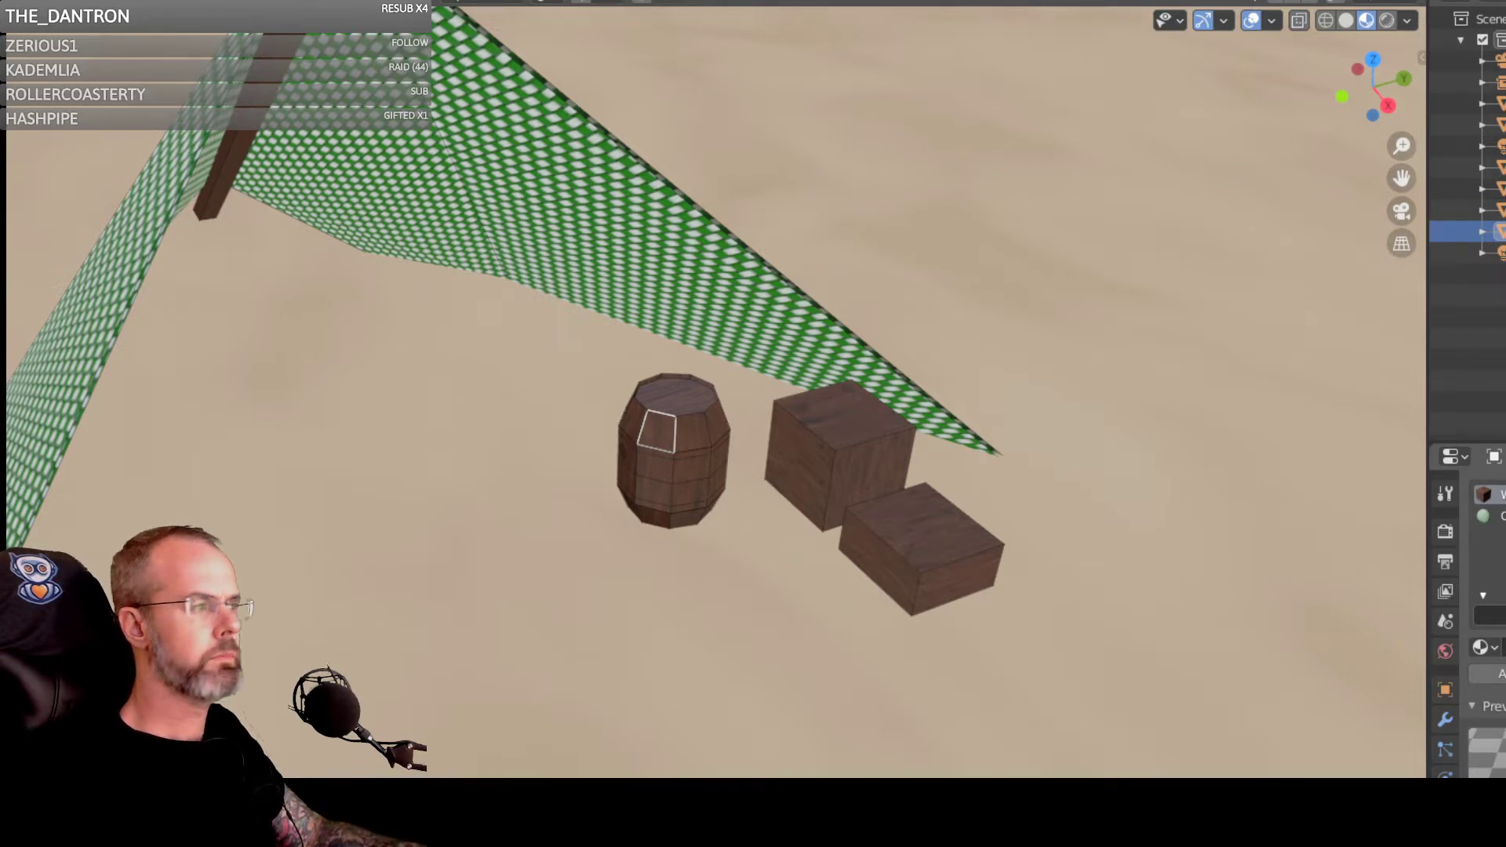
Step: Select the top face and the three side faces of the low crate that do not face the tall crate
left_click(893, 534)
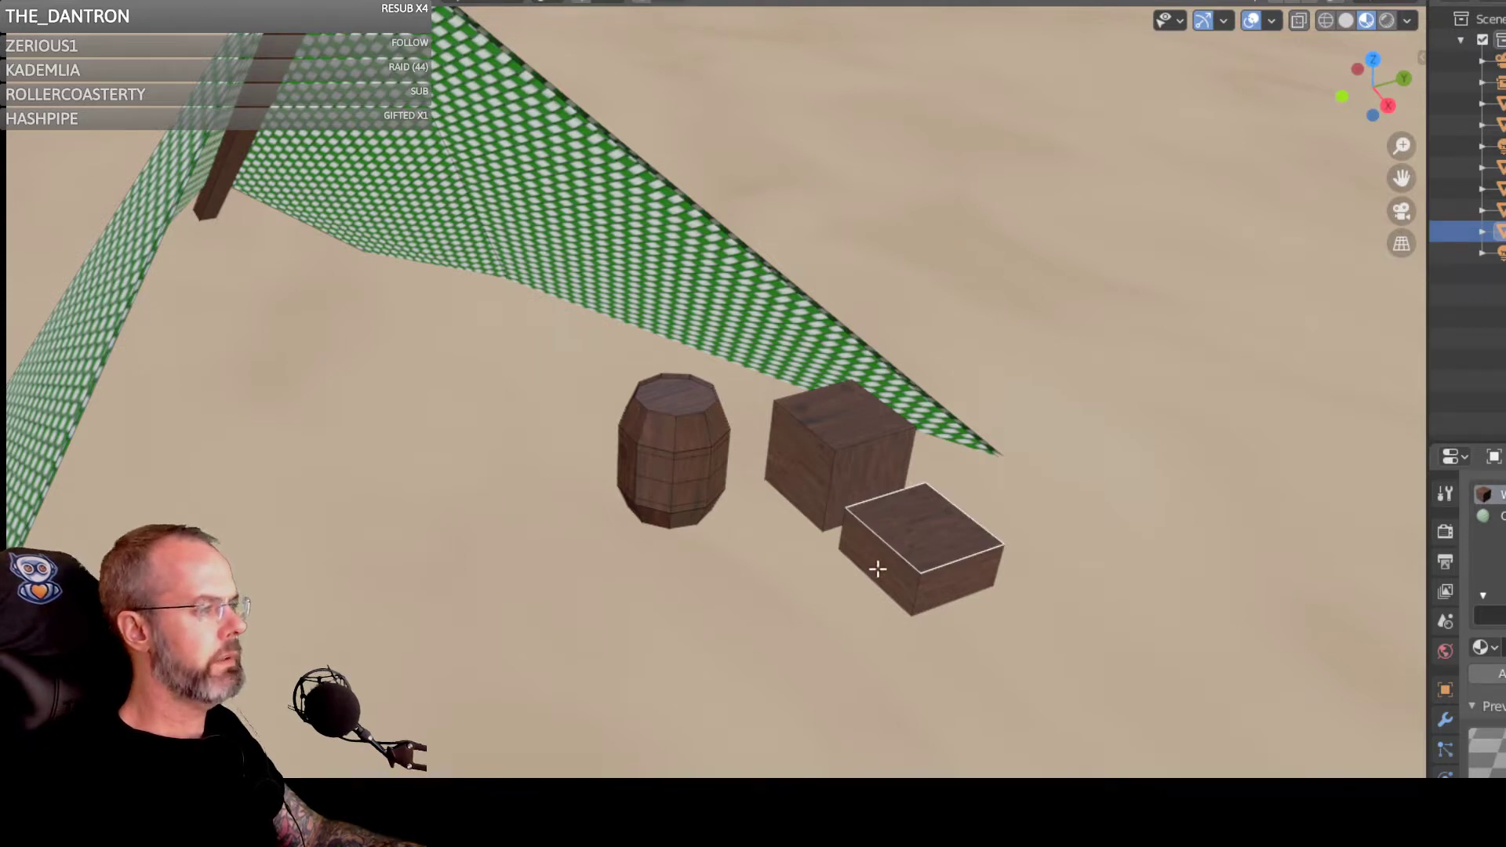
left_click(885, 567, "shift")
left_click(967, 589, "shift")
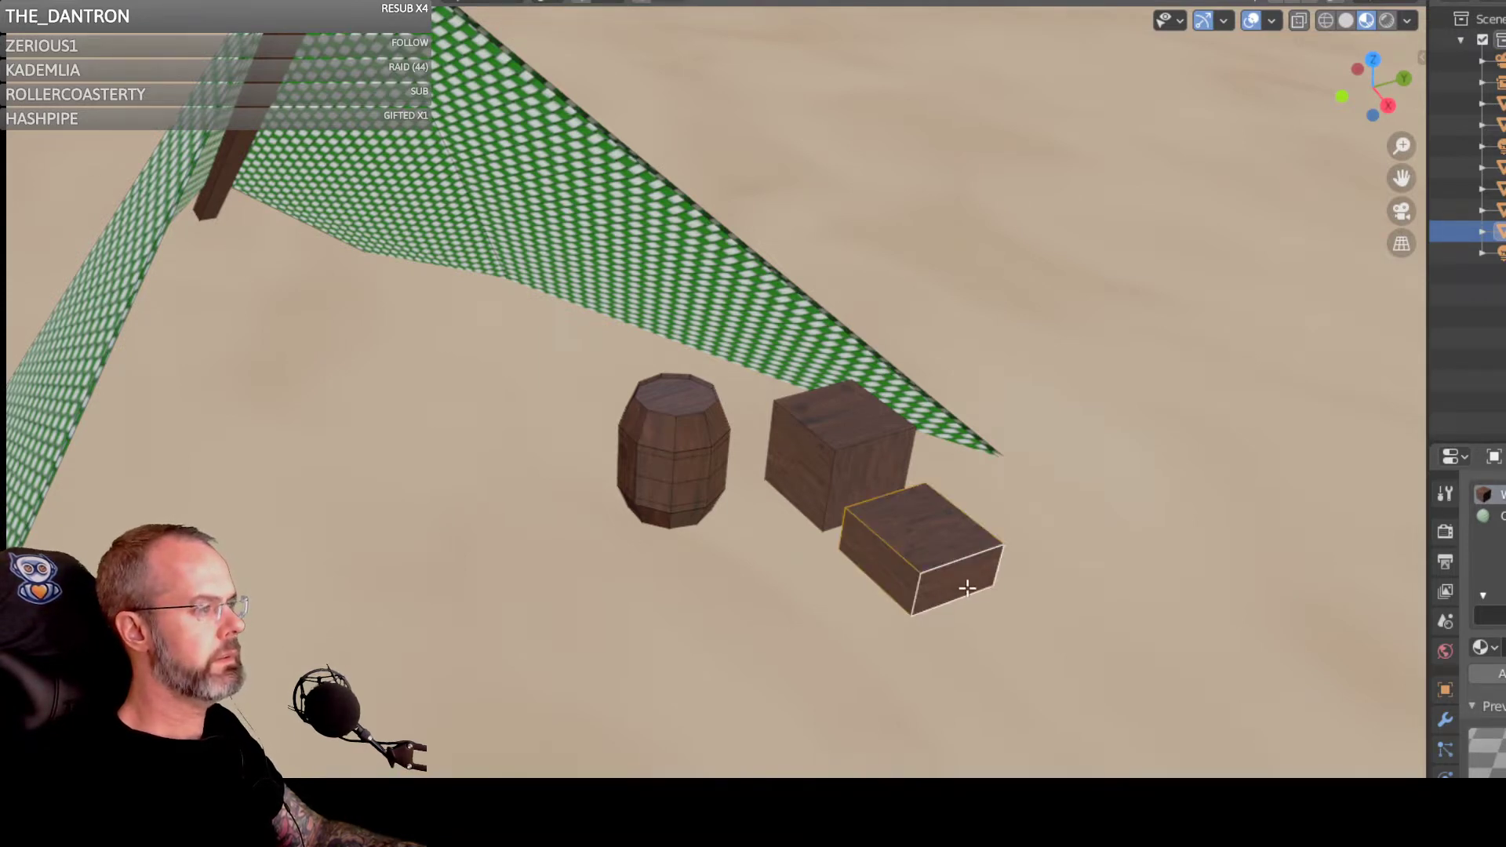
middle_click_drag(1055, 516, 1269, 495)
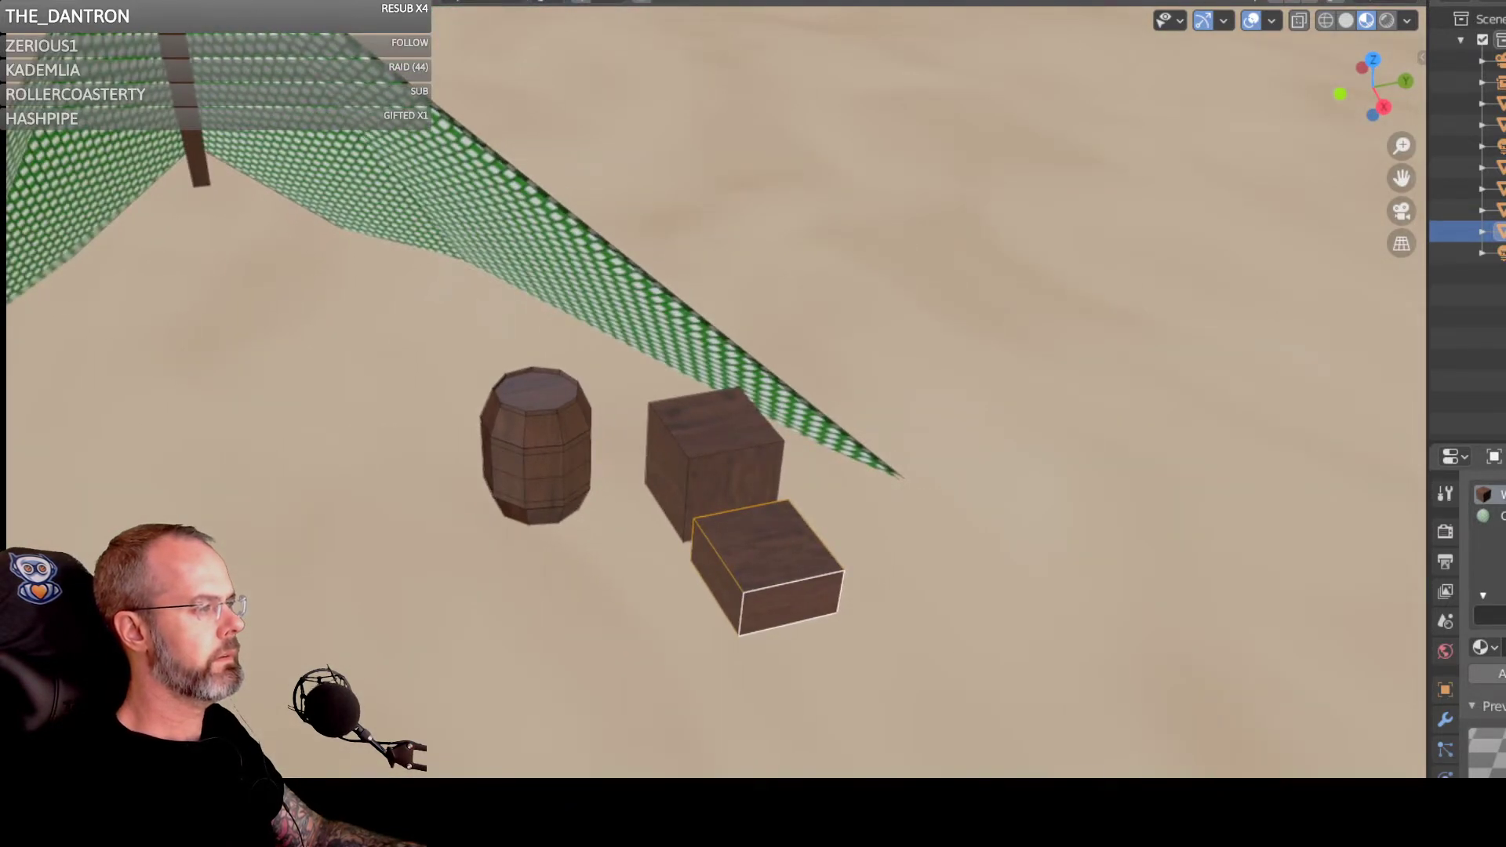
middle_click_drag(810, 326, 522, 345, "shift")
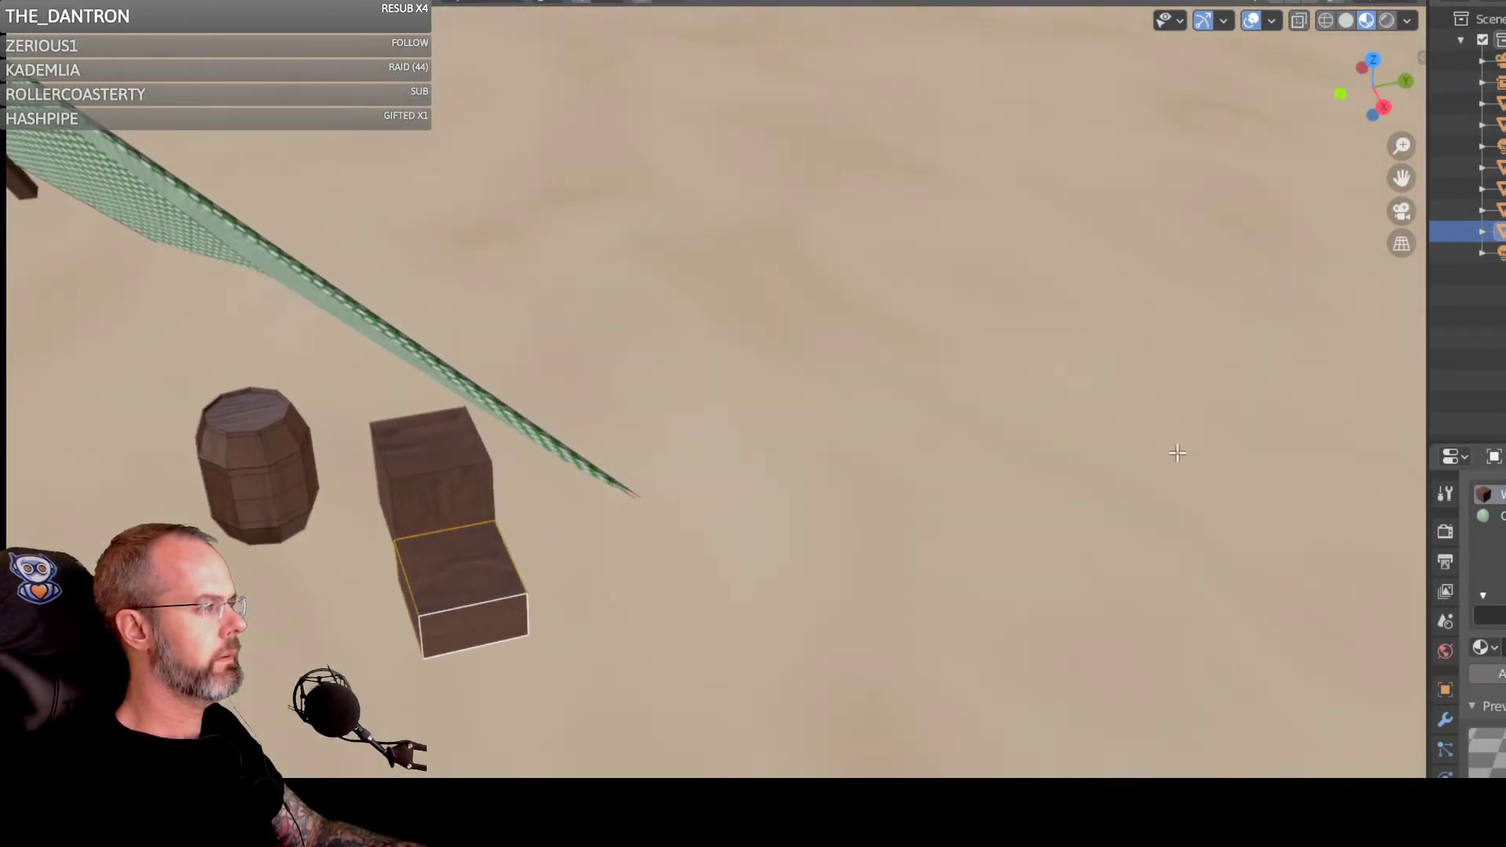
middle_click_drag(1087, 411, 1000, 424)
middle_click_drag(799, 400, 541, 423, "shift")
middle_click_drag(847, 416, 776, 414)
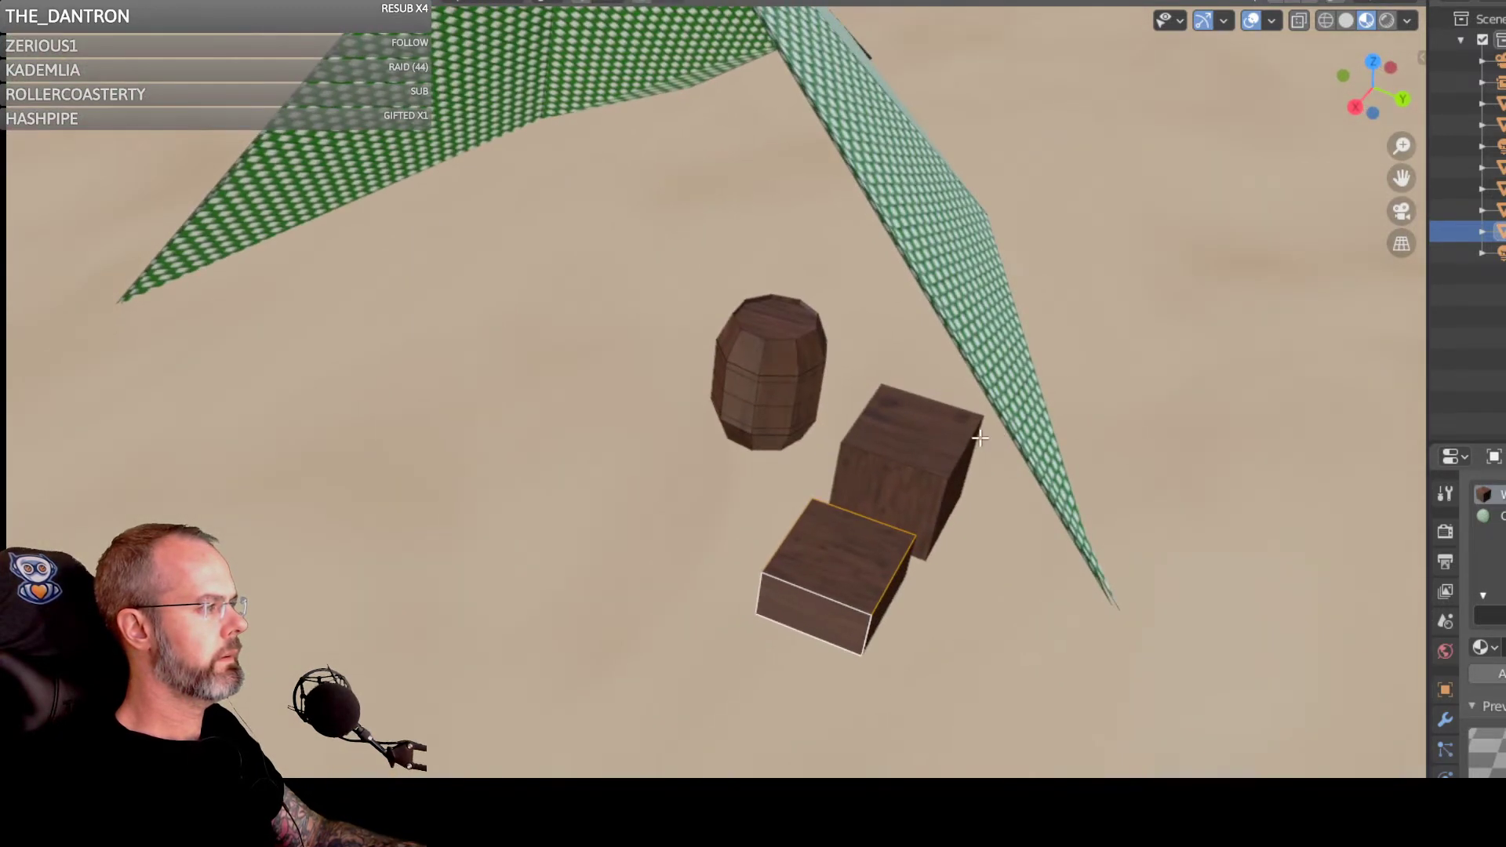
middle_click_drag(980, 438, 90, 286, "shift")
middle_click_drag(984, 506, 898, 508, "shift")
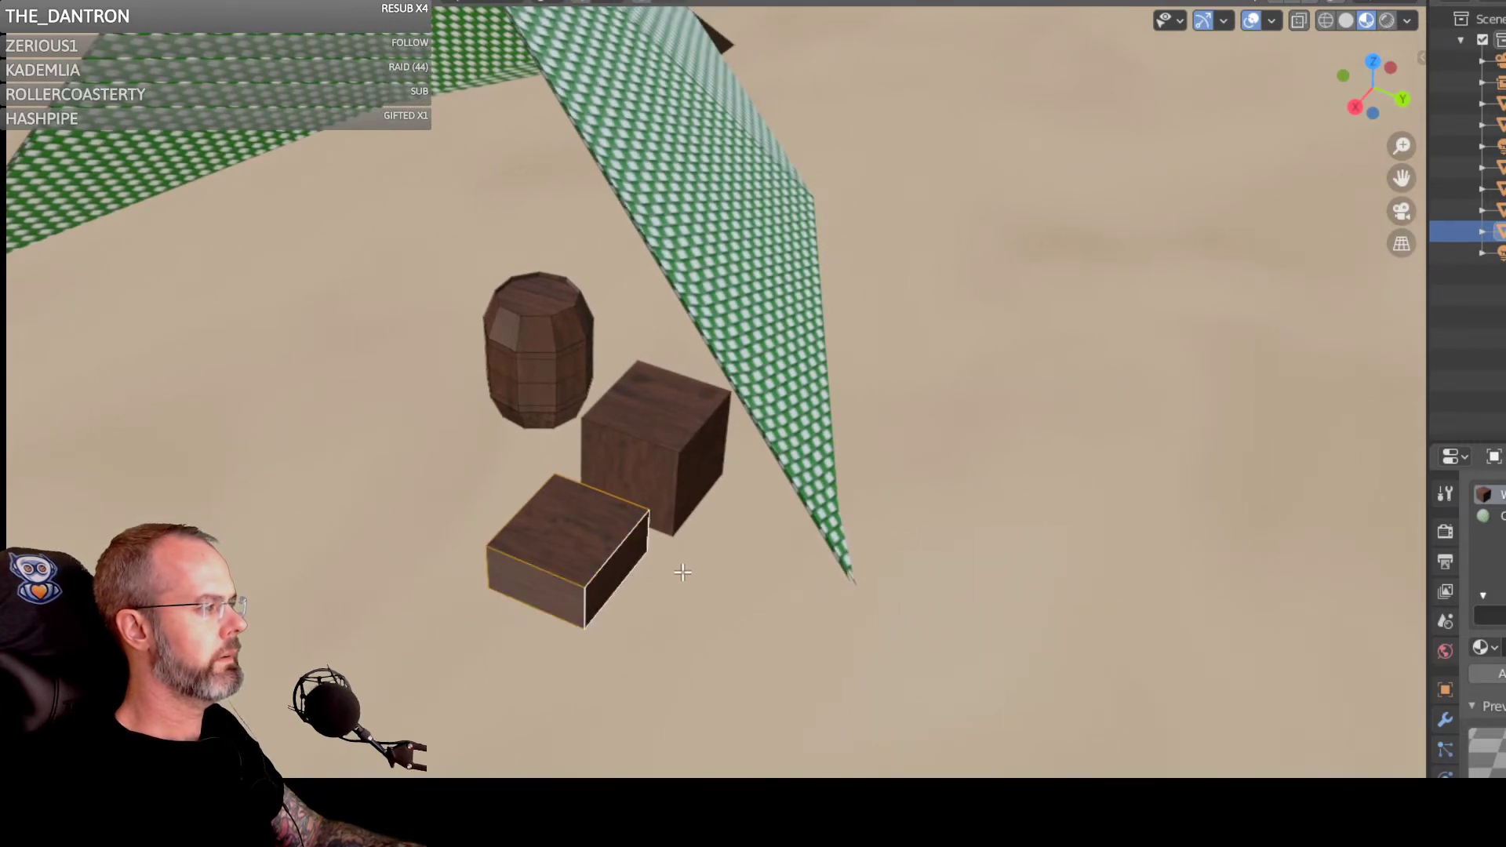
middle_click_drag(684, 572, 598, 581)
Step: Add the low crate's side face that points toward the tall crate to the selection
middle_click_drag(1107, 538, 979, 424, "shift")
middle_click_drag(184, 434, 1322, 388, "shift")
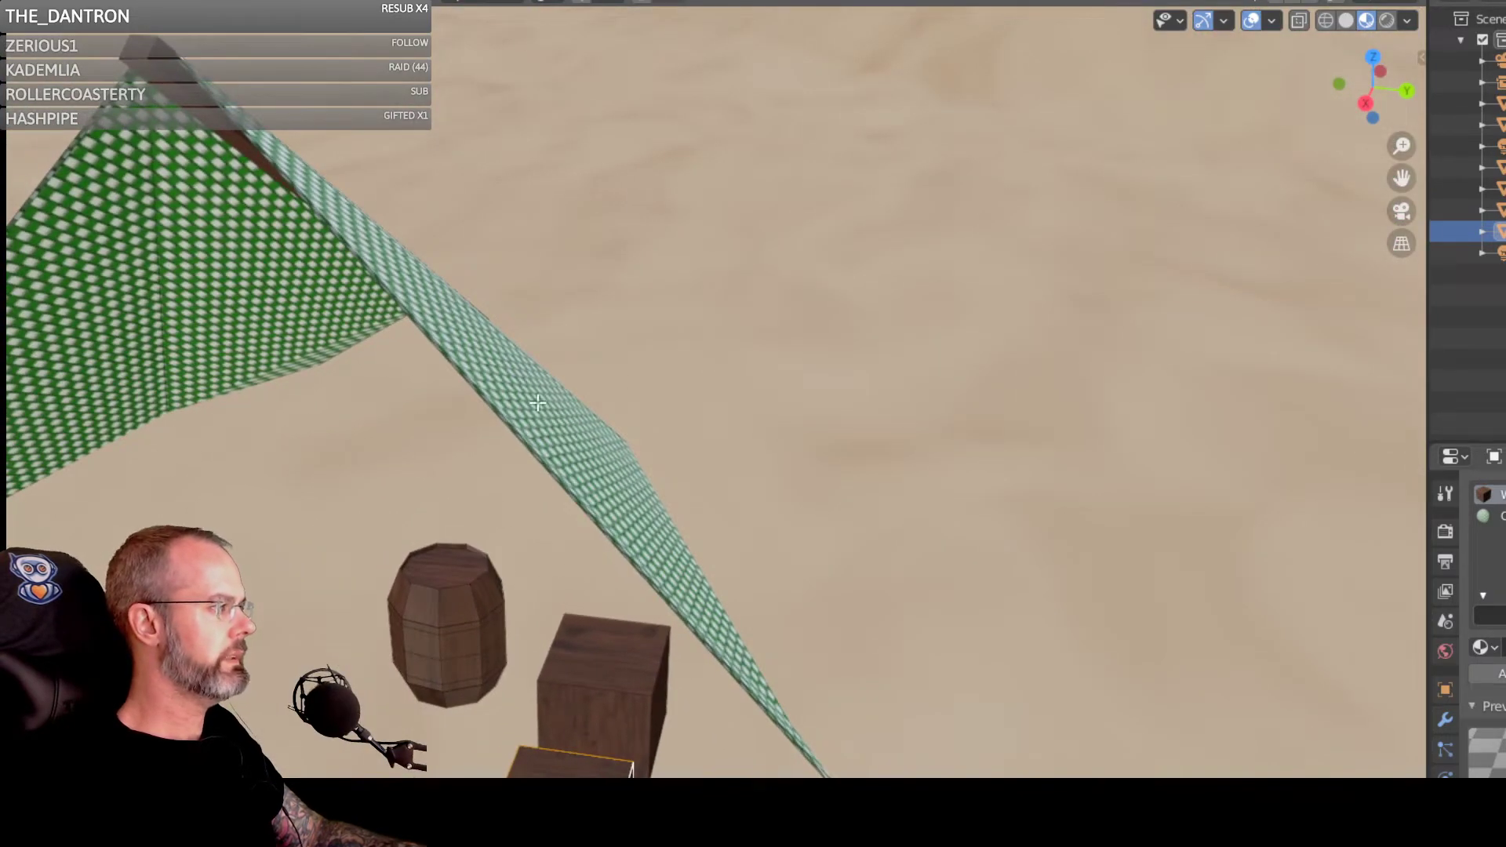
middle_click_drag(492, 435, 1116, 413)
middle_click_drag(396, 417, 1305, 313)
middle_click_drag(371, 398, 149, 293)
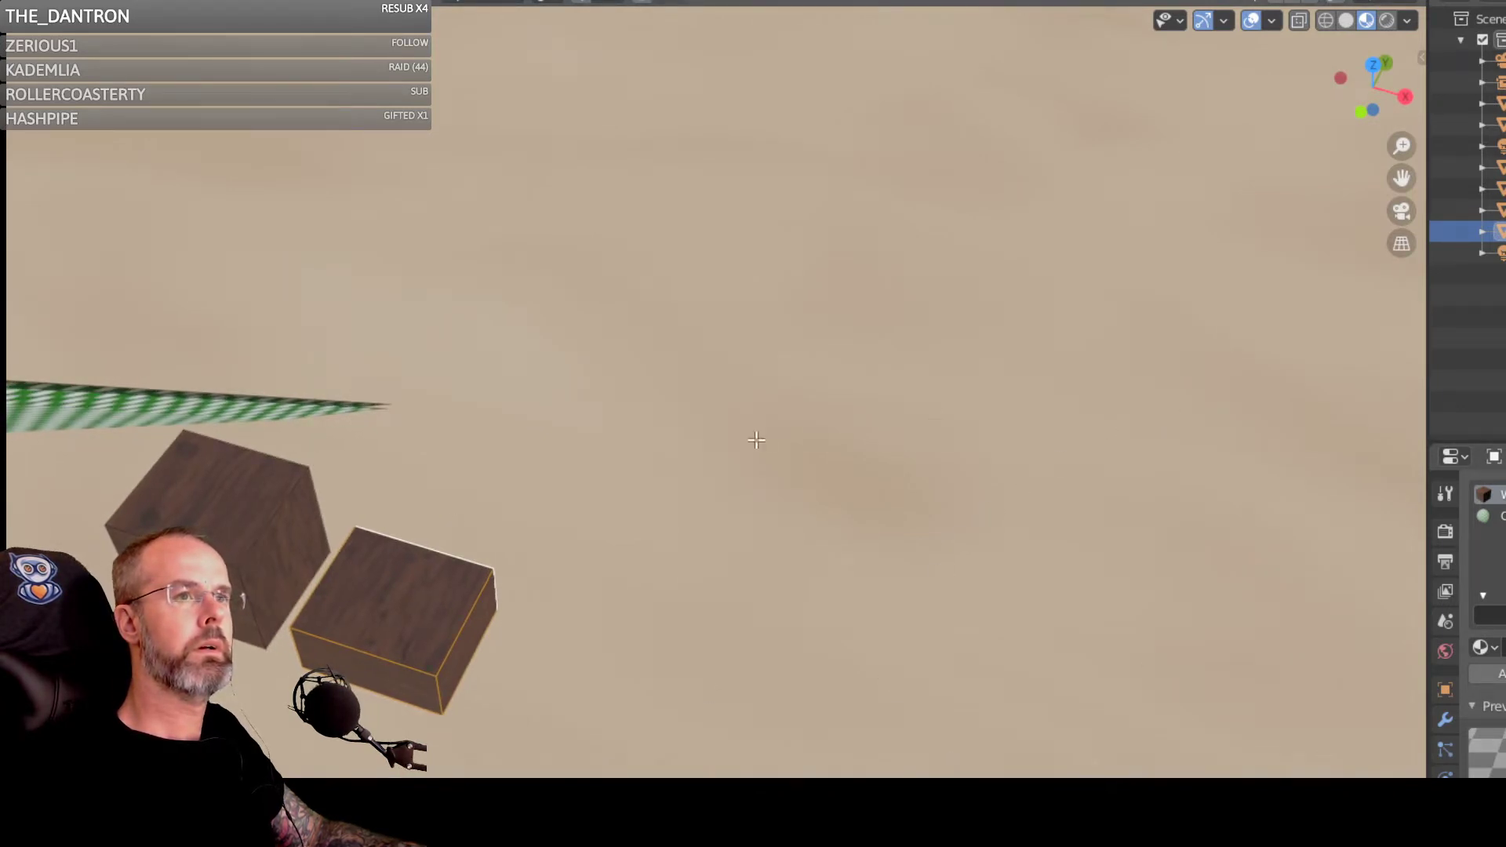
middle_click_drag(645, 466, 1302, 410, "shift")
middle_click_drag(508, 448, 1490, 382, "shift")
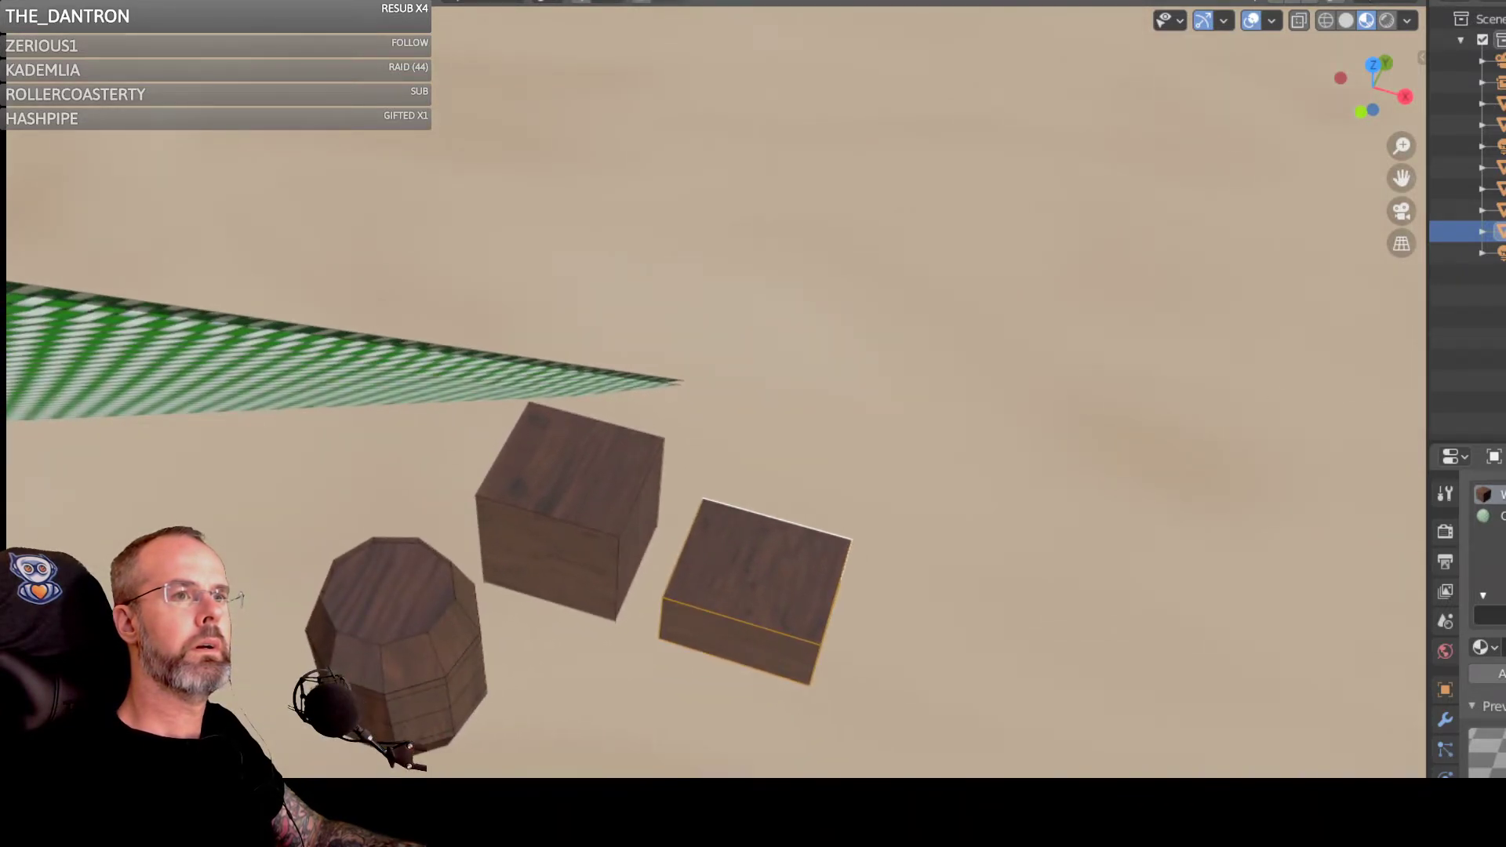
middle_click_drag(115, 573, 38, 590)
scroll(107, 502, "up", 4)
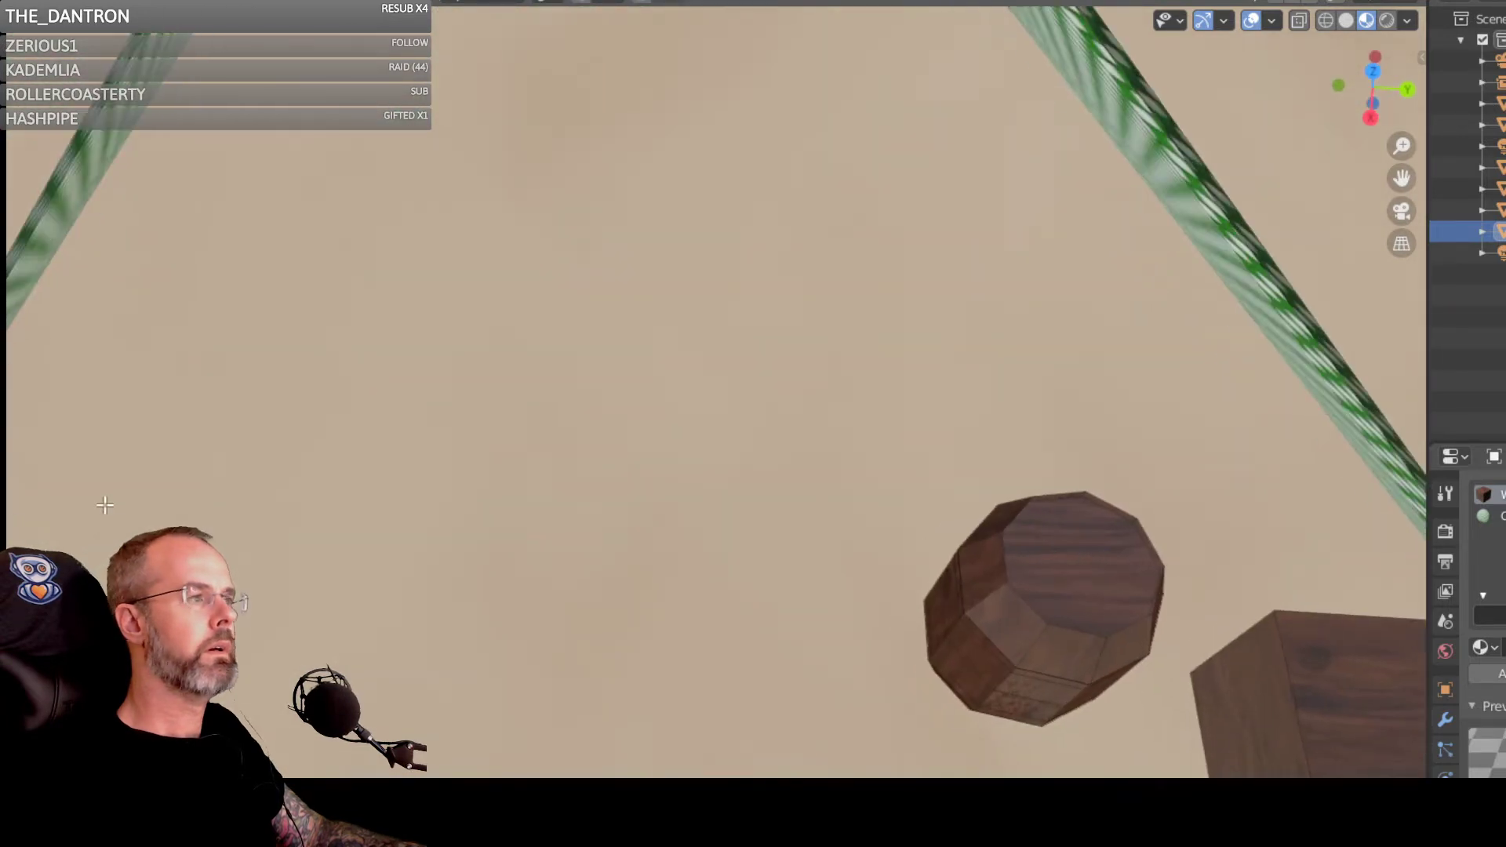
scroll(628, 431, "up", 1)
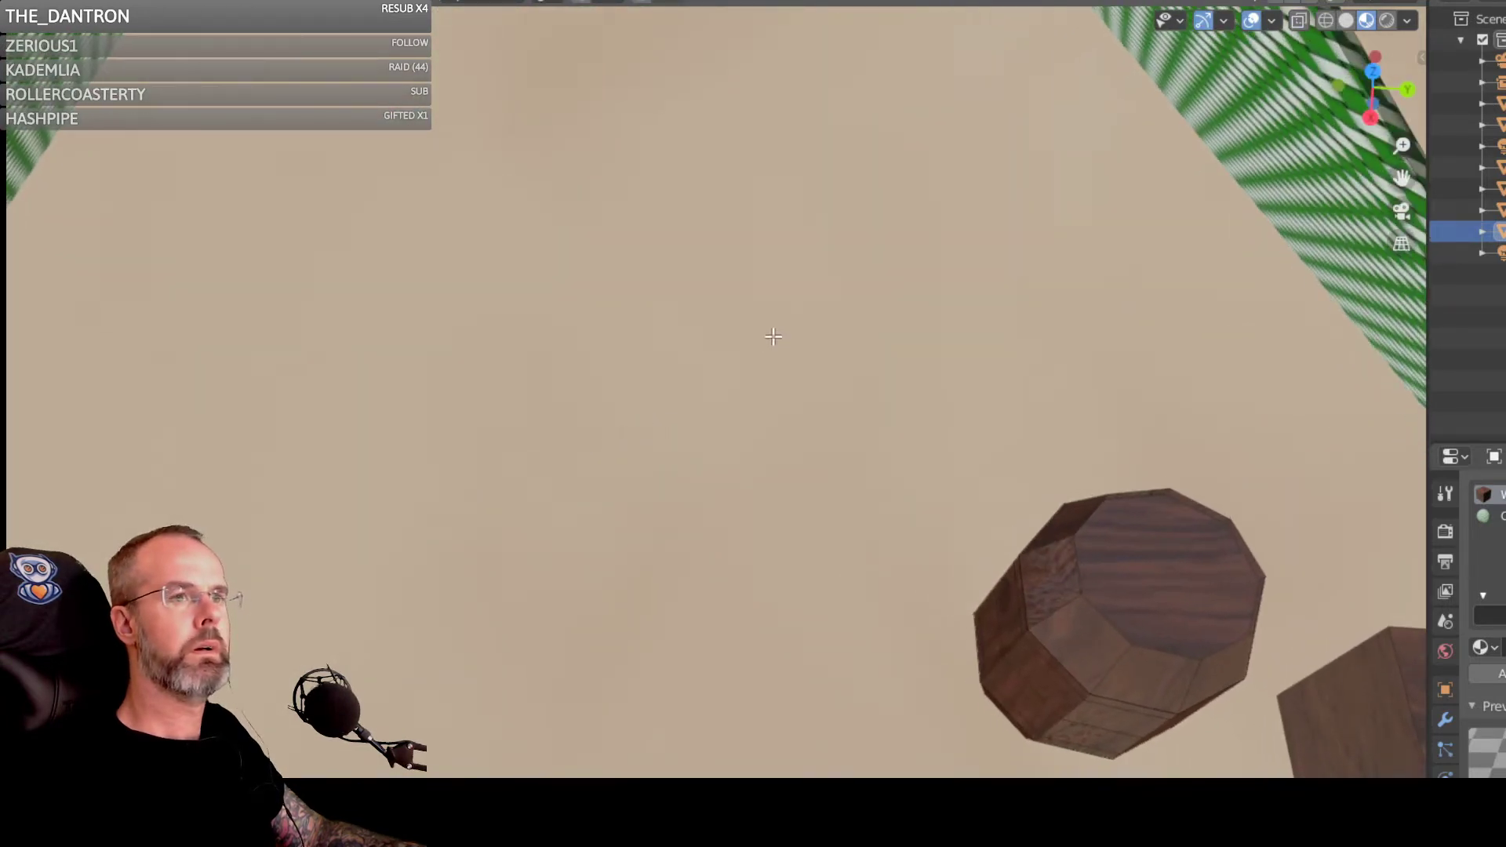
scroll(780, 322, "up", 1)
scroll(830, 294, "up", 4)
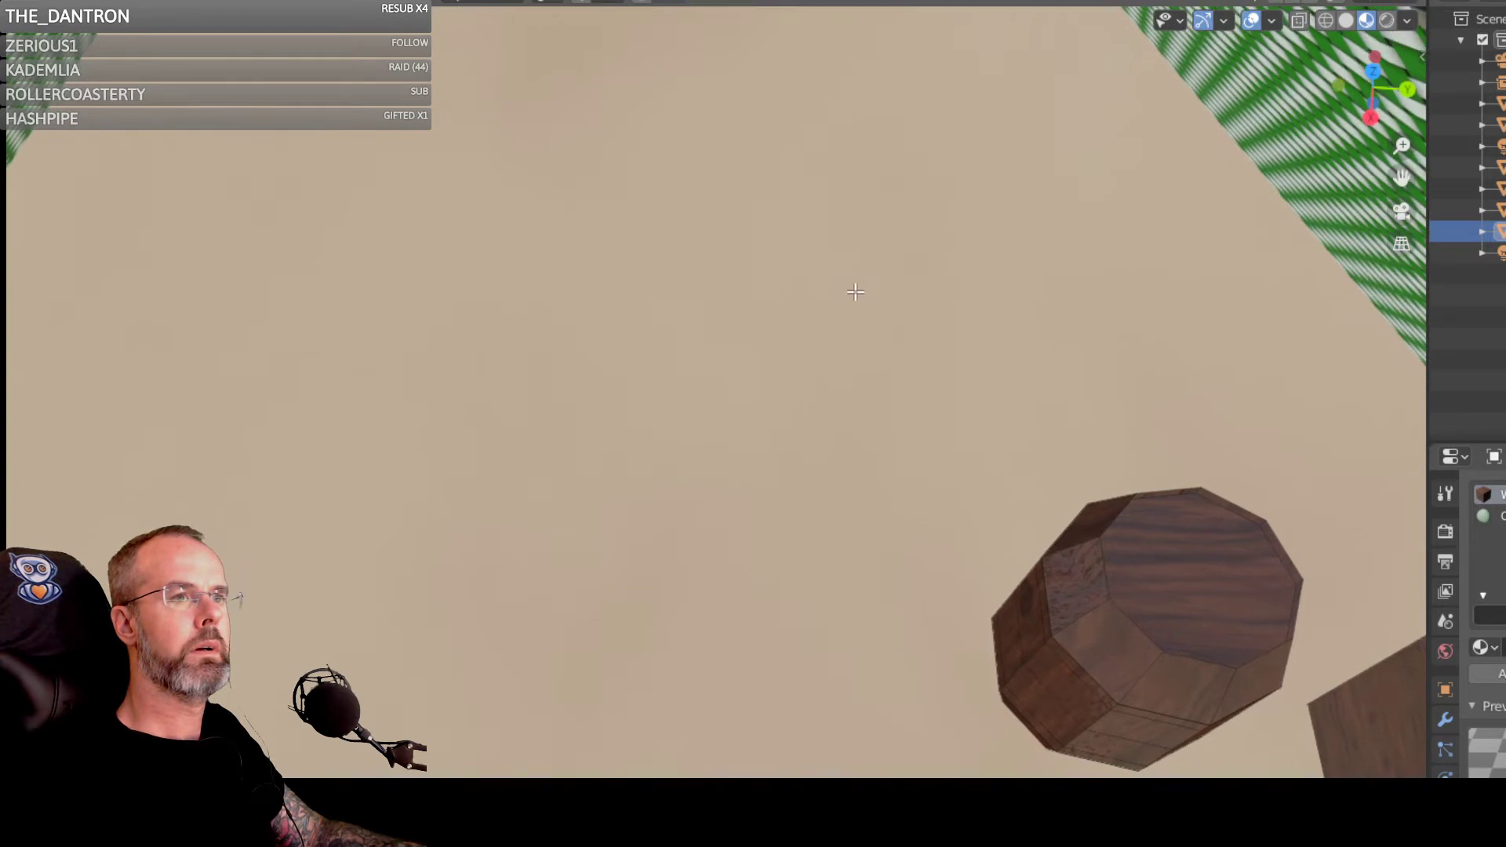
middle_click_drag(833, 292, 972, 313)
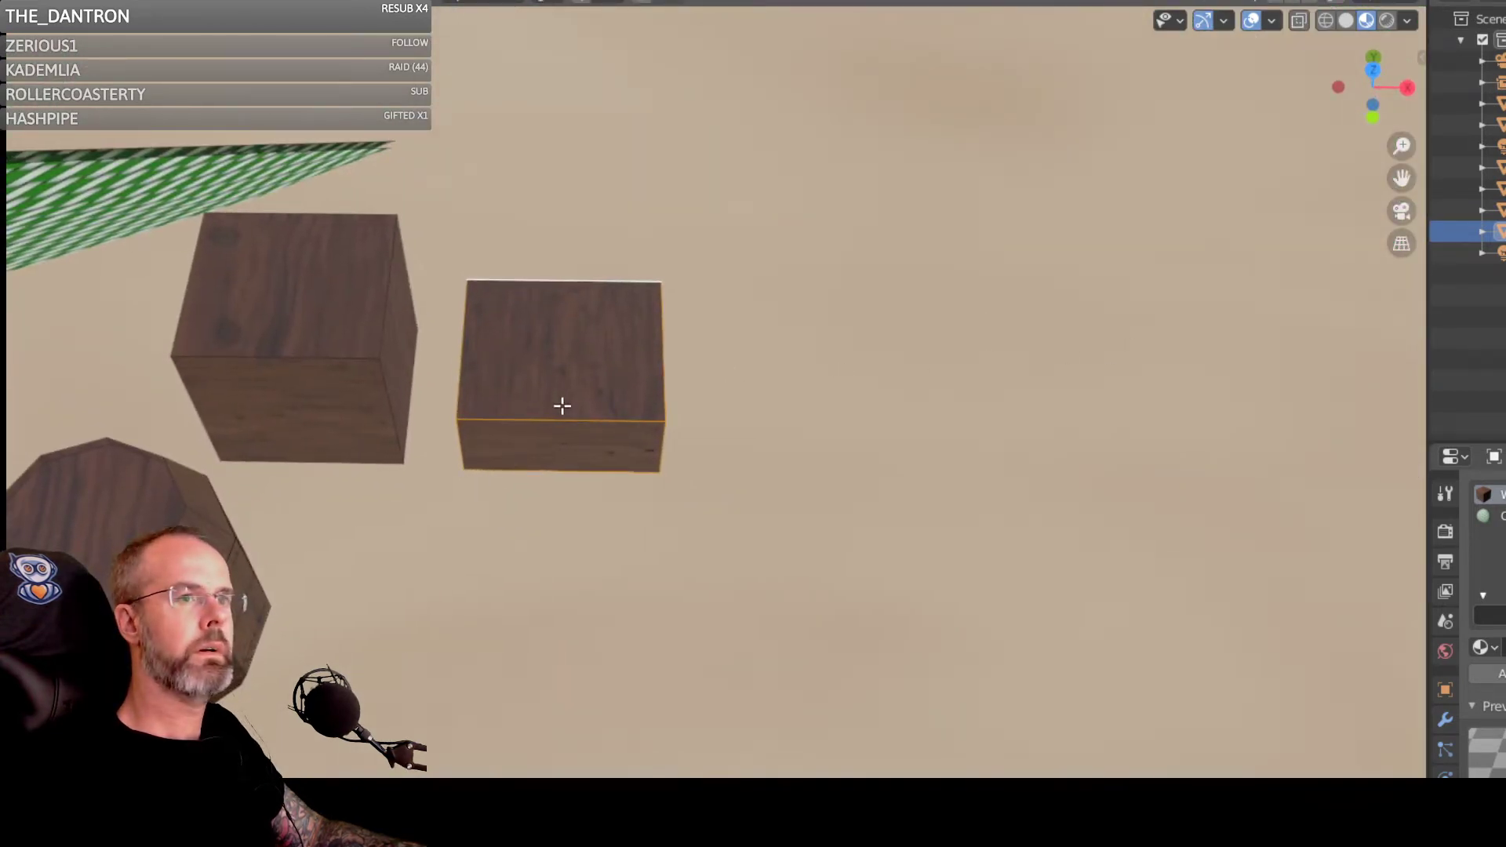
scroll(573, 411, "down", 4)
scroll(608, 414, "down", 5)
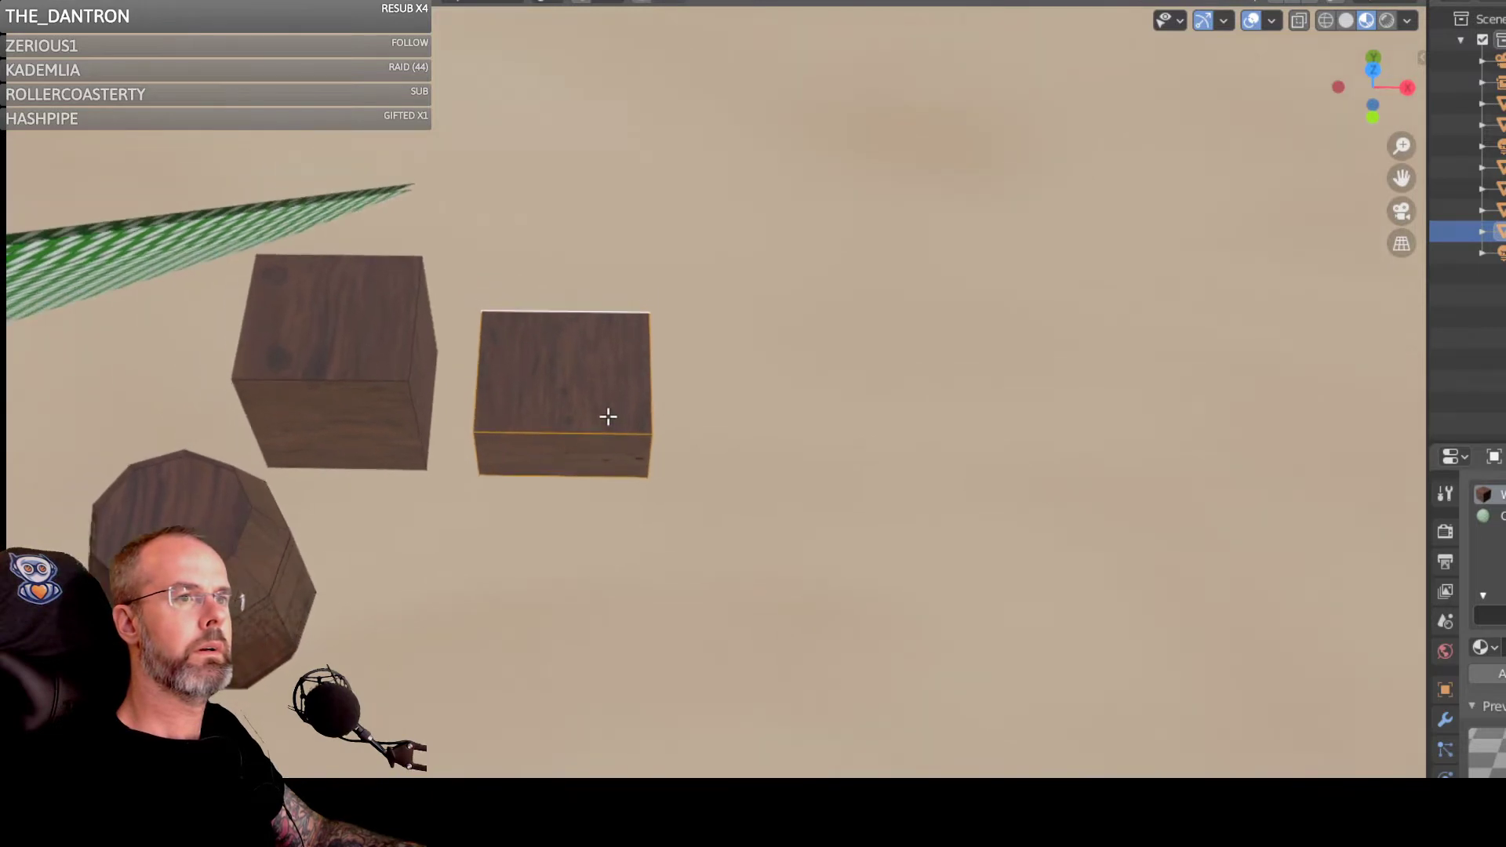
scroll(516, 472, "down", 2)
scroll(517, 472, "down", 2)
middle_click_drag(516, 471, 356, 576)
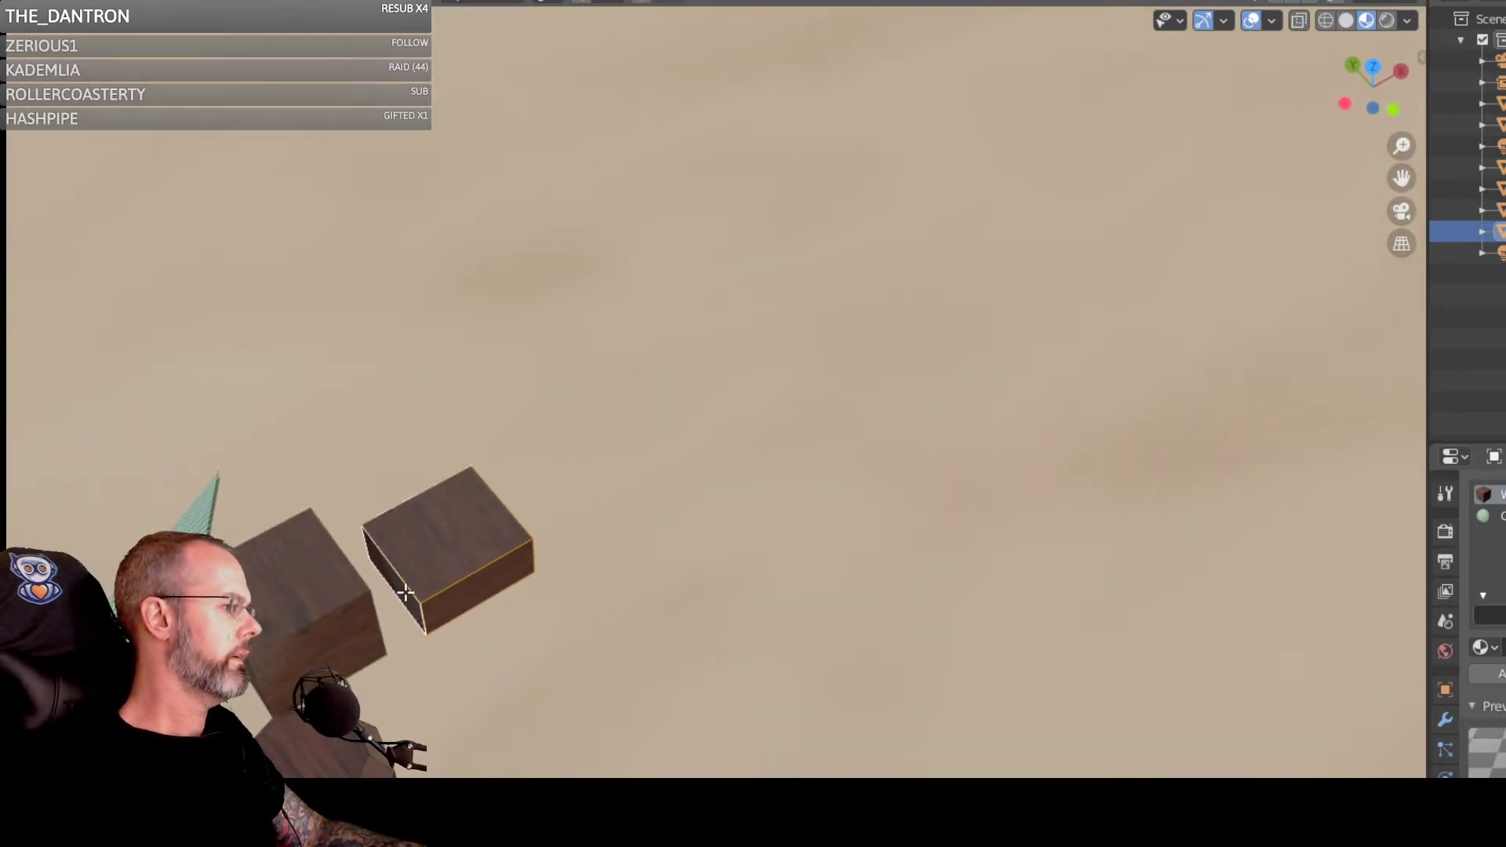
Step: Add the low crate's bottom face to the selection, keeping its top and side faces selected
middle_click_drag(609, 595, 566, 591)
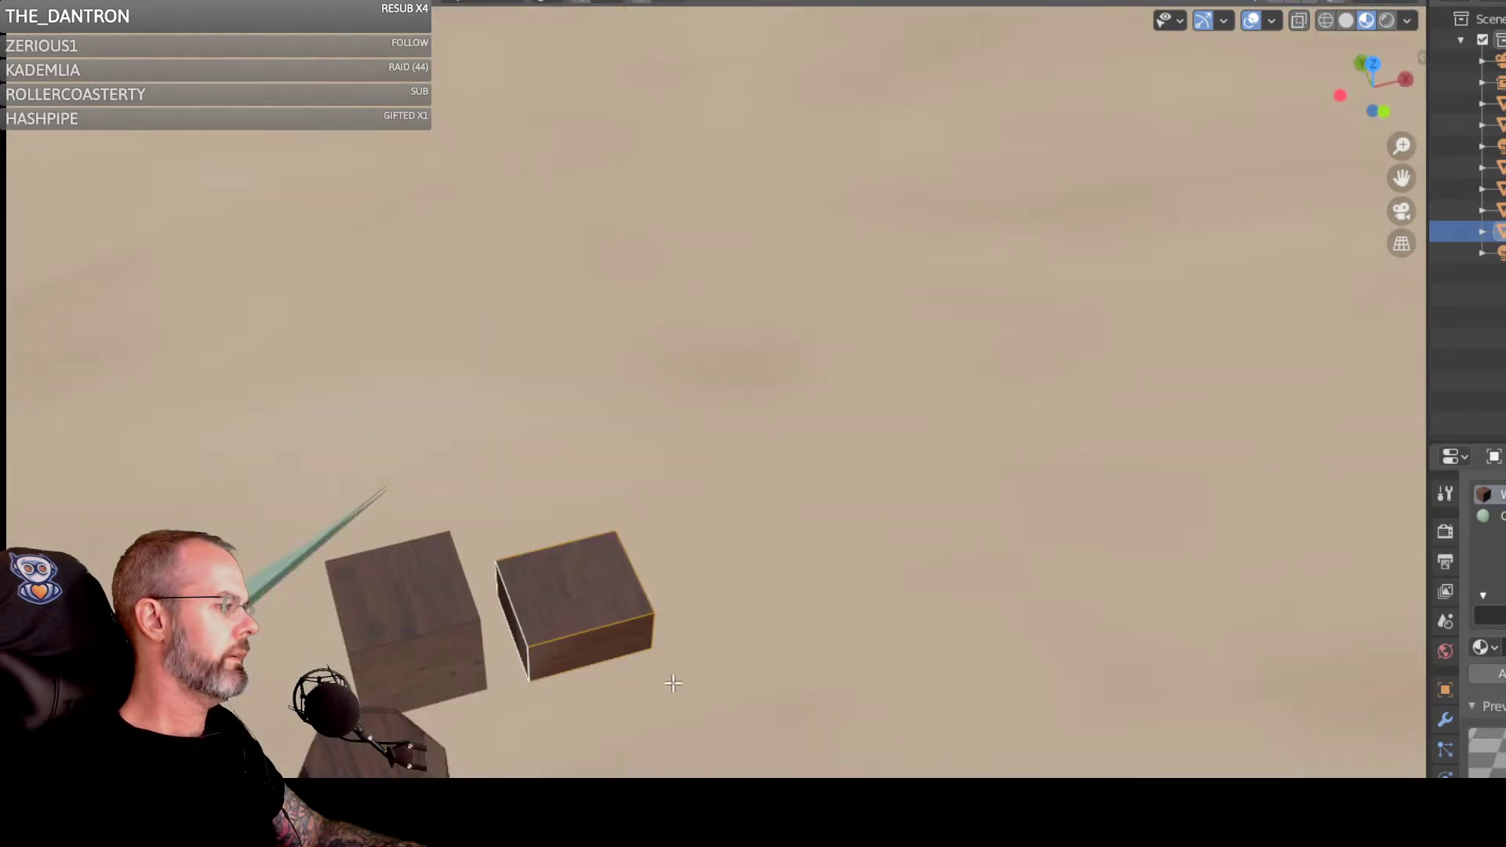
middle_click_drag(669, 682, 510, 9, "shift")
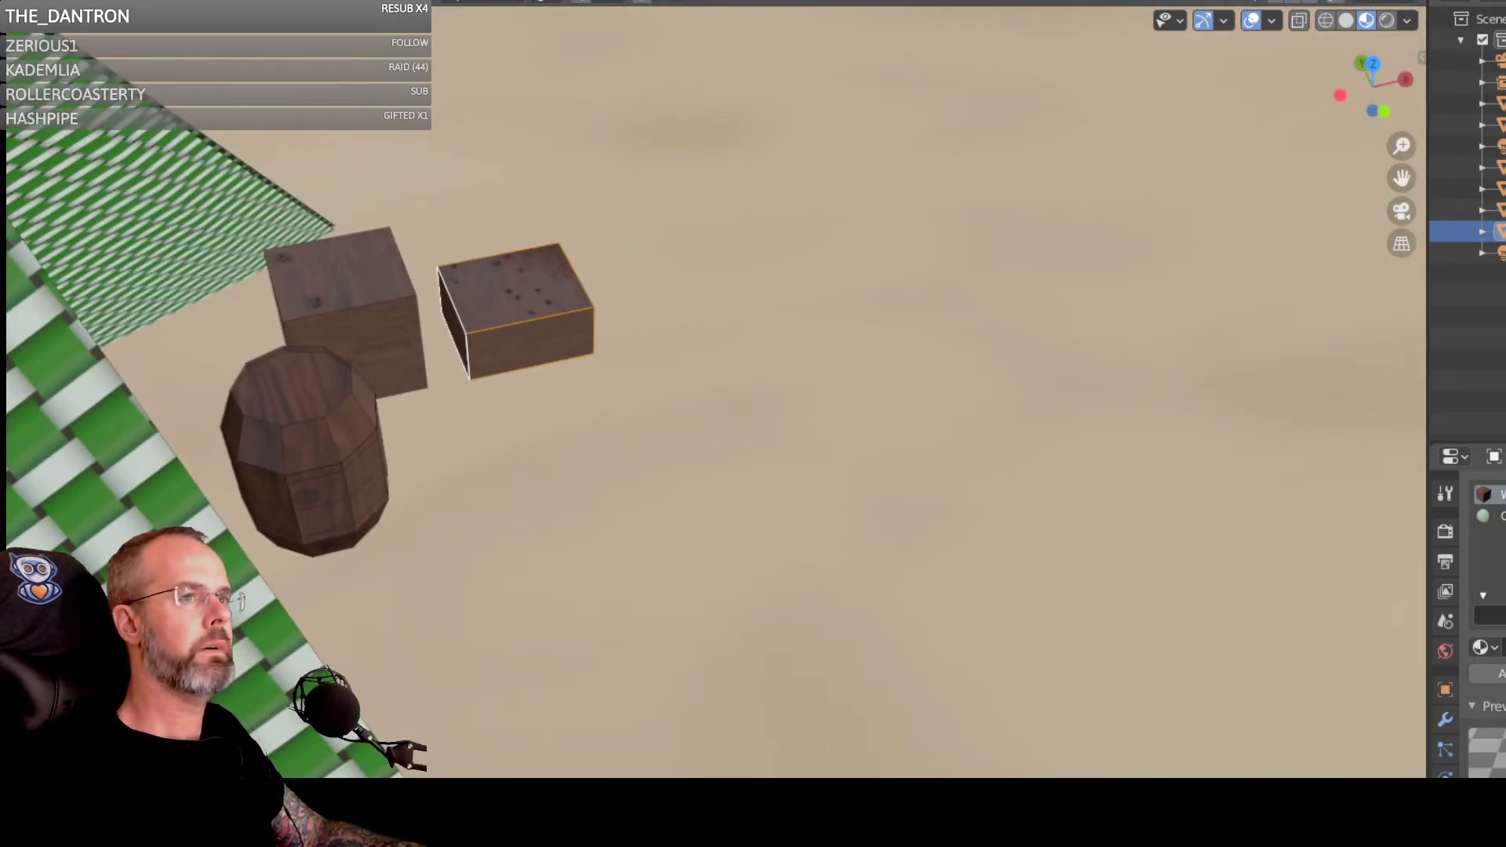
middle_click_drag(766, 650, 481, 619)
middle_click_drag(991, 651, 353, 787)
middle_click_drag(878, 659, 855, 608, "shift")
middle_click_drag(951, 600, 737, 560)
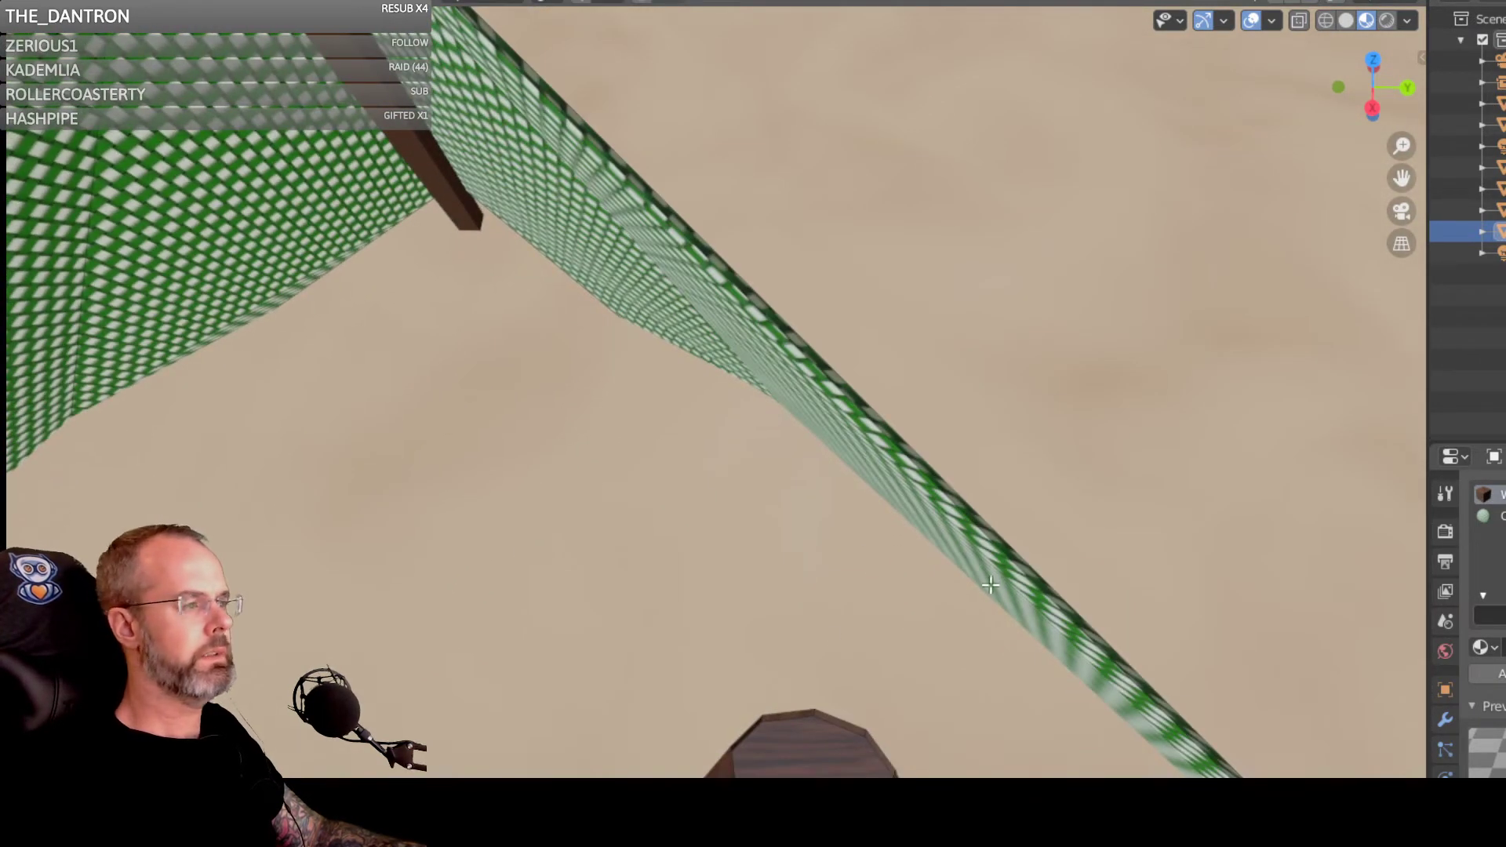
middle_click_drag(990, 585, 738, 618)
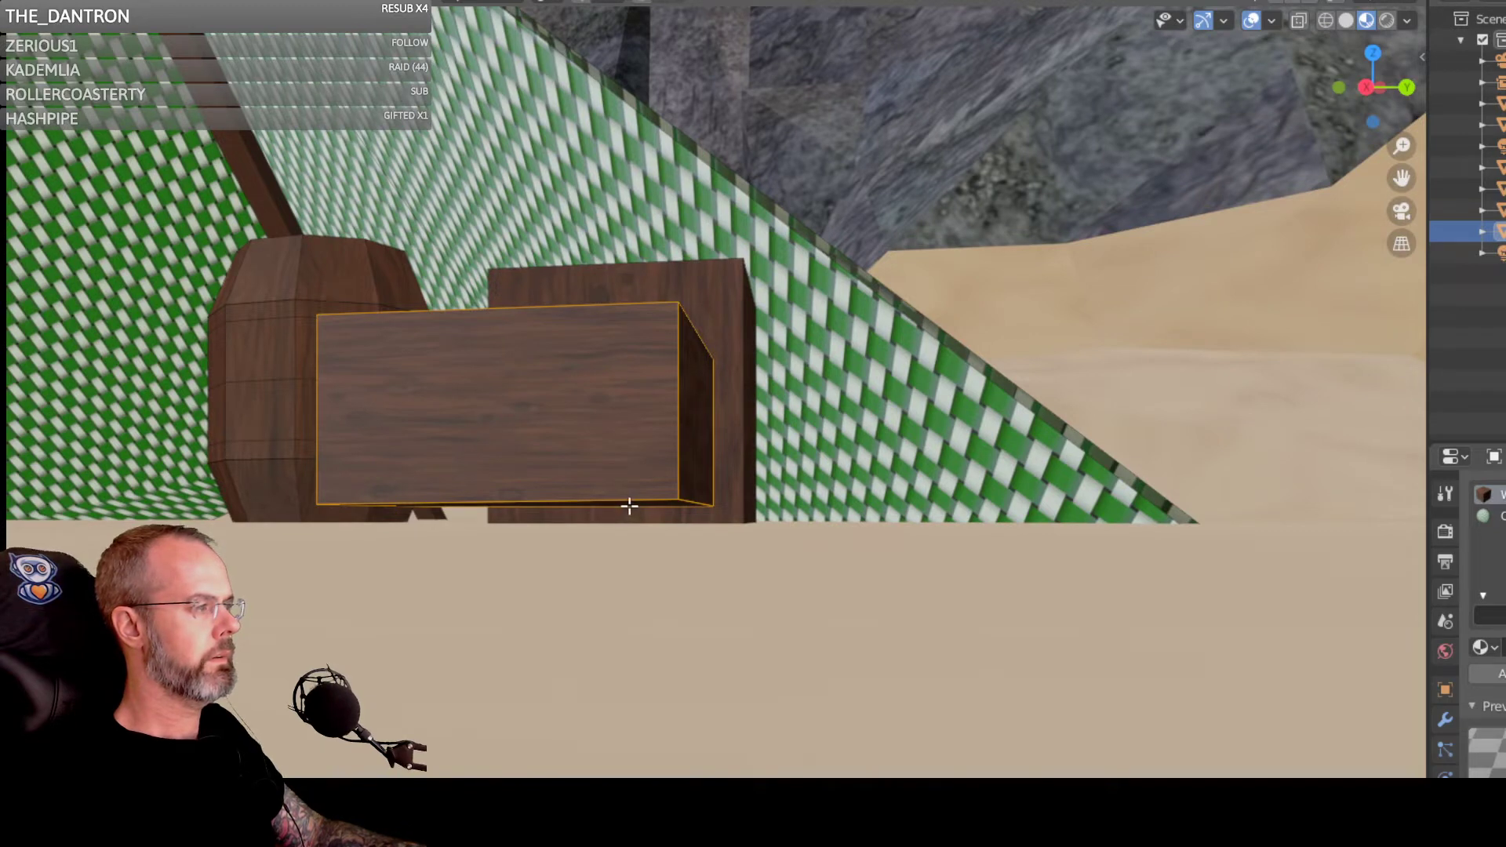
middle_click_drag(629, 580, 615, 531)
key("ctrl+z")
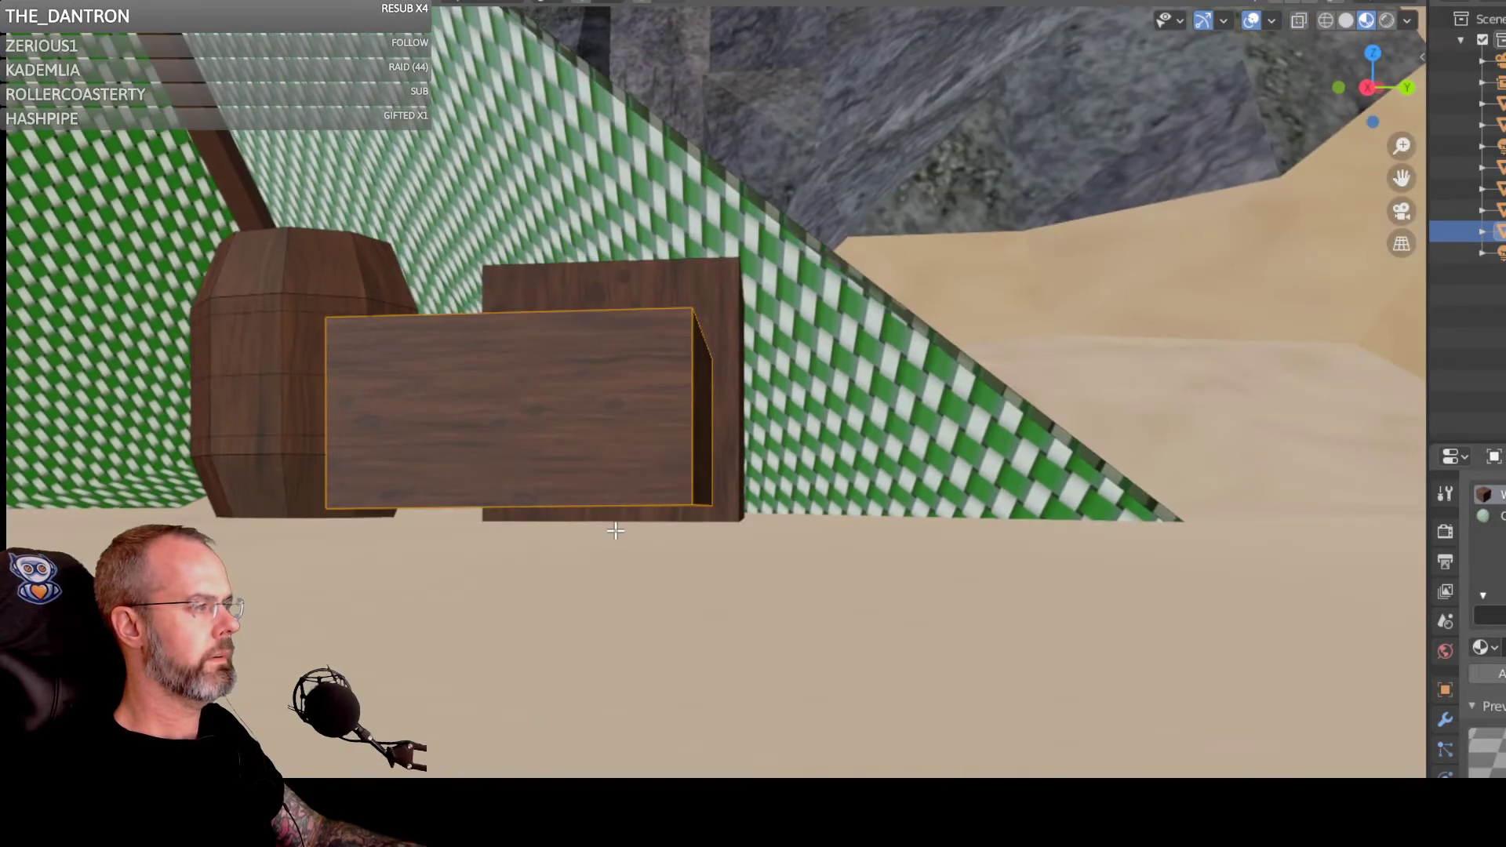
scroll(615, 526, "up", 5)
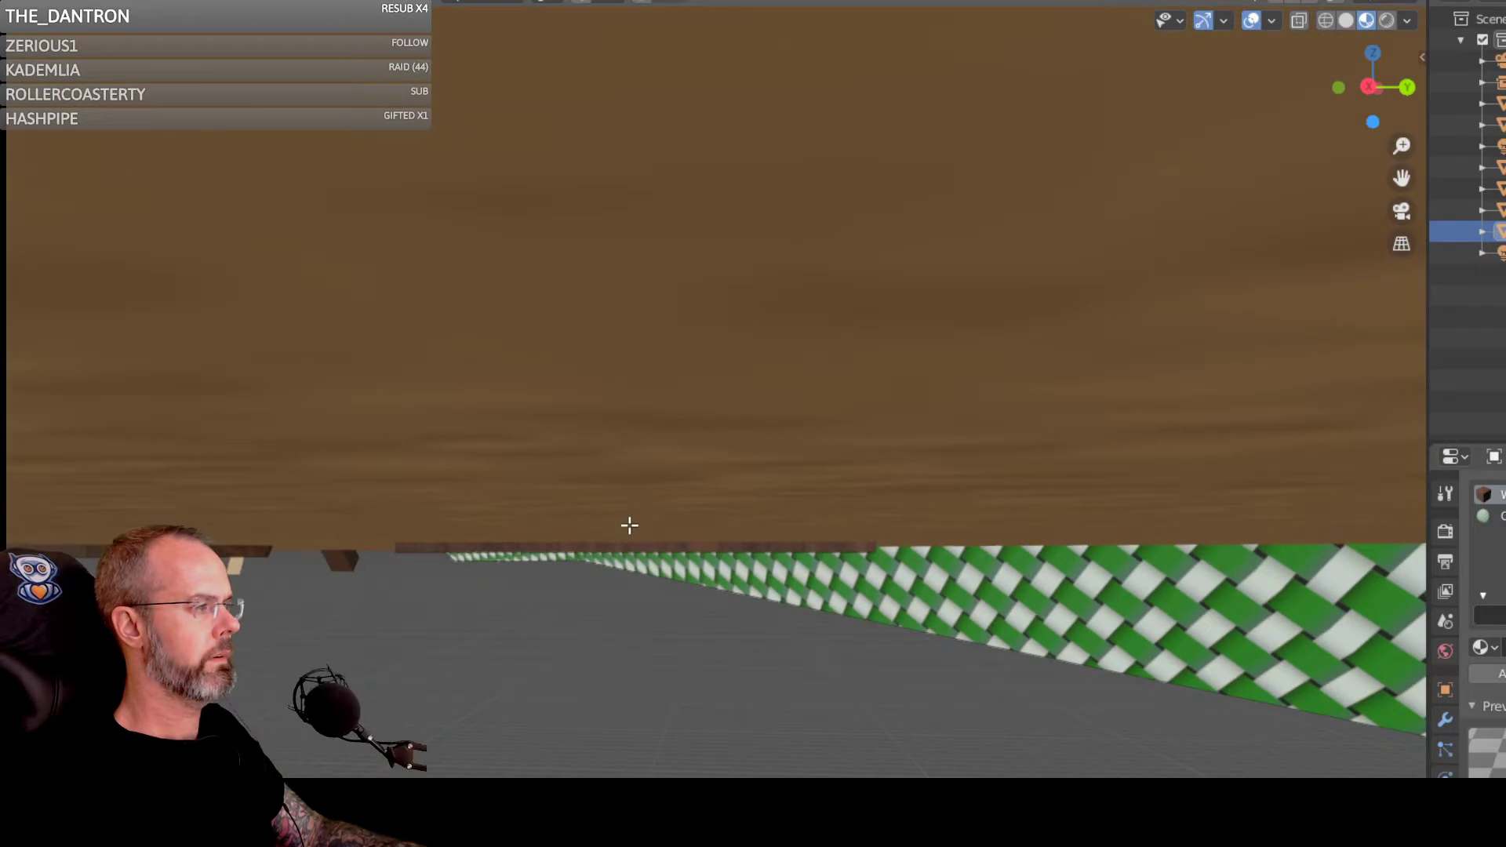
middle_click_drag(630, 525, 628, 535)
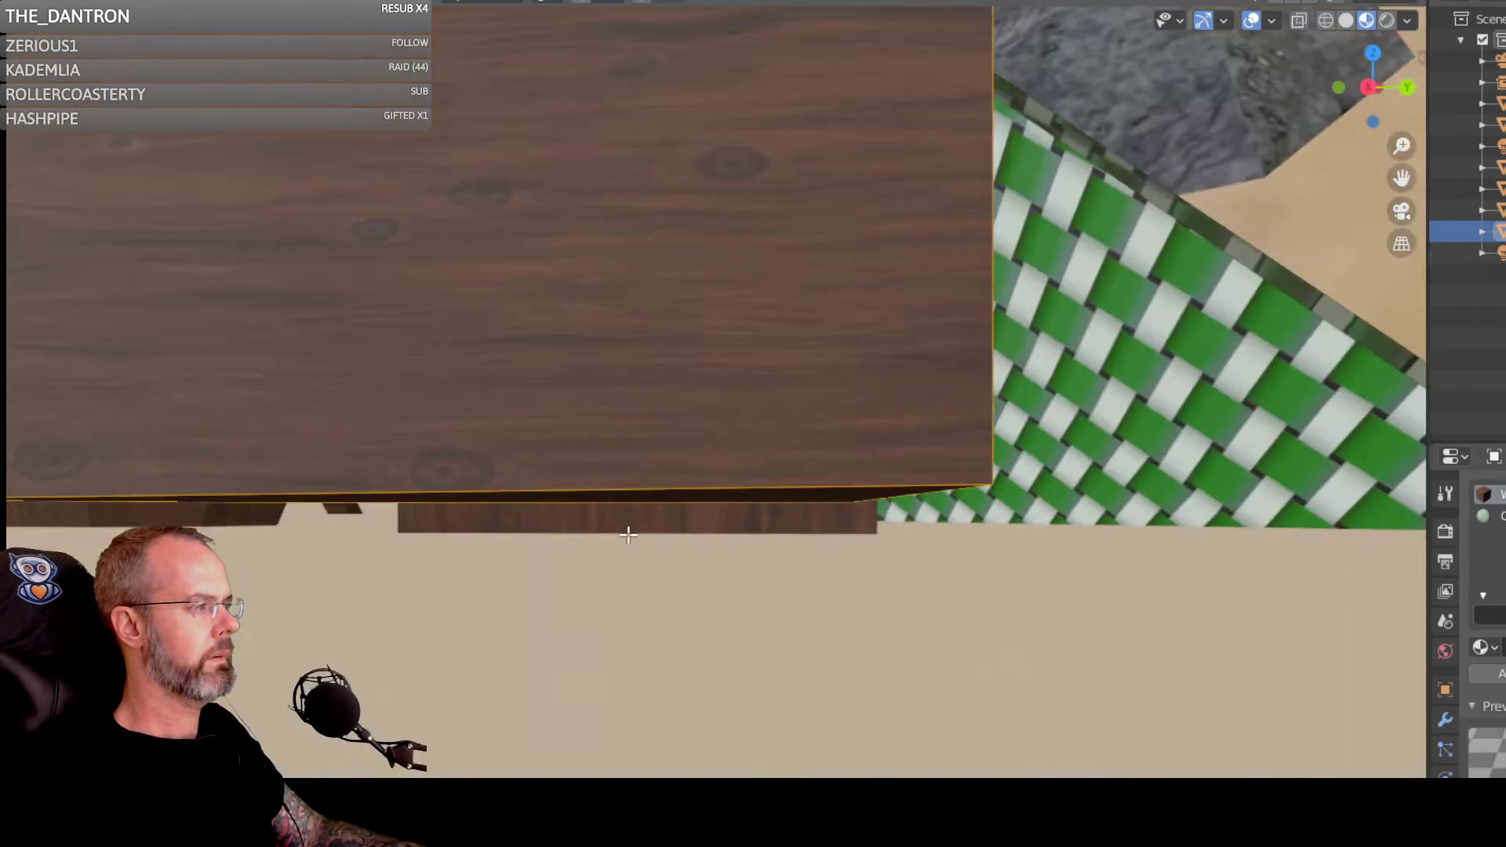
key("g")
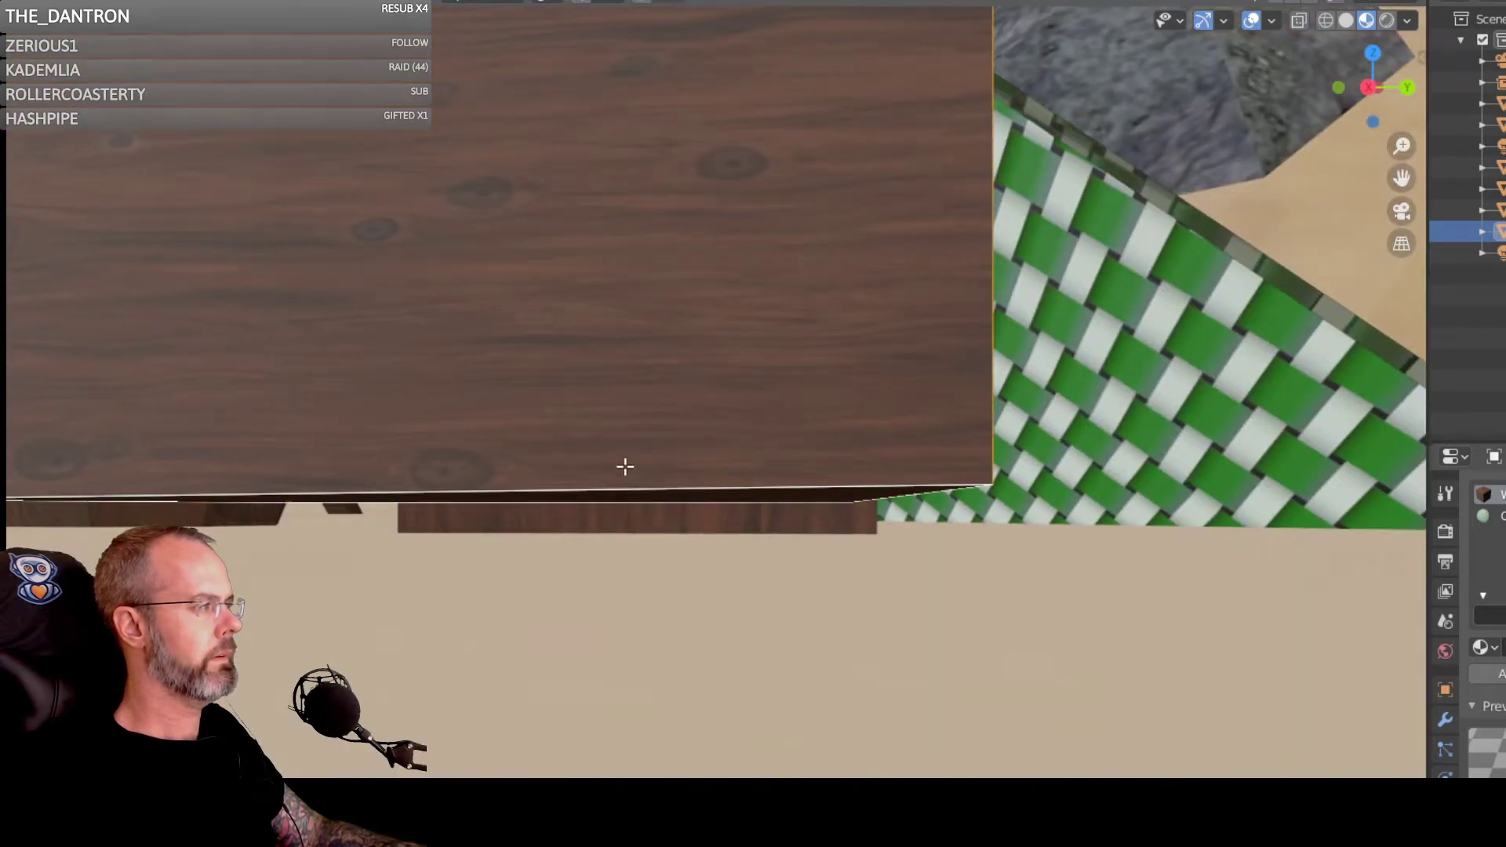
right_click(590, 362)
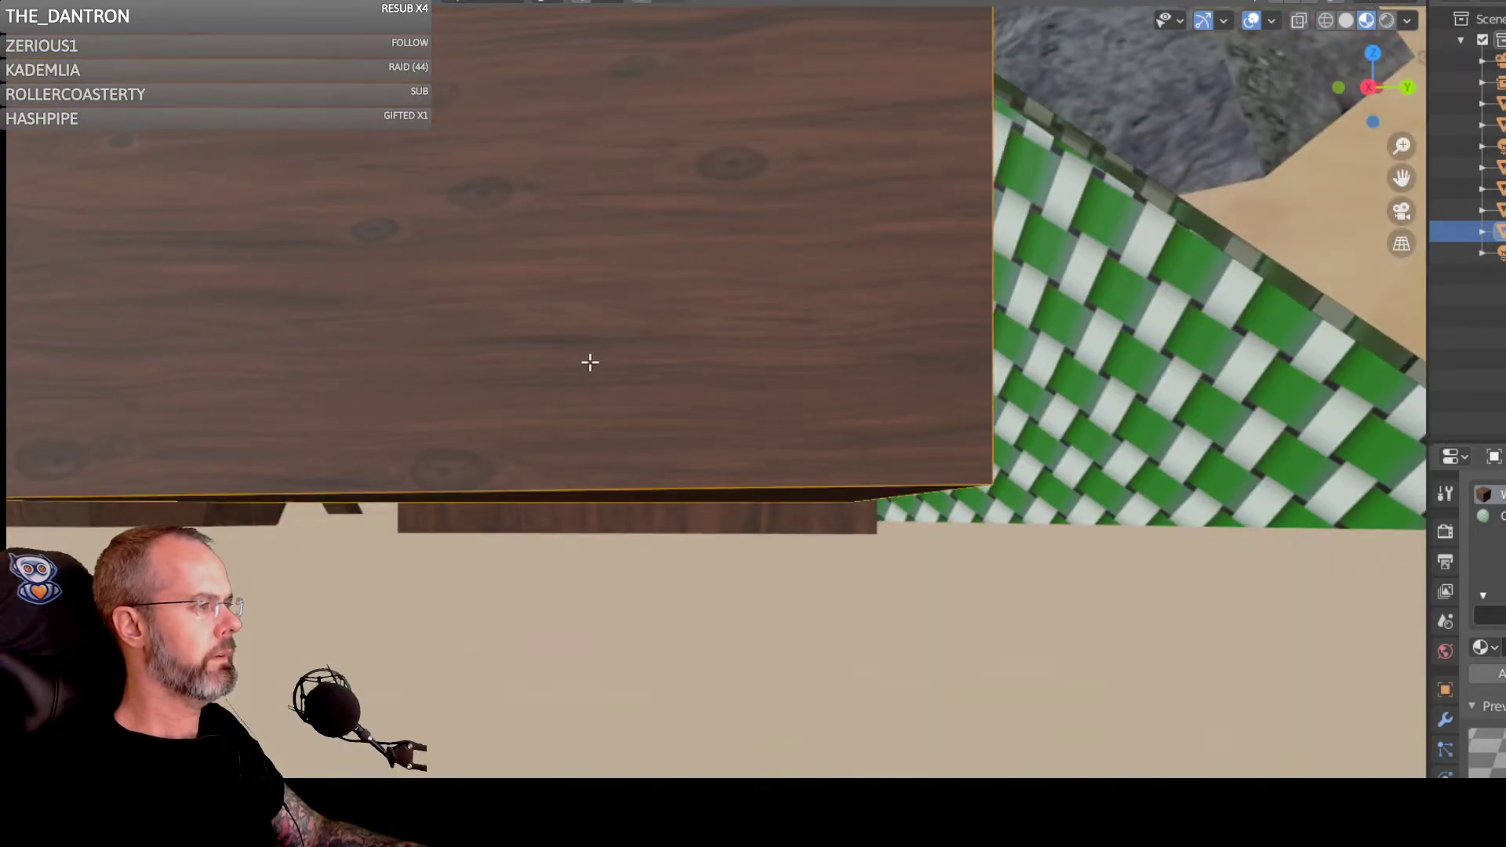
left_click(628, 494, "shift")
left_click(641, 497, "shift")
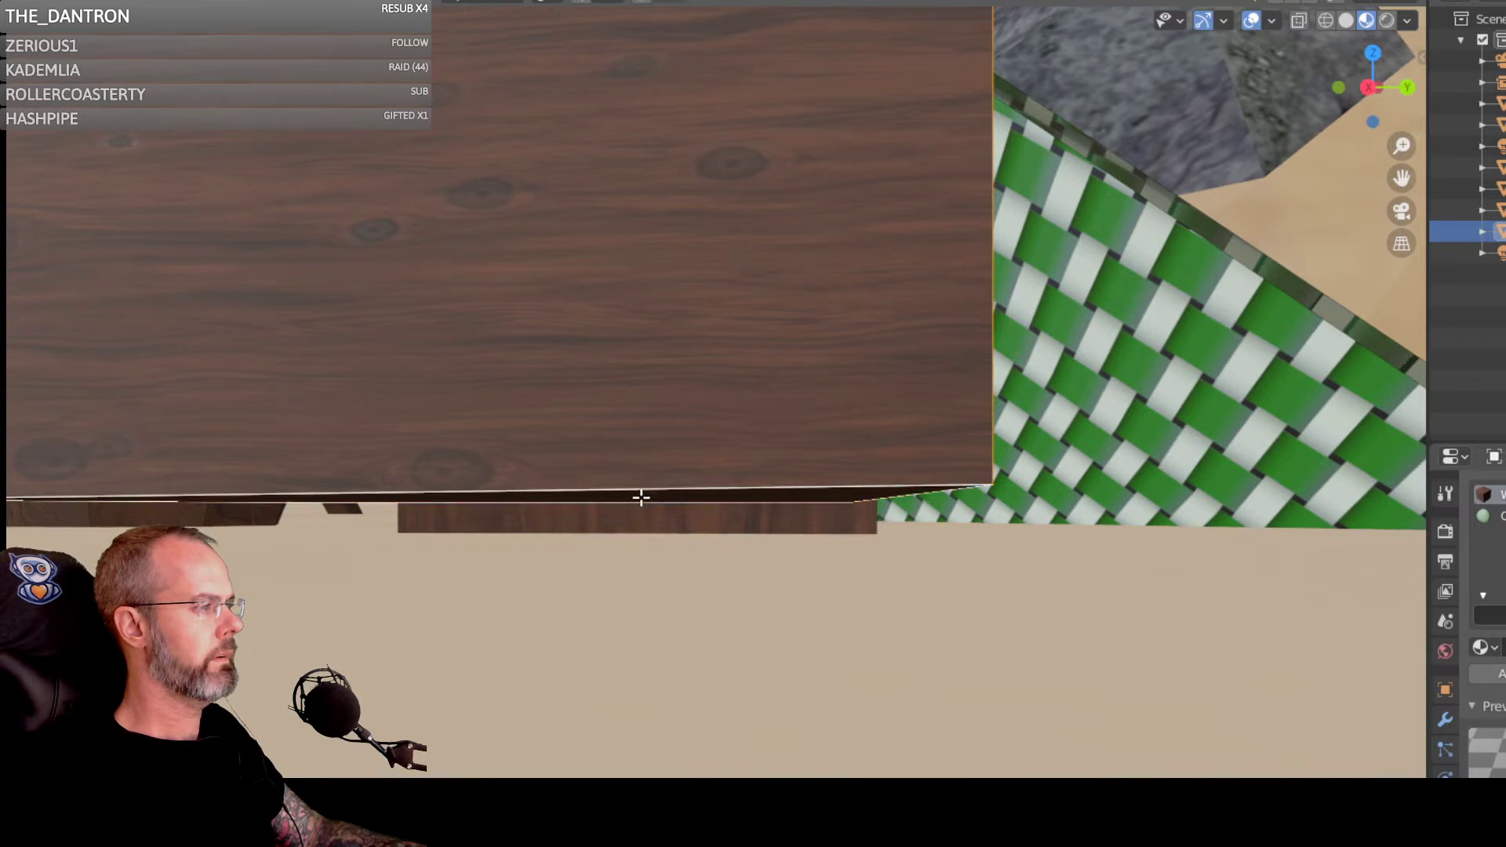
left_click(650, 407, "shift")
middle_click_drag(653, 397, 667, 474)
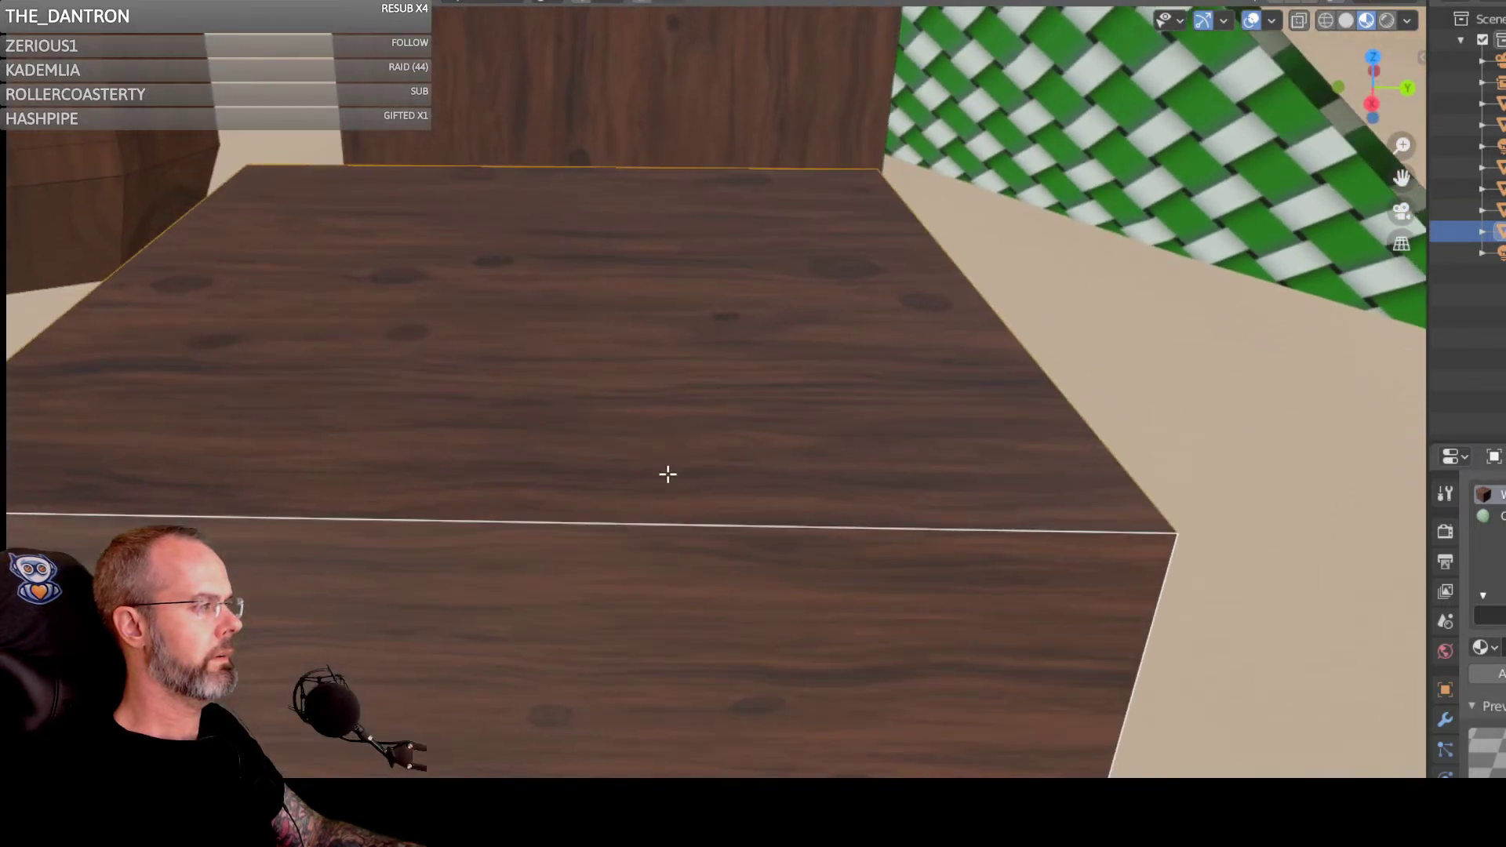
Step: Separate the selected faces of the low crate into their own object
scroll(667, 486, "down", 3)
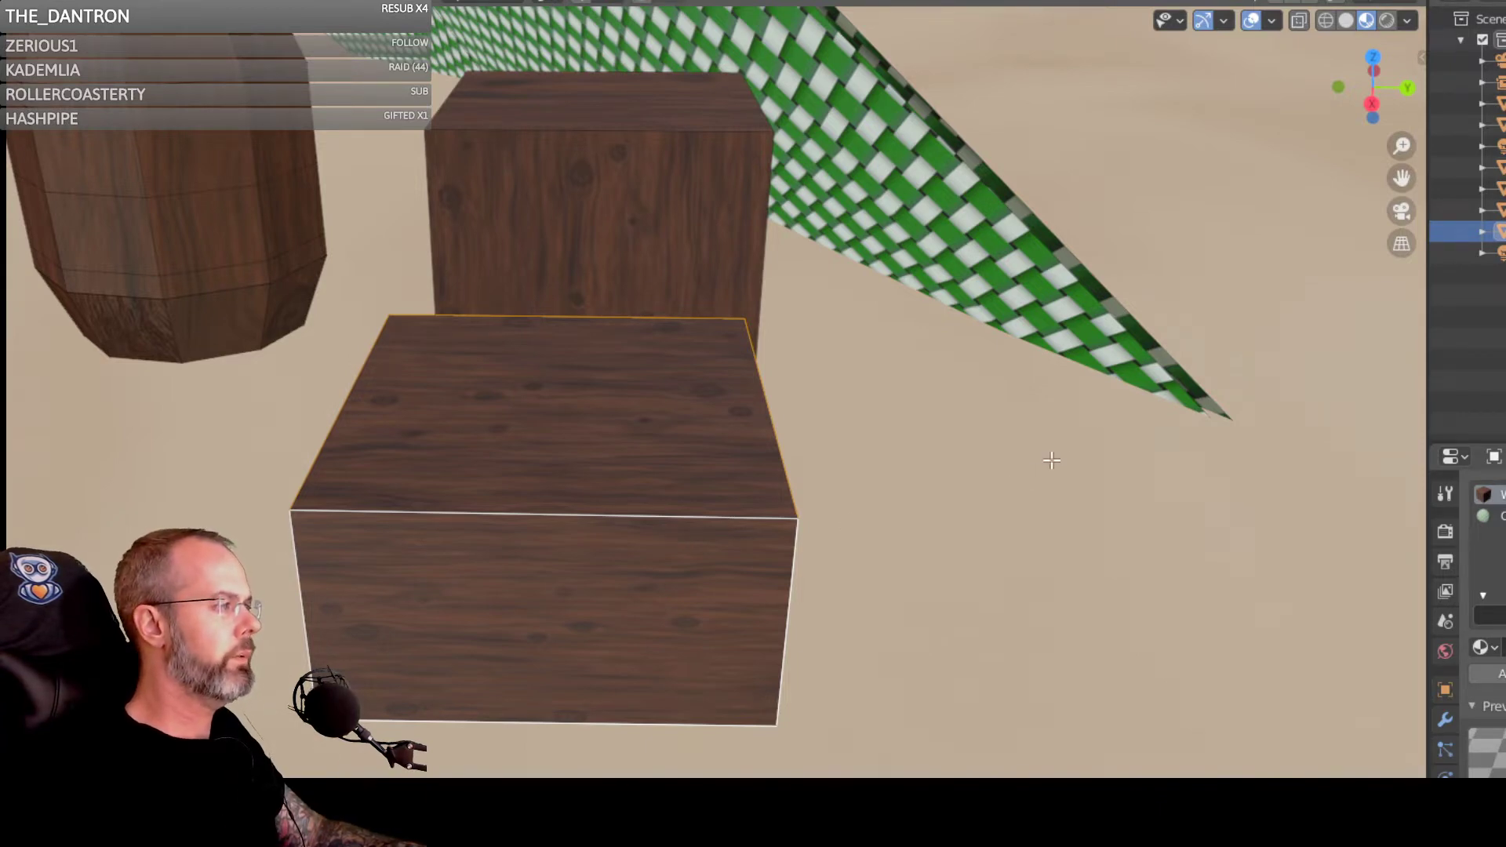
middle_click_drag(862, 461, 820, 439)
scroll(1140, 450, "down", 2)
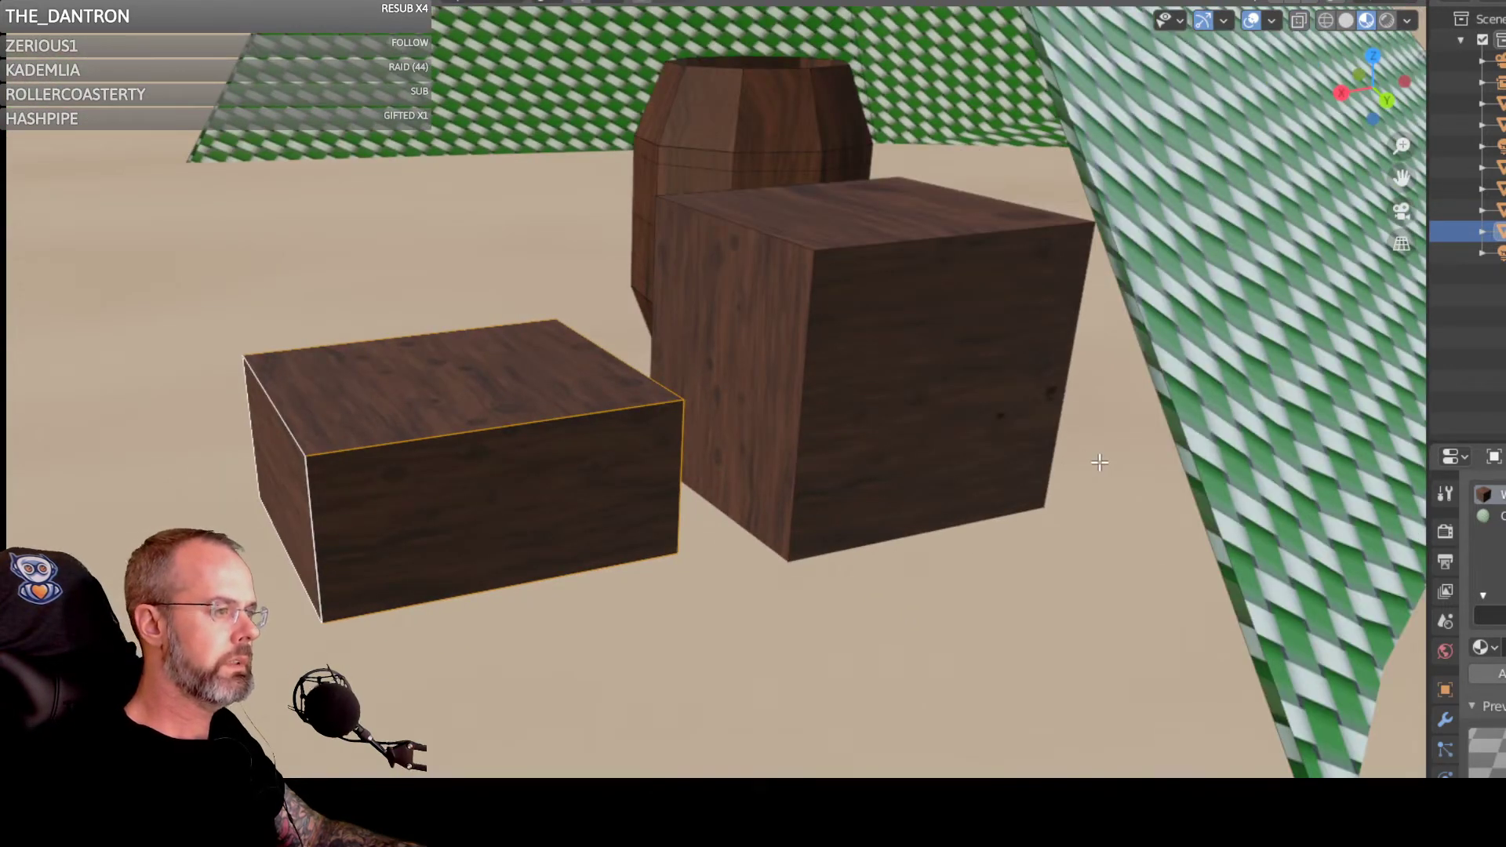
middle_click_drag(1099, 463, 1270, 453)
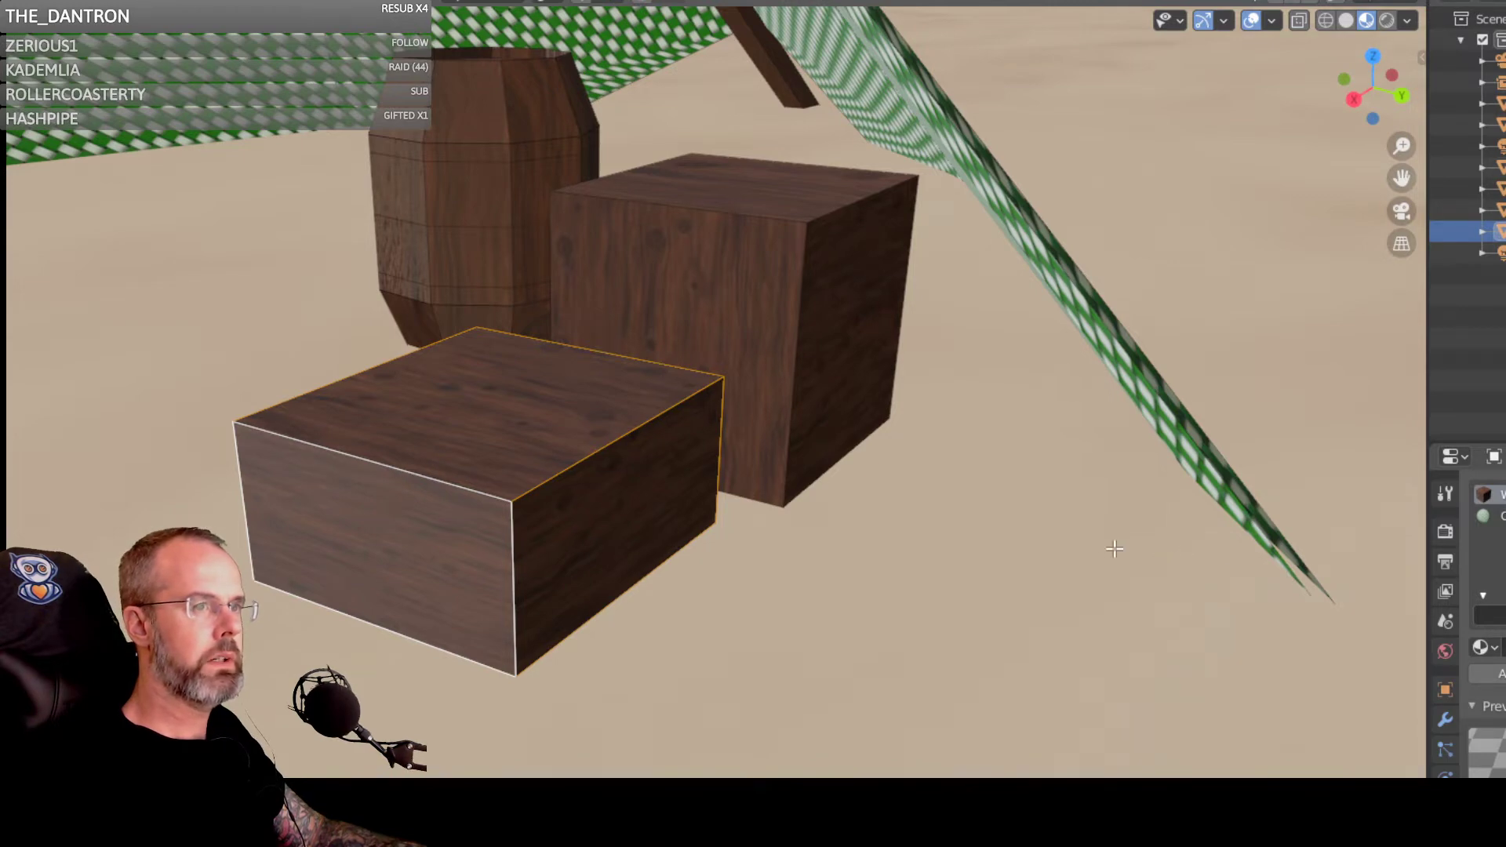
middle_click_drag(1115, 549, 1360, 542)
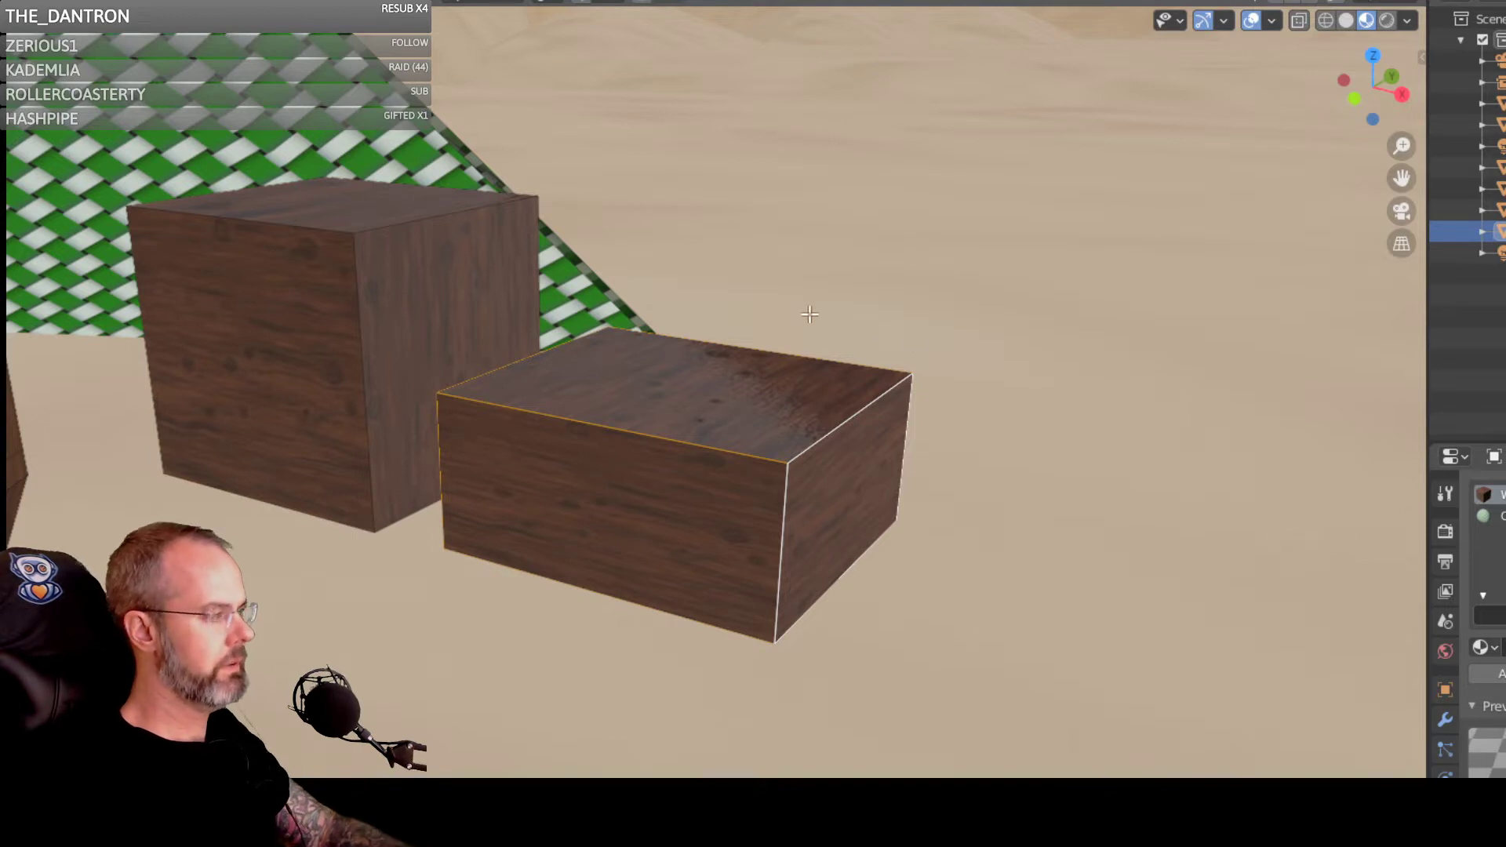
key("p")
left_click(722, 398)
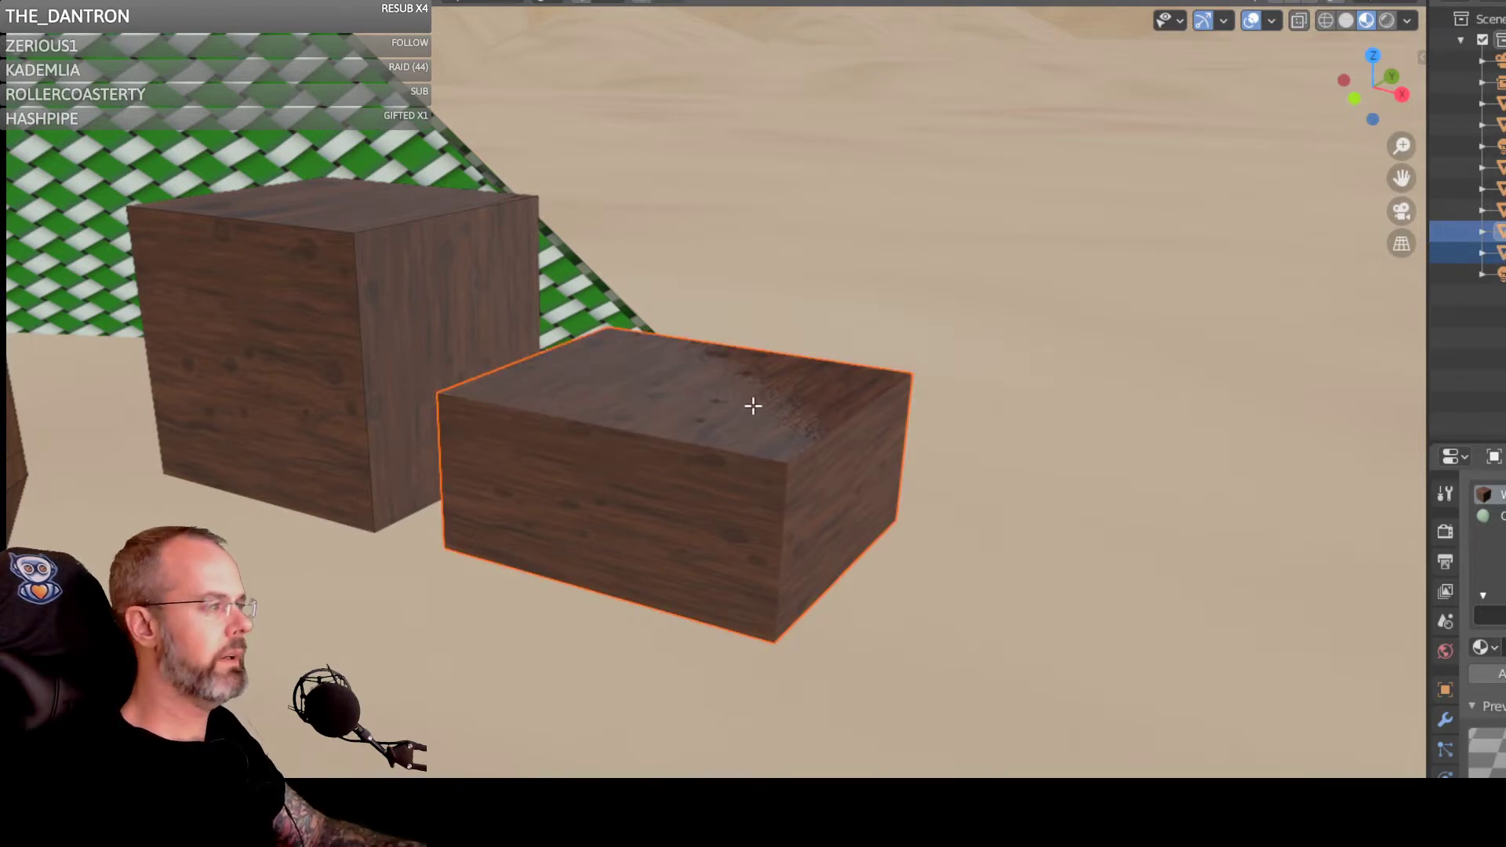
Step: Select the top, side and bottom faces of the tall crate
mouse_move(744, 409)
middle_mouse_down()
mouse_move(501, 407)
mouse_move(444, 339)
mouse_move(437, 373)
mouse_move(486, 408)
mouse_move(731, 423)
middle_mouse_up()
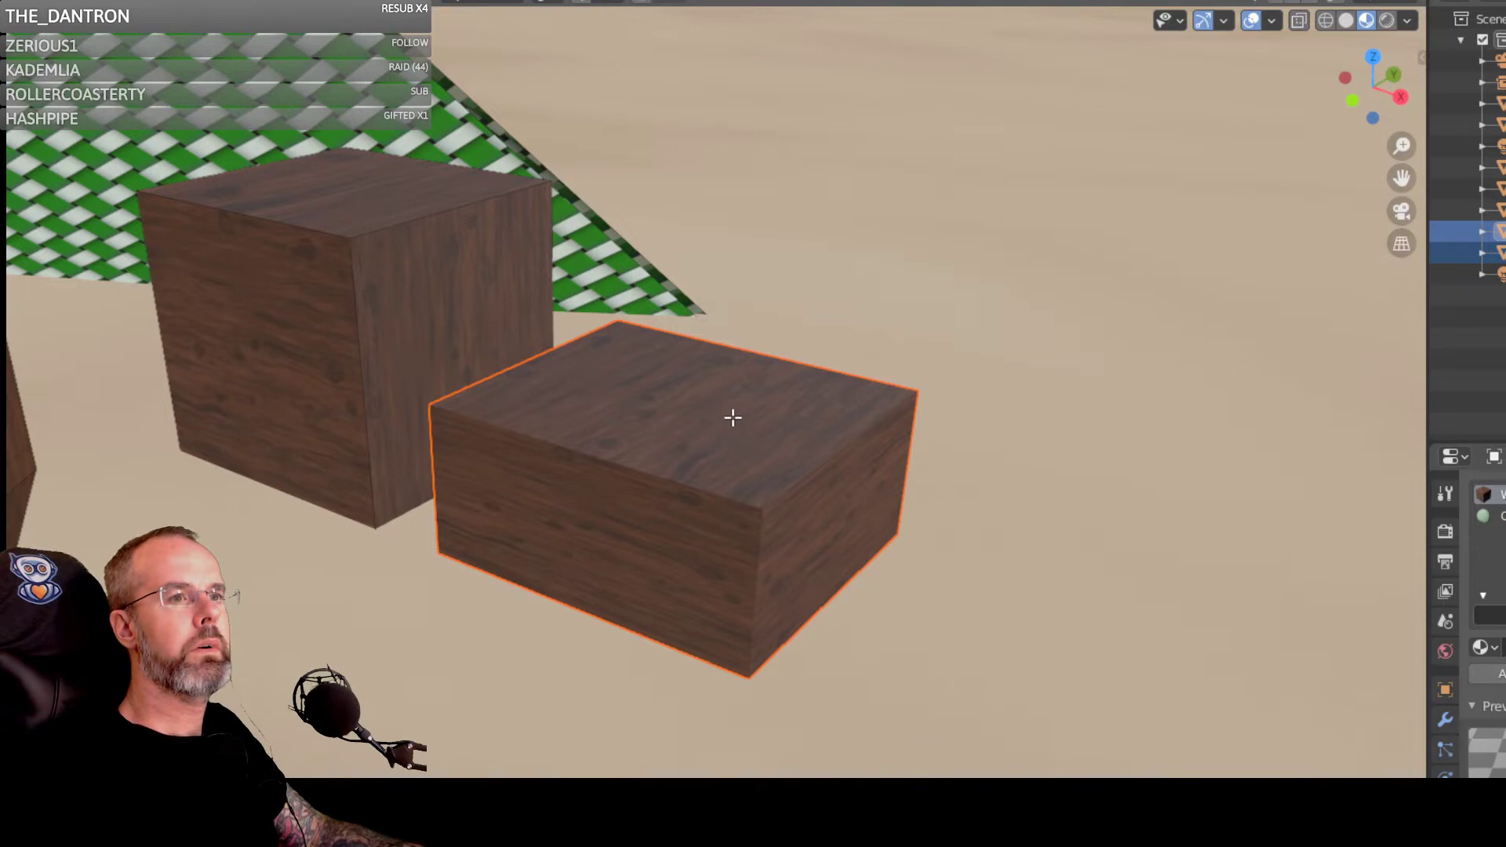
middle_click_drag(737, 401, 327, 377)
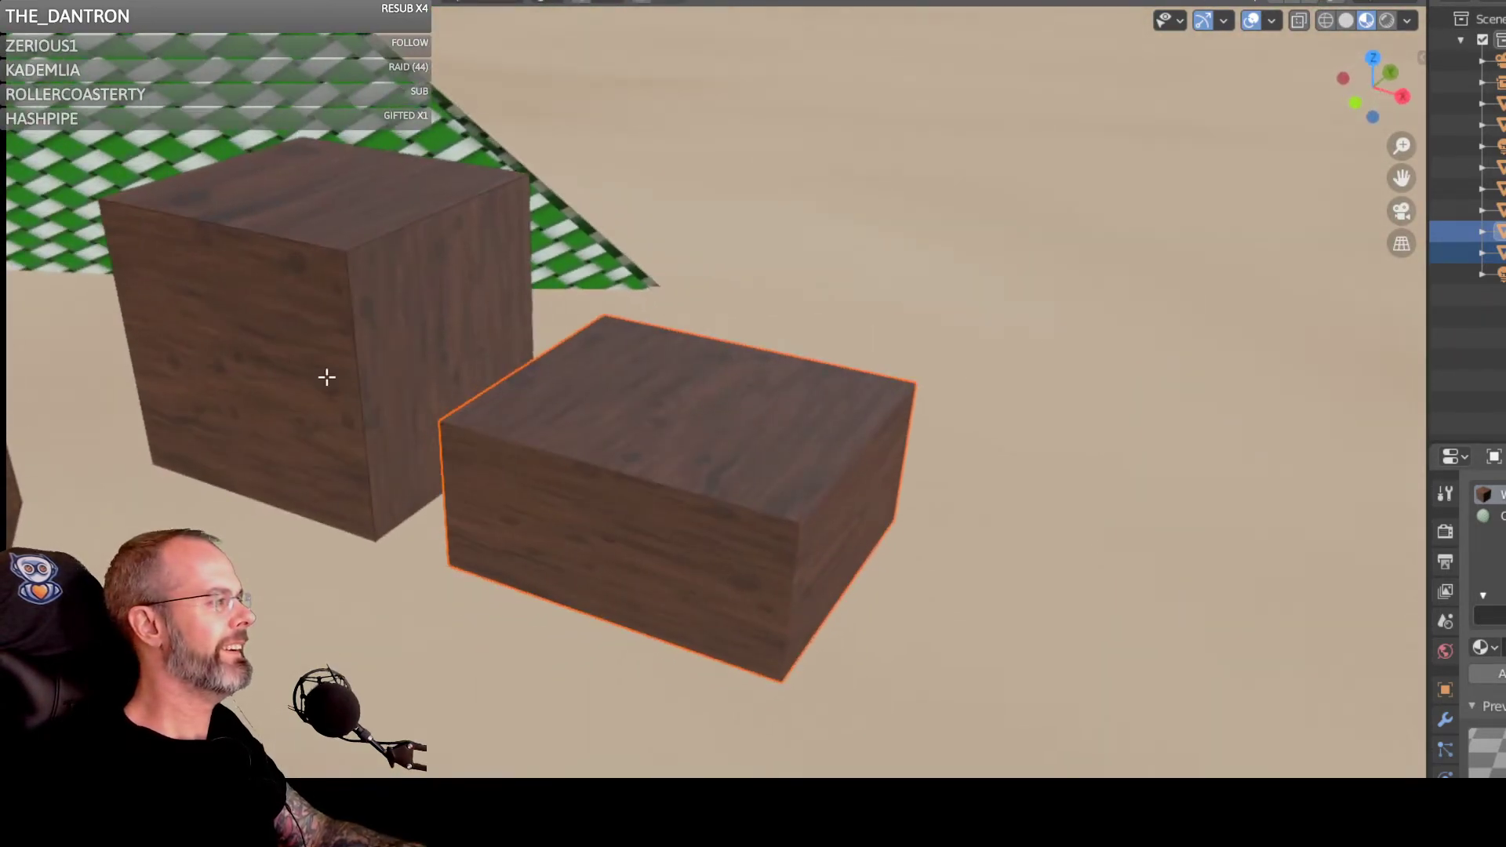
left_click(280, 357, "shift")
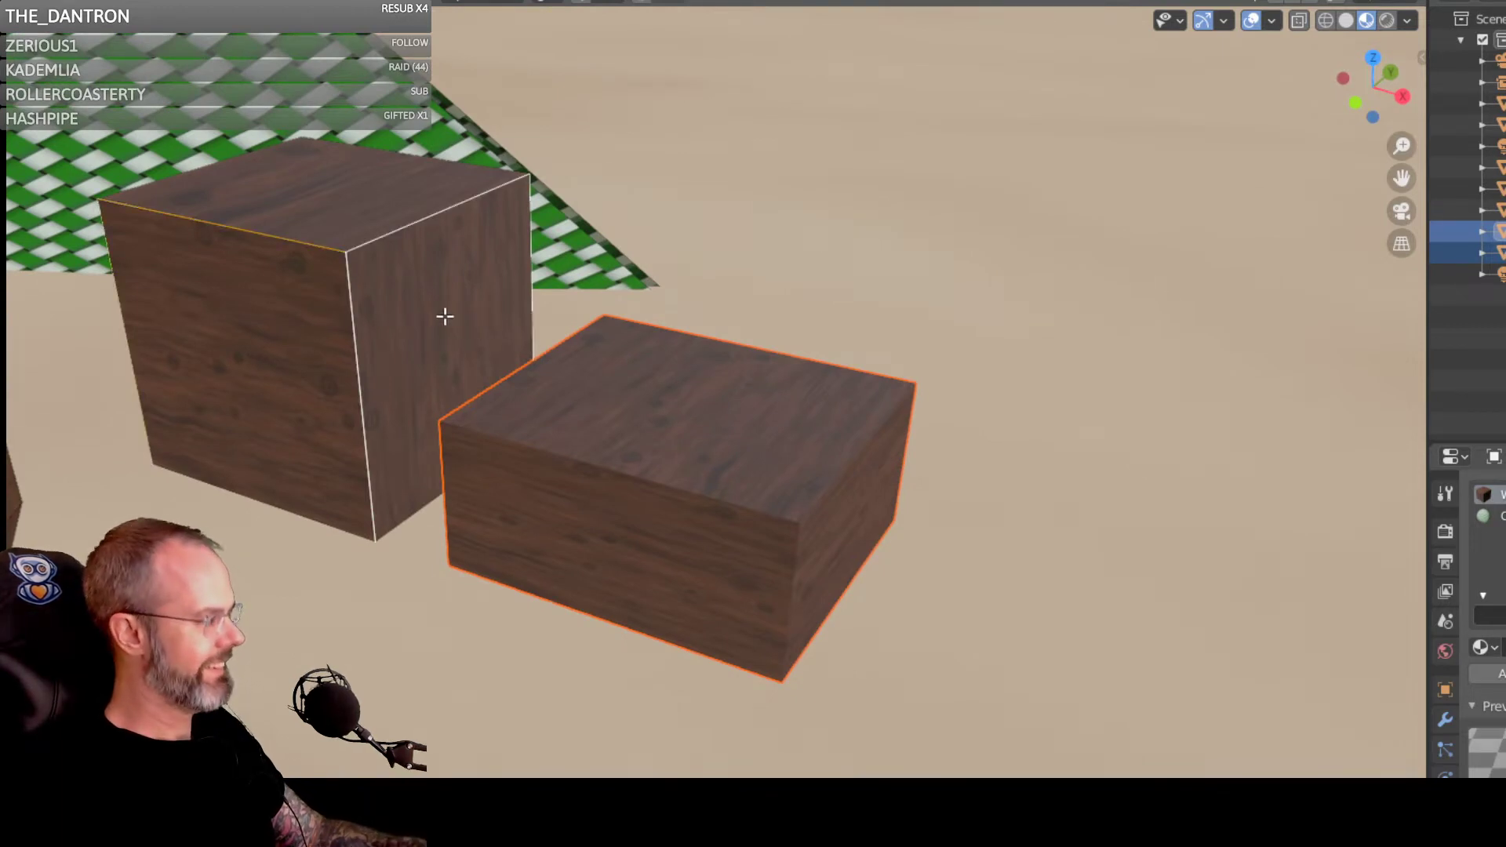
middle_click_drag(423, 242, 231, 252)
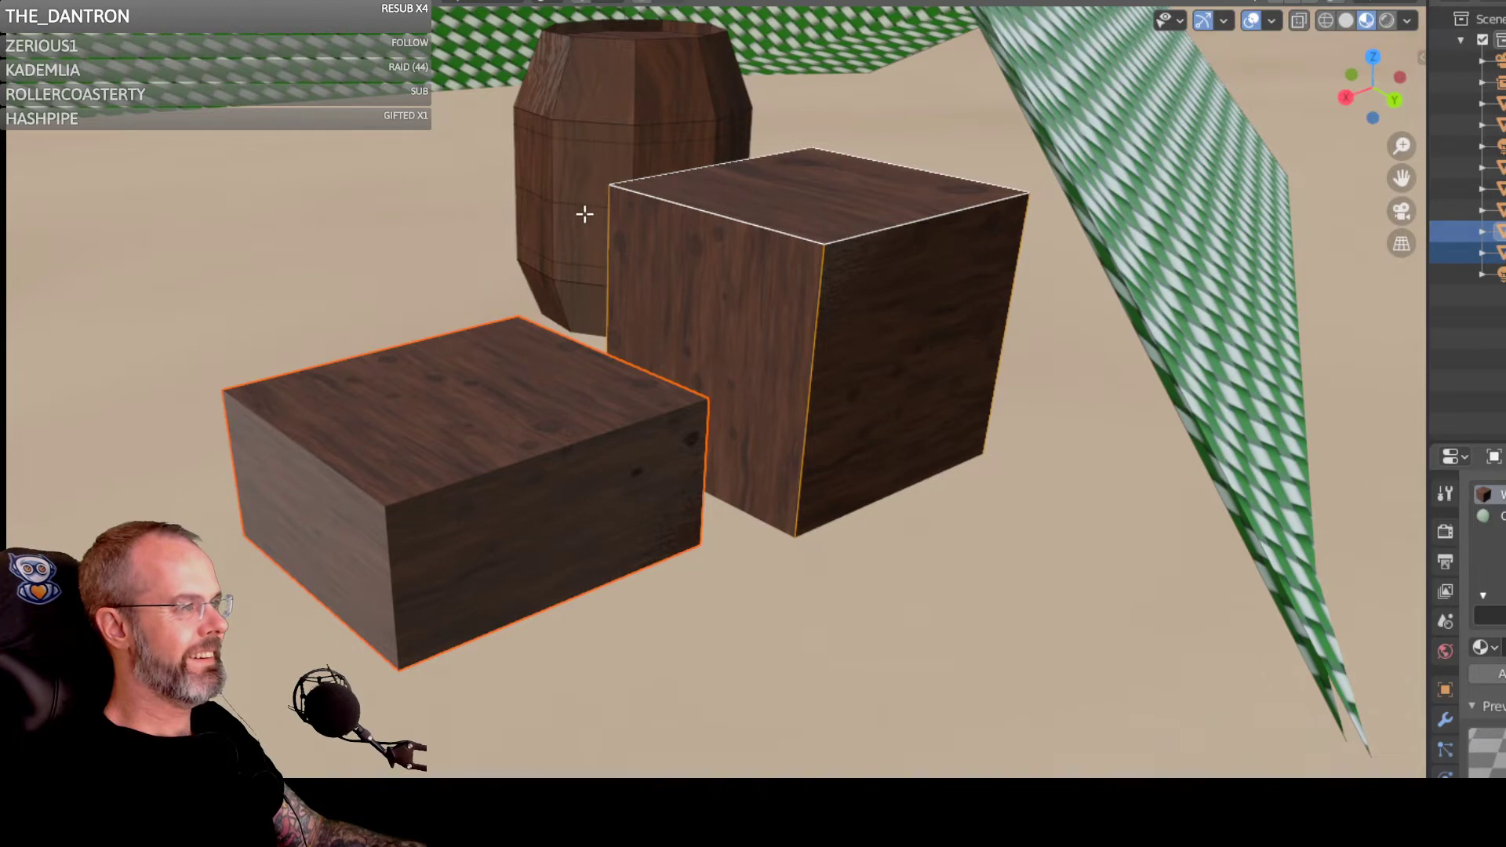
middle_click_drag(586, 226, 1293, 251)
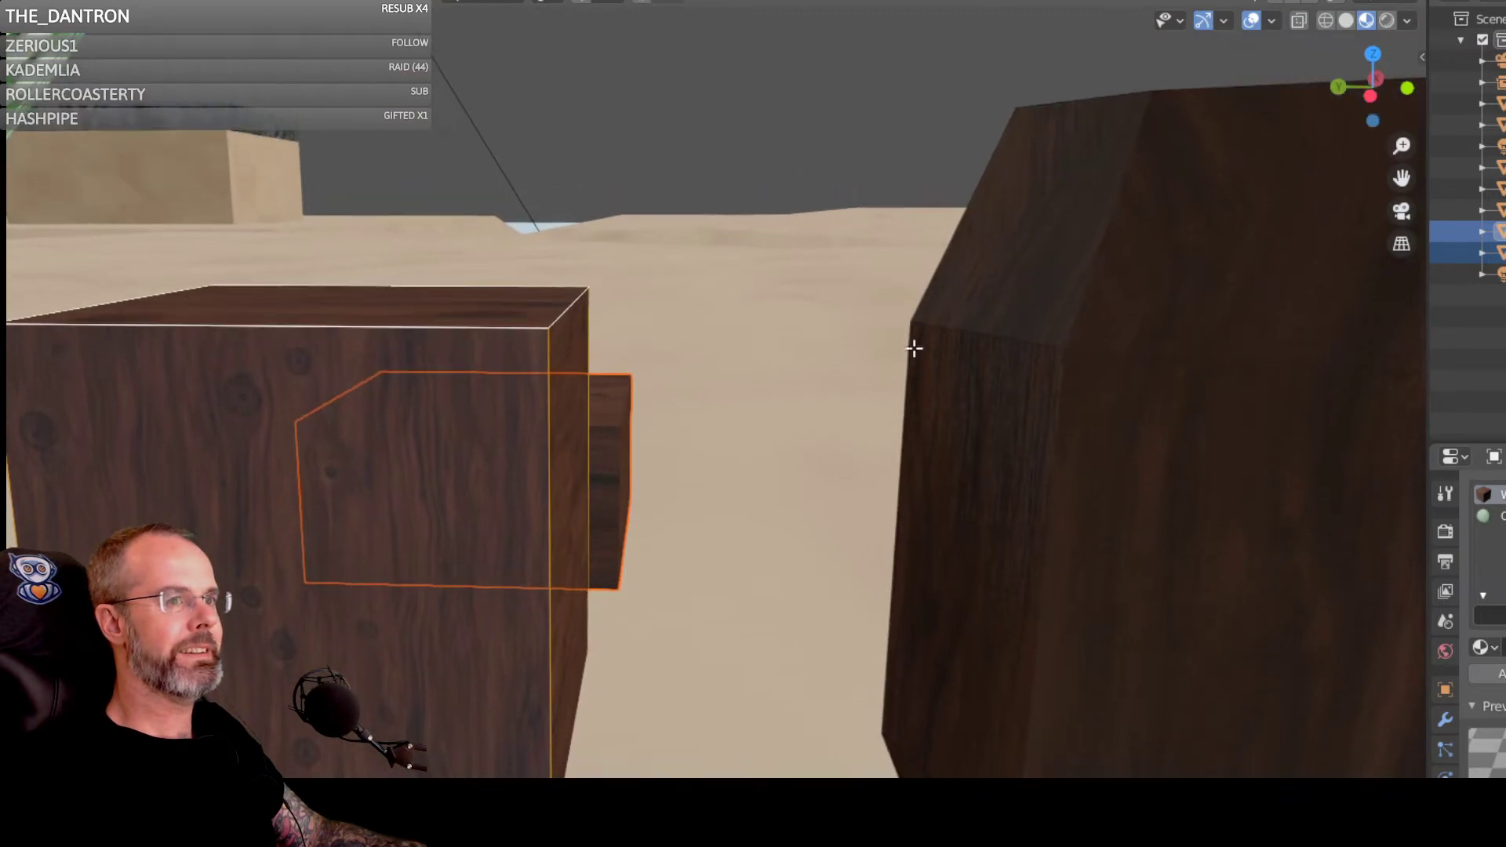
left_click(201, 430, "shift")
middle_click_drag(253, 429, 367, 346)
left_click(460, 415, "shift")
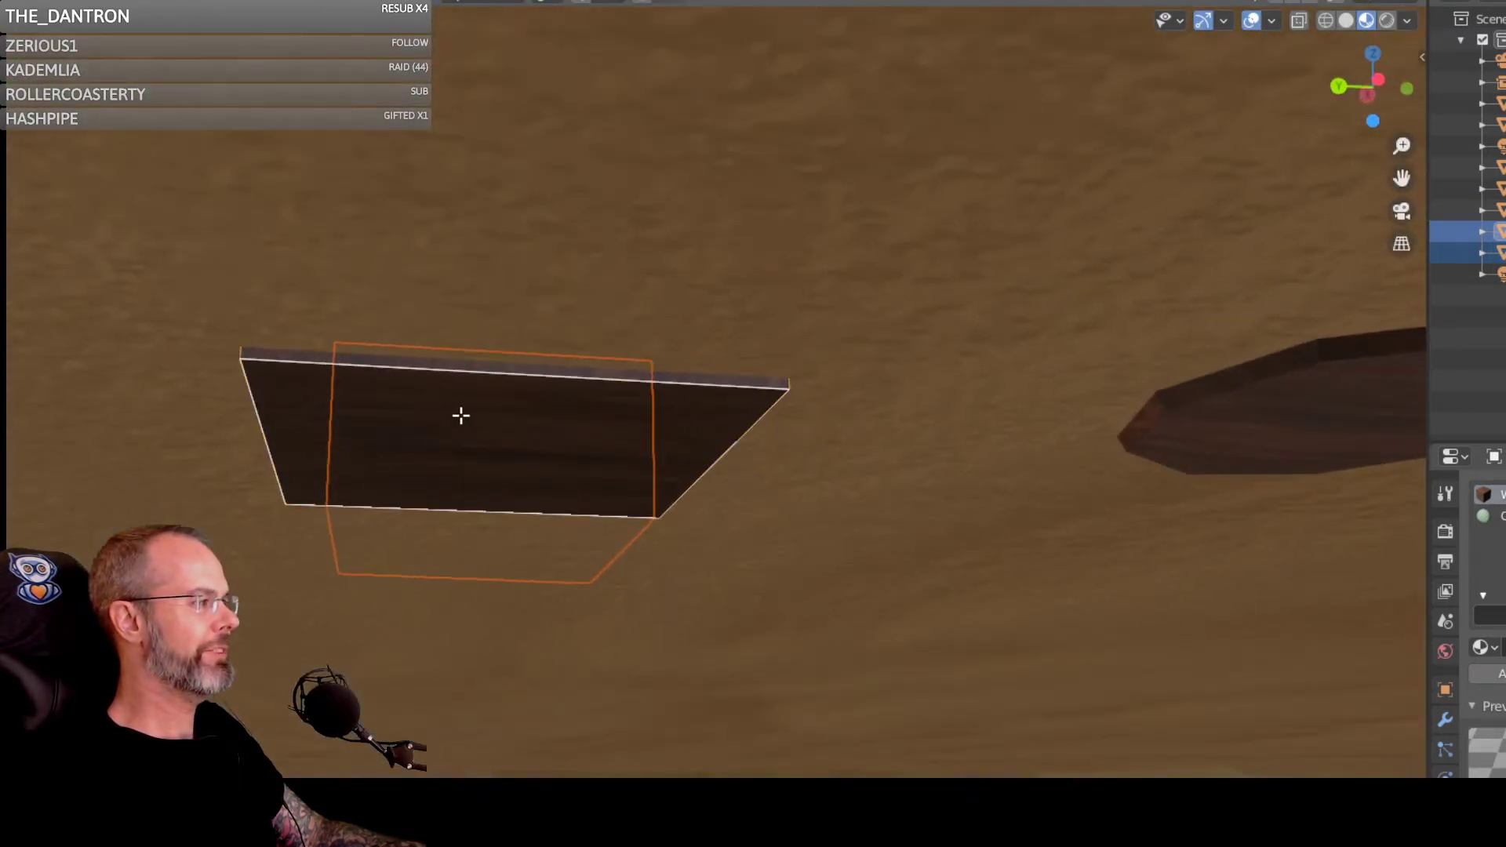
Step: Separate the selected faces of the tall crate into their own object
middle_click_drag(484, 400, 145, 481)
key("p")
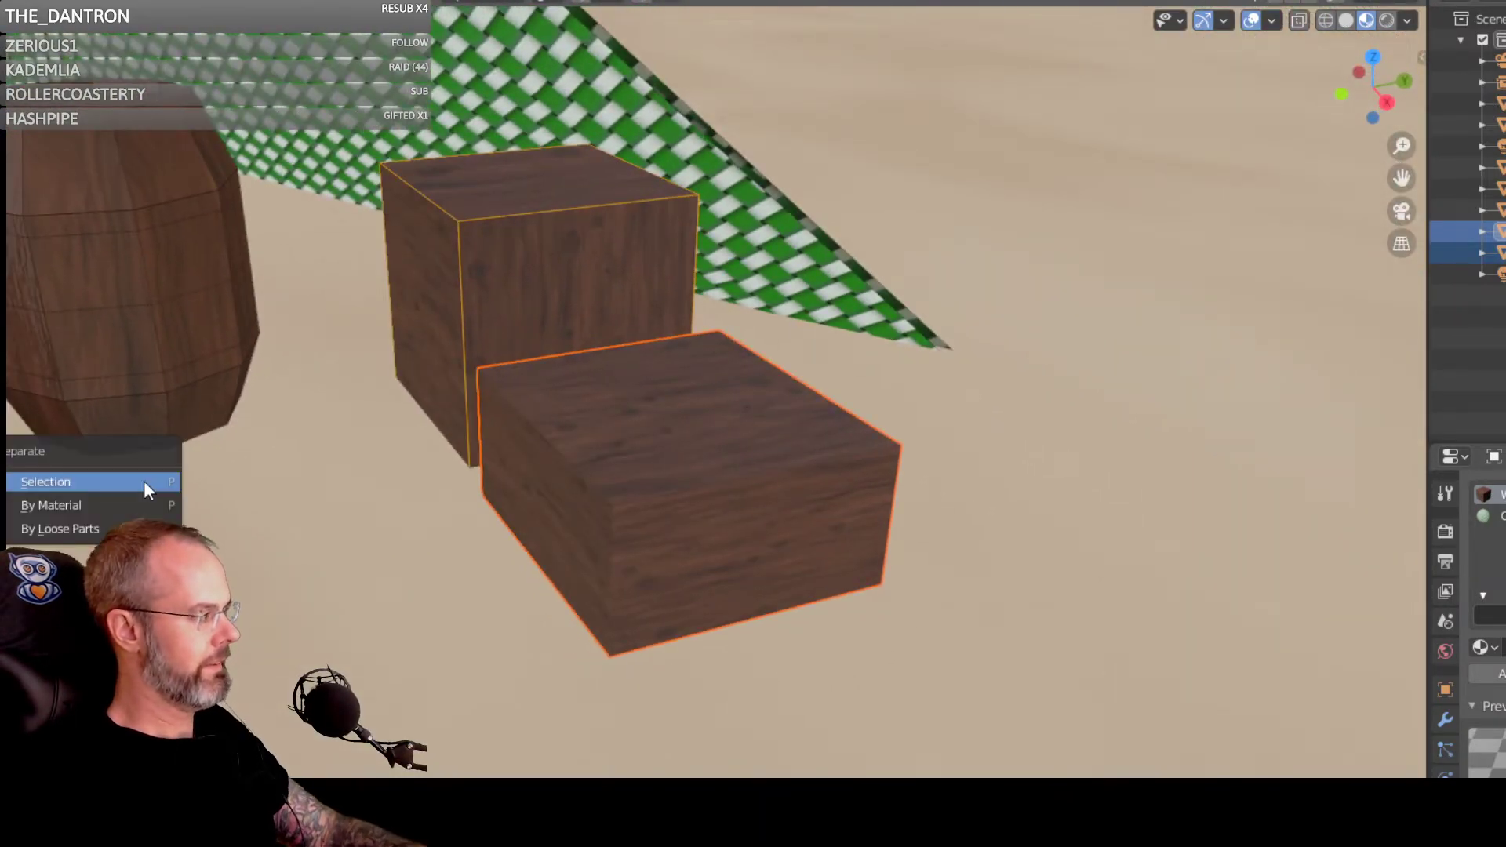
left_click(140, 480)
Step: Select the complete ring of narrow faces that forms the barrel's upper band
middle_click_drag(255, 464, 369, 415)
middle_click_drag(97, 387, 356, 333)
scroll(366, 387, "up", 2)
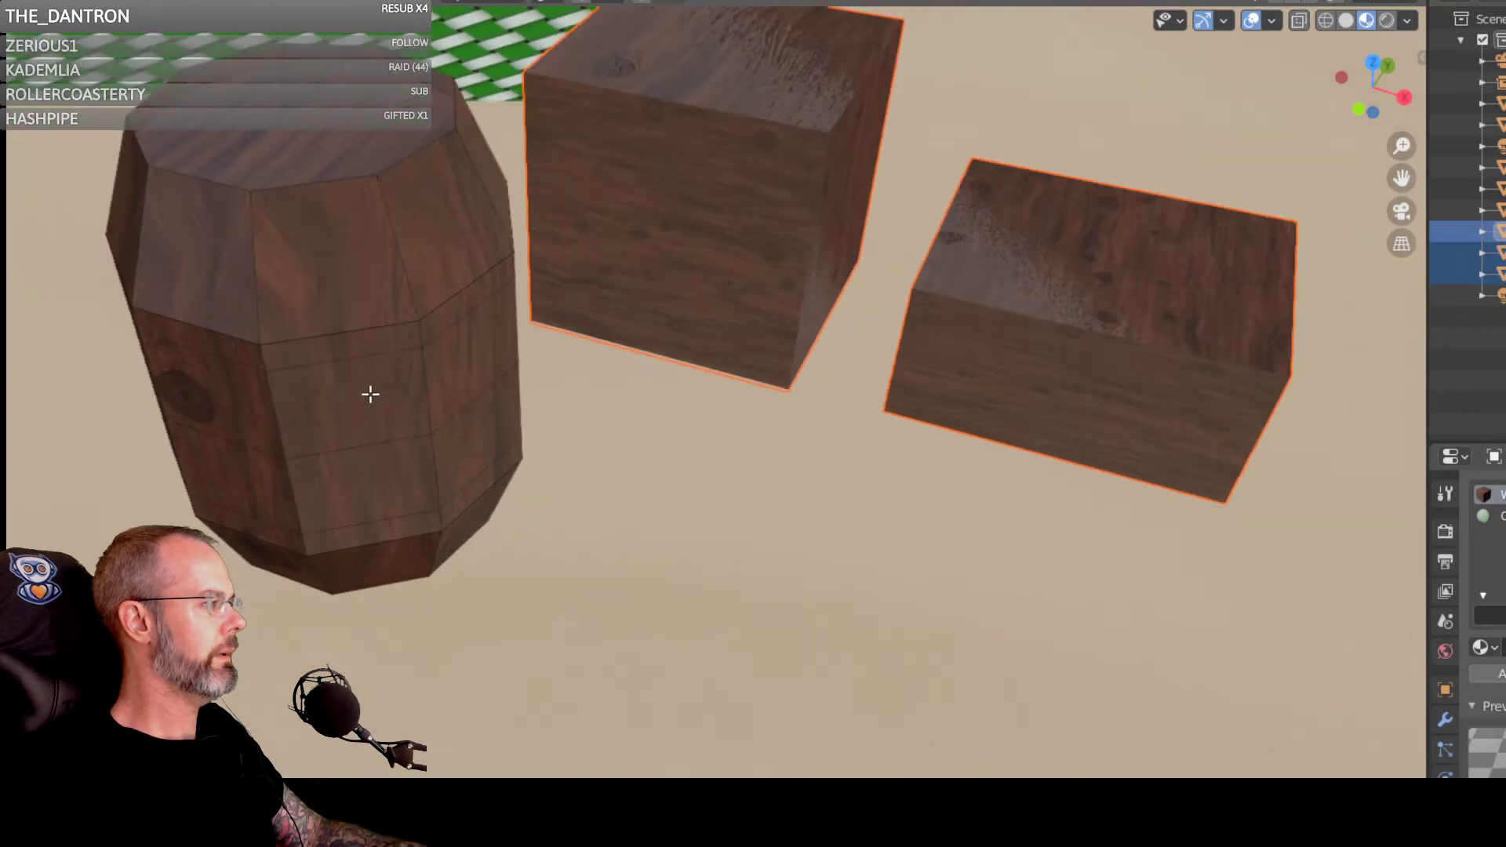
left_click(345, 350)
left_click(444, 322, "shift")
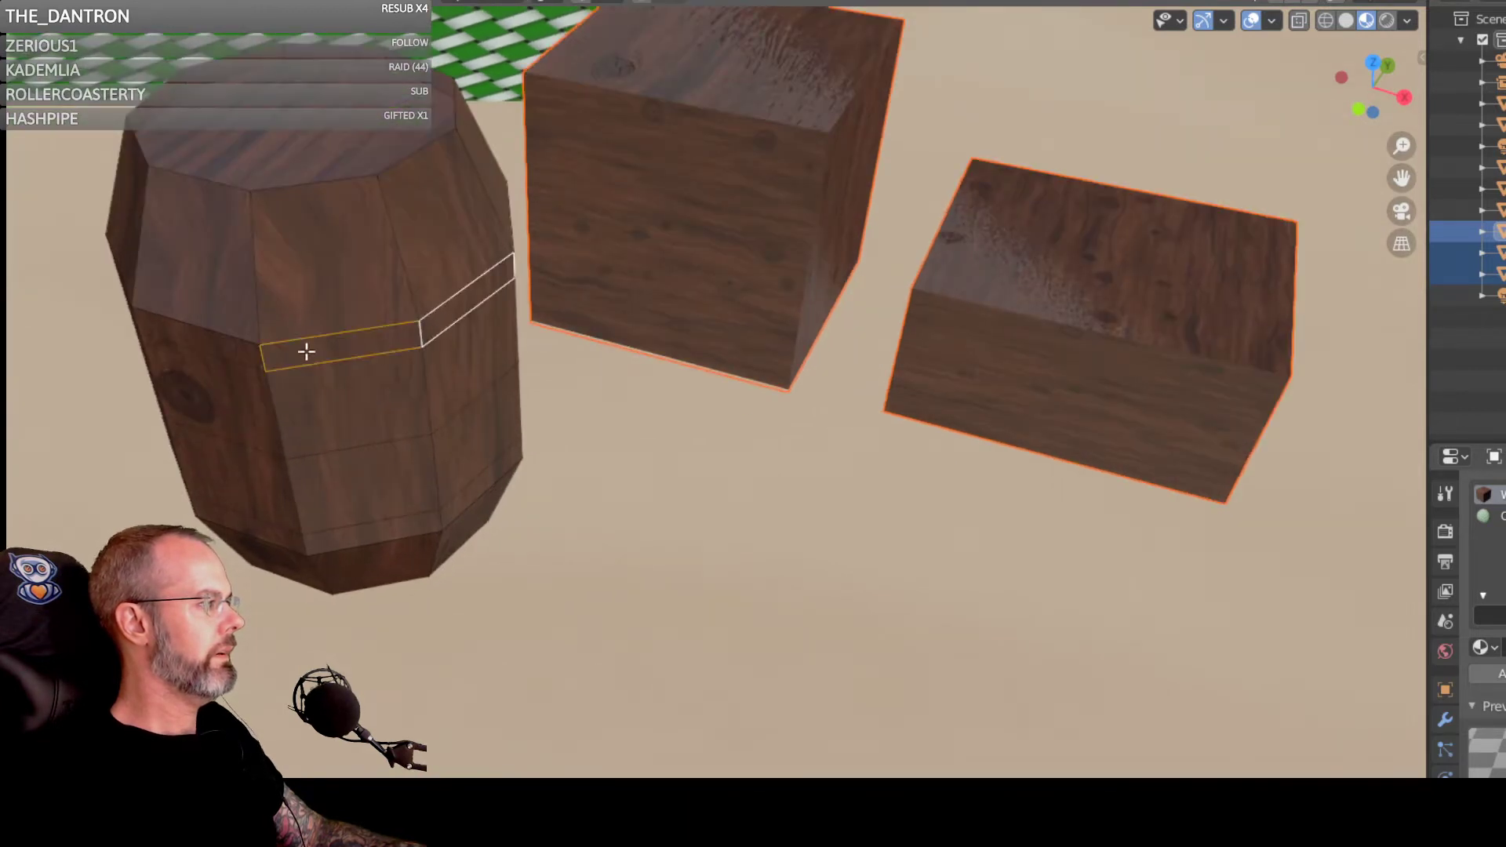
left_click(214, 340, "shift")
middle_click_drag(218, 350, 601, 344)
left_click(624, 355, "shift")
left_click(509, 370, "shift")
scroll(600, 343, "up", 3)
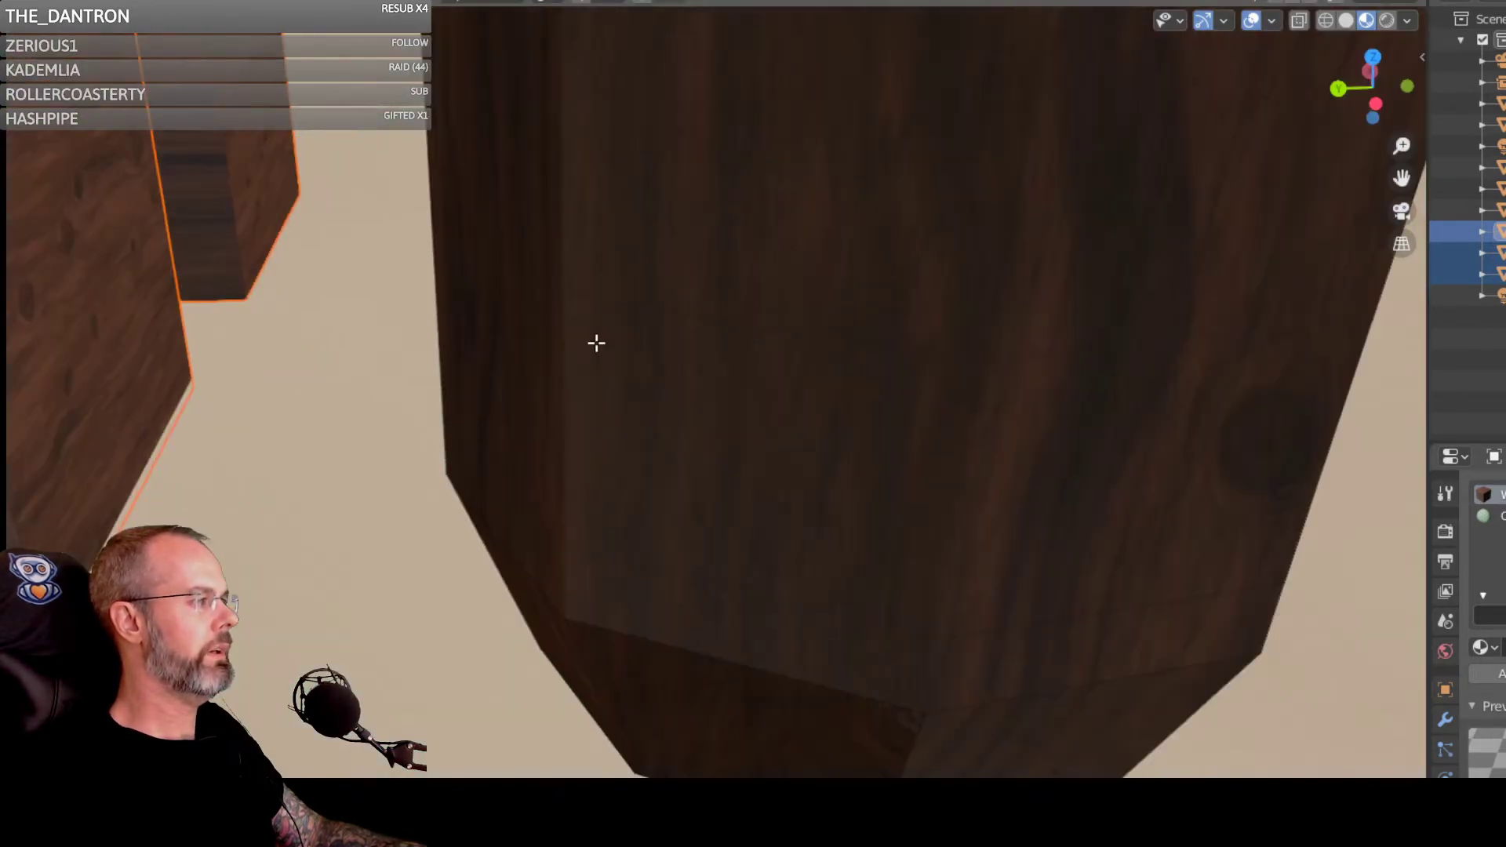
scroll(596, 342, "down", 2)
left_click(676, 240, "shift")
left_click(537, 218, "shift")
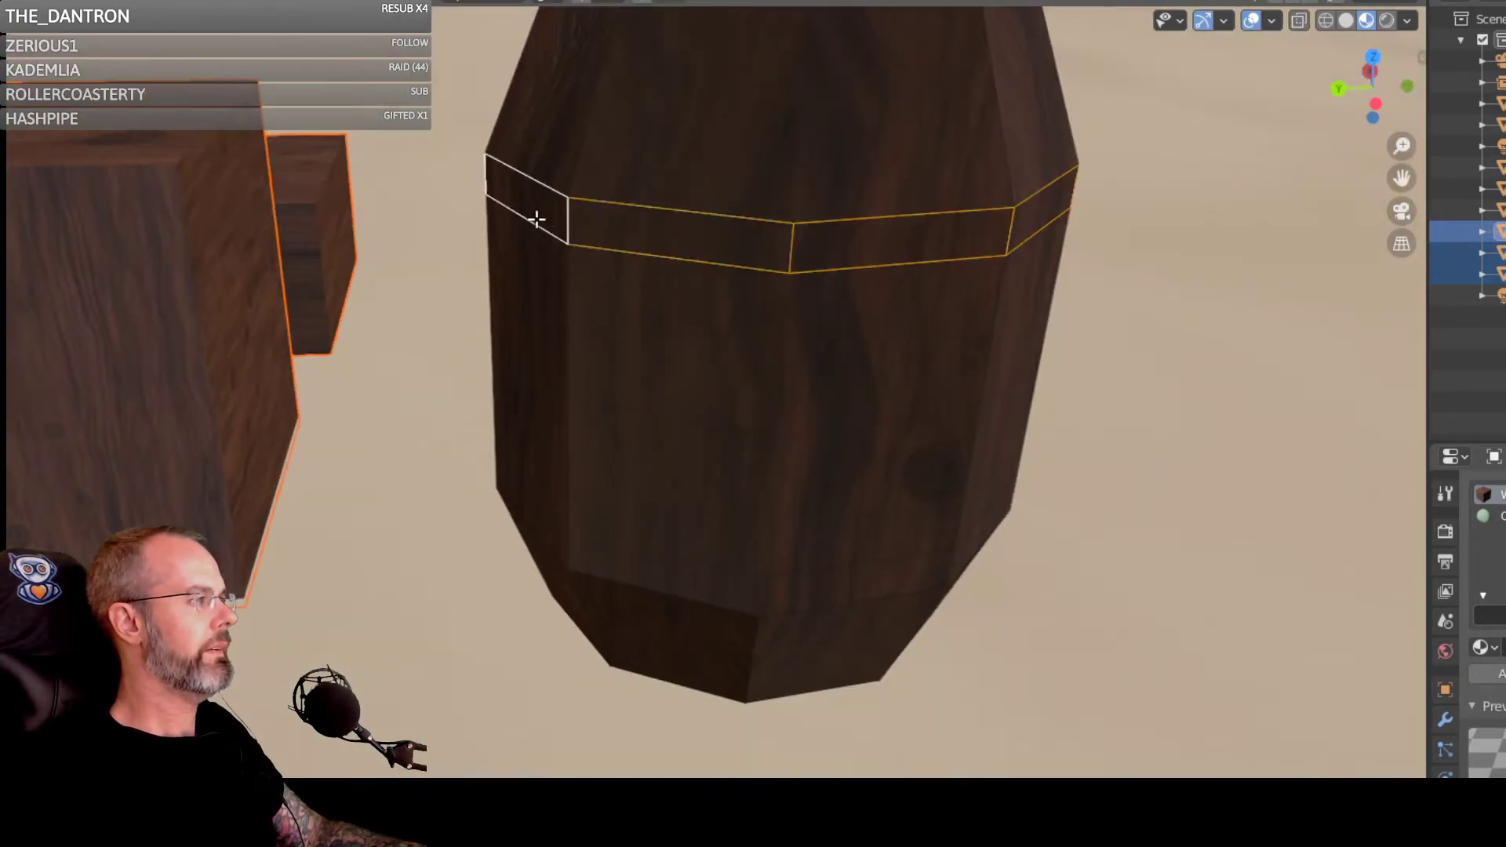
middle_click_drag(750, 228, 553, 137)
left_click(572, 106, "shift")
left_click(706, 95, "shift")
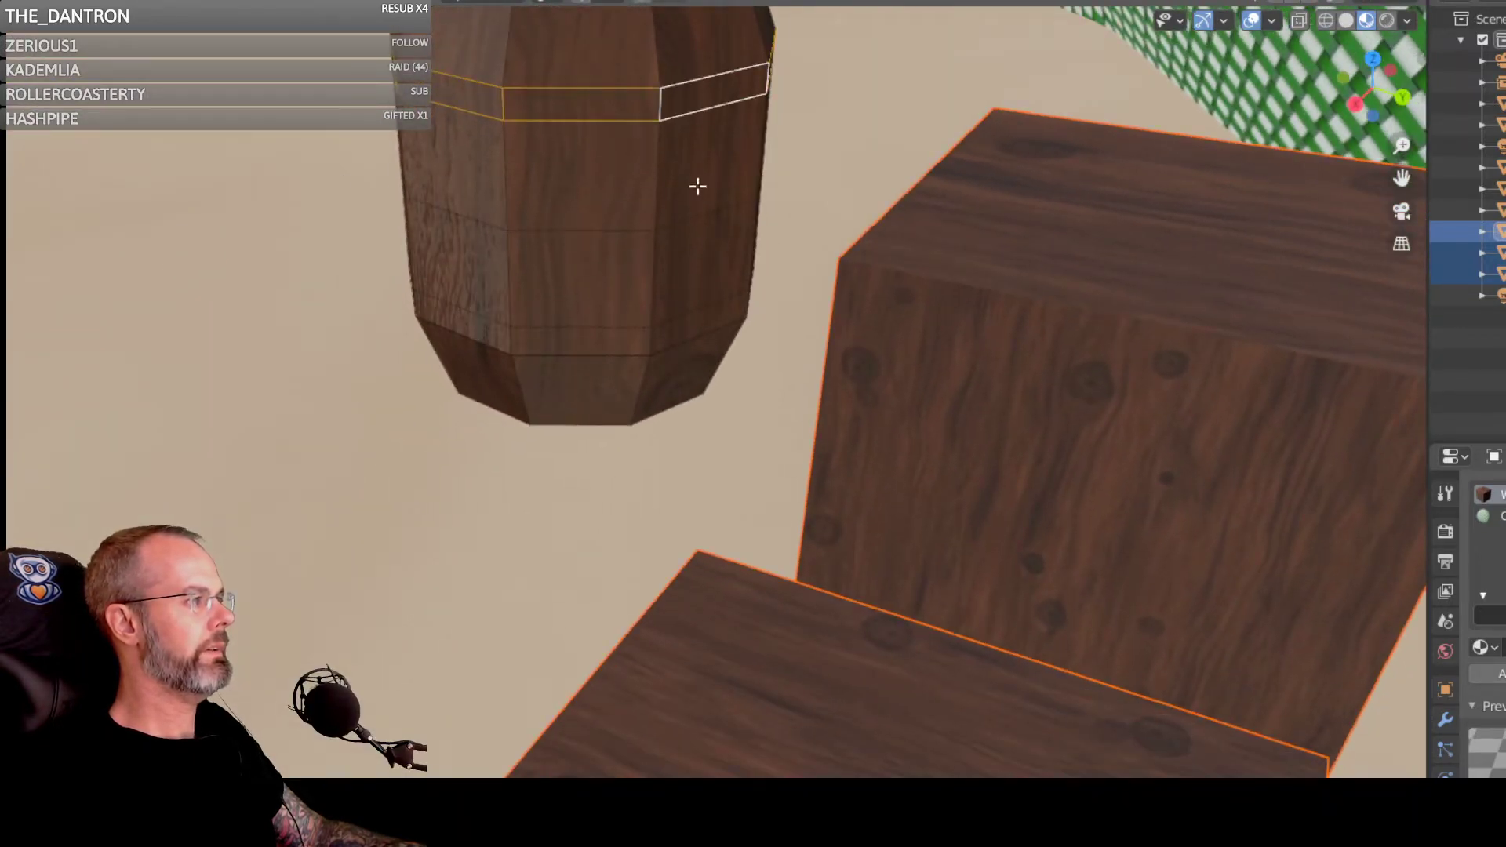
Step: Add the complete ring of narrow faces of the barrel's lower band to the selection
left_click(706, 319, "shift")
left_click(598, 333, "shift")
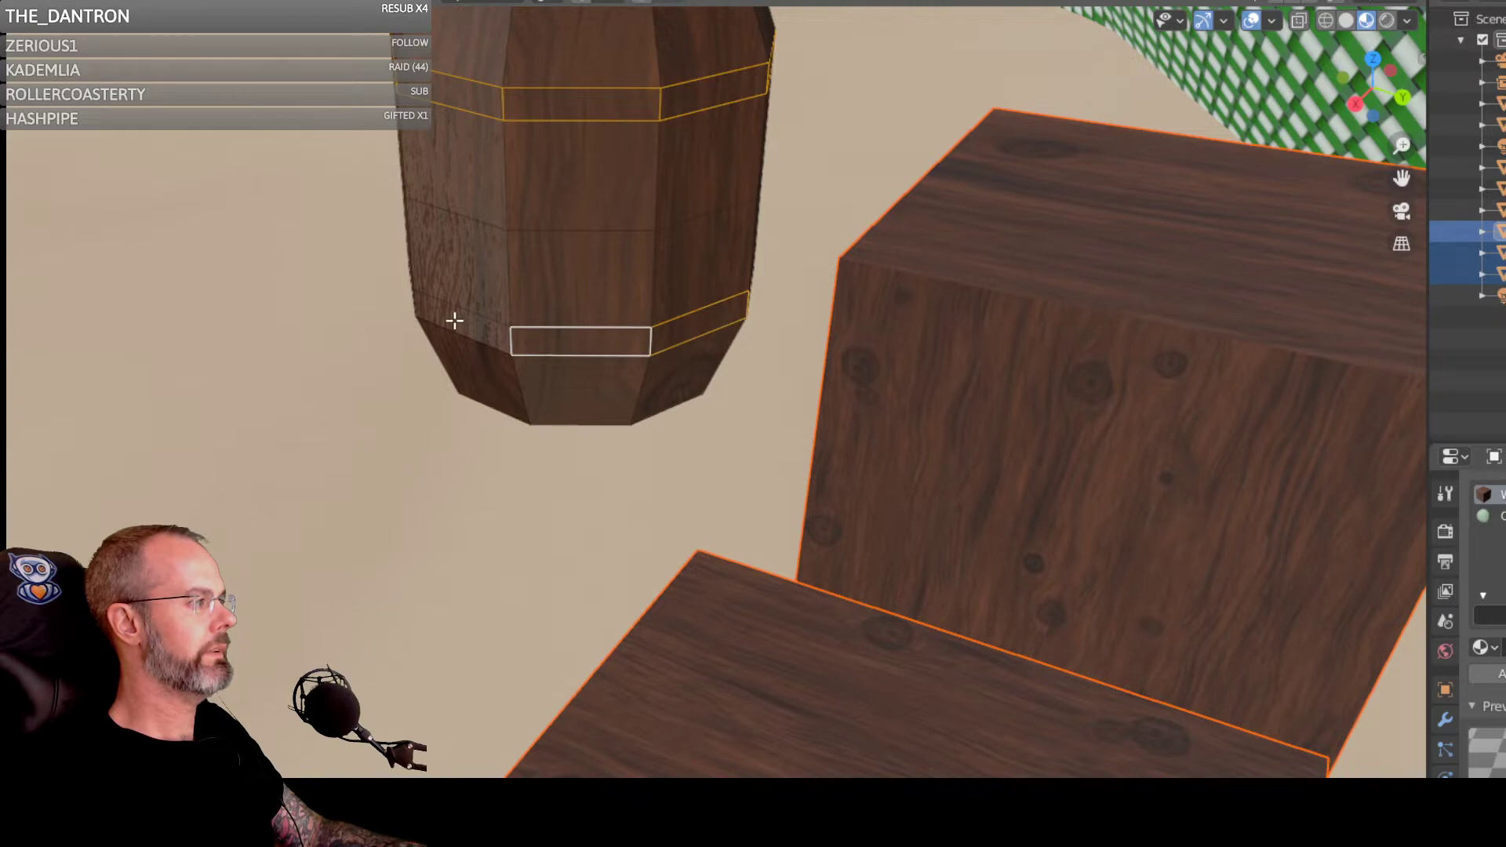
left_click(454, 323, "shift")
middle_click_drag(619, 326, 374, 304)
left_click(1003, 415, "shift")
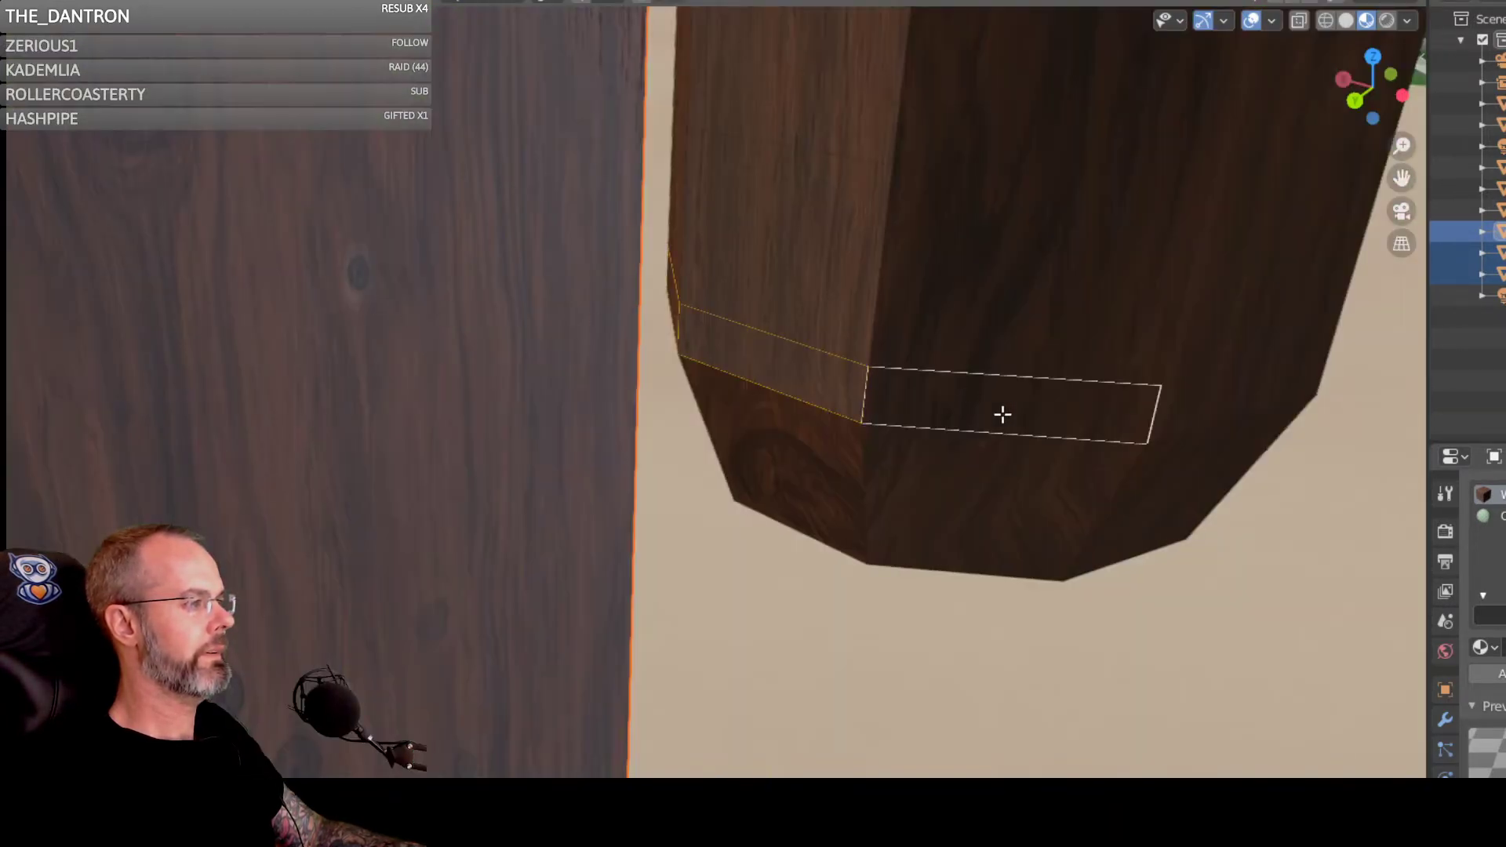
left_click(1246, 396, "shift")
middle_click_drag(1251, 400, 1003, 393)
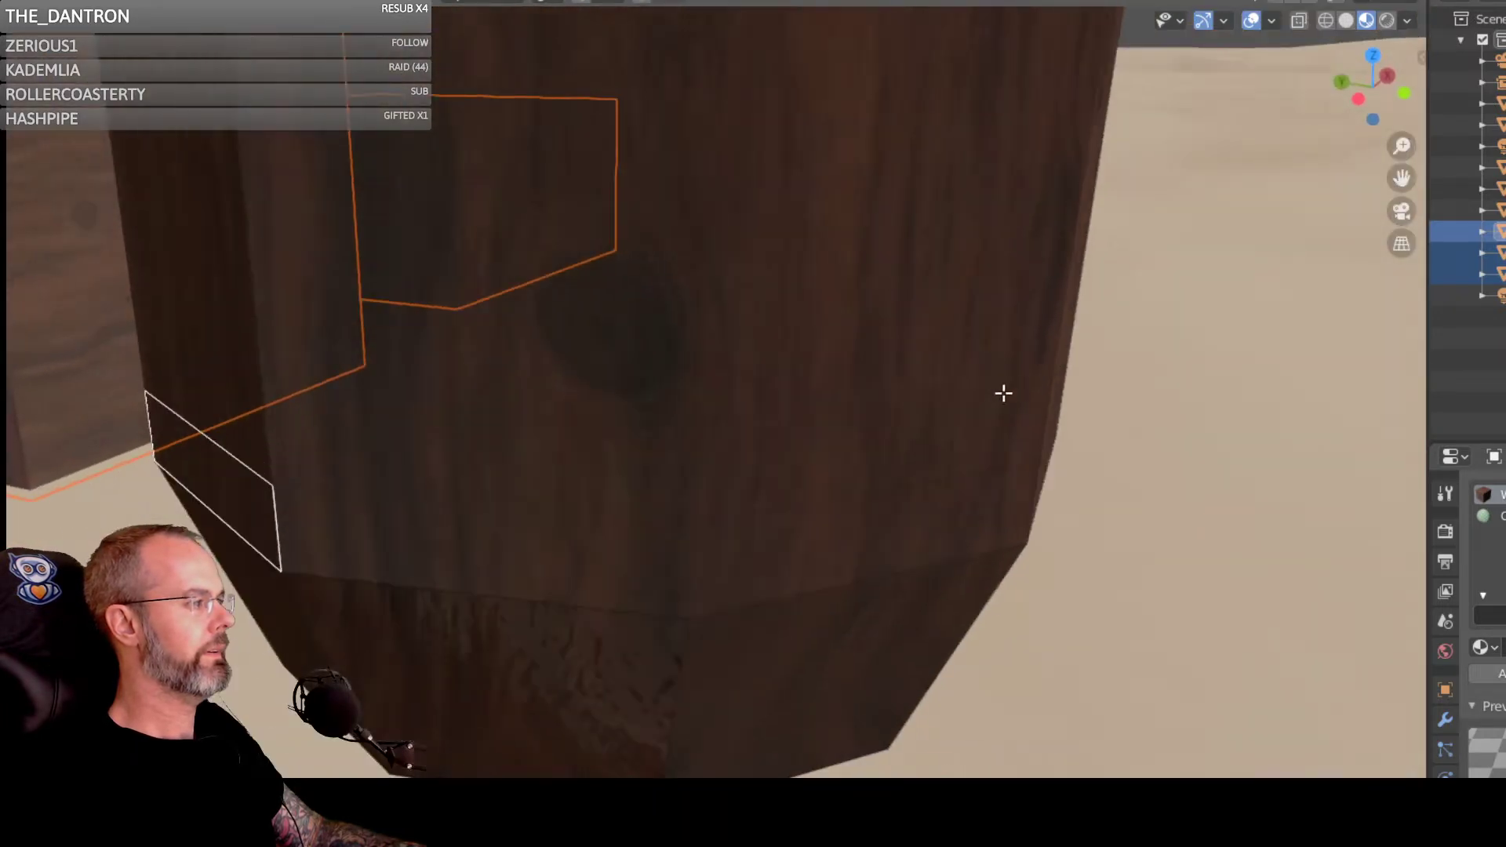
scroll(1004, 393, "down", 3)
left_click(527, 517, "shift")
left_click(717, 524, "shift")
middle_click_drag(893, 492, 780, 496)
left_click(434, 492, "shift")
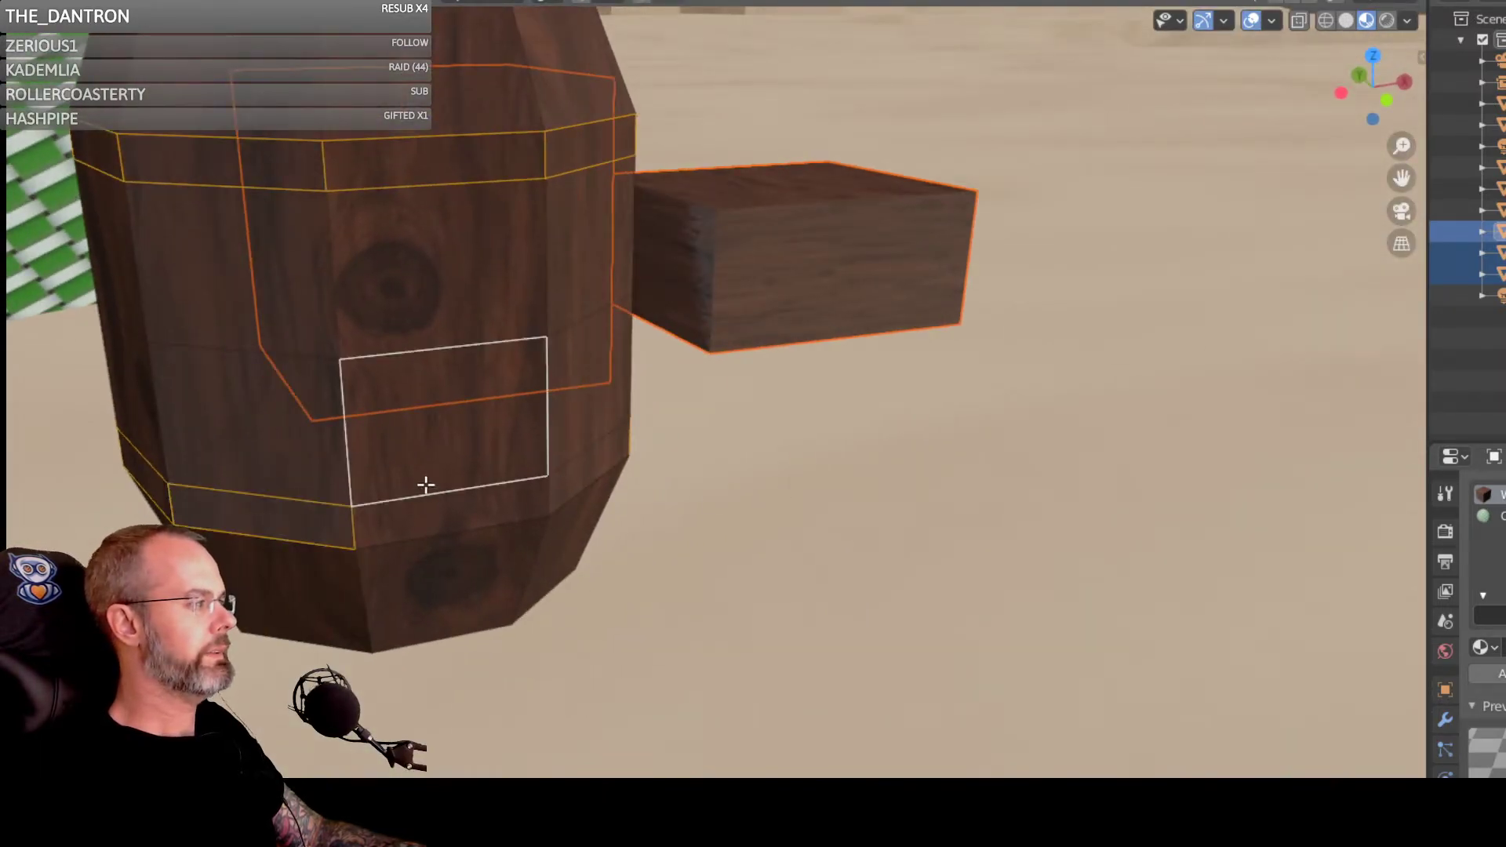
left_click(424, 488, "shift")
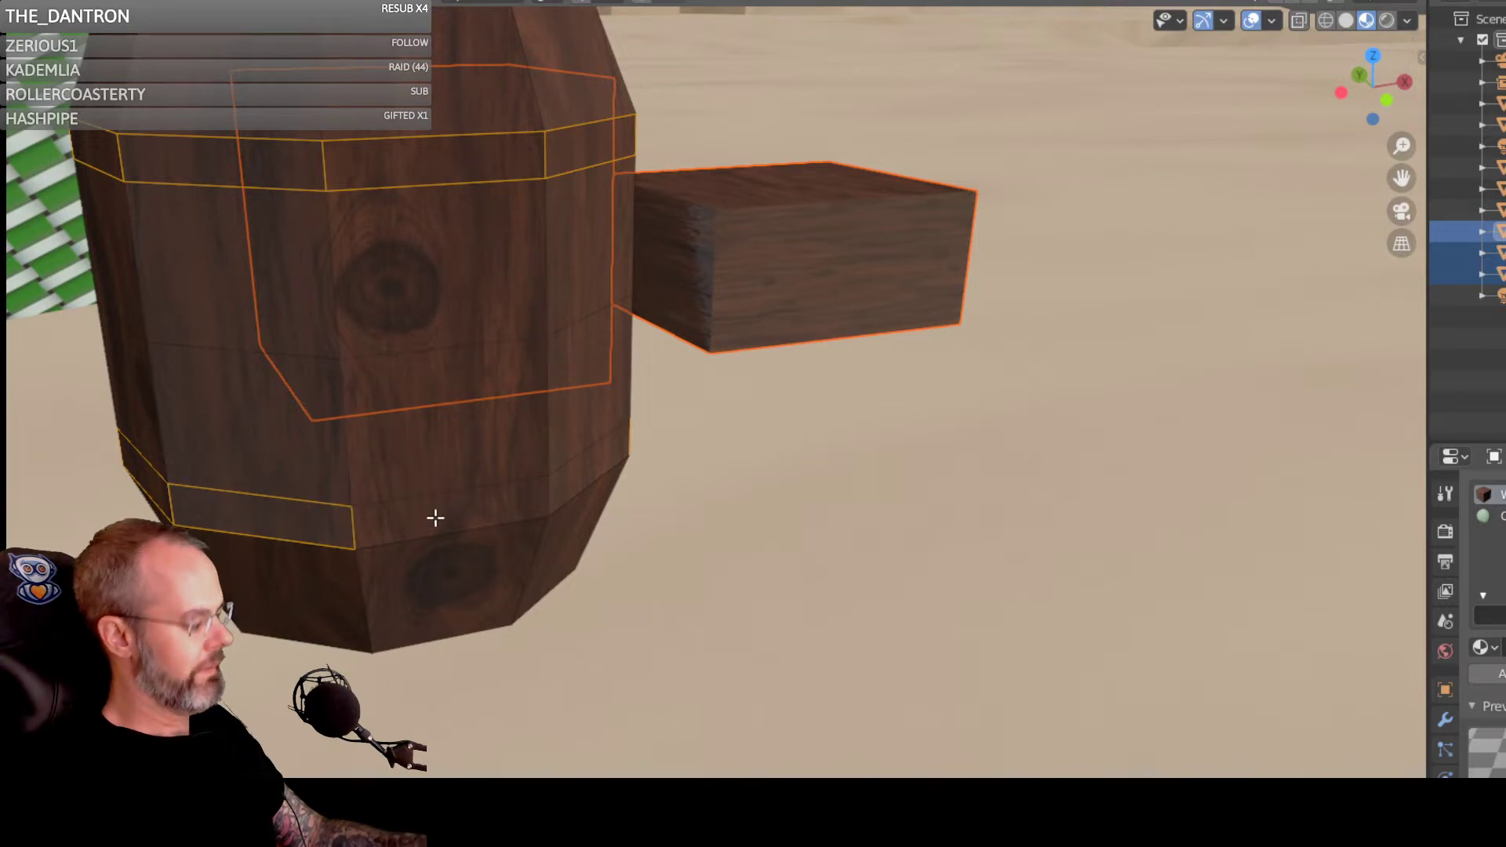
left_click(435, 516, "shift")
middle_click_drag(565, 498, 387, 481)
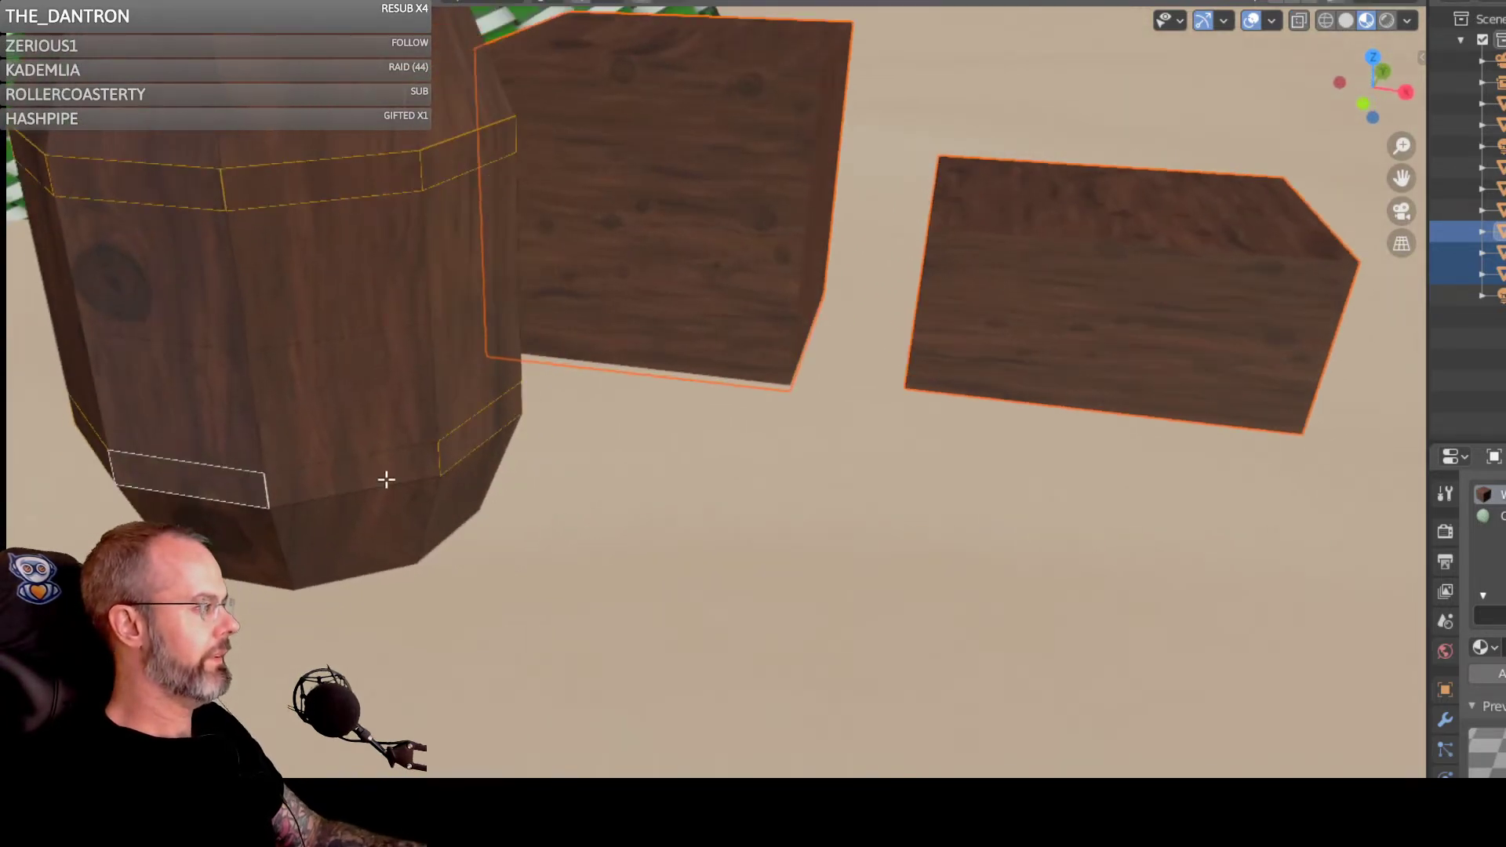
left_click(383, 477, "shift")
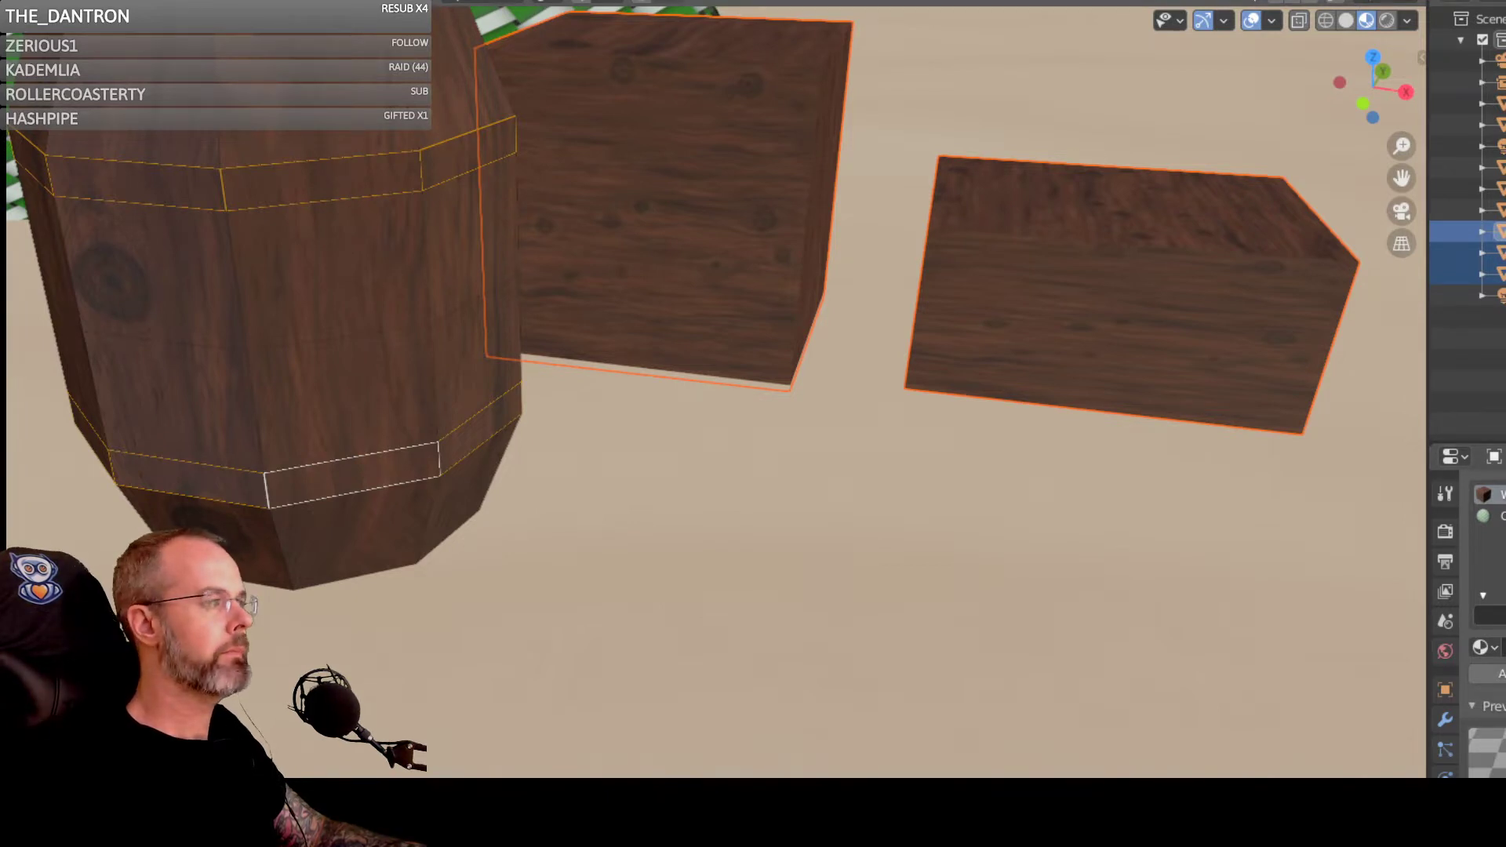
Step: Check the two bands around the barrel and clear their selection
scroll(405, 515, "down", 4)
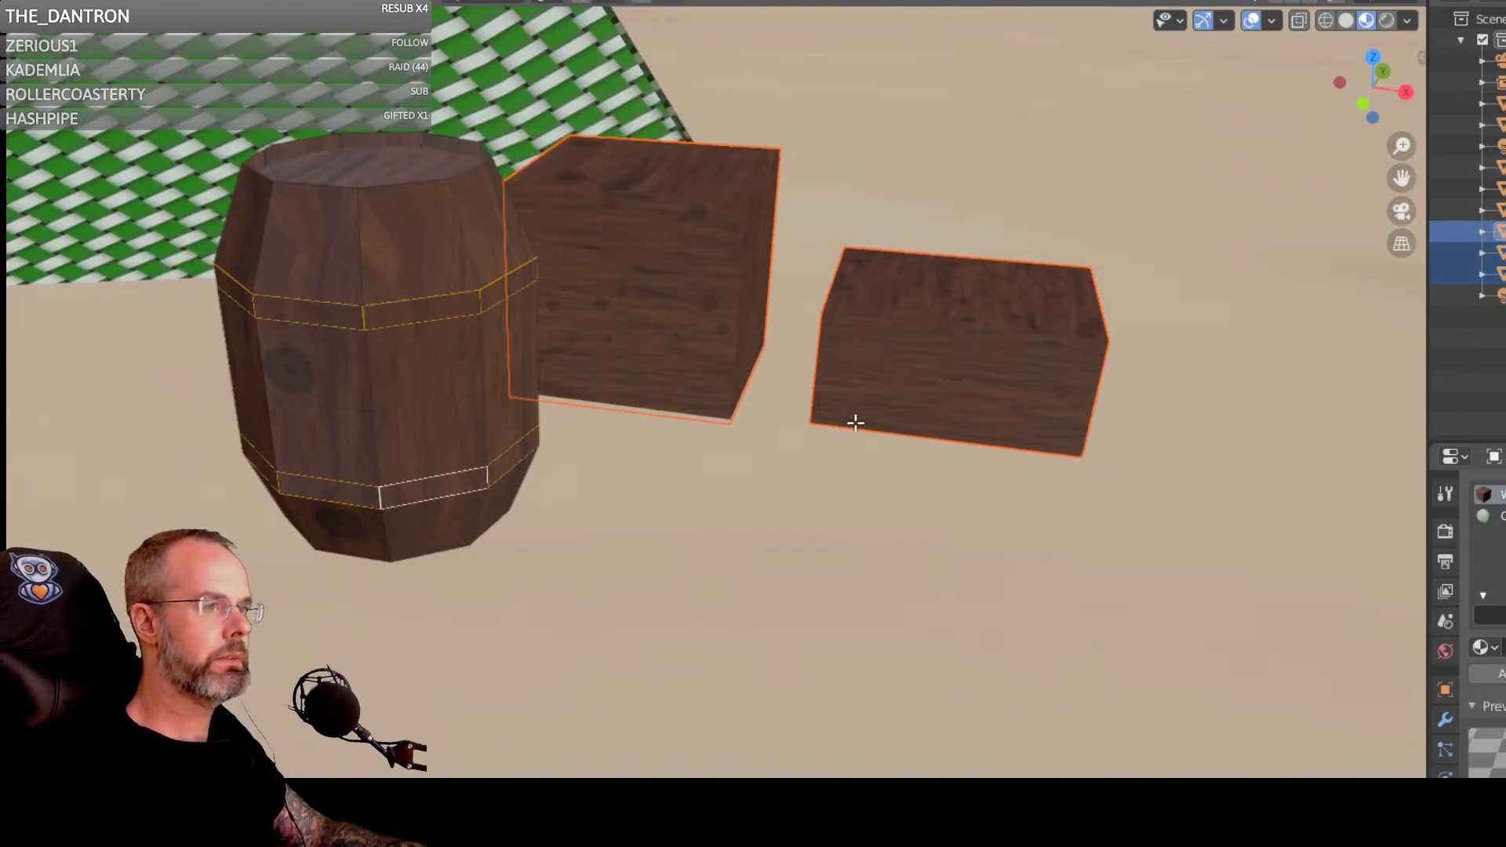
middle_click_drag(854, 424, 996, 443)
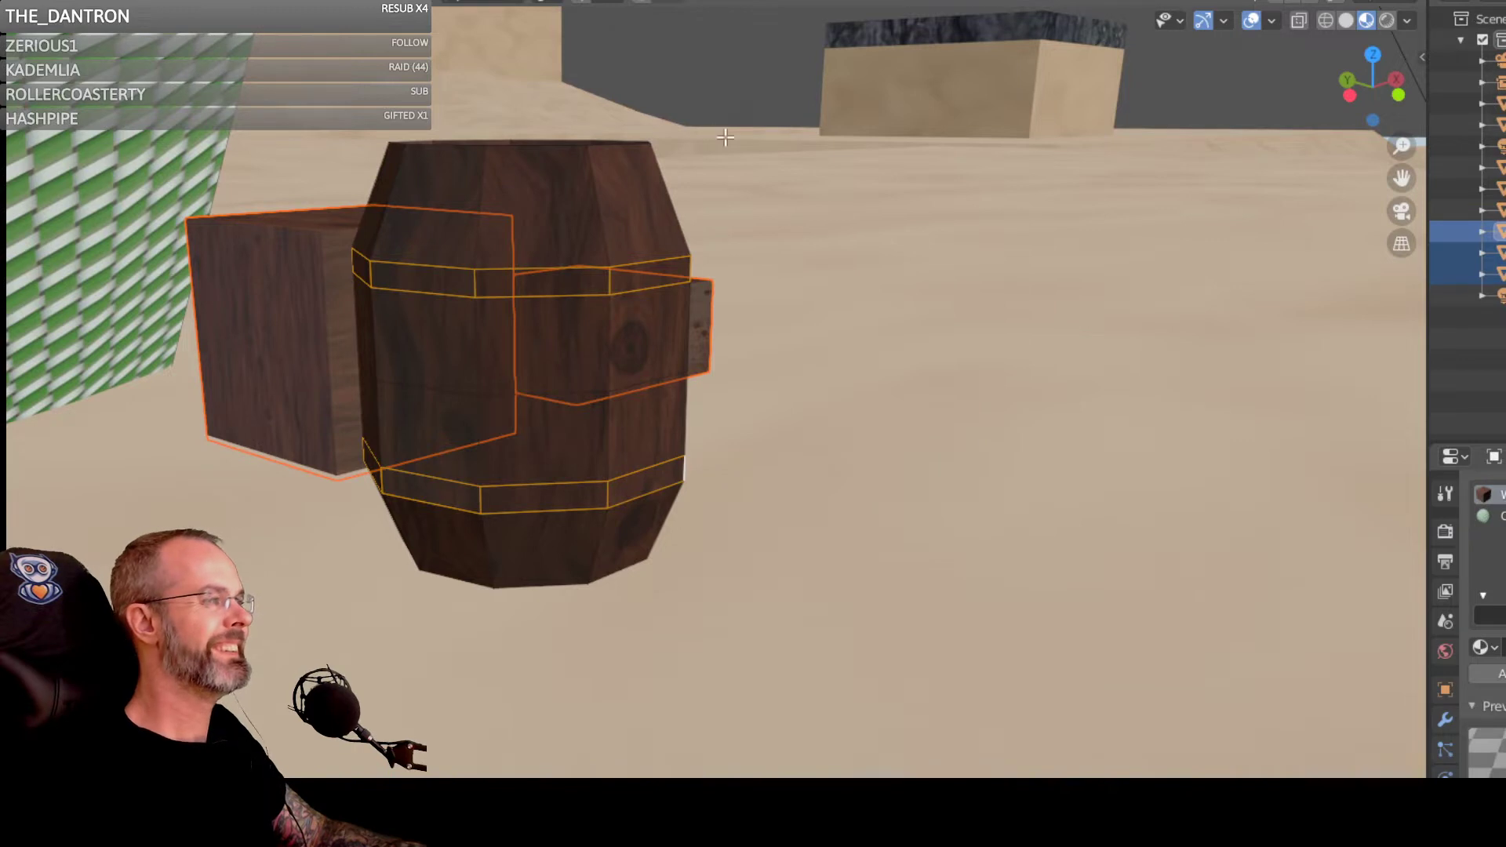
middle_click_drag(725, 137, 795, 146)
left_click(879, 98)
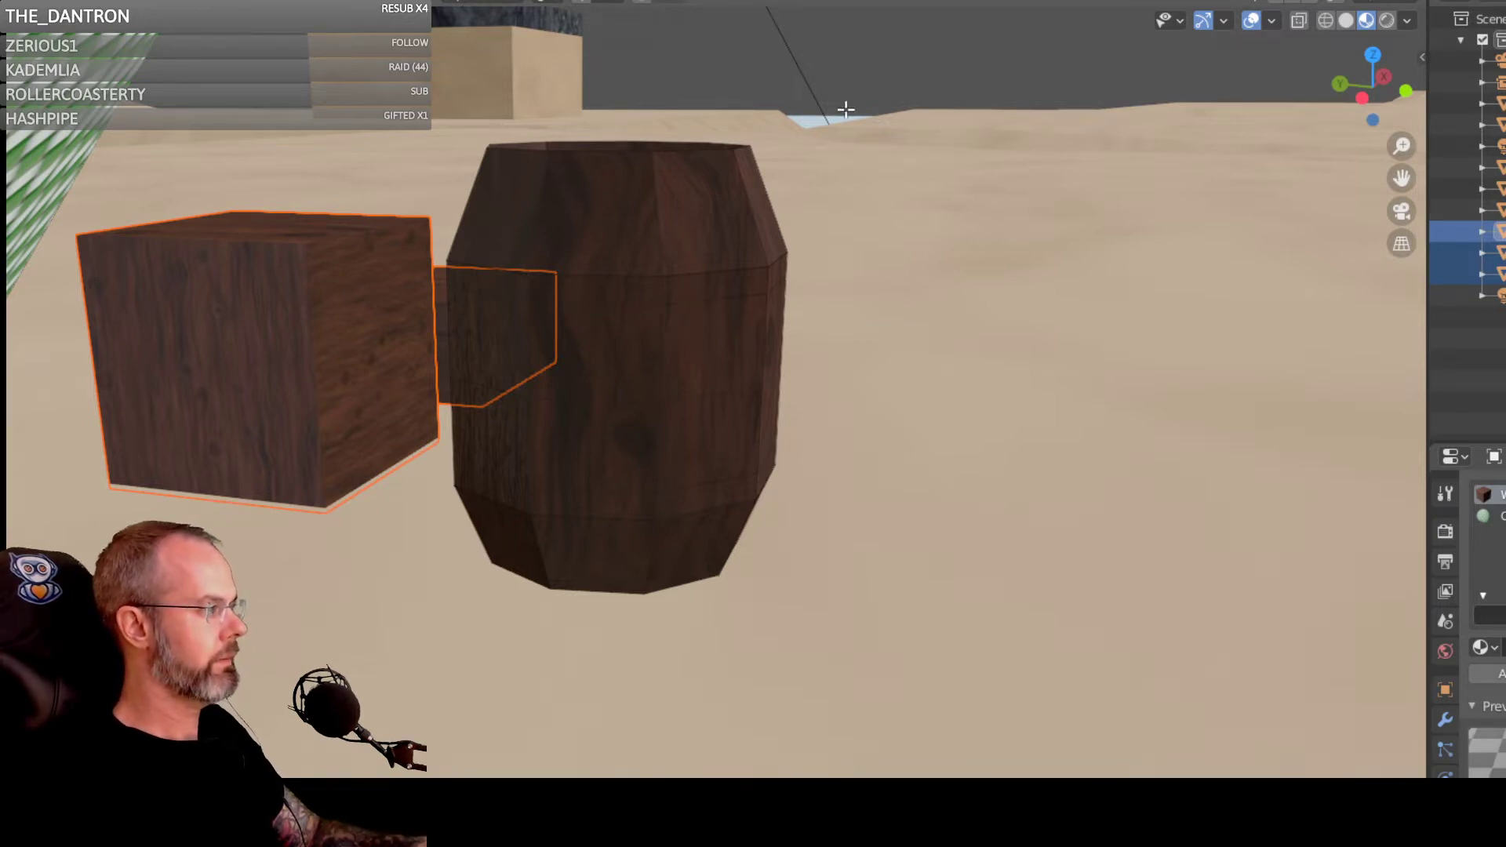
Step: Separate all of the barrel's faces into their own object and return to Object Mode
left_click(653, 381)
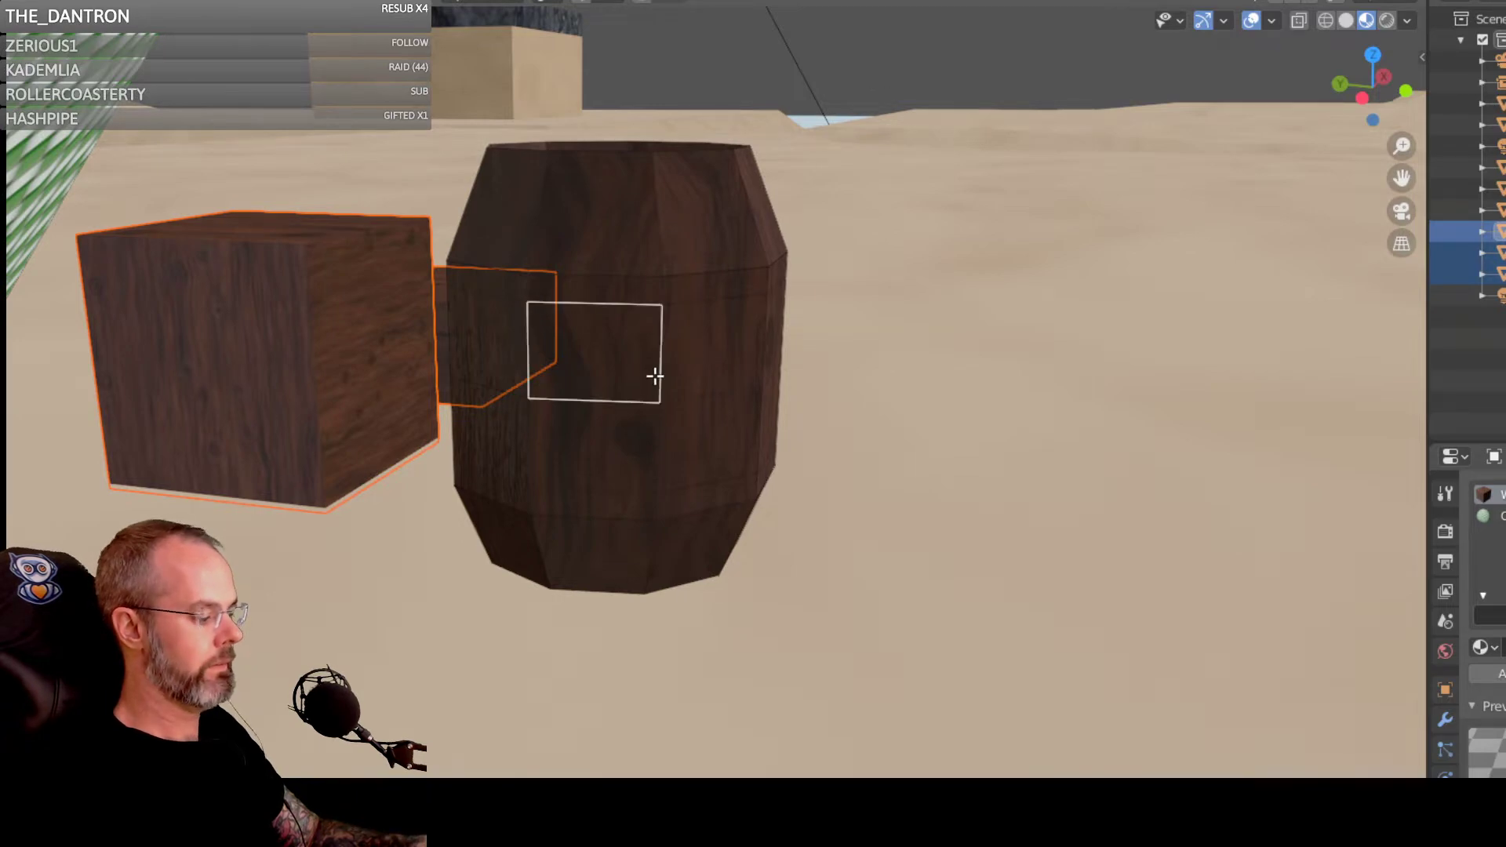
key("a")
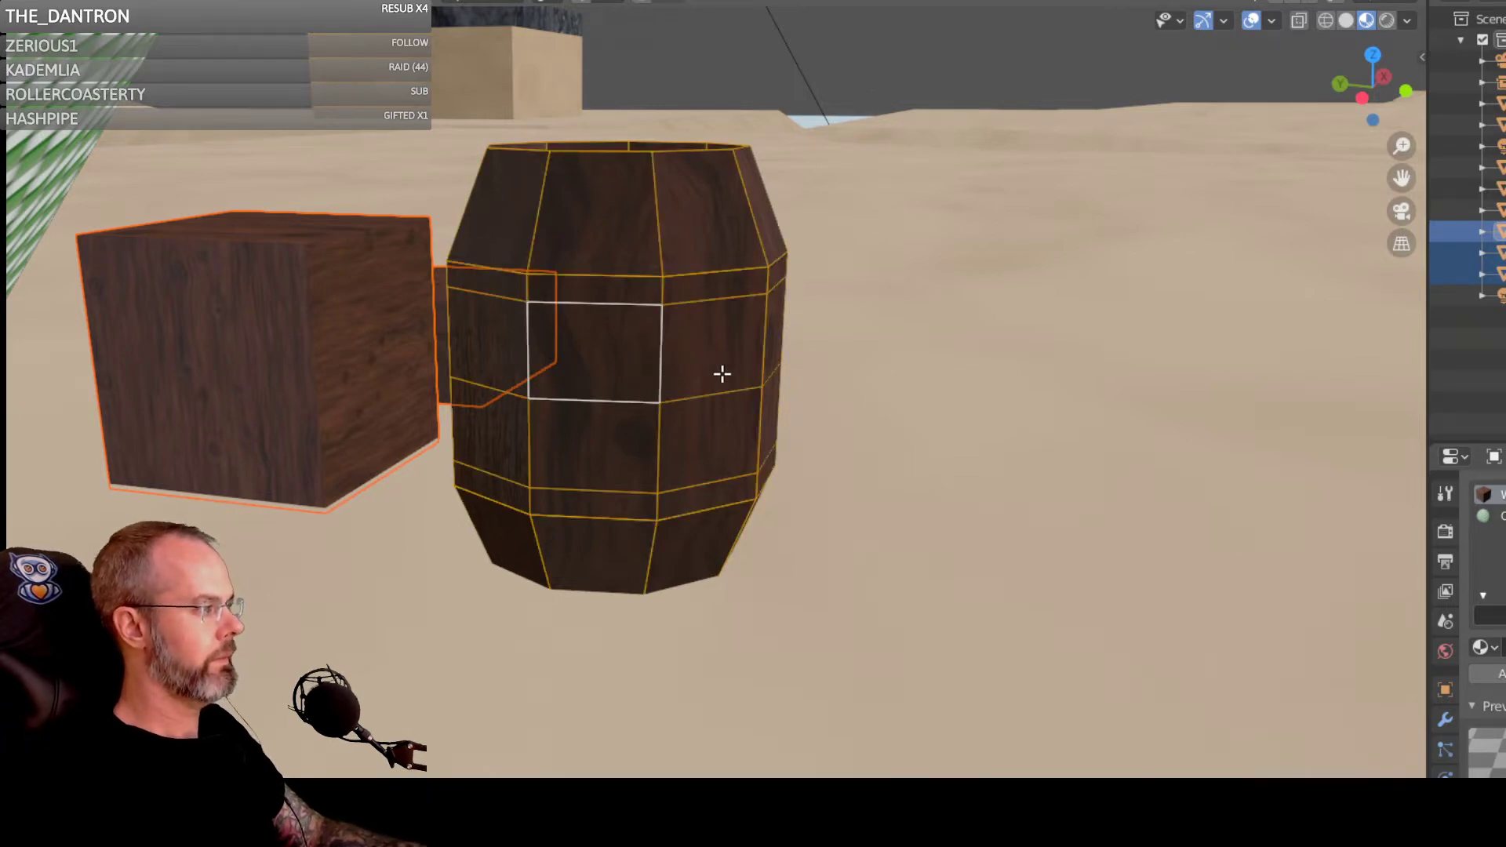
middle_click_drag(720, 374, 320, 433)
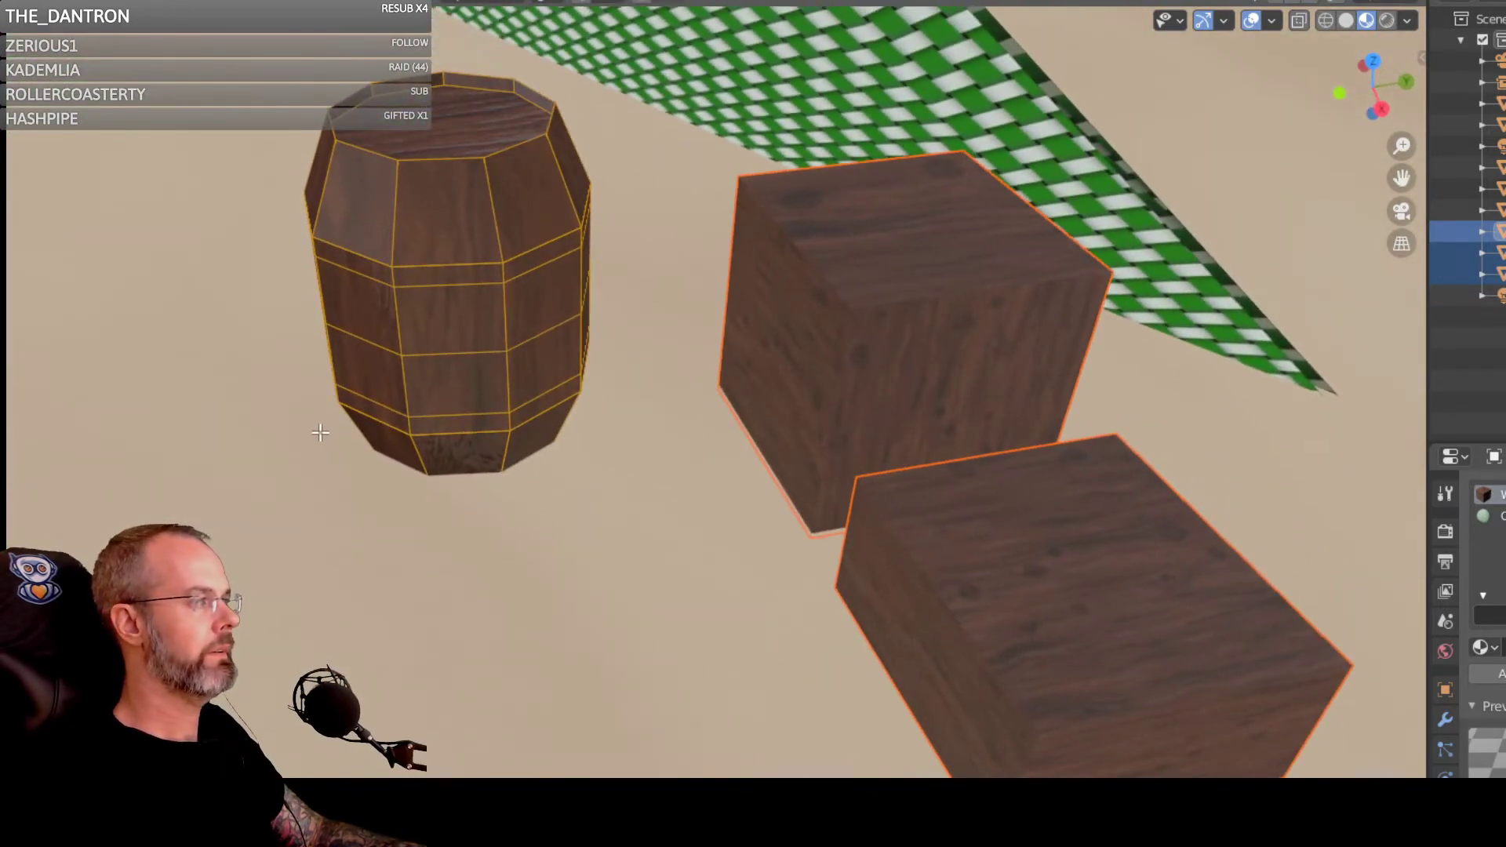
key("p")
left_click(298, 430)
key("Tab")
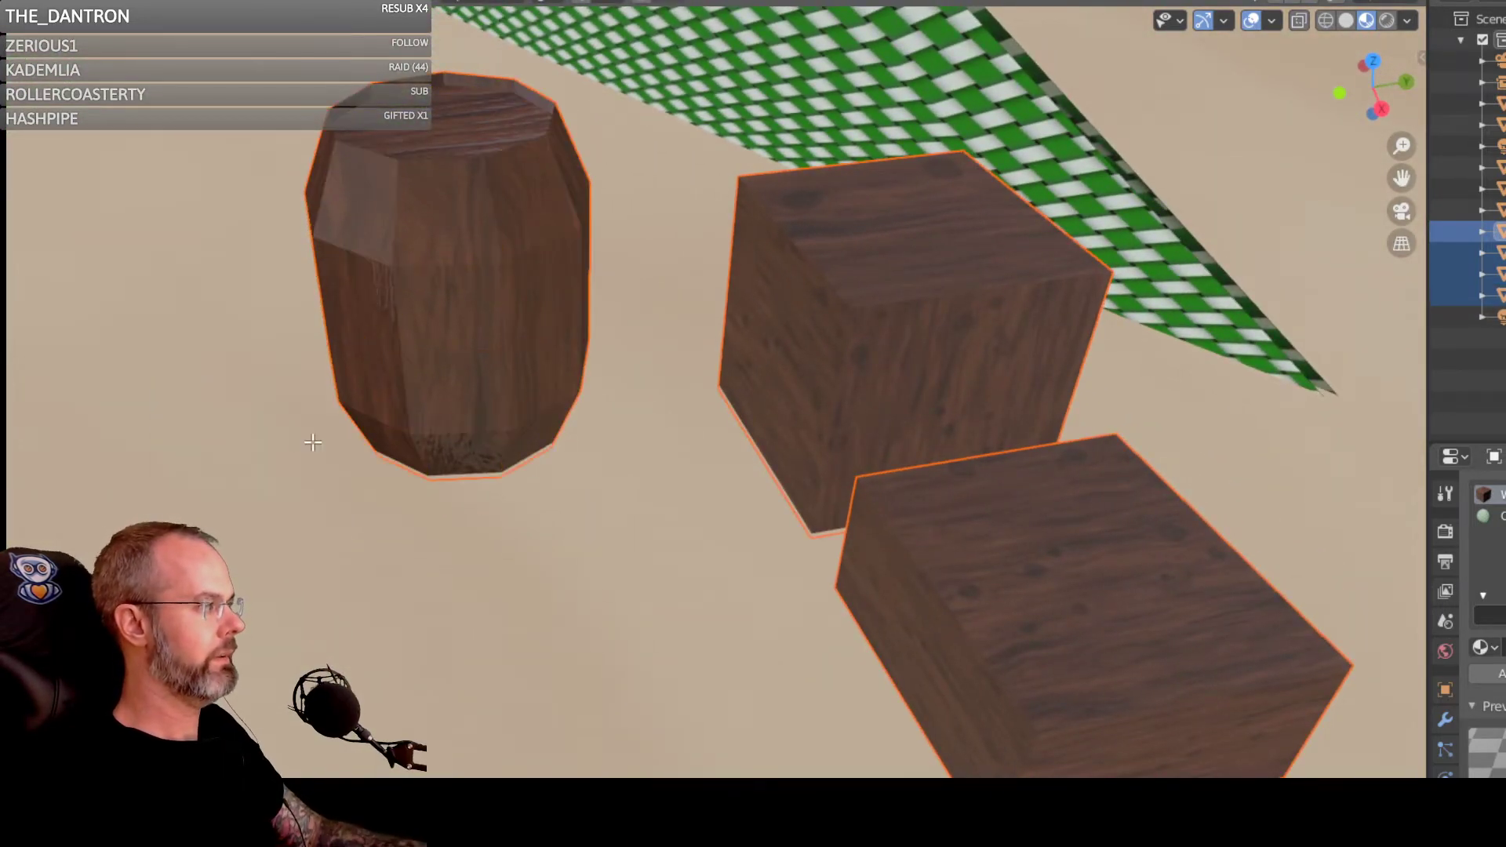
Step: Examine the barrel, the two crates and the nearby tent edge from close up and from a distance
scroll(407, 447, "down", 5)
middle_click_drag(428, 439, 282, 382)
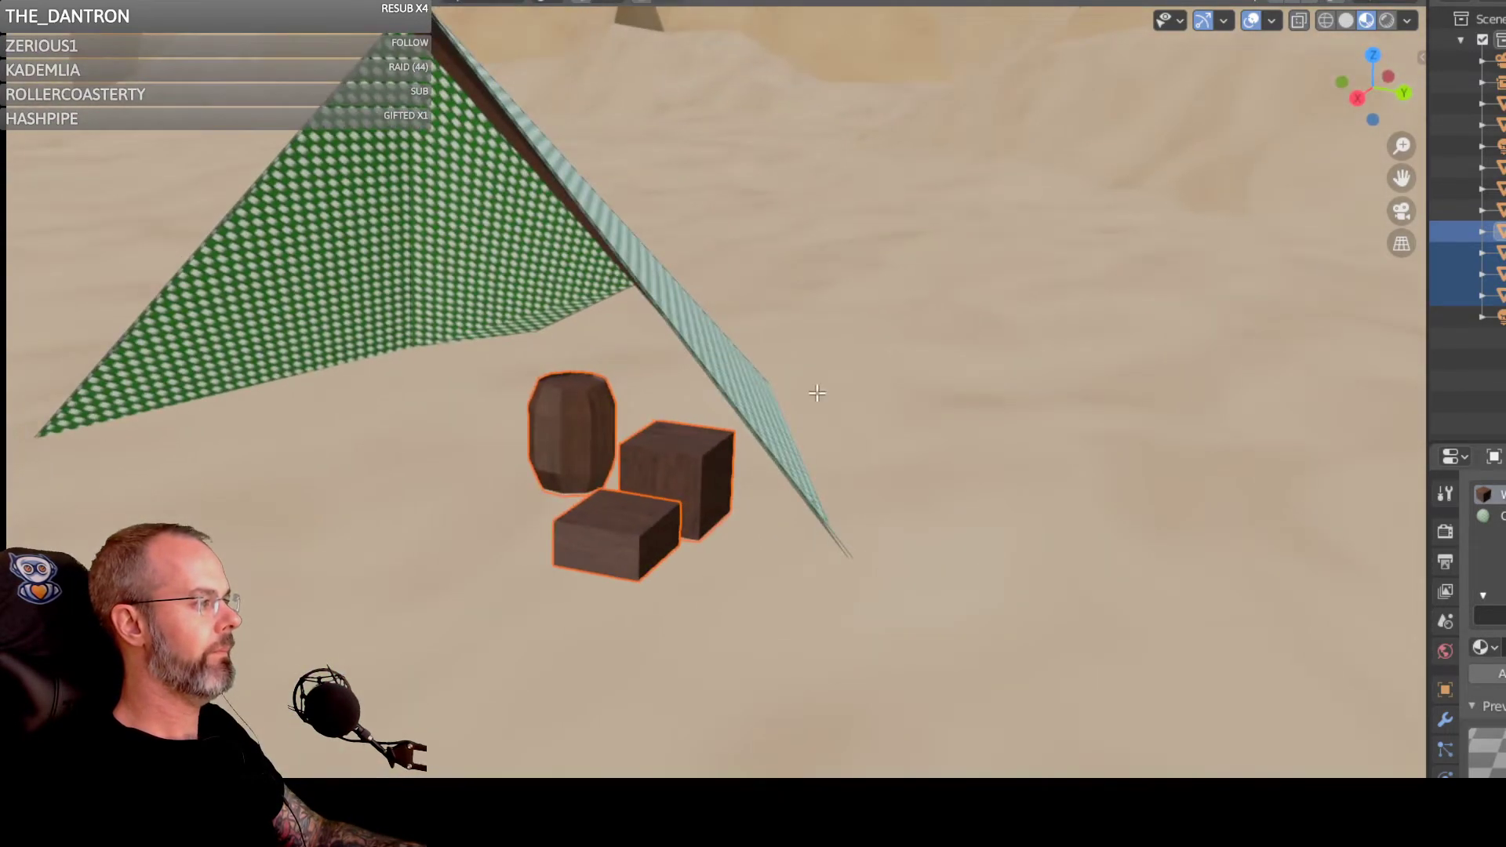
scroll(813, 399, "up", 1)
scroll(851, 410, "up", 6)
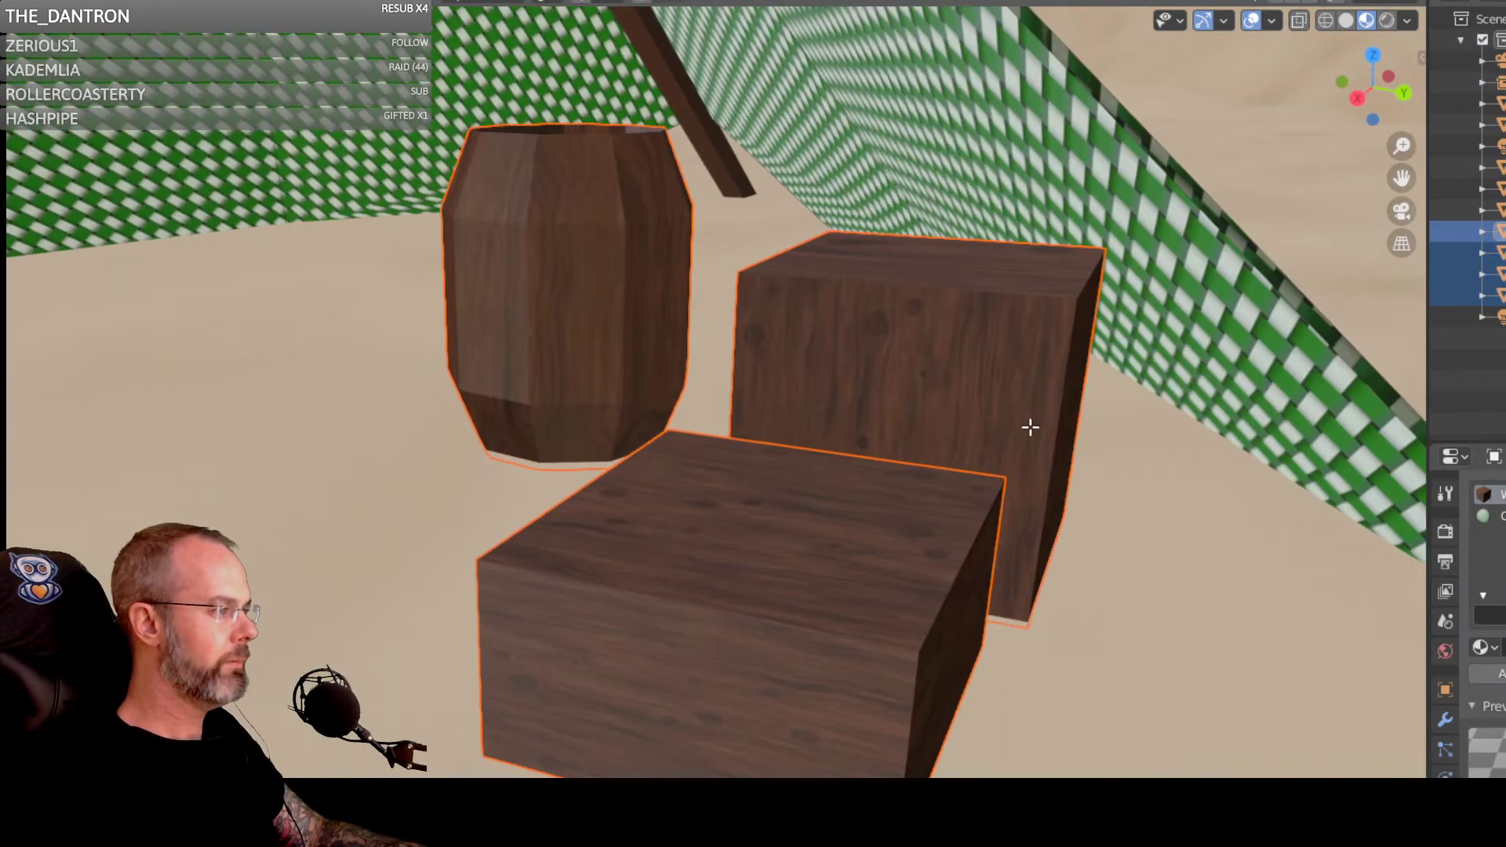
scroll(718, 433, "down", 2)
scroll(893, 437, "up", 5)
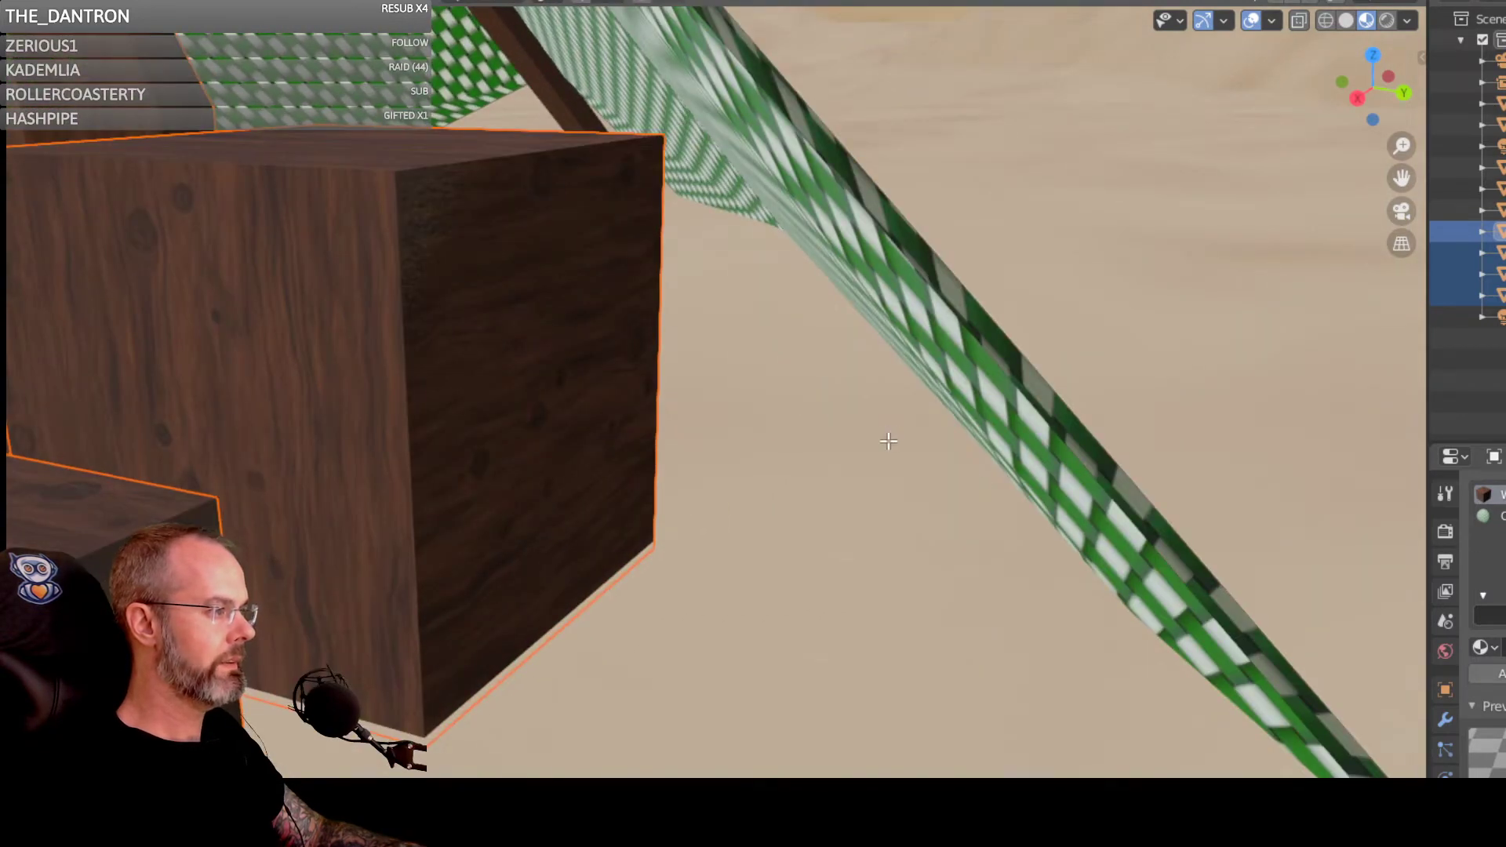
middle_click_drag(889, 442, 820, 392)
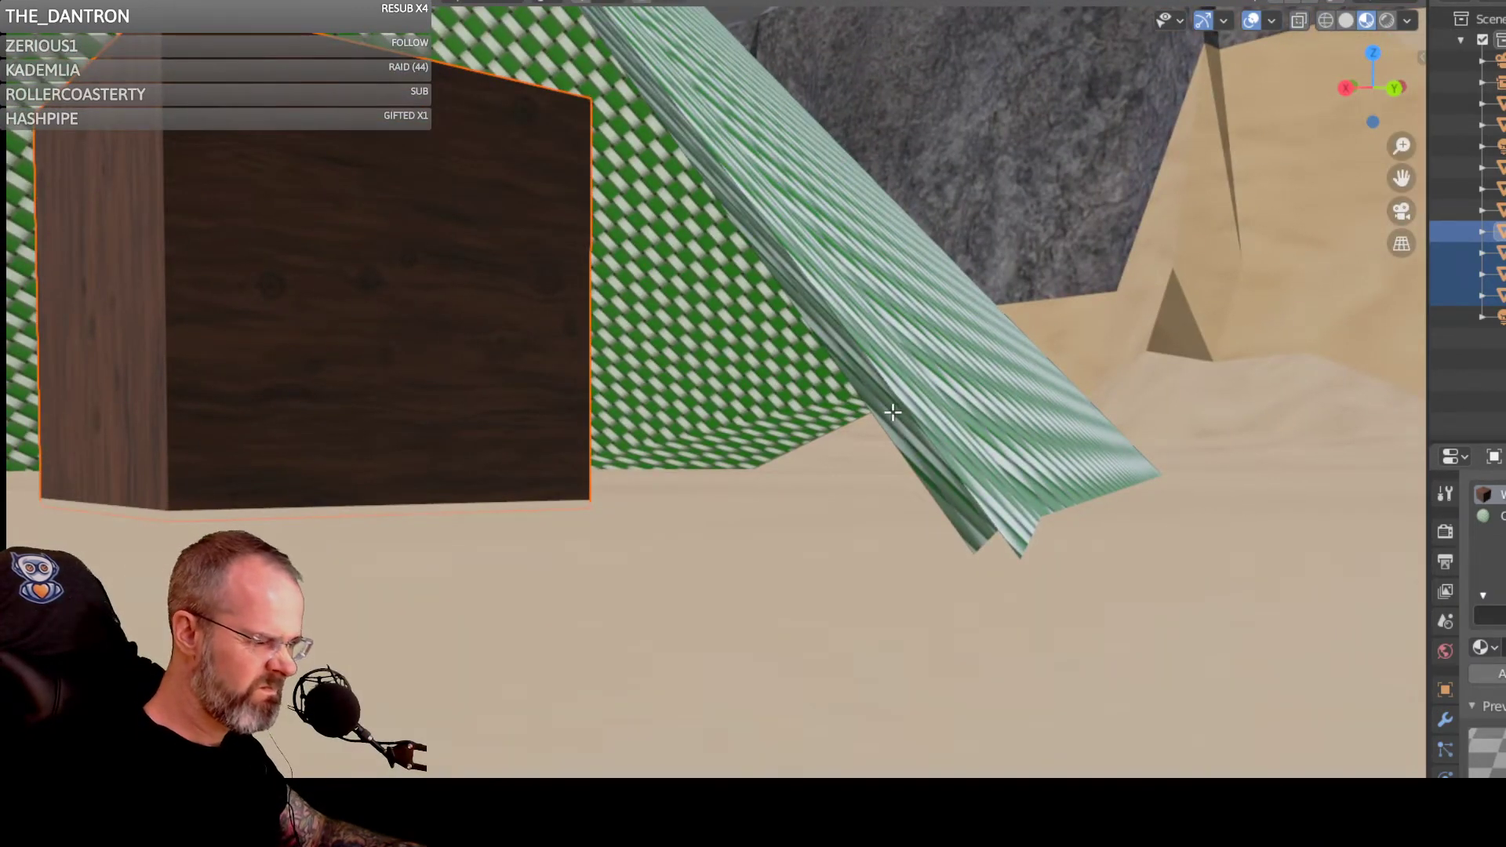
scroll(893, 412, "down", 8)
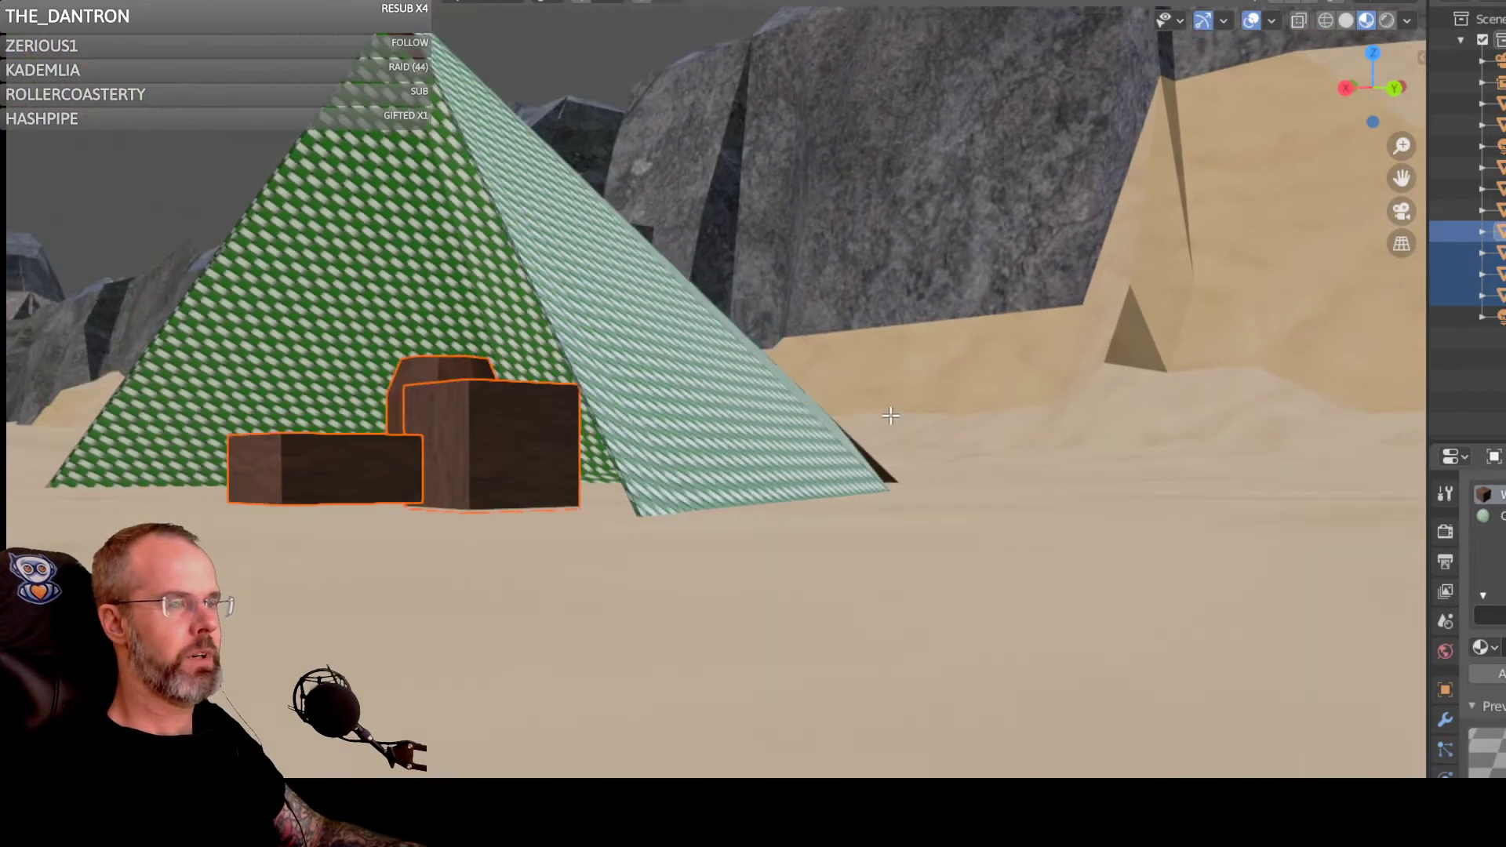
middle_click_drag(682, 355, 781, 416)
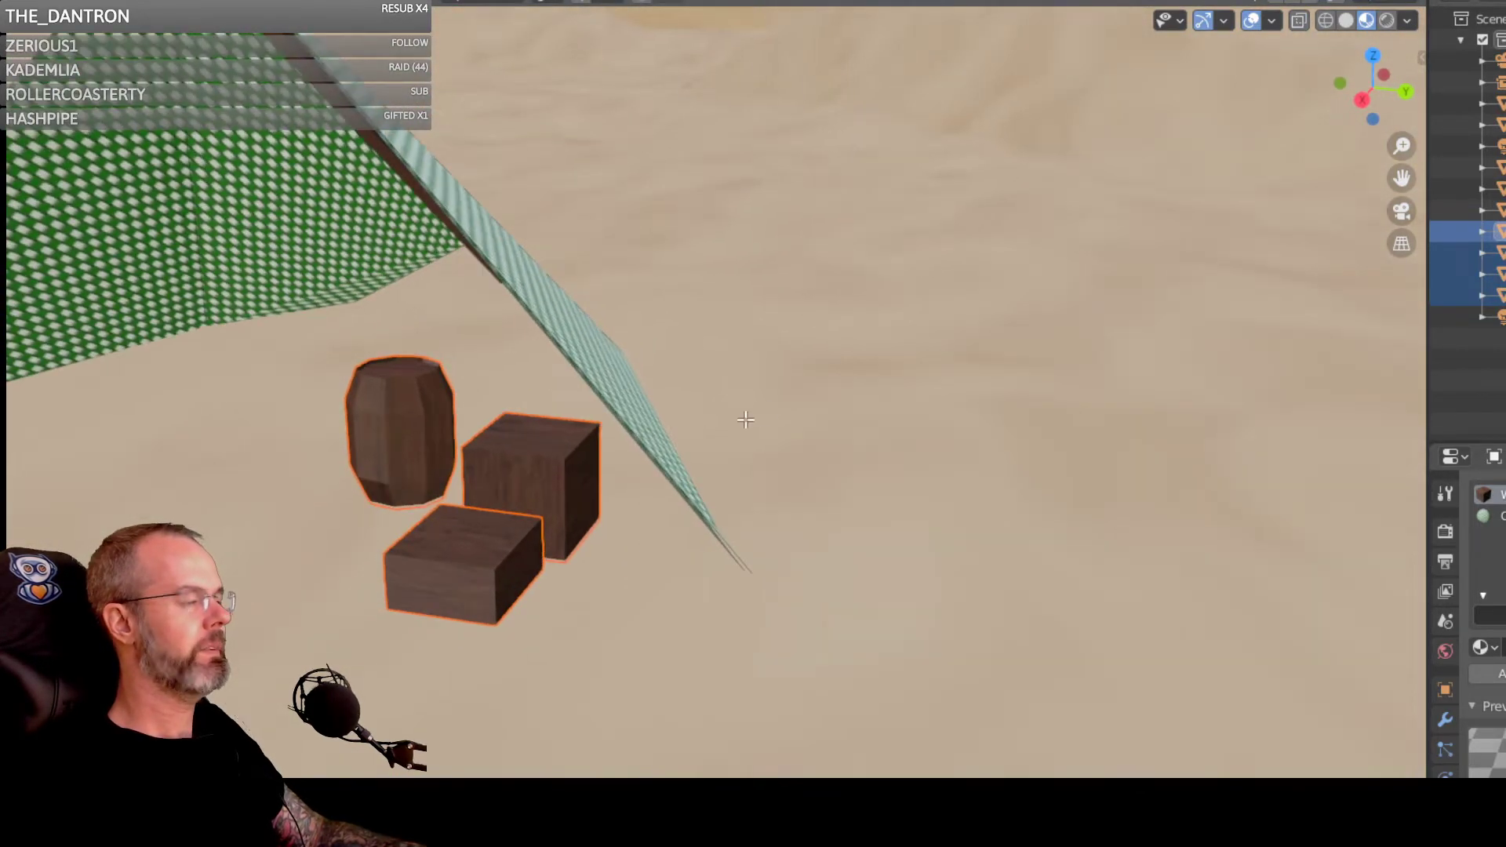
scroll(678, 424, "down", 3)
middle_click_drag(672, 423, 770, 413)
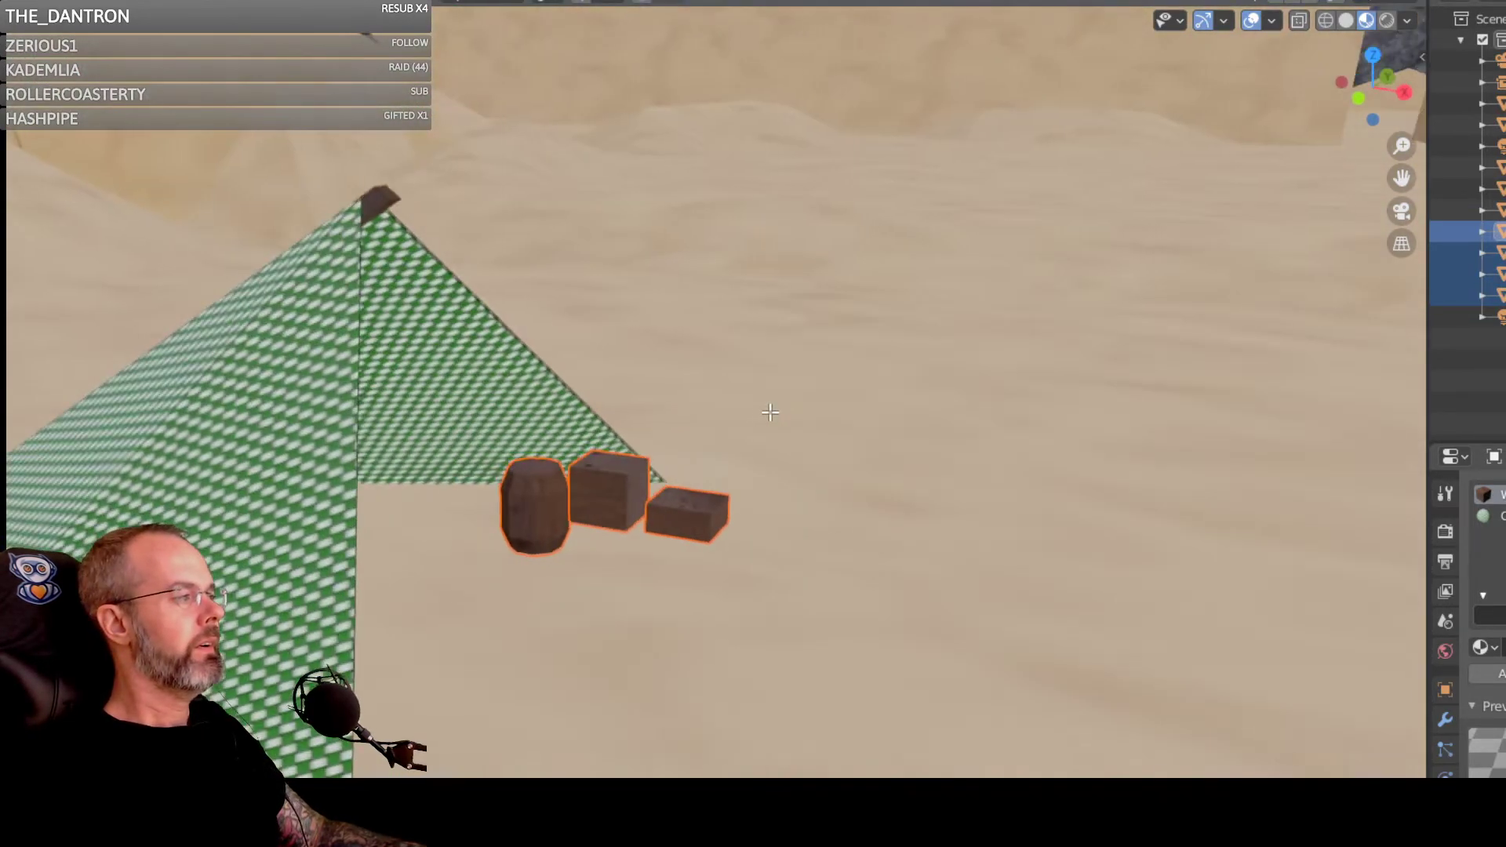
scroll(550, 486, "up", 4)
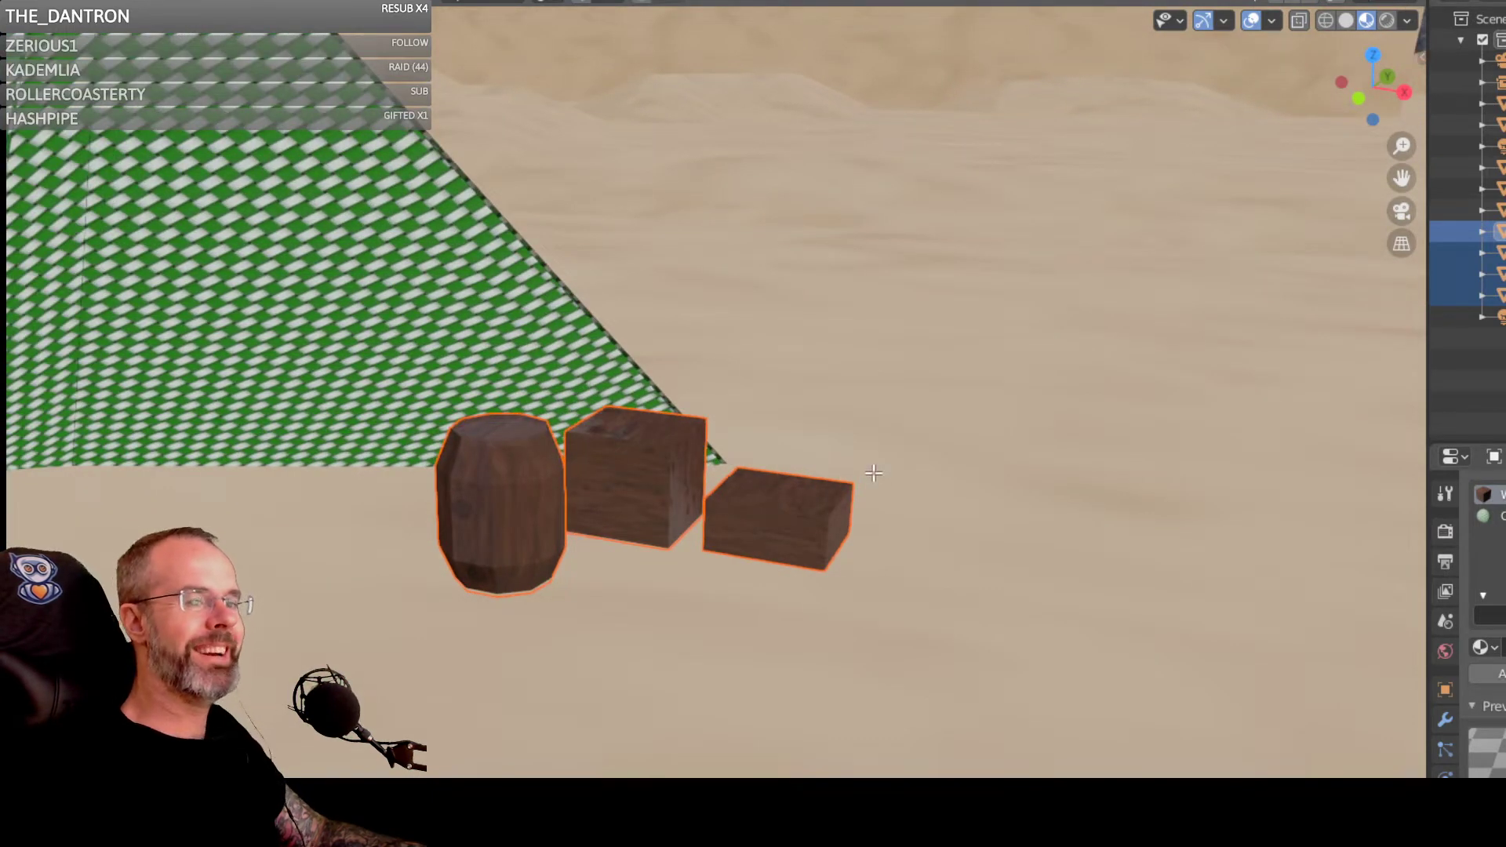
middle_click_drag(1193, 495, 796, 483, "shift")
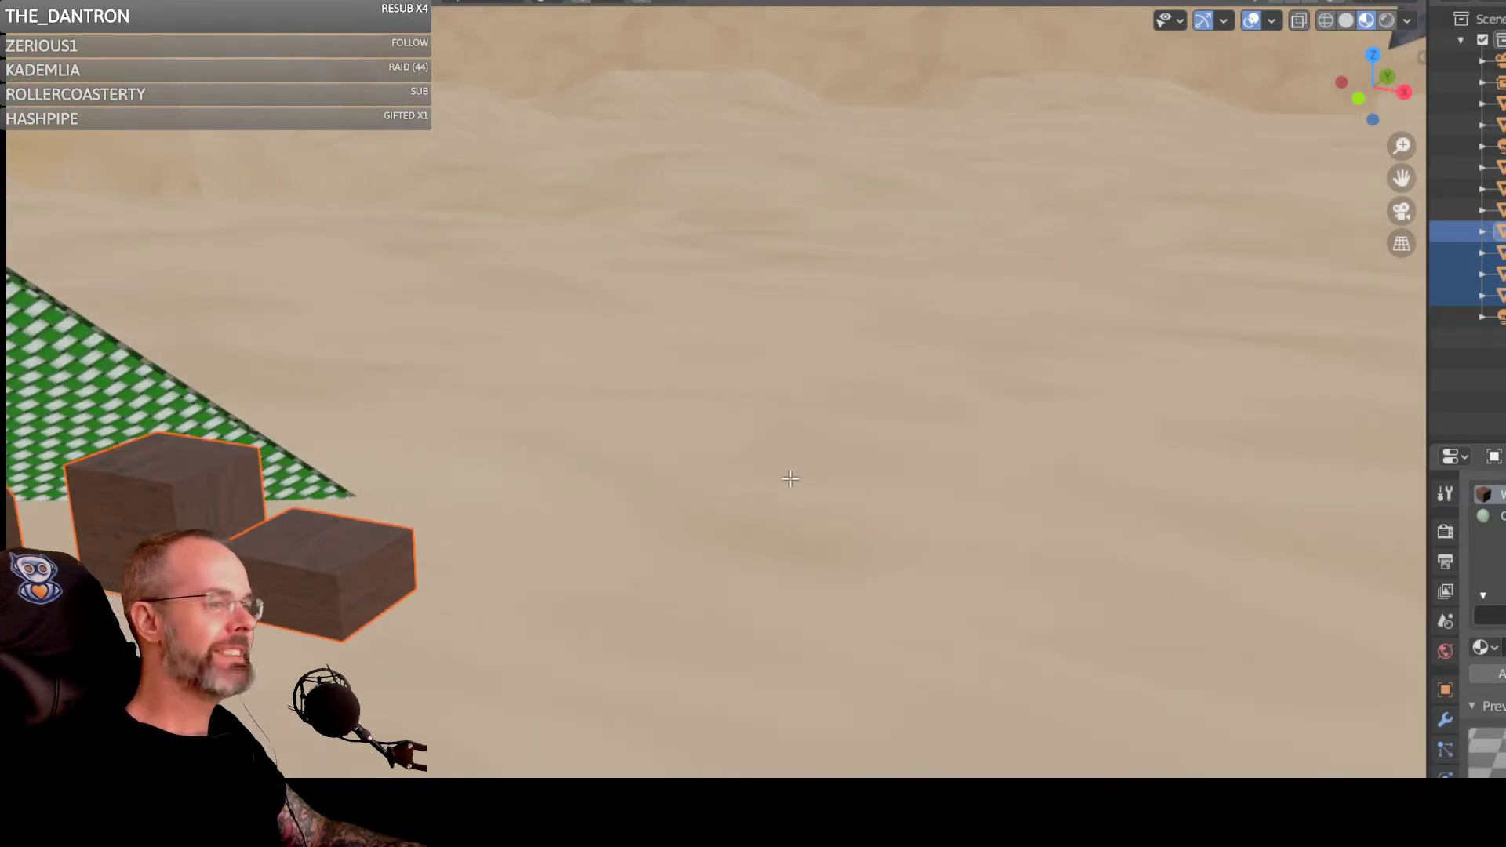
Step: Examine the barrel and the two crates from several angles, and look over the open sand beyond the tent
scroll(790, 478, "down", 1)
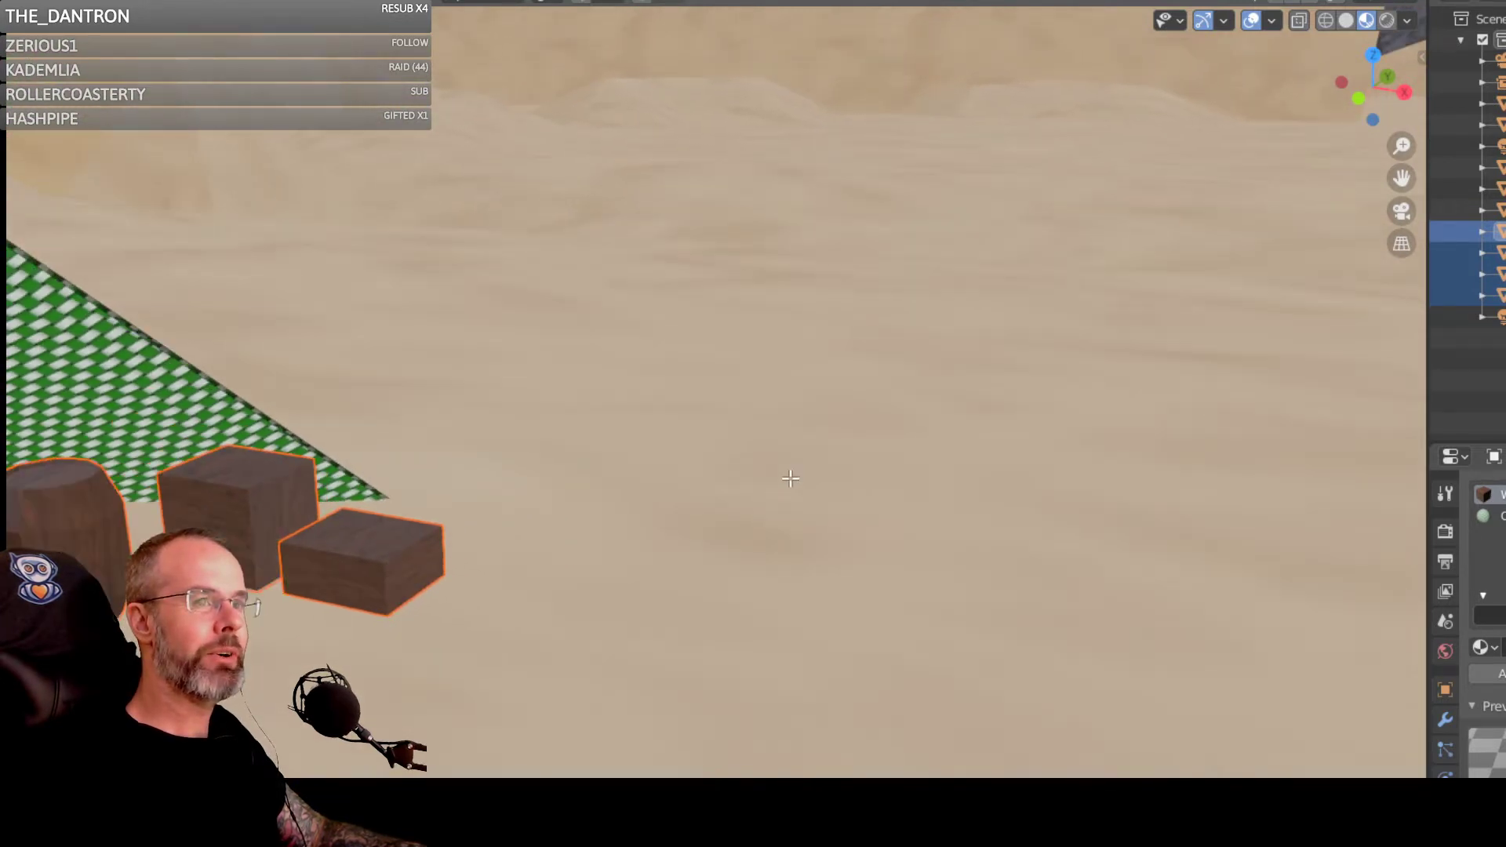
middle_click_drag(787, 467, 776, 491)
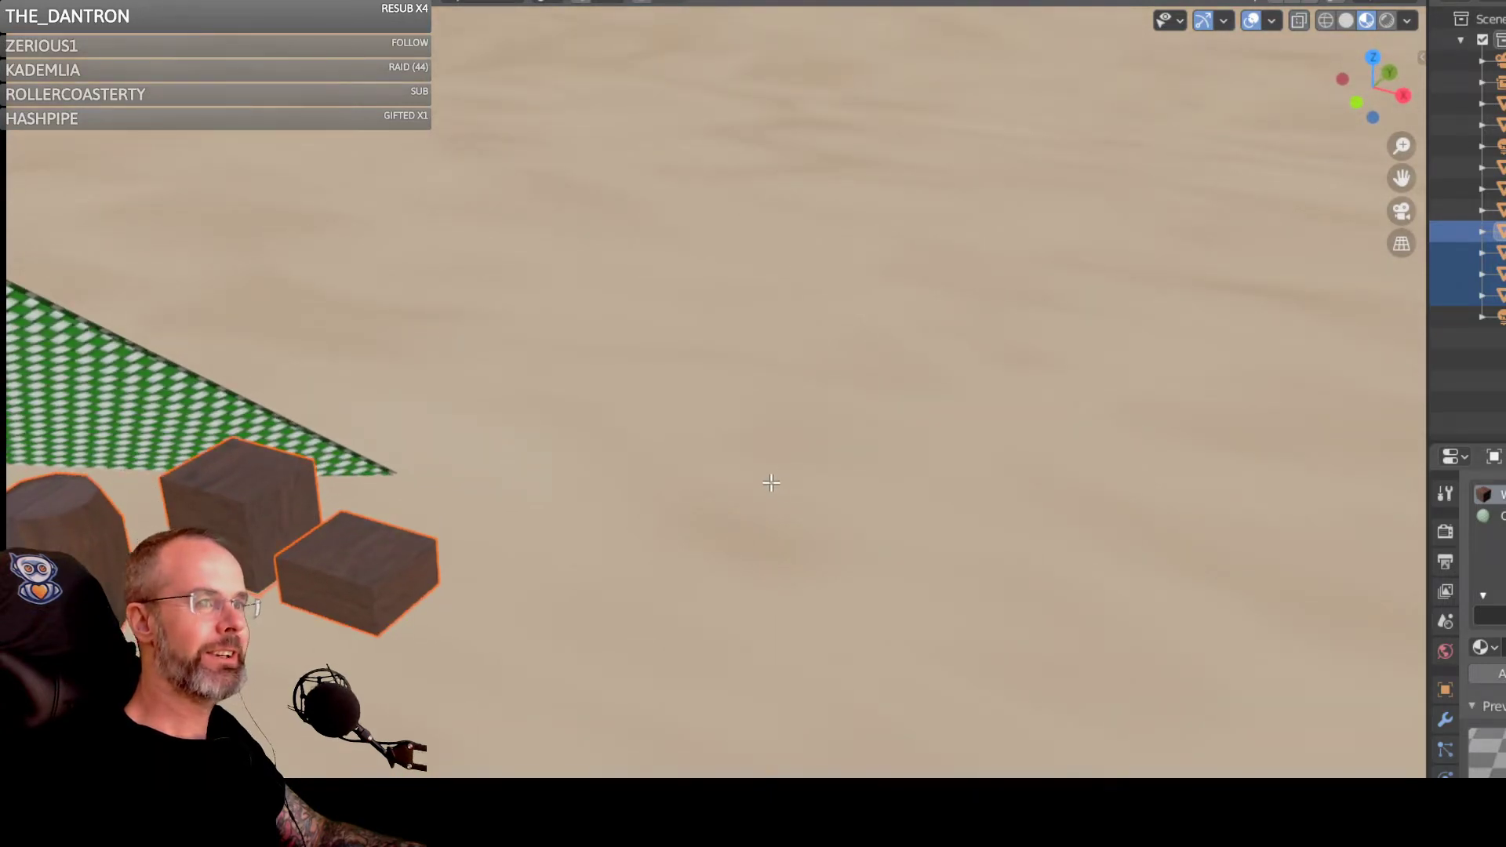
middle_click_drag(676, 455, 601, 400)
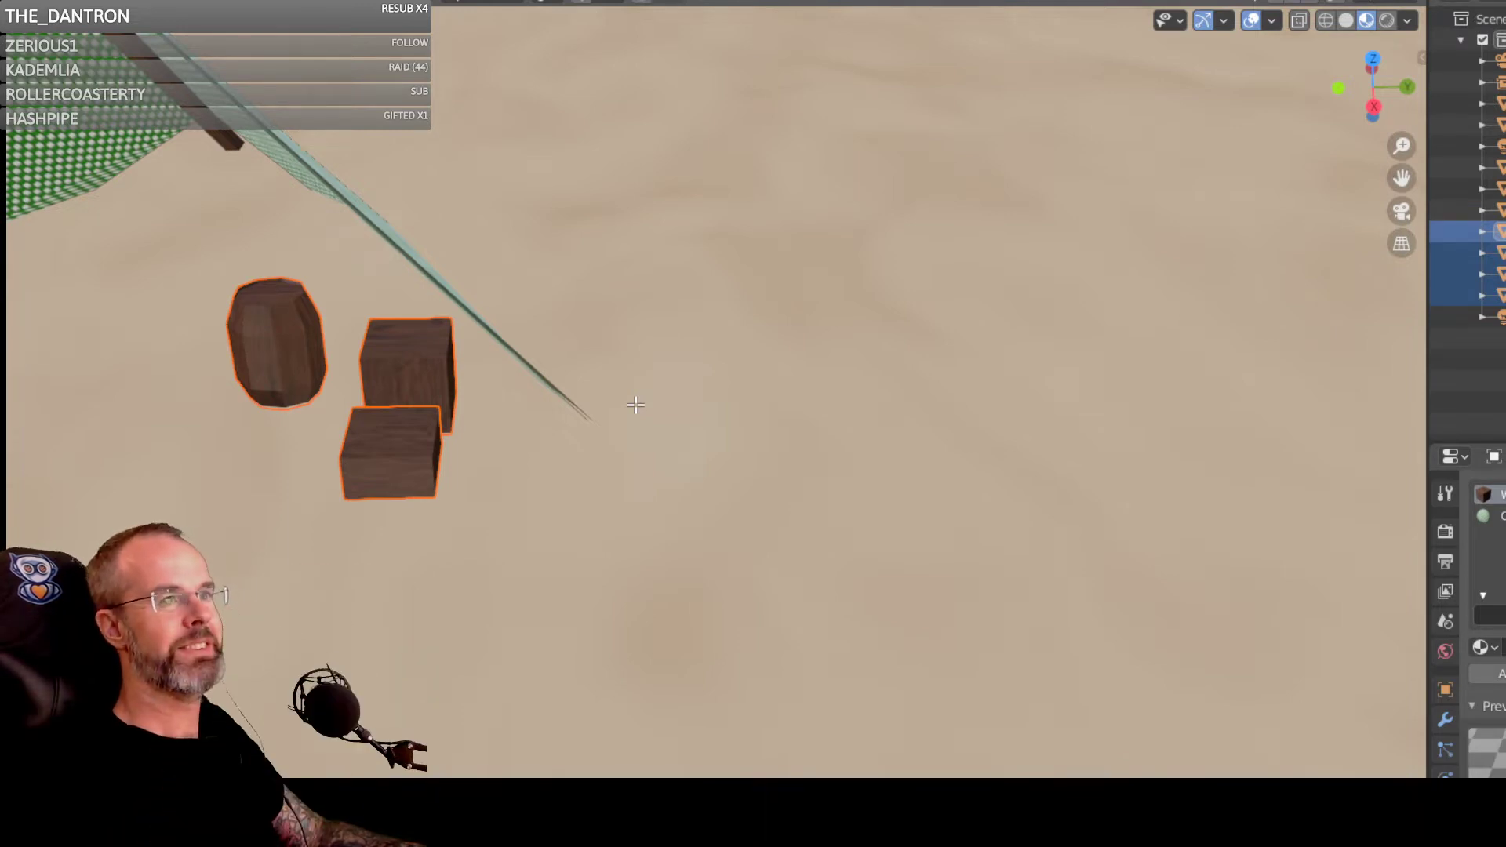
middle_click_drag(632, 393, 793, 333)
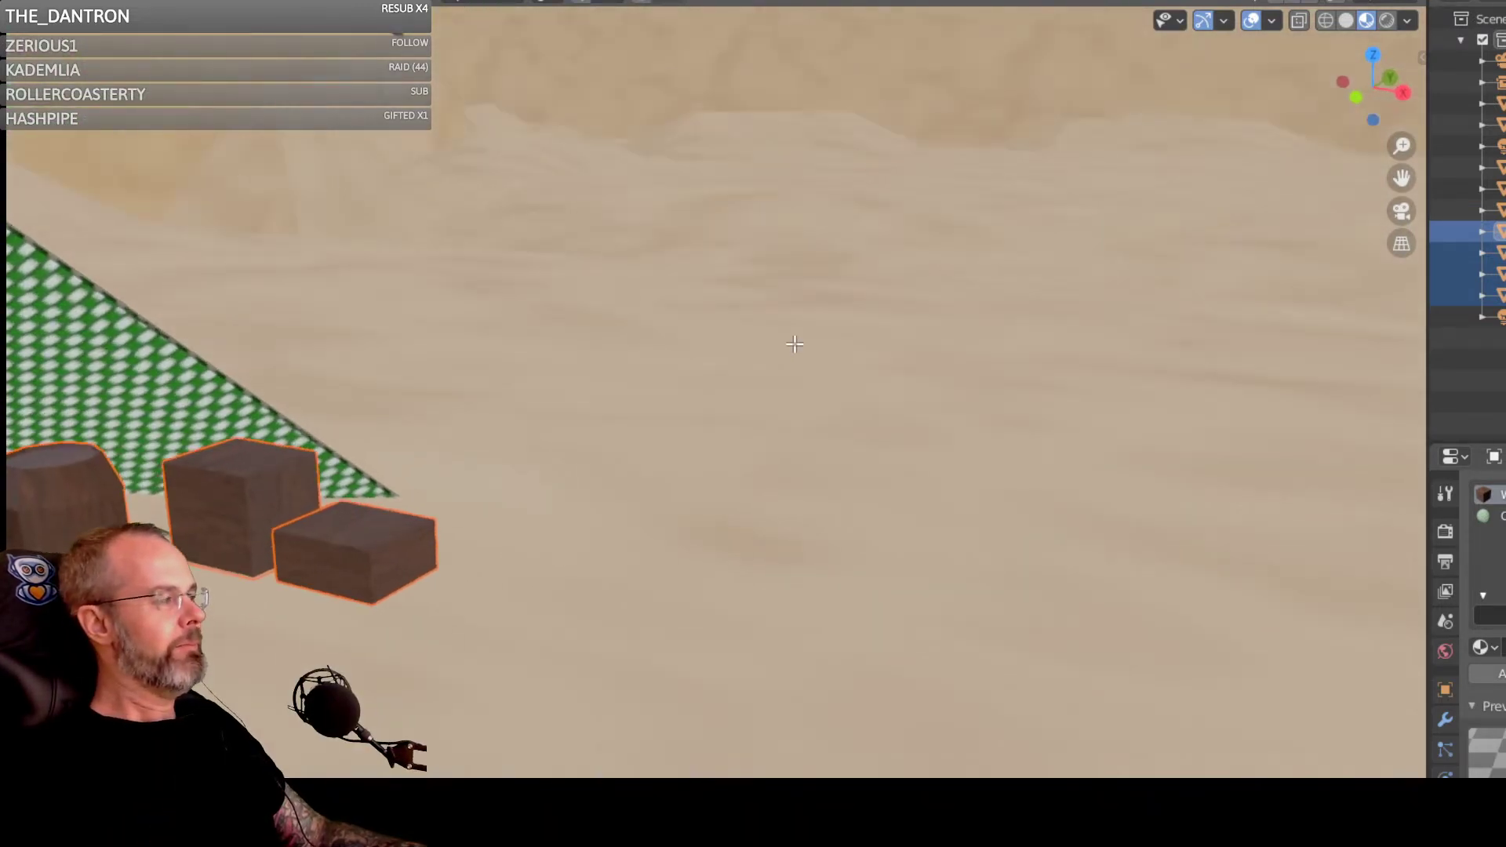
middle_click_drag(583, 372, 593, 427)
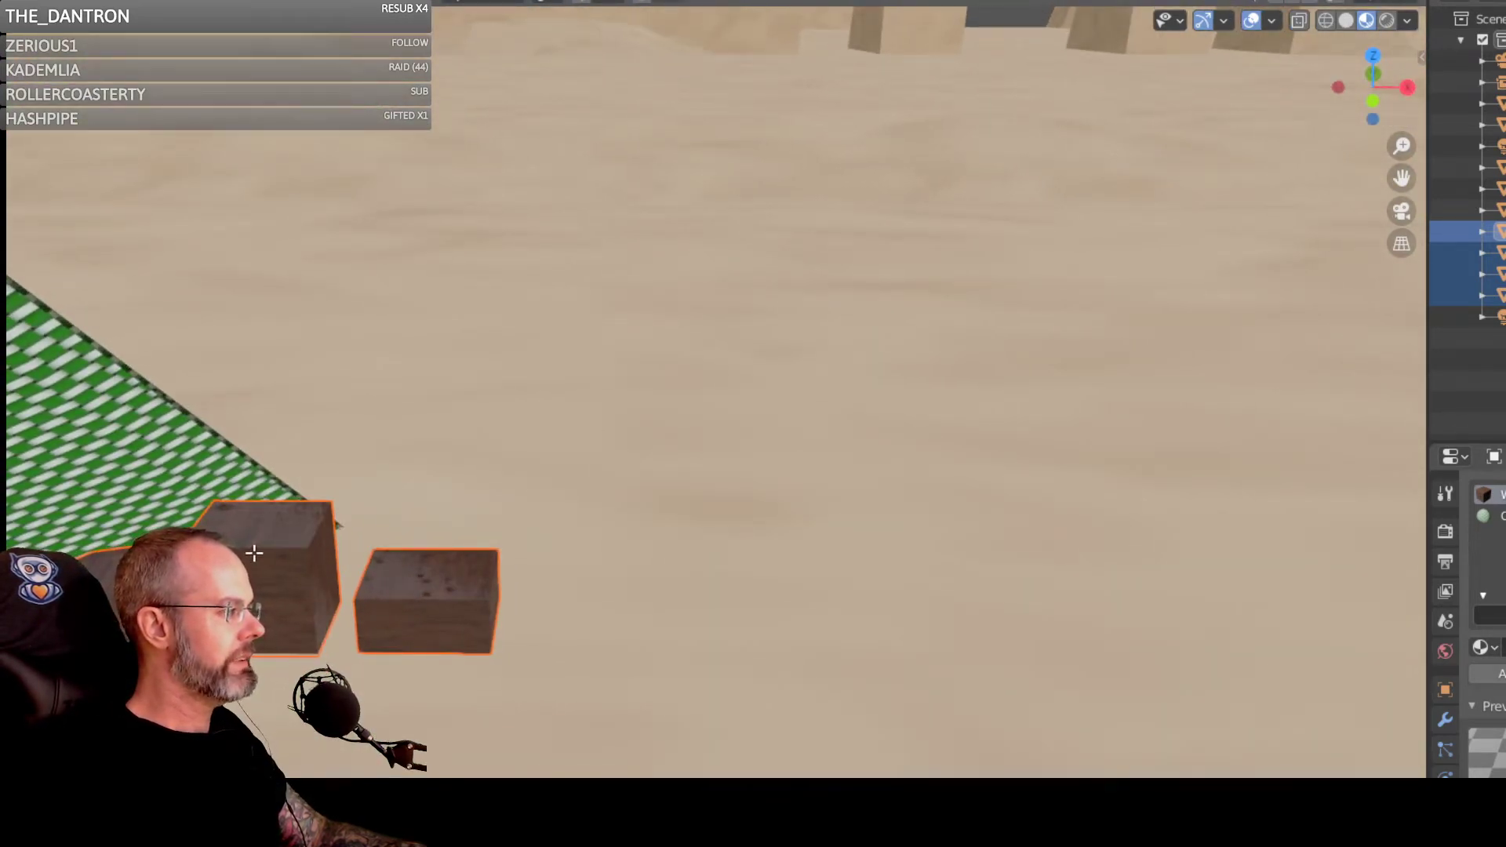
middle_click_drag(376, 557, 438, 557)
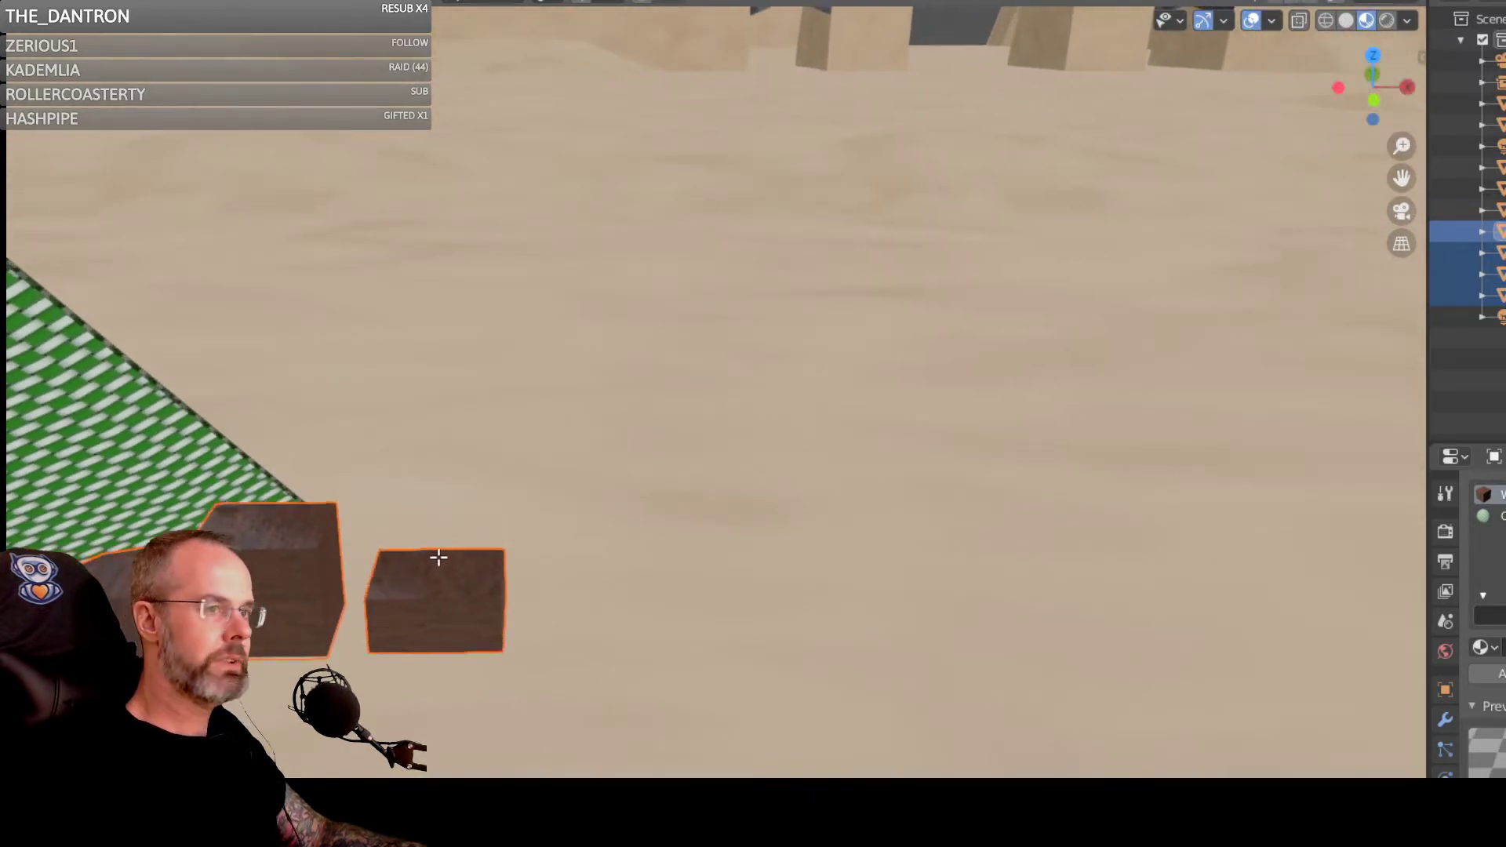
middle_click_drag(549, 558, 528, 561)
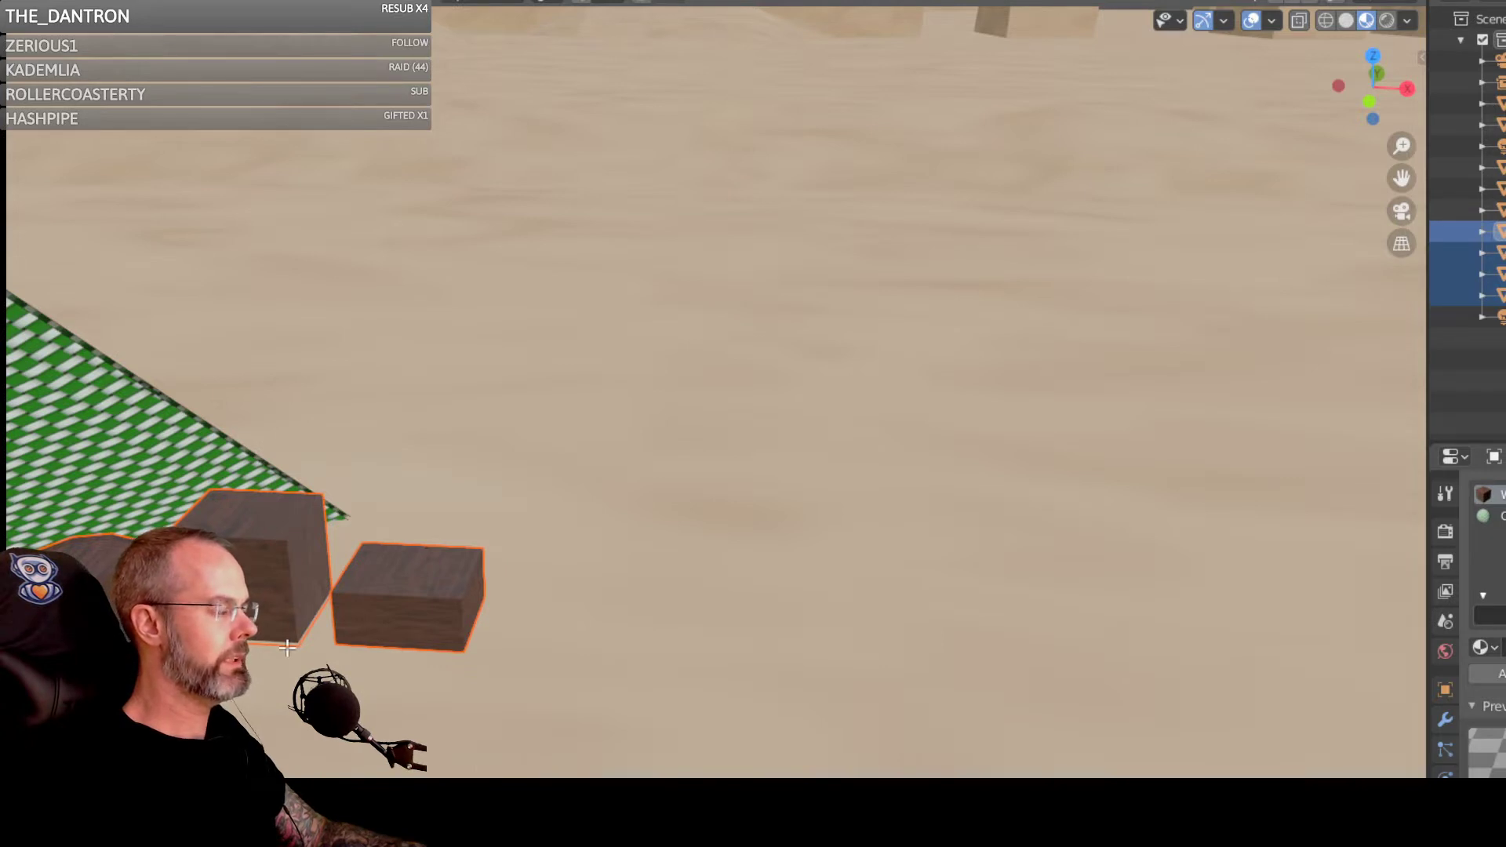
middle_click_drag(287, 647, 391, 588)
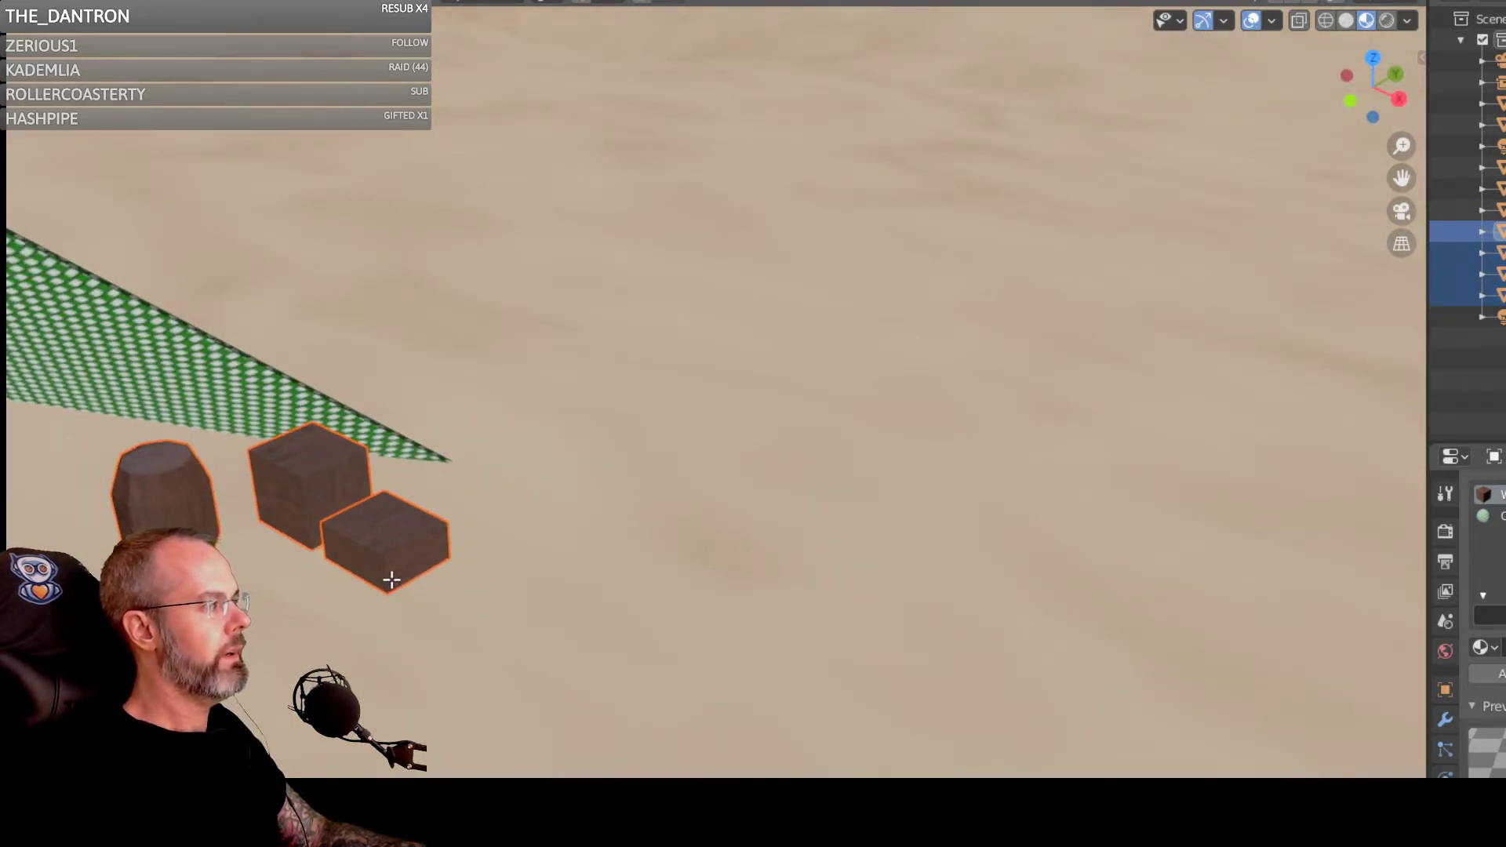
middle_click_drag(391, 580, 575, 572)
middle_click_drag(817, 578, 765, 449)
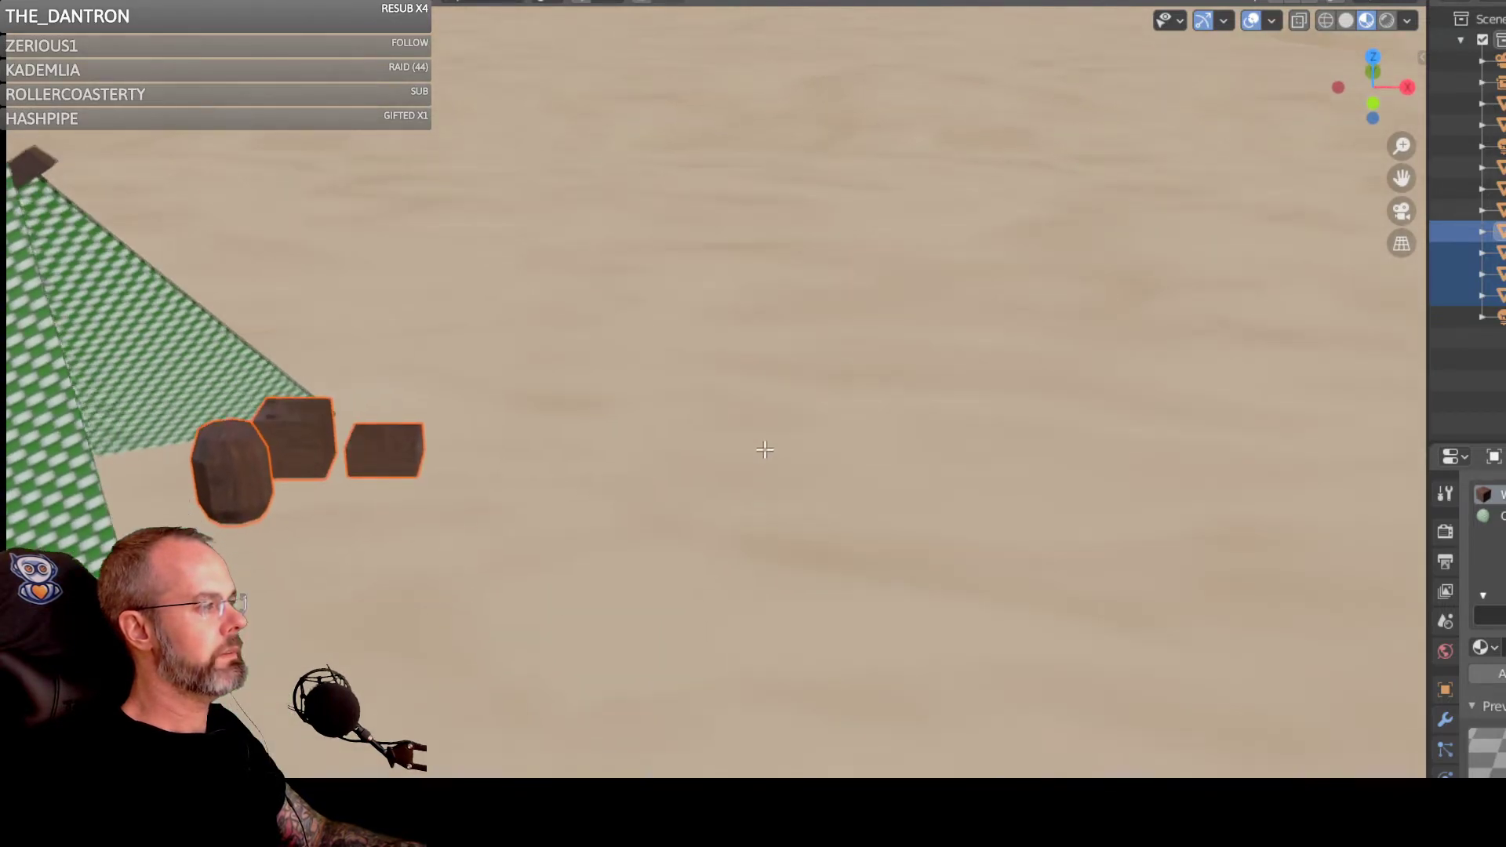
scroll(765, 449, "down", 6)
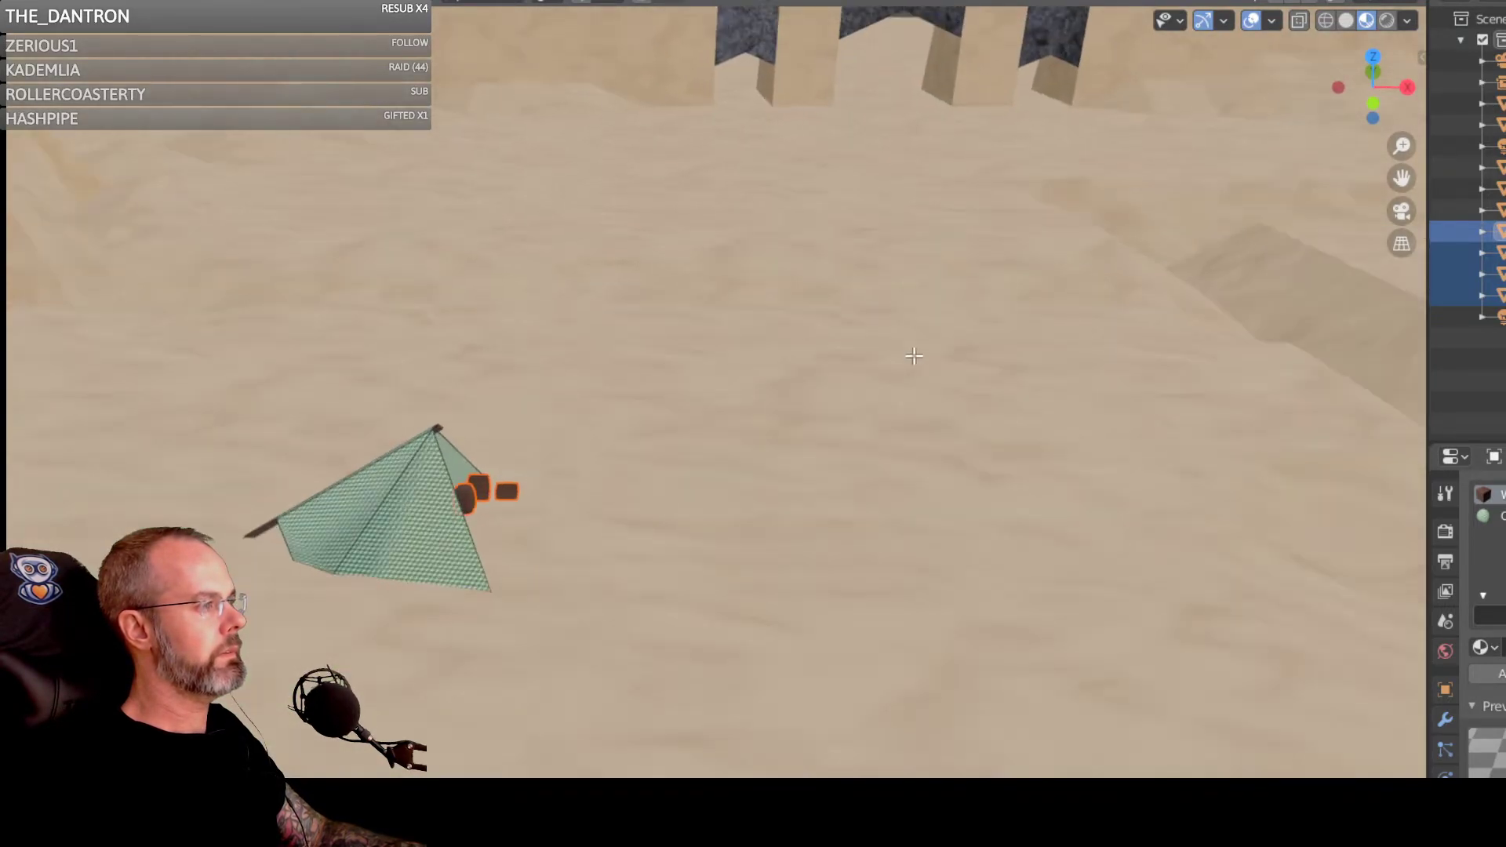
middle_click_drag(918, 360, 585, 504, "shift")
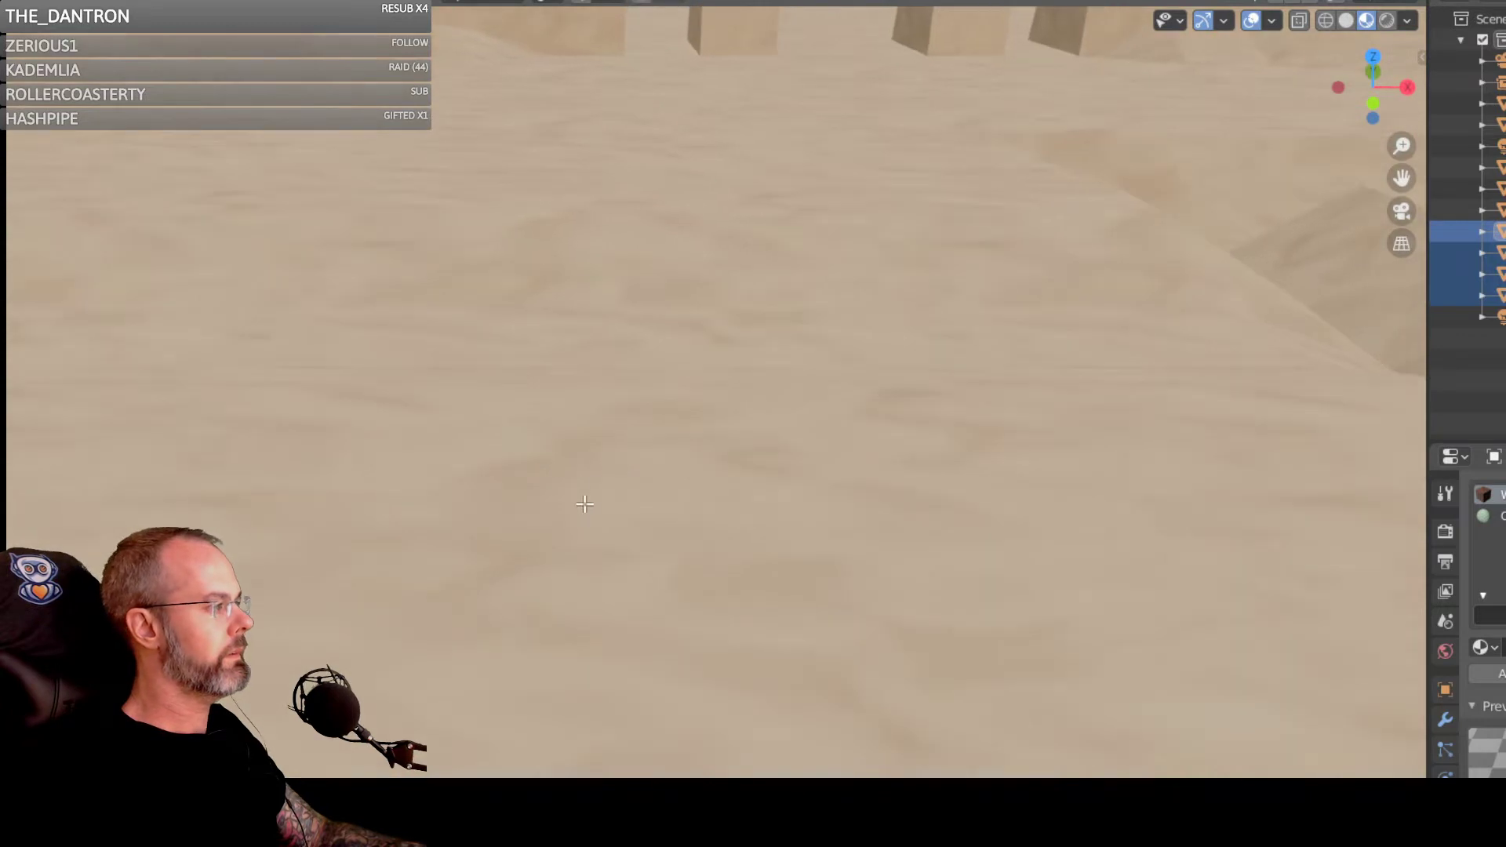
left_click(29, 21)
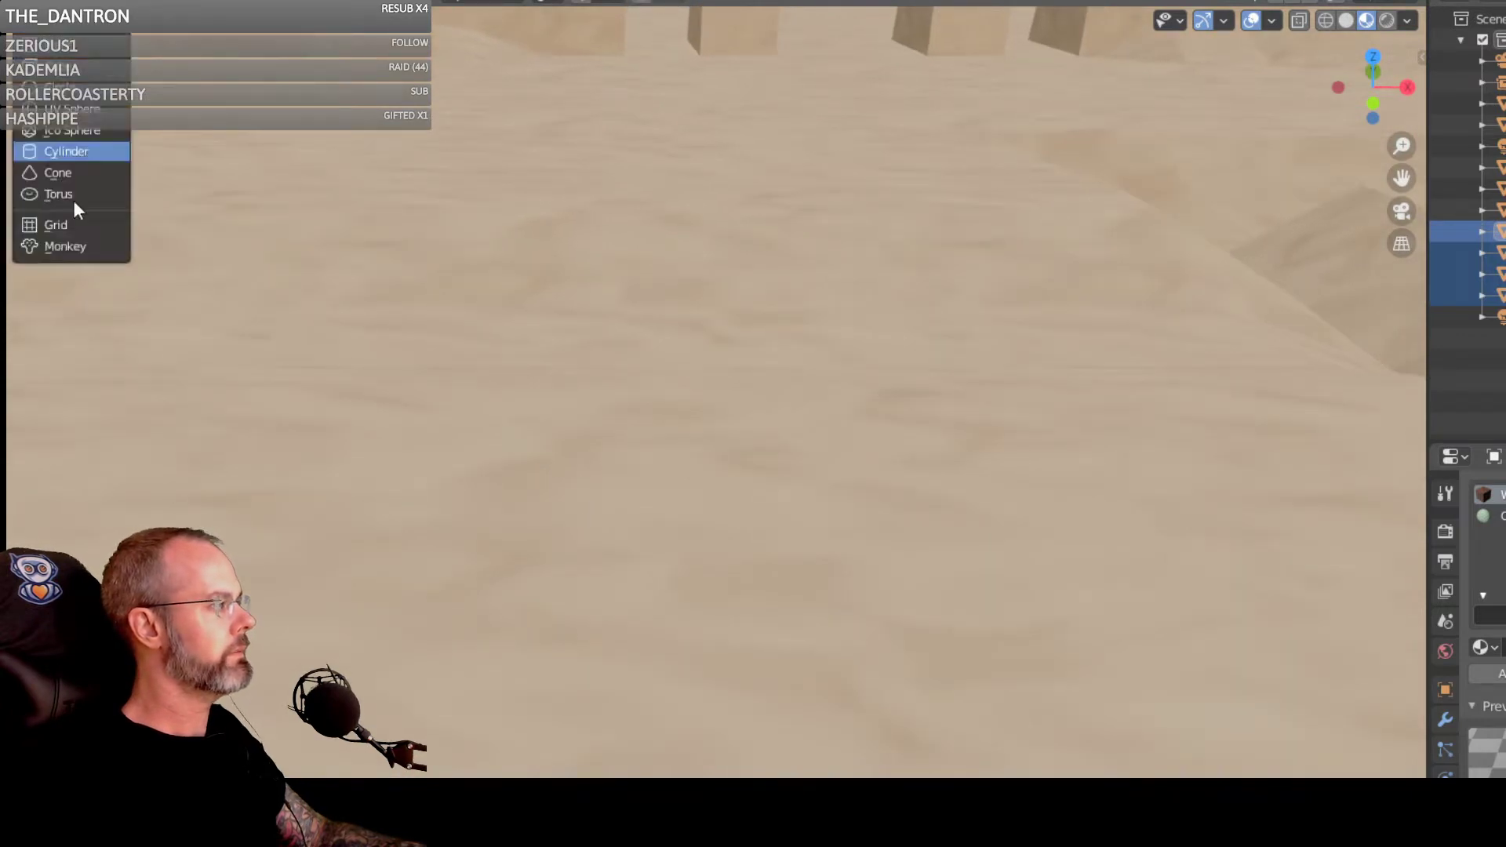
left_click(35, 31)
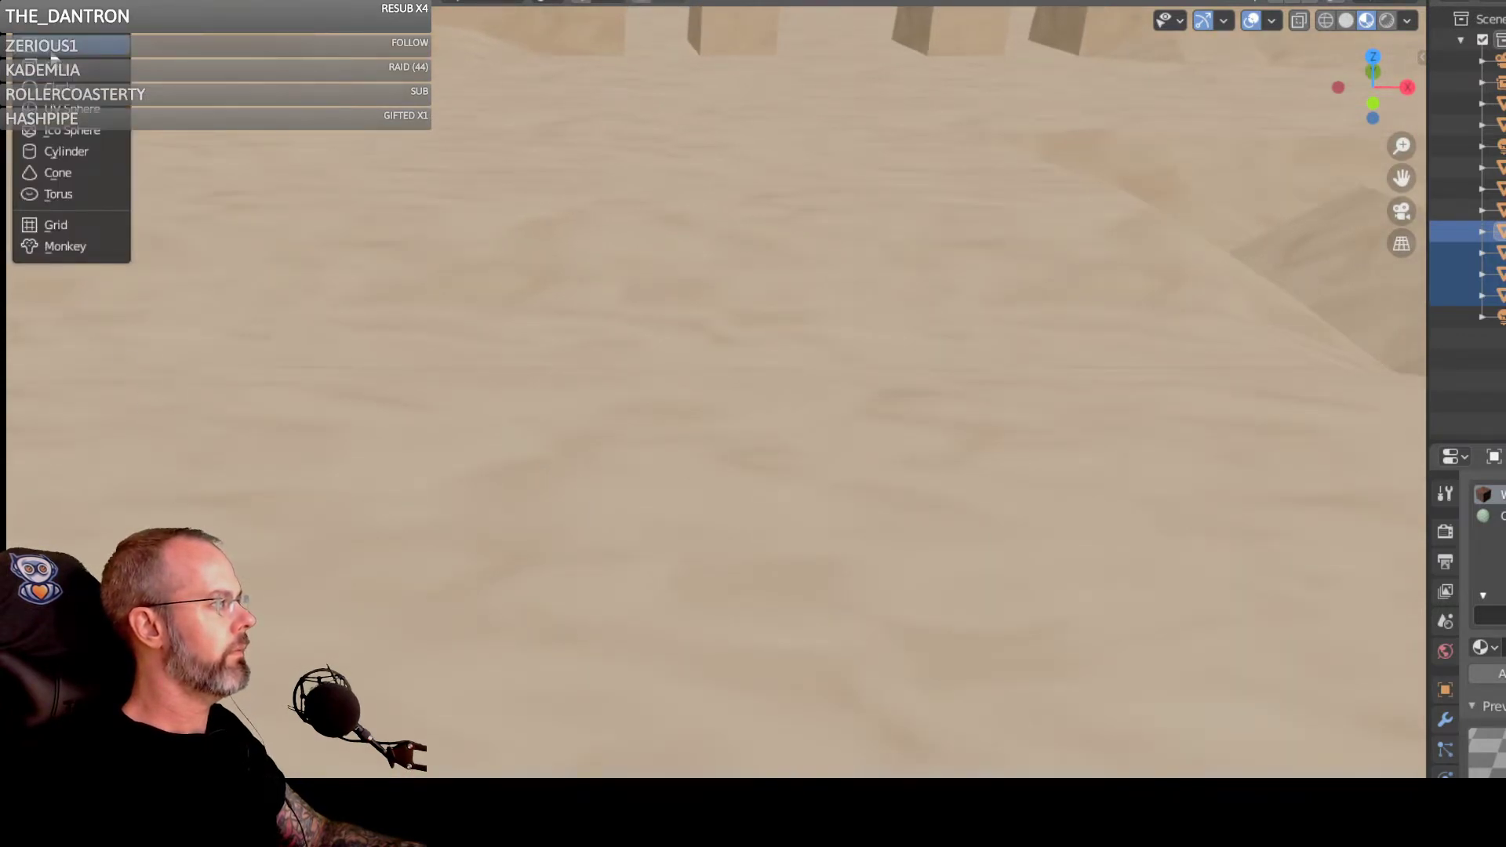
left_click(60, 68)
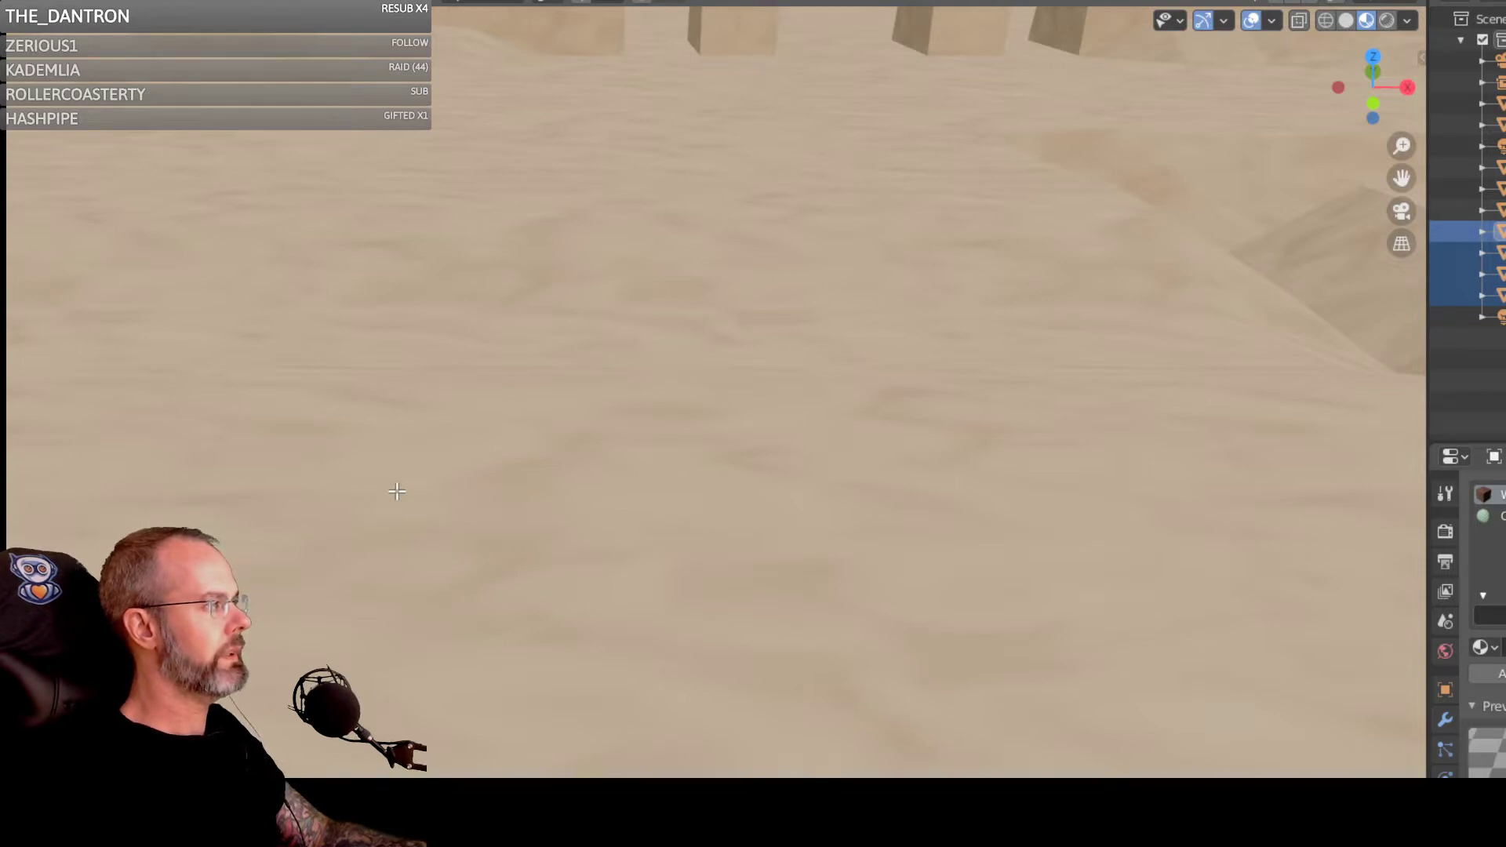
right_click(370, 458)
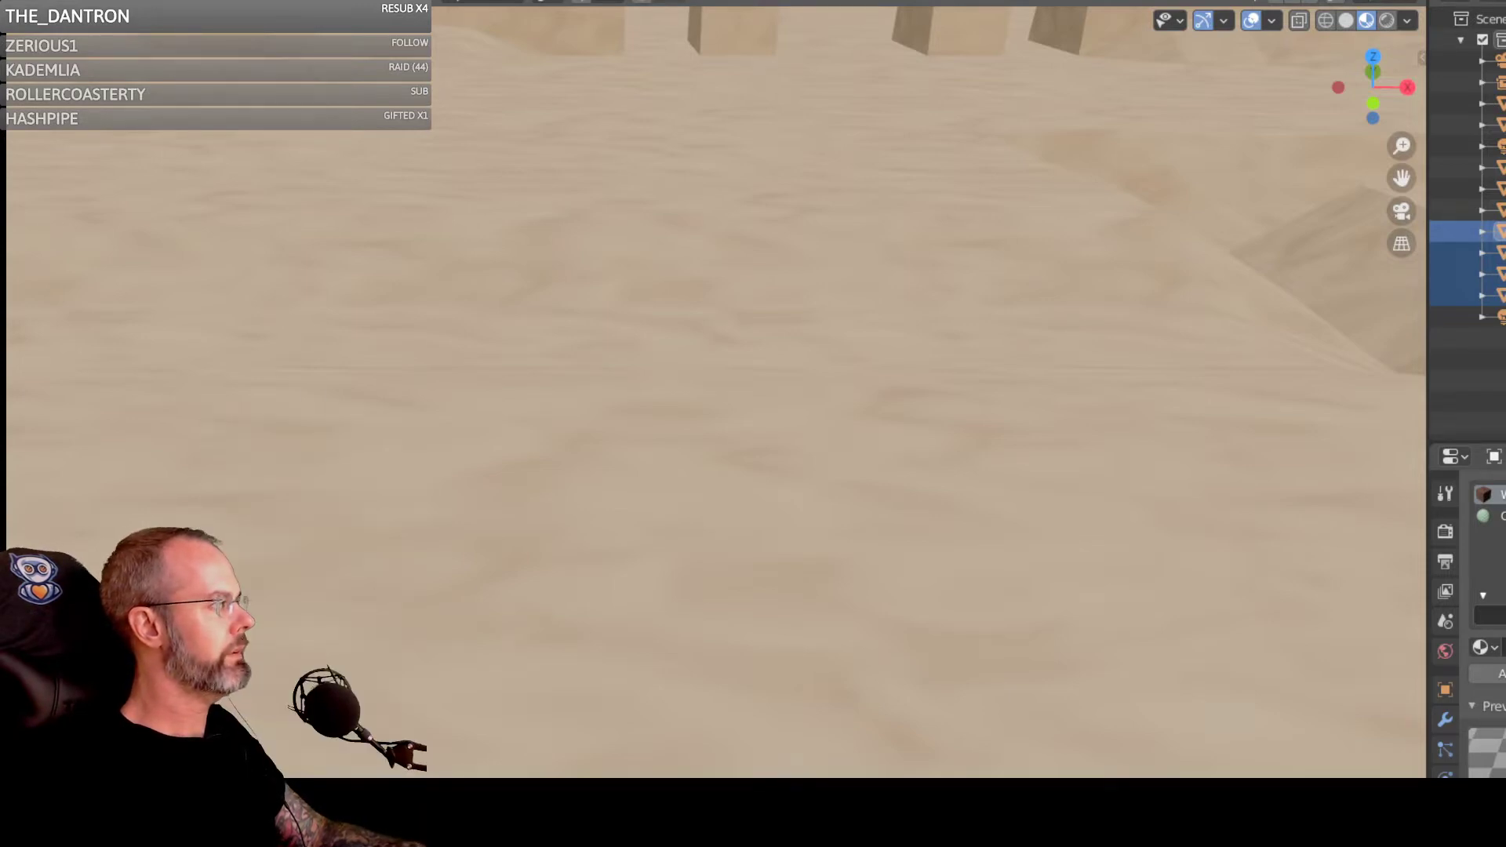
Step: Place the 3D cursor on the open sand away from the tent and add a cube there
right_click(563, 485, "shift")
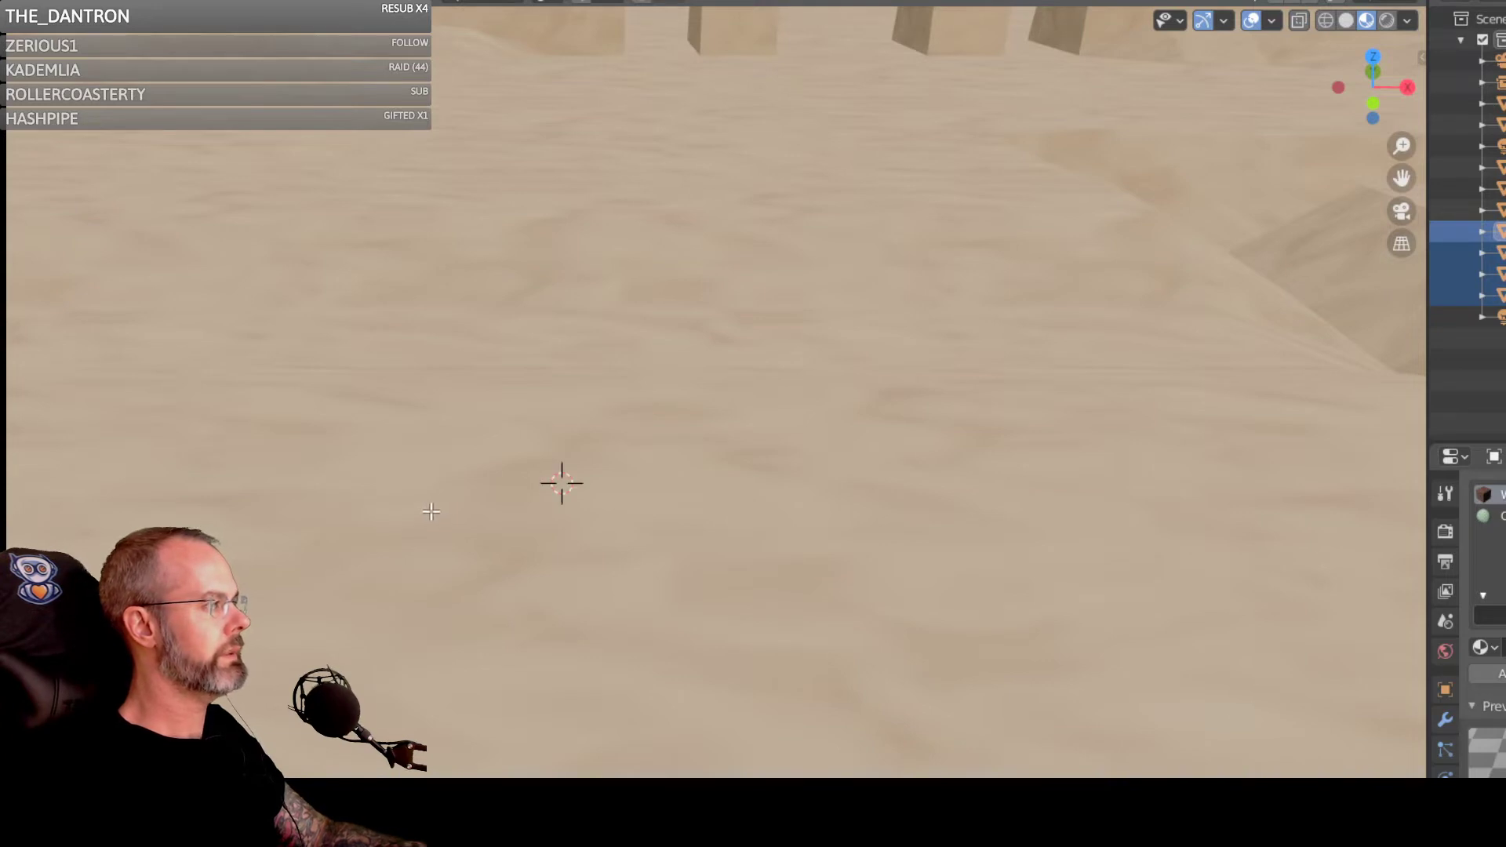
key("shift+a")
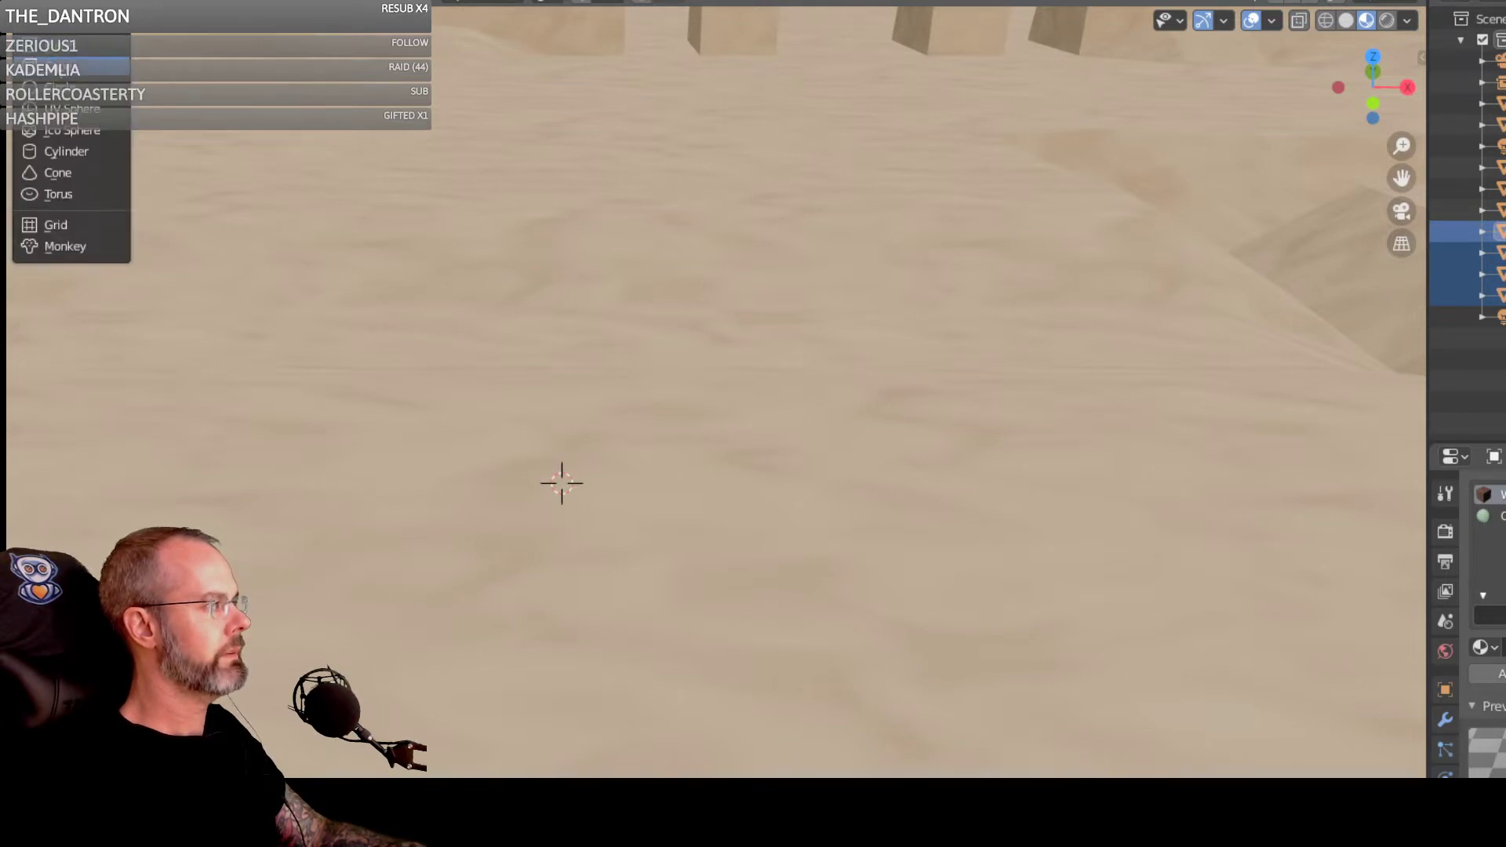
left_click(55, 63)
scroll(625, 410, "up", 5)
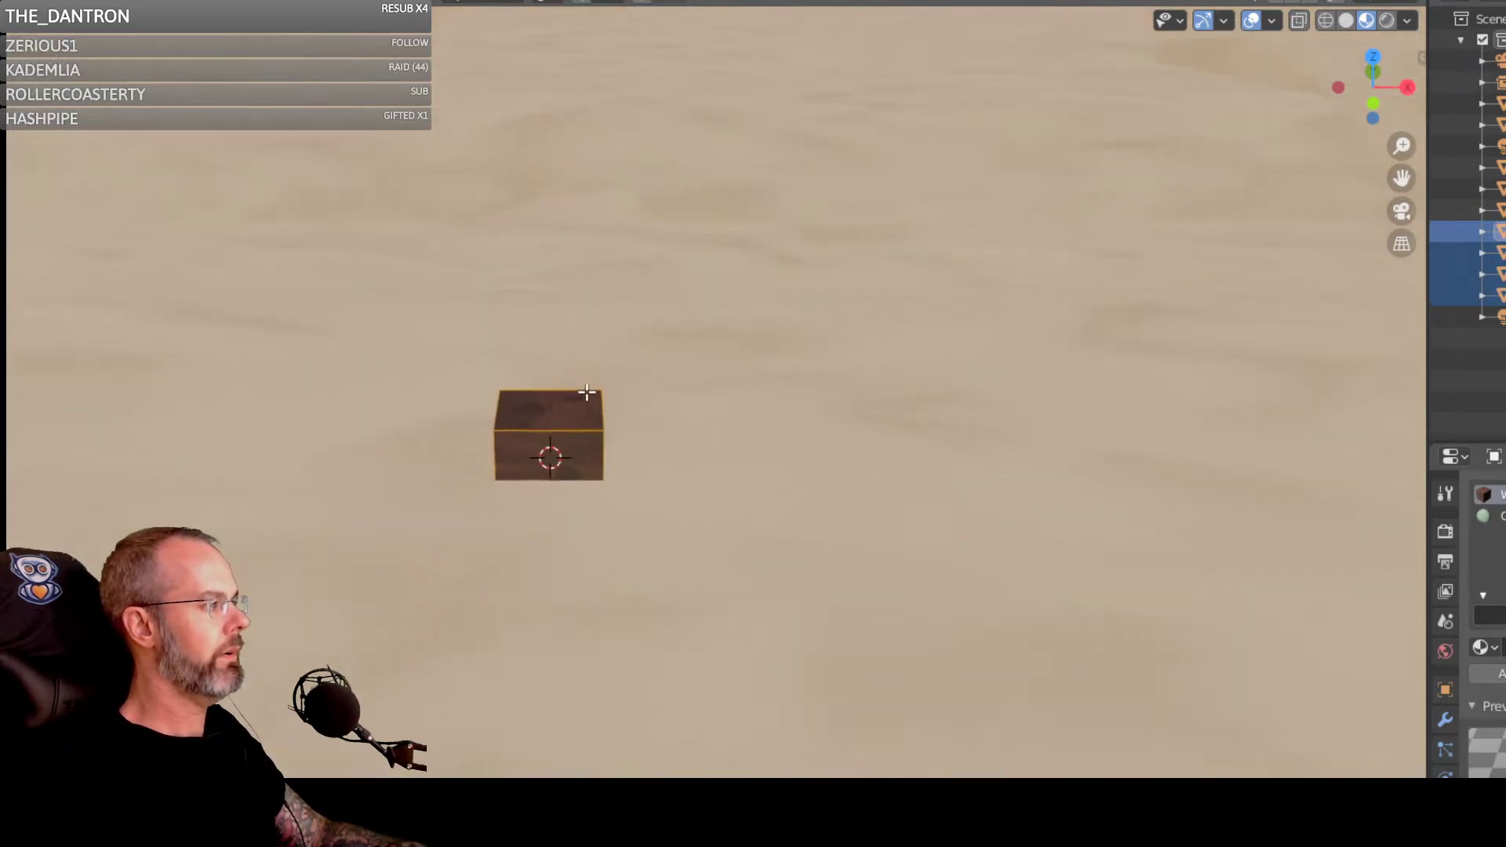
Step: Examine how the new wooden cube sits in the sand, viewing it from several sides and distances
middle_click_drag(609, 397, 74, 326)
middle_click_drag(479, 357, 519, 323)
mouse_move(727, 598)
middle_mouse_down("shift")
mouse_move(702, 242)
mouse_move(664, 102)
middle_mouse_up("shift")
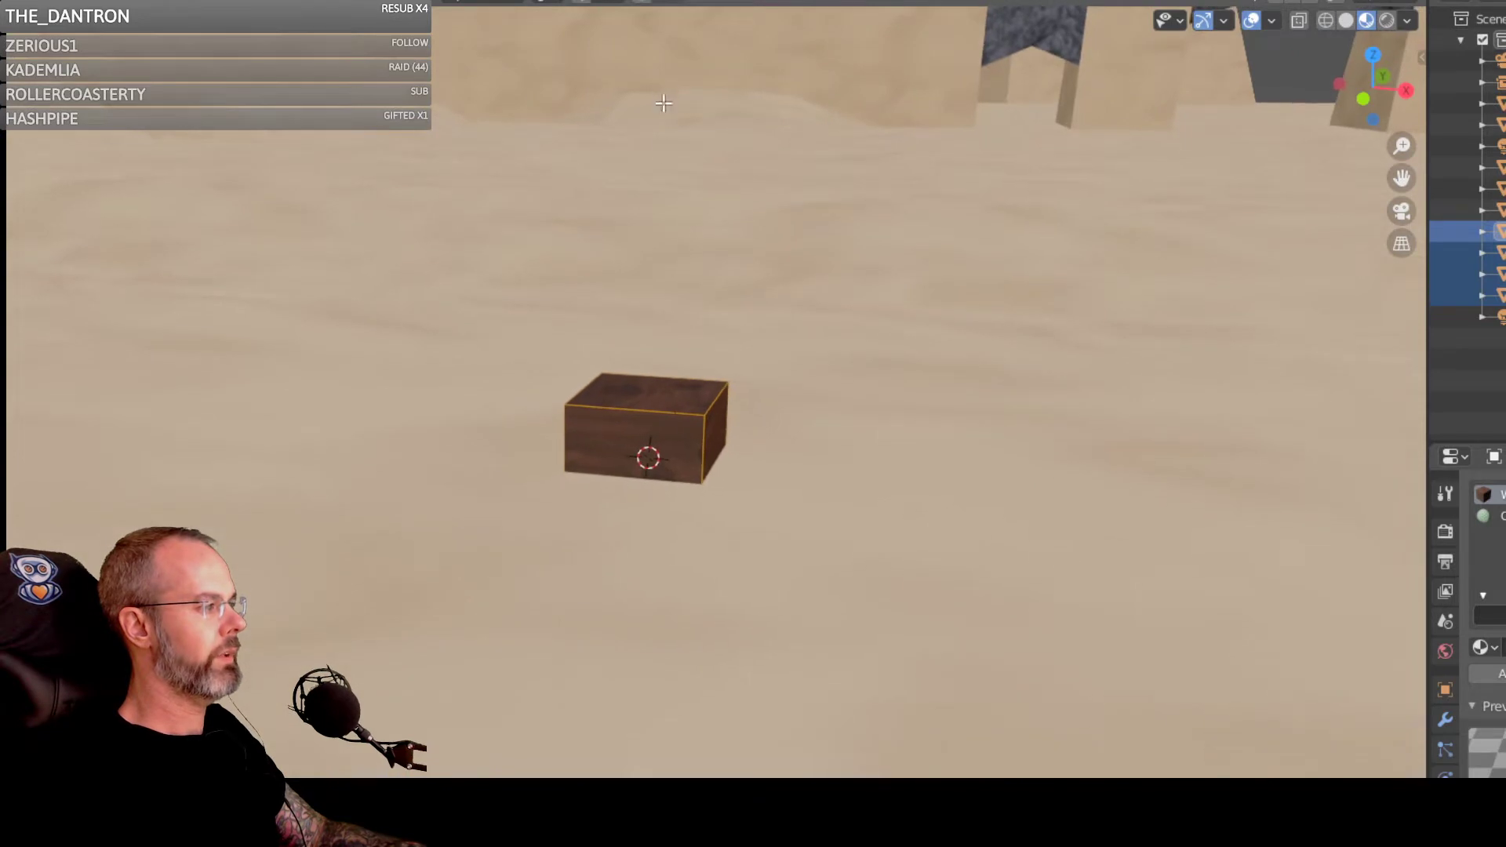
middle_click_drag(733, 518, 630, 181, "shift")
scroll(649, 266, "up", 1)
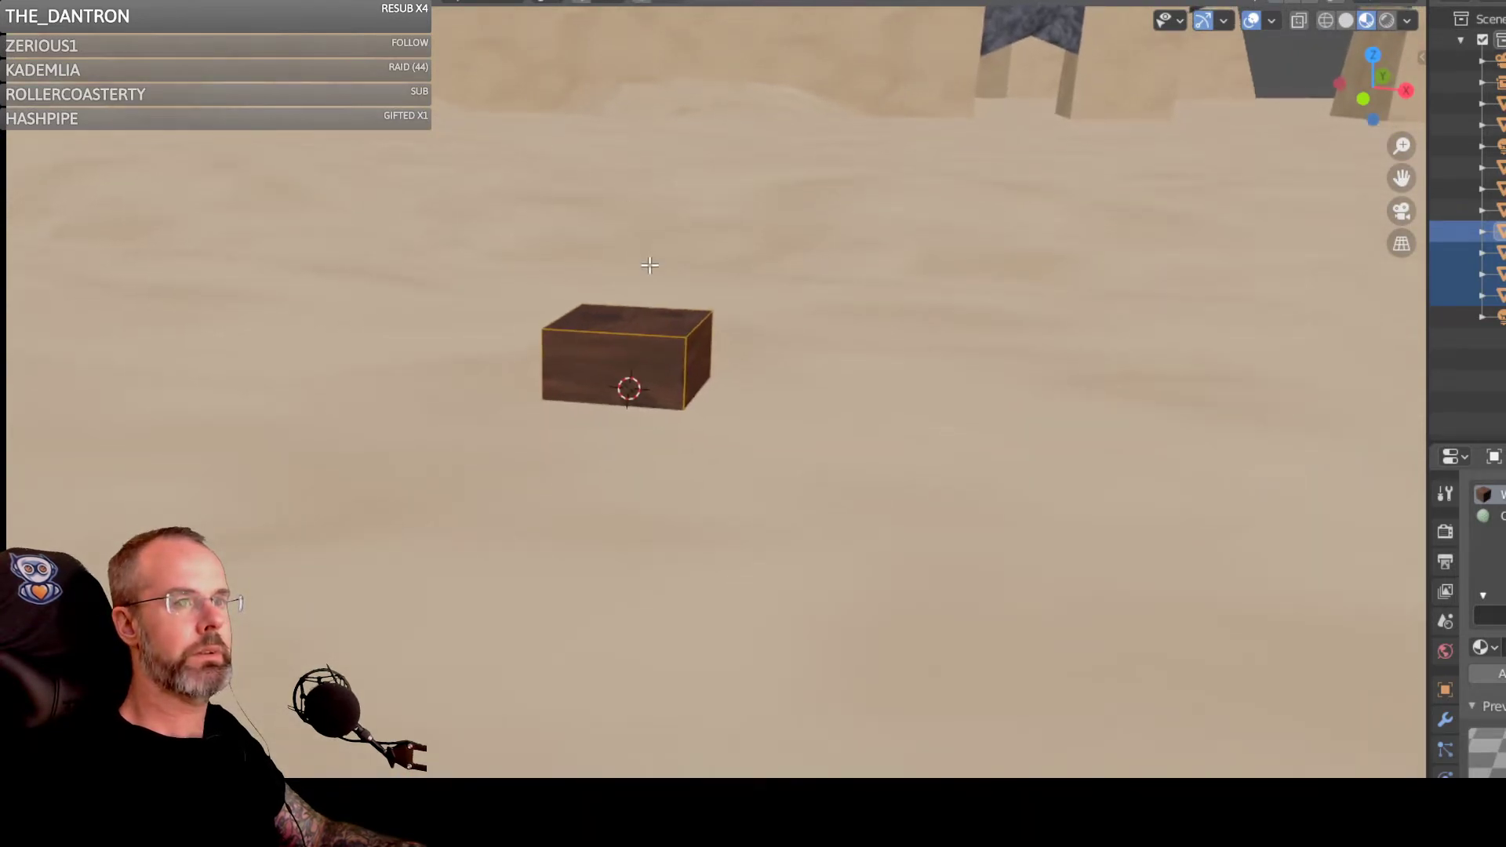
scroll(665, 231, "up", 1)
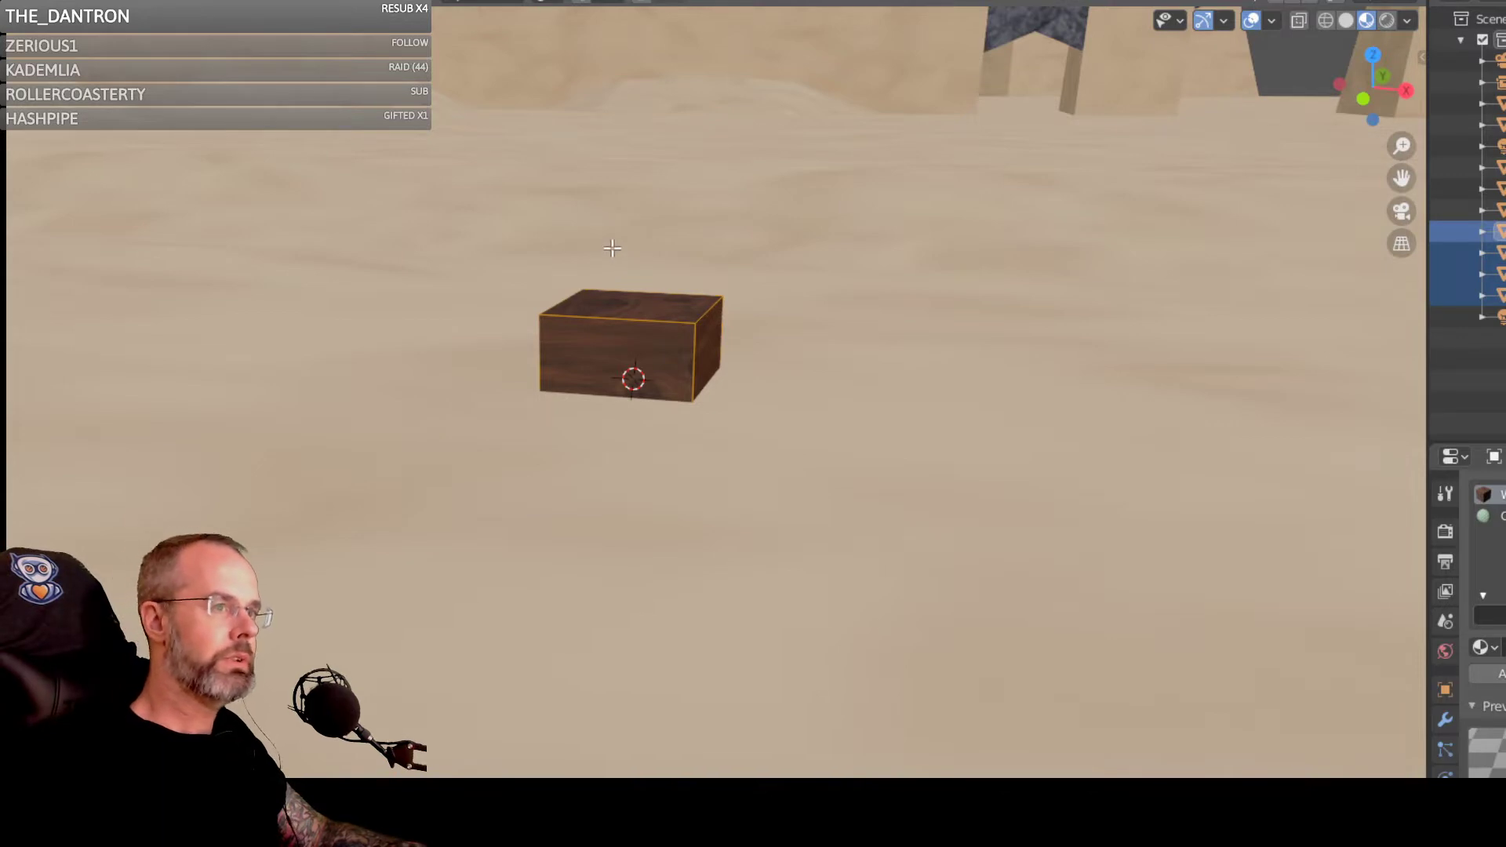
middle_click_drag(594, 200, 589, 240)
middle_click_drag(353, 288, 329, 554)
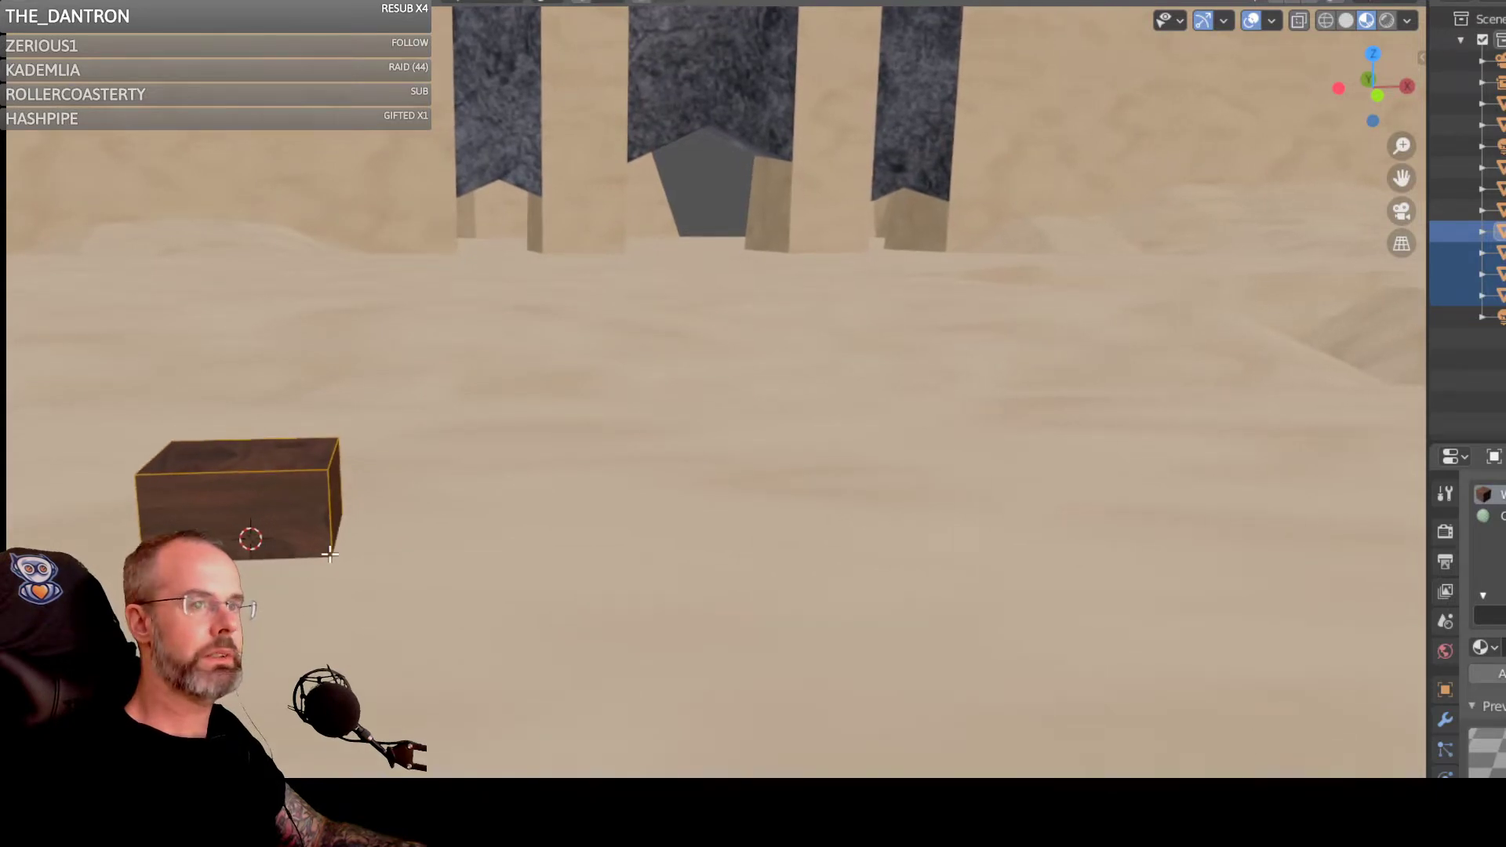
middle_click_drag(347, 607, 1090, 409, "shift")
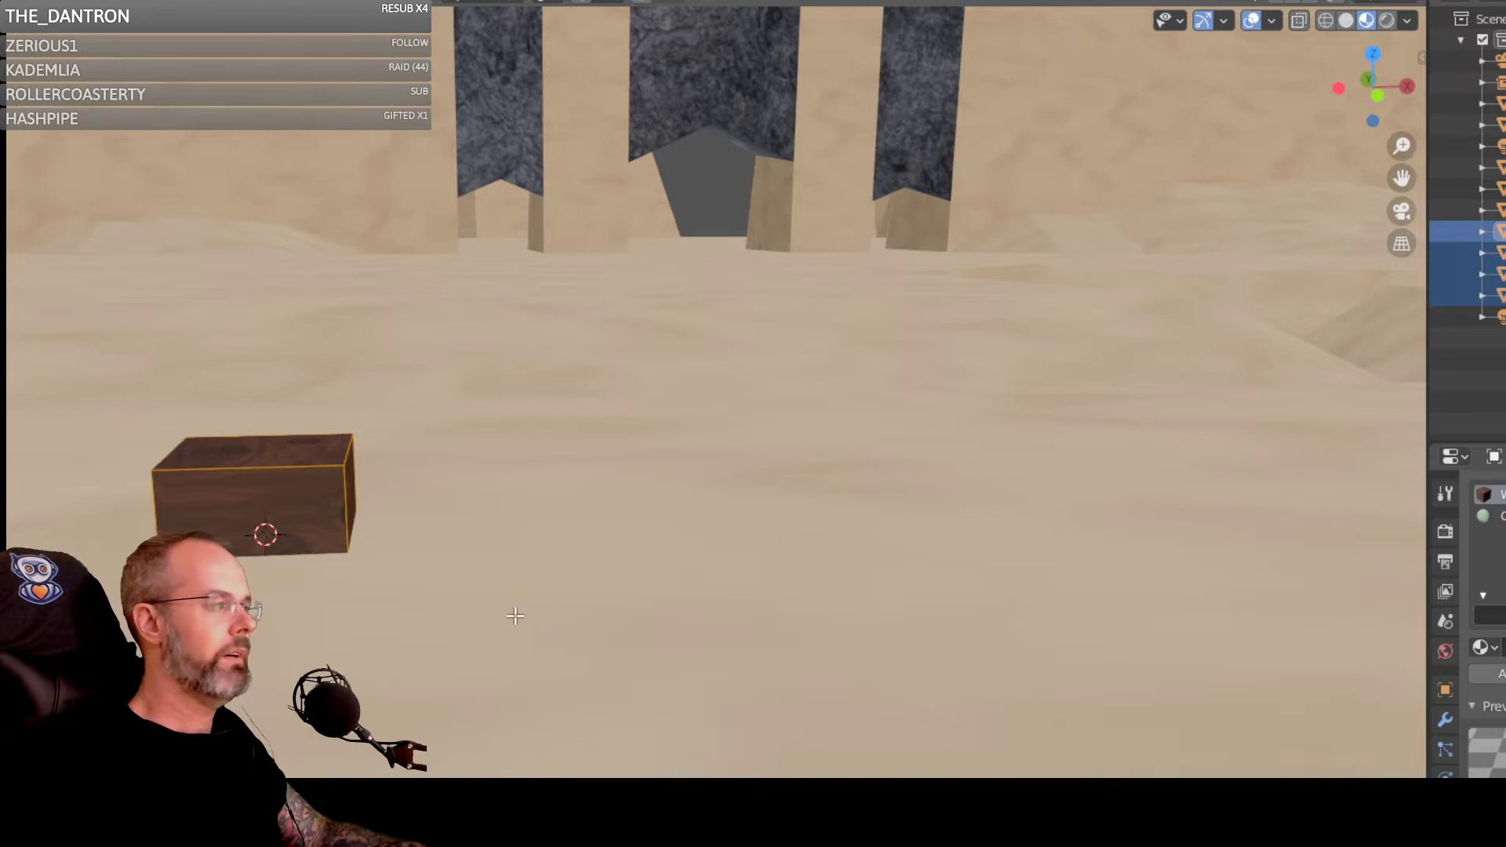
middle_click_drag(800, 480, 650, 487)
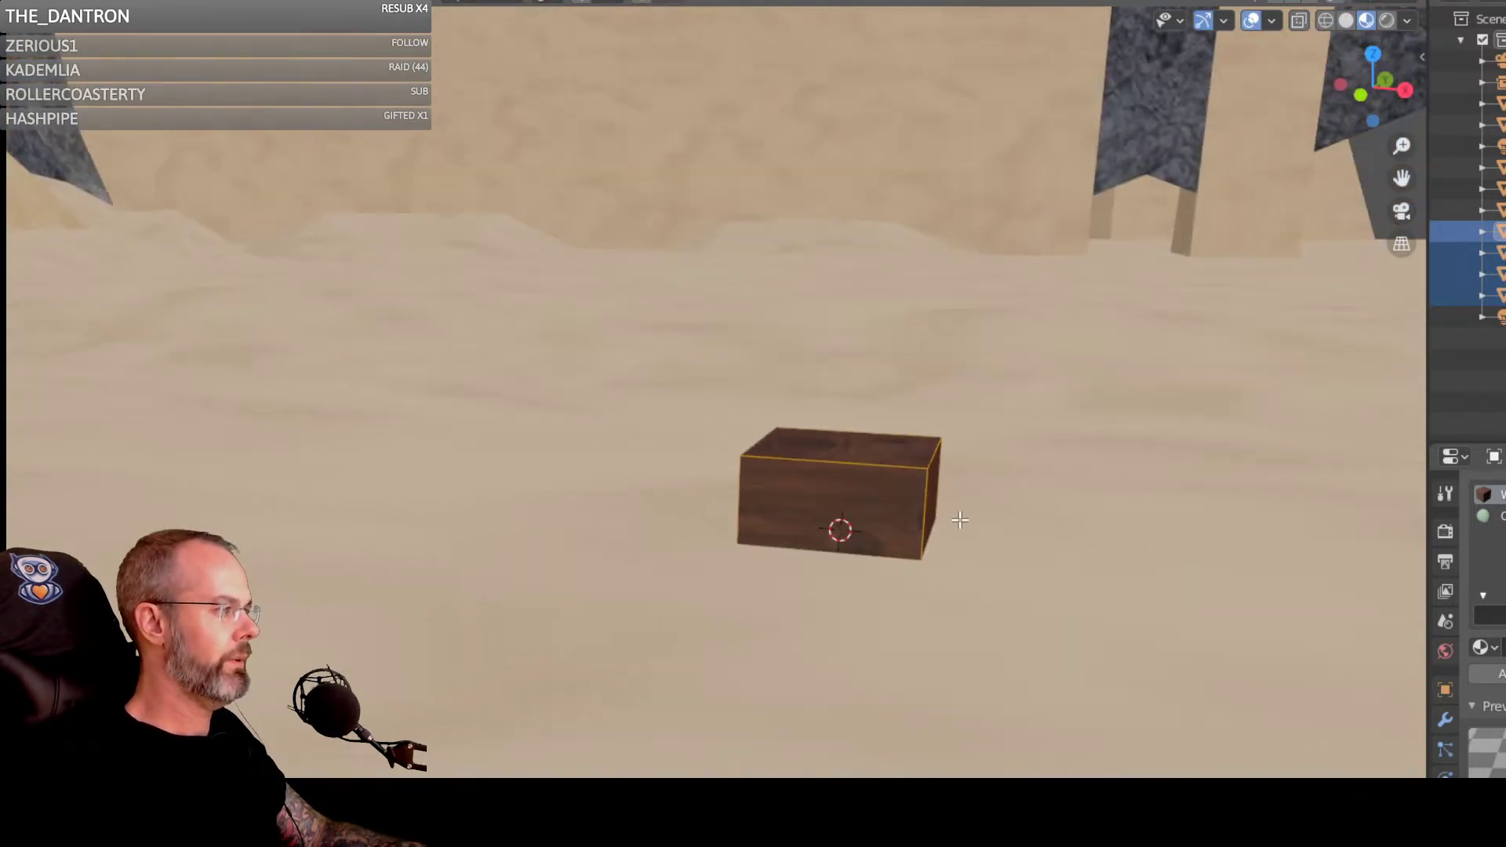
middle_click_drag(961, 521, 675, 537, "shift")
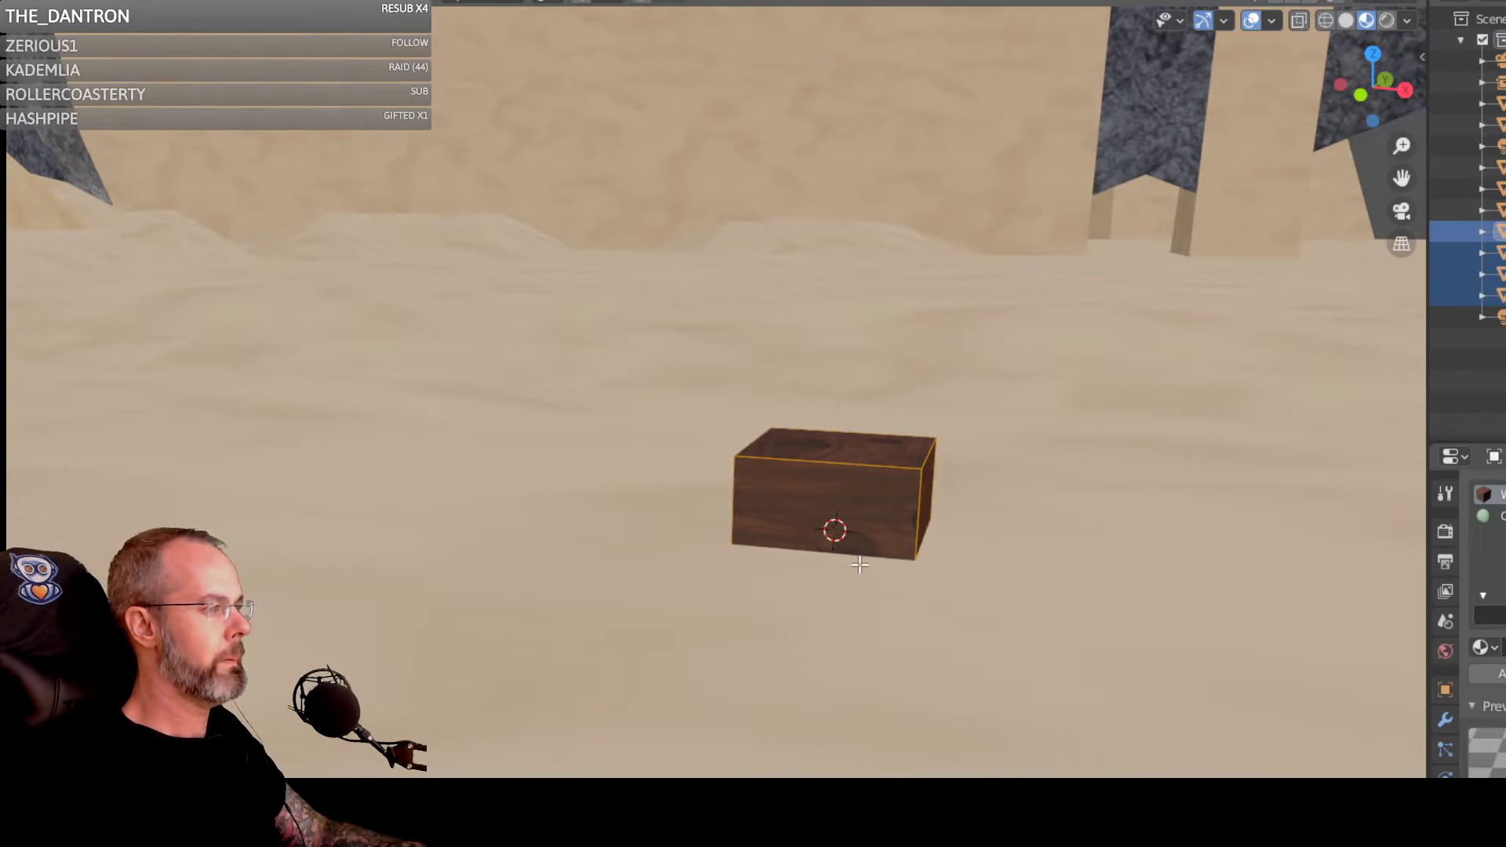
middle_click_drag(860, 564, 850, 609)
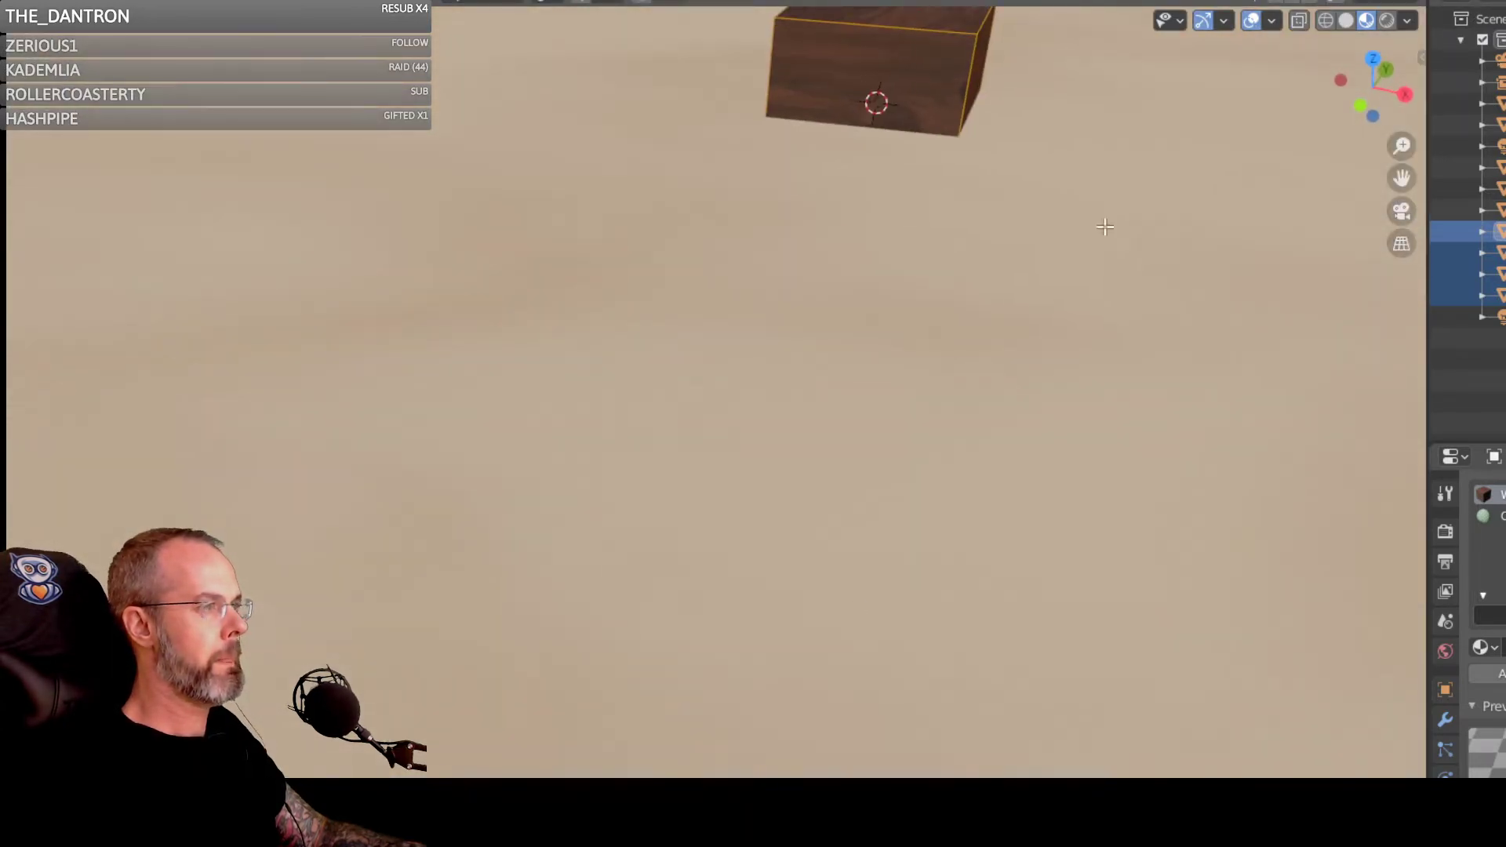
Step: Switch the viewport to rendered shading and place the 3D cursor on the sand to the right of the cube
left_click(1386, 20)
mouse_move(982, 370)
middle_mouse_down()
mouse_move(1010, 315)
mouse_move(932, 317)
middle_mouse_up()
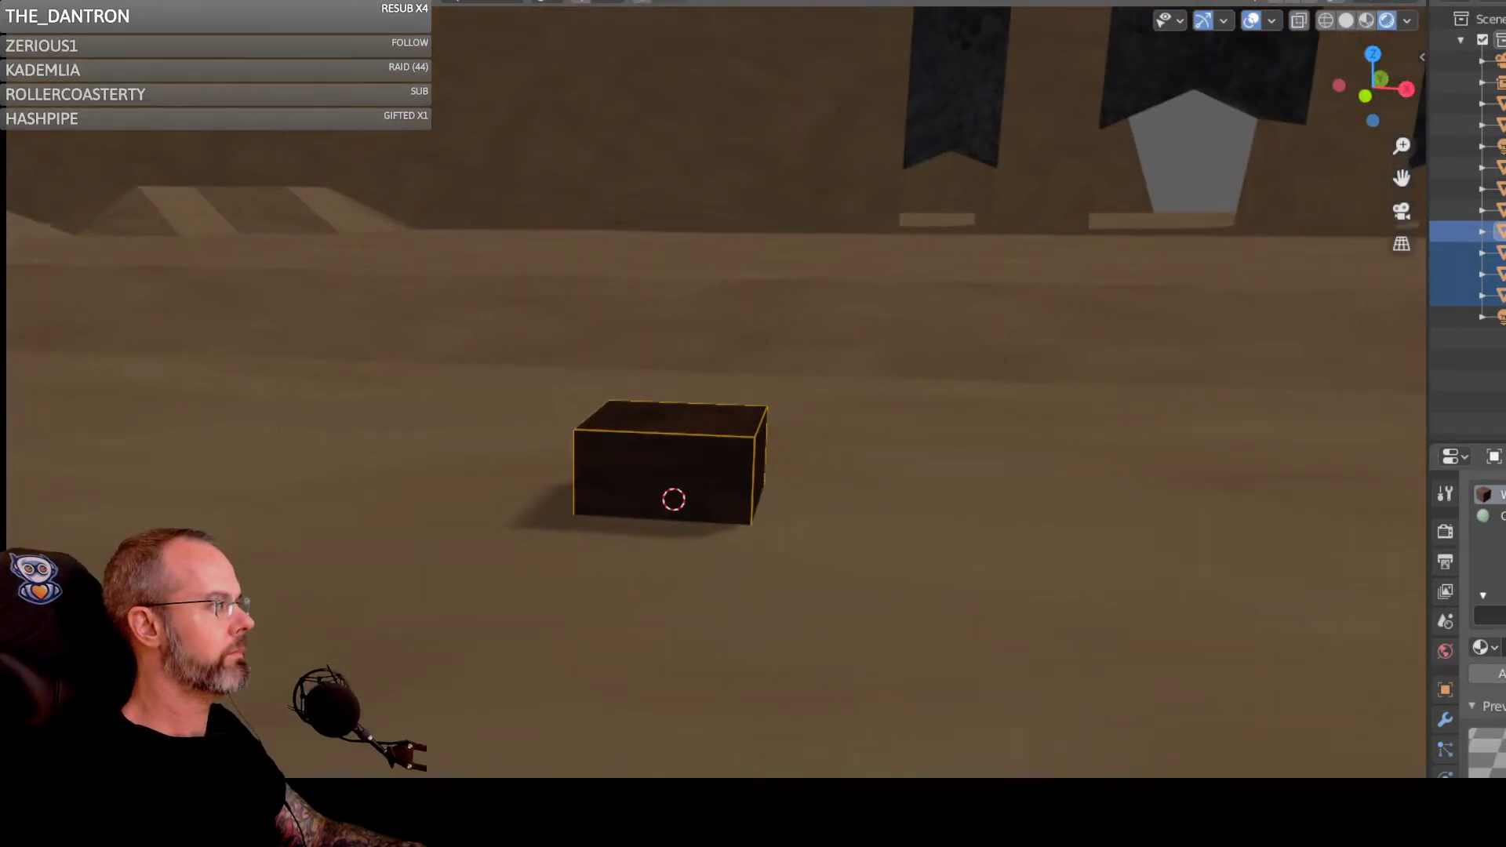
right_click(638, 463, "shift")
right_click(1172, 533, "shift")
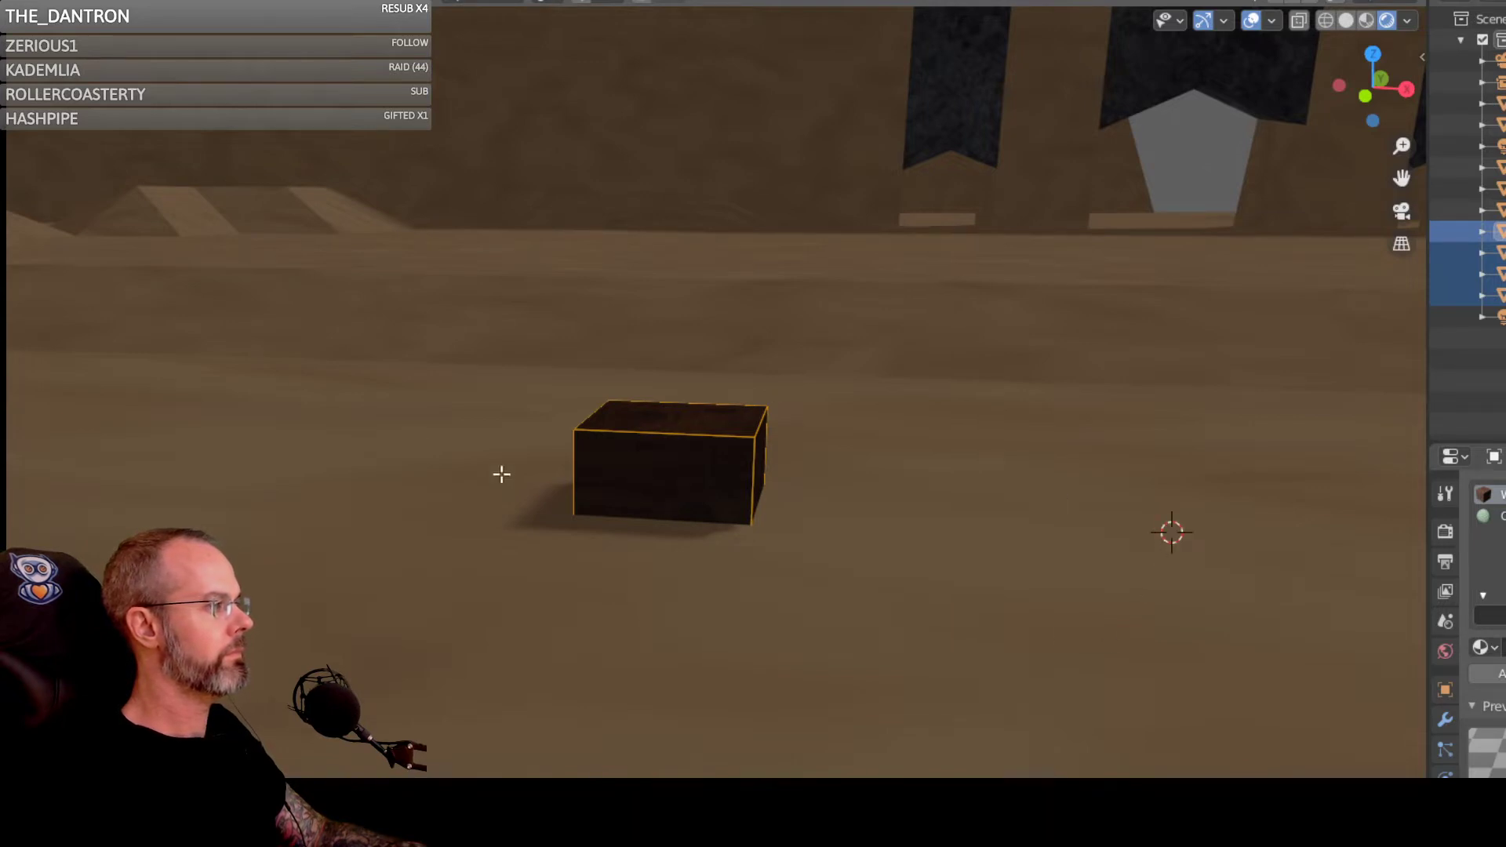
Step: Stretch the cube into a long beam by moving its right end face along the X axis, past the 3D cursor
left_click(668, 500)
middle_click_drag(735, 525, 739, 511)
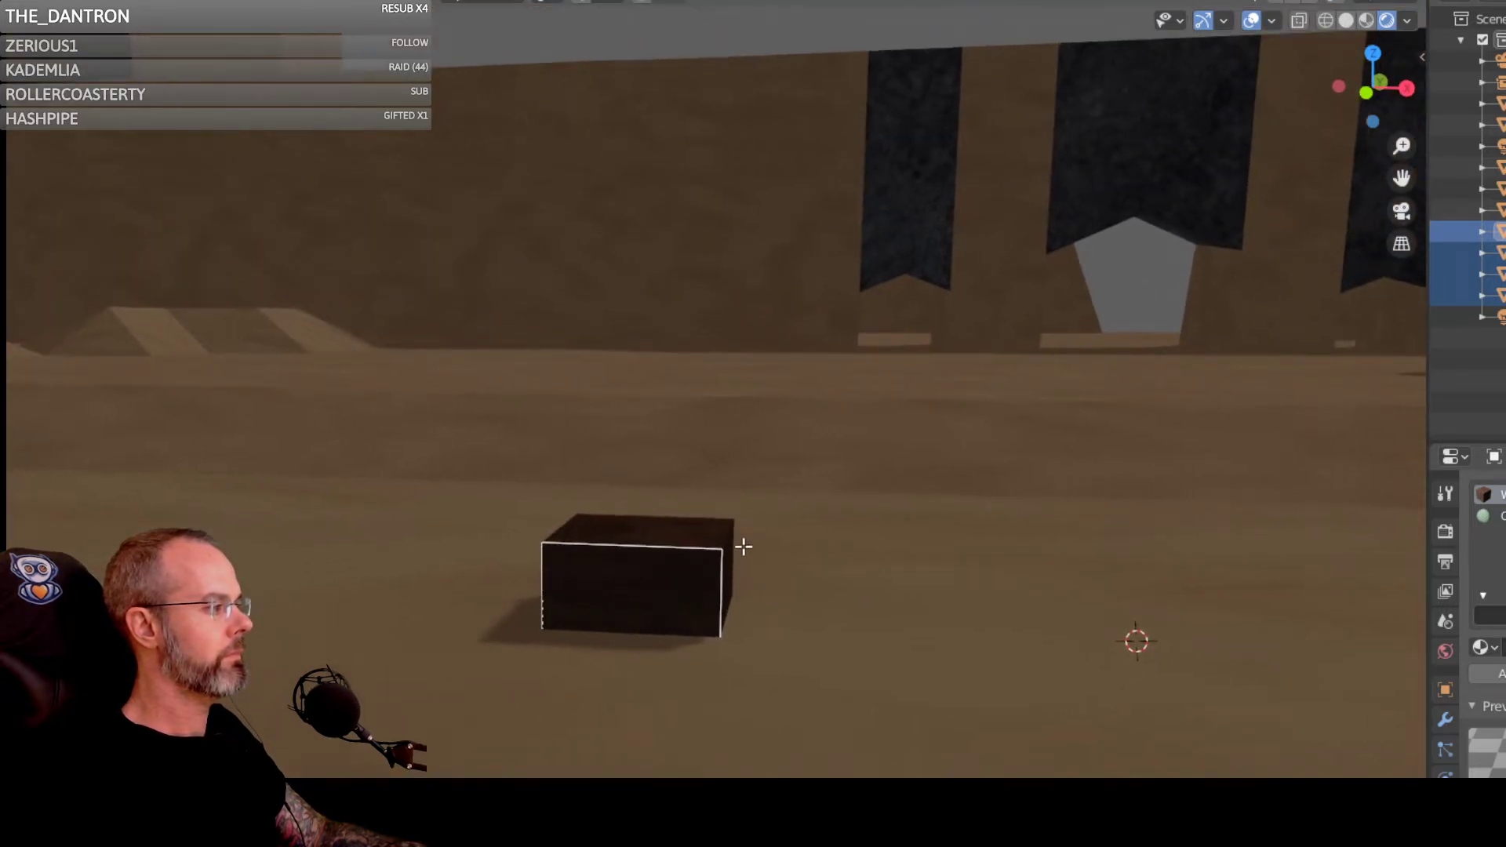
scroll(726, 542, "down", 10)
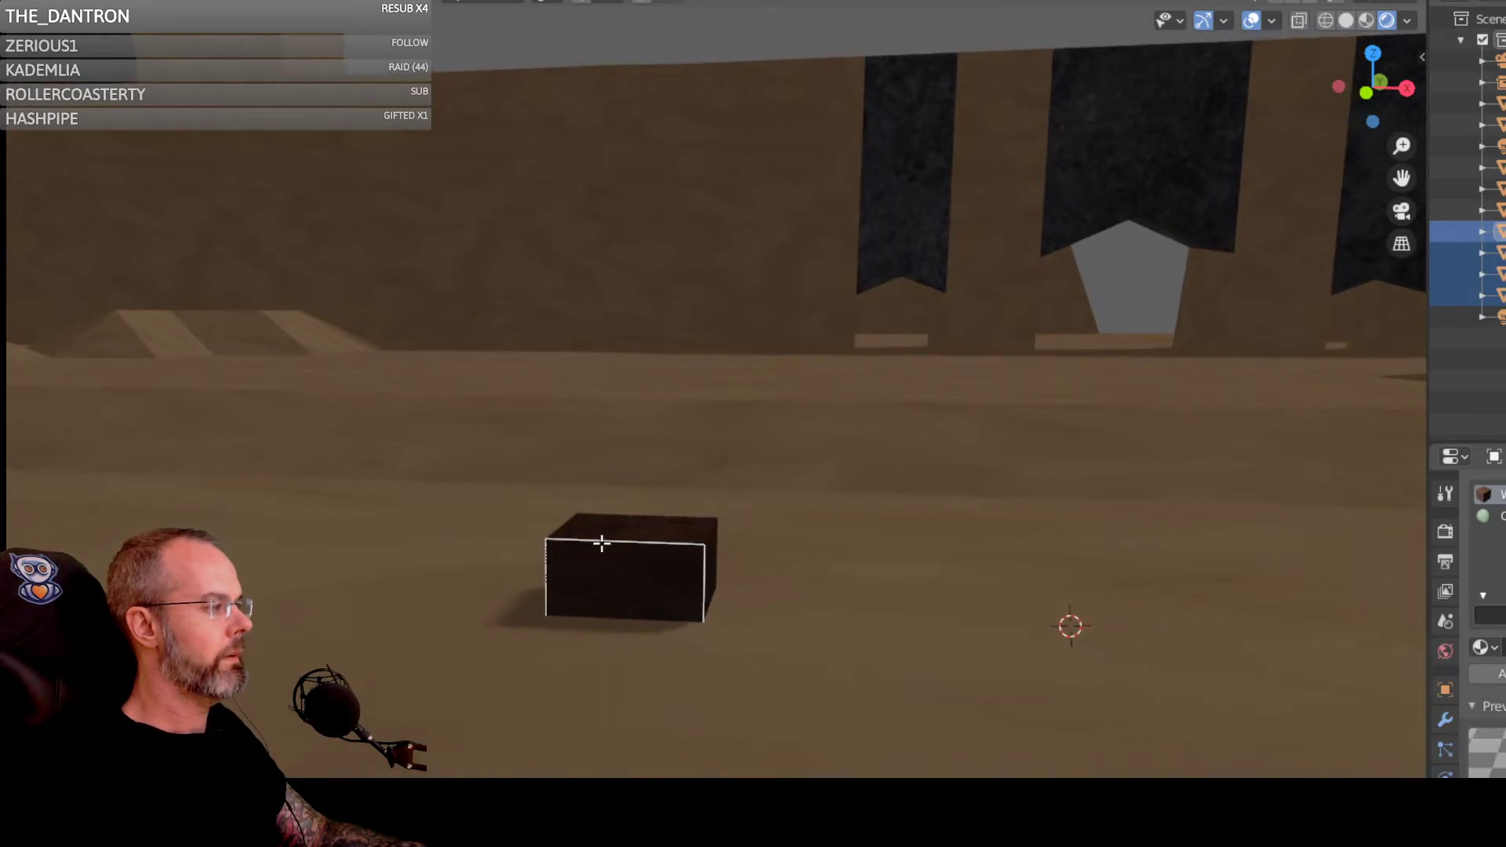
left_click(712, 563)
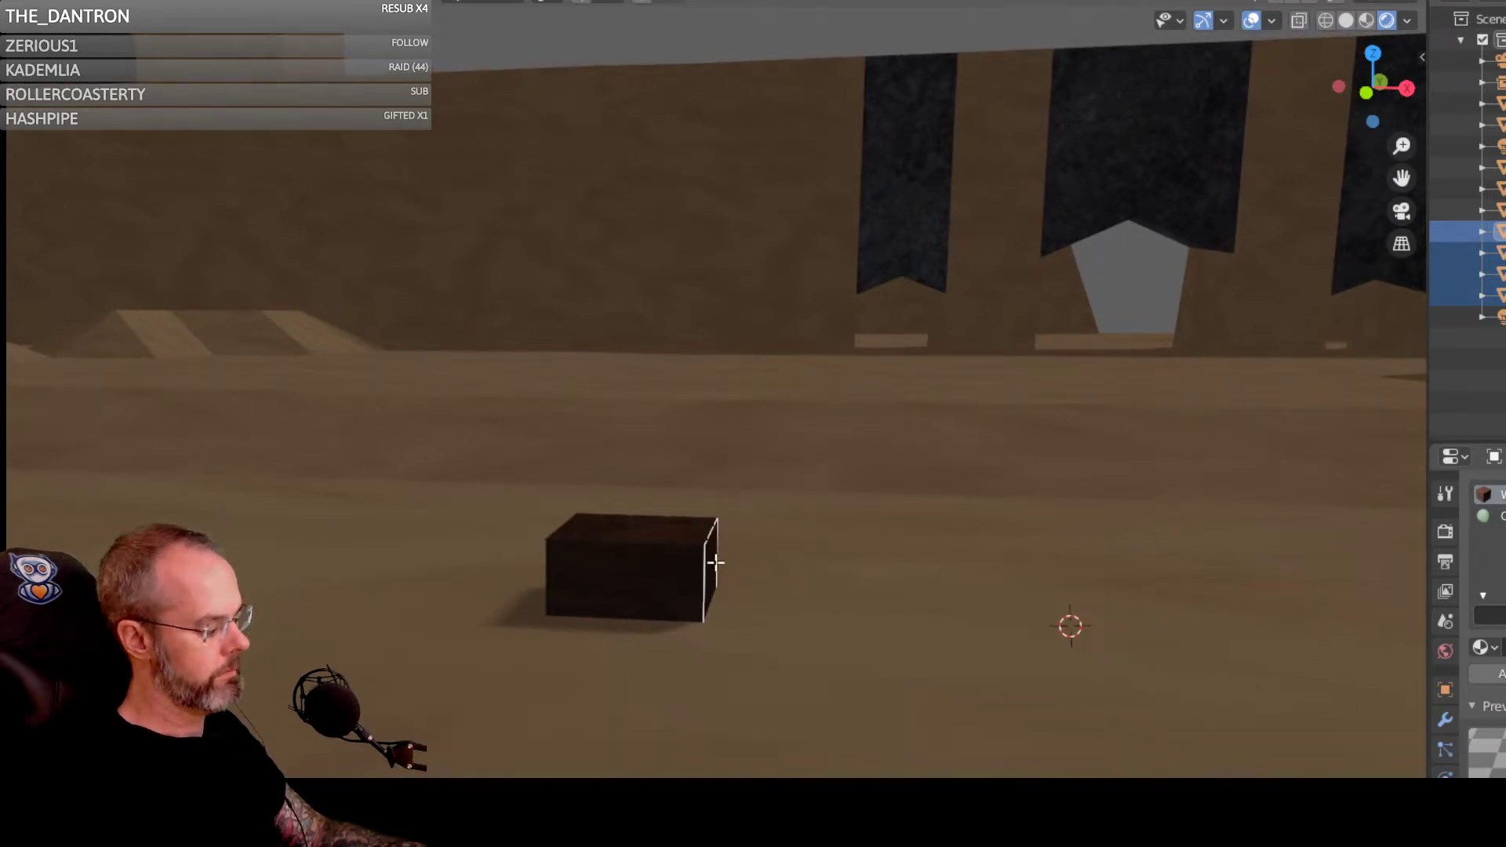
key("g")
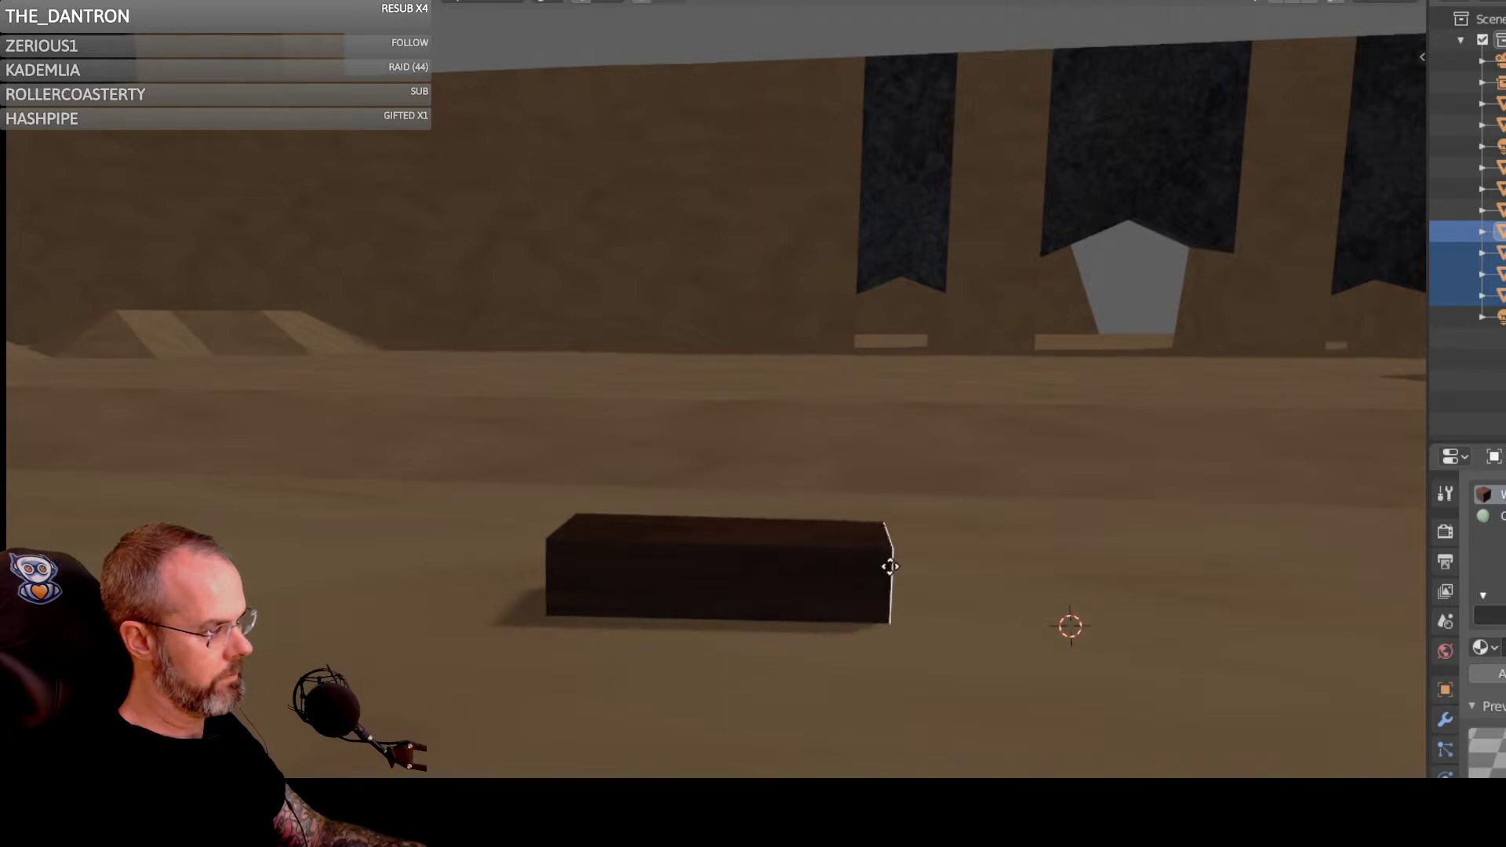
key("x")
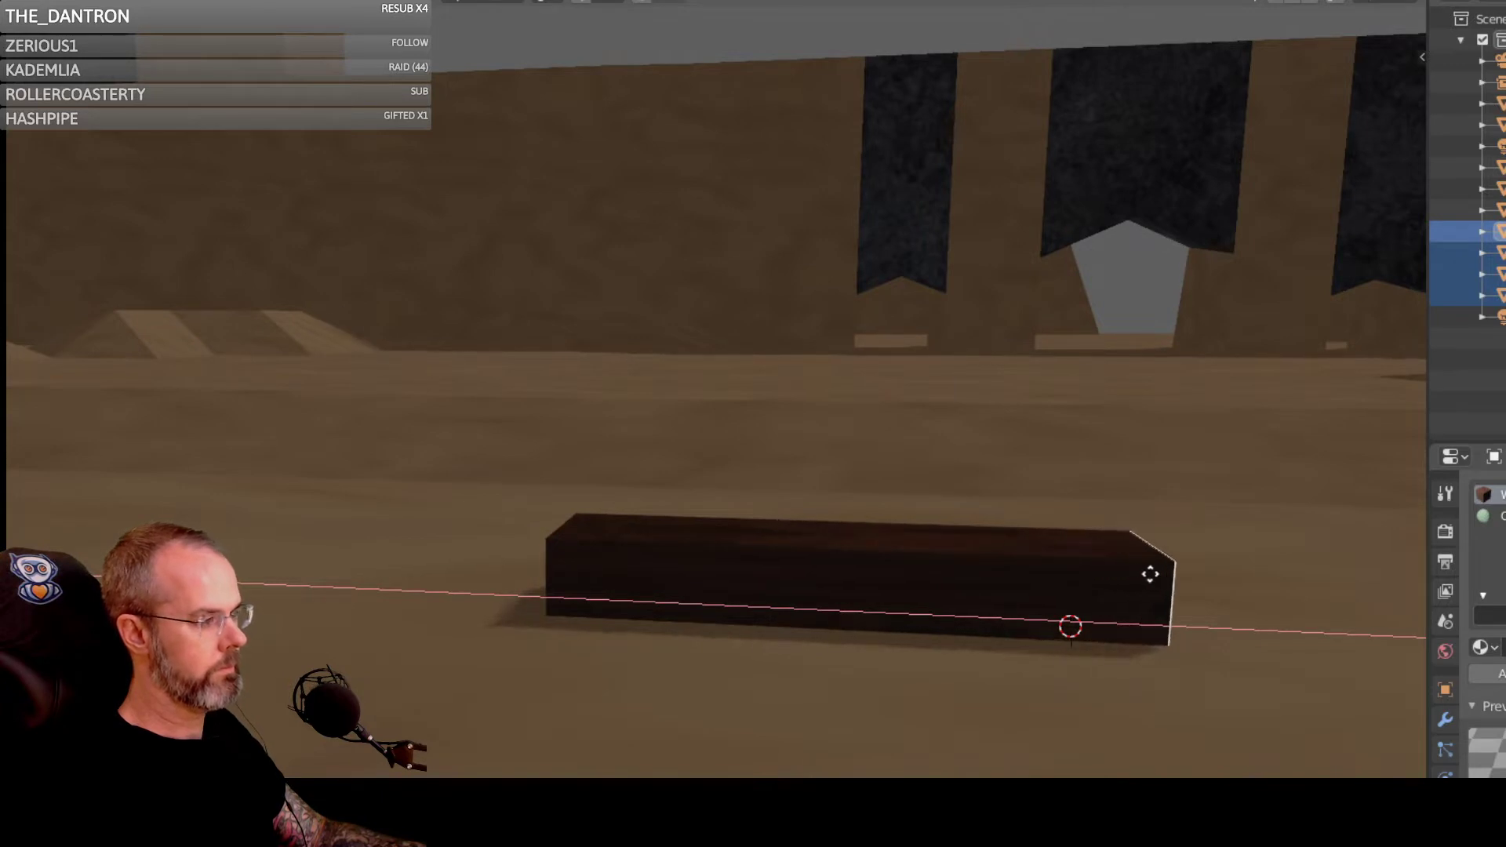
left_click(1150, 574)
Step: Raise the long beam's top face along the Z axis to turn it into a tall upright slab
left_click(896, 538)
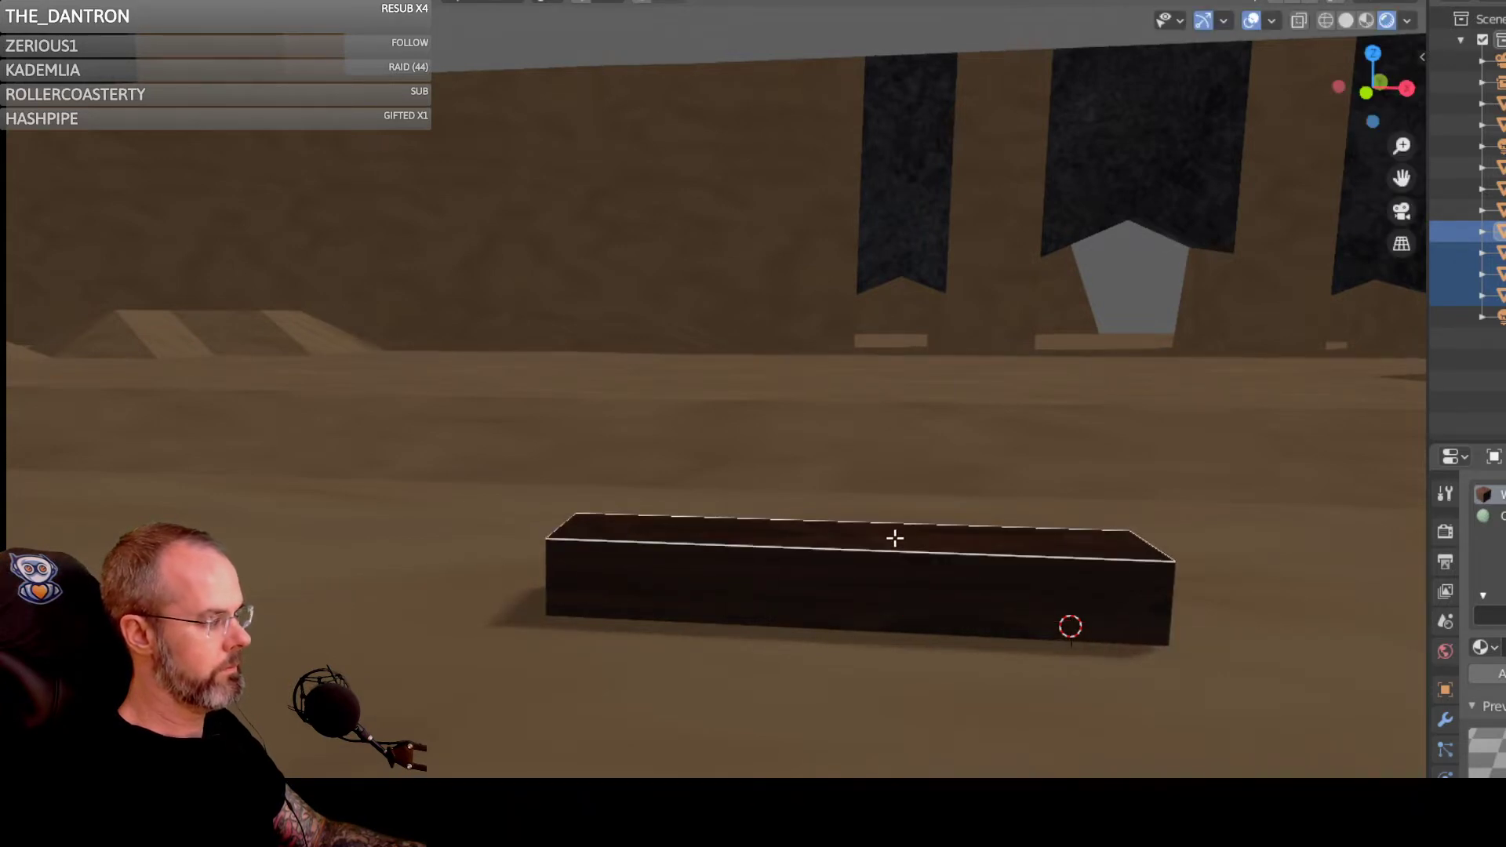
key("g")
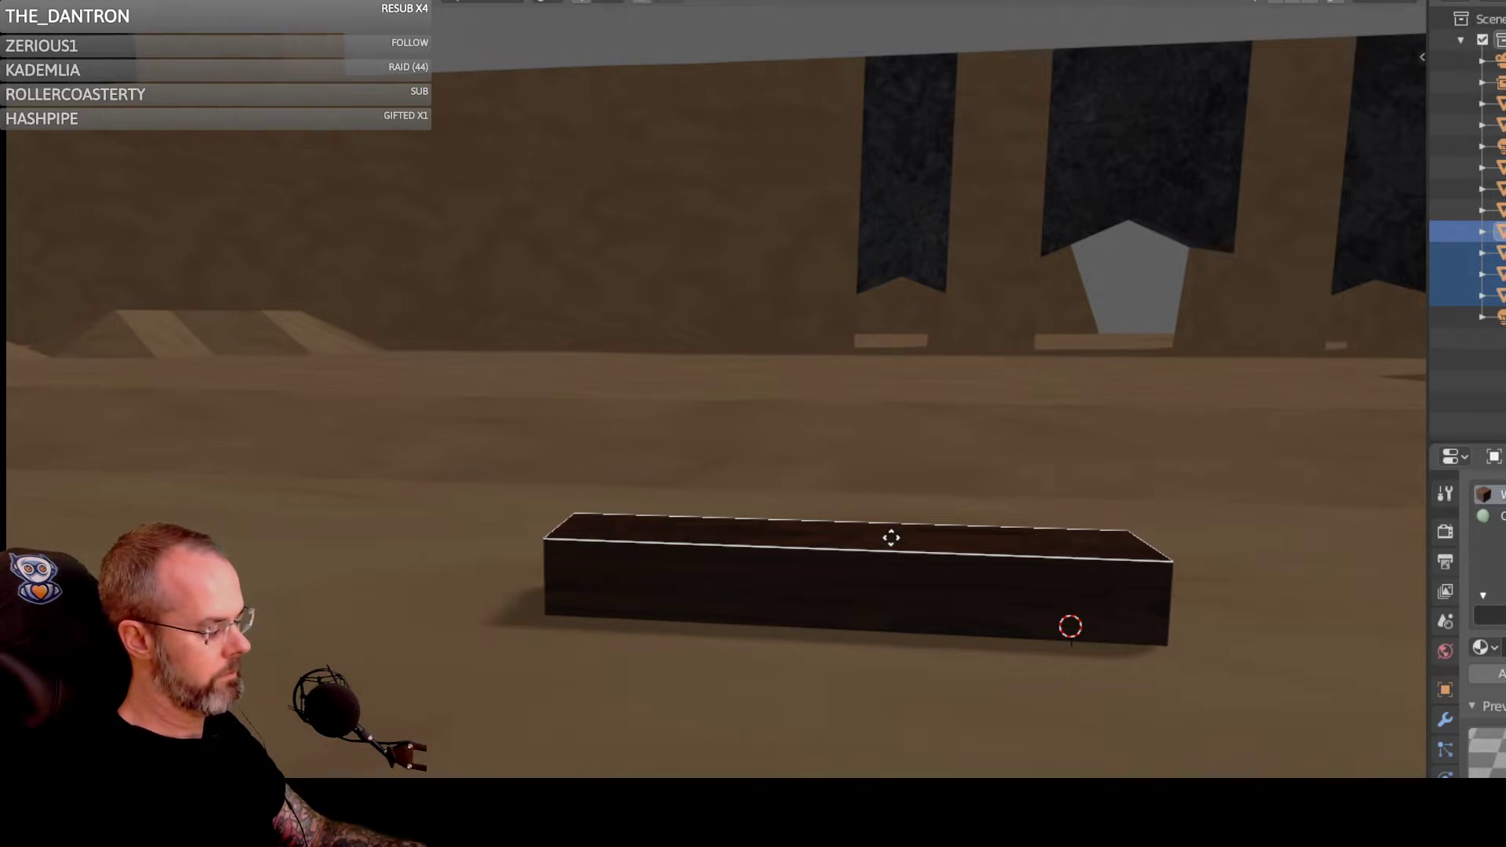
key("z")
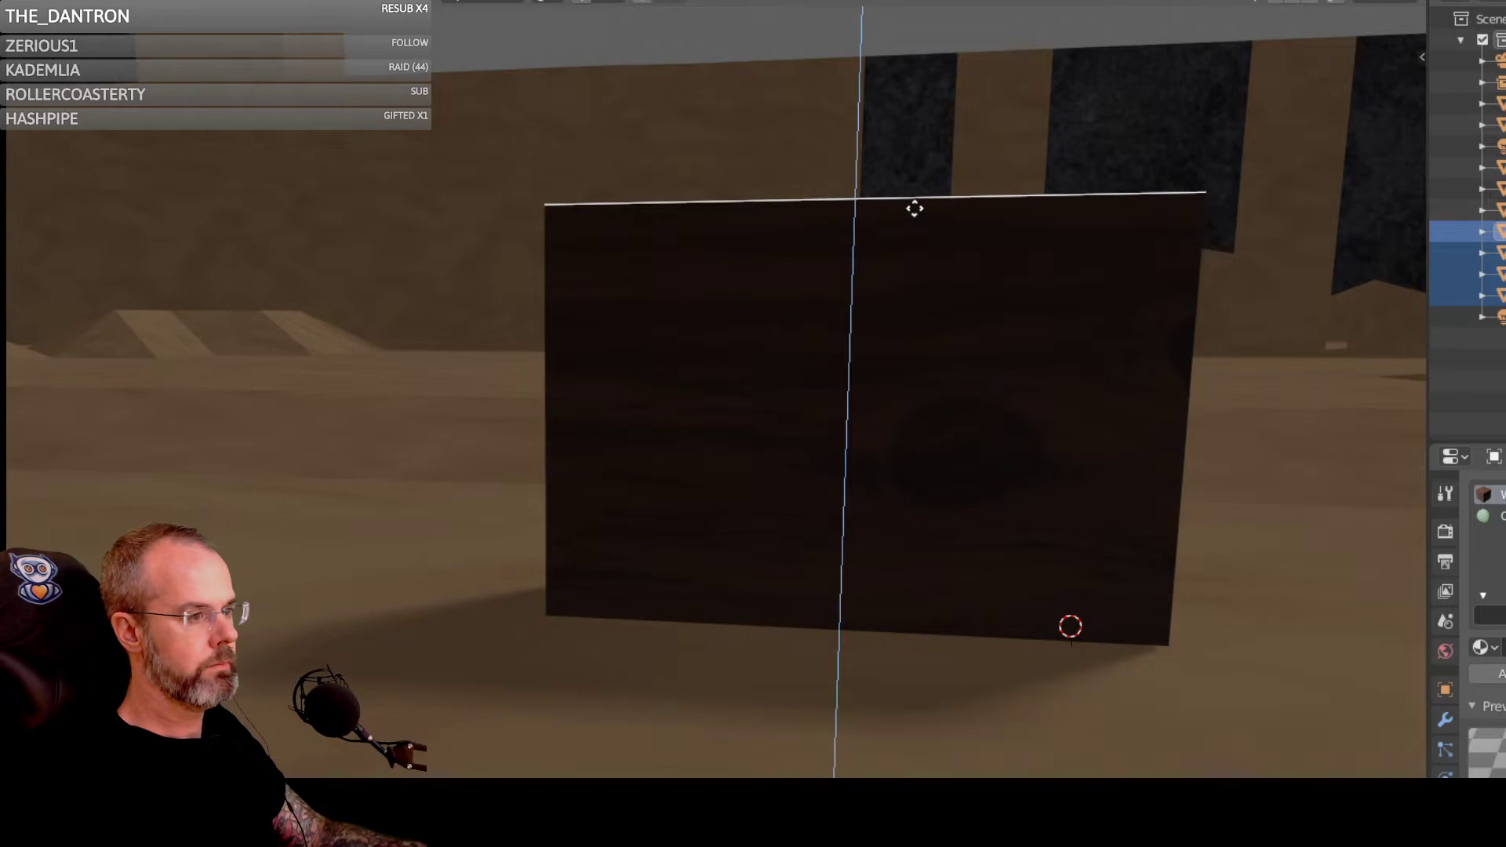
left_click(915, 208)
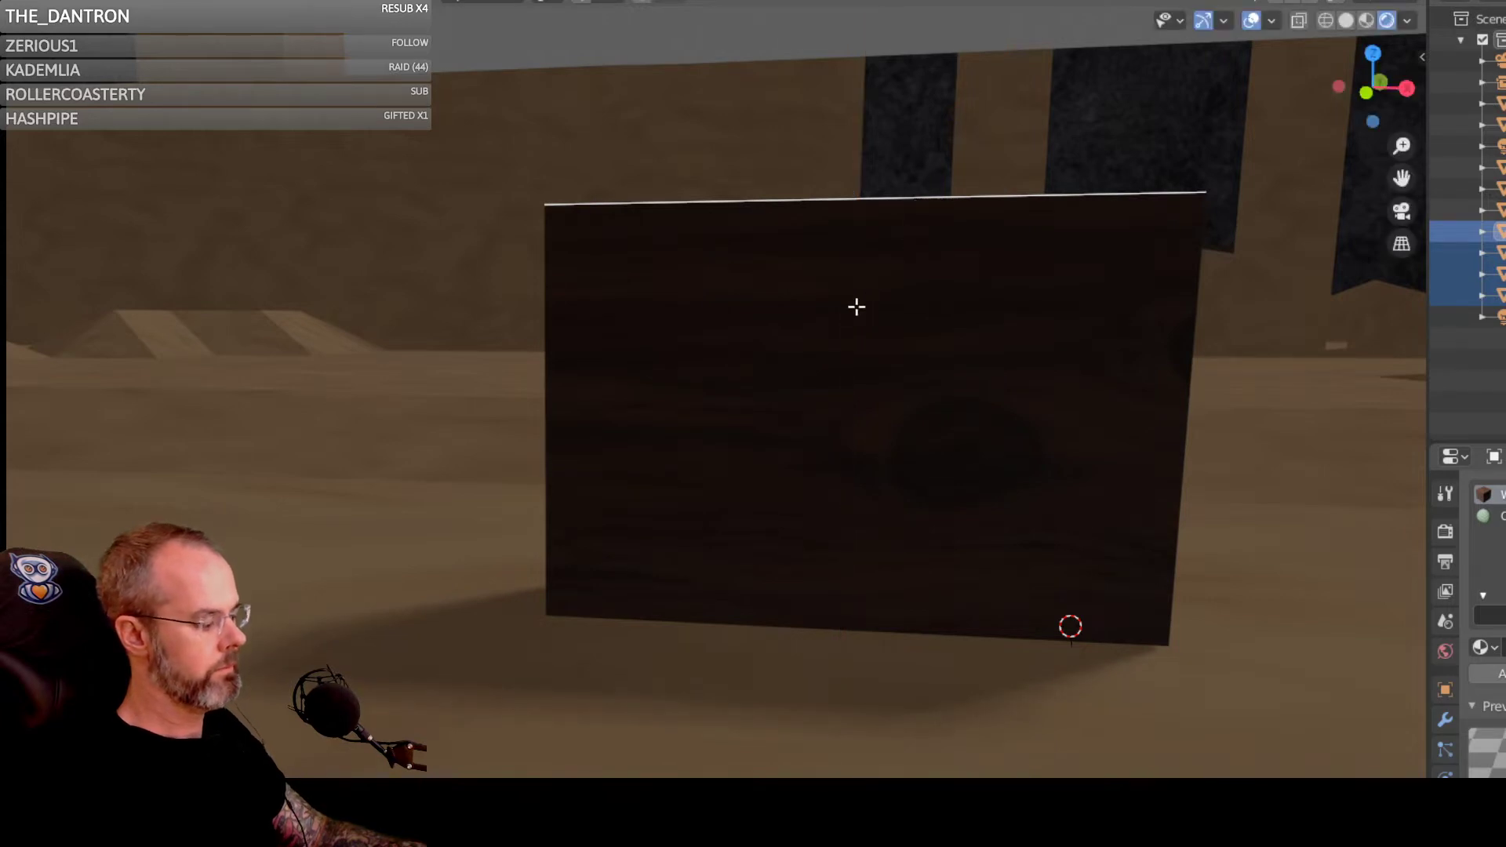
Step: Select the whole slab and move it across the sand away from the 3D cursor, along the X and Y axes
key("Tab")
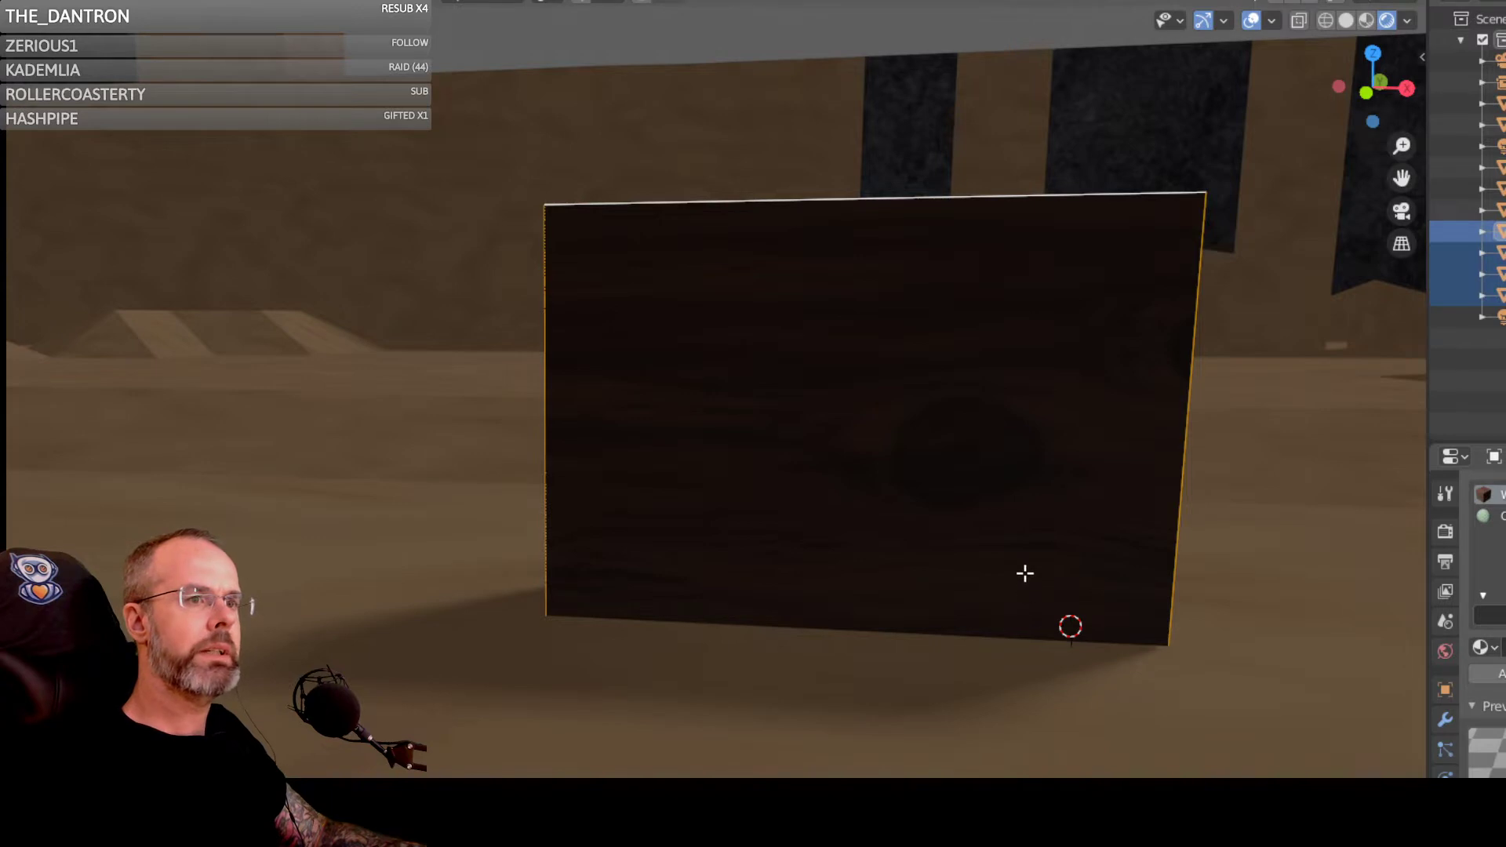
scroll(1026, 571, "down", 5)
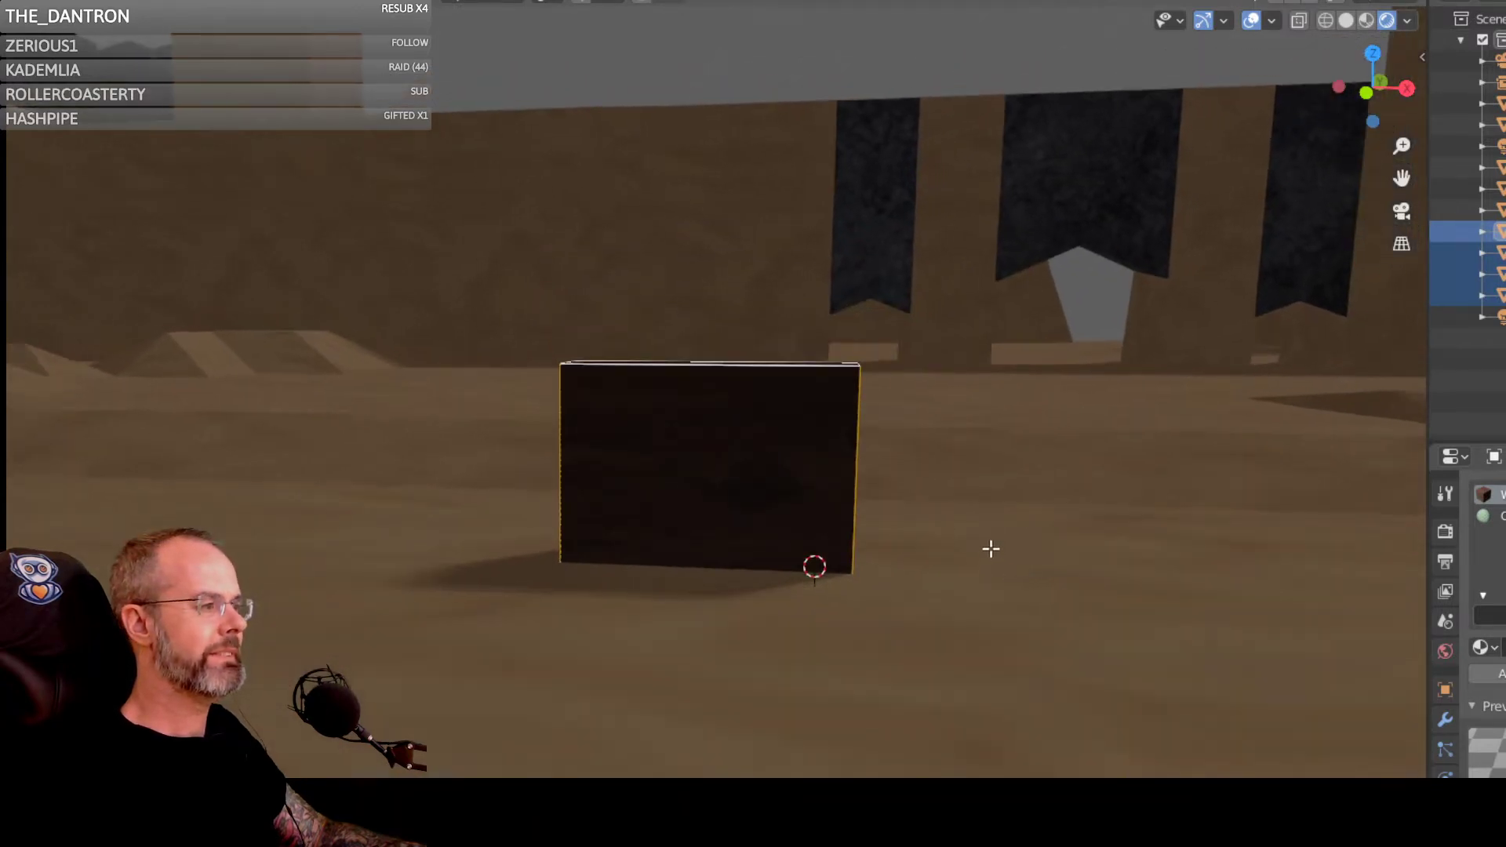
middle_click_drag(991, 548, 716, 587)
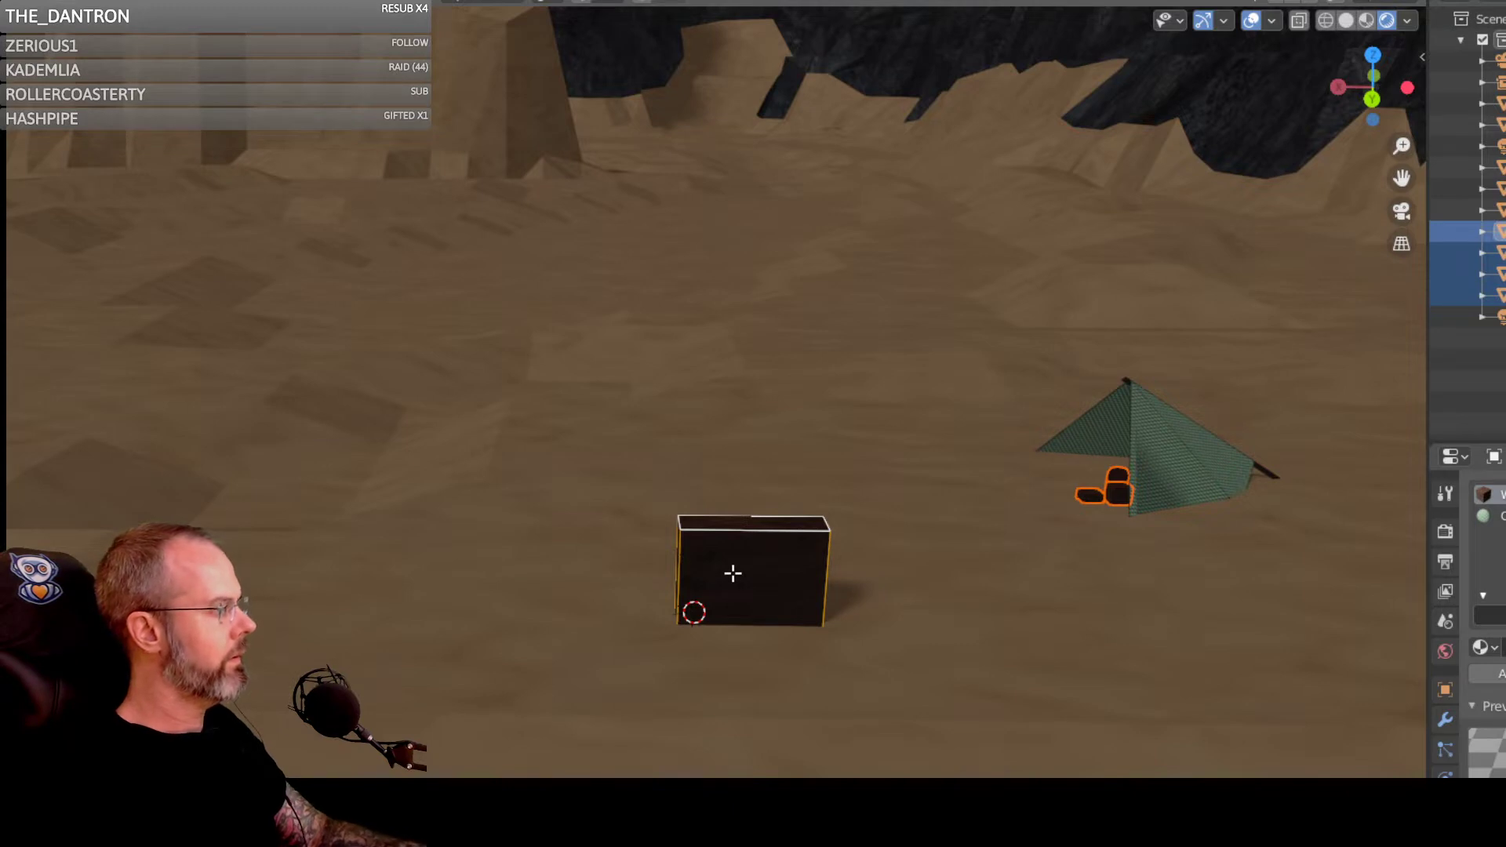
key("g")
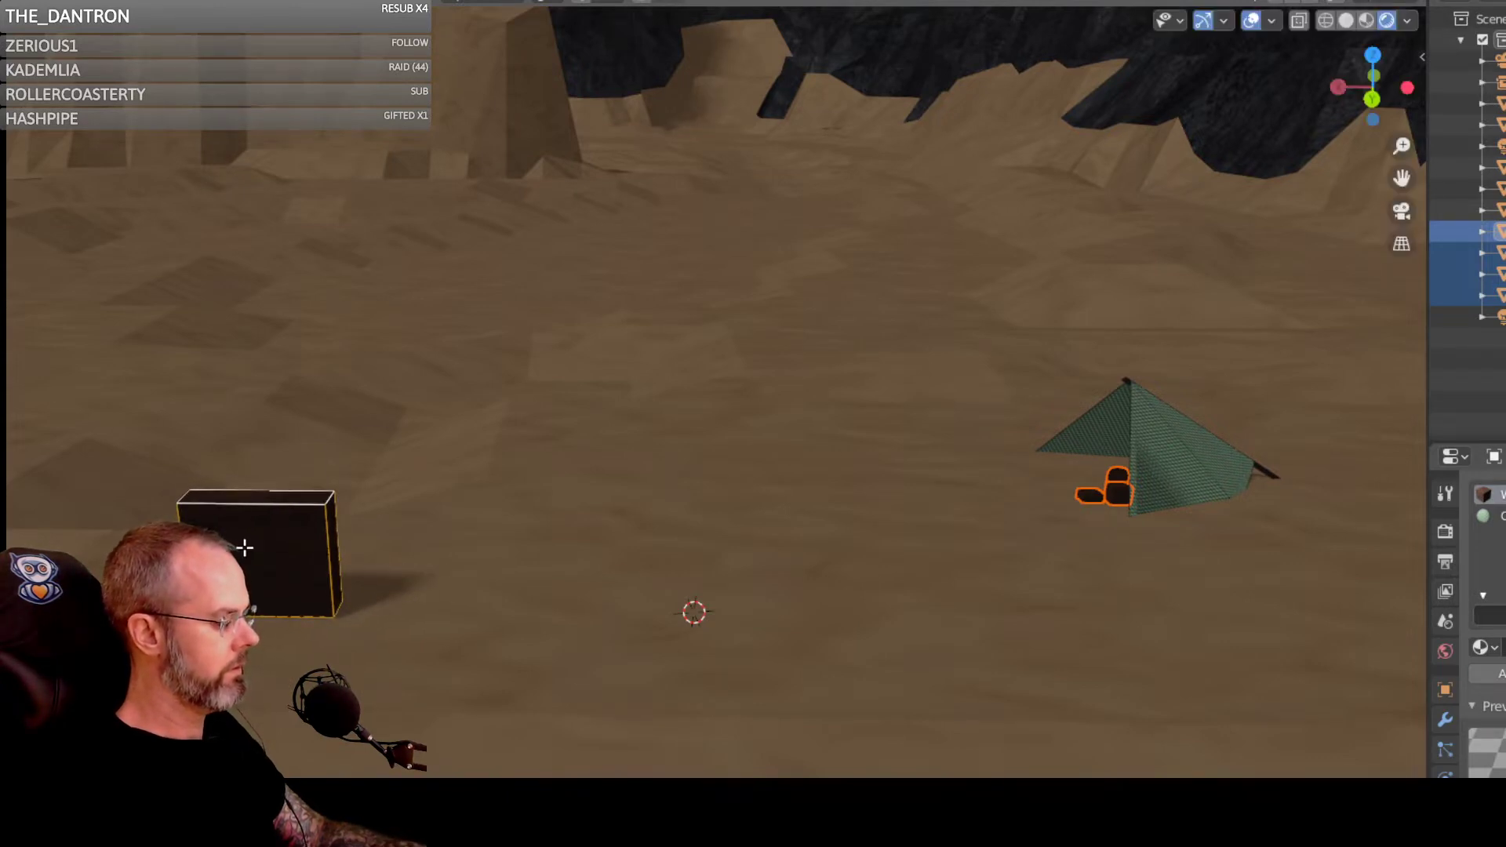
key("x")
key("y")
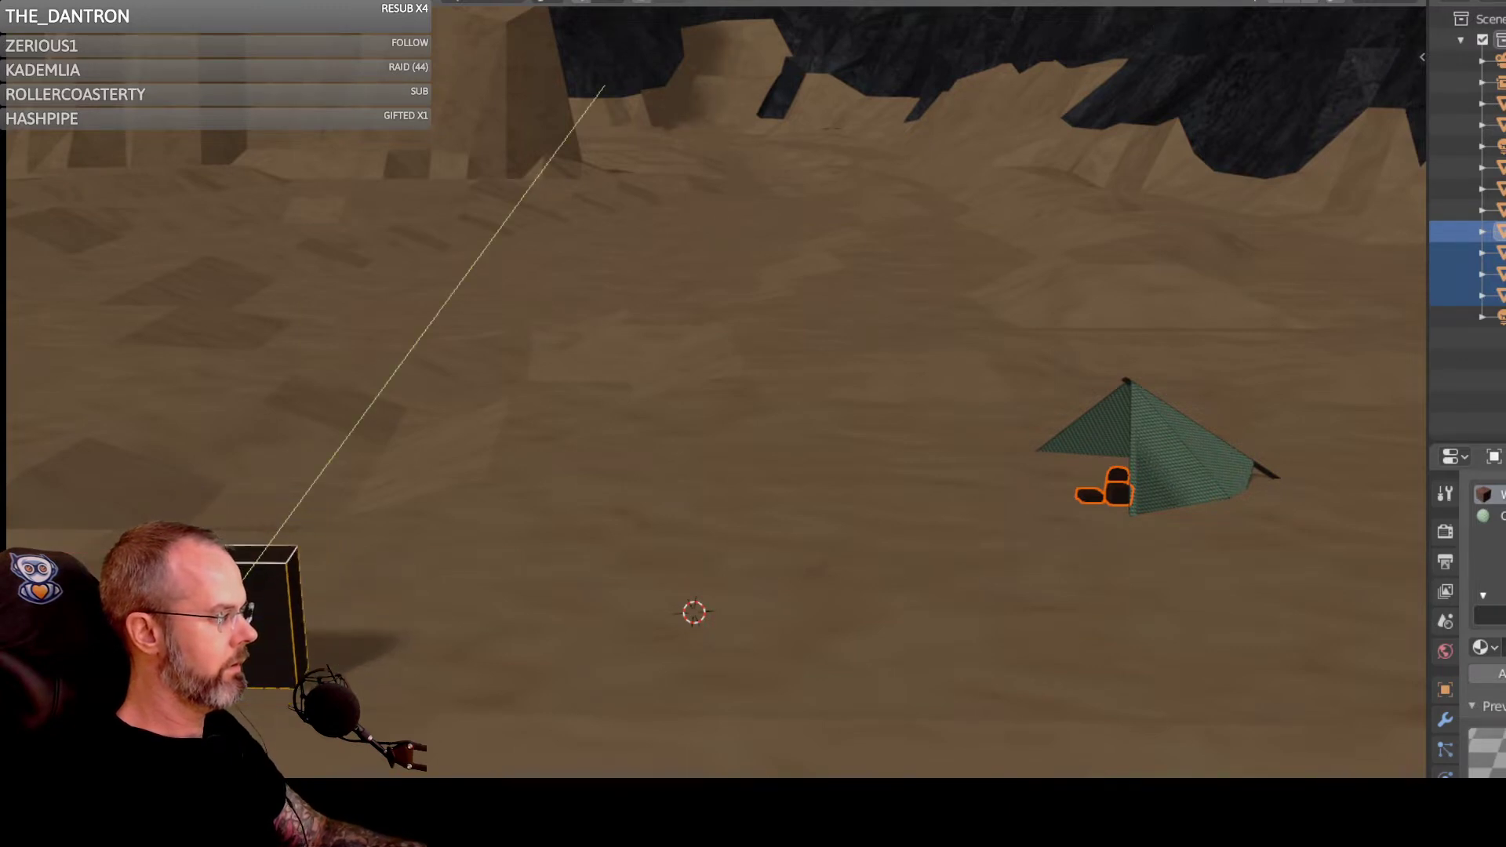
left_click(259, 609)
Step: Nudge the slab slightly along the Y axis and along the X axis to refine its position on the sand
scroll(390, 656, "down", 4)
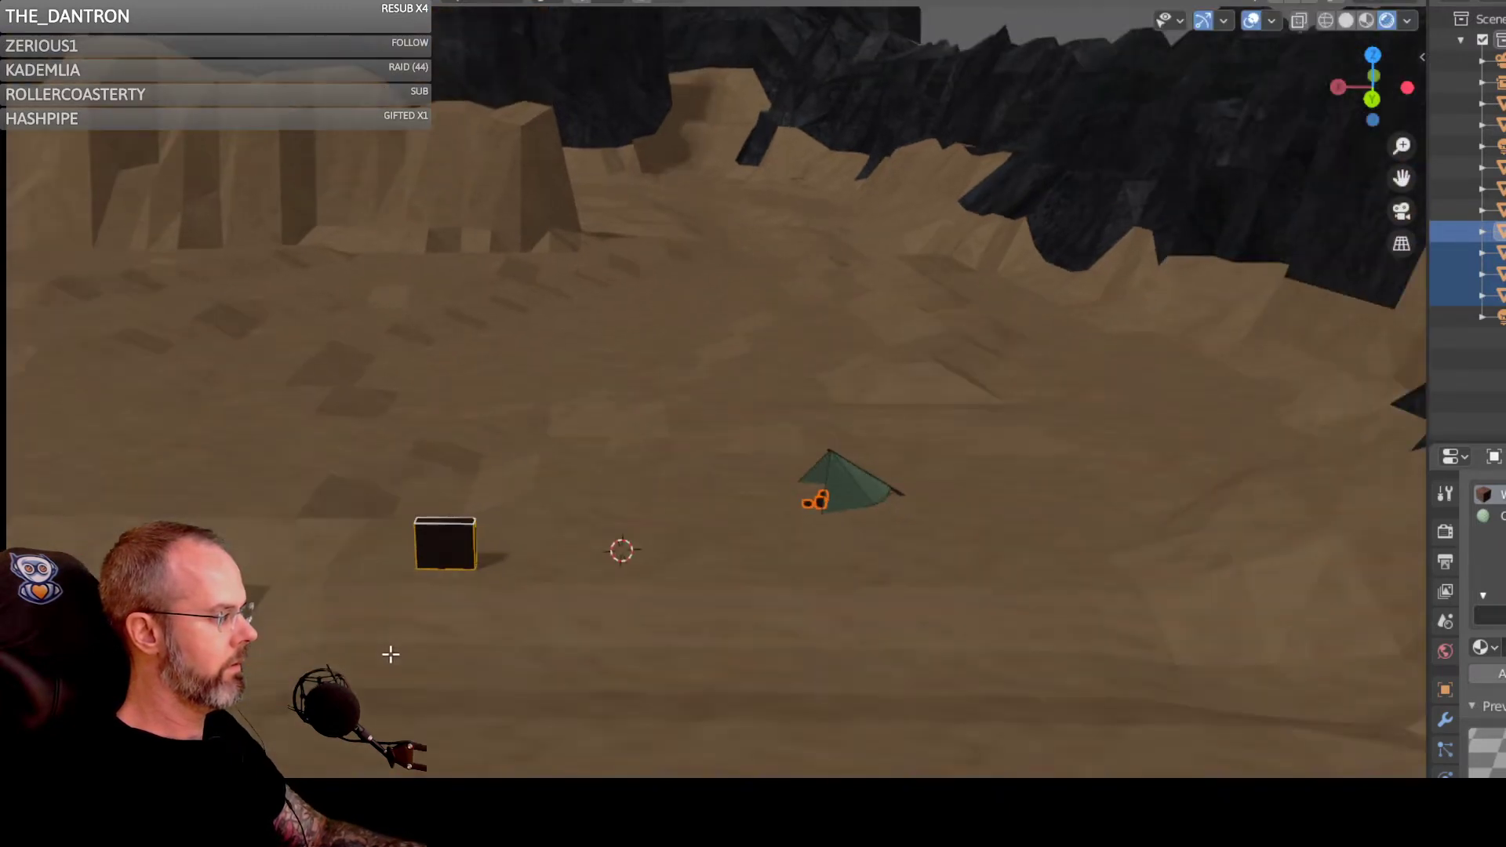
middle_click_drag(421, 646, 717, 588)
scroll(718, 572, "up", 4)
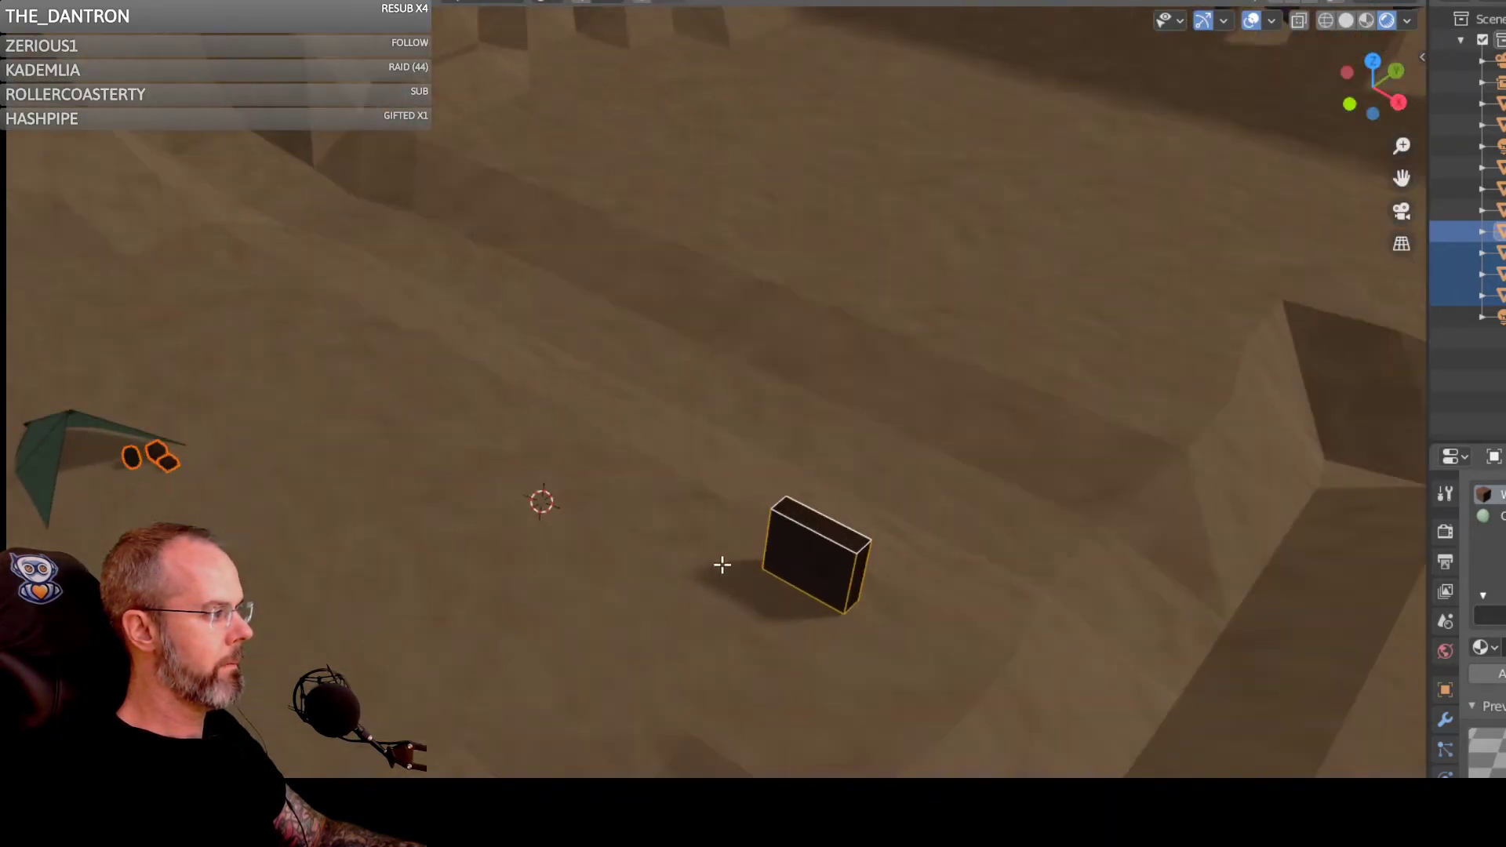
scroll(806, 606, "down", 1)
middle_click_drag(820, 606, 846, 598)
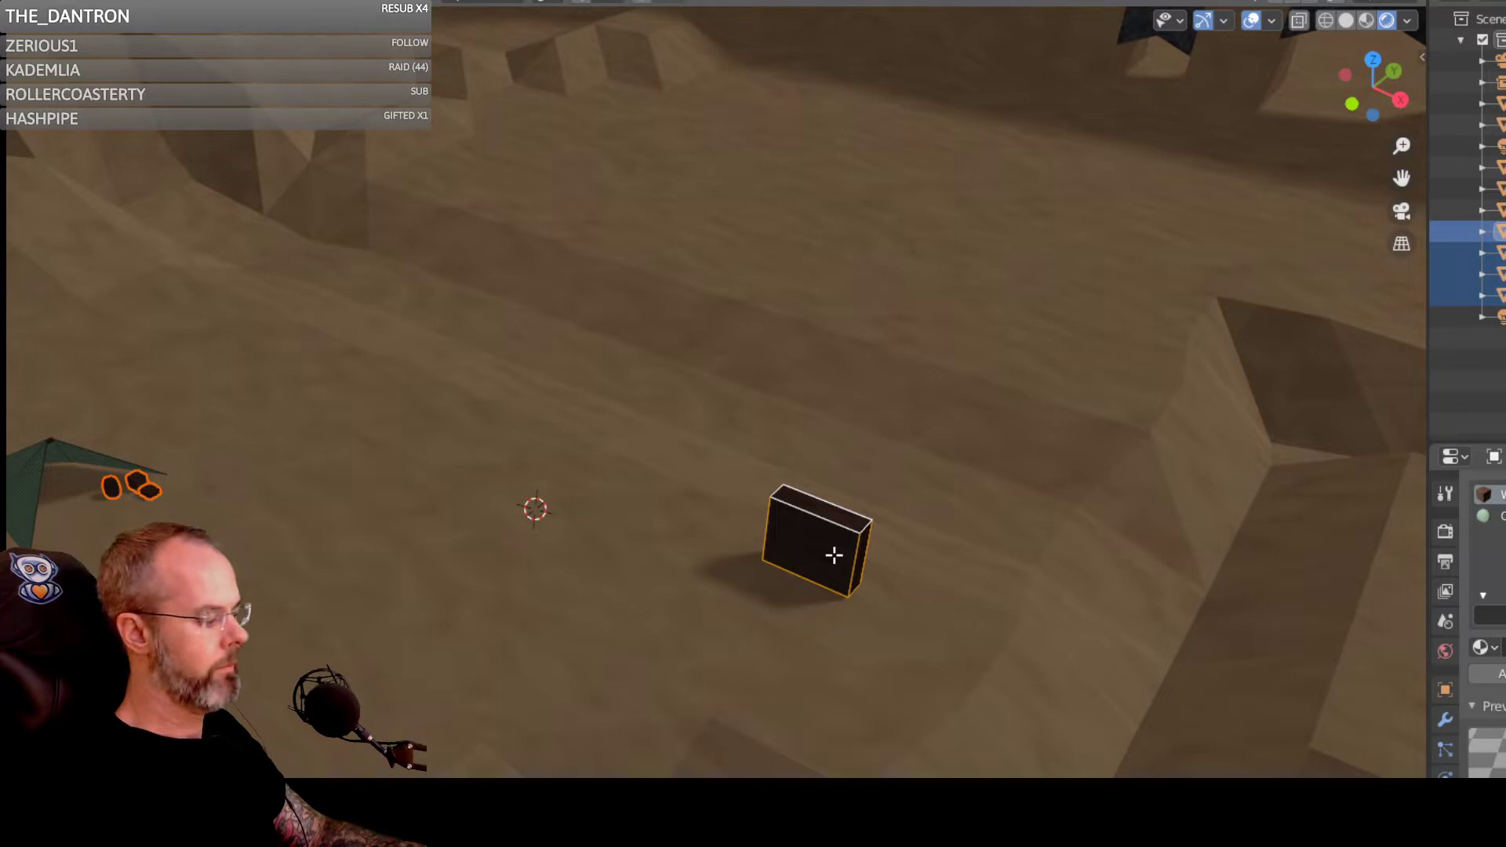
key("g")
key("y")
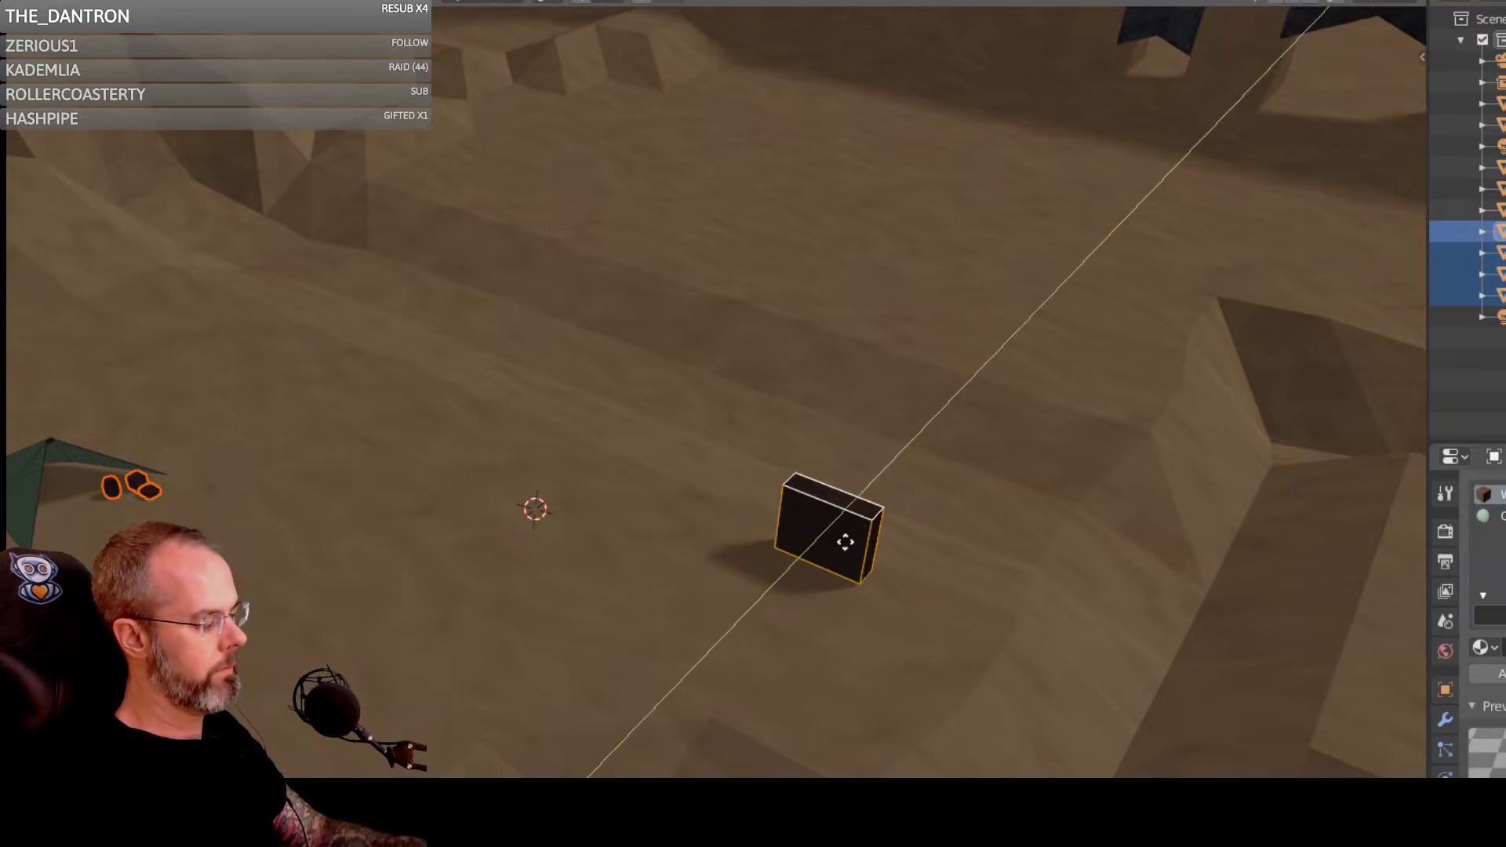
left_click(845, 542)
key("g")
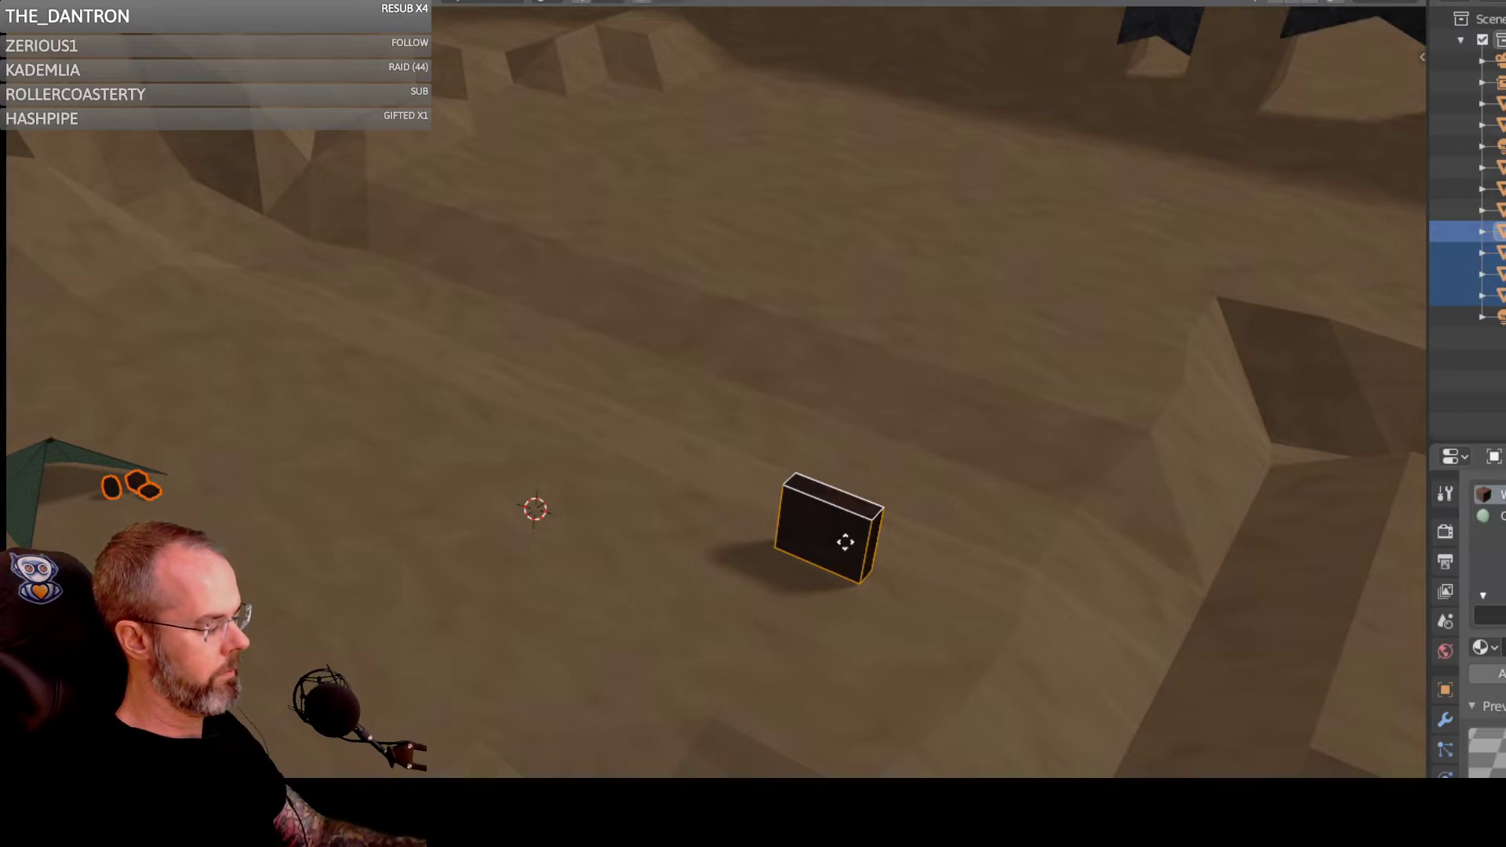
key("y")
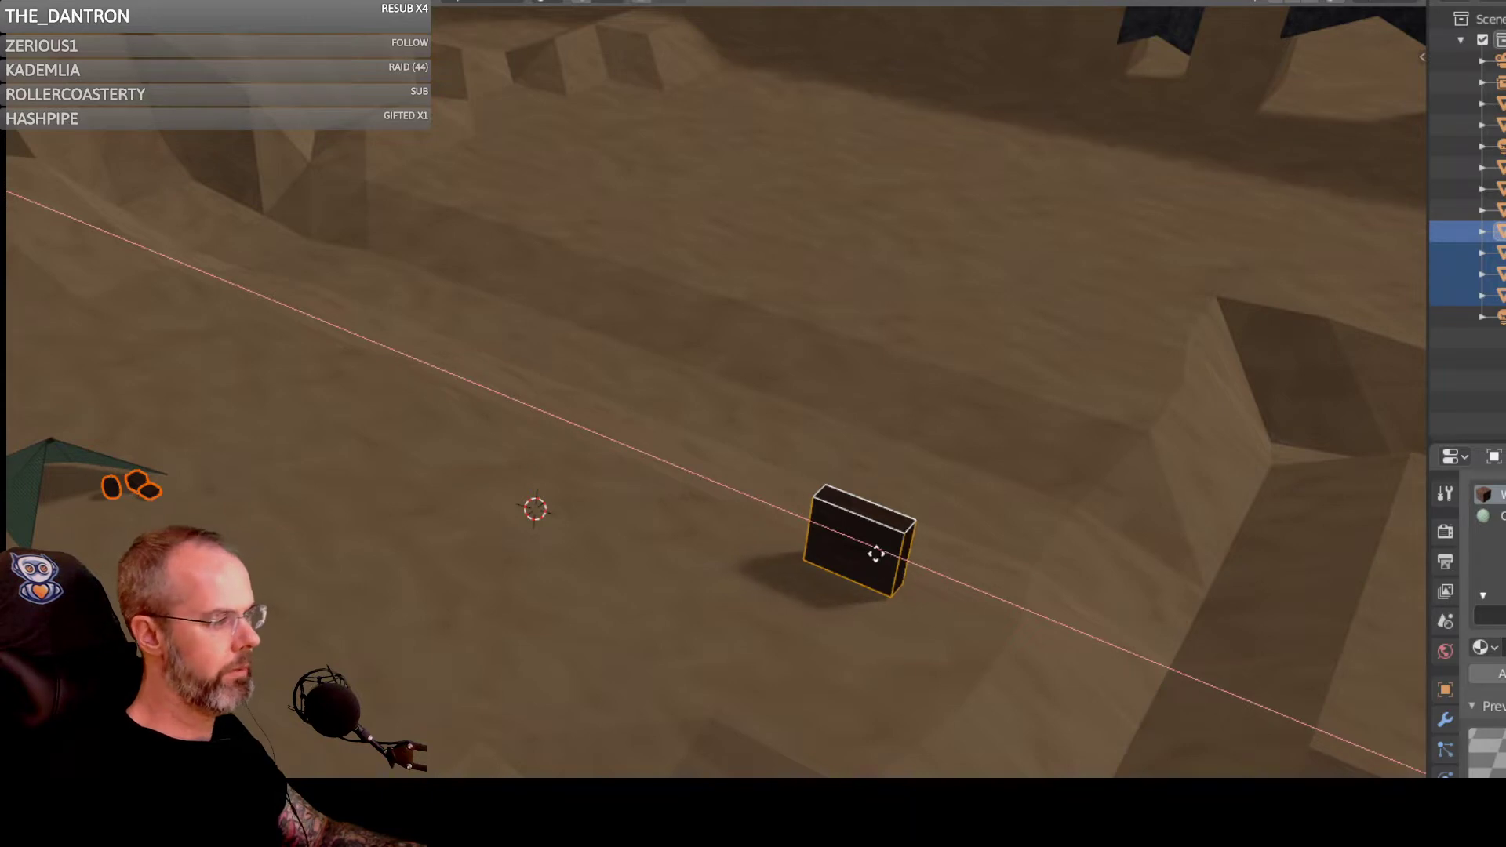
left_click(863, 560)
Step: Examine the slab's size and placement against the fortress wall and surrounding terrain from several sides and distances
middle_click_drag(863, 561, 547, 594)
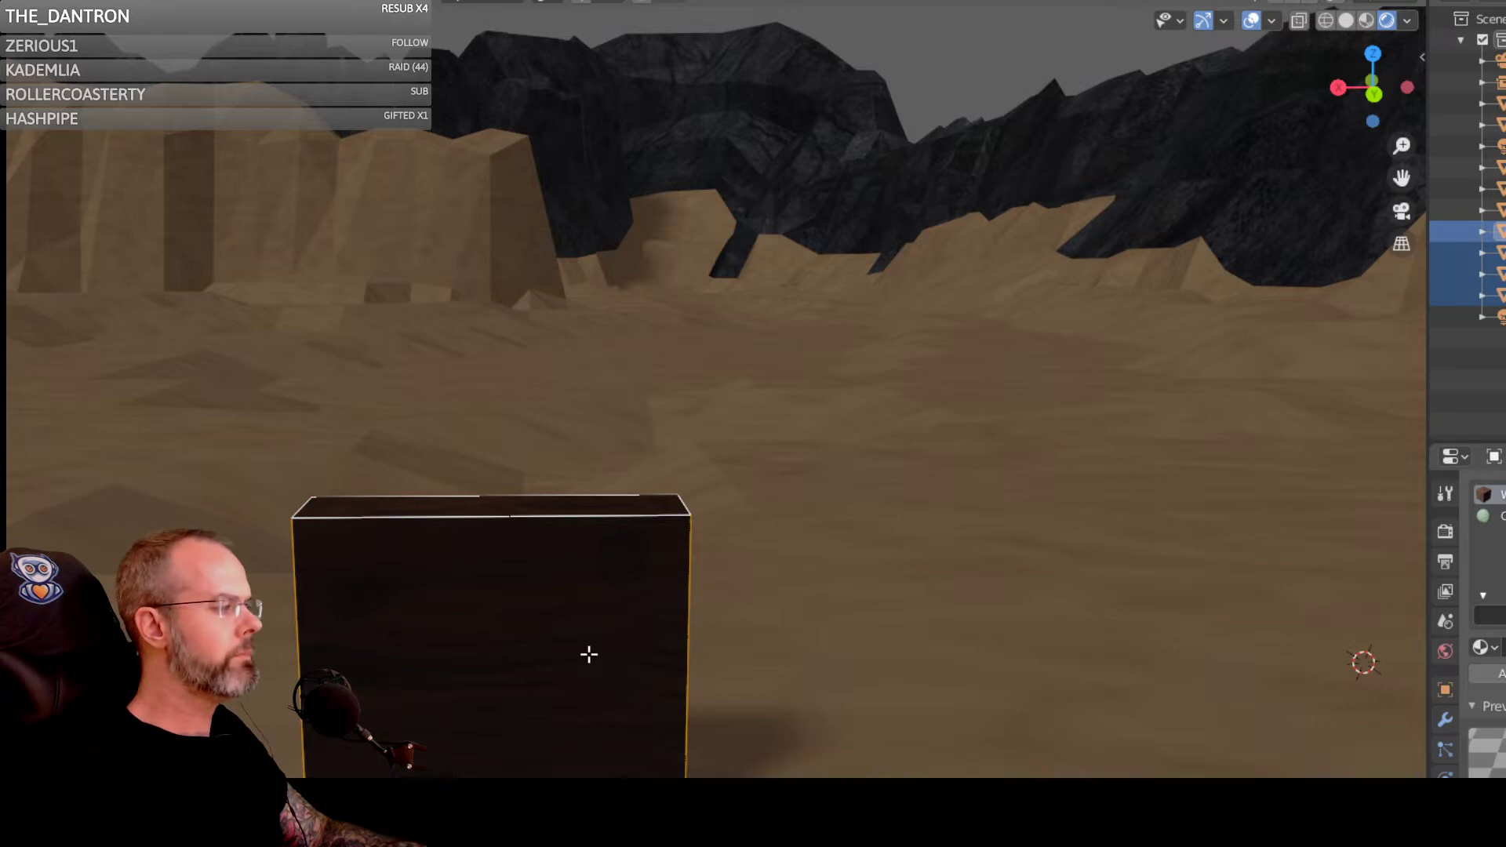
middle_click_drag(586, 654, 1072, 679)
scroll(780, 541, "up", 2)
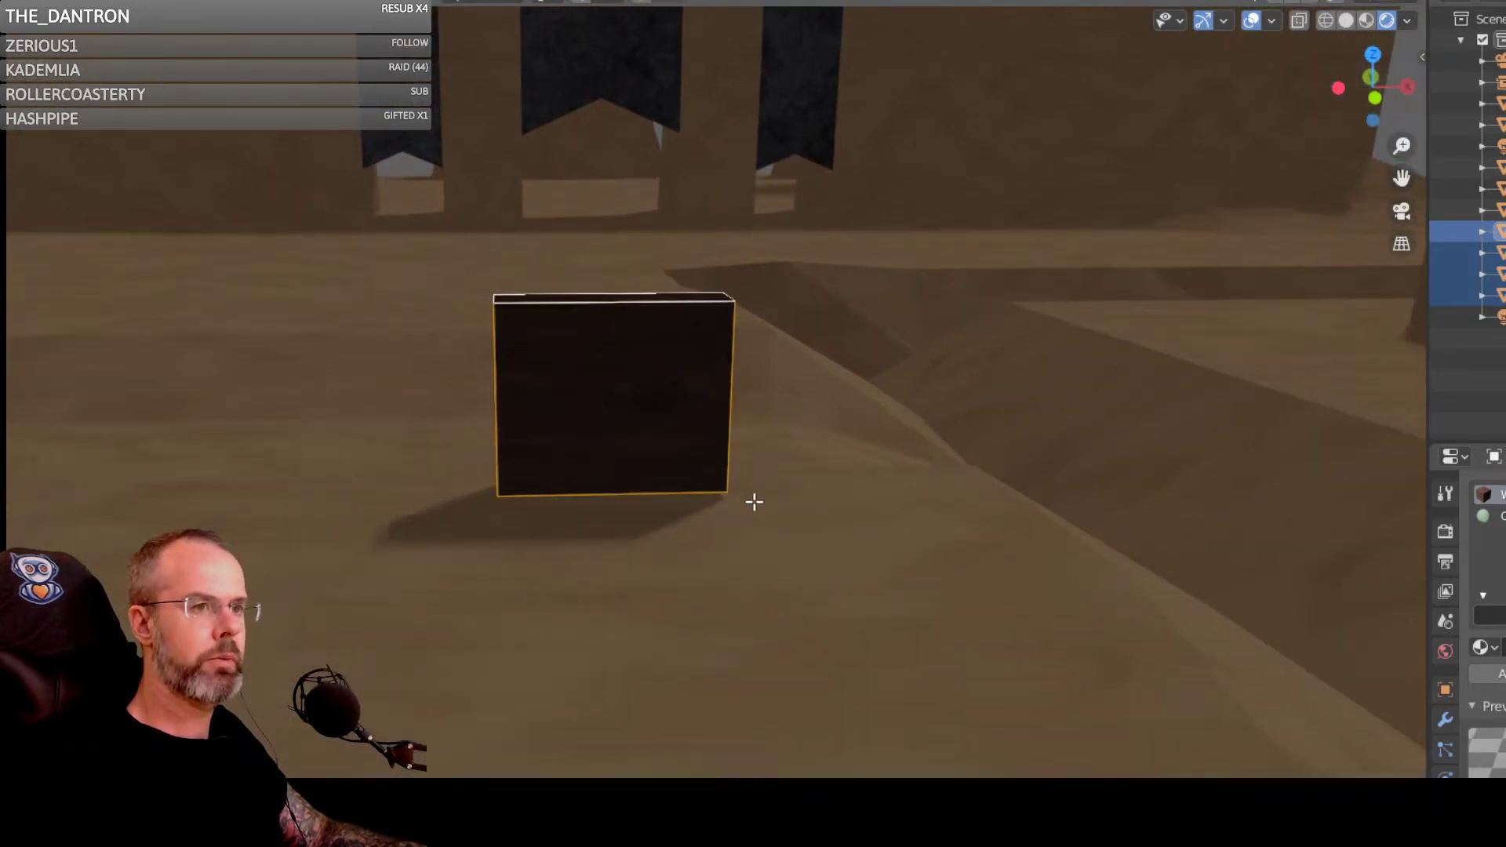
middle_click_drag(753, 502, 837, 739, "shift")
scroll(770, 672, "down", 5)
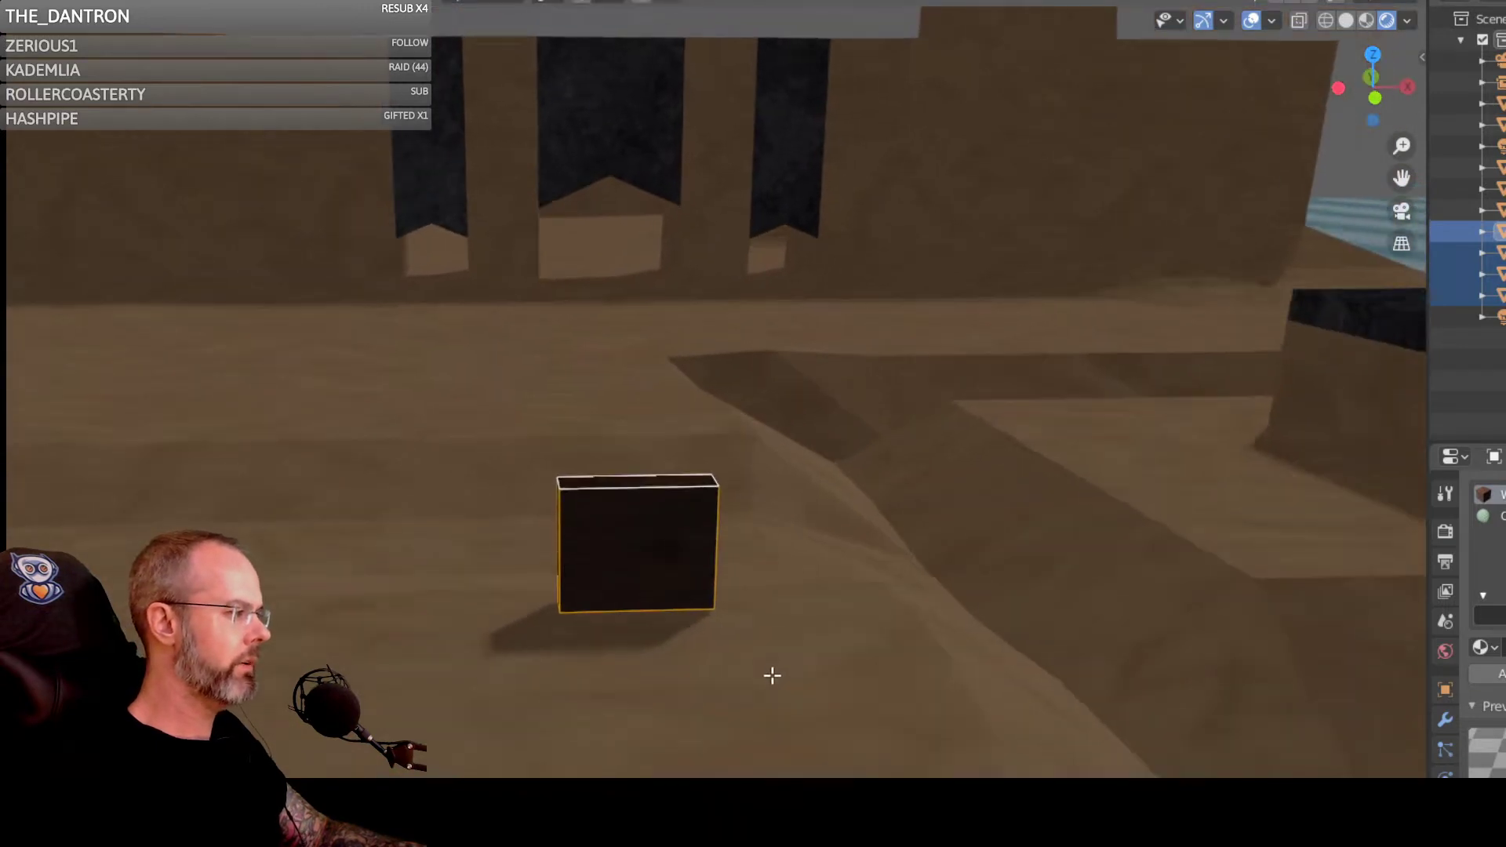
scroll(766, 679, "down", 3)
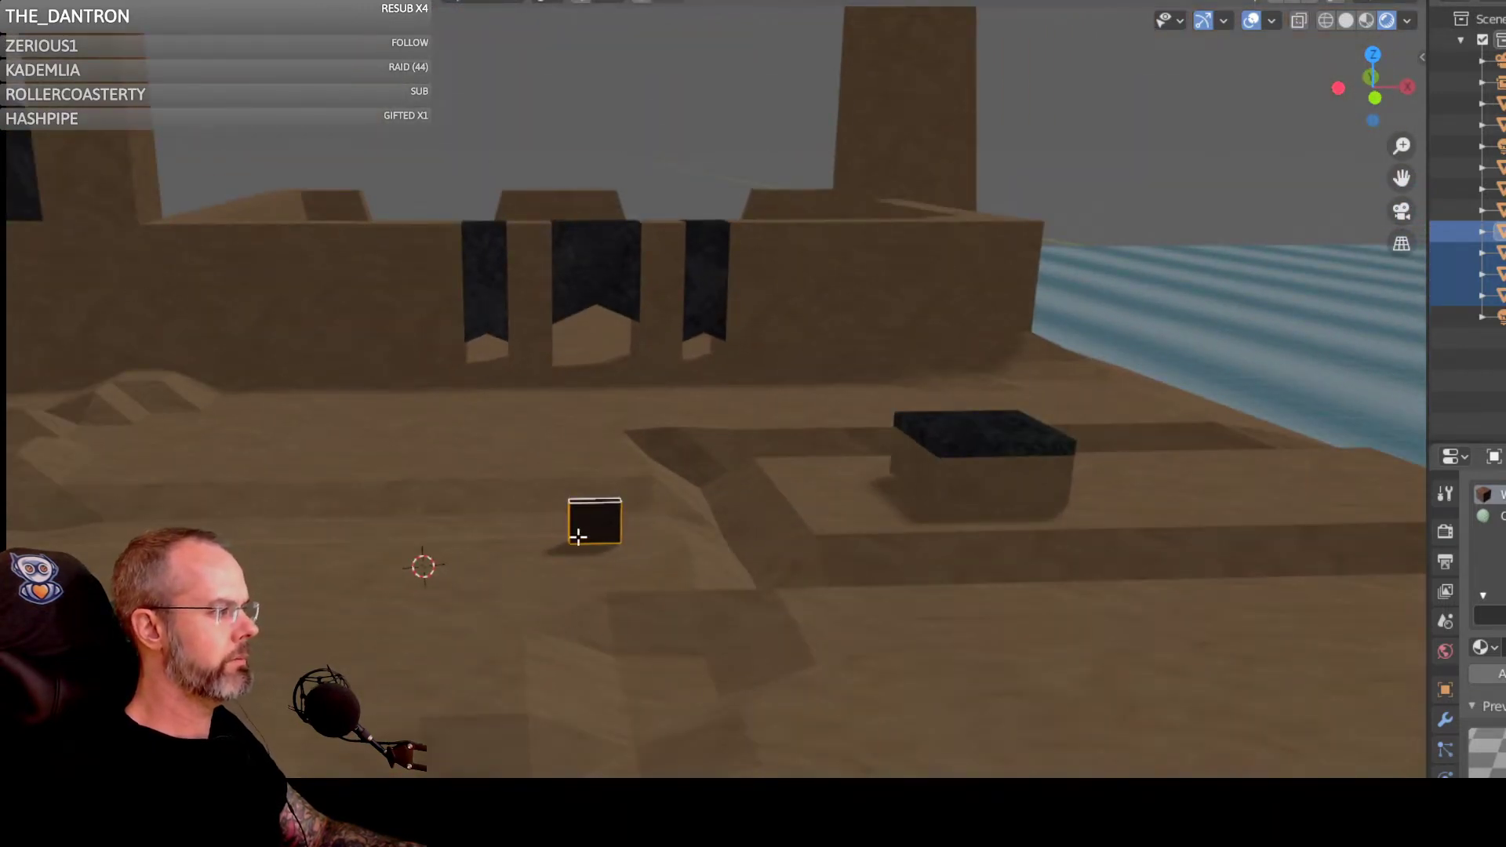
middle_click_drag(578, 530, 625, 529)
scroll(625, 528, "up", 6)
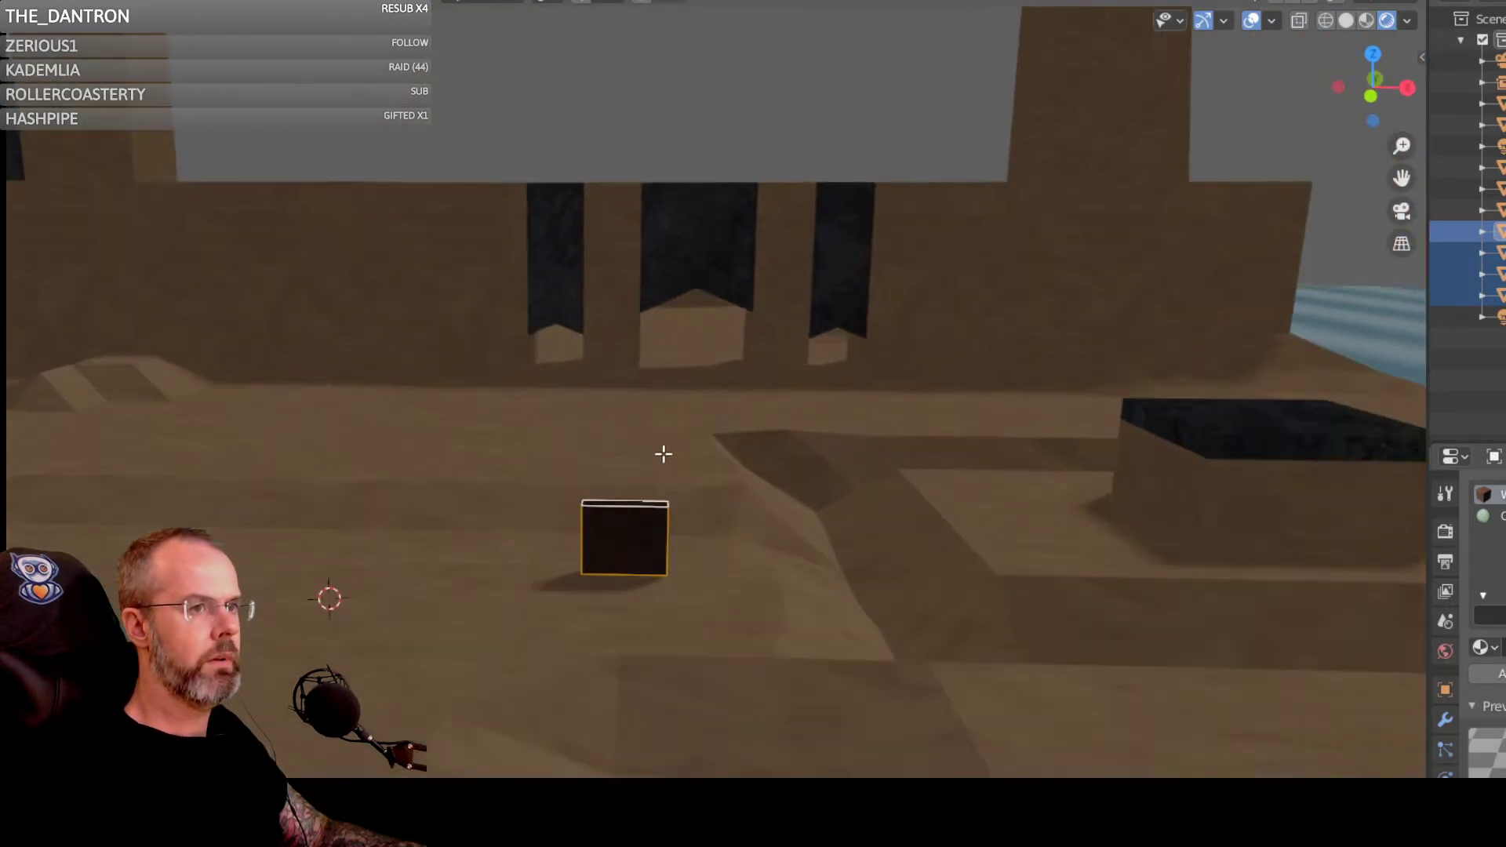
scroll(671, 448, "up", 3)
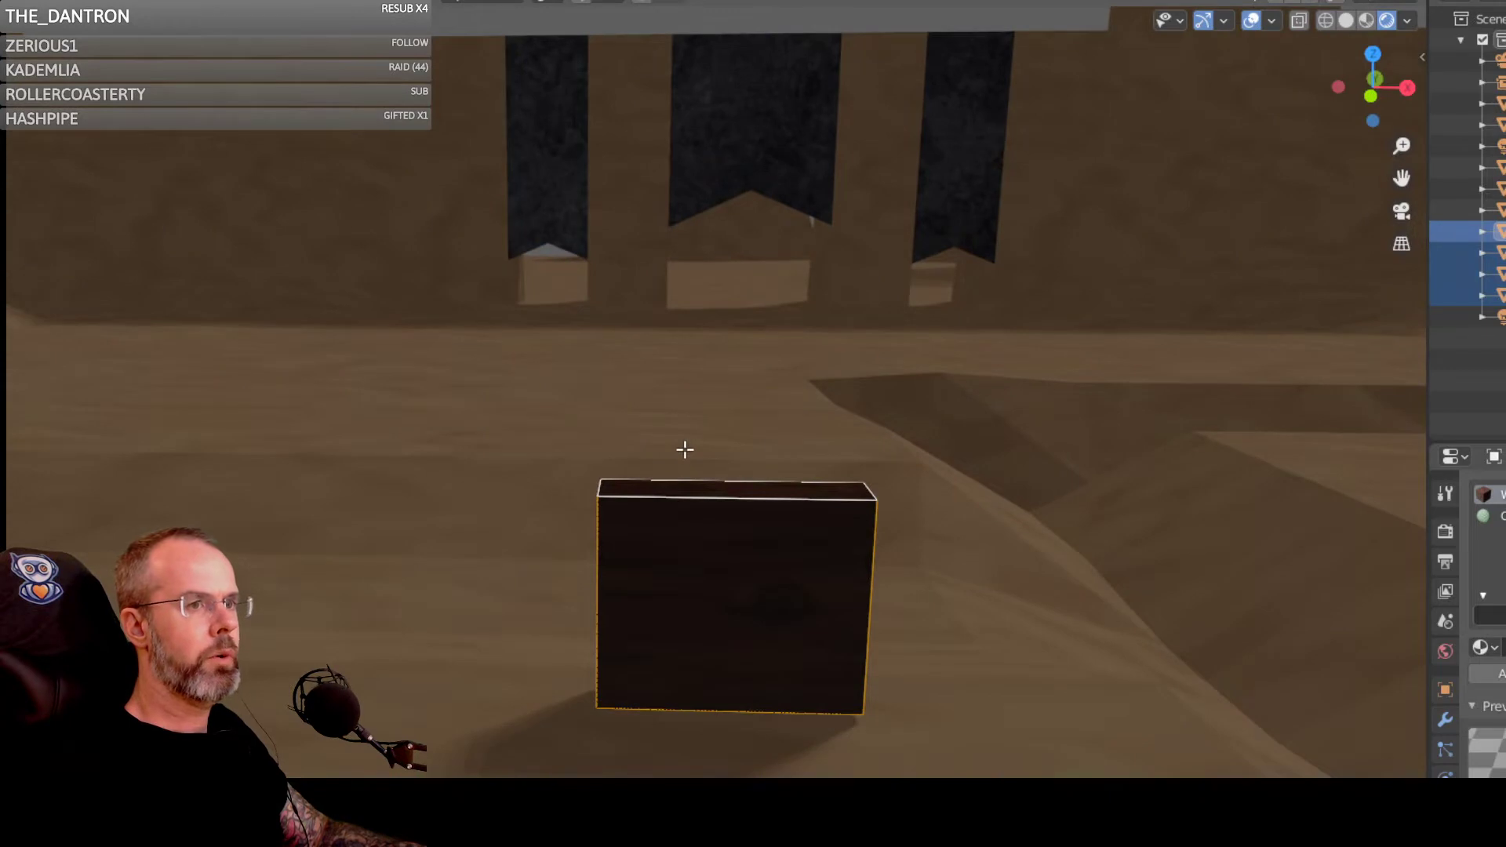
scroll(684, 449, "up", 1)
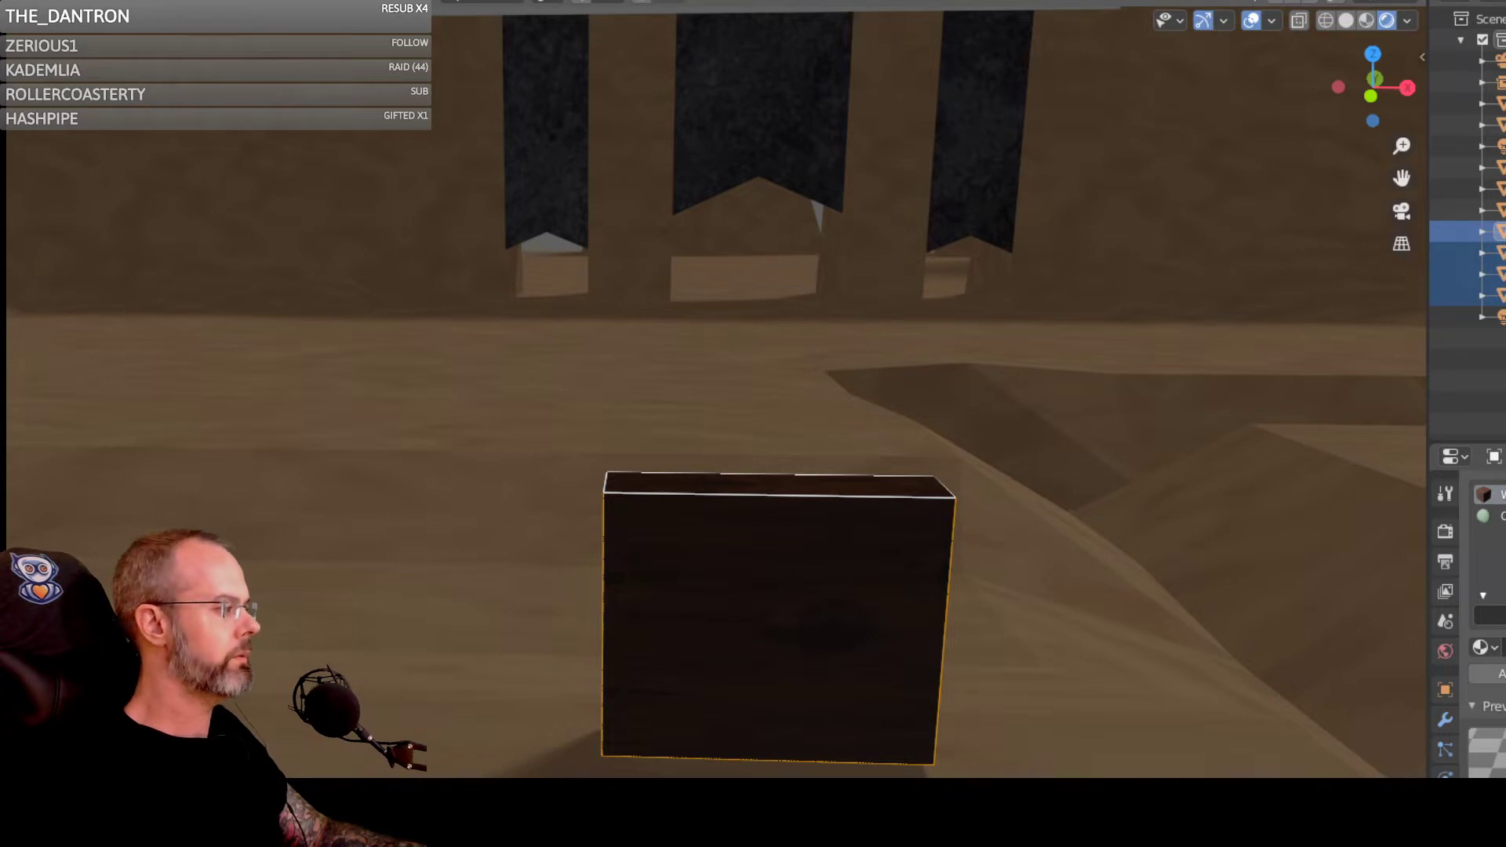
middle_click_drag(616, 707, 881, 733)
scroll(881, 732, "down", 2)
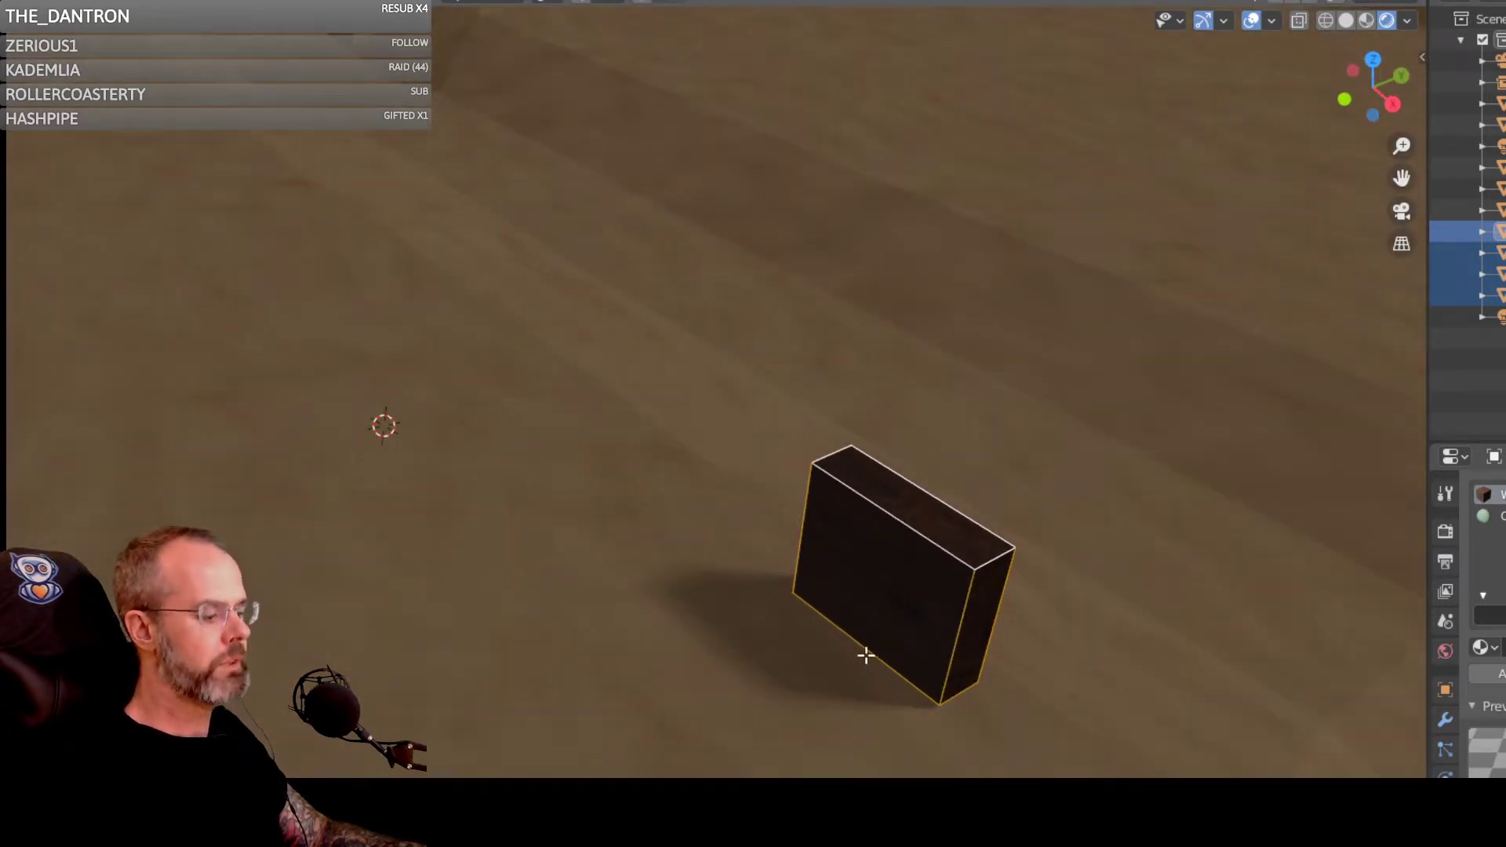
Step: Show the transform values of the slab's selected geometry and inspect its median X coordinate without changing it
key("x")
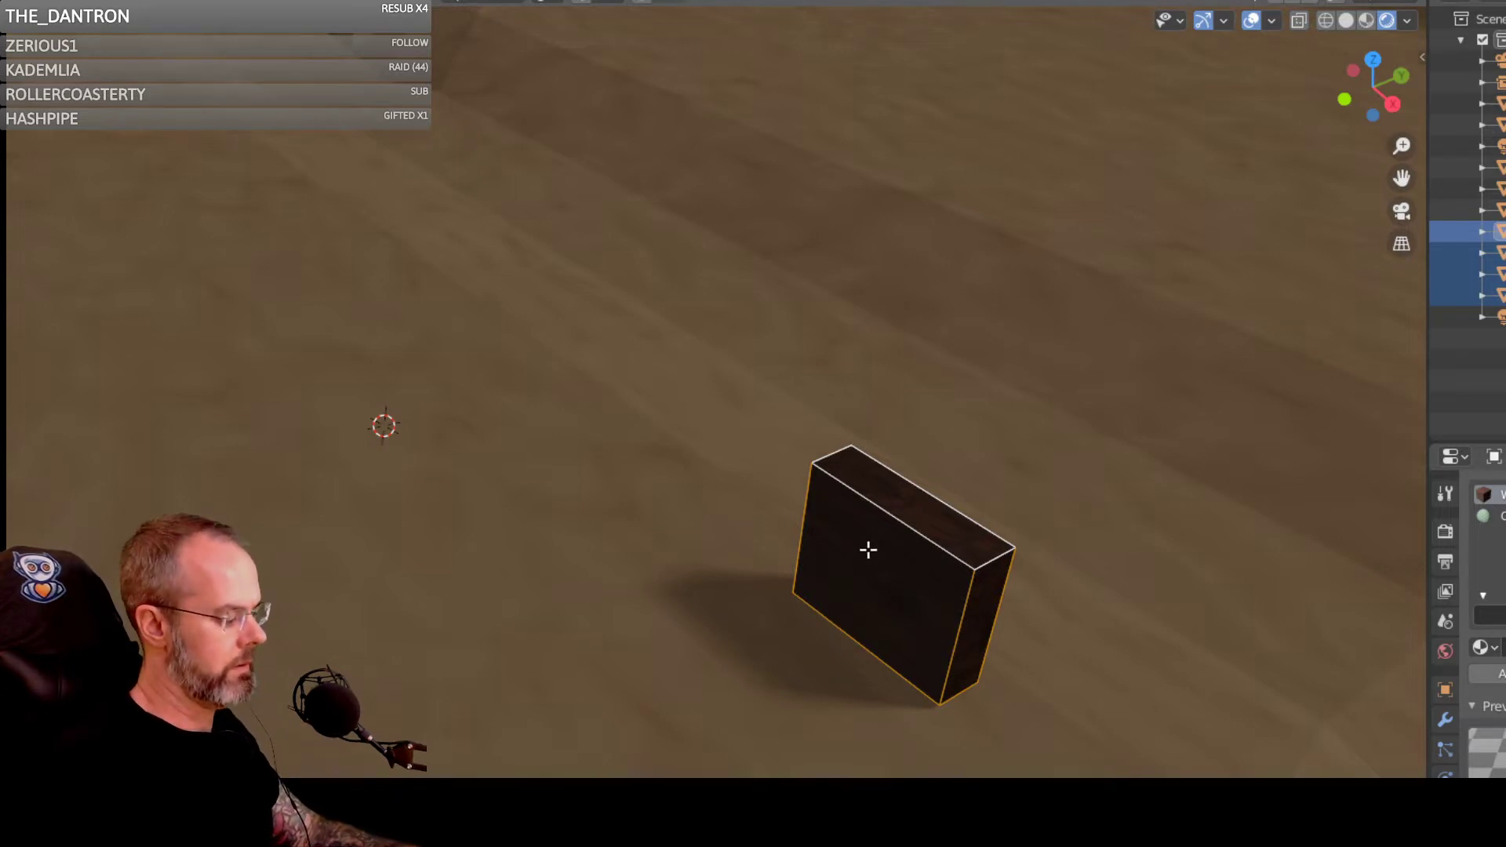
key("n")
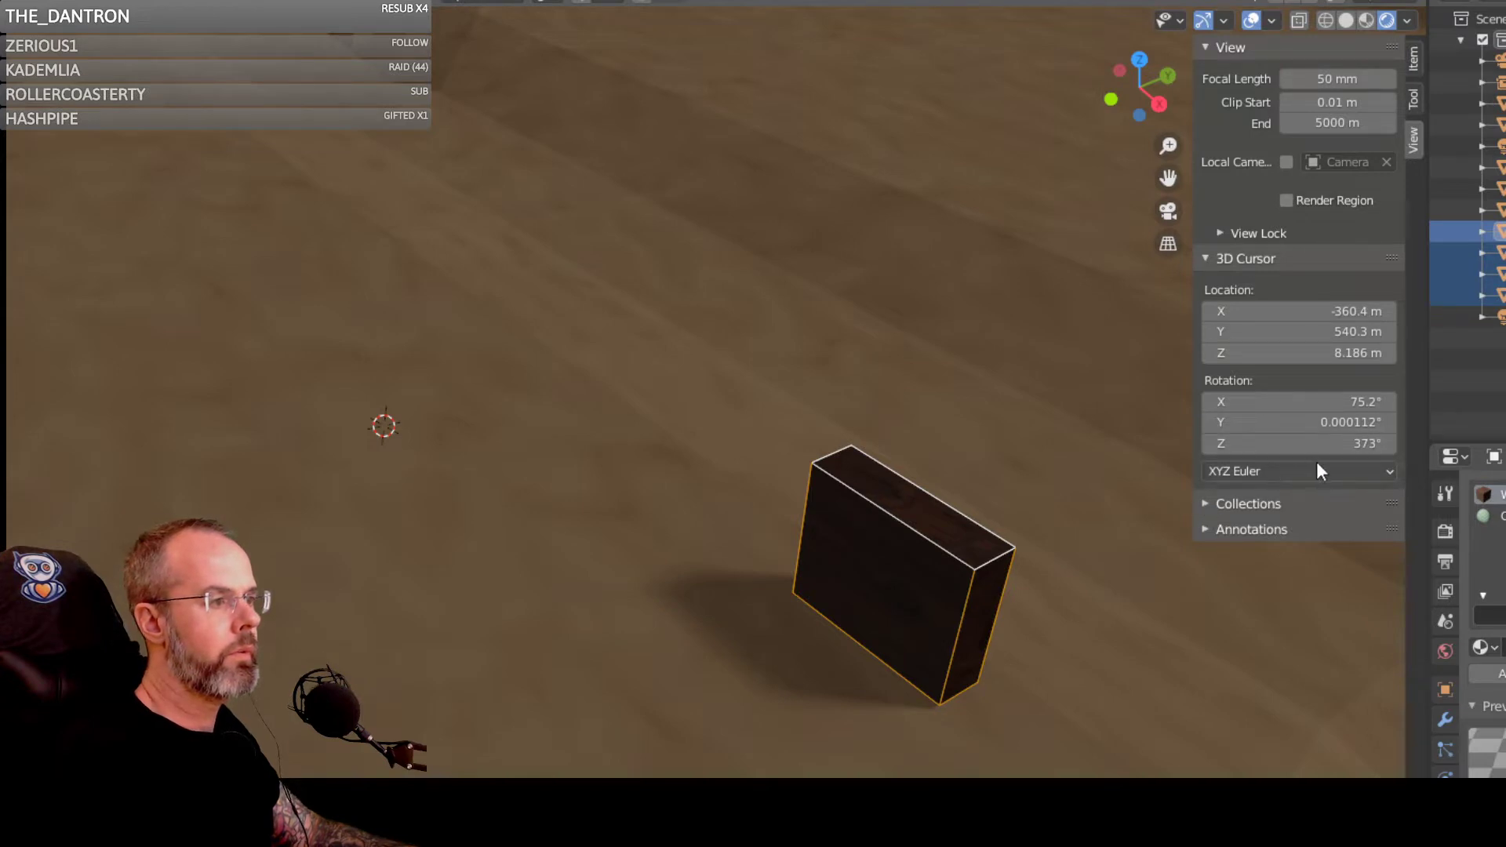
left_click(1208, 256)
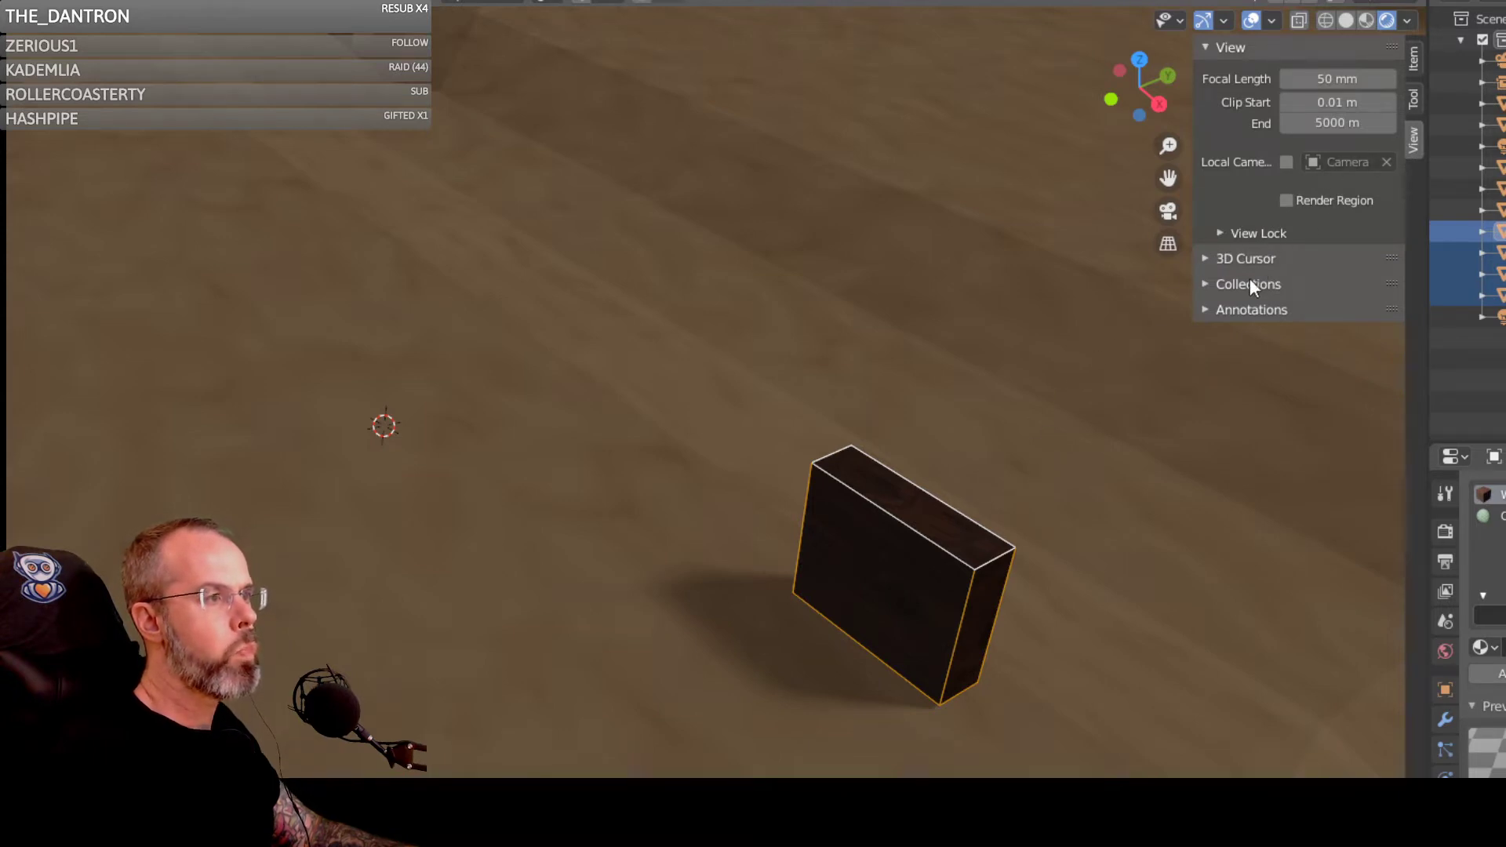
left_click(1413, 102)
left_click(1412, 62)
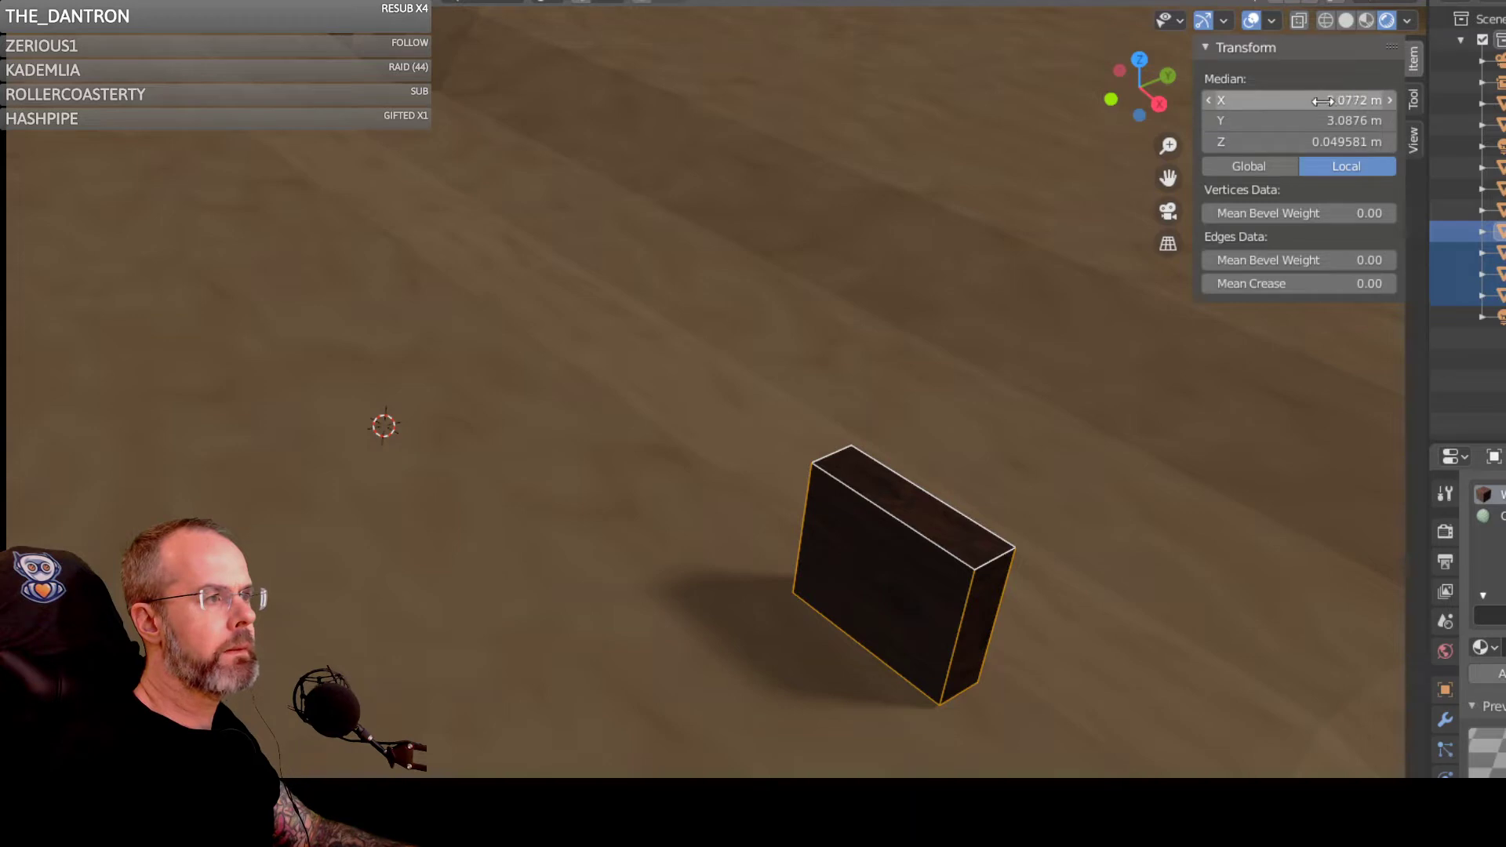
left_click(1346, 100)
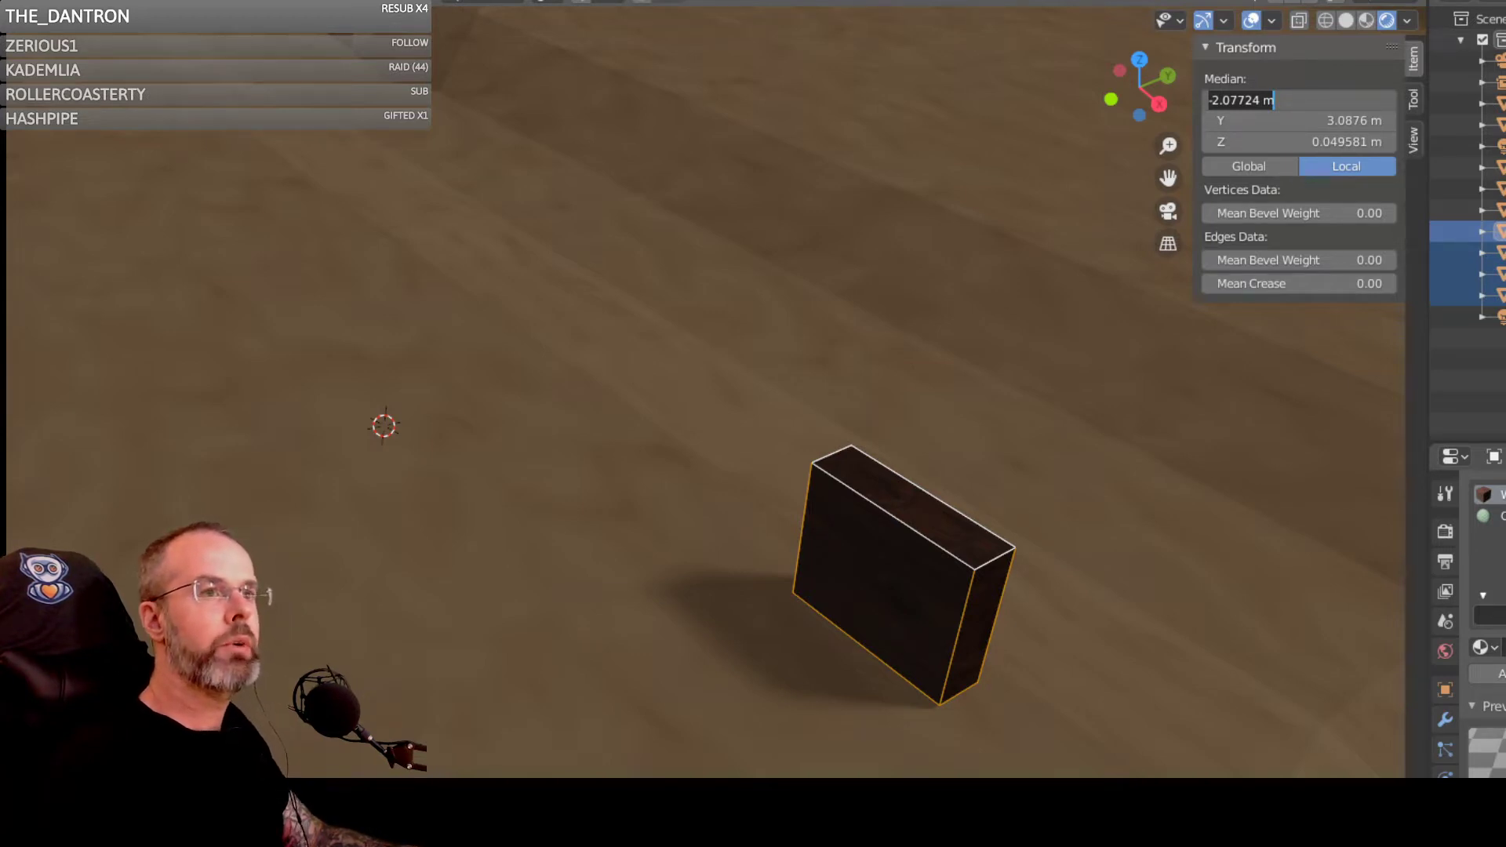
key("Return")
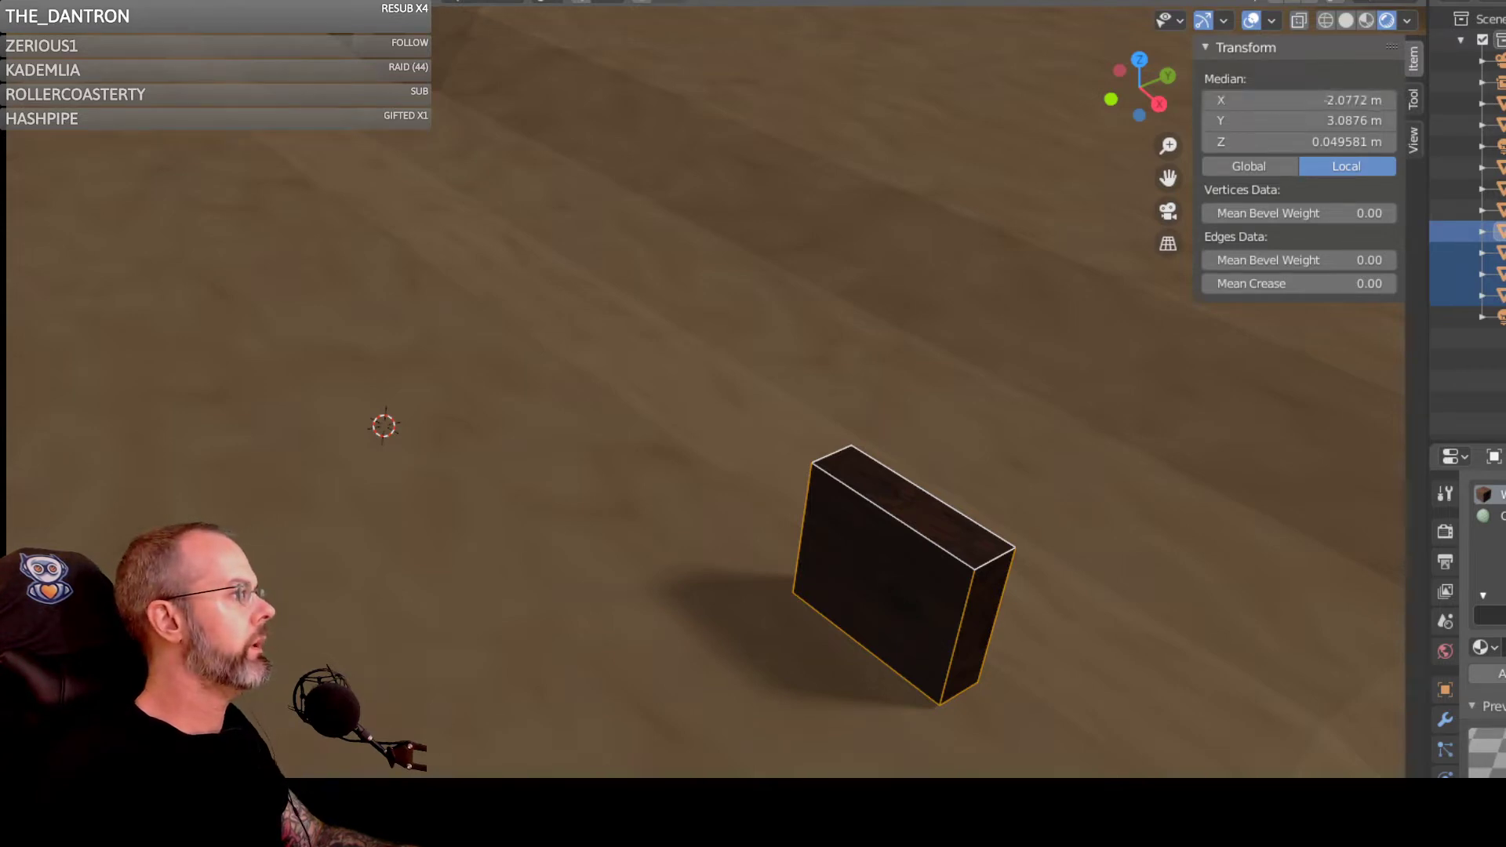
Step: Switch to Object Mode, check the object's dimensions, and make the slab's object the only one selected
key("Tab")
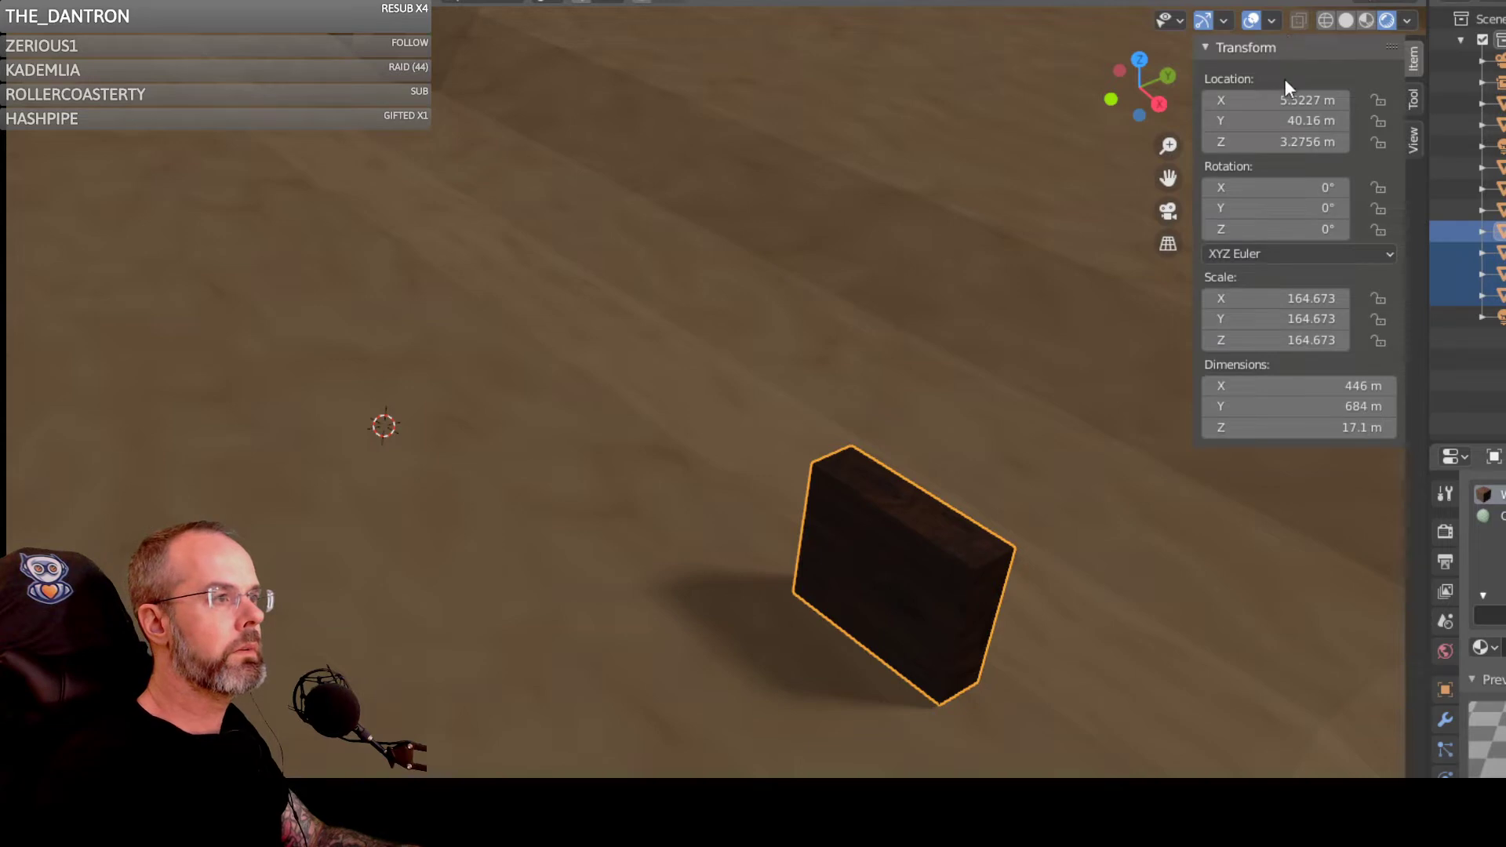
left_click(1342, 386)
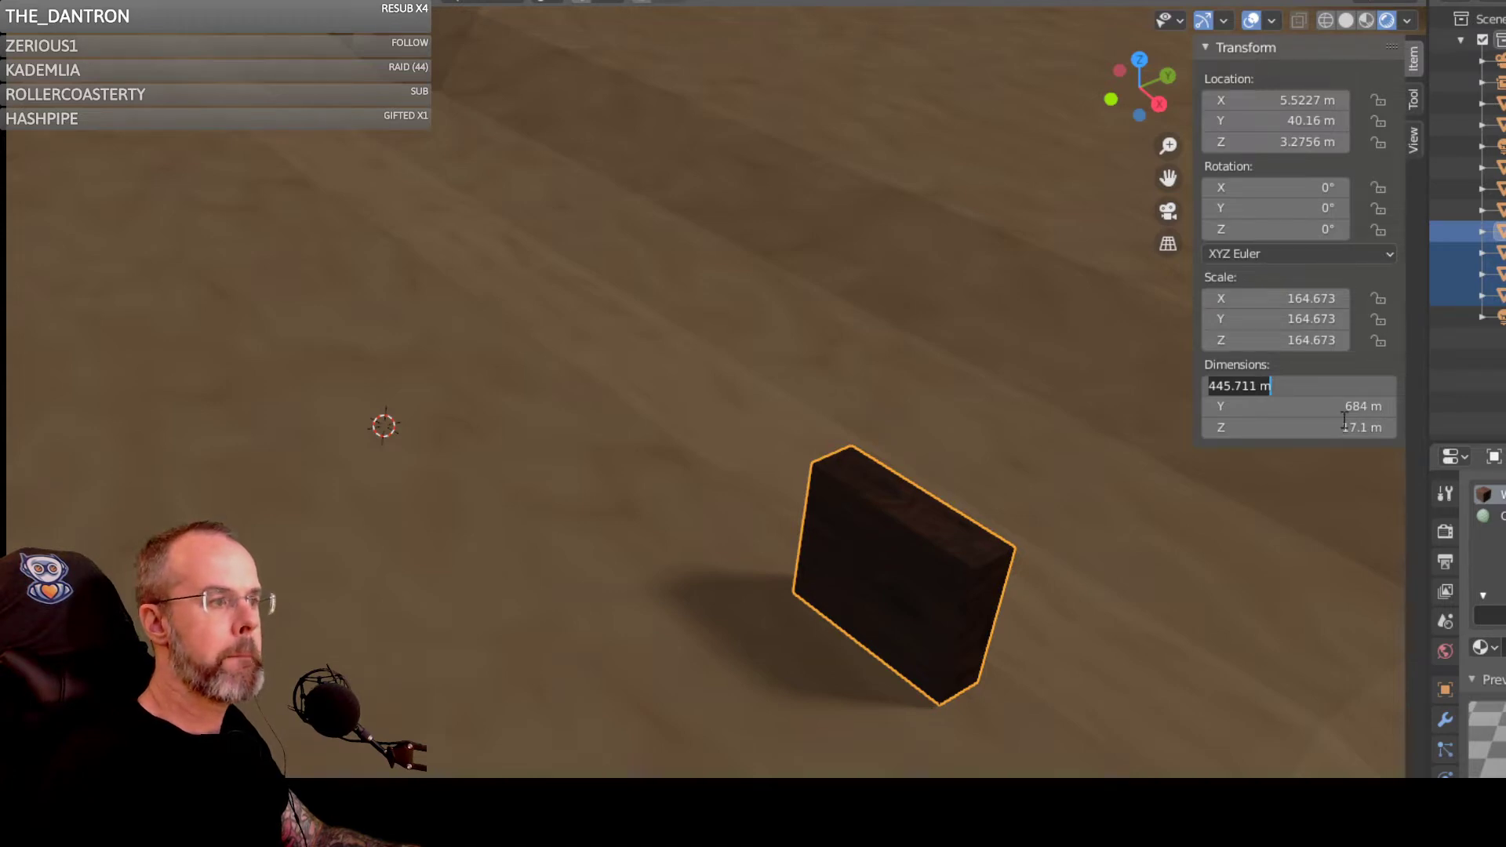
key("Escape")
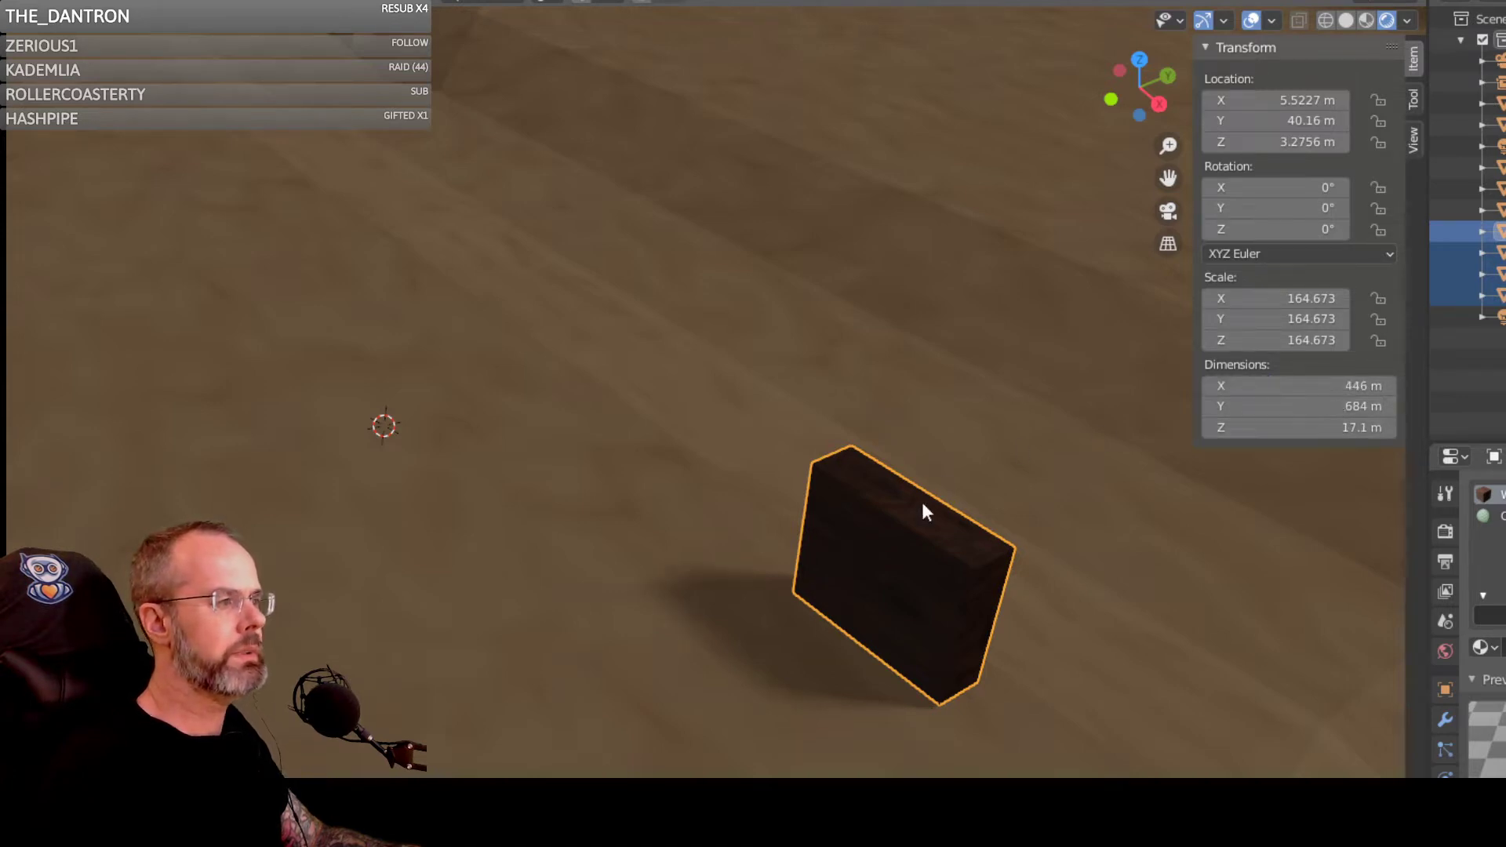
left_click(899, 532)
left_click(893, 535)
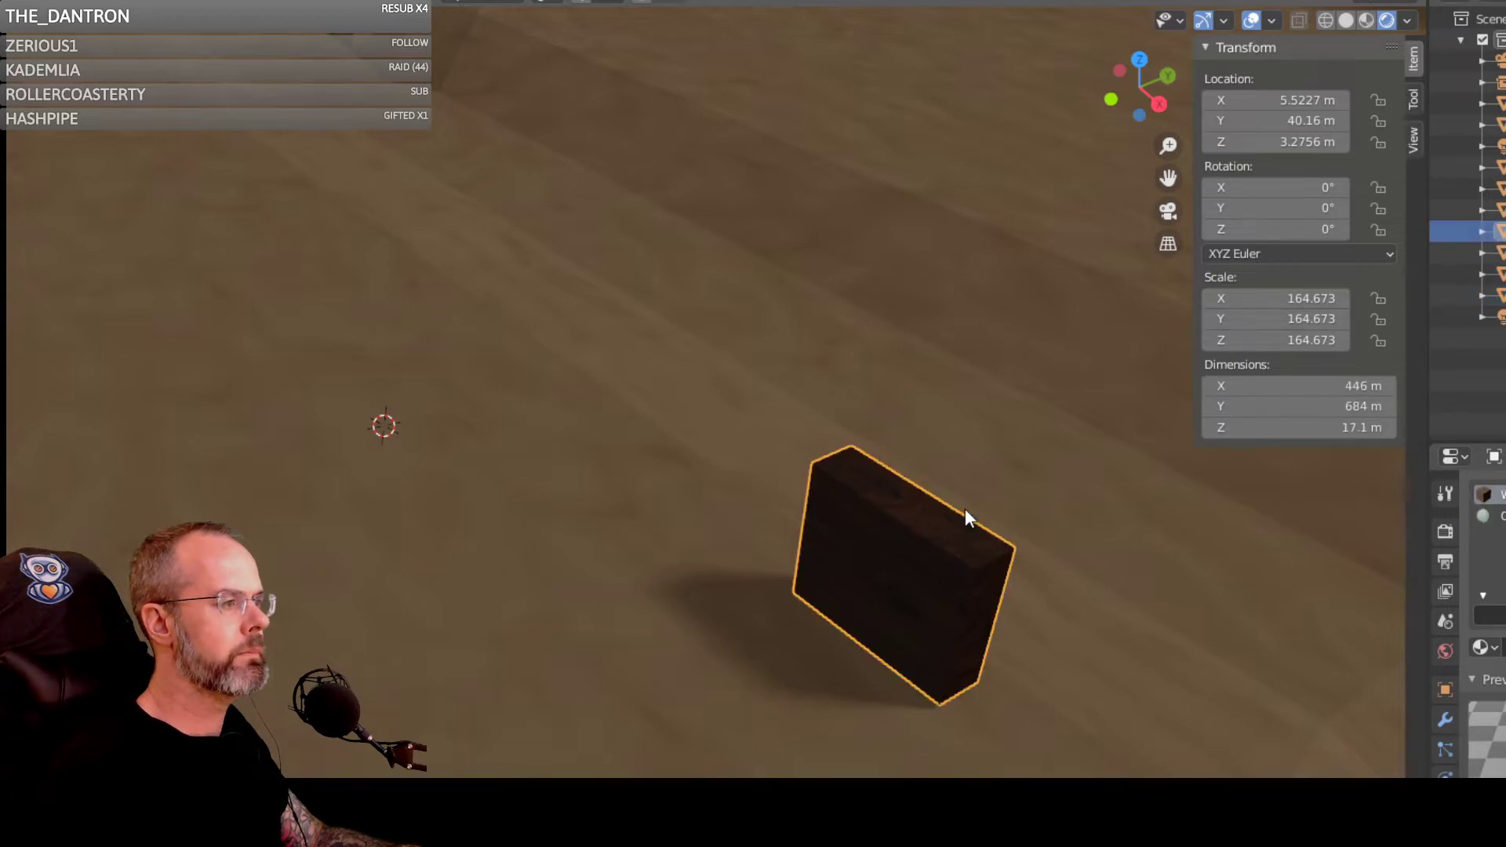
scroll(1044, 499, "down", 4)
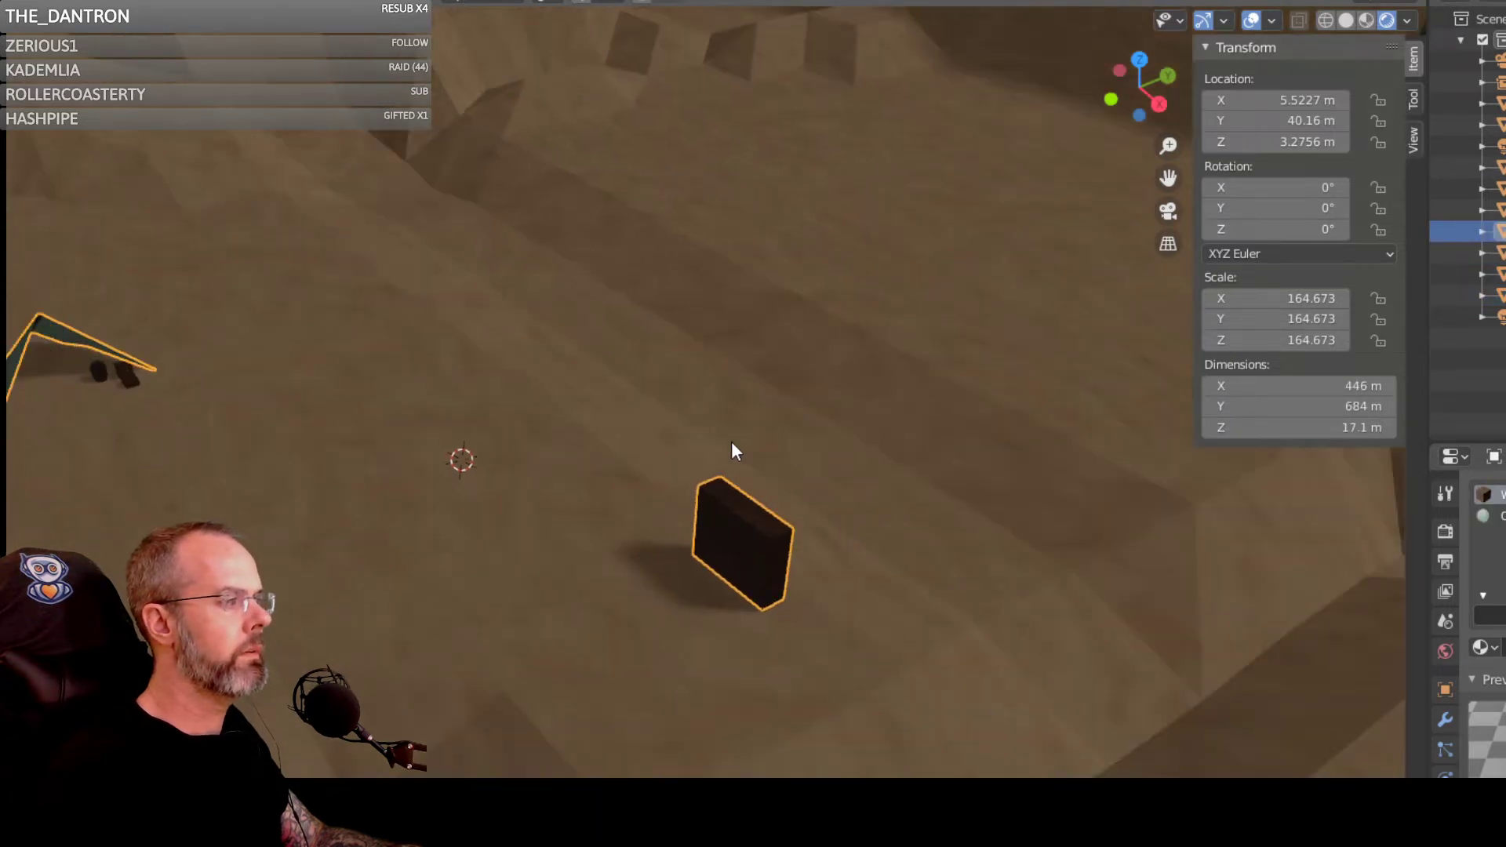
scroll(731, 451, "up", 3)
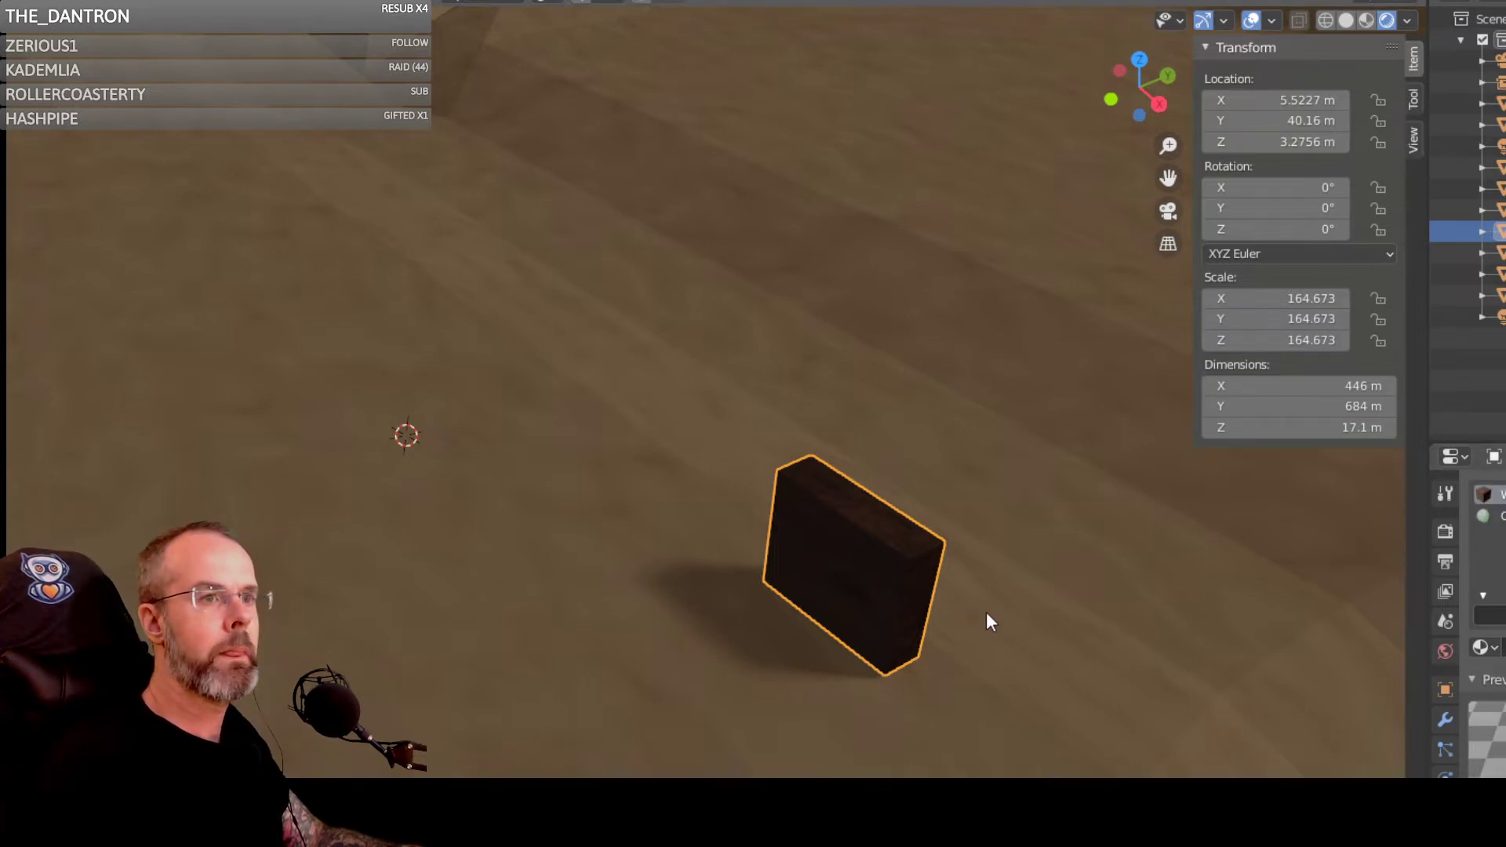
key("ctrl+a")
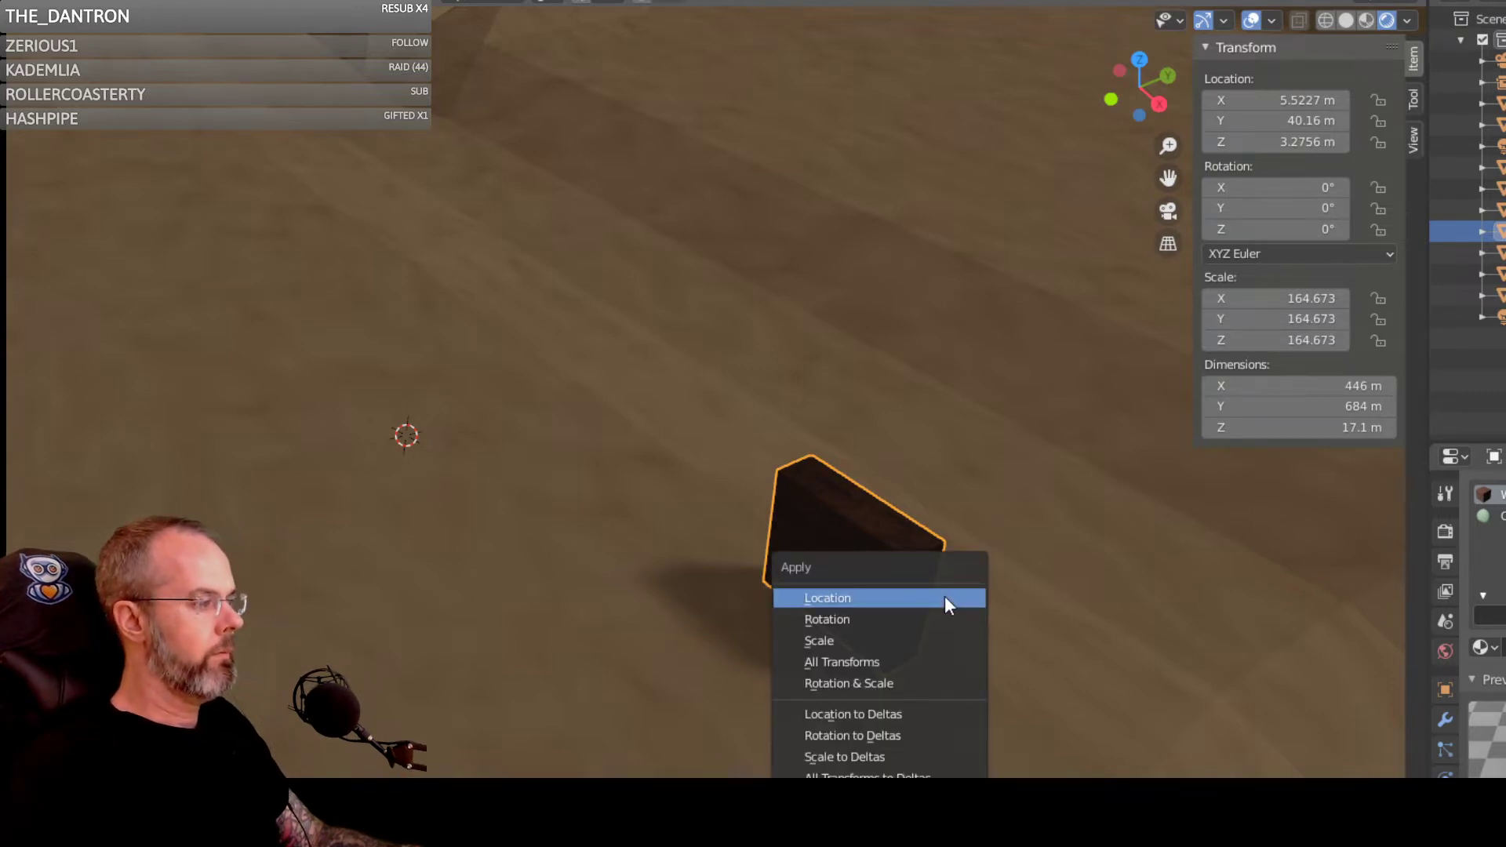
scroll(314, 519, "down", 3)
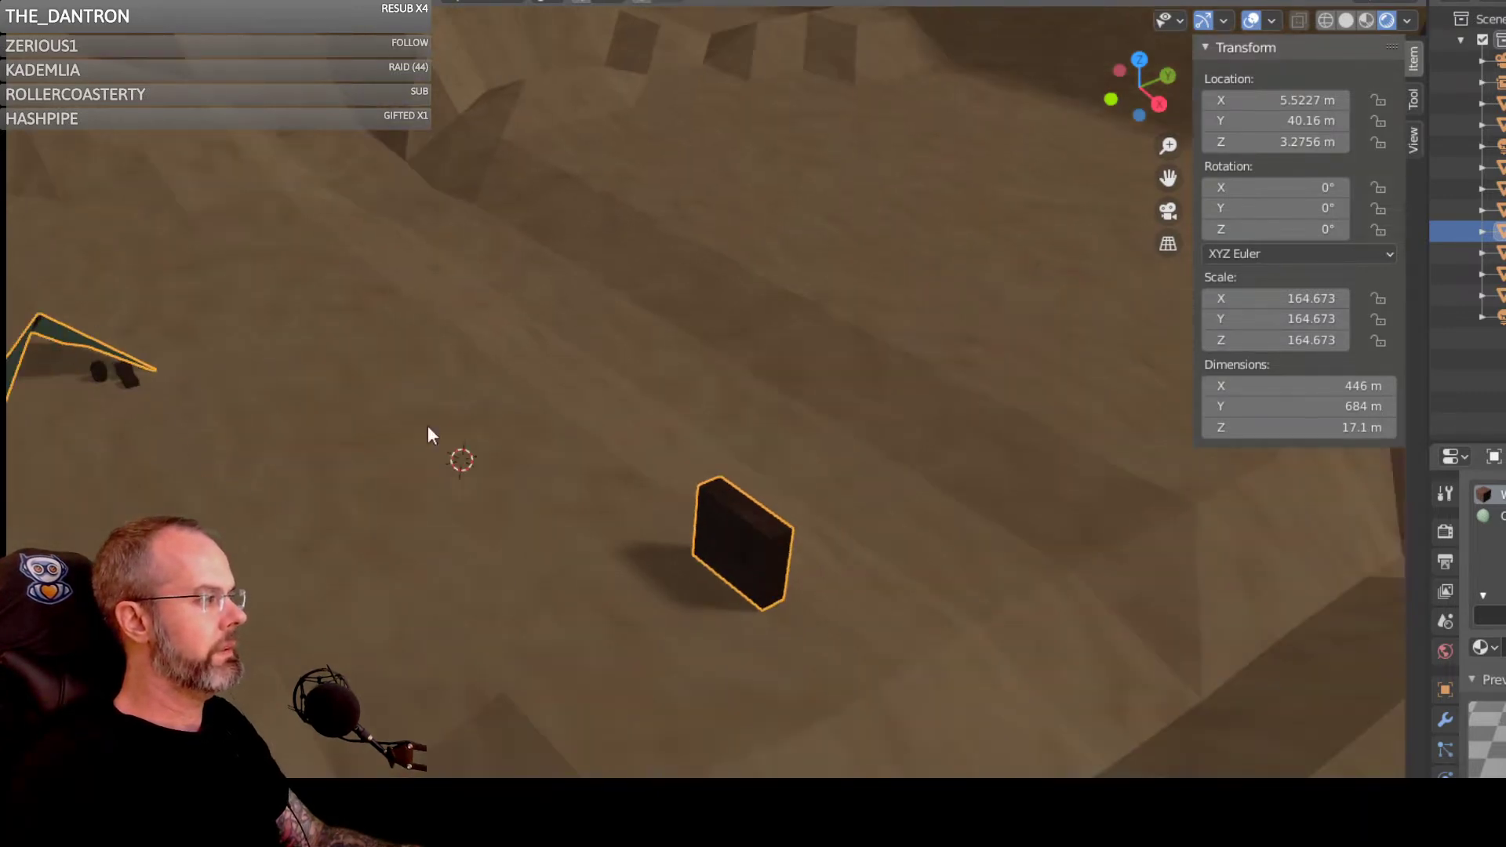
right_click(747, 542)
left_click(745, 524)
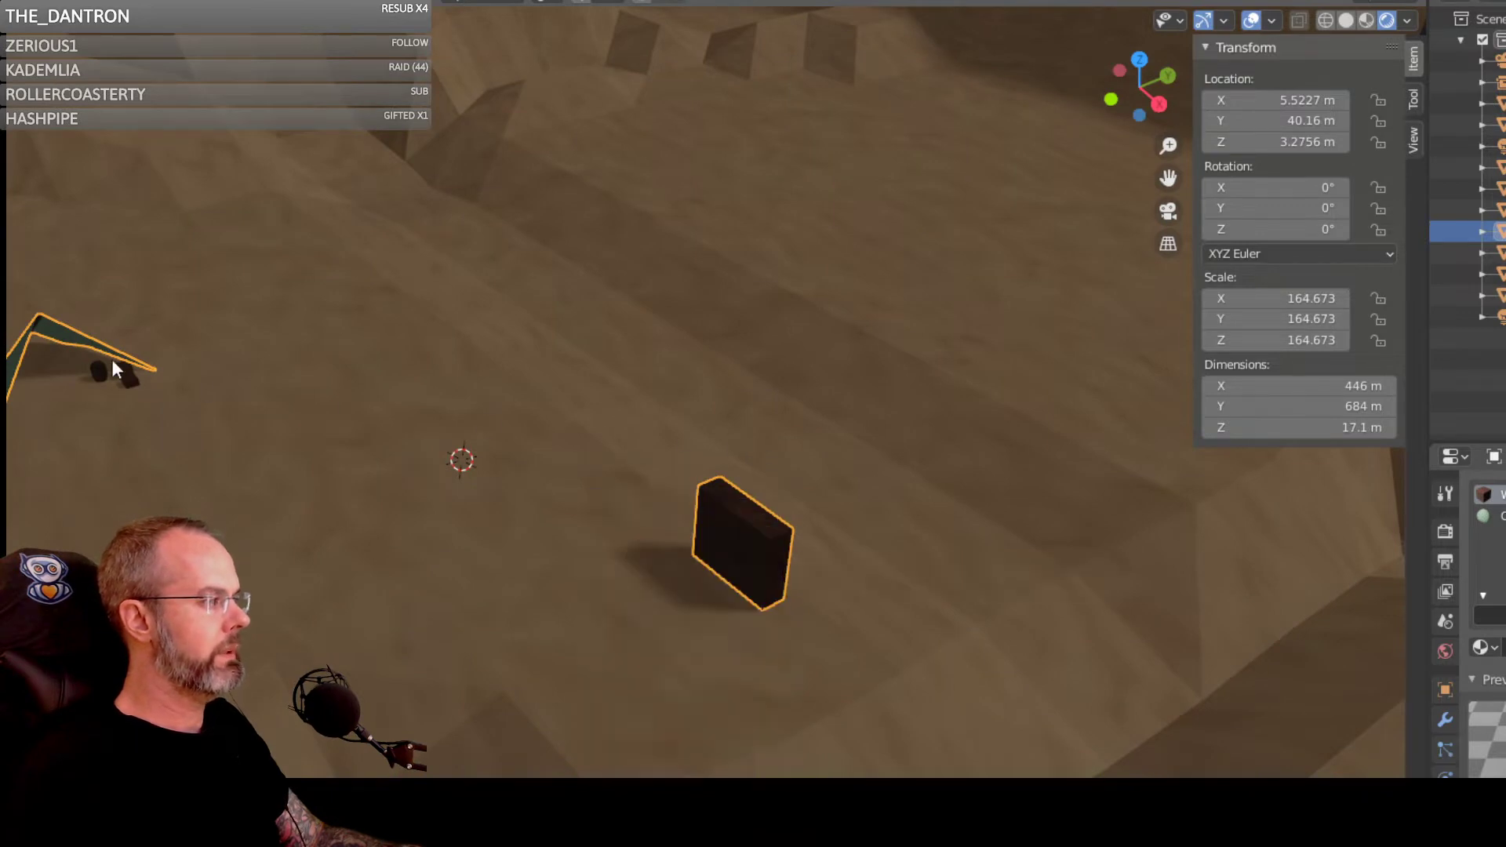
left_click(743, 545)
left_click(744, 545)
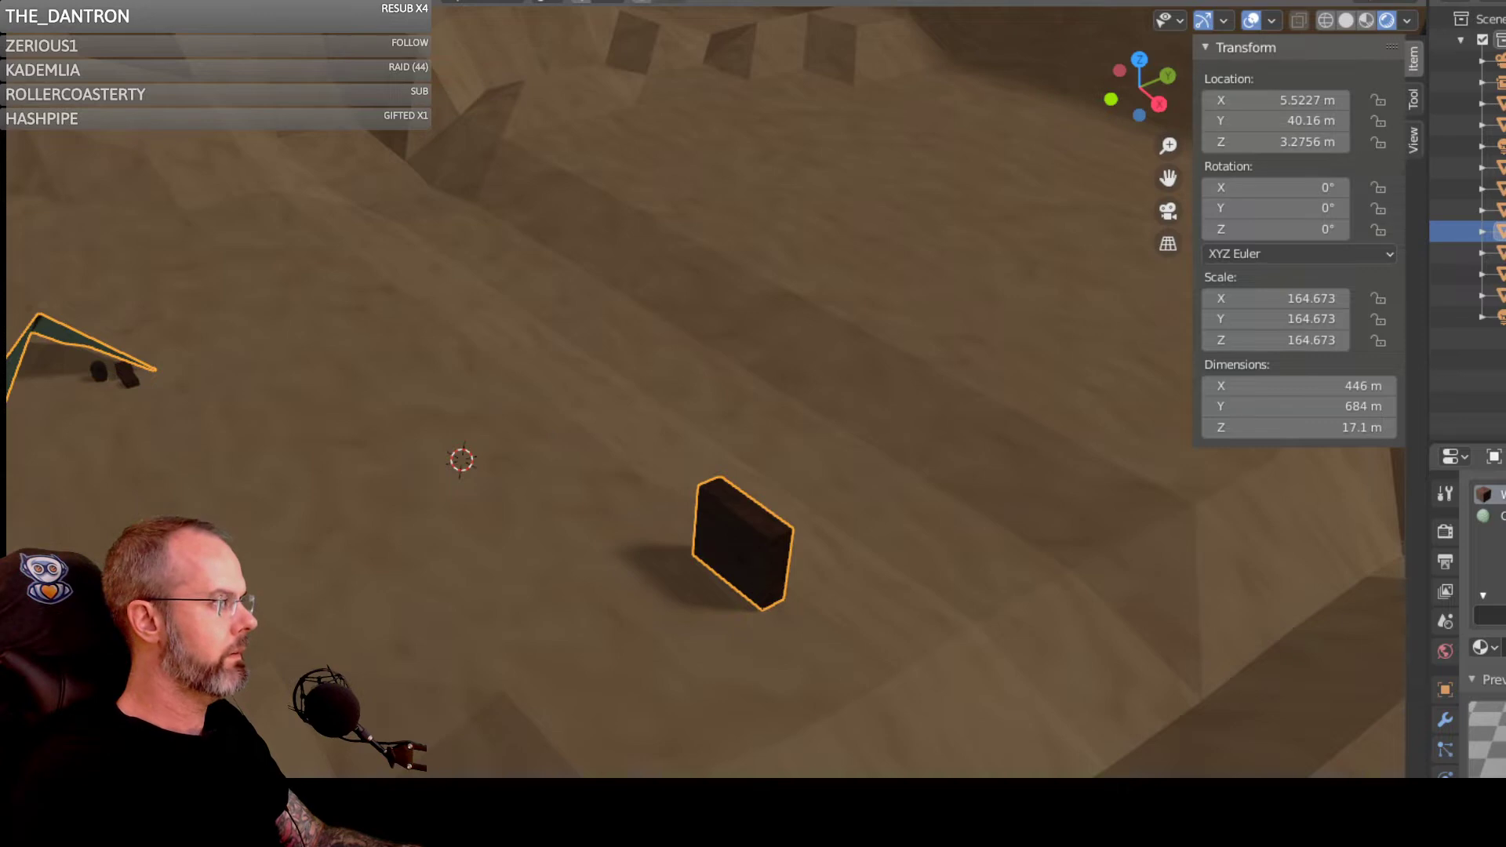
Step: Separate the slab's selected geometry into its own object, return to Object Mode and make the separated slab the only selected object
key("Tab")
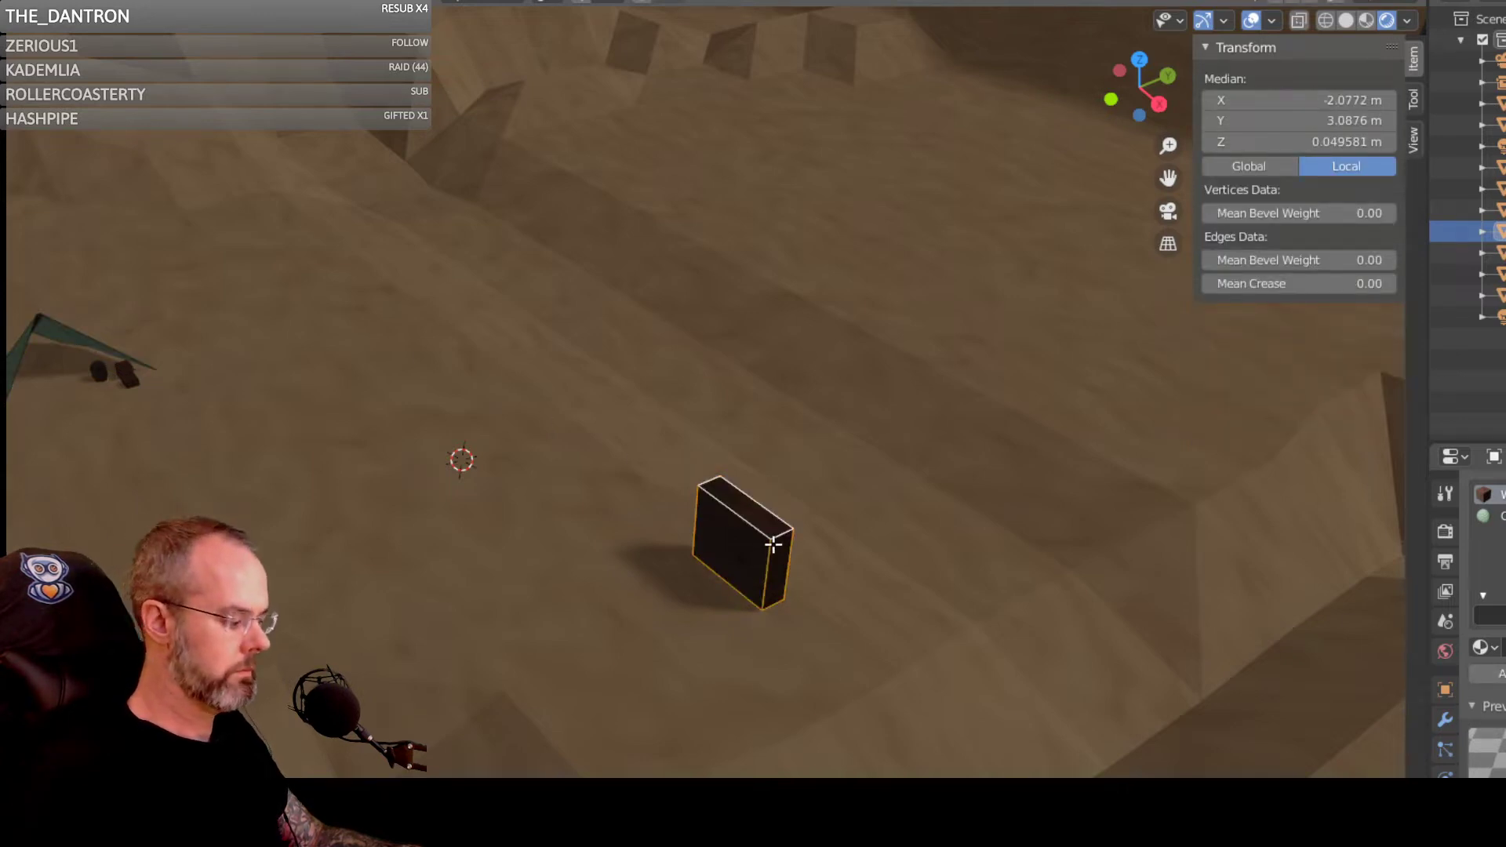
key("p")
left_click(720, 534)
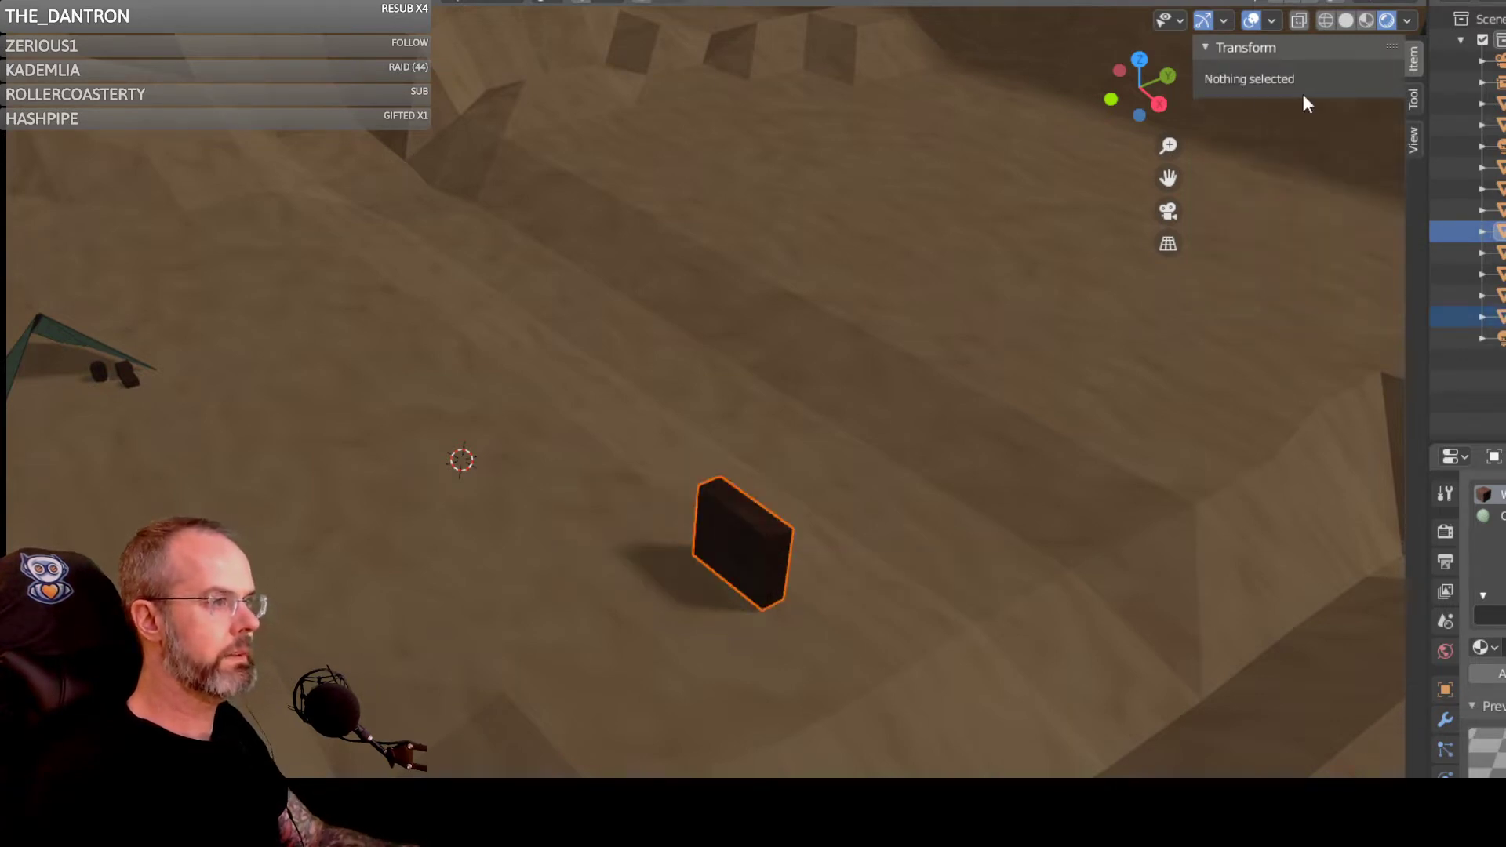
key("Tab")
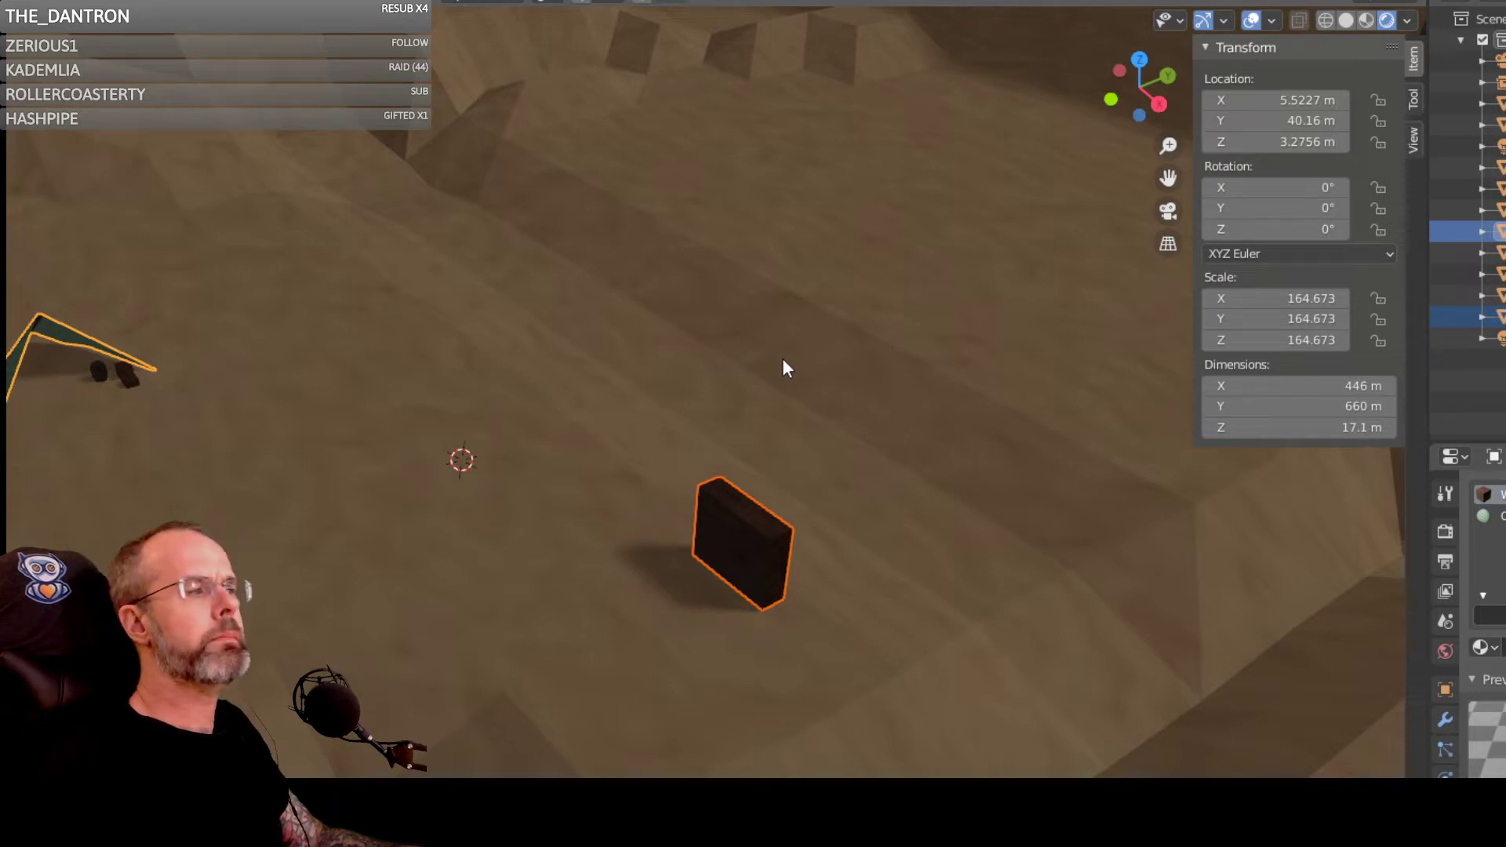
left_click(817, 378)
left_click(710, 521)
Step: Examine the separated slab's proportions and placement against the fortress wall, banners and tent from several angles and distances
middle_click_drag(835, 524, 114, 466)
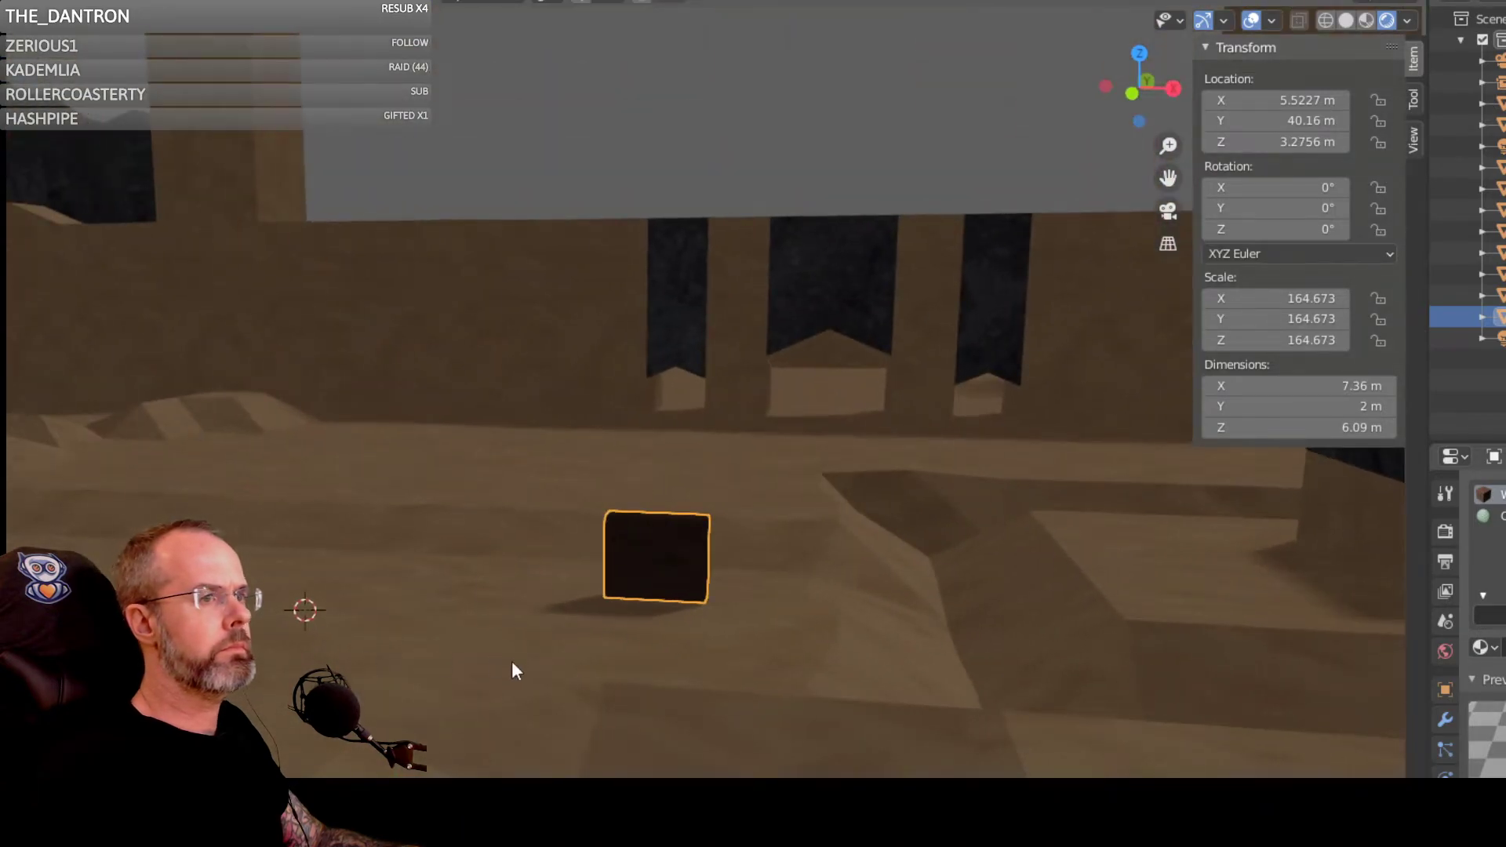
scroll(682, 651, "up", 3)
middle_click_drag(761, 613, 1404, 581)
middle_click_drag(848, 408, 878, 568)
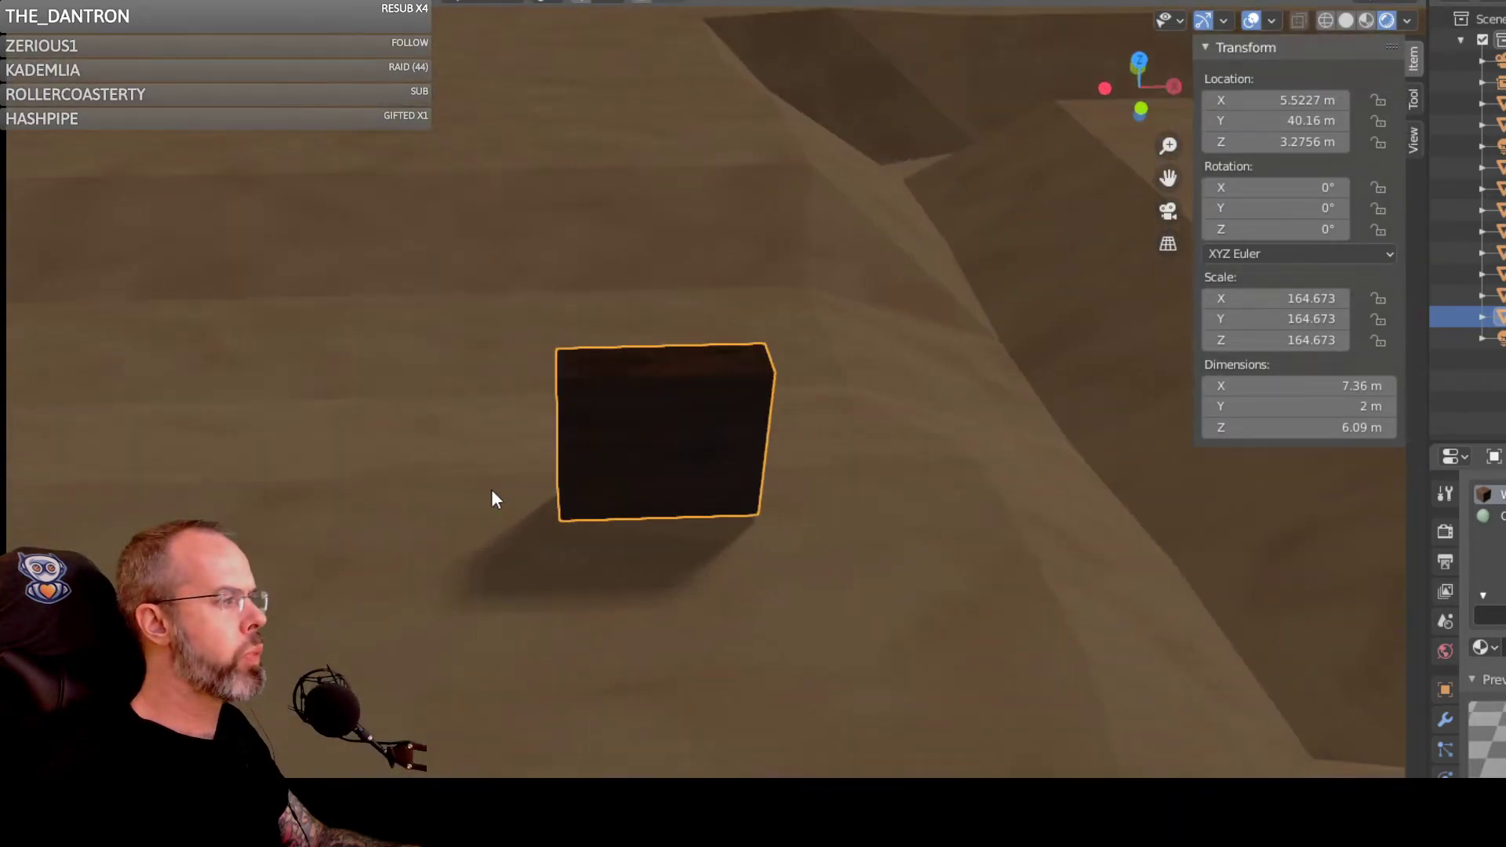
middle_click_drag(595, 498, 578, 453)
scroll(577, 452, "down", 2)
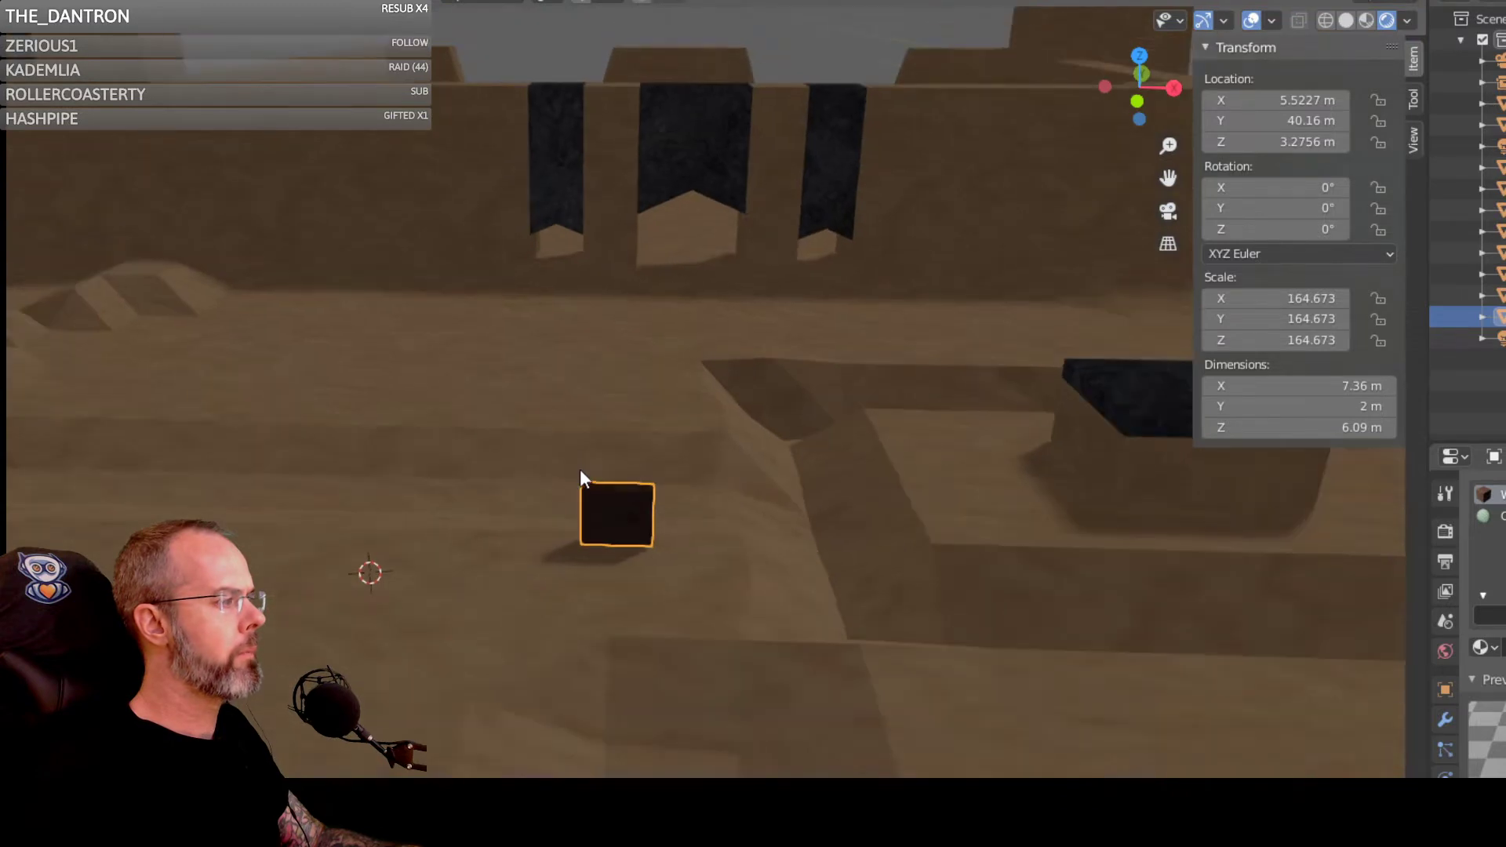
scroll(580, 535, "up", 3)
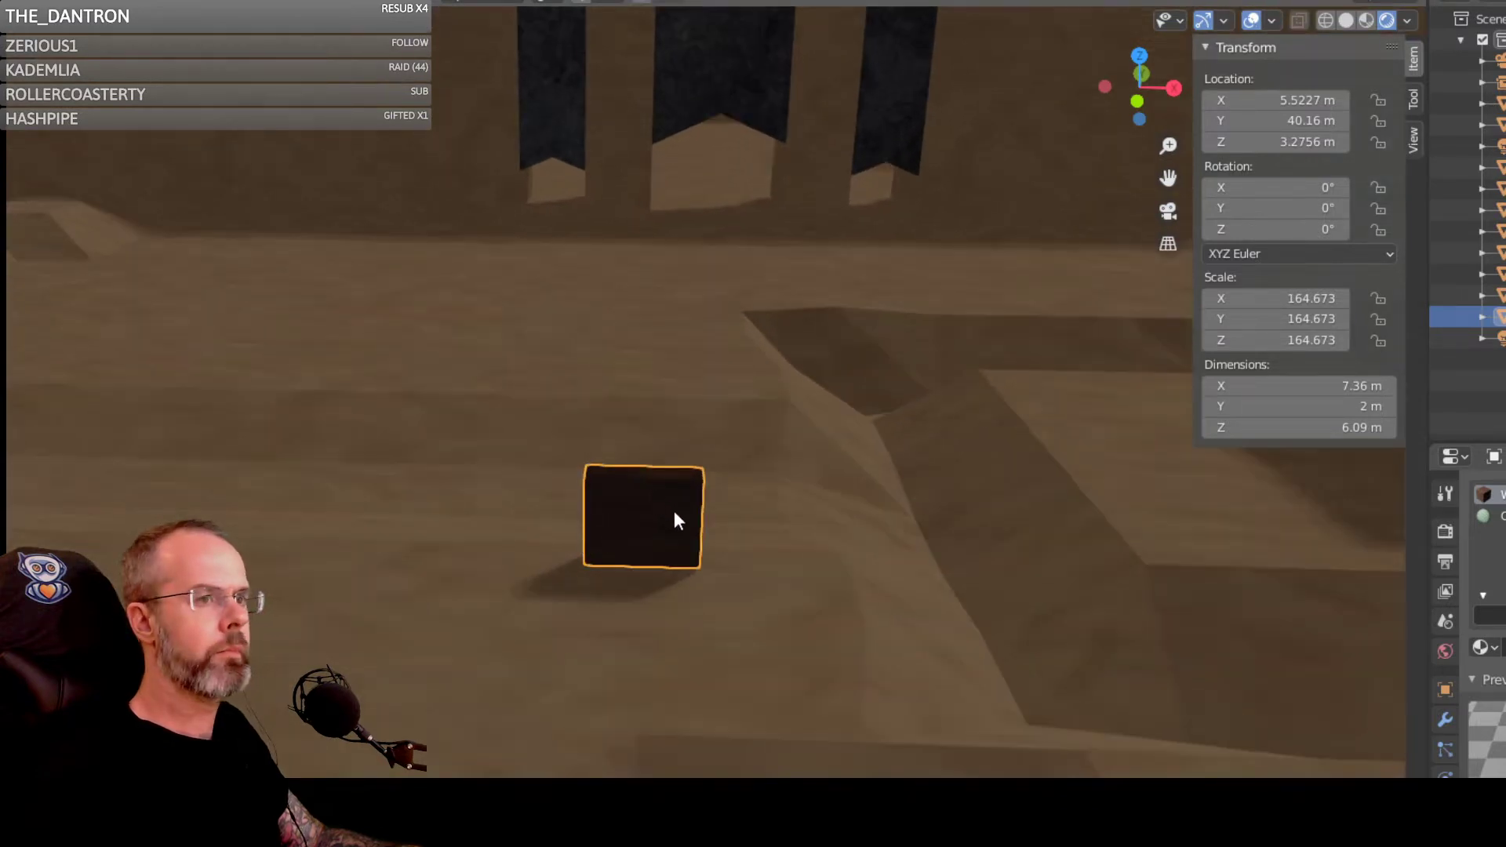
scroll(680, 519, "up", 2)
middle_click_drag(706, 511, 619, 504)
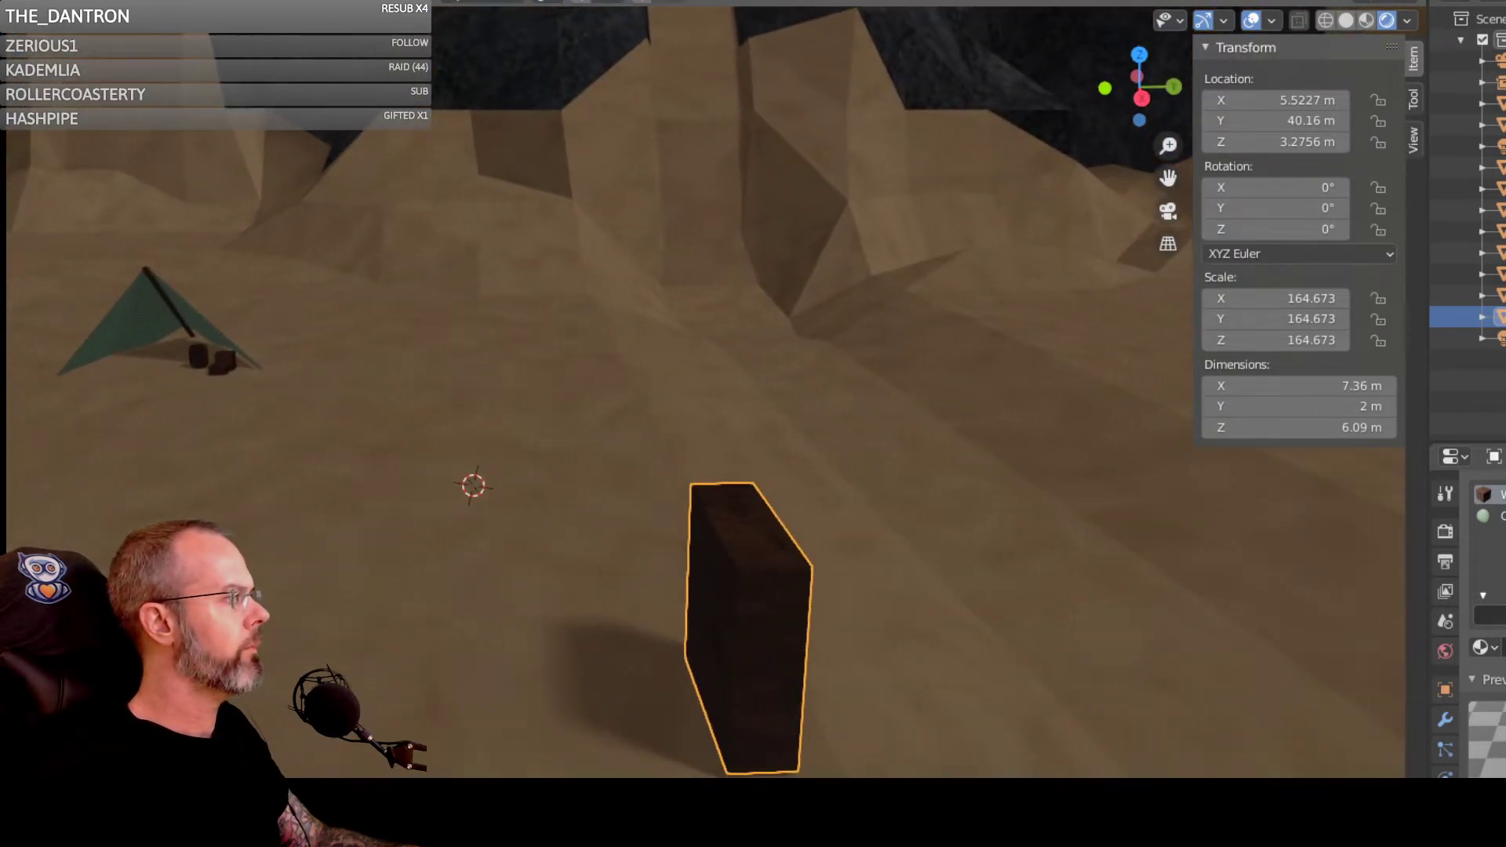
Step: Enter Edit Mode on the separated slab and select its front face together with all linked geometry
key("Tab")
middle_click_drag(529, 437, 753, 508)
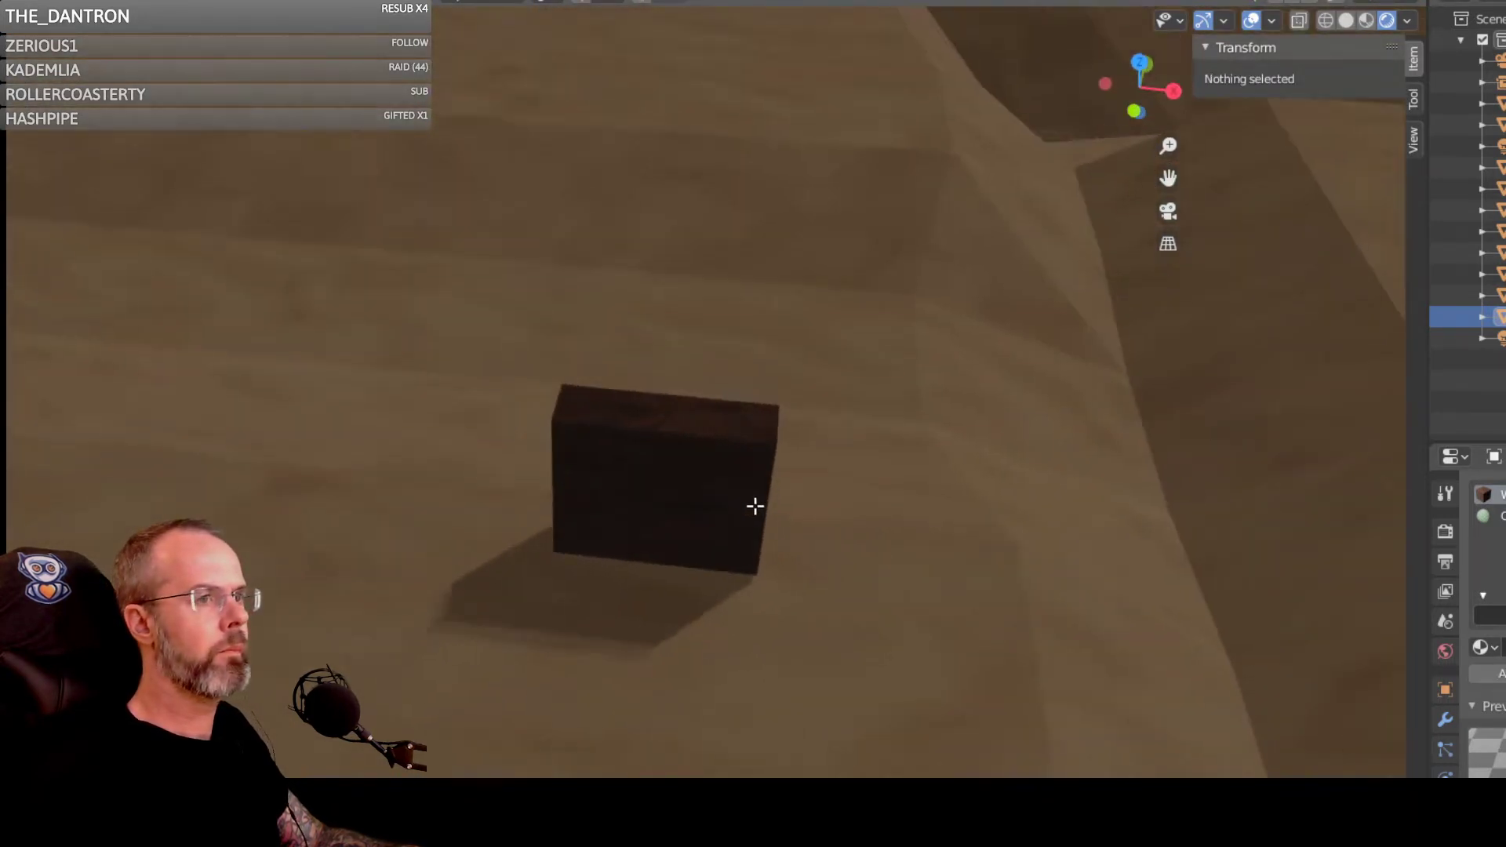
left_click(671, 492)
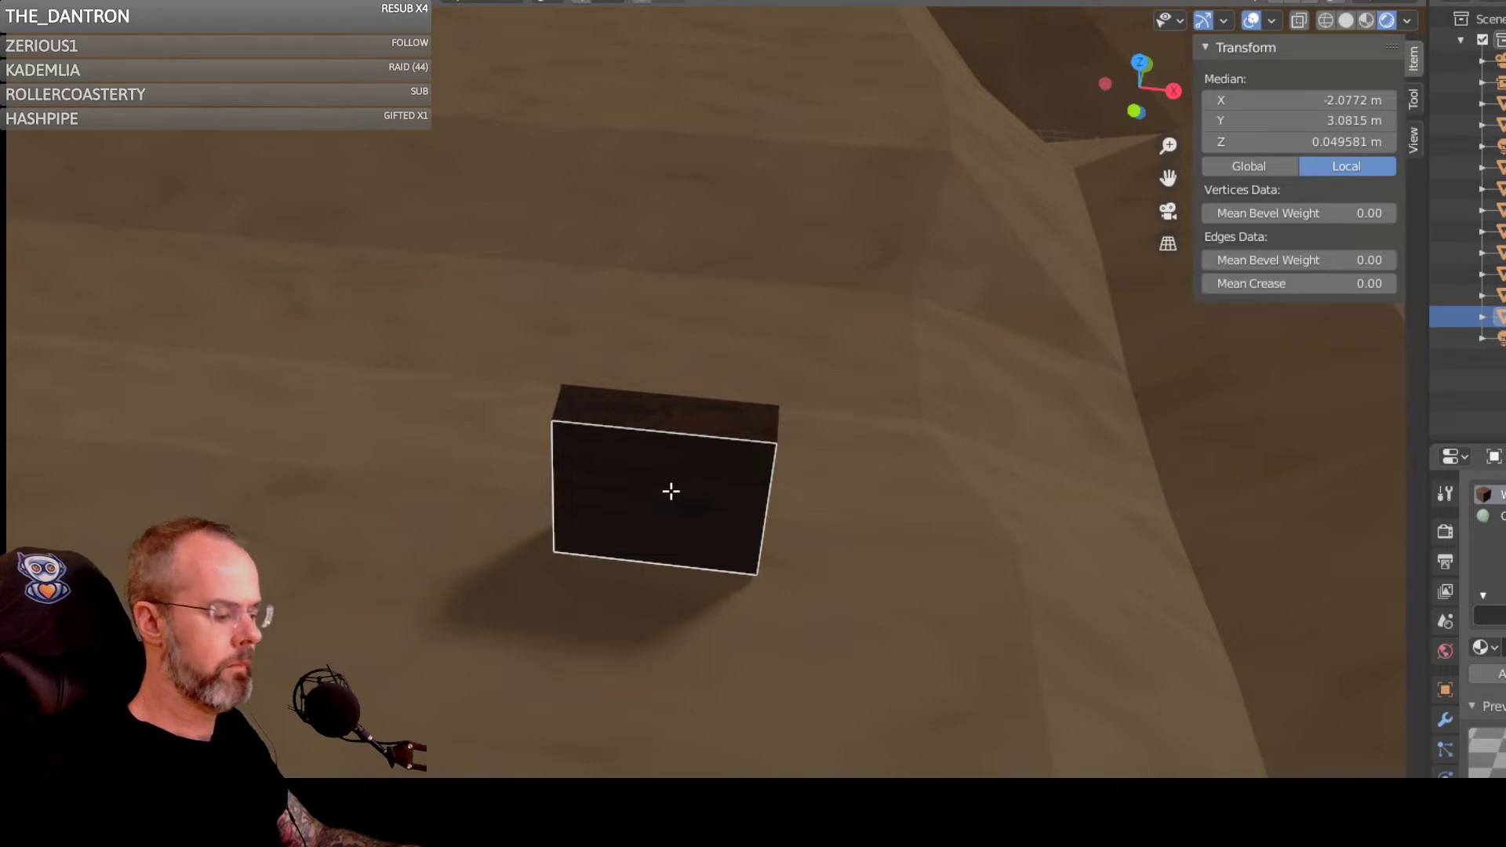
key("ctrl+l")
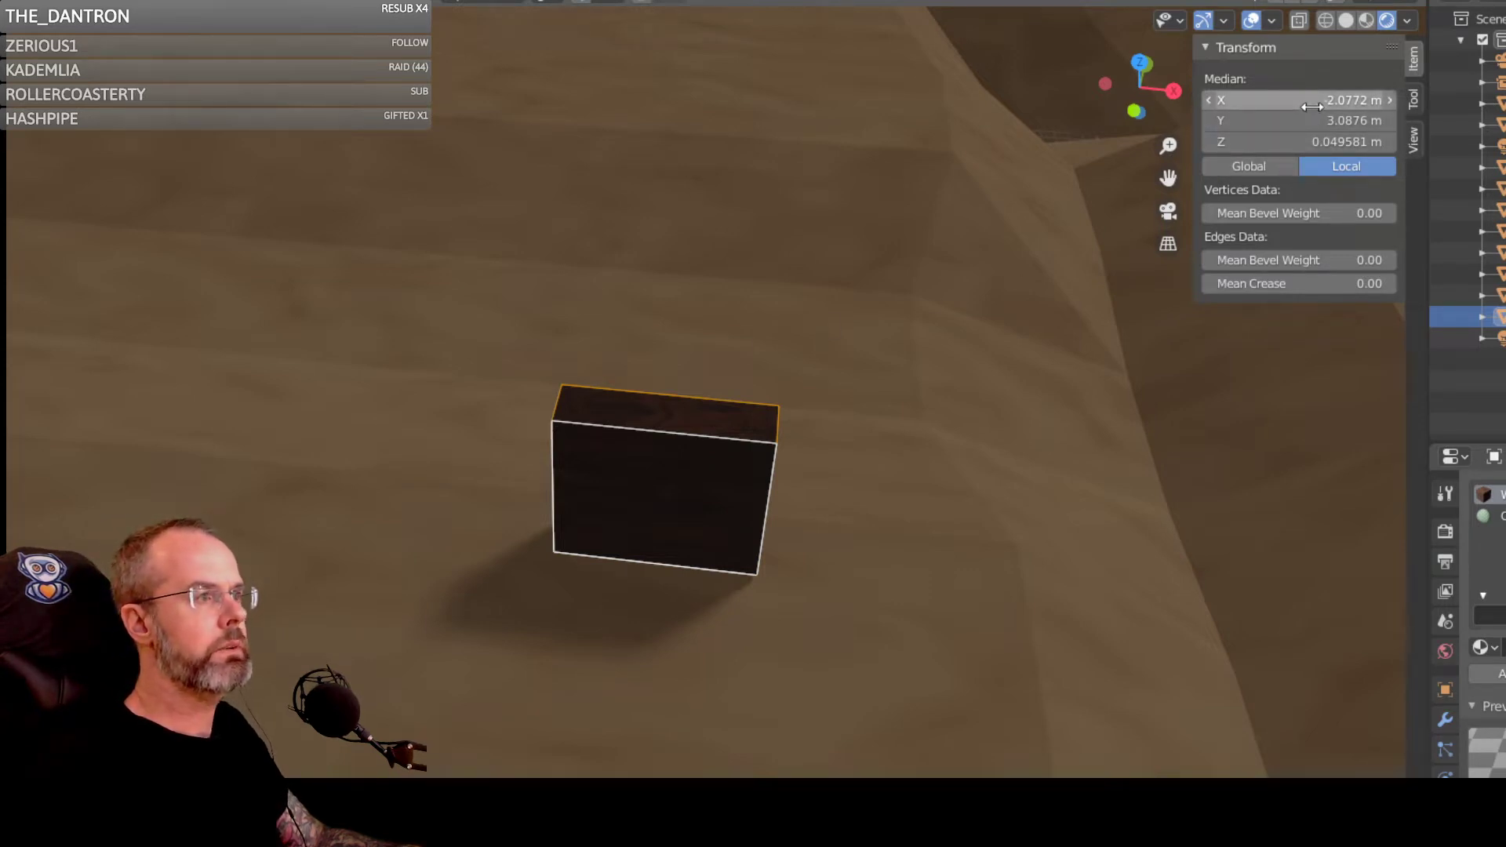
Step: Try to resize the slab by setting its local median coordinates to X 10 m, Y 2 m and Z 10 m
left_click(1345, 101)
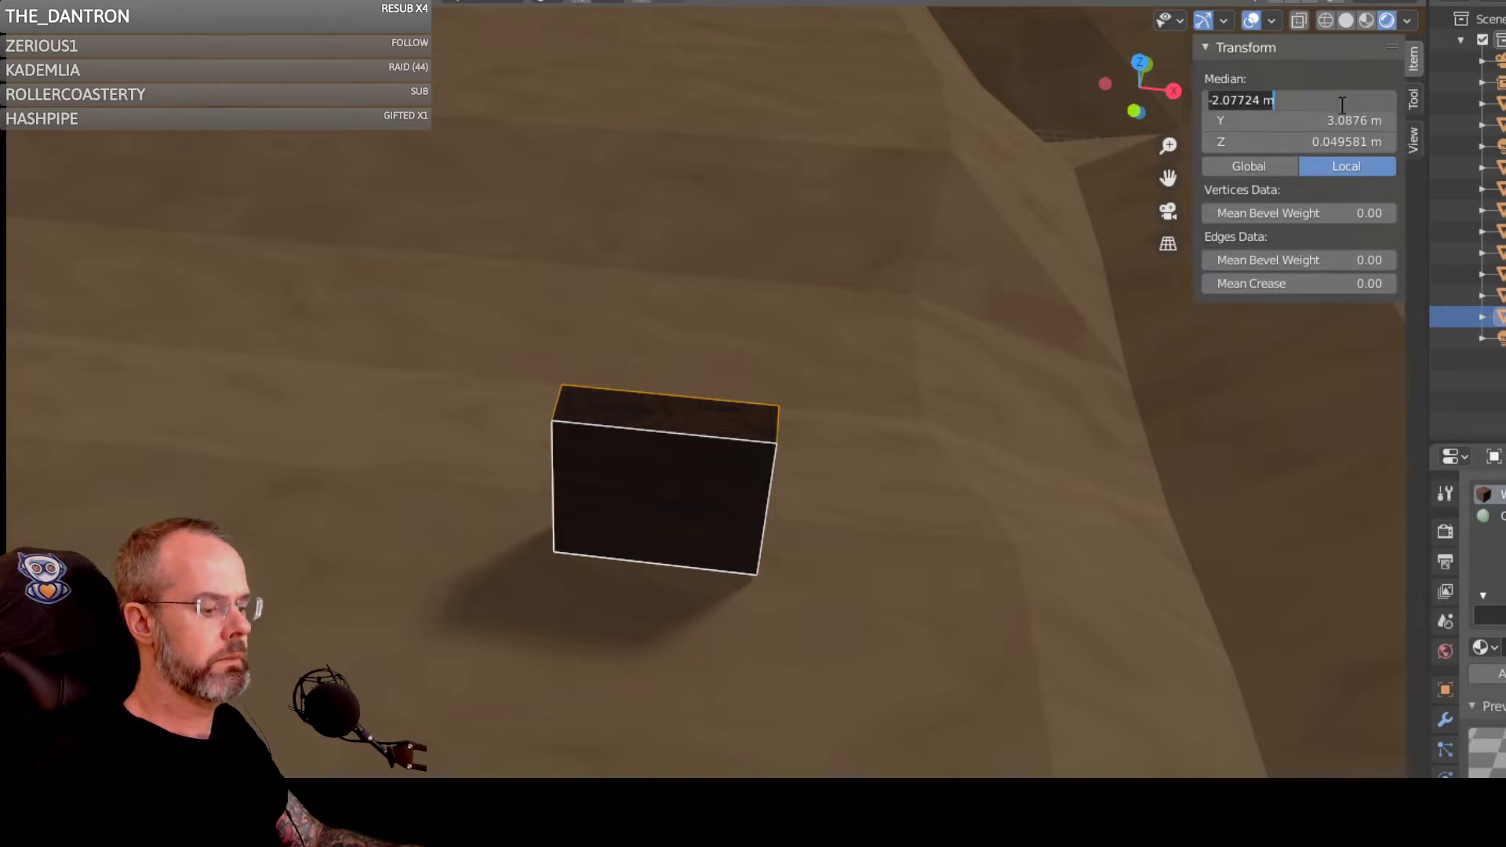
type("10")
key("Tab")
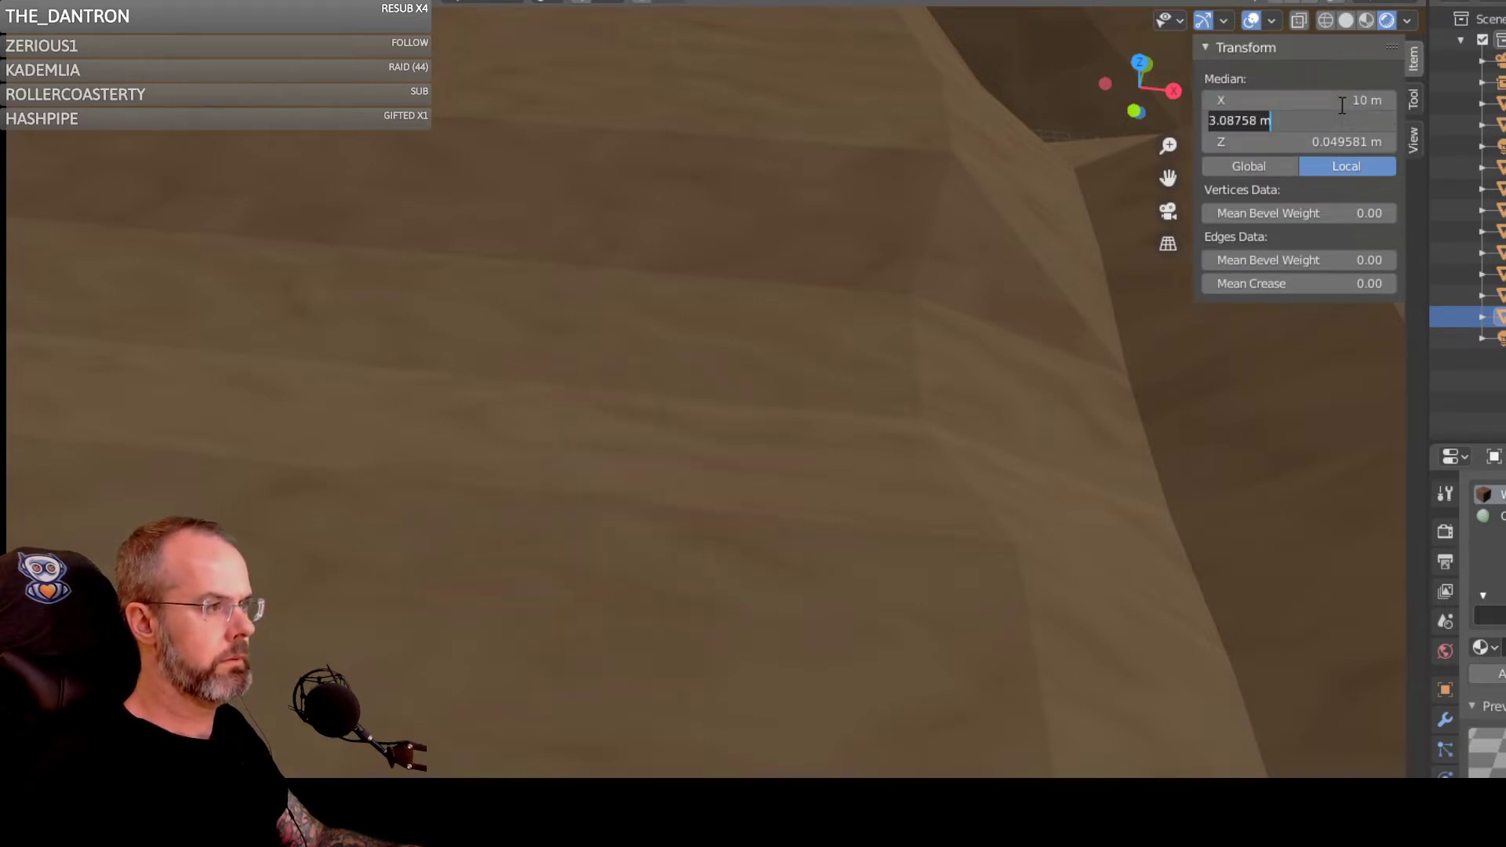
type("1")
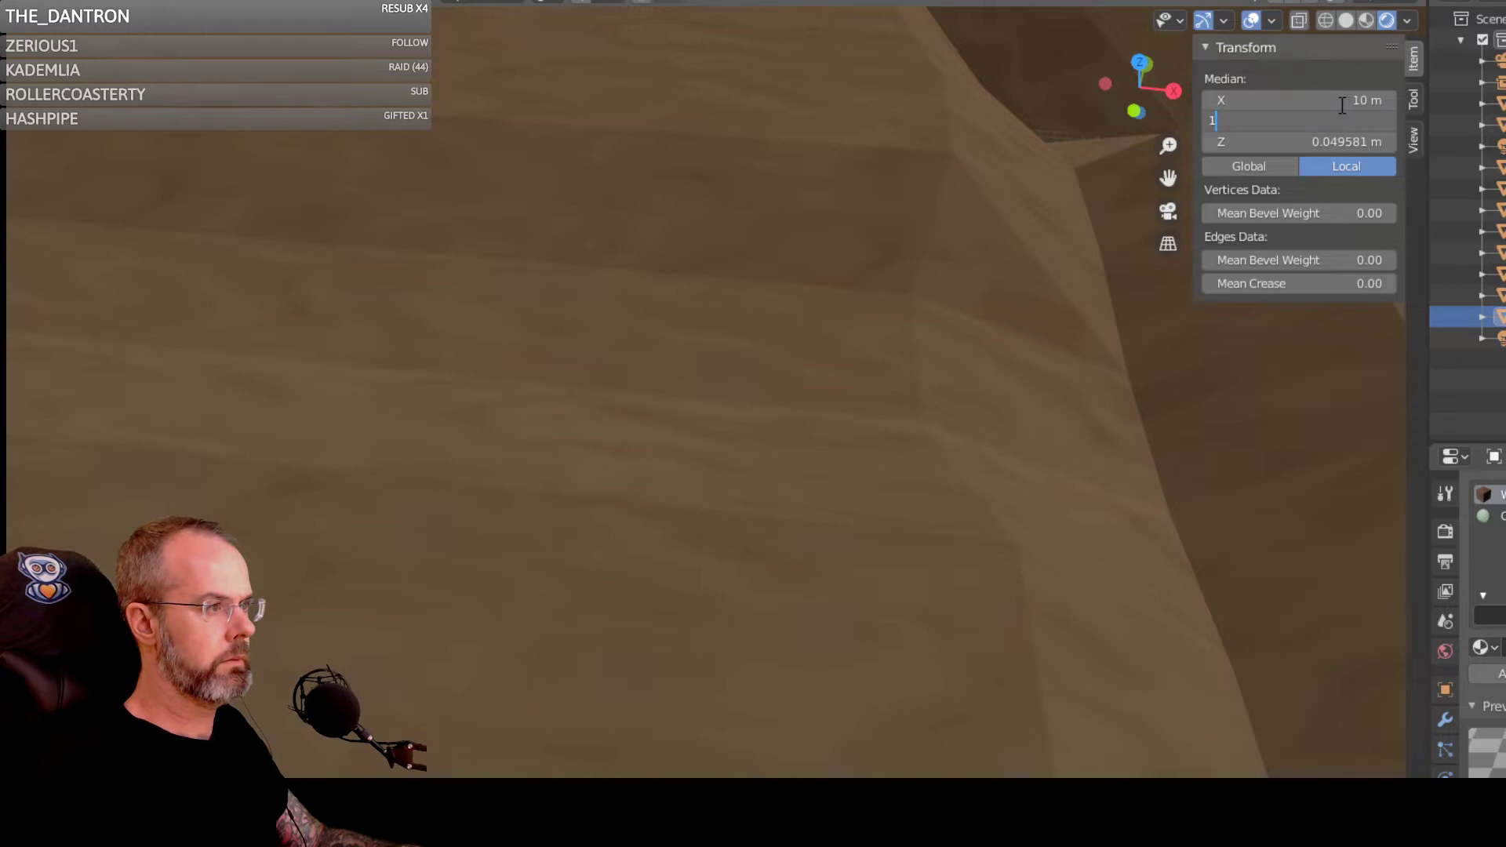
key("BackSpace")
type("2")
key("Tab")
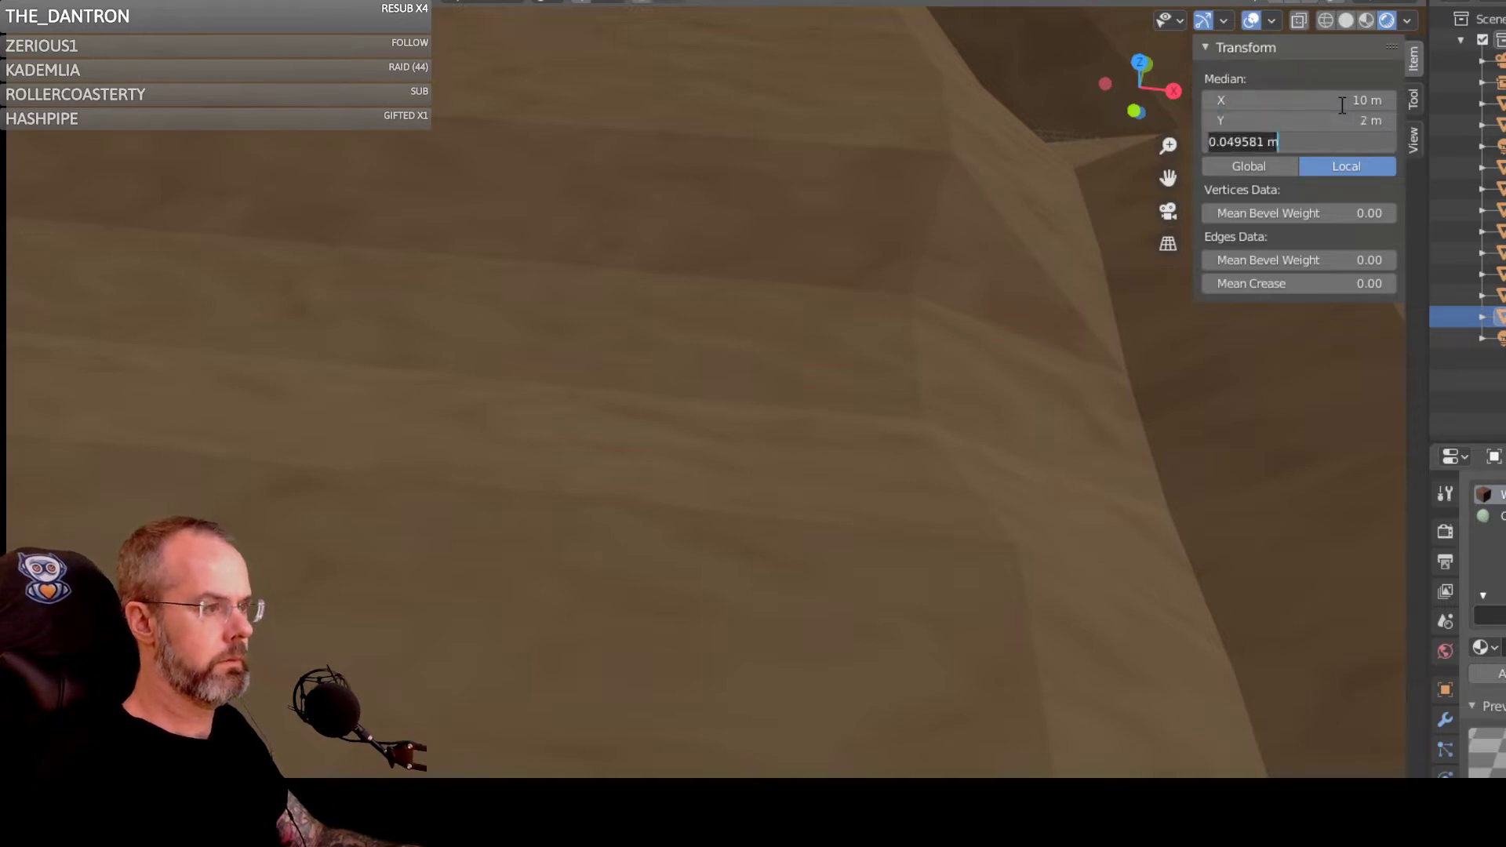
type("10")
key("Tab")
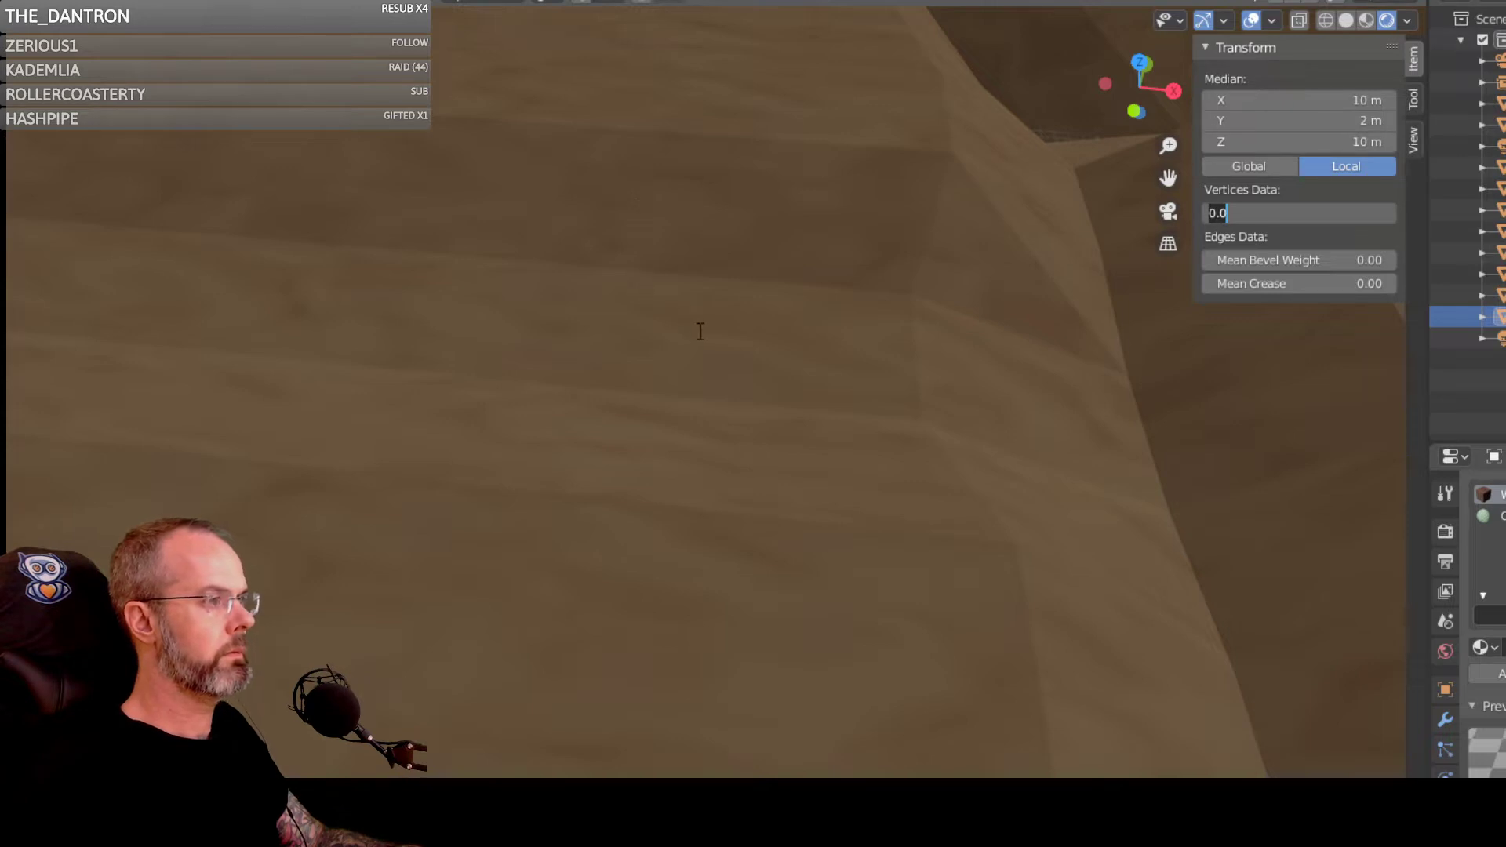
left_click(527, 507)
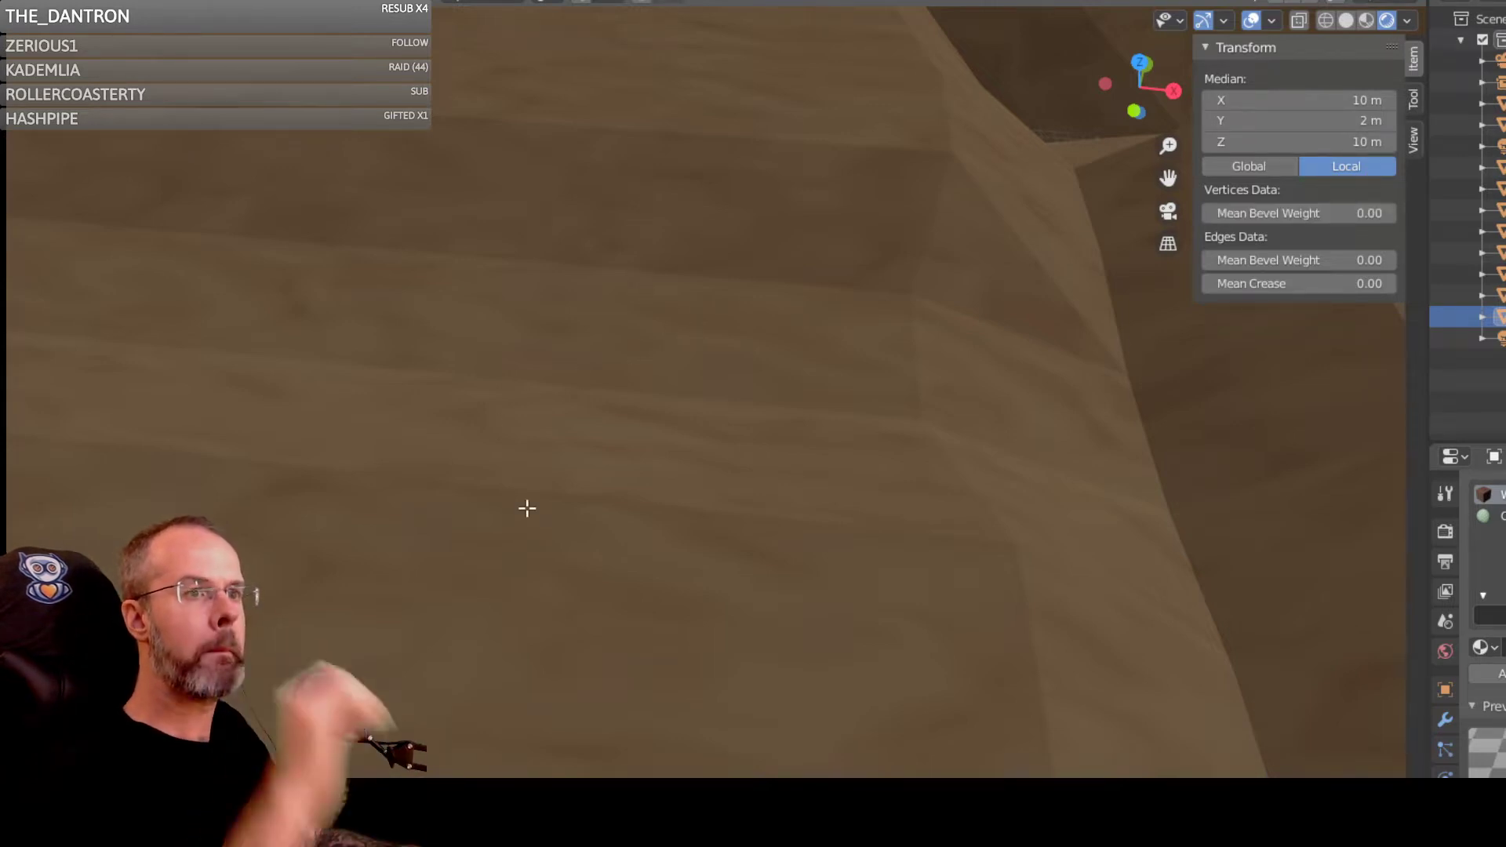
Step: Undo the changes to the slab's median coordinates and return to Object Mode
scroll(693, 474, "down", 6)
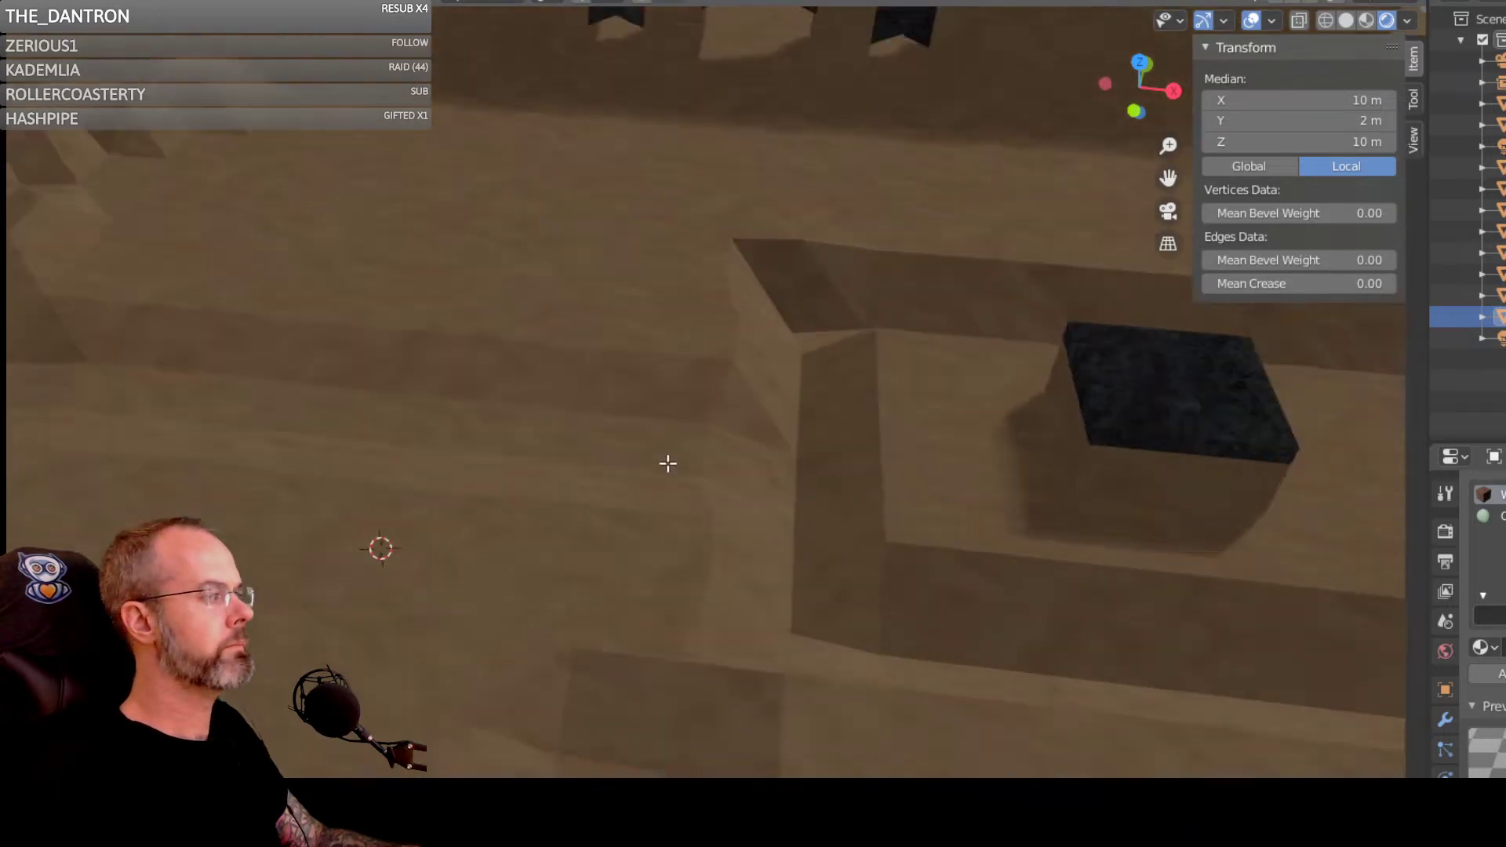
scroll(659, 467, "down", 3)
scroll(634, 473, "up", 6)
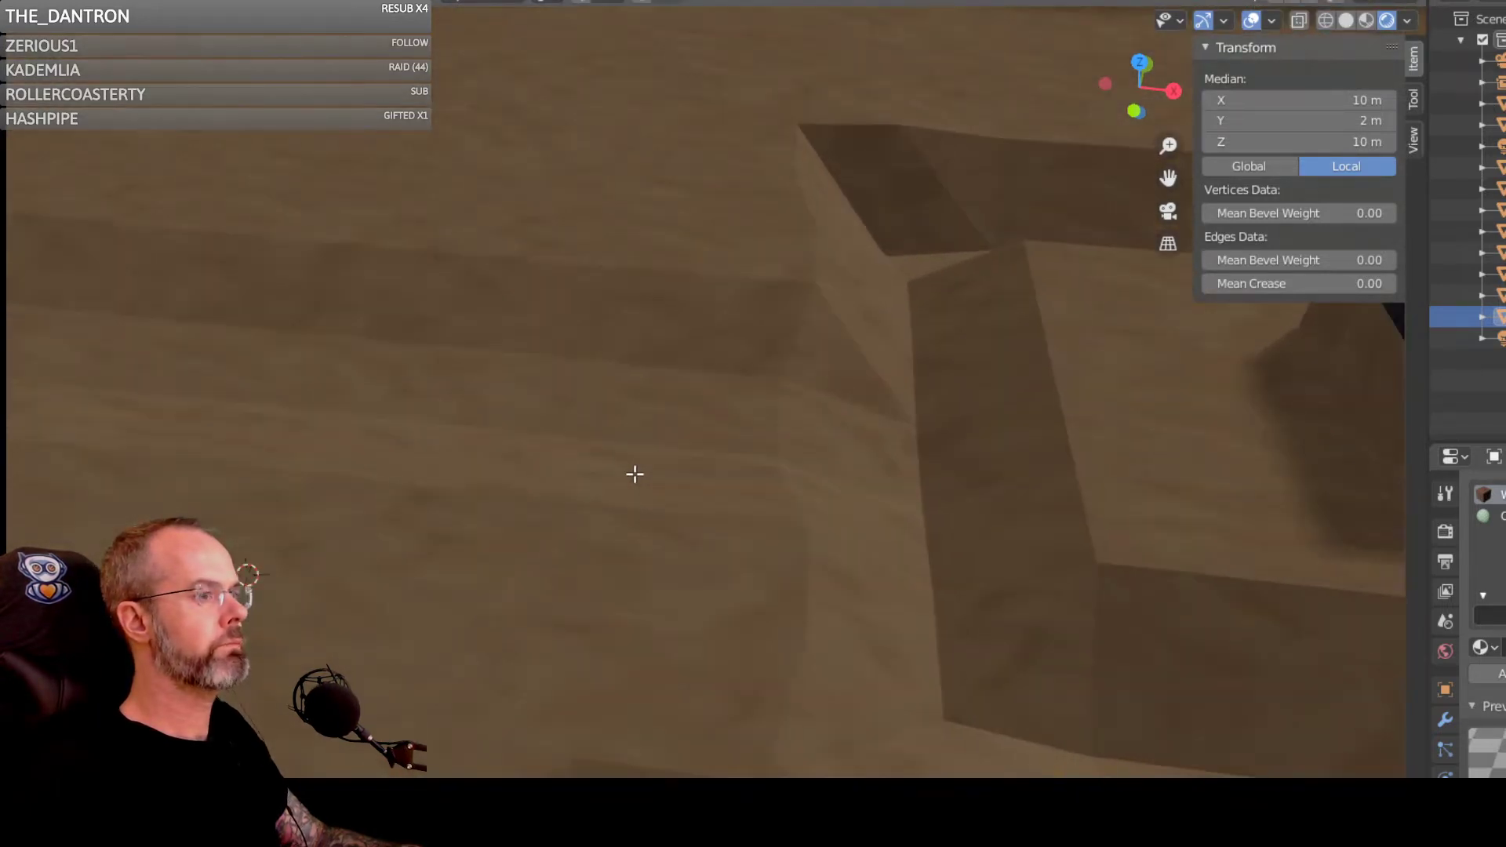
left_click(749, 462)
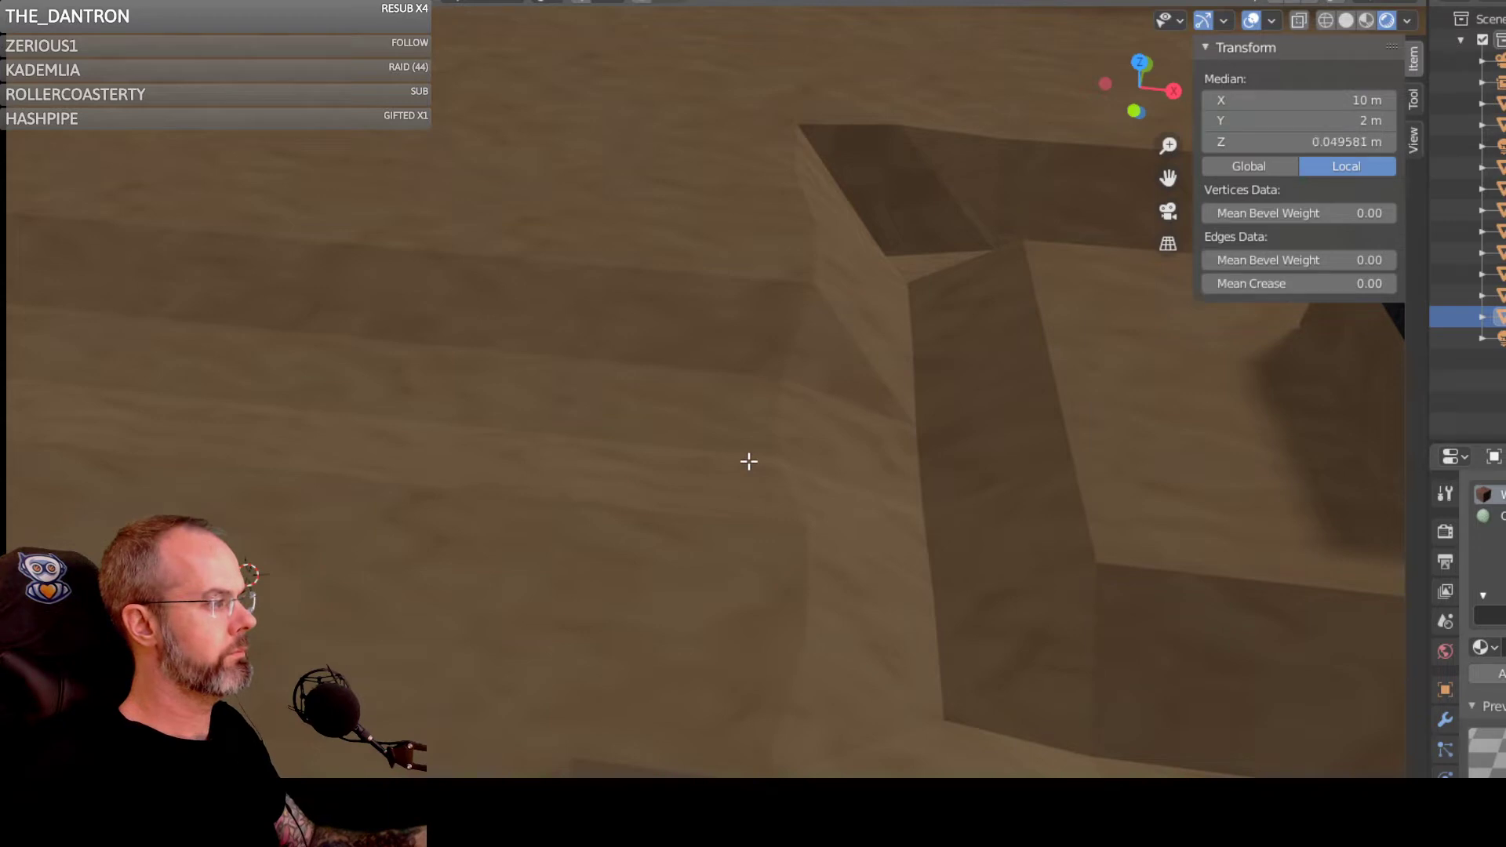
key("ctrl+z")
key("ctrl+z")
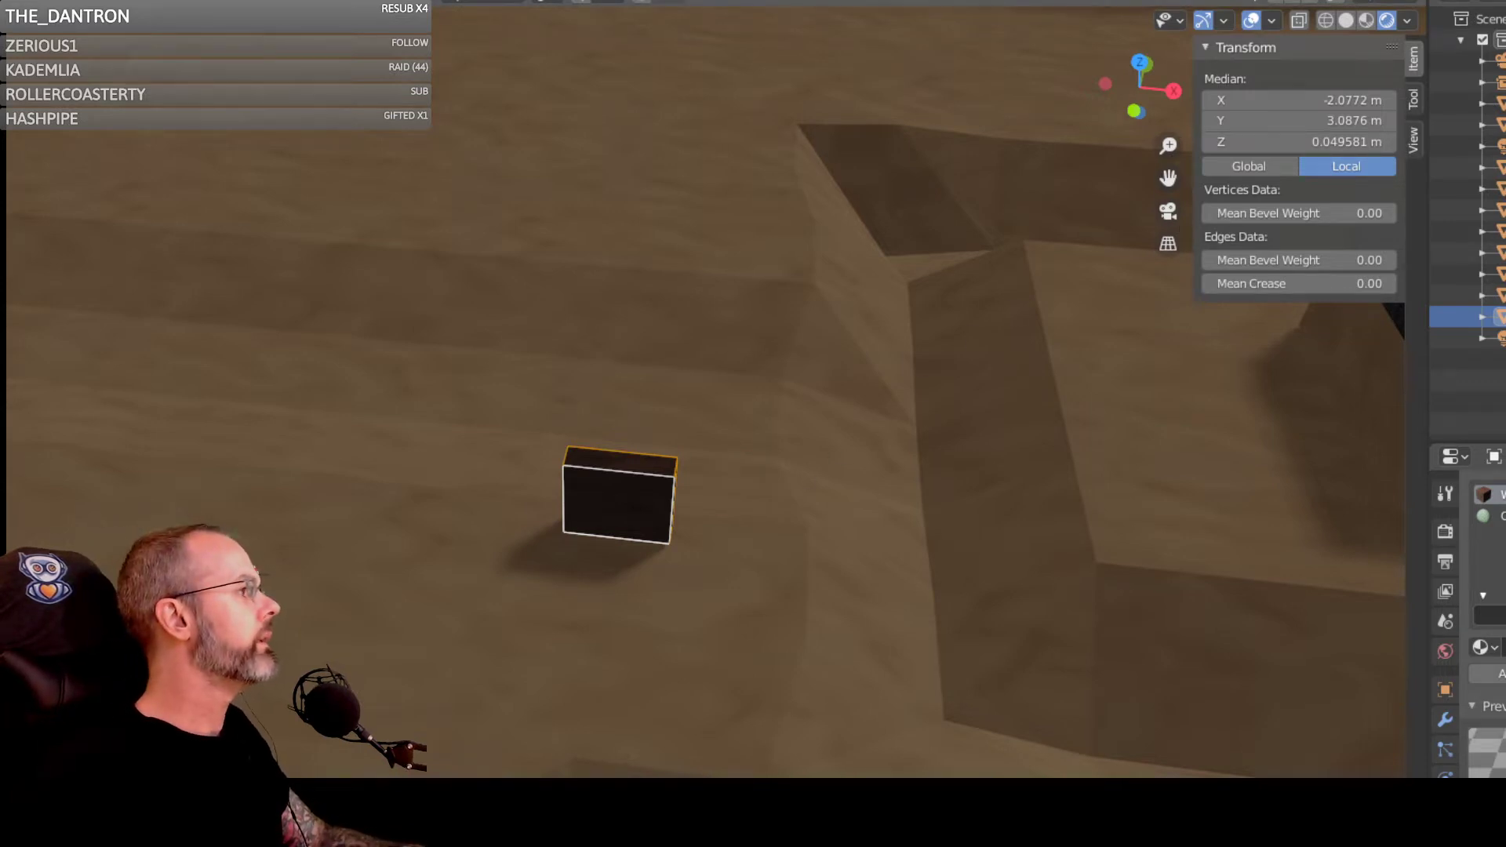
key("Tab")
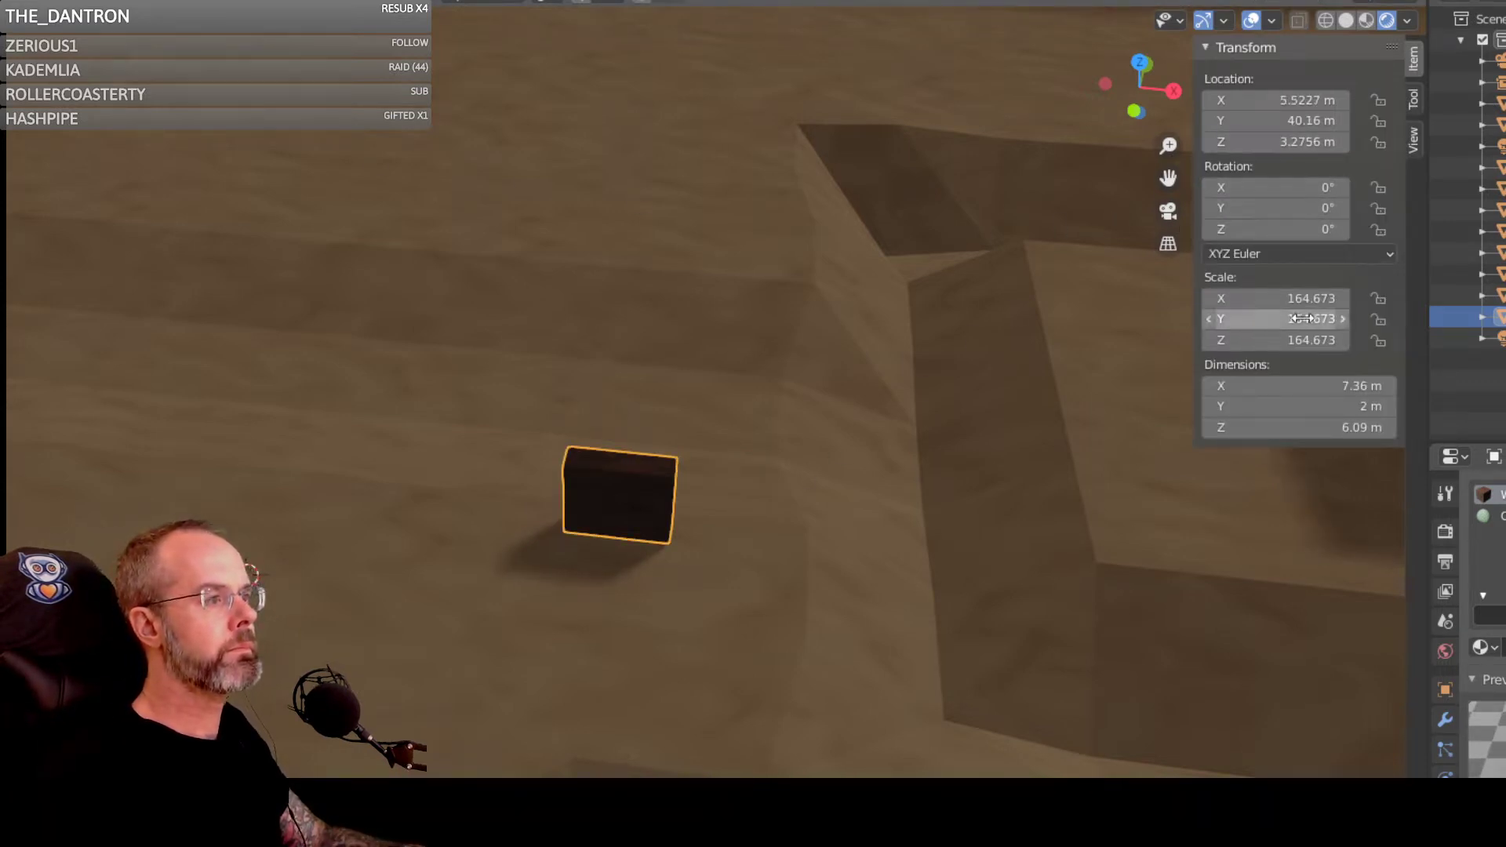
Step: Set the slab object's dimensions to X 10 m, Y 2 m and Z 10 m
left_click(1332, 387)
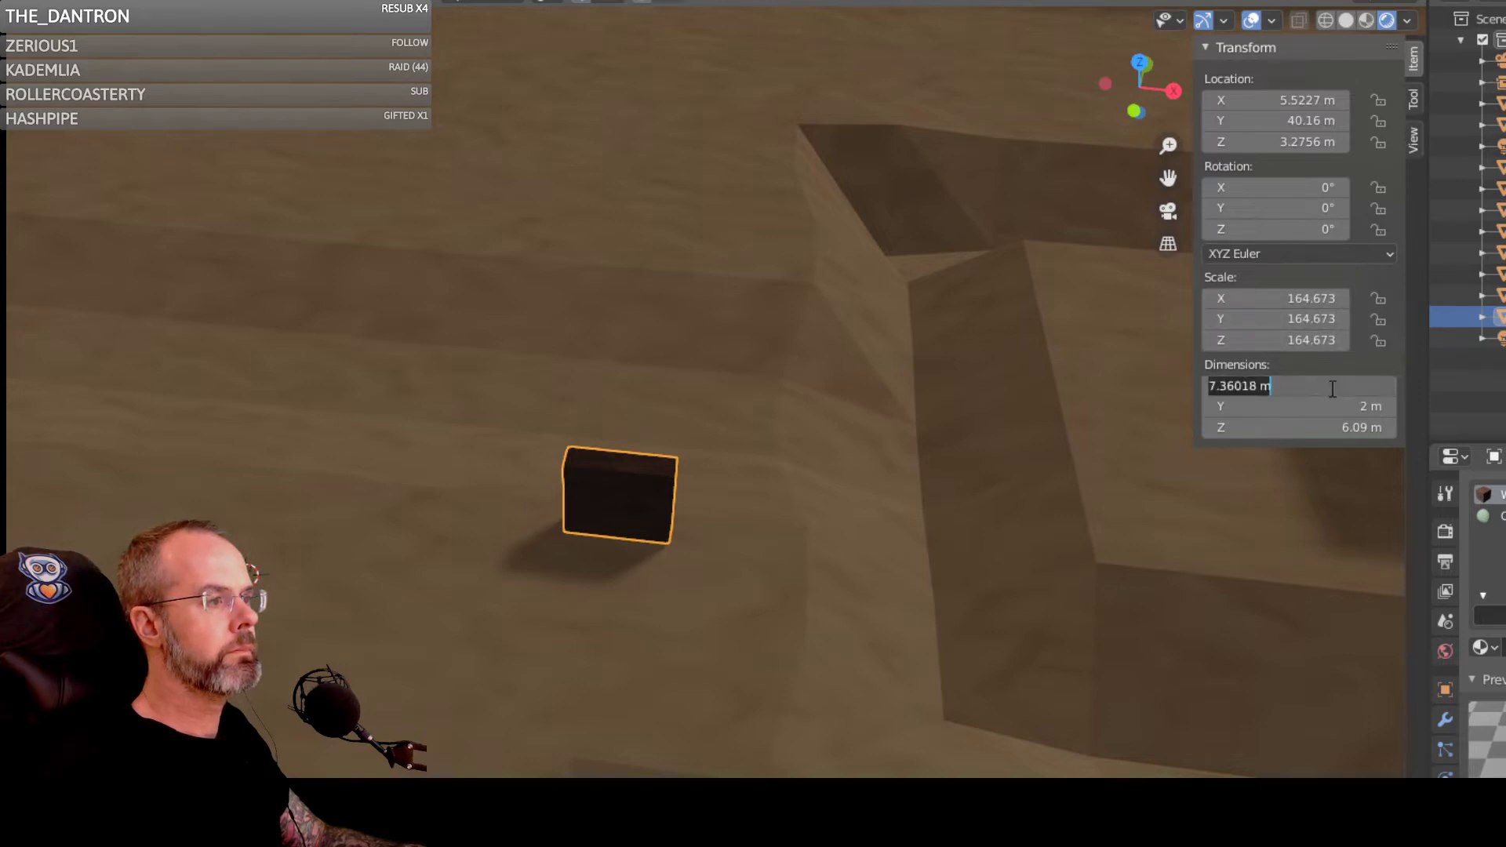
type("10")
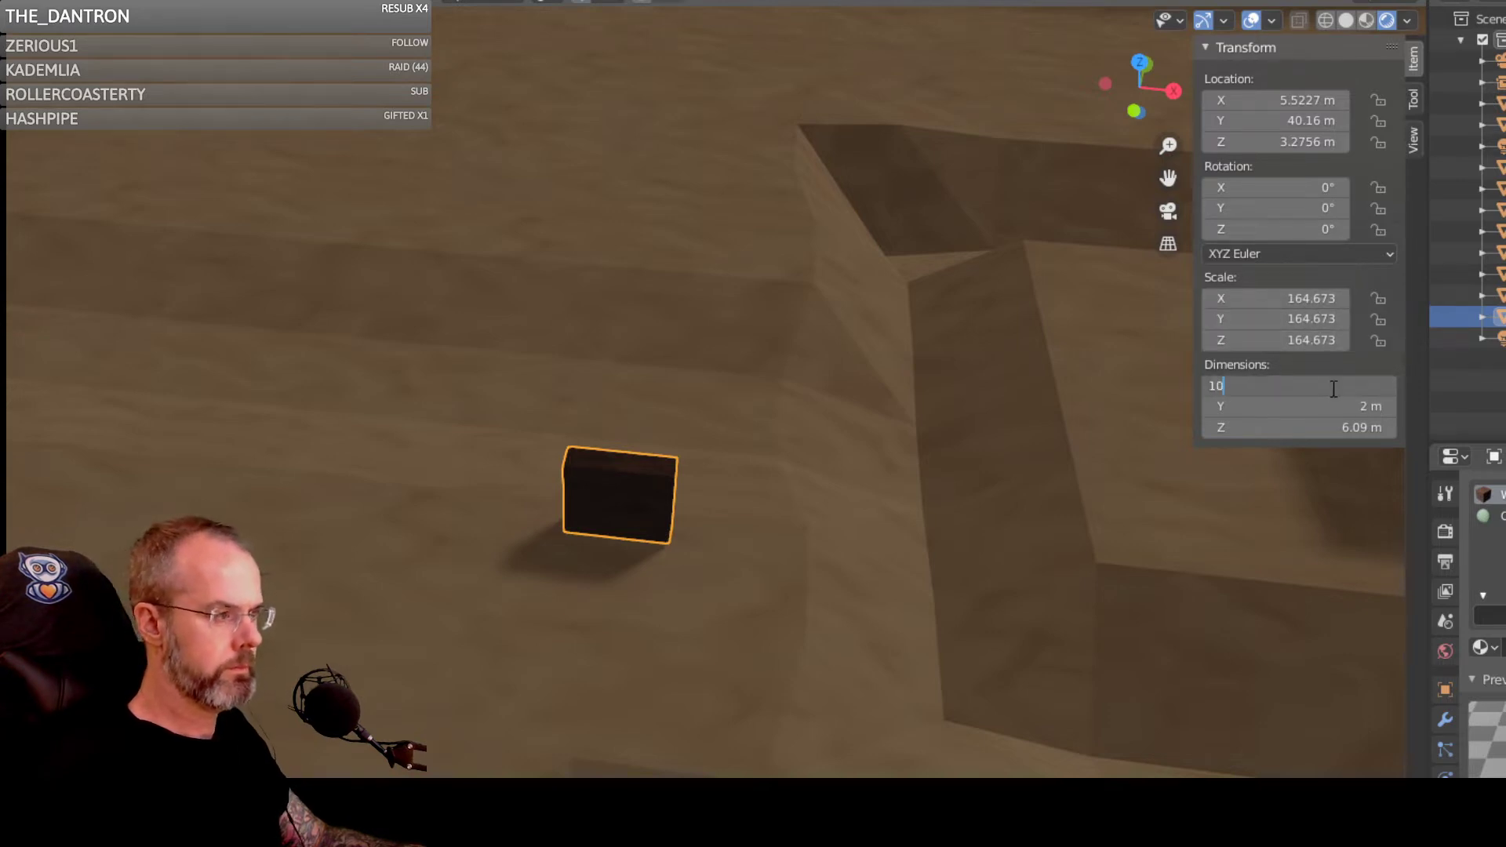
key("Tab")
type("2")
key("Tab")
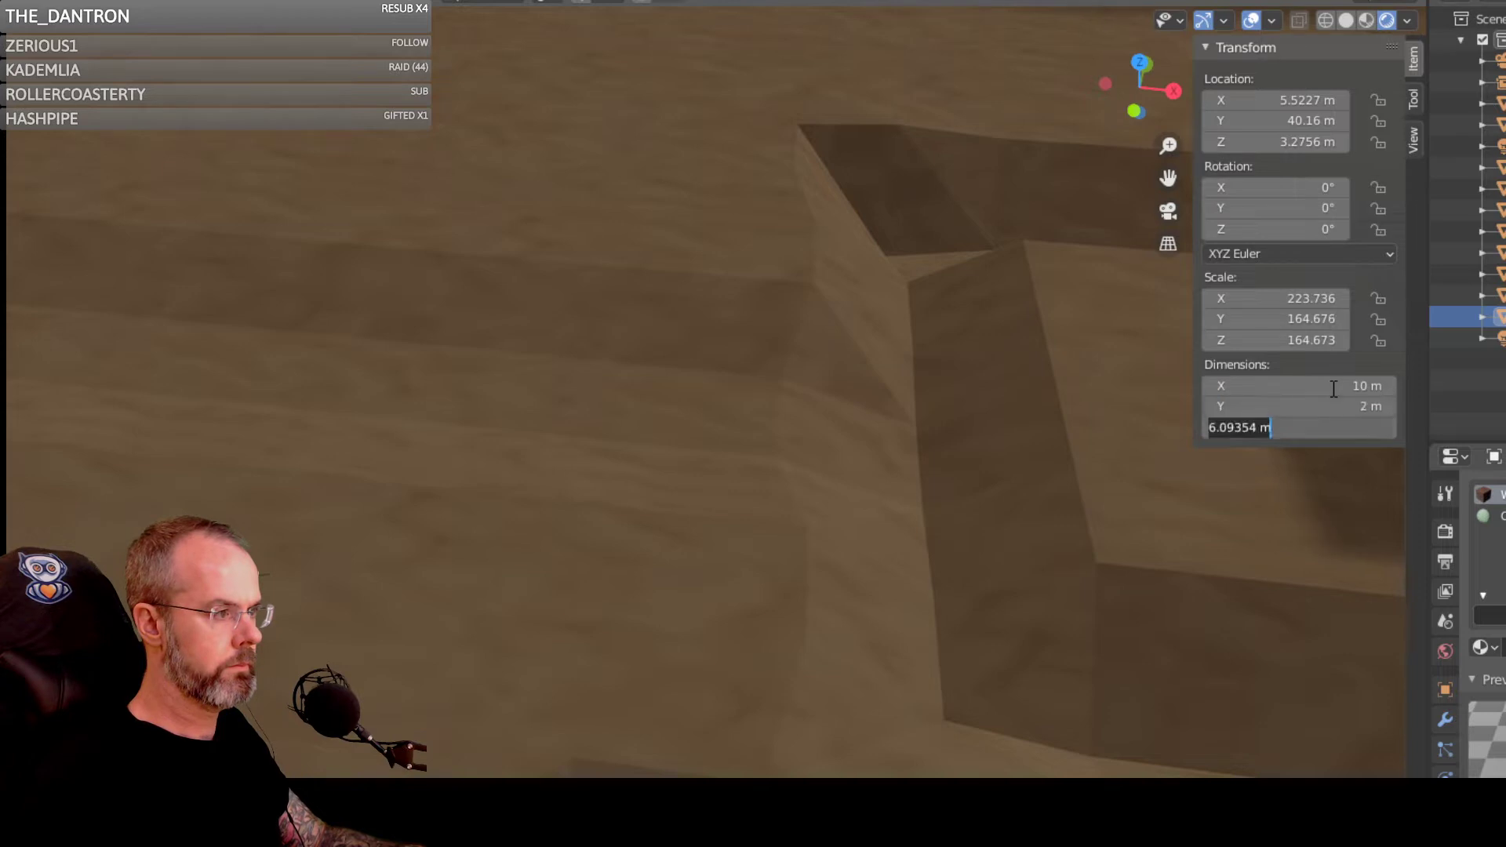
type("10")
key("Tab")
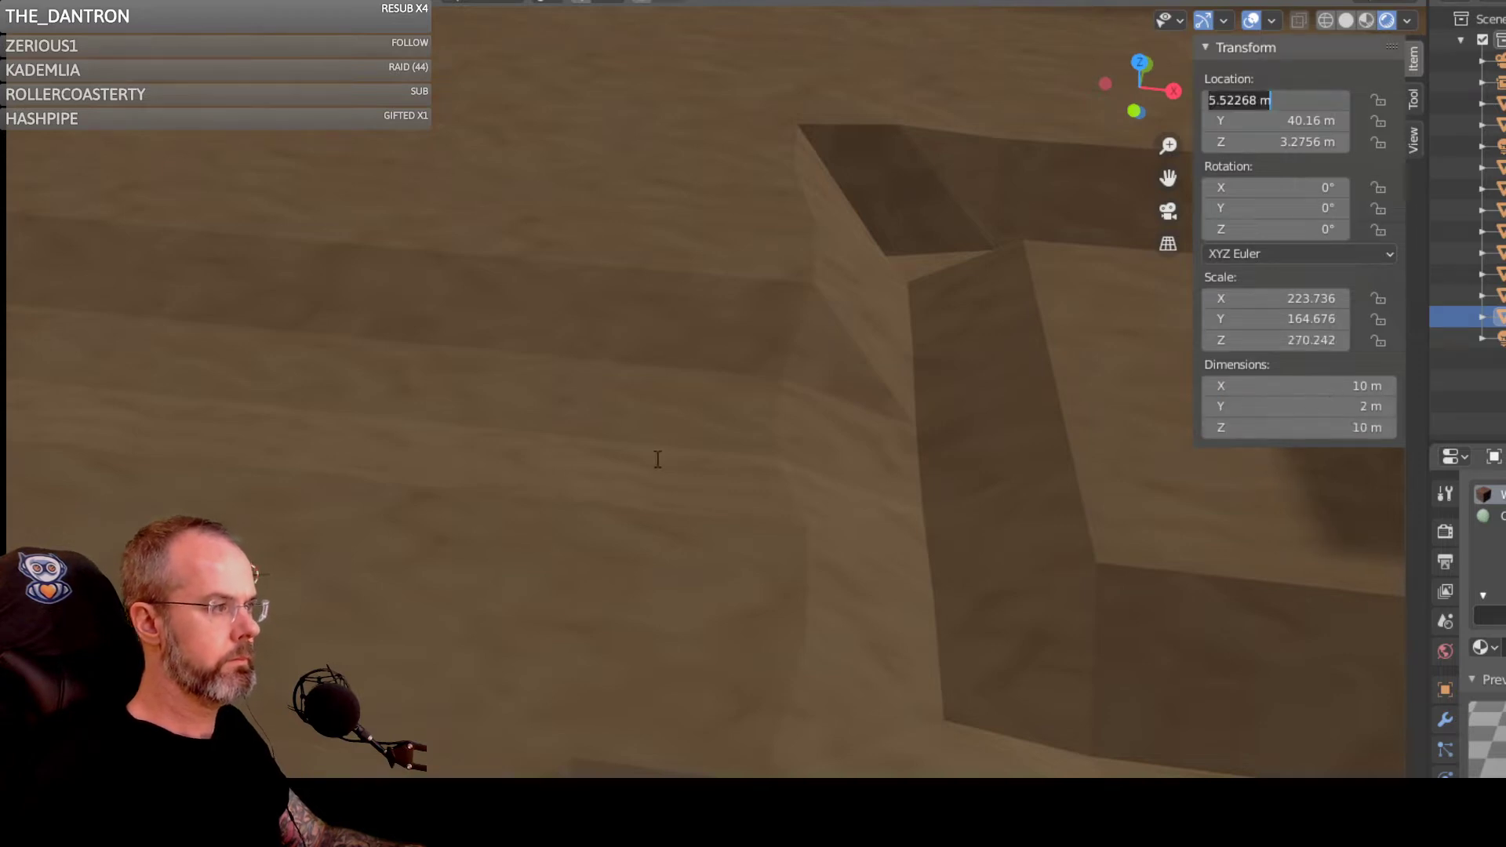
left_click(659, 561)
Step: Move the slab out of the hillside to the foot of the rocks, at about X 22.3 m, Y 65.9 m, Z -0.7 m
middle_click_drag(659, 562, 532, 508)
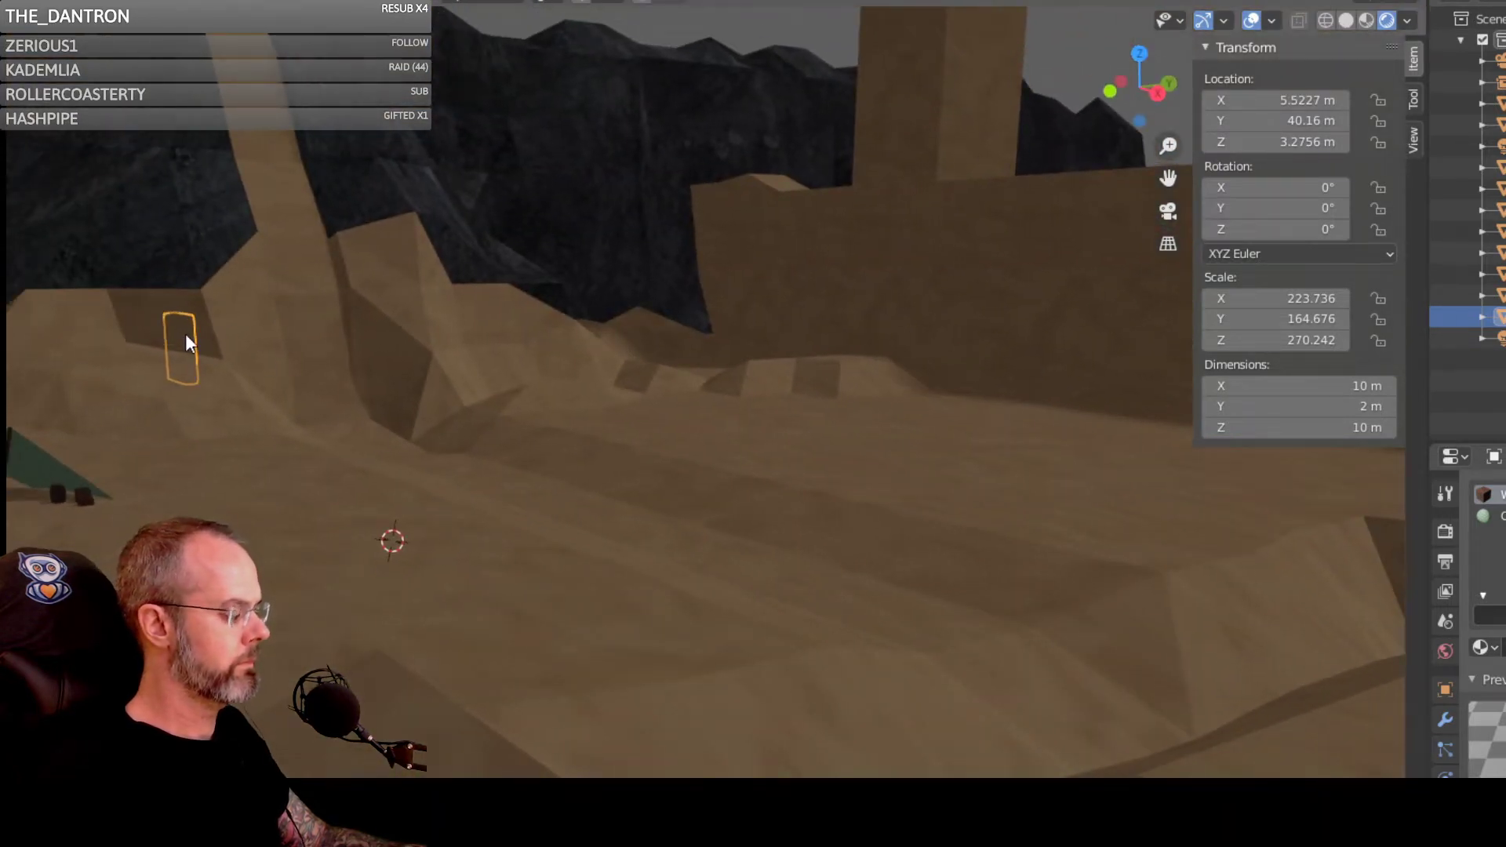
key("KP_Decimal")
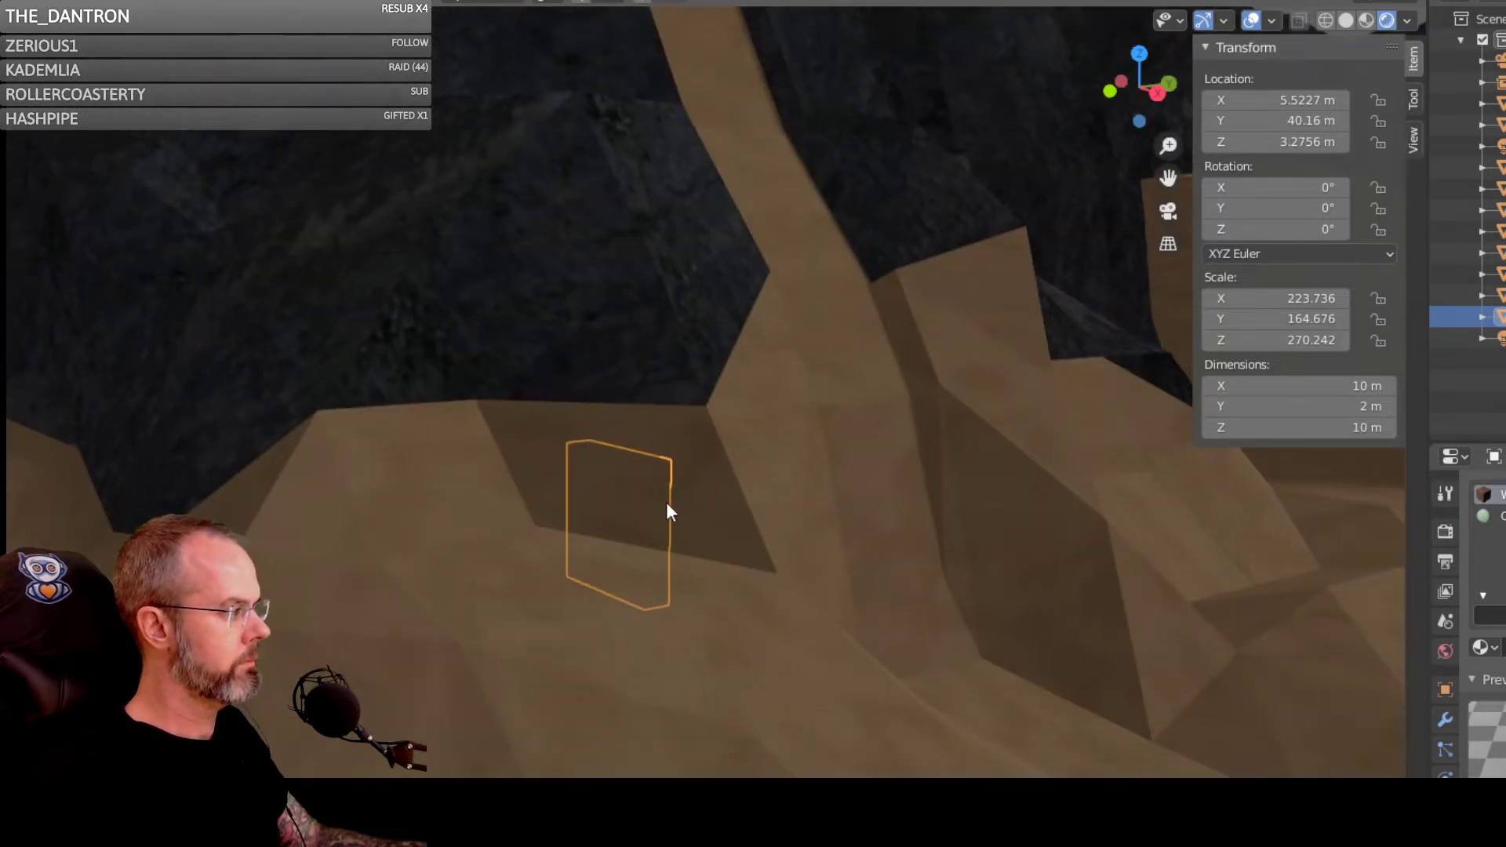
key("g")
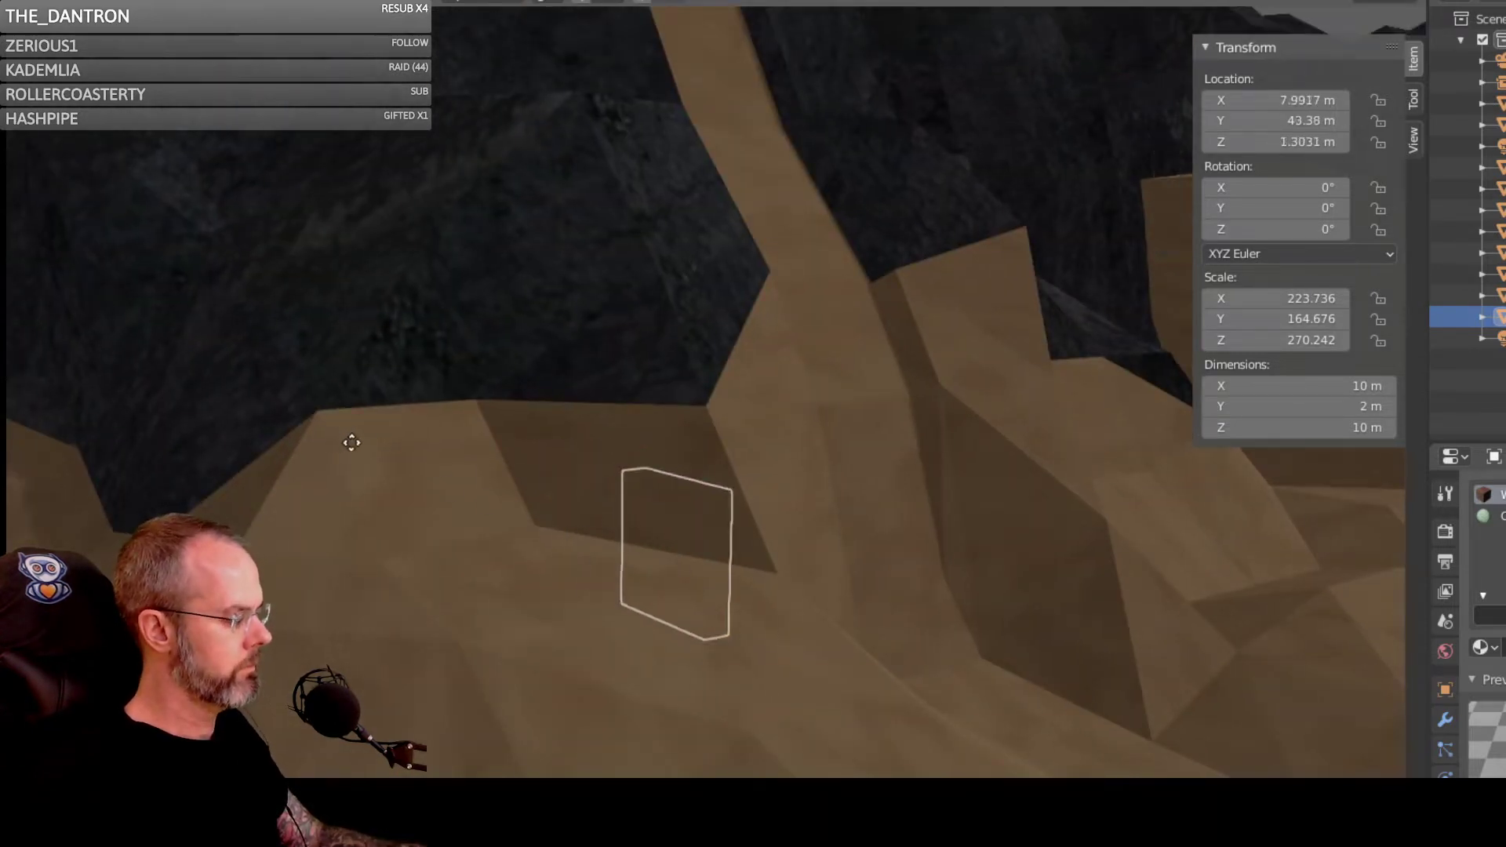
left_click(416, 458)
middle_click_drag(413, 449, 808, 518)
scroll(829, 474, "down", 4)
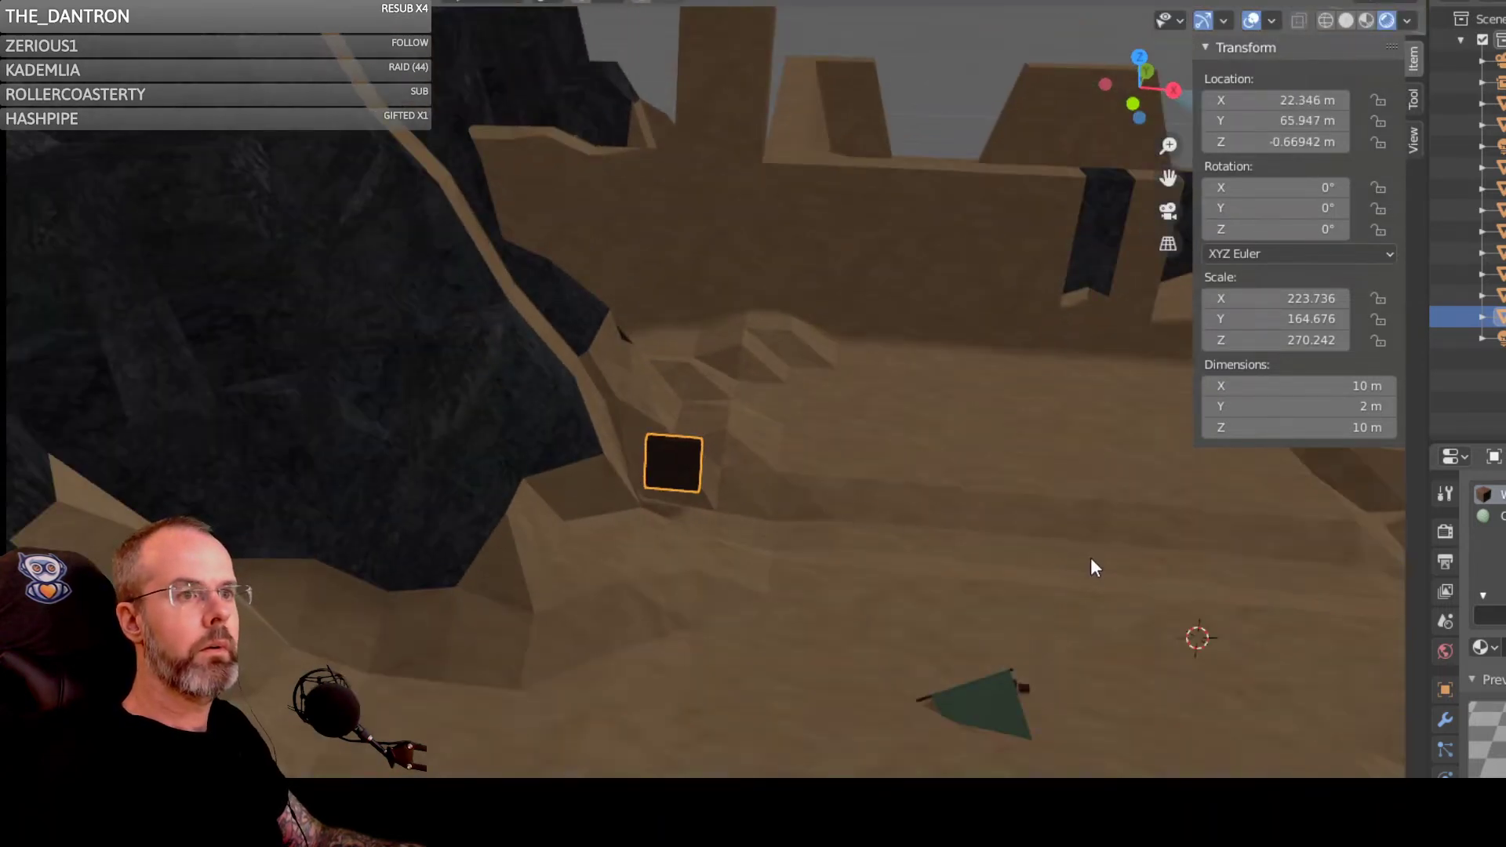
scroll(1089, 558, "up", 3)
middle_click_drag(1116, 572, 276, 631)
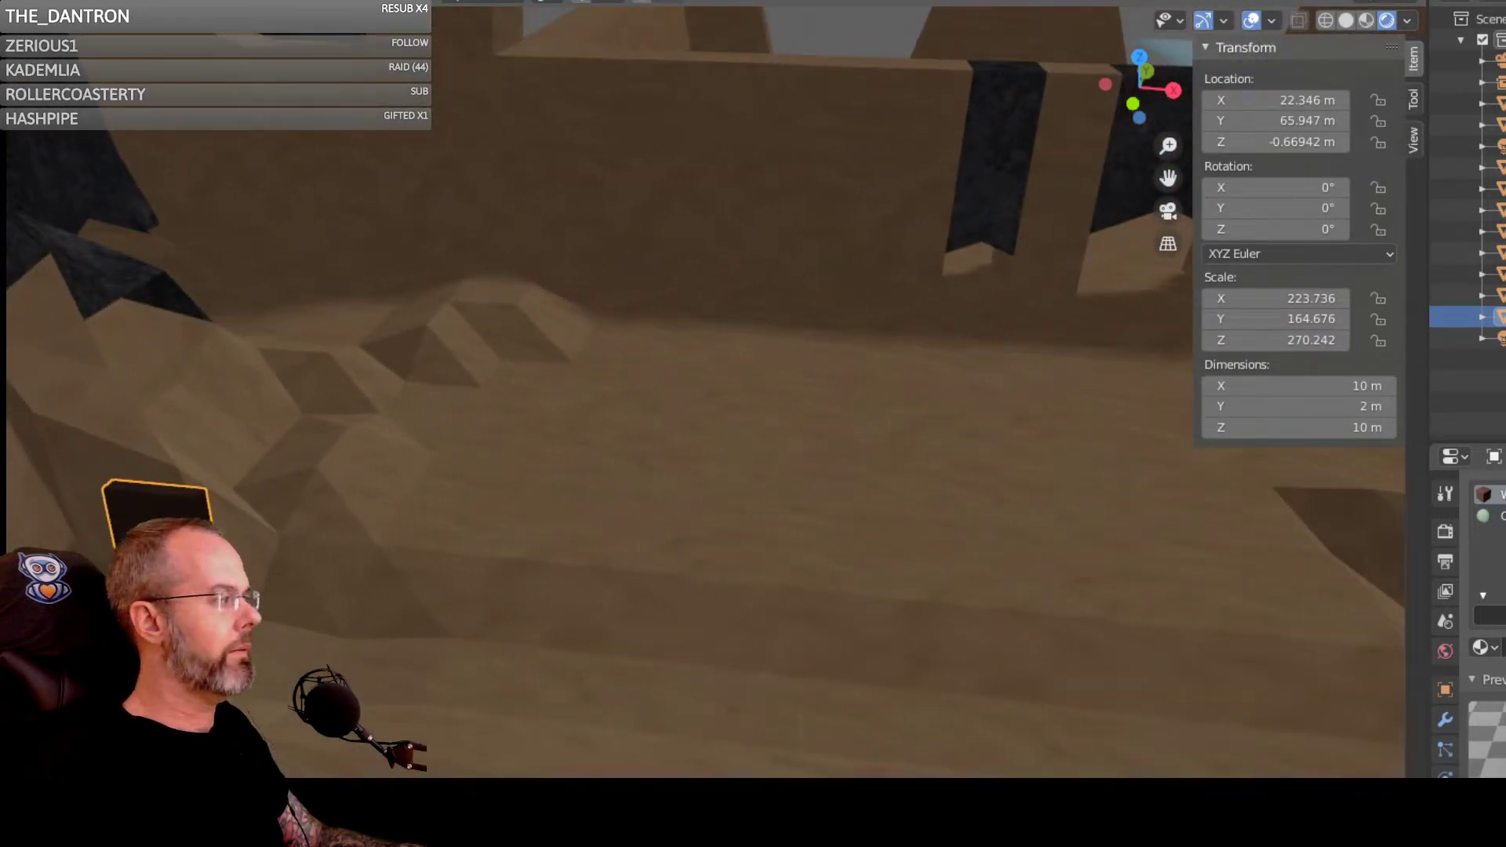
Step: Move the slab's mesh onto the open sand, to a local median of about X -1.62 m, Y 3.21 m, Z 0.05 m
left_click(177, 612)
left_click(177, 612)
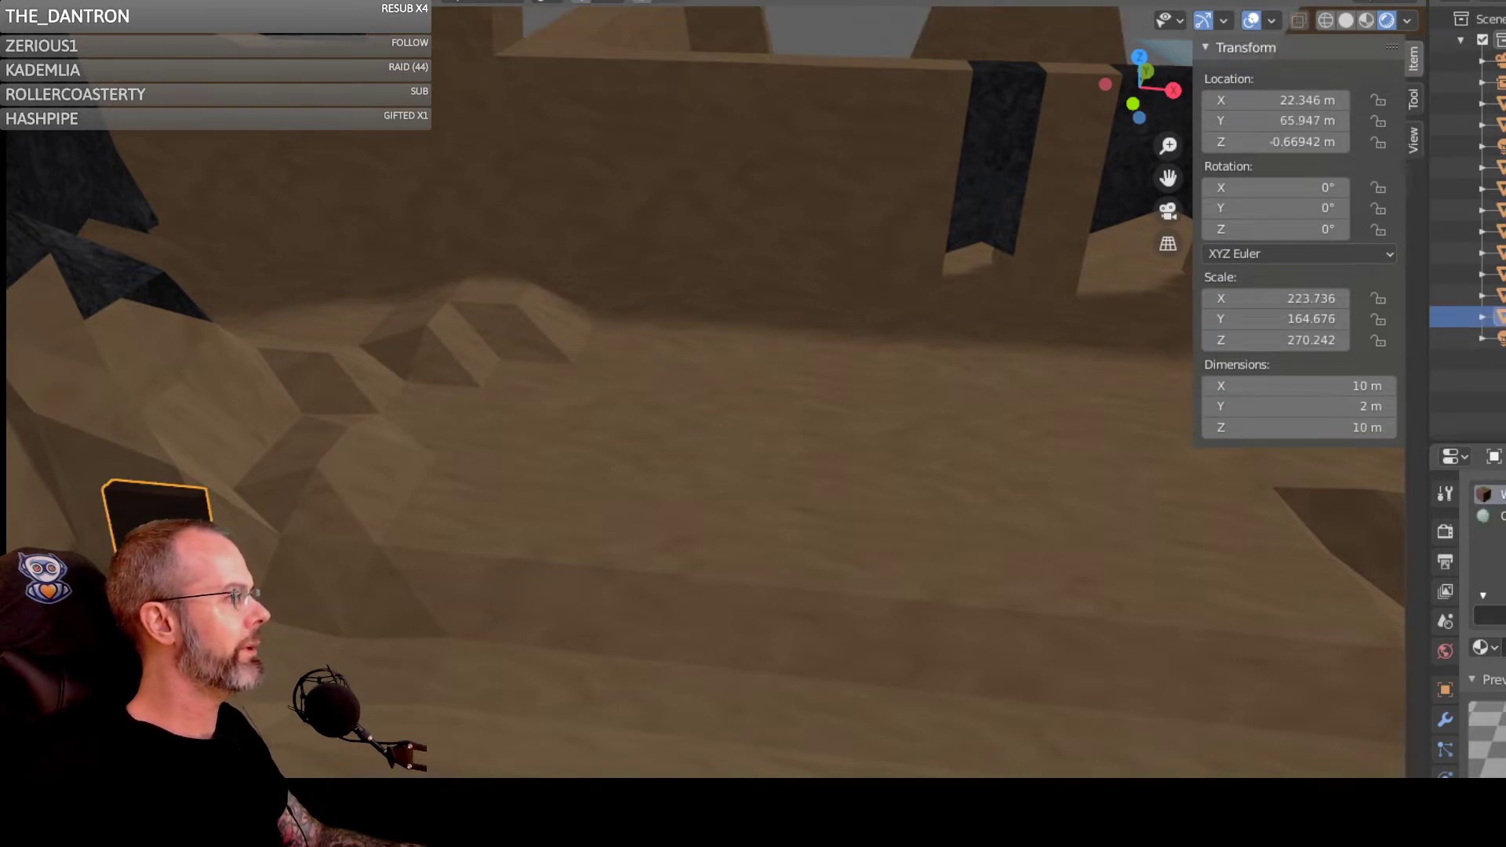
key("Tab")
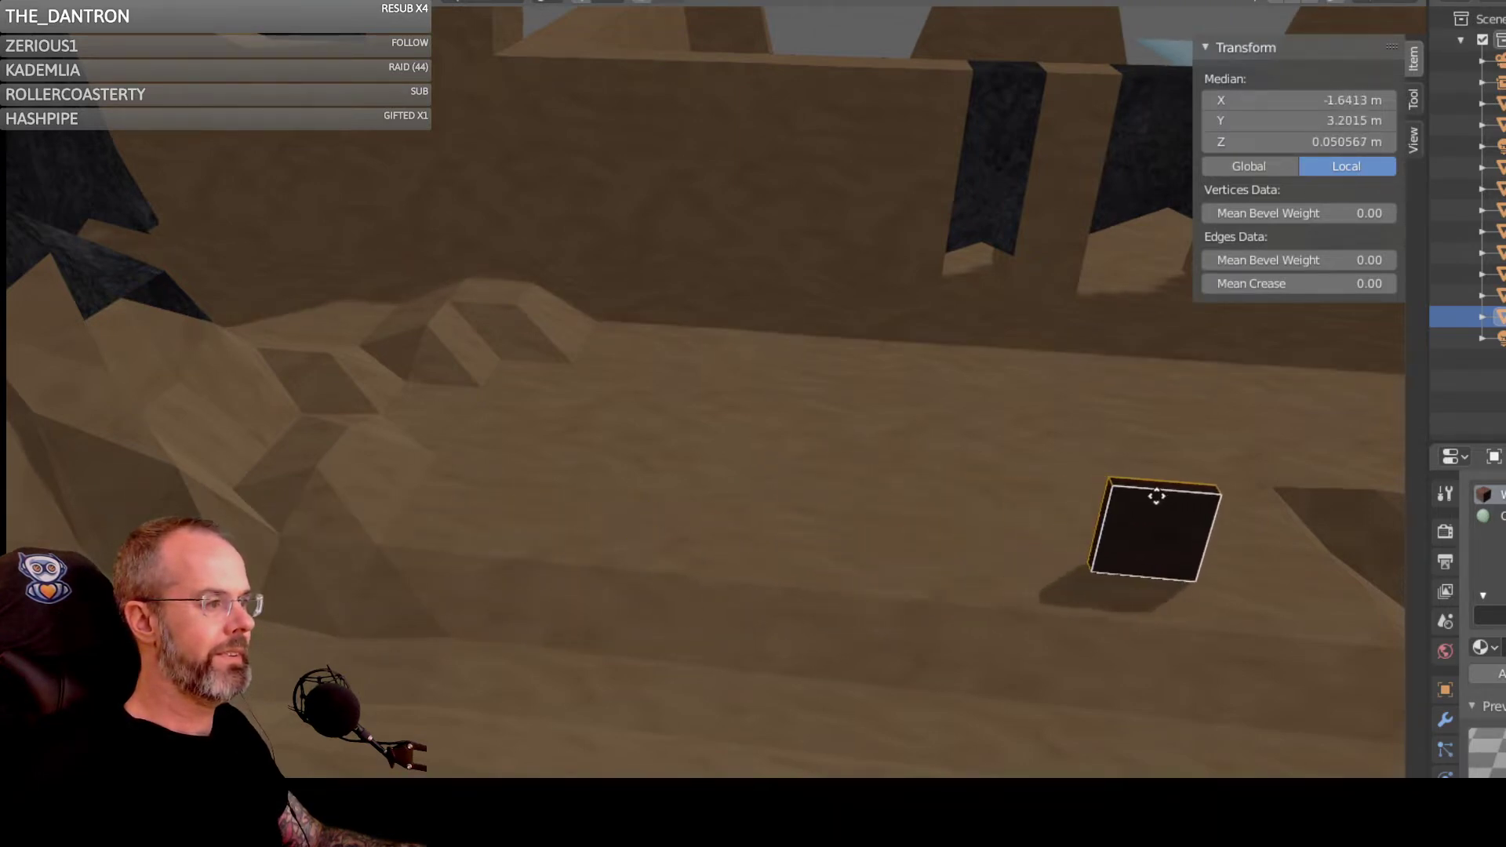
left_click(1219, 543)
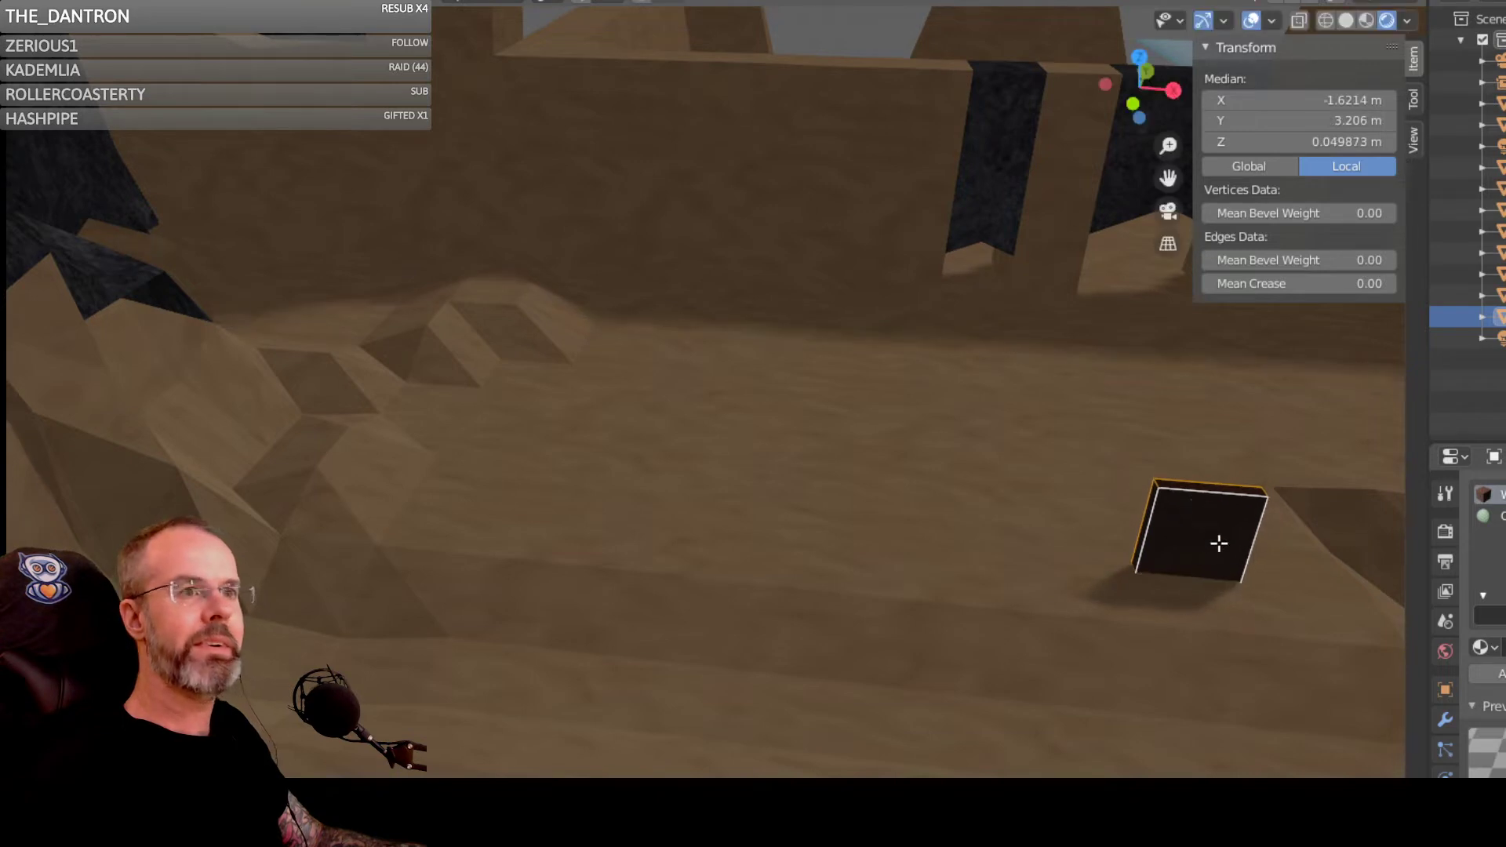
Step: Inspect the slab's placement on the sand from several angles, relative to the fort wall and the trench
scroll(983, 545, "down", 1)
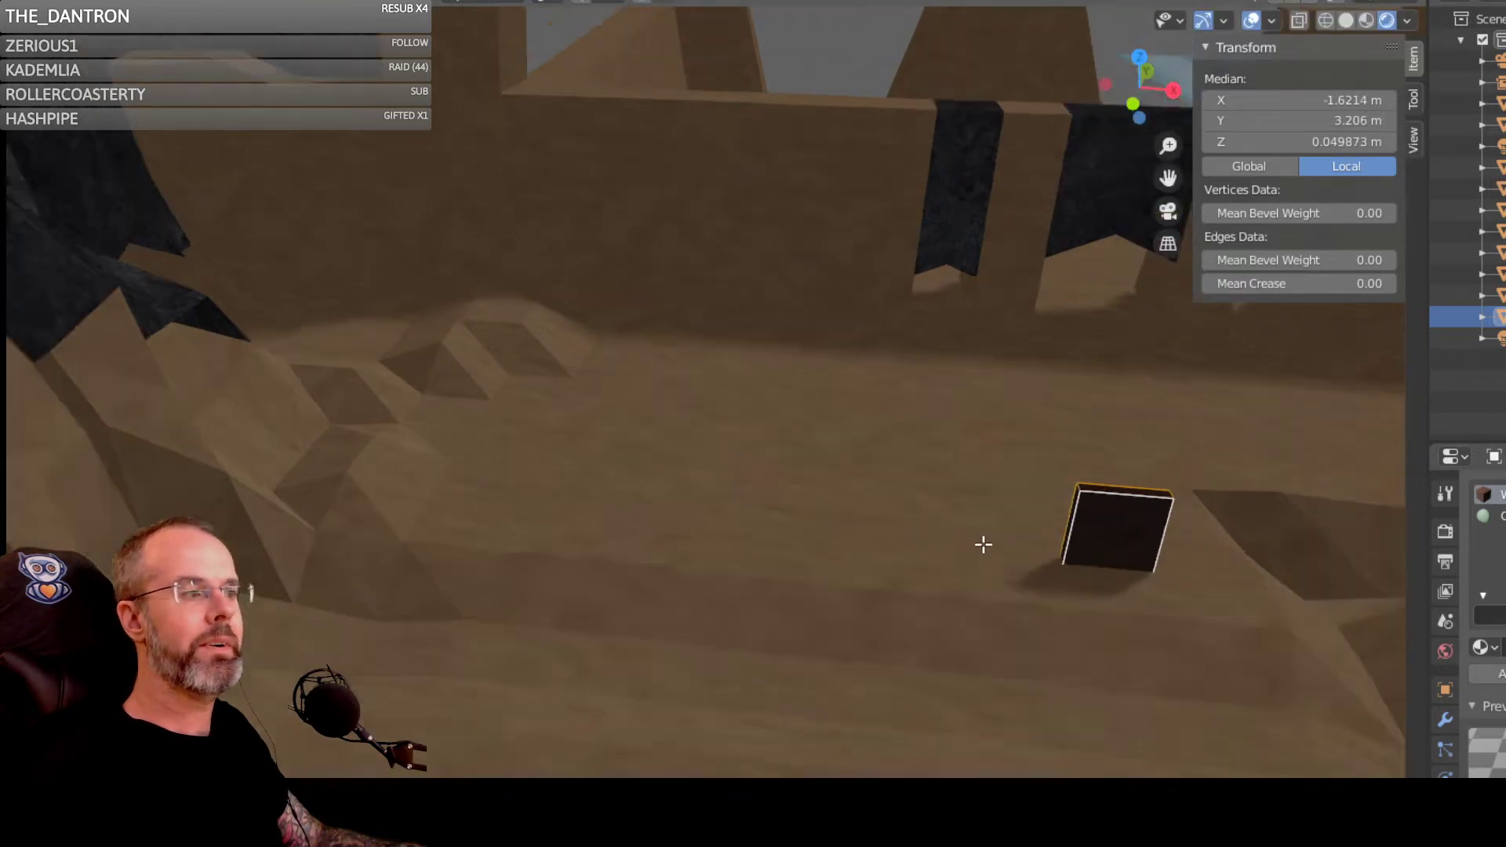
scroll(983, 545, "down", 1)
scroll(1106, 509, "up", 1)
middle_click_drag(1221, 591, 616, 587, "shift")
scroll(645, 481, "up", 5)
middle_click_drag(854, 548, 973, 583, "shift")
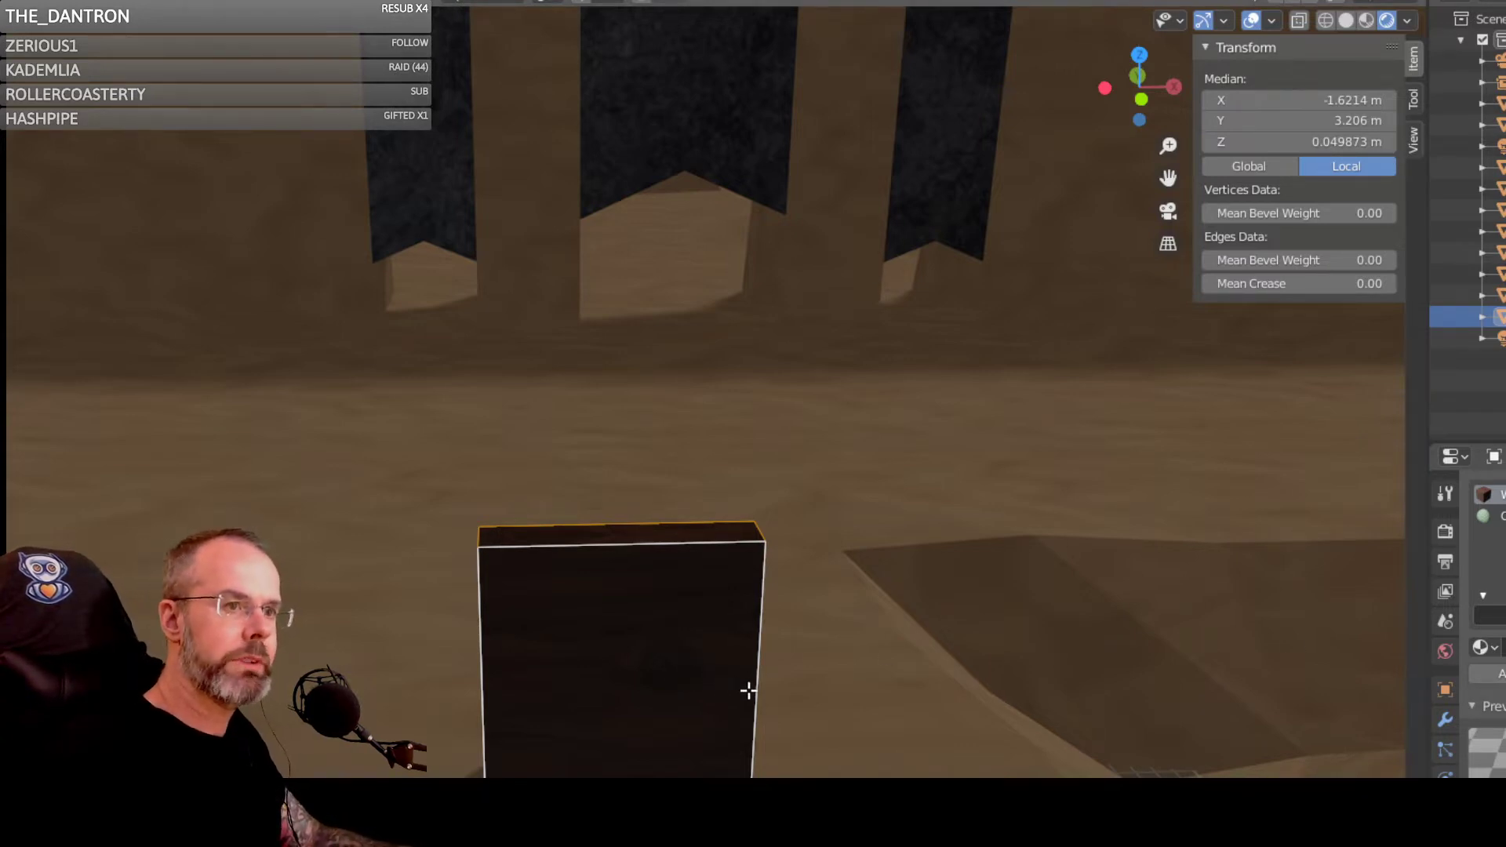
middle_click_drag(804, 710, 877, 690)
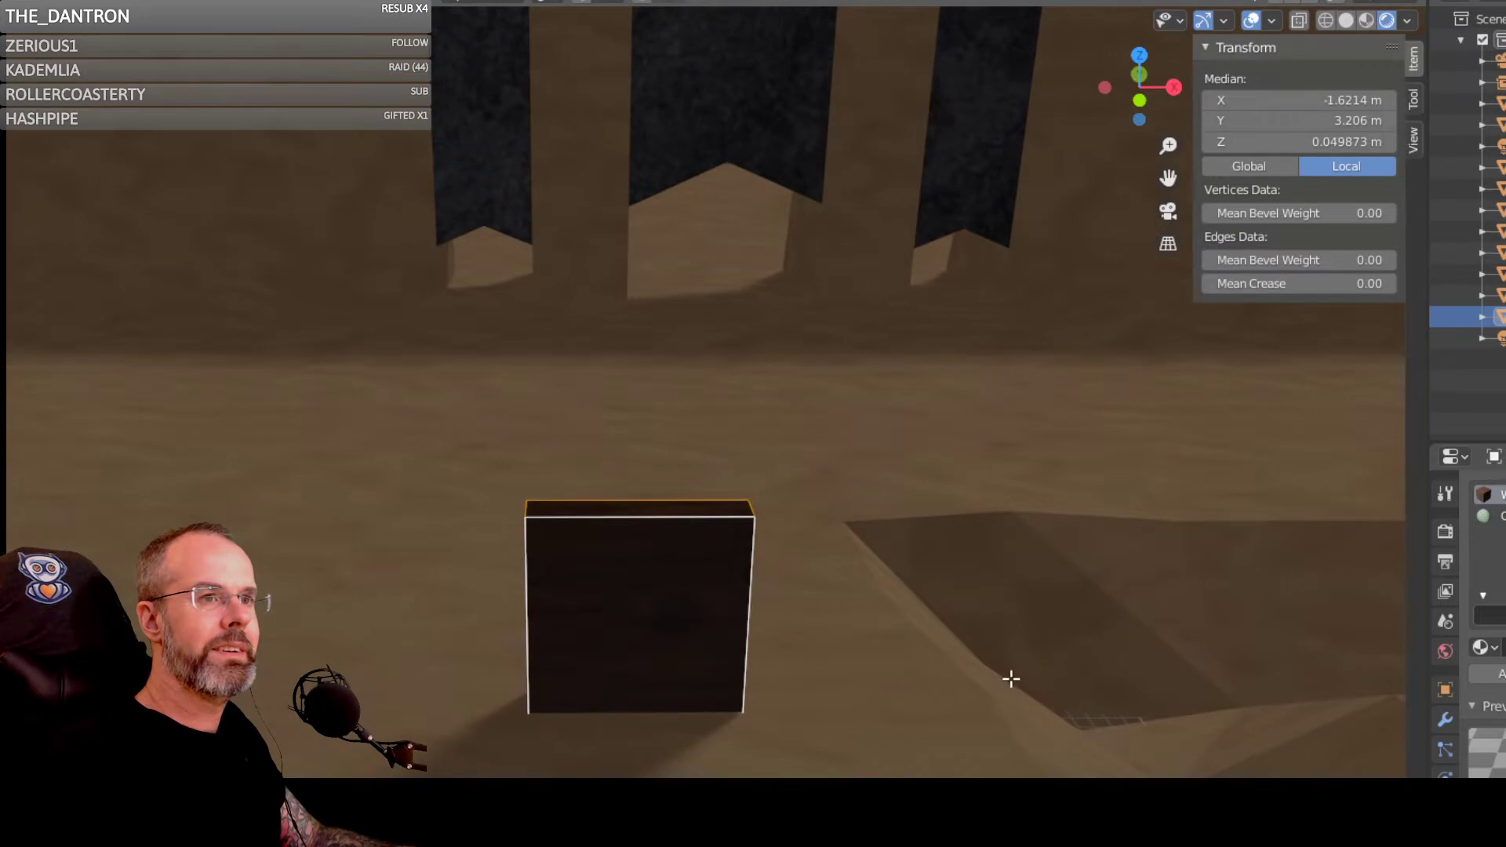
middle_click_drag(1011, 679, 938, 674)
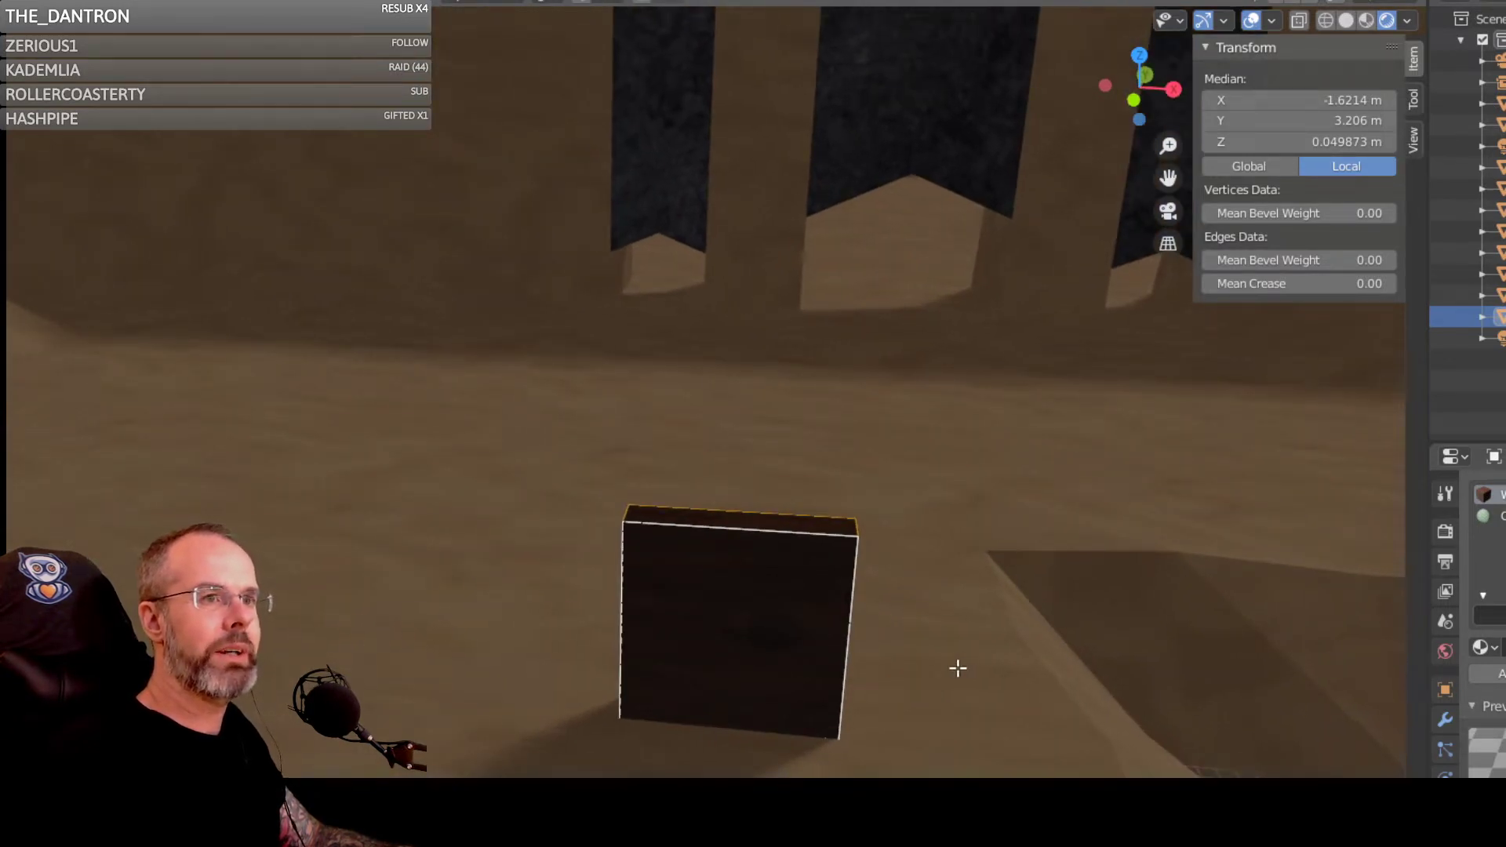
scroll(955, 668, "down", 1)
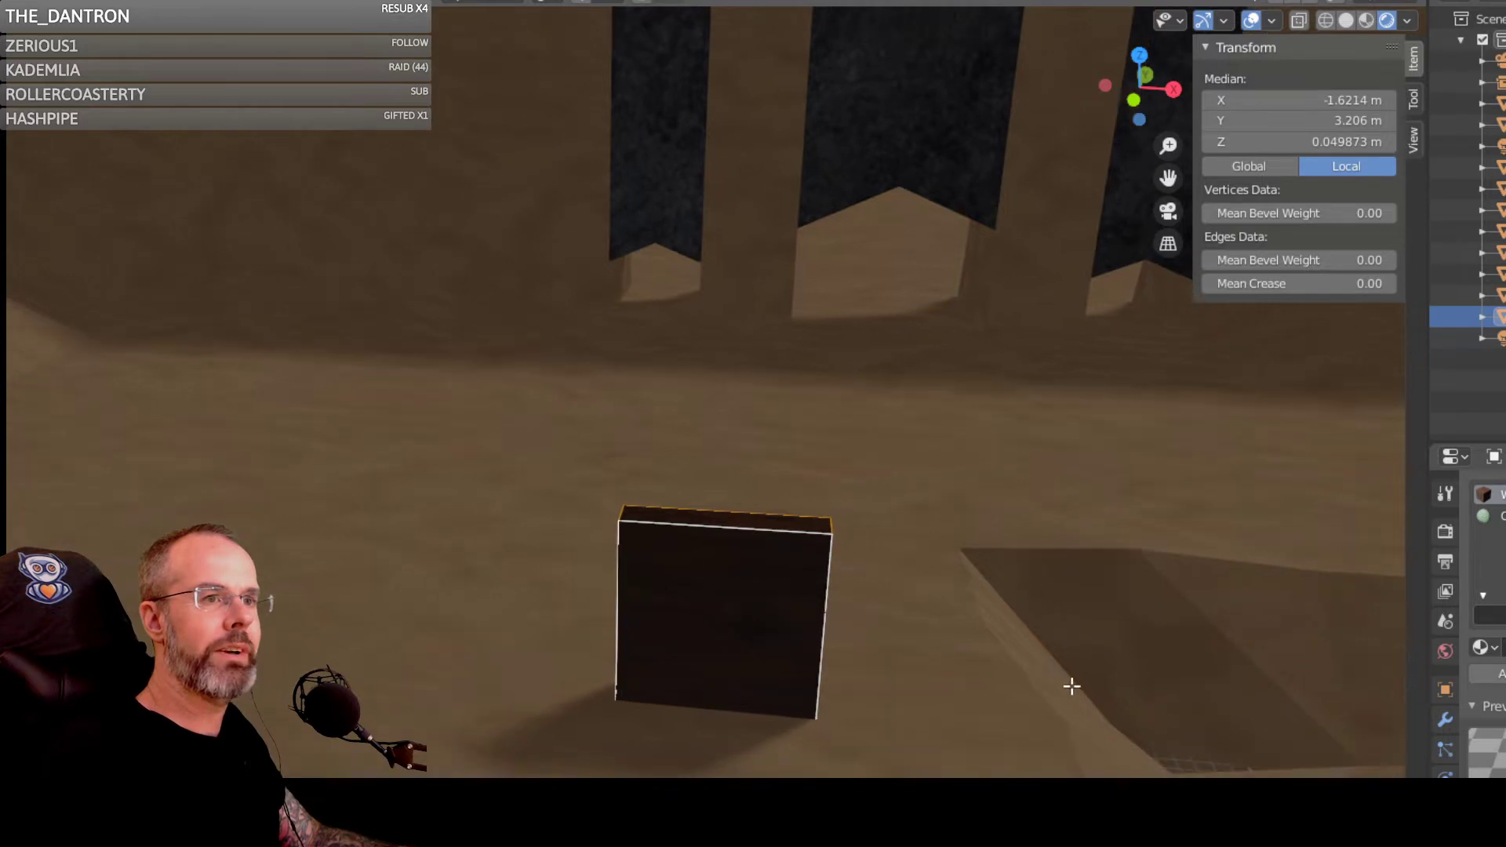
middle_click_drag(1072, 687, 588, 646)
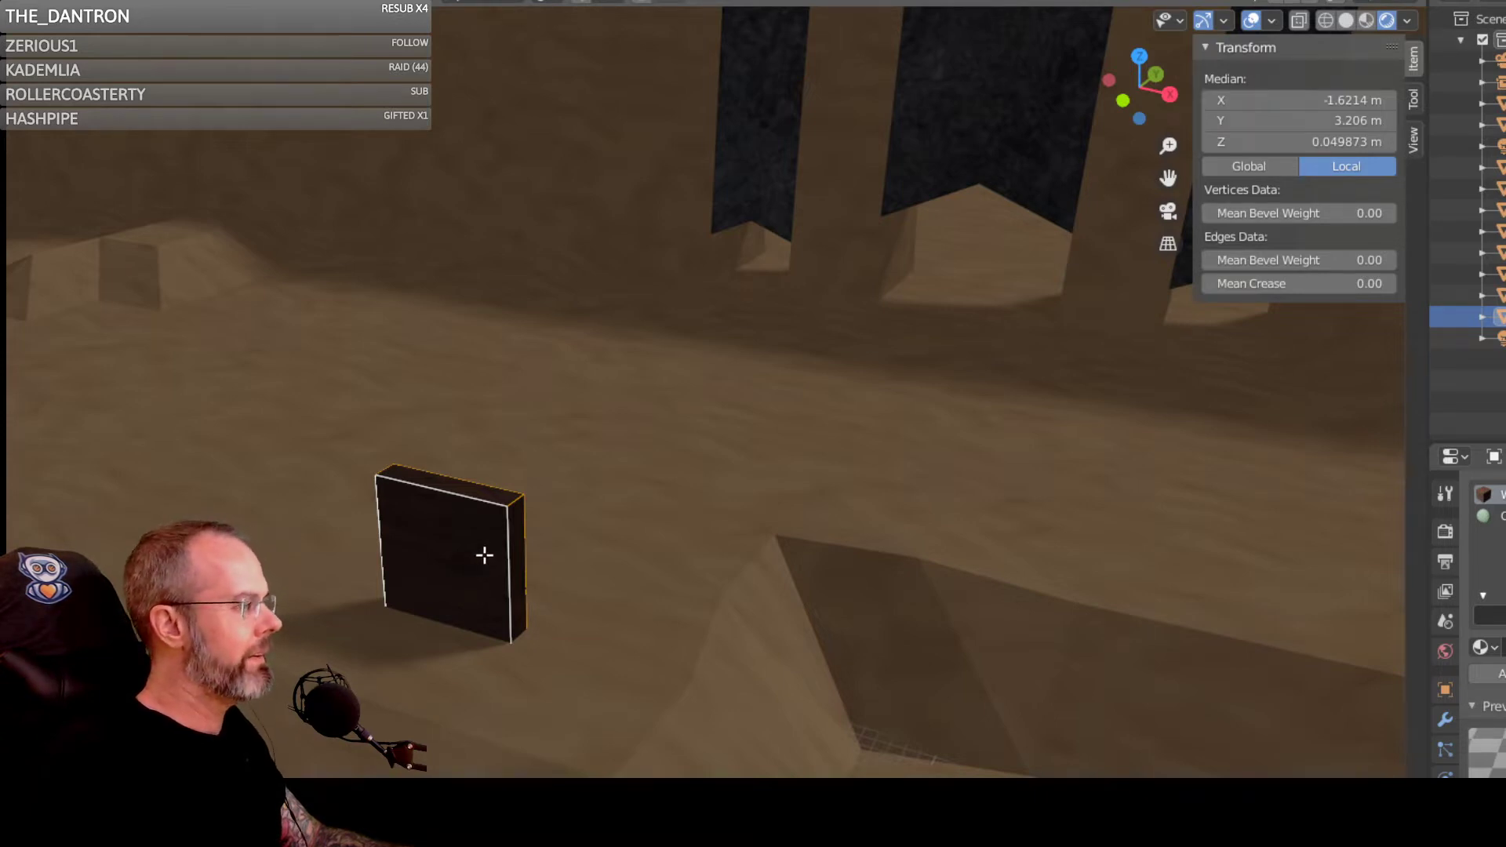
scroll(490, 555, "down", 1)
scroll(579, 541, "up", 4)
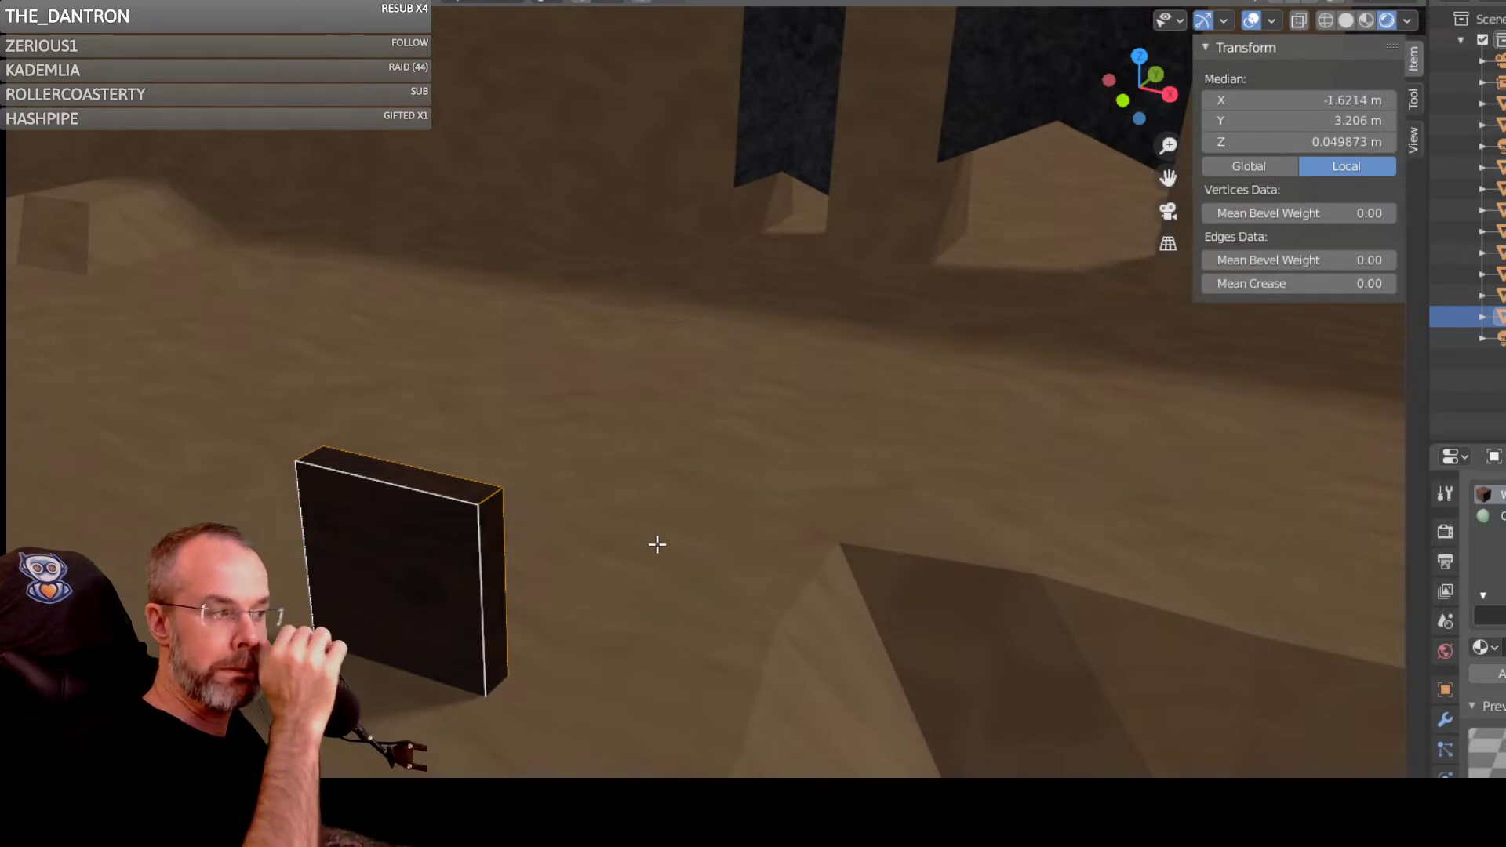
middle_click_drag(491, 581, 419, 593)
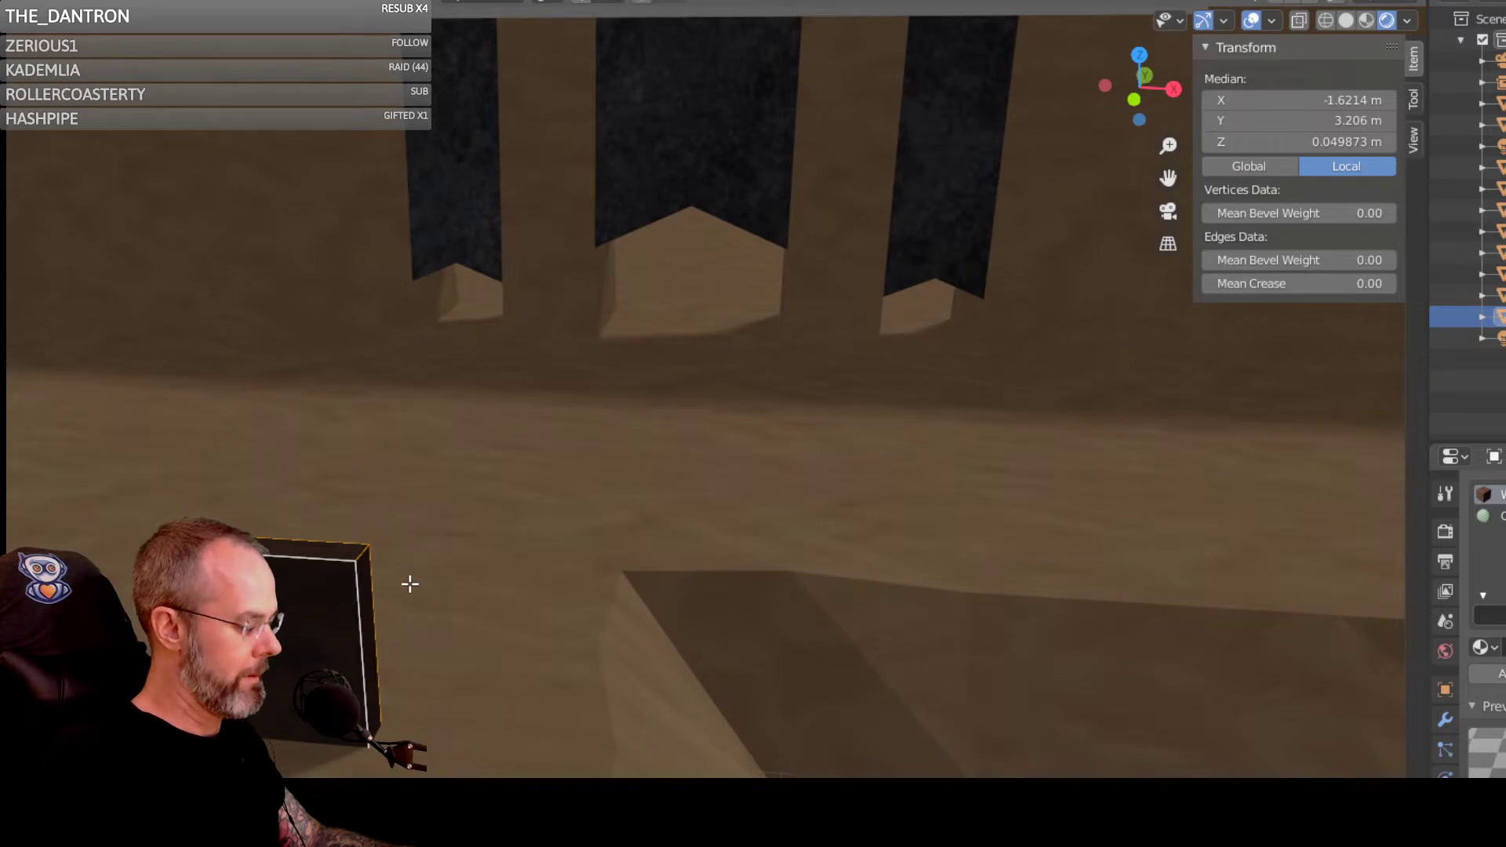
Step: Move the slab along X and Y to the trench edge, at a local median of about X -1.57 m, Y 3.15 m
key("g")
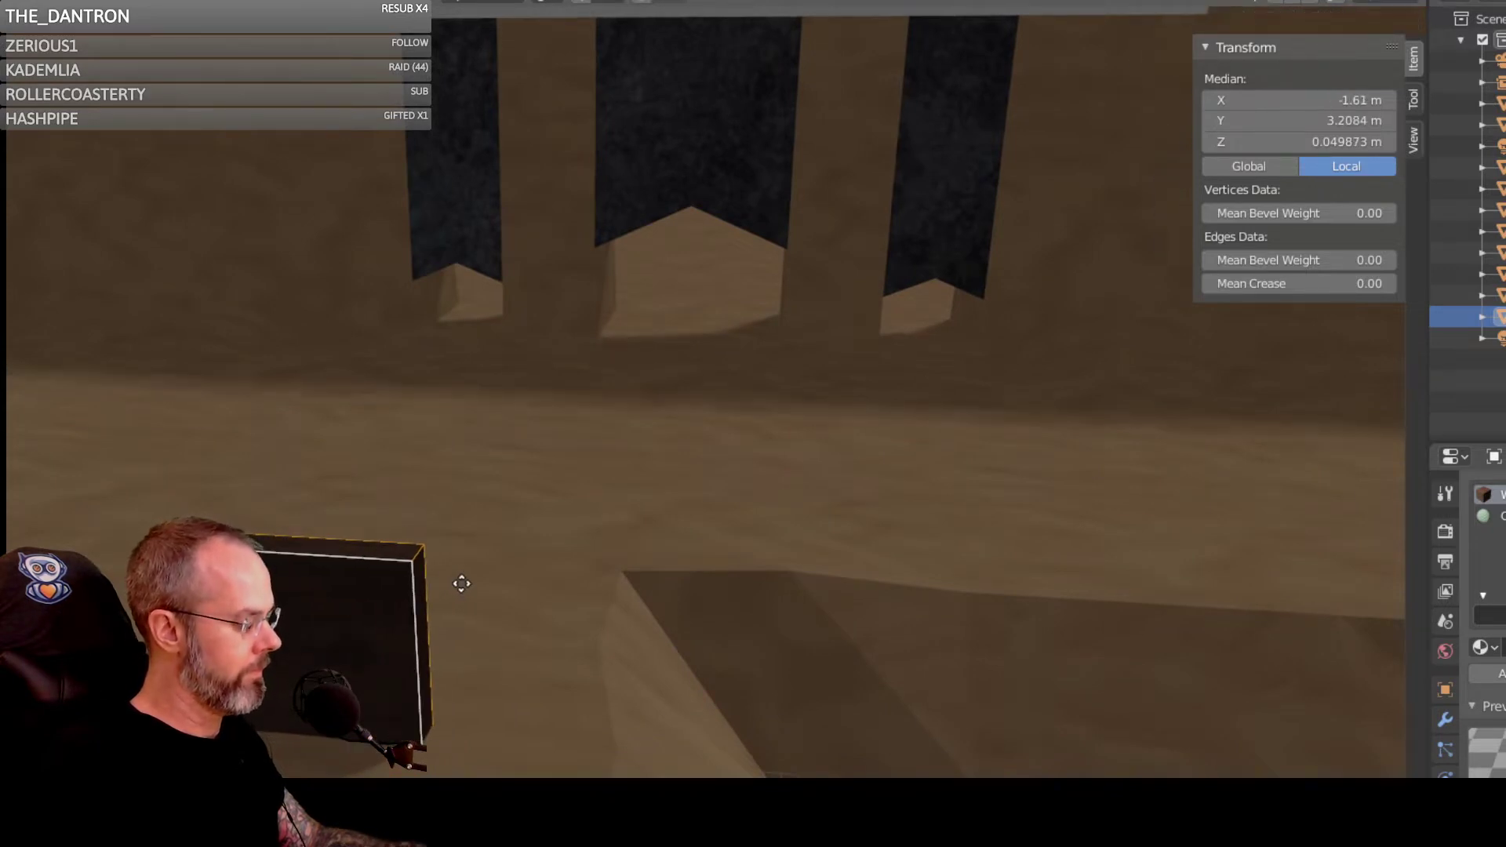
key("x")
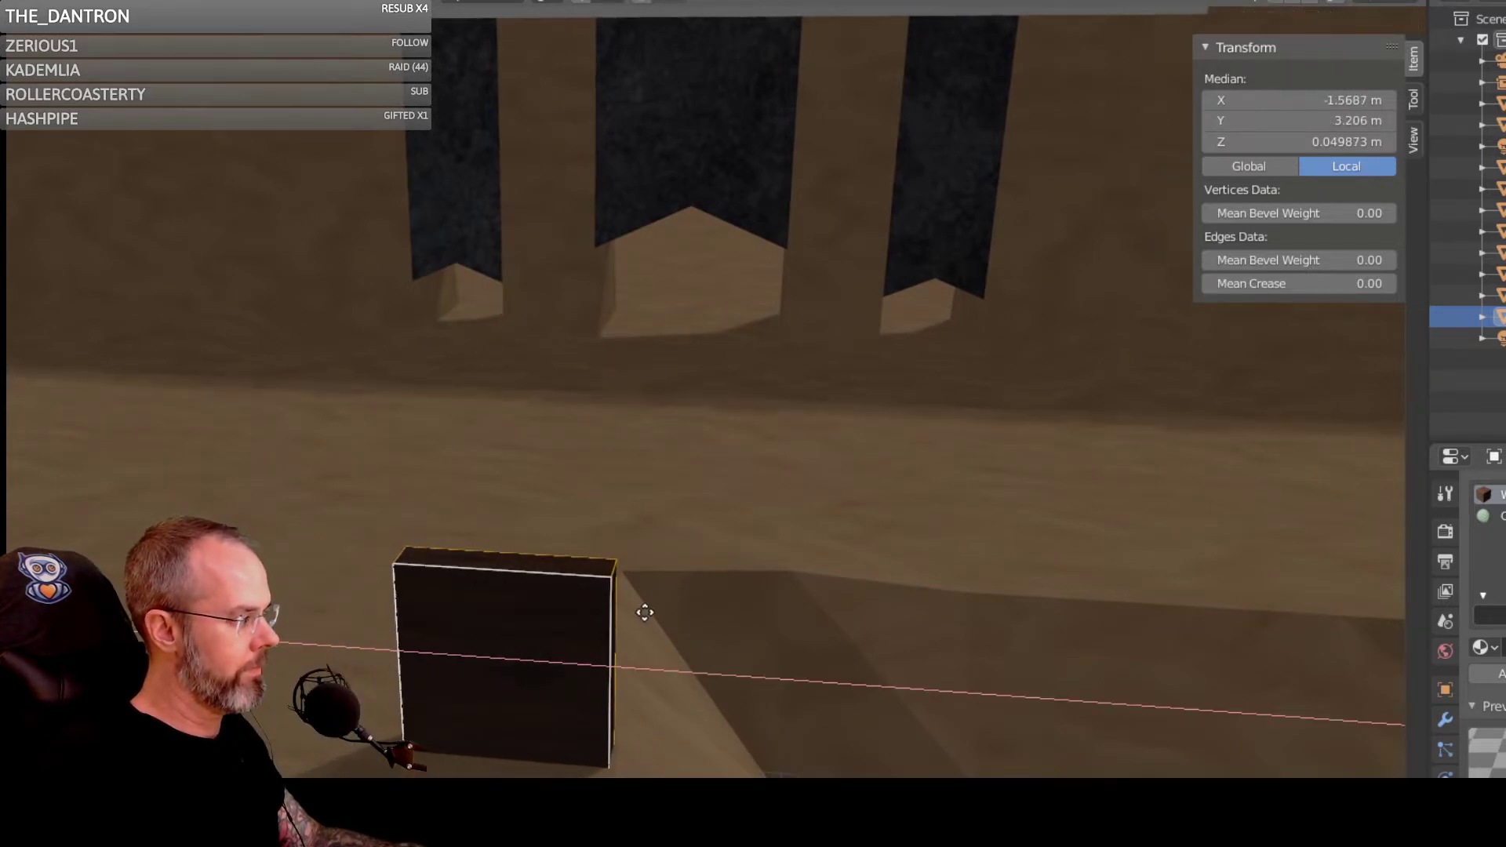
left_click(645, 612)
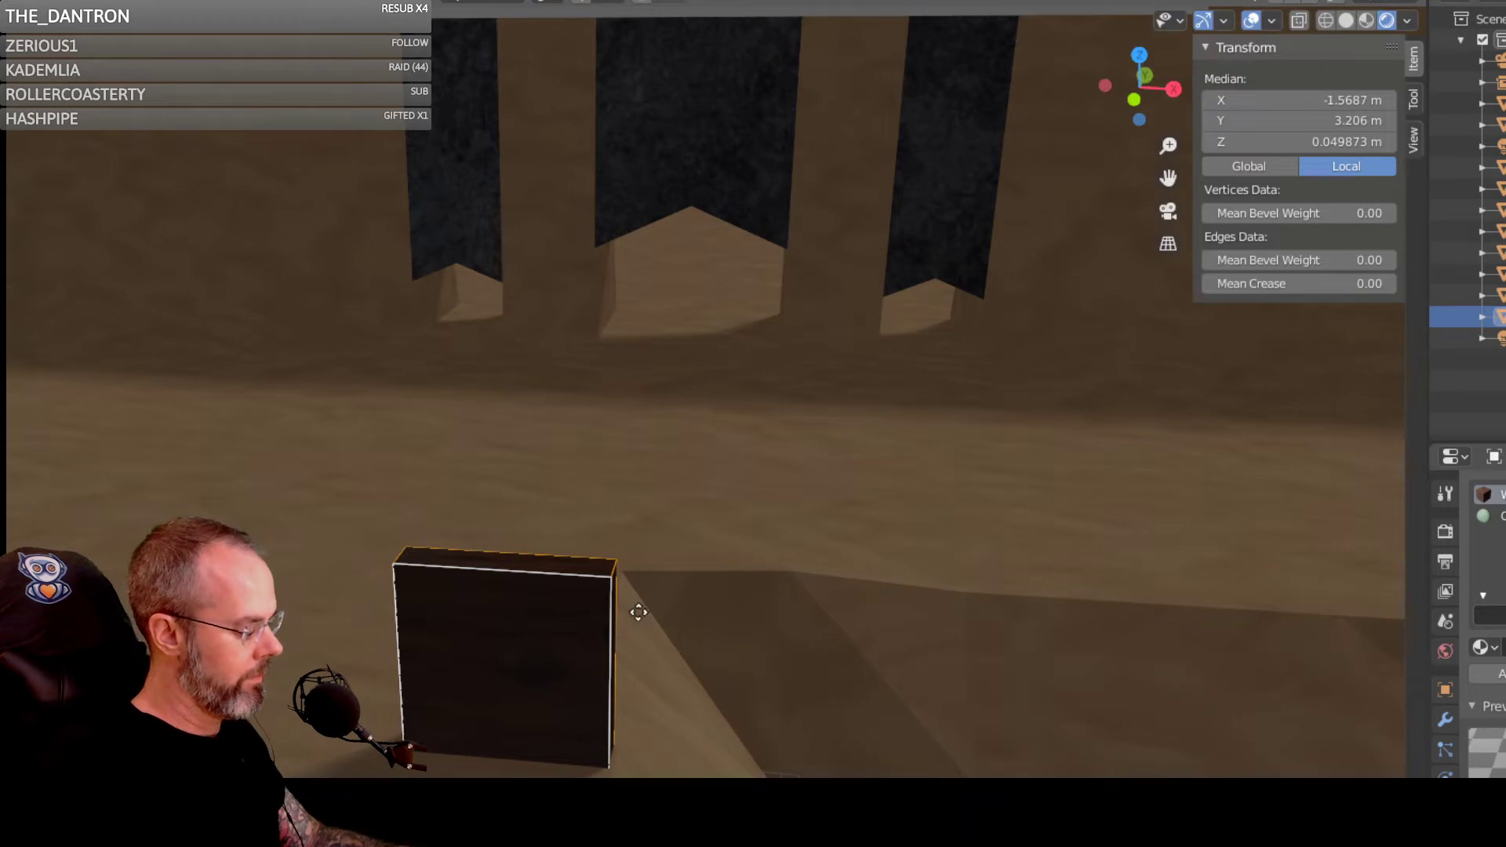
key("g")
key("y")
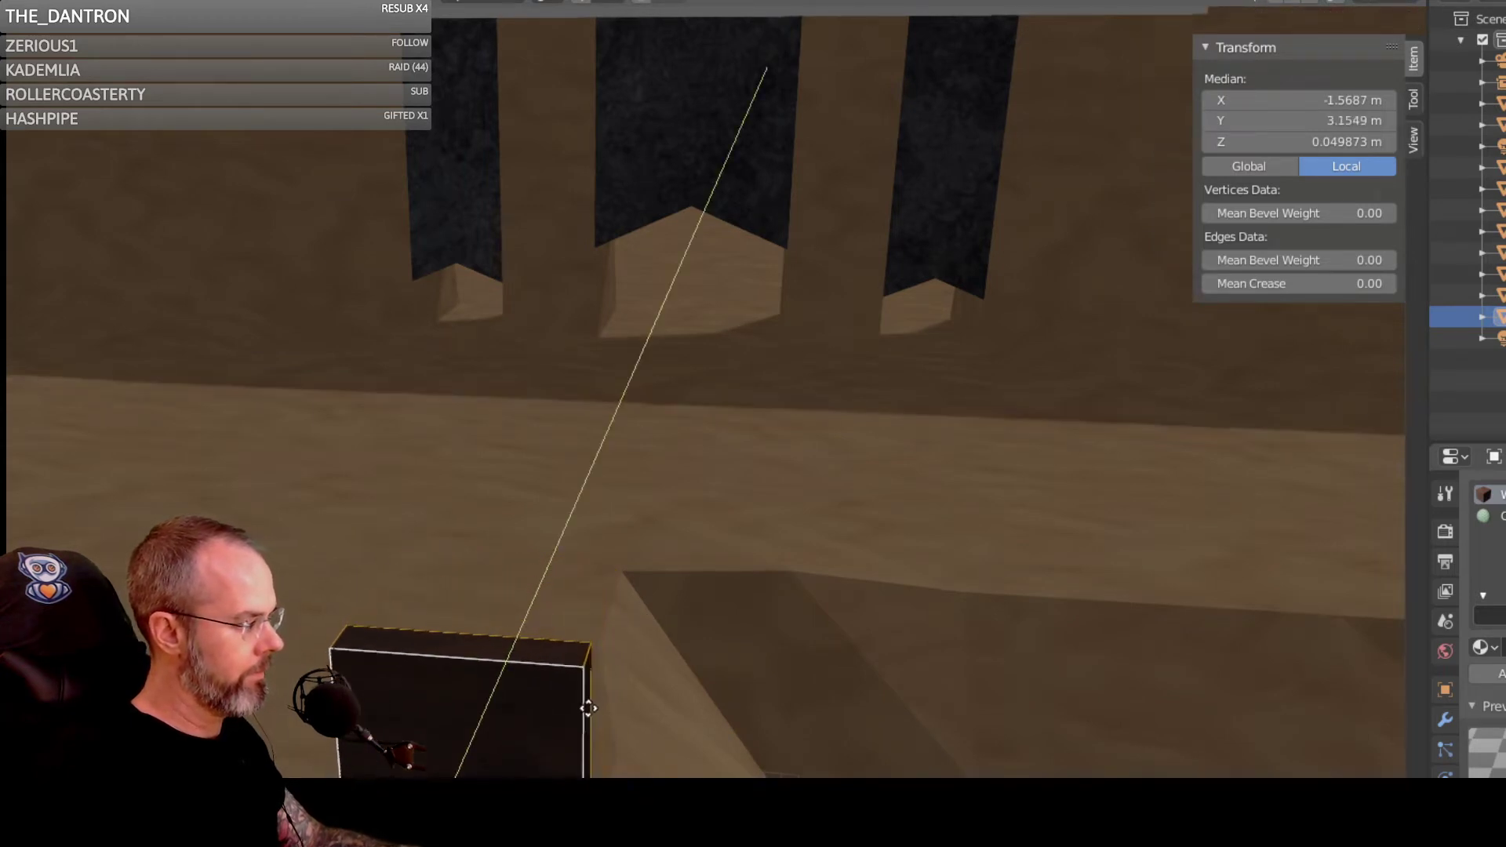
left_click(619, 773)
Step: Examine the slab's position and scale against the fort wall and banners, and bring up the slab's modifier settings
middle_click_drag(618, 775, 706, 753)
scroll(673, 765, "down", 4)
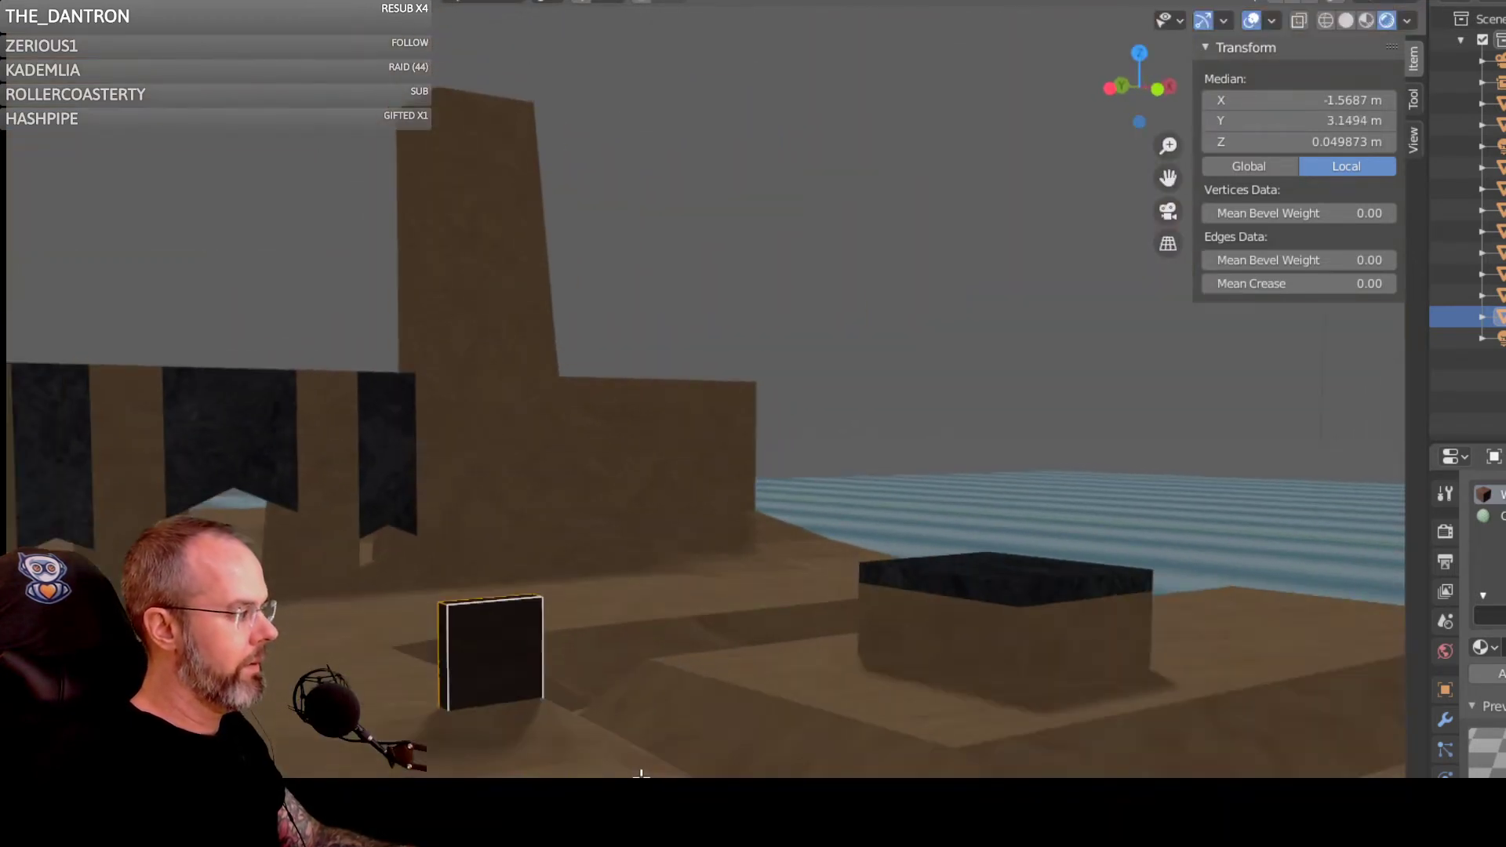
middle_click_drag(593, 755, 488, 759)
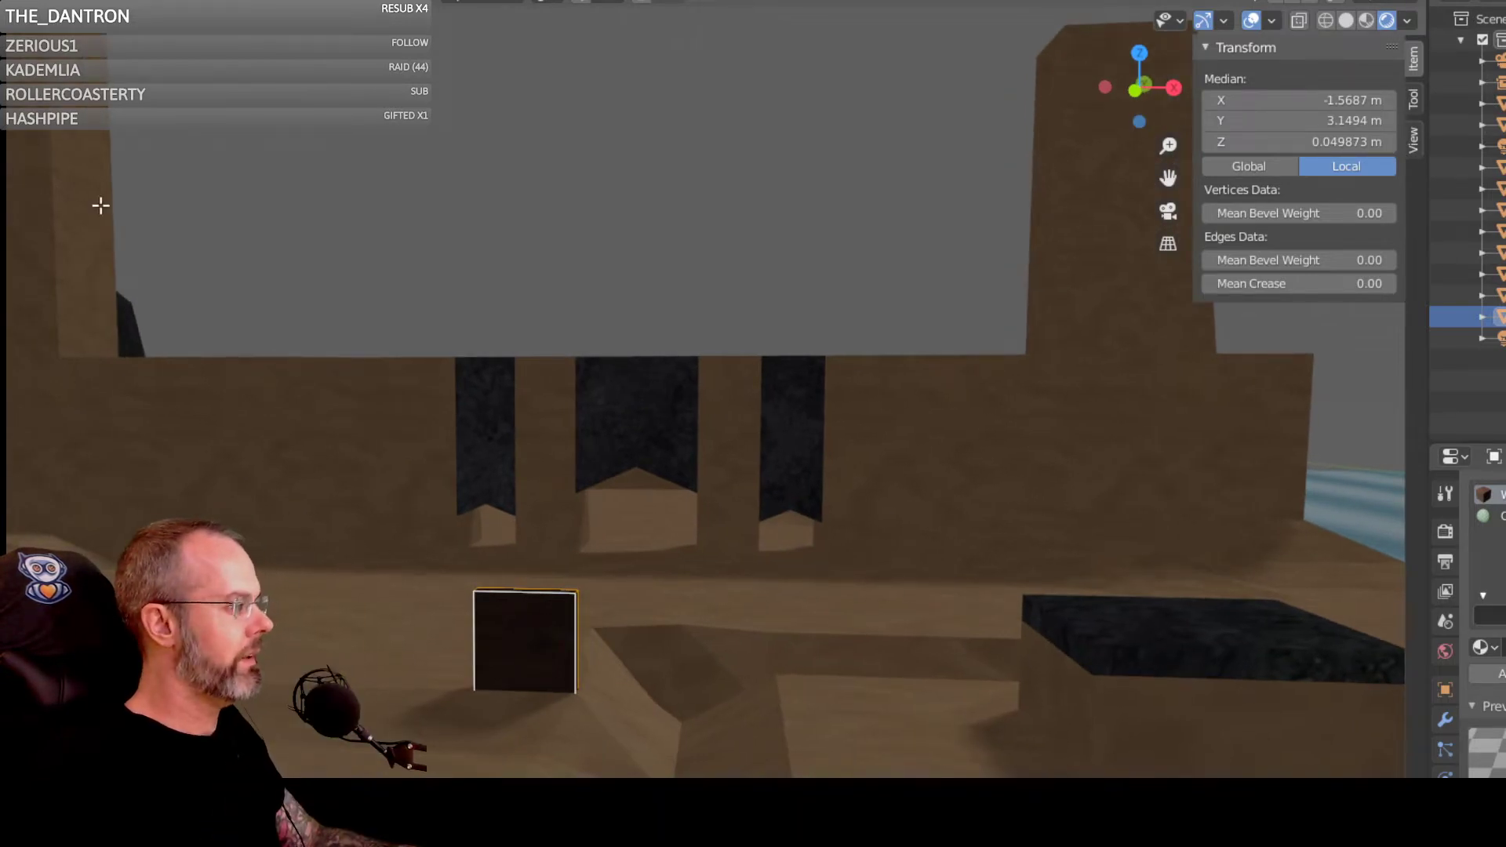
scroll(520, 652, "down", 3)
scroll(516, 613, "up", 2)
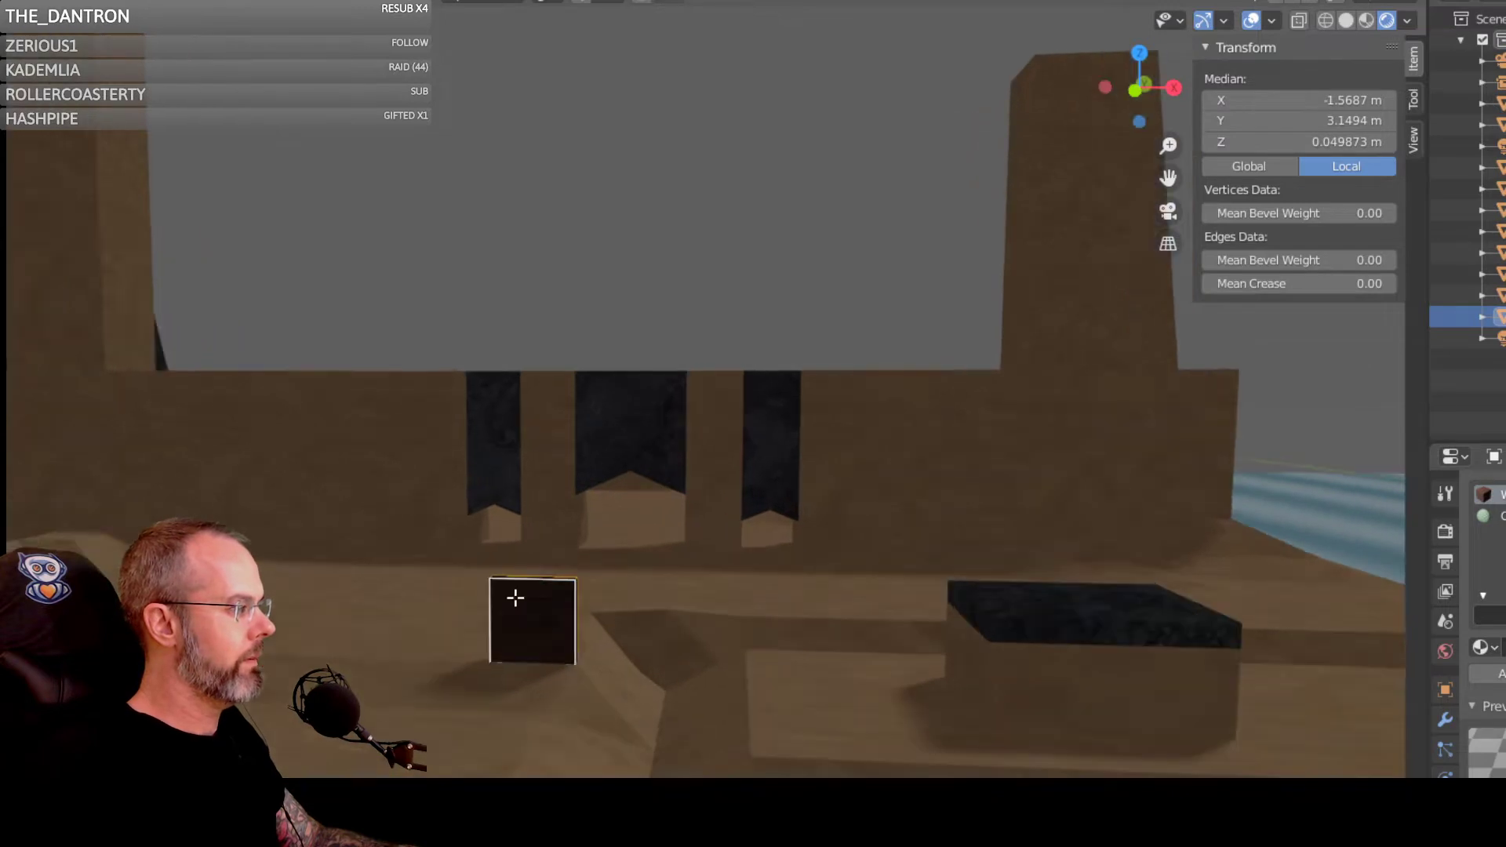
scroll(515, 598, "down", 3)
scroll(516, 597, "up", 3)
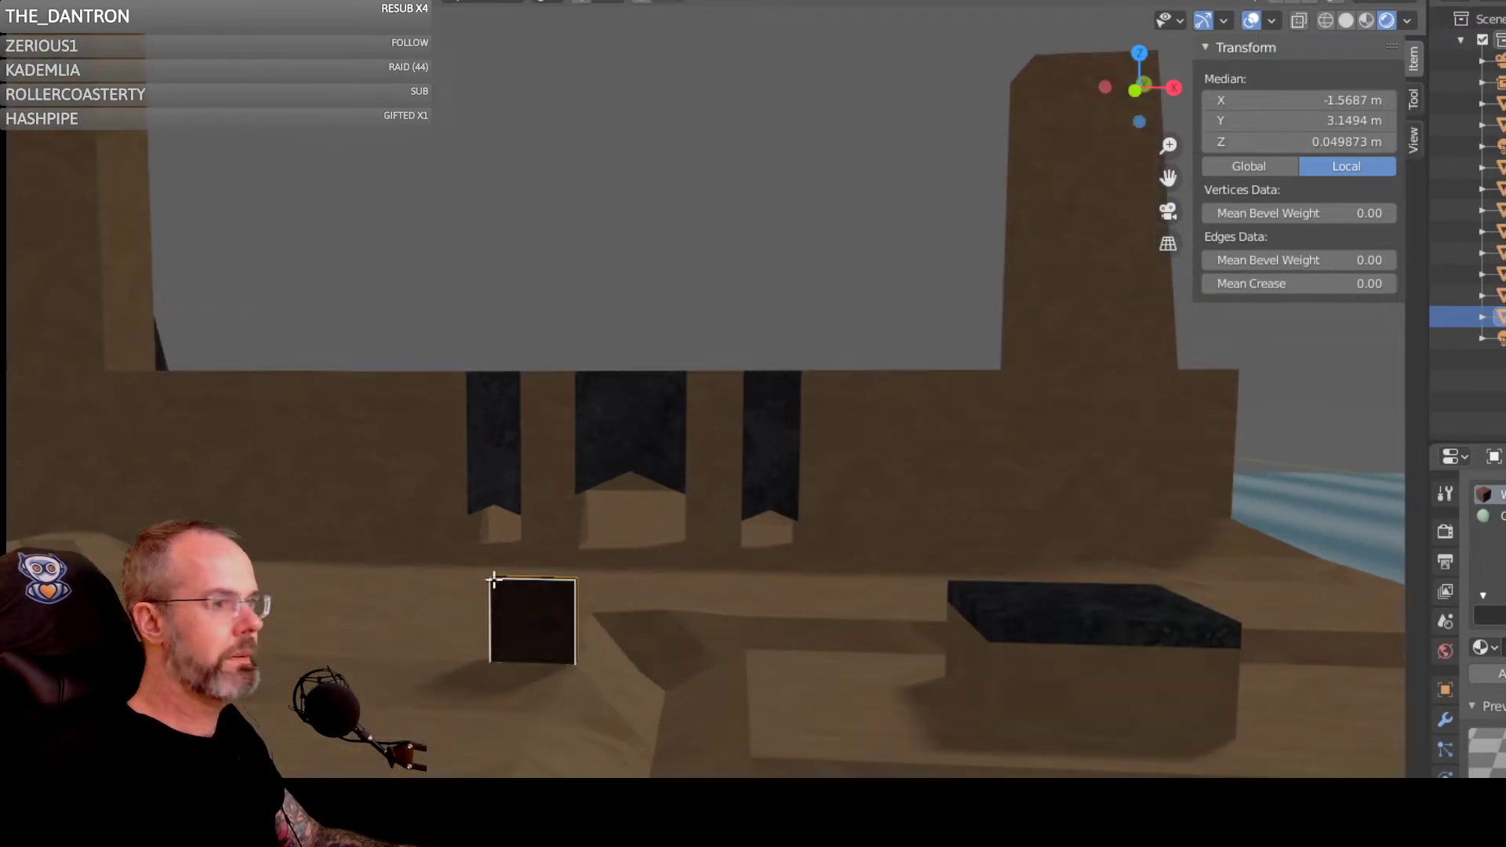
scroll(505, 584, "up", 2)
scroll(537, 615, "up", 2)
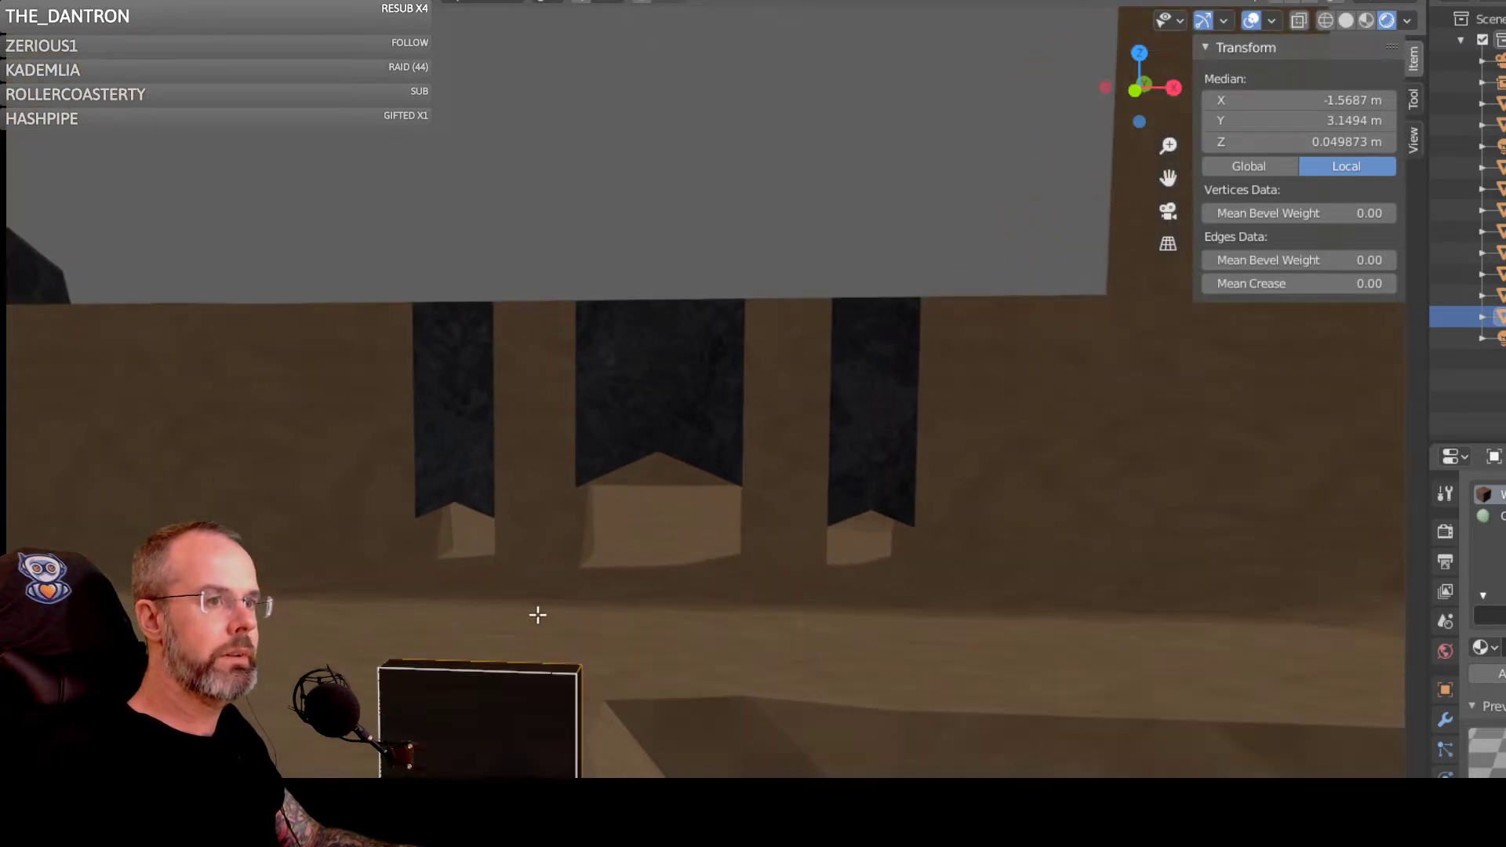
mouse_move(536, 656)
middle_mouse_down()
mouse_move(553, 626)
mouse_move(541, 675)
middle_mouse_up()
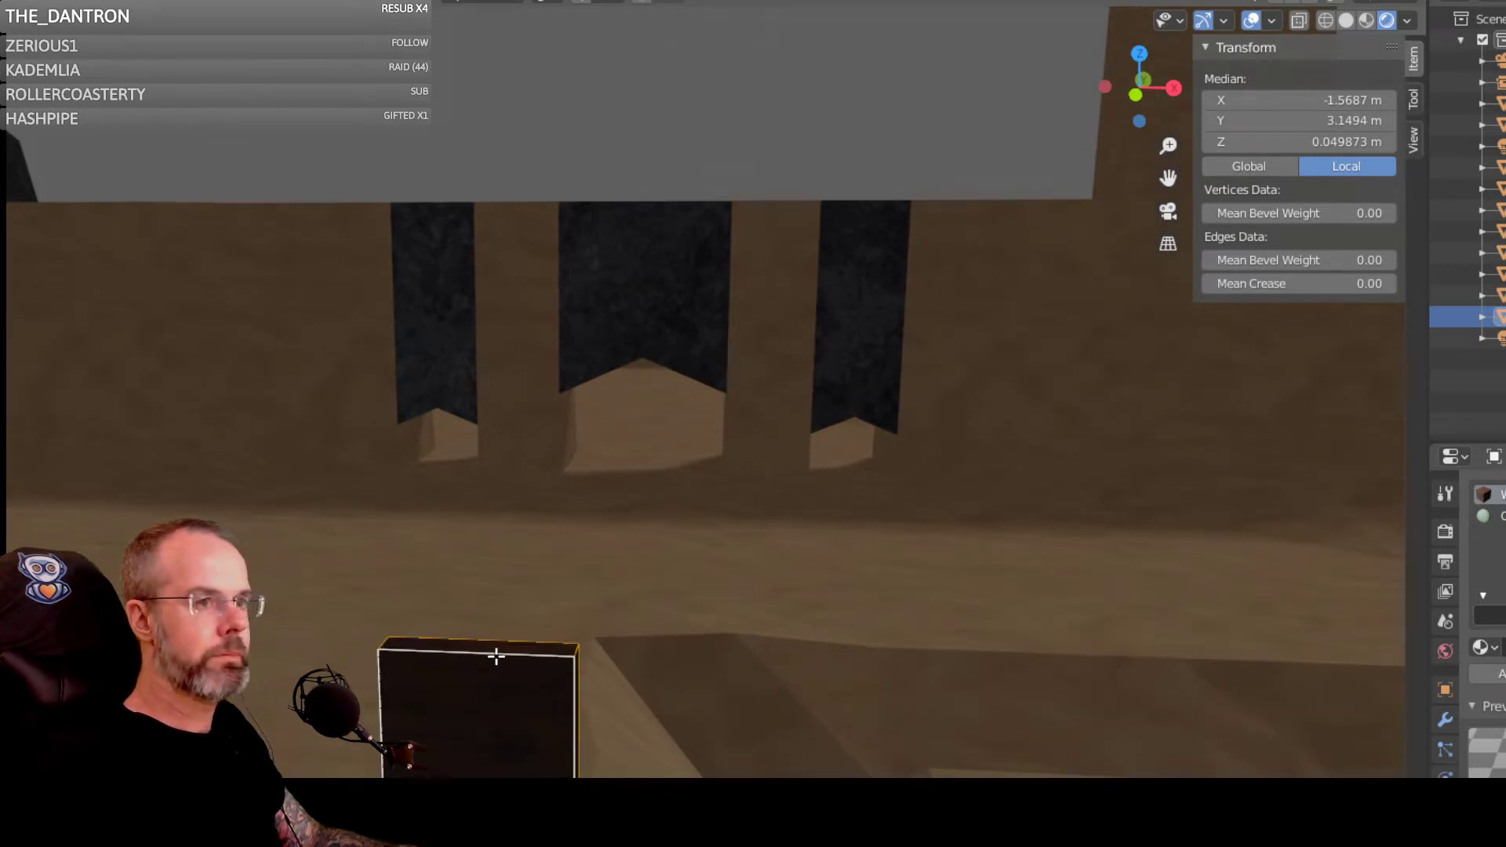
mouse_move(495, 656)
middle_mouse_down()
mouse_move(542, 628)
mouse_move(510, 645)
middle_mouse_up()
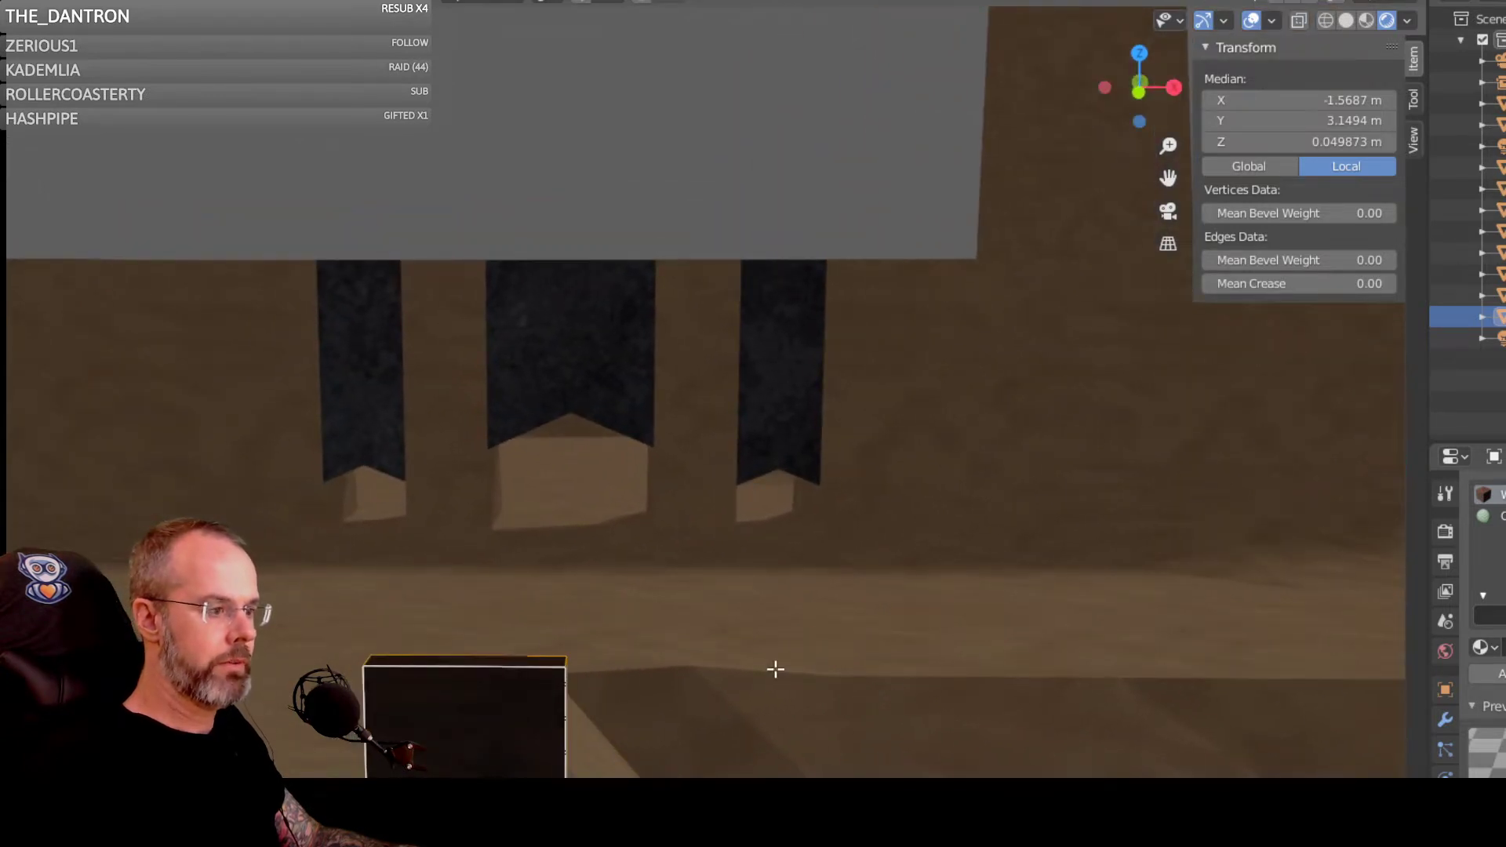
scroll(1482, 628, "down", 10)
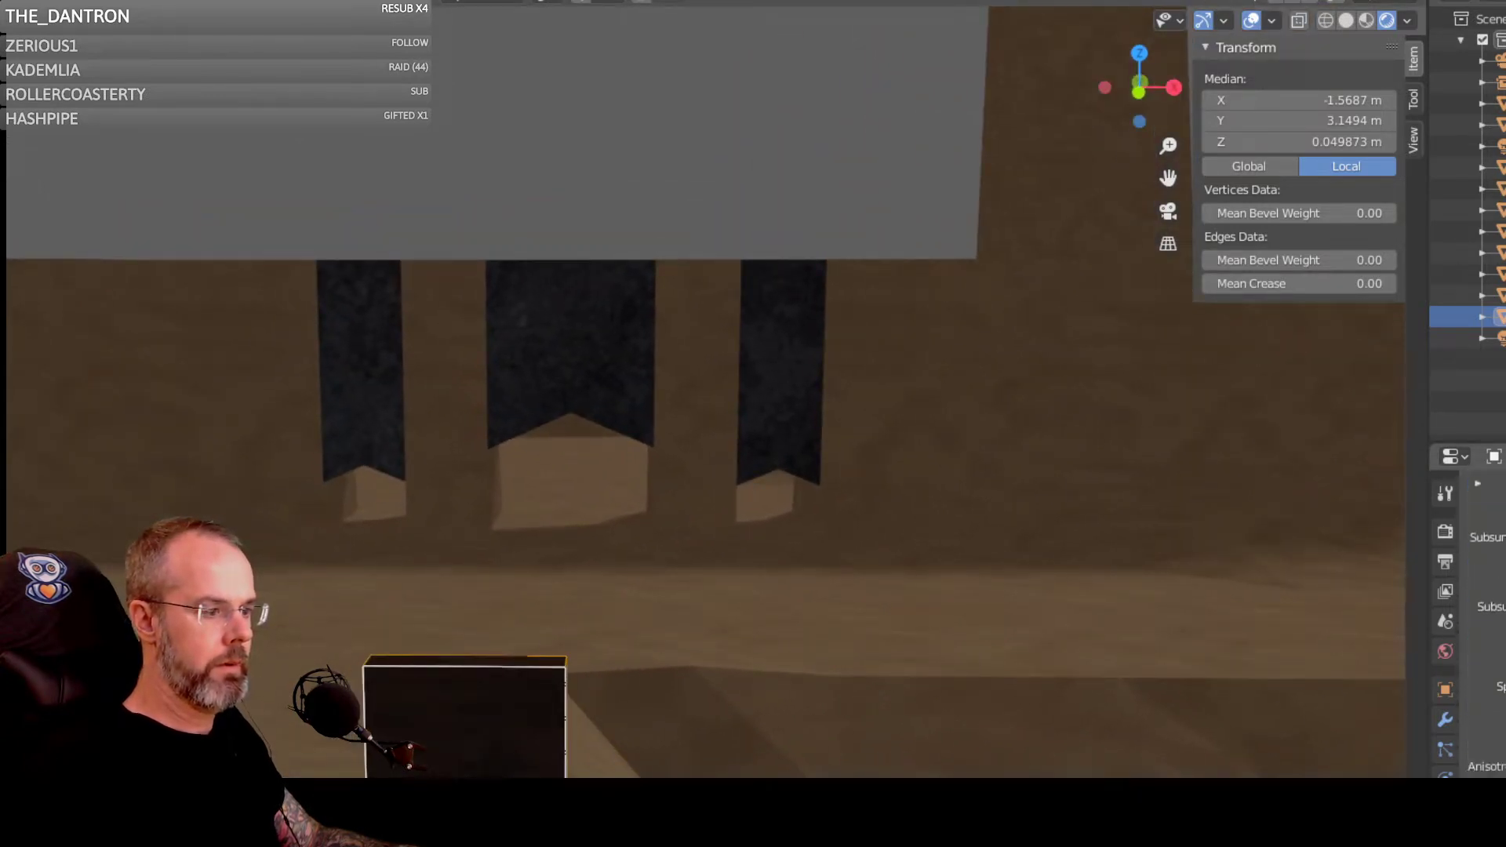
left_click(1446, 720)
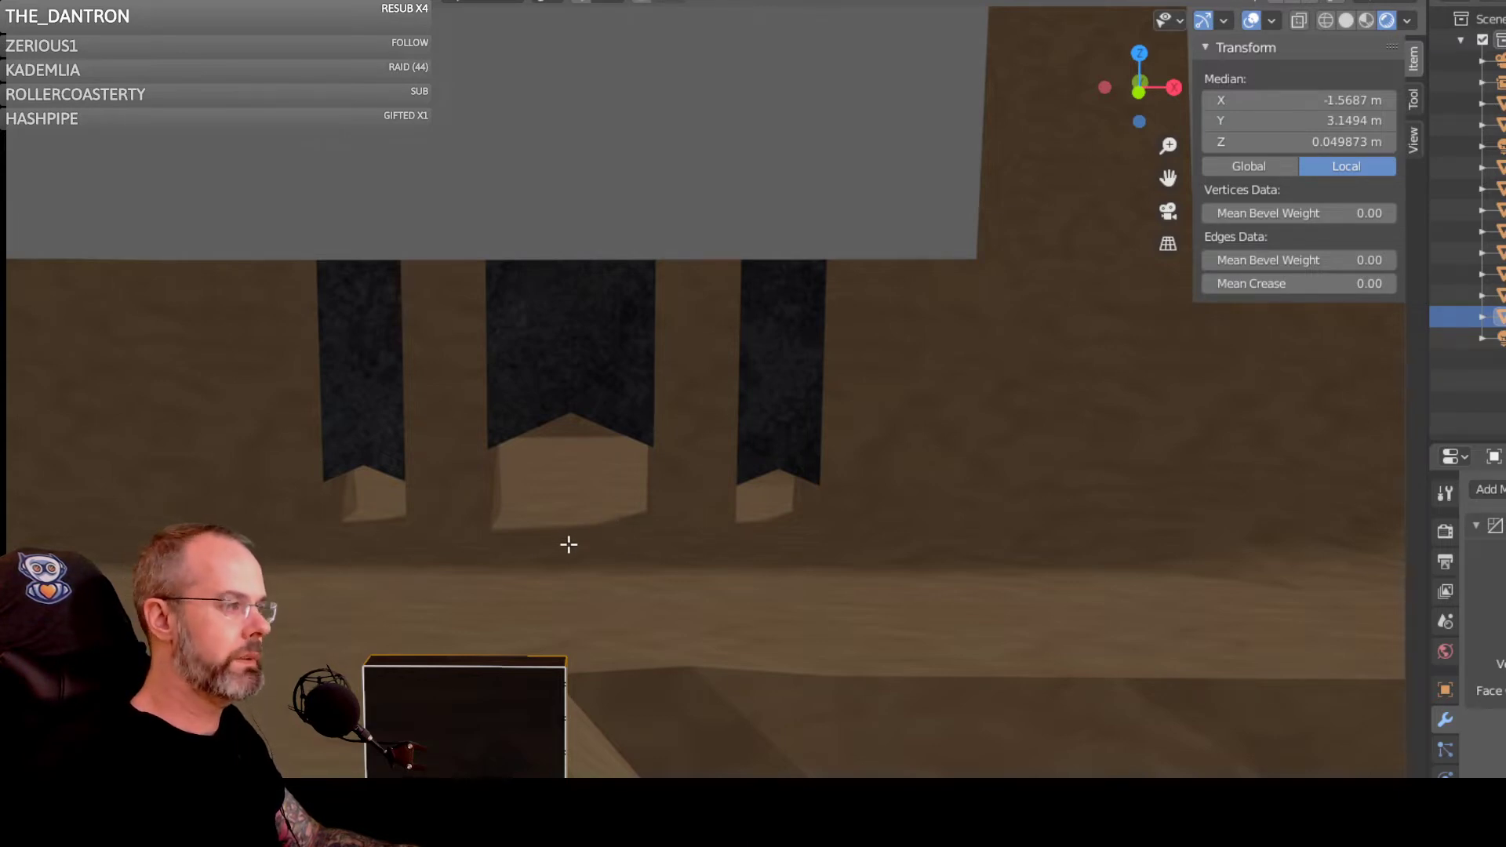
Step: Try to change the slab's height by moving its top face along Z
middle_click_drag(569, 543, 862, 623)
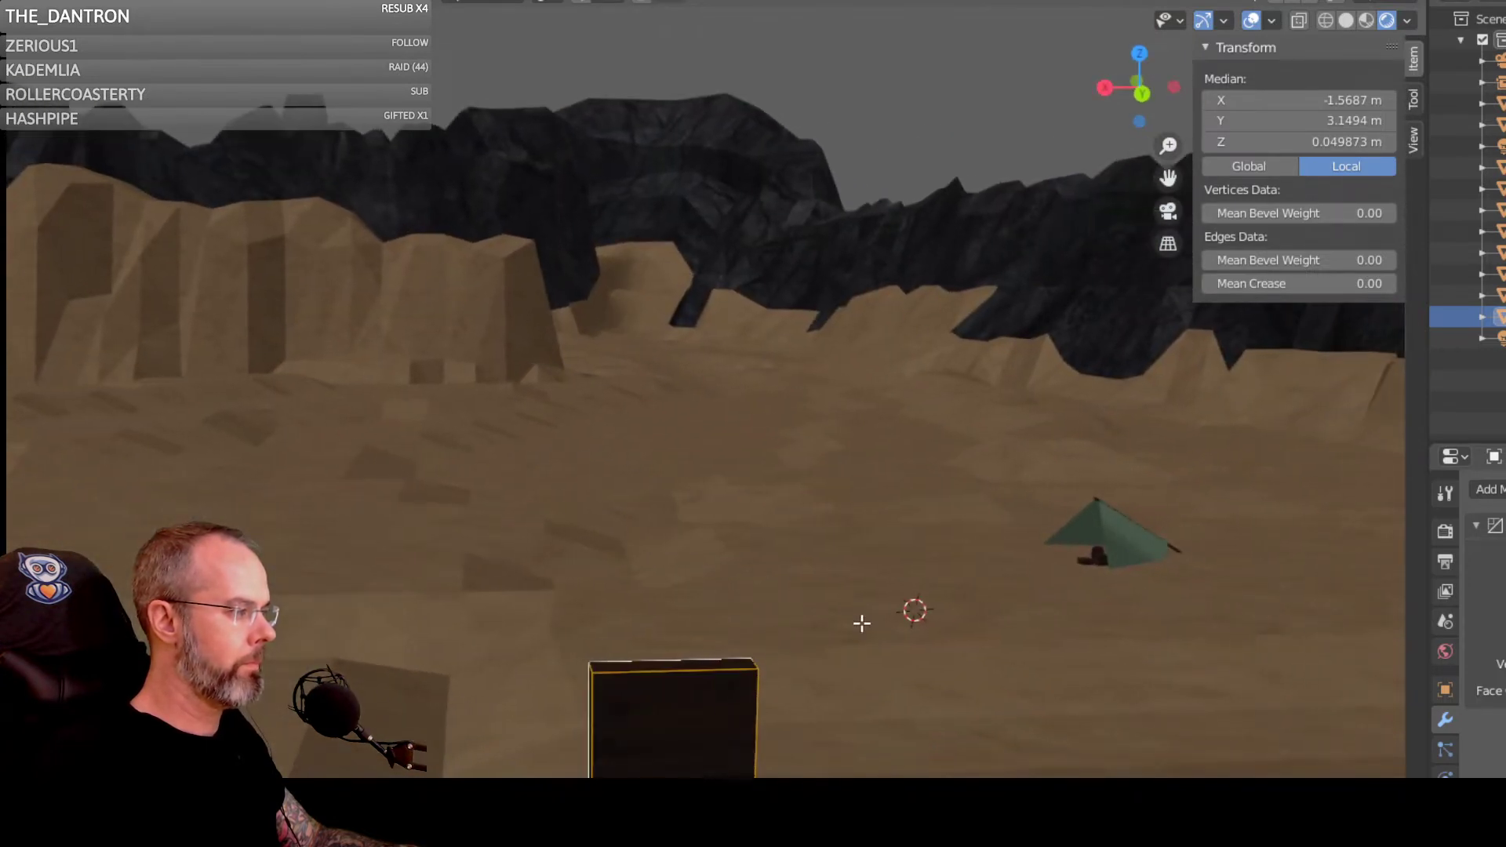
left_click(688, 667)
key("g")
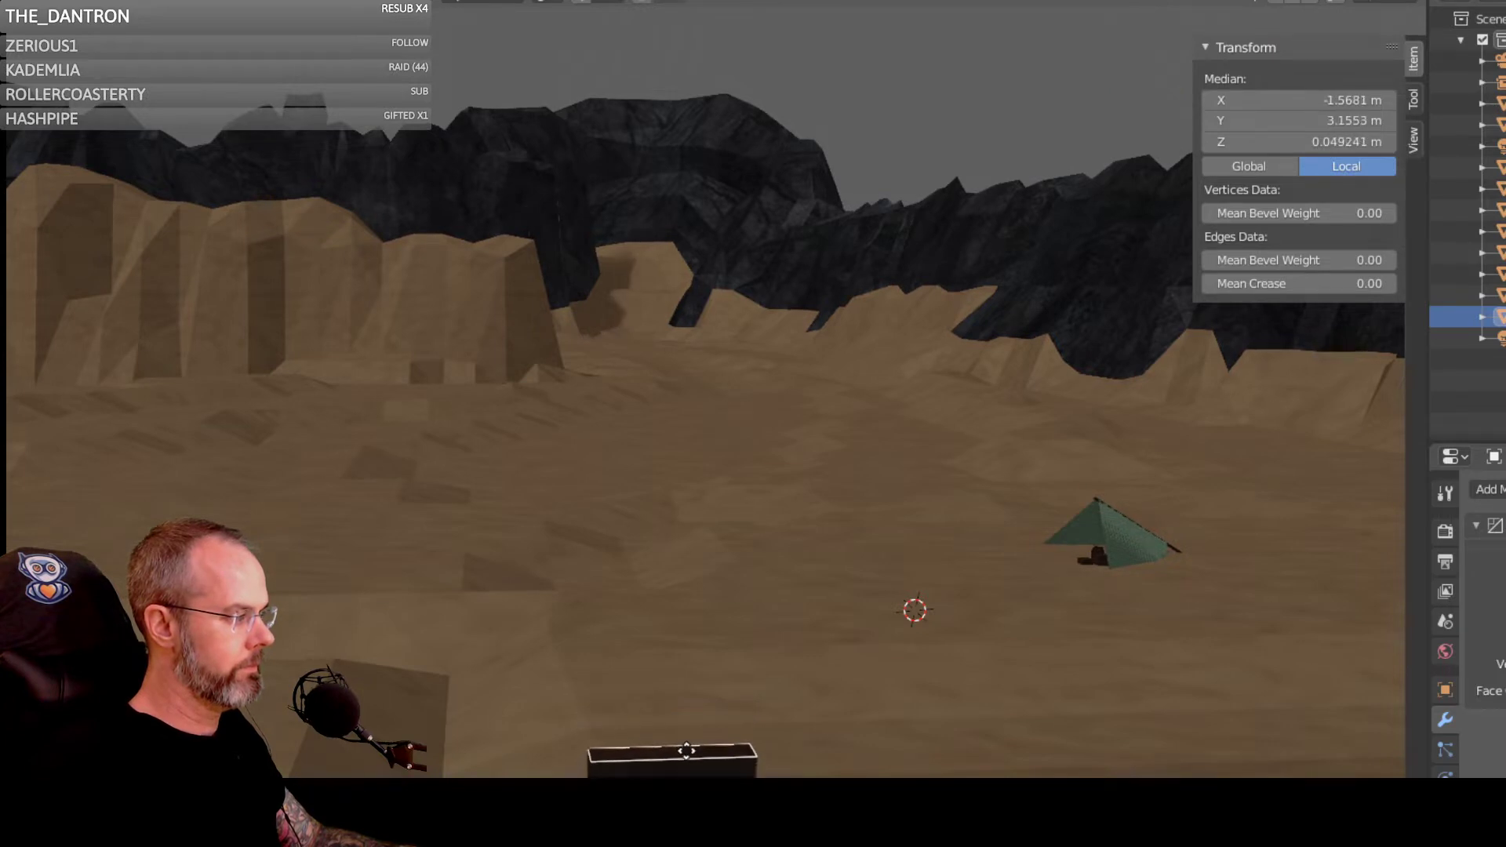
key("z")
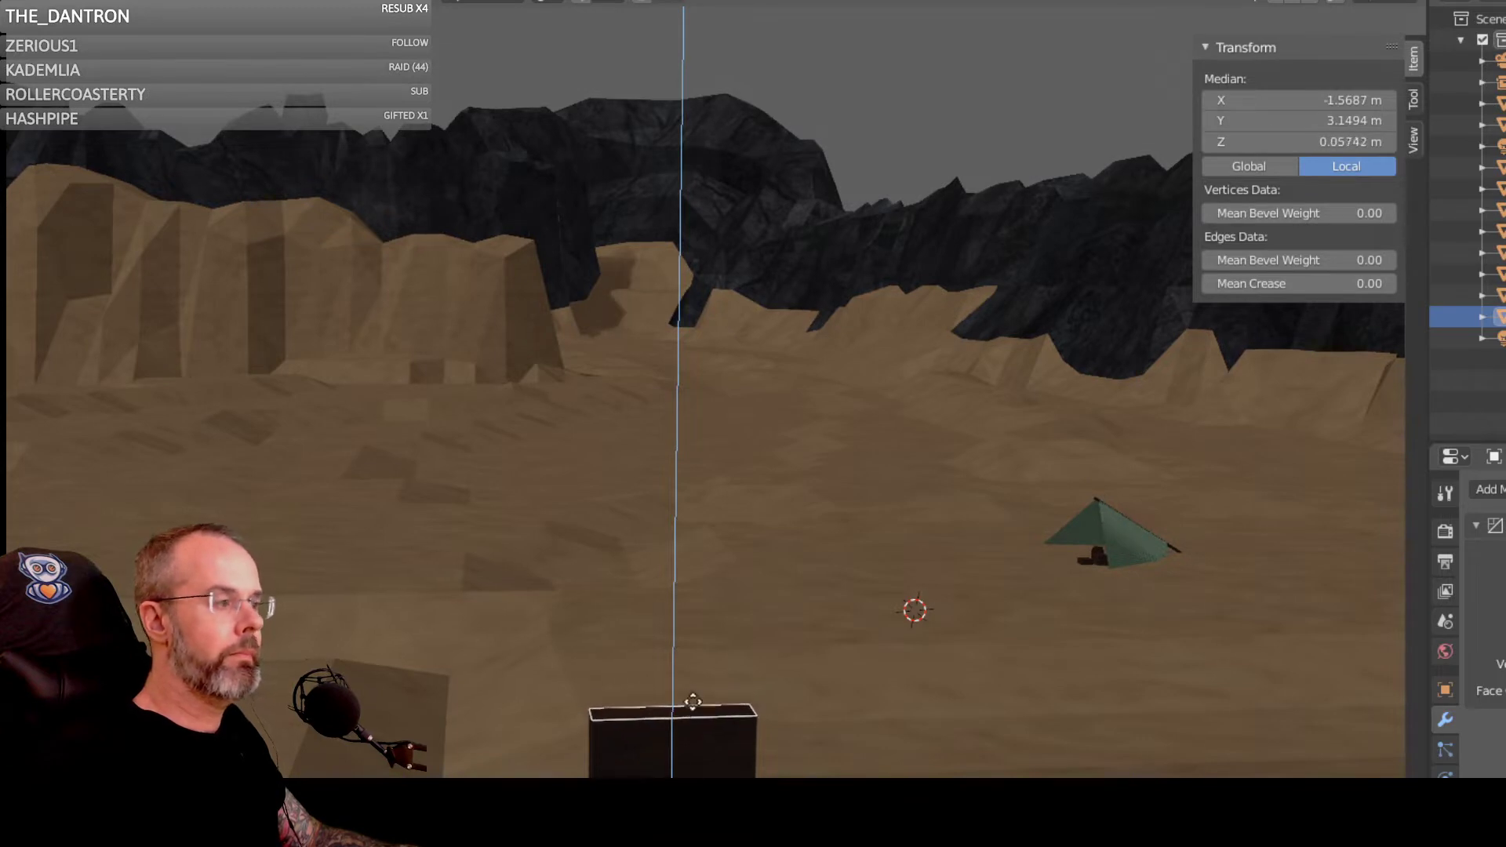
left_click(688, 671)
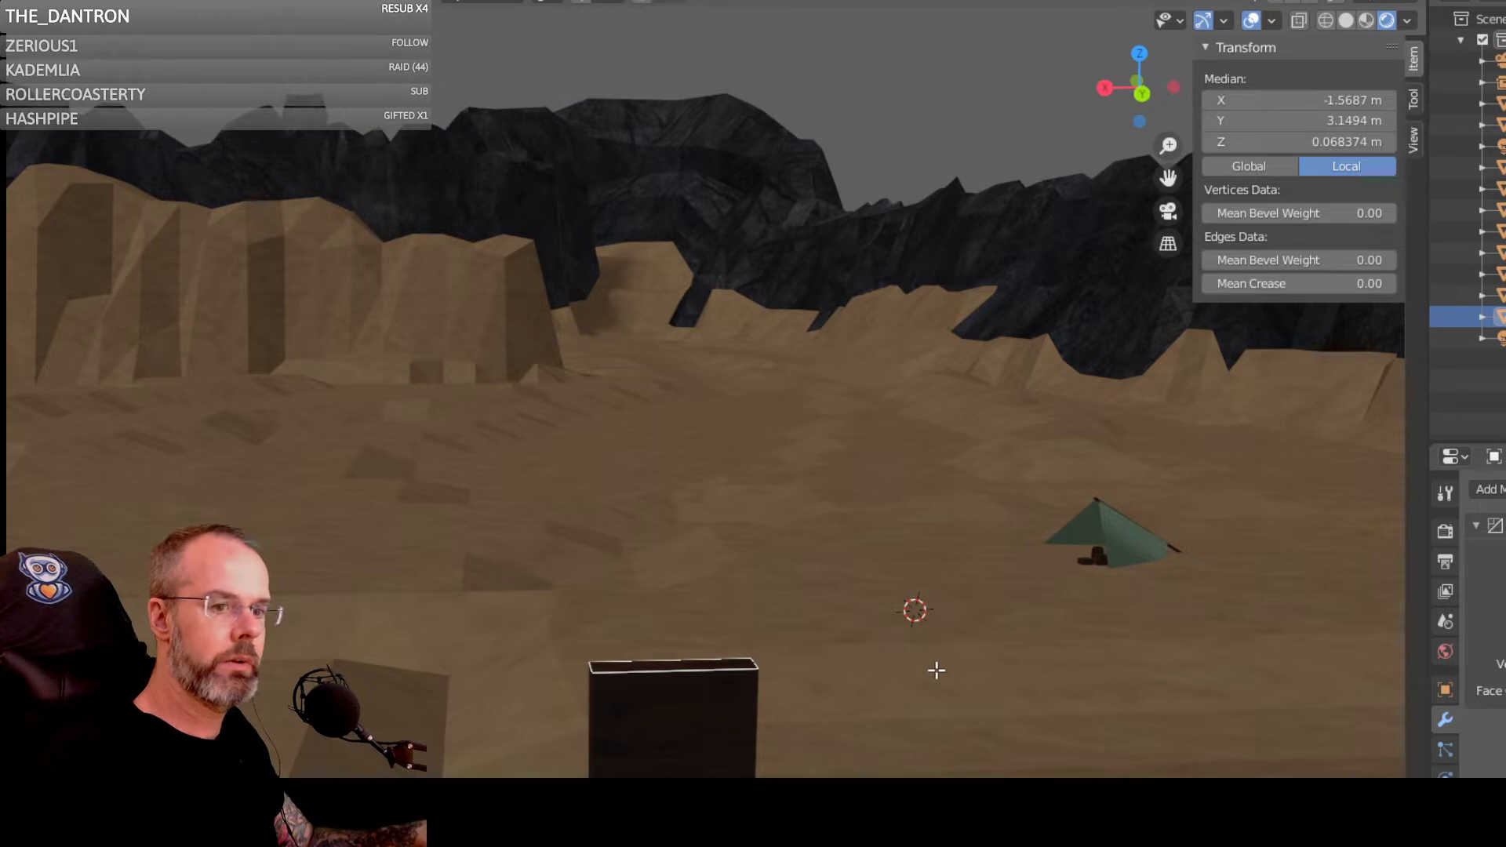
Step: Select the whole slab mesh, add an Array modifier that repeats the slab to three in a row, and clear the selection
key("a")
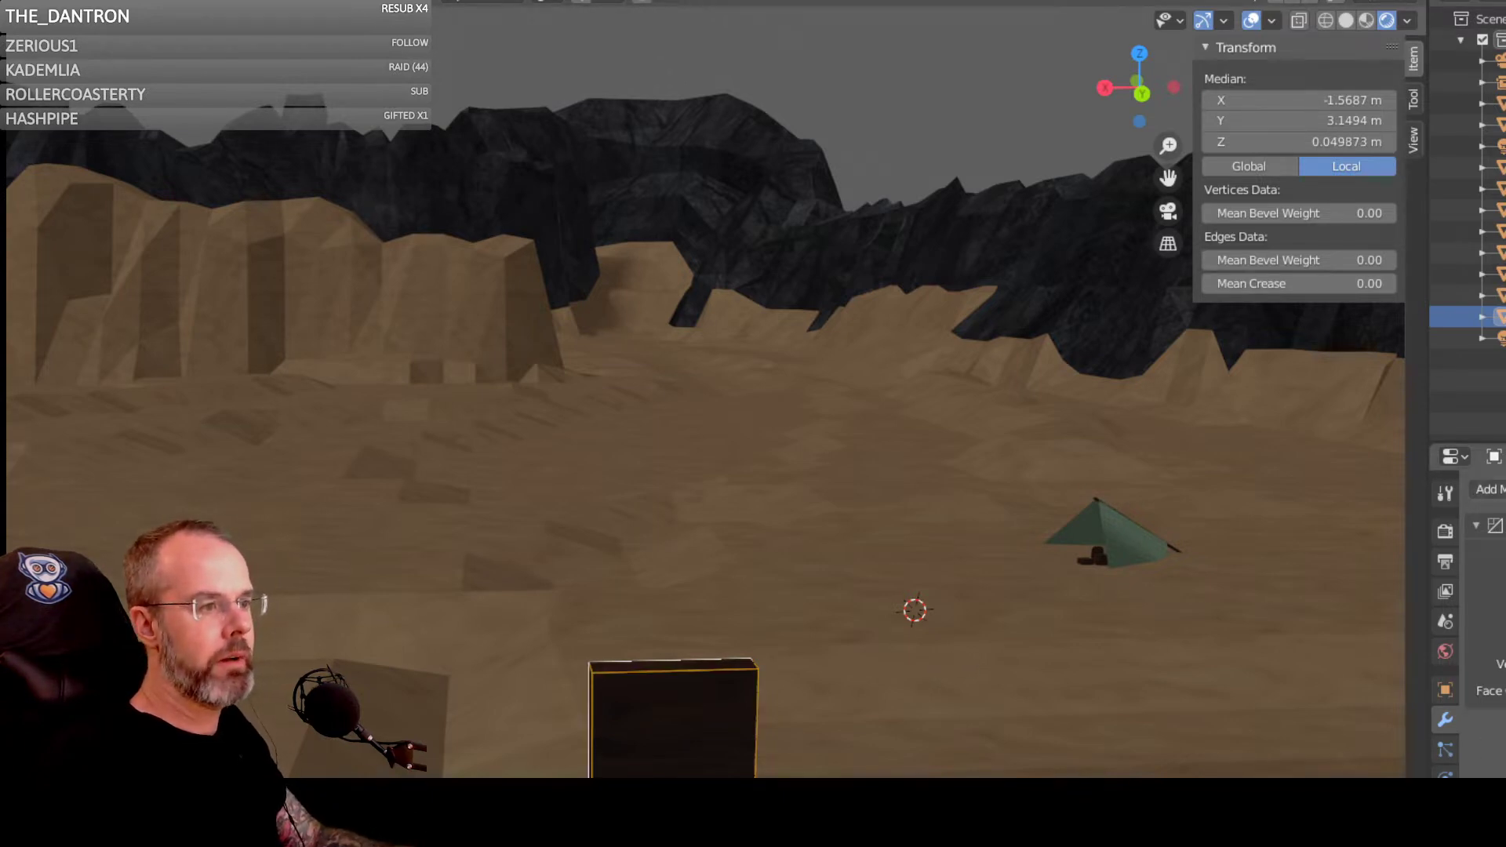
left_click(1487, 489)
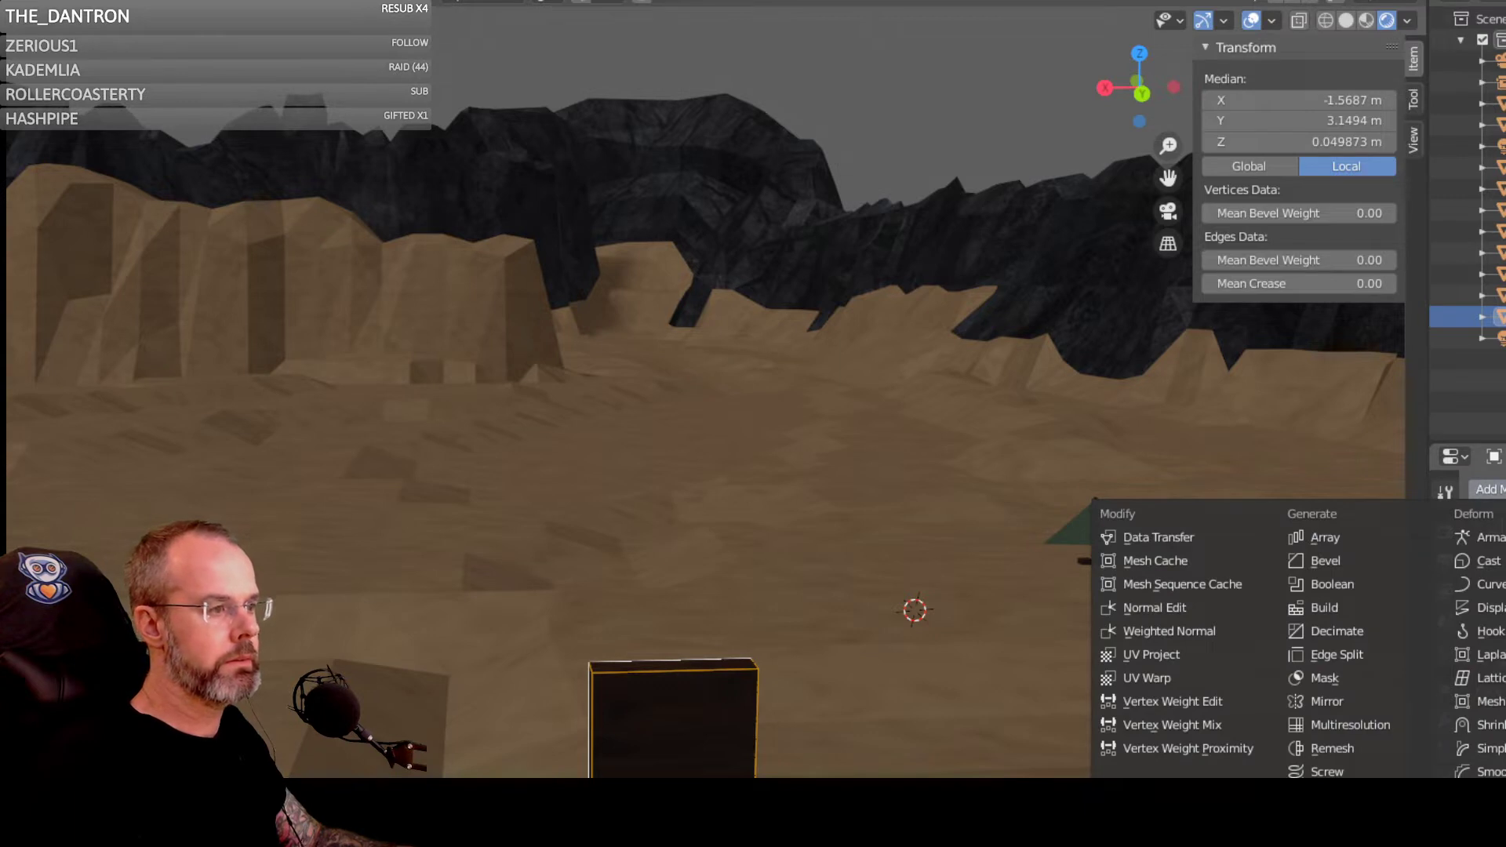
left_click(1334, 538)
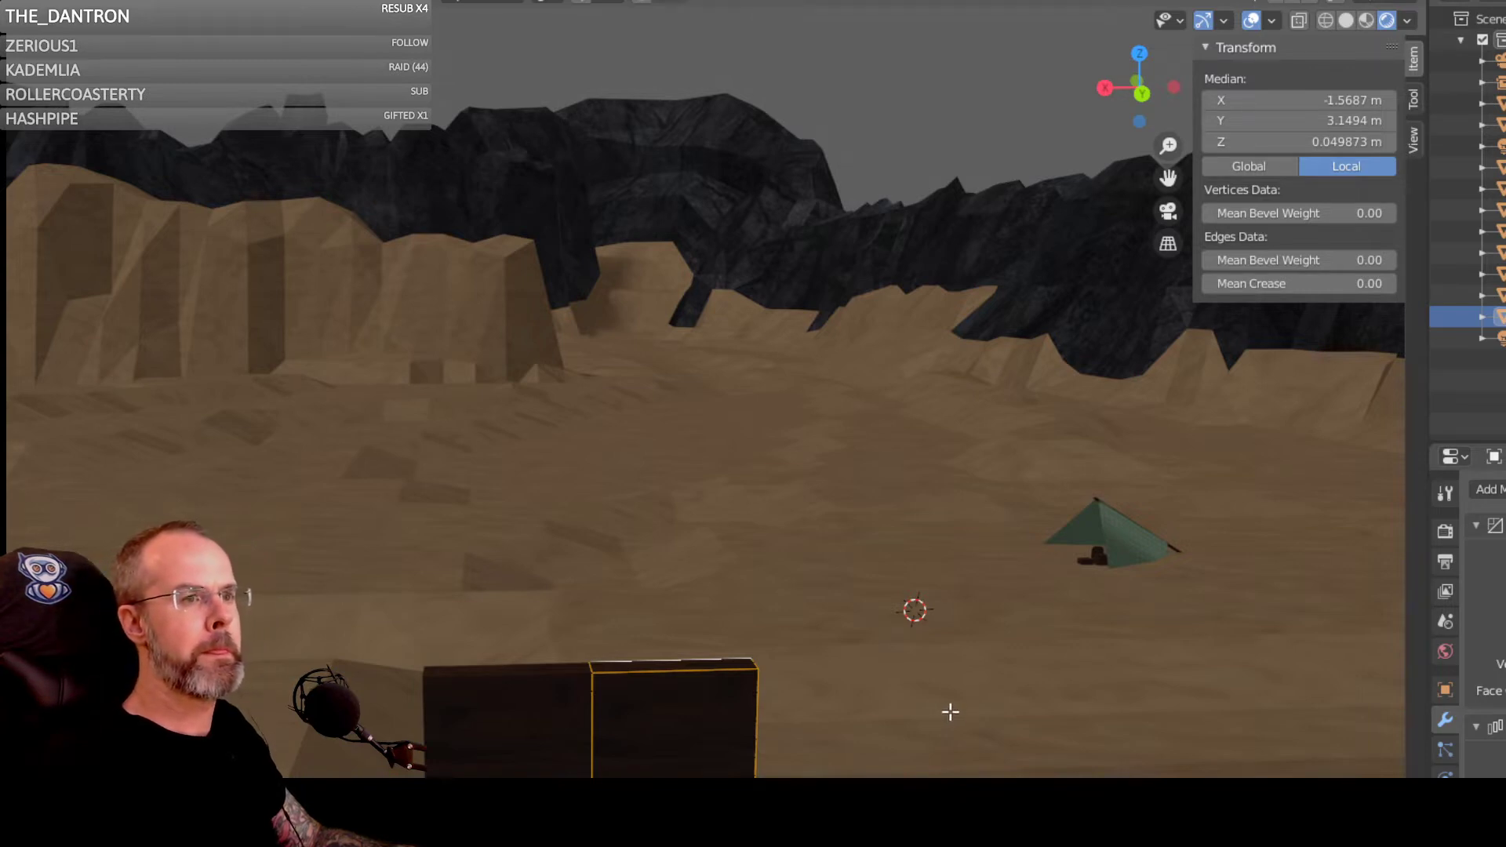
middle_click_drag(851, 720, 1140, 729)
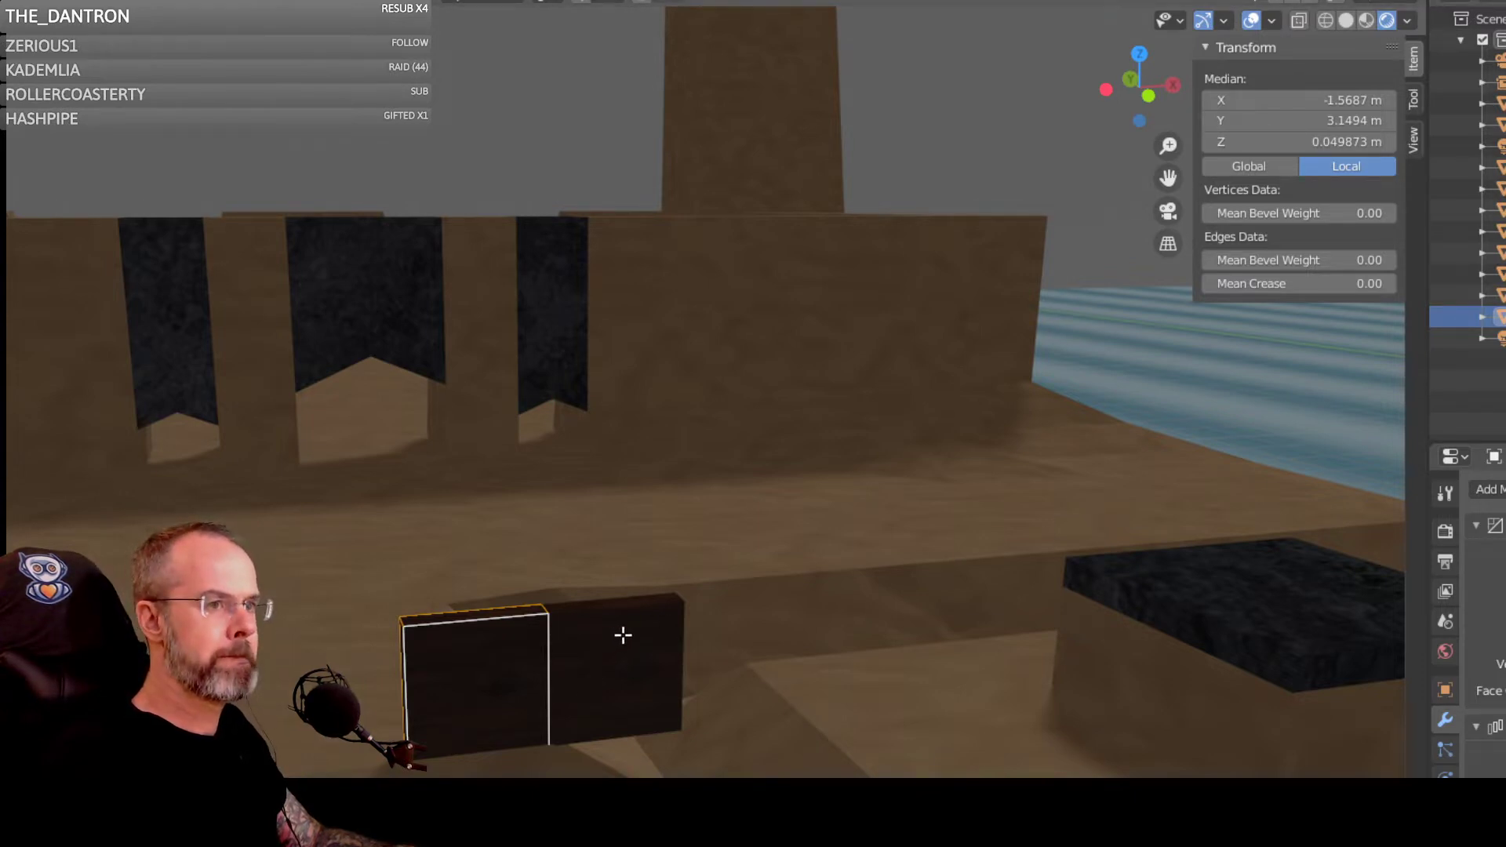
mouse_move(628, 635)
middle_mouse_down()
mouse_move(938, 612)
mouse_move(426, 662)
mouse_move(609, 648)
middle_mouse_up()
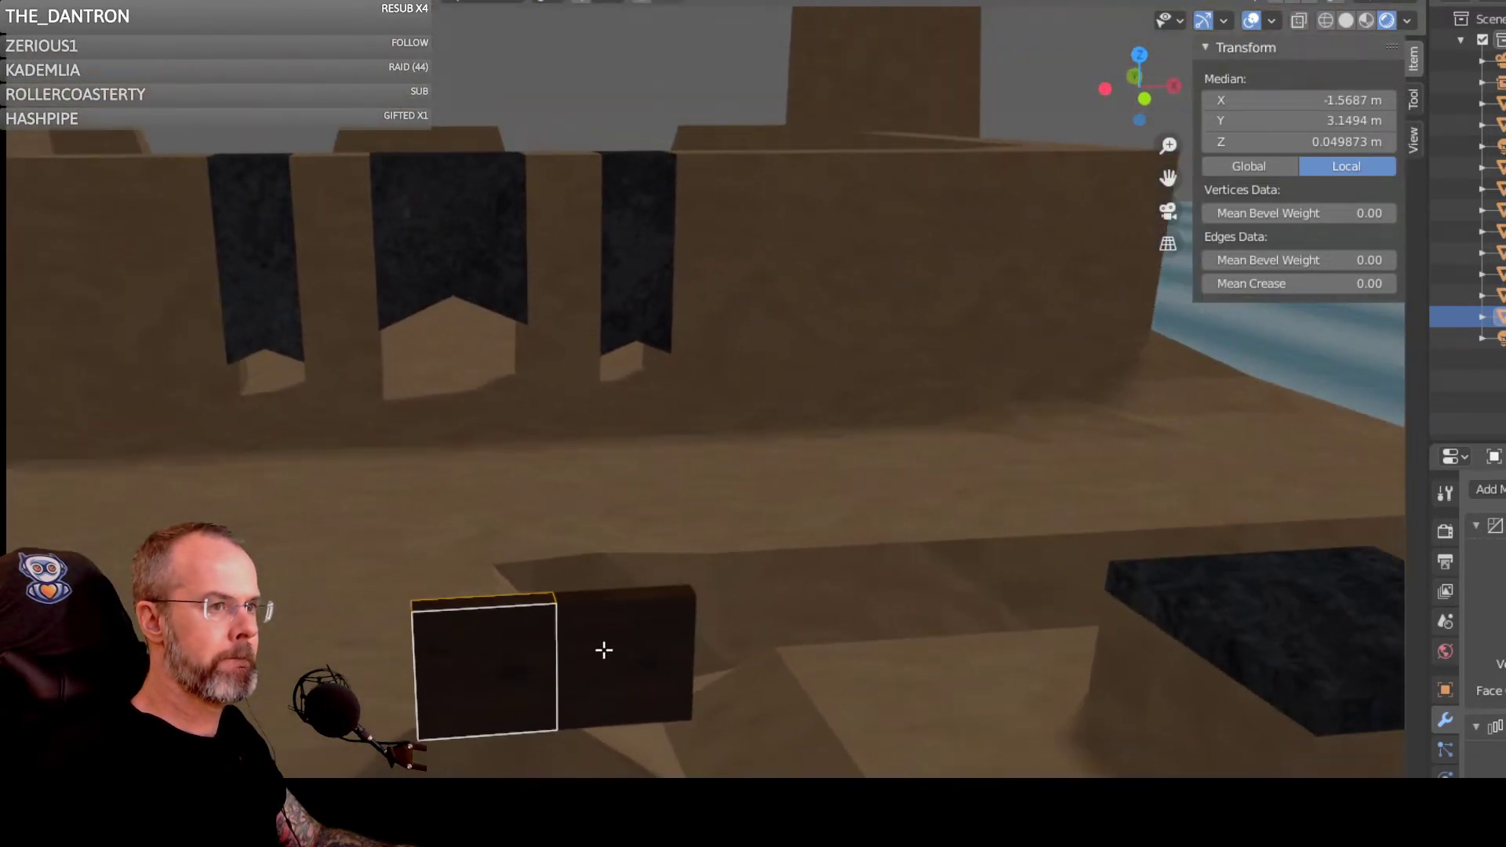
scroll(603, 650, "down", 3)
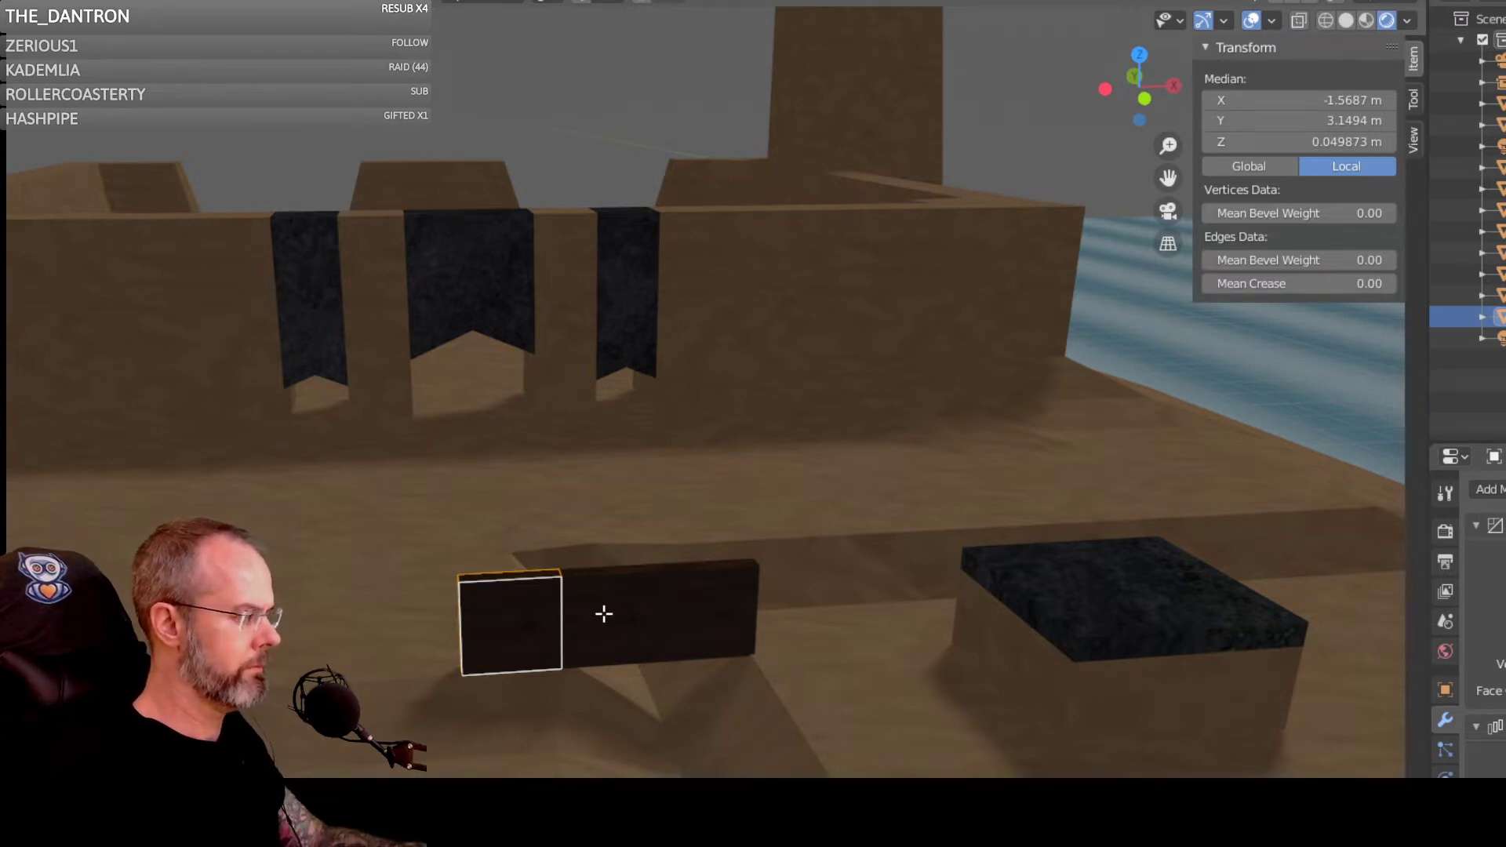
left_click(1100, 138)
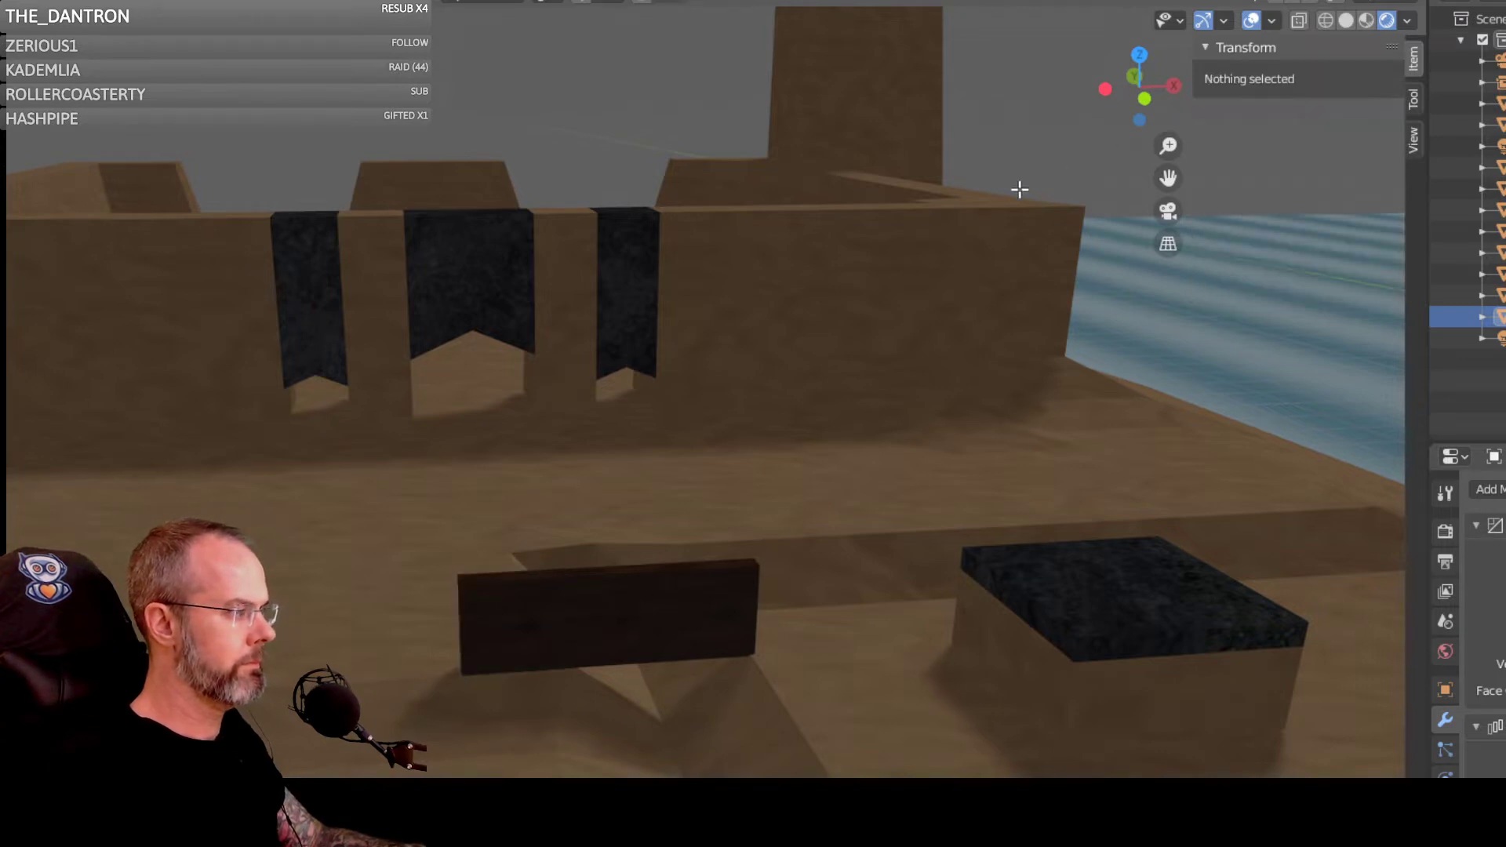
Step: Examine the front of the arrayed slab row by selecting the original slab's linked geometry and front face, and clear the selection
left_click(519, 621)
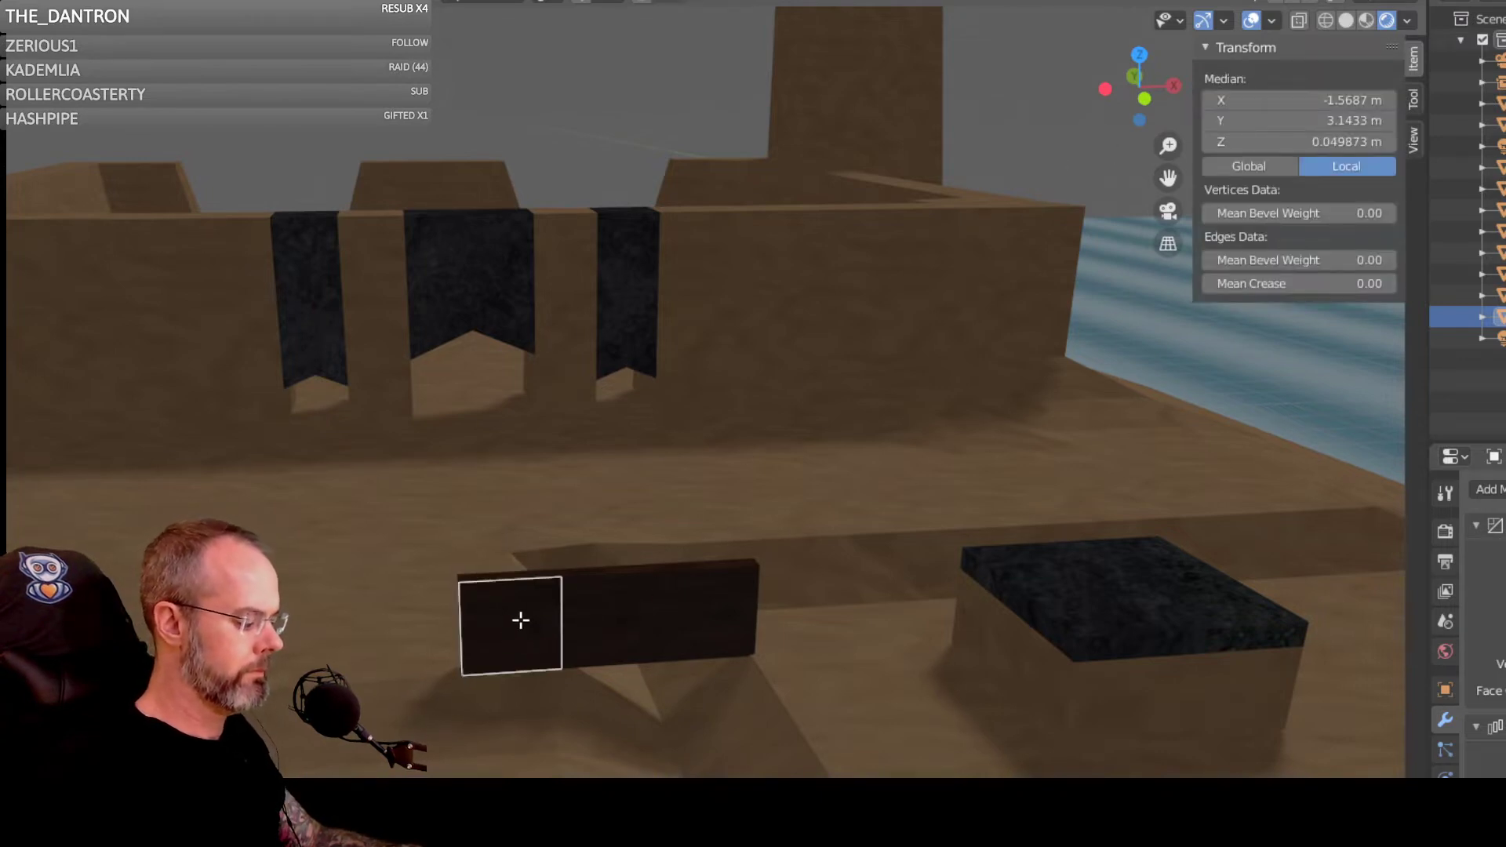
key("l")
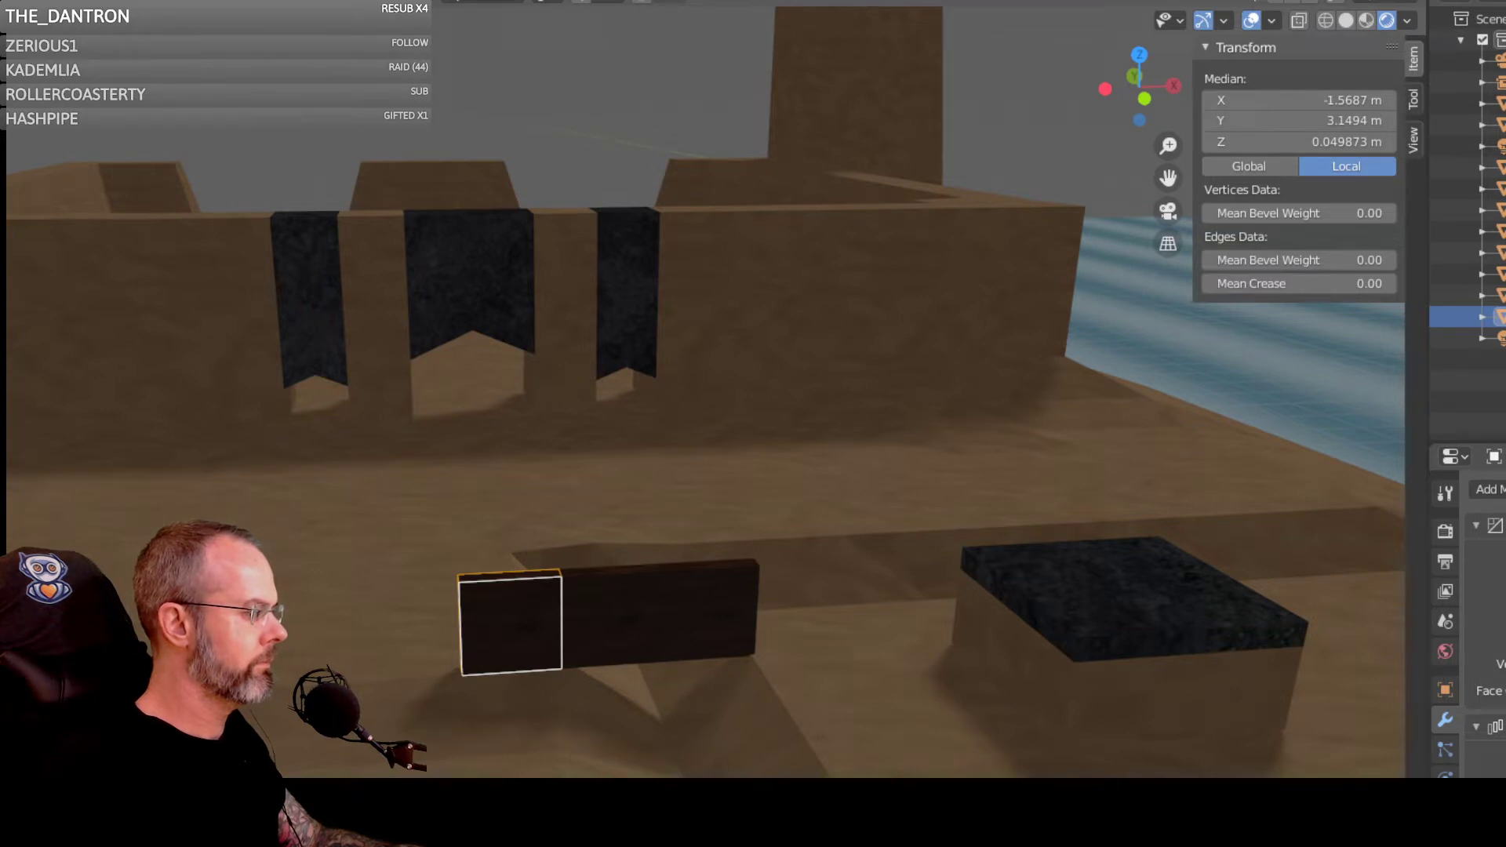
left_click(557, 65)
left_click(539, 637)
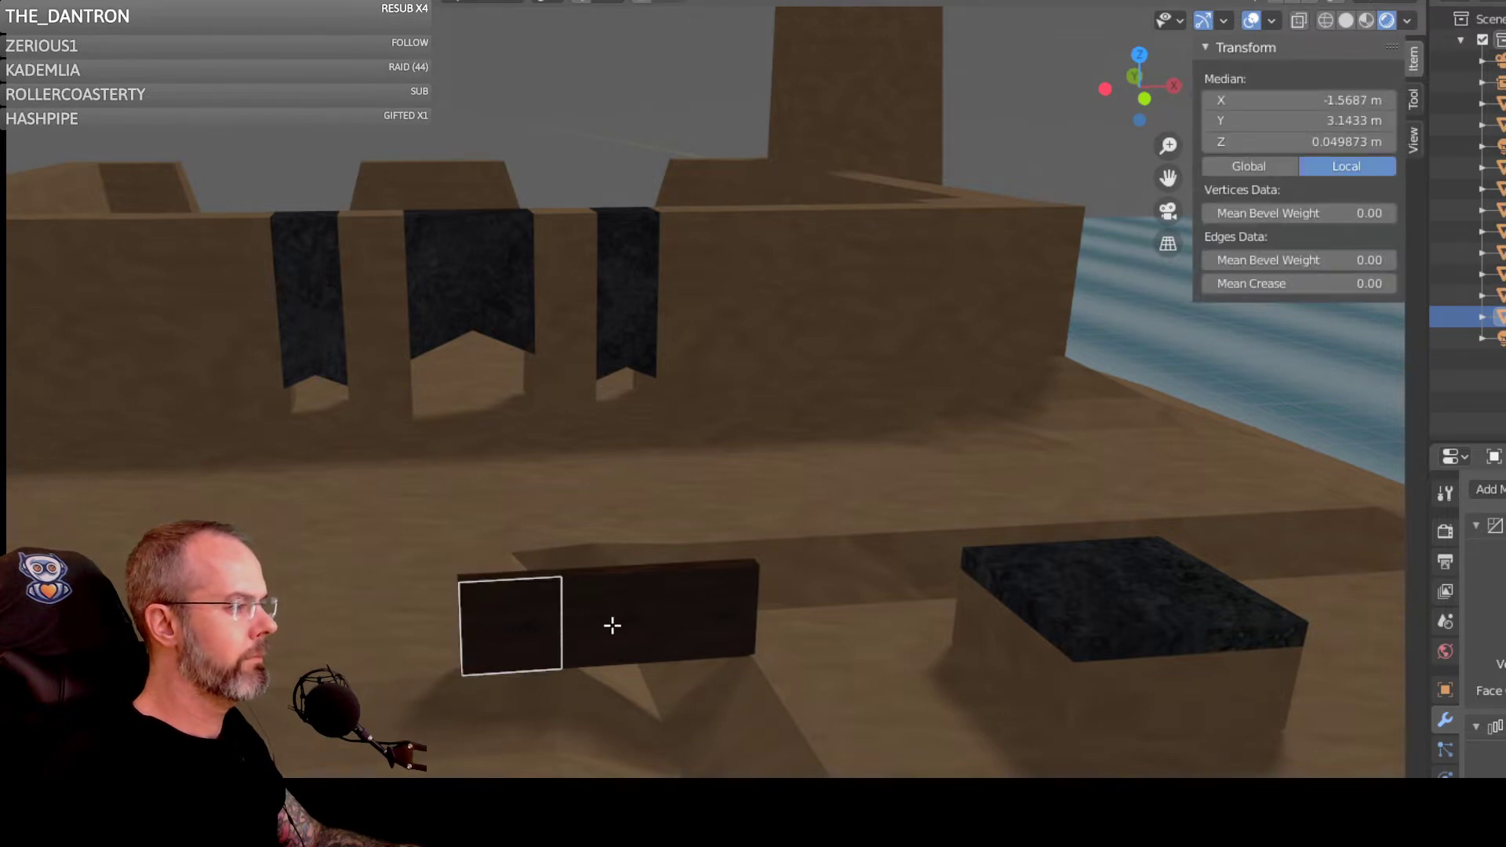
middle_click_drag(690, 630, 688, 695)
scroll(706, 608, "up", 4)
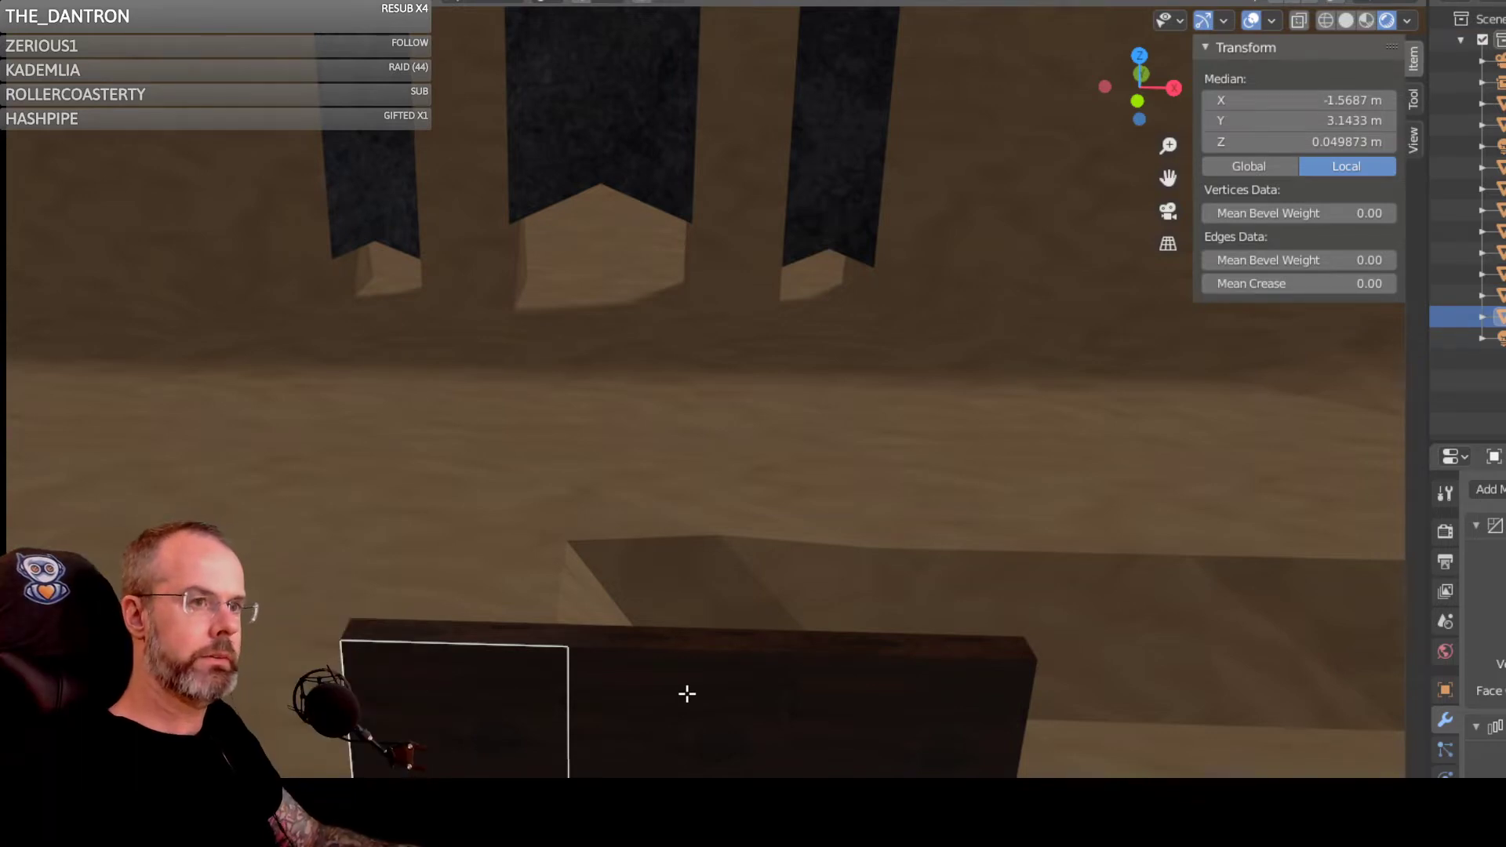
key("alt+a")
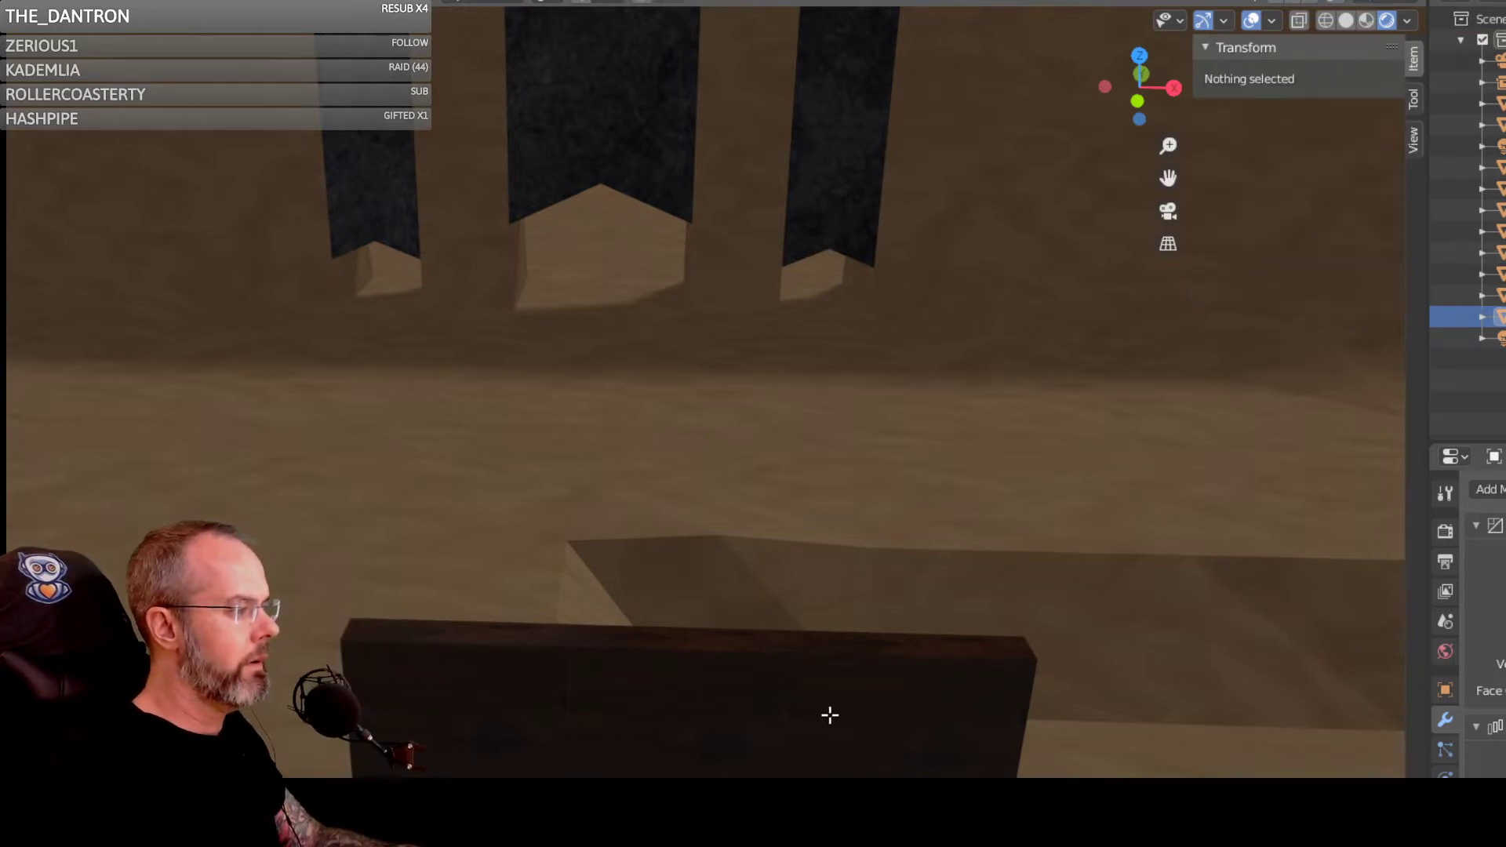
Step: Inspect the slab row from behind and in front against the fort banners, selecting its rear face and clearing the selection
middle_click_drag(904, 705, 508, 702)
left_click(629, 691)
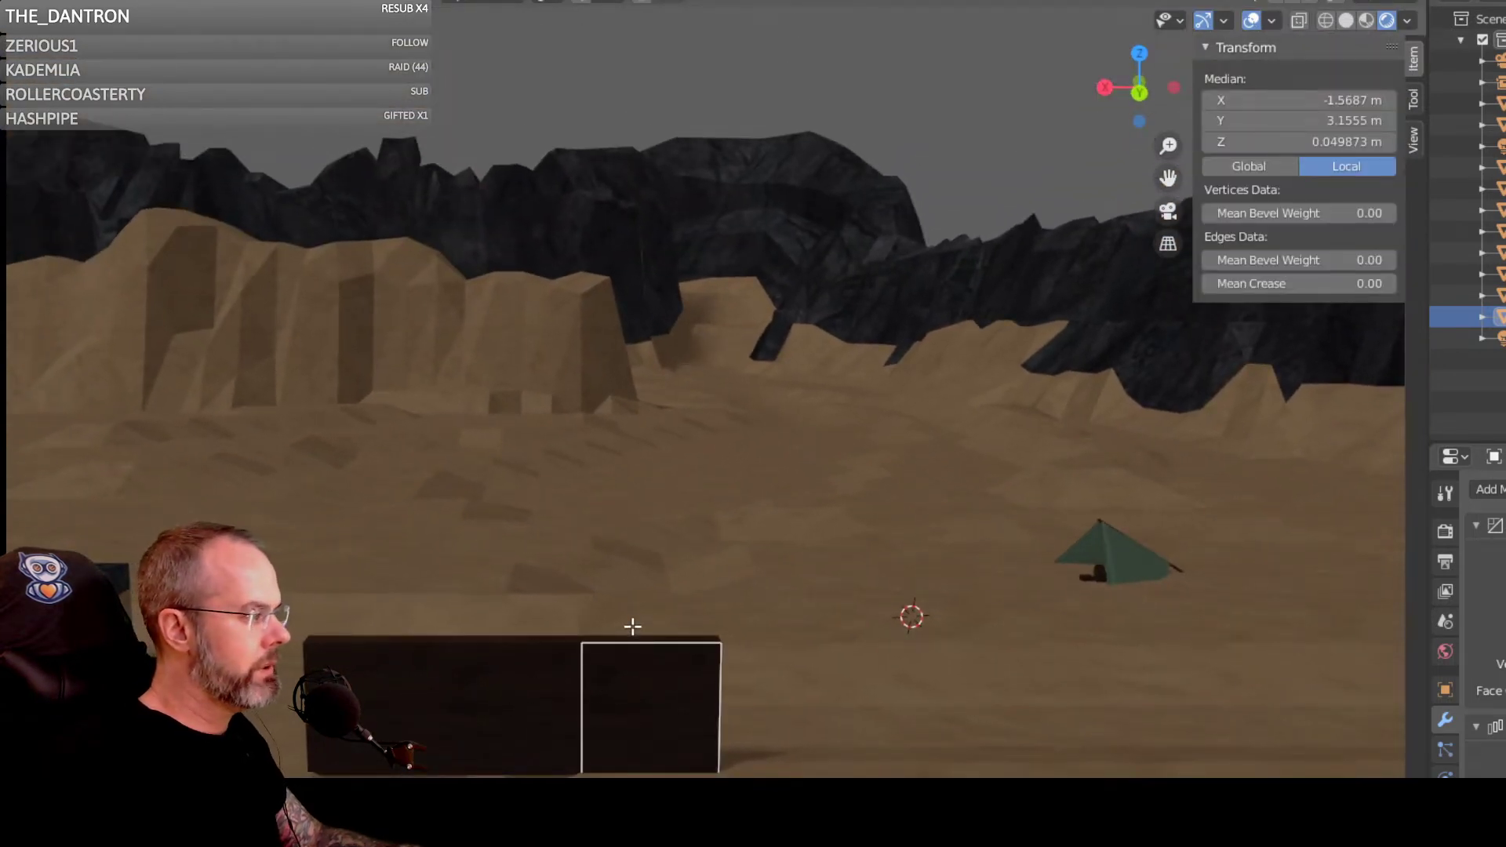
middle_click_drag(633, 626, 873, 694)
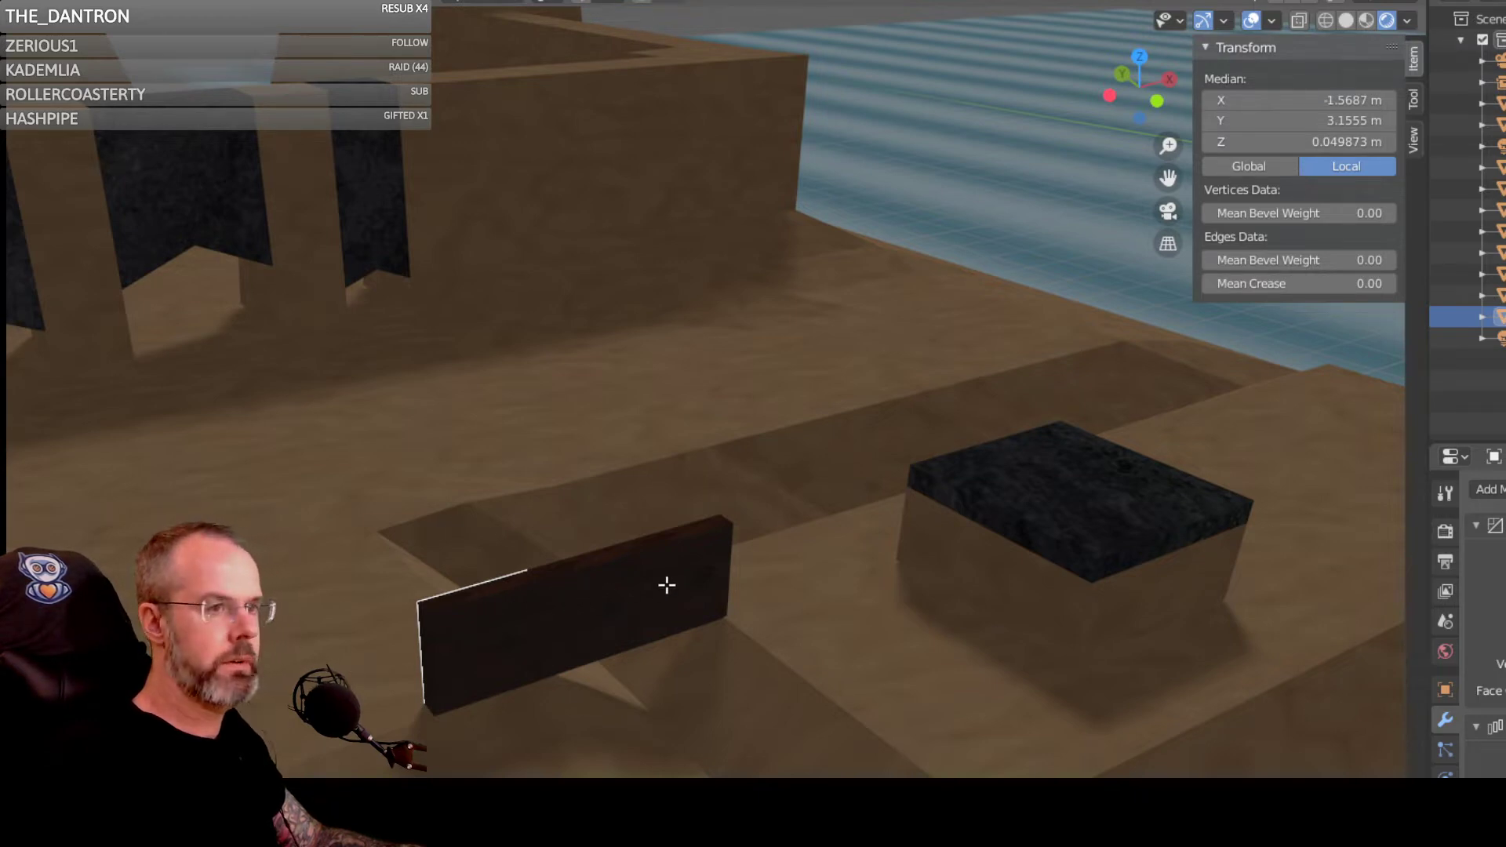
scroll(572, 577, "up", 3)
middle_click_drag(562, 588, 522, 583)
scroll(550, 654, "up", 2)
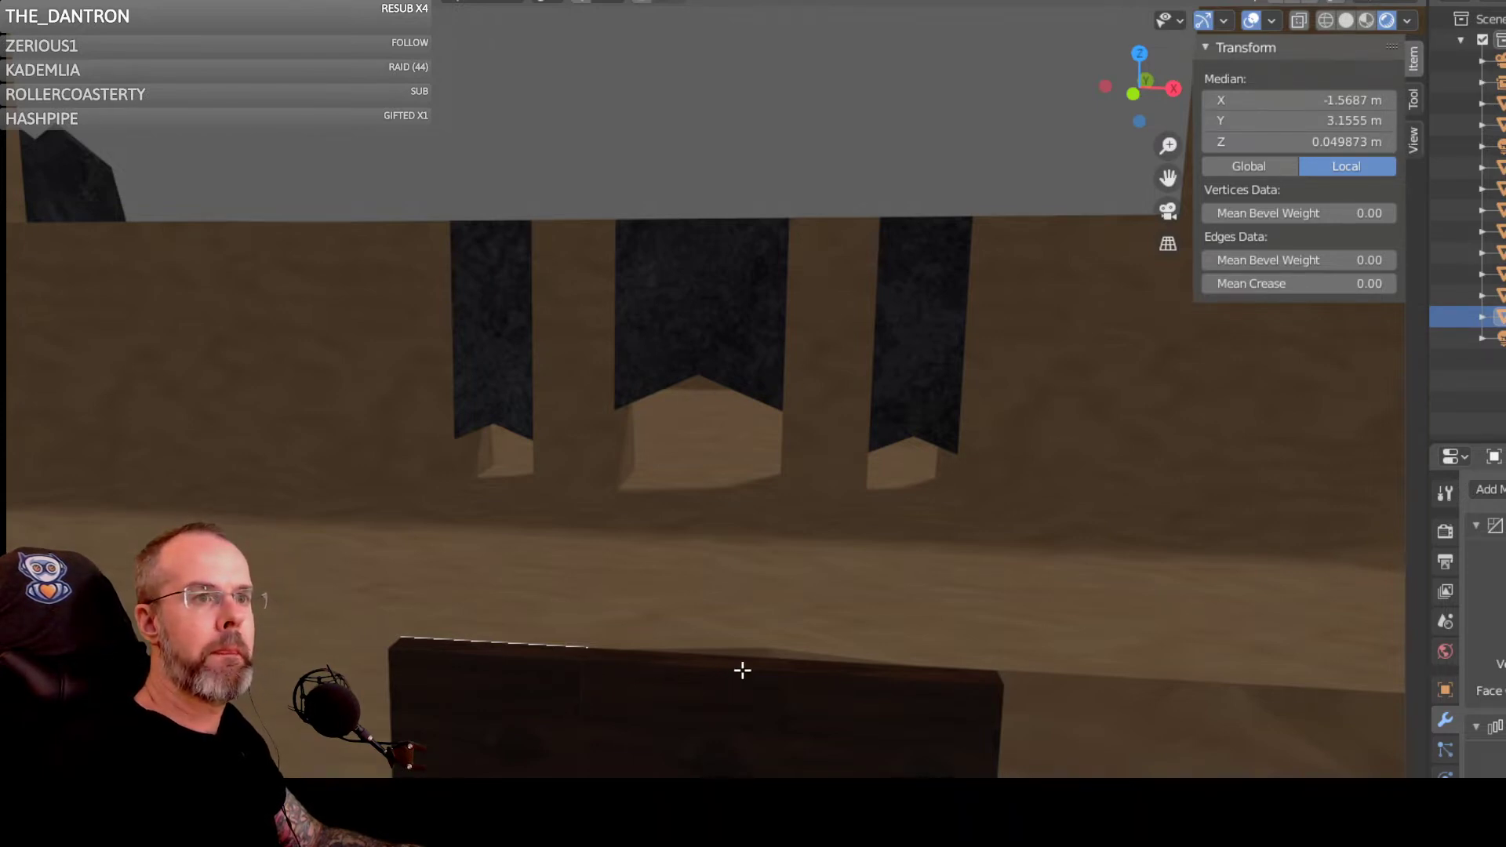
mouse_move(751, 742)
middle_mouse_down()
mouse_move(293, 774)
mouse_move(483, 783)
mouse_move(767, 753)
middle_mouse_up()
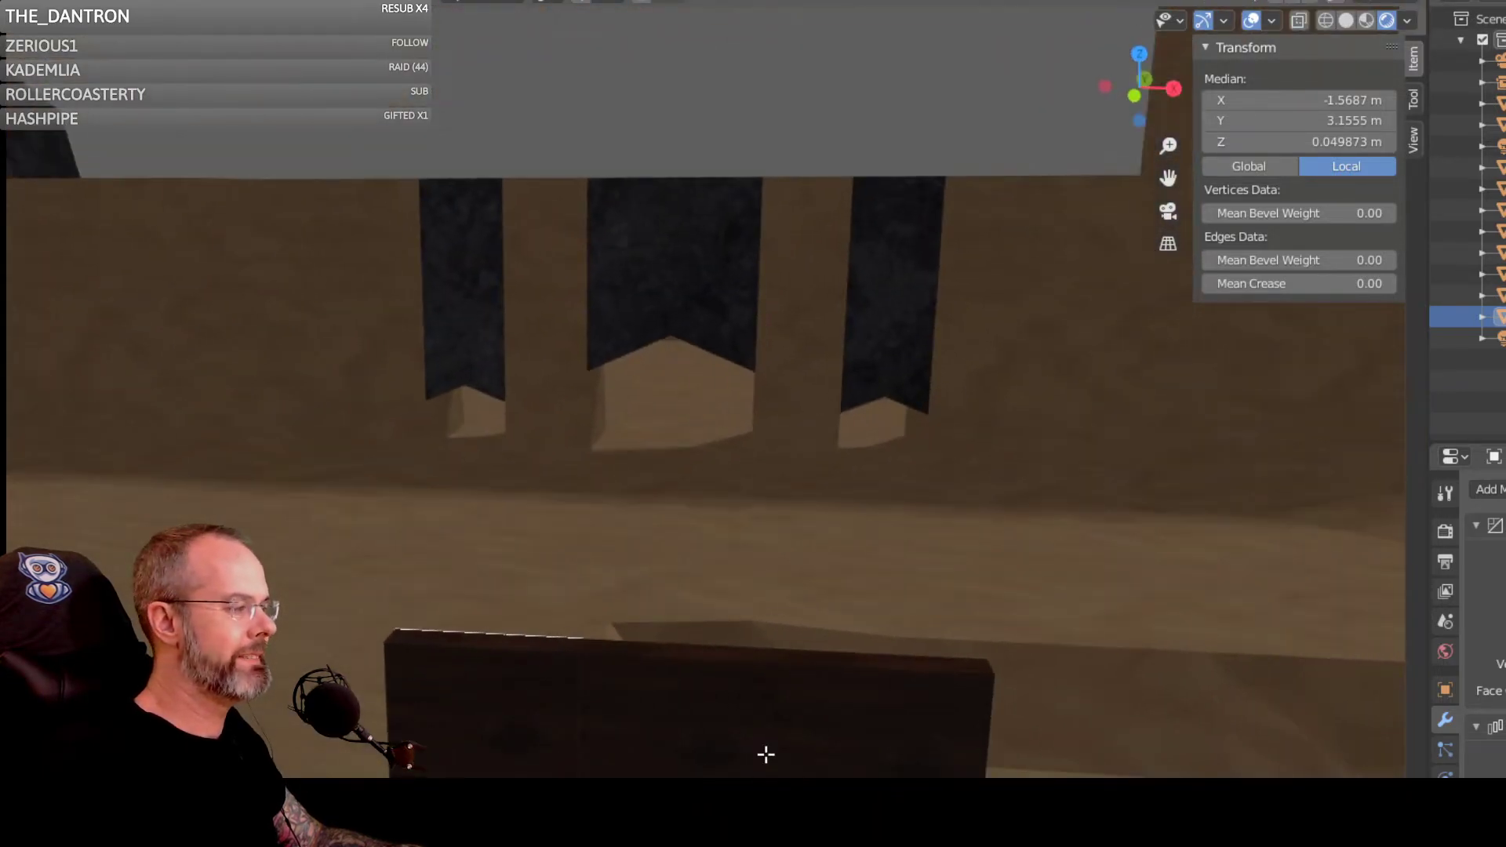
key("alt+a")
key("a")
key("alt+a")
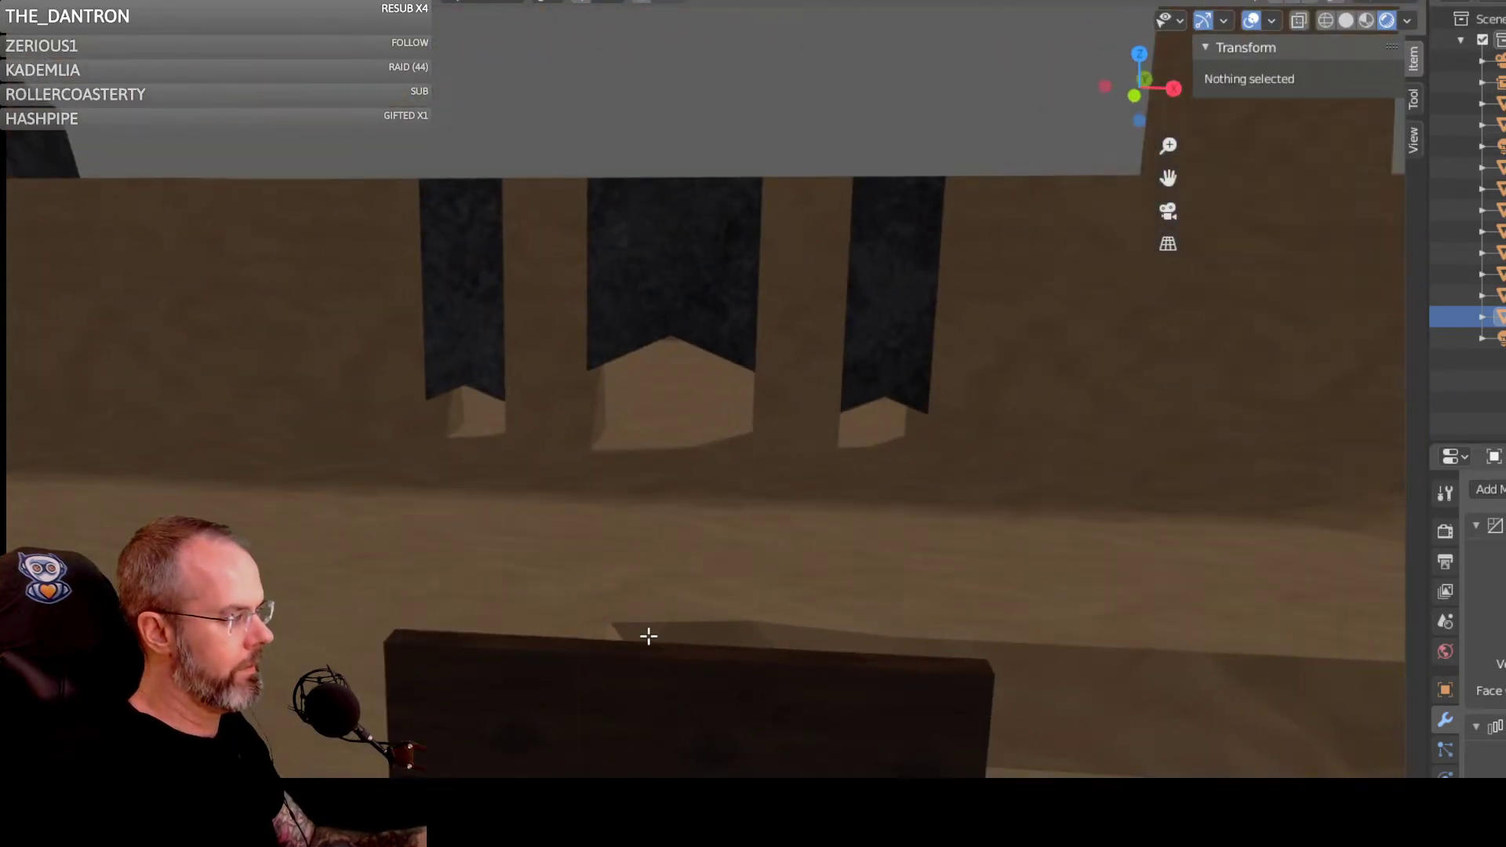
key("a")
key("alt+a")
Step: Undo the slab's array and its mesh move to the trench edge, and return to Object Mode
key("ctrl+z")
key("ctrl+z")
key("ctrl+z")
key("ctrl+z")
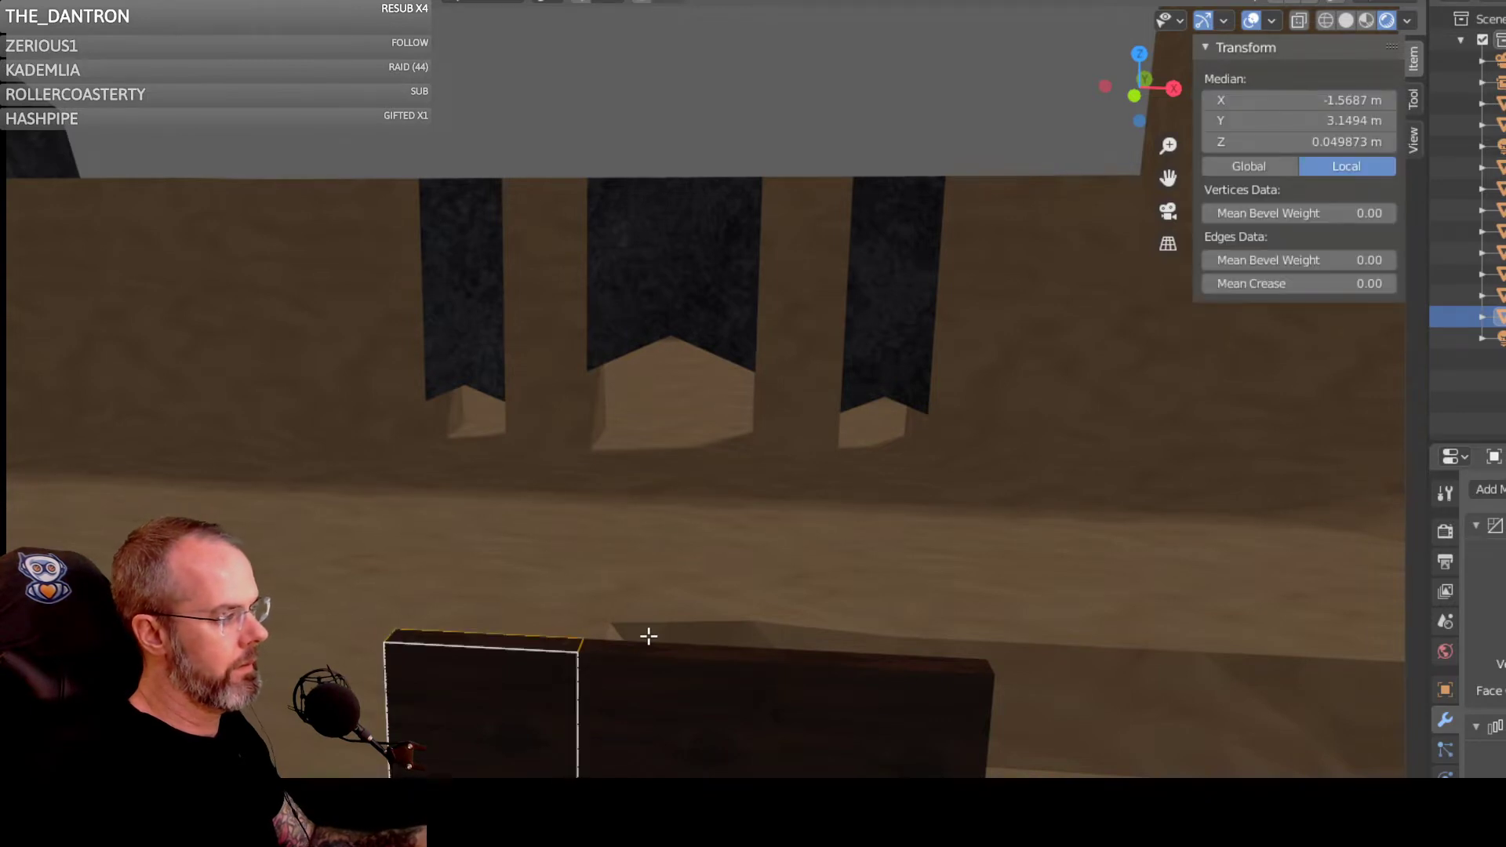
middle_click_drag(584, 645, 599, 693)
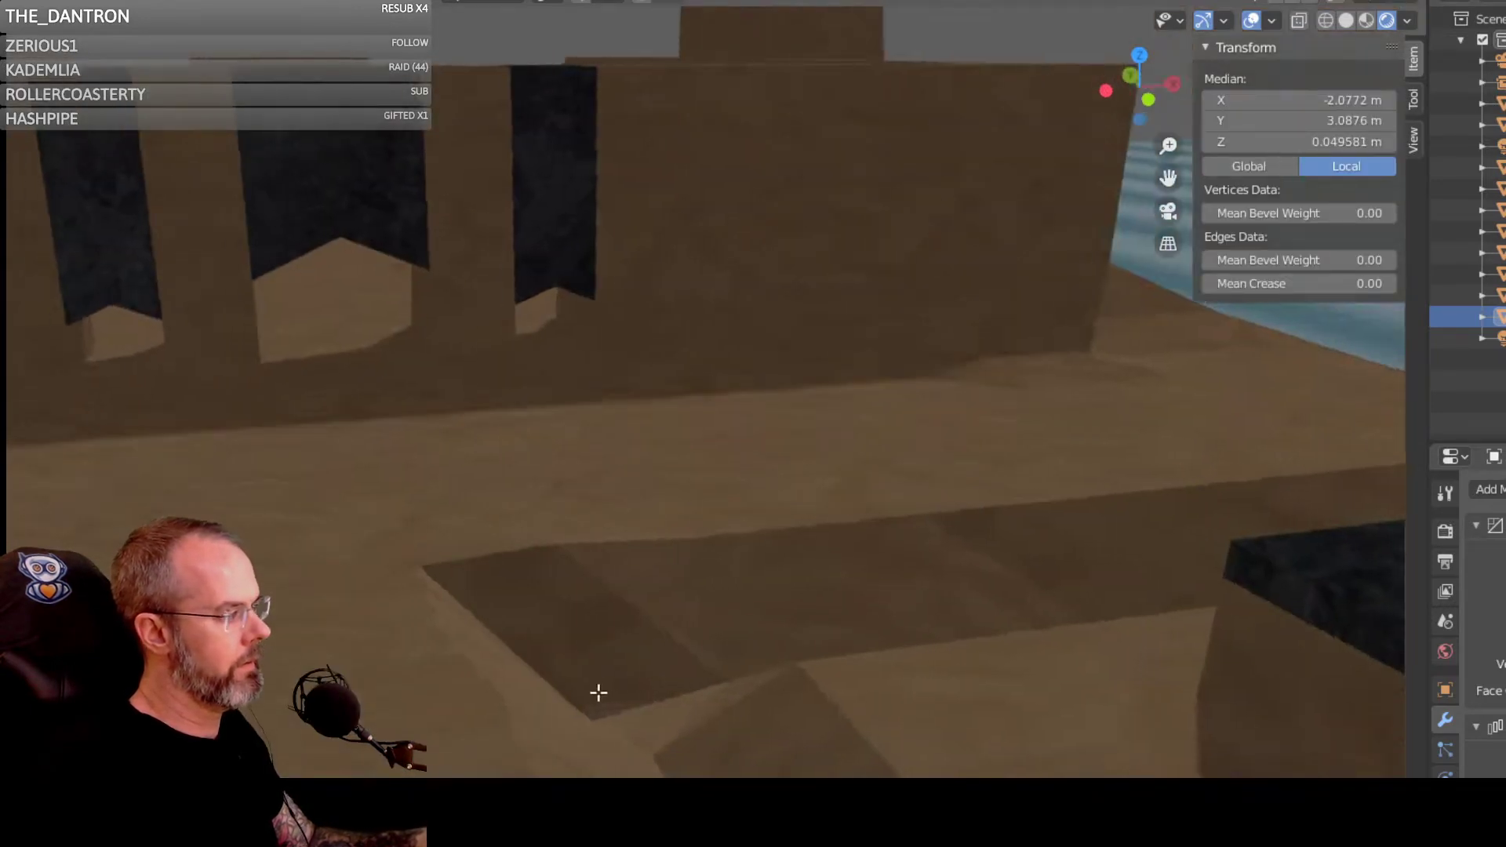
scroll(286, 671, "down", 7)
key("Tab")
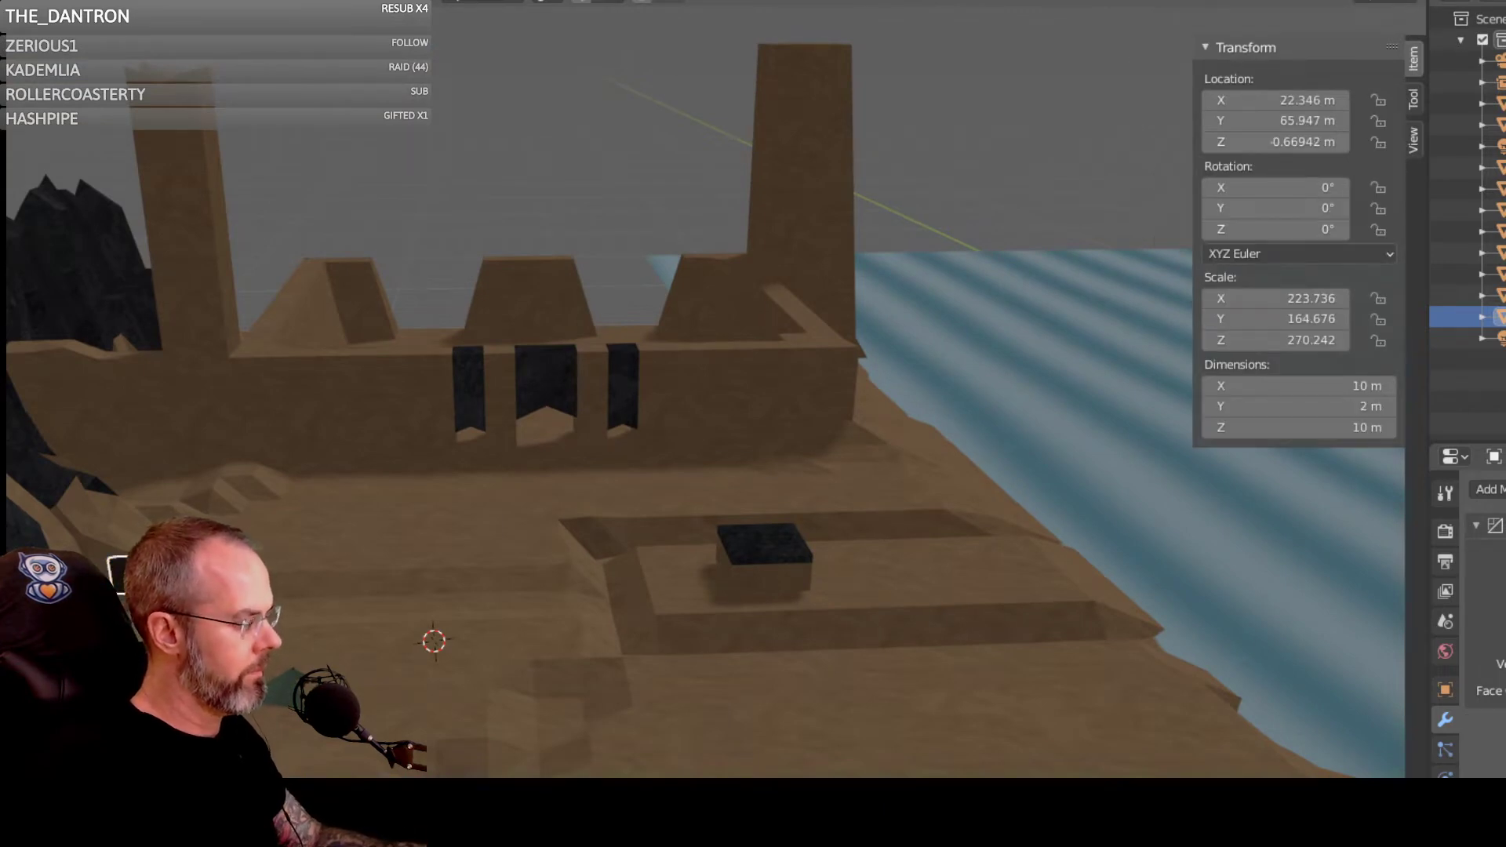
Step: Move the slab object along X to about 80.99 m
key("g")
key("x")
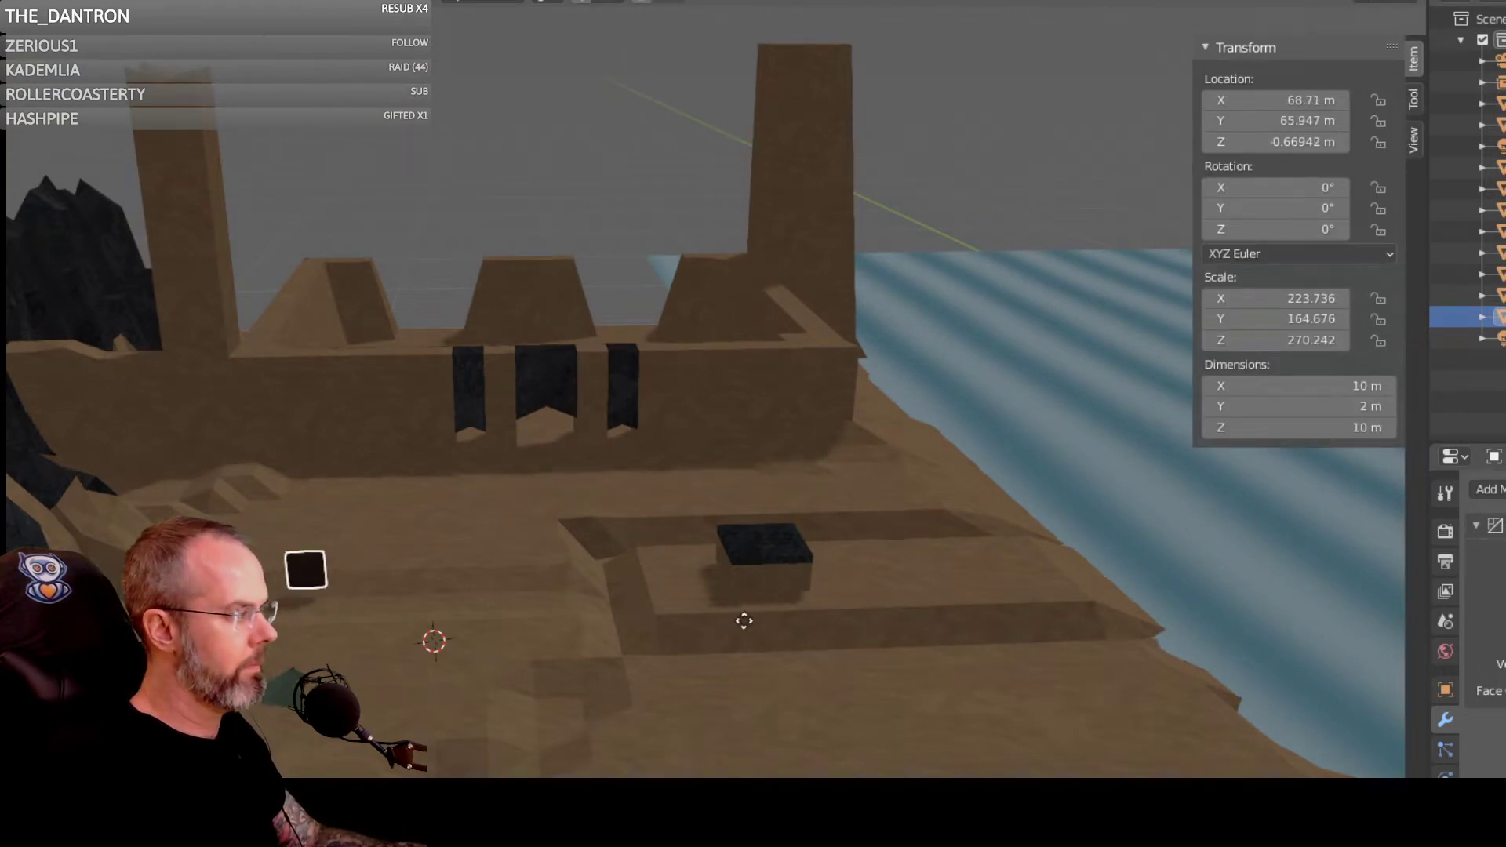
left_click(879, 630)
Step: Move the slab along Y toward the fort wall, to about 76.84 m
middle_click_drag(553, 535, 952, 449)
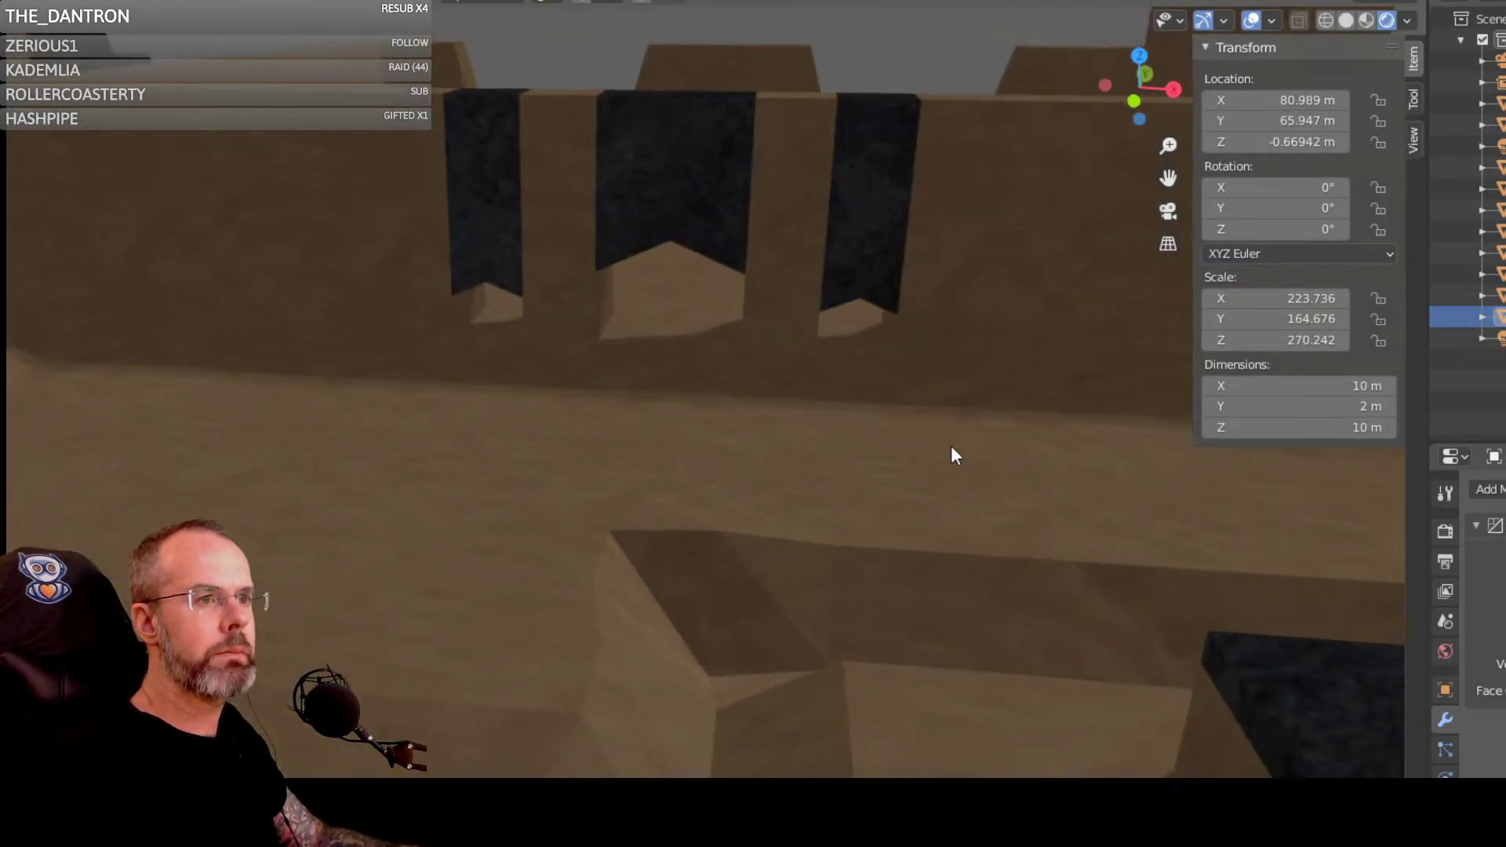
middle_click_drag(631, 479, 1092, 471)
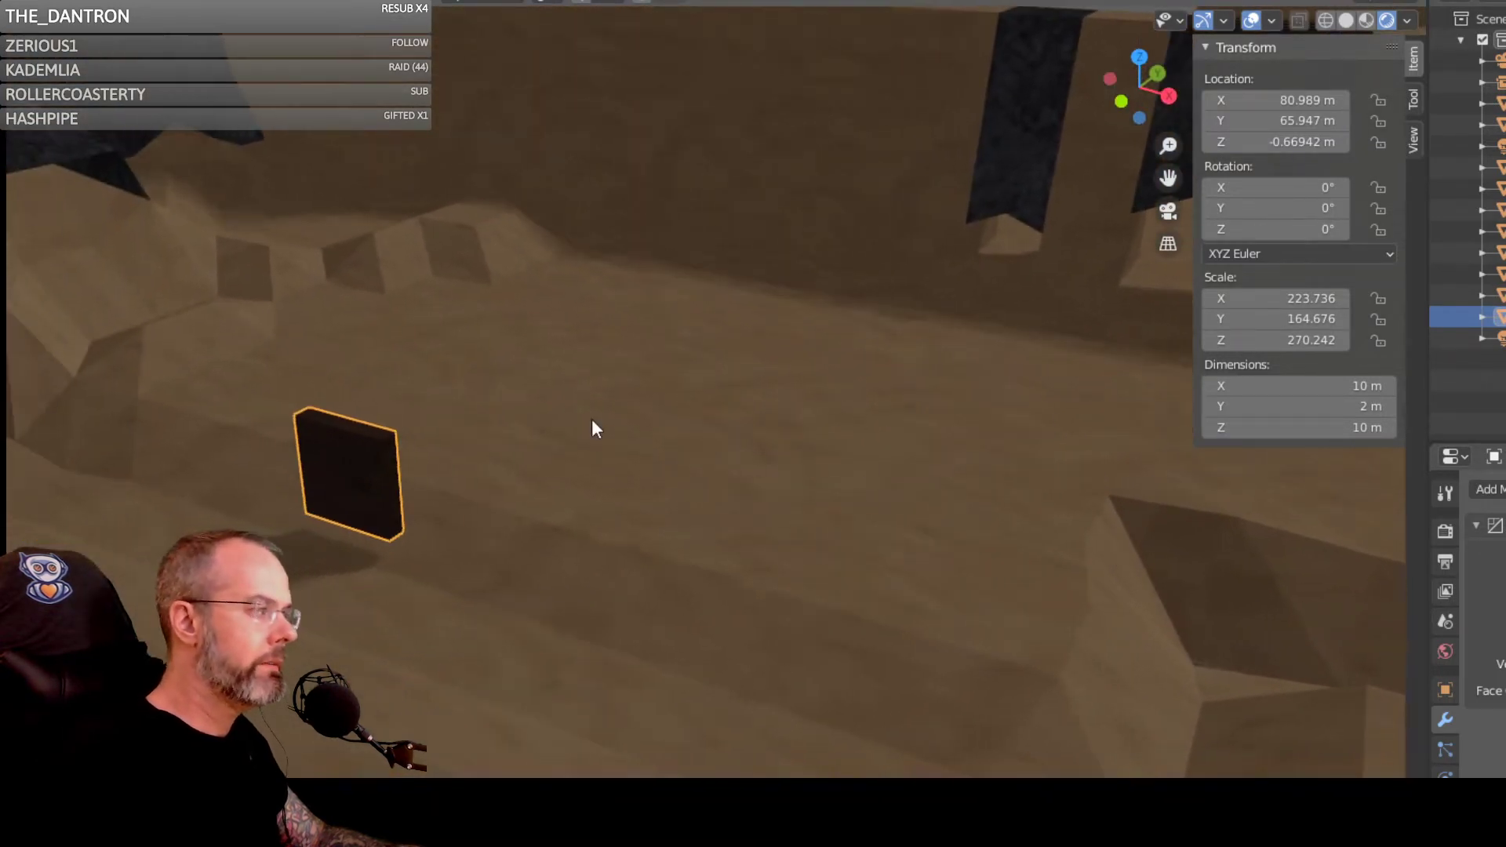
middle_click_drag(595, 427, 1376, 544)
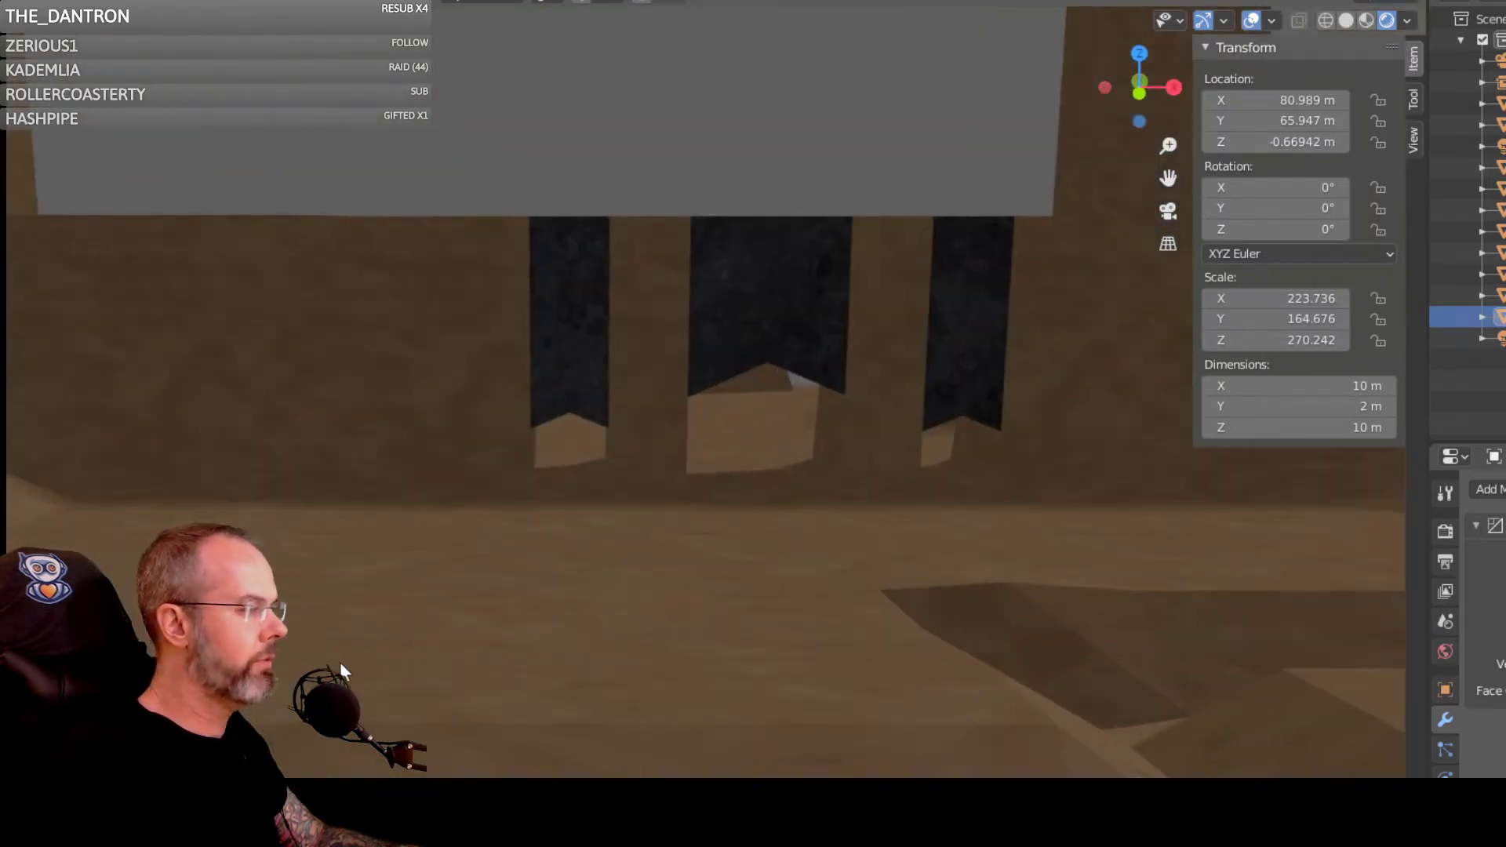
middle_click_drag(339, 672, 1232, 534)
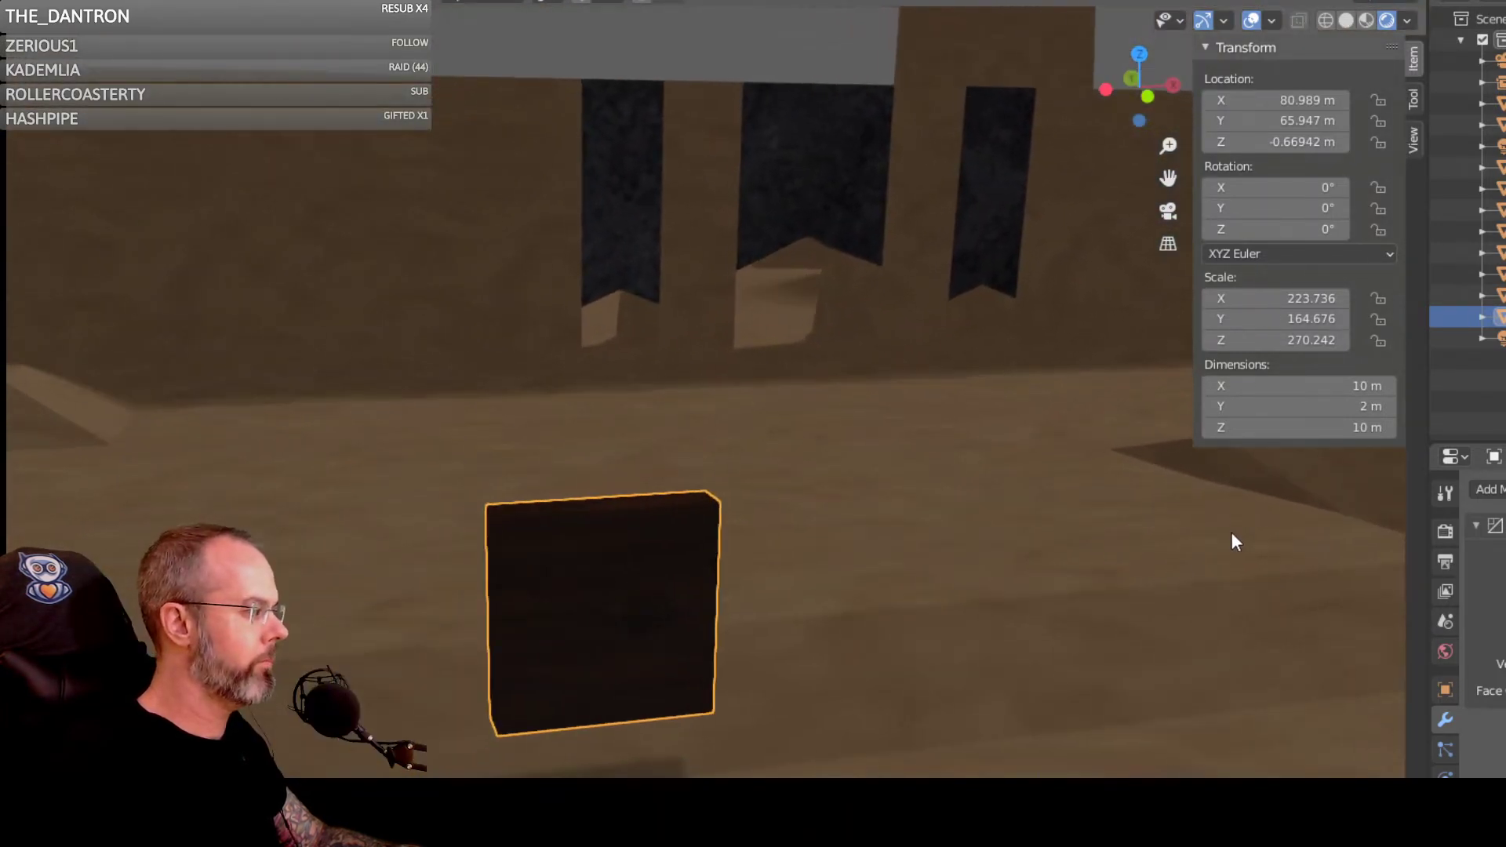
key("g")
key("y")
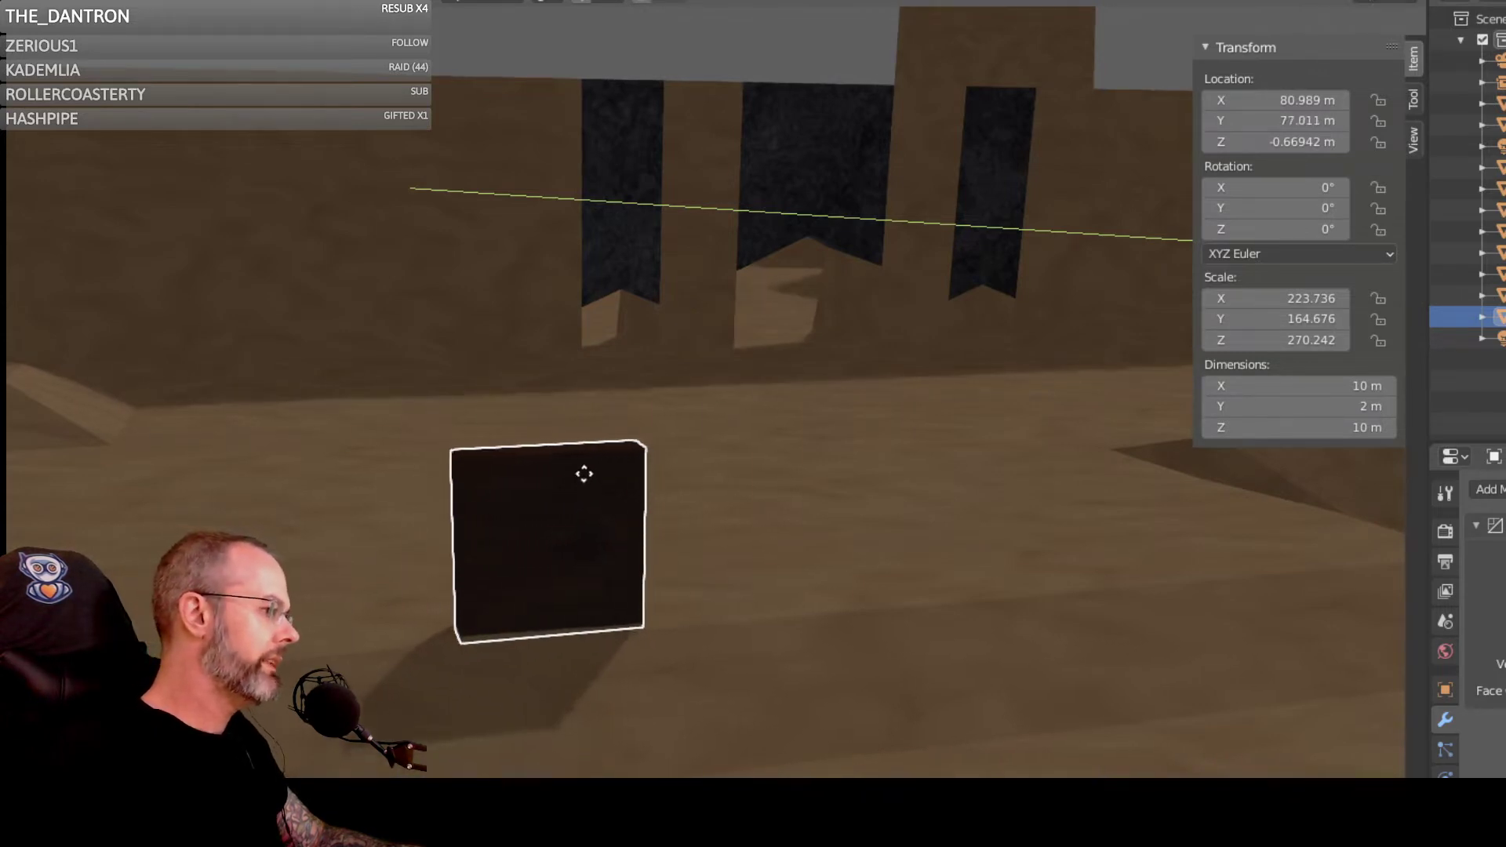
left_click(566, 426)
Step: Examine the slab's placement on the sand from several angles, relative to the fort wall, banners and trench
middle_click_drag(565, 428, 559, 564)
scroll(558, 557, "down", 4)
scroll(587, 558, "up", 1)
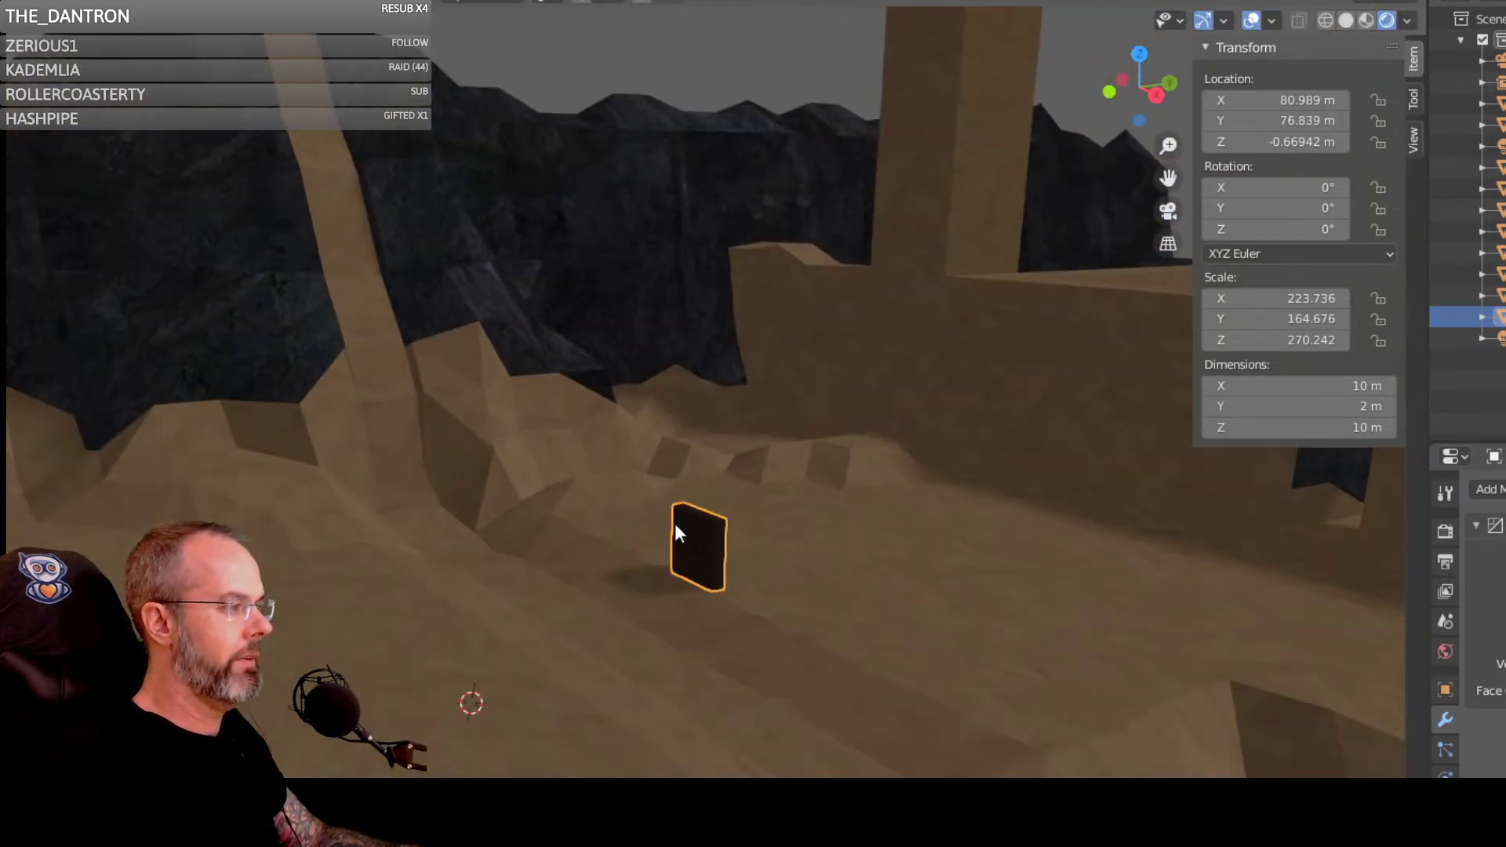
middle_click_drag(675, 524, 850, 569)
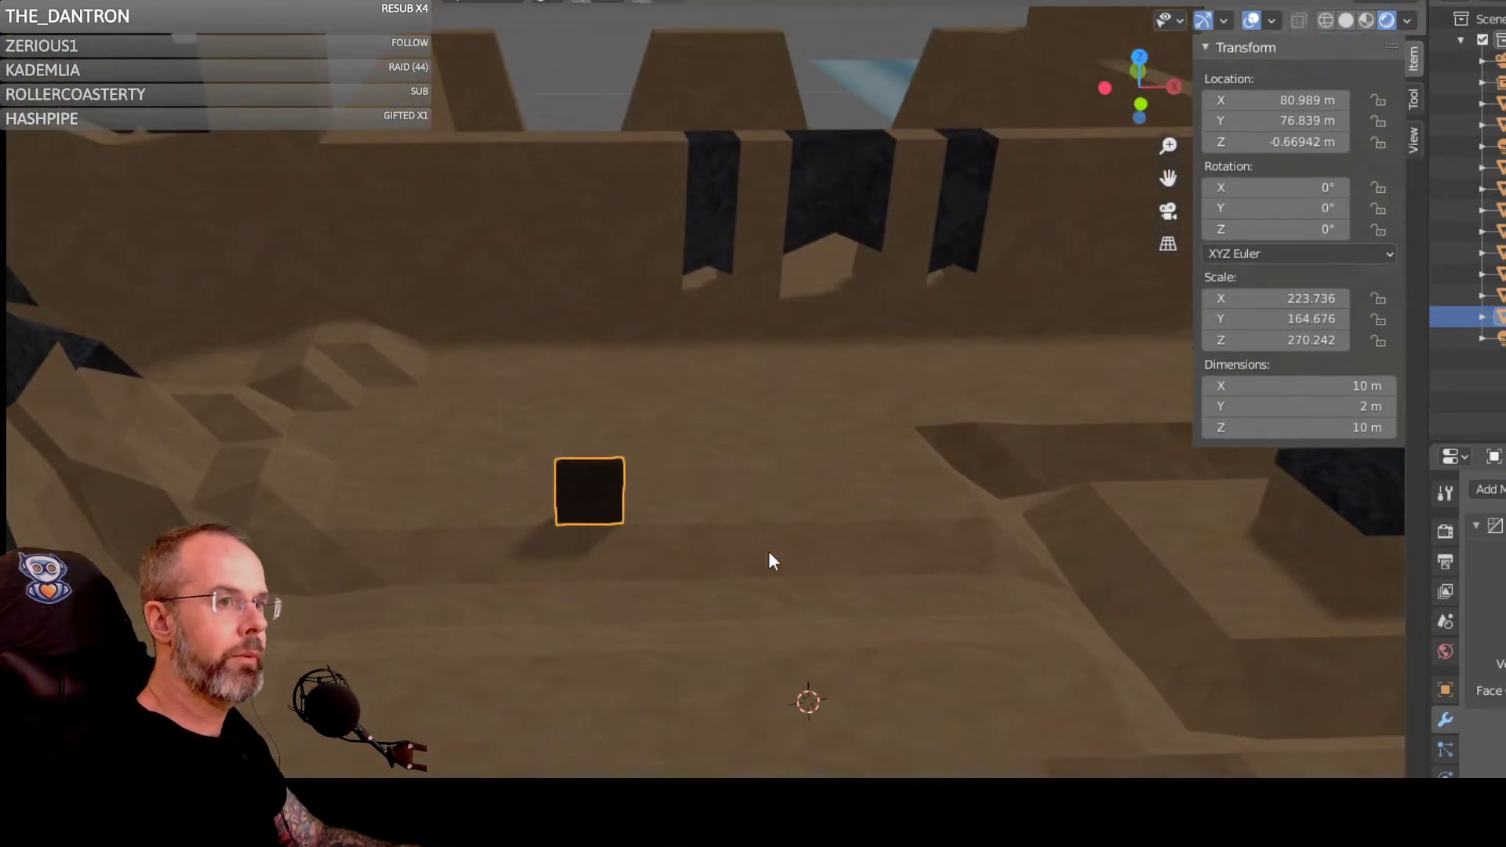
scroll(749, 502, "up", 3)
middle_click_drag(592, 467, 724, 463)
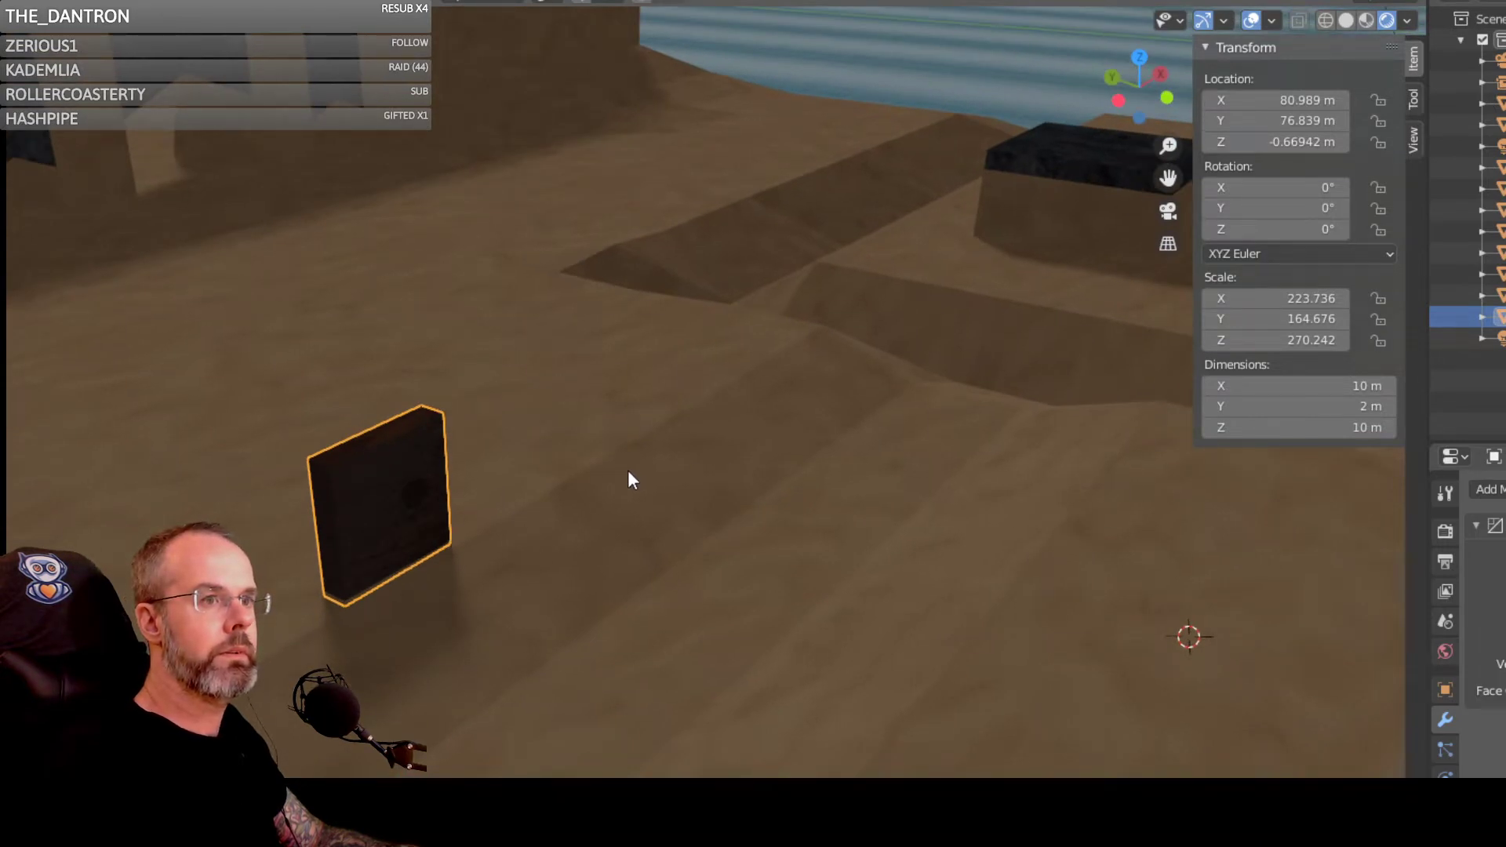
middle_click_drag(629, 481, 652, 451)
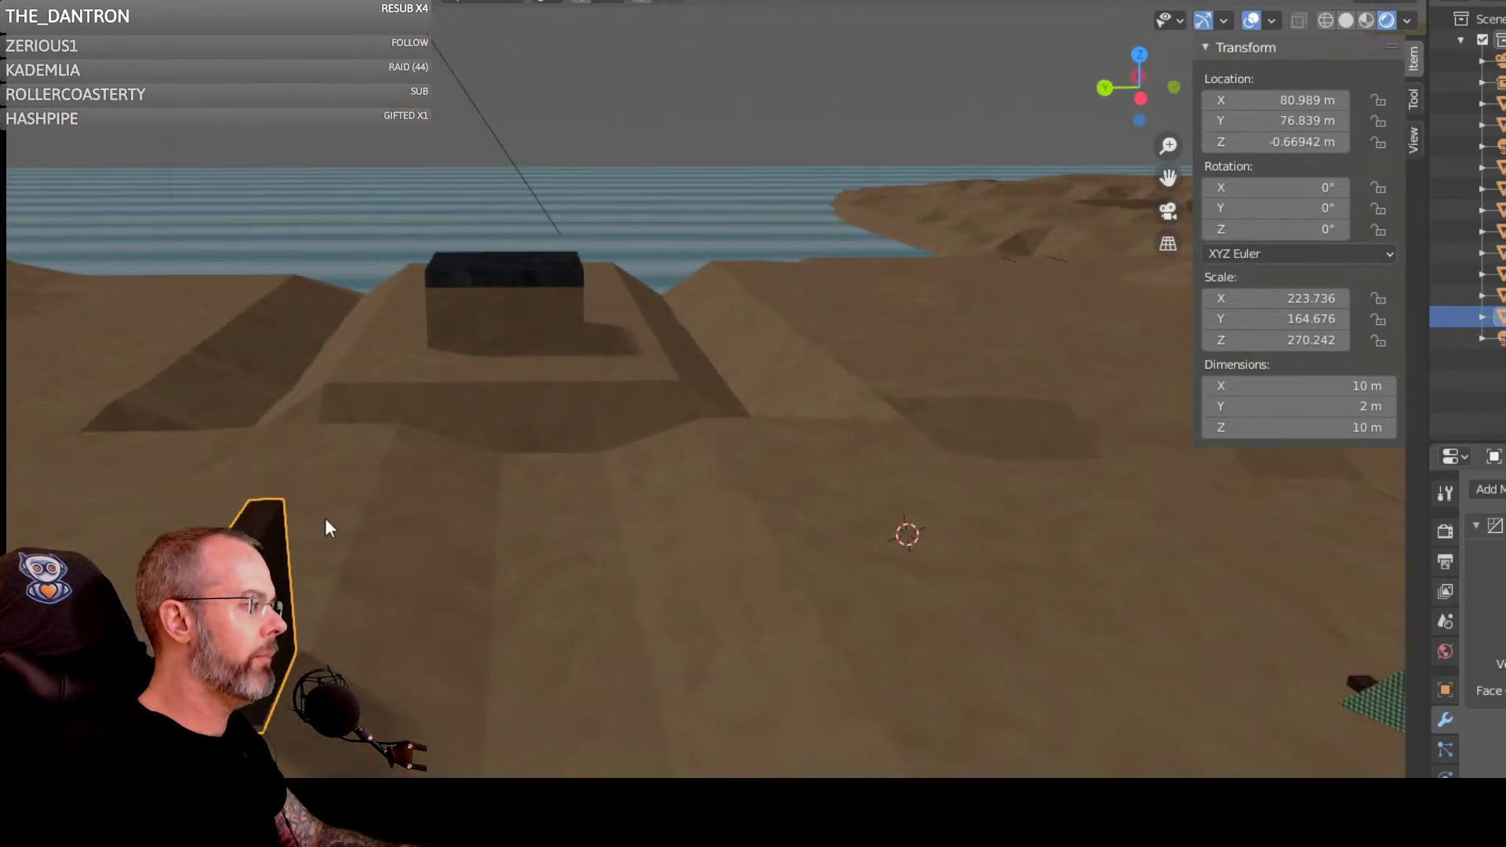
middle_click_drag(345, 524, 208, 537)
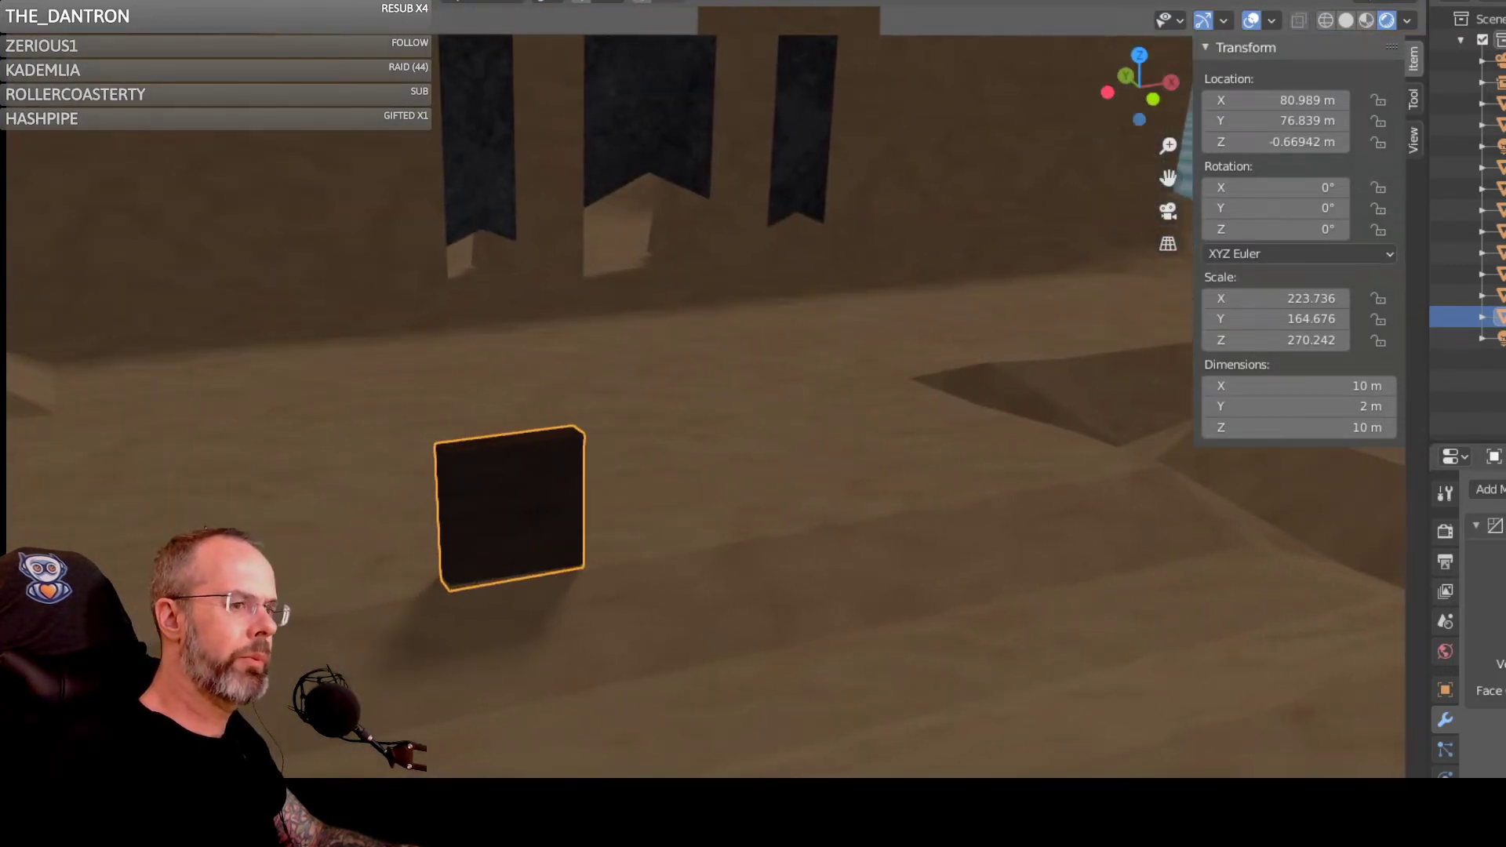
middle_click_drag(301, 523, 505, 490)
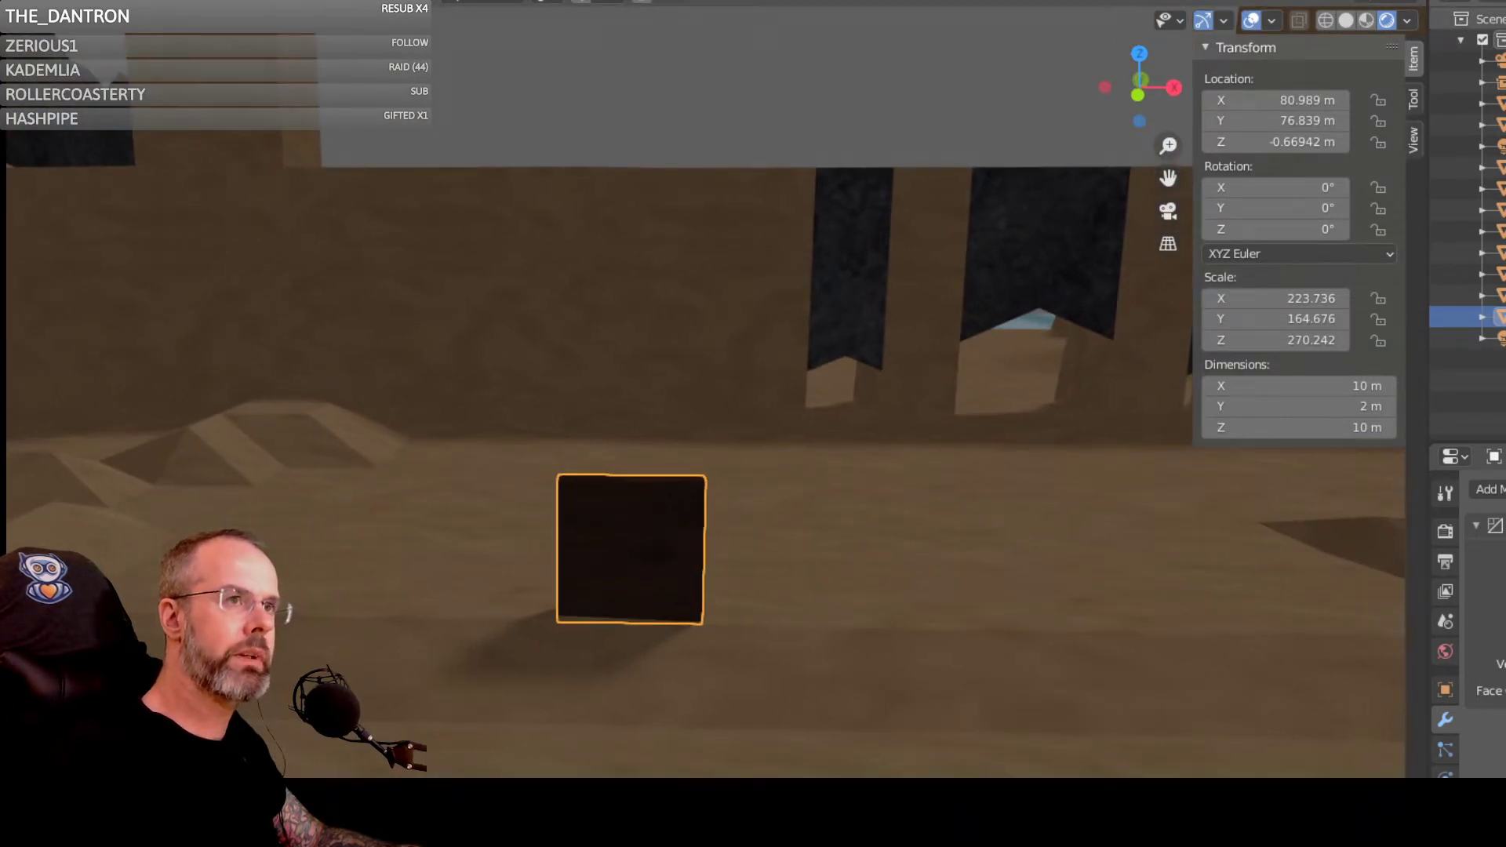
scroll(694, 304, "down", 3)
middle_click_drag(720, 314, 1027, 493)
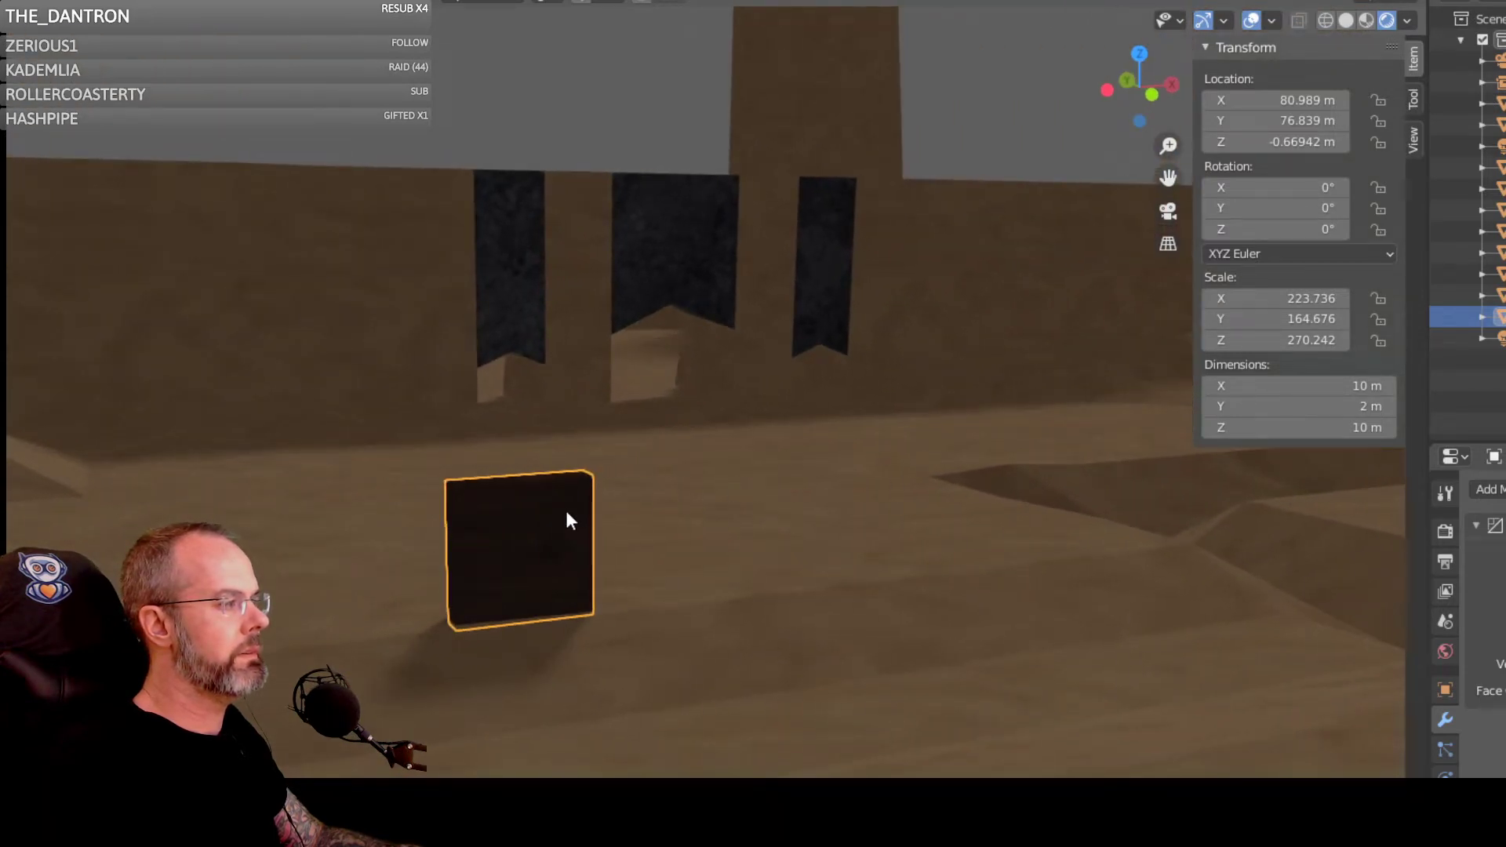
scroll(612, 500, "down", 1)
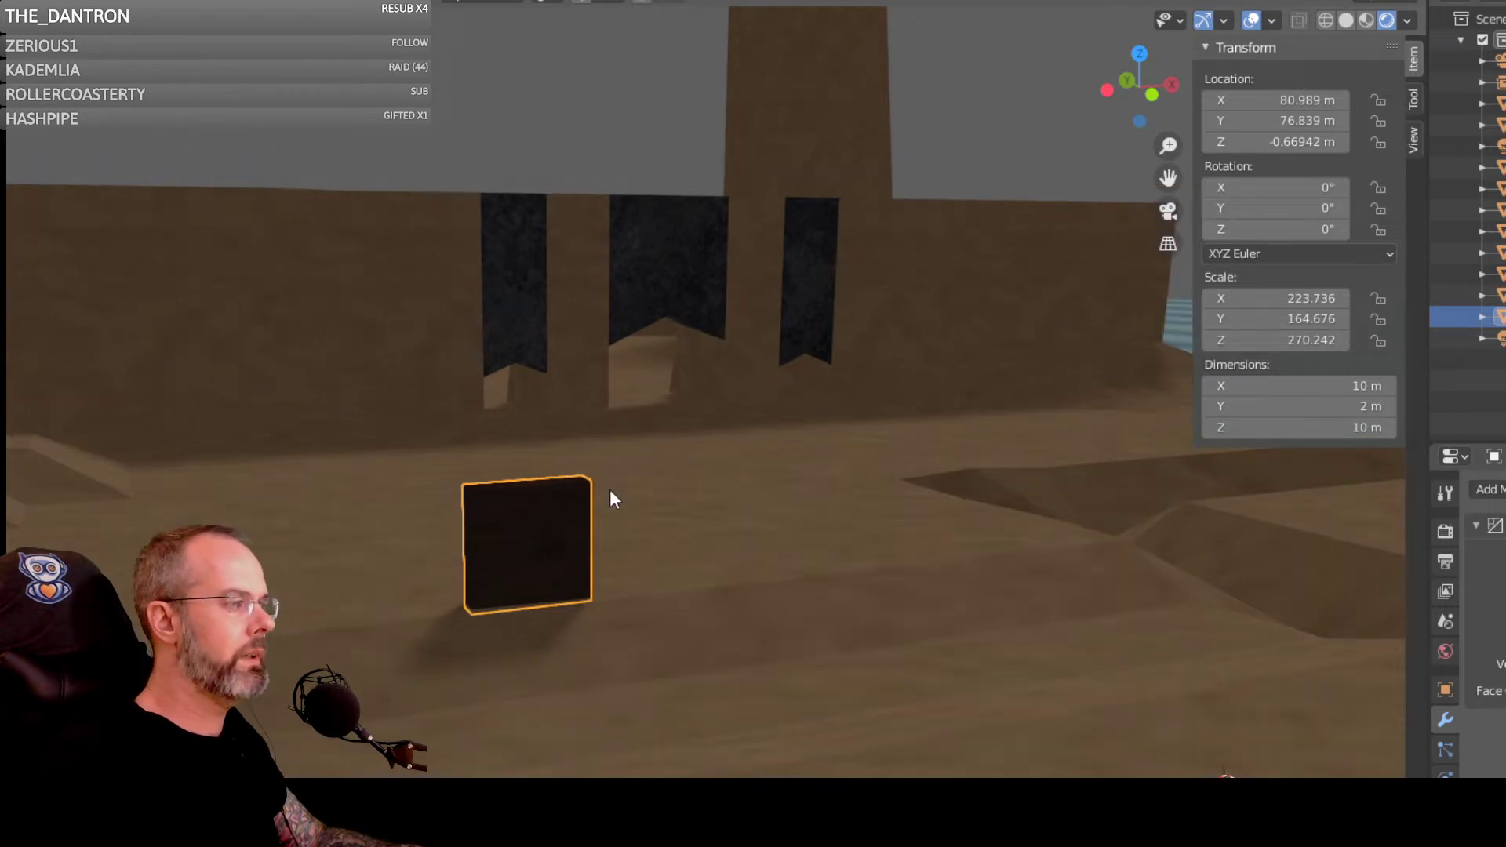
middle_click_drag(610, 488, 720, 555)
middle_click_drag(612, 531, 490, 476)
scroll(585, 436, "up", 2)
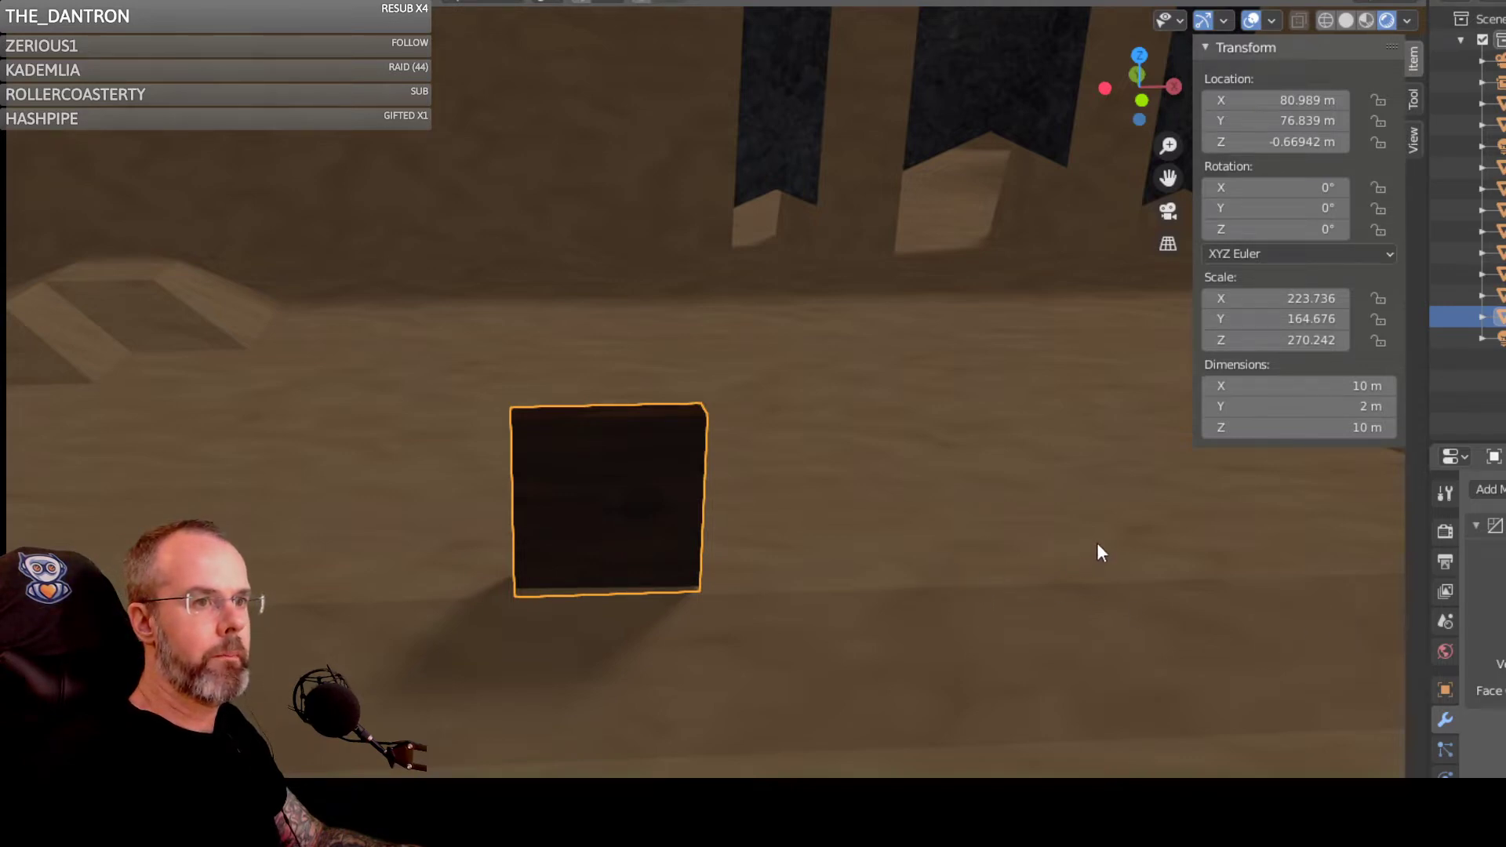
Step: Select the slab and bring up its material settings
left_click(593, 524)
left_click(590, 525)
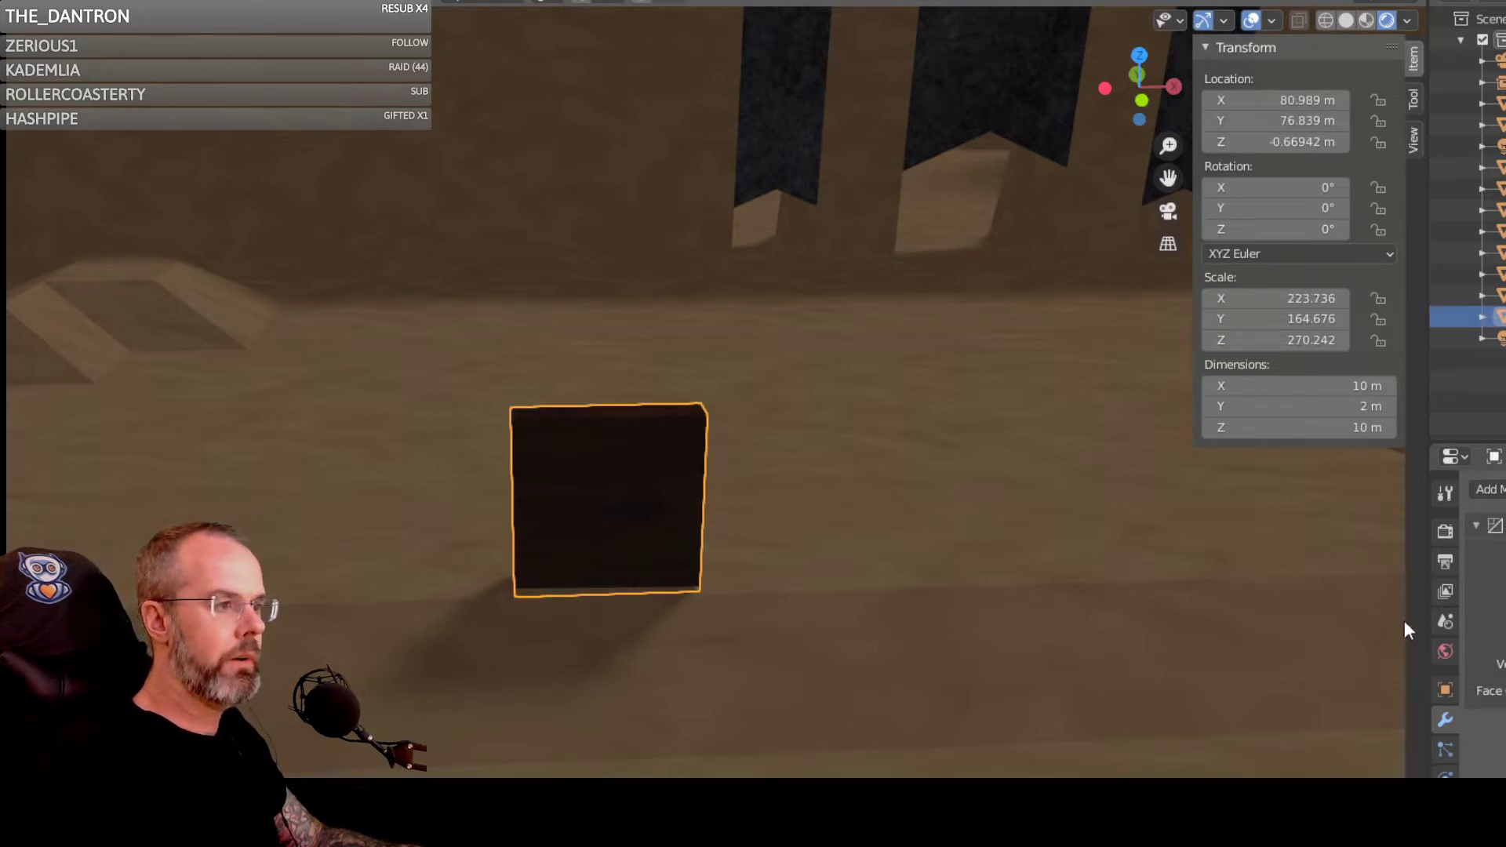
left_click(1445, 846)
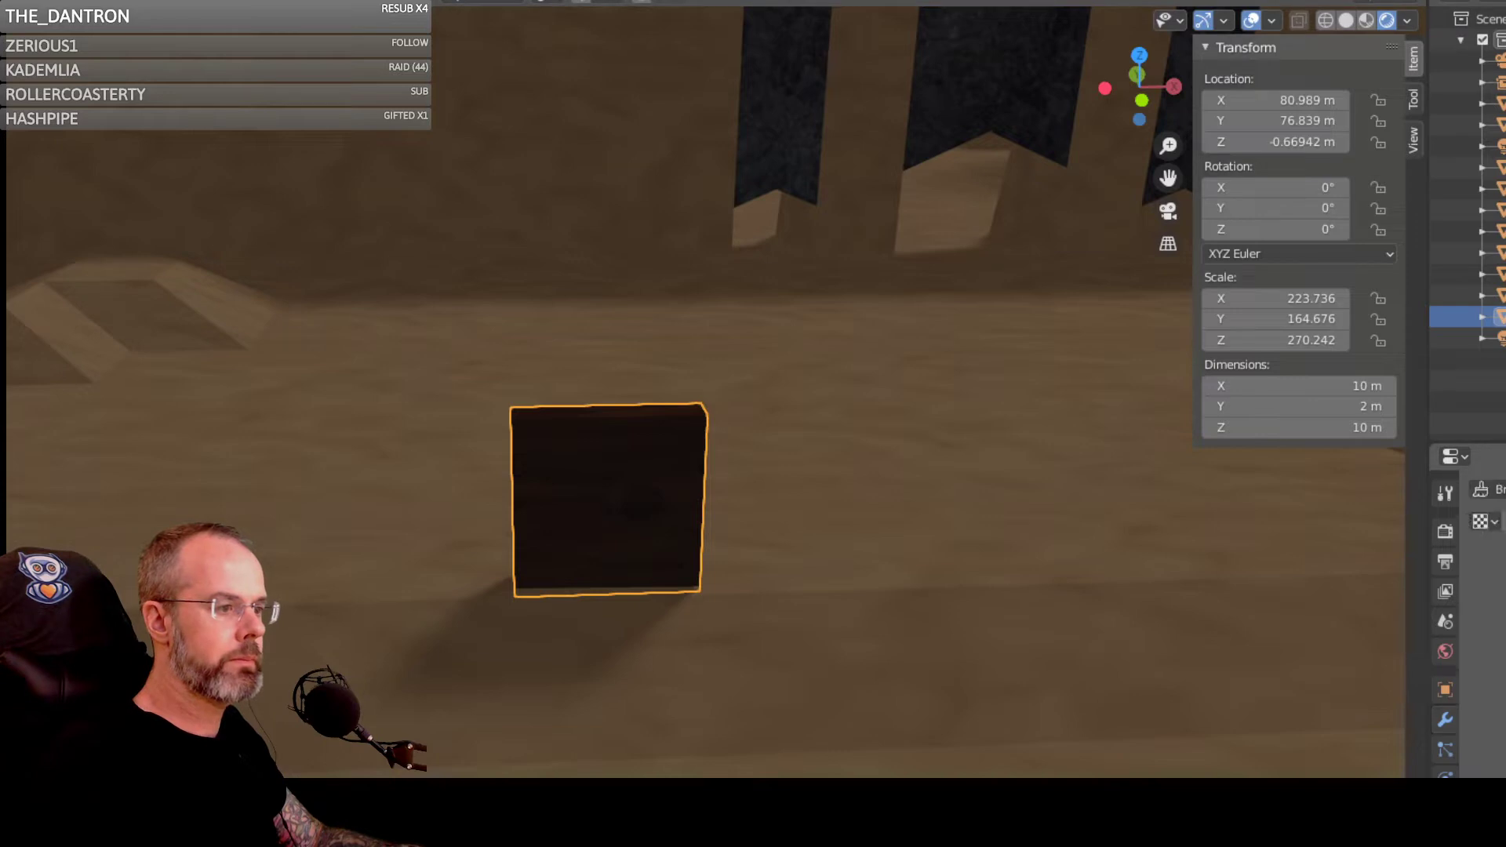
left_click(1445, 846)
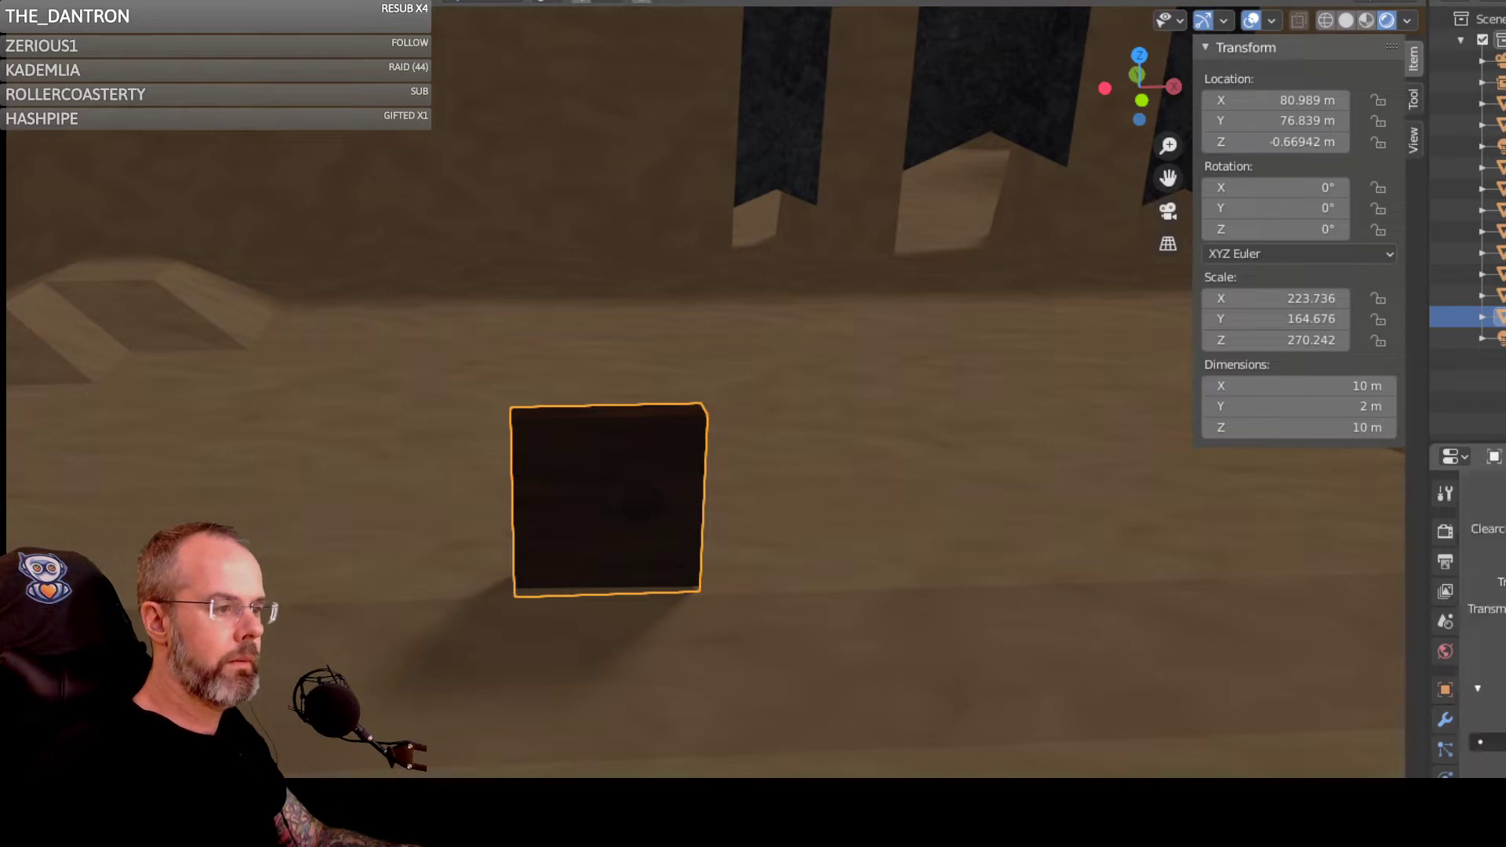
Step: Check the slab's size and dark surface against the fort wall and banners, both from afar and close up
scroll(1034, 609, "down", 6)
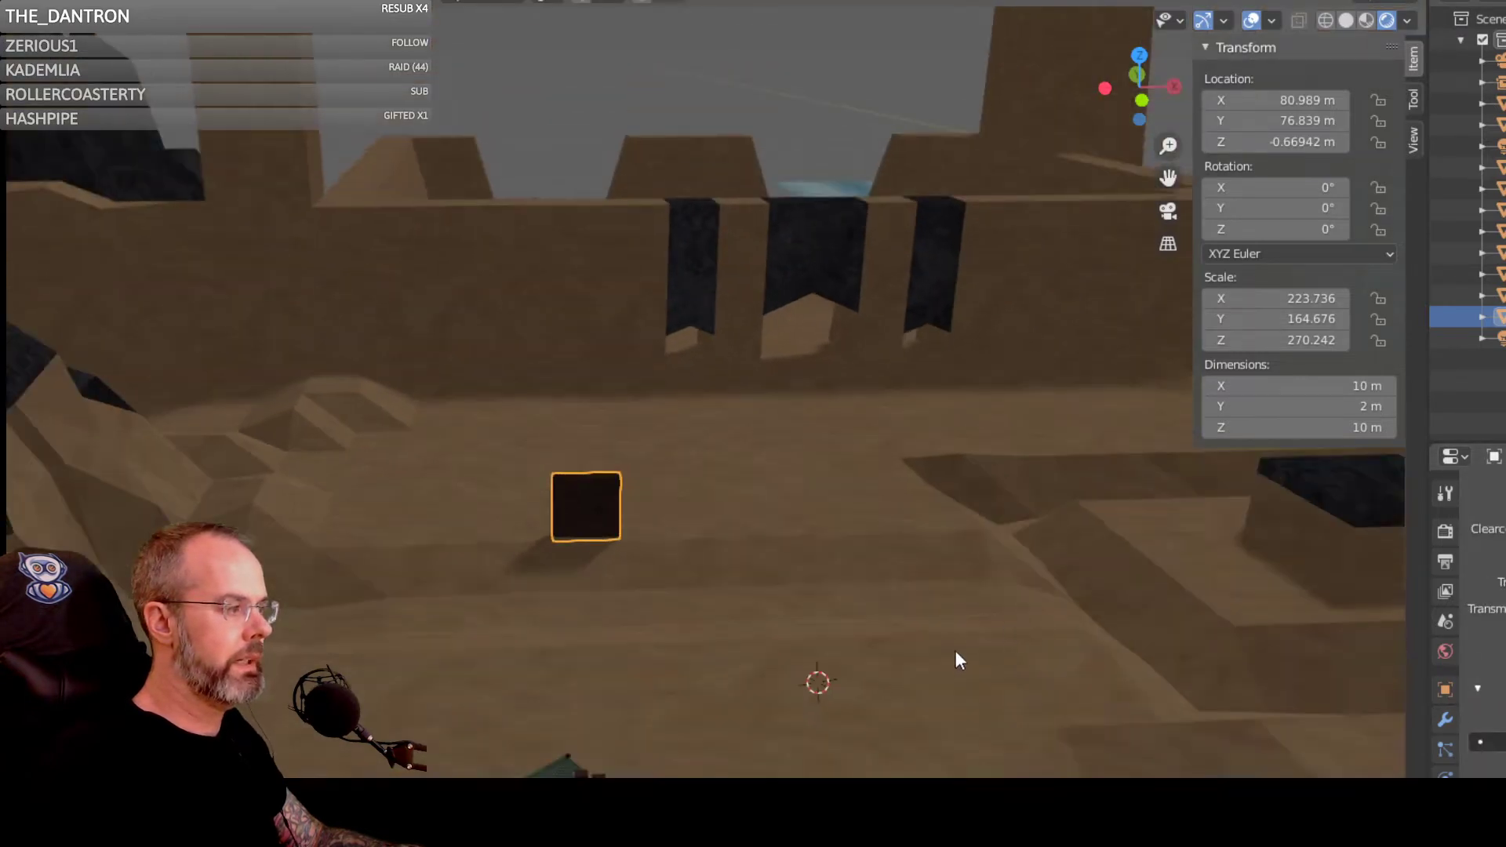
scroll(670, 637, "up", 5)
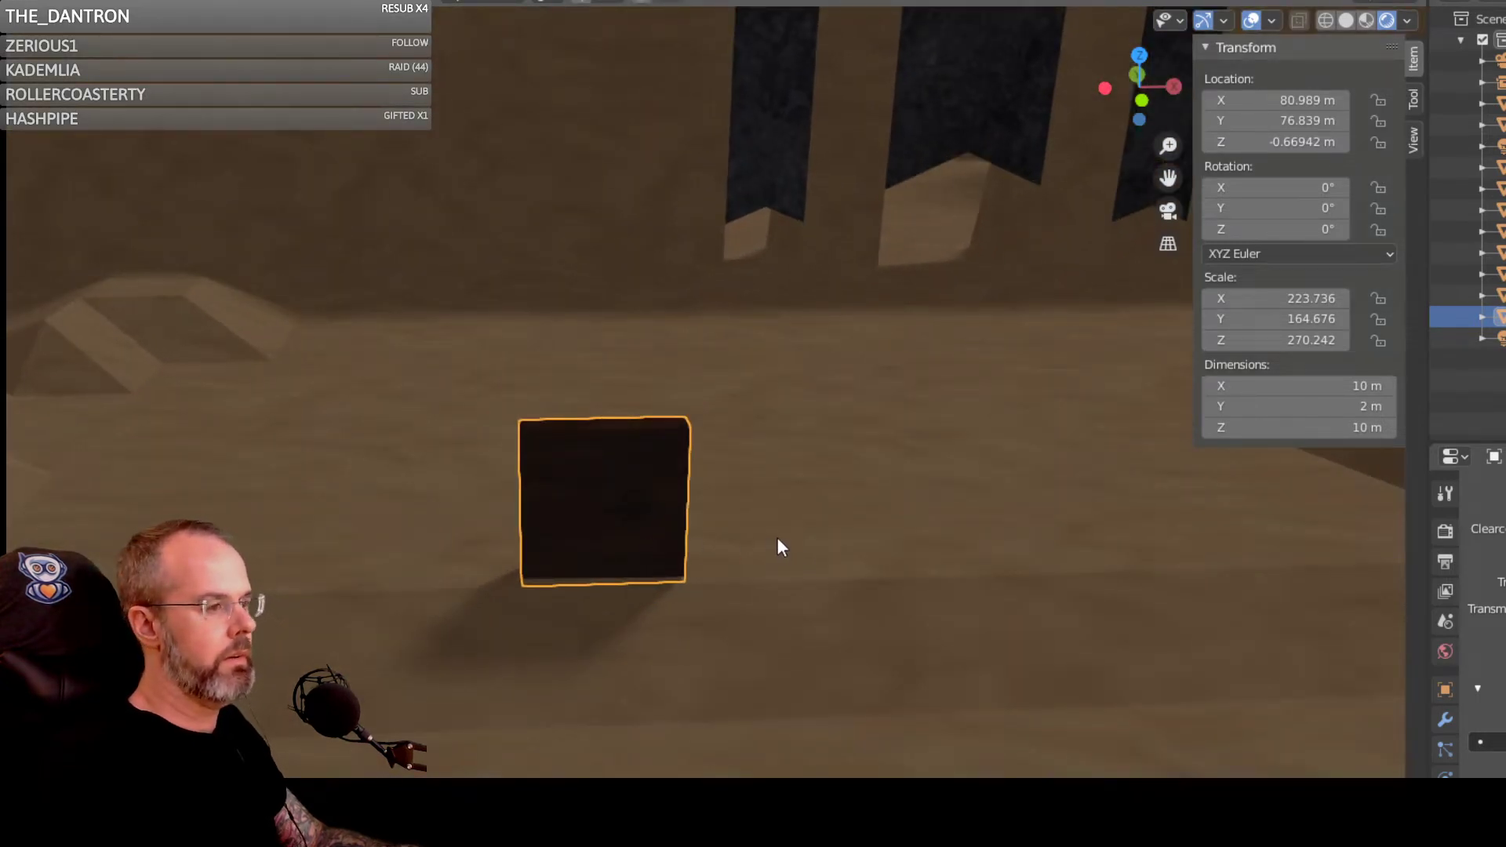
middle_click_drag(778, 538, 1503, 499)
scroll(770, 501, "up", 2)
scroll(770, 510, "down", 2)
scroll(800, 551, "down", 2)
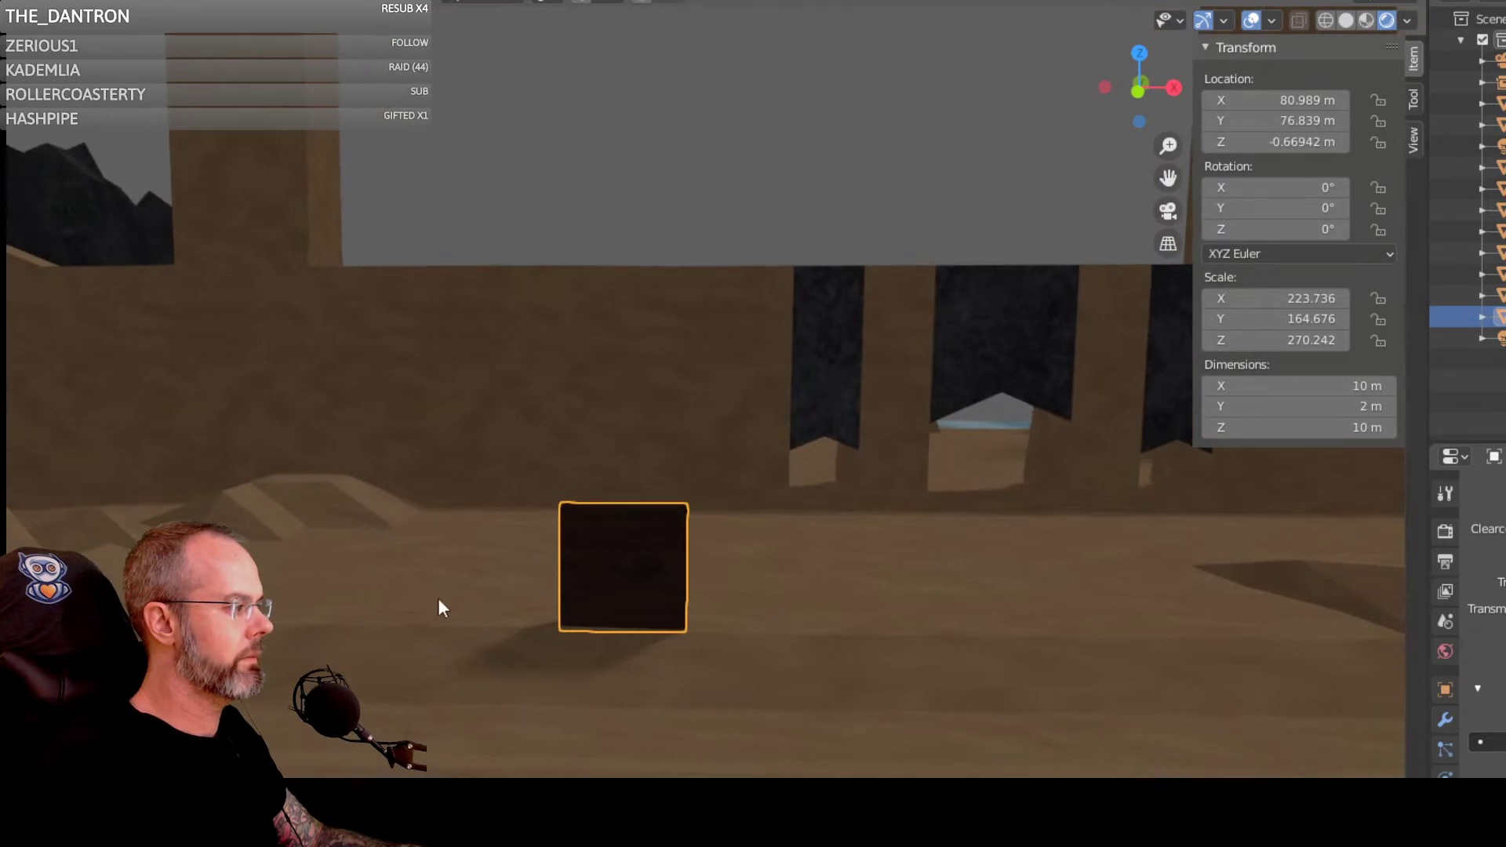
scroll(435, 604, "down", 1)
scroll(690, 597, "up", 3)
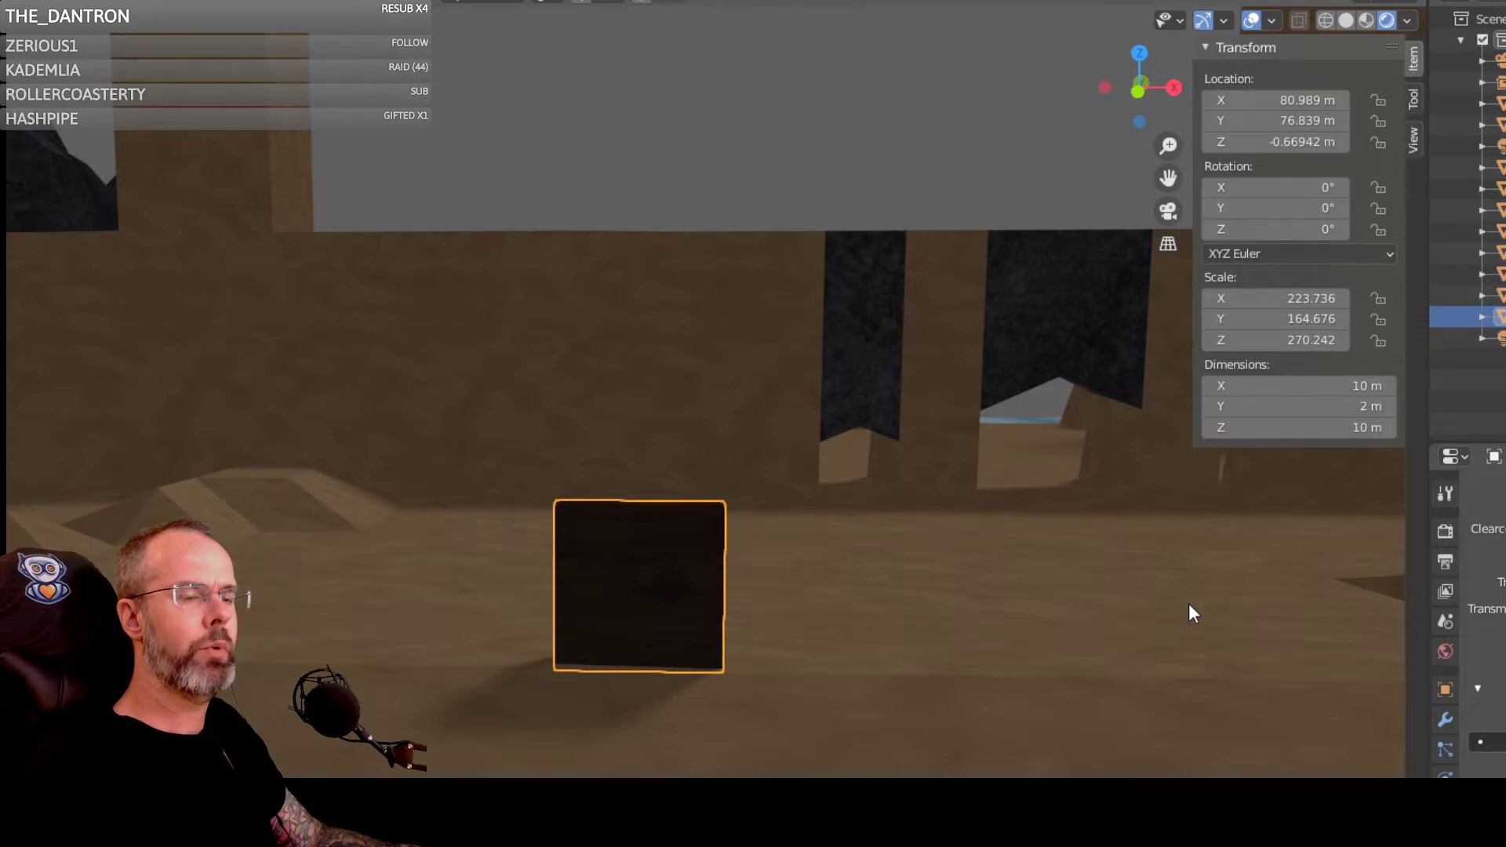
Step: Examine the slab's scale and placement on the sand relative to the fort wall, banners and trench, from near and far
scroll(812, 596, "down", 5)
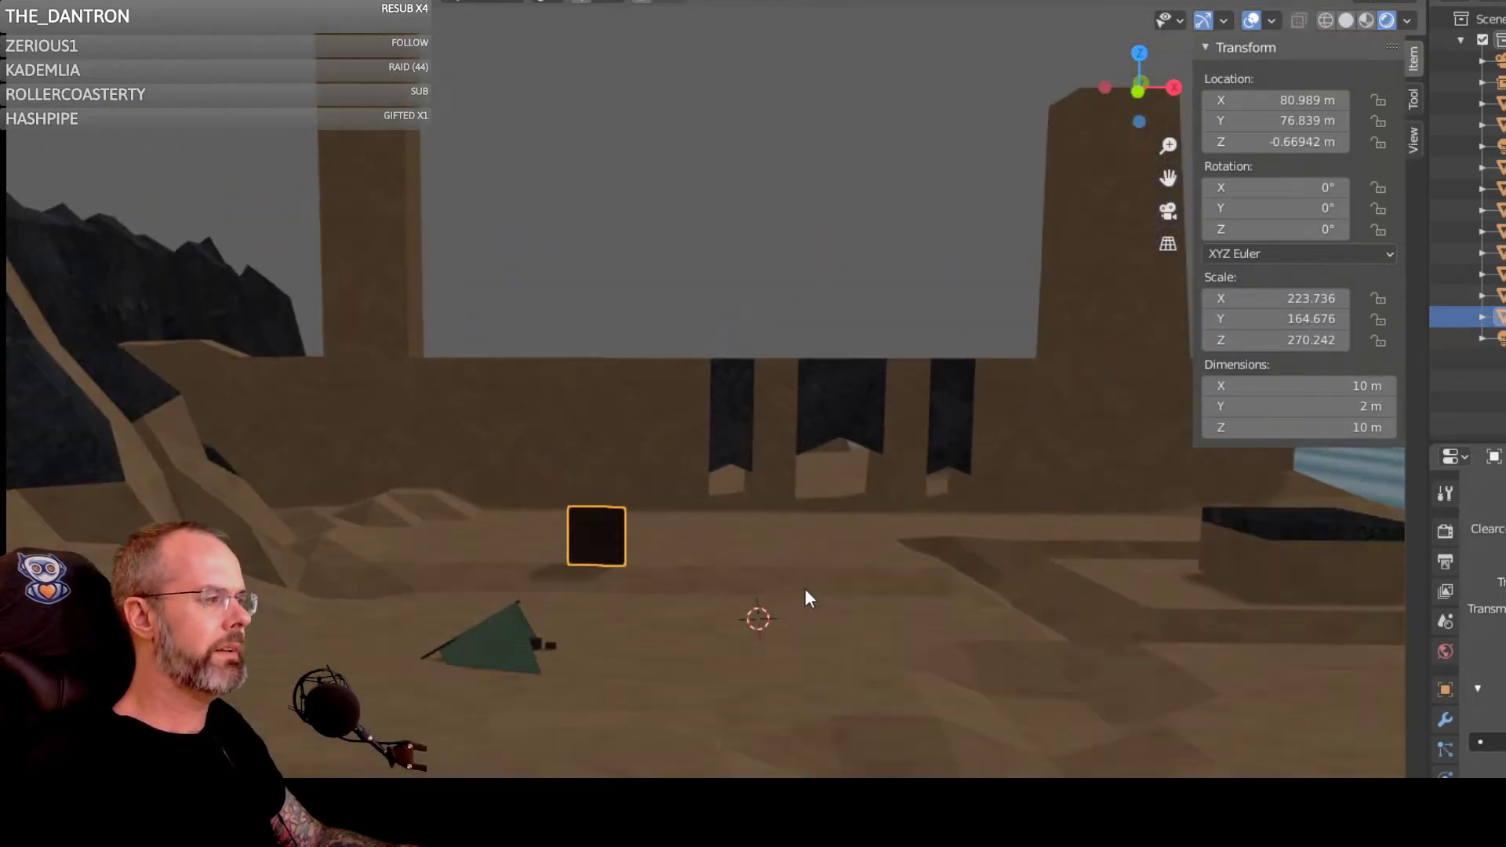
scroll(799, 589, "up", 2)
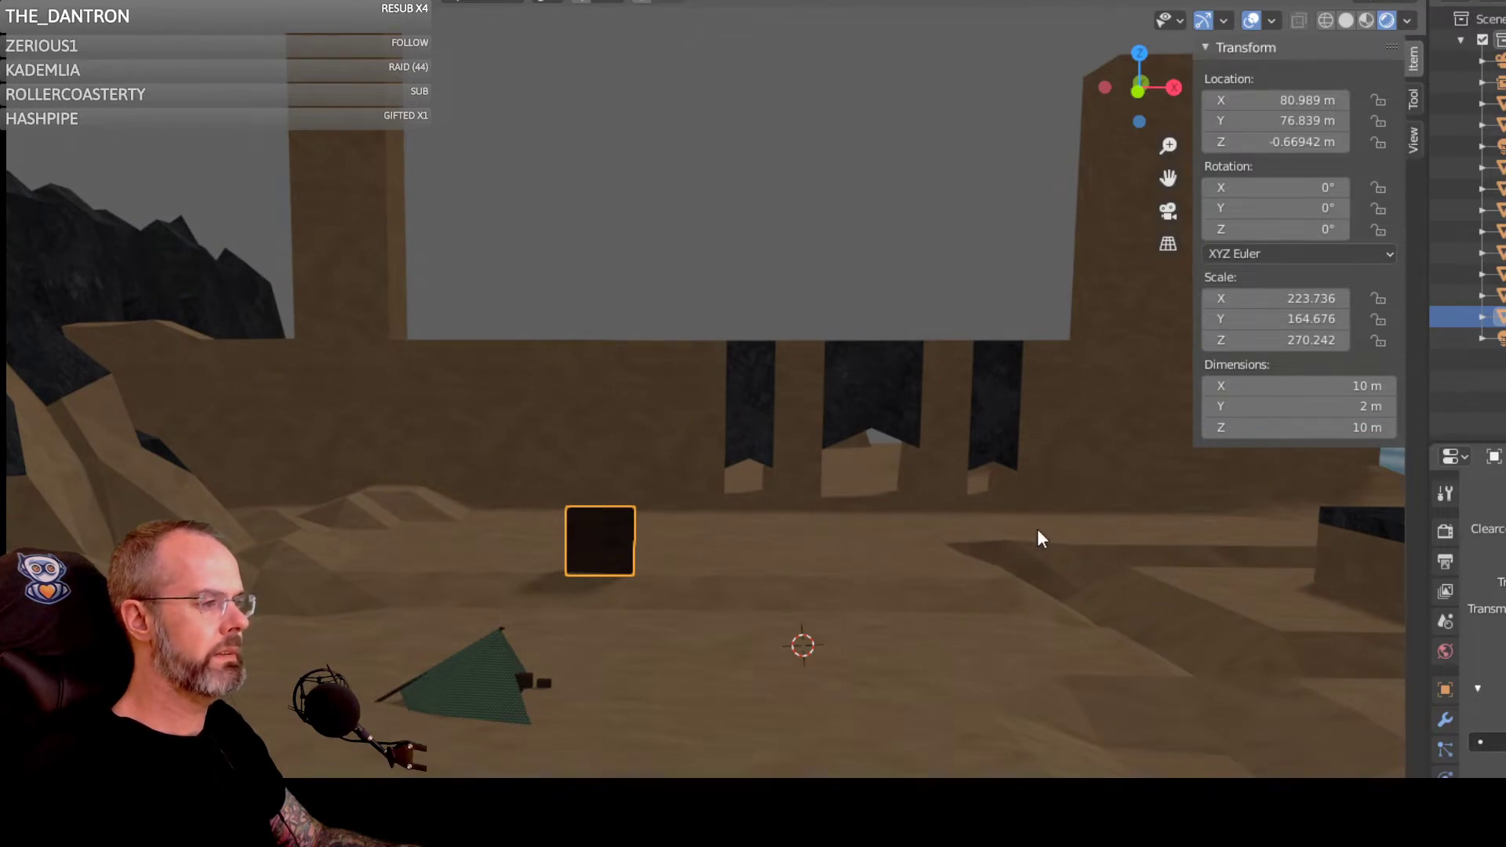
scroll(1037, 529, "down", 1)
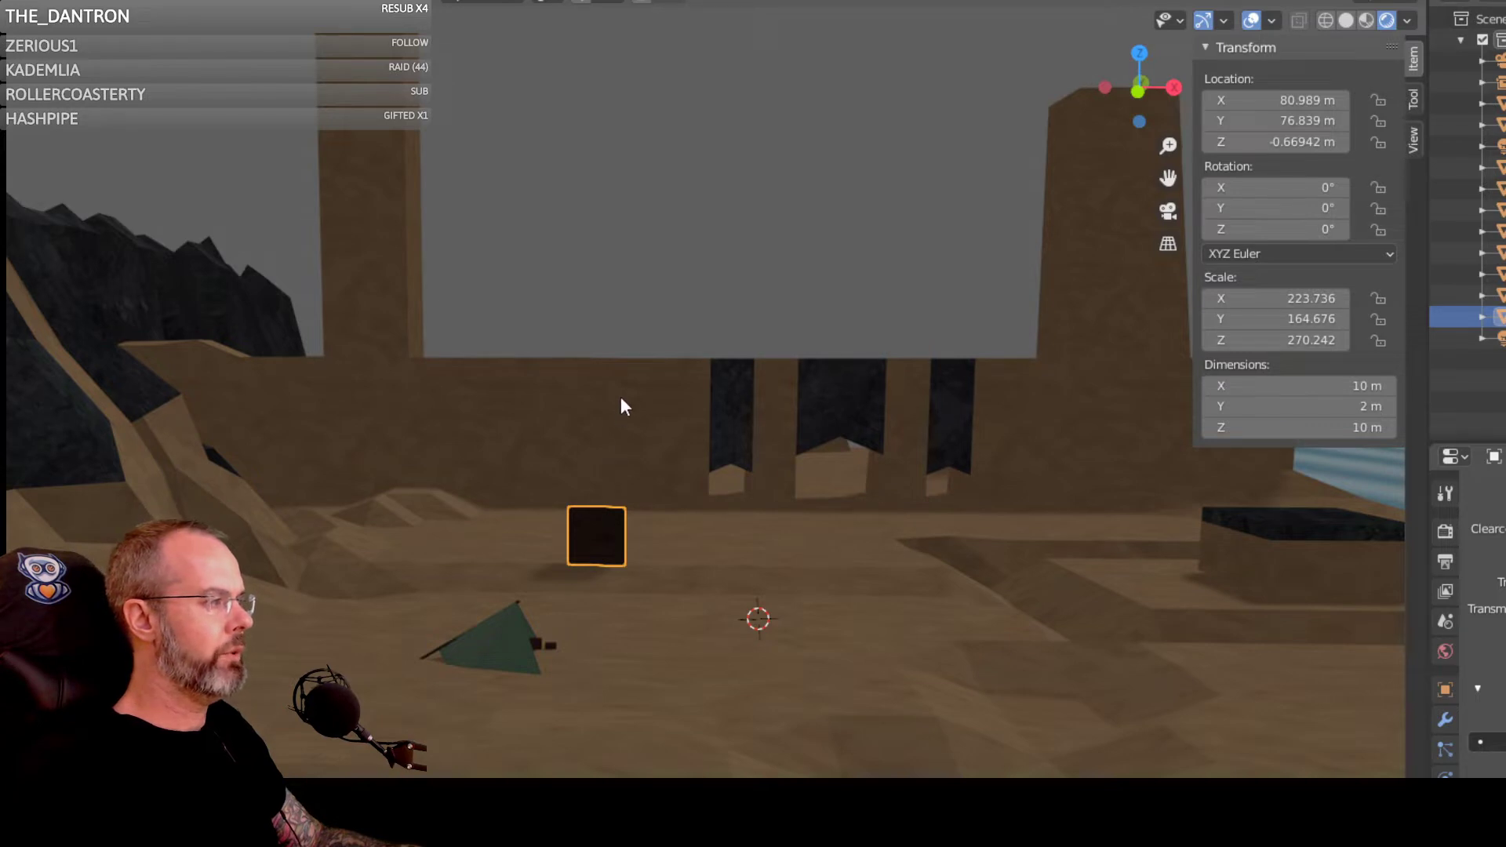
scroll(648, 436, "up", 2)
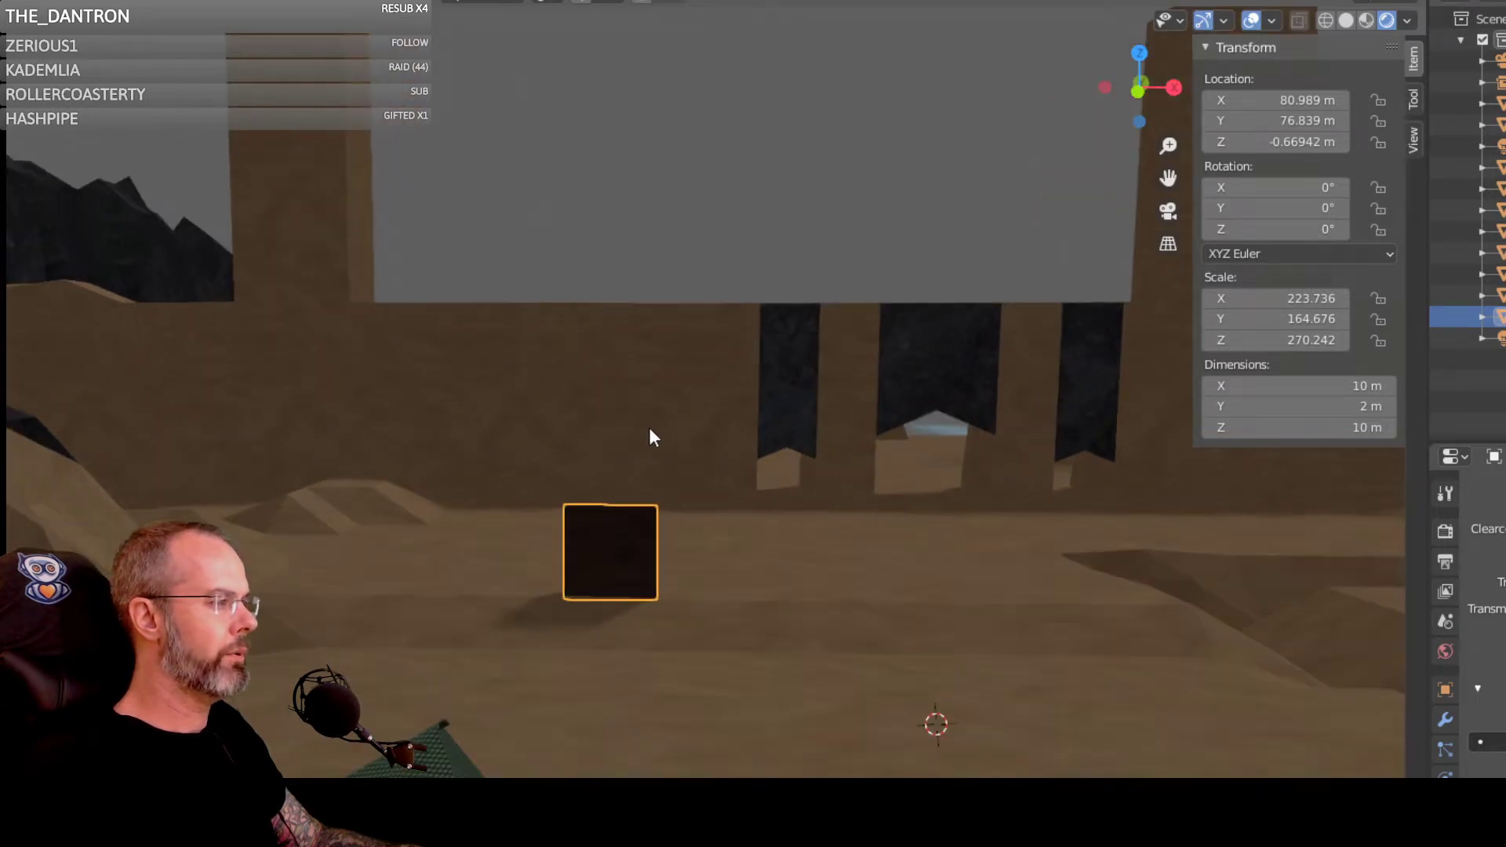
middle_click_drag(650, 437, 716, 517)
middle_click_drag(518, 473, 489, 463)
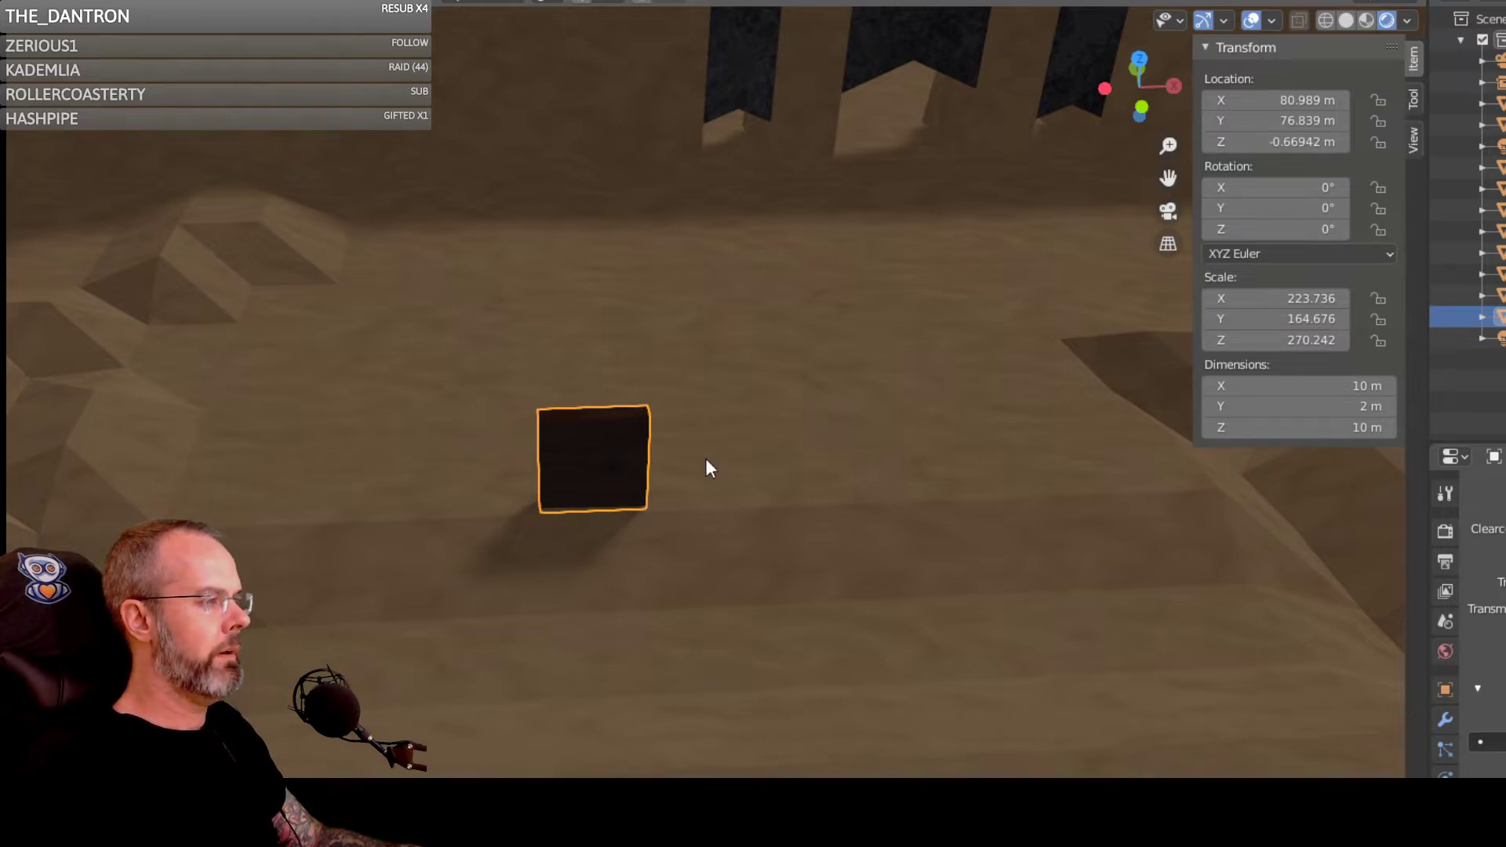
scroll(733, 460, "down", 2)
scroll(768, 471, "down", 2)
scroll(775, 512, "down", 2)
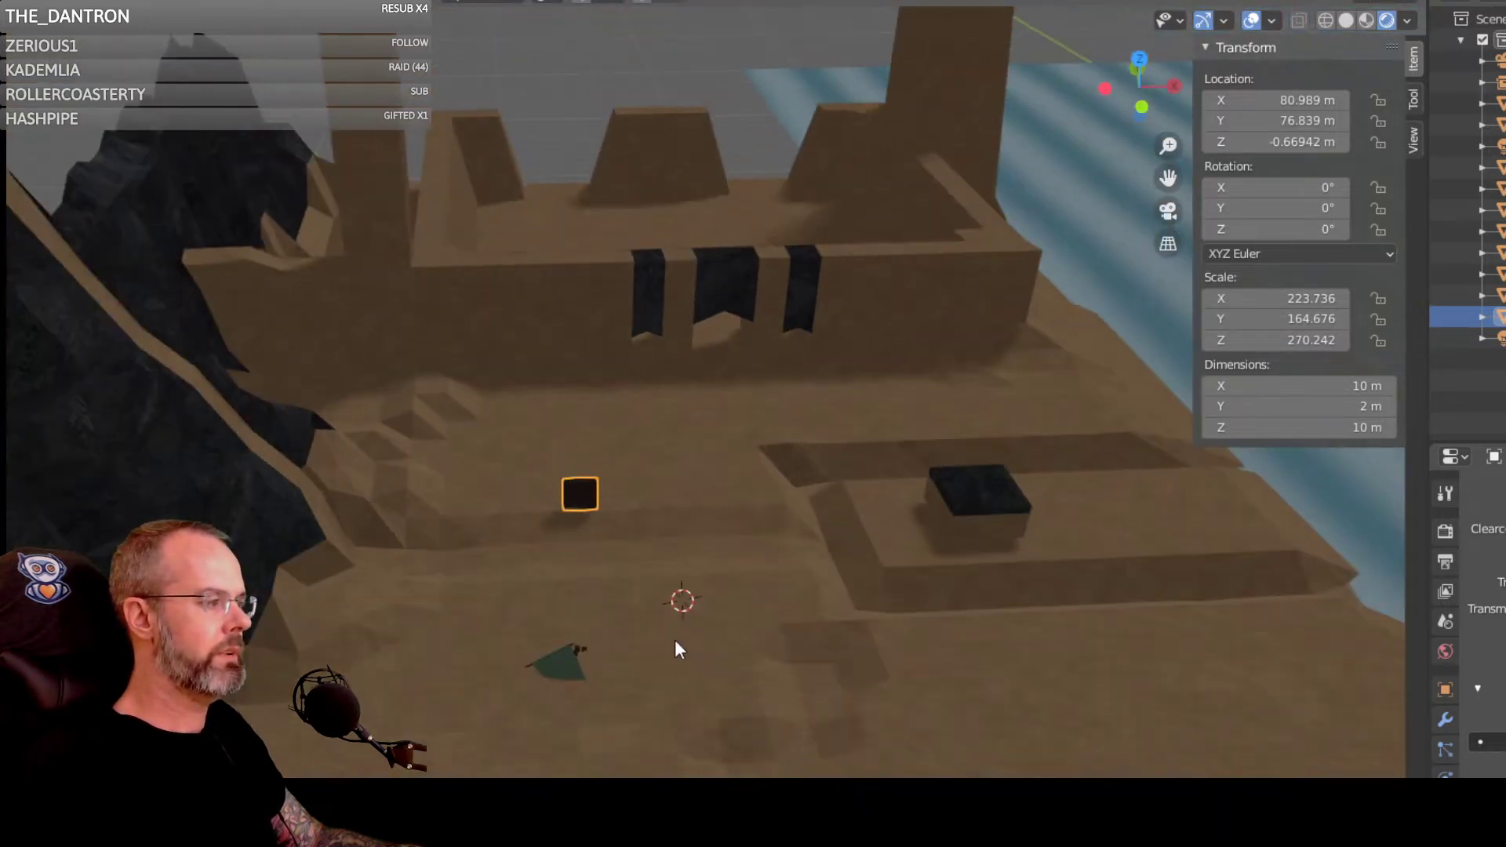
scroll(723, 397, "up", 4)
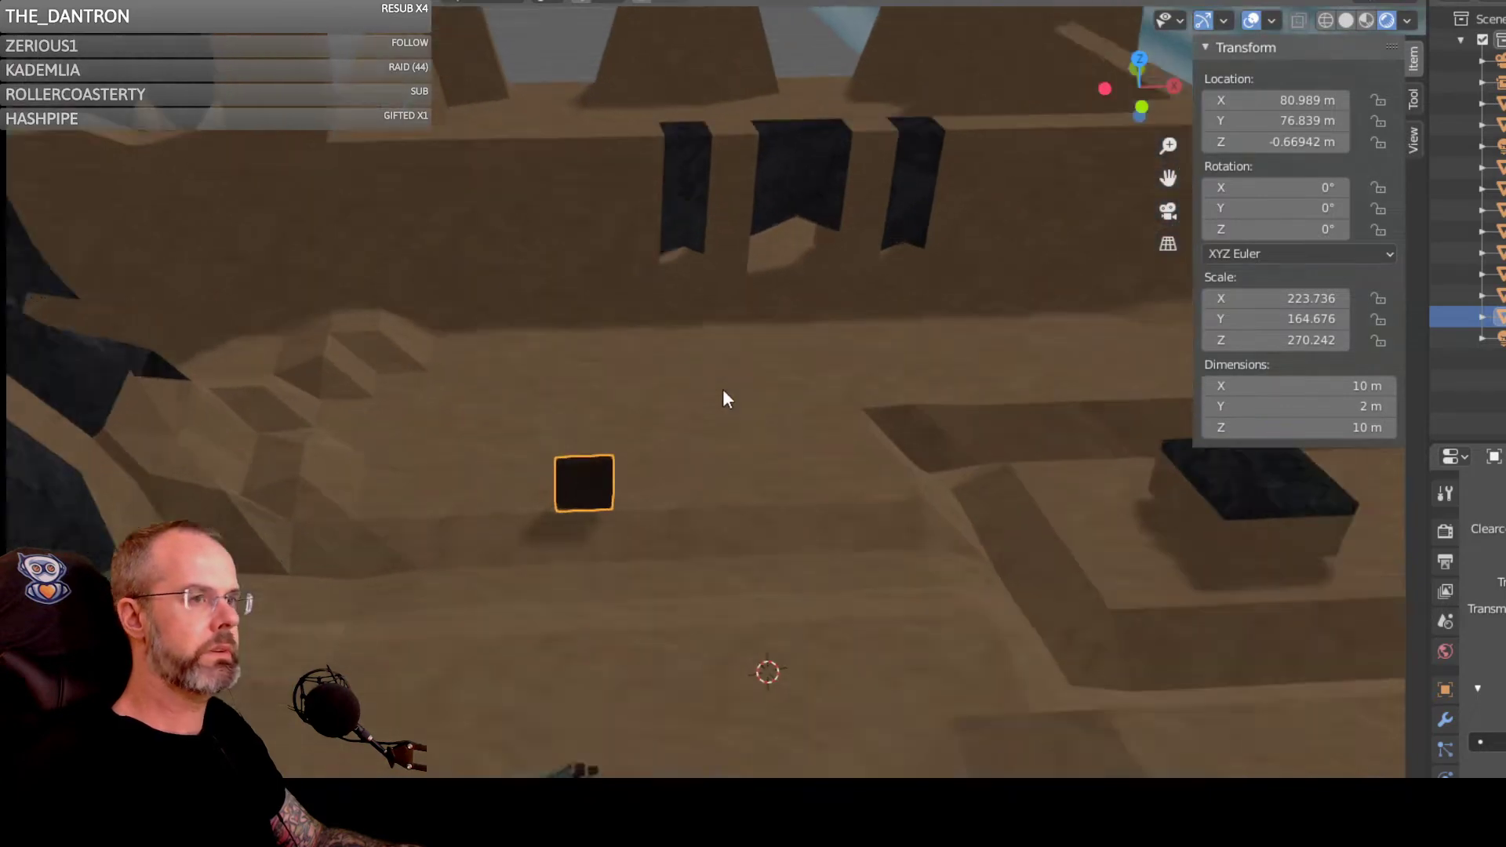
scroll(690, 369, "up", 2)
middle_click_drag(673, 366, 855, 336)
scroll(765, 409, "up", 2)
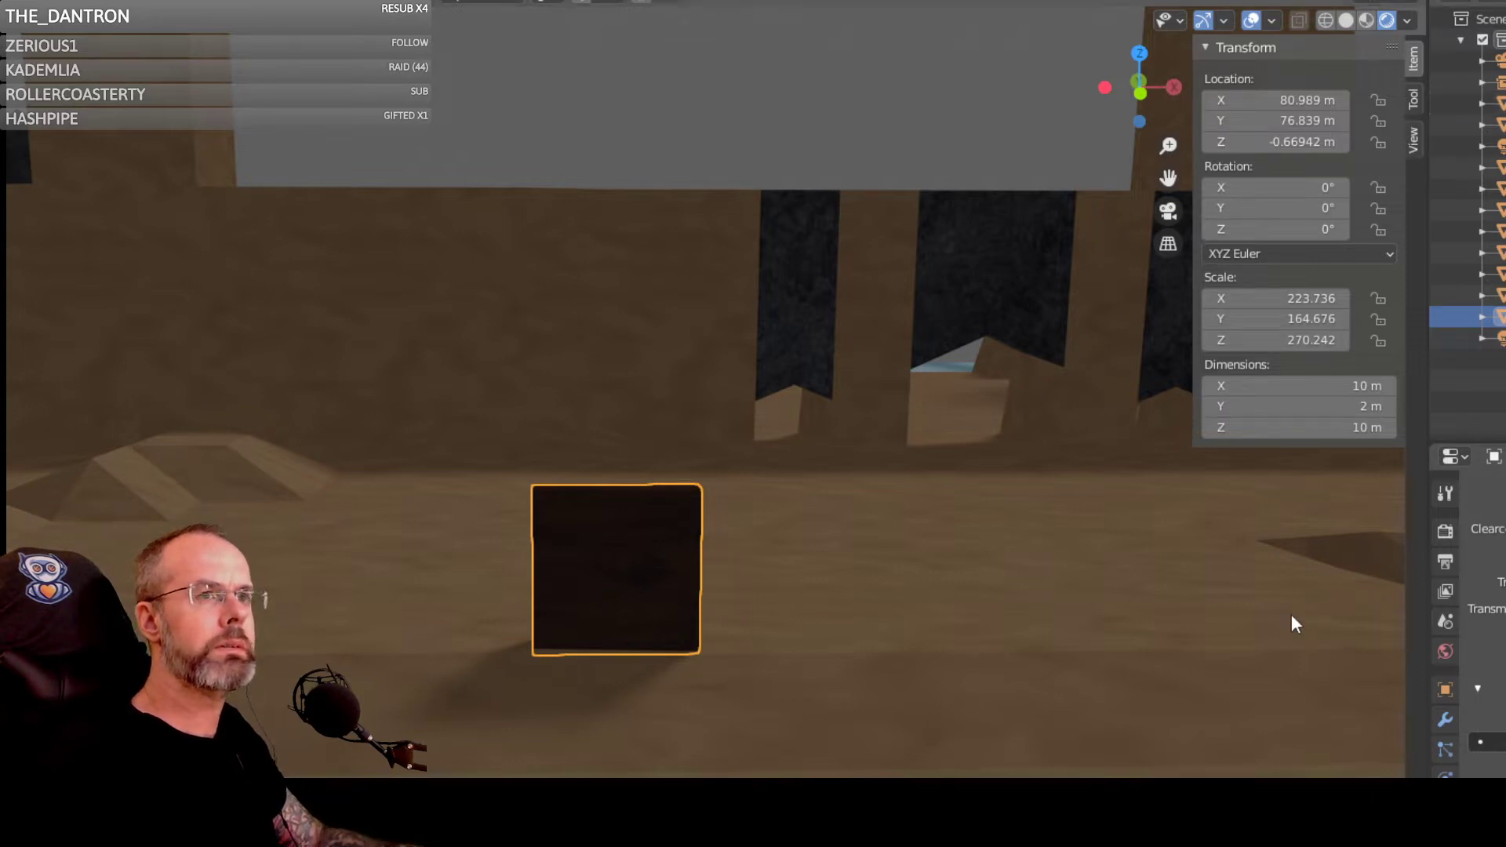
Step: Add an Array modifier to the slab and raise its count until the row is 50 m long in X
middle_click_drag(887, 519, 869, 549)
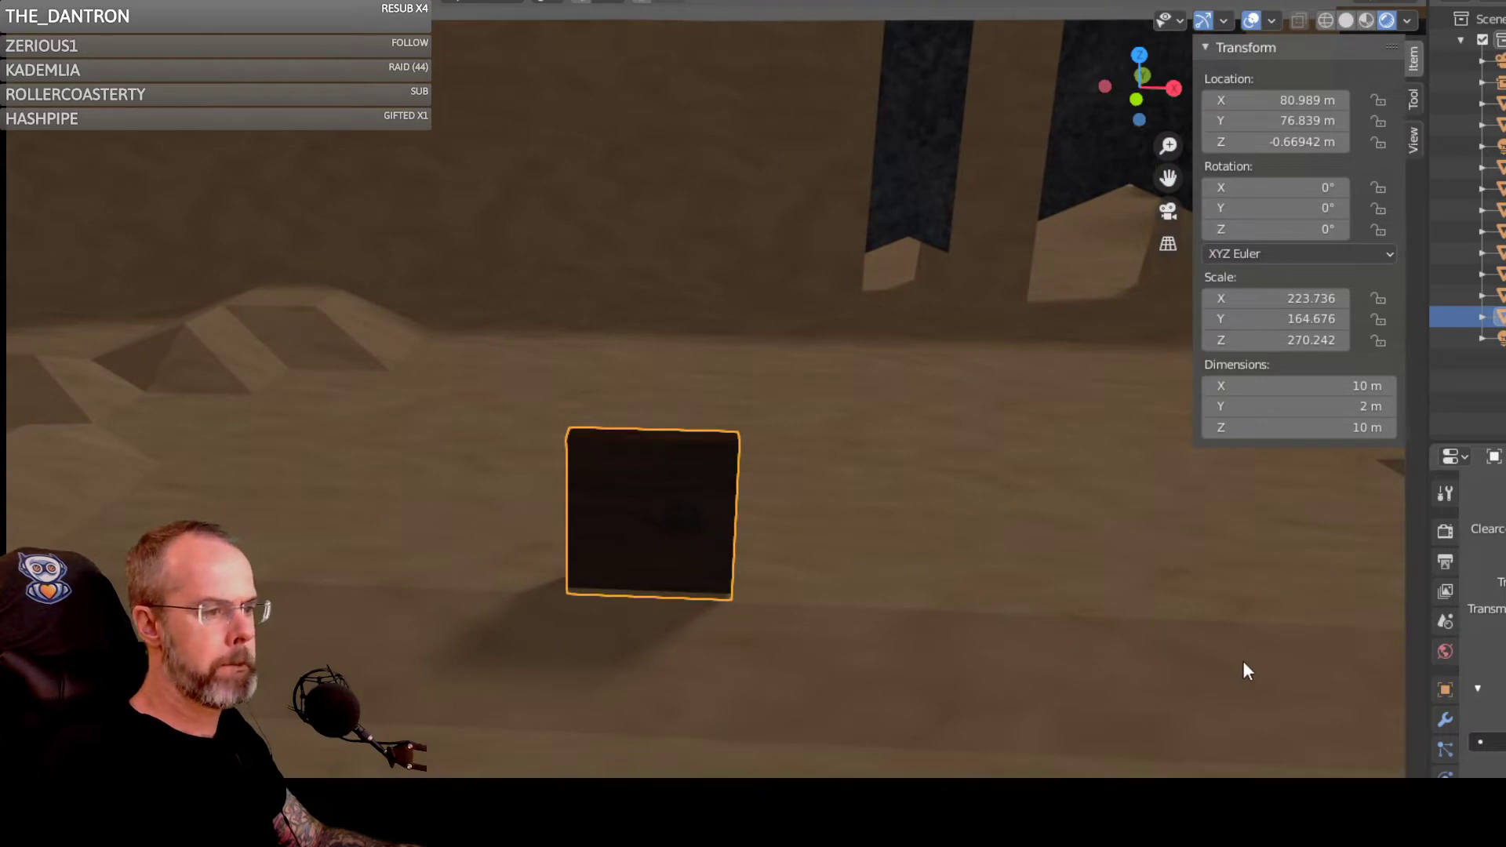
left_click(1446, 722)
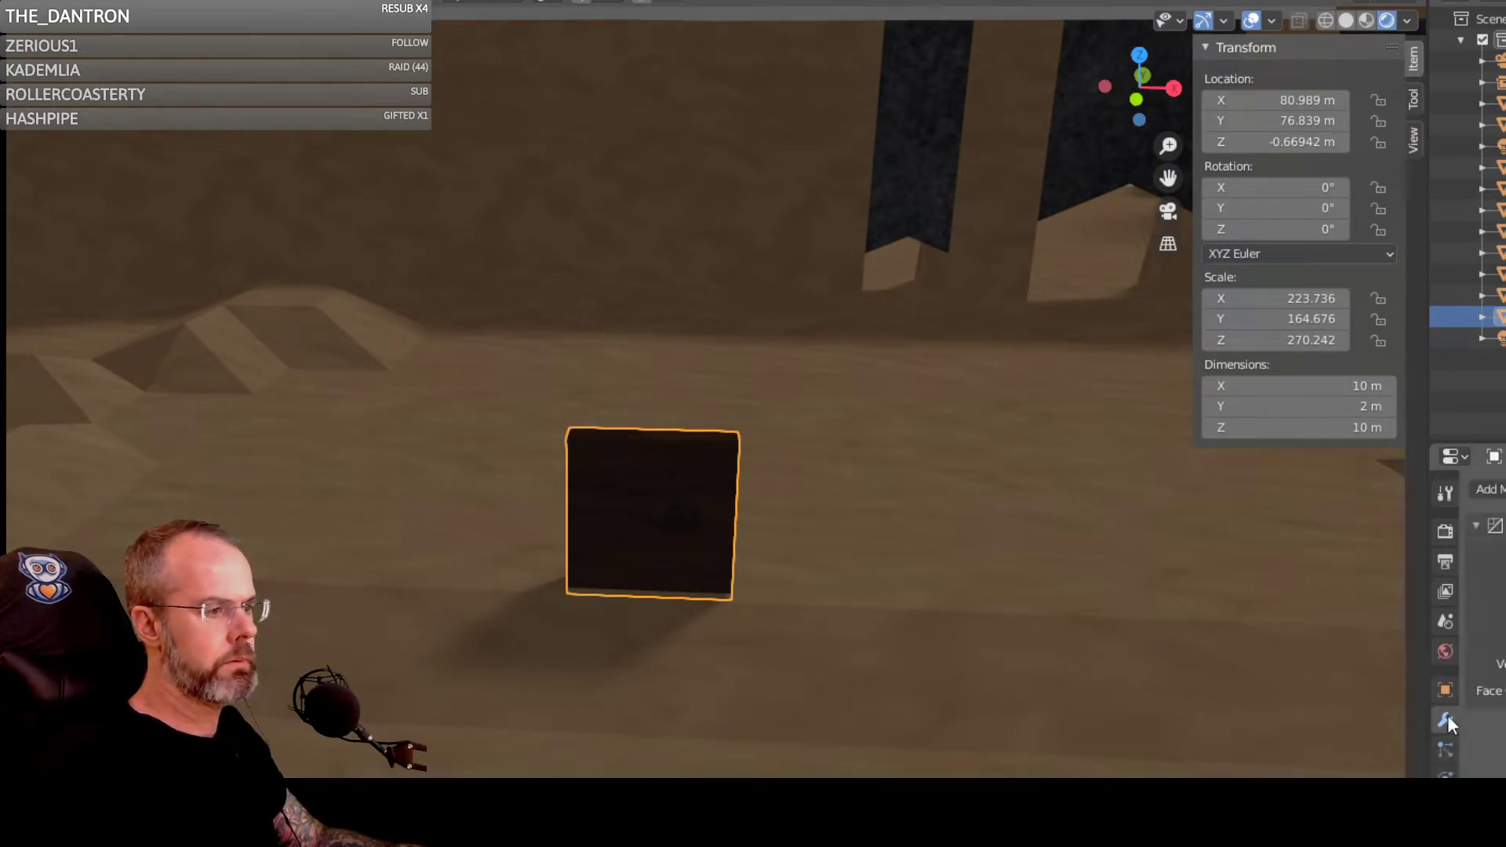
left_click(1486, 490)
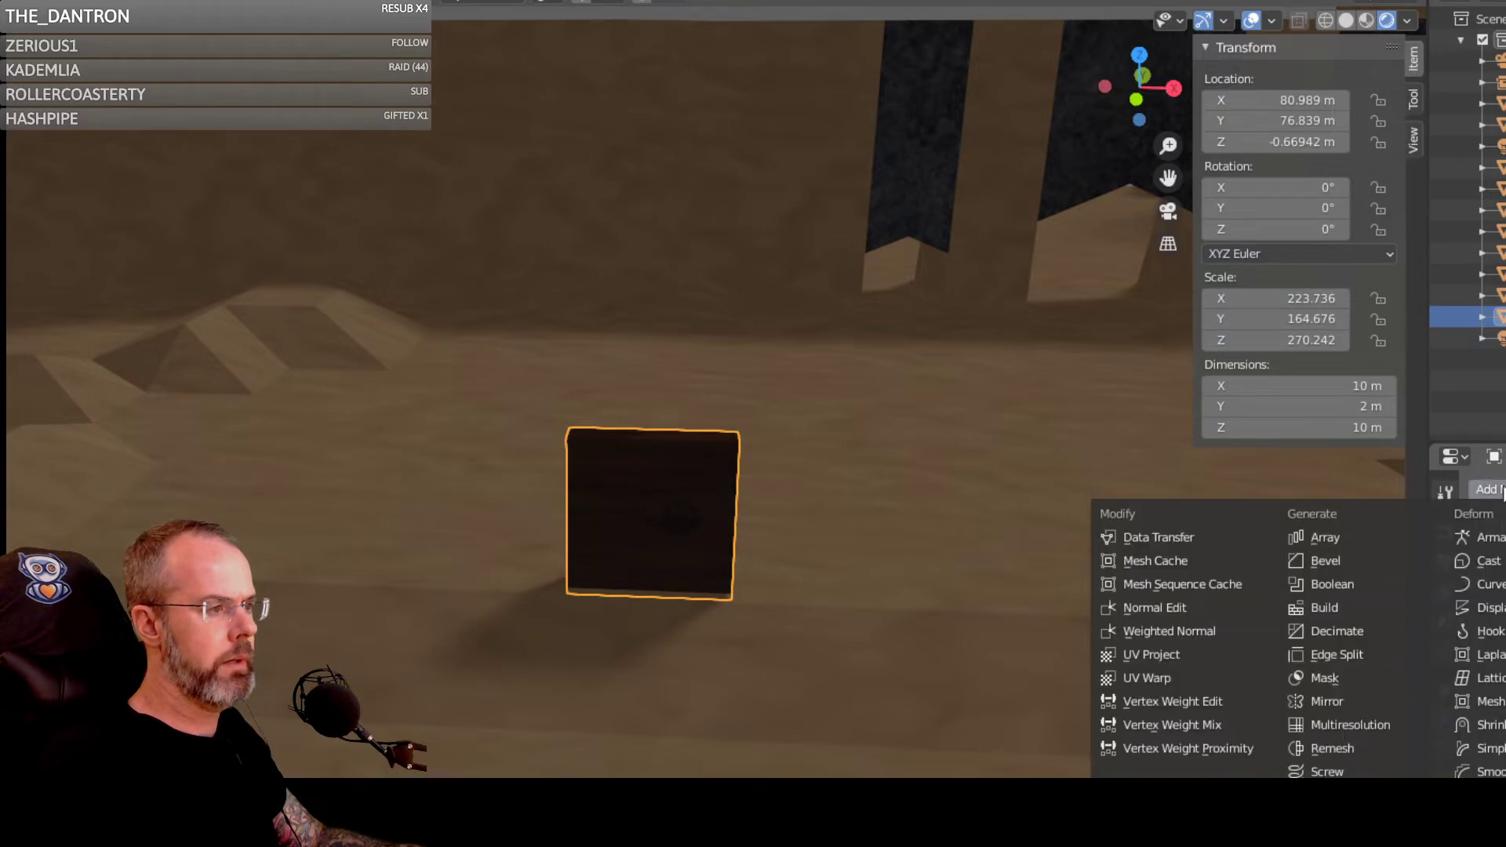
left_click(1330, 534)
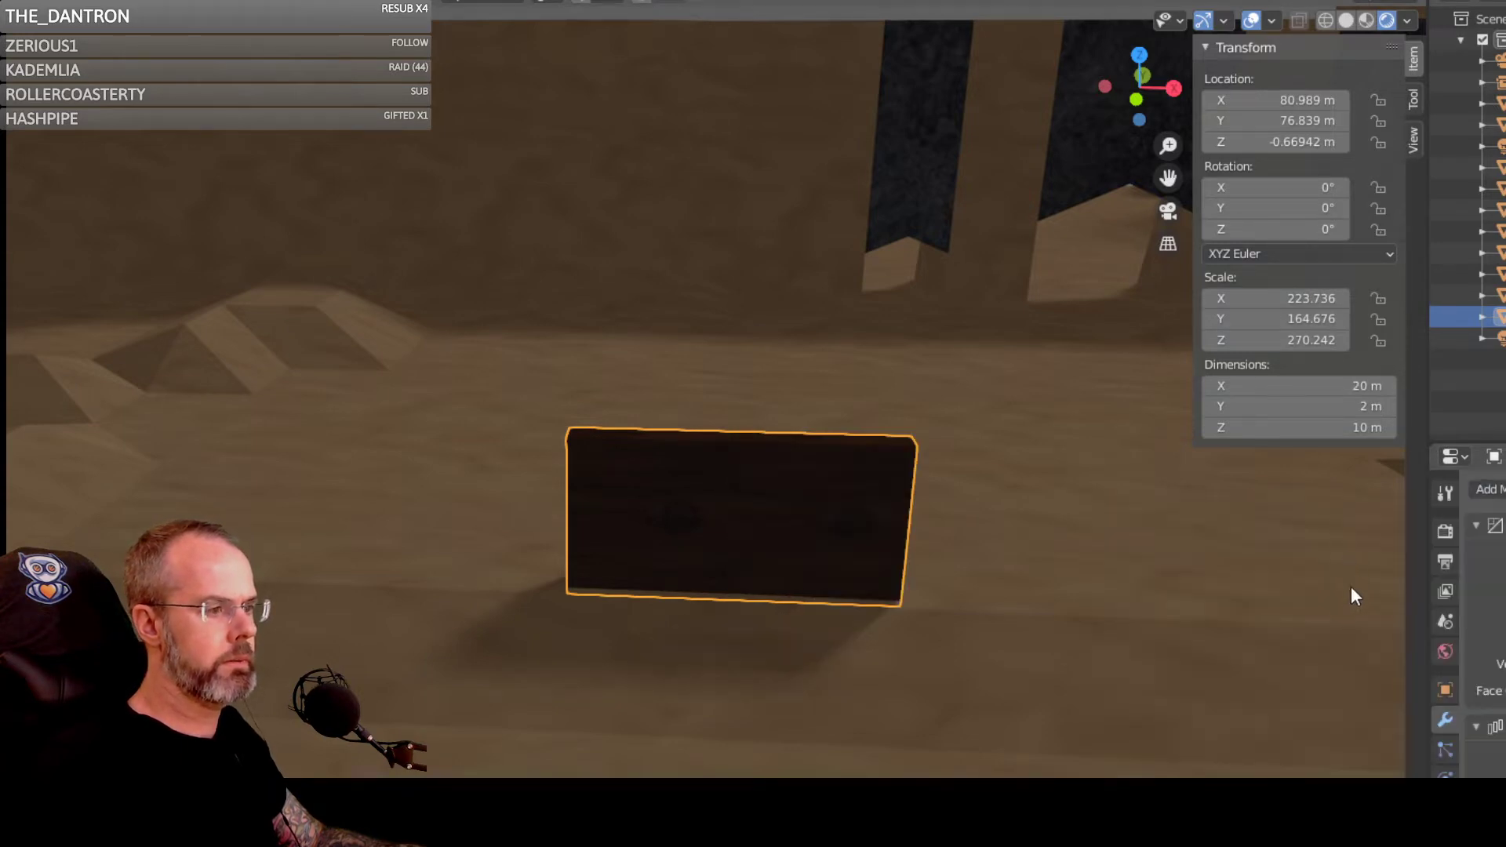
left_click_drag(1459, 808, 1483, 808)
scroll(1066, 679, "down", 3)
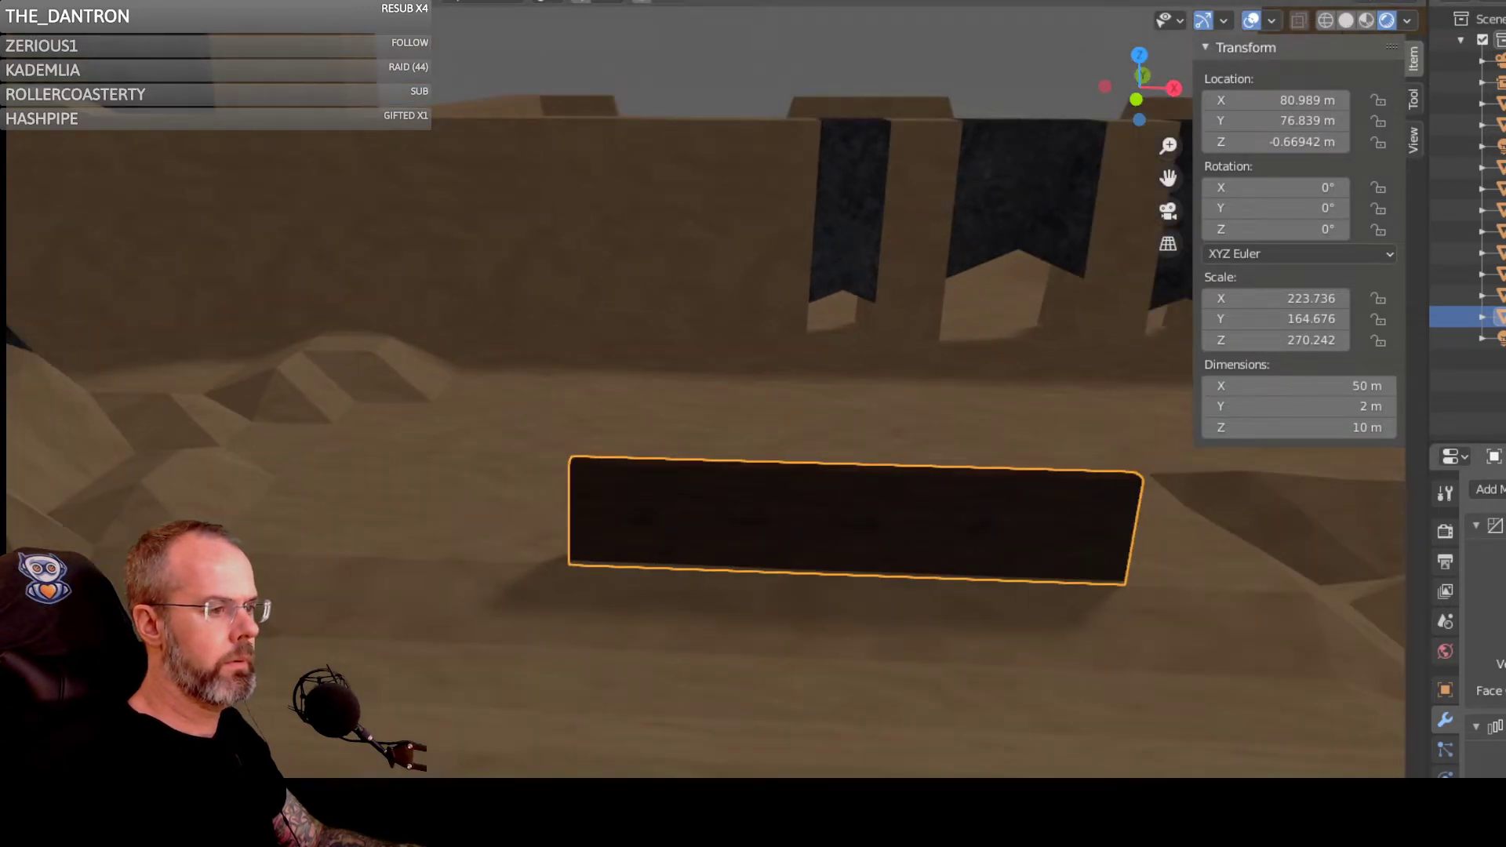
mouse_move(1482, 808)
left_mouse_down()
mouse_move(1498, 808)
mouse_move(1482, 809)
left_mouse_up()
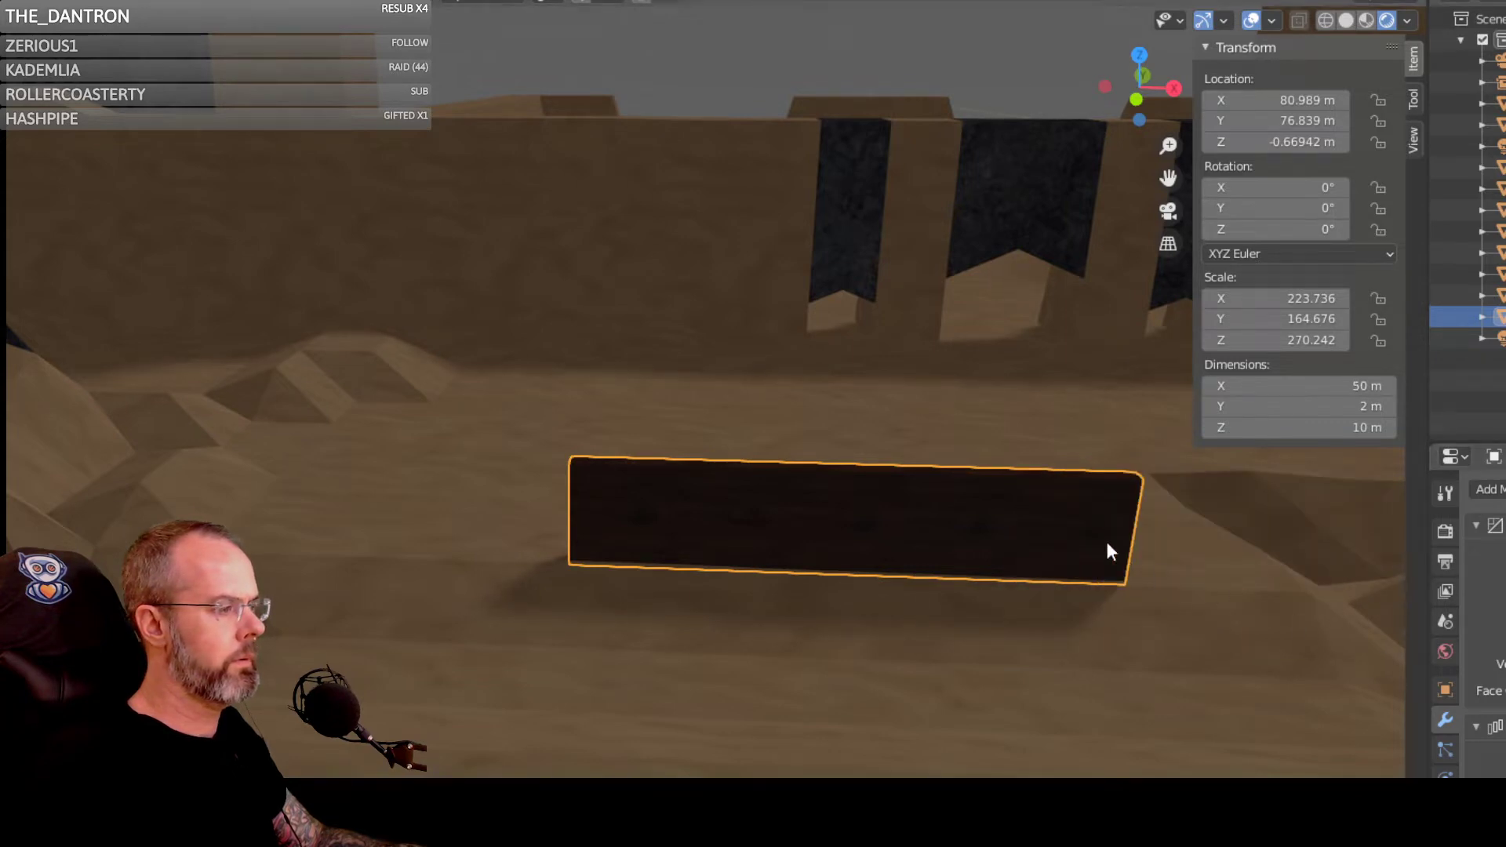
Step: Move the slab row along X to about 34.29 m and along Y to about 85.44 m
key("g")
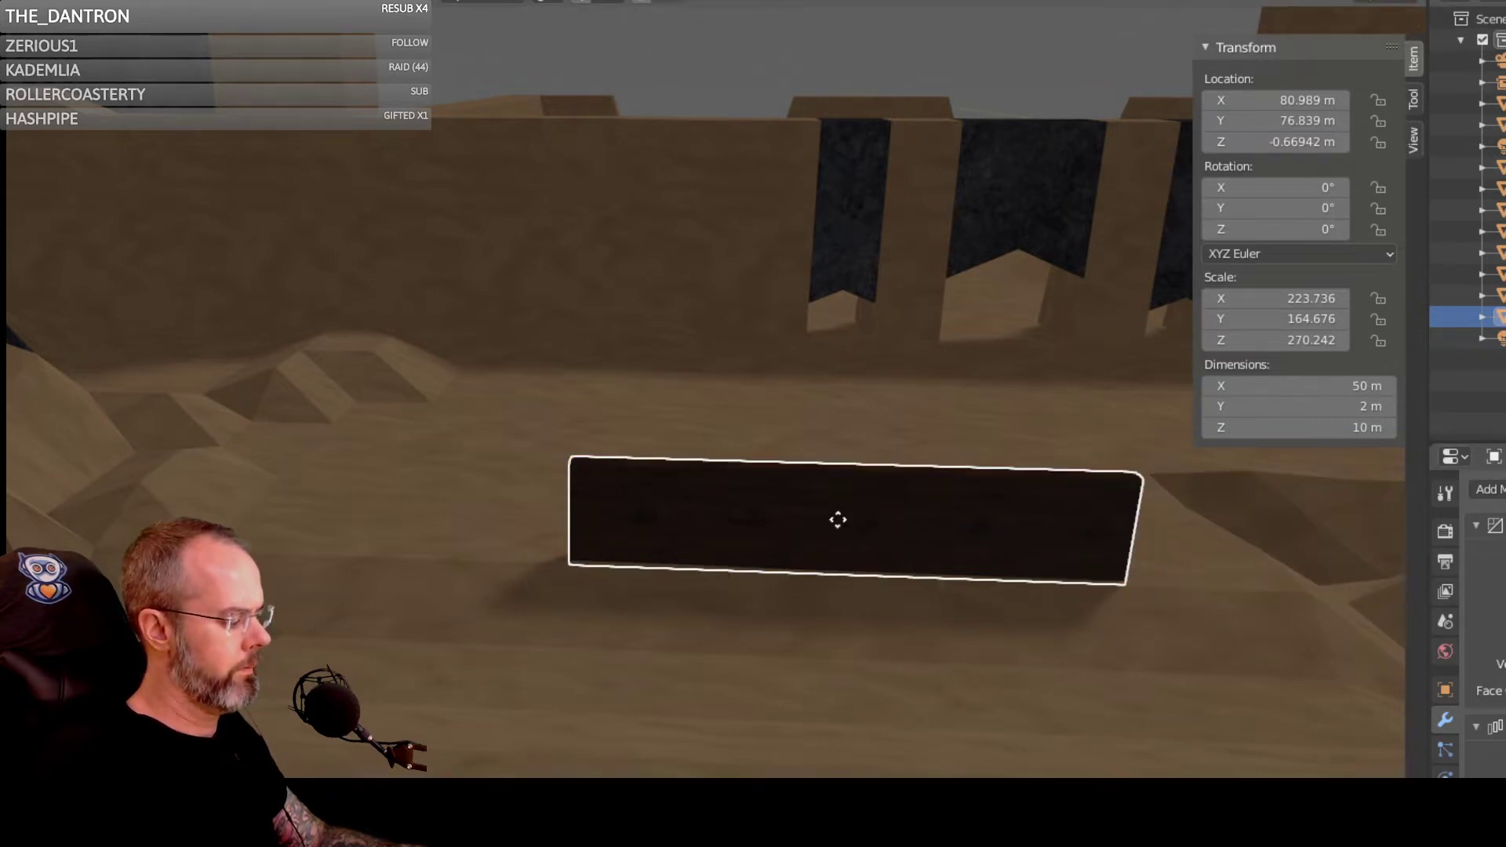
key("y")
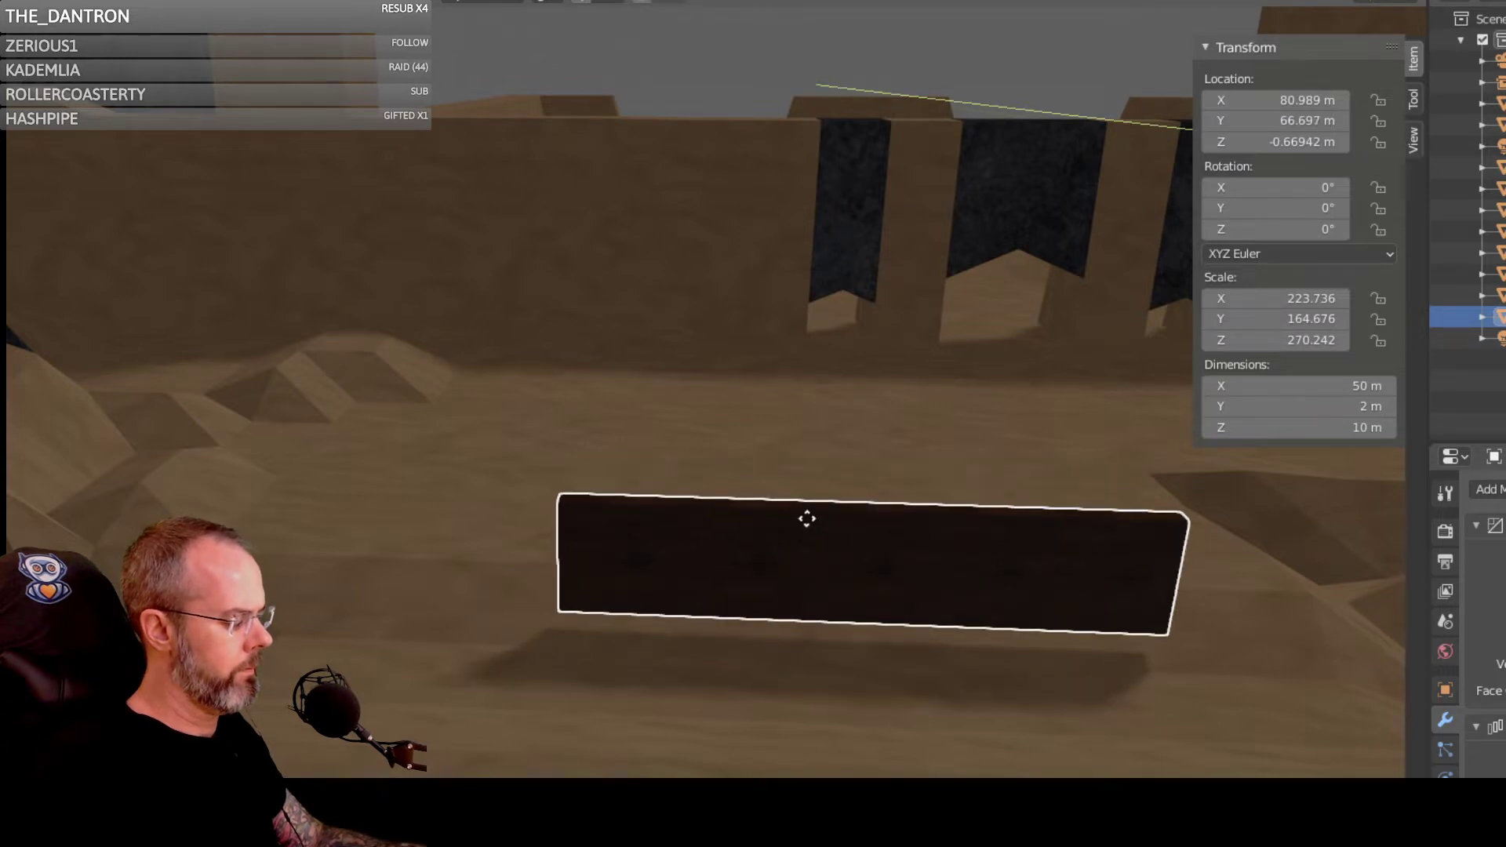
key("x")
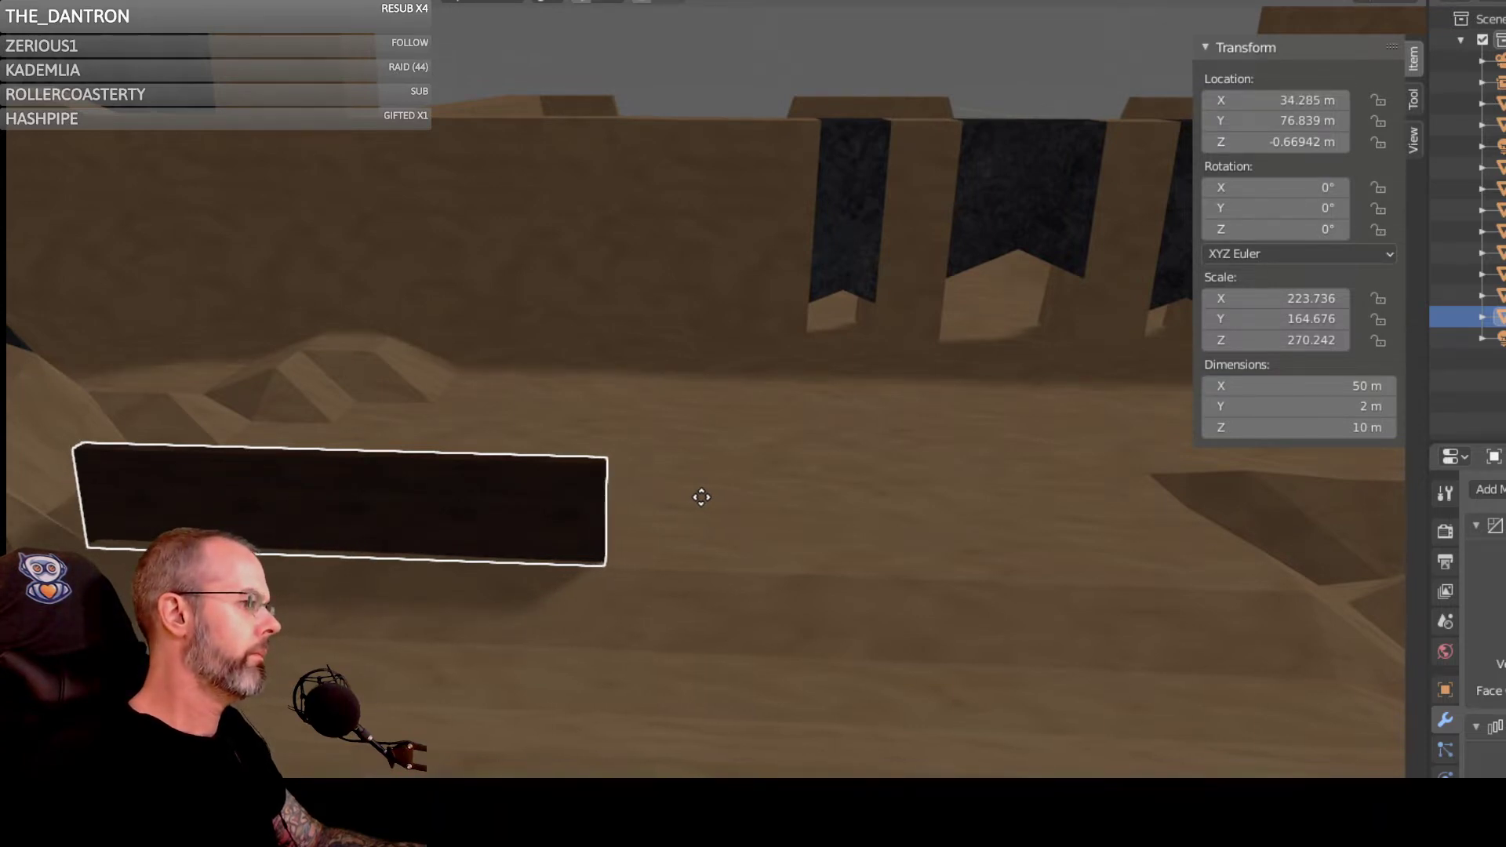
left_click(701, 496)
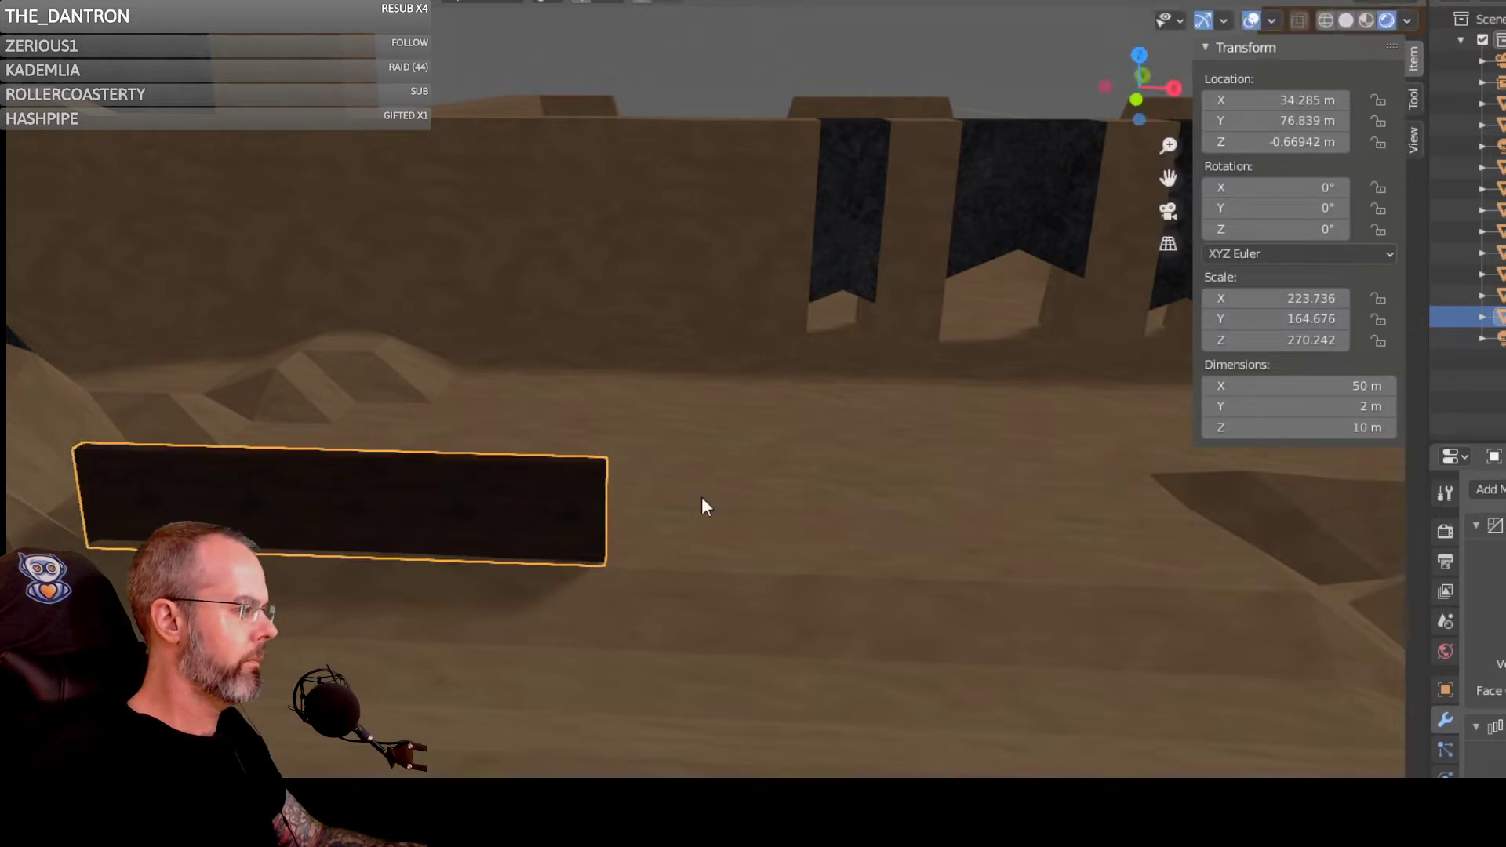
key("g")
key("y")
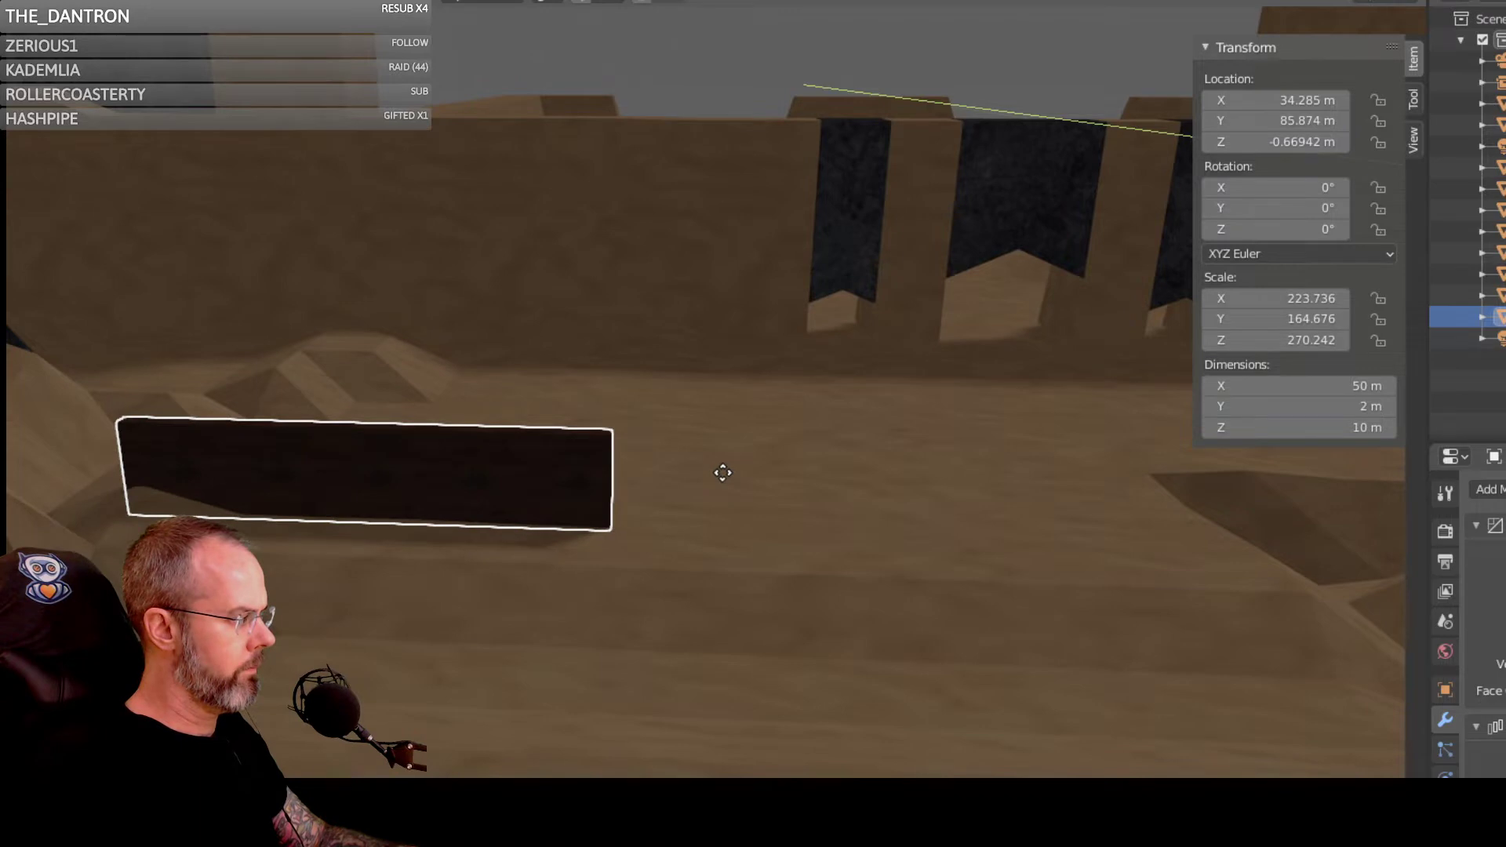
left_click(722, 474)
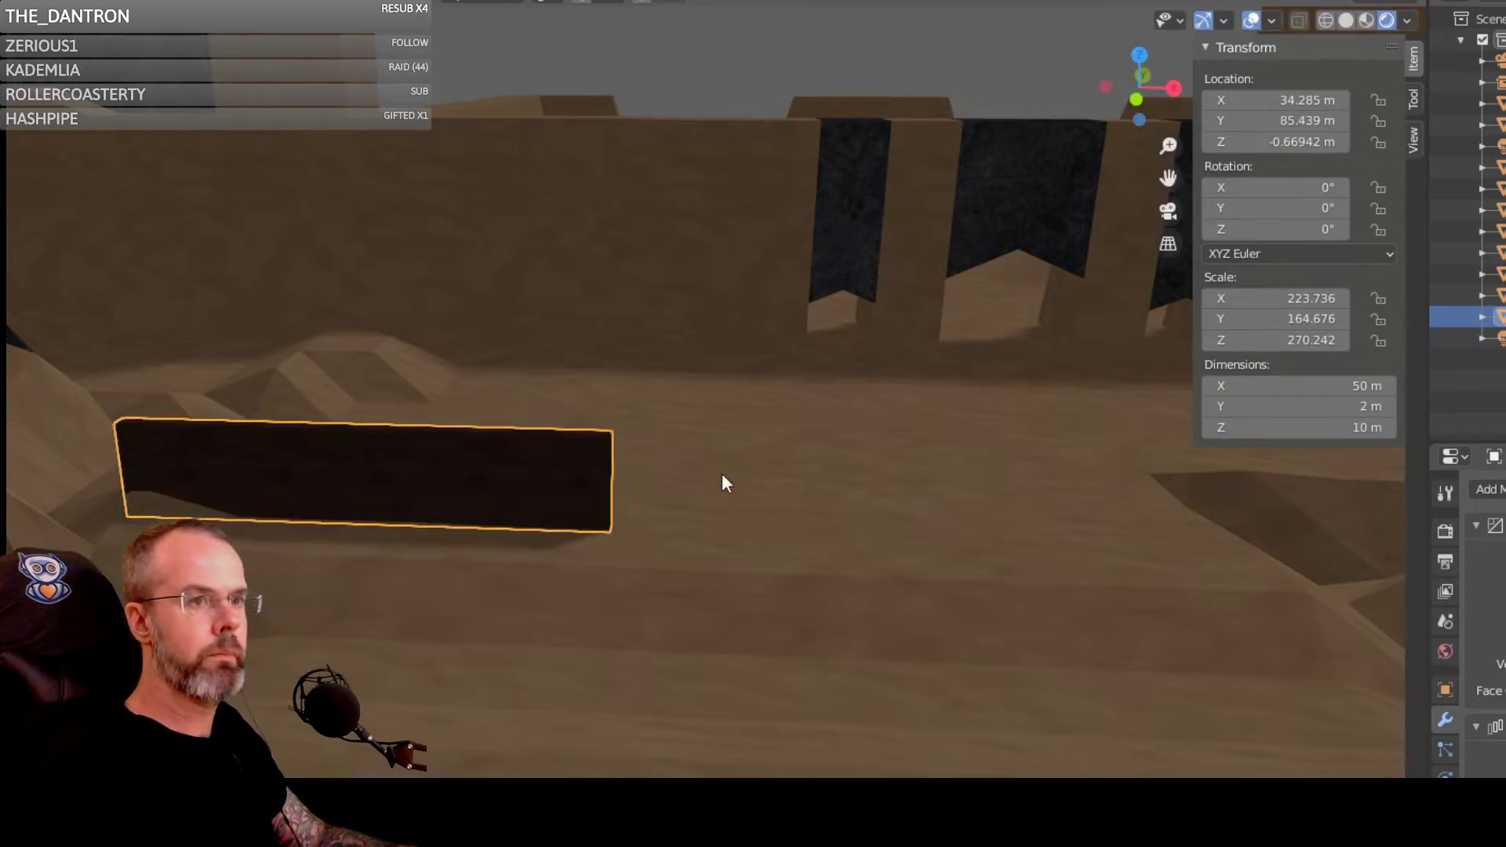
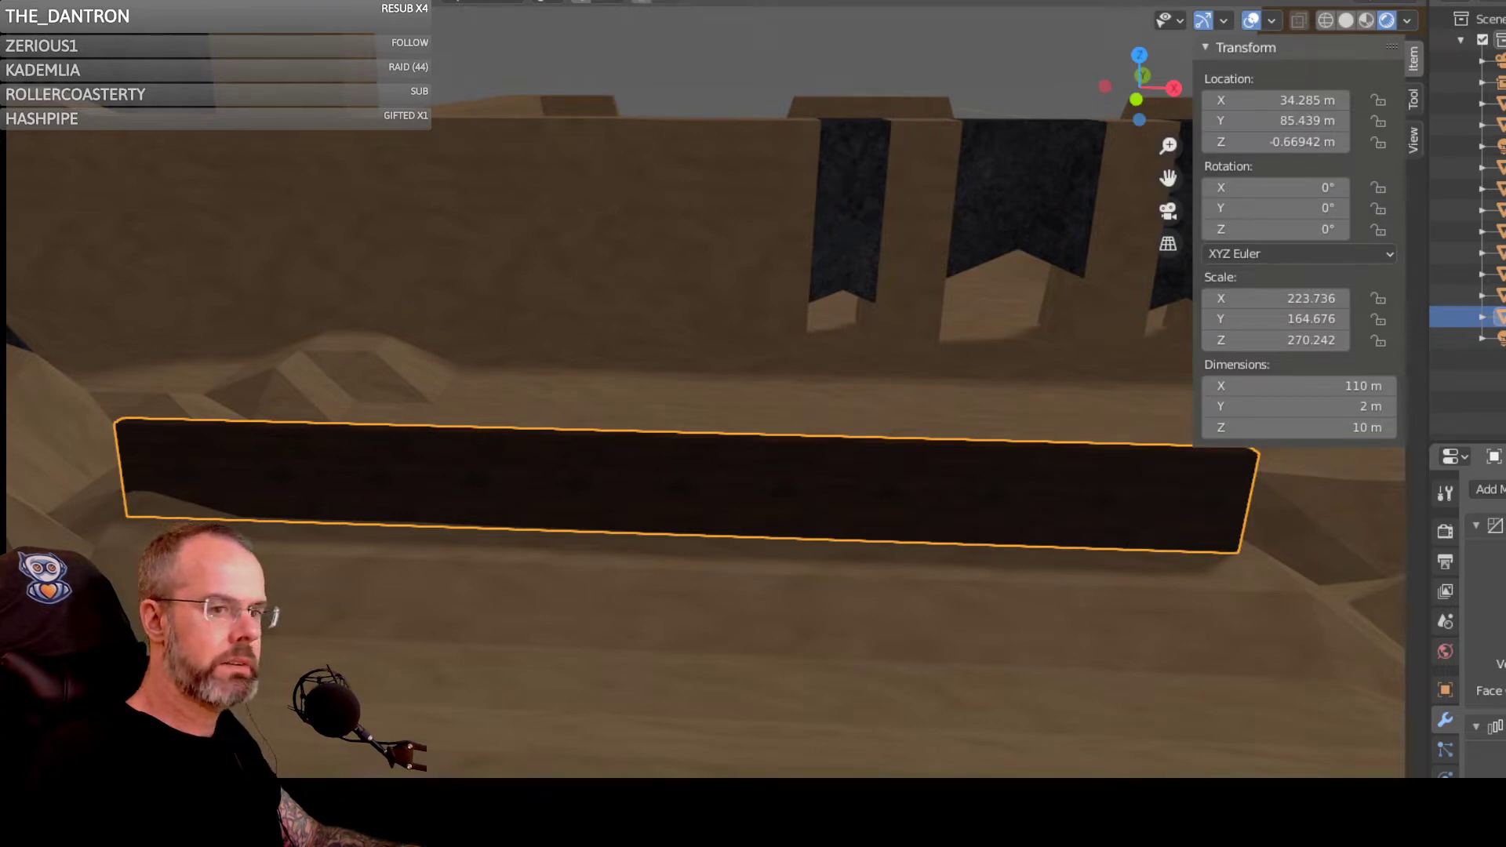
Step: Examine the extended slab row from several angles, checking how it spans the sand between the rocks and the trench
middle_click_drag(1065, 541, 726, 538)
scroll(957, 561, "down", 2)
scroll(727, 467, "up", 3)
middle_click_drag(728, 467, 714, 501)
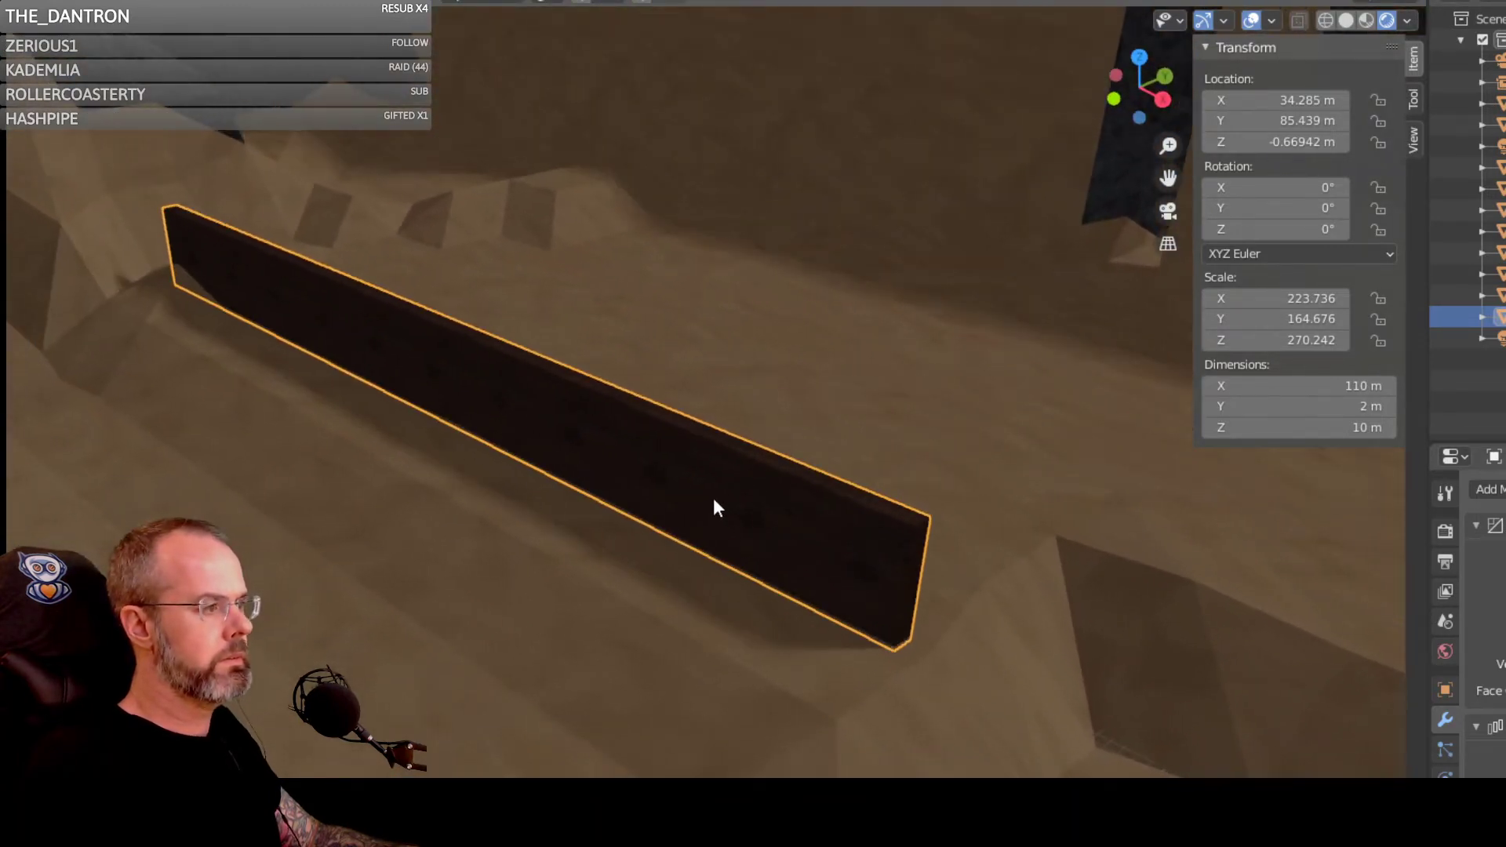
middle_click_drag(941, 576, 852, 545)
middle_click_drag(498, 551, 919, 565)
left_click(644, 72)
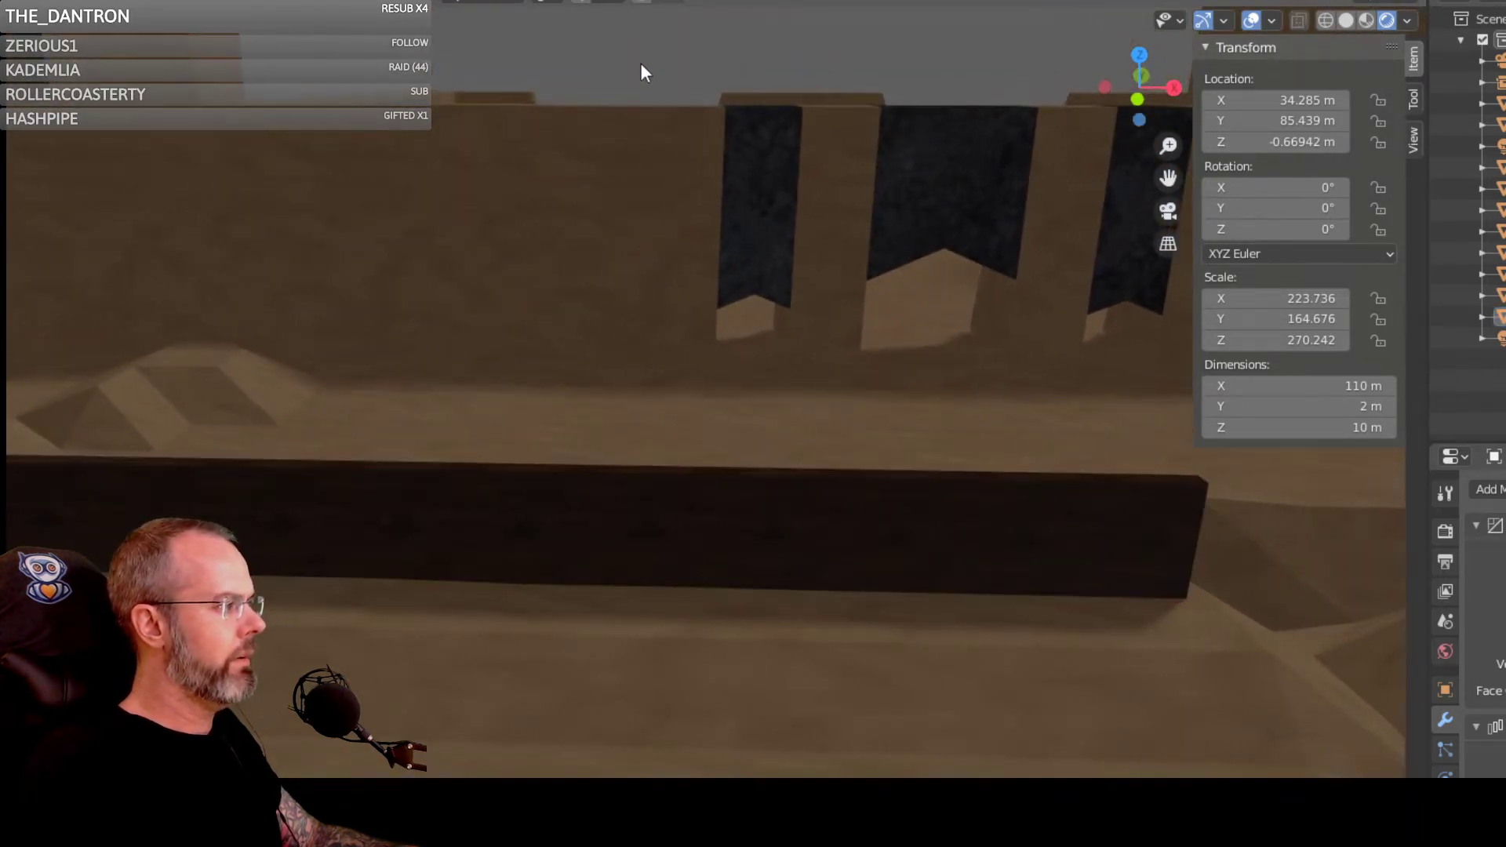
left_click(574, 541)
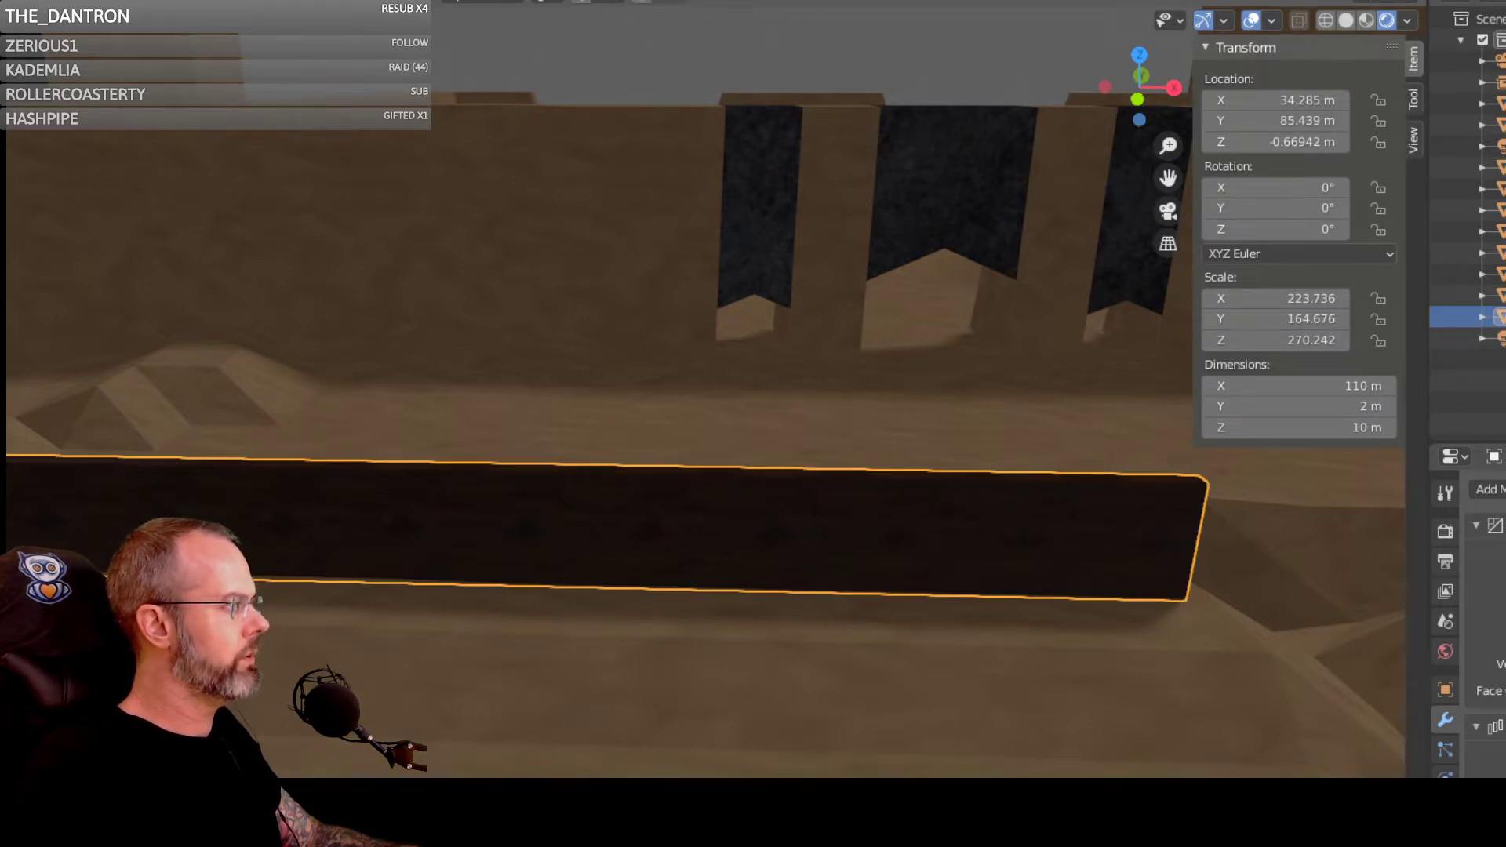
Step: Check the slab's mesh in Edit Mode by repeatedly selecting and deselecting all its geometry, and return to Object Mode
key("Tab")
key("alt+a")
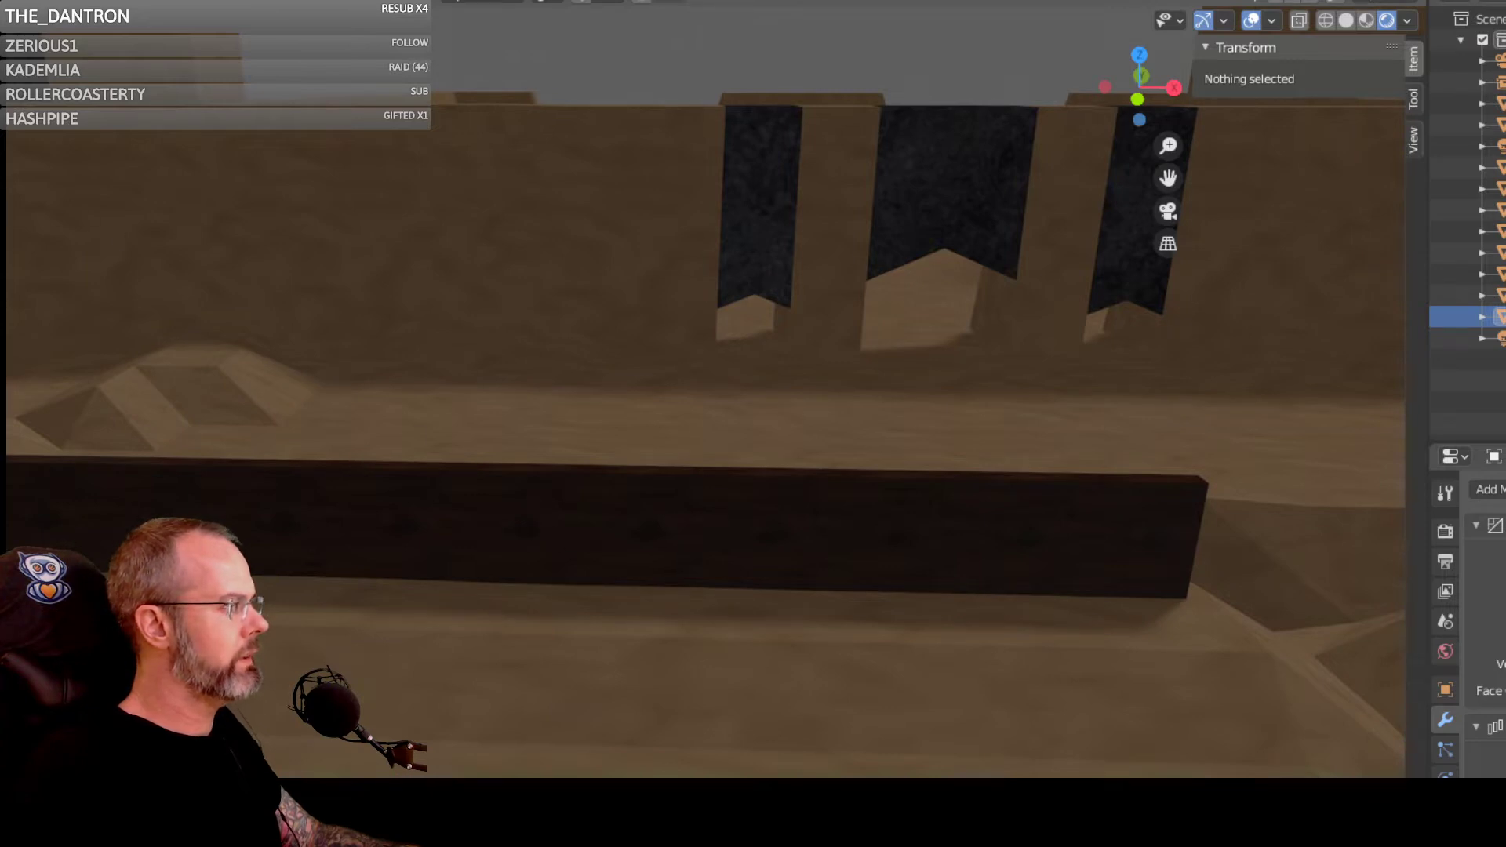
key("a")
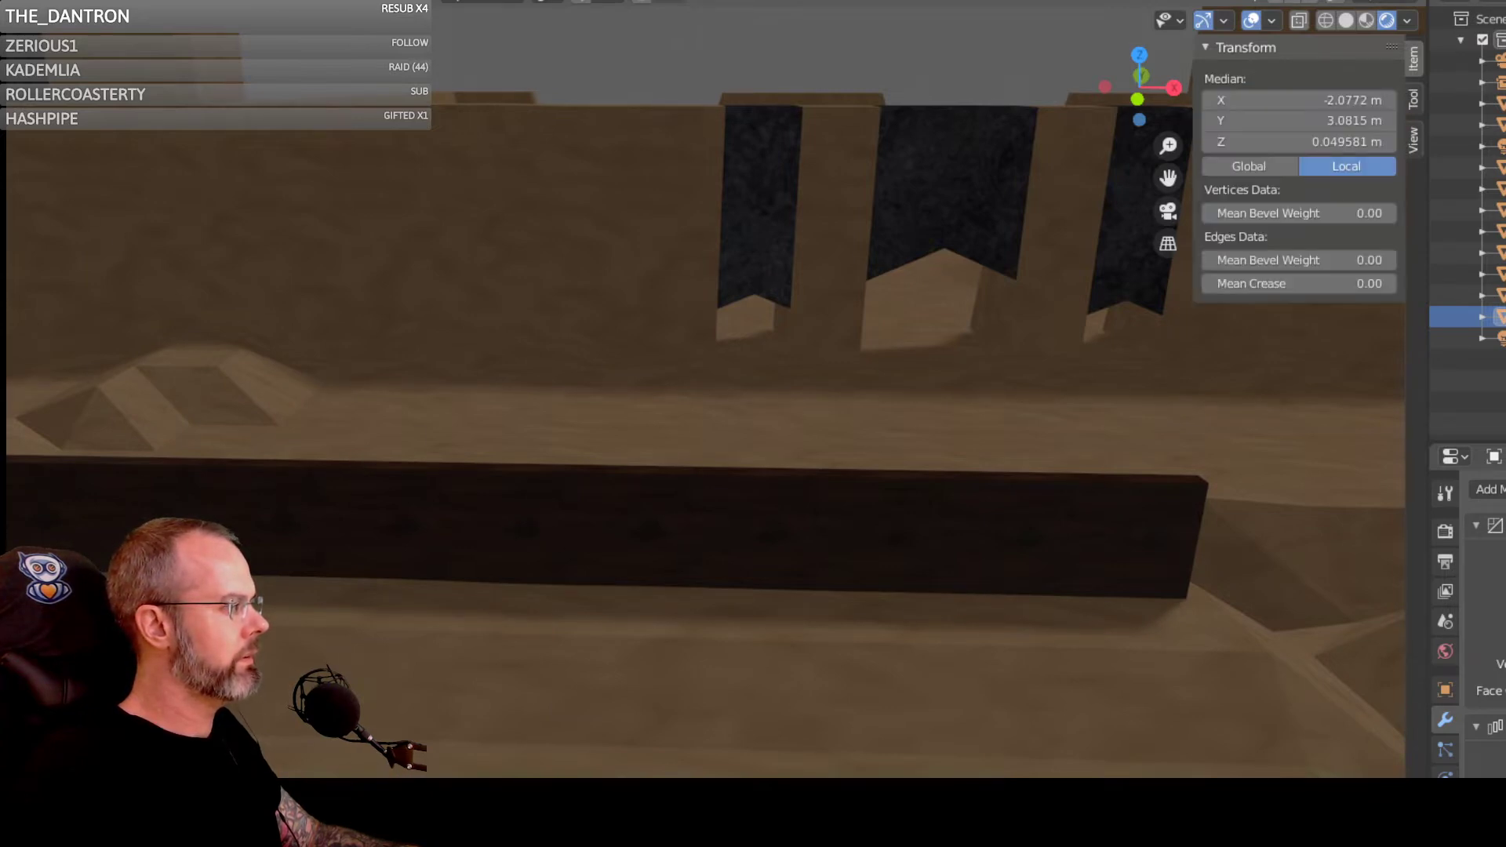
key("alt+a")
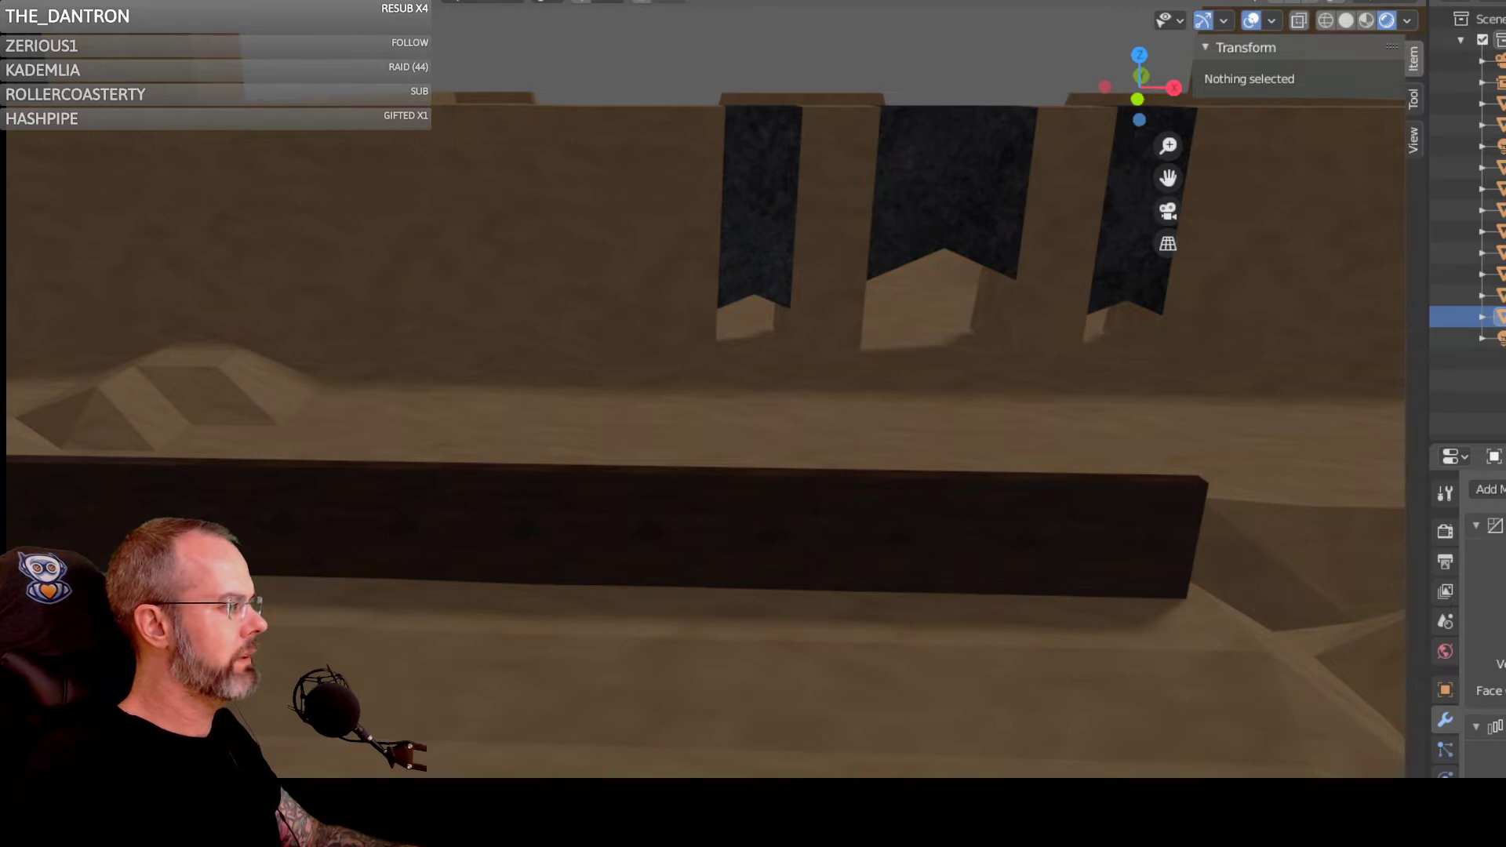
key("a")
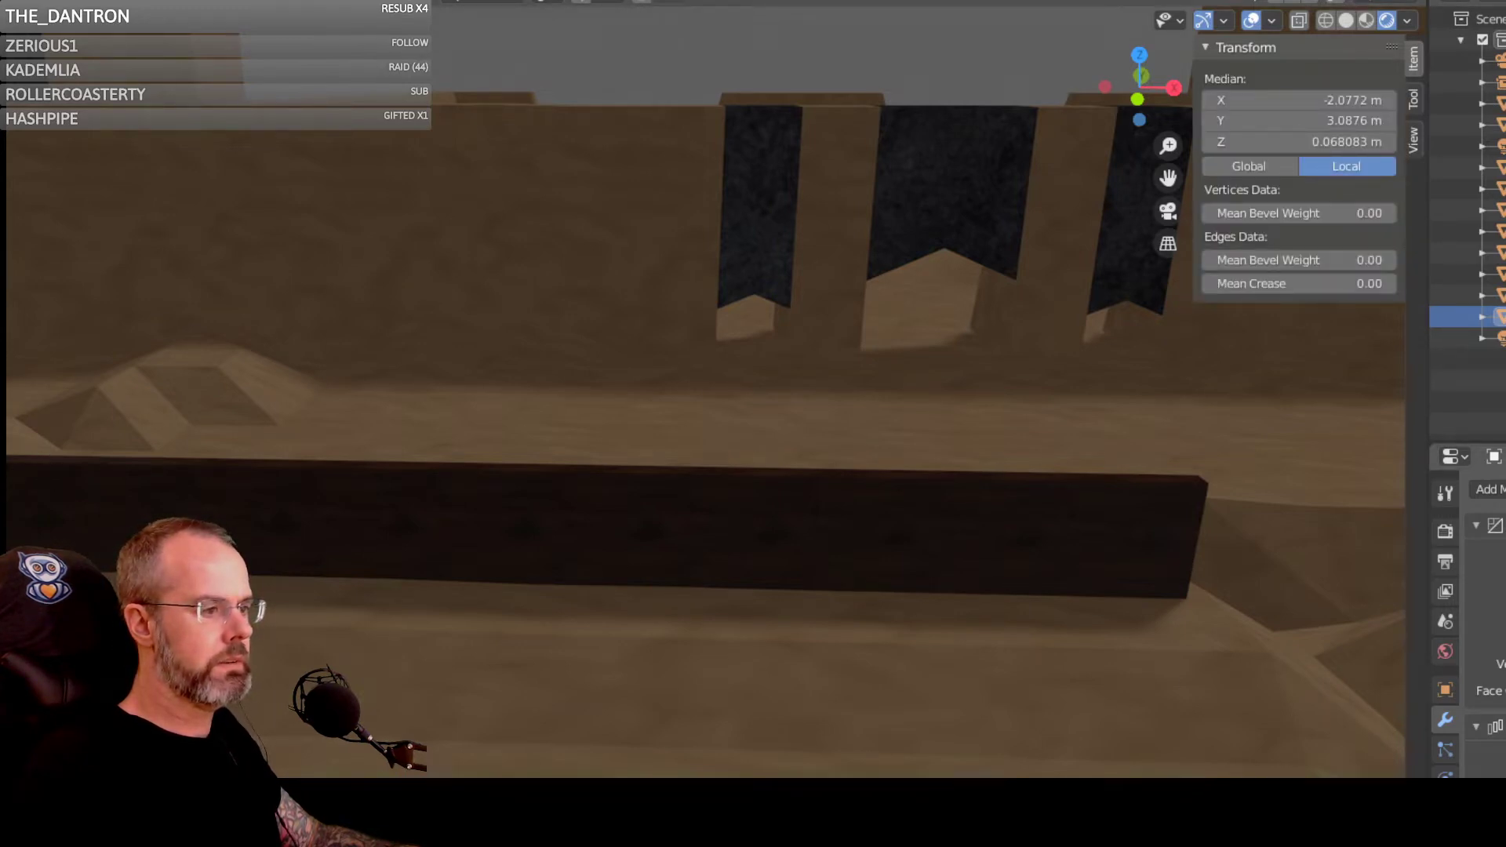
key("alt+a")
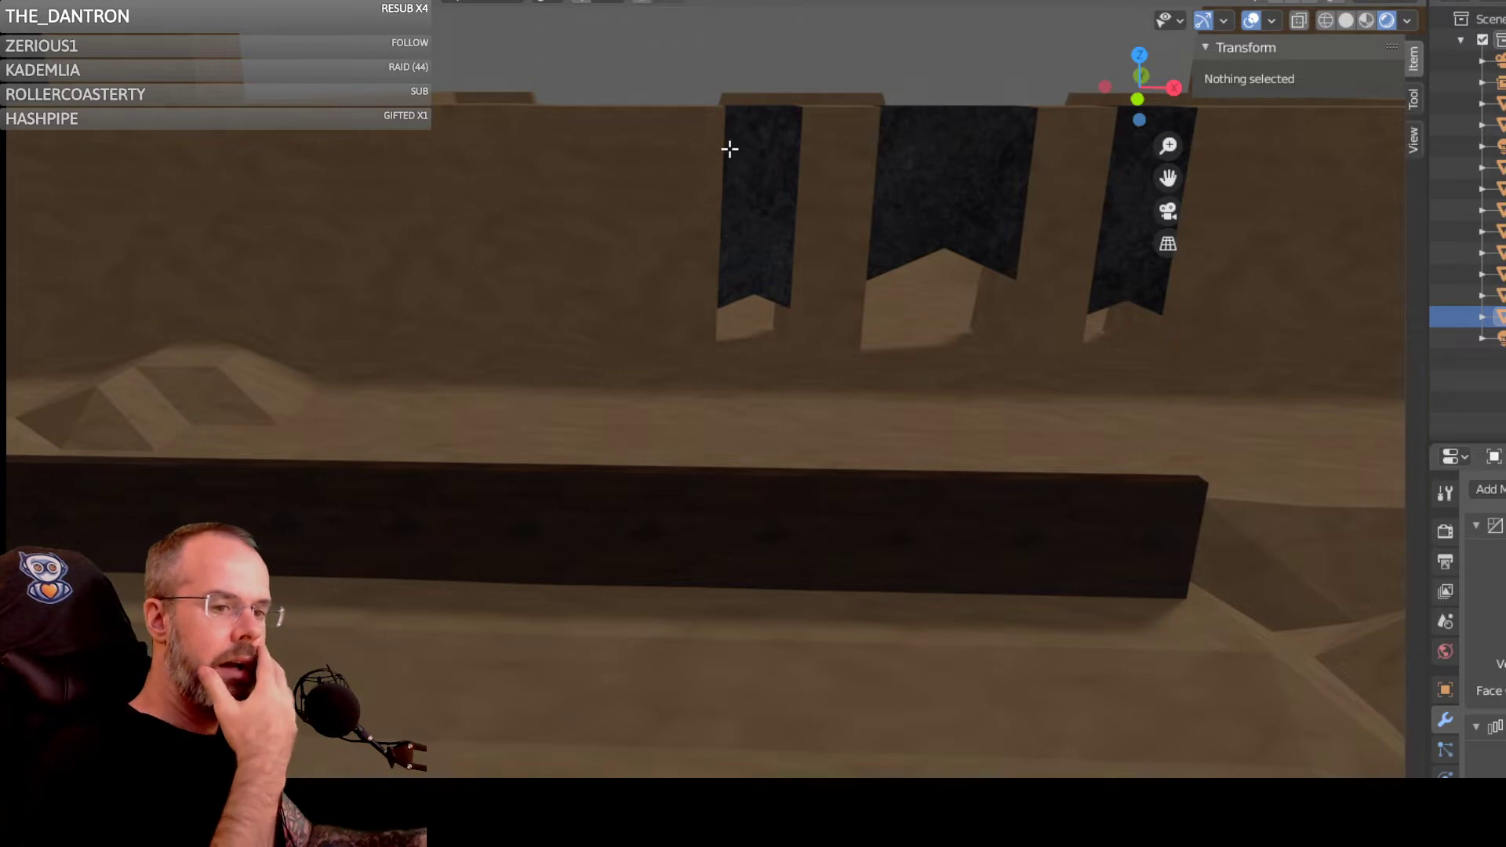
key("a")
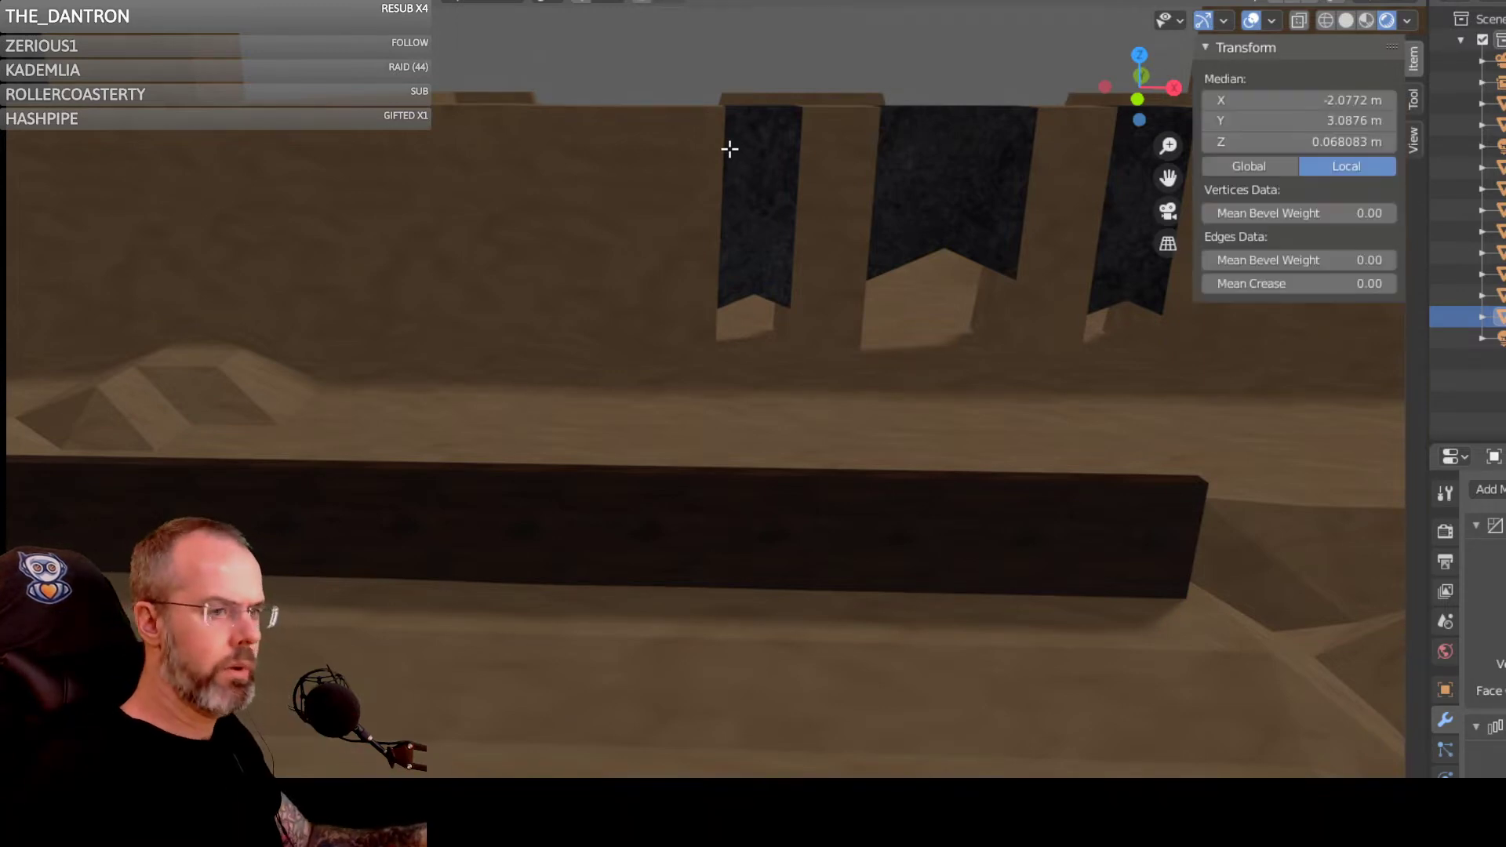
key("a")
key("a")
key("a")
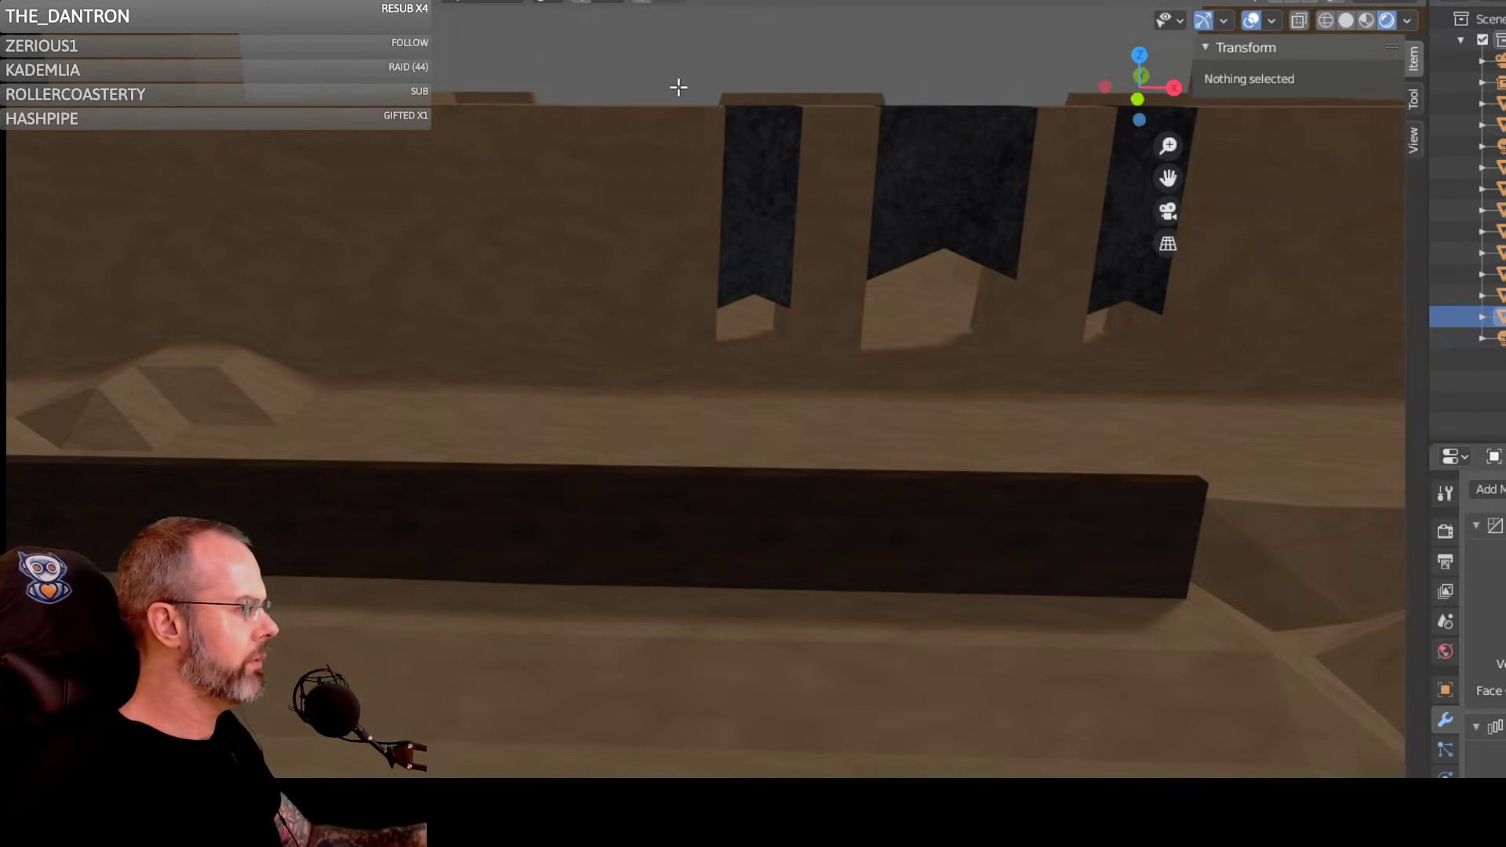
key("Tab")
Step: Undo the slab's mesh selections, its X and Y moves and its Array modifier
key("ctrl+z")
key("ctrl+z")
key("ctrl+z")
key("ctrl+z")
key("ctrl+z")
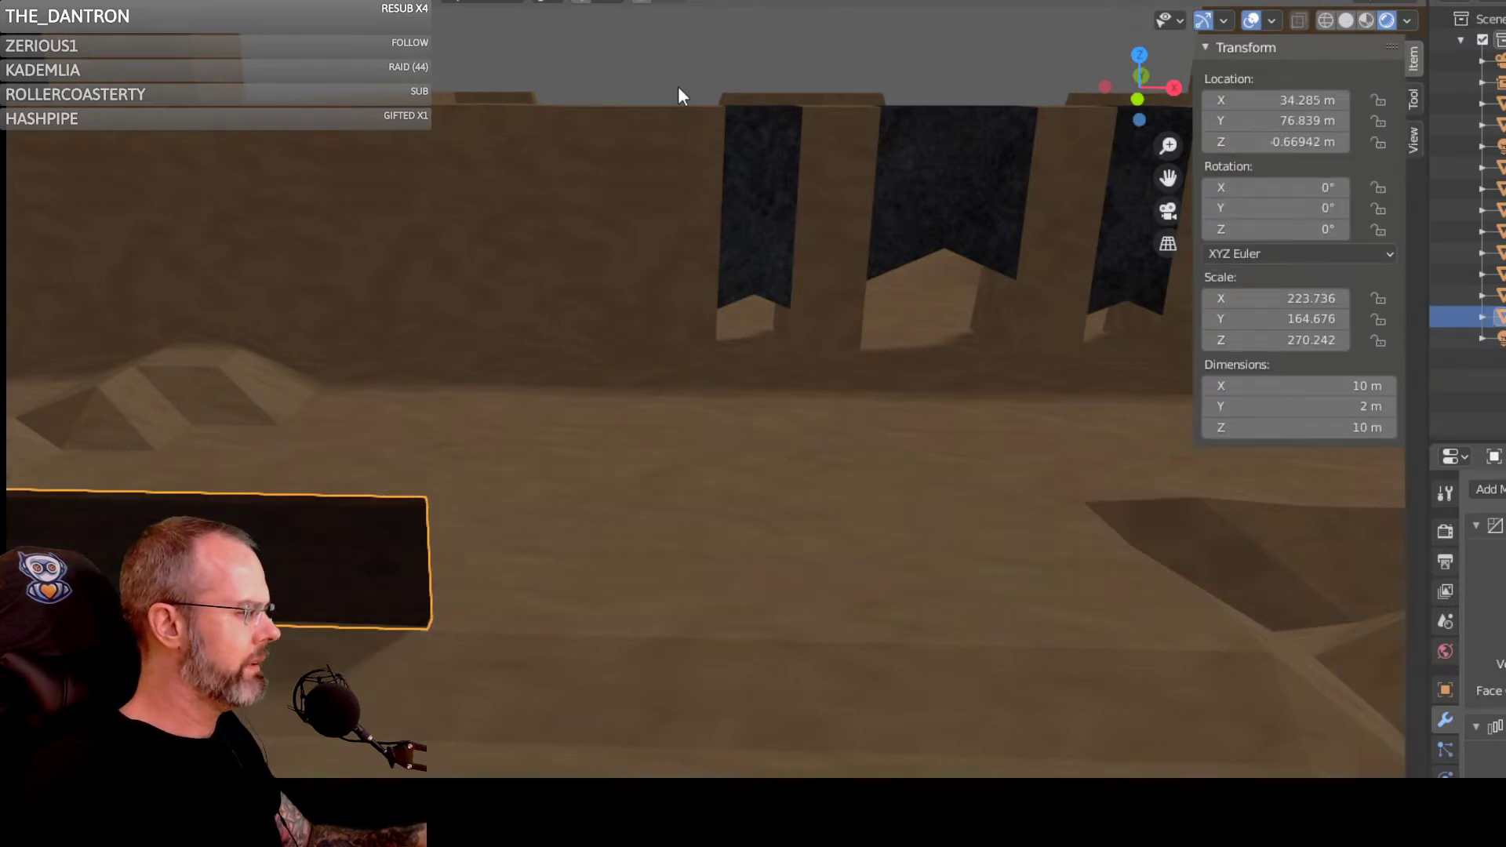
key("ctrl+z")
key("ctrl+z")
key("ctrl+z")
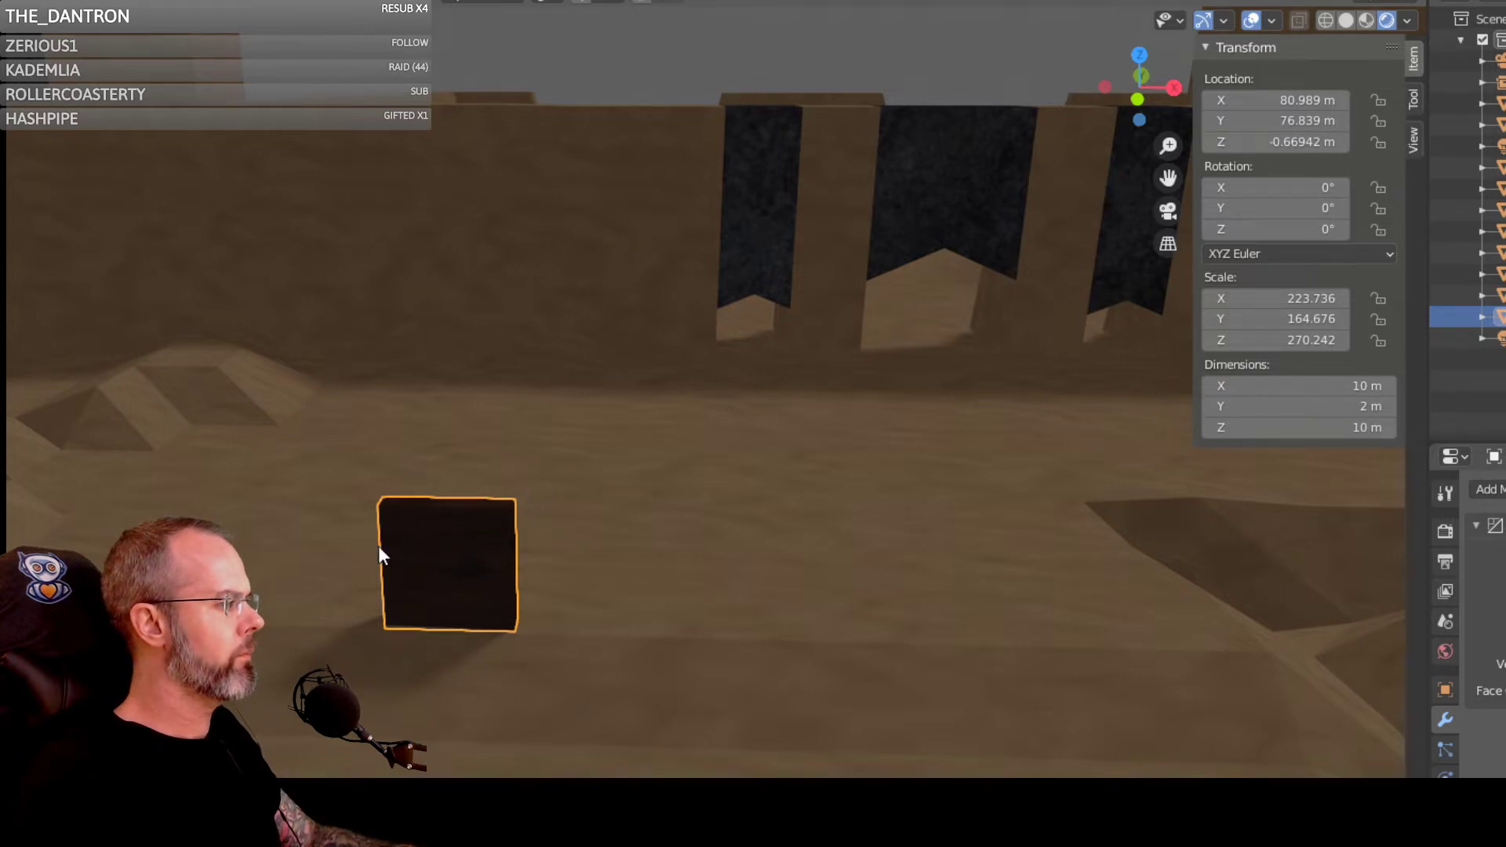
Step: Inspect the single slab on the sand up close and keep it selected
middle_click_drag(379, 547, 661, 576)
scroll(749, 557, "up", 3)
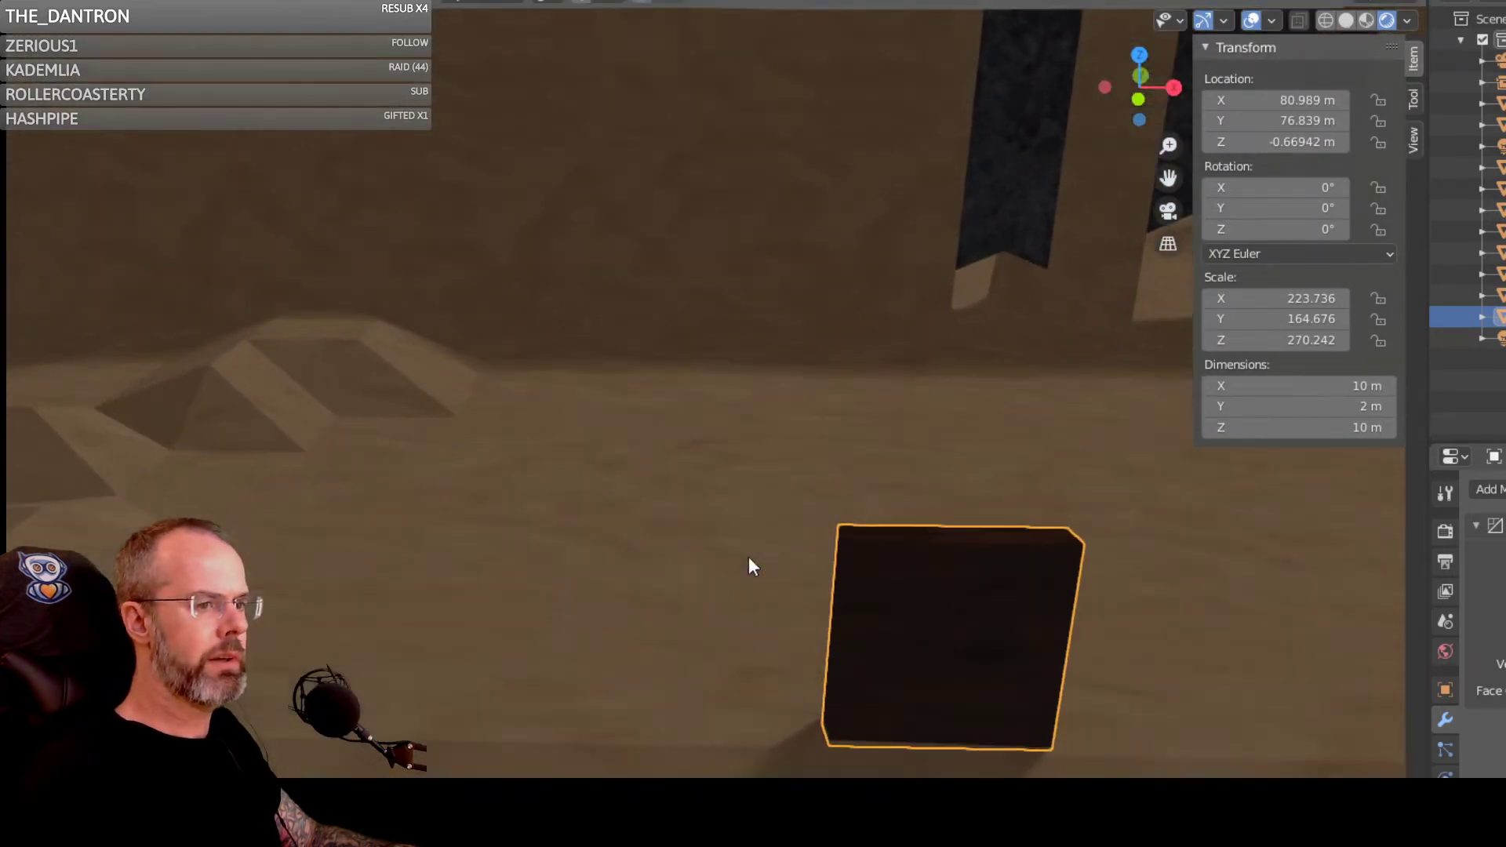
left_click(832, 621)
left_click(892, 634)
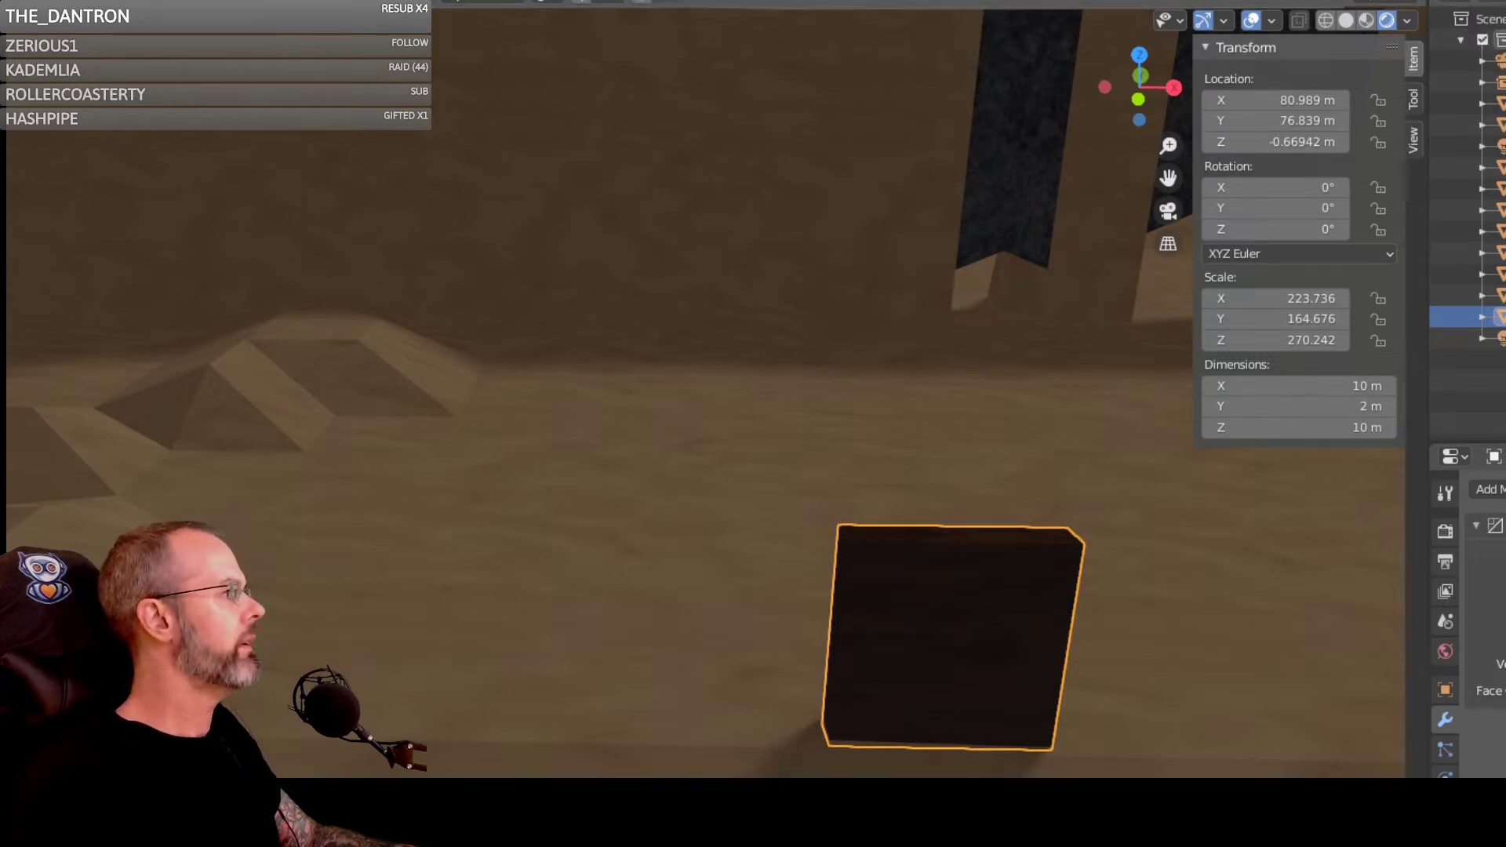
Step: Lengthen the dark slab in Edit Mode by moving its end face along X to a median X of -2.2523 m
key("Tab")
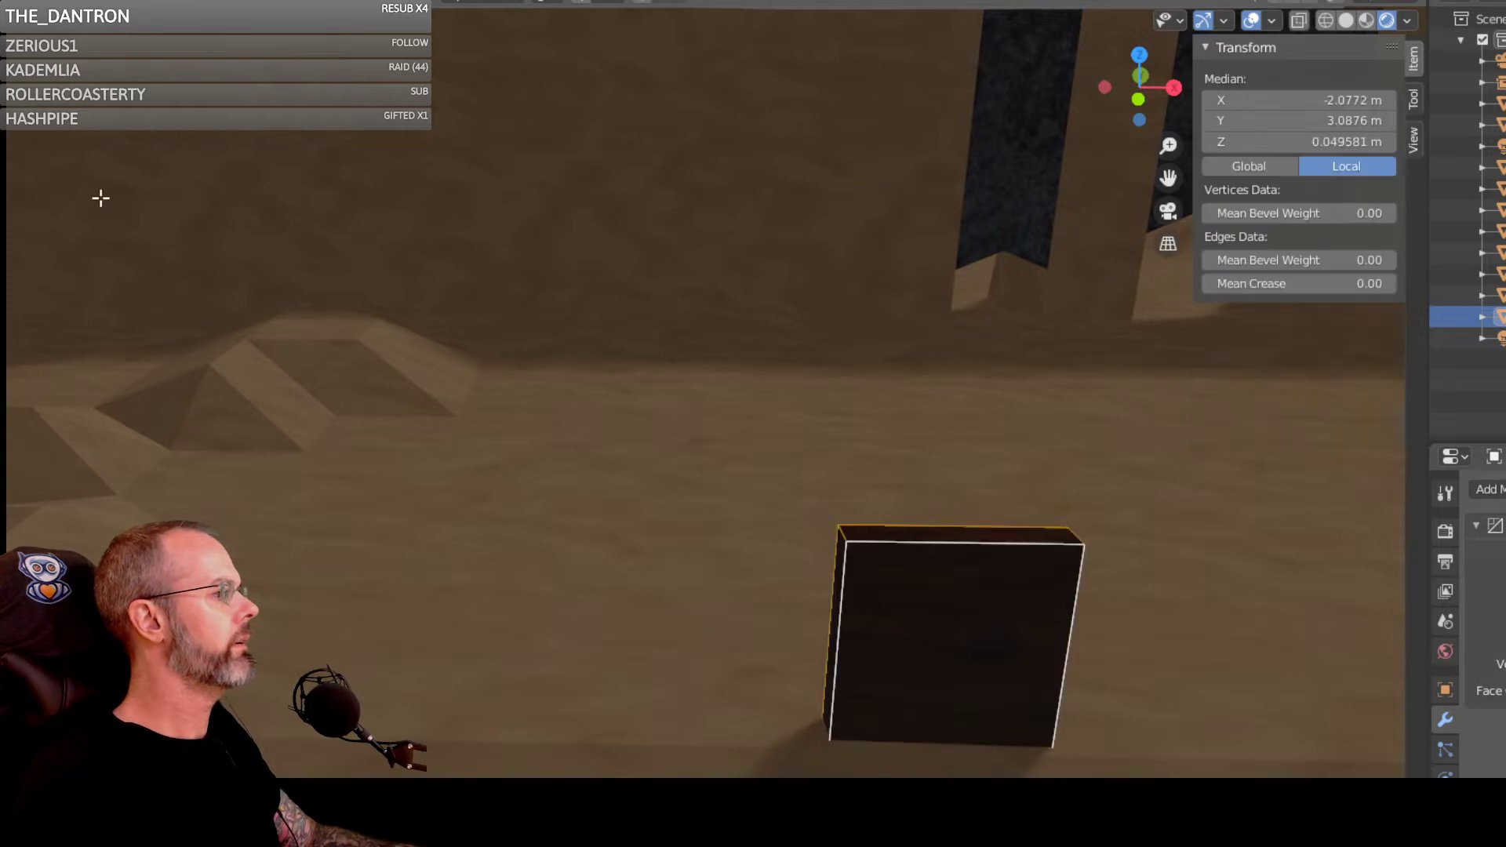
middle_click_drag(682, 454, 783, 481)
left_click(694, 543)
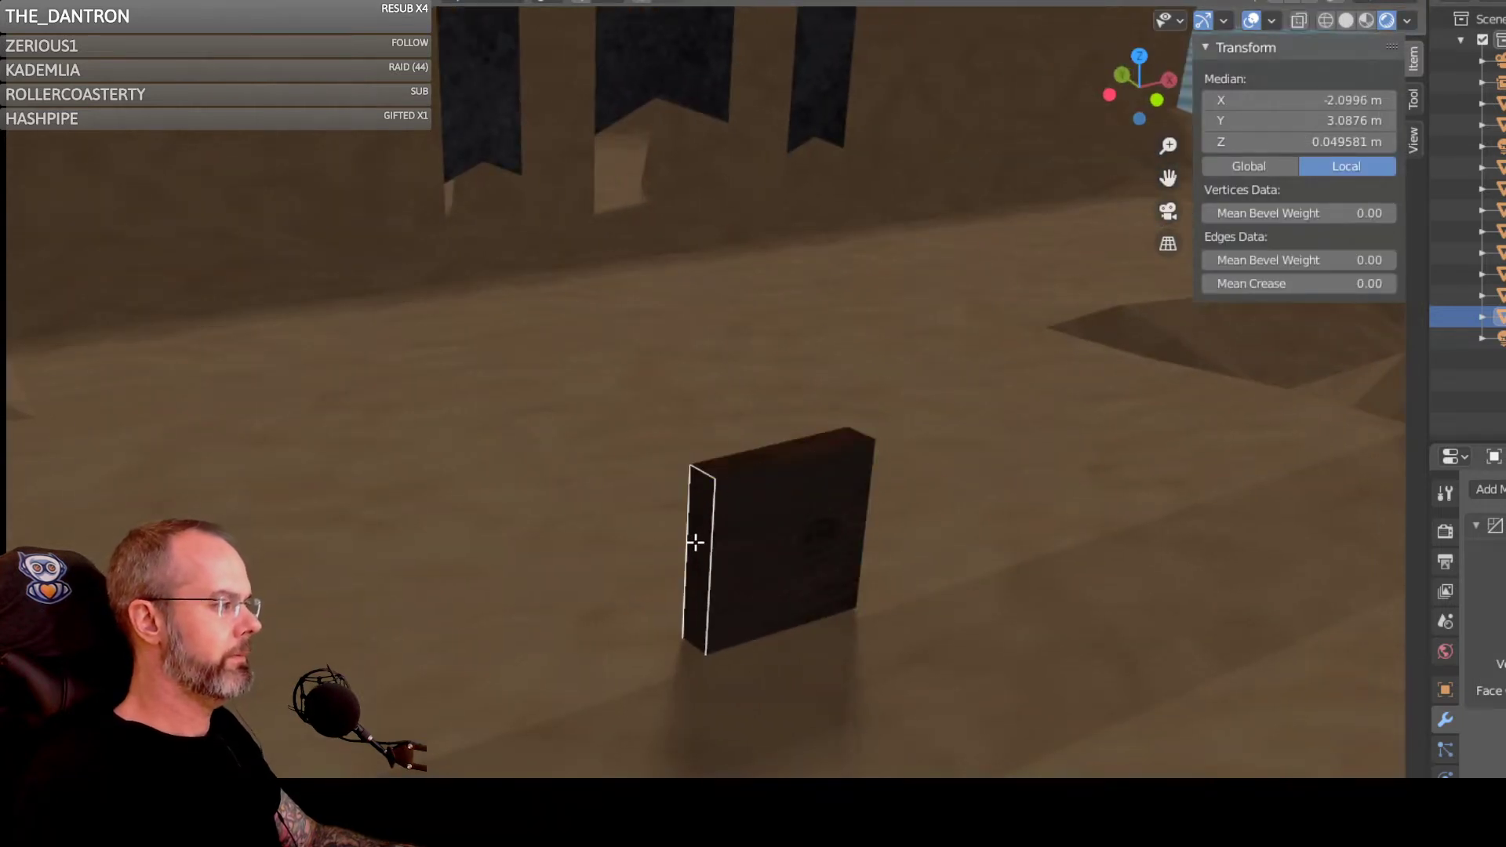
key("g")
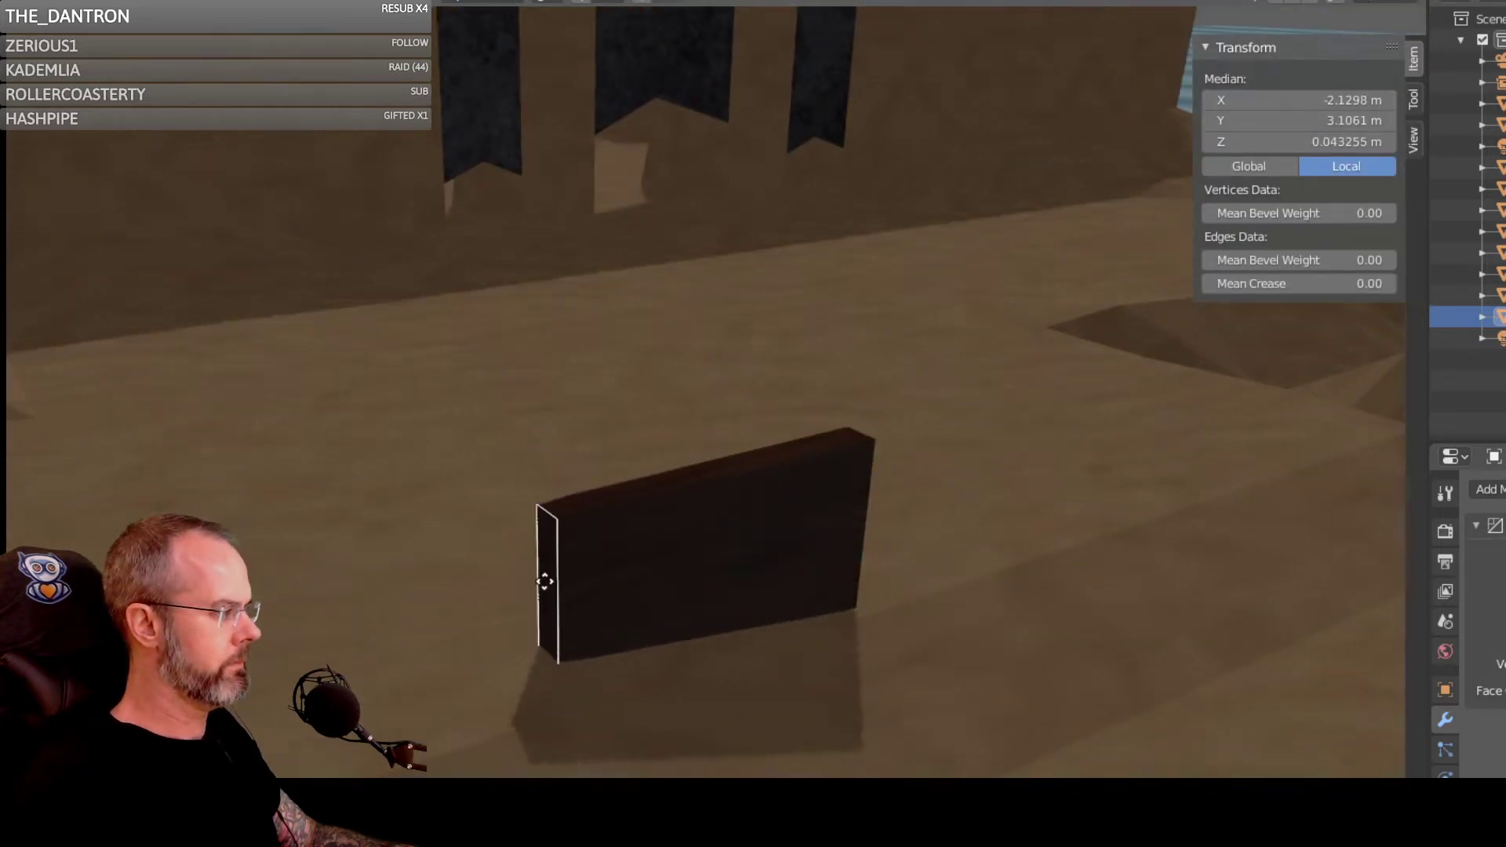
key("x")
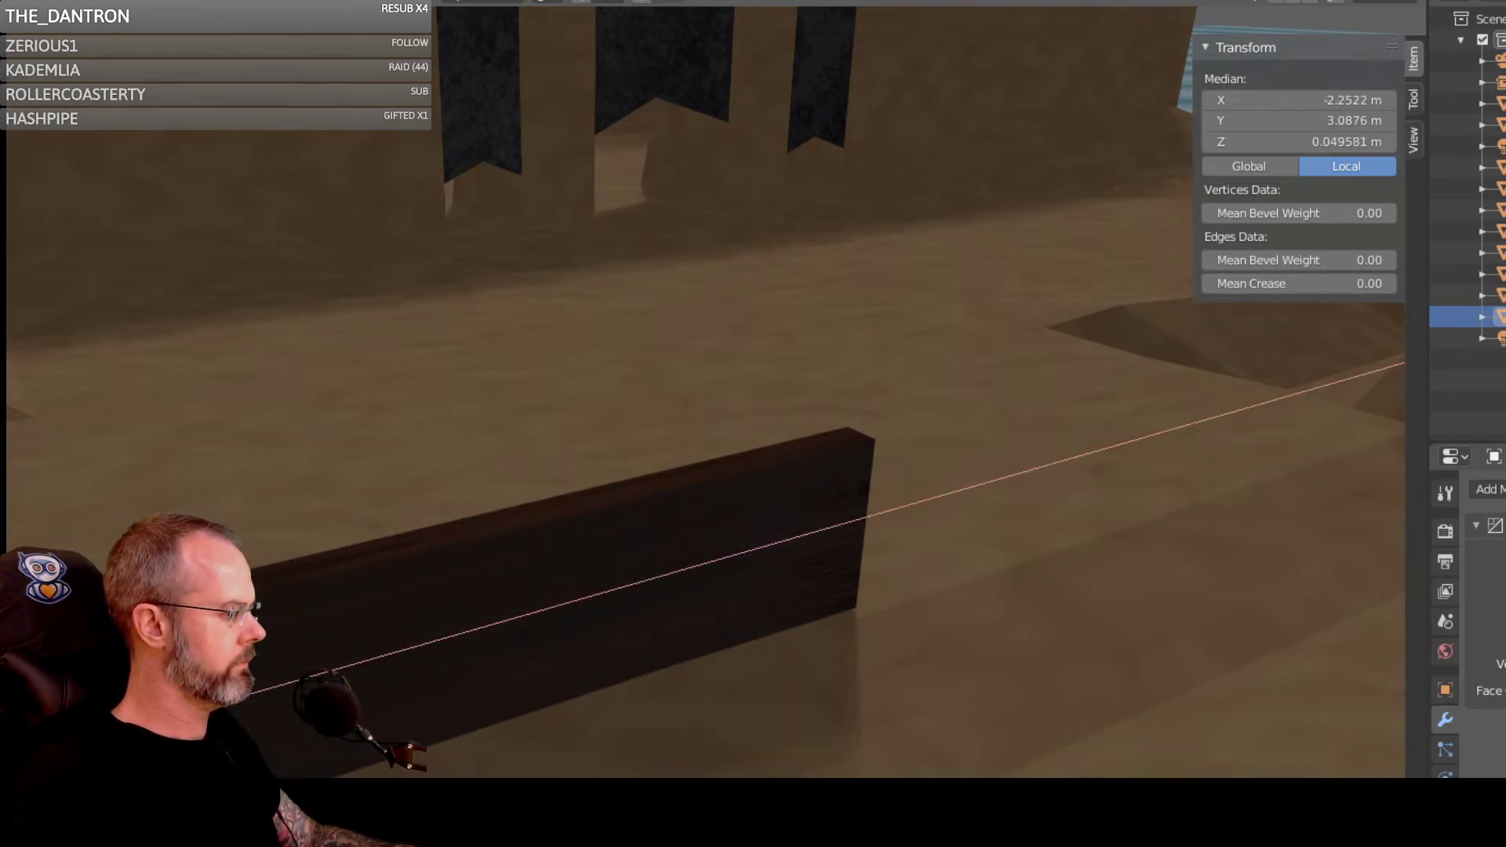
left_click(236, 644)
middle_click_drag(235, 644, 501, 575)
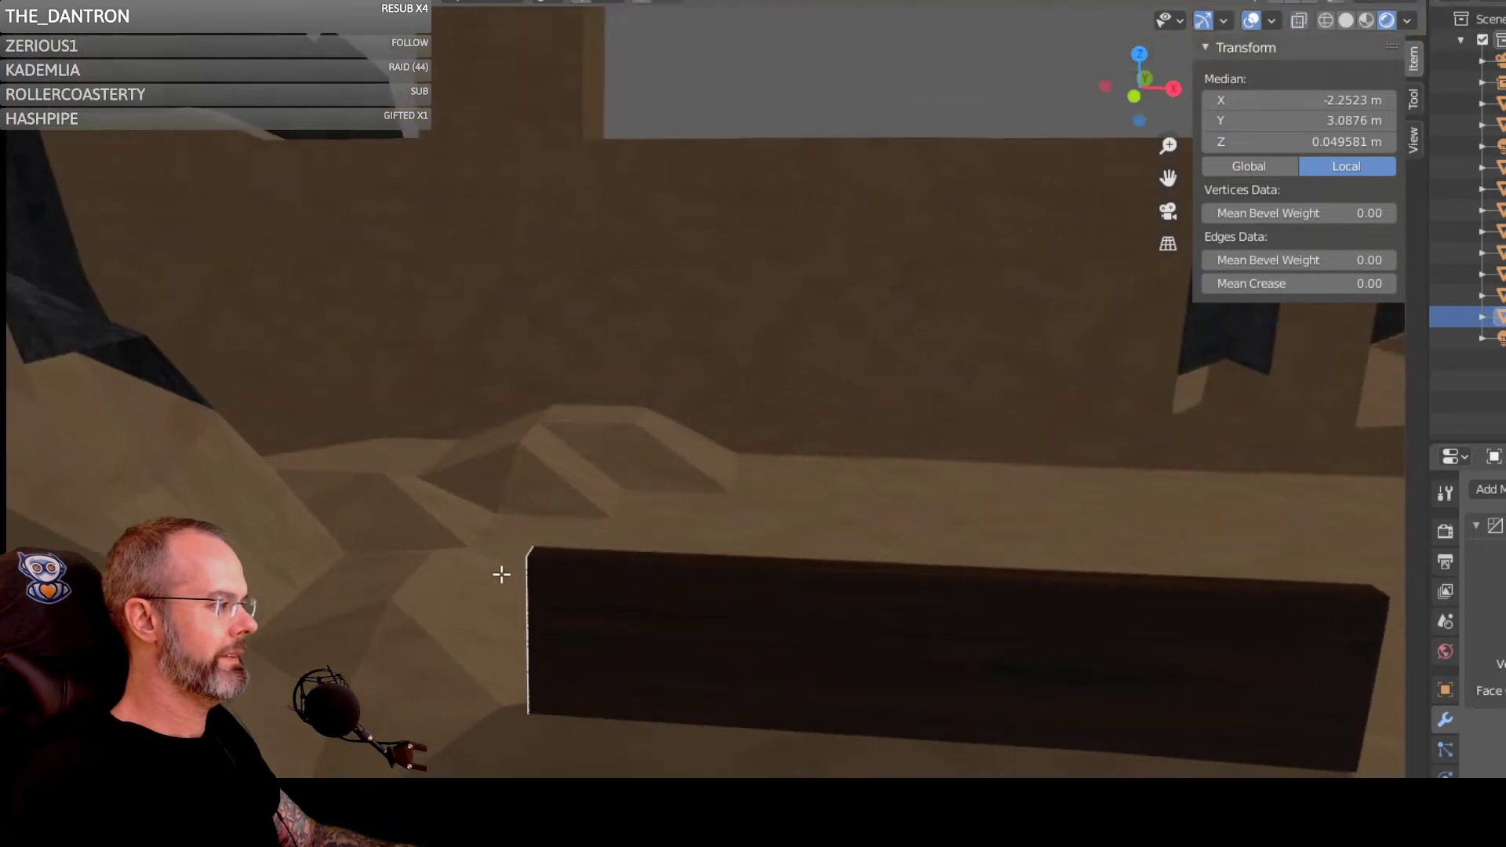
scroll(502, 576, "down", 5)
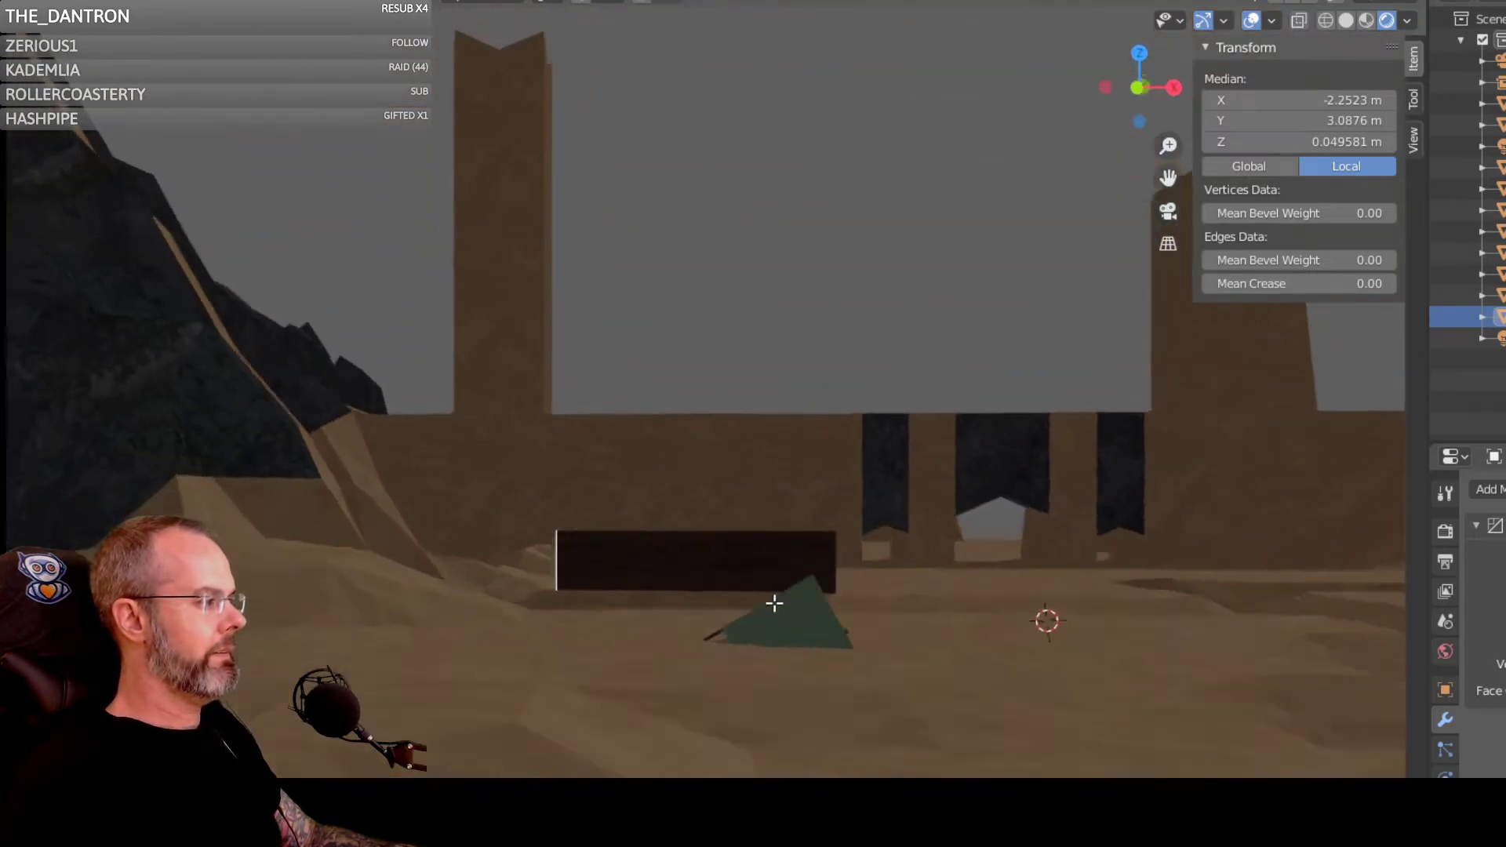
scroll(790, 595, "up", 2)
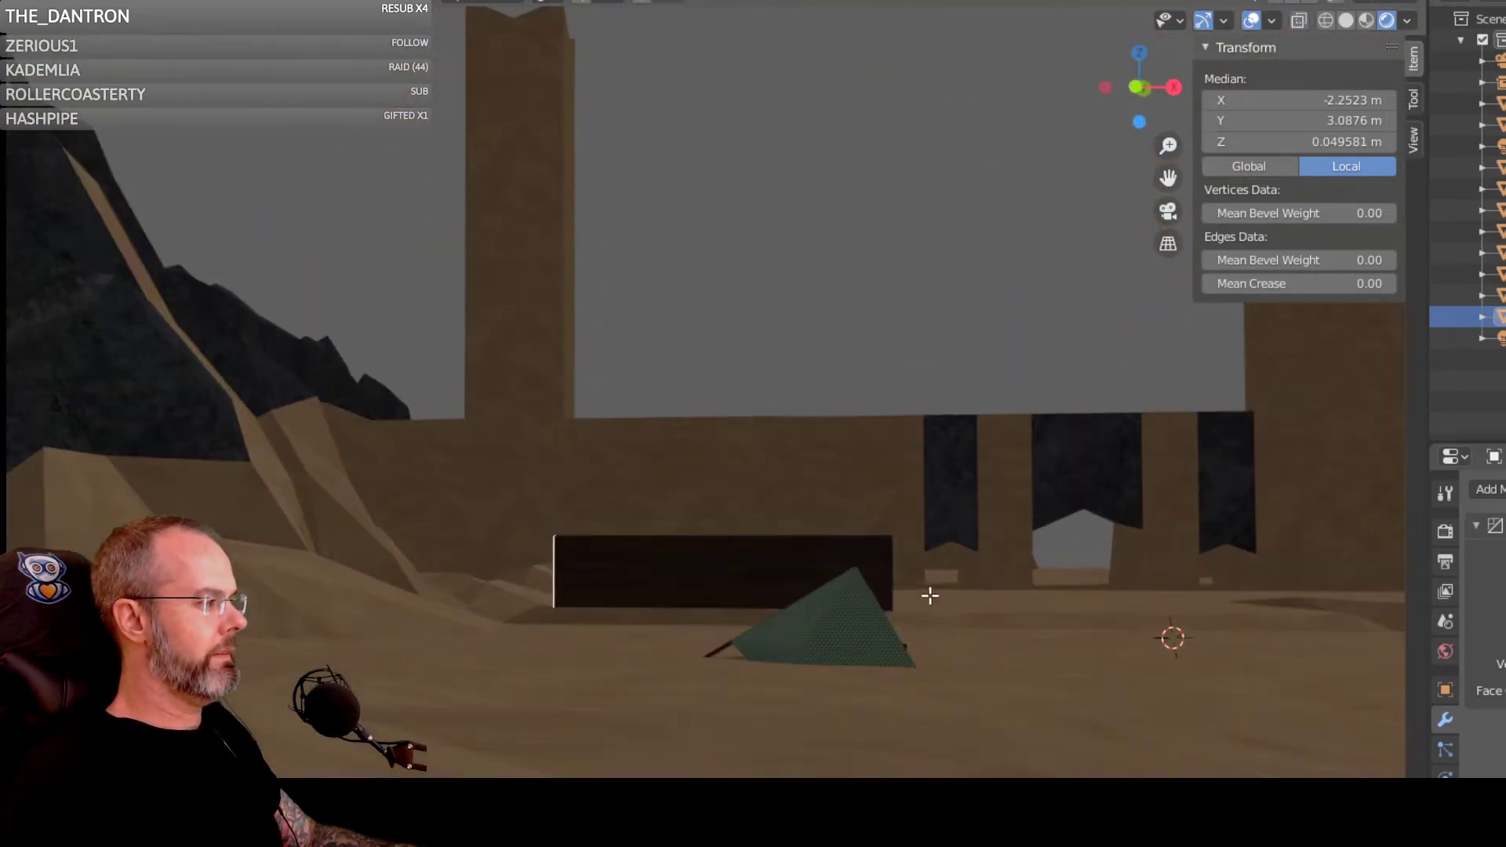
scroll(640, 557, "up", 1)
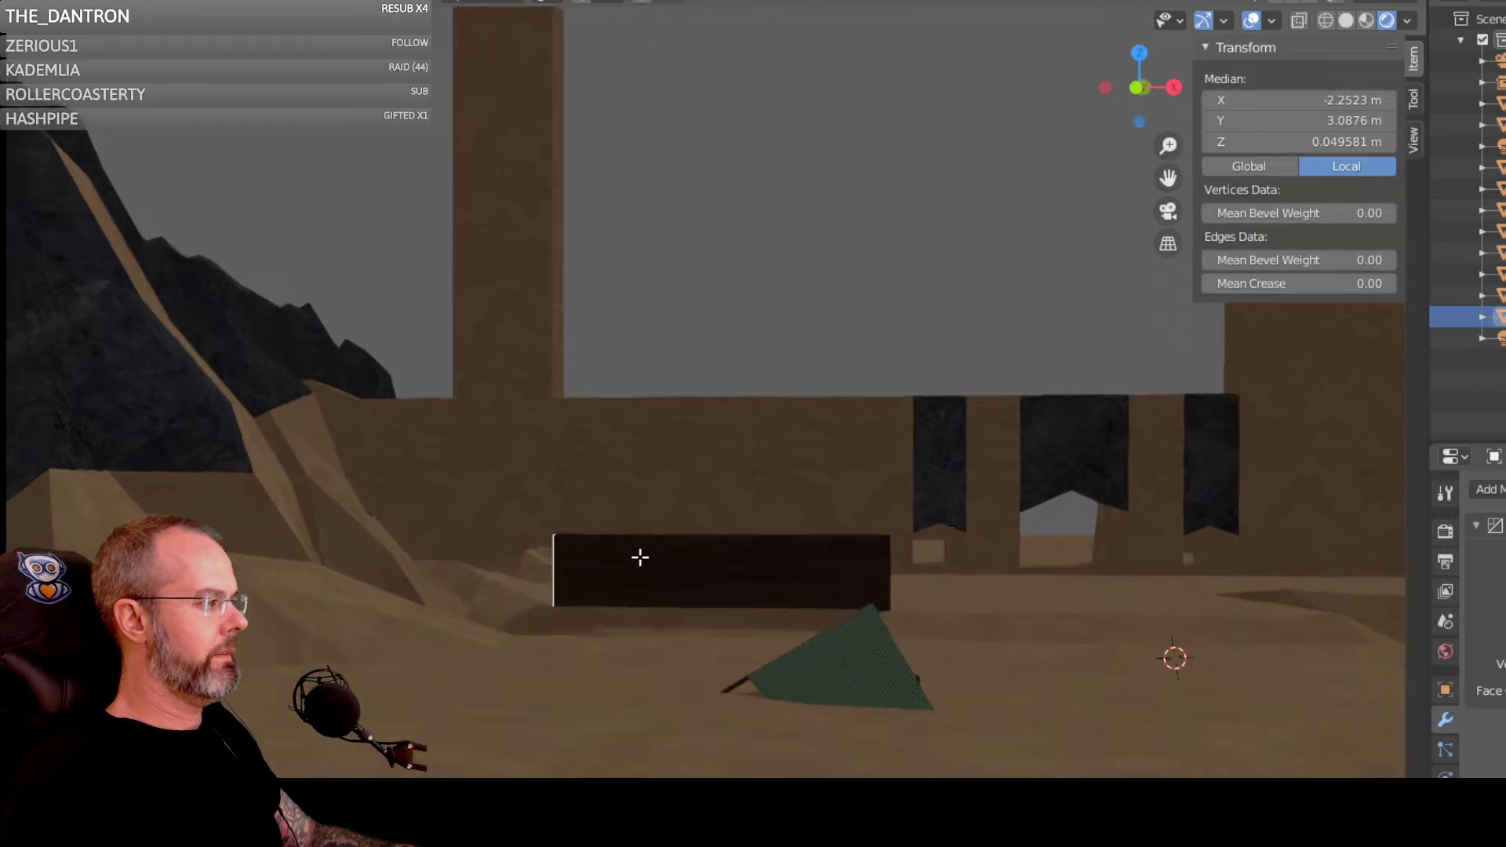
mouse_move(640, 557)
middle_mouse_down()
mouse_move(693, 565)
mouse_move(639, 558)
mouse_move(645, 571)
middle_mouse_up()
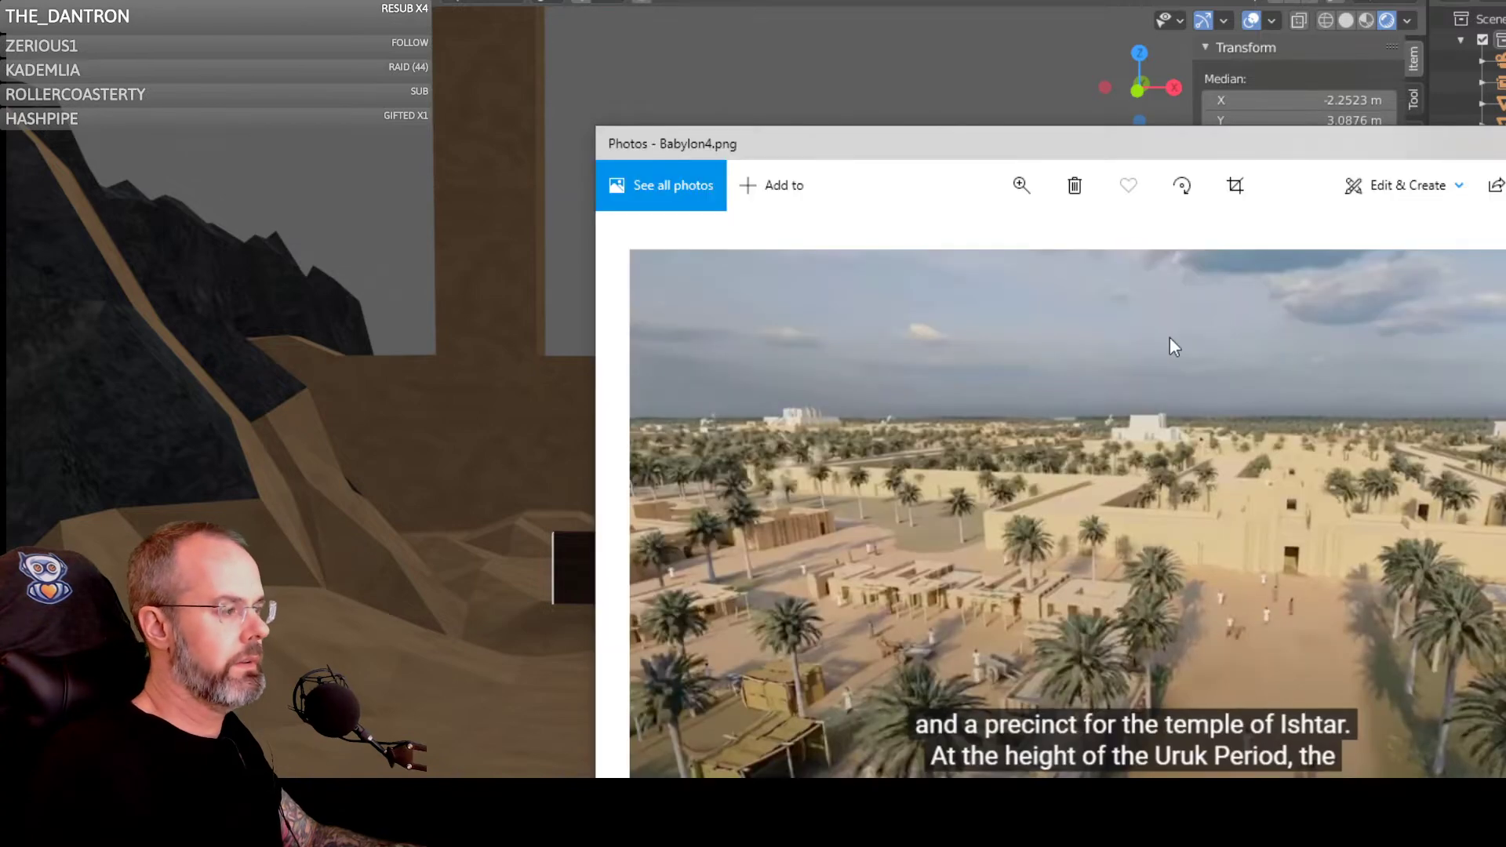
Step: Compare the reference images Babylon4.png, Babylon2.png and Babylon3.png for the layout of city walls and buildings
left_click_drag(1239, 144, 911, 38)
left_click_drag(1278, 766, 1375, 844)
left_click_drag(1374, 776, 1328, 761)
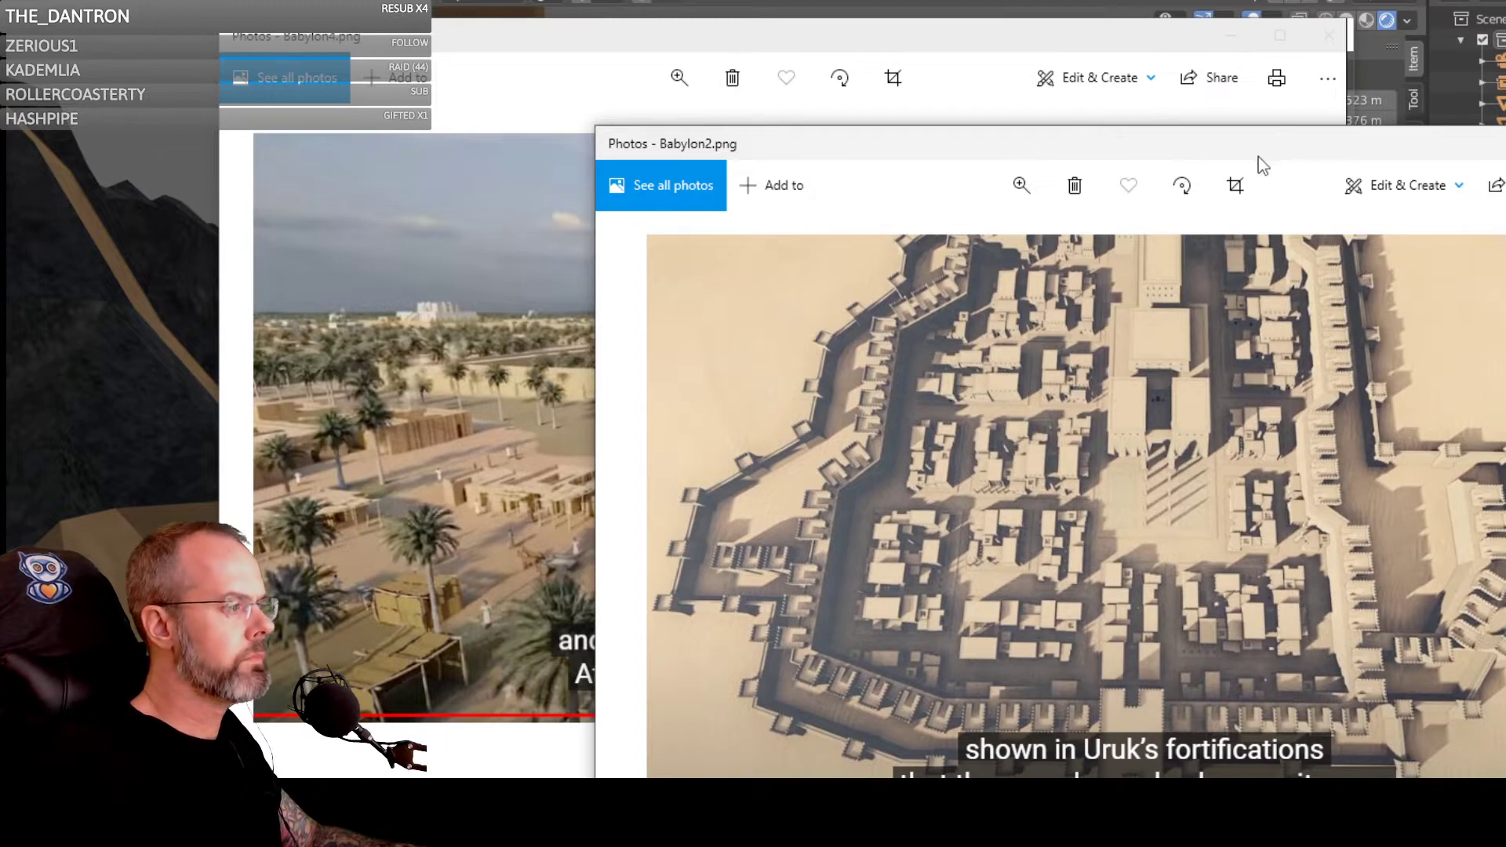
left_click_drag(1261, 162, 480, 251)
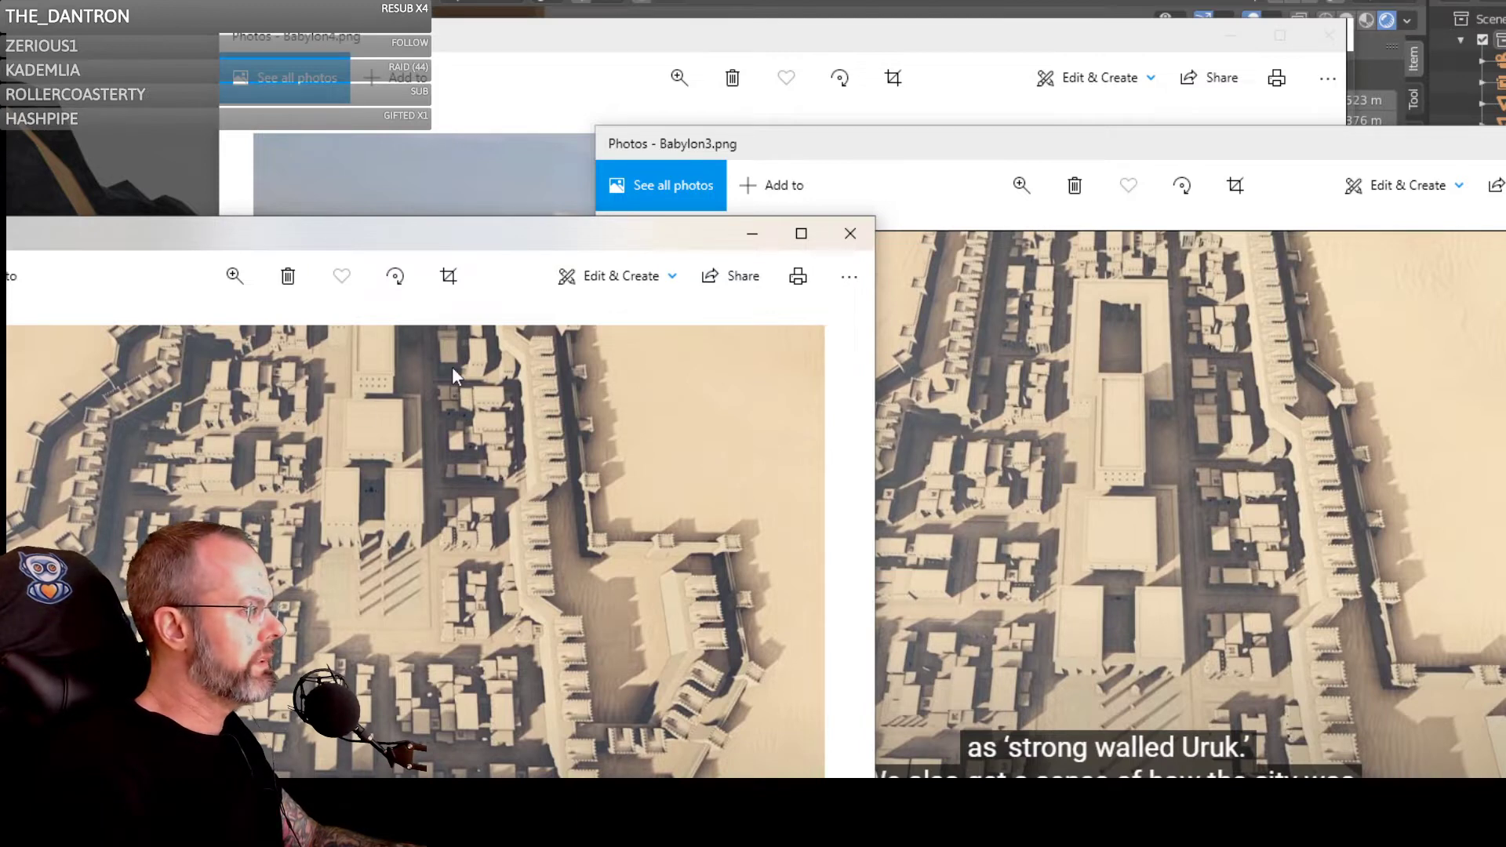
left_click(848, 236)
left_click_drag(1060, 149, 1505, 155)
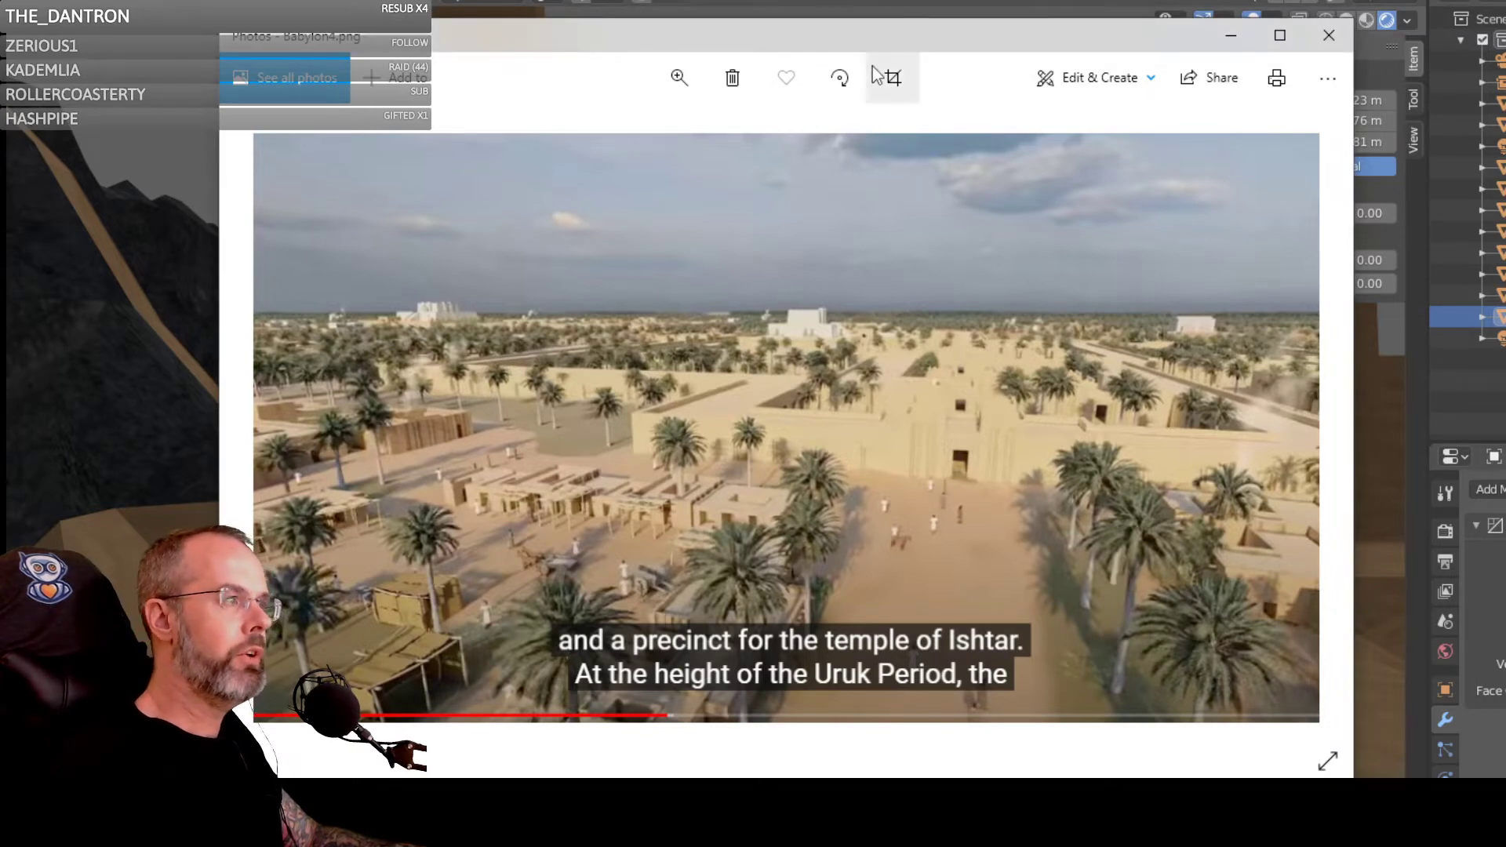
Step: Examine the stalls, low buildings and temple wall up close in Babylon4.png, and close the reference image
left_click_drag(893, 37, 506, 112)
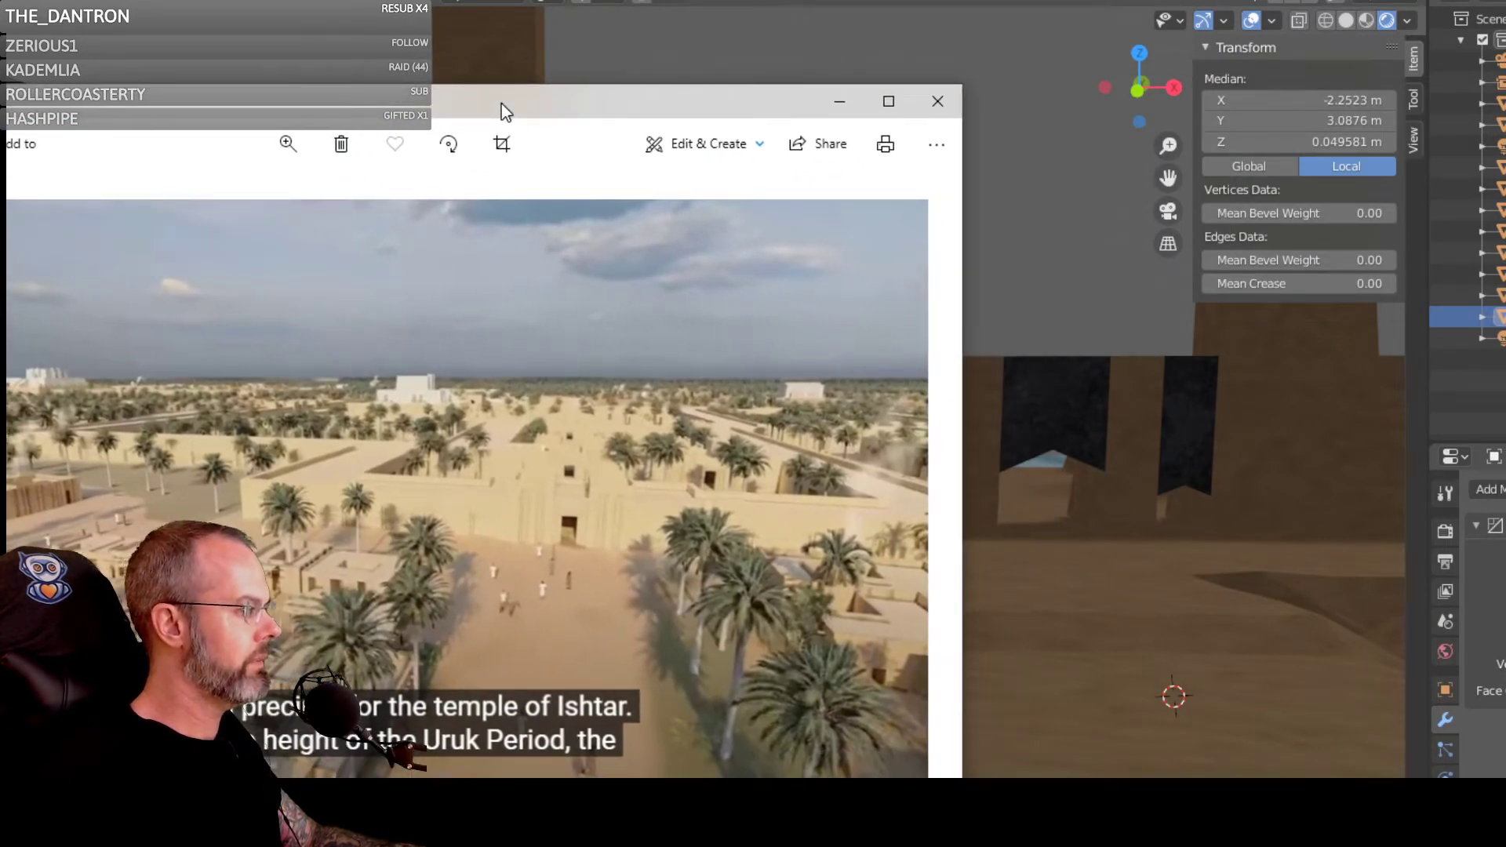
left_click_drag(501, 102, 725, 90)
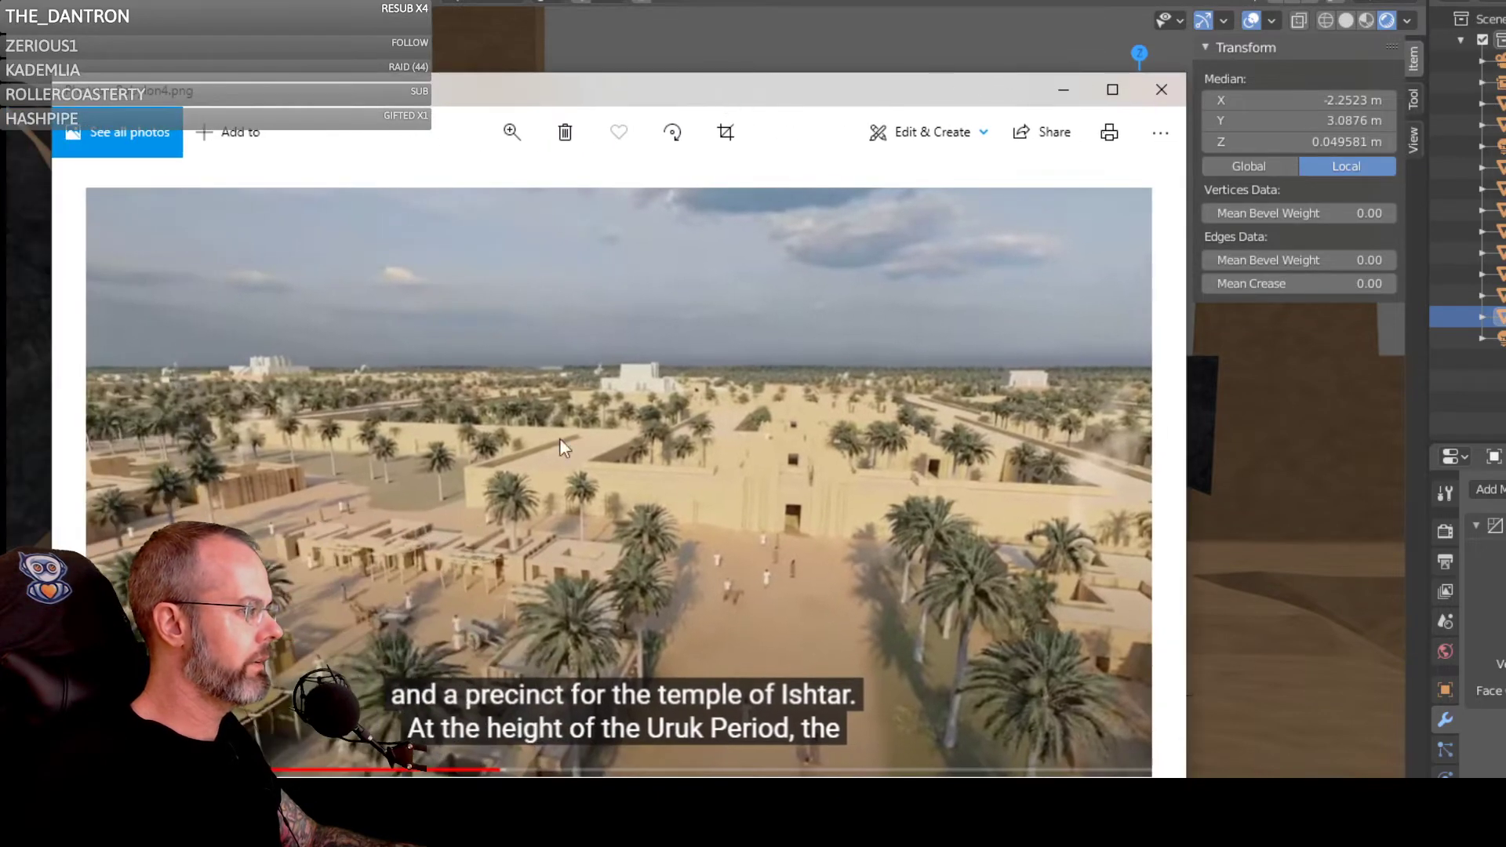
left_click(511, 133)
mouse_move(410, 190)
left_mouse_down()
mouse_move(497, 196)
mouse_move(417, 214)
left_mouse_up()
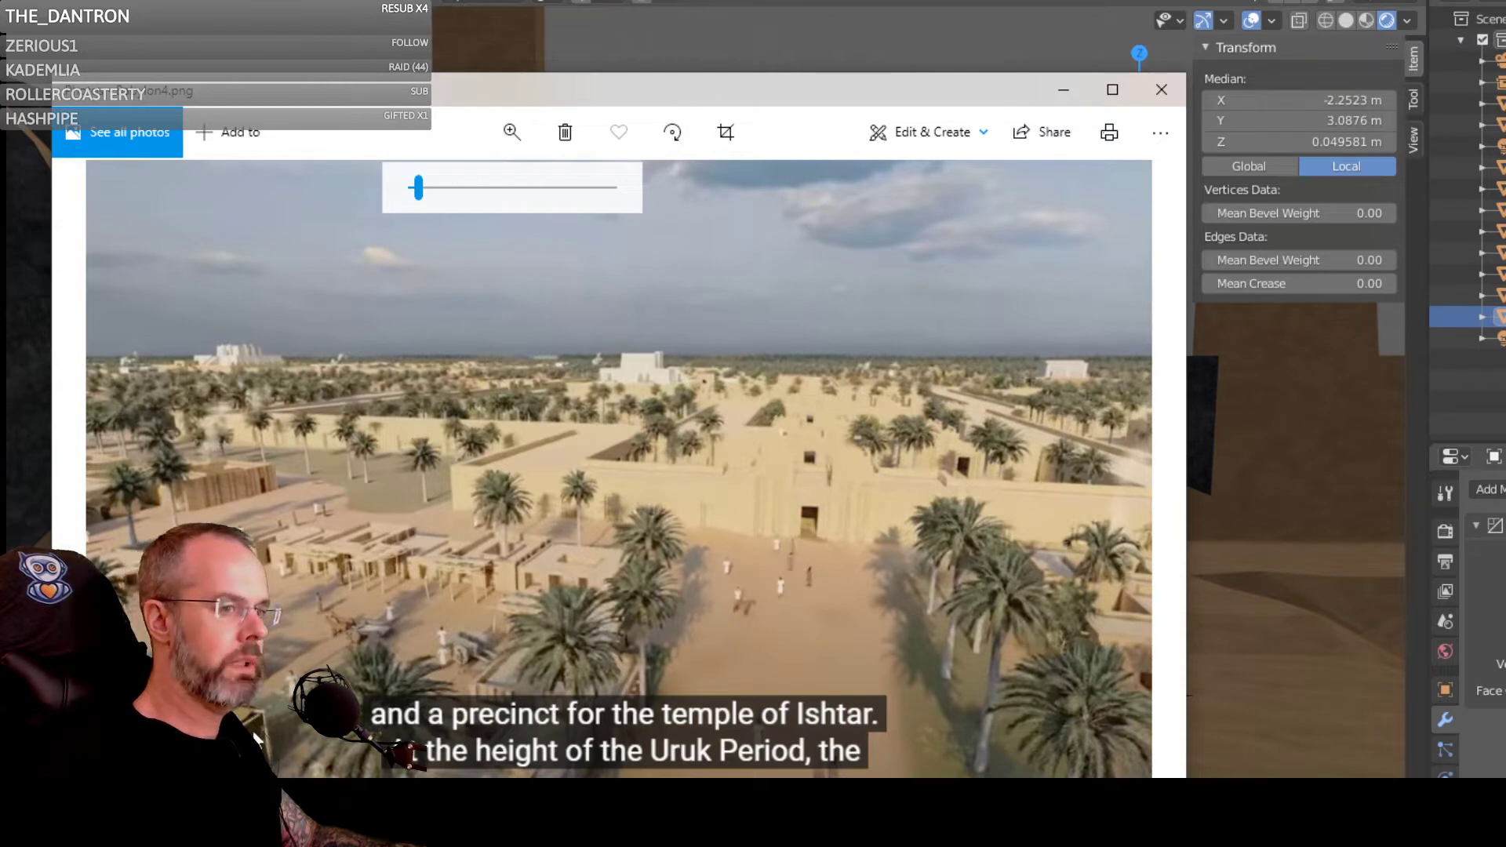
left_click_drag(823, 92, 1498, 4)
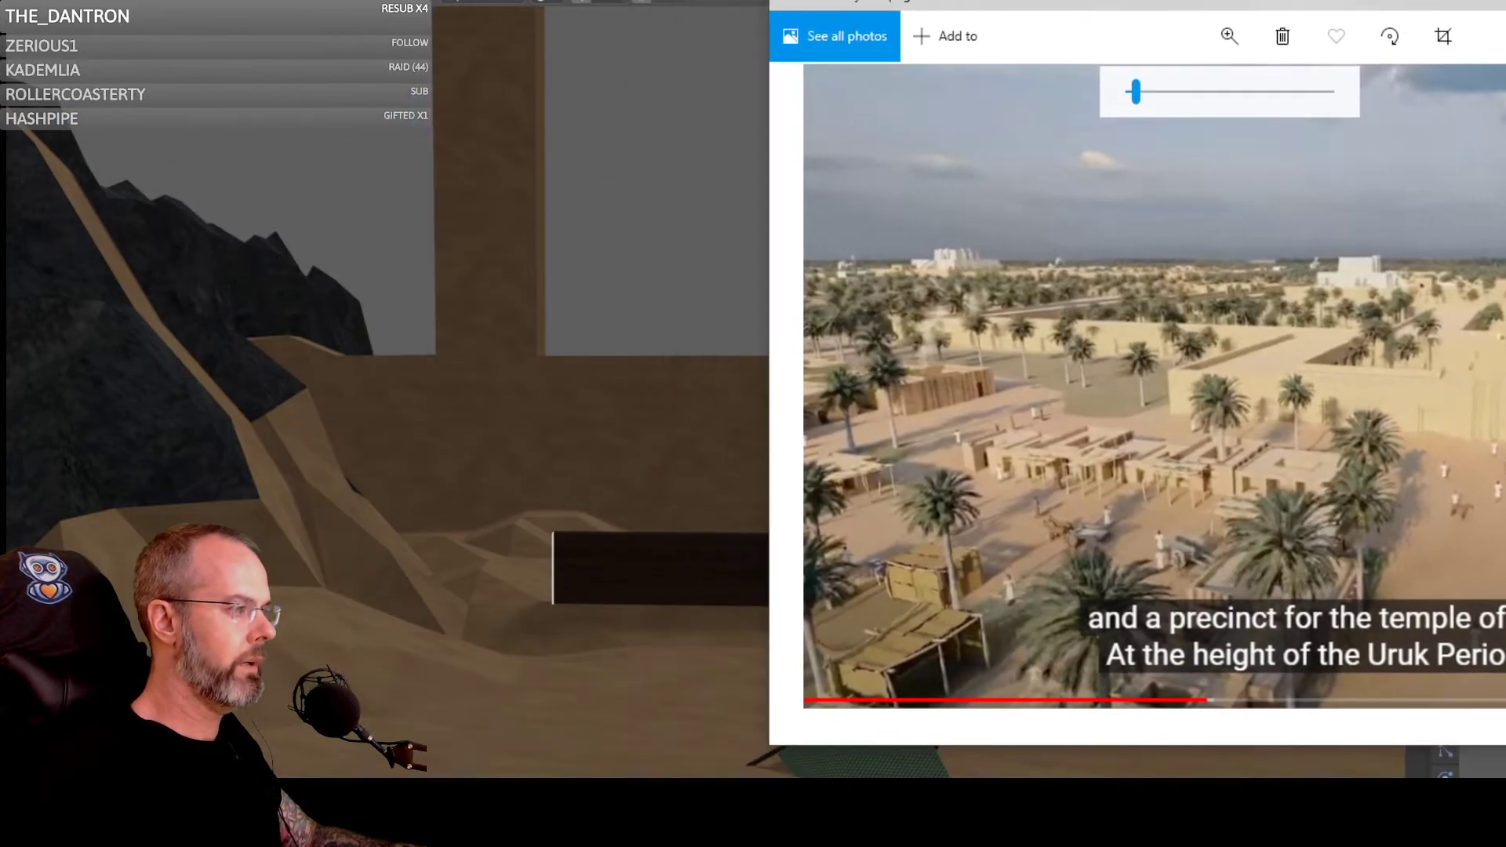
left_click_drag(1136, 93, 1172, 101)
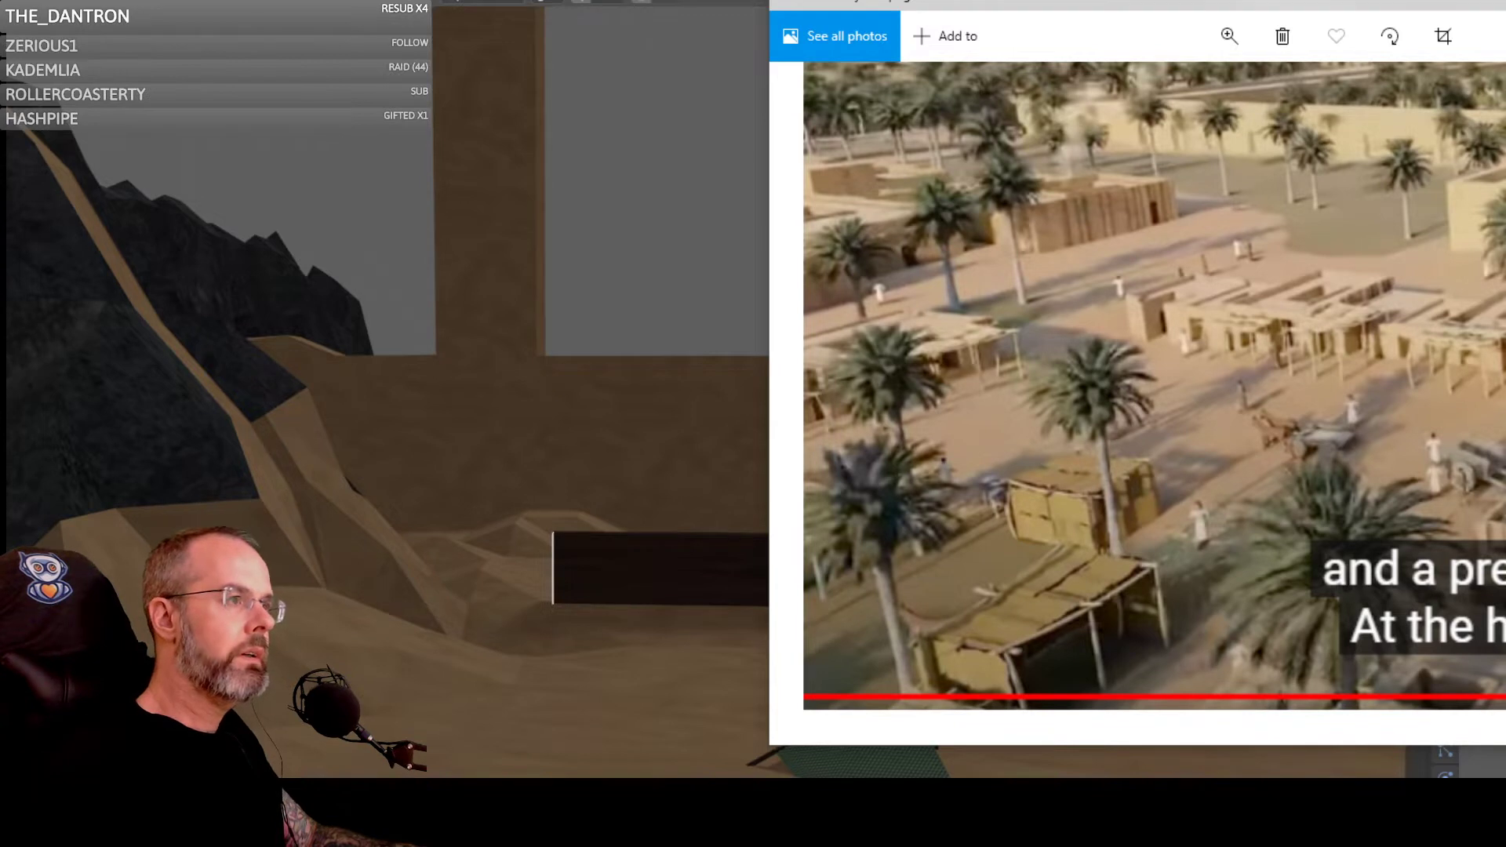
left_click_drag(1502, 2, 1287, 44)
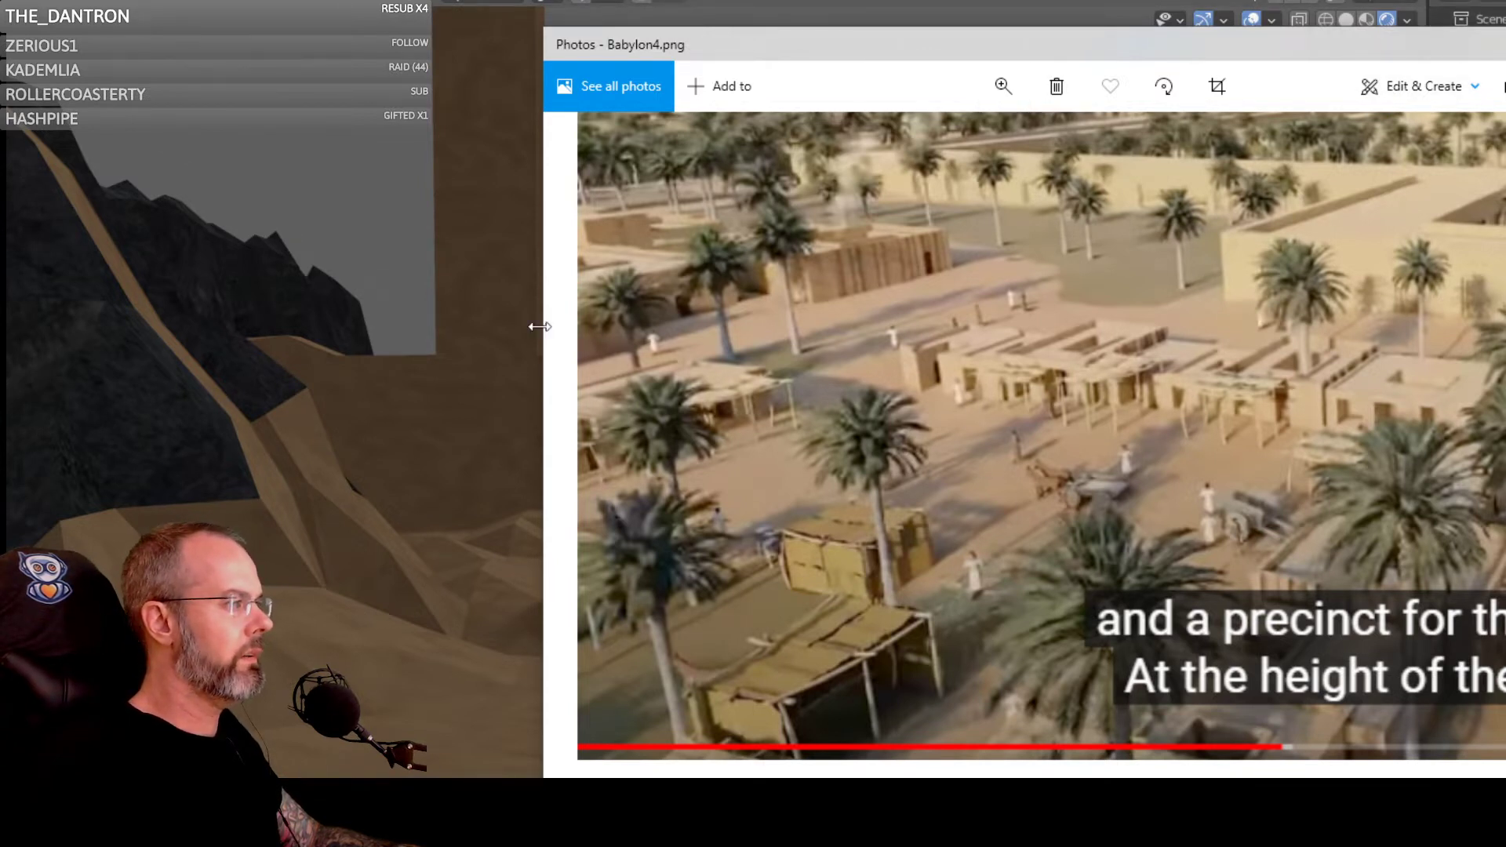
left_click_drag(543, 333, 262, 345)
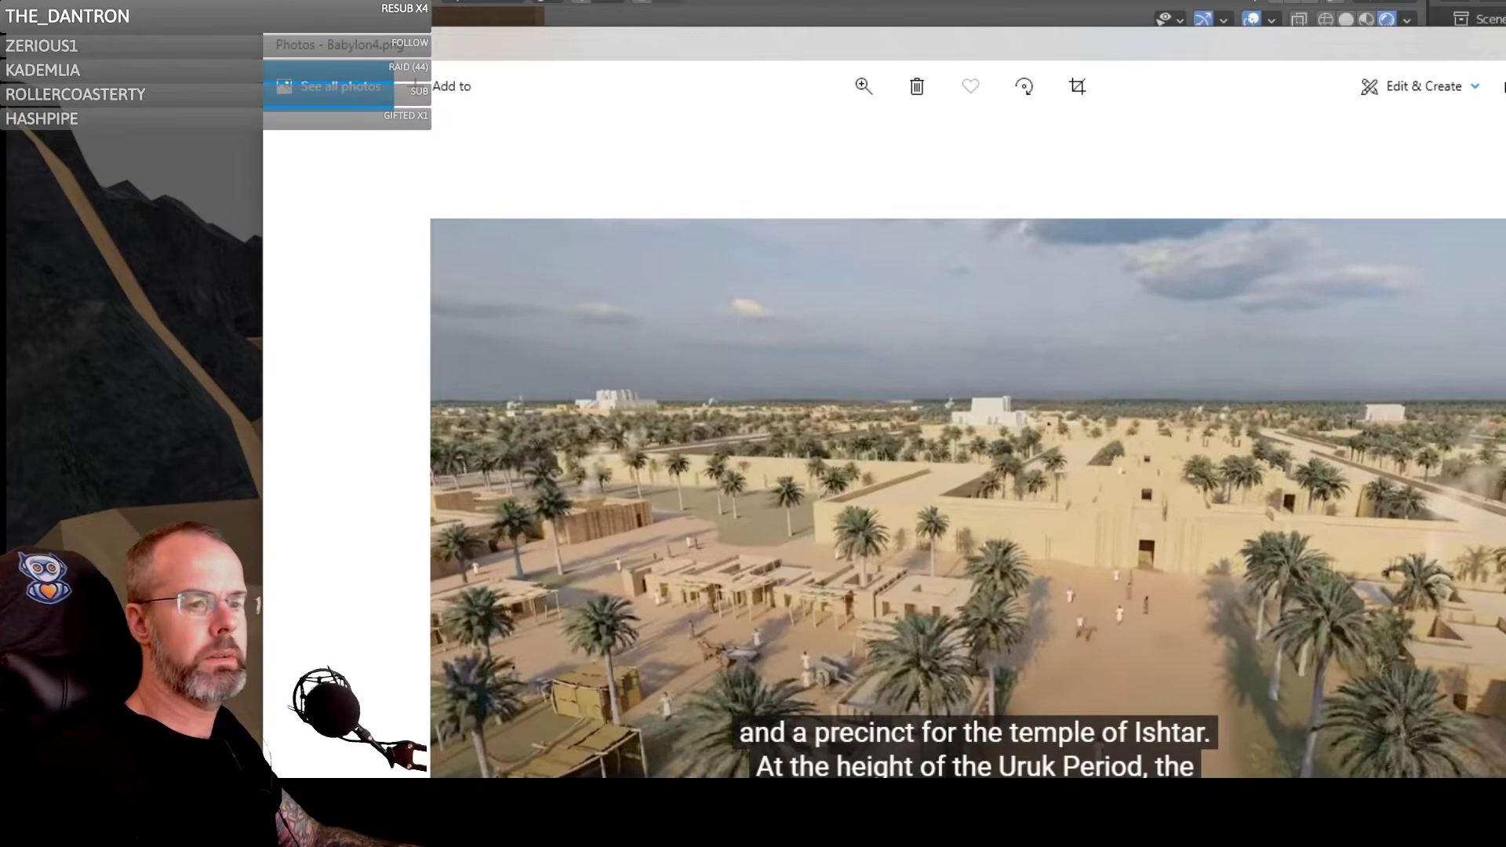
left_click(1505, 44)
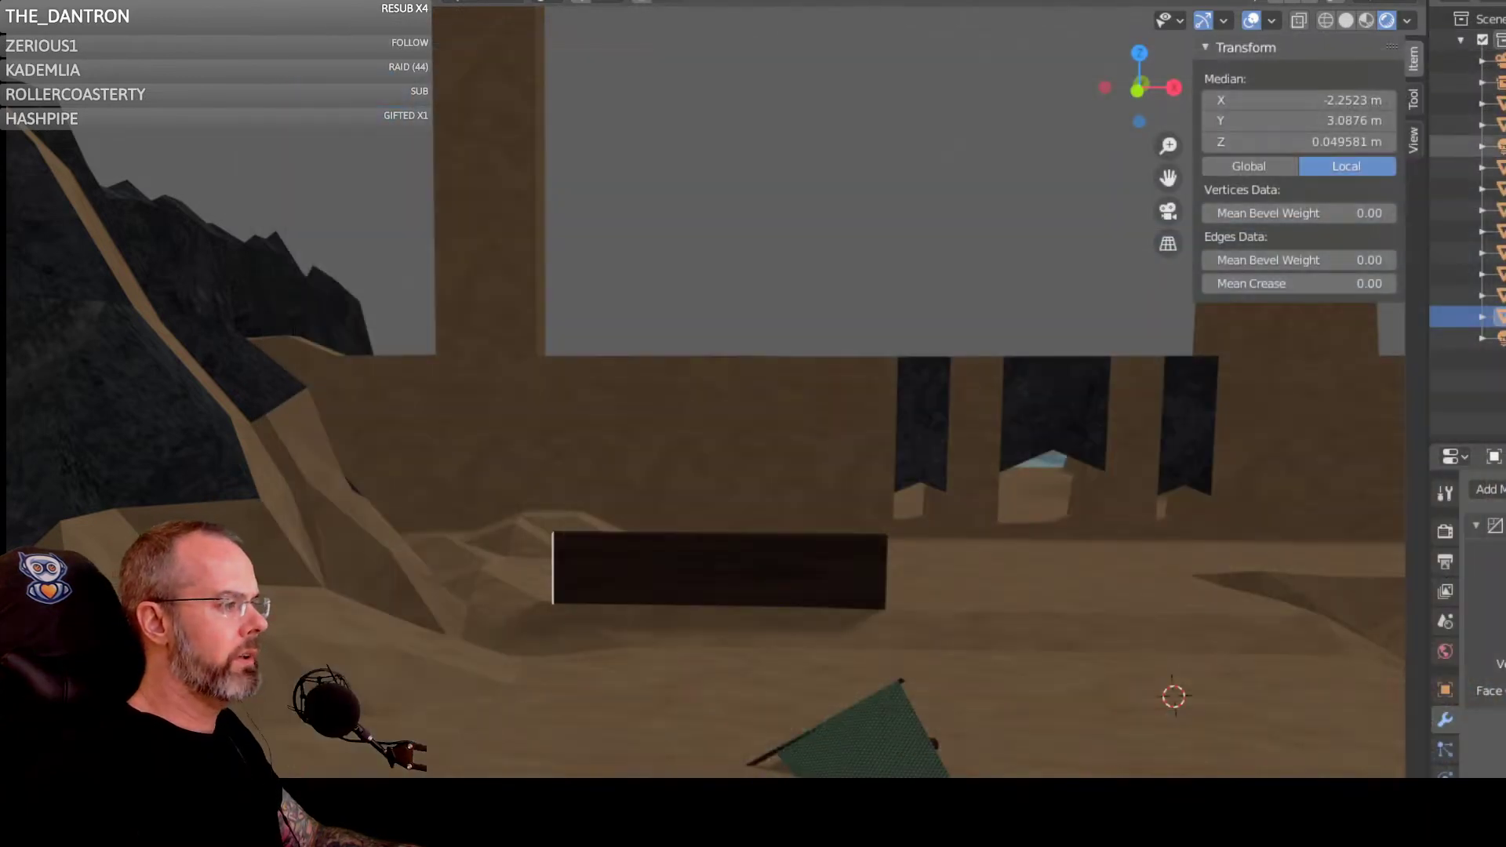
Step: Switch to Unity and examine the desert terrain around the square block, the tent and the surrounding cliffs
middle_click_drag(1062, 621, 811, 518)
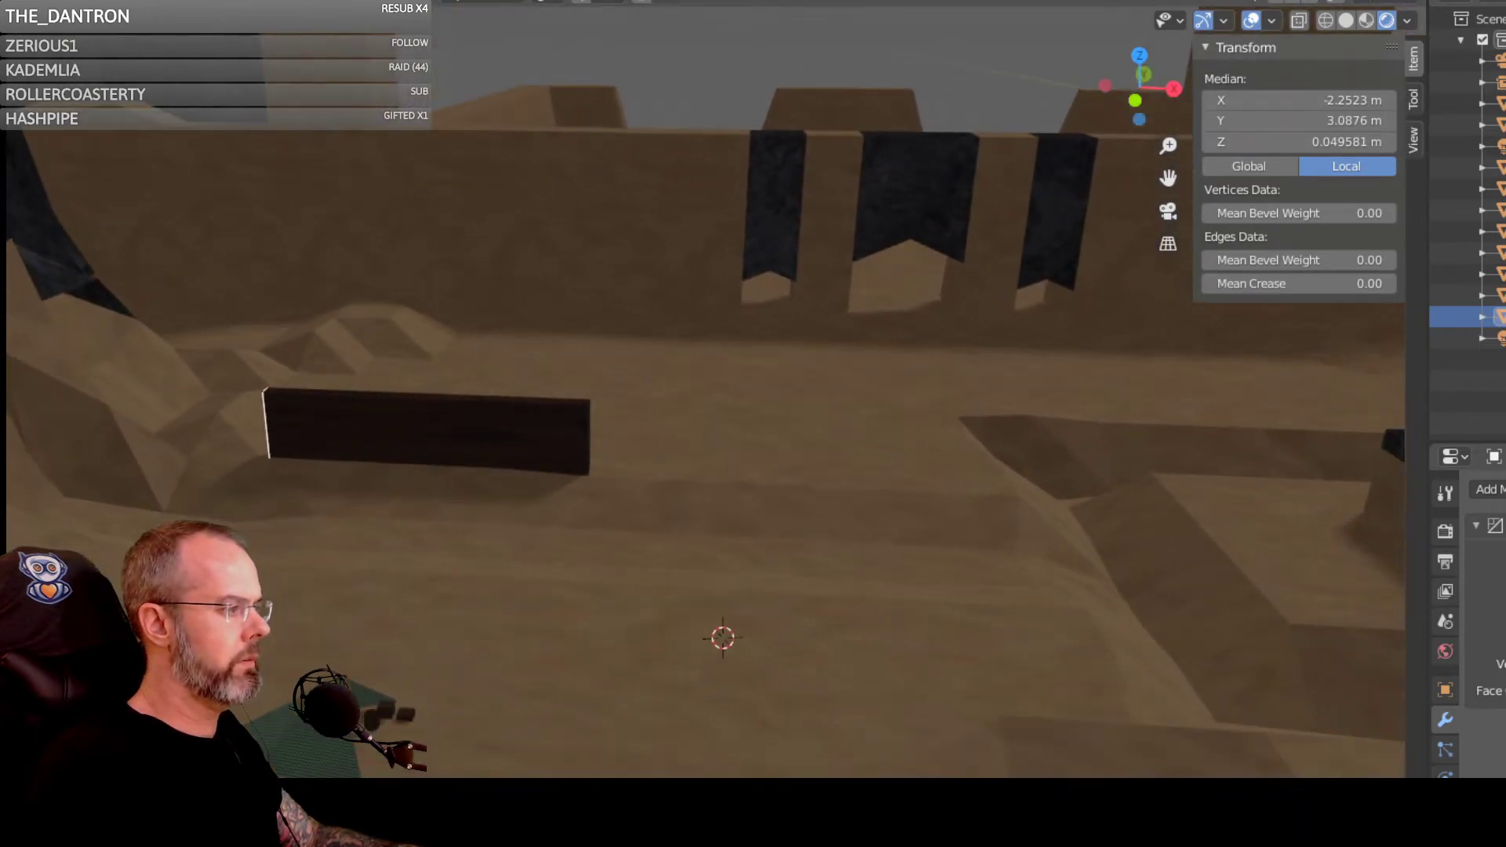
key("alt+Tab")
scroll(852, 567, "down", 6)
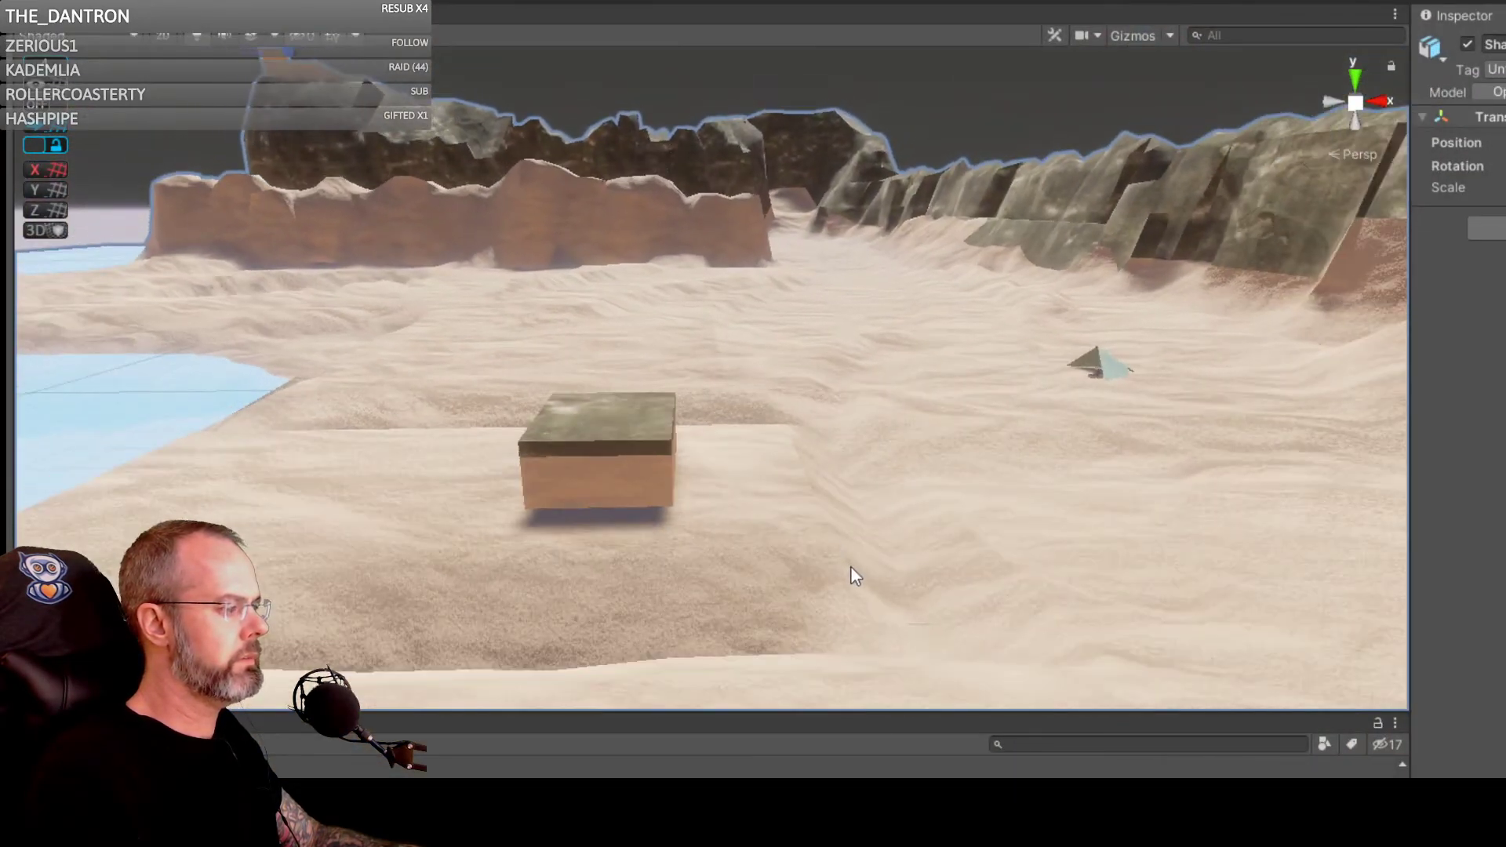
middle_click_drag(919, 544, 824, 520)
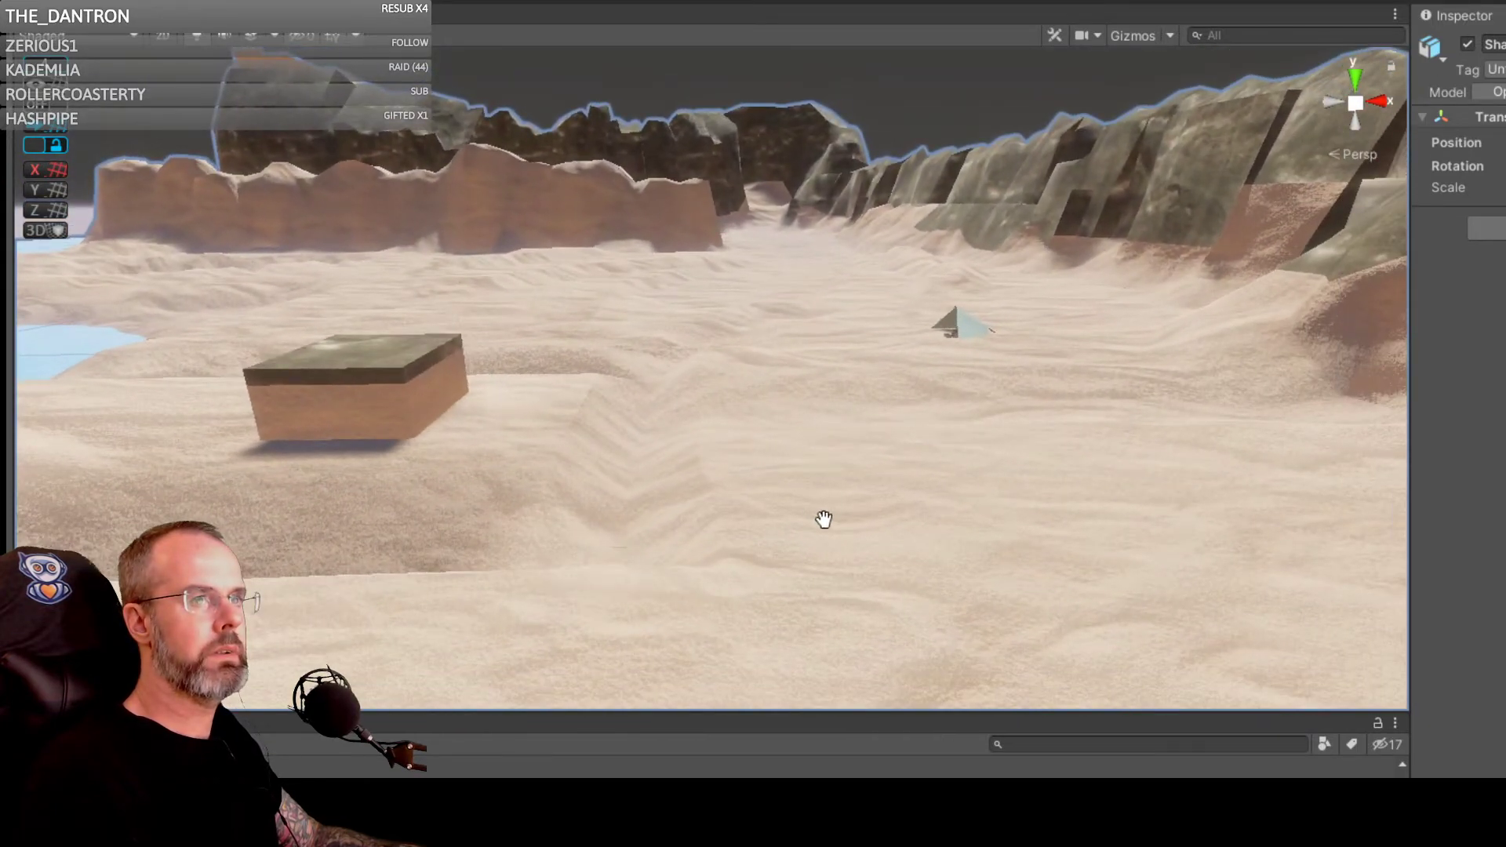
scroll(994, 441, "up", 4)
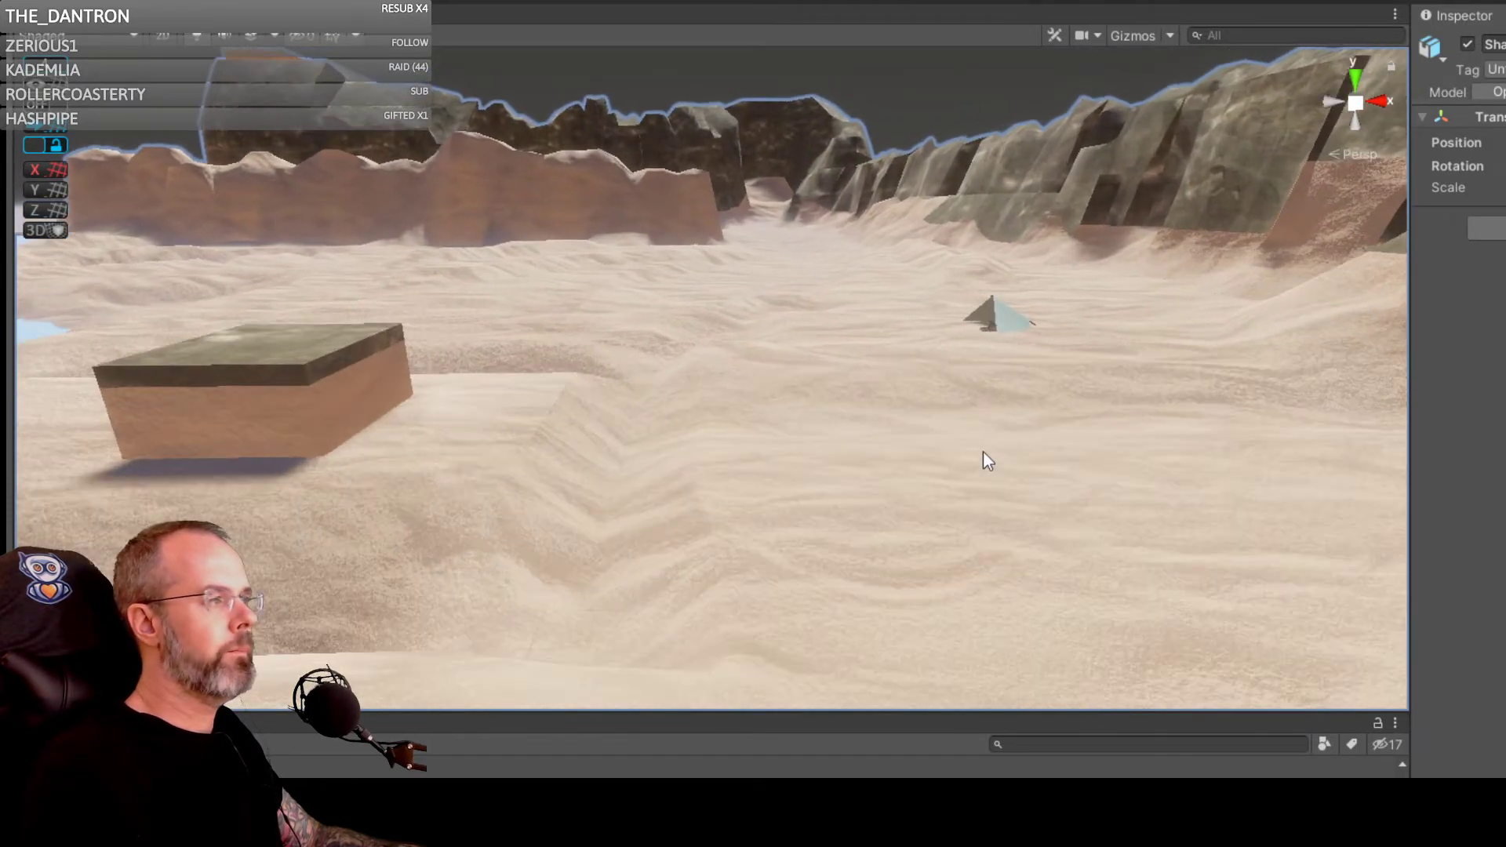
middle_click_drag(985, 460, 966, 420)
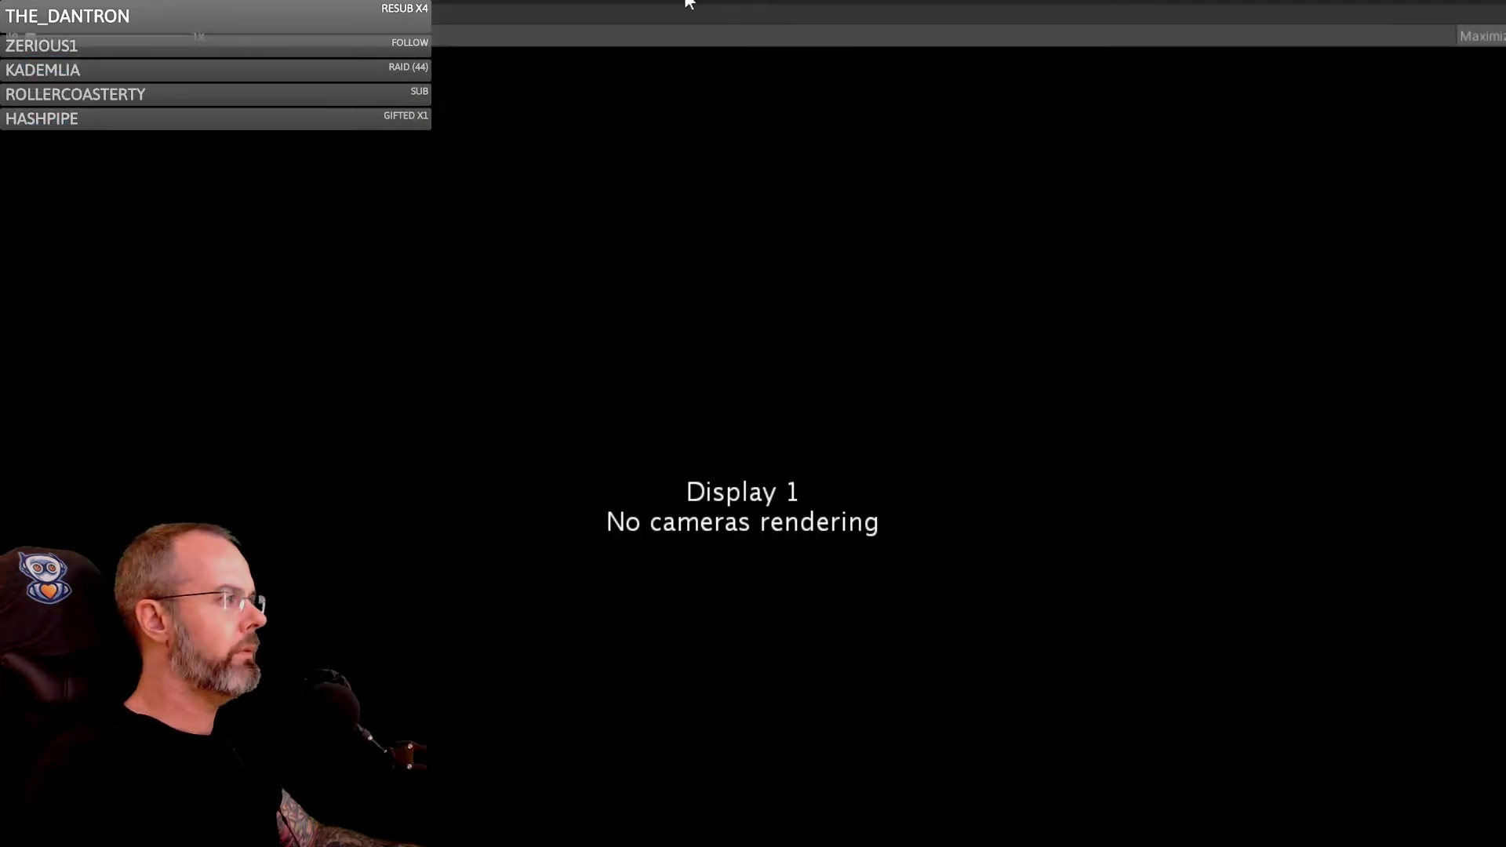
Step: Review the network object's zone and network settings in the Zone scene, and expand its zone selection settings for running the game
left_click(688, 3)
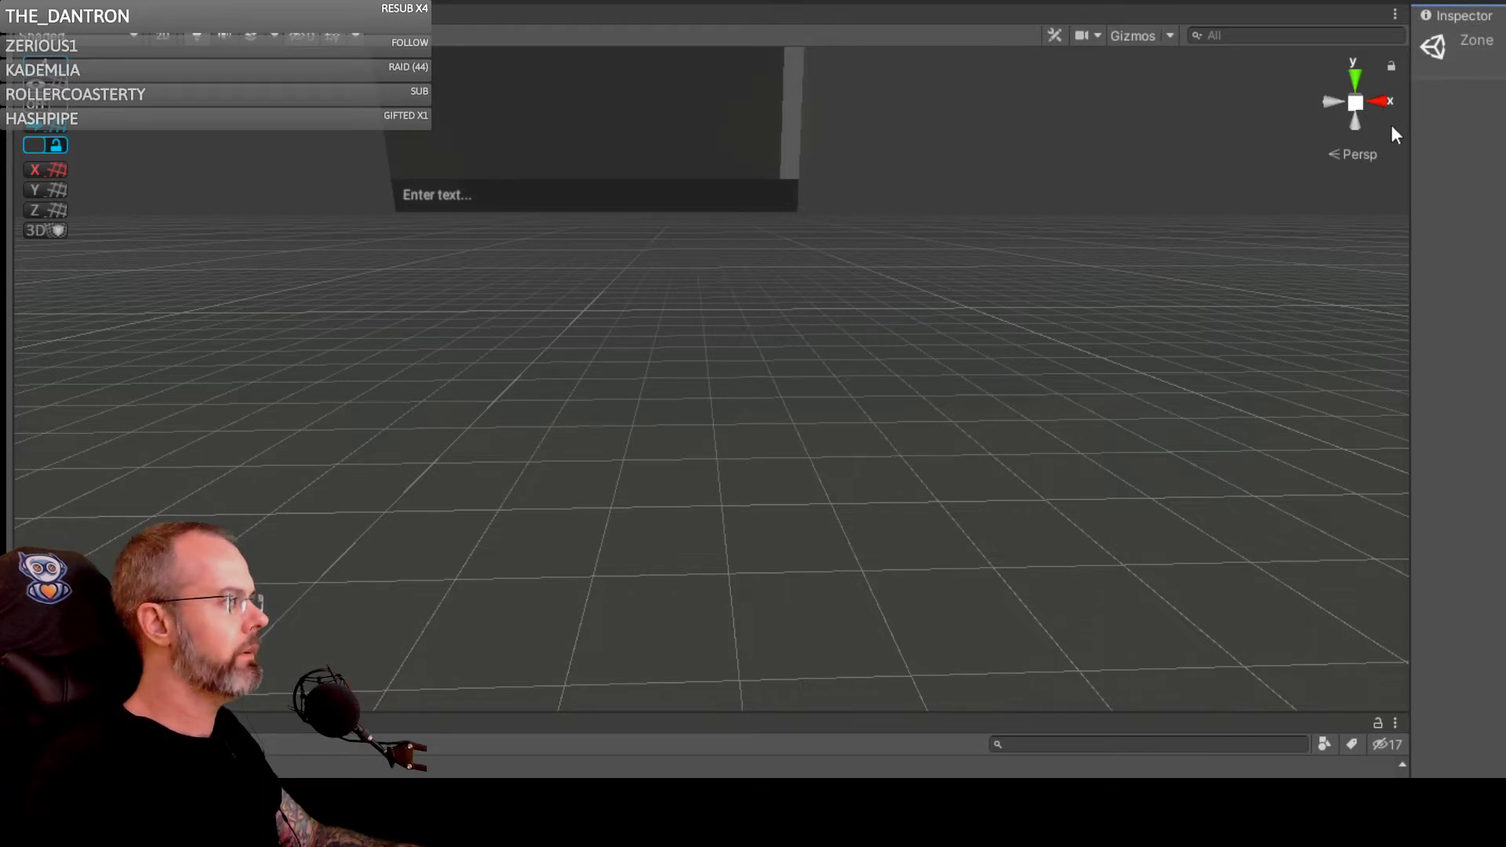
left_click(638, 145)
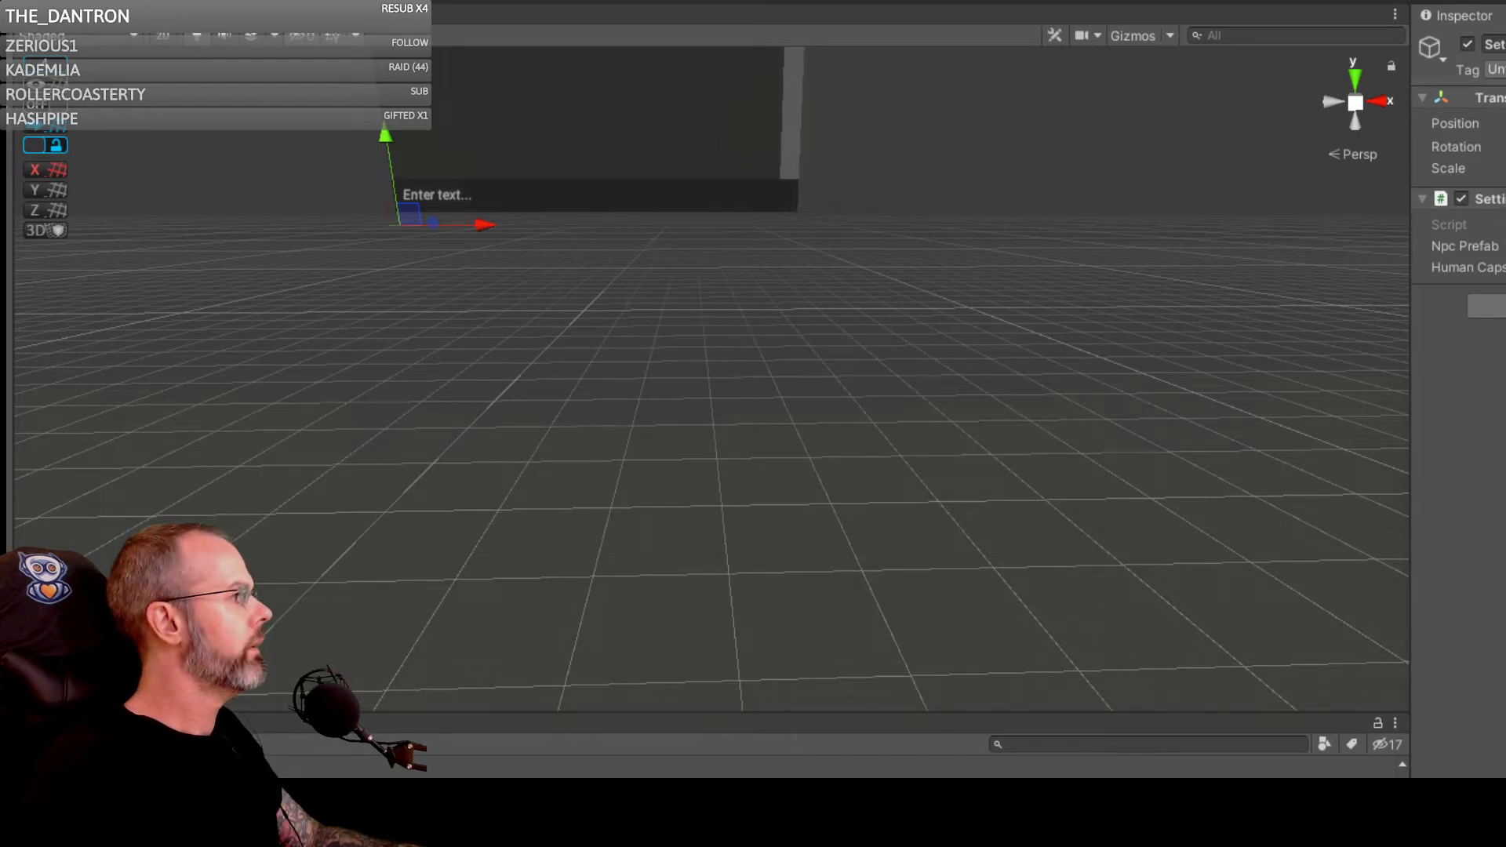
left_click(3, 149)
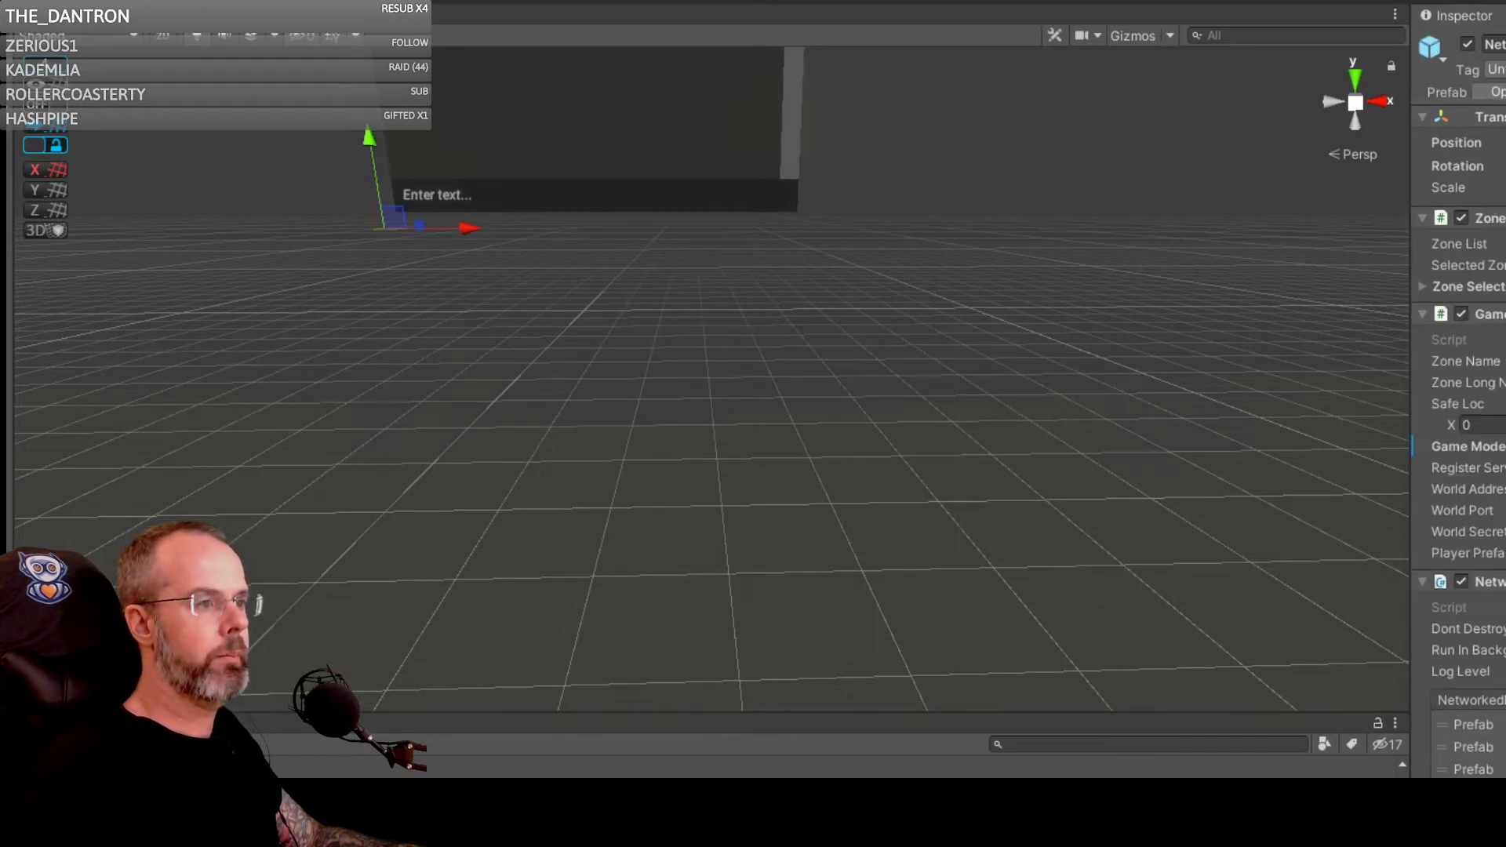
scroll(1459, 393, "down", 5)
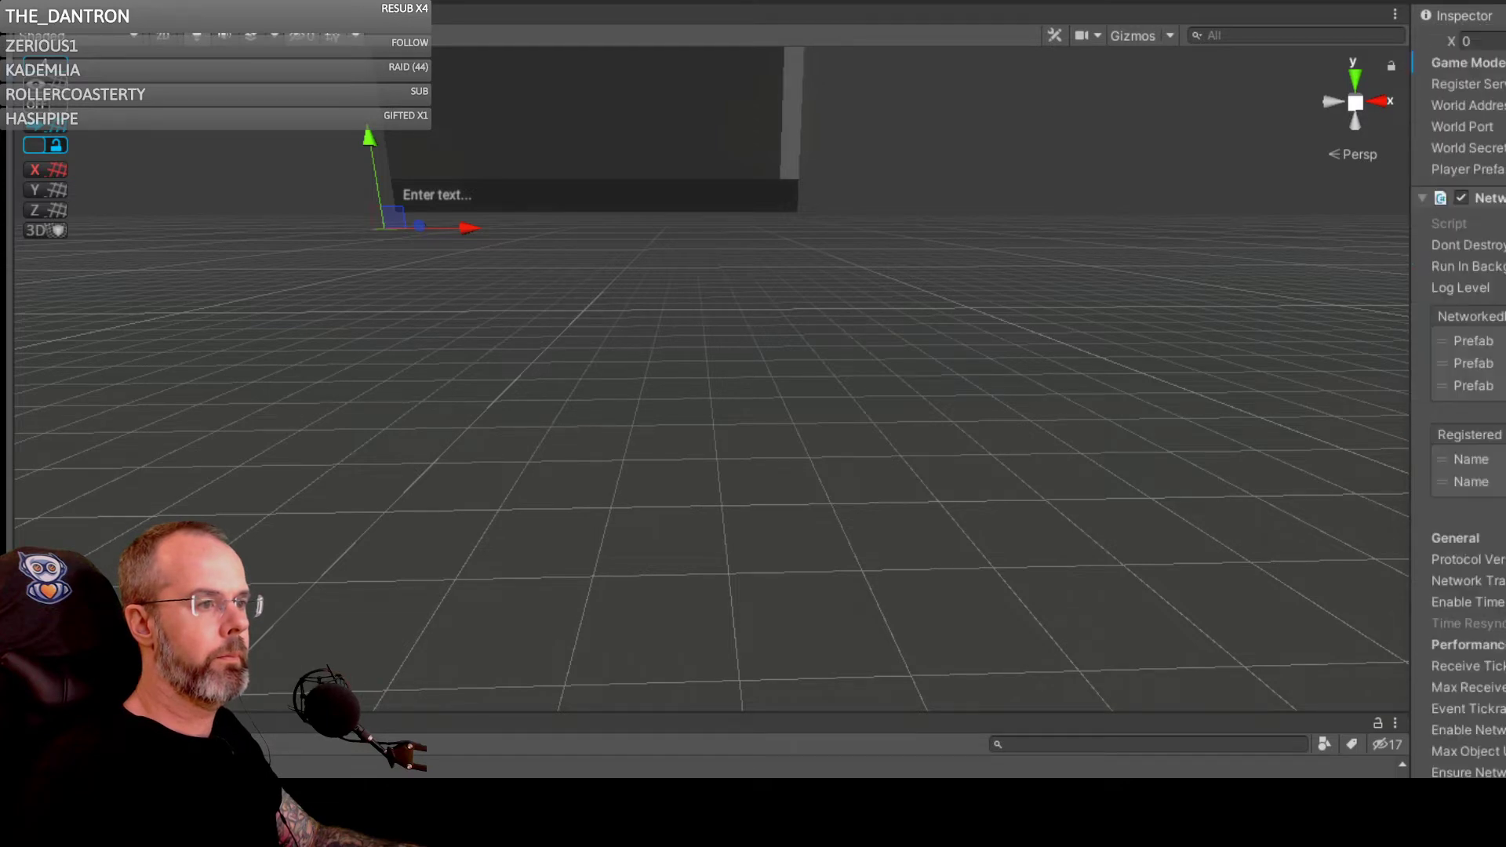
scroll(1459, 392, "up", 5)
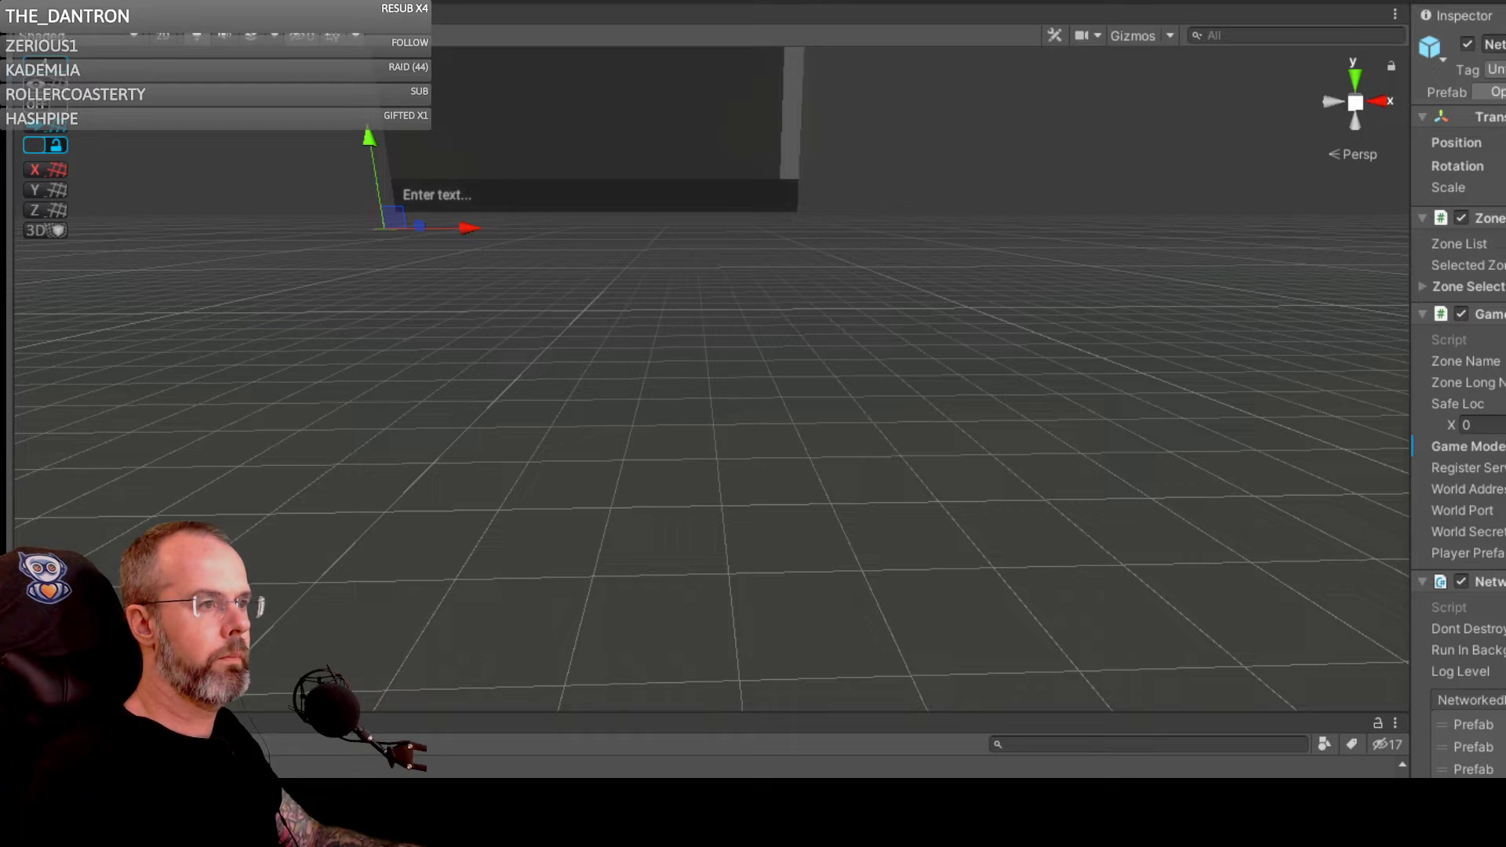
left_click(1423, 285)
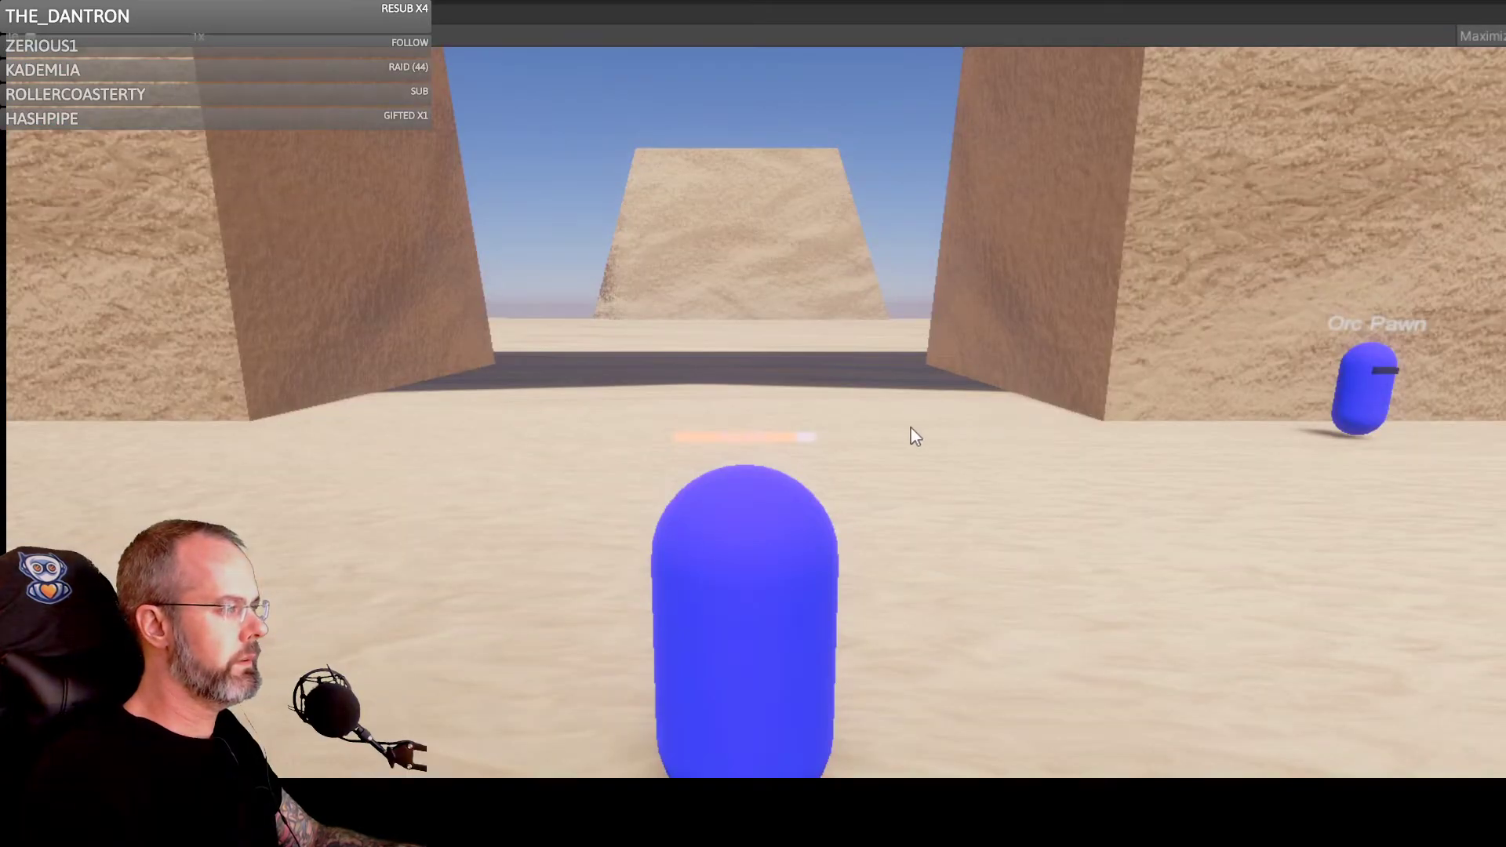
Step: Walk the player capsule through the fort's archway and across the sand towards the square block to judge the in-game scale
right_click_drag(906, 382, 612, 377)
key("d")
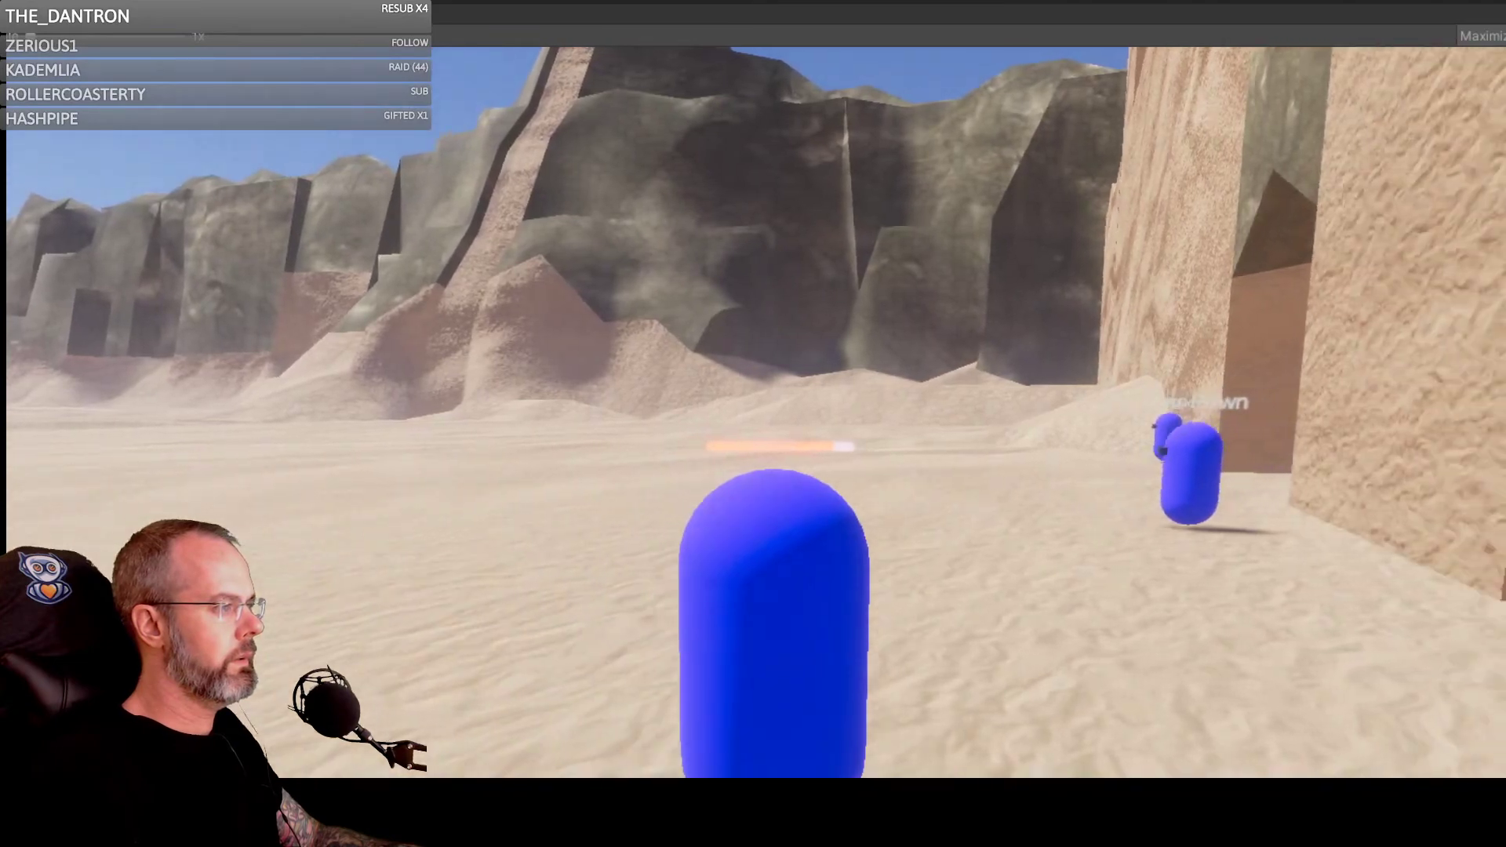
key("w")
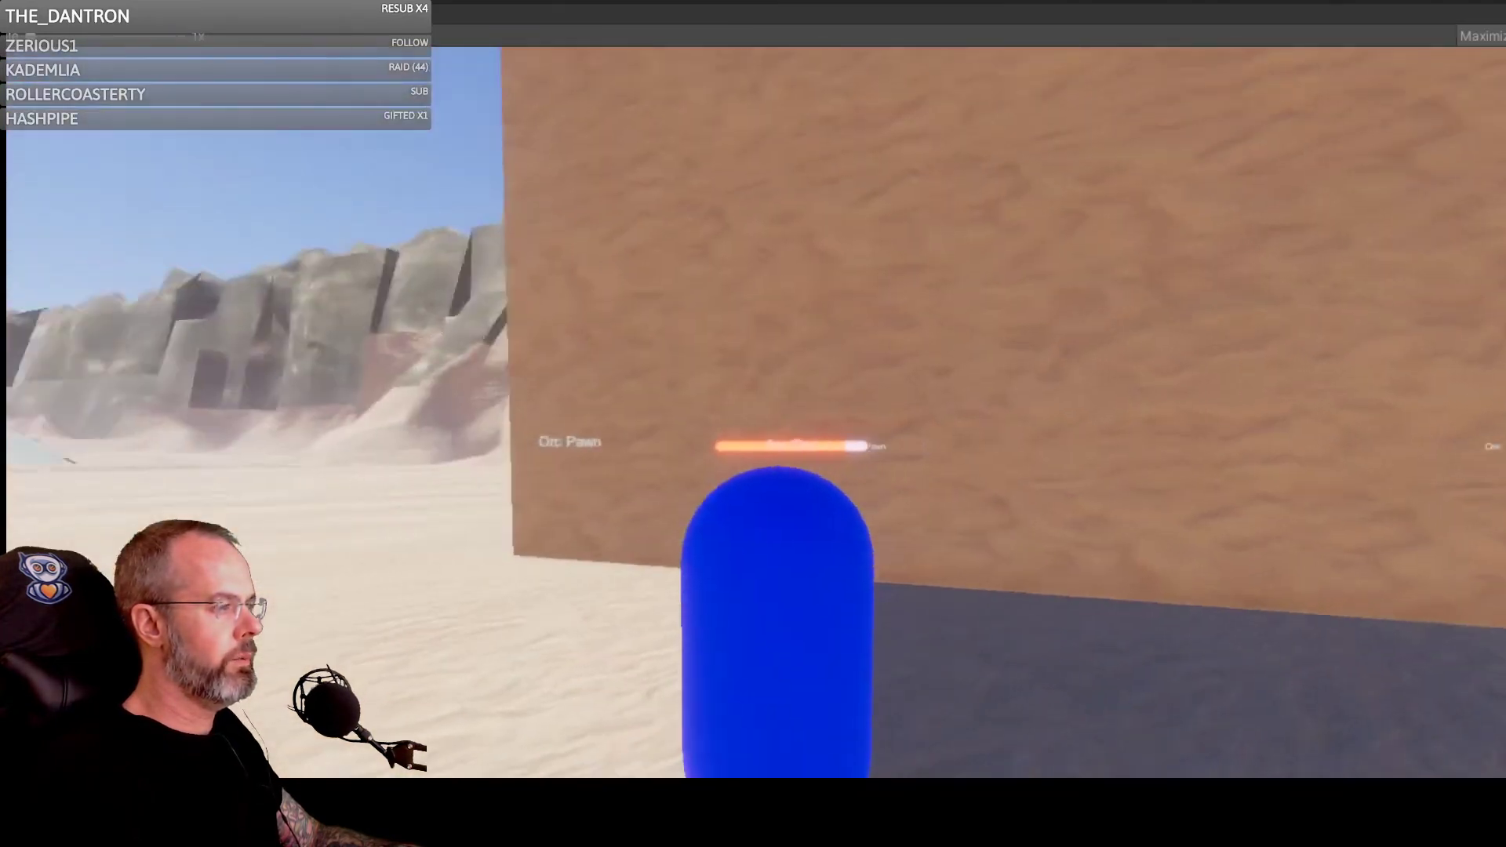
key("d")
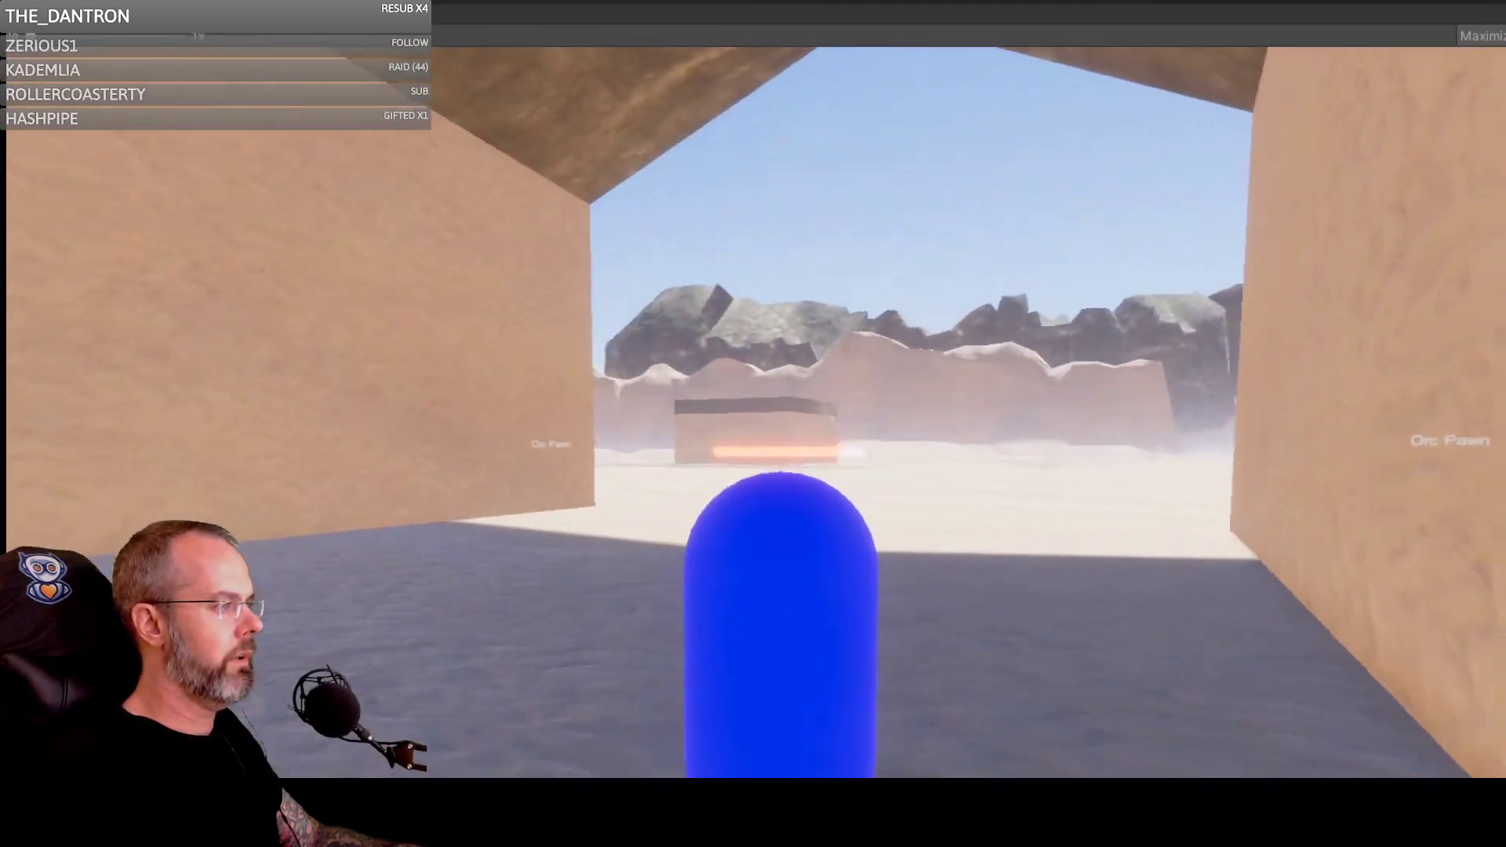
key("w")
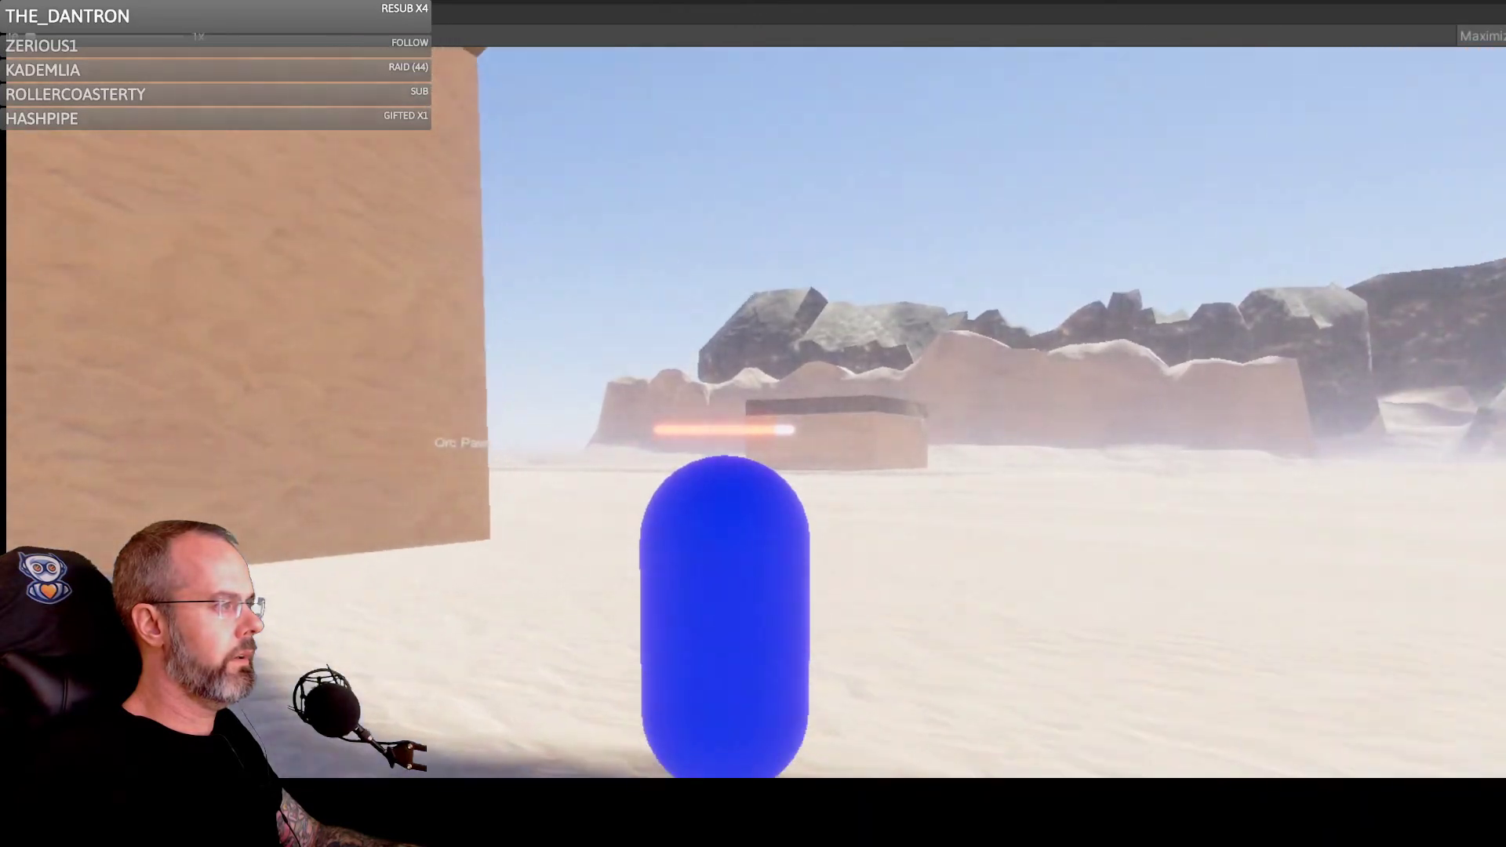
key("w")
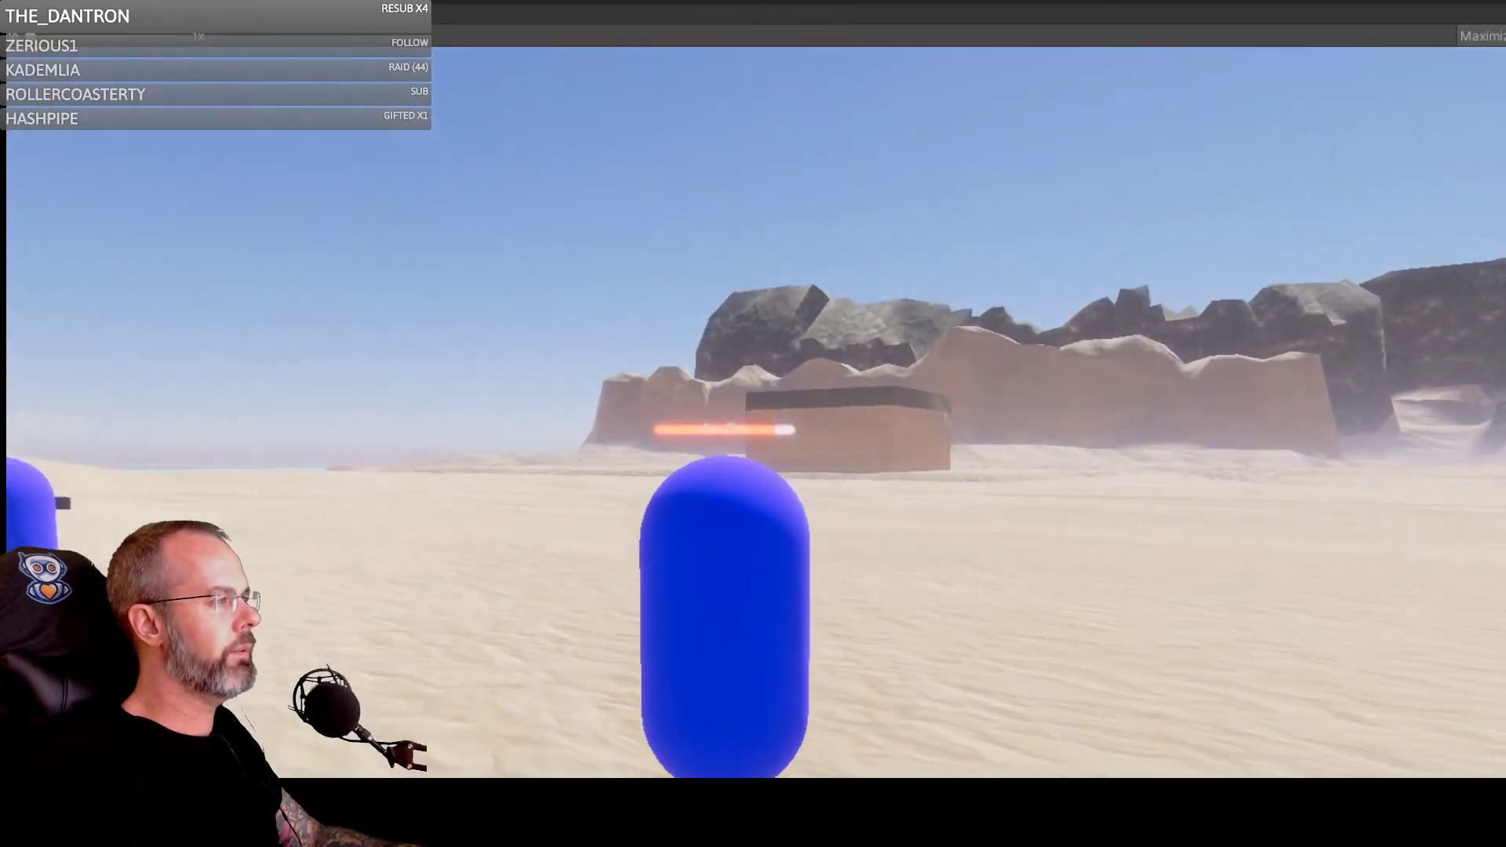
key("w")
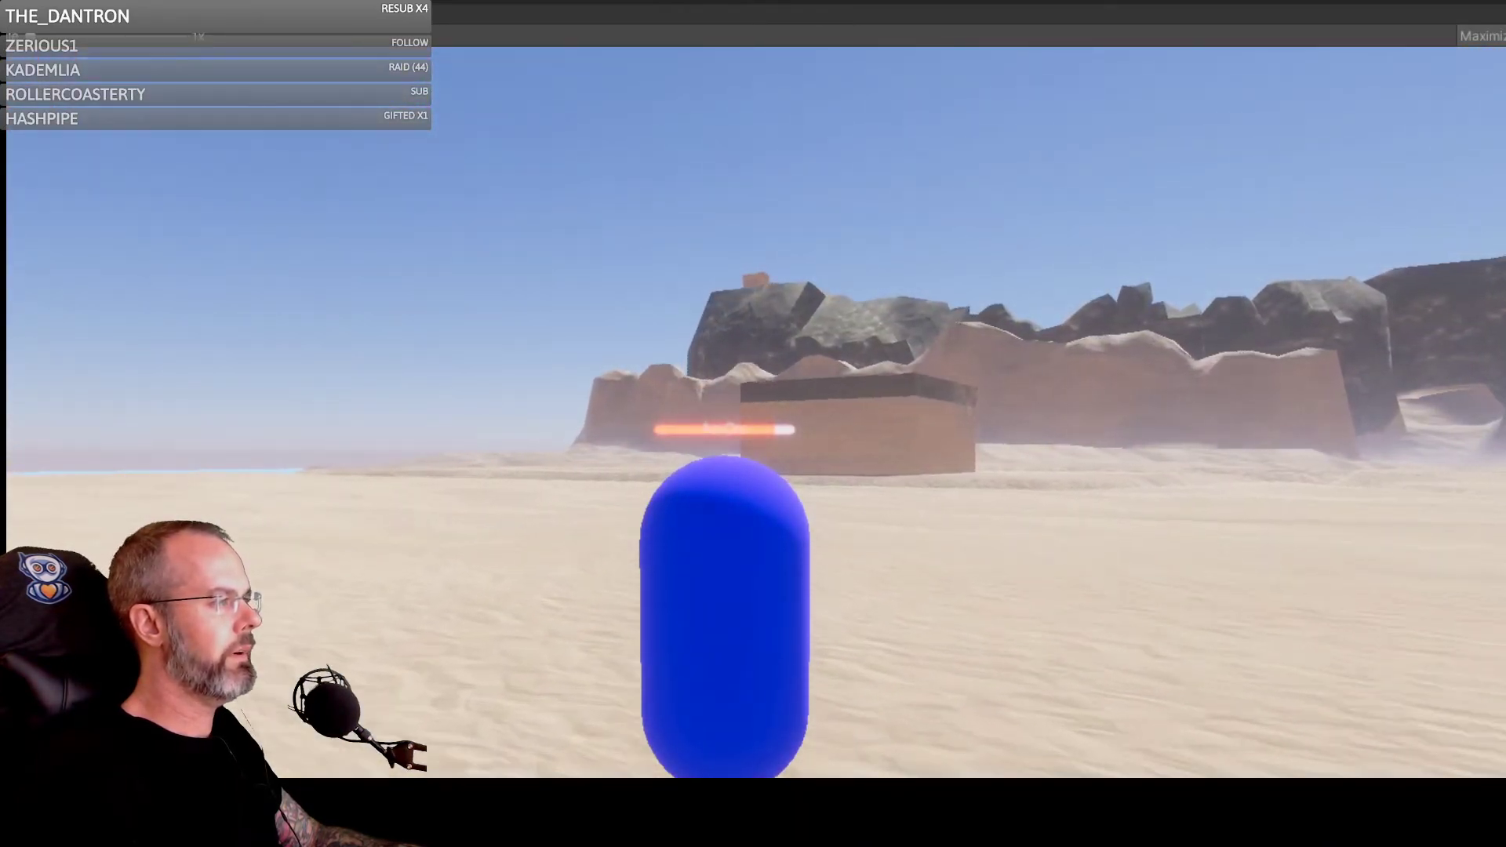
key("w")
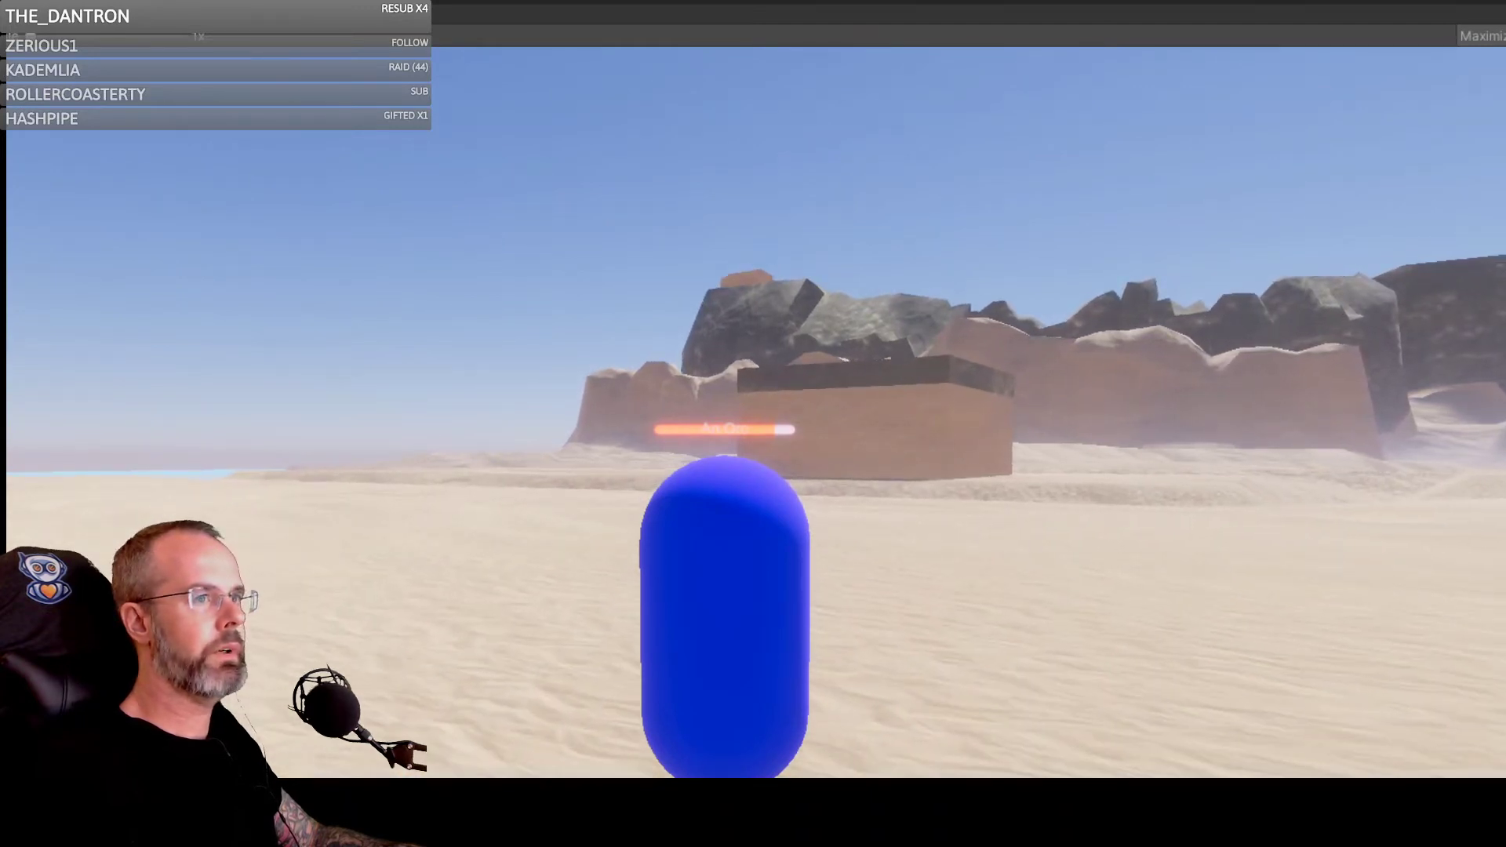
key("w")
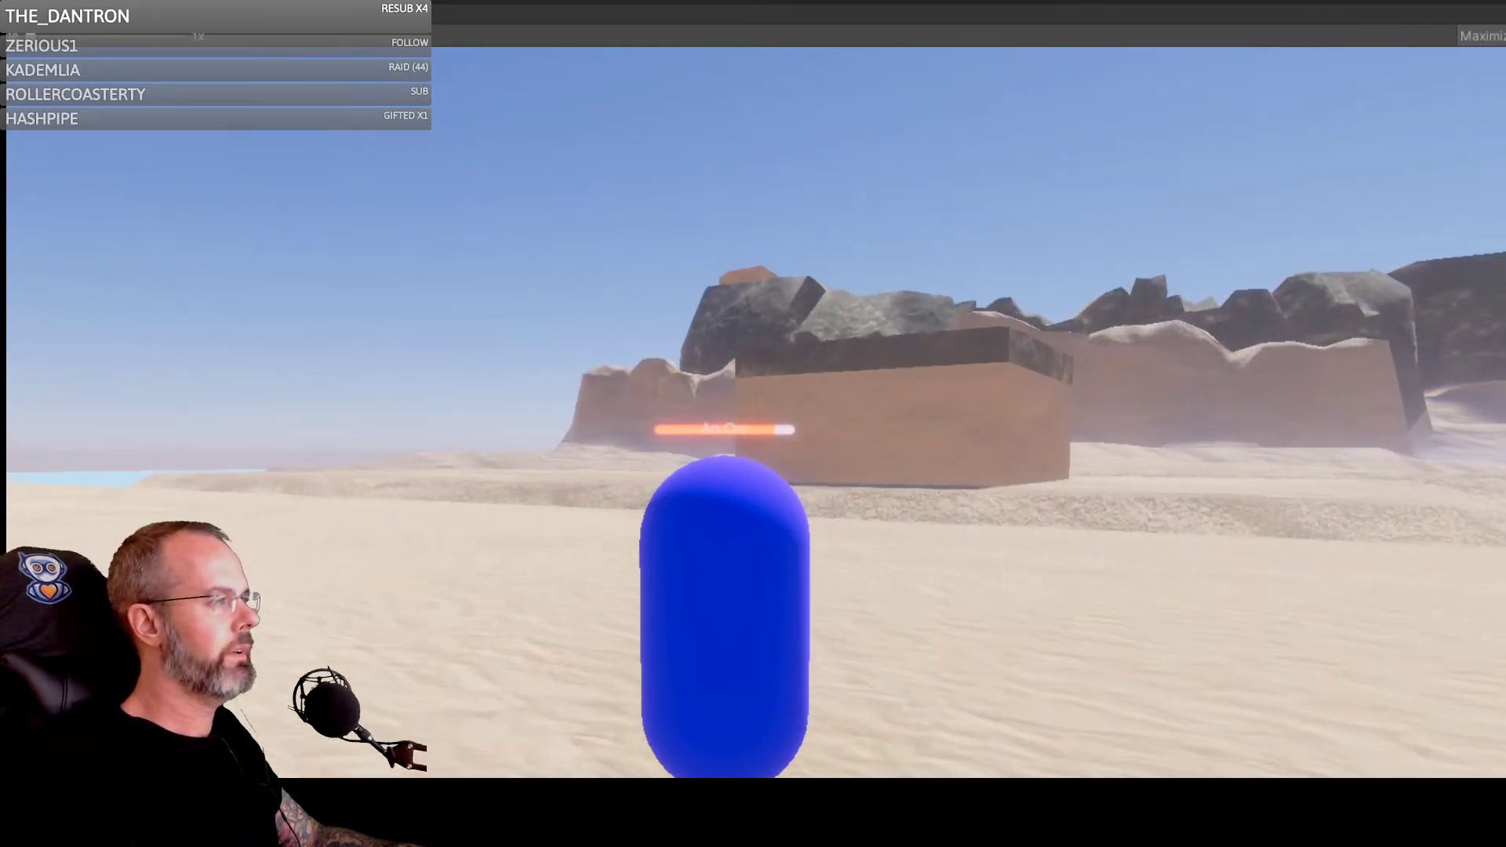
Step: Walk the player capsule back to the fort arches, examine their scale beside the Orc Pawn, and stop play mode
key("w")
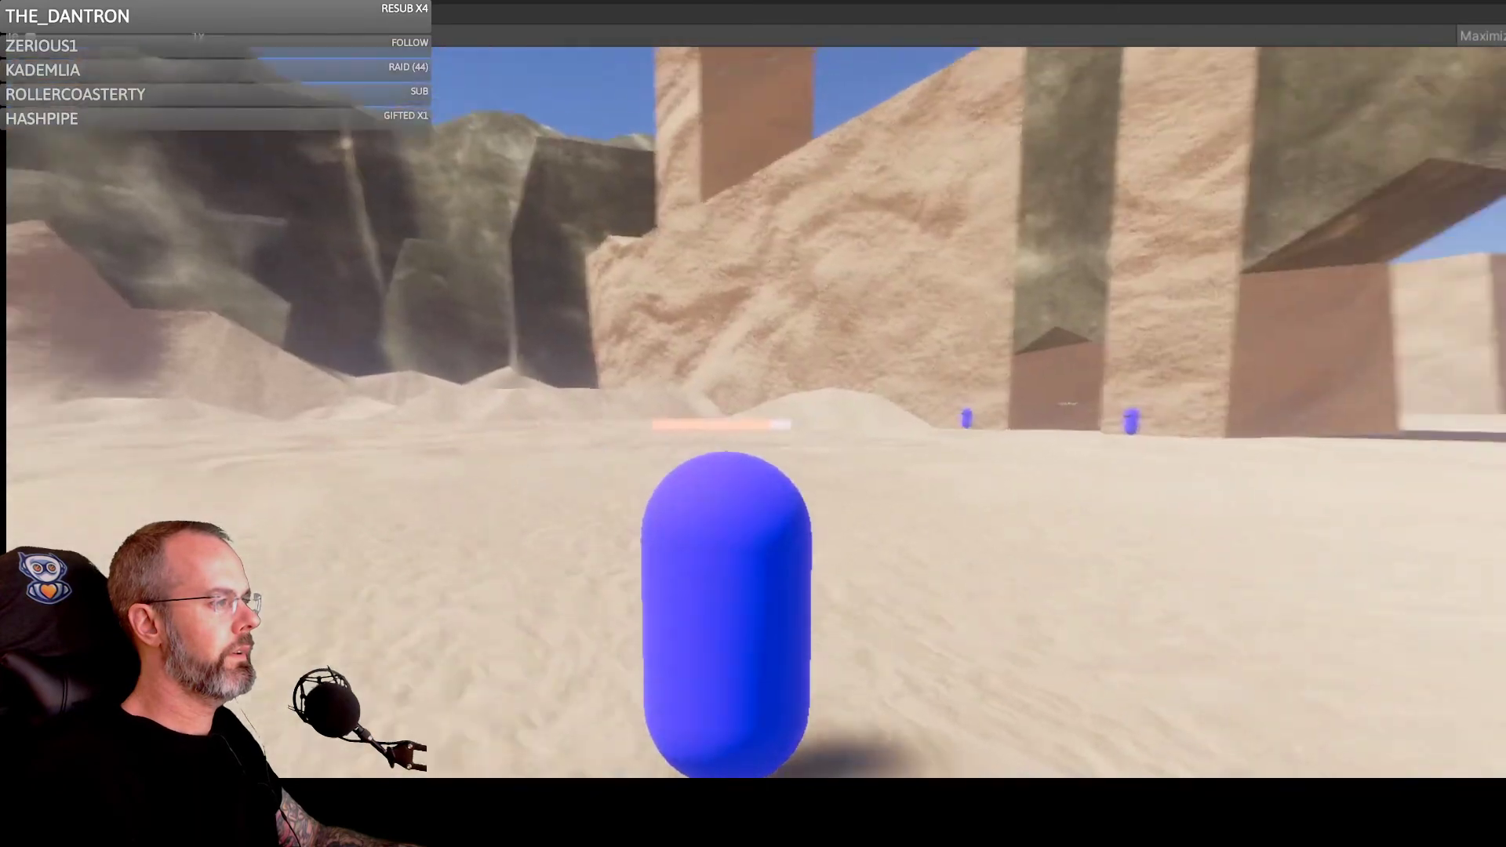
key("w")
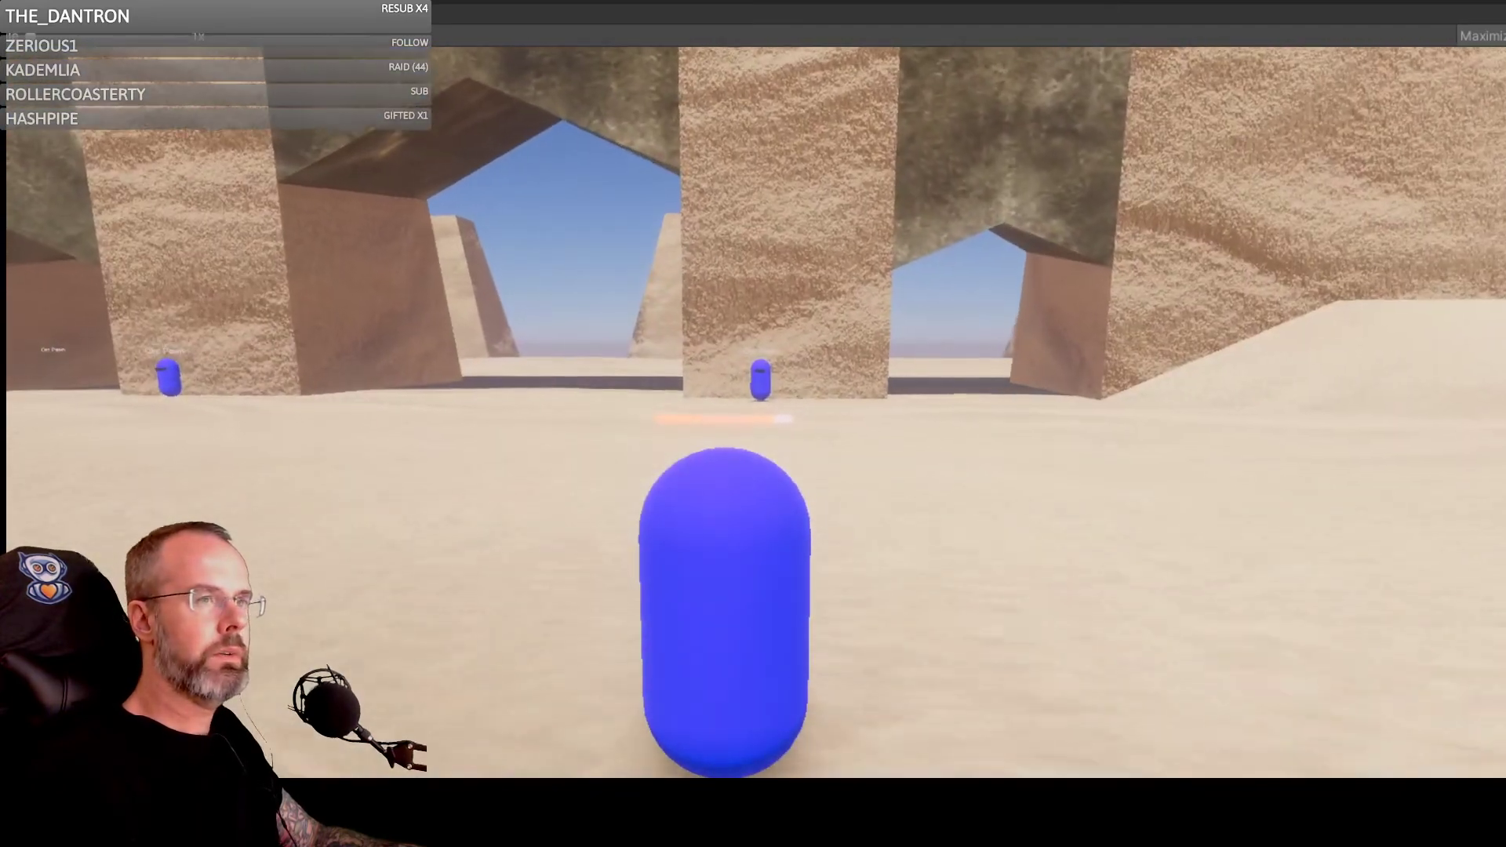
key("w")
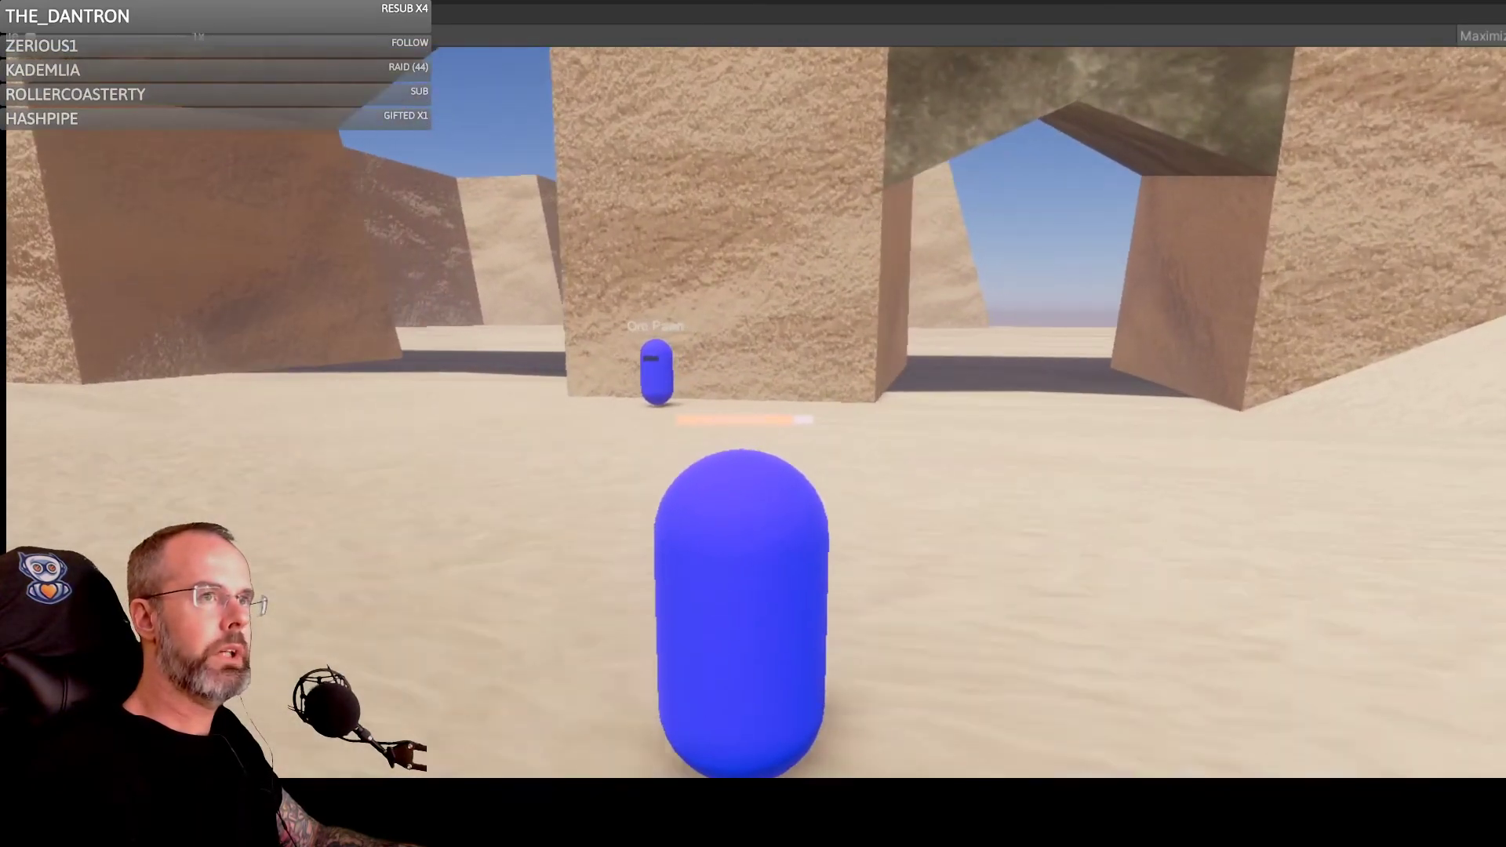
key("w")
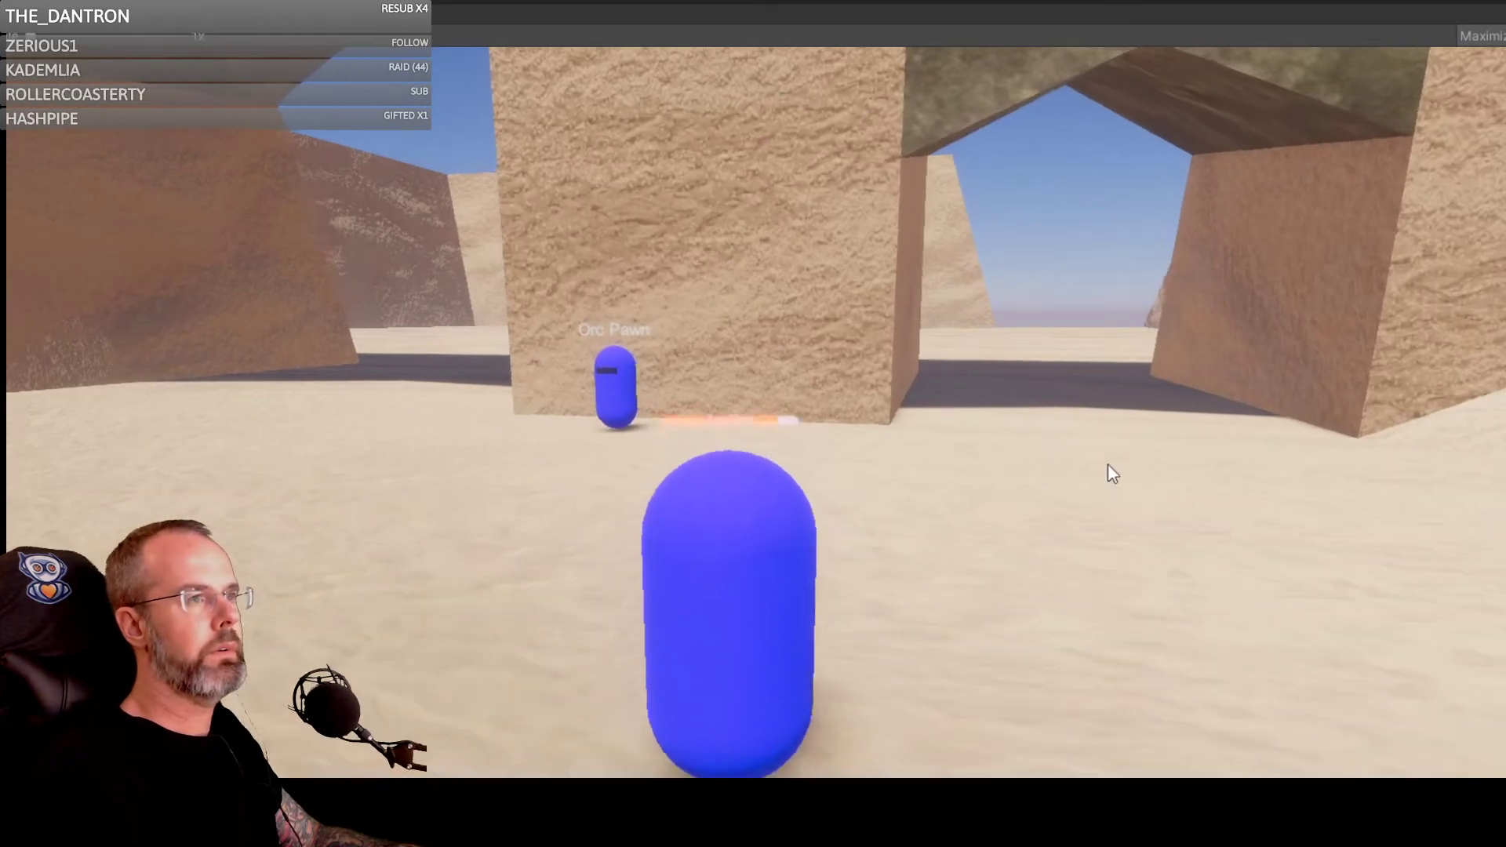
right_click_drag(1110, 474, 1056, 474)
key("a")
key("d")
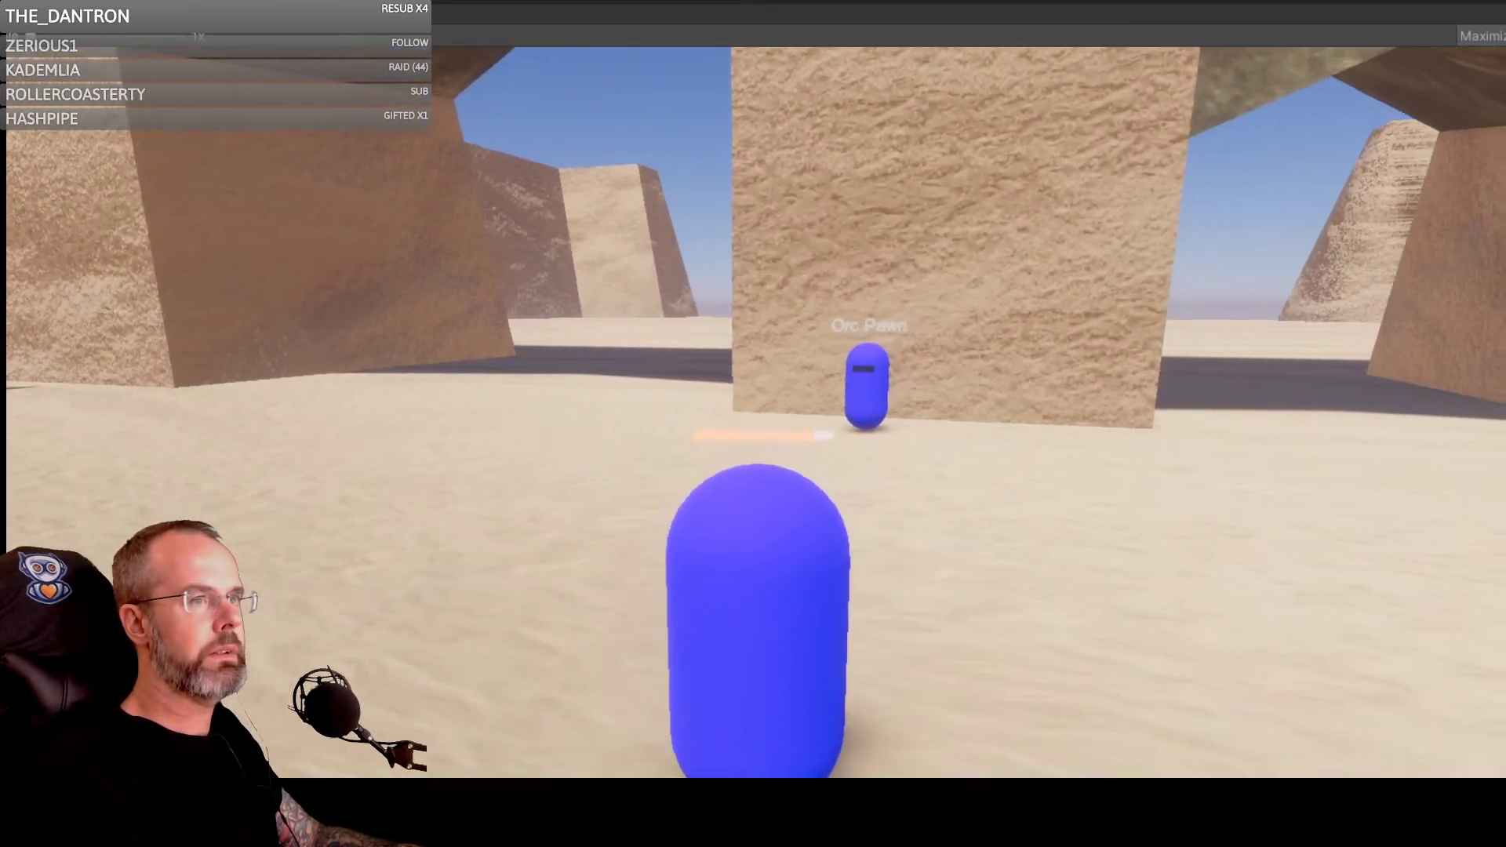
key("w")
key("d")
key("s")
key("a")
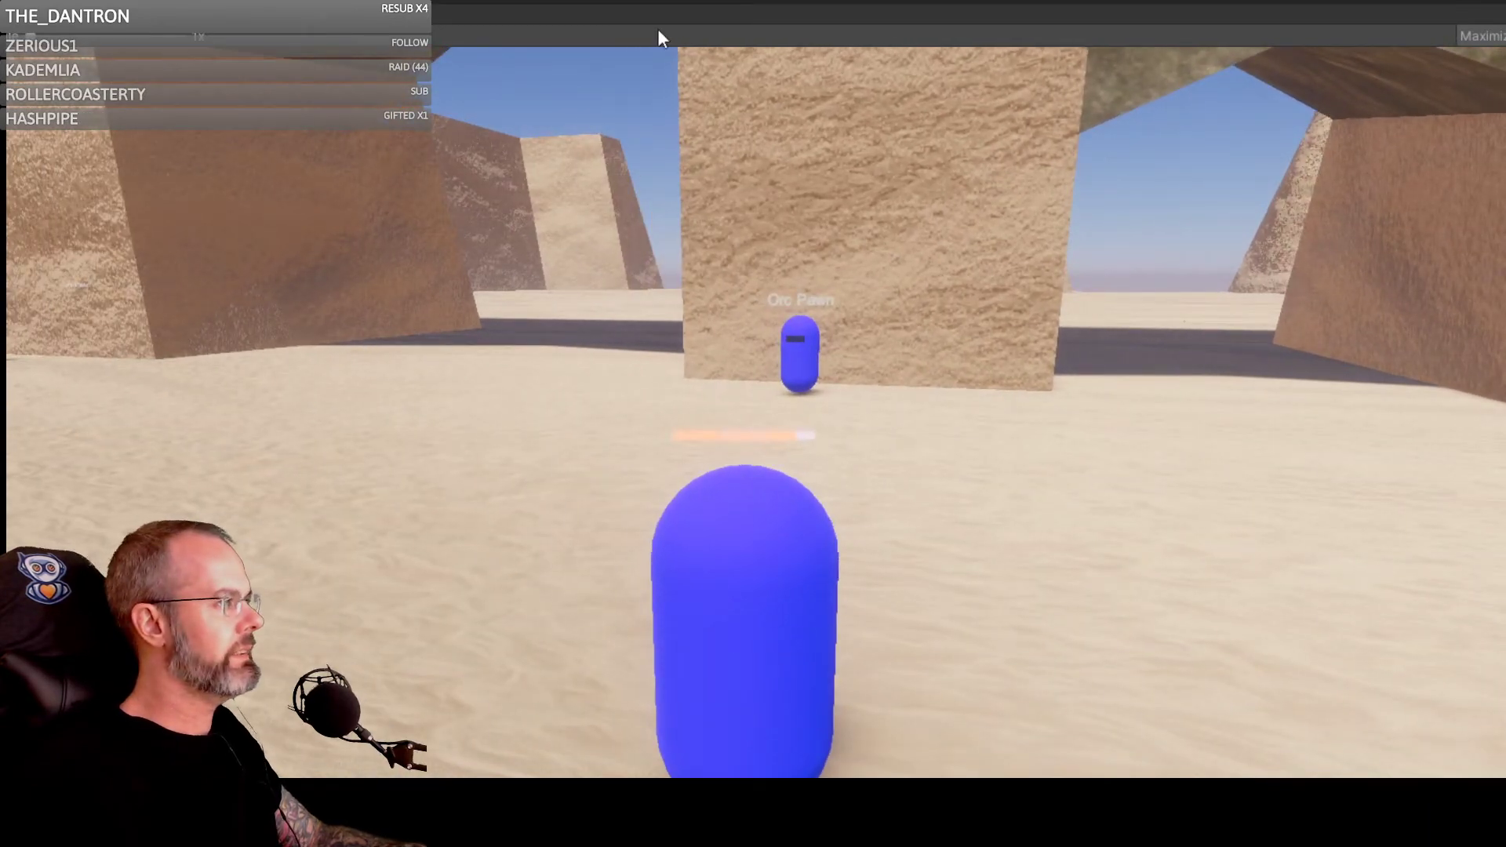
key("ctrl+p")
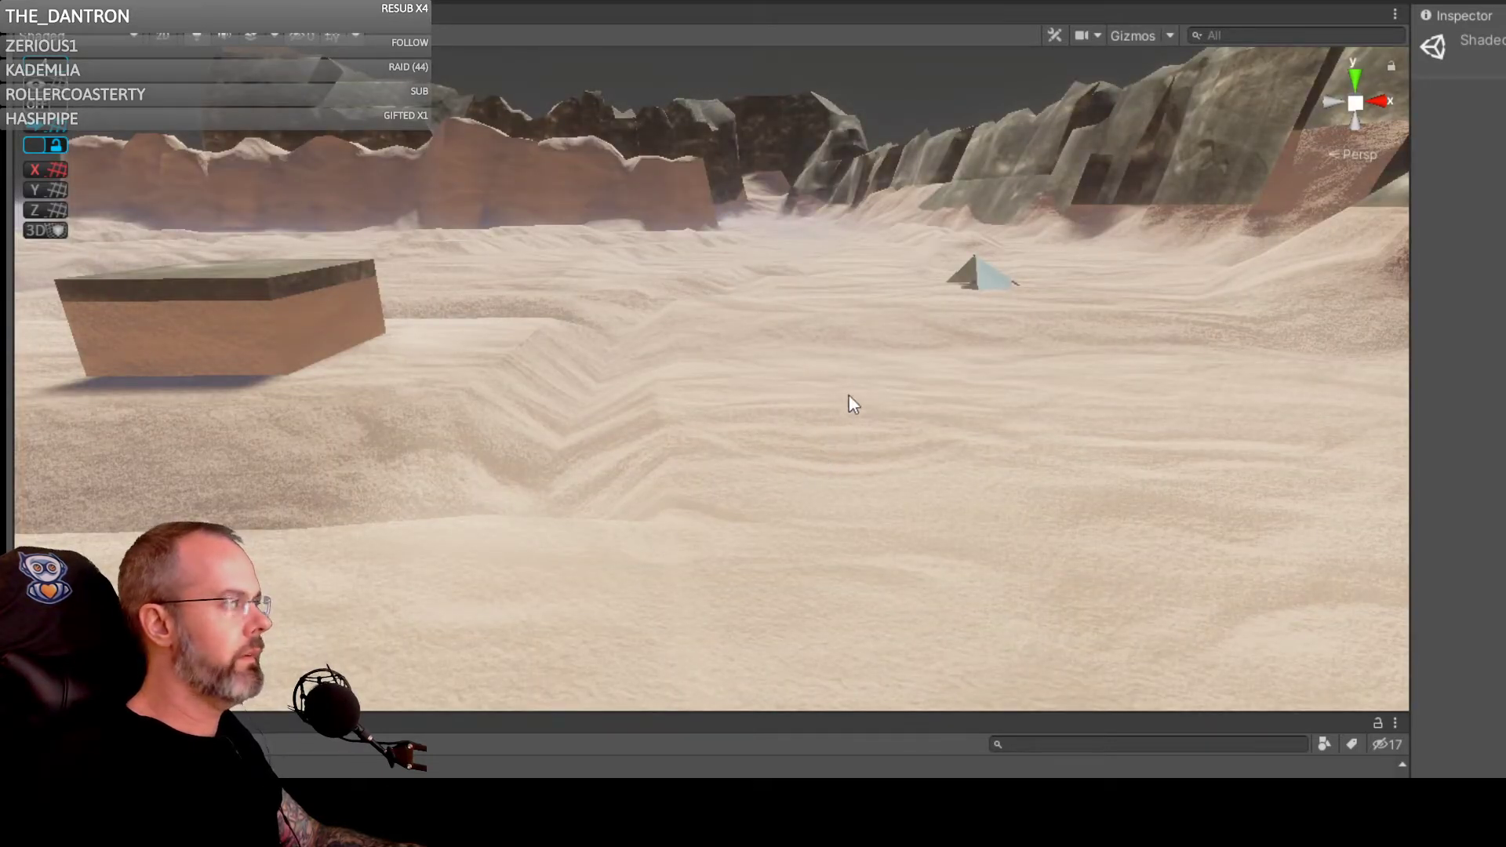
Step: Open the Spawn Editor for SpawnManager and turn its Editor Mode on to show the spawn markers around the fort
right_click_drag(836, 354, 447, 276)
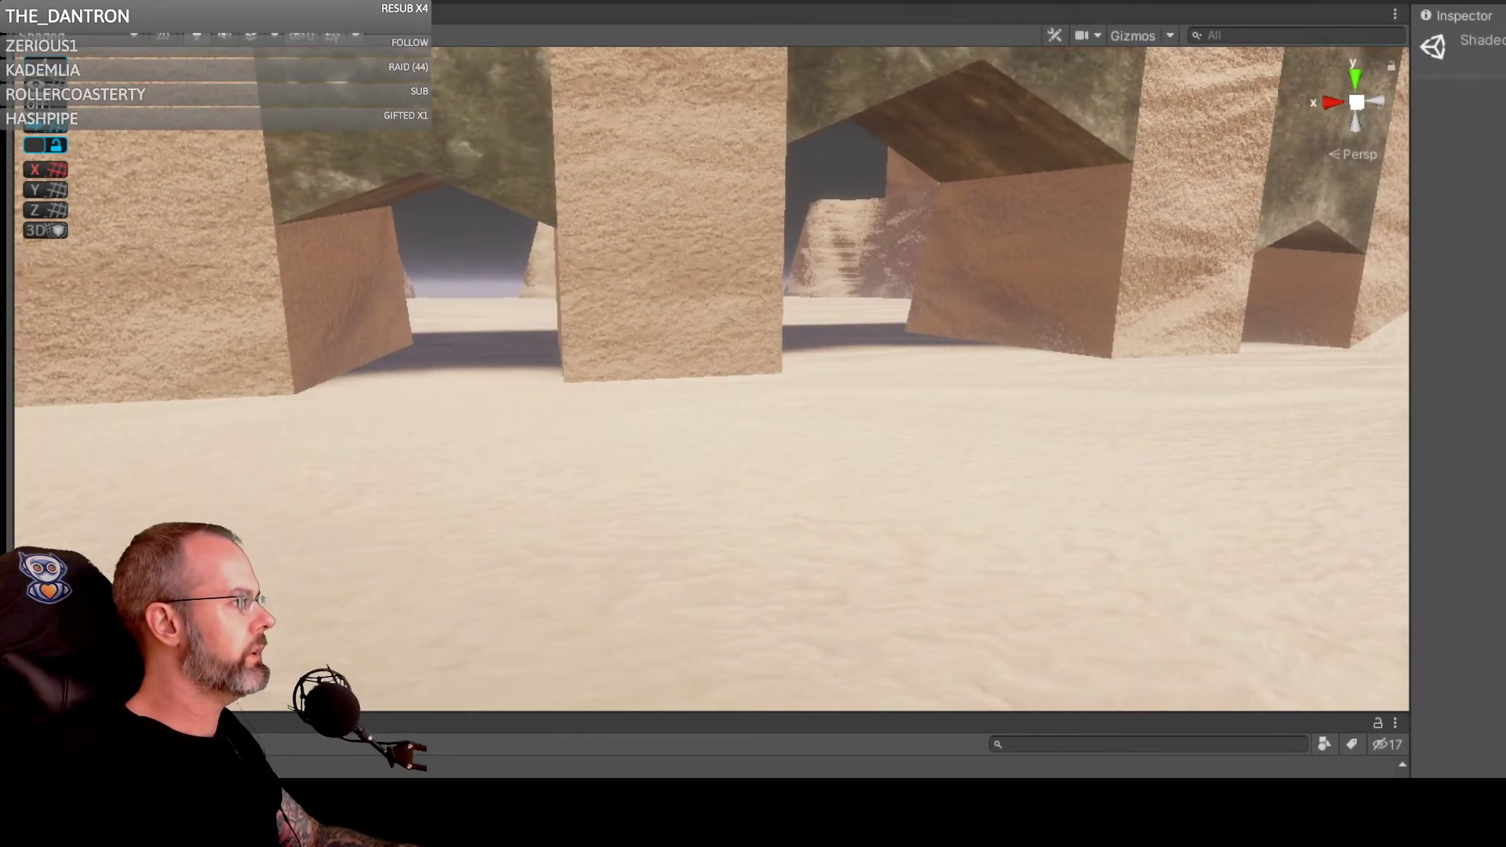
left_click(3, 189)
left_click(1500, 224)
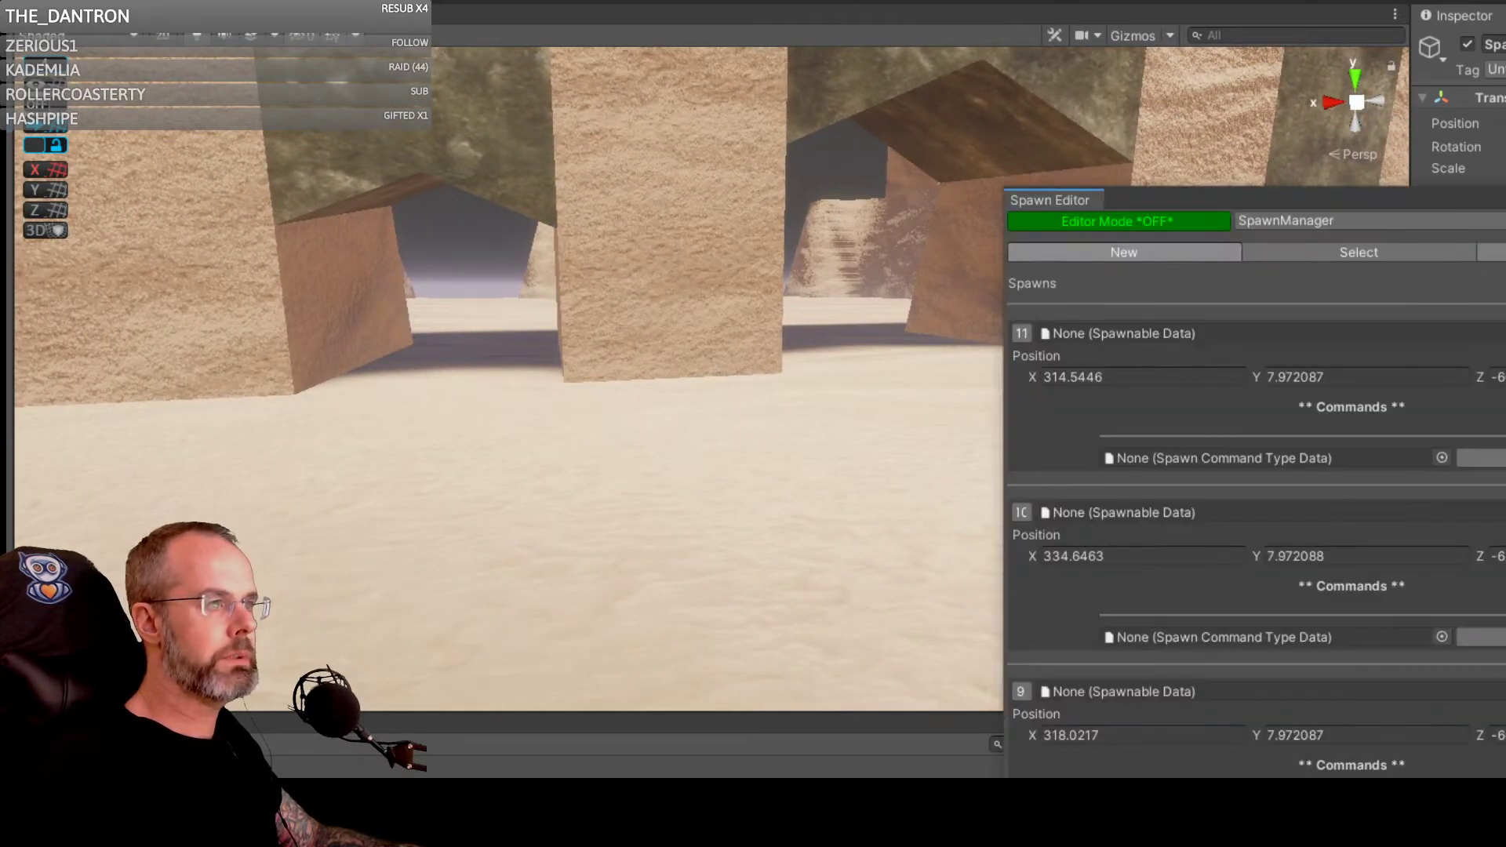
left_click_drag(1318, 200, 1357, 277)
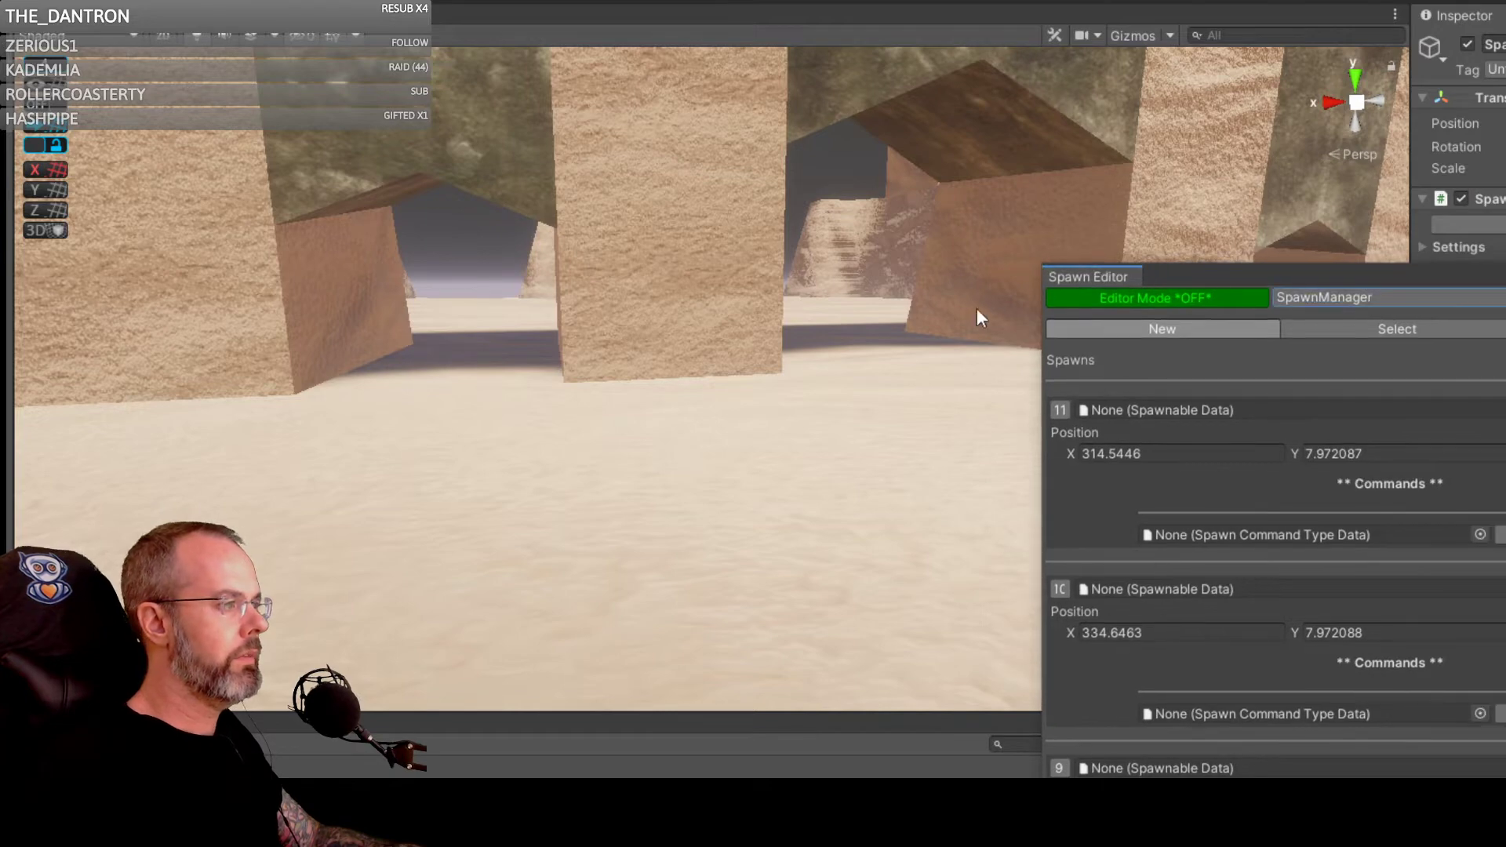
left_click(1198, 298)
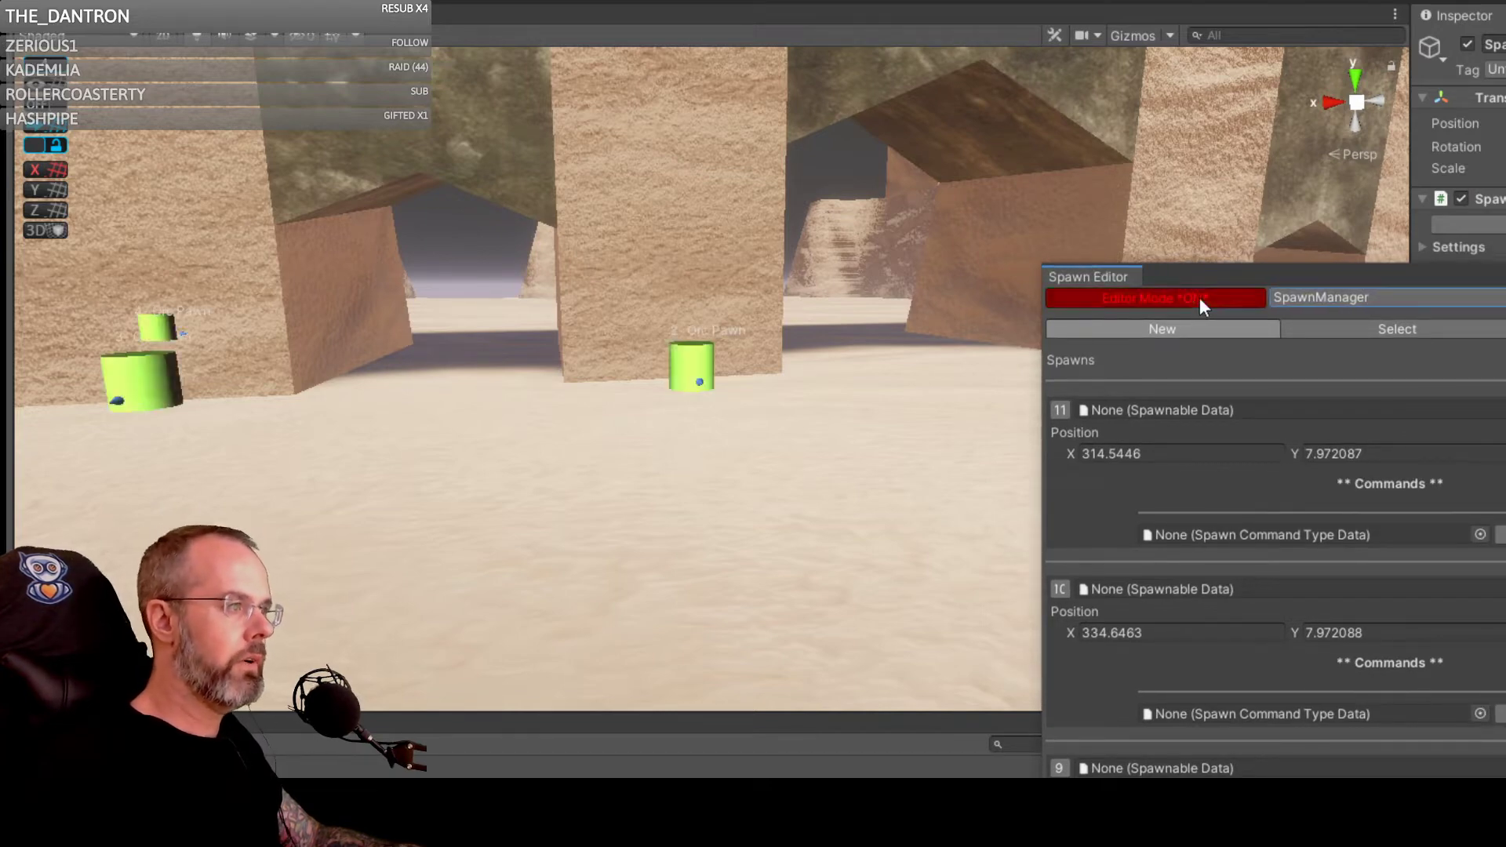
Step: Examine the Orc Pawn spawn markers beside the fort, and focus the view on spawn 12 from the spawn list
mouse_move(766, 424)
right_mouse_down()
mouse_move(777, 434)
mouse_move(612, 434)
mouse_move(567, 416)
mouse_move(572, 395)
mouse_move(1049, 410)
mouse_move(756, 407)
right_mouse_up()
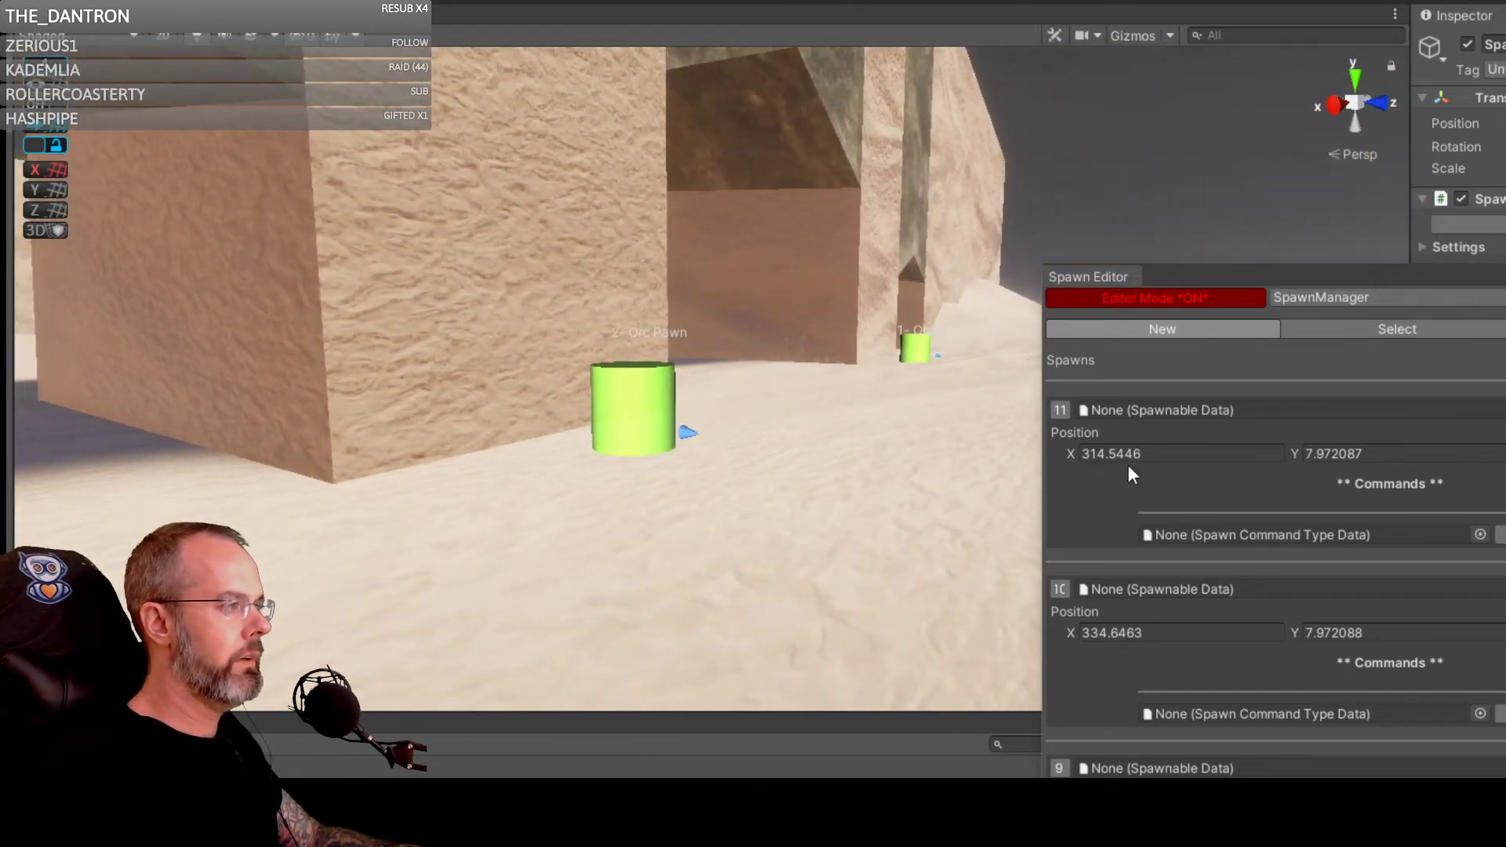
scroll(1152, 565, "down", 2)
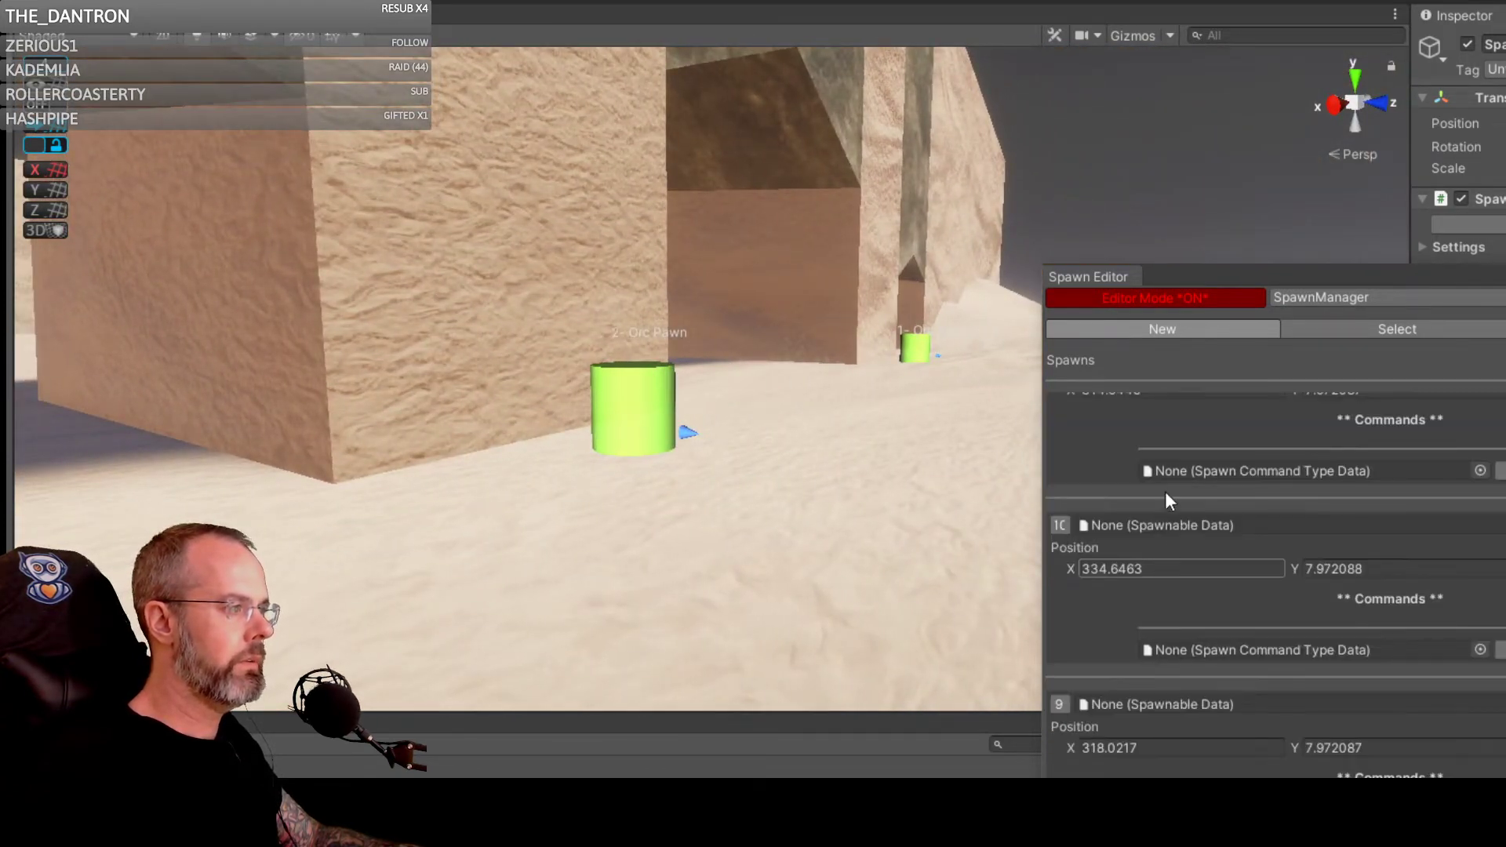
scroll(1155, 494, "up", 2)
left_click(1070, 409)
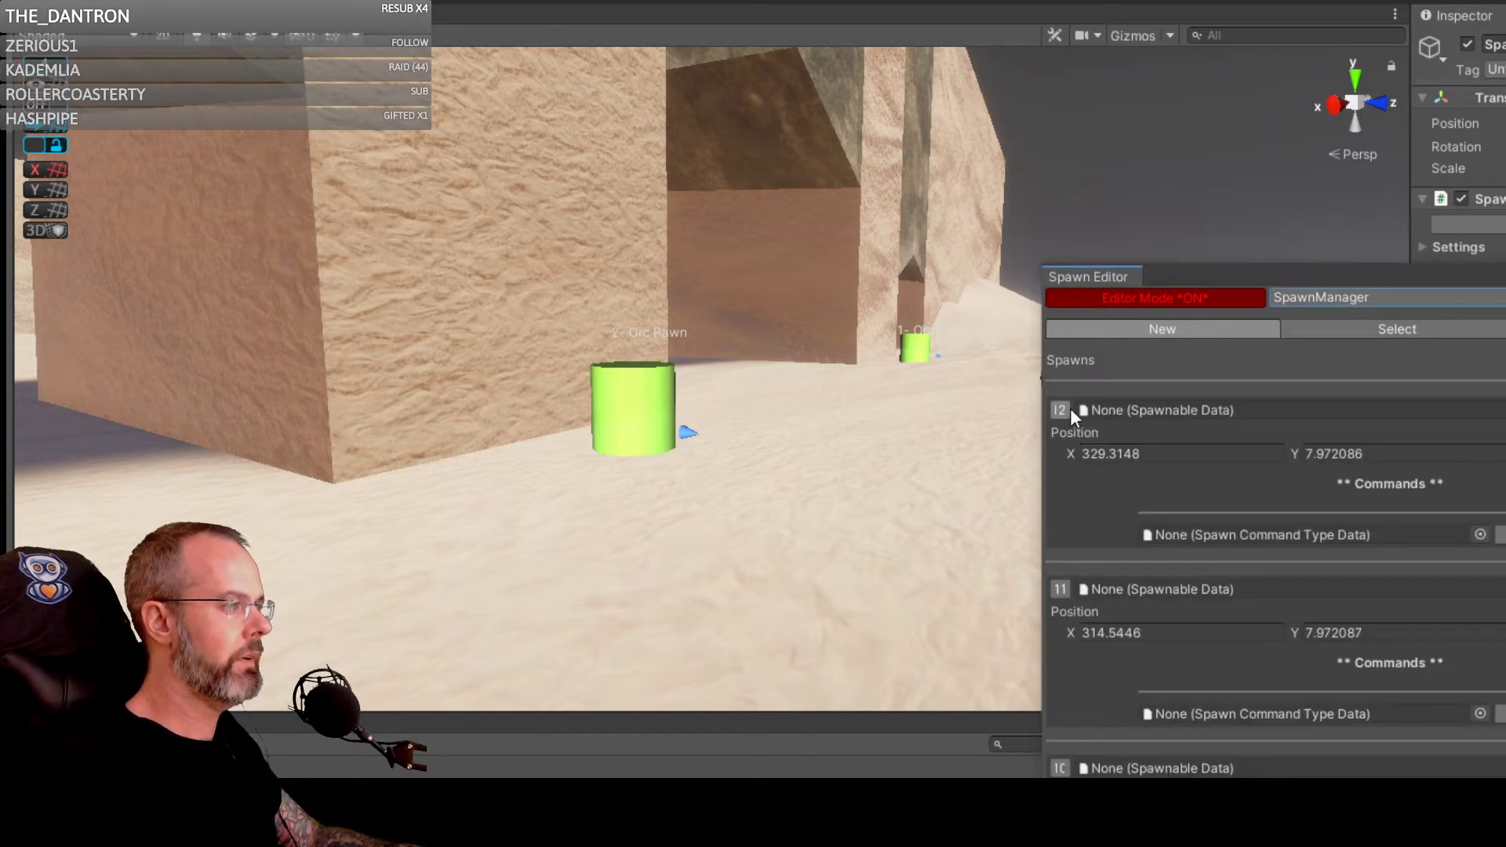
left_click(1066, 413)
scroll(921, 414, "down", 4)
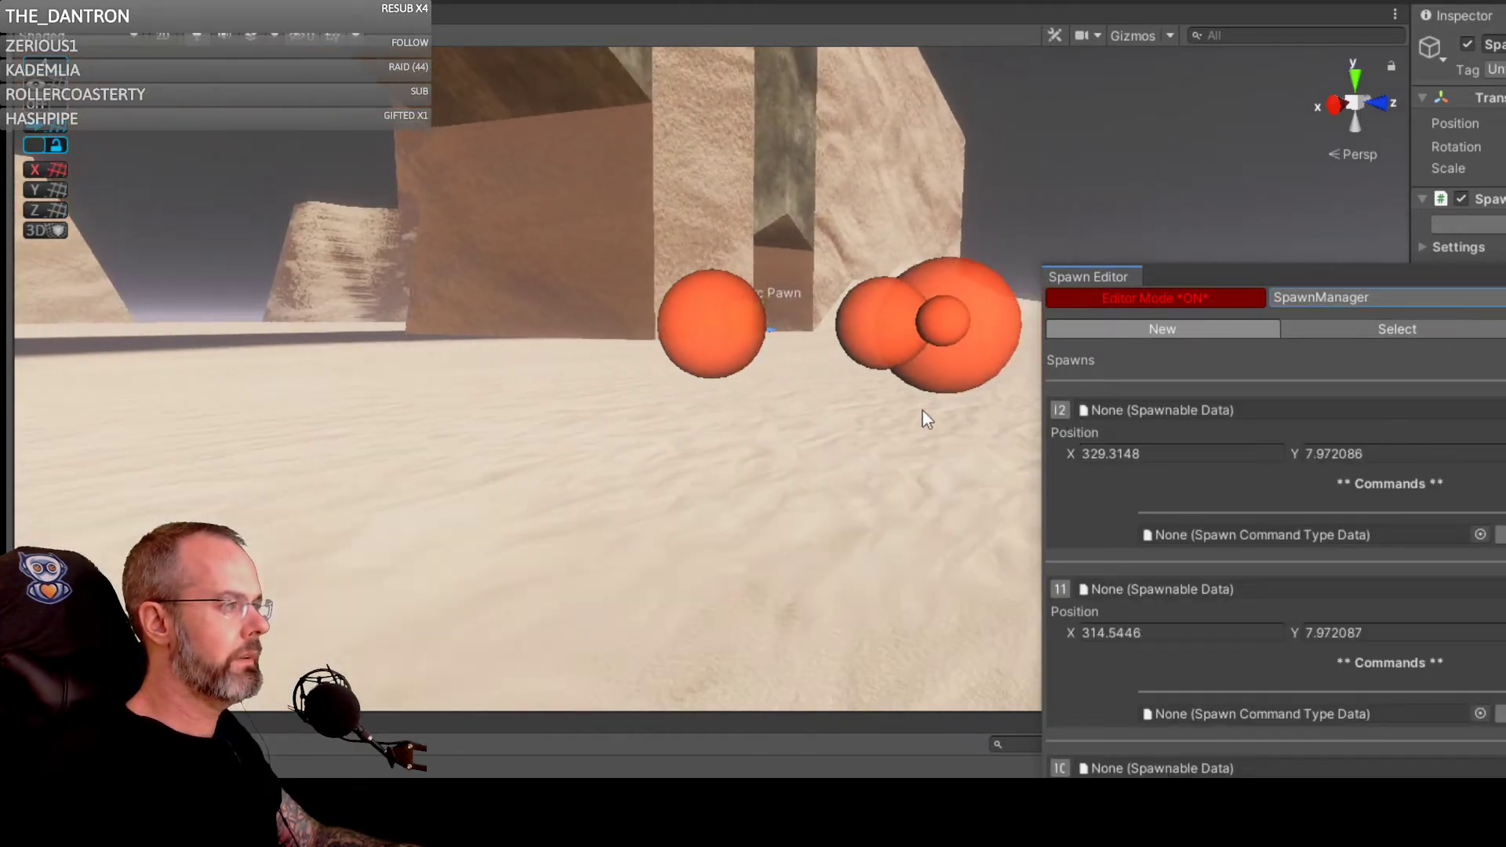
Step: Examine the spawn markers on the sand around the stone ruin, ending near the second Orc Pawn
scroll(911, 425, "down", 8)
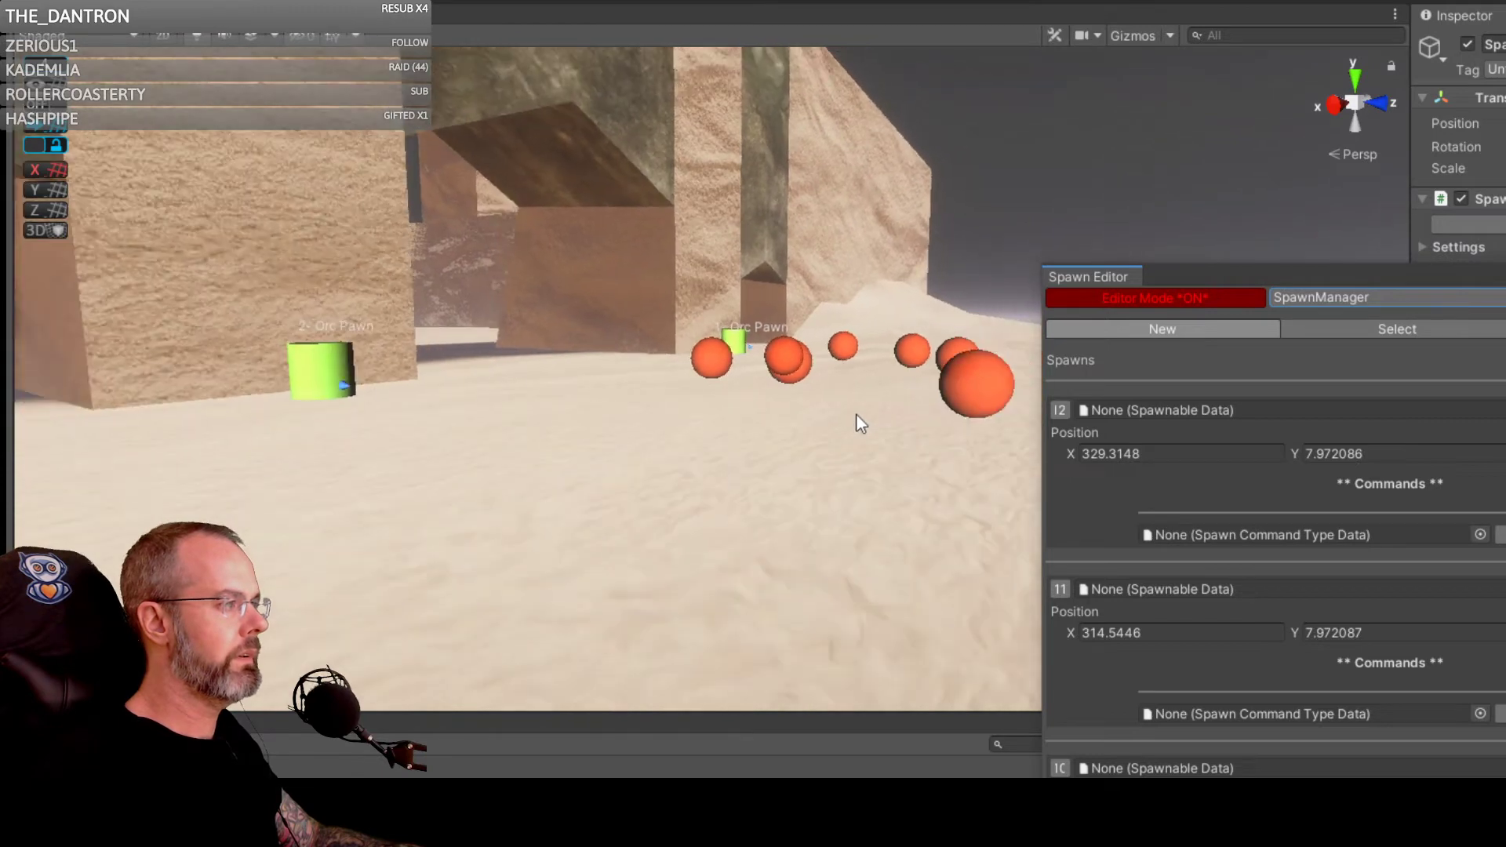
scroll(841, 420, "down", 5)
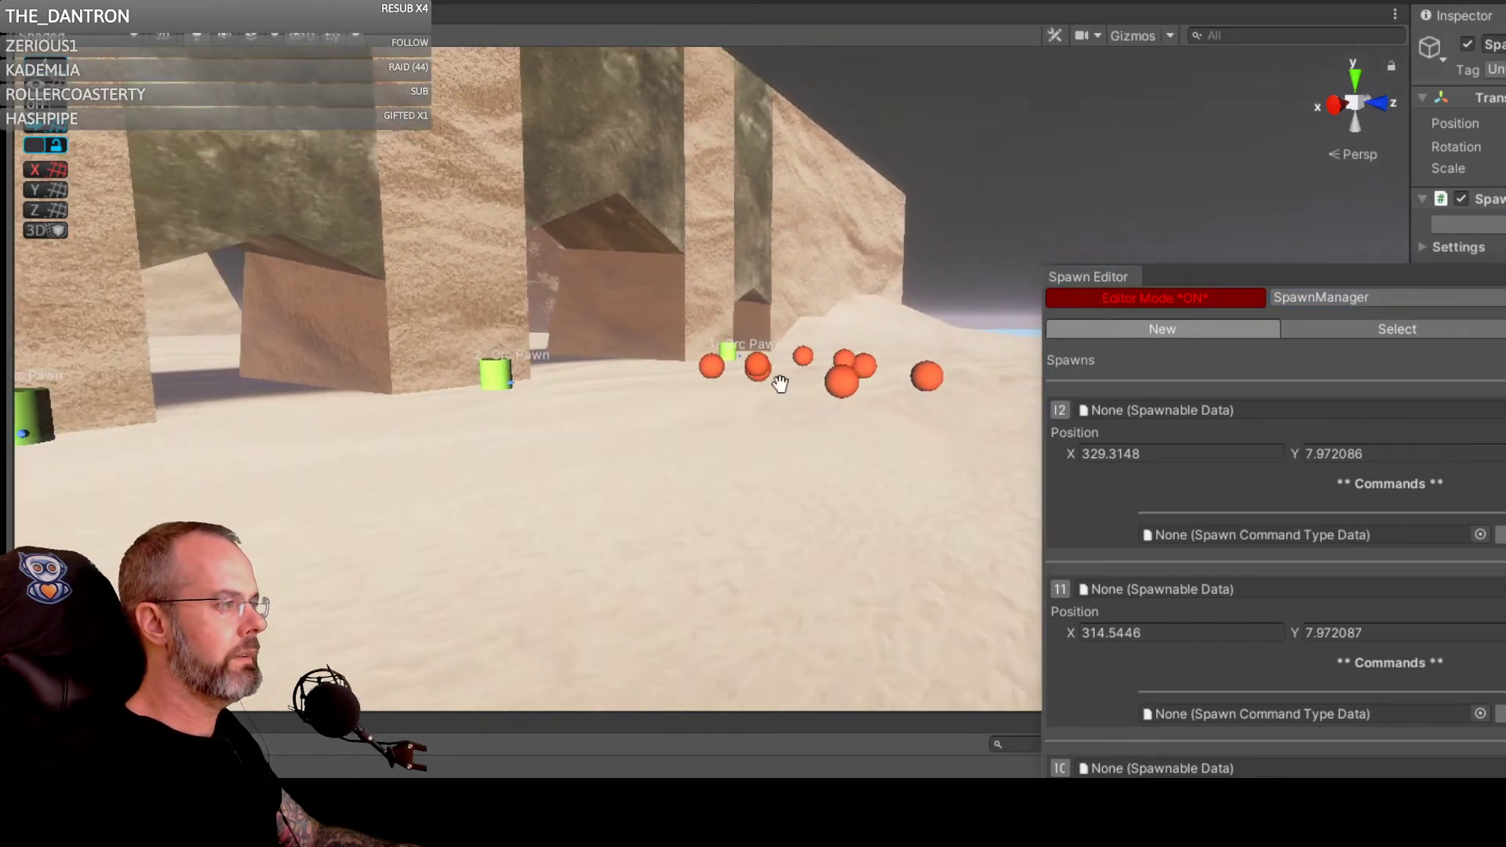
middle_click_drag(780, 382, 697, 478)
right_click_drag(715, 472, 718, 534)
key("a")
key("w")
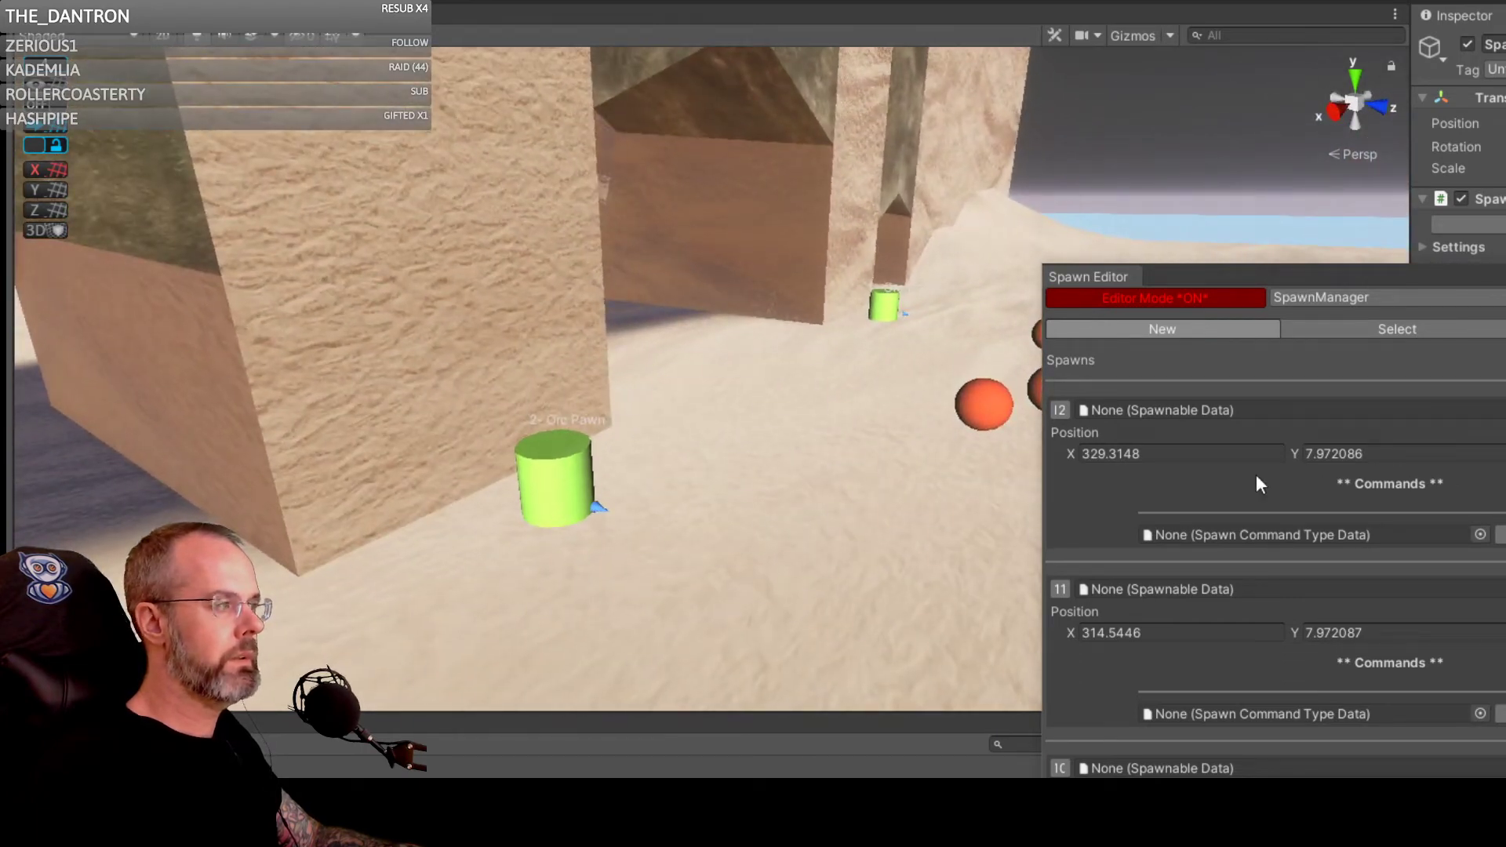
Step: Find Orc Pawn spawns 1 and 2 in the spawn list and focus the scene view on each in turn
scroll(1276, 584, "down", 19)
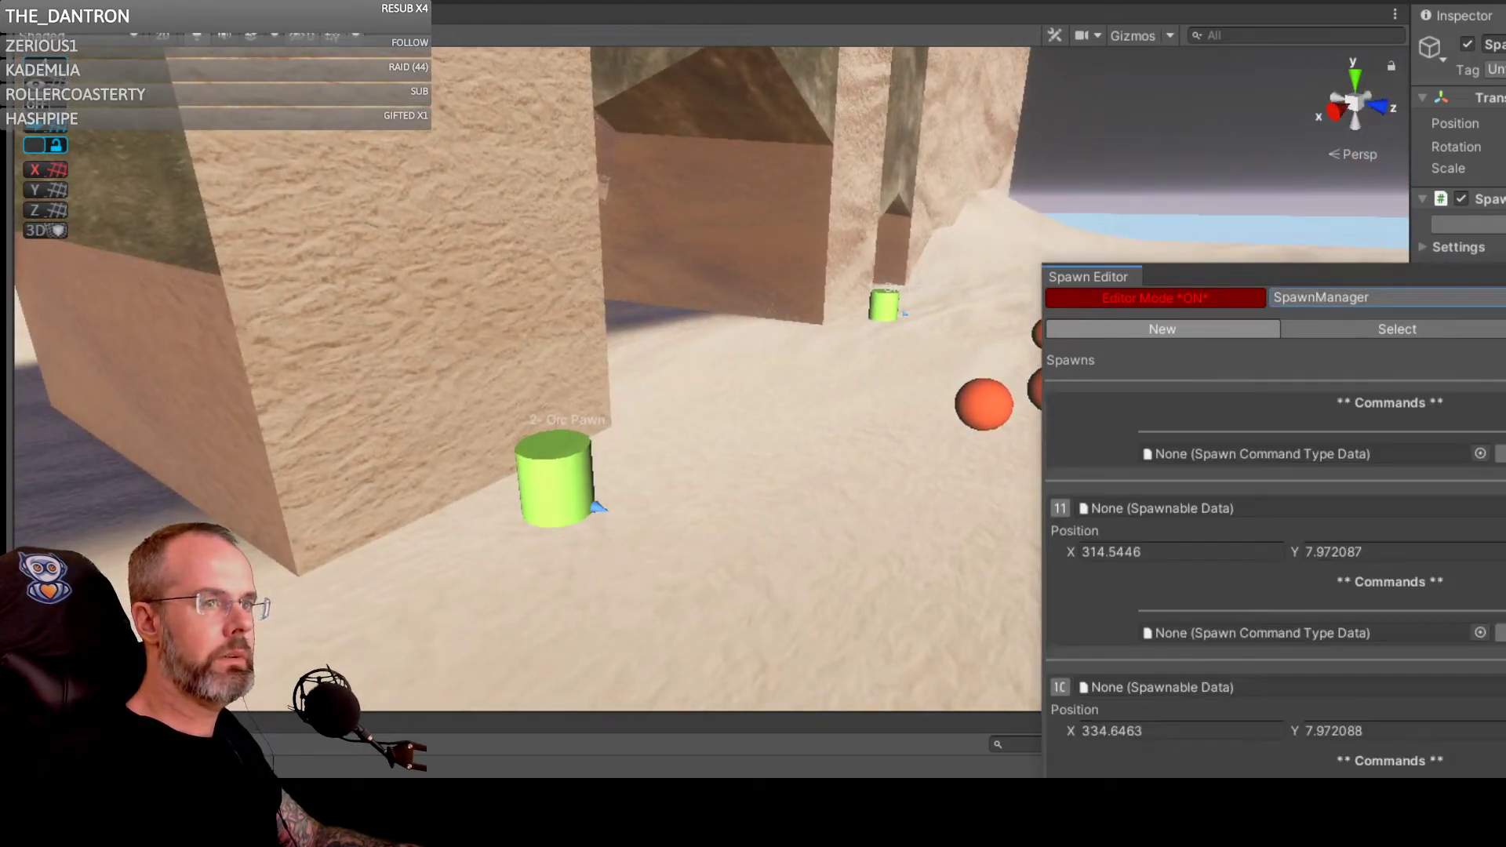
scroll(1276, 584, "down", 5)
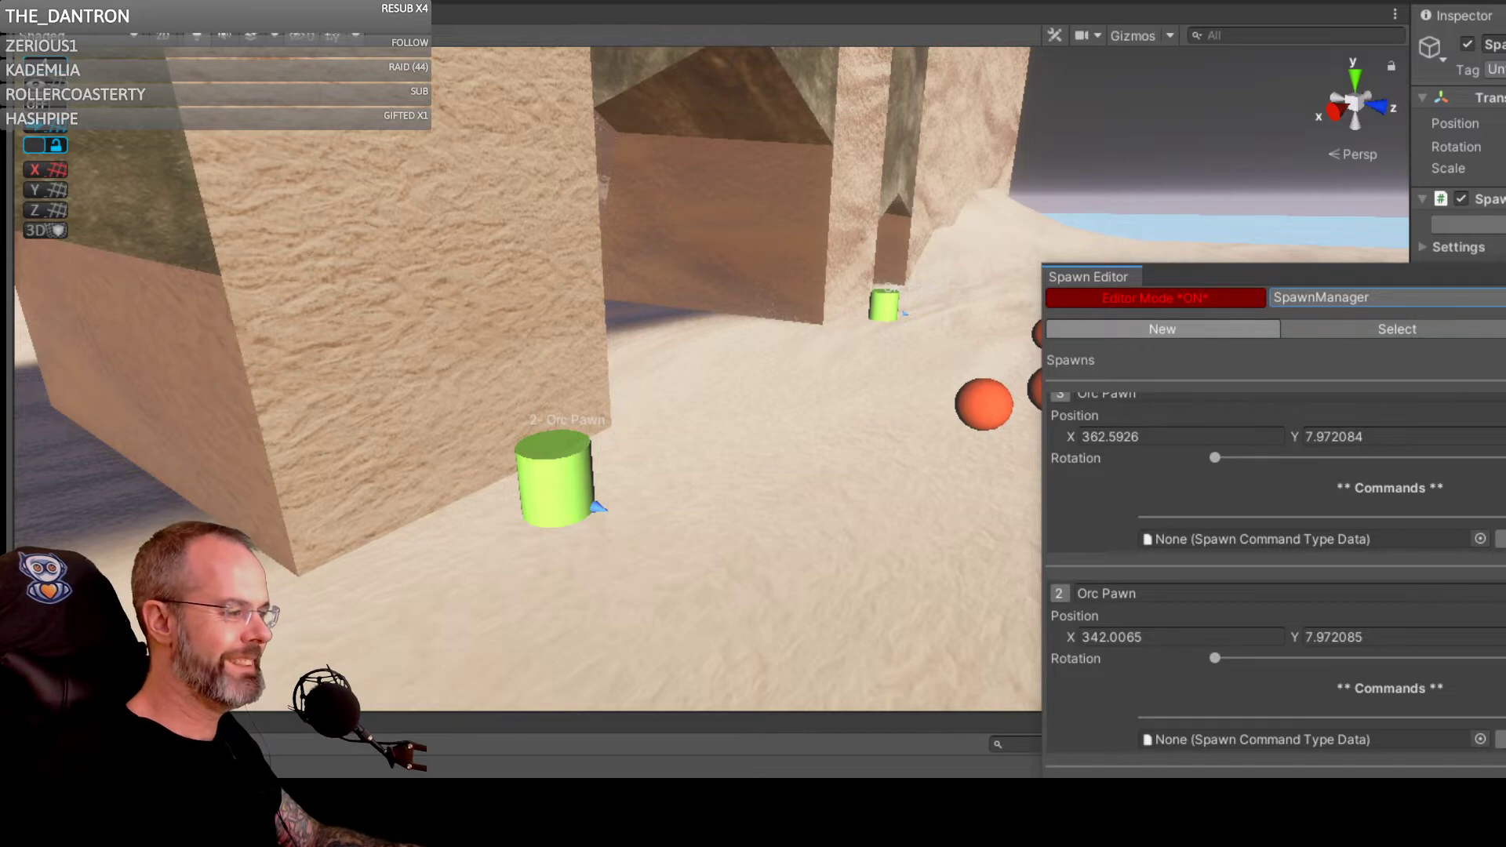
left_click(1060, 794)
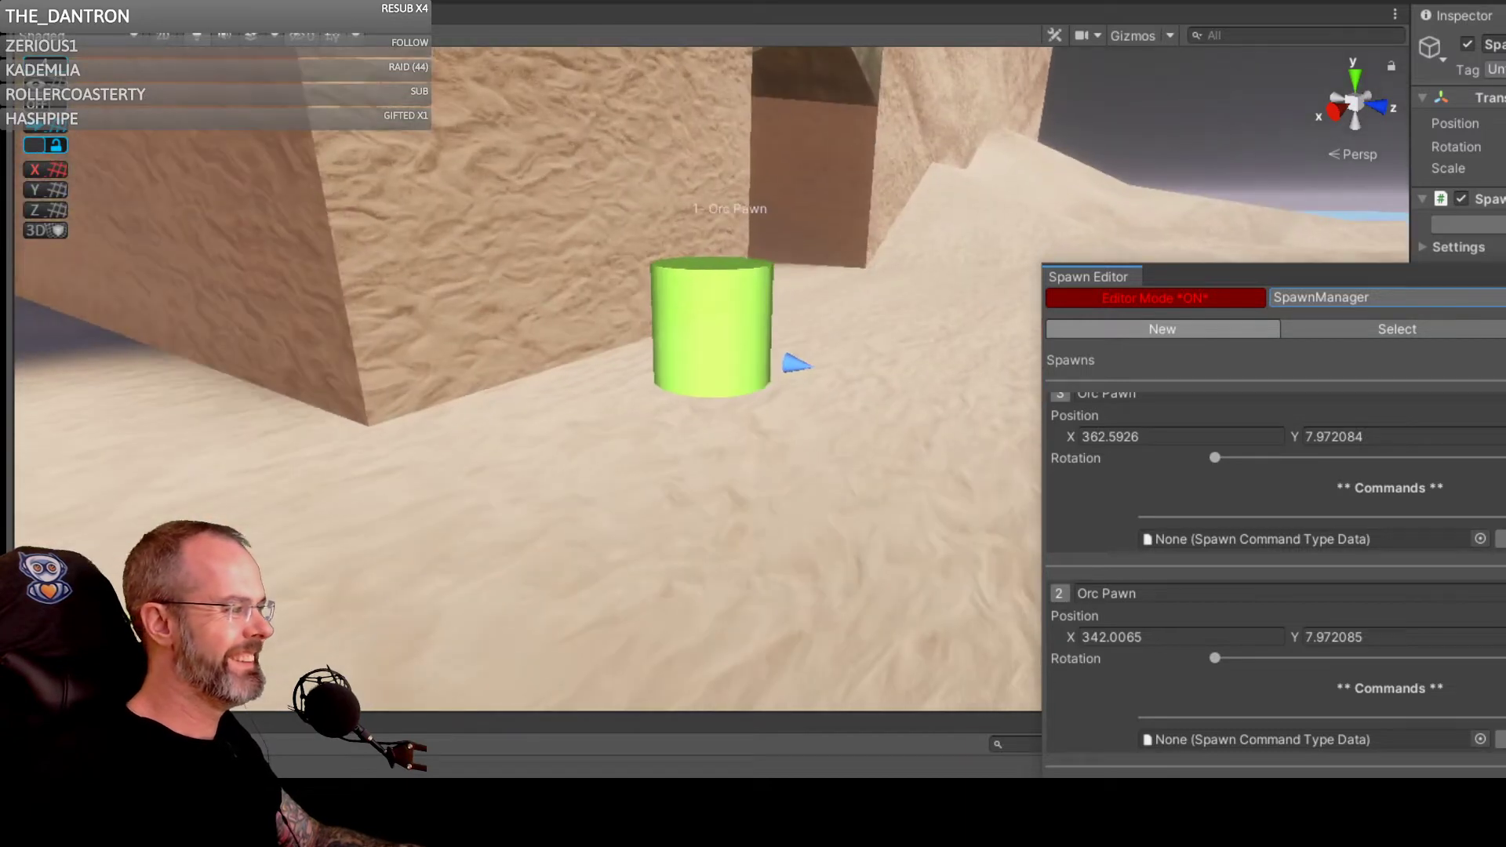
left_click(1065, 594)
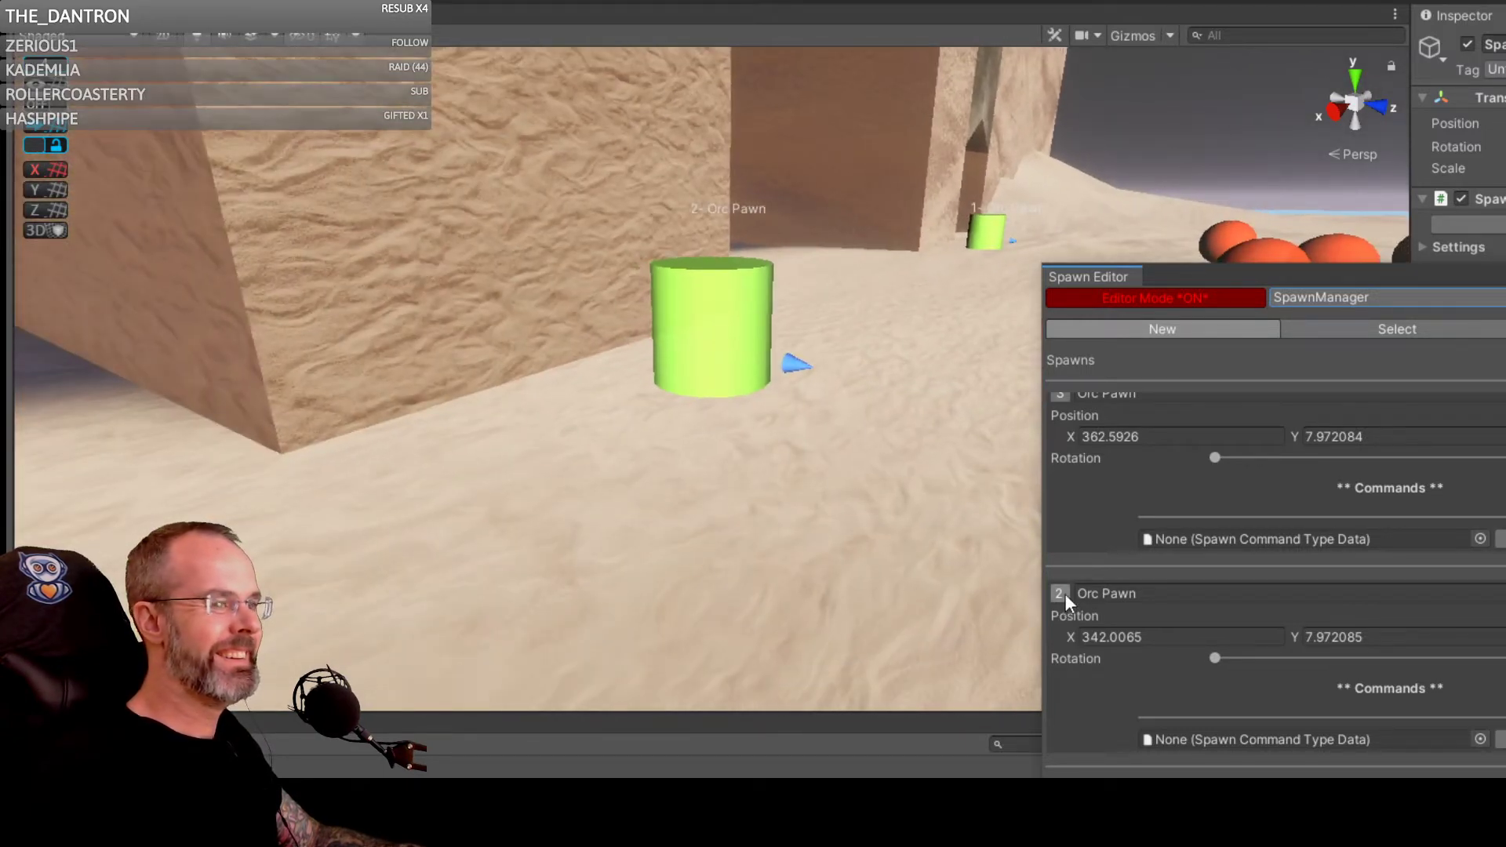
left_click(1059, 794)
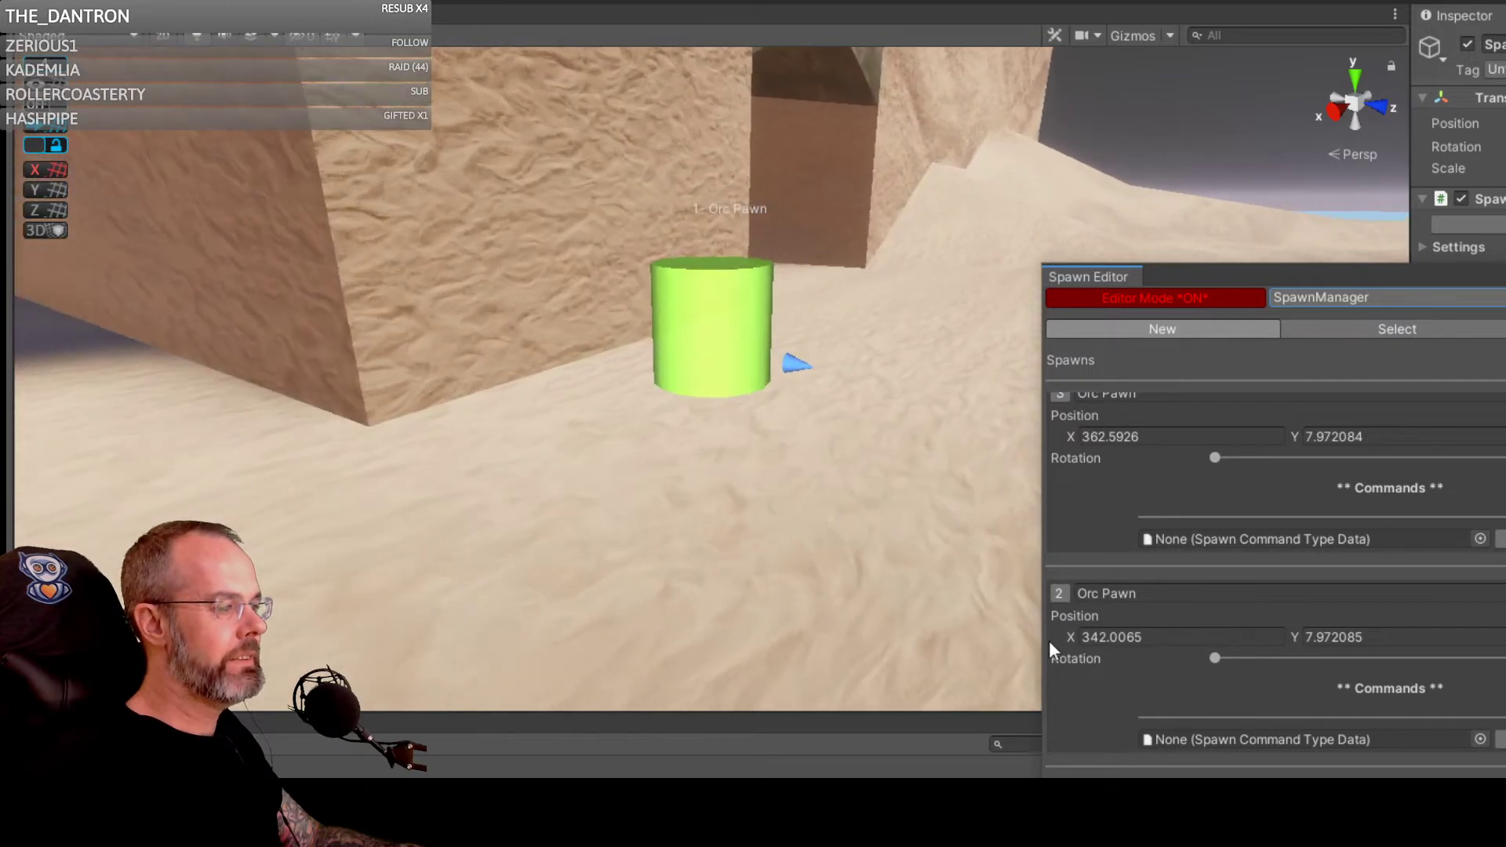
left_click(1064, 593)
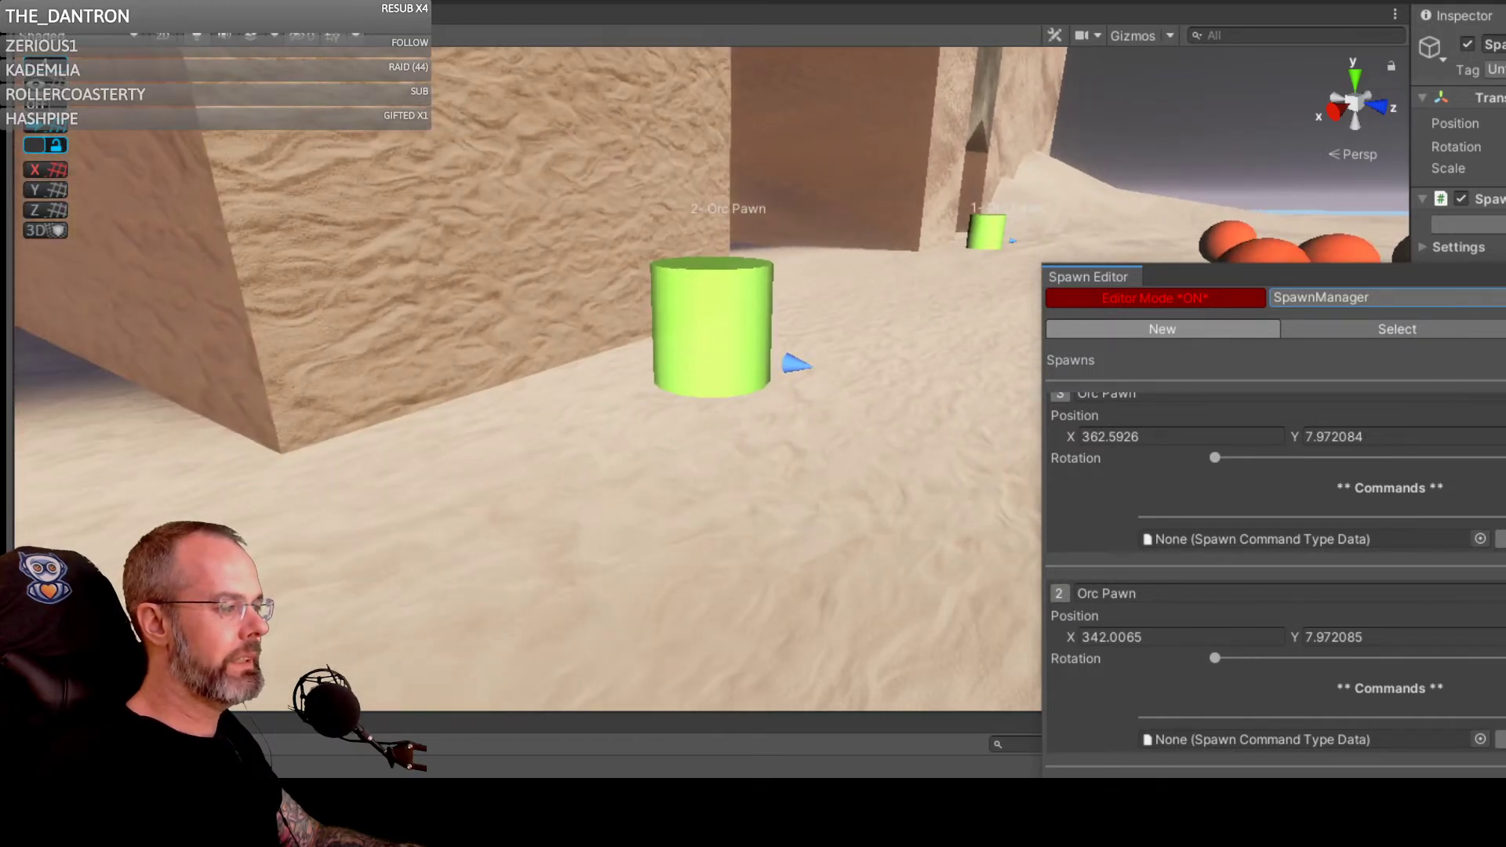
left_click(1060, 593)
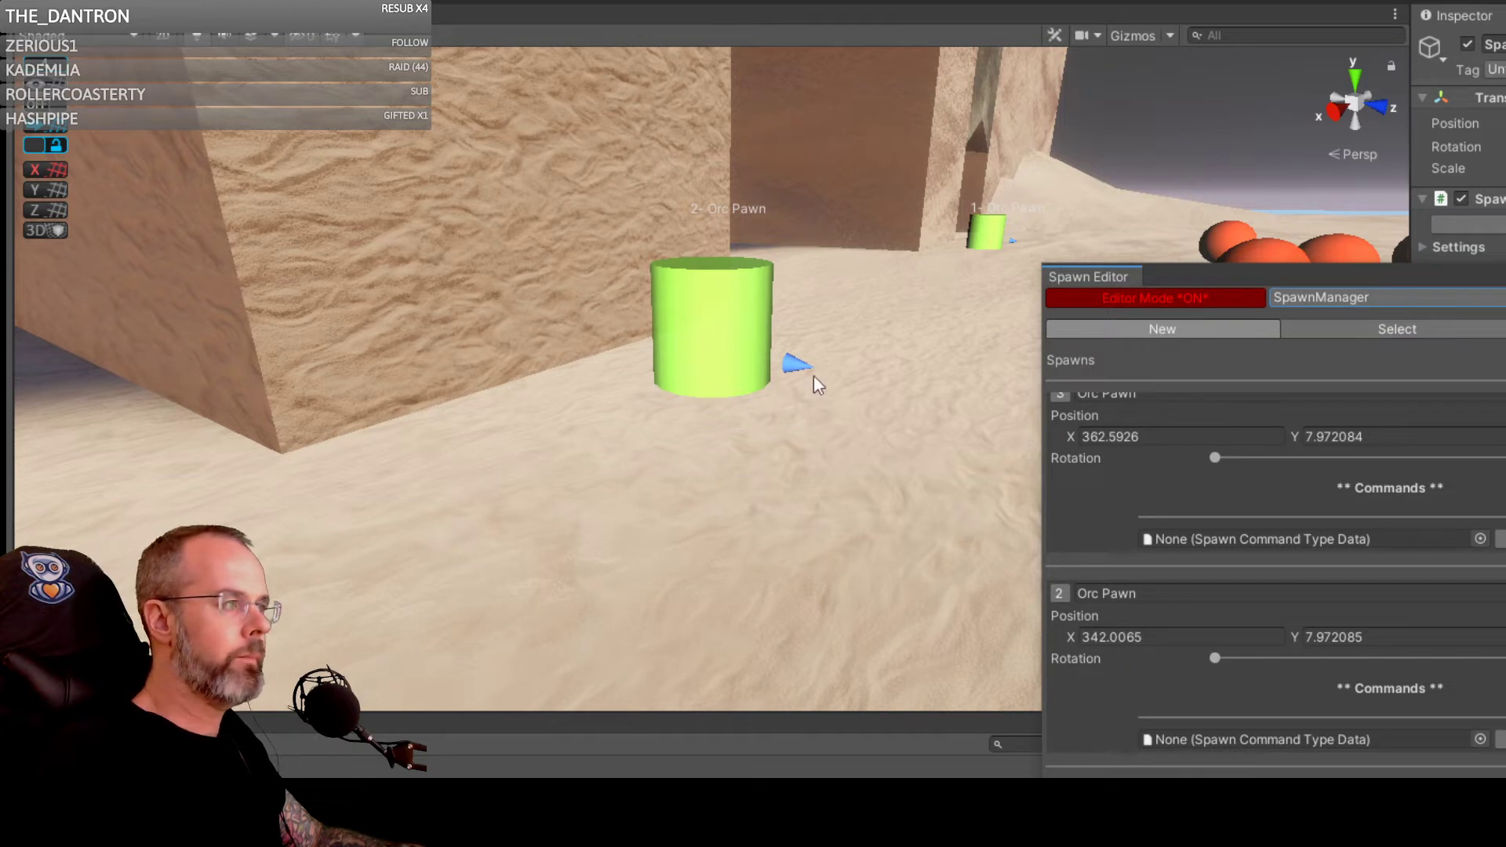
Step: Clear the spawnable data of spawn 1 and assign Orc Pawn to it again
left_click_drag(1423, 280, 1442, 115)
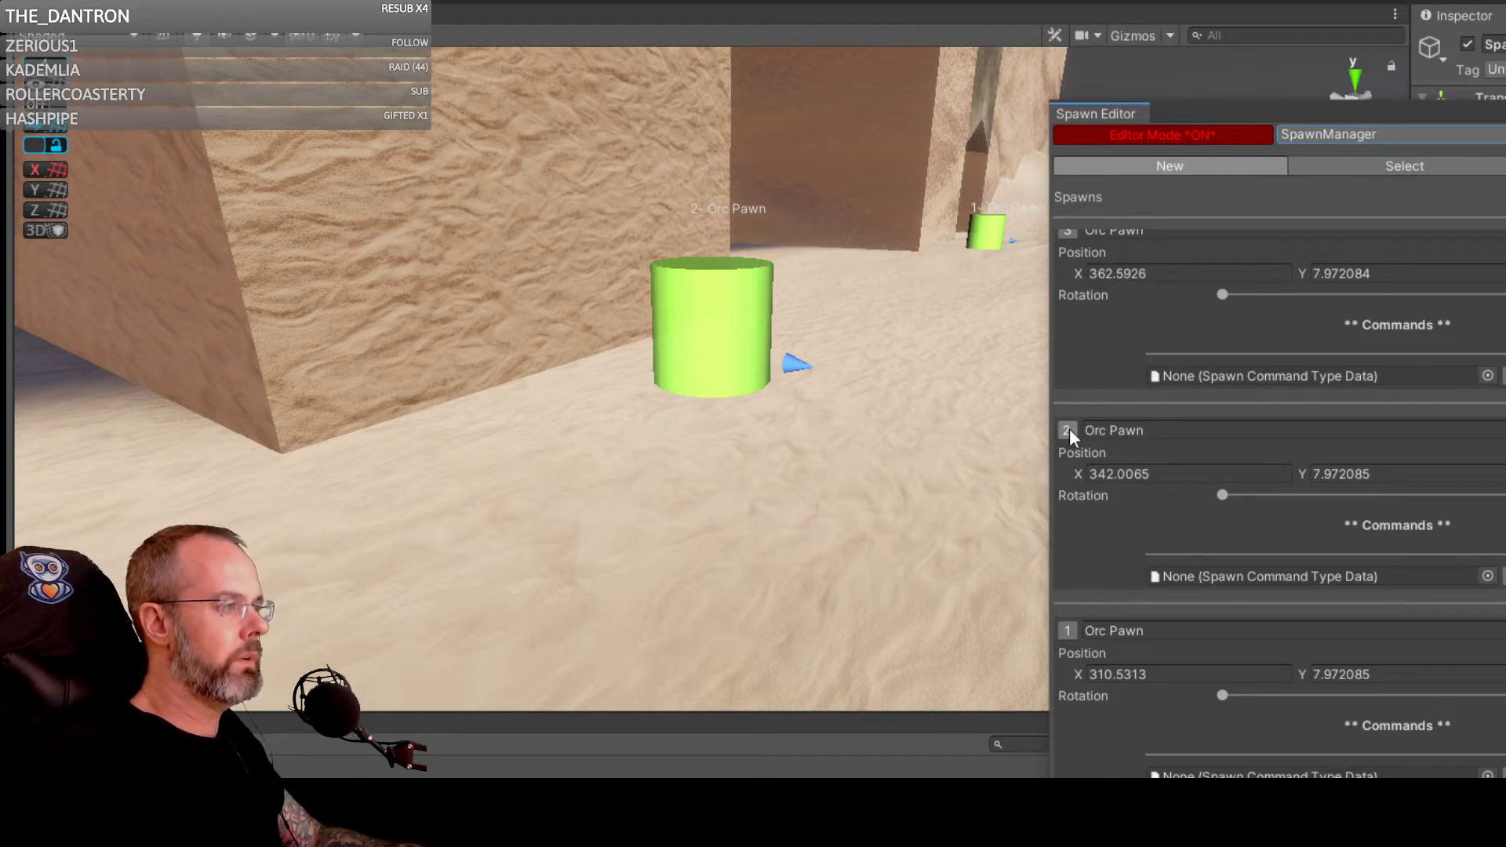
left_click(1073, 636)
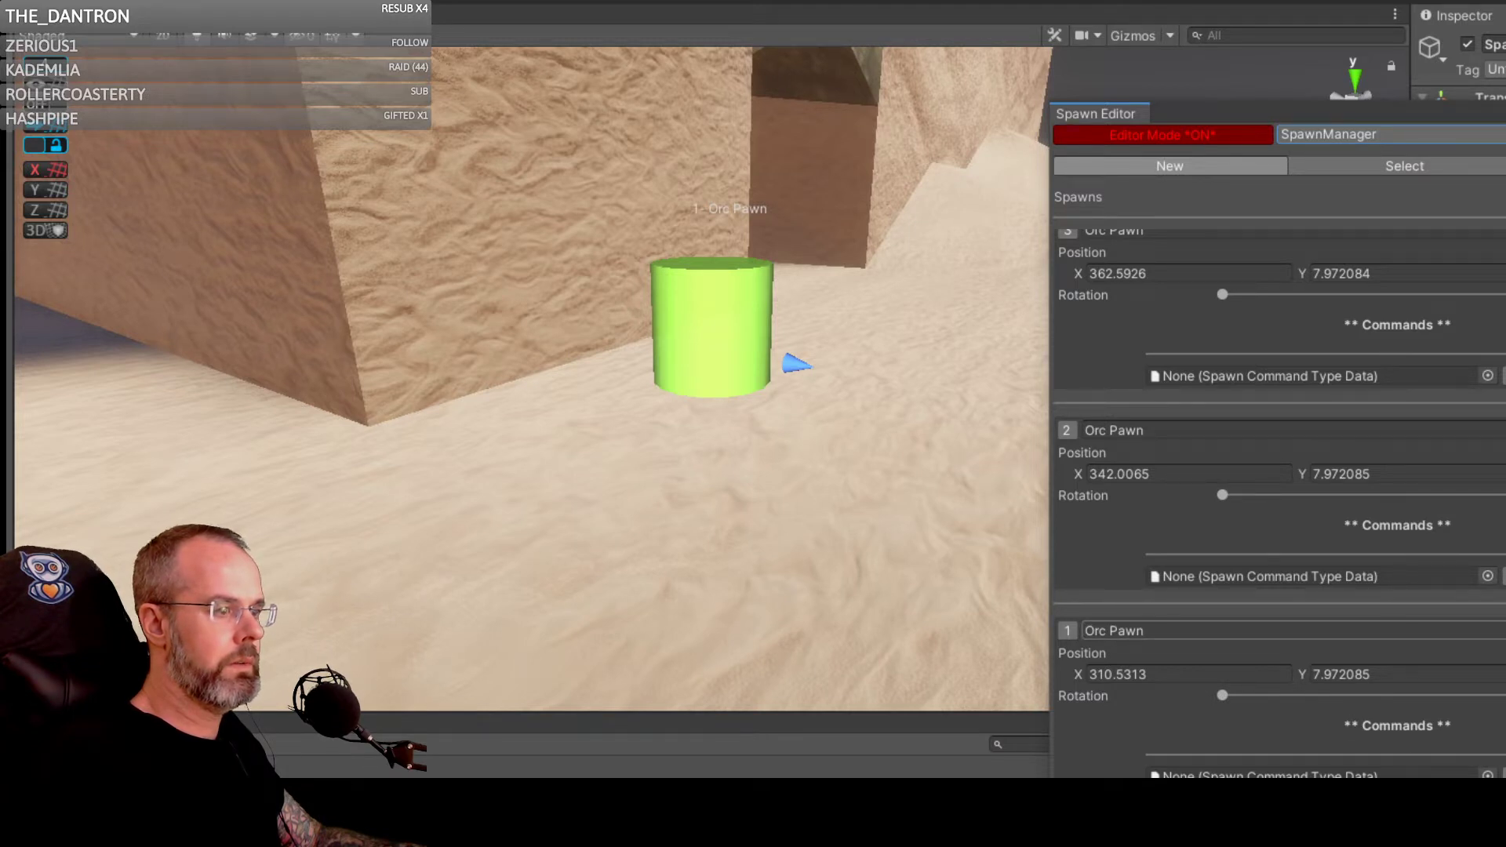
key("Delete")
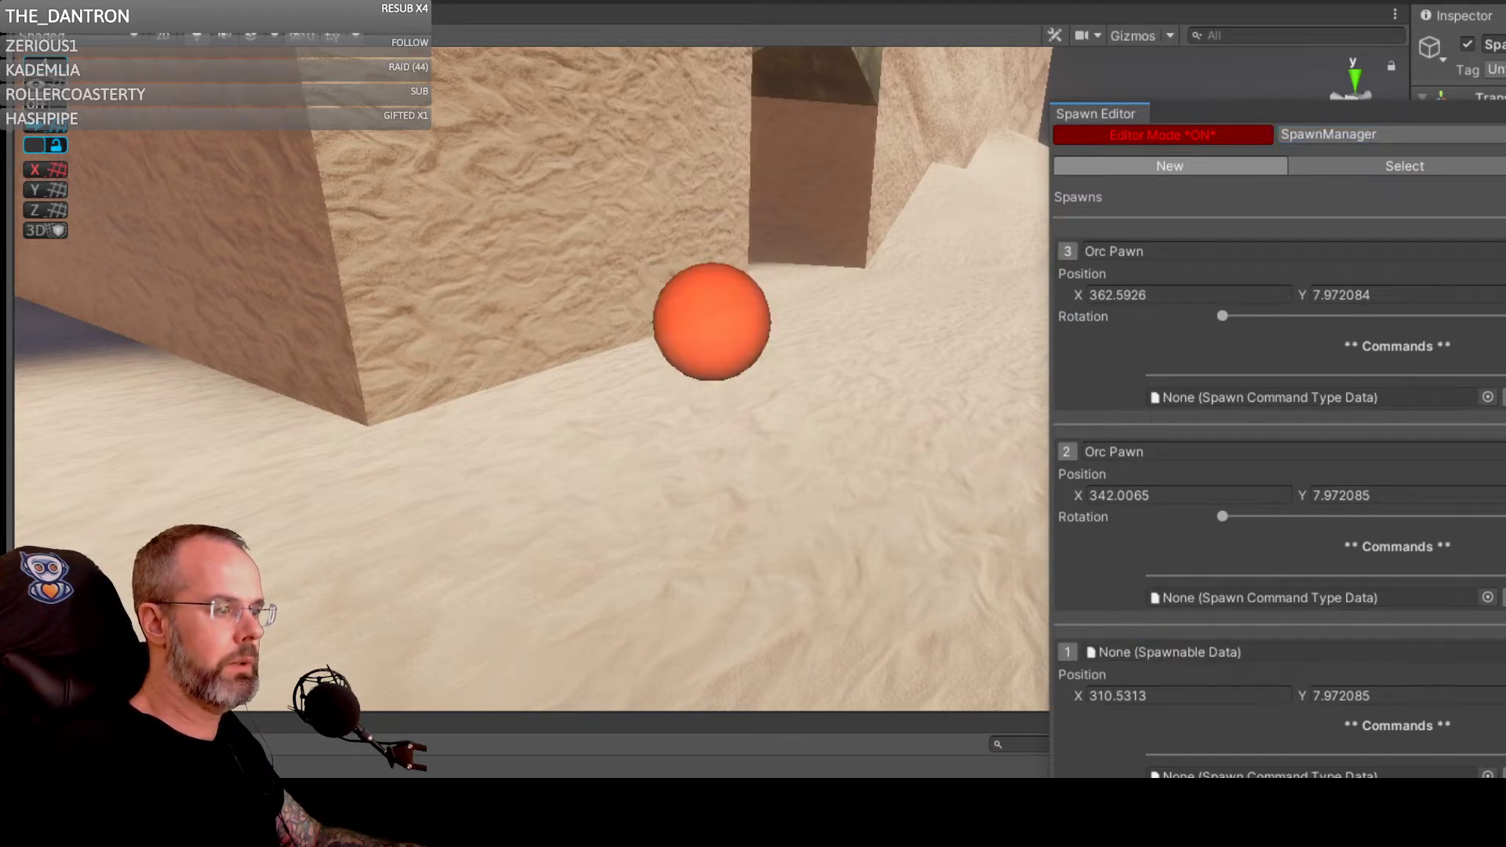
left_click(1503, 652)
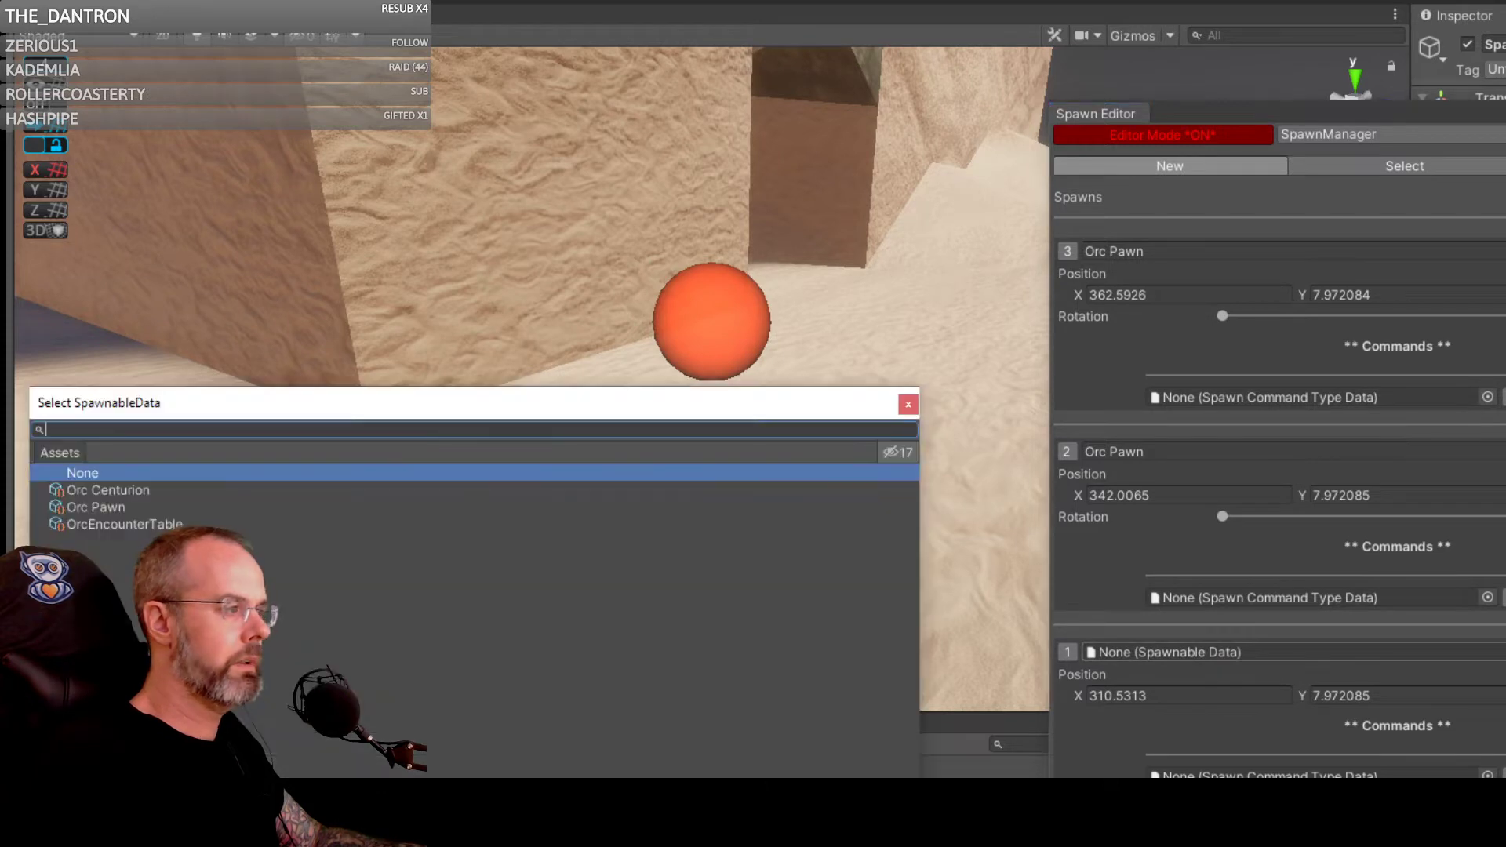
left_click(104, 507)
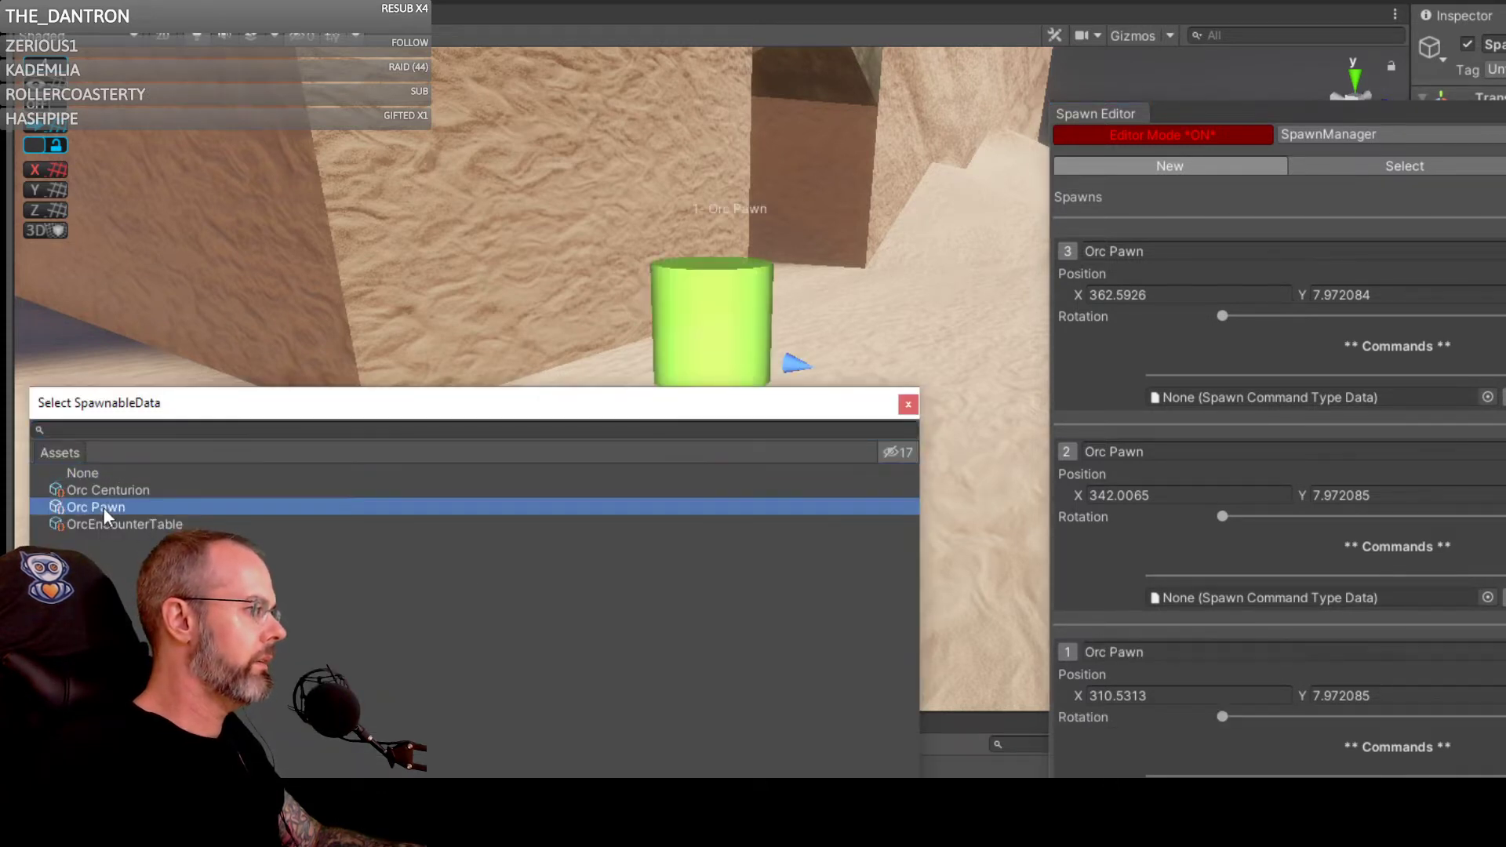
left_click(907, 405)
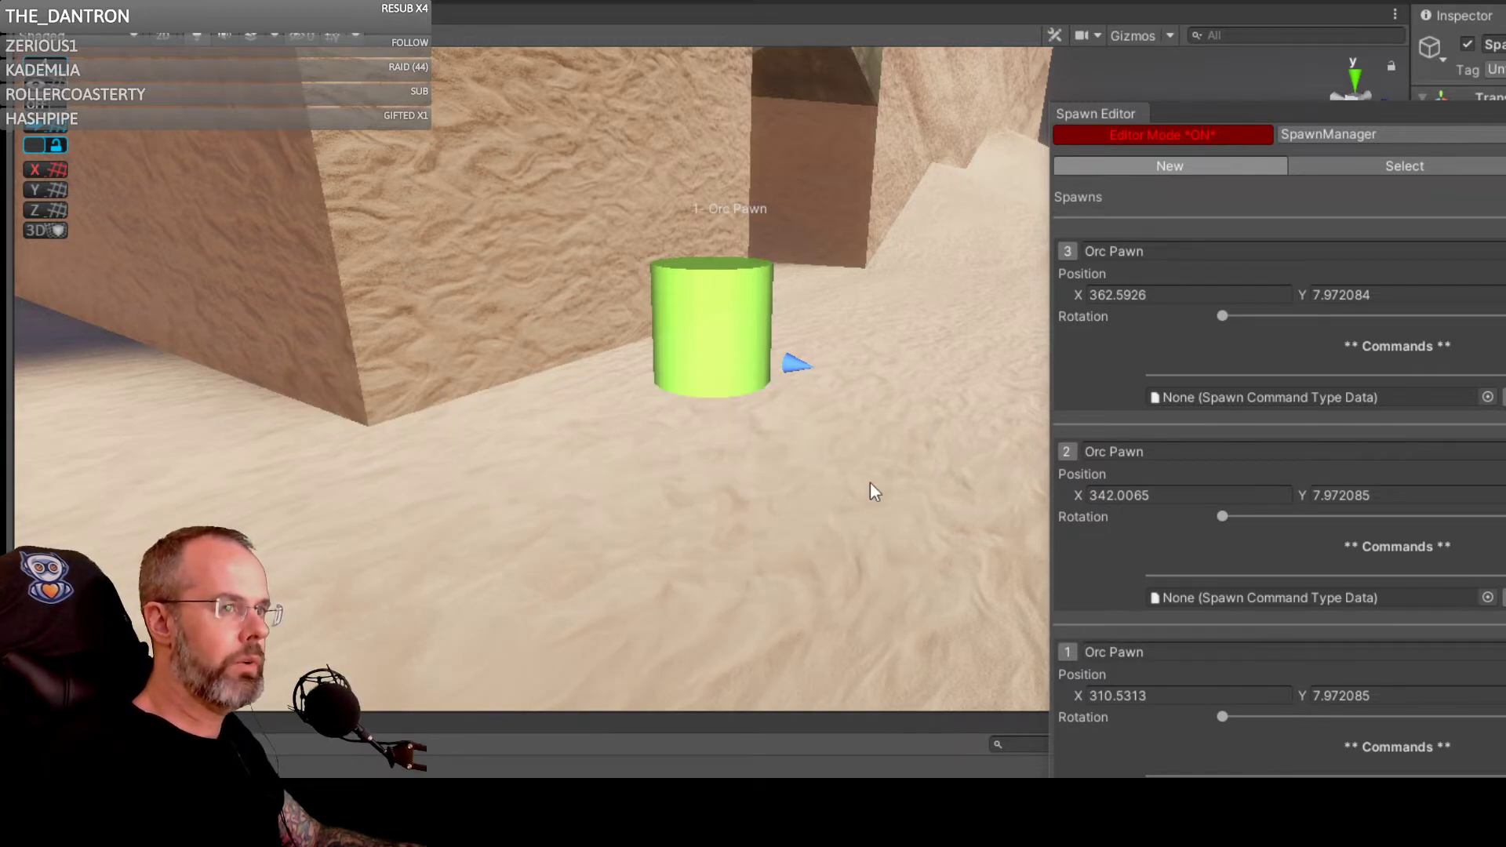
Step: Examine the sandy terrain around the stone ruin's pillars and the open desert facing away from them
scroll(869, 410, "down", 1)
scroll(866, 410, "down", 4)
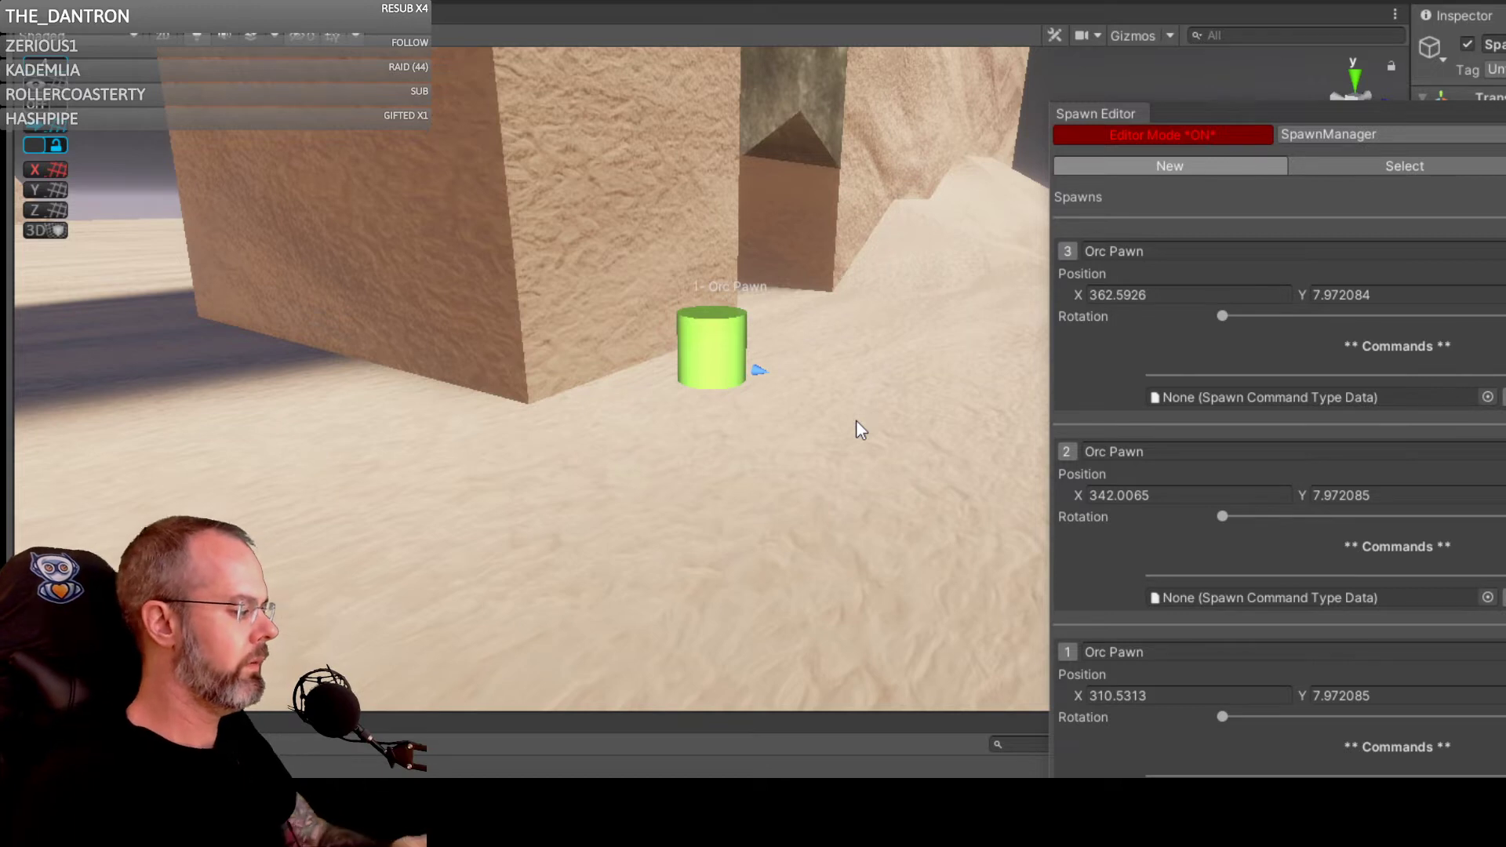
scroll(589, 484, "down", 4)
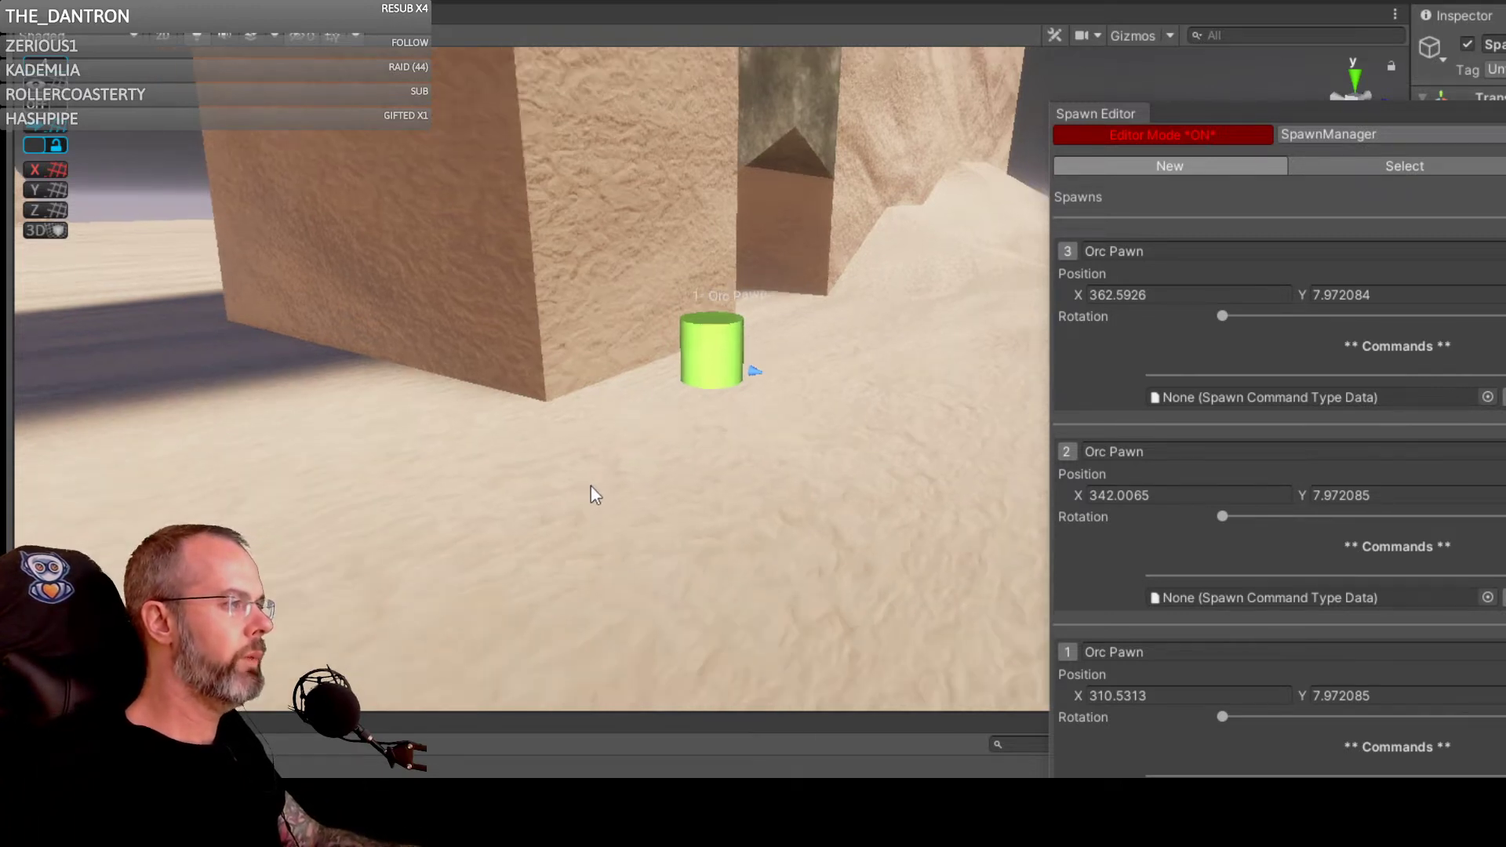
middle_click_drag(629, 452, 497, 430)
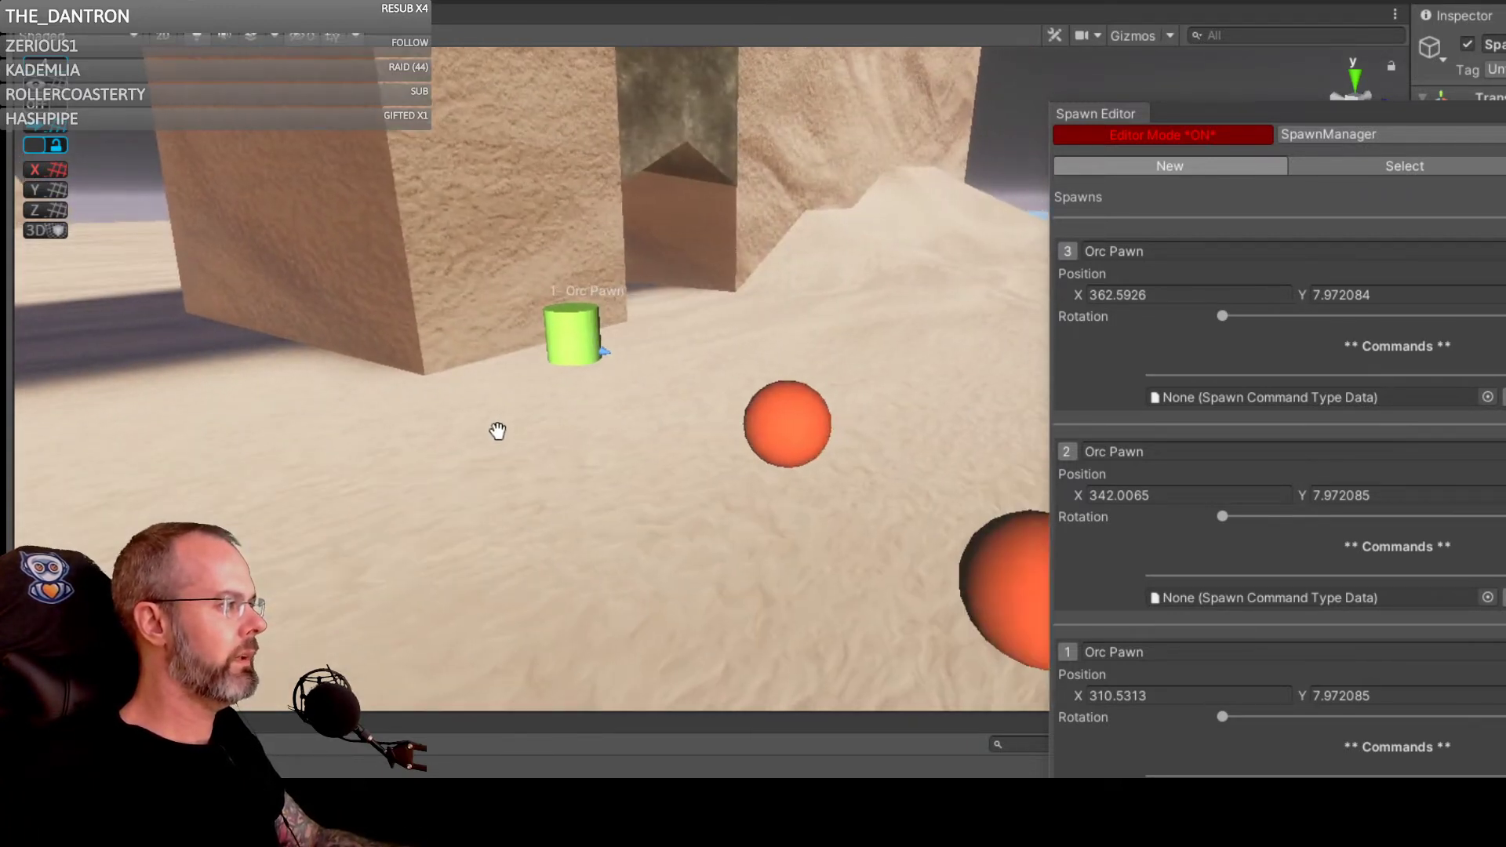
right_click_drag(601, 415, 435, 403)
scroll(444, 402, "down", 5)
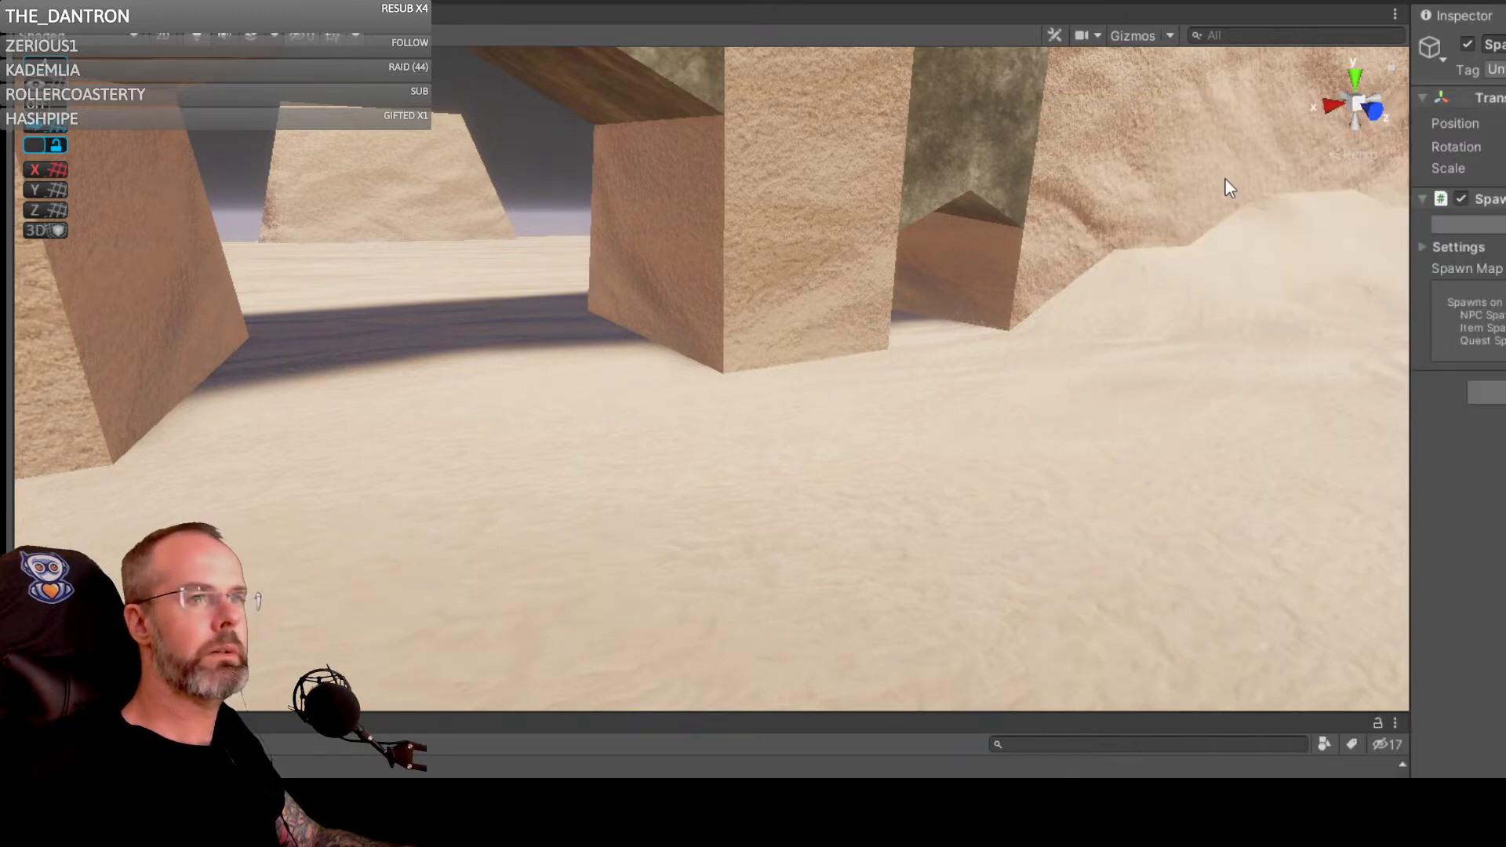
scroll(1016, 250, "down", 6)
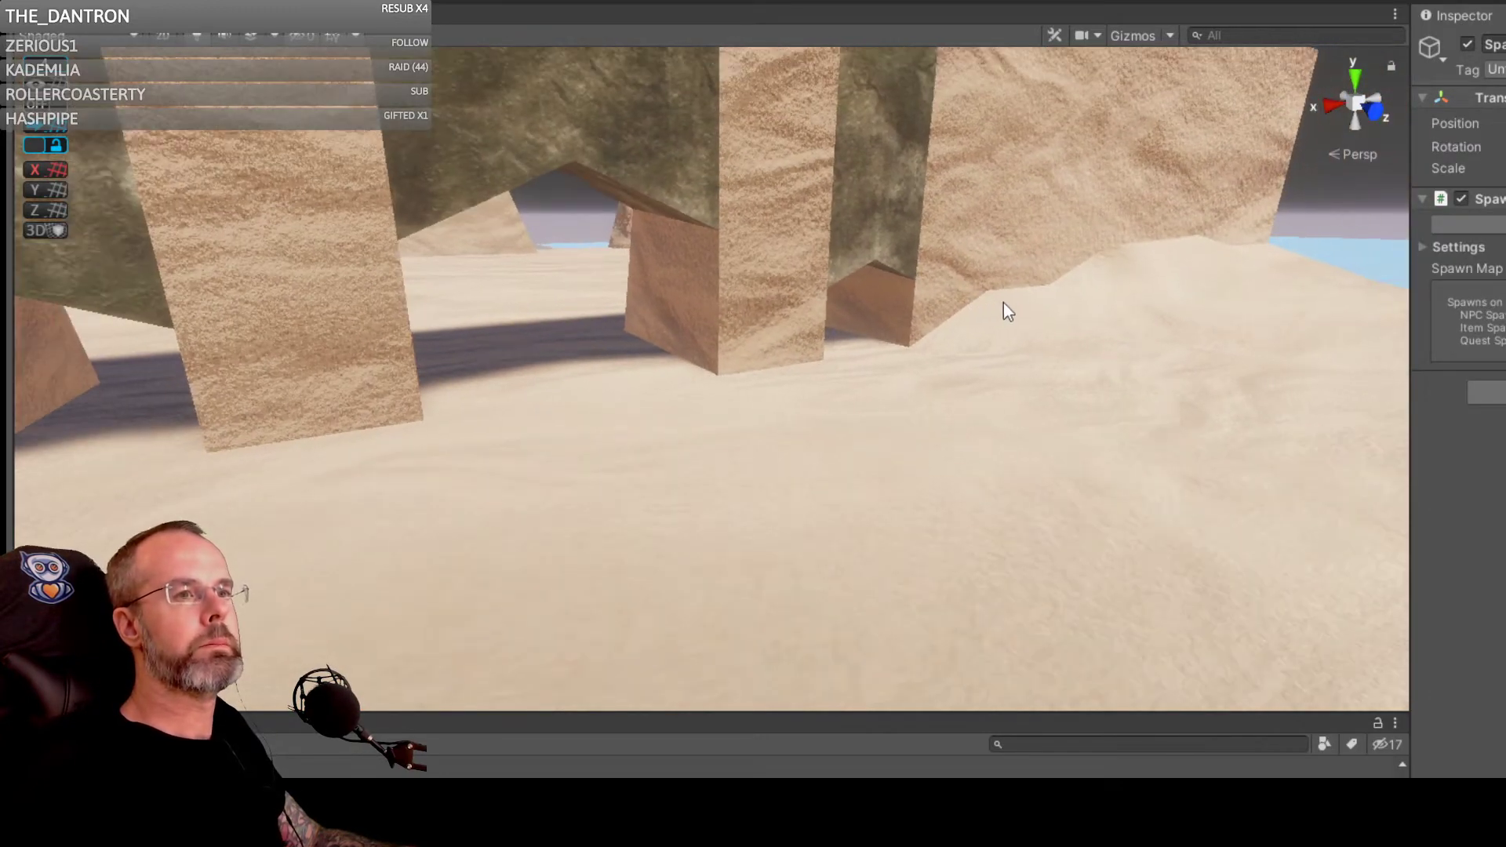
middle_click_drag(998, 322, 1012, 258)
right_click_drag(1080, 269, 855, 266)
key("w")
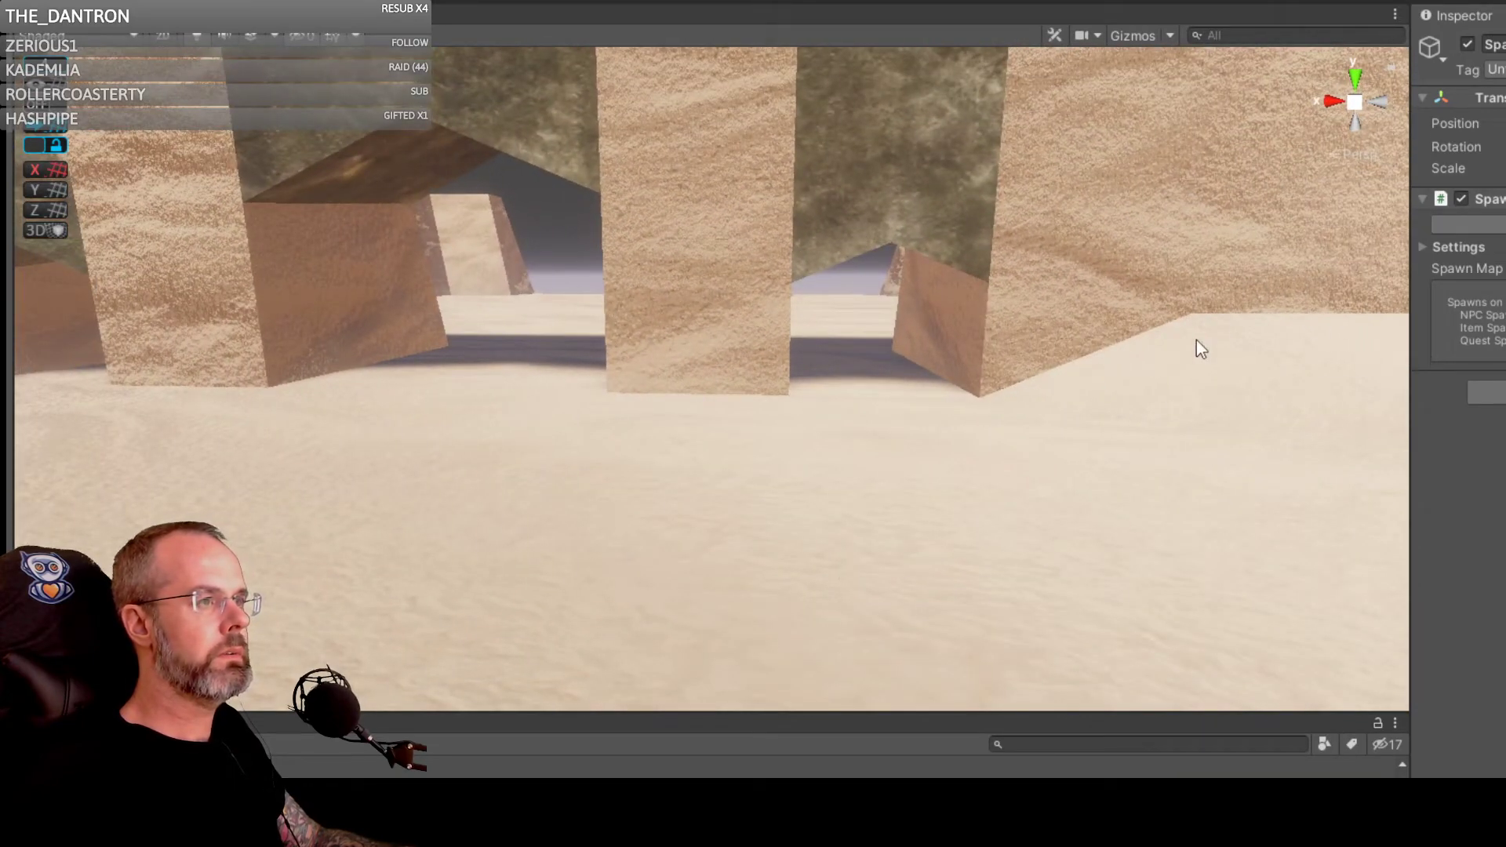
right_click_drag(1120, 251, 66, 248)
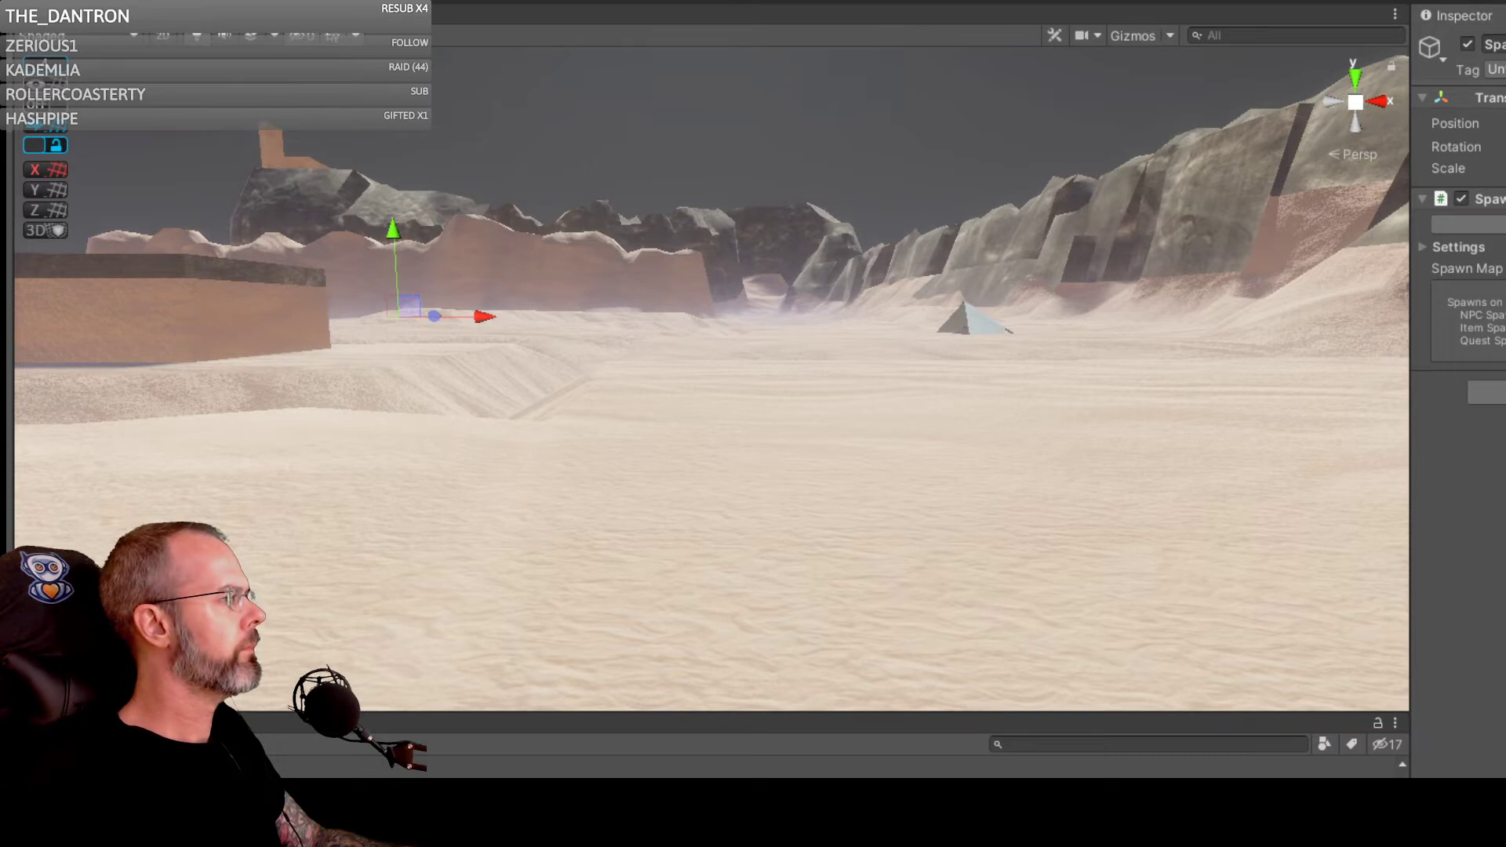
Step: Switch to Blender and inspect the long dark wall block on the terrain from several sides
key("alt+Tab")
middle_click_drag(668, 504, 780, 548)
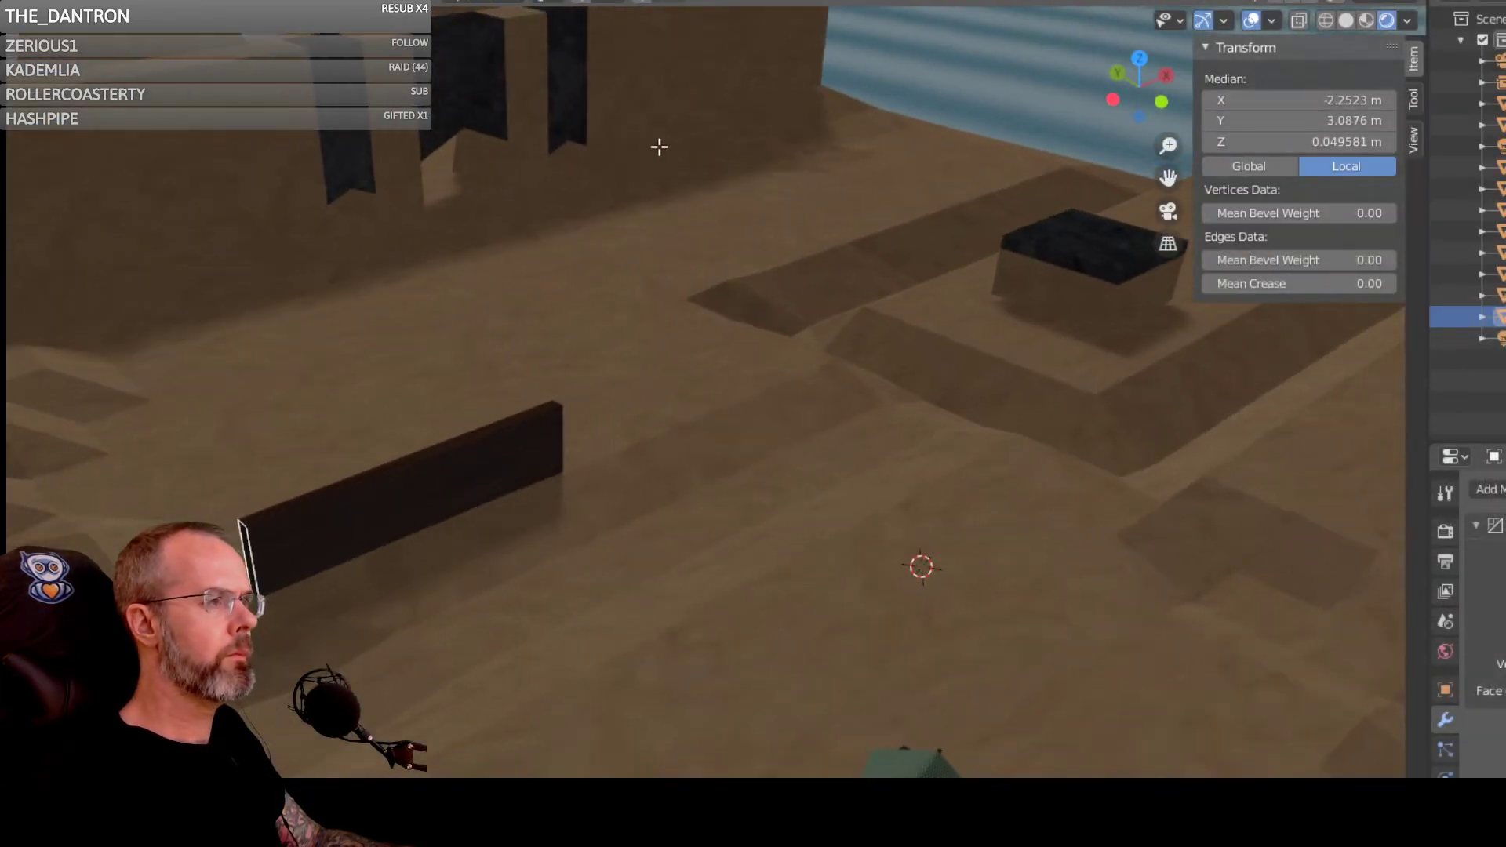
middle_click_drag(659, 146, 403, 216)
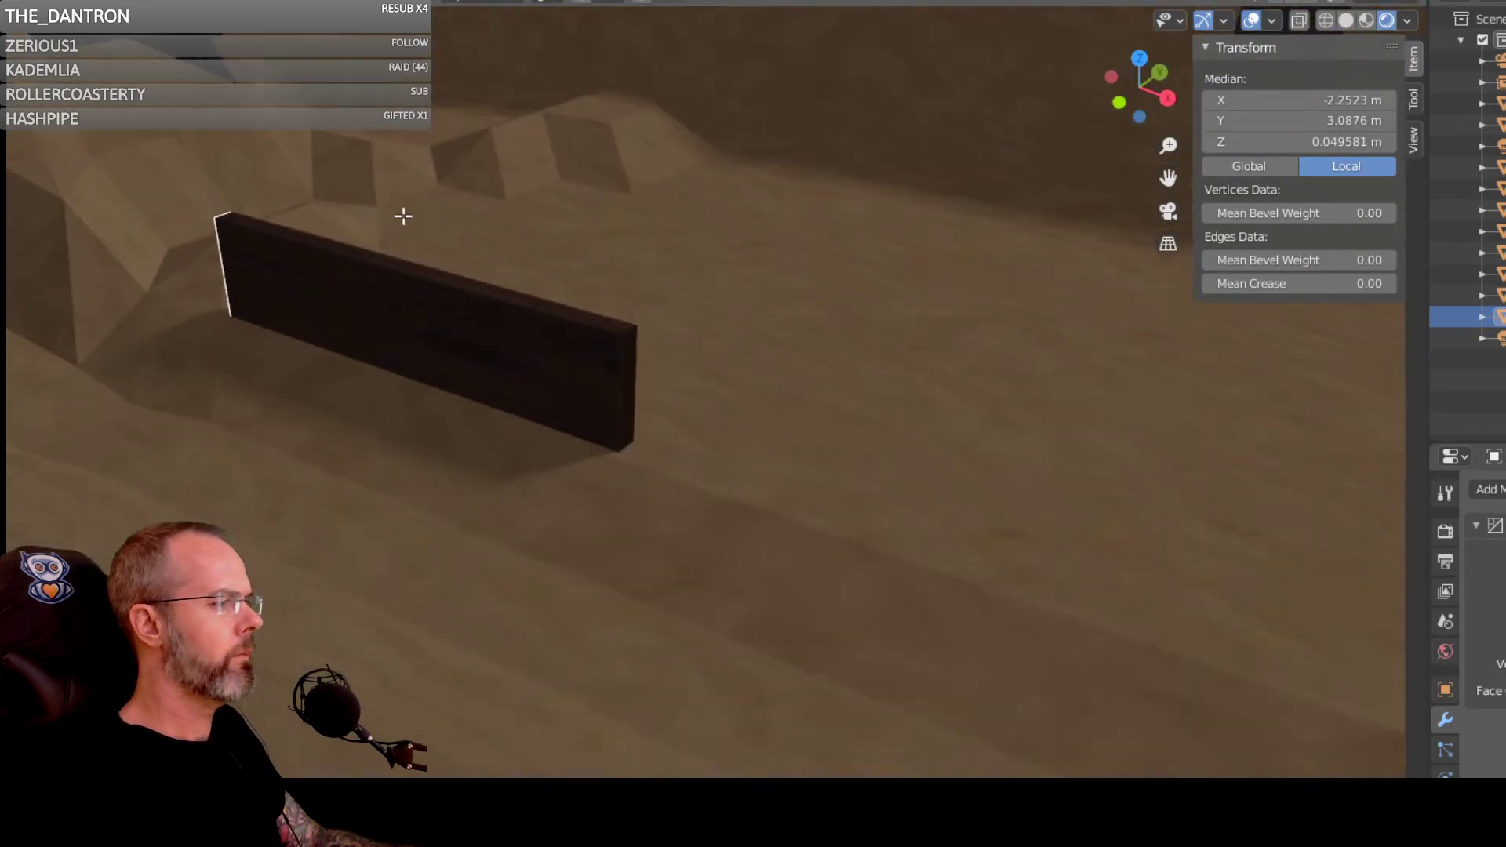
scroll(743, 309, "down", 1)
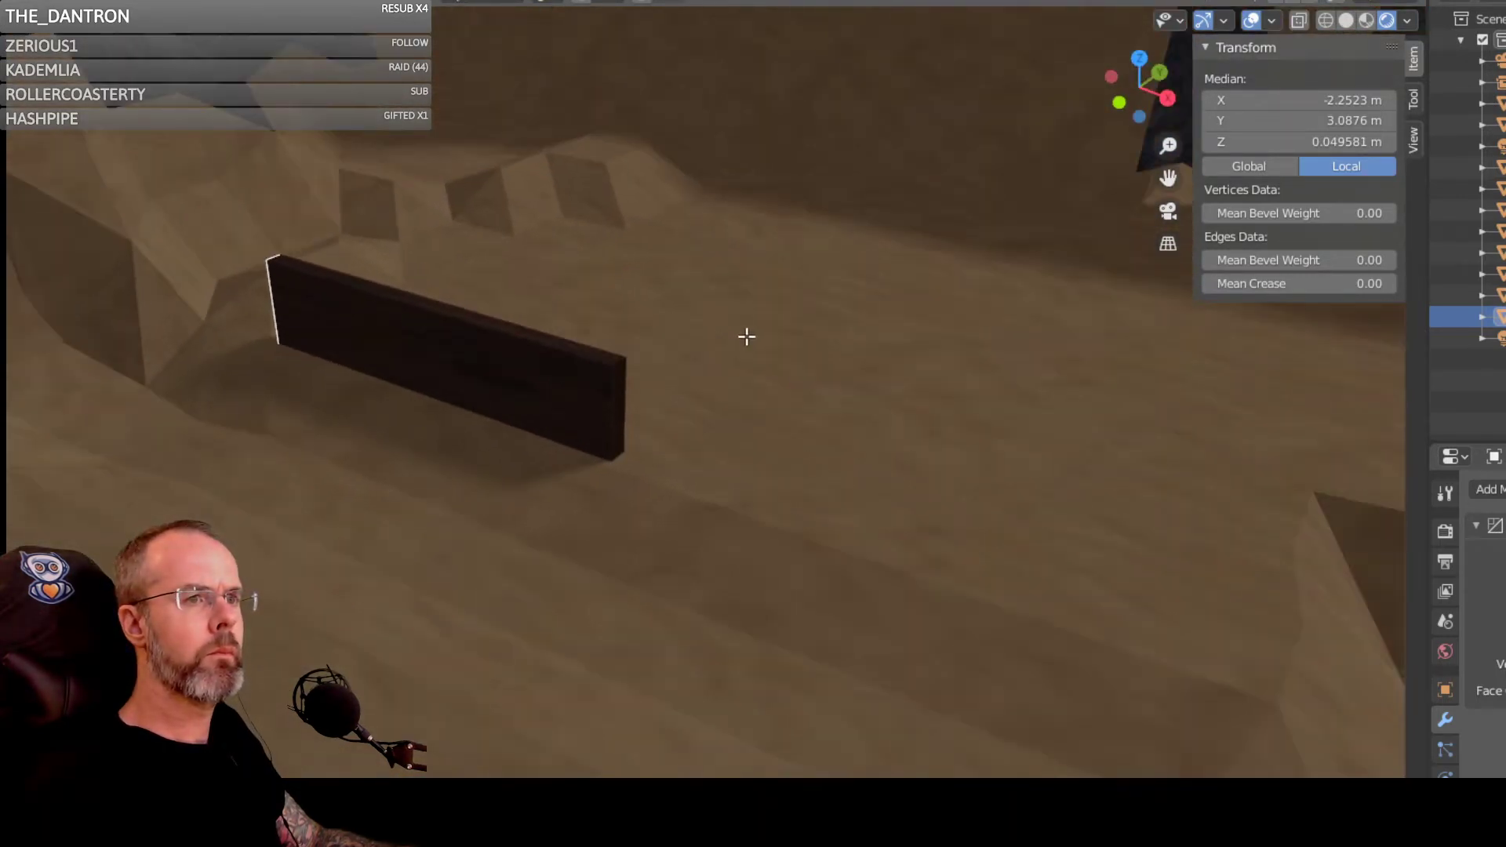
middle_click_drag(746, 336, 844, 306)
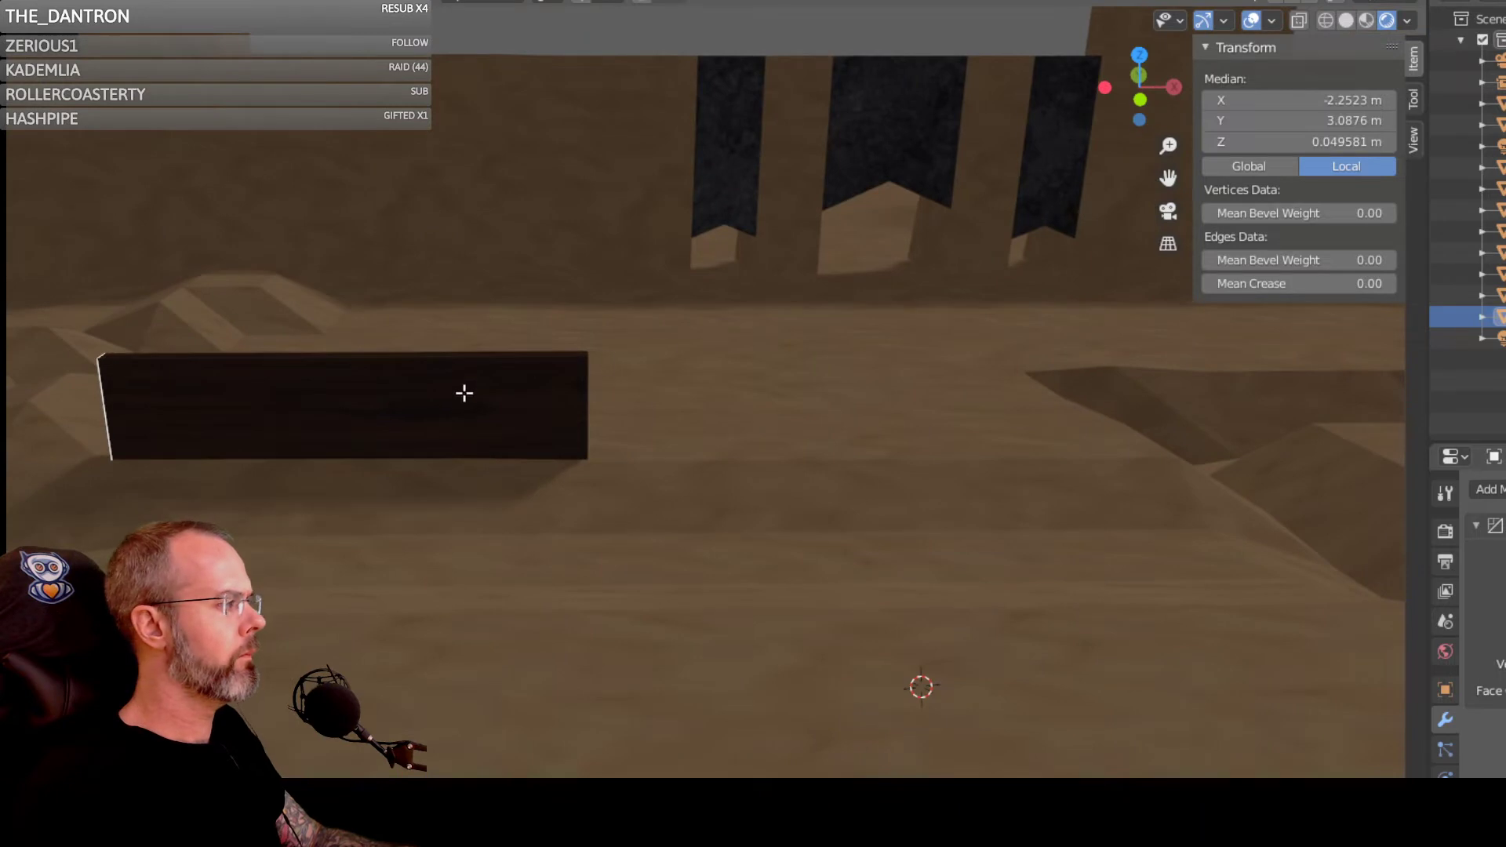
middle_click_drag(591, 387, 674, 557)
scroll(591, 339, "down", 5)
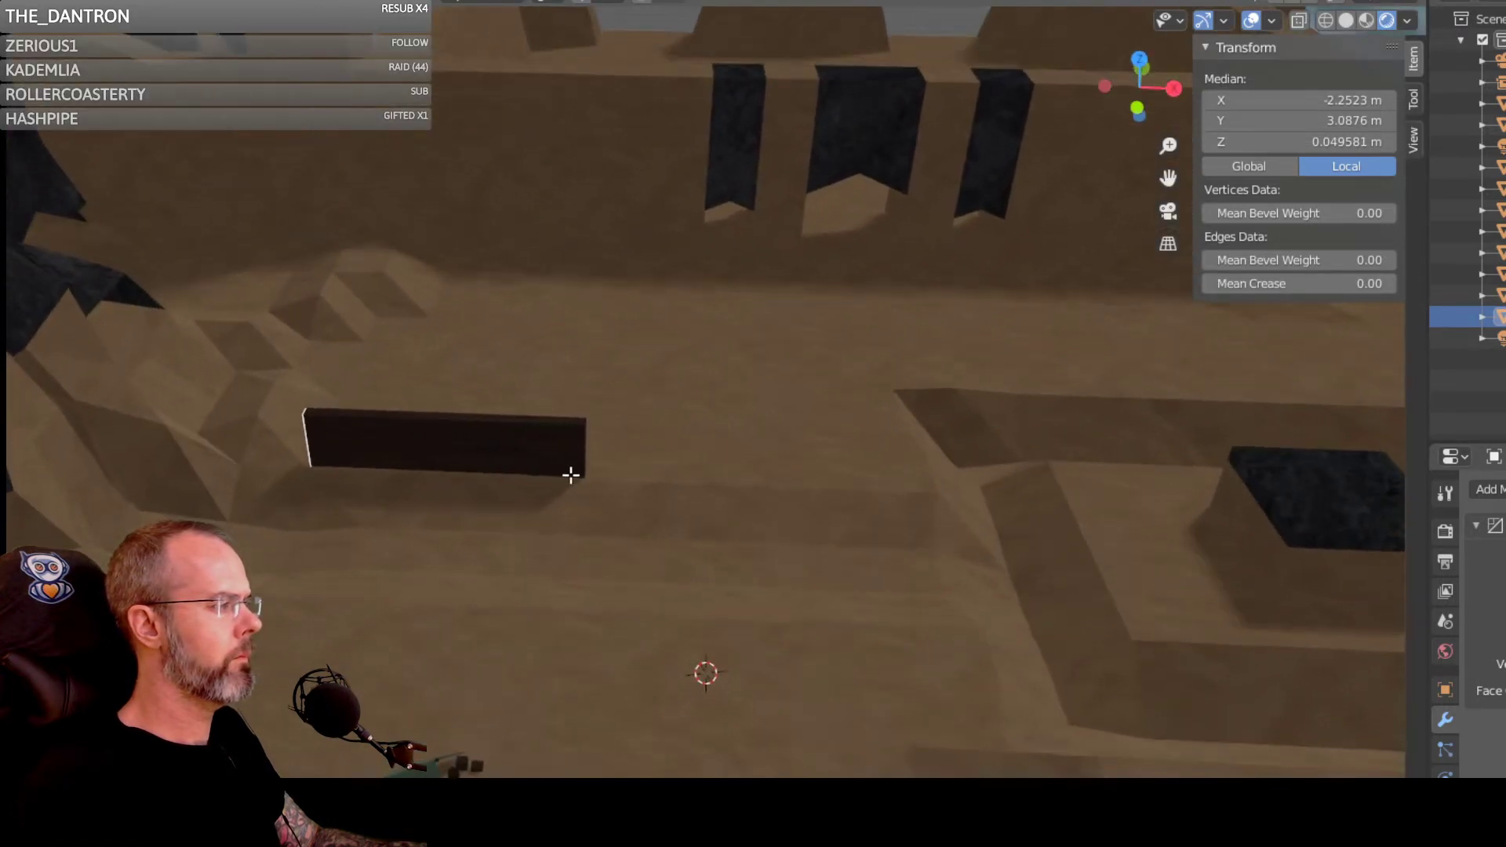
Step: Lengthen the dark wall block by moving its outer end face along the X axis to about -2.301 m
left_click(540, 440)
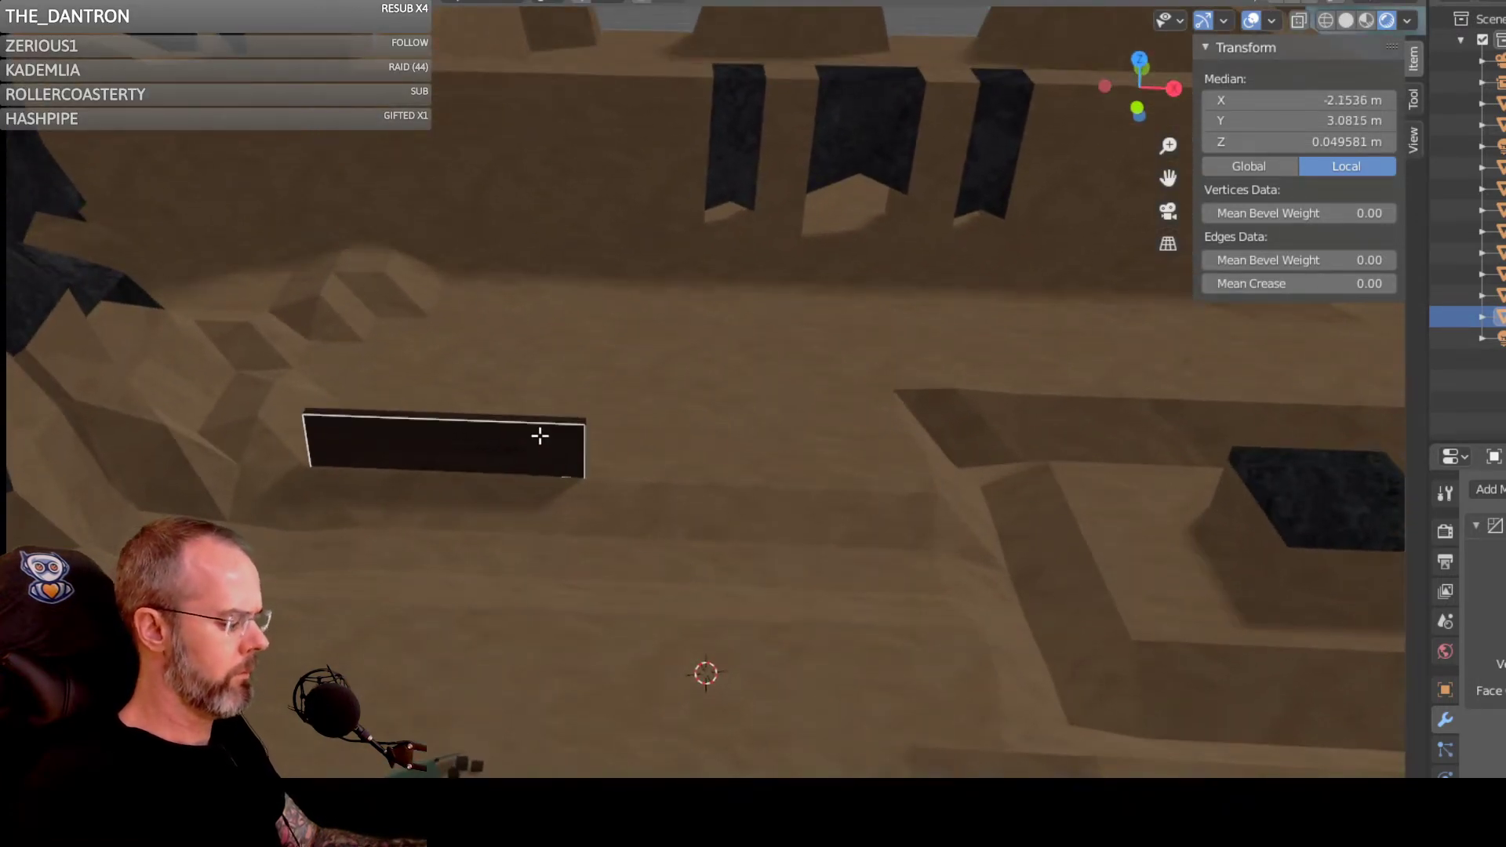
key("l")
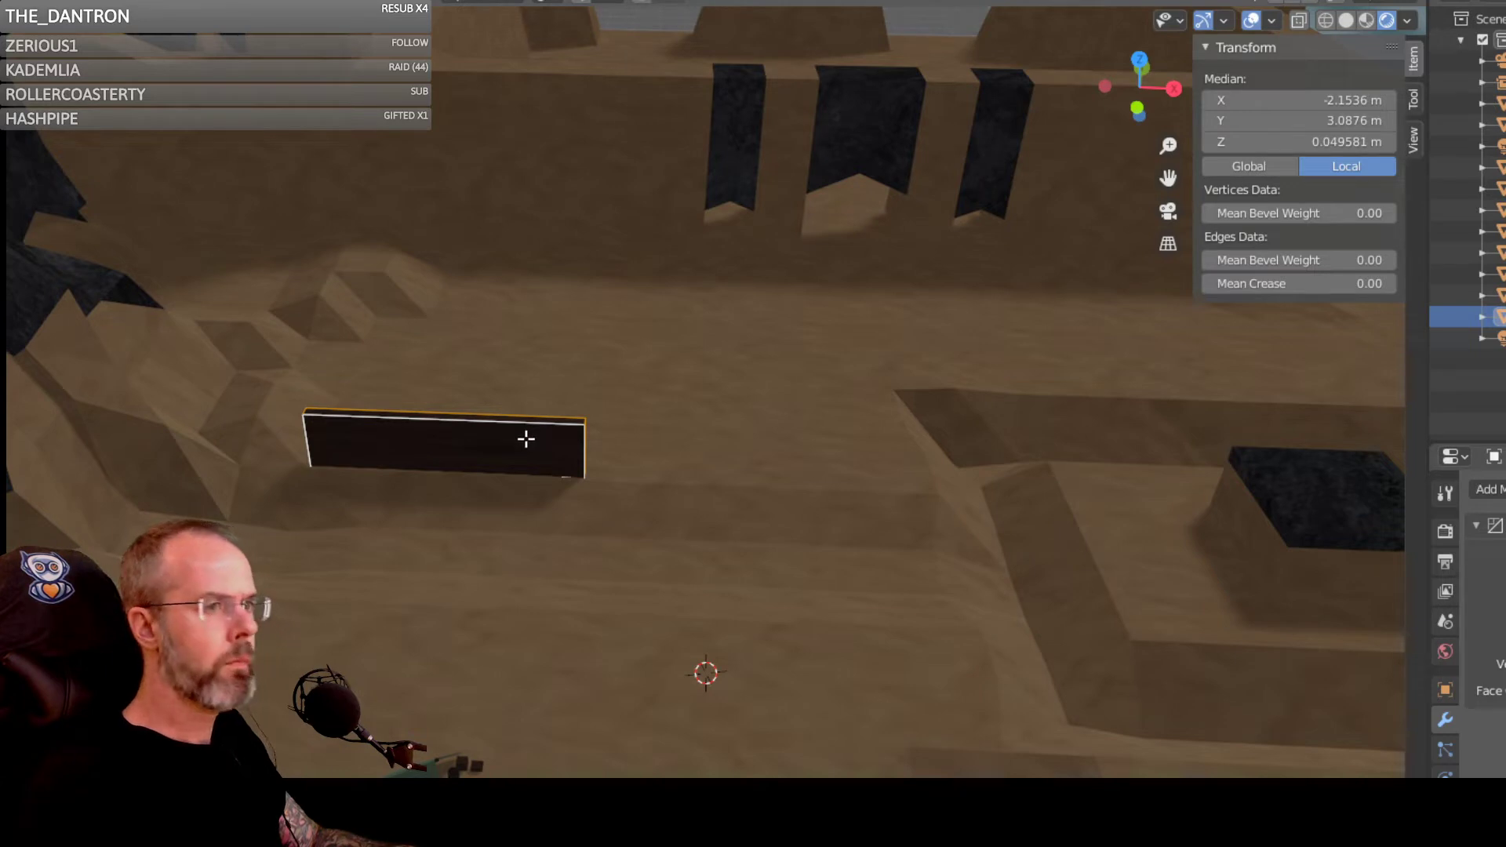
middle_click_drag(538, 444, 307, 555)
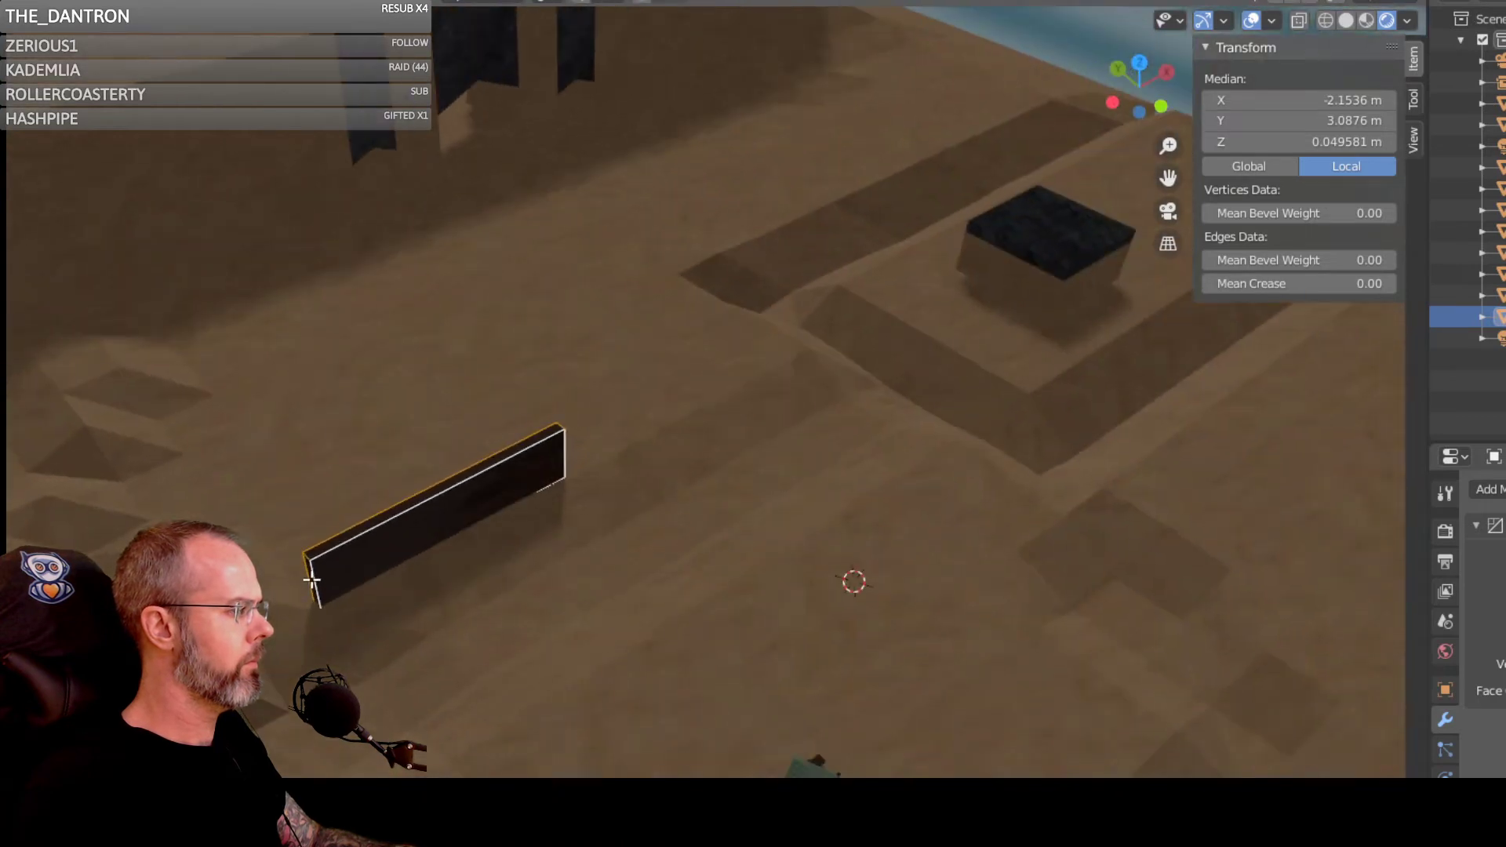
left_click(308, 579)
key("g")
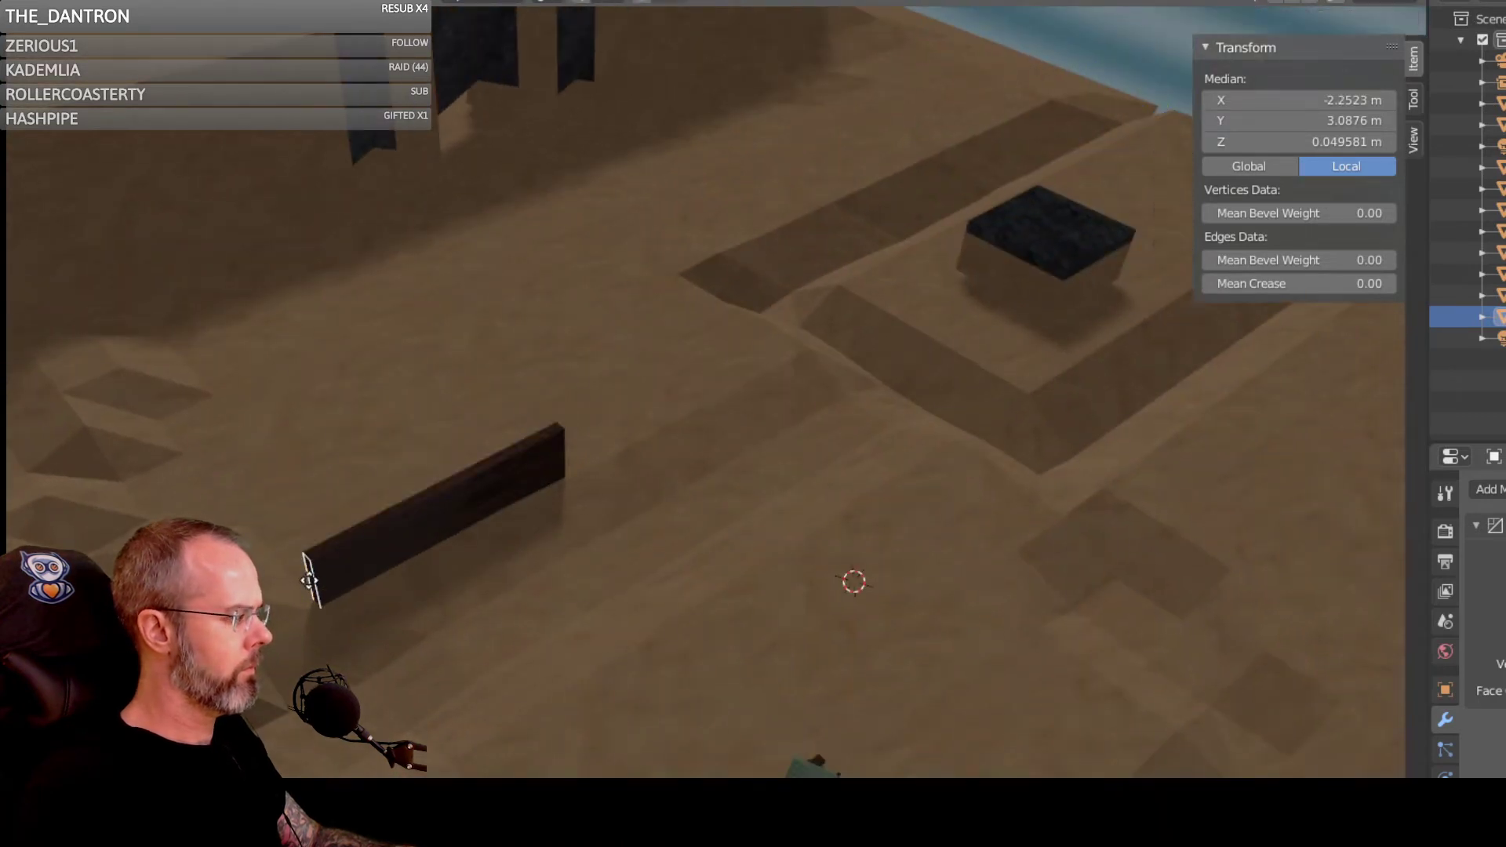
key("x")
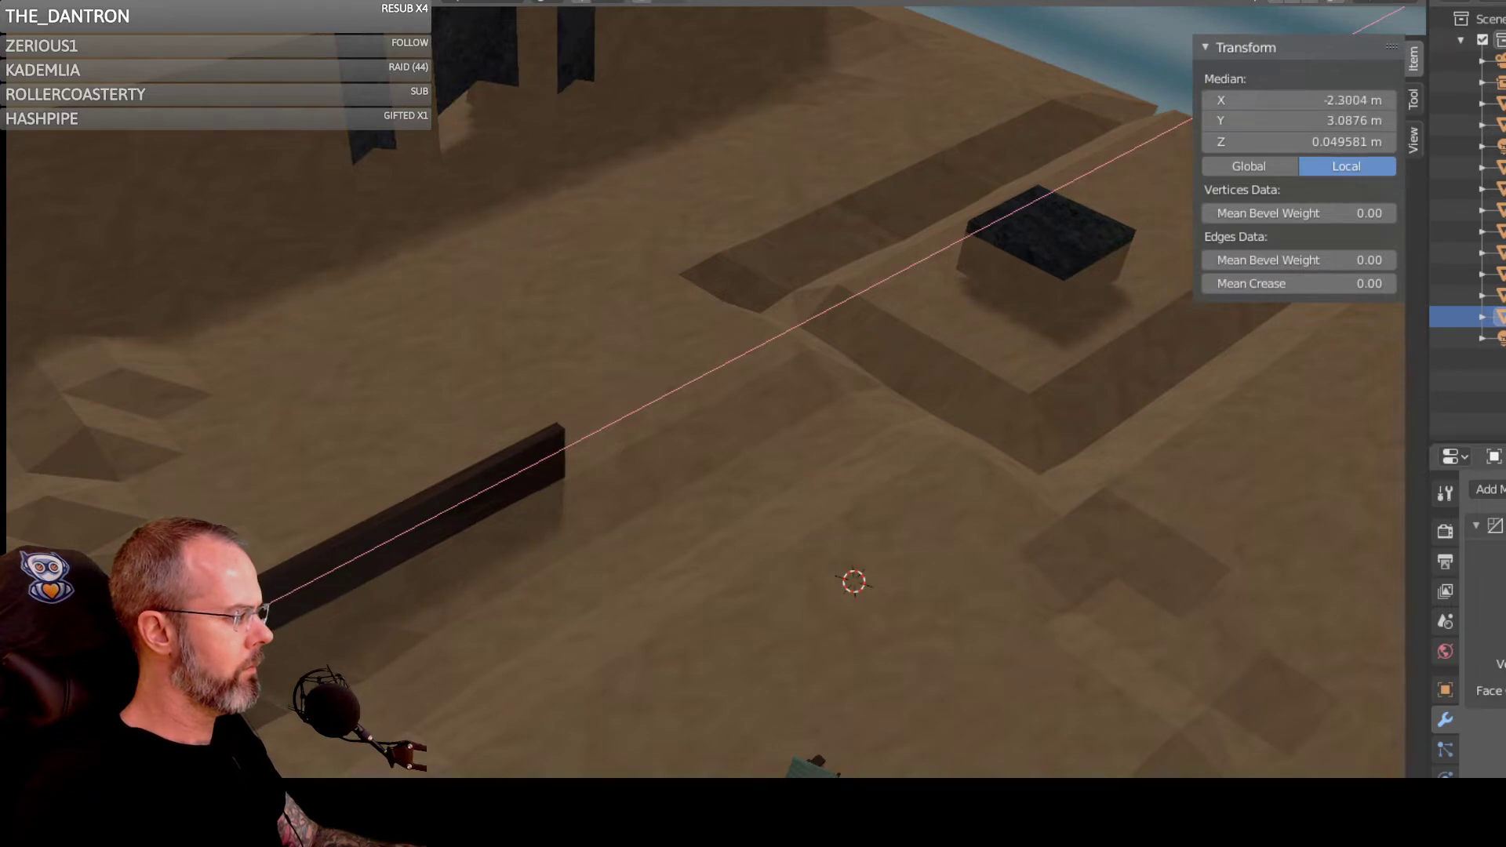
key("Return")
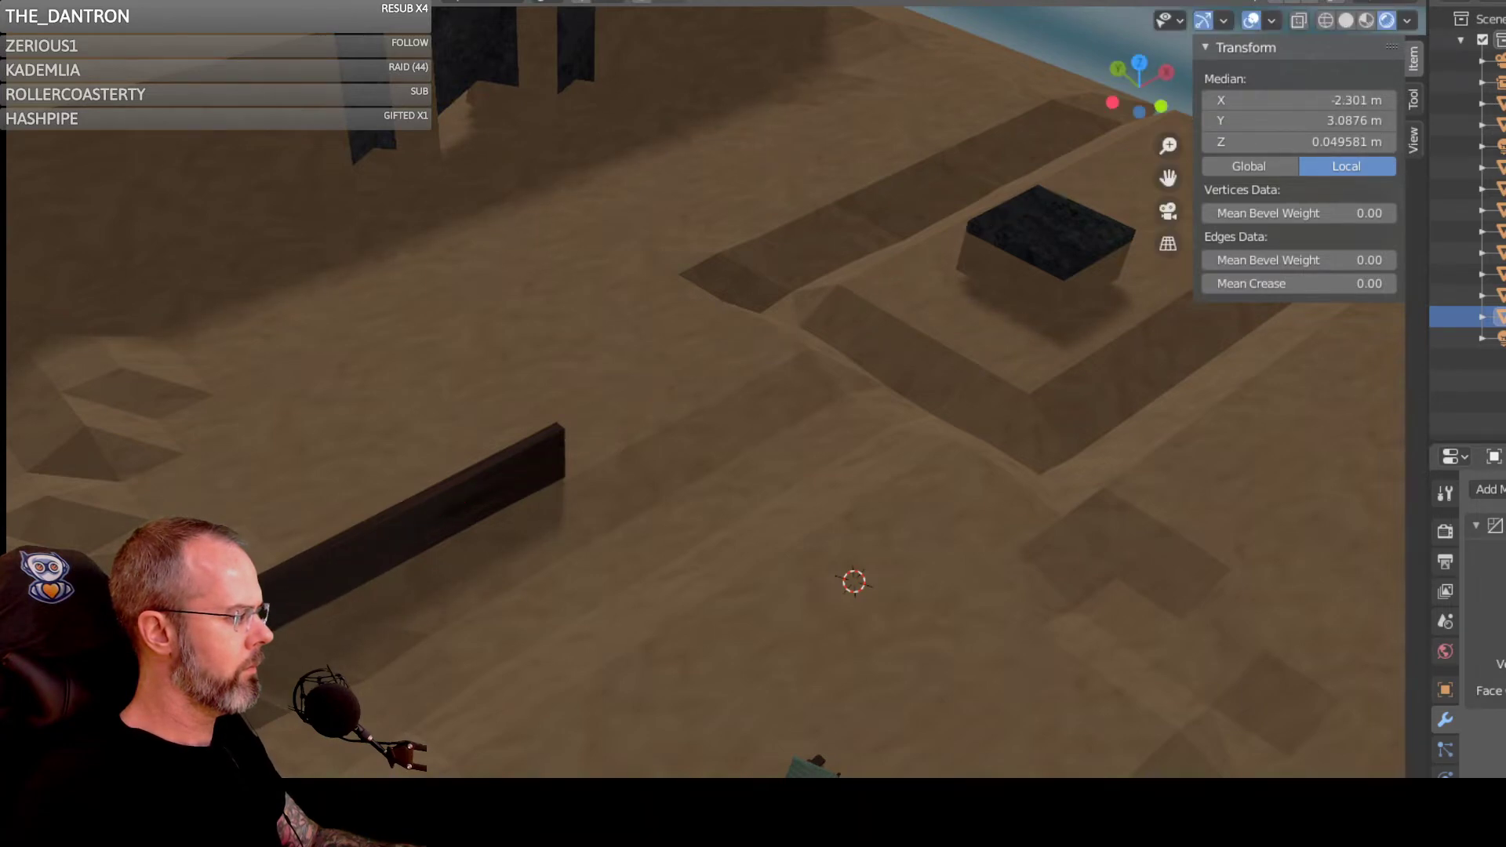
middle_click_drag(421, 605, 521, 450)
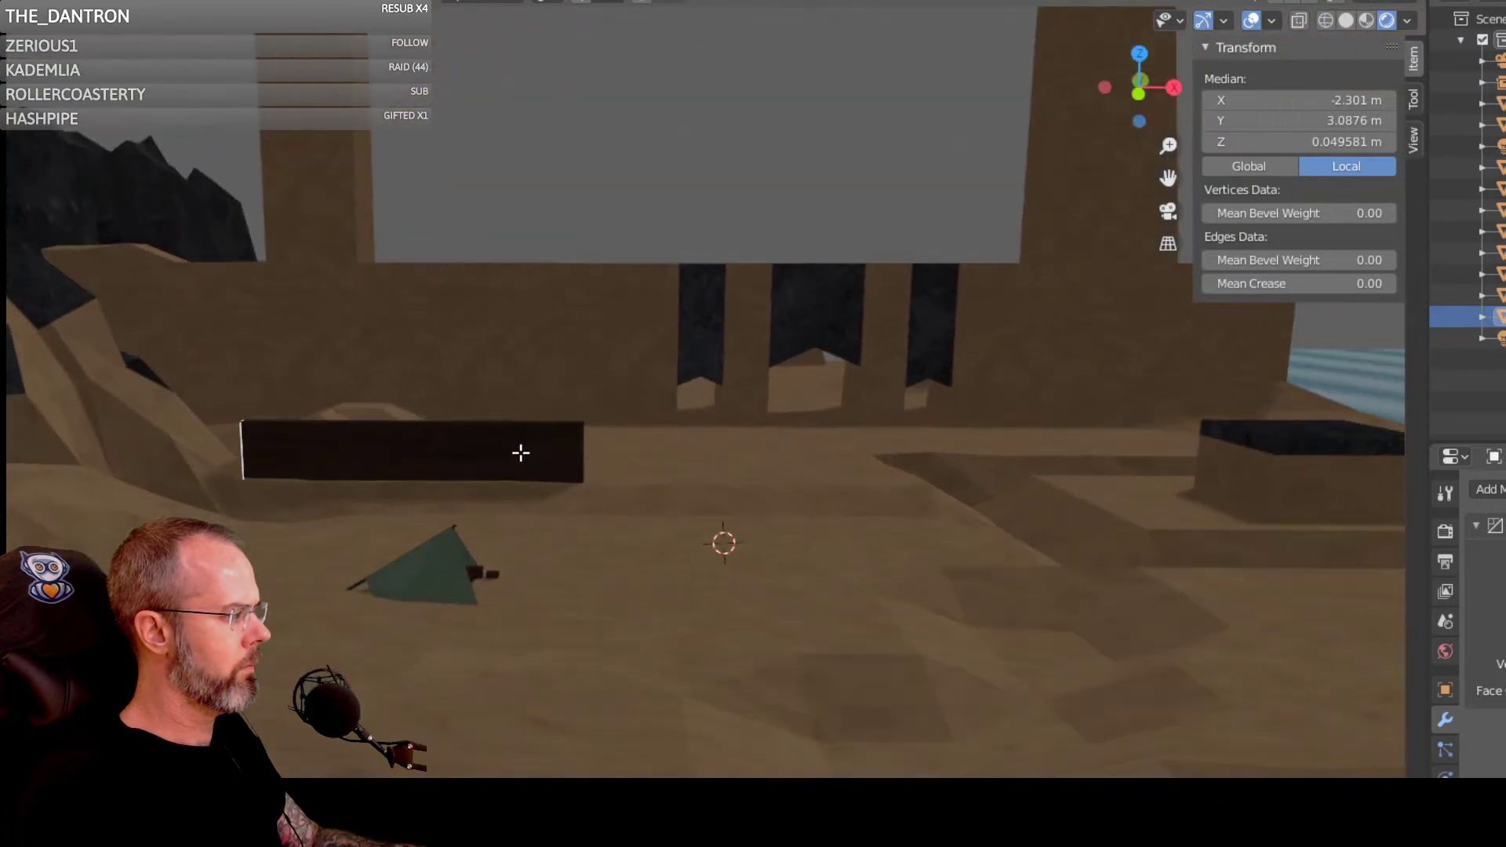
left_click(516, 451)
key("l")
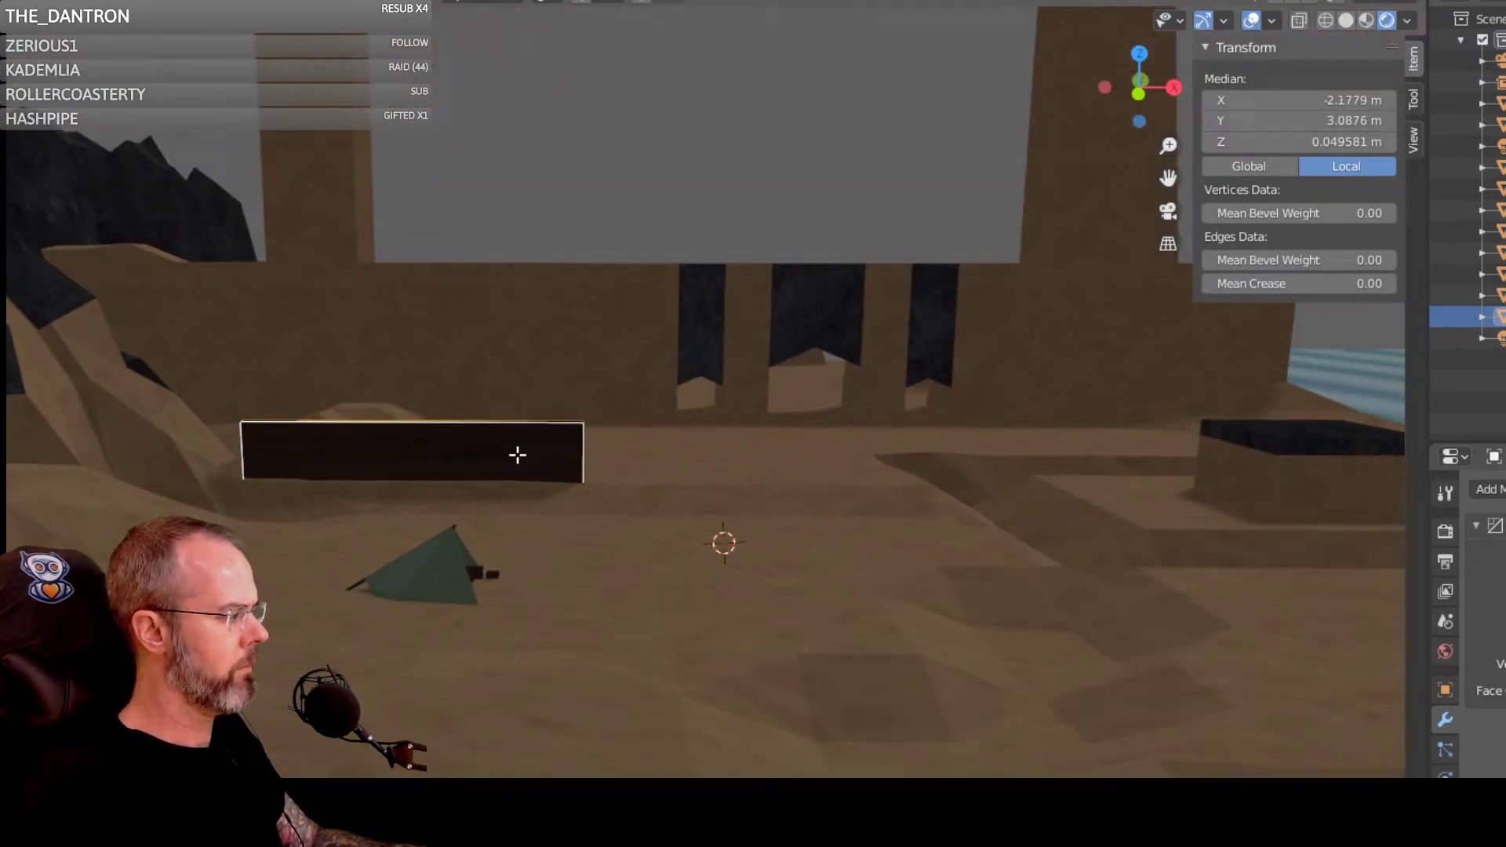
right_click(518, 455)
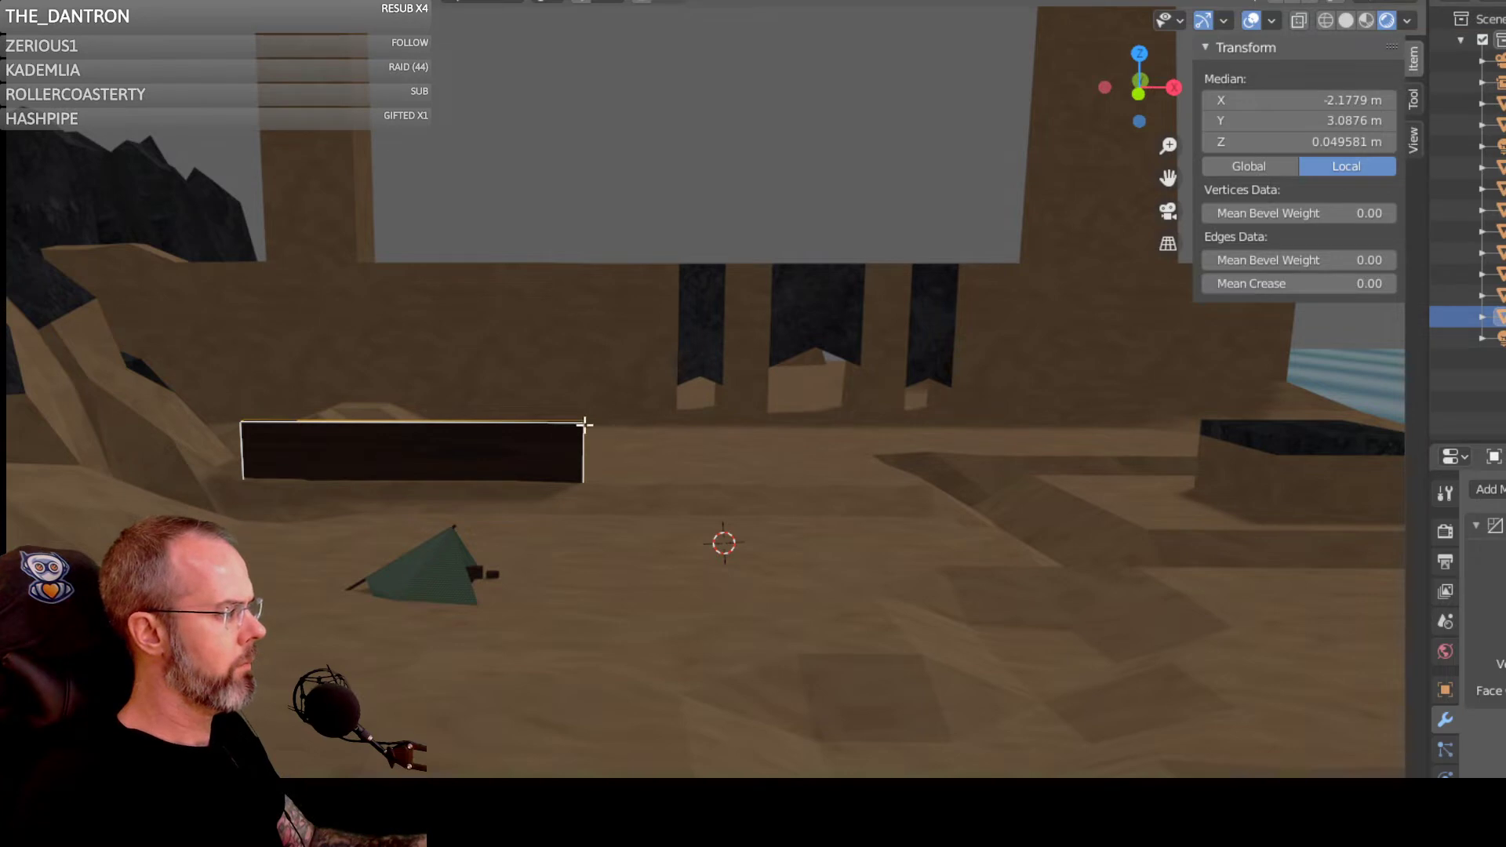
left_click(588, 175)
left_click(538, 438)
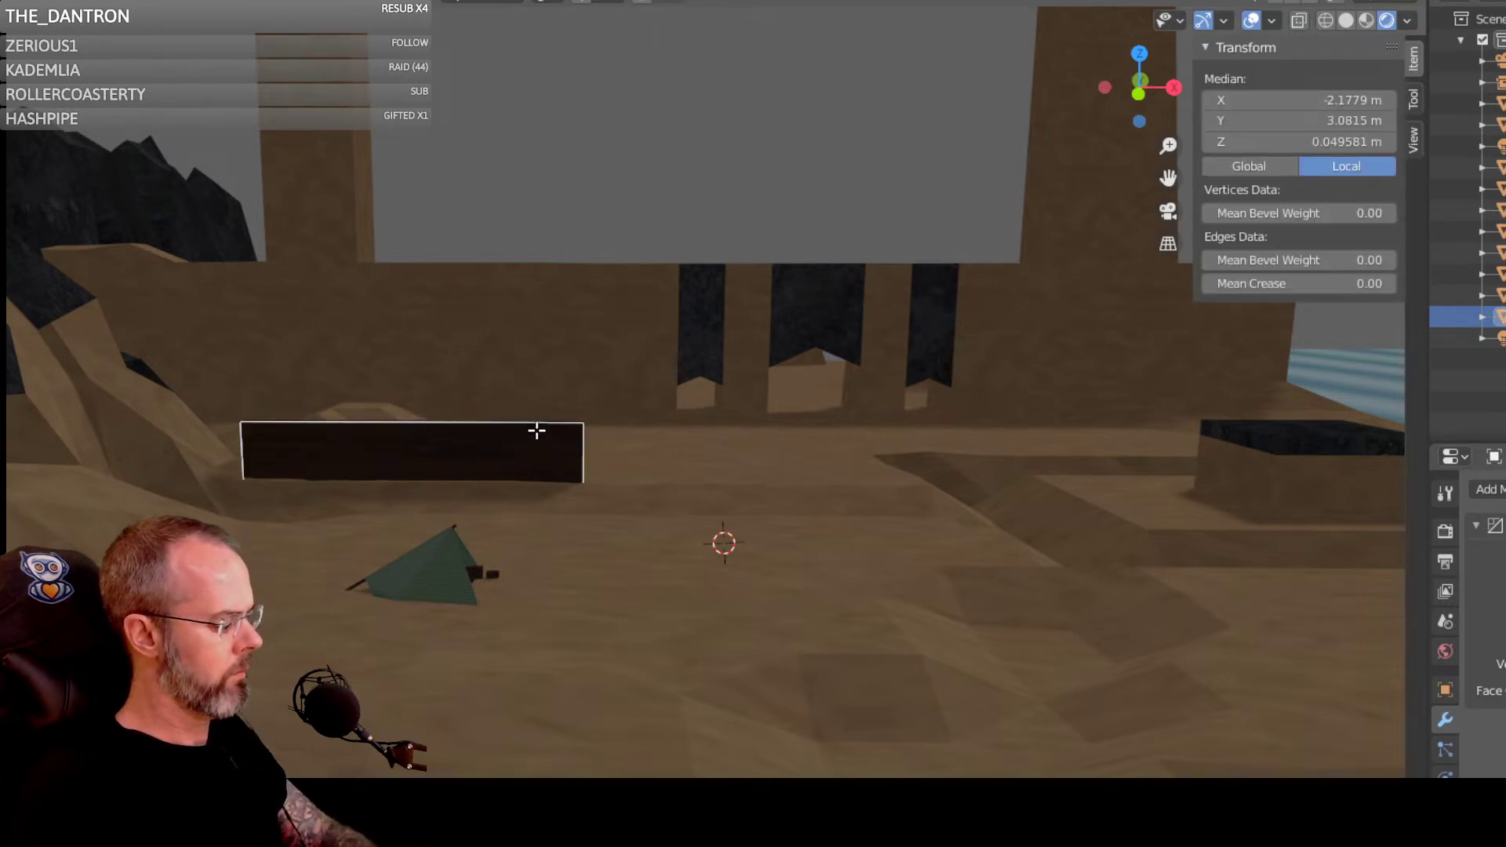
left_click(531, 431)
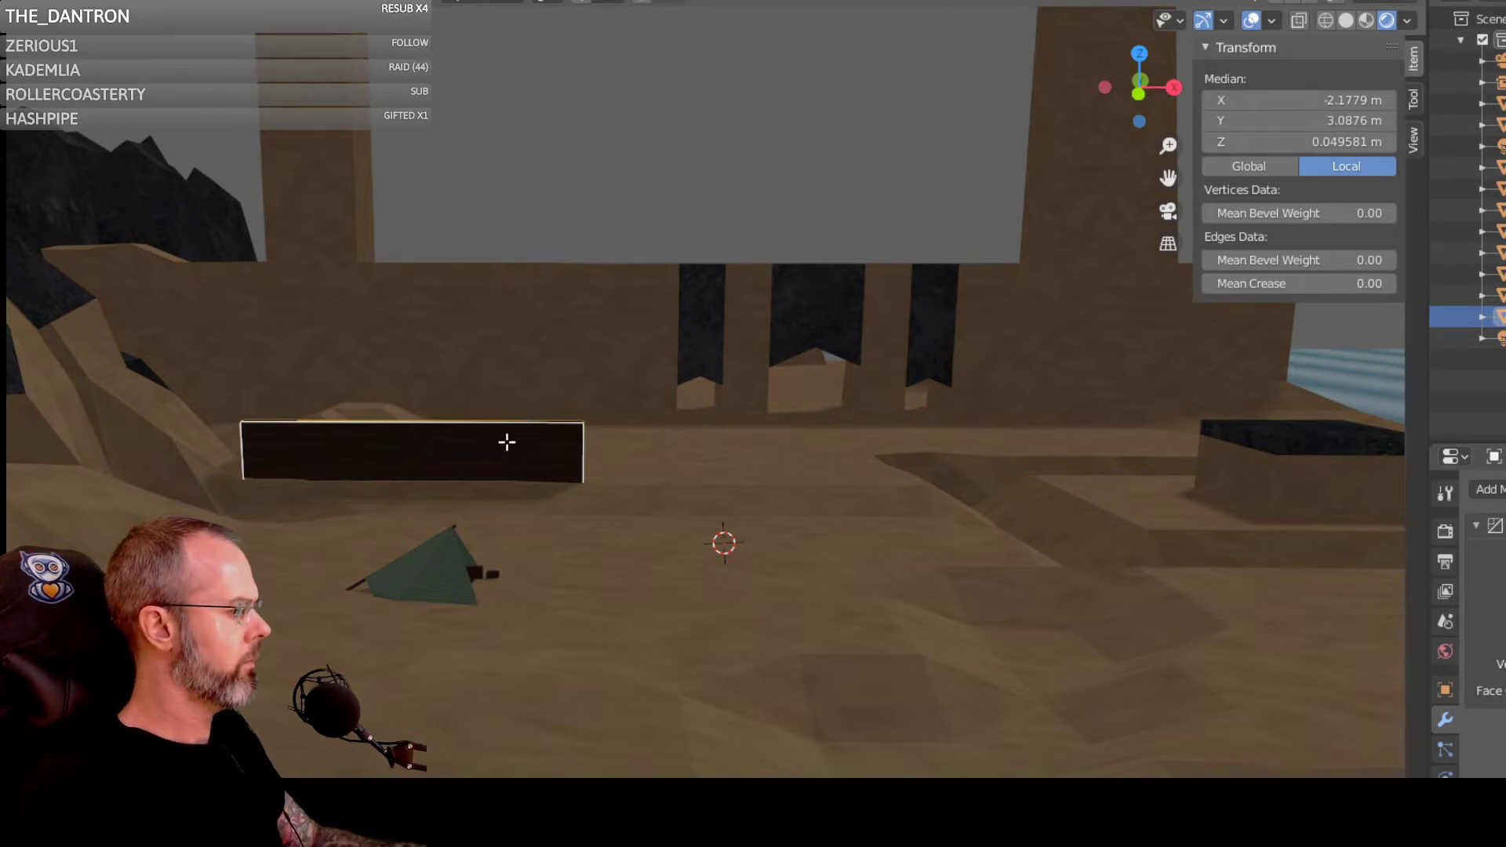
right_click(359, 467)
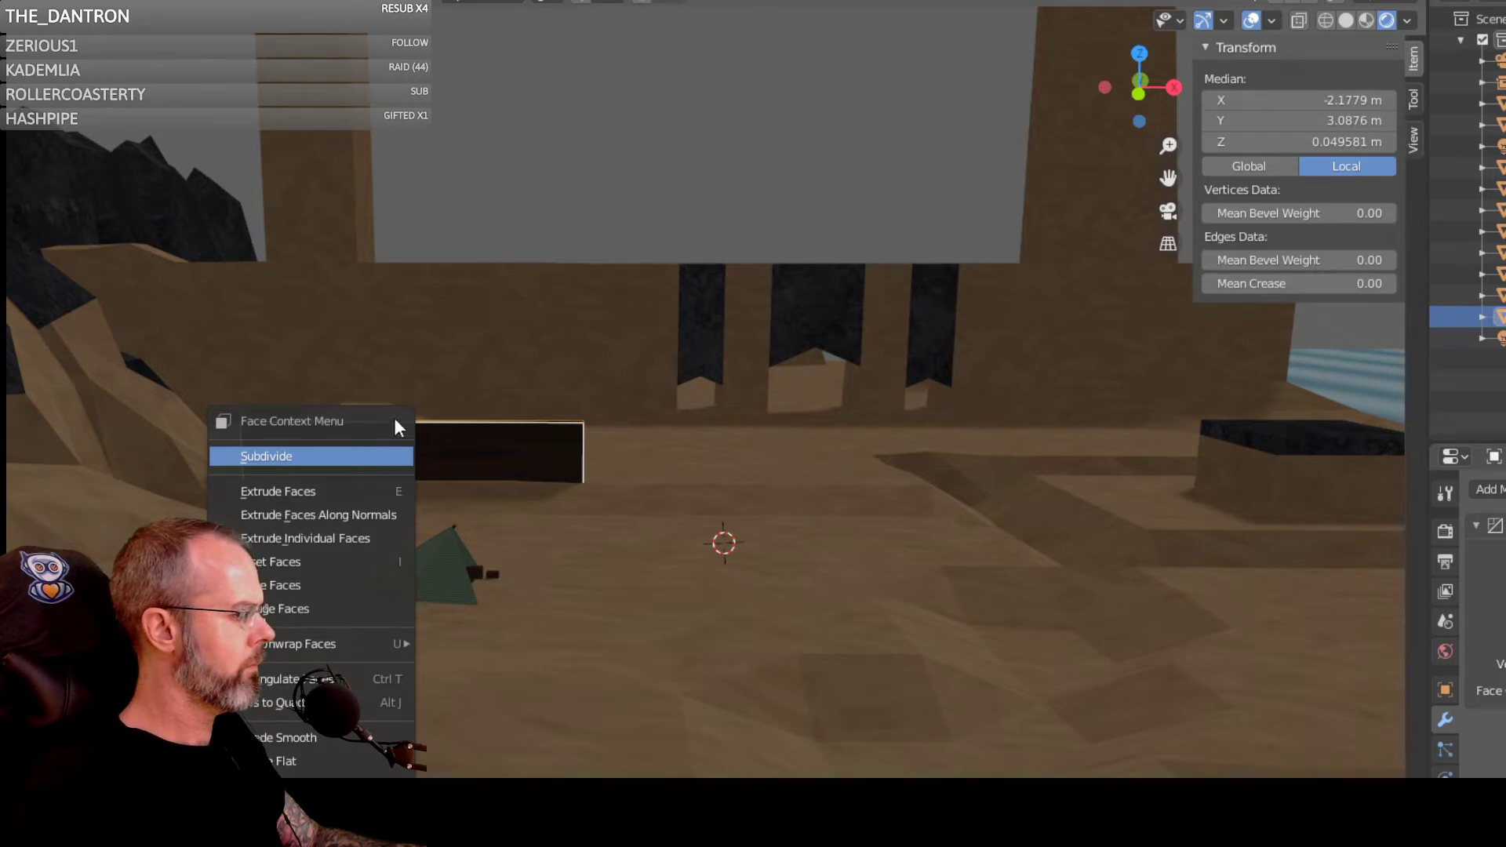
left_click(592, 195)
Step: Examine the dark wall block from several sides, including the open ground between its inner end and the raised mound
scroll(623, 308, "up", 3)
middle_click_drag(623, 307, 494, 346)
scroll(586, 383, "up", 2)
scroll(581, 383, "up", 2)
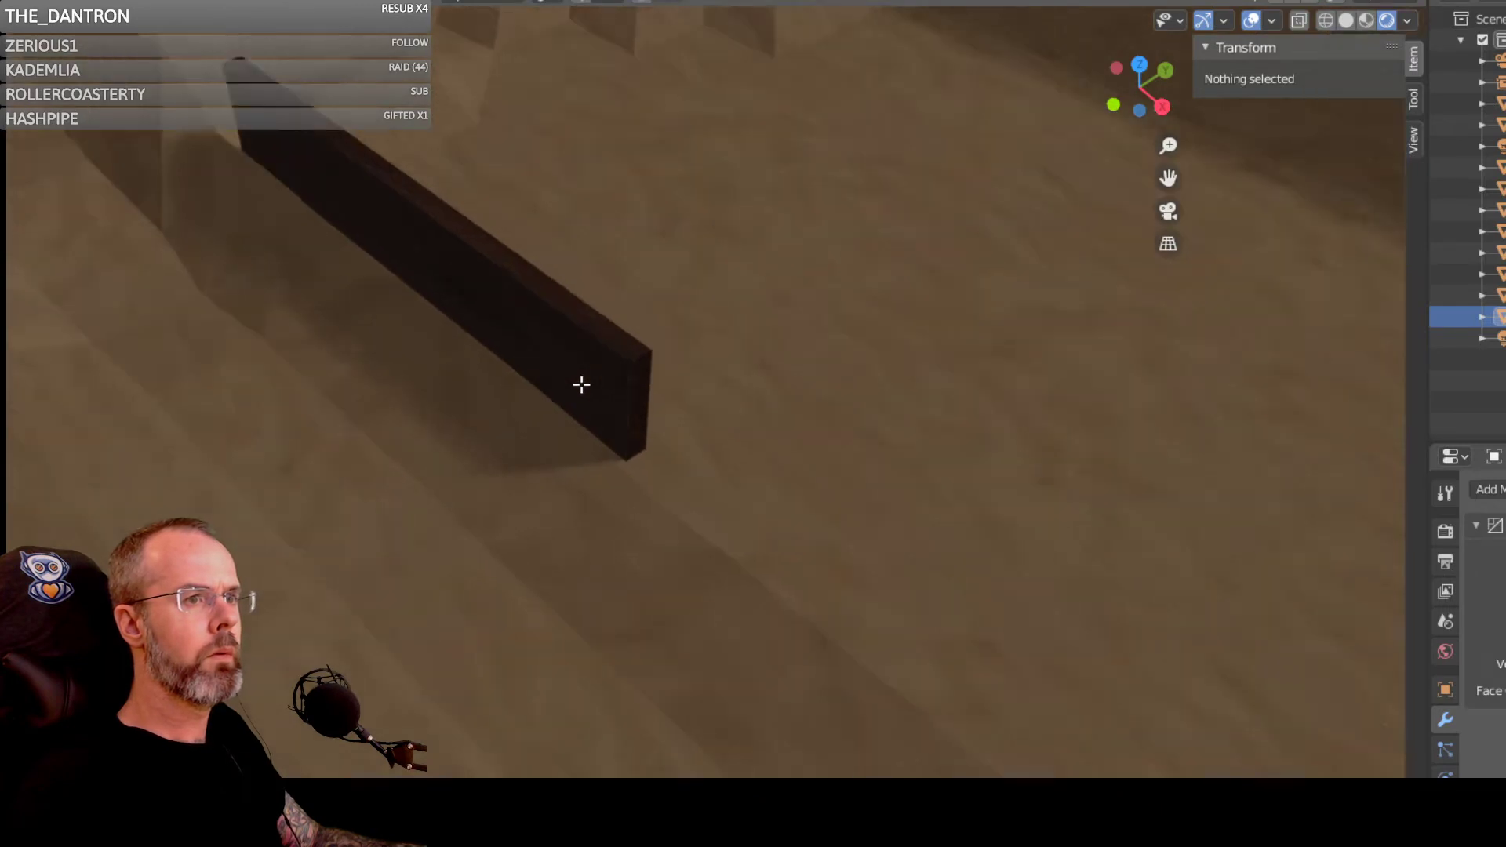
middle_click_drag(581, 384, 540, 327)
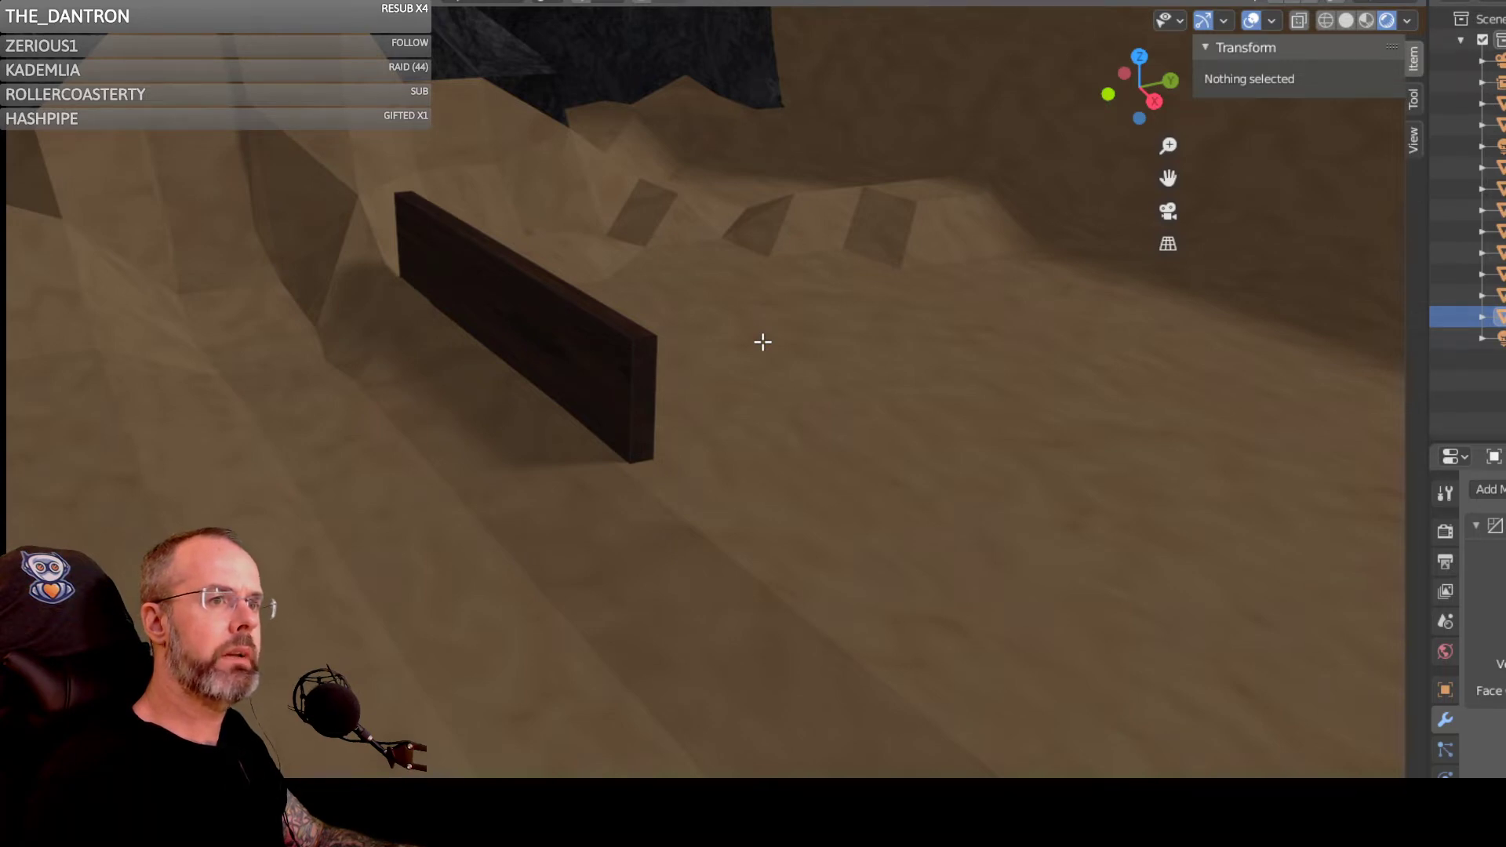
middle_click_drag(761, 342, 935, 339)
middle_click_drag(431, 382, 15, 298)
middle_click_drag(706, 353, 397, 332)
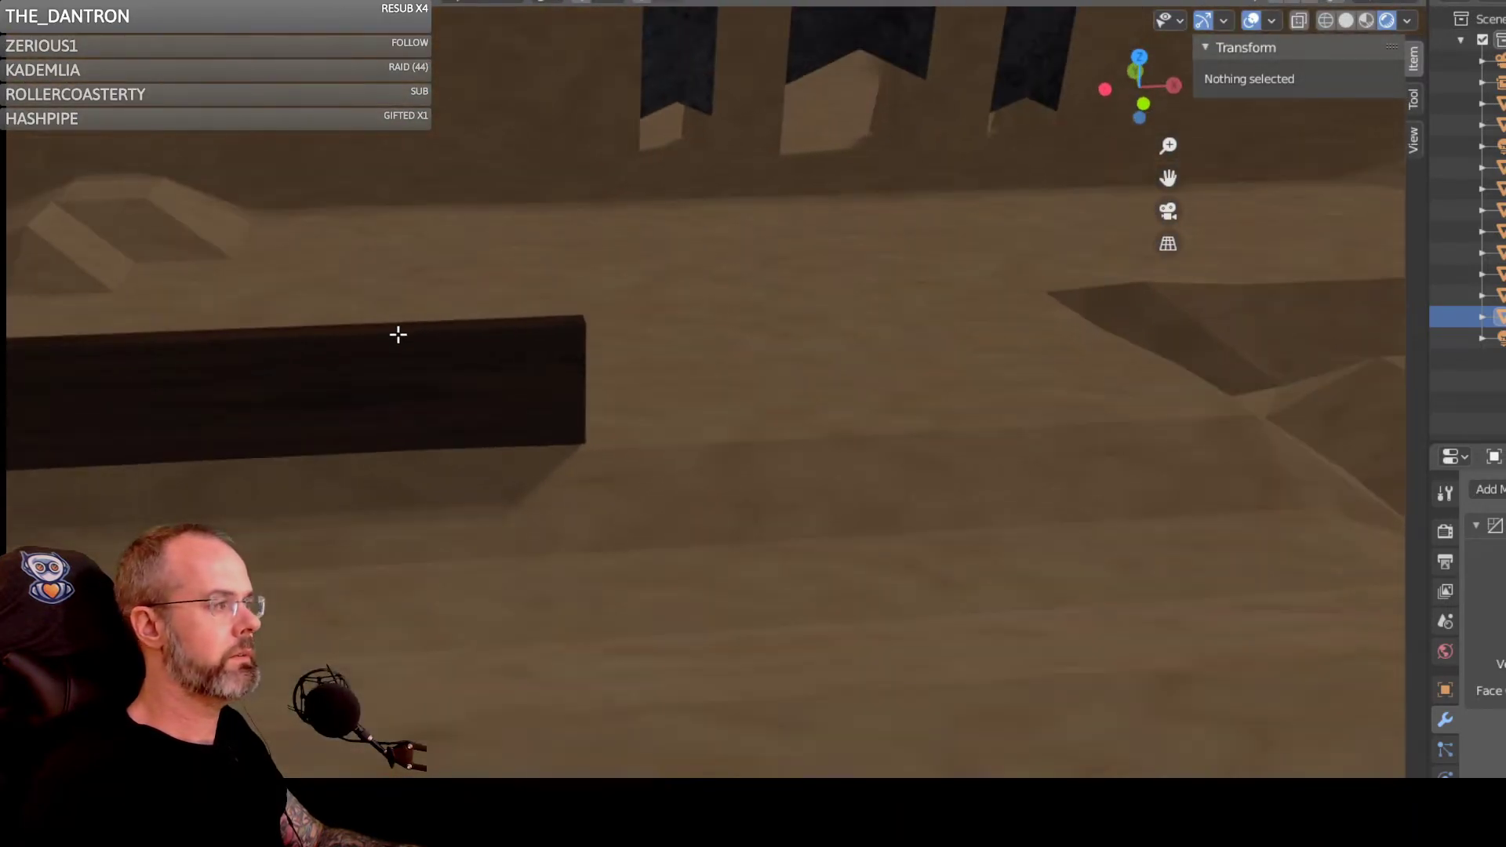
middle_click_drag(588, 333, 766, 320)
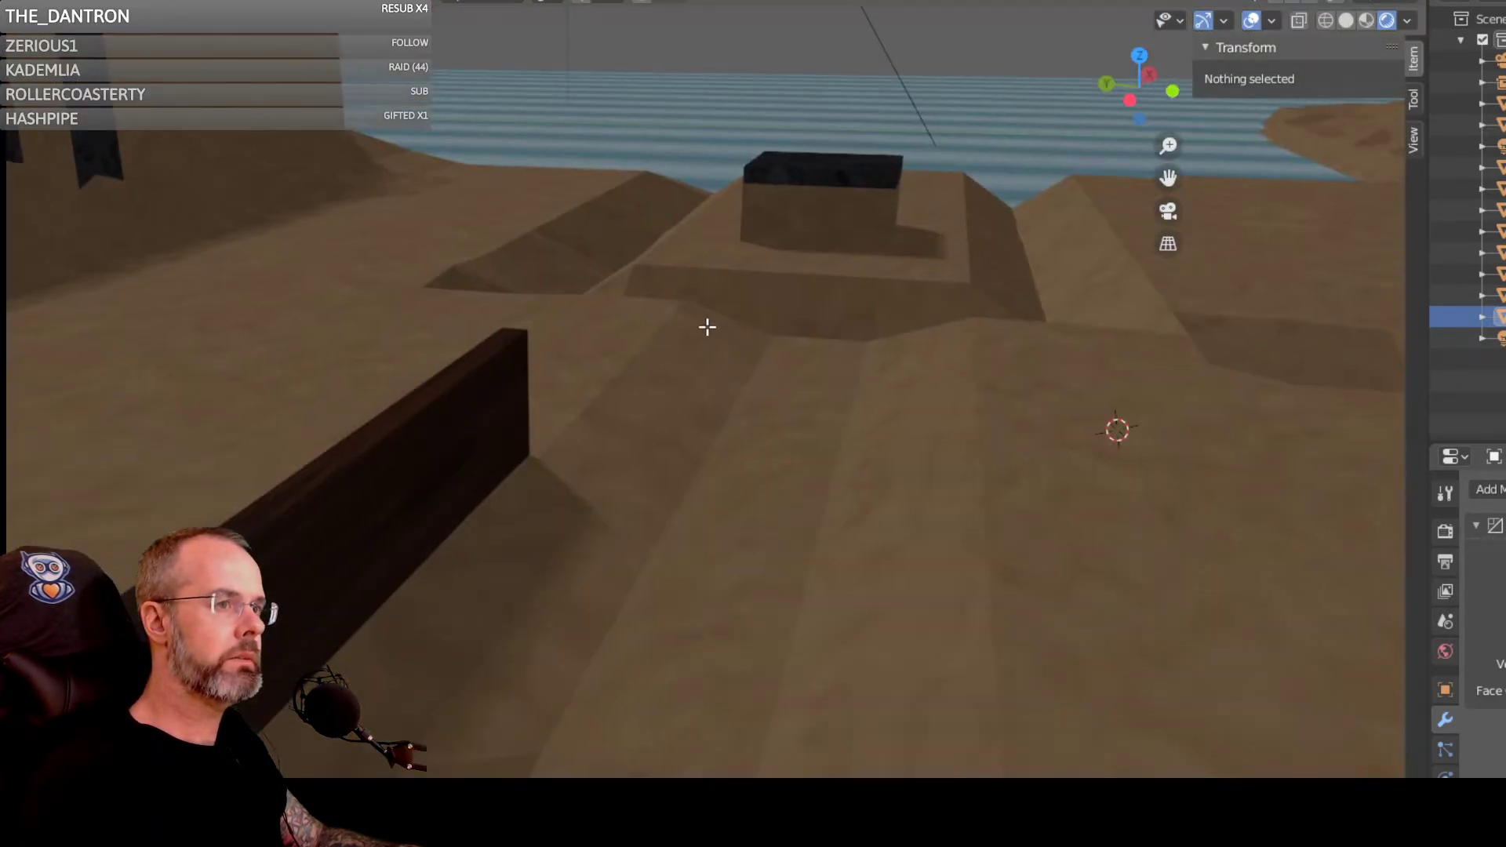
scroll(706, 327, "up", 1)
scroll(519, 361, "down", 1)
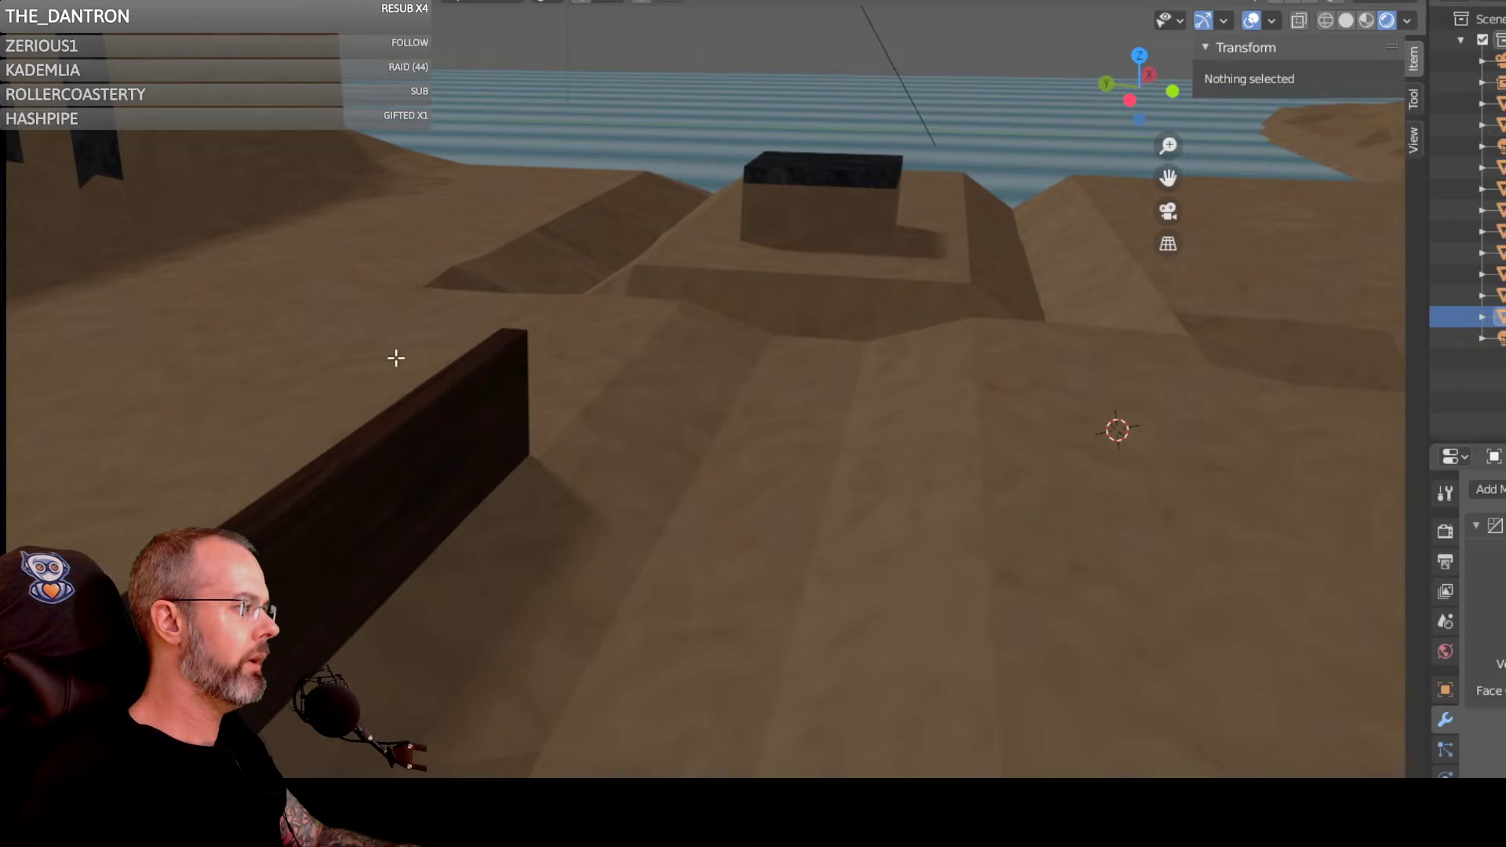
middle_click_drag(396, 358, 386, 356)
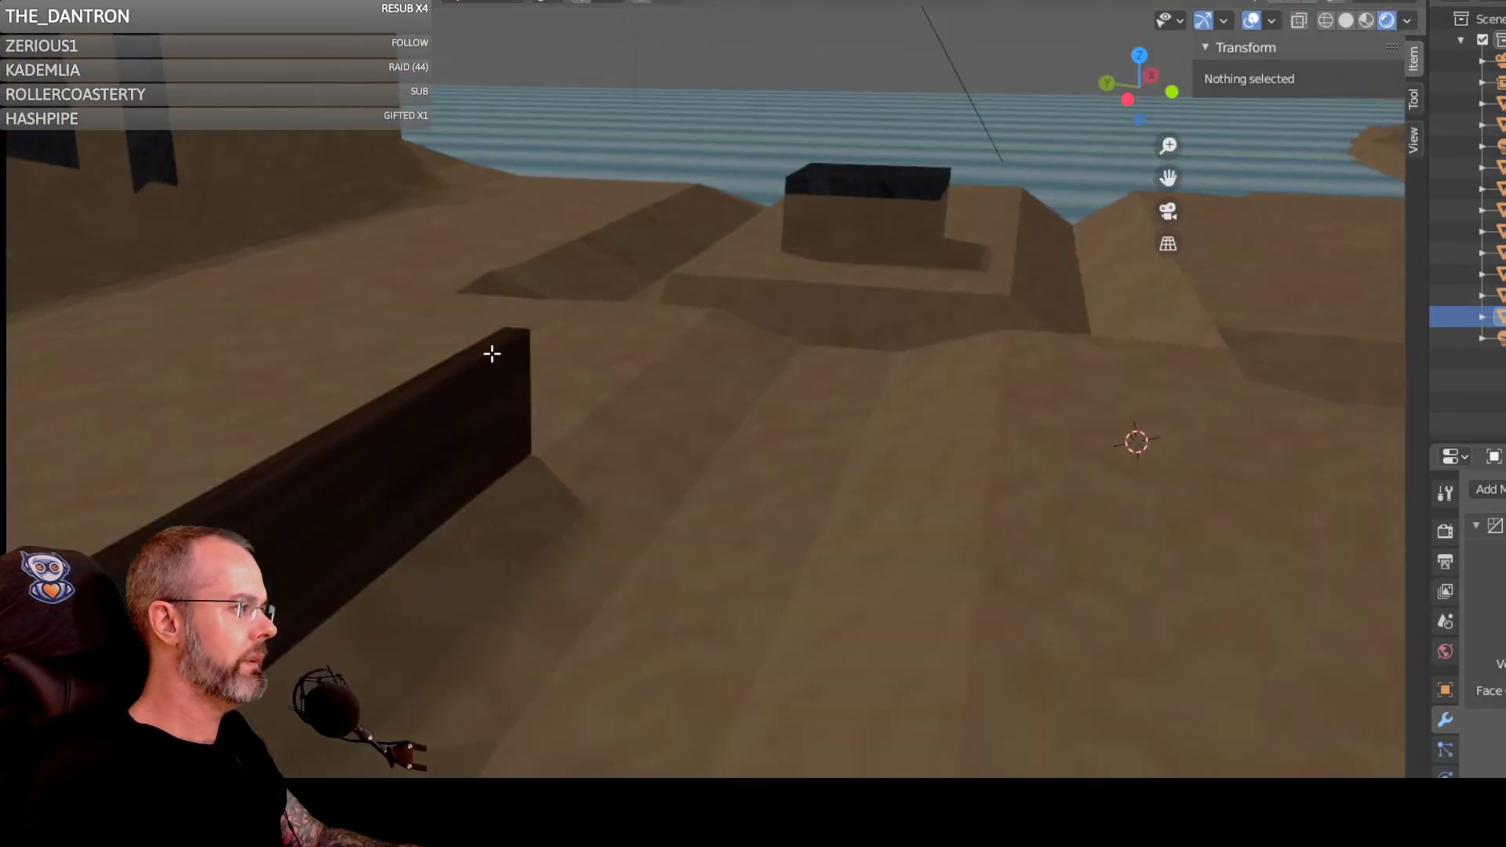
middle_click_drag(491, 350, 357, 343)
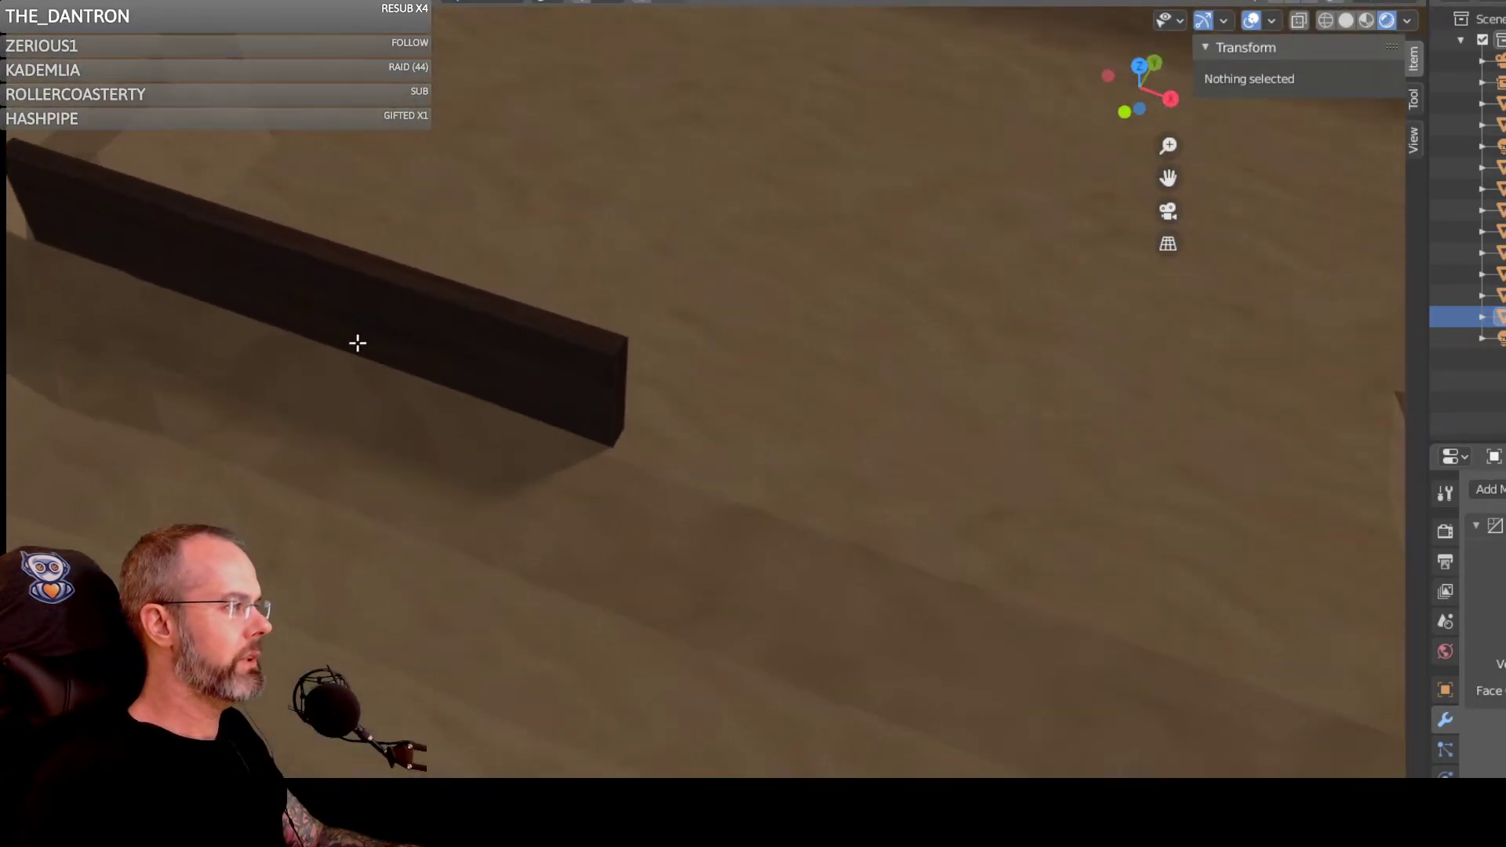
left_click(411, 310, "alt")
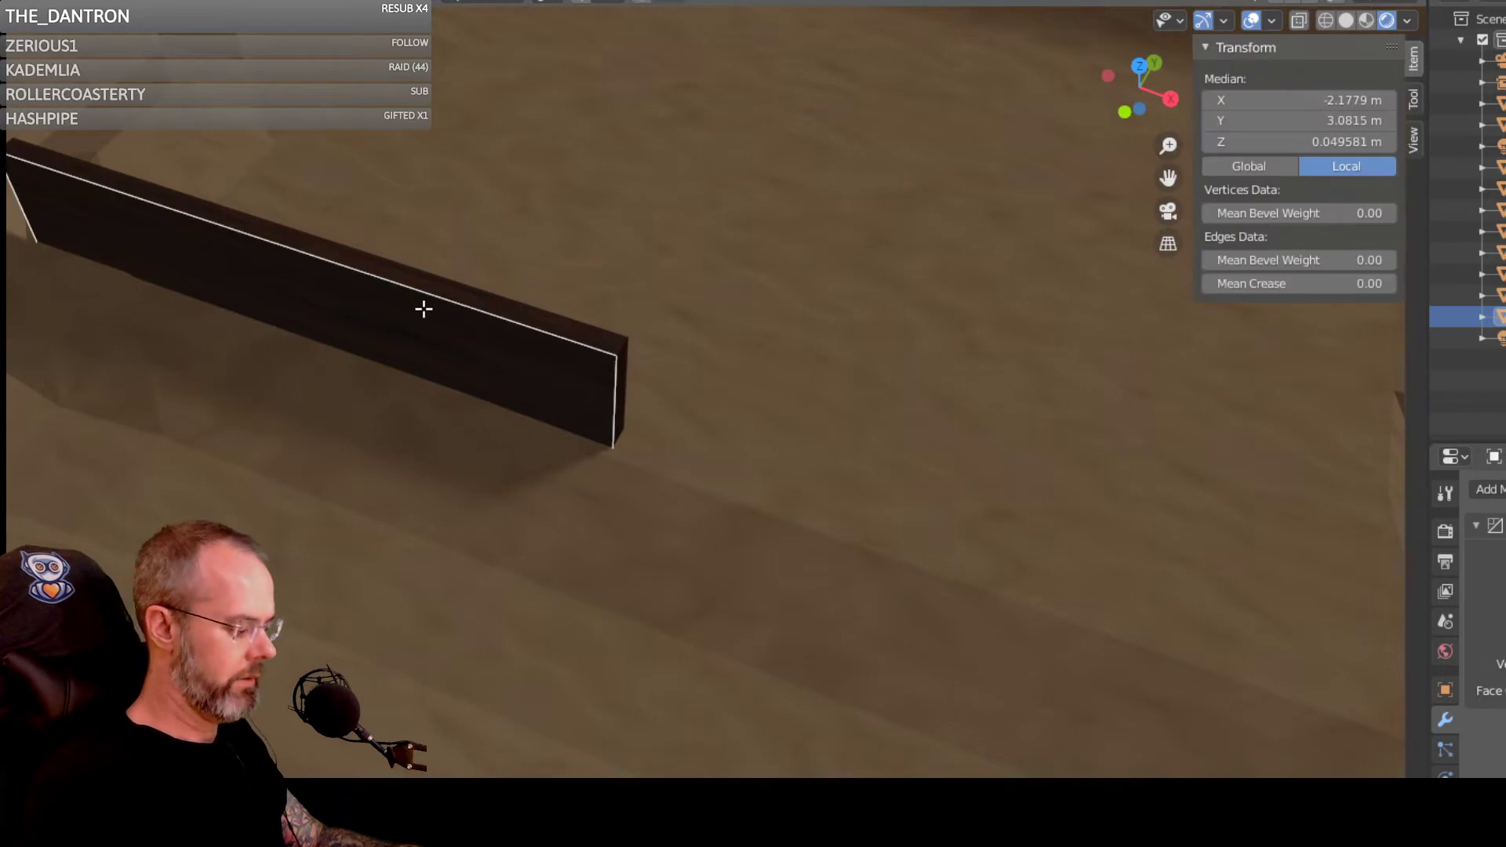
left_click(424, 309, "alt+shift")
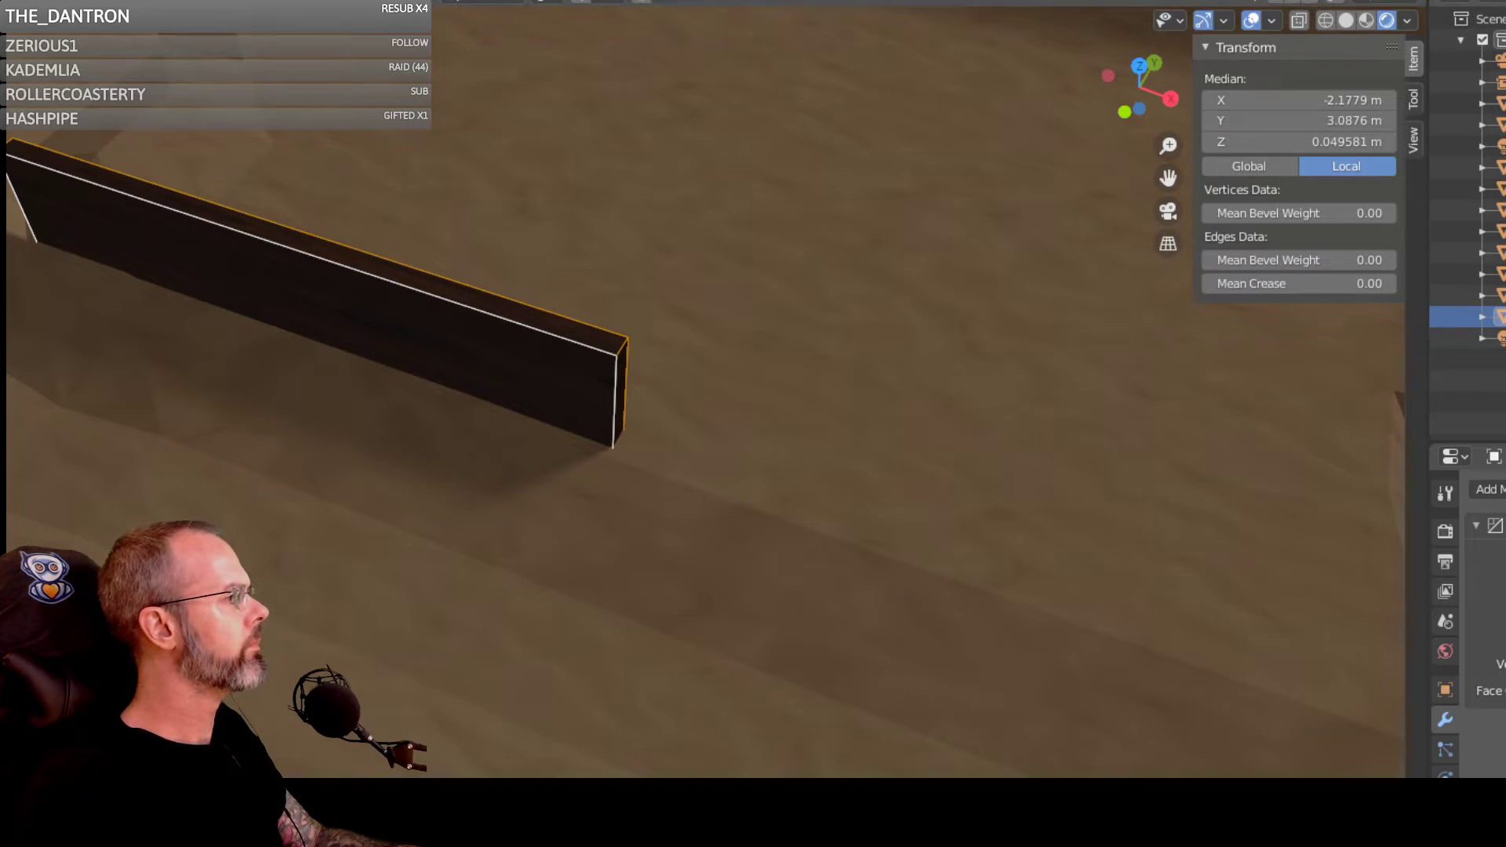
right_click(281, 273)
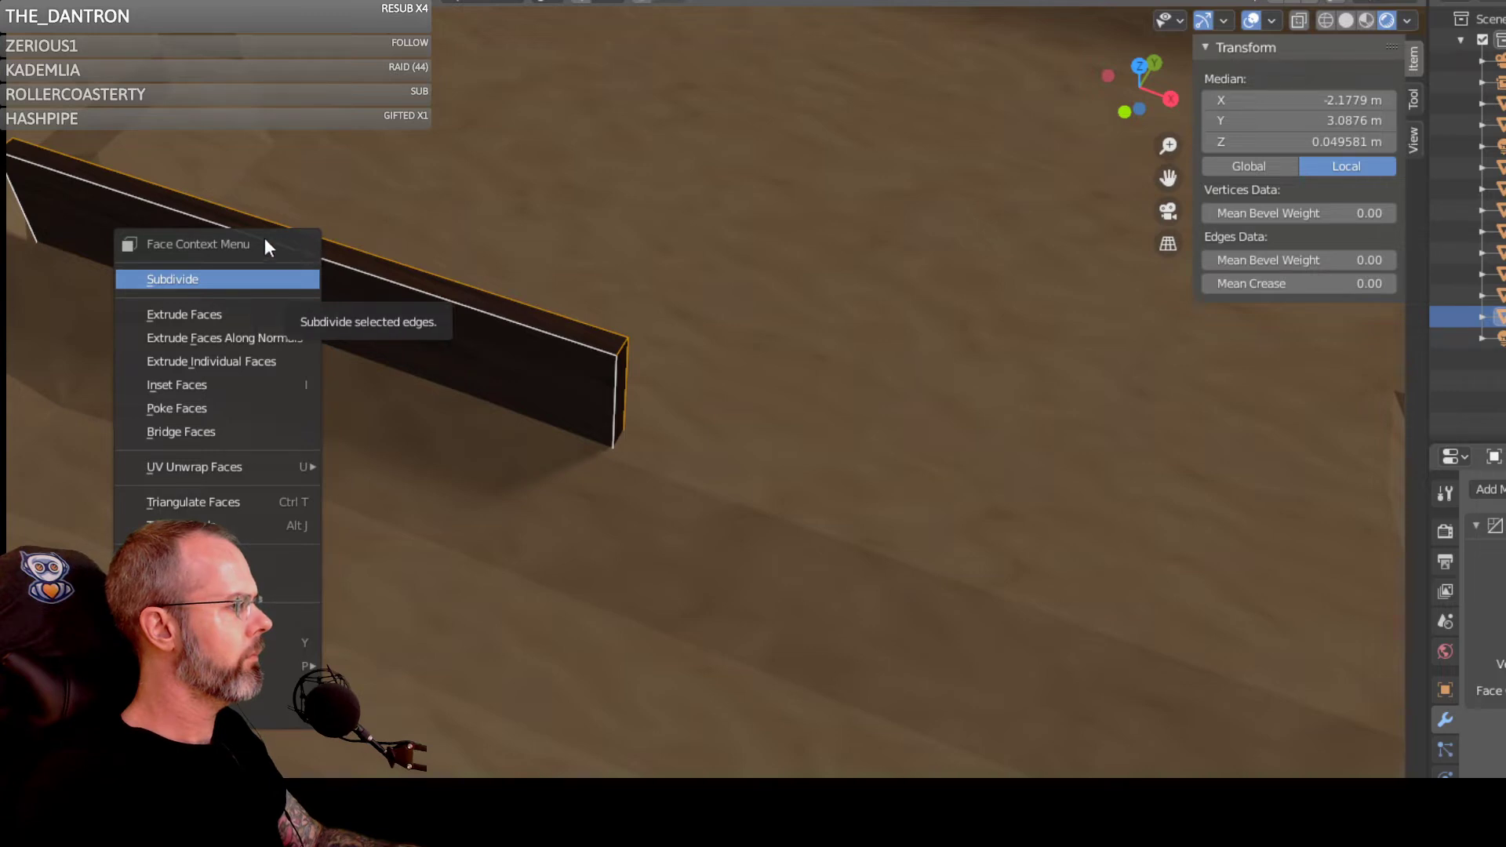
middle_click_drag(128, 140, 151, 185)
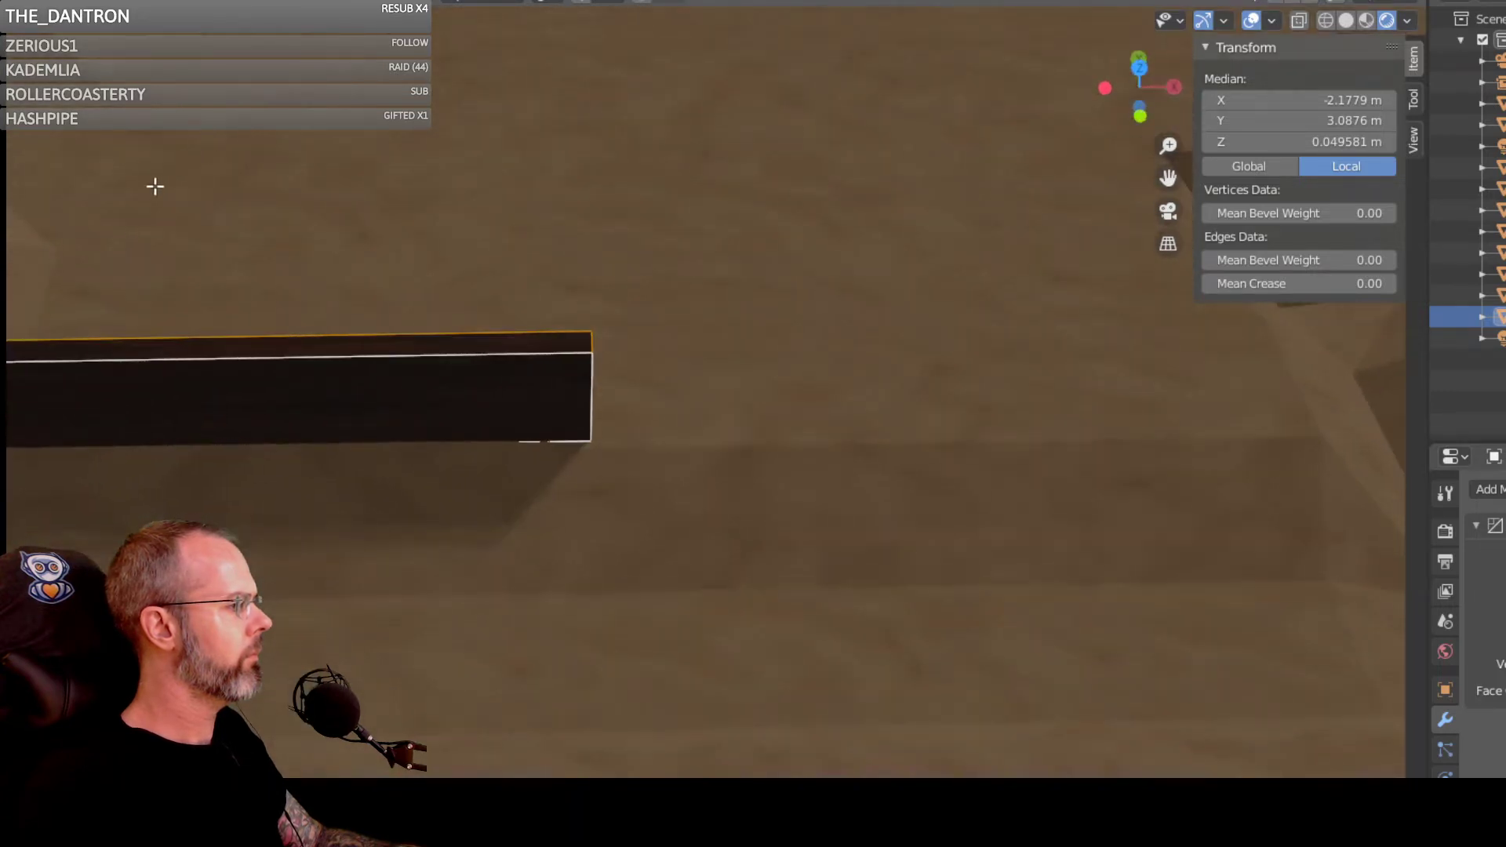
middle_click_drag(10, 253, 531, 192)
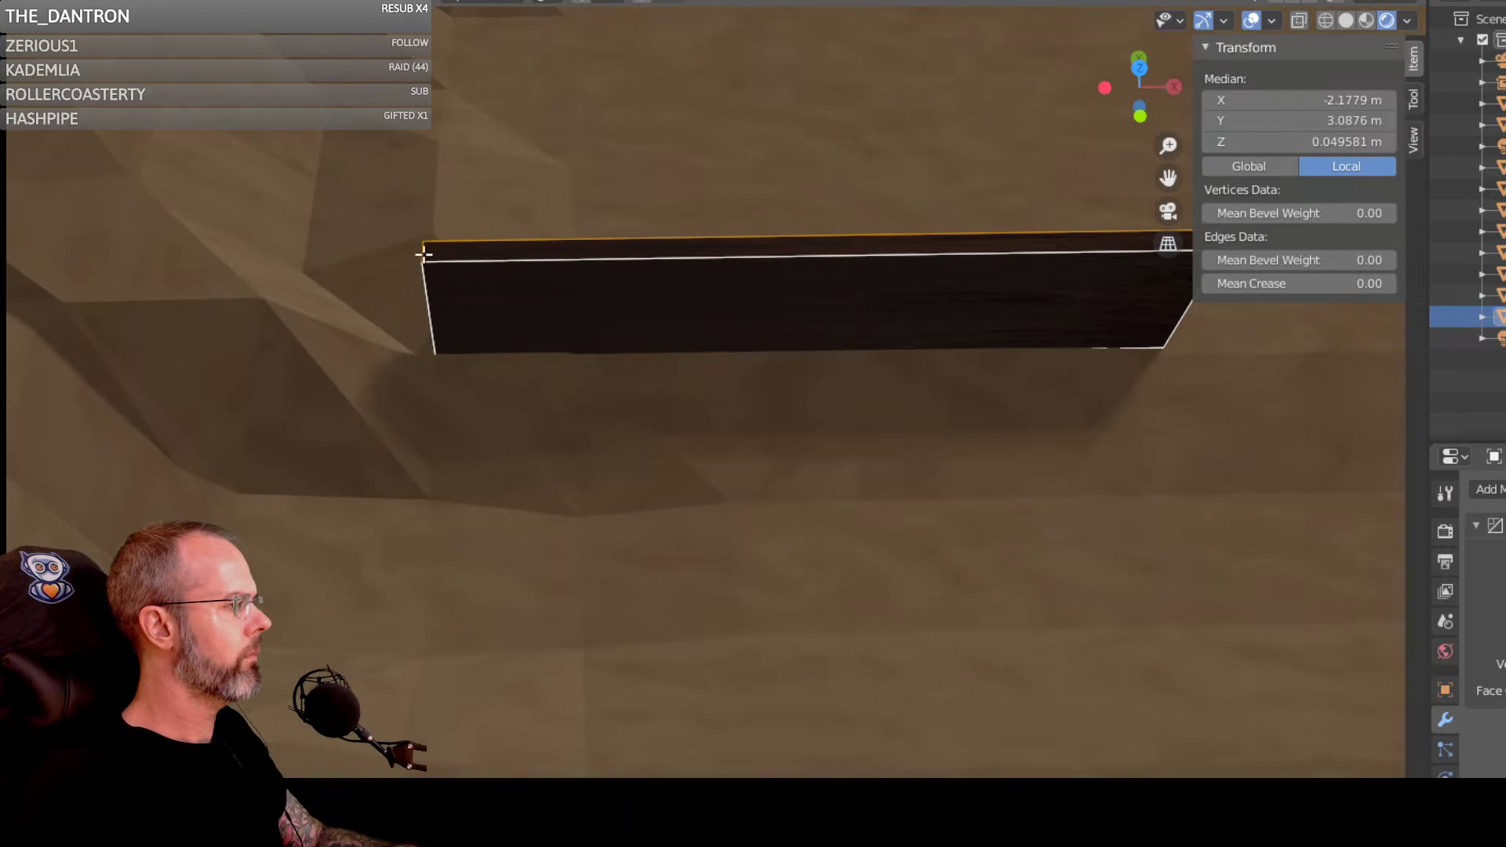
scroll(423, 254, "up", 2)
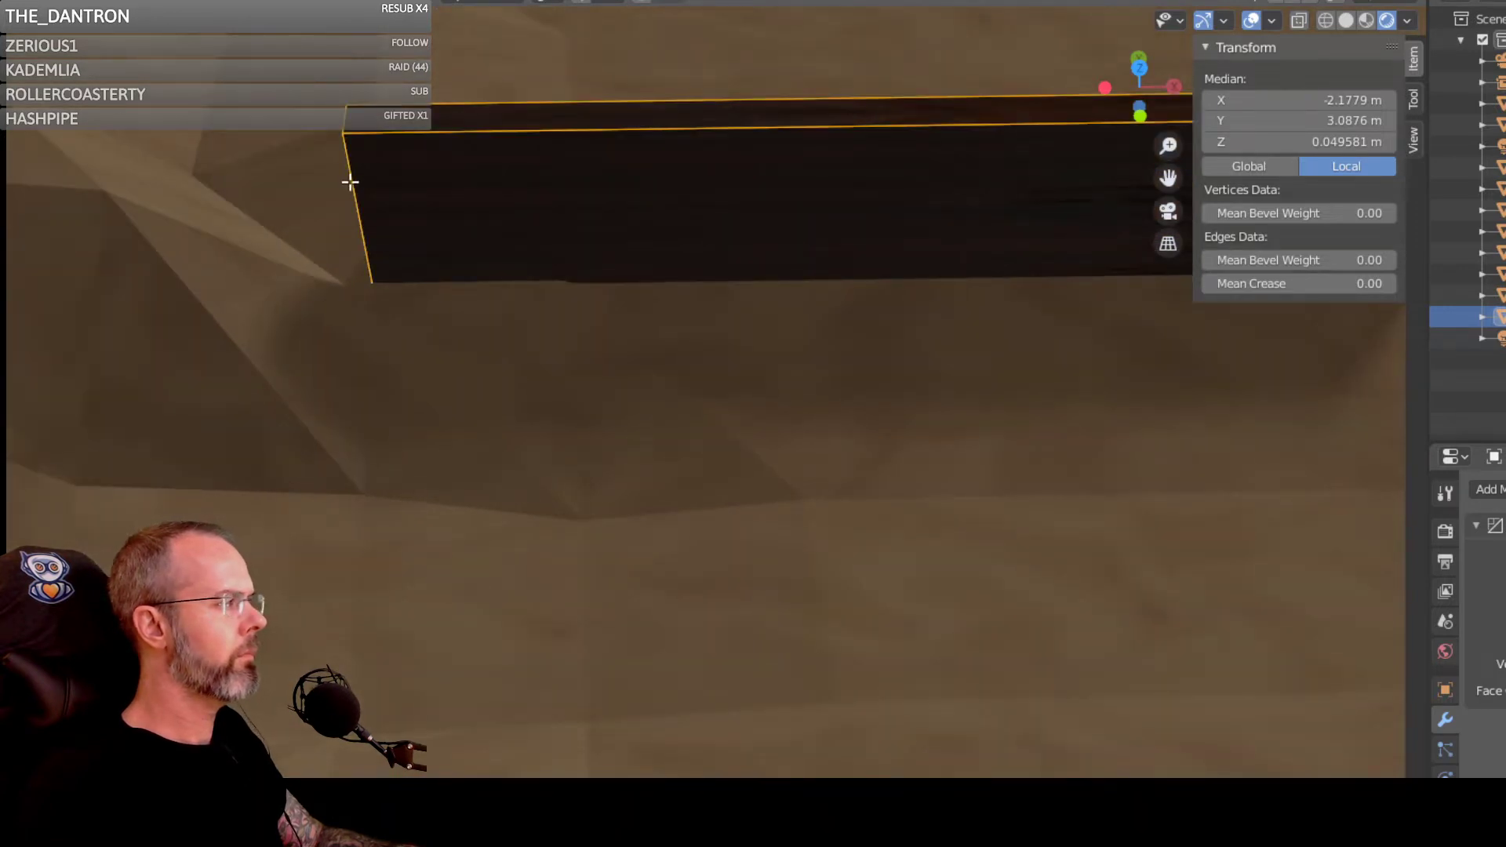
Step: Try to run a horizontal loop cut around the dark wall block, starting from its outer end edge
left_click(351, 178)
middle_click_drag(417, 201, 380, 128)
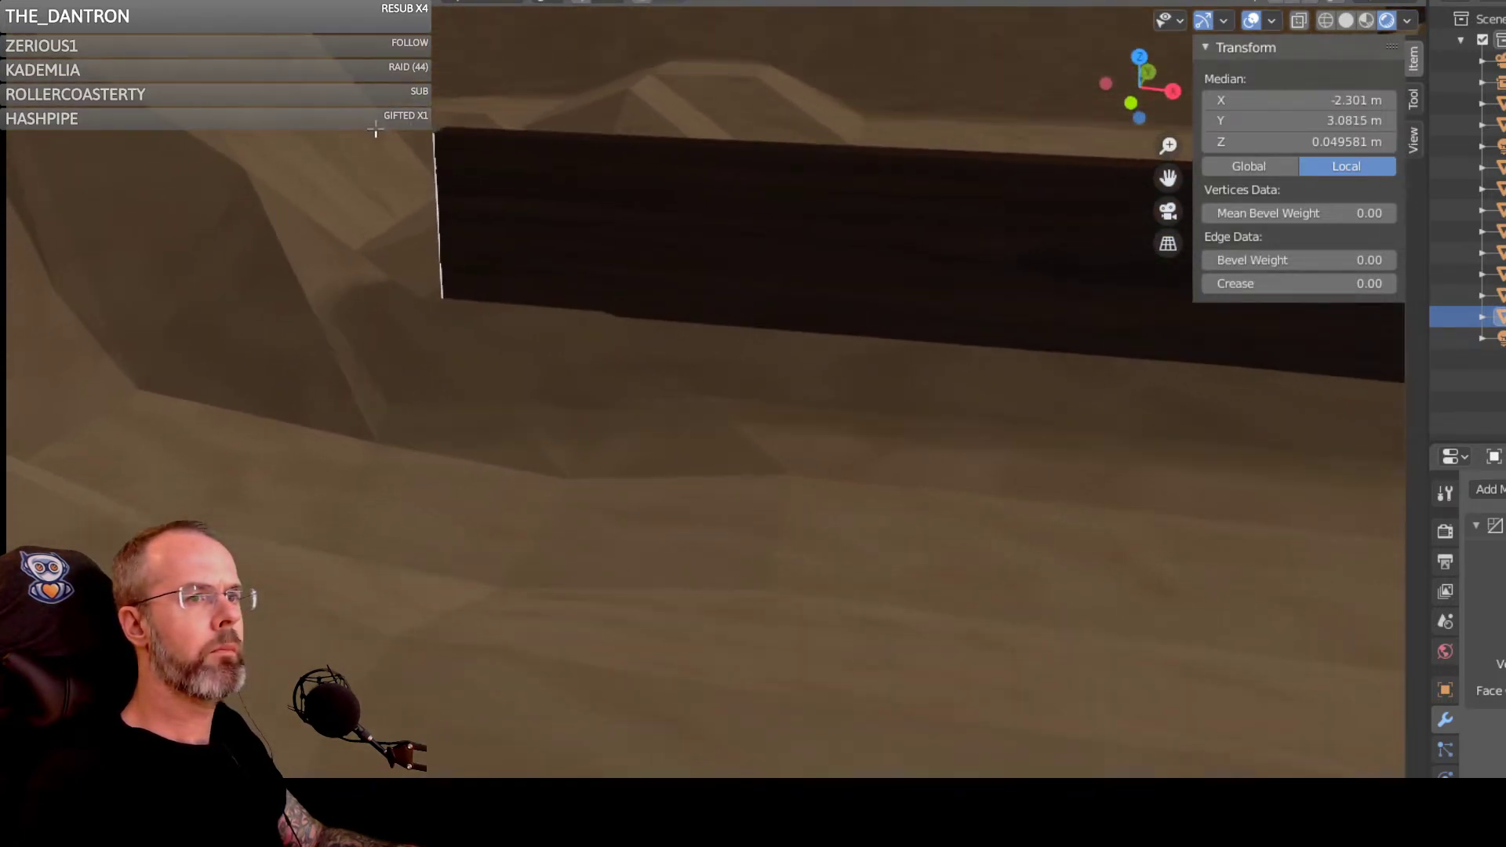
mouse_move(501, 212)
middle_mouse_down()
mouse_move(562, 208)
mouse_move(538, 225)
mouse_move(528, 202)
middle_mouse_up()
scroll(518, 200, "down", 2)
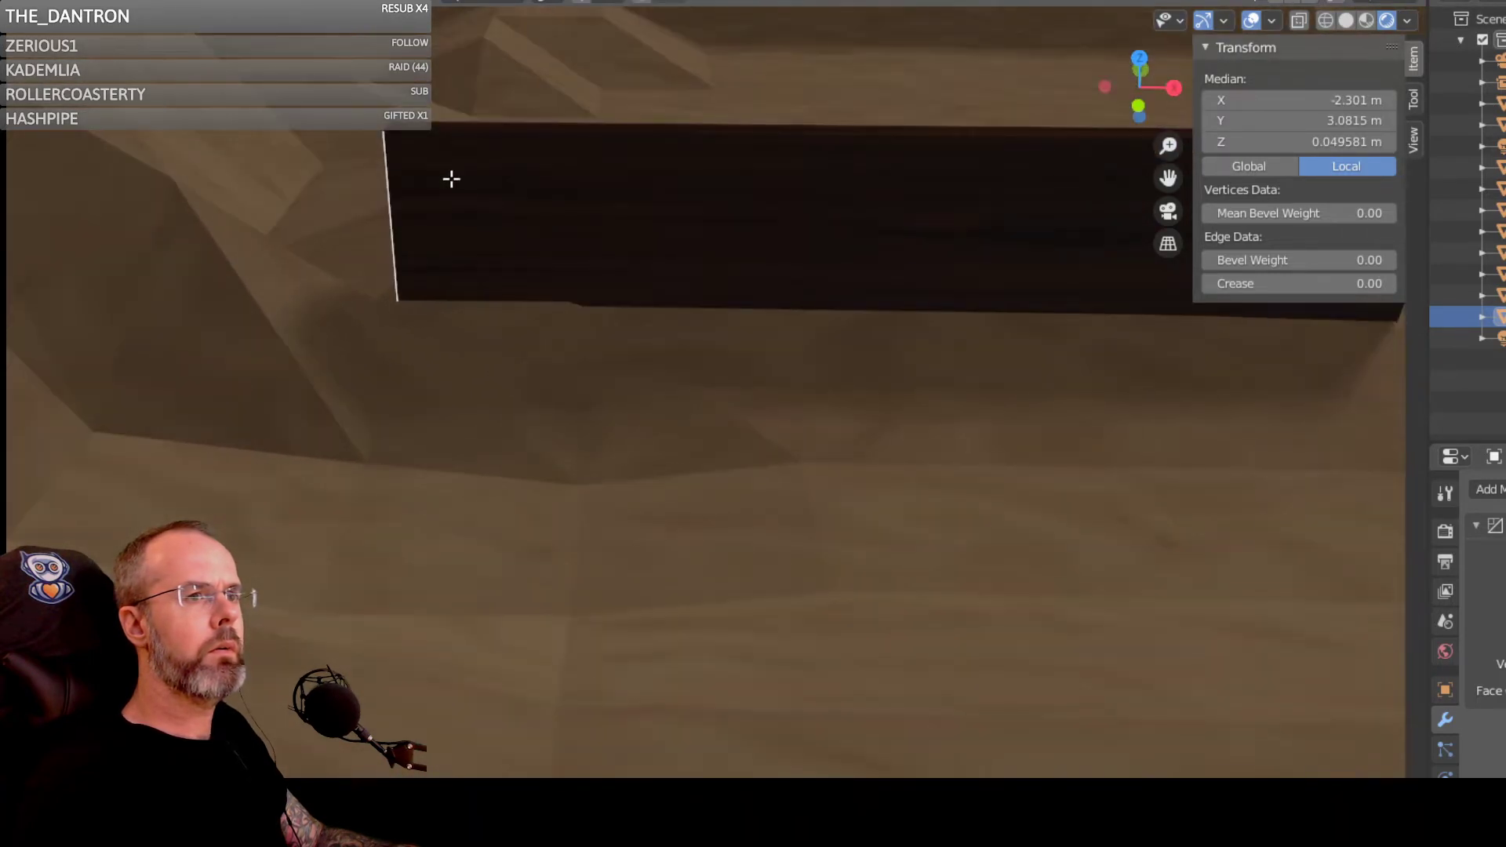
right_click(386, 166)
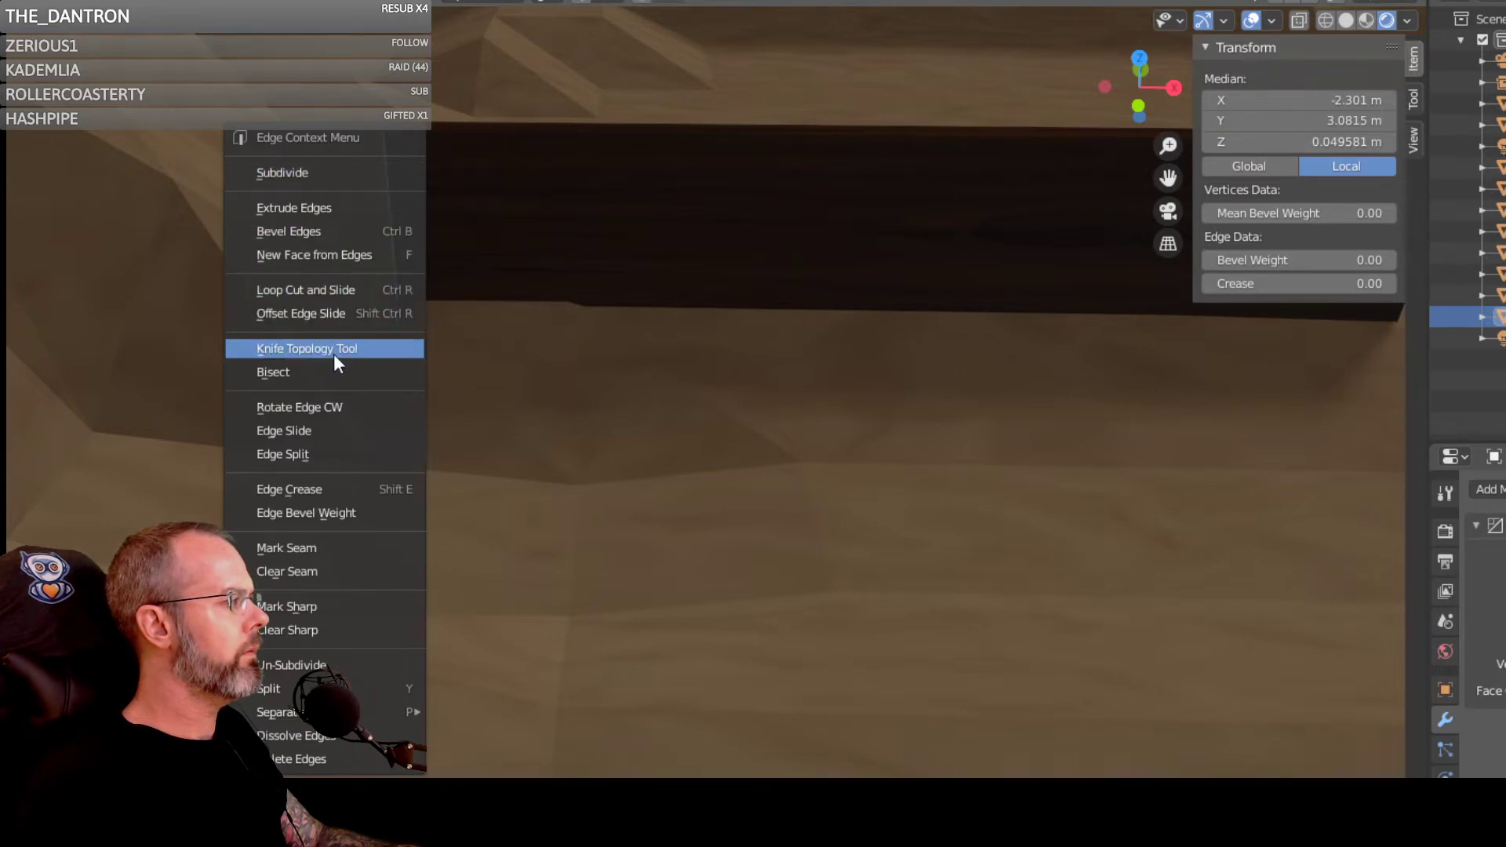
left_click(333, 290)
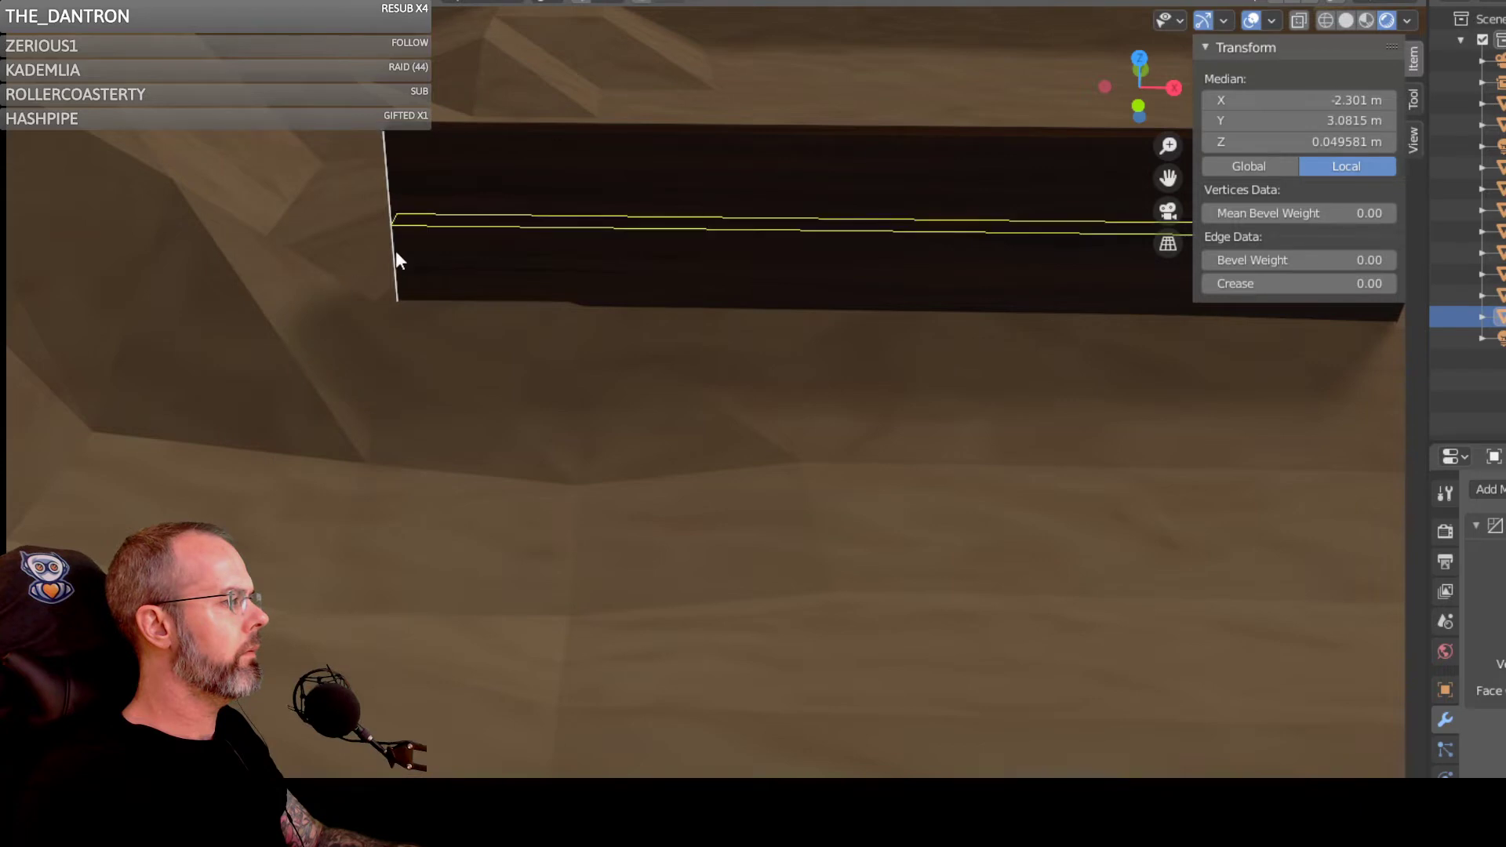
key("Escape")
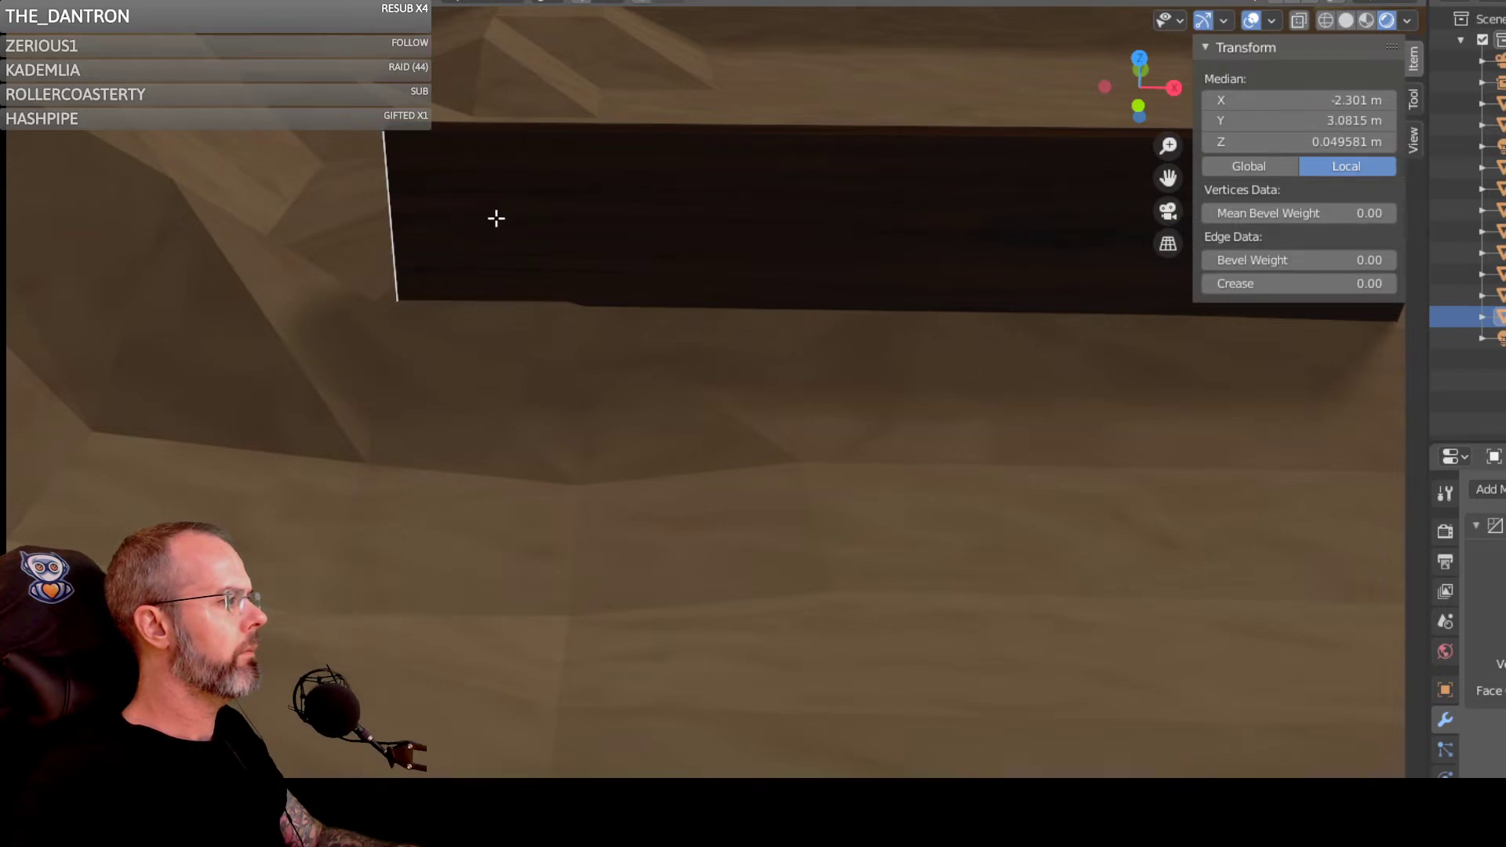
scroll(779, 225, "down", 2)
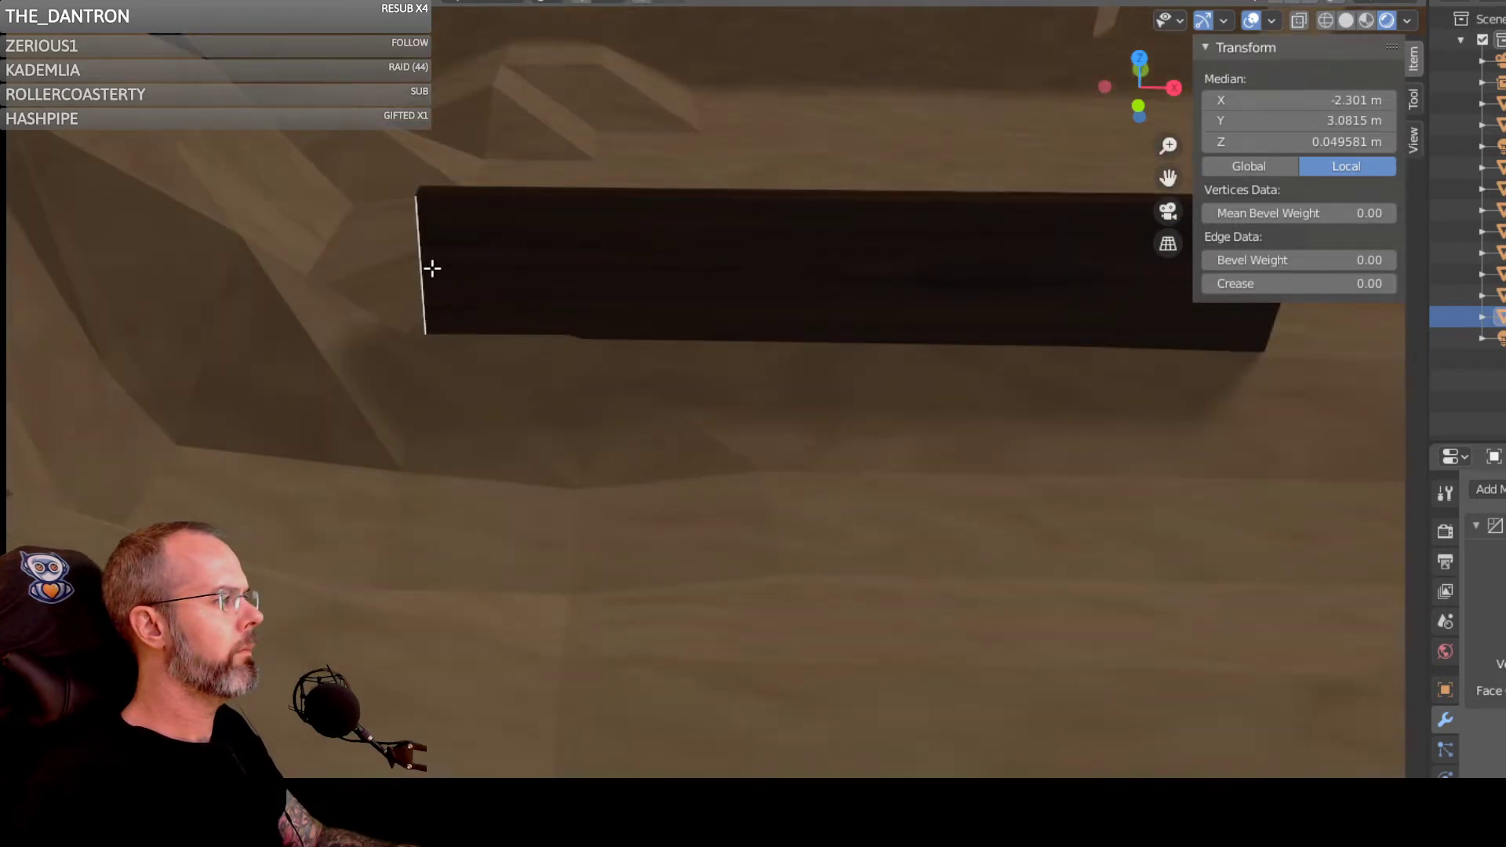
Step: Add a vertical loop cut around the dark wall block close to its outer end, at about -2.293 m on X
key("a")
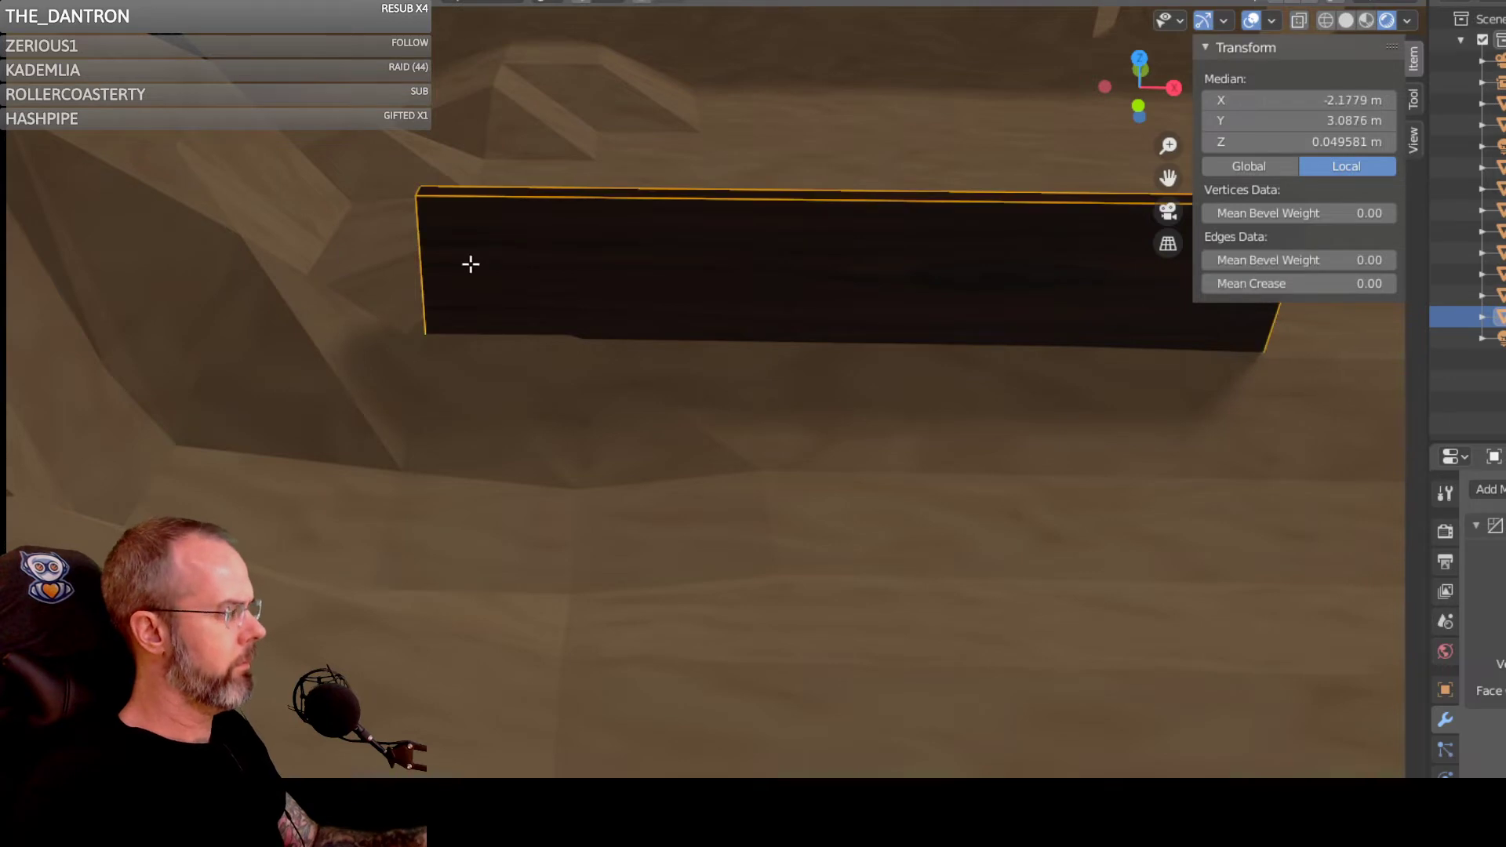
left_click(418, 244)
right_click(417, 243)
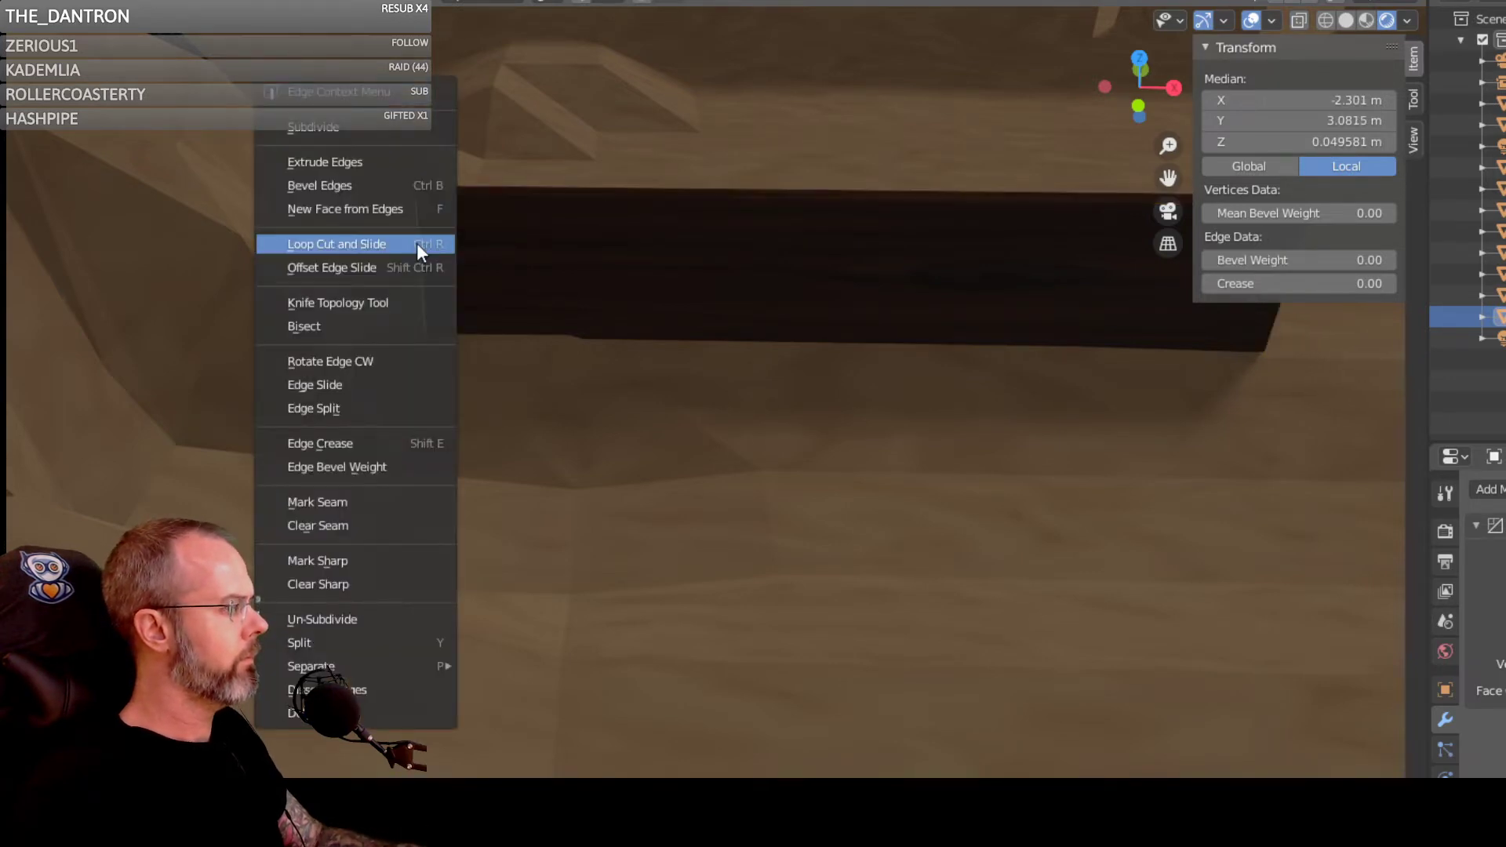
left_click(417, 245)
left_click(595, 234)
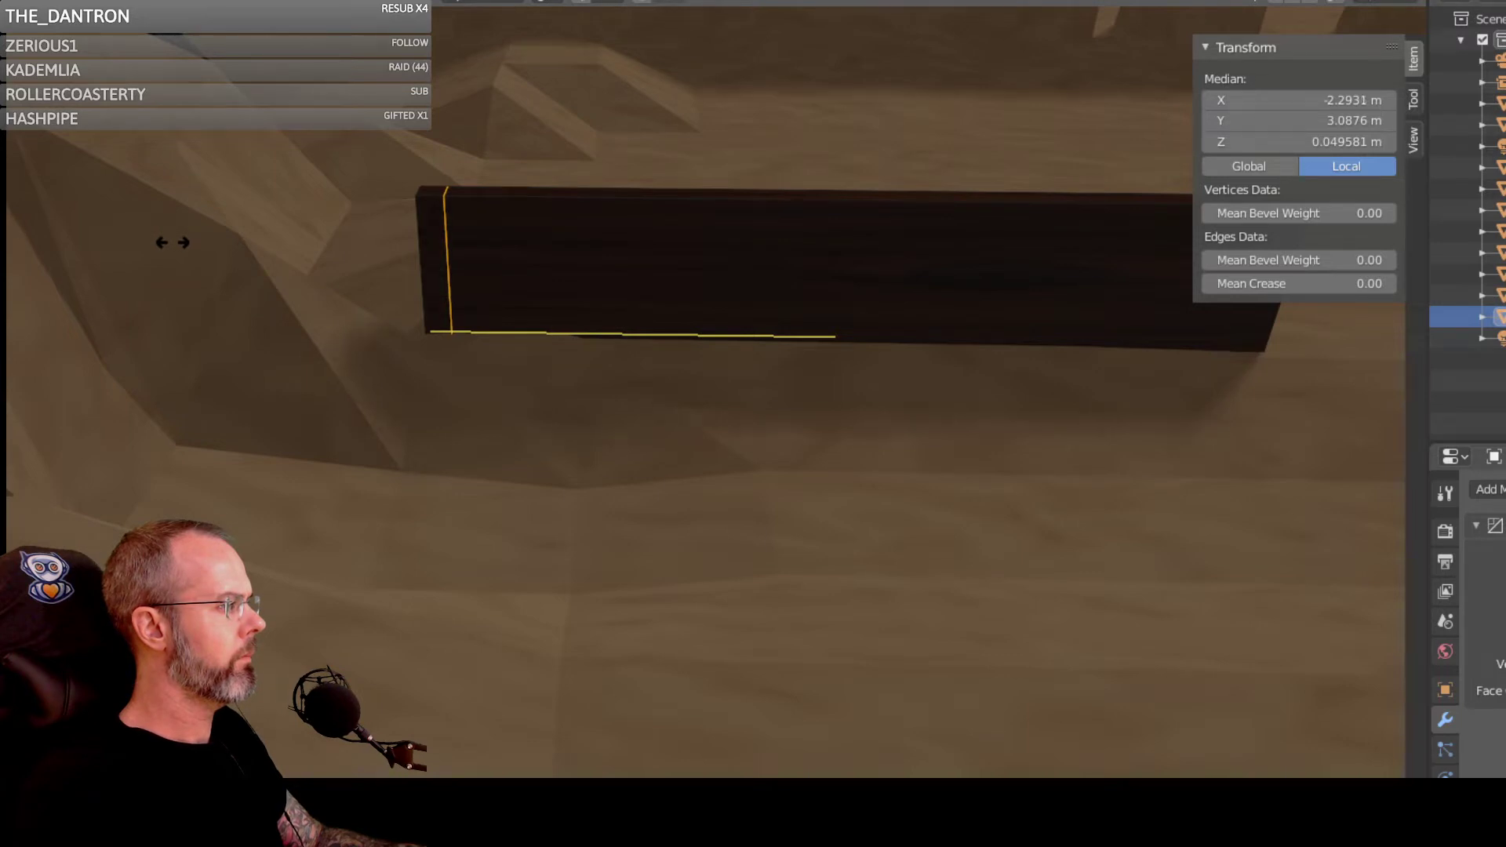
left_click(170, 243)
Step: Examine the wall block's outer end from its other side, where it meets the rocky slope
middle_click_drag(490, 264, 521, 353)
scroll(653, 371, "down", 1)
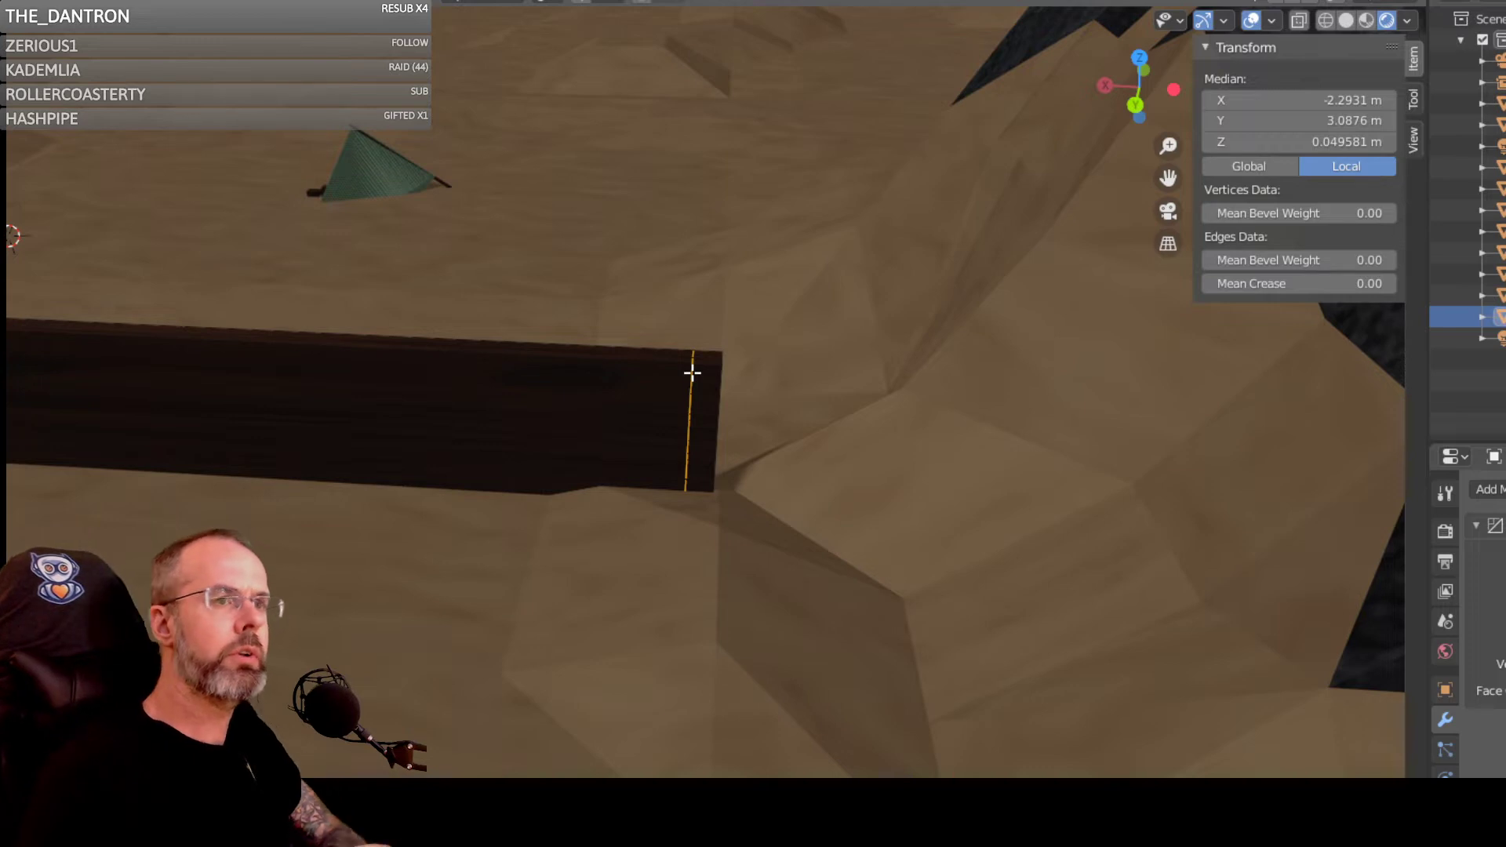
middle_click_drag(803, 440, 925, 485)
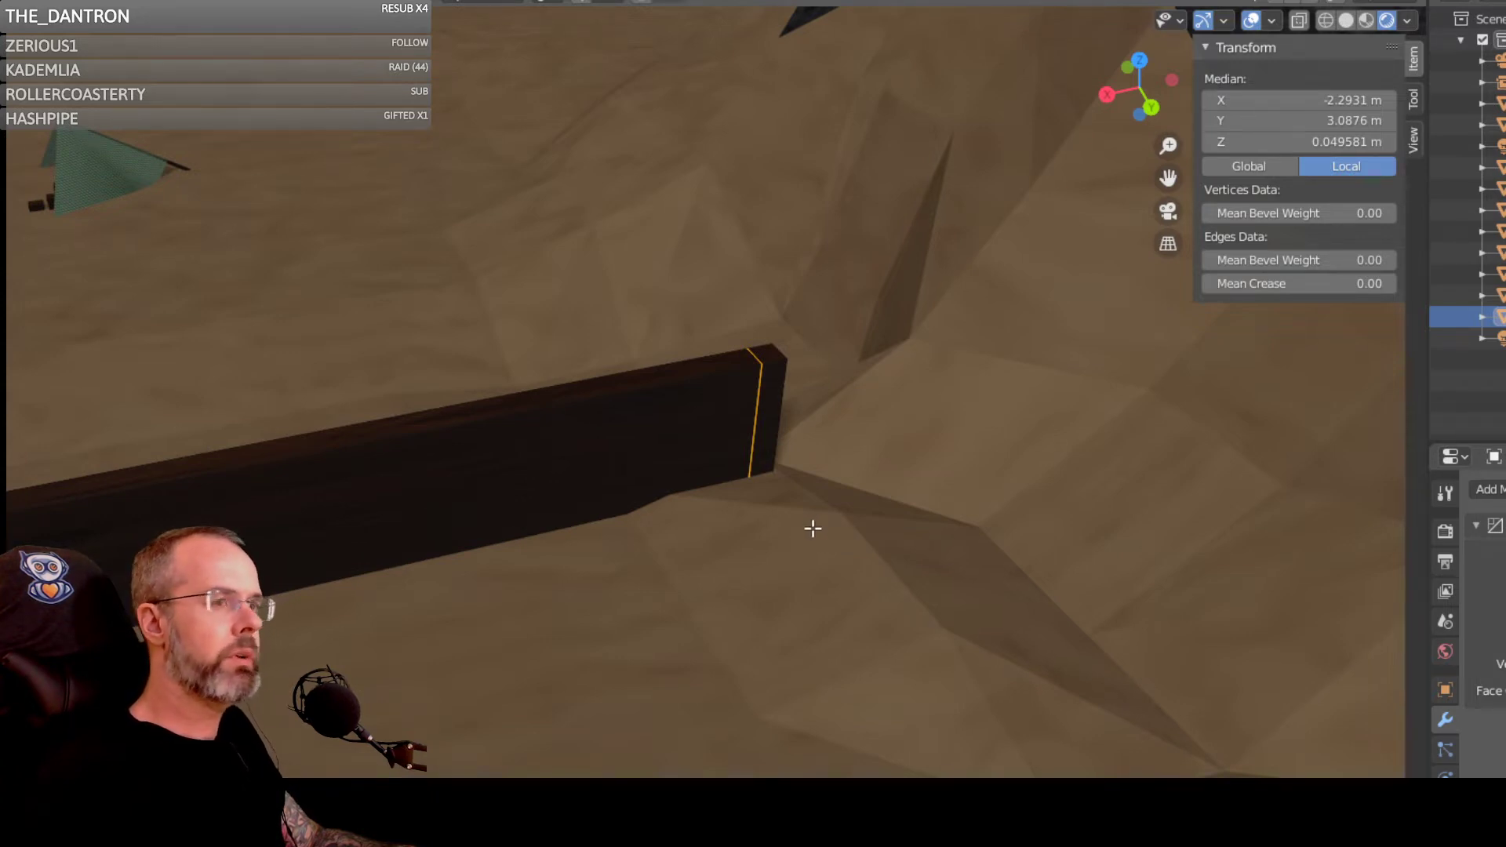
mouse_move(813, 528)
middle_mouse_down()
mouse_move(807, 549)
mouse_move(785, 519)
middle_mouse_up()
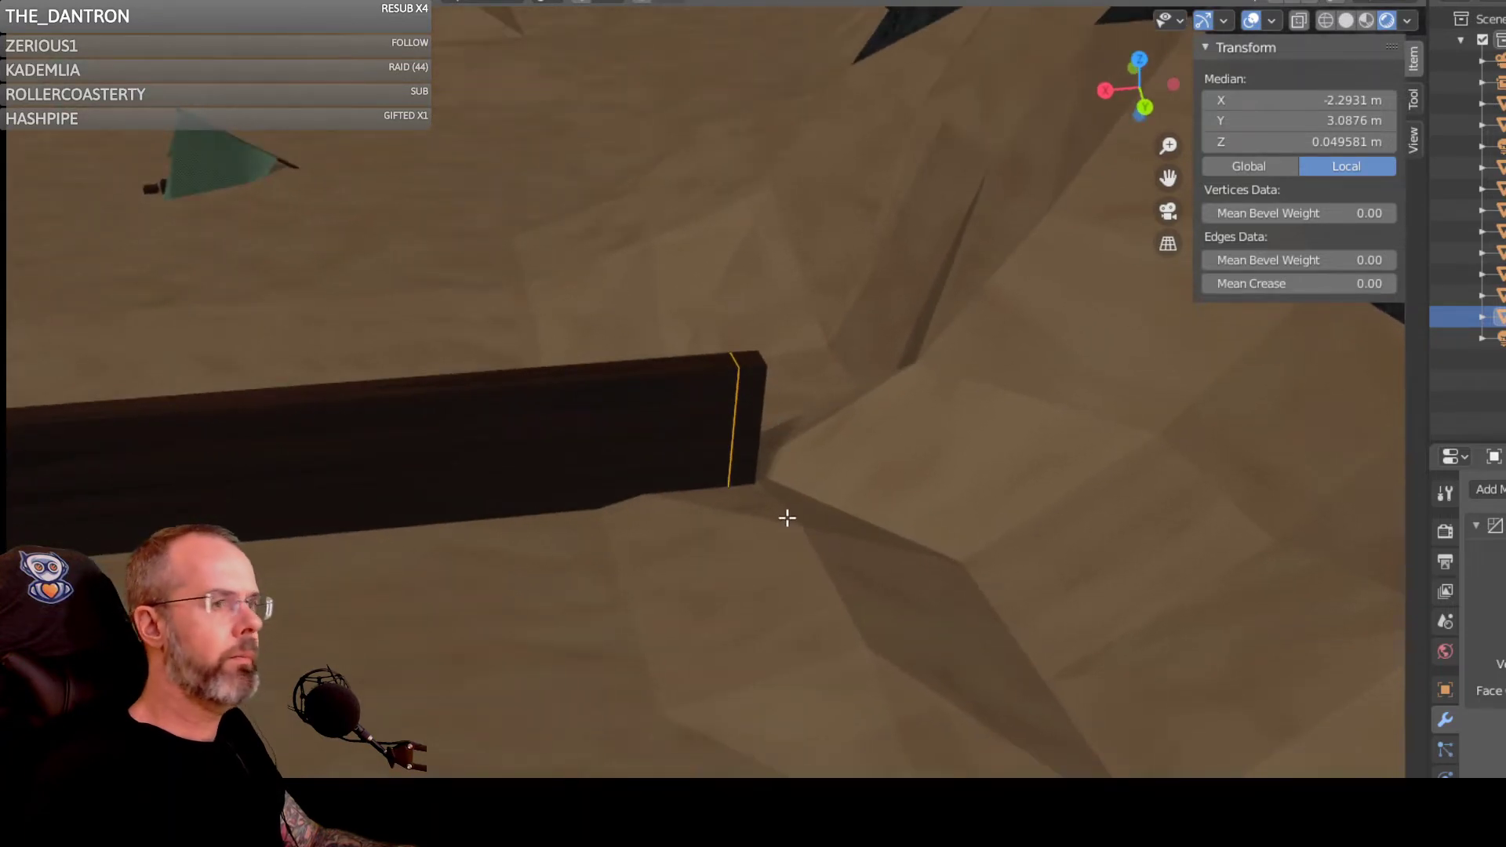
scroll(771, 521, "up", 1)
scroll(772, 527, "down", 1)
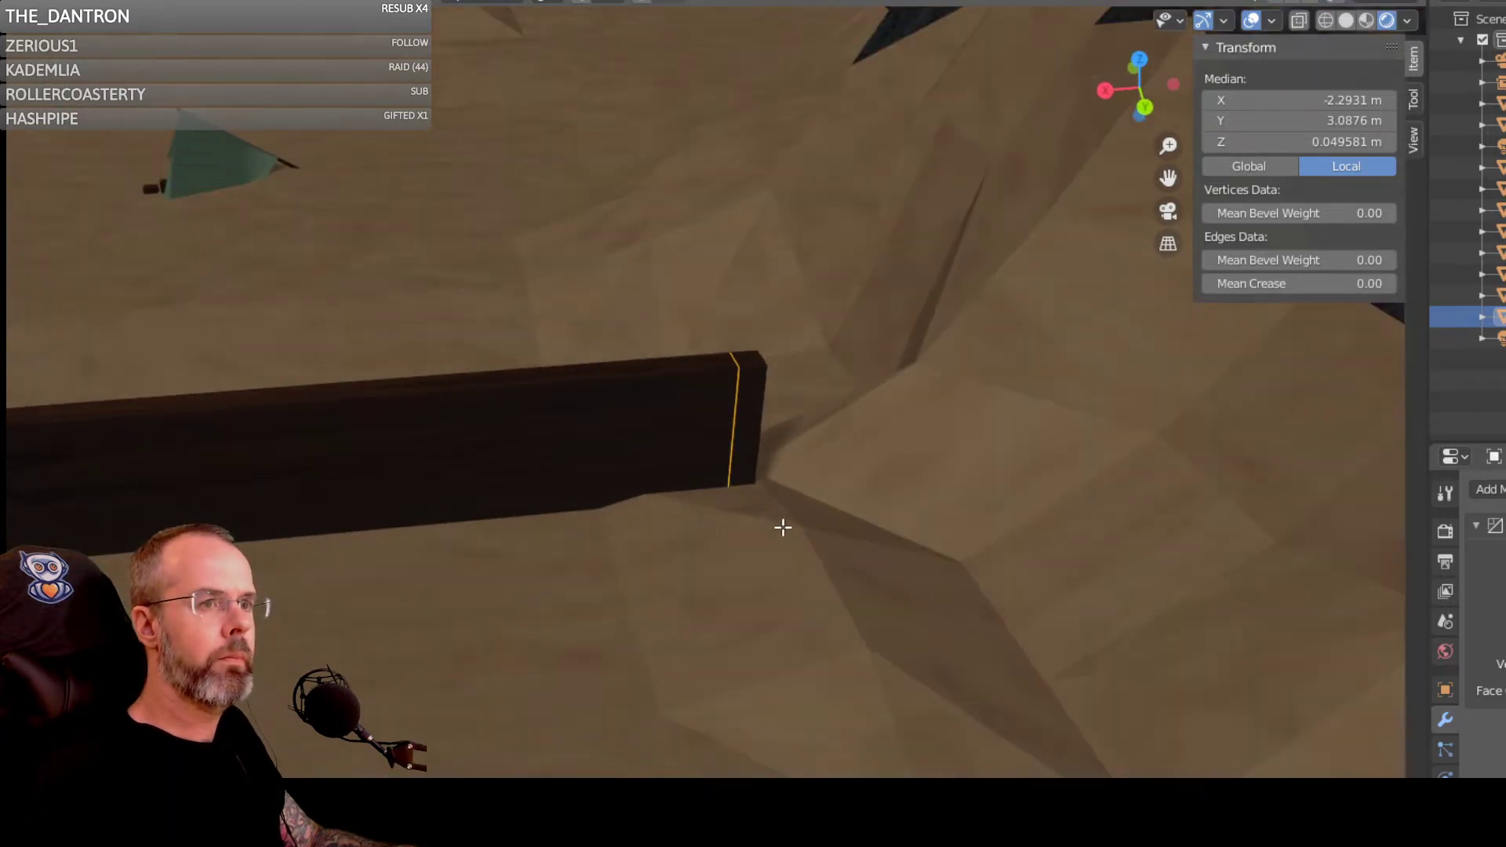
mouse_move(783, 528)
middle_mouse_down()
mouse_move(777, 552)
mouse_move(870, 548)
mouse_move(793, 534)
middle_mouse_up()
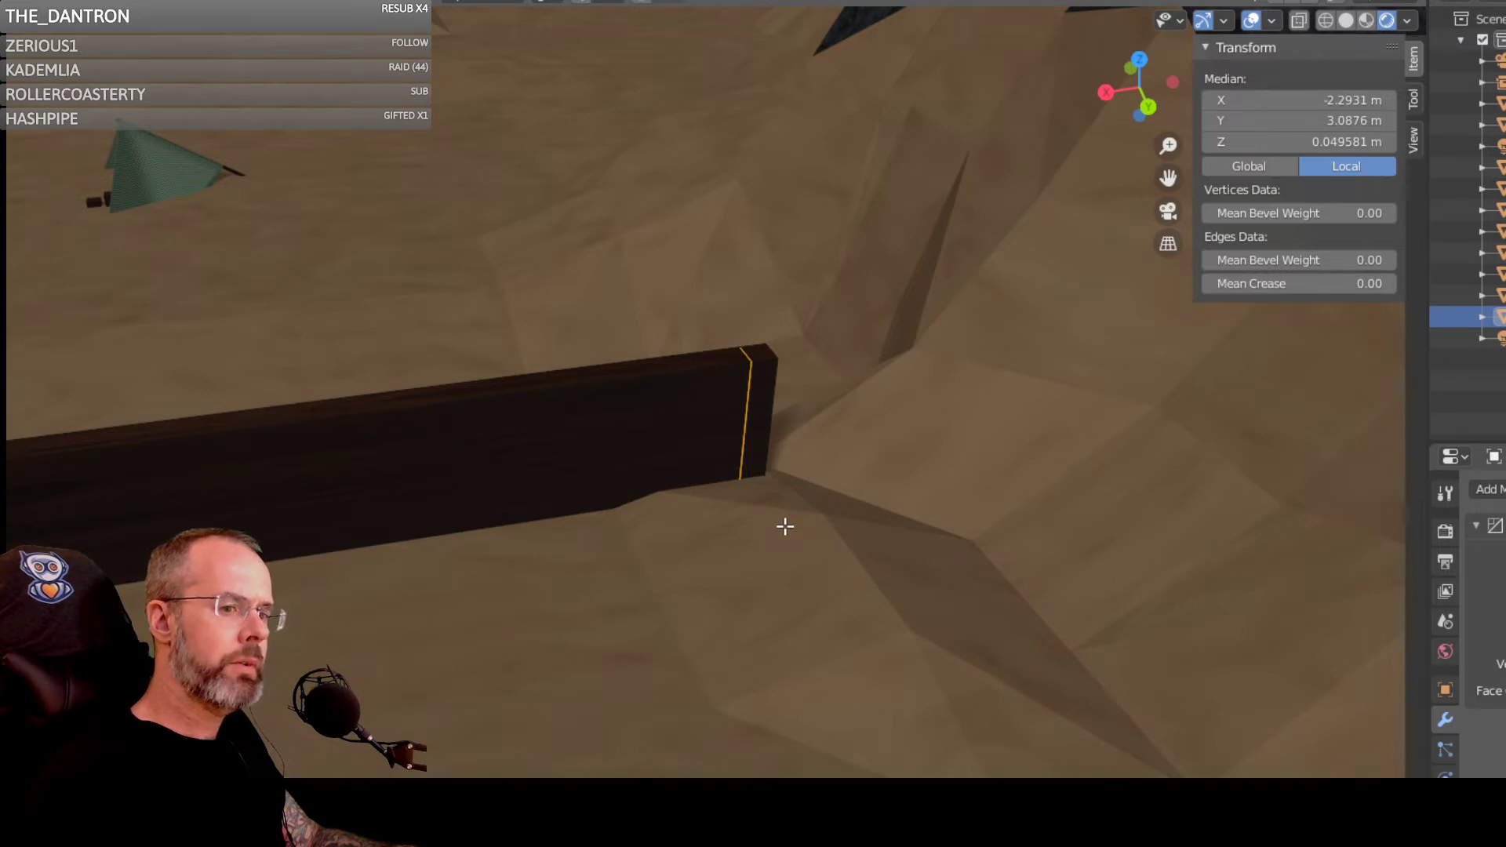
middle_click_drag(774, 528, 774, 531)
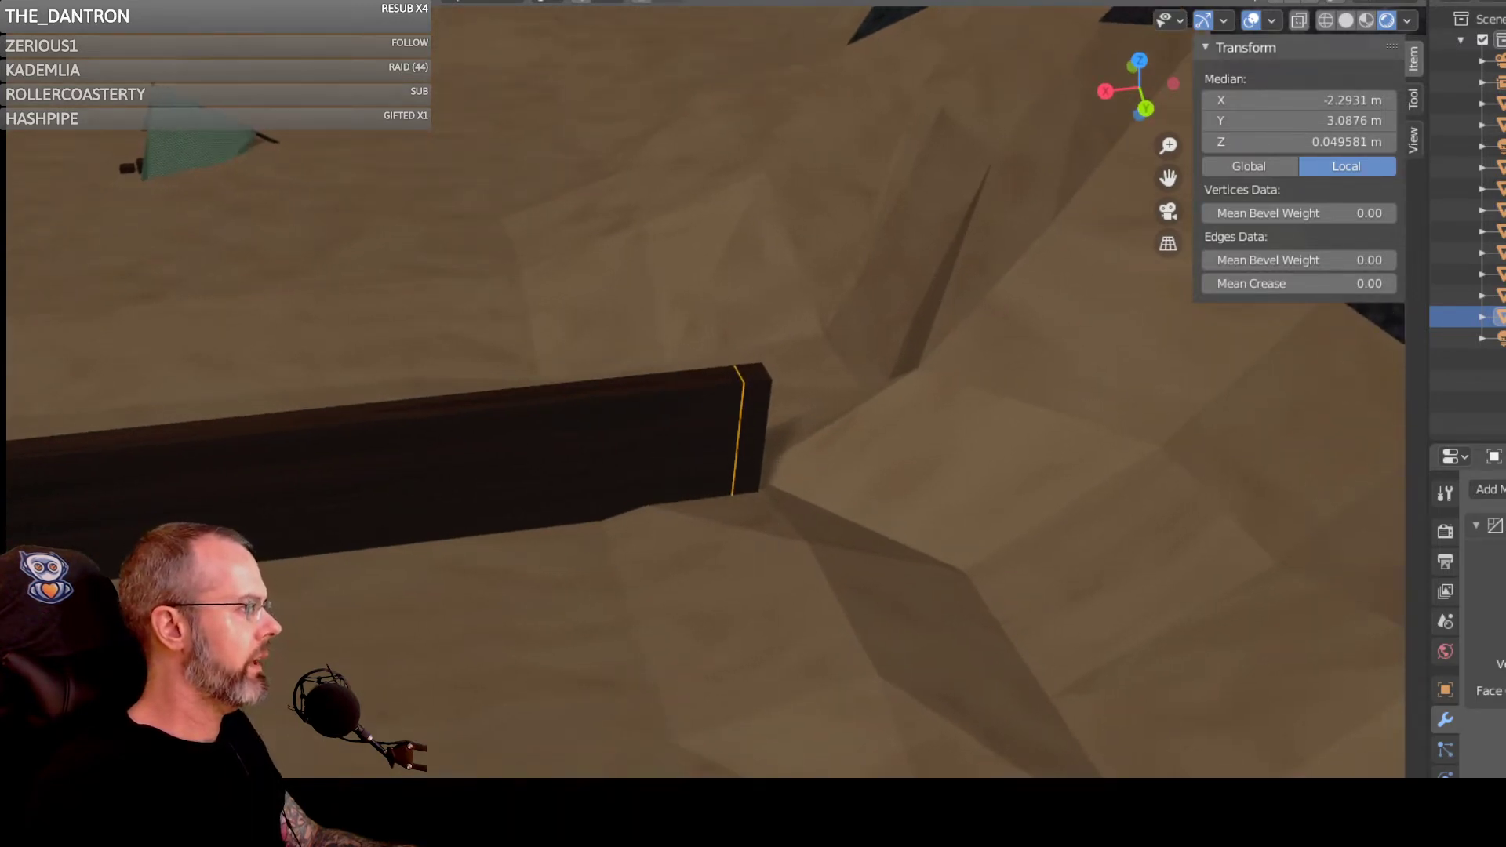
Step: Leave the wall block's mesh editing and open the sandy terrain mesh in Edit Mode instead
key("Tab")
left_click(724, 564)
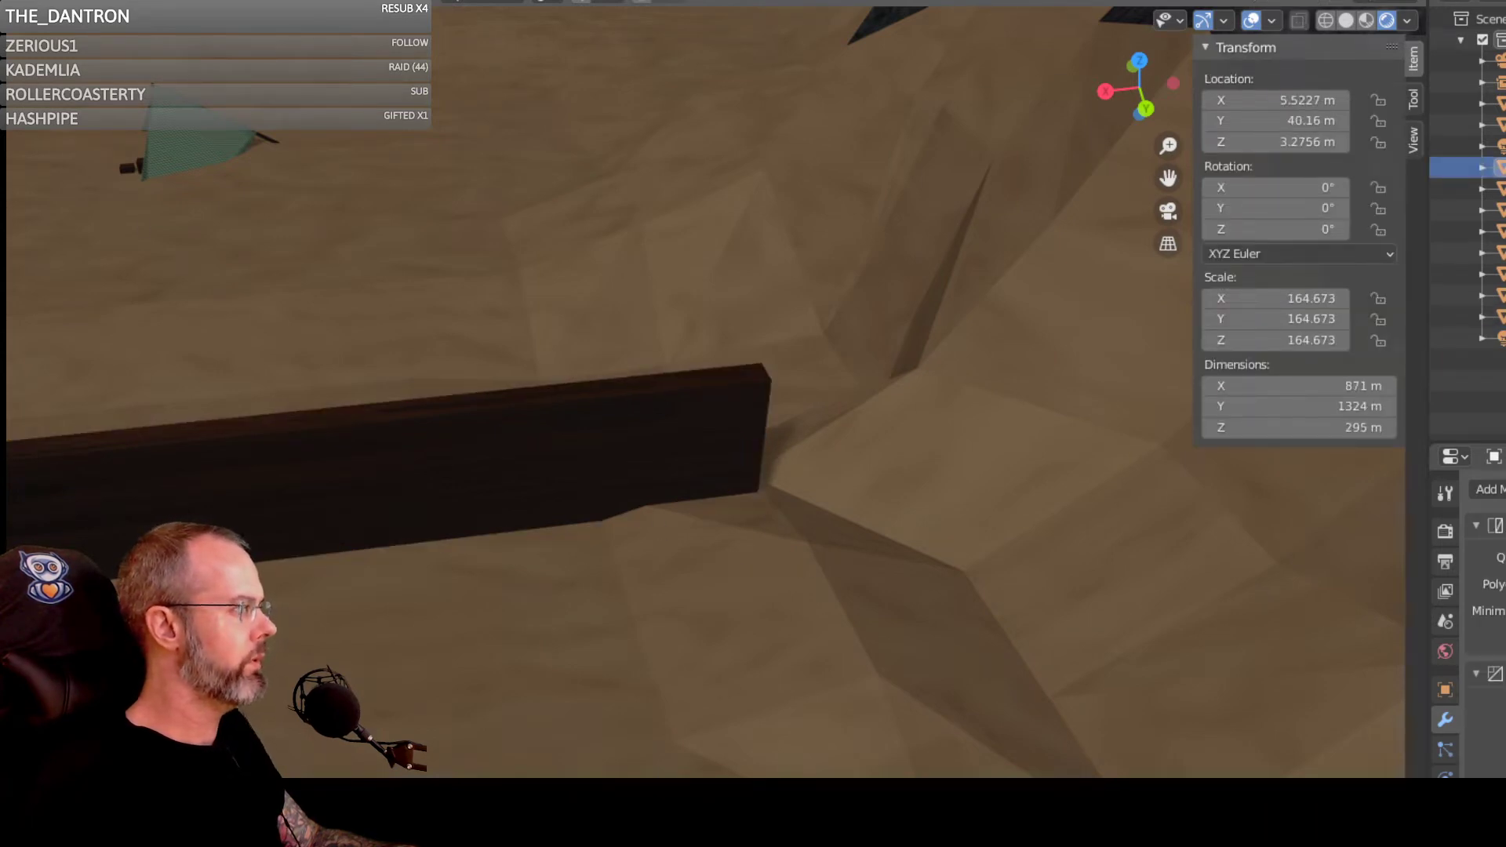
key("Tab")
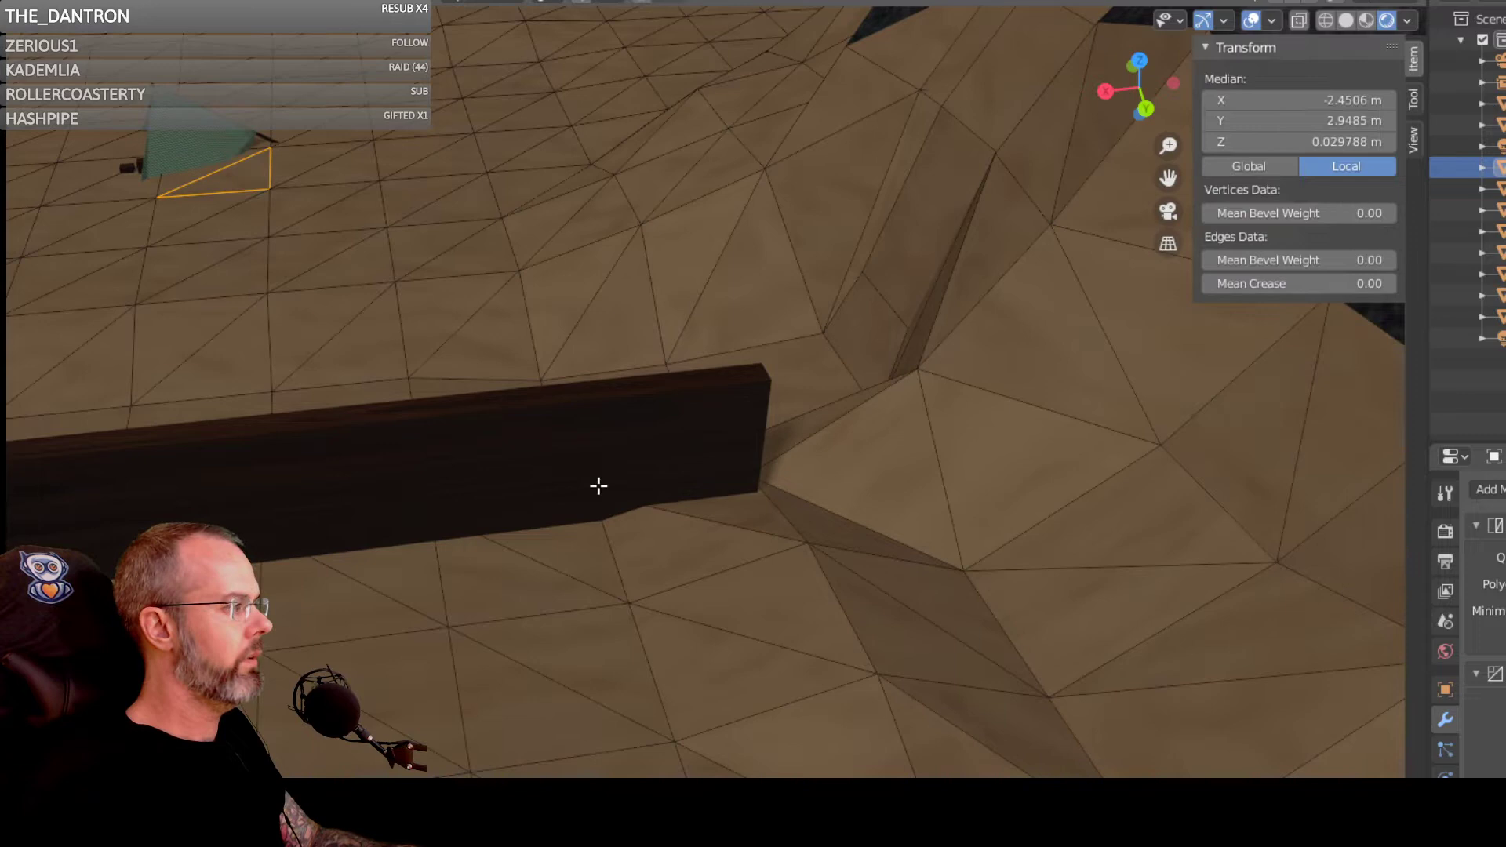
Step: In vertex selection, lower the terrain vertex beside the dark wall's outer end to about 0.025 m on local Z
left_click(740, 518)
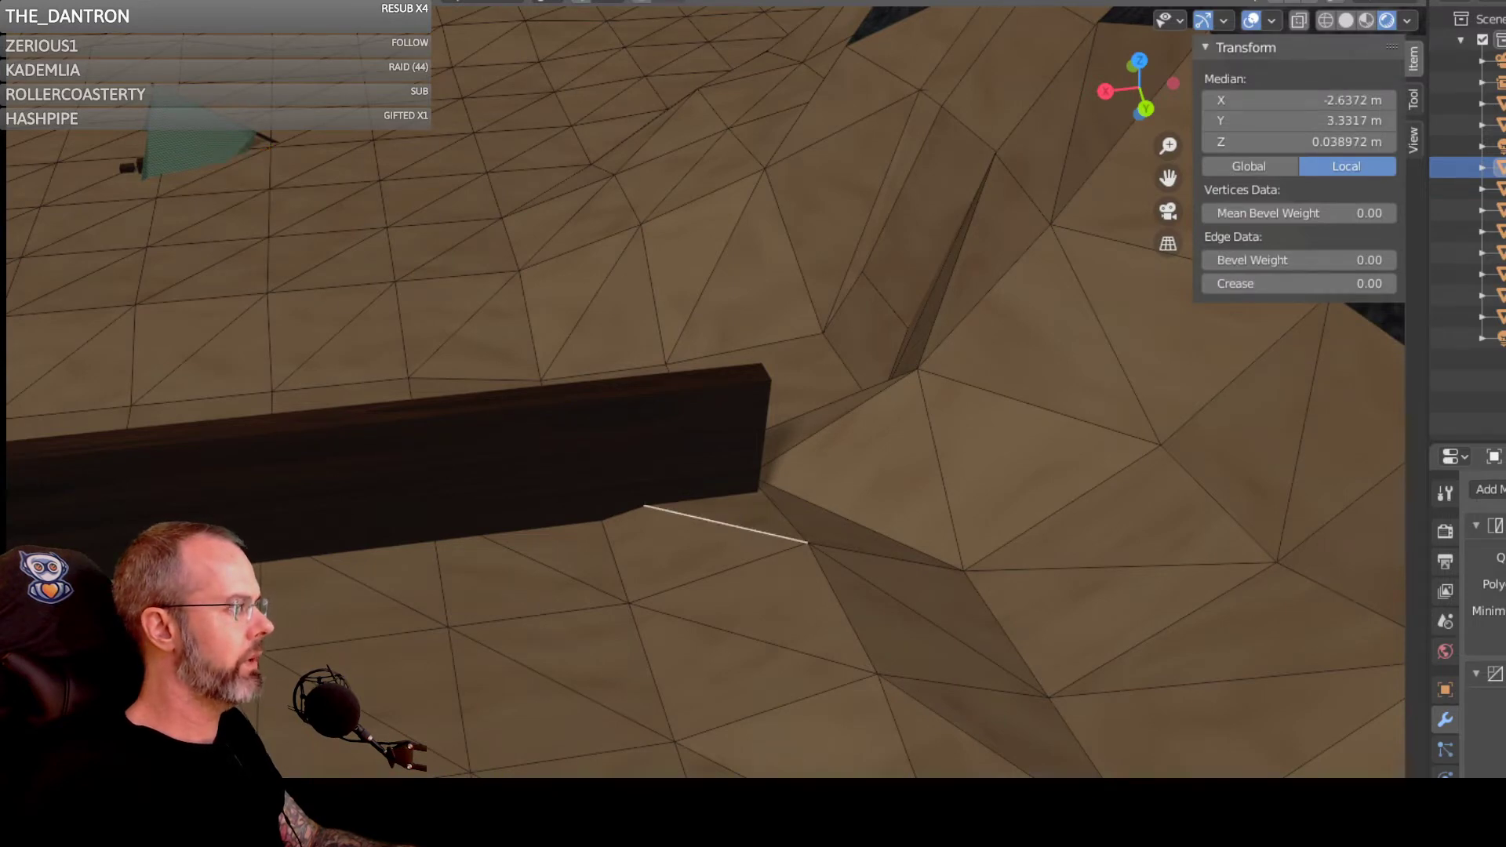
key("alt+a")
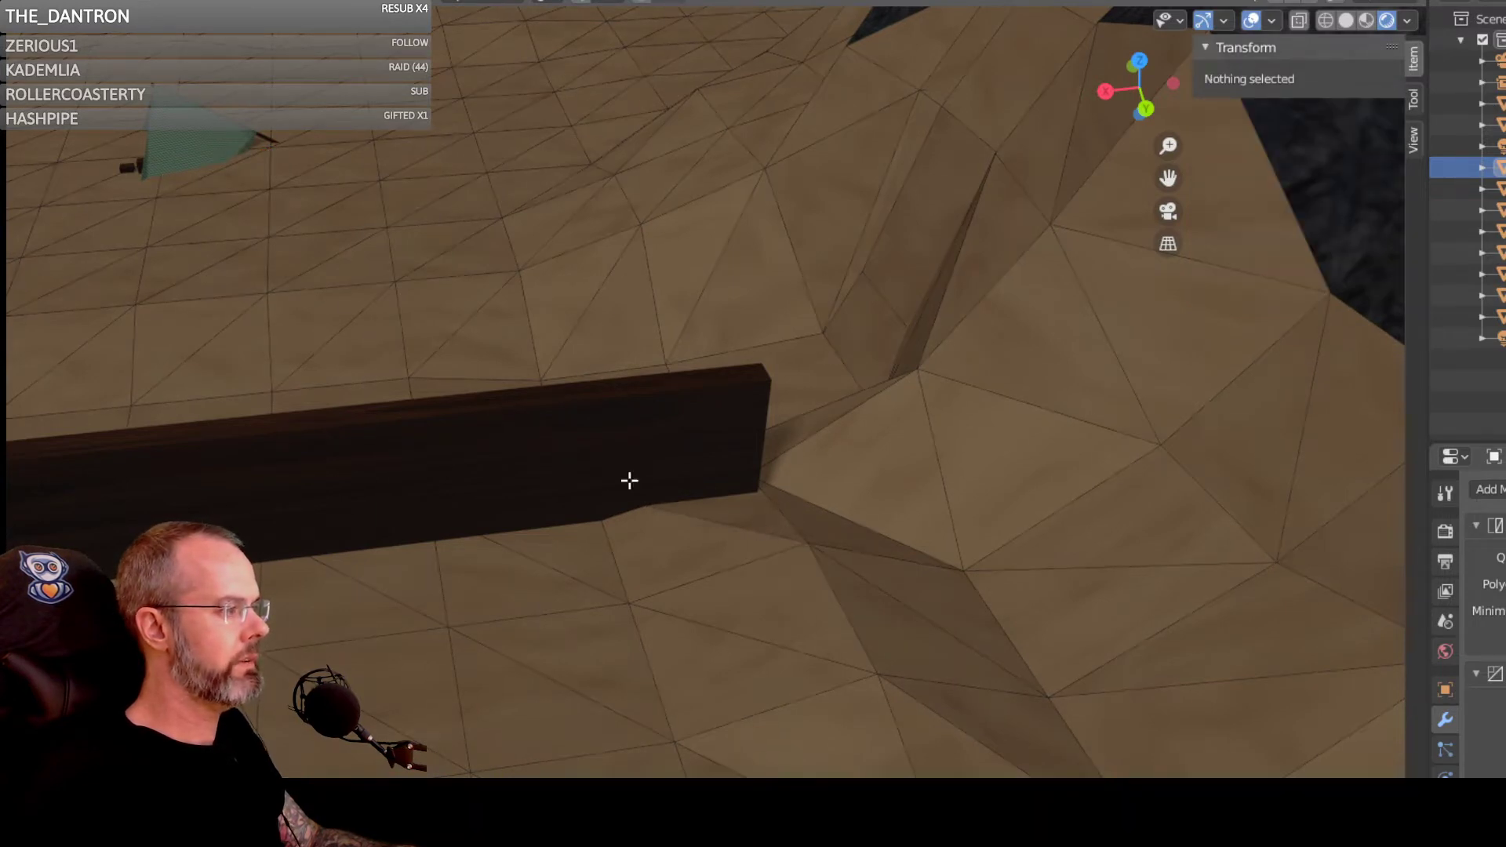
key("1")
left_click_drag(788, 524, 822, 584)
key("g")
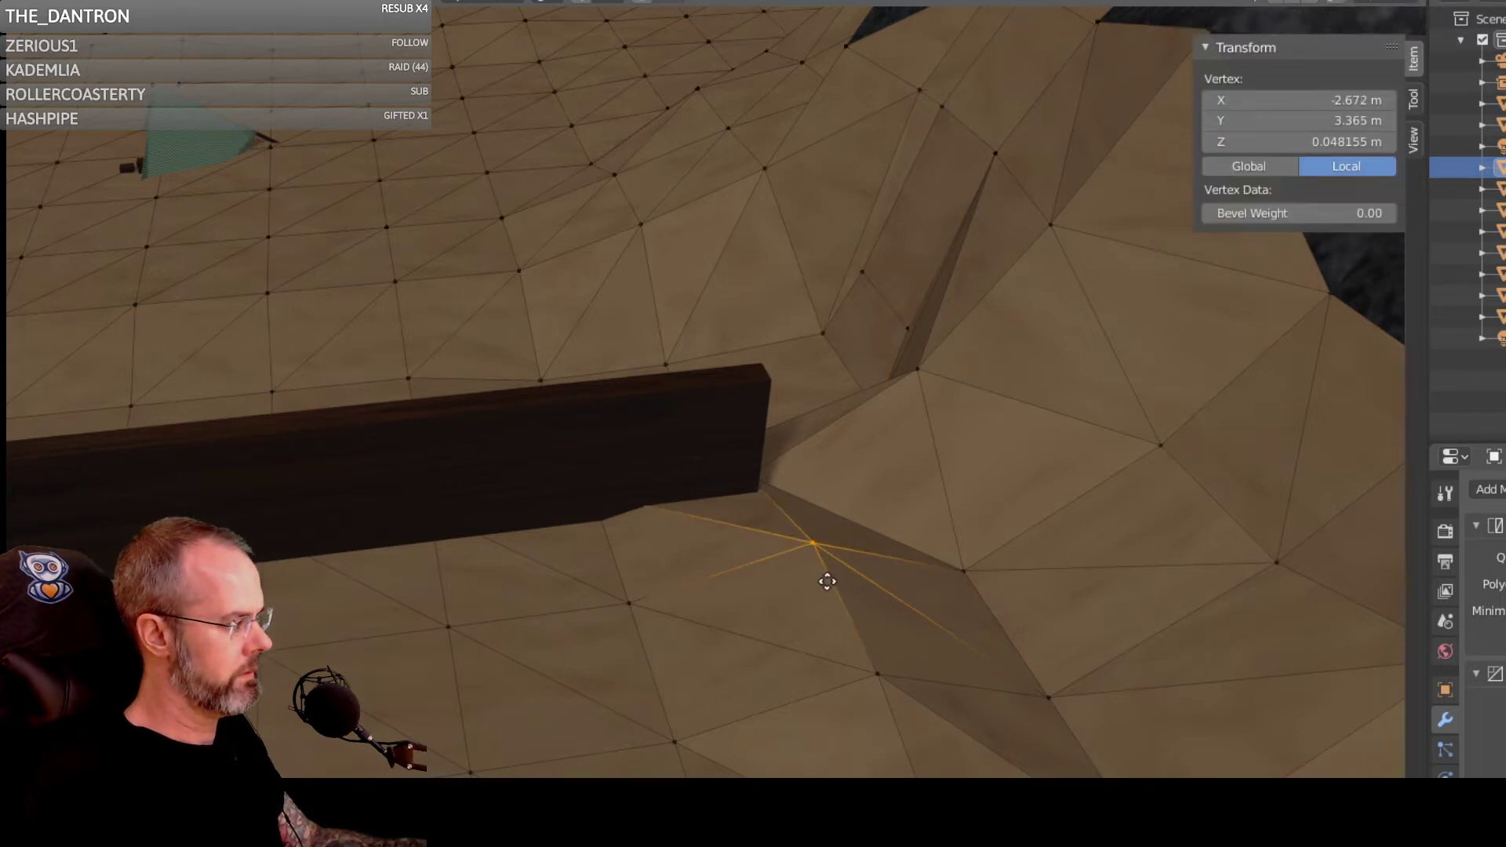
key("z")
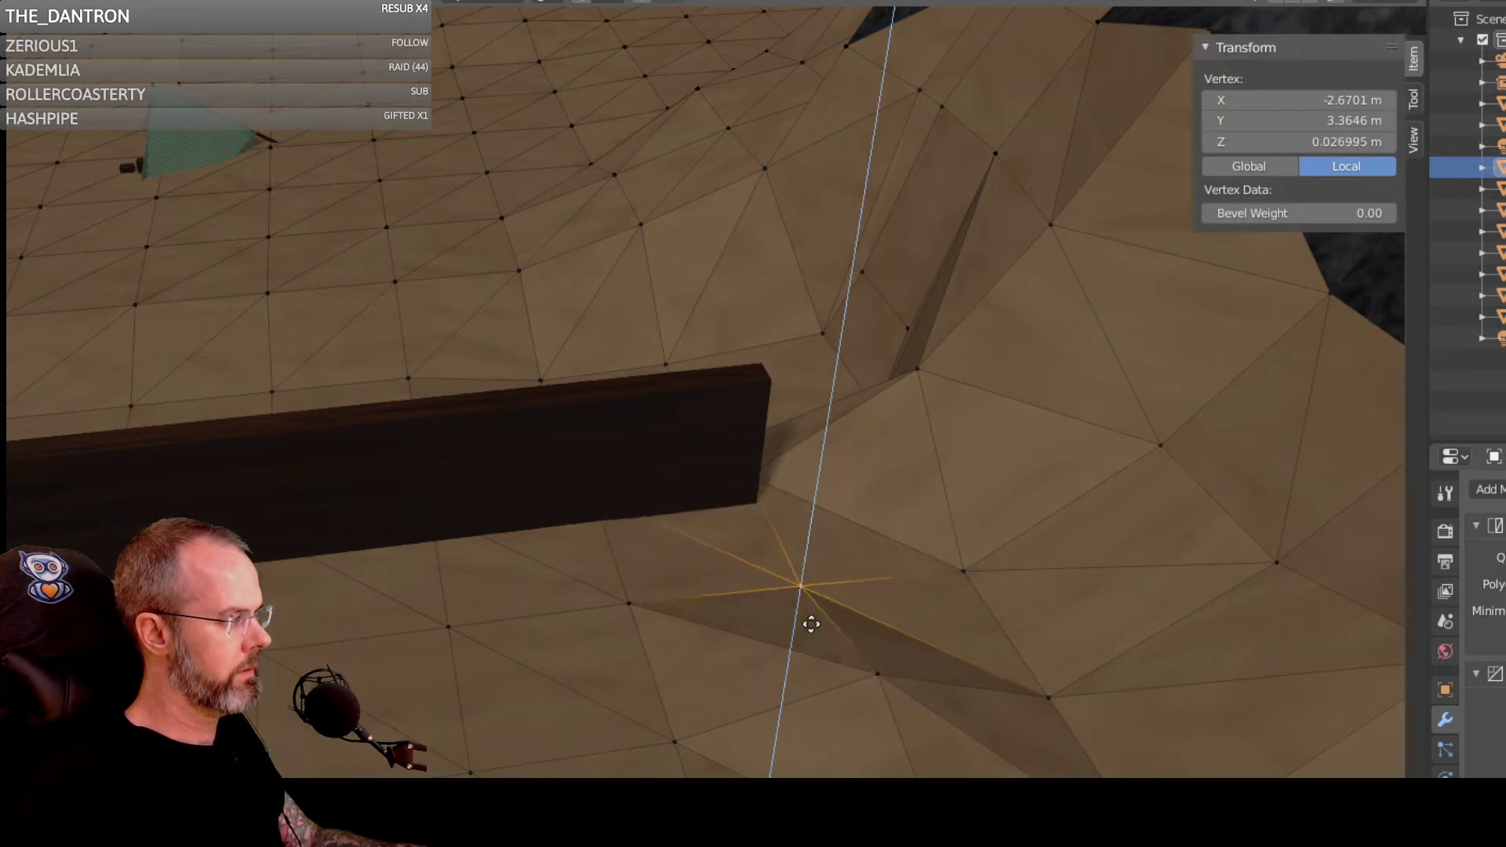
left_click(804, 624)
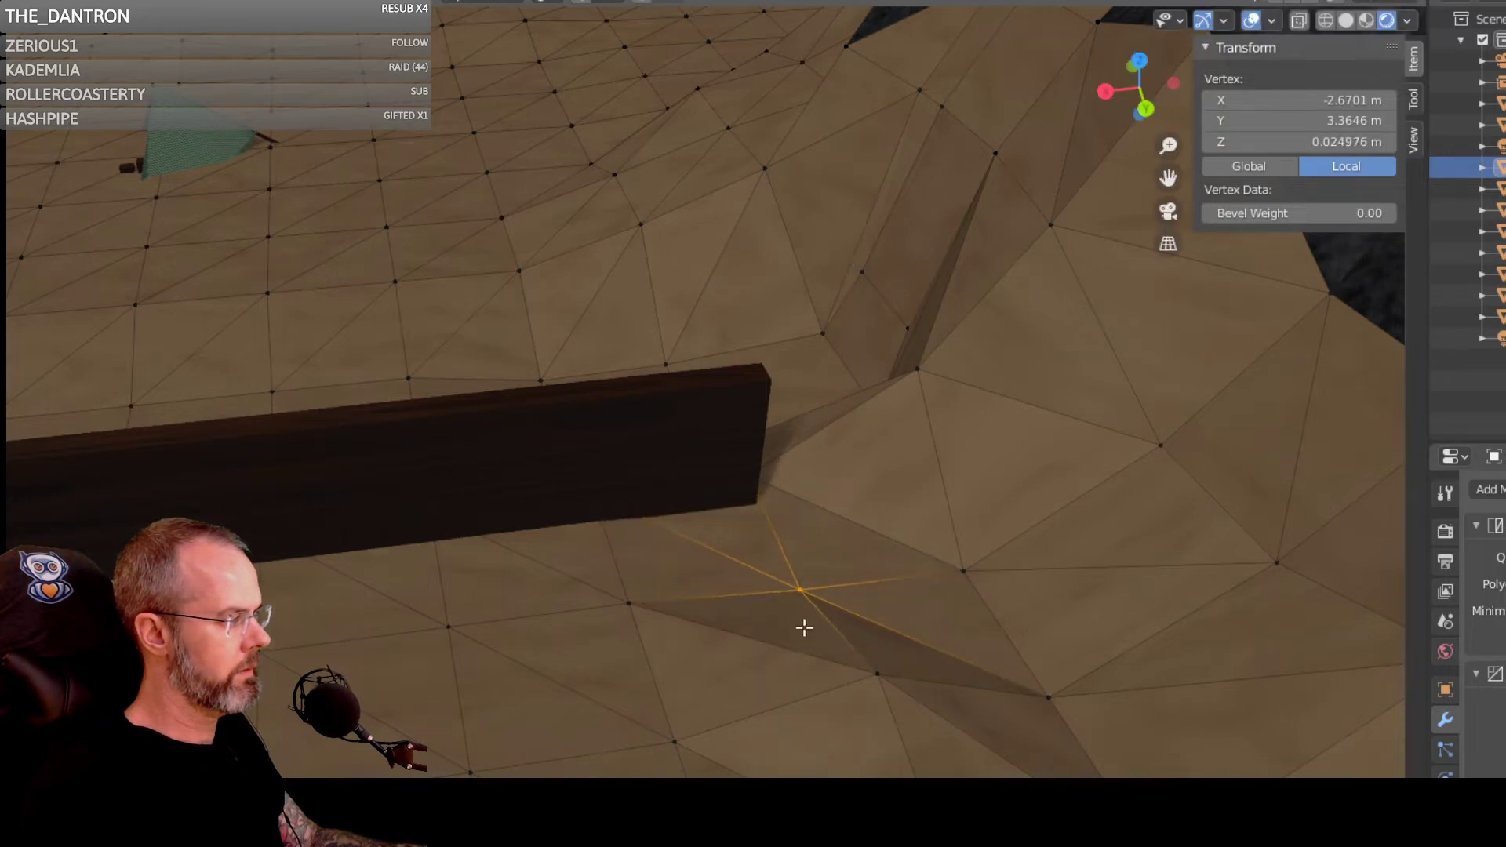
Step: Lower the neighbouring terrain vertex farther out from the wall's outer end to about 0.030 m on local Z
left_click(872, 679)
key("g")
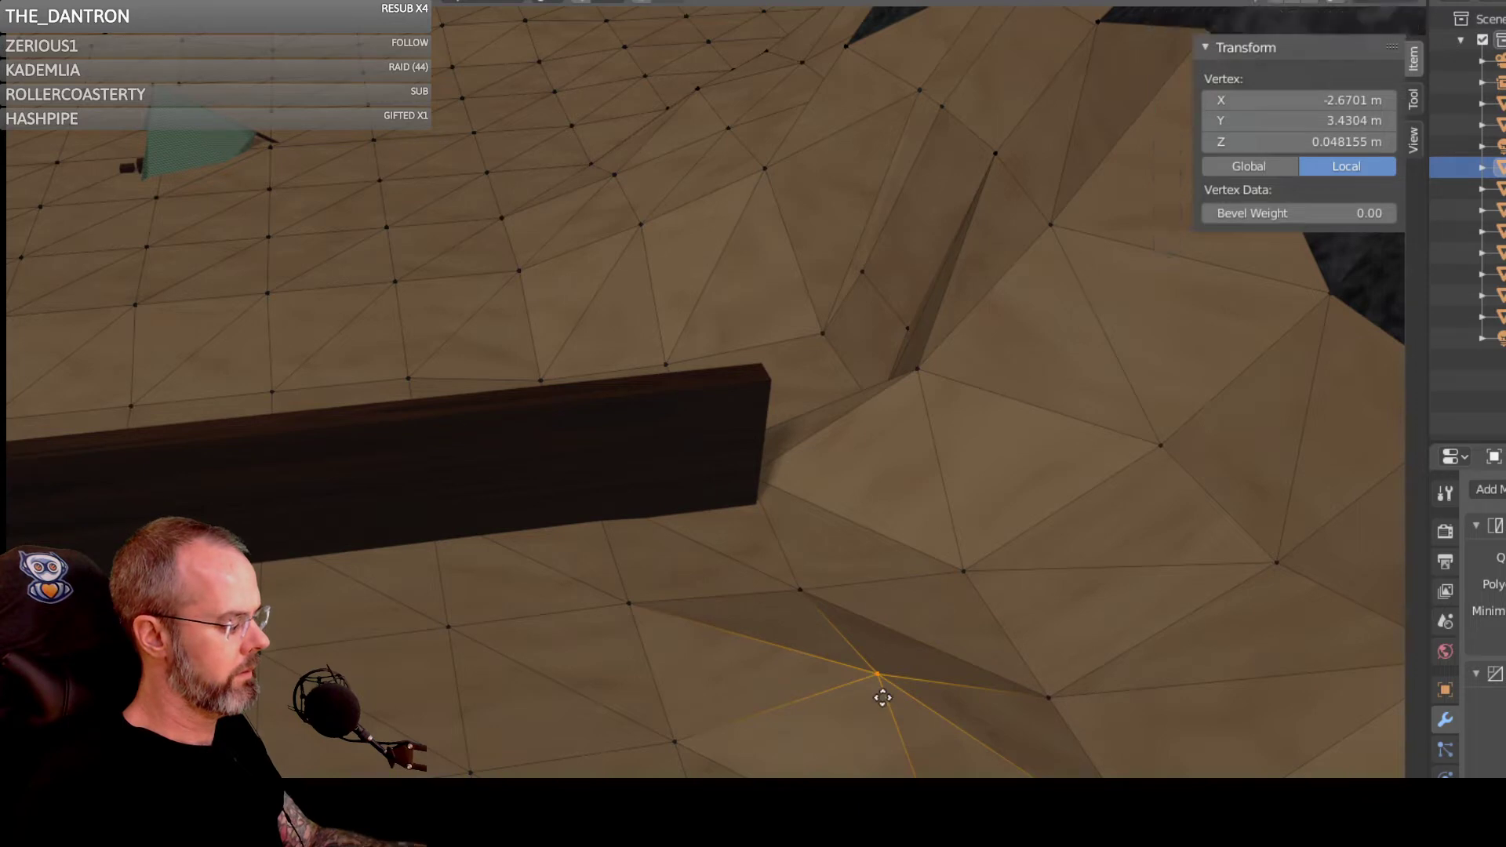
key("z")
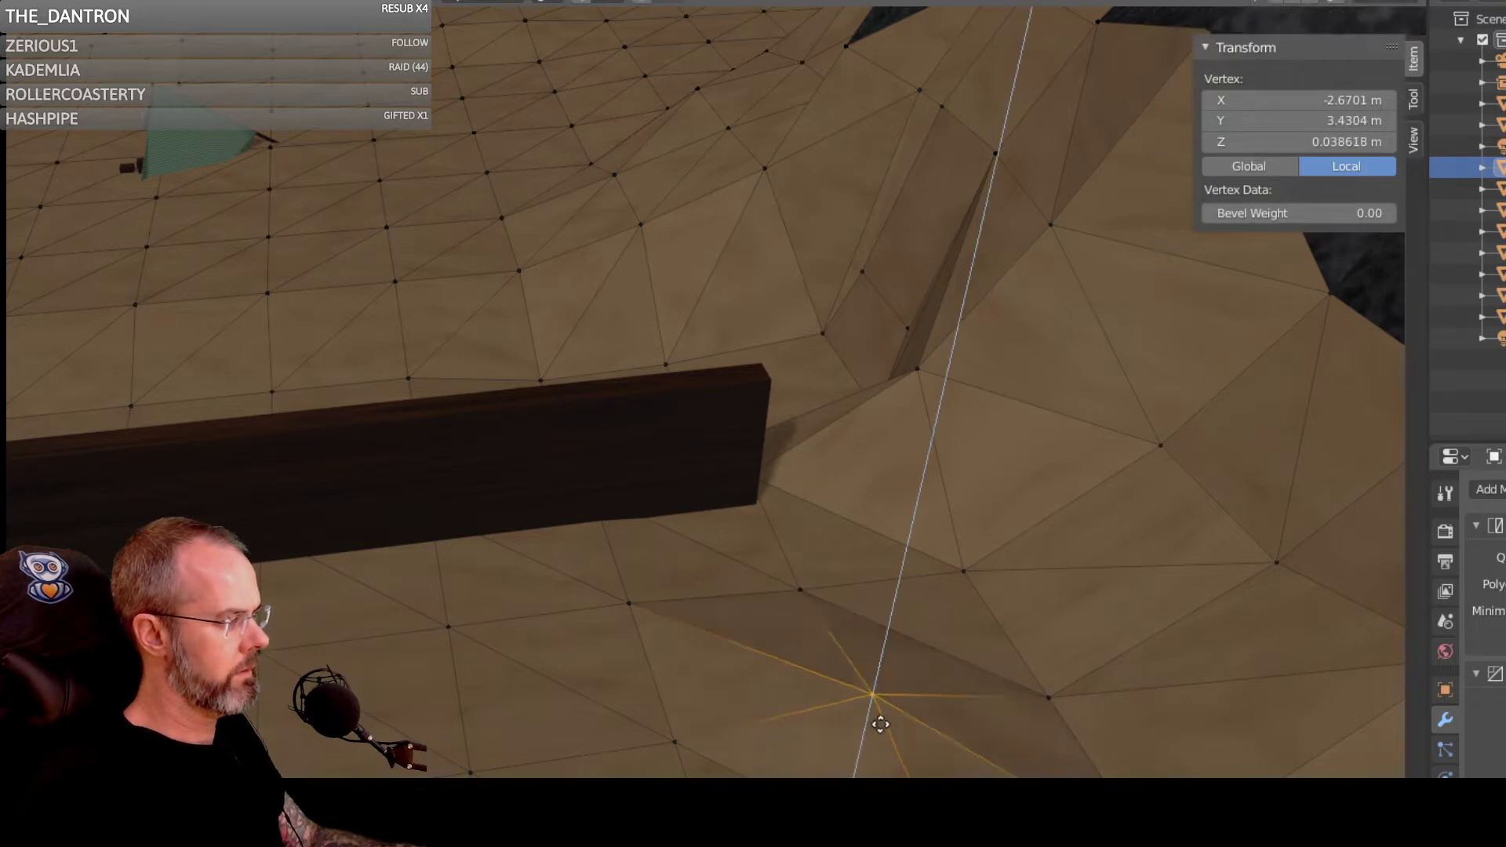
left_click(877, 736)
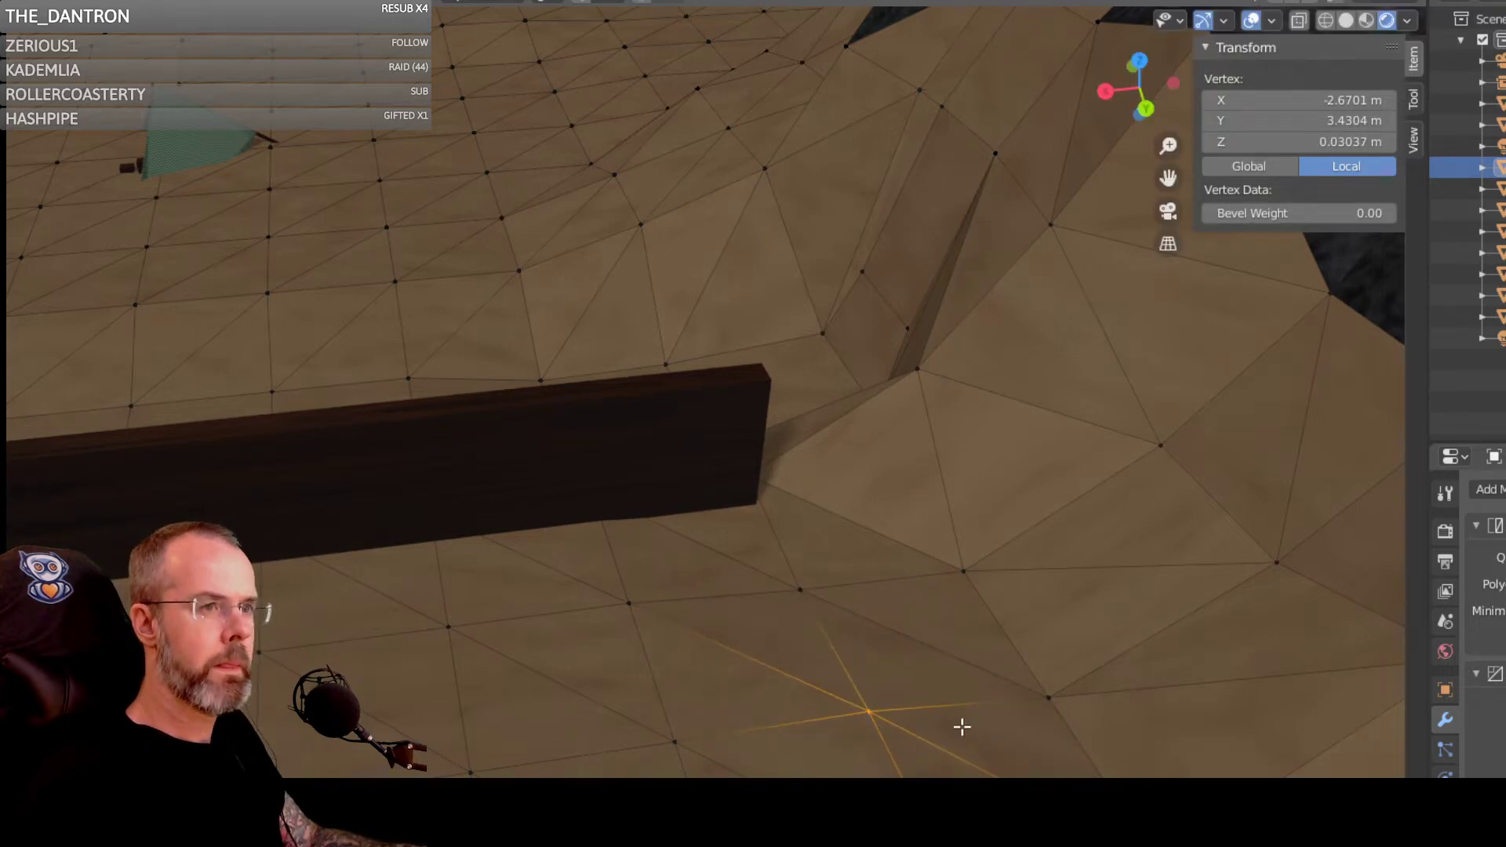
Step: Examine the terrain along both sides of the dark wall, with the vertex selection cleared
mouse_move(962, 722)
middle_mouse_down()
mouse_move(938, 649)
mouse_move(968, 686)
mouse_move(956, 717)
middle_mouse_up()
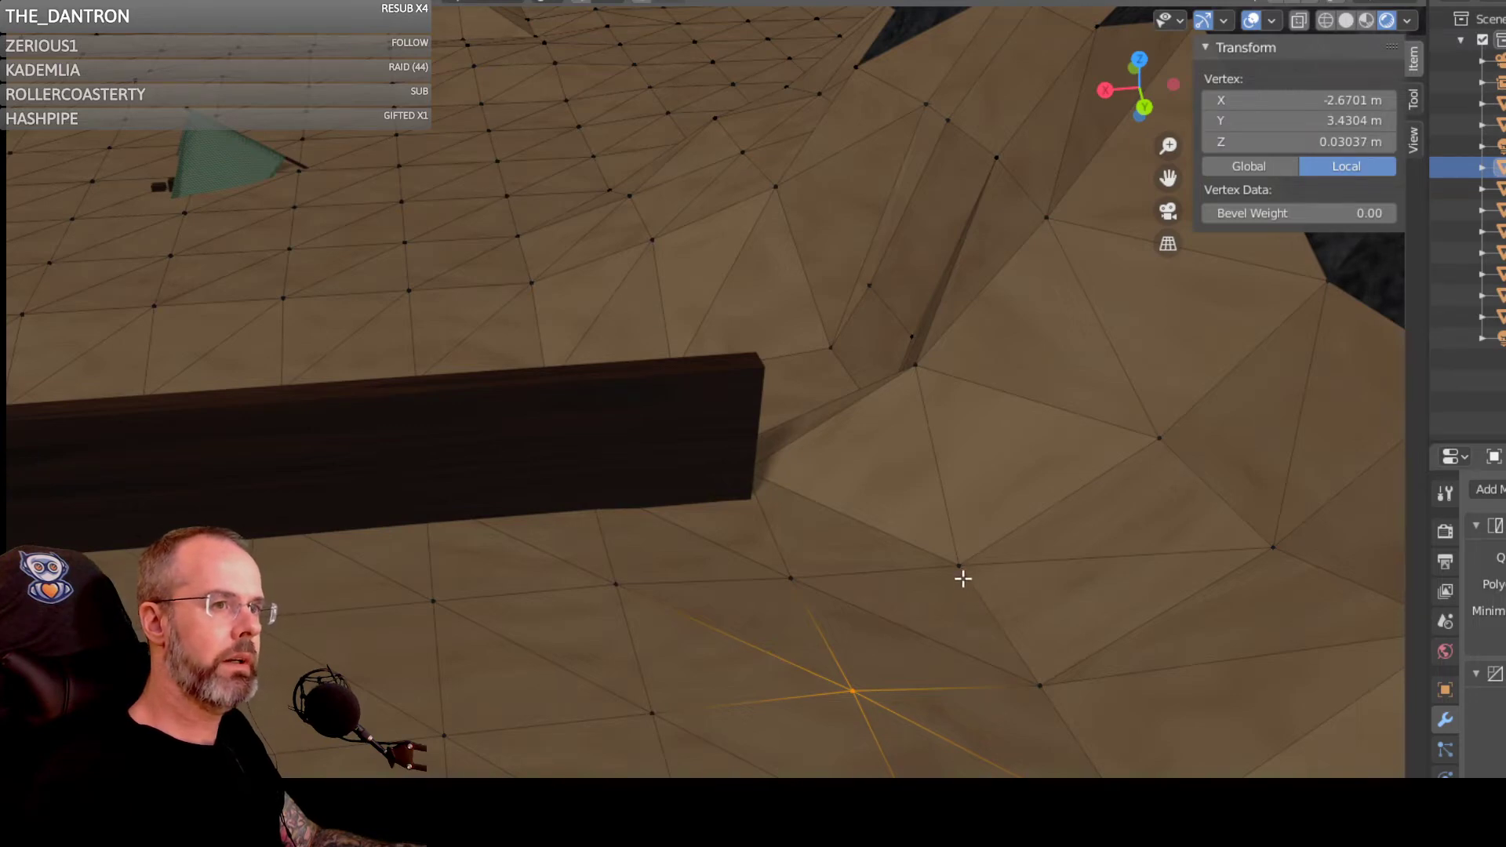
middle_click_drag(960, 577, 418, 545)
middle_click_drag(457, 296, 545, 373)
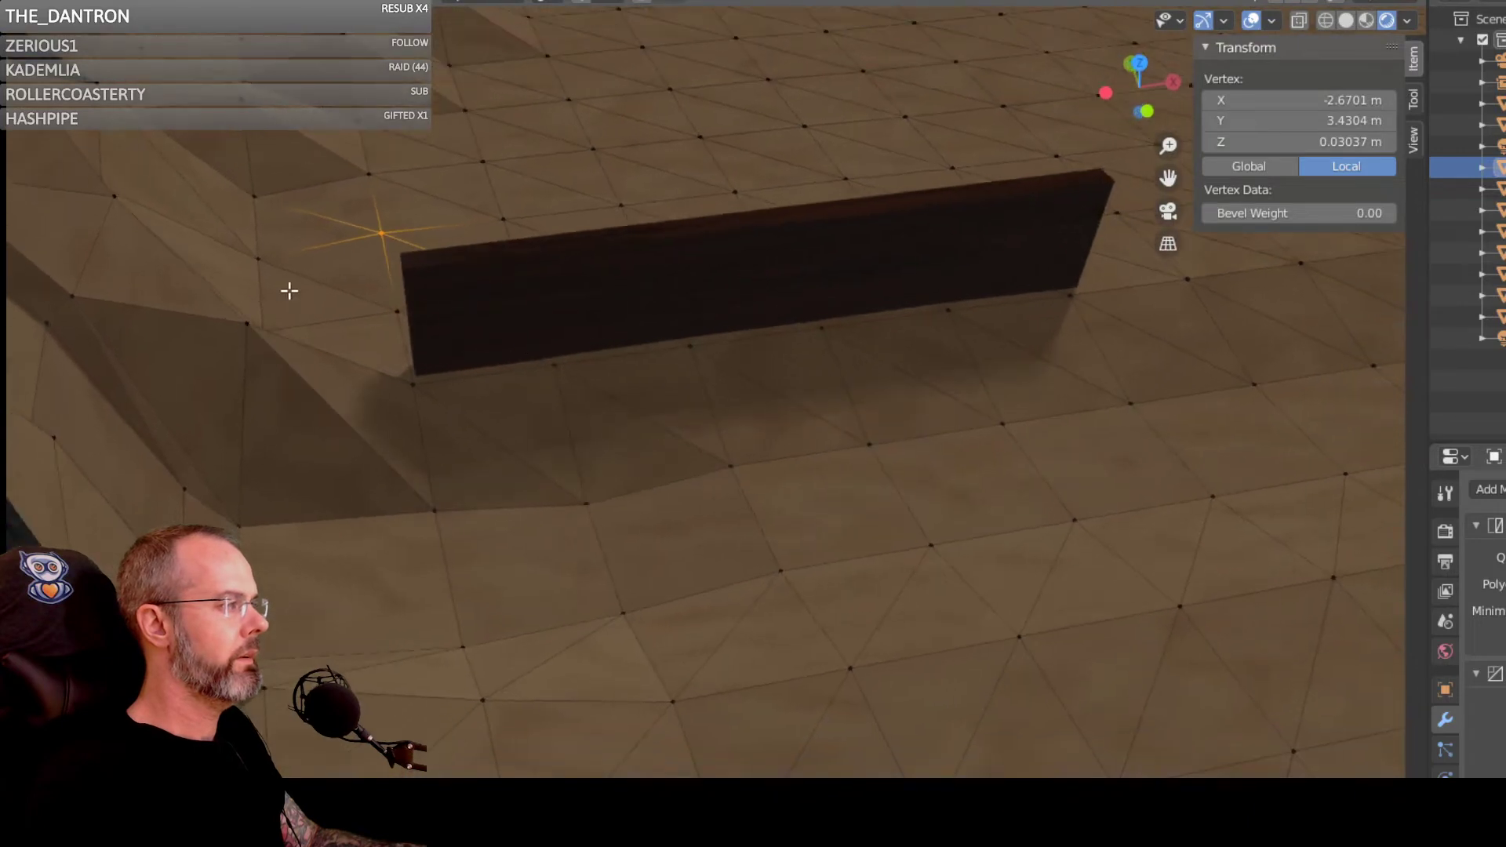
scroll(290, 291, "up", 4)
middle_click_drag(291, 295, 473, 297)
left_click(198, 290)
middle_click_drag(199, 290, 476, 273)
scroll(481, 306, "down", 5)
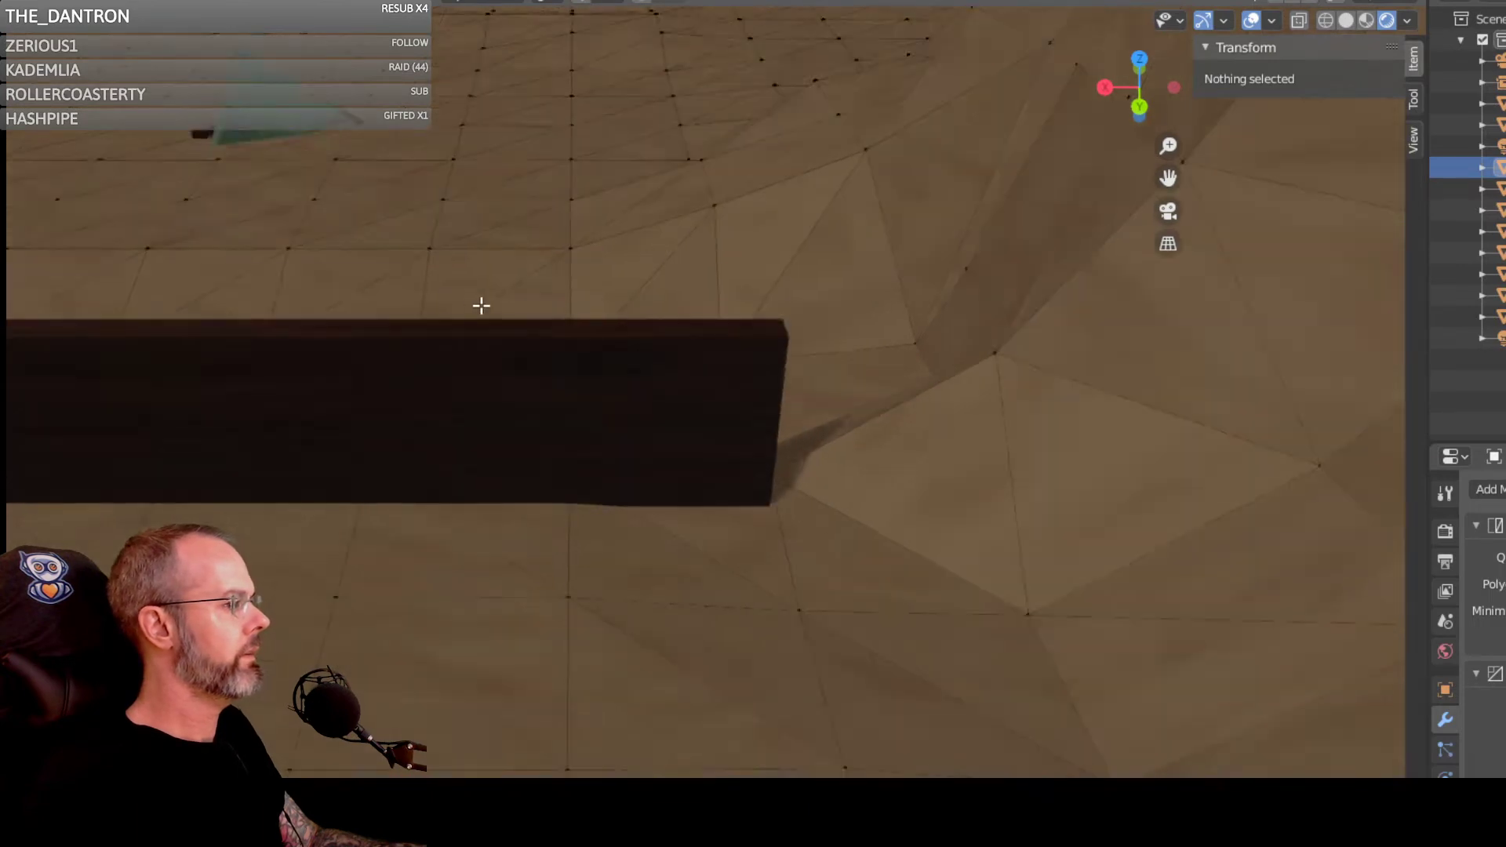
middle_click_drag(120, 467, 713, 390, "shift")
scroll(670, 427, "up", 2)
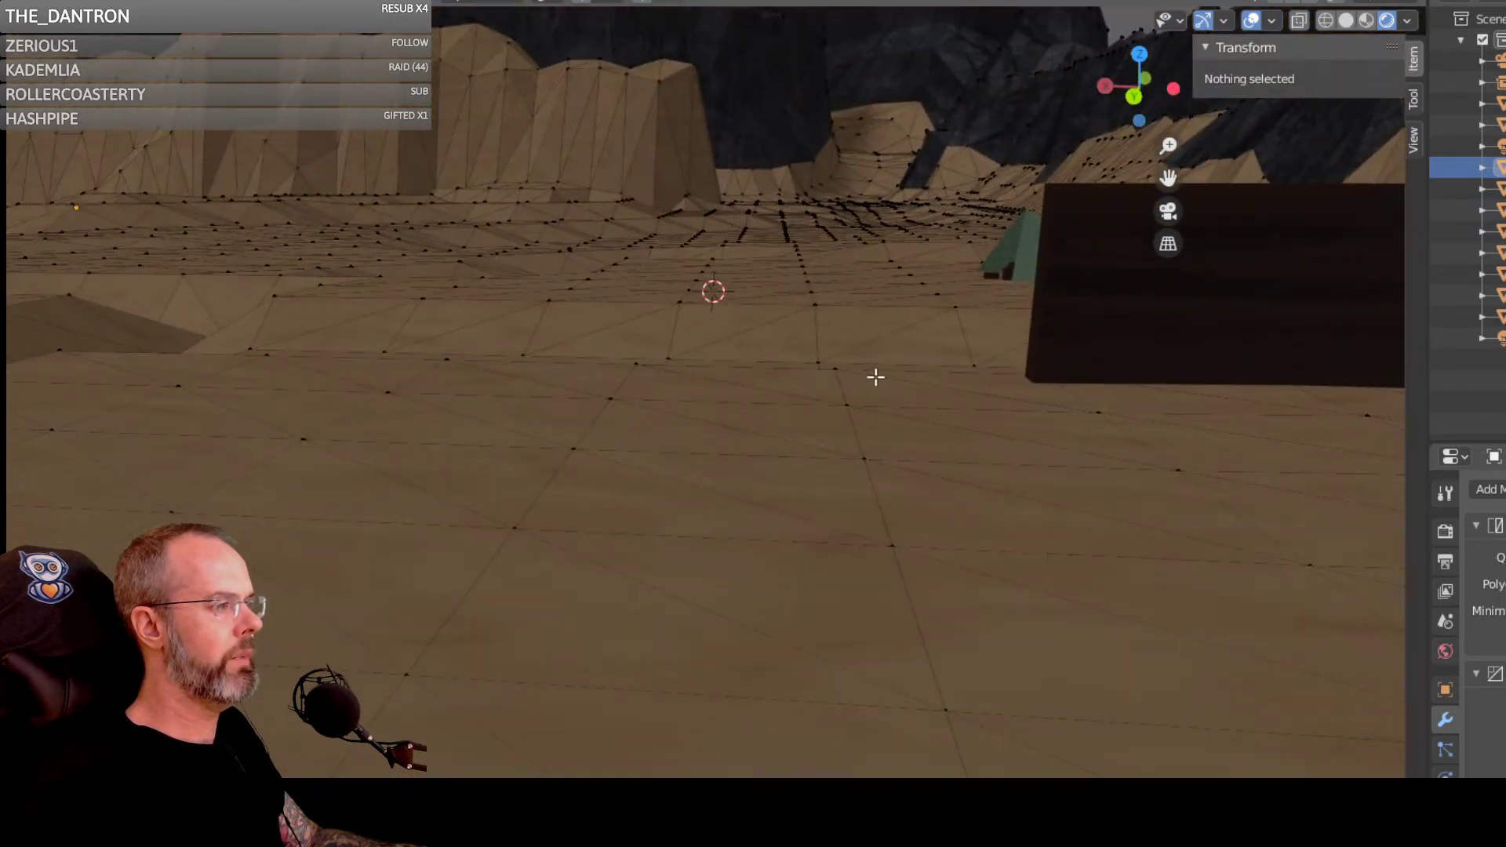
Step: Examine the sandy ground between the dark wall, the bannered gate and the raised platform with the dark-topped block
middle_click_drag(875, 378, 992, 429)
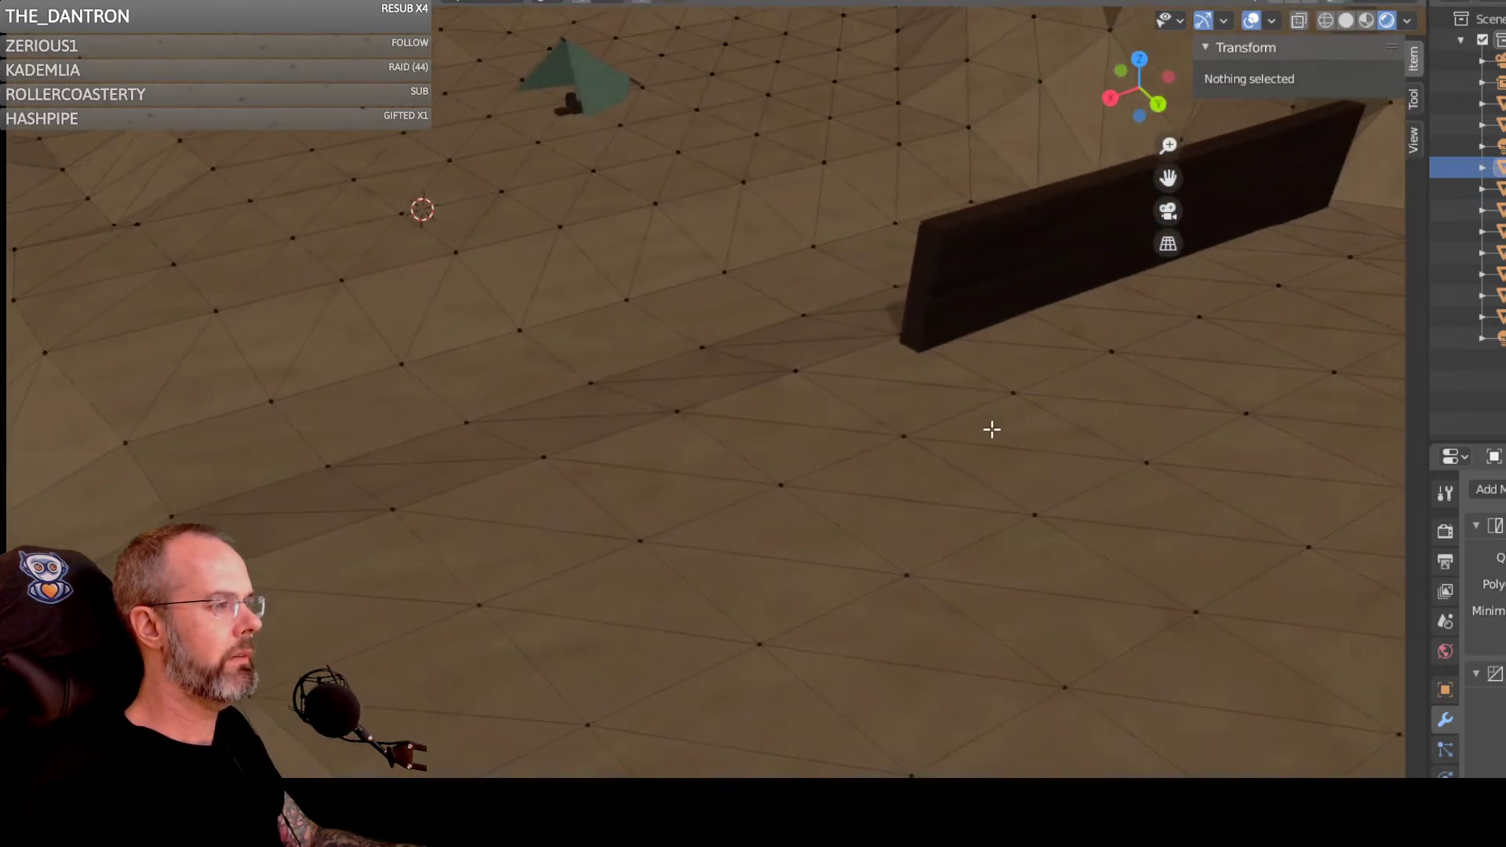
scroll(992, 429, "down", 4)
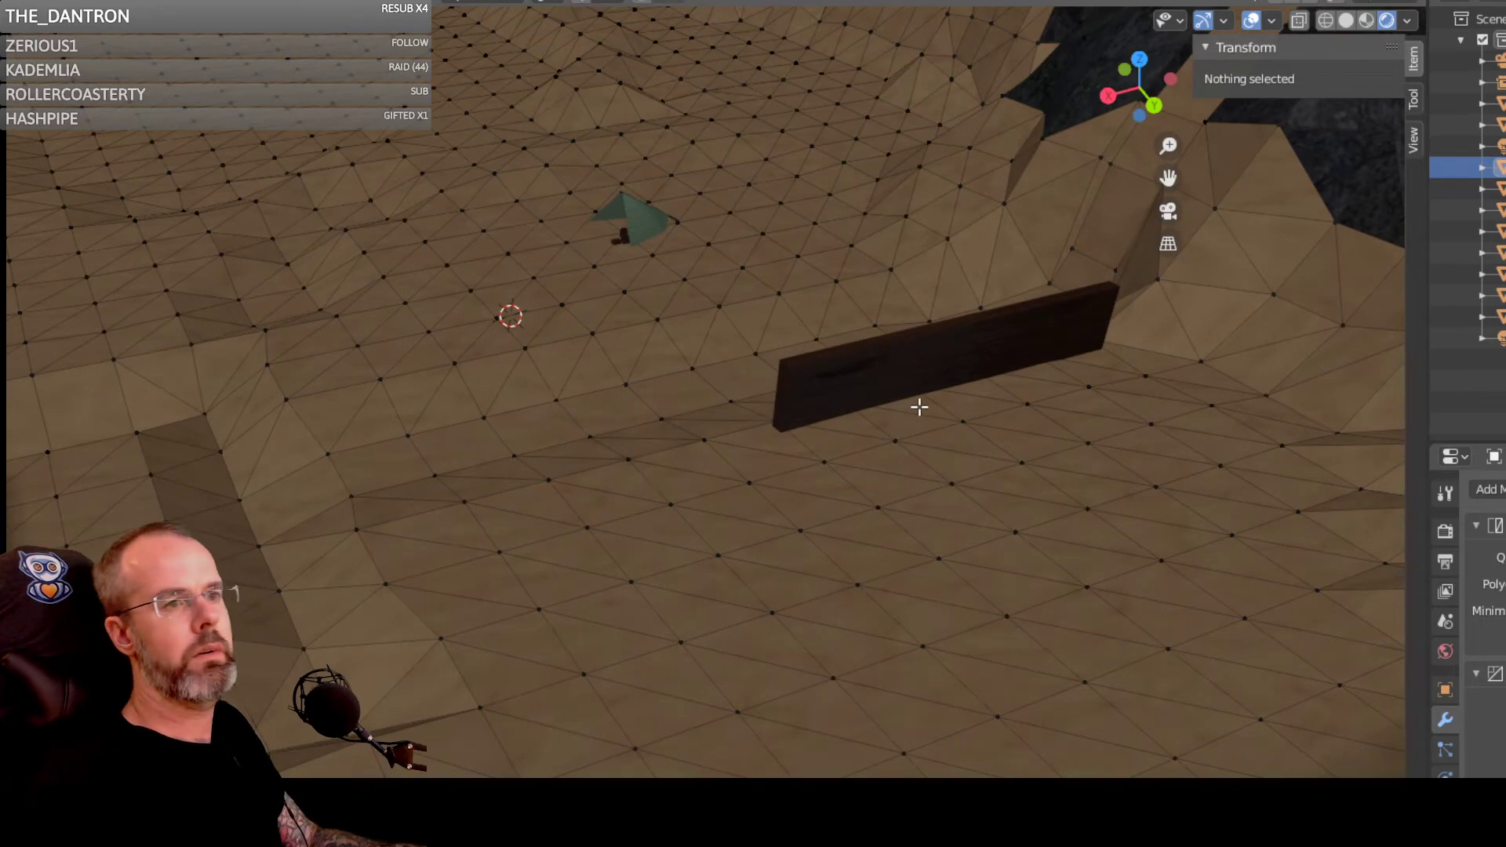
middle_click_drag(938, 374, 1437, 323)
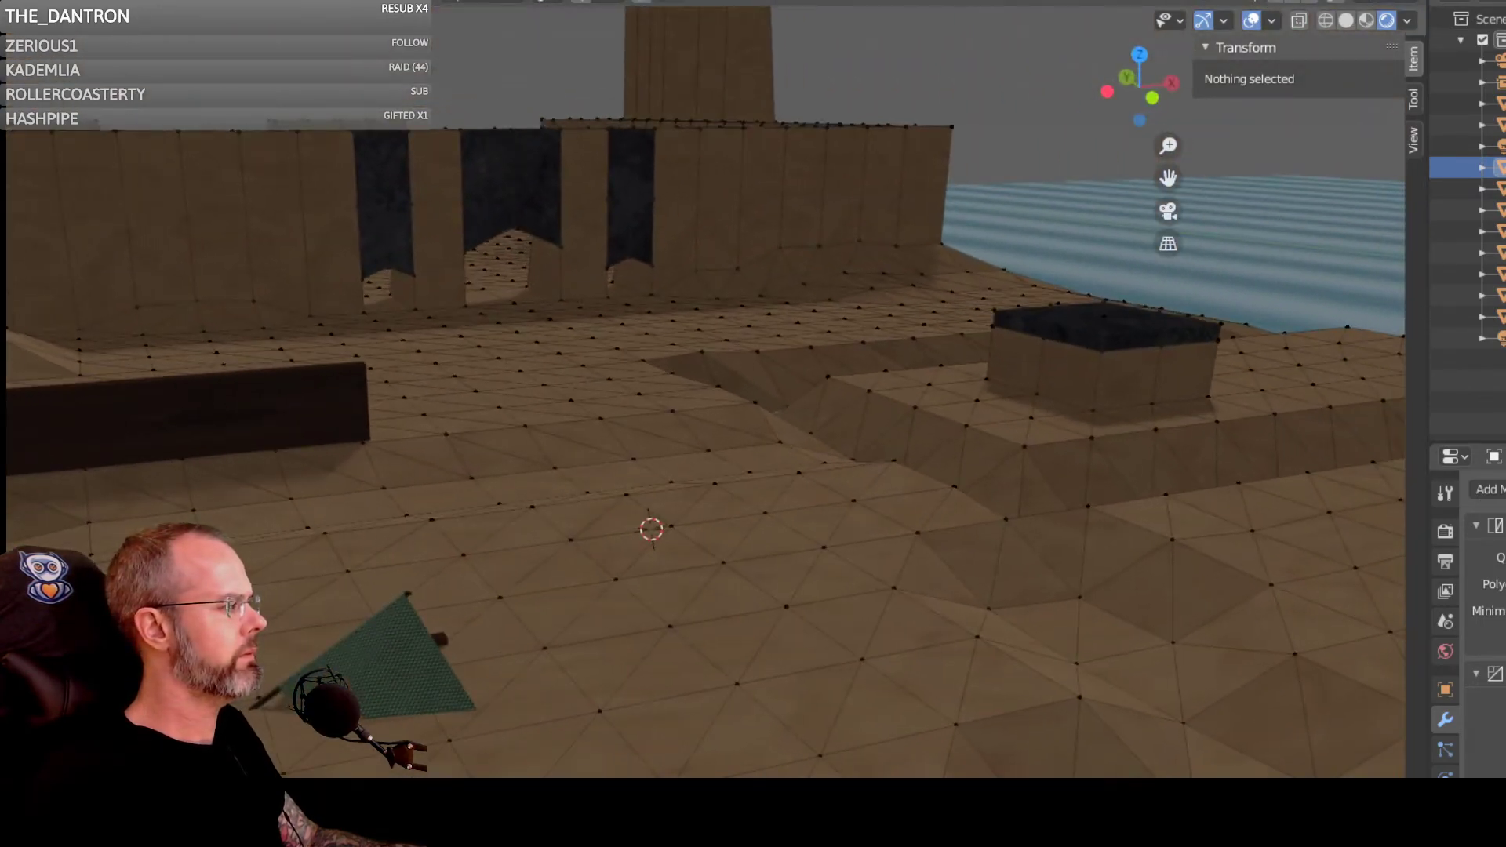
middle_click_drag(168, 426, 236, 464, "shift")
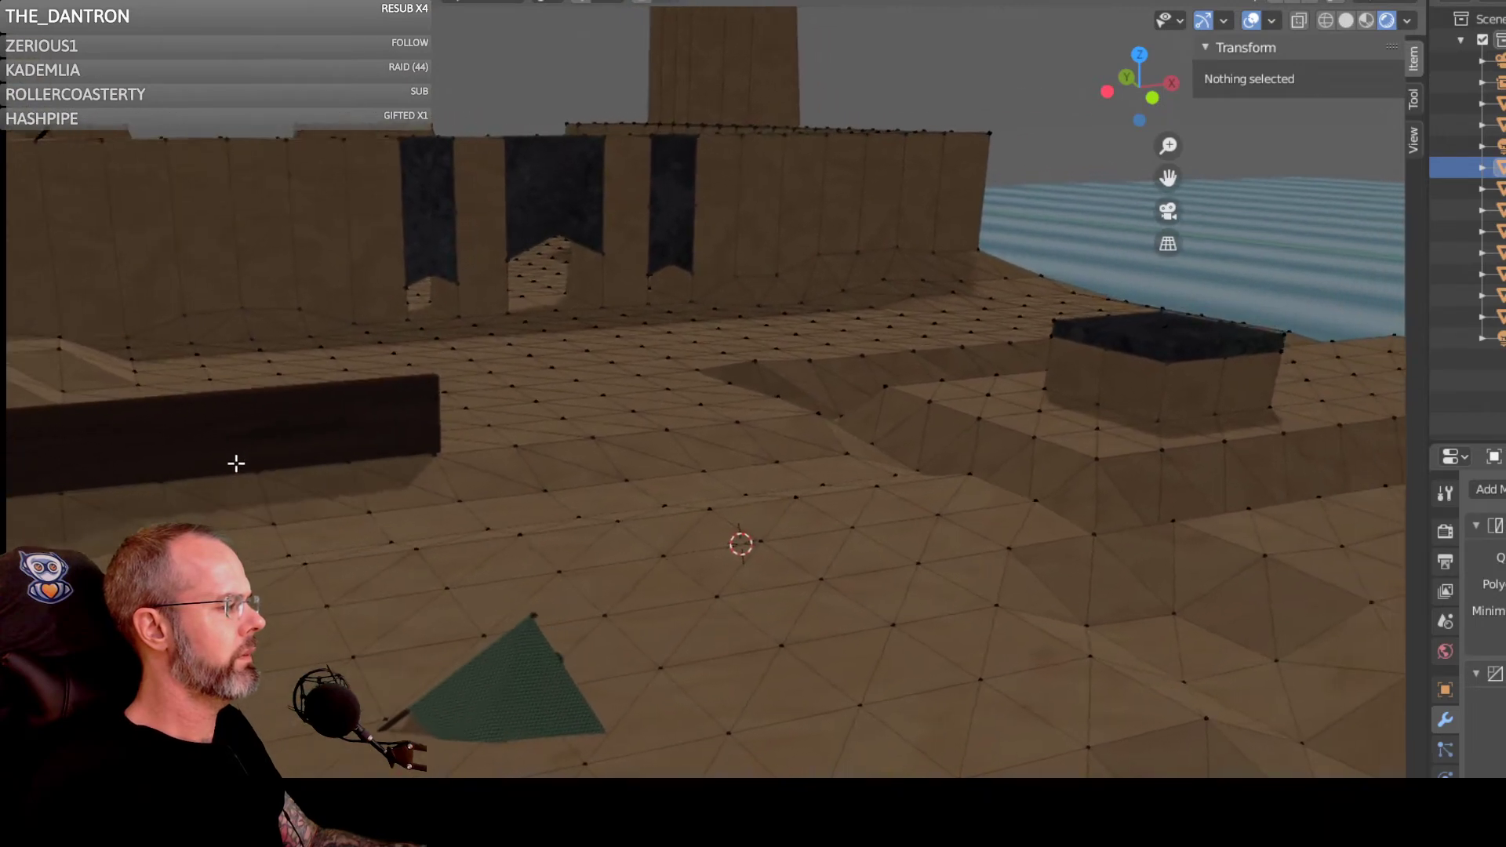
middle_click_drag(269, 407, 395, 454)
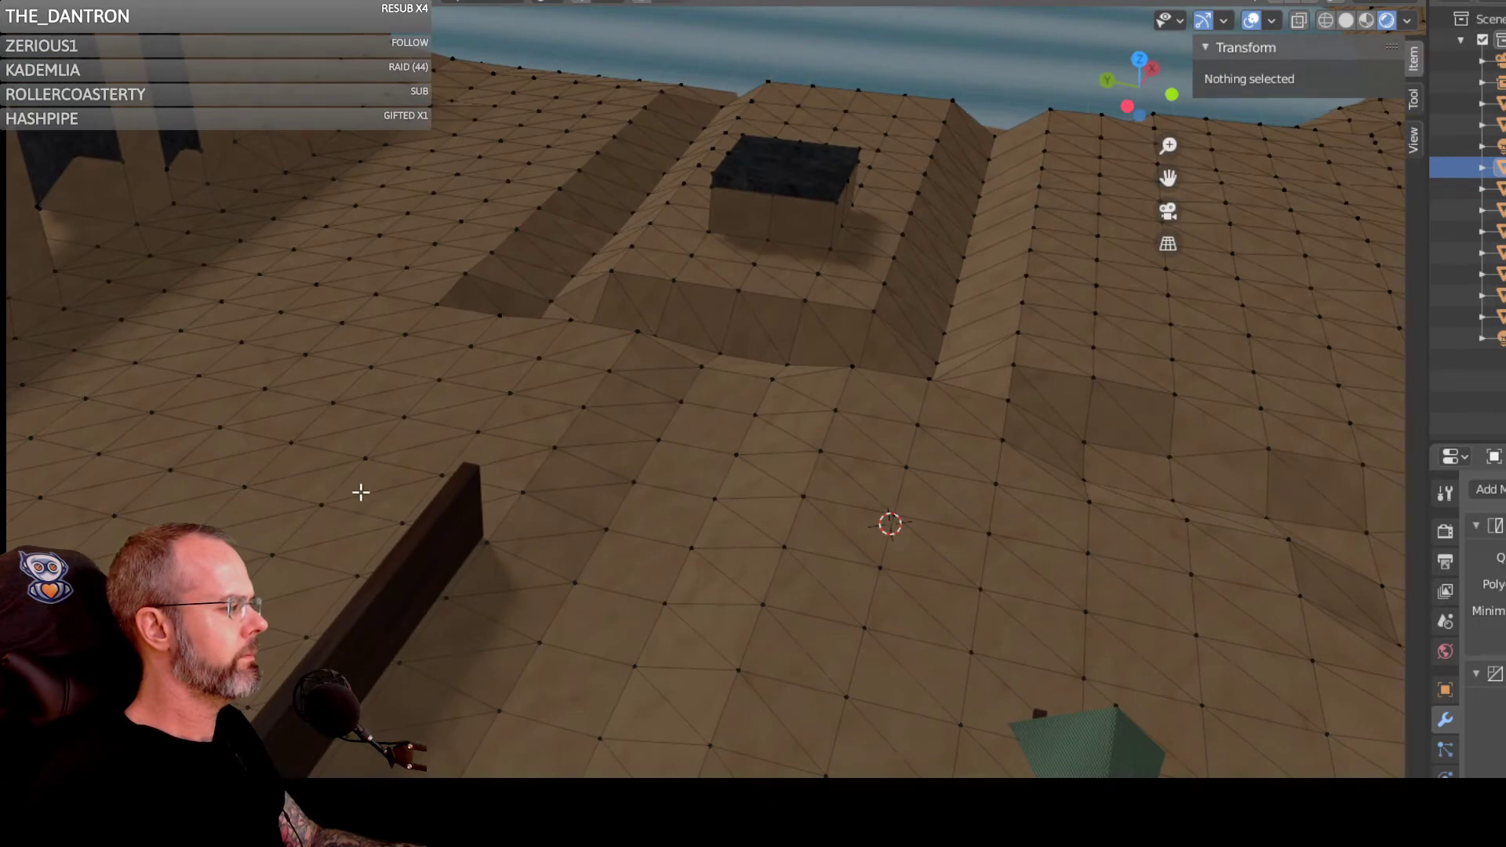
scroll(361, 493, "up", 2)
middle_click_drag(419, 492, 249, 474)
left_click(335, 358)
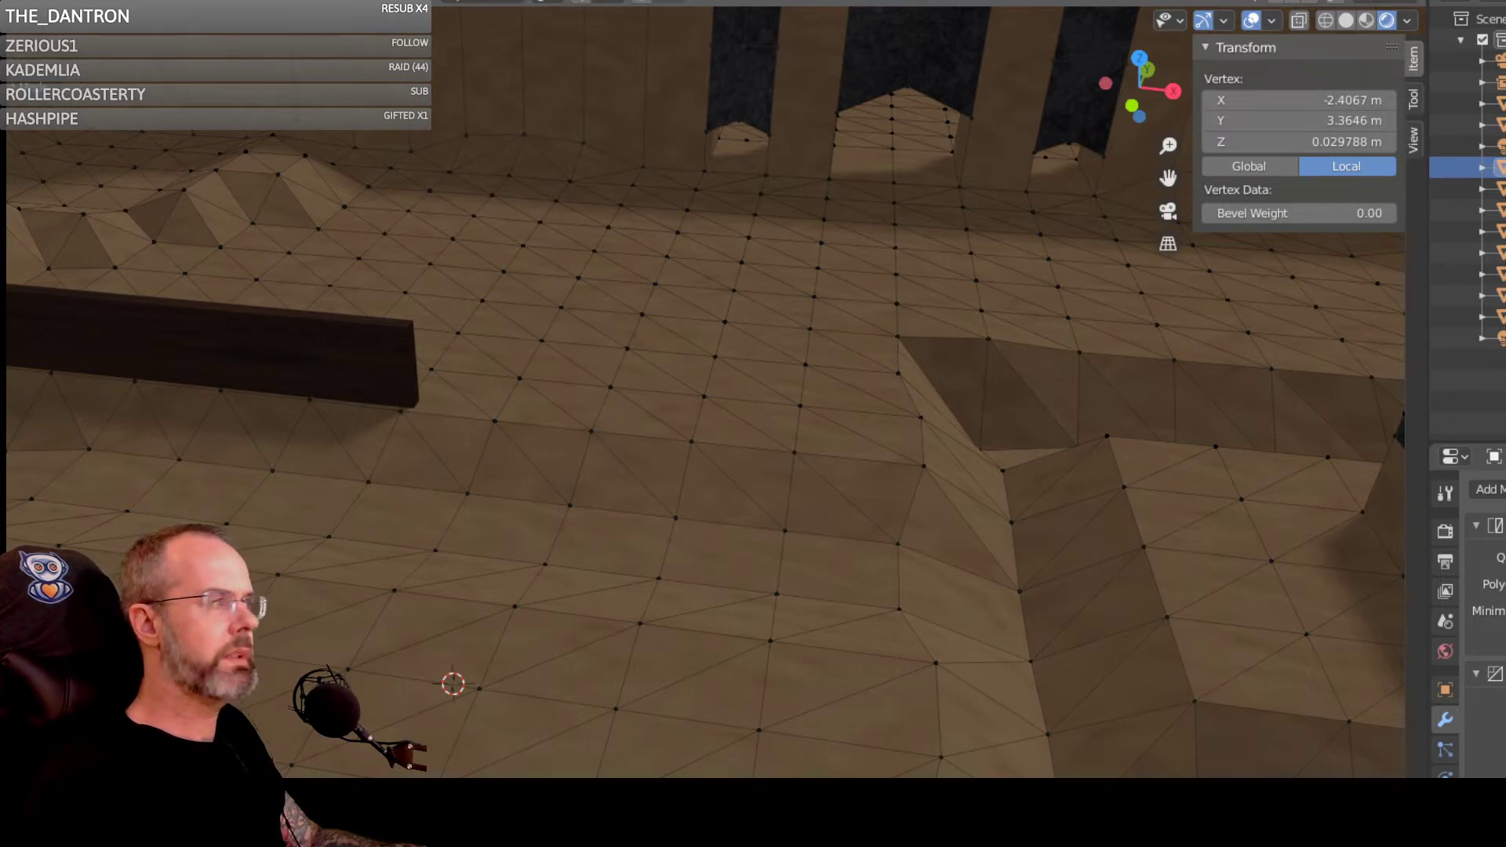
Step: Leave the terrain's mesh editing and open the dark wall block's mesh in Edit Mode
key("Tab")
left_click(183, 323)
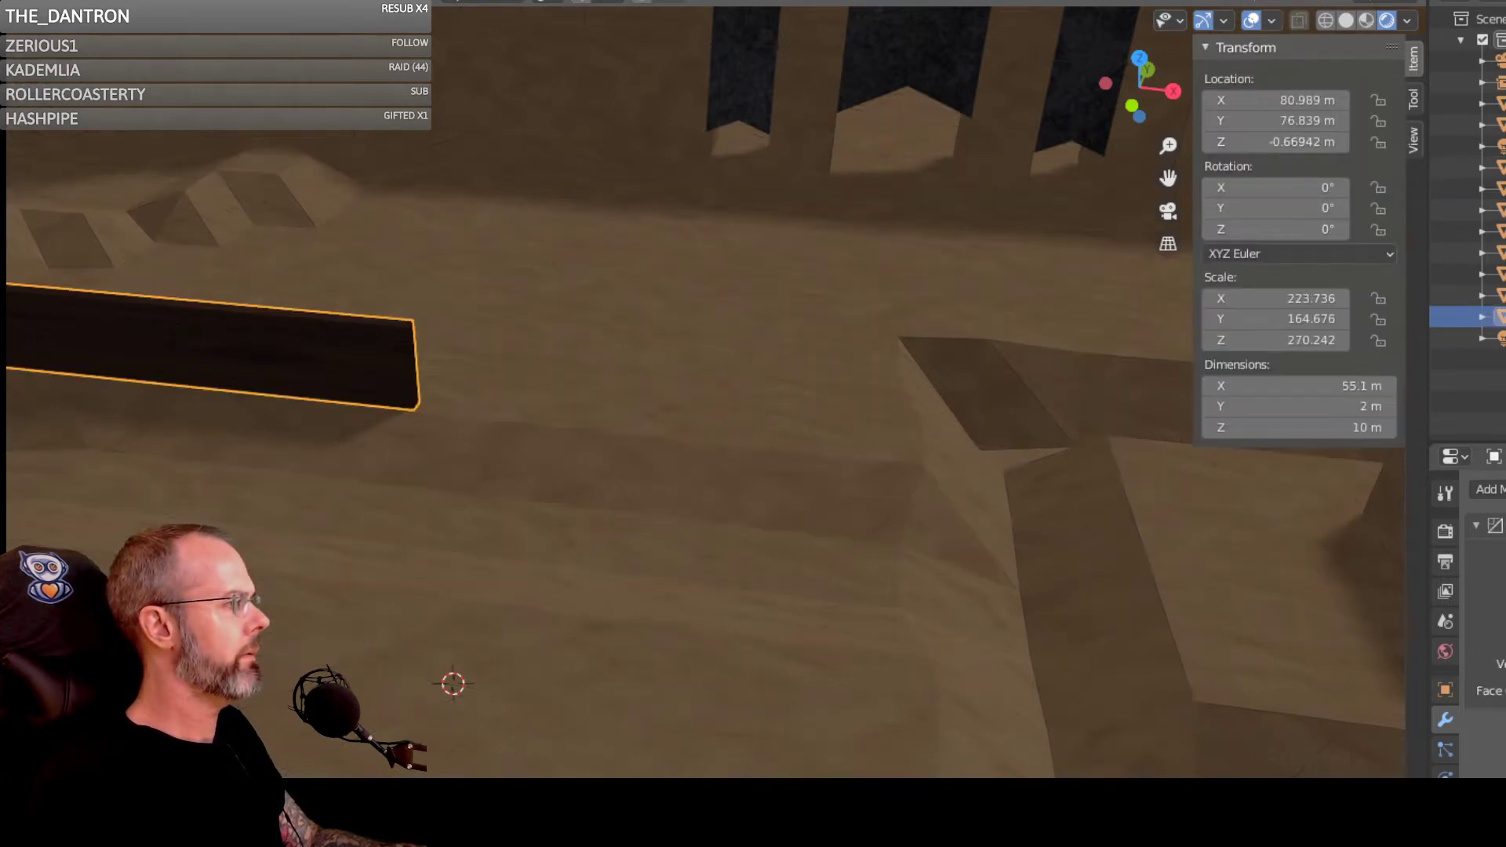
key("Tab")
middle_click_drag(370, 262, 558, 407)
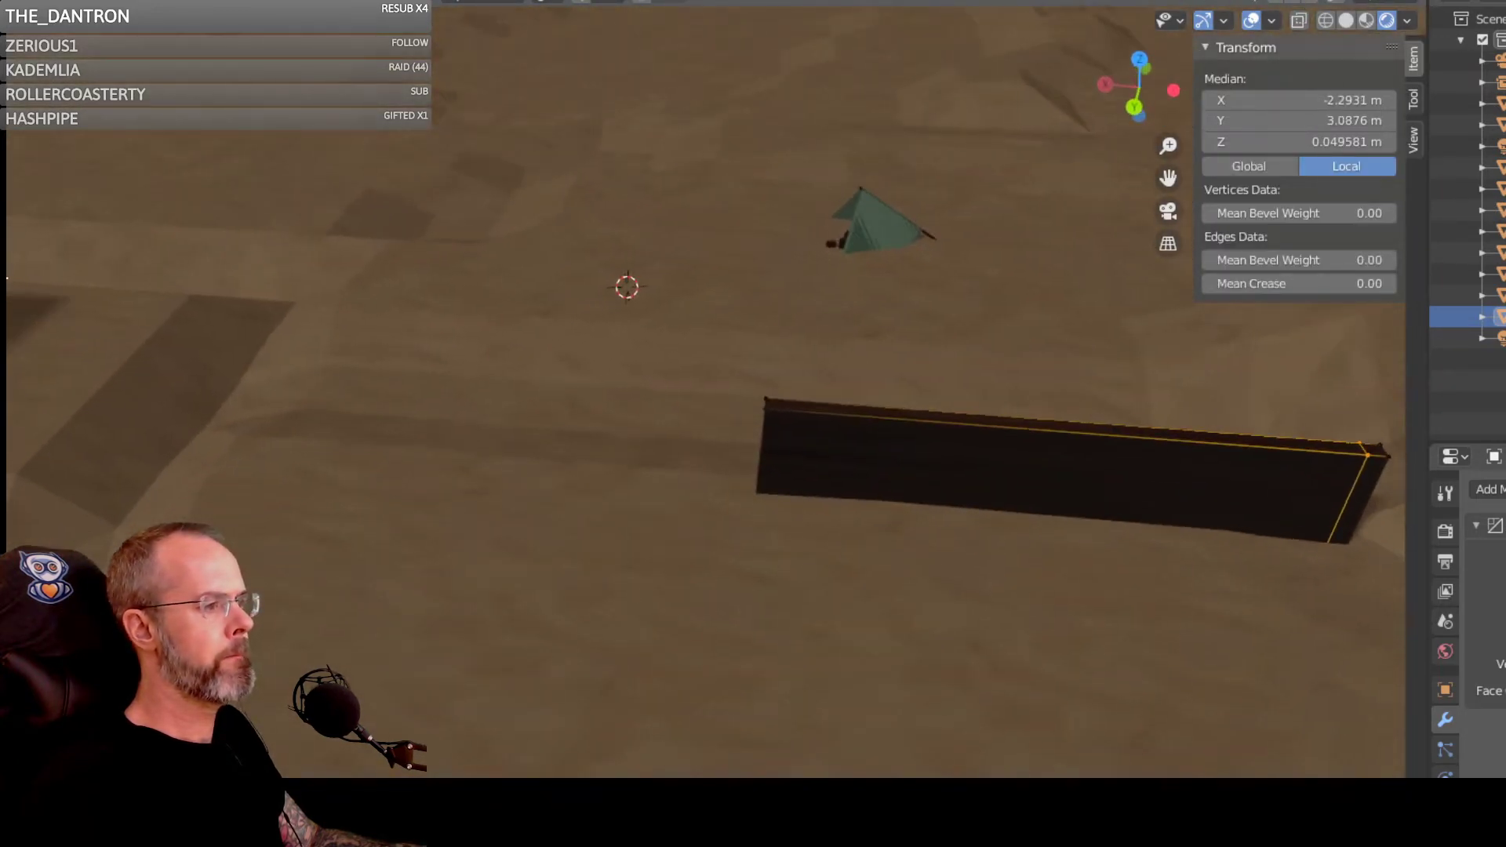
scroll(1122, 526, "up", 1)
middle_click_drag(1121, 526, 1278, 477)
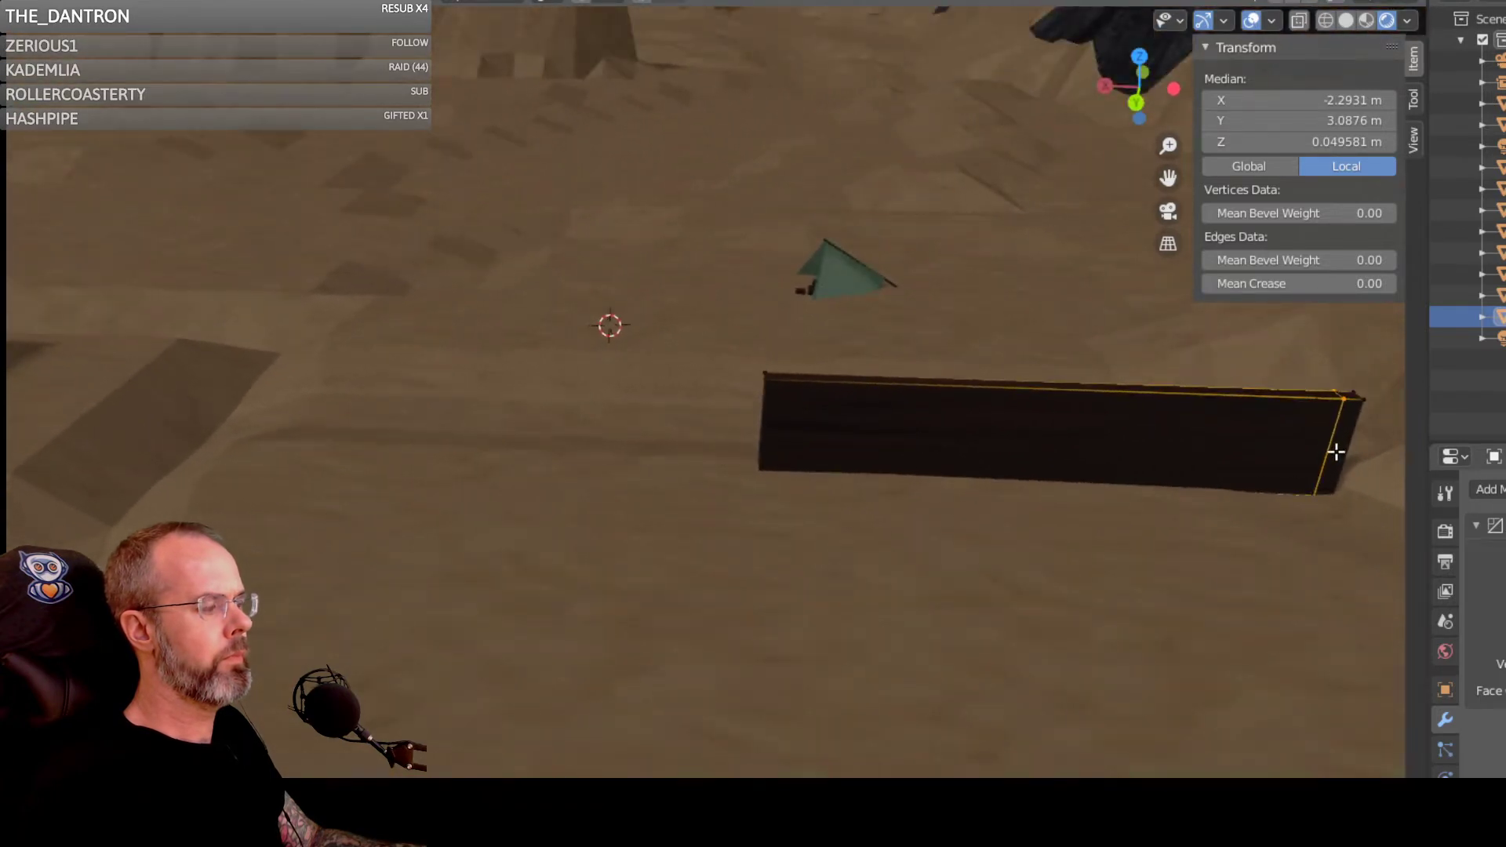
Step: Extrude the narrow side face at the wall's outer end along Y, making the wall about 22.6 m deep in an L shape
left_click(1336, 451)
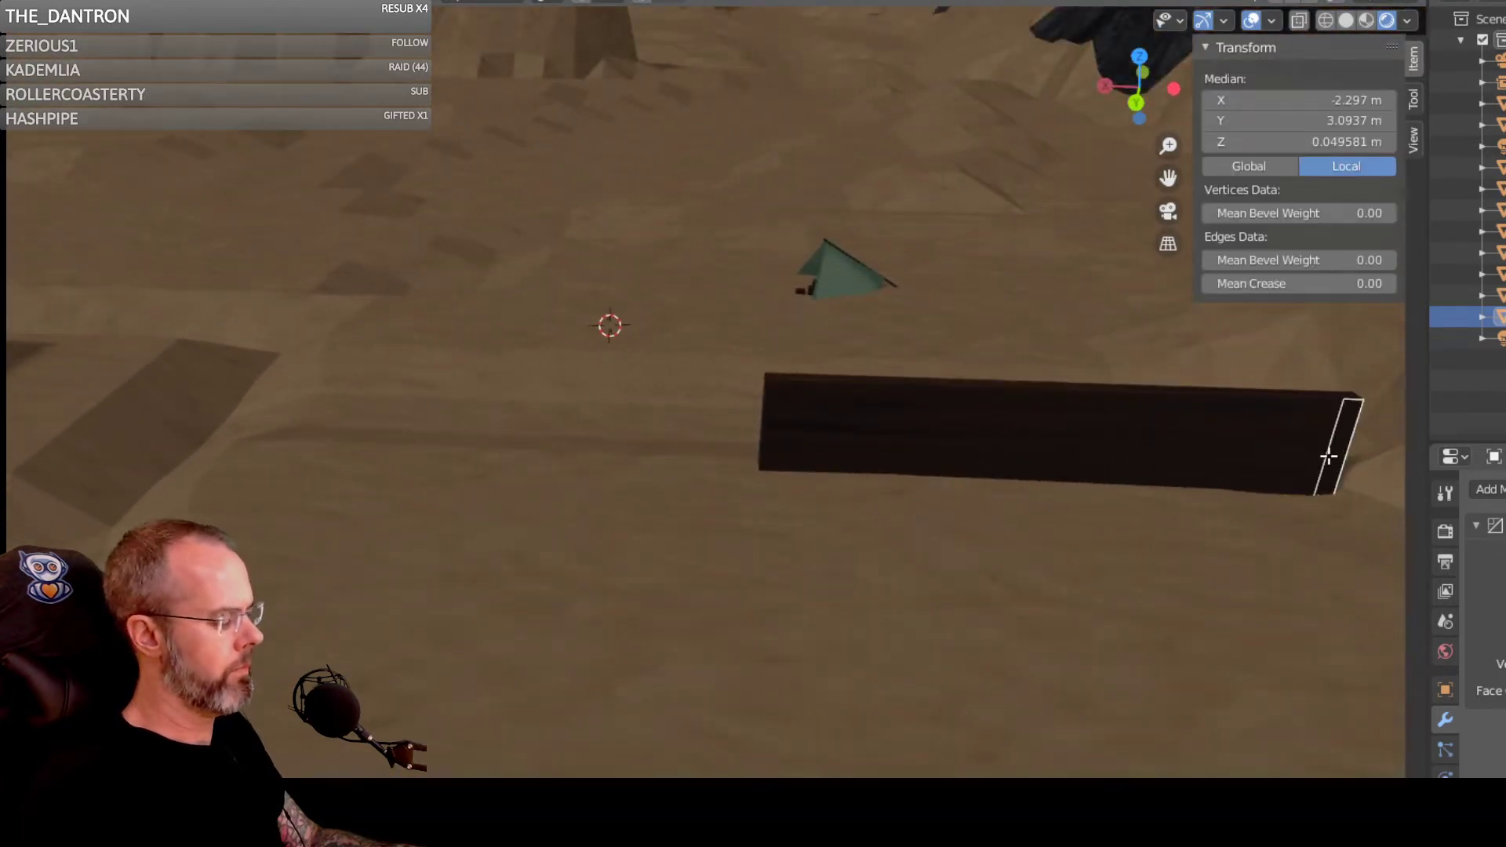
key("e")
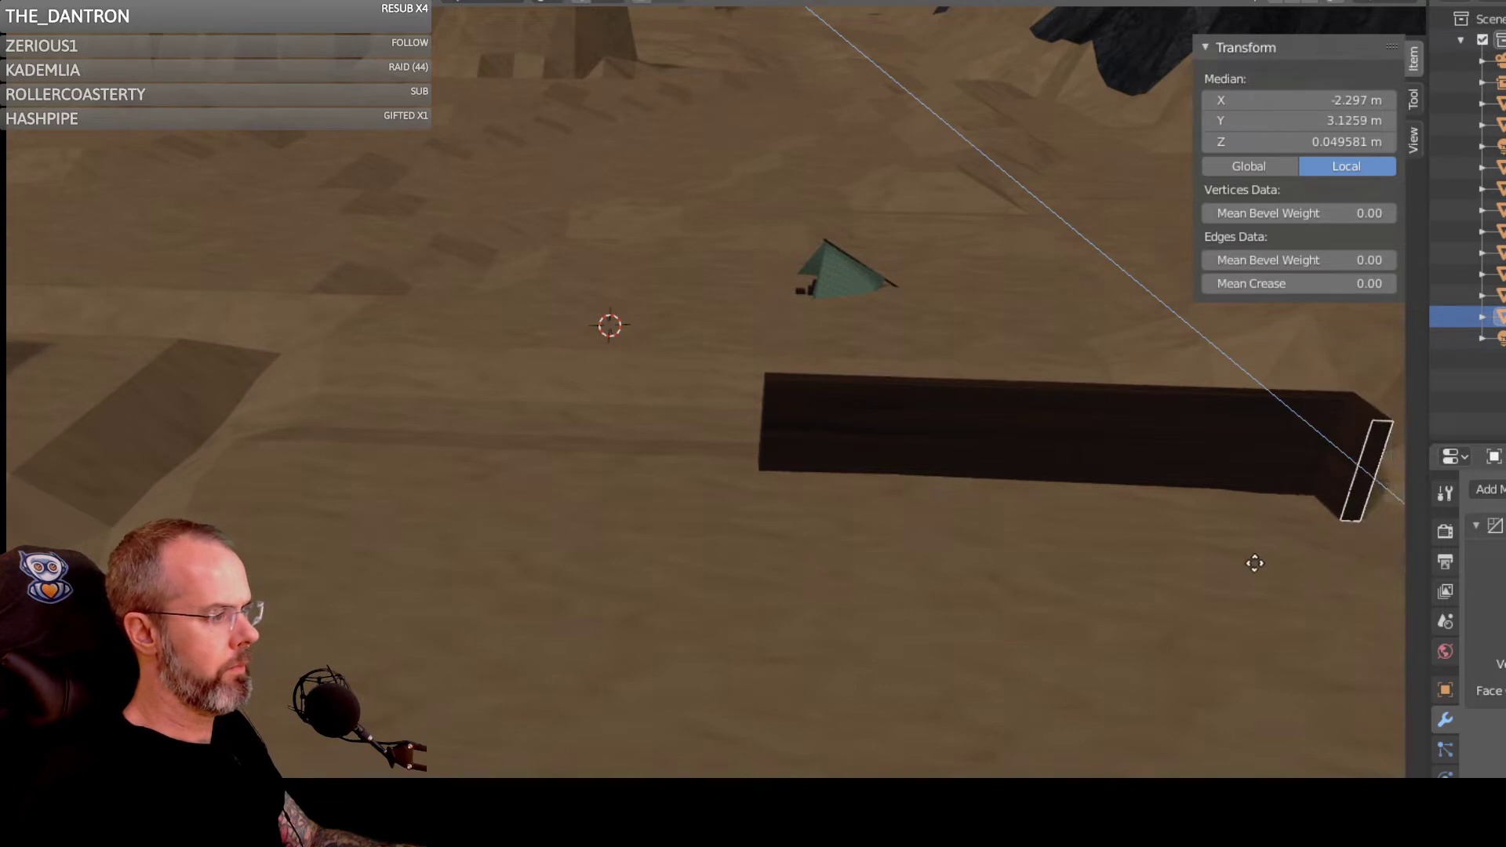
left_click(1390, 603)
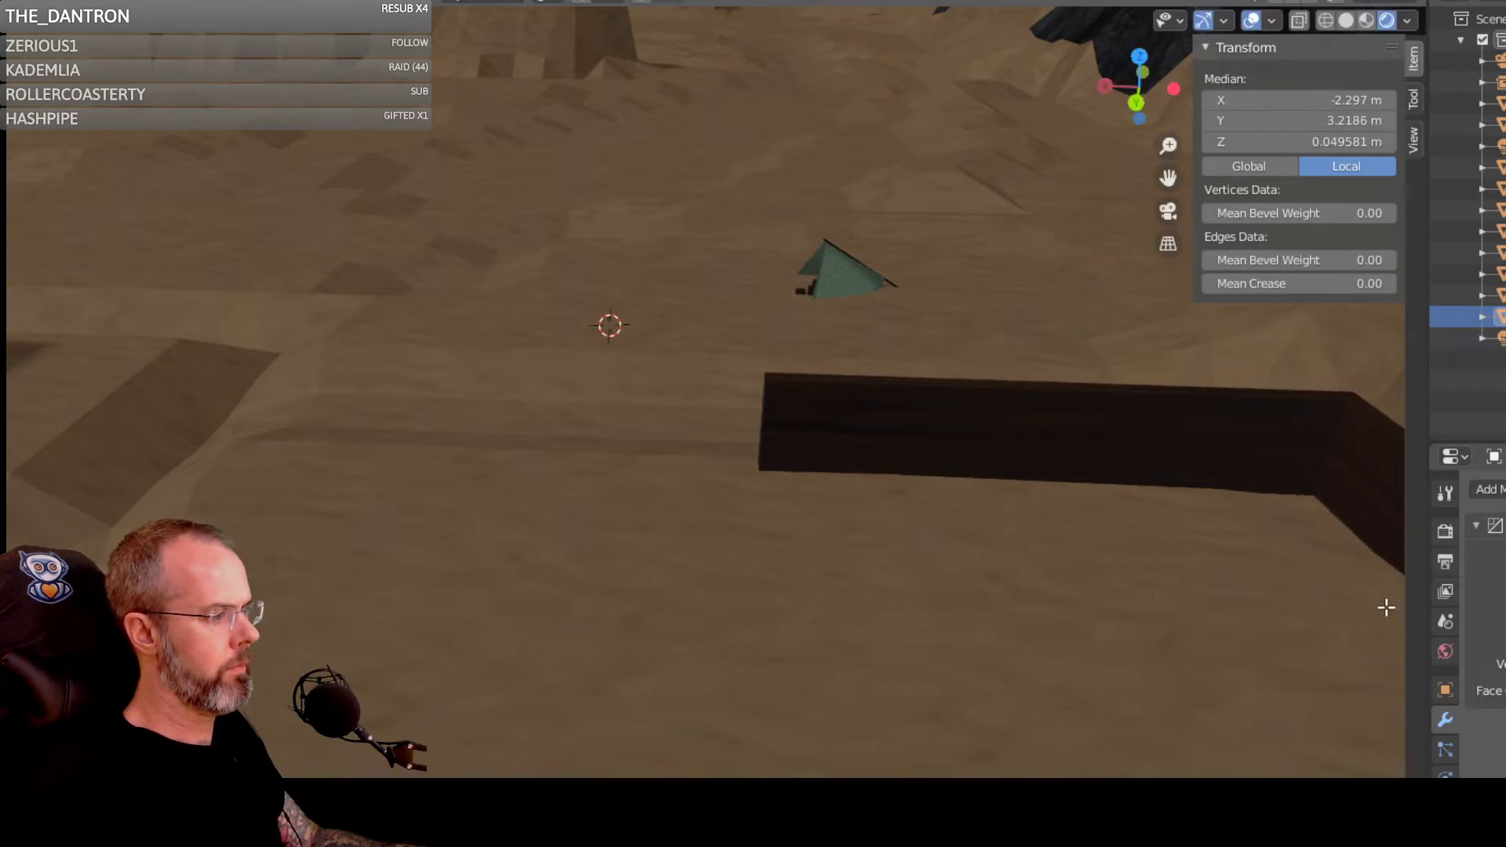
Step: Return to Object Mode and move the L-shaped wall along Y to about 83.597 m, closer to the bannered gate
middle_click_drag(1385, 608, 1198, 643)
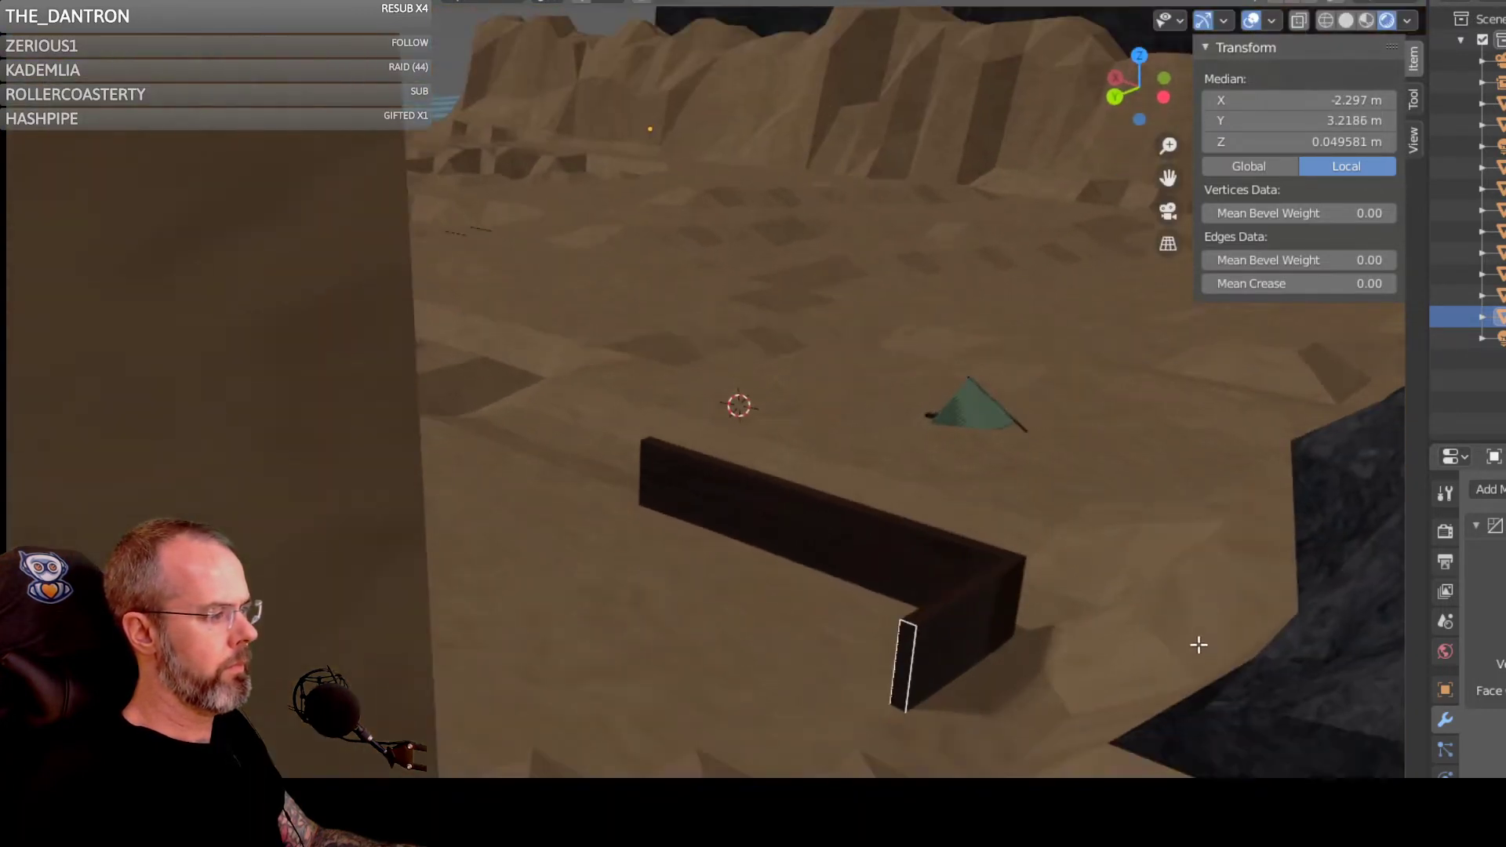
scroll(1005, 623, "down", 2)
middle_click_drag(979, 623, 1440, 725)
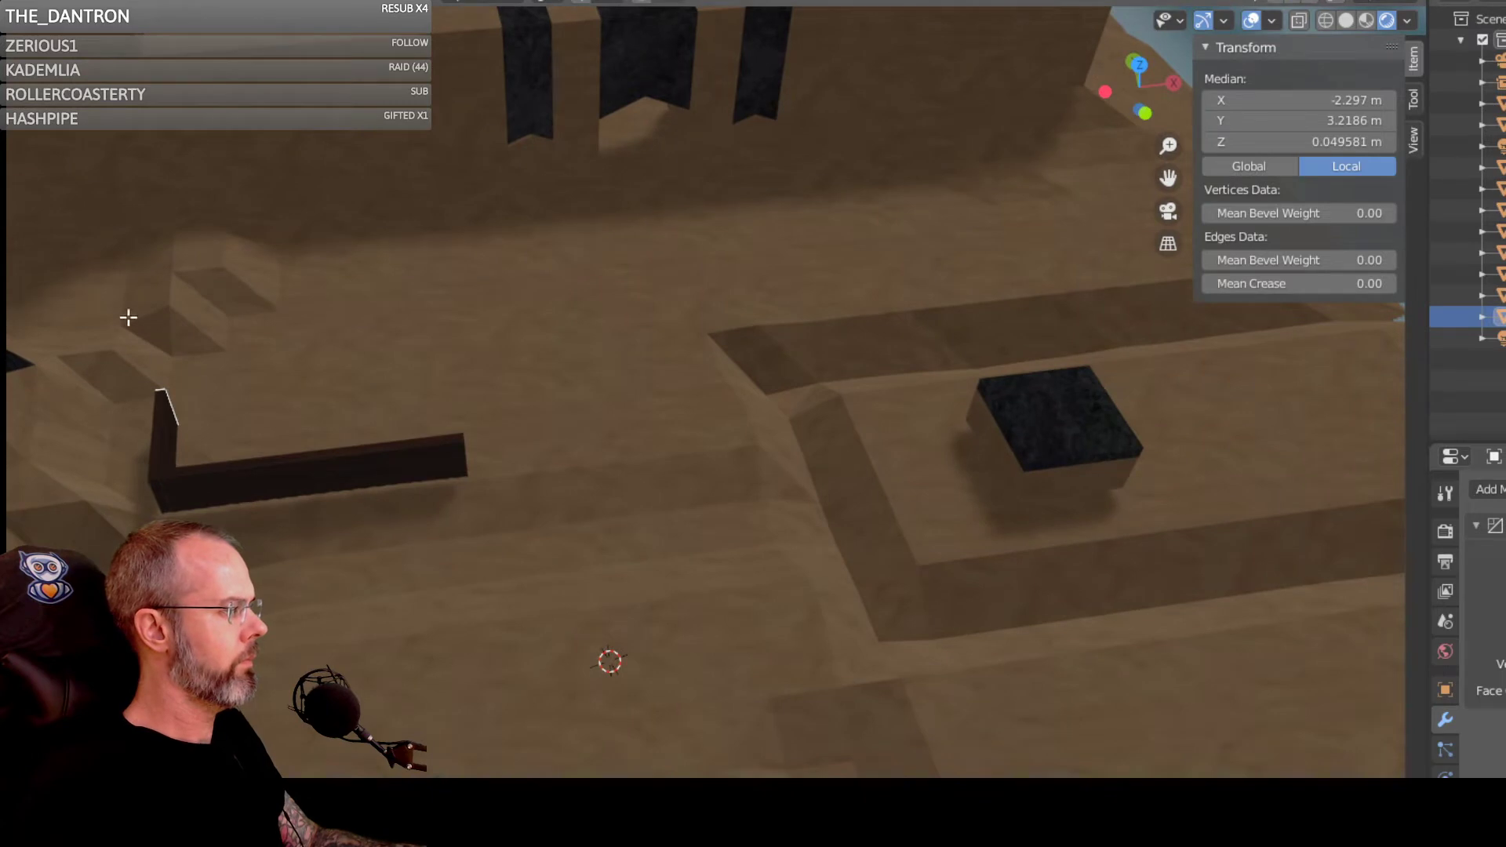
middle_click_drag(128, 316, 43, 291)
scroll(359, 252, "down", 6)
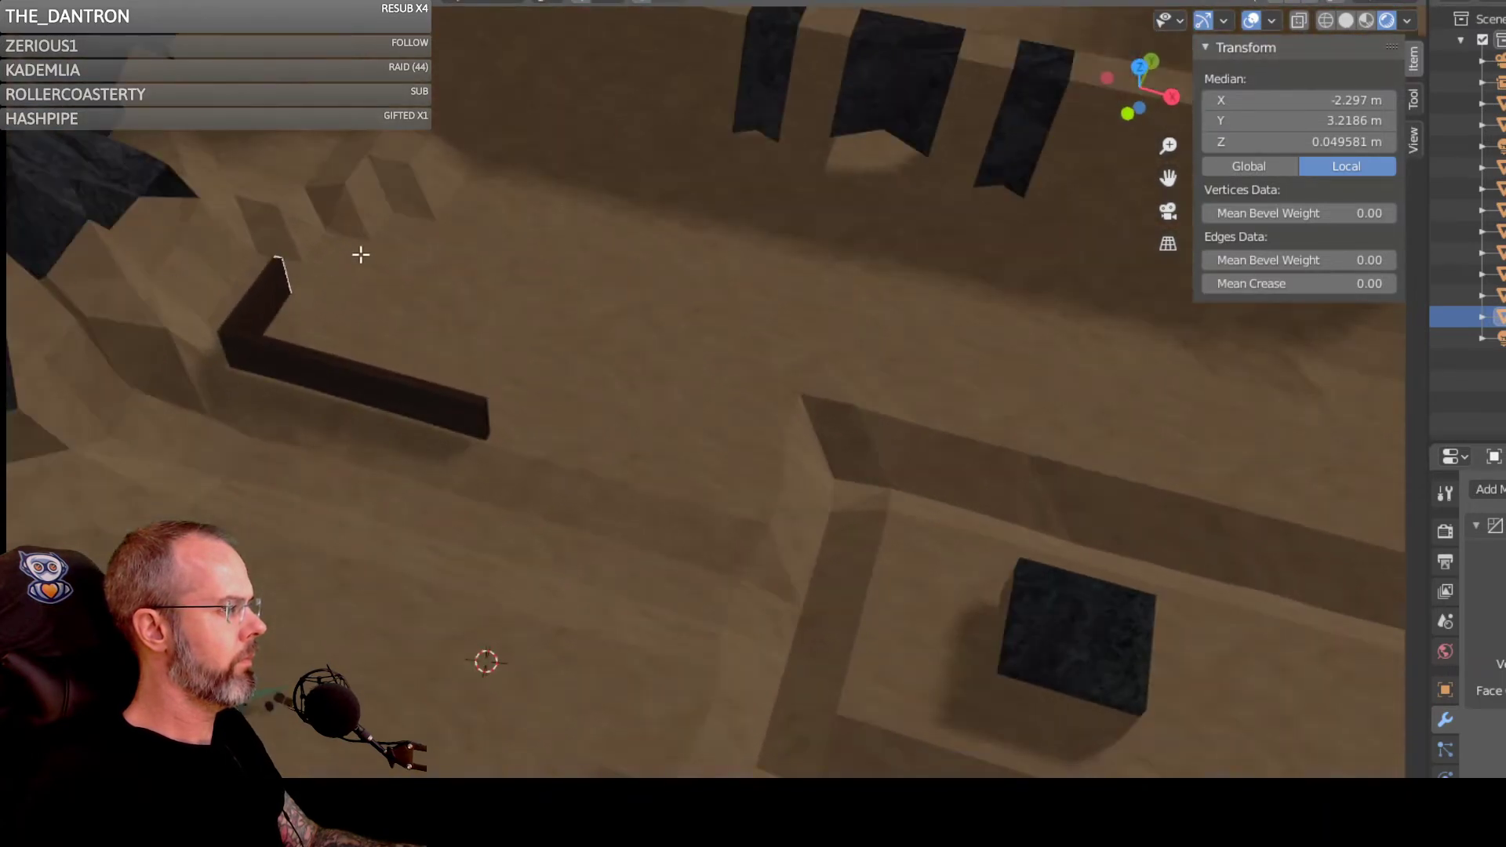
middle_click_drag(404, 234, 388, 210)
scroll(496, 262, "up", 1)
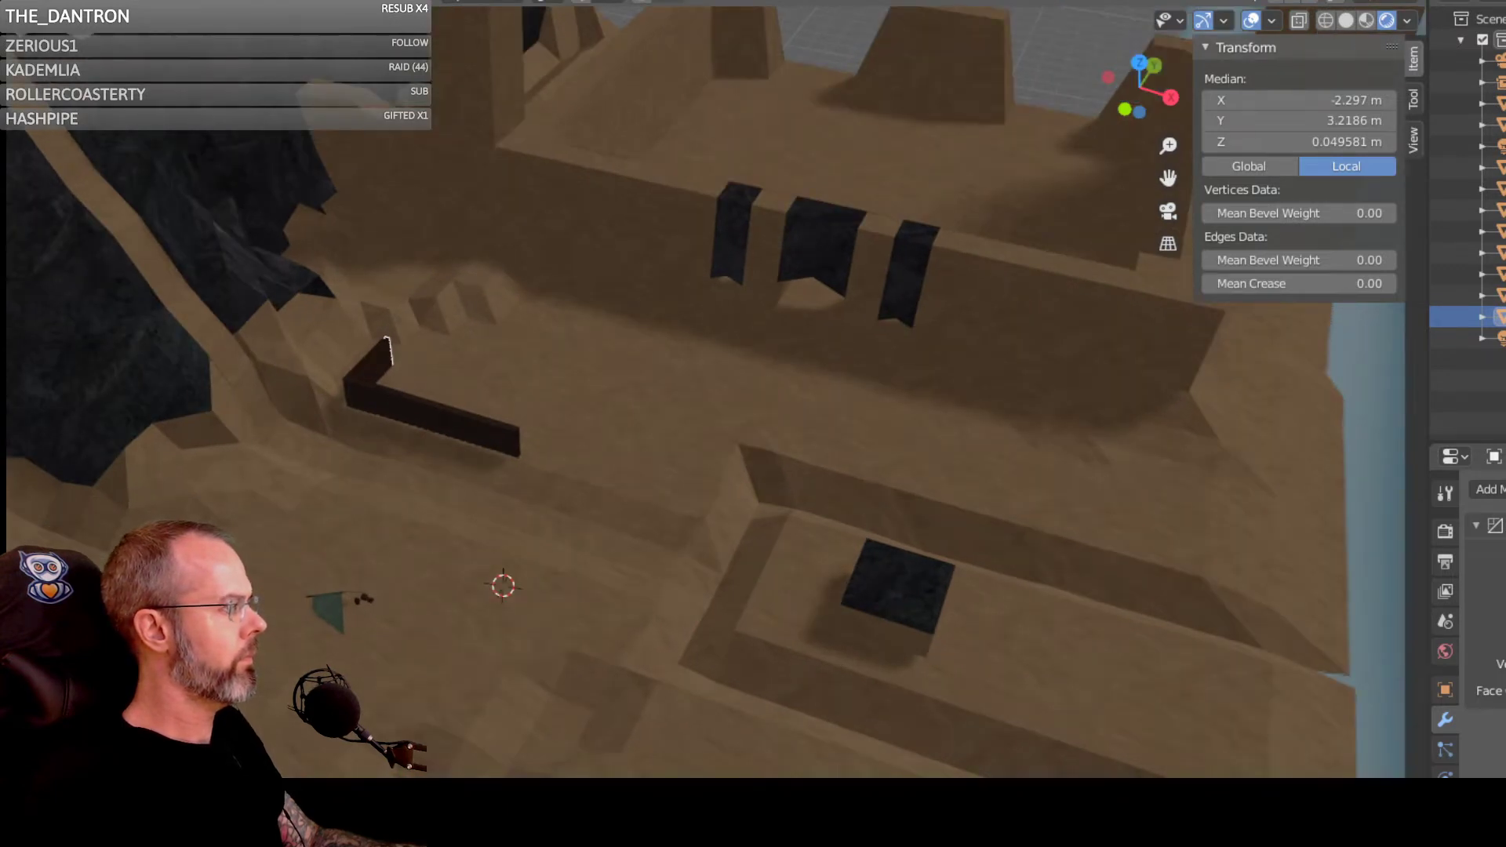
key("Tab")
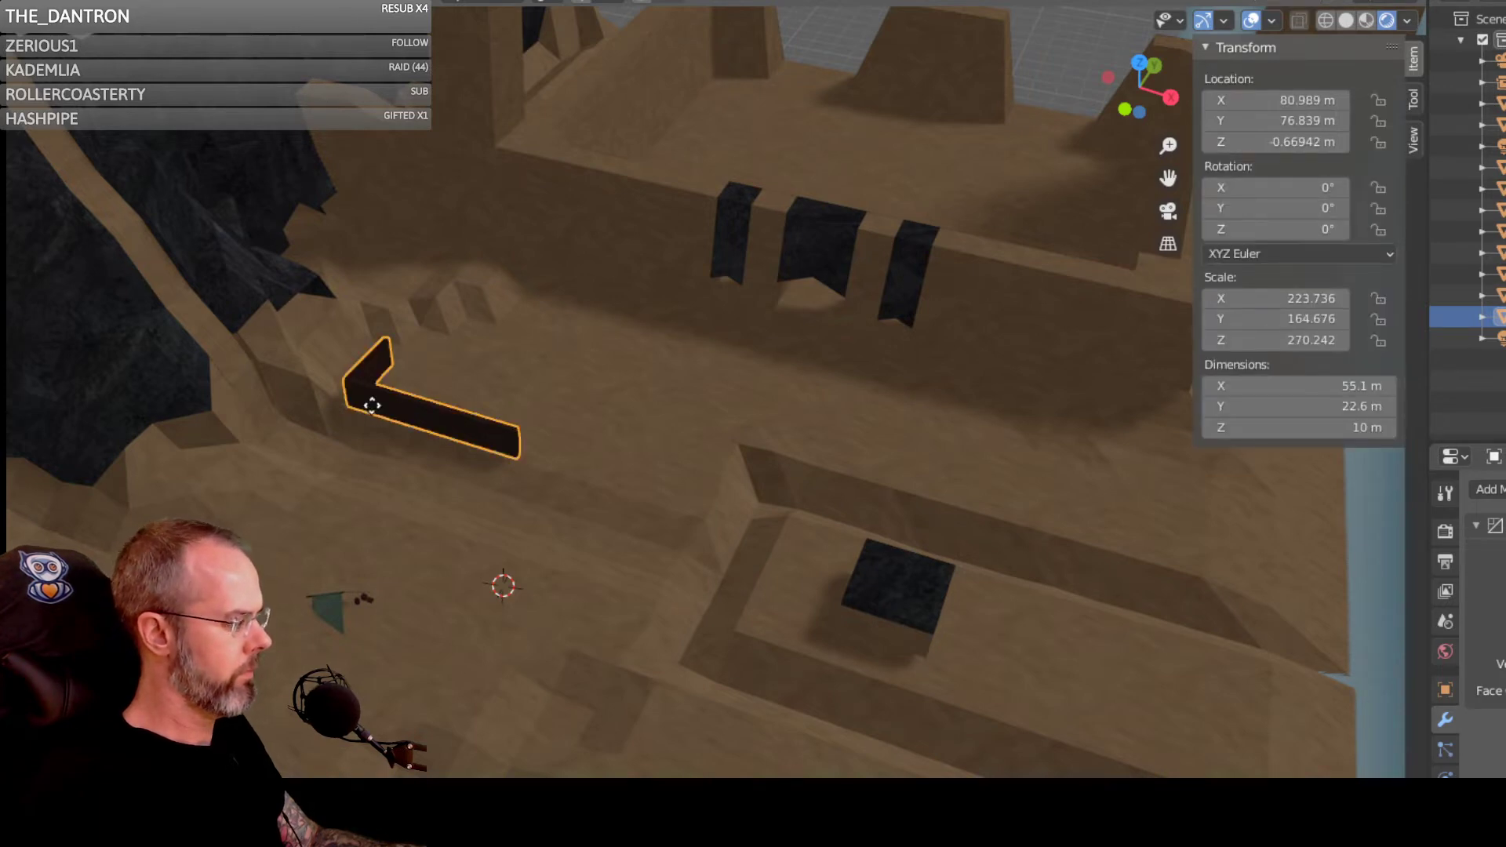
key("g")
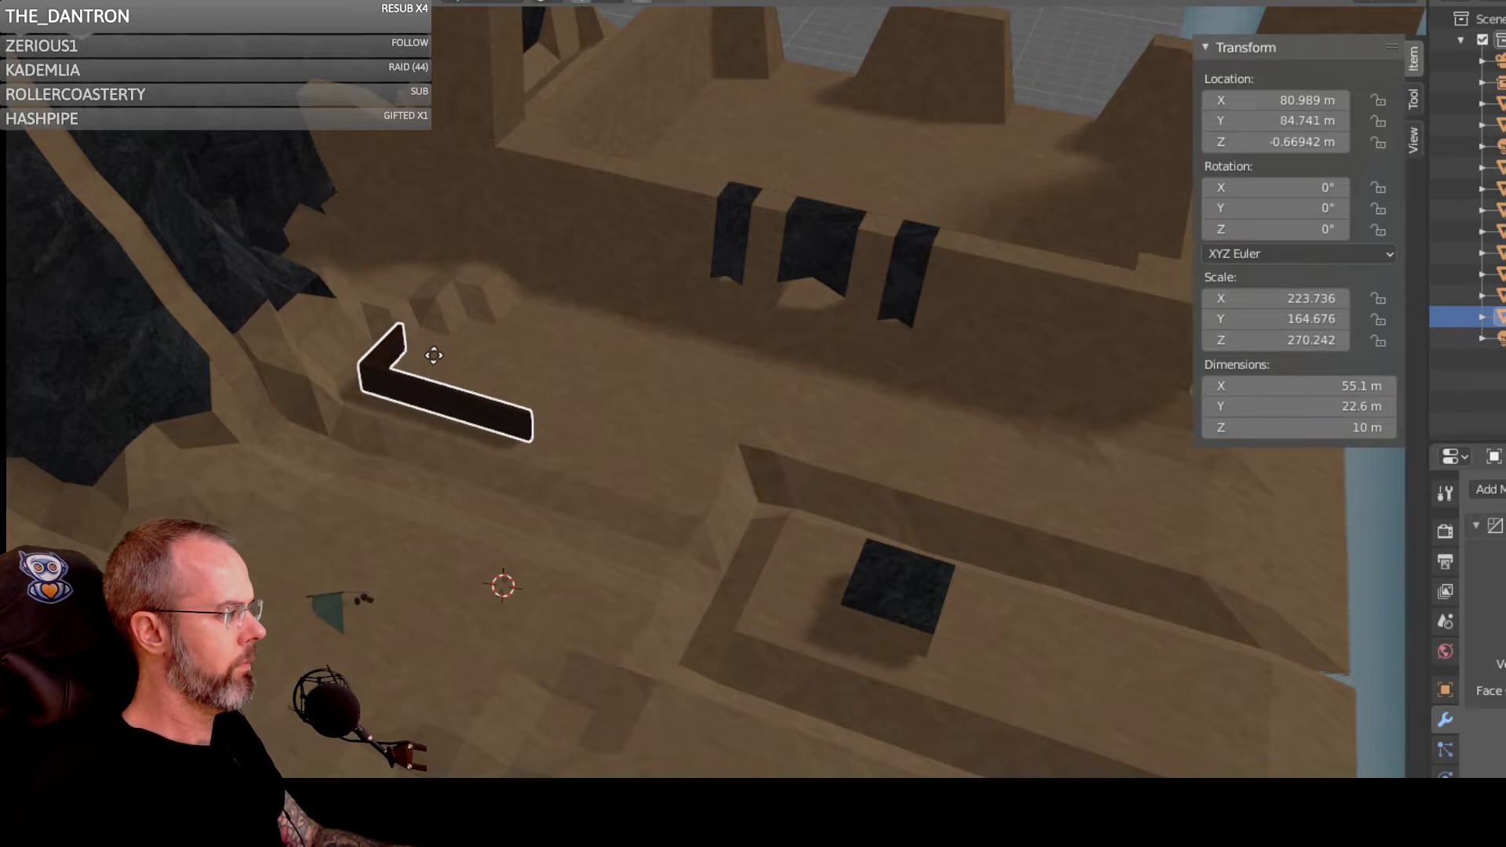
left_click(429, 368)
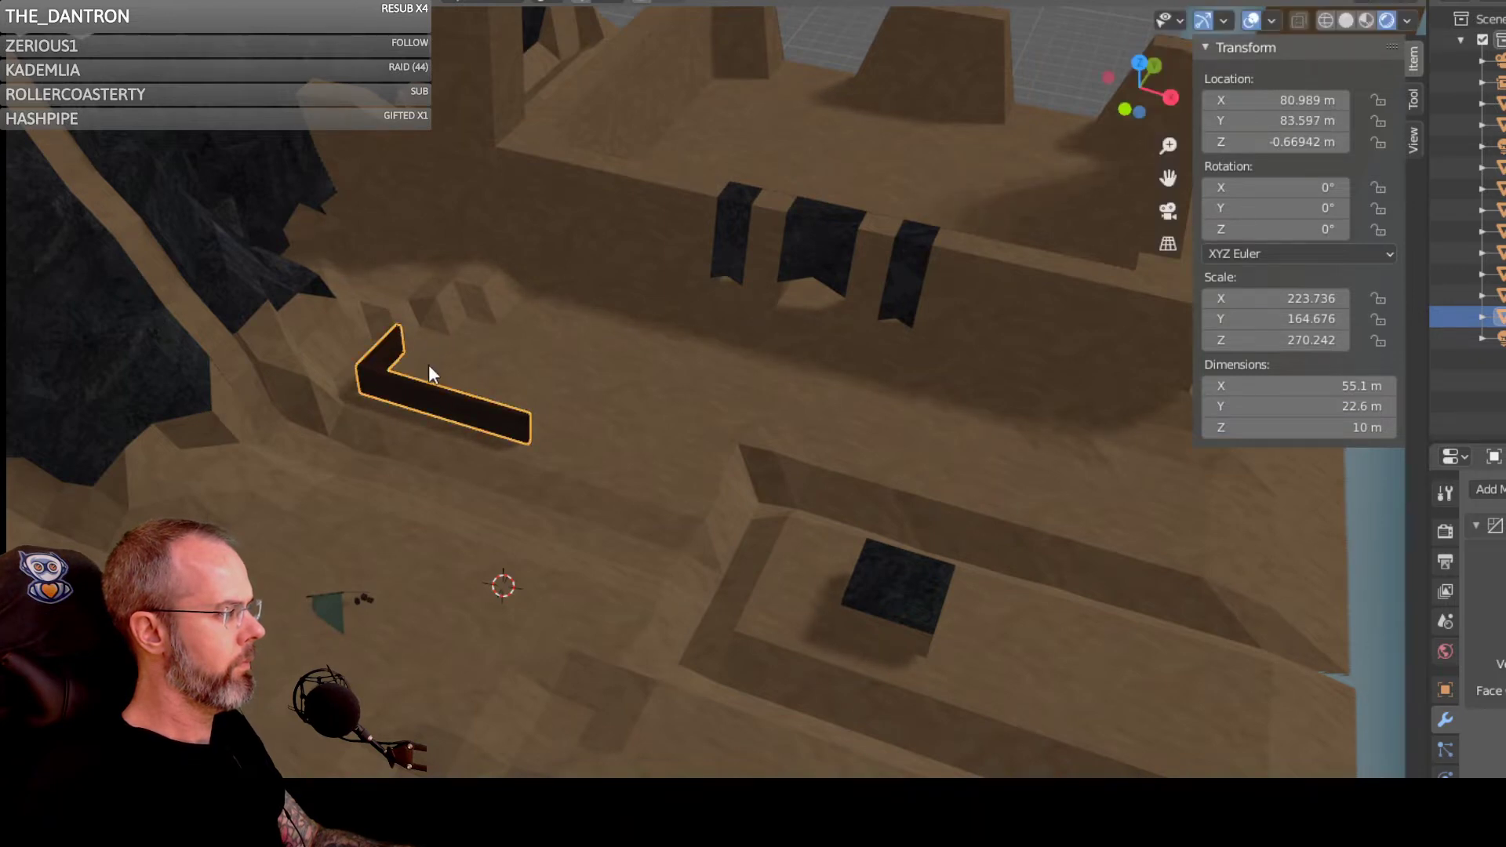
Step: Examine the moved L-shaped wall from above, at ground level and from the gate side near the rocky slope
middle_click_drag(428, 365, 592, 447)
scroll(538, 437, "up", 2)
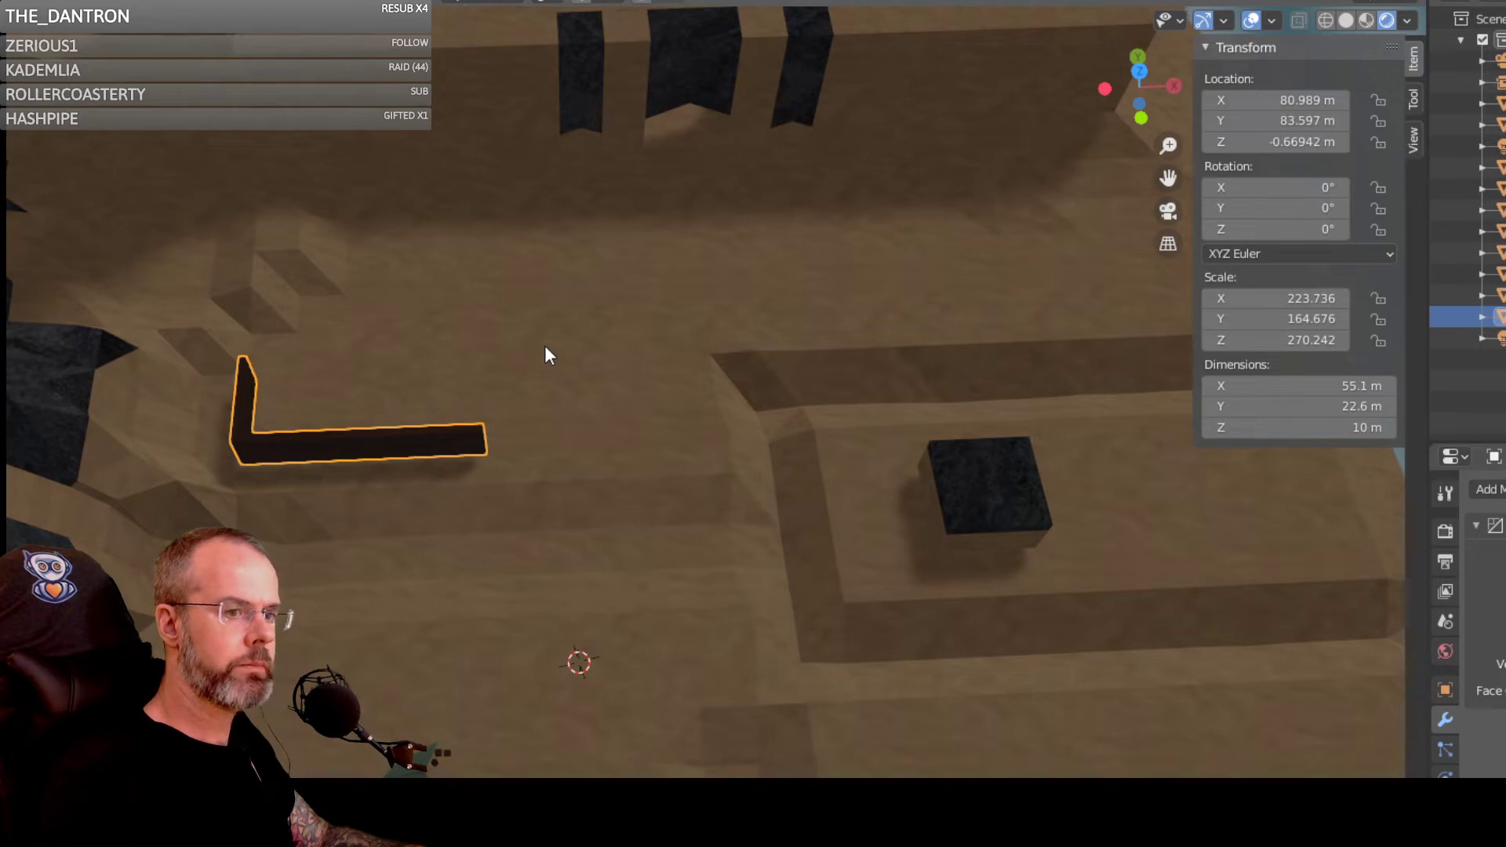
middle_click_drag(538, 369, 535, 238)
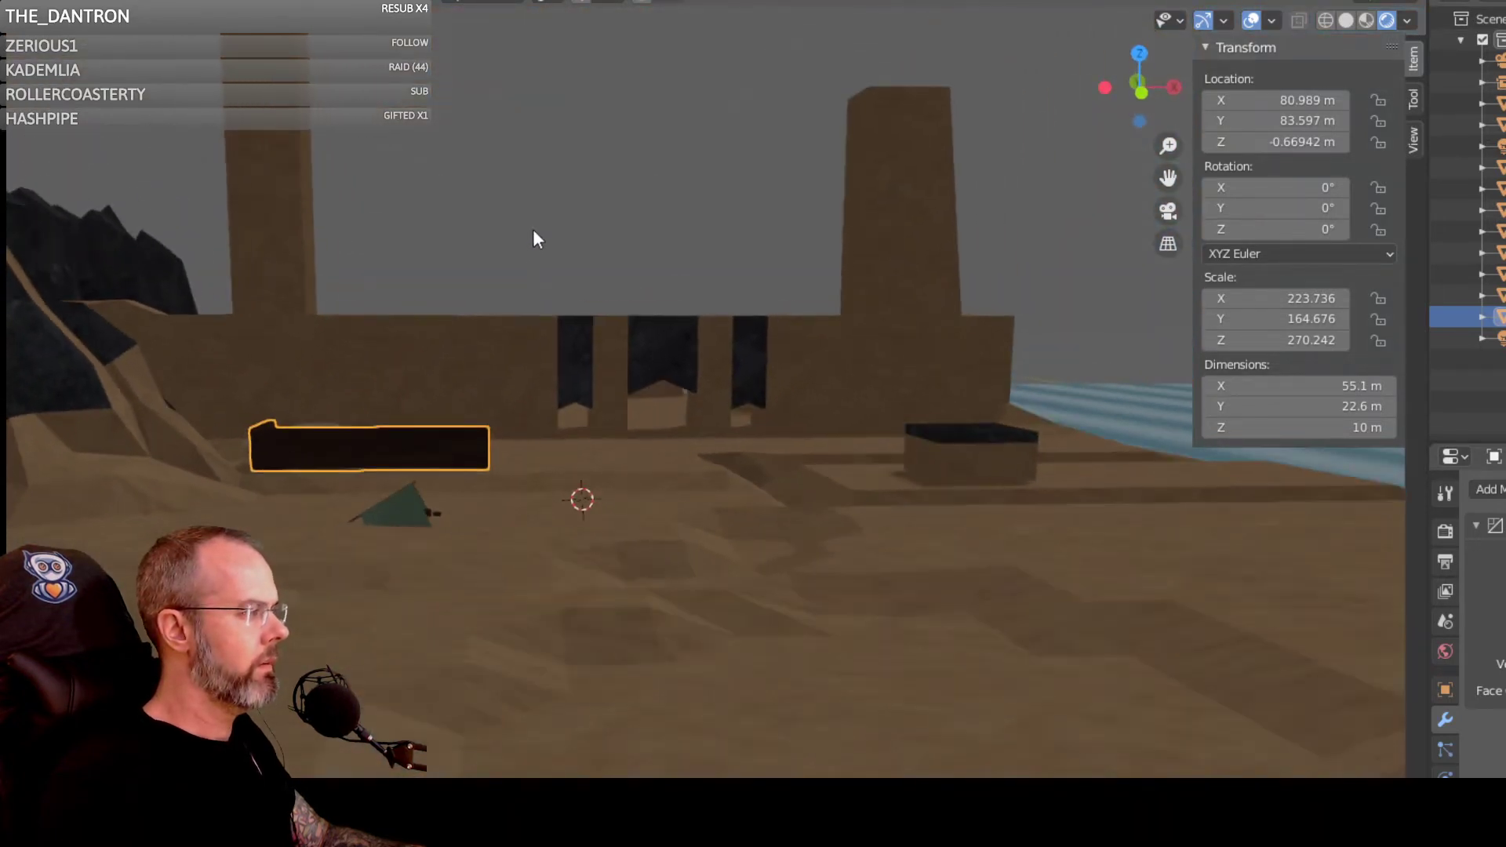
scroll(575, 335, "up", 5)
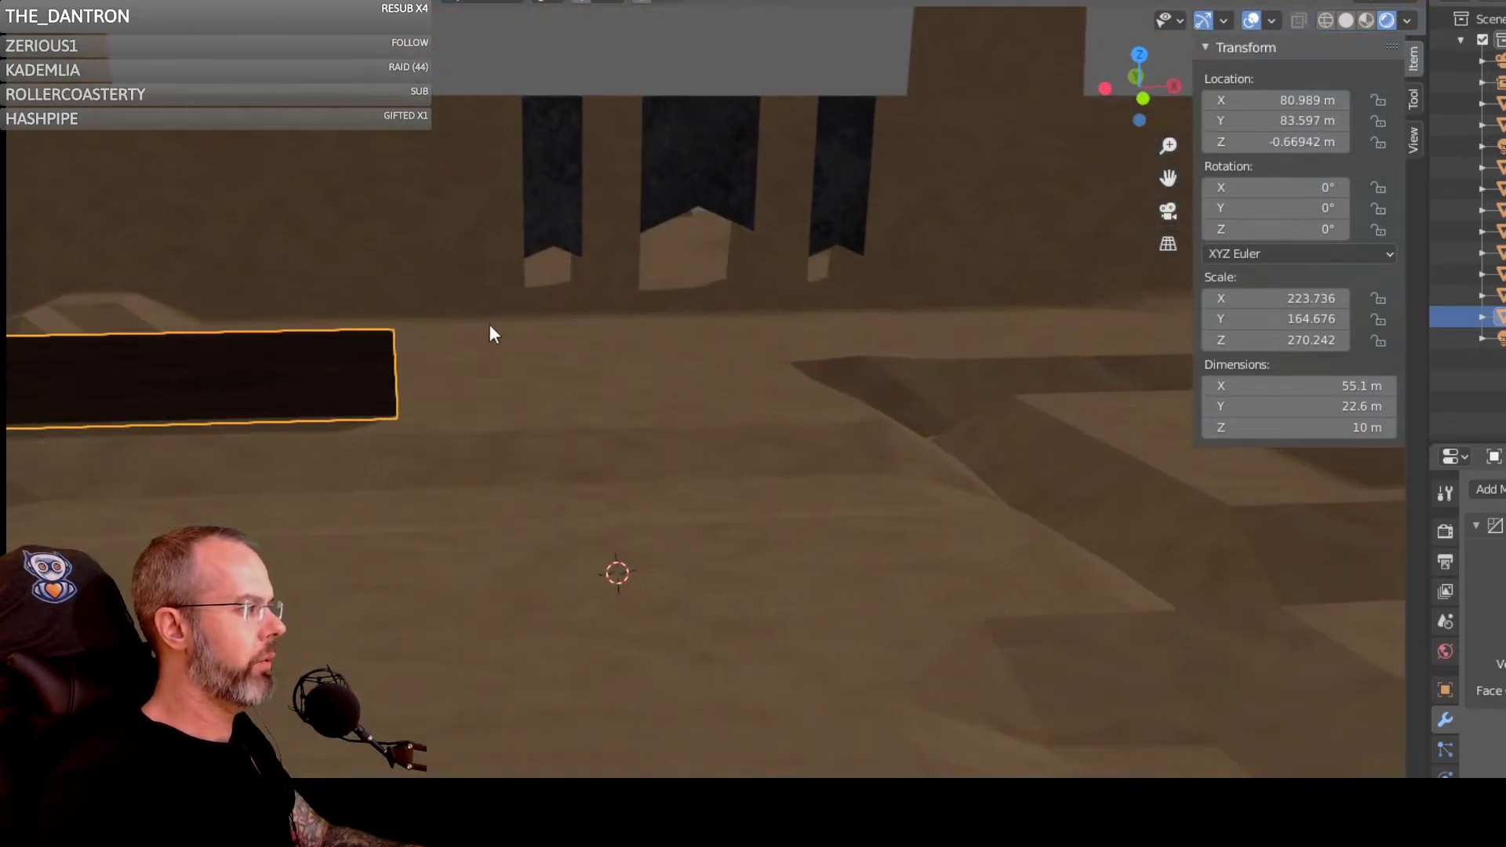
middle_click_drag(490, 327, 673, 373)
middle_click_drag(1009, 403, 871, 400)
middle_click_drag(938, 544, 504, 505)
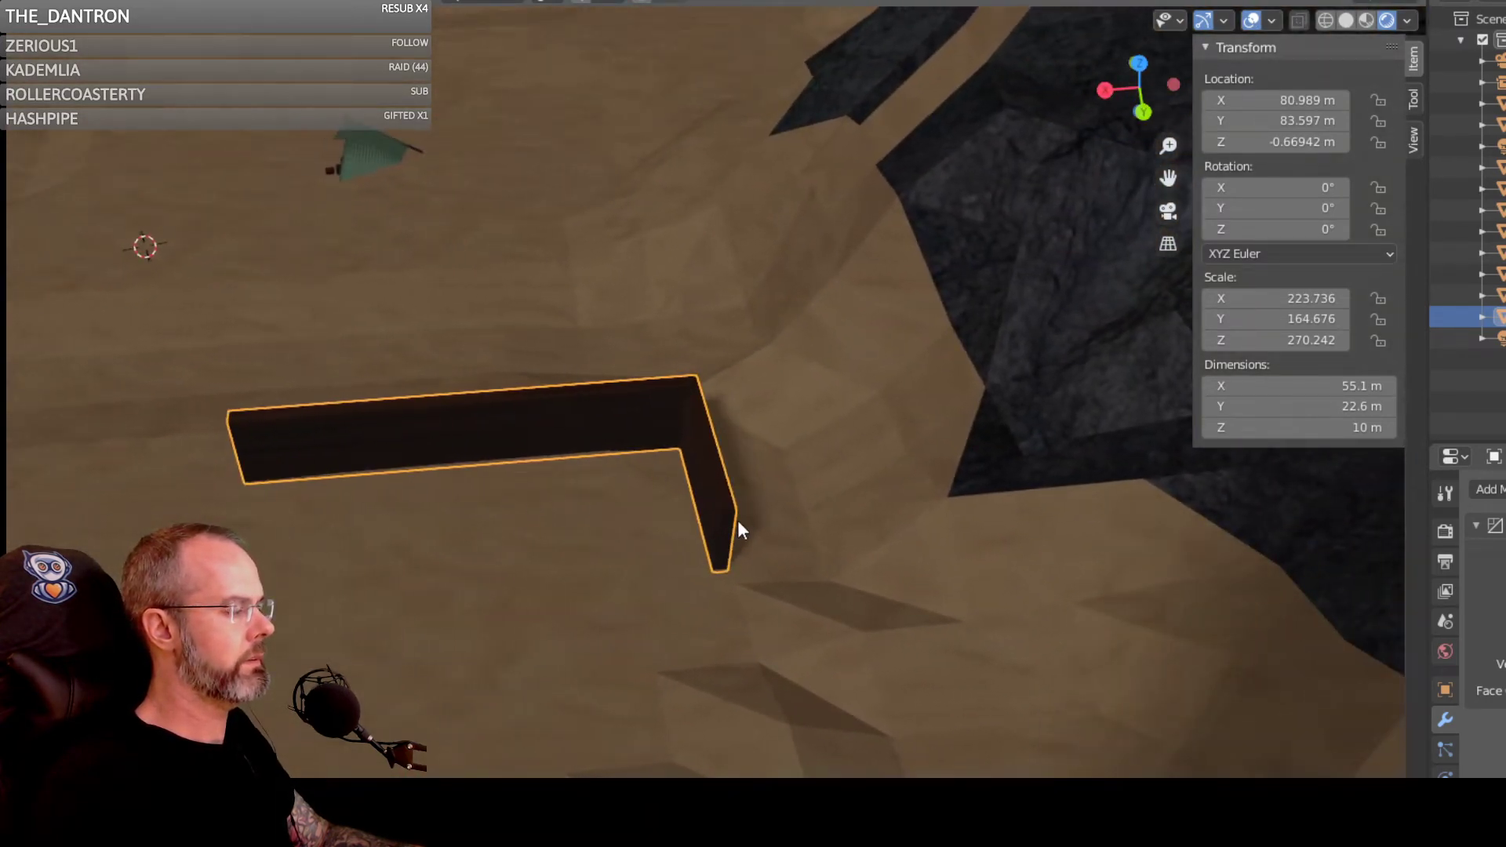
Step: Move the end face of the L-shaped wall's short leg along Y, making the wall about 35.6 m deep
left_click(722, 539)
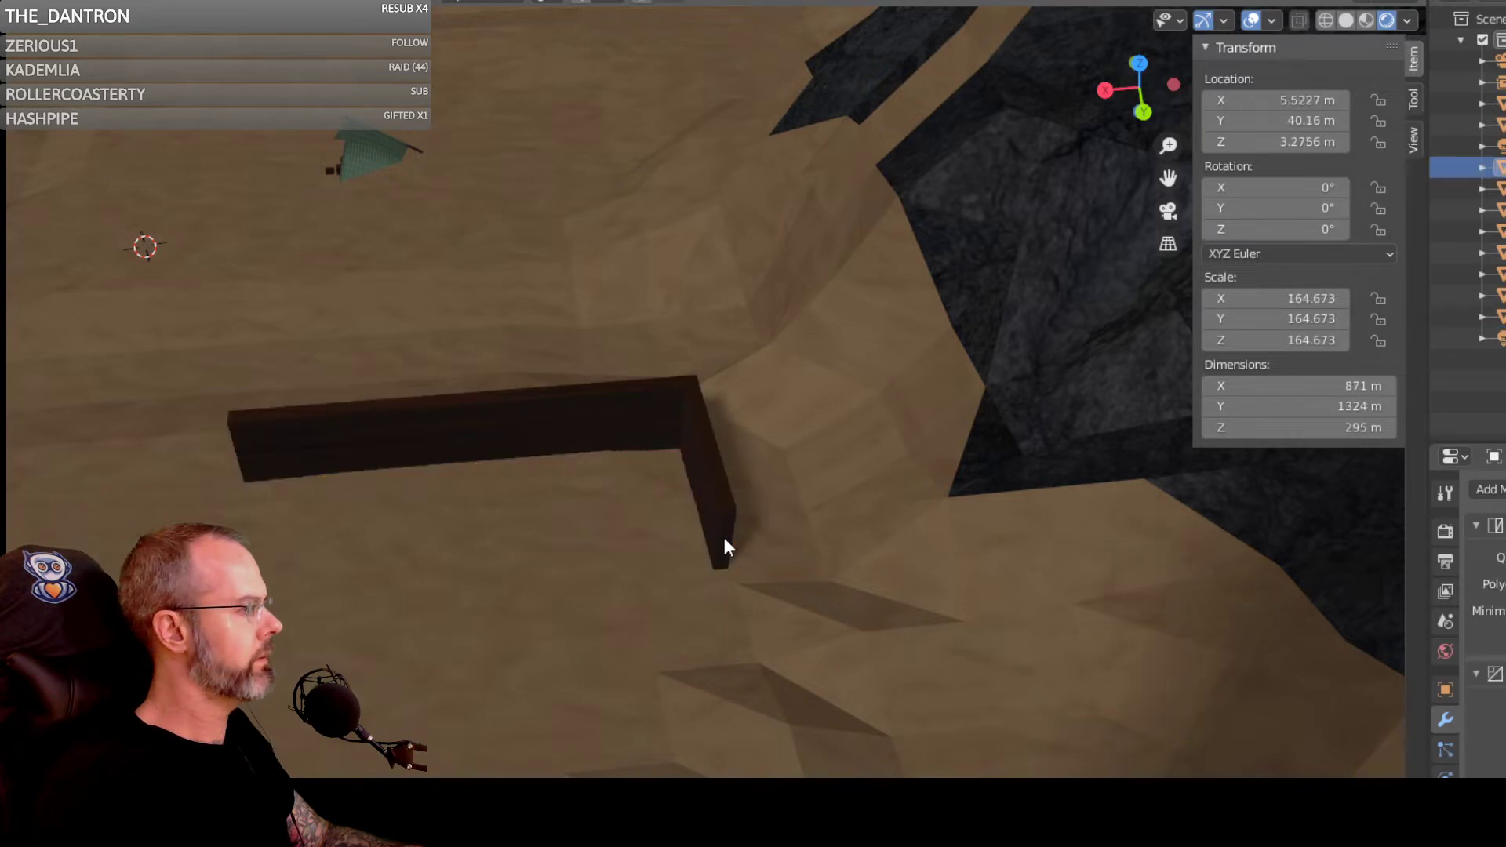
left_click(723, 538)
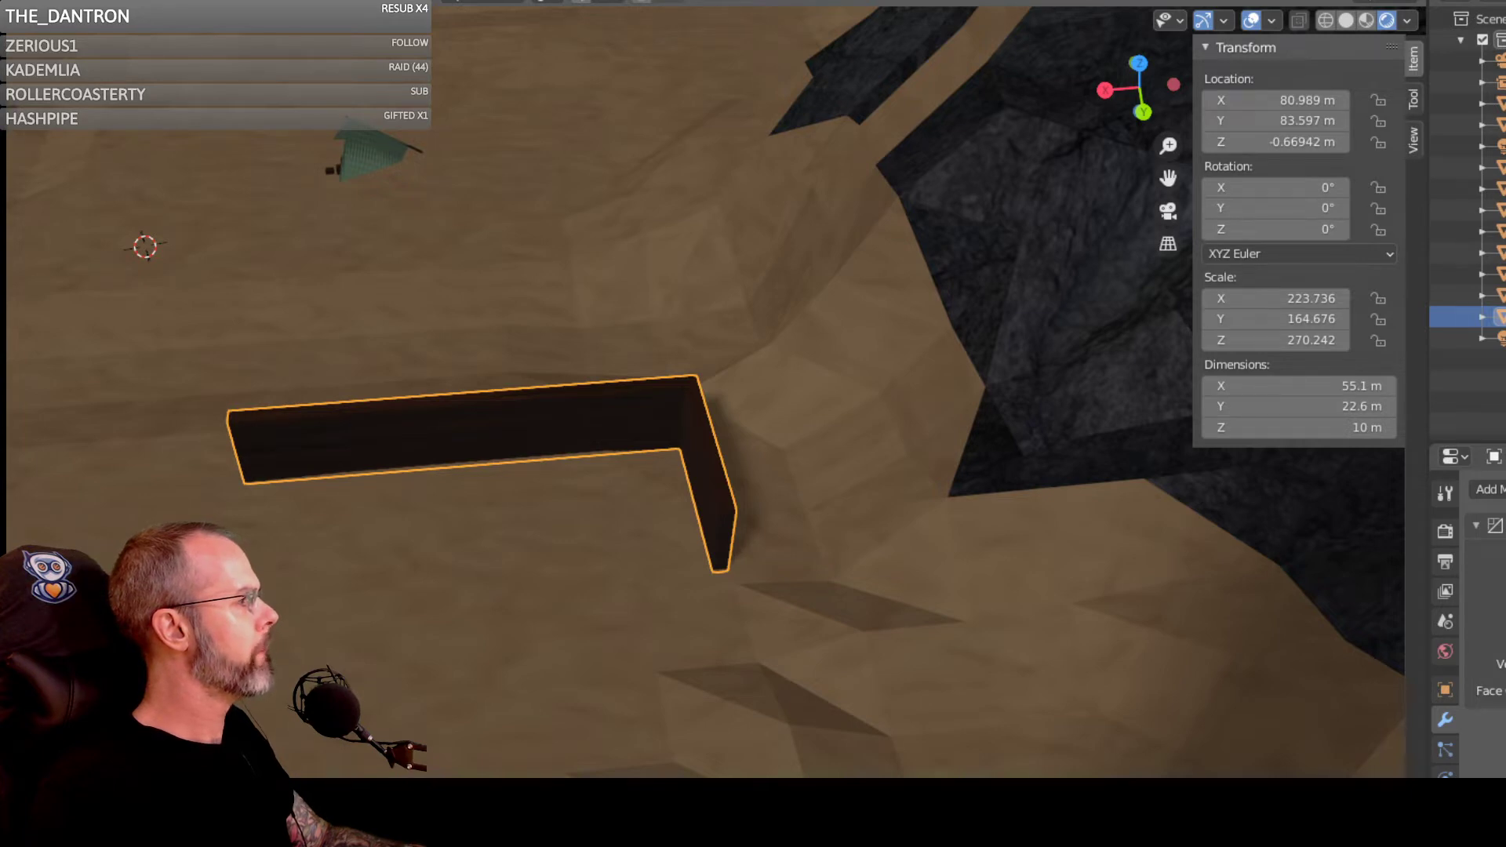
key("Tab")
key("g")
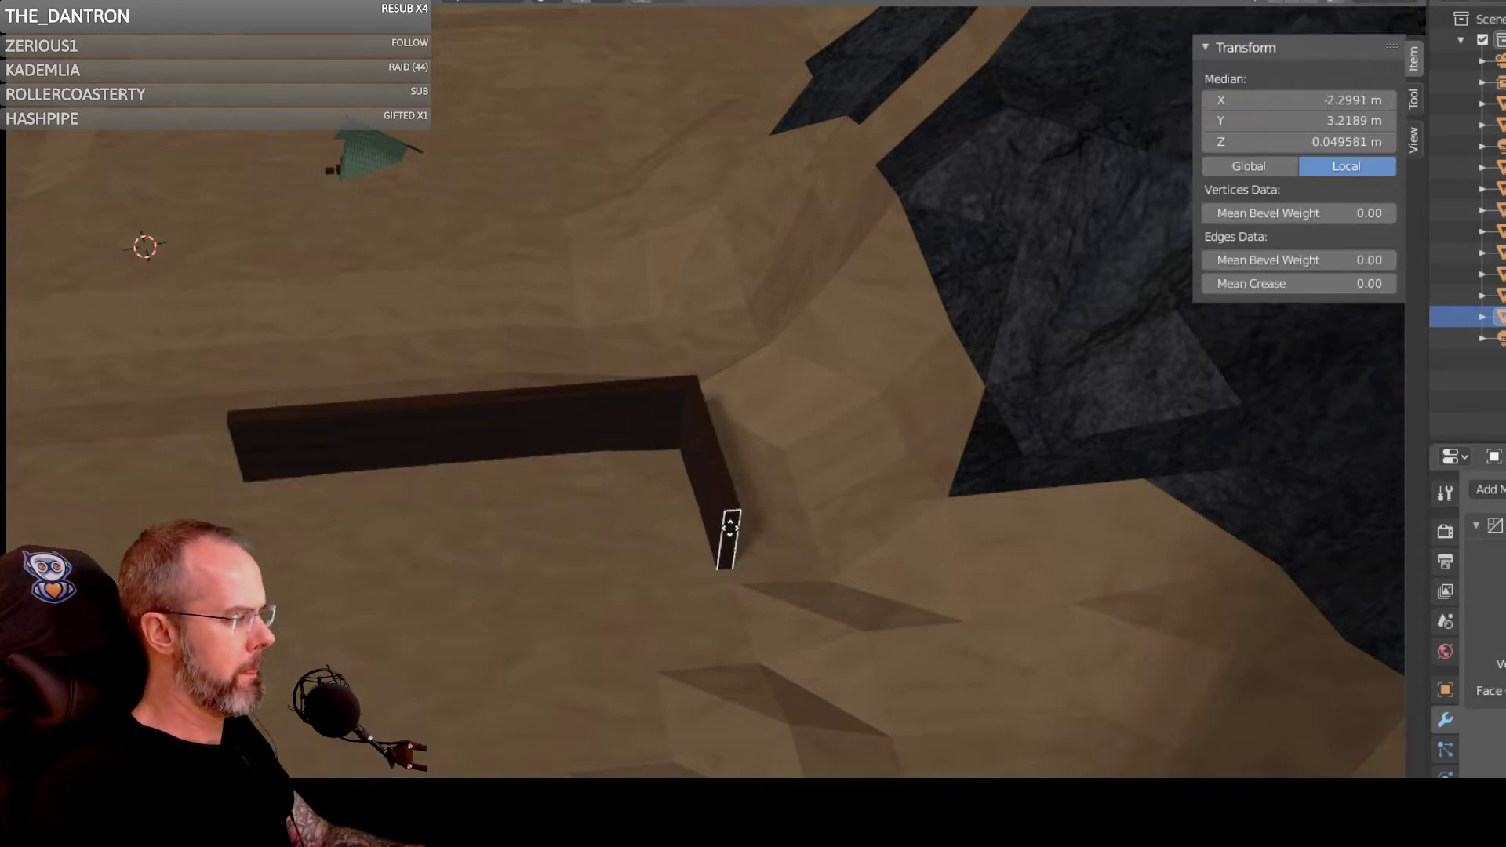
key("g")
key("y")
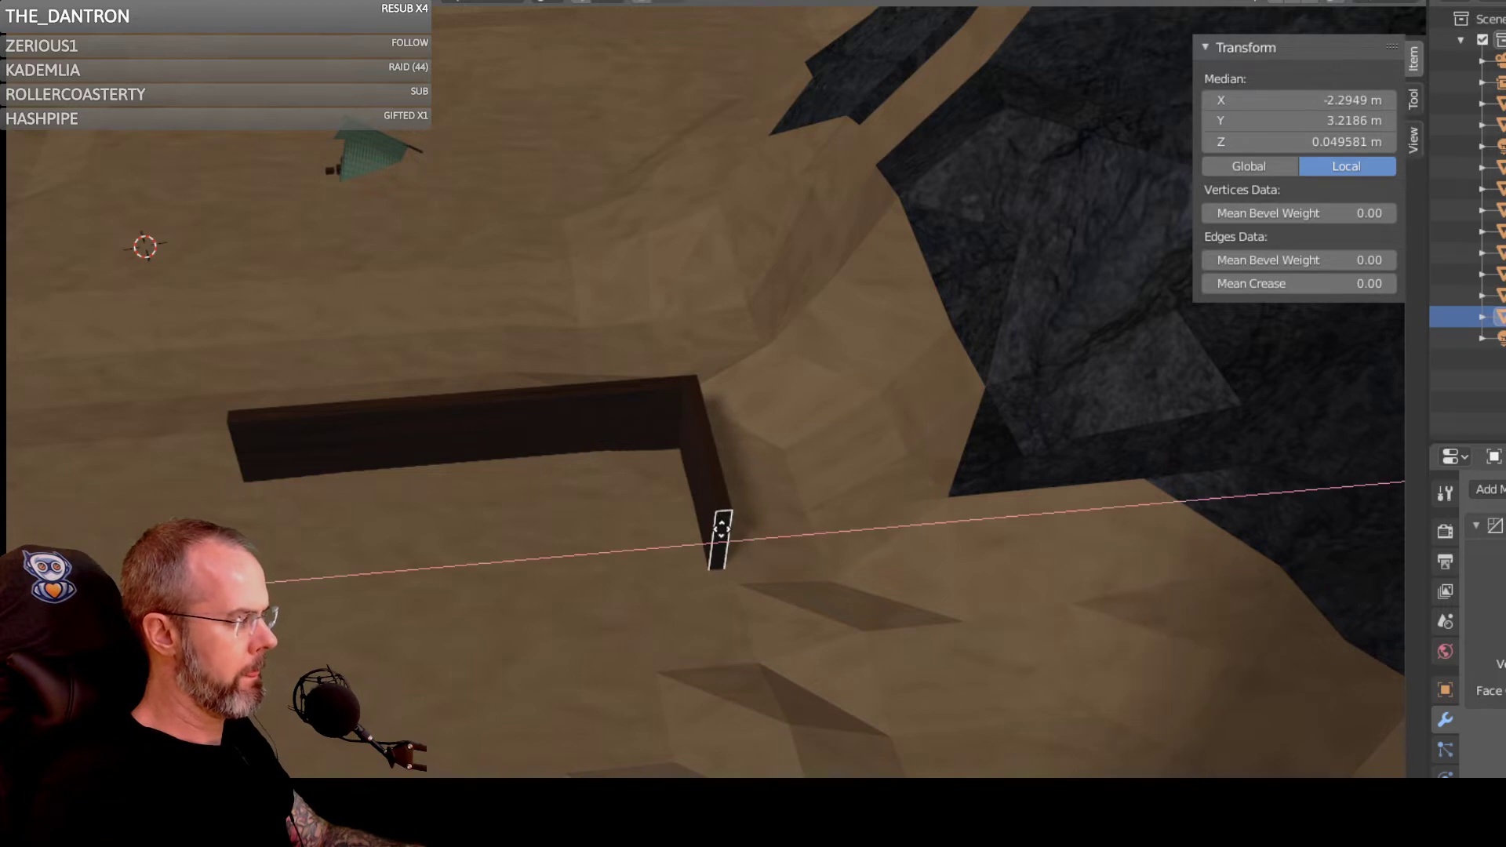
key("y")
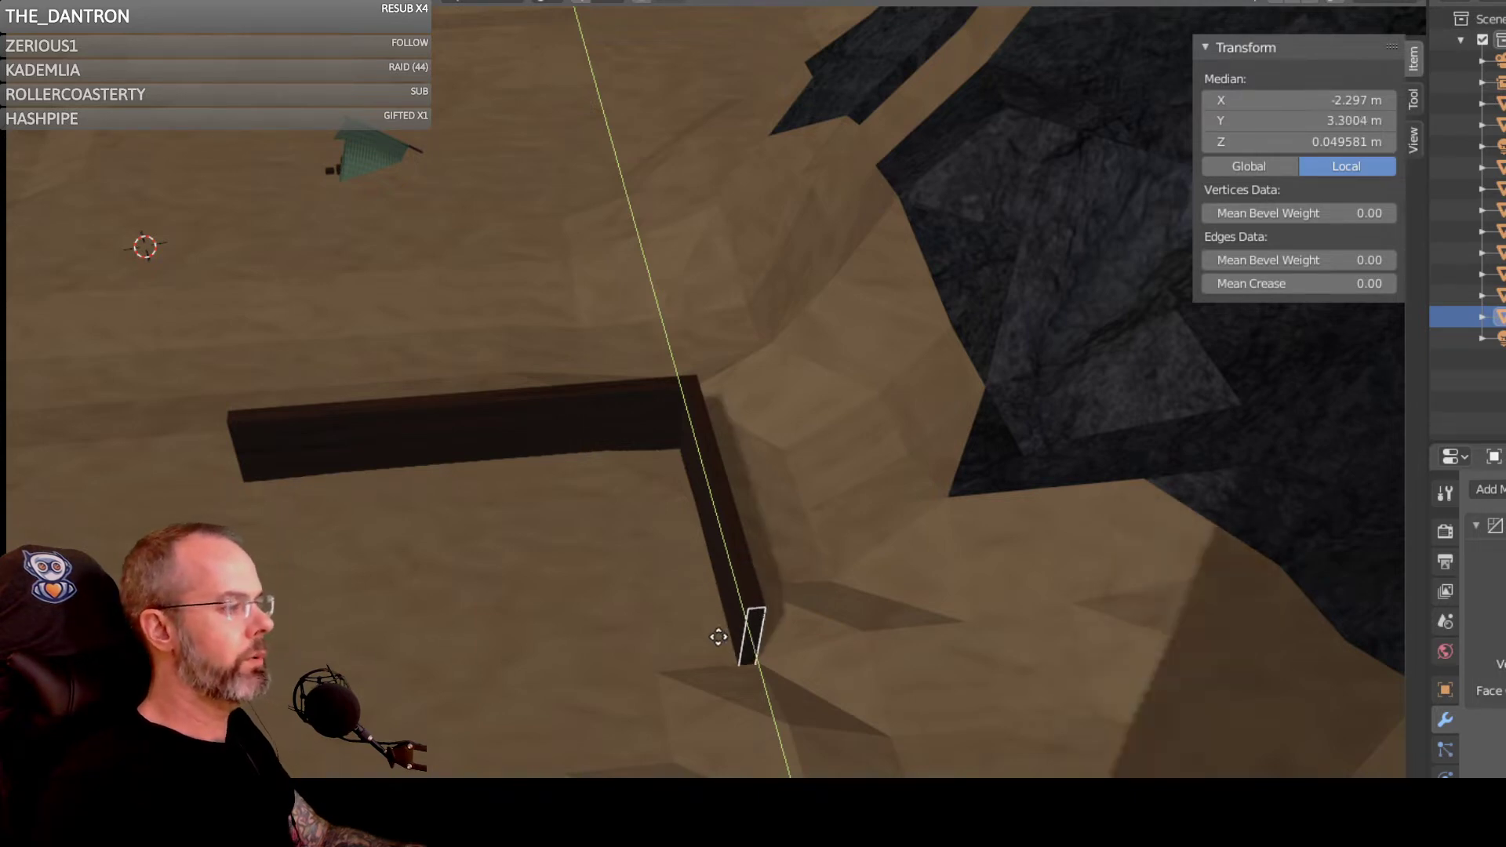
left_click(782, 652)
Step: Leave the wall's mesh editing and open the terrain's mesh in Edit Mode with vertex selection
middle_click_drag(884, 666, 750, 592)
scroll(810, 651, "up", 2)
scroll(817, 656, "down", 4)
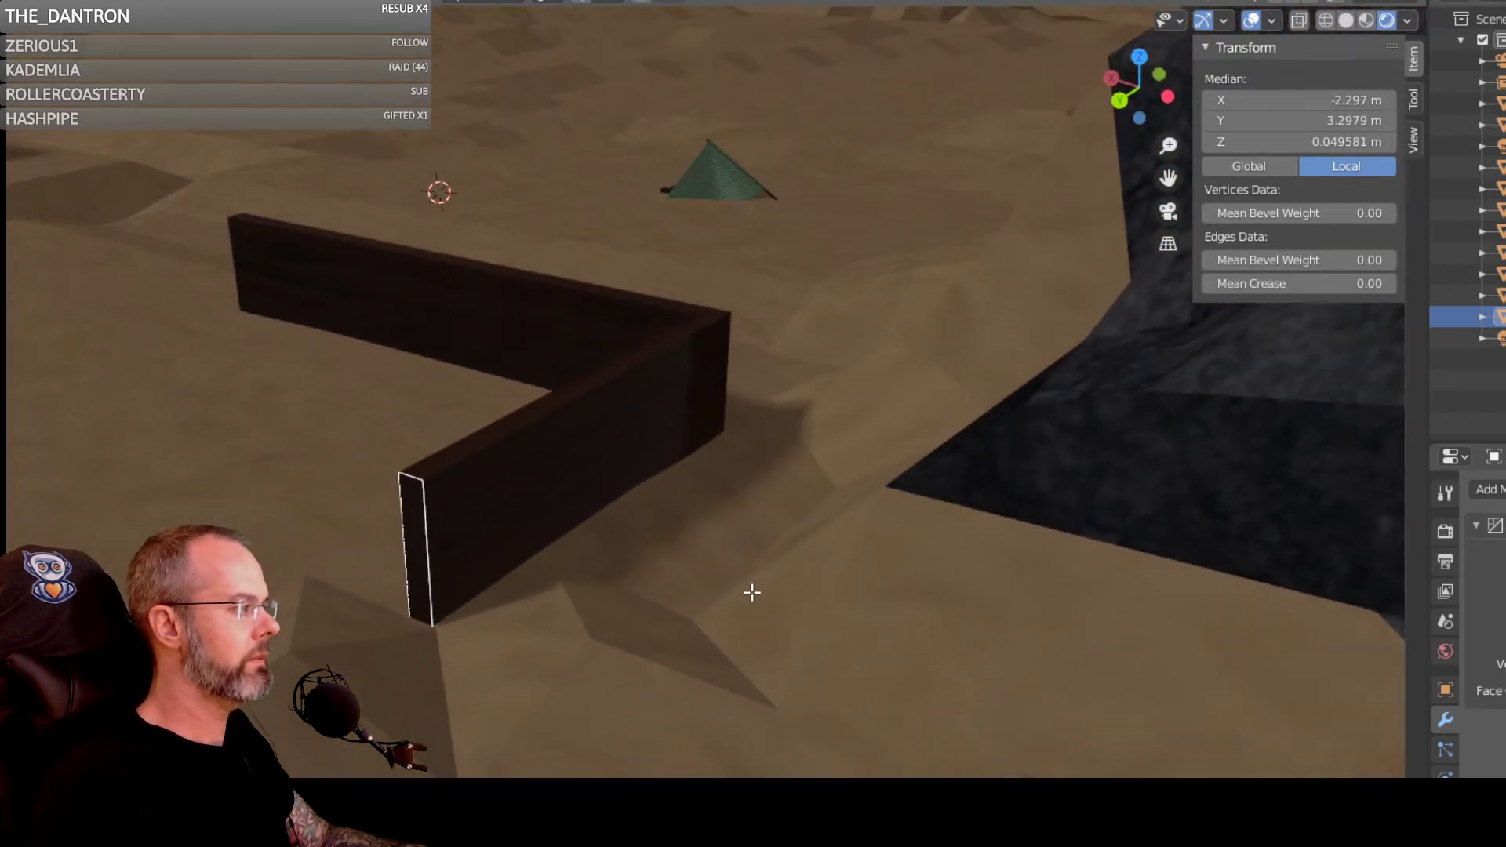
middle_click_drag(599, 589, 593, 601)
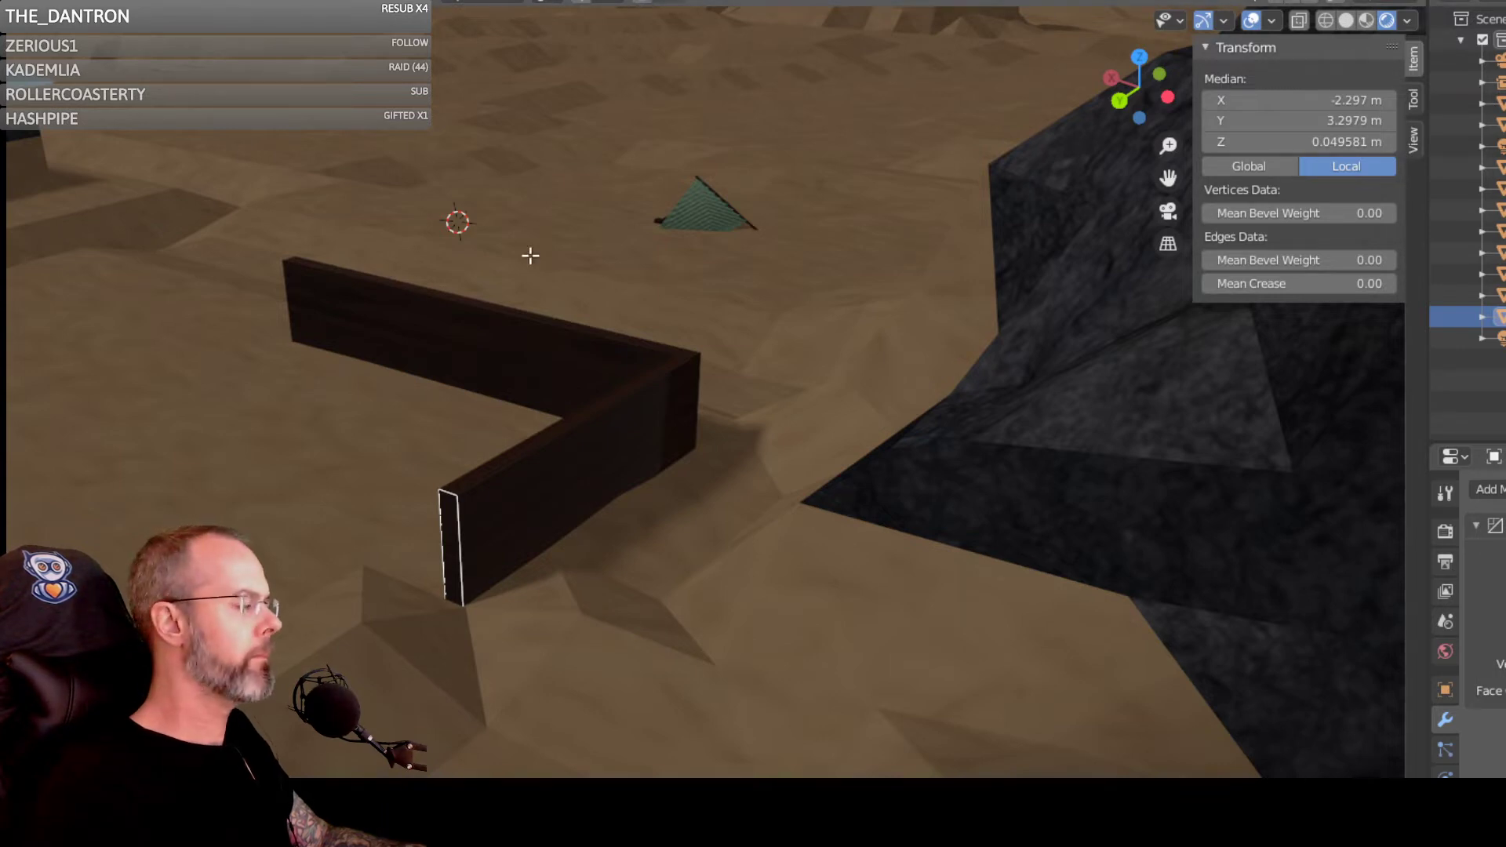
middle_click_drag(582, 478, 437, 532)
middle_click_drag(258, 497, 625, 325, "shift")
scroll(598, 346, "up", 3)
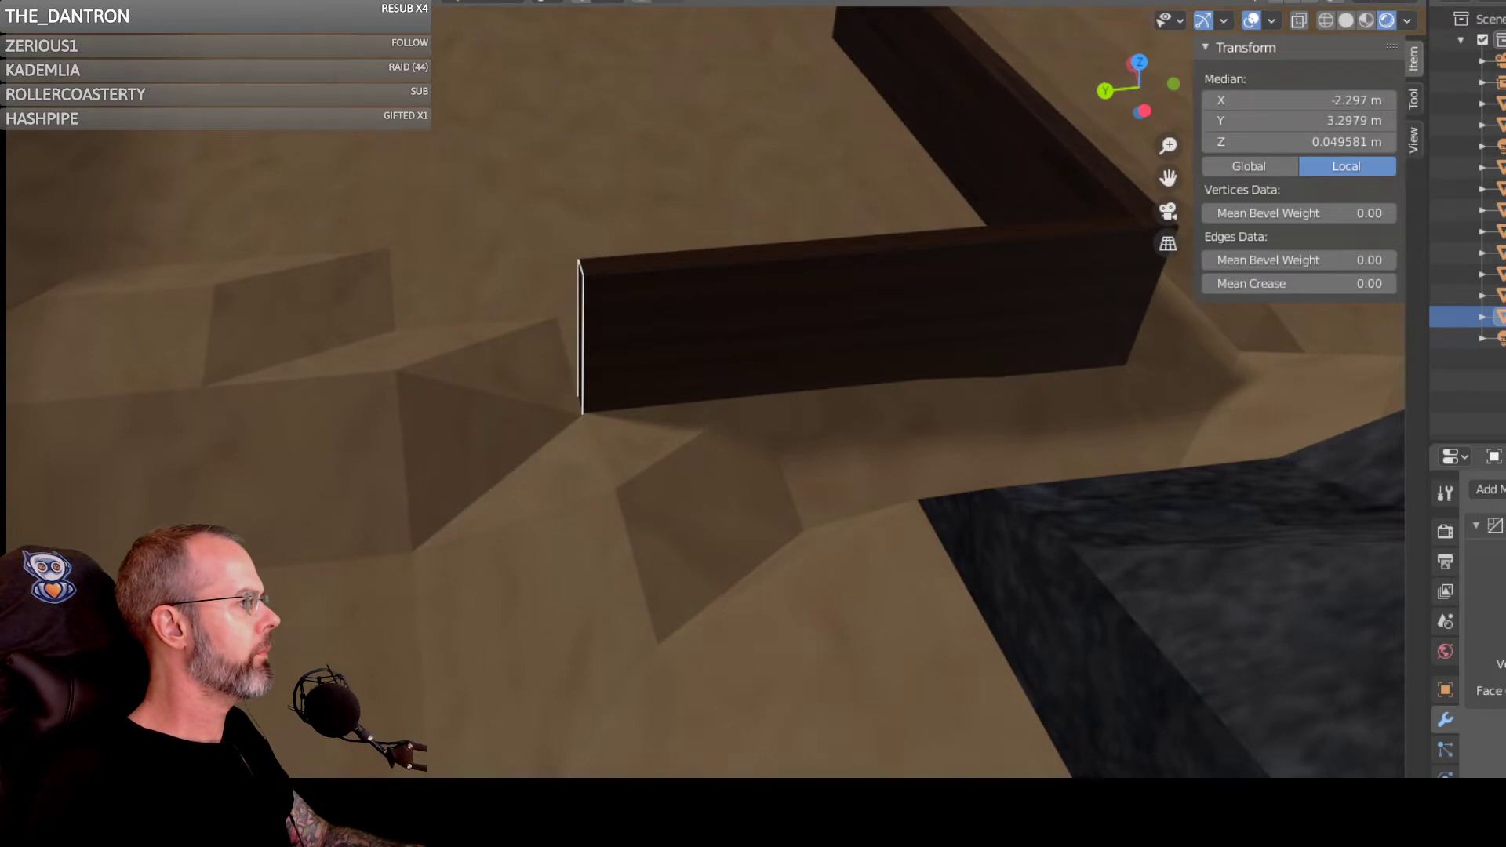
key("Tab")
left_click(375, 397)
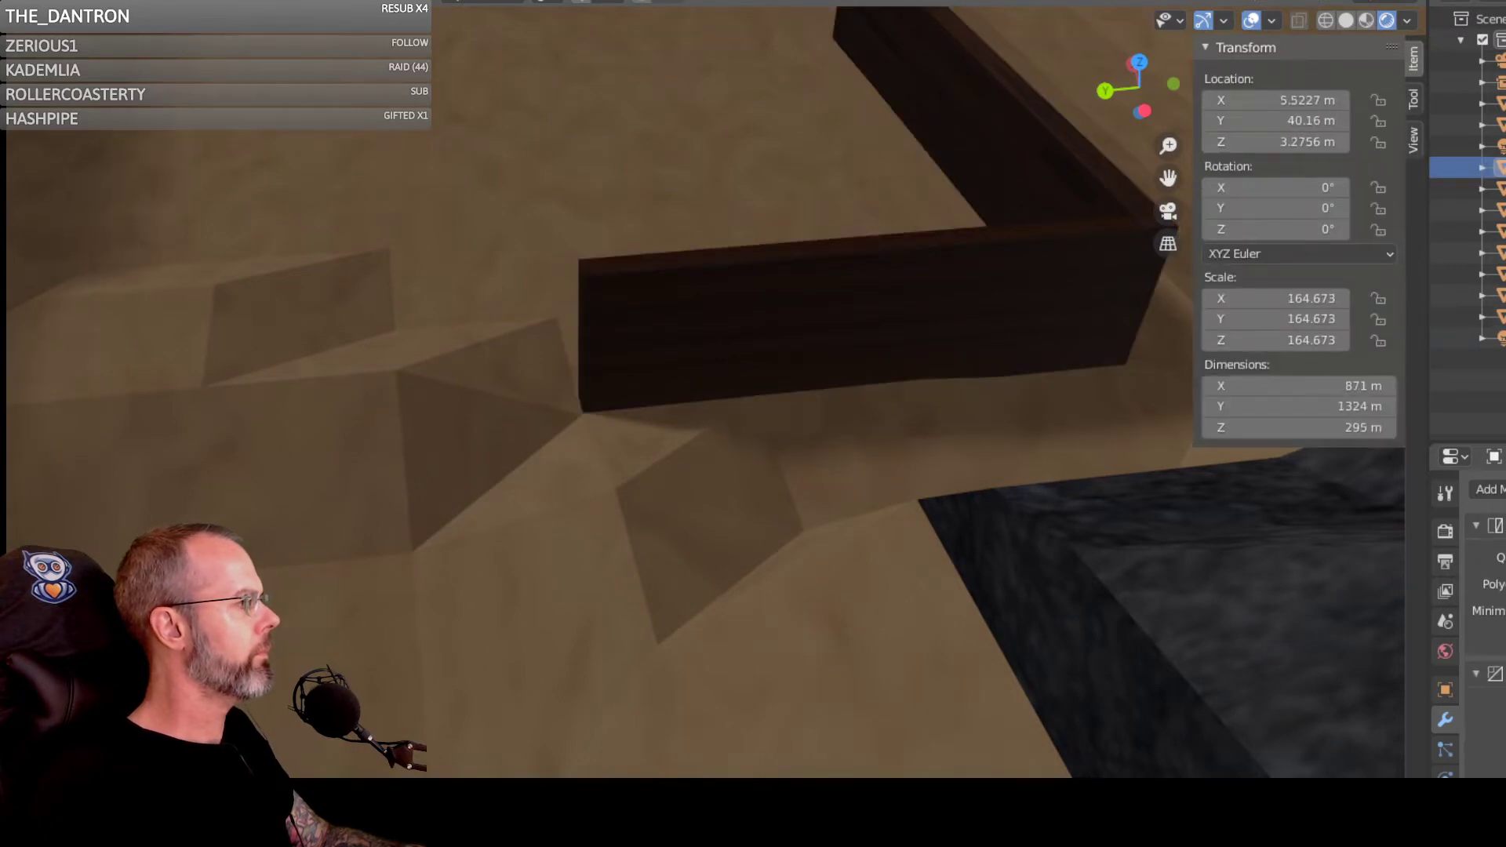
key("Tab")
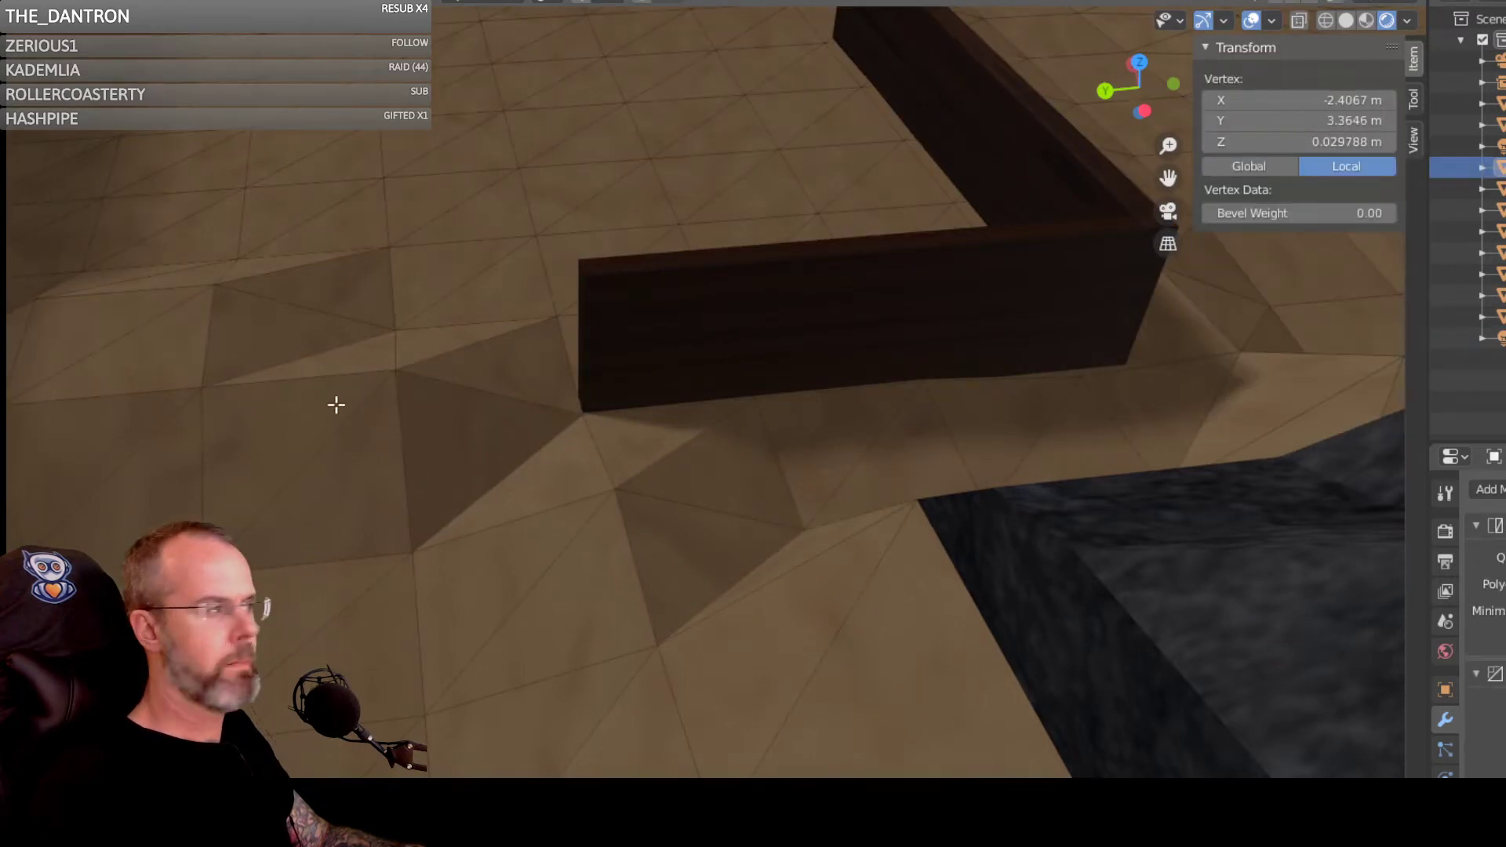
left_click_drag(356, 360, 437, 403)
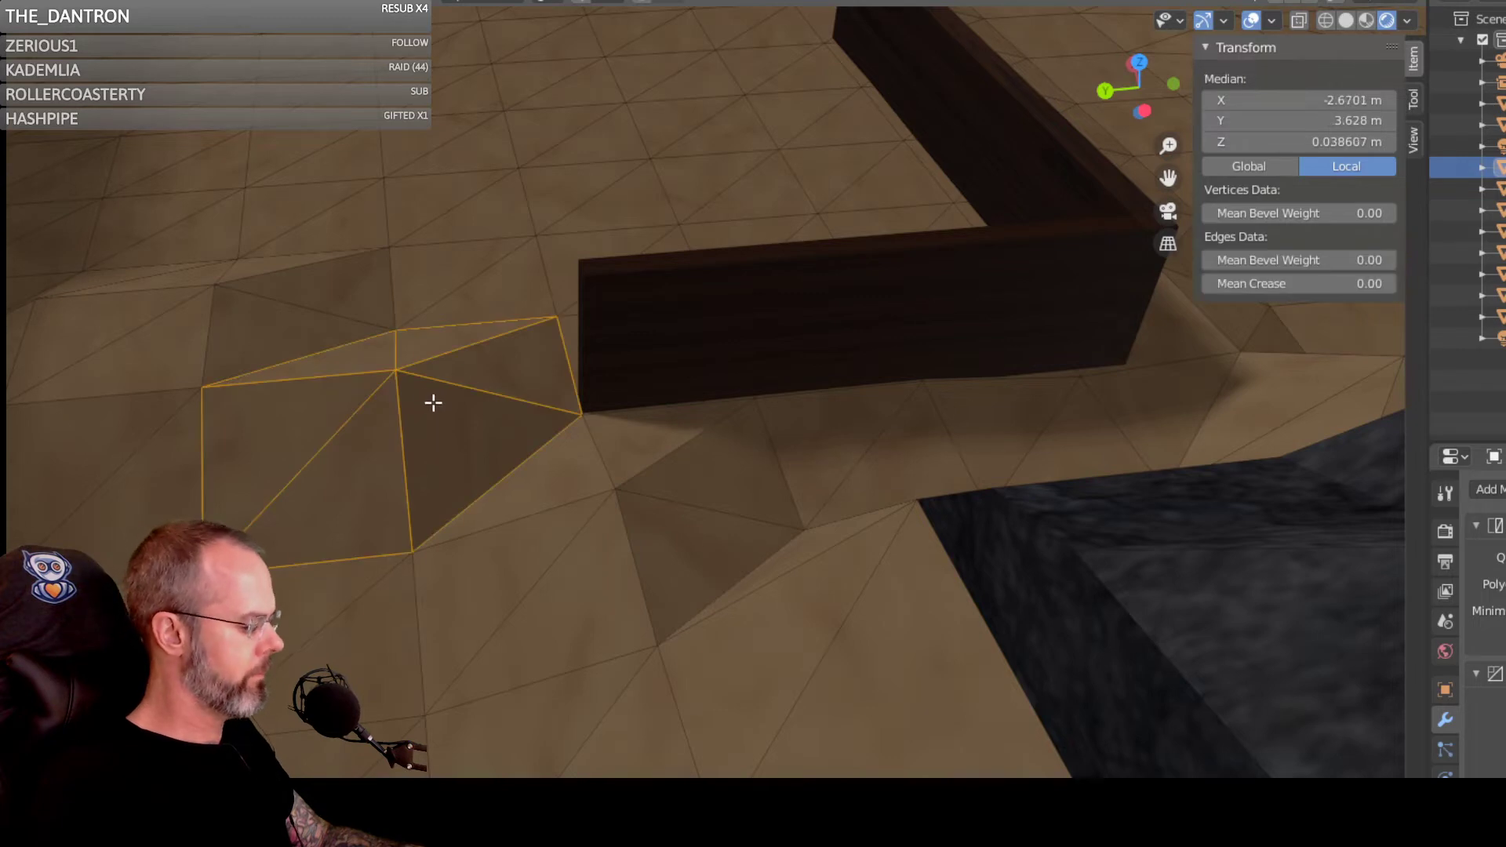
key("1")
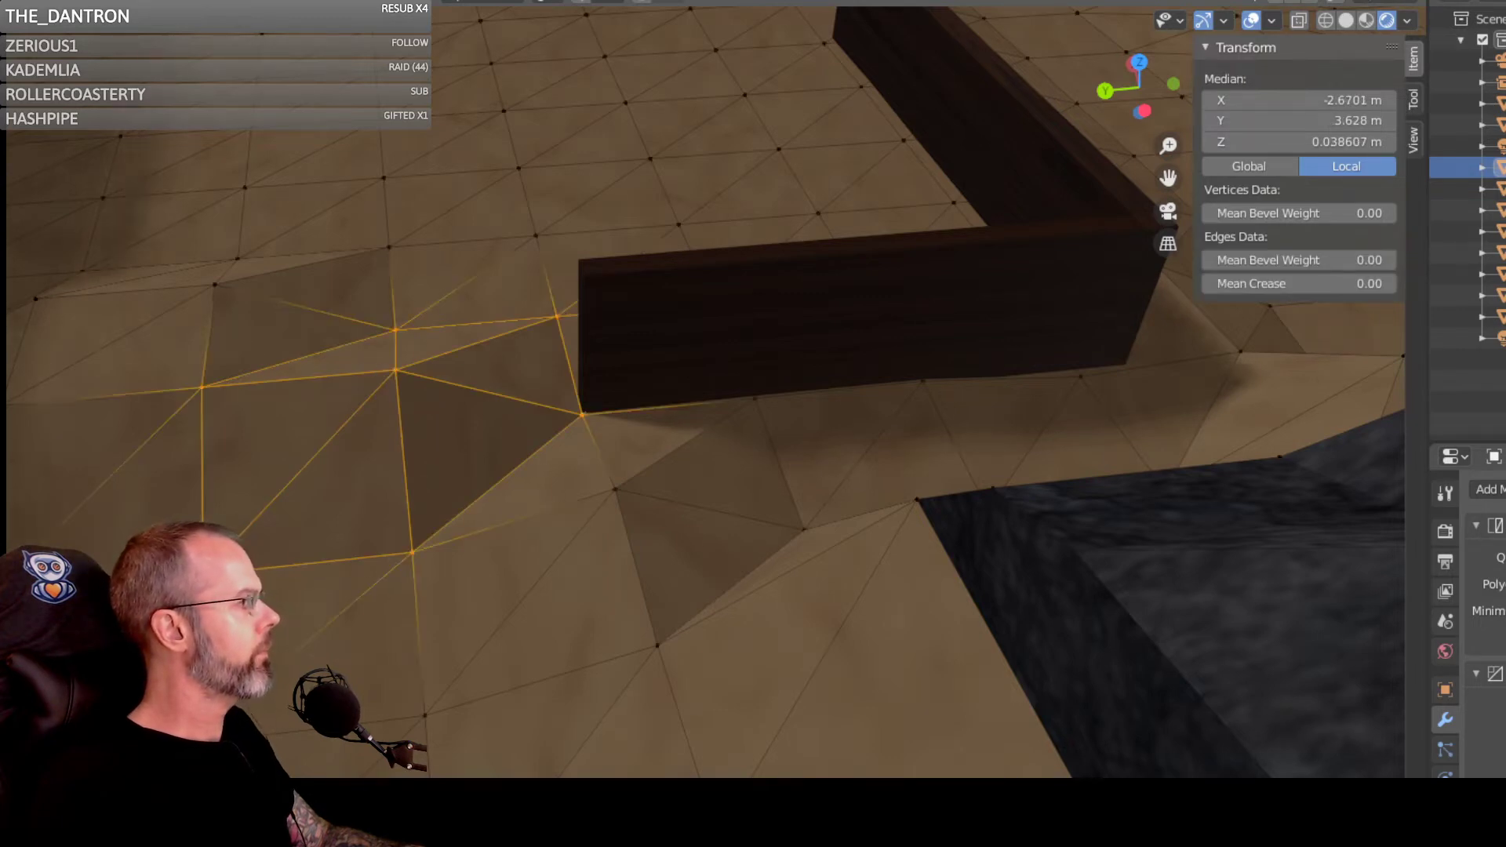
Step: Lower the raised terrain vertex beside the wall's short-leg end along Z to a local height of about 0.037 m
left_click(381, 360)
left_click_drag(373, 359, 424, 387)
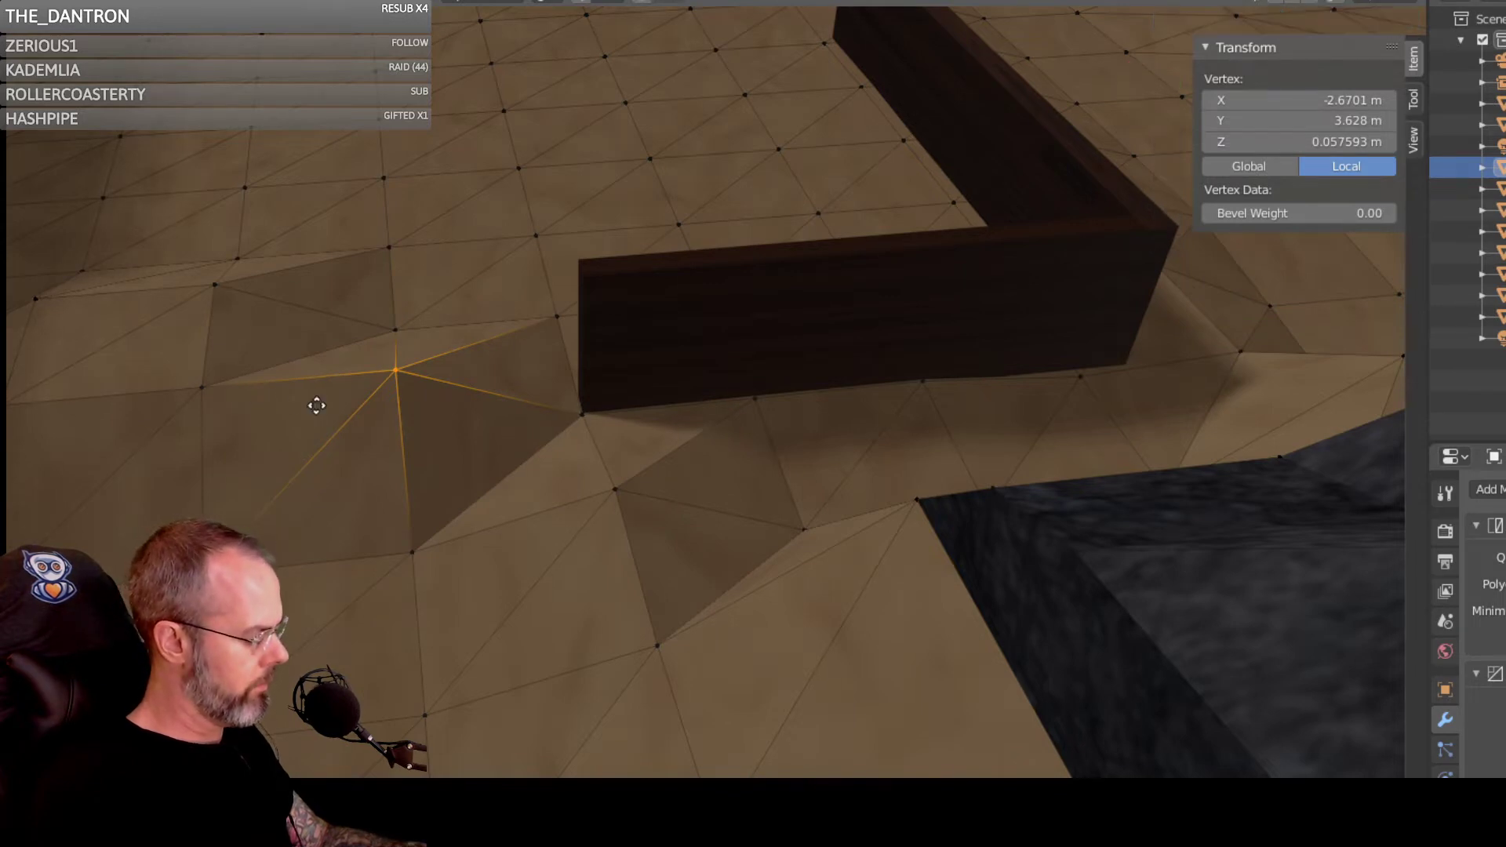
key("g")
key("z")
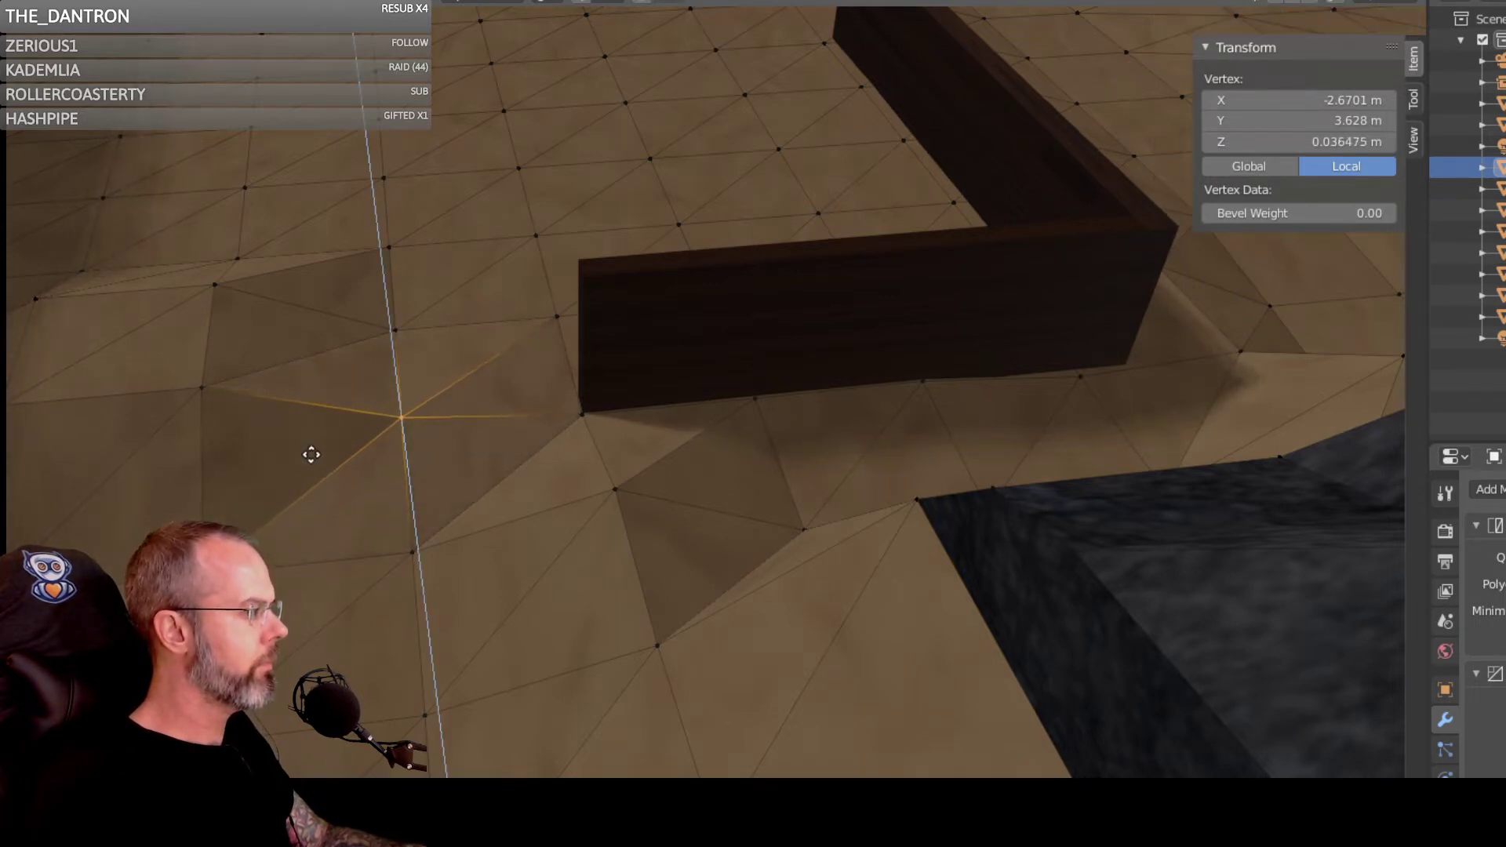
left_click(311, 451)
Step: Lower the next raised terrain vertex, farther out from the wall's end, along Z to a local height of about 0.040 m
mouse_move(455, 448)
middle_mouse_down()
mouse_move(460, 415)
mouse_move(459, 429)
middle_mouse_up()
scroll(522, 374, "up", 1)
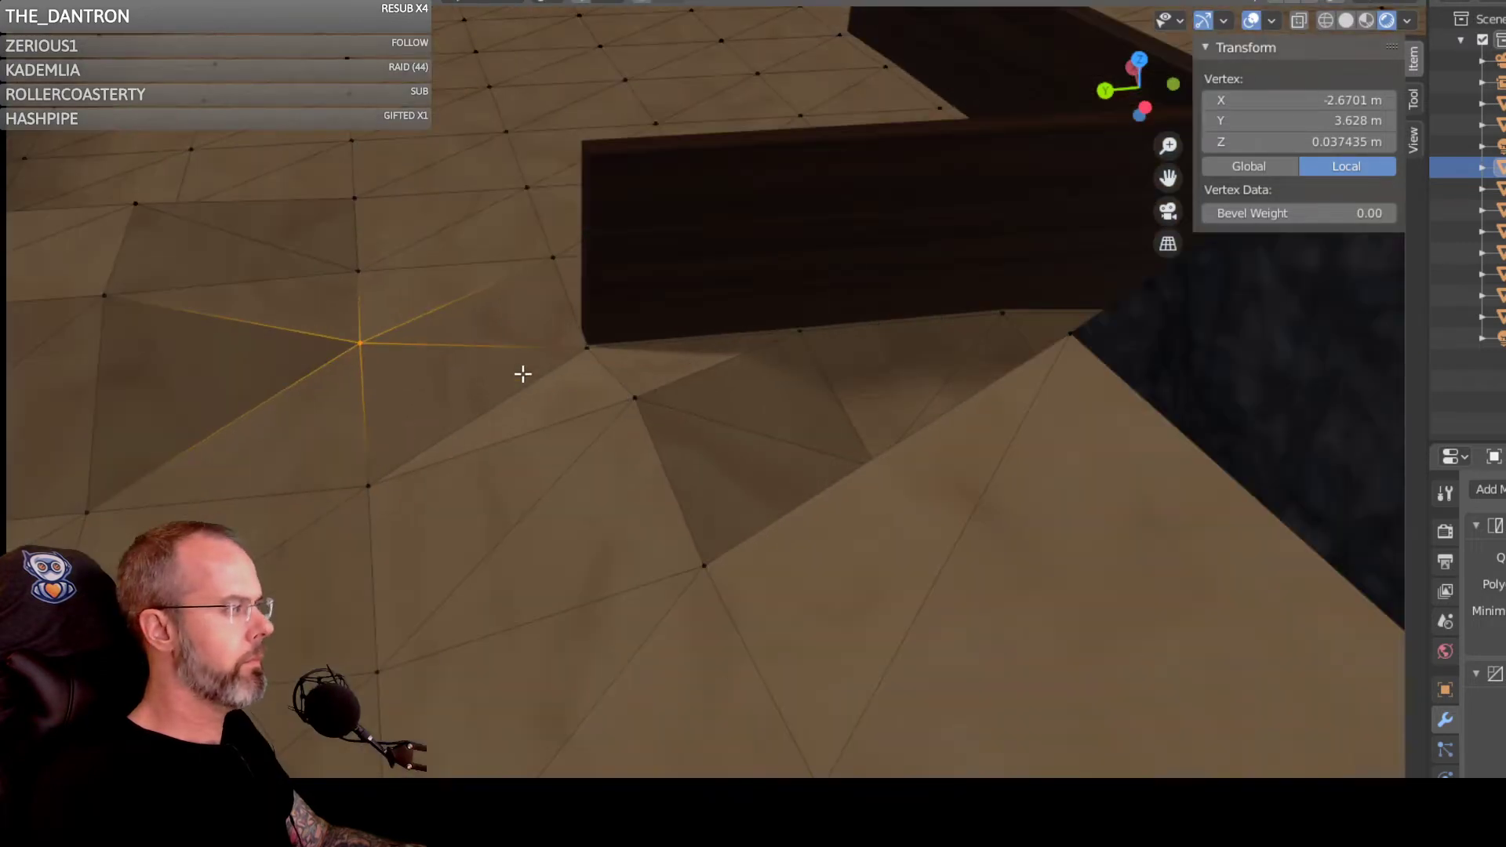
middle_click_drag(523, 374, 414, 296)
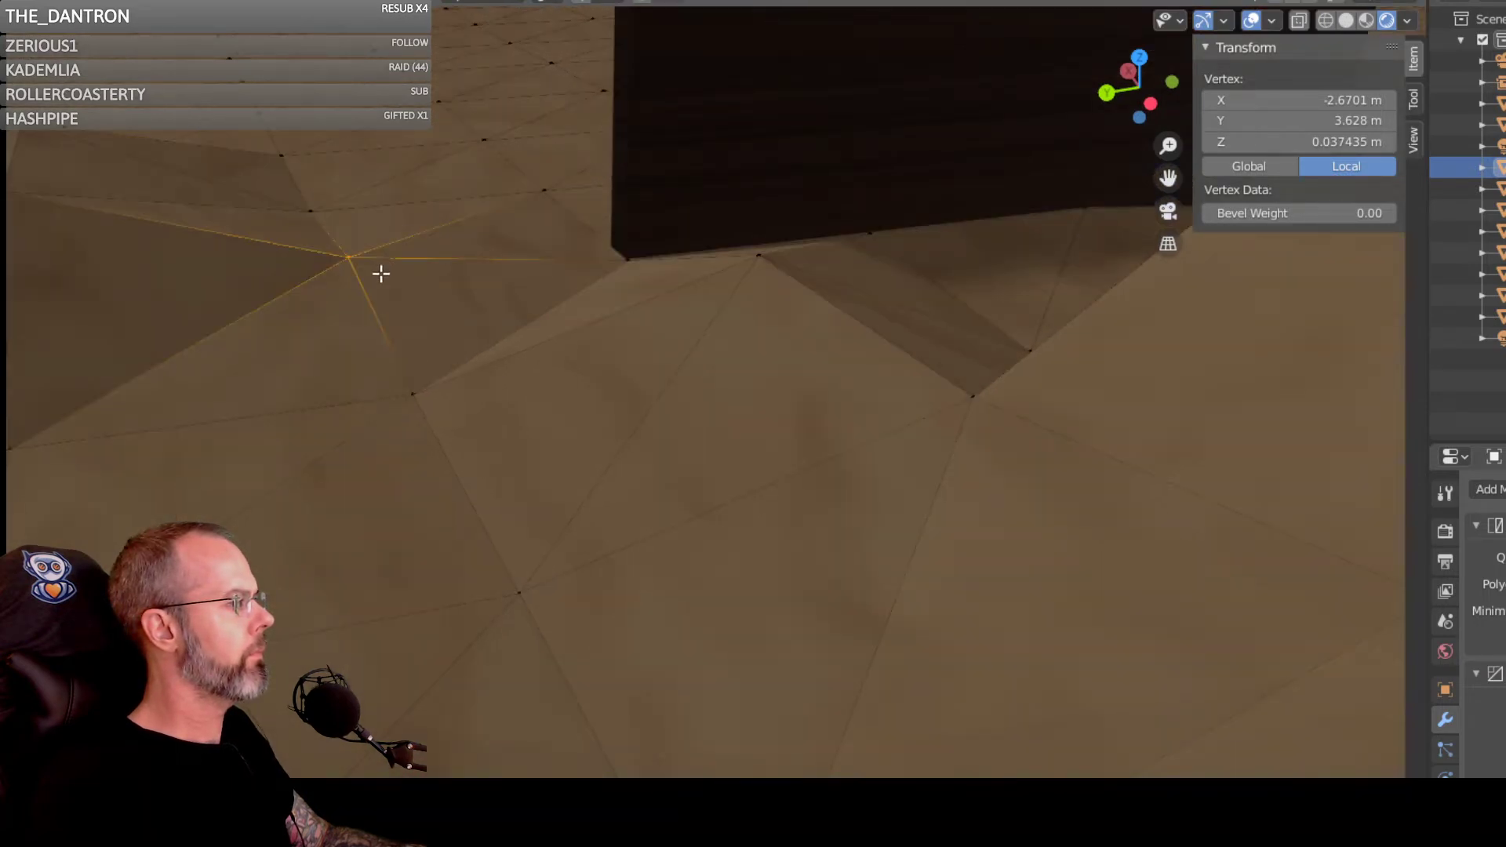
scroll(380, 273, "down", 1)
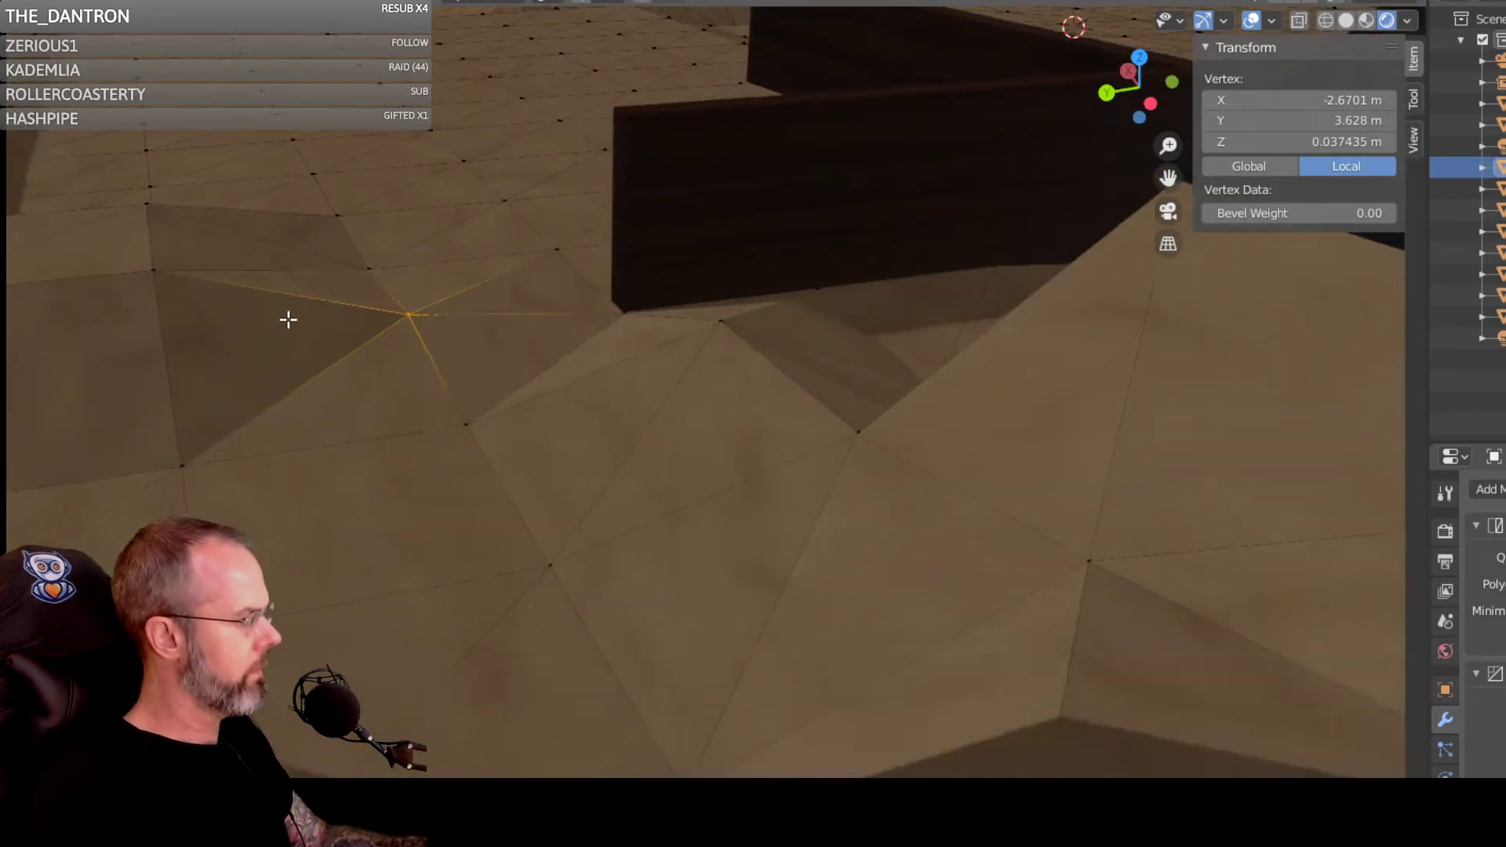
scroll(288, 320, "down", 2)
left_click_drag(266, 235, 320, 288)
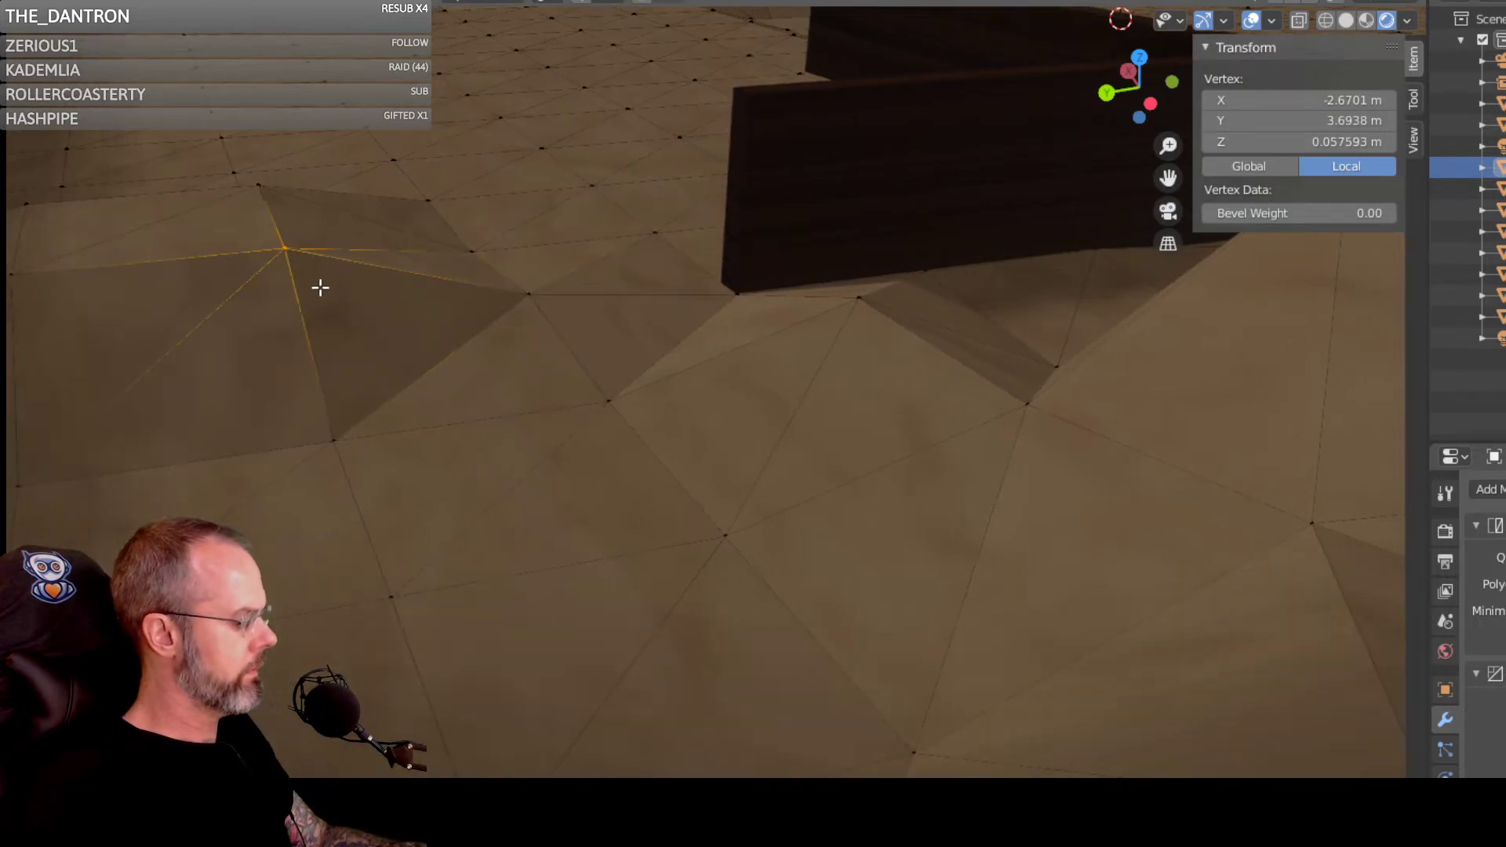
key("g")
key("z")
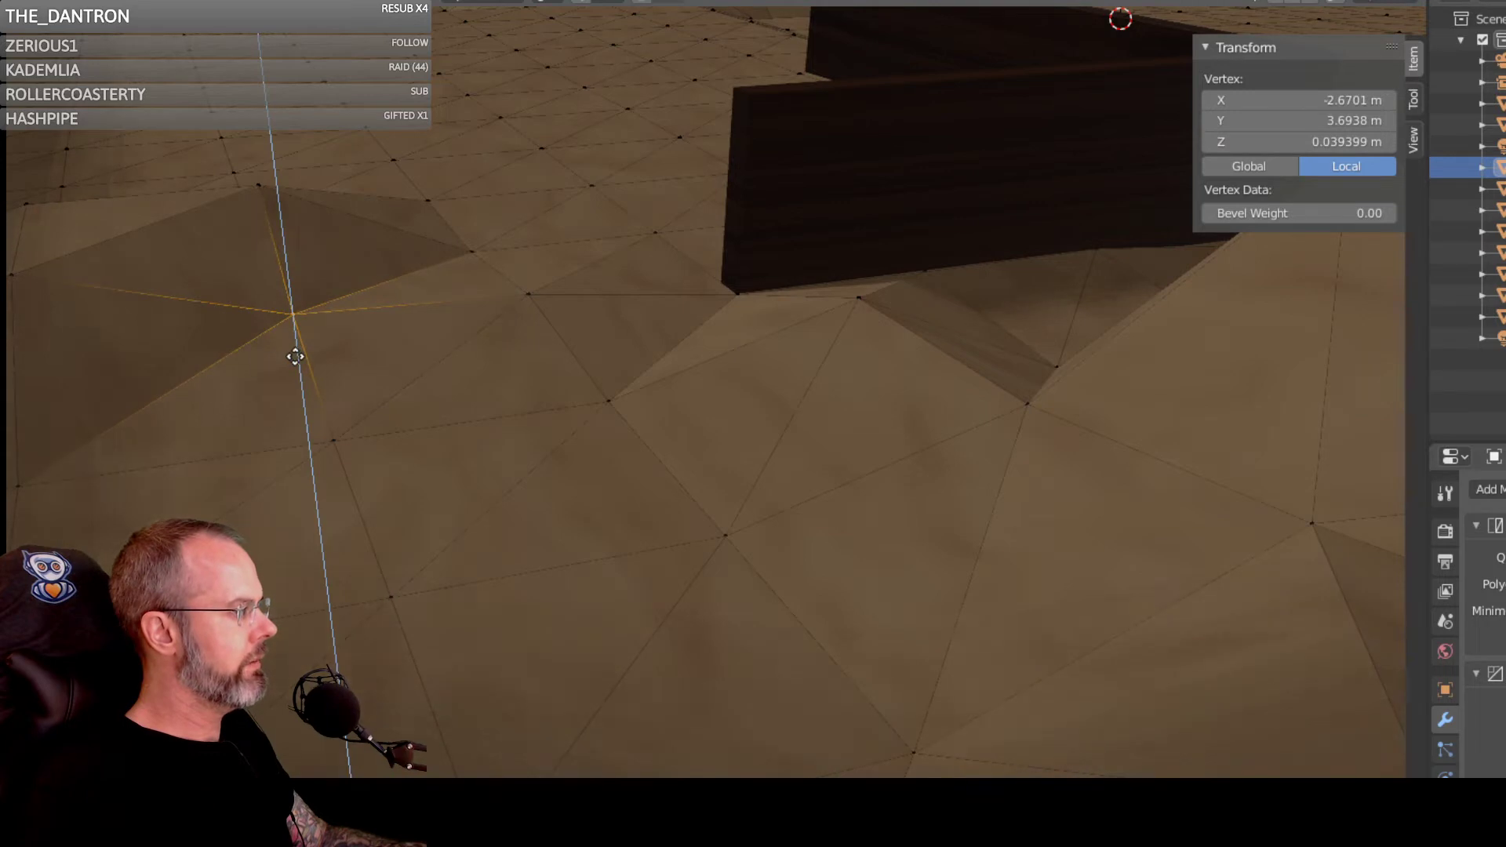
left_click(294, 352)
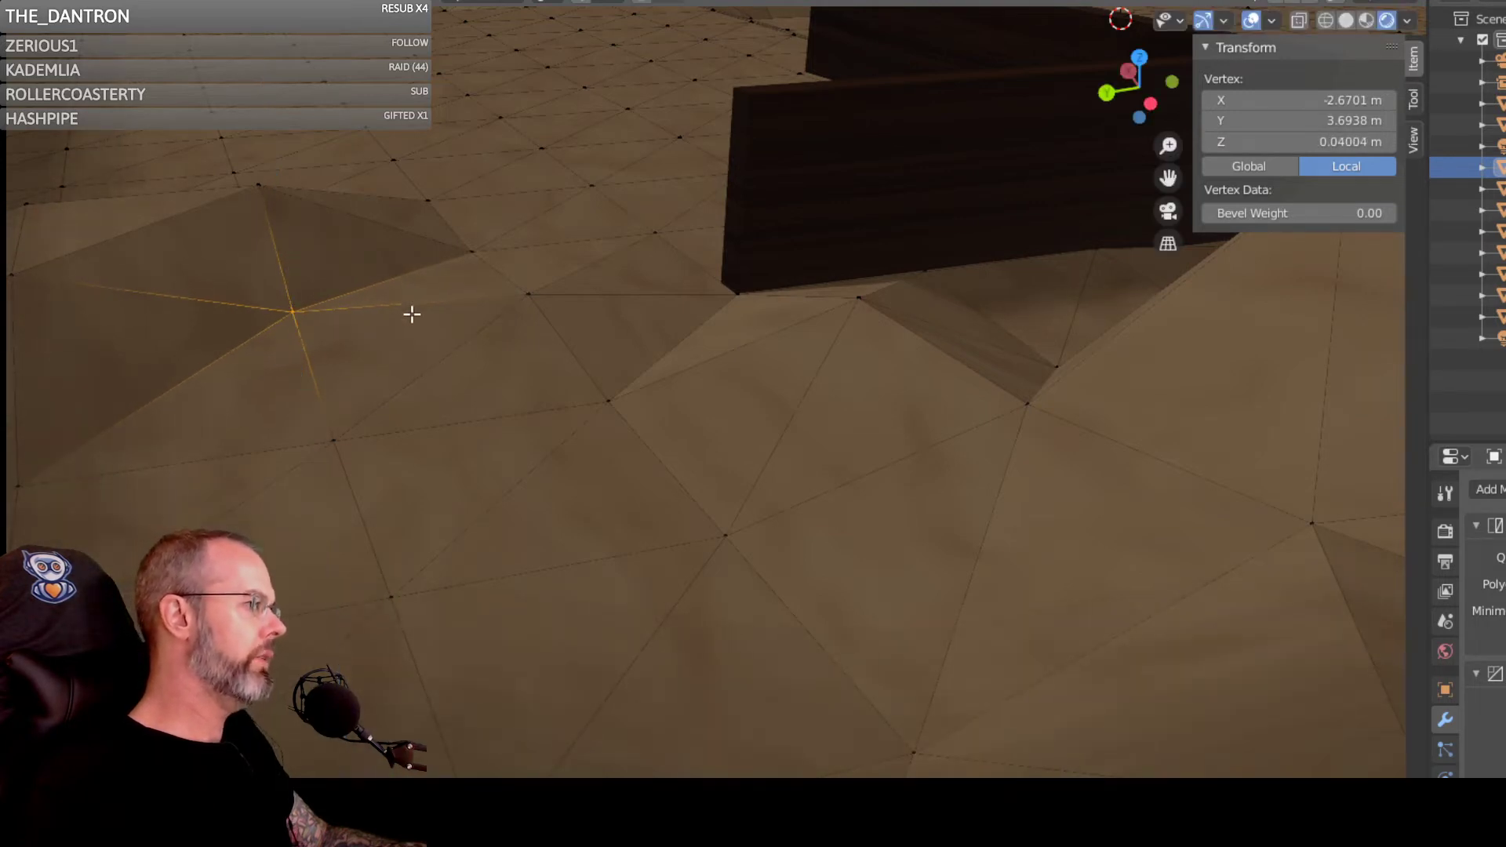
Step: Move the lowered terrain vertex nearest the wall's end slightly further down, to a local Z of about 0.035 m
left_click_drag(486, 285, 572, 320)
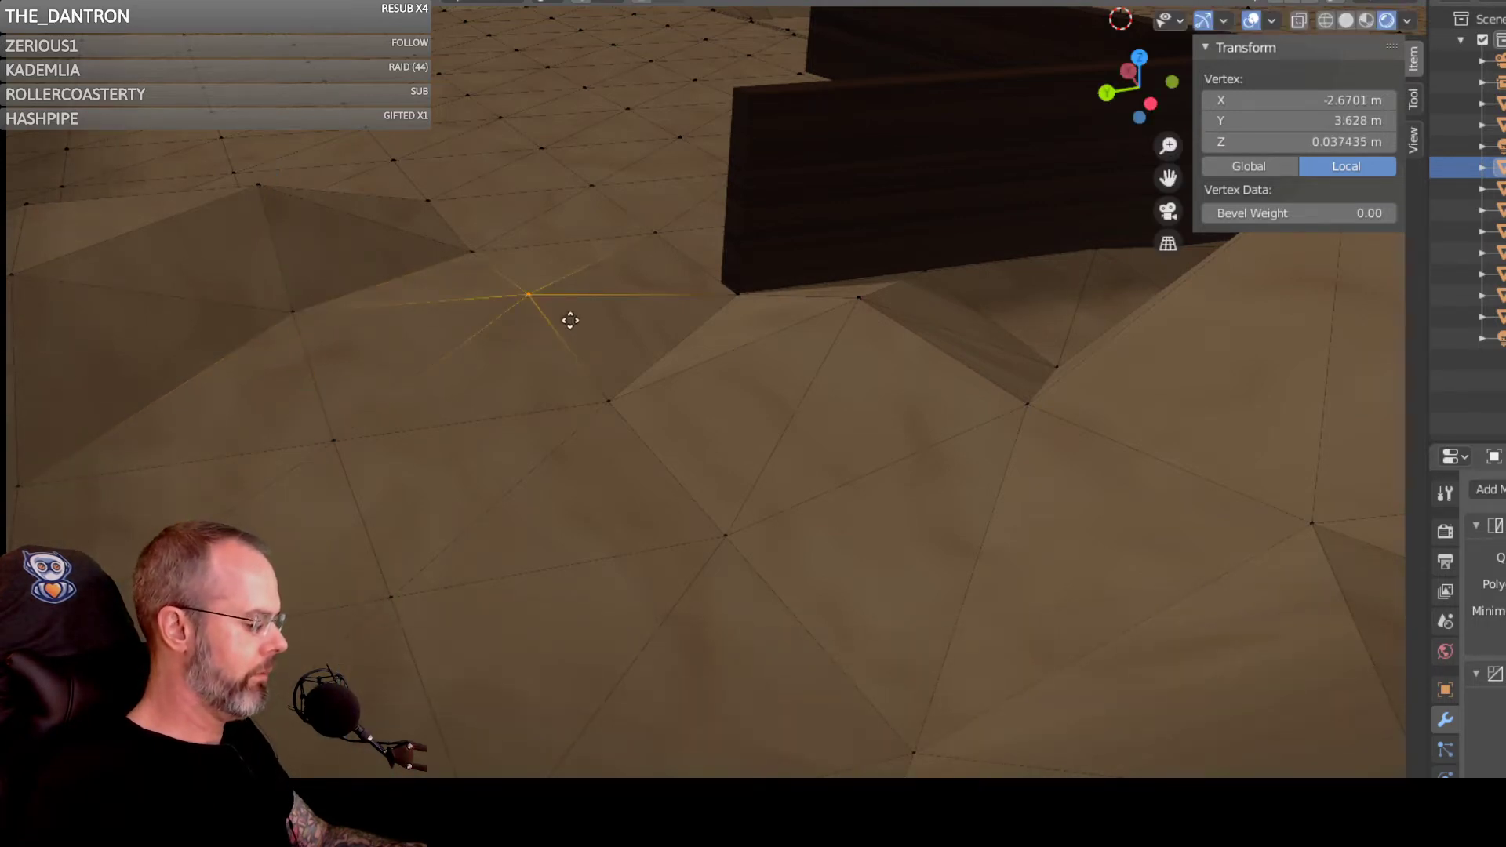
key("g")
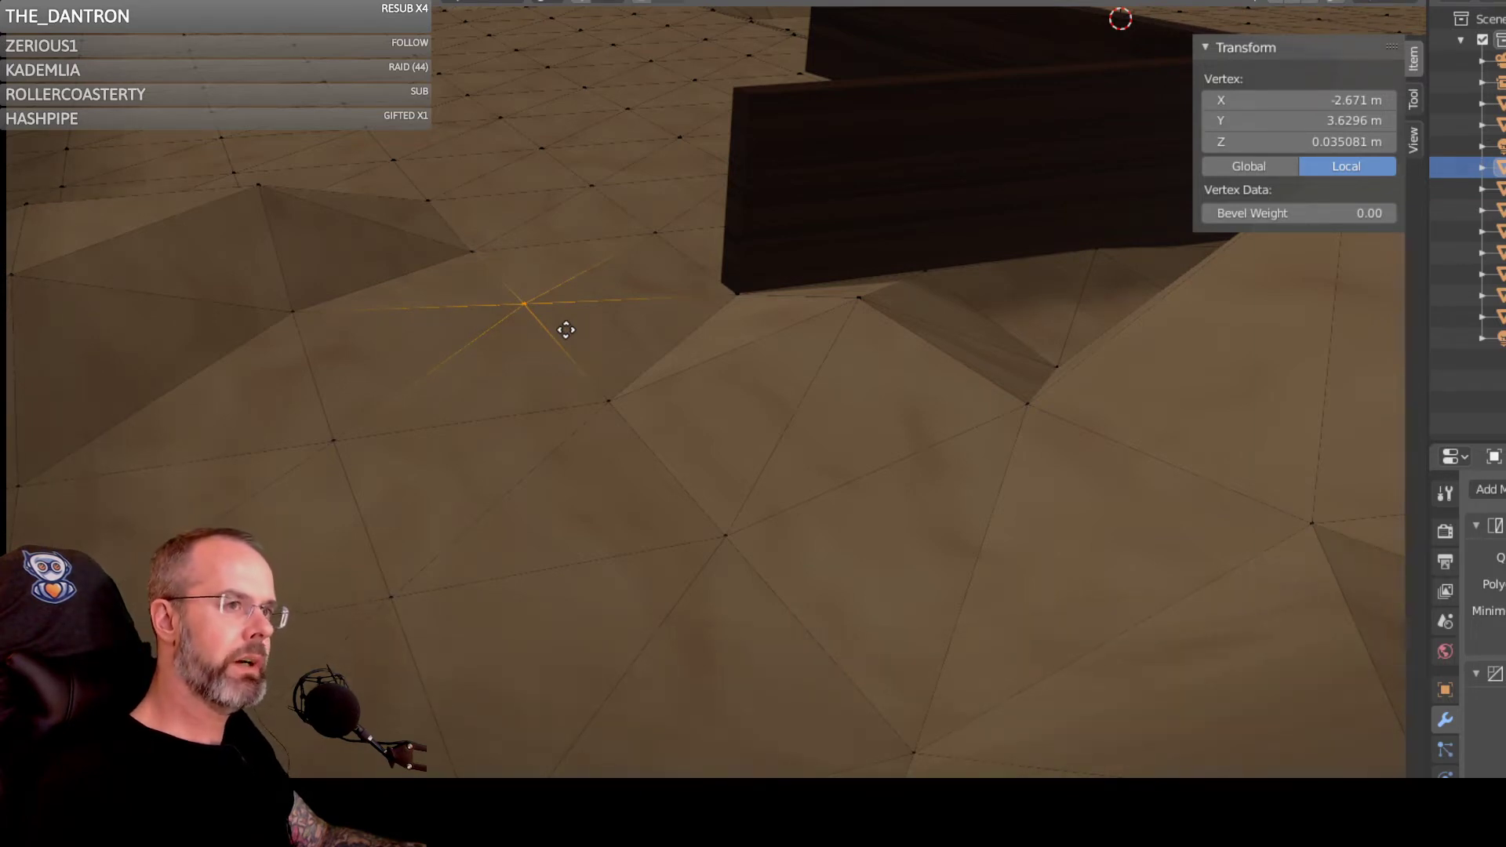
left_click(566, 329)
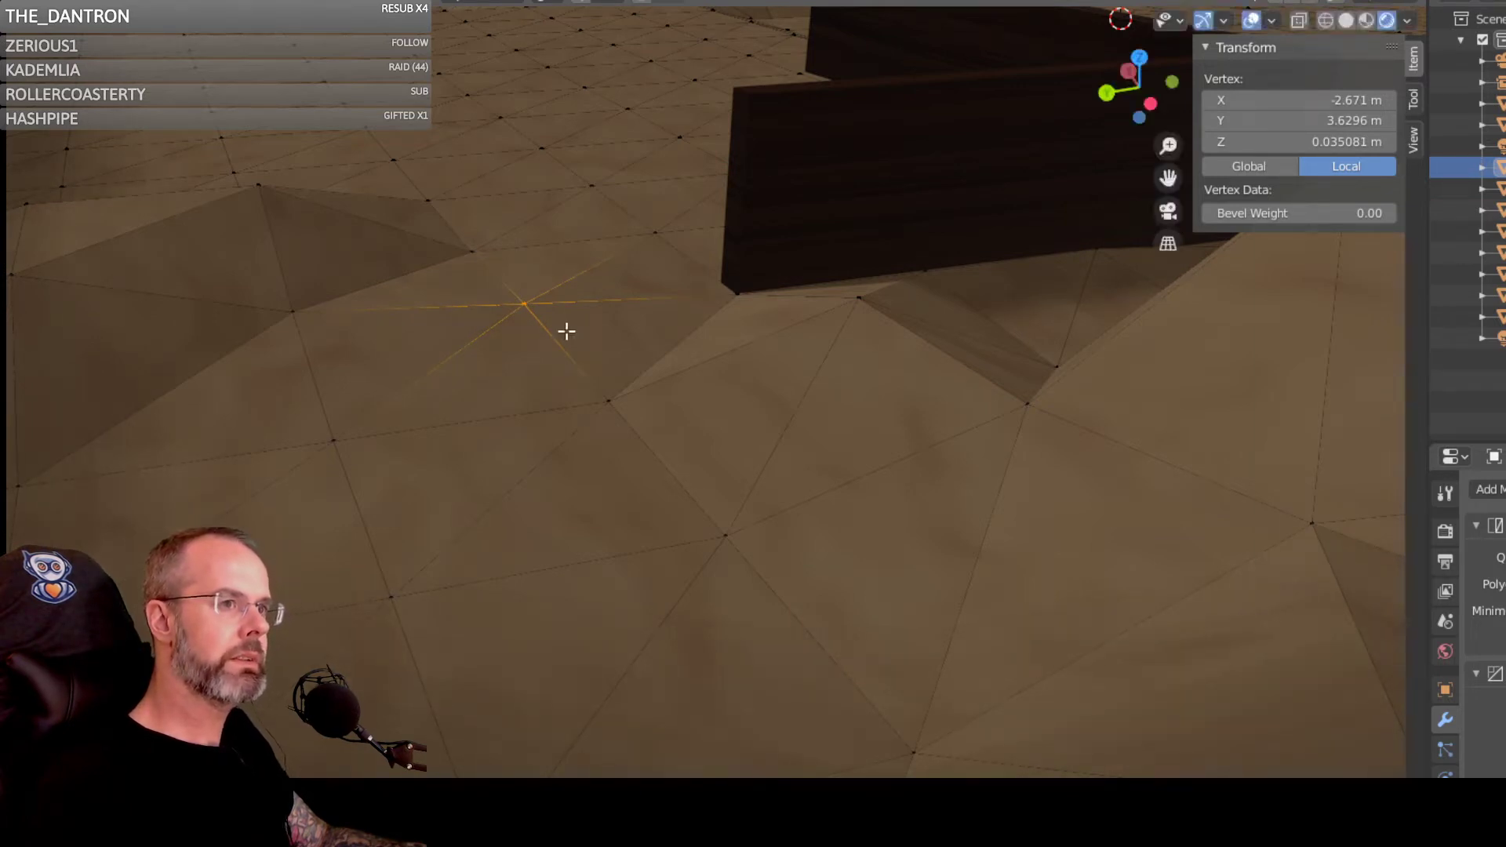
Step: Lower the outermost raised terrain vertex in the row along Z to a local height of about 0.037 m
middle_click_drag(379, 320, 326, 293)
left_click(145, 258)
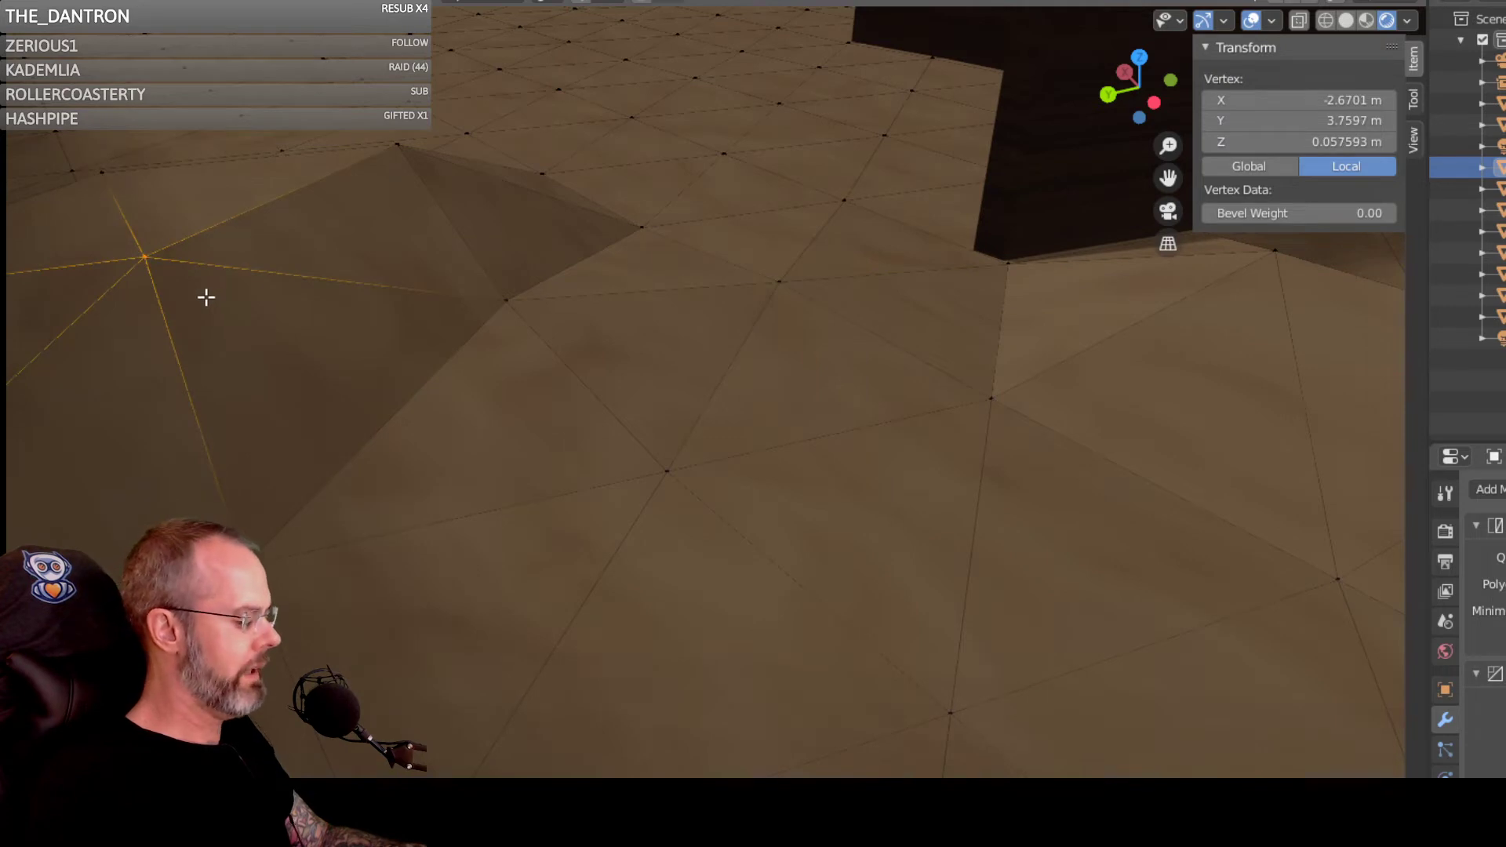
key("g")
key("z")
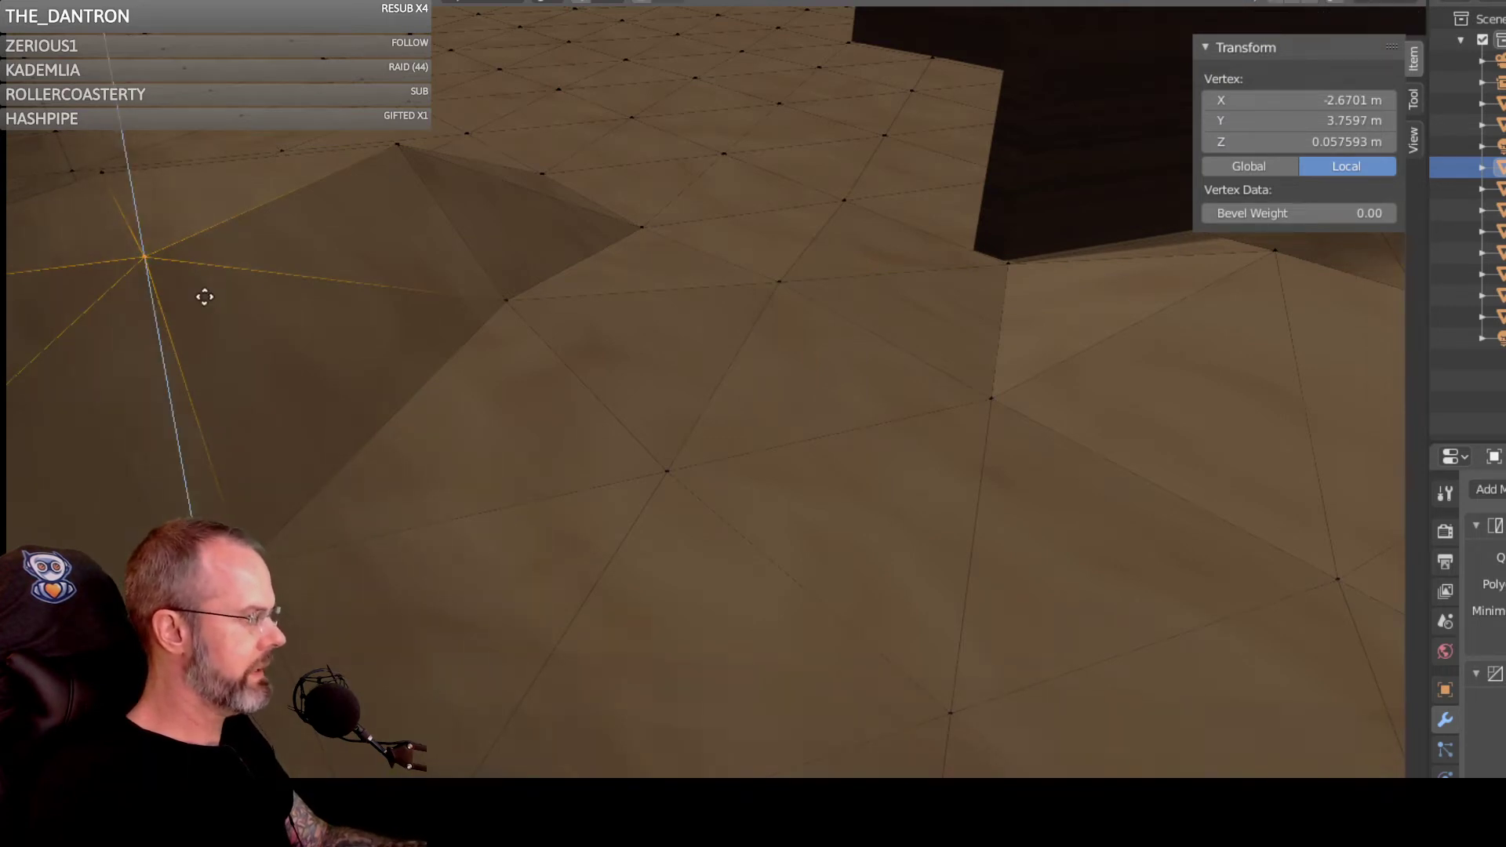
left_click(213, 412)
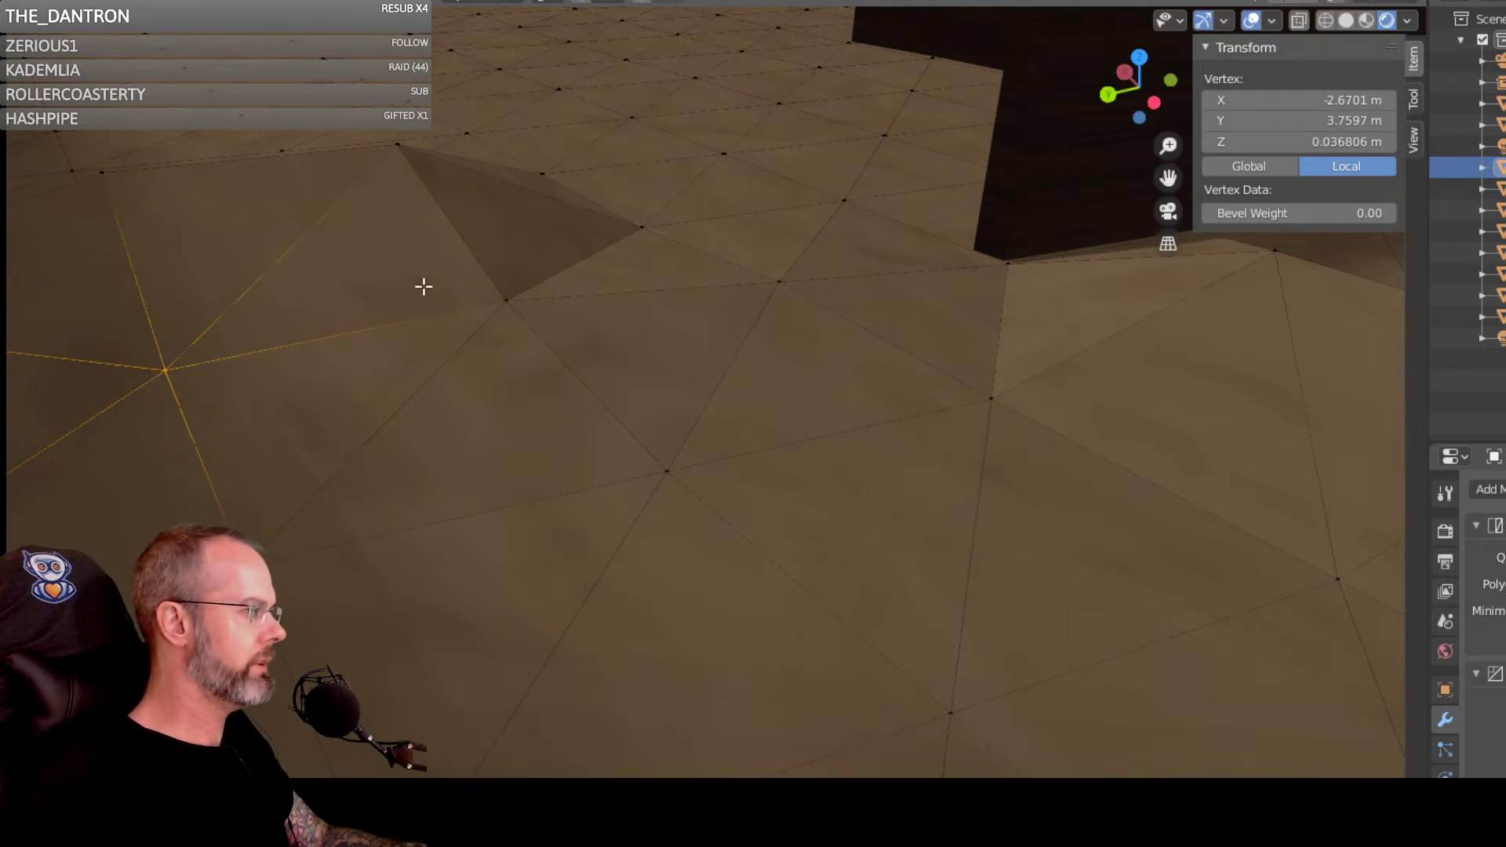
Step: Lower the middle vertex of the flattened terrain row further along Z, to a local height of about 0.035 m
left_click_drag(471, 285, 555, 349)
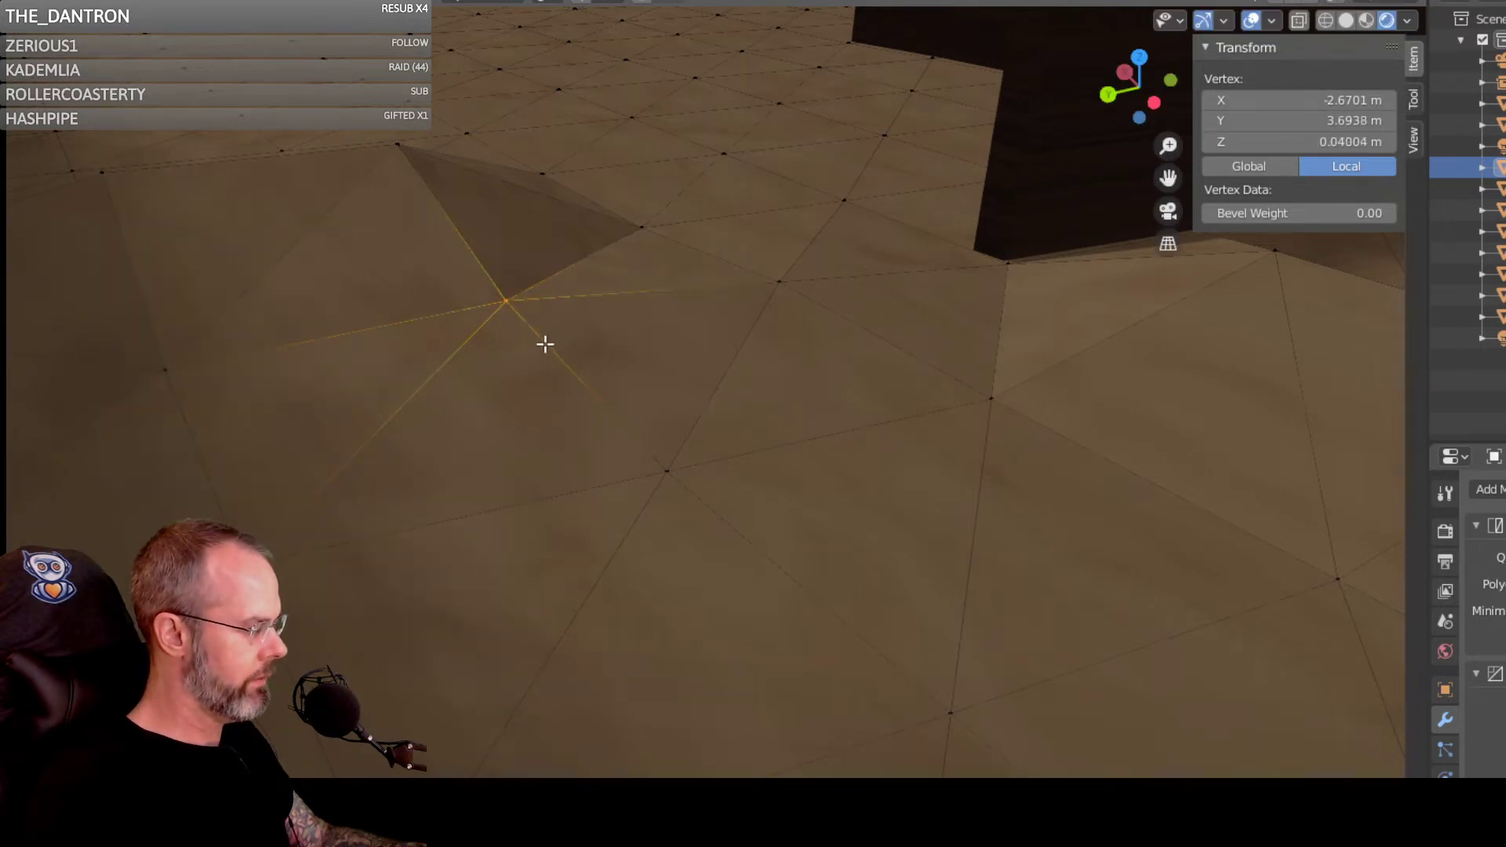
key("g")
key("z")
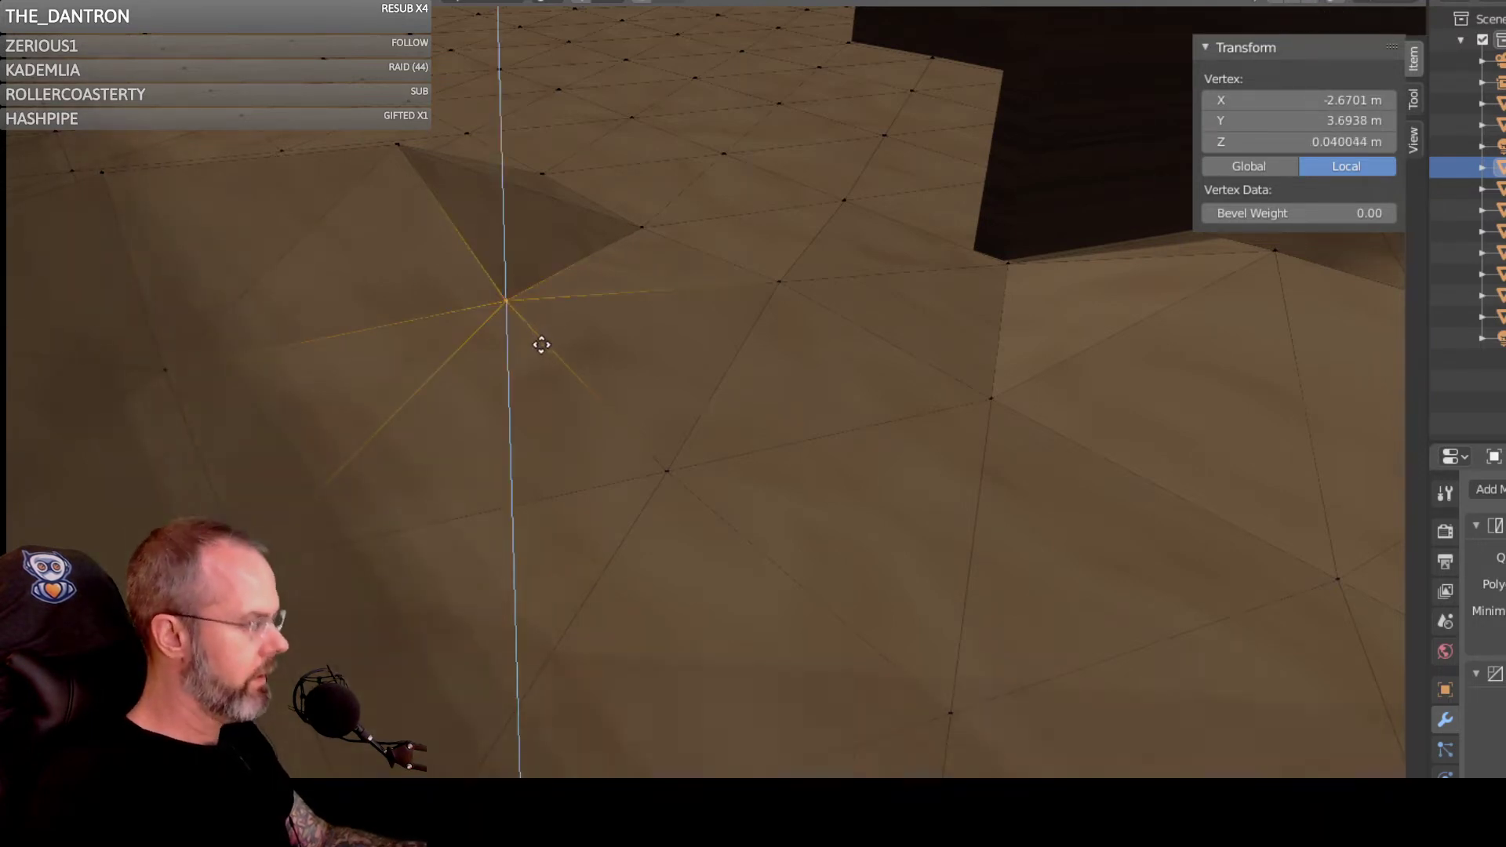
left_click(538, 368)
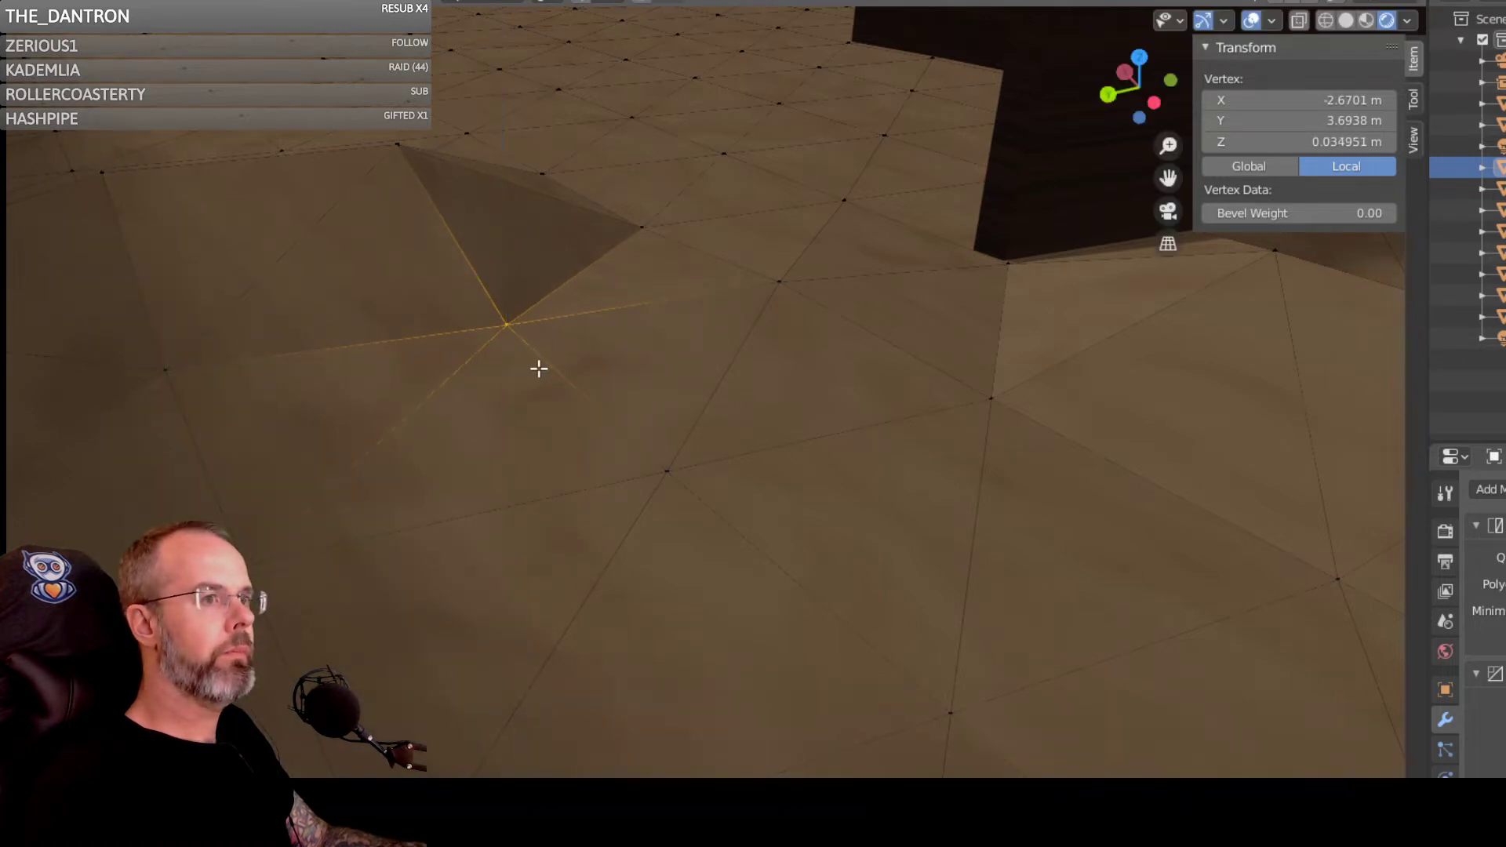
Step: Examine the flattened terrain from the wall's inner side and check the terrain vertex at the foot of its short-leg end
middle_click_drag(538, 367, 521, 252)
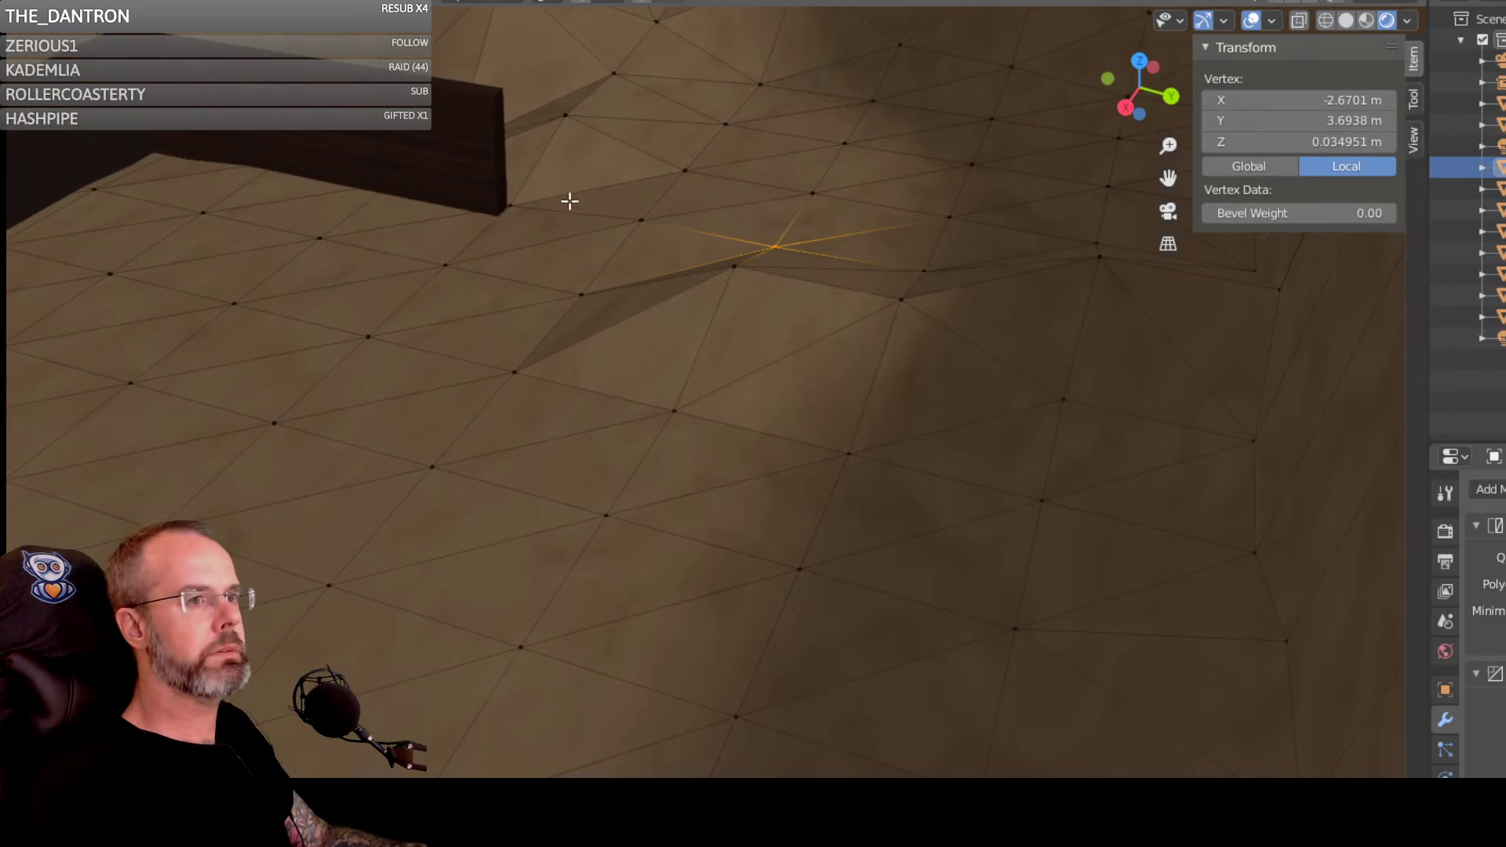
scroll(570, 201, "down", 1)
left_click(511, 199)
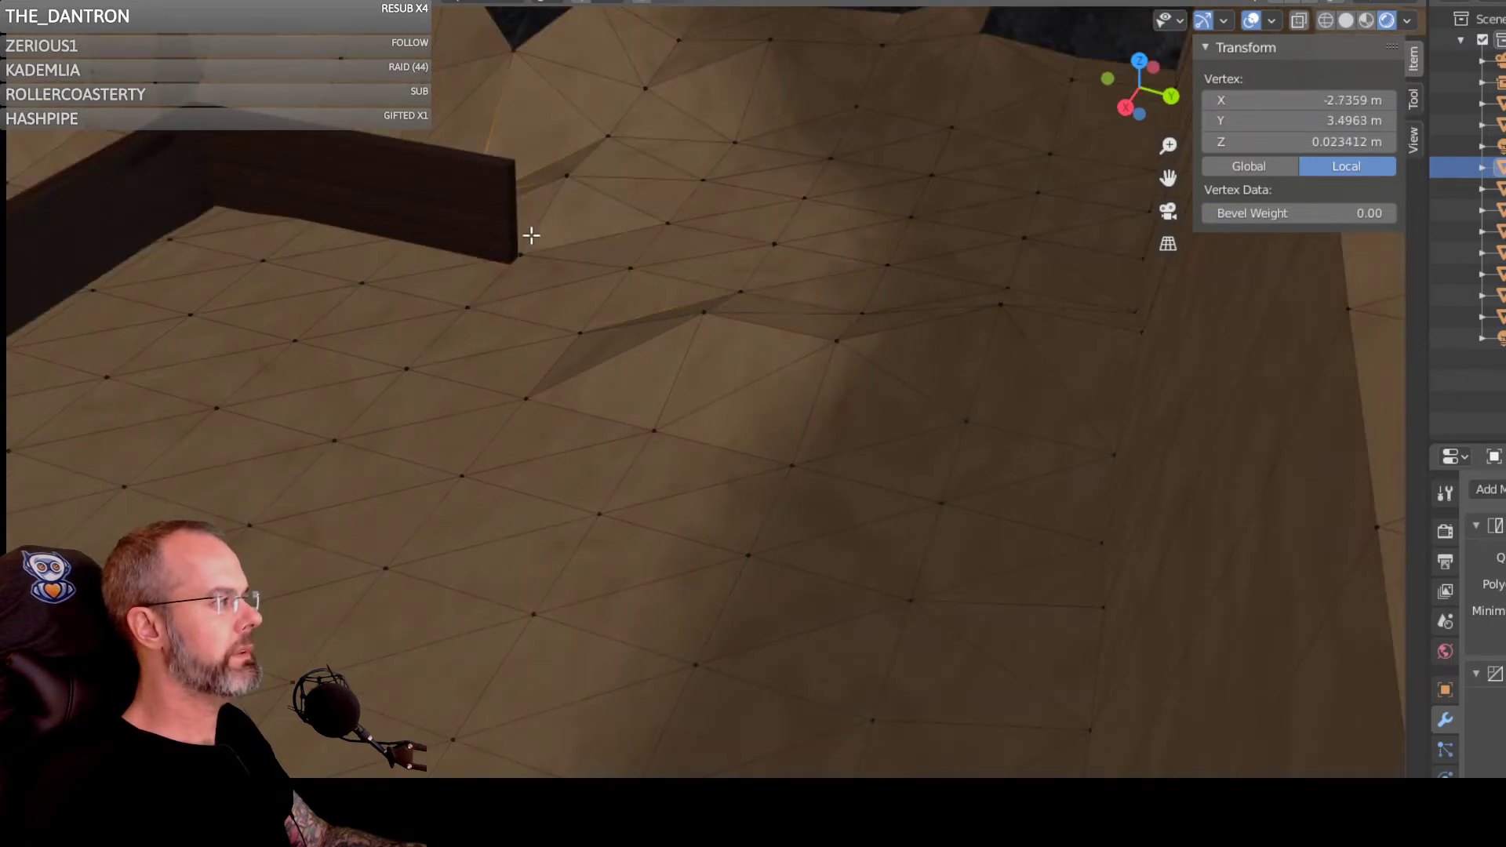
middle_click_drag(531, 235, 463, 252)
scroll(634, 188, "up", 2)
middle_click_drag(635, 192, 797, 350)
left_click(800, 335)
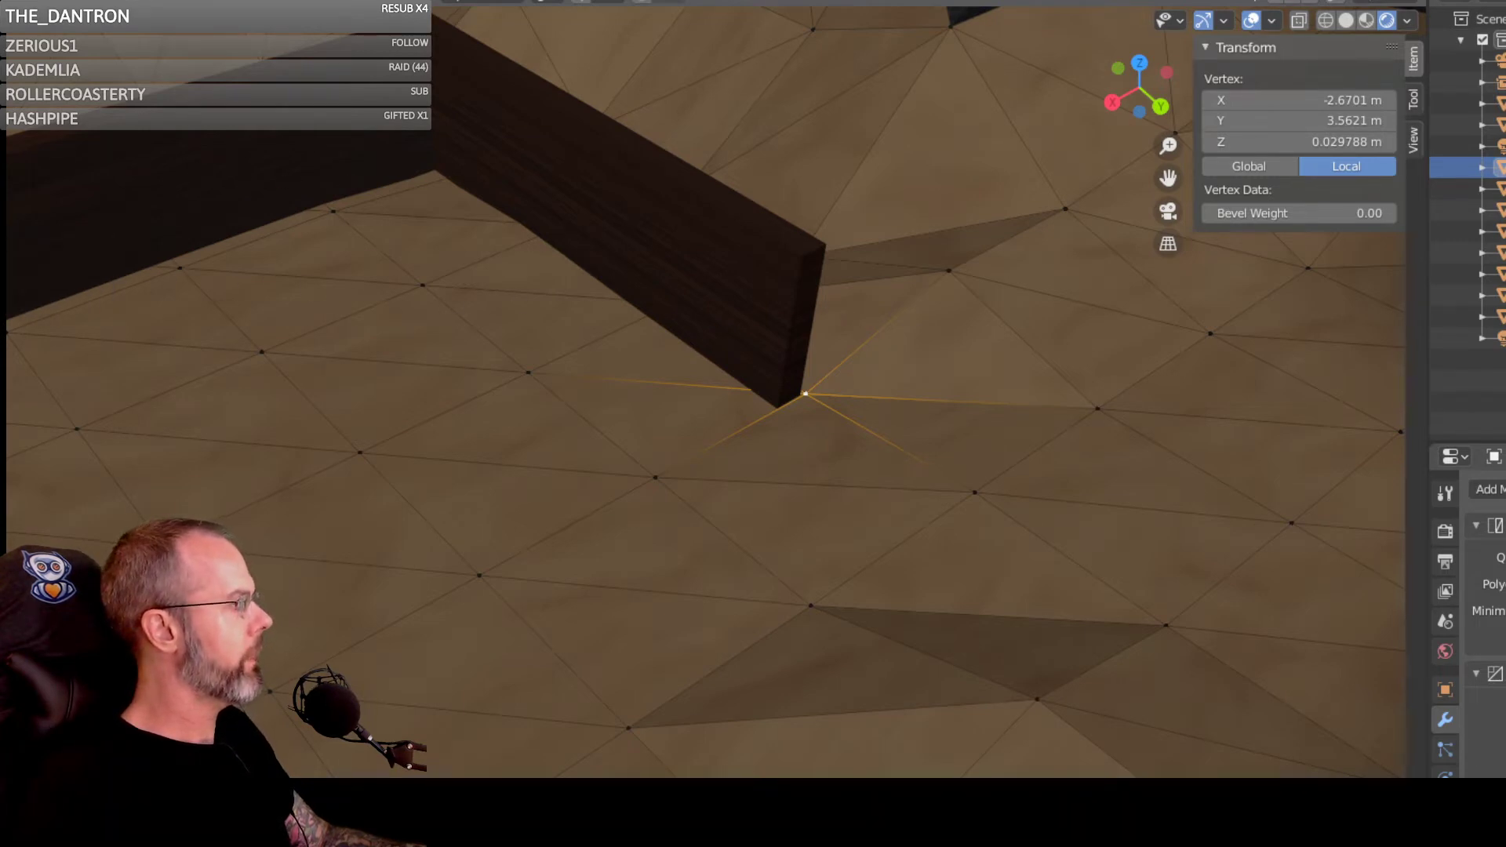
Step: Switch to editing the L-shaped wall and move its short leg's end face outward along Y to a local Y of about 3.317 m
key("Tab")
left_click(725, 276)
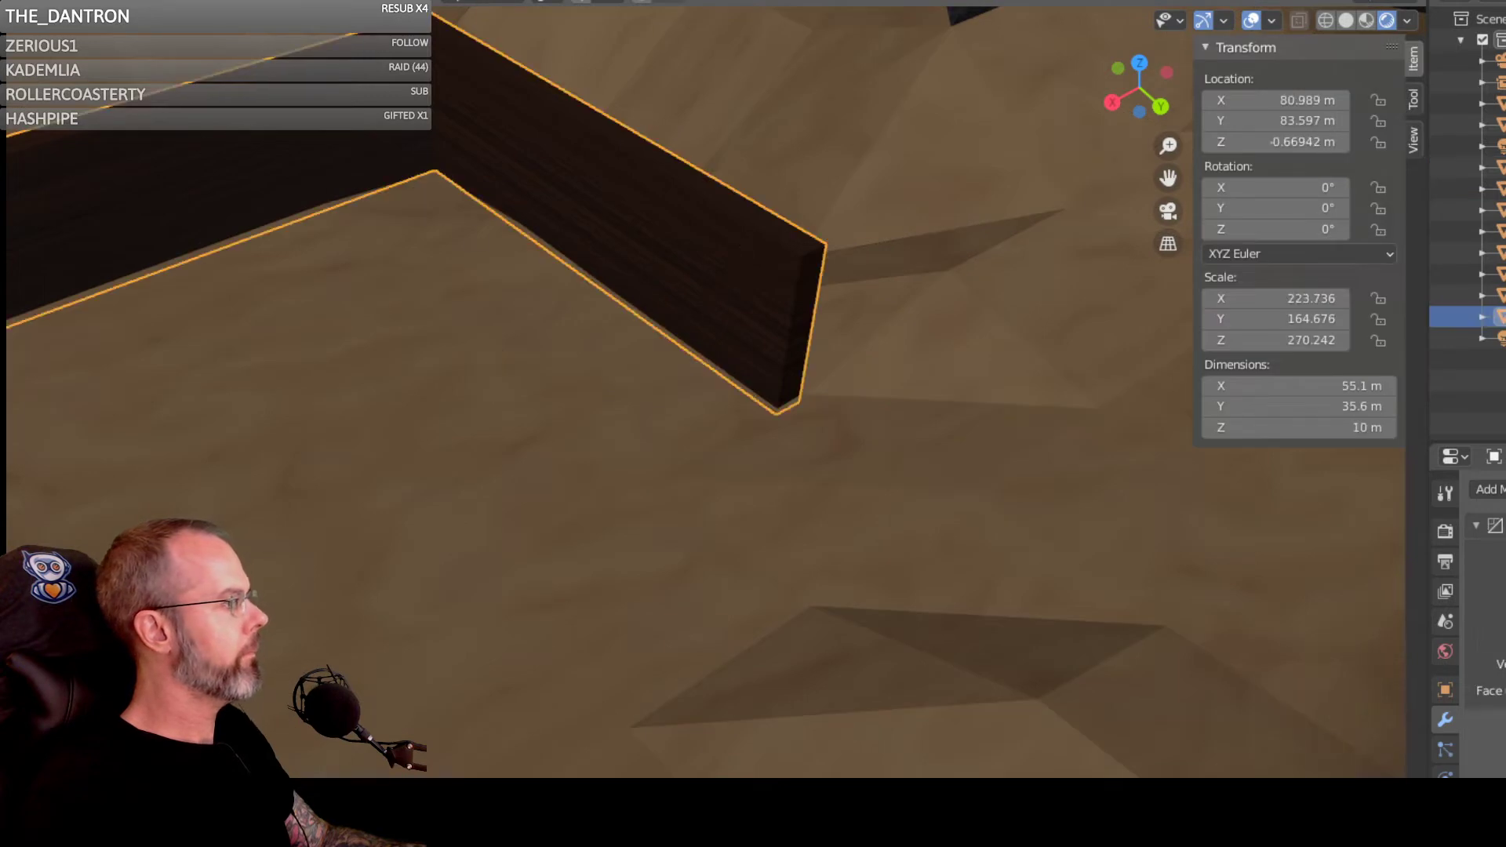
key("Tab")
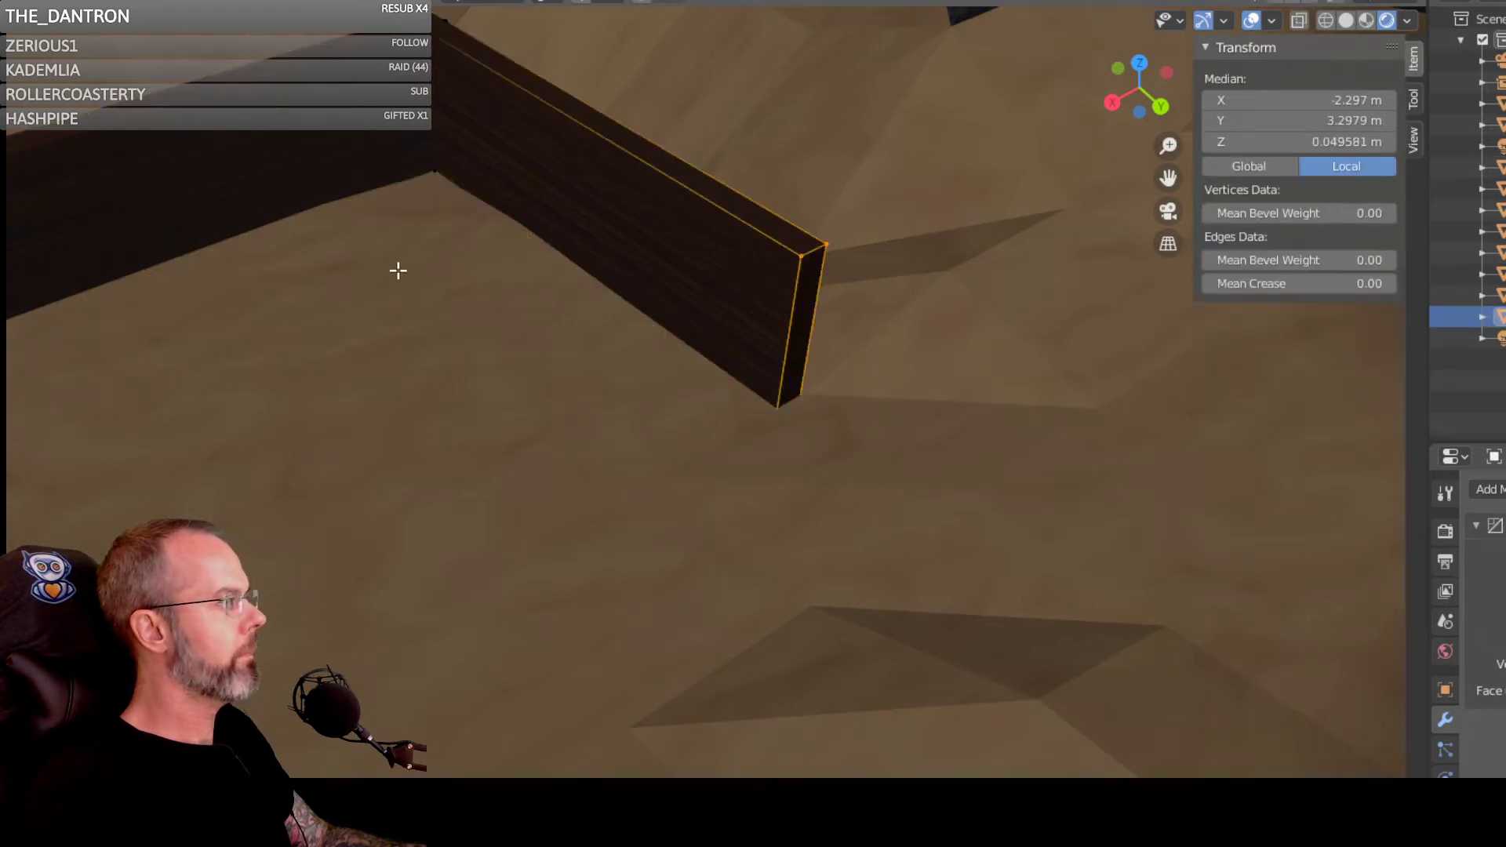
left_click(802, 308)
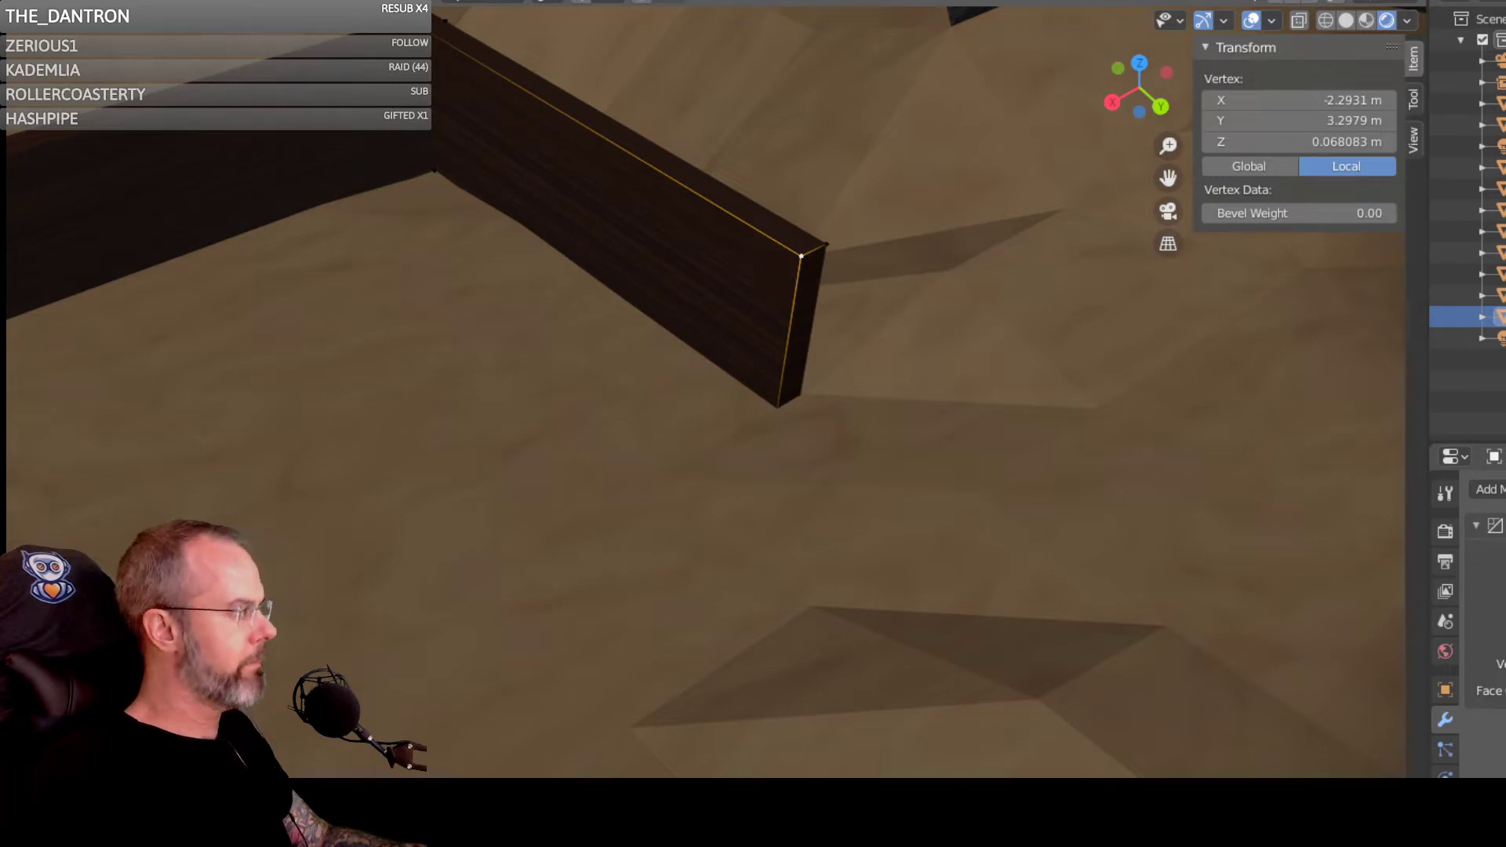
key("alt+a")
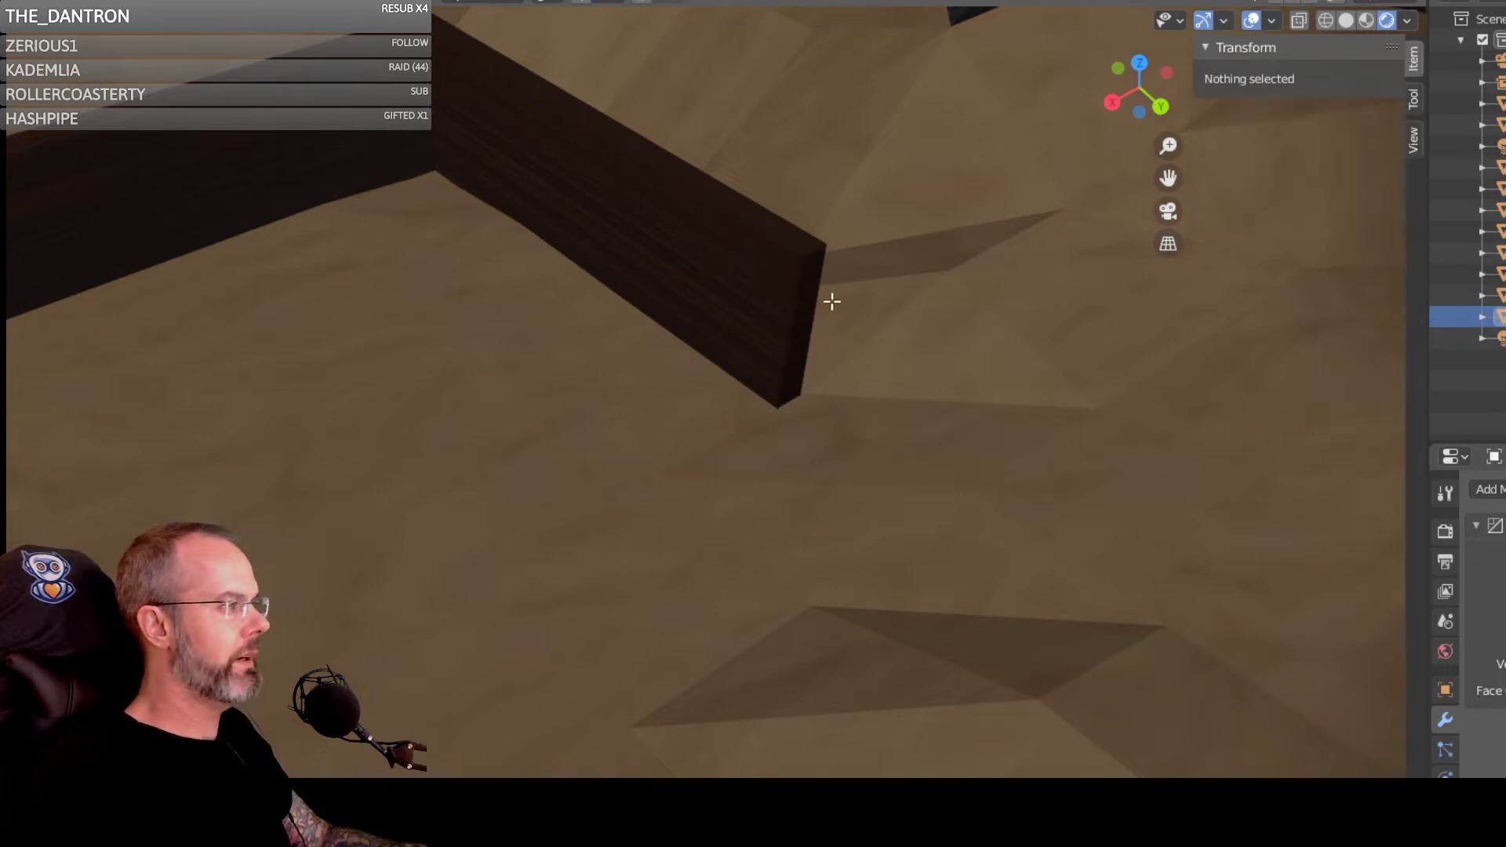
left_click(802, 295)
key("g")
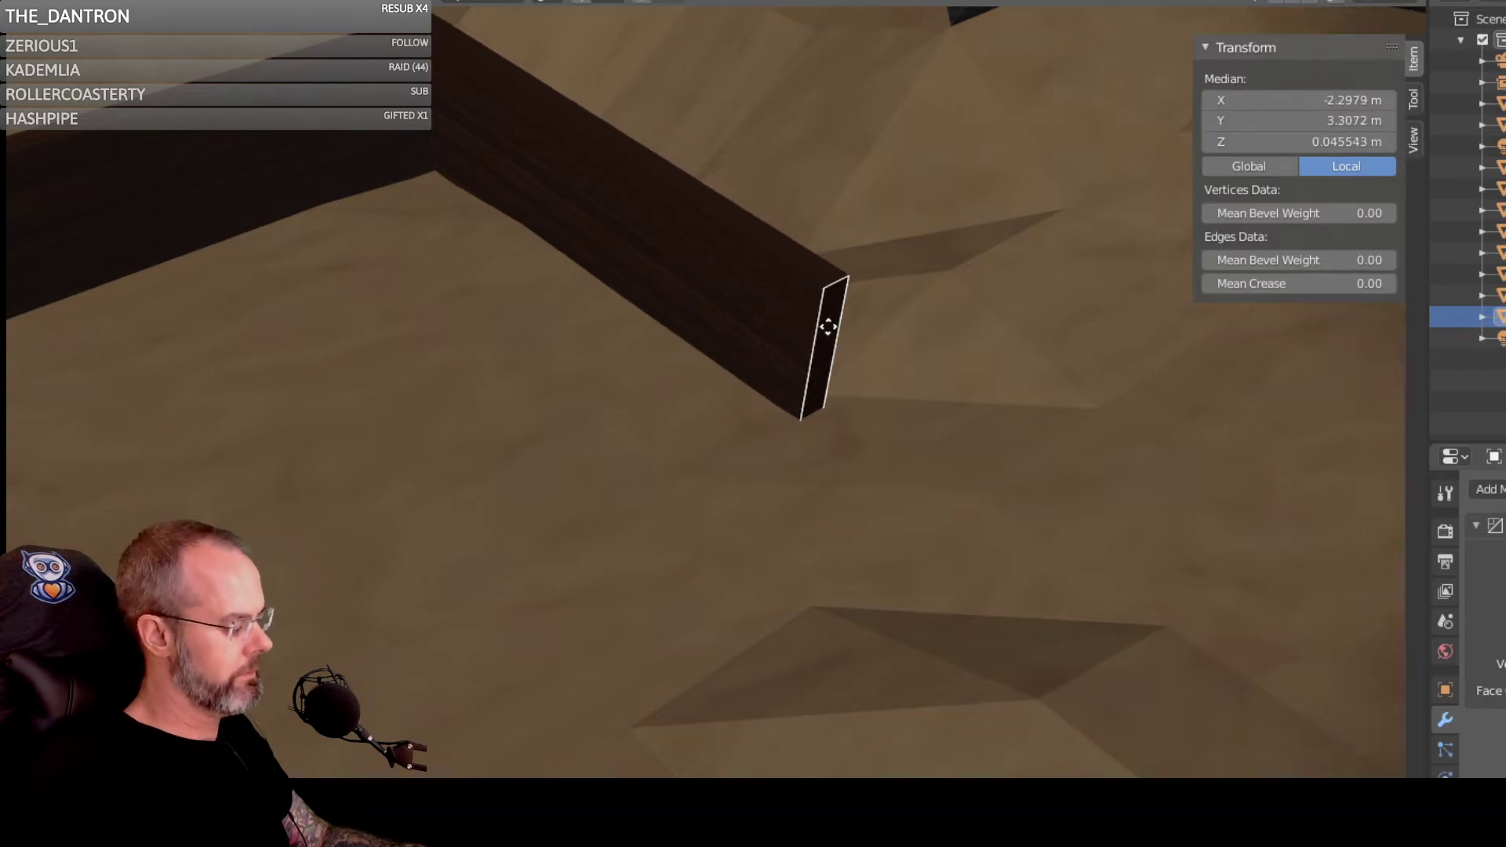
key("x")
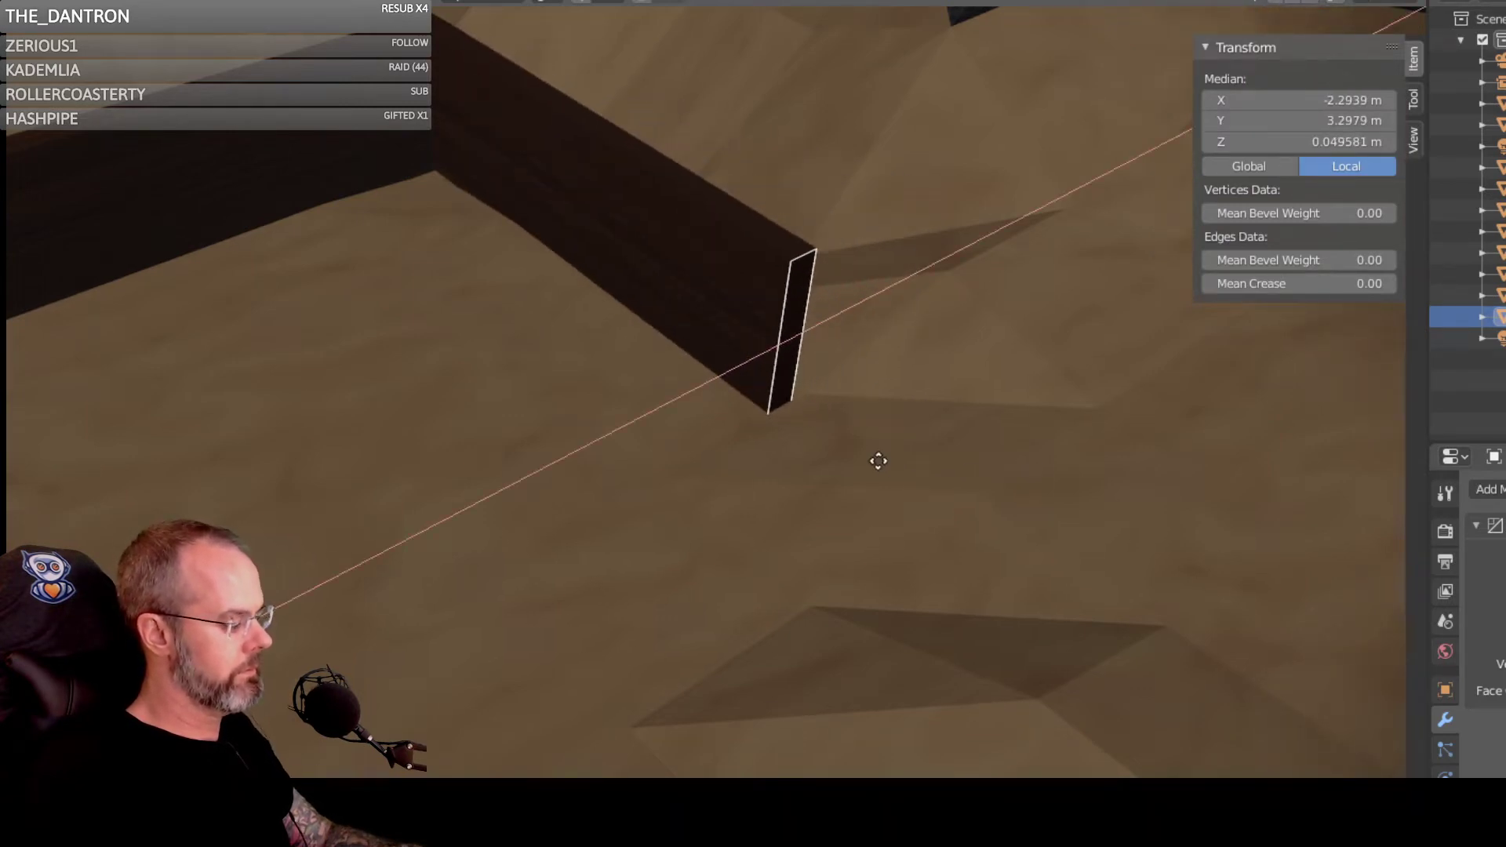
key("y")
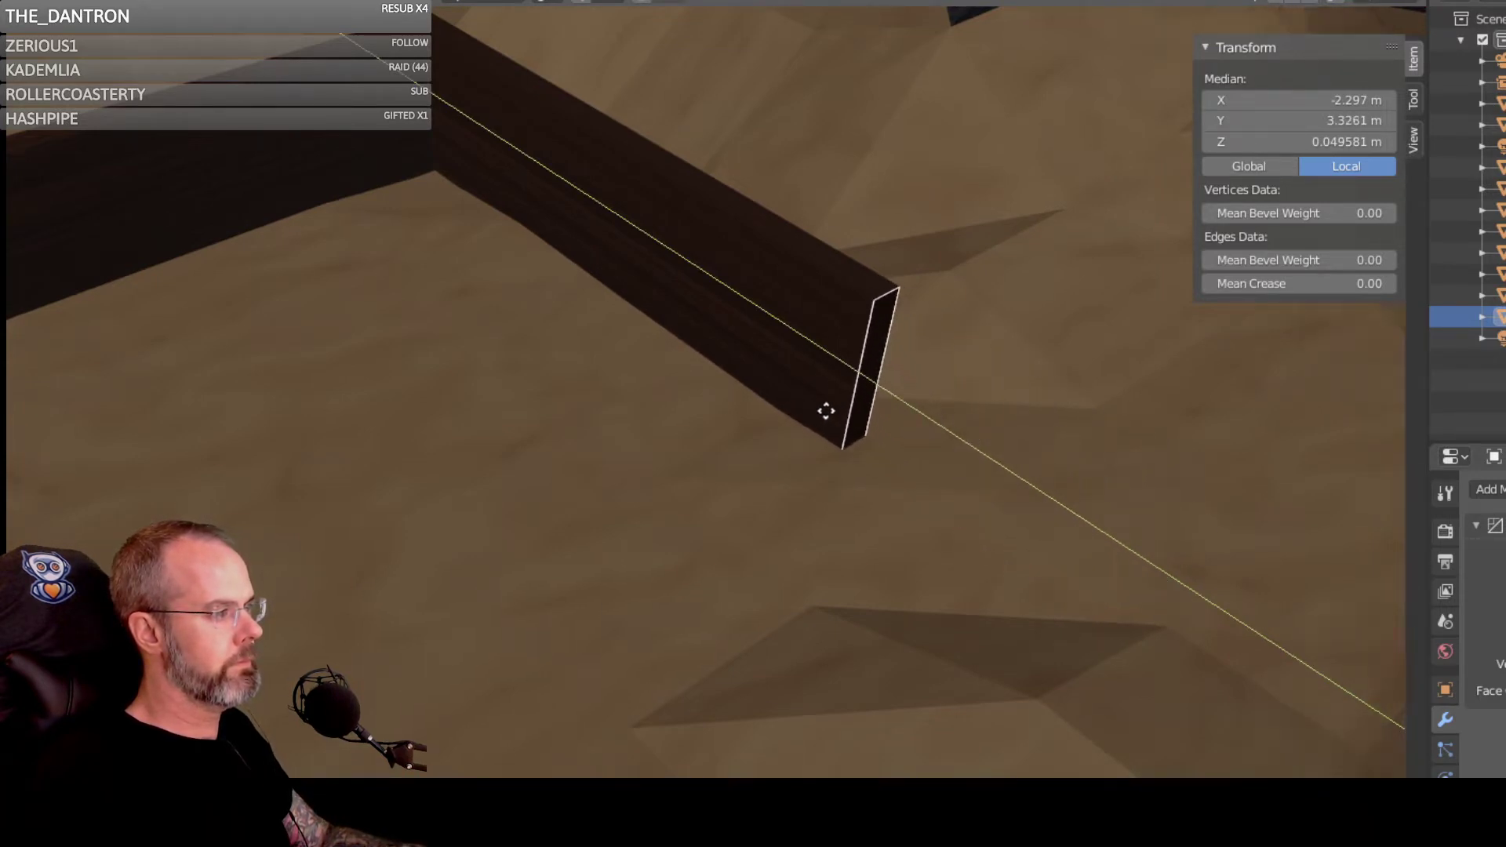
left_click(816, 397)
Step: Add a loop cut across the wall's short leg close to its end, at a local Y of about 3.308 m
middle_click_drag(817, 396, 1093, 443)
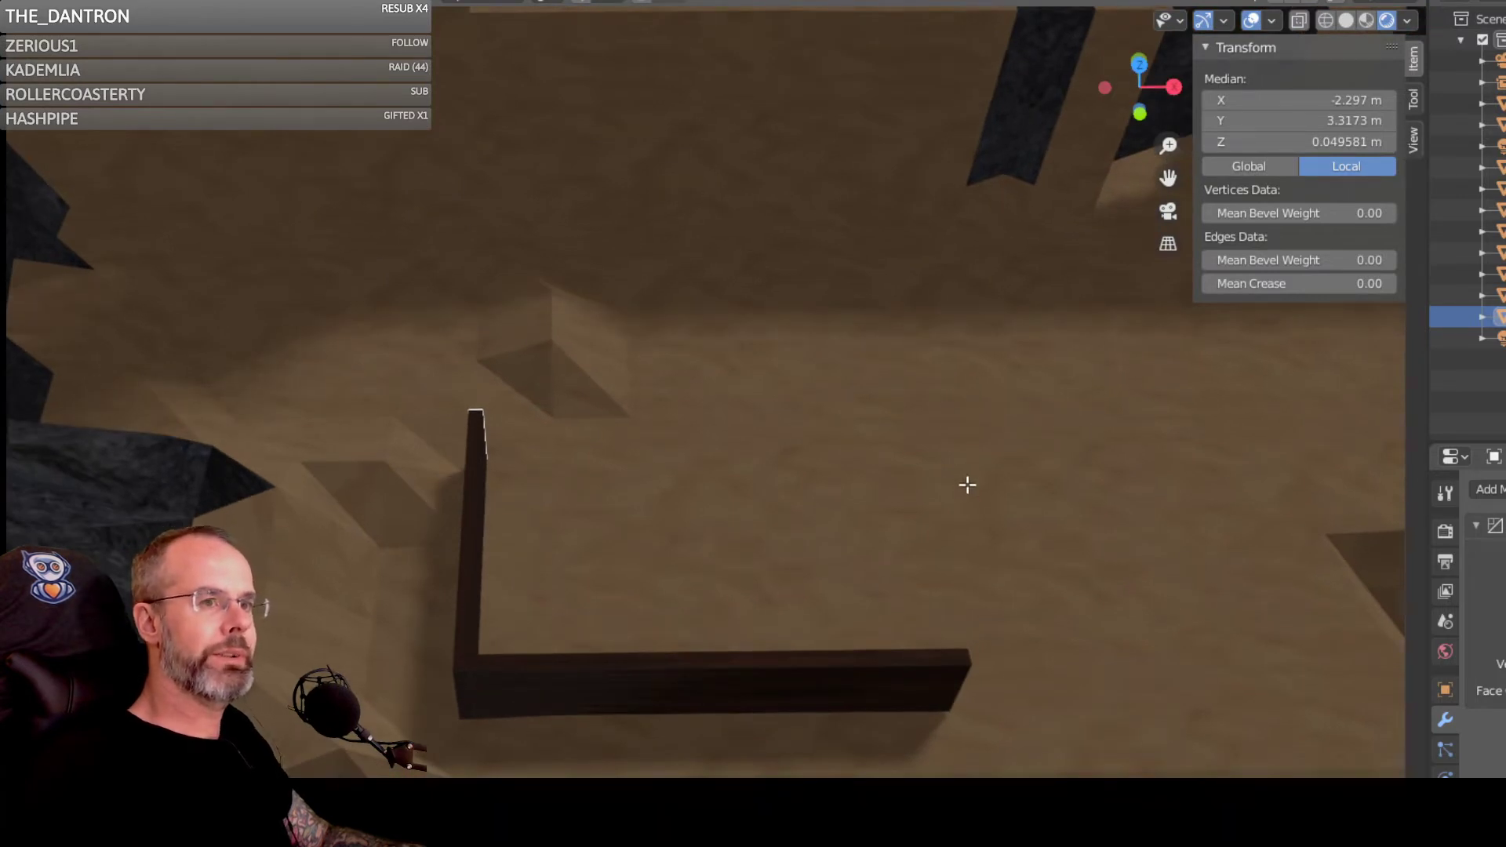
middle_click_drag(965, 484, 905, 481)
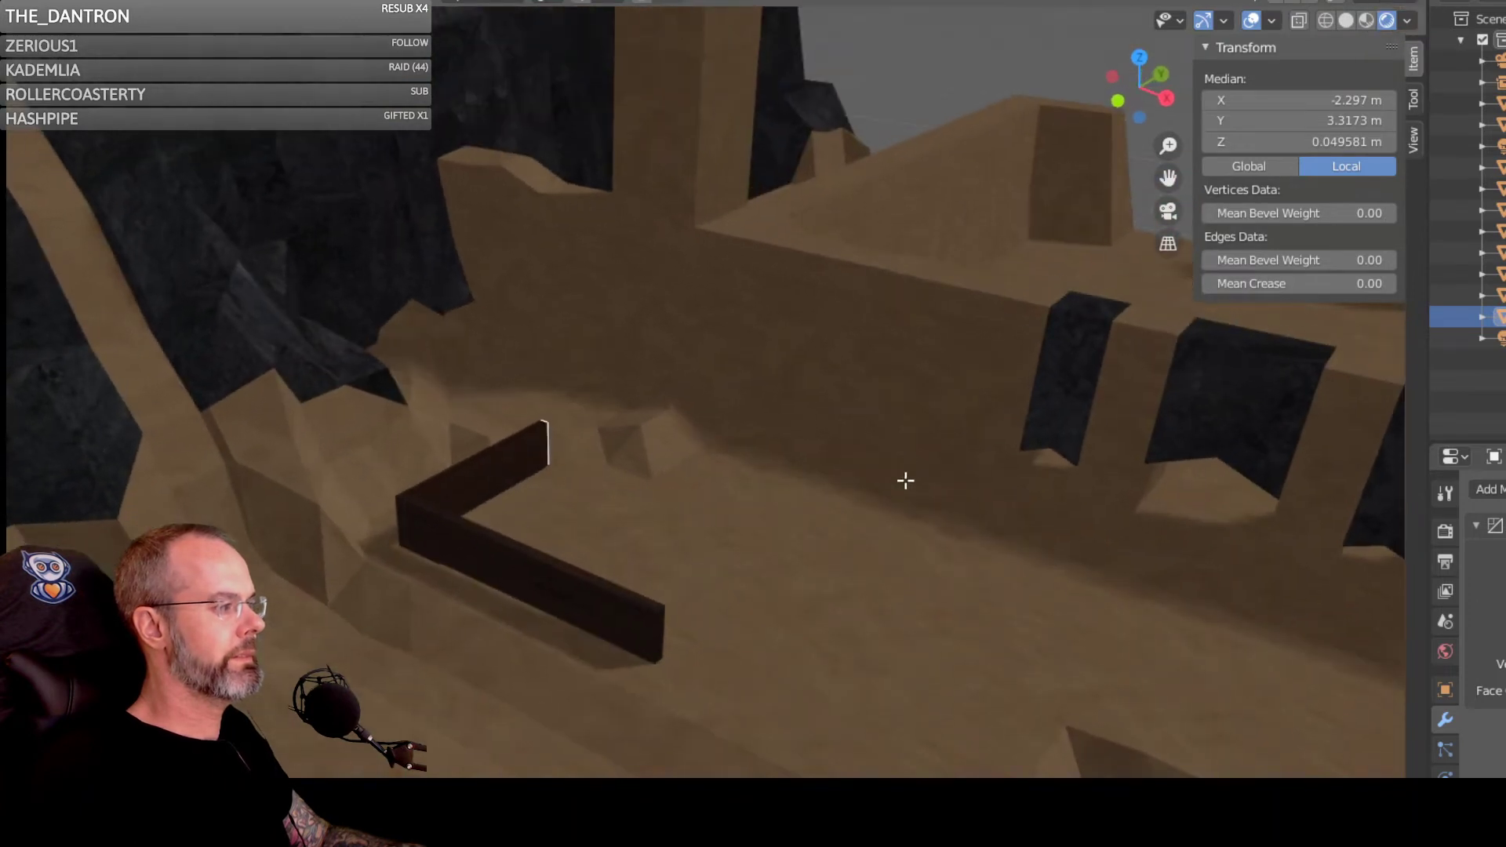
middle_click_drag(916, 556, 947, 596)
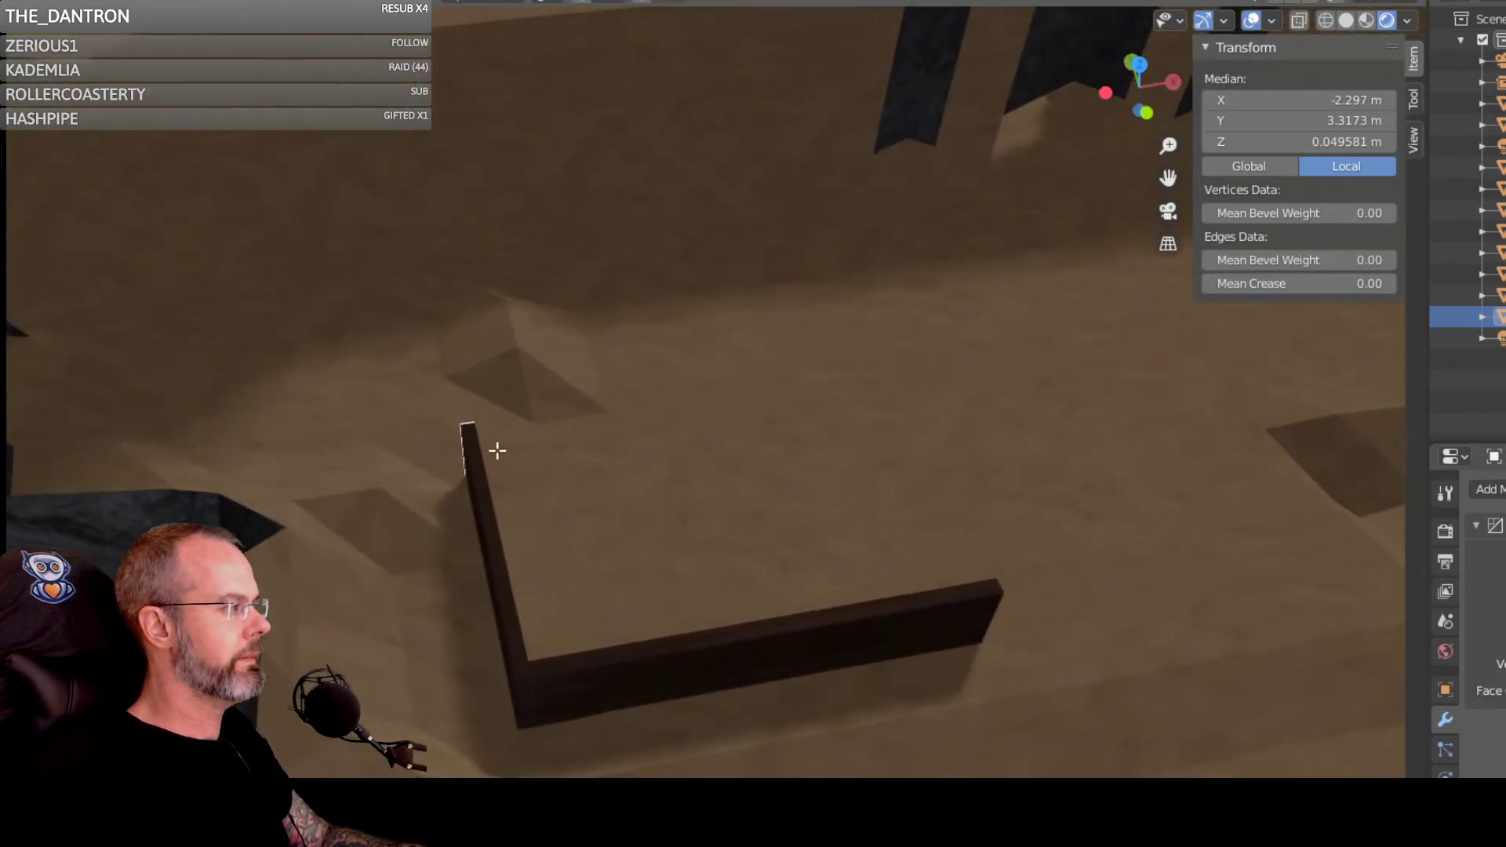
middle_click_drag(497, 450, 705, 486)
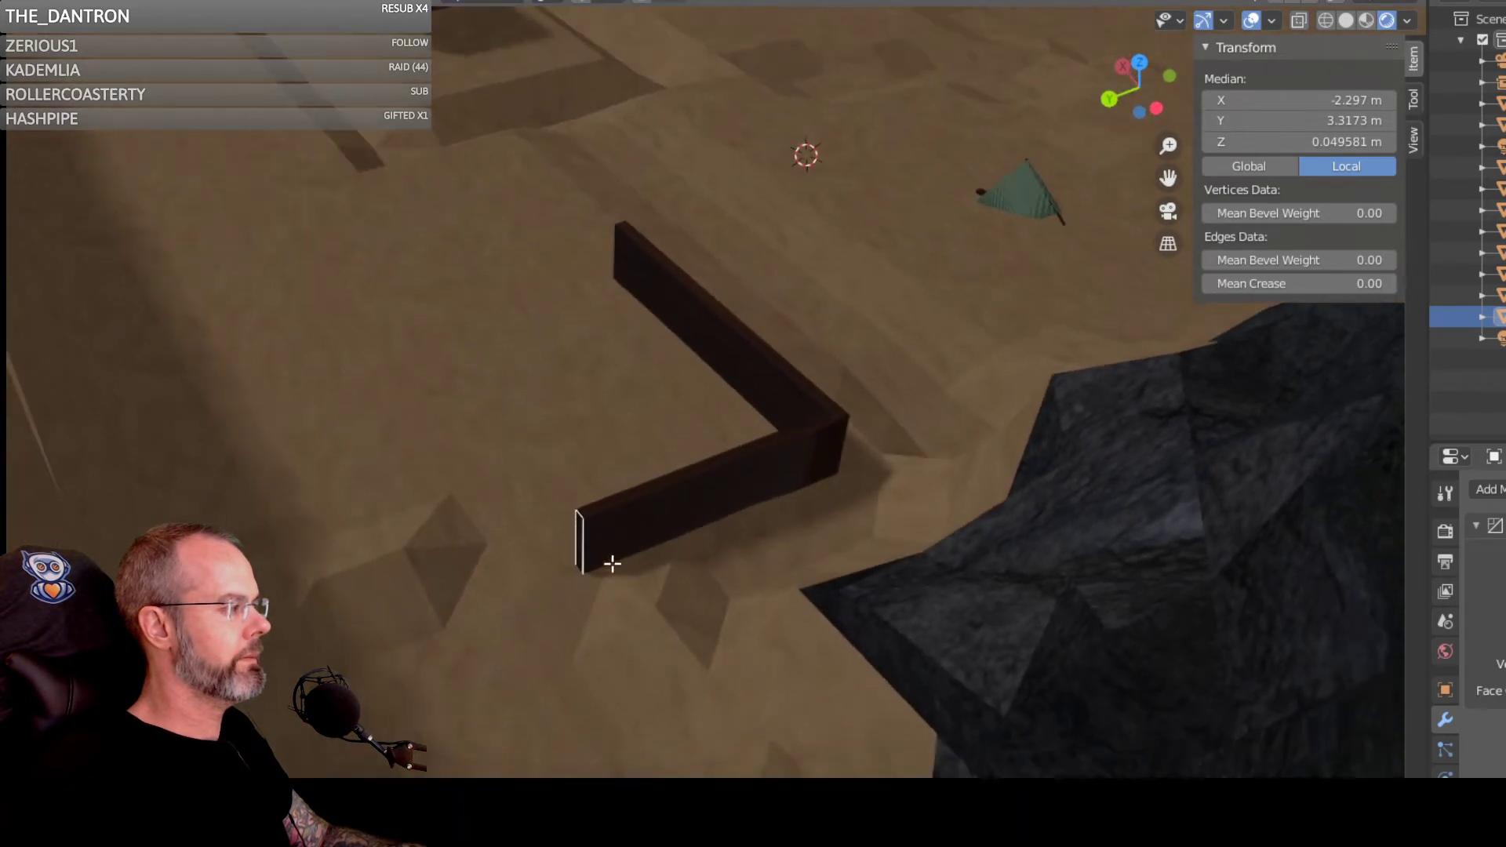
scroll(611, 520, "up", 5)
middle_click_drag(703, 548, 663, 524)
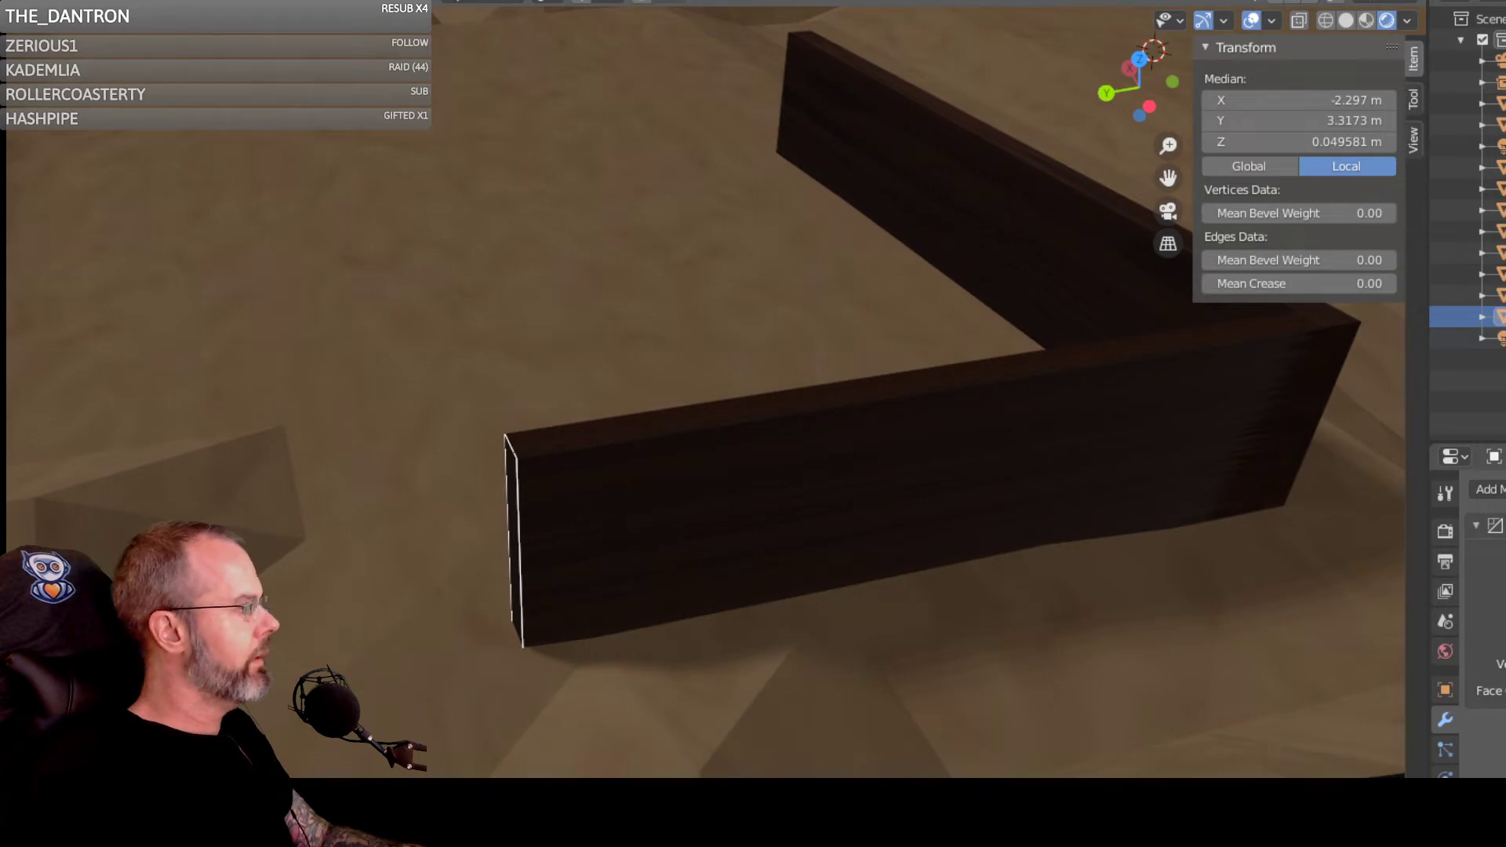
left_click(473, 521)
left_click(525, 514)
key("g")
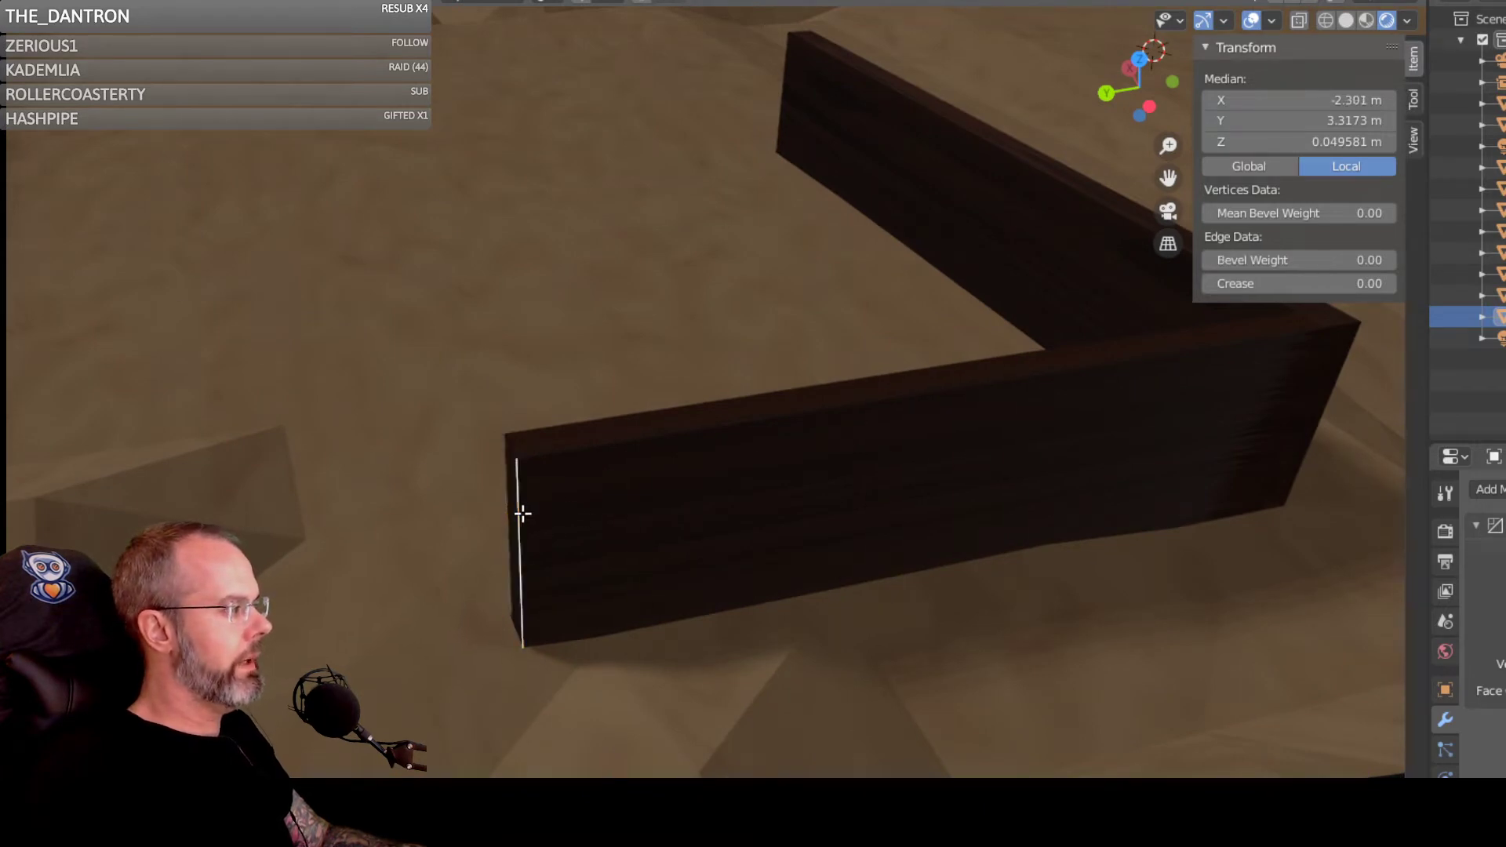
right_click(519, 522)
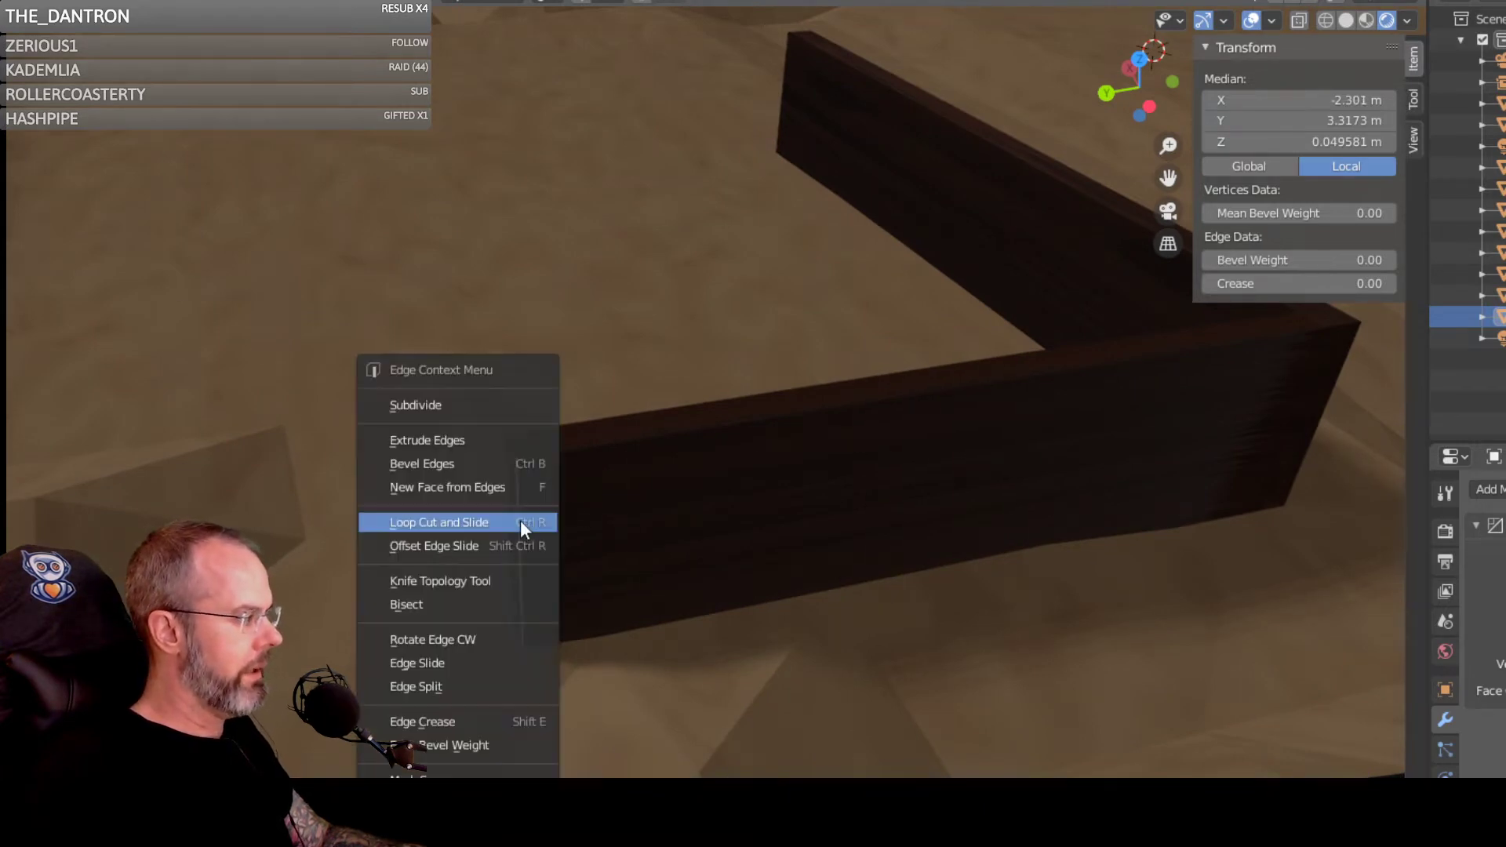
left_click(520, 521)
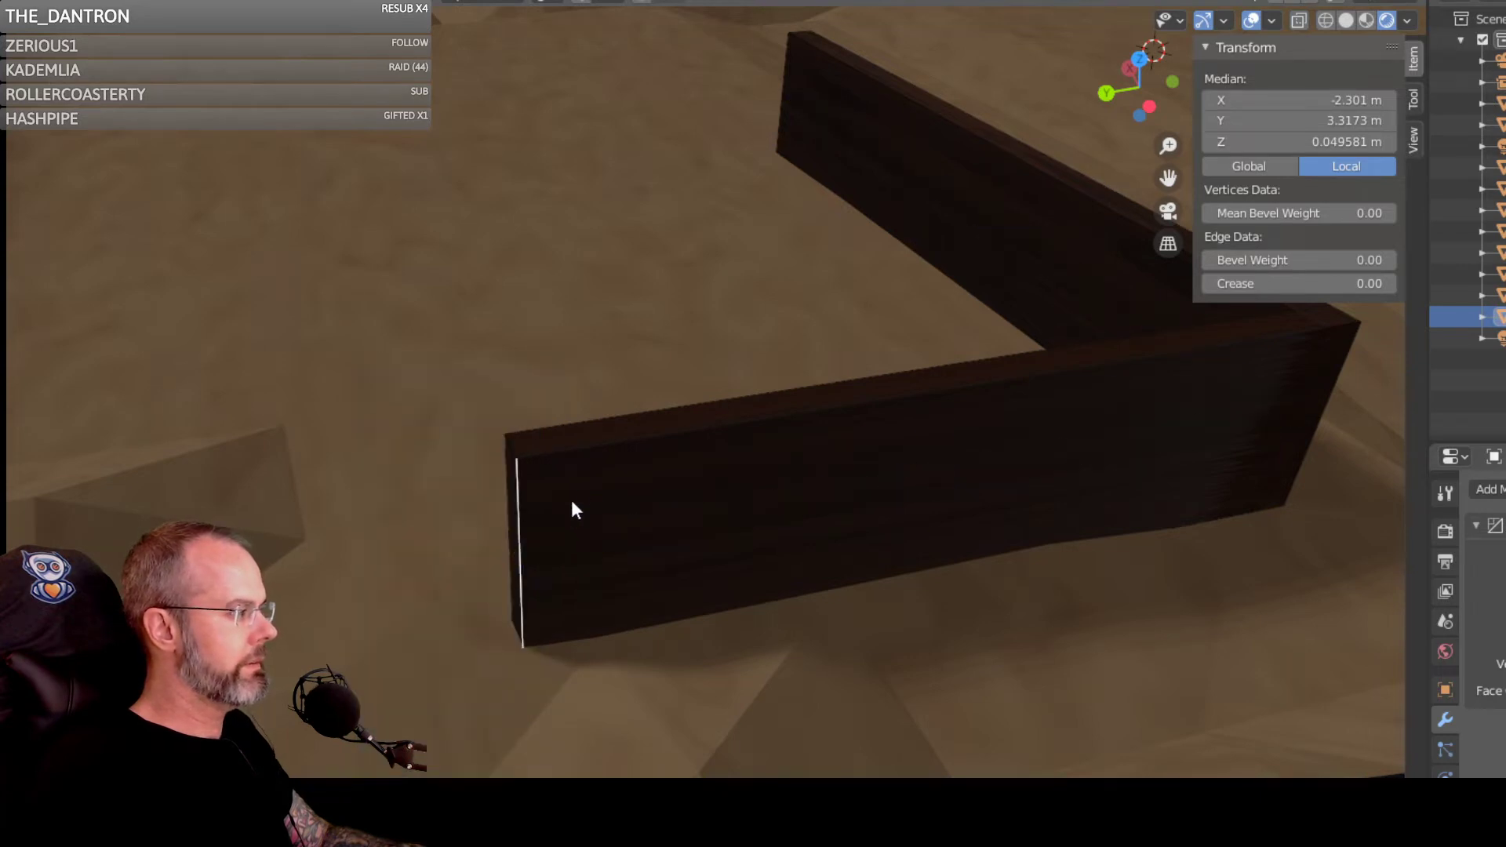
left_click(605, 480)
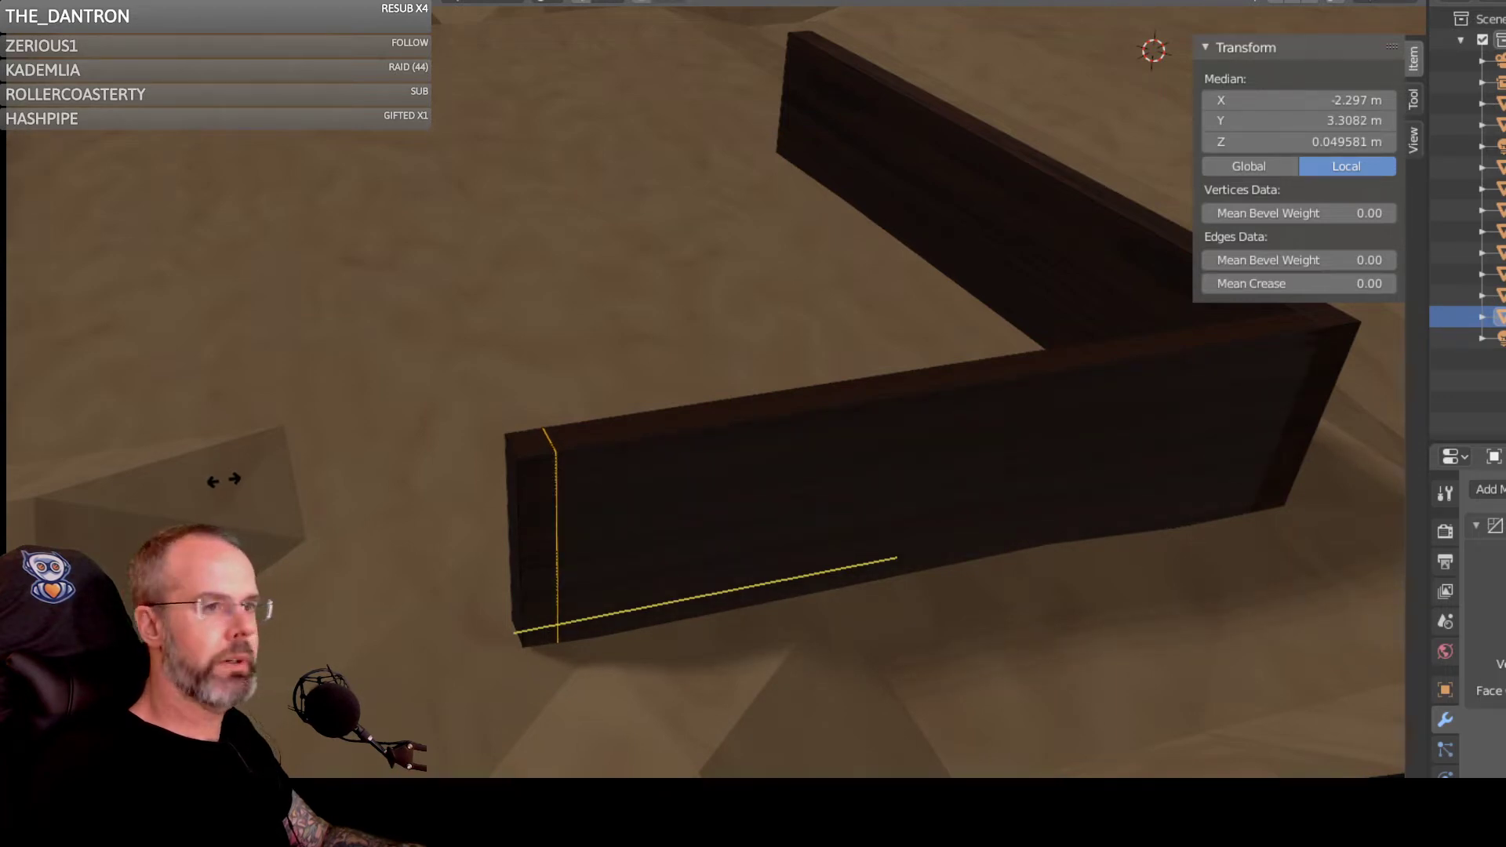
left_click(223, 481)
Step: Examine the short leg's end from low and high angles with the wall deselected
scroll(659, 480, "down", 2)
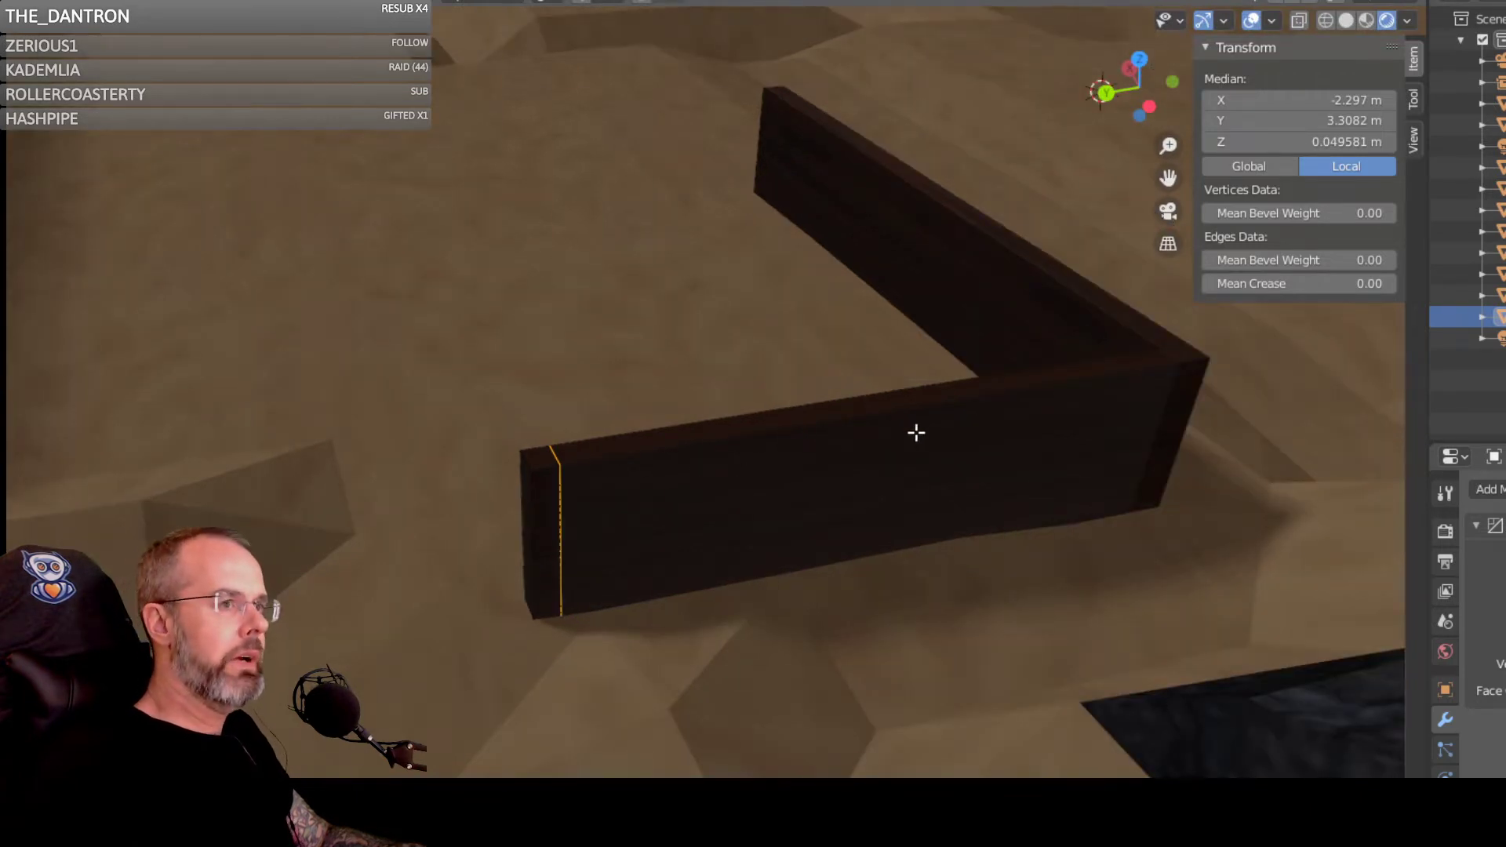
middle_click_drag(918, 455, 890, 429)
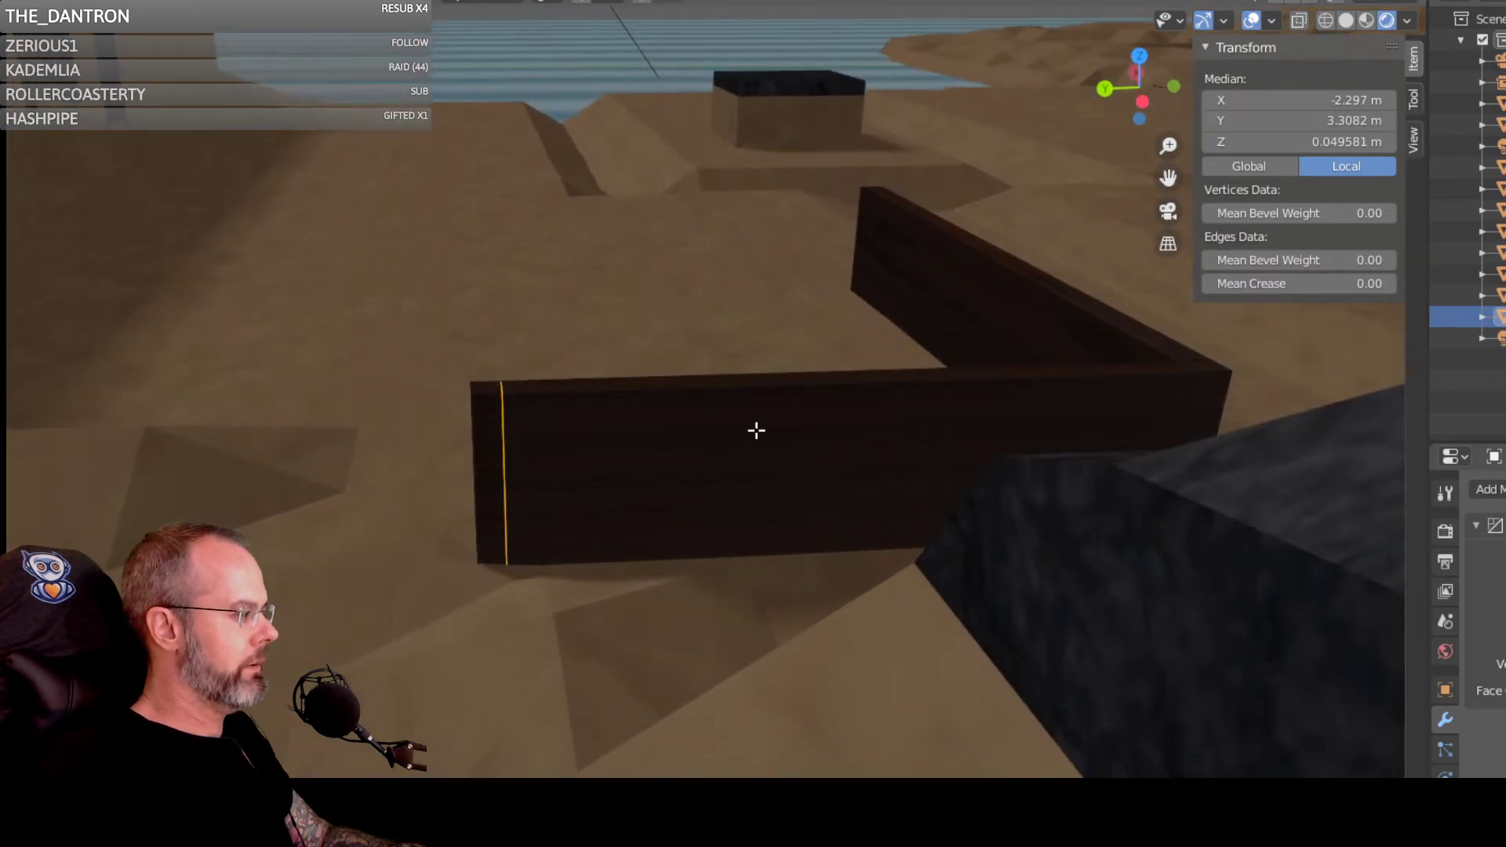
middle_click_drag(756, 430, 632, 379)
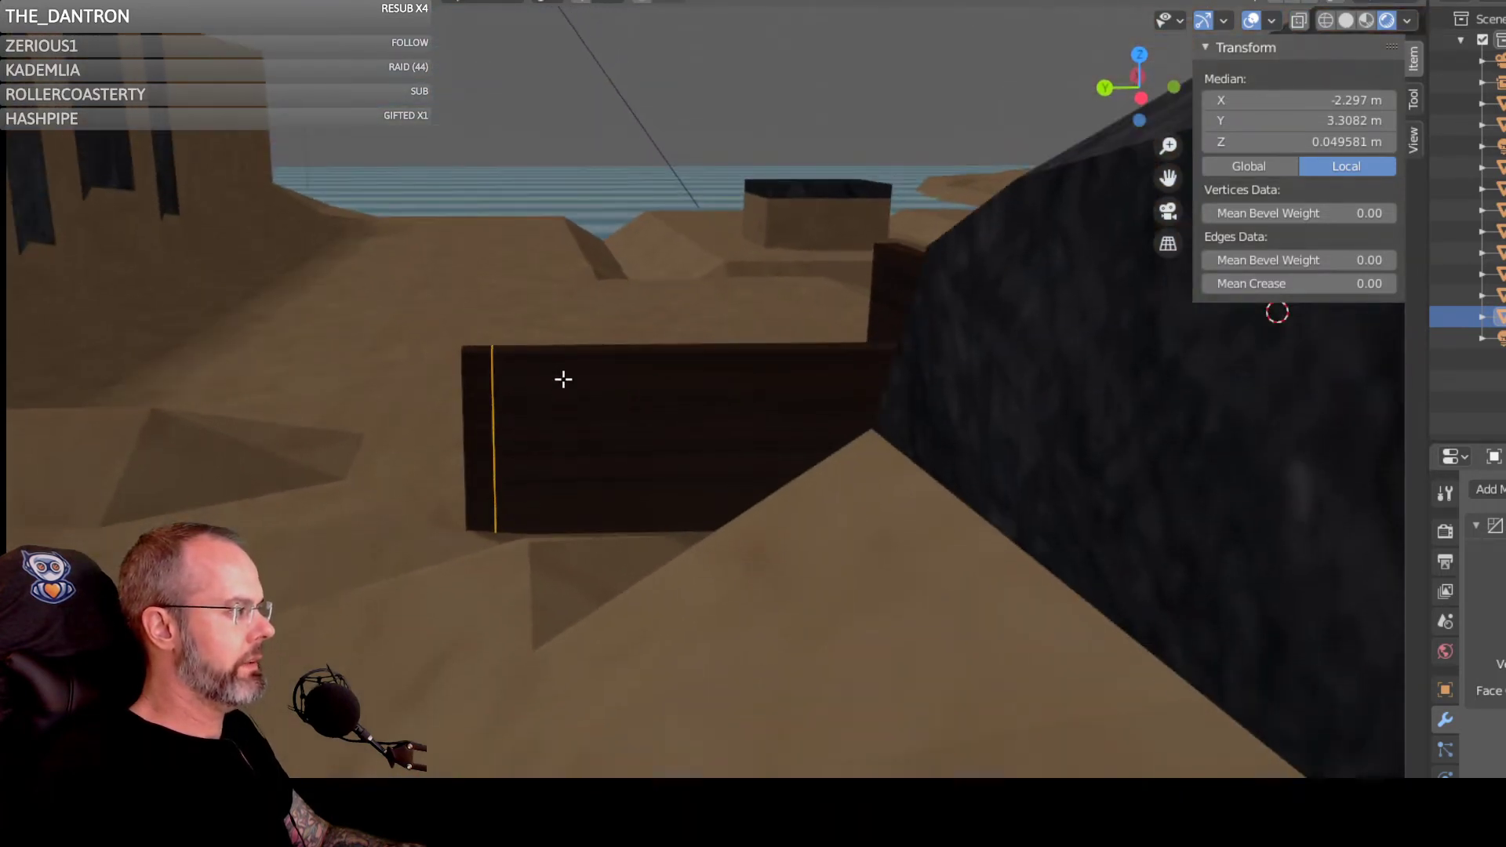
key("alt+a")
middle_click_drag(568, 333, 660, 474)
scroll(689, 468, "up", 4)
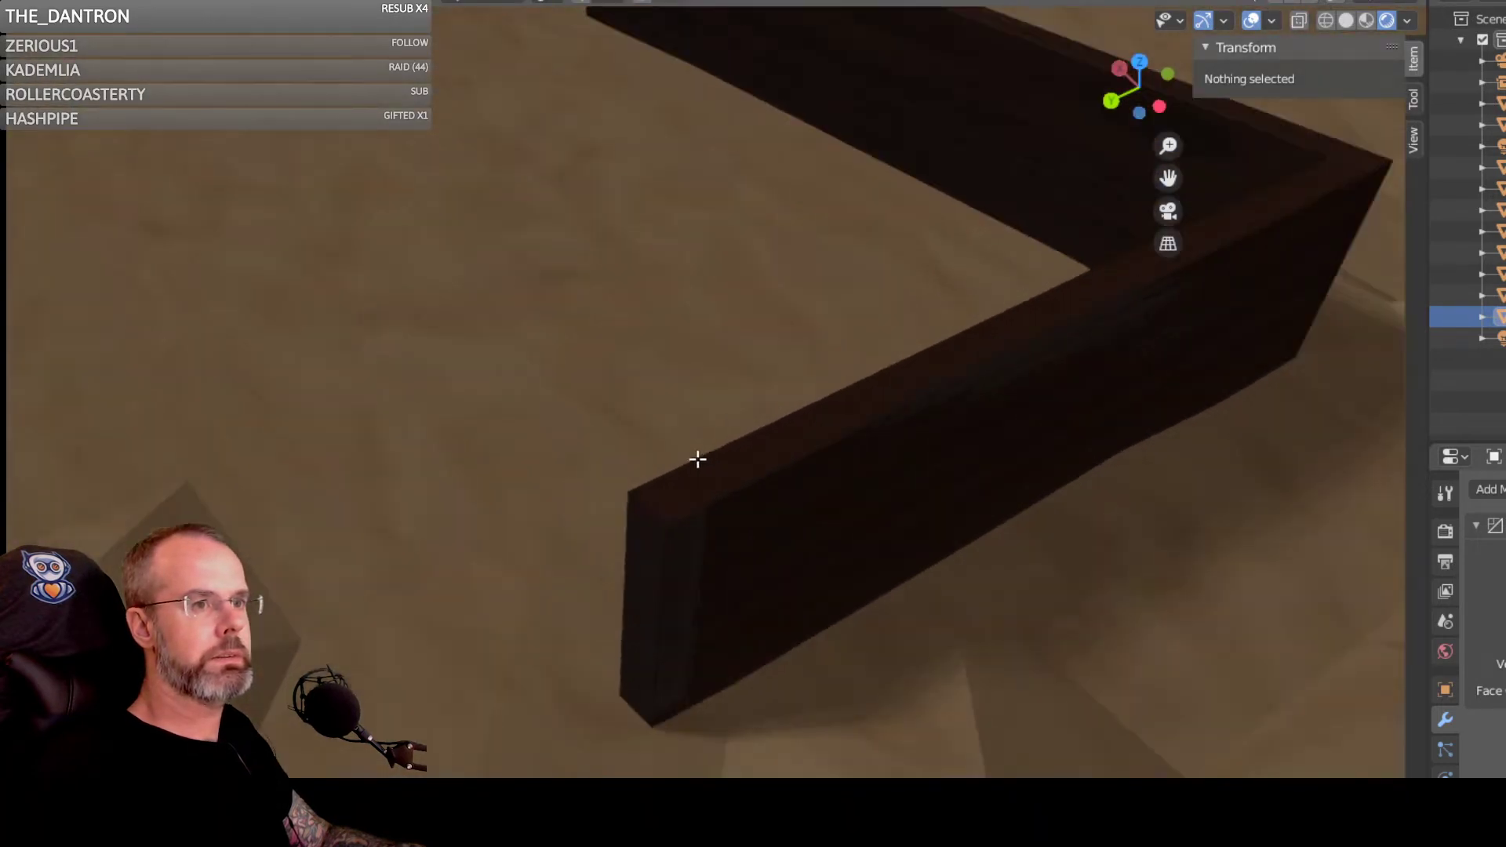
middle_click_drag(898, 516, 689, 345, "shift")
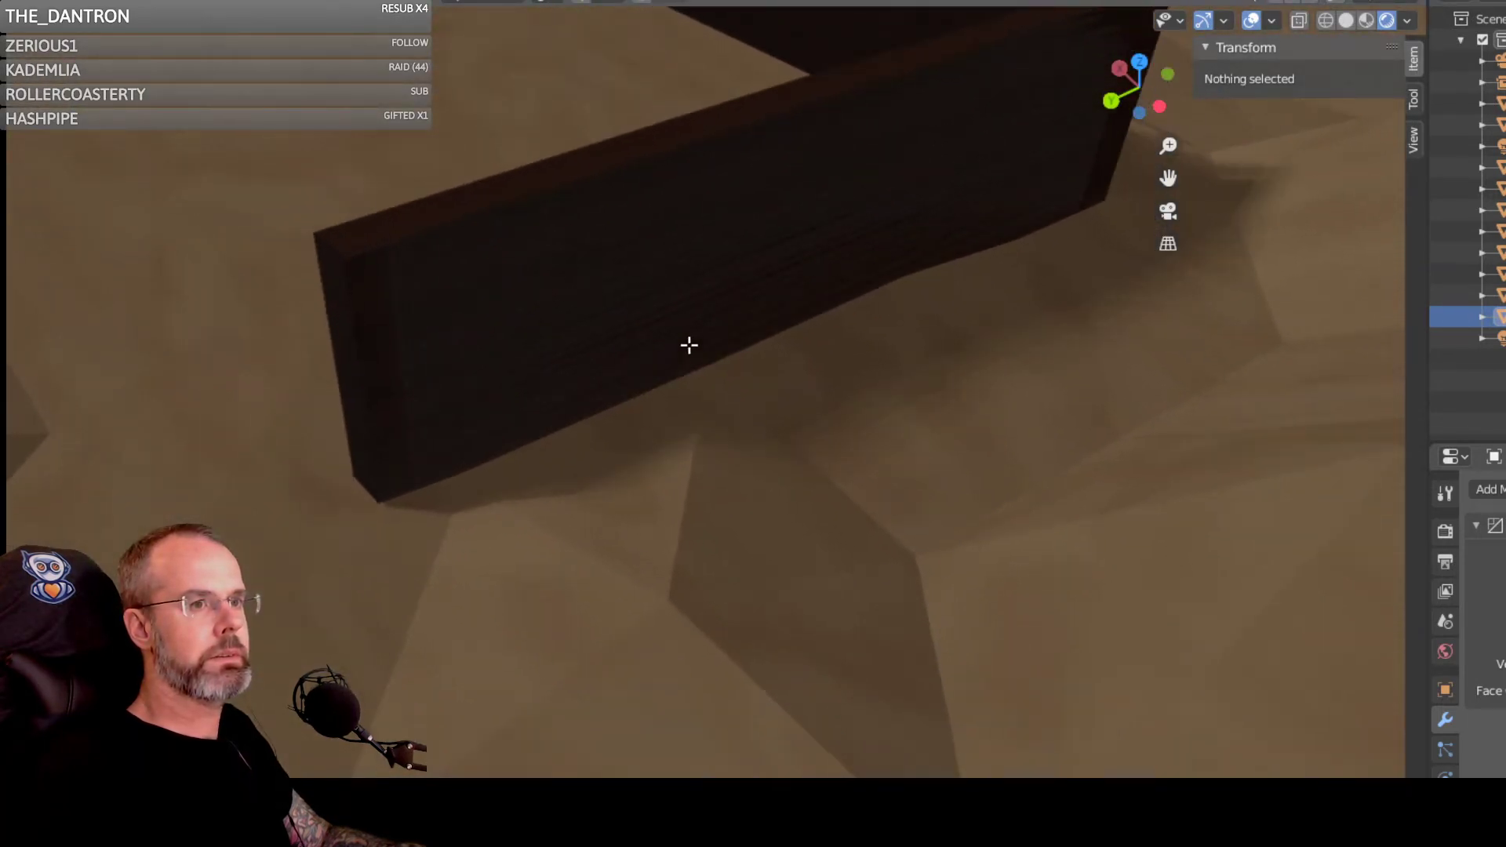
scroll(696, 387, "down", 2)
Step: Try to move the narrow outer side face between the loop cut and the short leg's end freely across the wall
left_click(416, 387)
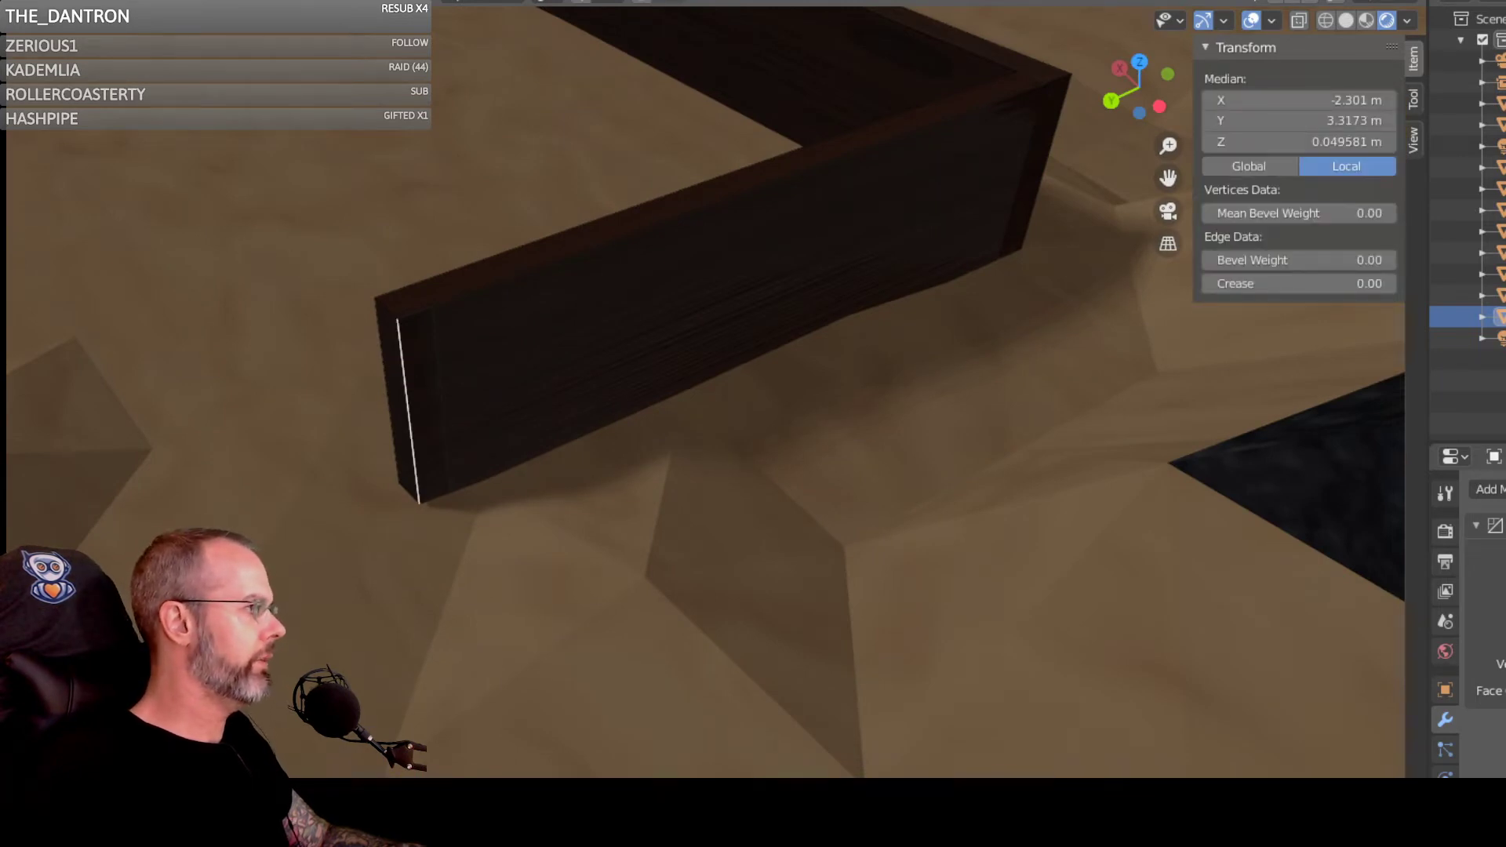
left_click(107, 151)
left_click(422, 383)
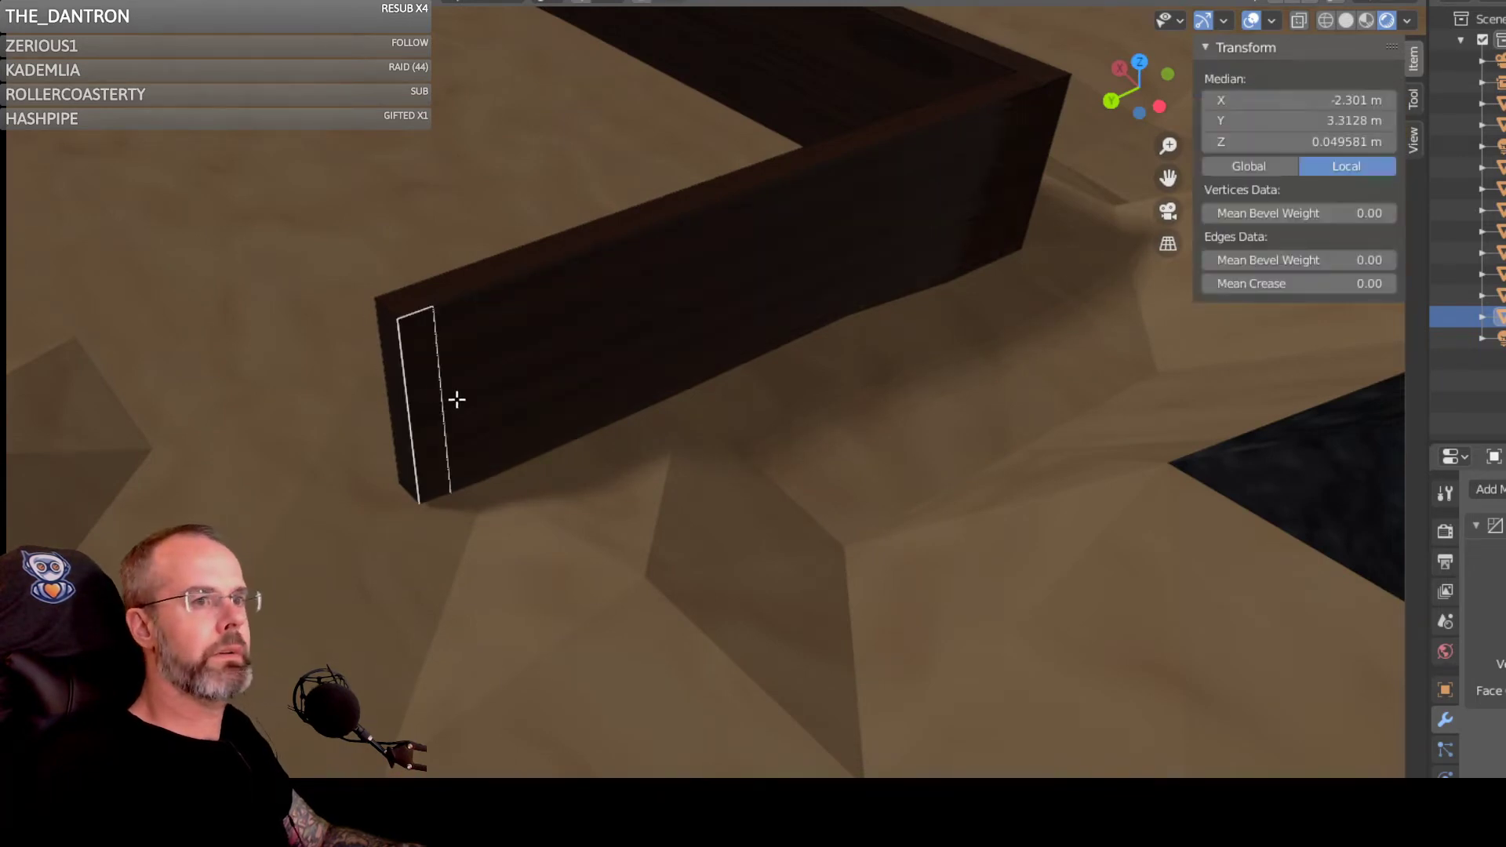
middle_click_drag(458, 397, 609, 481)
key("g")
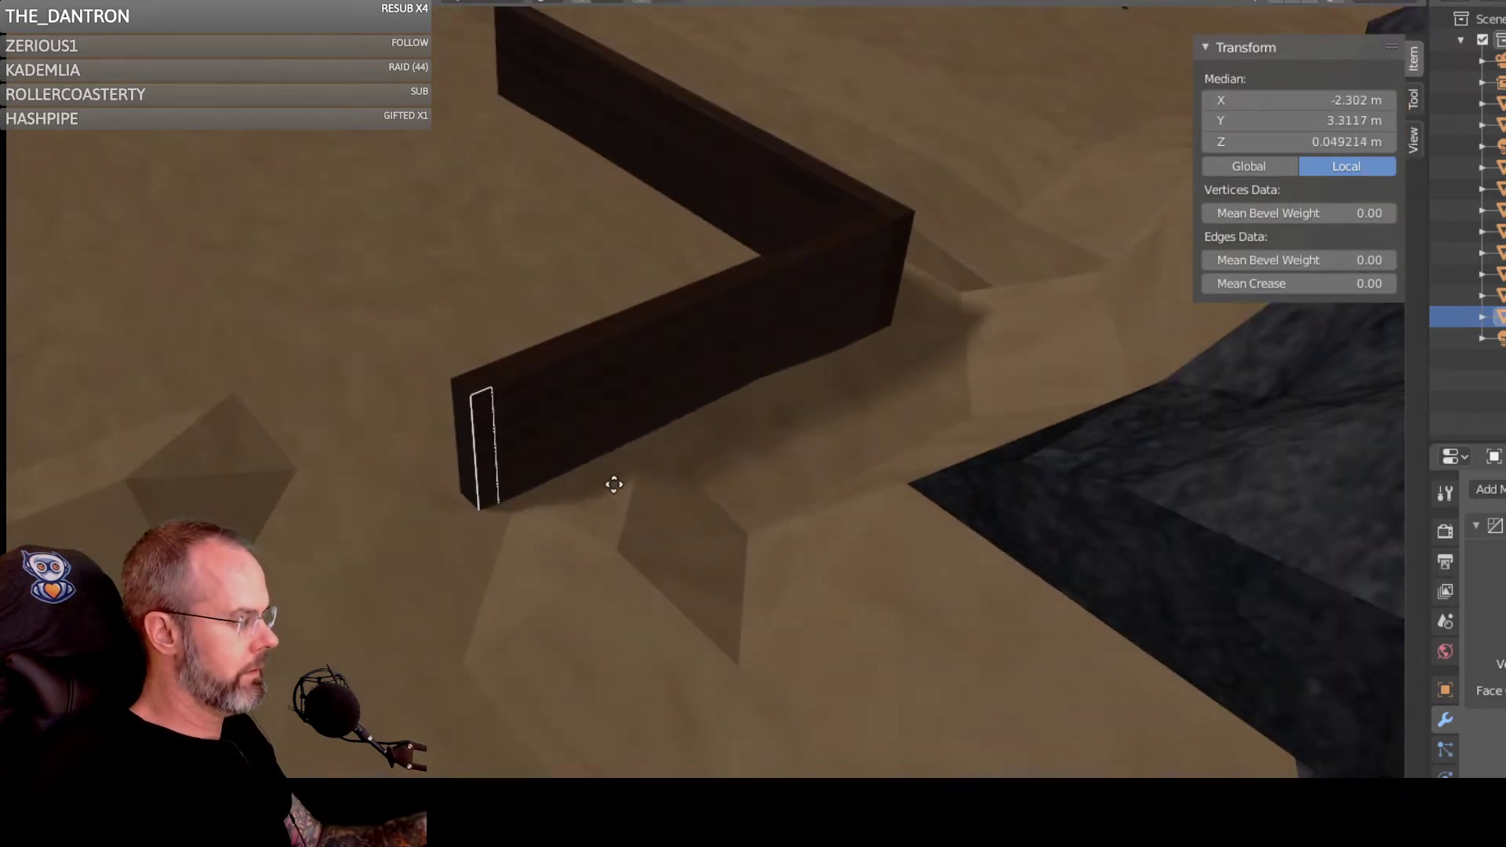
left_click(590, 416)
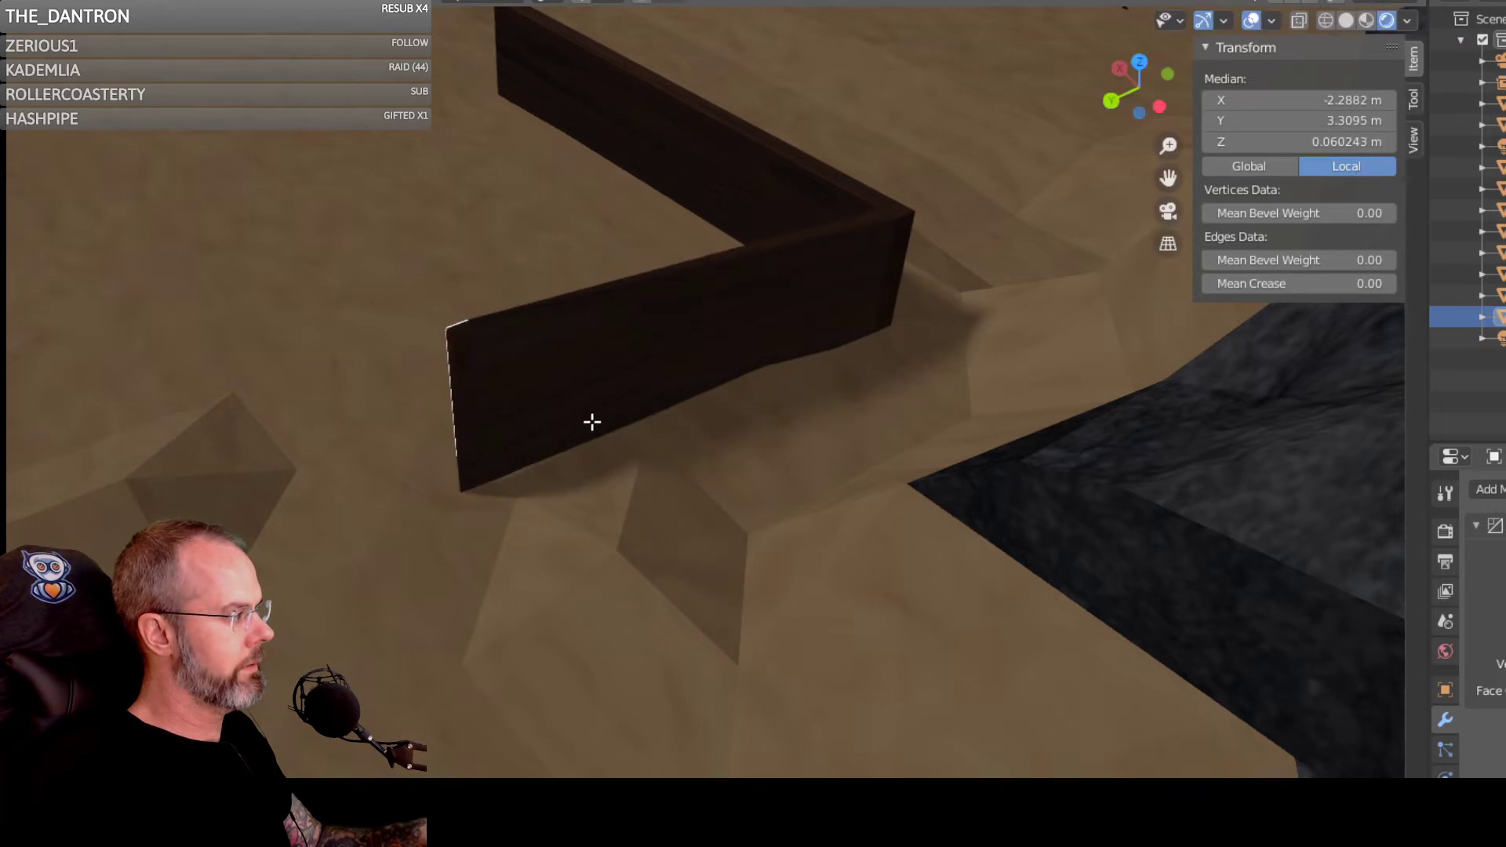
key("alt+a")
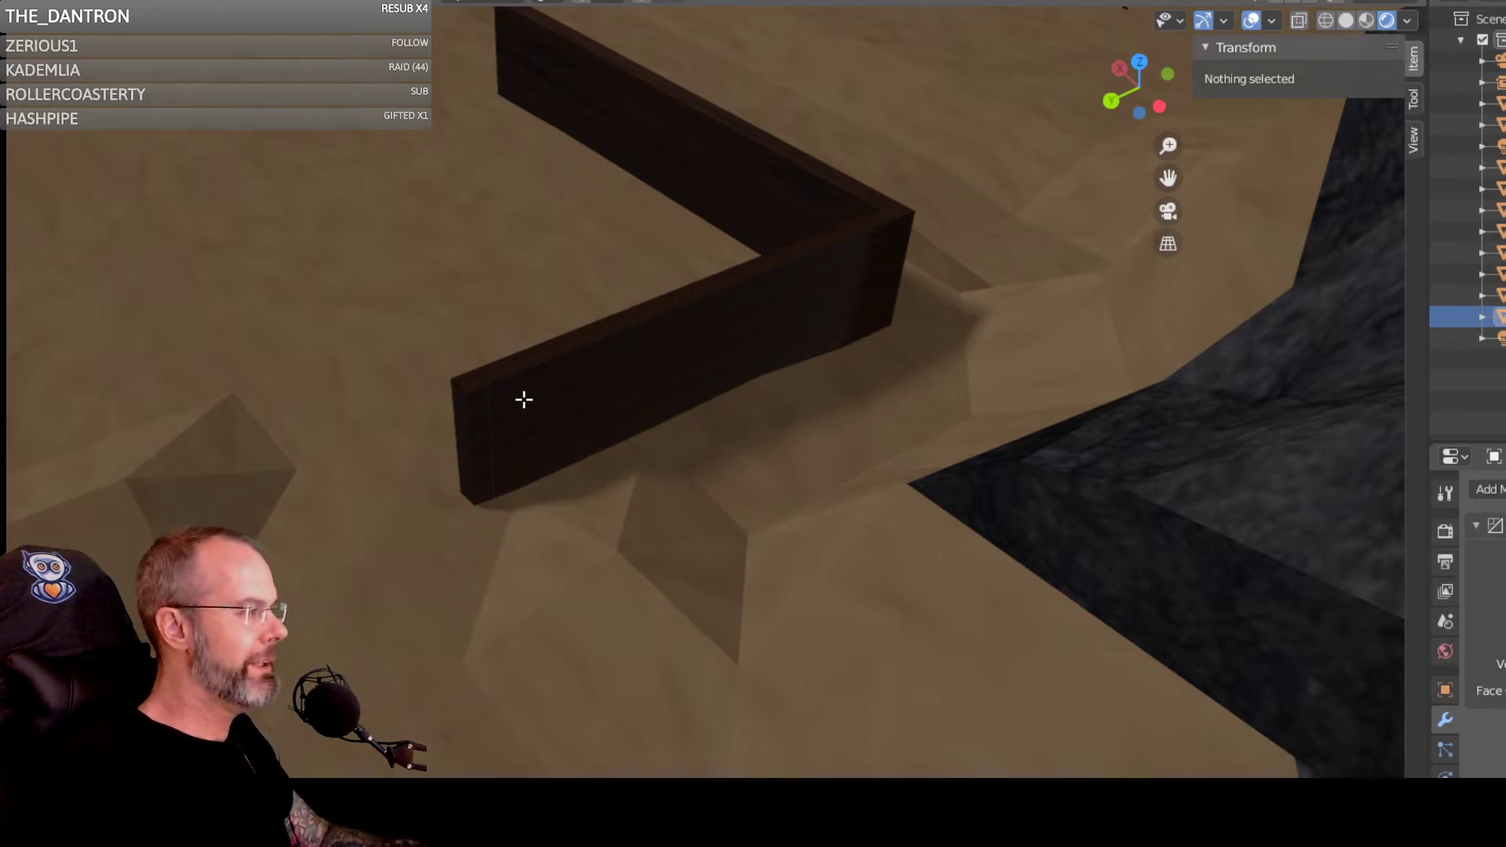
Step: Undo the edits back to before the loop cut near the short leg's end
key("ctrl+z")
key("ctrl+z")
key("ctrl+z")
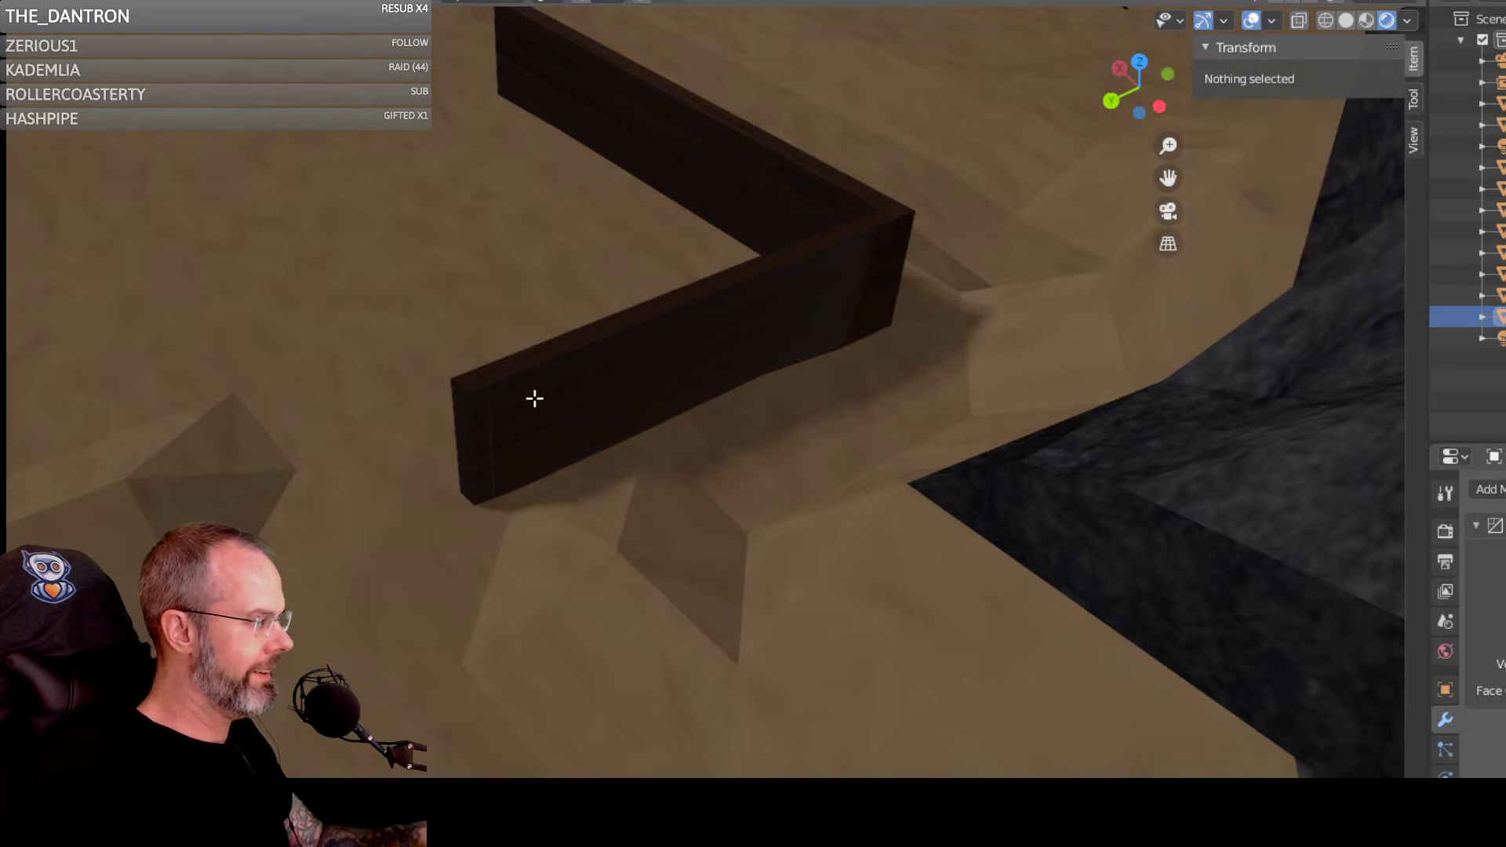
key("ctrl+z")
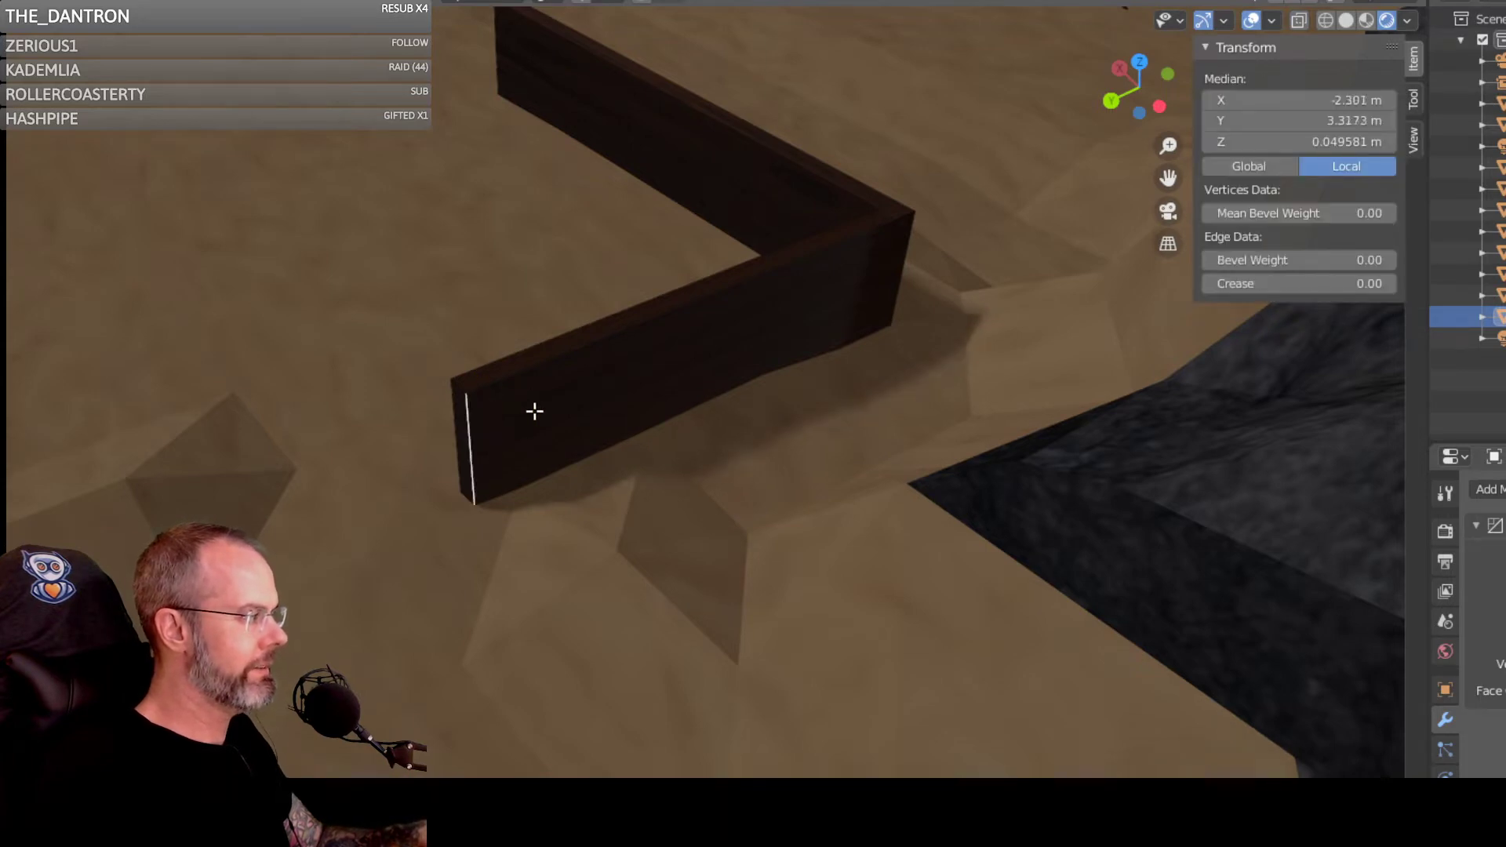
Step: Cut a new edge loop across the short leg near its end, slid to a local Y of about 3.306 m
right_click(469, 417)
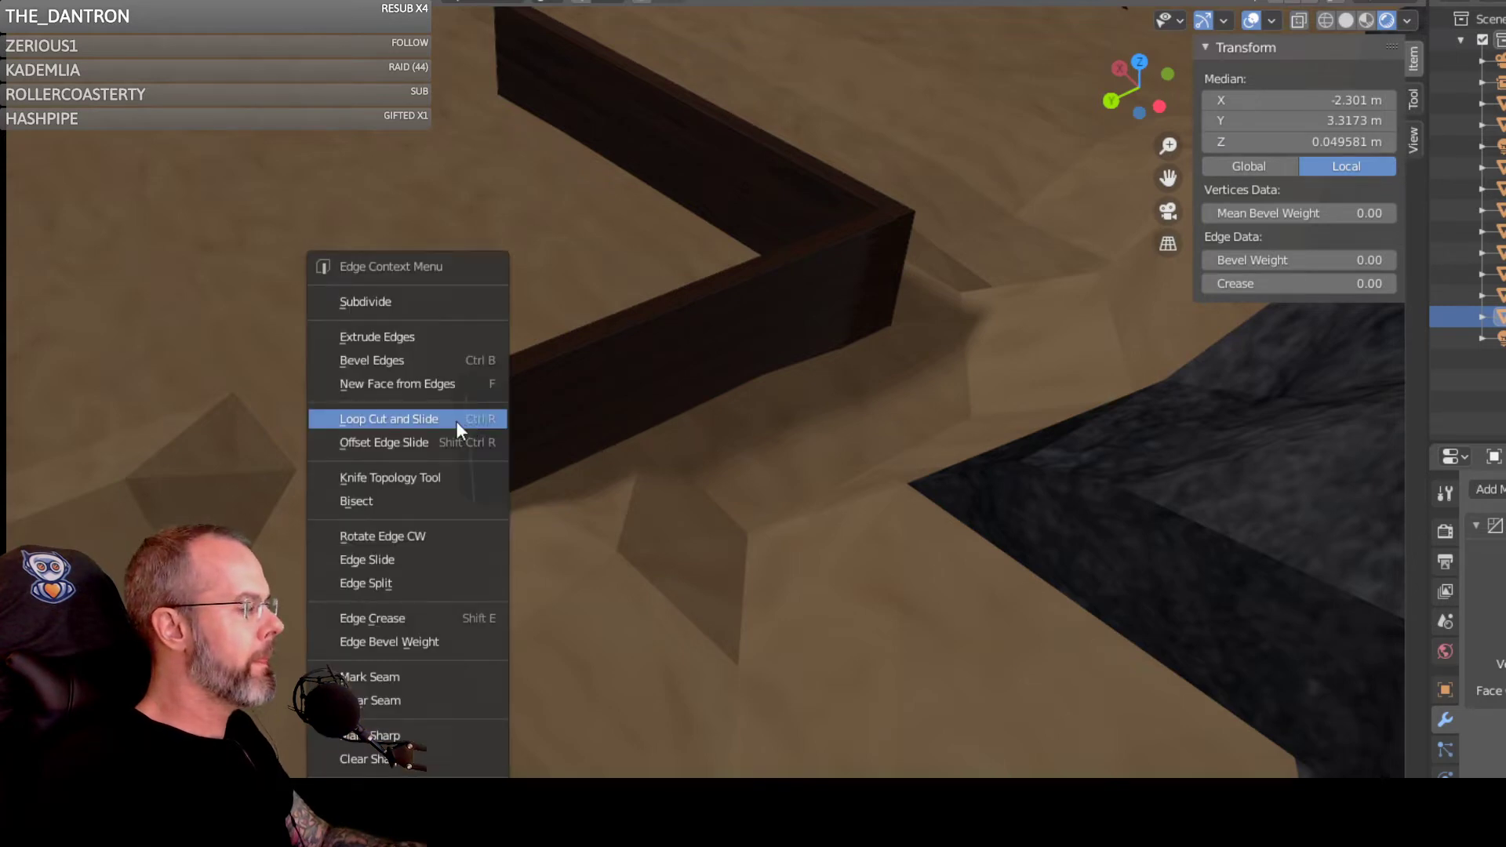
left_click(455, 421)
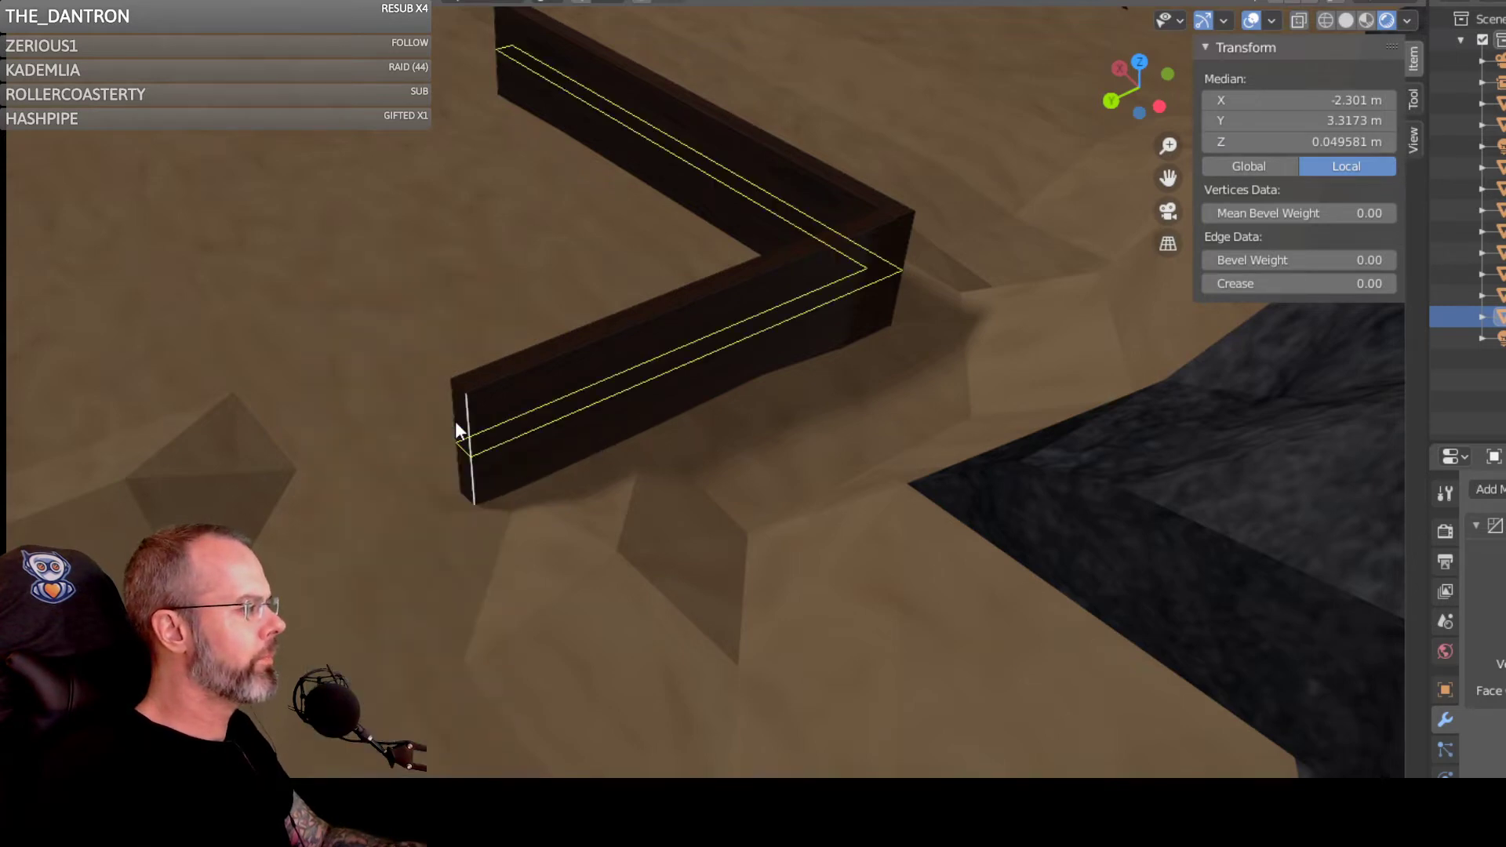
left_click(494, 398)
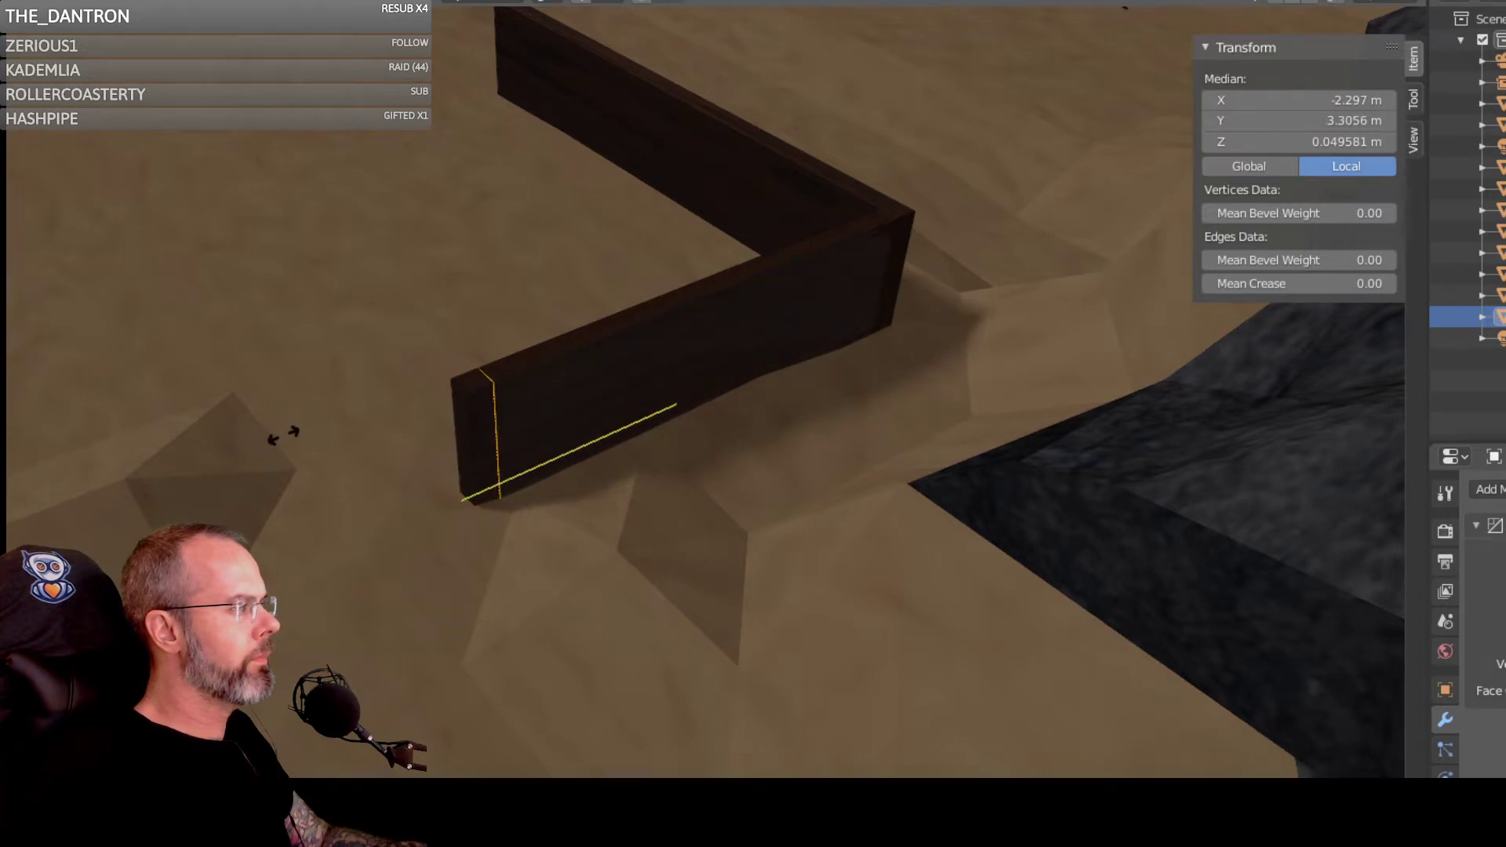
left_click(285, 437)
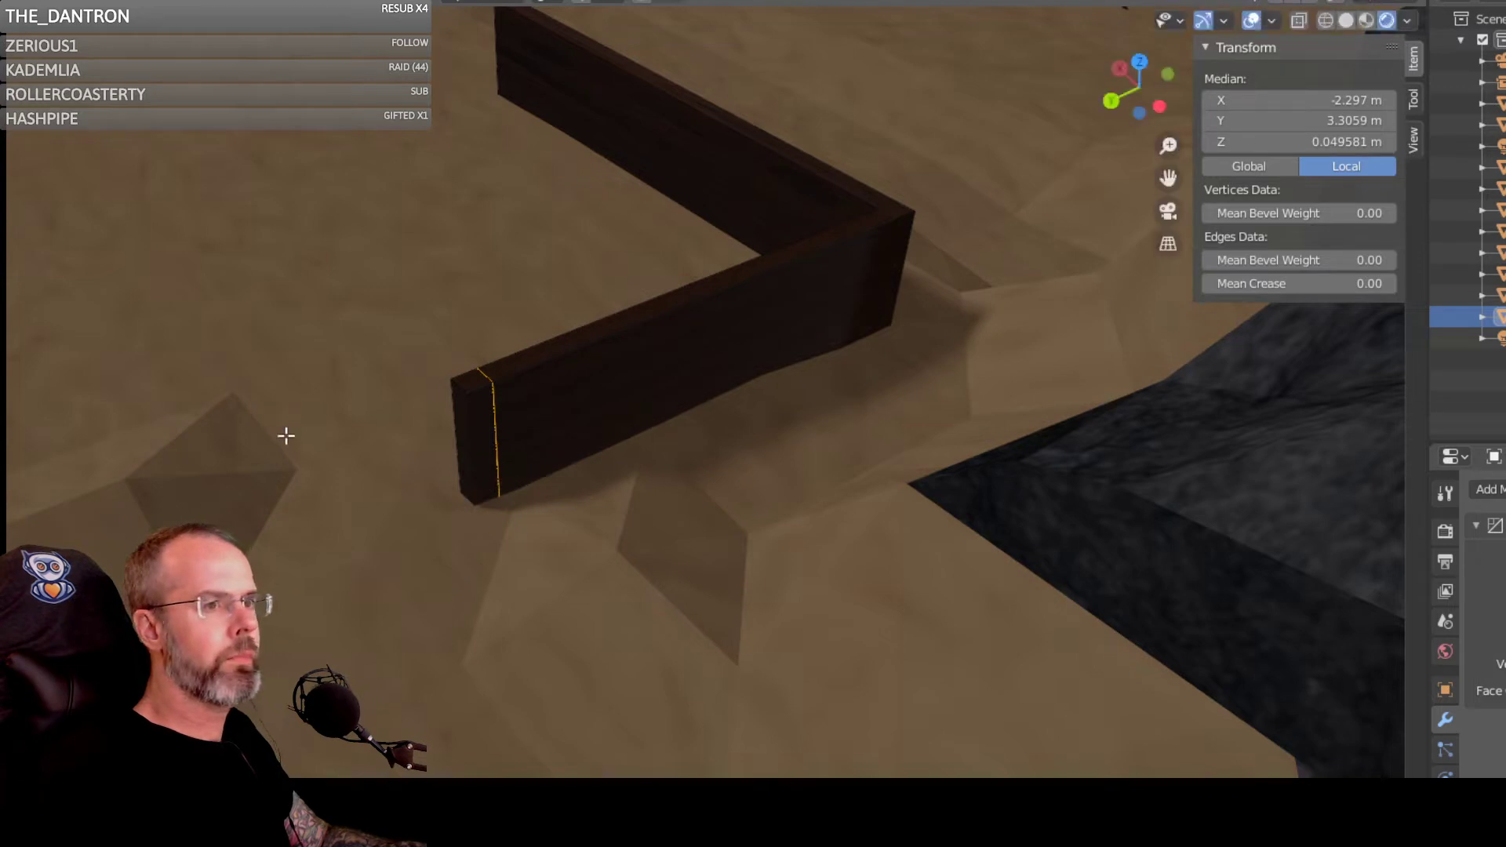
Step: Extrude the narrow side face between the edge loop and the short leg's end outward to a local X of about -2.534 m
middle_click_drag(531, 442, 591, 471)
left_click(551, 470)
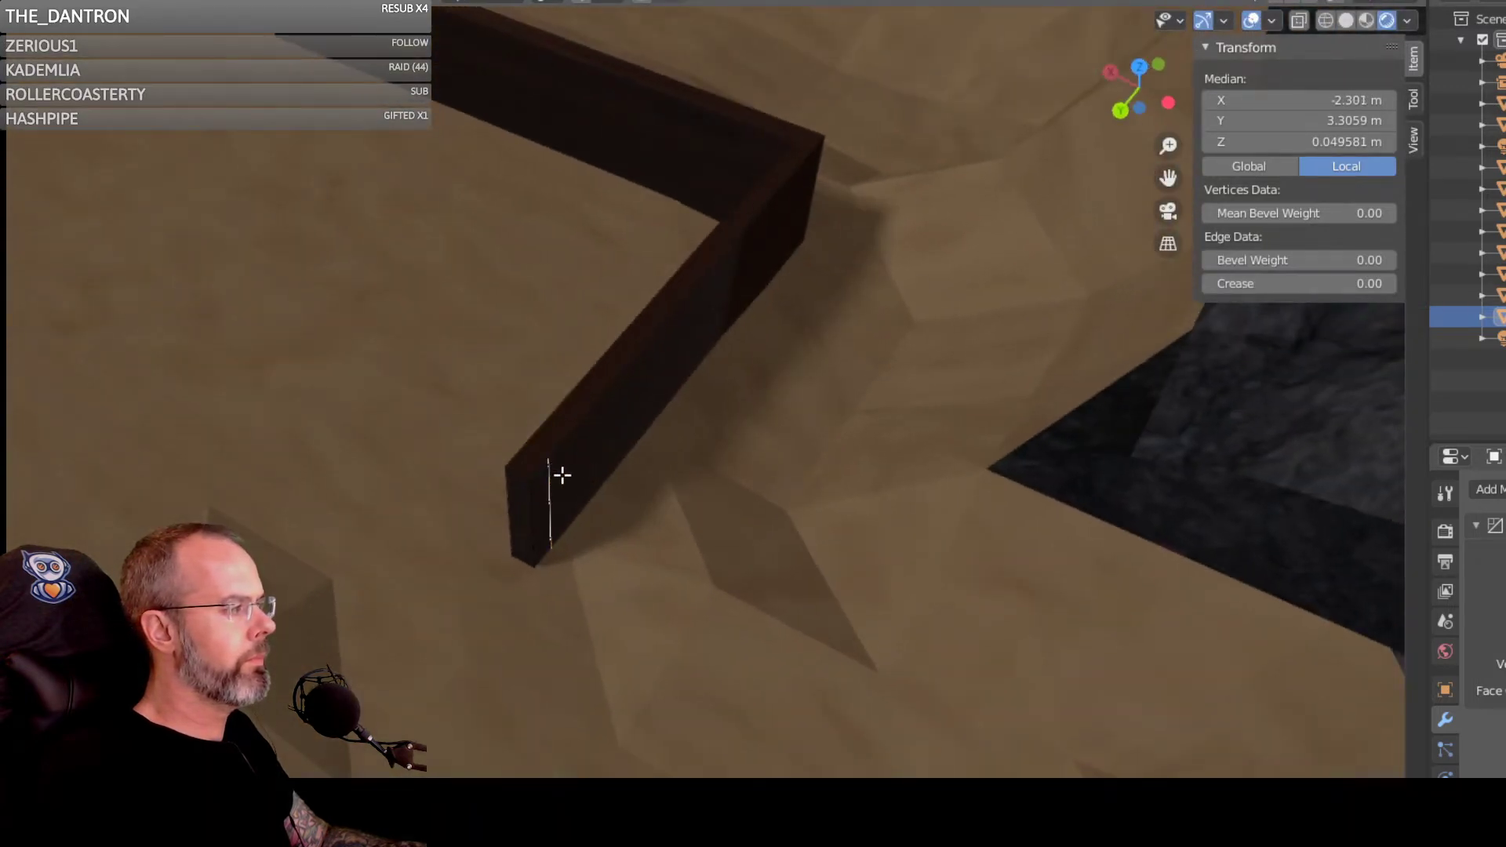
key("alt+a")
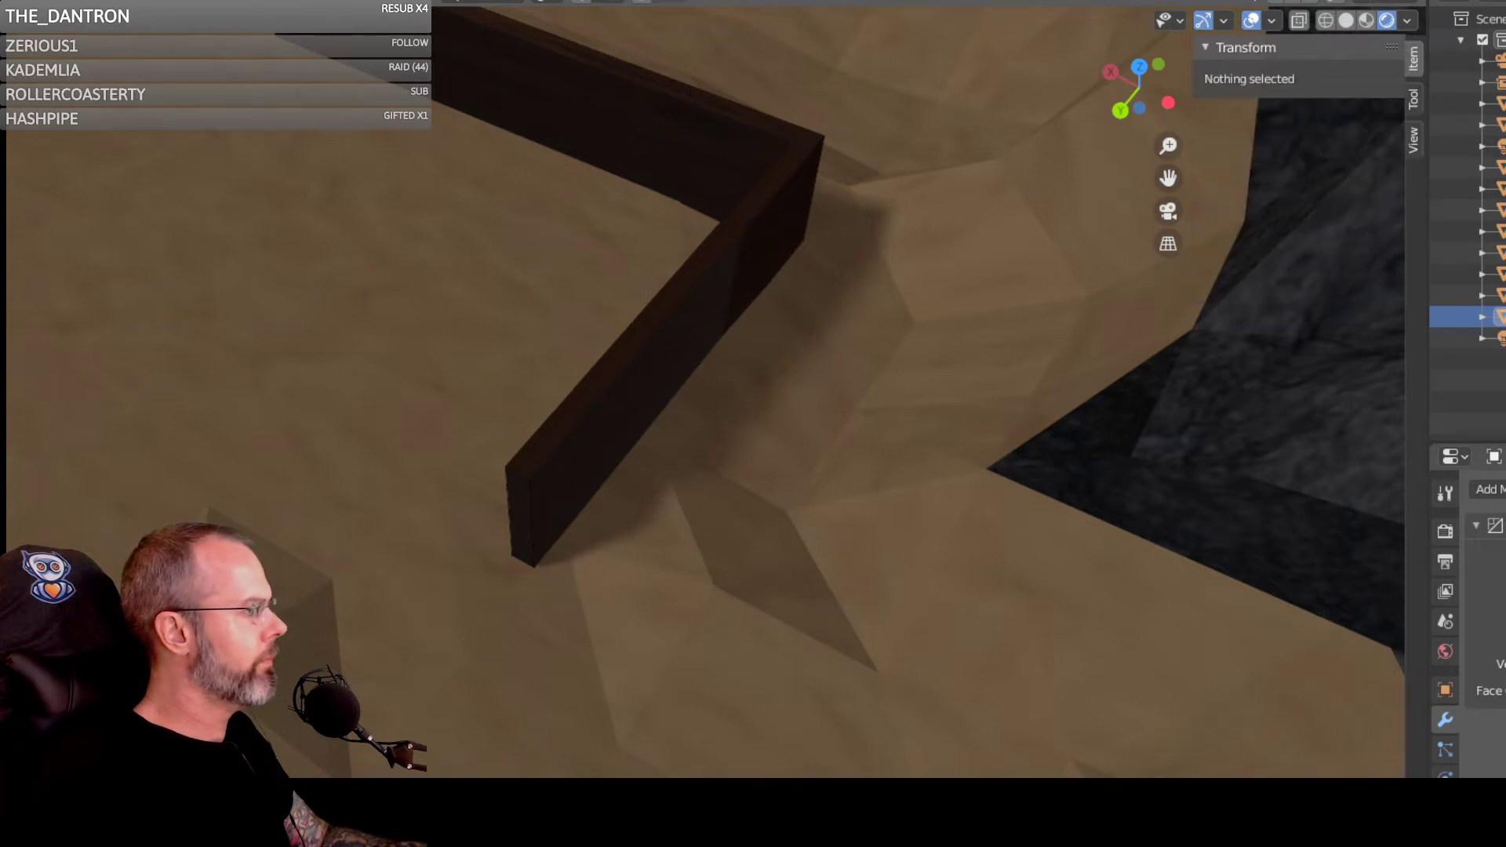
left_click(543, 498)
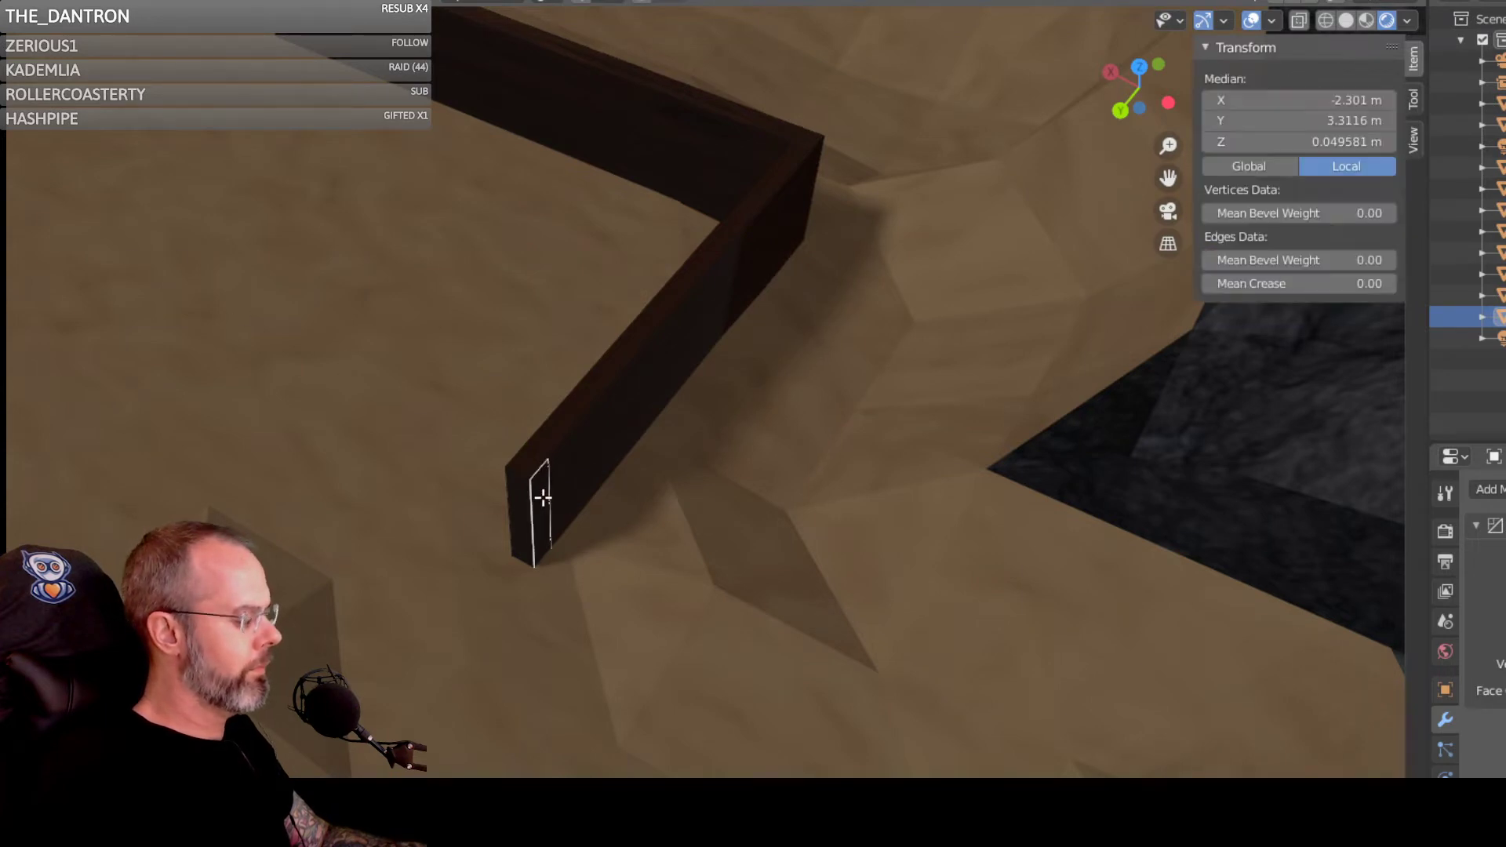
key("e")
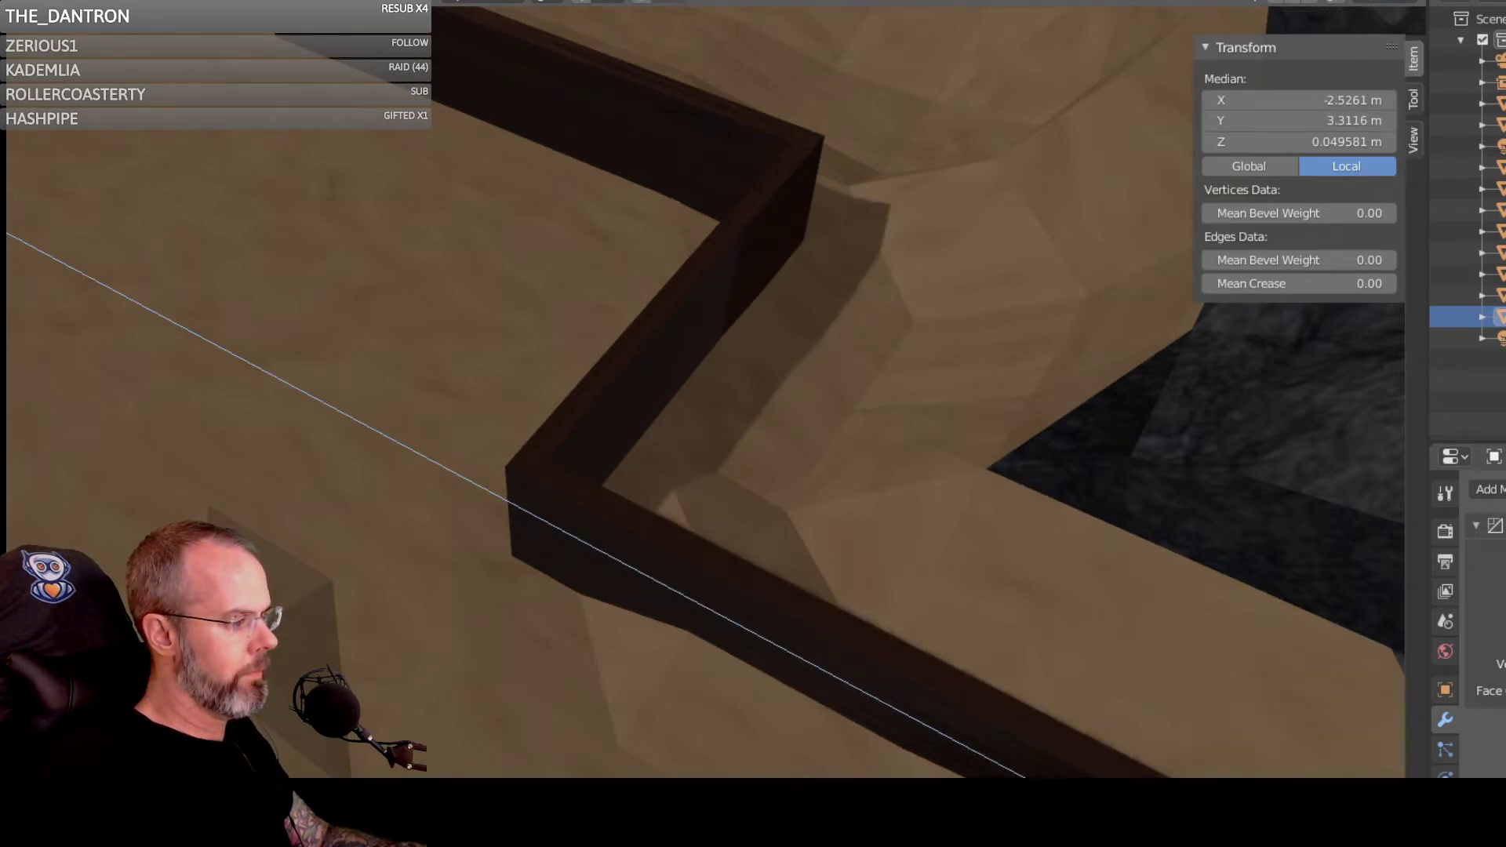
left_click(405, 587)
Step: Pull the extruded section's end face back along the X axis to a local X of about -2.523 m
middle_click_drag(405, 586, 763, 547)
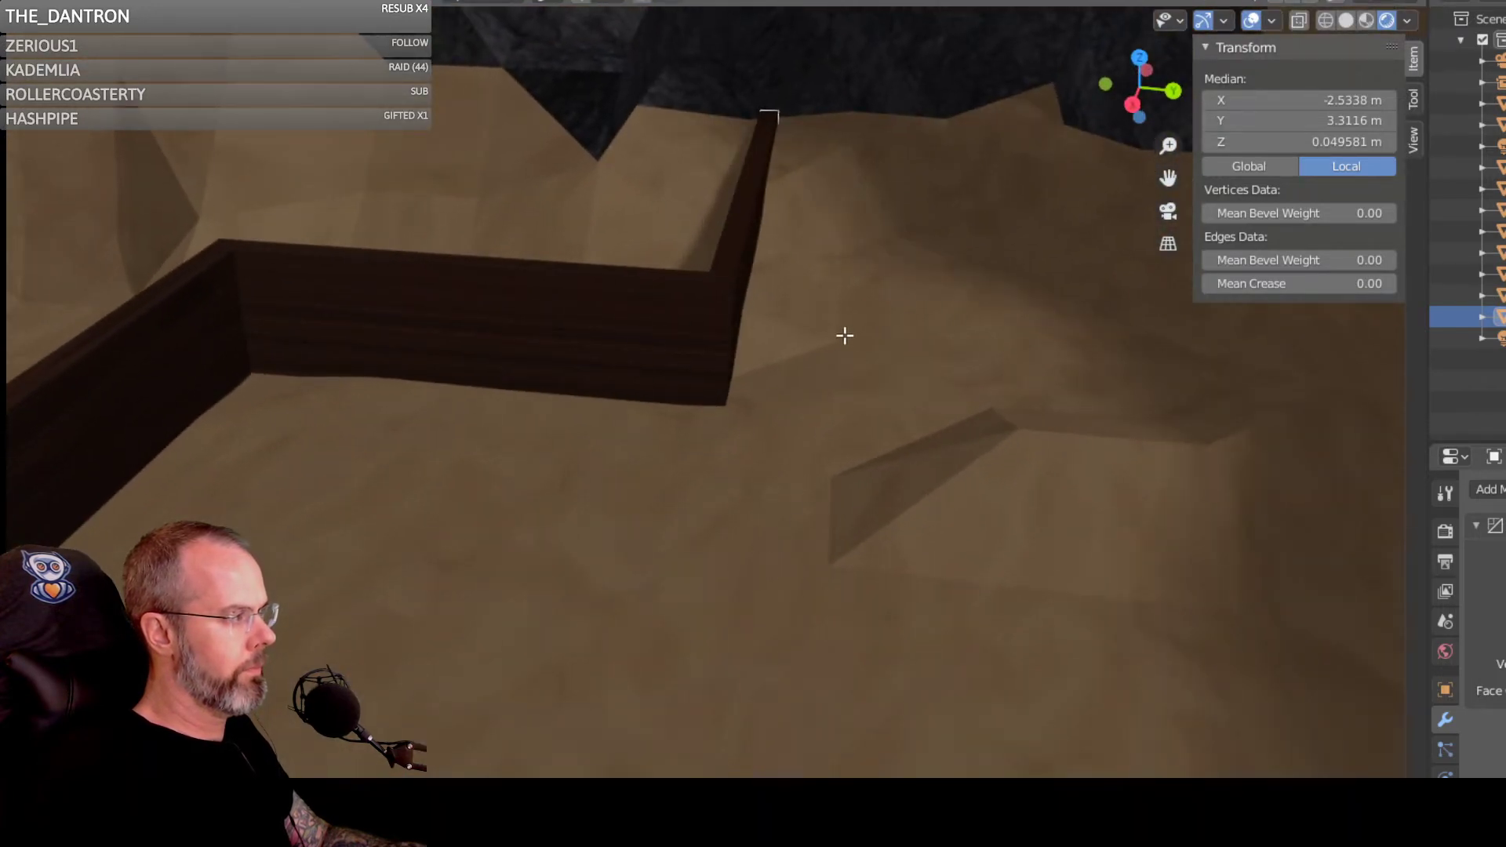
middle_click_drag(844, 336, 828, 377)
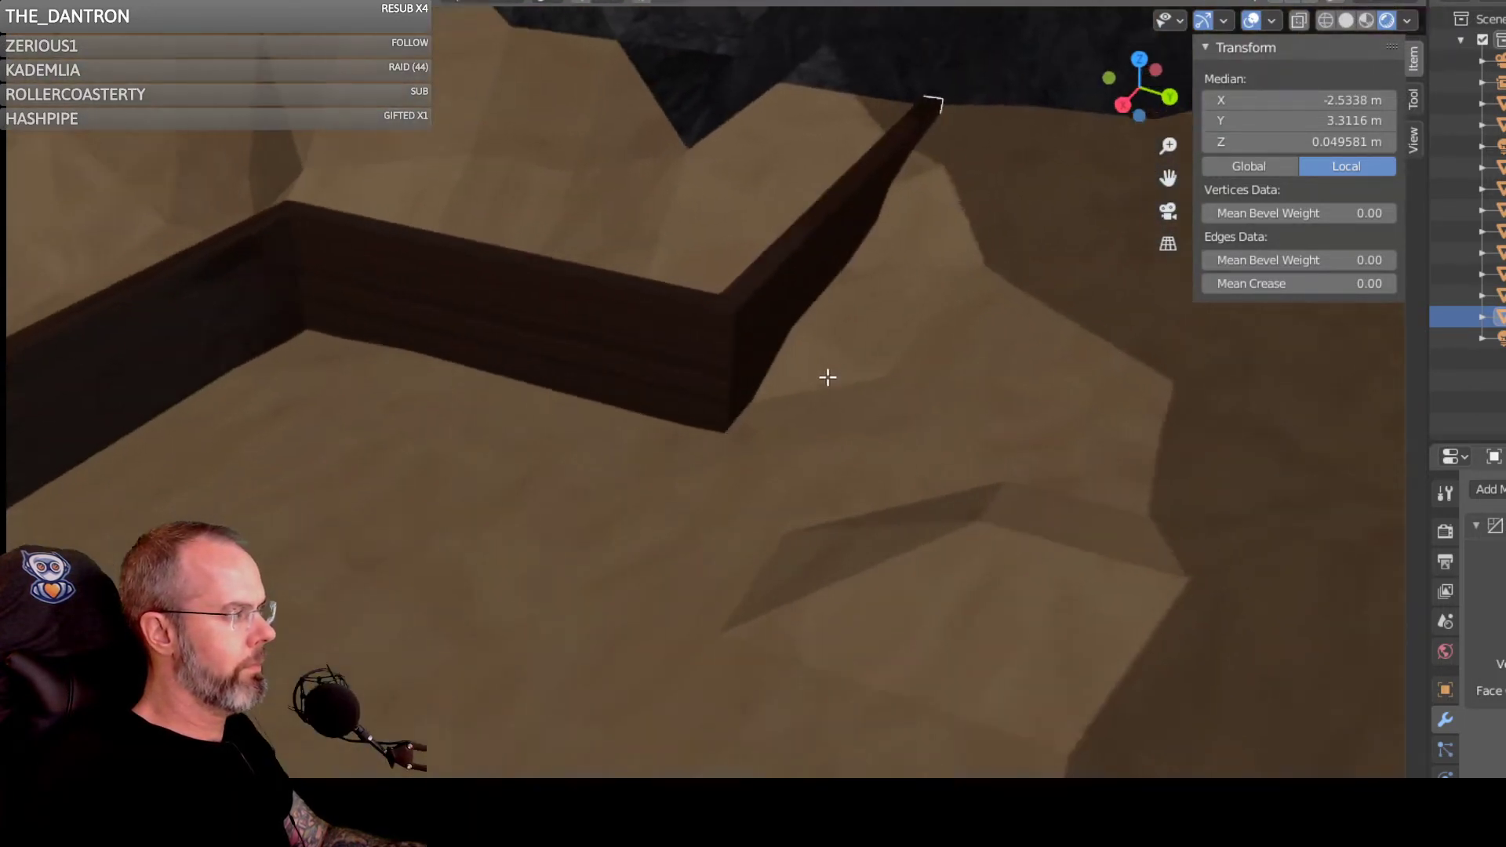
scroll(931, 219, "down", 1)
middle_click_drag(931, 219, 464, 811, "shift")
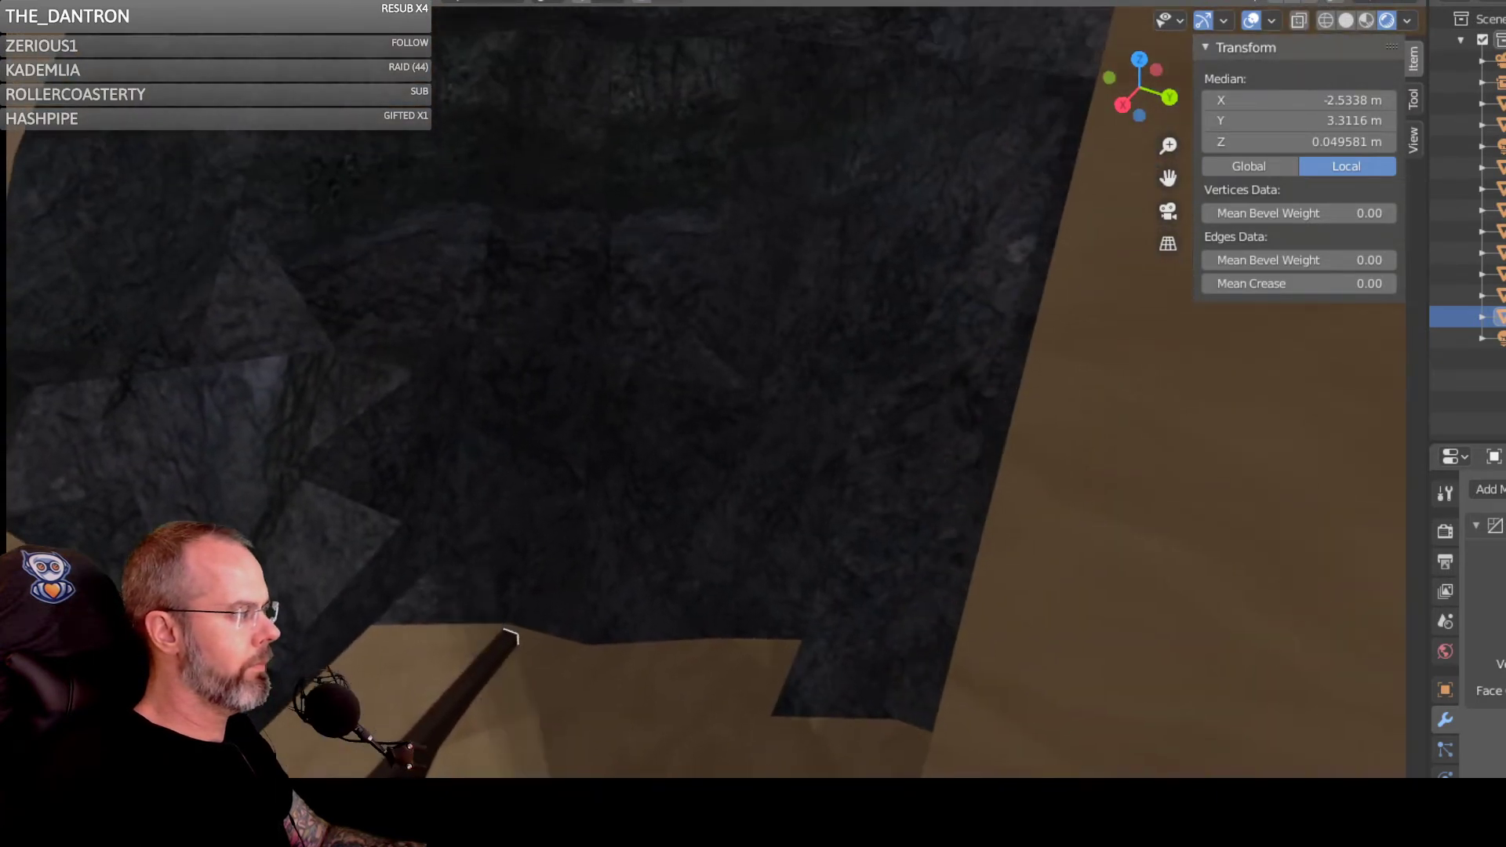
key("g")
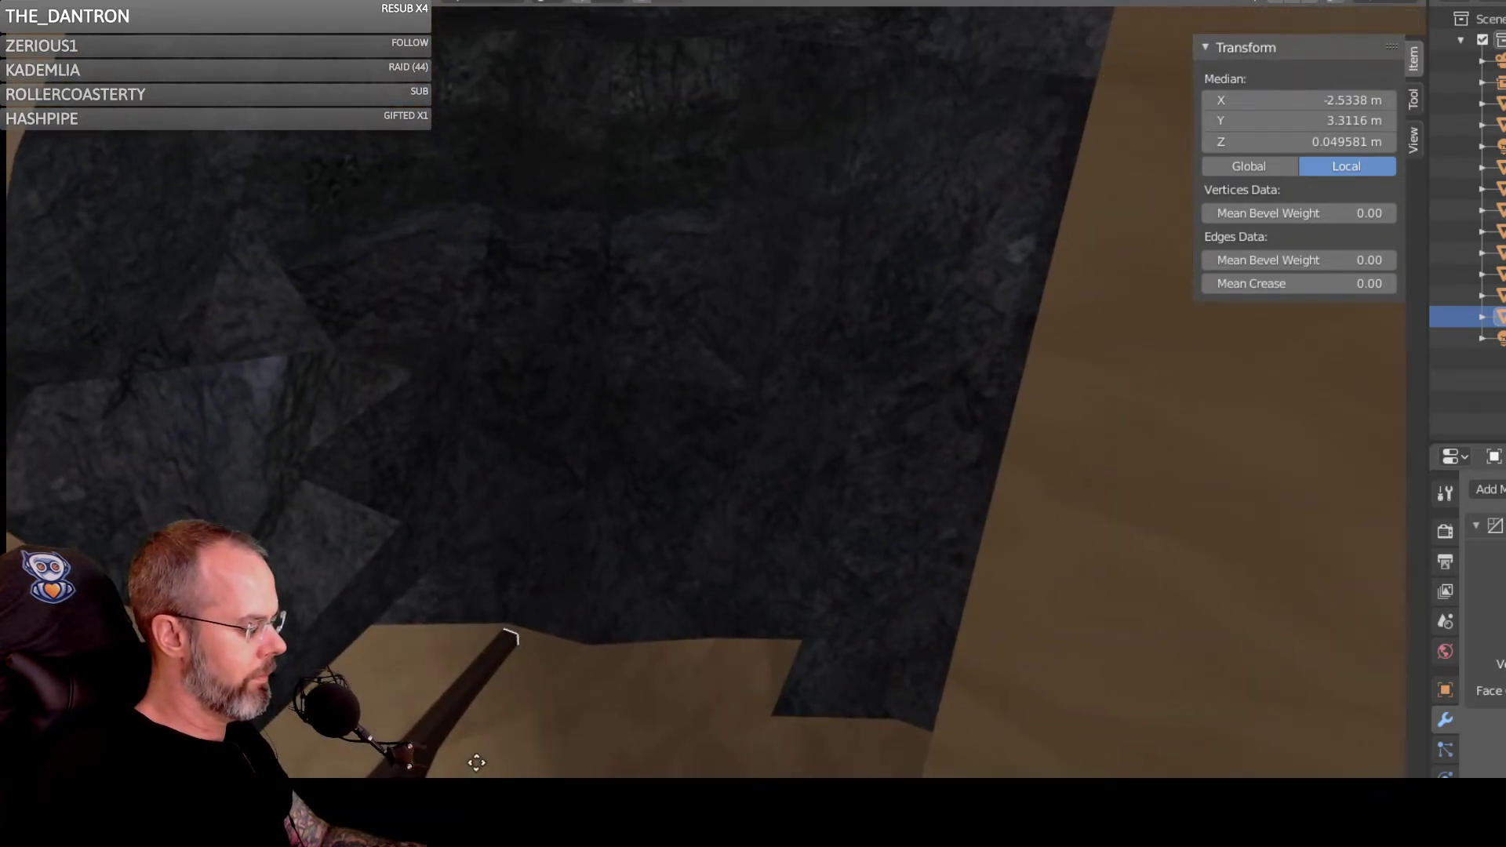
key("y")
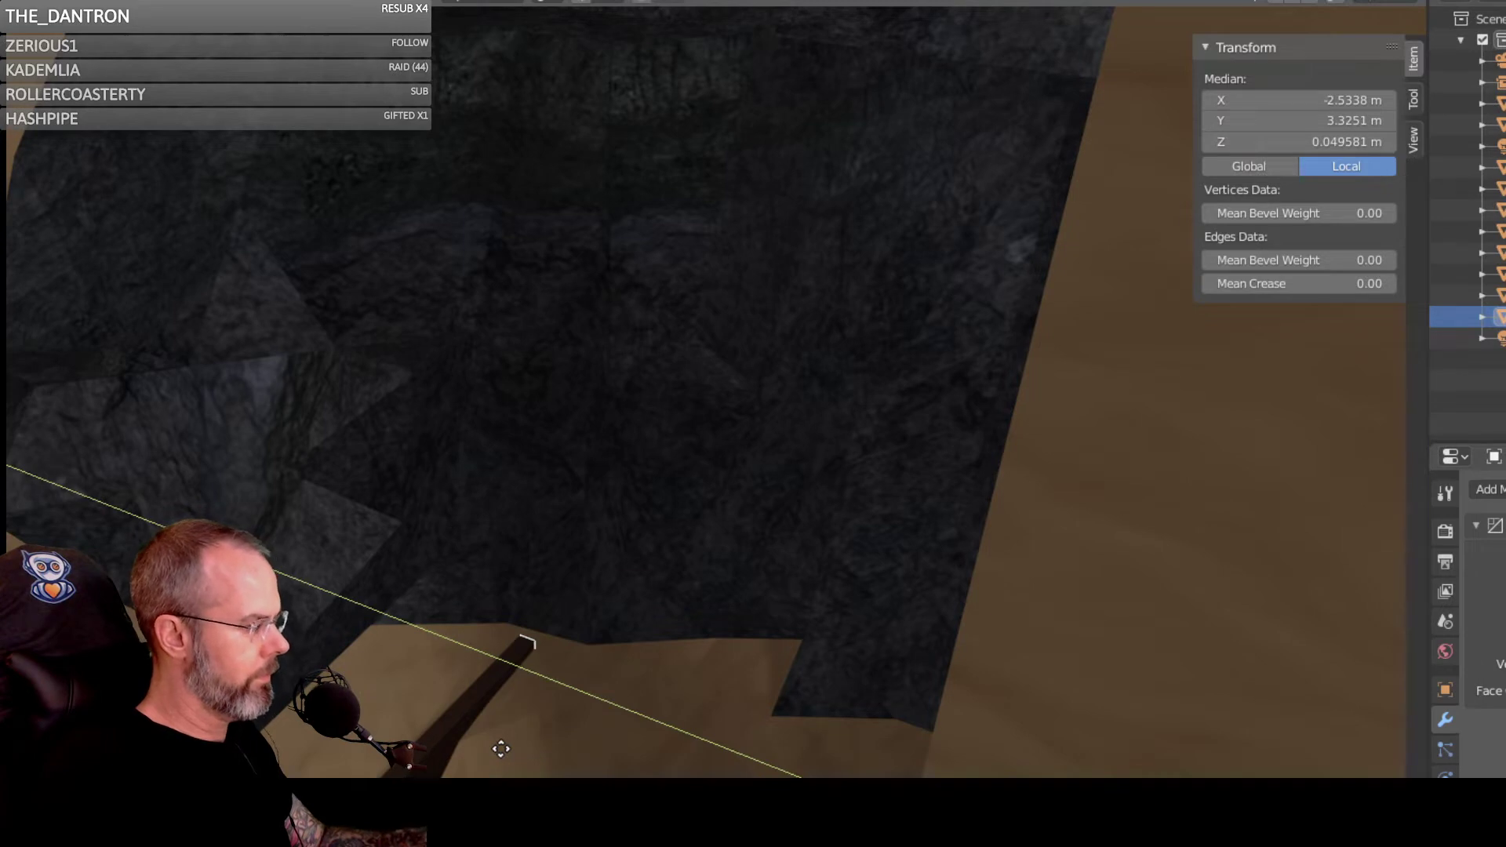
key("x")
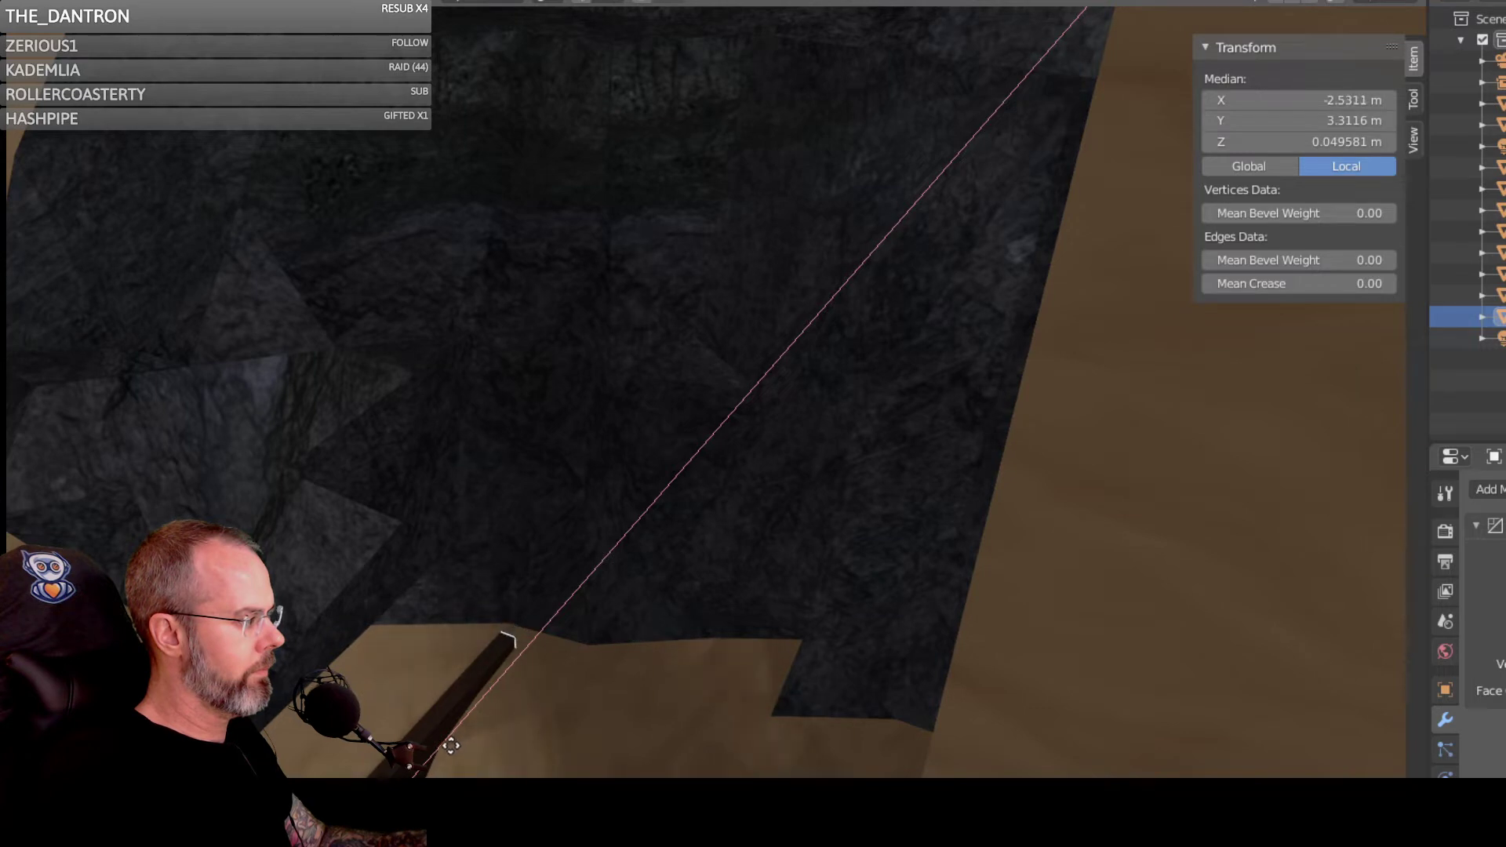
left_click(436, 751)
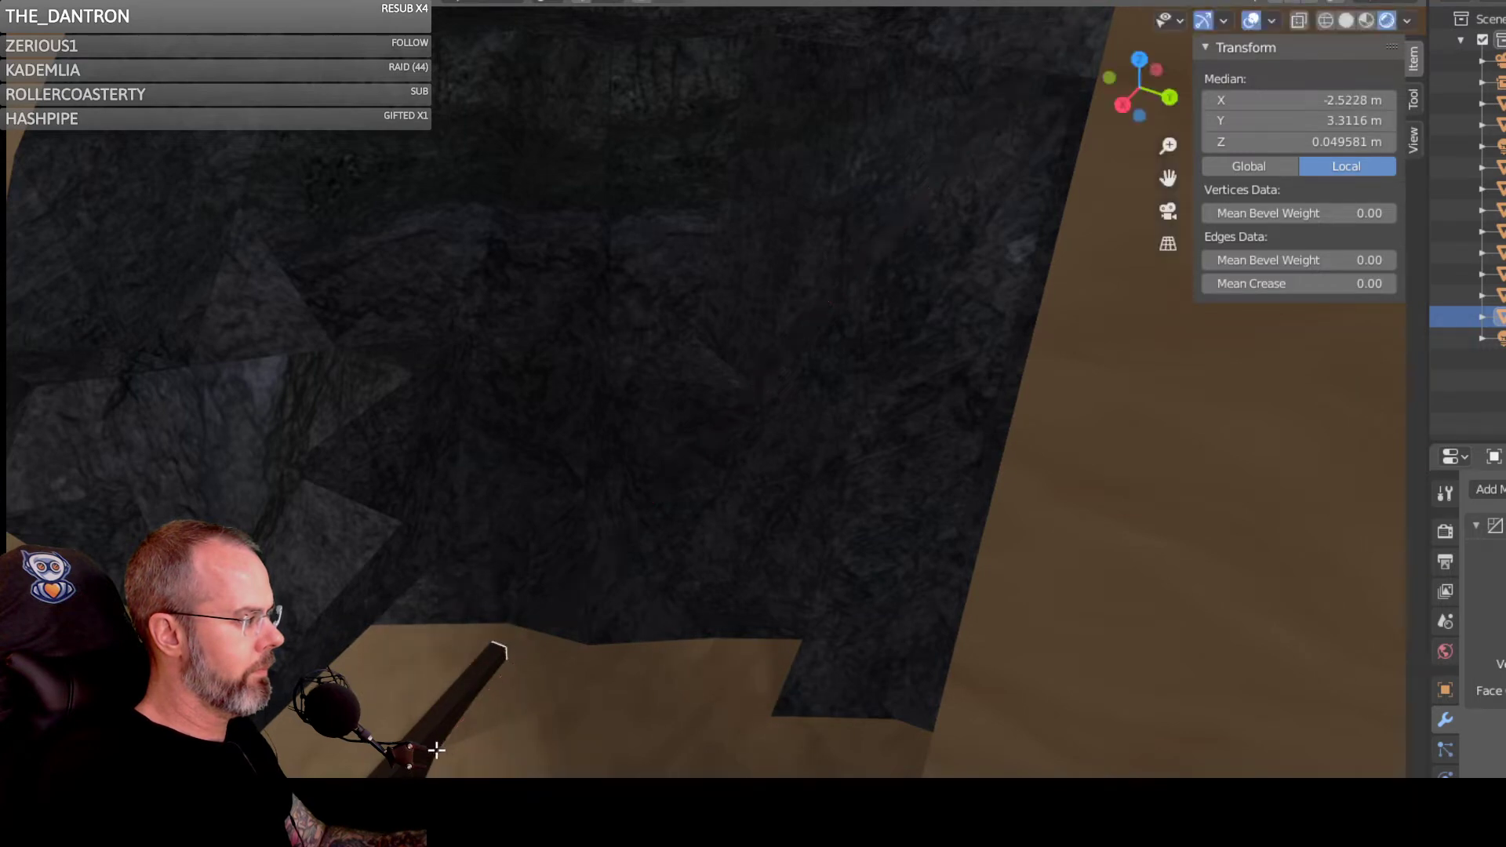
Step: Switch to edge selection and select only the top edge at the extruded section's far end
scroll(495, 744, "down", 2)
middle_click_drag(471, 738, 502, 699)
key("alt+a")
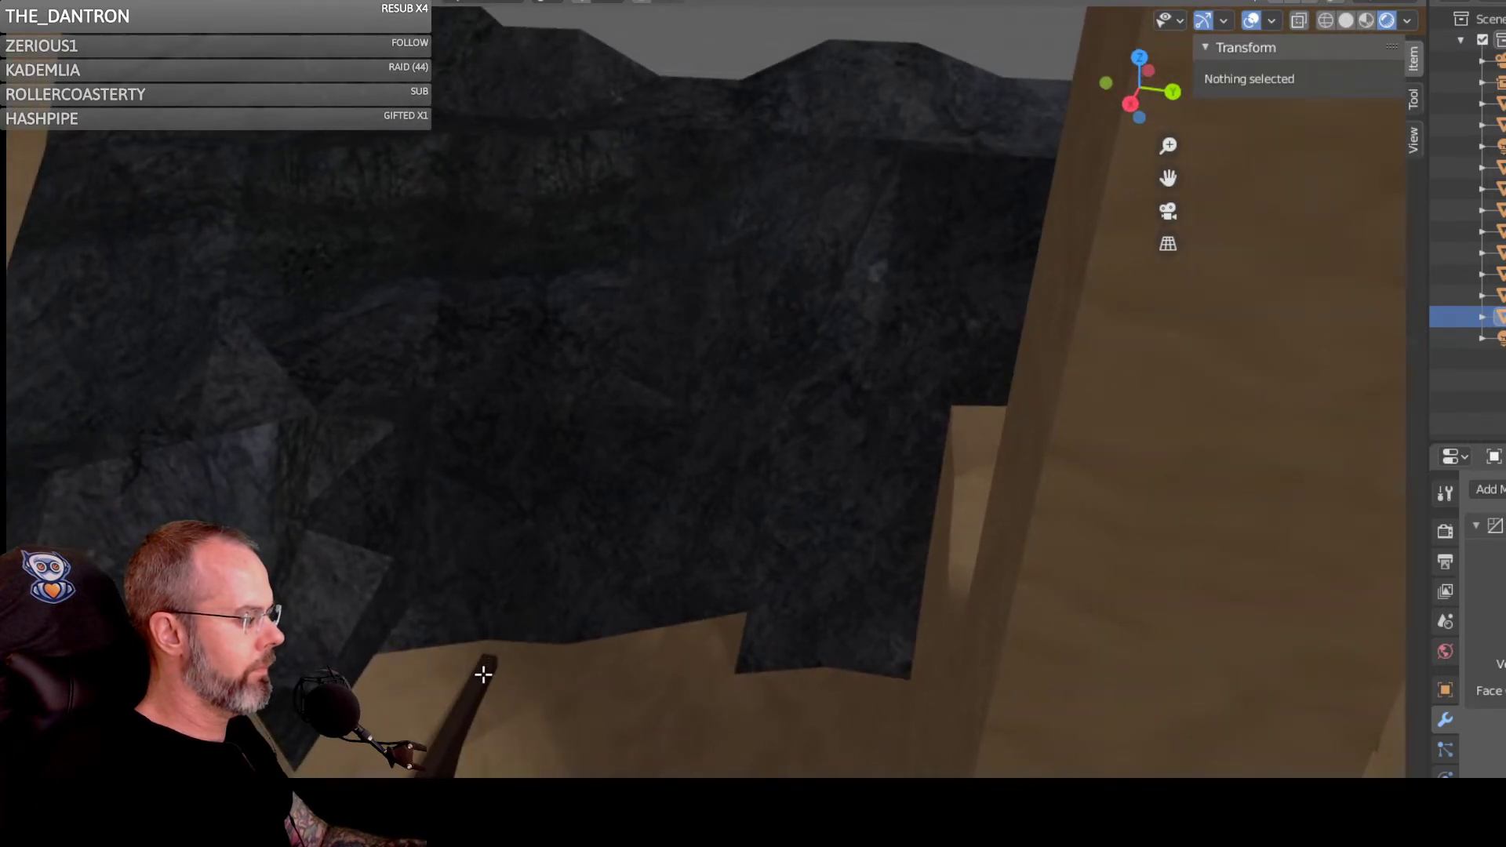
left_click(488, 657)
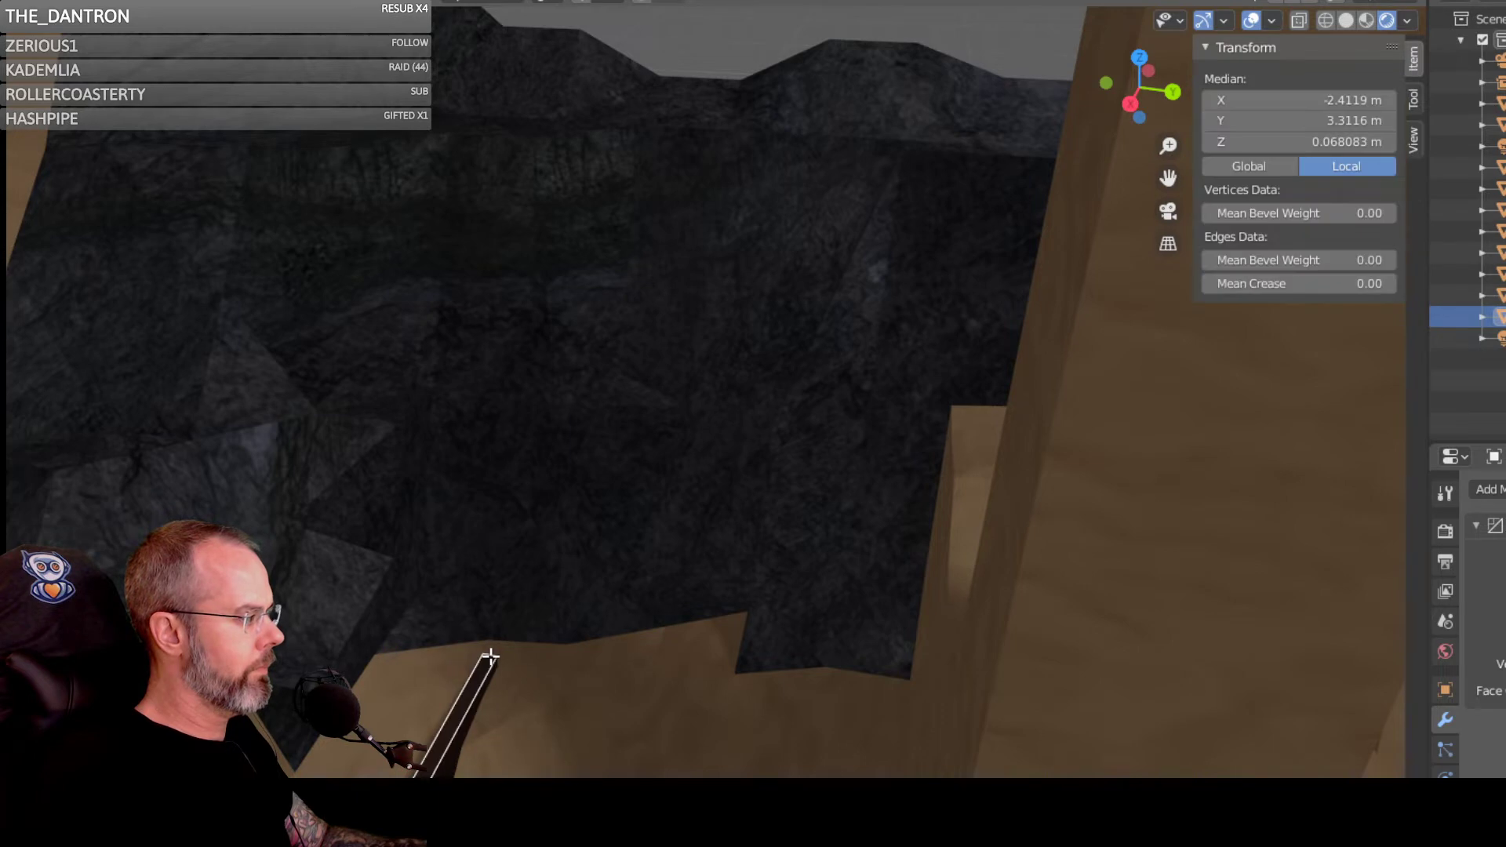
key("2")
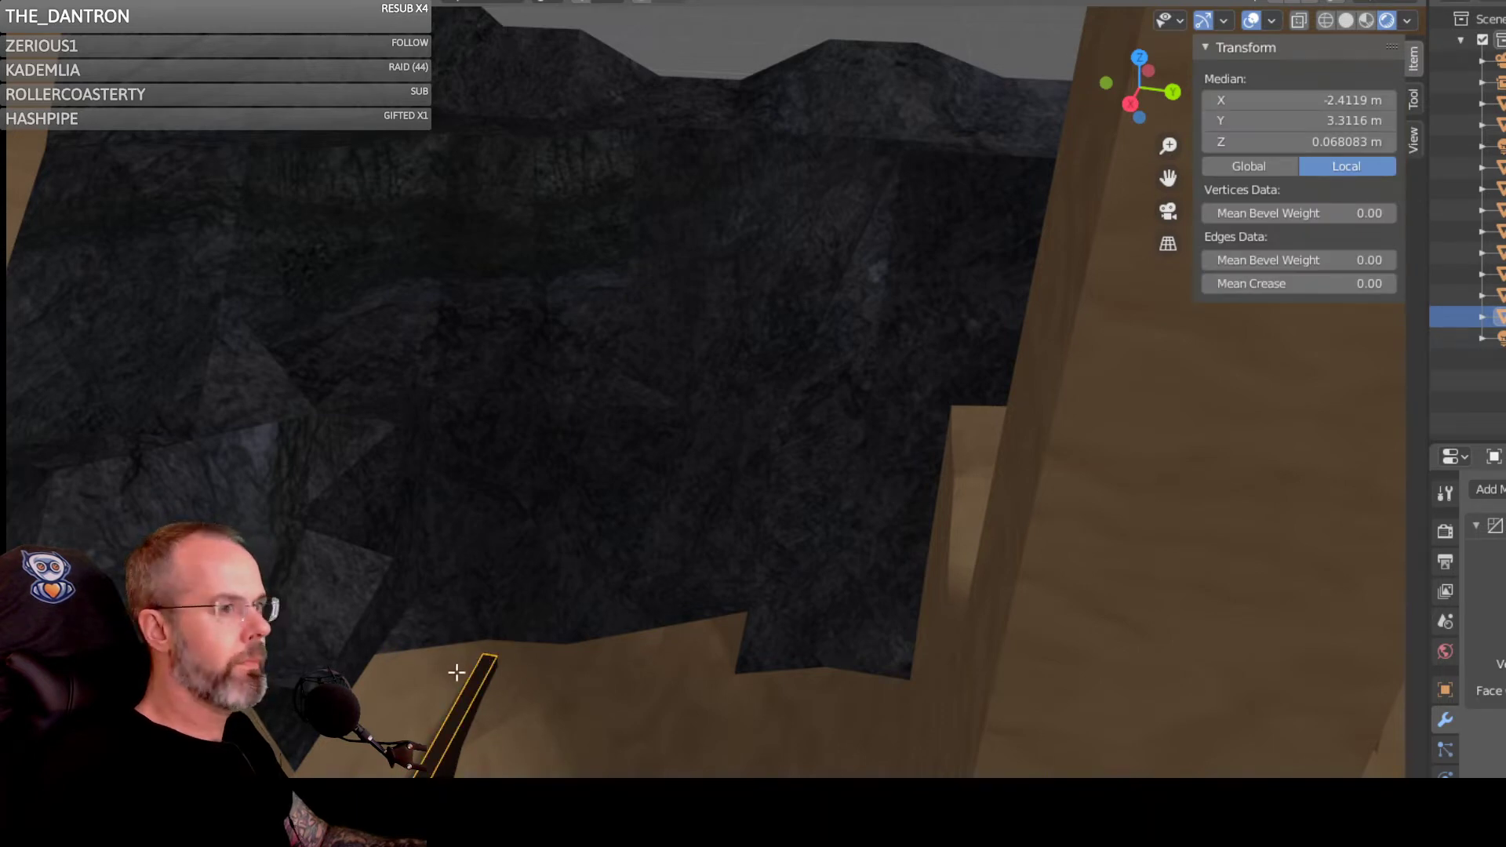
scroll(463, 675, "up", 2)
middle_click_drag(537, 659, 542, 609)
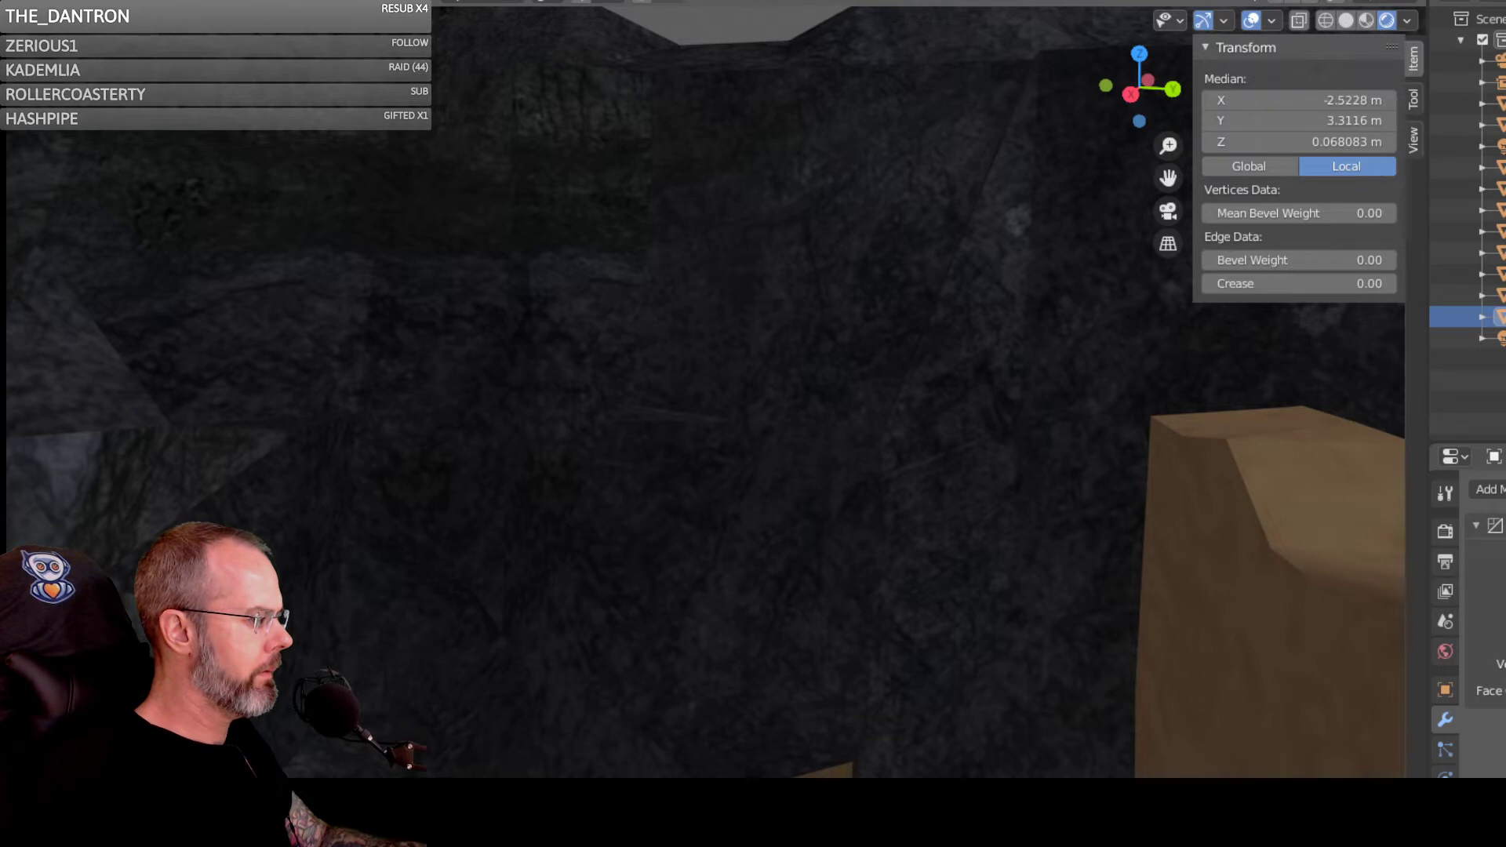
Step: Try to lower the far end's top edge vertically to a local Z of about 0.065 m
key("g")
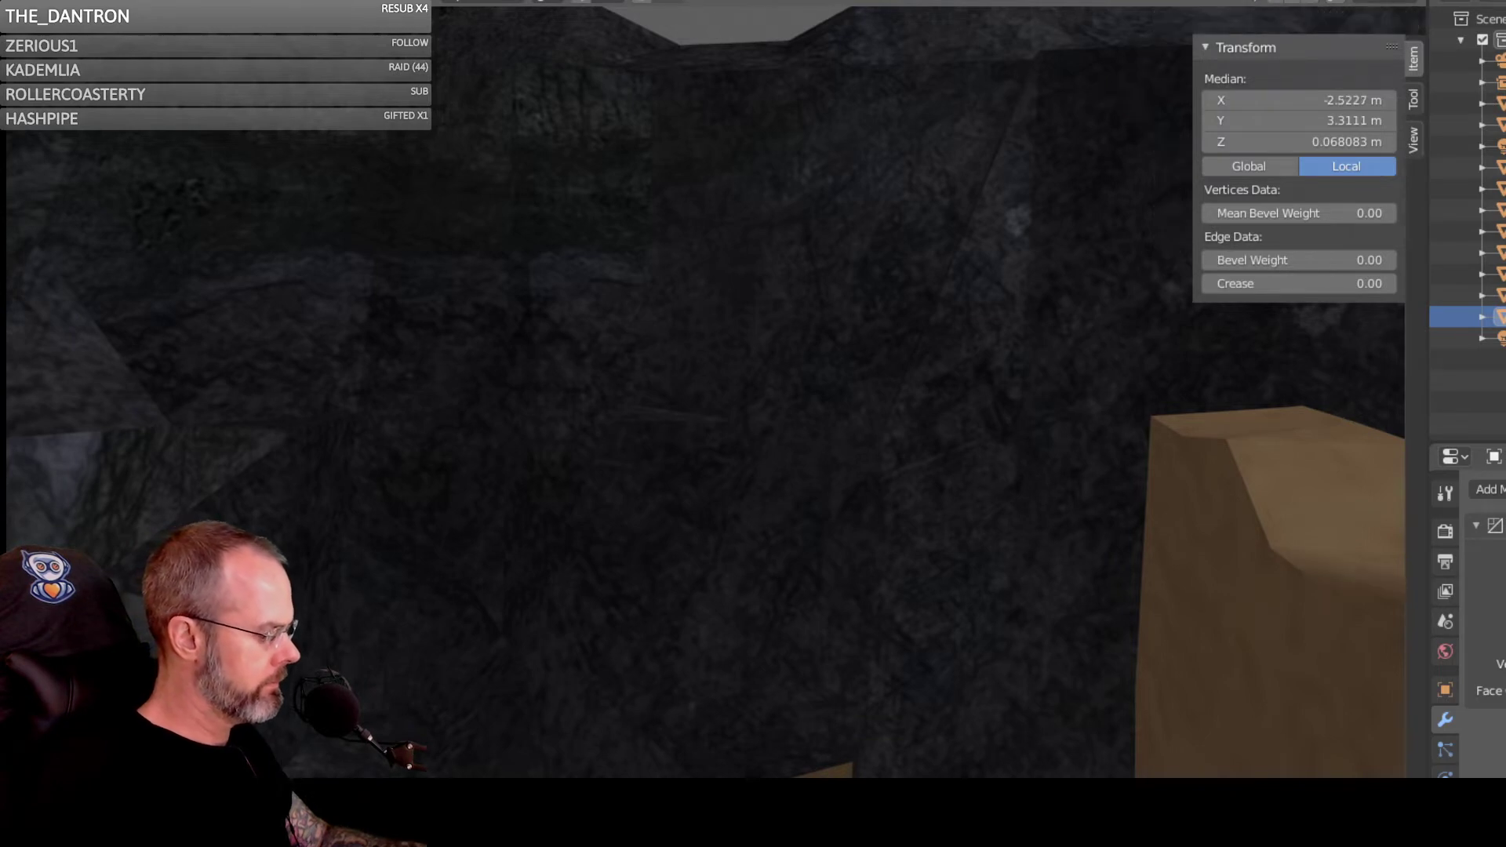
key("z")
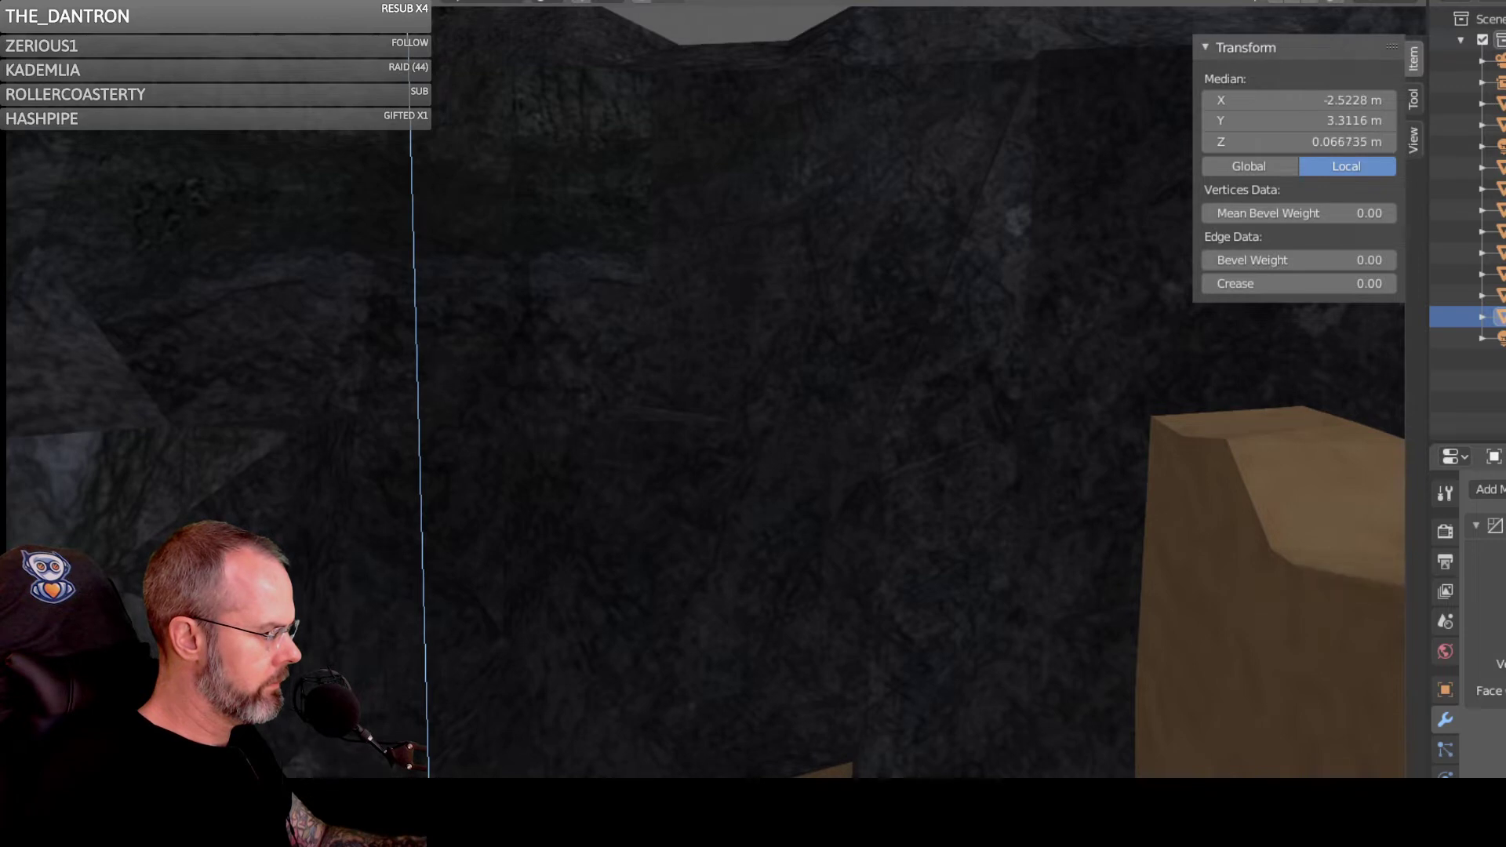
key("Return")
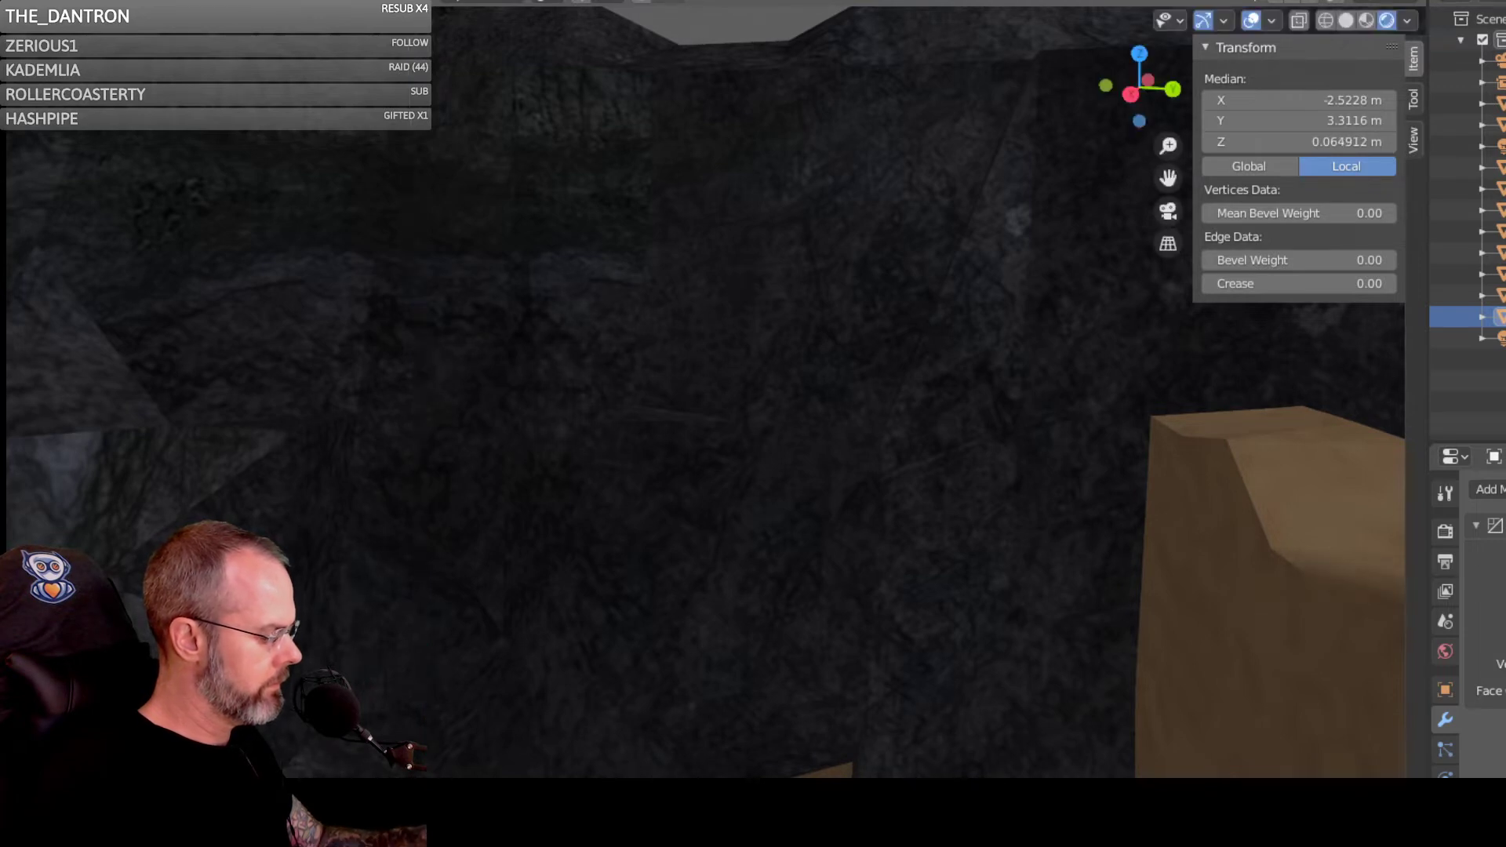
key("ctrl+z")
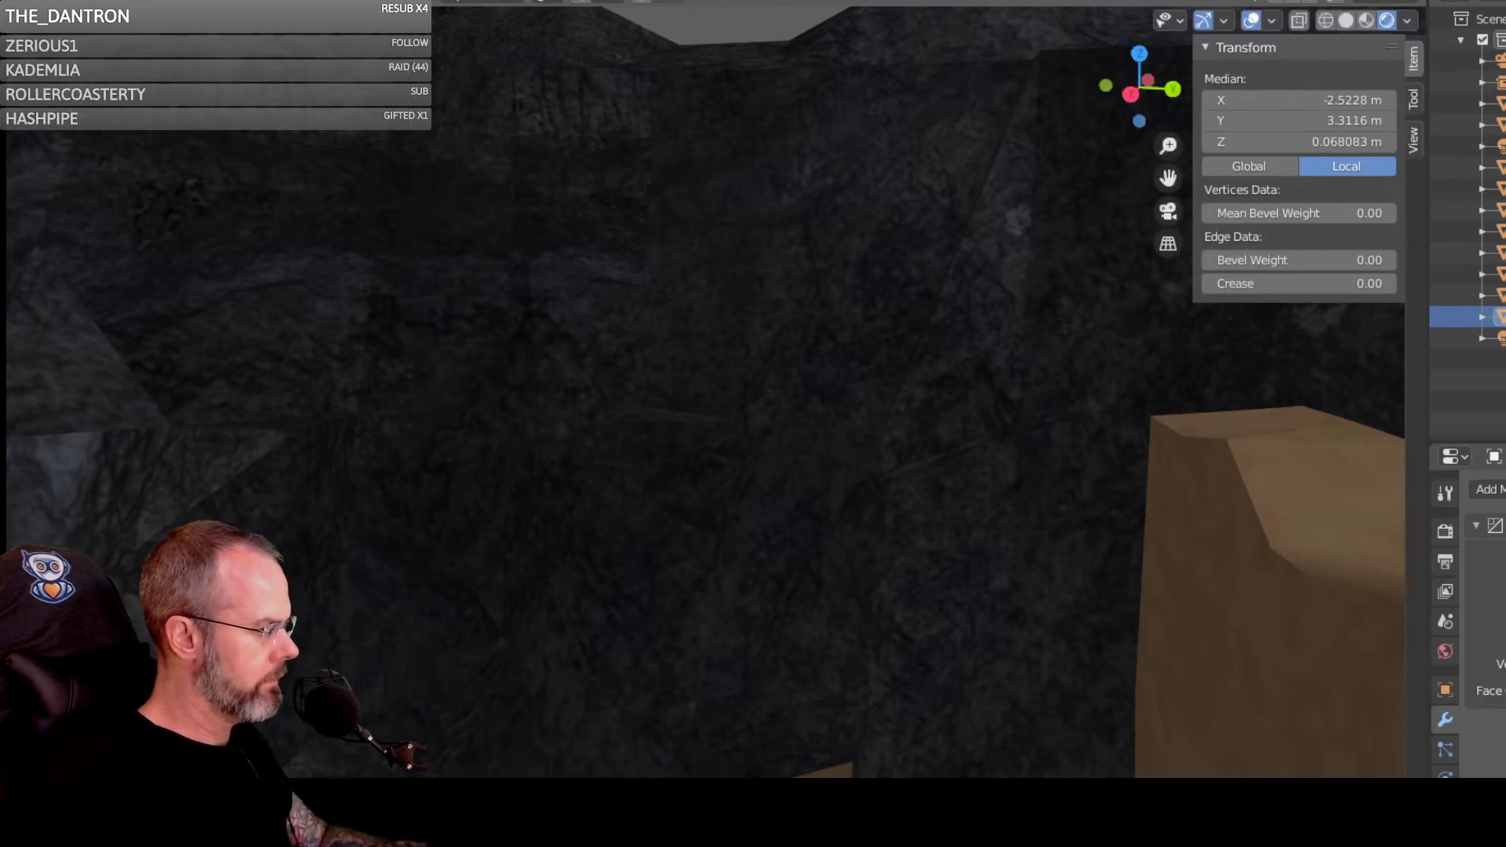
Step: Try to cut an edge loop across the extruded section, slid to a local X of about -2.489 m
right_click(375, 540)
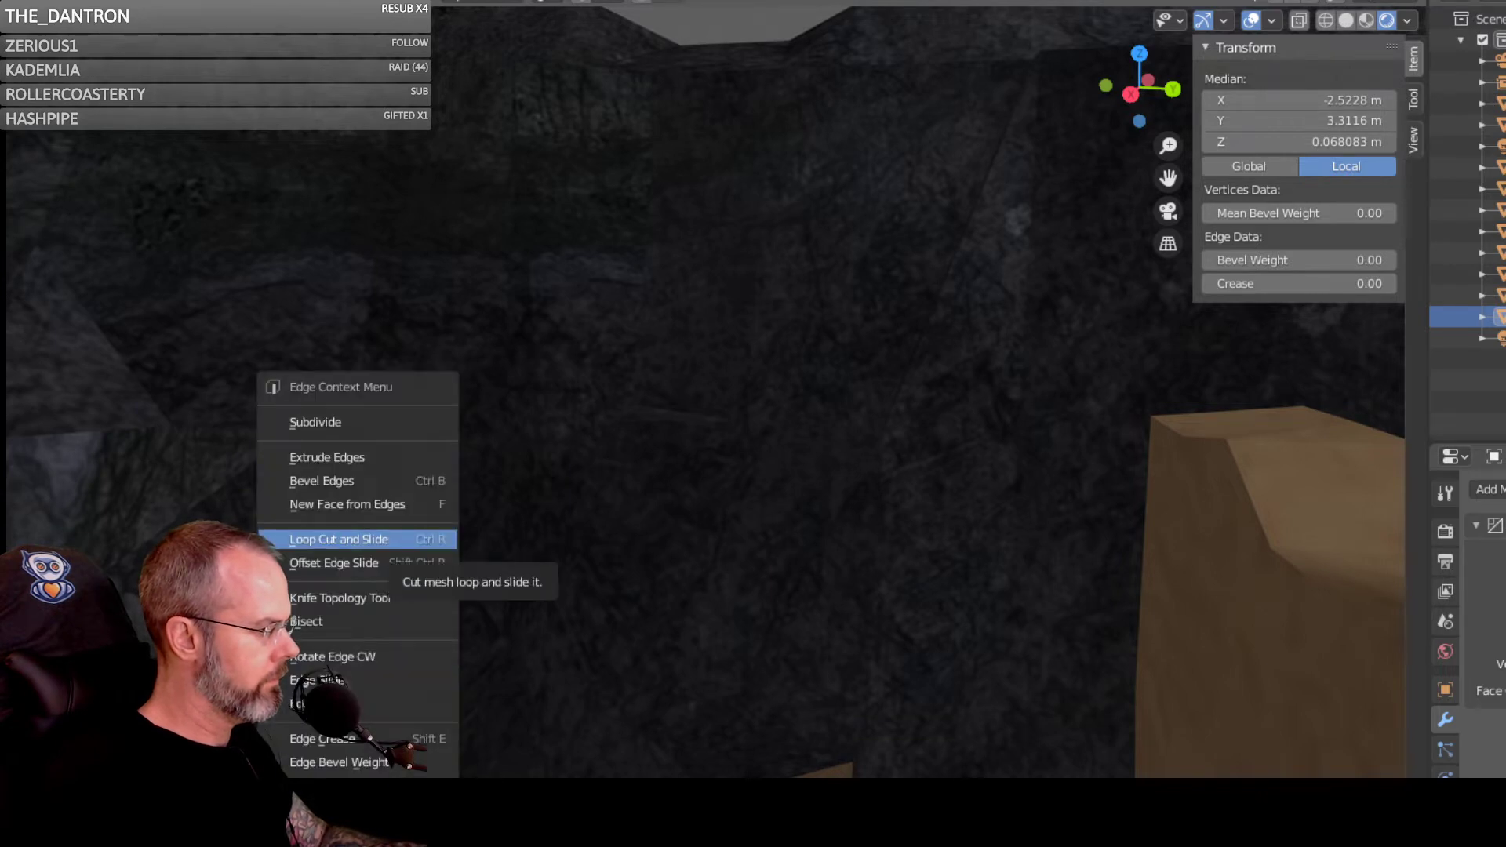
left_click(366, 543)
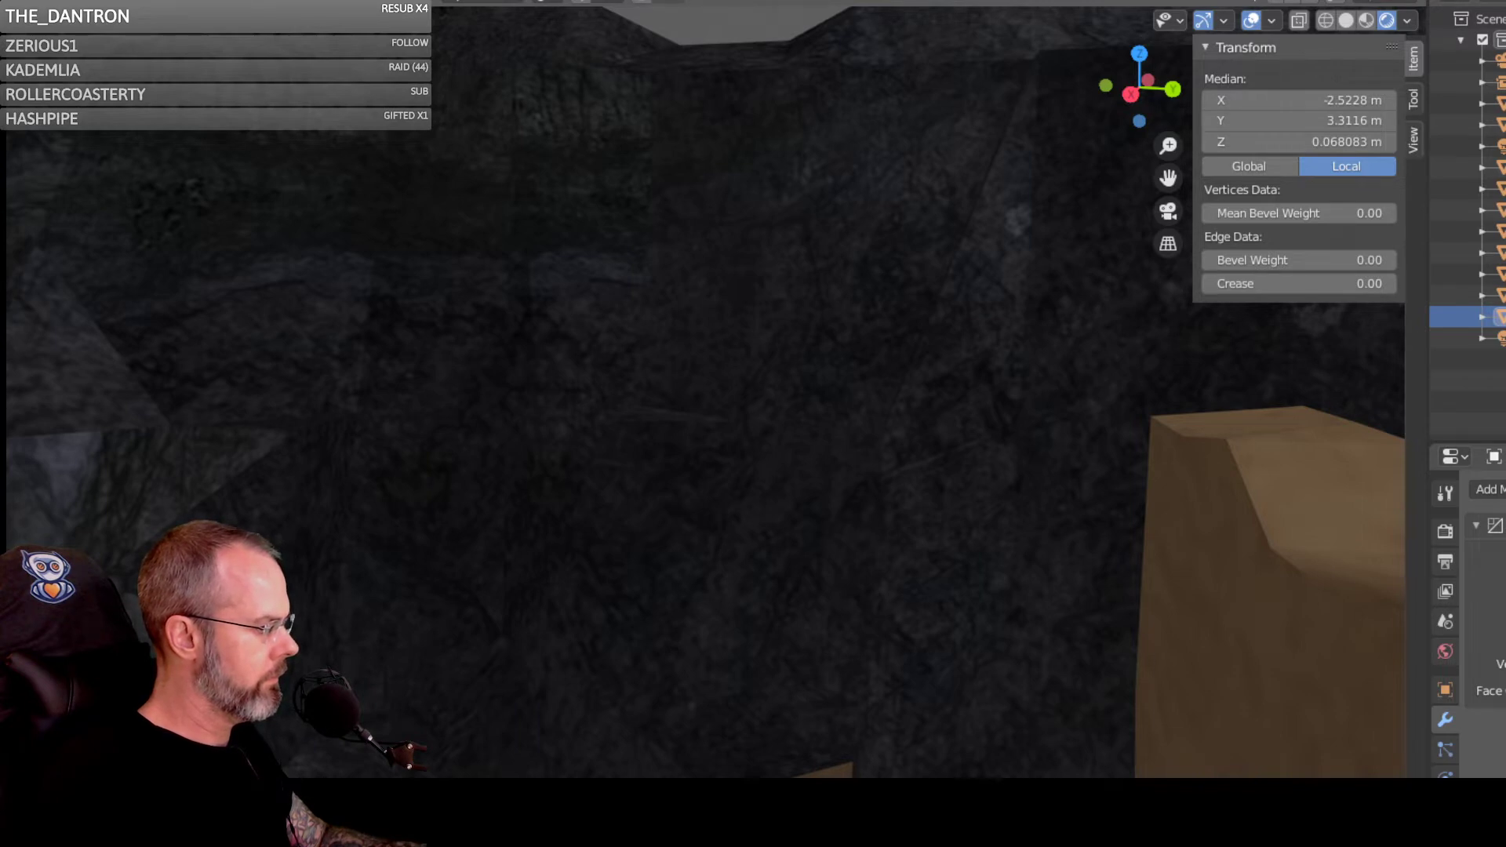
left_click(366, 543)
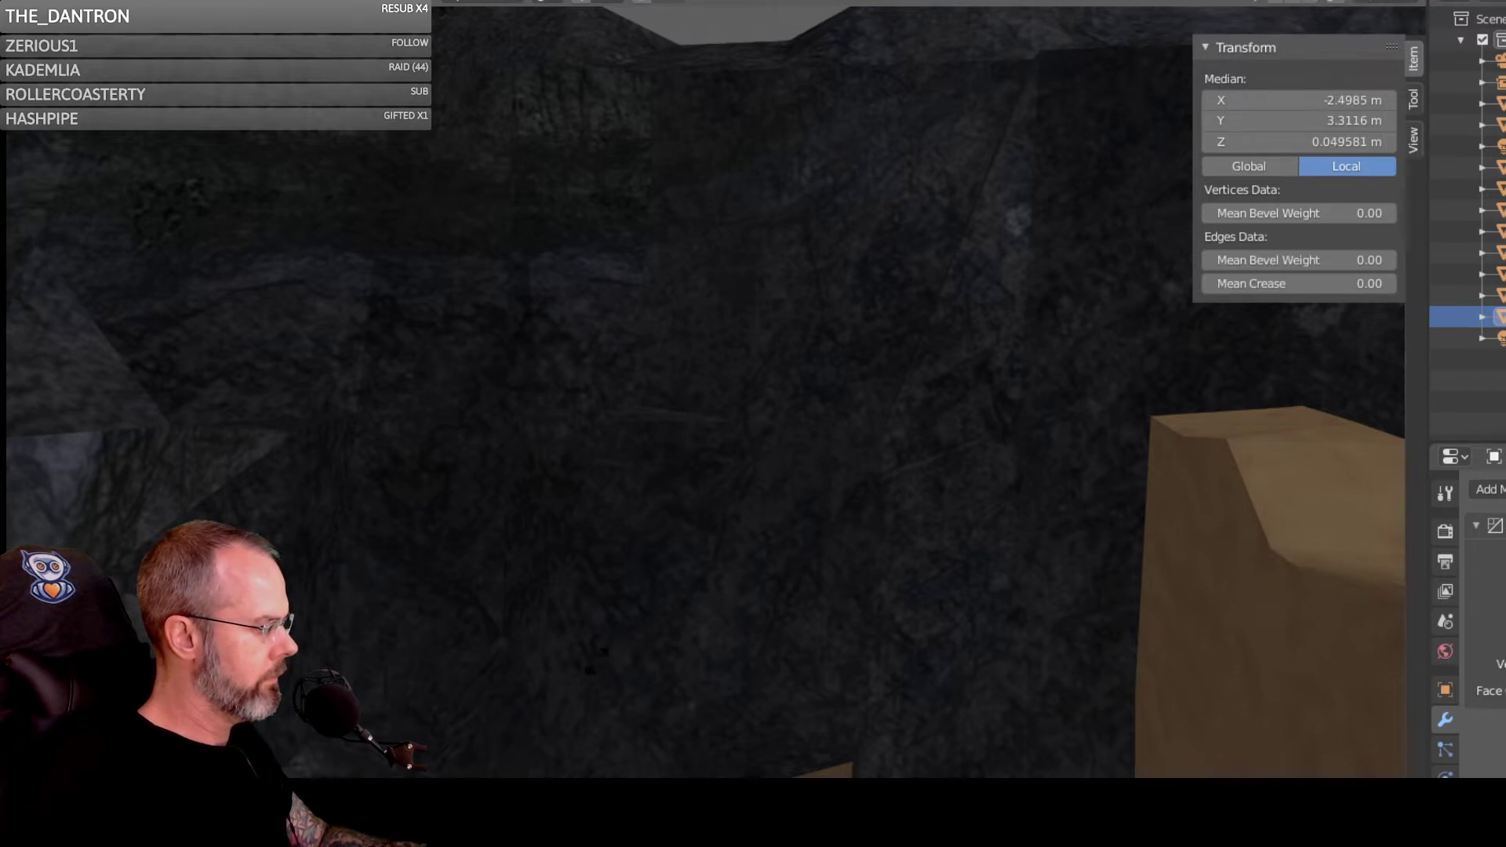
left_click(565, 686)
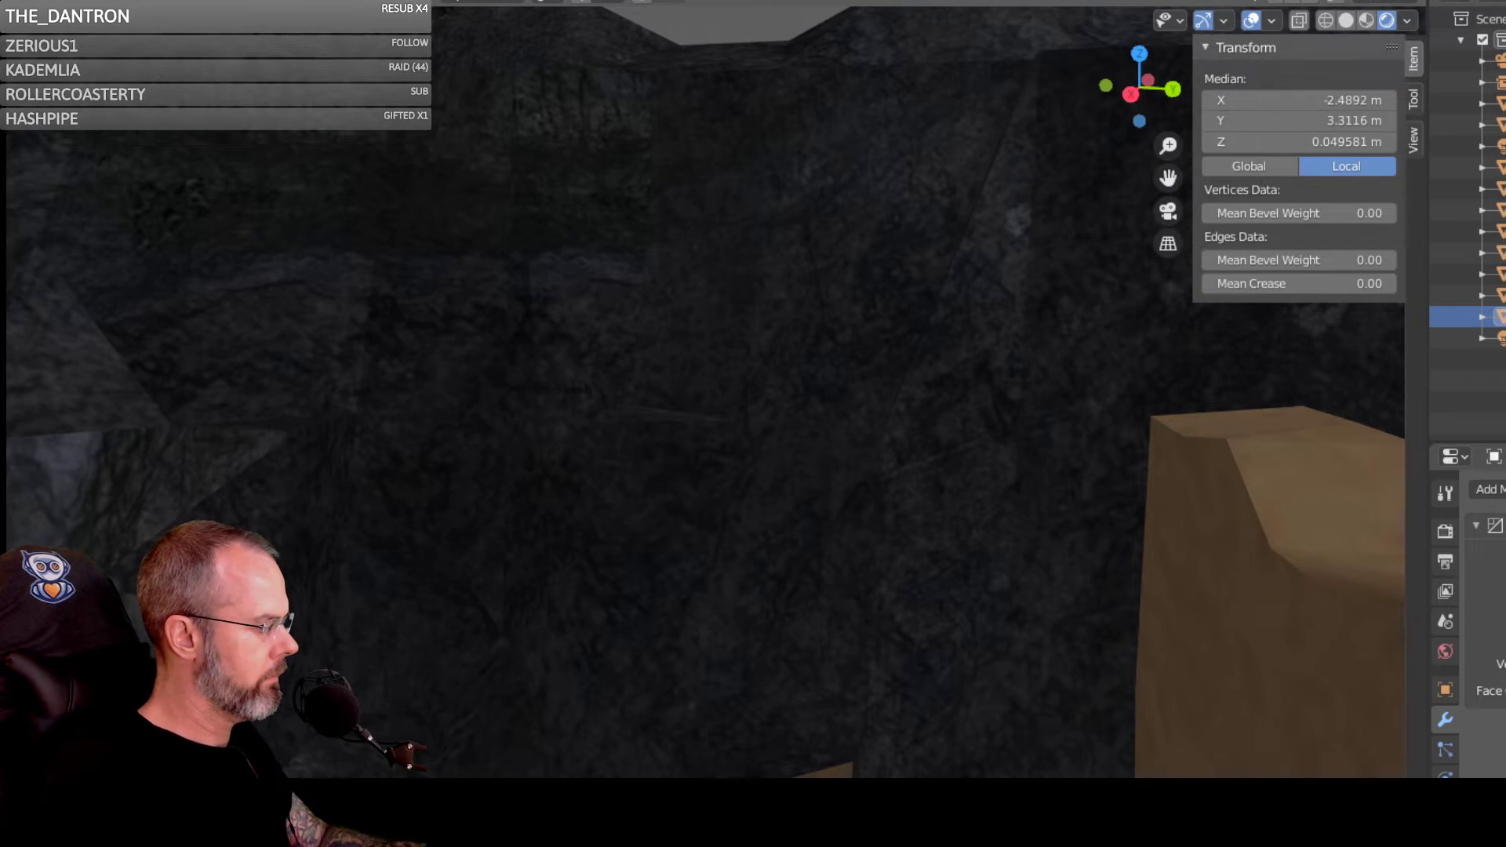
left_click(259, 706)
left_click(259, 706)
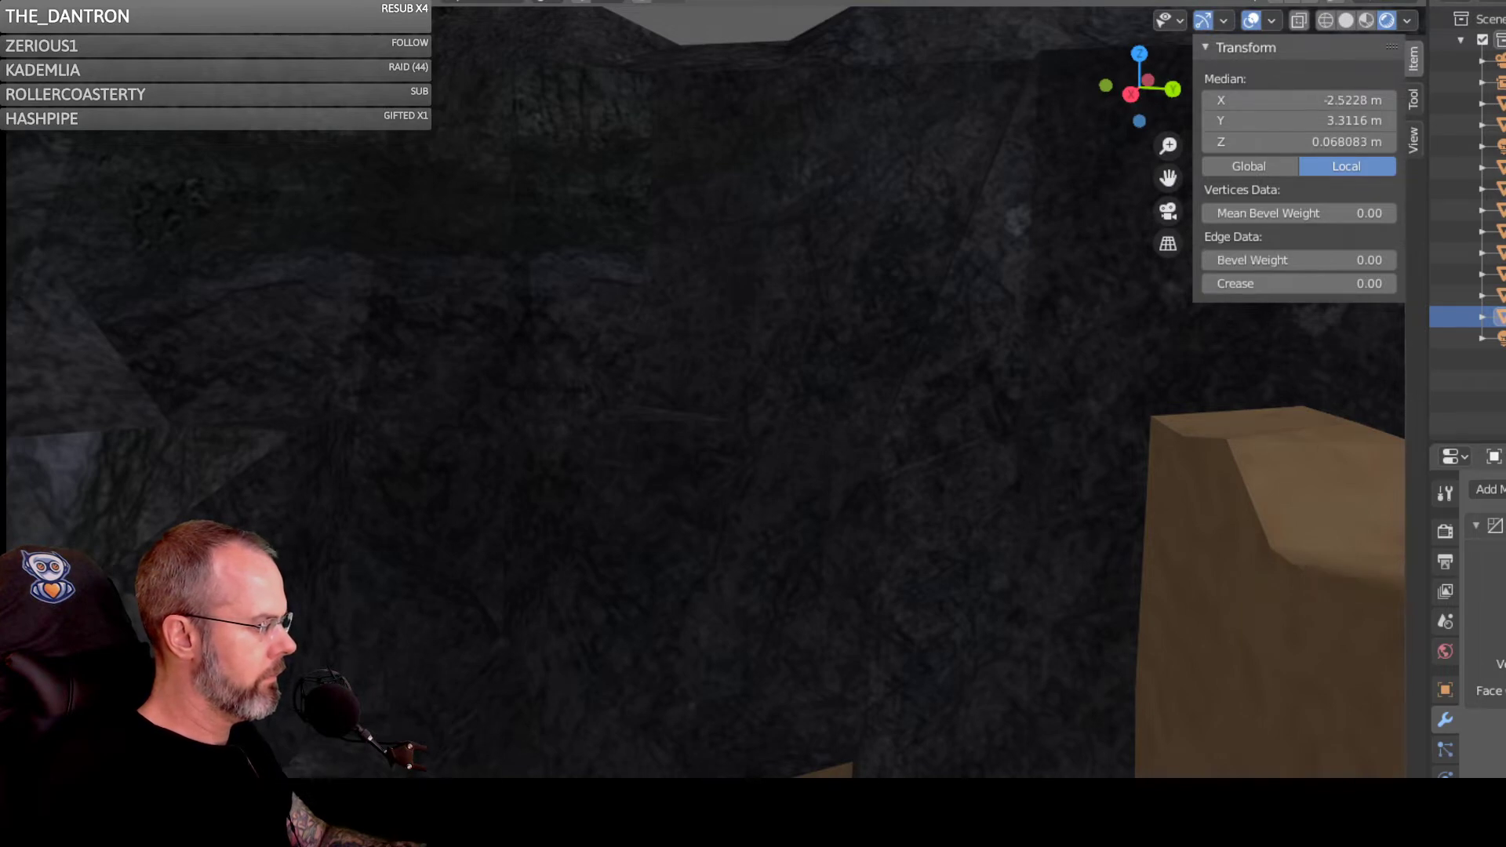
Step: Lower the top edge at the extruded section's far end vertically to a local Z of about 0.0595 m
key("g")
key("g")
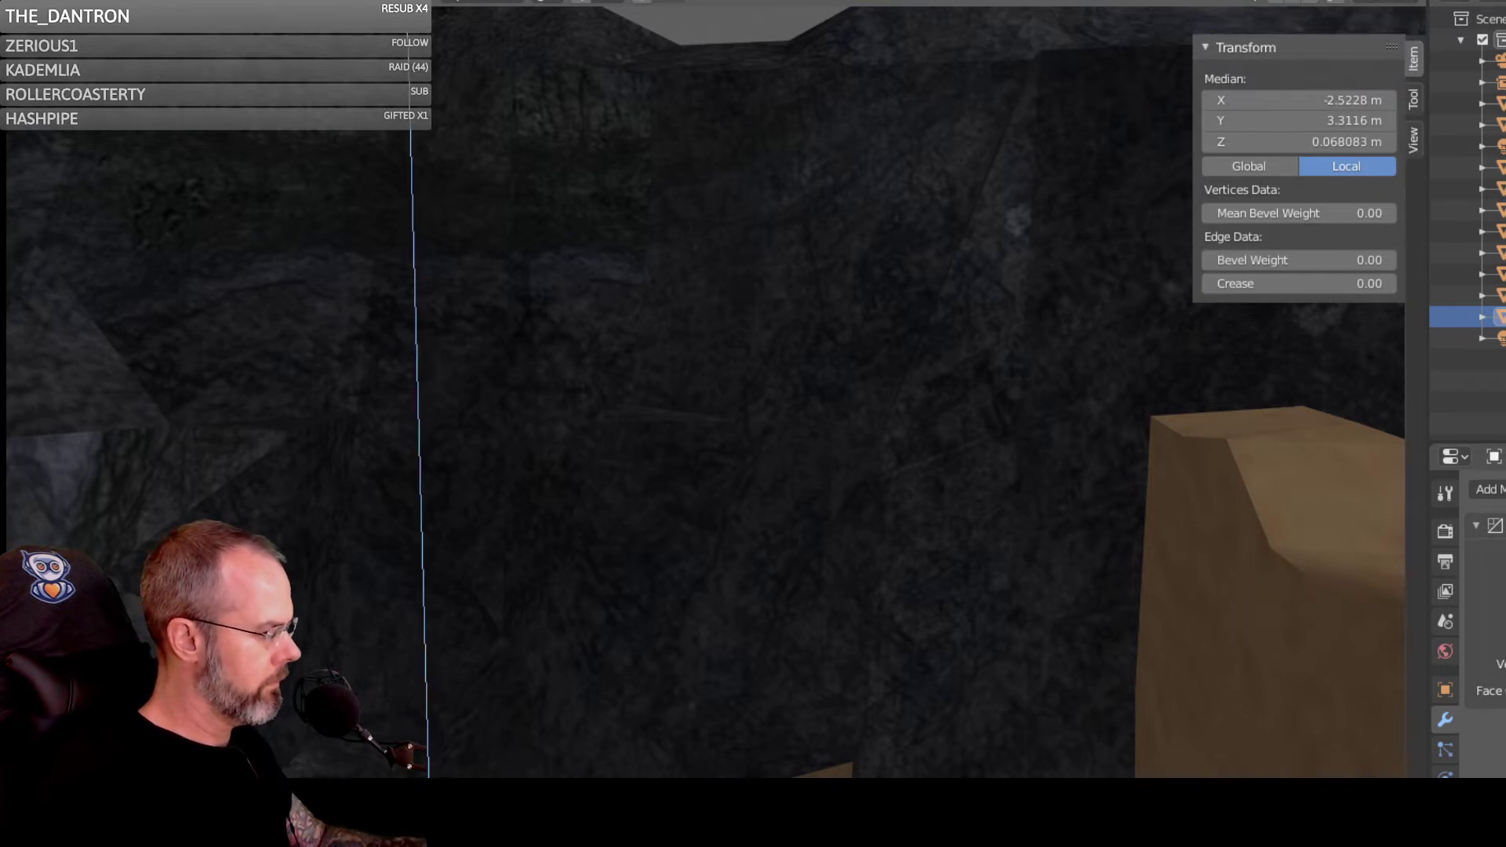
left_click(259, 706)
Step: Examine the sloped wall section against the cliff and terrain from several angles and distances
scroll(706, 392, "down", 5)
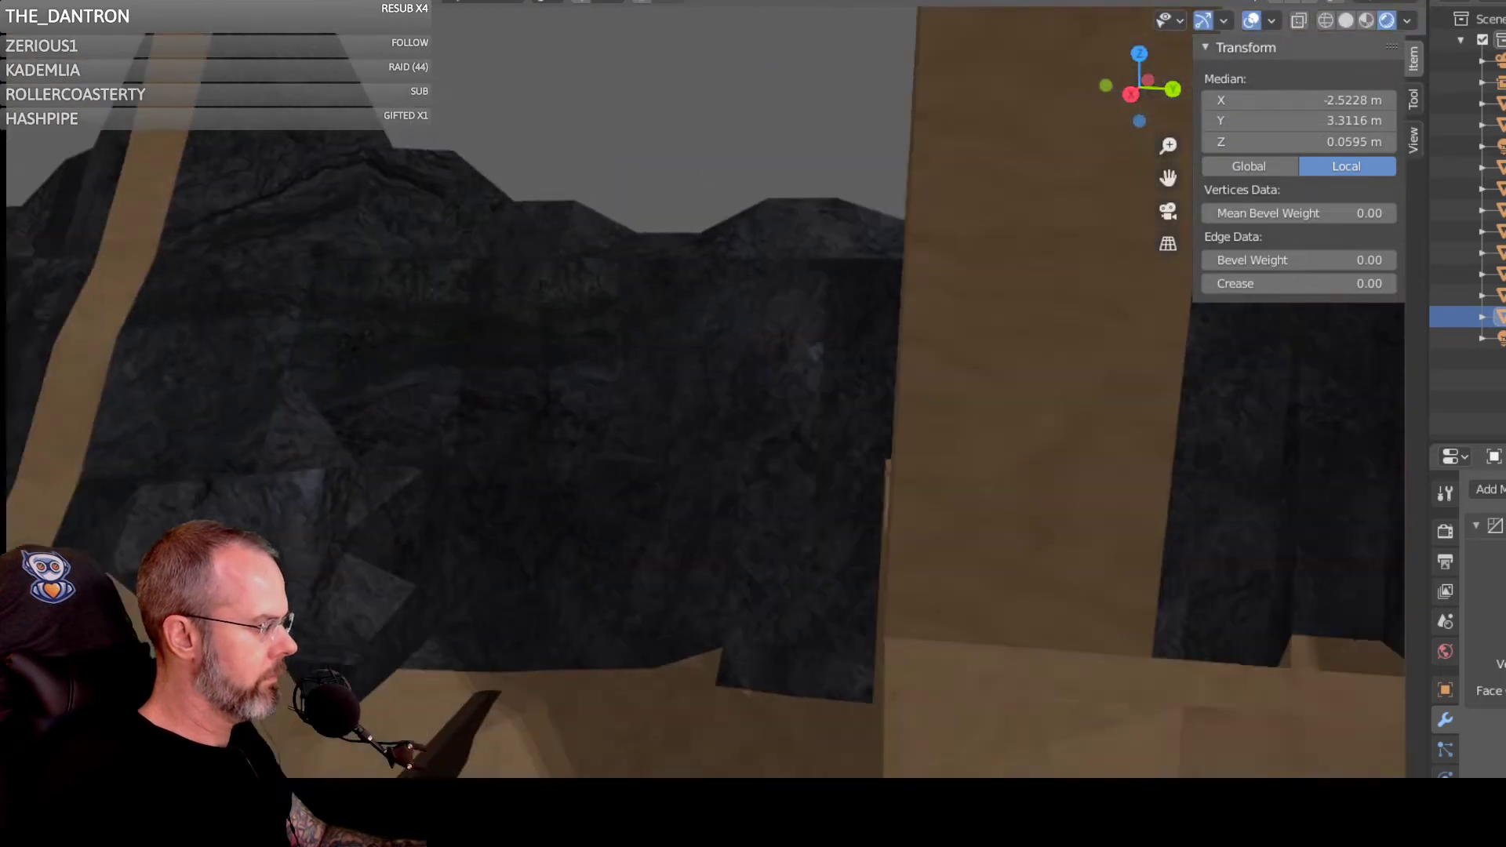
middle_click_drag(706, 392, 749, 366)
scroll(706, 392, "up", 3)
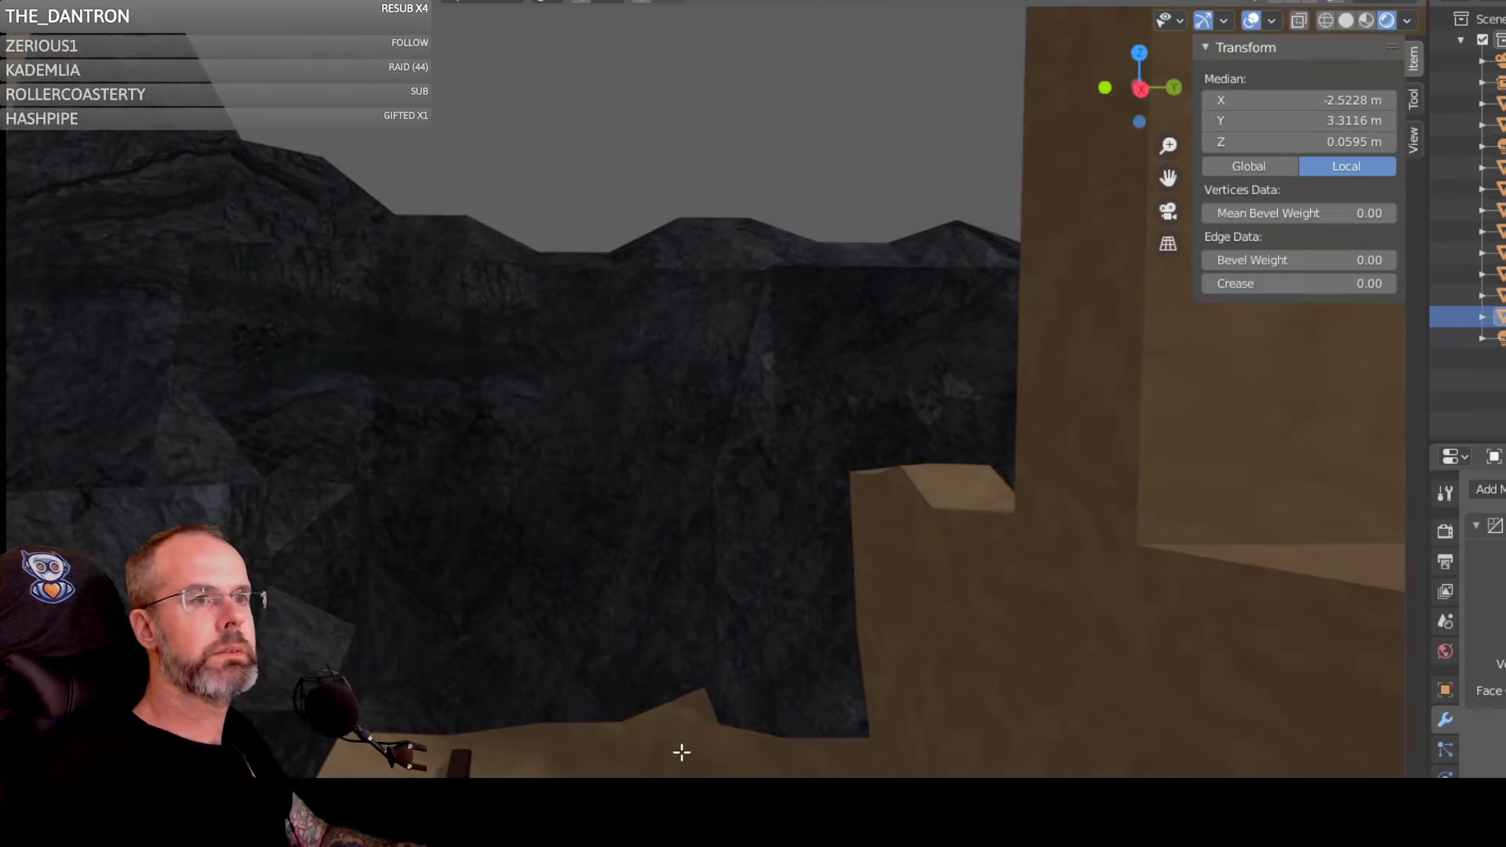
scroll(679, 753, "down", 2)
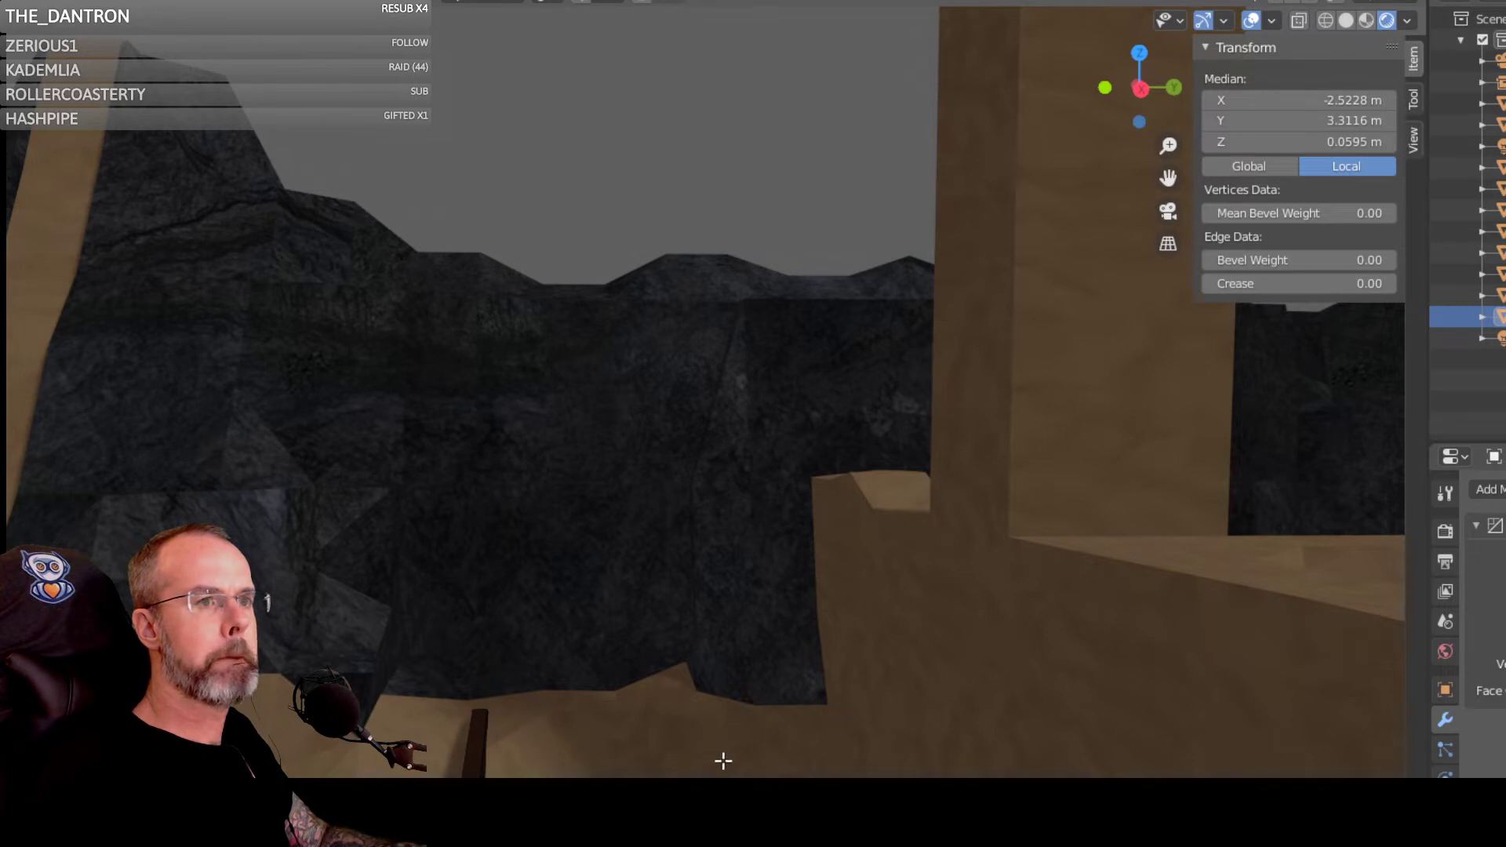
mouse_move(725, 761)
middle_mouse_down()
mouse_move(754, 734)
mouse_move(743, 742)
middle_mouse_up()
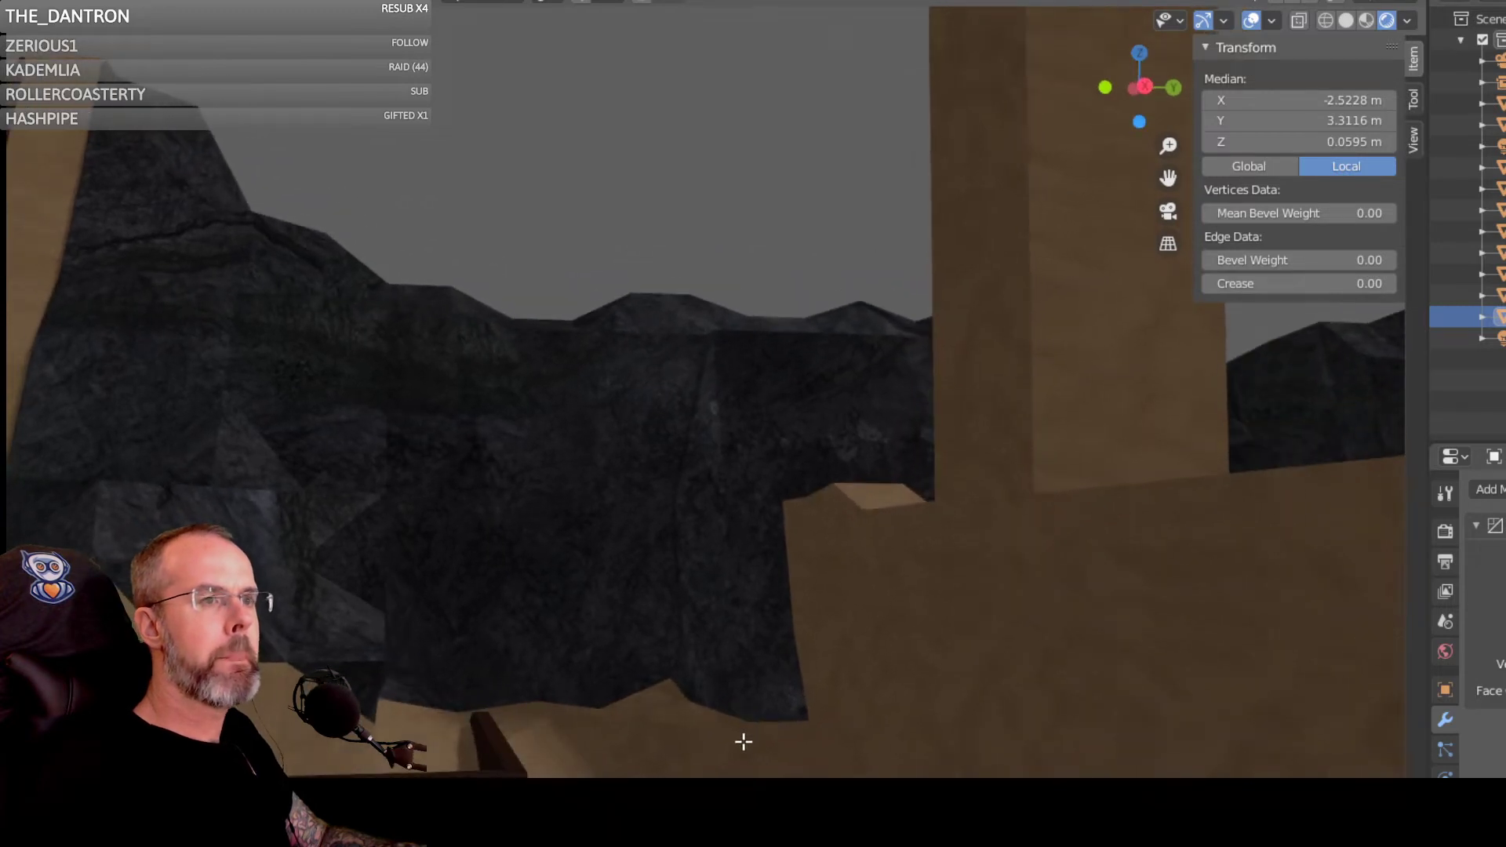
scroll(679, 775, "down", 1)
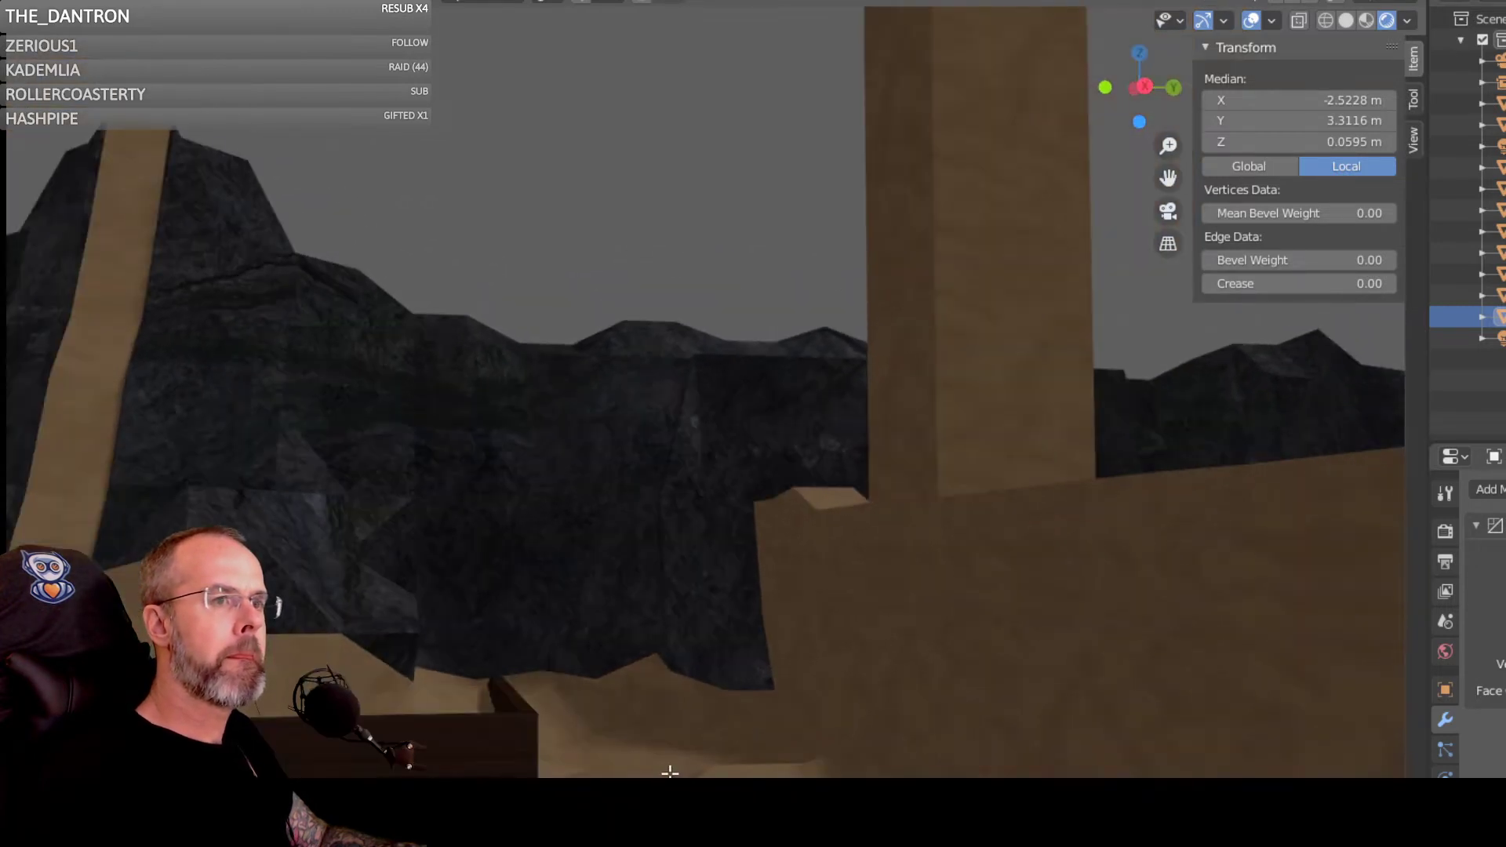
scroll(670, 772, "up", 2)
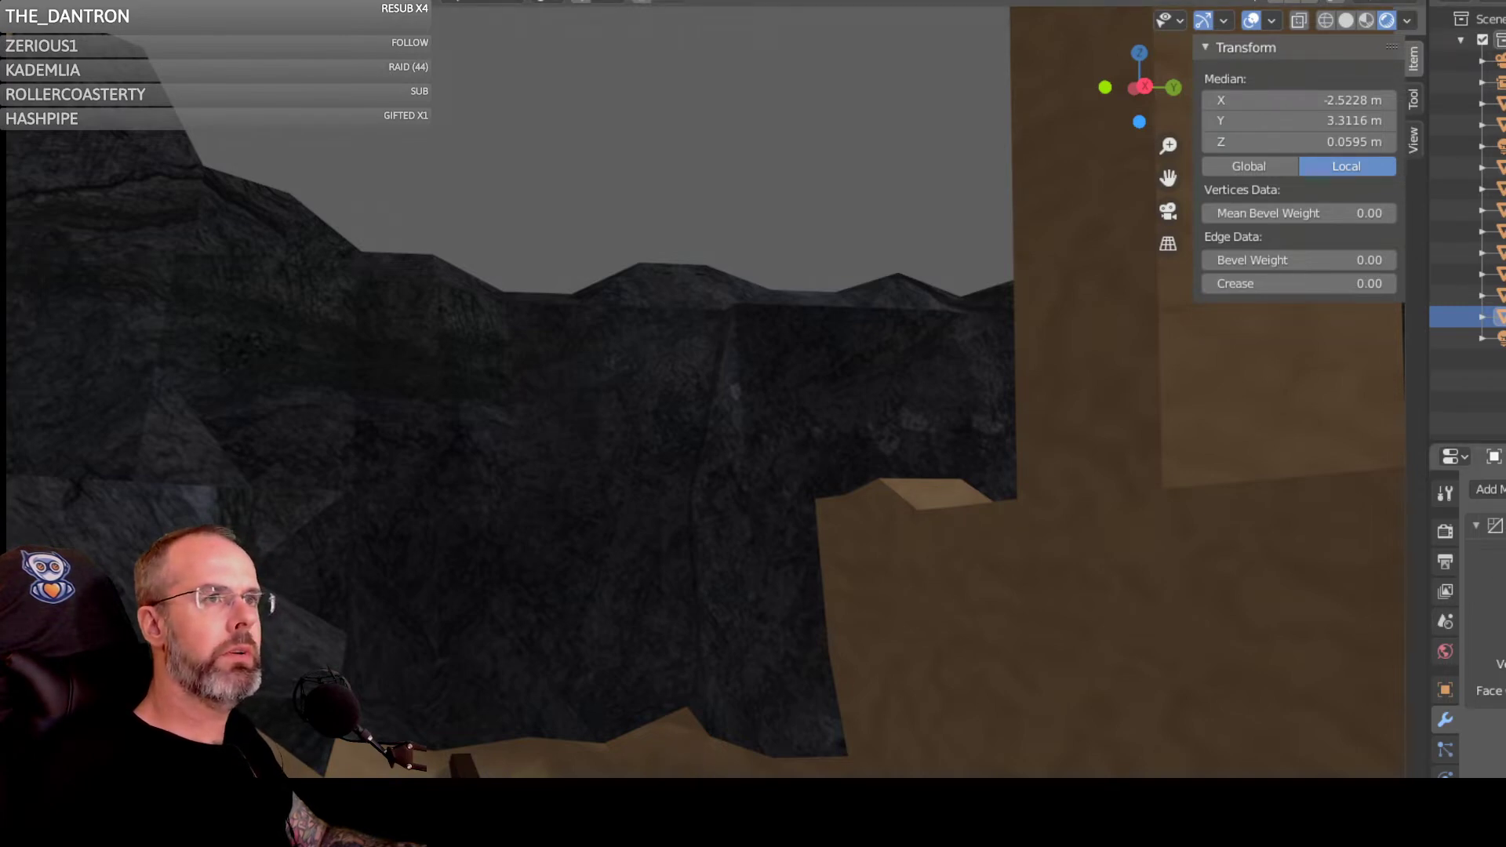
scroll(507, 653, "down", 2)
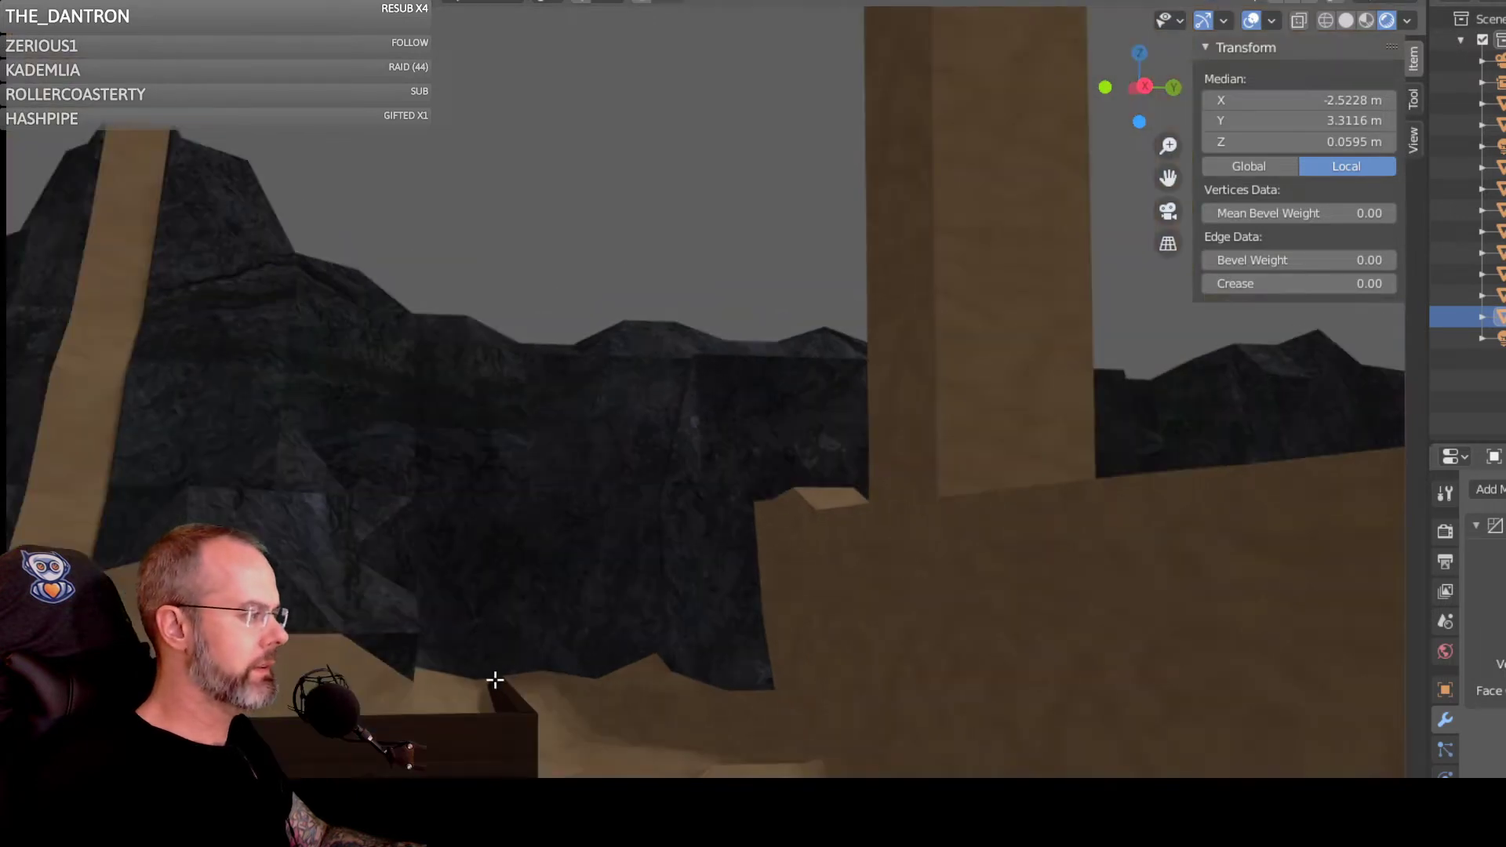
middle_click_drag(495, 681, 880, 631)
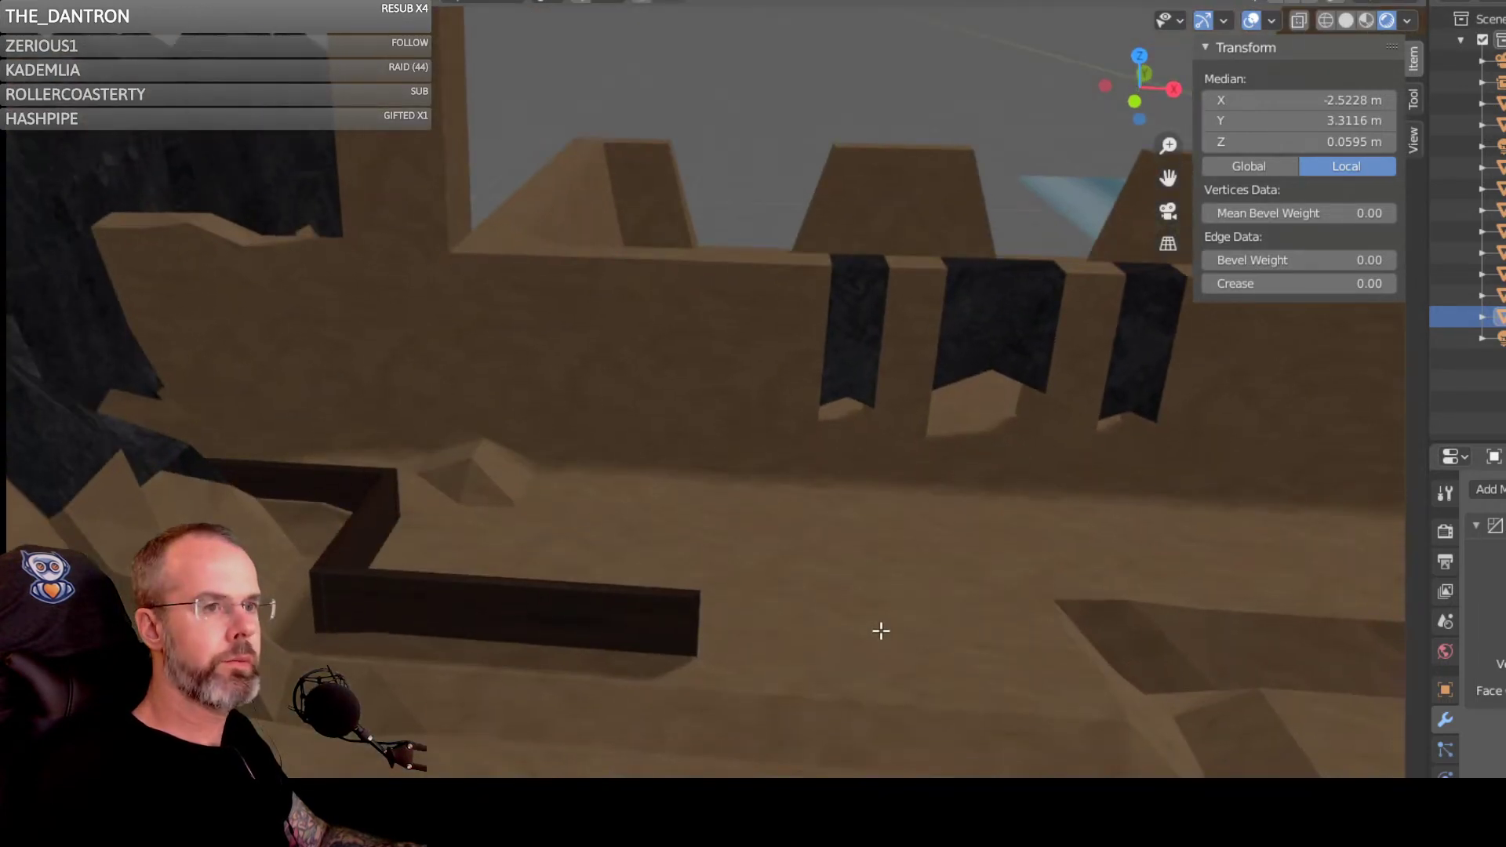
left_click(681, 616)
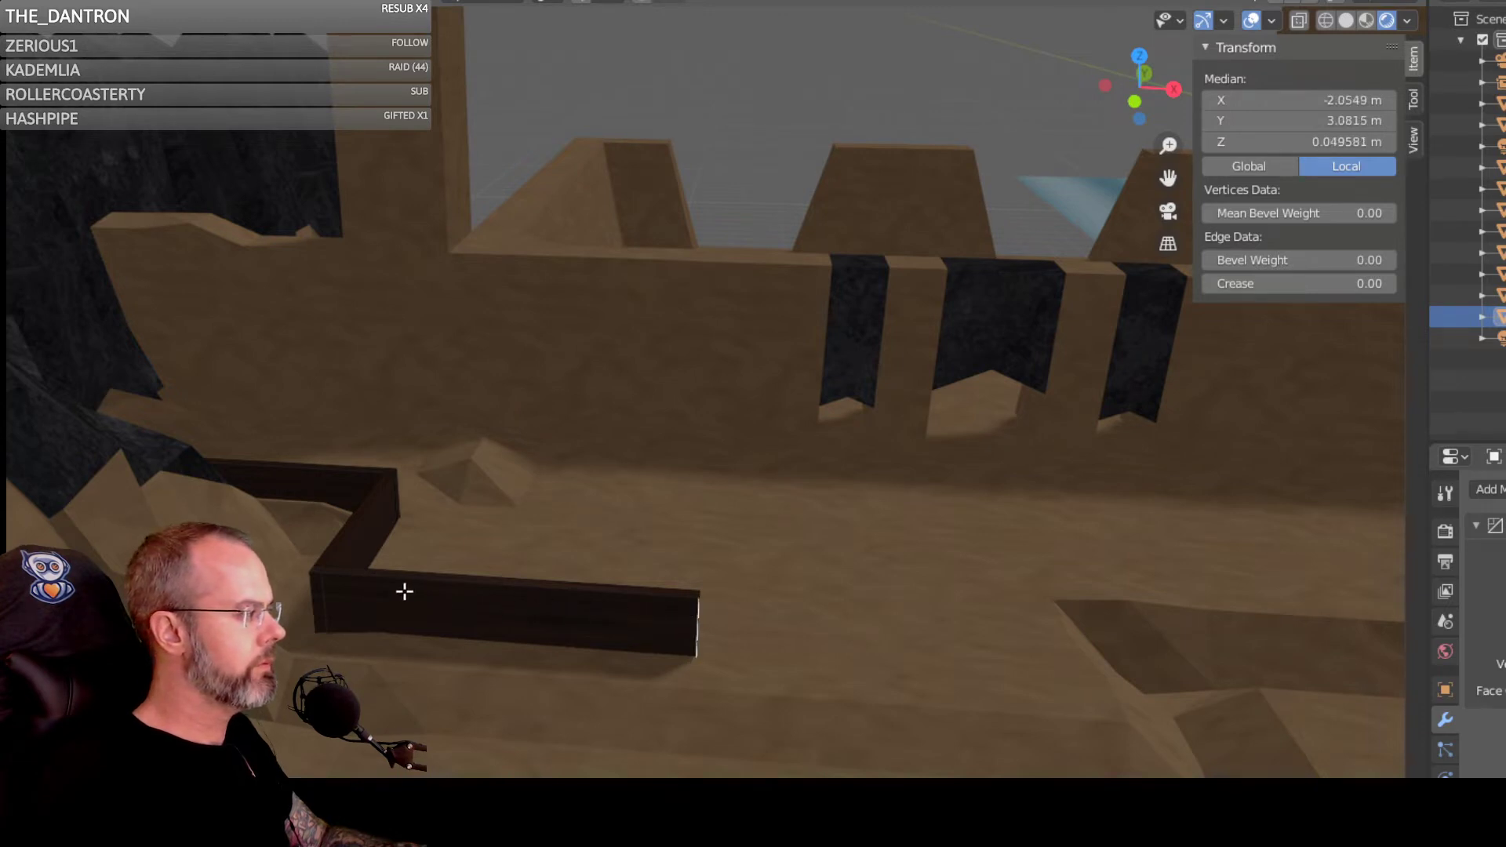
left_click(379, 592)
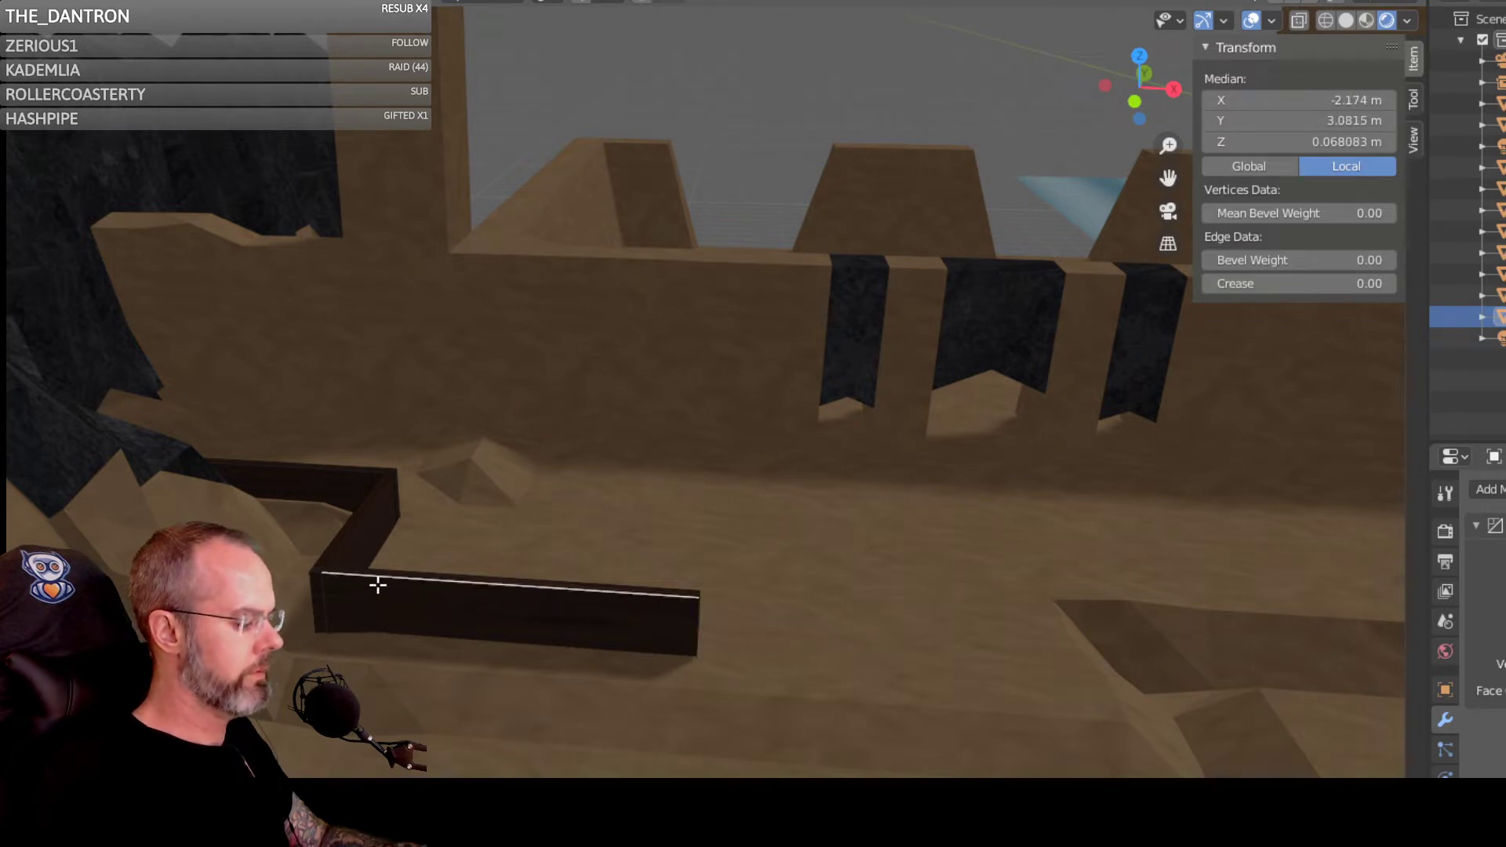
key("ctrl+l")
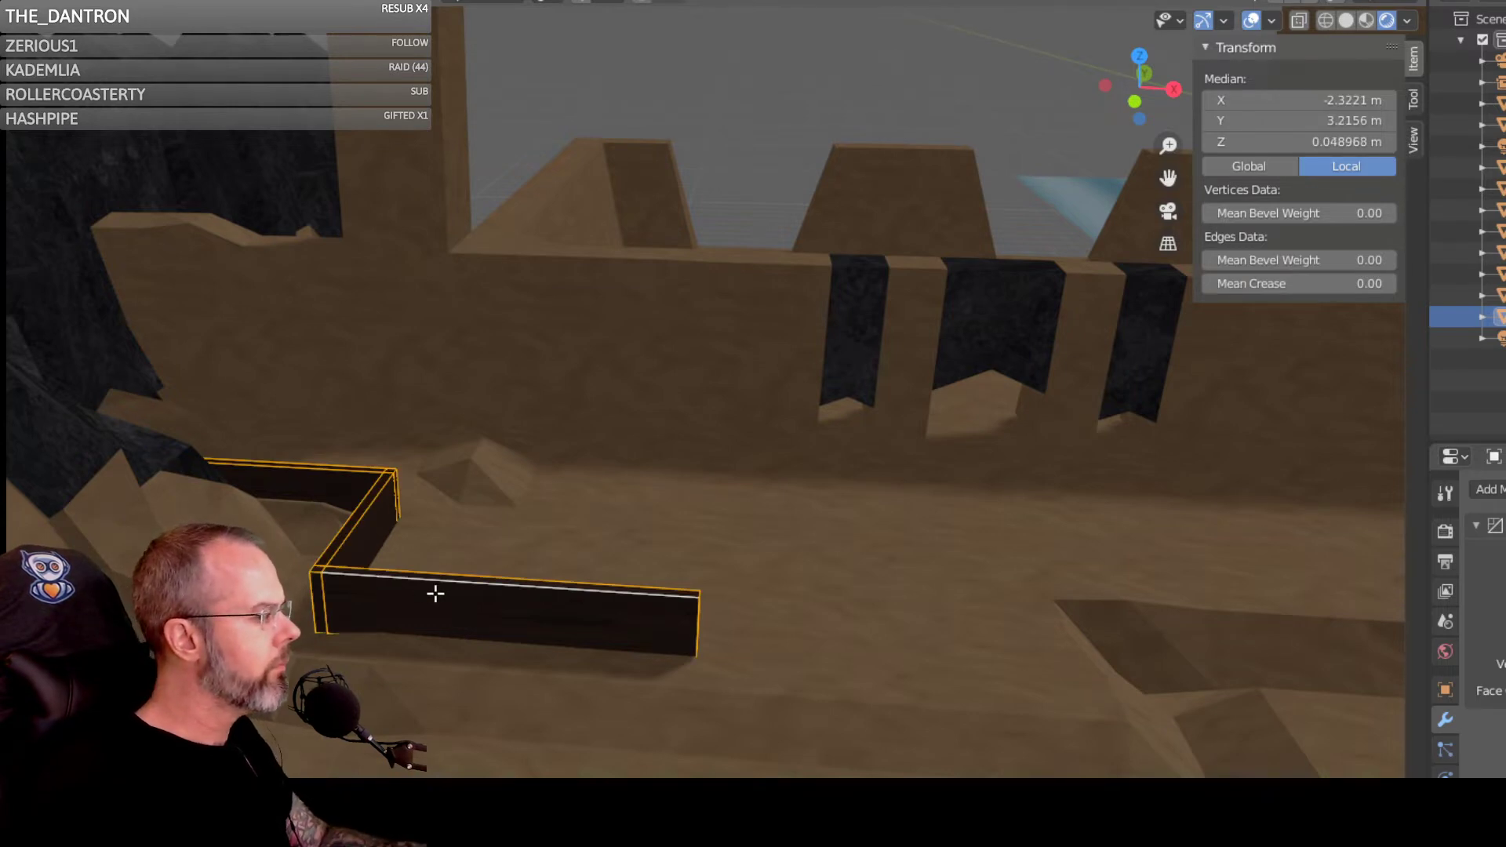
left_click(485, 596)
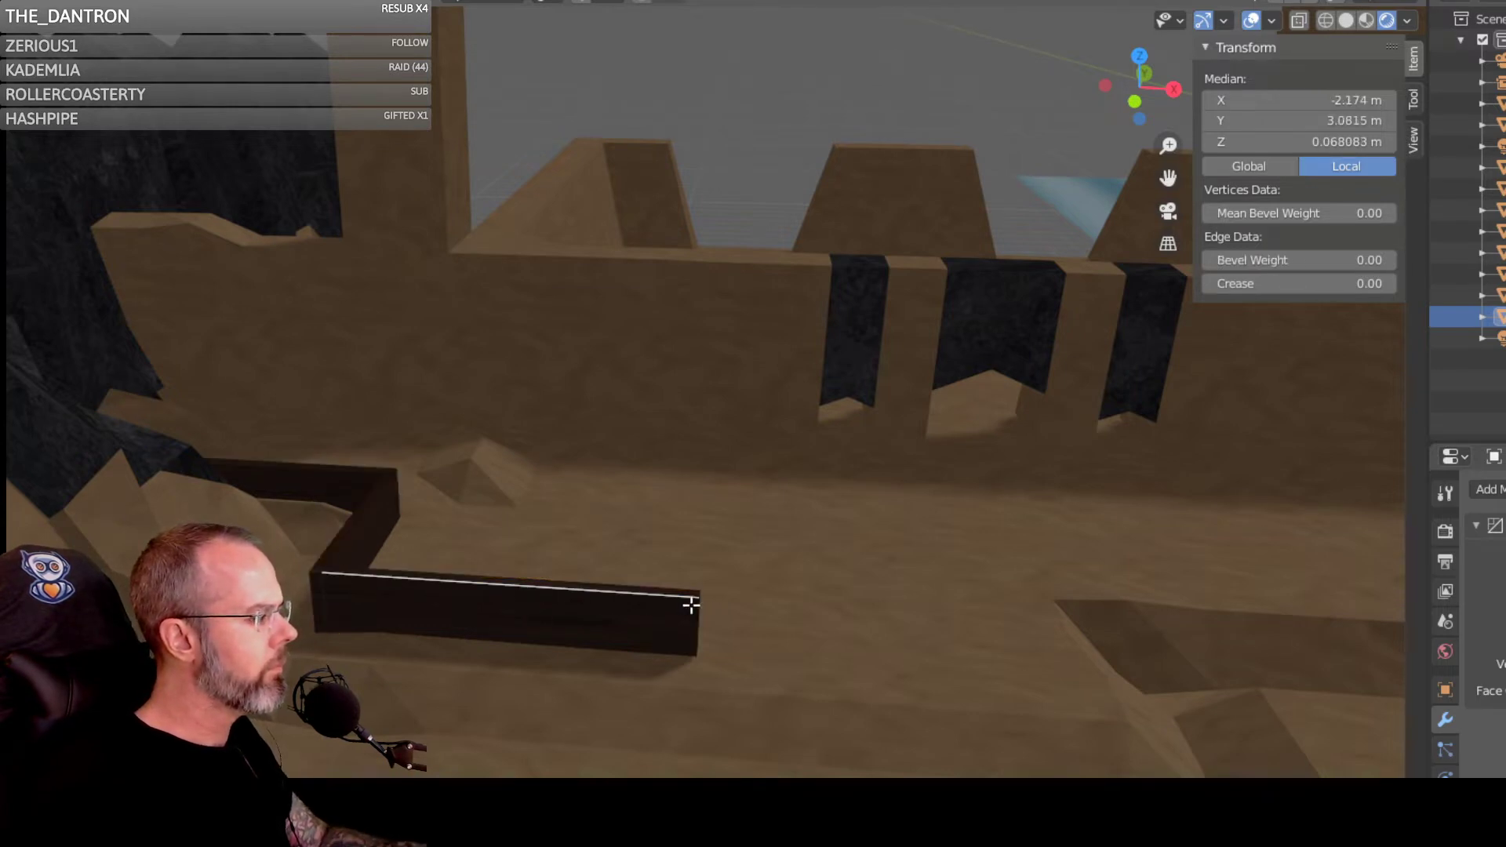
middle_click_drag(765, 613, 797, 628)
scroll(750, 595, "up", 3)
scroll(725, 606, "down", 1)
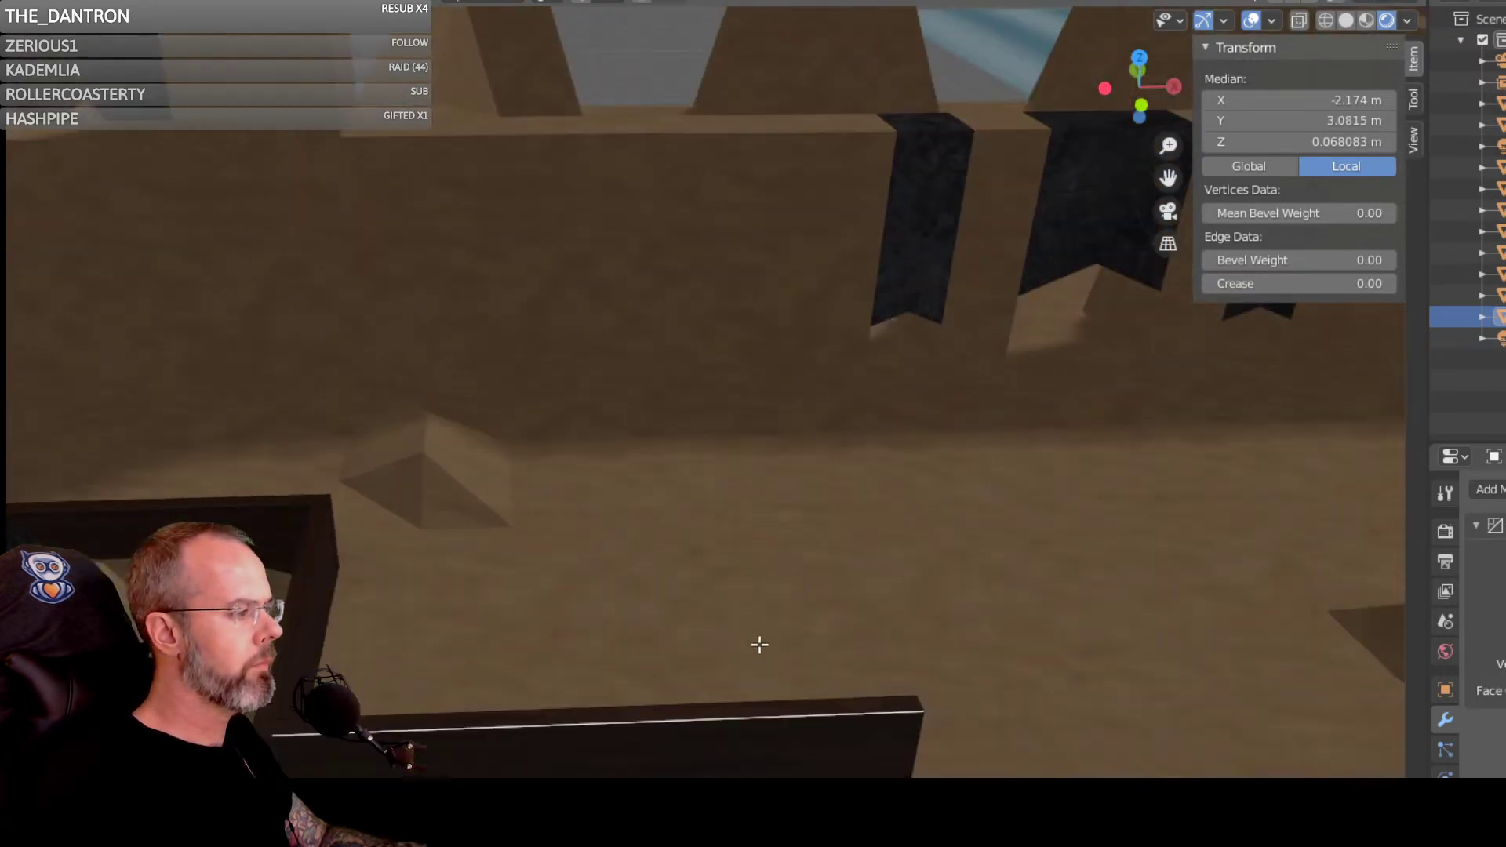
middle_click_drag(961, 681, 935, 663)
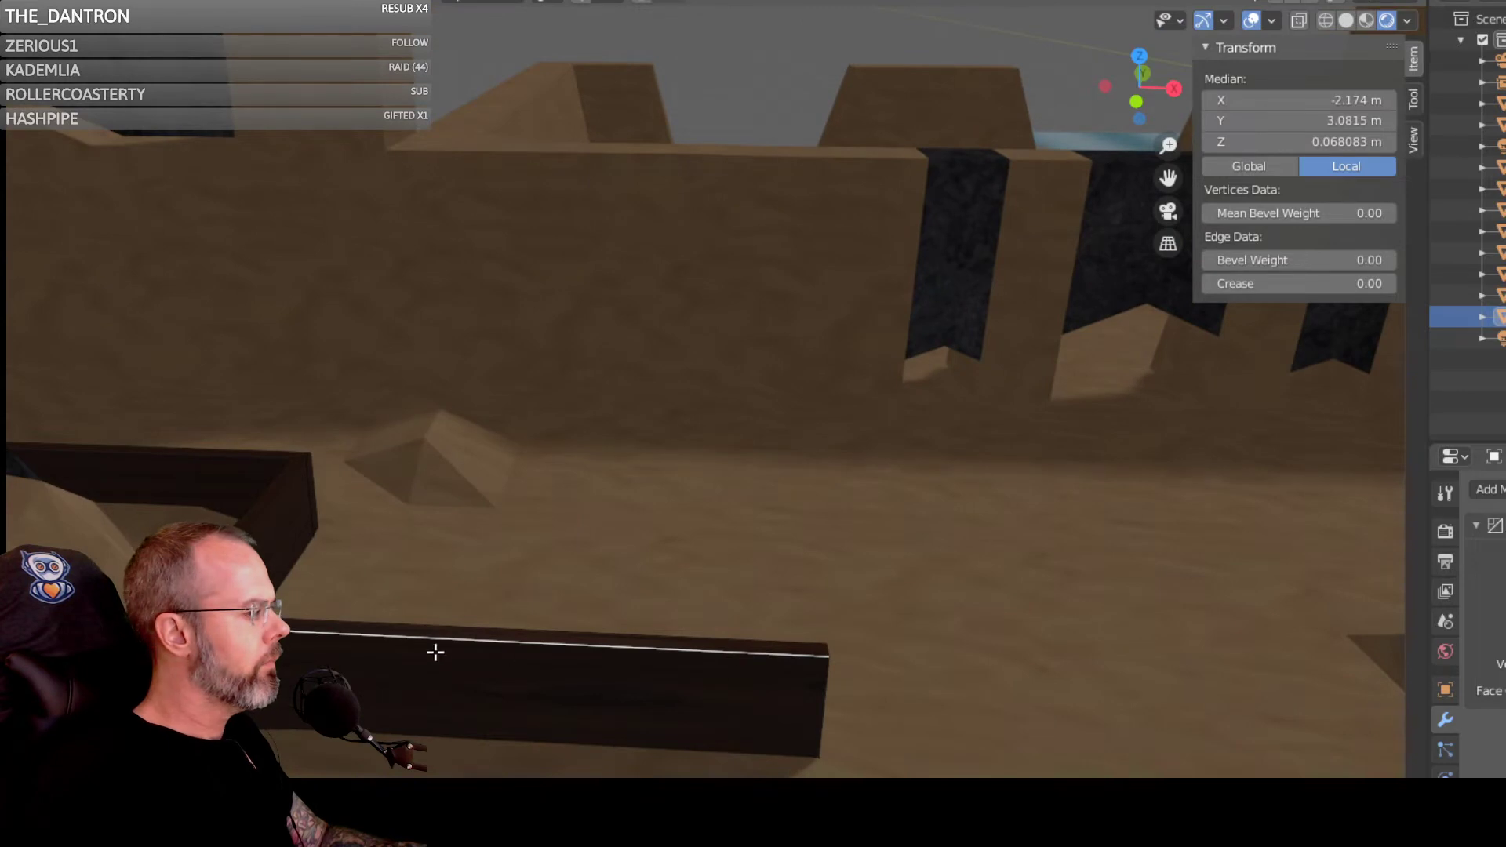
left_click(691, 637, "shift")
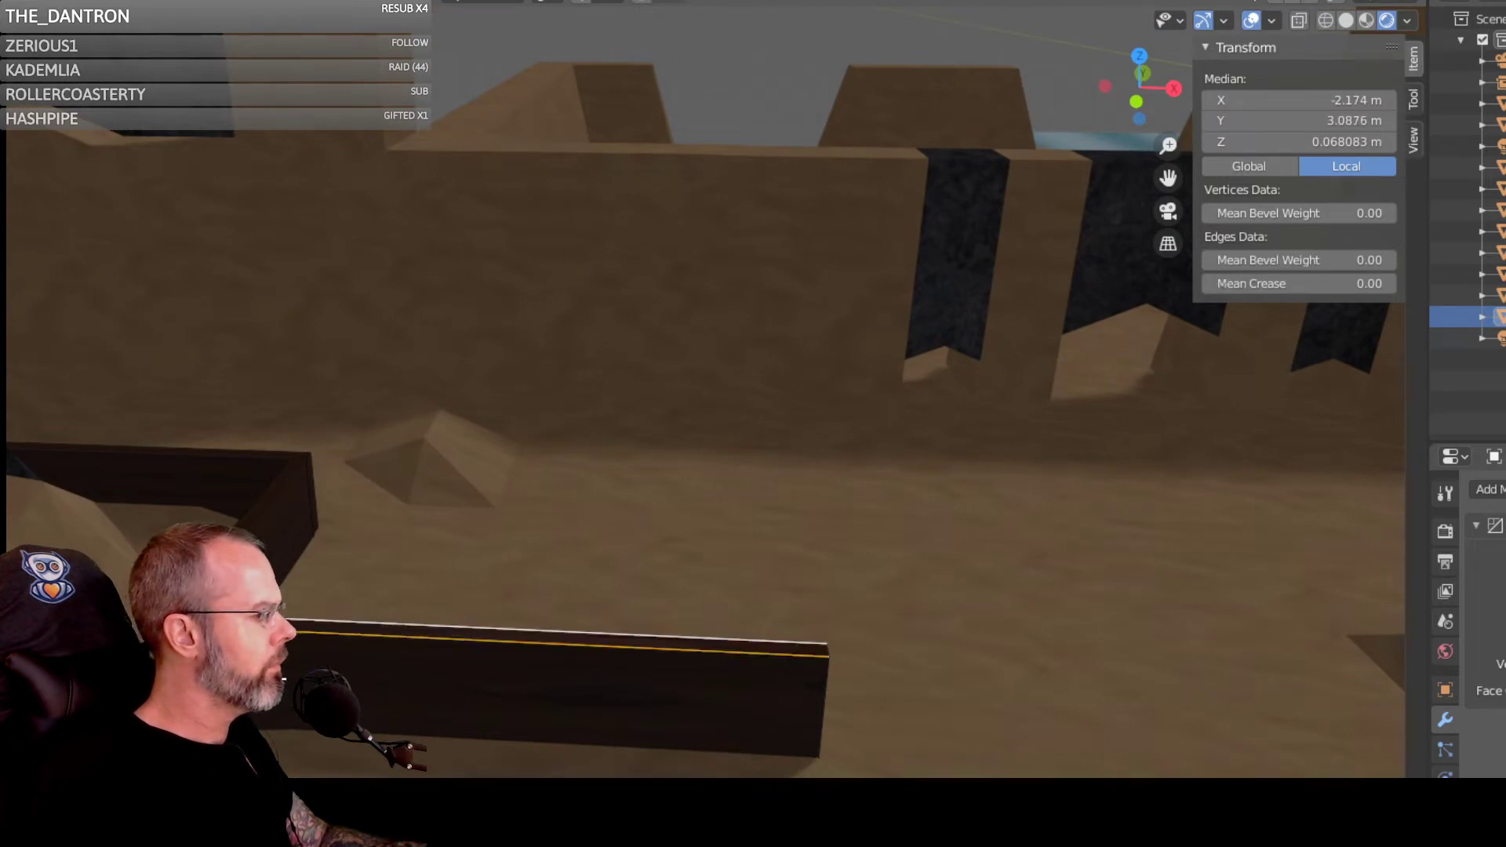
key("ctrl+z")
scroll(320, 670, "up", 1)
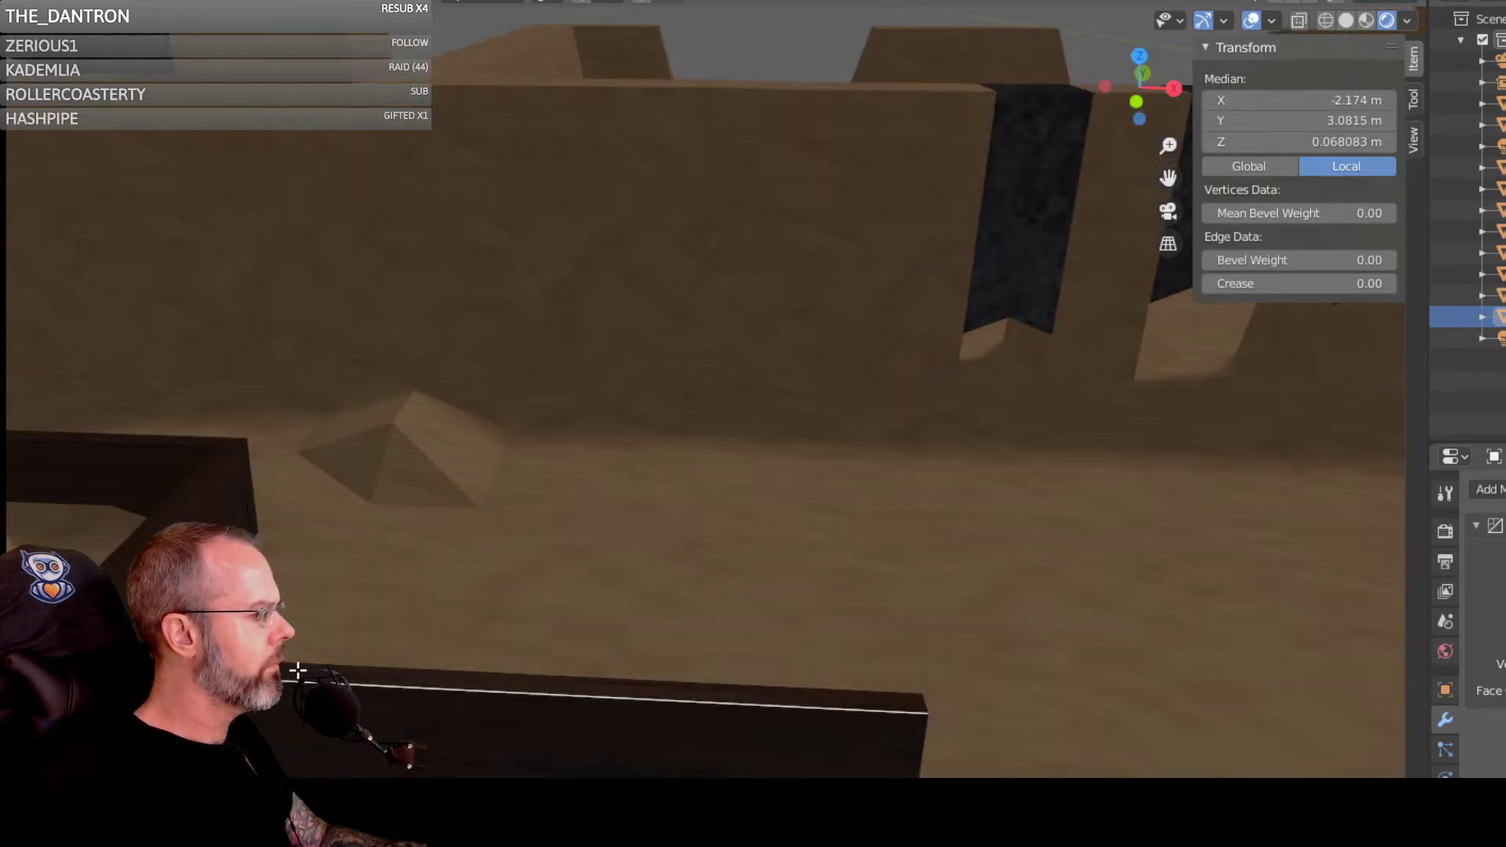
middle_click_drag(298, 670, 249, 659)
scroll(640, 695, "down", 2)
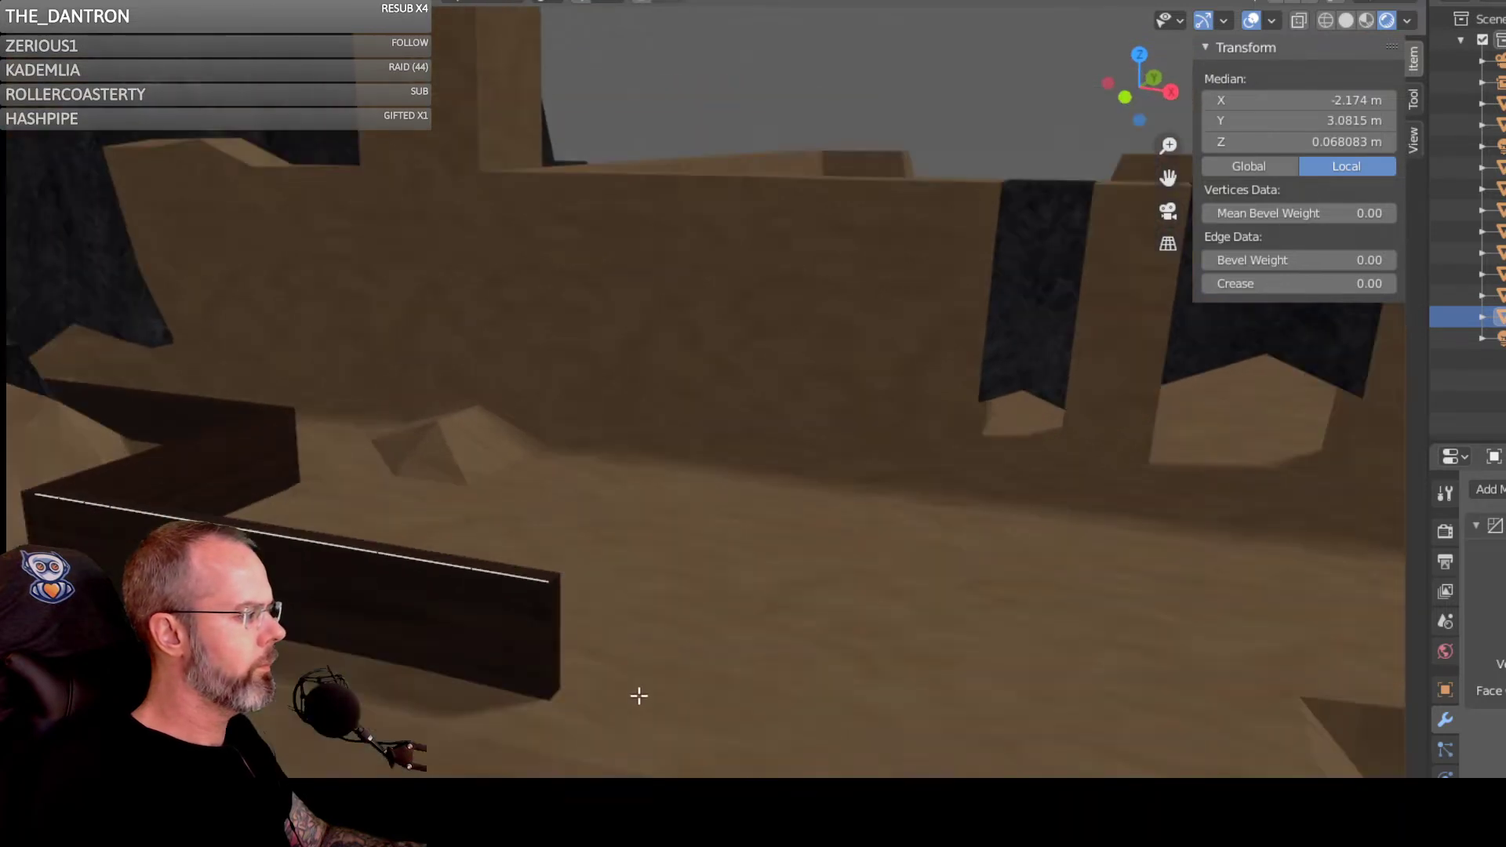
left_click(553, 642)
Step: Cut an edge loop across the long wall section close to its free end, slid to a local X of about -2.067 m
middle_click_drag(619, 645, 733, 684)
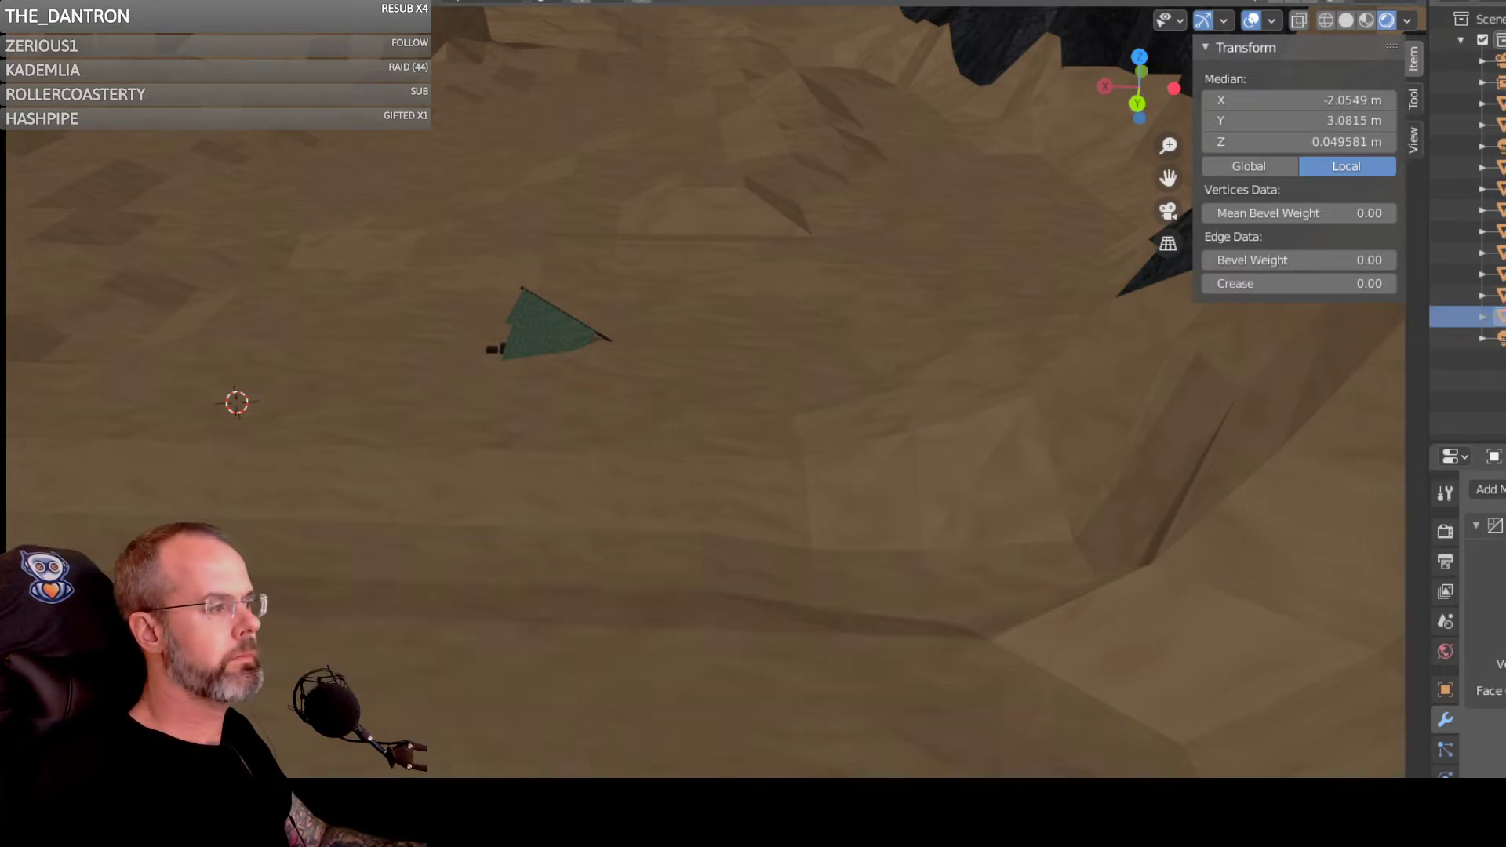
middle_click_drag(700, 504, 495, 516)
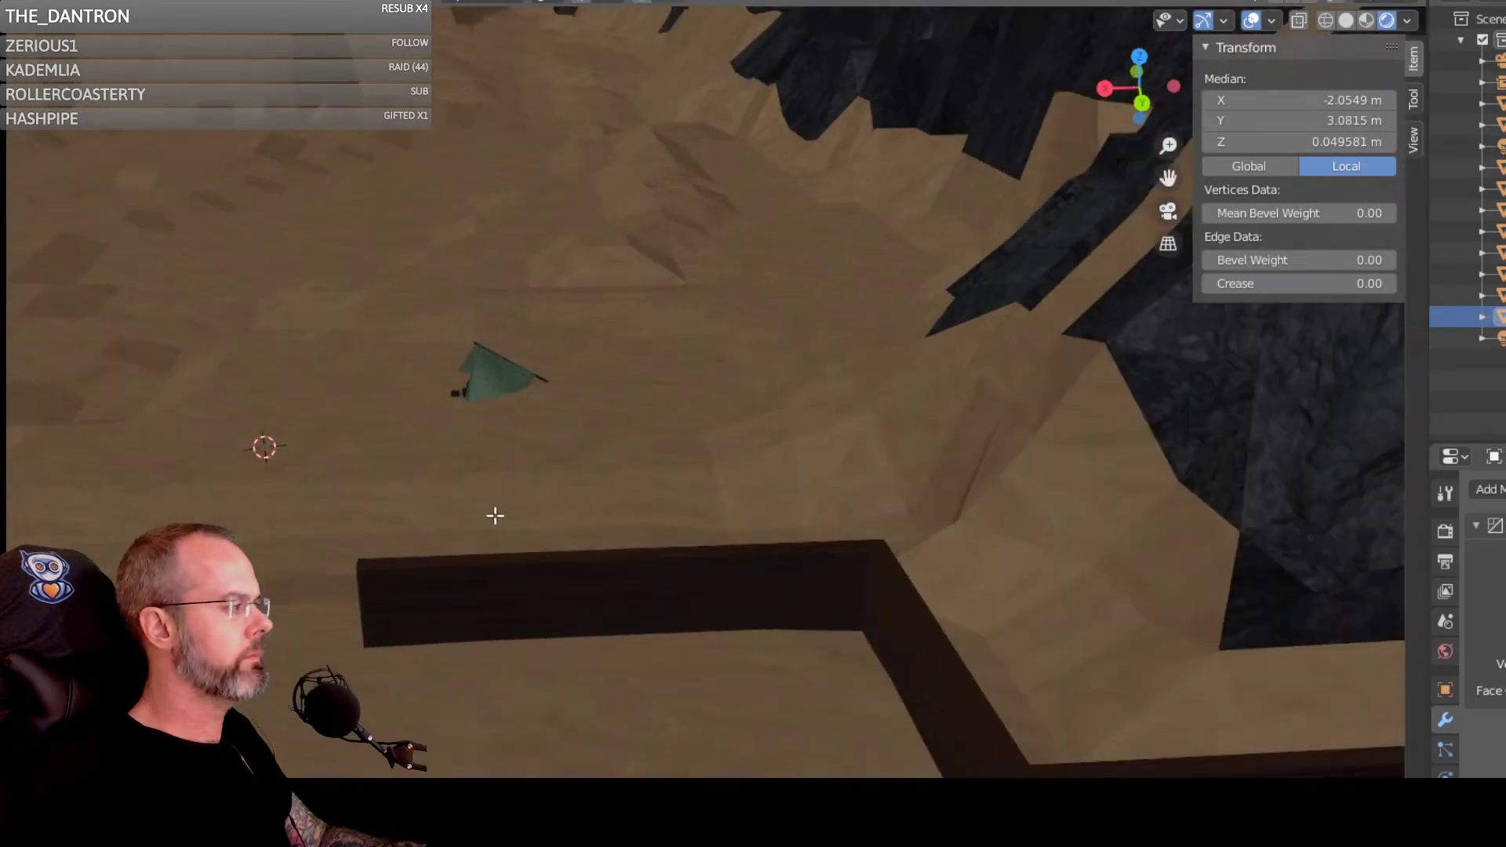
left_click(392, 565)
right_click(392, 564)
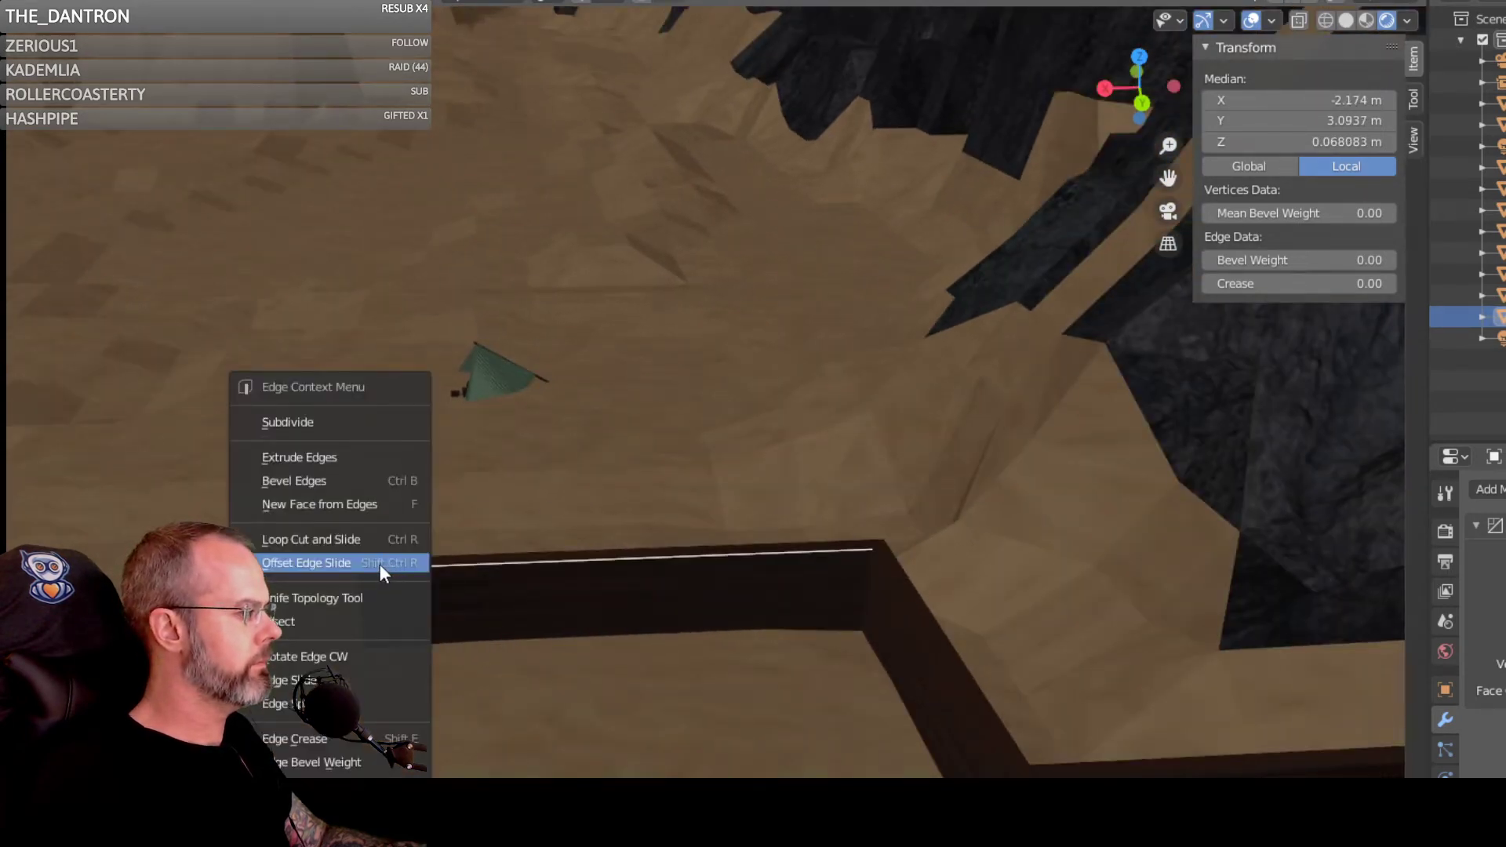
left_click(384, 540)
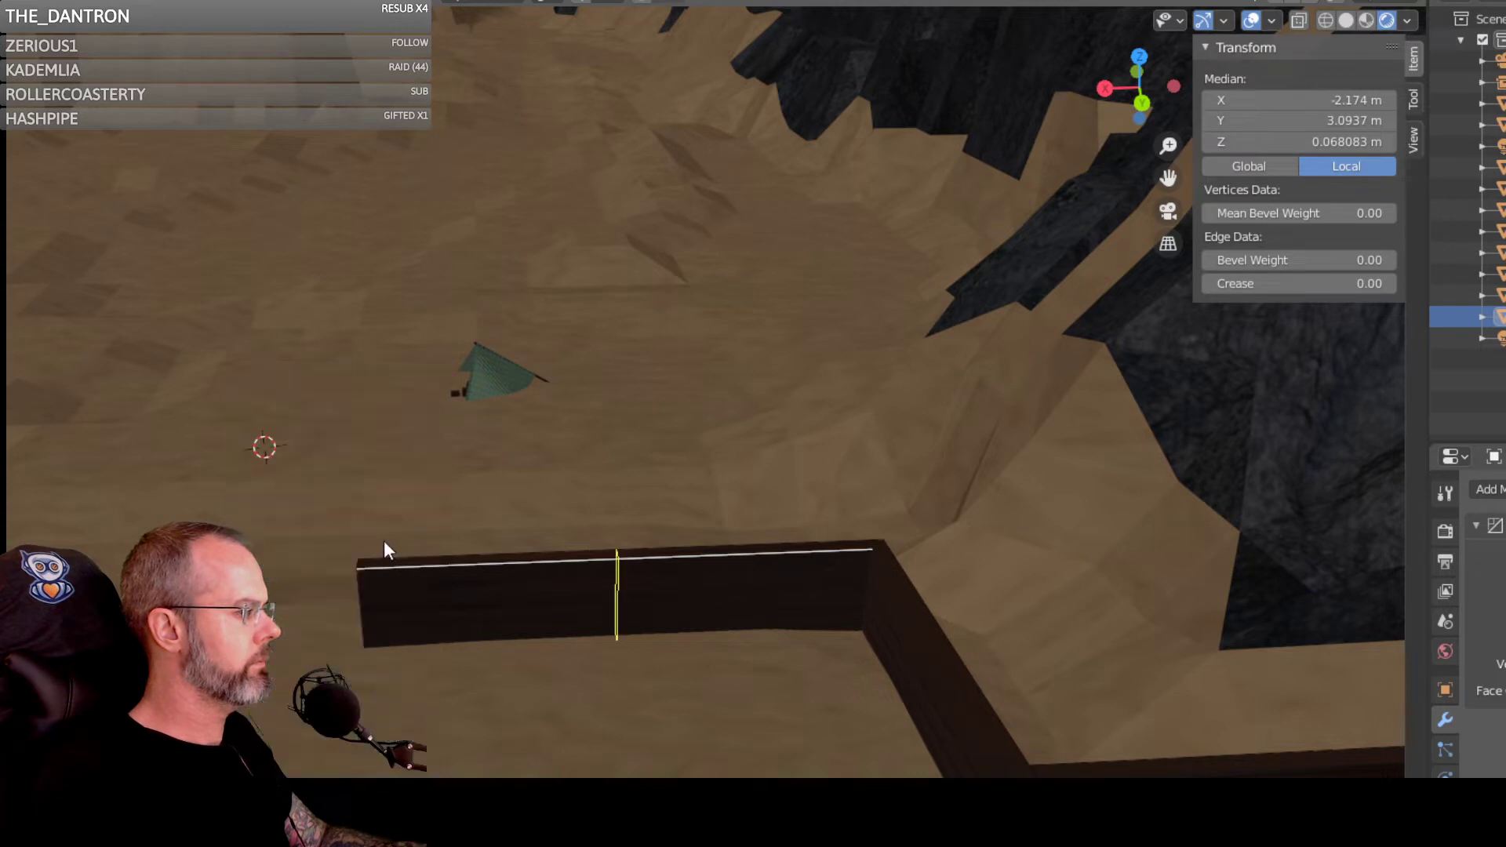
left_click(516, 558)
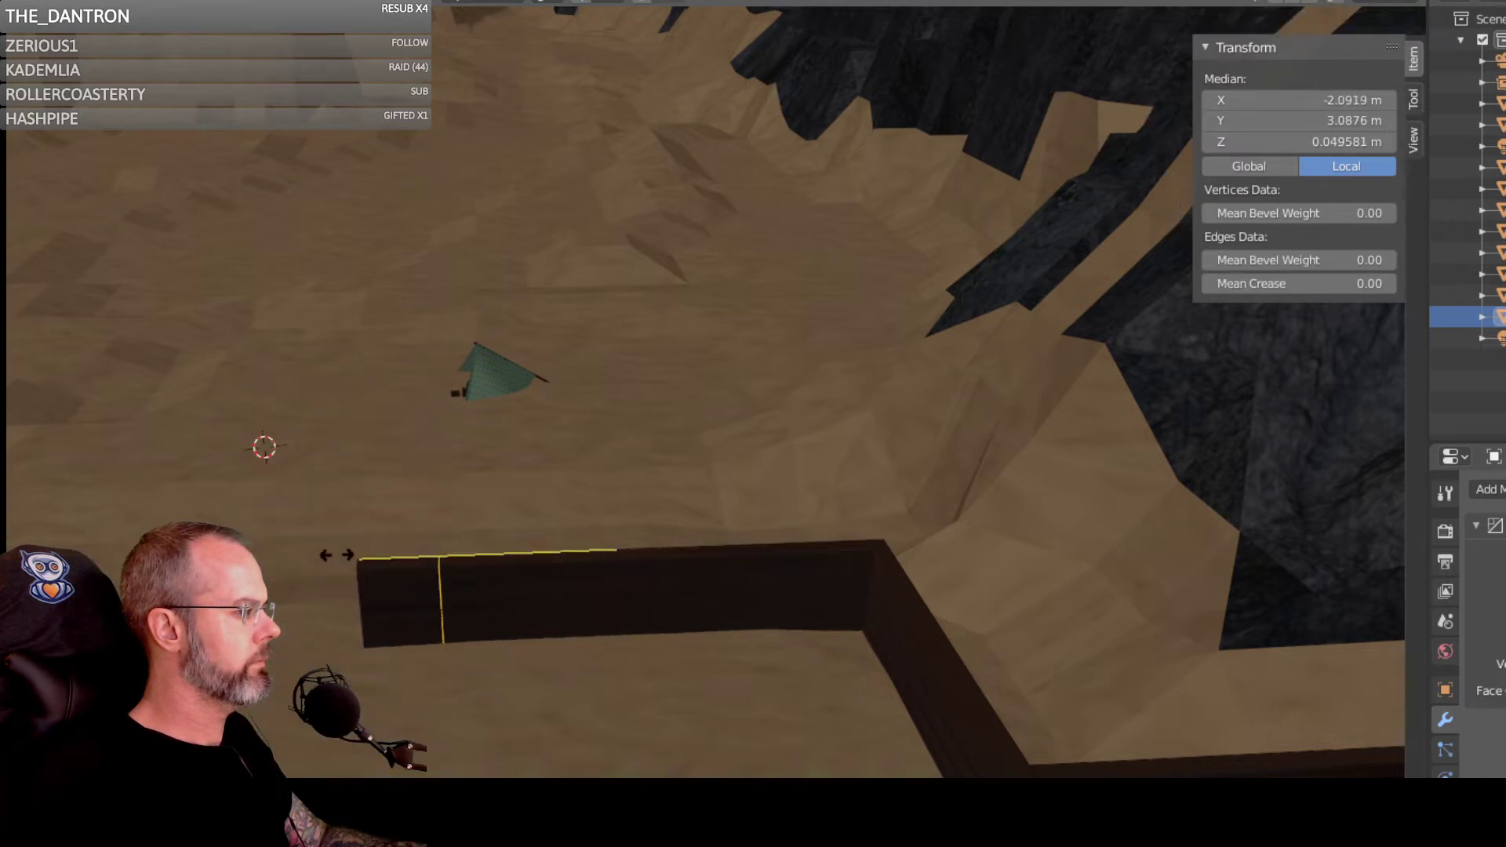
left_click(287, 555)
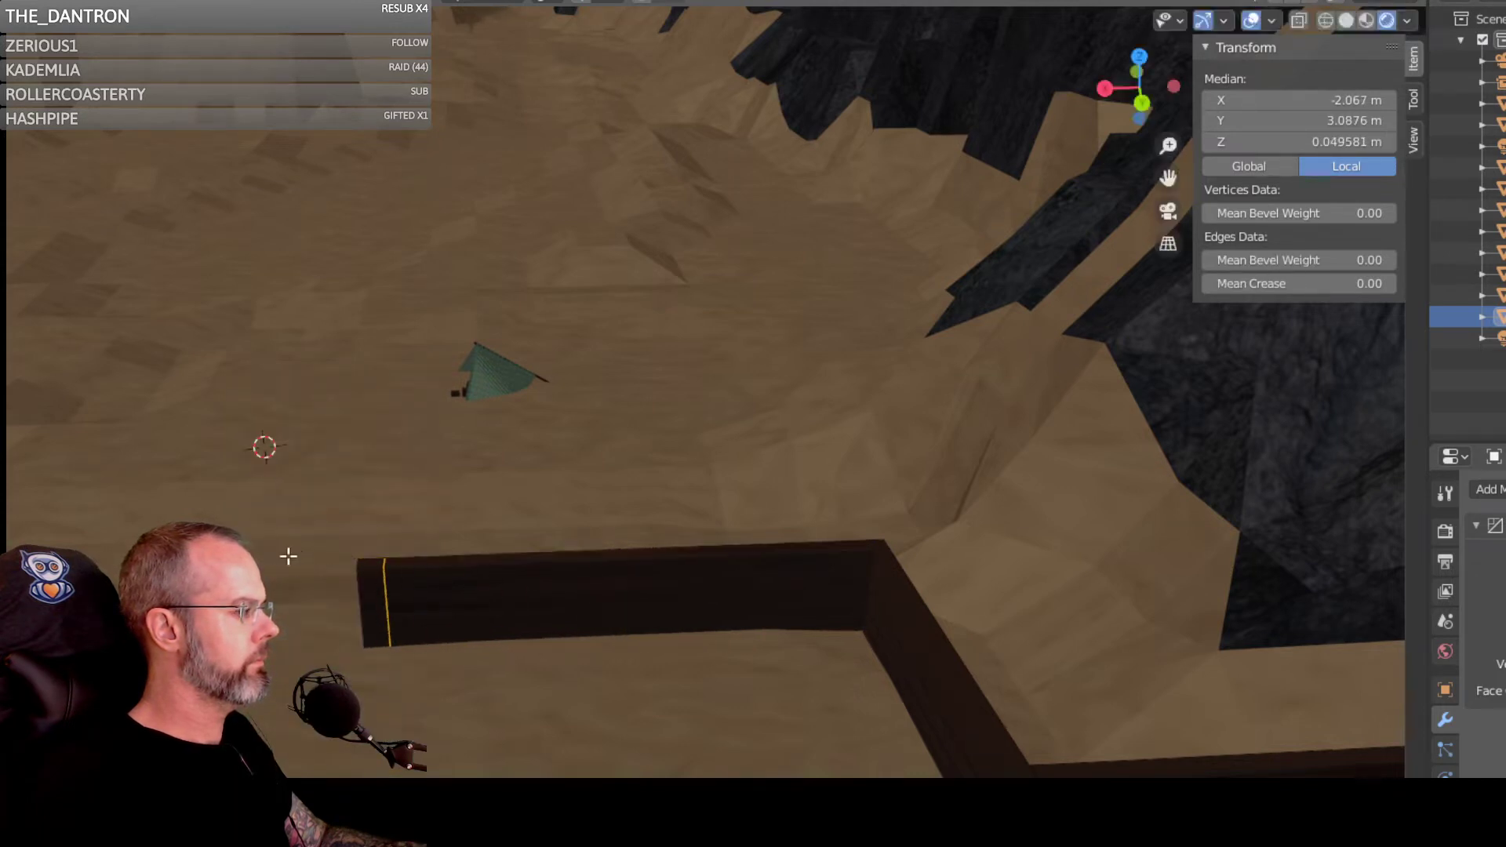
Step: Lengthen the wall by moving its free end face along the X axis to a local X of about -1.809 m
left_click(388, 585)
middle_click_drag(388, 585, 460, 556)
scroll(271, 609, "down", 3)
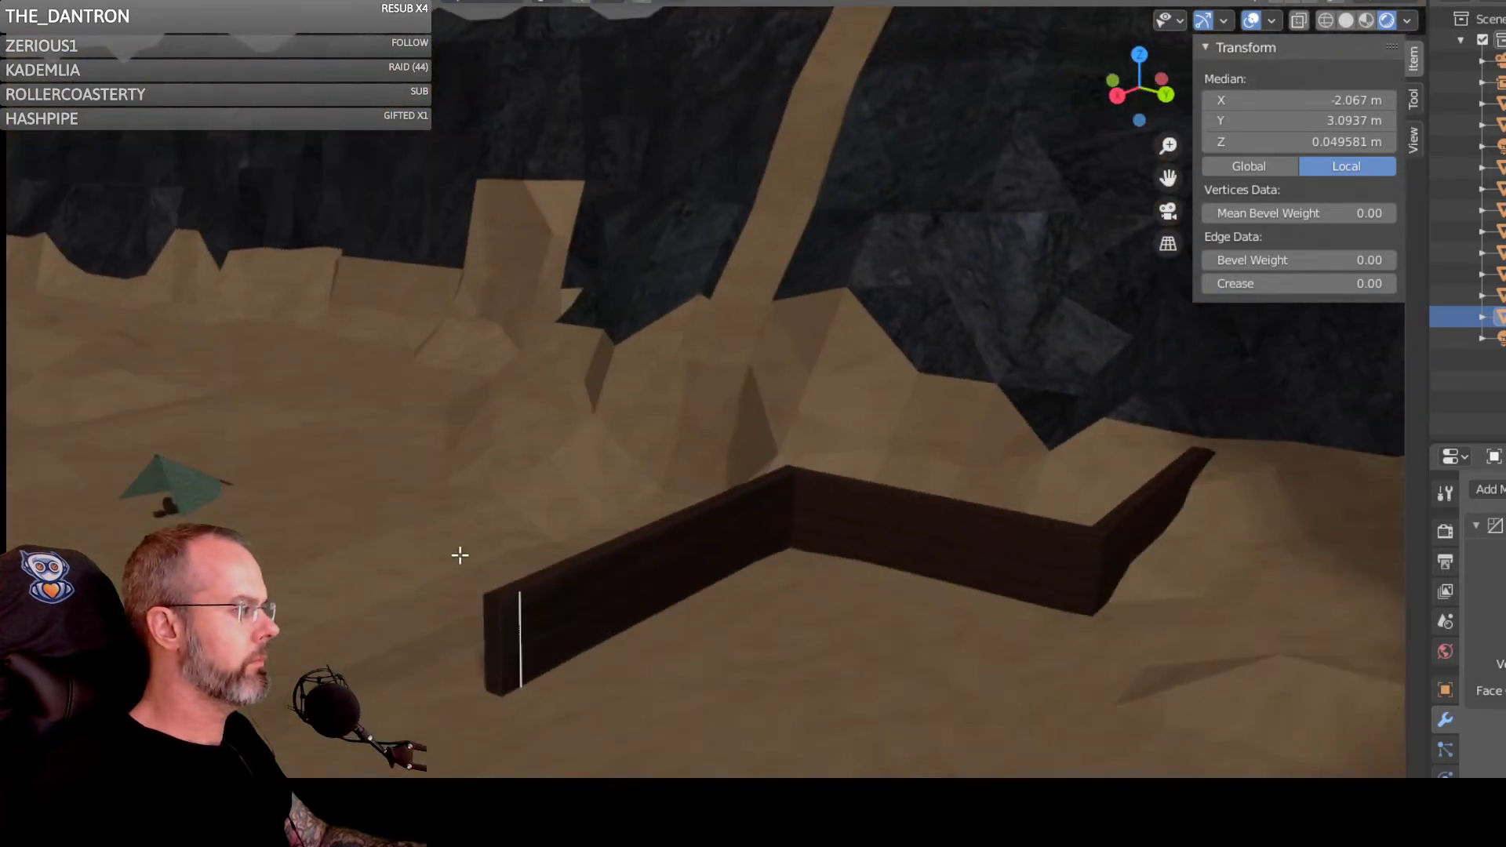
key("ctrl+z")
left_click(499, 624)
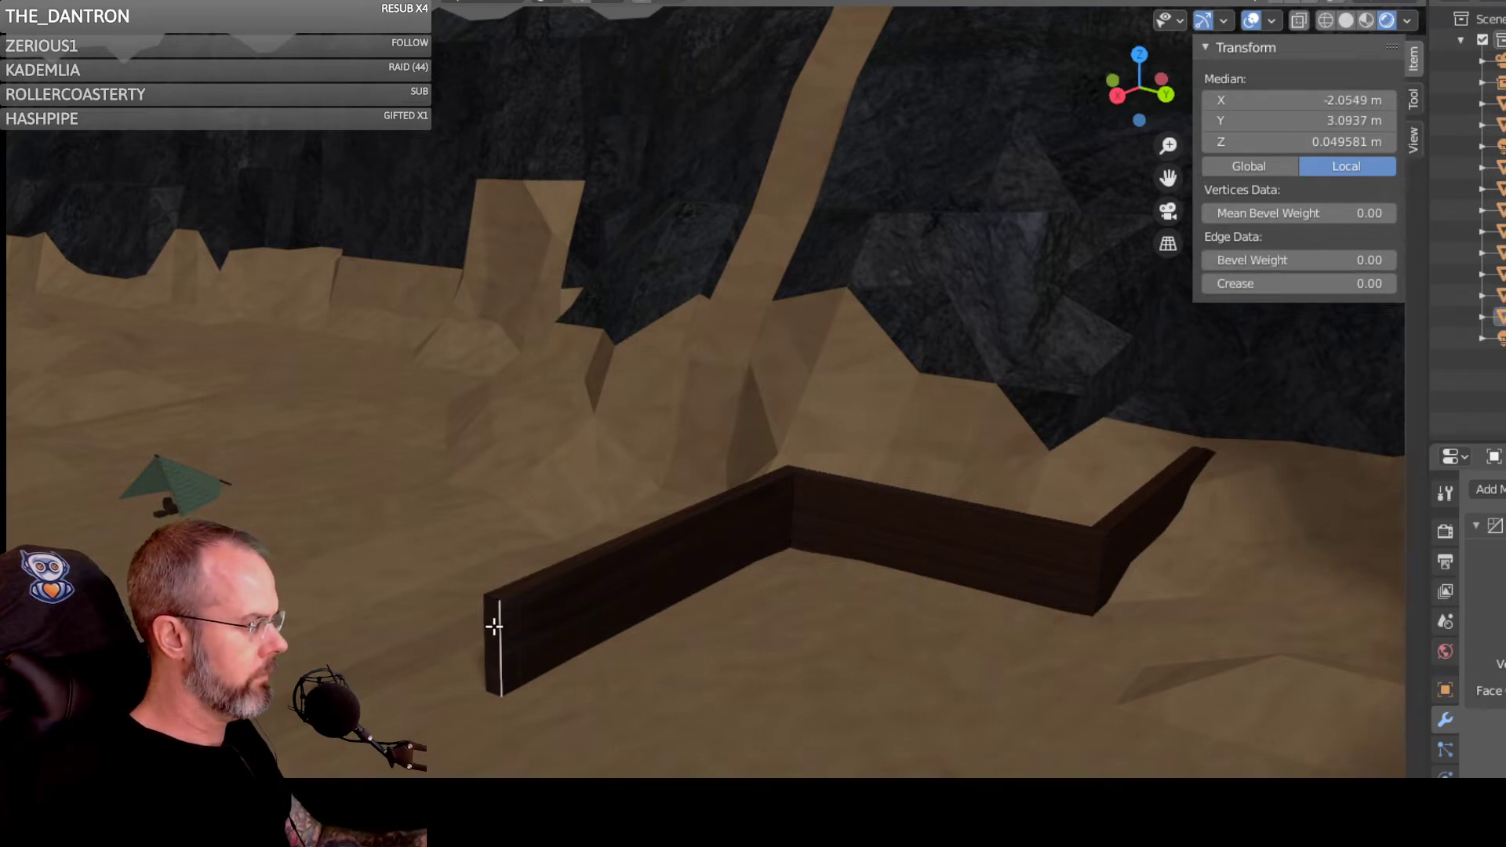
key("3")
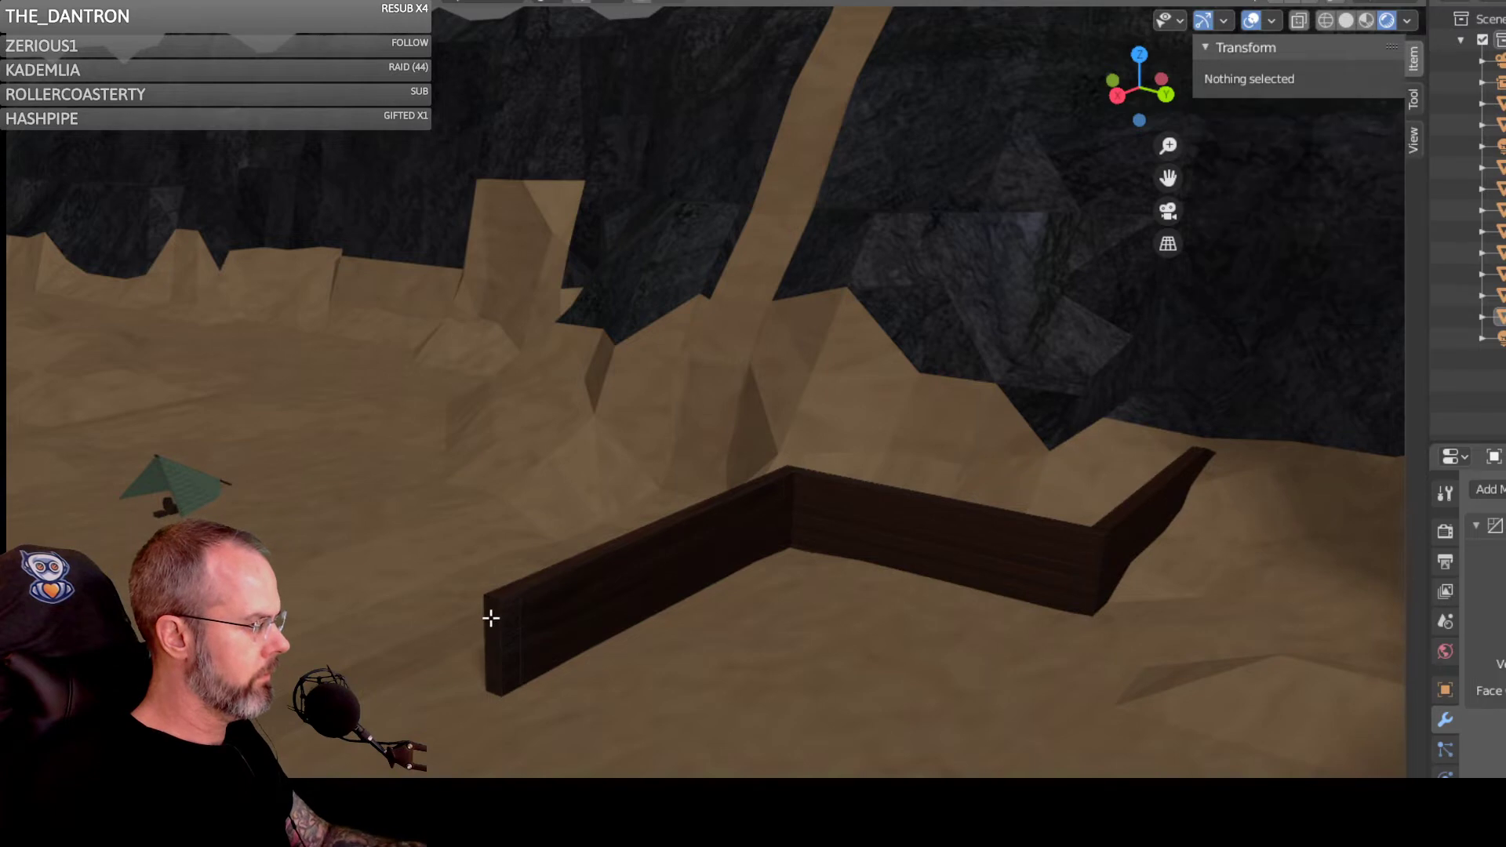
left_click(492, 619)
key("e")
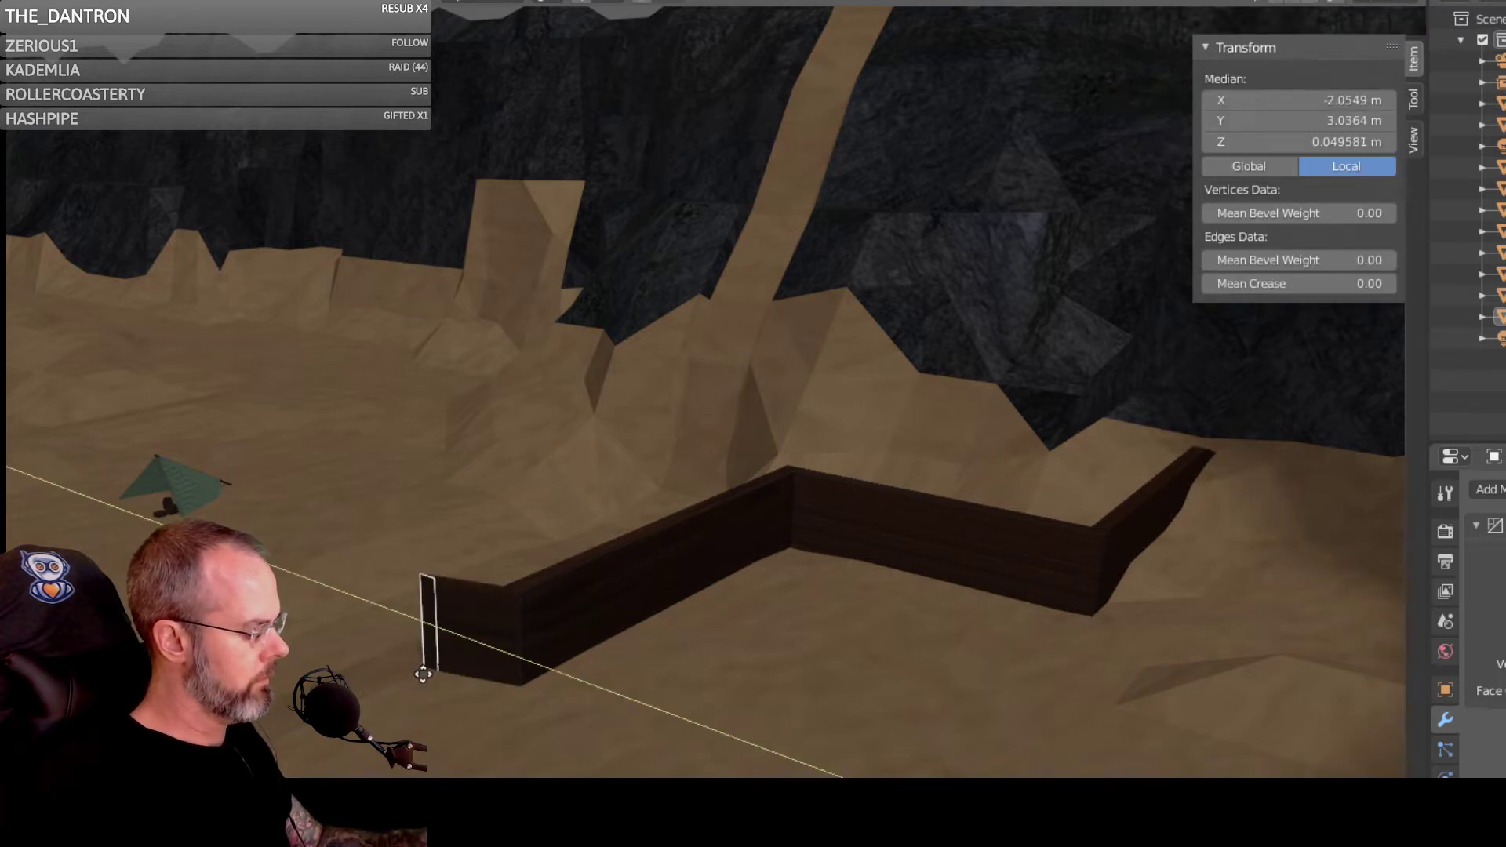
key("x")
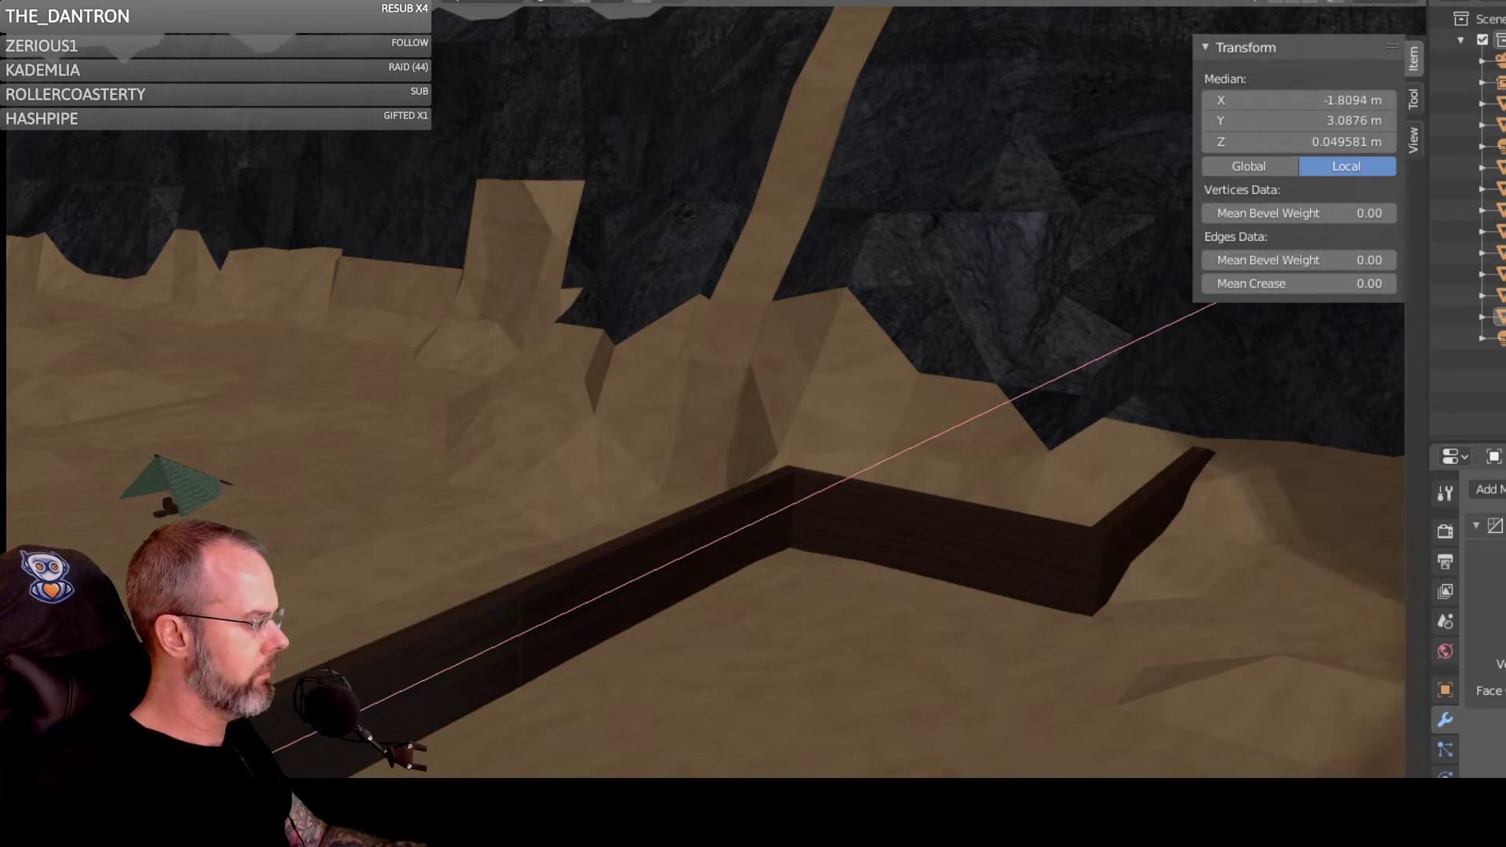
key("Return")
Step: Cut a second edge loop across the lengthened end segment, slid to a local X of about -2.024 m
middle_click_drag(585, 745, 778, 746)
middle_click_drag(881, 749, 662, 609)
middle_click_drag(804, 619, 1221, 572)
middle_click_drag(525, 558, 603, 676)
scroll(568, 632, "up", 1)
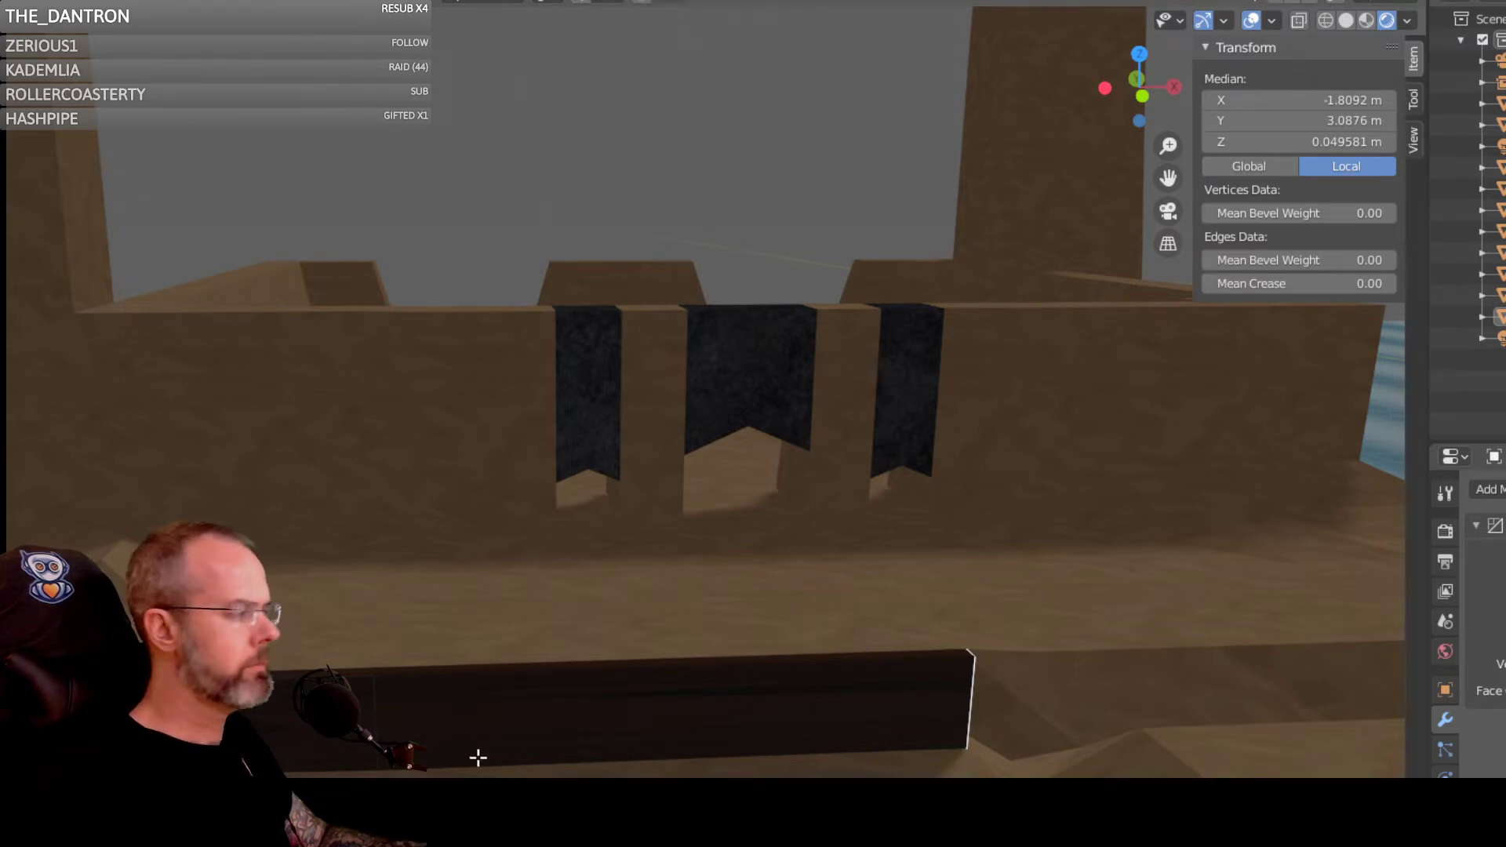
scroll(495, 771, "up", 1)
middle_click_drag(314, 769, 442, 766)
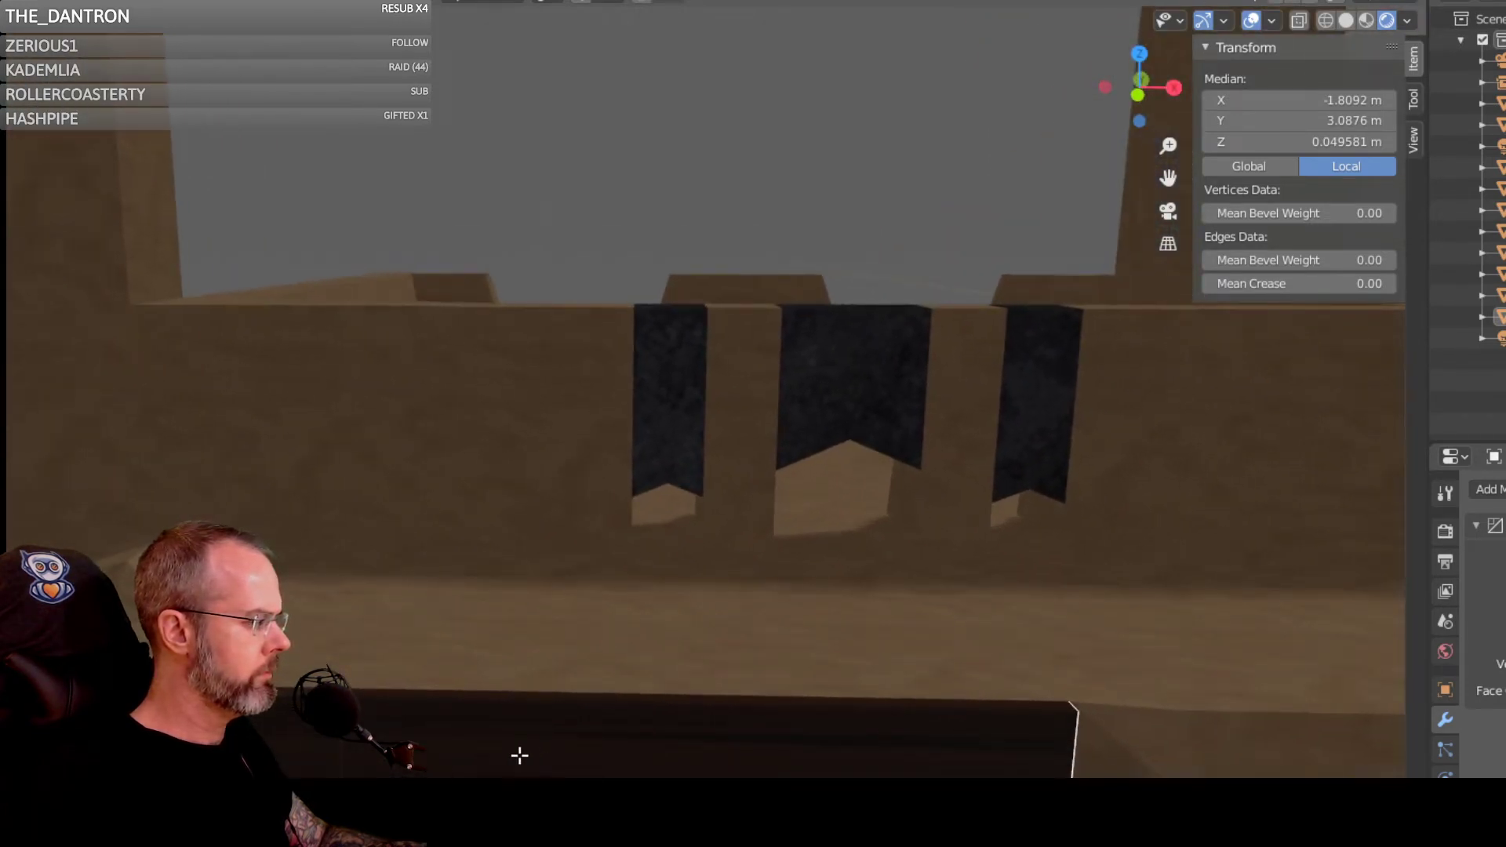
left_click(478, 754)
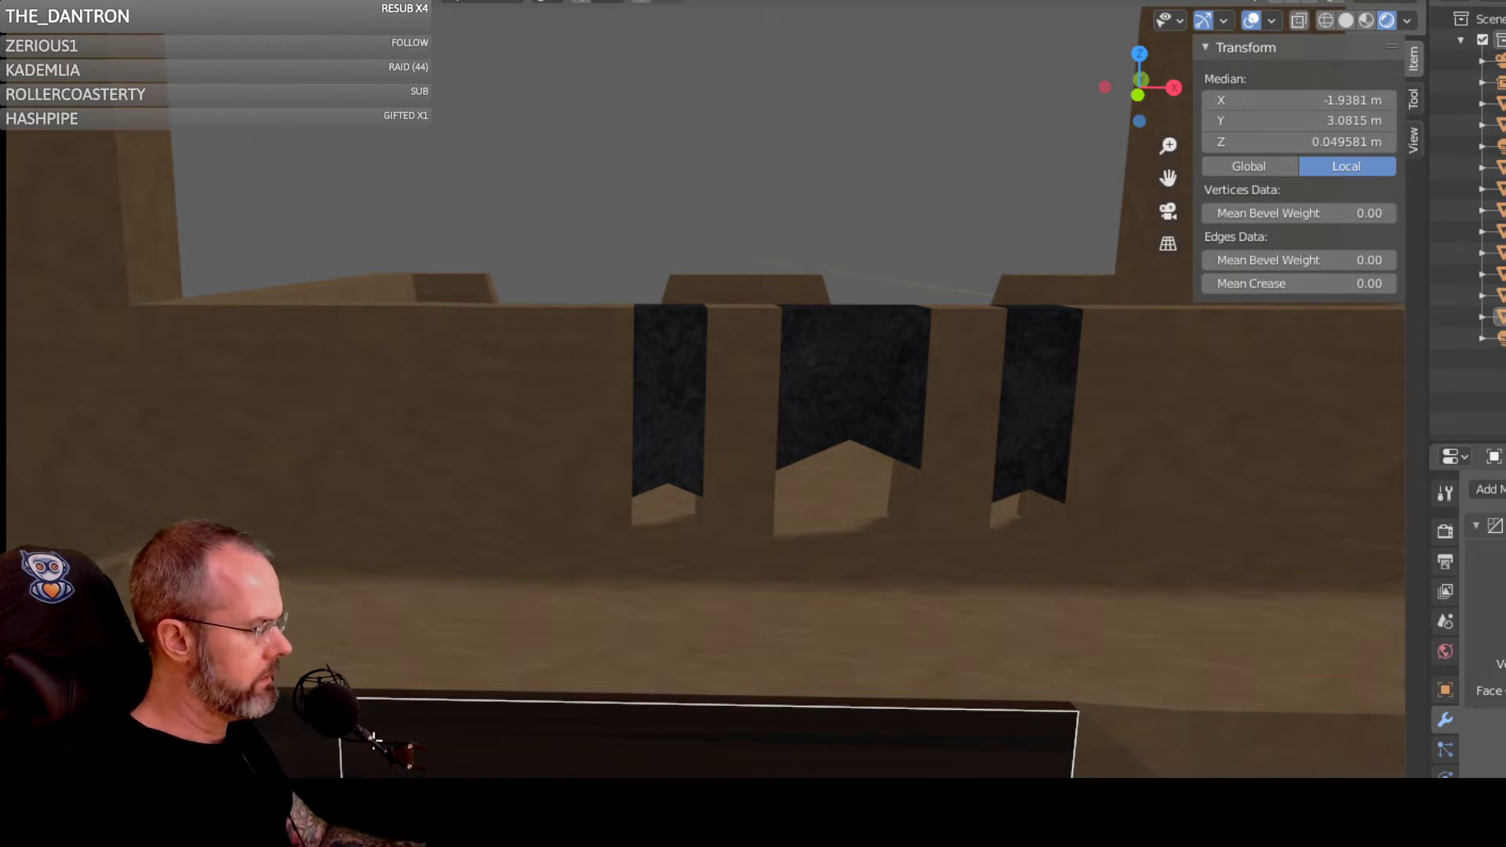
left_click(344, 756)
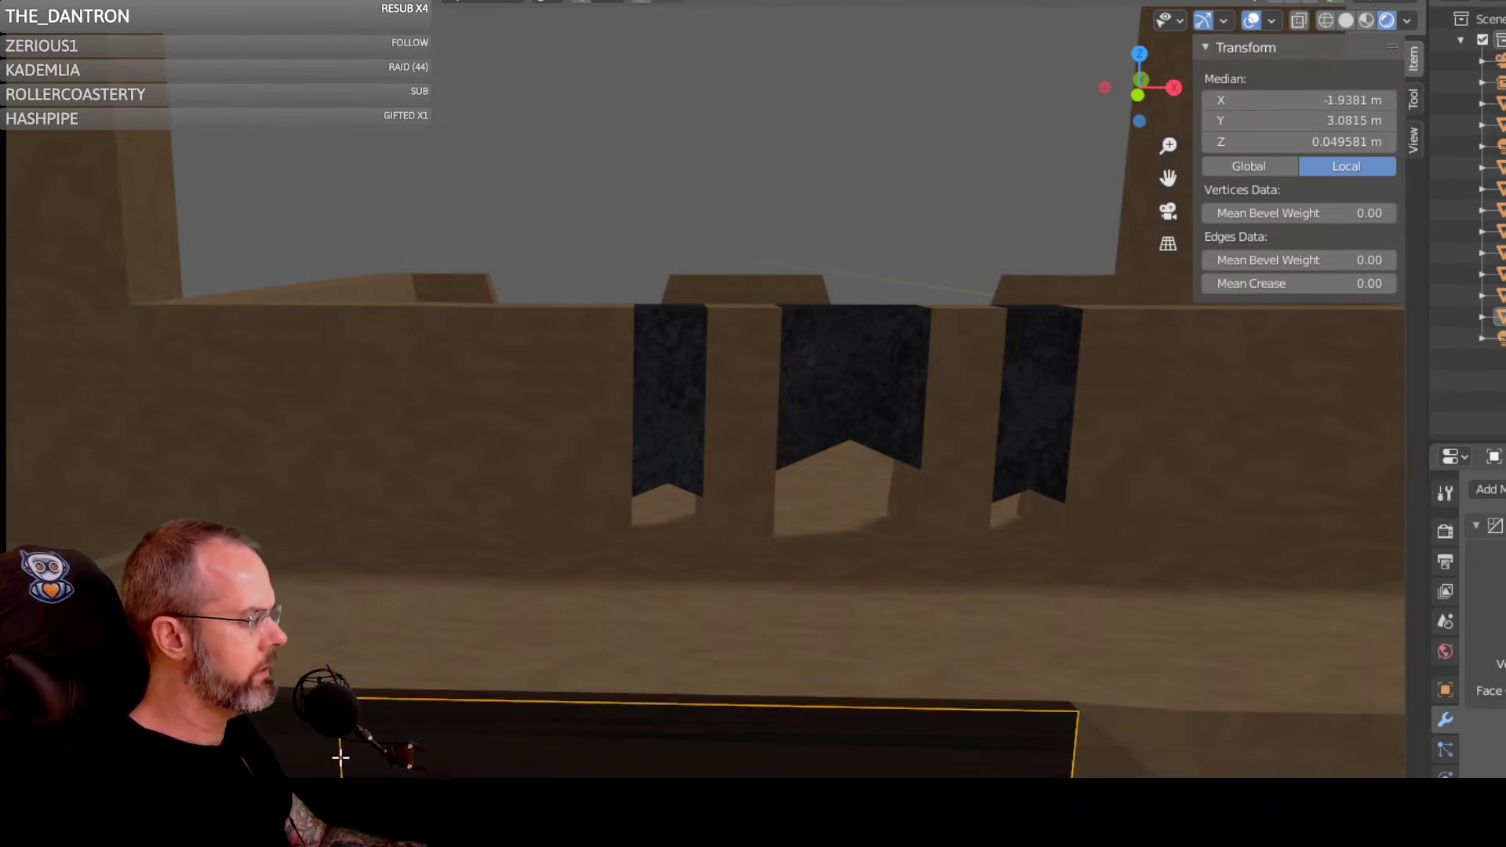
right_click(343, 758)
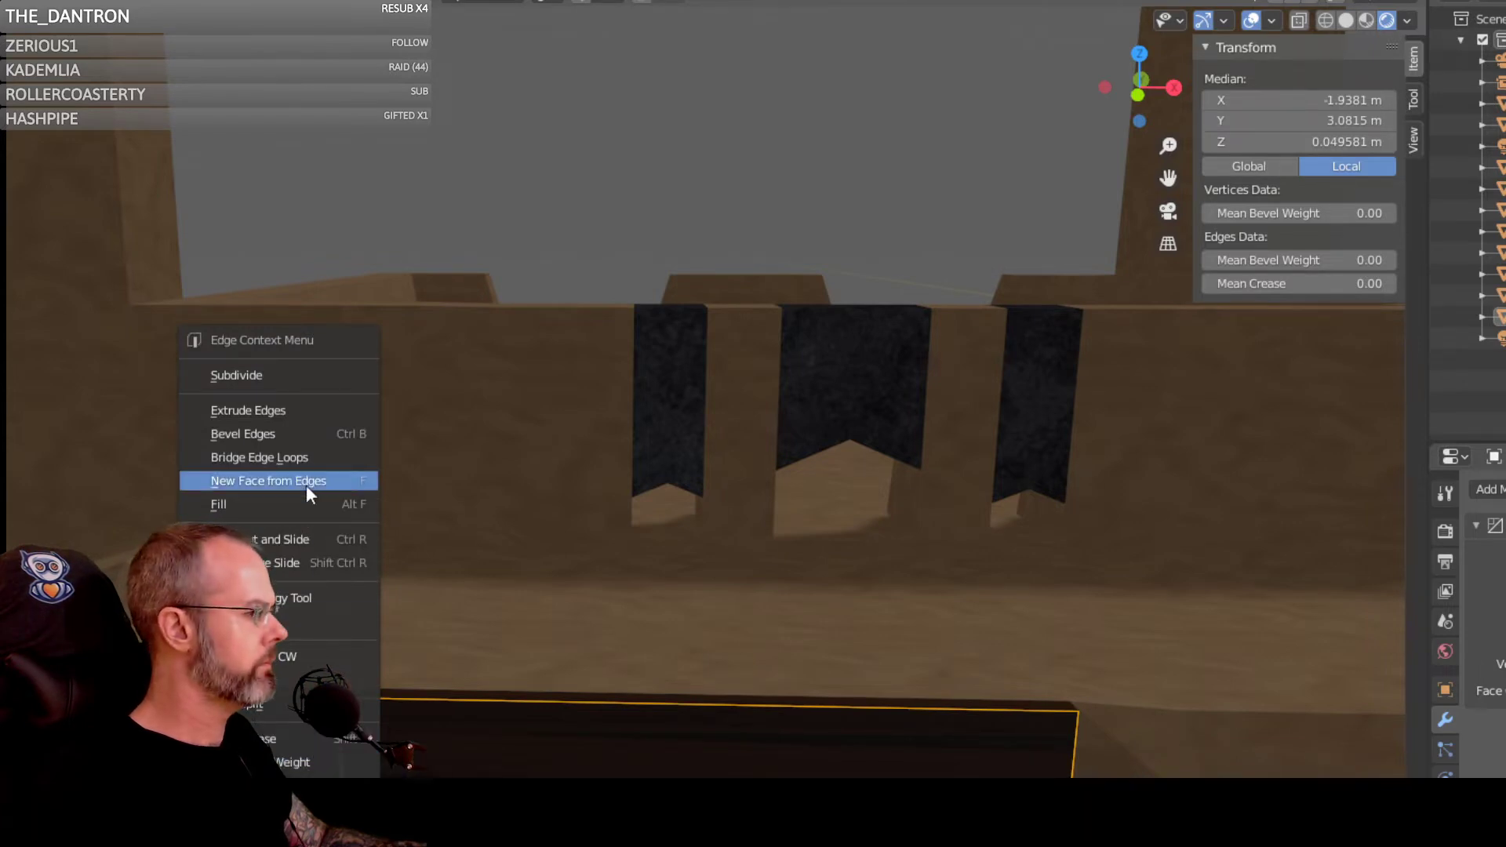
left_click(287, 540)
left_click(378, 718)
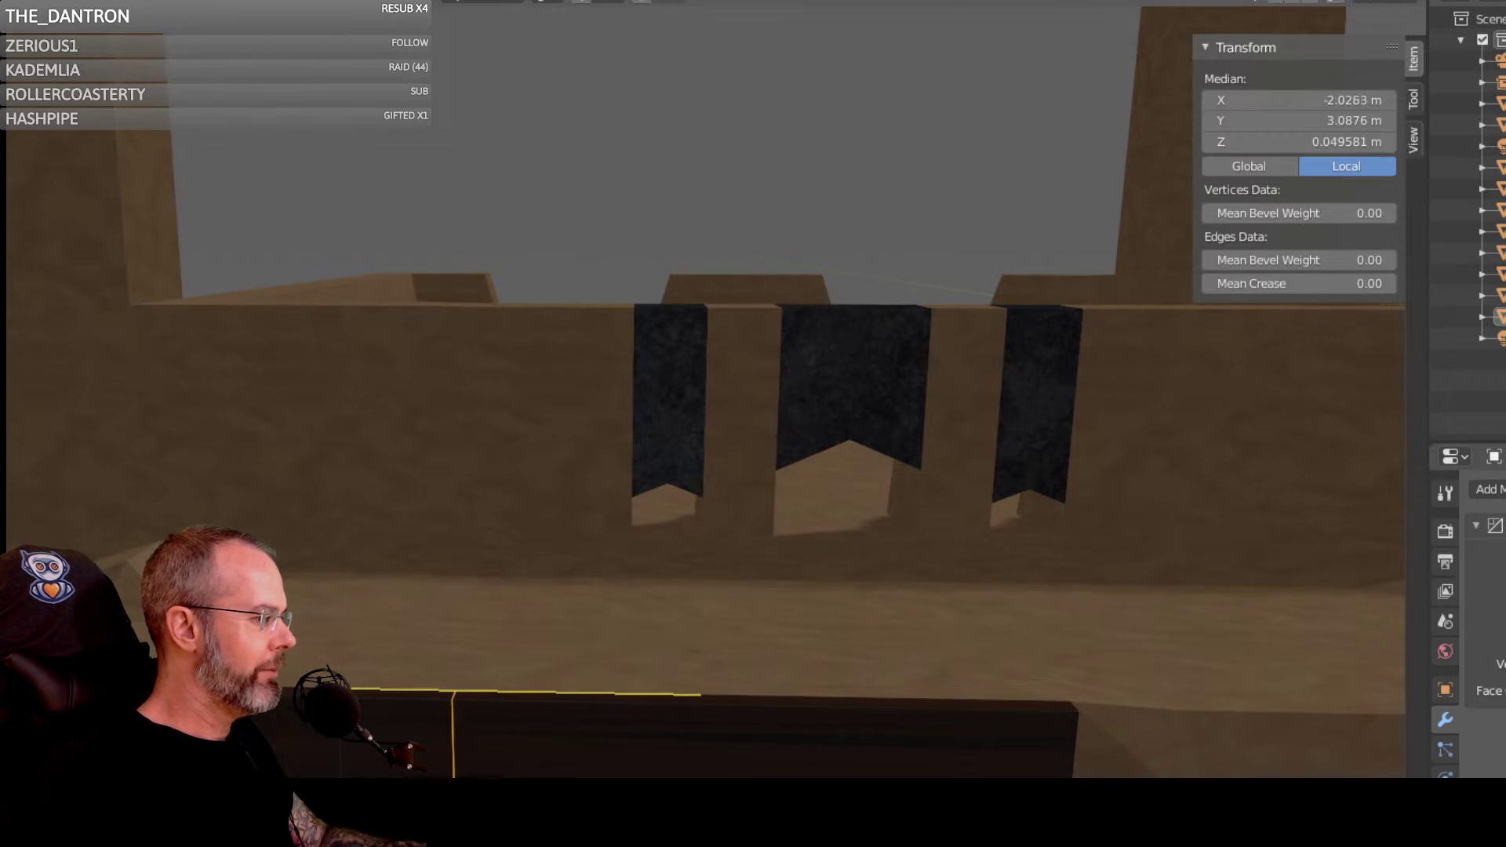
left_click(283, 725)
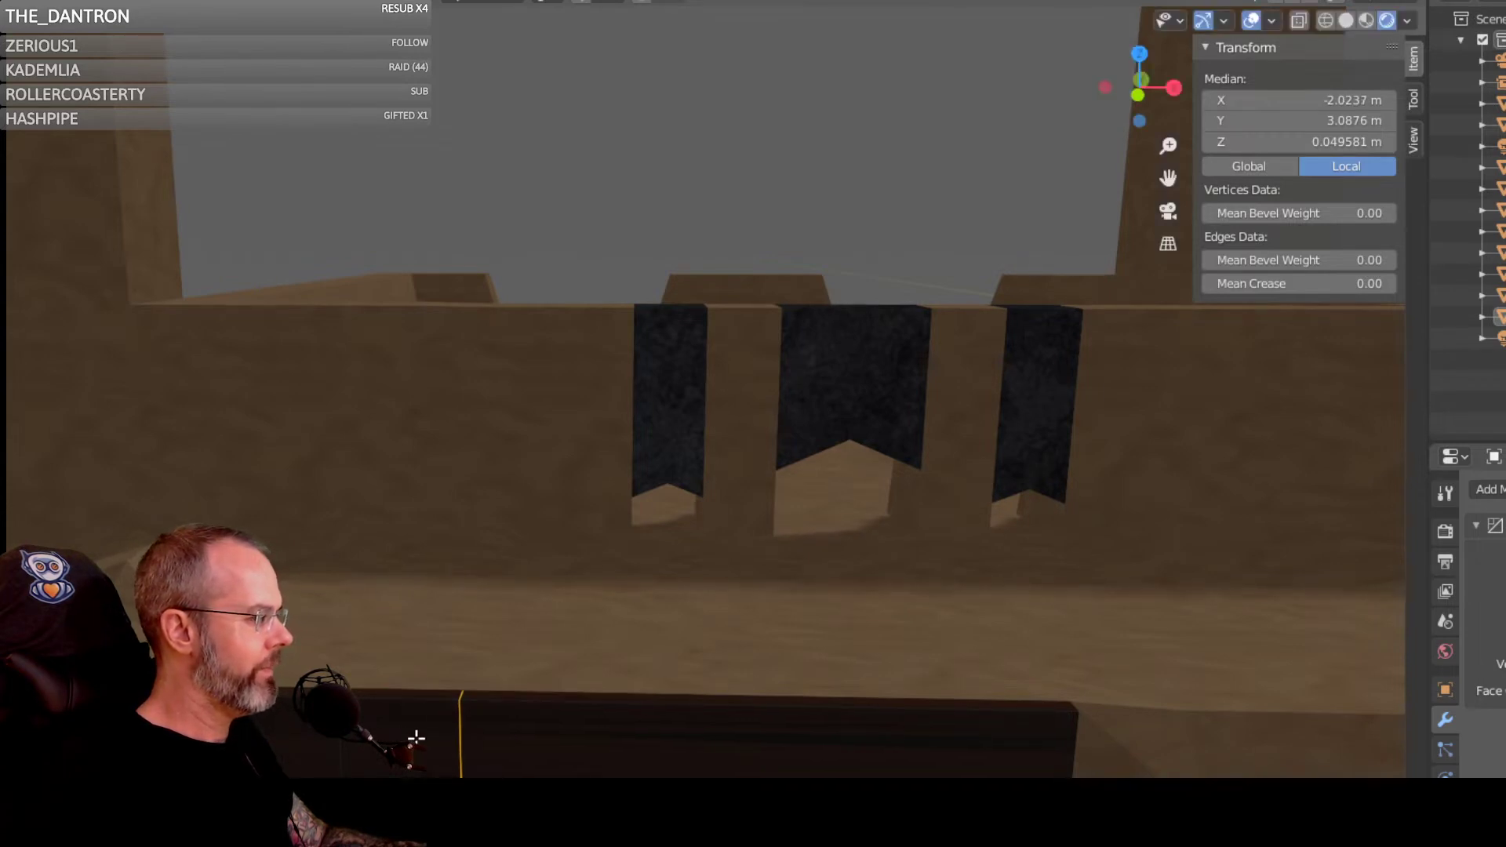
Step: Examine the wall face between the two vertical edge loops up close and select the bottom edge between them
left_click(459, 737)
middle_click_drag(459, 737, 683, 683)
middle_click_drag(262, 750, 511, 775)
scroll(381, 684, "up", 1)
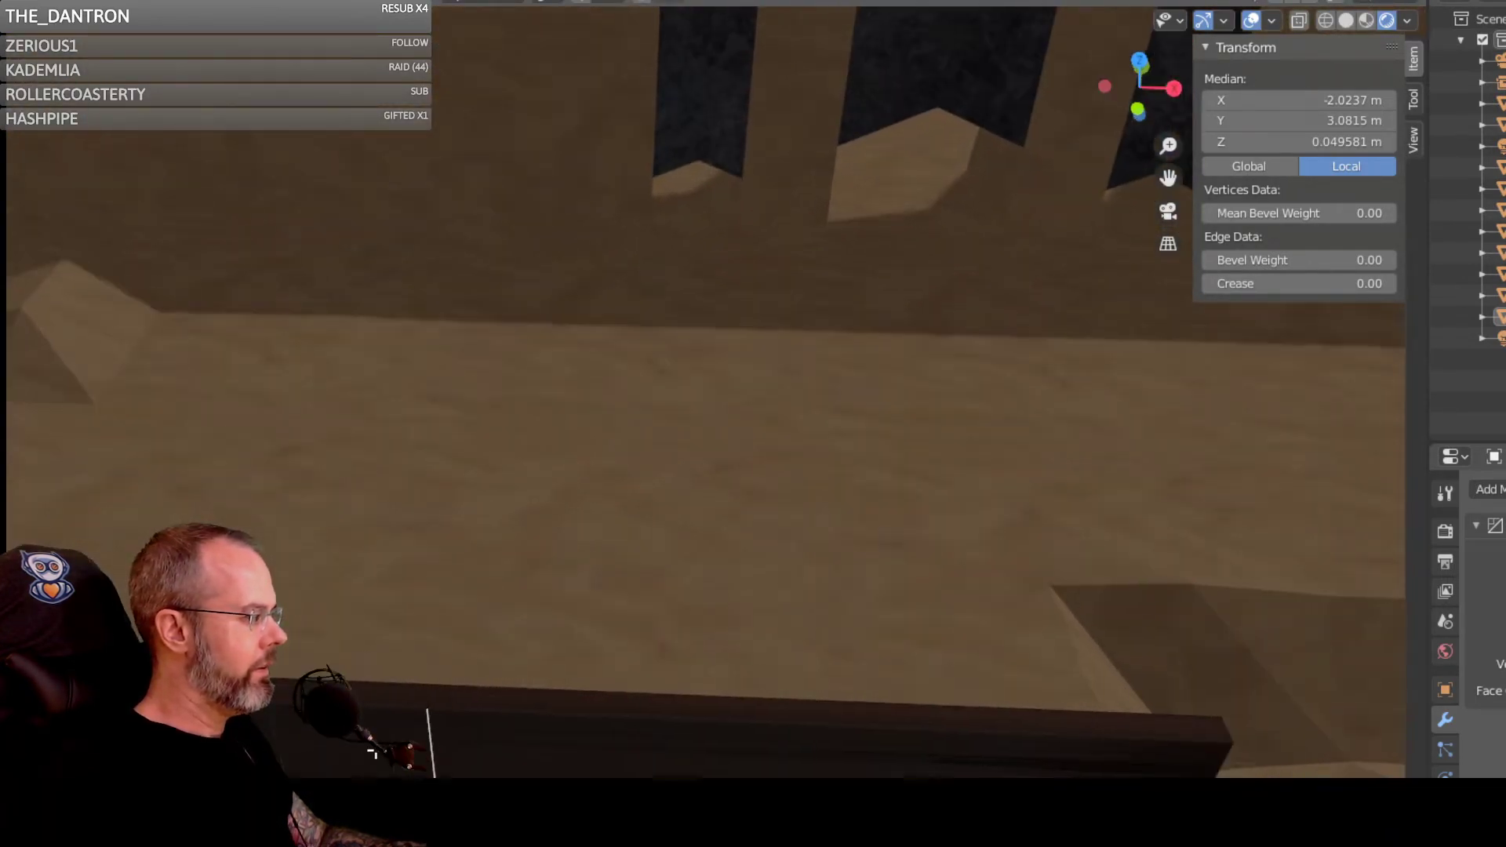
middle_click_drag(380, 684, 1005, 589, "shift")
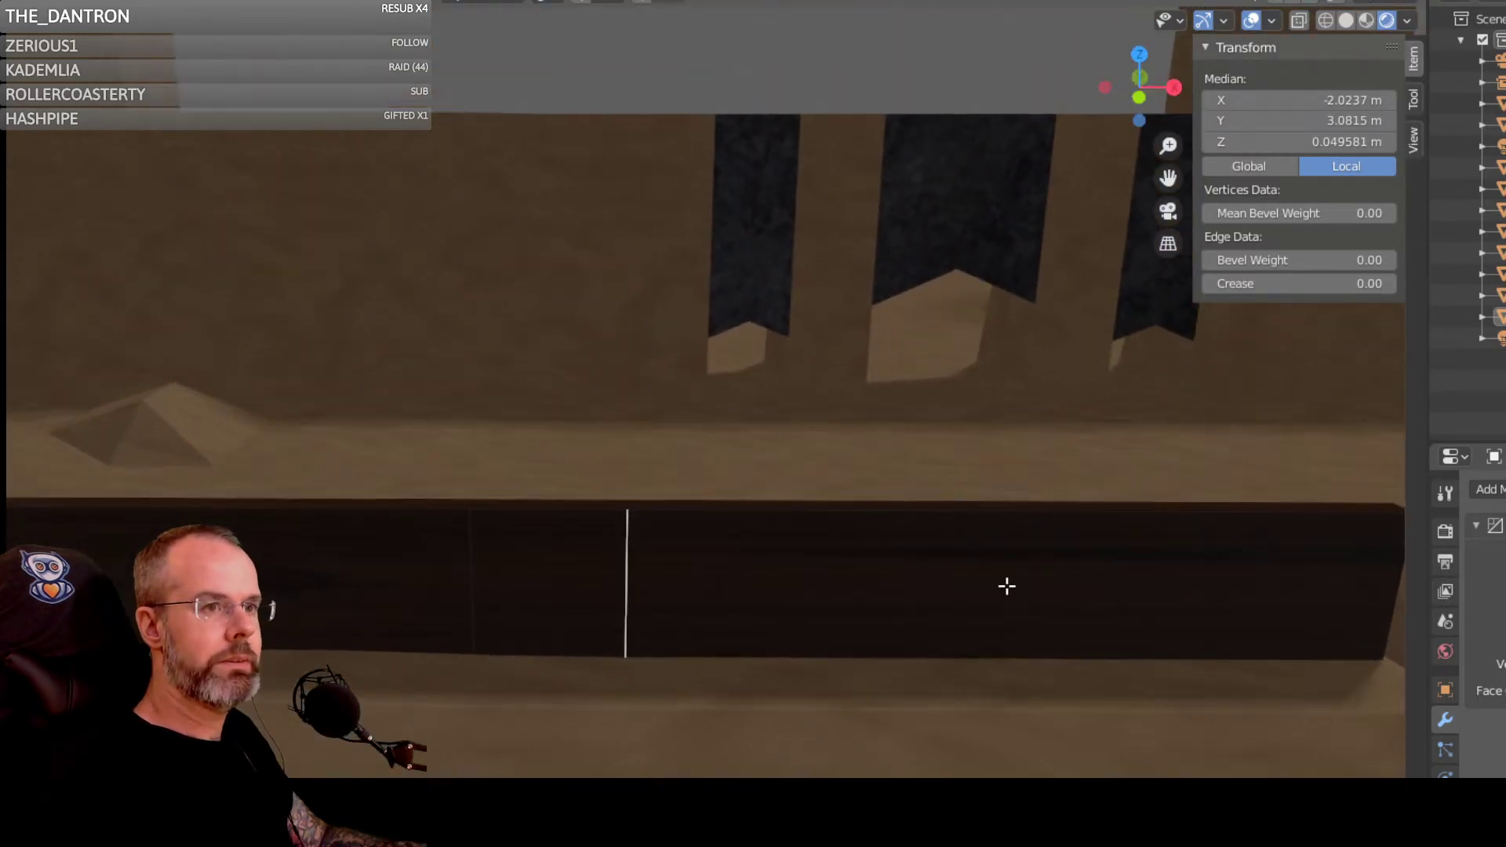
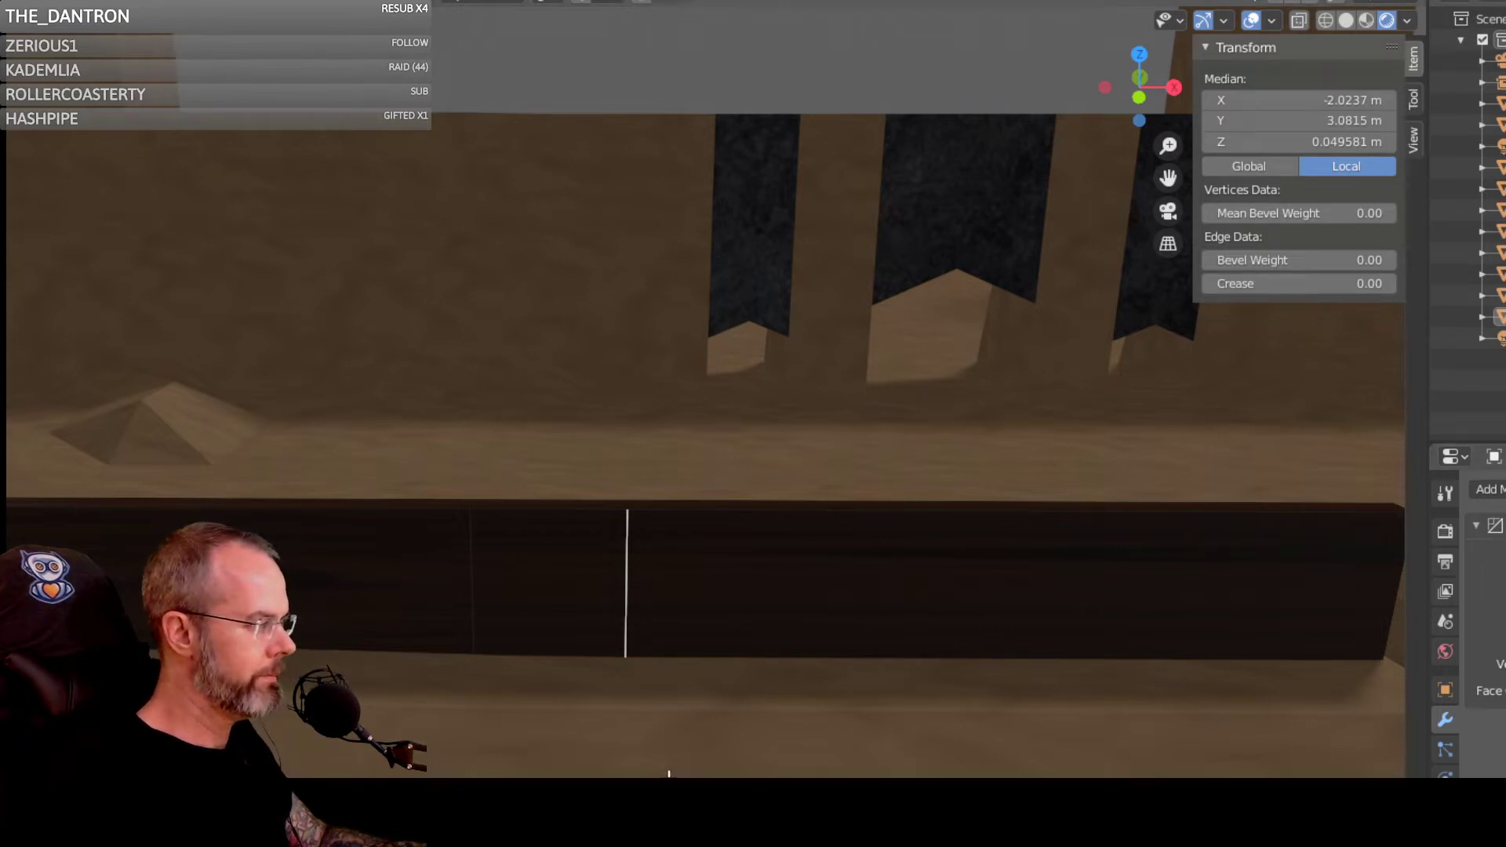
mouse_move(595, 542)
middle_mouse_down()
mouse_move(572, 575)
mouse_move(590, 562)
middle_mouse_up()
scroll(584, 559, "up", 2)
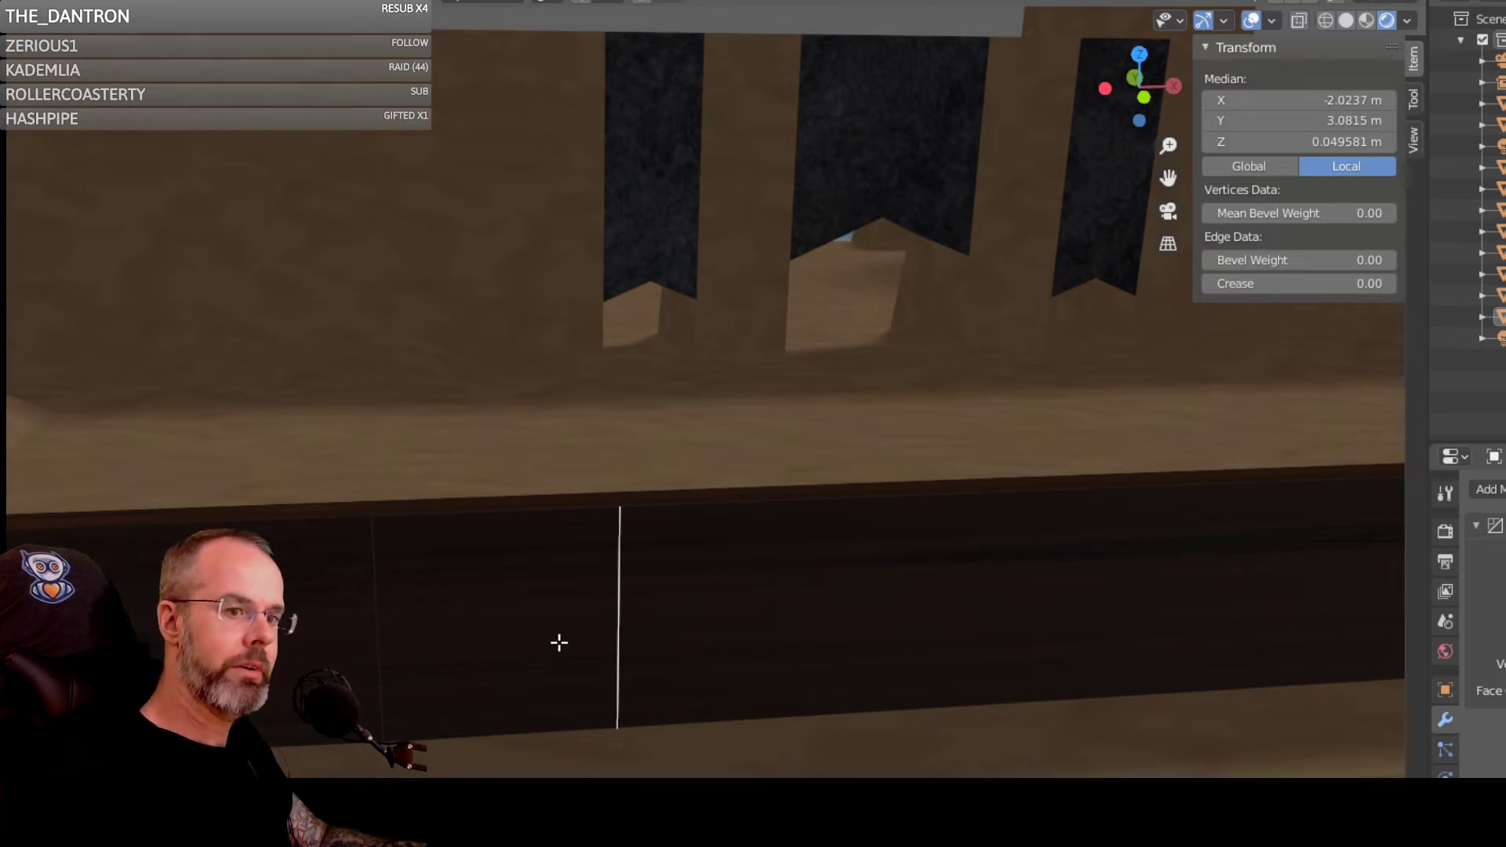
middle_click_drag(506, 663, 552, 672)
scroll(550, 660, "down", 1)
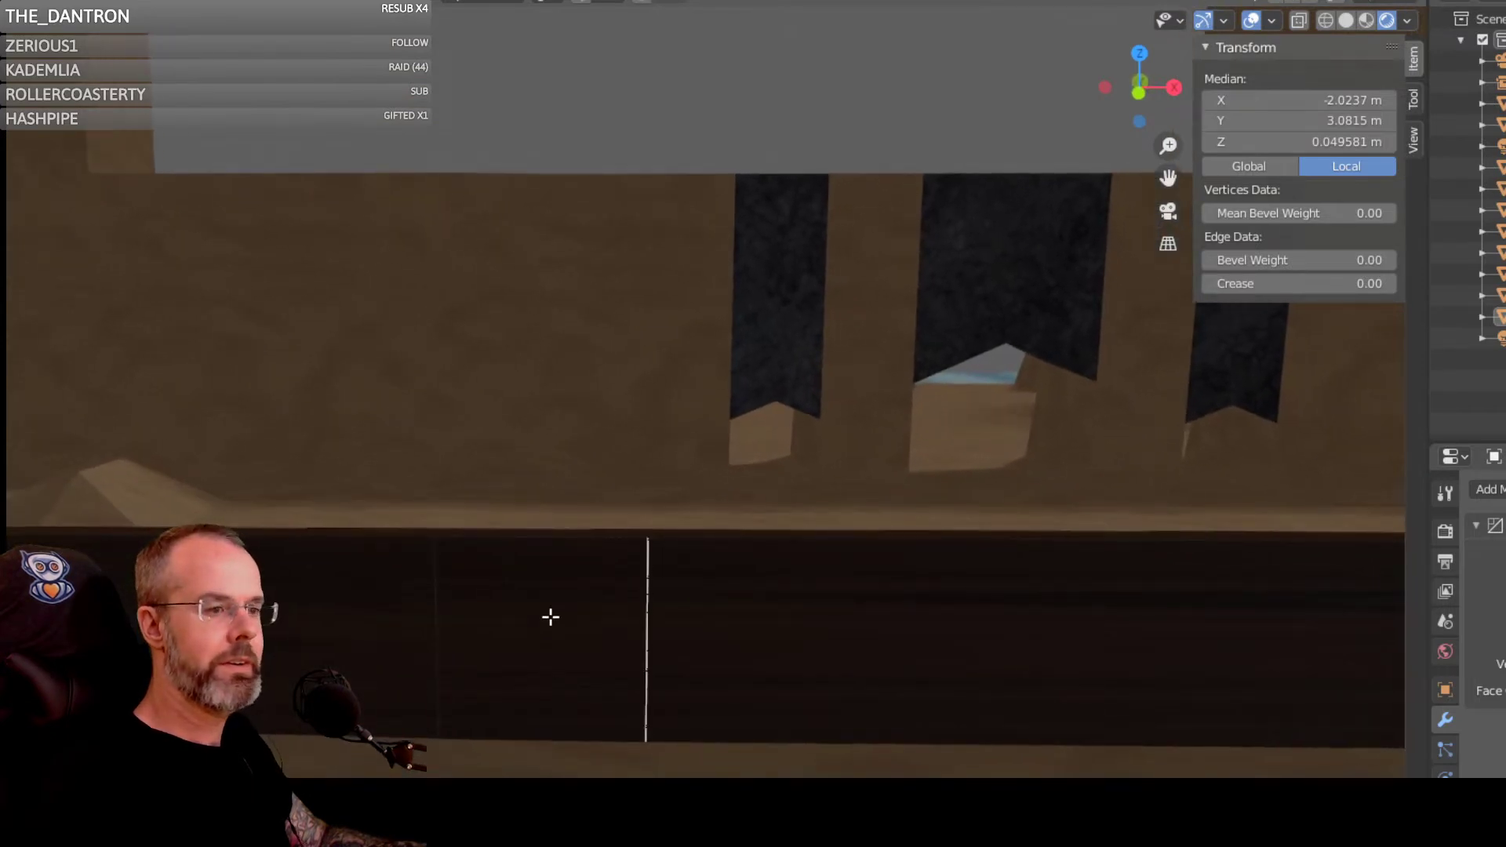
middle_click_drag(550, 617, 557, 622)
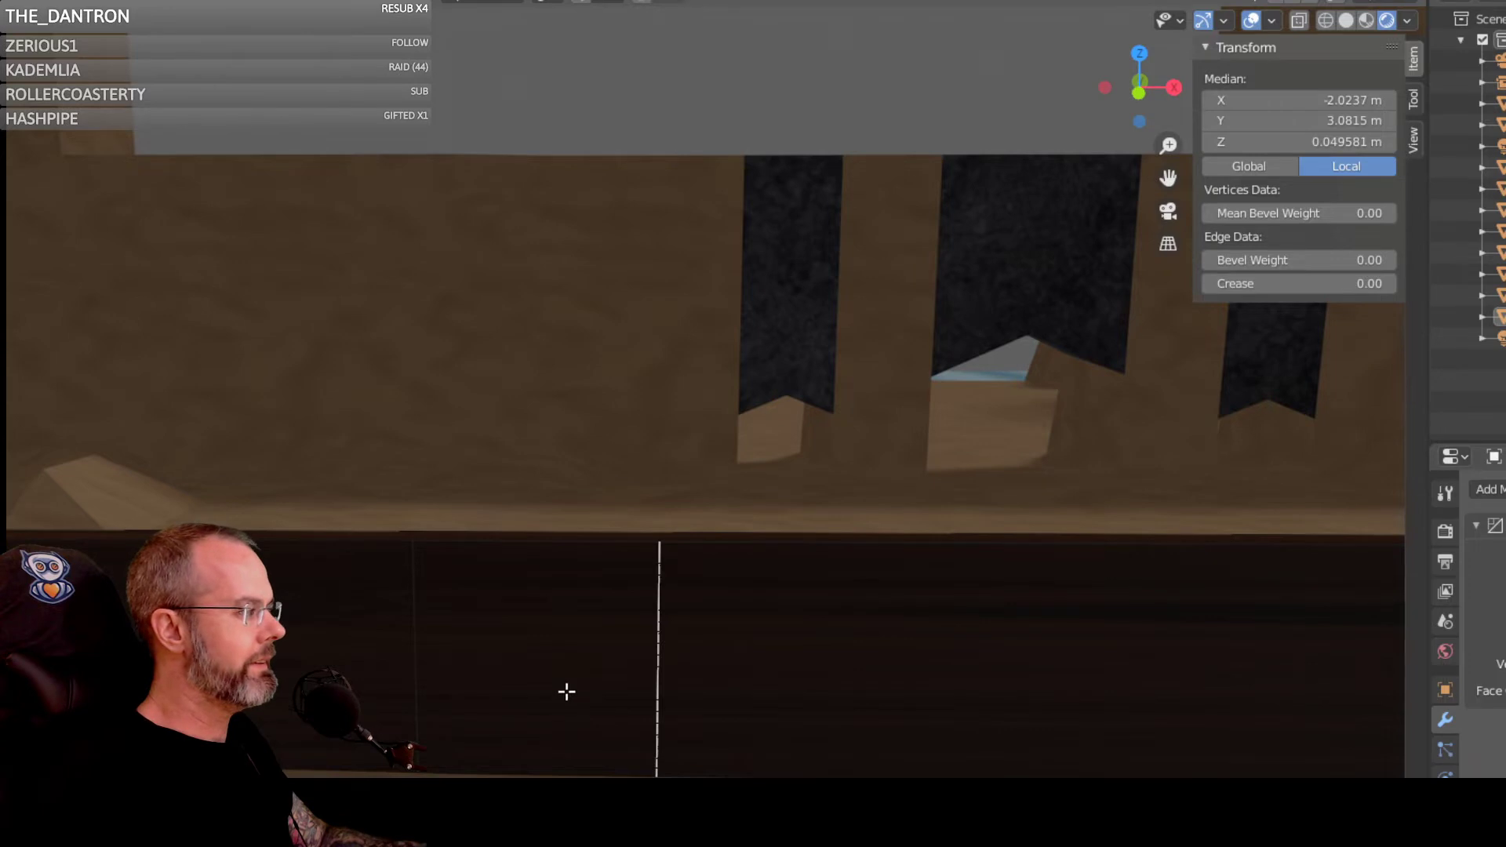
left_click(543, 771)
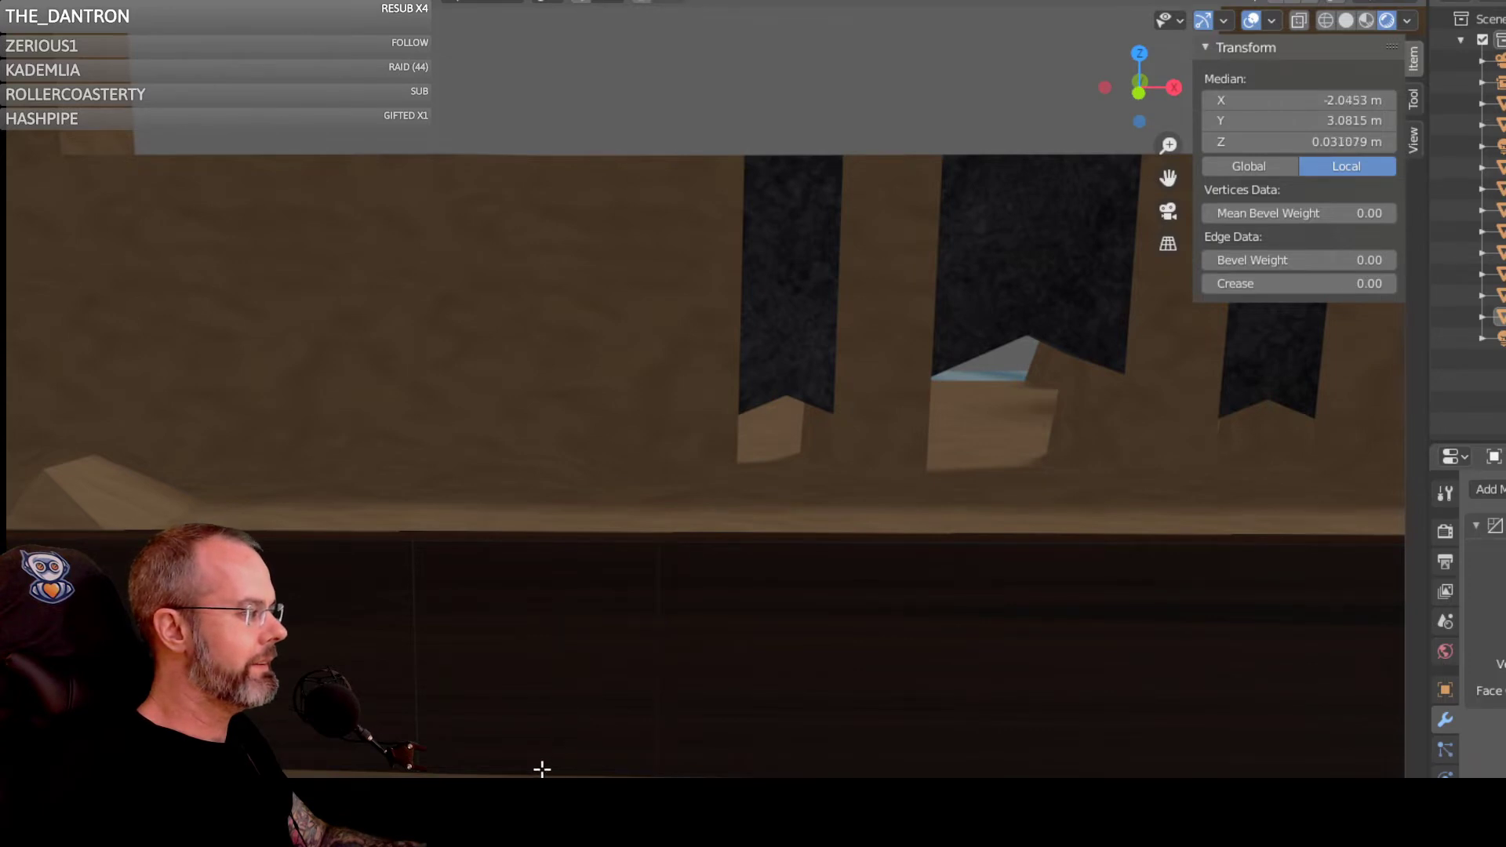
scroll(596, 708, "down", 1)
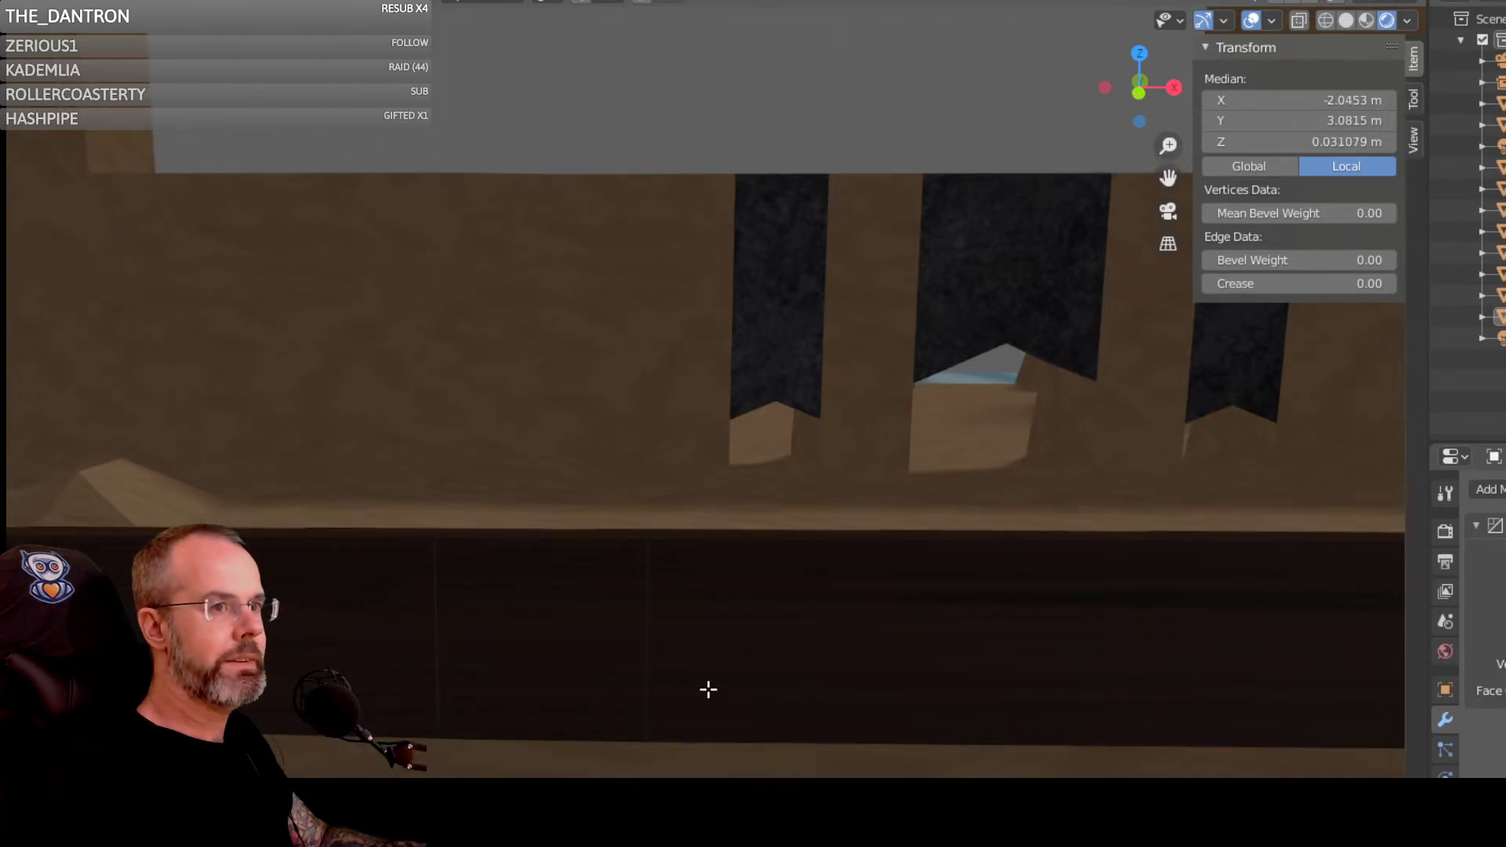
Step: Examine the divided dark wall and the surrounding level from several angles and distances
middle_click_drag(766, 680, 915, 765)
scroll(552, 747, "down", 4)
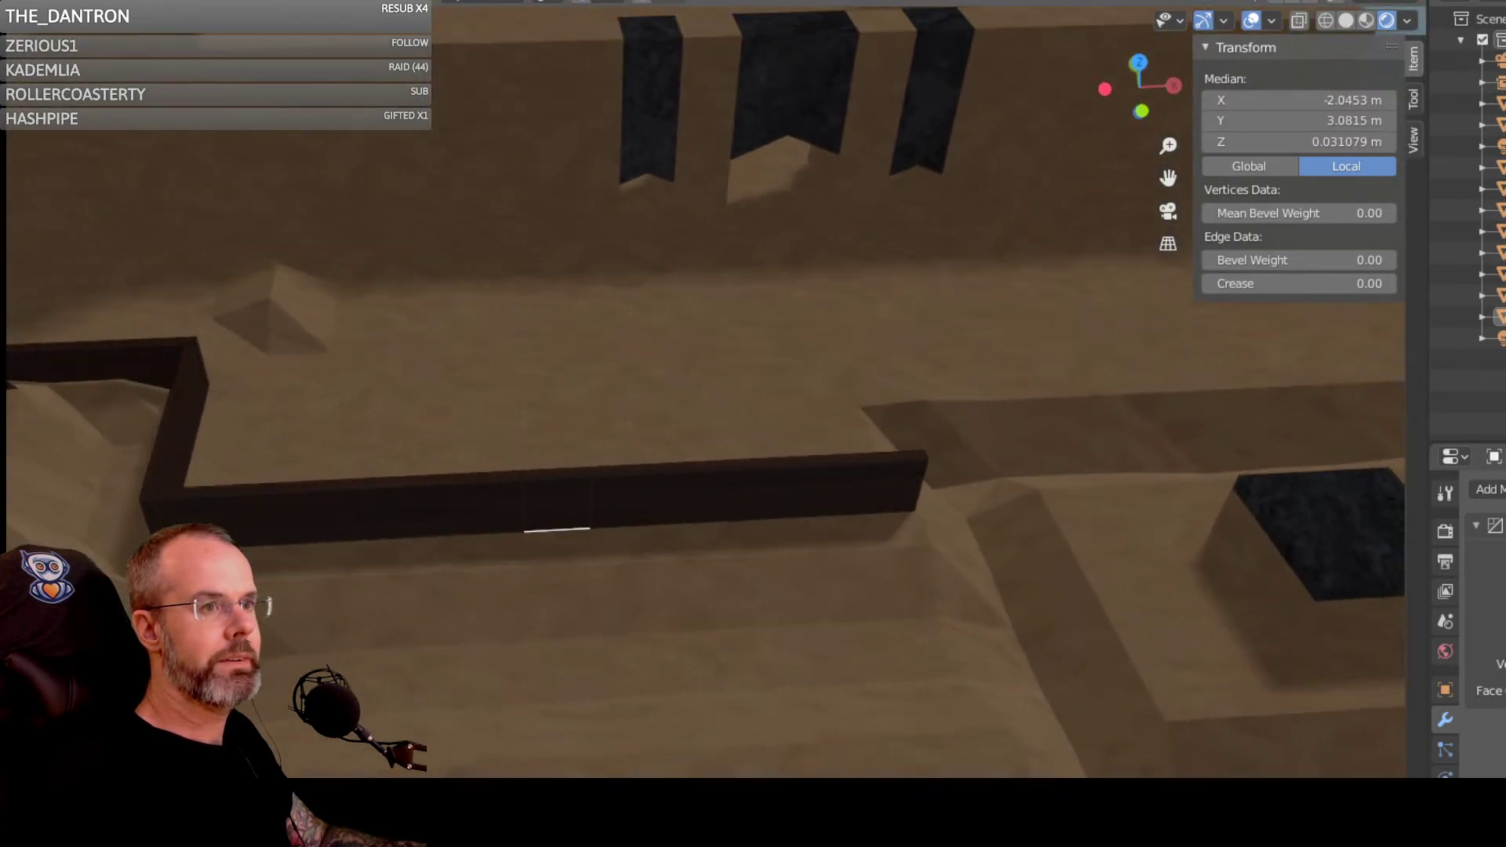
scroll(814, 628, "up", 3)
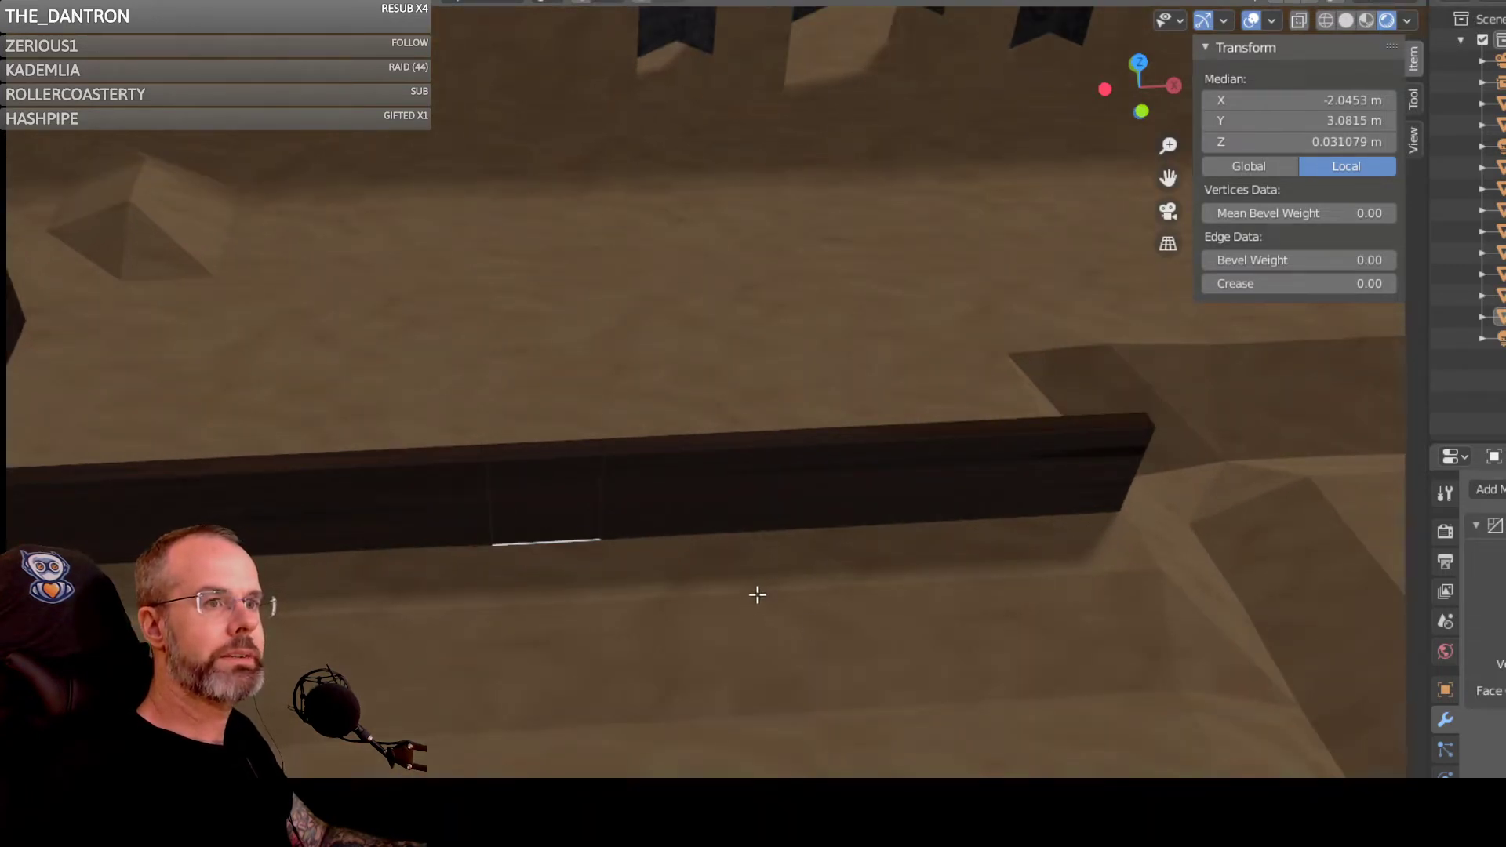
middle_click_drag(803, 605, 790, 610)
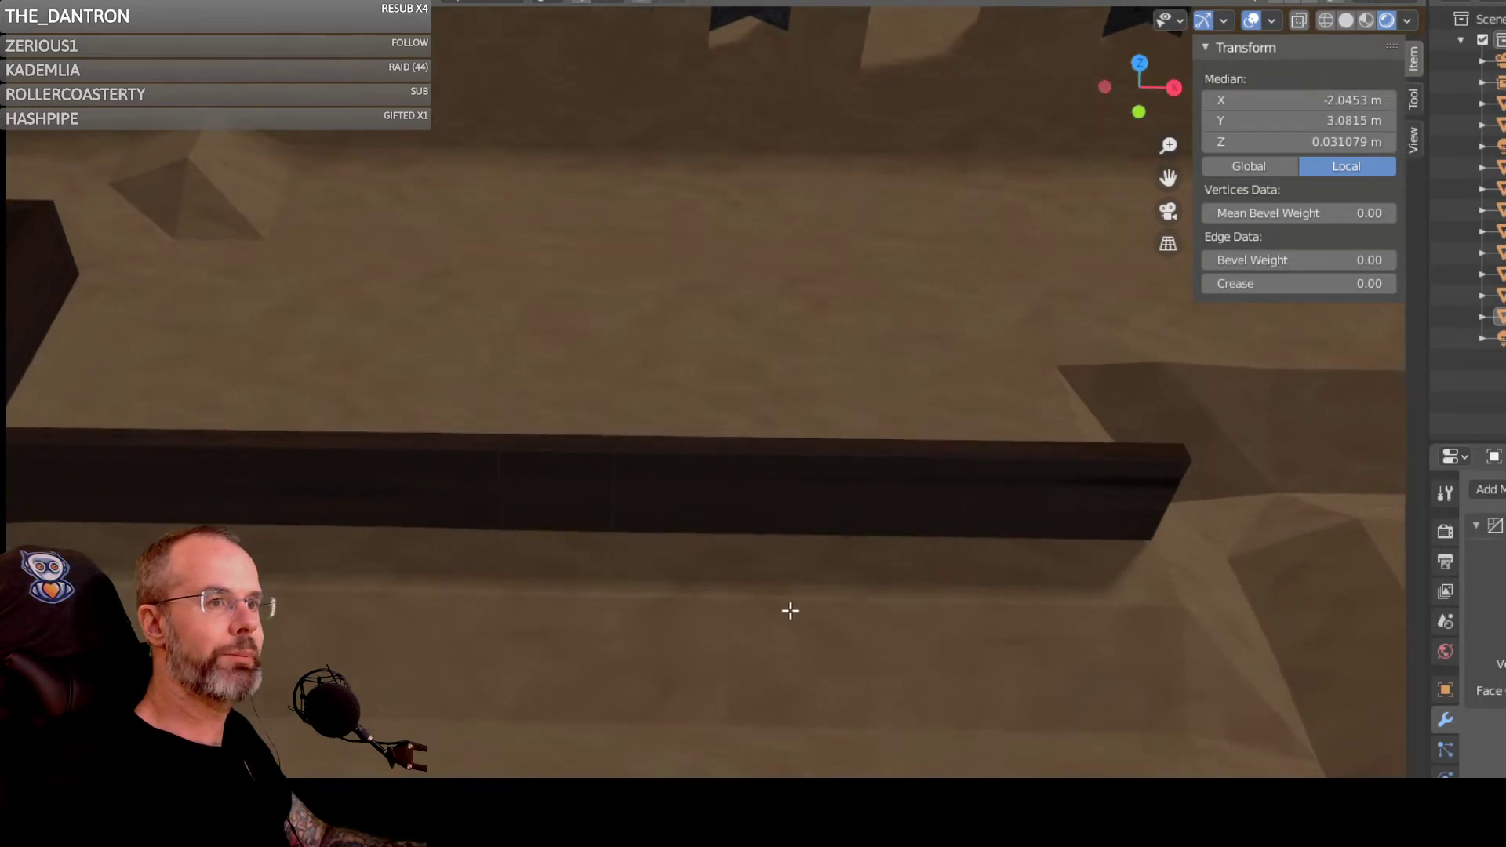
middle_click_drag(991, 608, 592, 548)
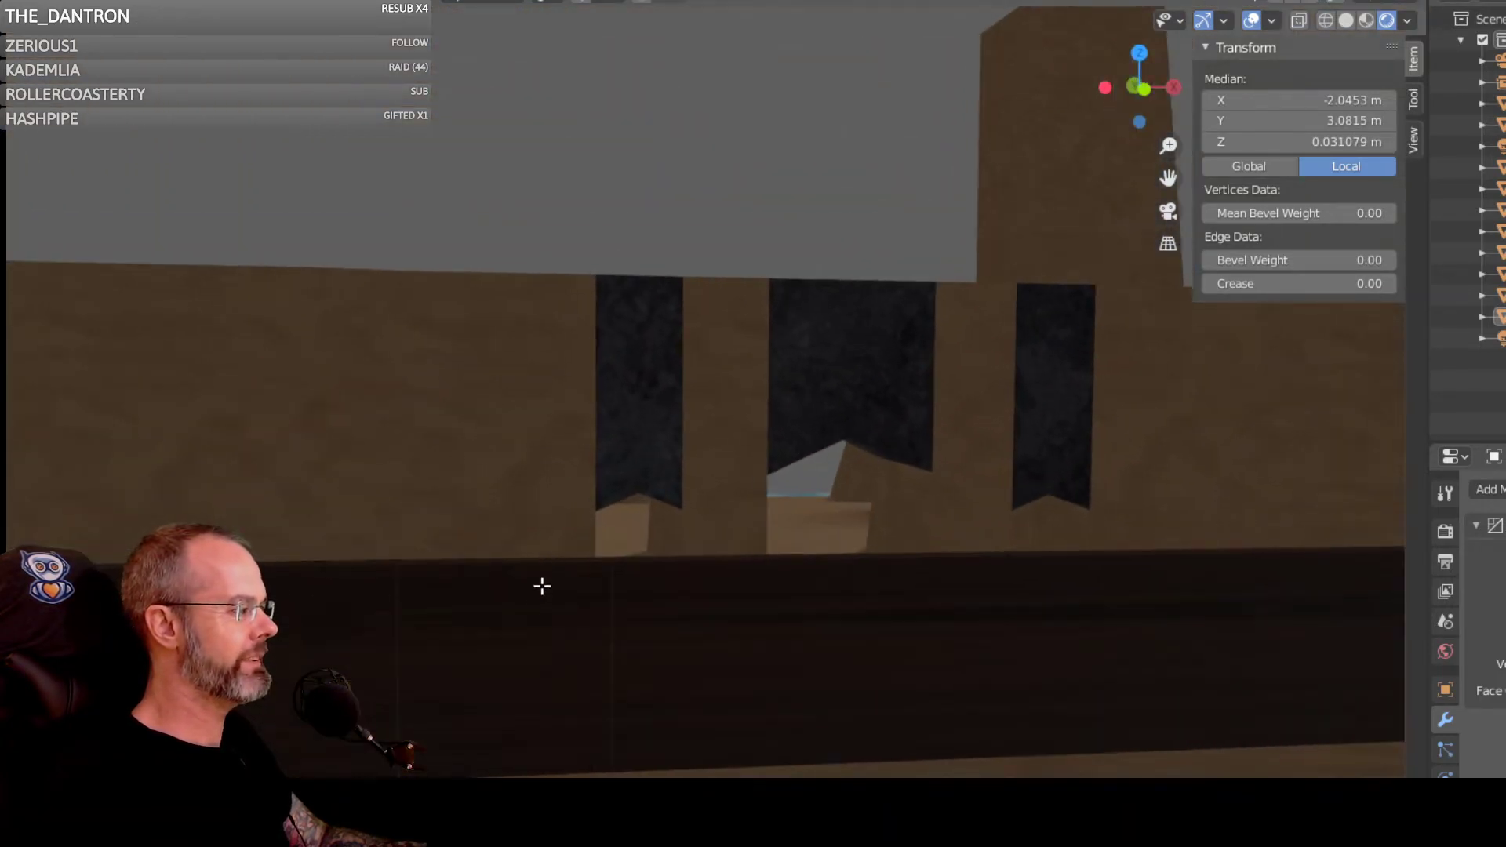
scroll(532, 605, "down", 10)
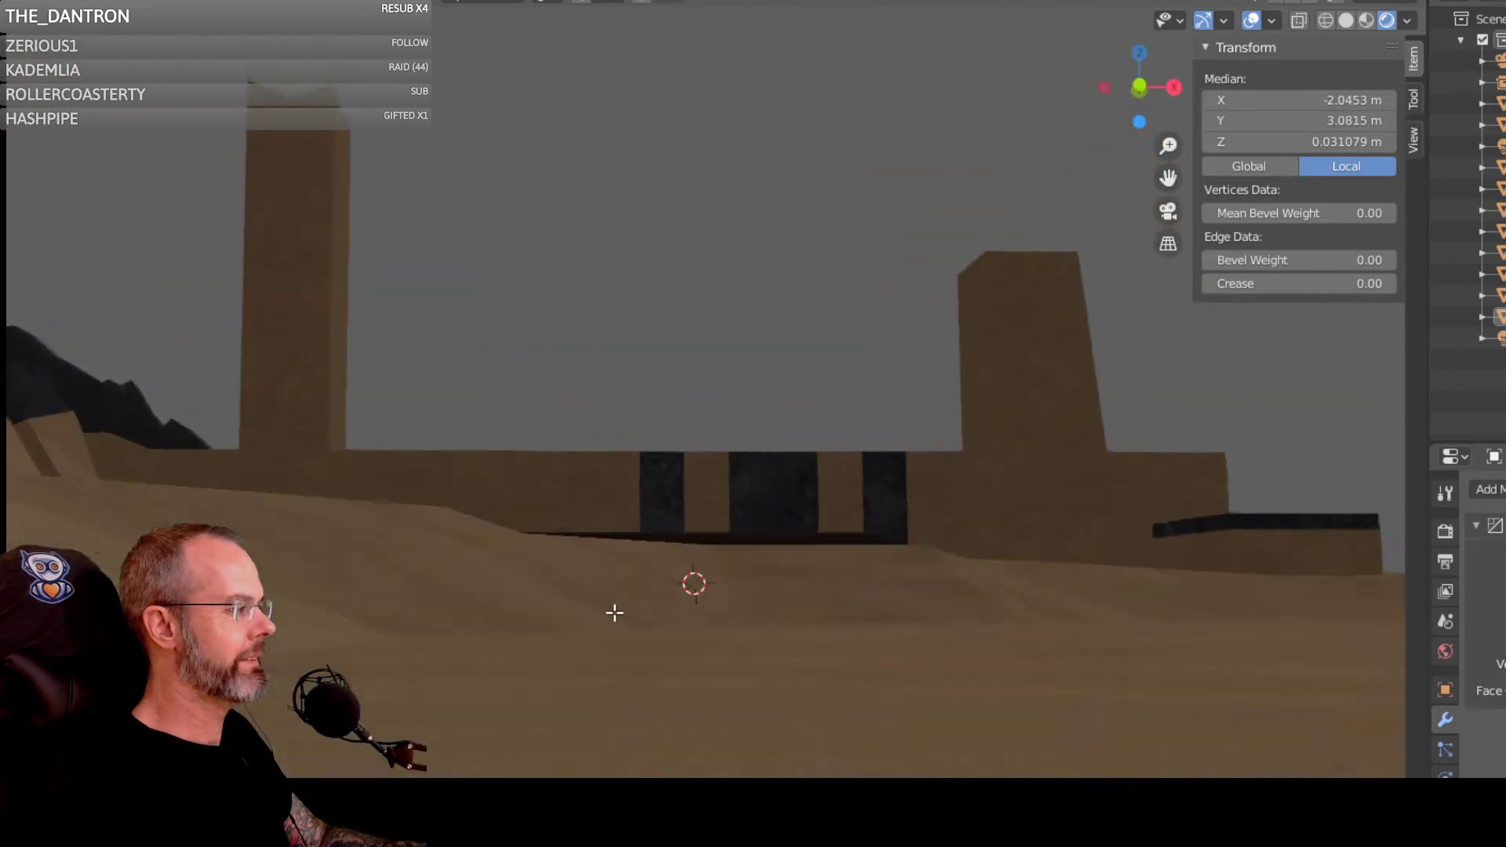
middle_click_drag(615, 612, 610, 565)
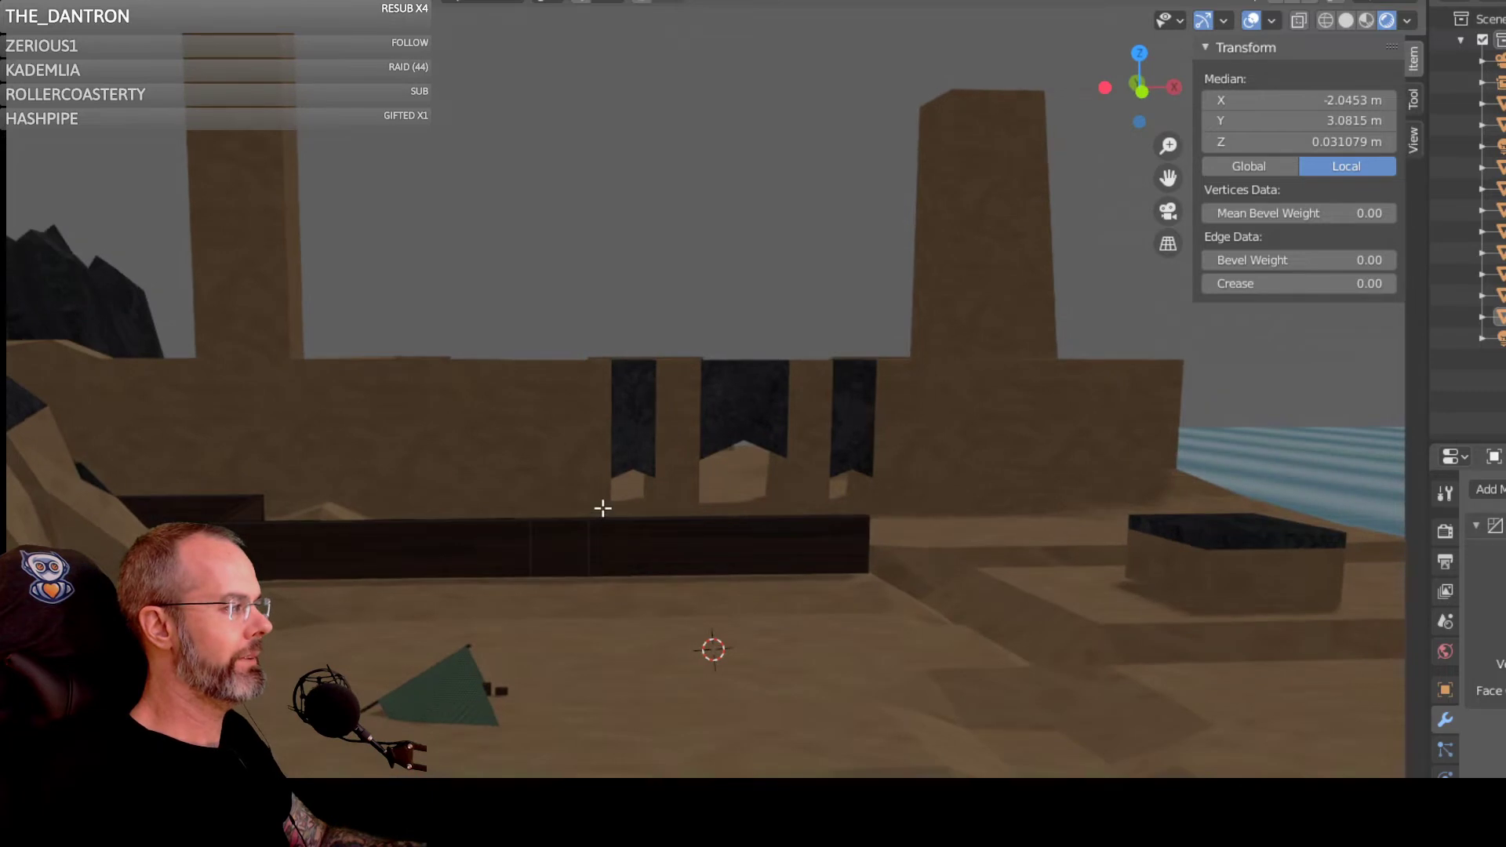
scroll(603, 508, "up", 8)
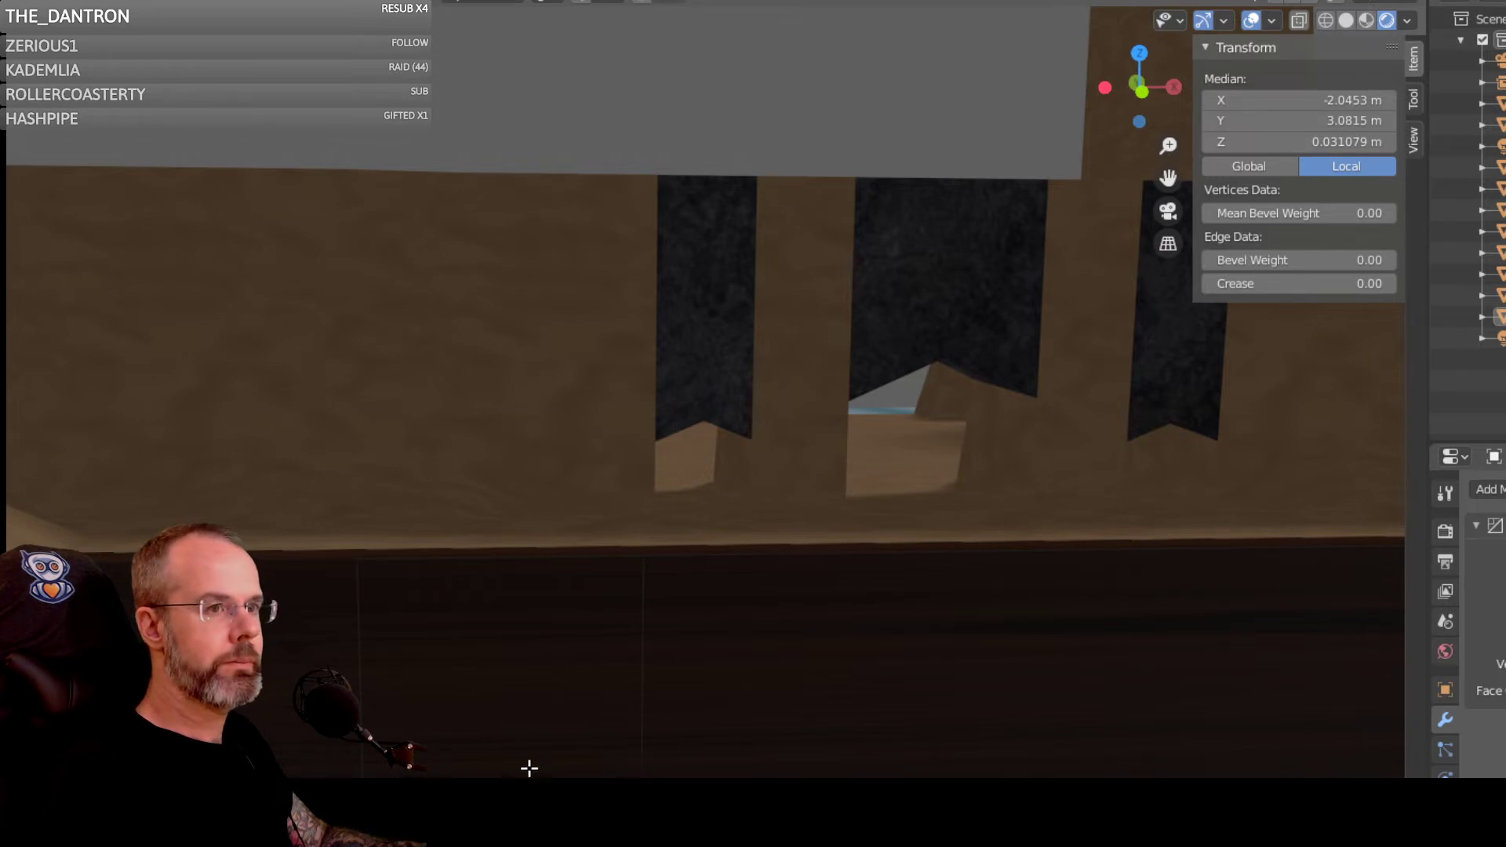
Step: Cut an edge loop across the wall section between the two existing loops, slid to a local X of about -2.058 m
left_click(587, 718, "shift")
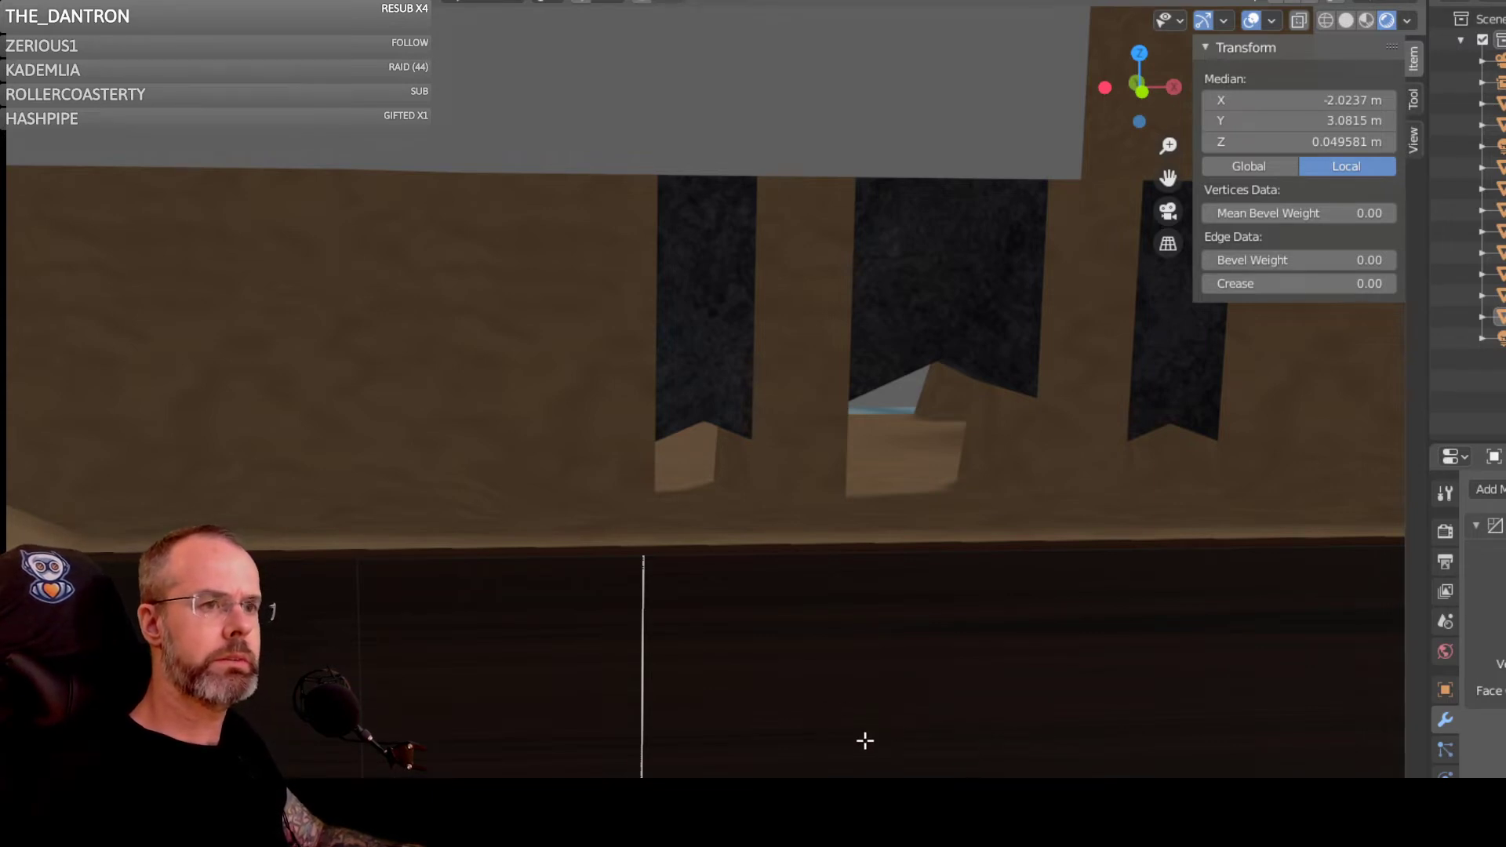
scroll(706, 757, "up", 3)
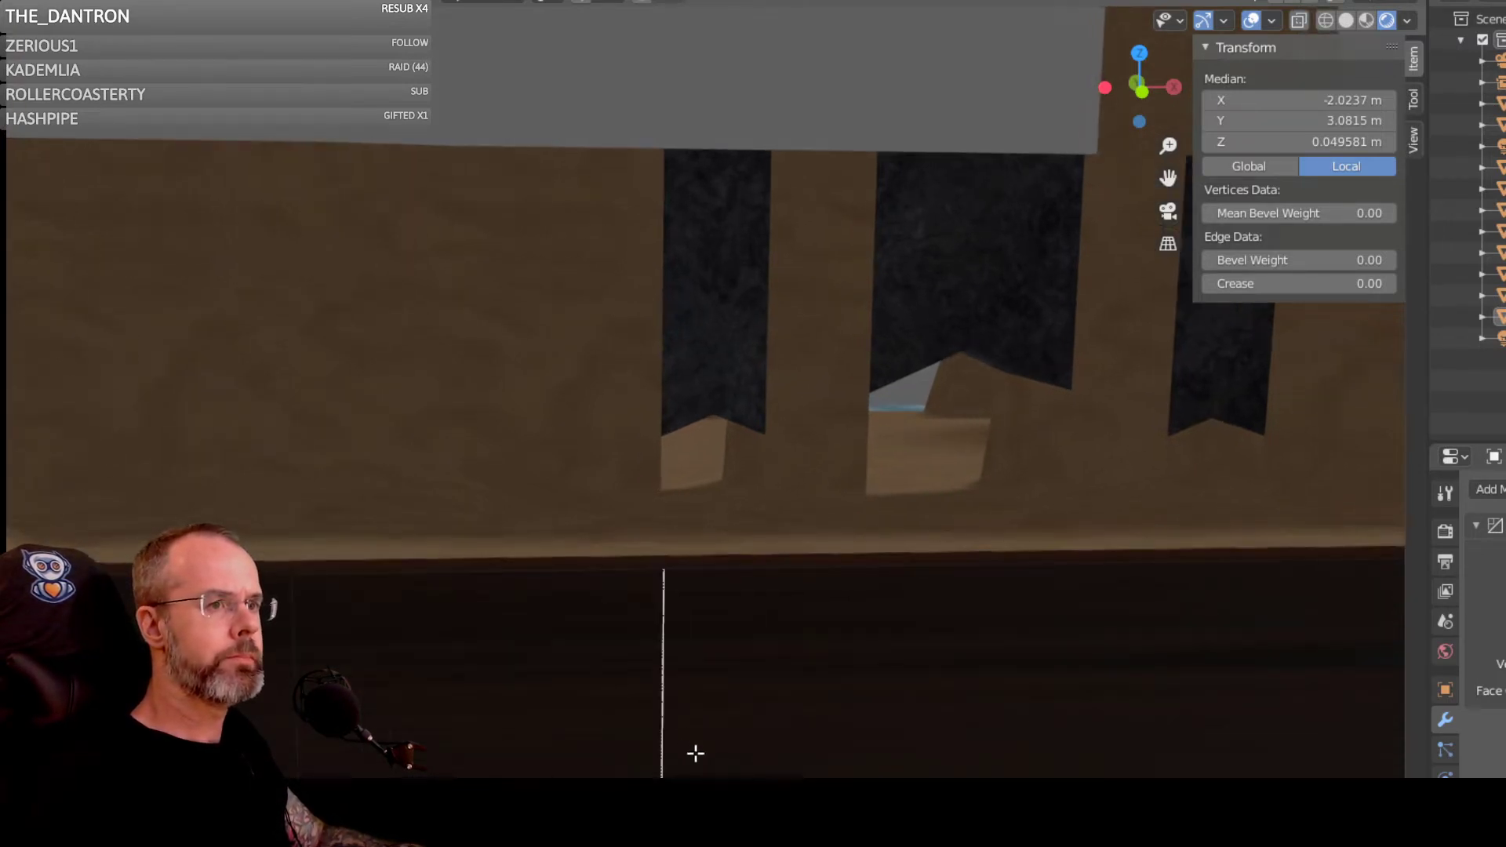
scroll(697, 755, "up", 1)
middle_click_drag(706, 773, 687, 745)
scroll(687, 745, "down", 2)
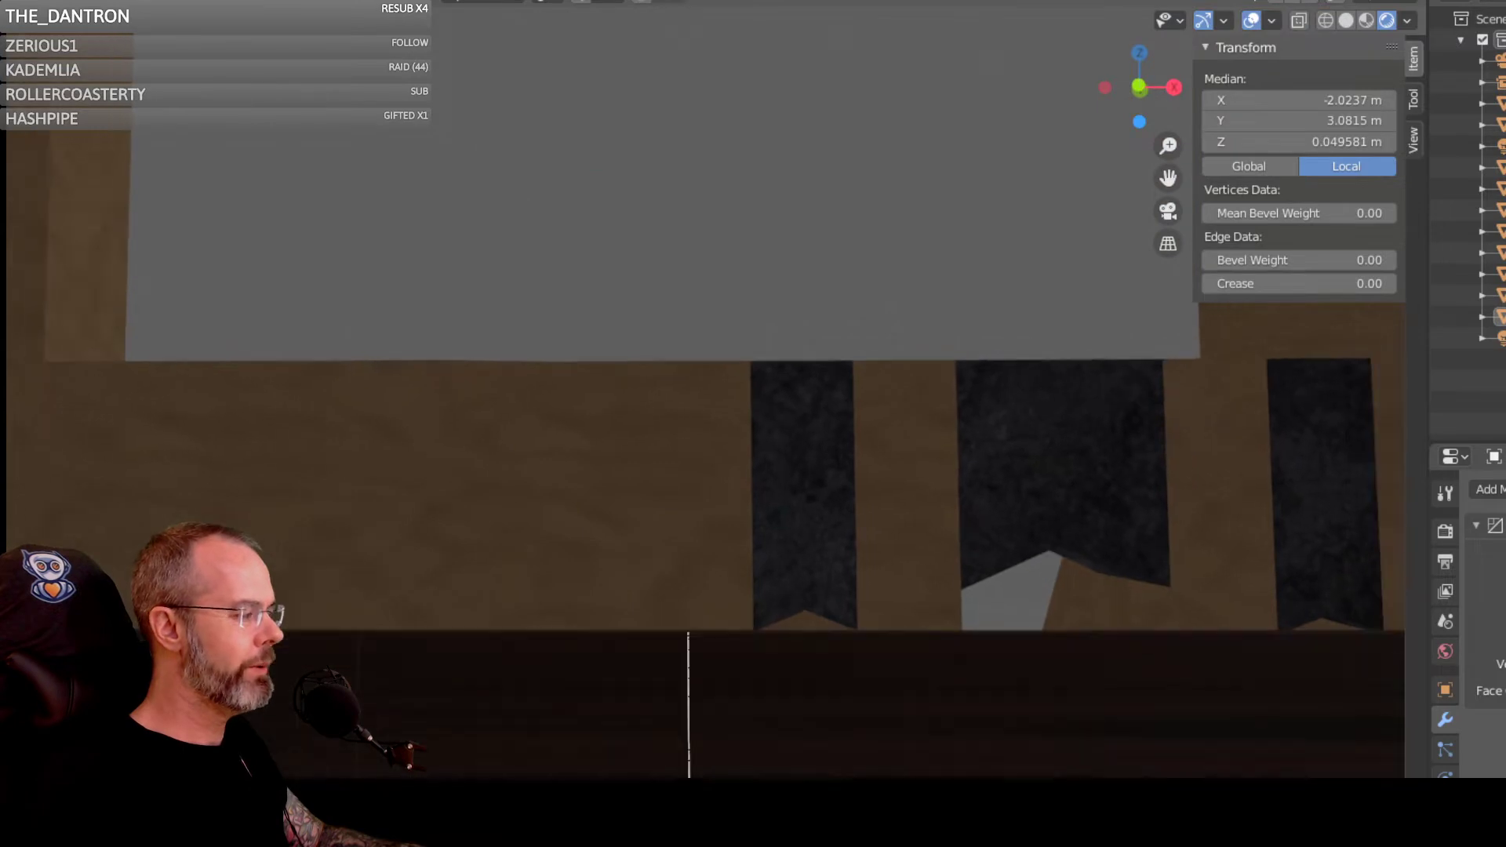
scroll(584, 776, "down", 1)
middle_click_drag(585, 777, 593, 818)
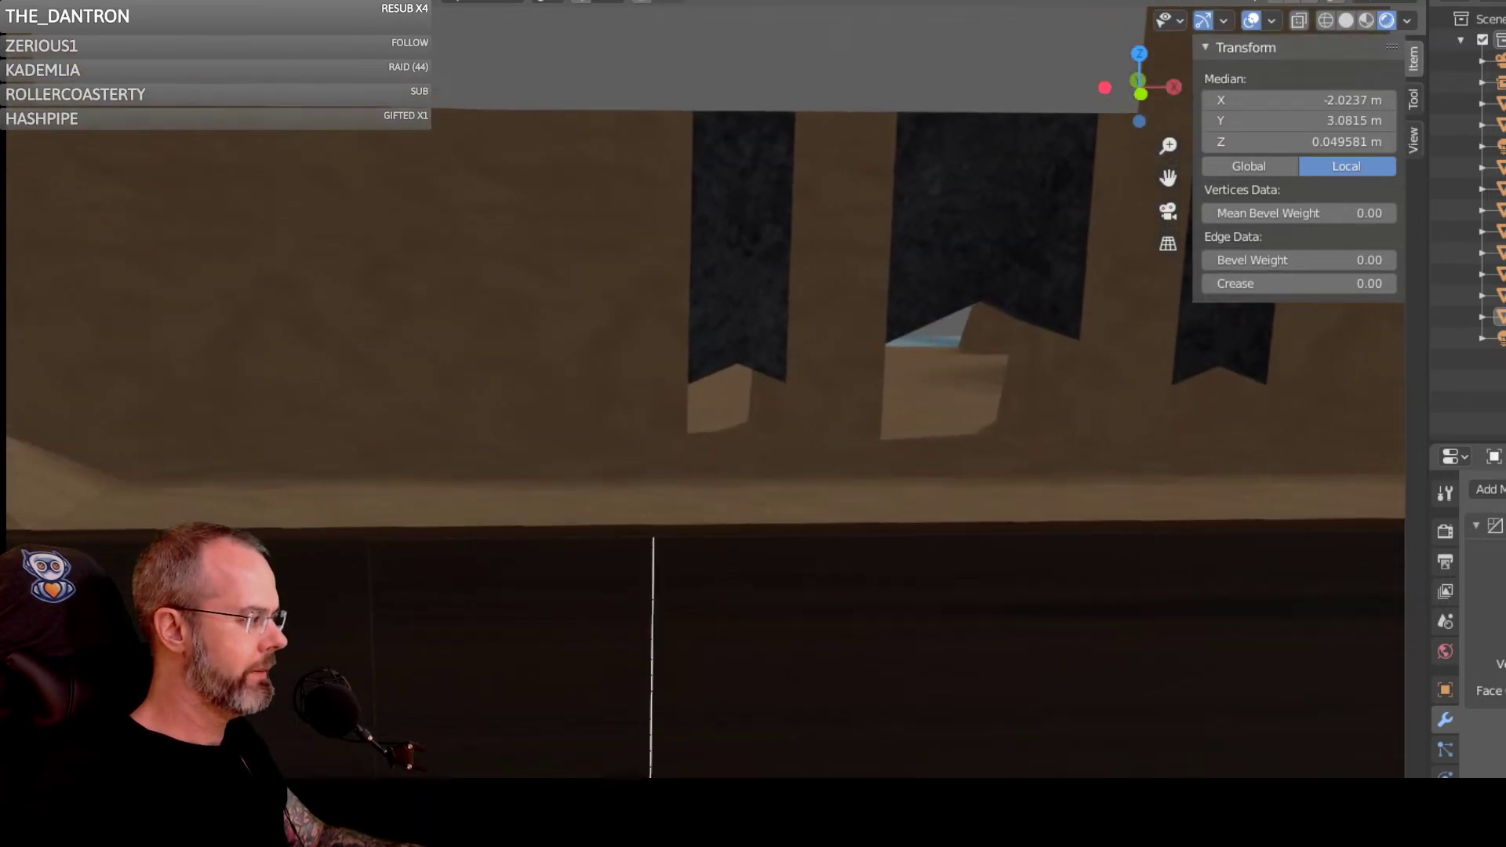
right_click(651, 717)
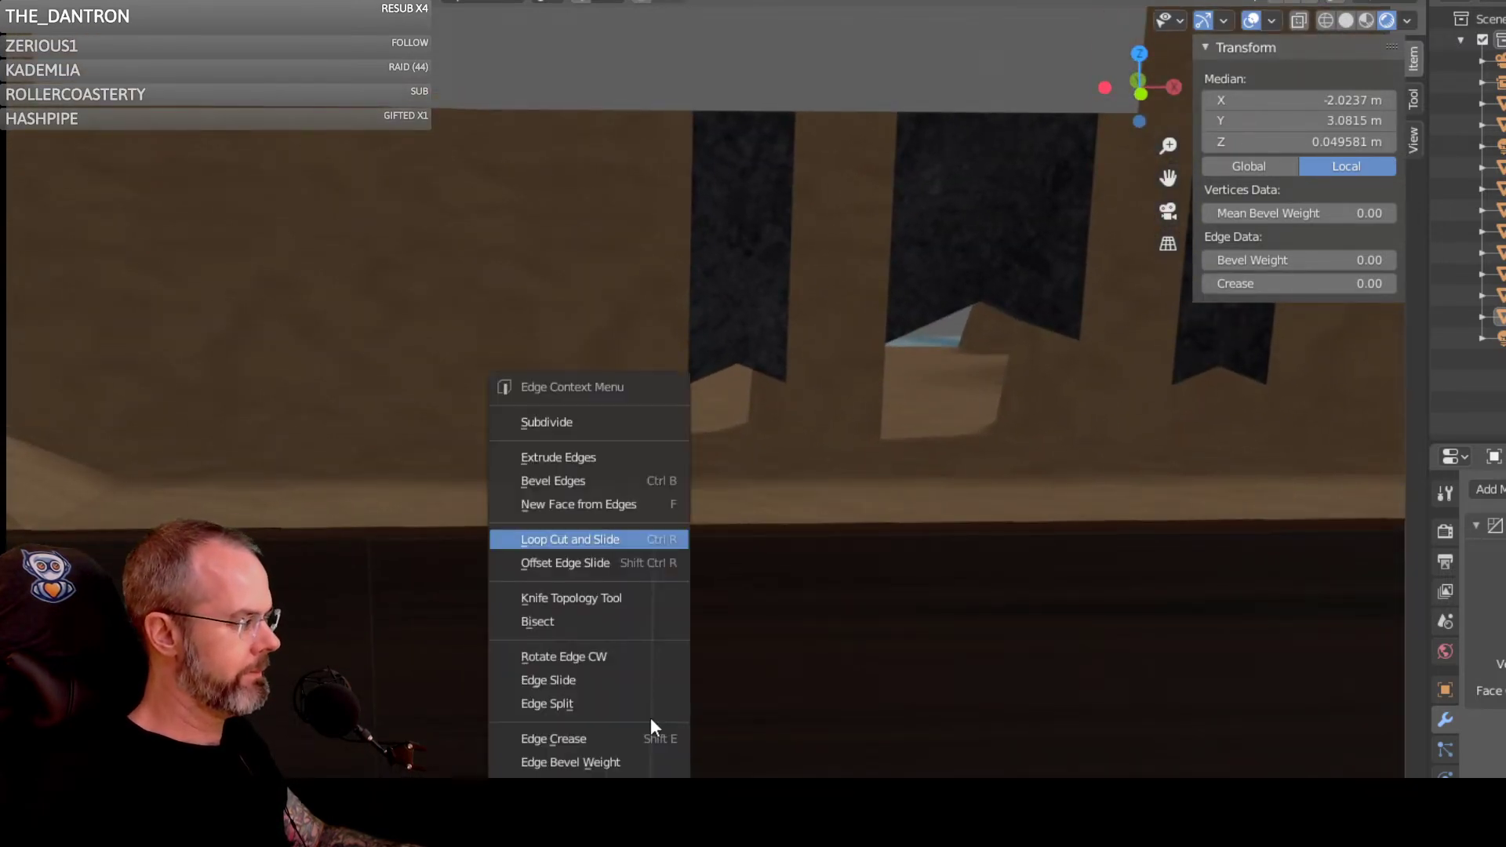
left_click(629, 541)
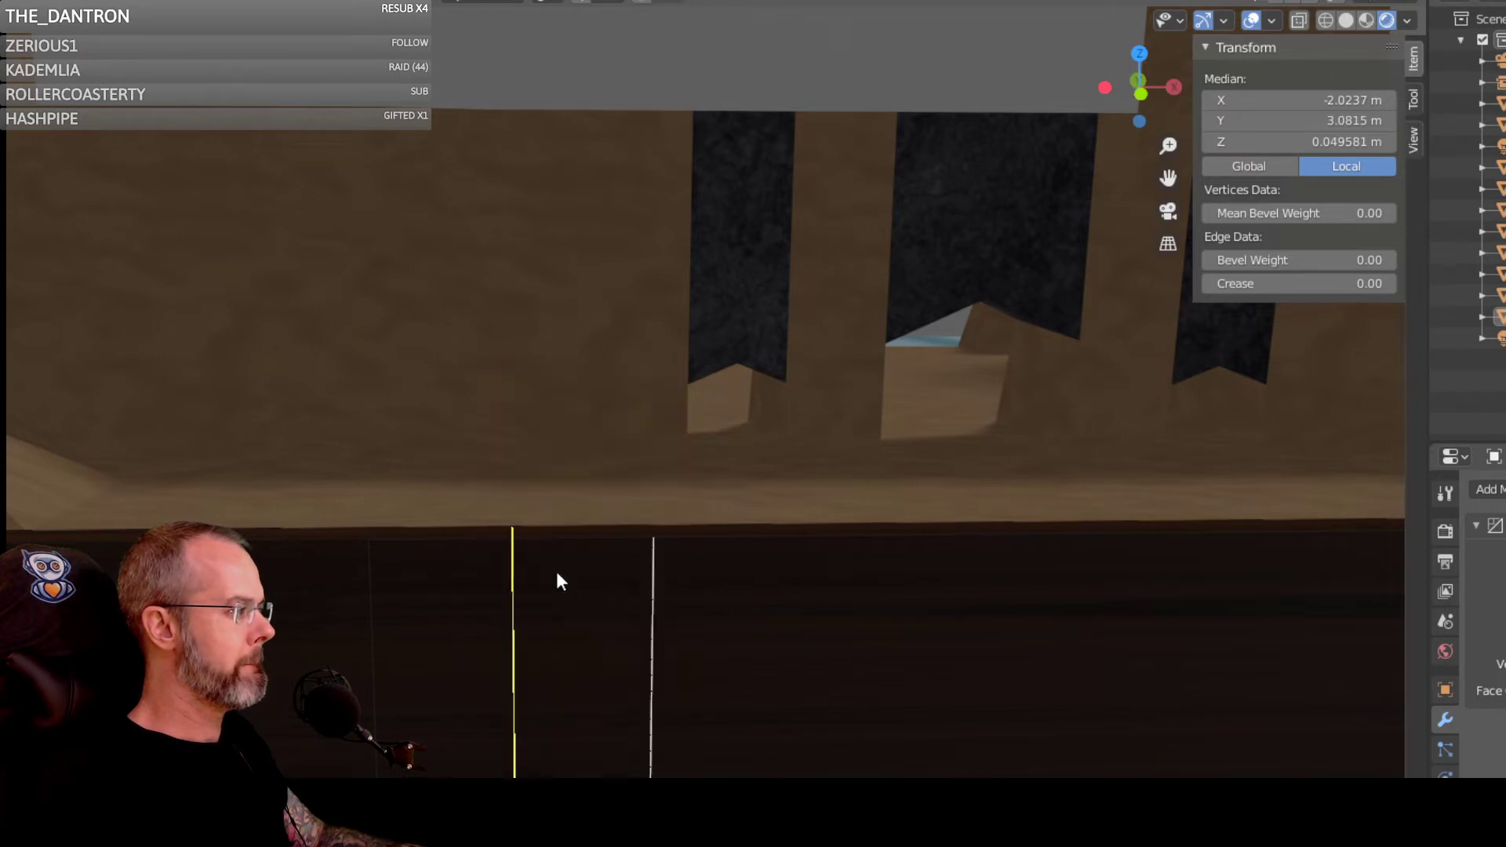
right_click(522, 582)
key("ctrl+r")
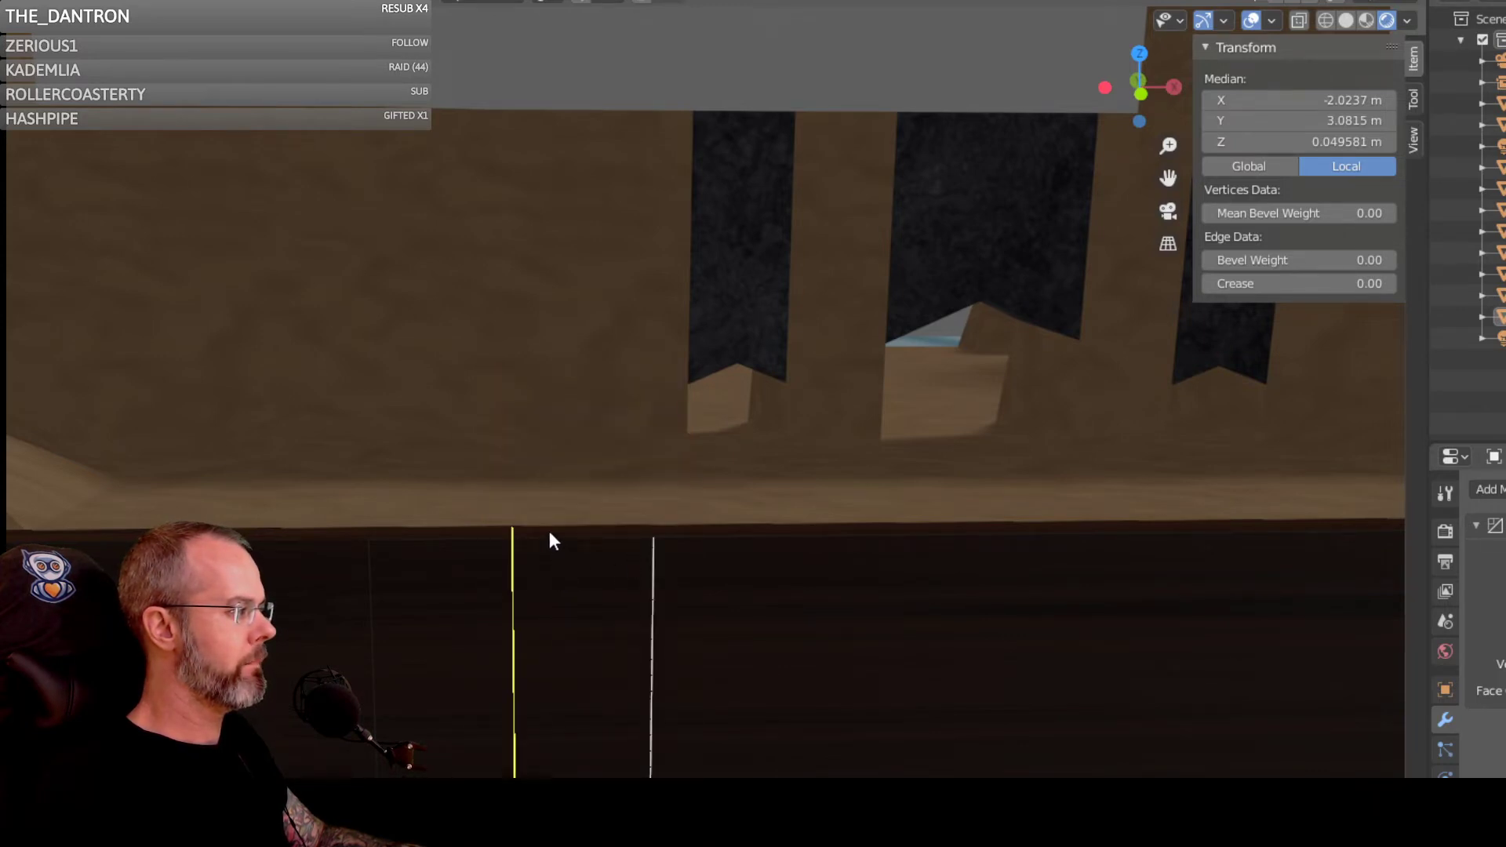
left_click(548, 532)
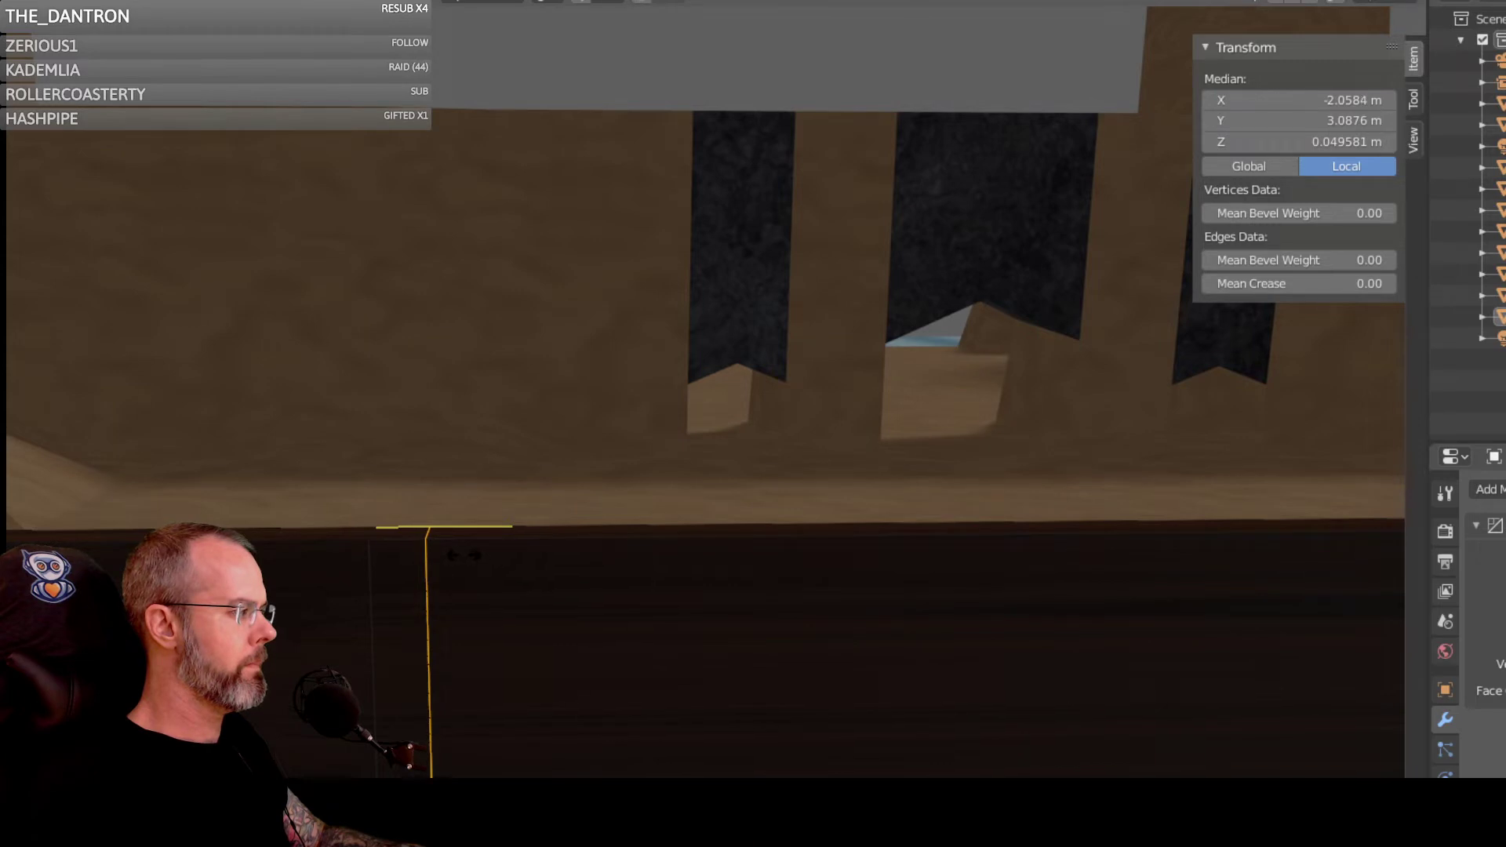
left_click(462, 554)
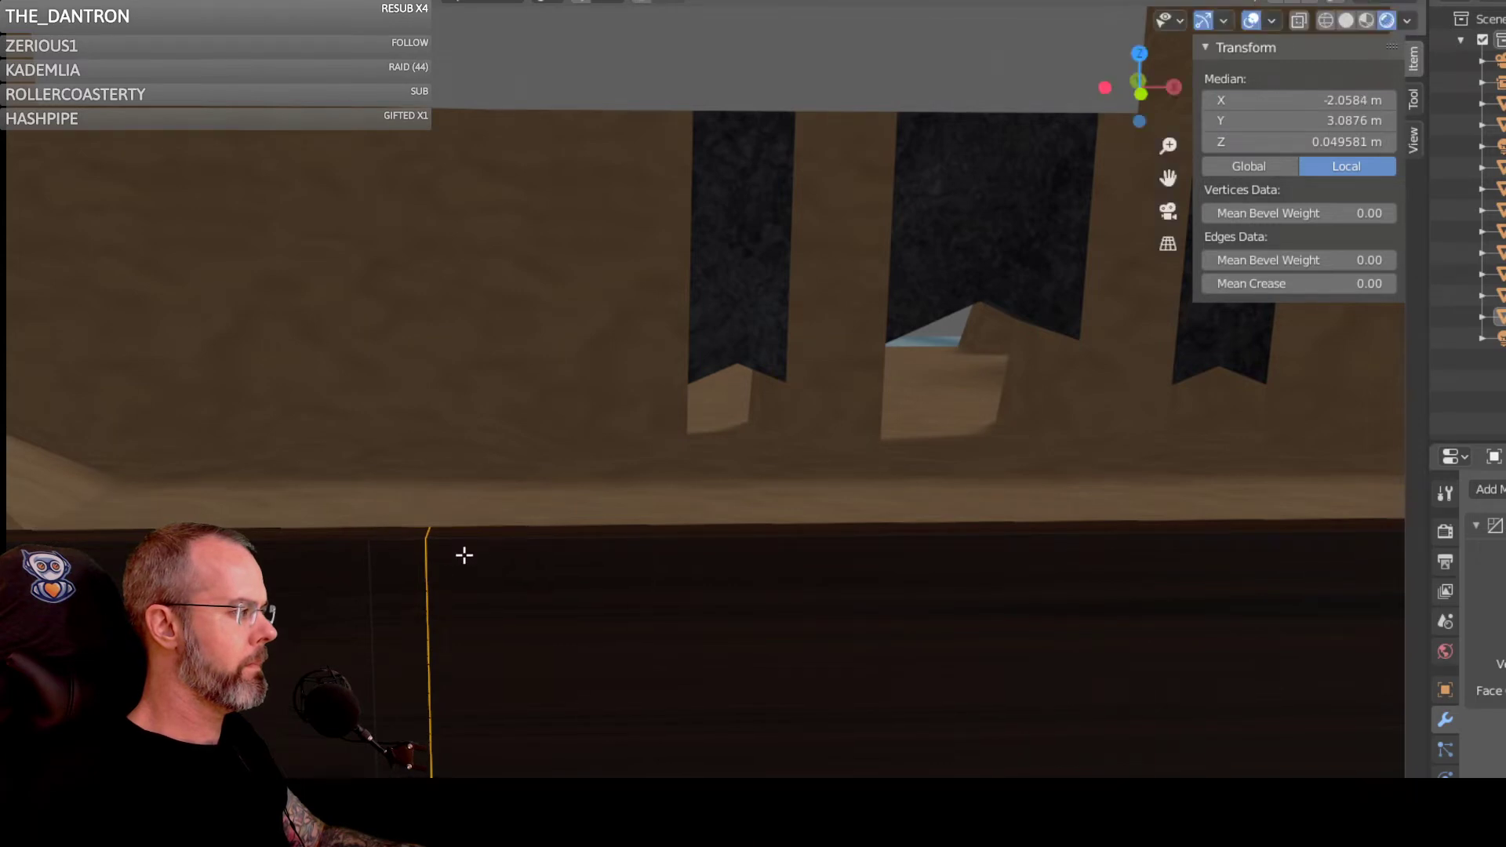
Step: Cut another edge loop between the new loop and the one nearer the free end, slid to a local X of about -2.032 m
left_click(427, 600)
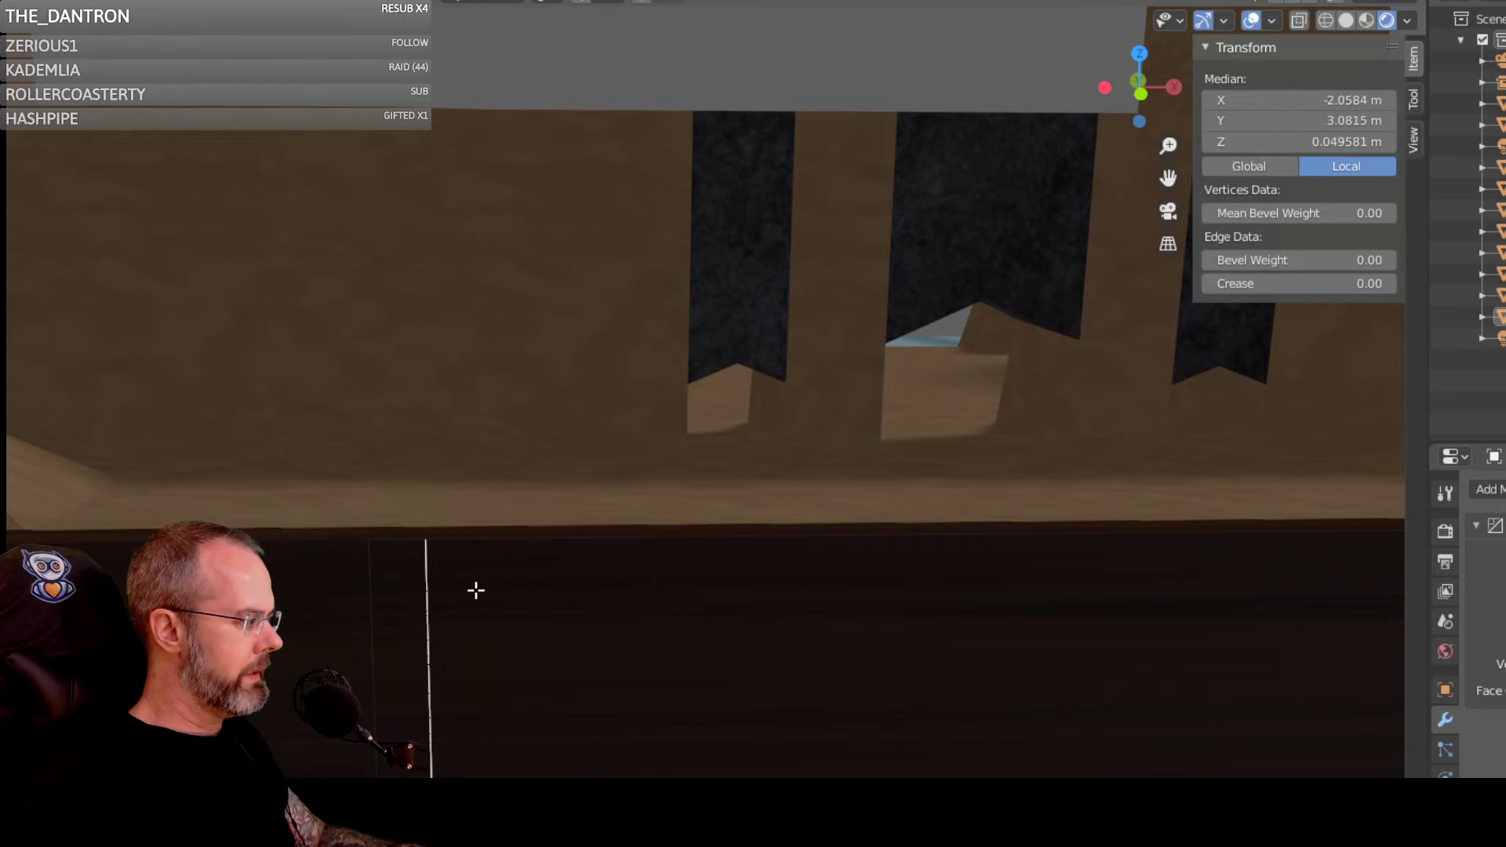
right_click(427, 585)
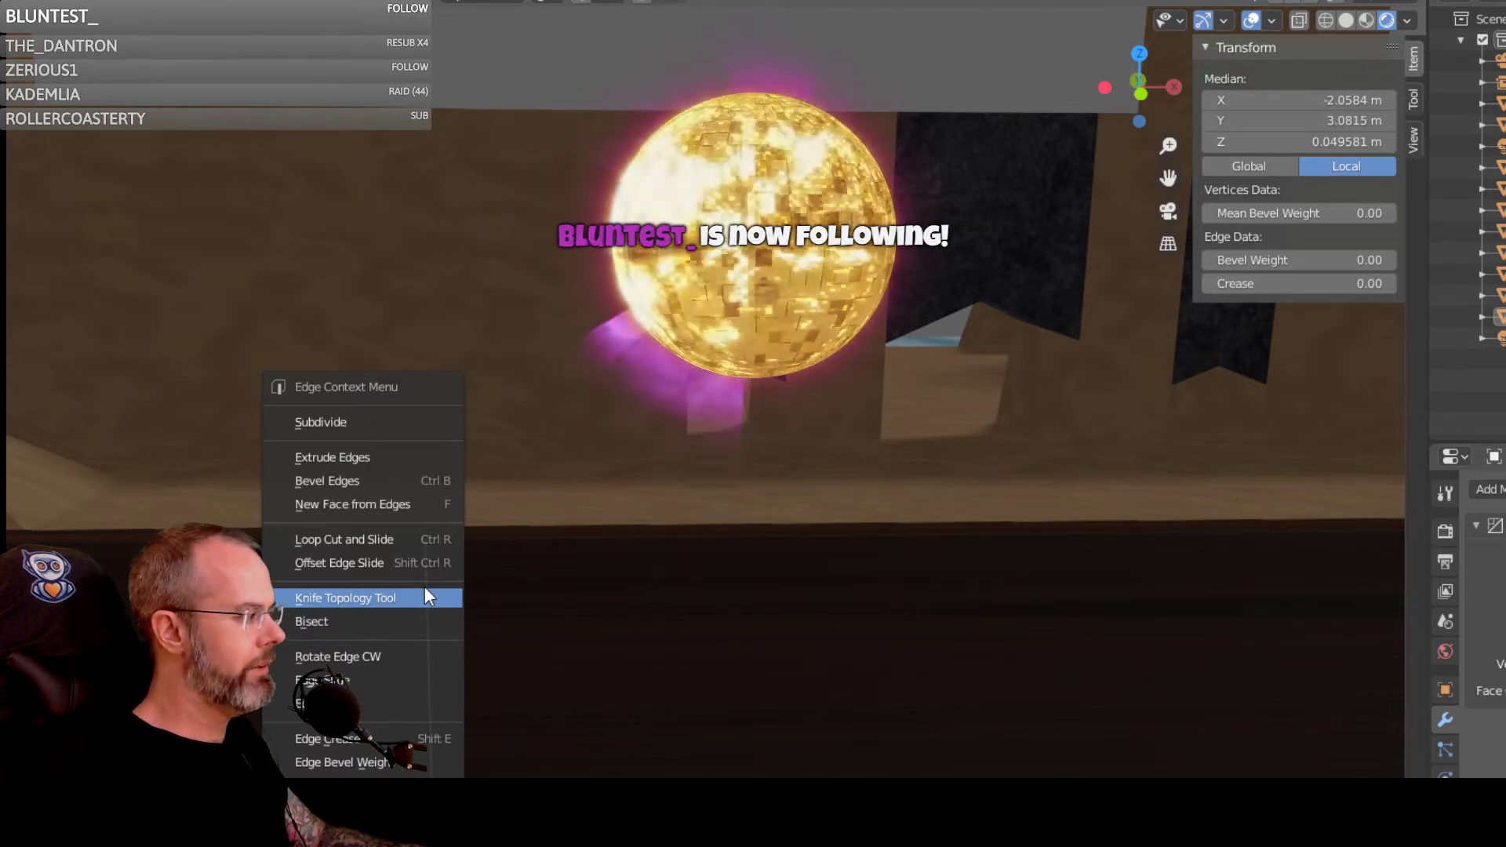
left_click(374, 538)
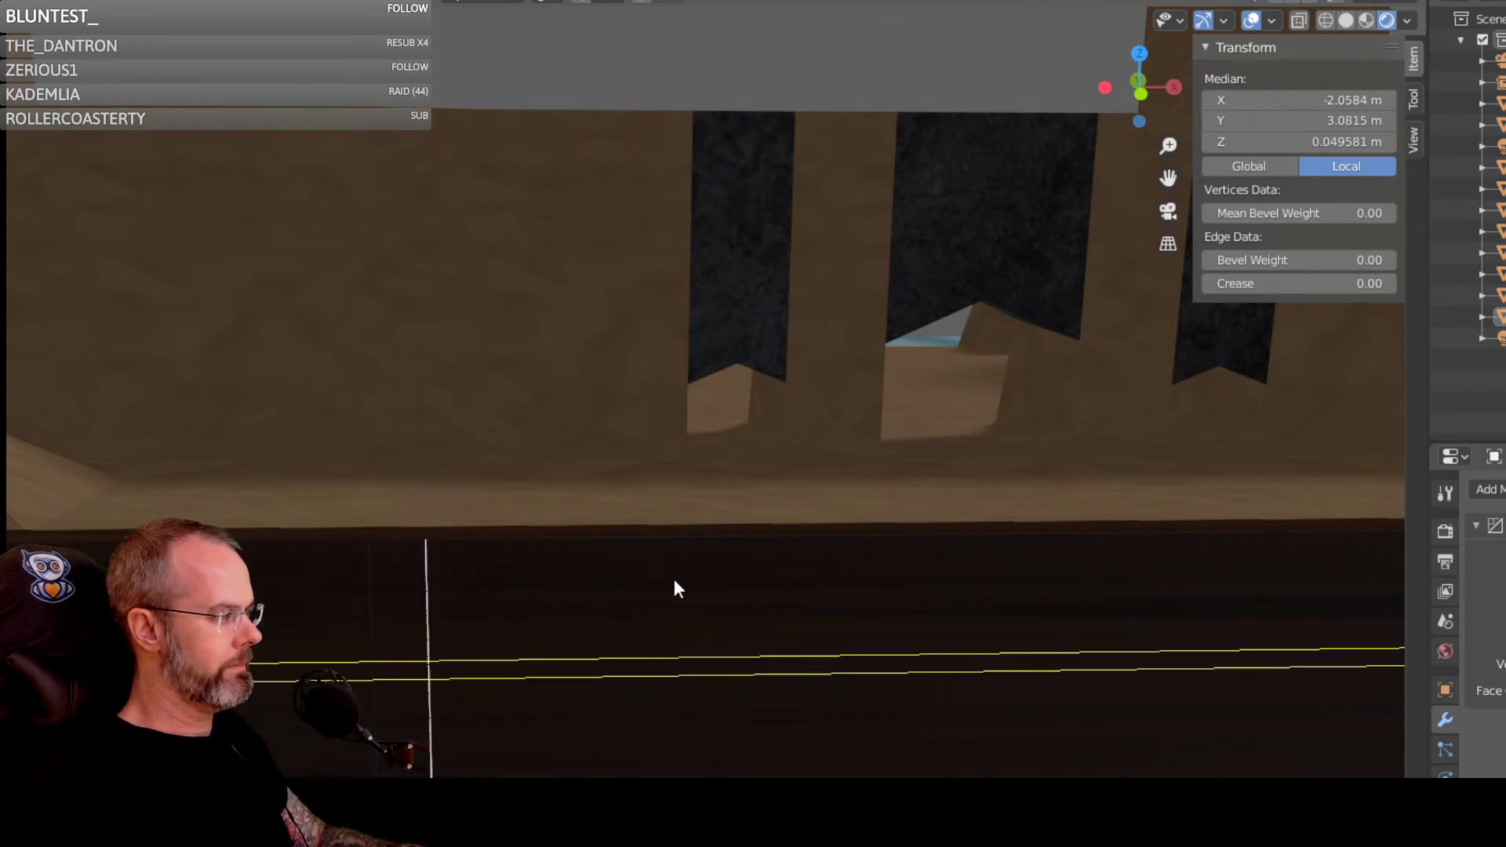
left_click(599, 549)
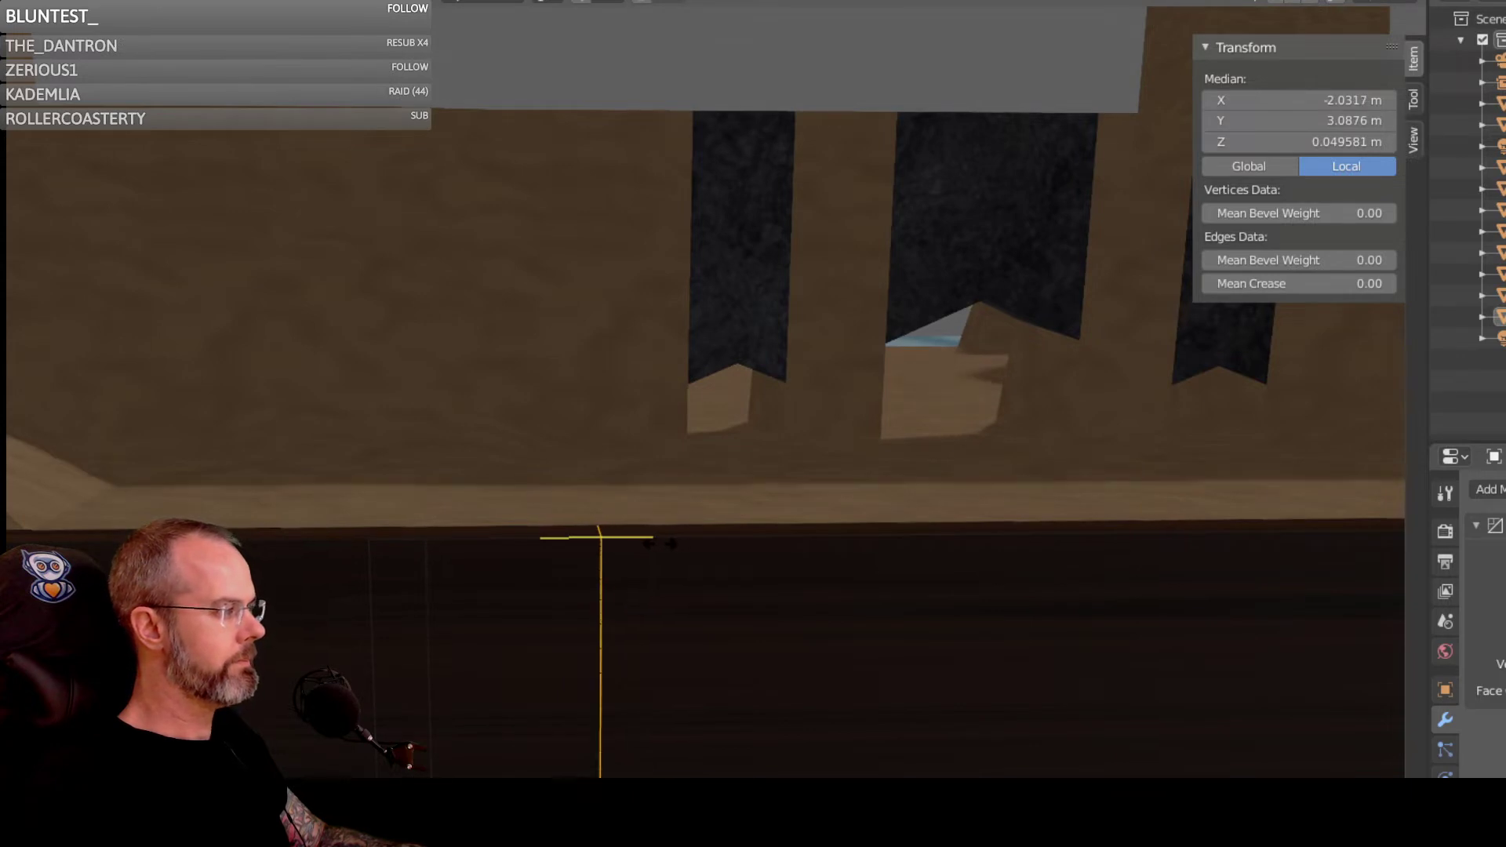
left_click(662, 543)
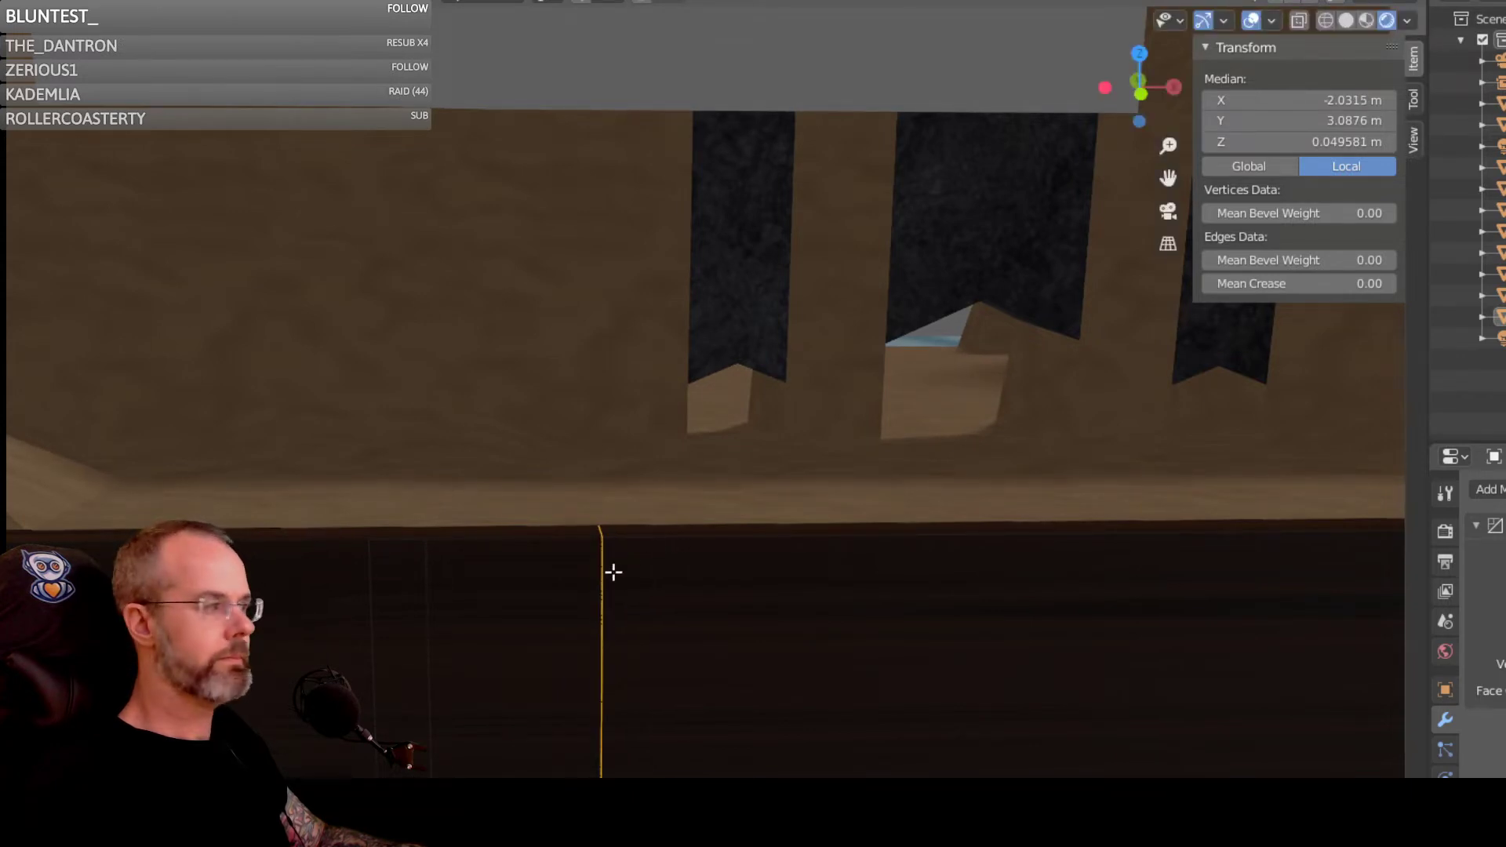
left_click(602, 576)
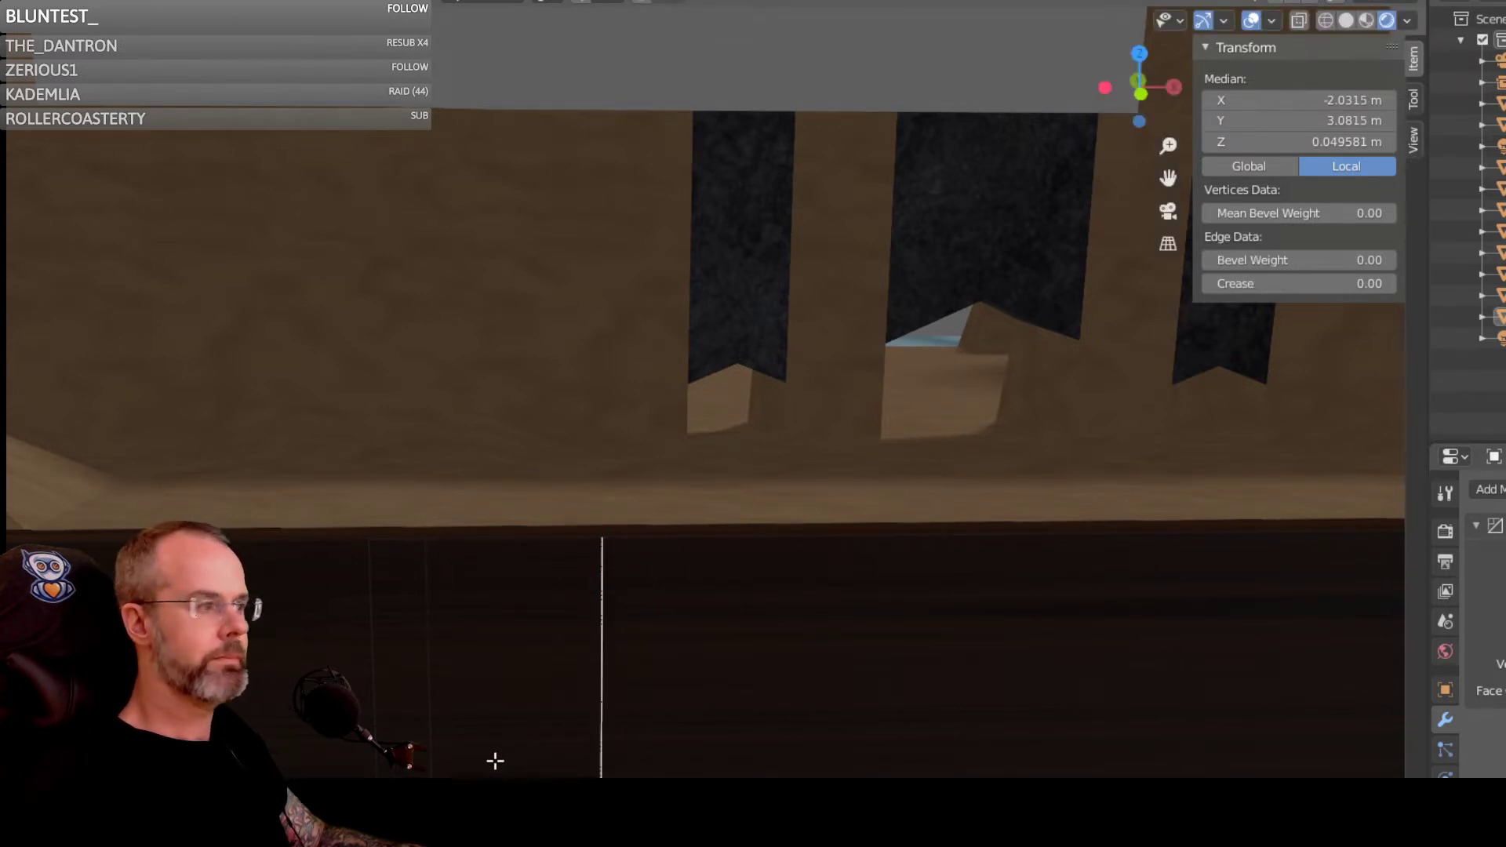
Step: Select the bottom edge between the two new loops and inspect the wall face above it up close
scroll(476, 765, "up", 2)
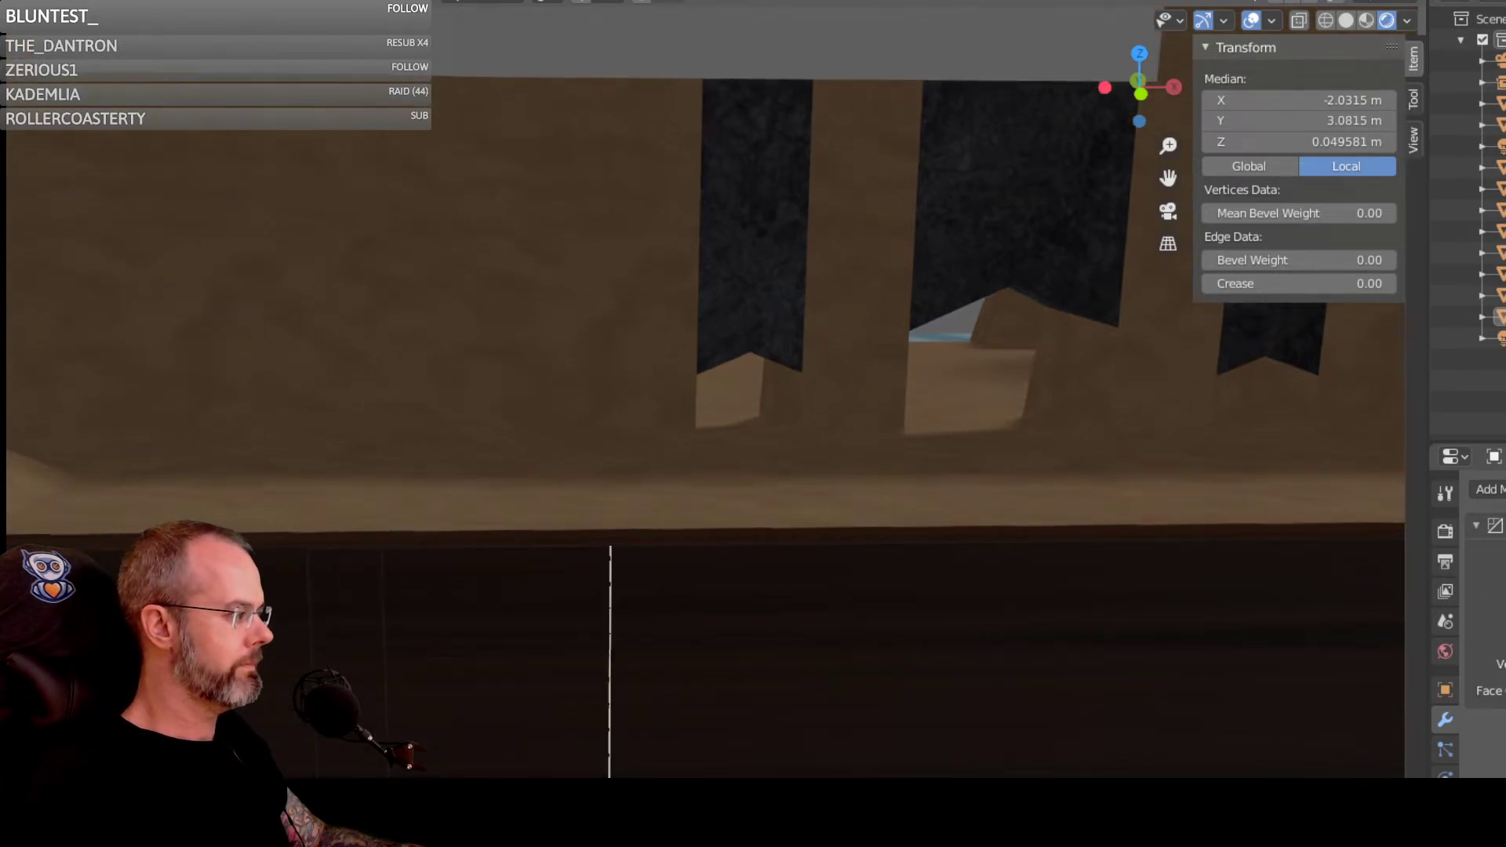
left_click(496, 824)
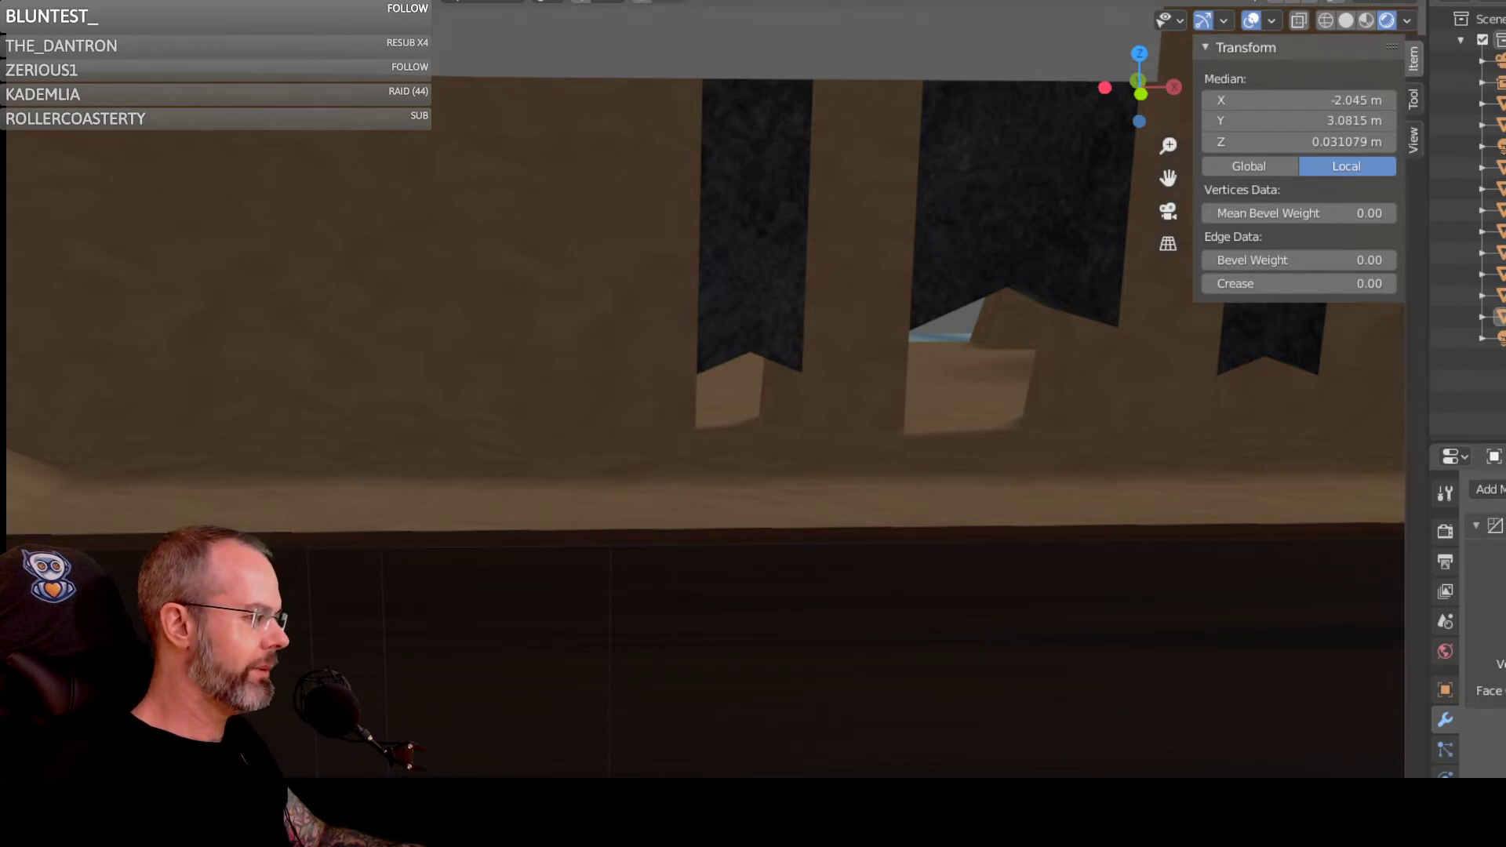
scroll(706, 408, "down", 1)
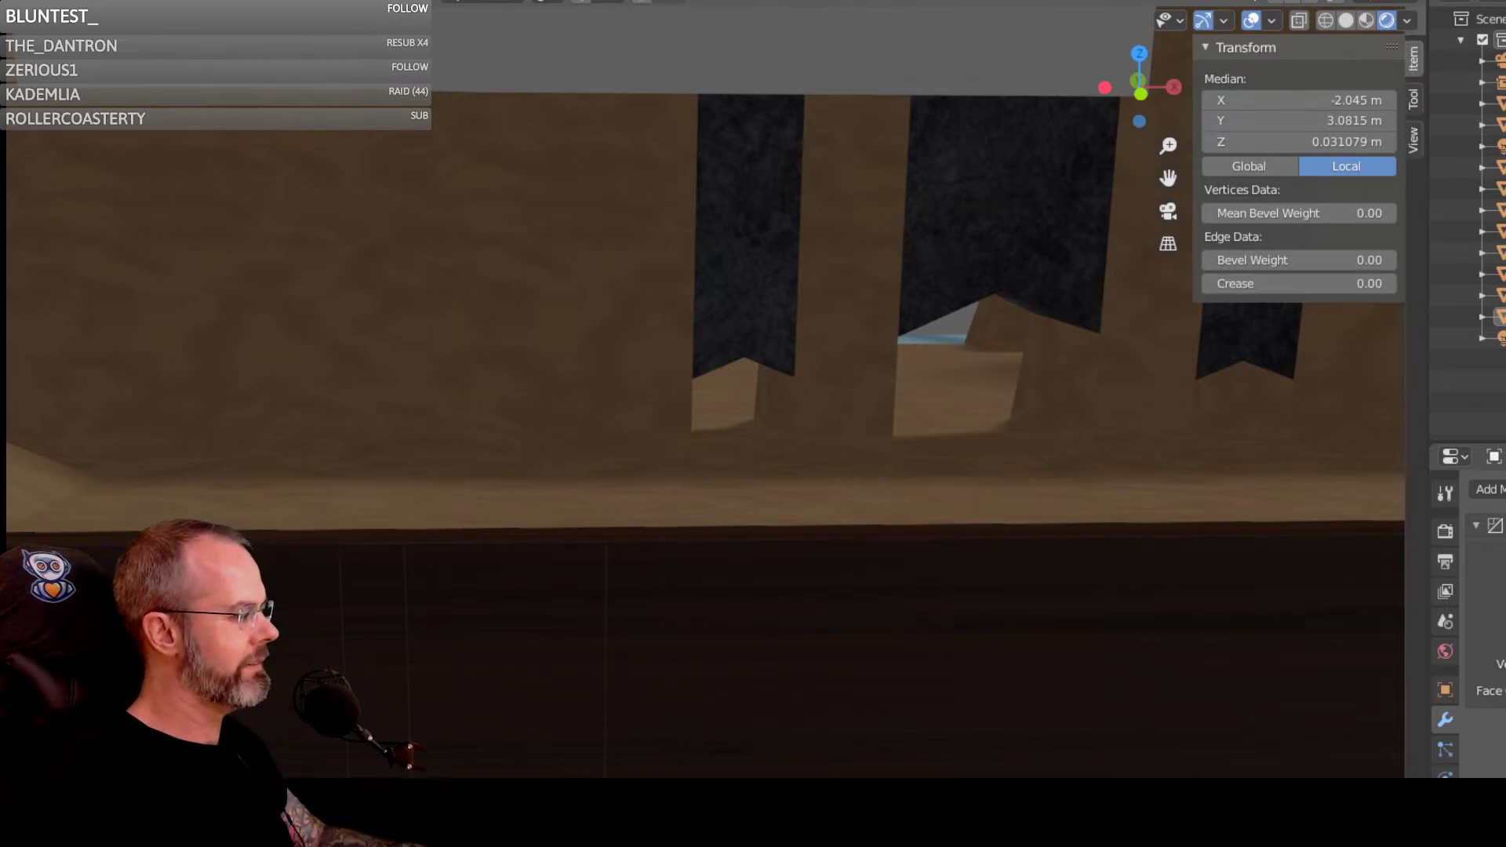
mouse_move(753, 424)
middle_mouse_down()
mouse_move(751, 398)
mouse_move(740, 412)
middle_mouse_up()
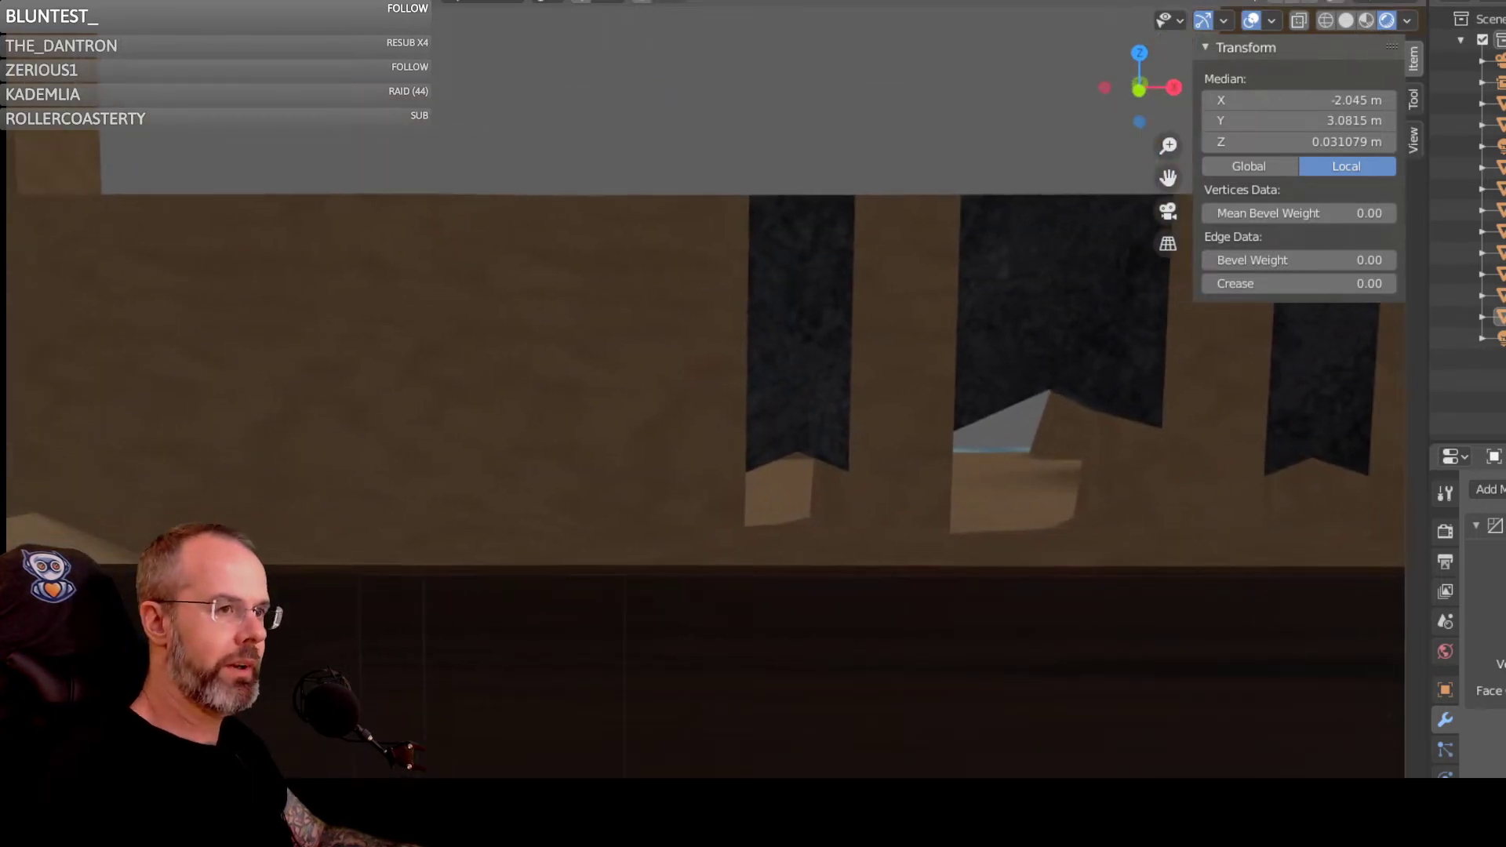
middle_click_drag(553, 792, 570, 710)
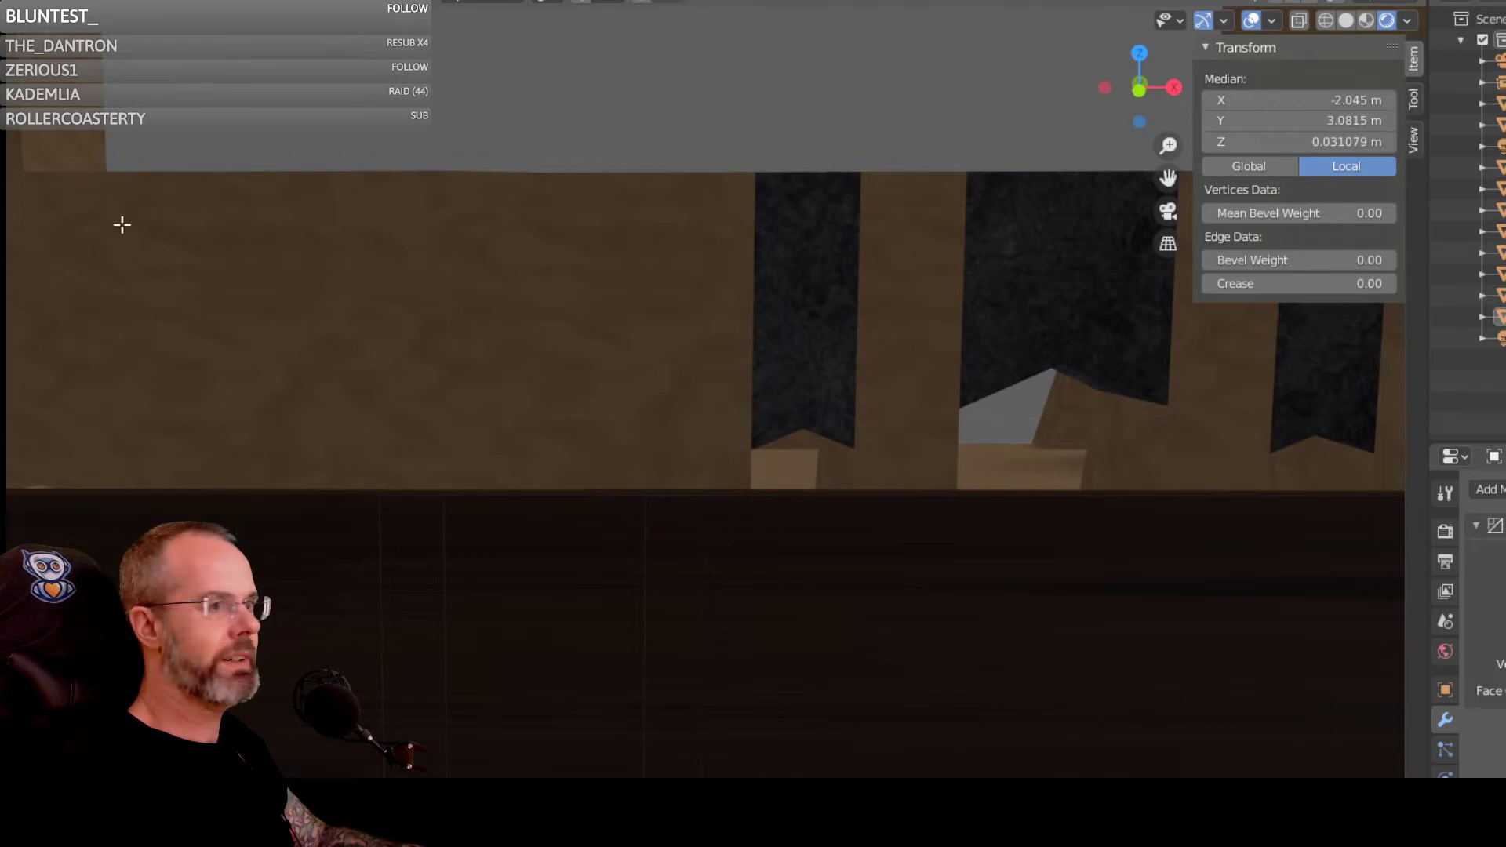
middle_click_drag(638, 755, 626, 572)
scroll(639, 540, "up", 1)
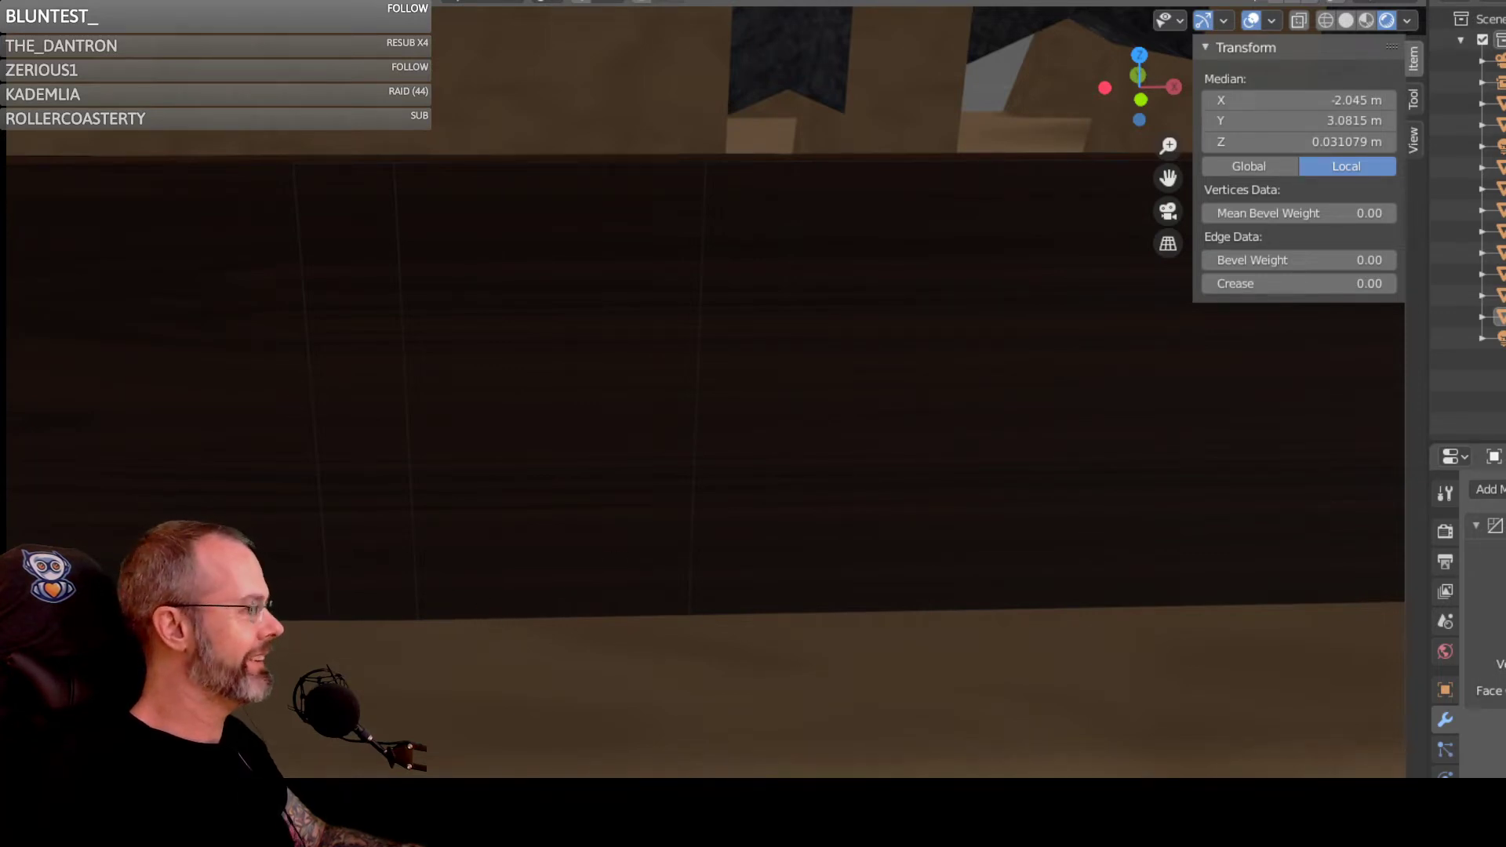
Step: Replace the selection with the edges outlining the wall face between the two new loops and inspect them
key("alt+a")
left_click(564, 542)
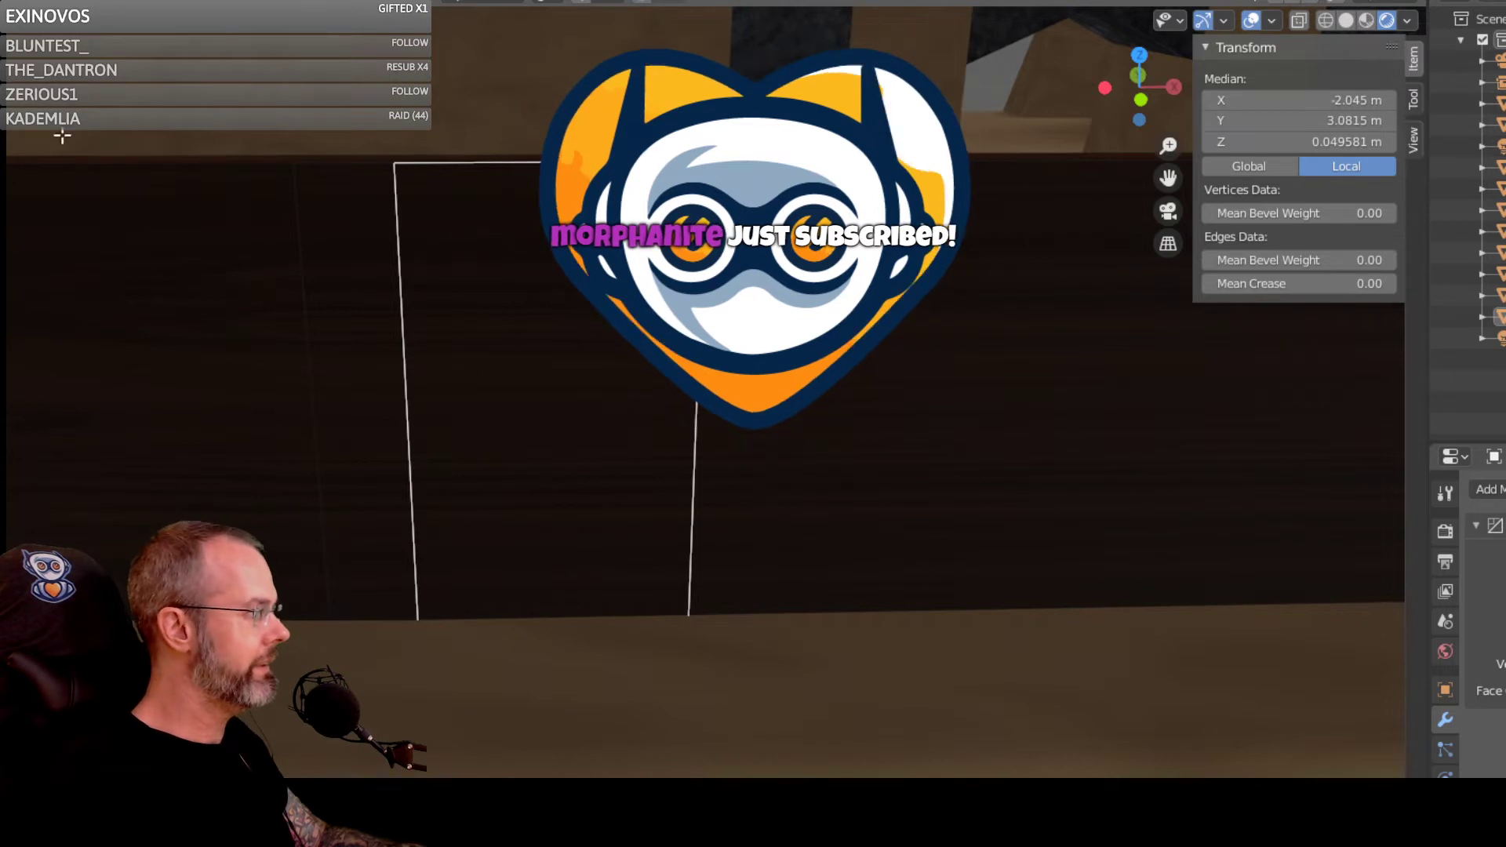
left_click(221, 339)
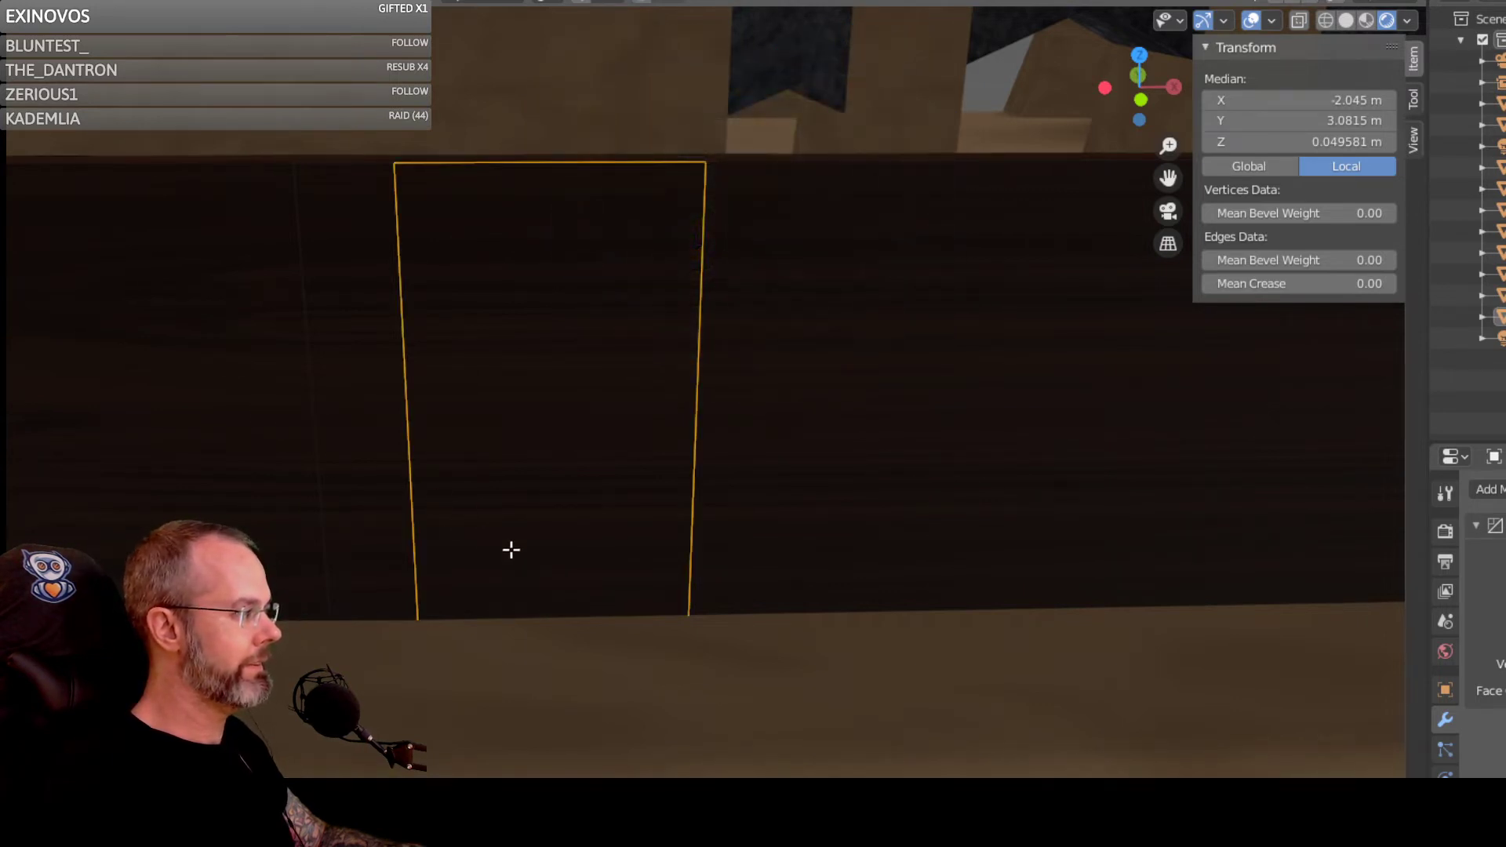
scroll(551, 474, "down", 1)
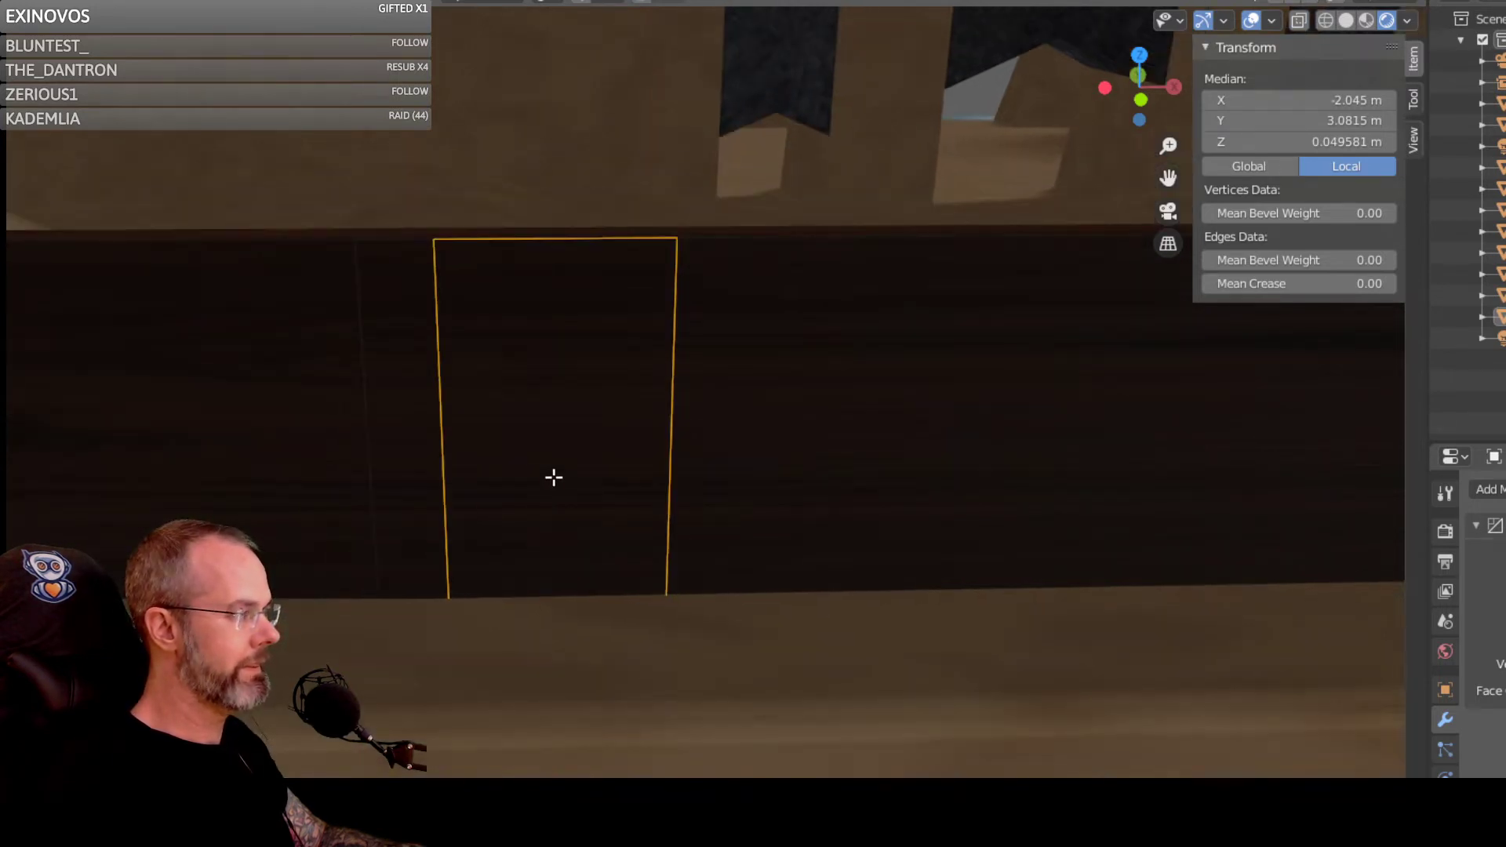
middle_click_drag(562, 492, 575, 97)
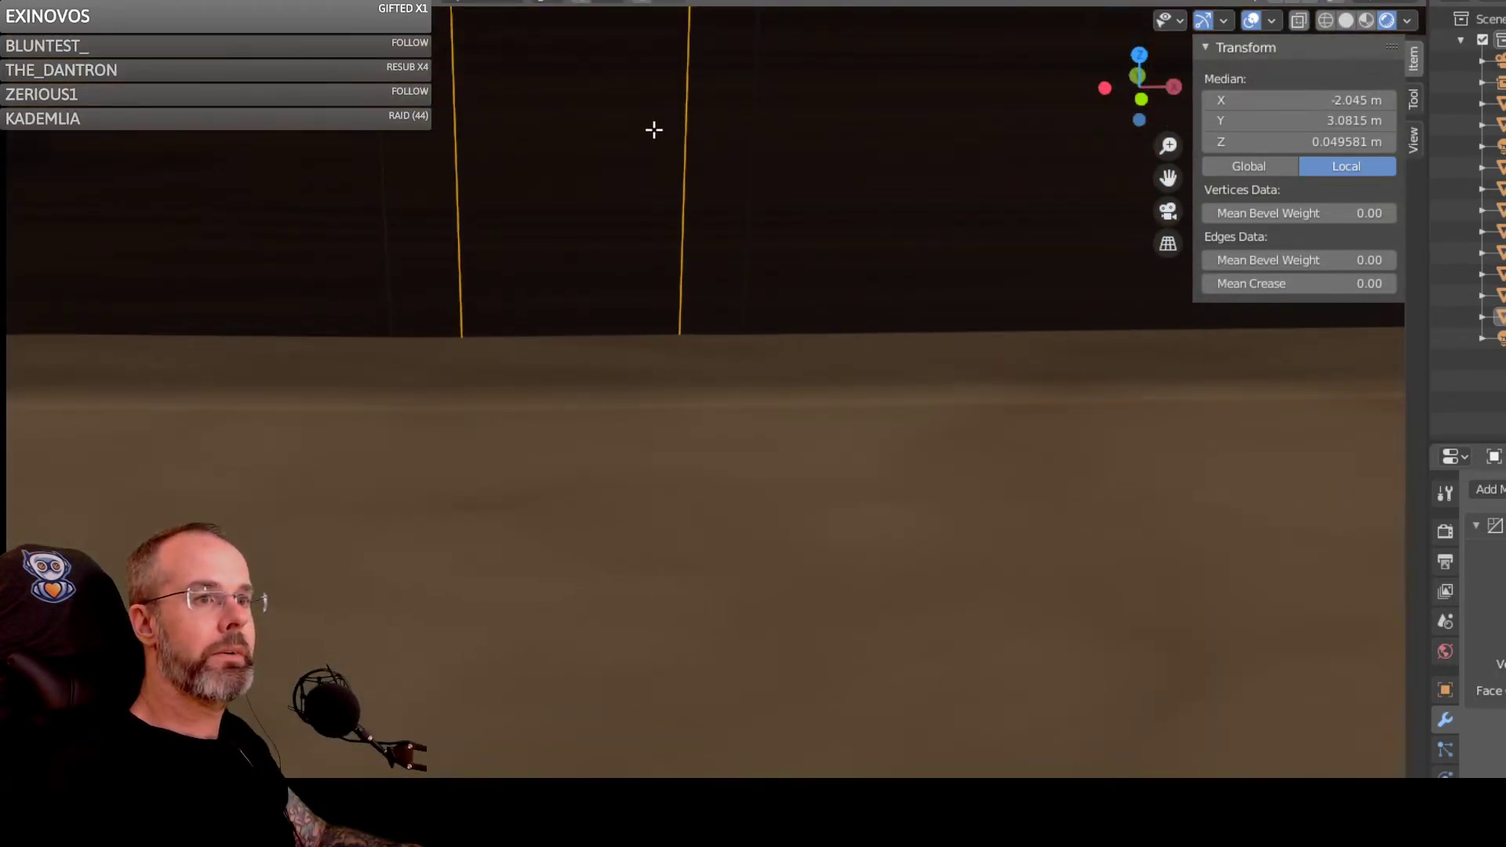
middle_click_drag(653, 129, 729, 676)
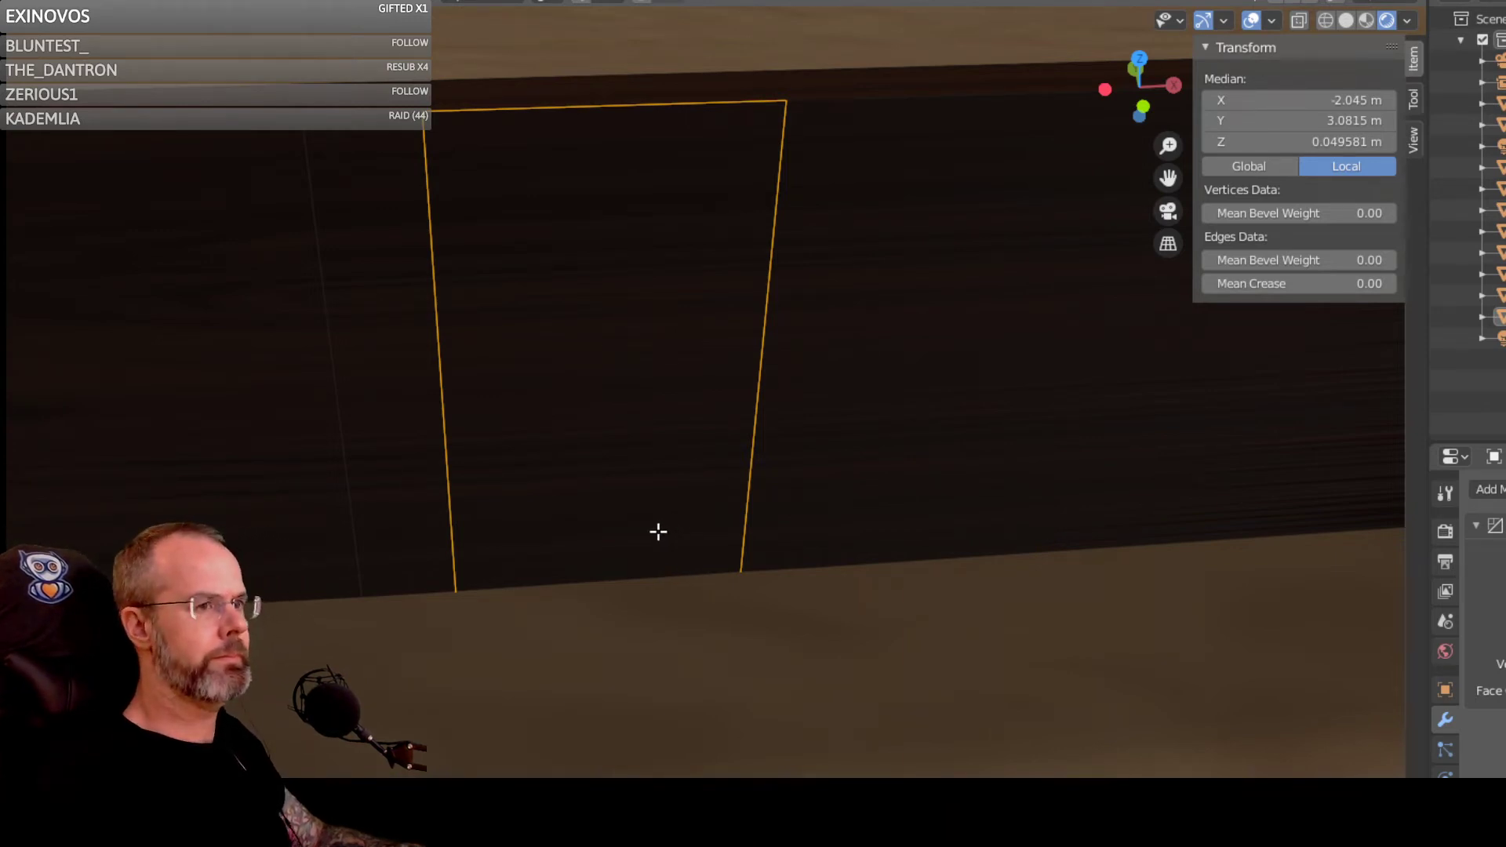
mouse_move(659, 531)
middle_mouse_down()
mouse_move(650, 508)
mouse_move(652, 527)
middle_mouse_up()
middle_click_drag(654, 579, 599, 562)
Step: Clear the outline selection and select only the bottom edge of the face between the two new loops
left_click(601, 492)
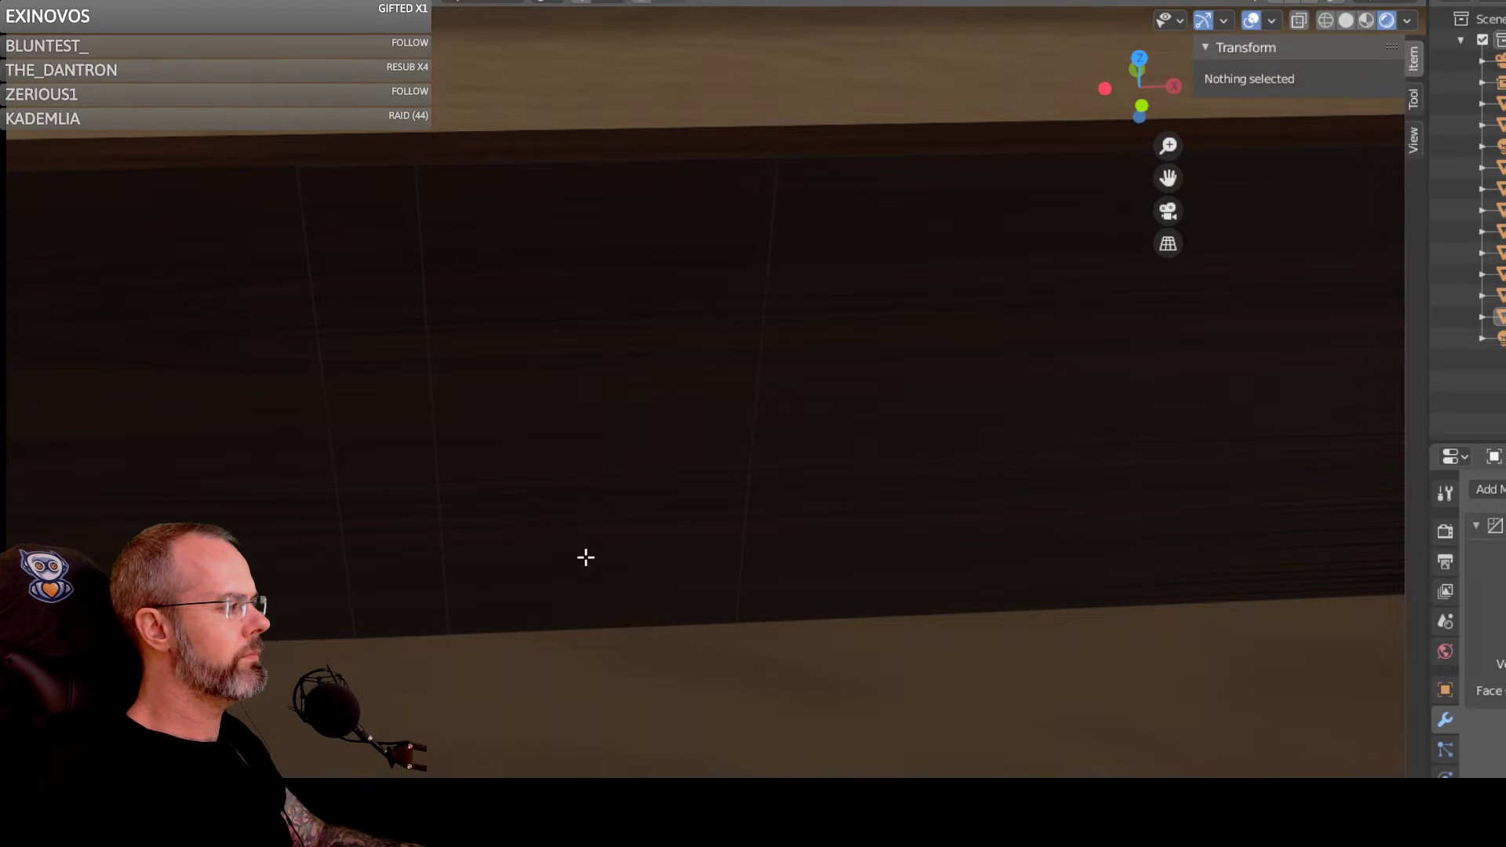
middle_click_drag(586, 557, 575, 577)
left_click(551, 618)
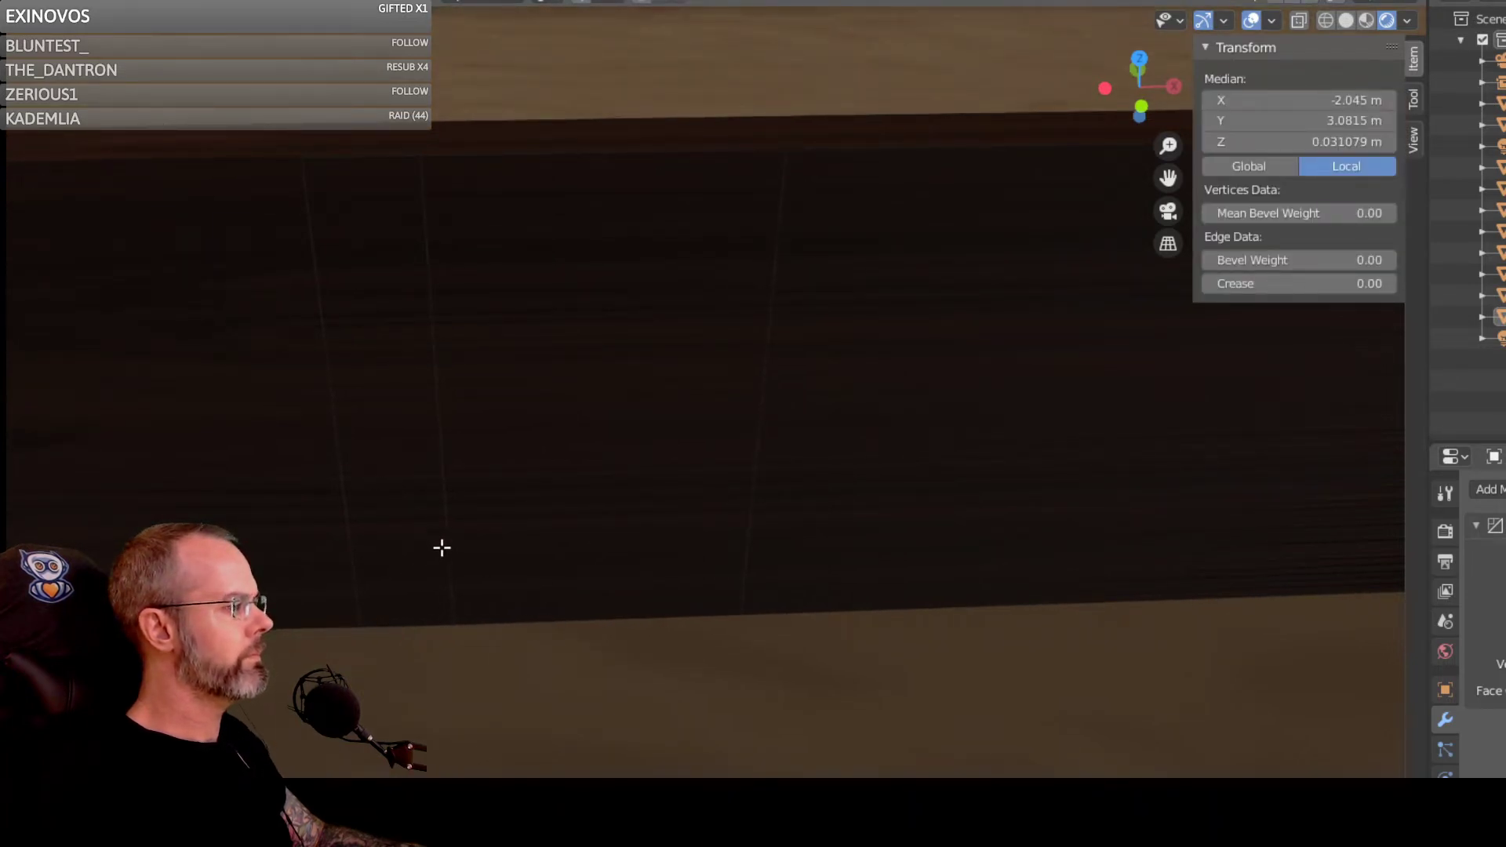
Step: Try to lower the bottom edge between the two new loops slightly along Z, and undo the move
left_click_drag(504, 539, 663, 735)
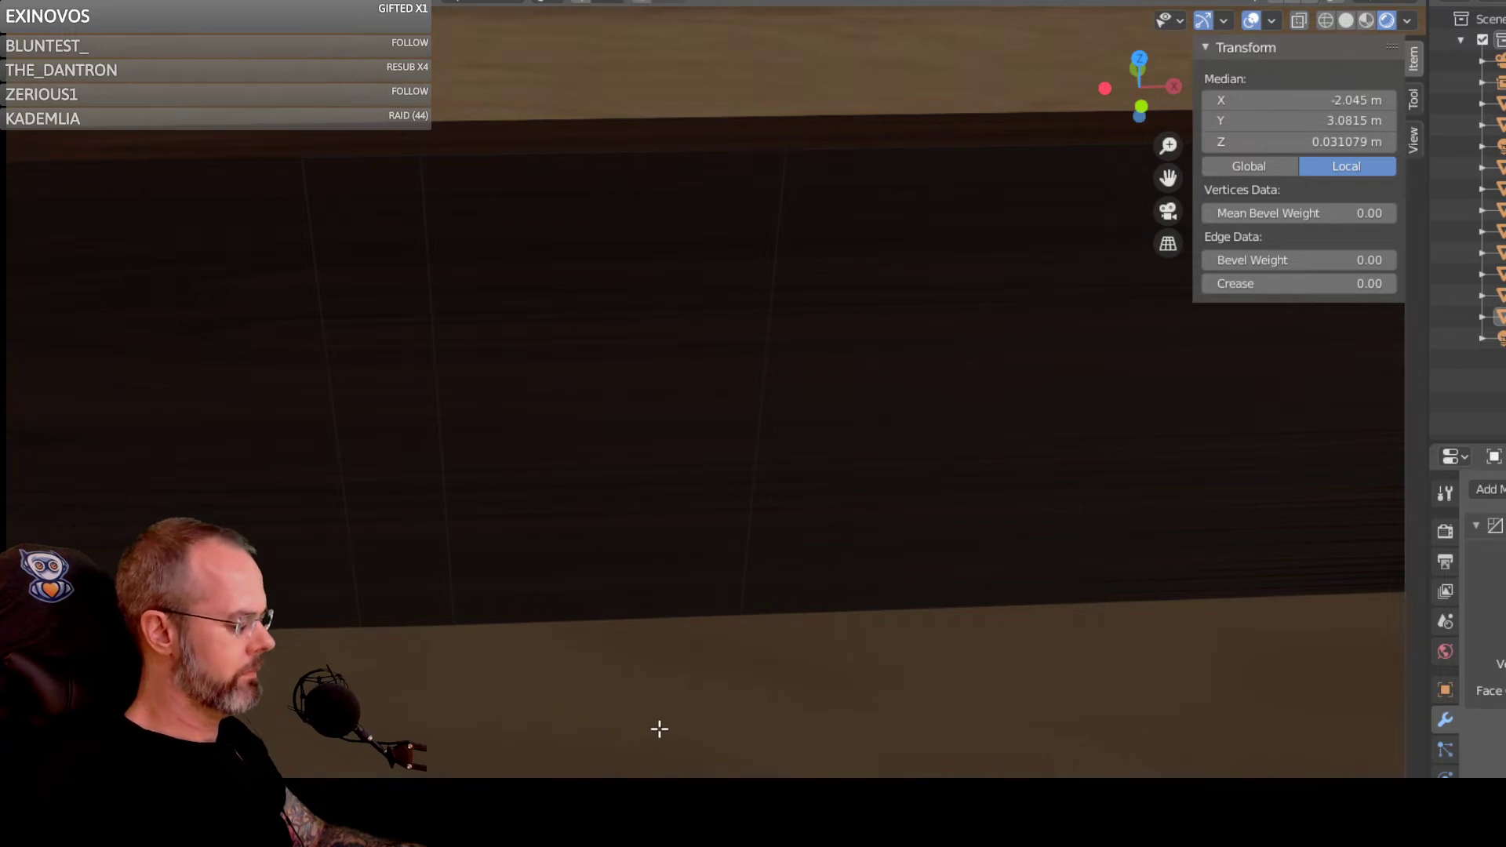
key("g")
key("z")
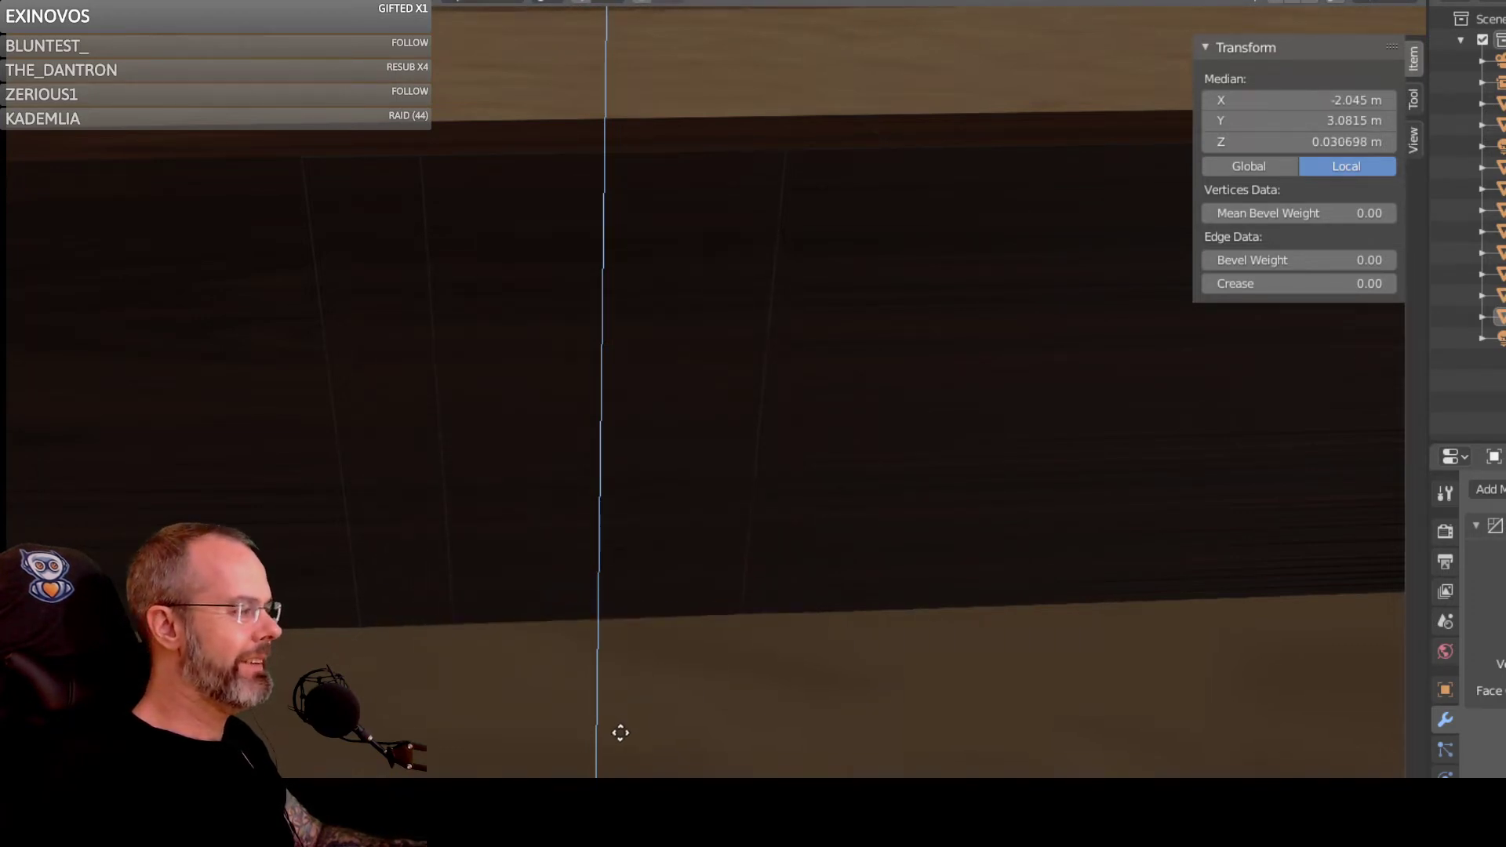
left_click(572, 713)
key("ctrl+z")
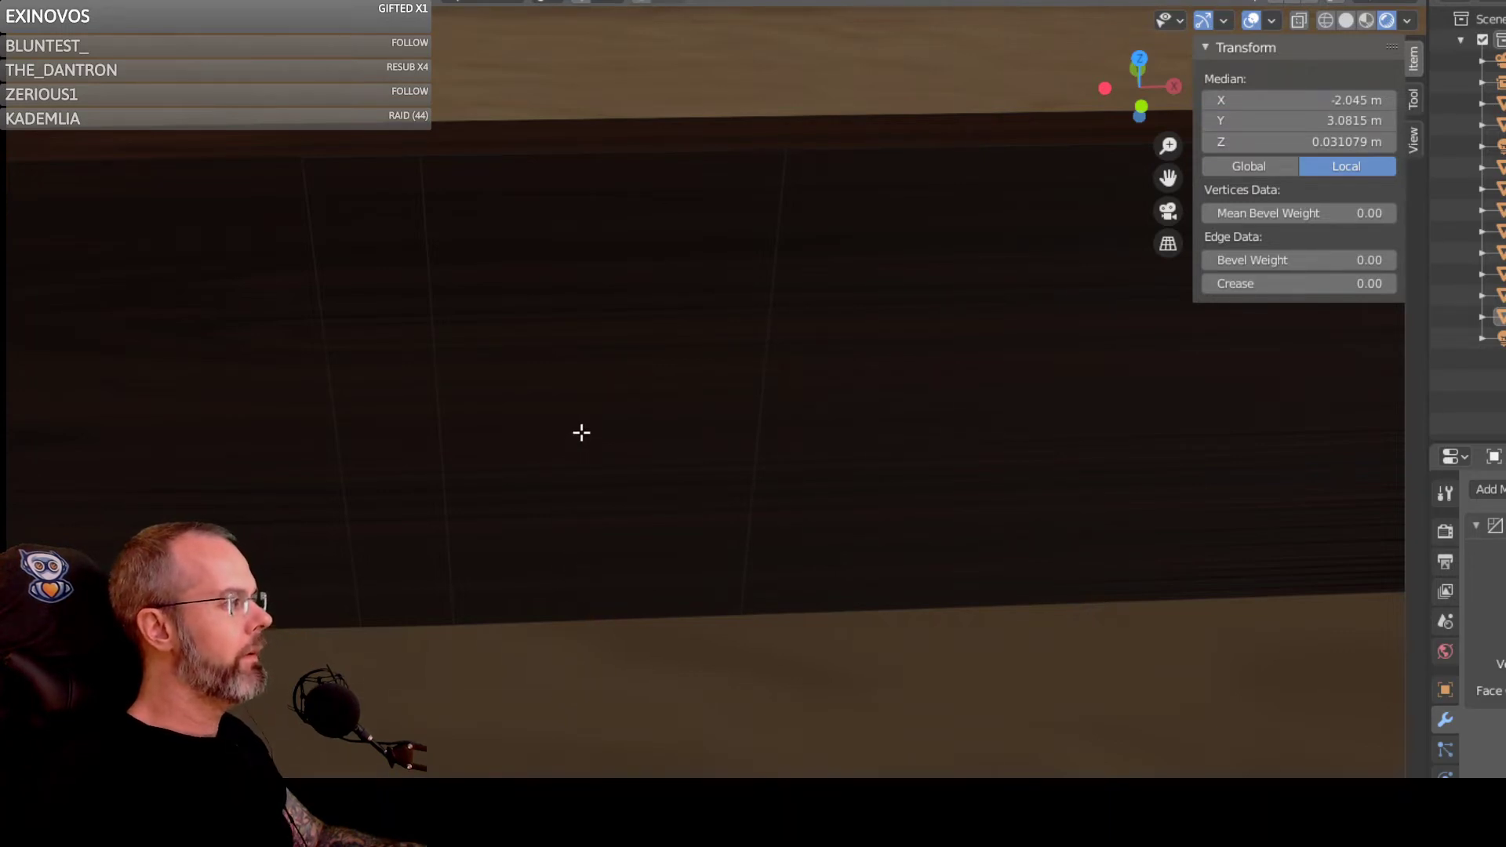
Step: Select only the top edge of the front wall face between the two new loops
key("alt+a")
left_click(549, 155)
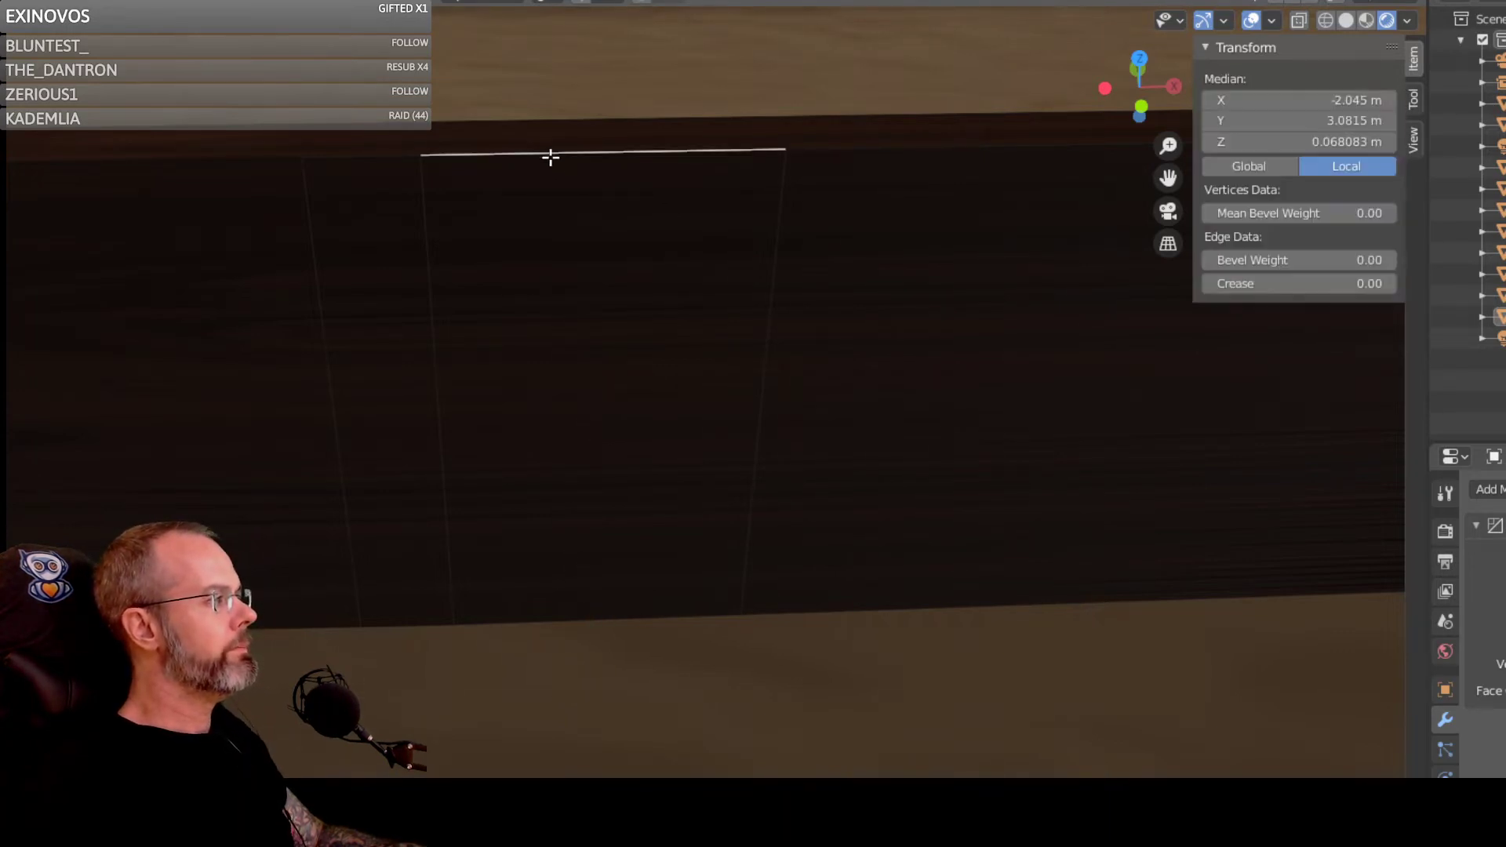
key("alt+a")
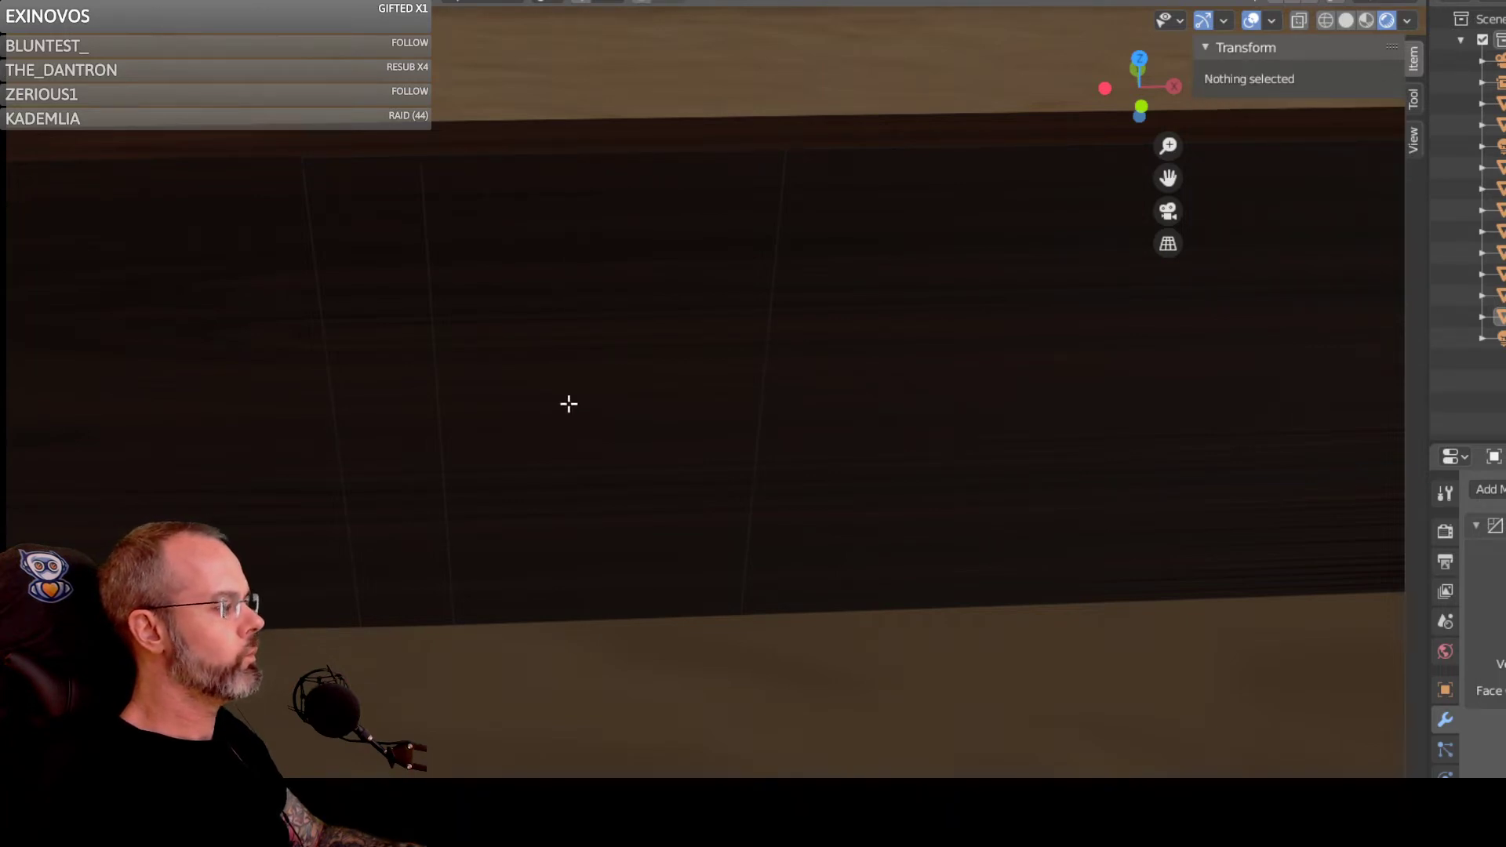
scroll(526, 312, "down", 3)
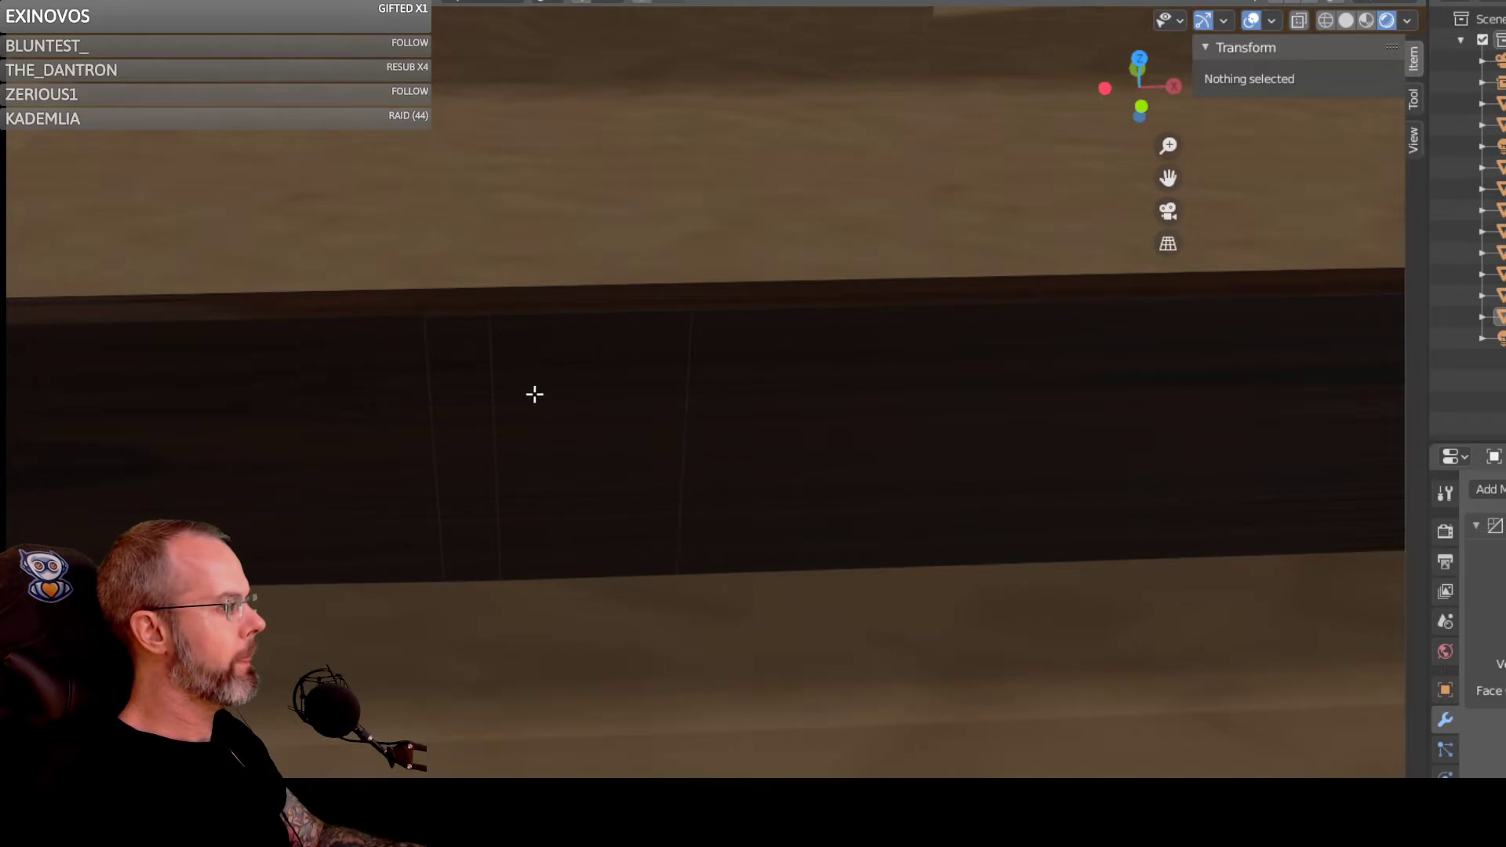
middle_click_drag(544, 424, 536, 390)
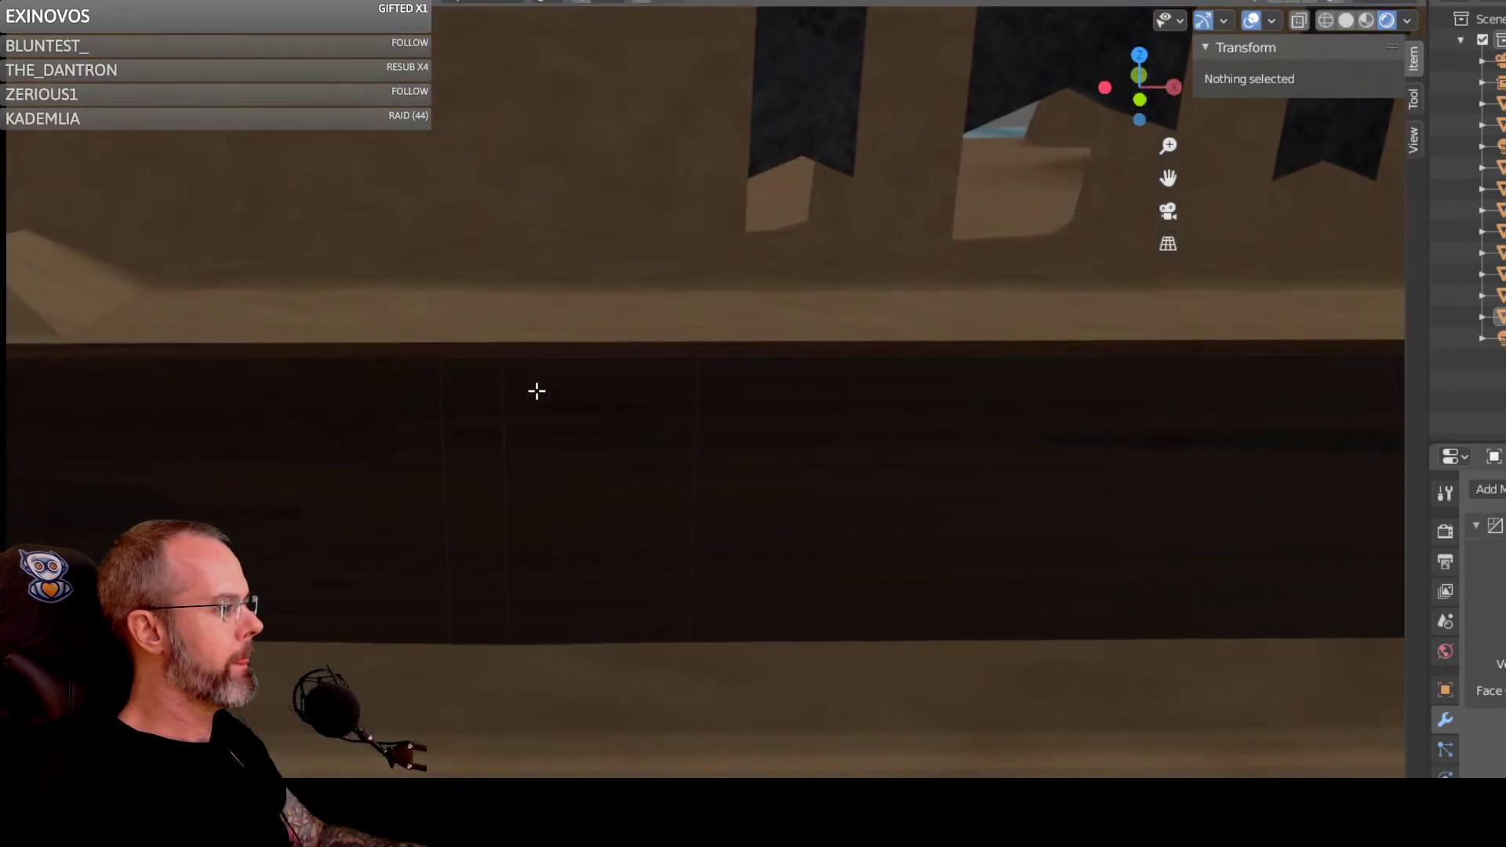
left_click(578, 387)
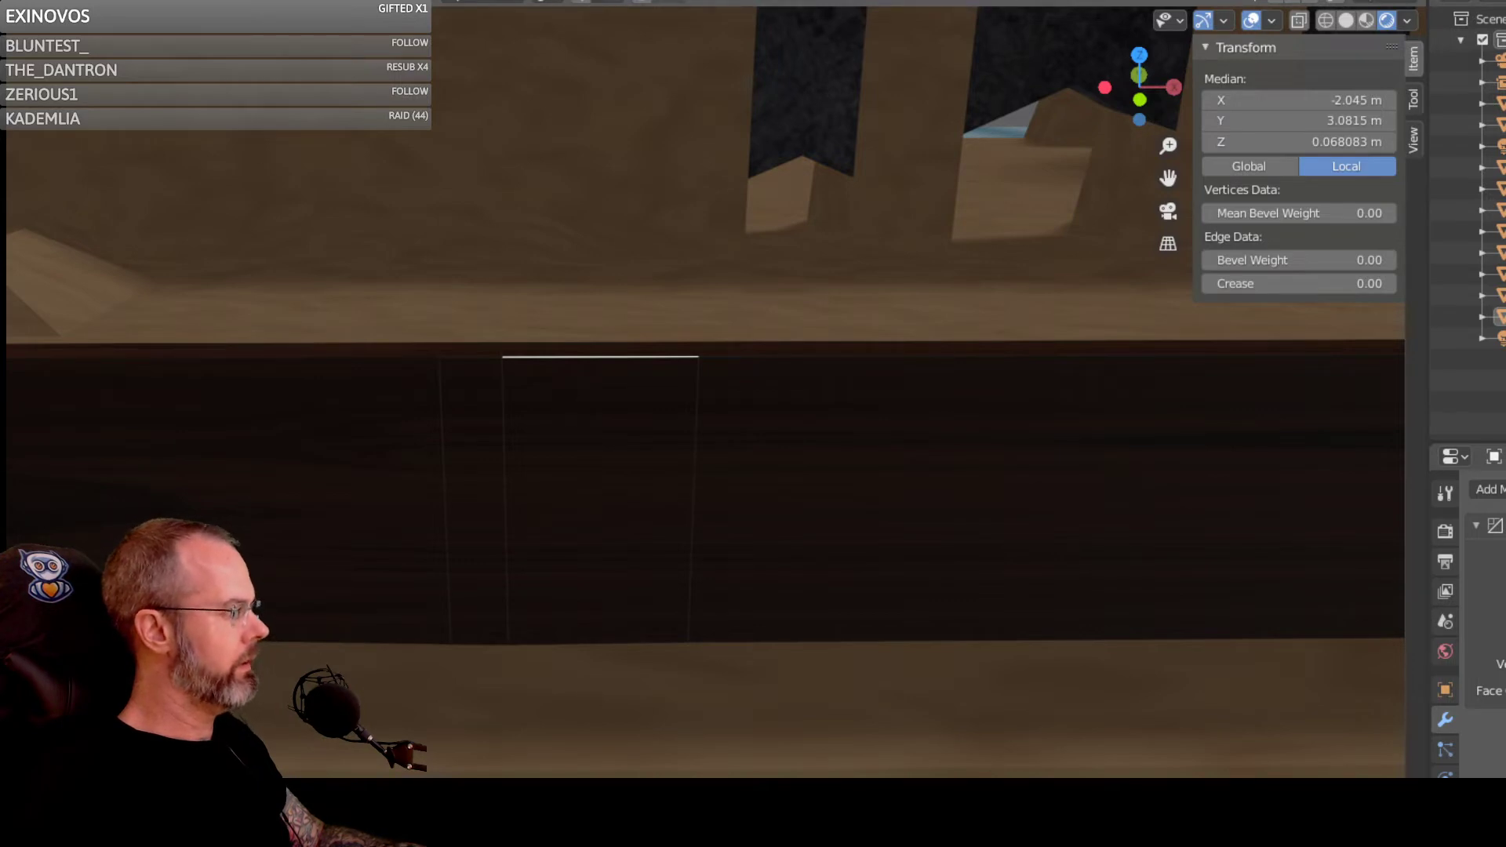
Step: Delete the front and back wall faces between the two new loops to open a gap
key("3")
left_click(619, 515)
right_click(622, 511)
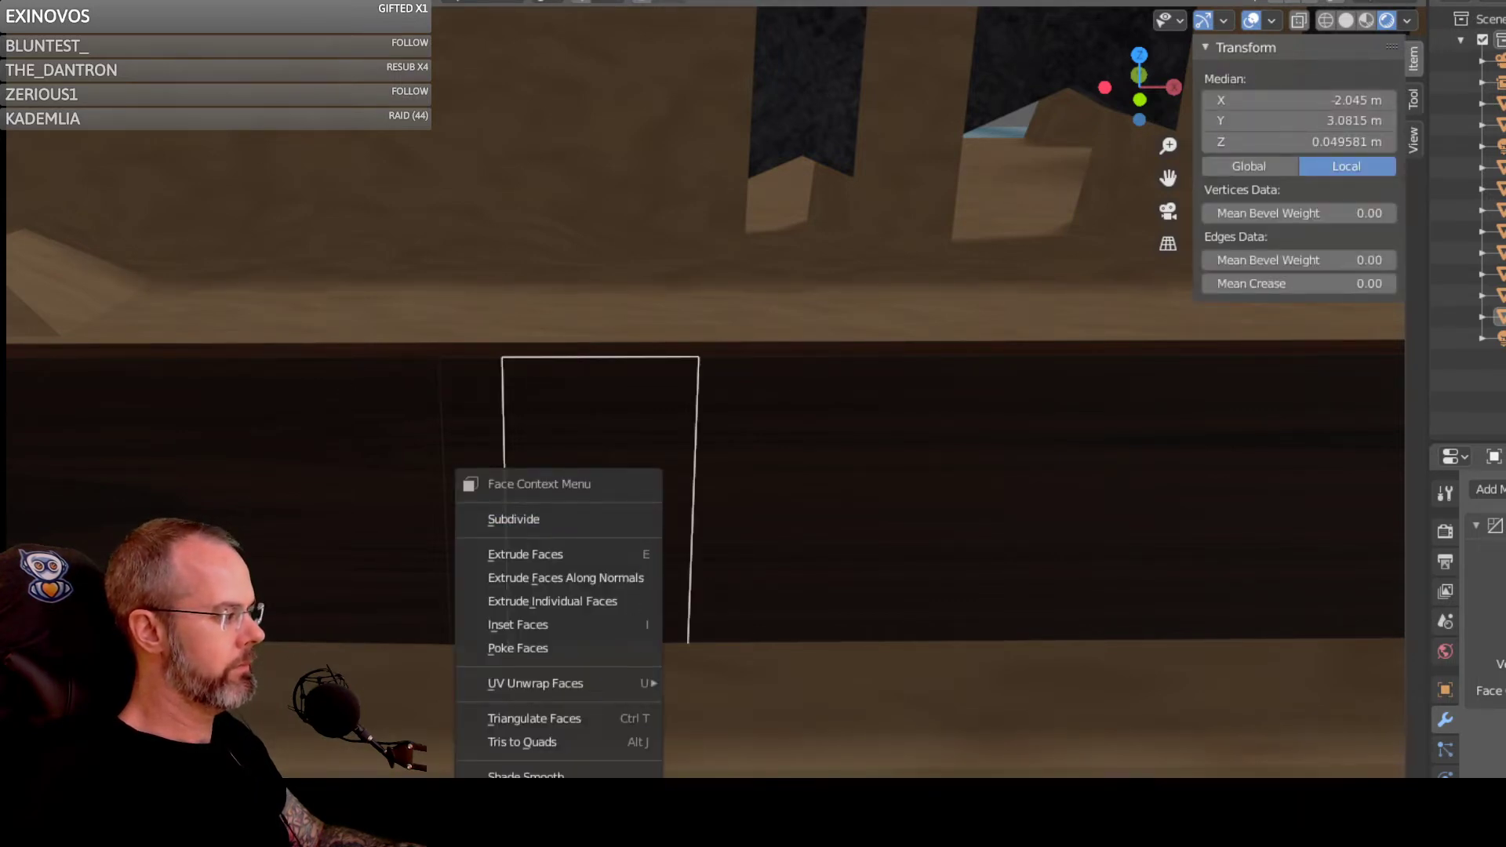
left_click(590, 843)
left_click(603, 474)
right_click(602, 473)
left_click(601, 479)
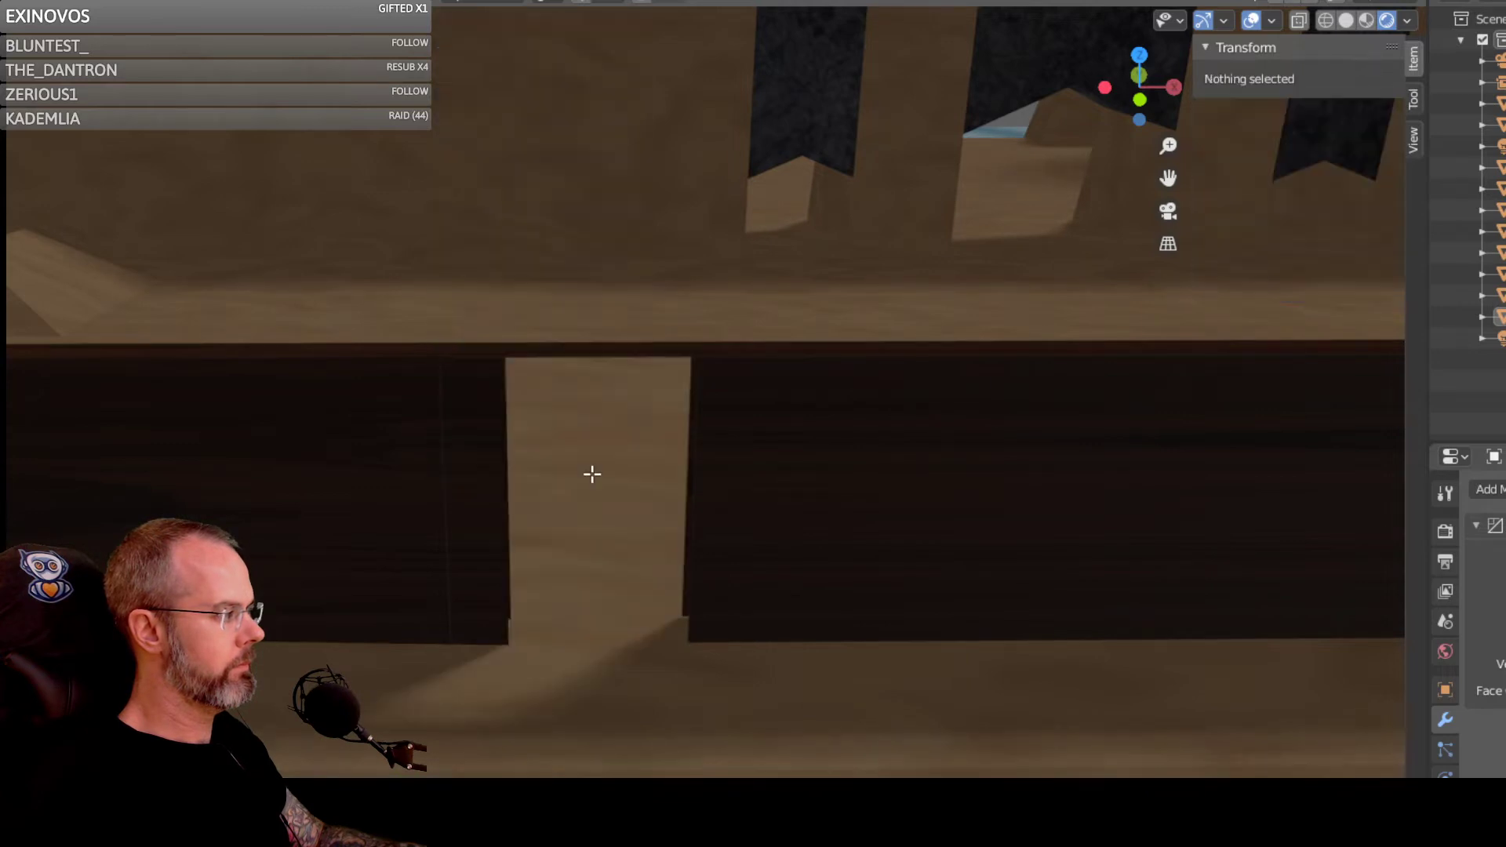
Step: Delete the narrow top face still bridging the gap between the two wall sections
mouse_move(599, 478)
middle_mouse_down()
mouse_move(594, 435)
mouse_move(602, 478)
middle_mouse_up()
left_click(598, 350)
right_click(596, 349)
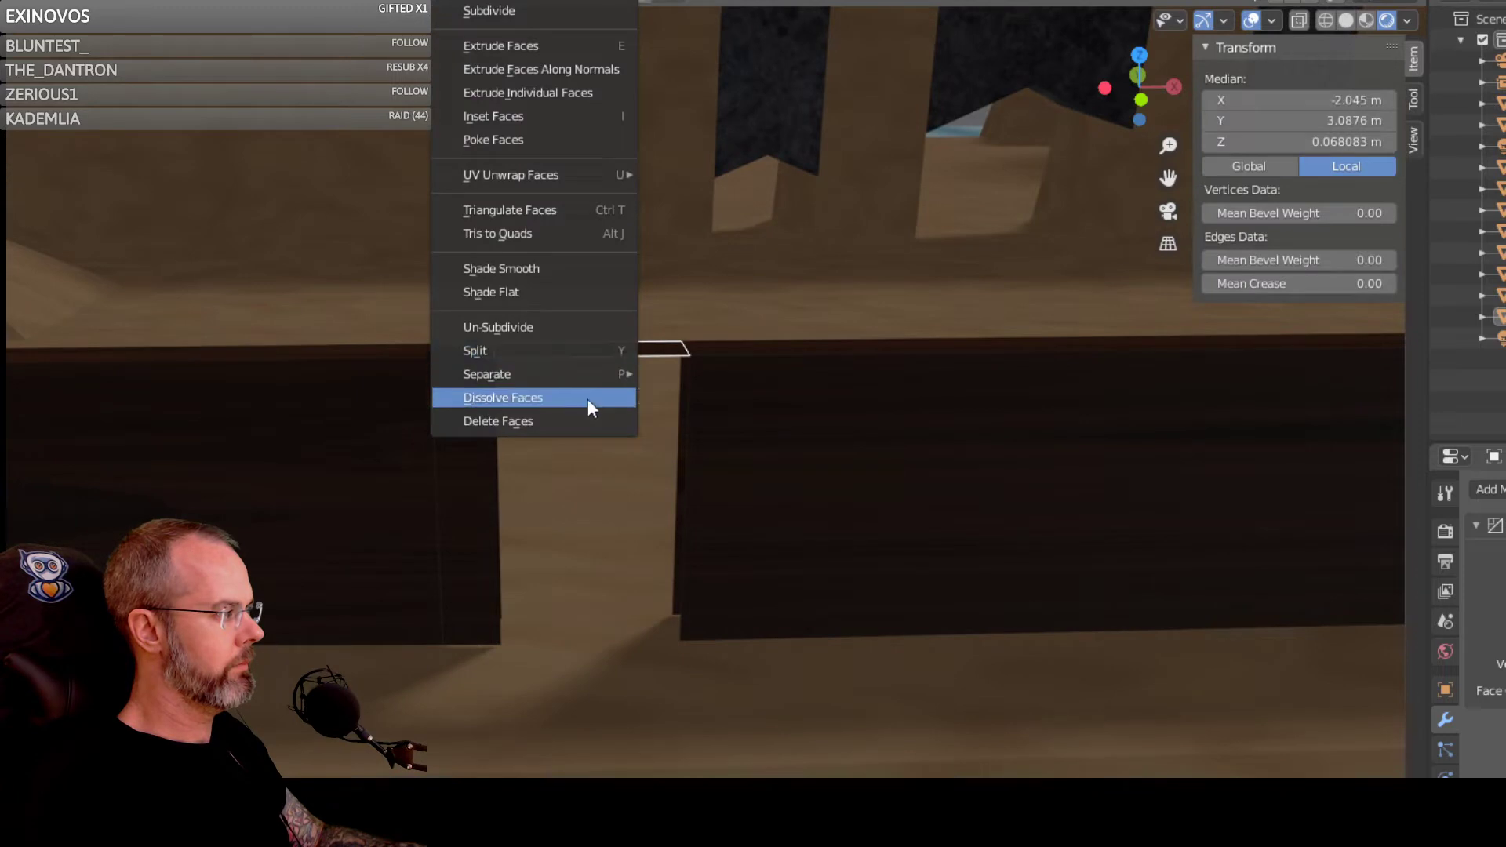
left_click(586, 421)
Step: Fill the open end of the wall section on the positive X side of the gap from its two vertical edges
middle_click_drag(595, 431, 569, 455)
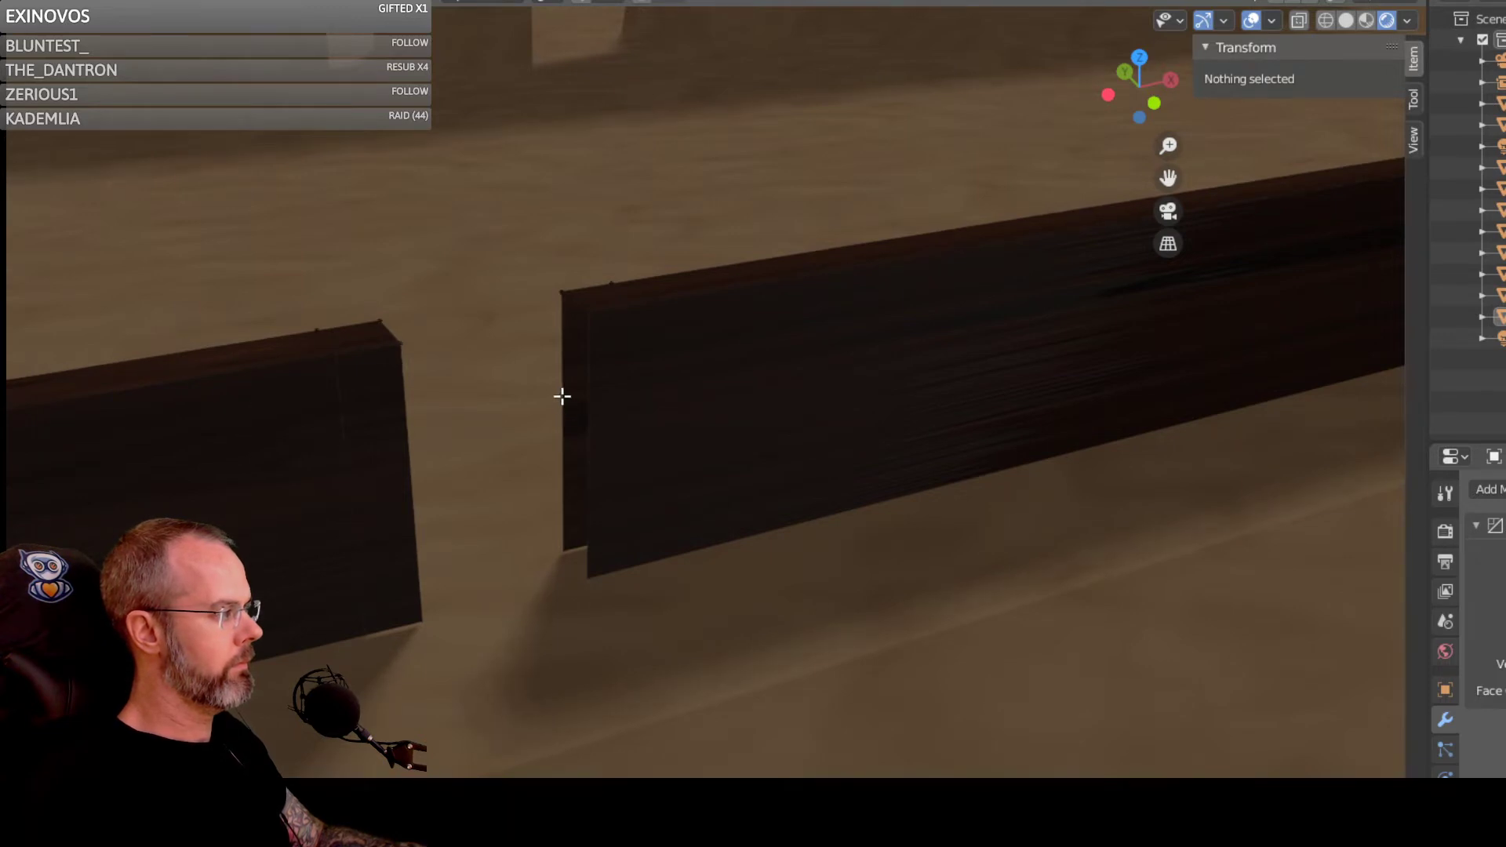
middle_click_drag(565, 403, 571, 419)
key("2")
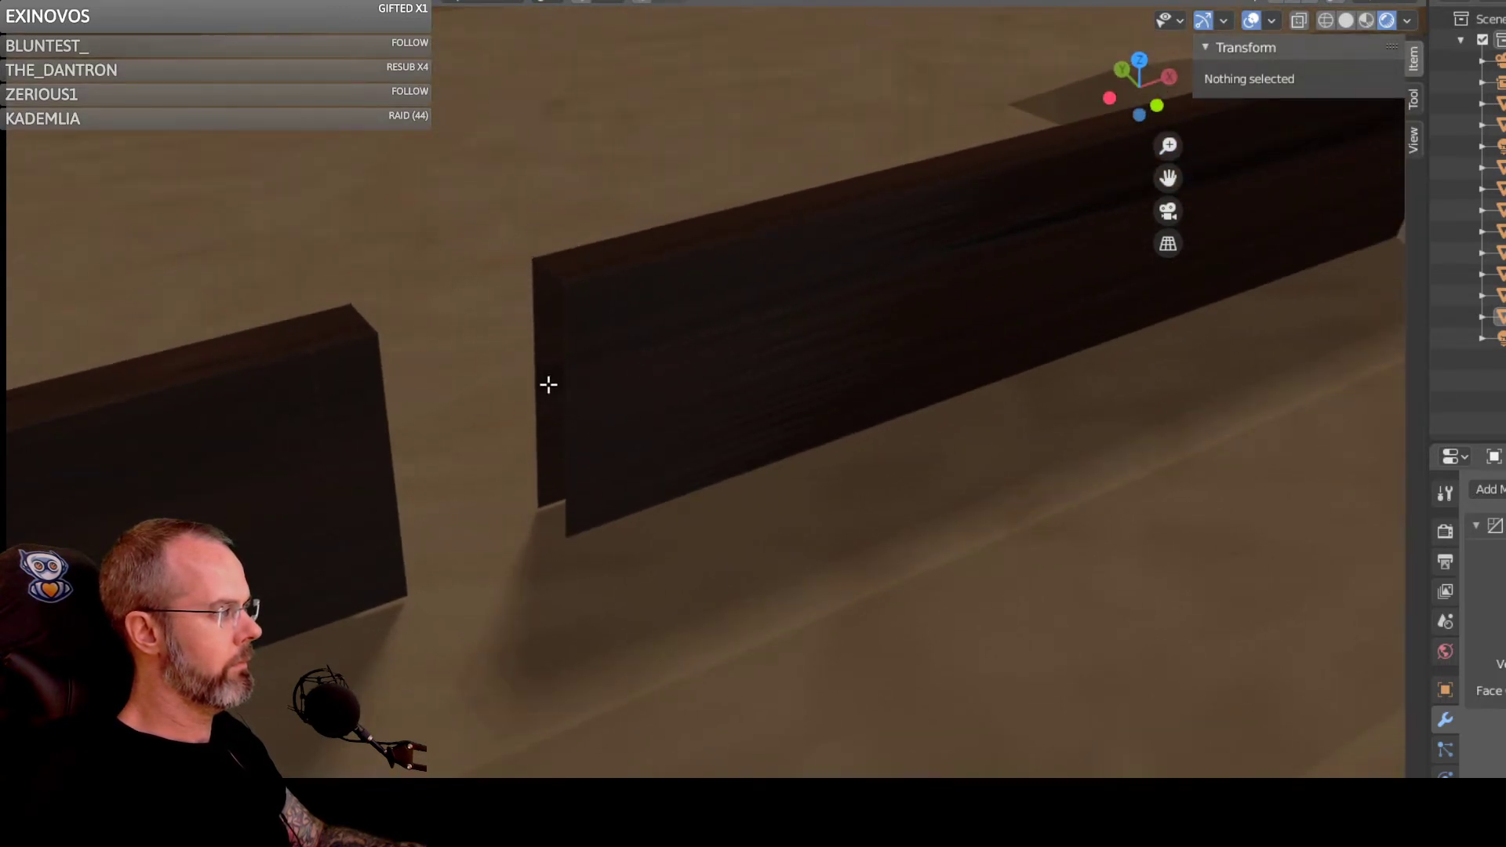
left_click_drag(532, 376, 571, 403)
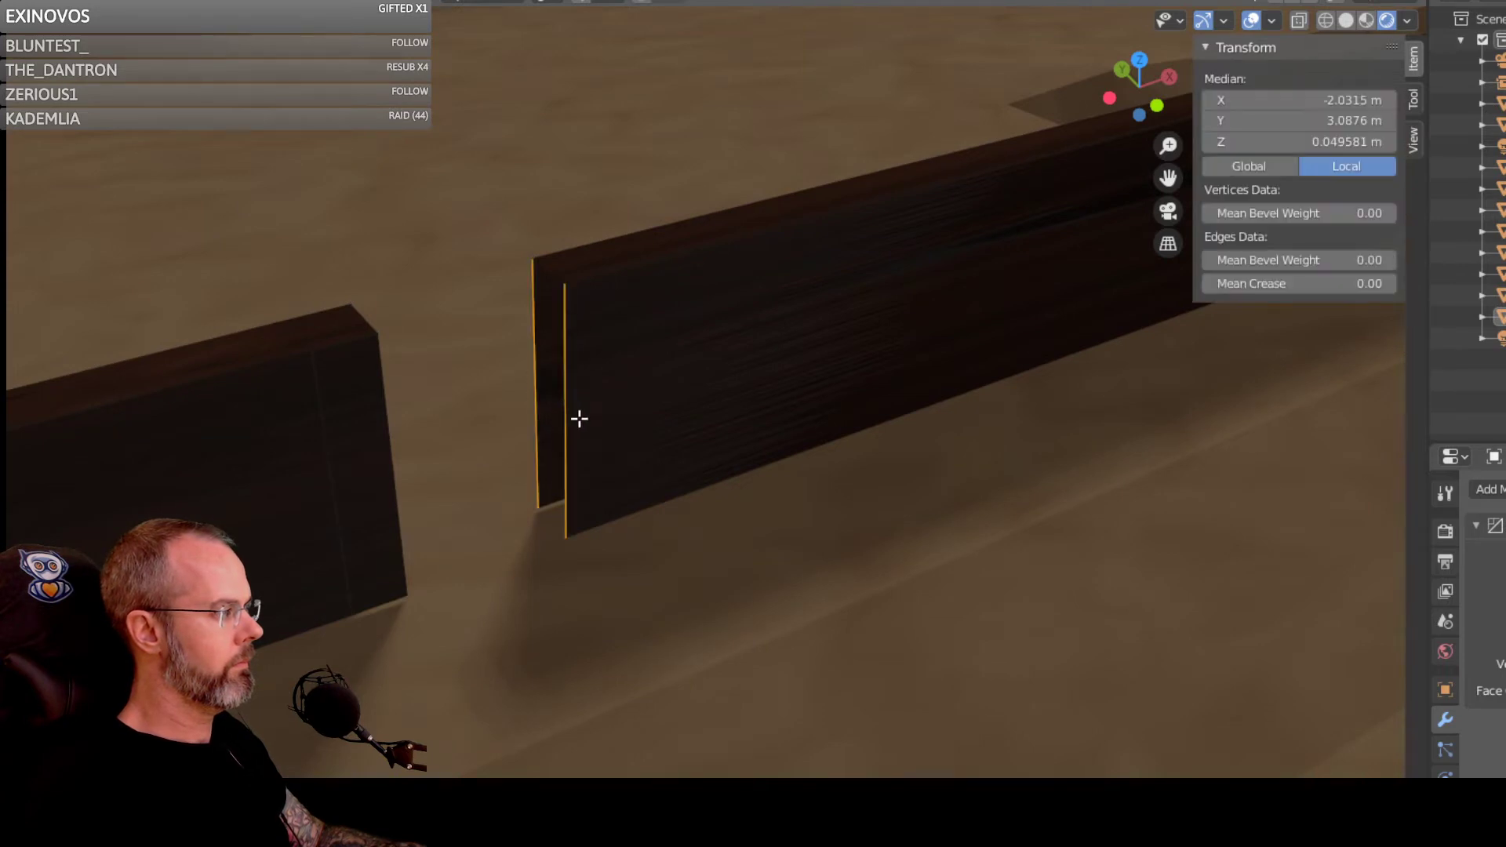
Step: Fill the open end of the wall section on the negative X side of the gap from its two vertical edges
middle_click_drag(578, 417, 709, 432)
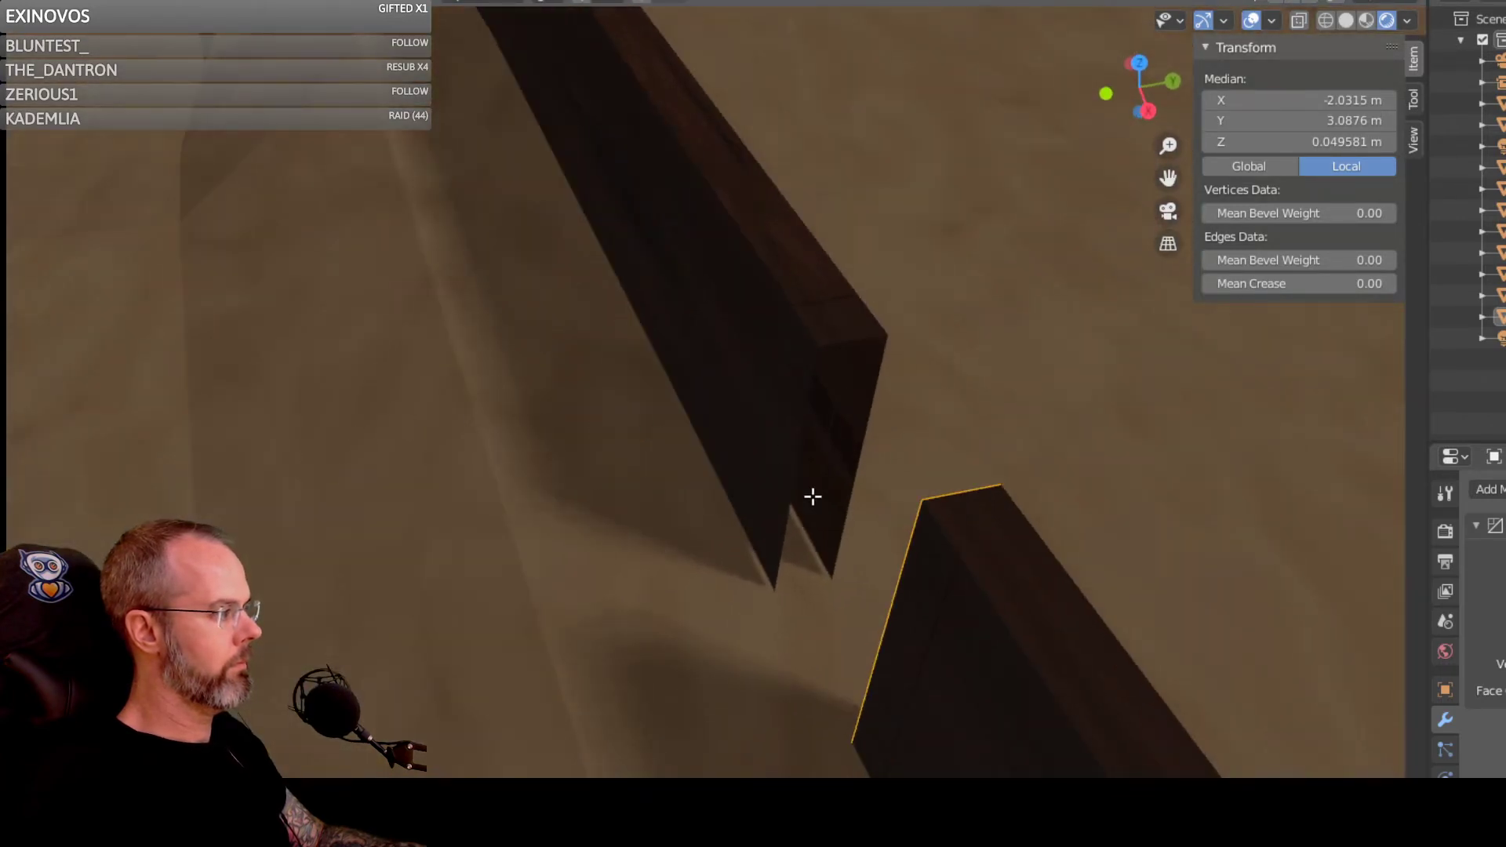
middle_click_drag(813, 496, 735, 469)
left_click_drag(681, 449, 770, 434)
middle_click_drag(769, 431, 406, 347)
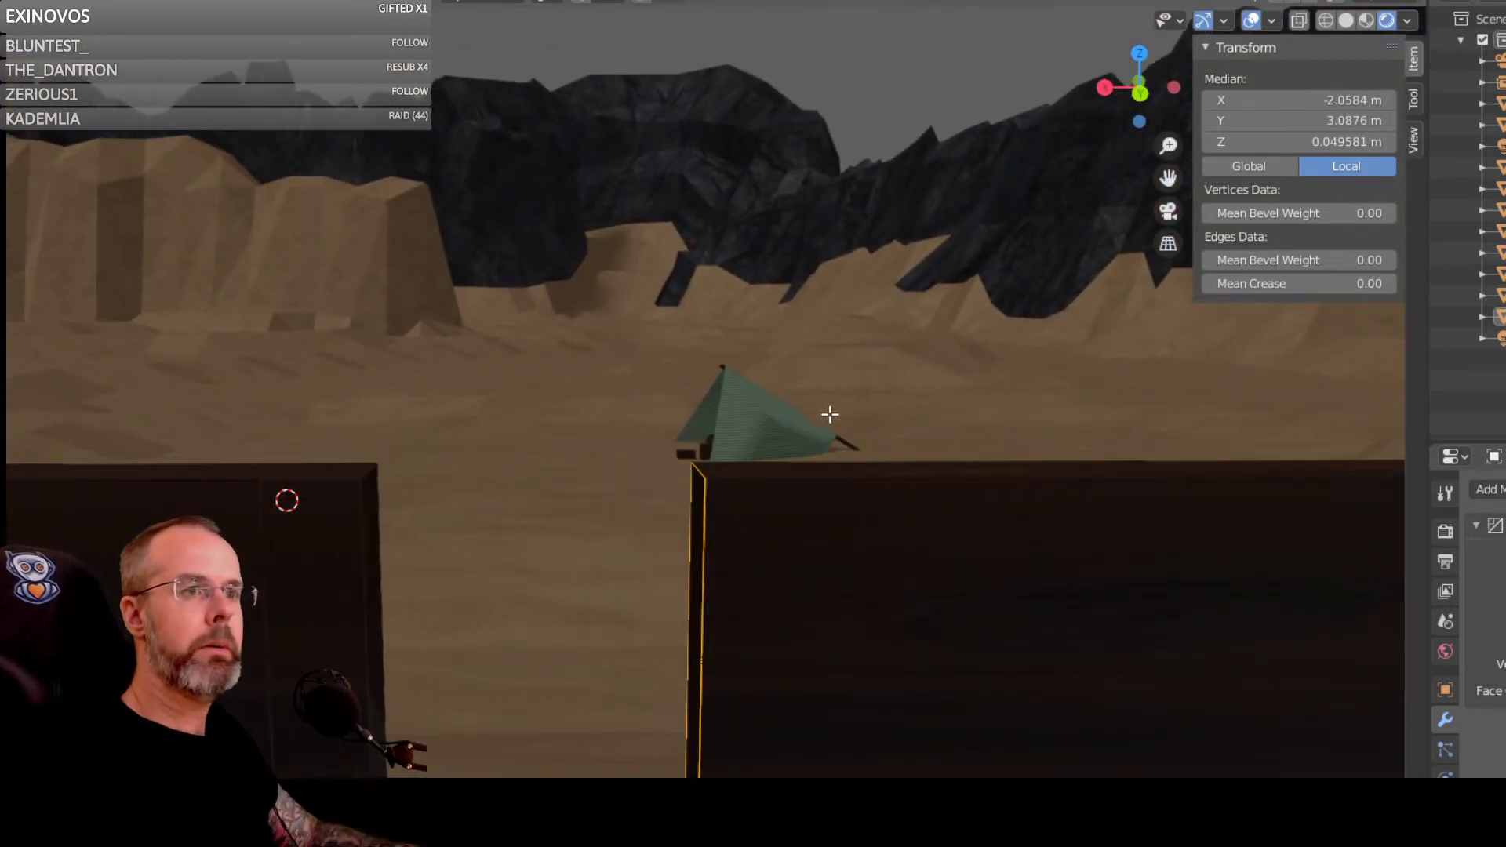
Step: Leave mesh editing, clear the object selection and inspect the new gap and the wall sections around it
scroll(812, 479, "down", 1)
scroll(813, 479, "down", 2)
middle_click_drag(711, 524, 803, 550)
left_click(596, 482)
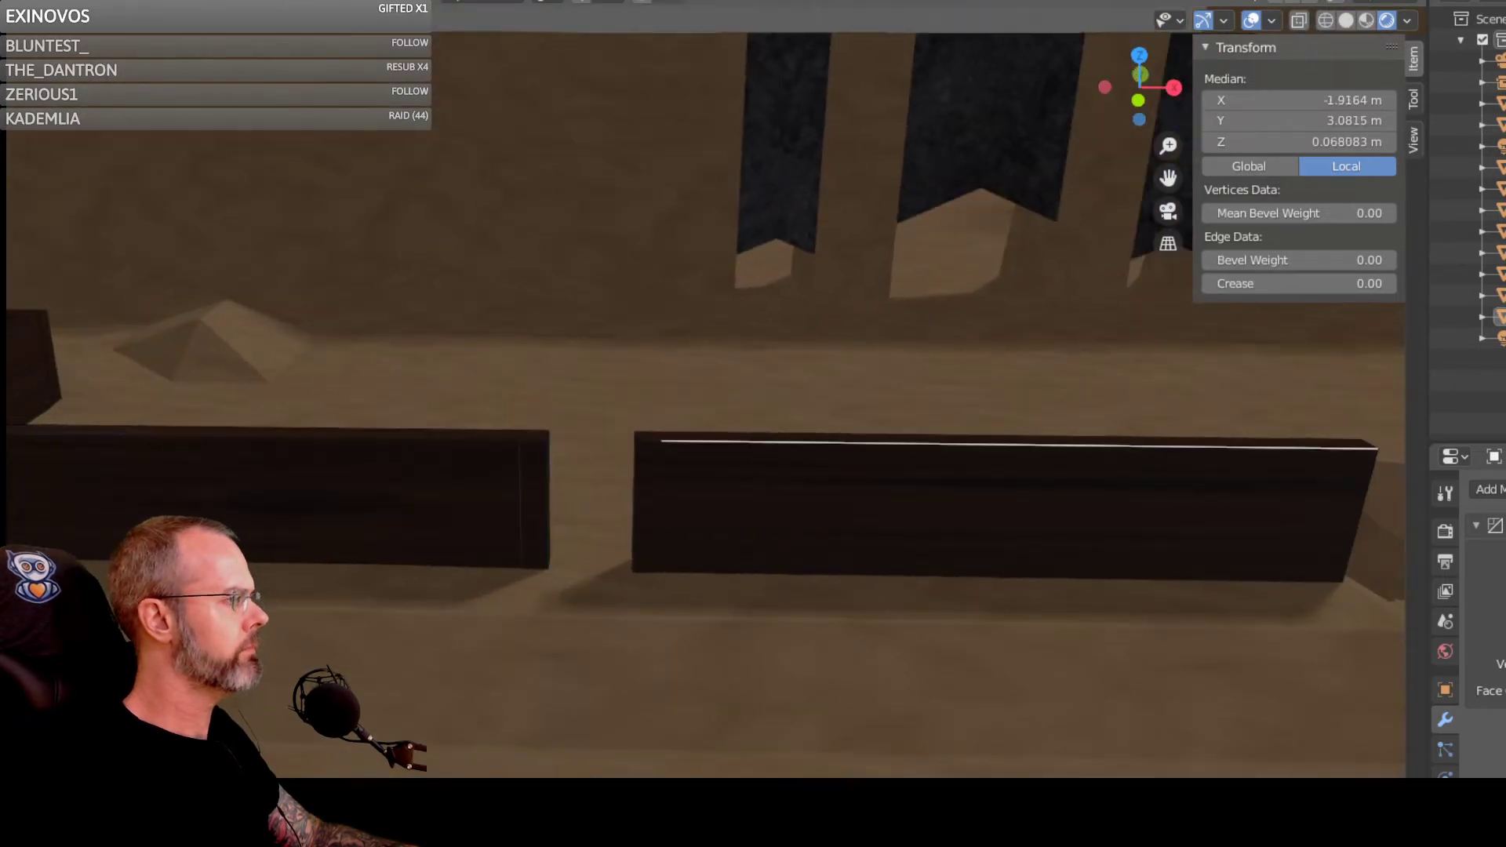
key("Tab")
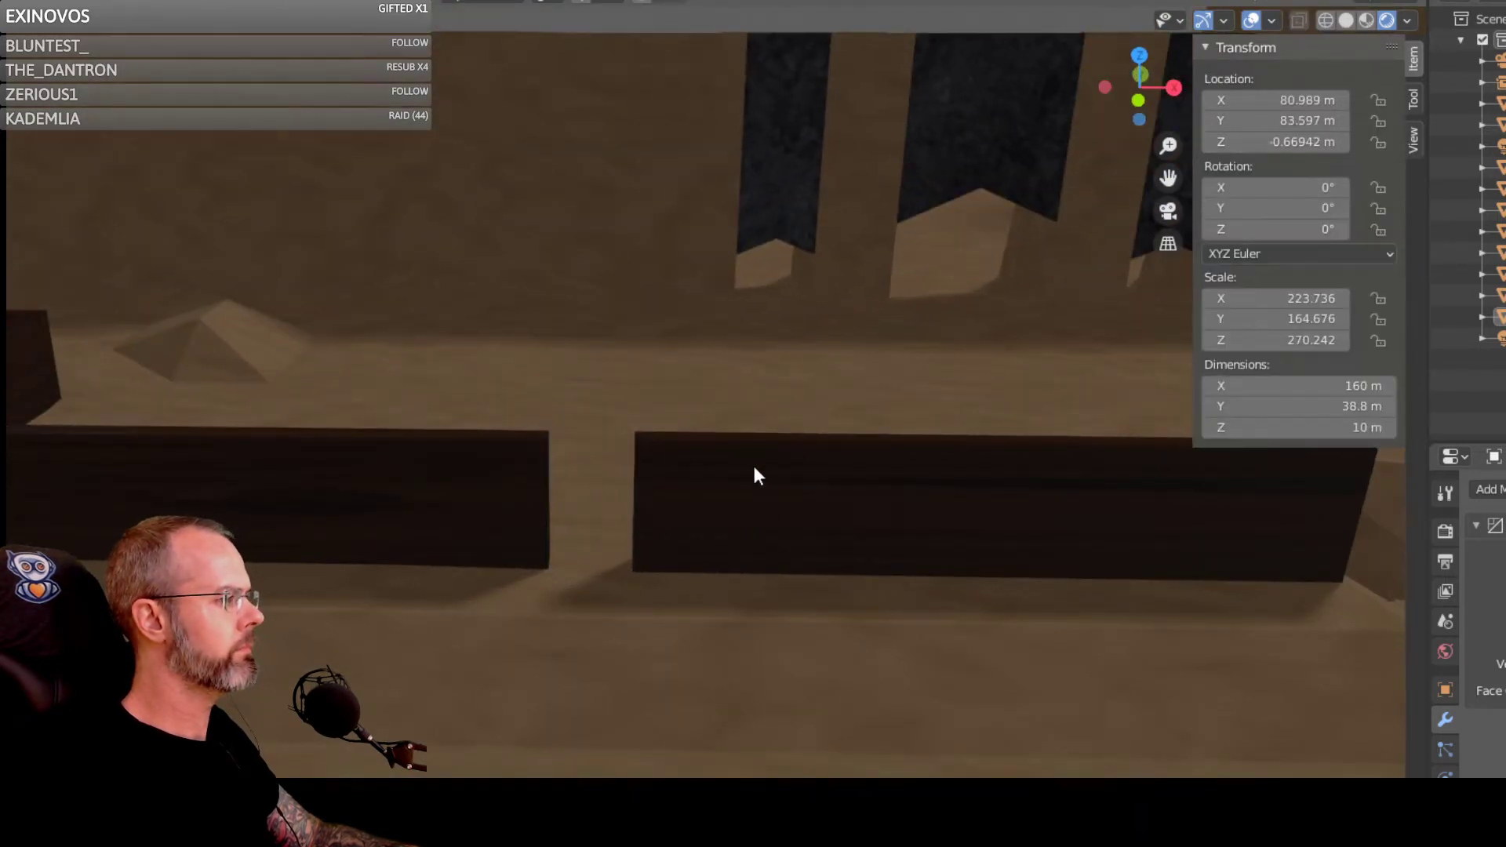
left_click(656, 463)
middle_click_drag(670, 554, 617, 592)
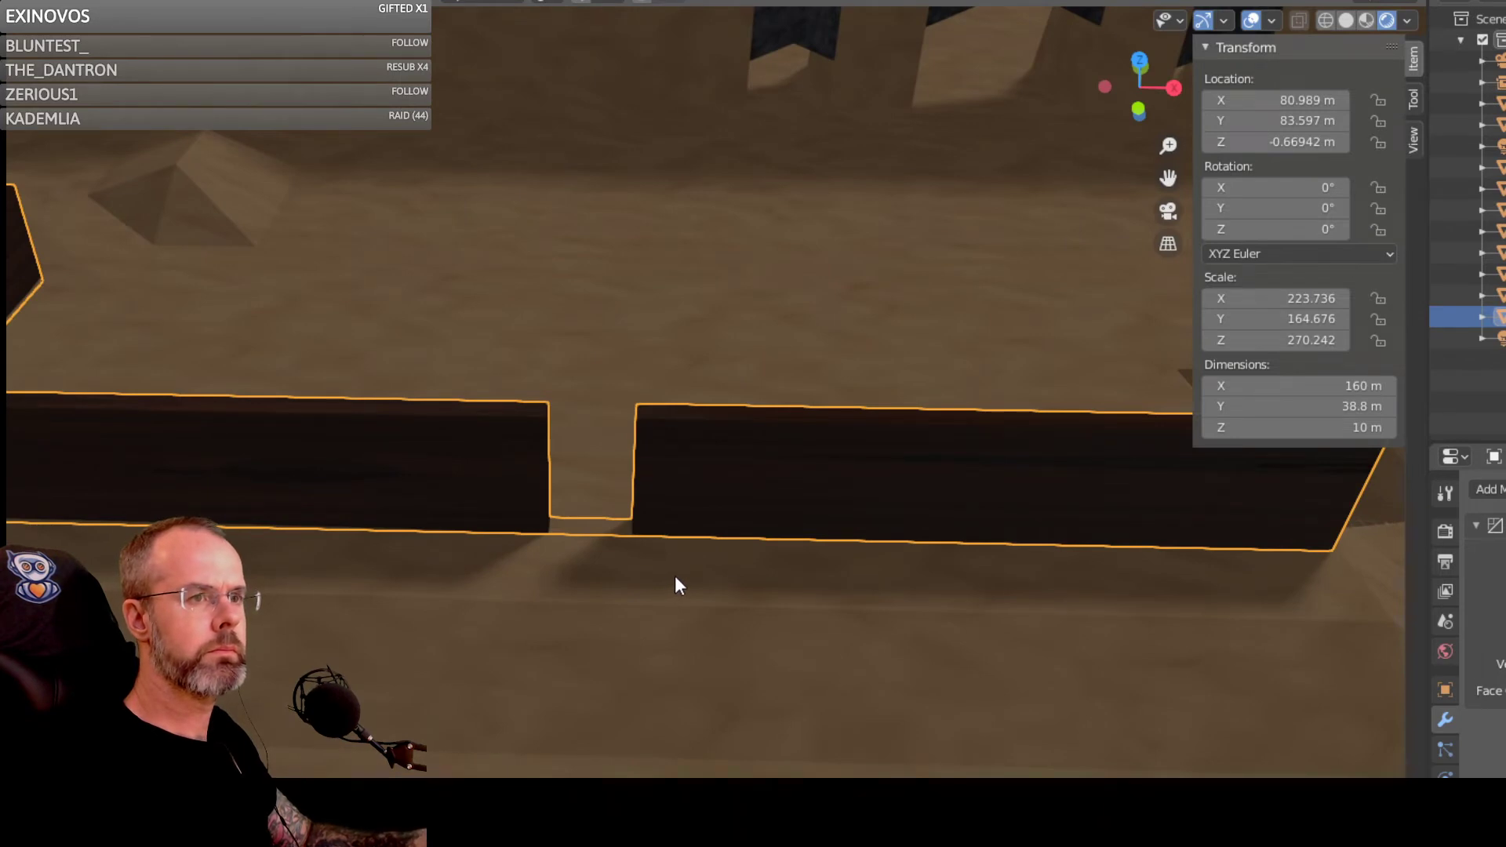
key("alt+a")
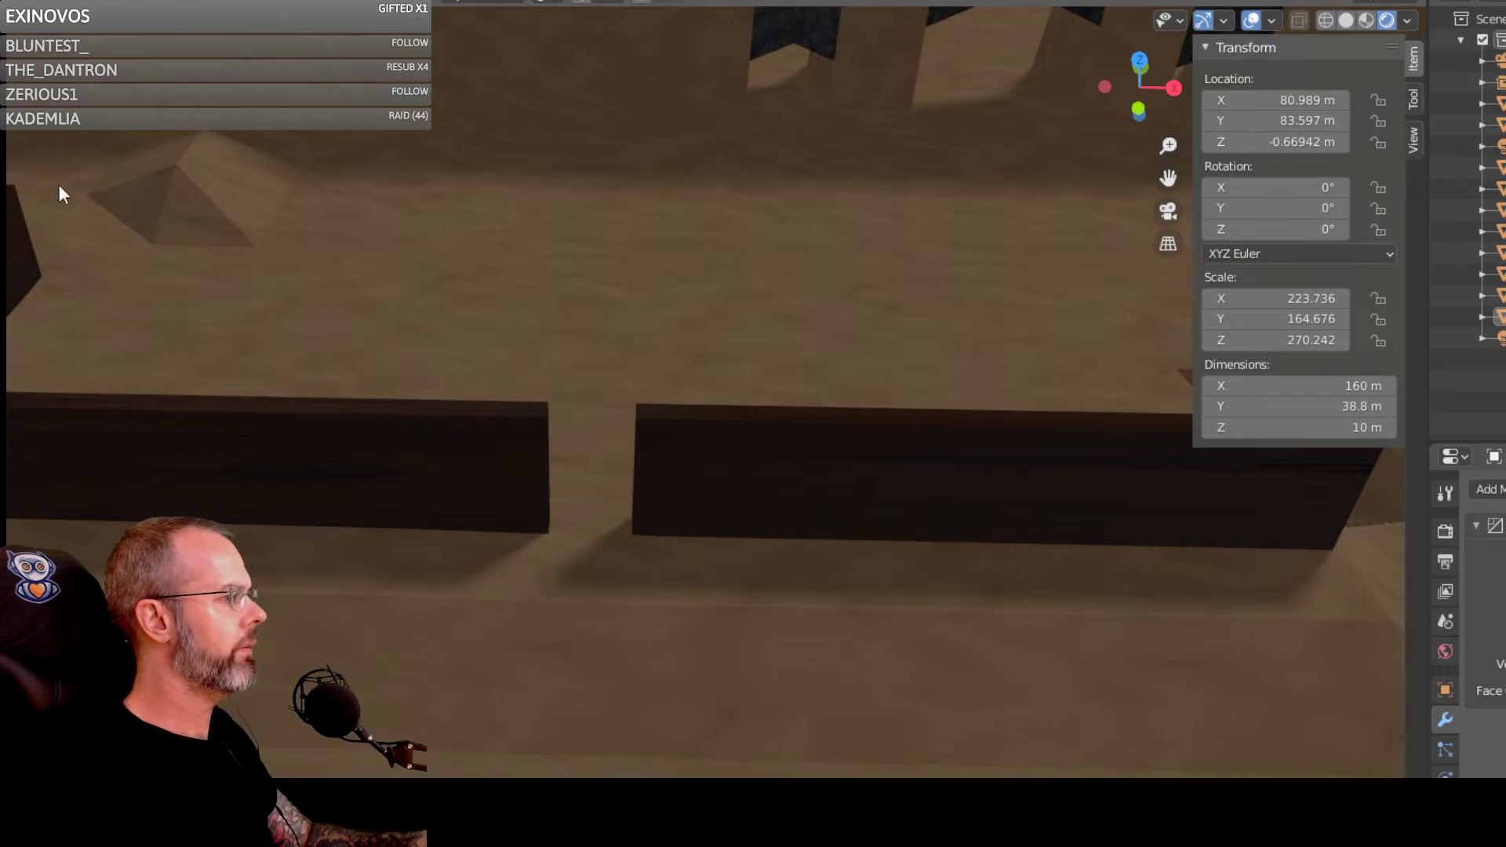
middle_click_drag(59, 185, 486, 353)
scroll(732, 446, "up", 7)
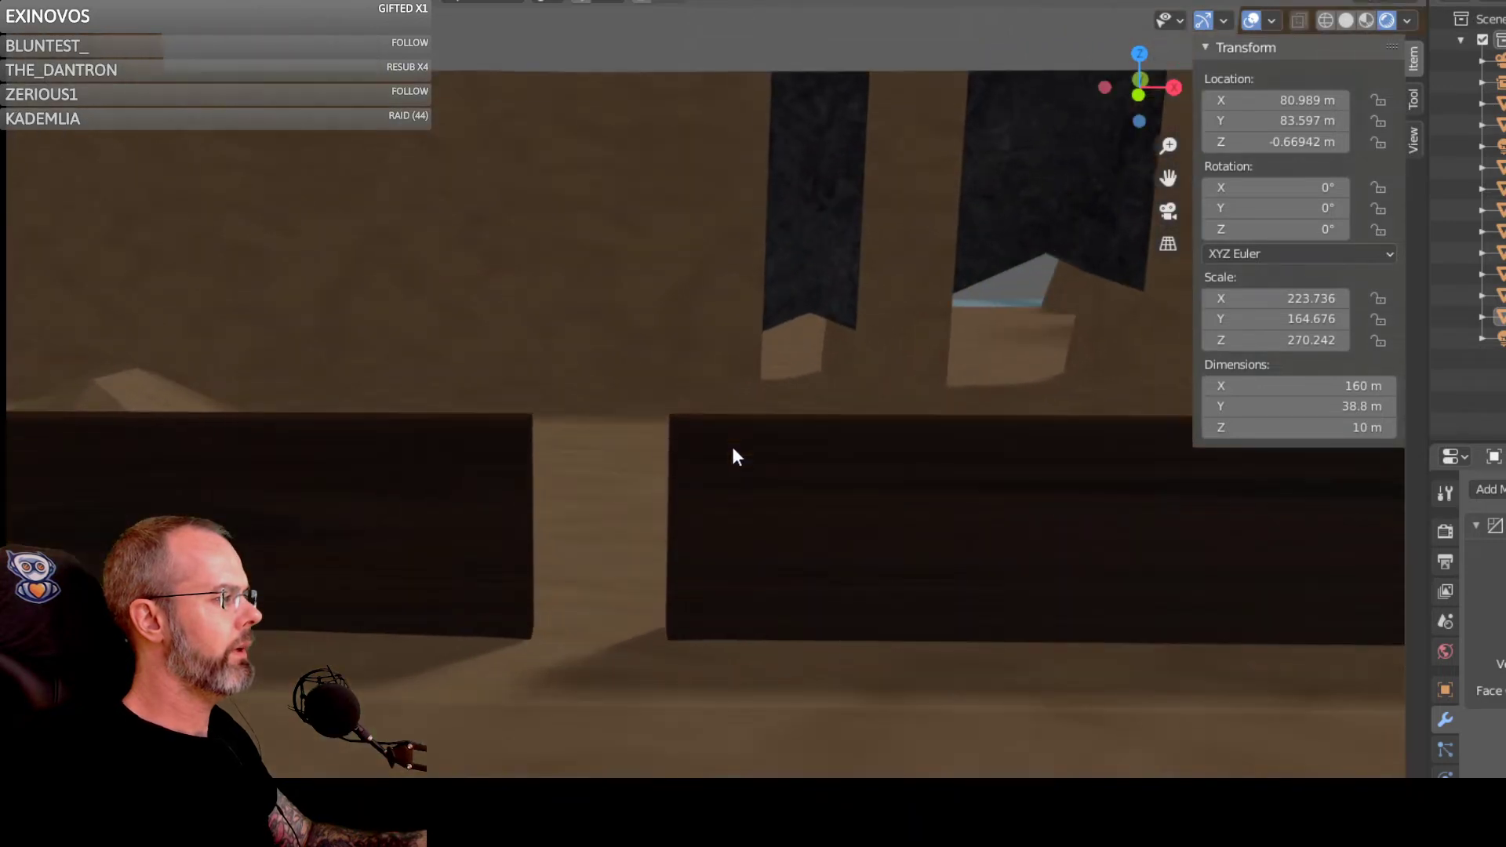
scroll(731, 445, "down", 2)
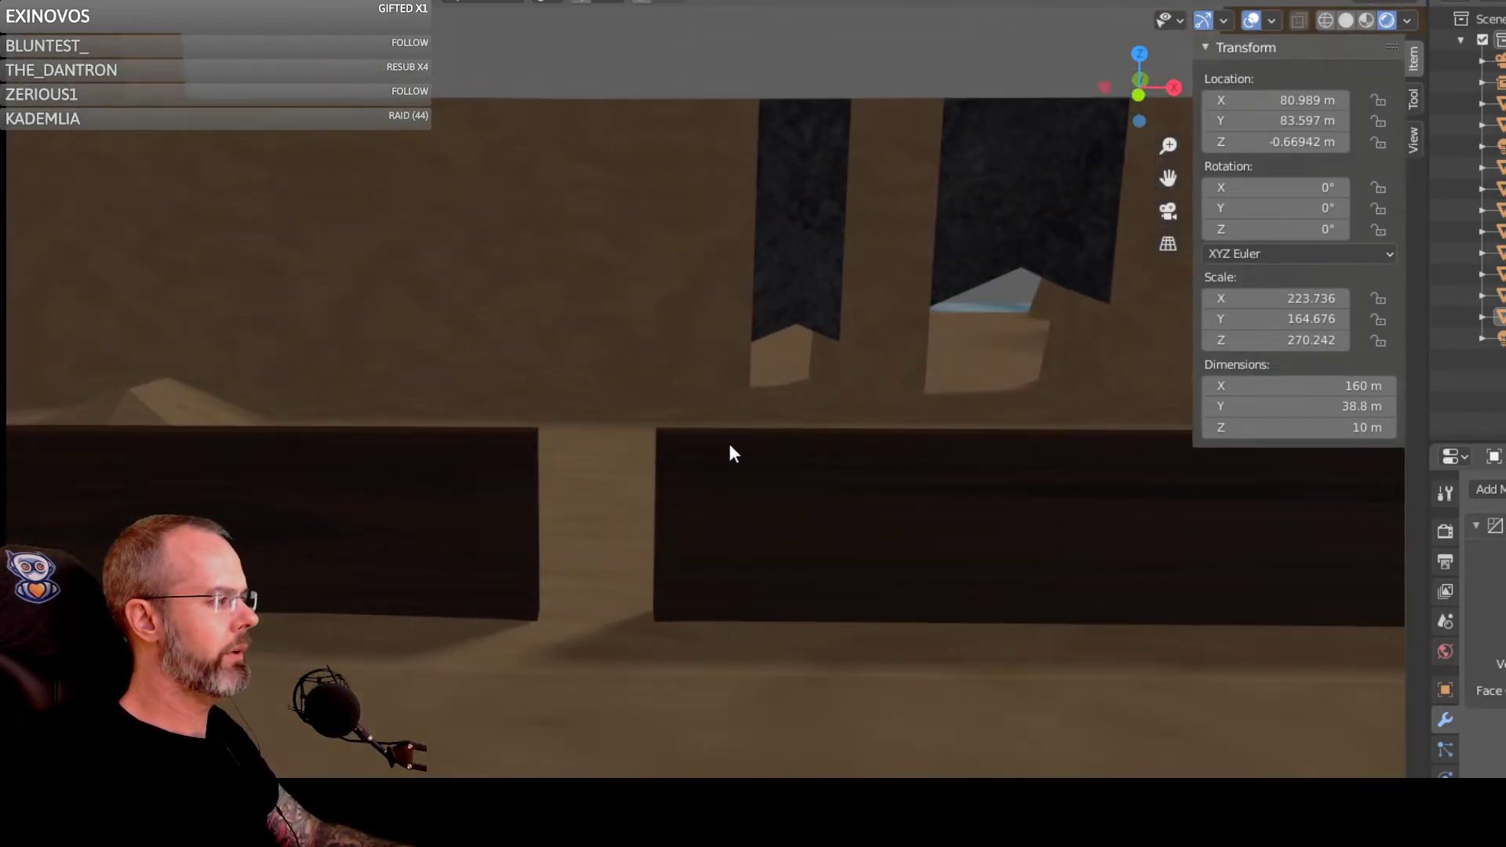
middle_click_drag(730, 446, 738, 493)
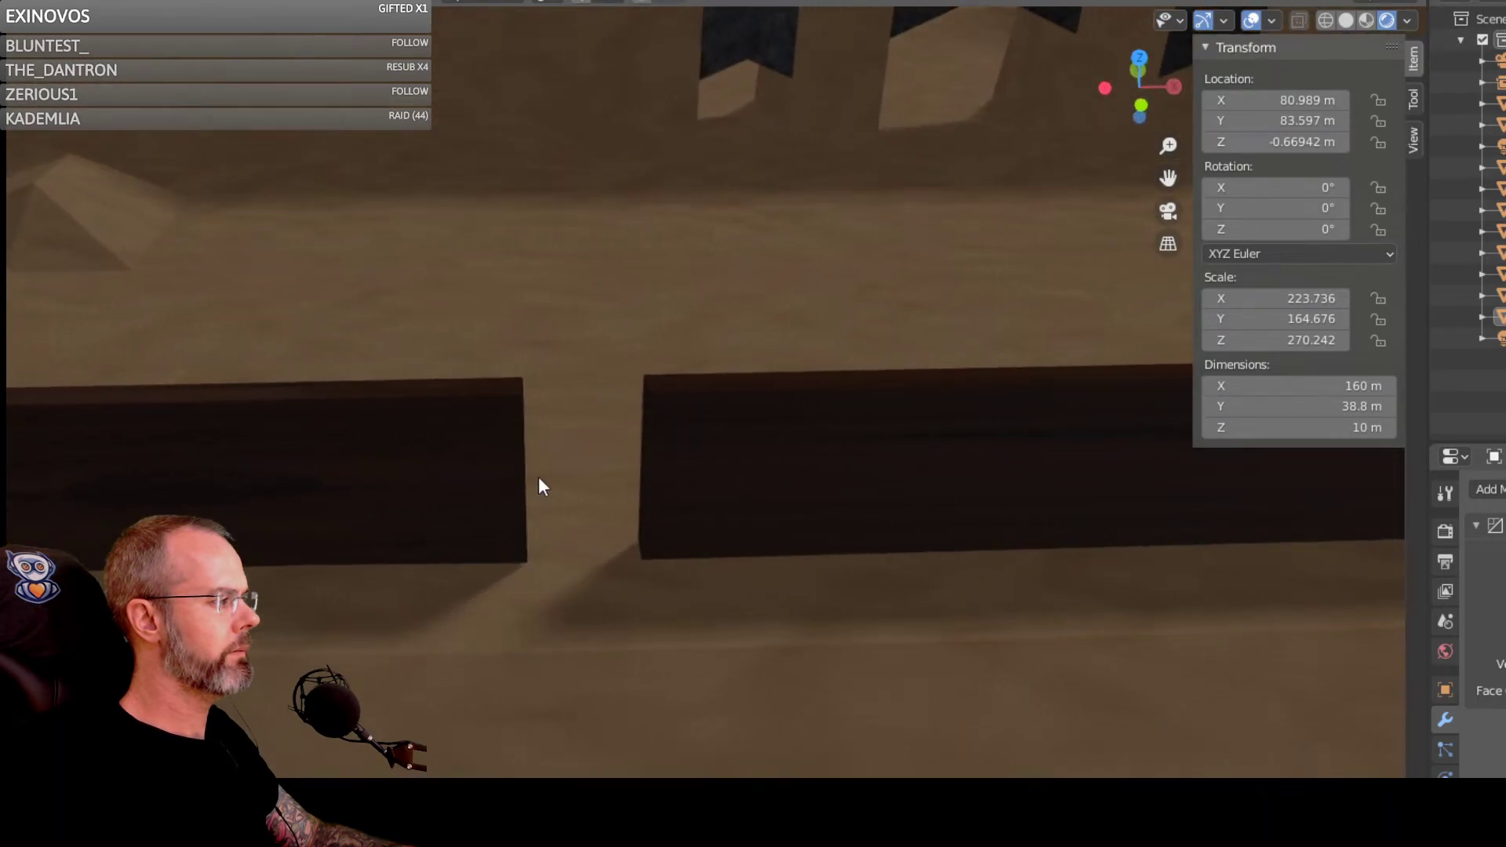
Step: Try to move the ground object seen through the gap, and undo the move
left_click(540, 483)
key("g")
left_click(606, 631)
key("ctrl+z")
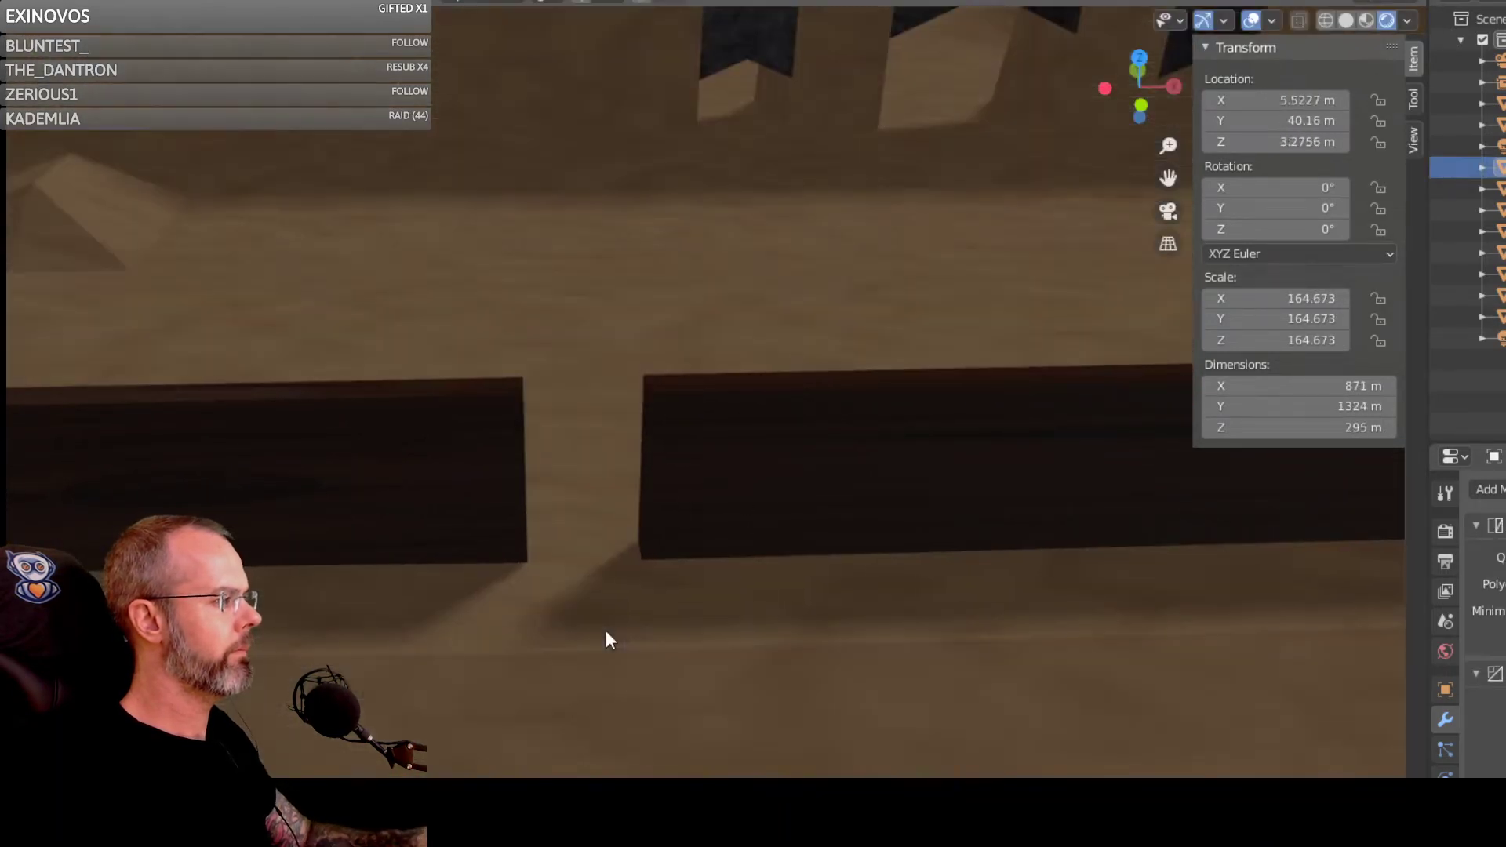
Step: Reopen the wall's mesh, box-select the bottom geometry across the gap, clear that selection and return to Object Mode
left_click(402, 455)
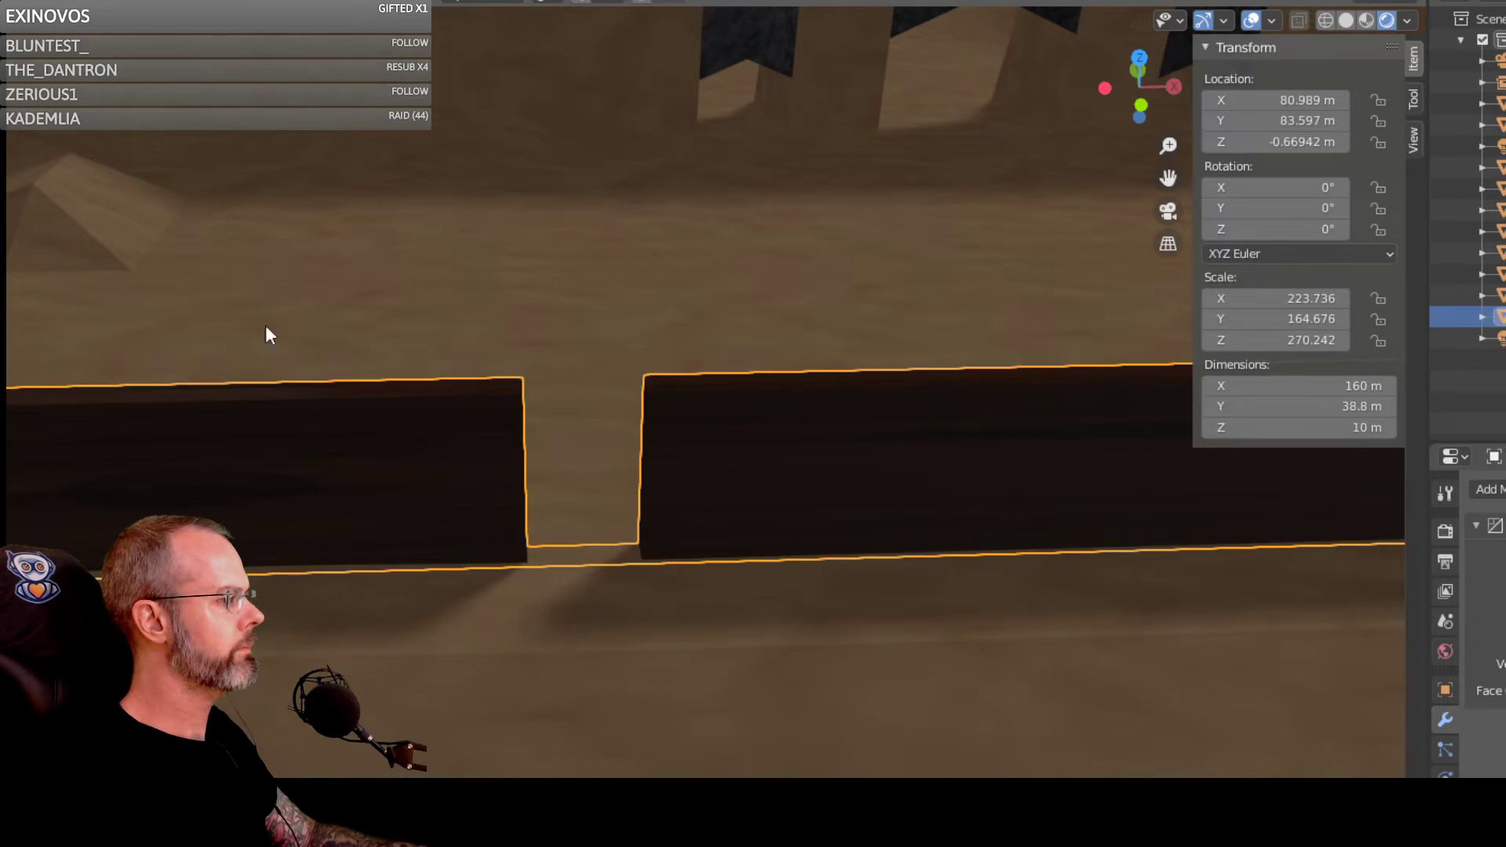
key("Tab")
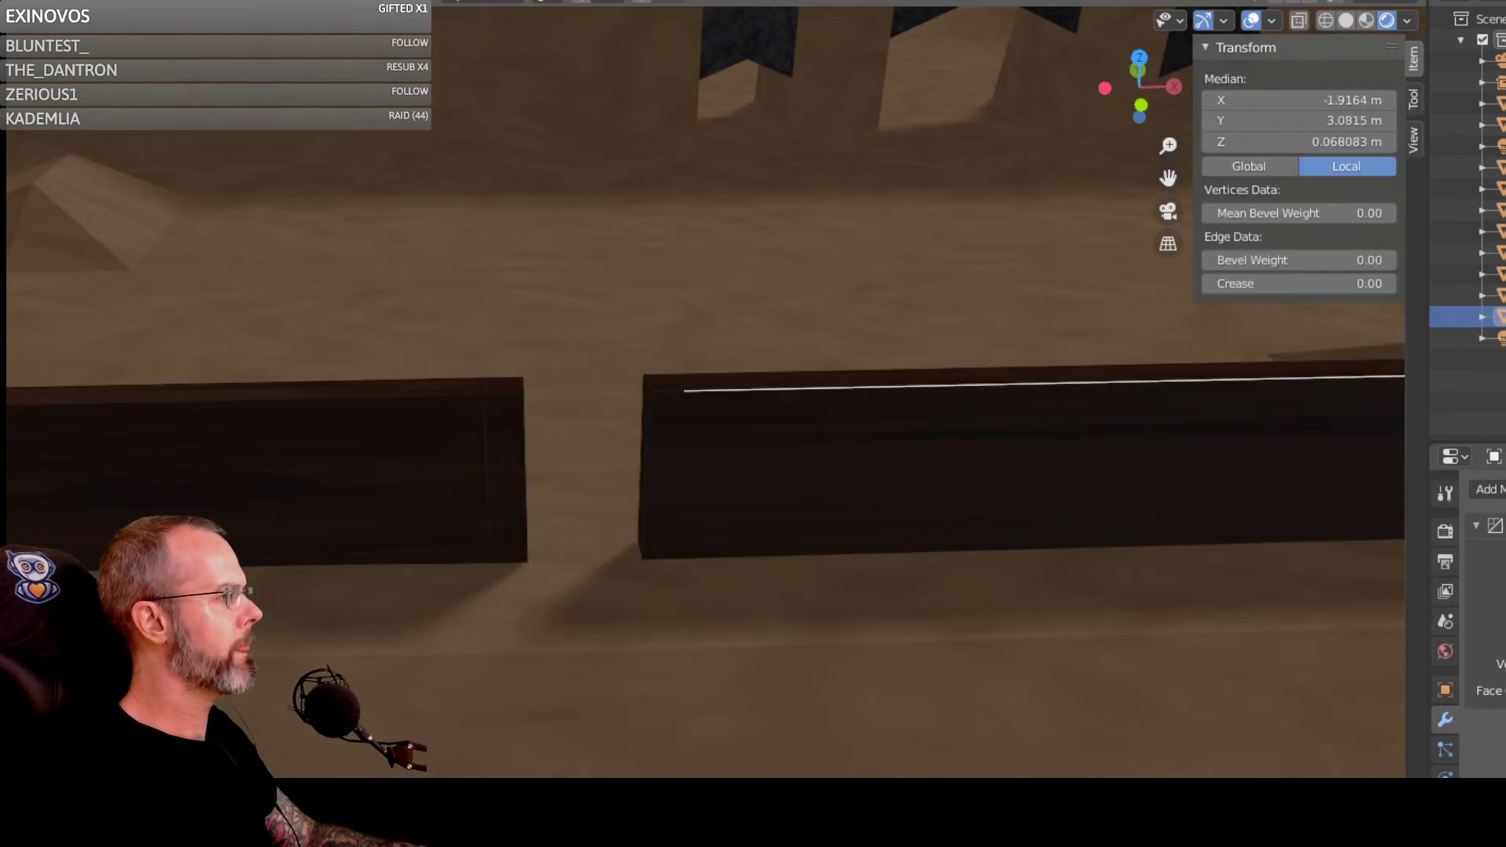
left_click_drag(572, 470, 588, 620)
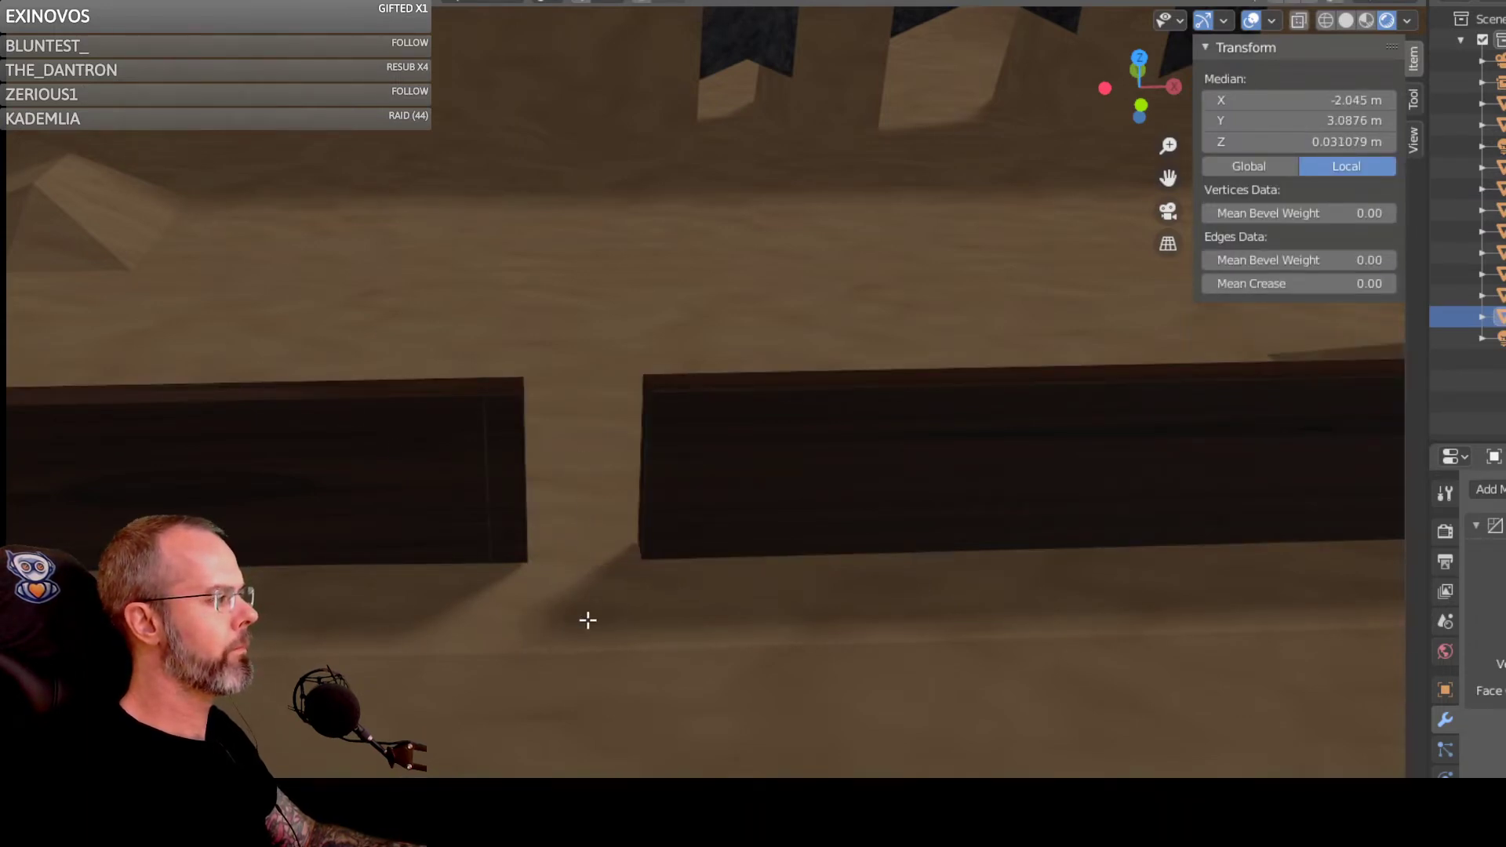
key("alt+a")
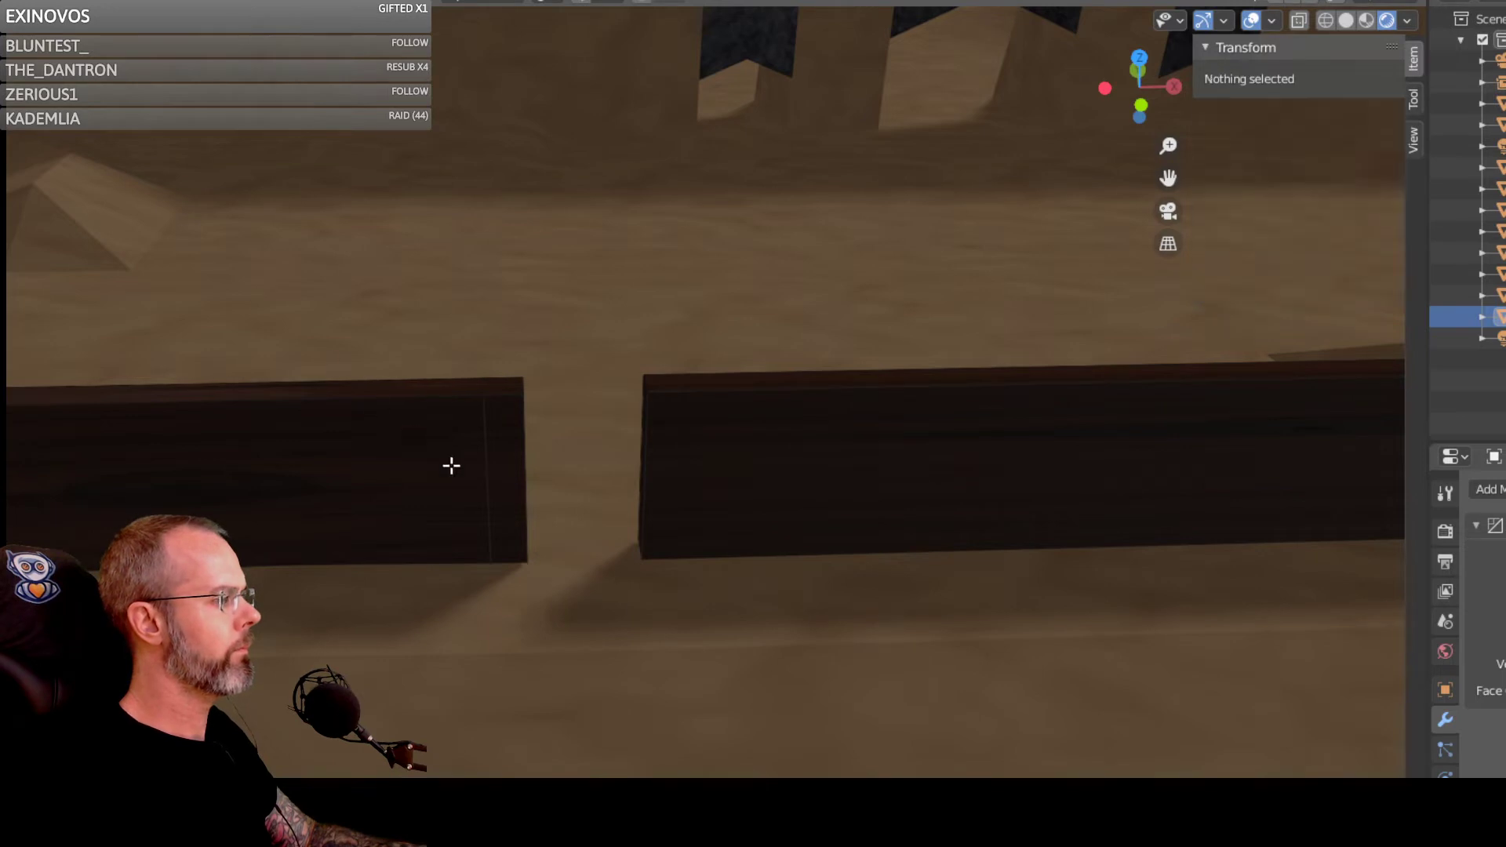
right_click(595, 557)
key("Escape")
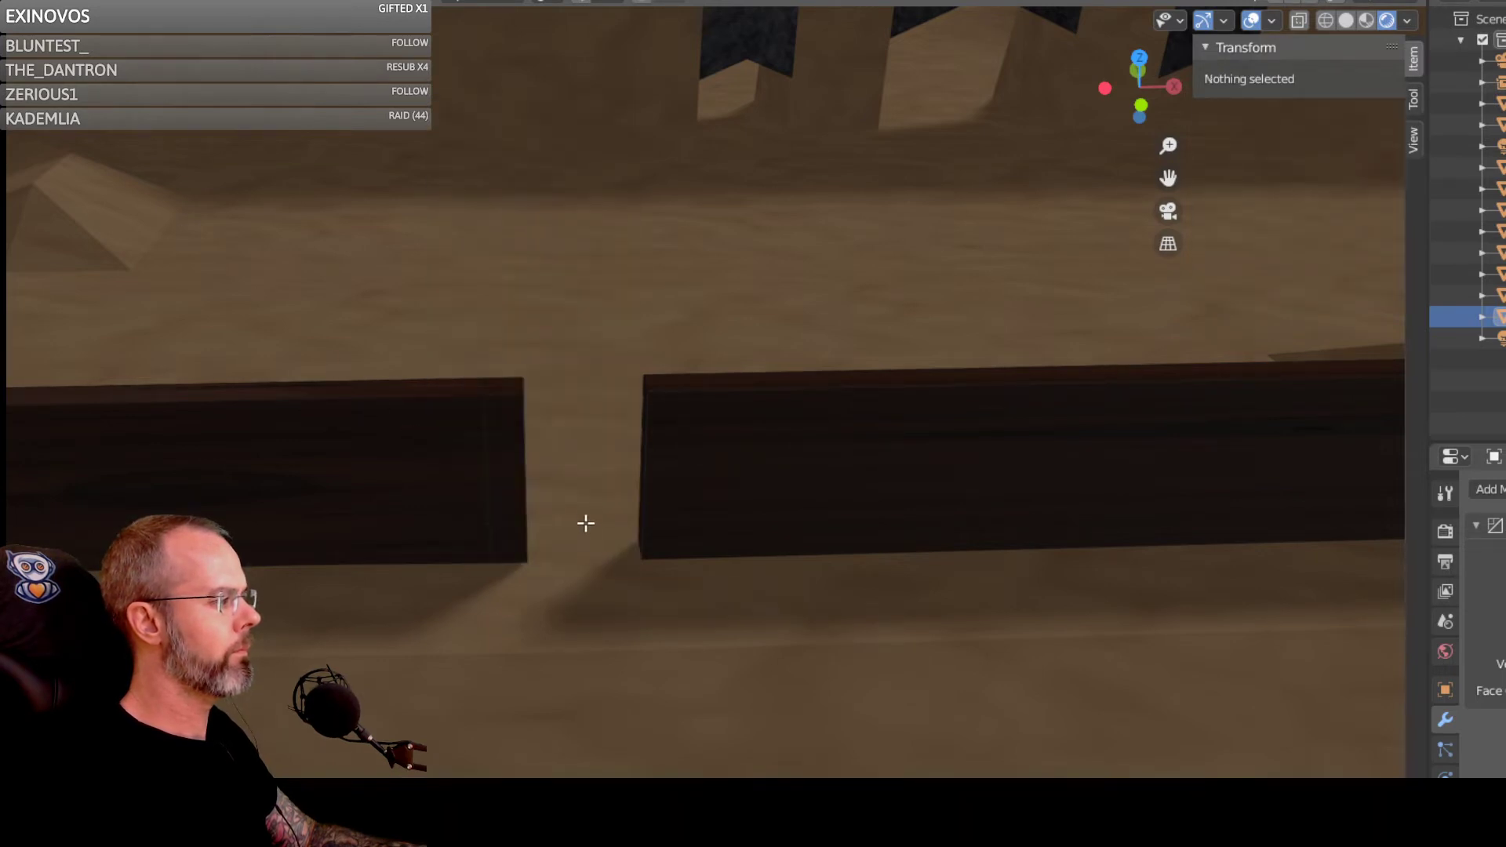
left_click(290, 411)
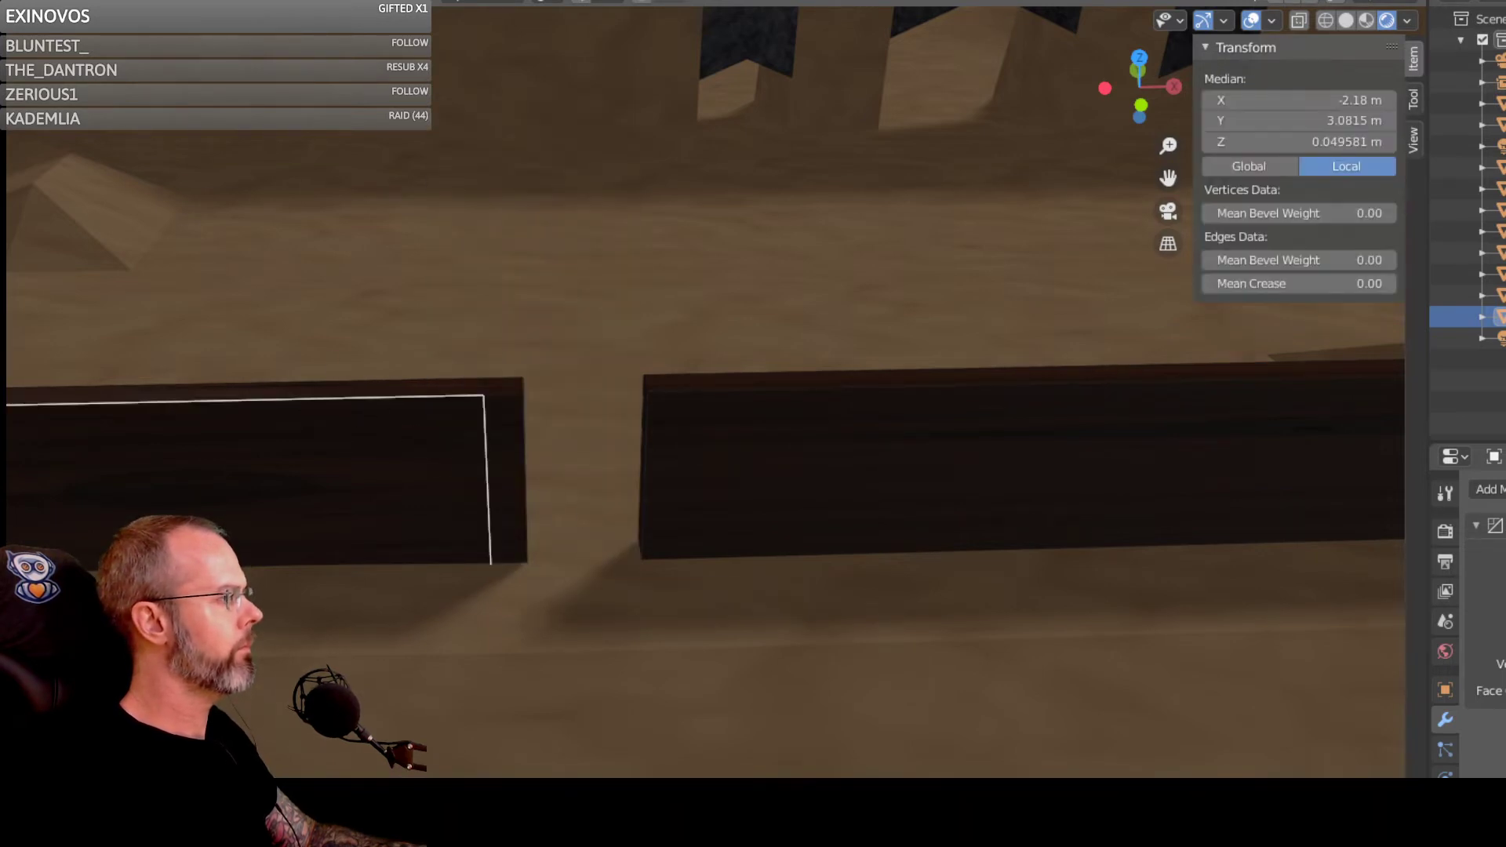
key("Tab")
Step: Inspect the wall's underside, the gap and both closed section ends from several angles
middle_click_drag(594, 474, 555, 129)
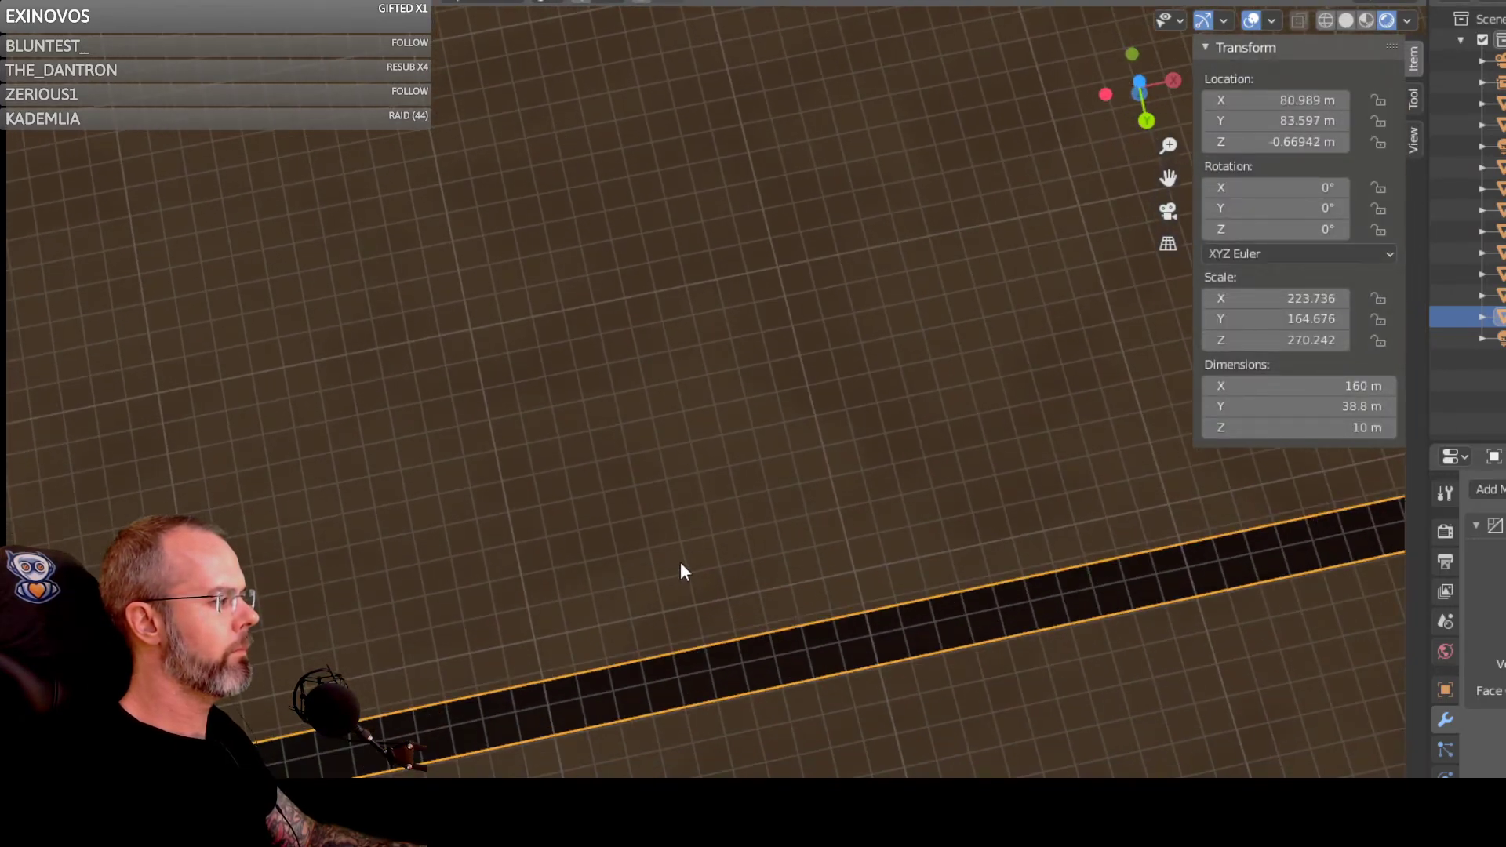
middle_click_drag(680, 562, 1302, 628)
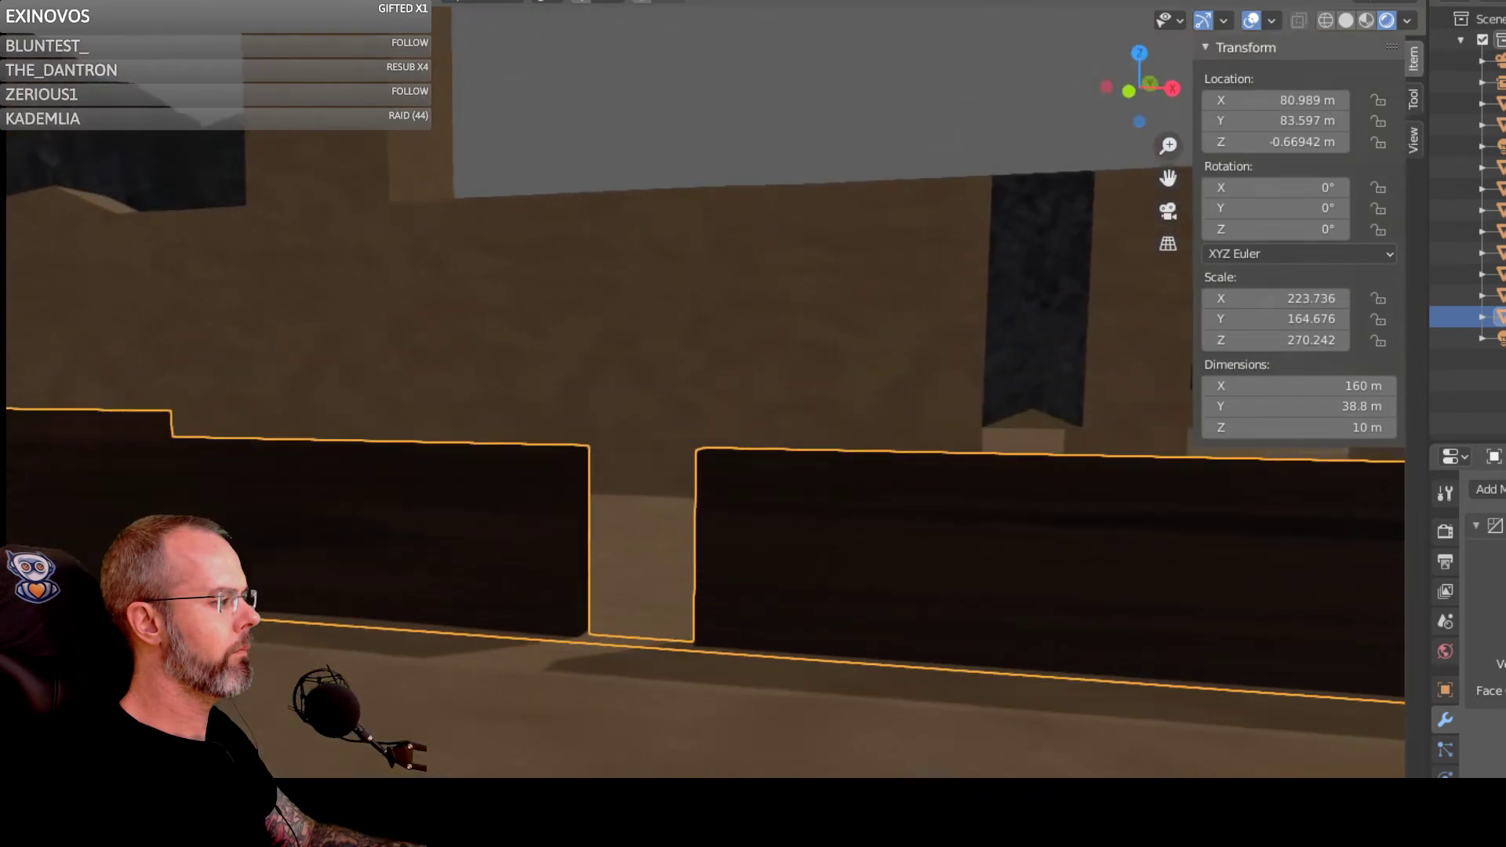
middle_click_drag(675, 439, 787, 509)
left_click(666, 468)
left_click(635, 418)
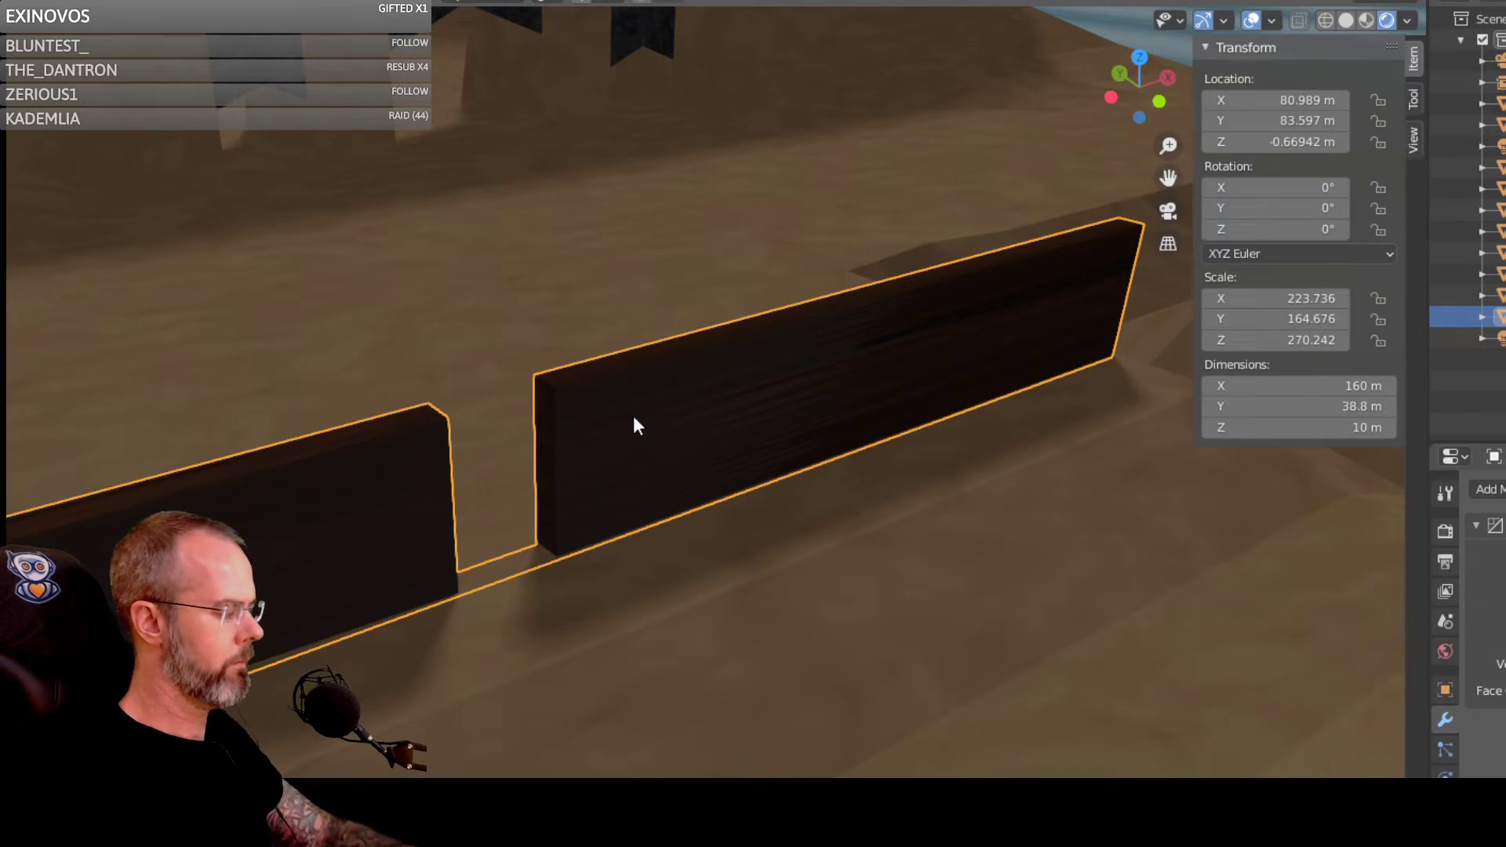
right_click(633, 417)
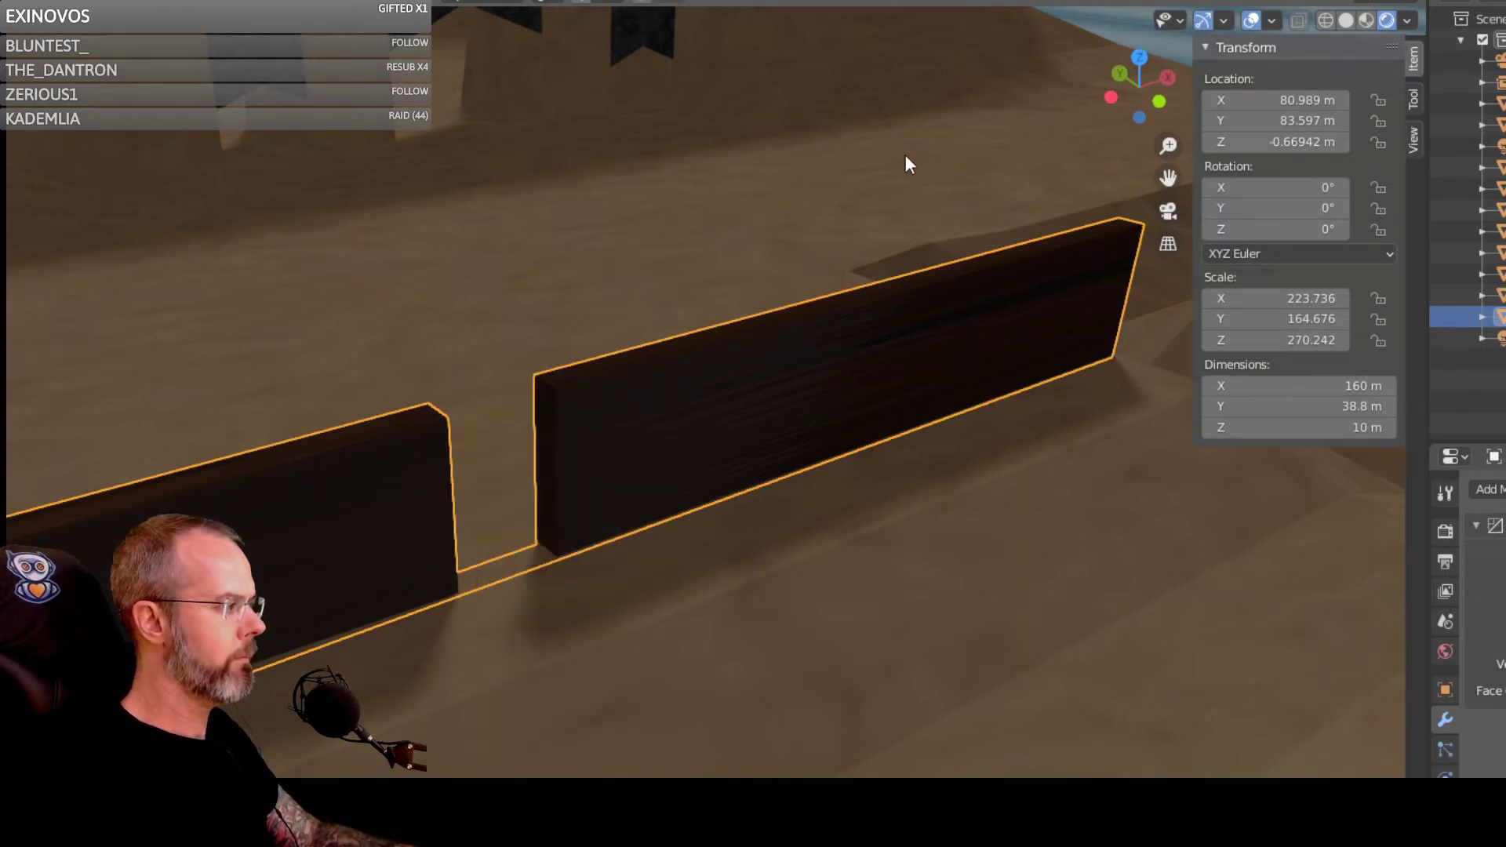
left_click(1114, 22)
scroll(816, 267, "down", 2)
middle_click_drag(682, 337, 606, 364)
left_click(671, 496)
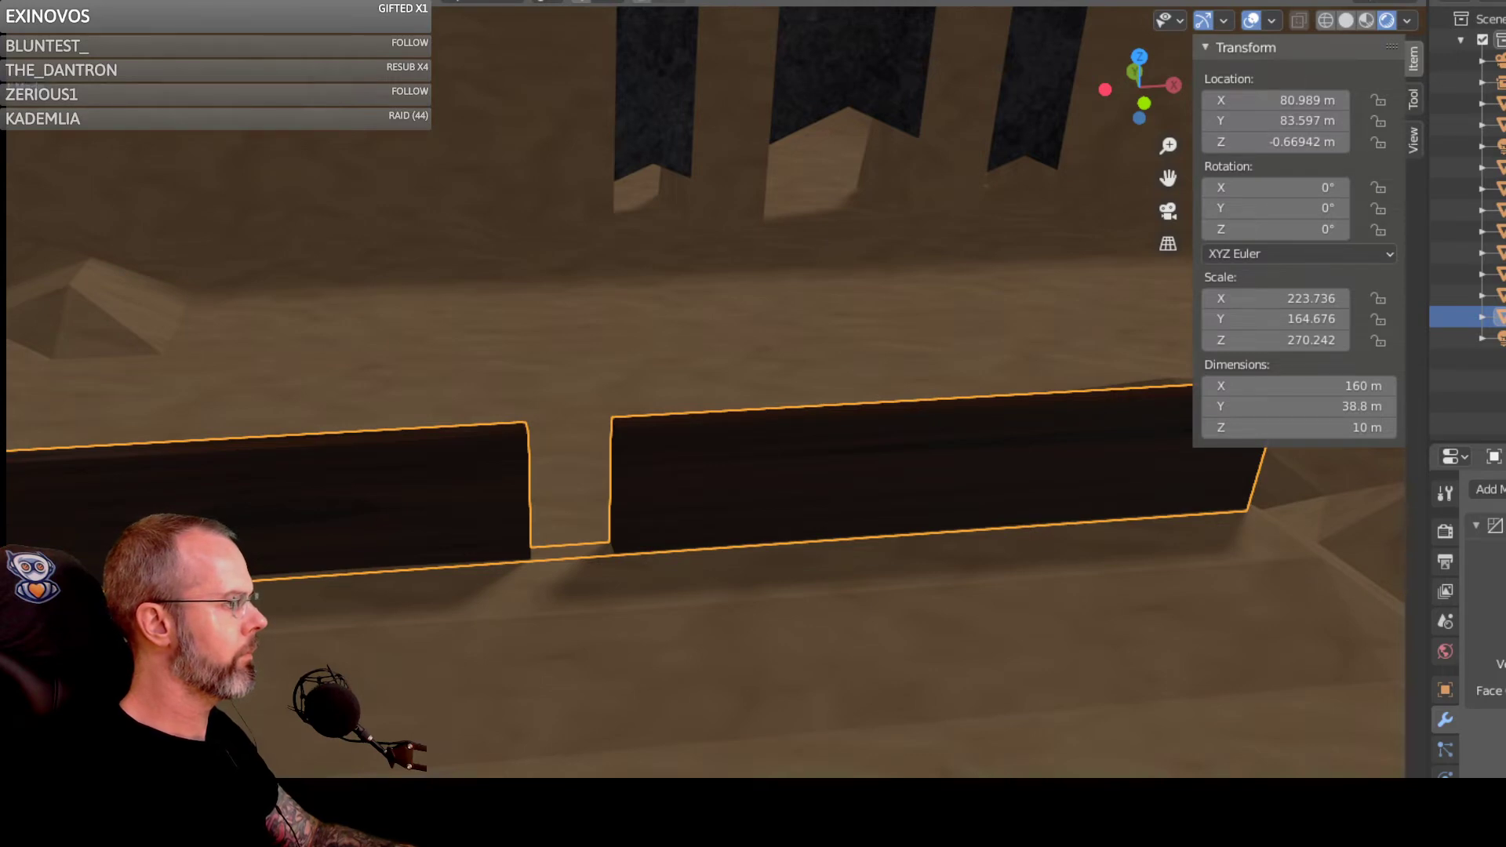
Step: Reopen the wall's mesh, select all its geometry to check the edges around the gap, and return to Object Mode
key("Tab")
left_click(726, 484)
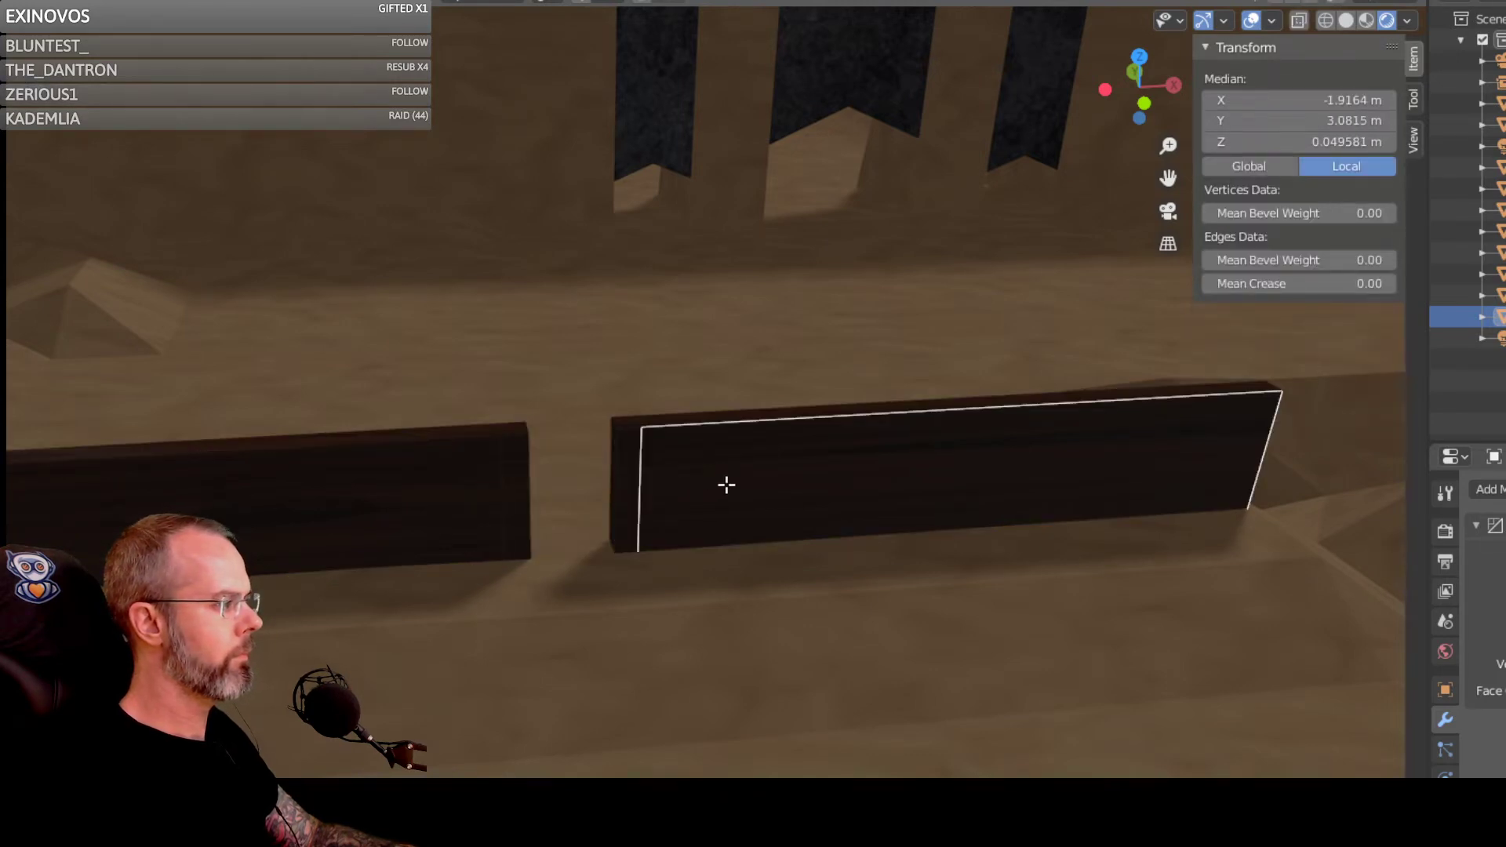
key("a")
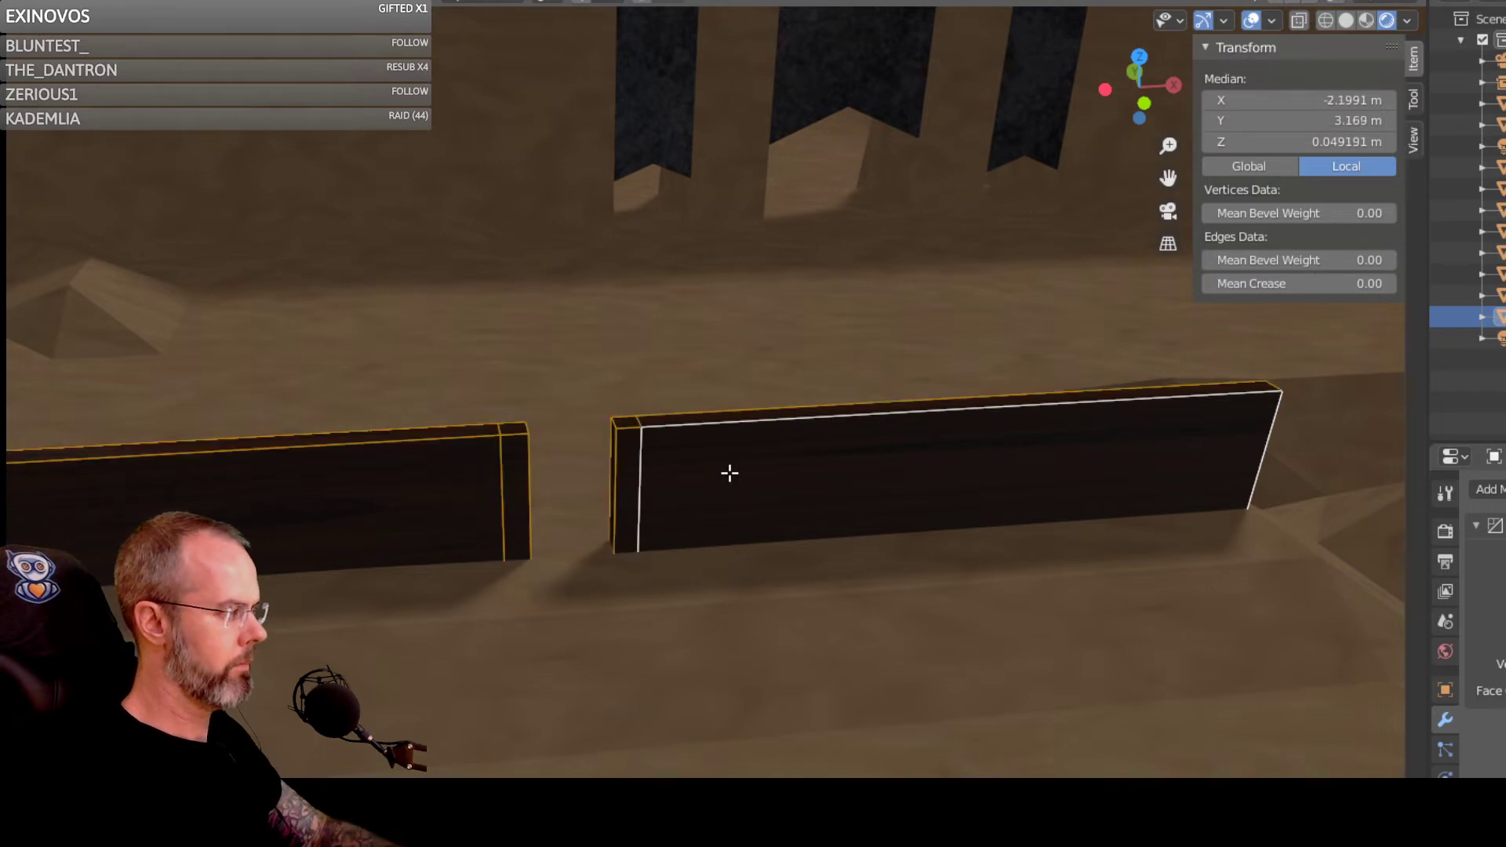
scroll(716, 487, "up", 3)
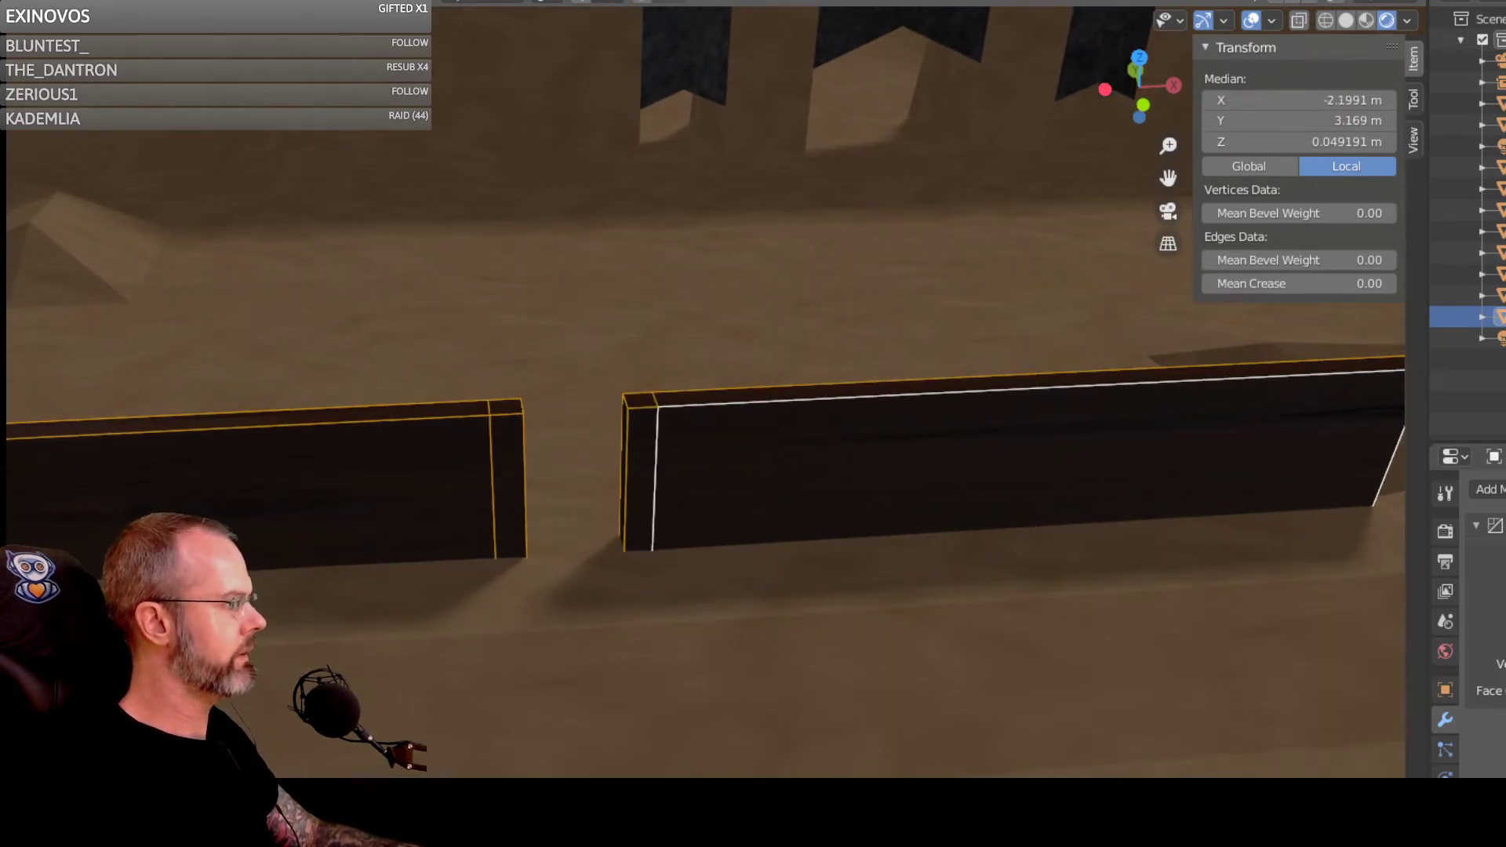
key("Tab")
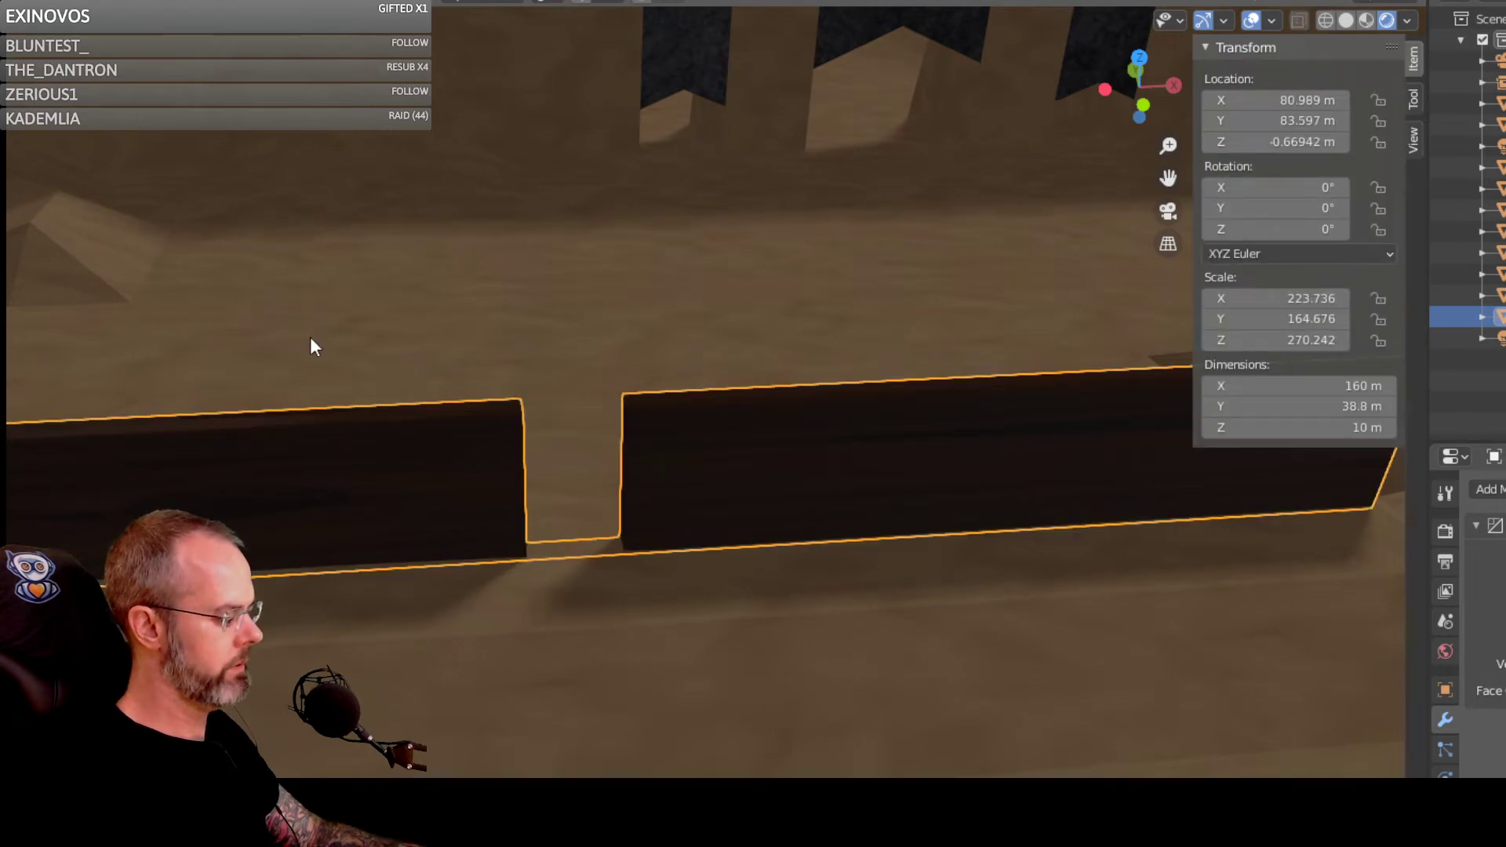
Step: Raise the wall object vertically to a Z location of about 0.618 m, exposing the base across the gap
key("g")
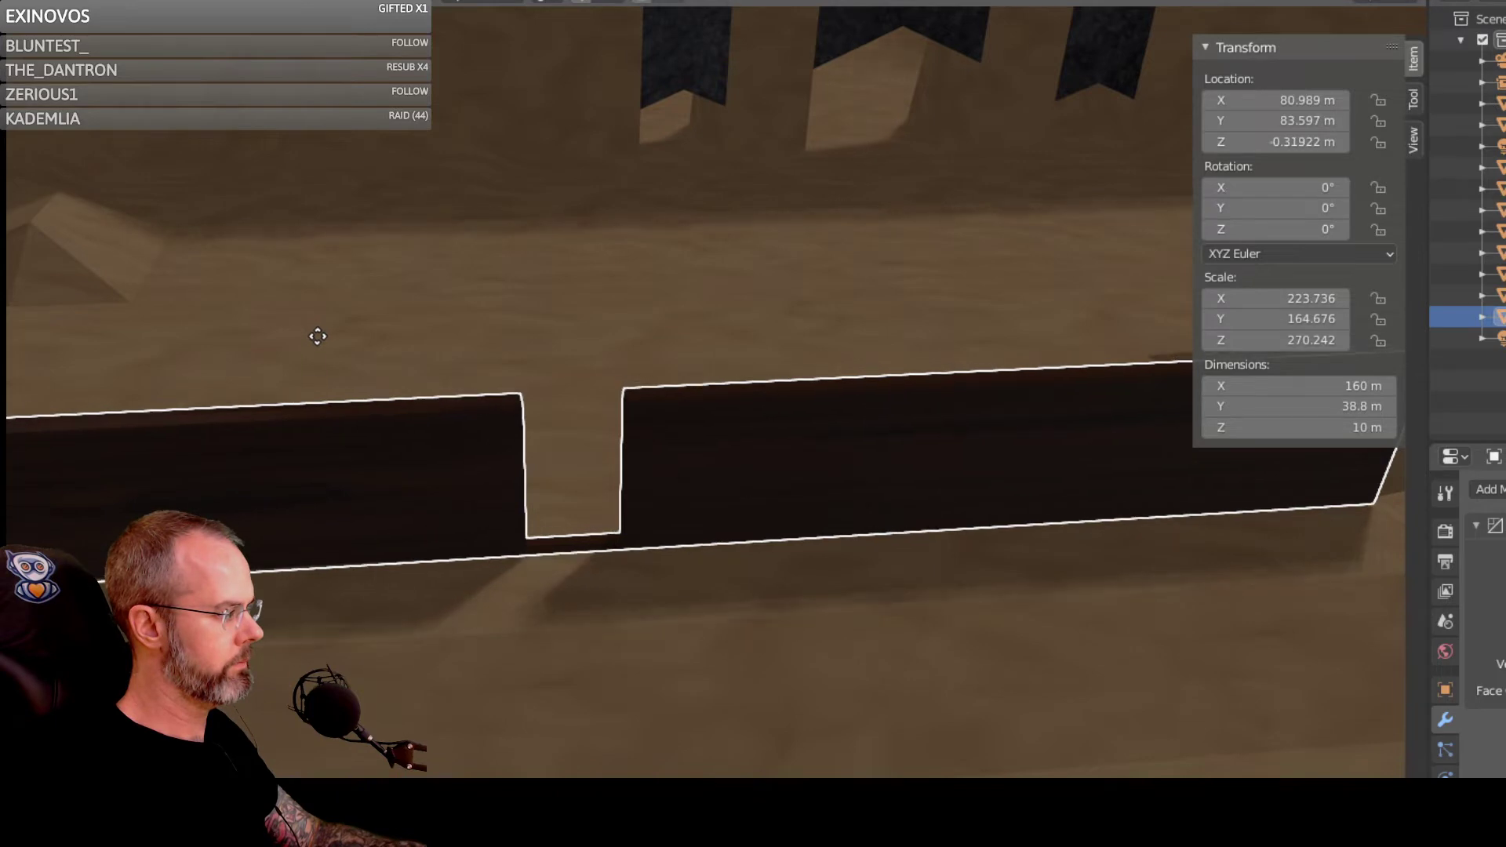
left_click(318, 332)
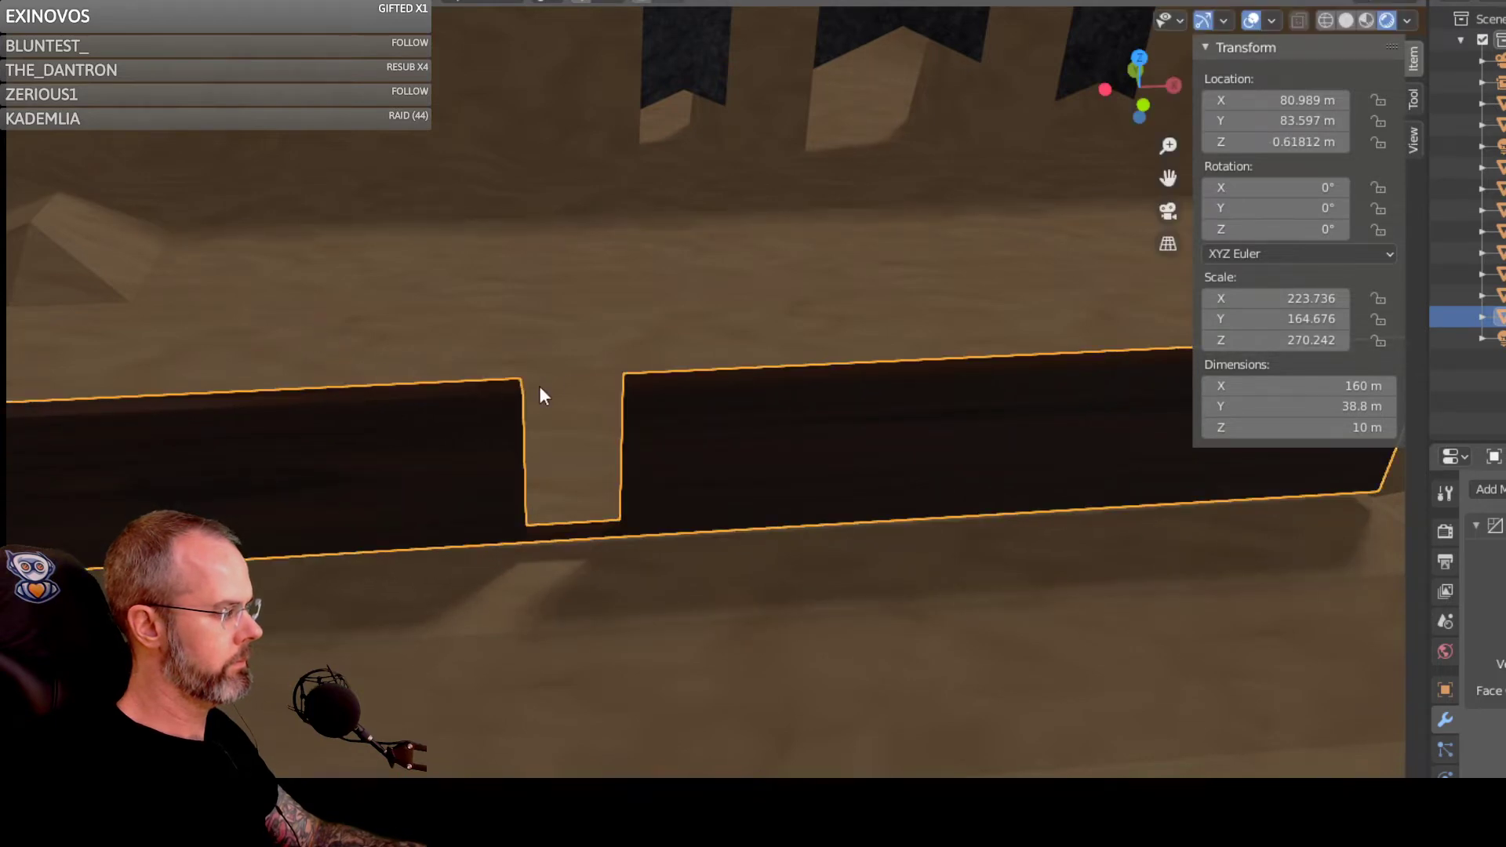
middle_click_drag(539, 392, 578, 417)
left_click(578, 418)
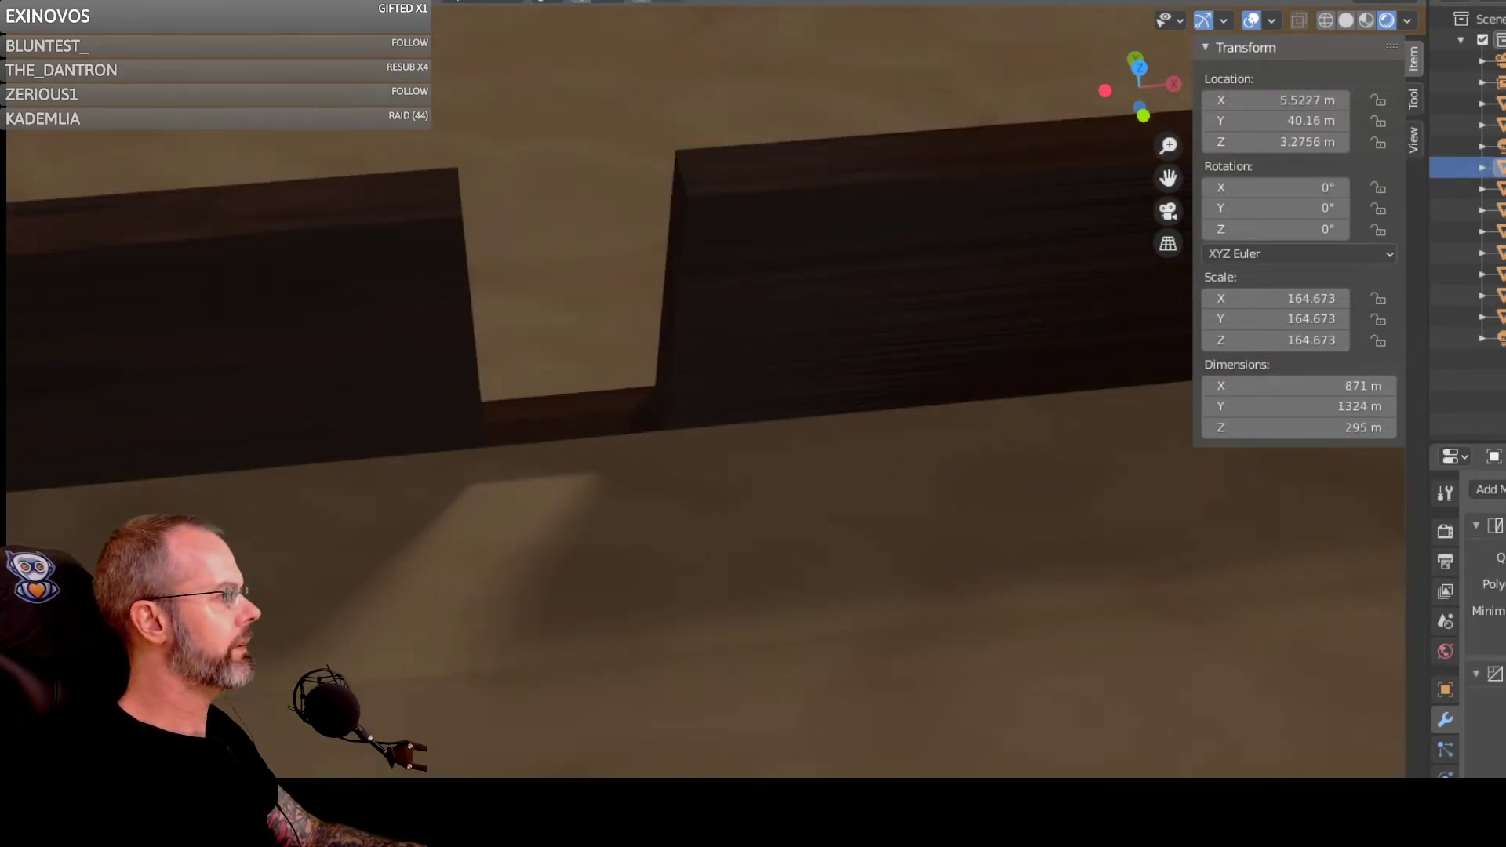
key("Tab")
key("alt+a")
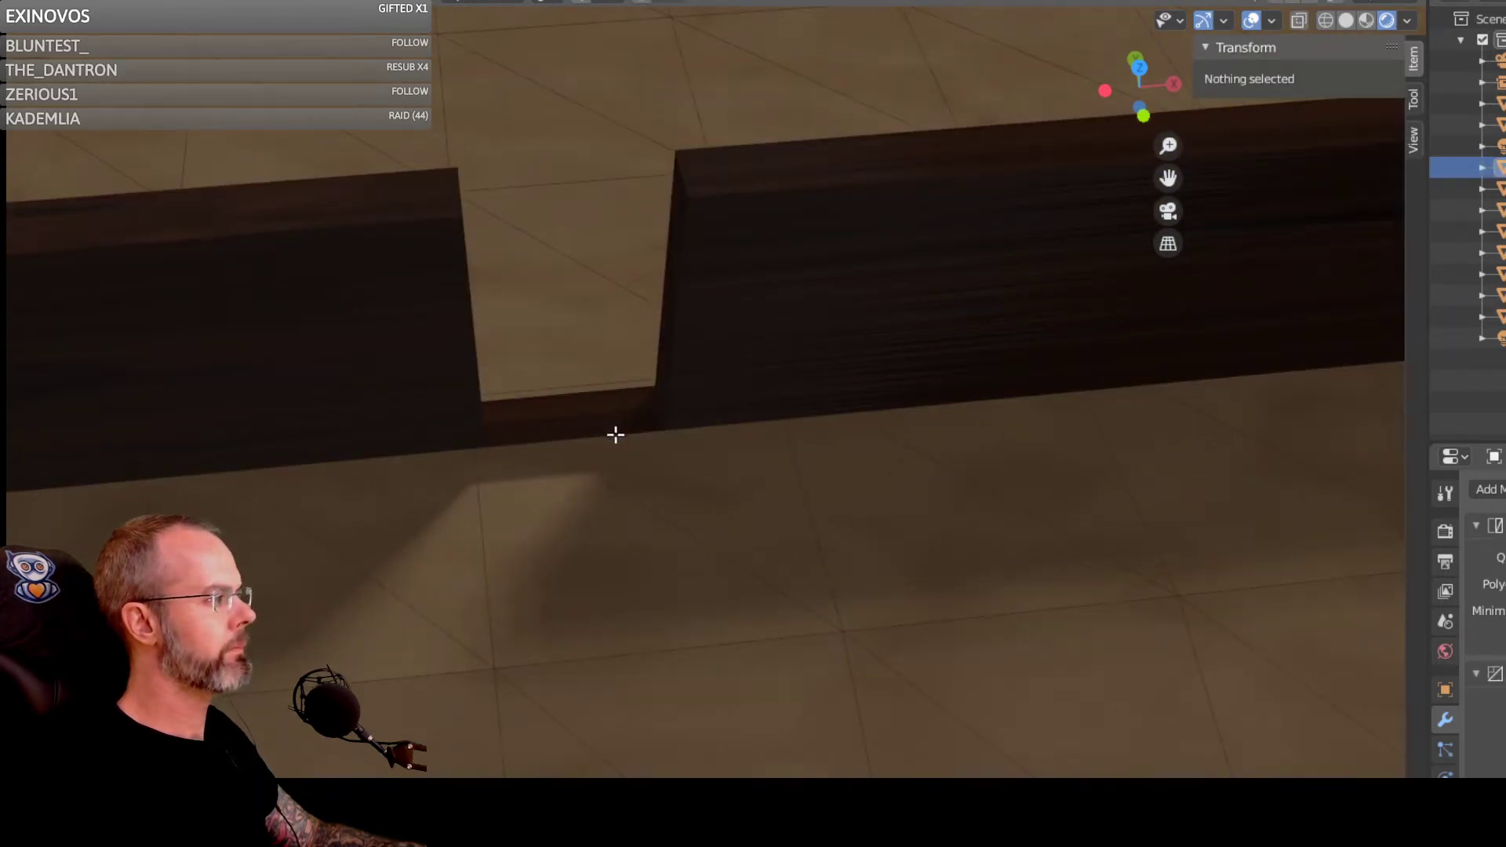
left_click(592, 414, "alt")
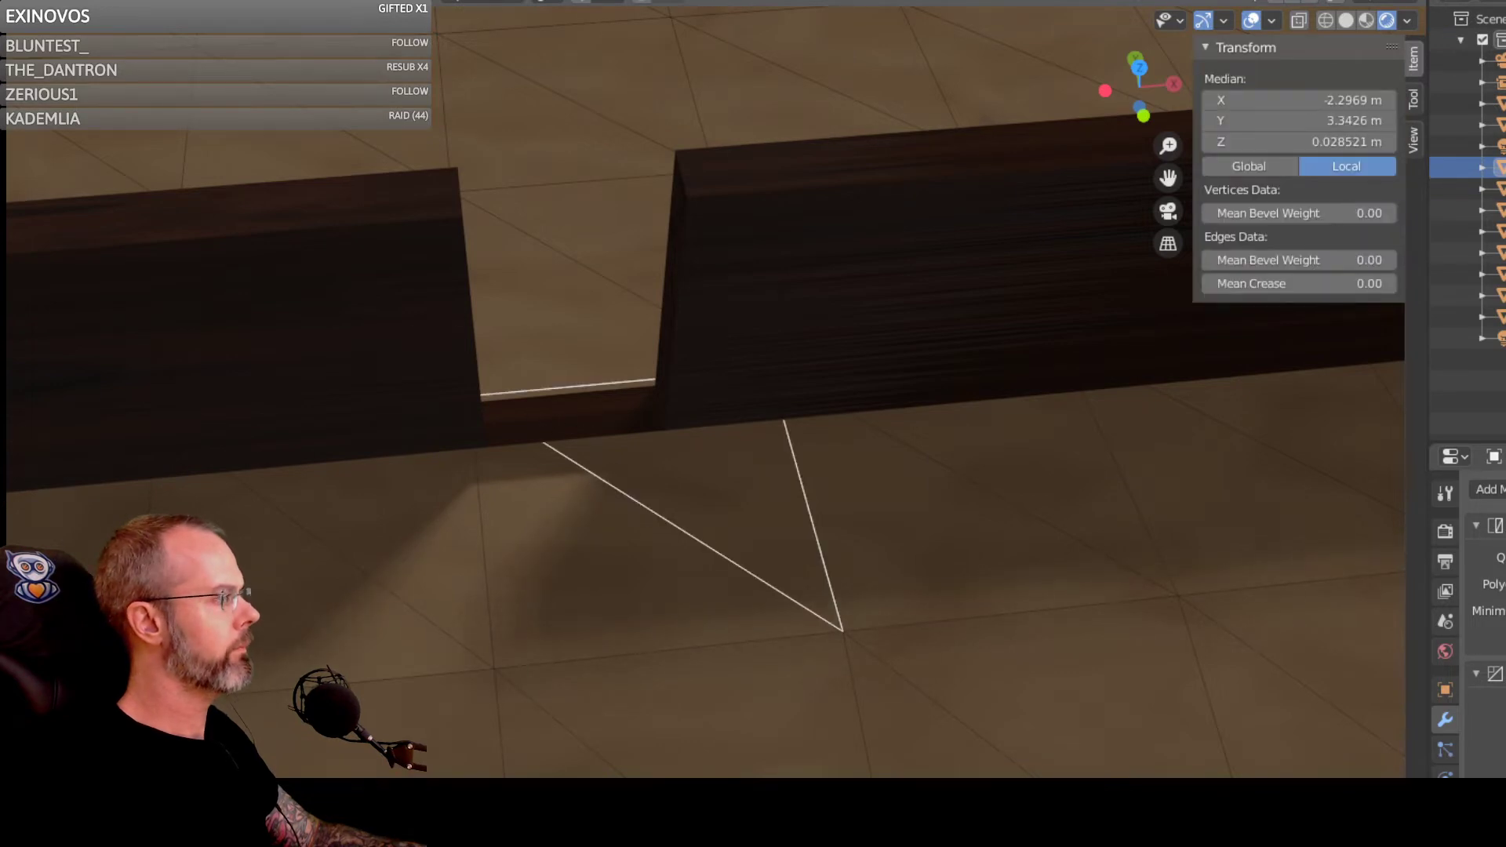
key("Tab")
Step: Open the wall's mesh and delete the bottom face that bridges the gap between the two sections
left_click(175, 280)
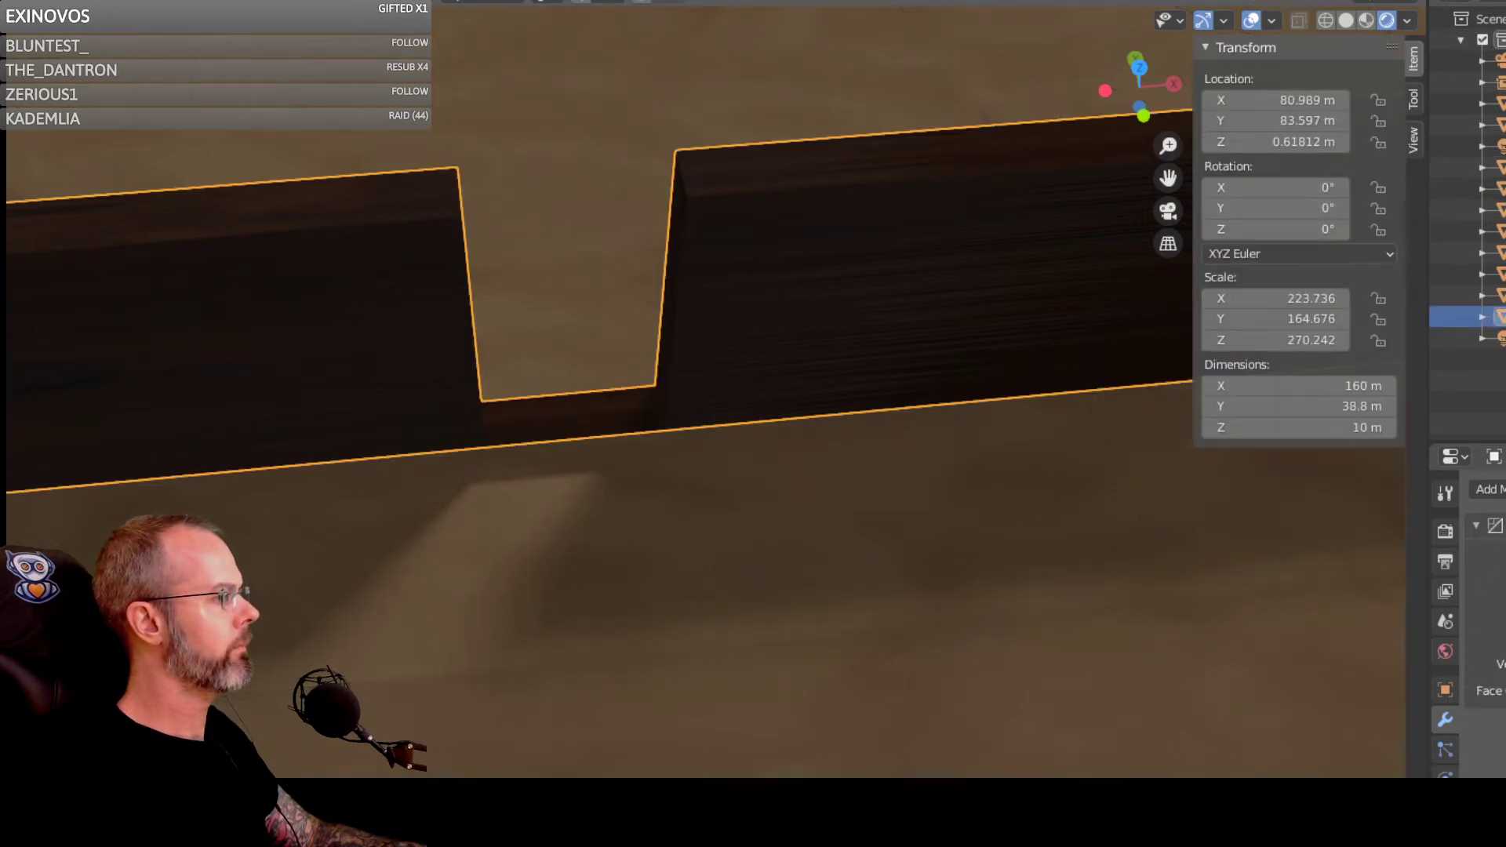
key("Tab")
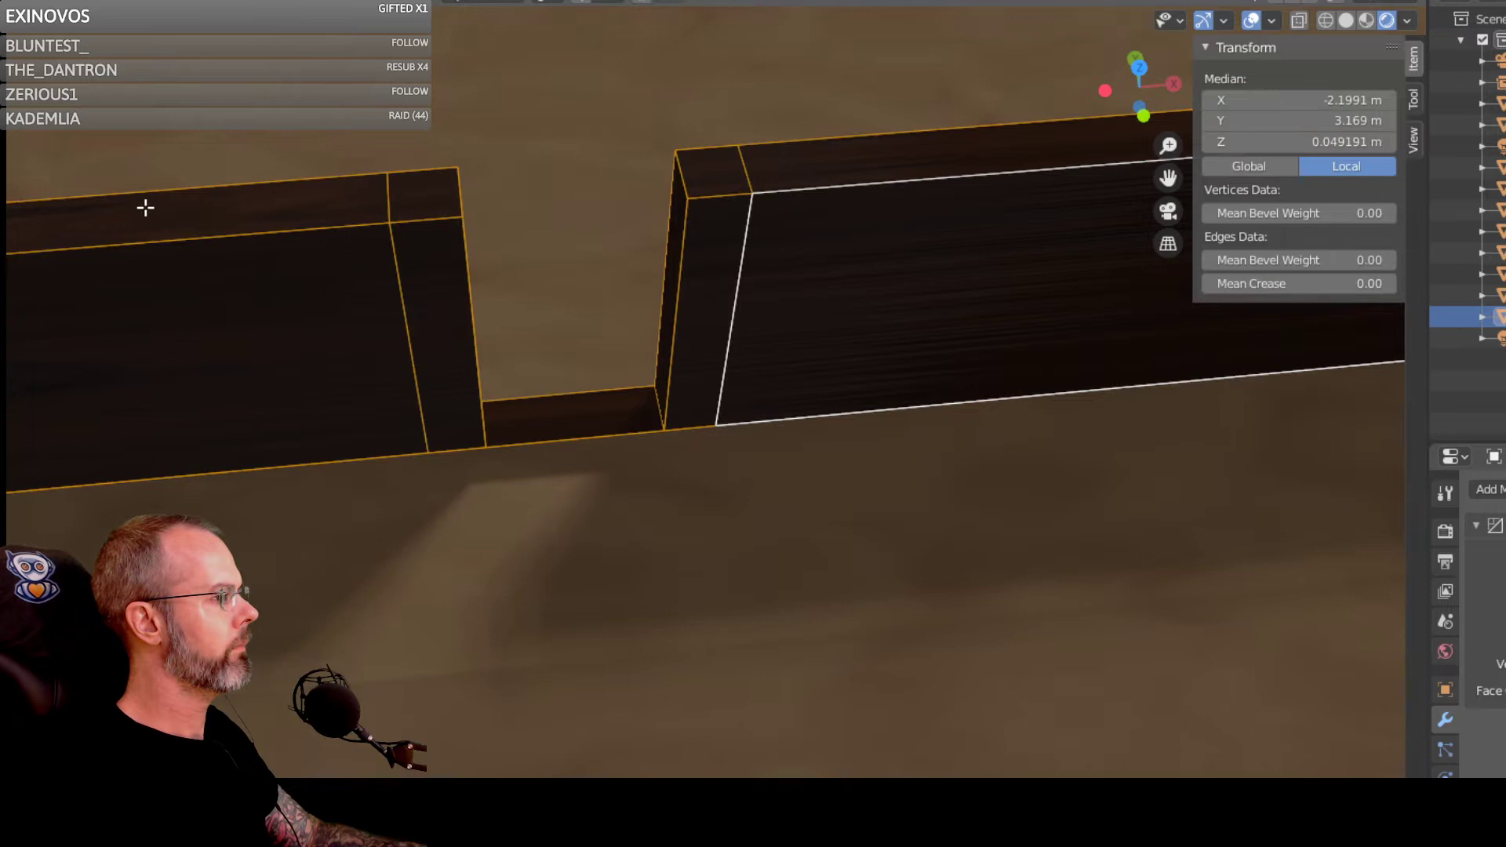
left_click(581, 412)
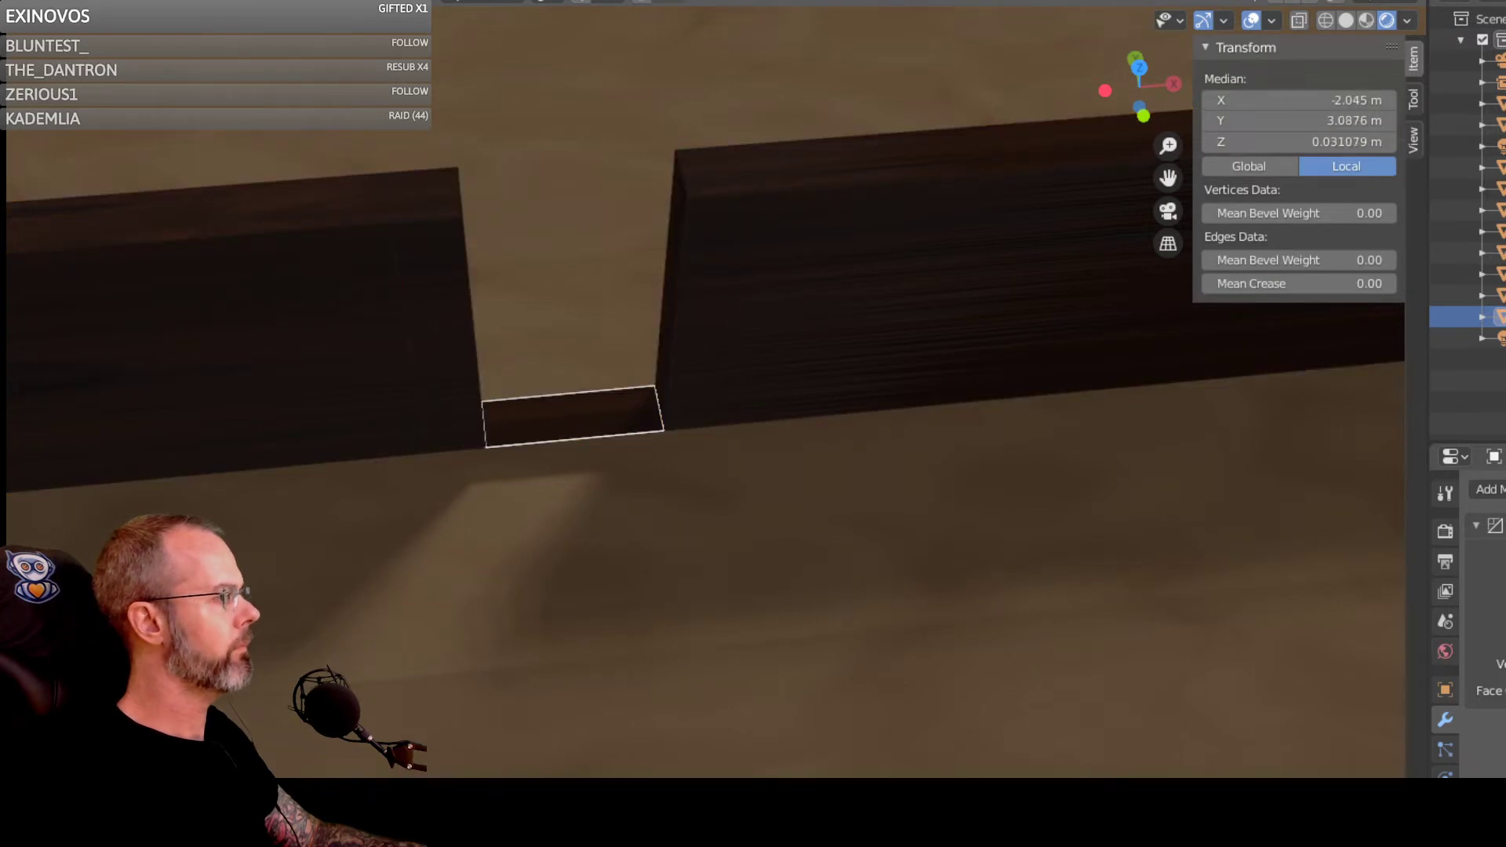
right_click(591, 412)
left_click(592, 412)
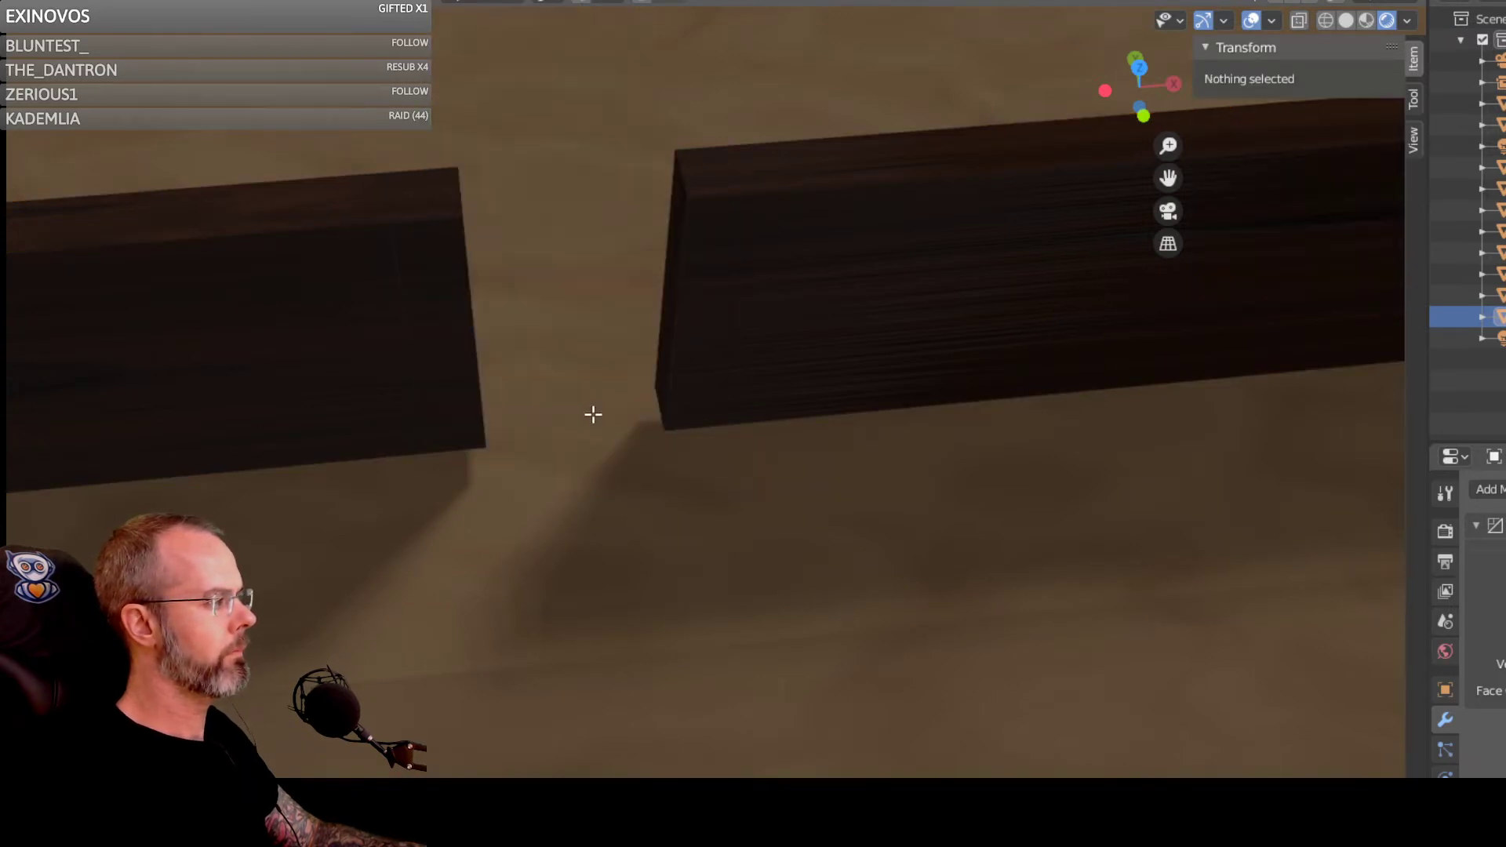
Step: Select all linked geometry of the wall section with the straight run, separate it into its own object, and leave mesh editing
left_click(731, 356)
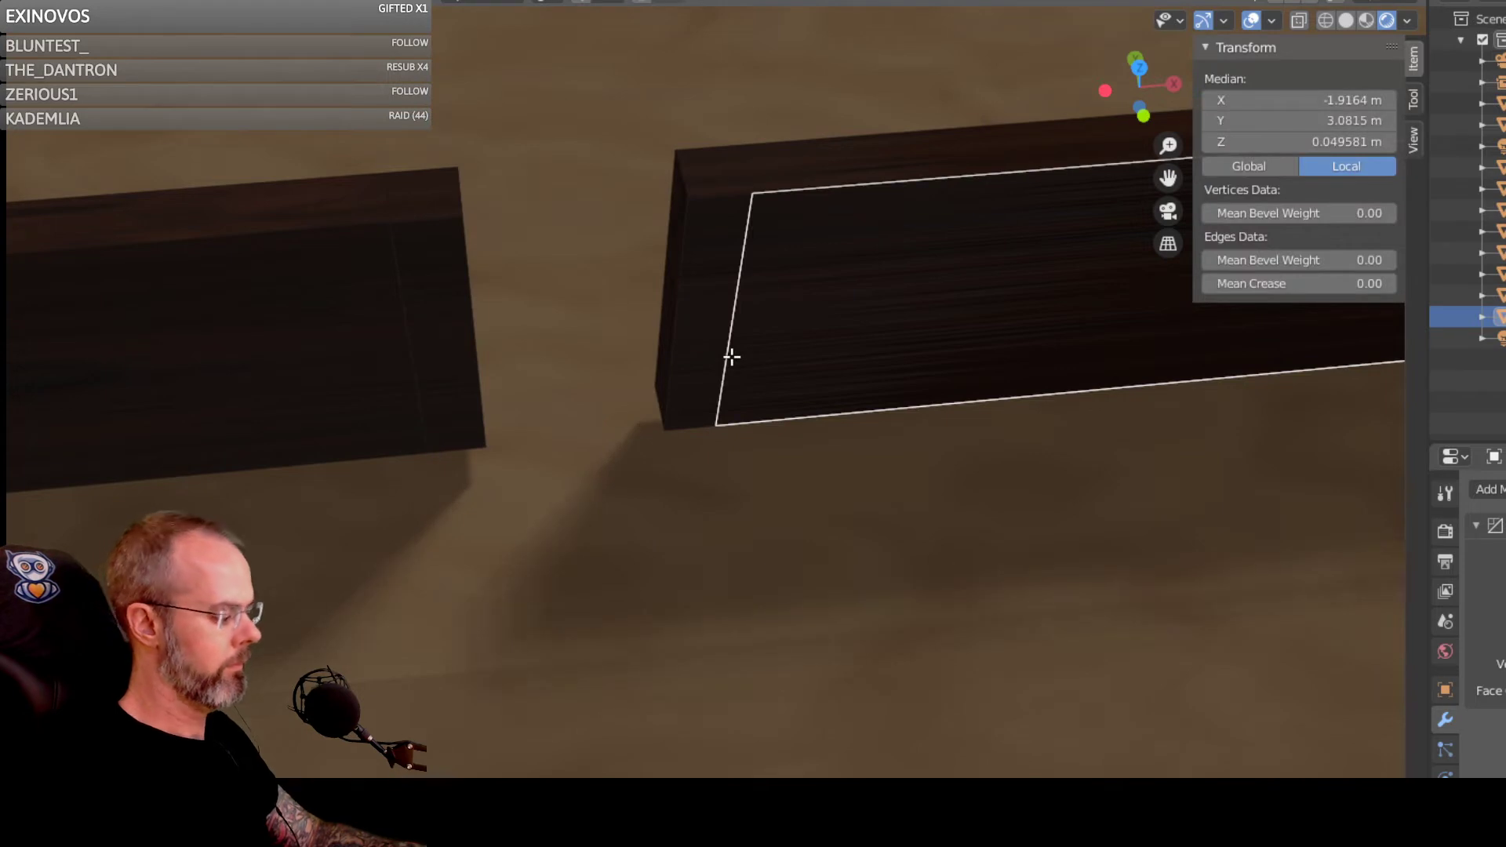
left_click(730, 355, "shift")
scroll(750, 365, "down", 2)
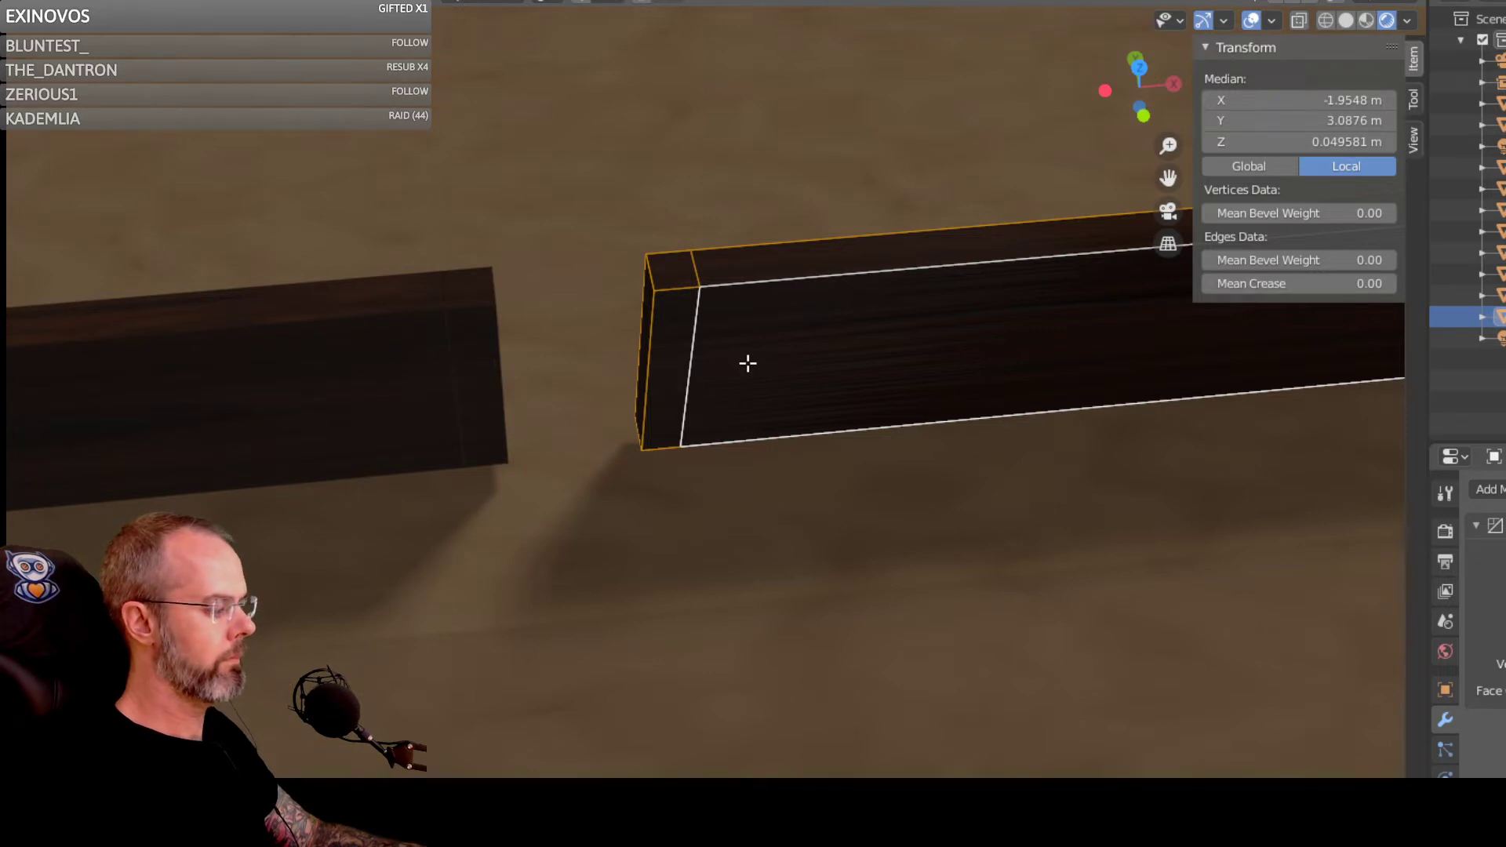
right_click(747, 363)
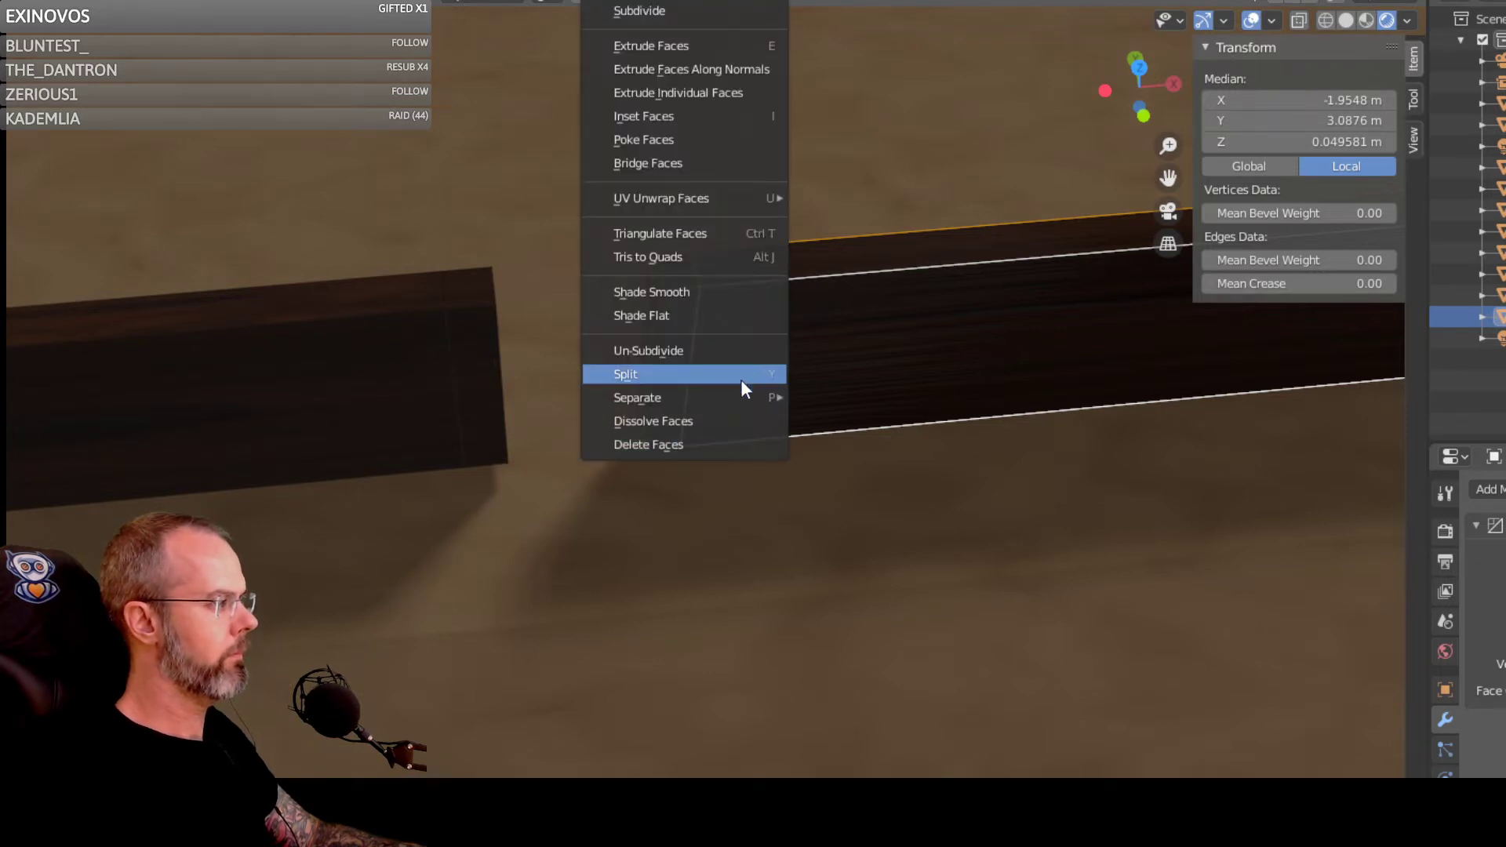
mouse_move(735, 397)
left_click(876, 394)
middle_click_drag(876, 394, 746, 343)
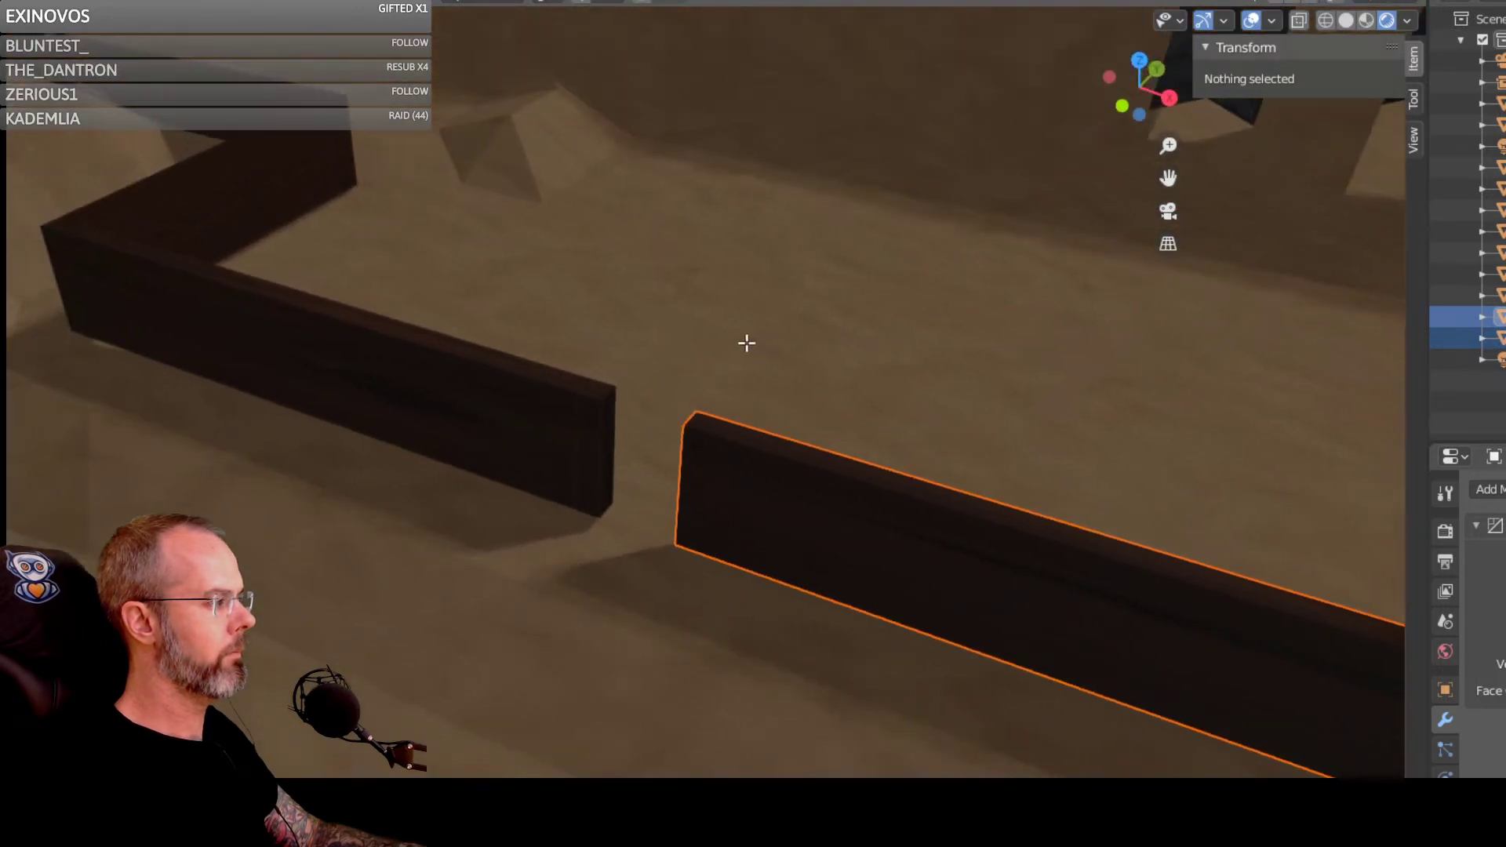
left_click(536, 394)
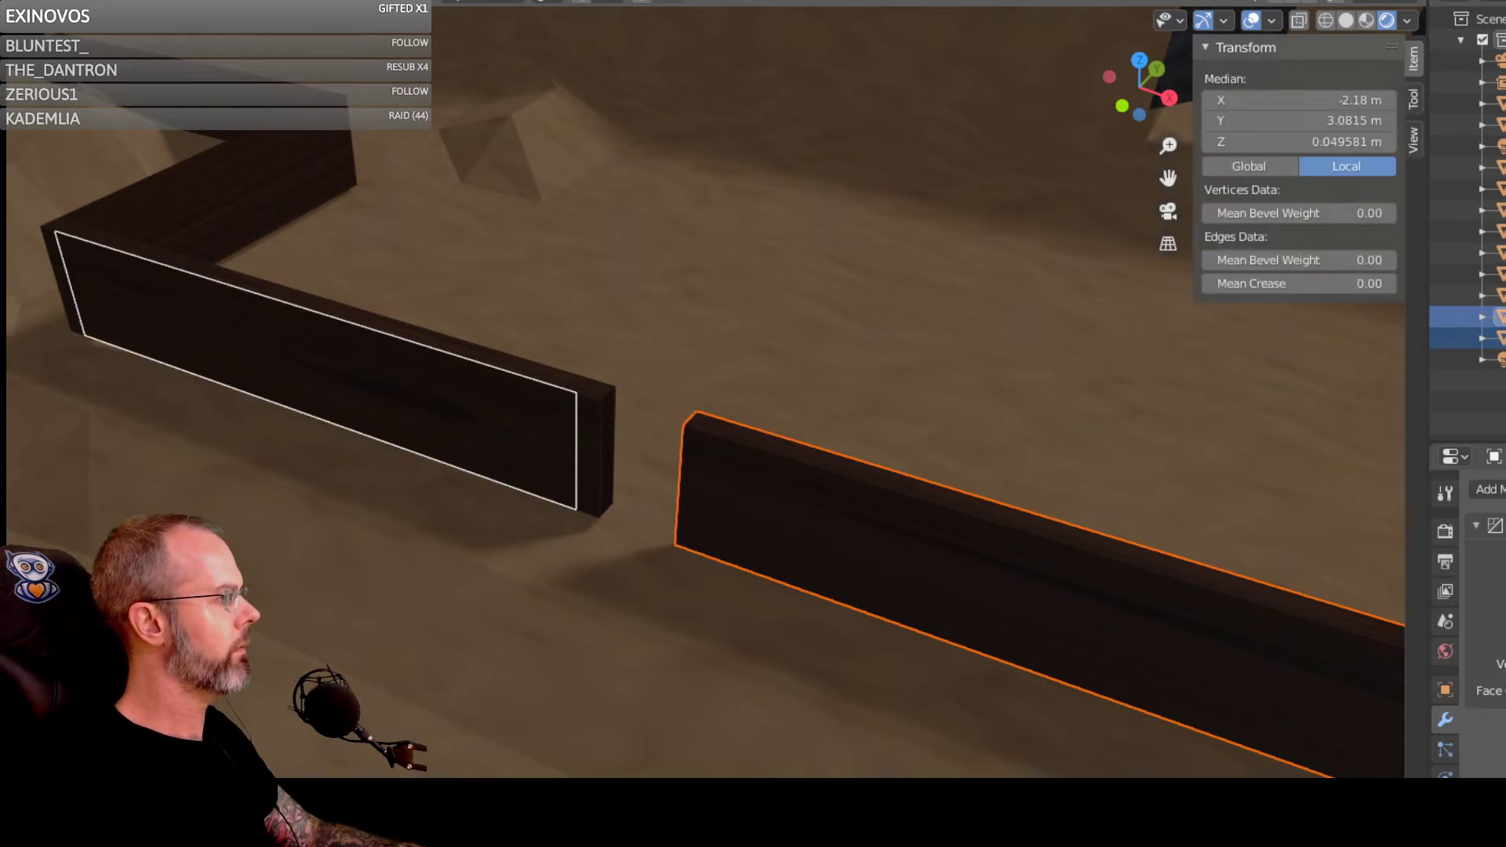
key("Tab")
Step: In front view, lower both wall sections together along Z to about -1 m so their bases sink into the ground
middle_click_drag(752, 458, 746, 343)
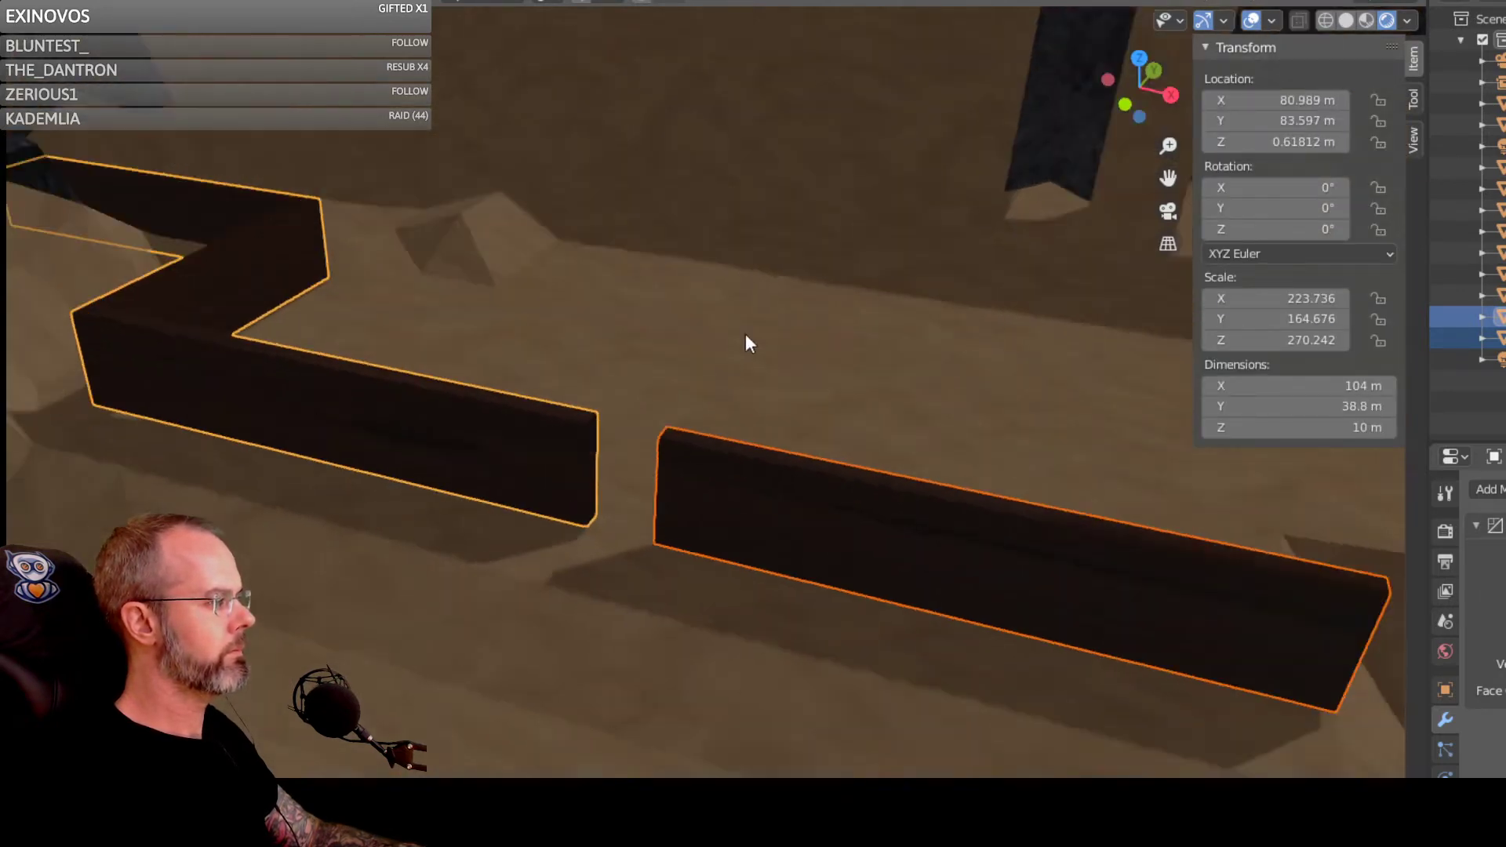
key("KP_1")
key("g")
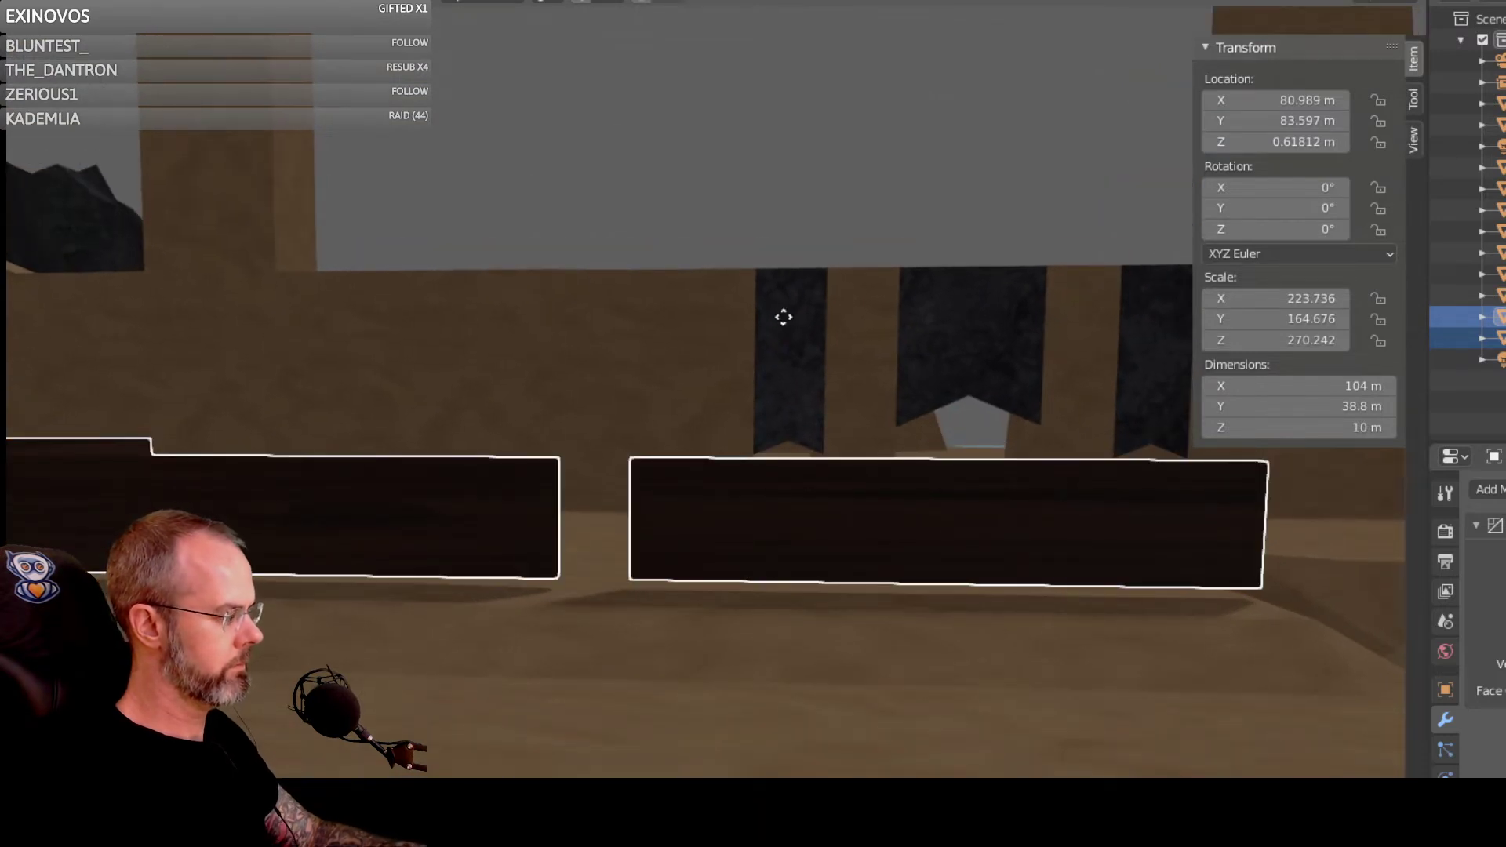
key("z")
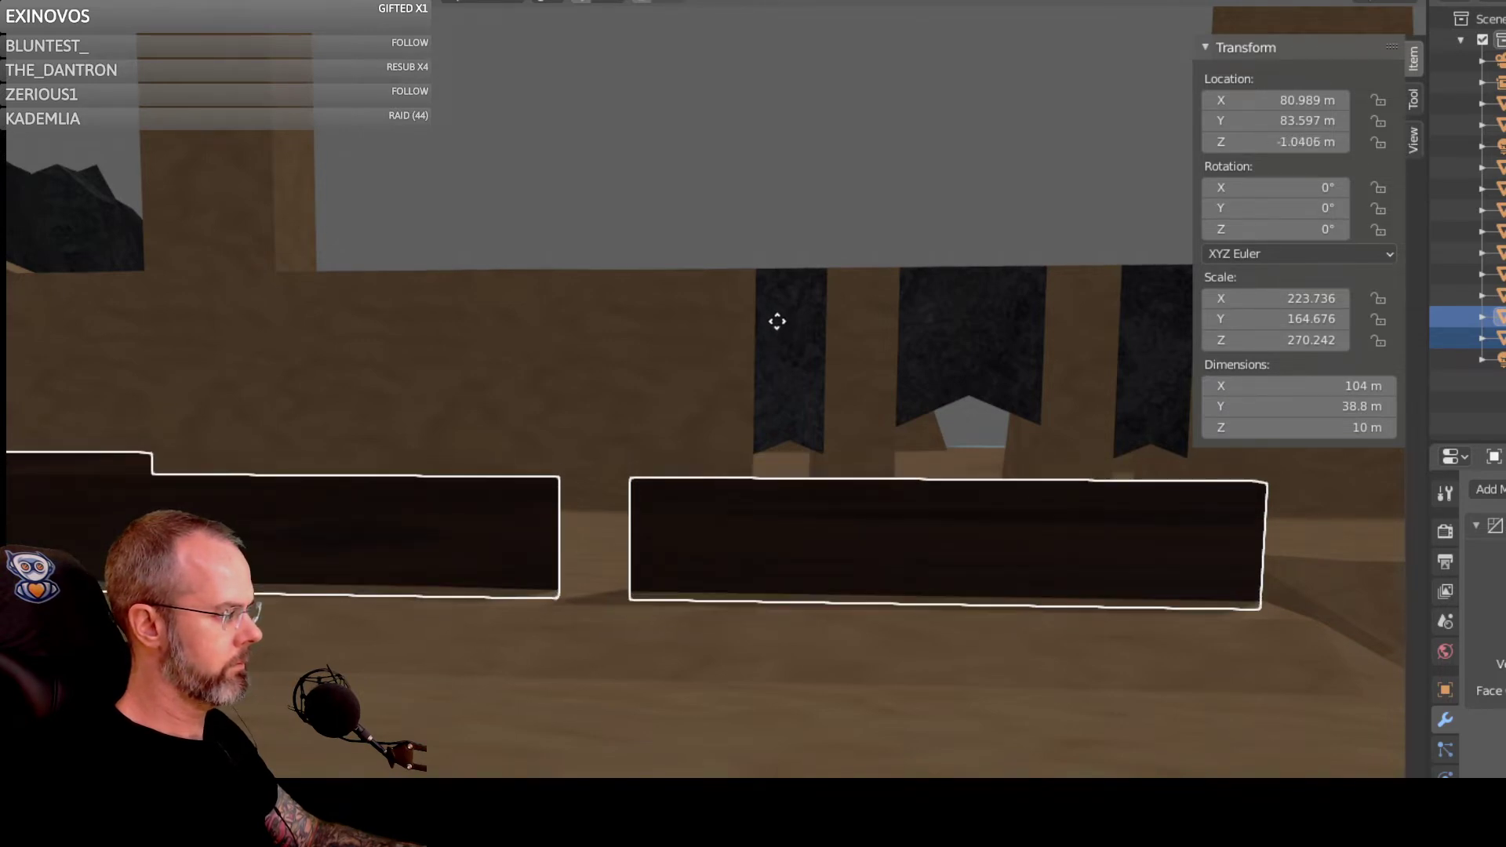
Step: Finish the joint transform of the two dark wall sections and select the shorter straight wall alone
left_click(778, 322)
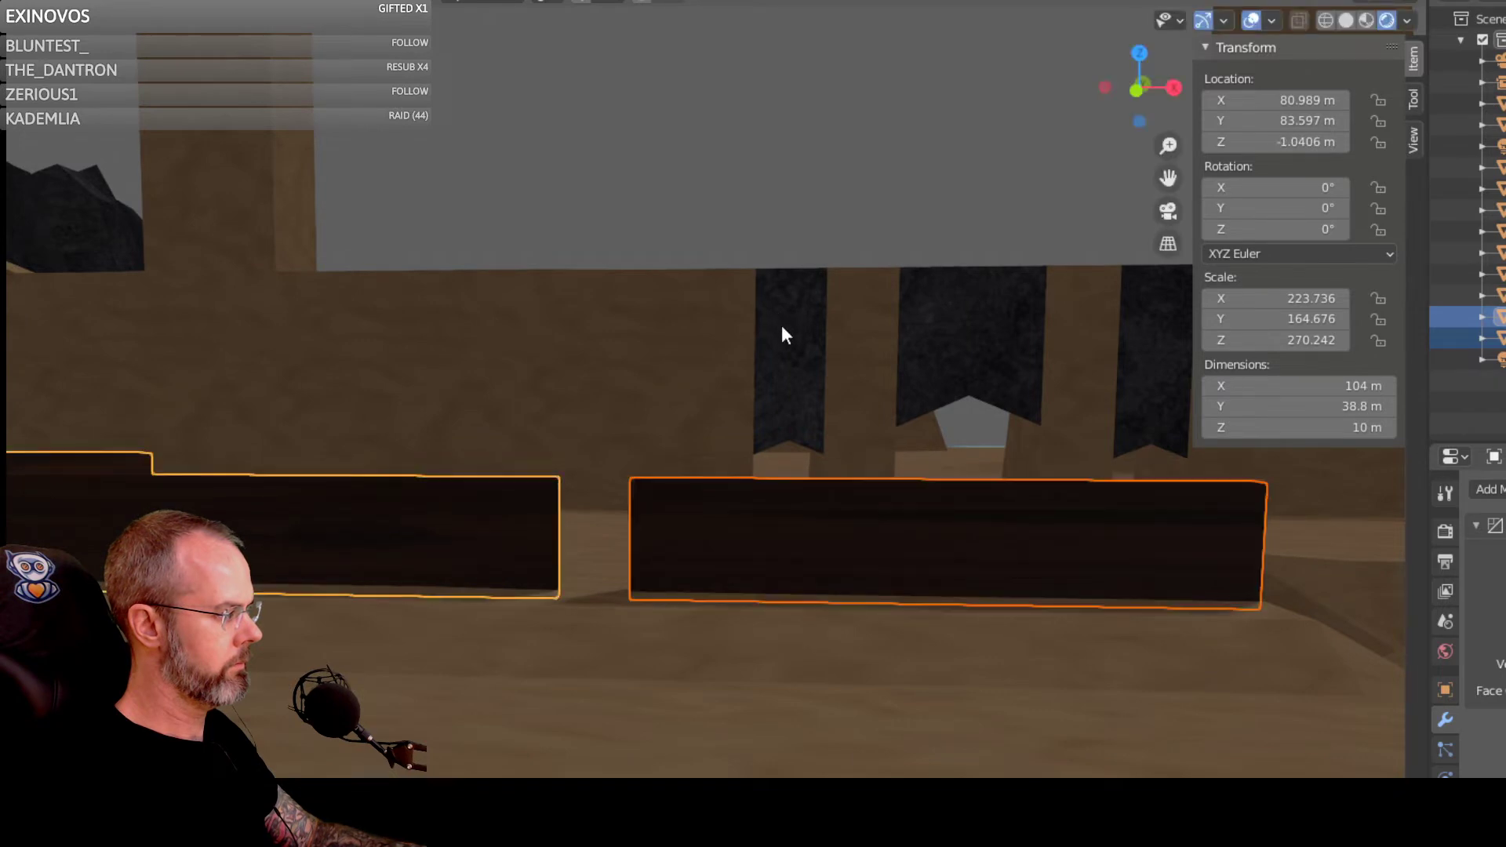
middle_click_drag(781, 325, 793, 480)
left_click(772, 525)
middle_click_drag(774, 531, 532, 422)
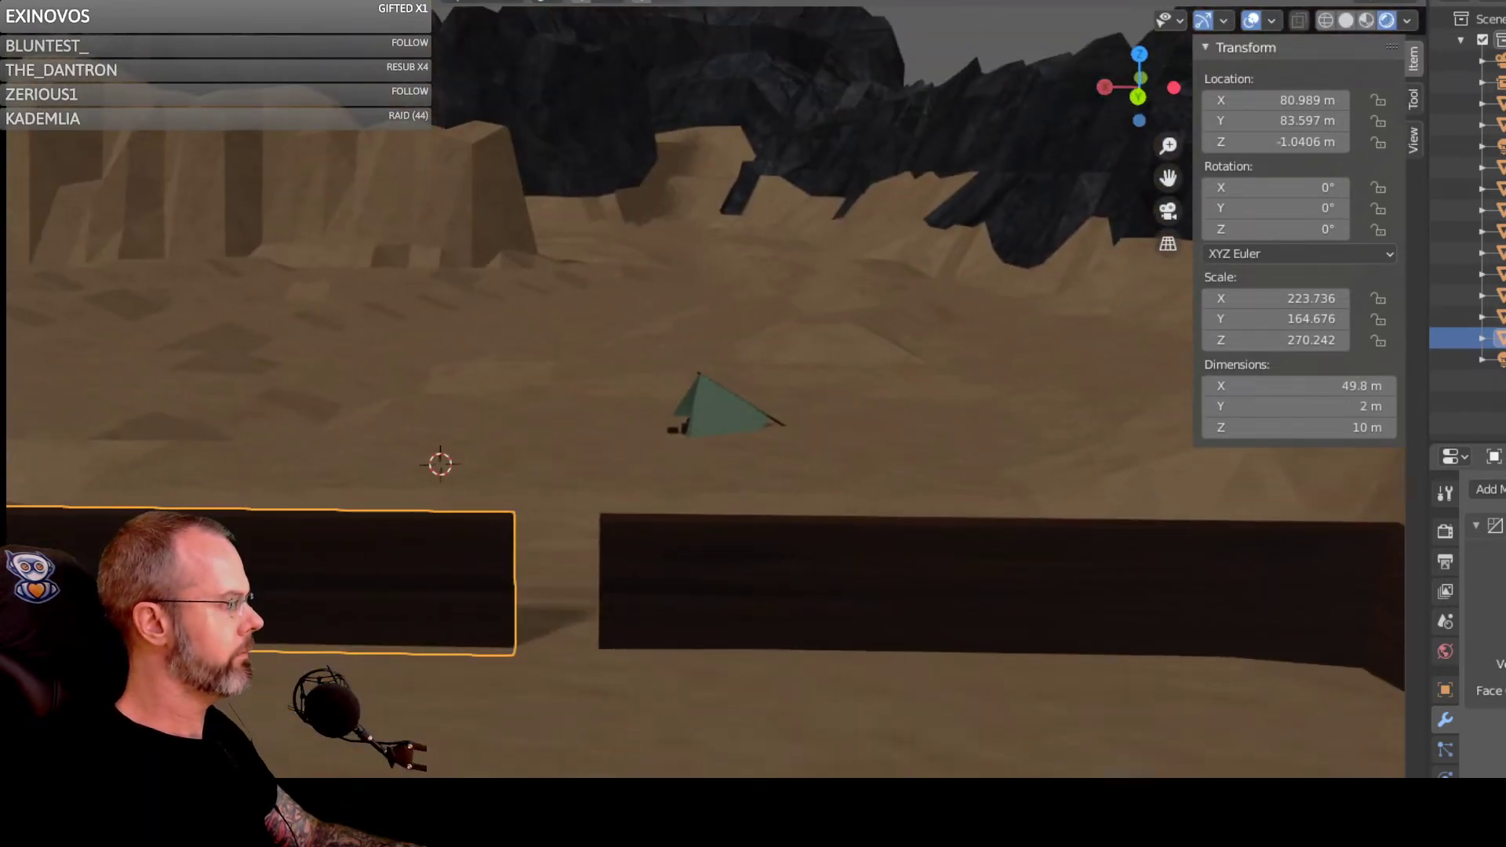
Step: Shorten the straight dark wall by moving its far end face inward along X to about -1.862 m local
key("alt+a")
middle_click_drag(40, 252, 998, 614)
scroll(746, 431, "up", 2)
left_click(657, 449)
left_click(634, 440)
left_click(1204, 446, "shift")
left_click(953, 800)
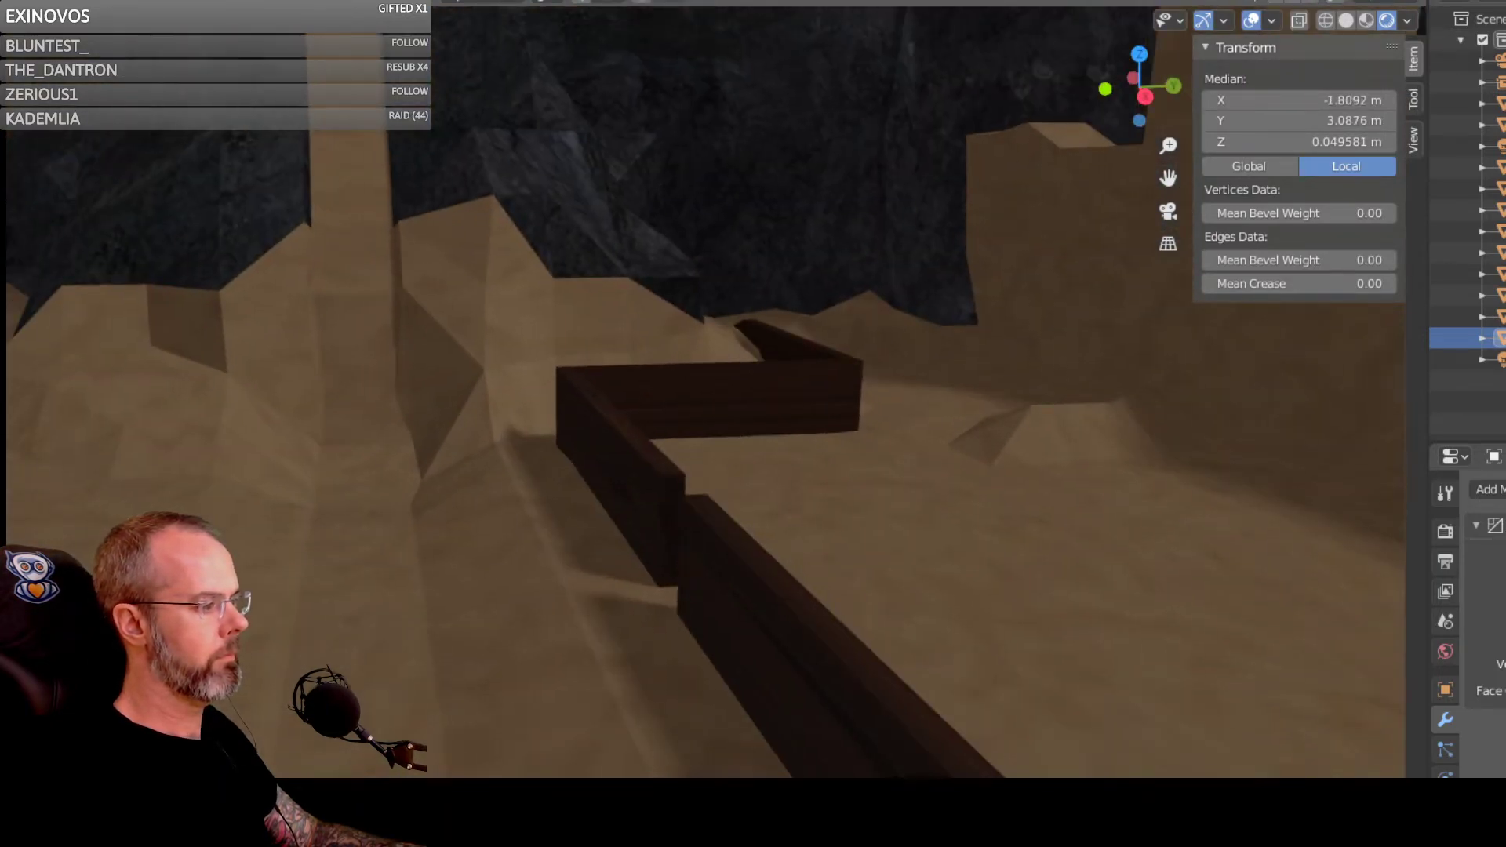
middle_click_drag(953, 800, 1255, 808)
key("g")
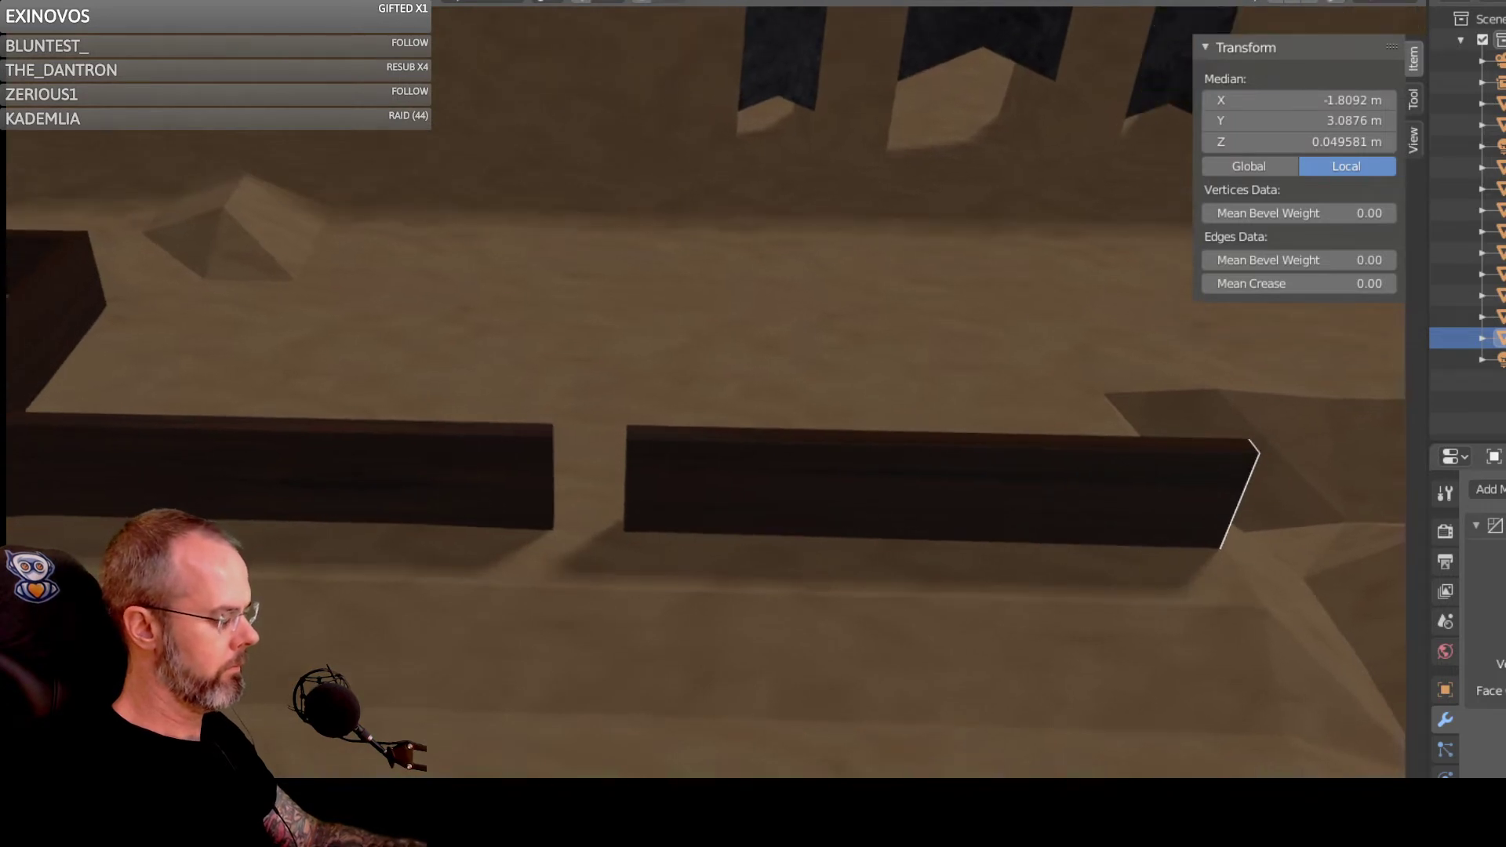
key("z")
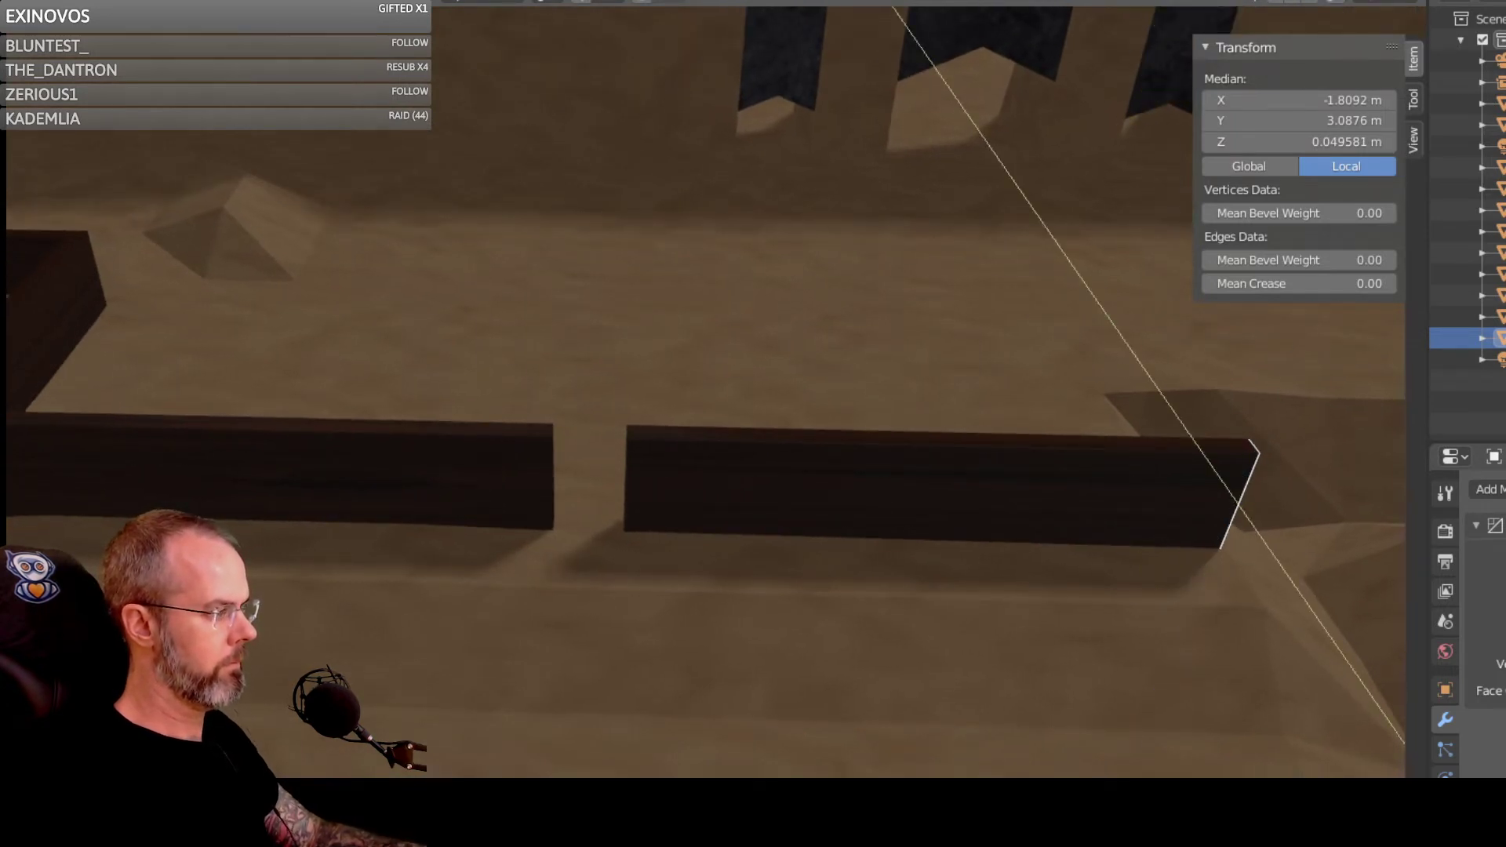
key("x")
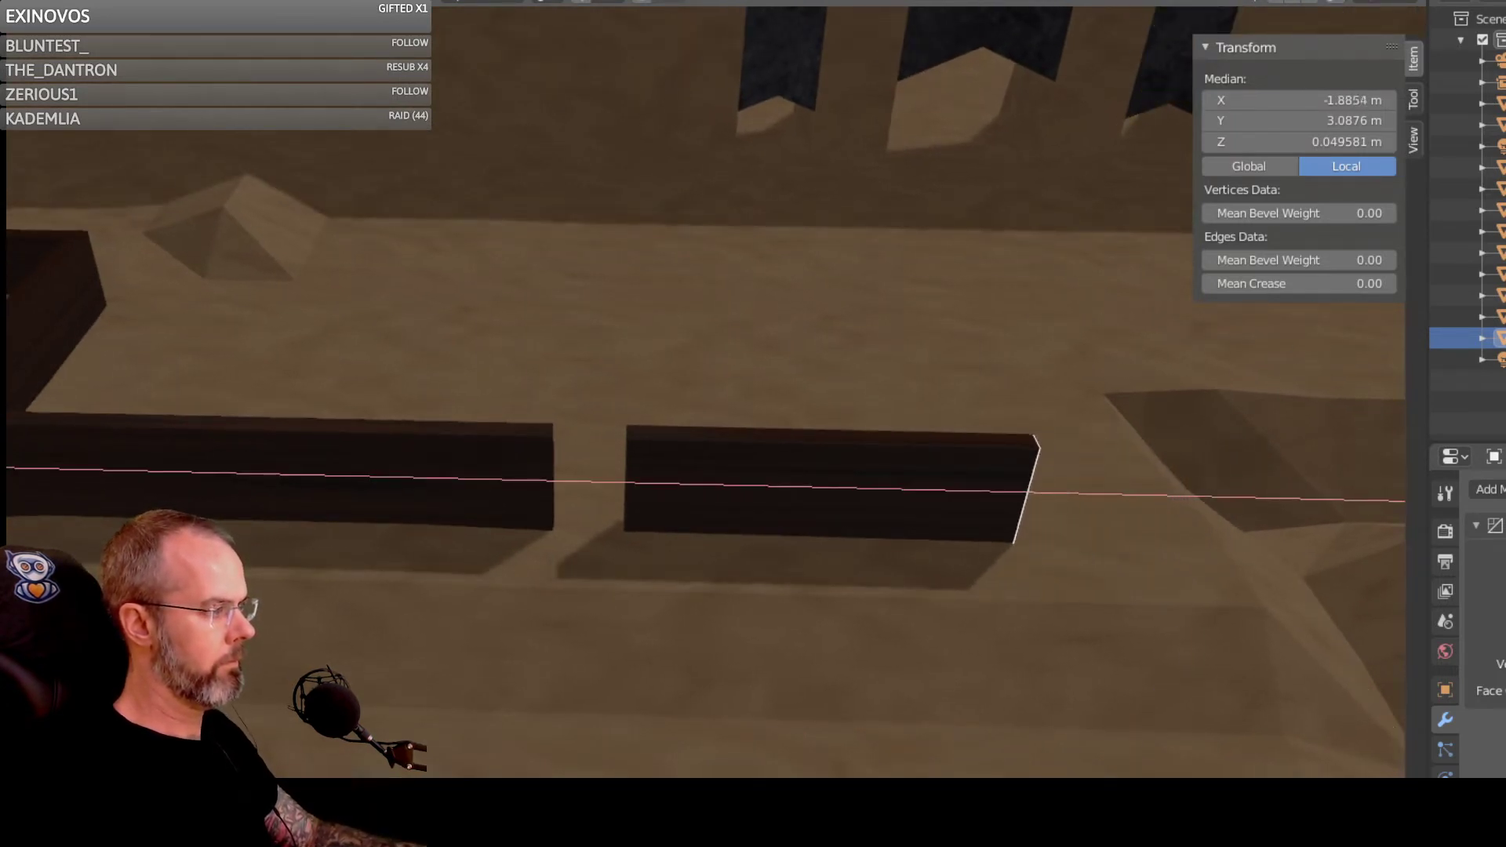
key("Return")
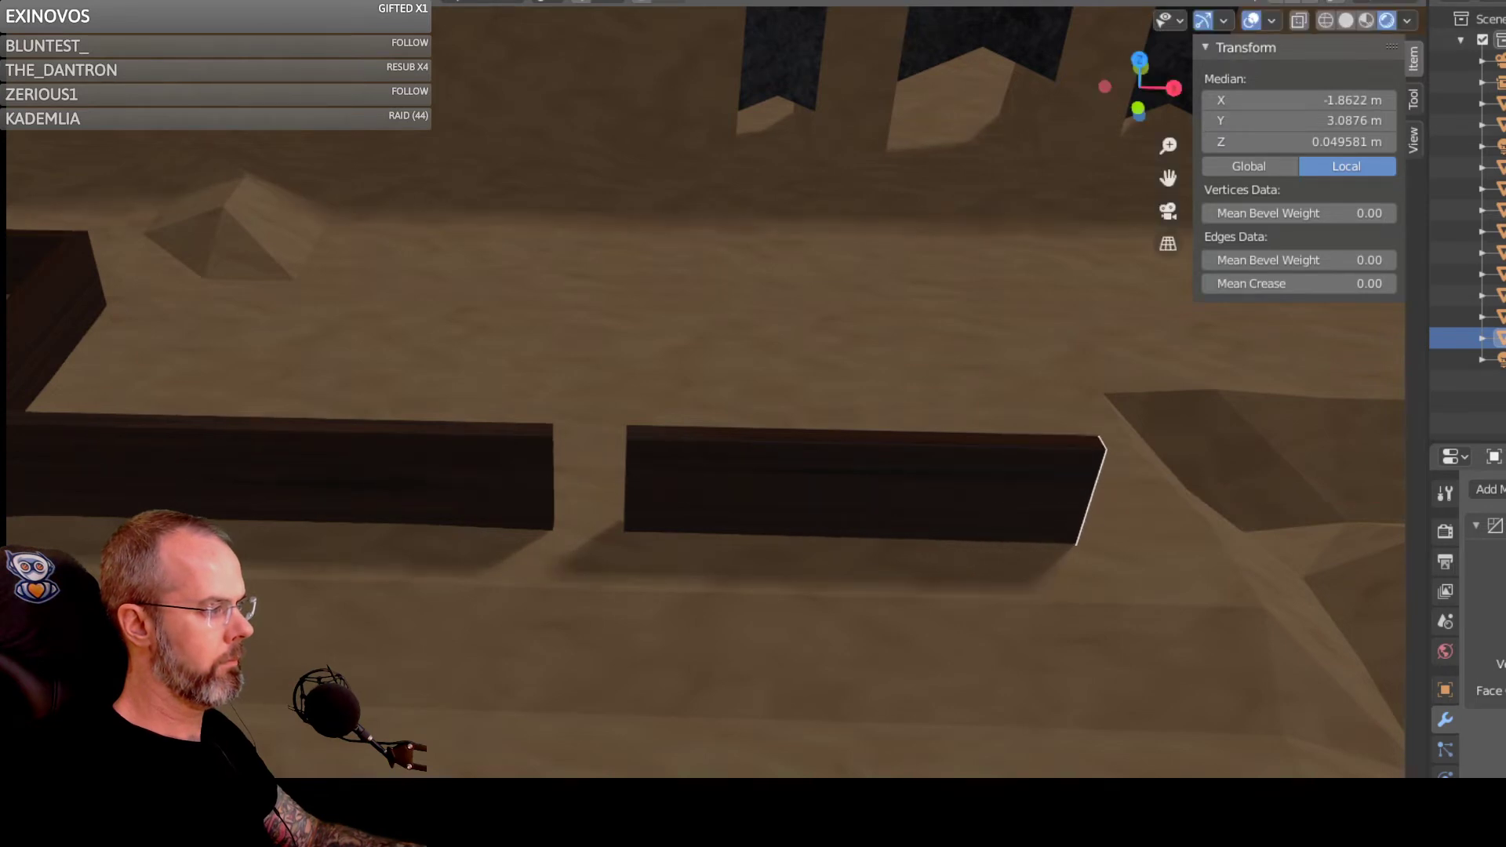
Step: Move the whole straight wall mesh along X to a local median of about -1.931 m, widening the gateway gap
left_click(828, 493)
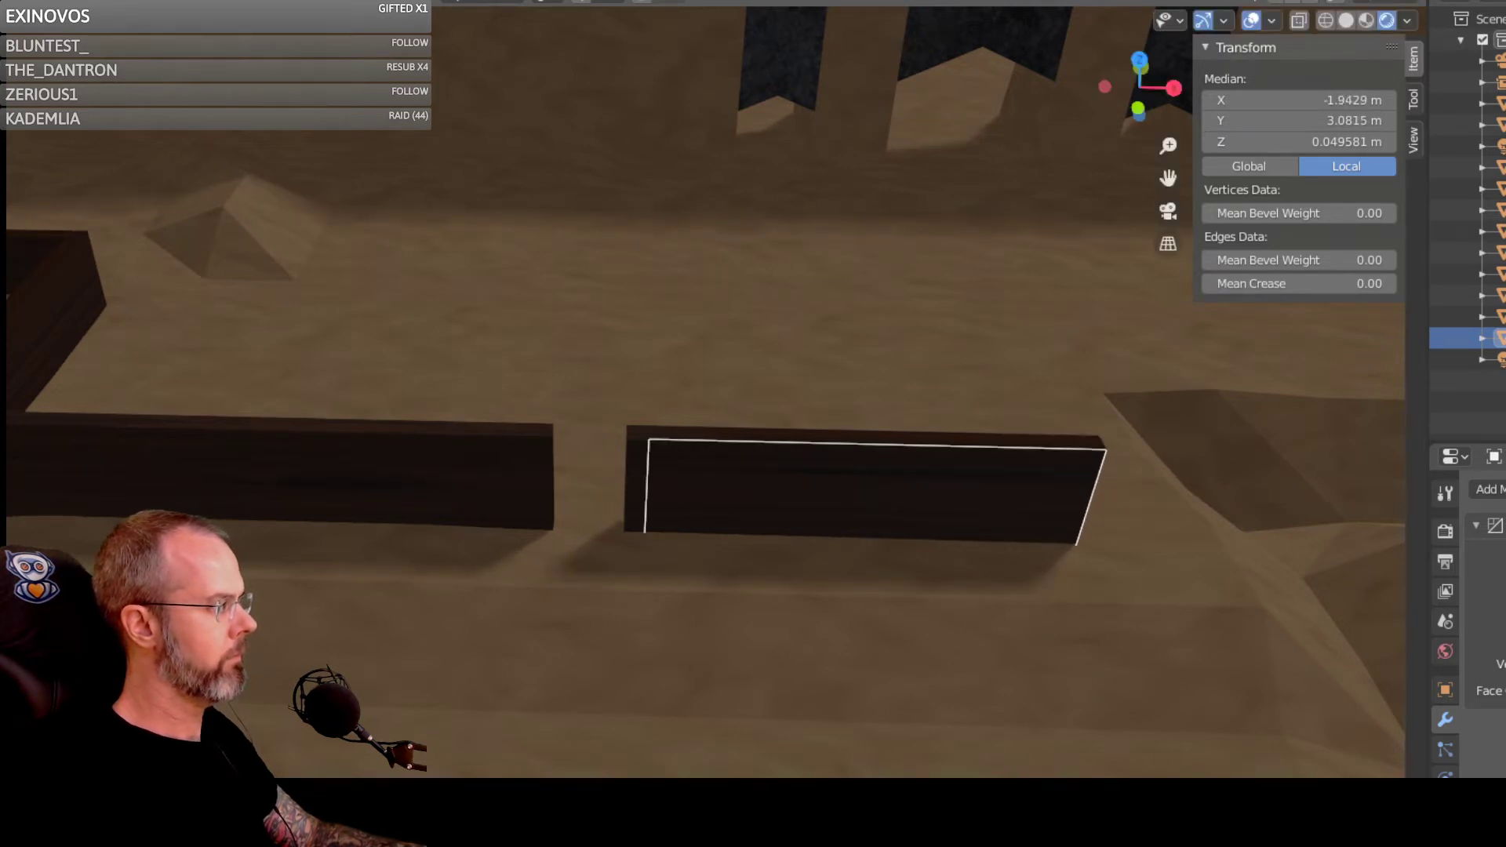
key("a")
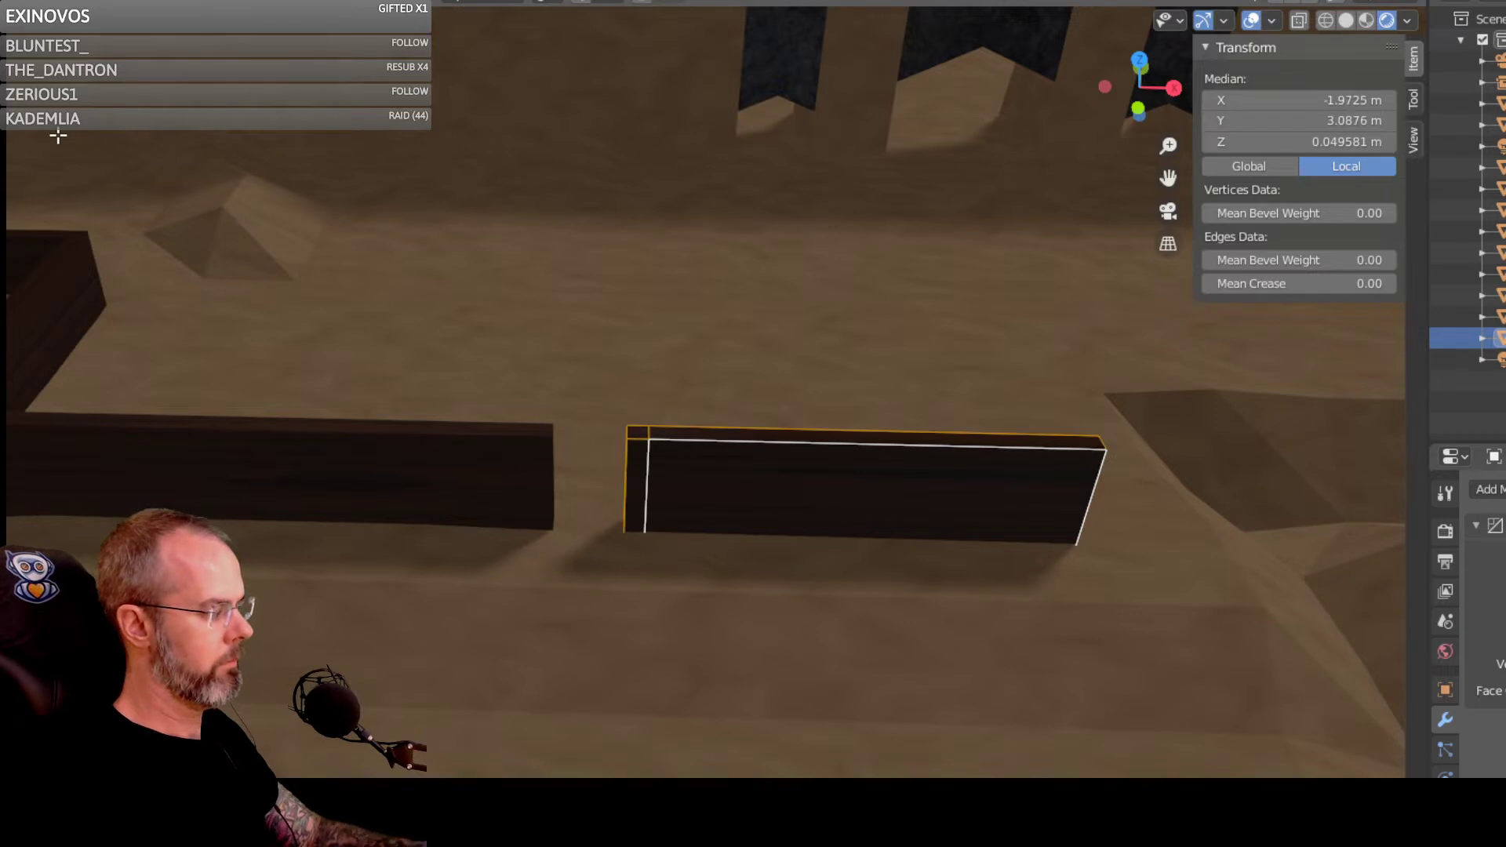
key("g")
key("x")
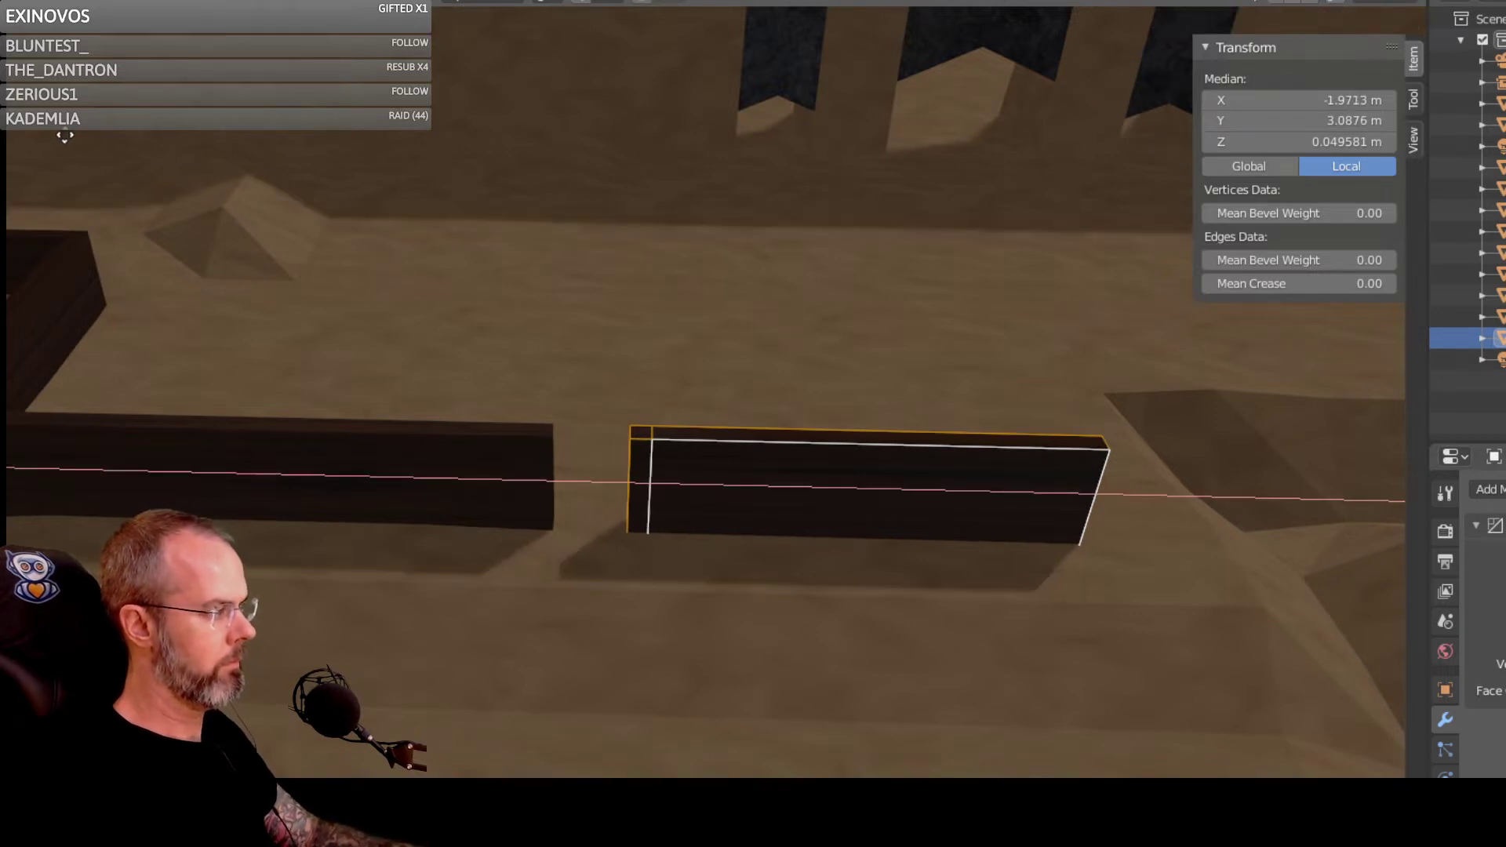
left_click(171, 135)
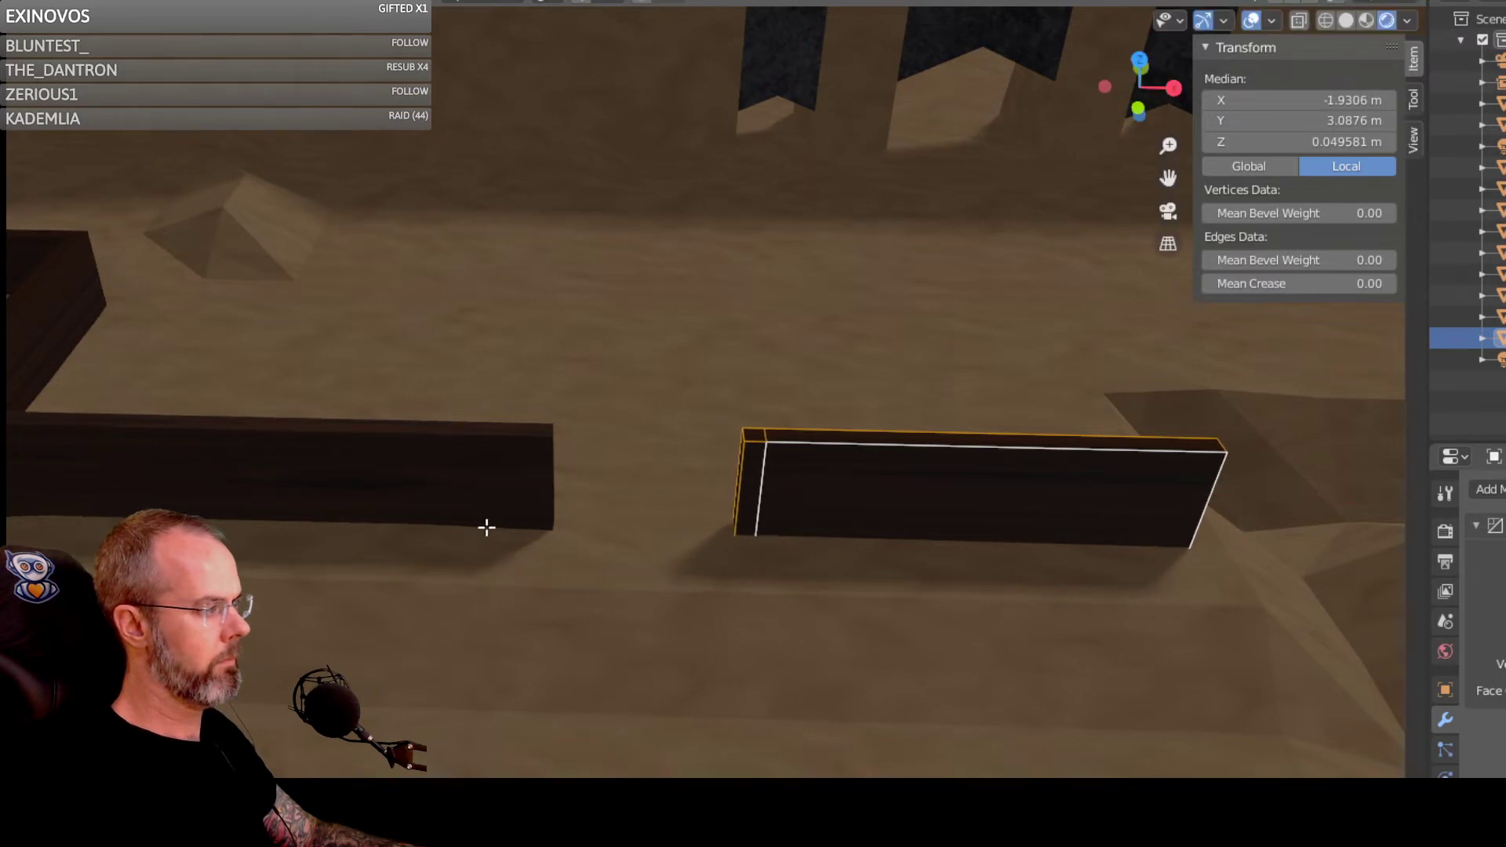
Step: Examine the straight wall and the widened gap against the fortress from ground level at several distances
middle_click_drag(750, 605, 764, 517)
scroll(753, 537, "down", 4)
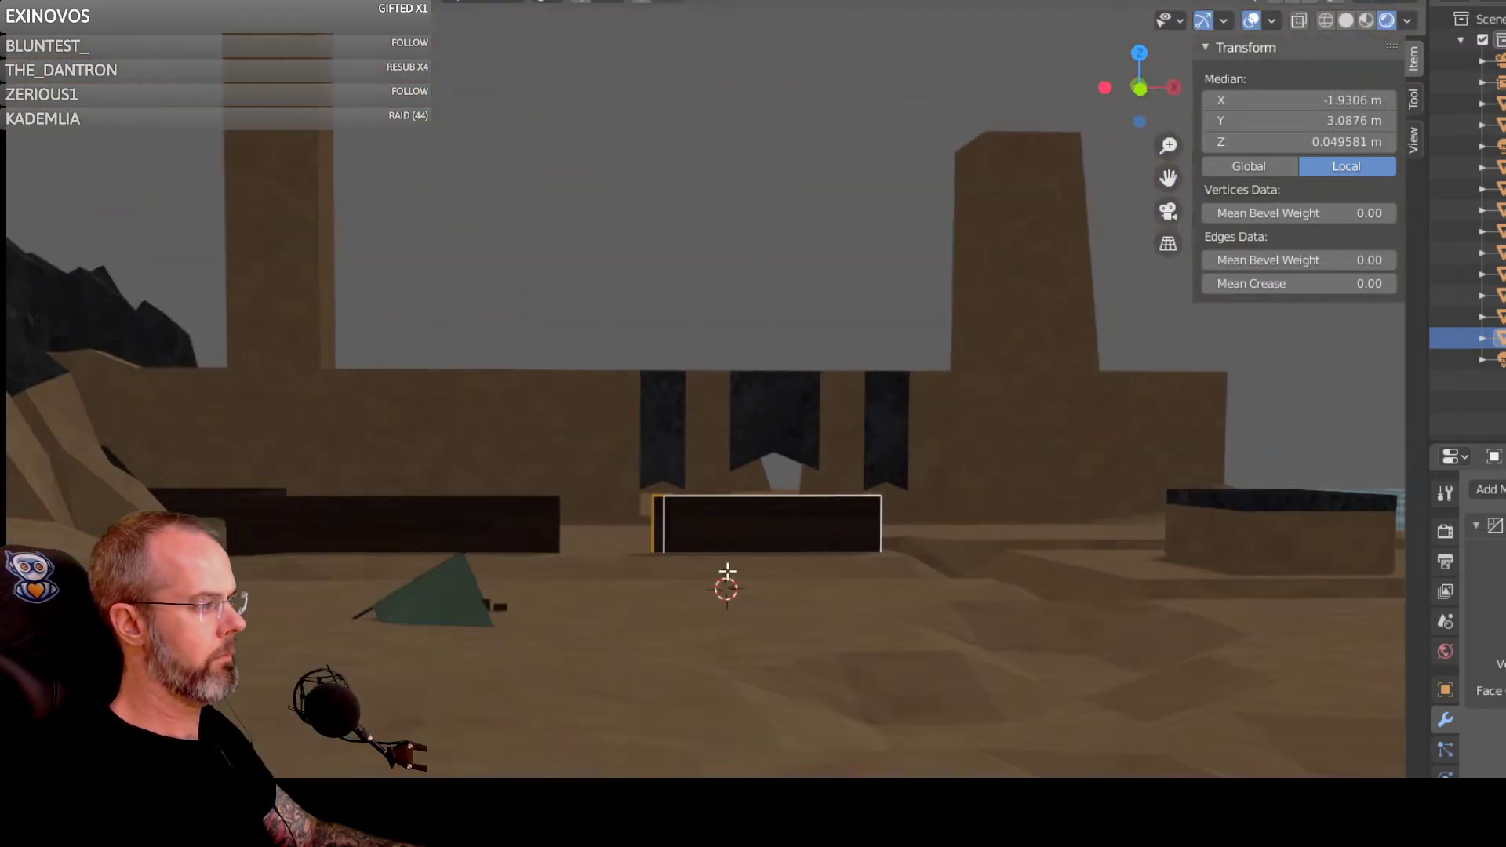
mouse_move(727, 578)
middle_mouse_down()
mouse_move(743, 565)
mouse_move(731, 570)
middle_mouse_up()
scroll(729, 568, "down", 5)
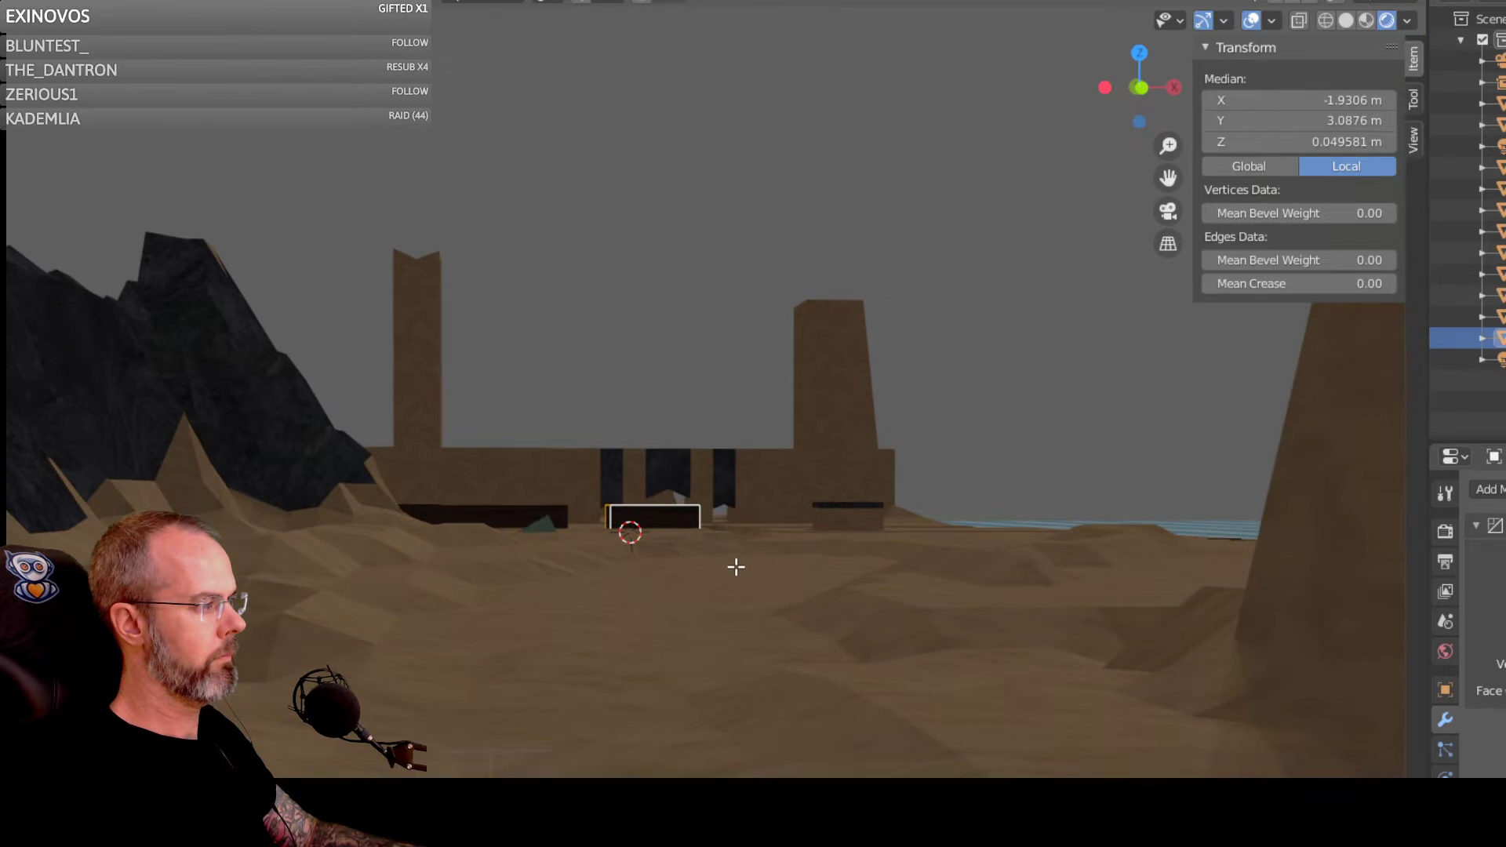
scroll(714, 557, "up", 5)
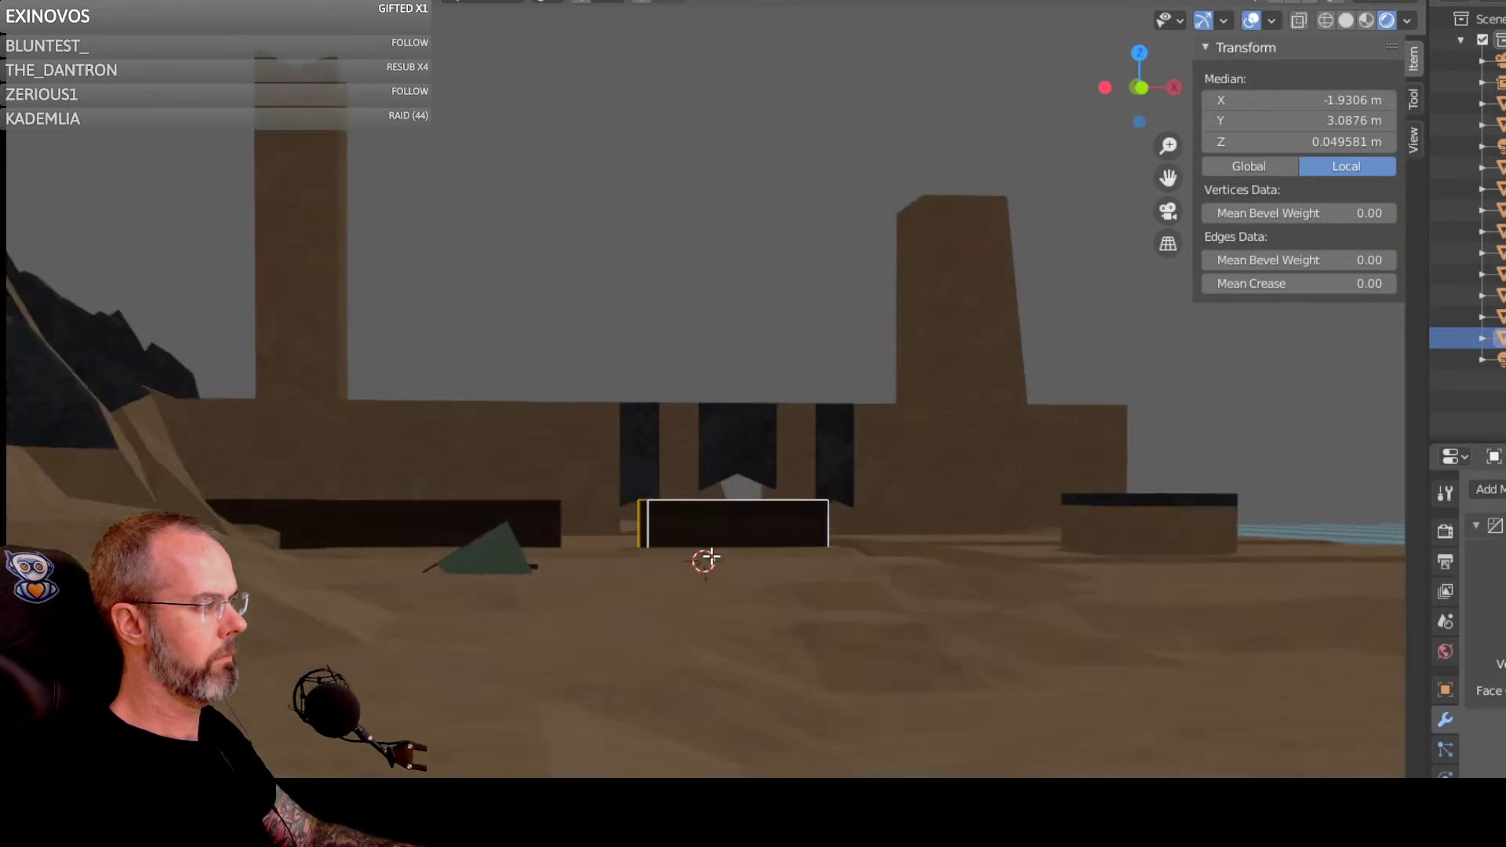
scroll(711, 557, "up", 2)
middle_click_drag(750, 563, 737, 637)
left_click(682, 247)
Step: Lower the top faces of the straight wall along Z to about 0.049 m local
middle_click_drag(858, 664, 837, 706)
scroll(632, 458, "up", 3)
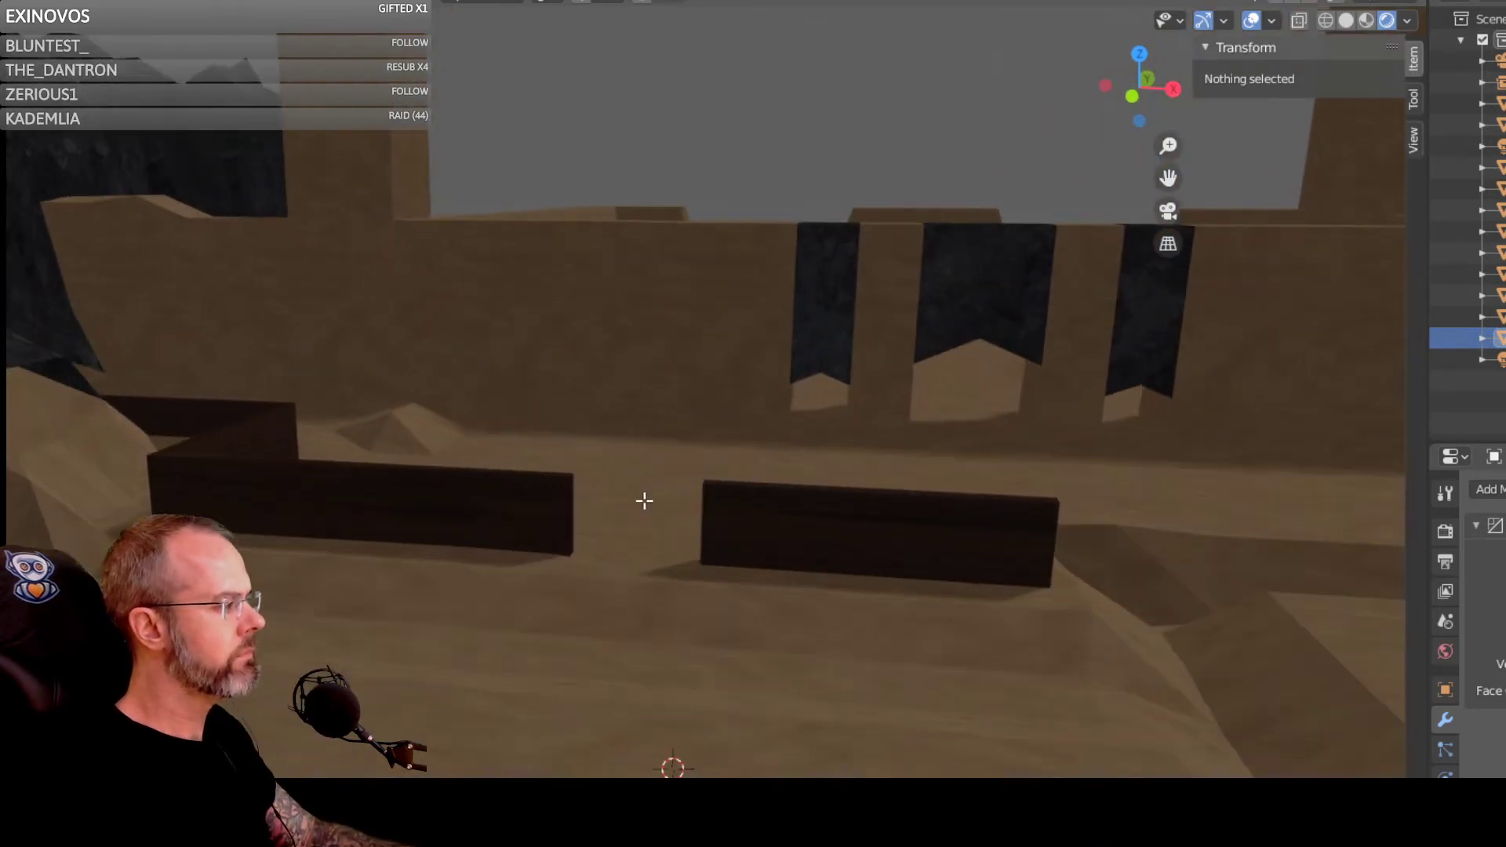
scroll(644, 501, "up", 5)
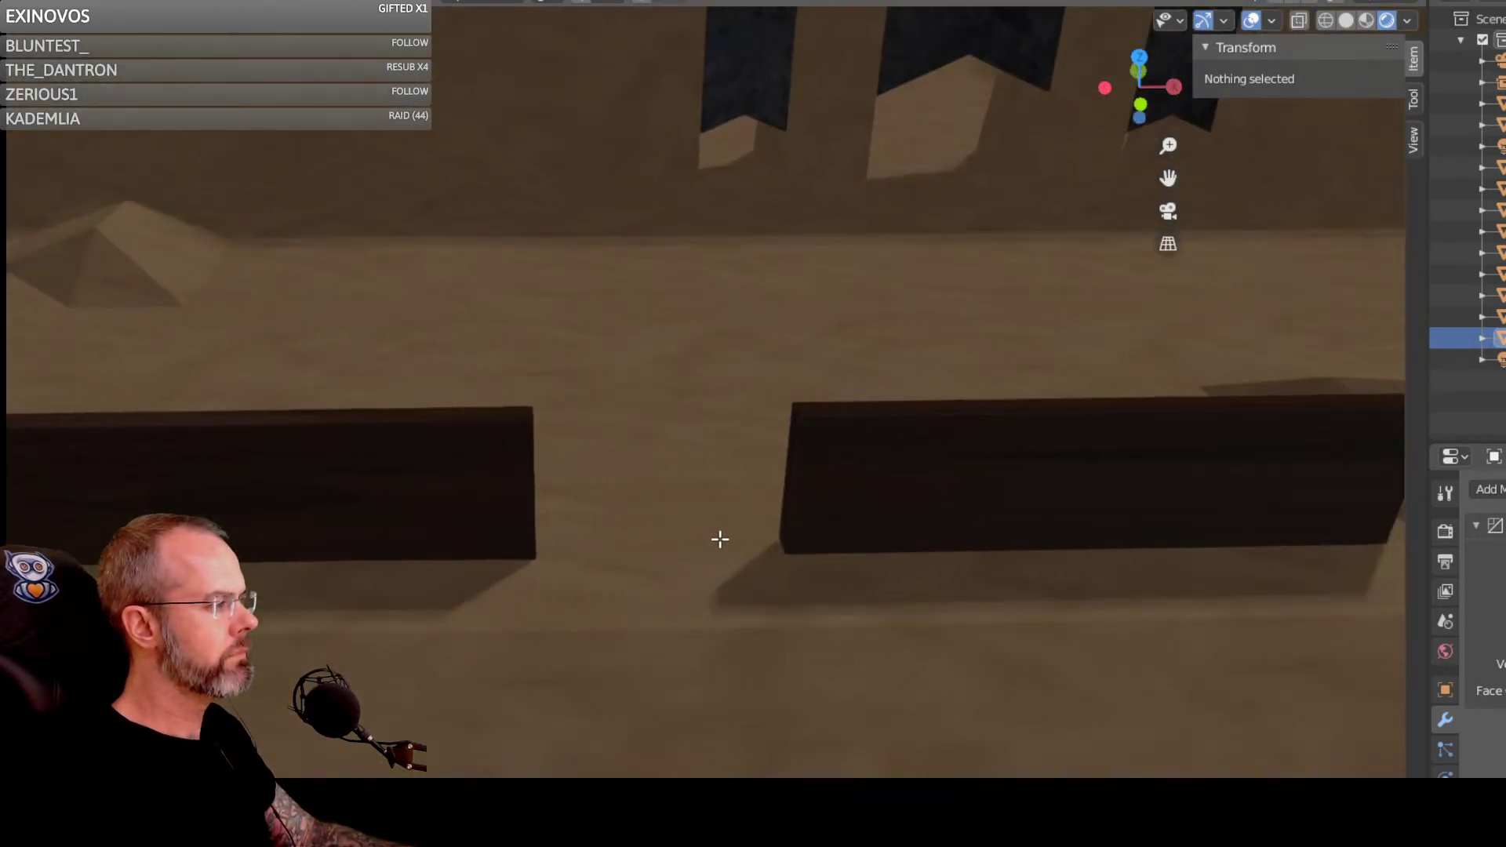
left_click(936, 404)
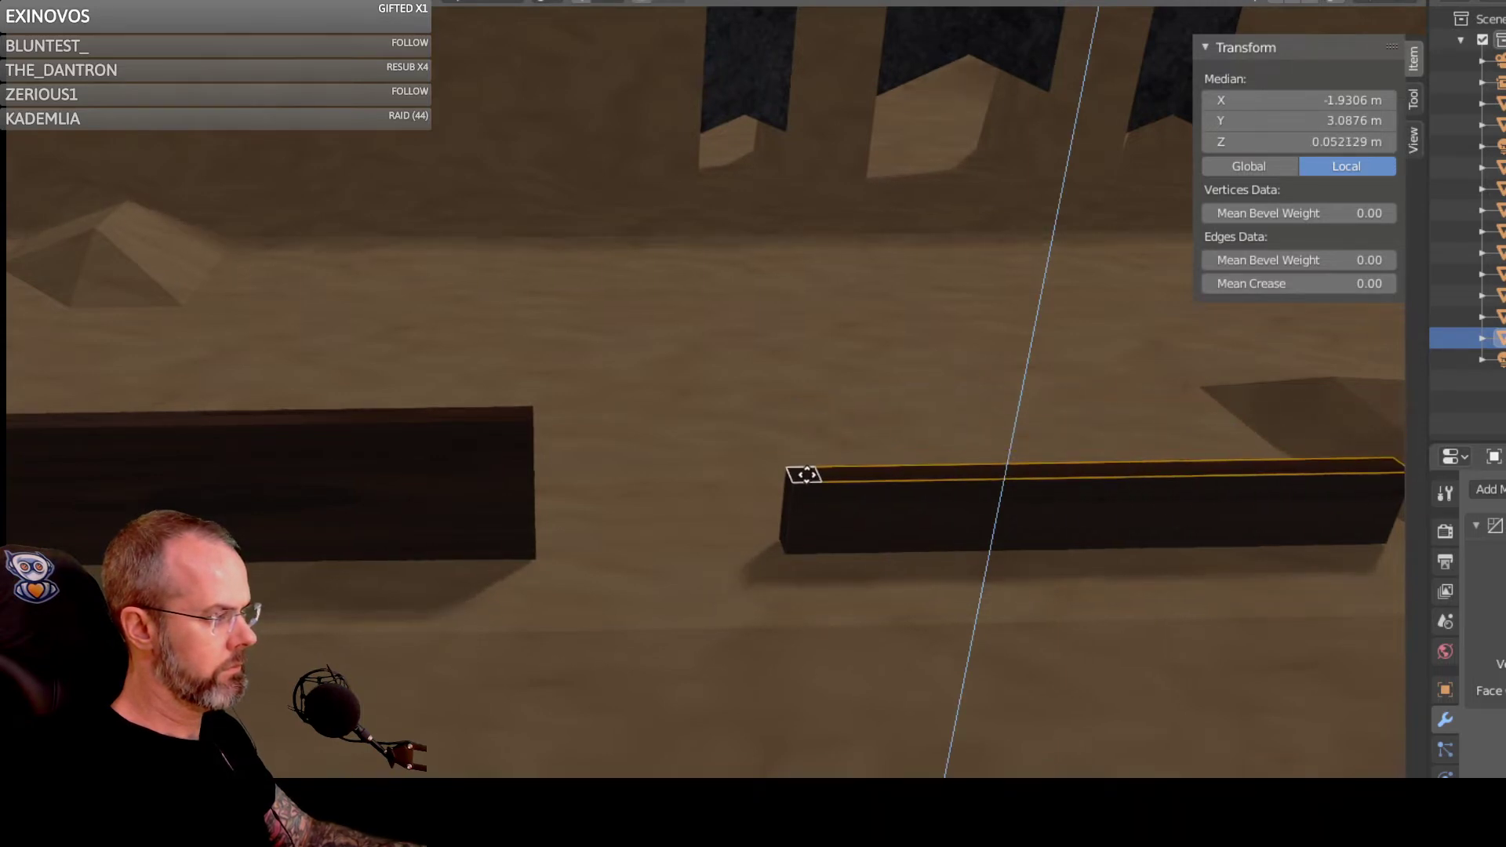
left_click(806, 487)
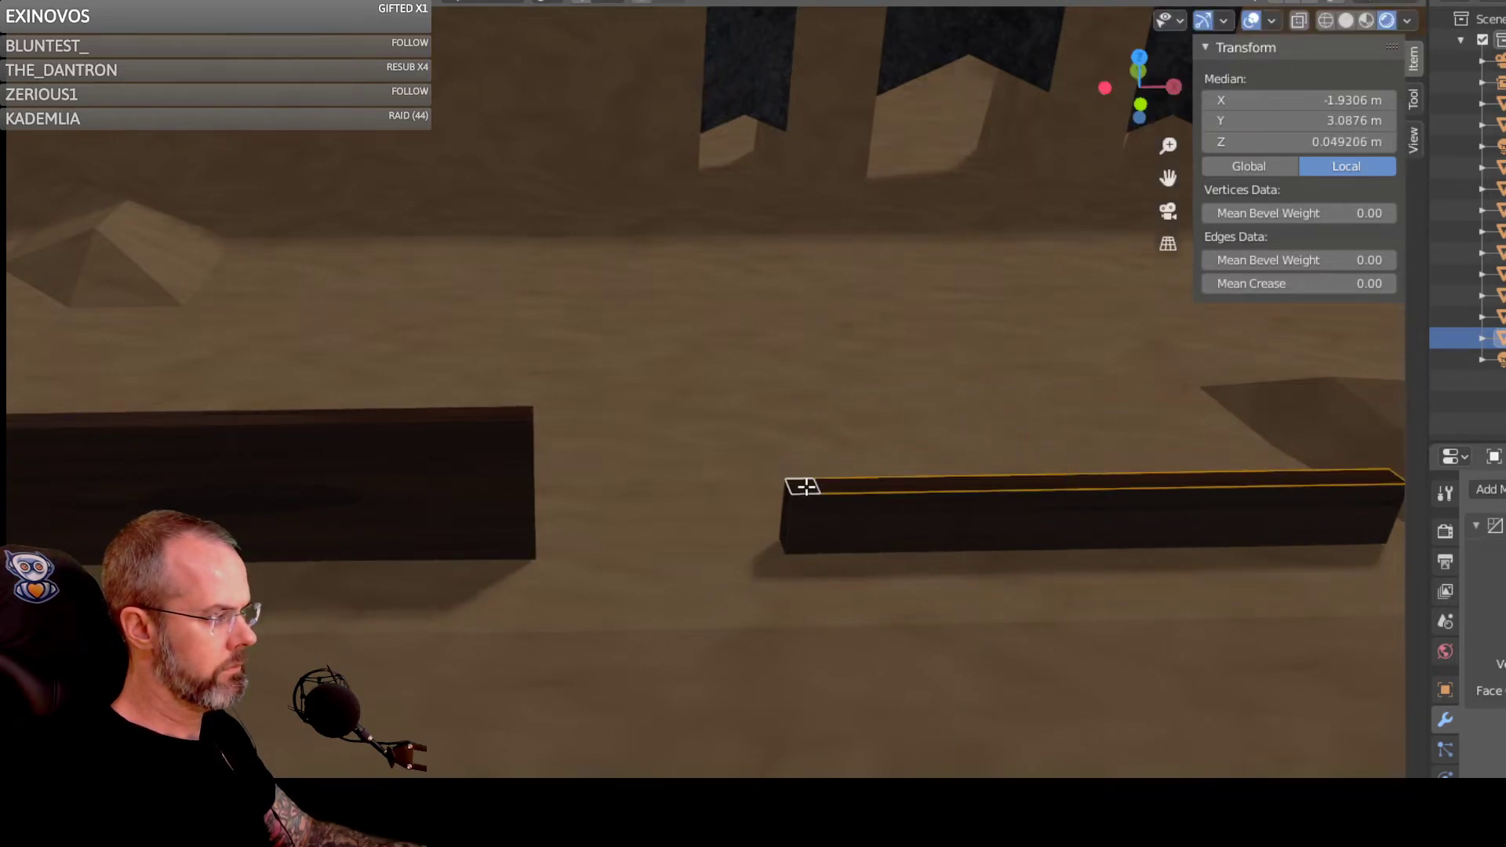
Step: Switch mesh editing to the zigzag wall and select all of its top faces, including the far end by the rocks
left_click(493, 414)
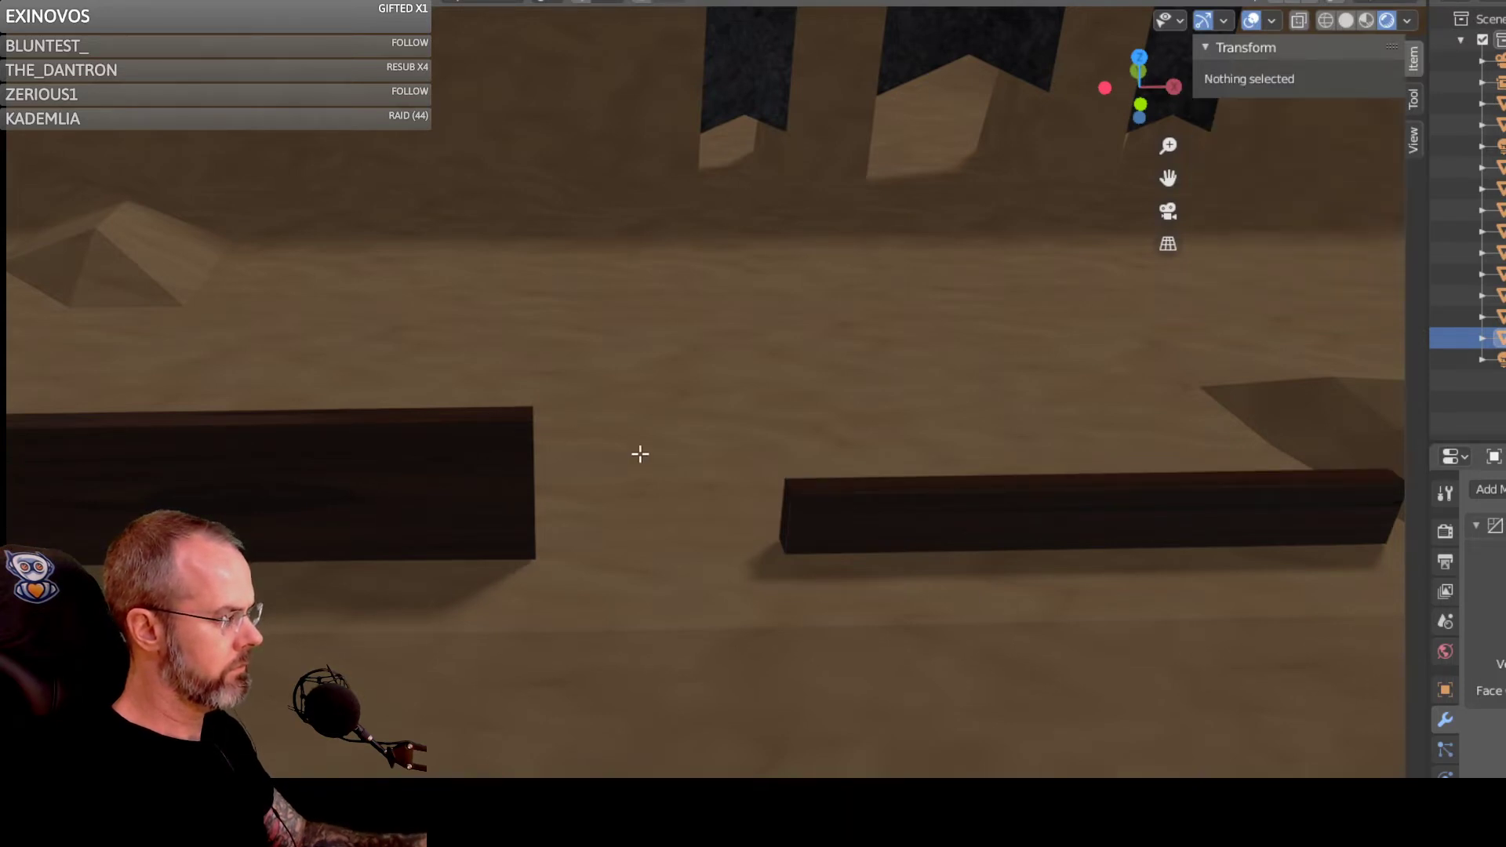
middle_click_drag(640, 454, 586, 452)
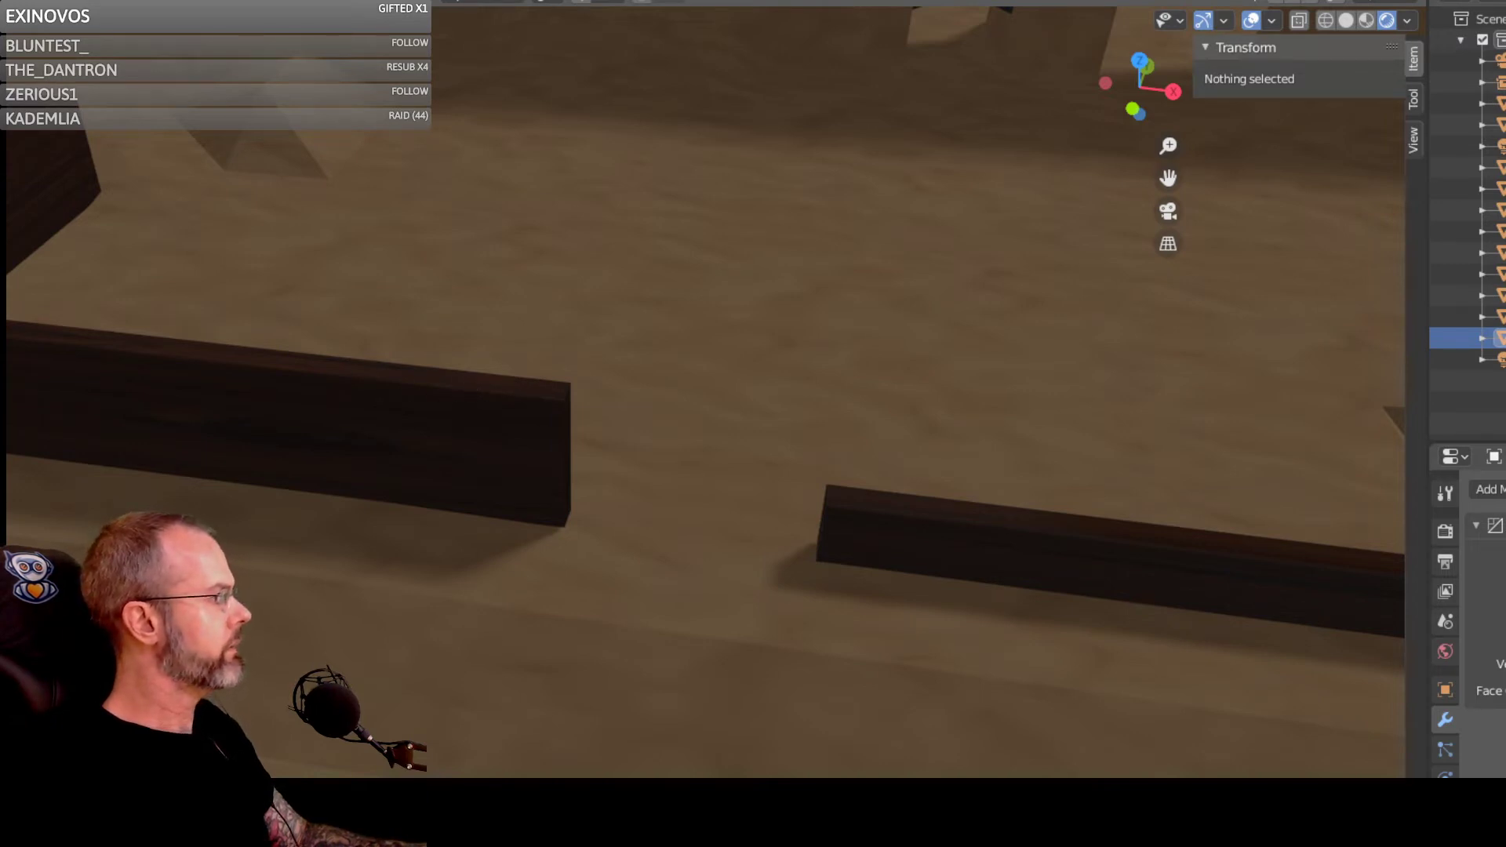
key("Tab")
left_click(304, 365)
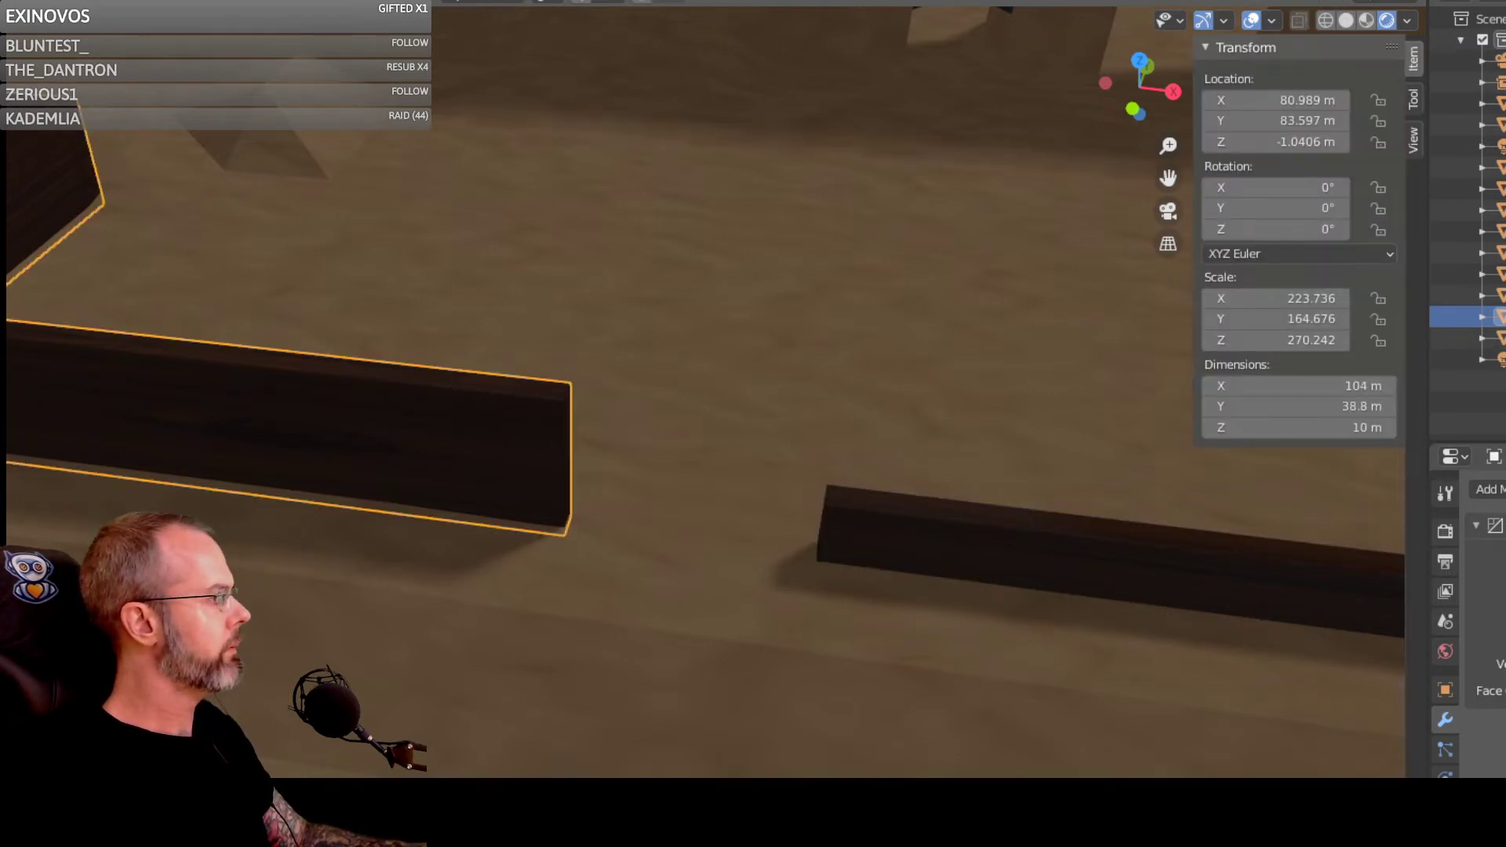
key("Tab")
middle_click_drag(111, 235, 414, 338)
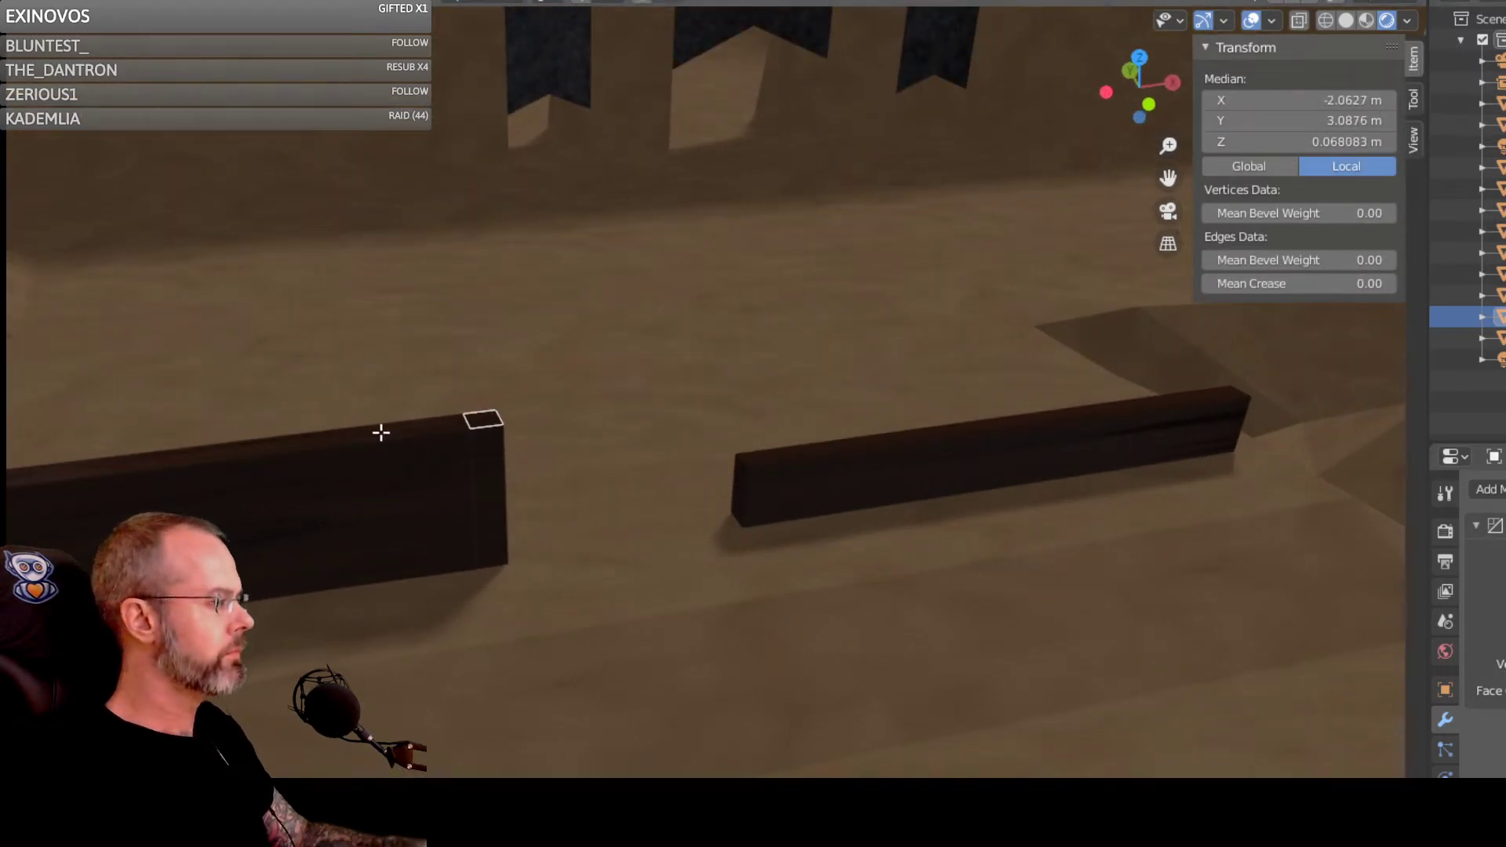
middle_click_drag(531, 438, 510, 409)
middle_click_drag(353, 444, 17, 430)
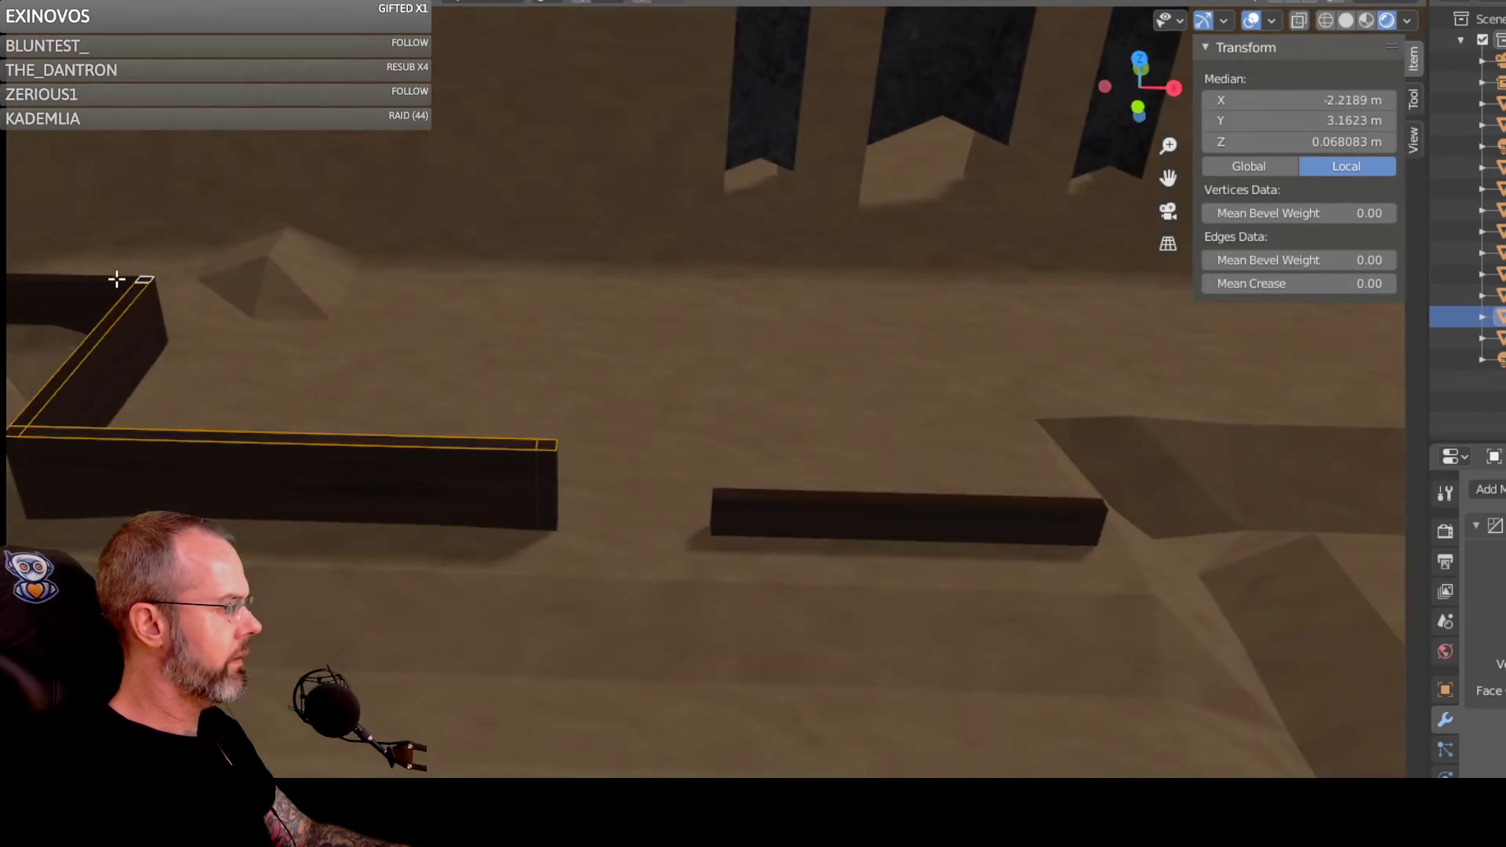
middle_click_drag(197, 278, 315, 227)
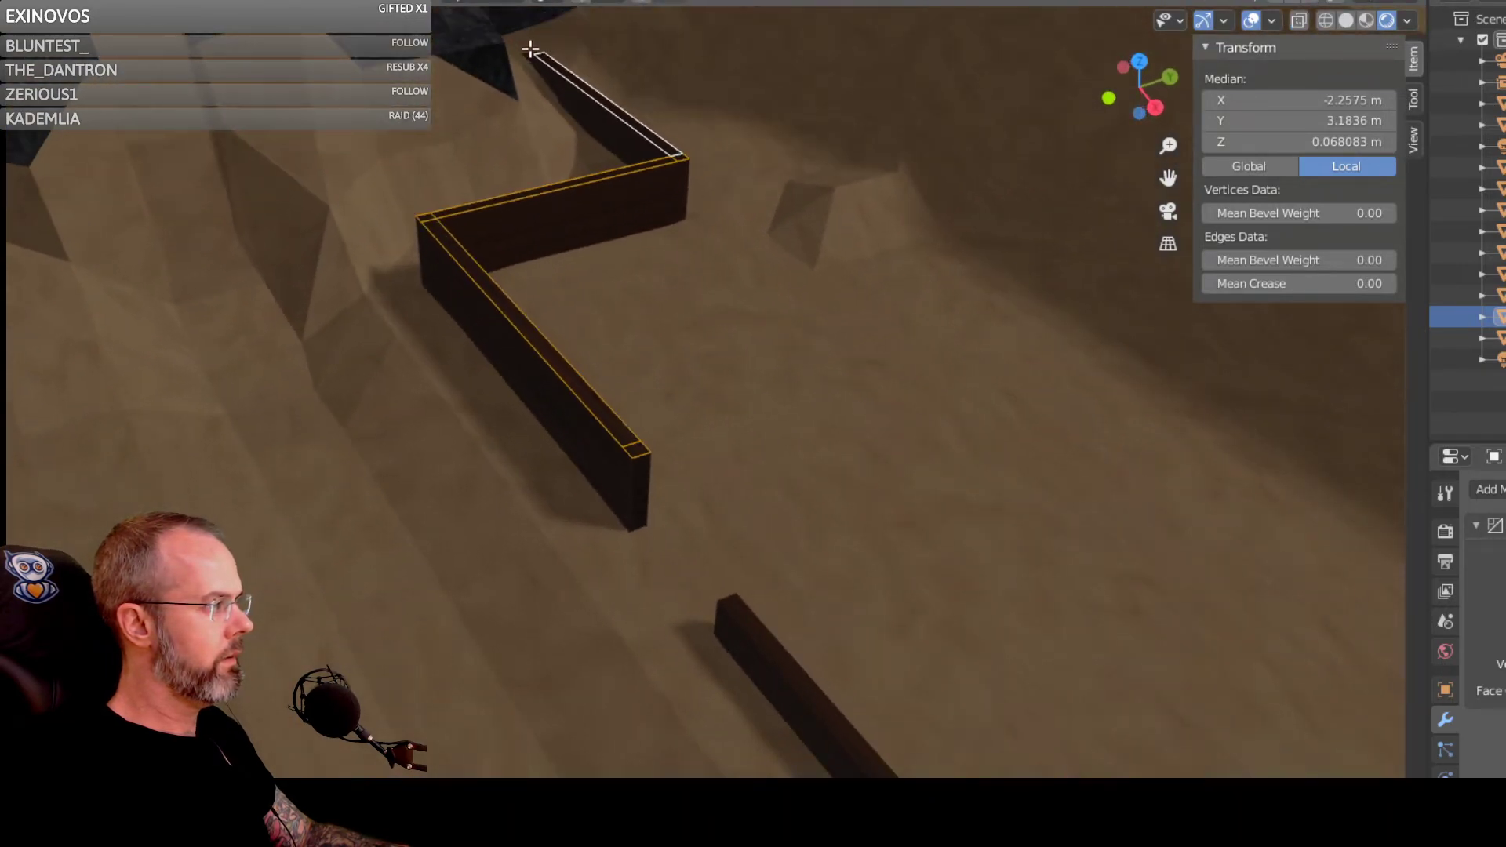
middle_click_drag(530, 58, 479, 95)
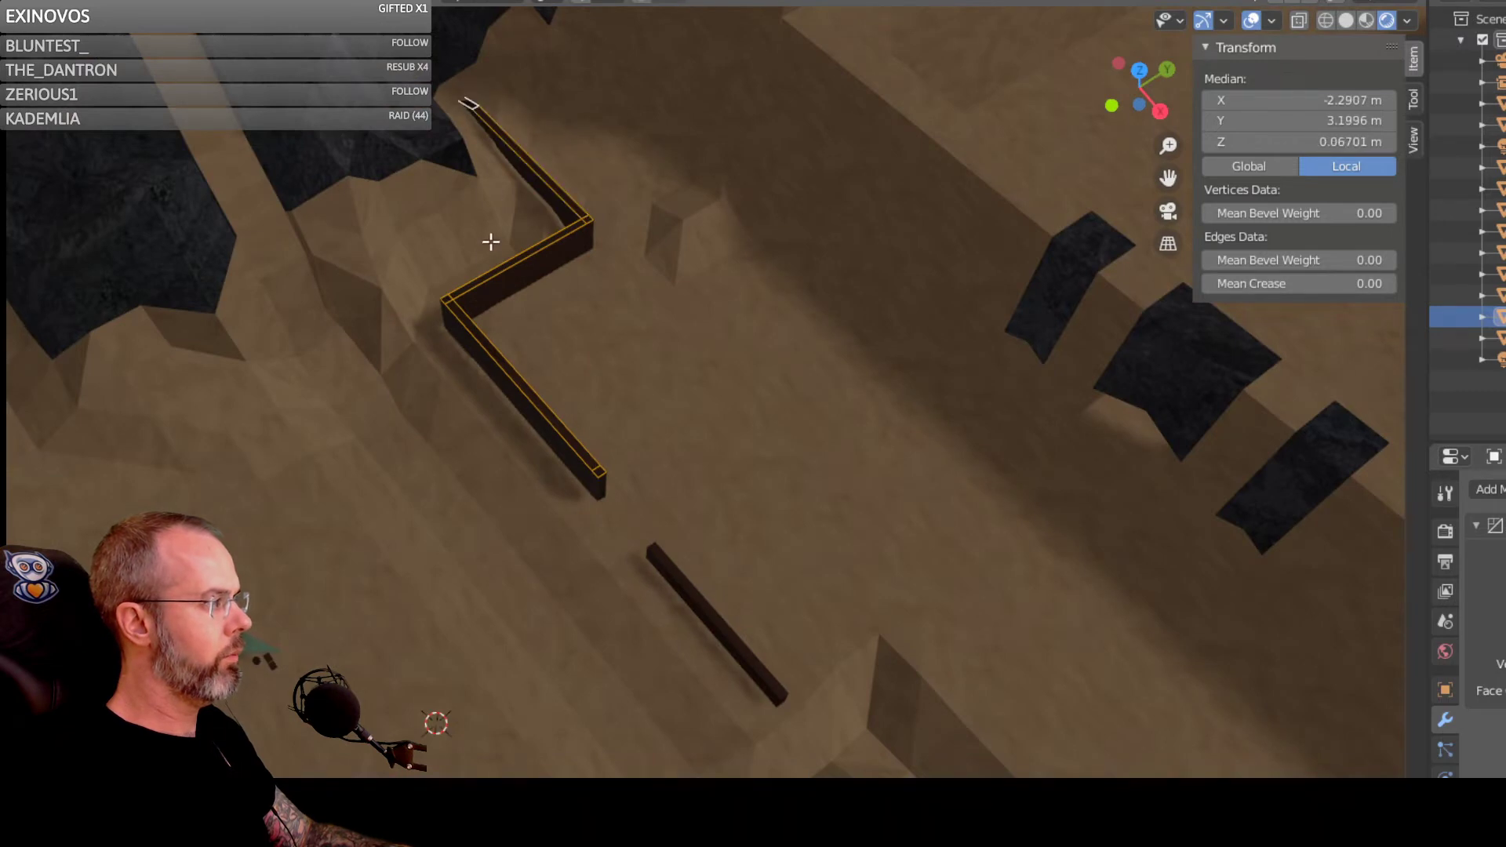
Step: Lower the zigzag wall's top faces along Z to about 0.048 m local, matching the straight wall's height
middle_click_drag(491, 242, 609, 224)
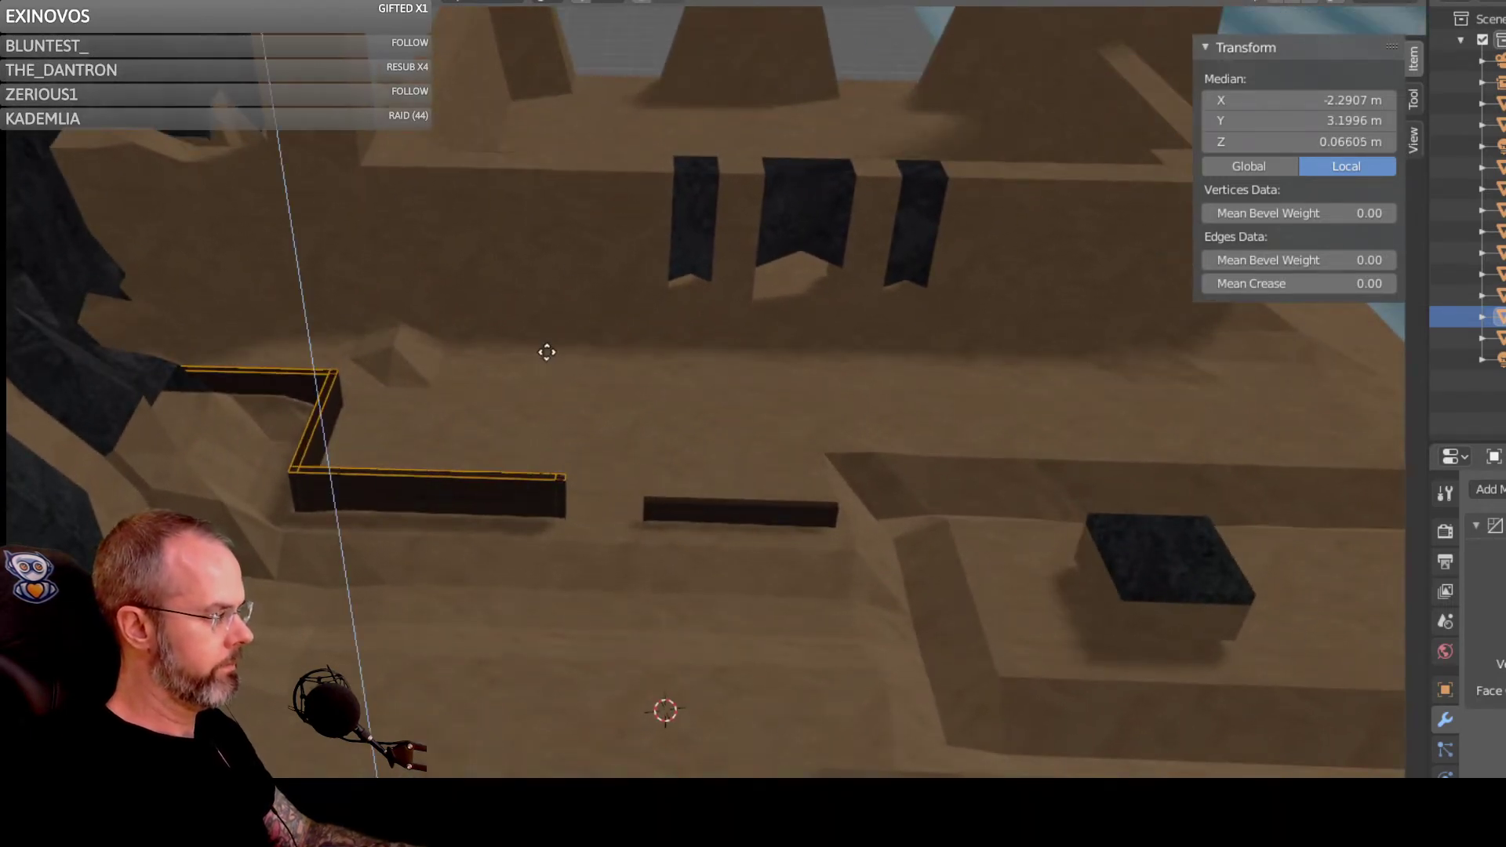
left_click_drag(547, 352, 542, 370)
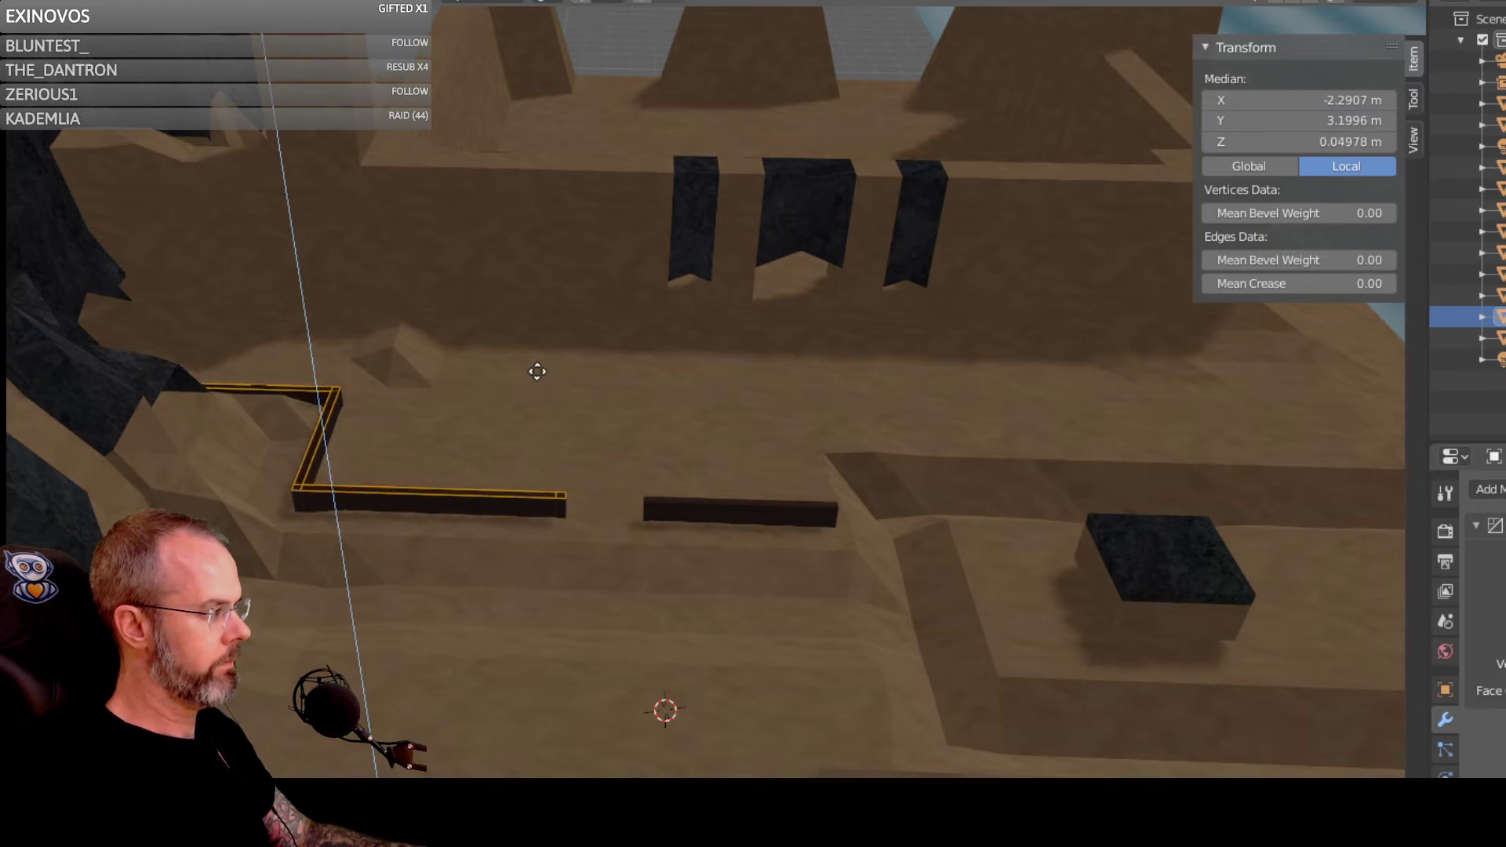
left_click_drag(536, 371, 535, 370)
middle_click_drag(534, 370, 544, 274)
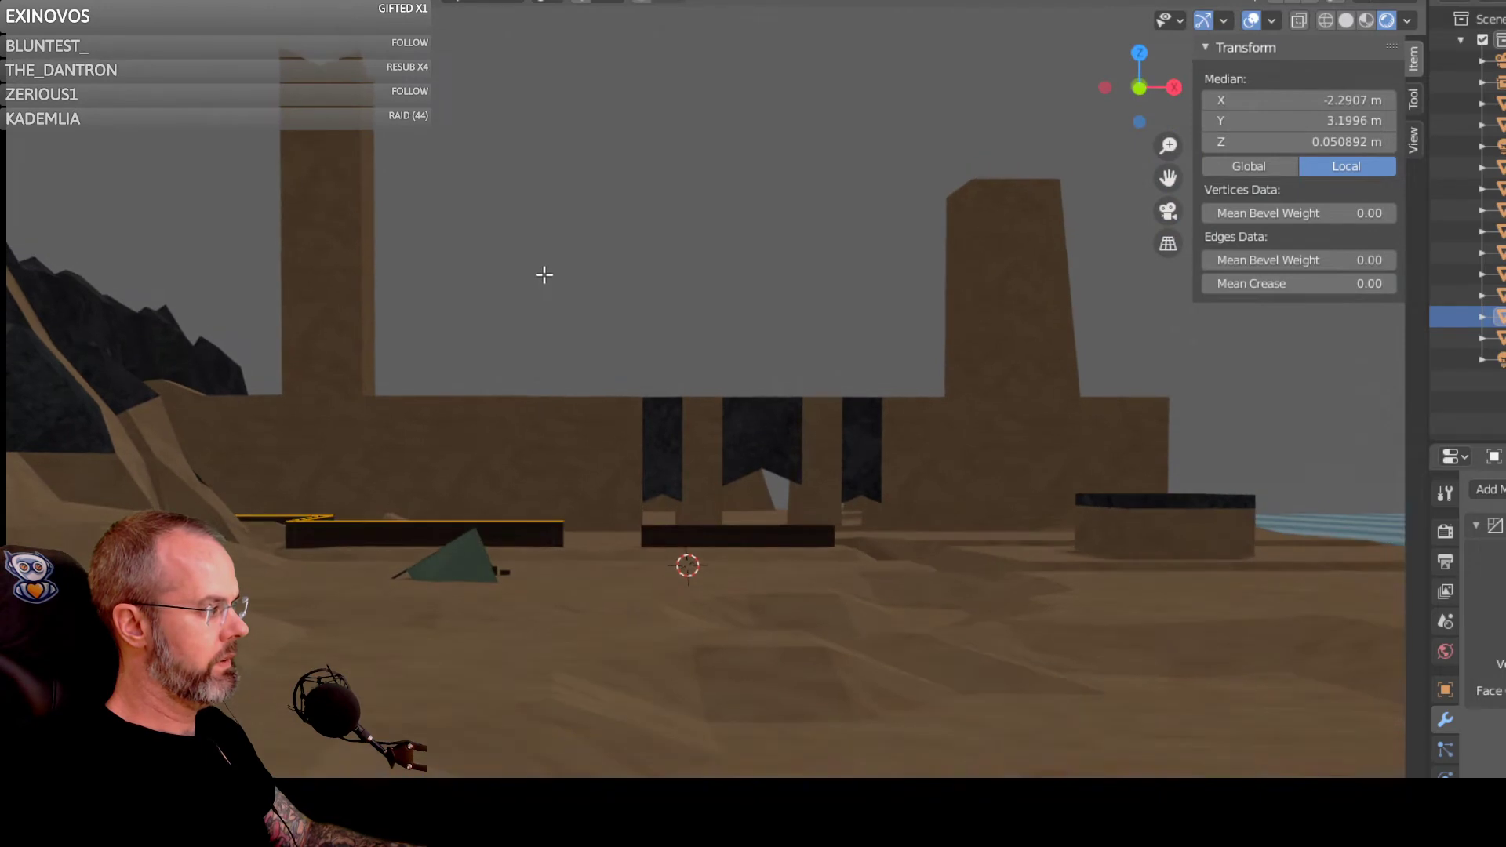
middle_click_drag(652, 515, 650, 516)
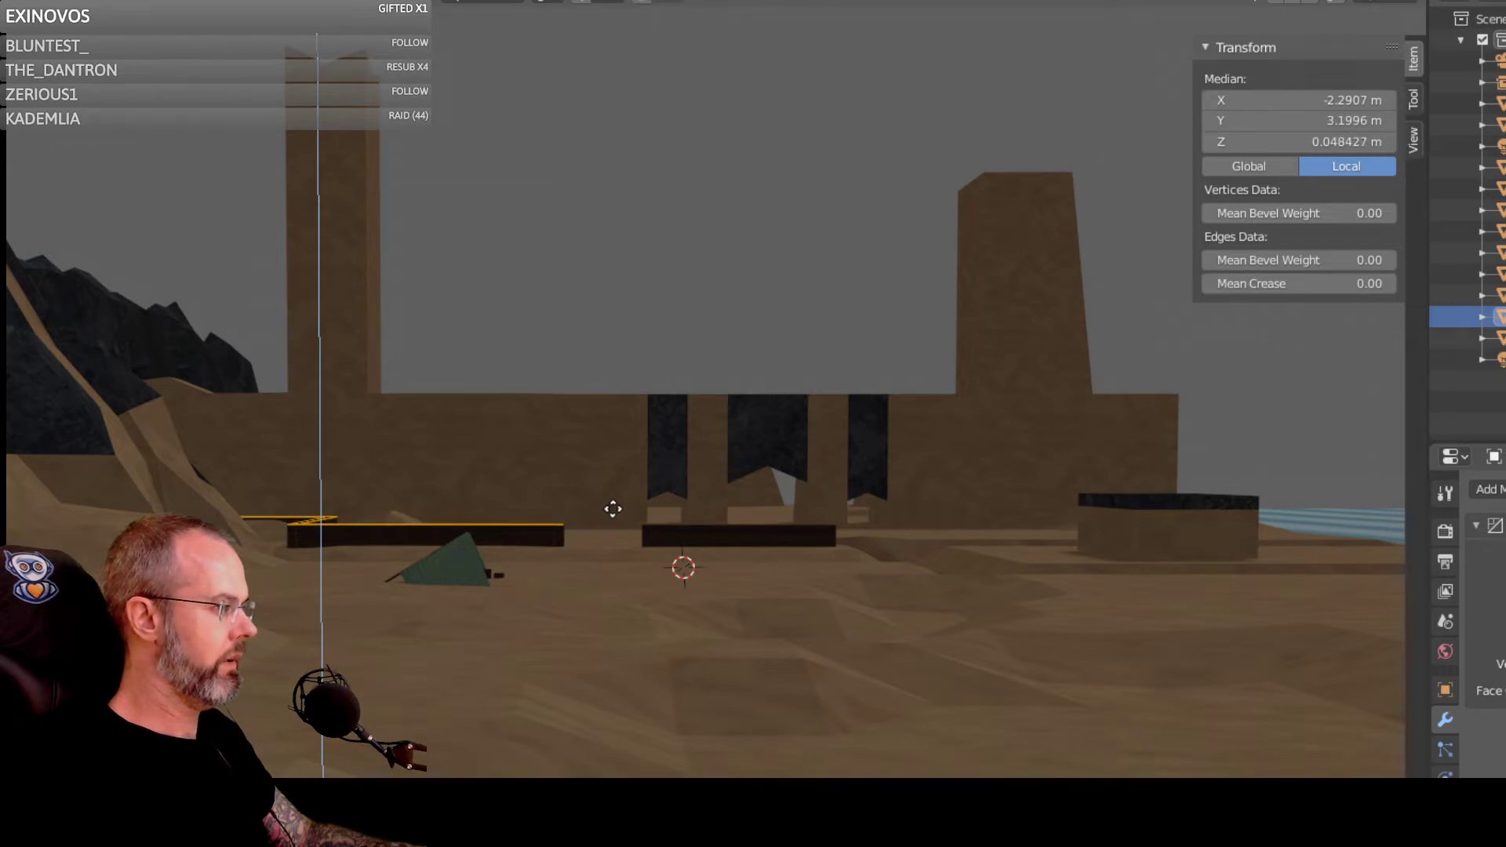
left_click(612, 511)
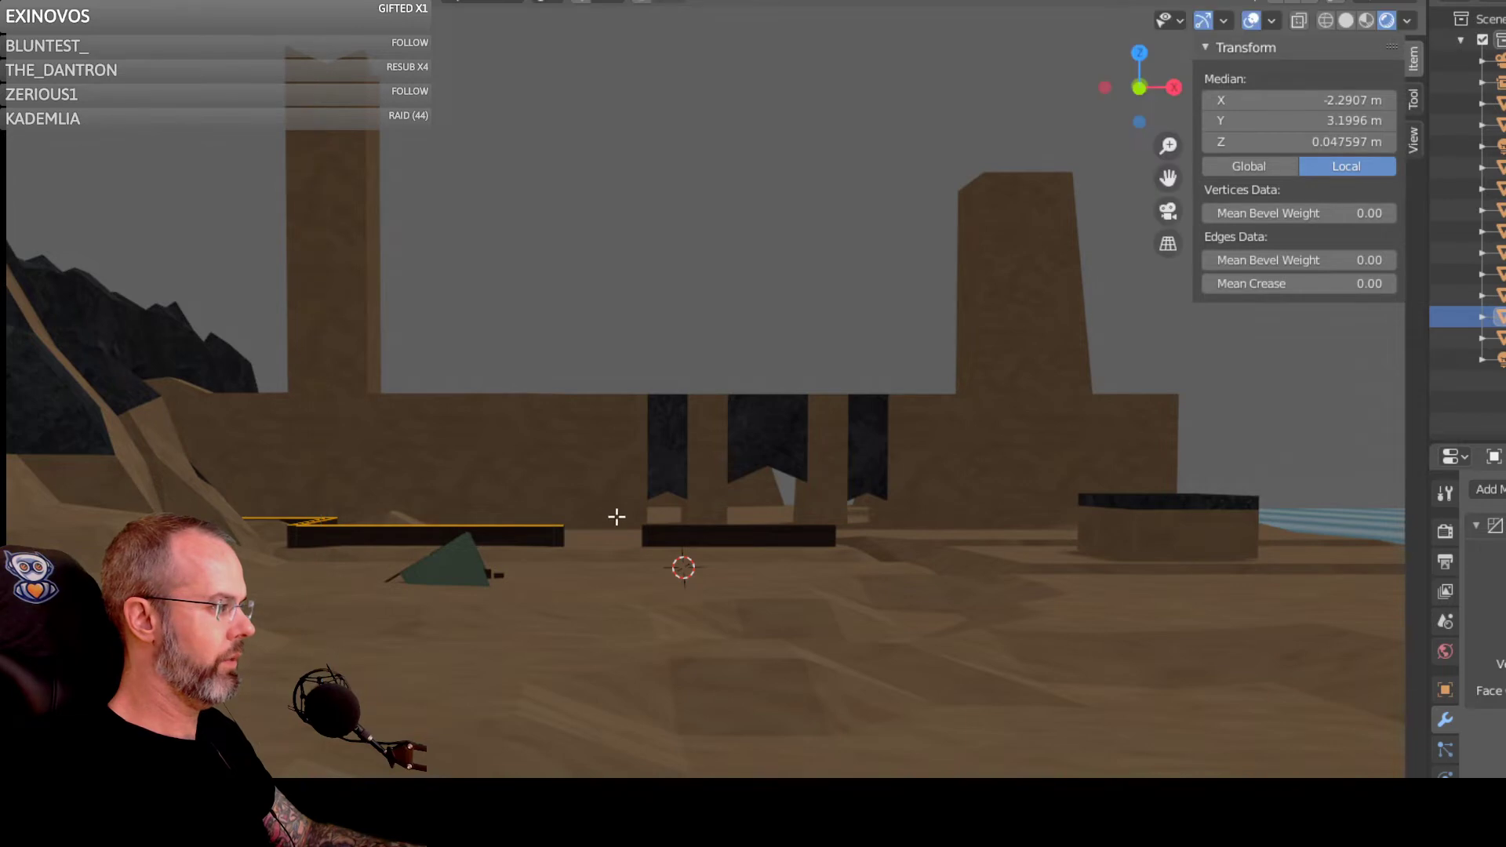
Step: Walk through the scene away from the fortress and examine the sand slopes and dark cliffs at the far end
middle_click_drag(615, 516, 637, 533)
scroll(635, 521, "down", 4)
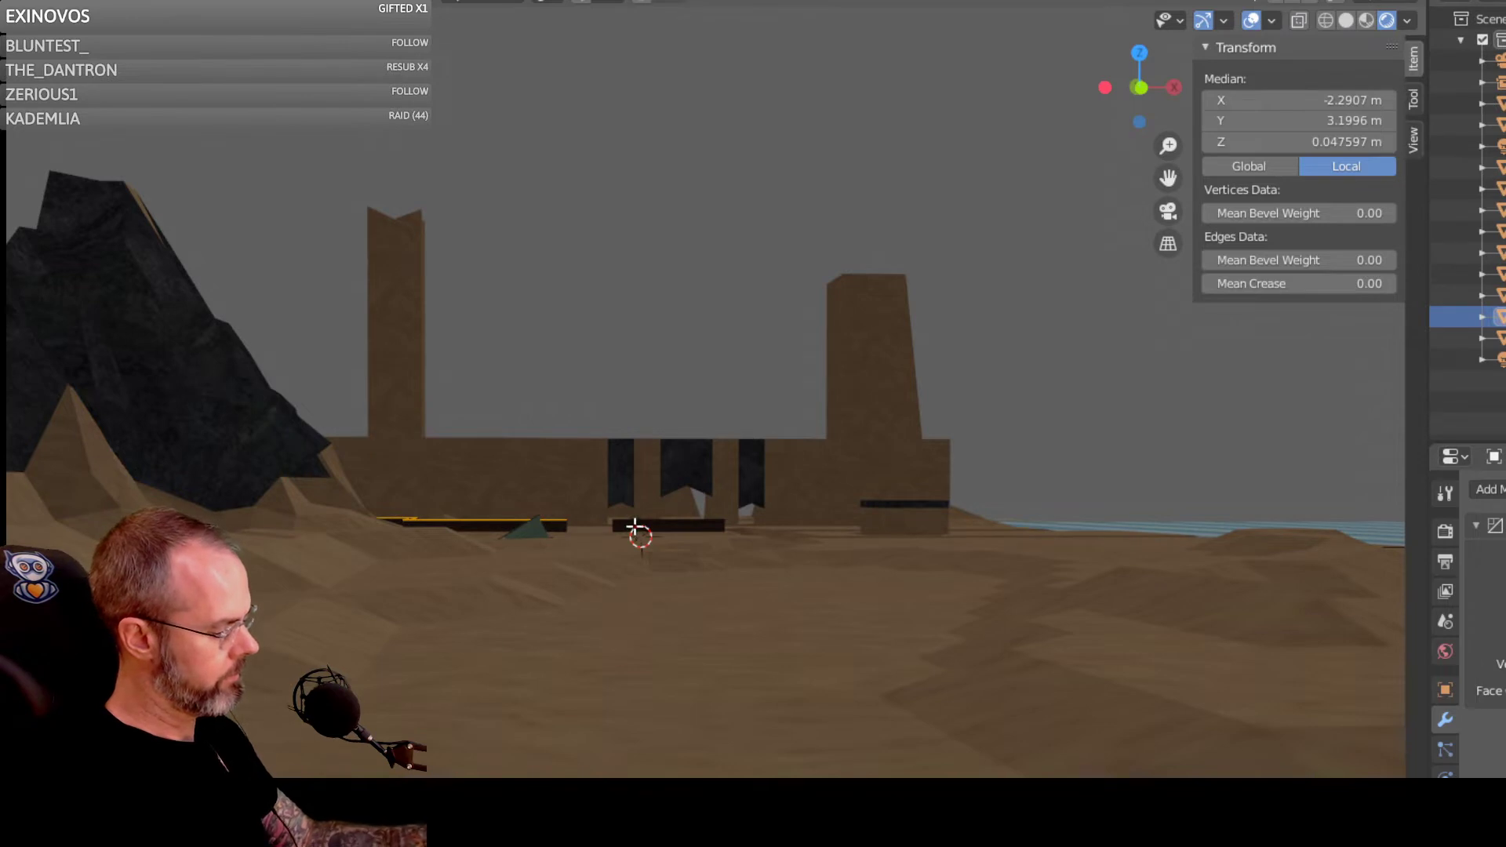
key("shift+grave")
key("w")
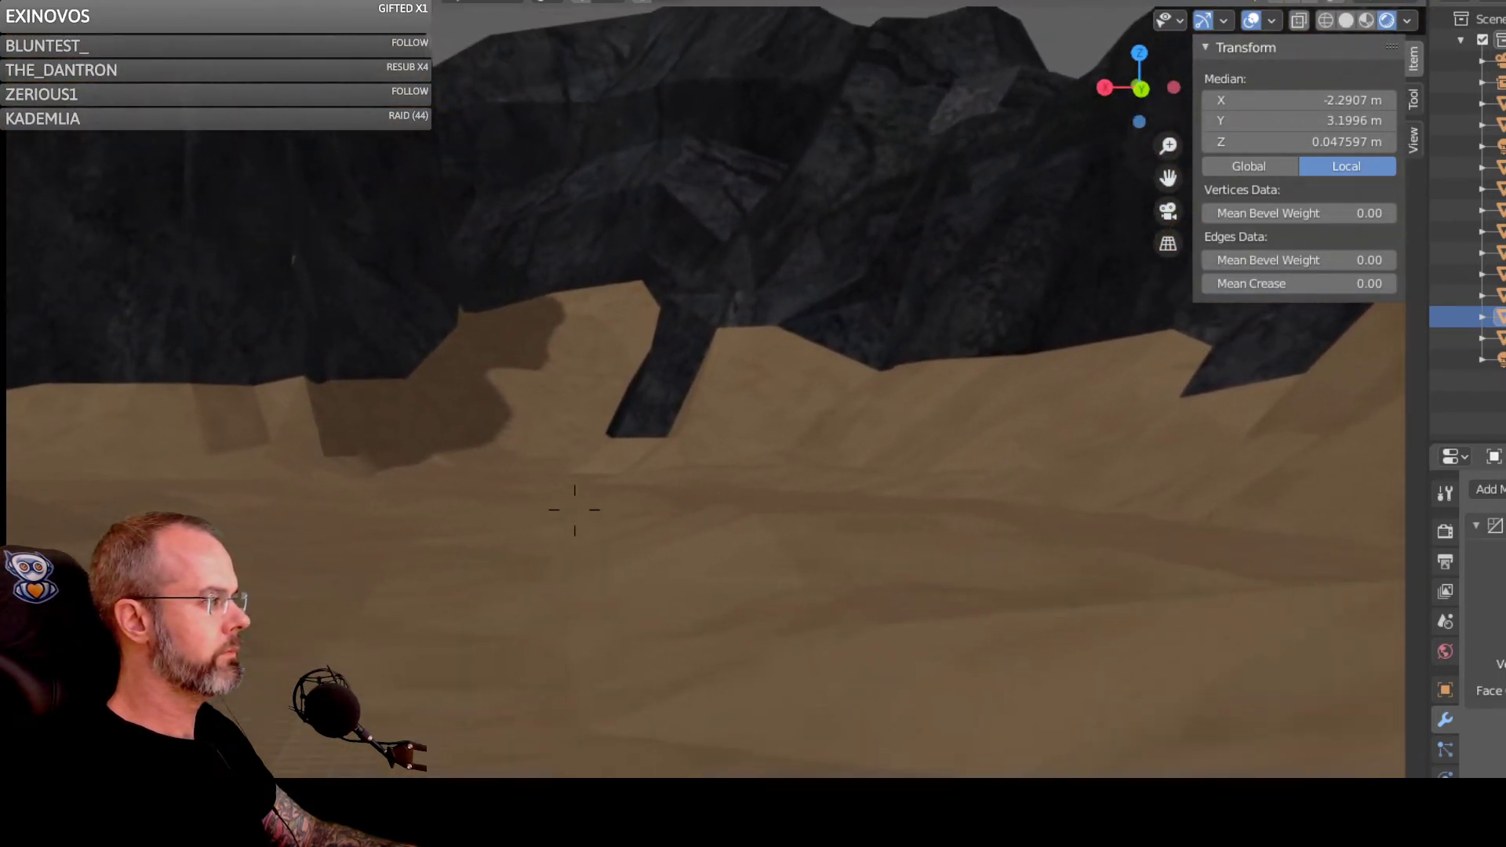
key("w")
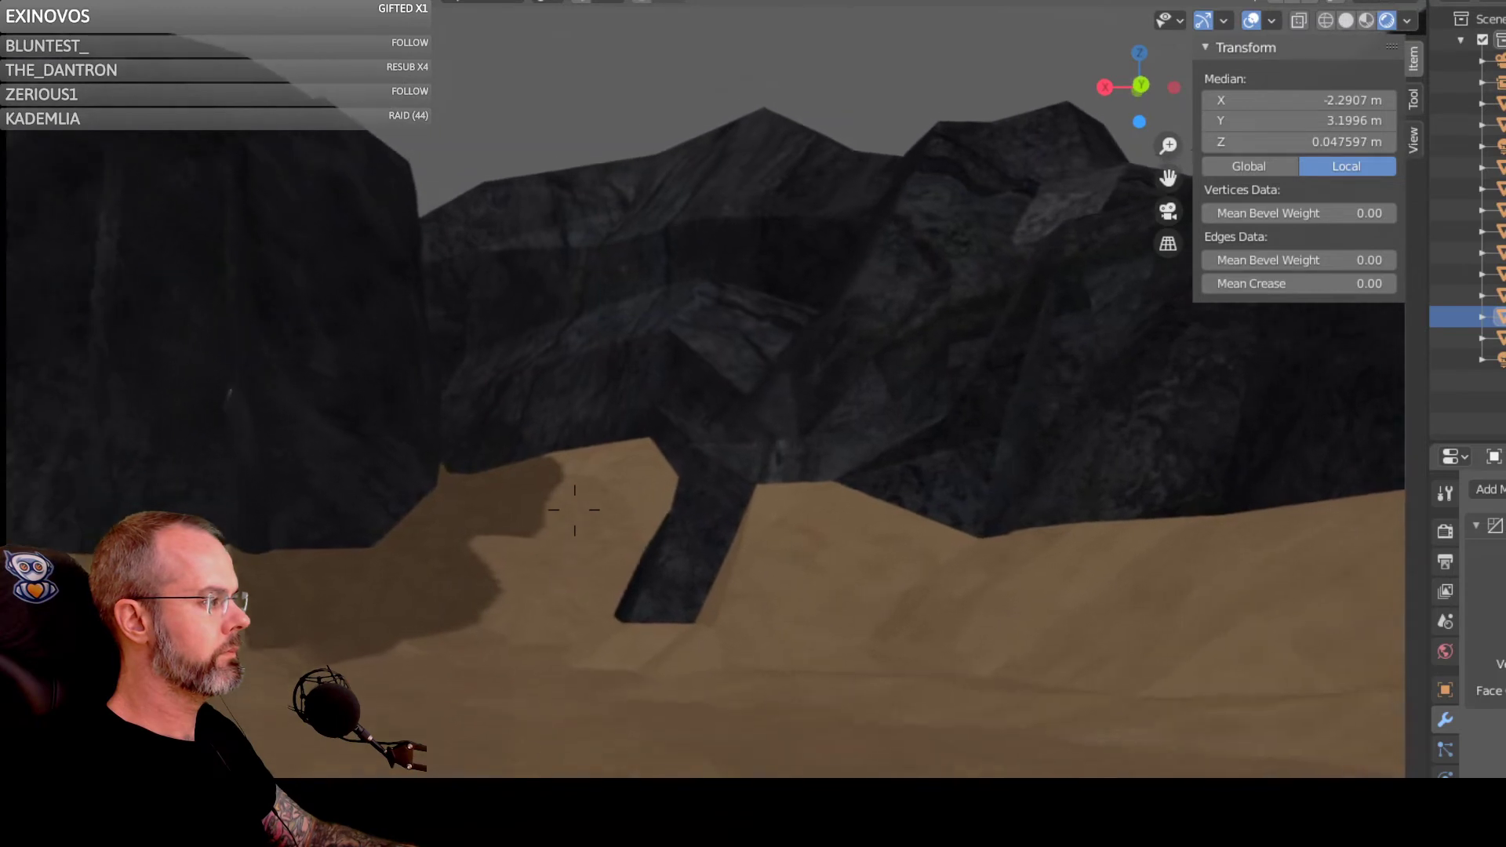
key("w")
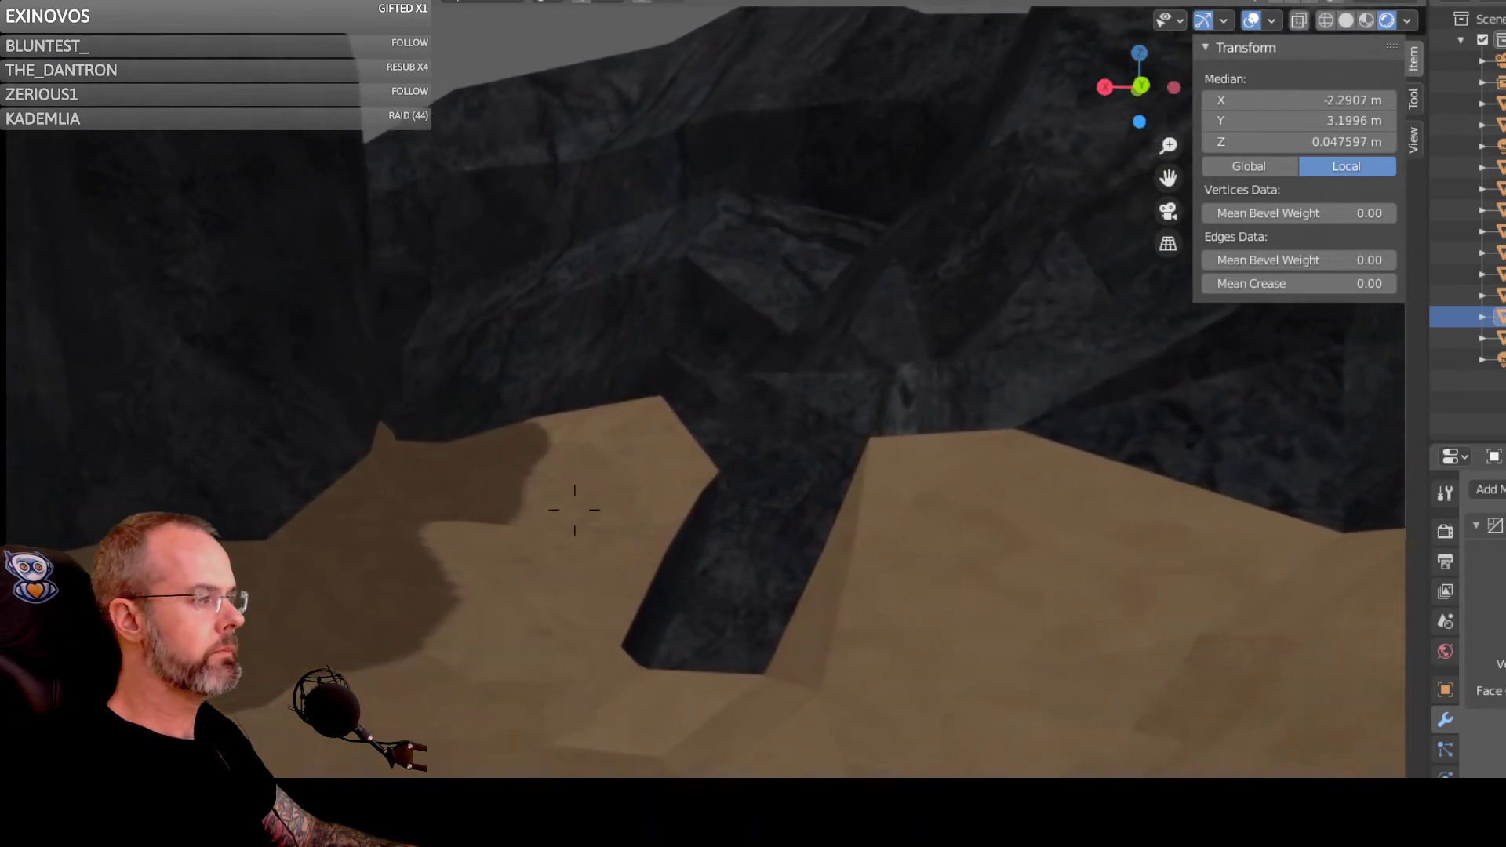
key("w")
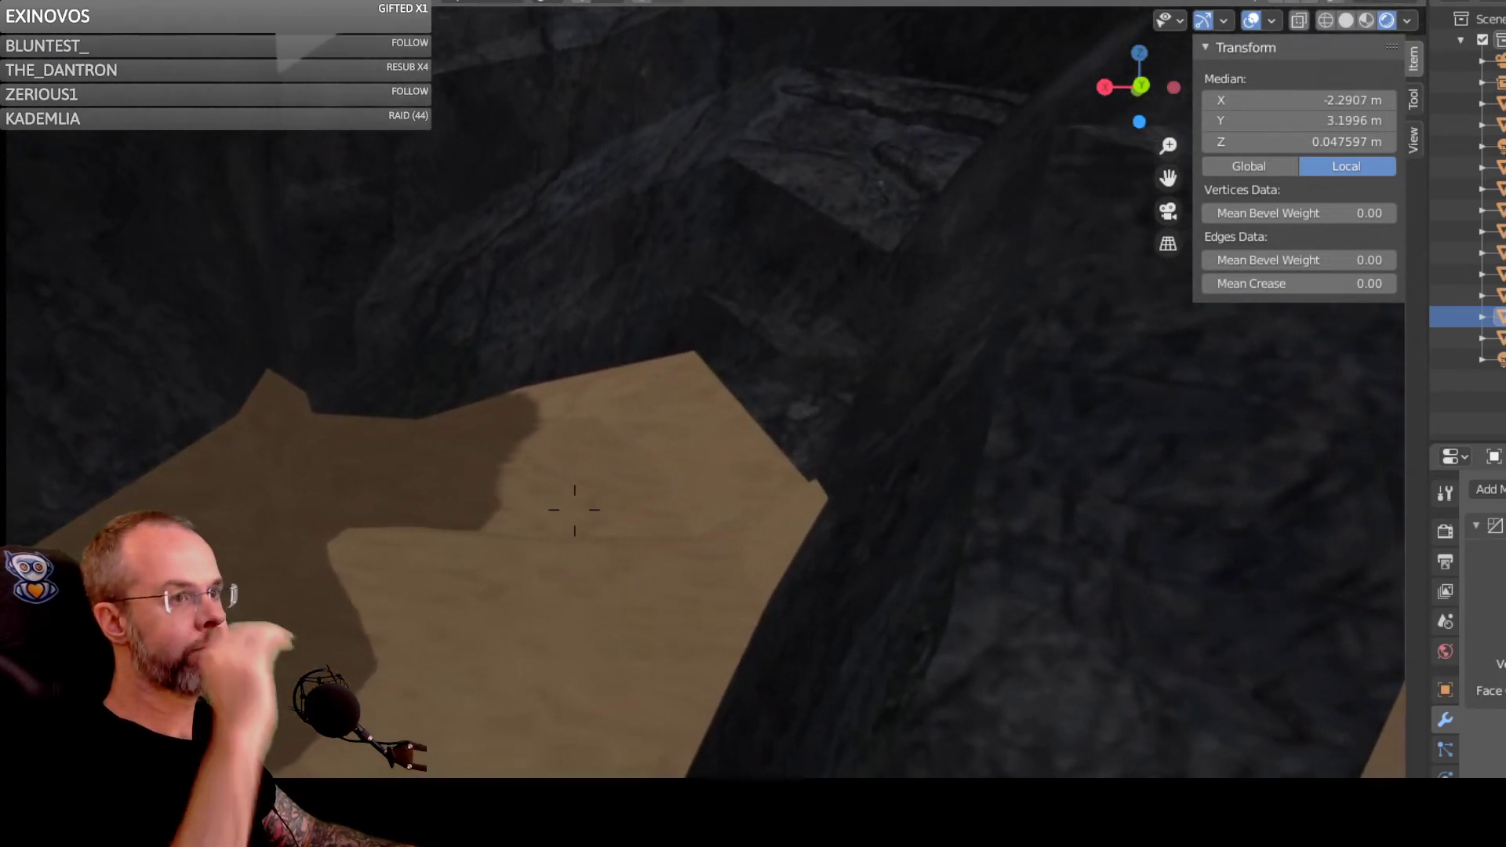
key("w")
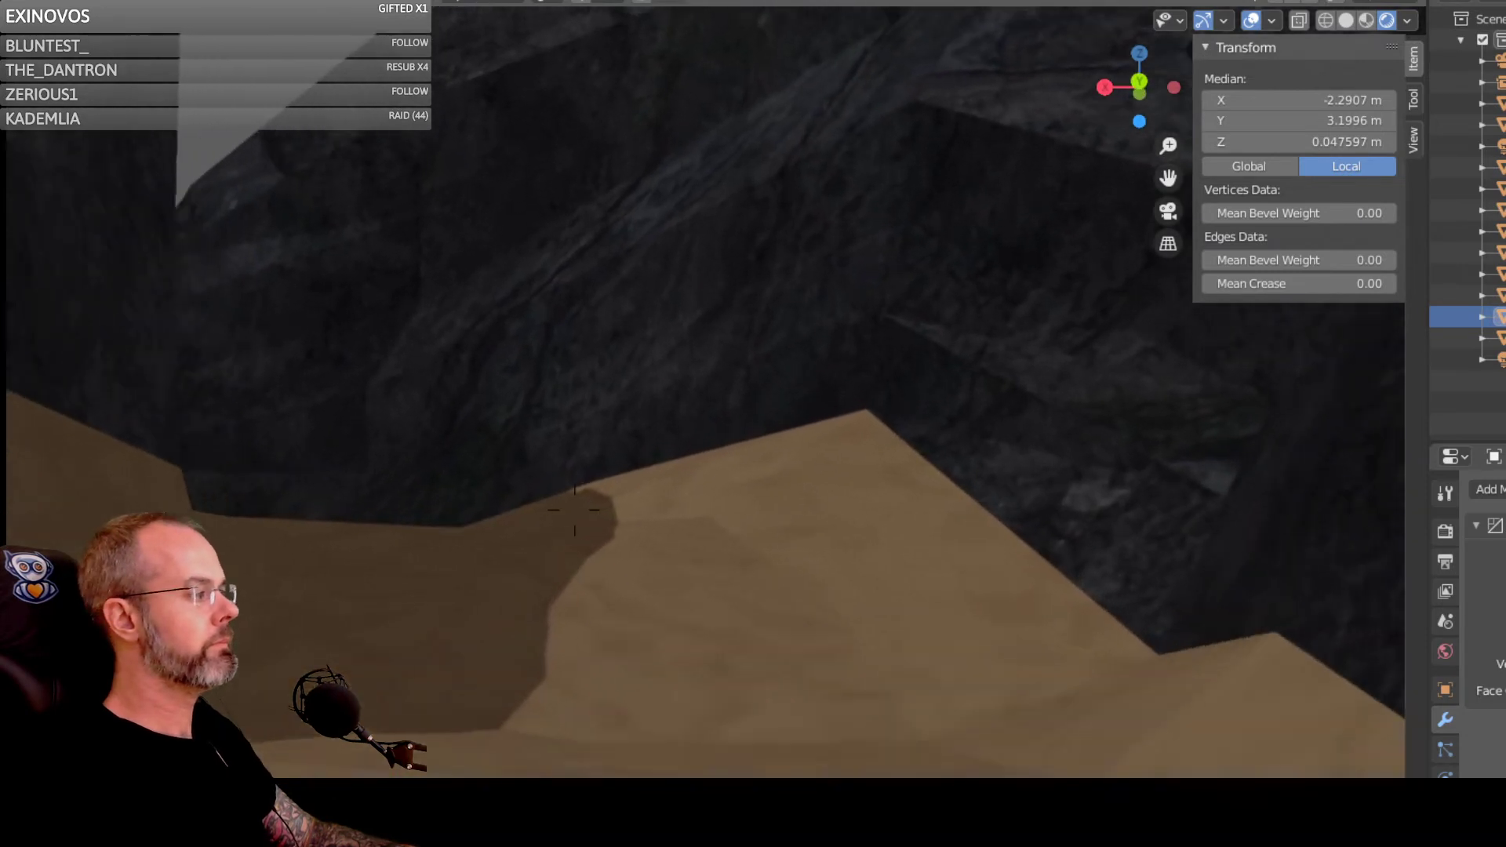
key("w")
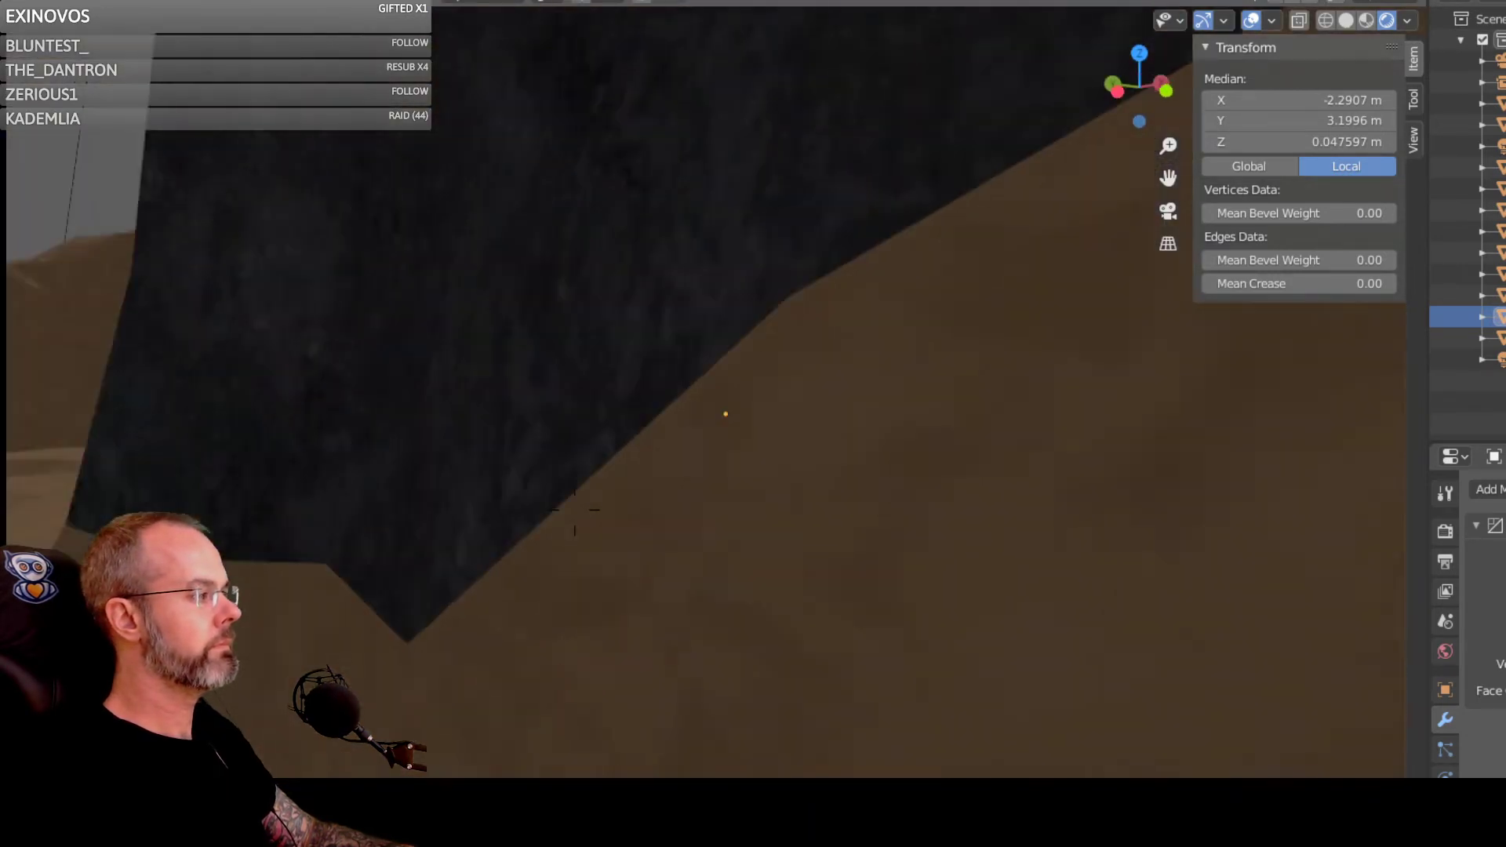
Step: Walk the approach from the rocky pass toward the fortress, checking how the low walls read from a distance
key("w")
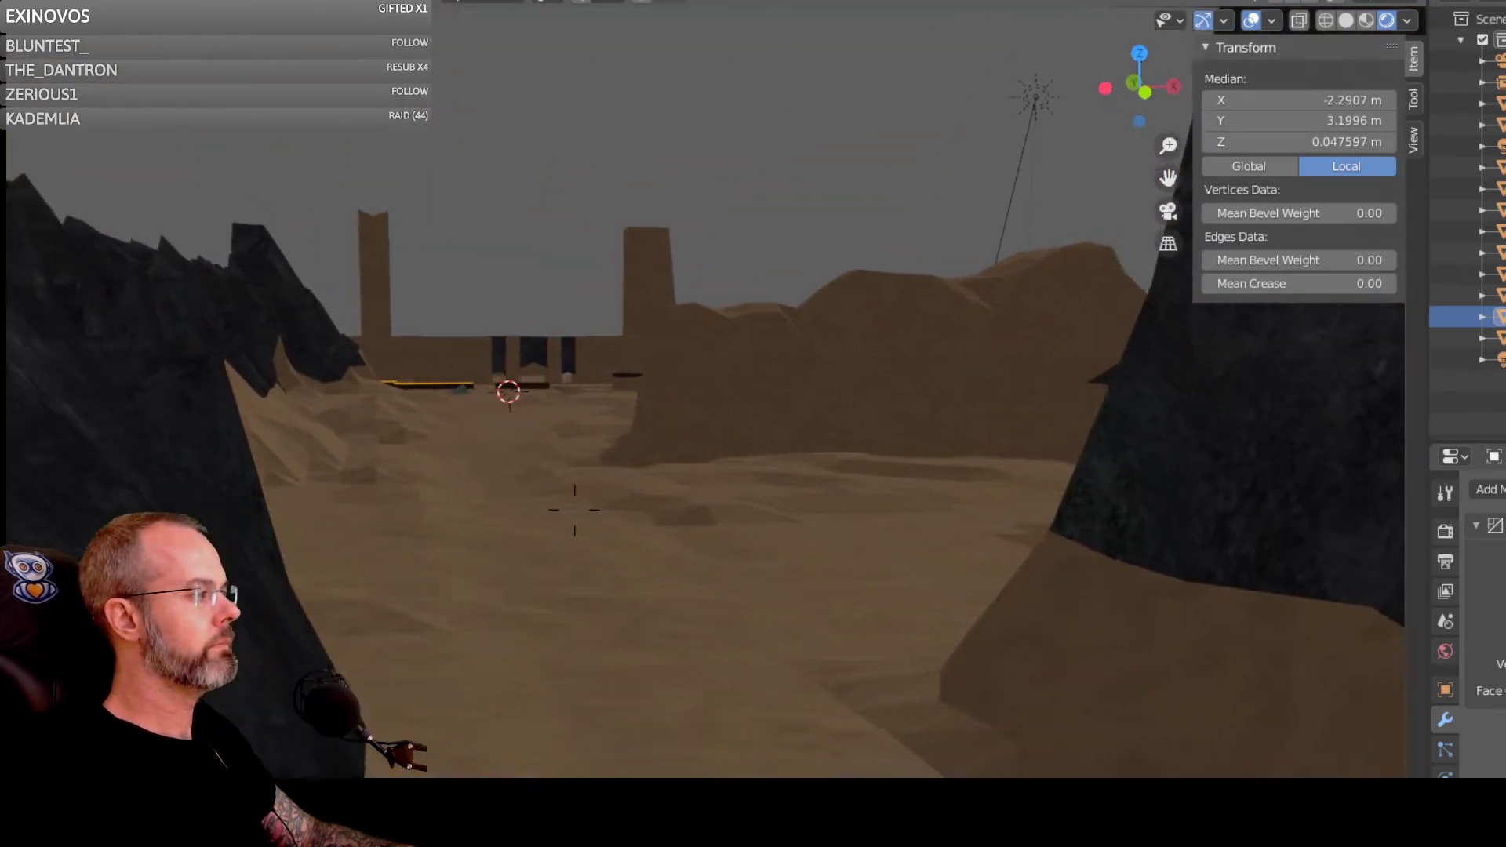
key("w")
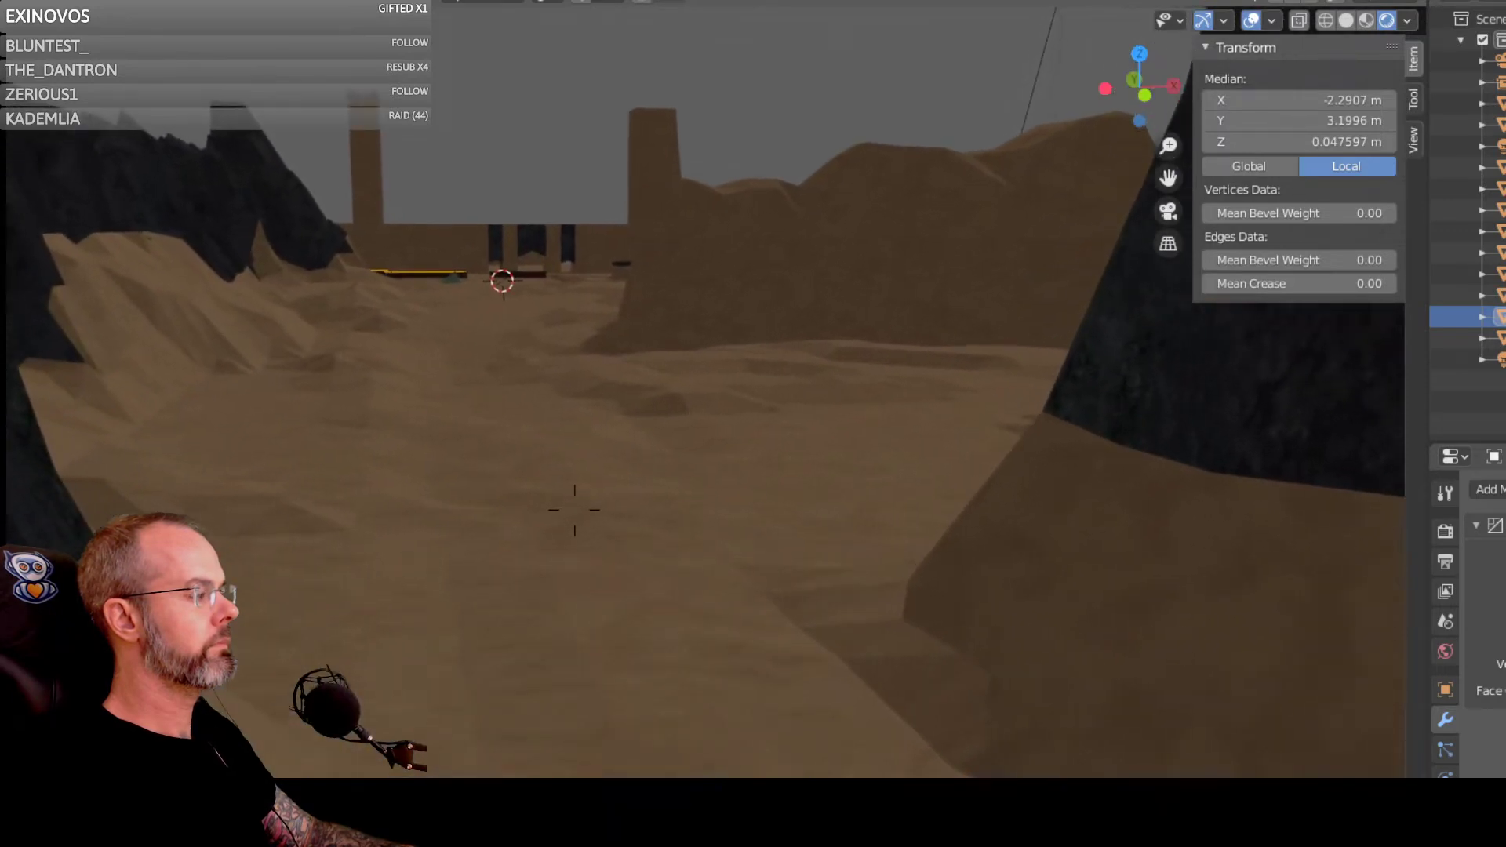
key("w")
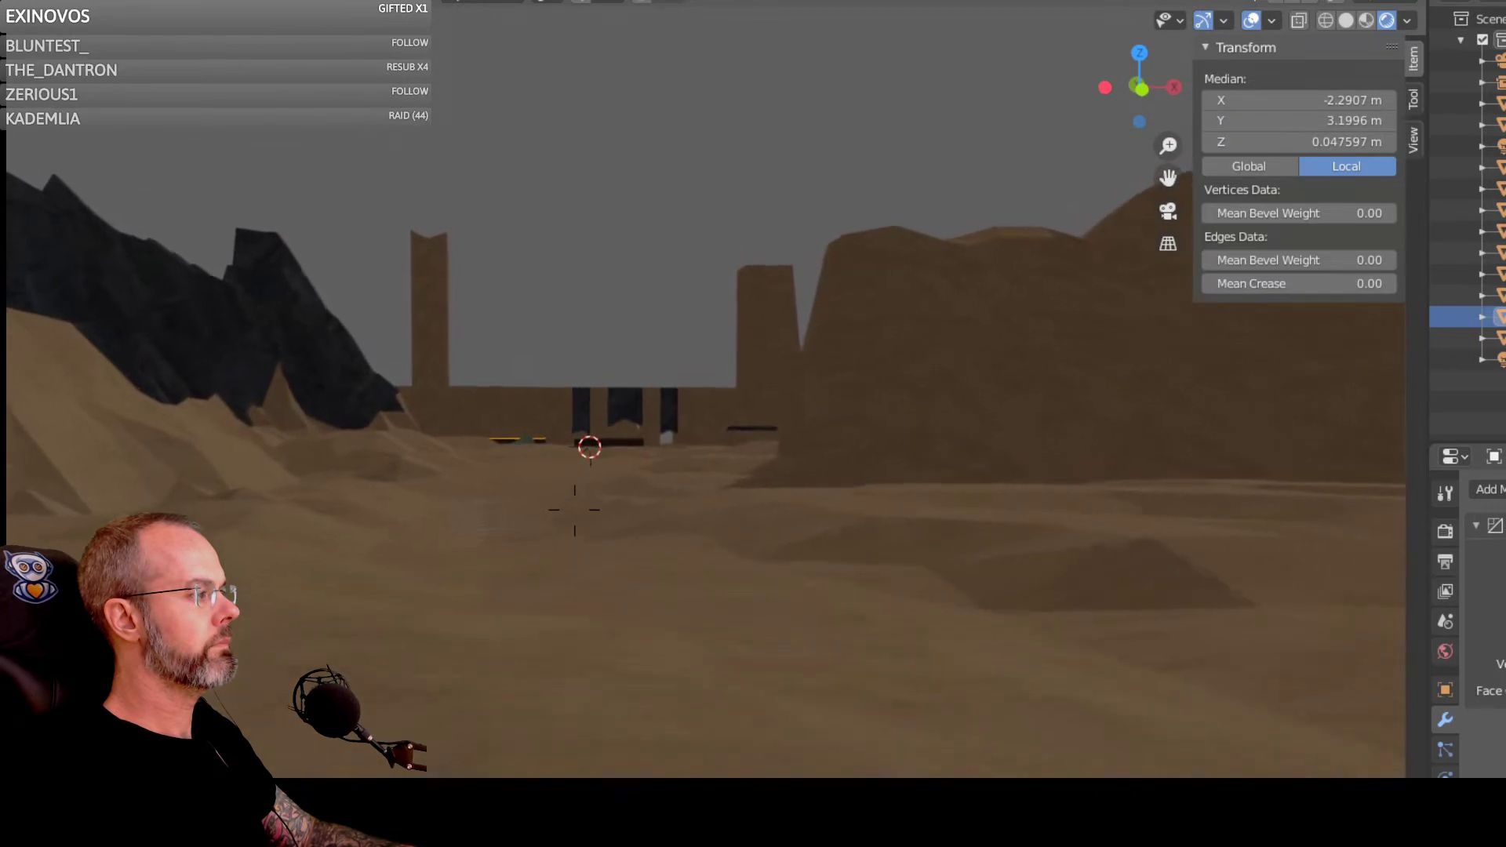
key("w")
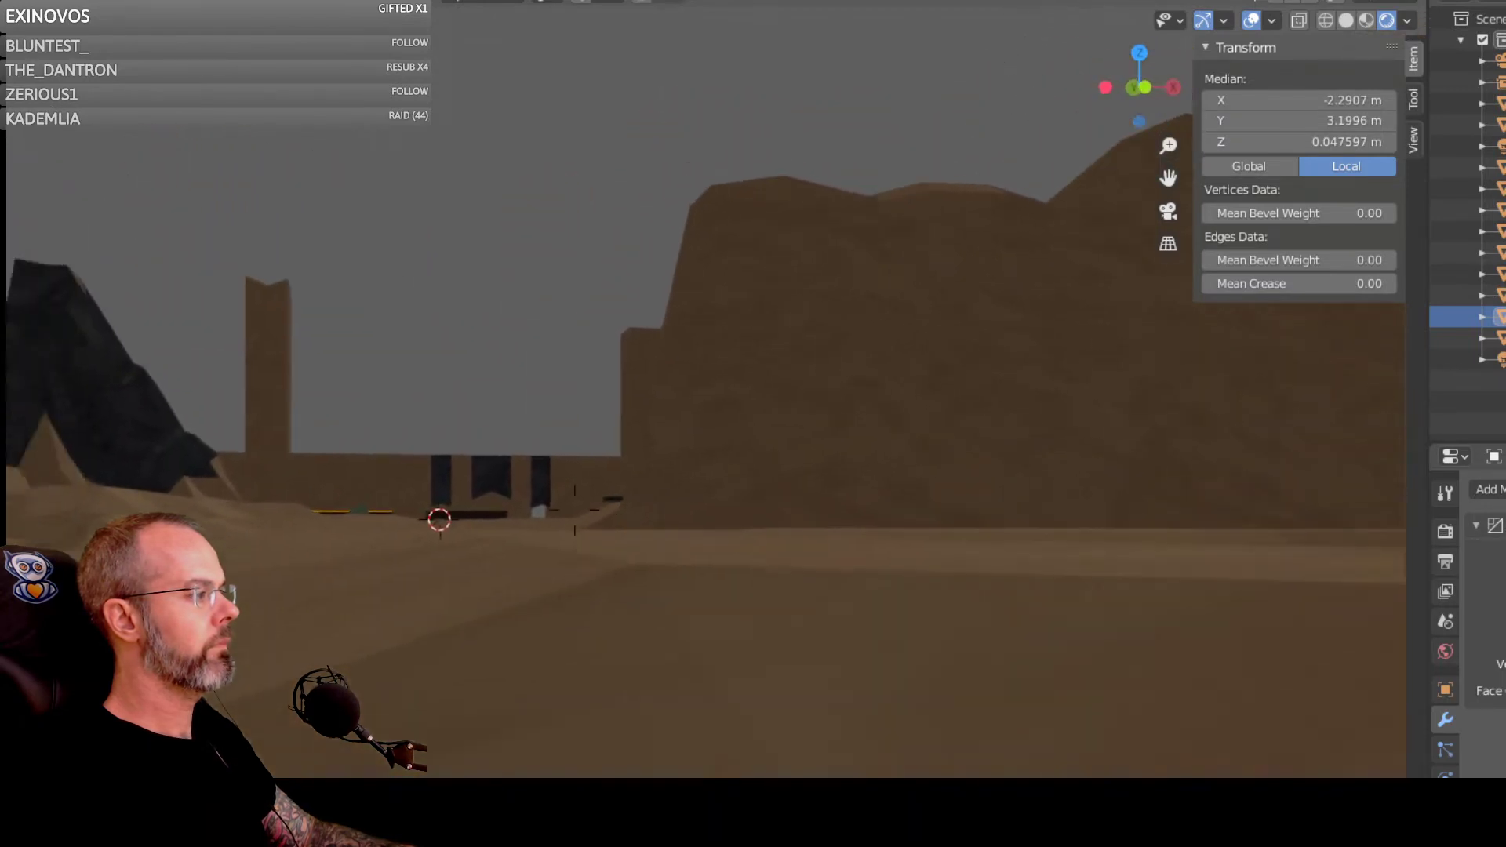
key("w")
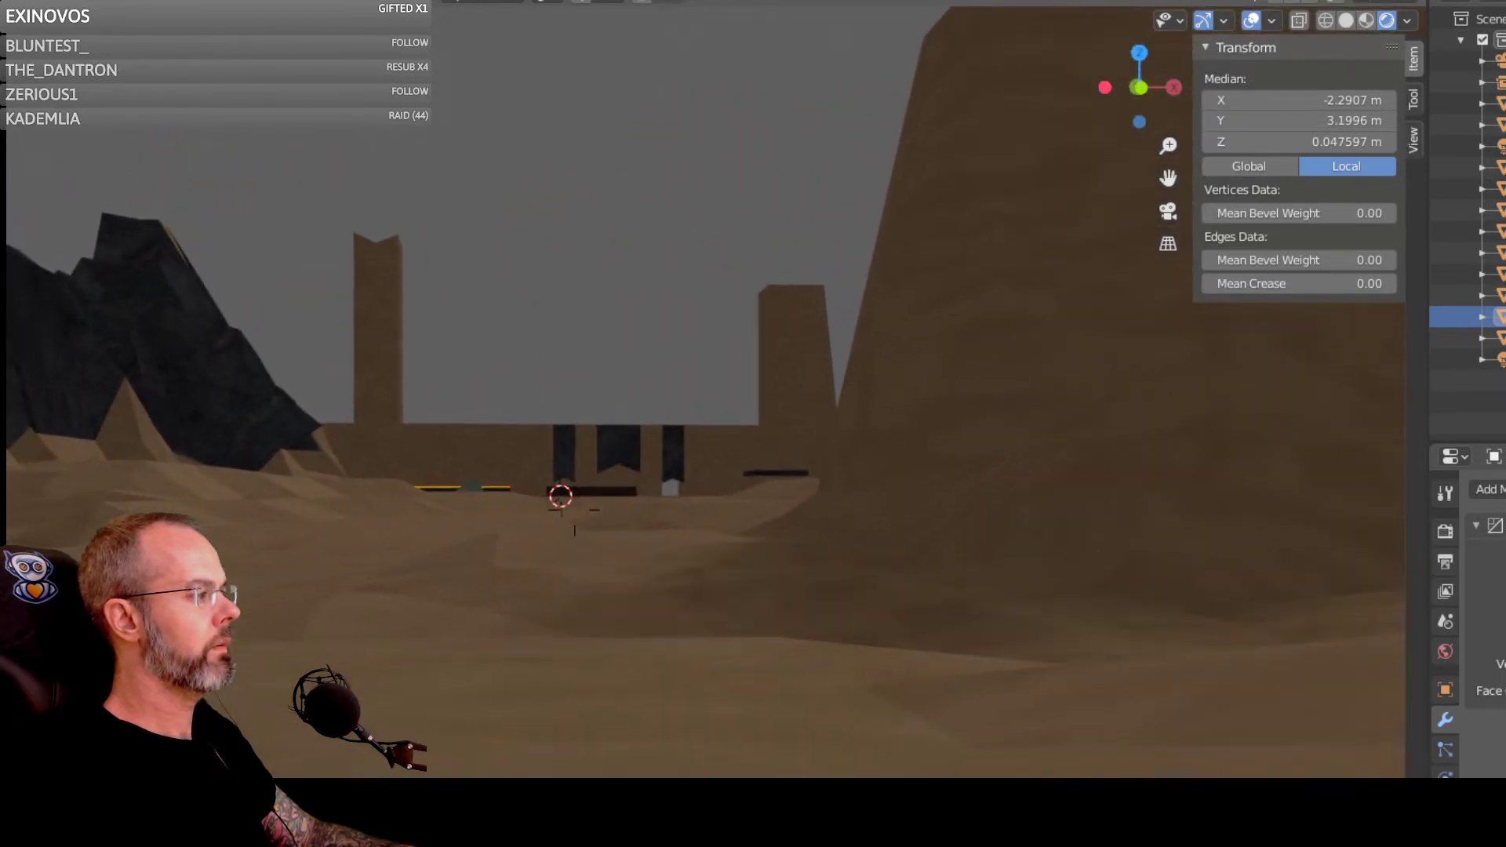
key("w")
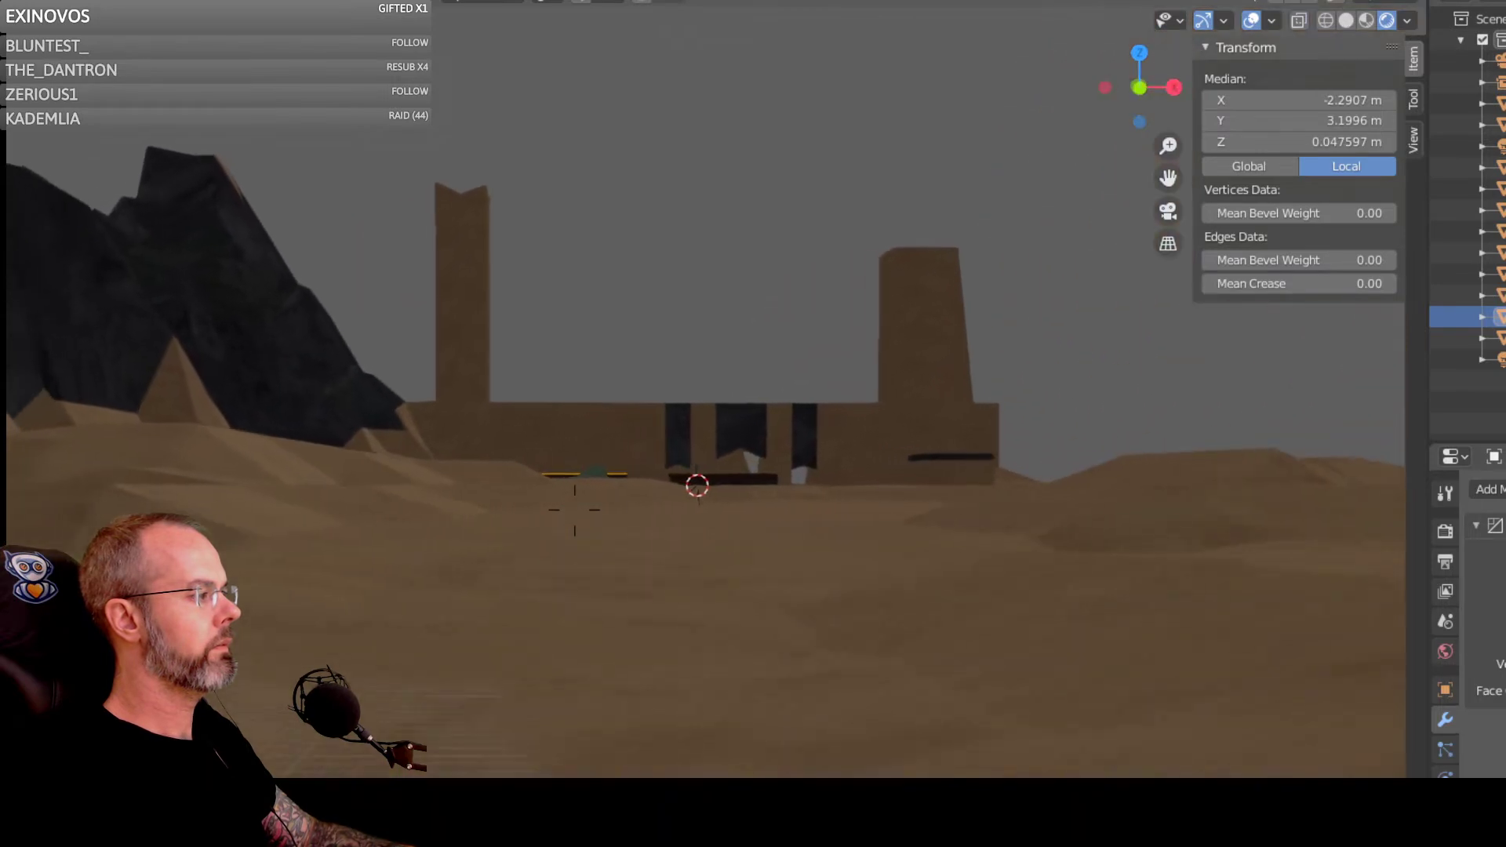
key("w")
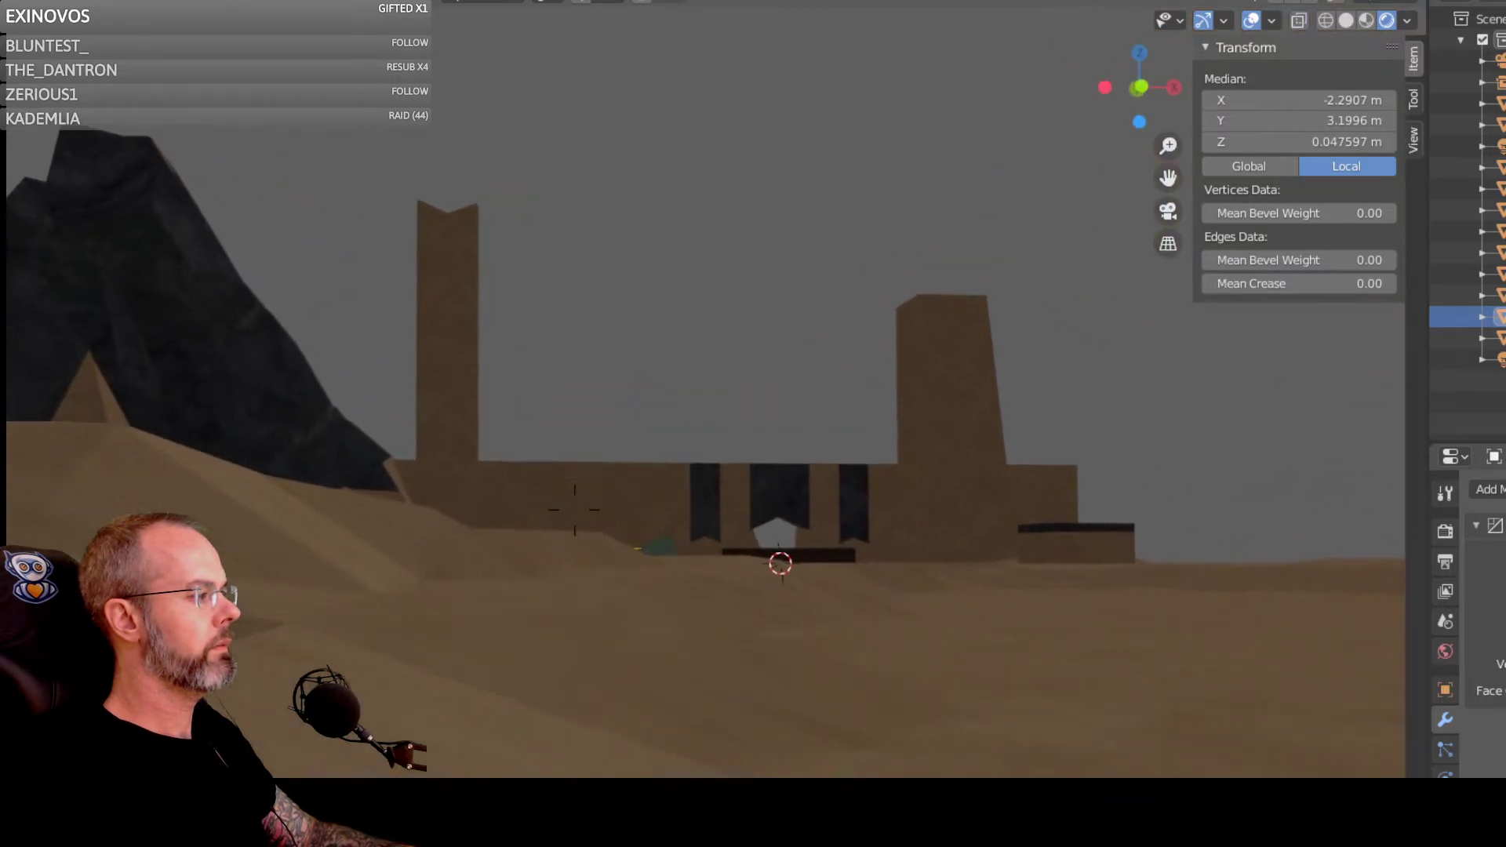
key("w")
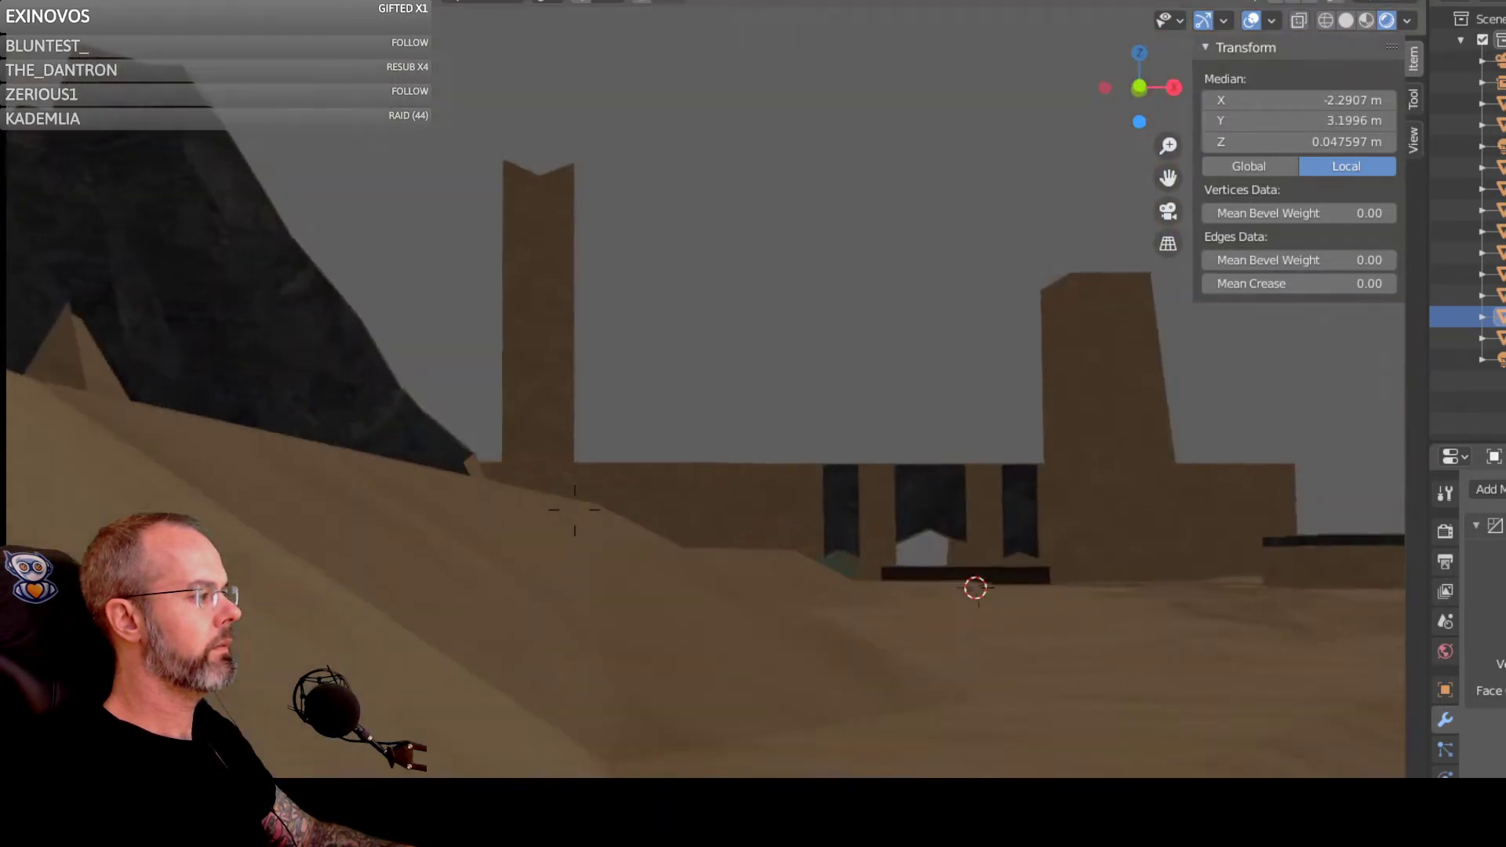
key("w")
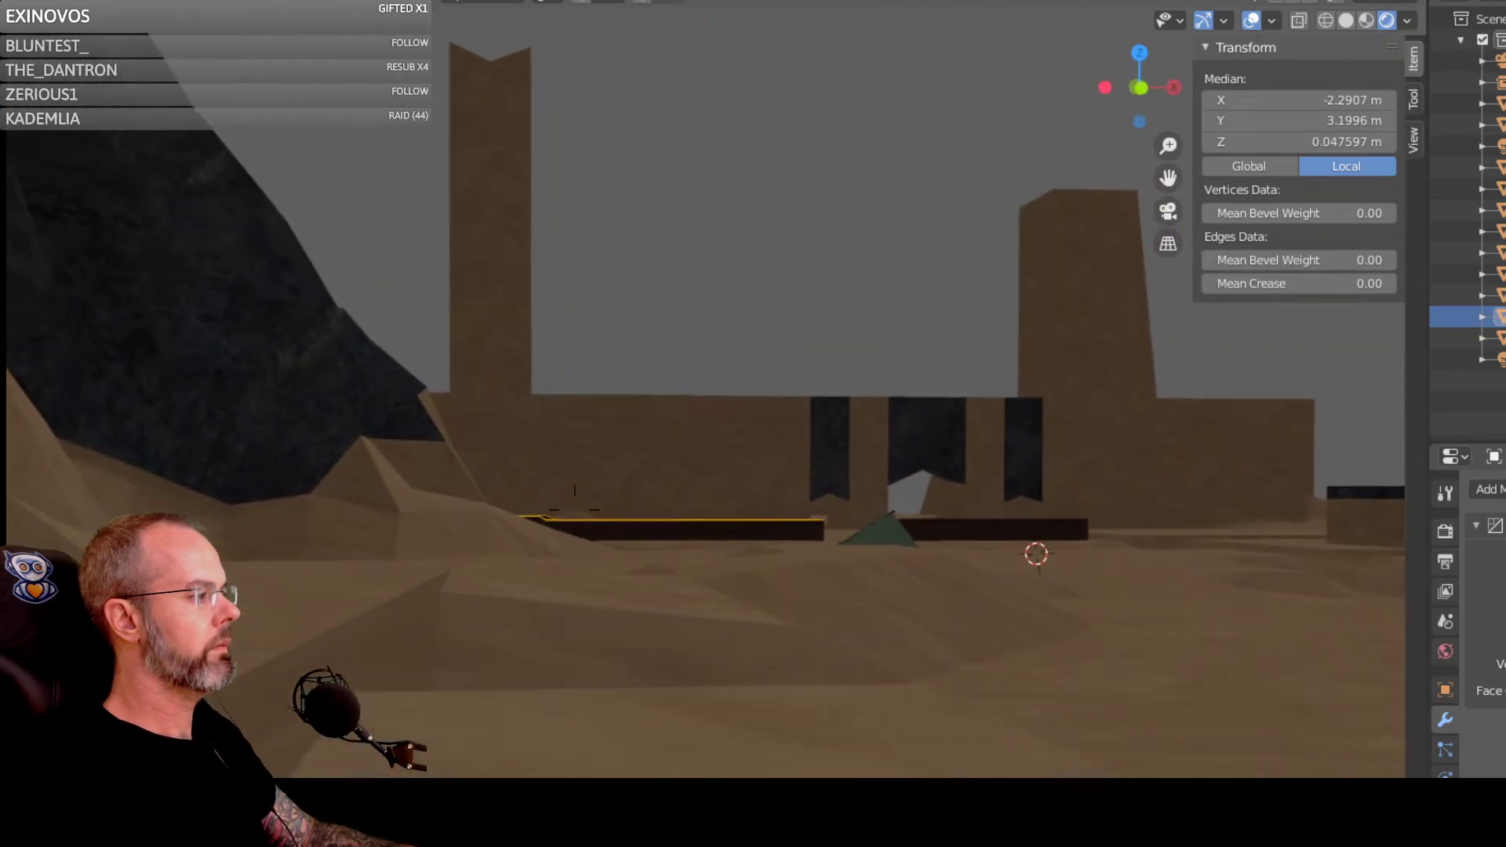
Step: Examine the green tent and both lowered walls up close, finishing on an overview facing the fortress gate
key("w")
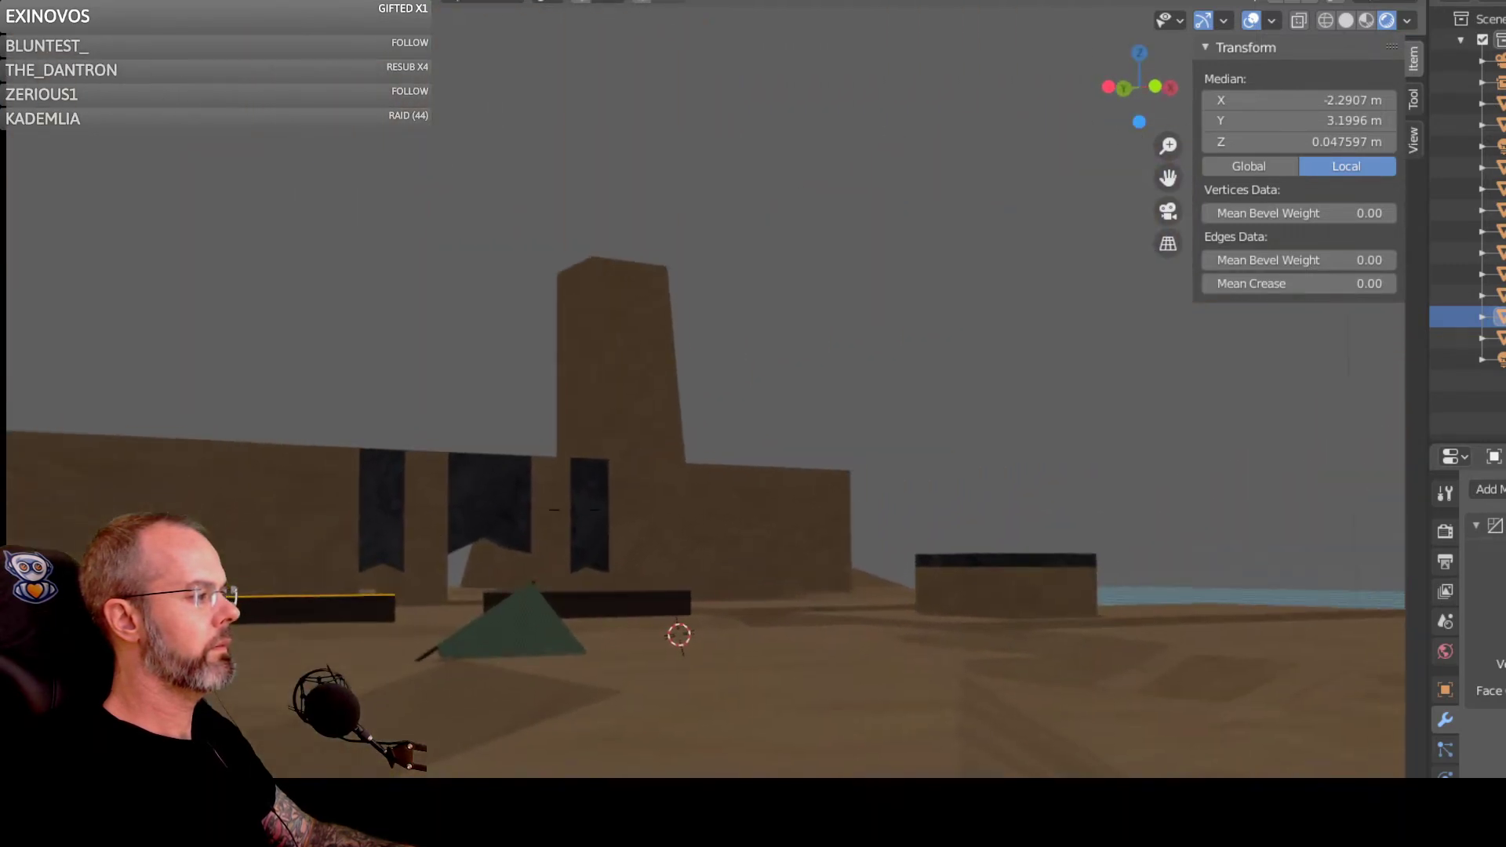
key("w")
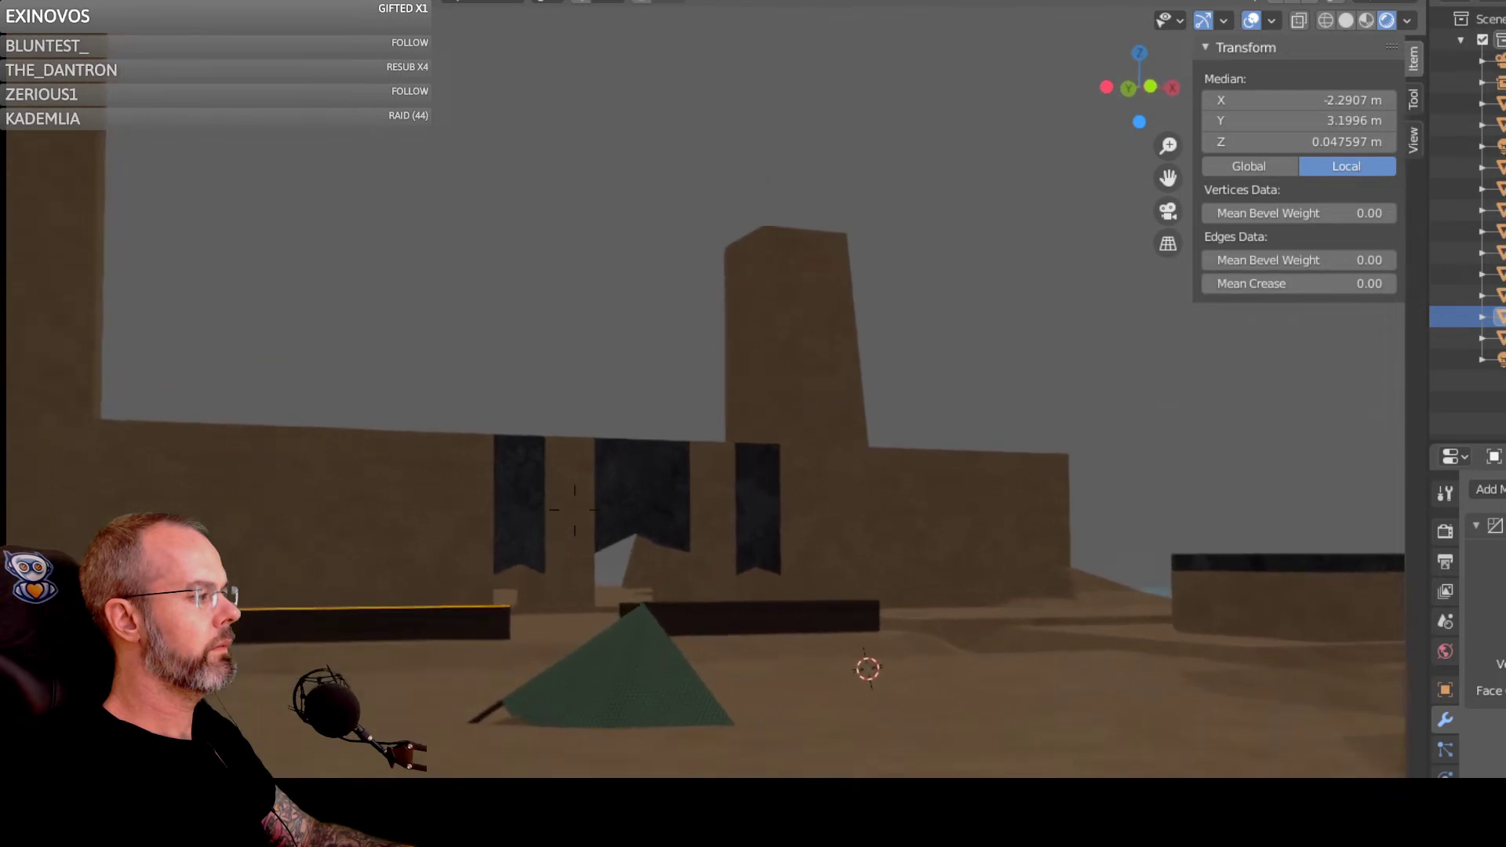
key("s")
key("w")
key("s")
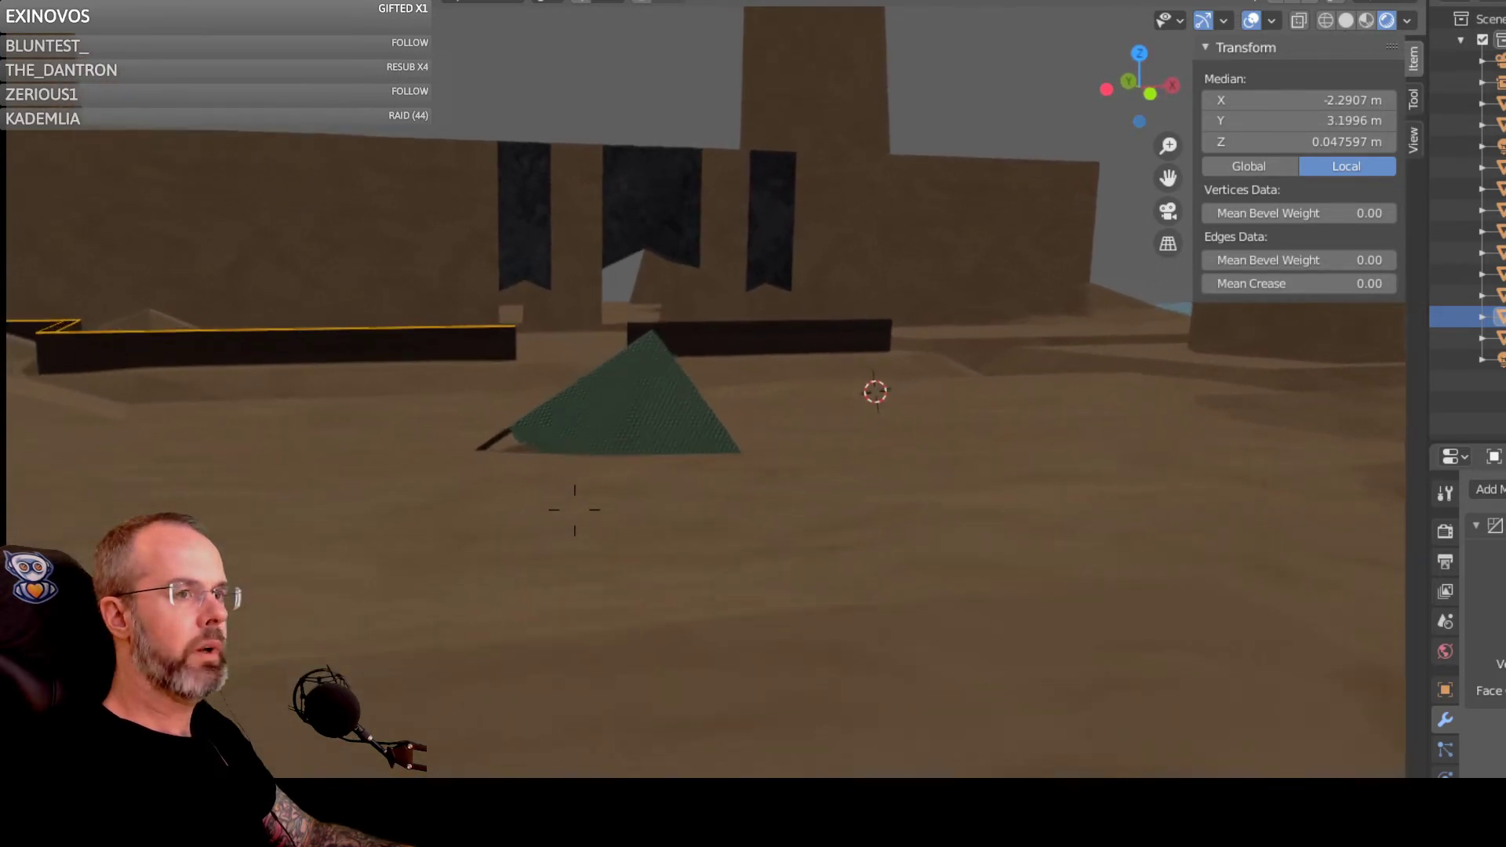
key("s")
key("d")
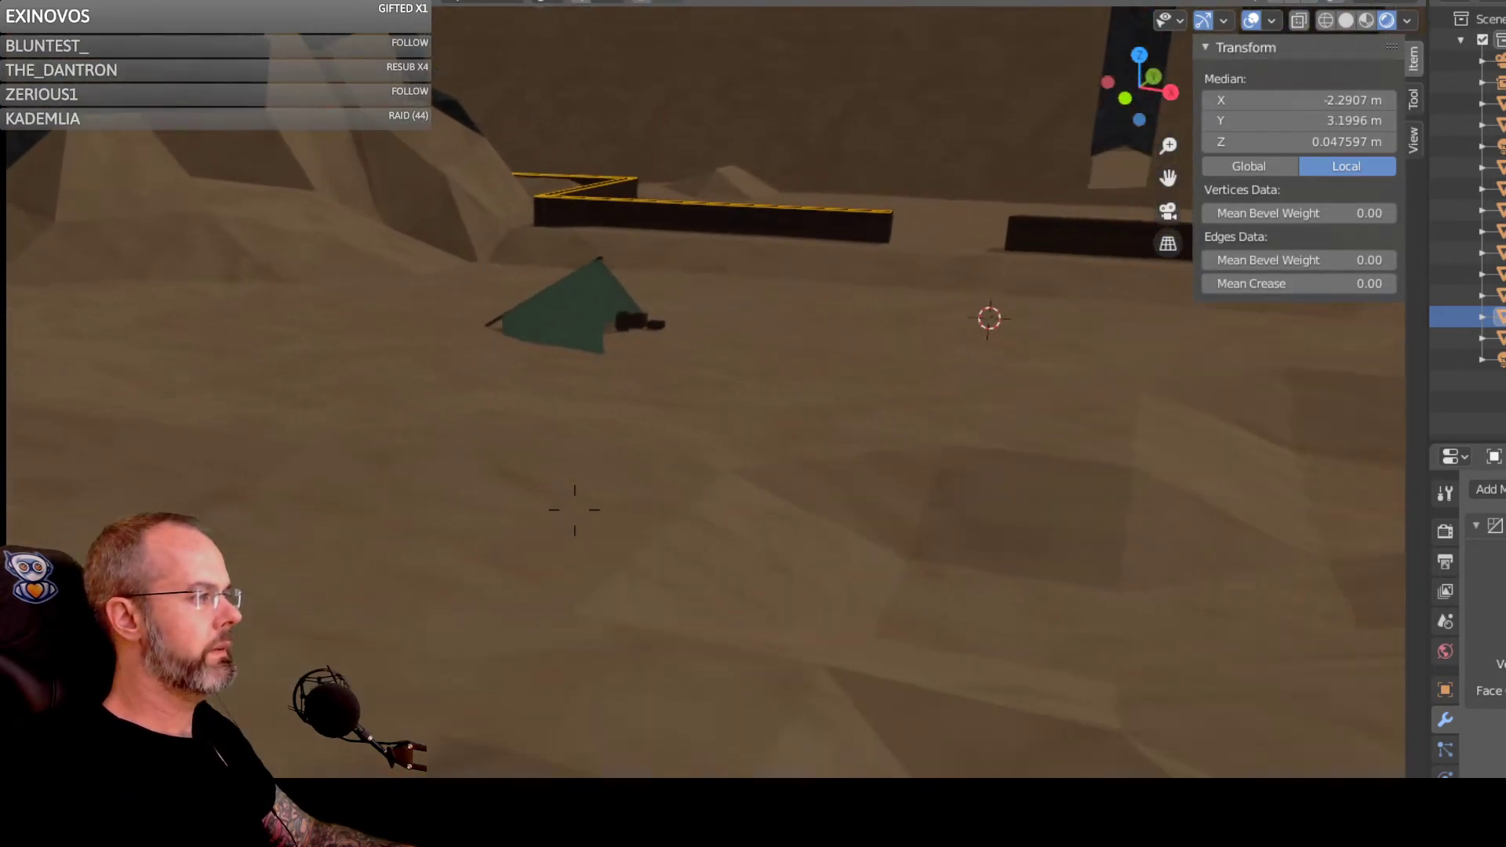
key("s")
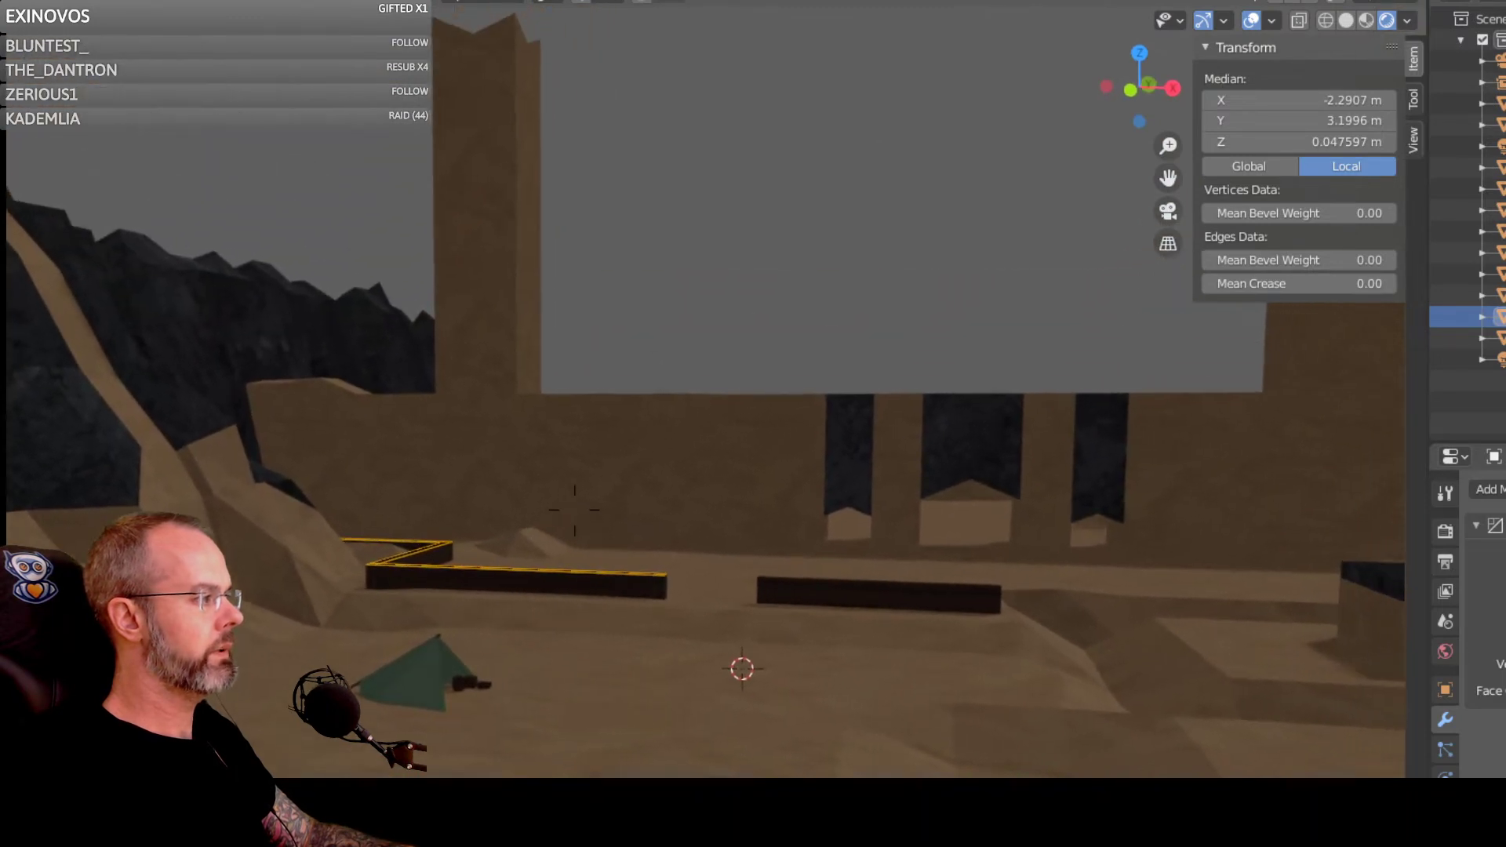
left_click(575, 511)
Step: Deselect the zigzag wall's top faces and return to object mode
left_click(670, 303)
middle_click_drag(478, 582, 545, 567)
scroll(314, 675, "up", 2)
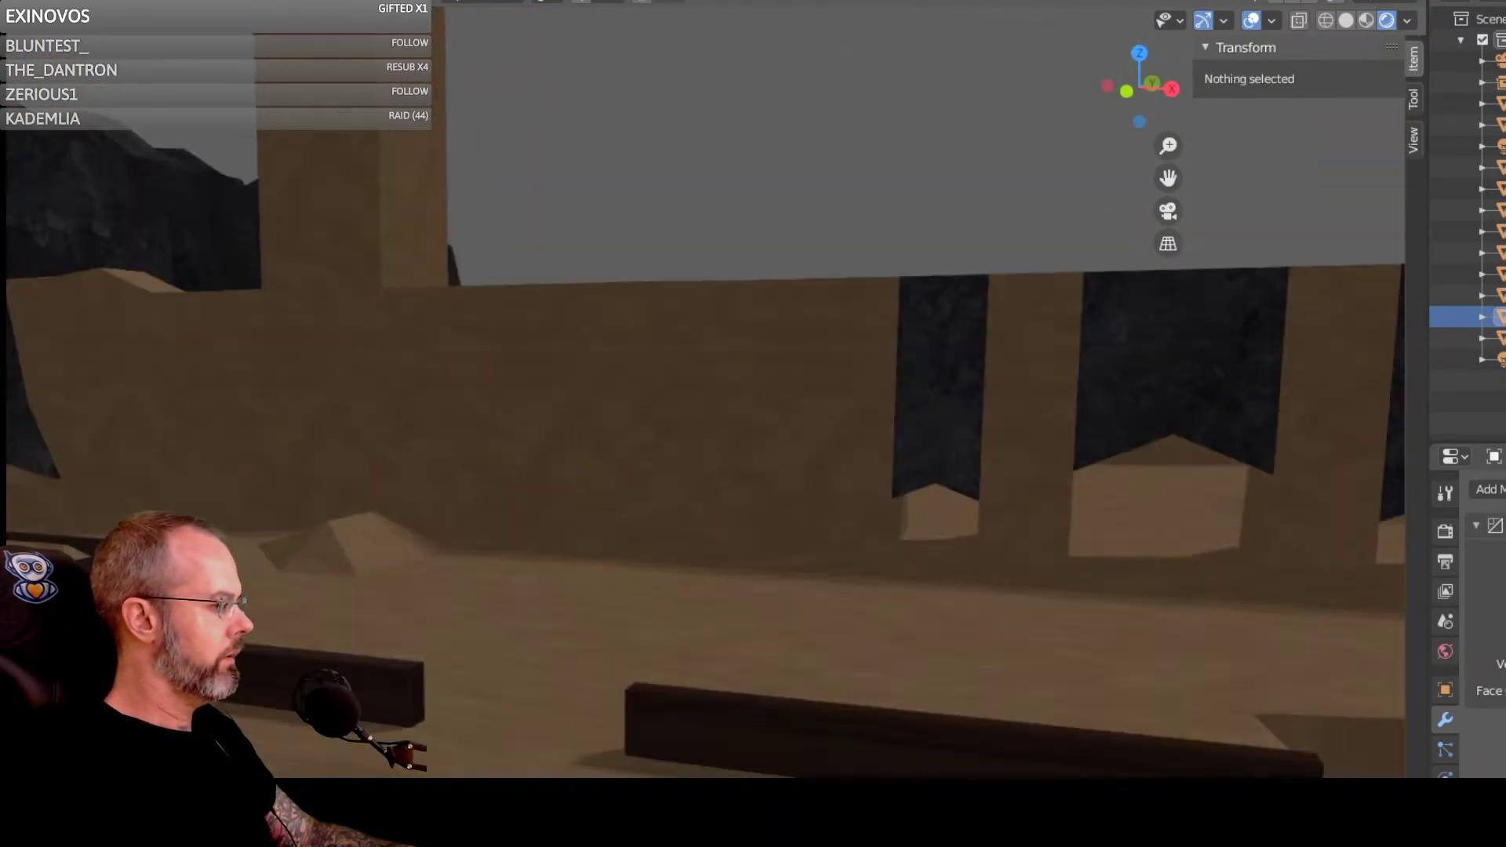
scroll(314, 674, "down", 2)
middle_click_drag(212, 704, 417, 650, "shift")
scroll(416, 649, "up", 3)
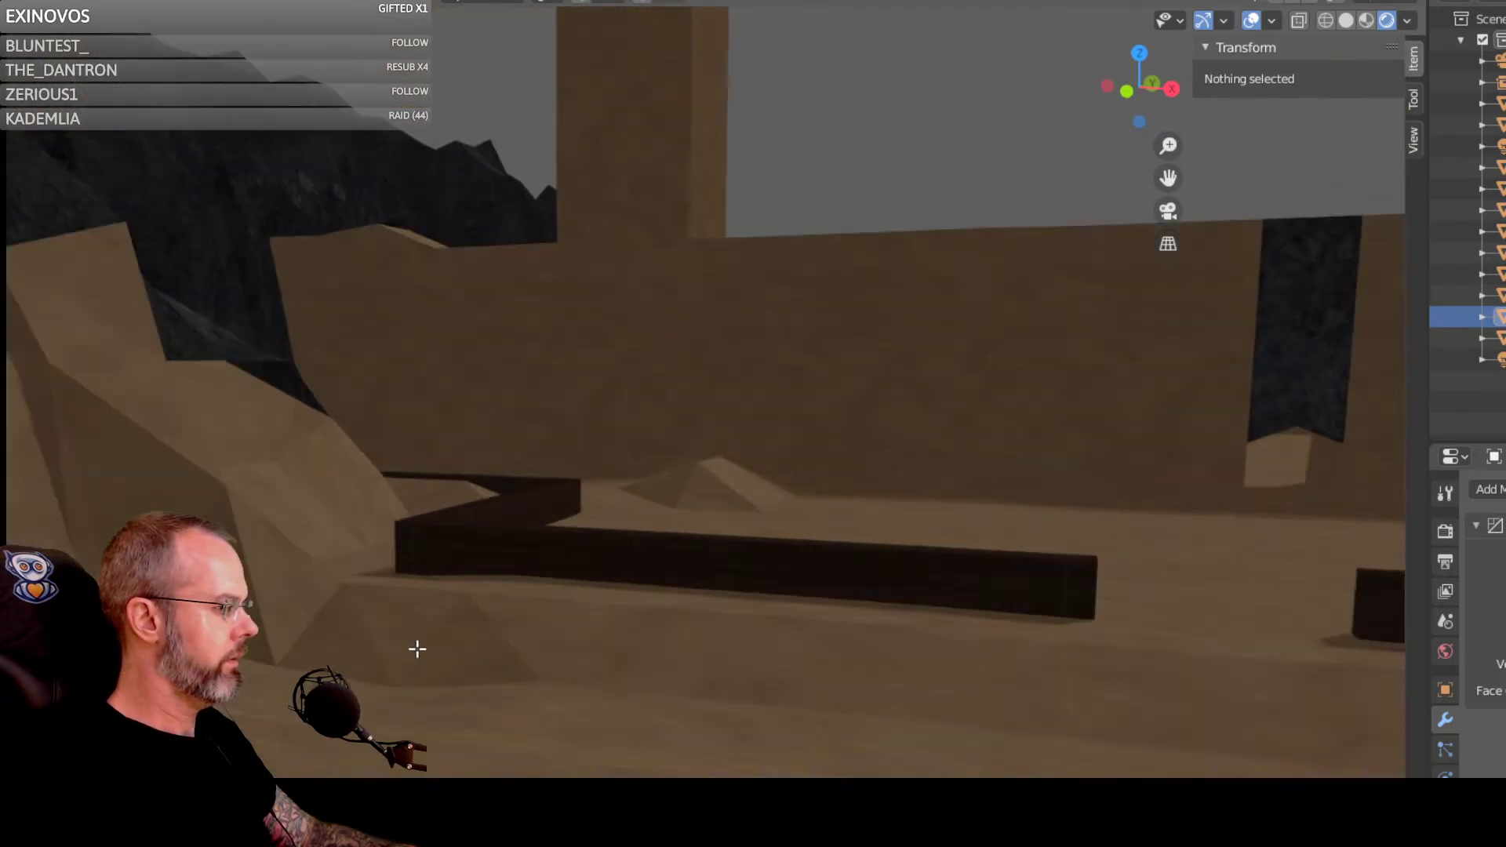
scroll(430, 650, "down", 3)
scroll(476, 650, "up", 2)
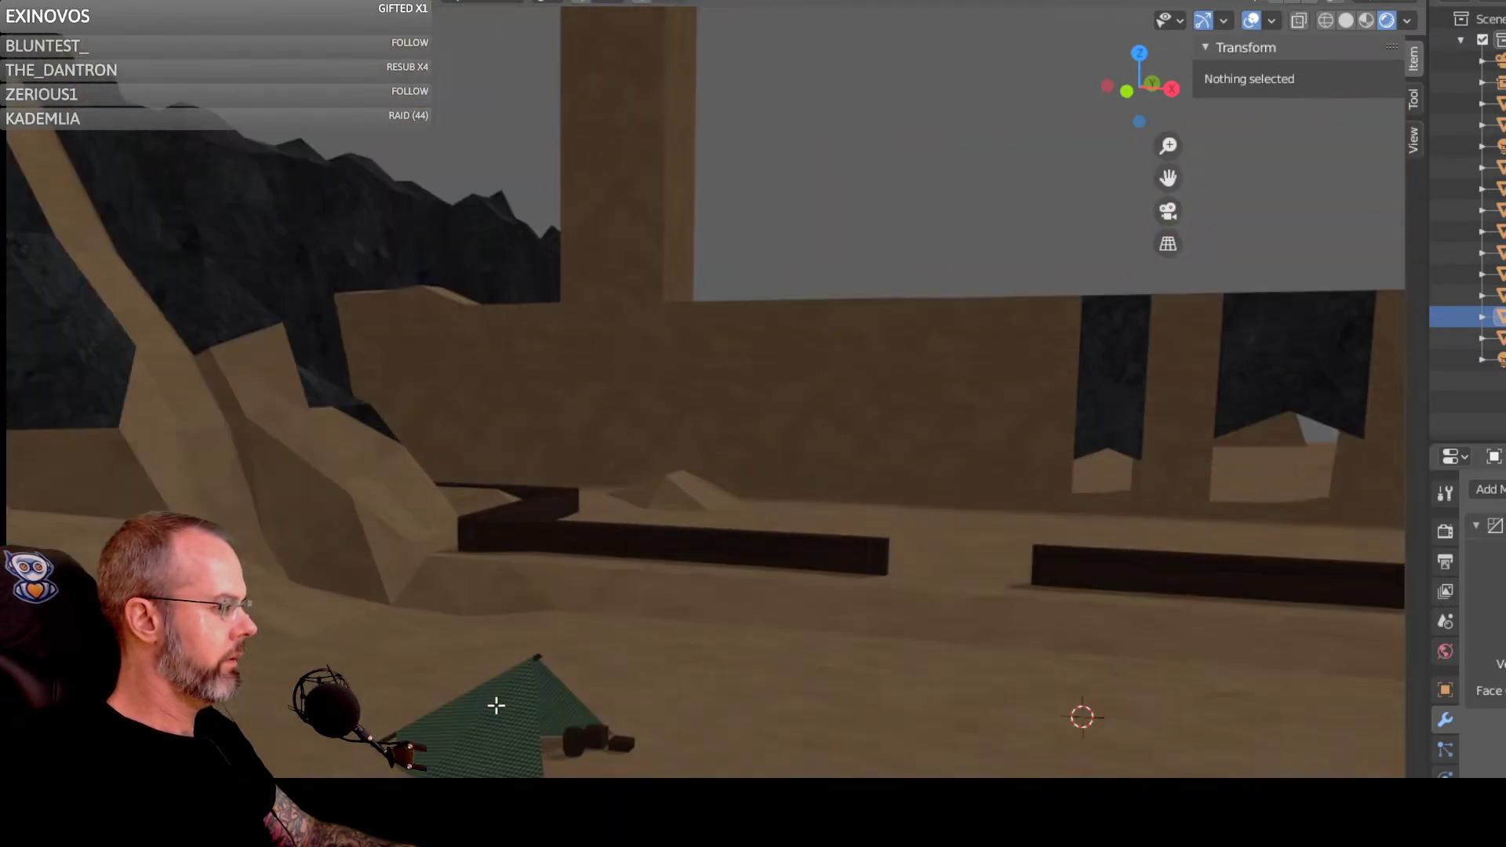
left_click(421, 724)
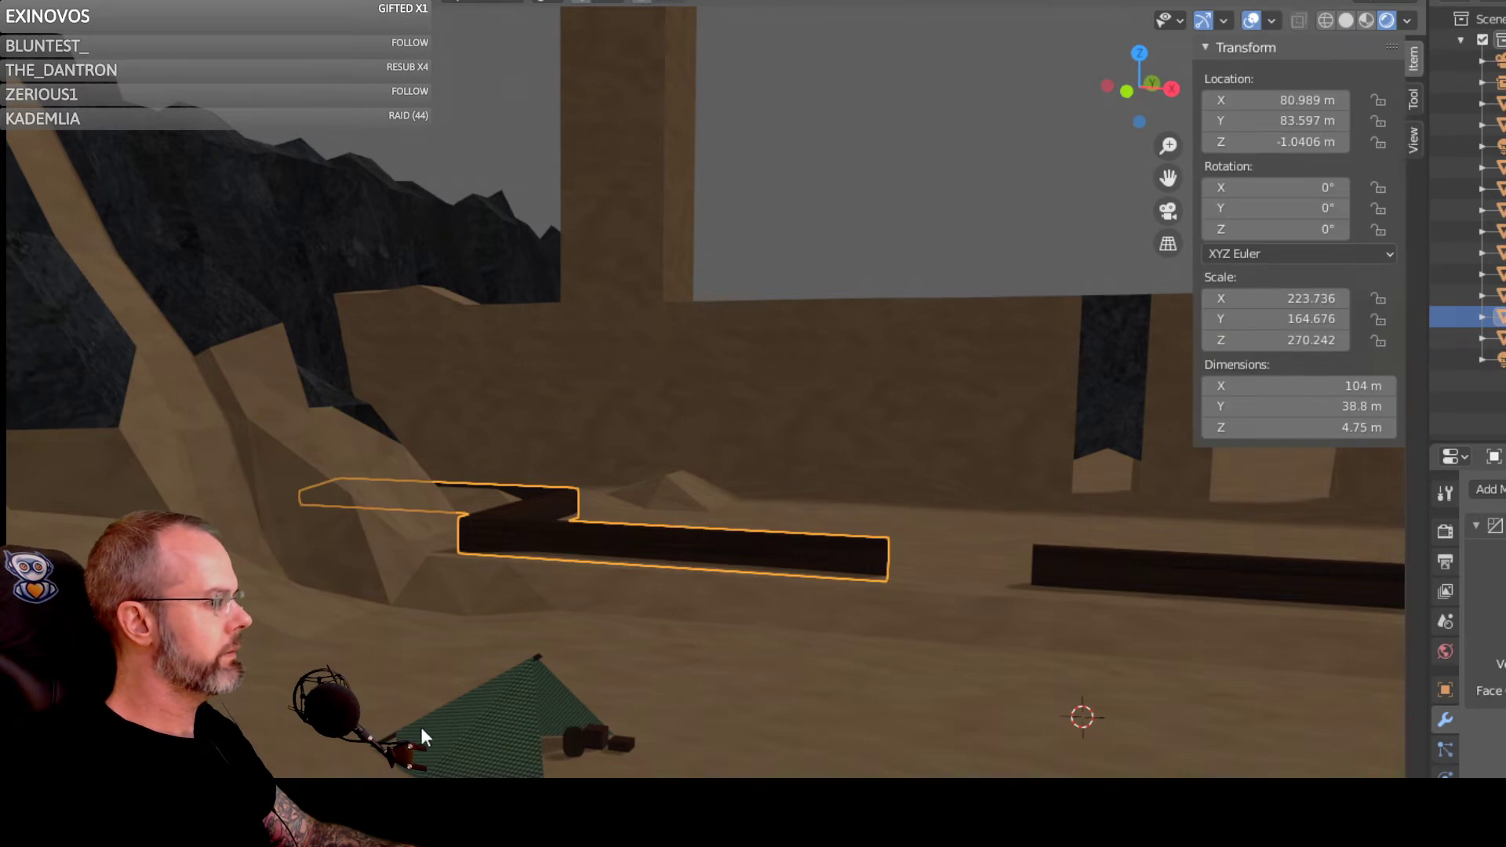
Step: Move the green tent along Y to about 146.78 m, behind the zigzag wall near its end at the gap
left_click(524, 732)
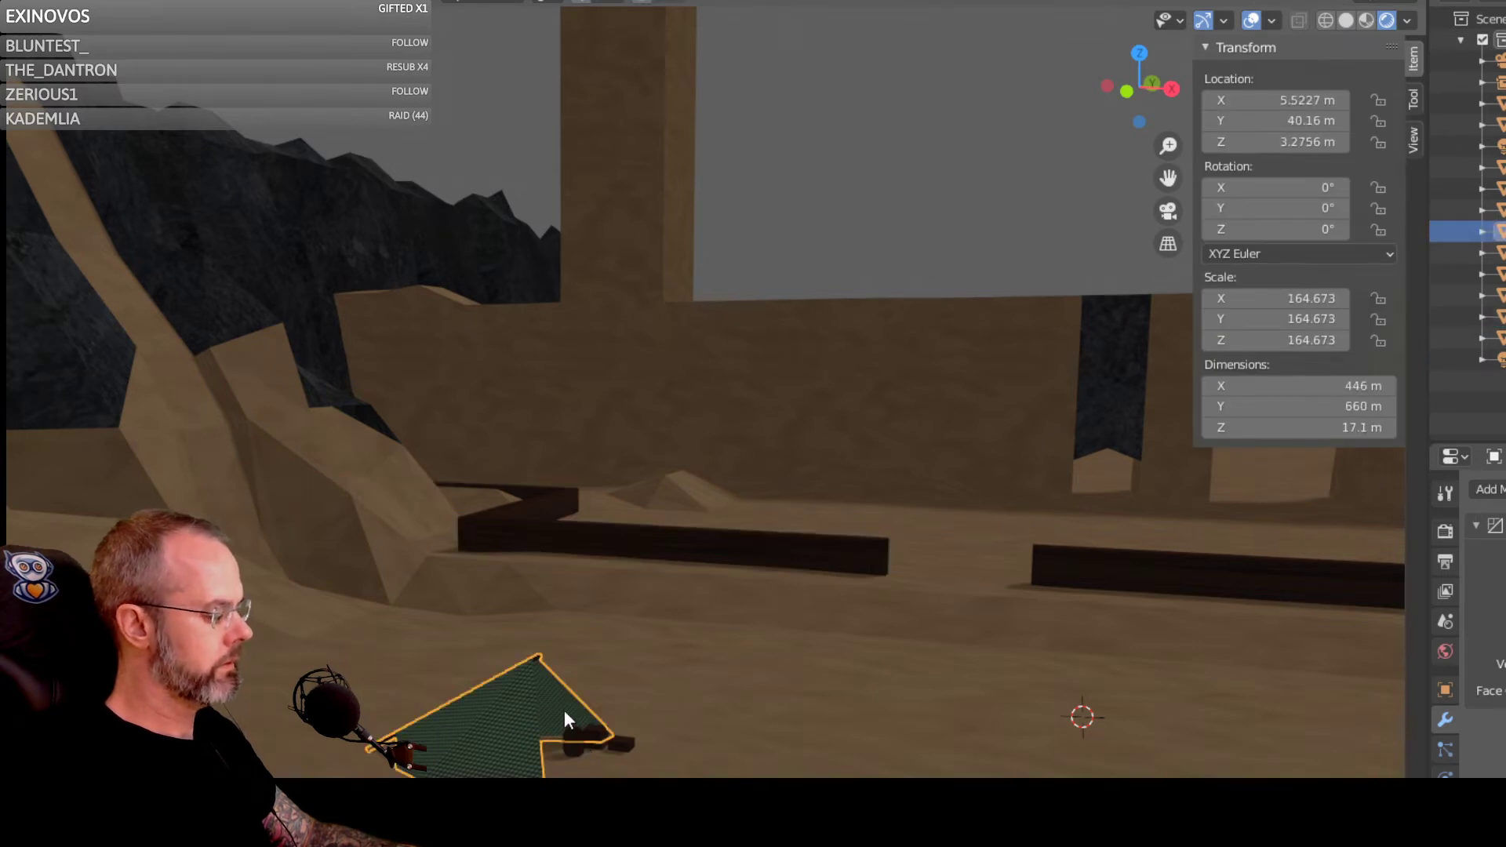
key("g")
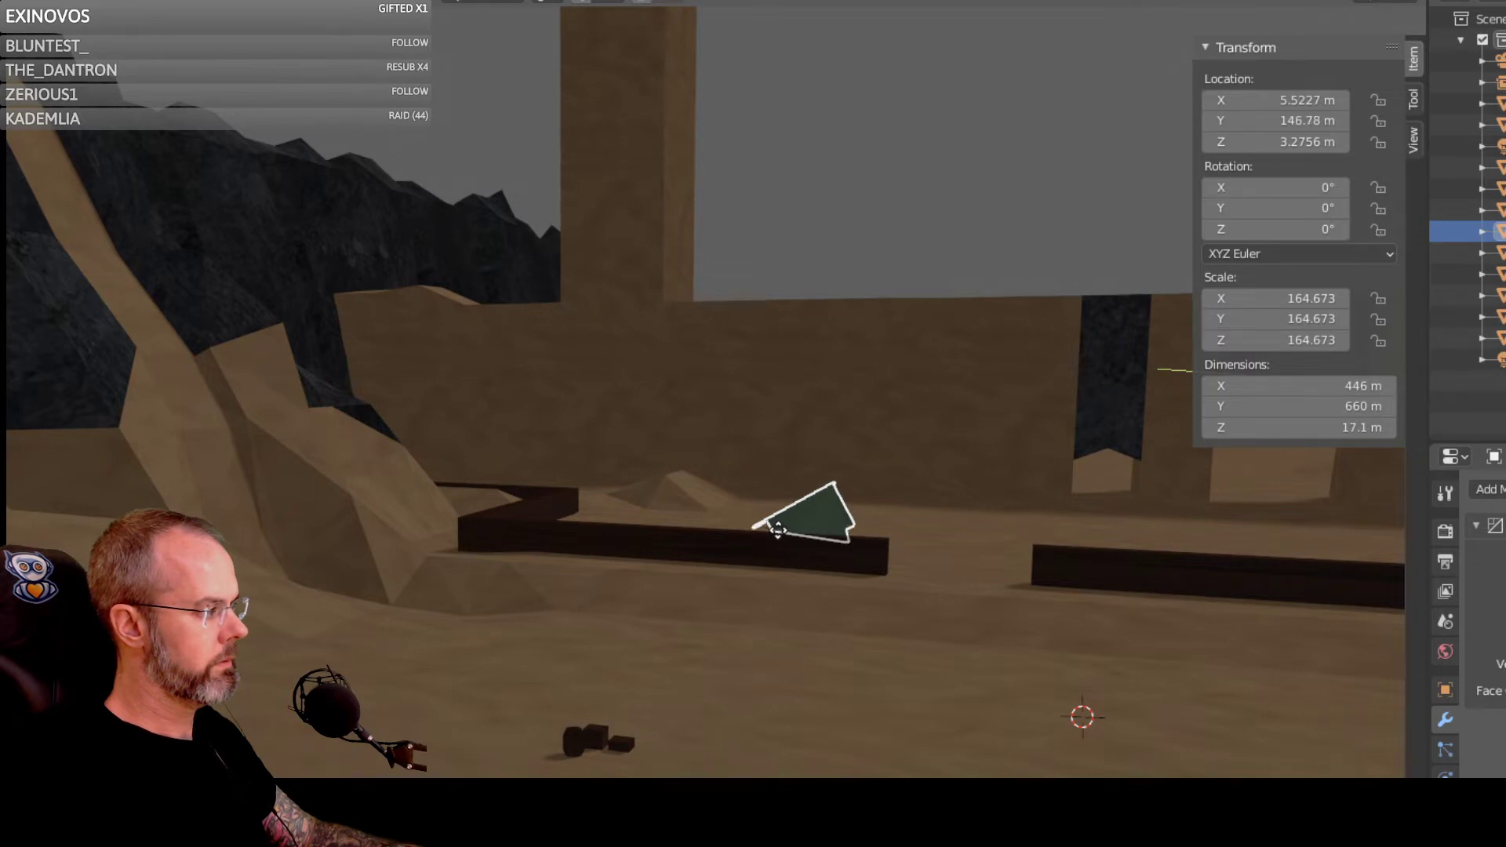
left_click(778, 530)
middle_click_drag(832, 502, 789, 524)
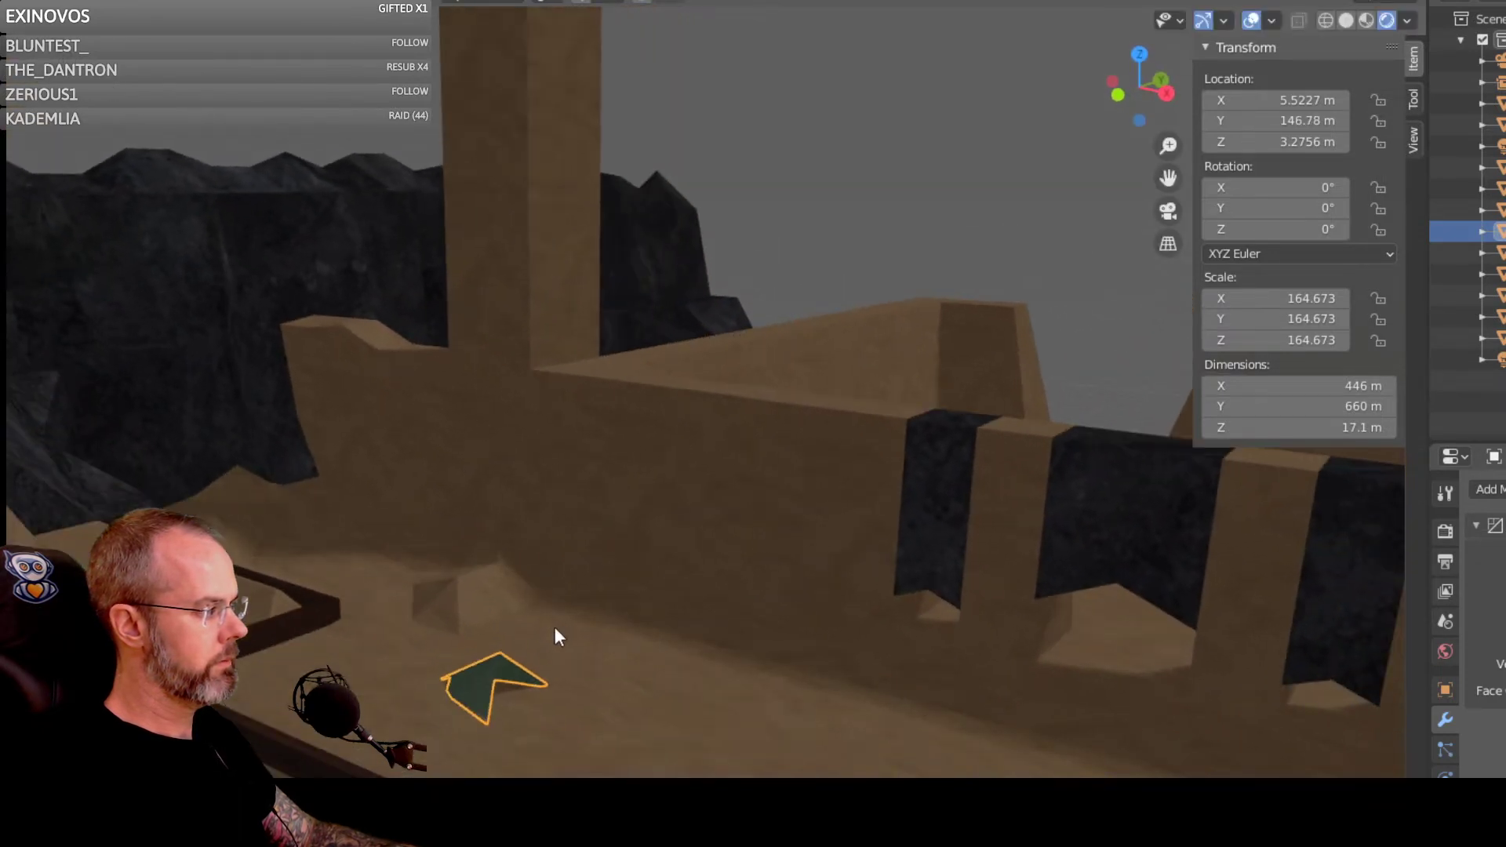
scroll(540, 637, "up", 2)
scroll(524, 660, "down", 3)
middle_click_drag(530, 660, 556, 640)
Step: Place the 3D cursor on the sand in front of the walls and examine the relocated tent from farther away
right_click(556, 628, "shift")
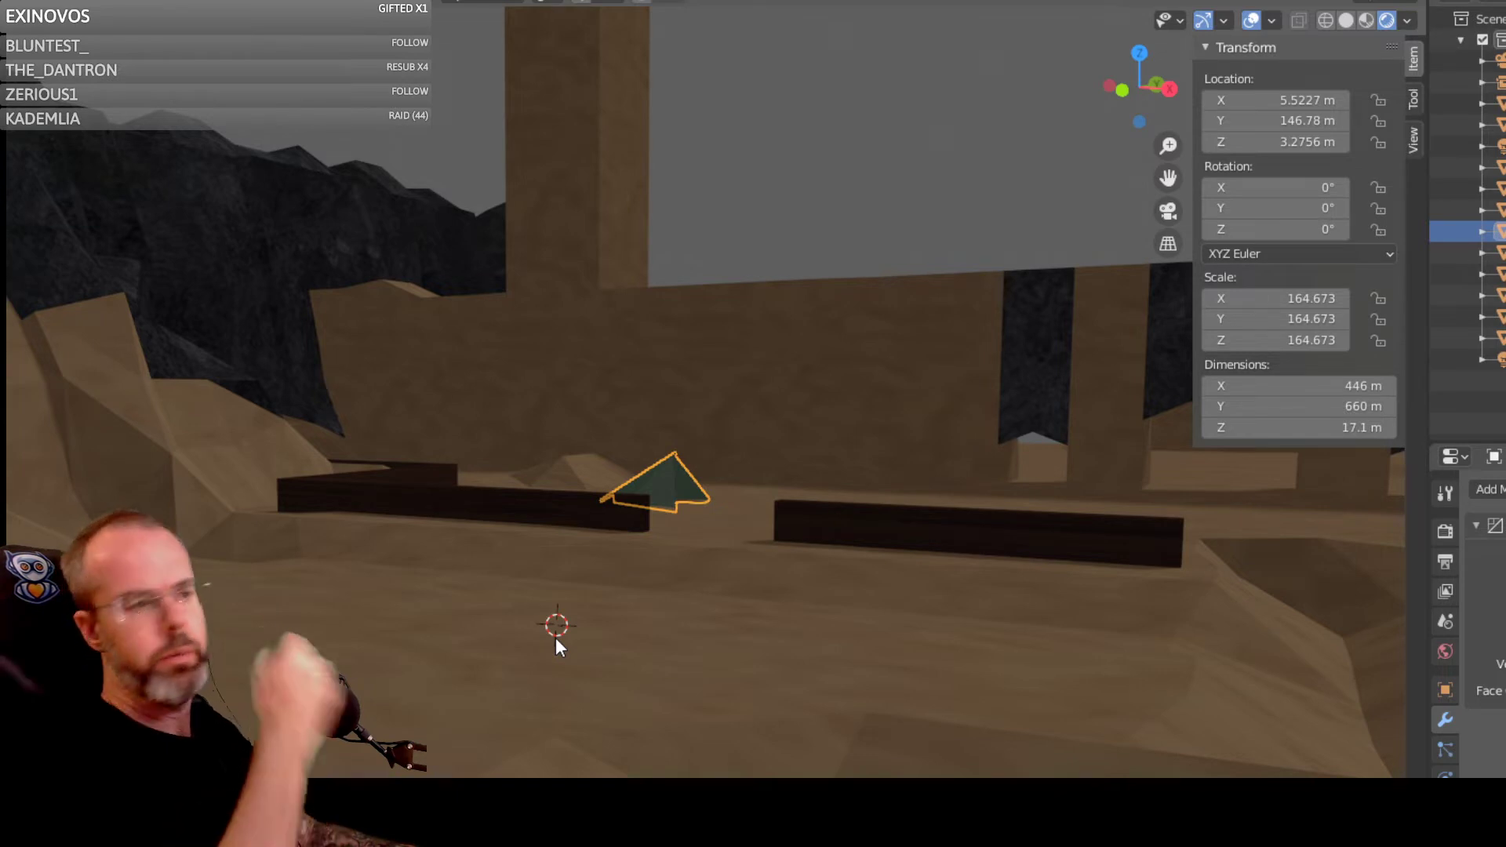
scroll(585, 628, "down", 5)
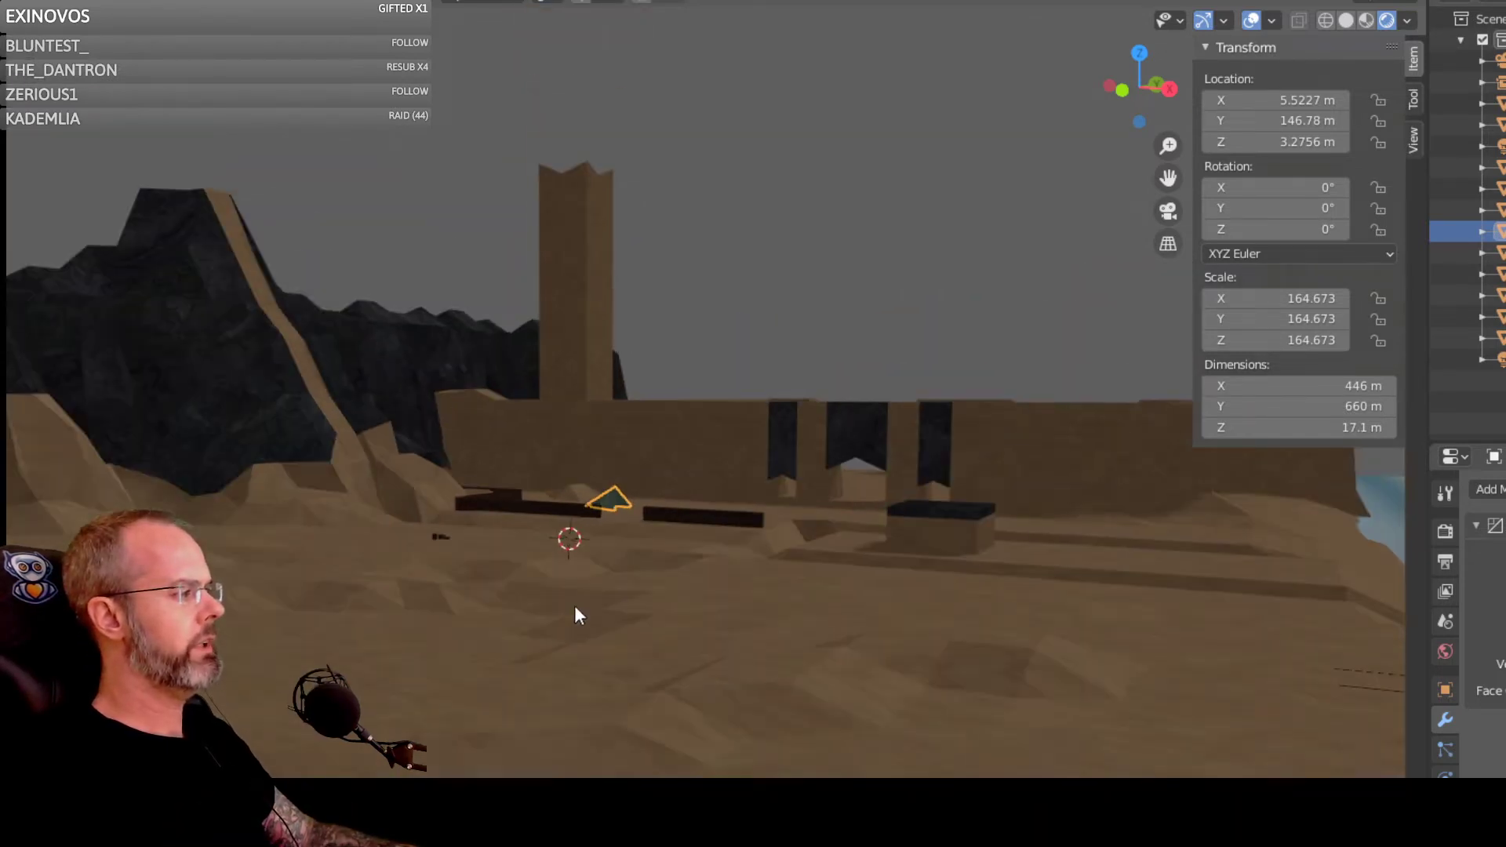
middle_click_drag(562, 562, 626, 554)
scroll(816, 620, "down", 6)
scroll(823, 630, "up", 4)
middle_click_drag(708, 647, 709, 645)
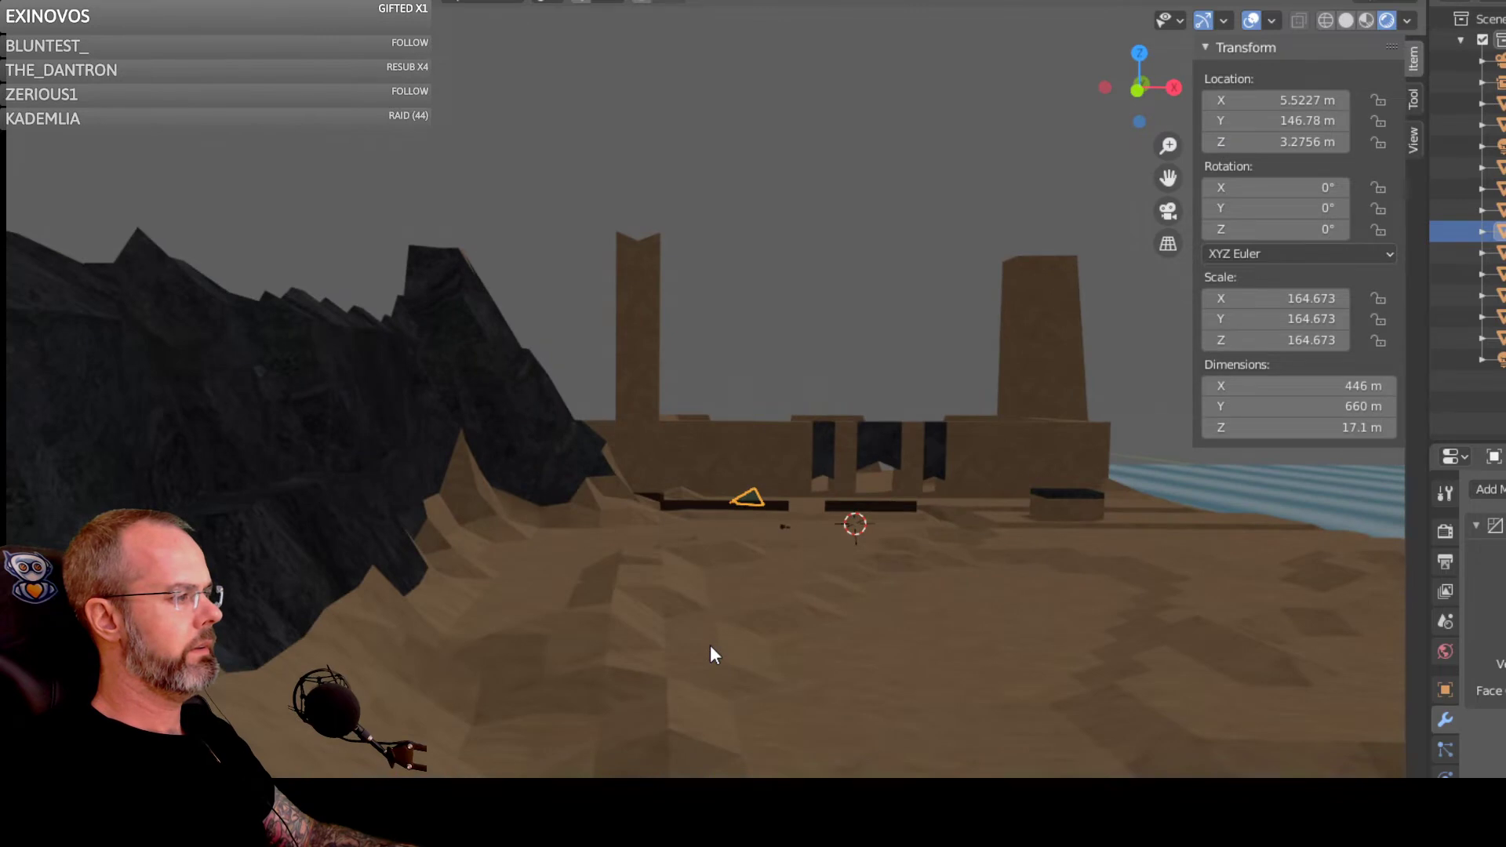
middle_click_drag(907, 656, 850, 677)
scroll(852, 637, "down", 2)
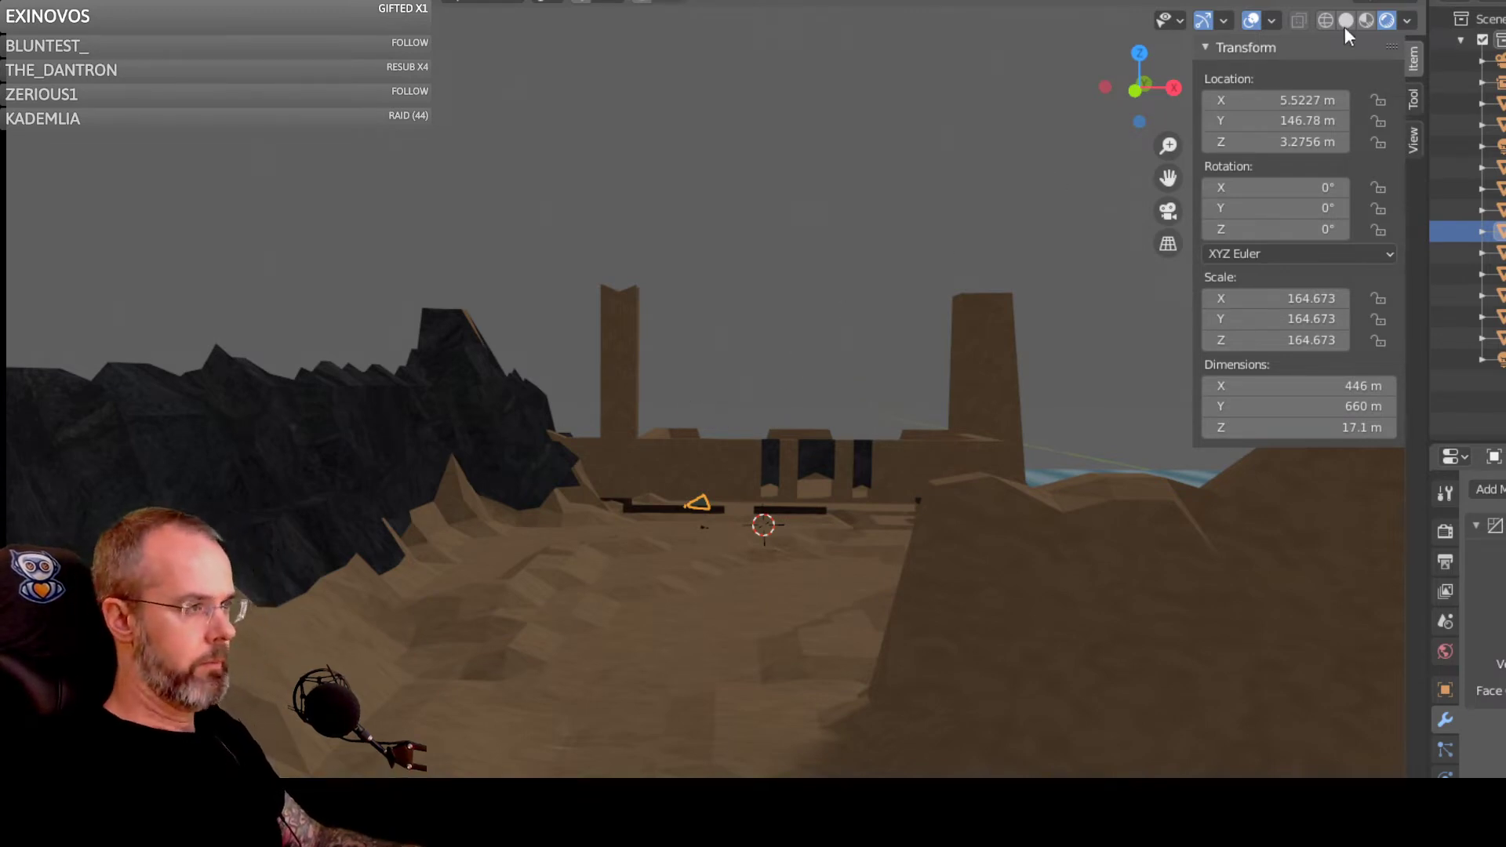
Step: Switch the viewport to Material Preview shading and examine the fortress approach from near and far
left_click(1366, 21)
scroll(720, 468, "up", 6)
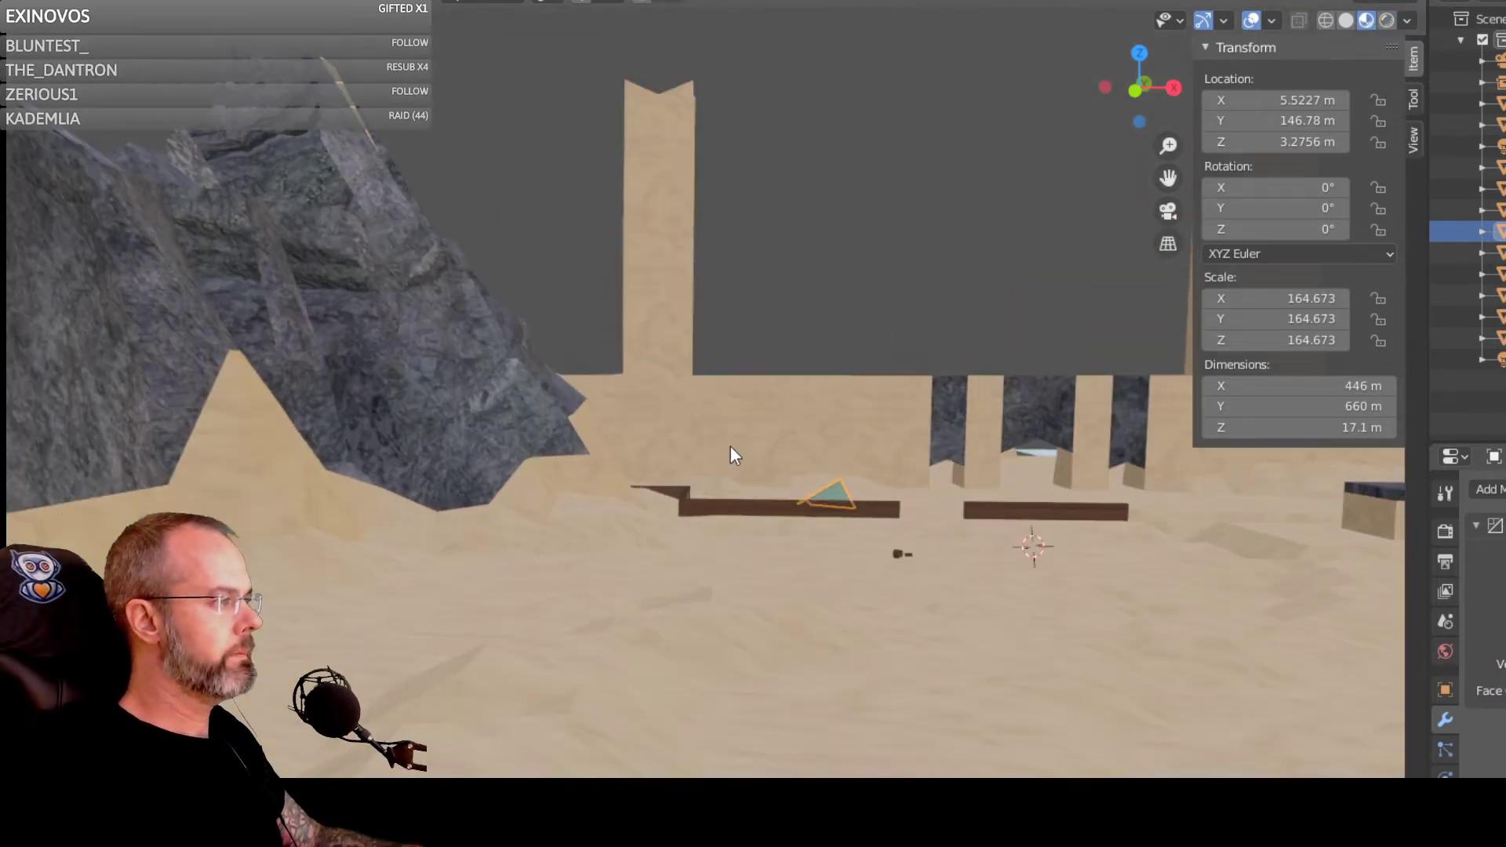
scroll(765, 440, "down", 9)
scroll(730, 486, "up", 1)
scroll(722, 503, "up", 5)
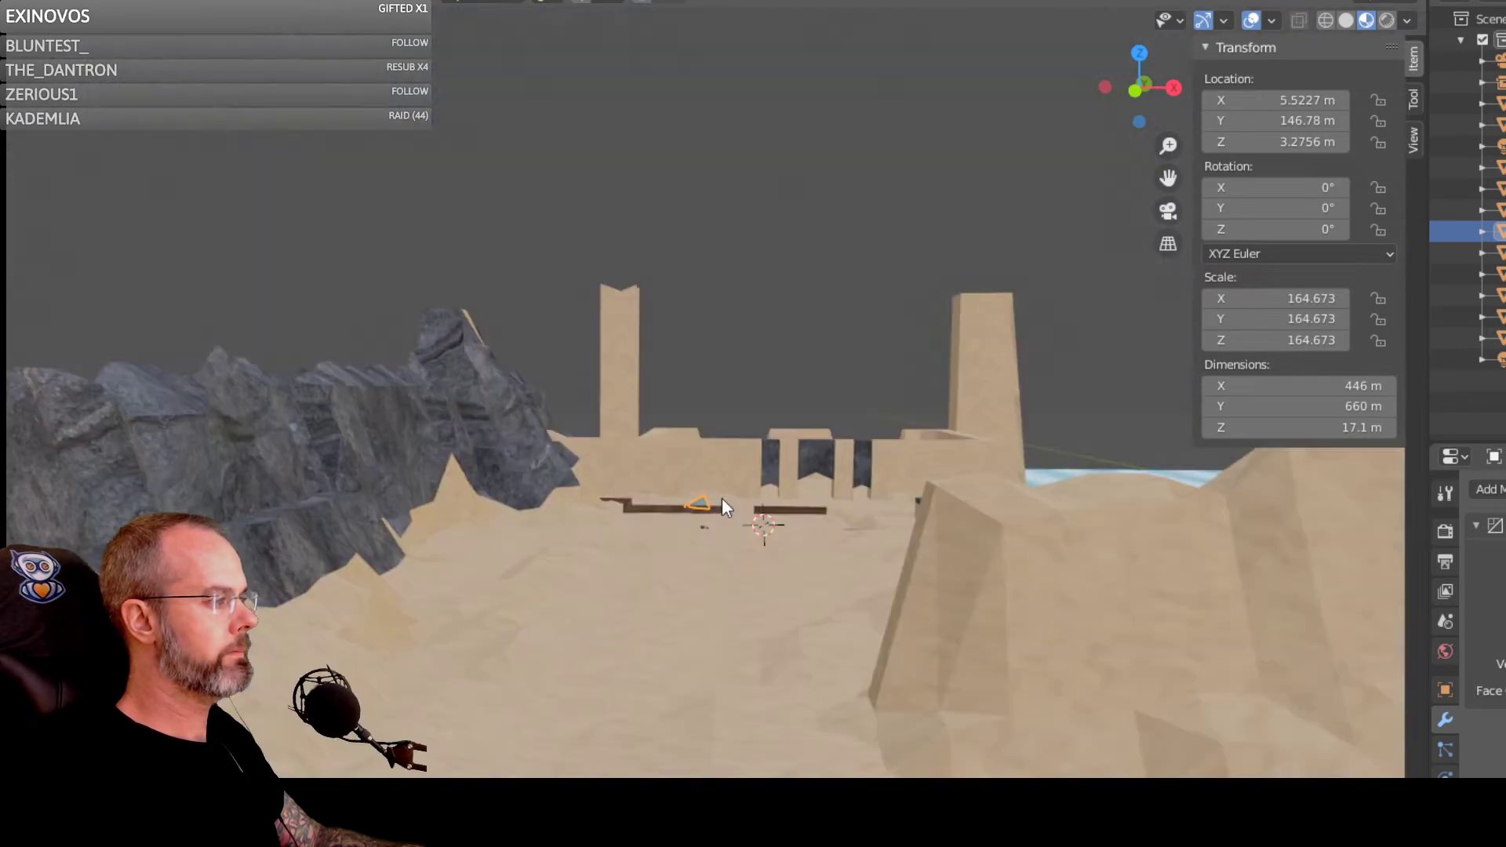
middle_click_drag(726, 492, 731, 473)
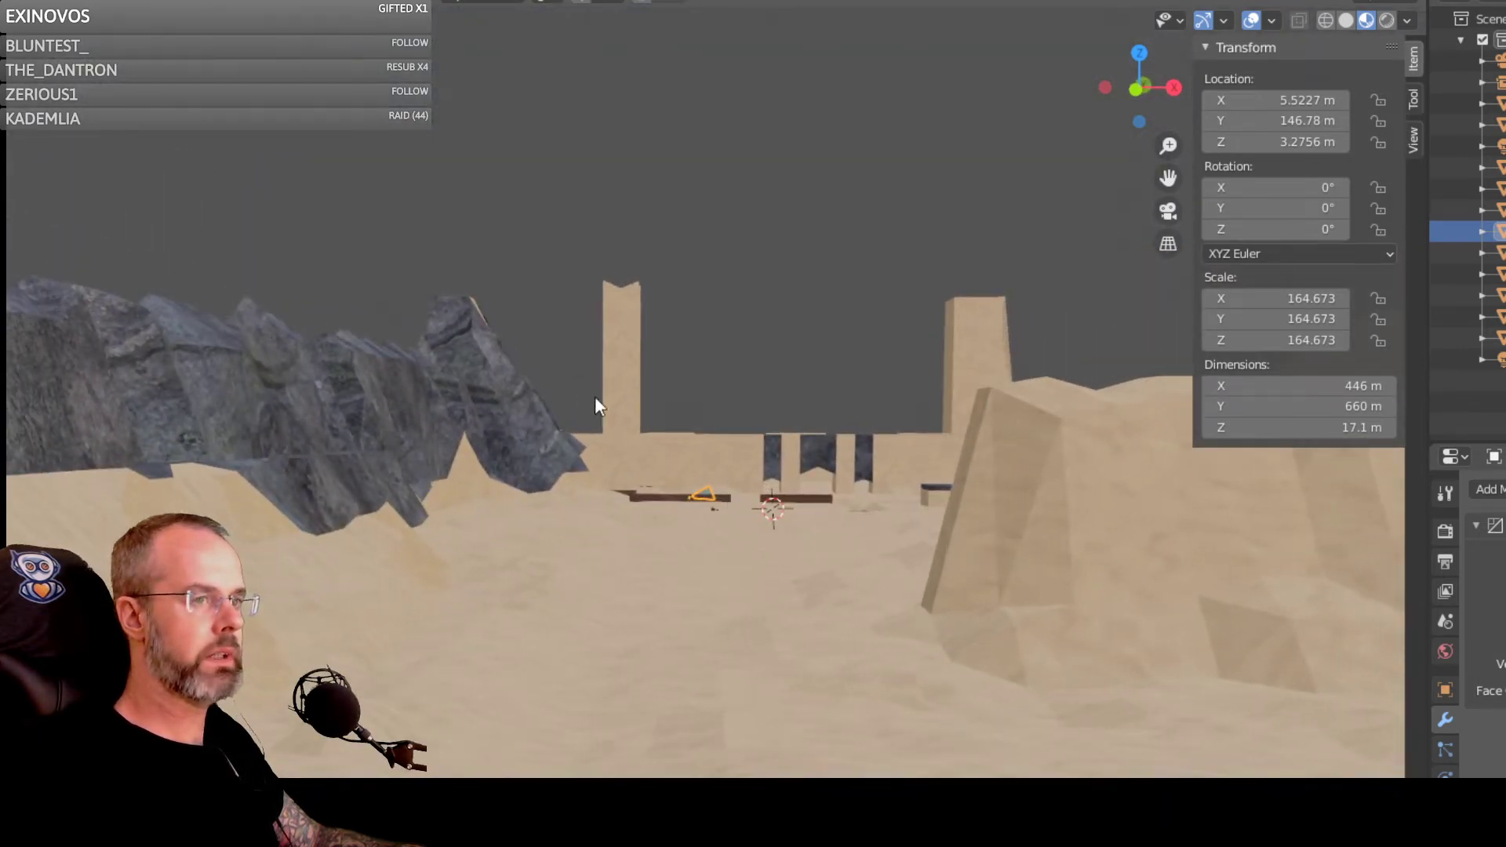
Step: Examine the green tent, low walls and fortress gate up close and from farther back to judge their scale
scroll(772, 397, "up", 5)
middle_click_drag(808, 411, 799, 431)
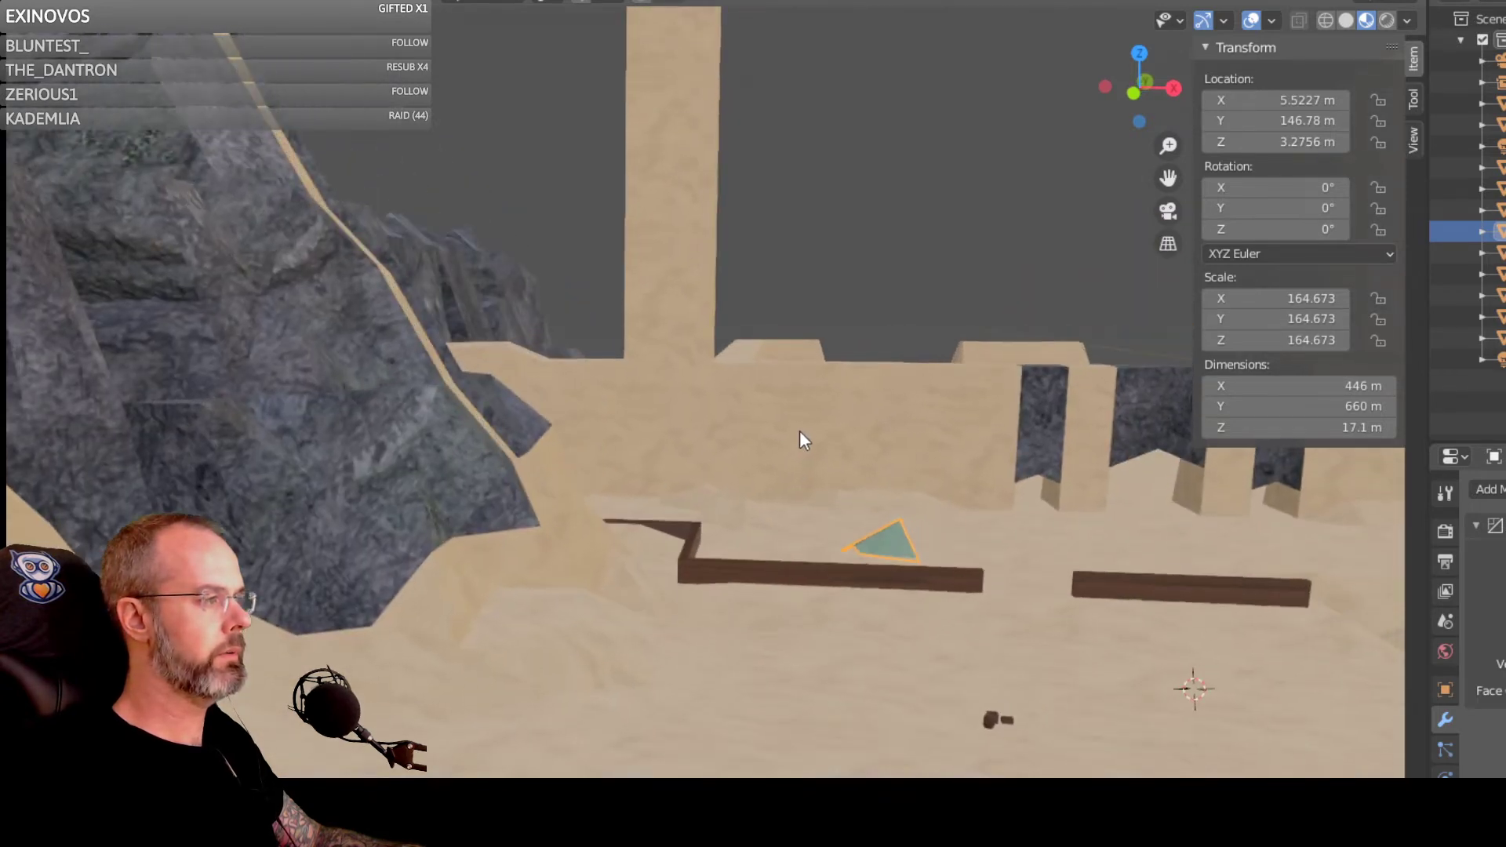
scroll(935, 488, "up", 2)
scroll(939, 498, "up", 2)
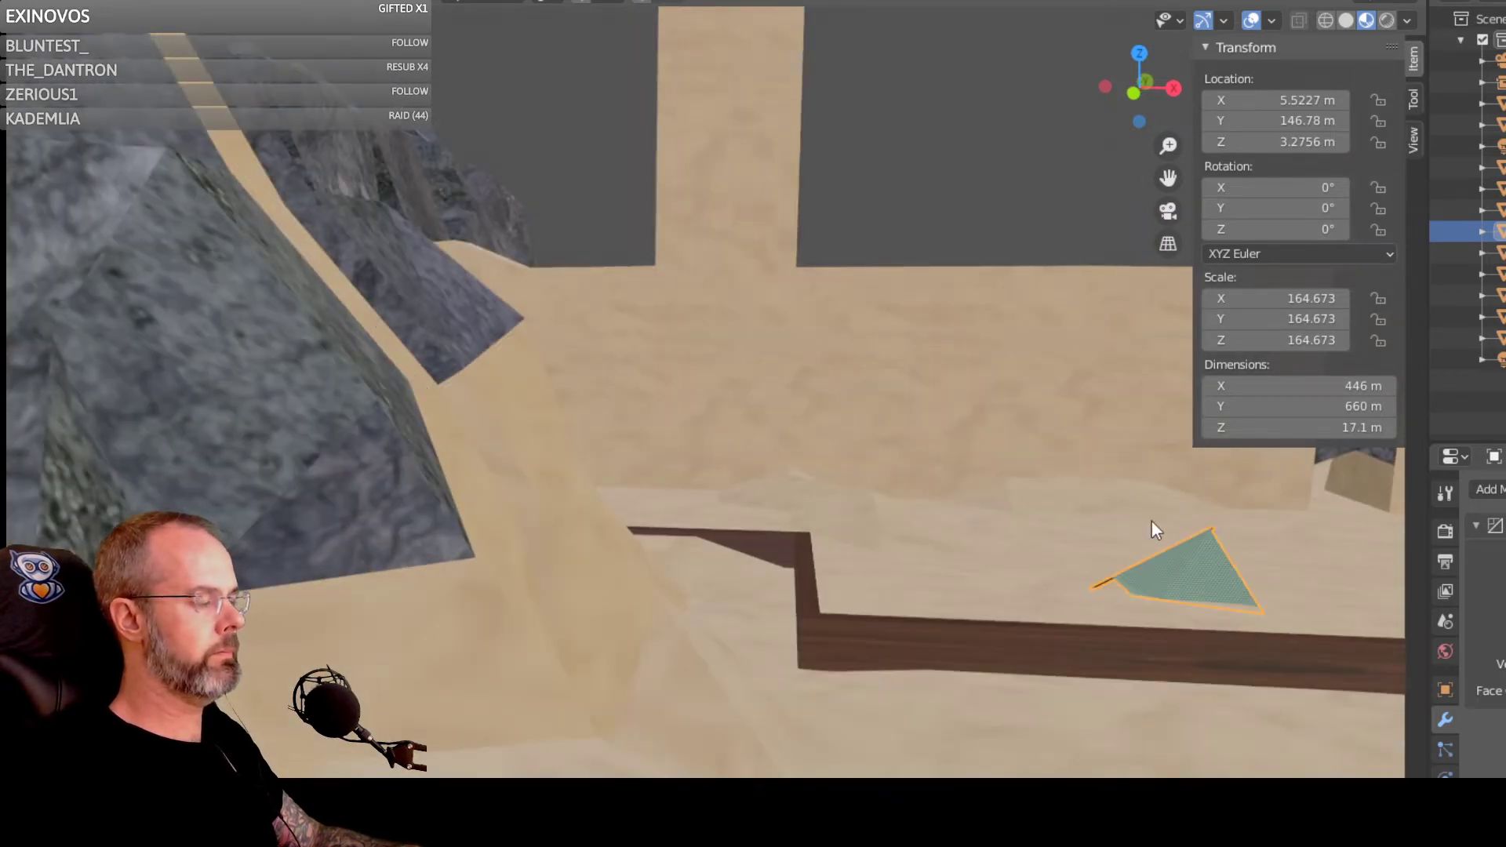
middle_click_drag(1151, 520, 539, 586)
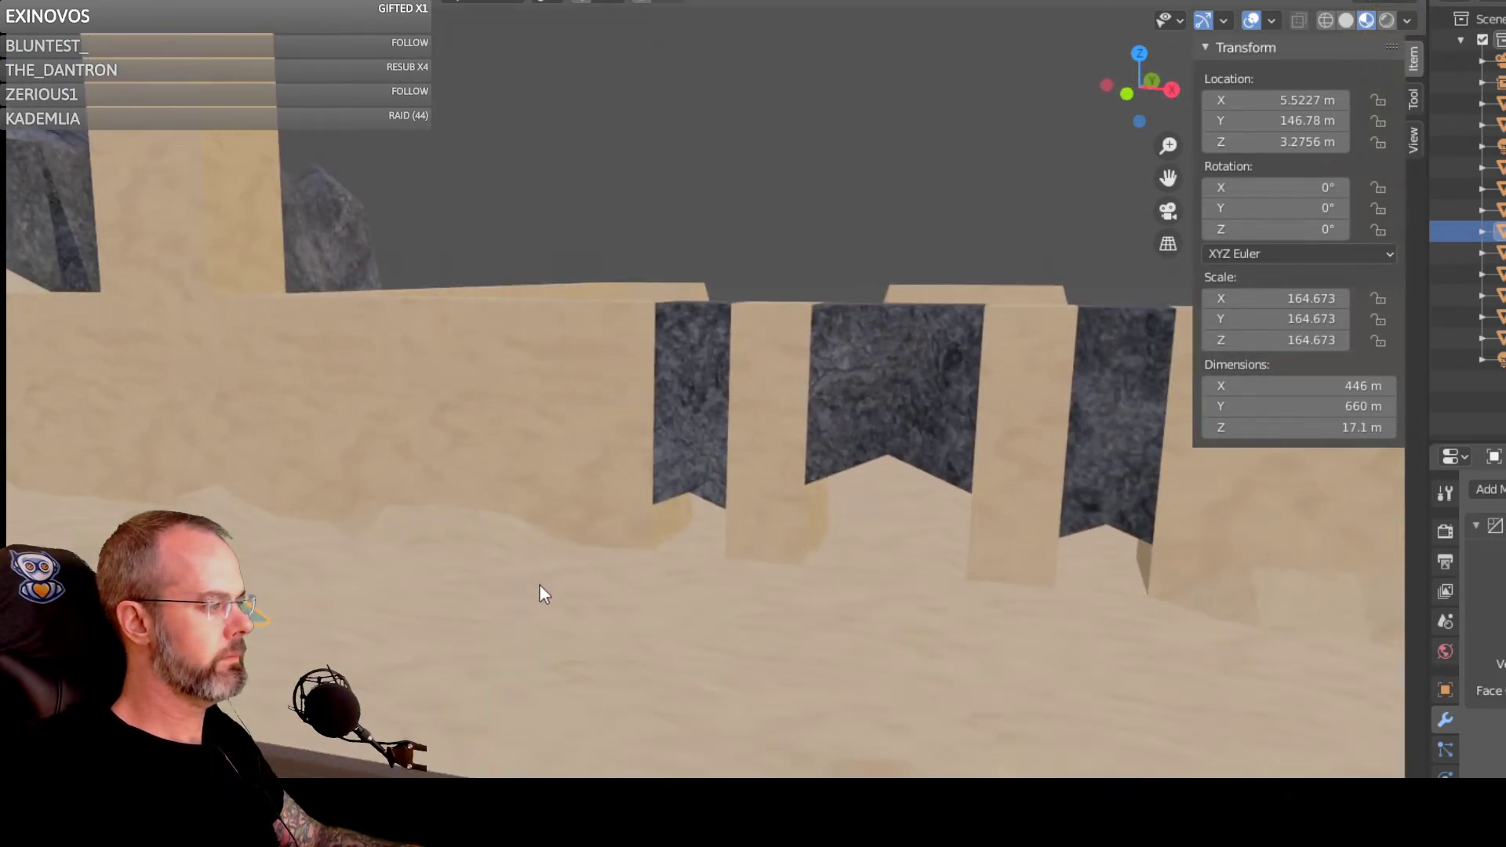
mouse_move(792, 720)
middle_mouse_down()
mouse_move(749, 742)
mouse_move(427, 739)
mouse_move(776, 740)
middle_mouse_up()
scroll(426, 739, "up", 1)
scroll(427, 739, "down", 1)
middle_click_drag(337, 692, 530, 668, "shift")
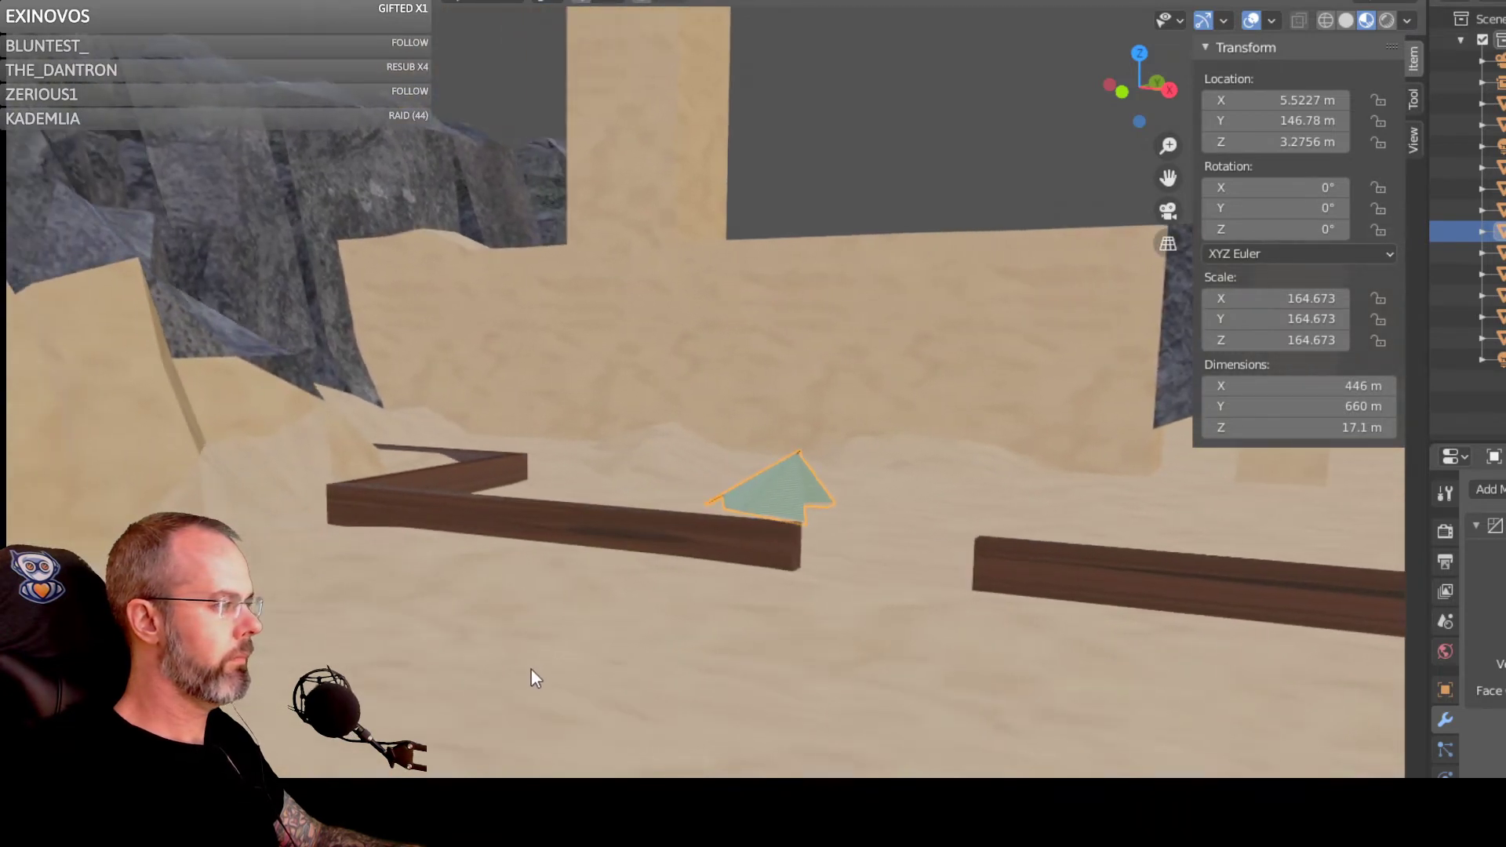
middle_click_drag(1016, 646, 964, 634, "shift")
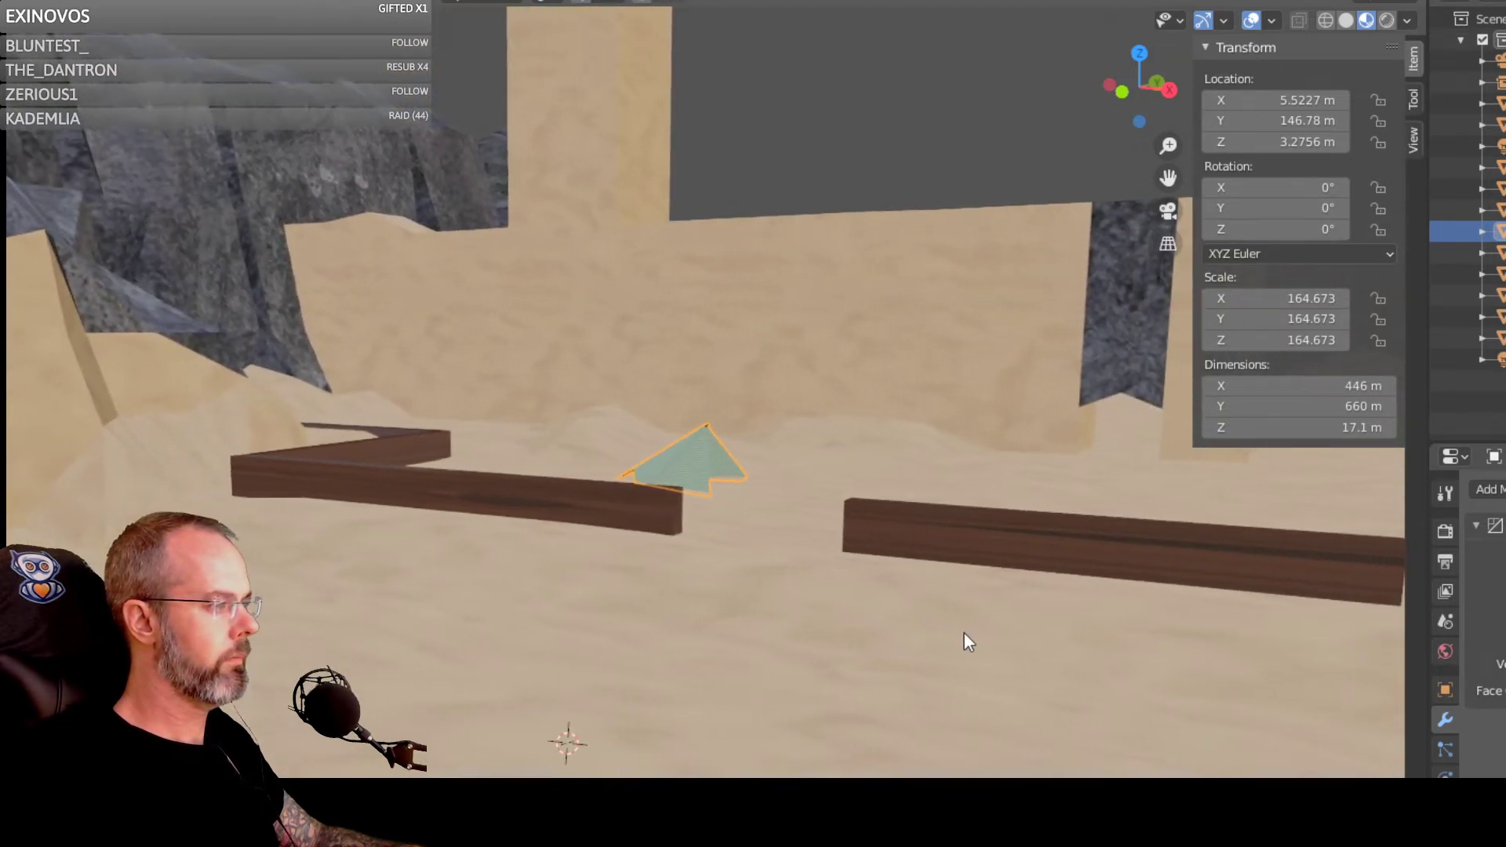
scroll(362, 663, "down", 2)
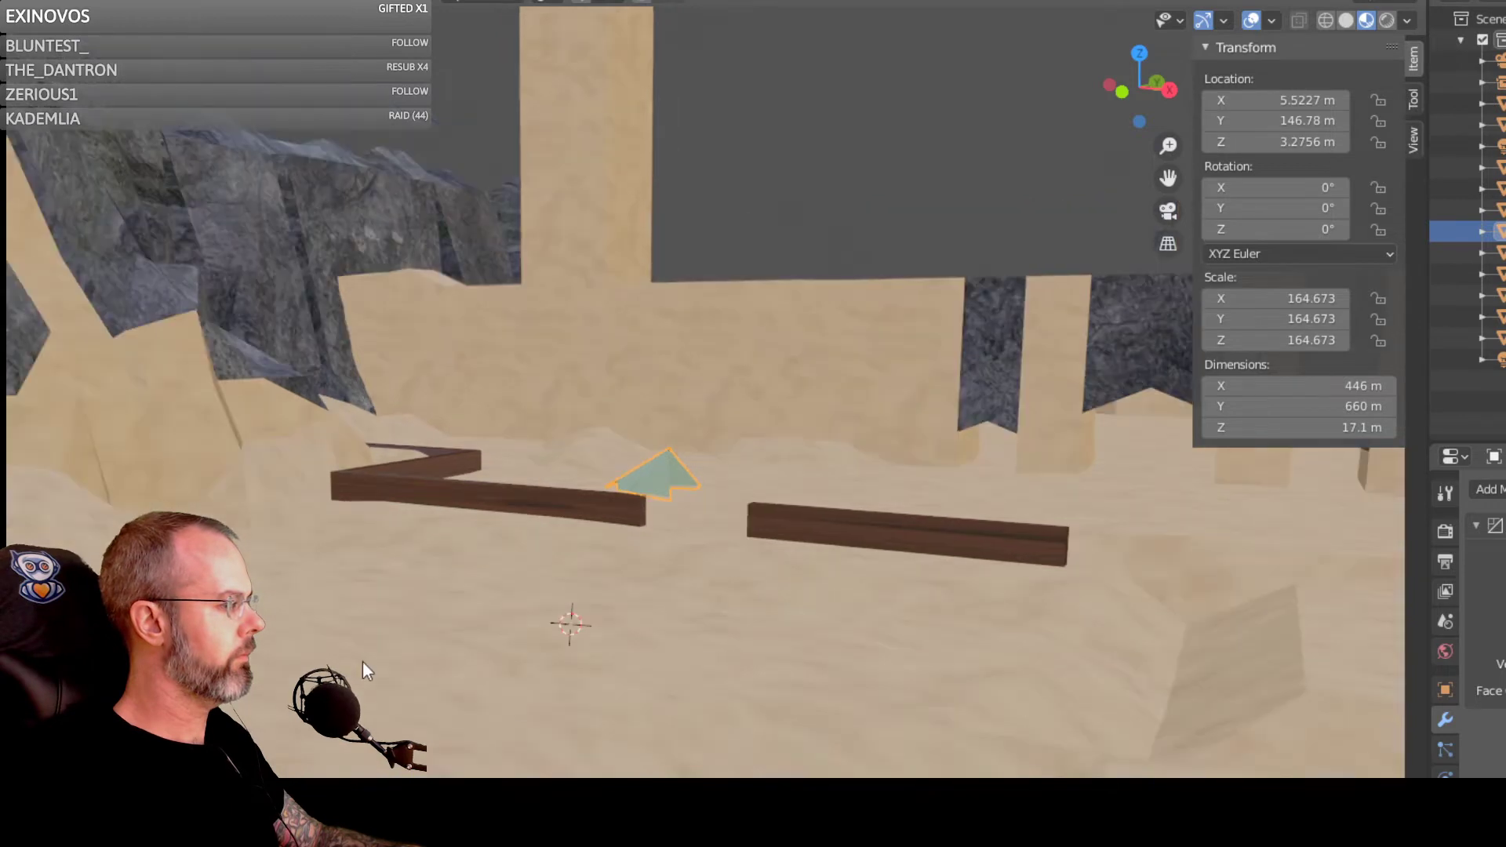
Step: Select the three small props belonging to the tent and move them along Y to about 157.18 m, beside the tent
left_click(1500, 274)
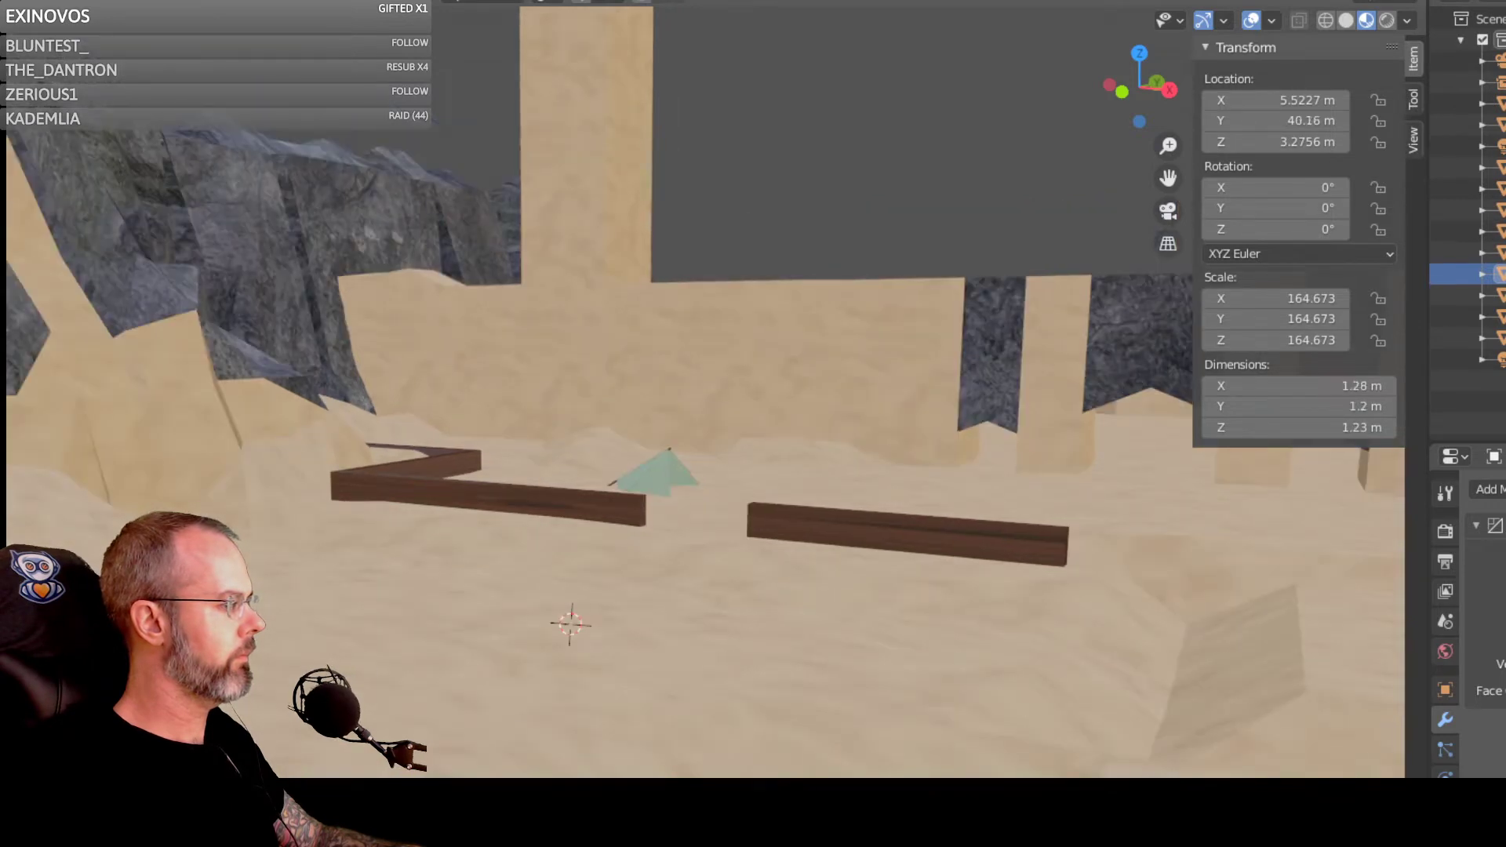
left_click(1500, 252, "ctrl")
left_click(1500, 295, "ctrl")
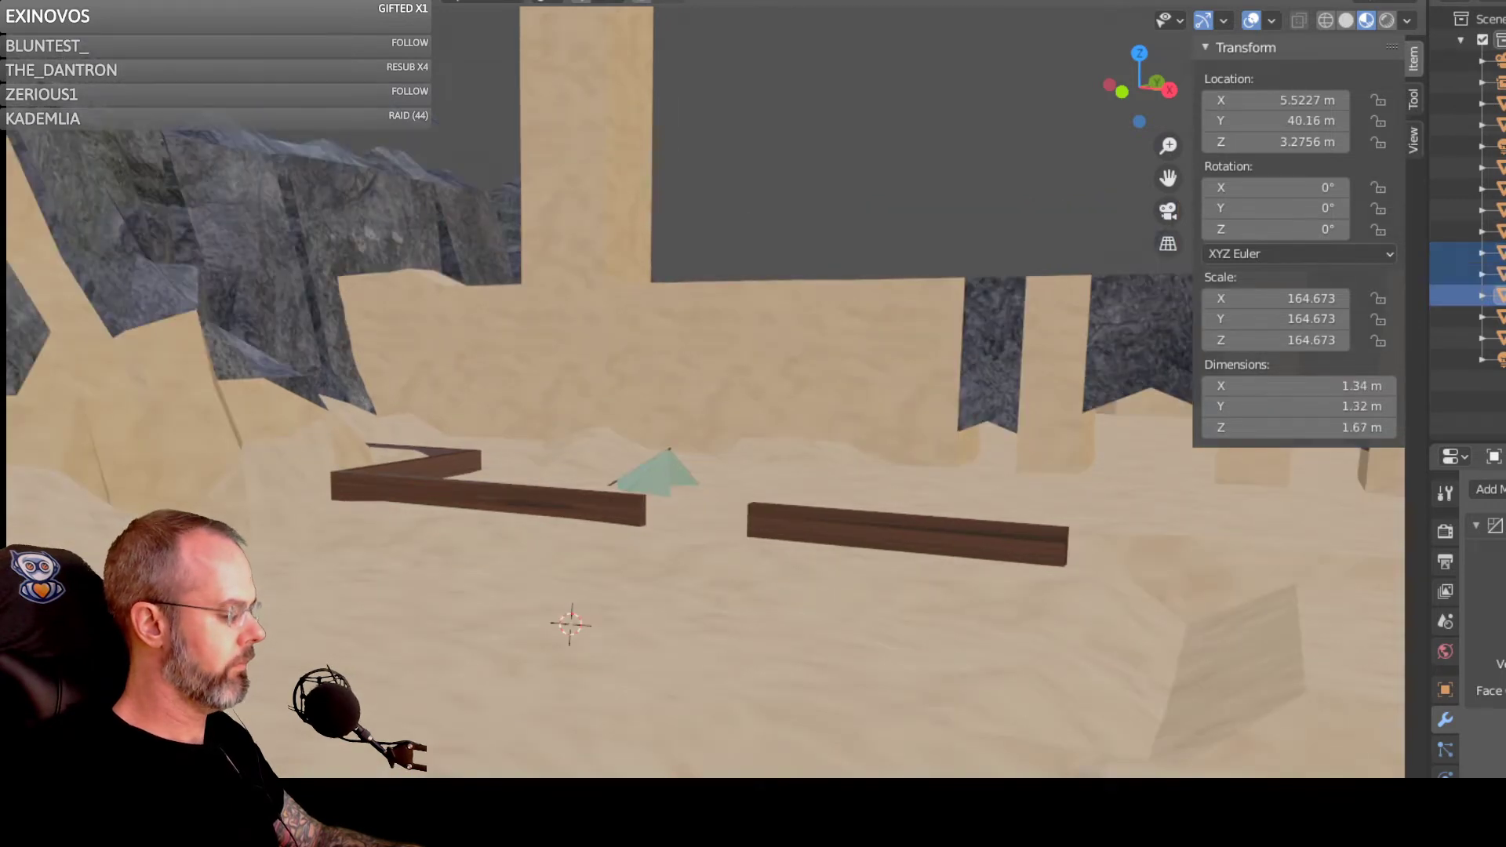
key("g")
key("y")
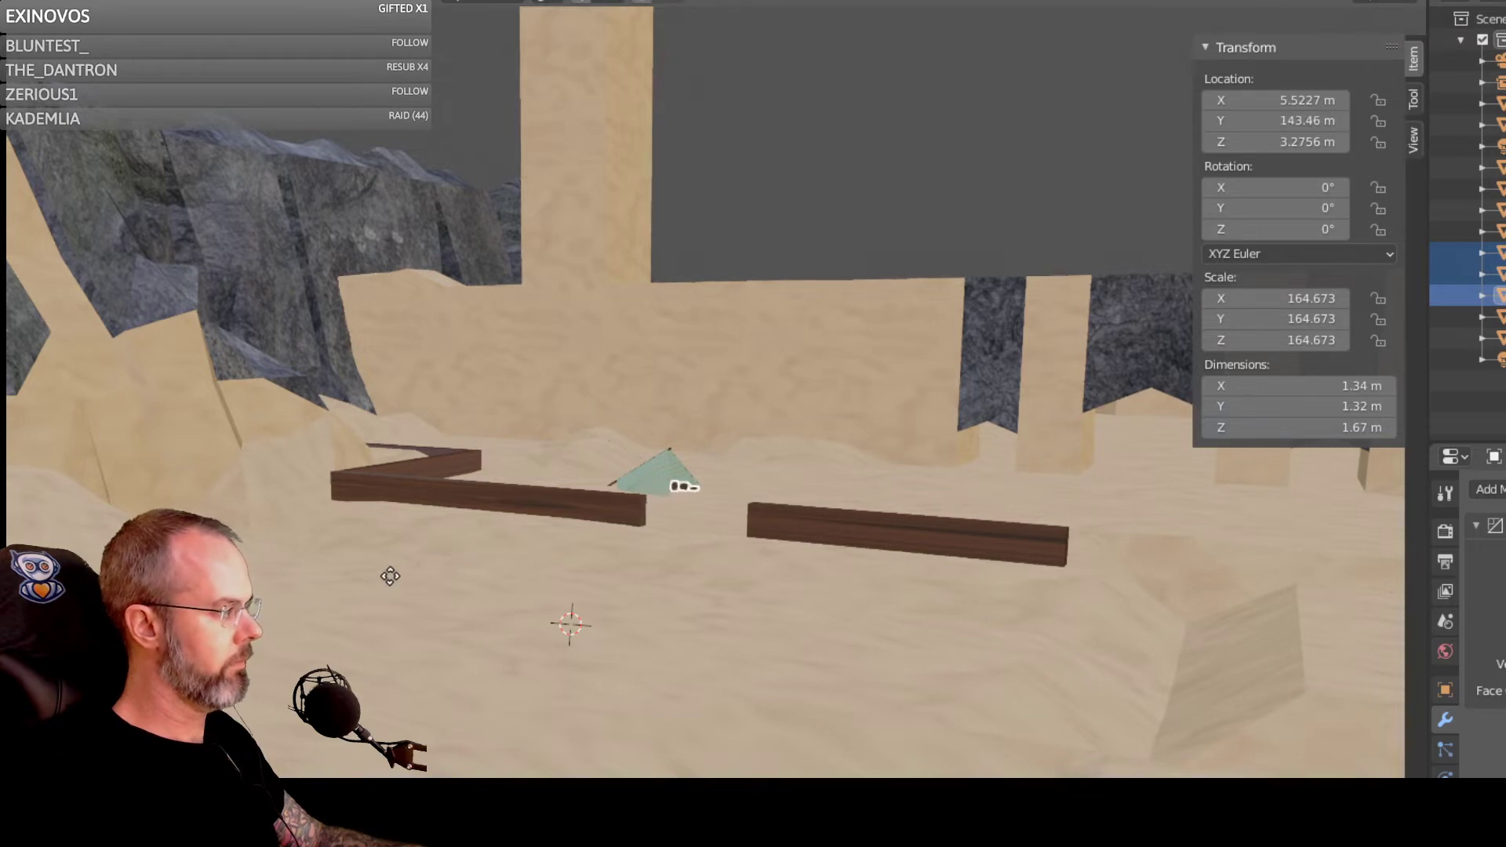
left_click(432, 572)
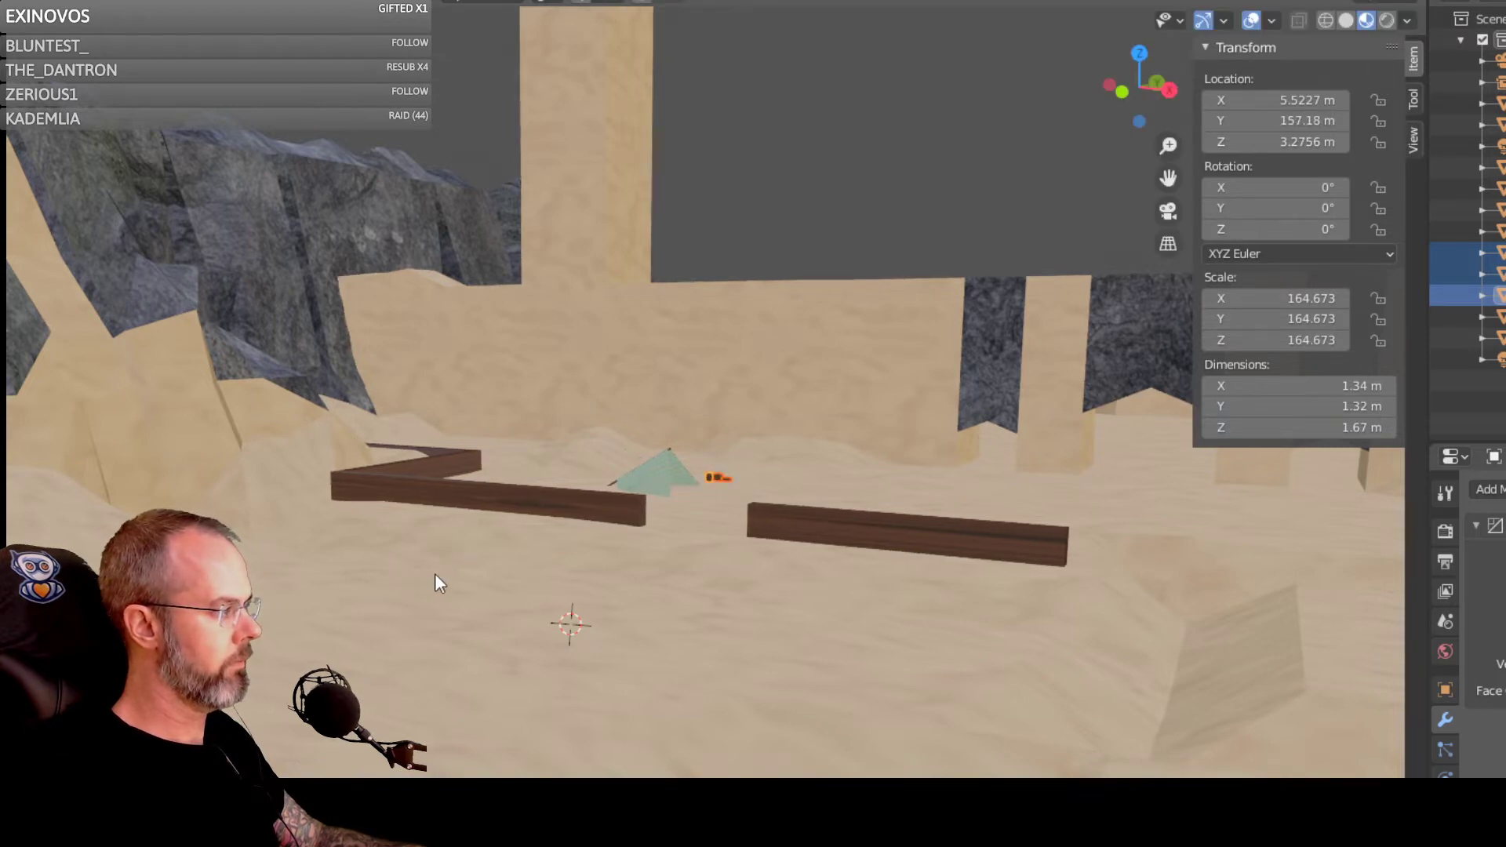
Step: Move the green tent along X to about -18.5 m, closer to the inner corner of the zigzag wall
middle_click_drag(434, 573, 644, 608)
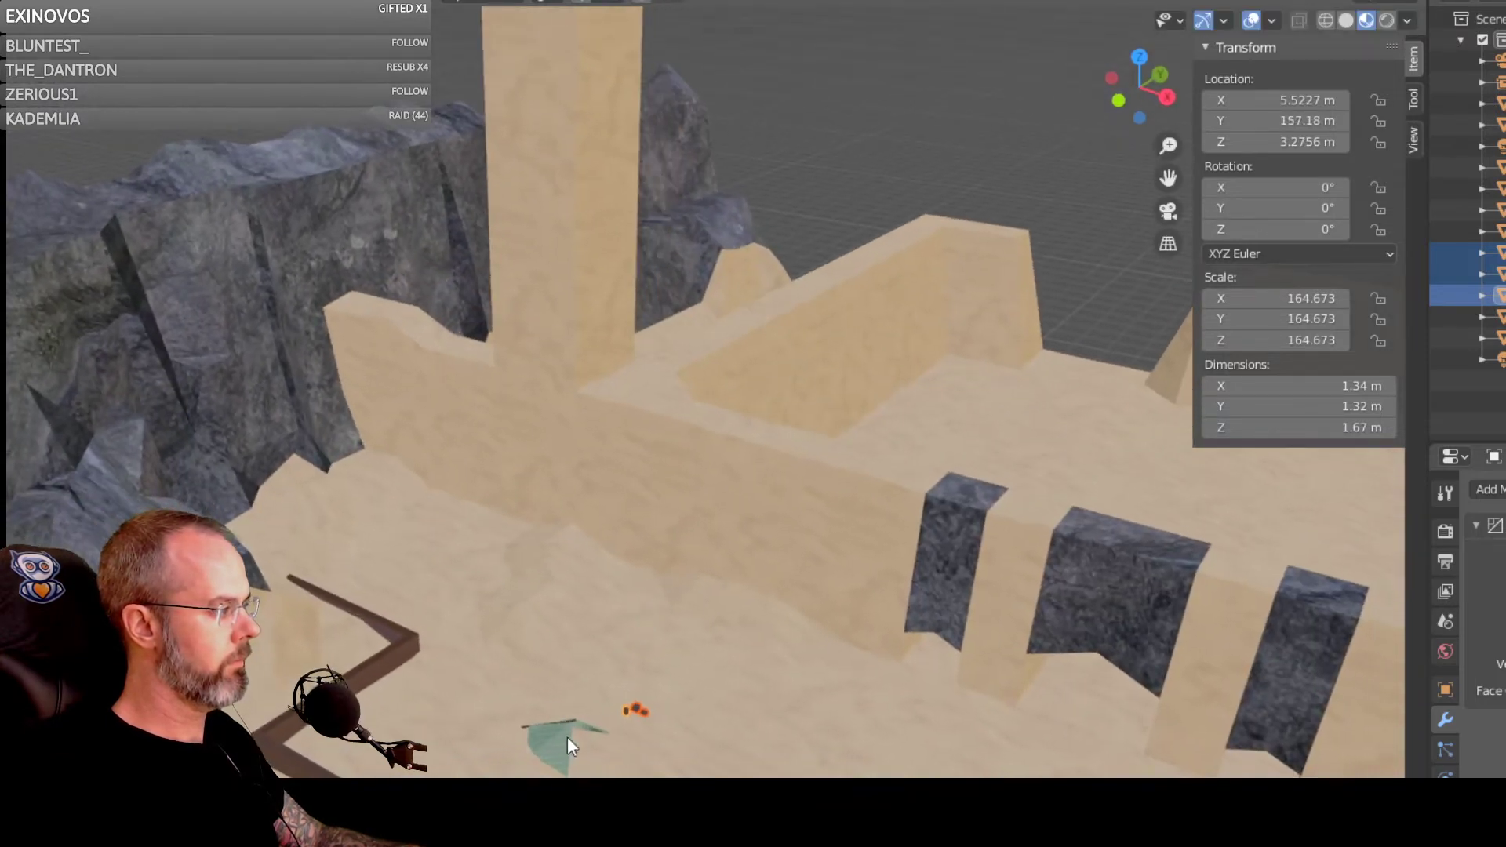
left_click(553, 719)
key("g")
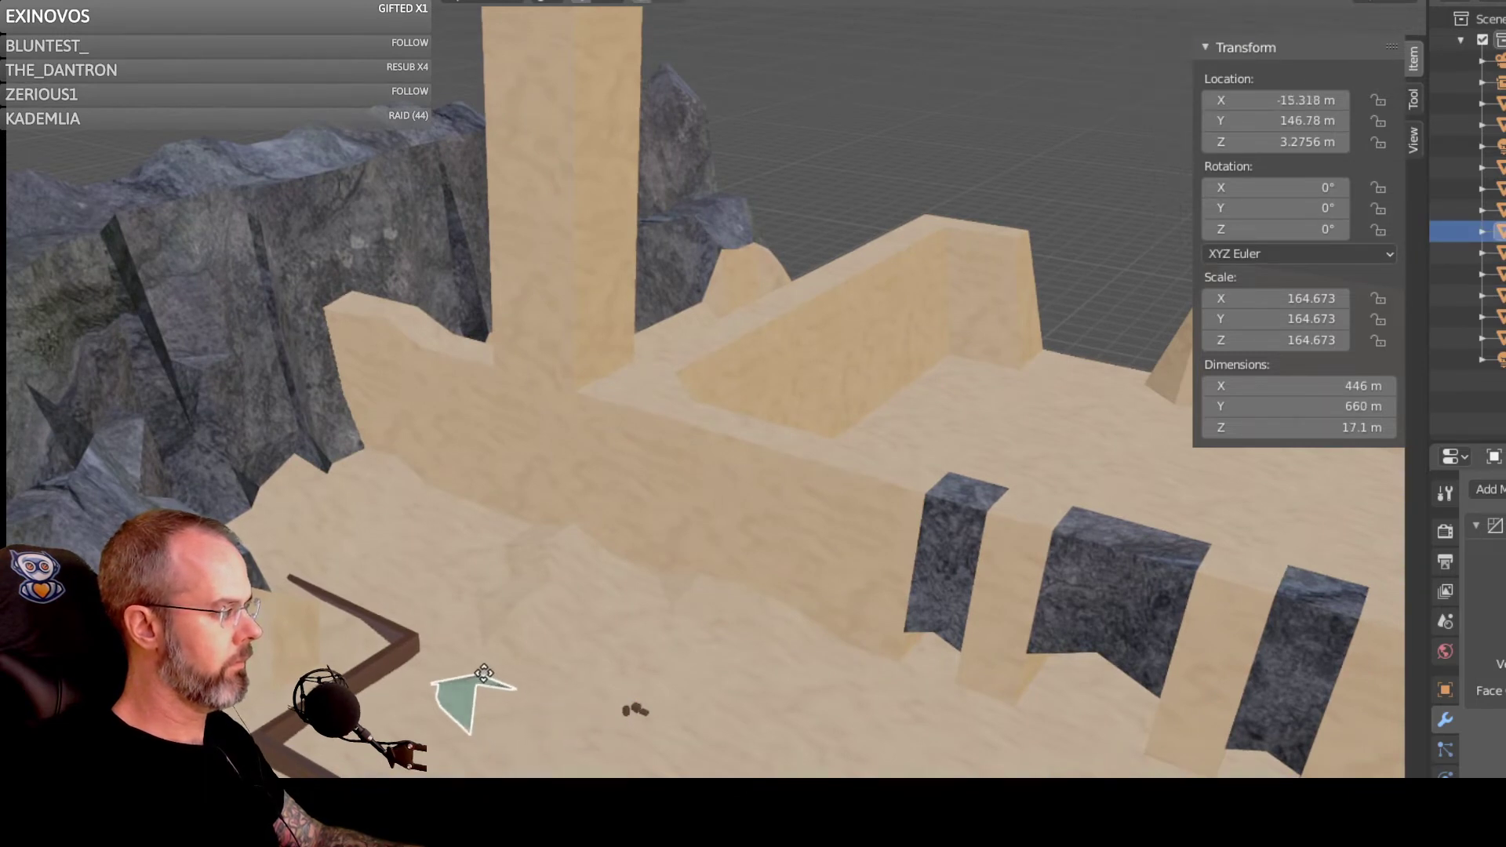
left_click(478, 677)
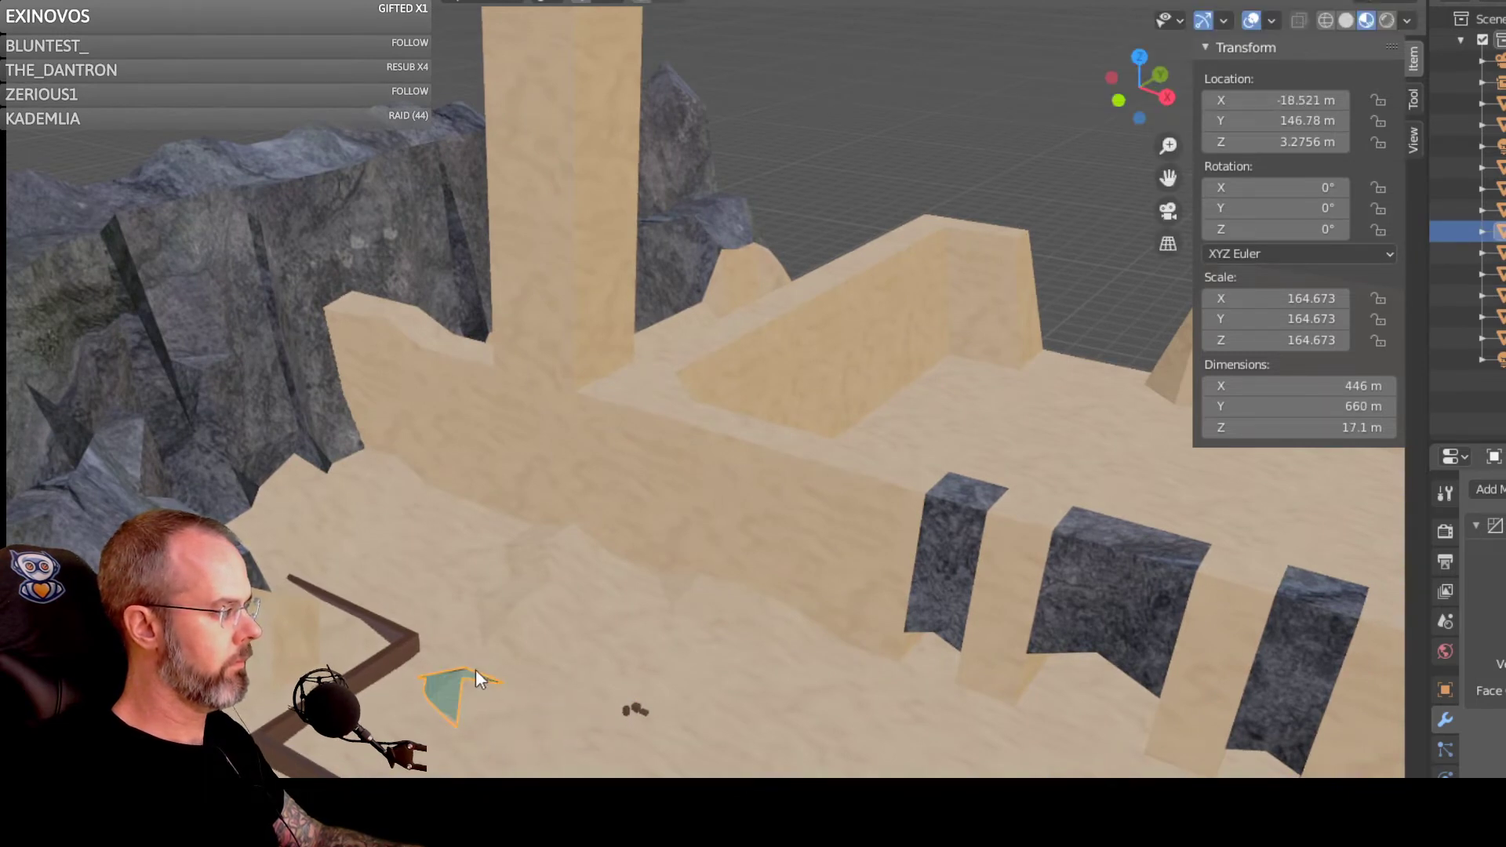
Step: Move the tallest small prop next to the tent's opening, at about X -15.6 m and Y 149.25 m
left_click(625, 710)
key("g")
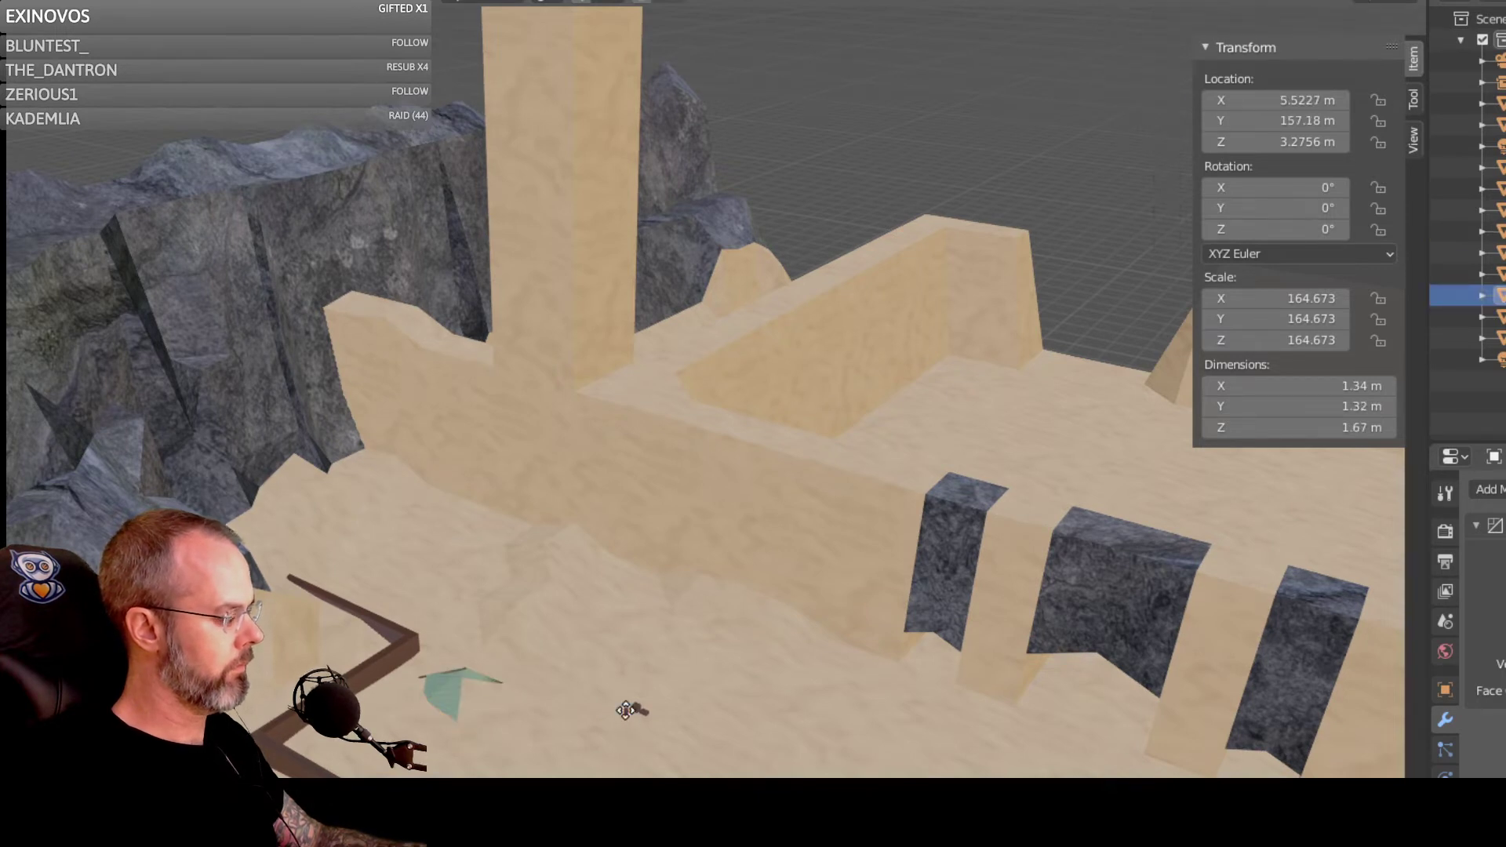
left_click(575, 703)
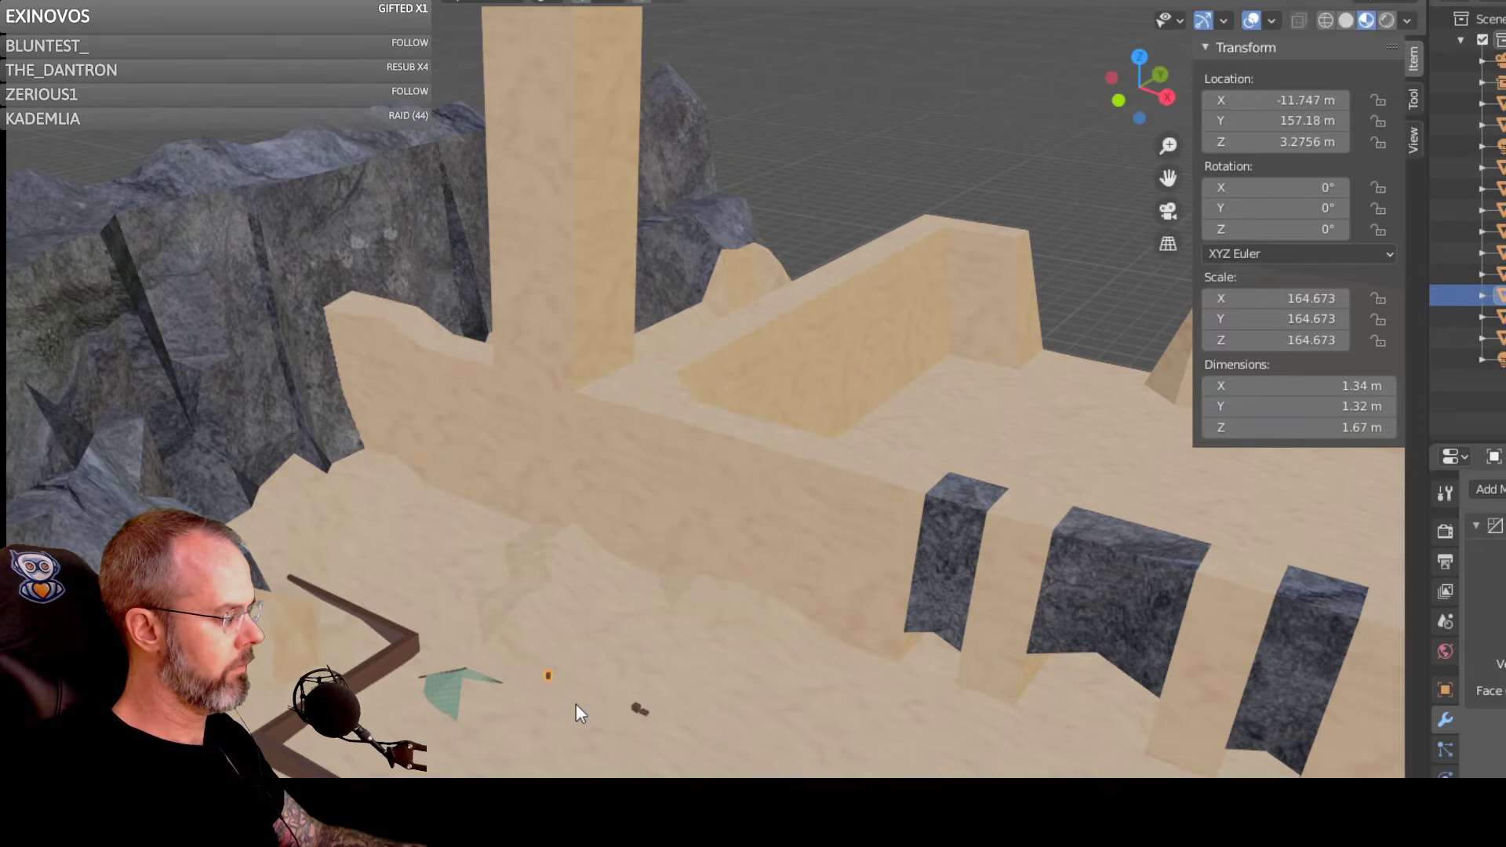
key("g")
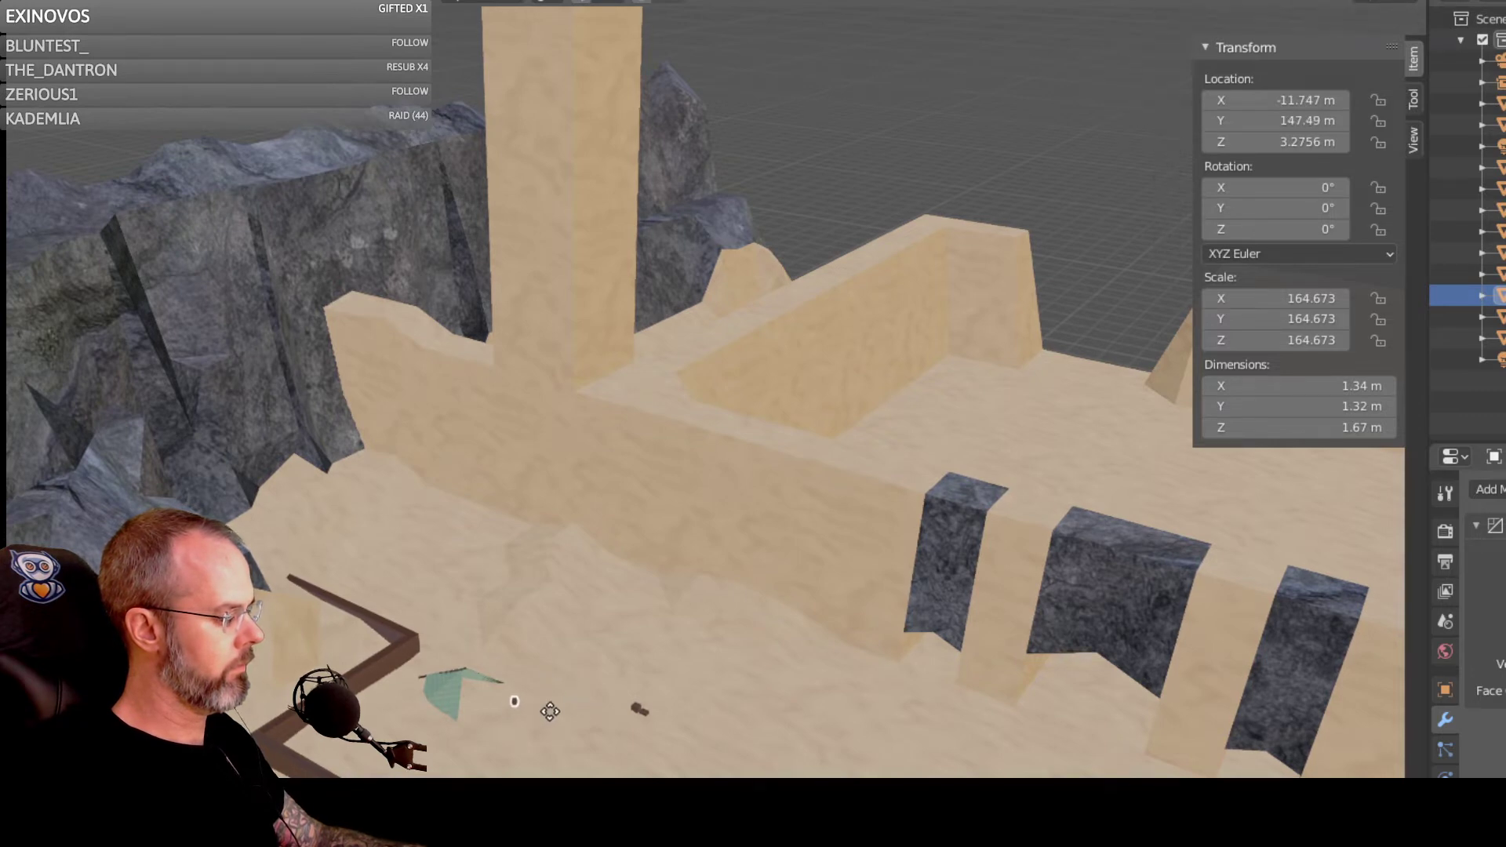
left_click(556, 711)
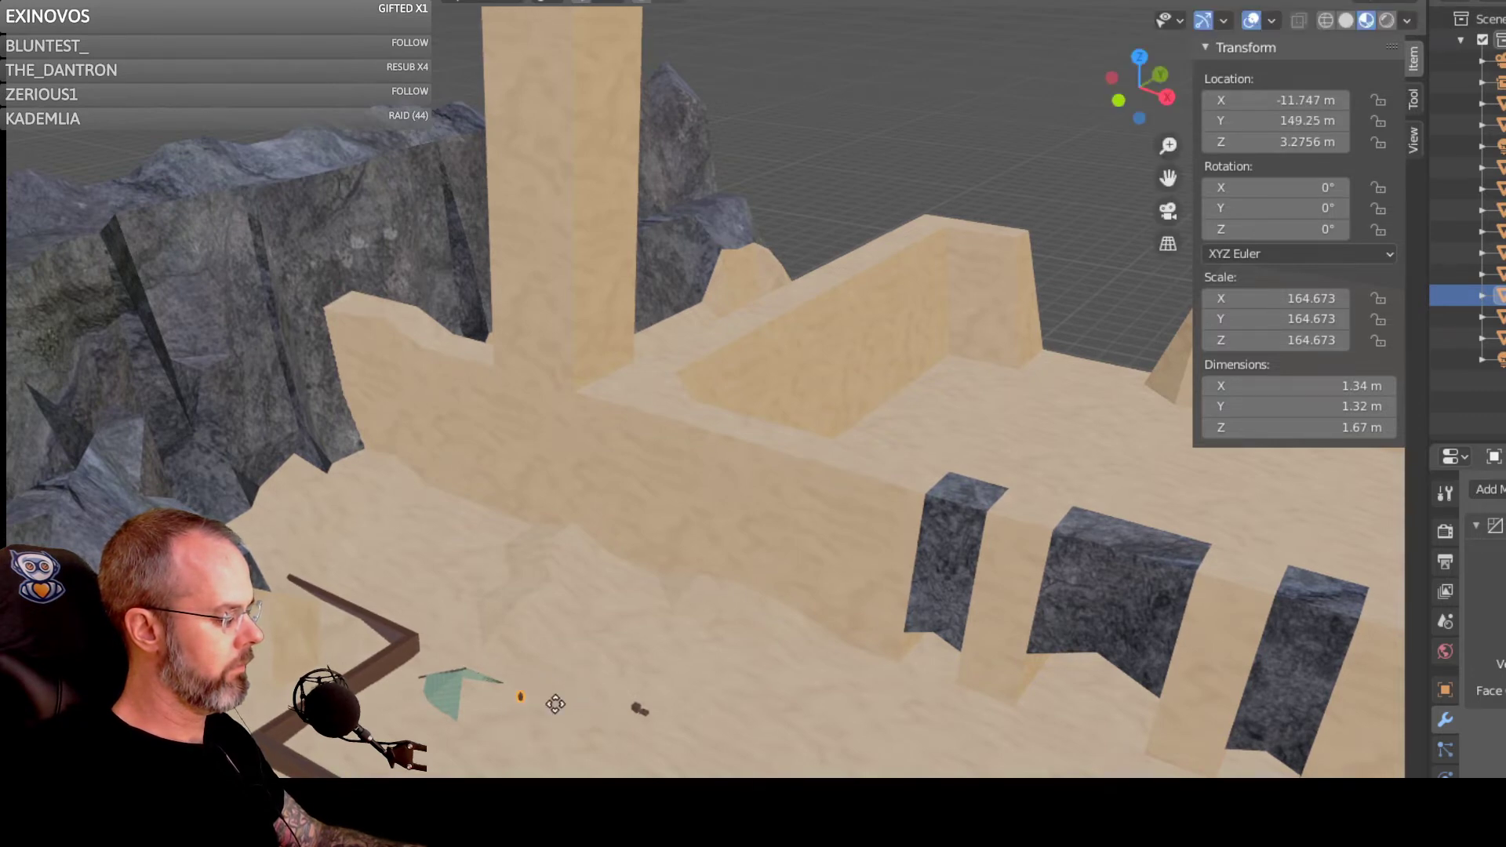
key("g")
key("x")
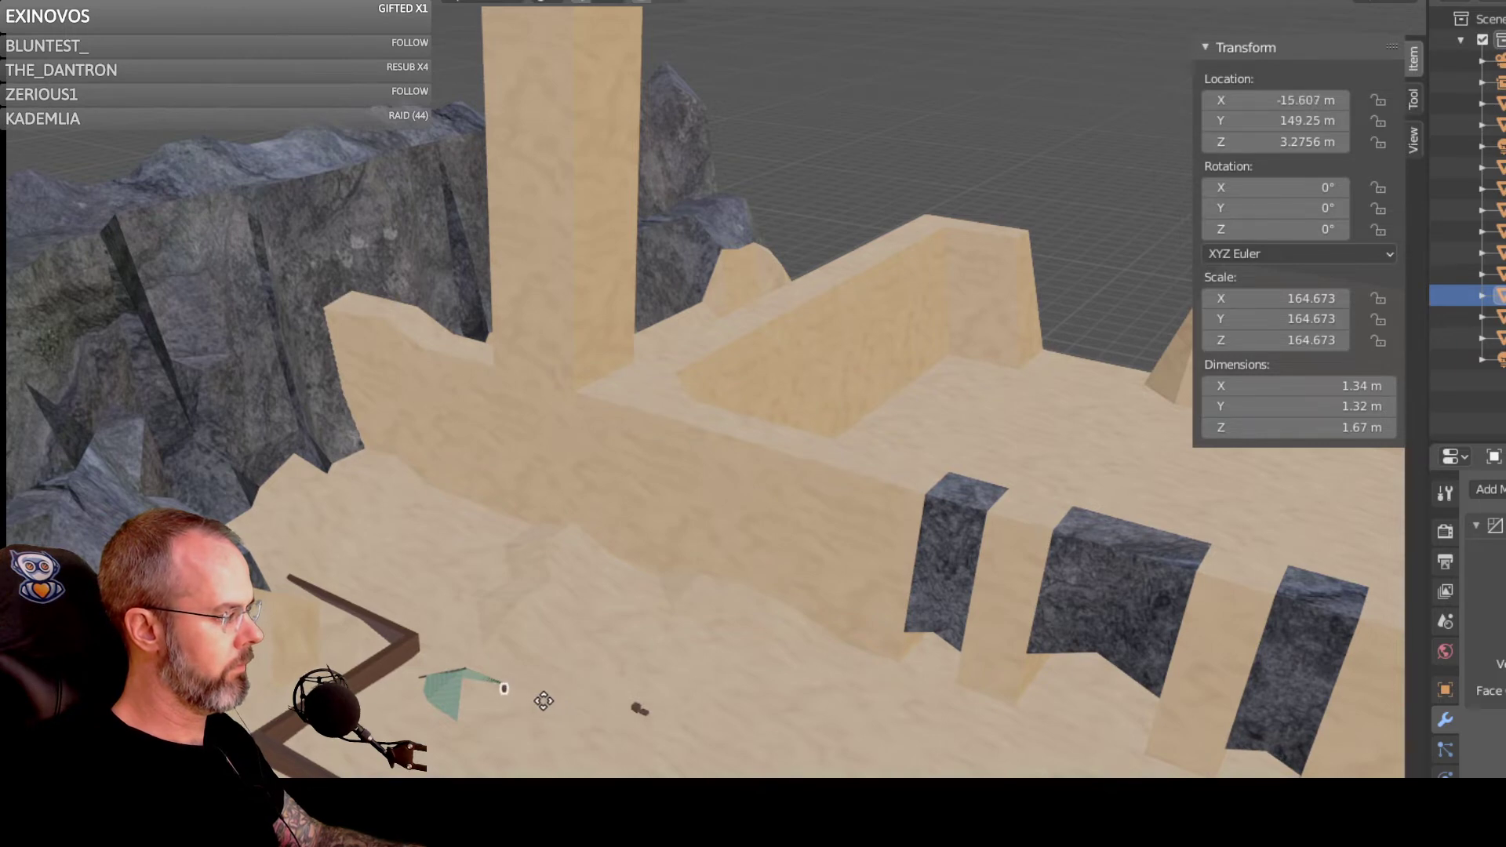
left_click(544, 700)
Step: Move the second small prop to the tent's entrance, at about X -19.4 m and Y 145.55 m
left_click(633, 704)
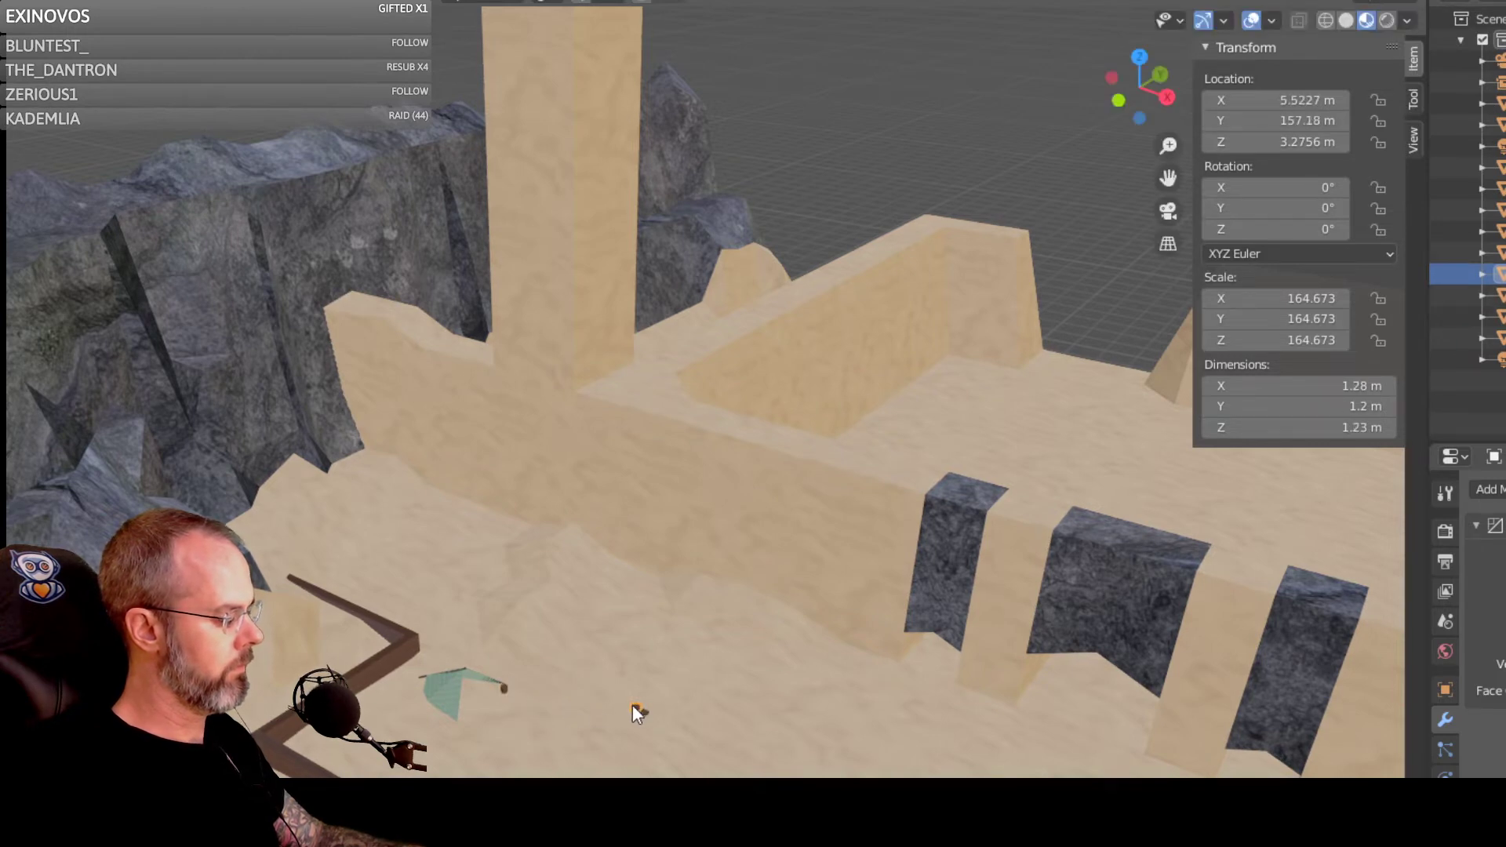
key("g")
key("x")
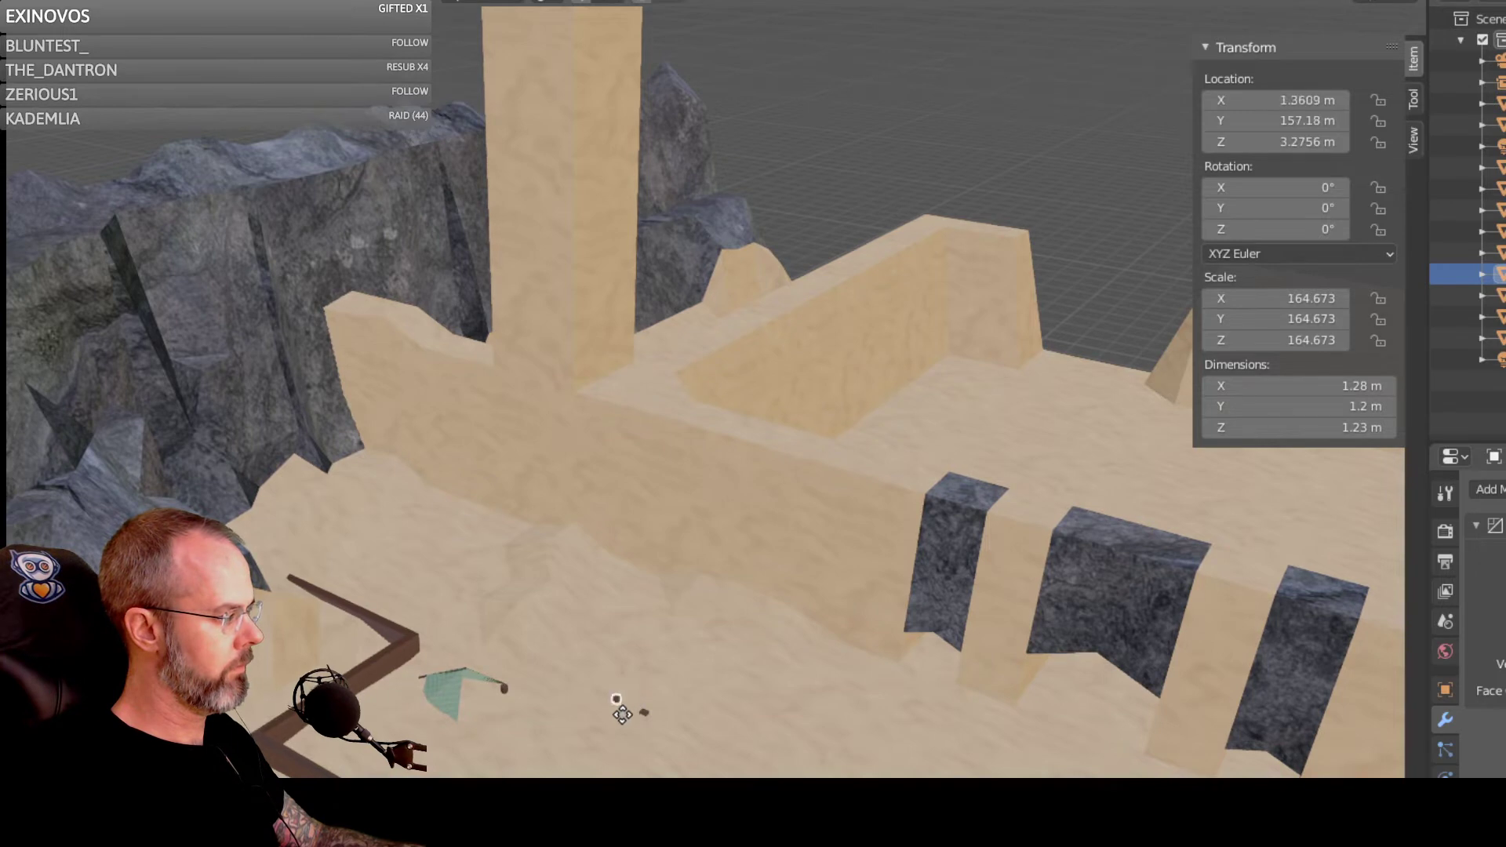
left_click(561, 708)
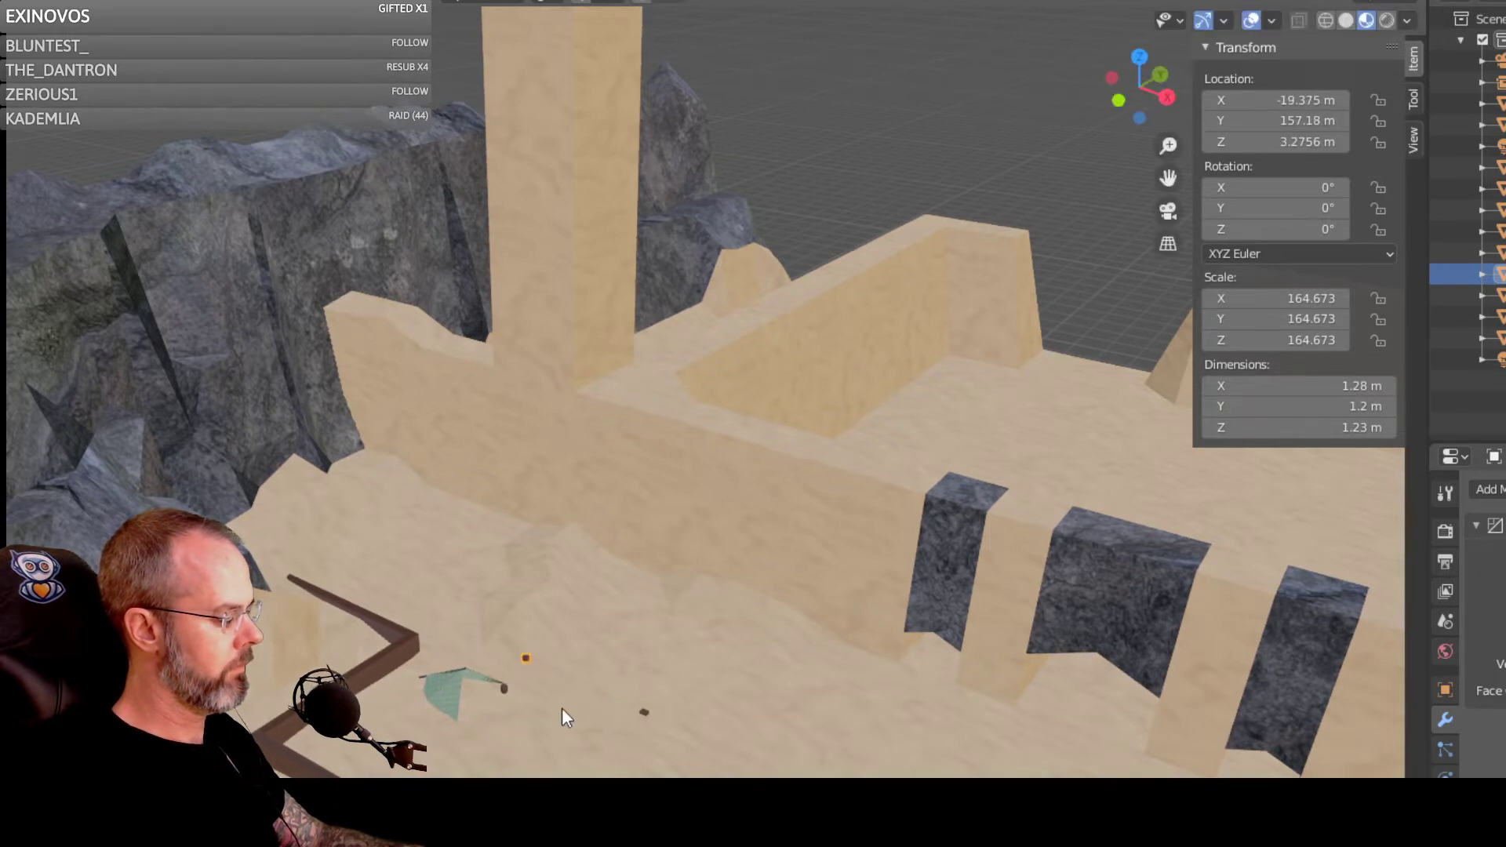
key("g")
left_click(534, 740)
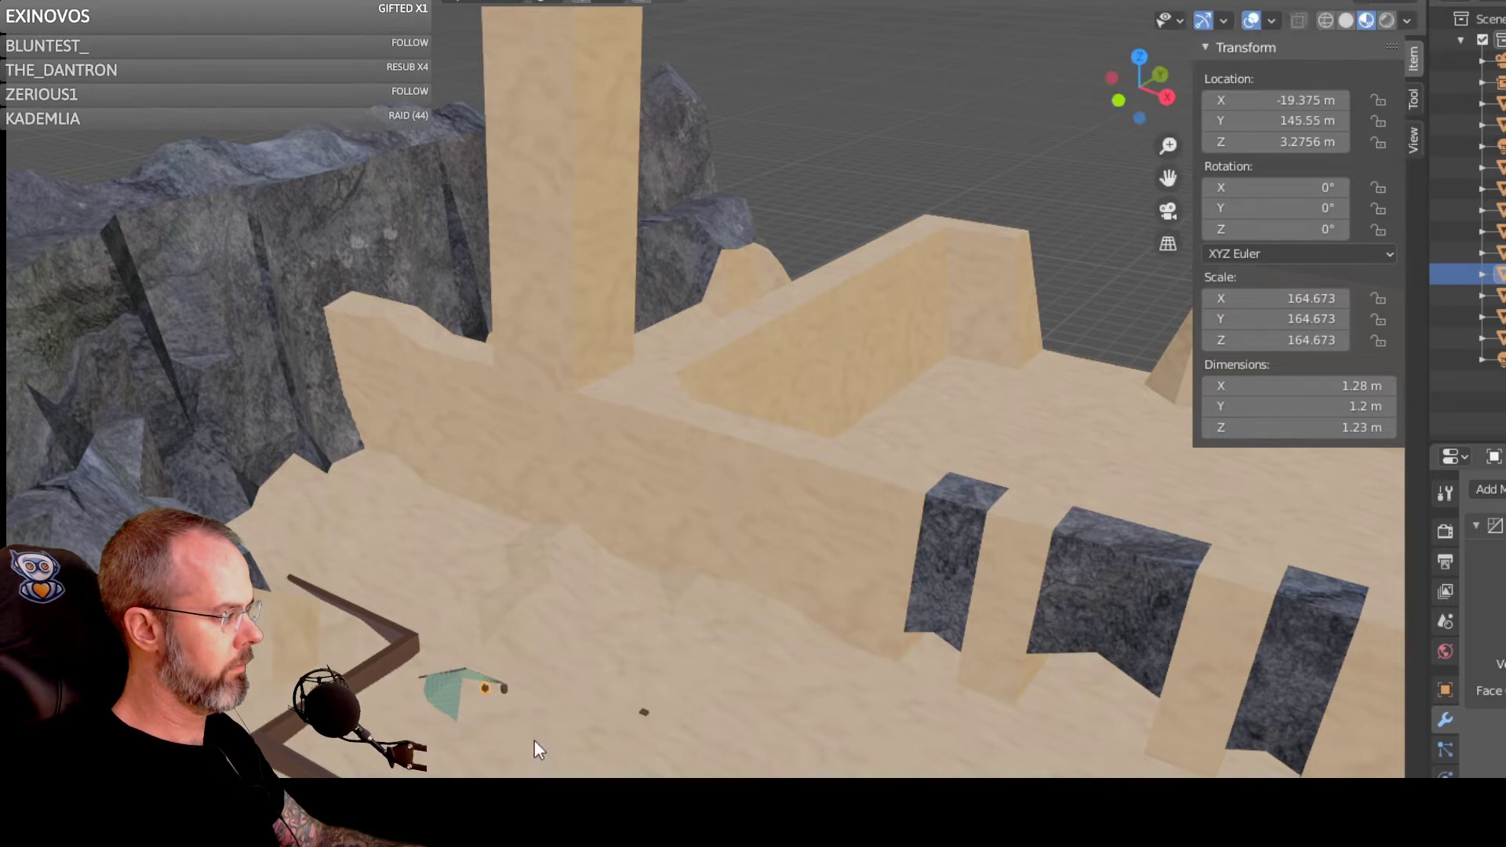
Step: Move the remaining flat prop beside the other two at the tent, to about X -17.2 m and Y 144.64 m
left_click(642, 710)
key("g")
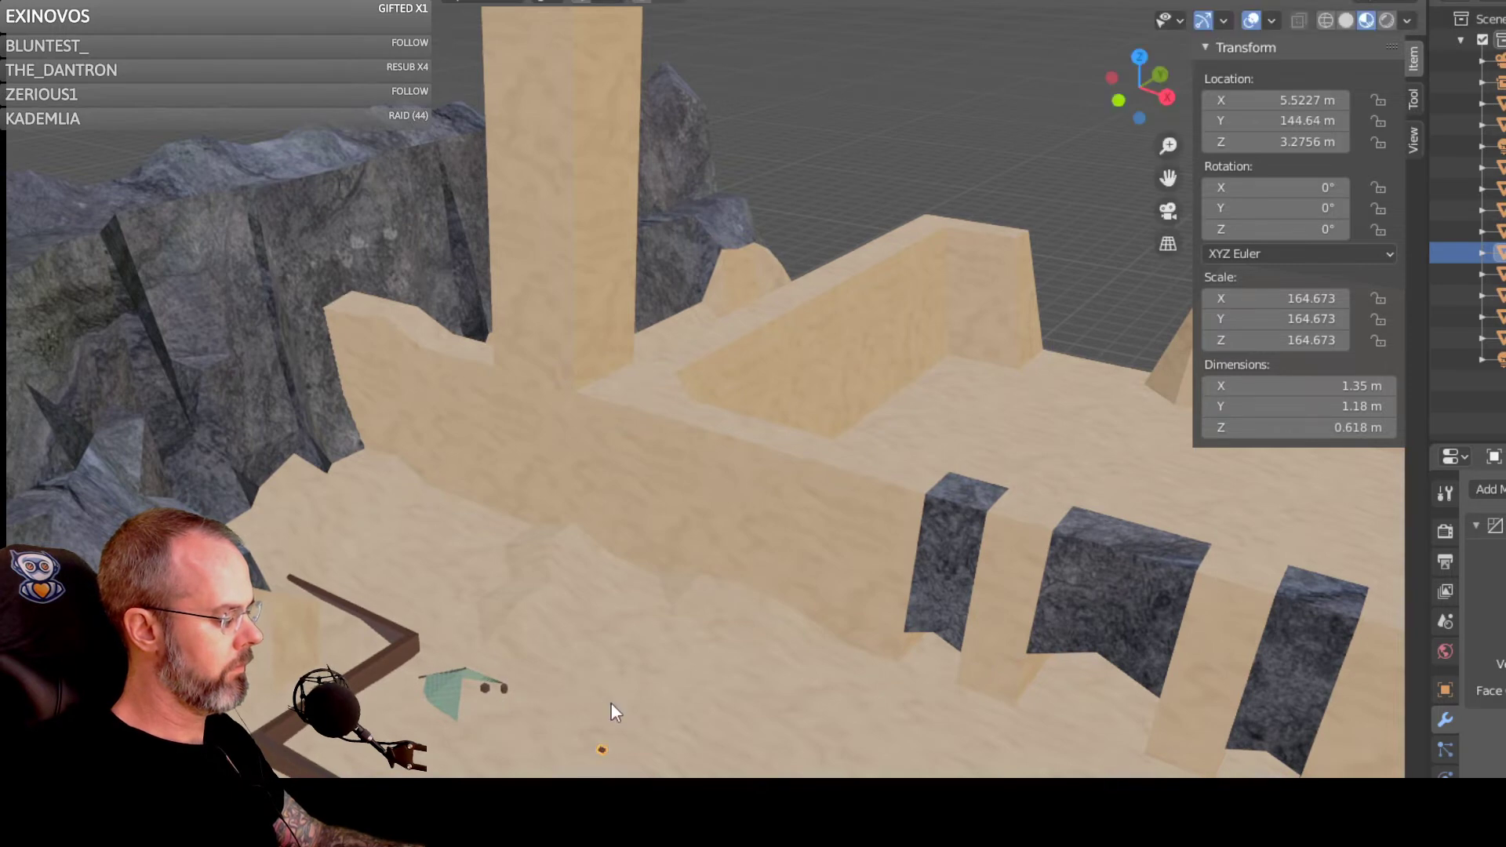
left_click(546, 695)
middle_click_drag(564, 743, 745, 679)
scroll(755, 683, "up", 3)
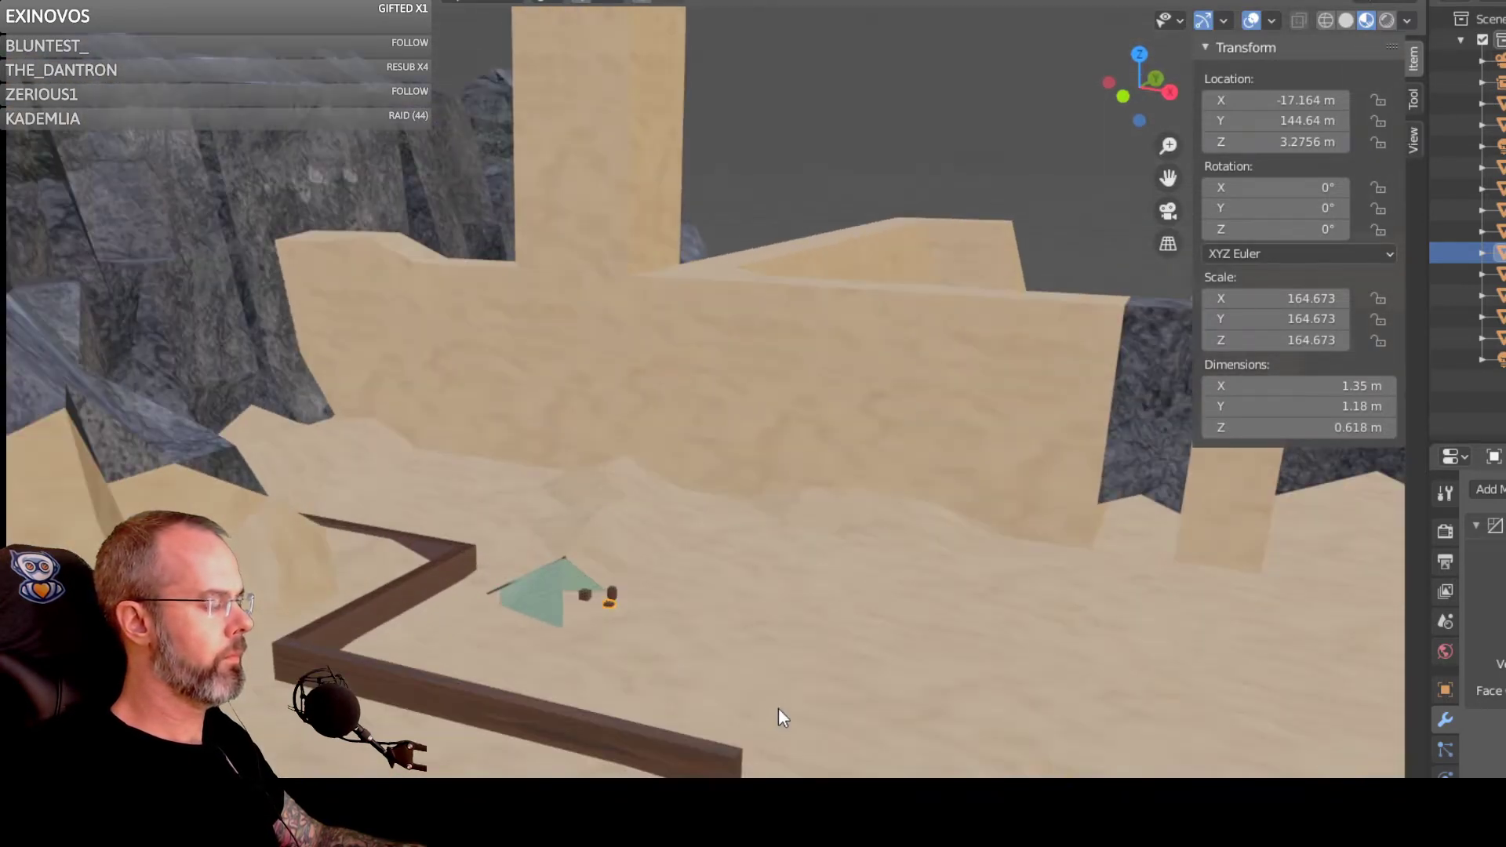
Step: Select both low wooden walls and examine their placement relative to the tent and the fortress gate
left_click(1500, 338)
left_click(584, 740, "shift")
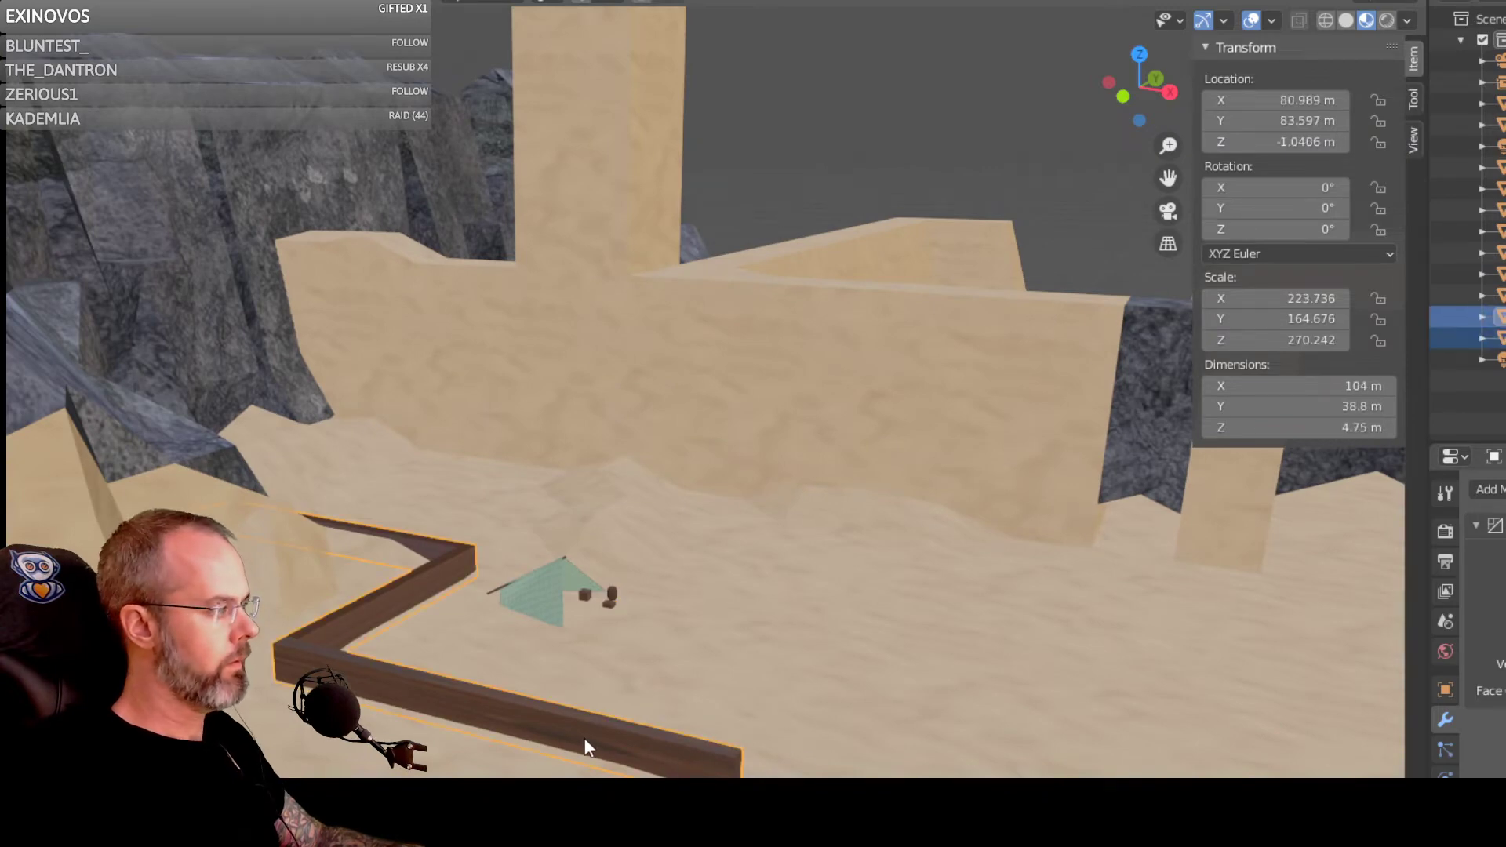
middle_click_drag(906, 642, 831, 638)
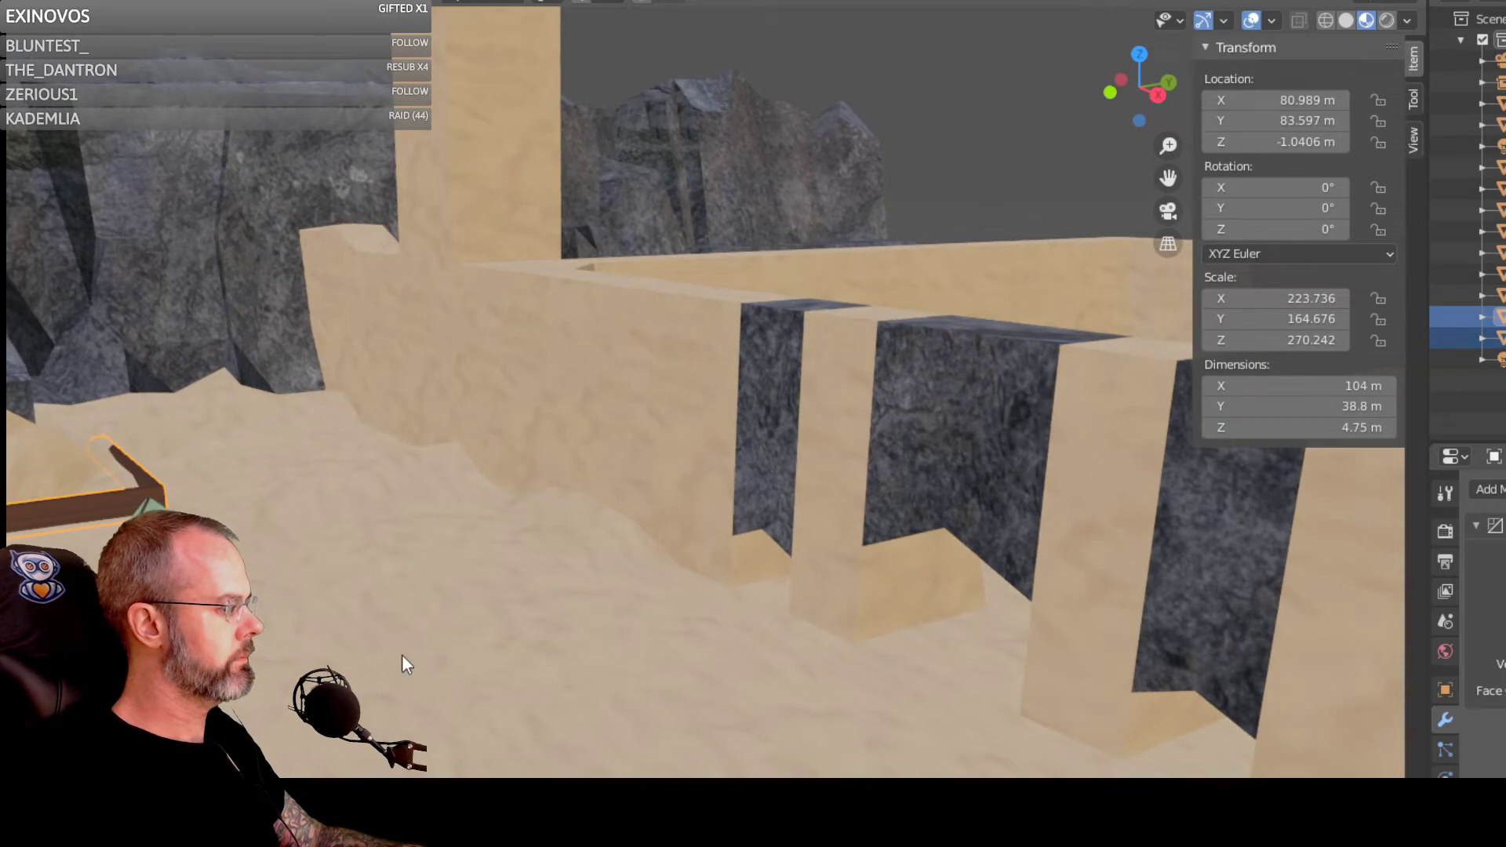
scroll(401, 655, "down", 2)
middle_click_drag(389, 657, 436, 648)
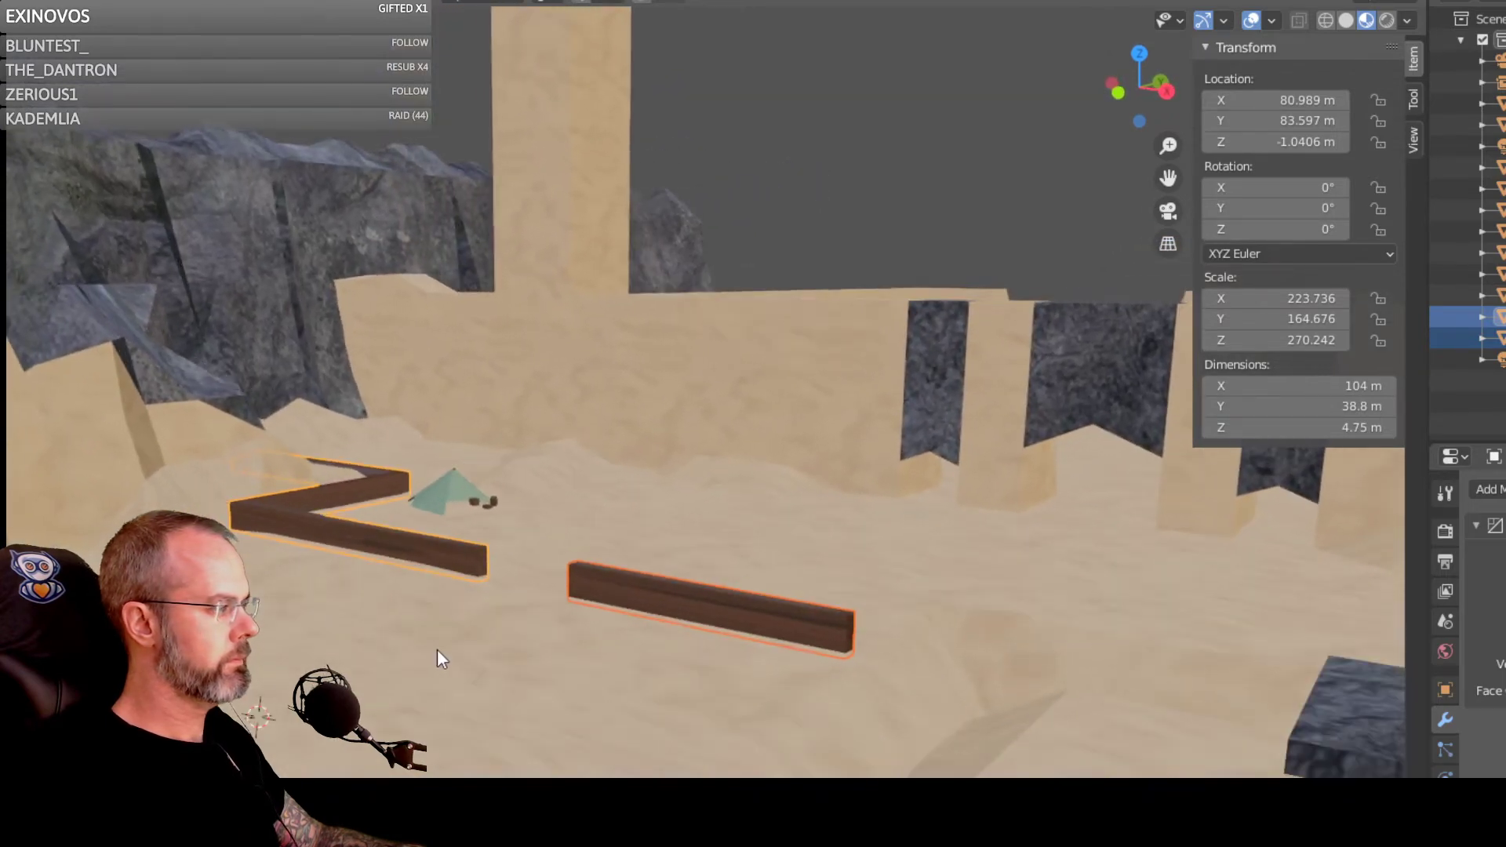
scroll(669, 639, "up", 3)
middle_click_drag(669, 637, 772, 642)
Step: Enter edit mode on the zigzag wall, clear its selection and select the top face of its long front section
left_click(1081, 615)
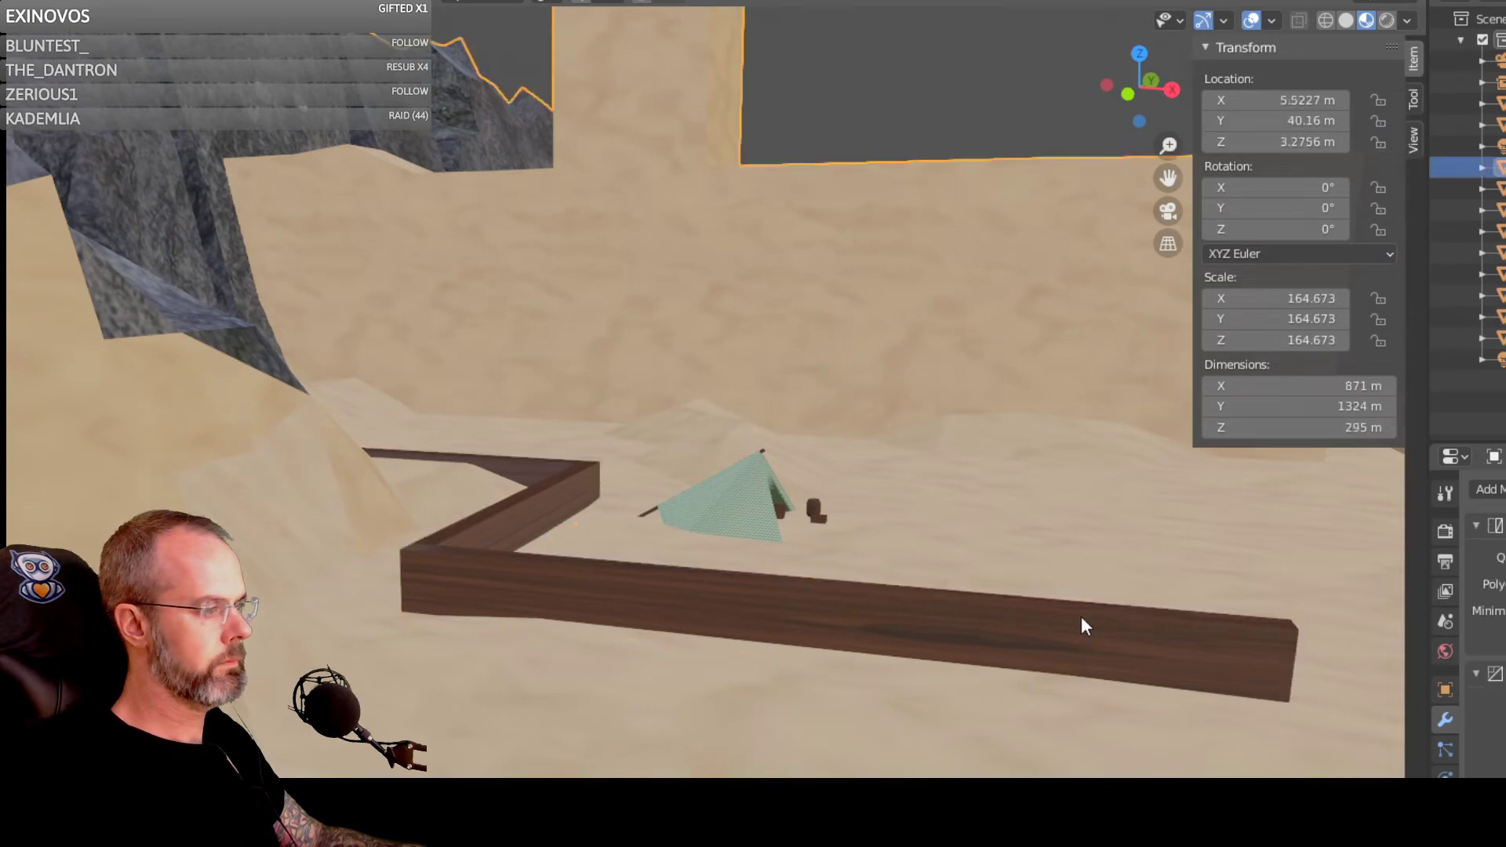
middle_click_drag(1114, 642, 1111, 642)
left_click(1079, 670)
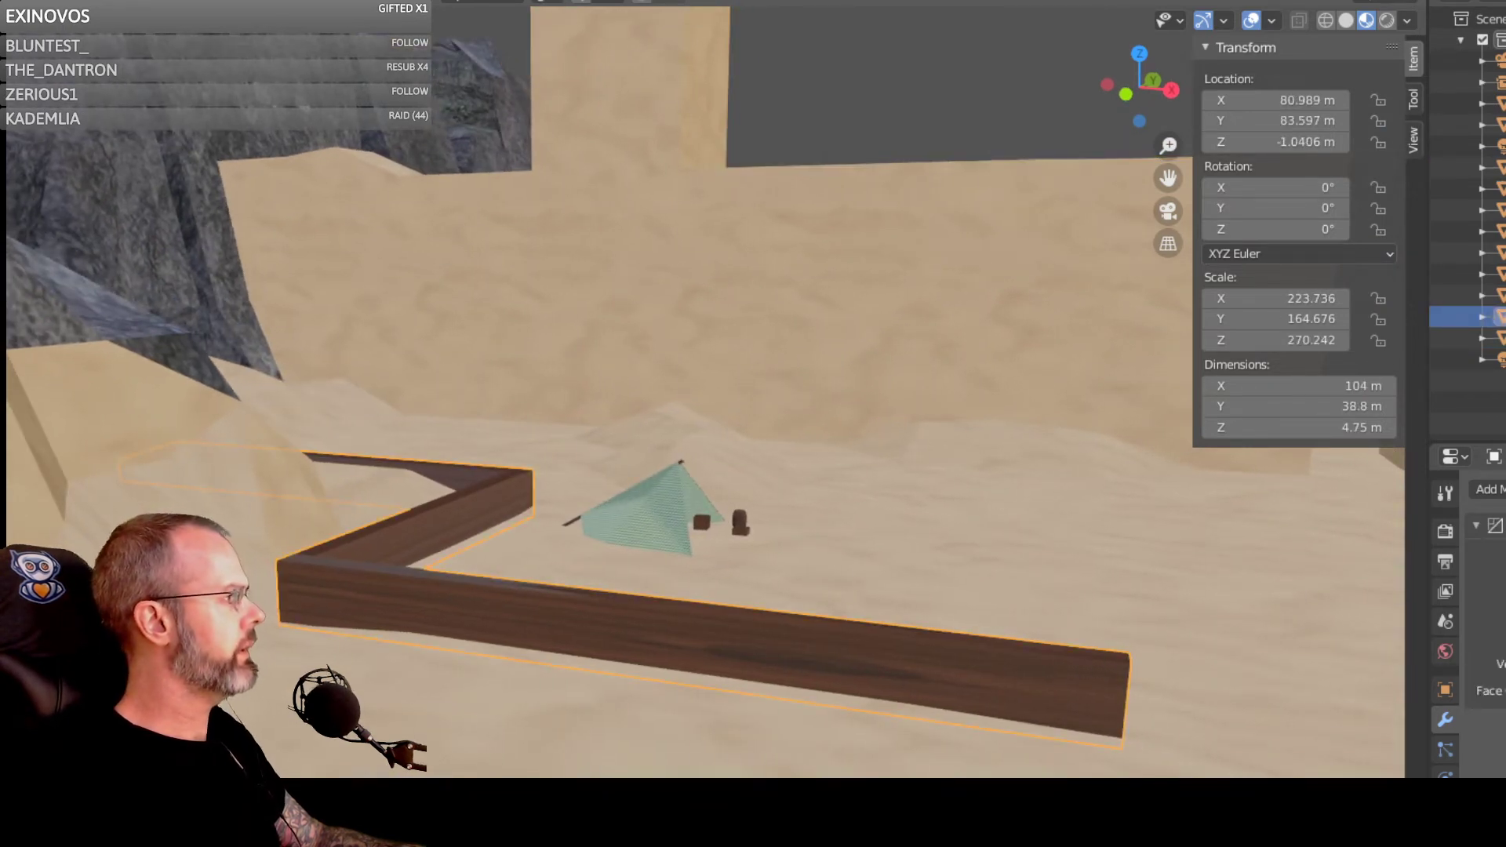
key("alt+a")
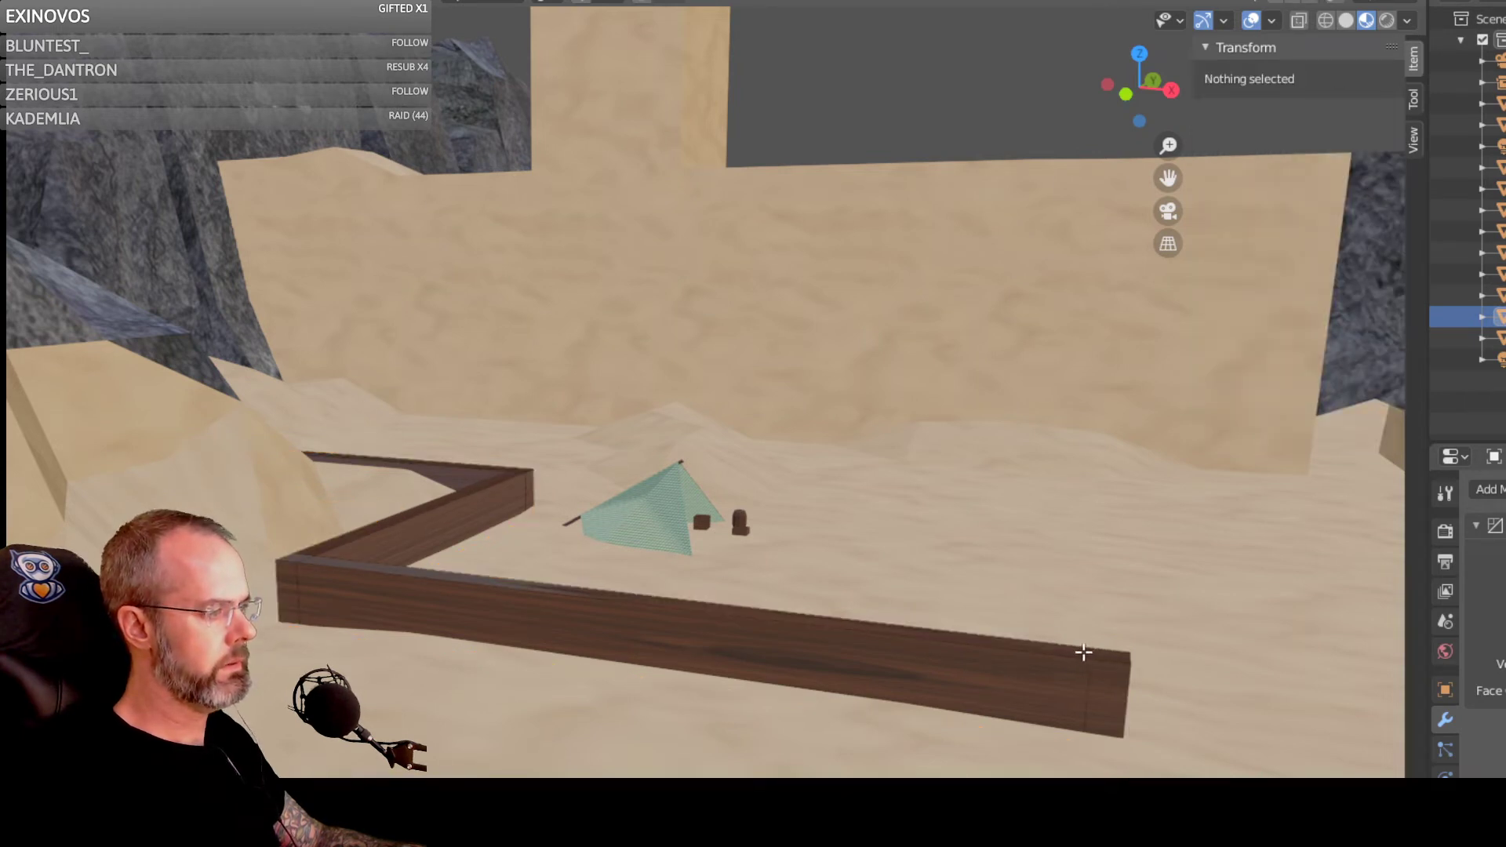
left_click(1031, 649)
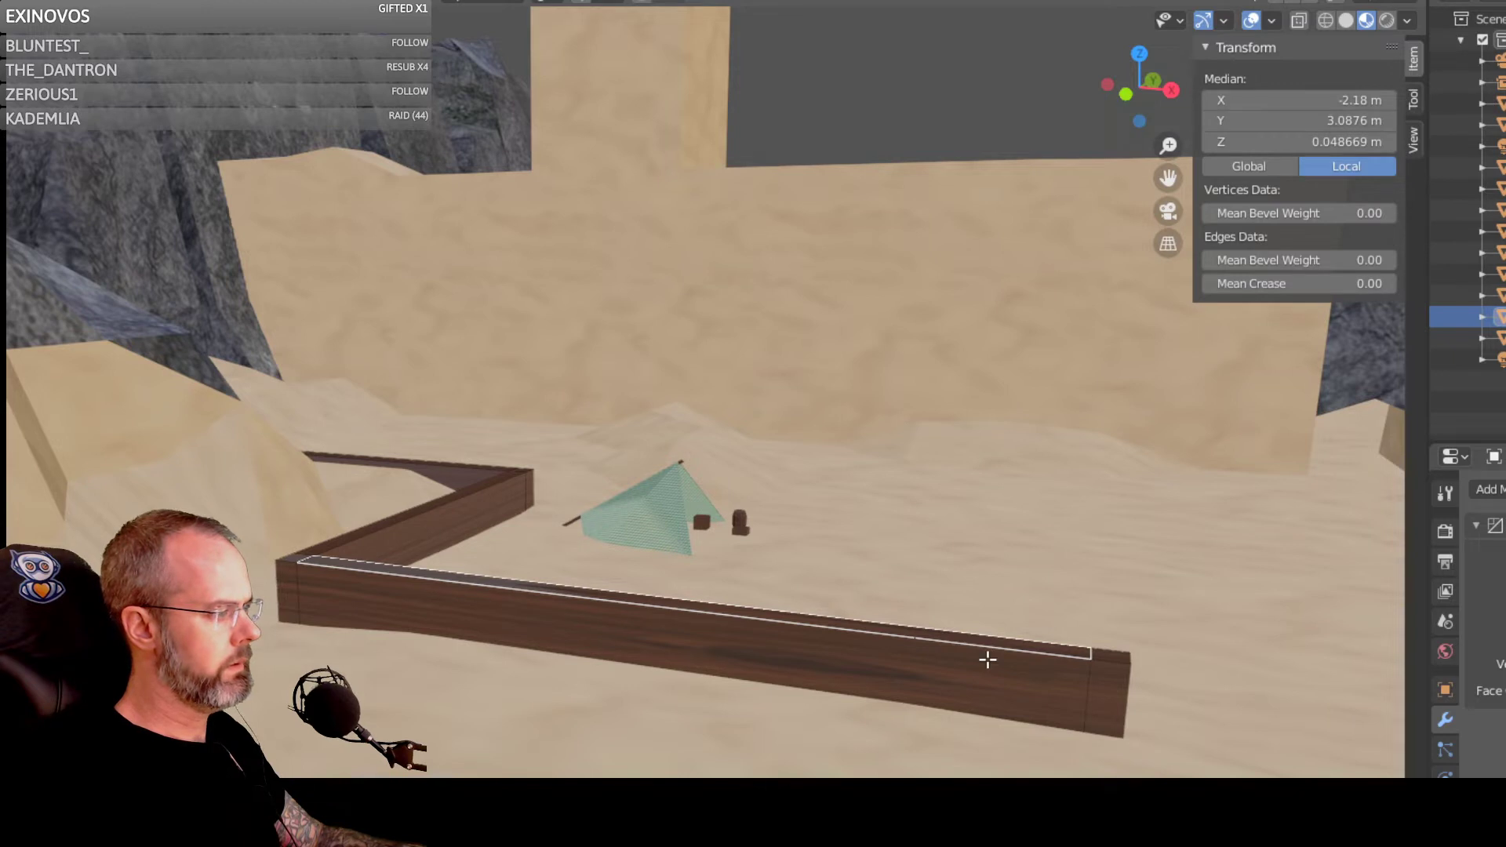
left_click(793, 548)
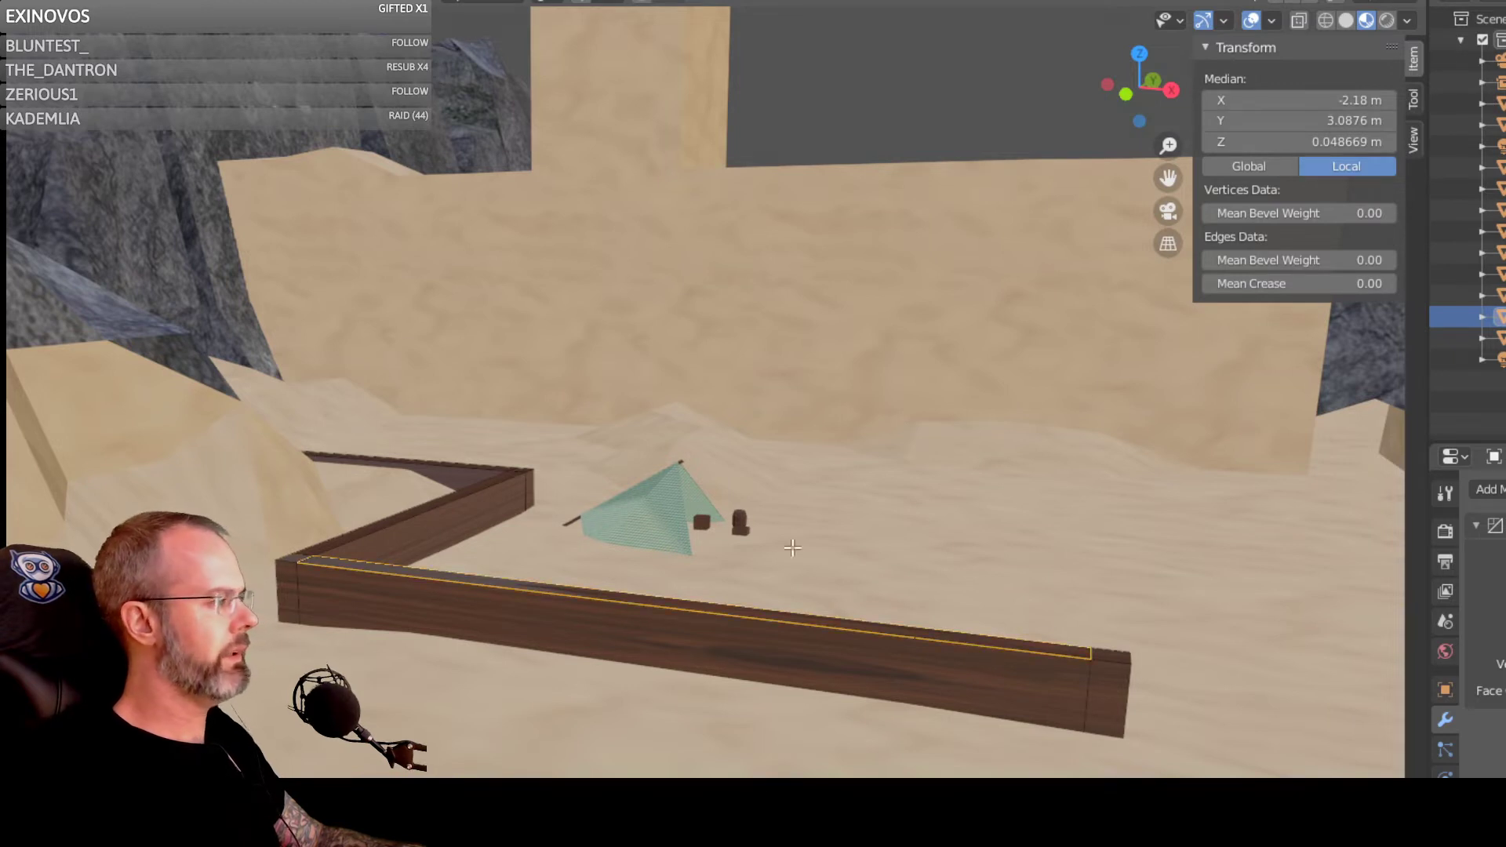
Step: Add a loop cut across the zigzag wall's long front section near its free end, at about X -2.0788 m
left_click(914, 642)
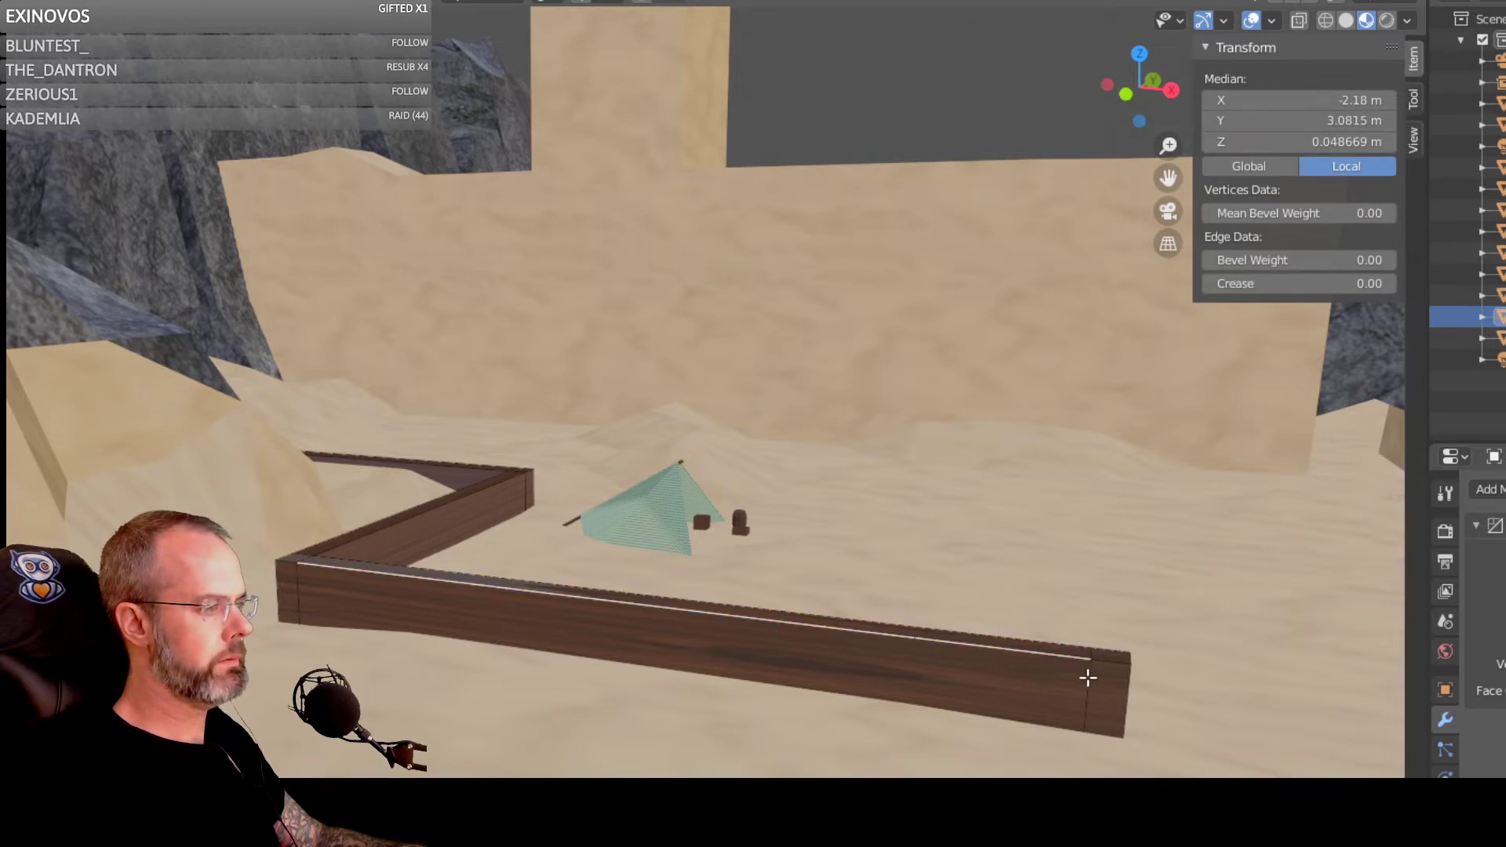
left_click(1088, 677)
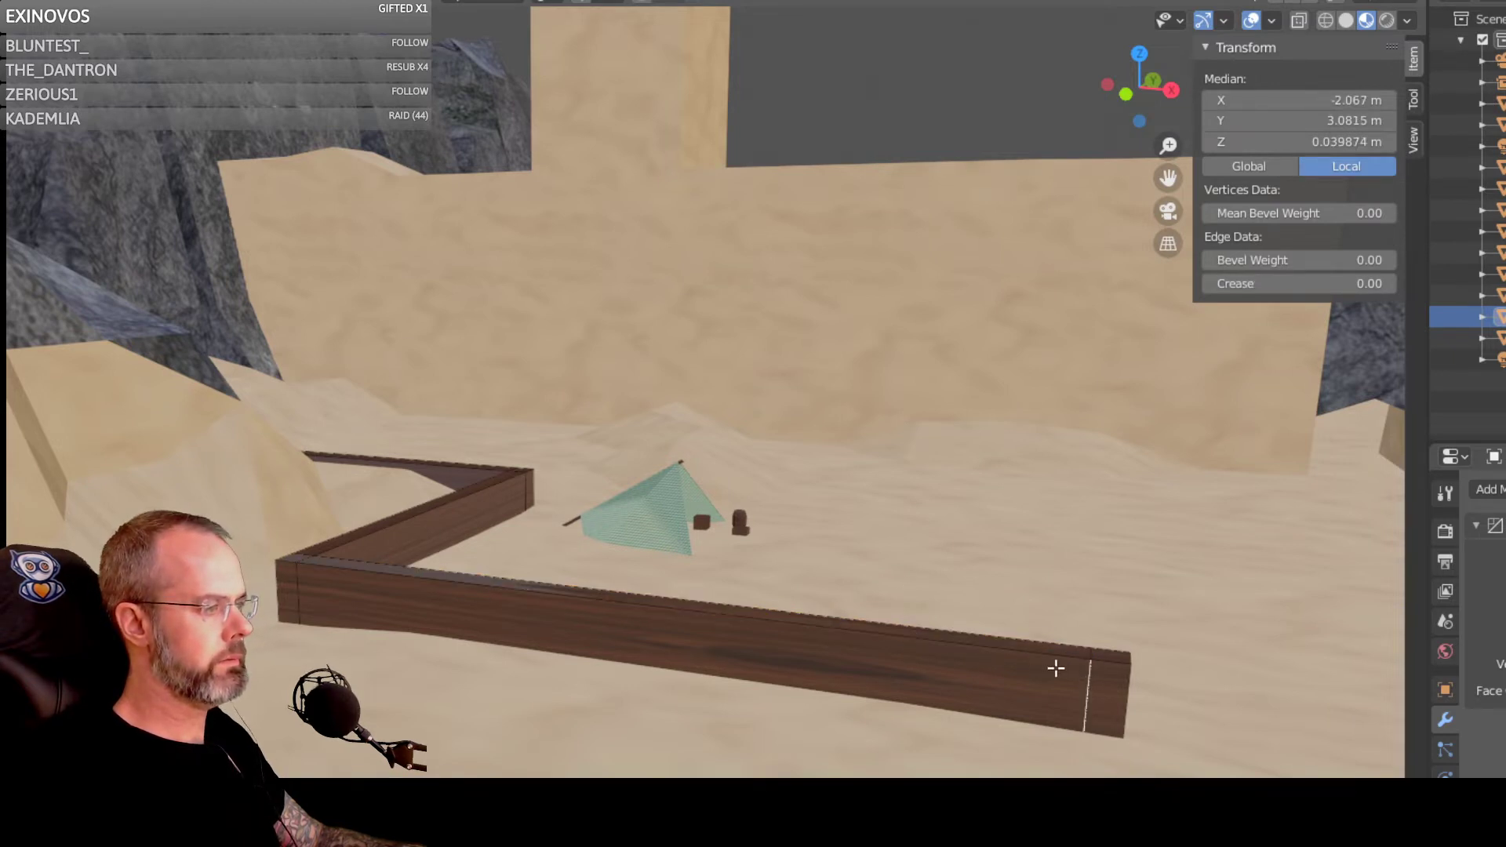
right_click(1103, 693)
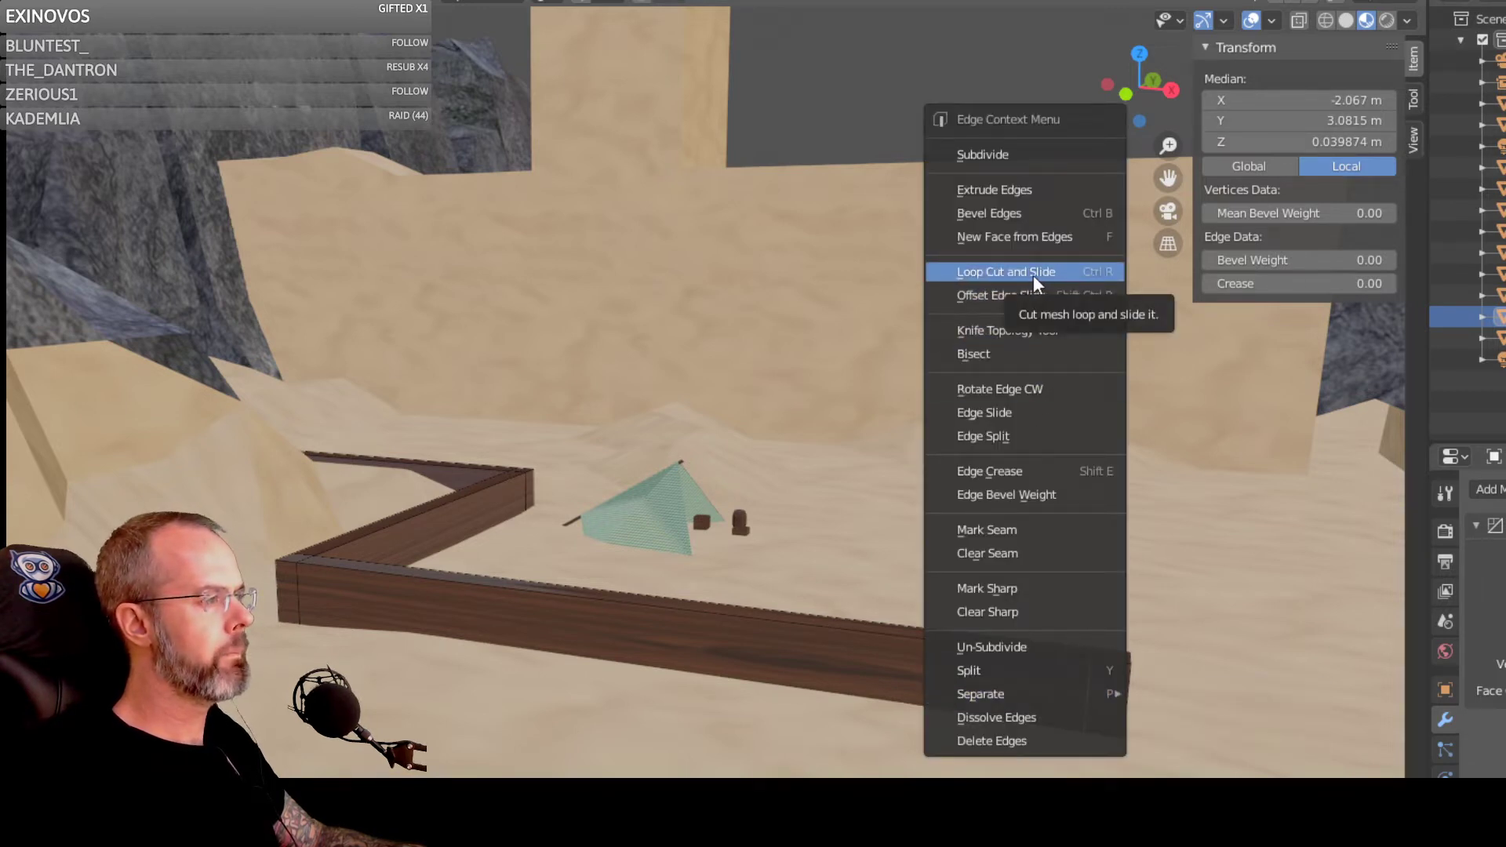
left_click(960, 330)
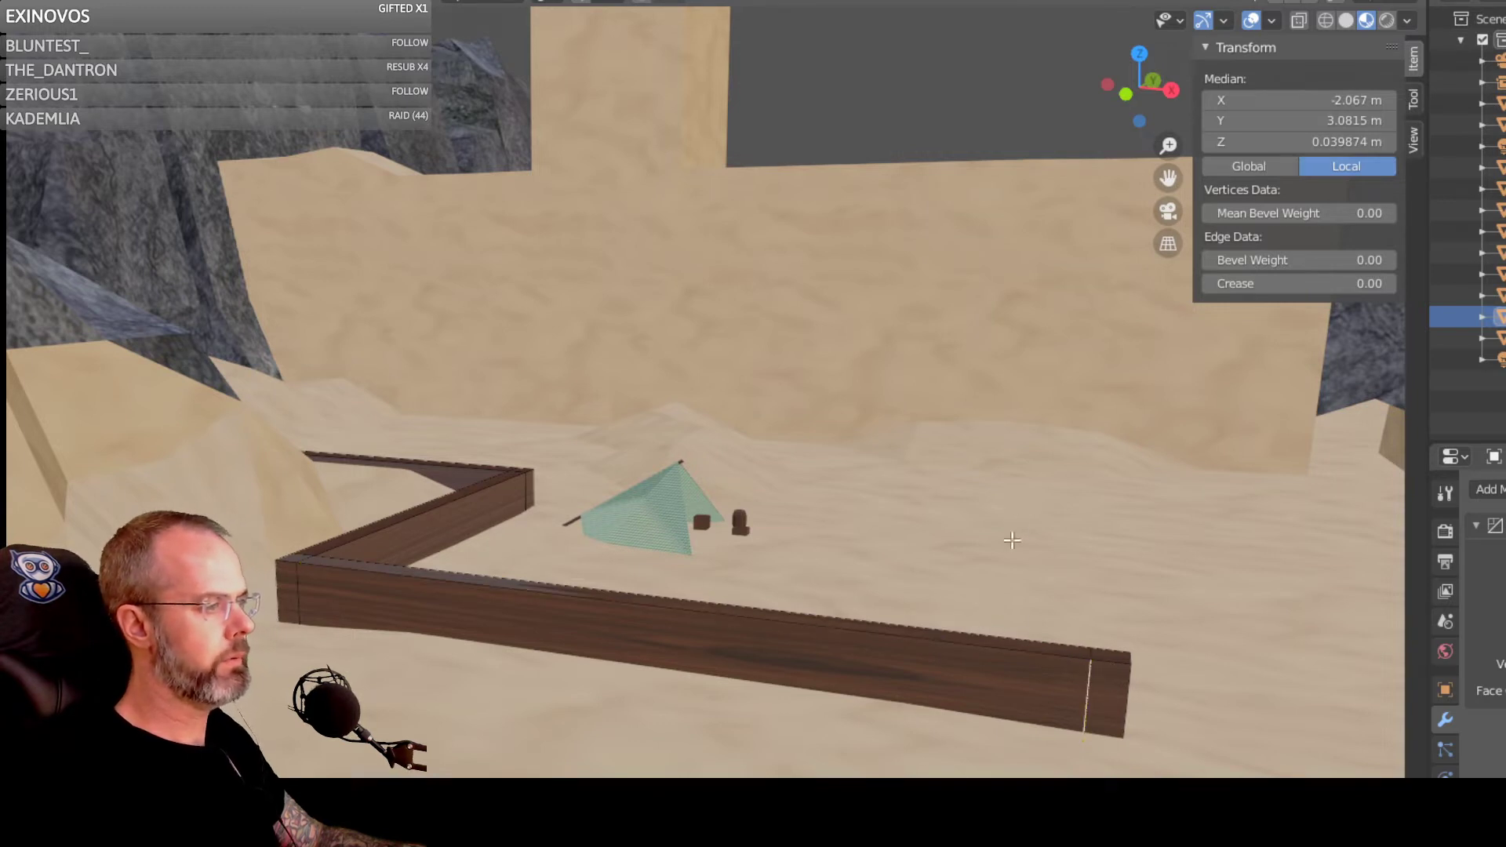
right_click(1091, 679)
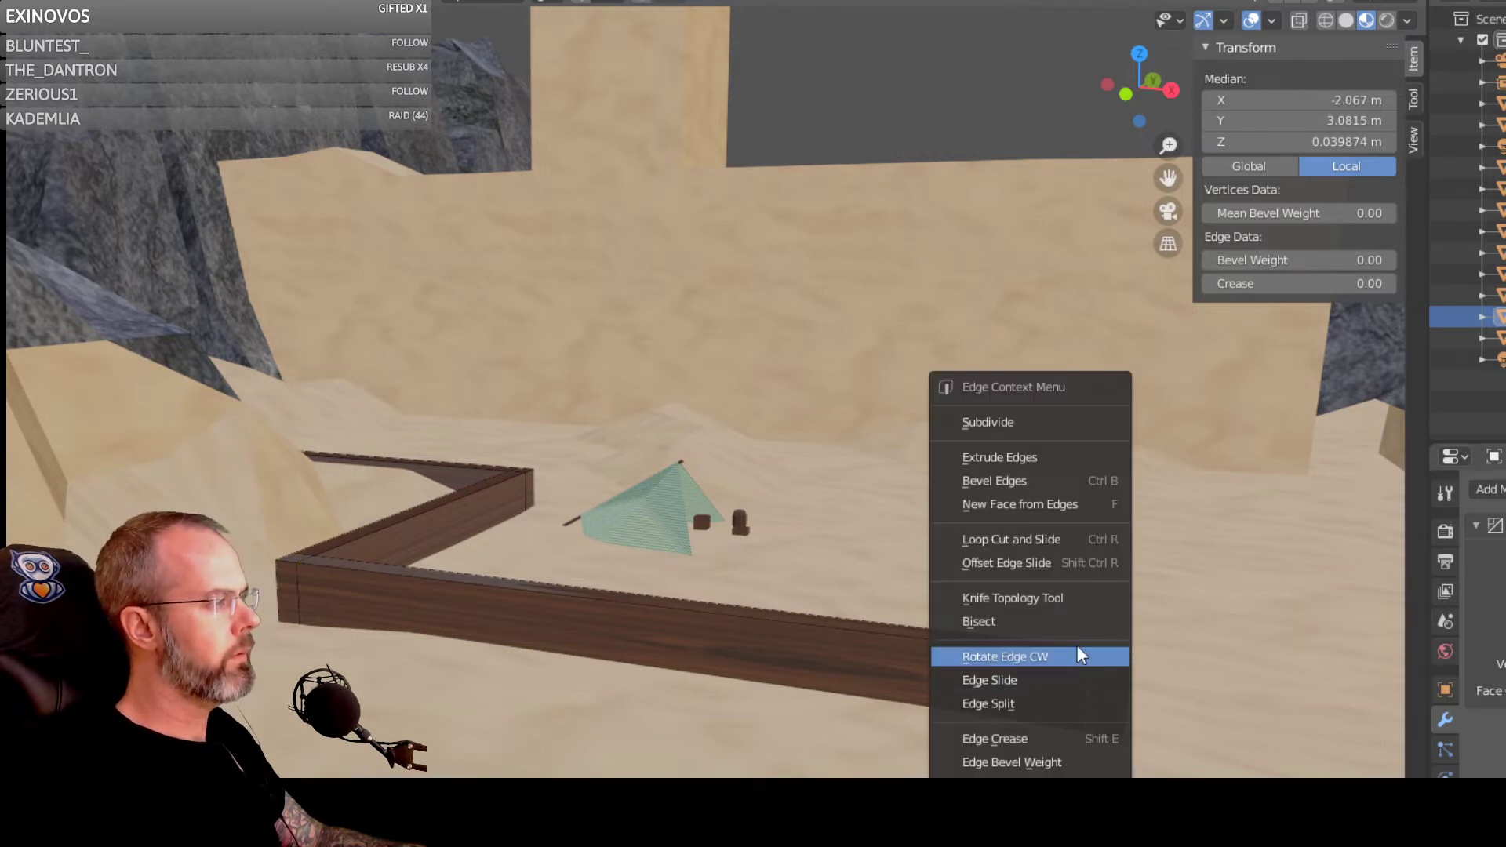
left_click(1056, 544)
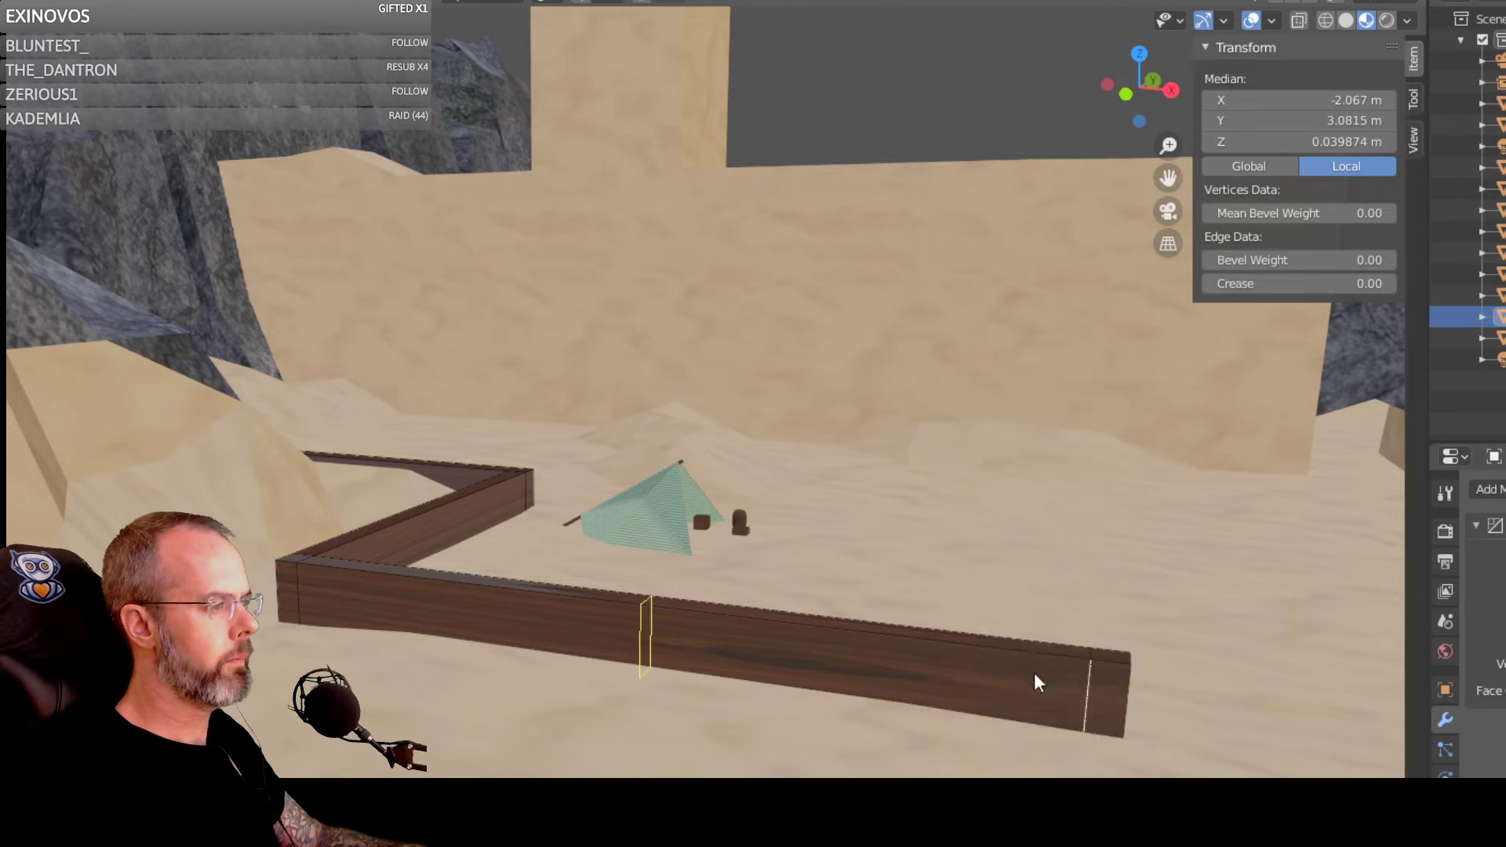
left_click(643, 640)
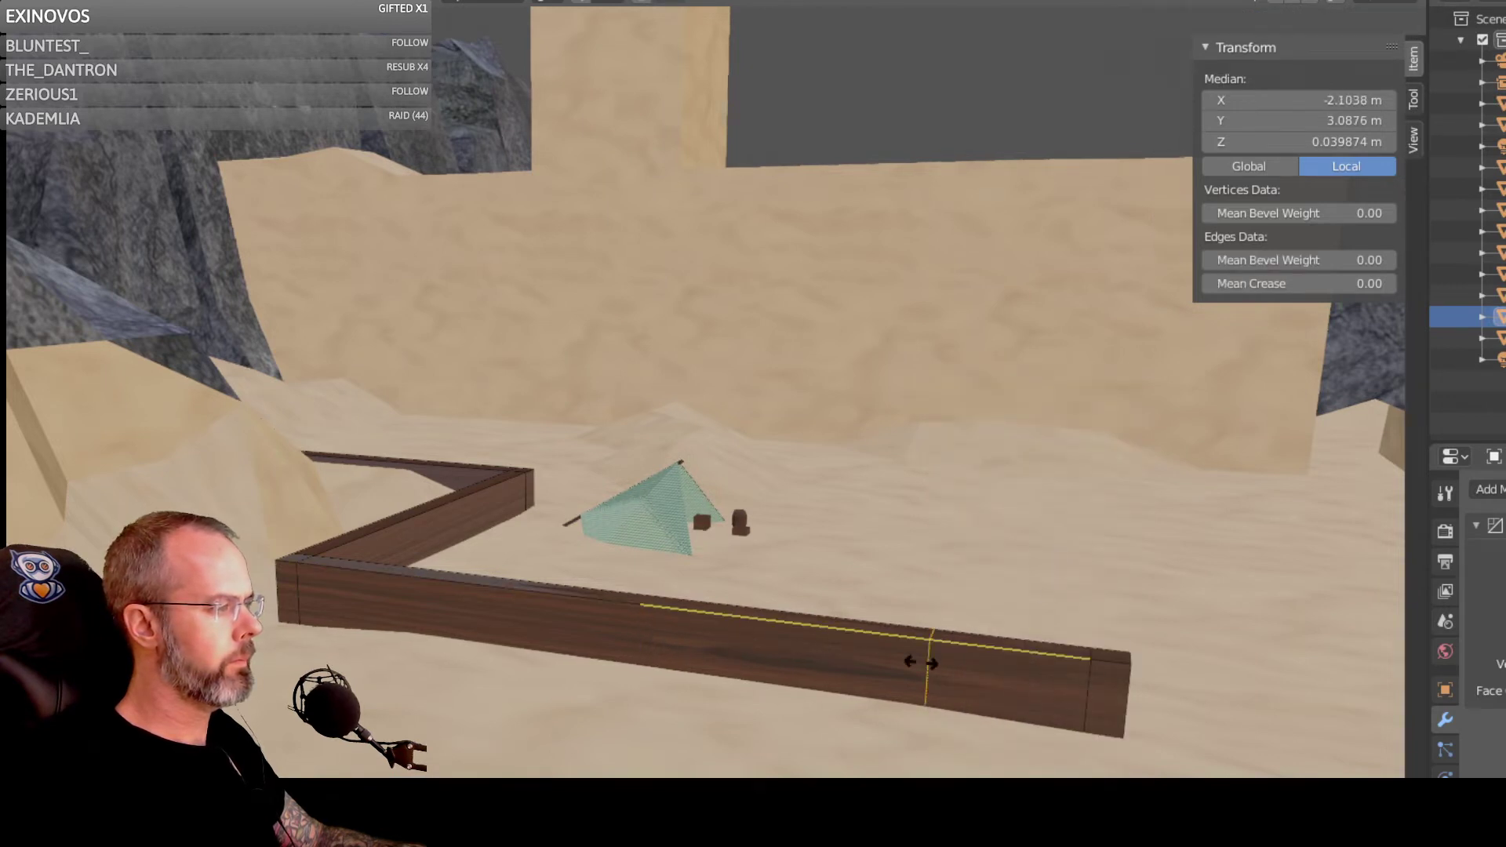
left_click(1004, 676)
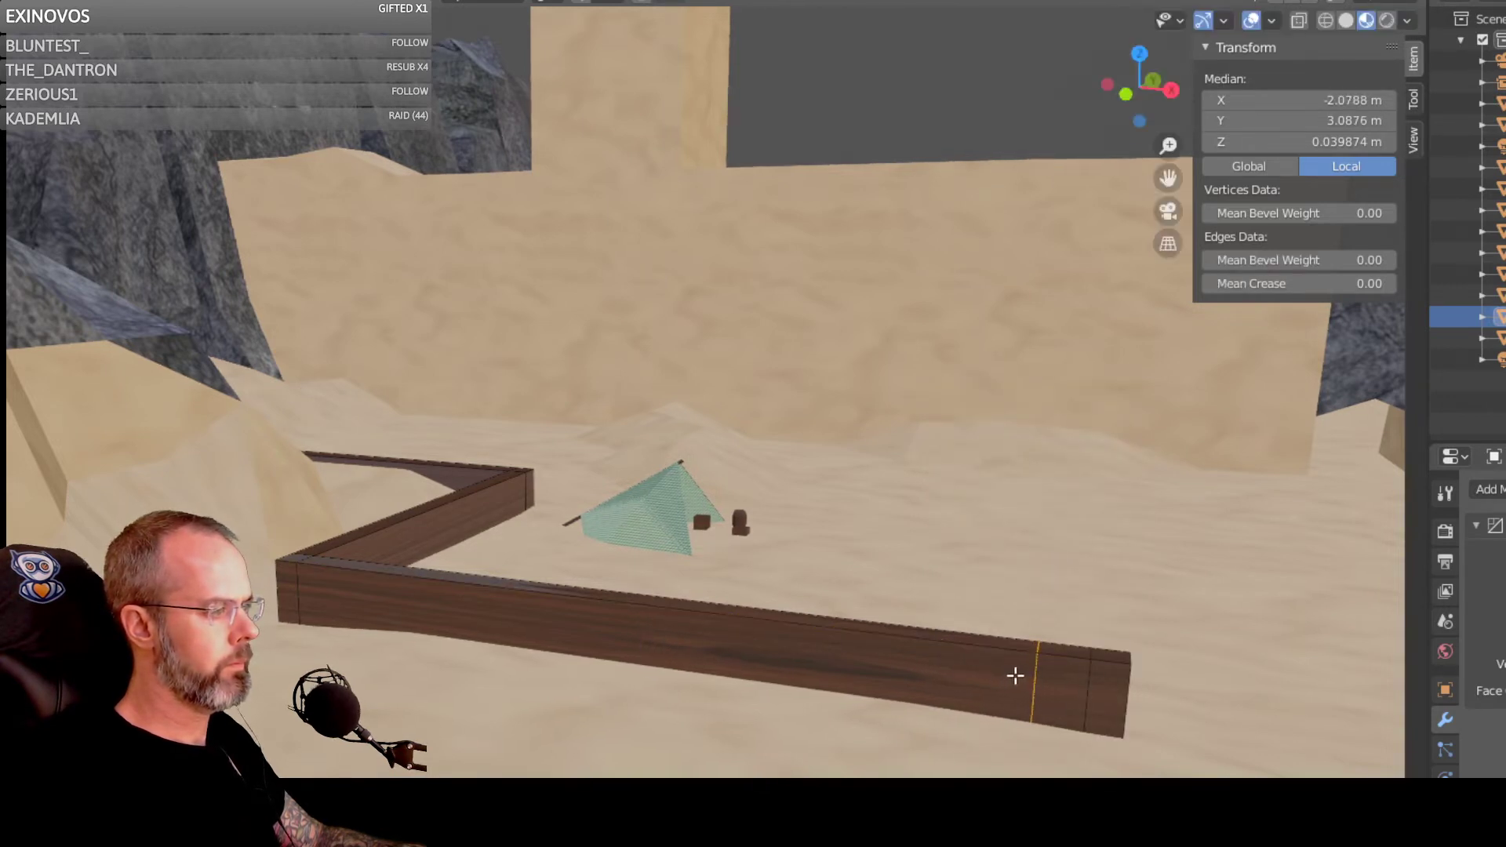
Step: Add a second loop cut across the front section just inward of the first, at about X -2.0879 m
left_click(1035, 674)
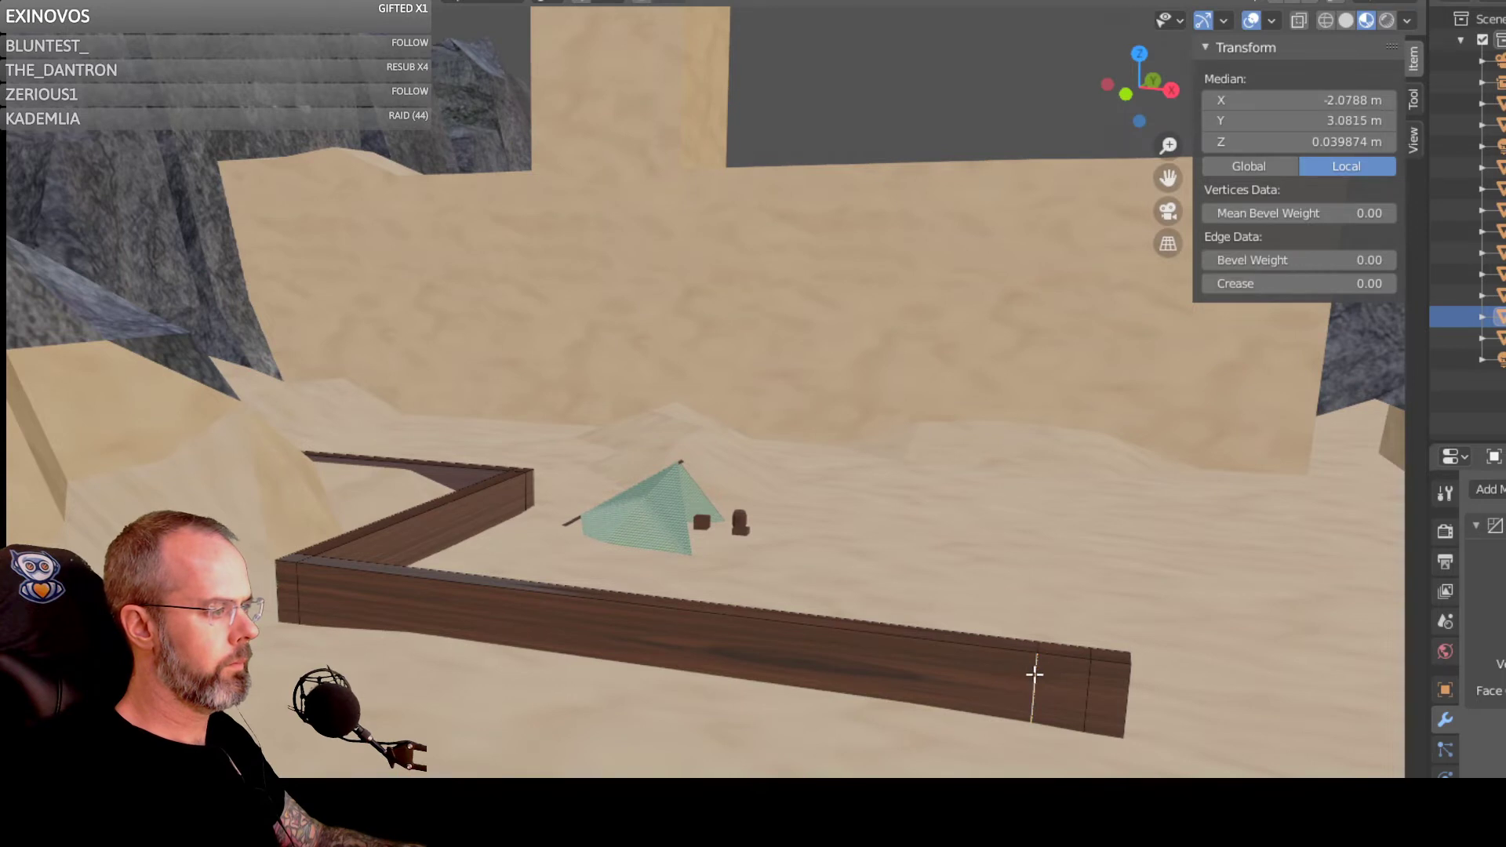
right_click(1035, 674)
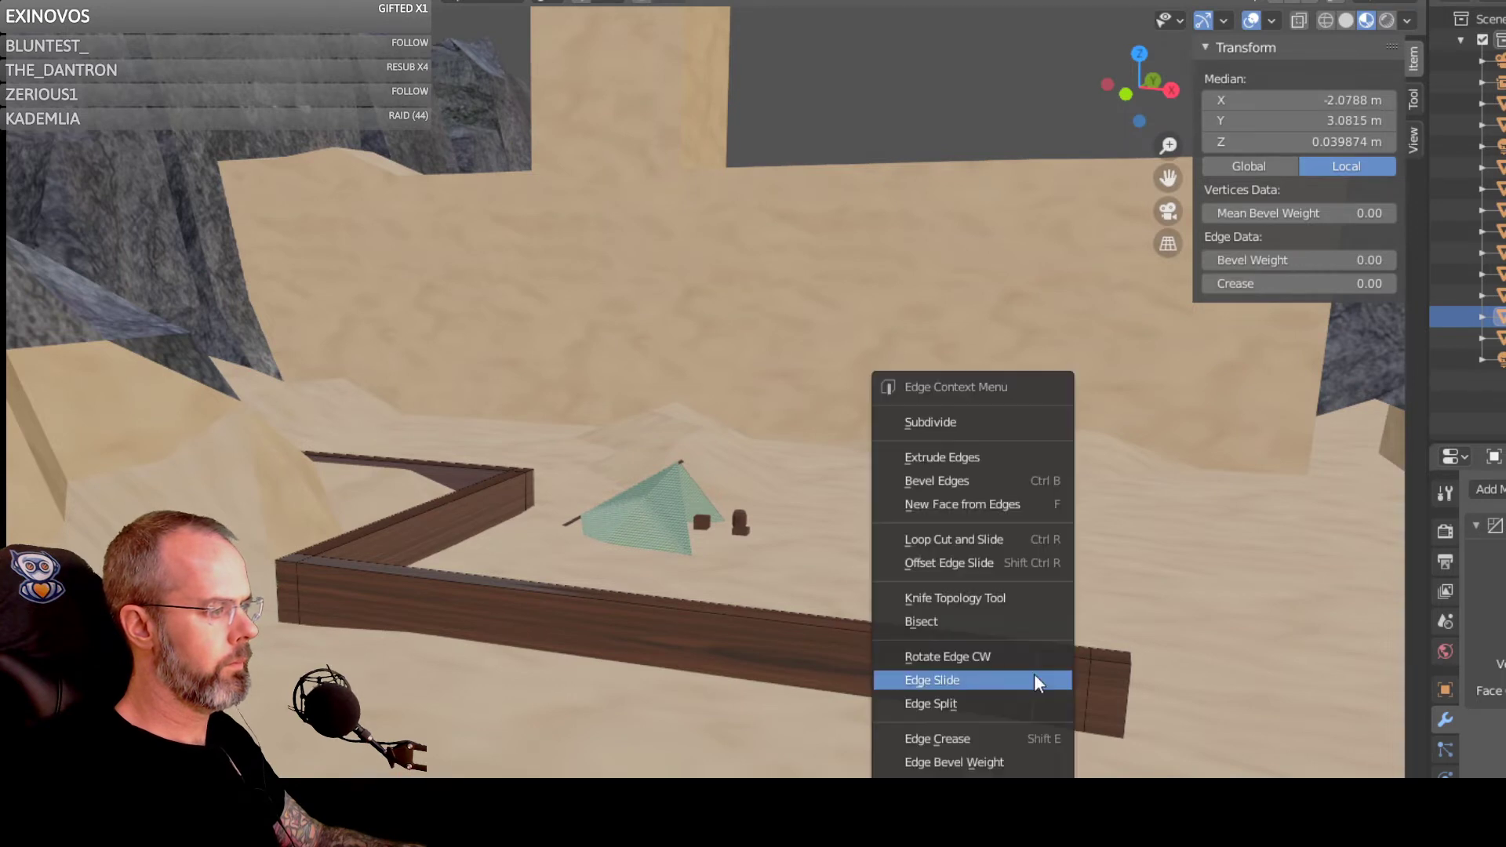
left_click(1015, 543)
left_click(623, 623)
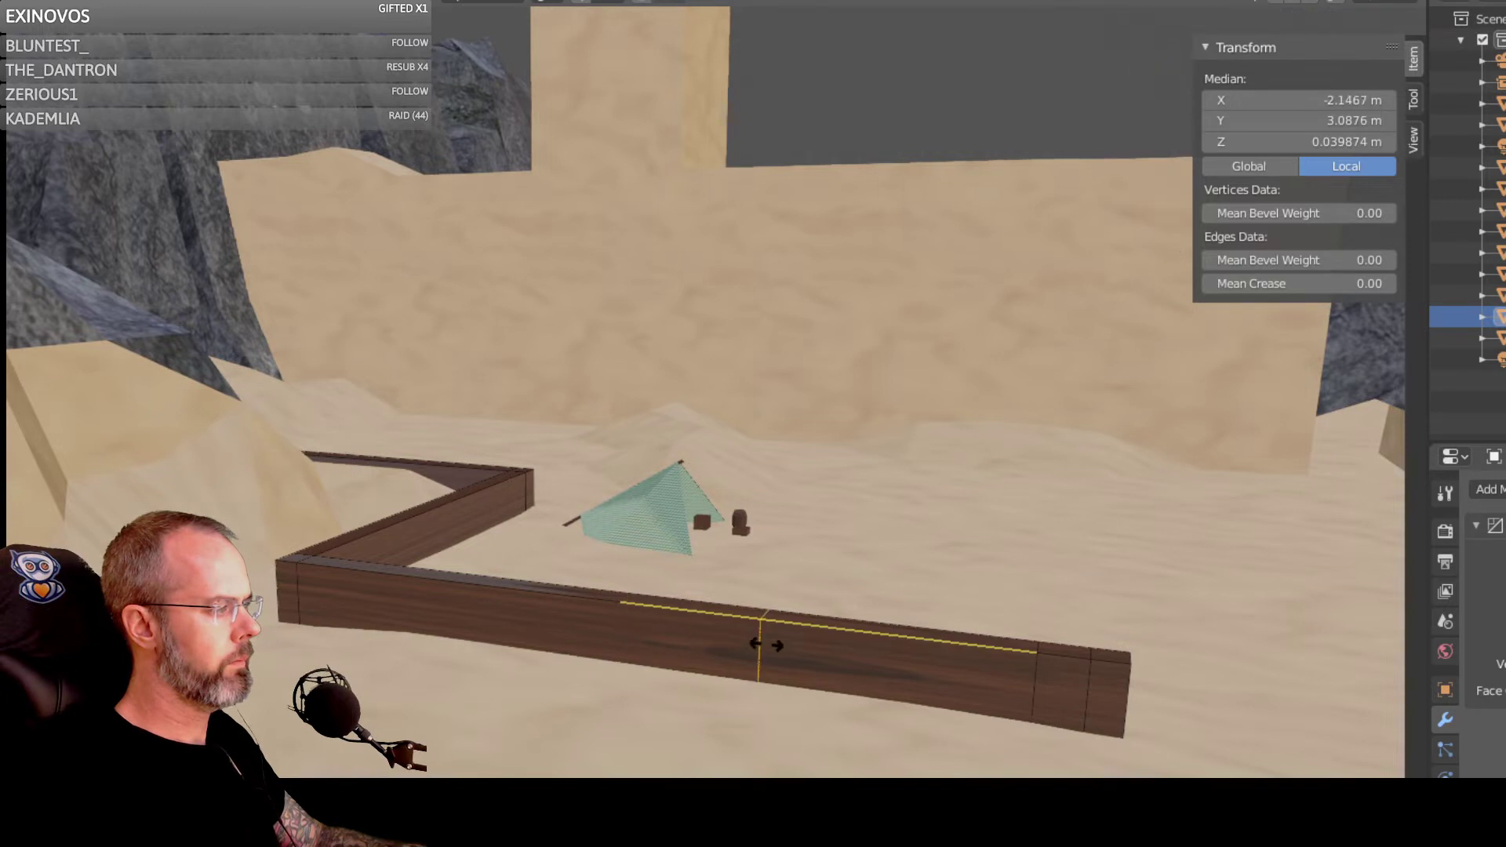
left_click(964, 670)
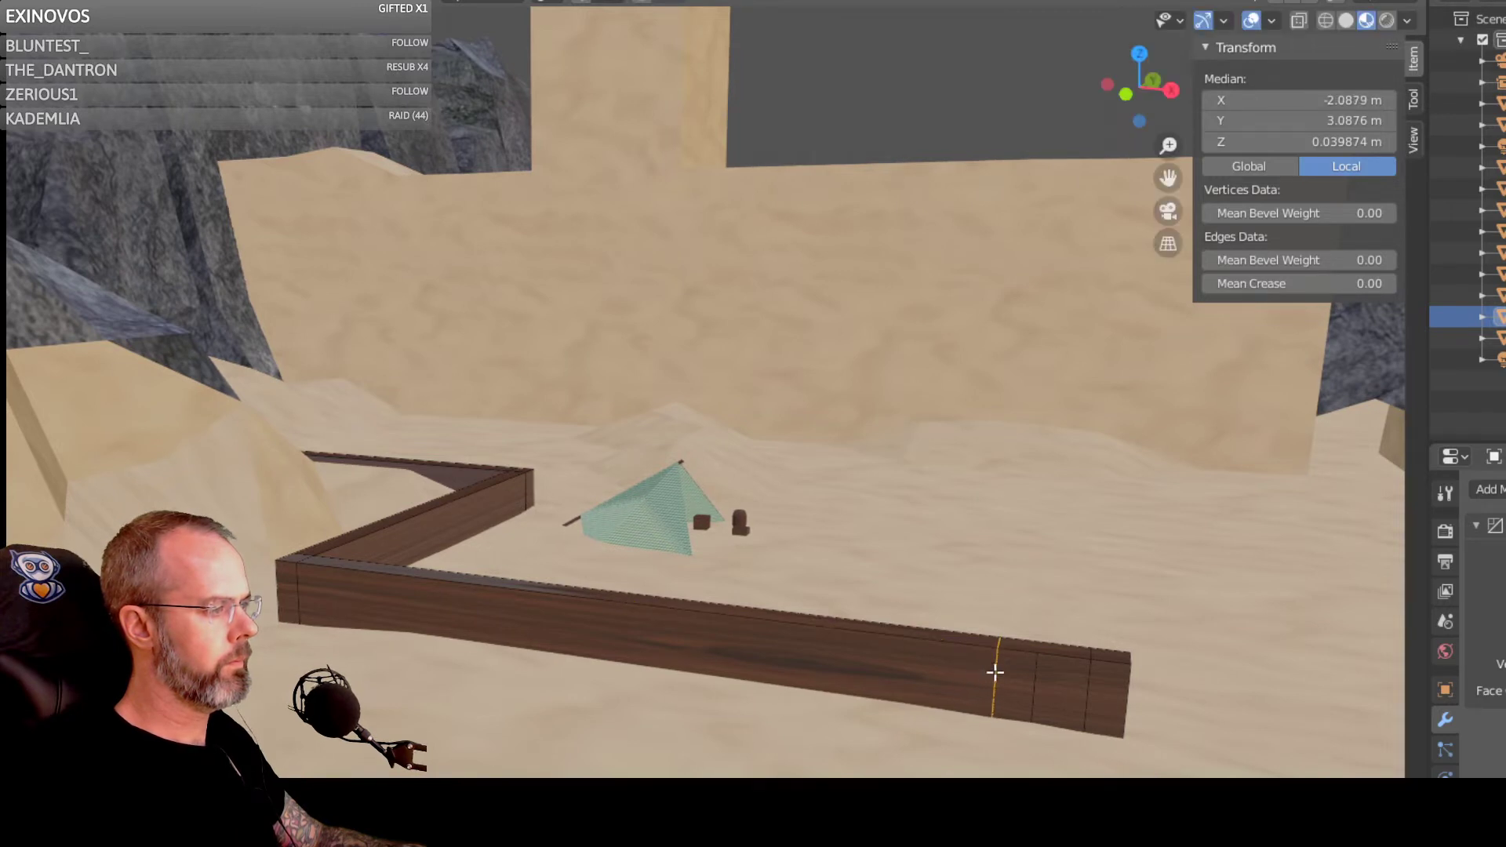
Step: Add a third loop cut farther inward along the front section, at about X -2.1269 m
left_click(995, 672)
right_click(995, 671)
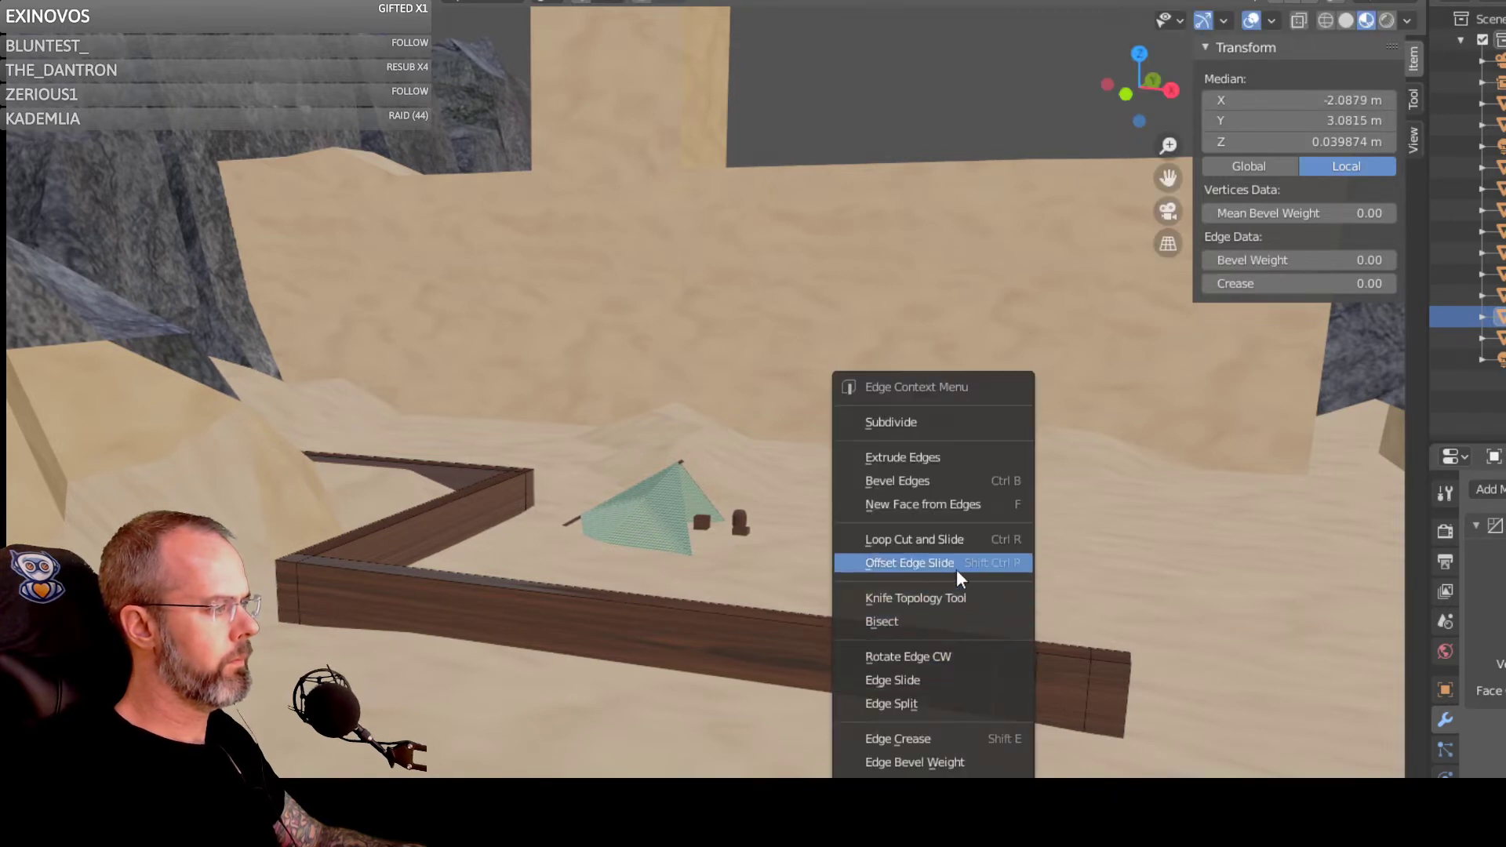
left_click(957, 600)
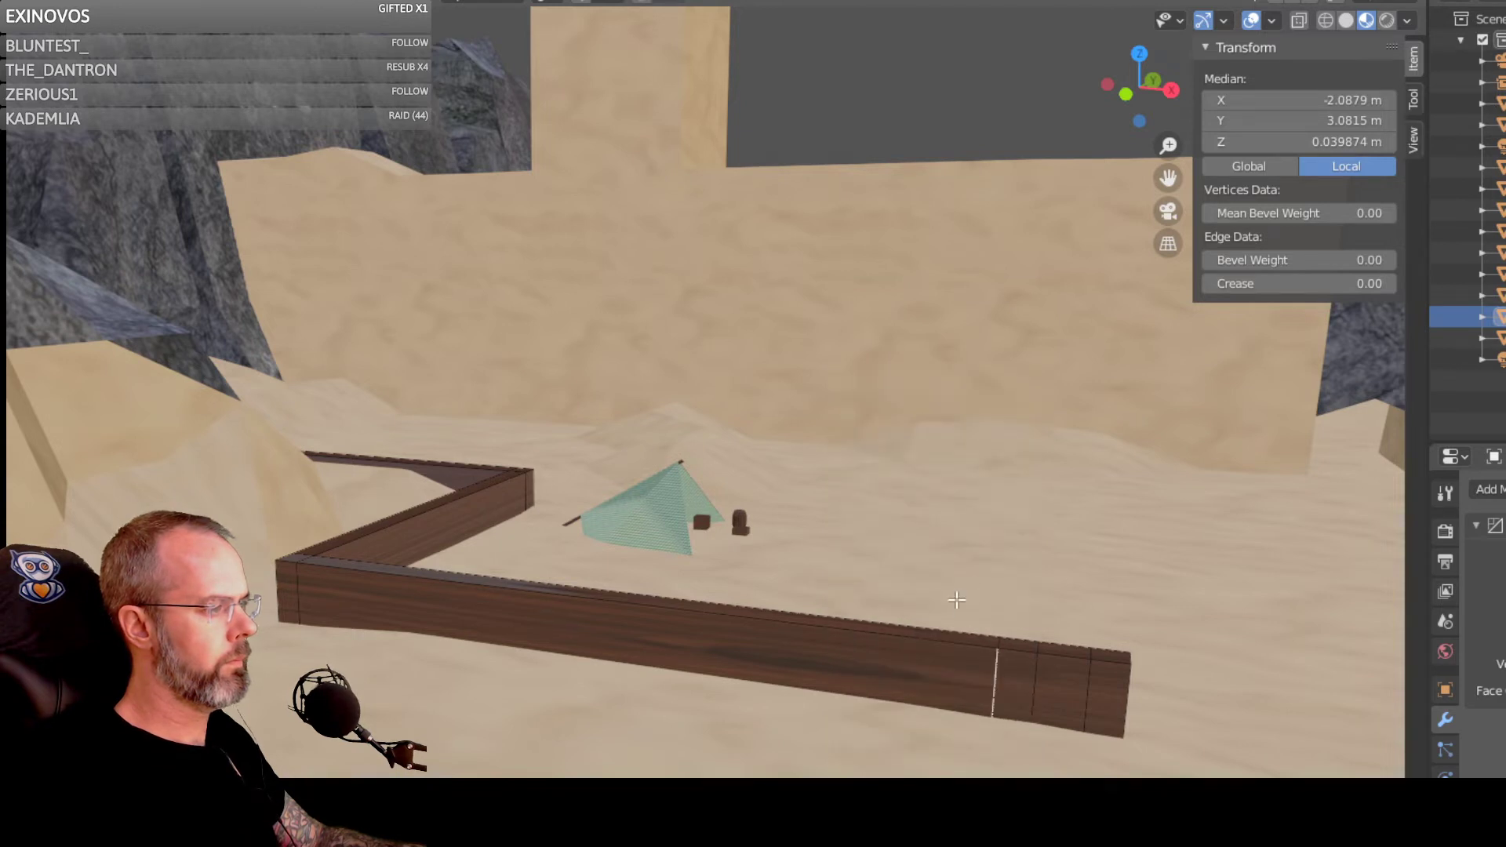
right_click(995, 663)
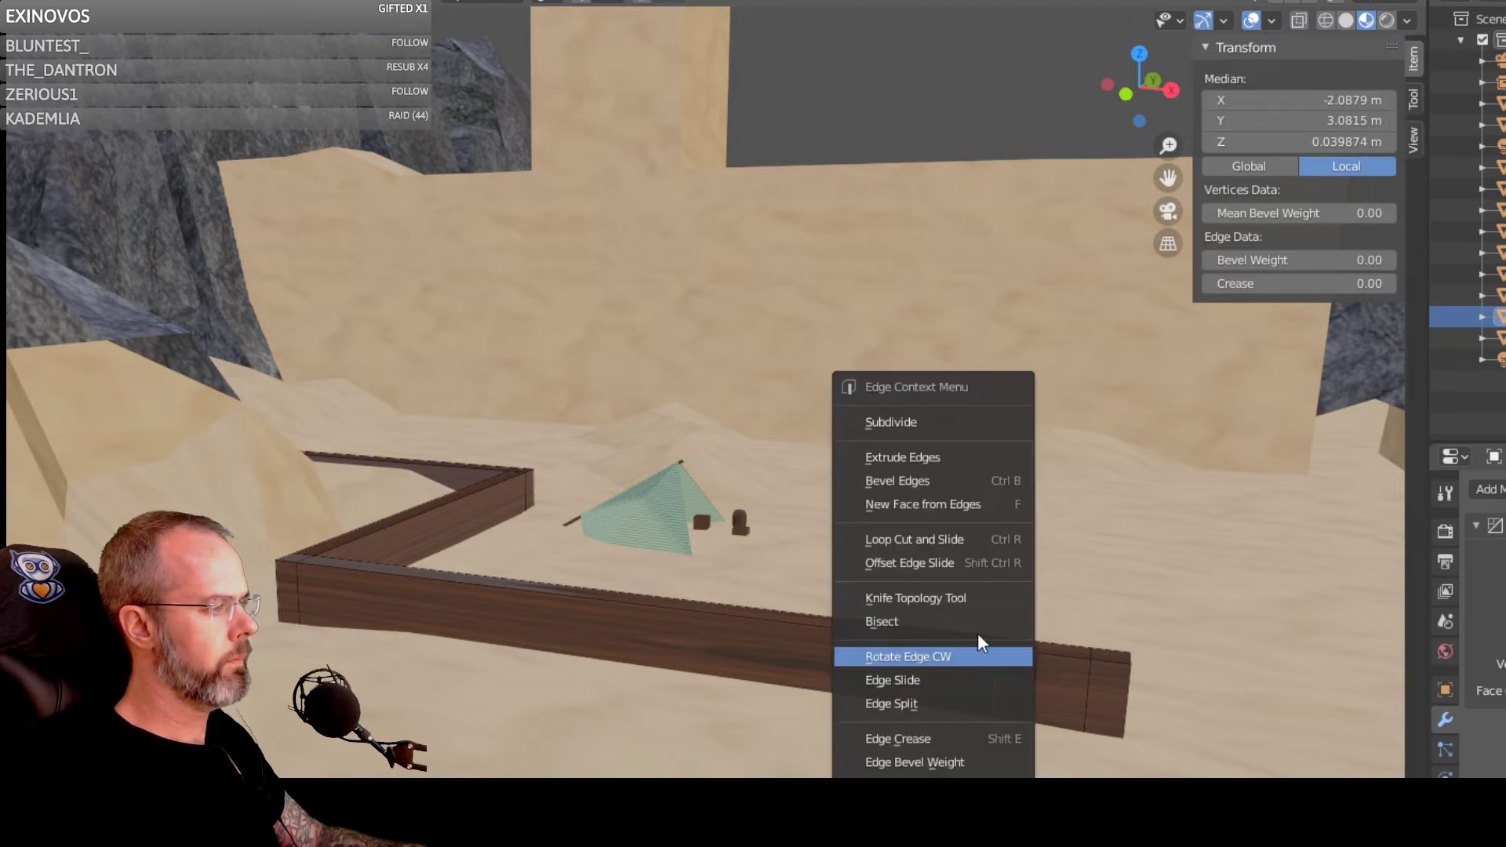
left_click(949, 542)
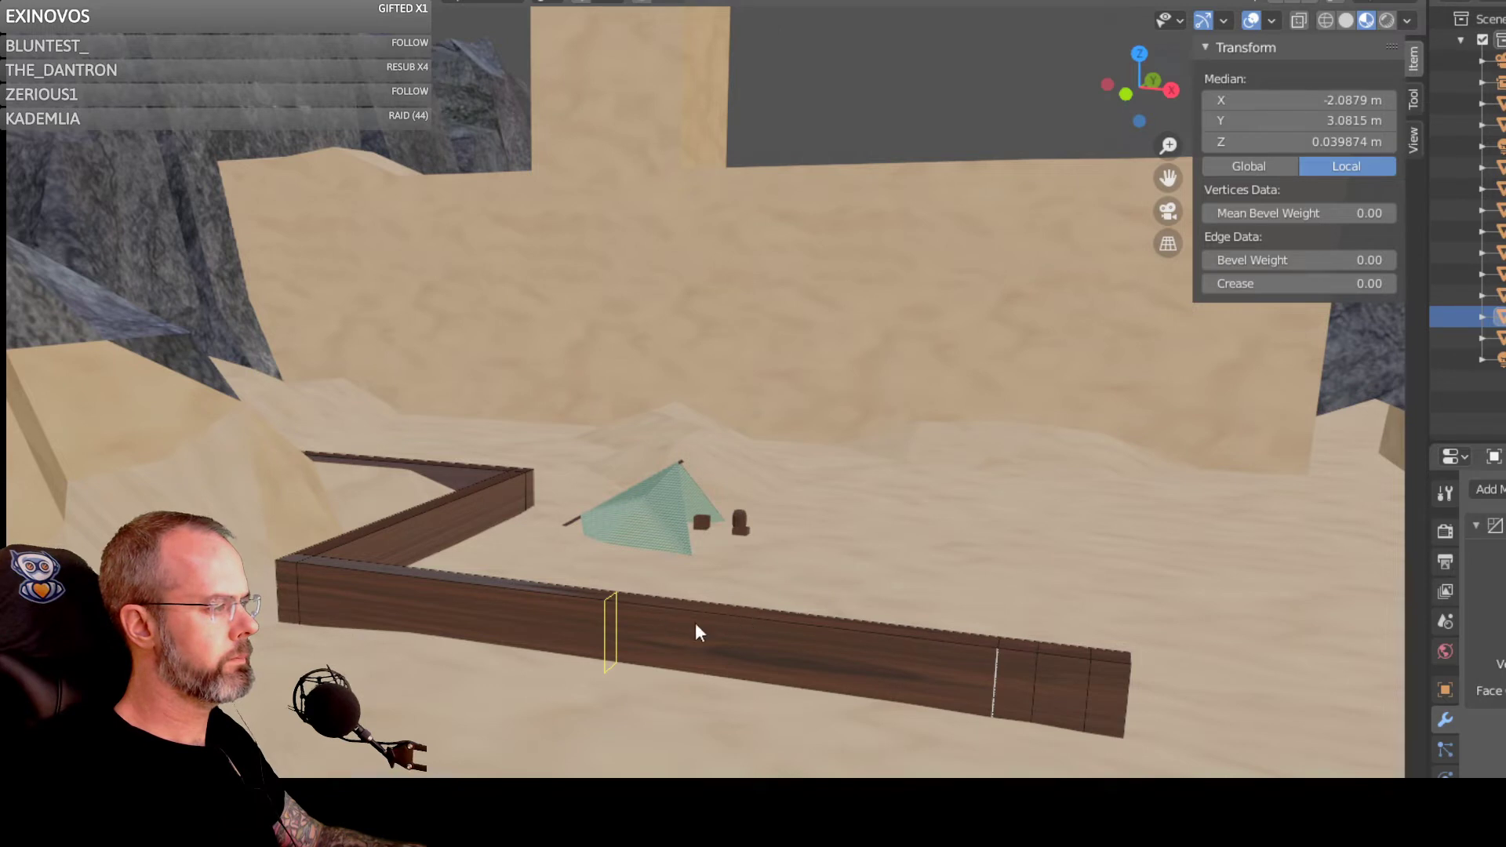
left_click(639, 630)
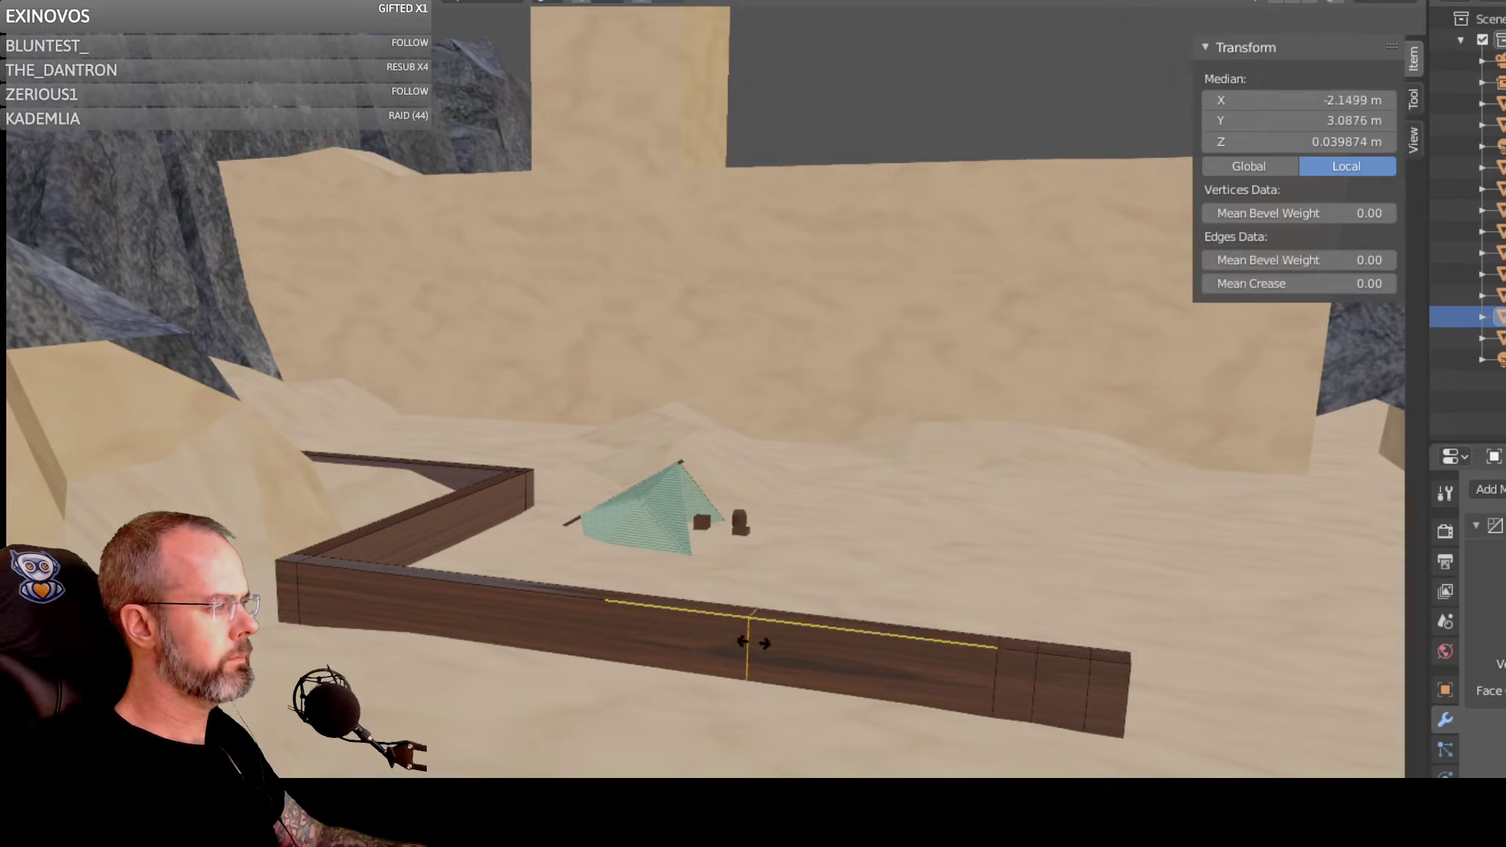
left_click(828, 654)
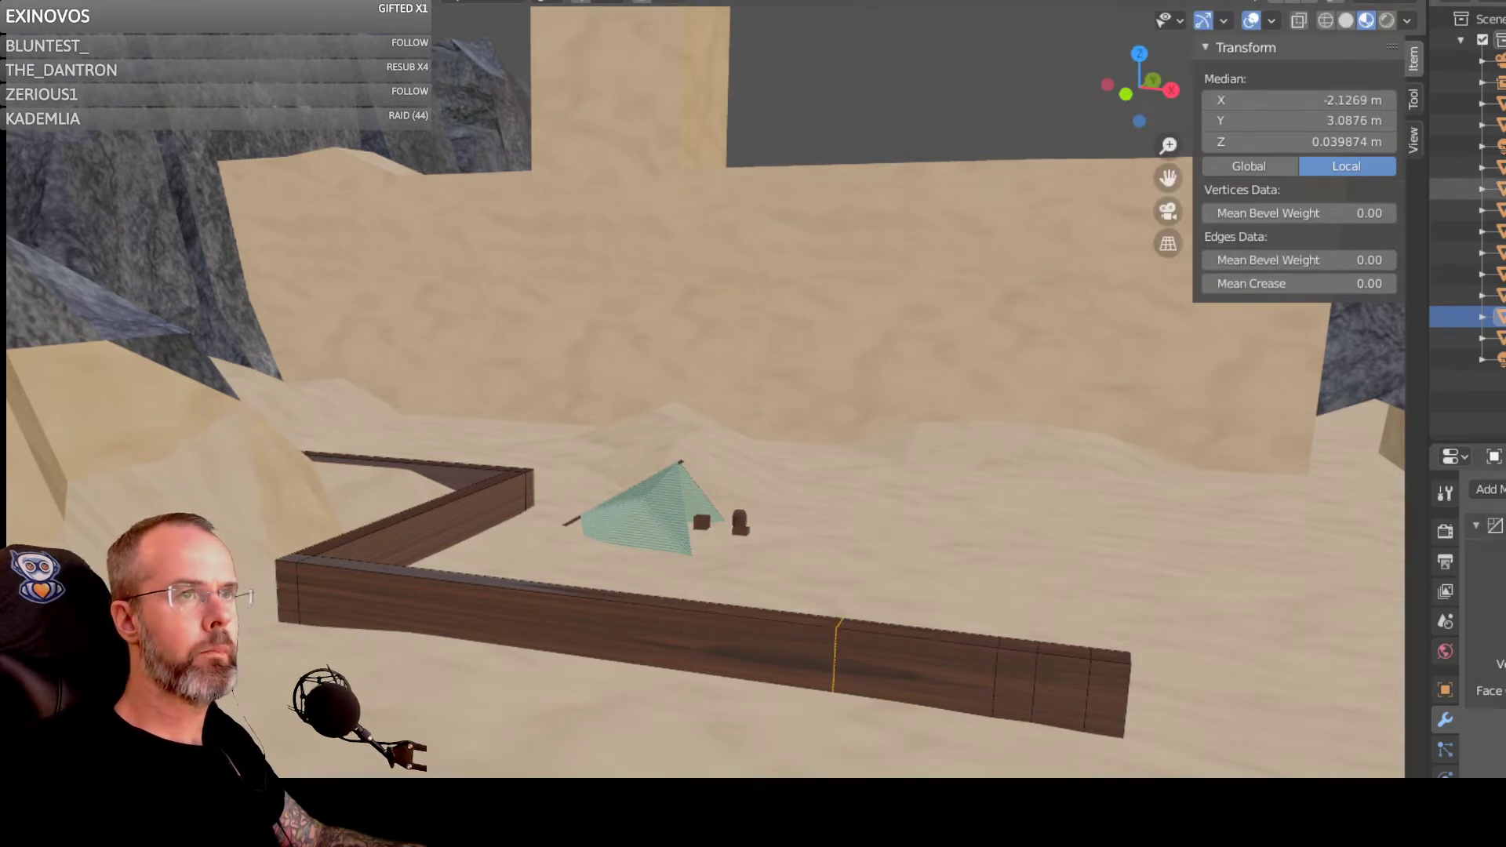
Step: Select the top edge of the cut at X -2.0788 m and lower it along Z to about 0.0452 m to form a notch
left_click(837, 660)
scroll(964, 693, "up", 2)
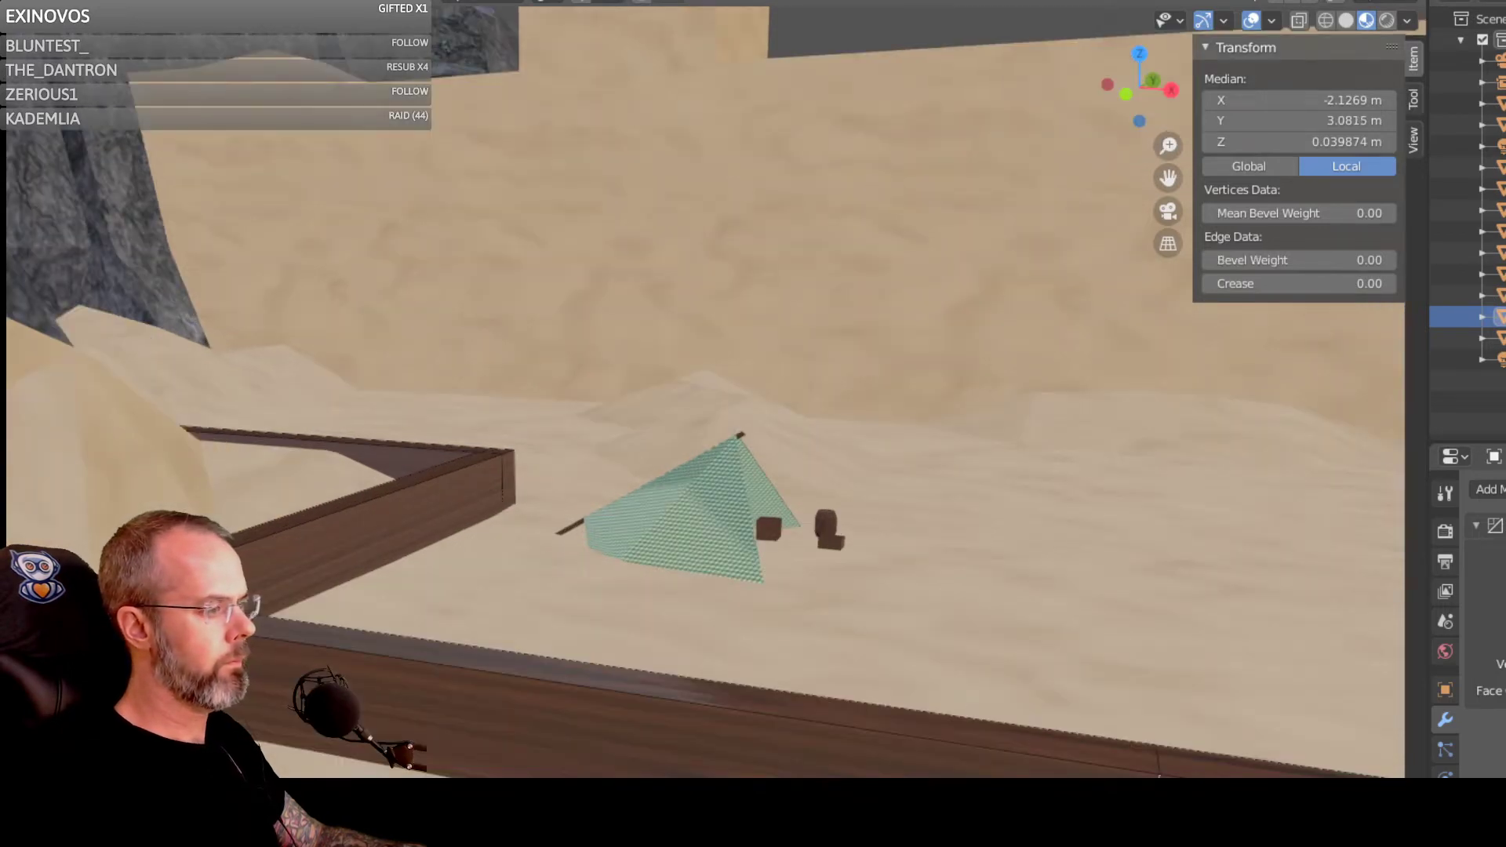
scroll(1056, 754, "down", 2)
middle_click_drag(1057, 754, 1017, 725)
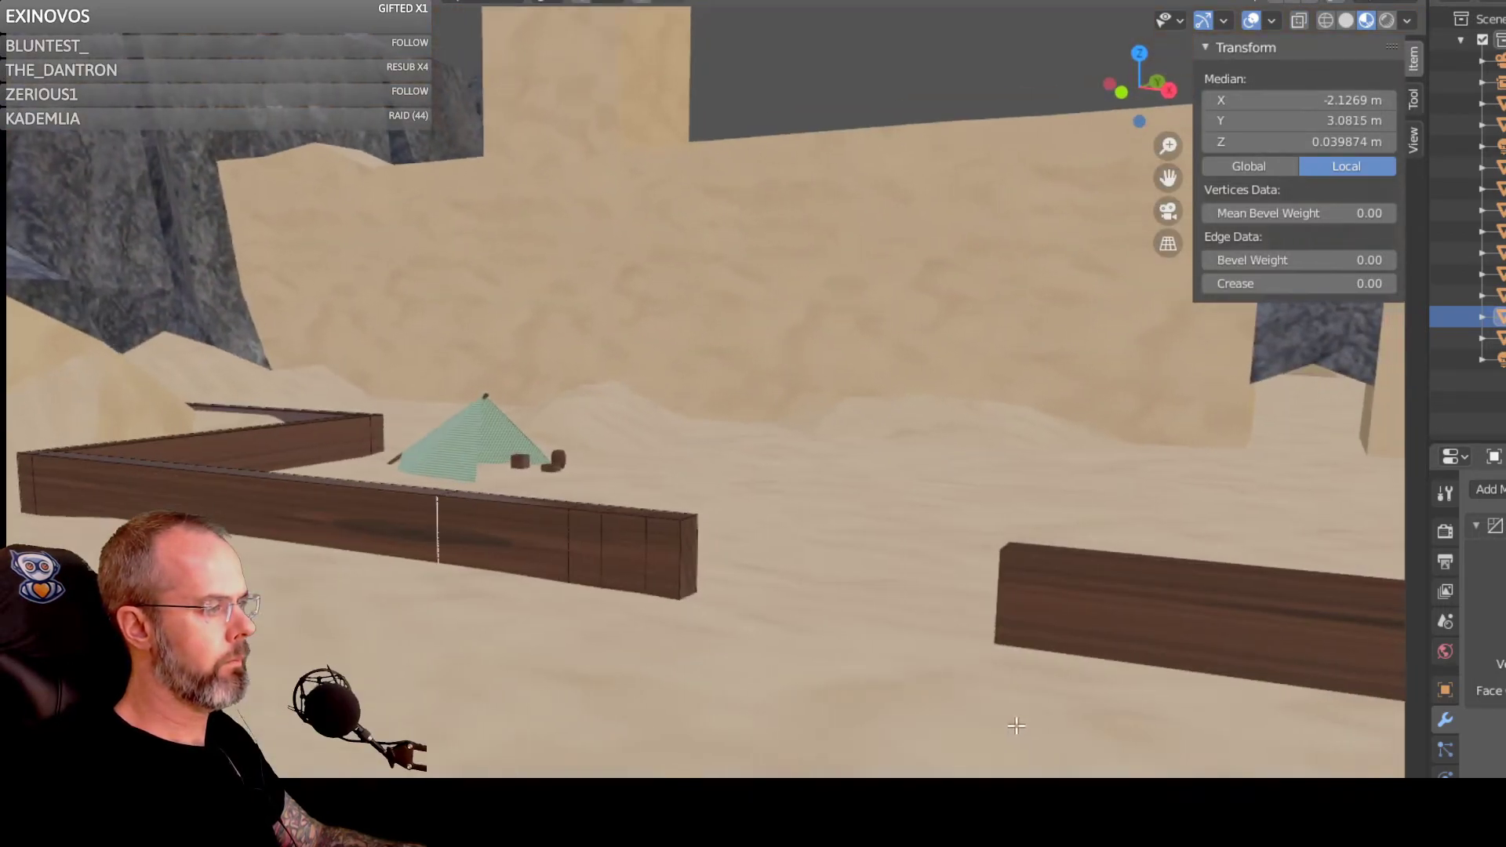
scroll(598, 562, "up", 2)
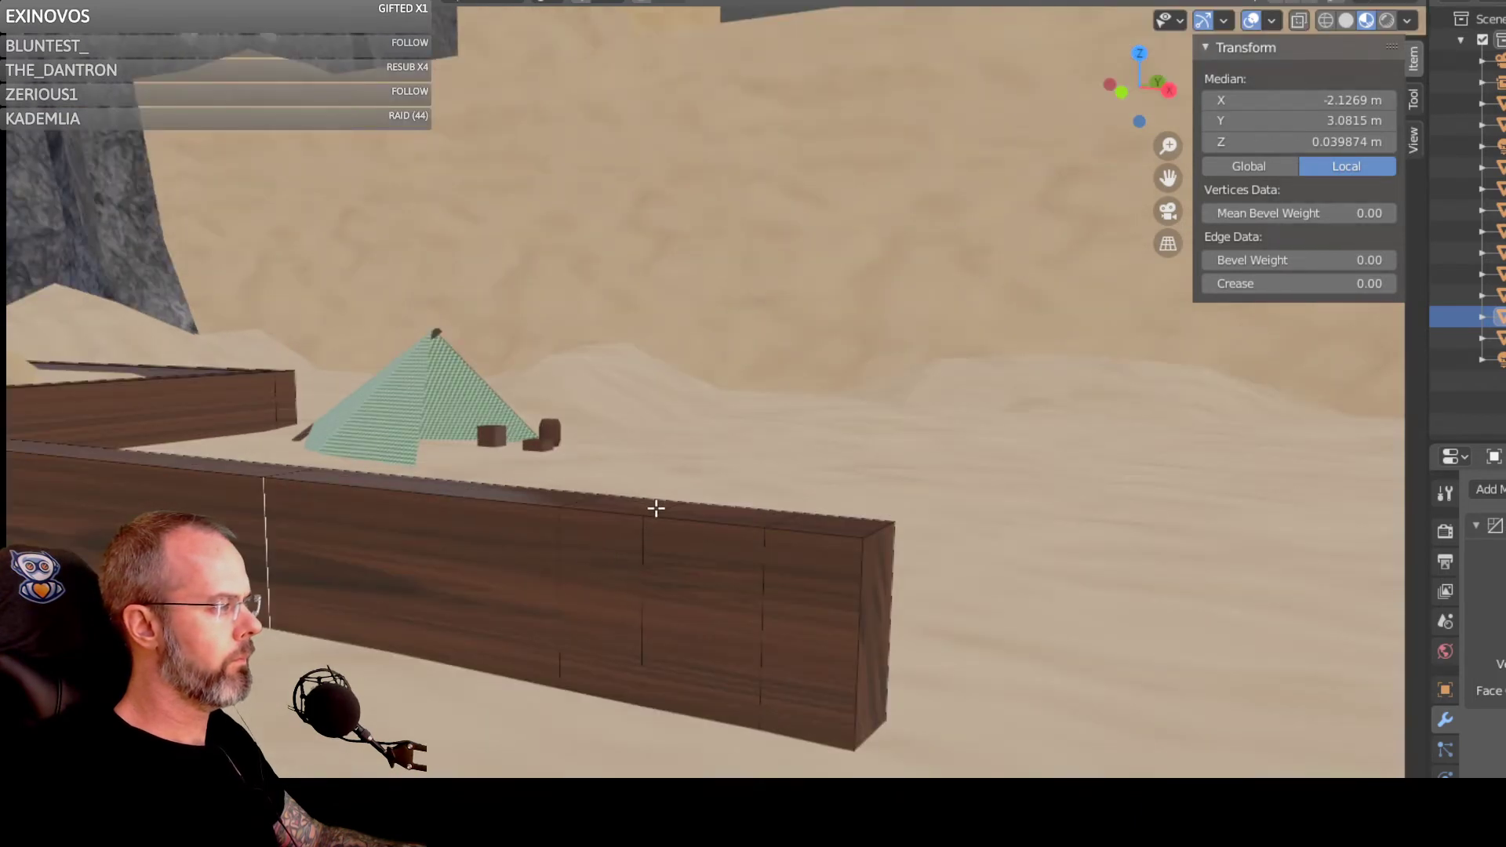
key("g")
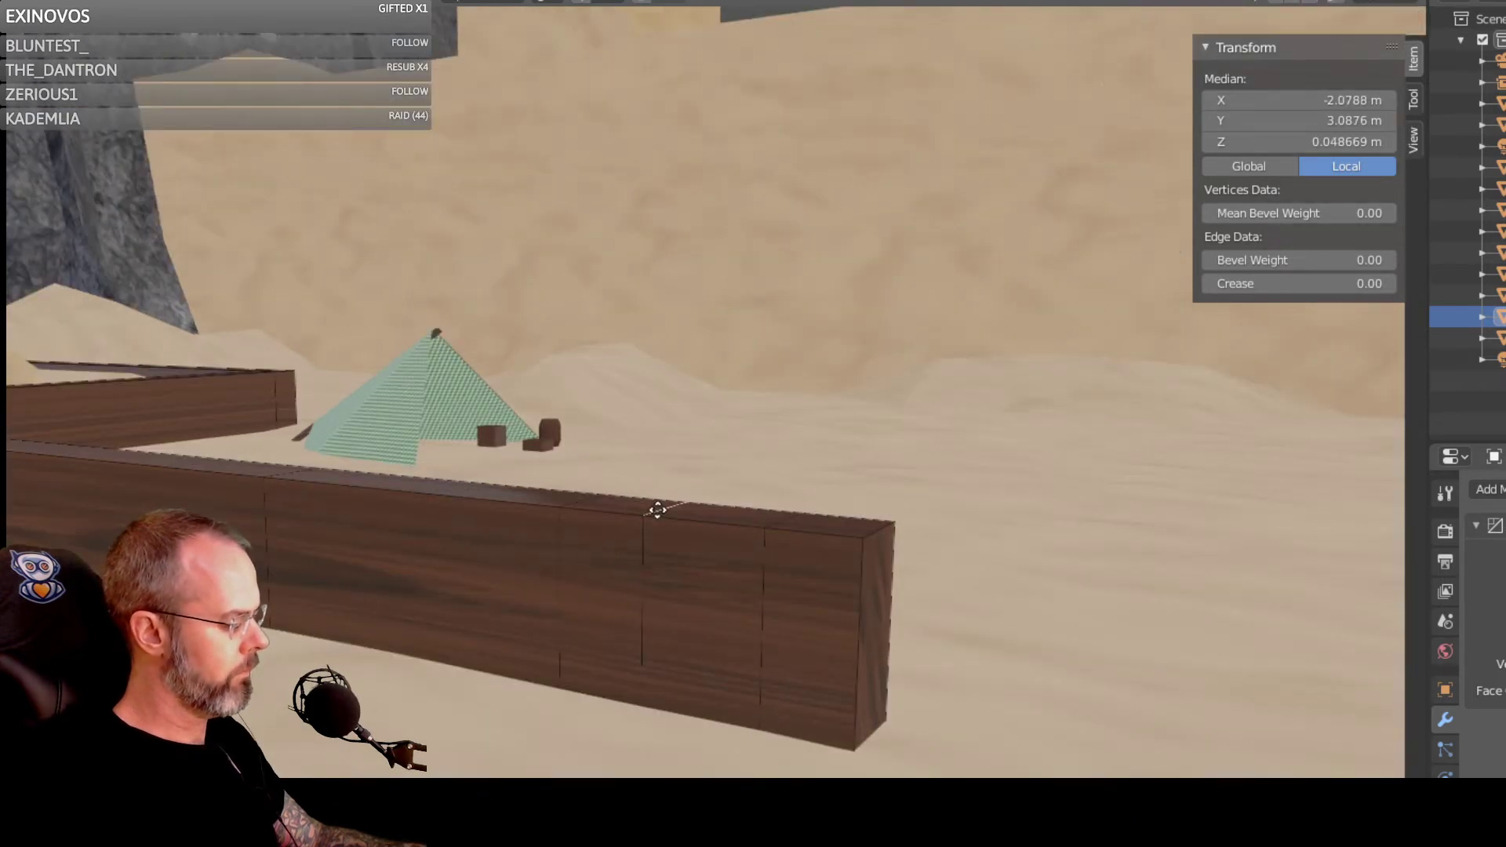
key("z")
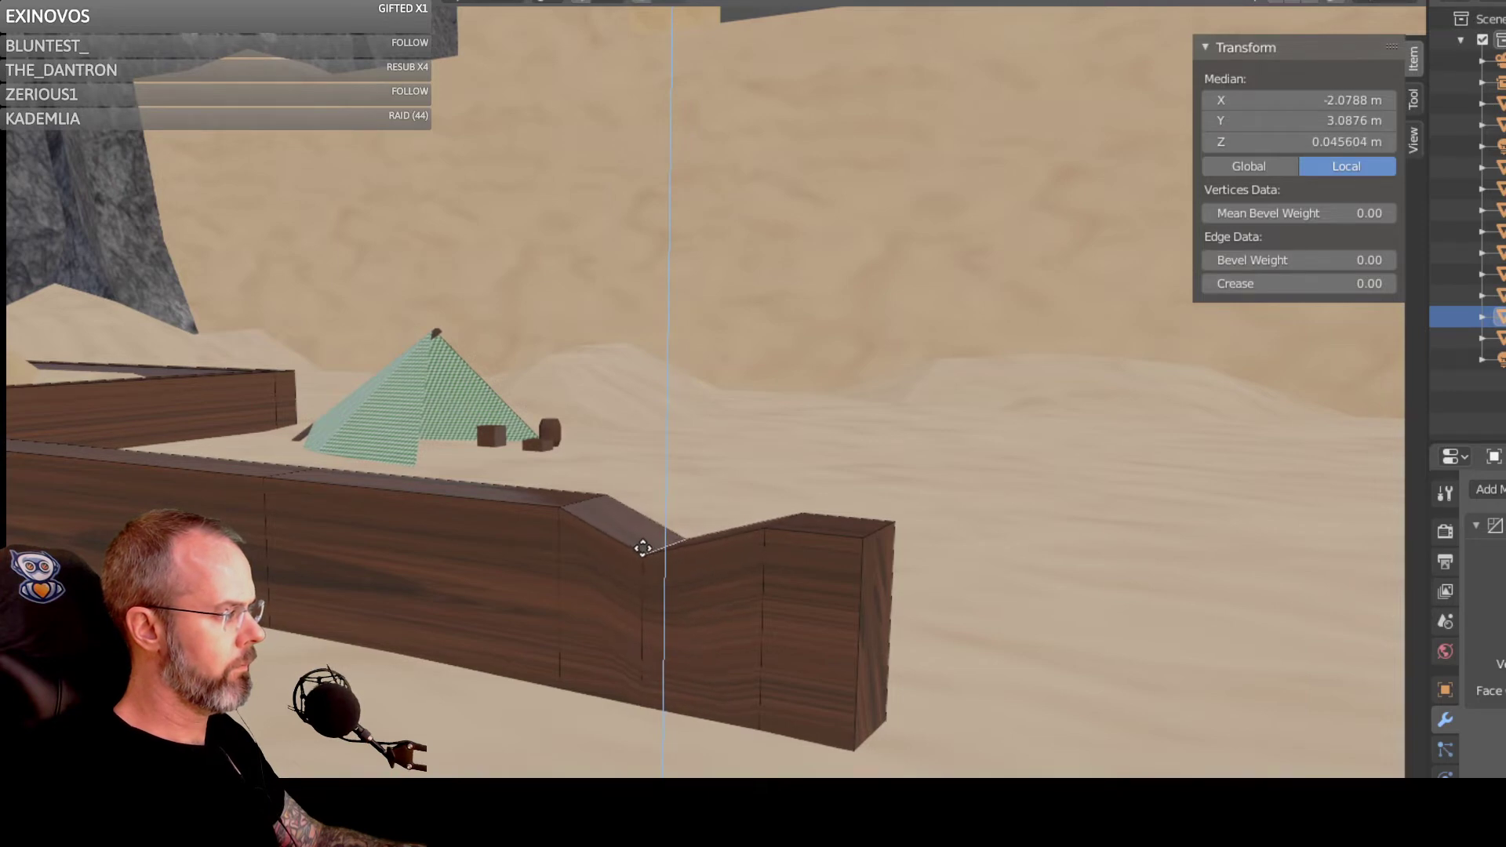
left_click(661, 554)
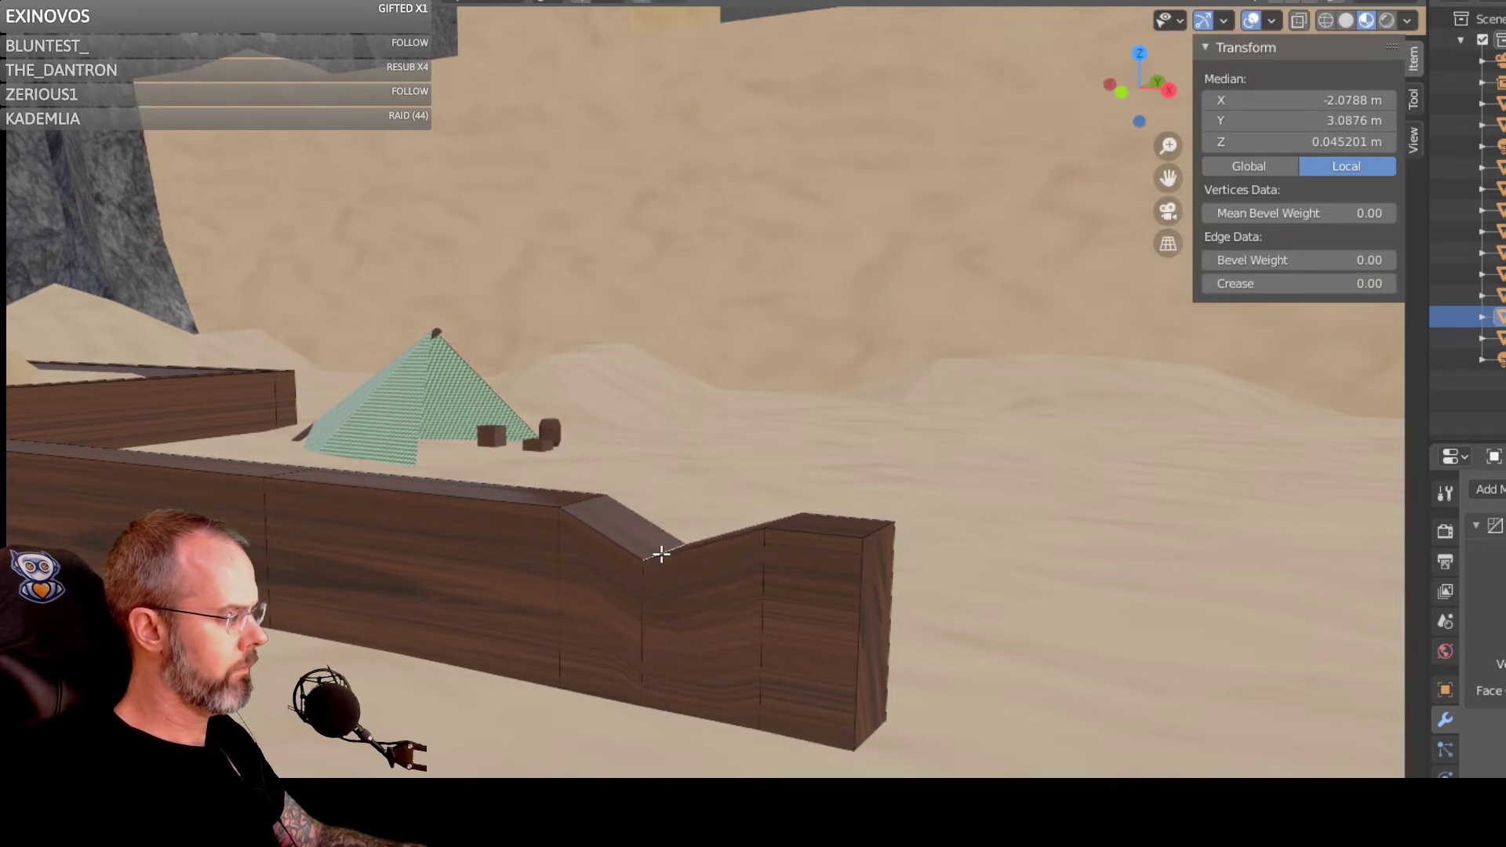
key("g")
key("y")
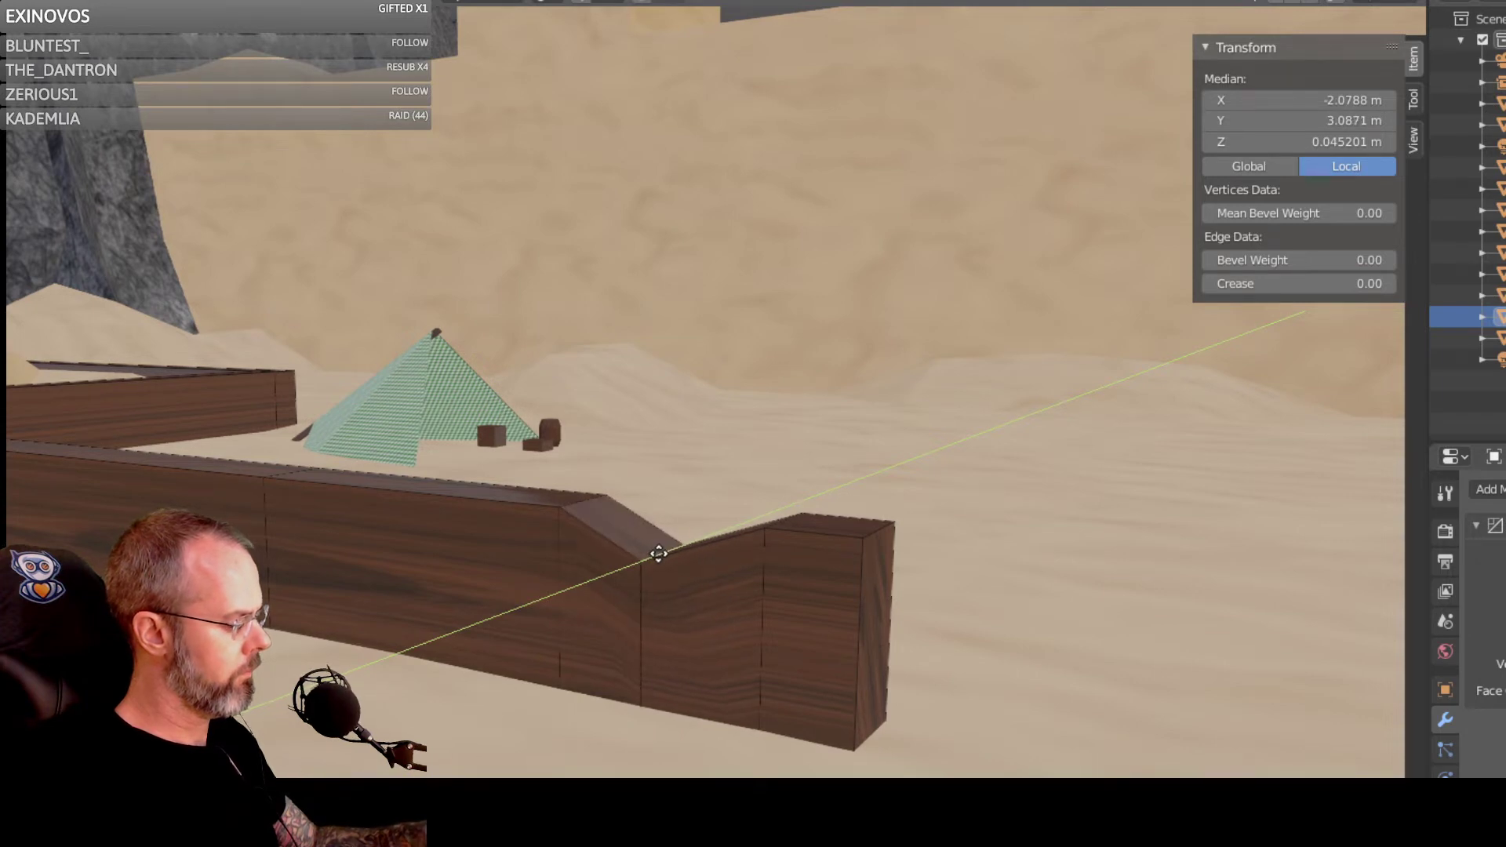
left_click(659, 554)
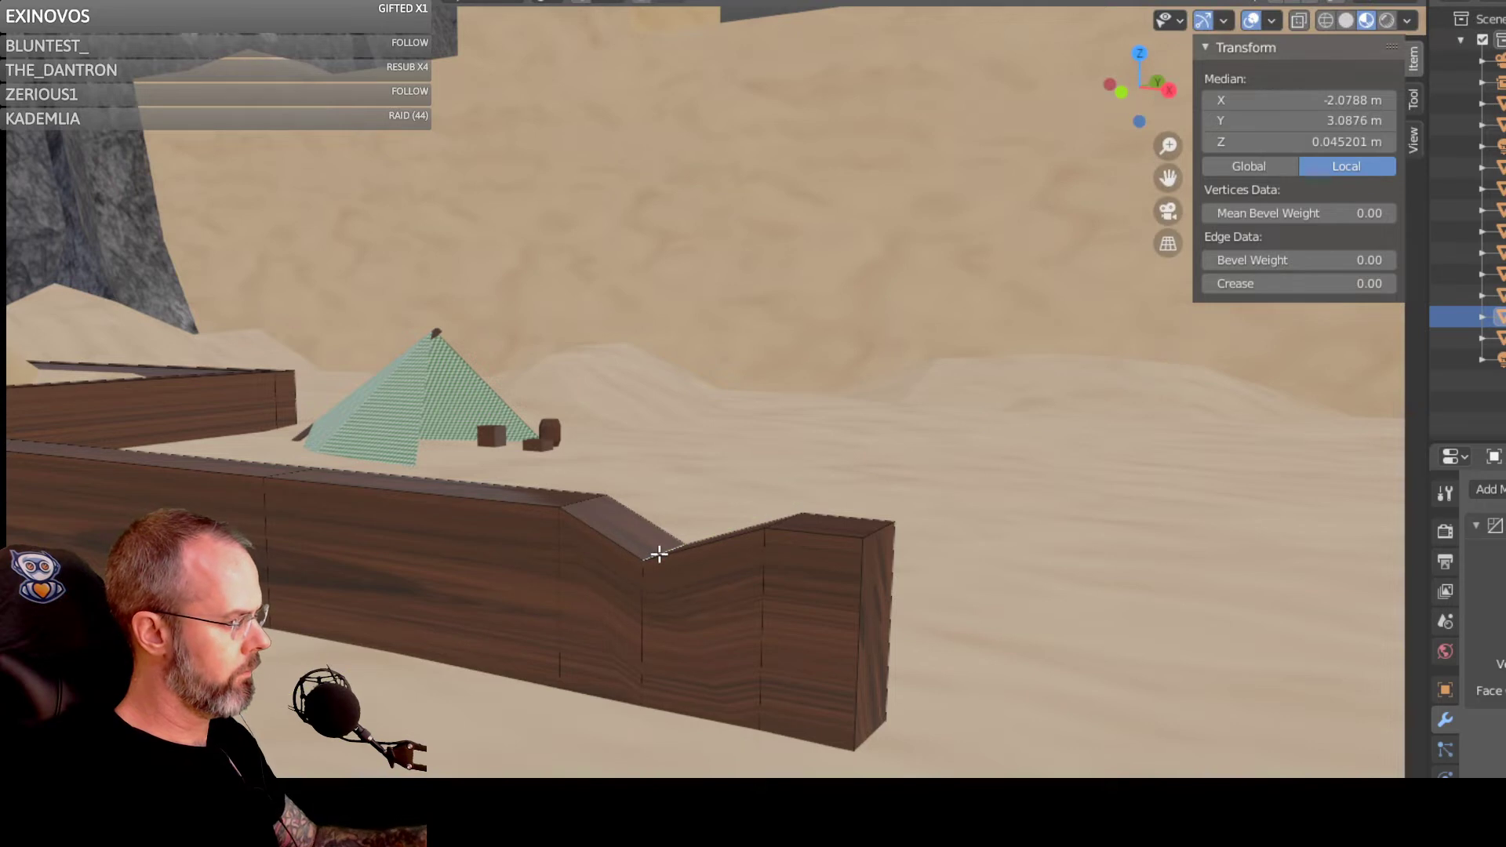
Step: Shift the notch's top edge along X to about -2.0836 m and raise it to about Z 0.0468 m
key("g")
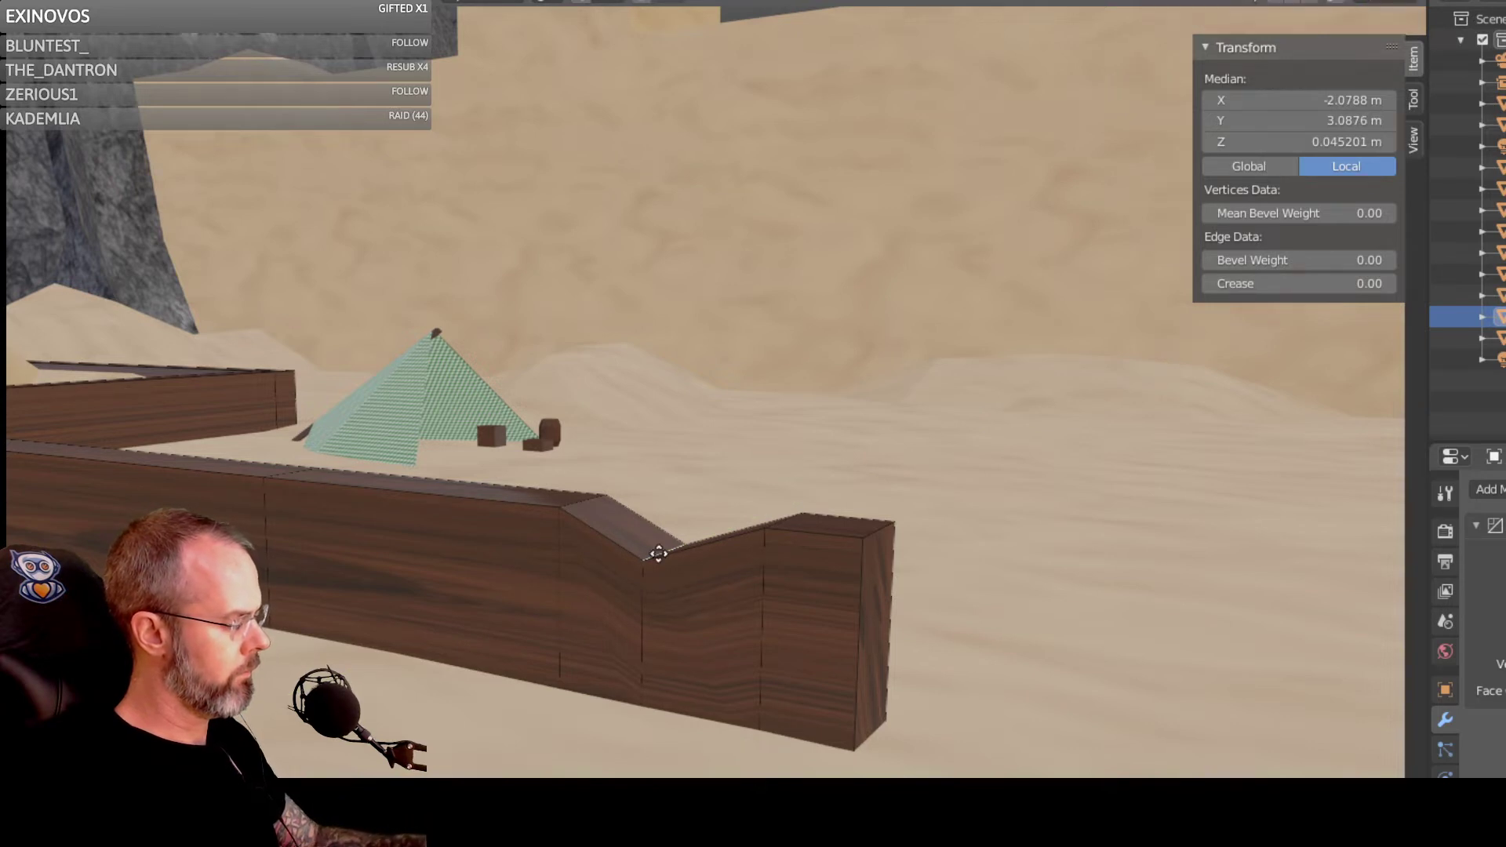
key("x")
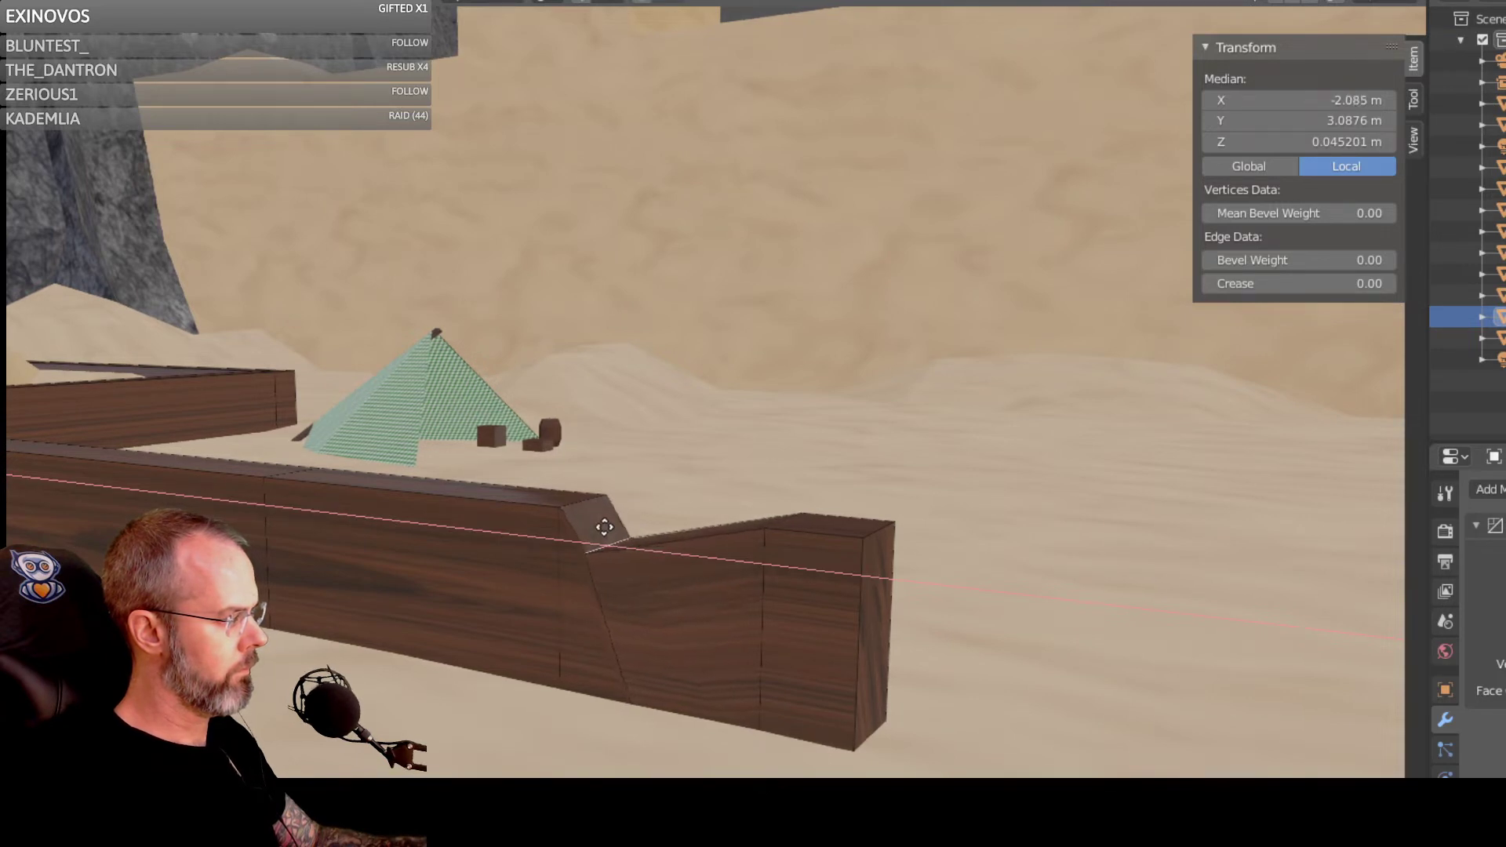
left_click(616, 536)
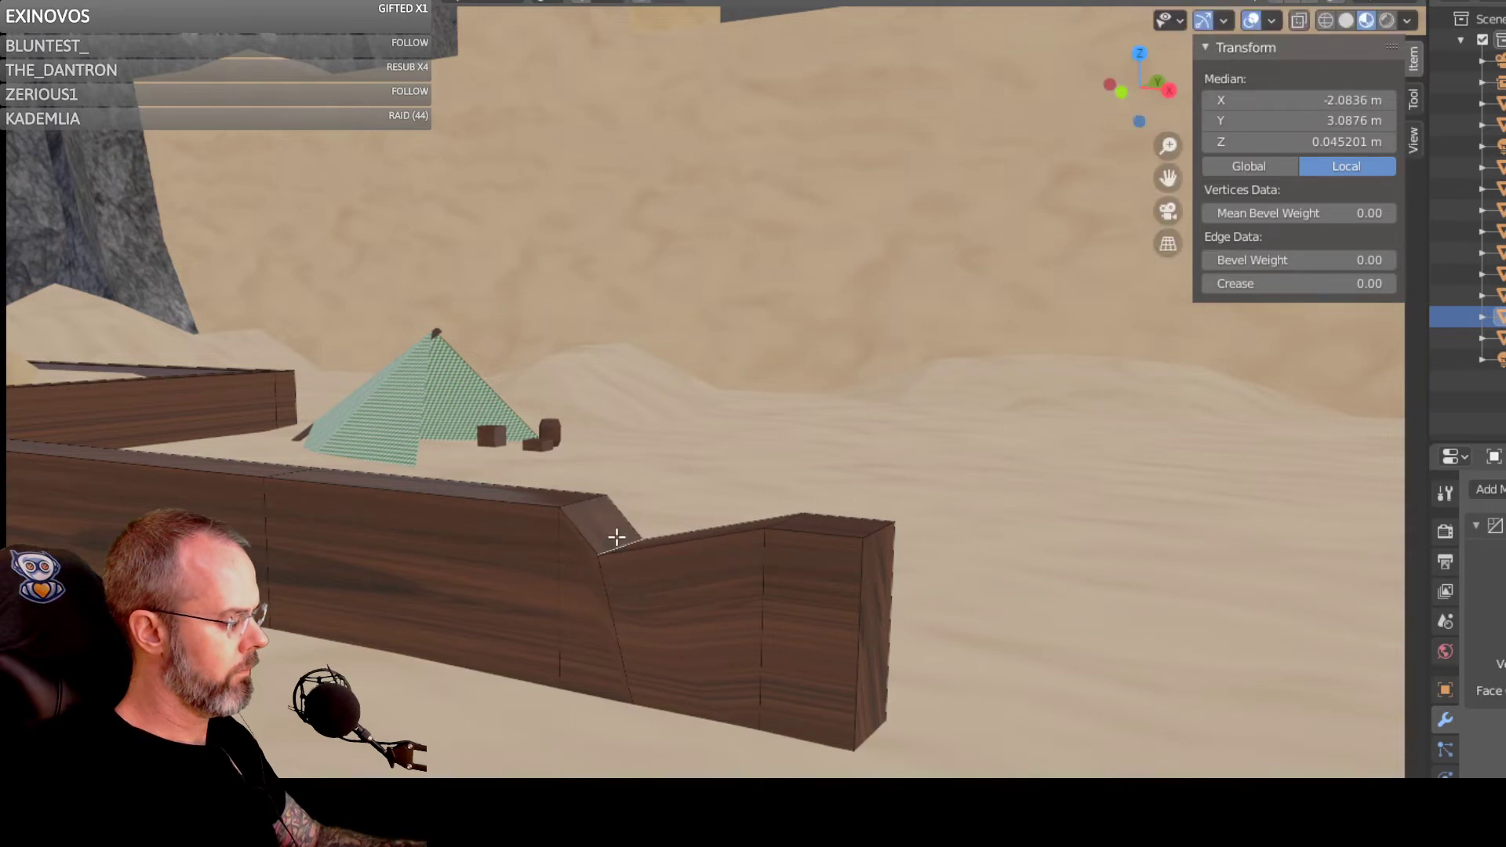
key("g")
key("z")
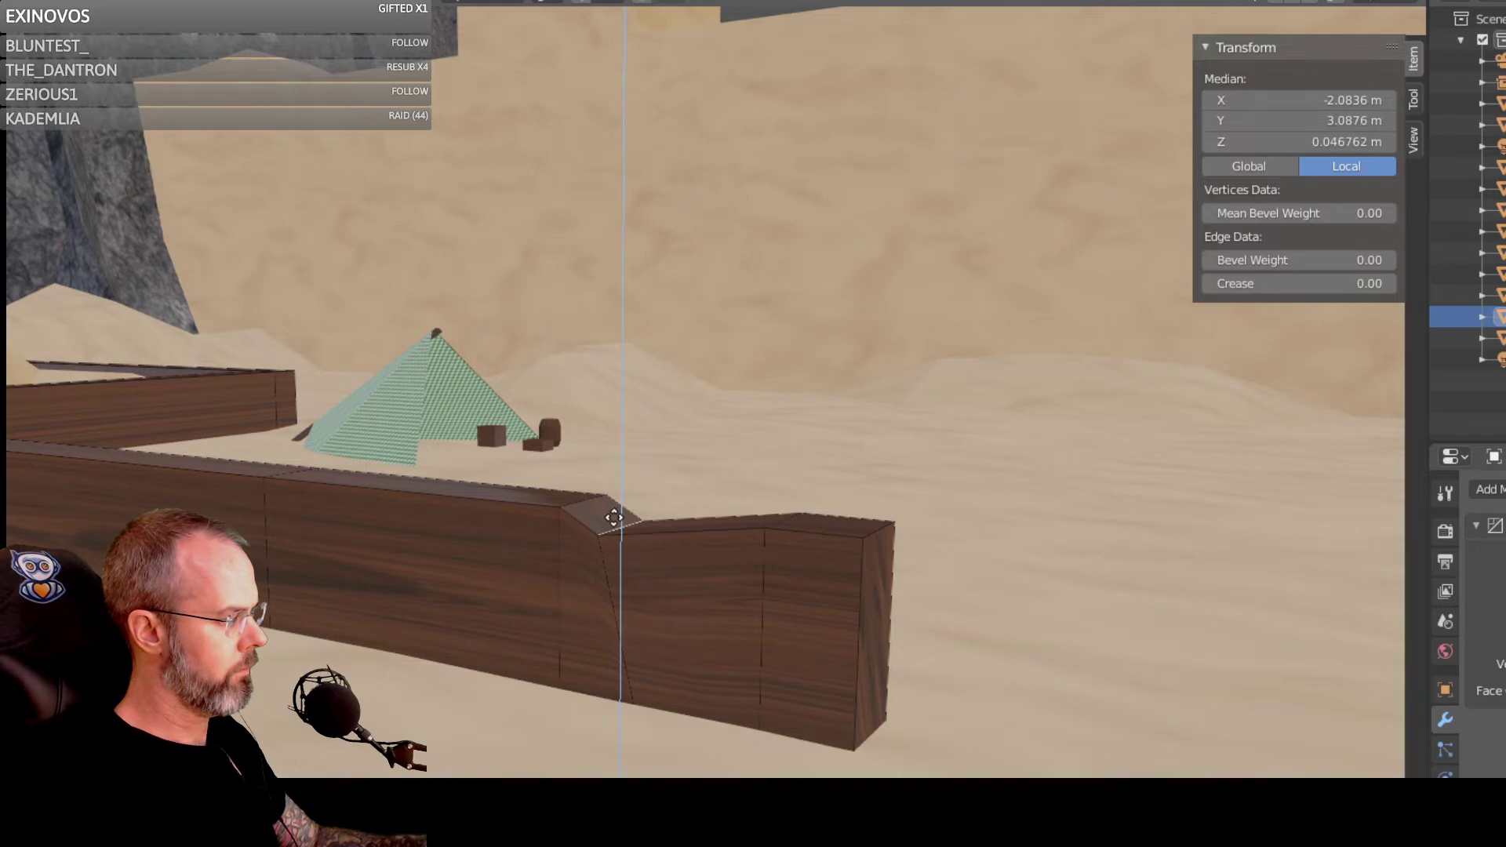
left_click(617, 517)
Step: Examine the notched wall from near and far, selecting the vertical edge of the cut just inward of the notch
middle_click_drag(521, 609, 659, 644)
scroll(658, 645, "down", 3)
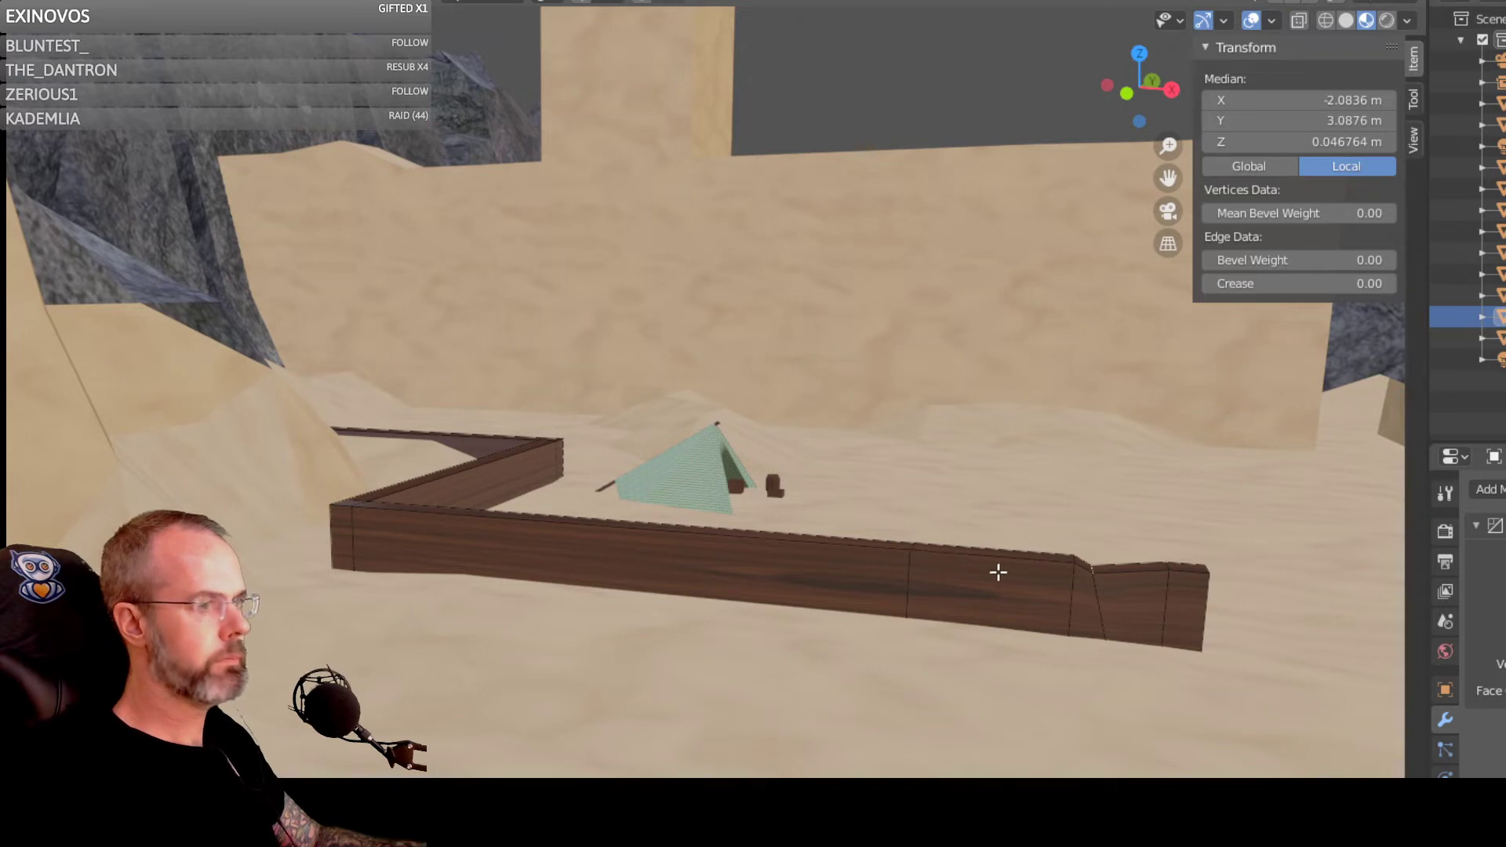
scroll(964, 566, "up", 2)
scroll(935, 666, "up", 4)
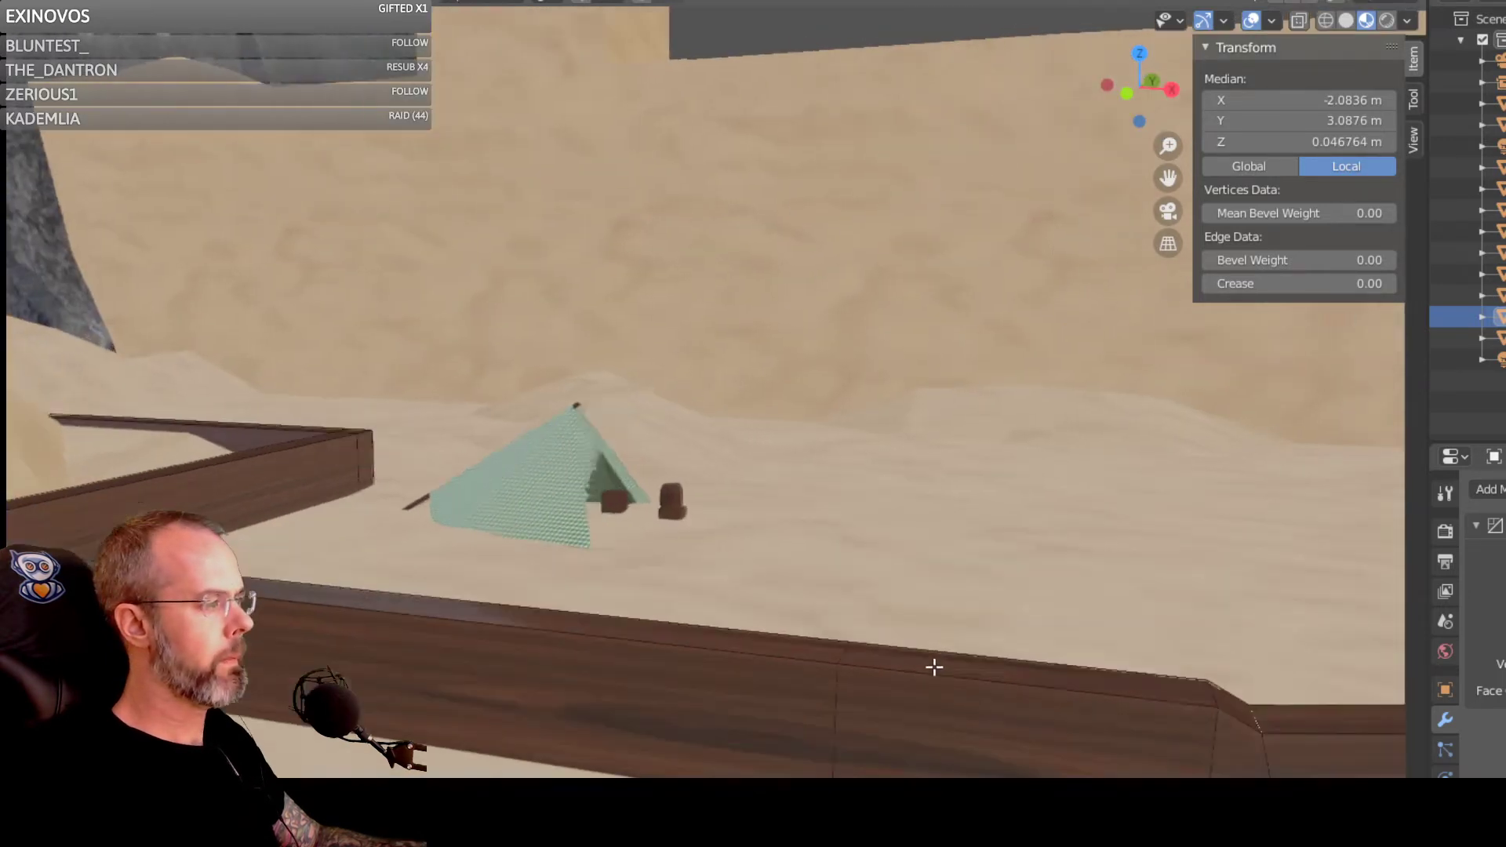
middle_click_drag(727, 659, 736, 657)
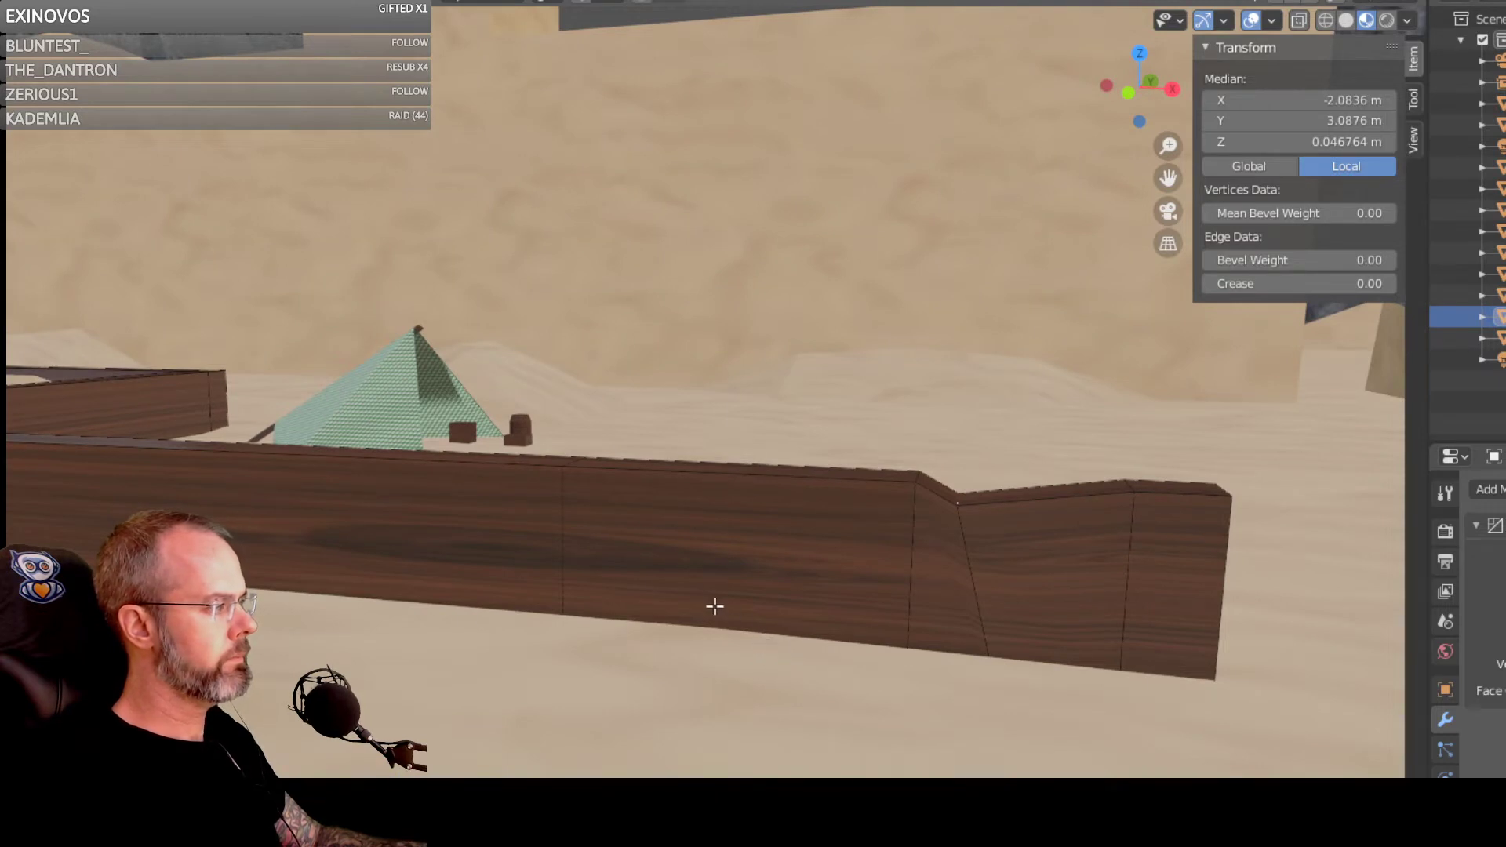
middle_click_drag(709, 601, 609, 588, "shift")
left_click(534, 573)
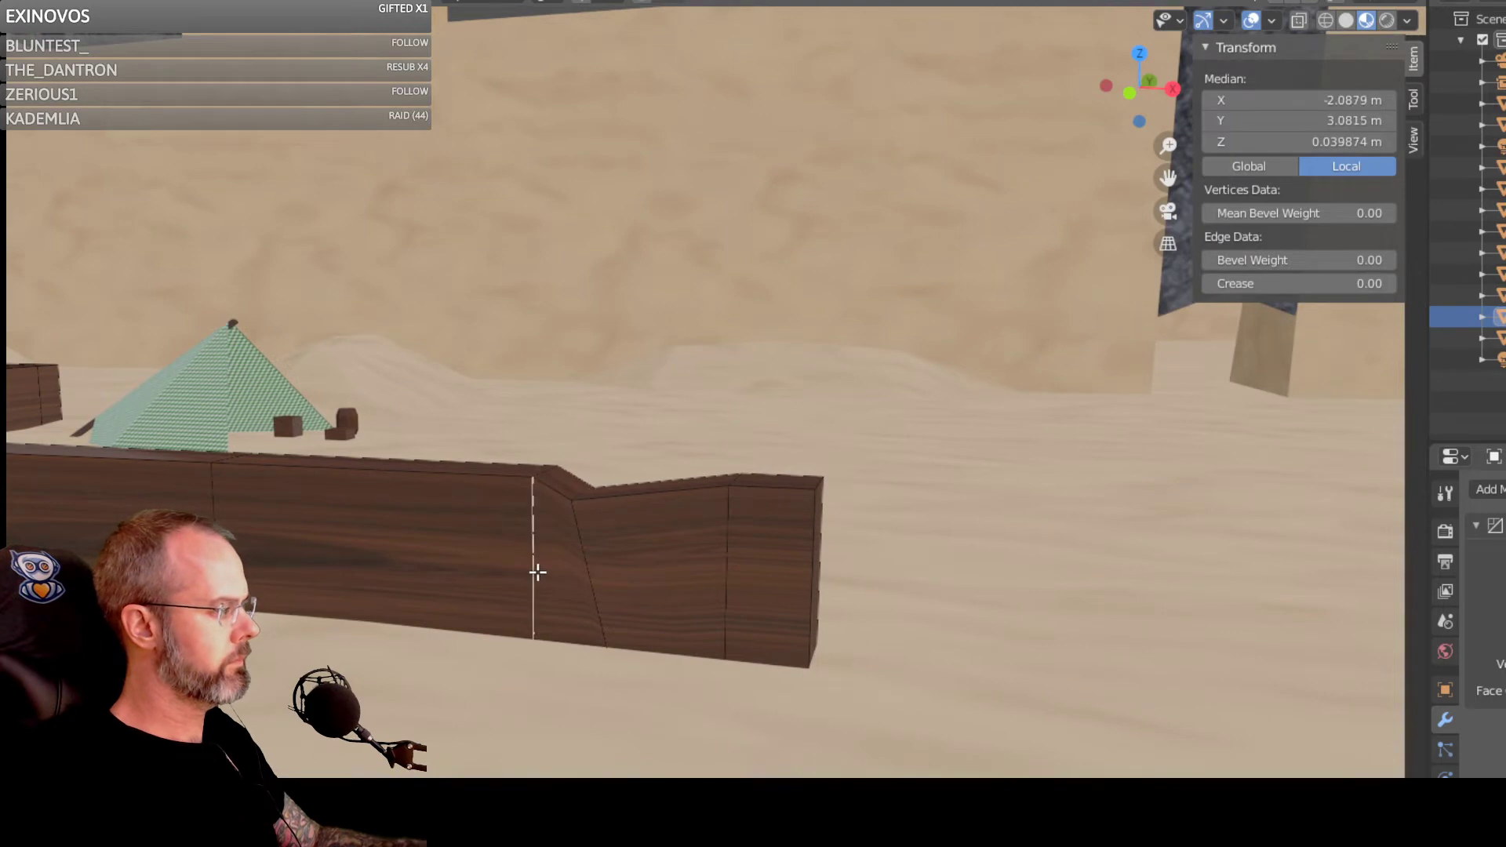
scroll(538, 573, "down", 10)
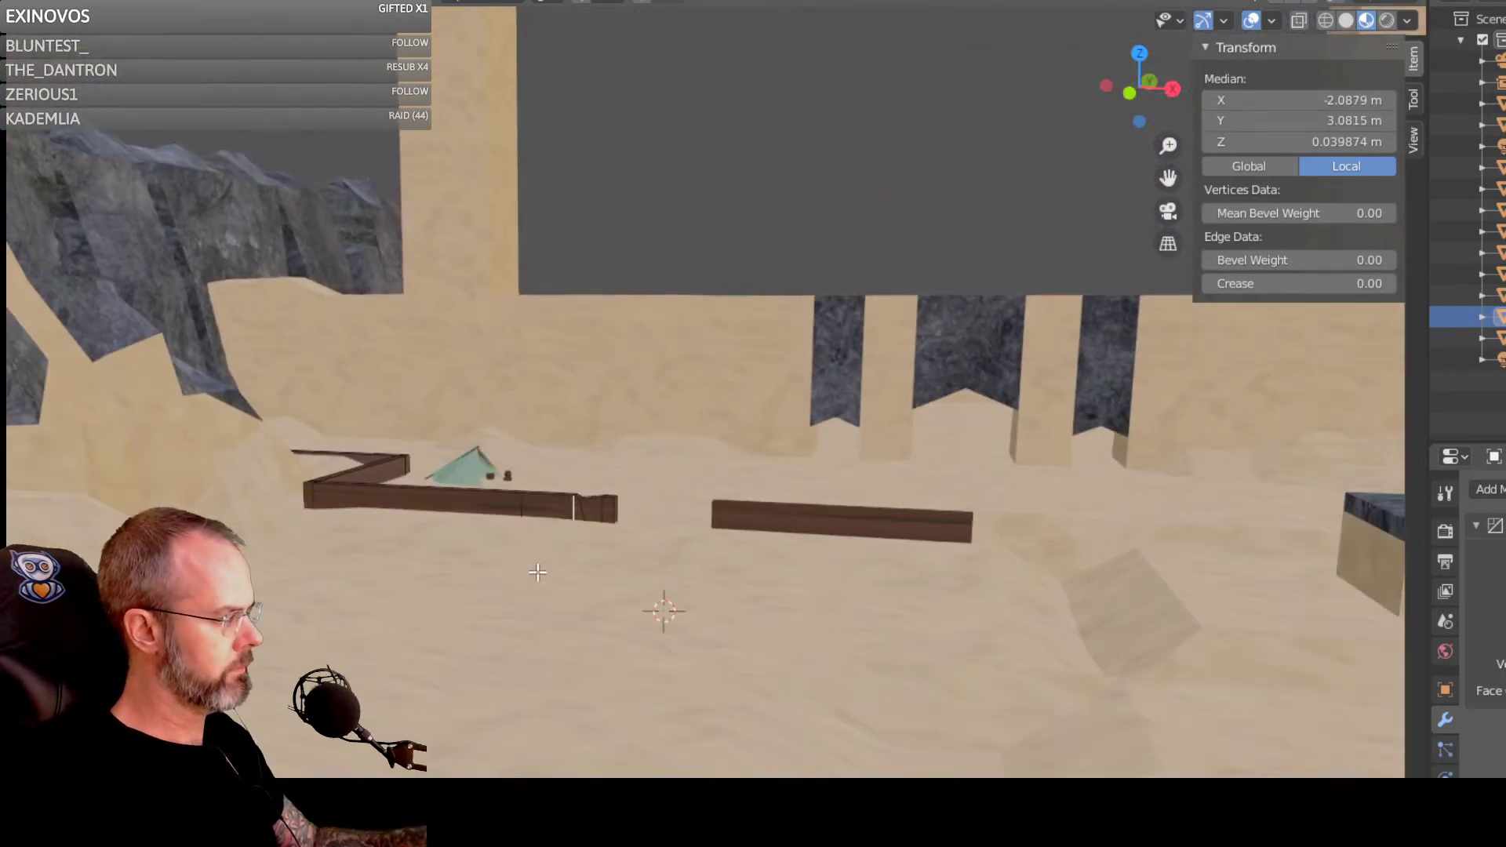
Step: Select the top edge at the front section's gate-side end and lower it along Z to about 0.0469 m
scroll(574, 506, "up", 4)
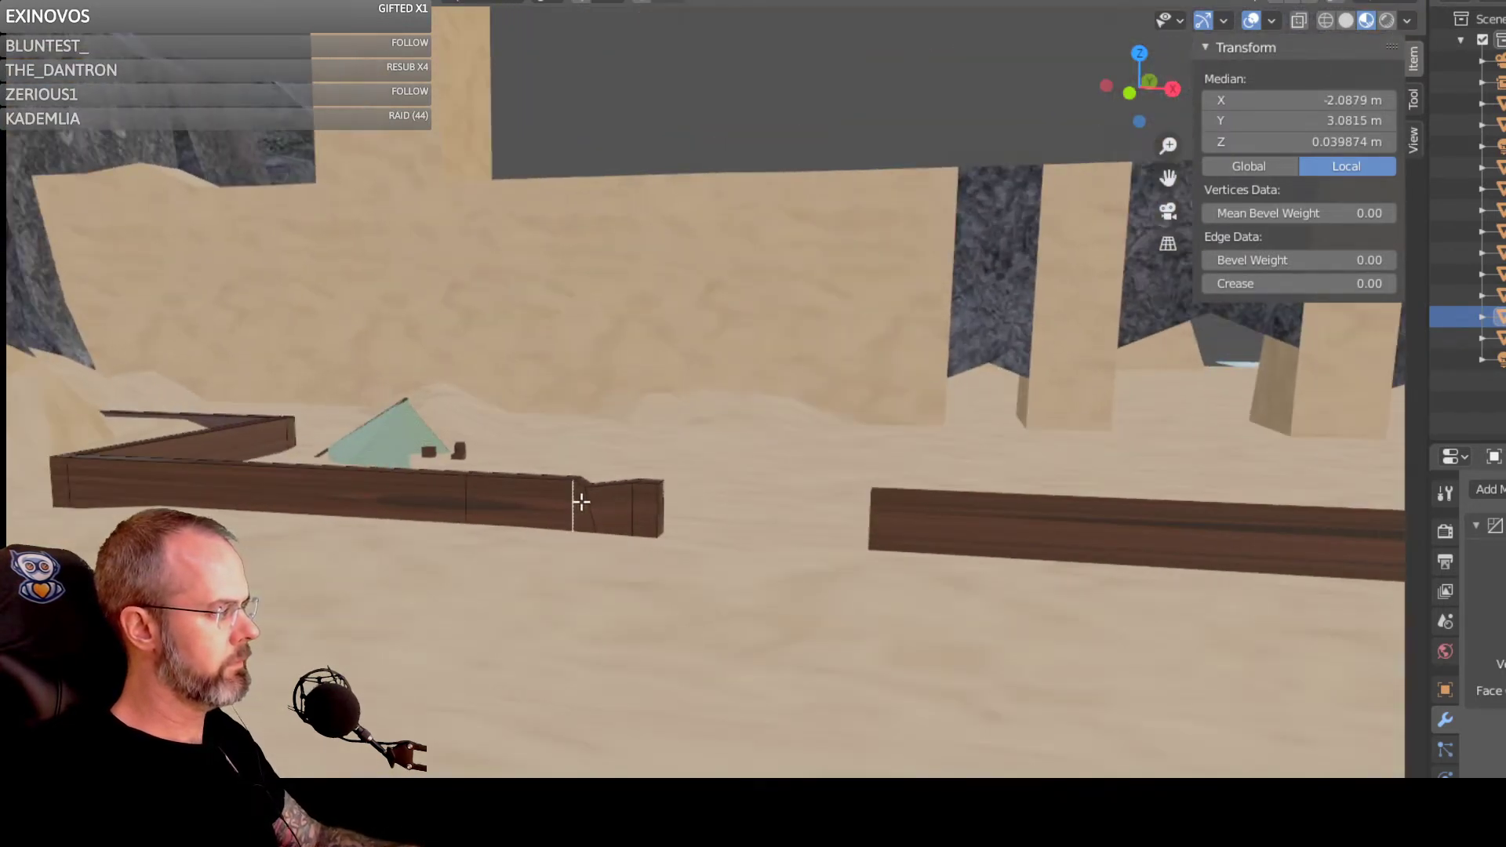
middle_click_drag(581, 502, 617, 492)
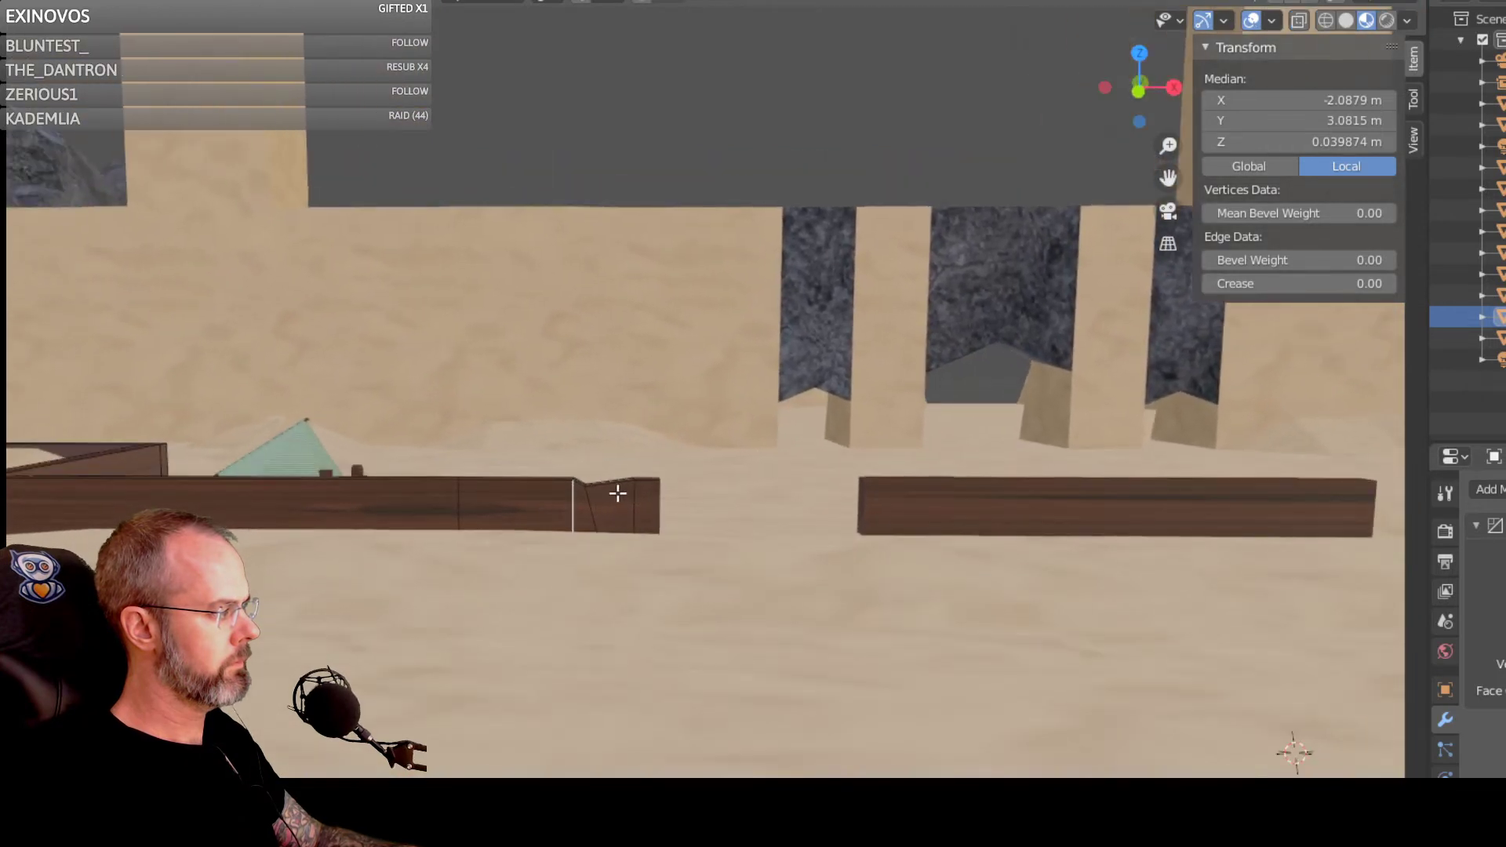
scroll(618, 493, "up", 1)
scroll(484, 480, "up", 1)
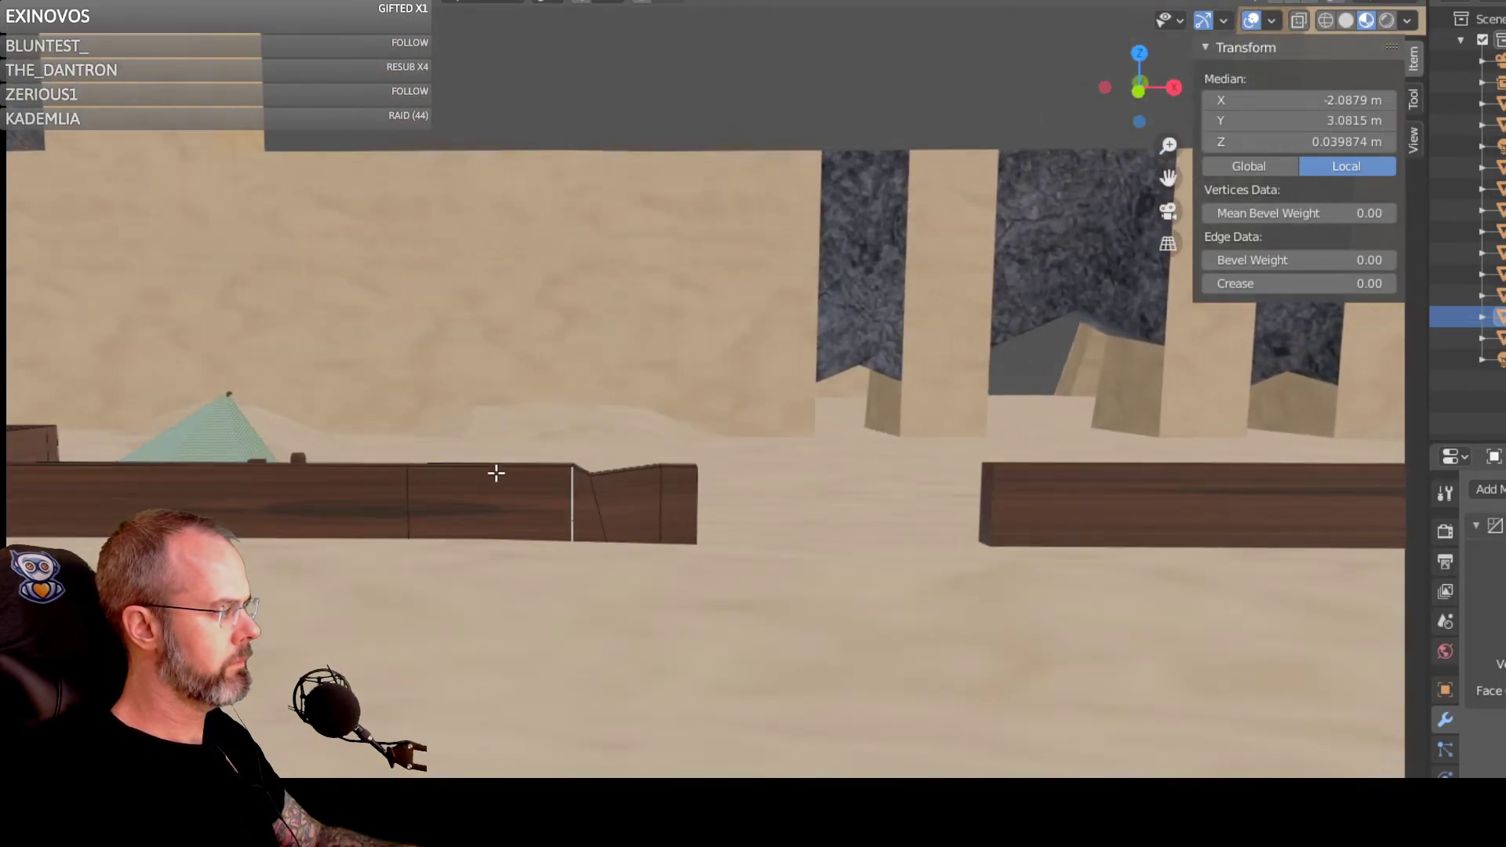
left_click(695, 468)
key("g")
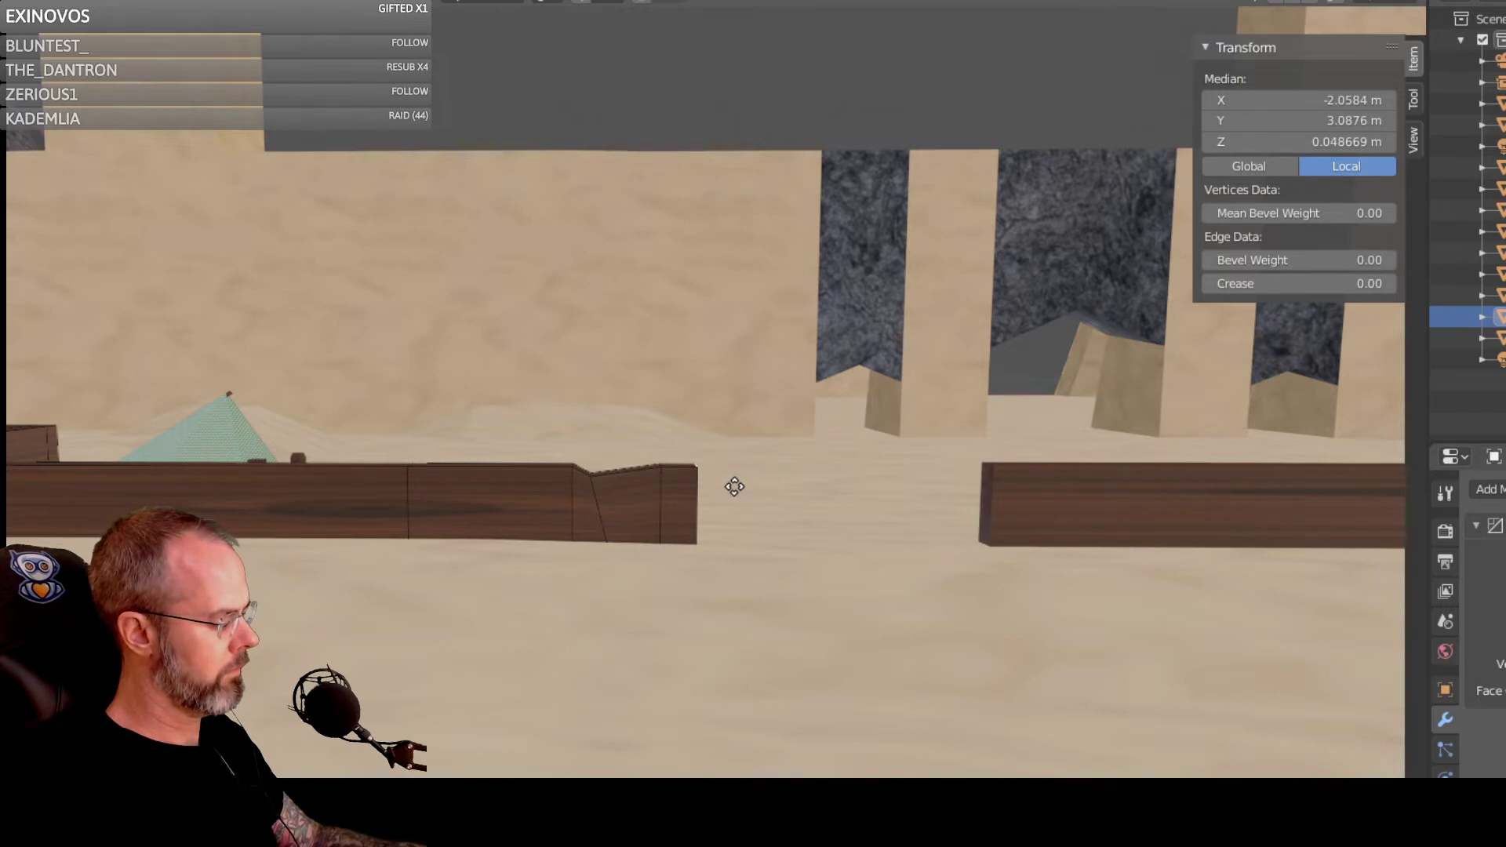
key("z")
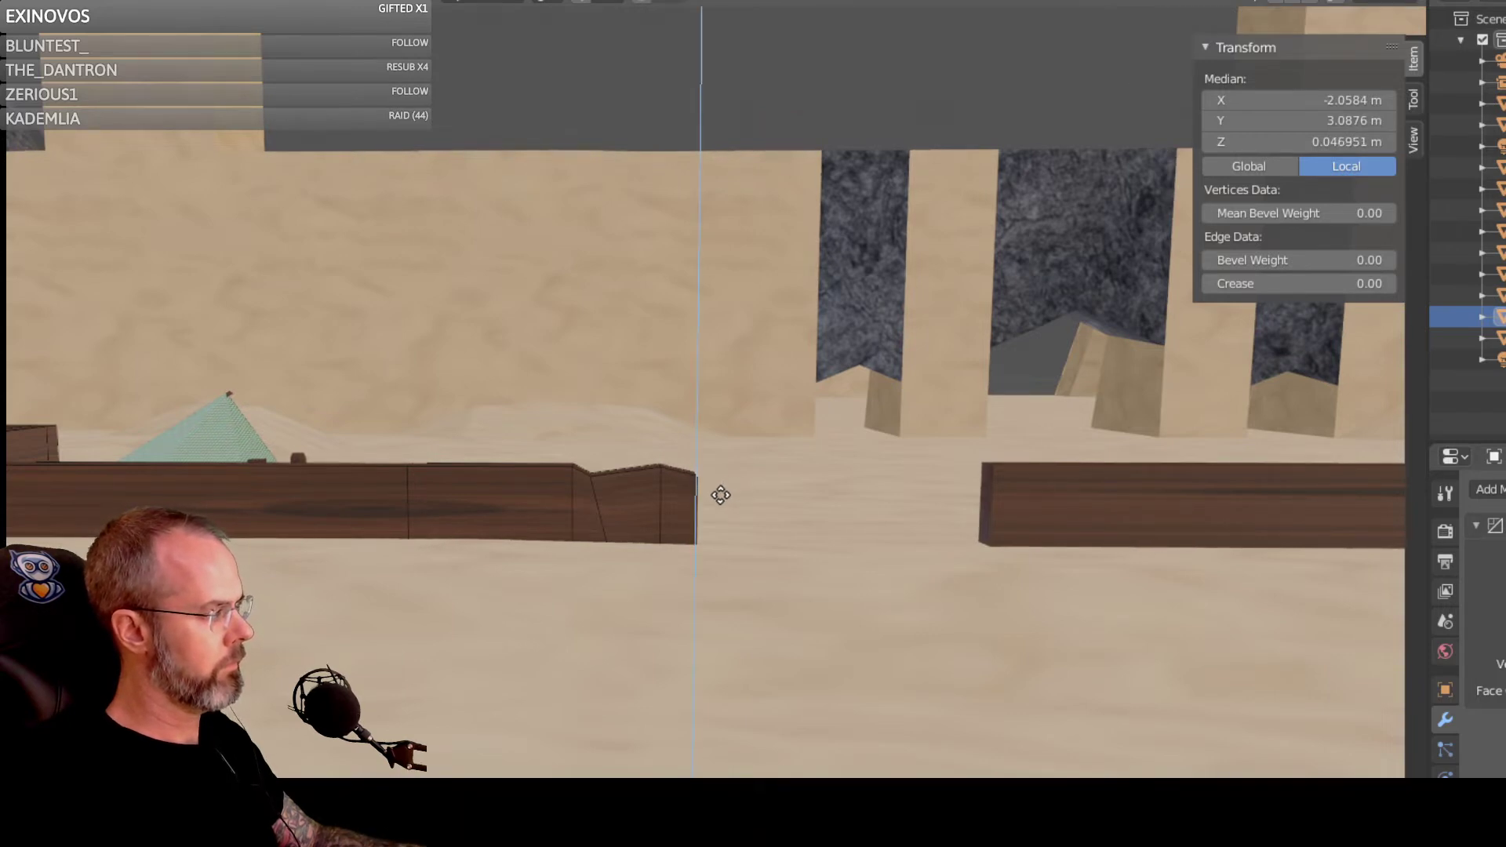
left_click(719, 495)
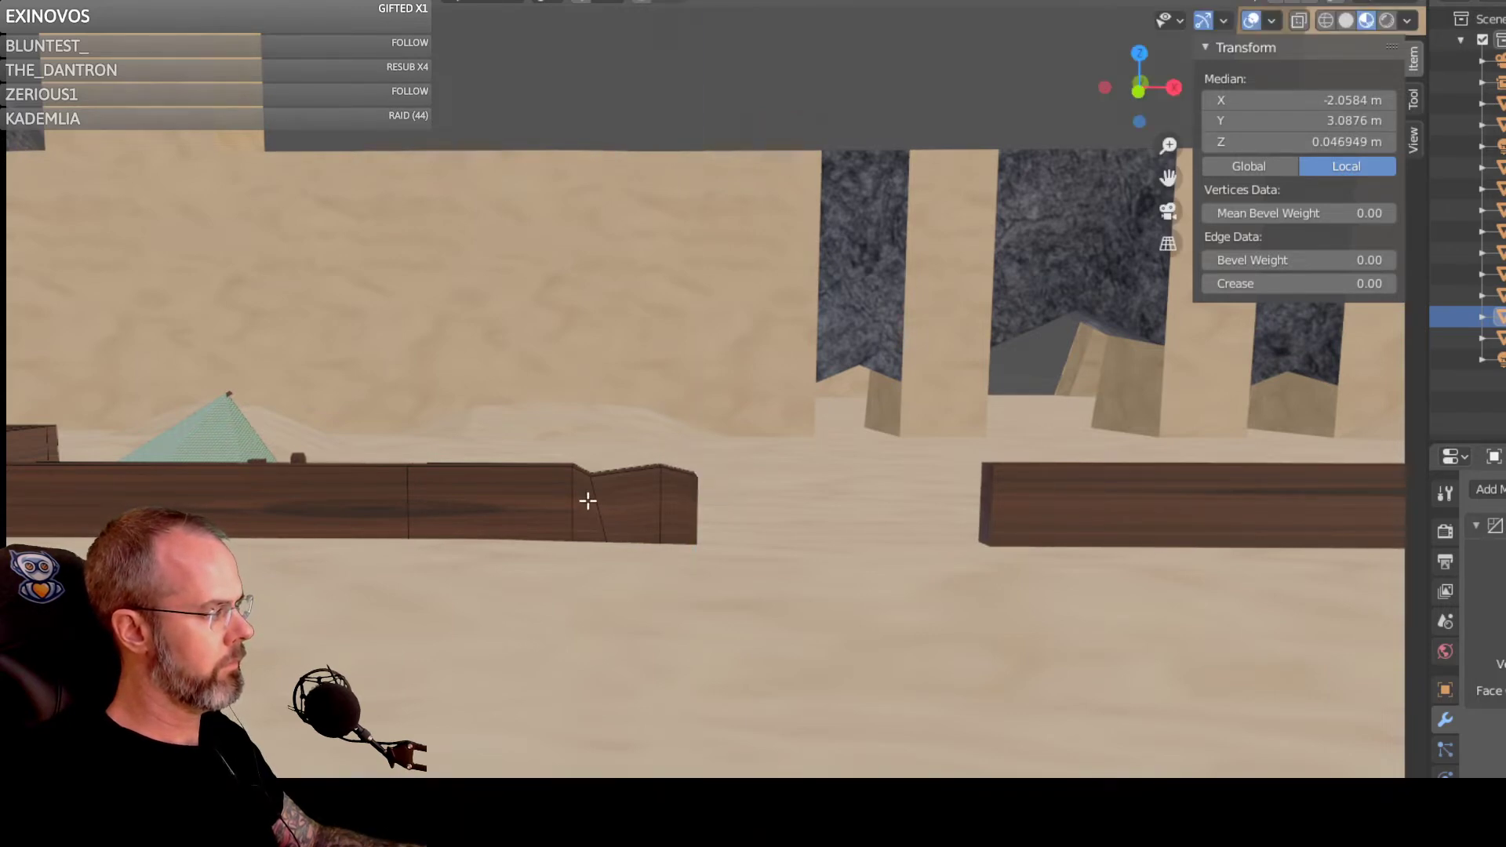
Step: Add a loop cut to the front wall section between the notch and the cut at X -2.1269 m, at about X -2.1188 m
middle_click_drag(588, 501, 718, 531)
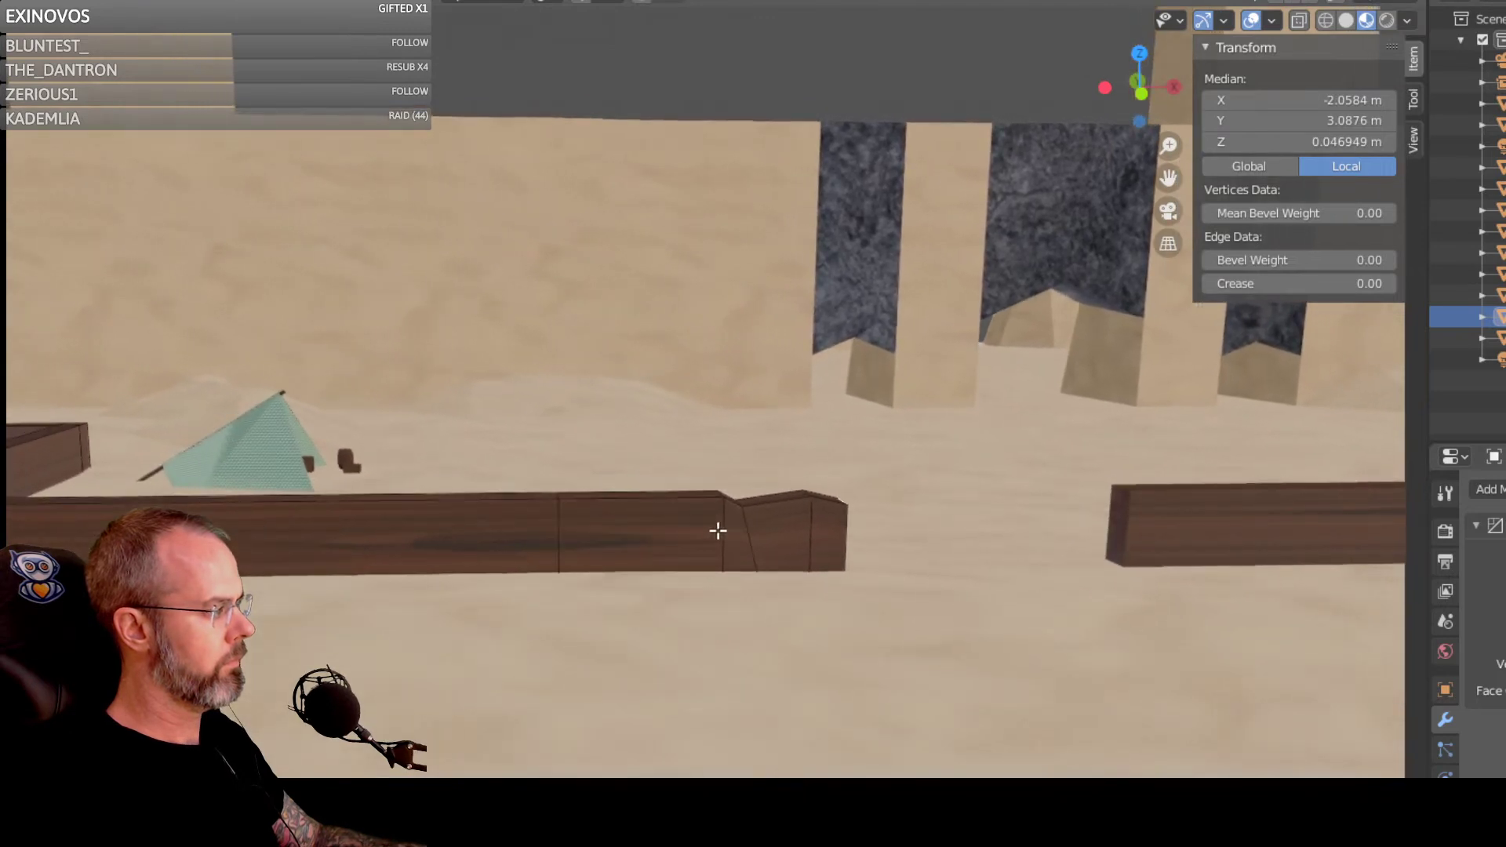
left_click(558, 517)
right_click(557, 516)
left_click(558, 516)
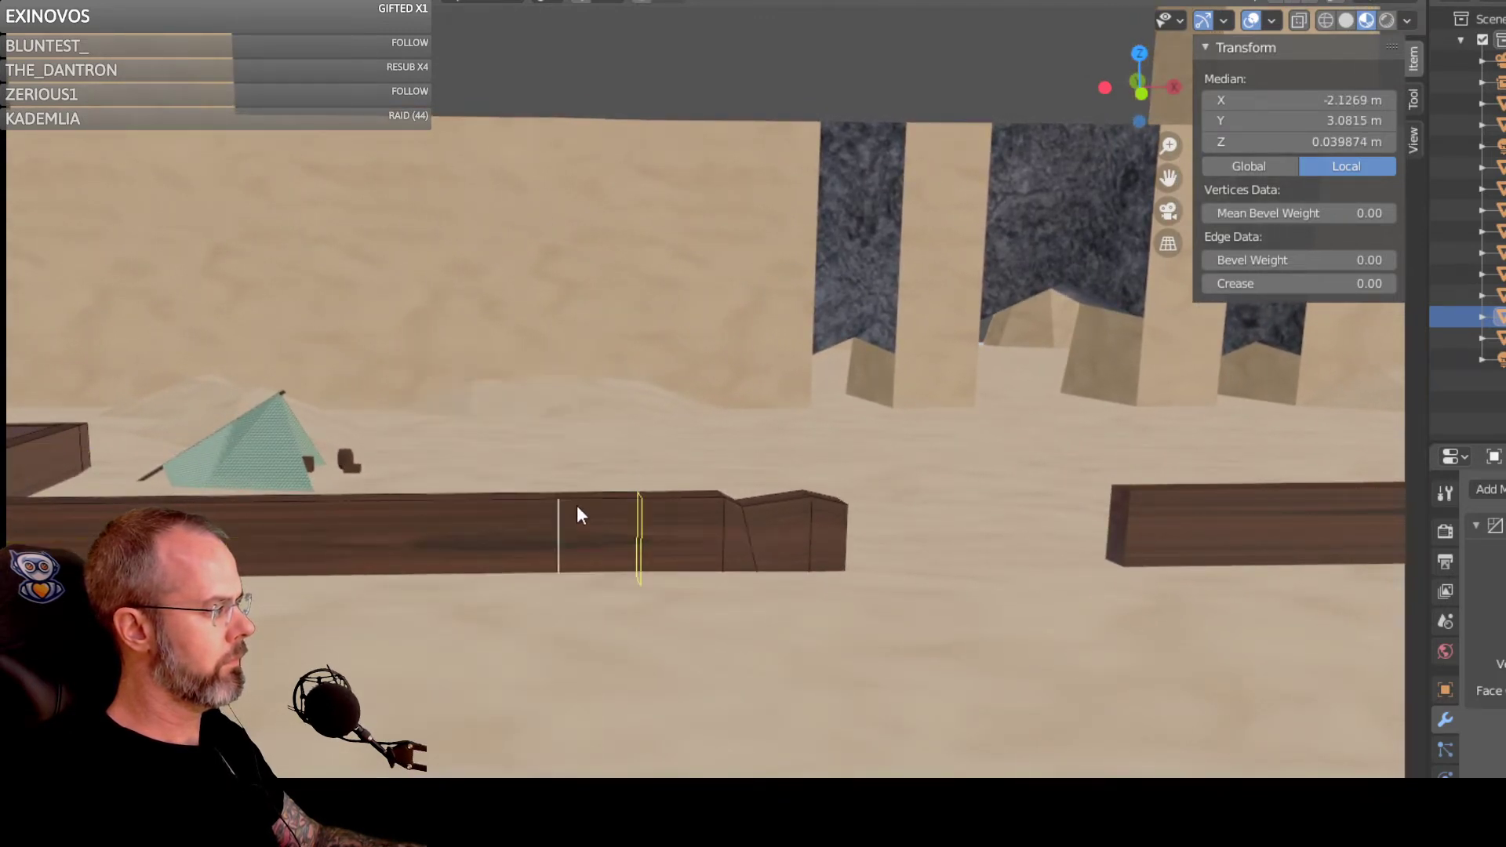
left_click(576, 501)
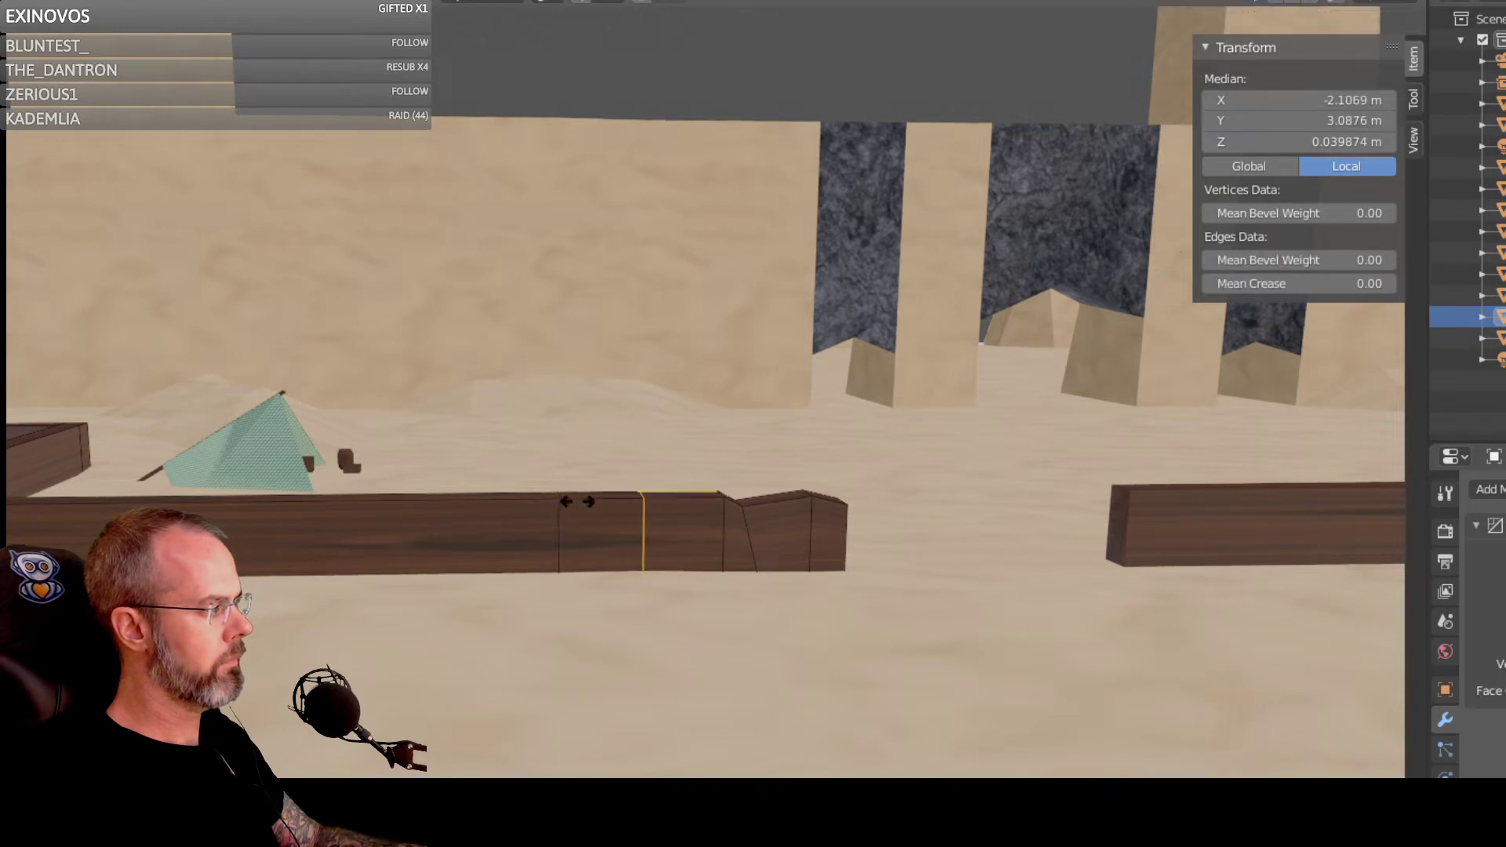
left_click(527, 502)
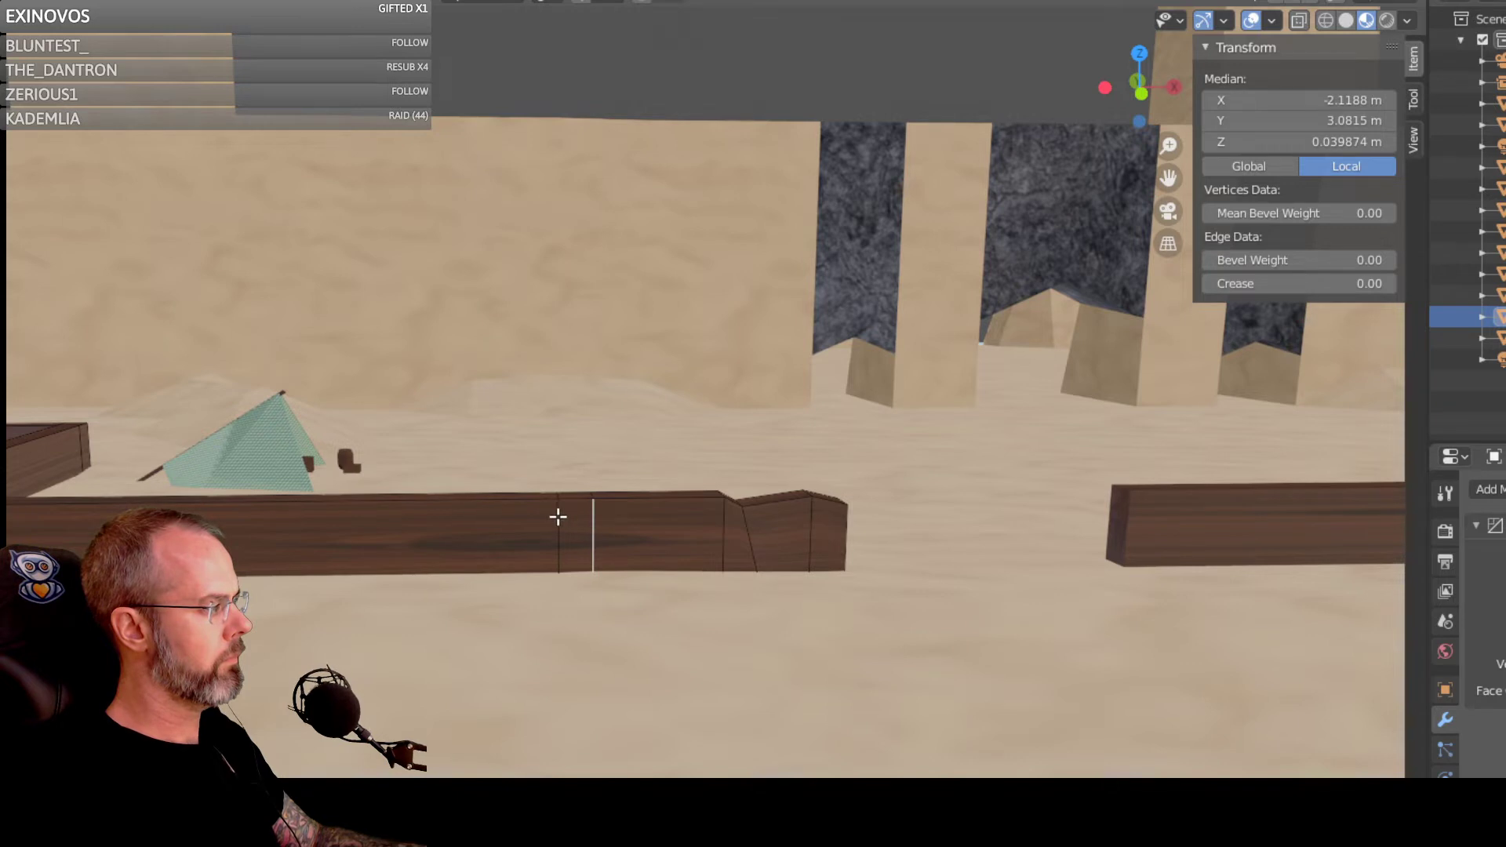
Step: Add a loop cut on the far side of the X -2.1269 m cut, away from the notch, at about X -2.1634 m
left_click(557, 517)
right_click(558, 517)
left_click(544, 521)
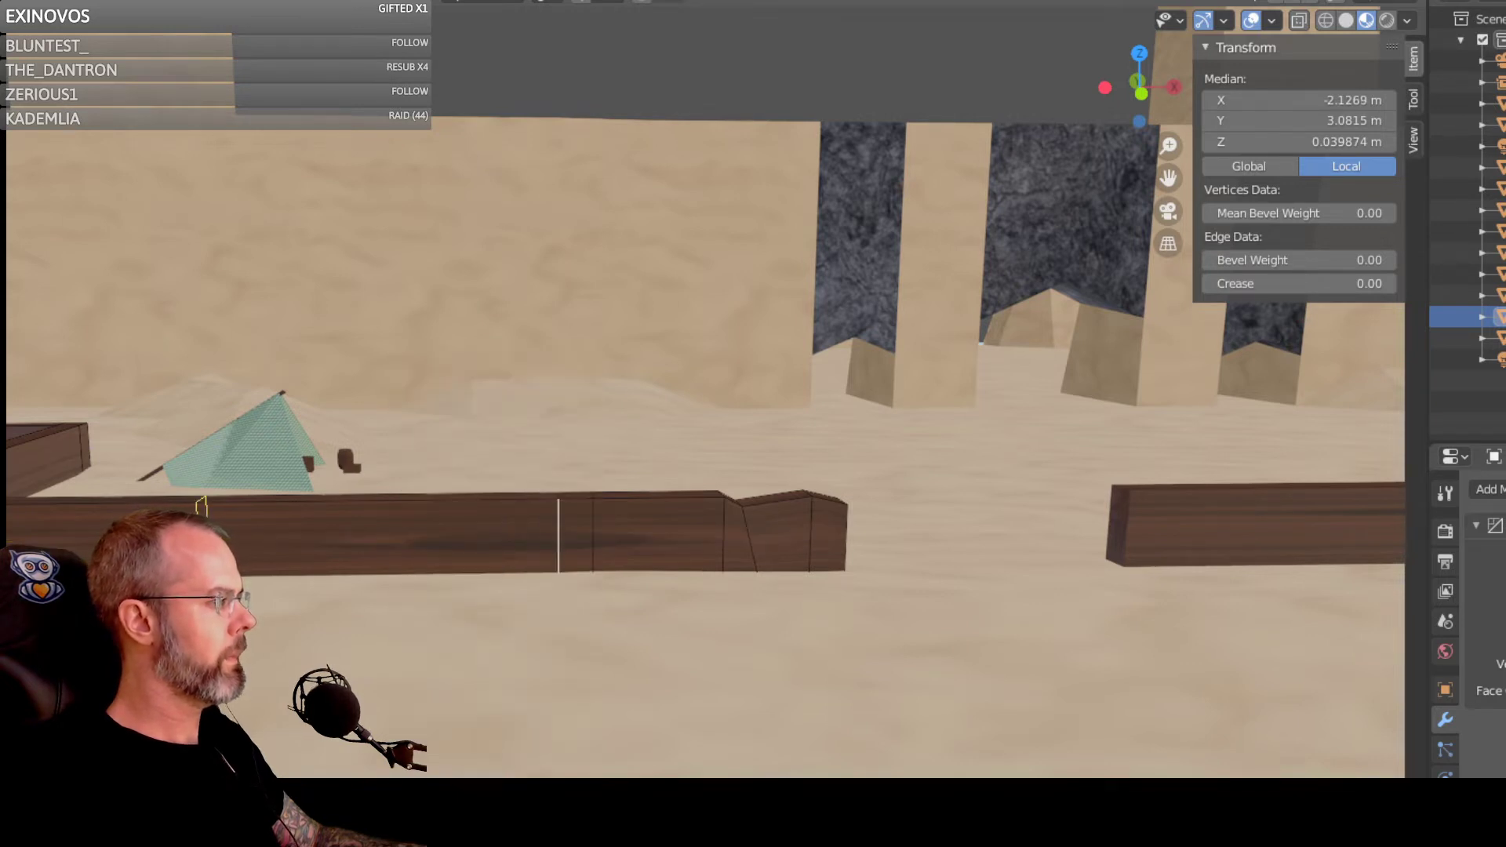
left_click(505, 524)
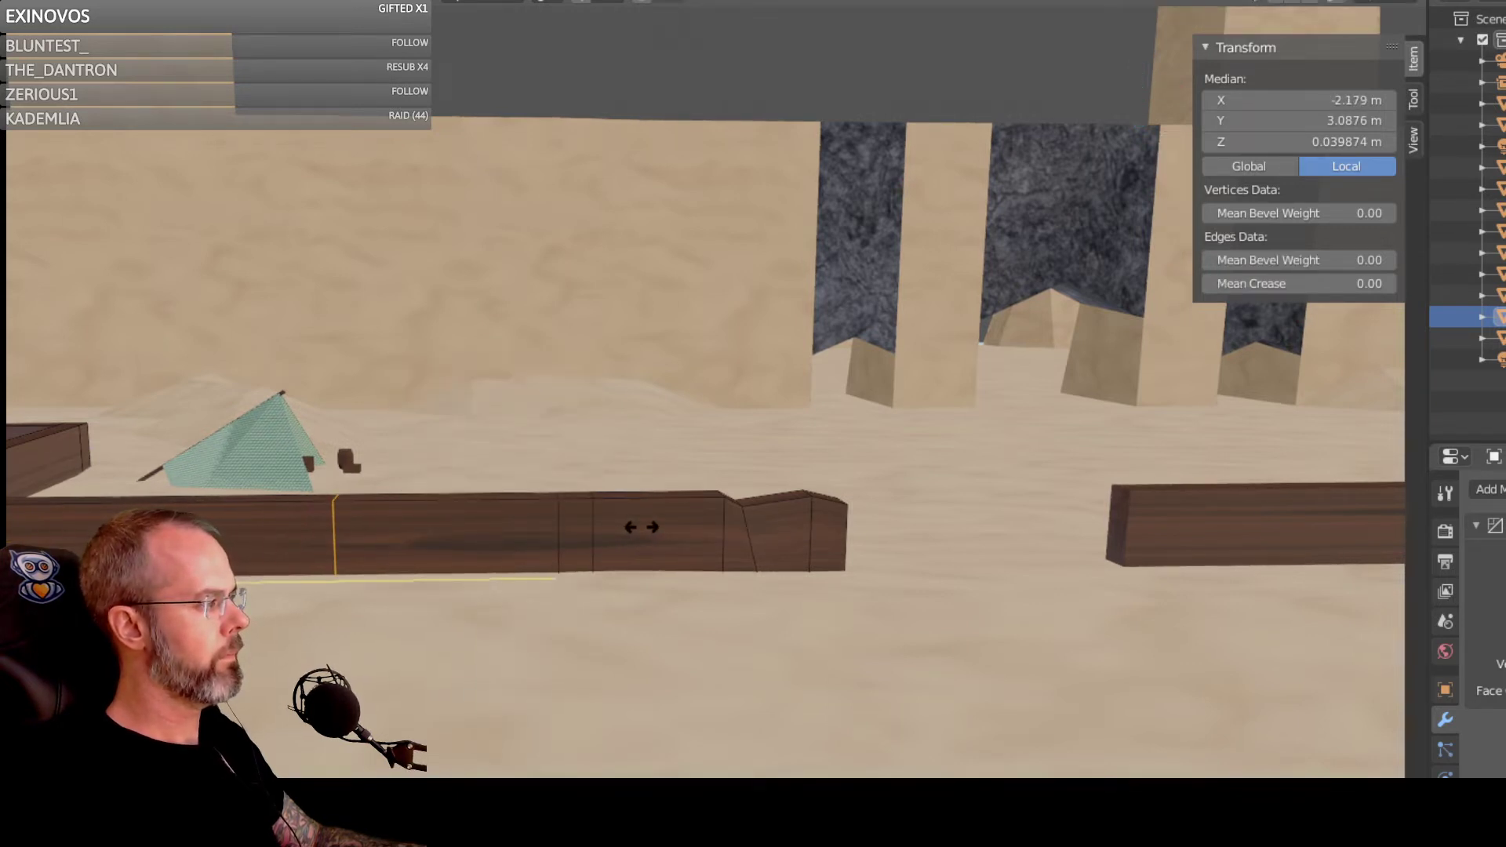
left_click(708, 524)
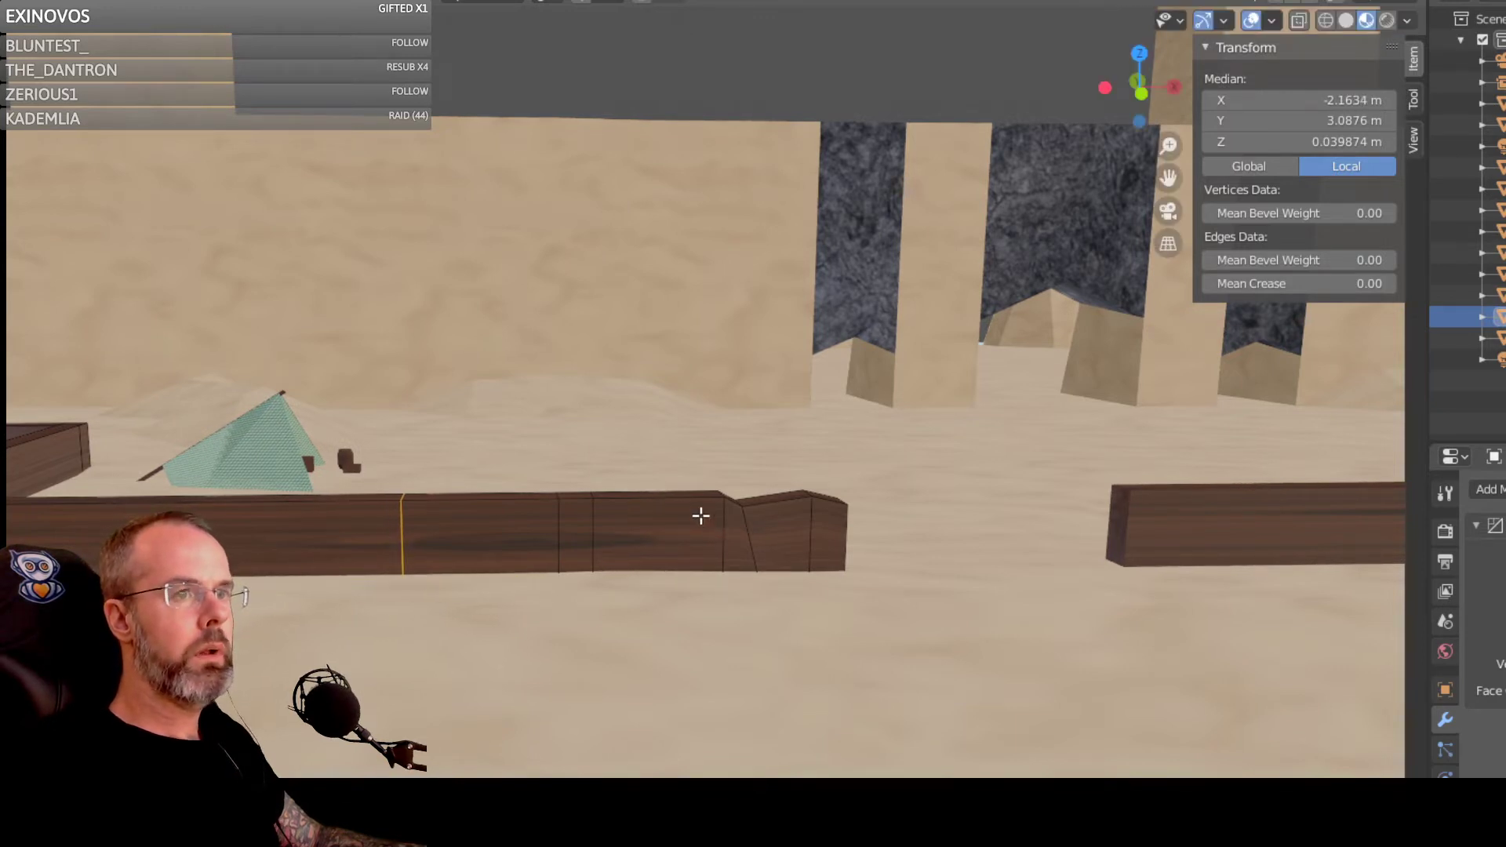
Step: Add two loop cuts farther inward along the front wall section, at about X -2.1727 m and X -2.2159 m
left_click(401, 533)
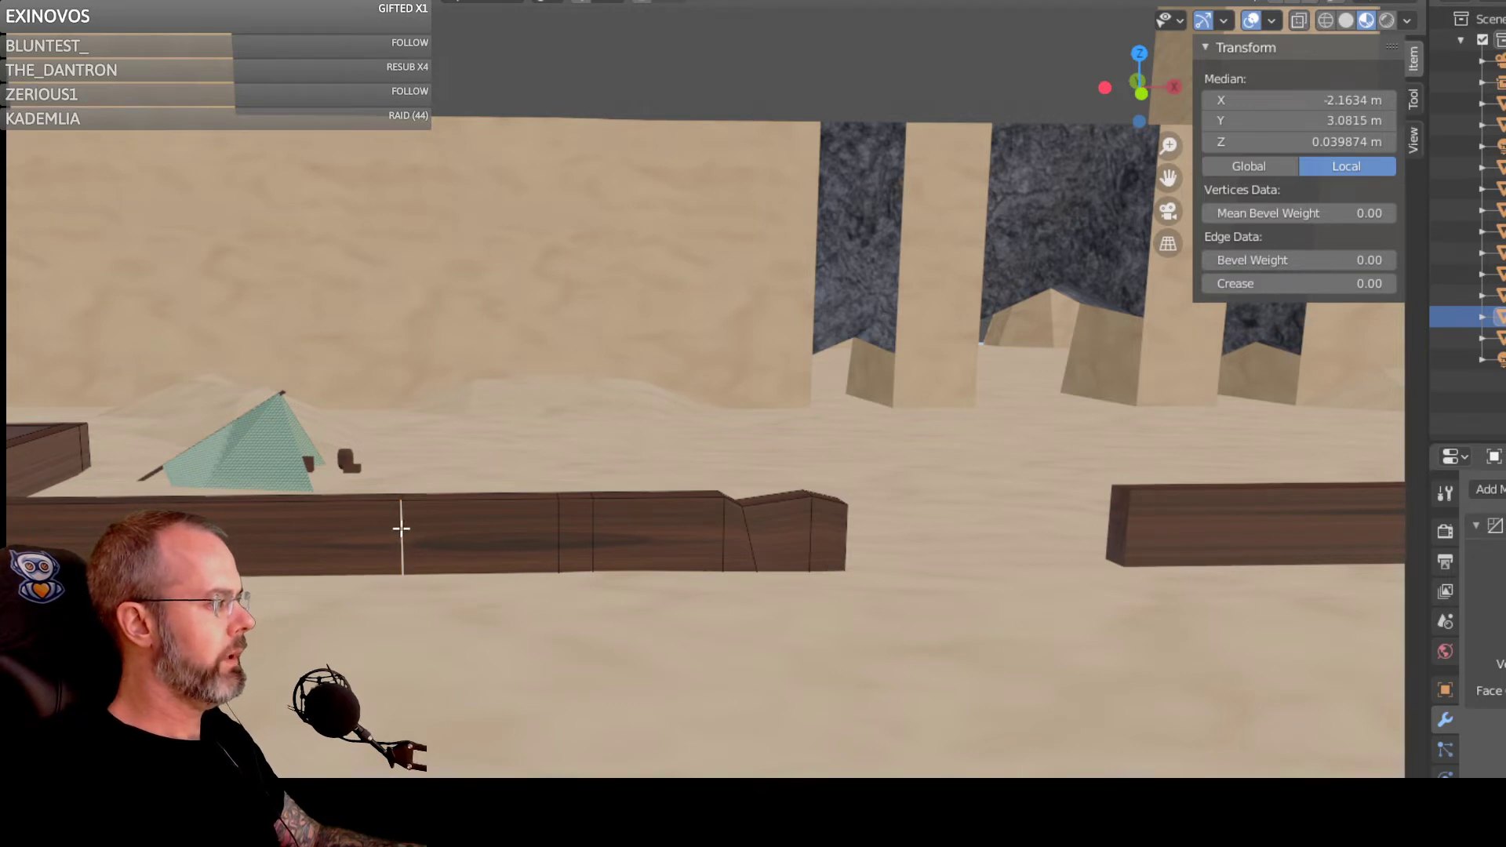
right_click(401, 528)
left_click(401, 528)
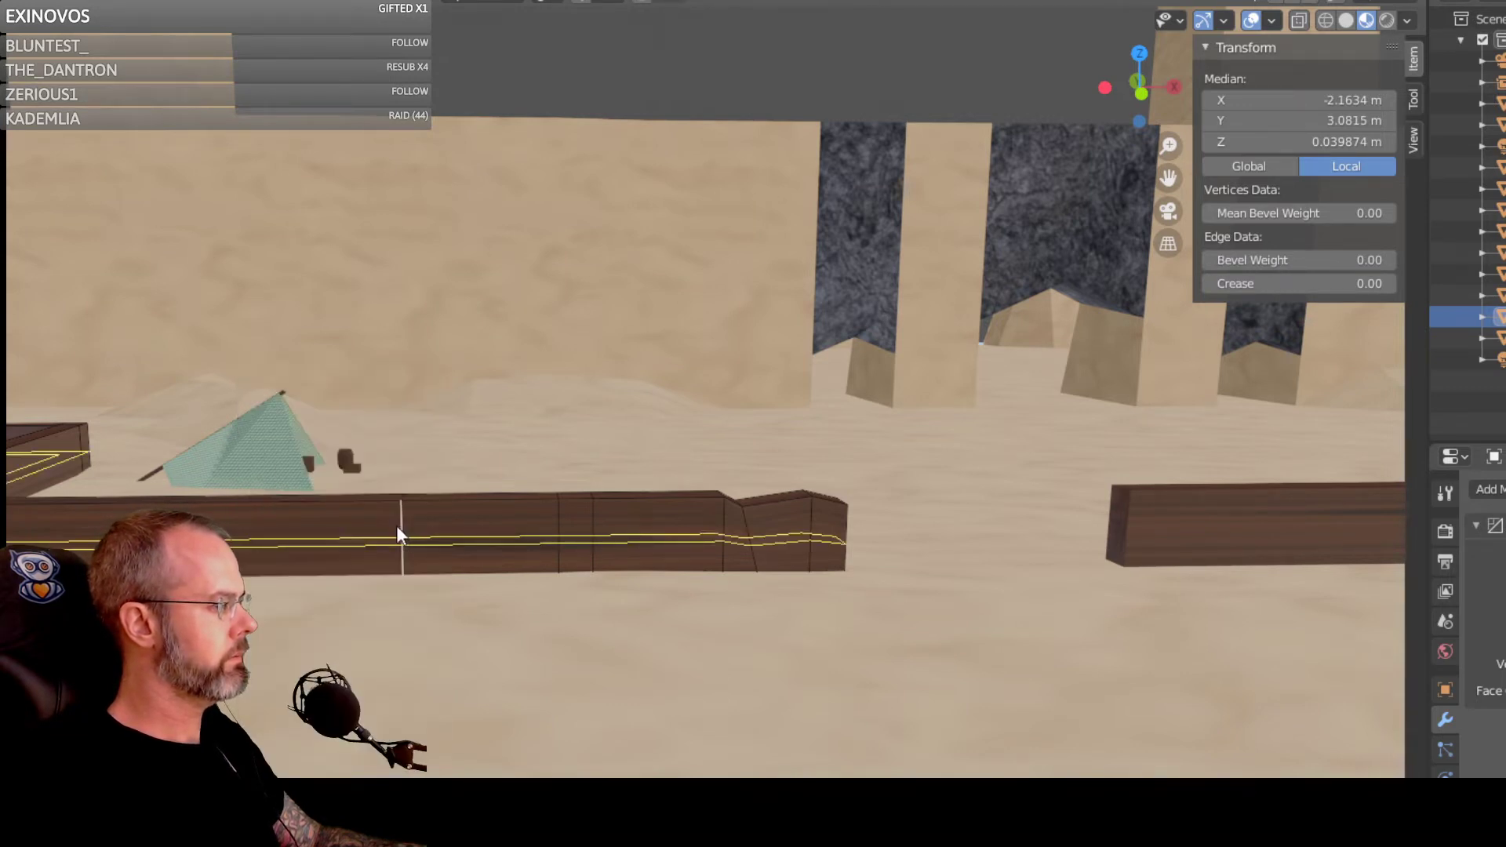
left_click(398, 526)
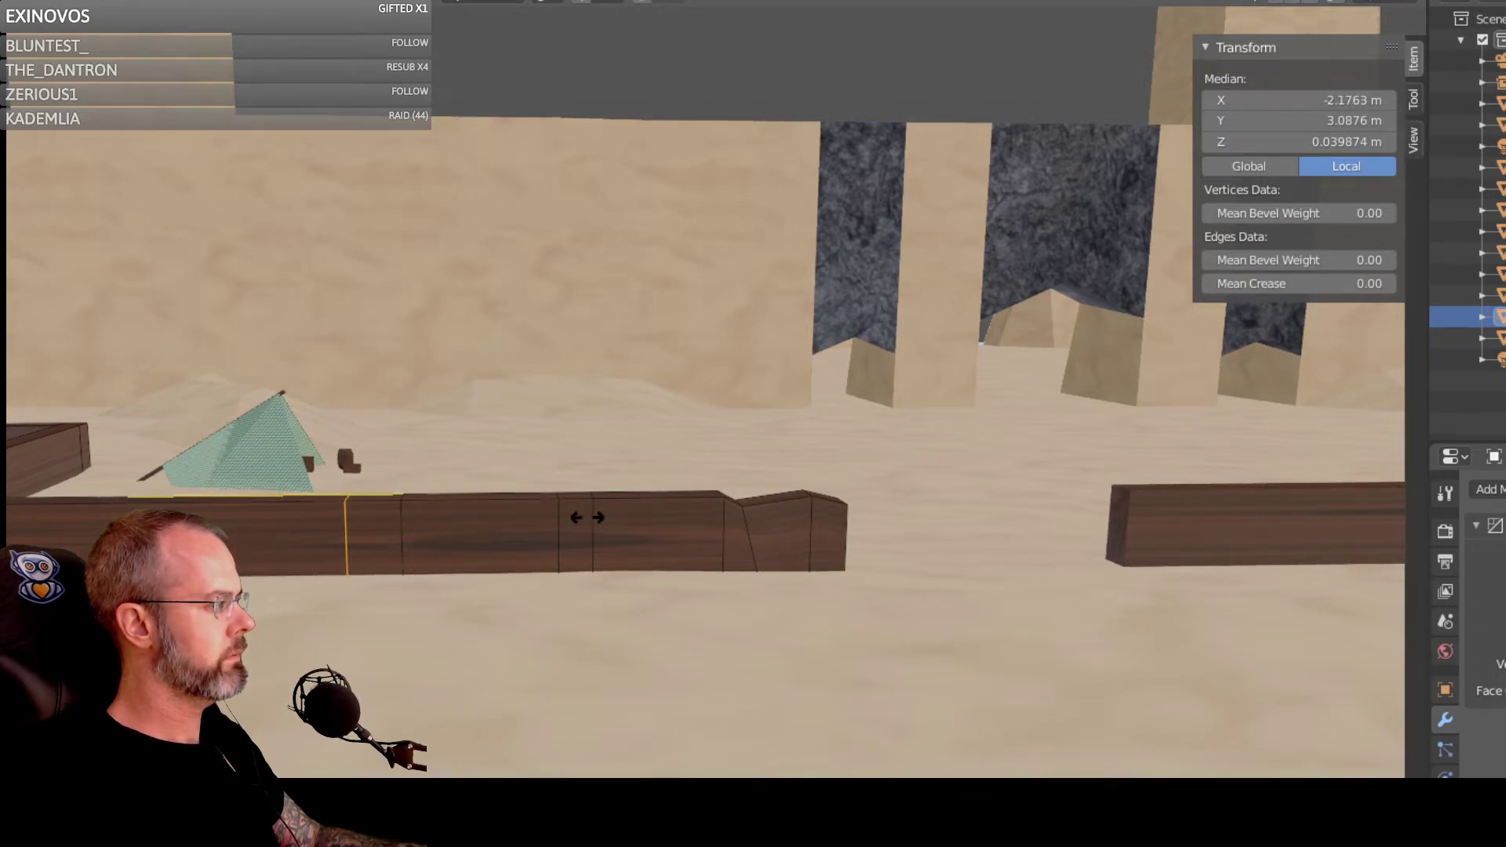
left_click(584, 516)
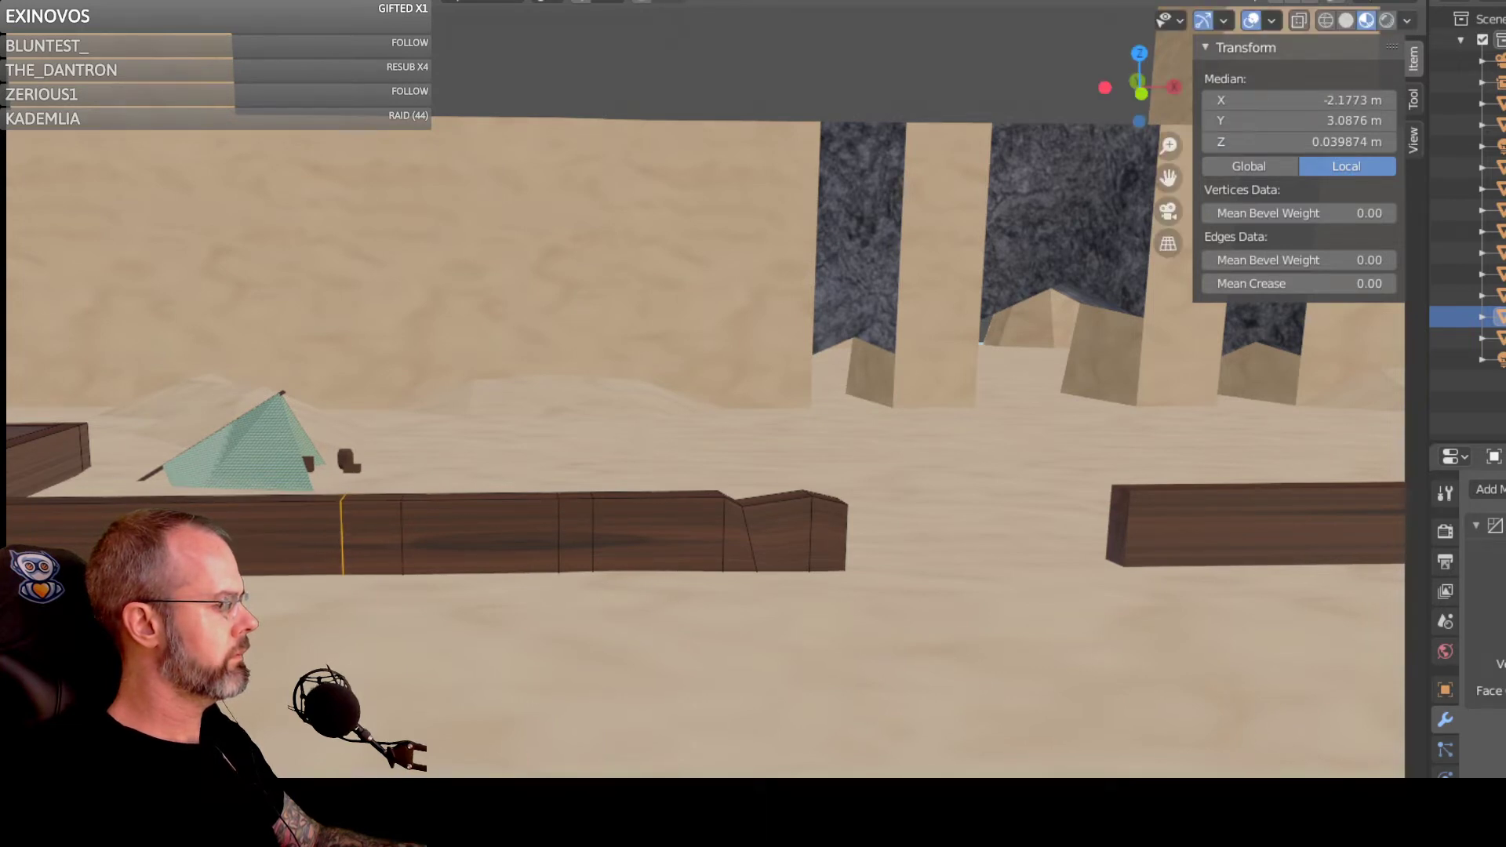
mouse_move(142, 604)
left_mouse_down()
mouse_move(172, 604)
mouse_move(154, 604)
left_mouse_up()
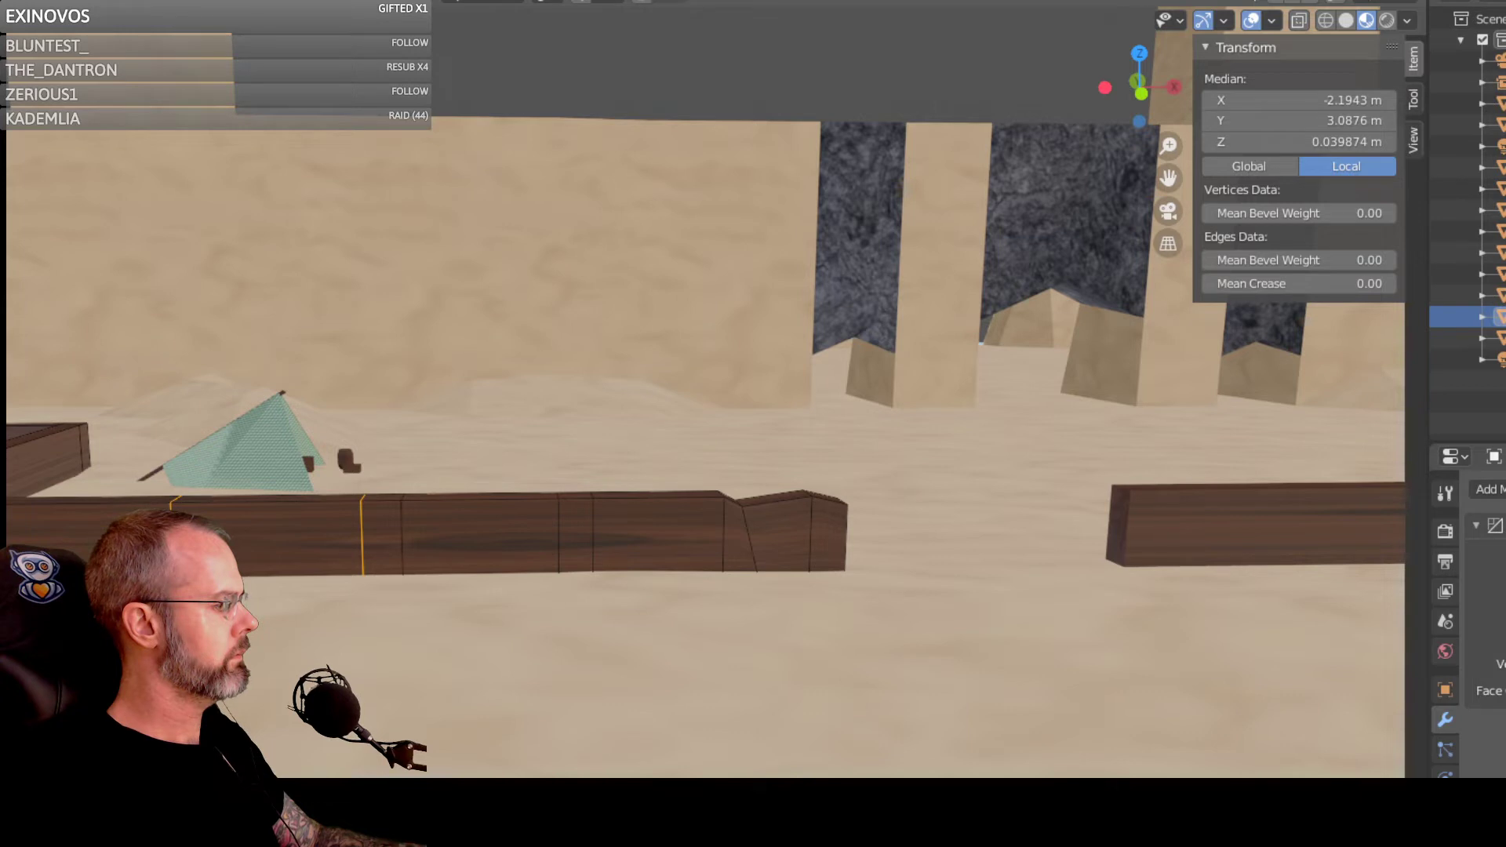
left_click(350, 536)
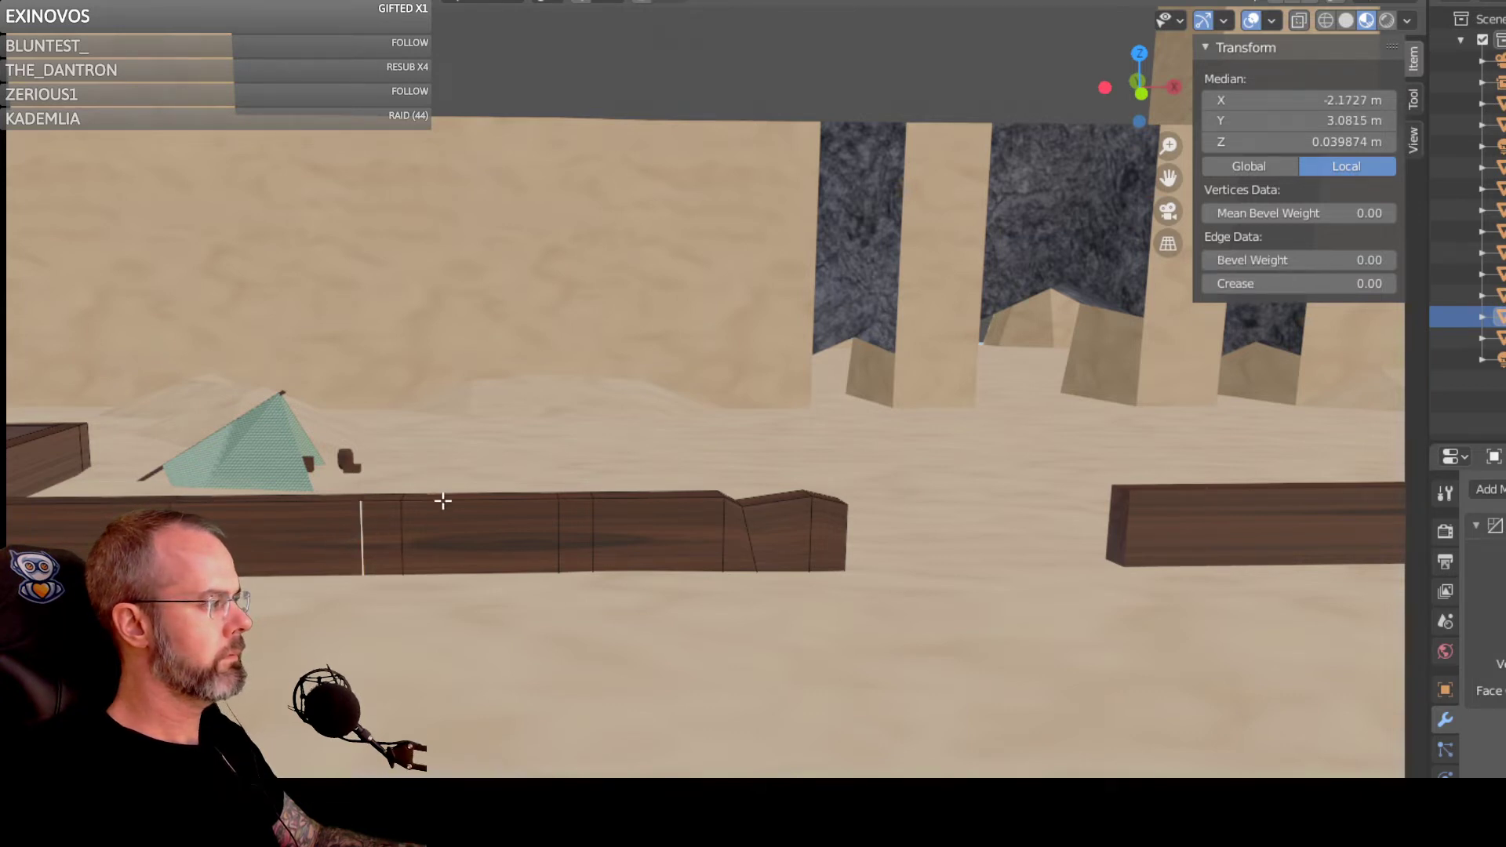
scroll(470, 495, "up", 1)
left_click(554, 496)
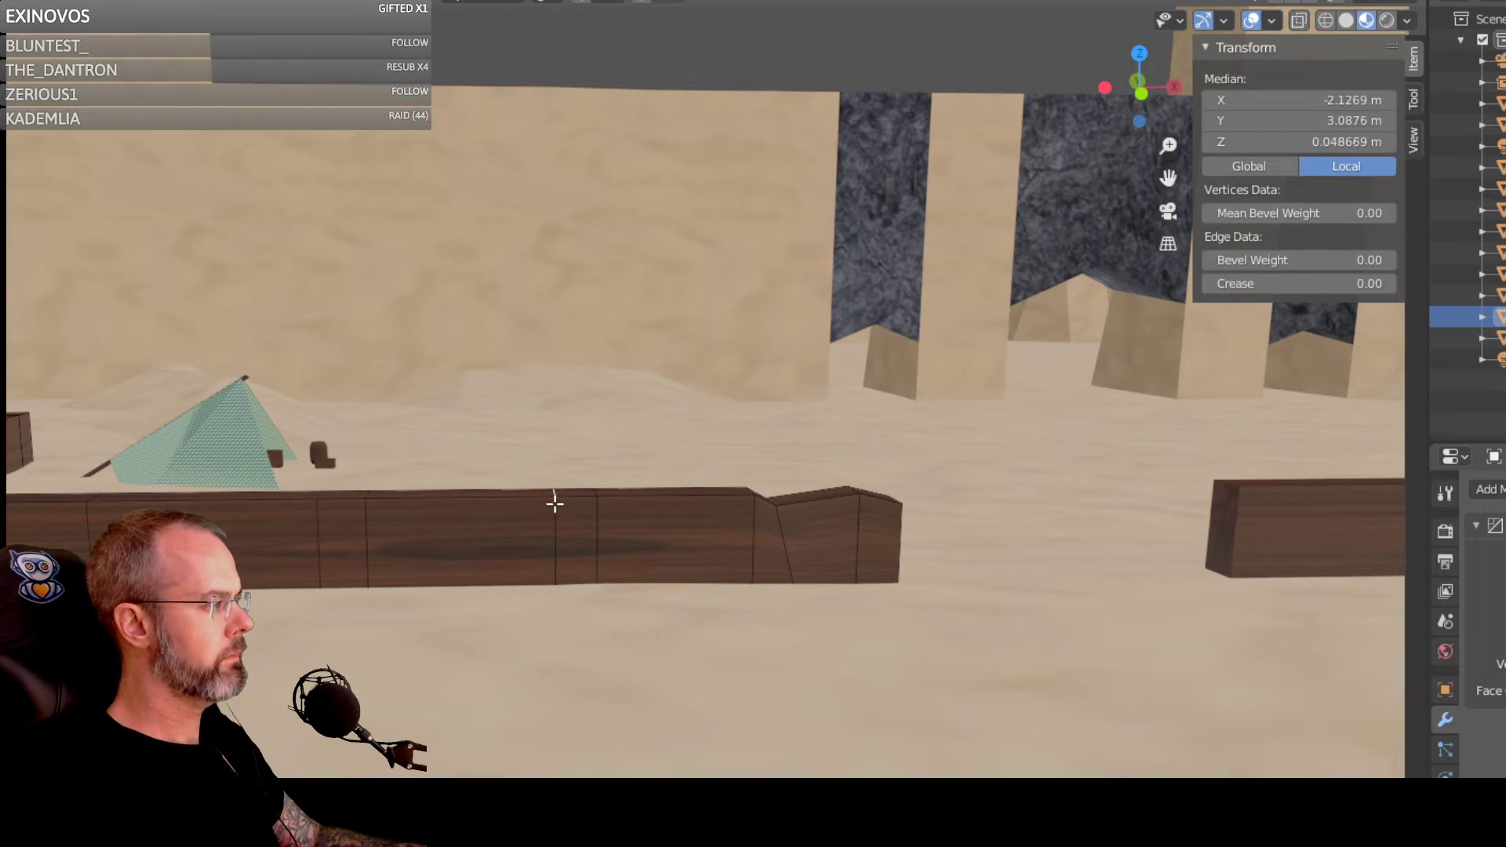
key("g")
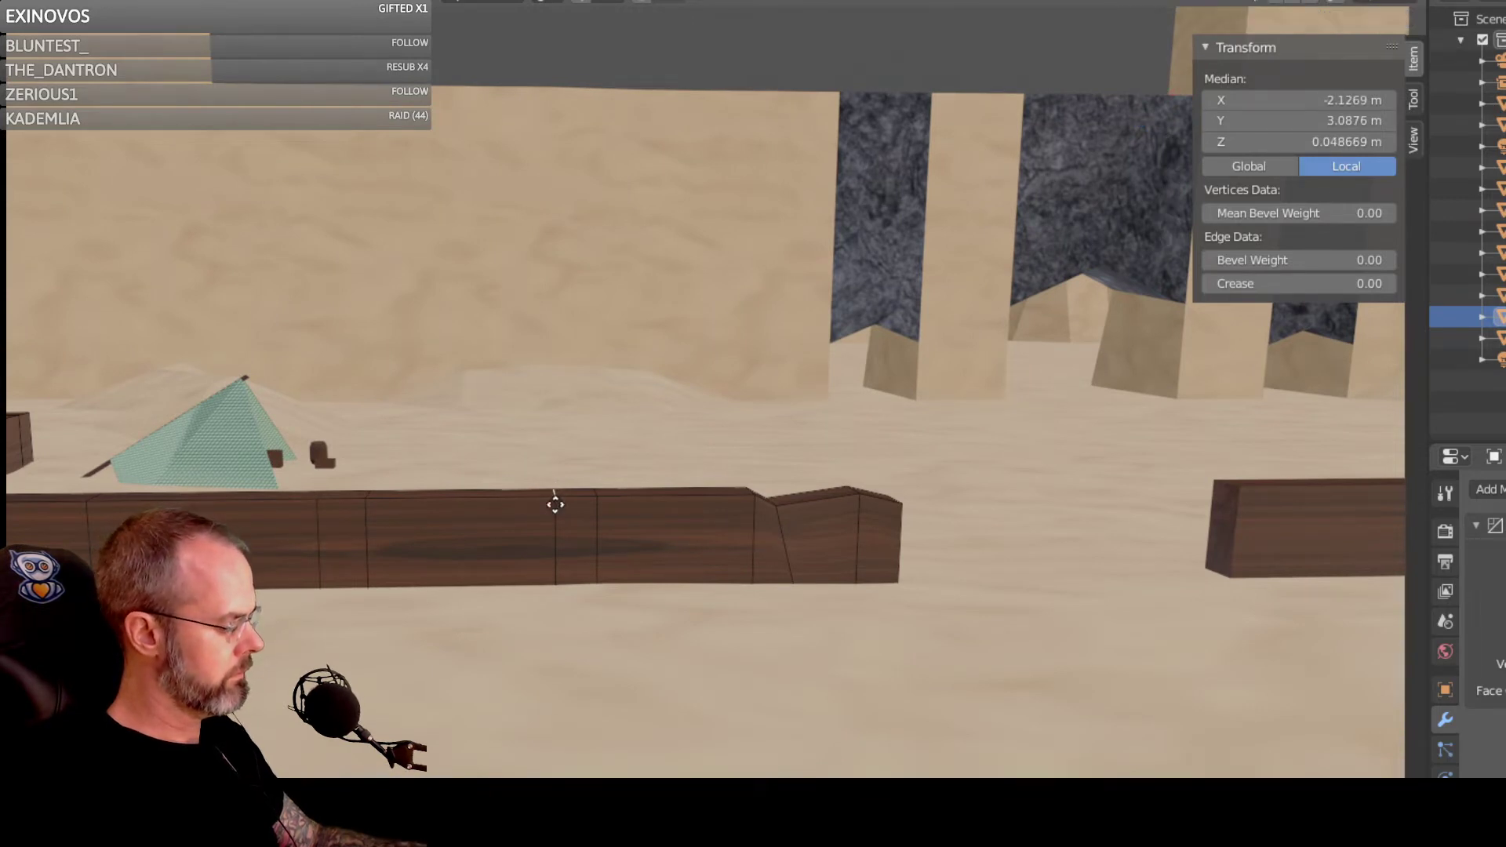
key("z")
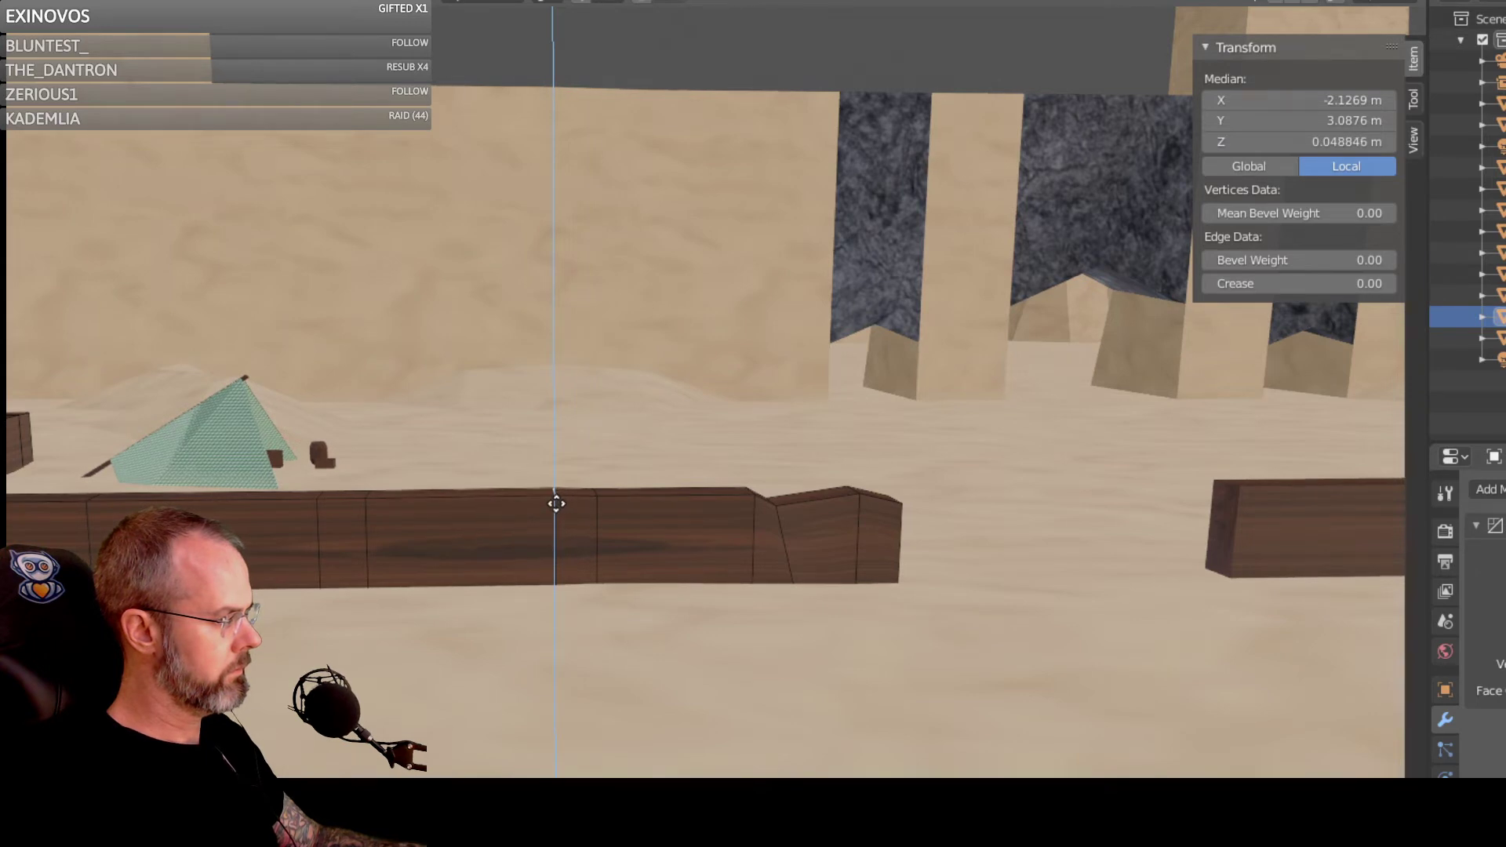
key("Escape")
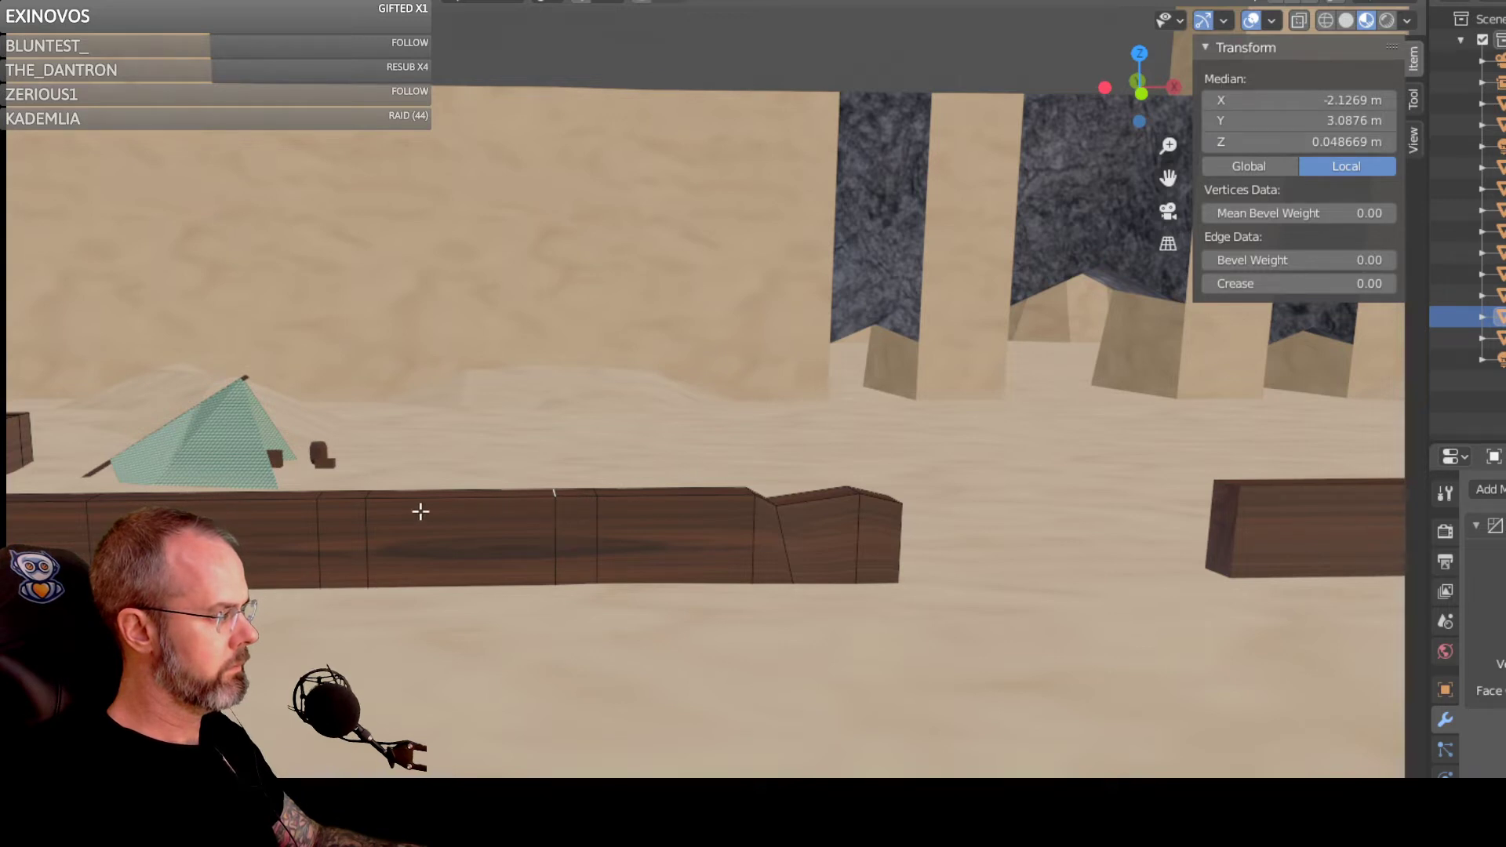
Step: Lower the top edges of the X -2.1634 m and X -2.1269 m cuts along Z to about 0.0467 m and 0.0471 m, forming a wide dip
left_click(367, 499)
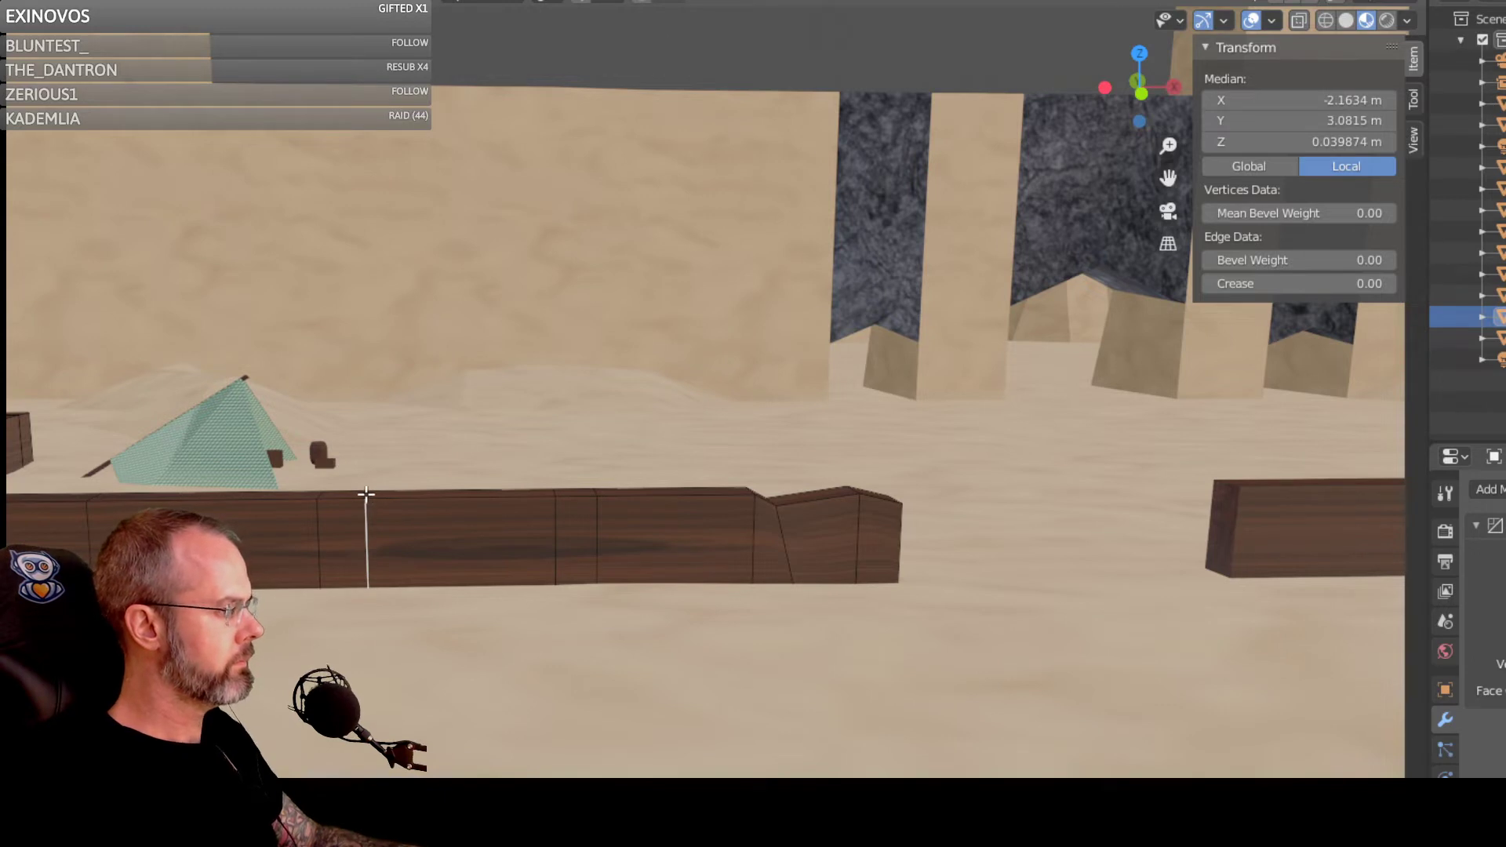
left_click(367, 494)
key("g")
key("z")
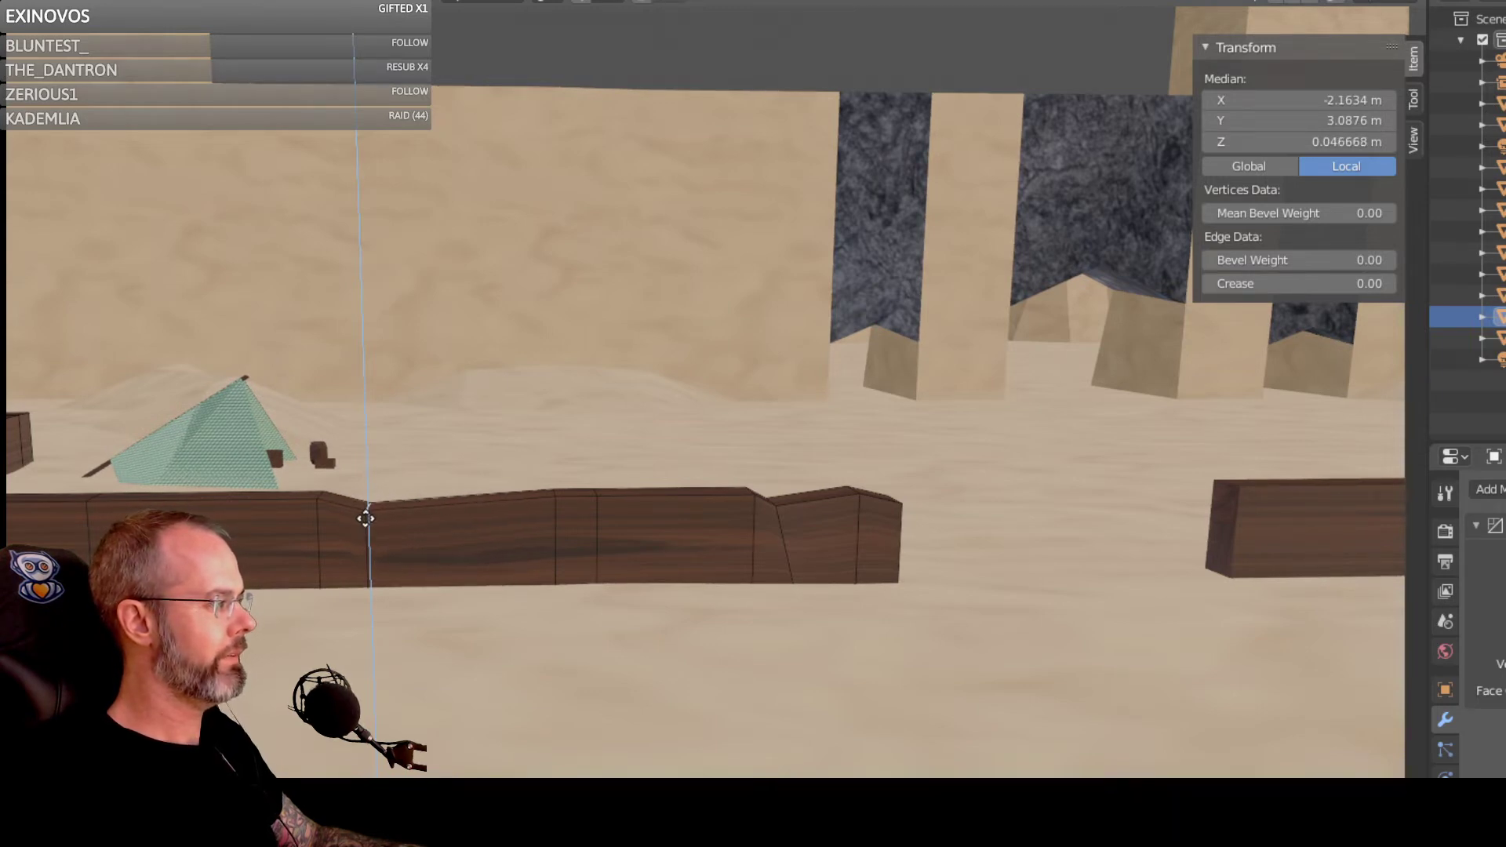
left_click(366, 519)
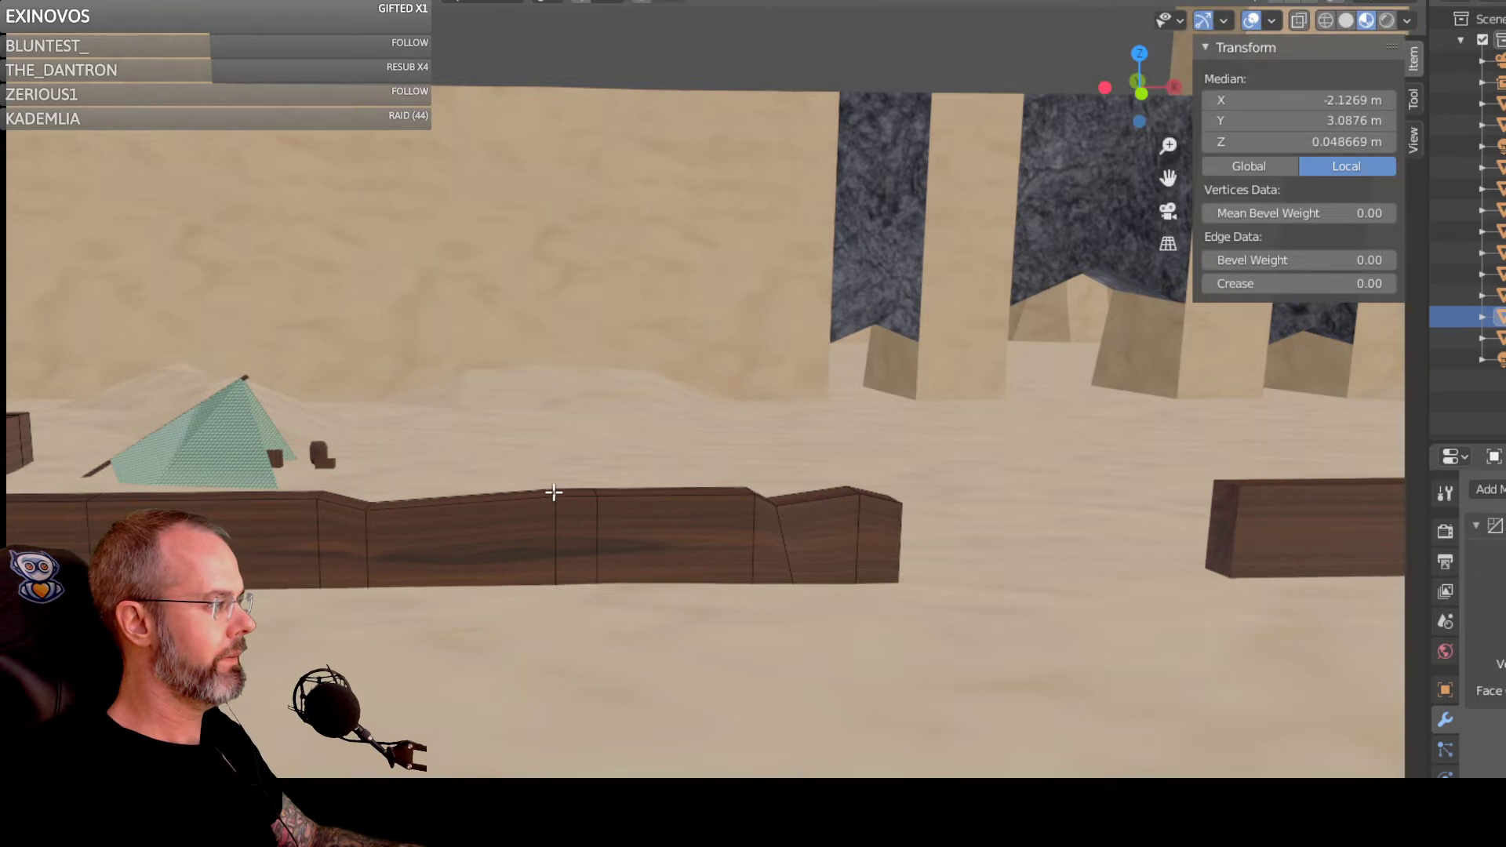
key("g")
key("z")
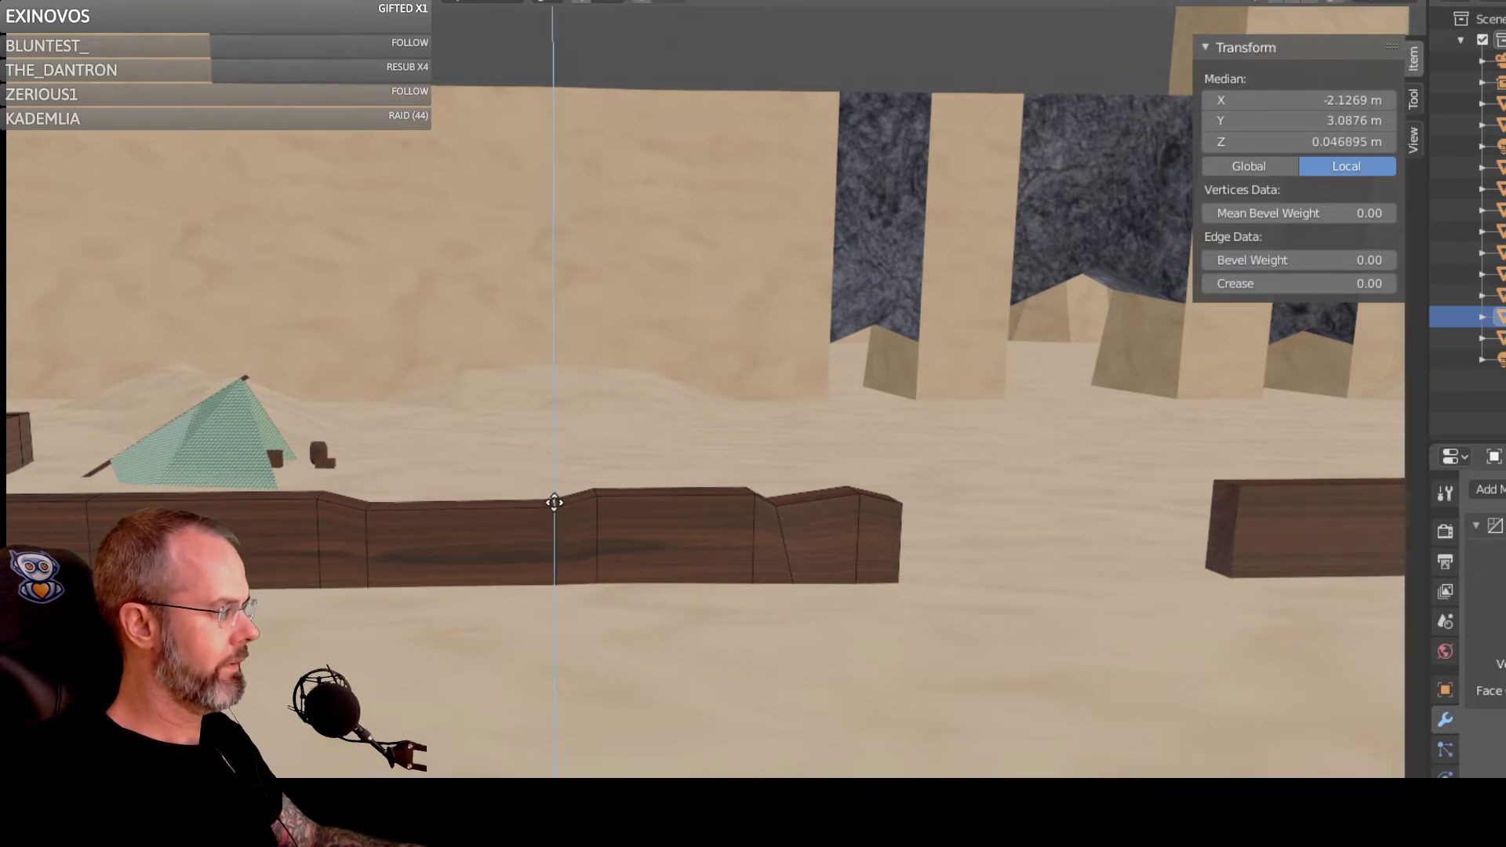
left_click(552, 501)
Step: Add a loop cut just inward of the X -2.2159 m cut on the front wall section, at about X -2.2187 m
middle_click_drag(497, 515, 409, 523)
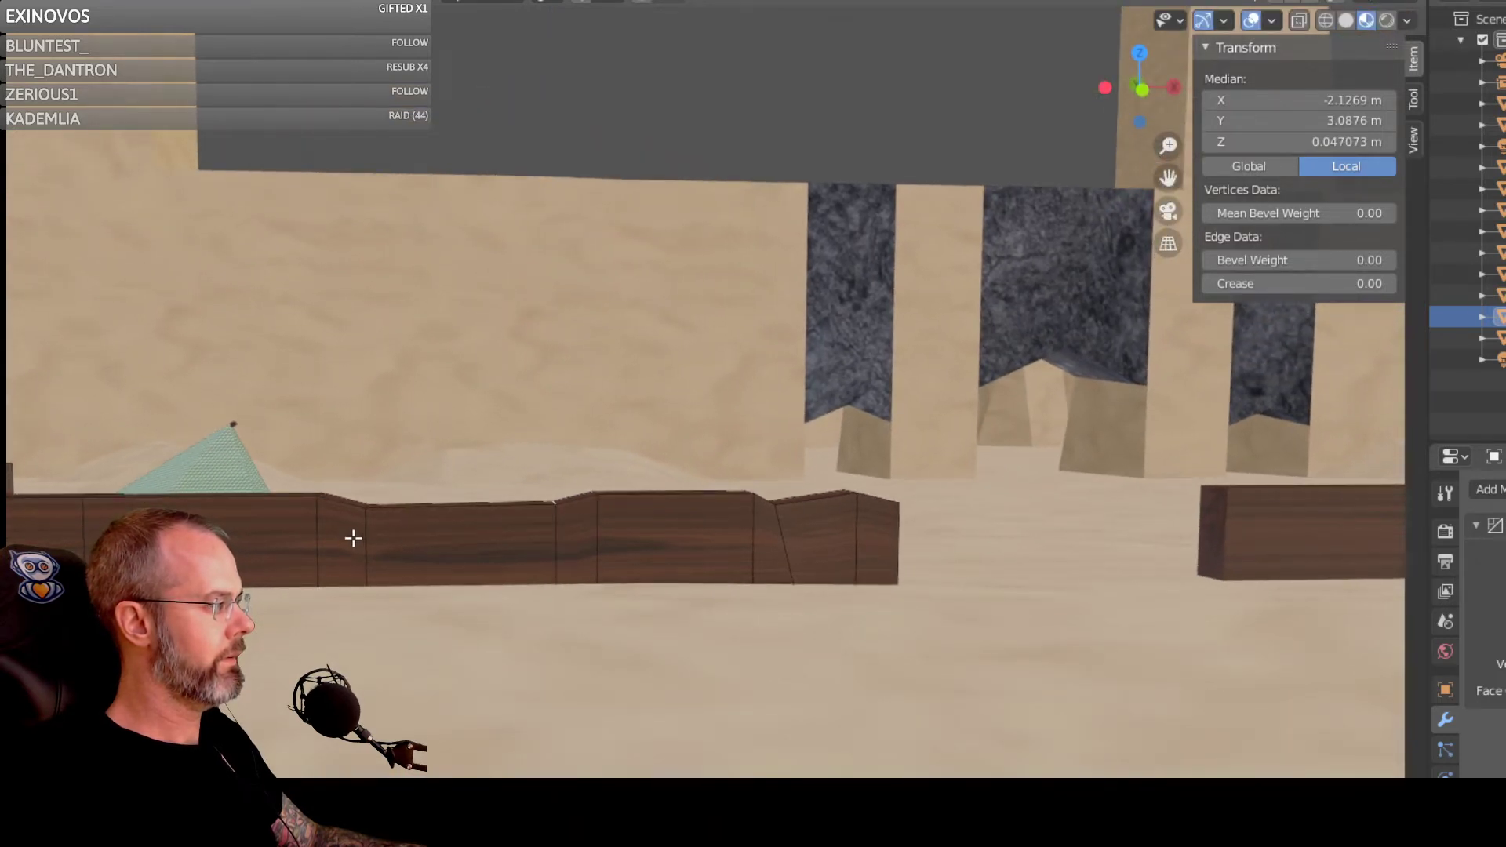
mouse_move(314, 546)
middle_mouse_down()
mouse_move(337, 539)
mouse_move(306, 548)
middle_mouse_up()
middle_click_drag(196, 553, 431, 659, "shift")
left_click(469, 663)
right_click(469, 663)
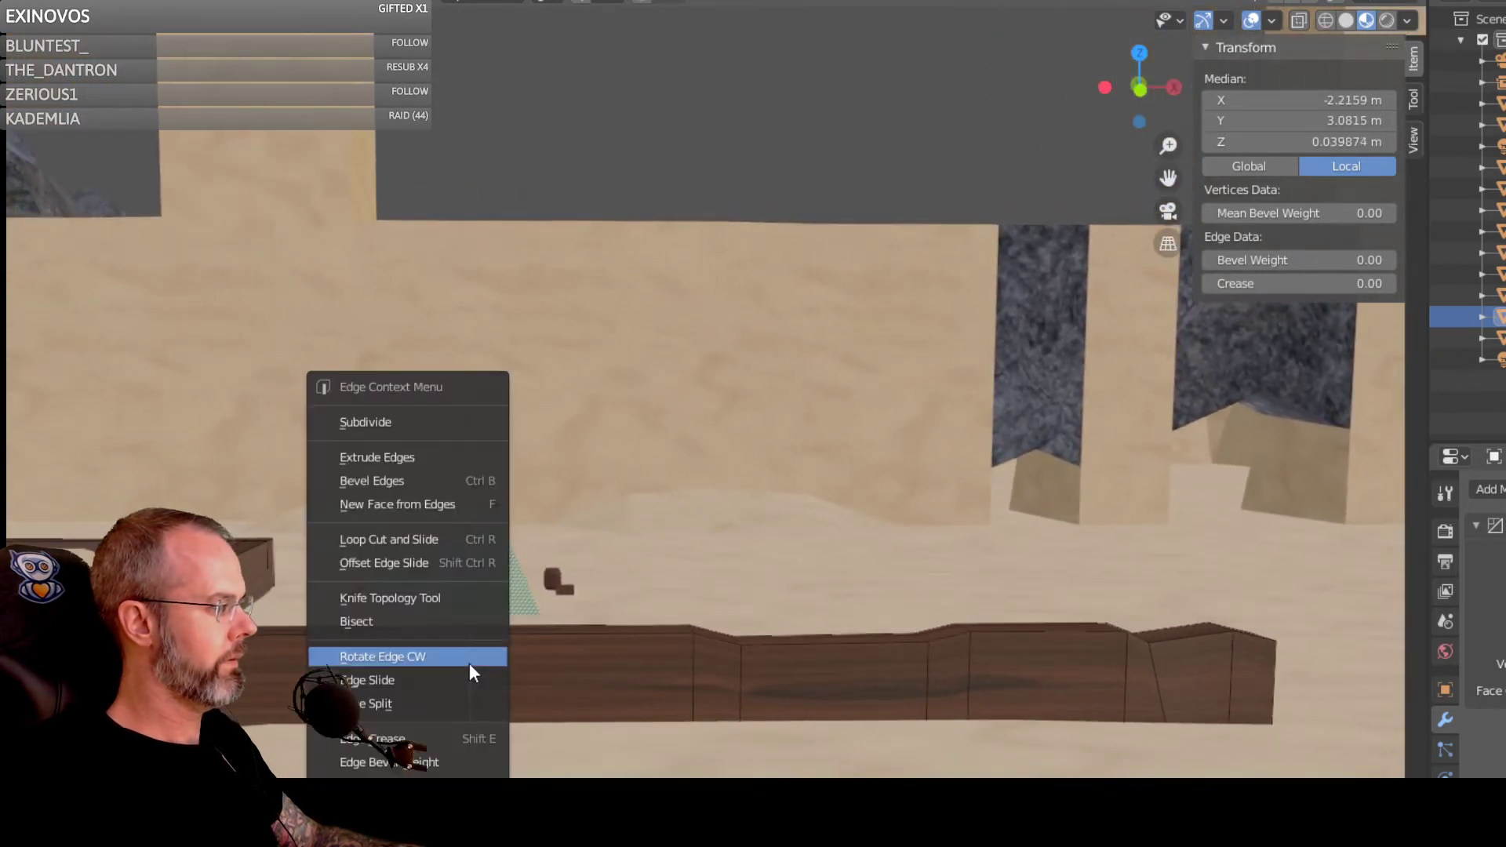
left_click(436, 539)
left_click(430, 634)
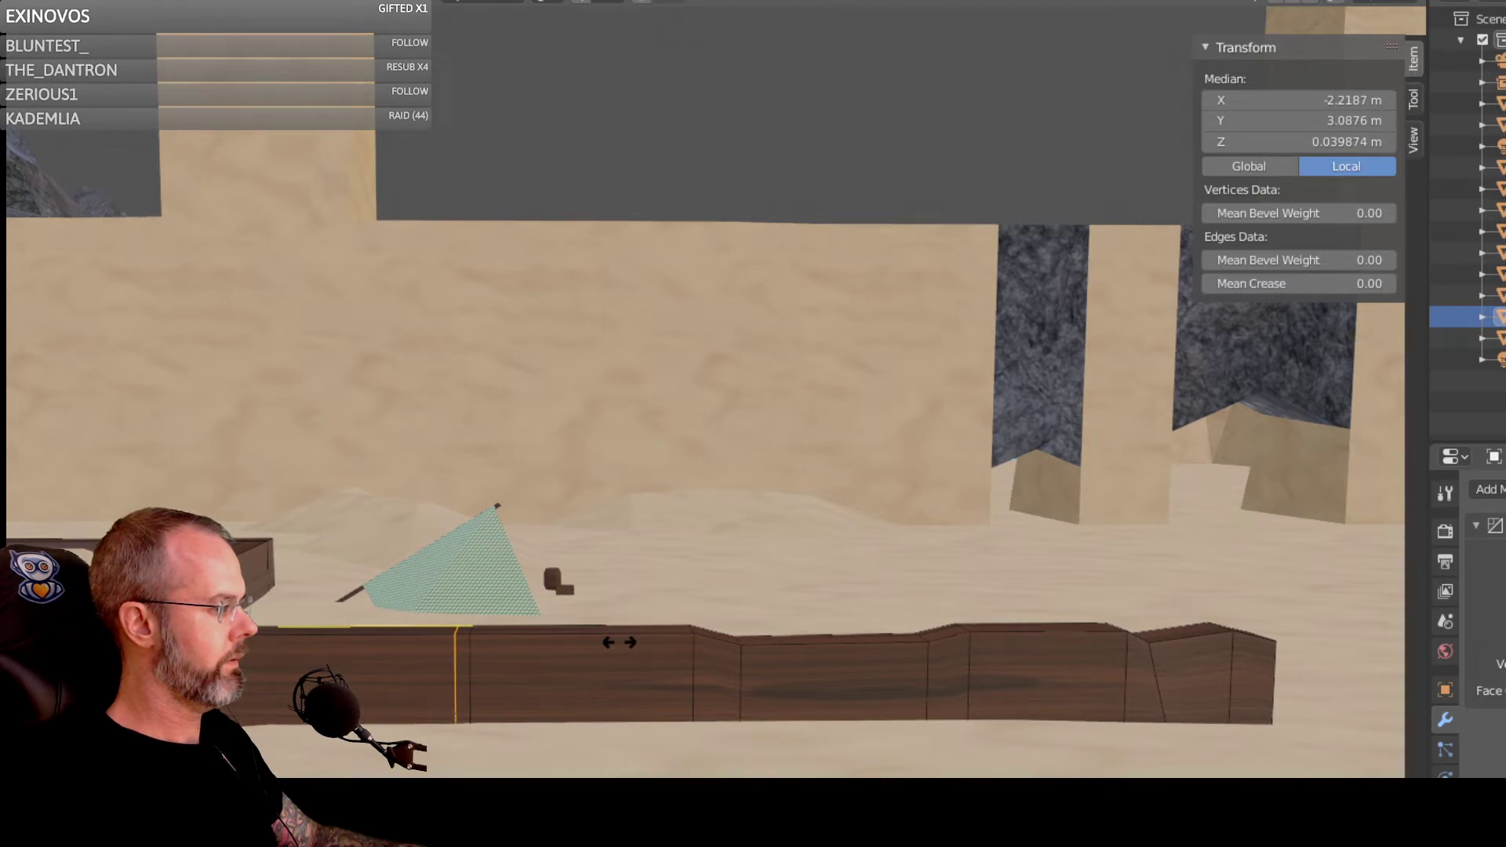
left_click(618, 643)
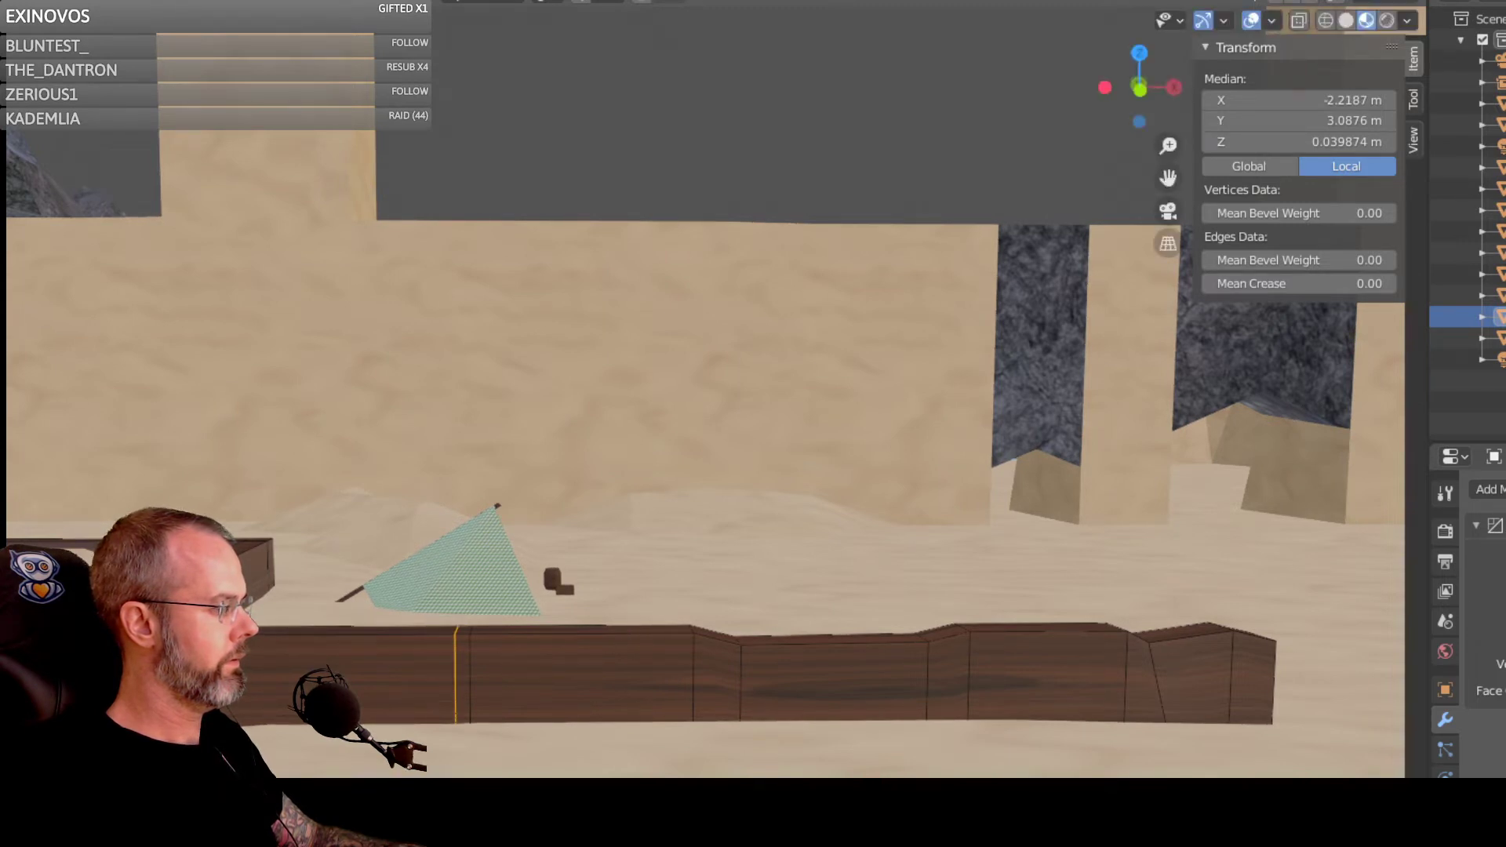
Step: Add another loop cut slightly farther inward along the front wall section, at about X -2.2221 m
right_click(455, 680)
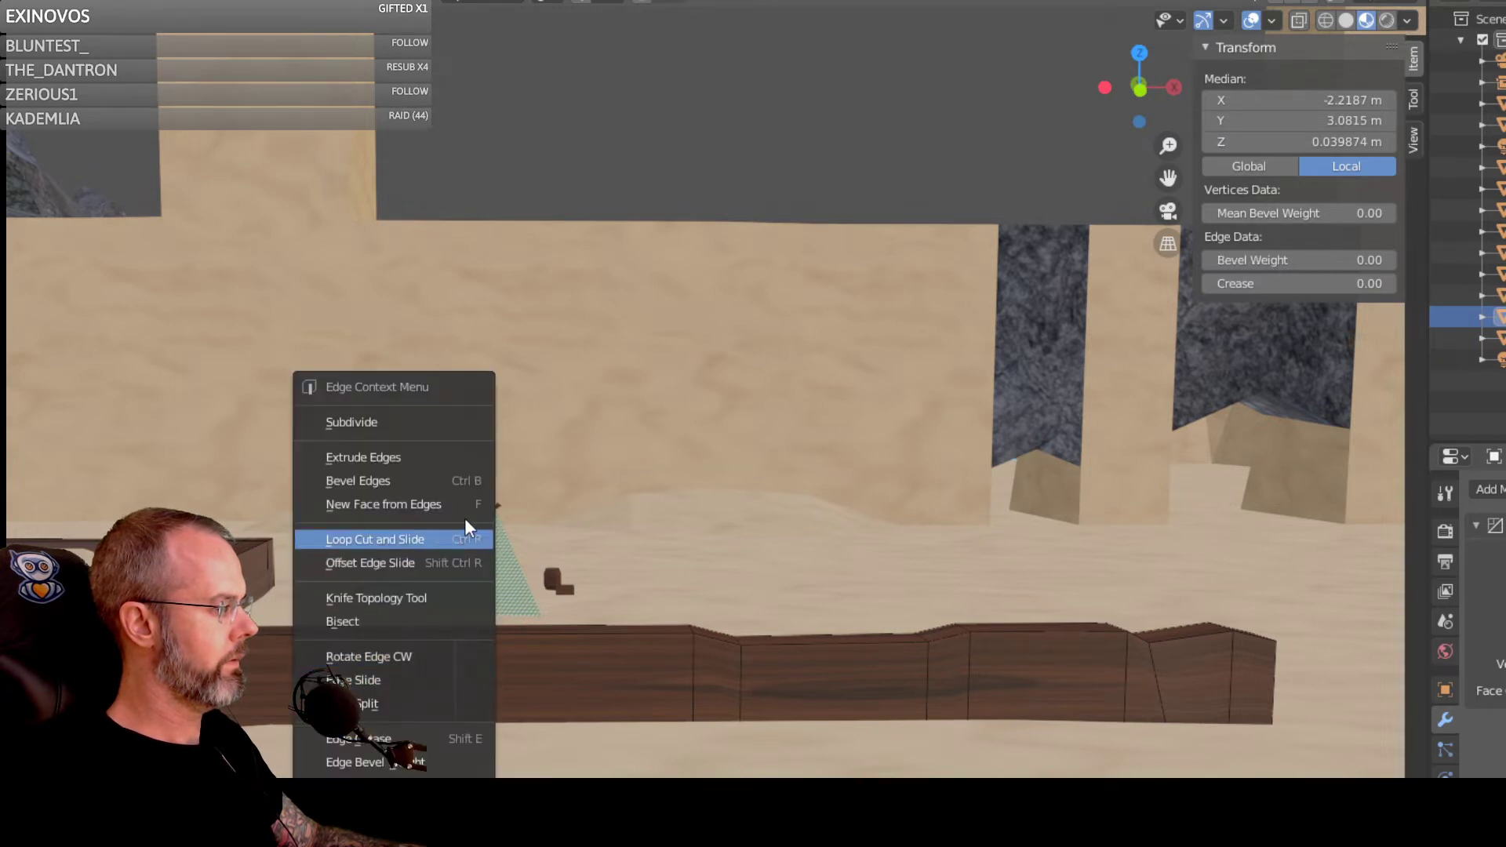
left_click(458, 540)
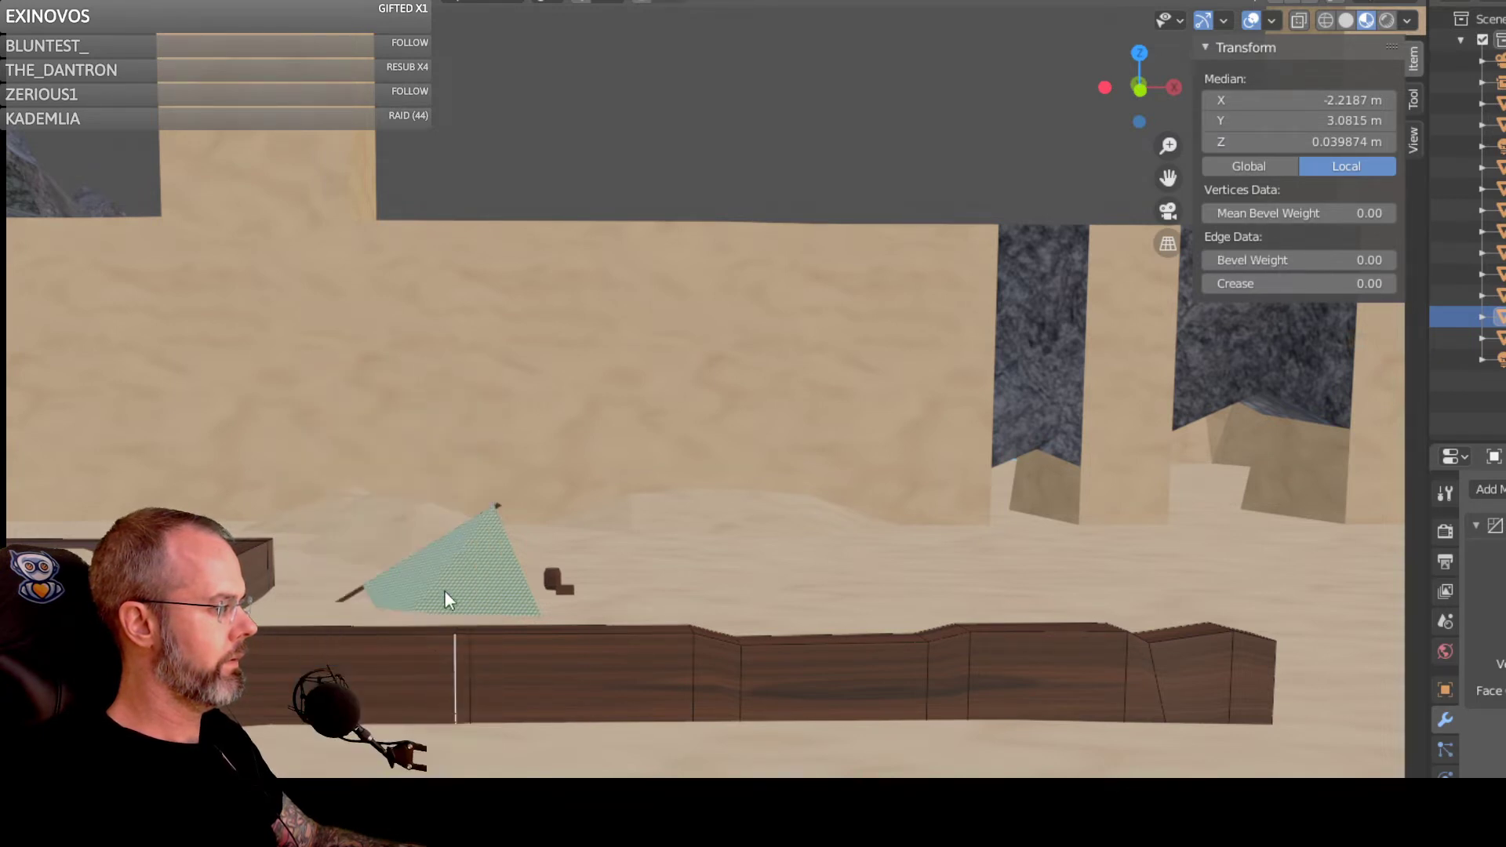
left_click(402, 651)
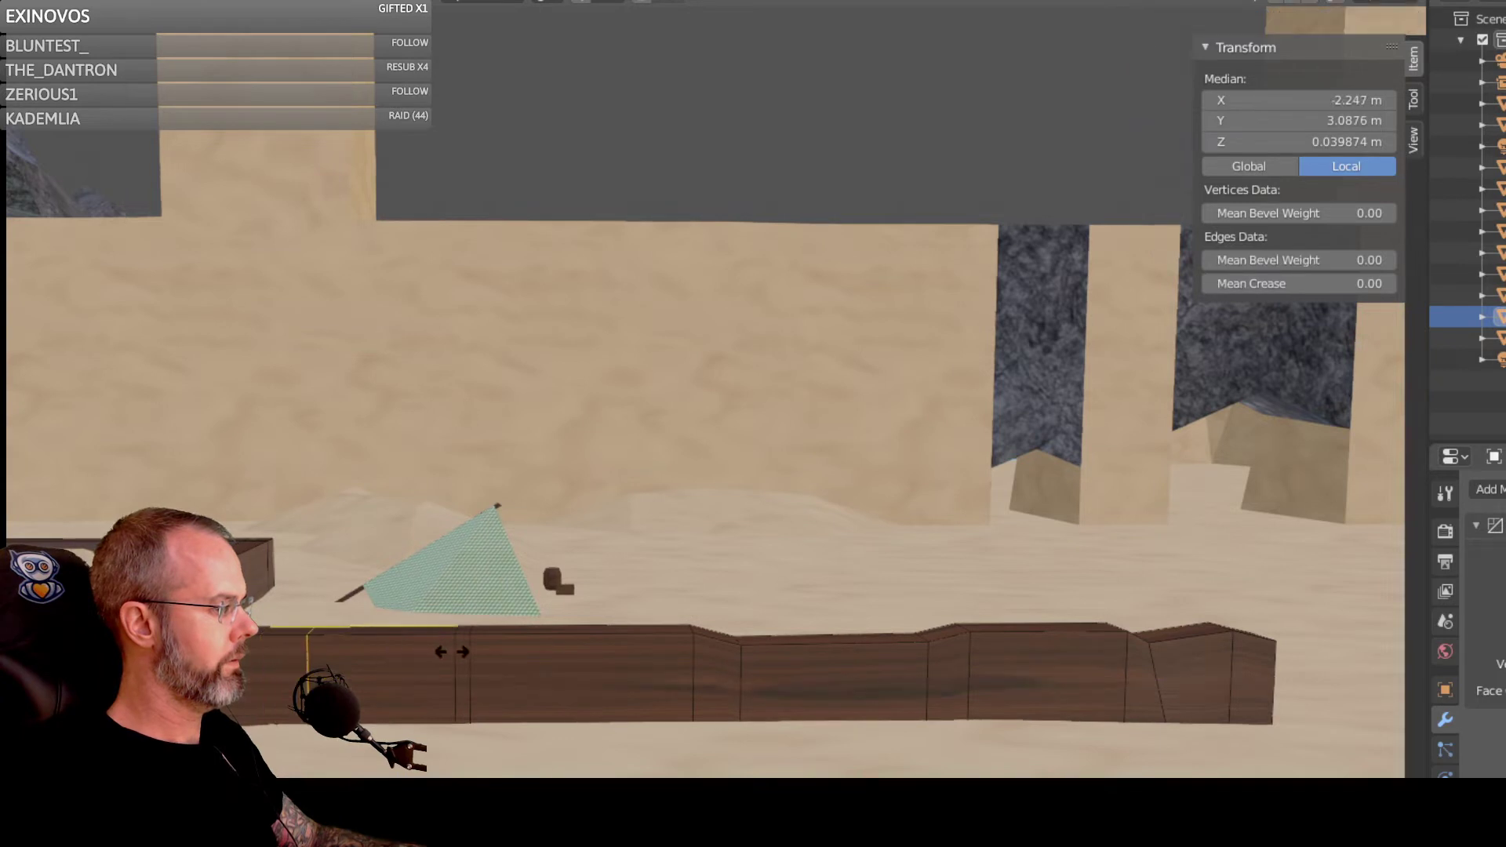
left_click(579, 648)
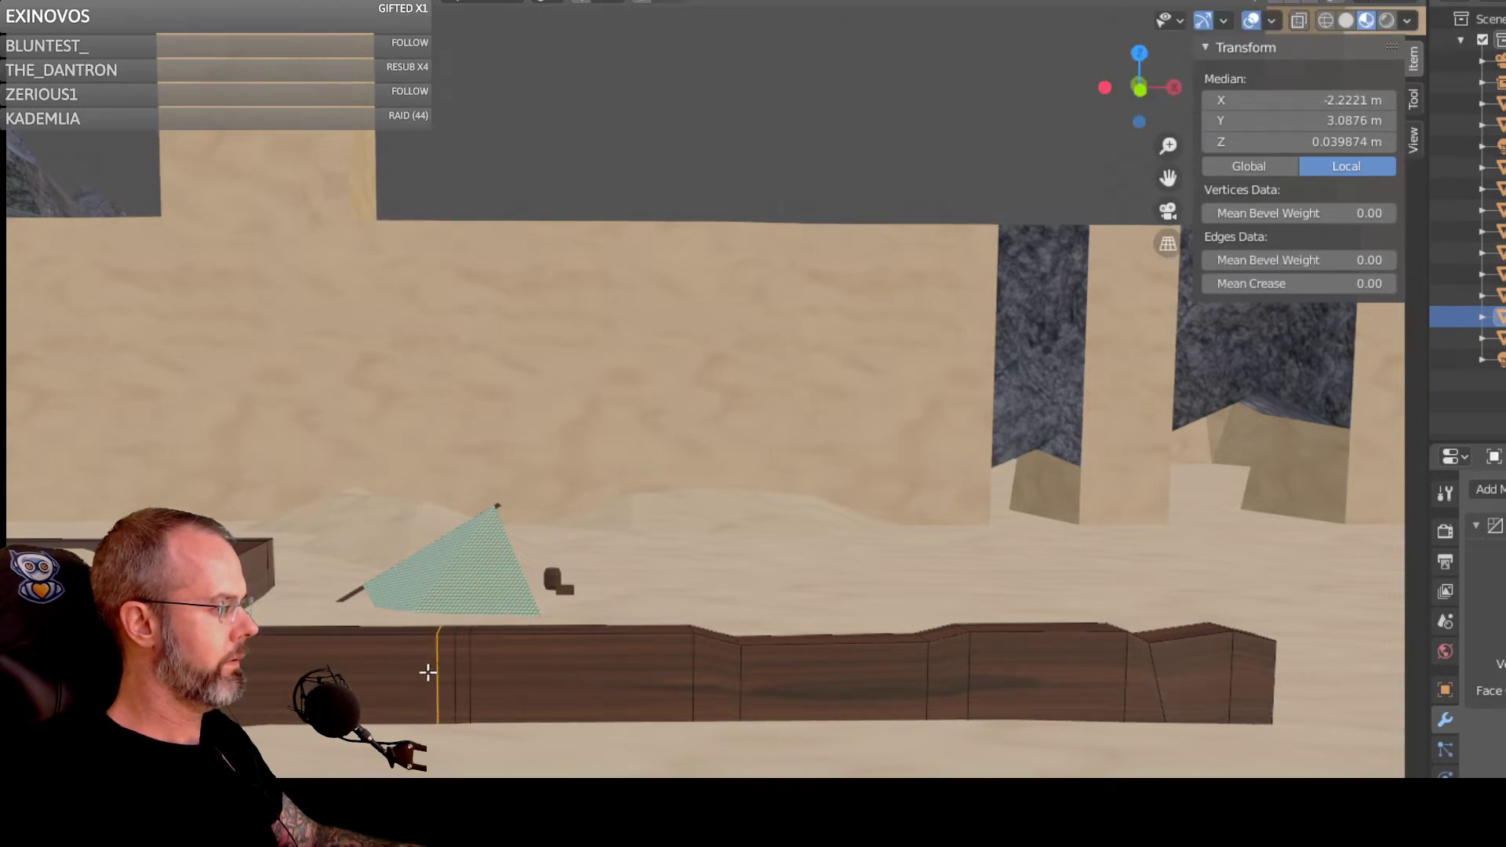
Step: Lower the top edge of the X -2.2187 m cut on the front wall section along Z to about 0.0471 m
left_click(455, 639)
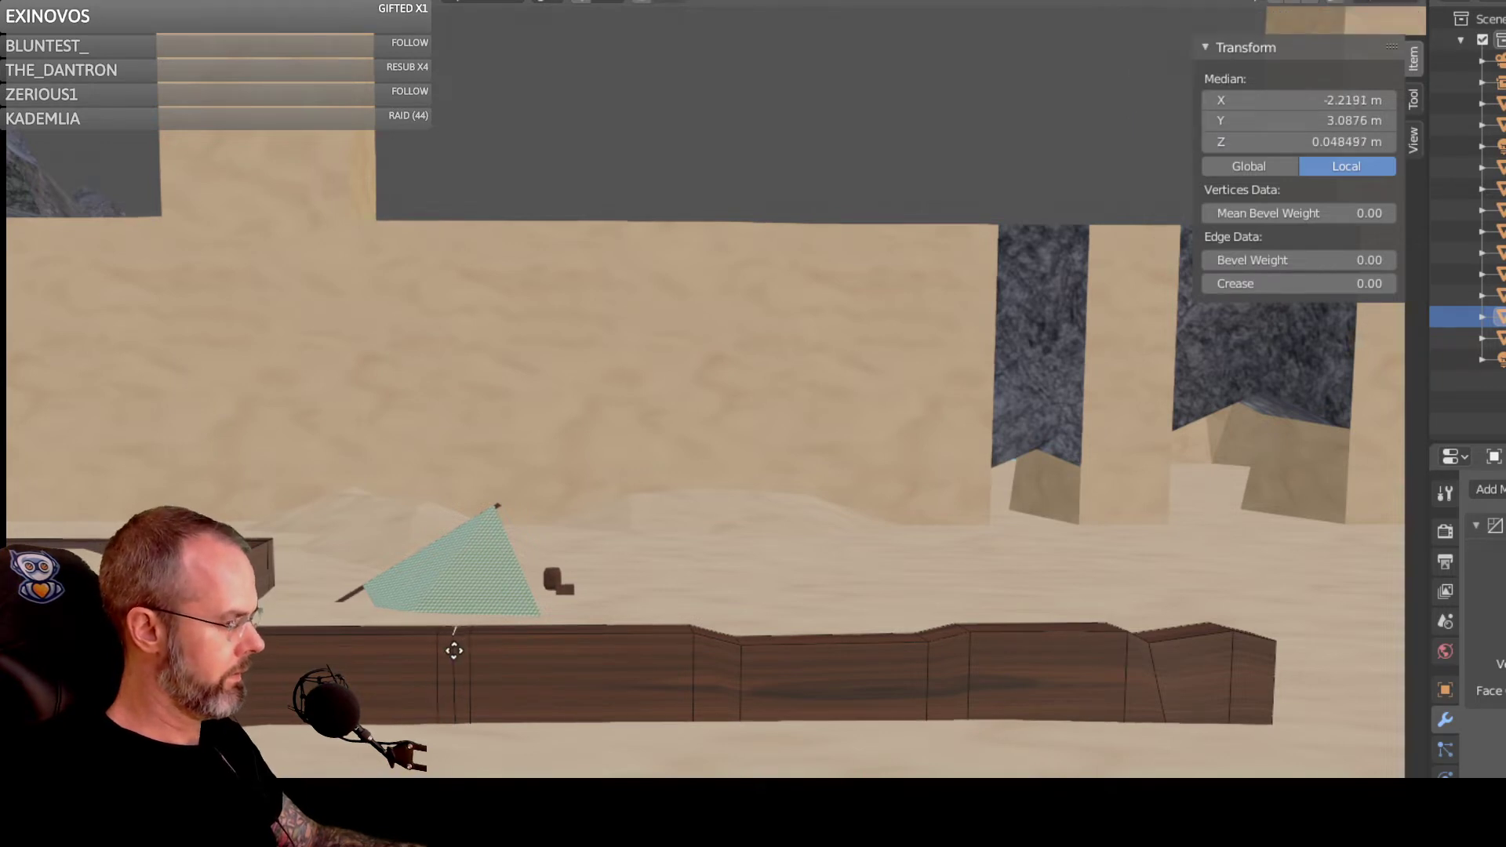
key("z")
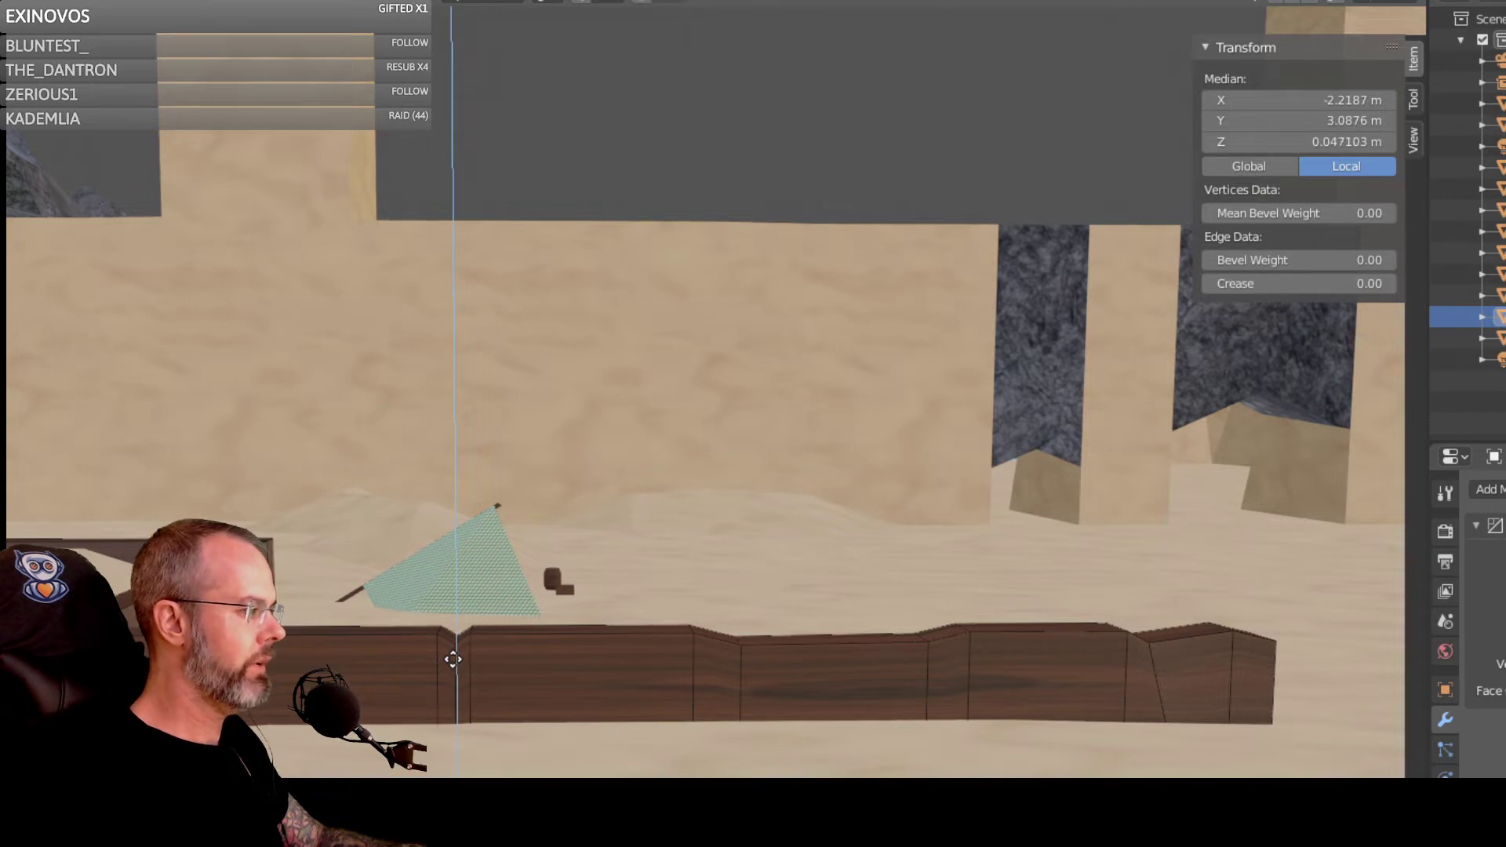
left_click(453, 659)
scroll(437, 632, "up", 1)
scroll(437, 640, "up", 1)
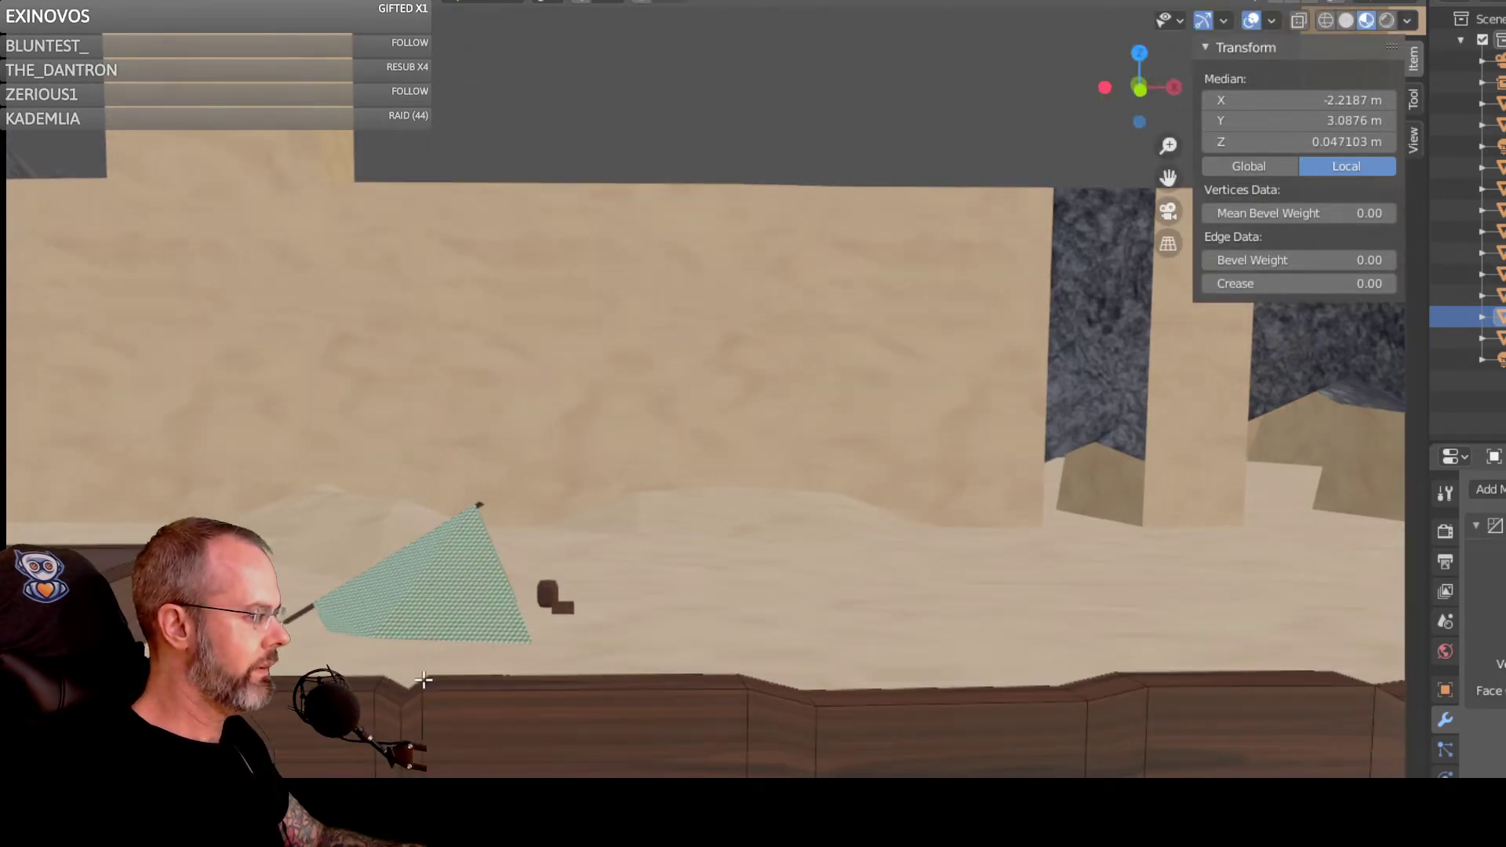
Step: Lower the neighbouring top edge of the X -2.2159 m cut slightly along Z to about 0.0483 m
left_click(426, 684)
middle_click_drag(427, 679, 463, 730)
left_click(437, 684)
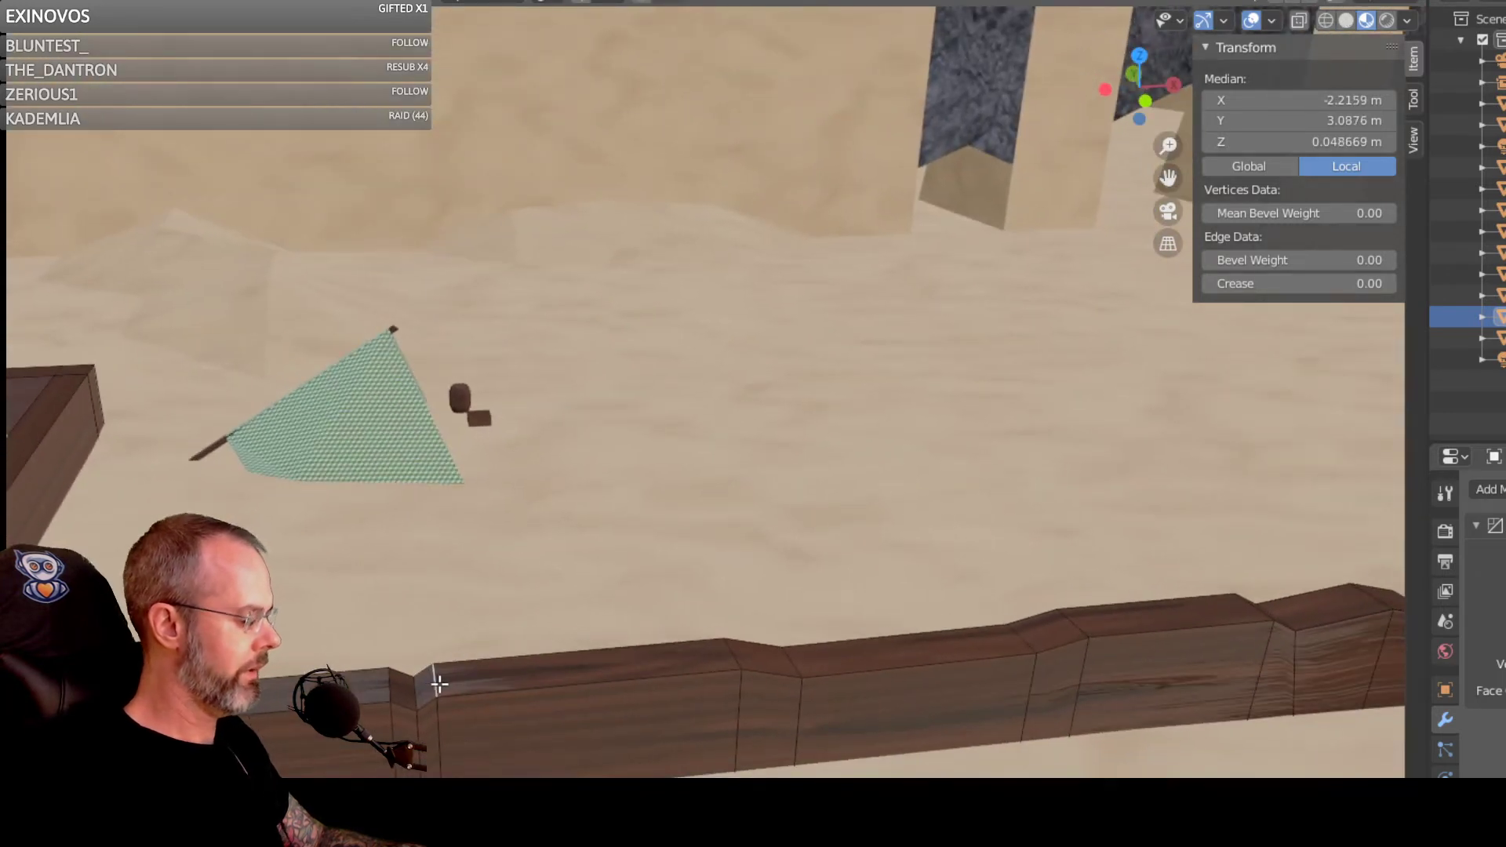
key("g")
key("z")
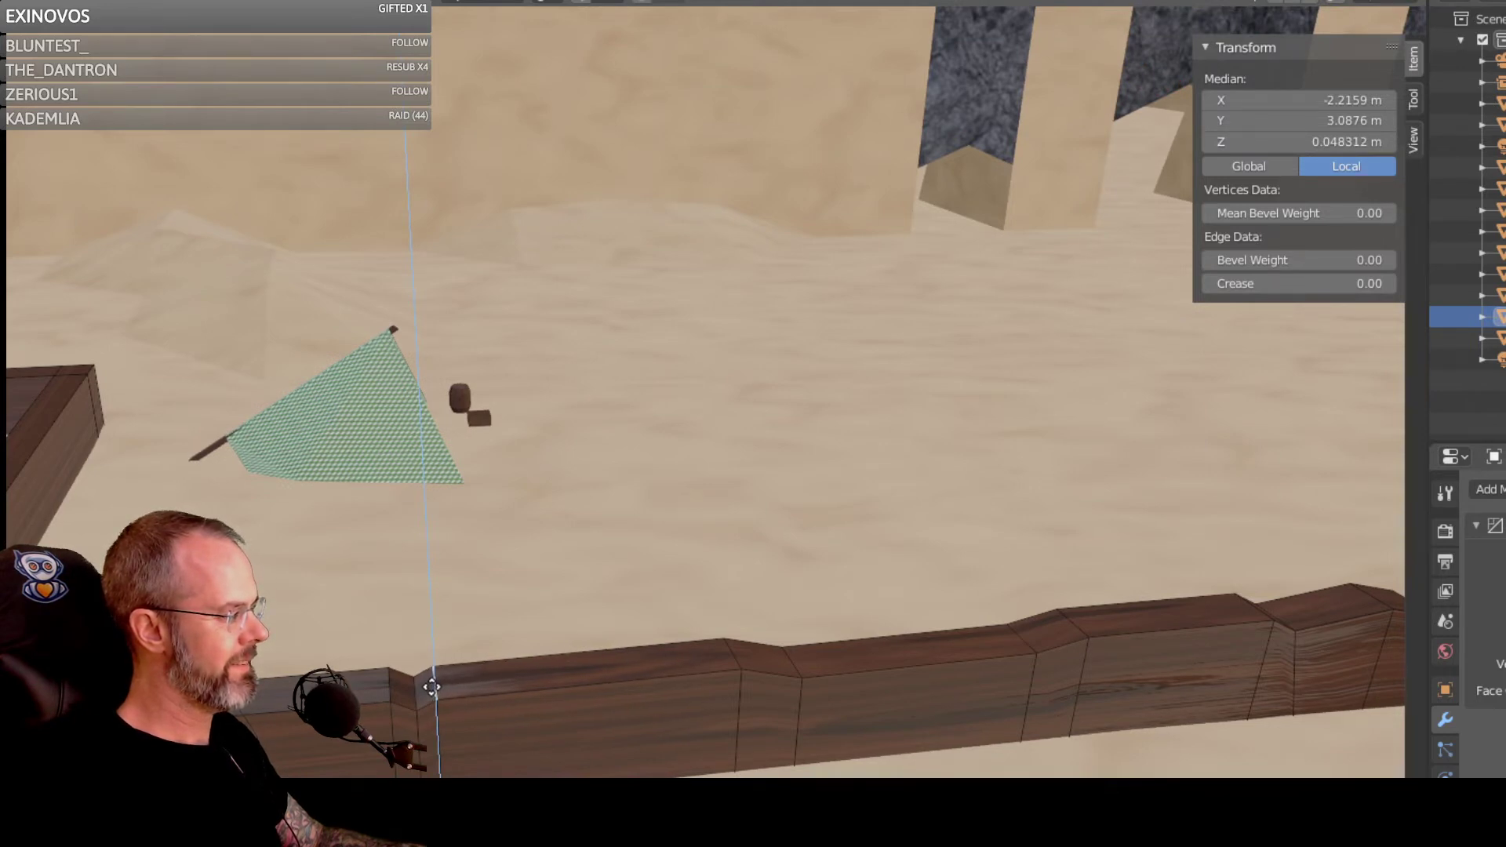
left_click(431, 687)
middle_click_drag(431, 687, 465, 704)
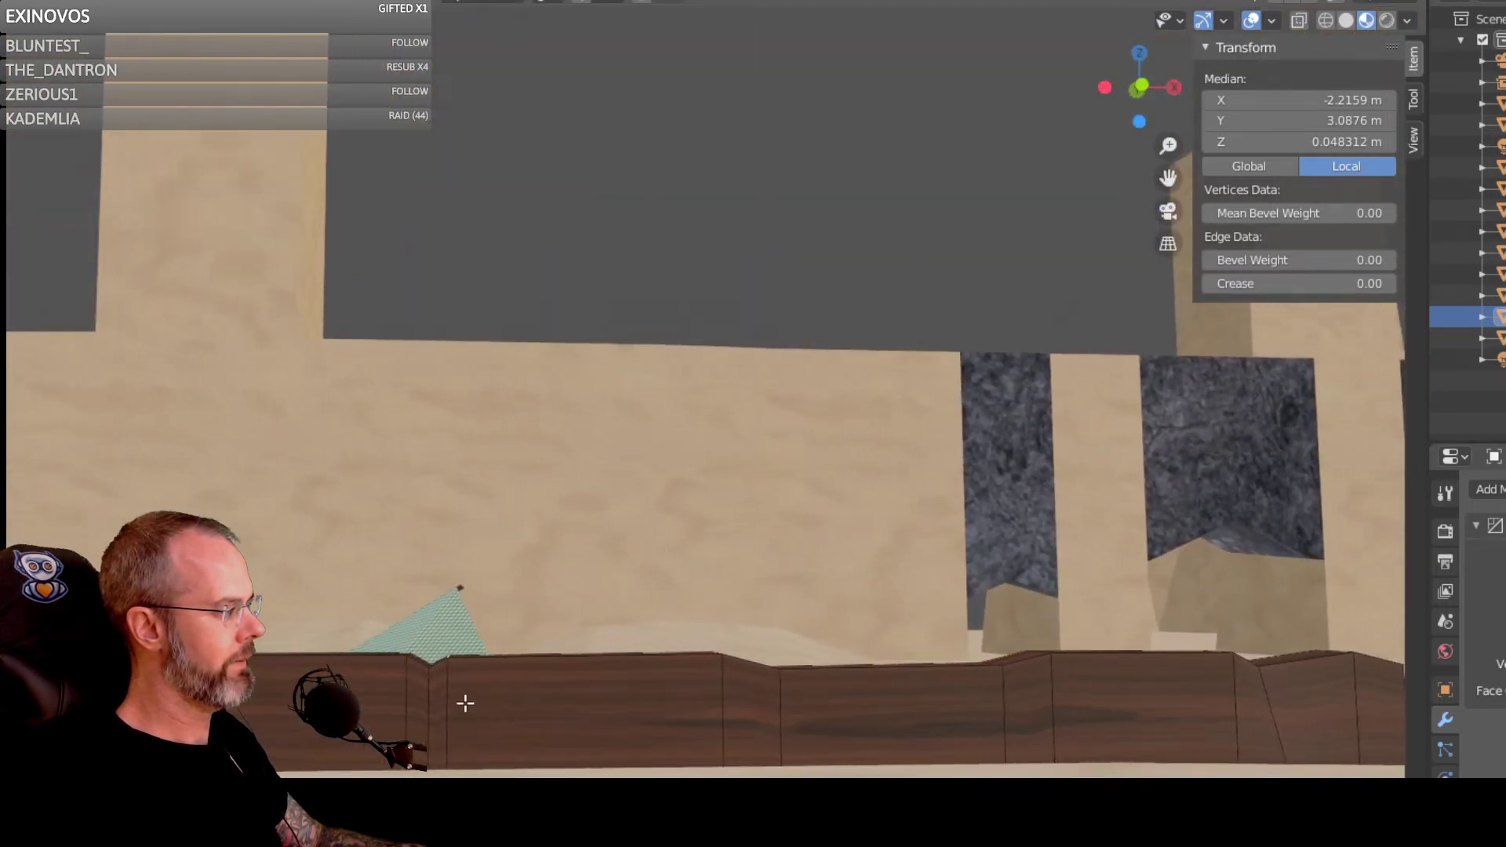
Step: Add a loop cut just inward of the X -2.2221 m cut on the front wall section, at about X -2.225 m
left_click(405, 676)
right_click(407, 676)
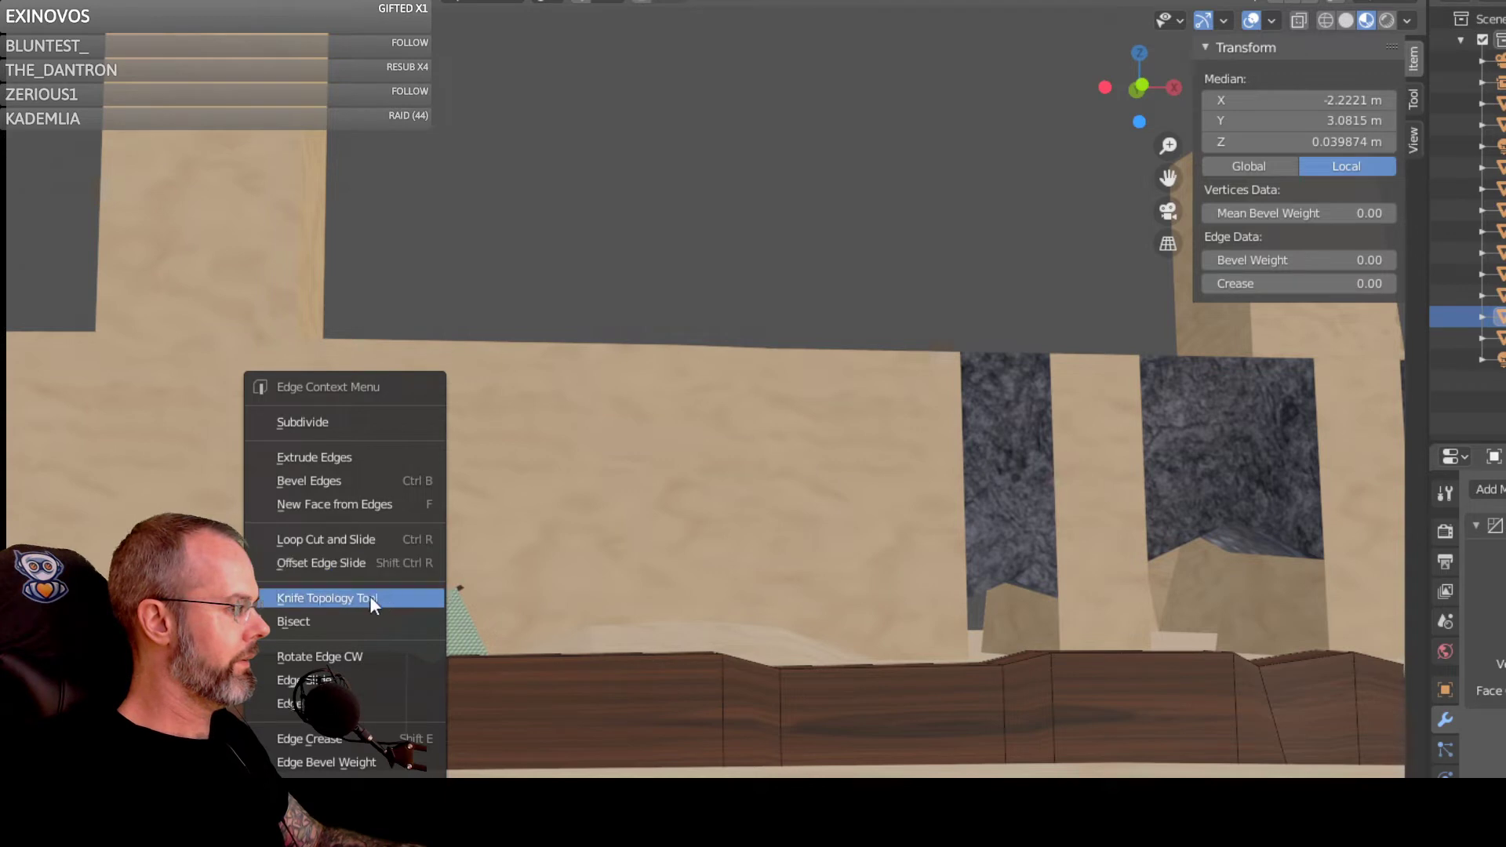
left_click(360, 539)
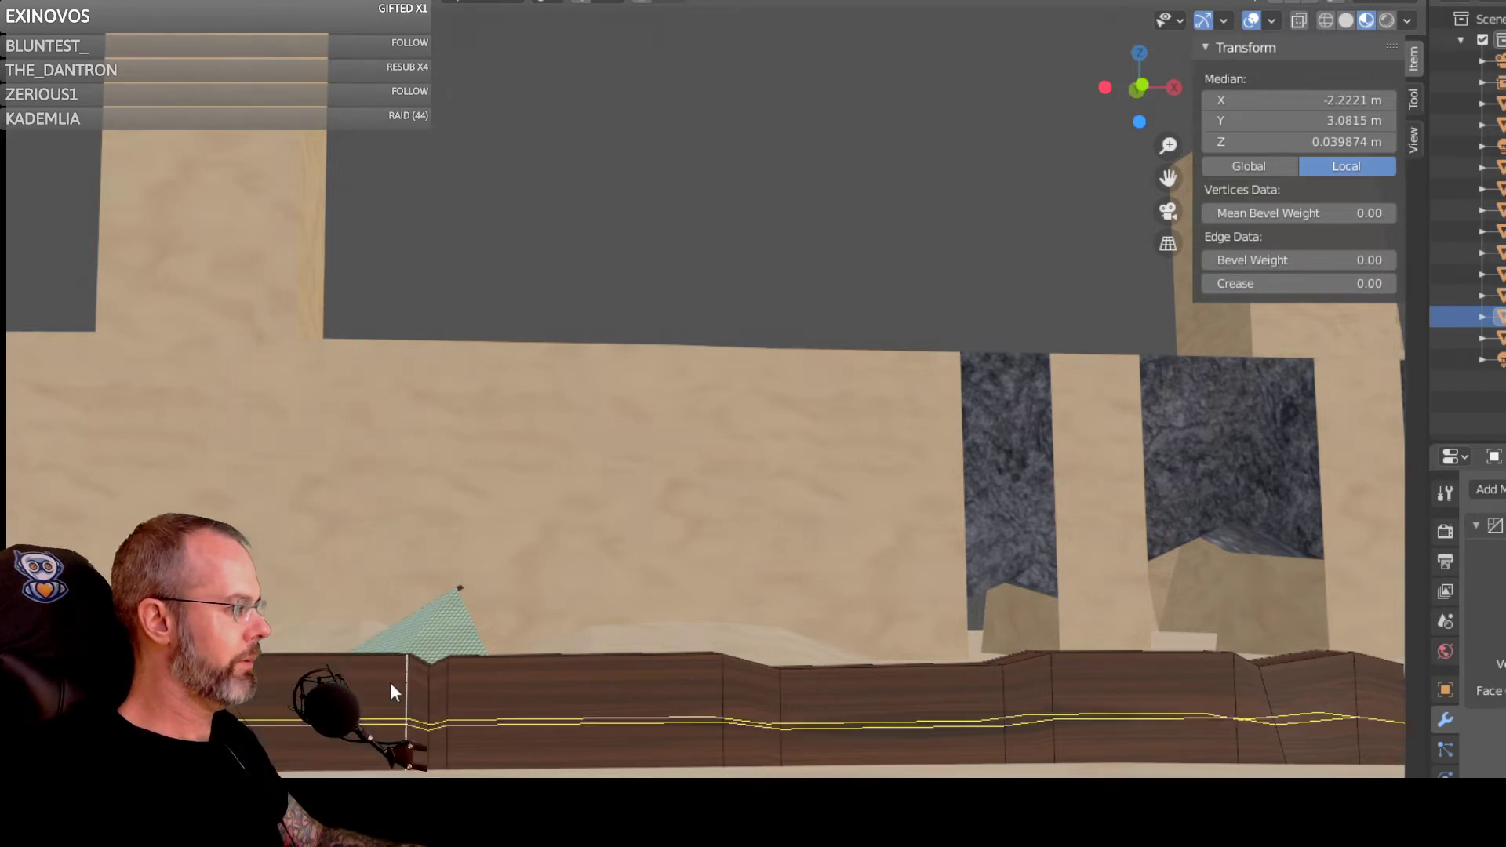
left_click(362, 674)
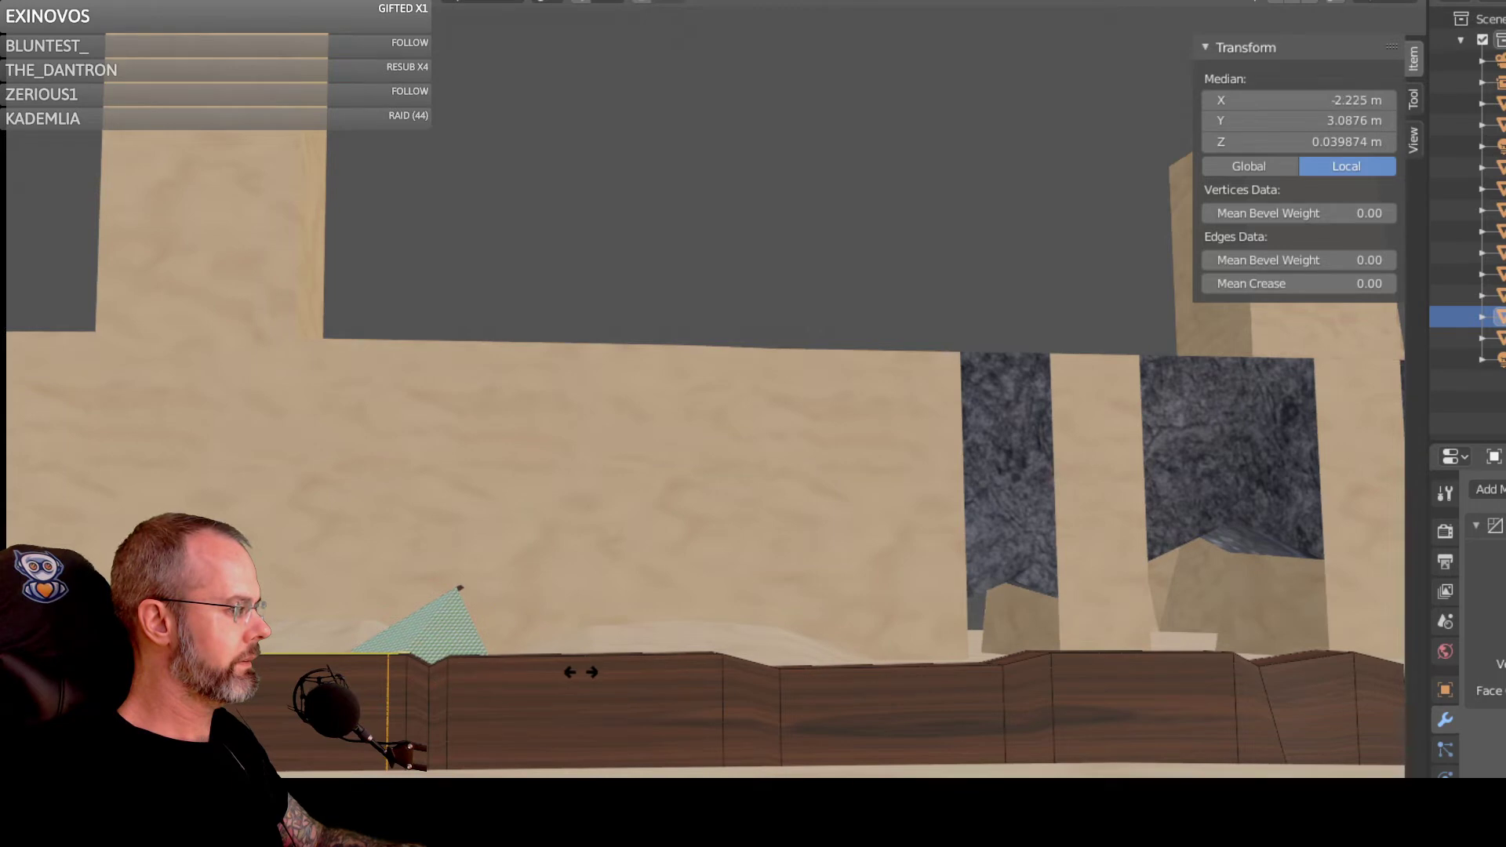
left_click(580, 672)
left_click(389, 689)
scroll(416, 698, "up", 1)
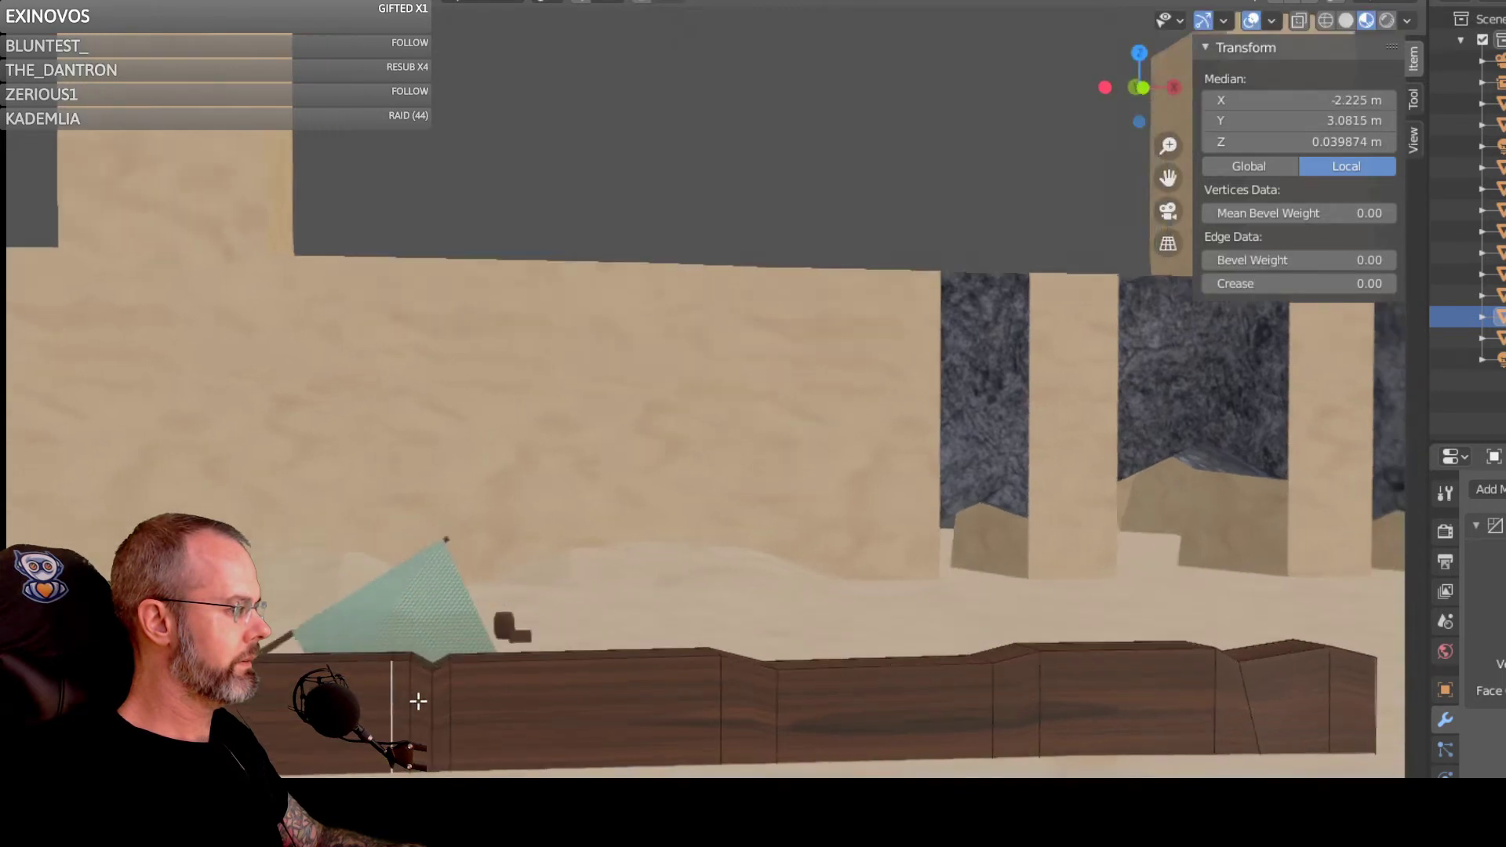
Step: Lower the top edge of the X -2.2221 m cut along Z to about 0.0468 m, widening the small notch
left_click(416, 661)
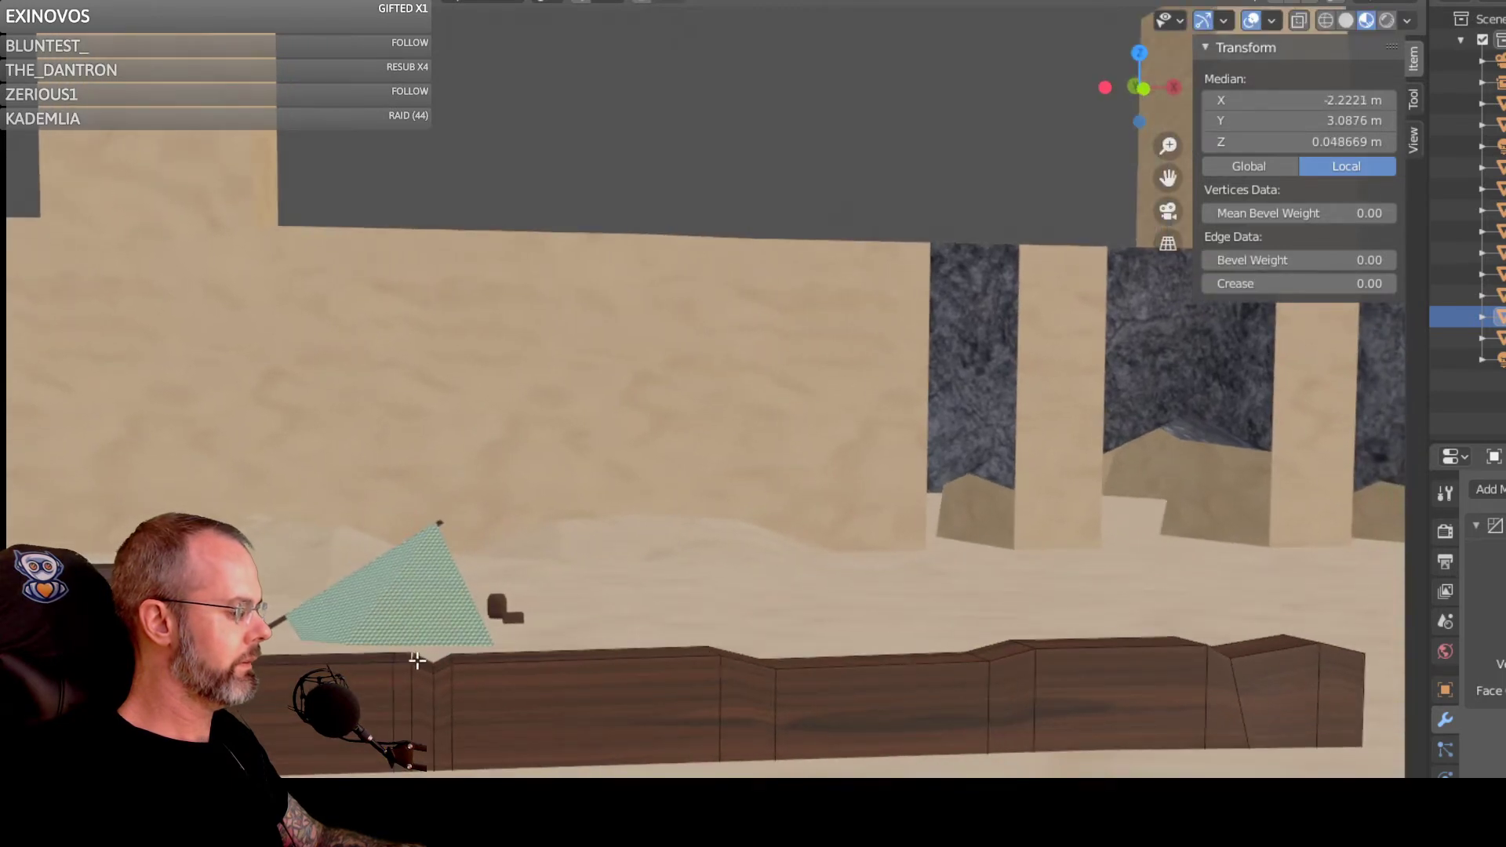
key("g")
key("z")
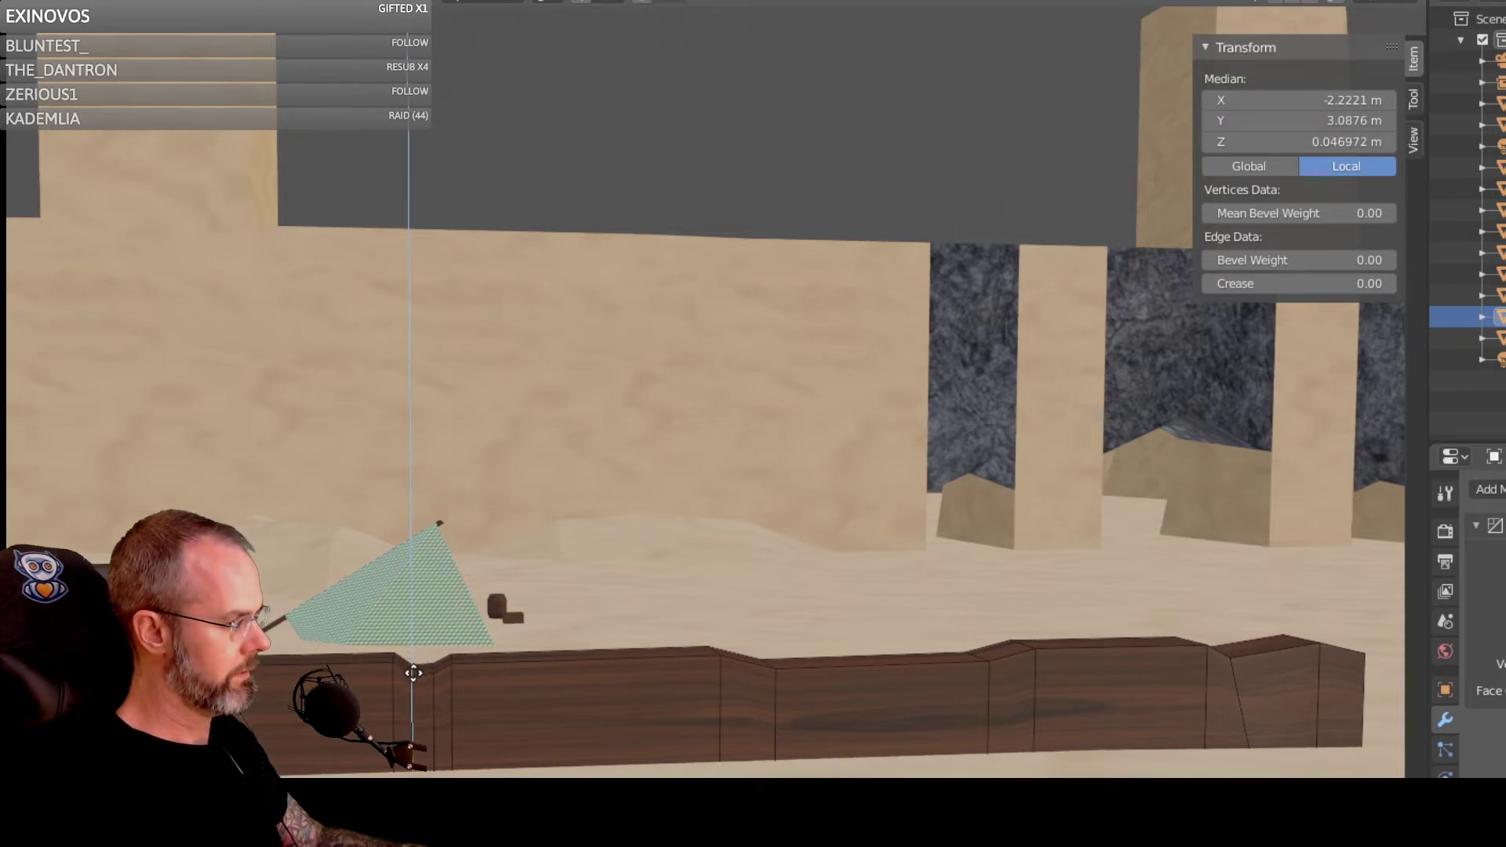
left_click(413, 673)
middle_click_drag(266, 691, 269, 736)
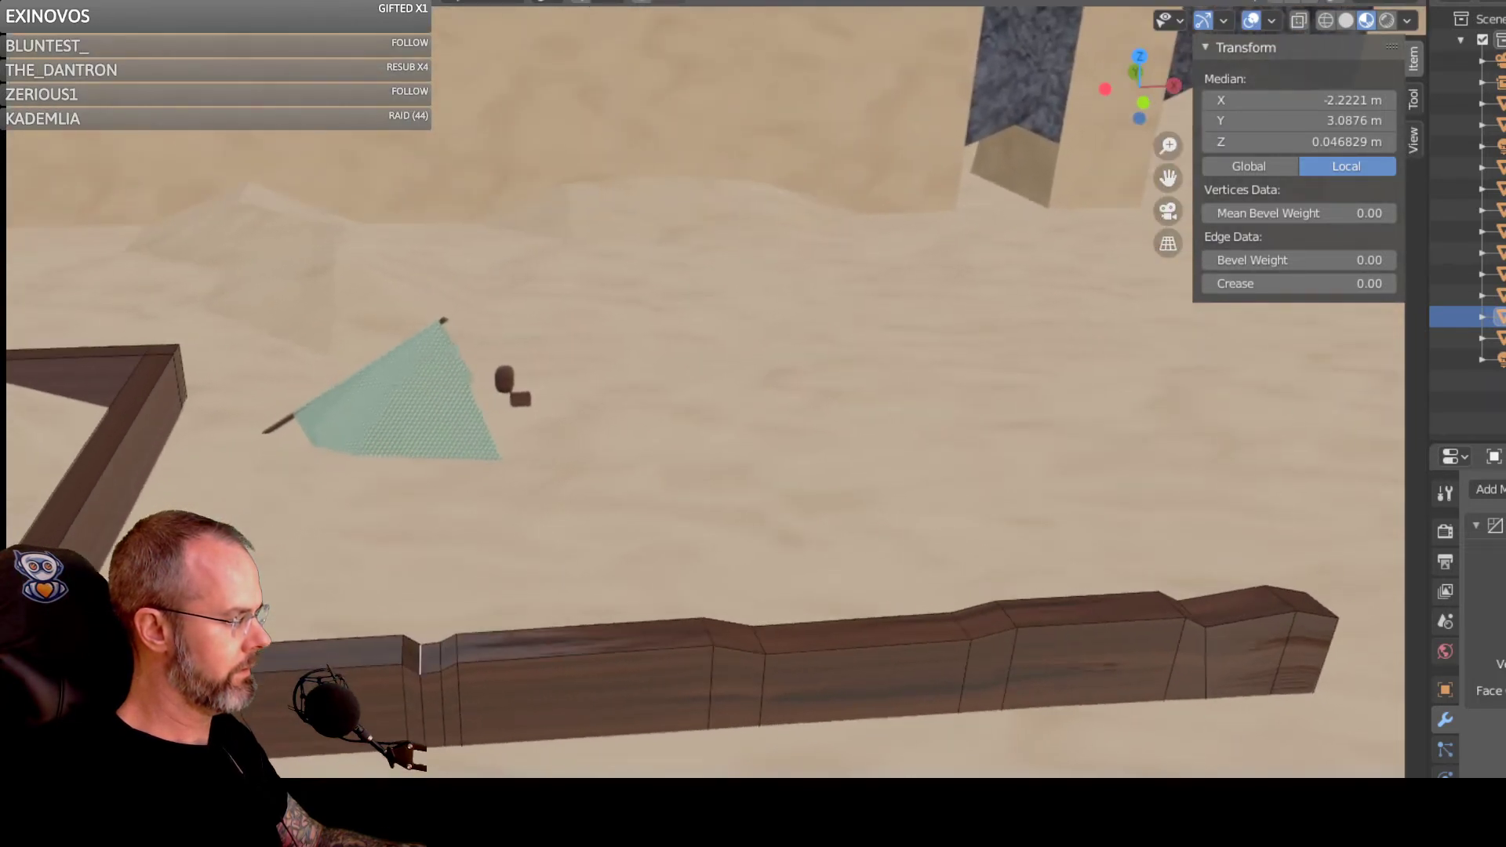
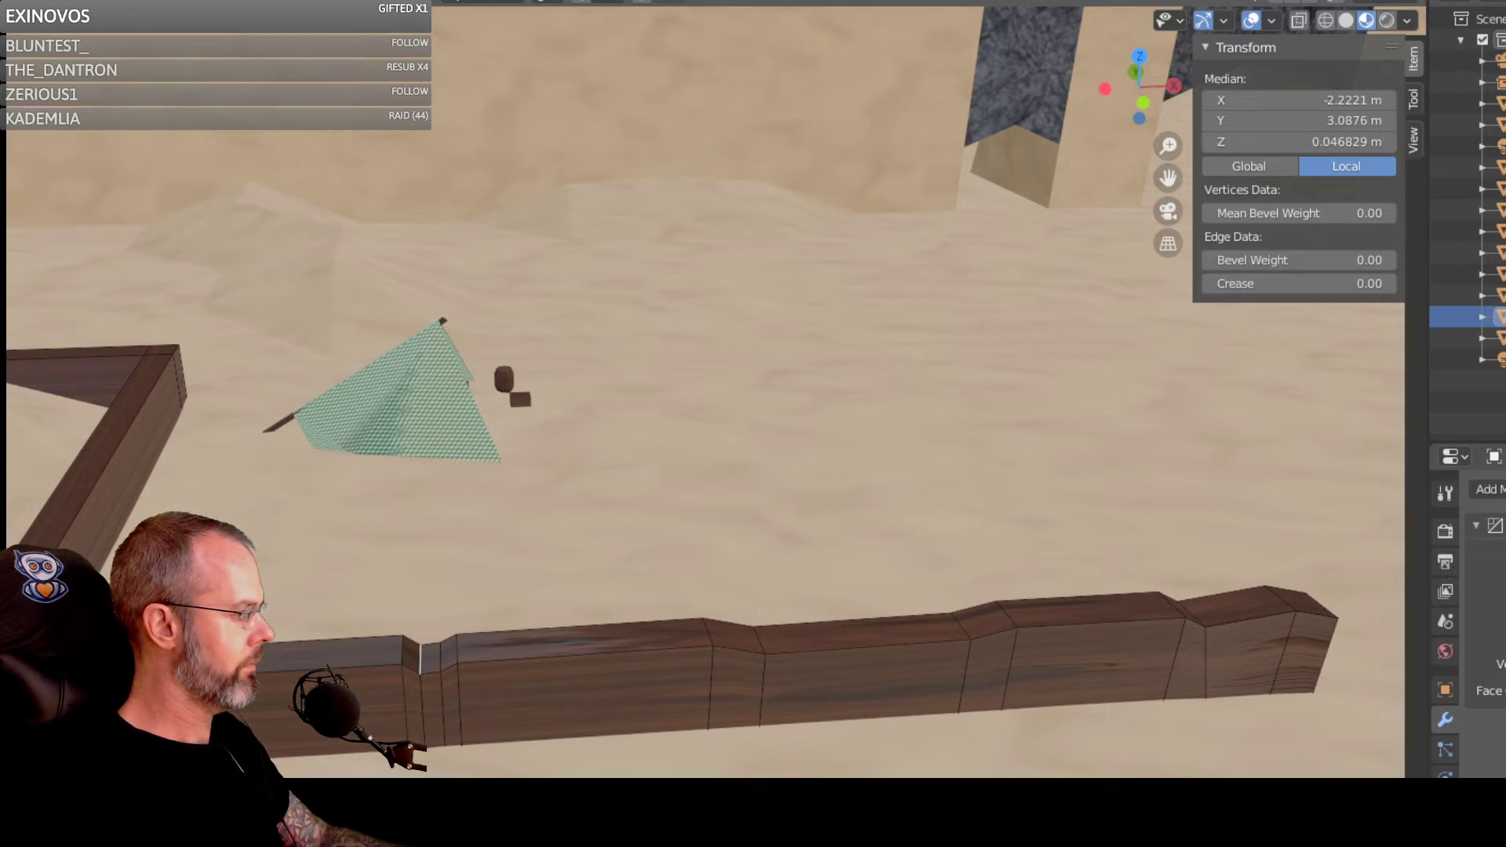
Step: Try lowering the single top vertex at X -2.301 m on the wall's inner end to about Z 0.0459 m, then undo it
left_click(441, 658, "shift")
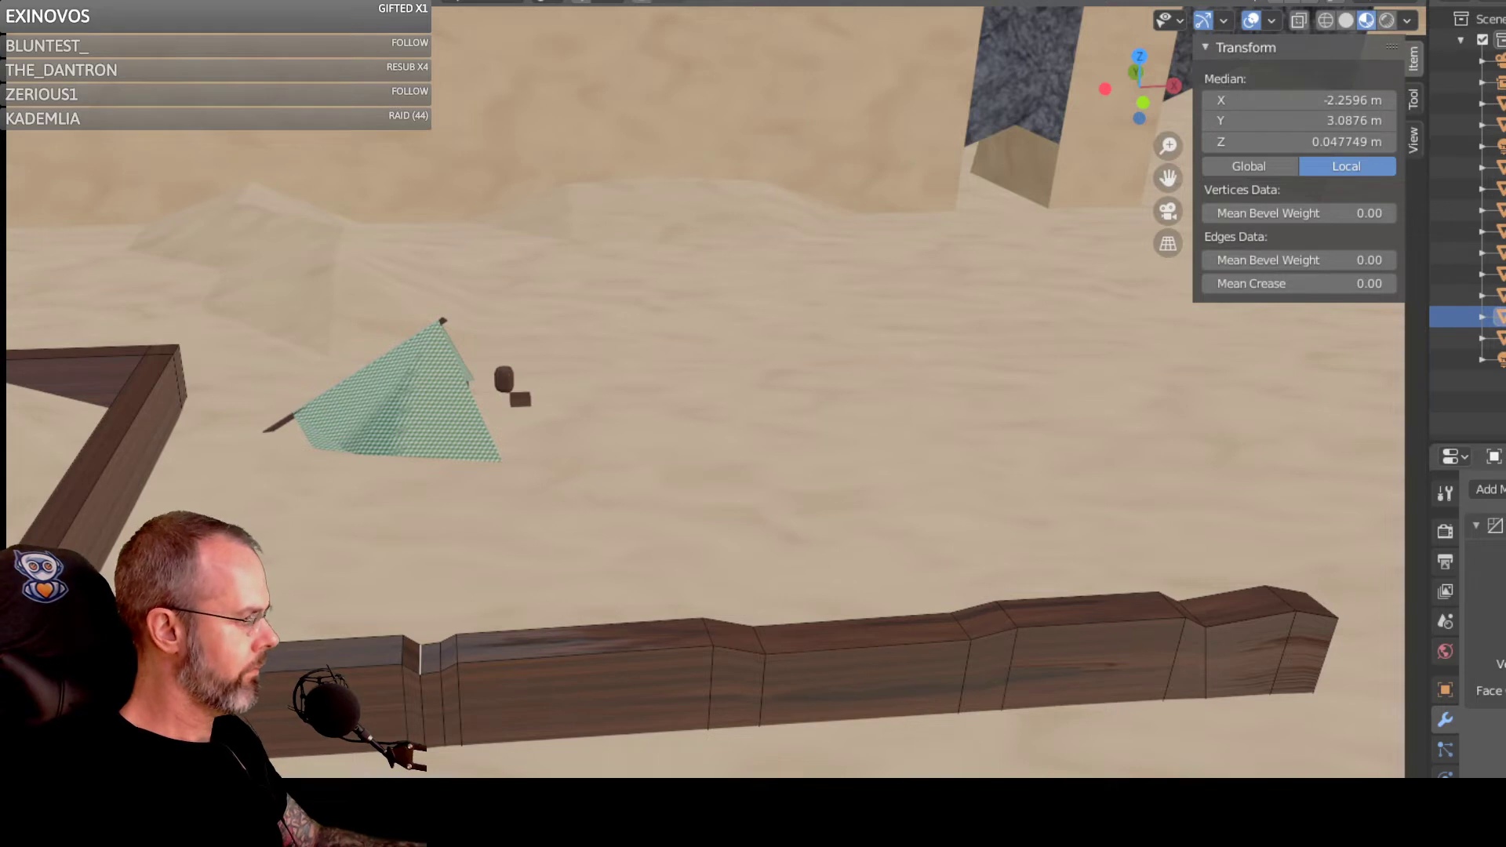
key("1")
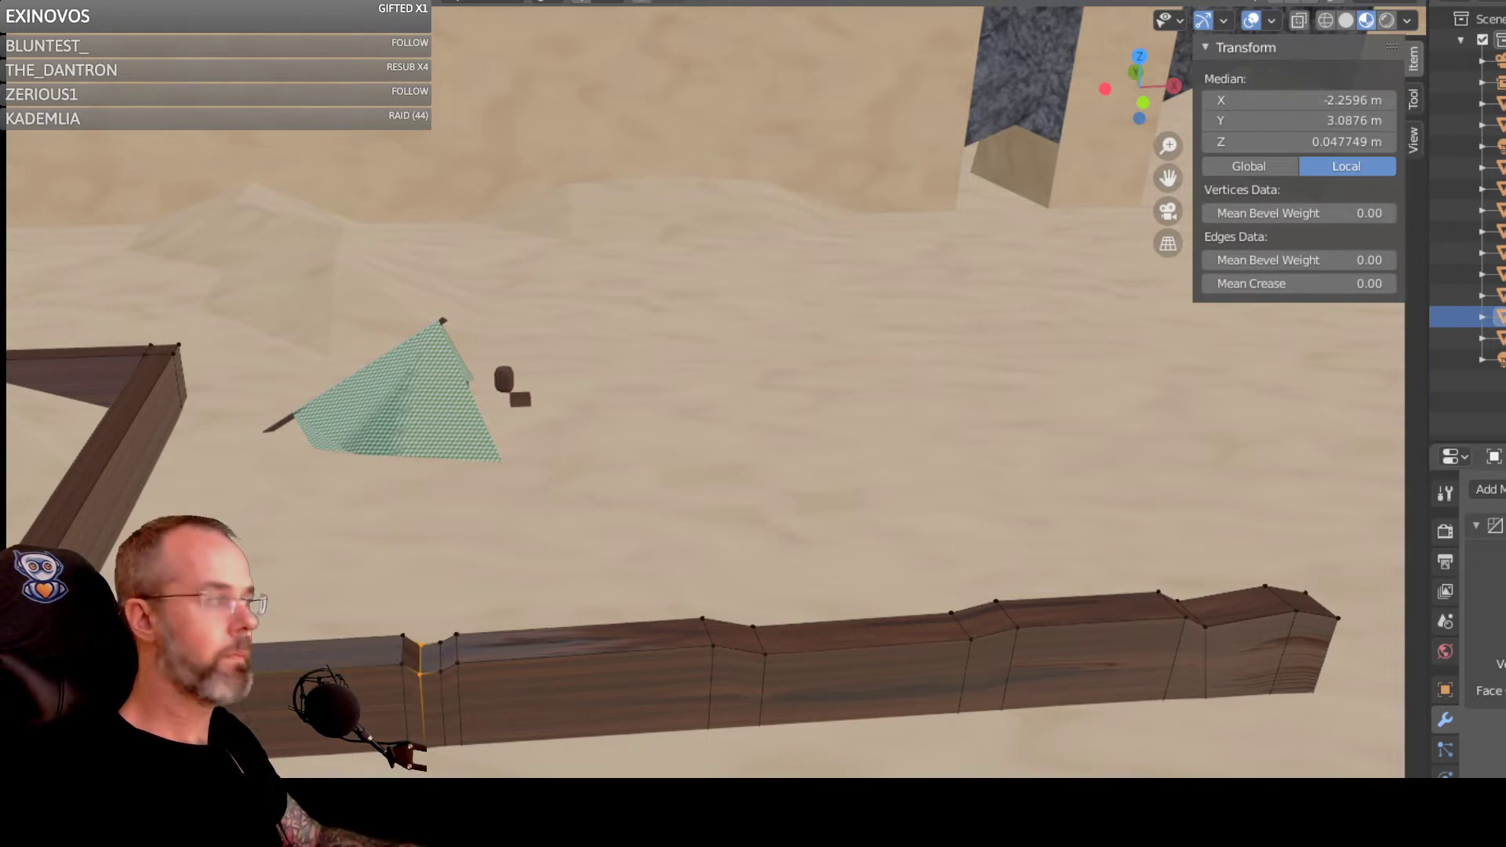
left_click(424, 745)
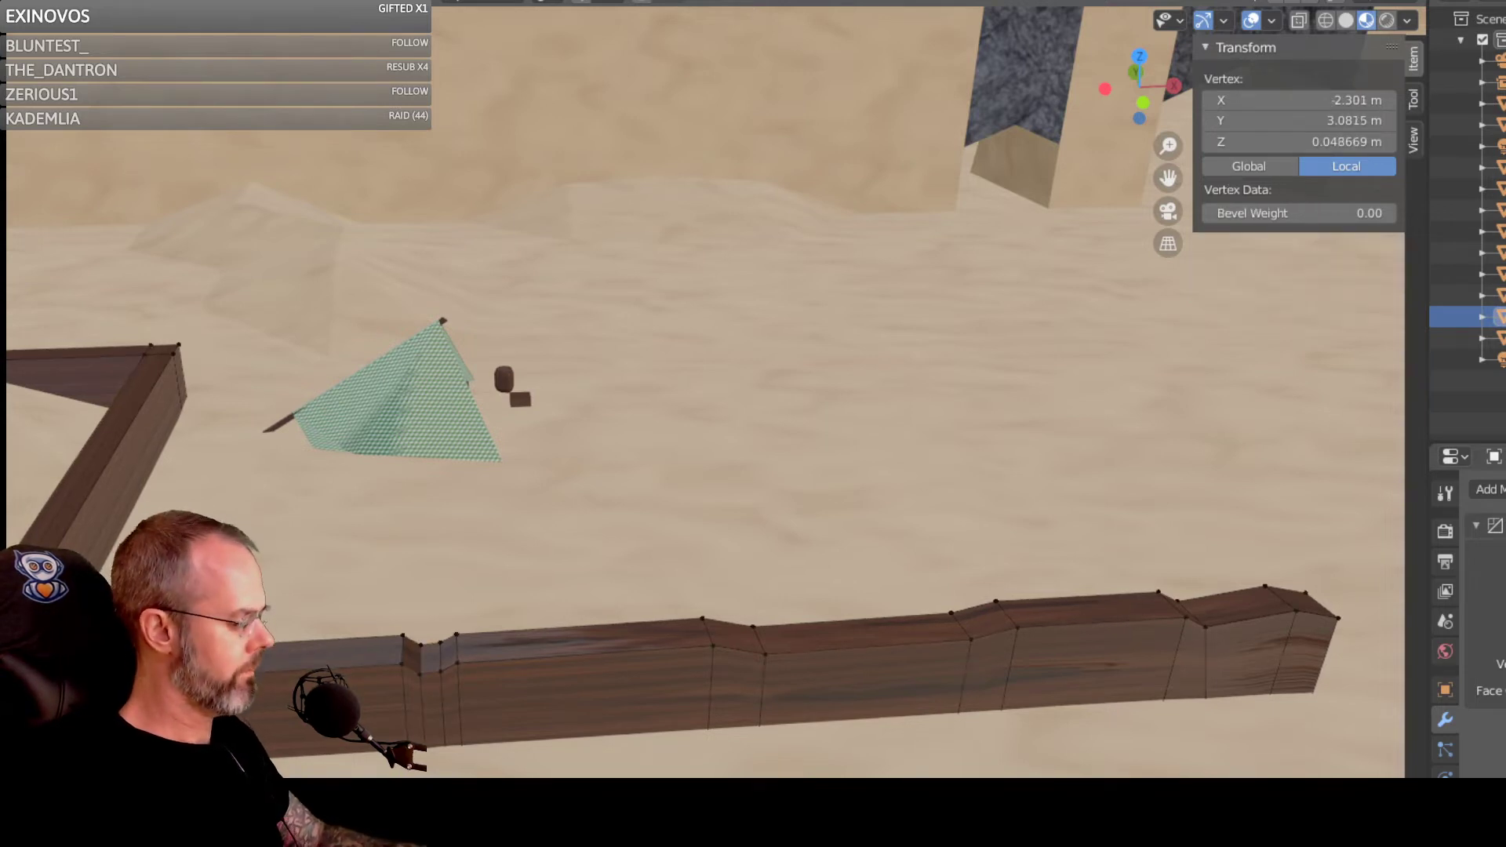
key("g")
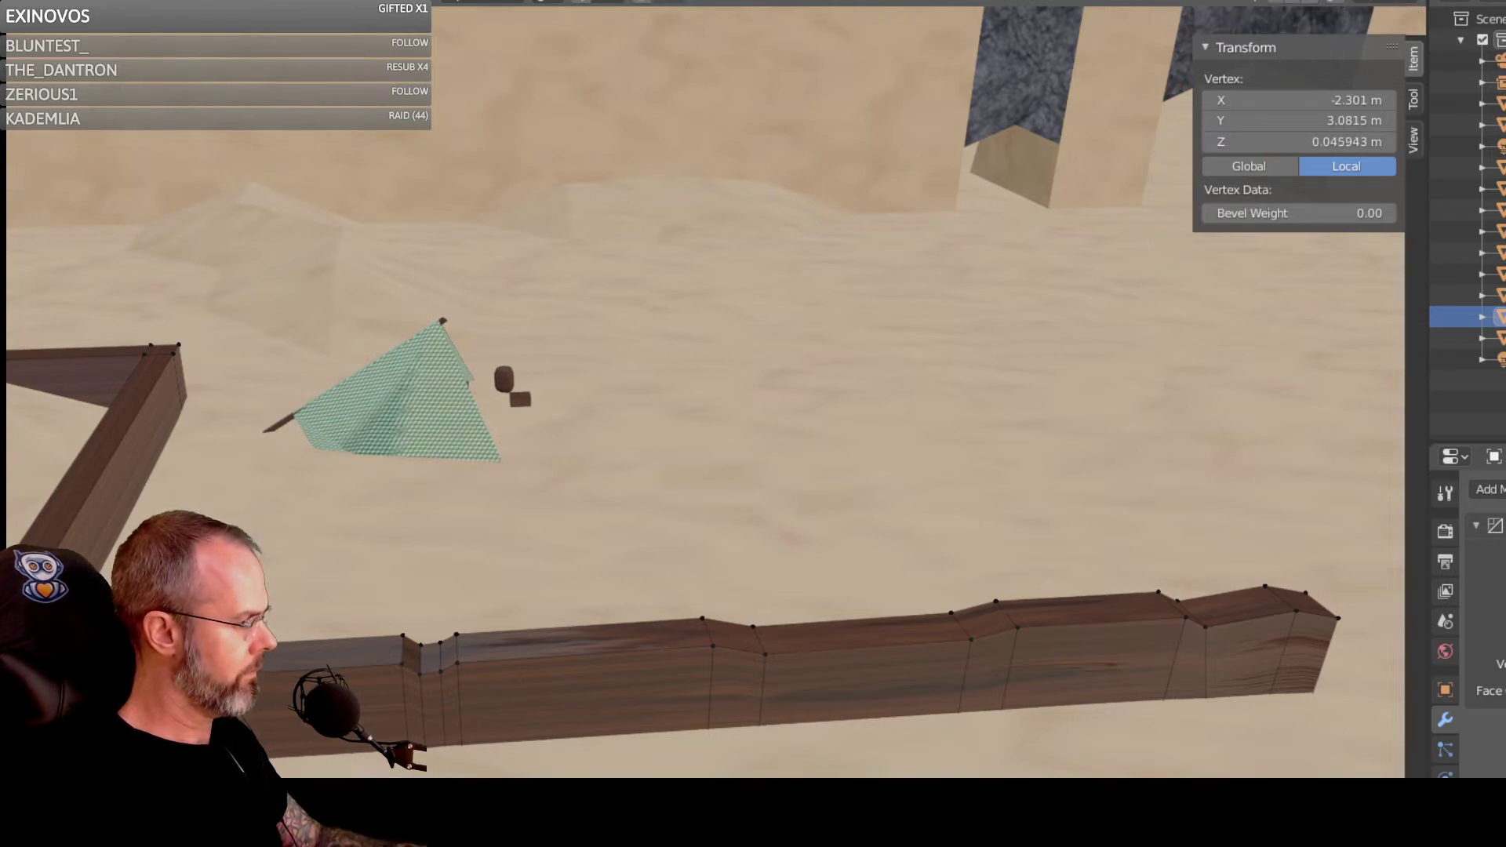
left_click(439, 667)
middle_click_drag(440, 667, 439, 624)
key("ctrl+z")
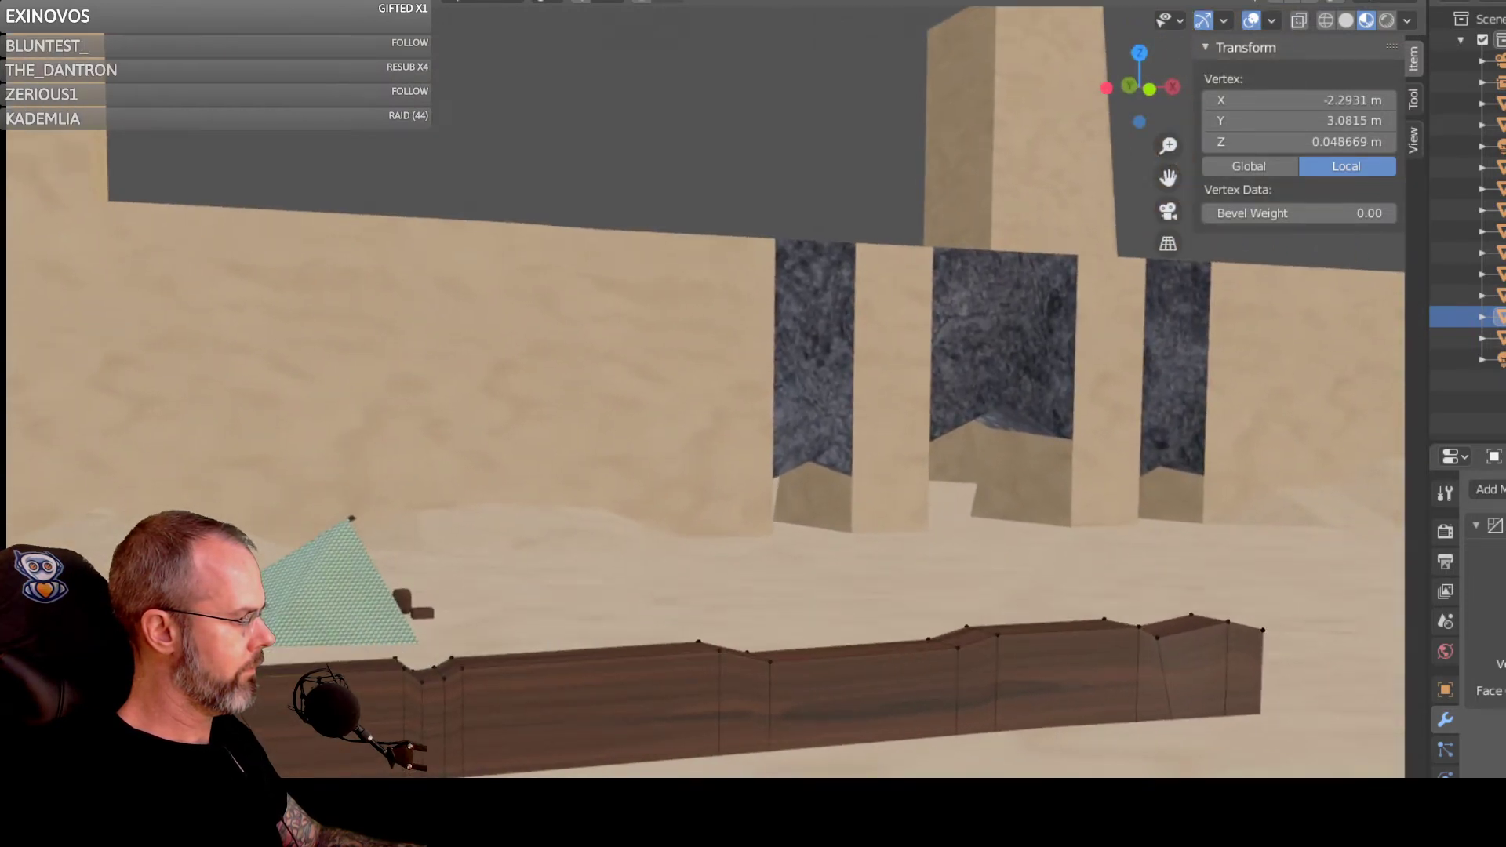
key("g")
key("z")
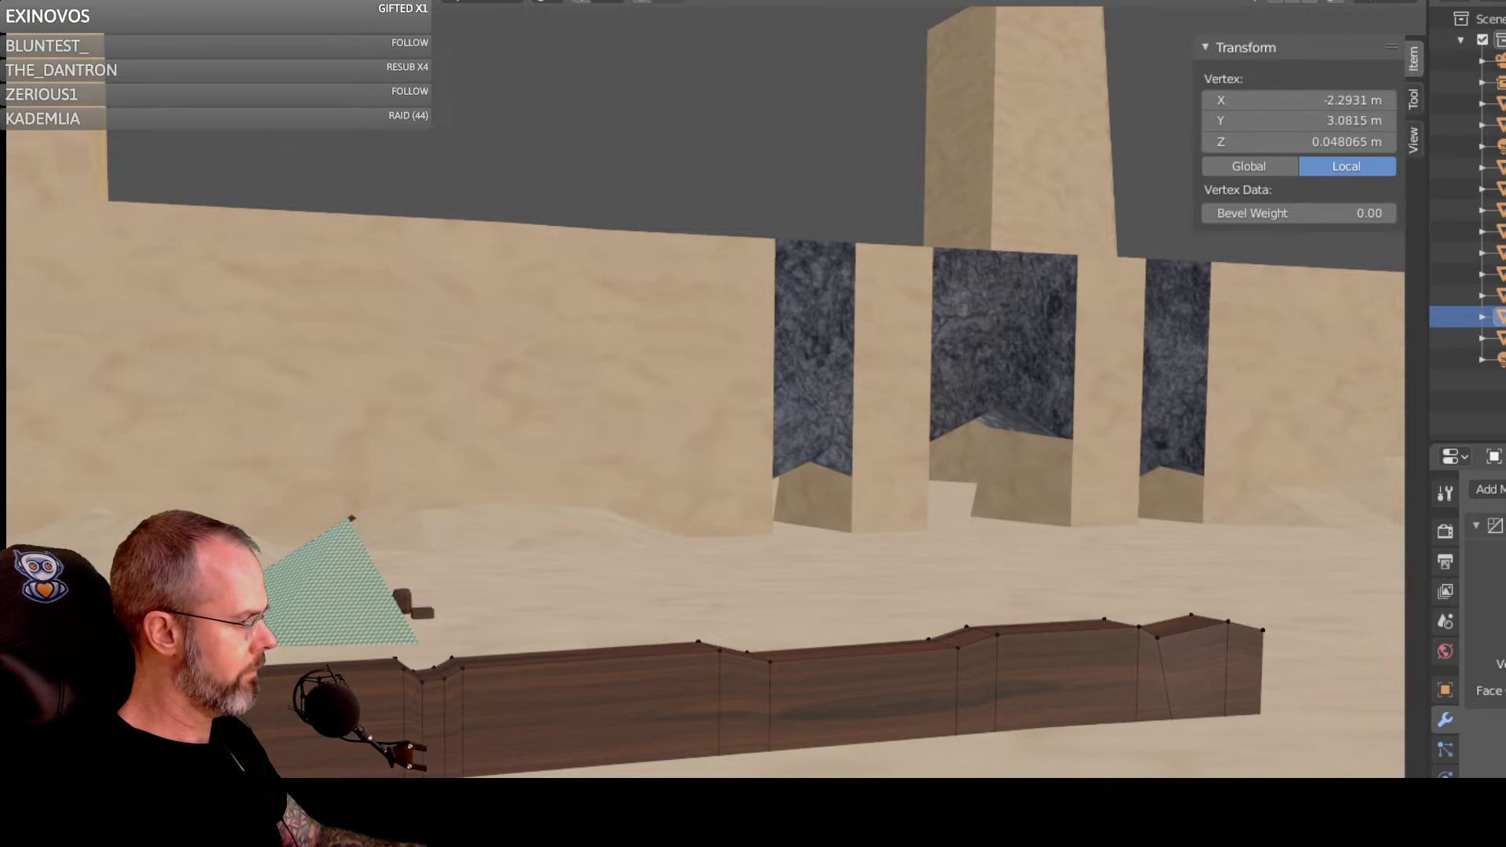
key("Escape")
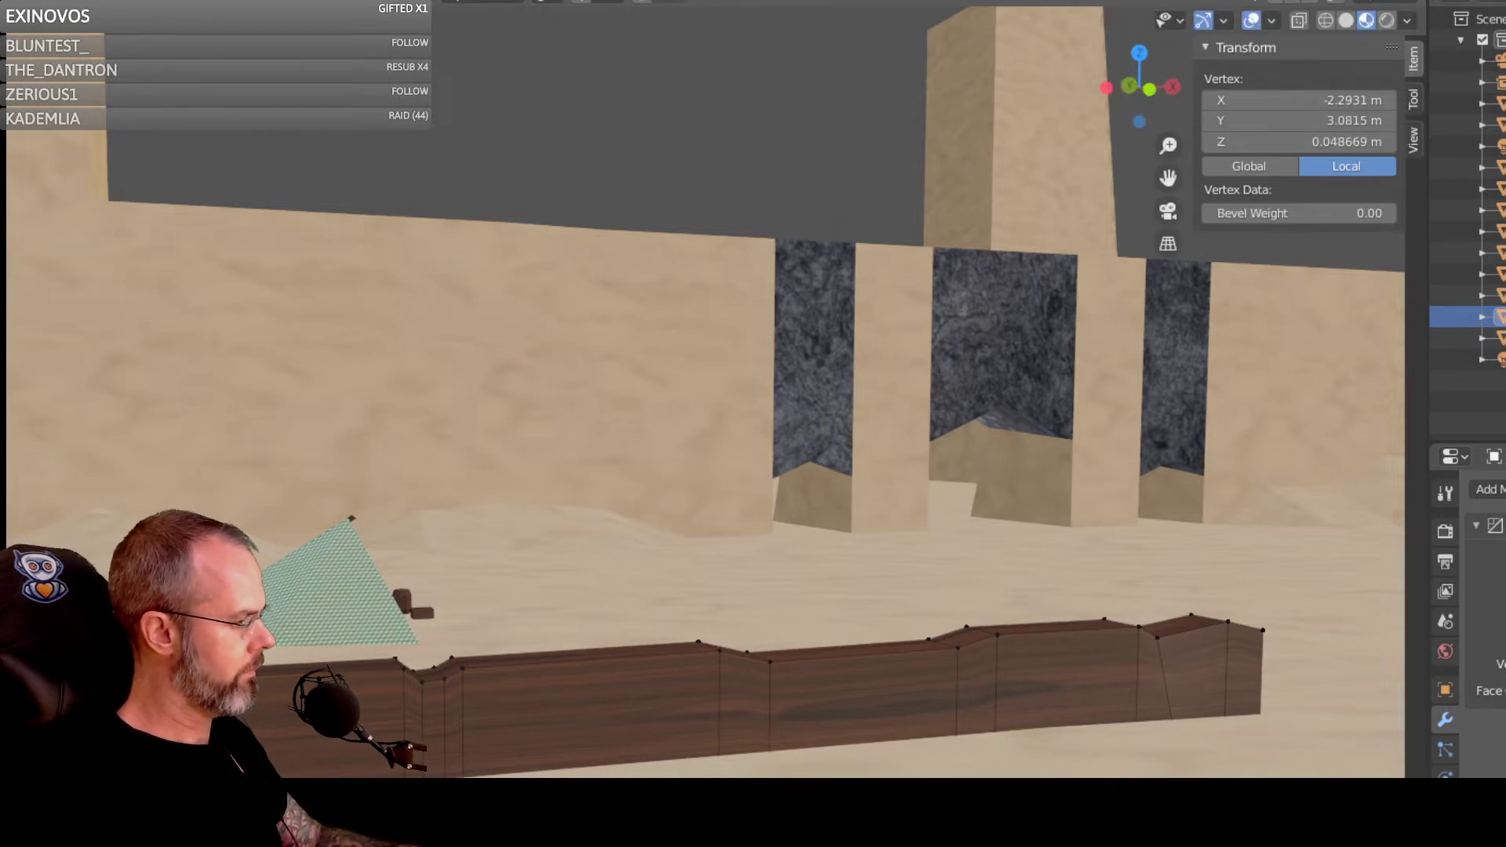
Step: Add a loop cut beside the X -2.2931 m cut near the wall's inner end, at about X -2.2904 m
key("2")
left_click(228, 714)
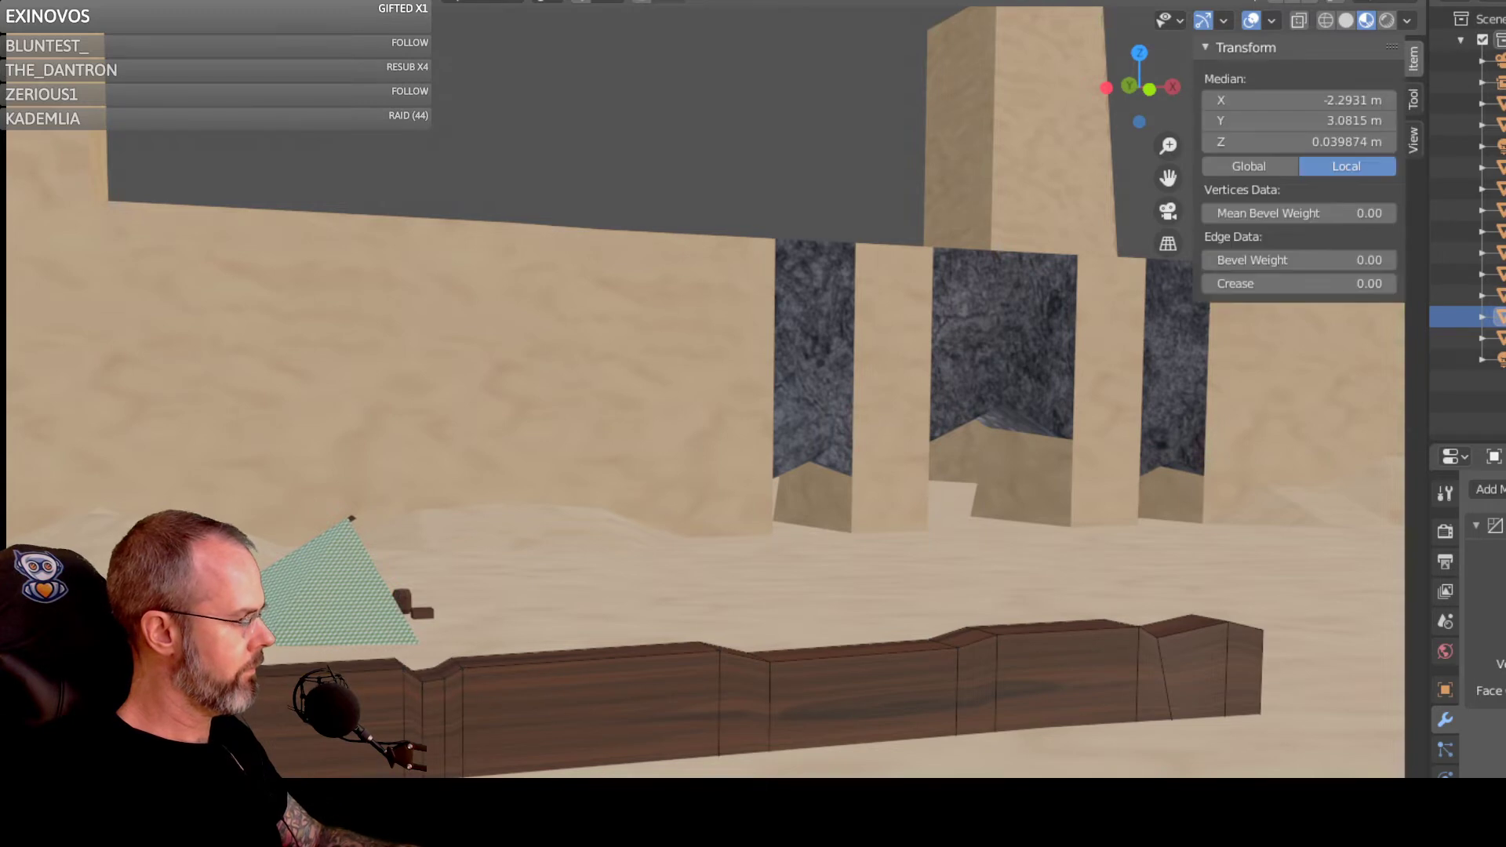
key("ctrl+r")
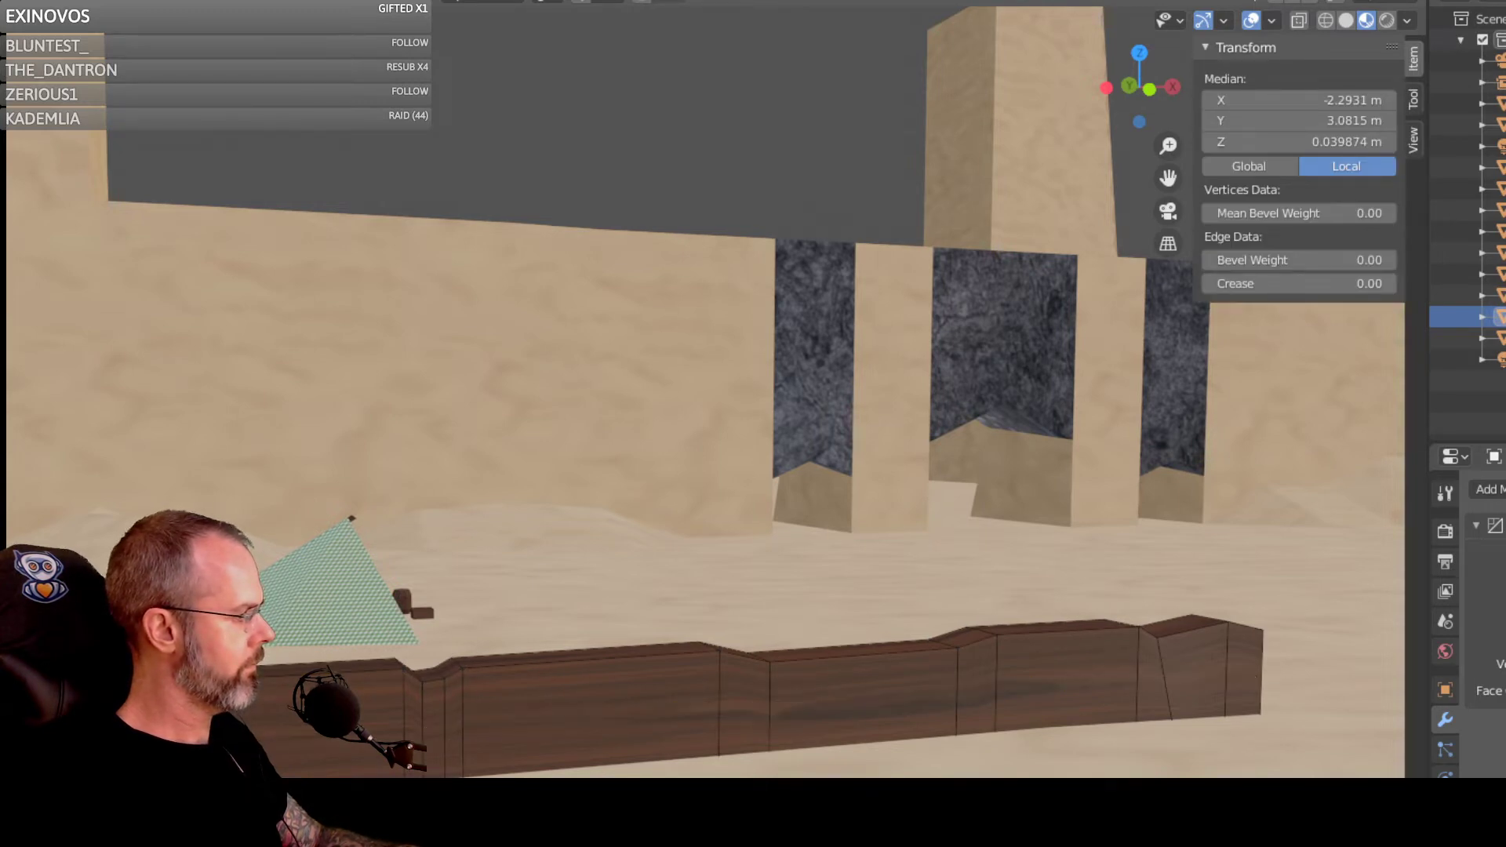
left_click(235, 681)
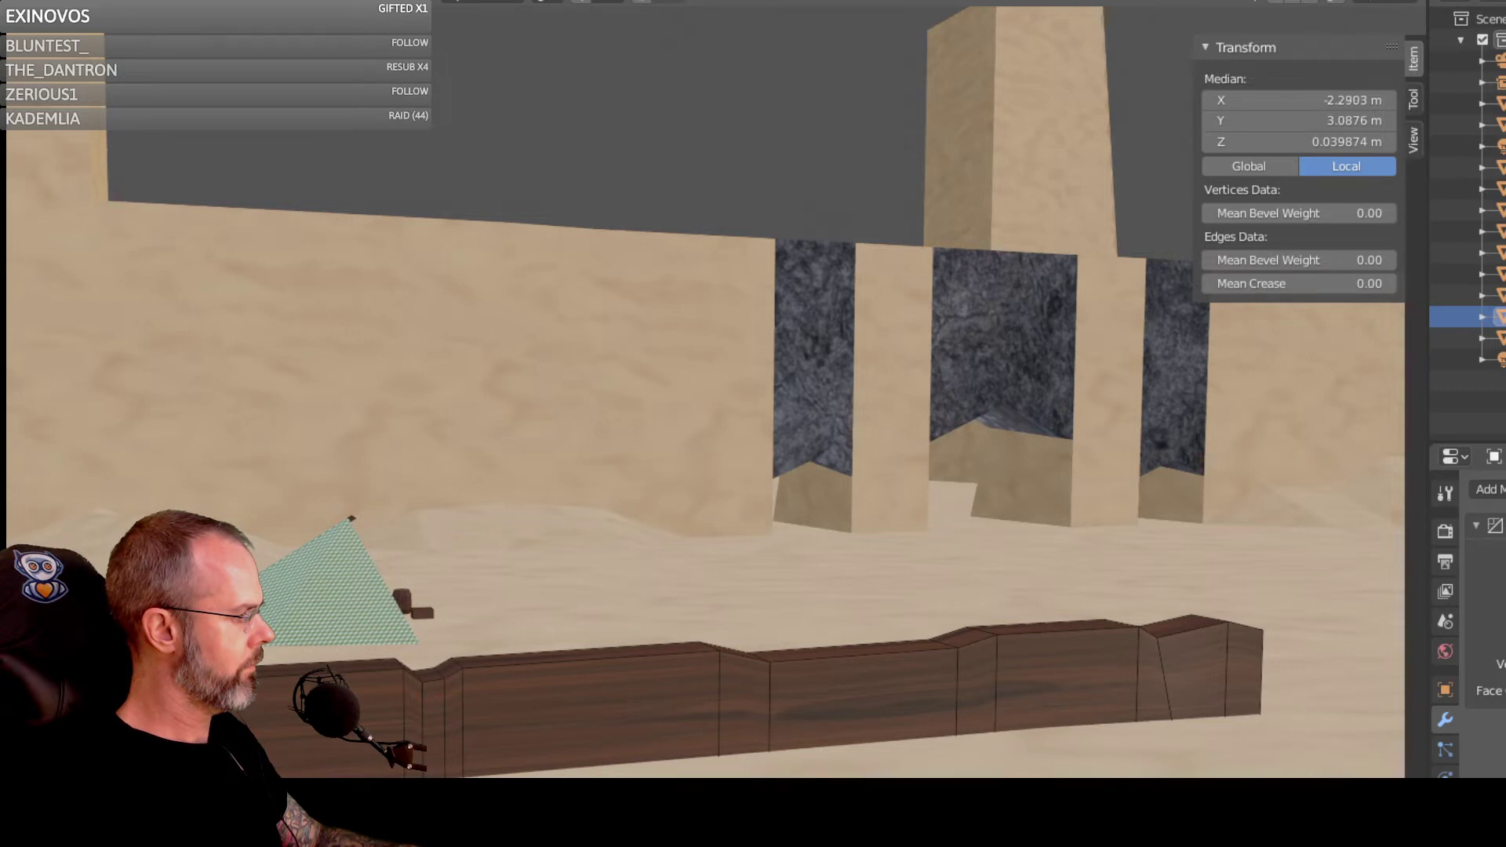
left_click(236, 681)
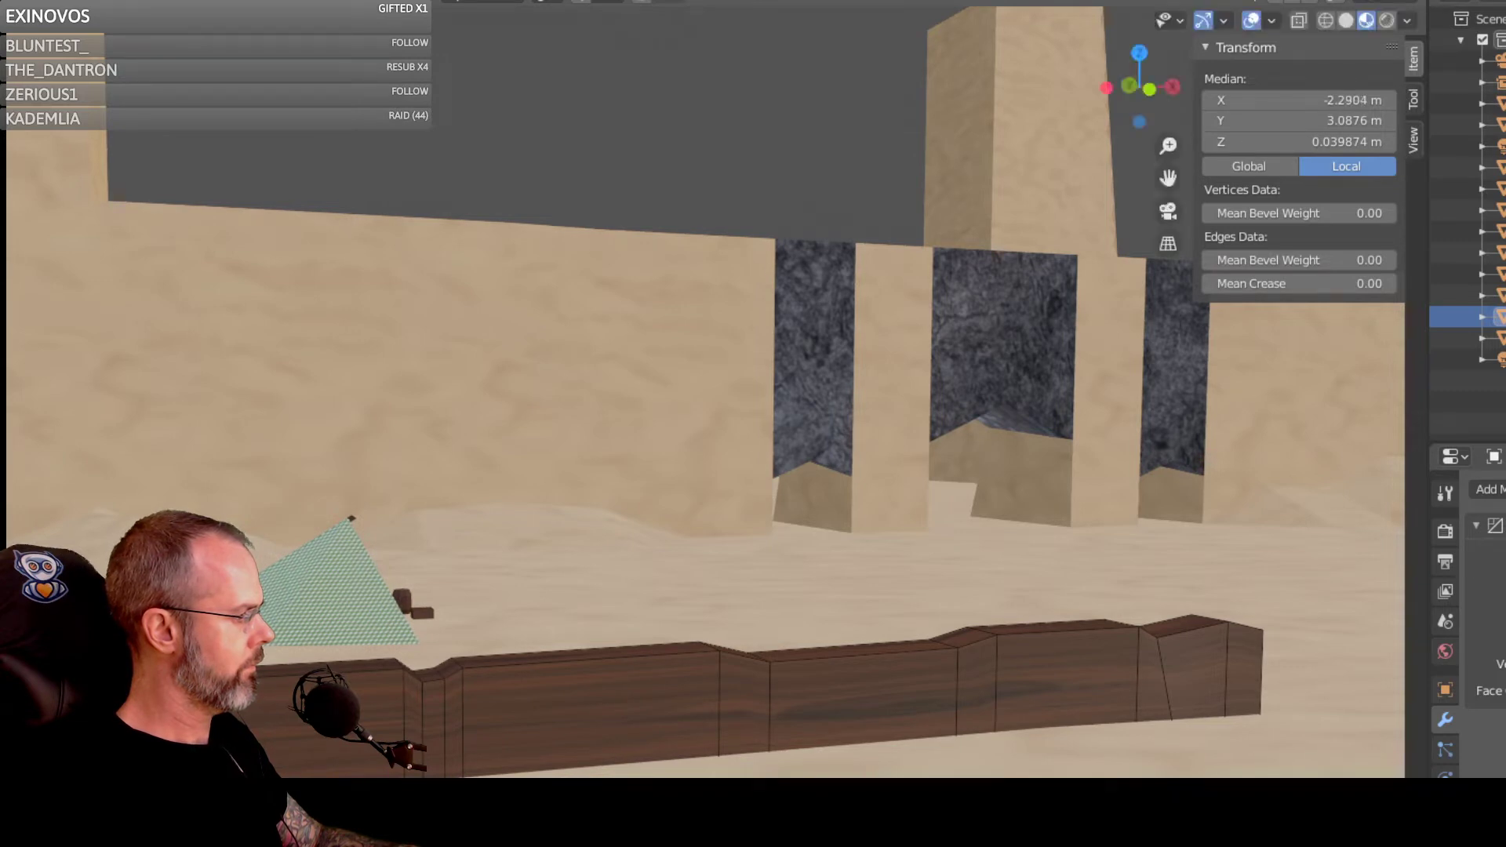
left_click(235, 706)
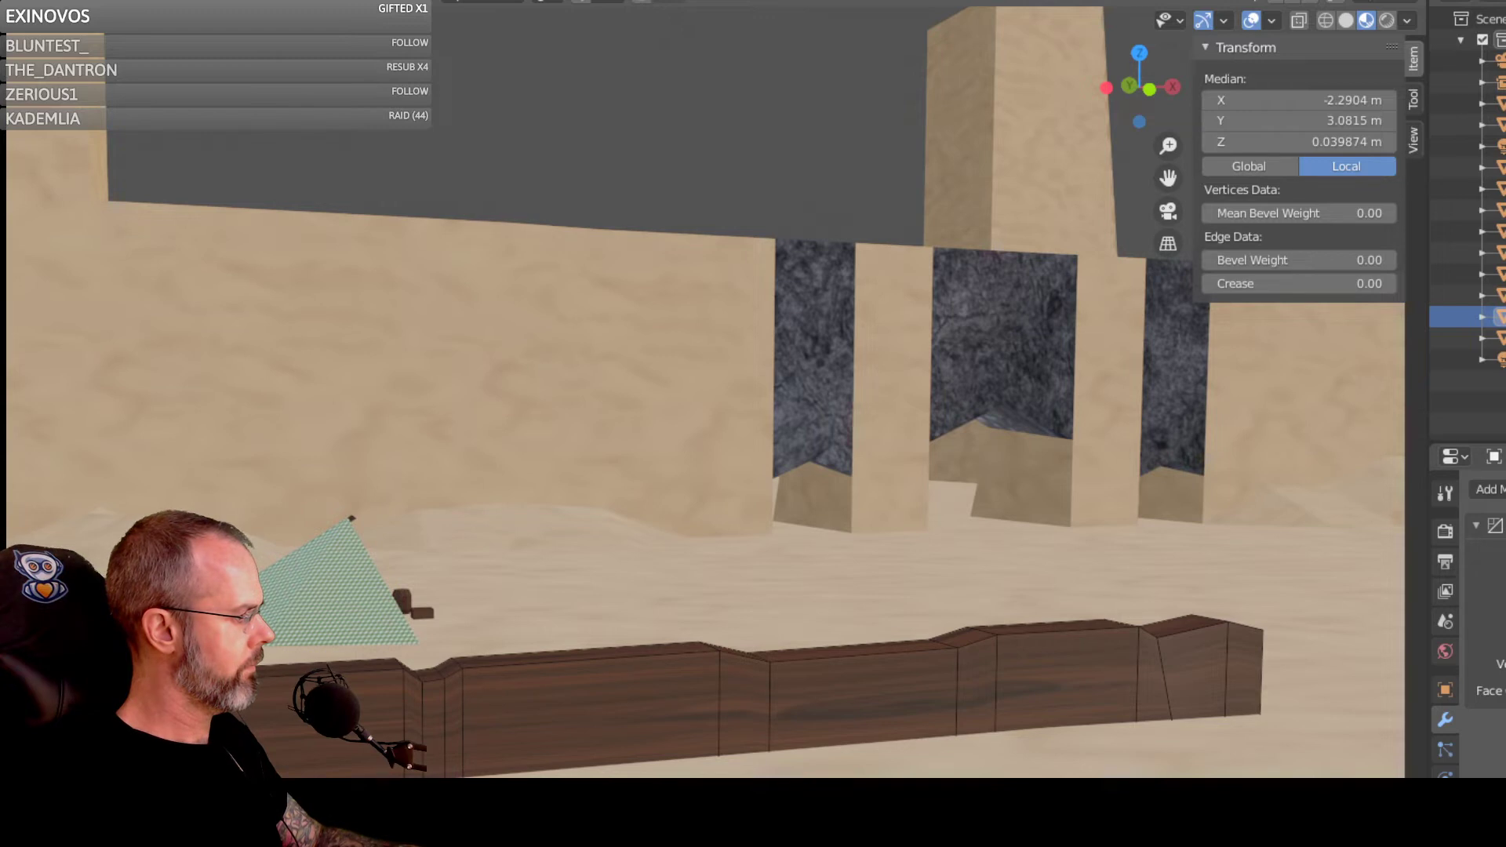
Step: Lower the front top vertex of the X -2.2931 m cut to about Z 0.0472 m, then clear the selection
left_click(236, 675)
key("1")
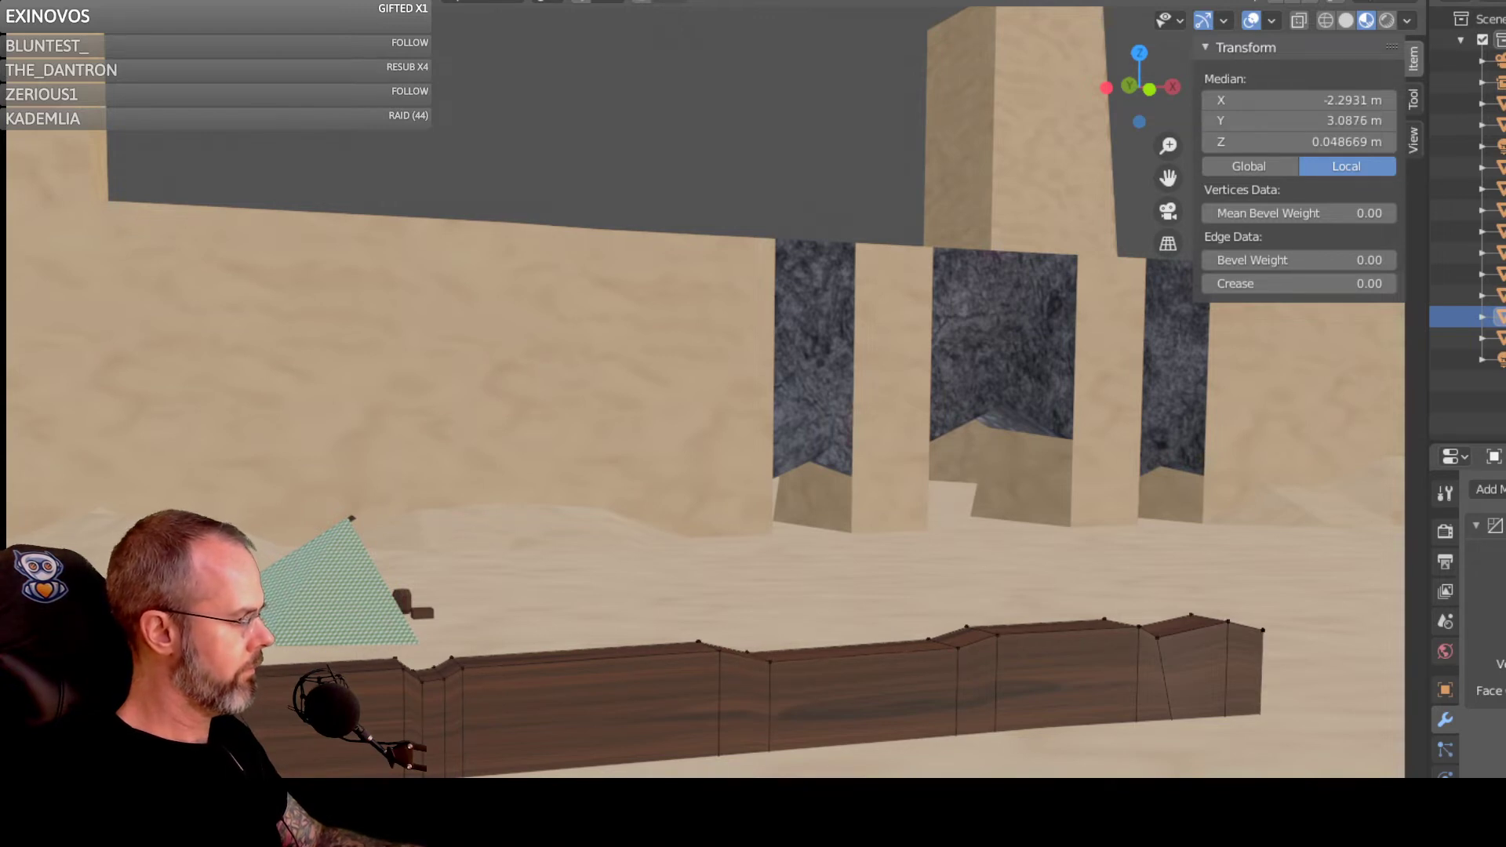
left_click(235, 681)
key("g")
key("g")
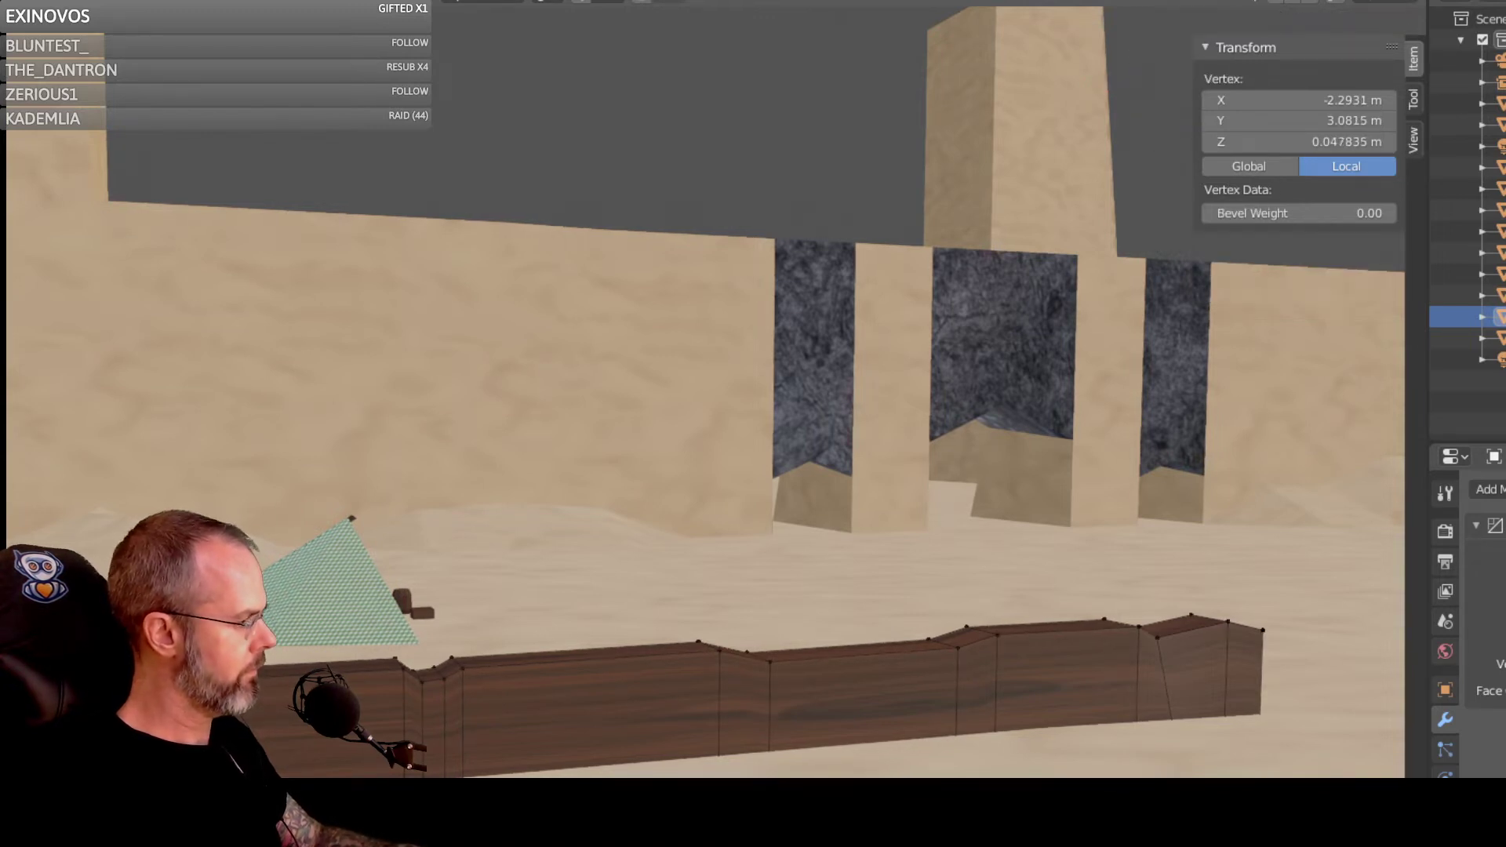
left_click(236, 684)
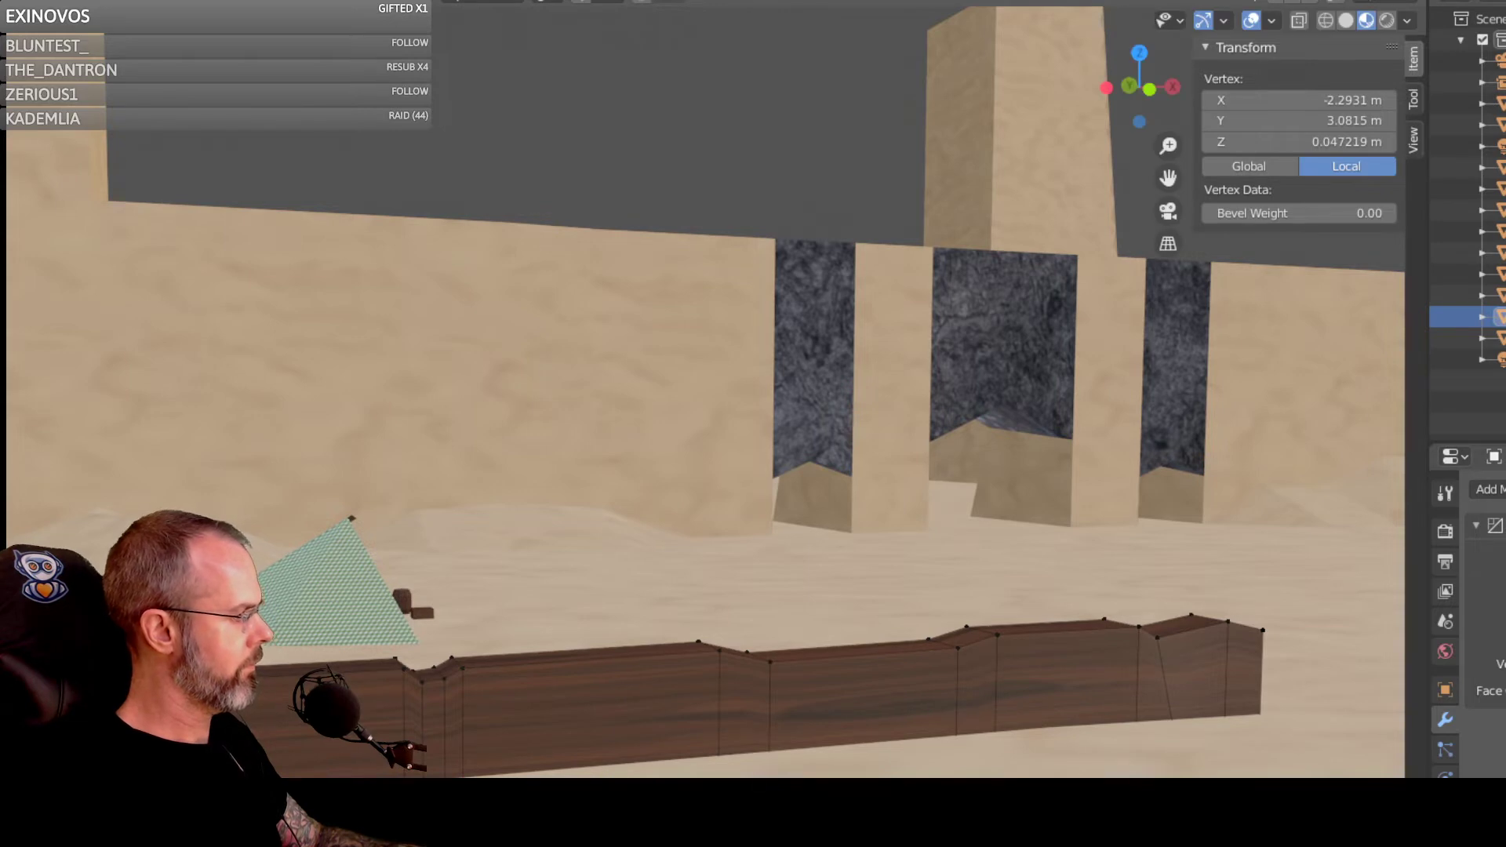
key("alt+a")
Step: Examine the uneven top of the front wall section from several angles, including the vertices around its wide dip
middle_click_drag(293, 755, 758, 679)
scroll(302, 729, "down", 1)
scroll(706, 712, "down", 2)
scroll(770, 686, "down", 1)
scroll(952, 581, "up", 3)
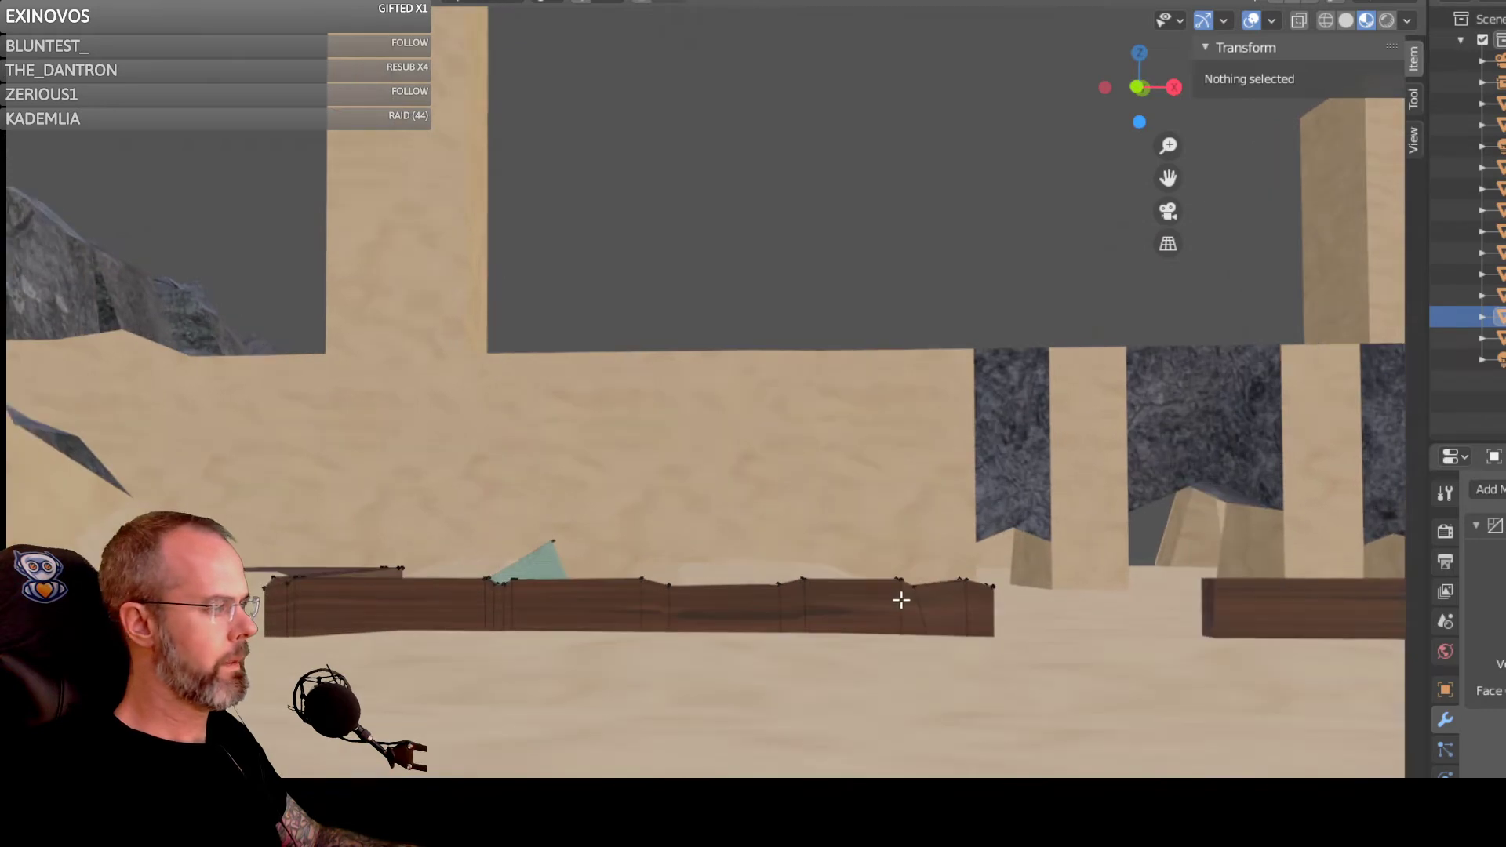
scroll(900, 602, "up", 1)
middle_click_drag(944, 655, 666, 723, "shift")
scroll(624, 741, "up", 2)
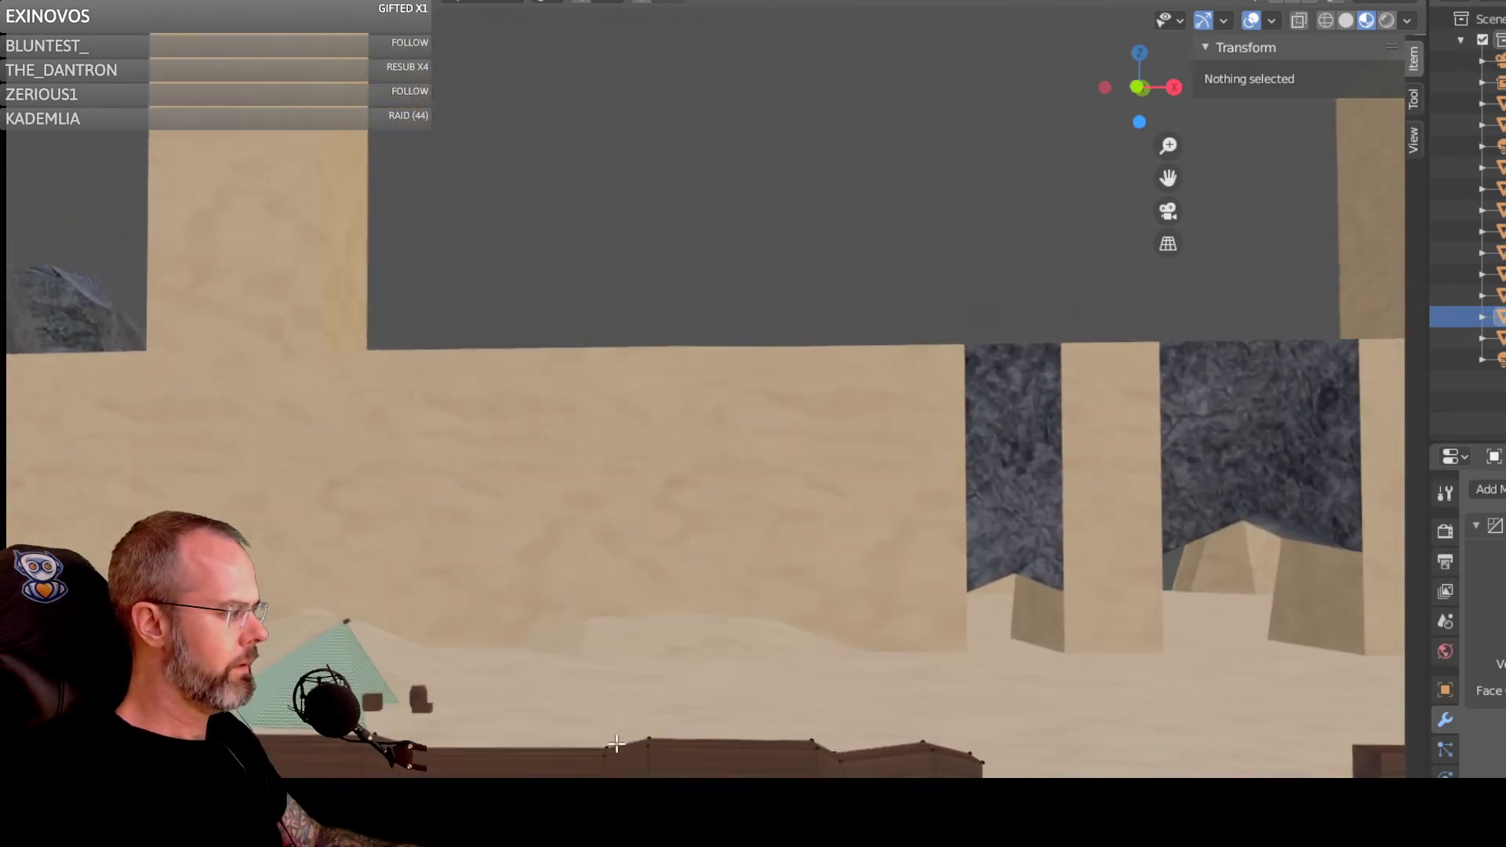
middle_click_drag(612, 768, 581, 775)
scroll(579, 776, "up", 2)
scroll(579, 775, "down", 1)
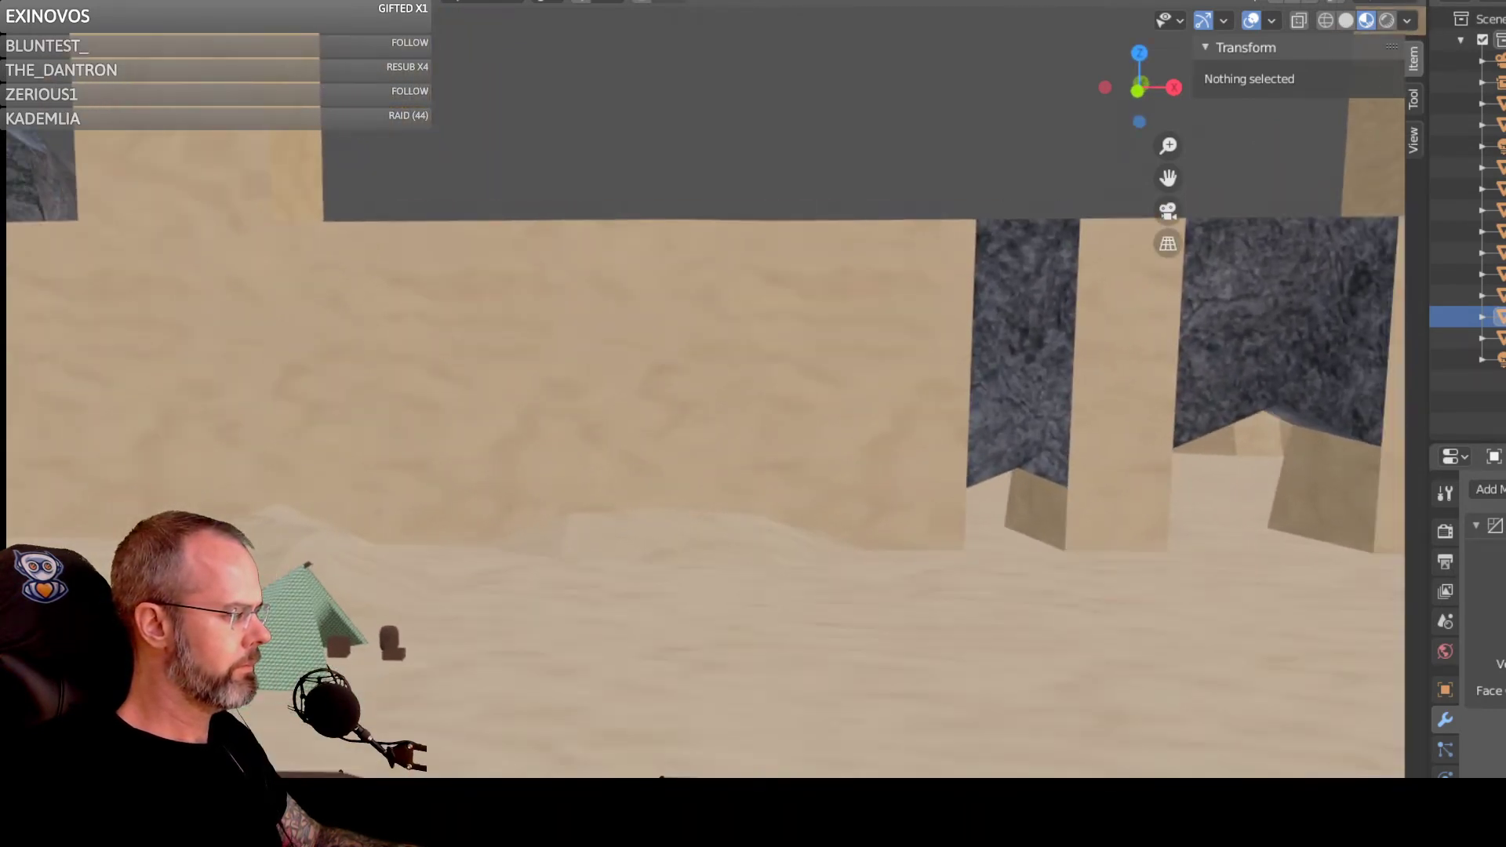
scroll(706, 392, "up", 1)
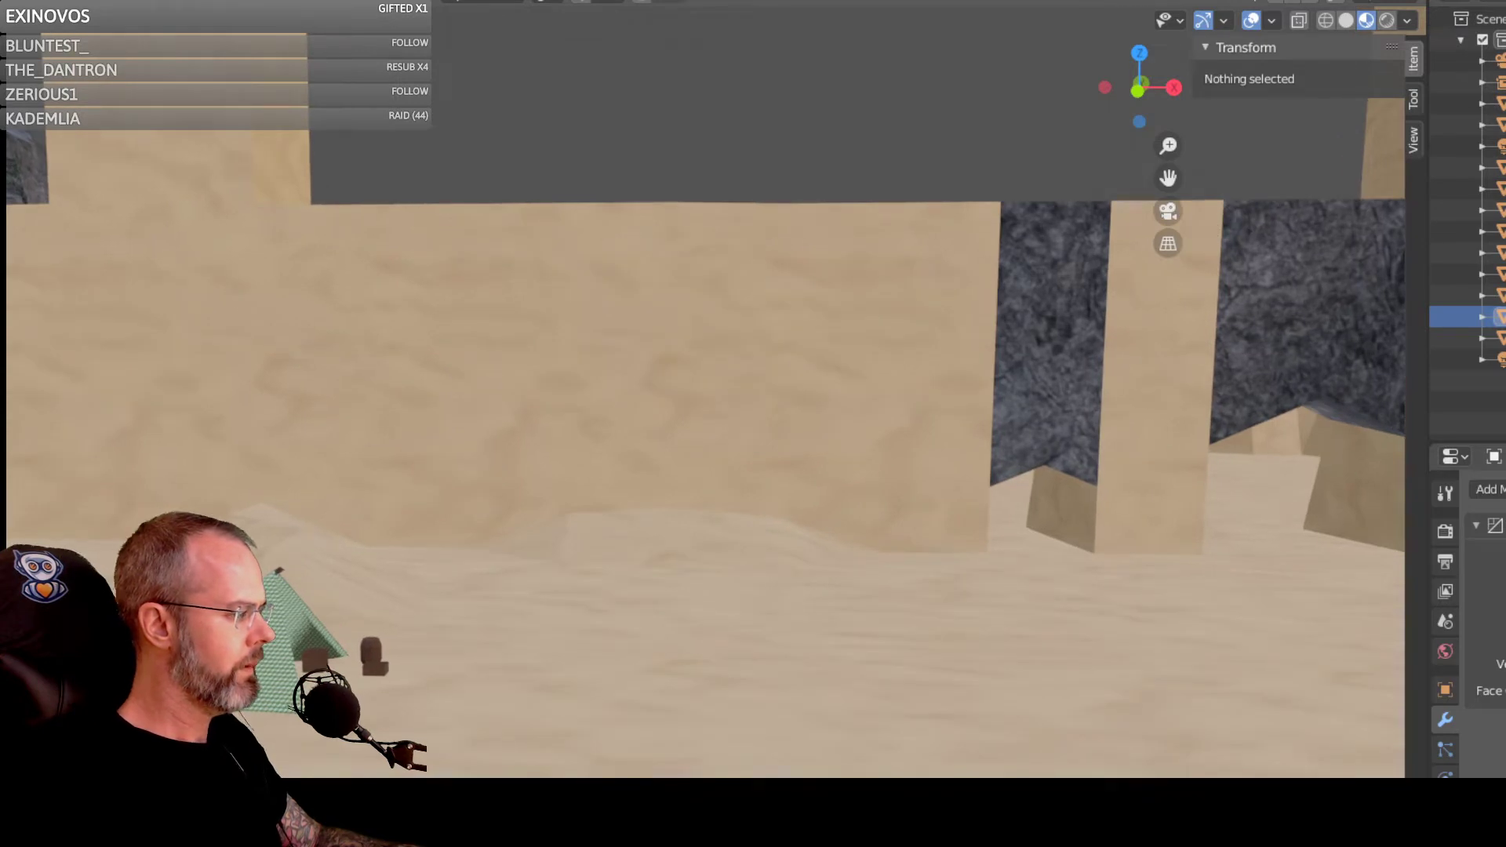
left_click(581, 773)
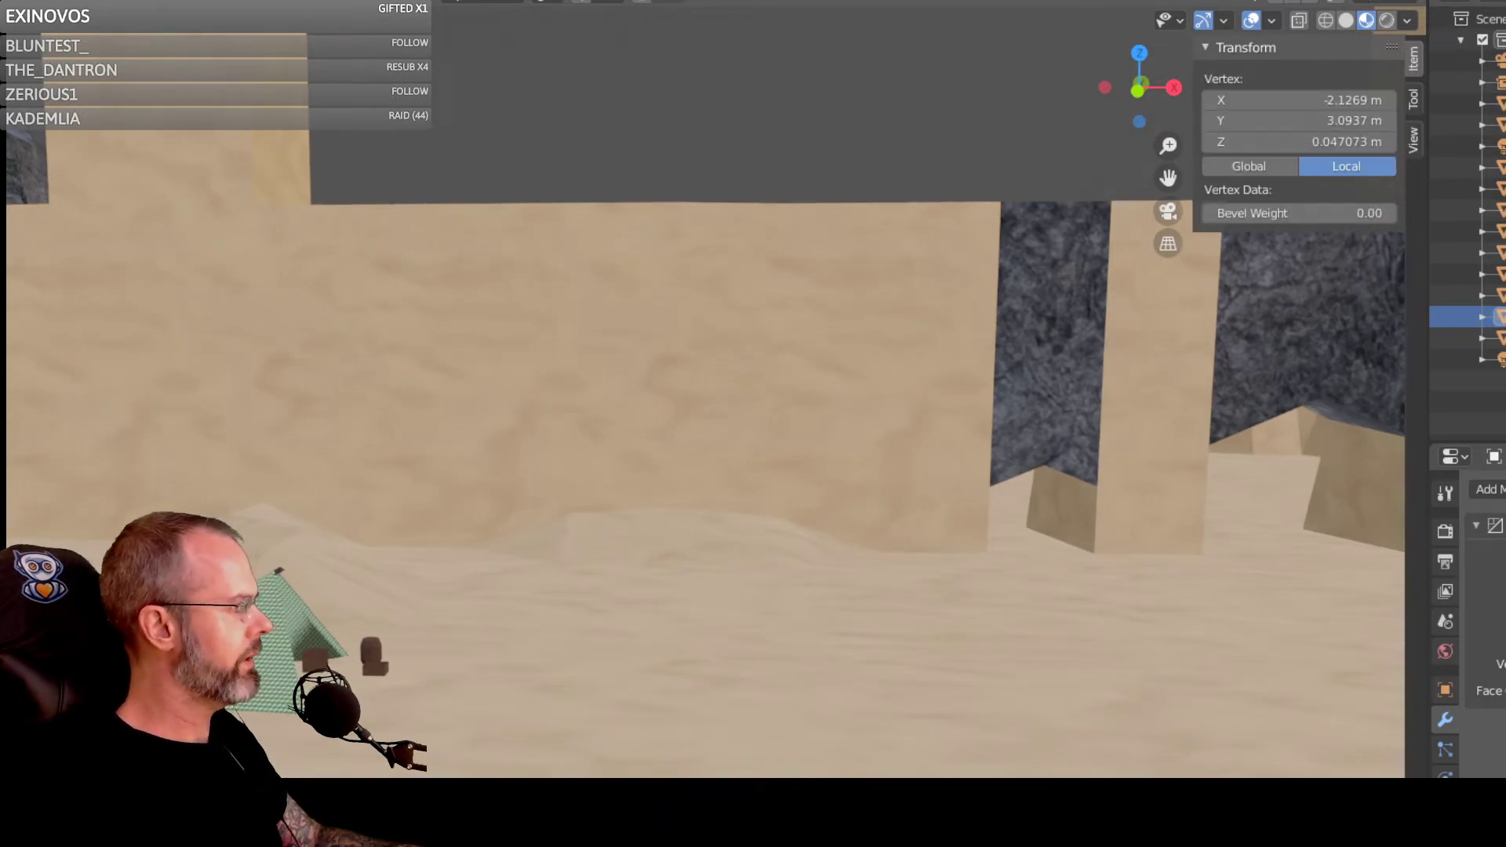
left_click(7, 172)
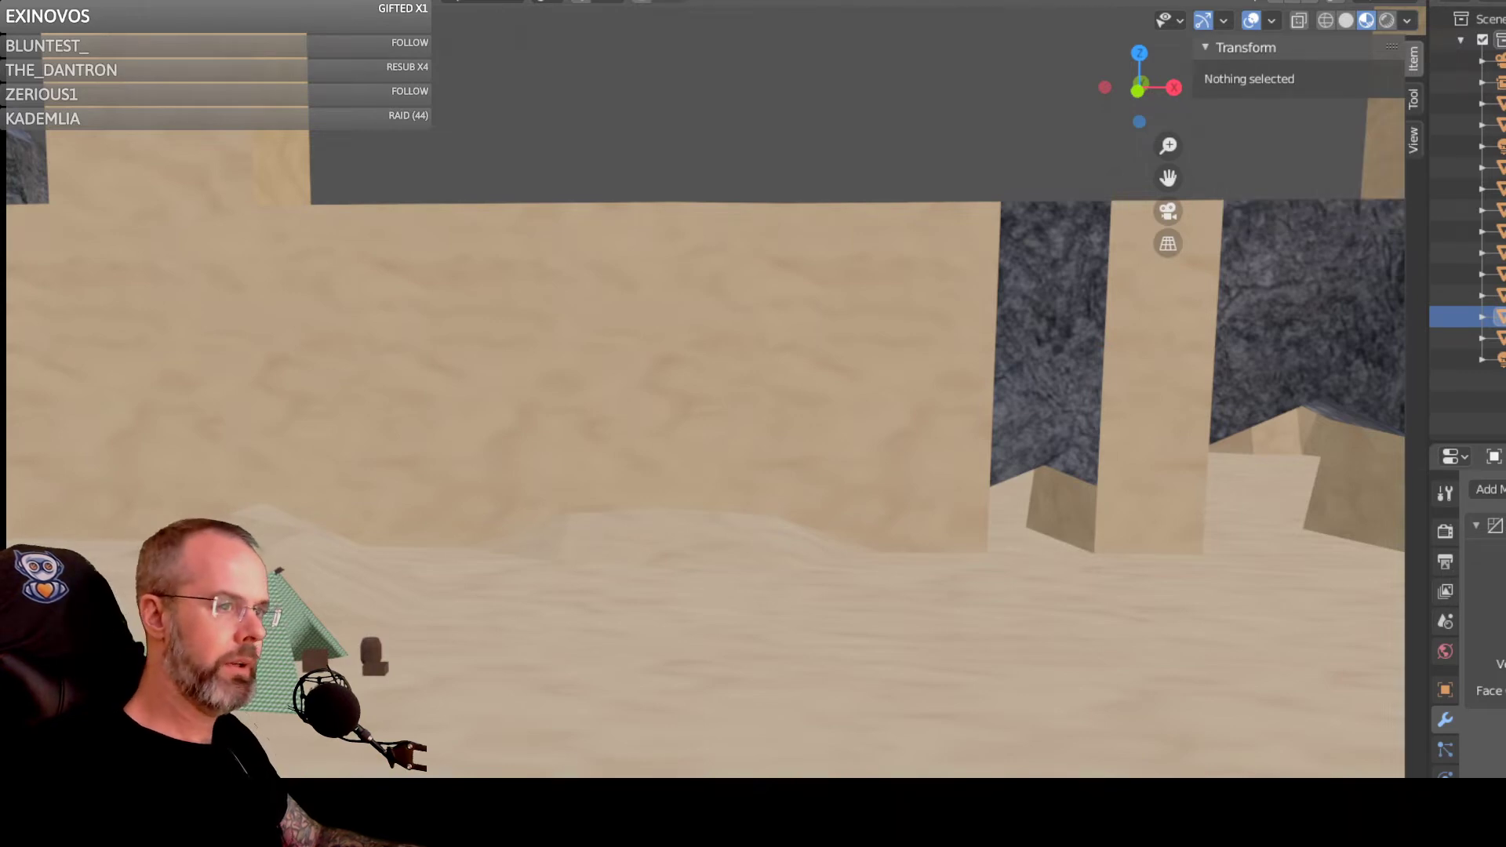
Step: Add a loop cut across the front wall section at about X -2.1315 m
key("a")
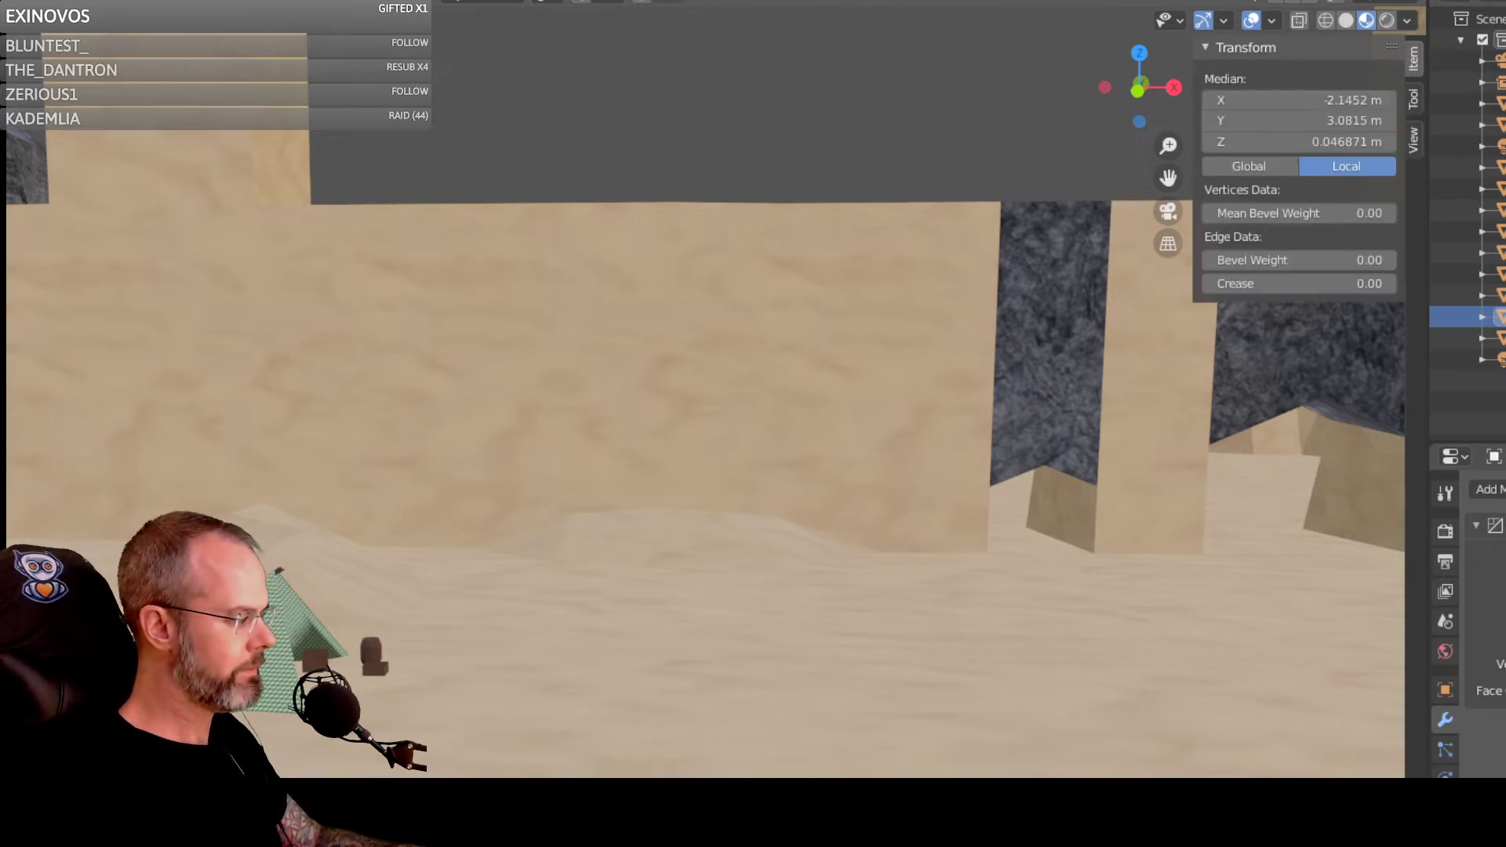
right_click(559, 790)
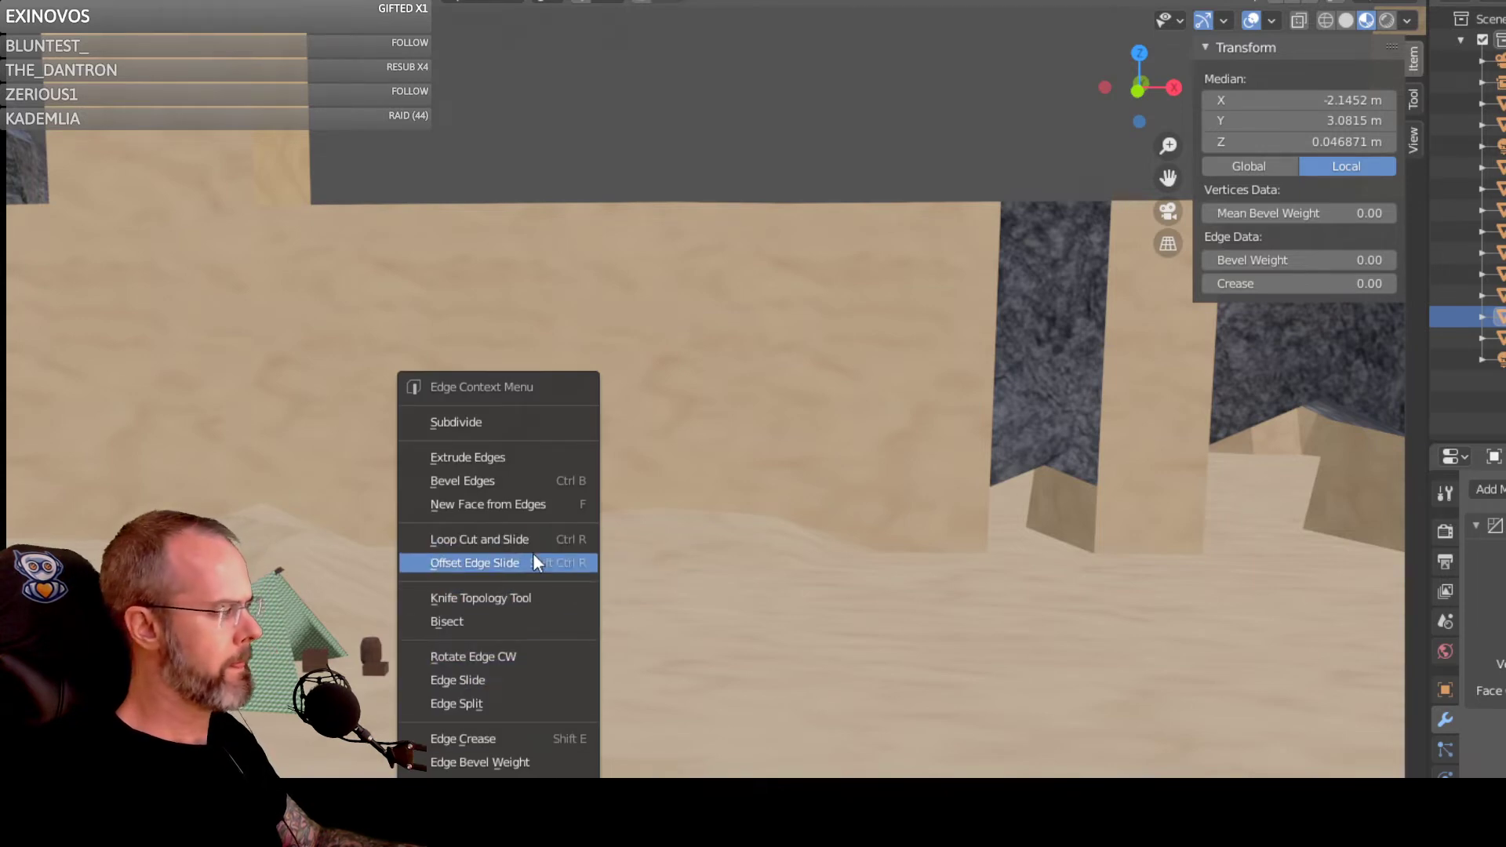
left_click(515, 540)
left_click(556, 753)
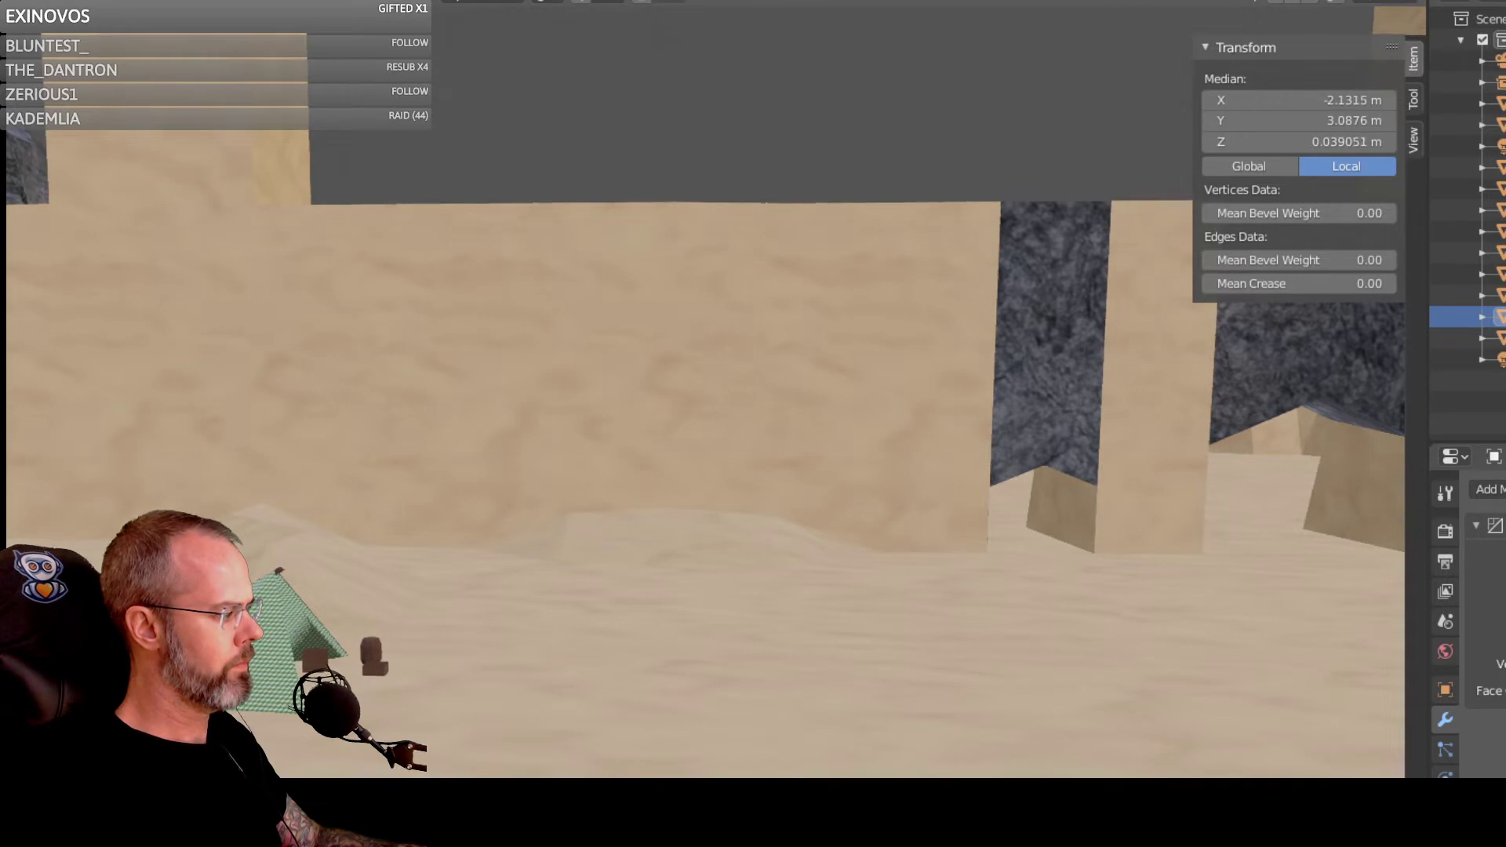
left_click(555, 753)
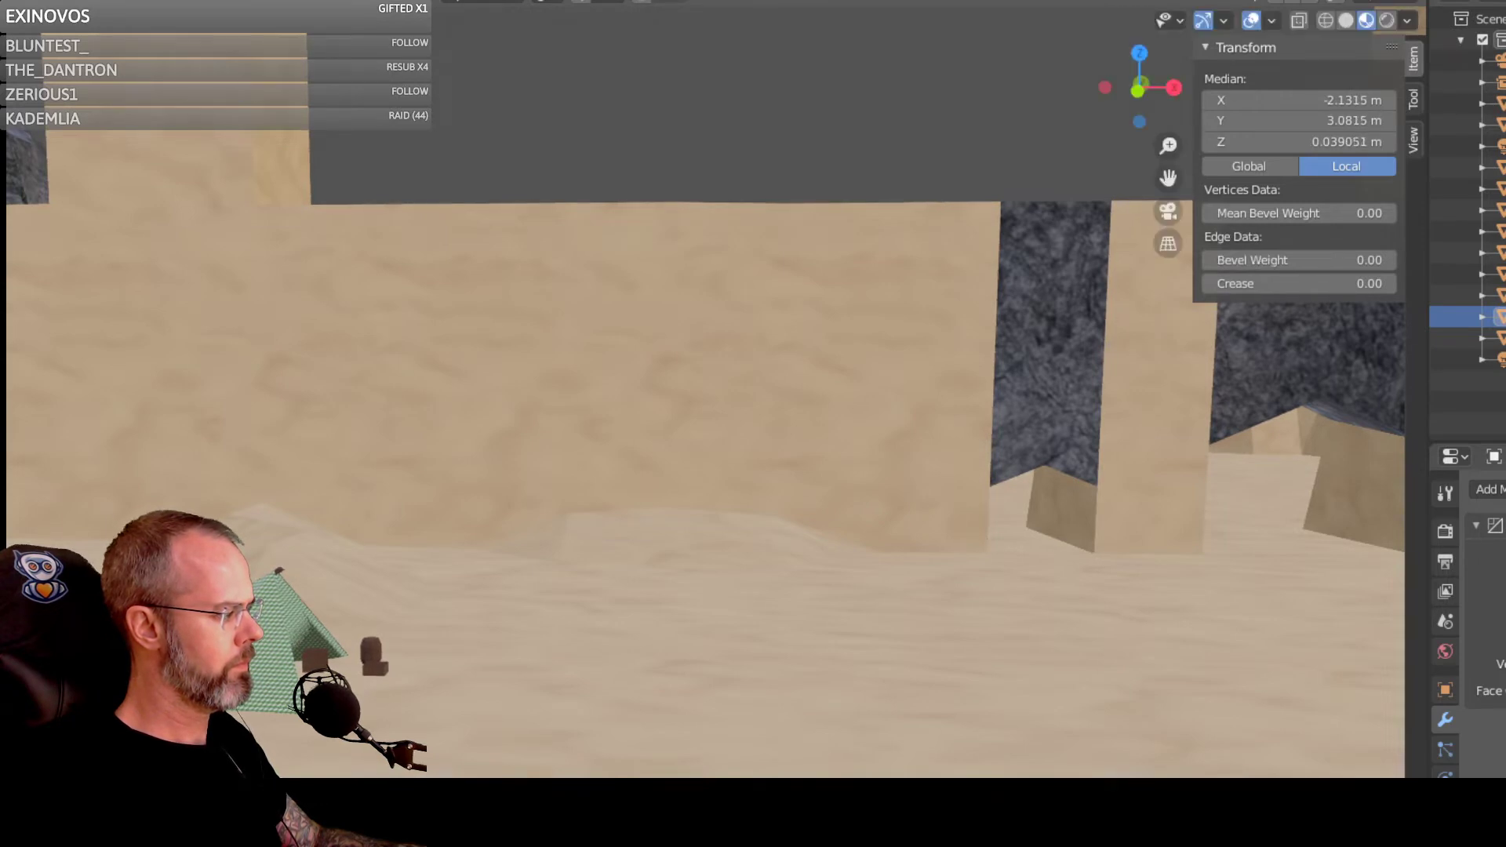
Step: Raise the top cross edge of the X -2.1315 m cut vertically to about Z 0.0483 m
middle_click_drag(613, 823, 614, 775)
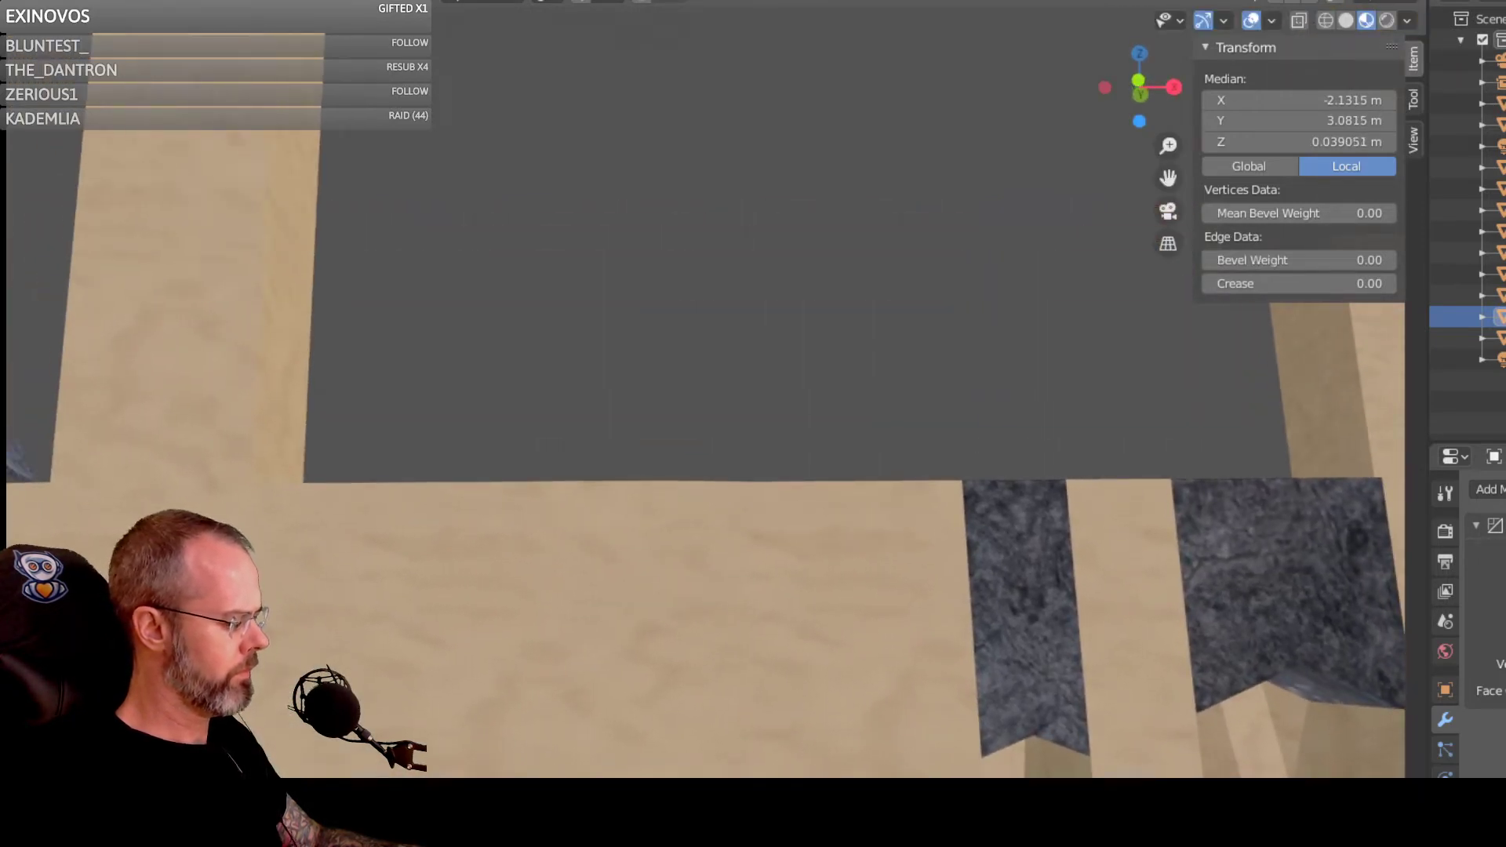
middle_click_drag(614, 775, 613, 807)
key("g")
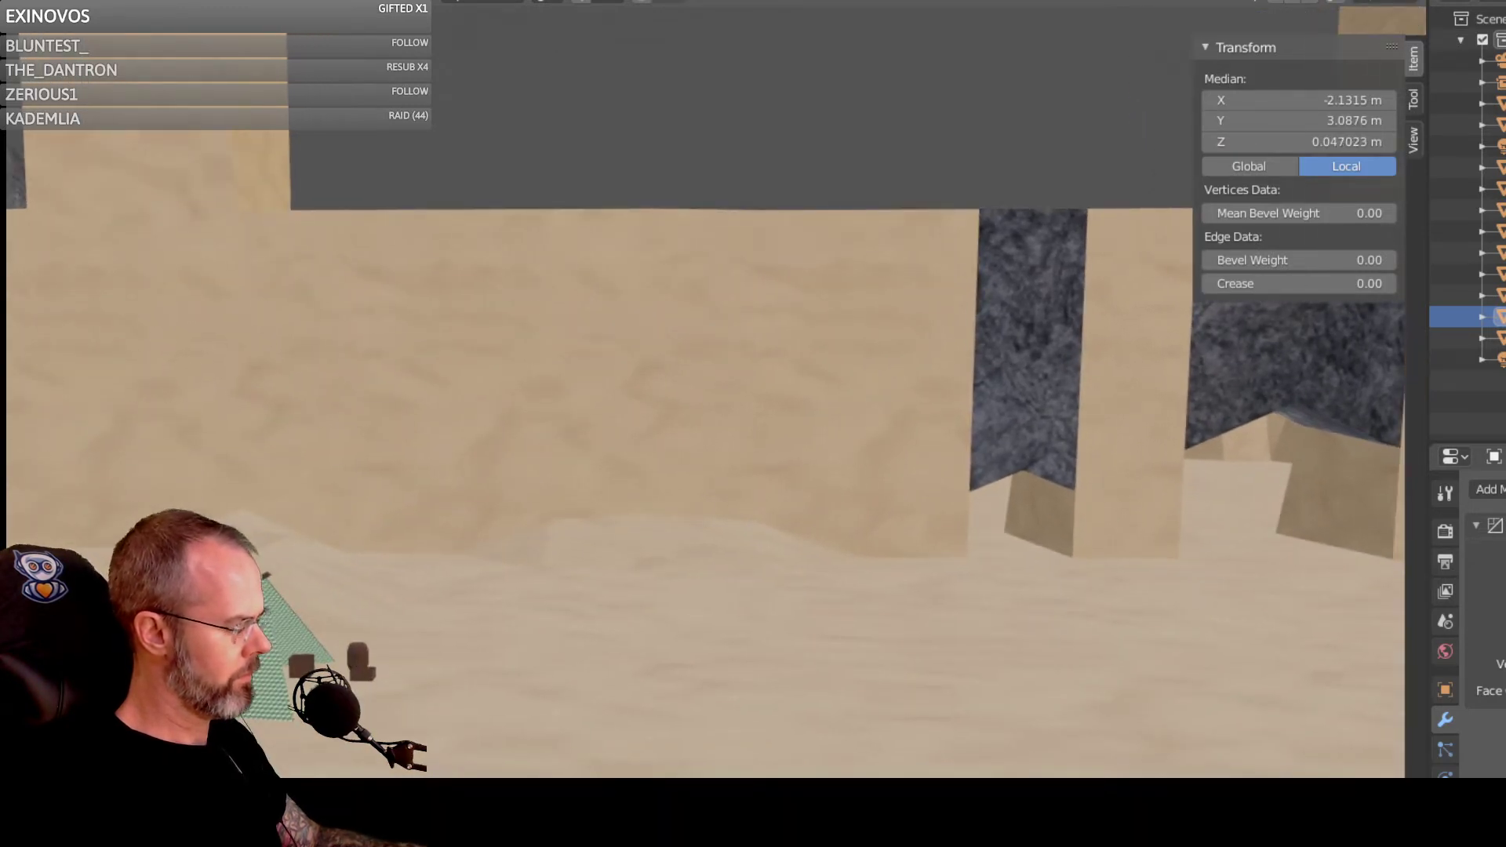
key("z")
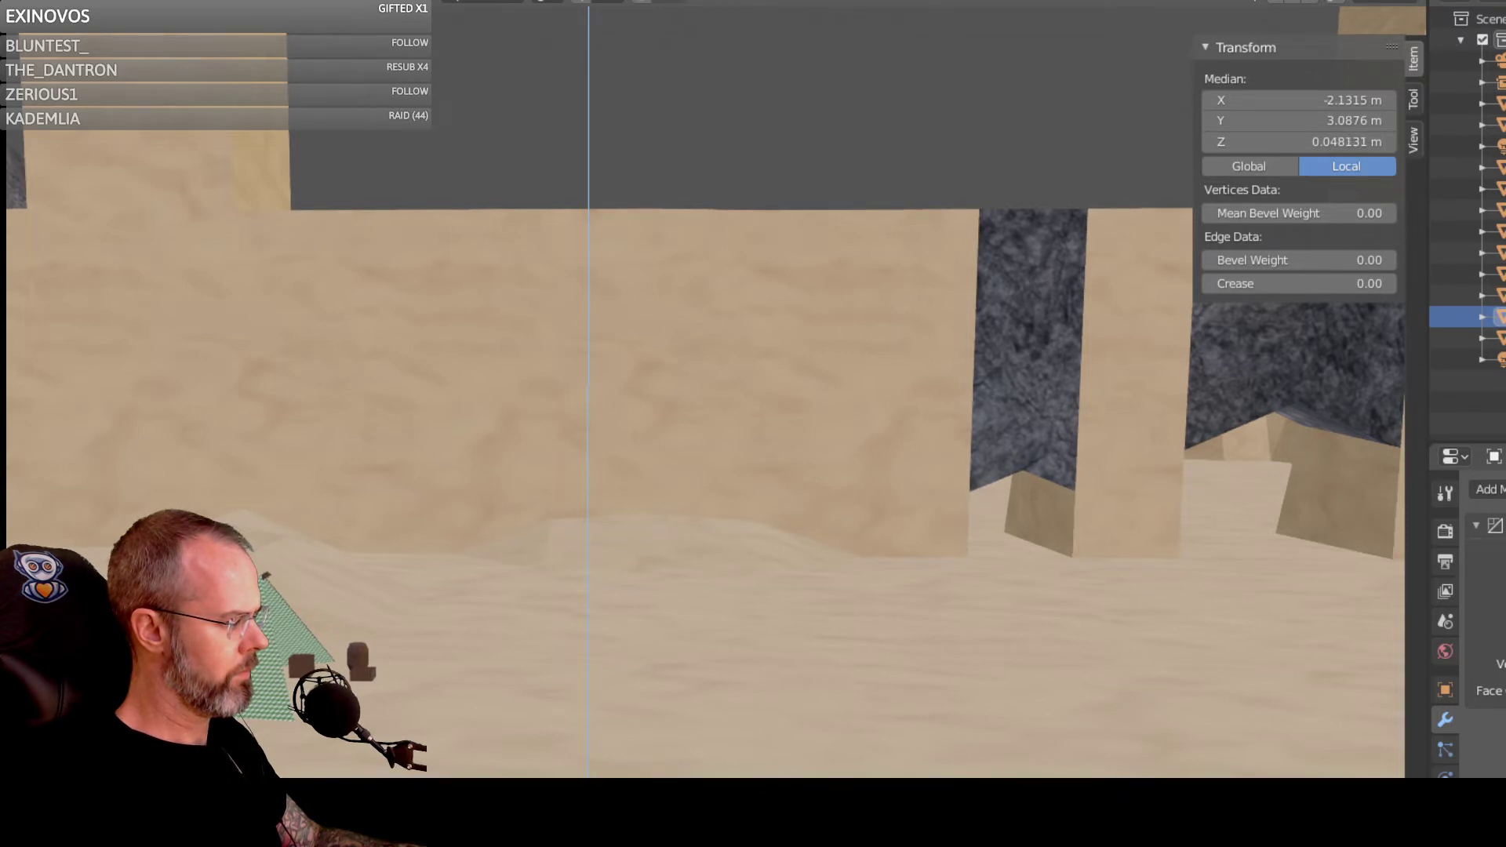
left_click(706, 440)
Step: Raise the neighbouring top cross edge at X -2.1634 m to about Z 0.0474 m, and clear the selection
middle_click_drag(706, 439, 704, 385)
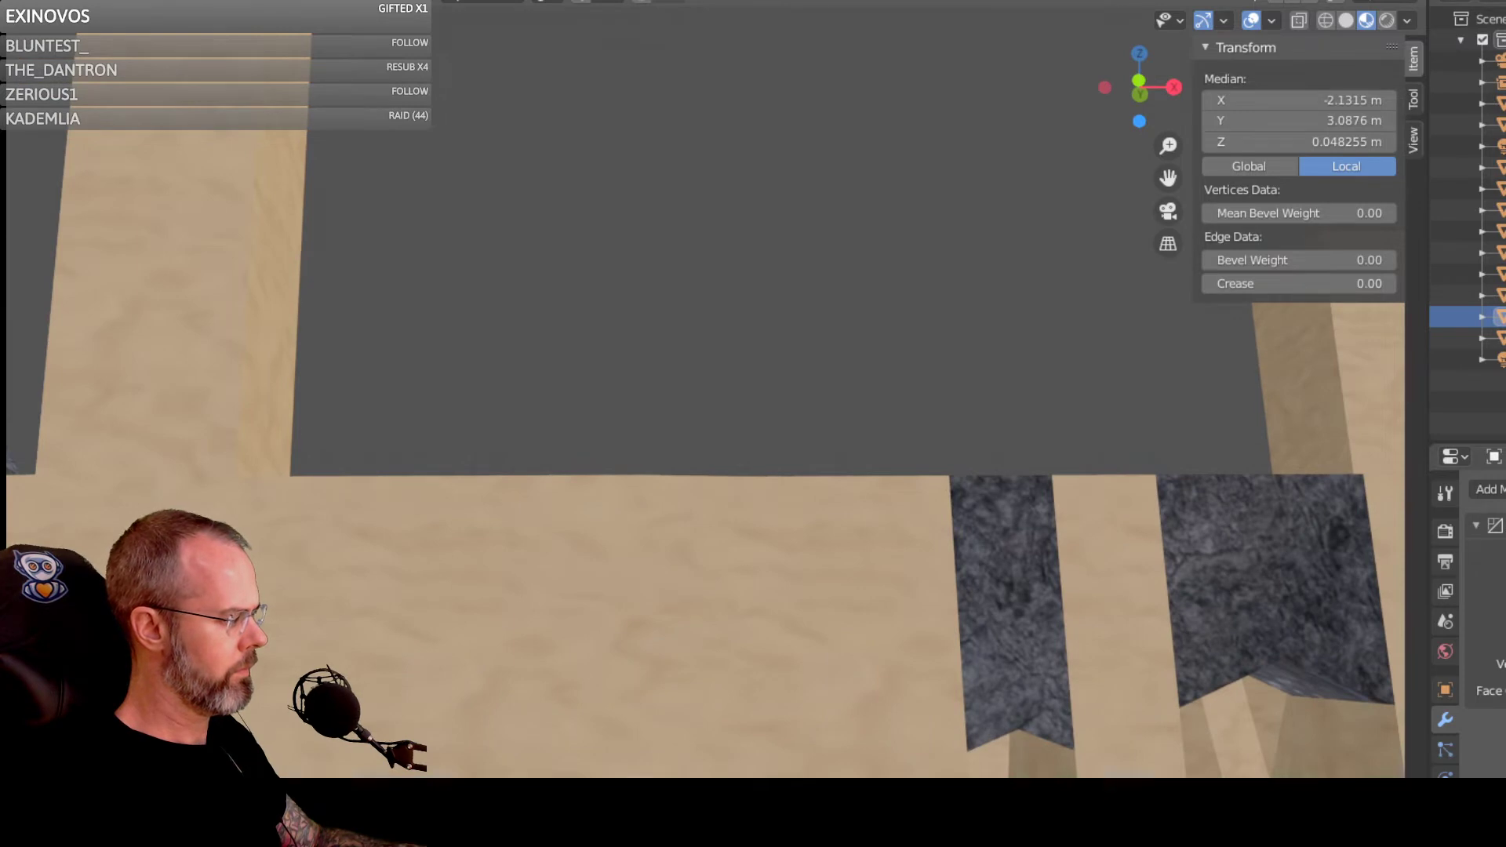
key("g")
key("z")
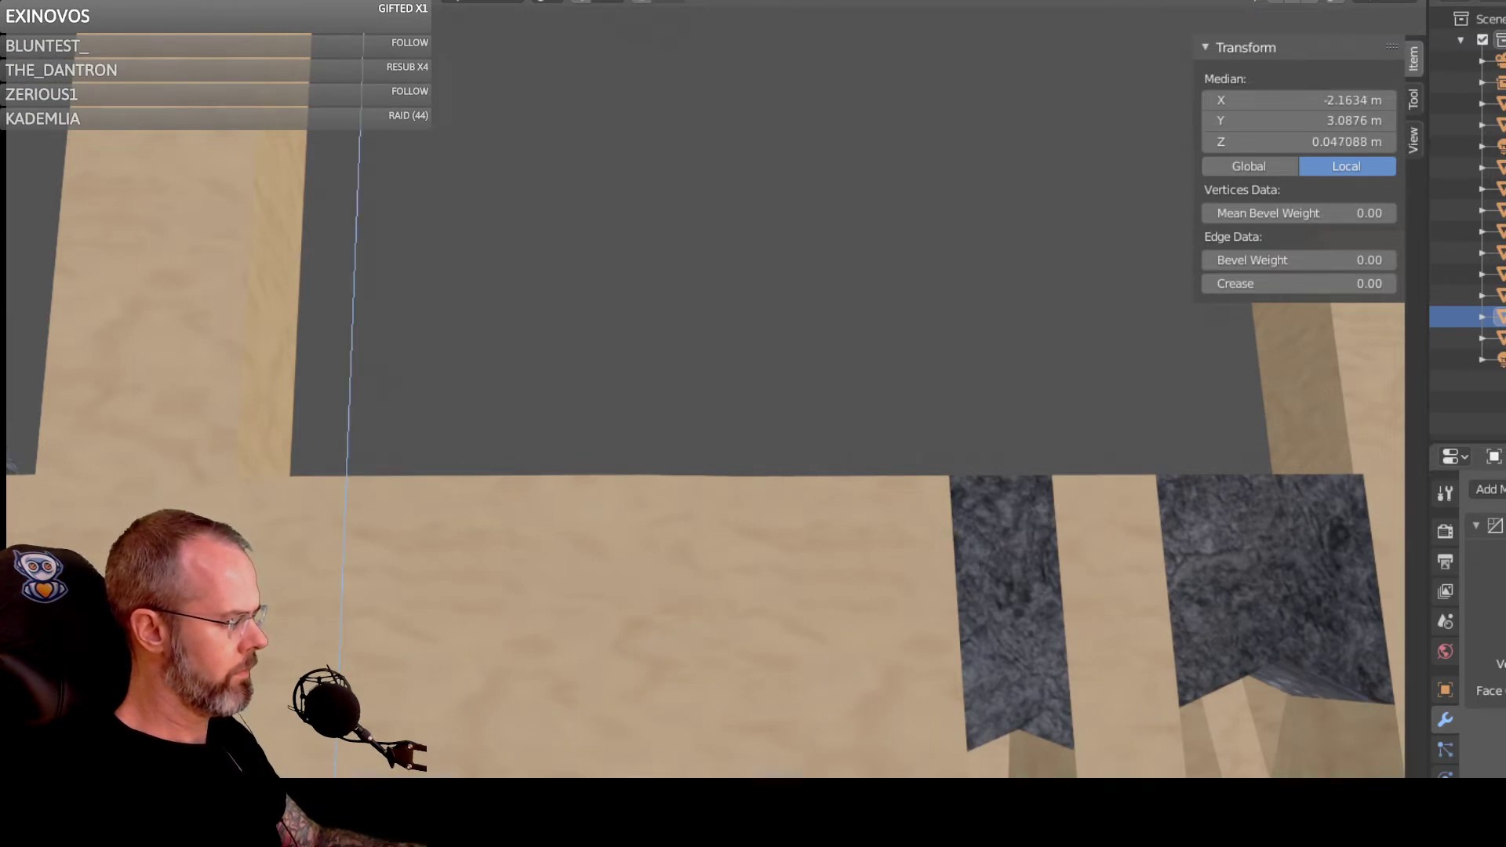
left_click(541, 784)
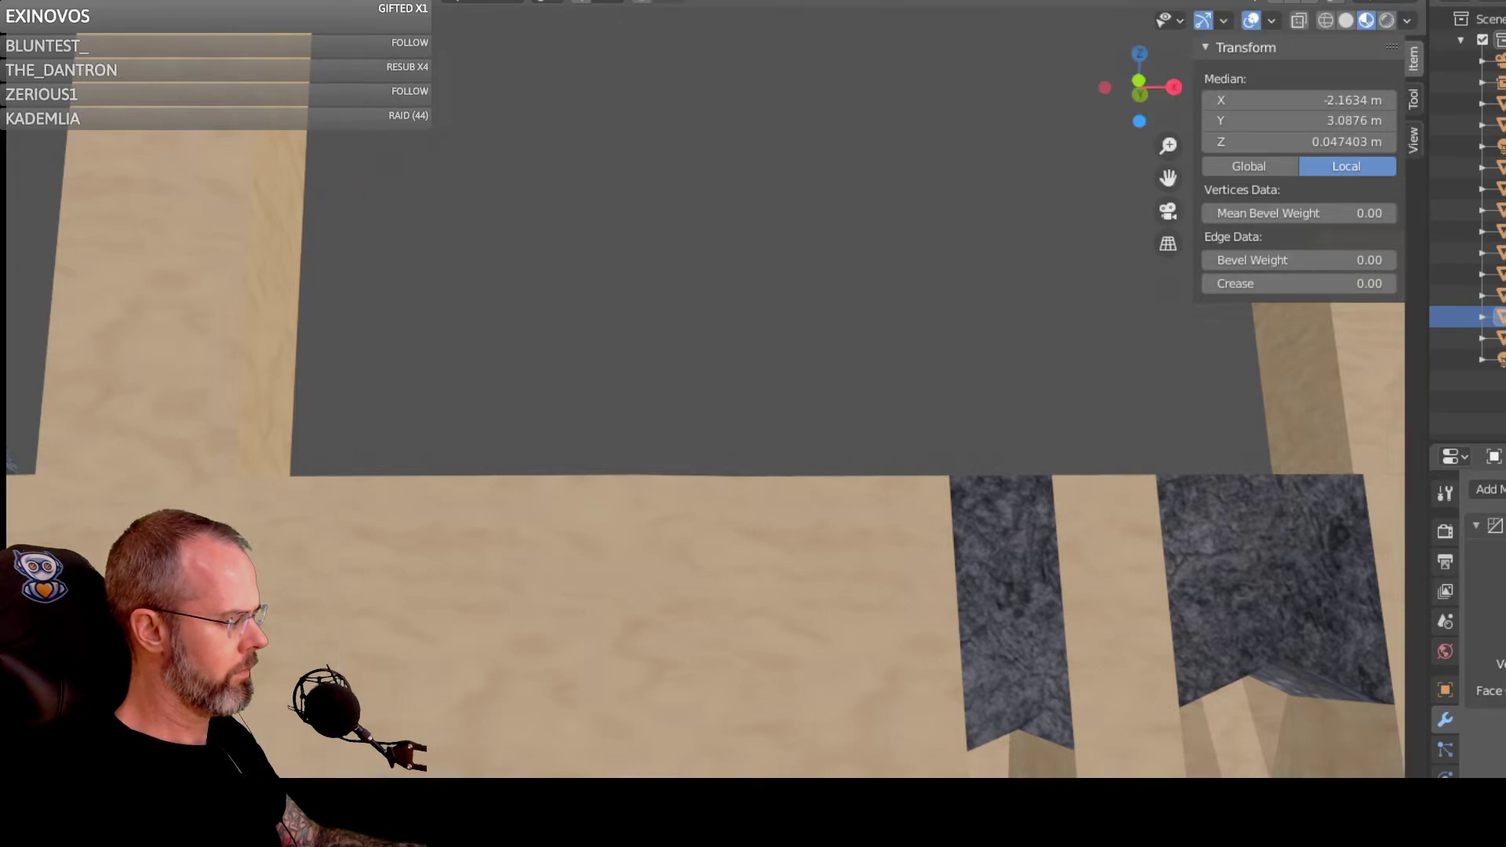
left_click(611, 428)
Step: Examine the damaged wall tops and the area before the gate from several distances and angles
scroll(578, 701, "down", 1)
scroll(589, 724, "down", 5)
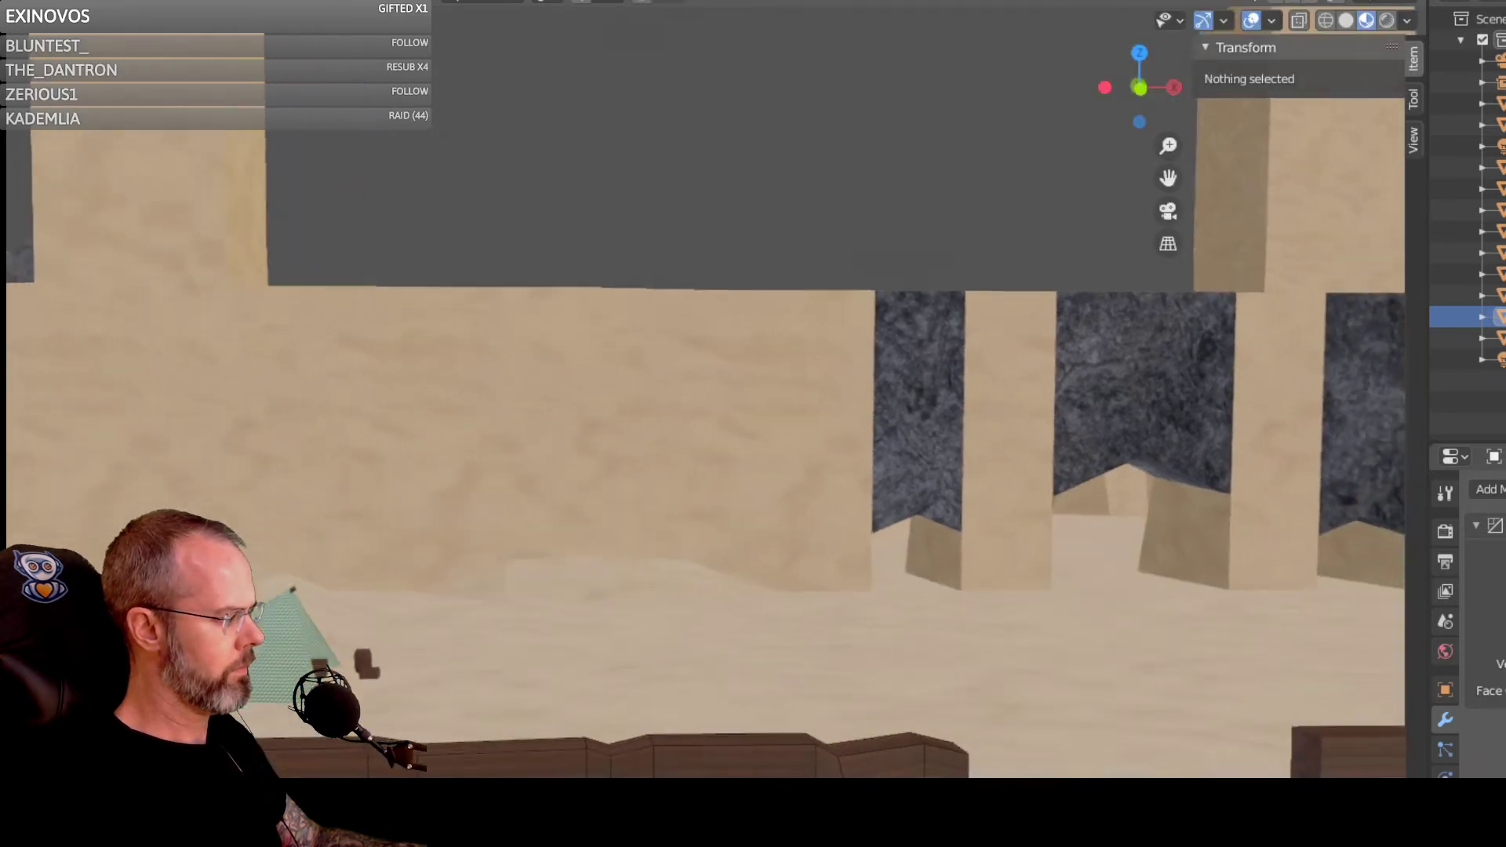
middle_click_drag(615, 772, 669, 671)
mouse_move(850, 619)
middle_mouse_down()
mouse_move(817, 689)
mouse_move(840, 649)
middle_mouse_up()
scroll(840, 649, "up", 1)
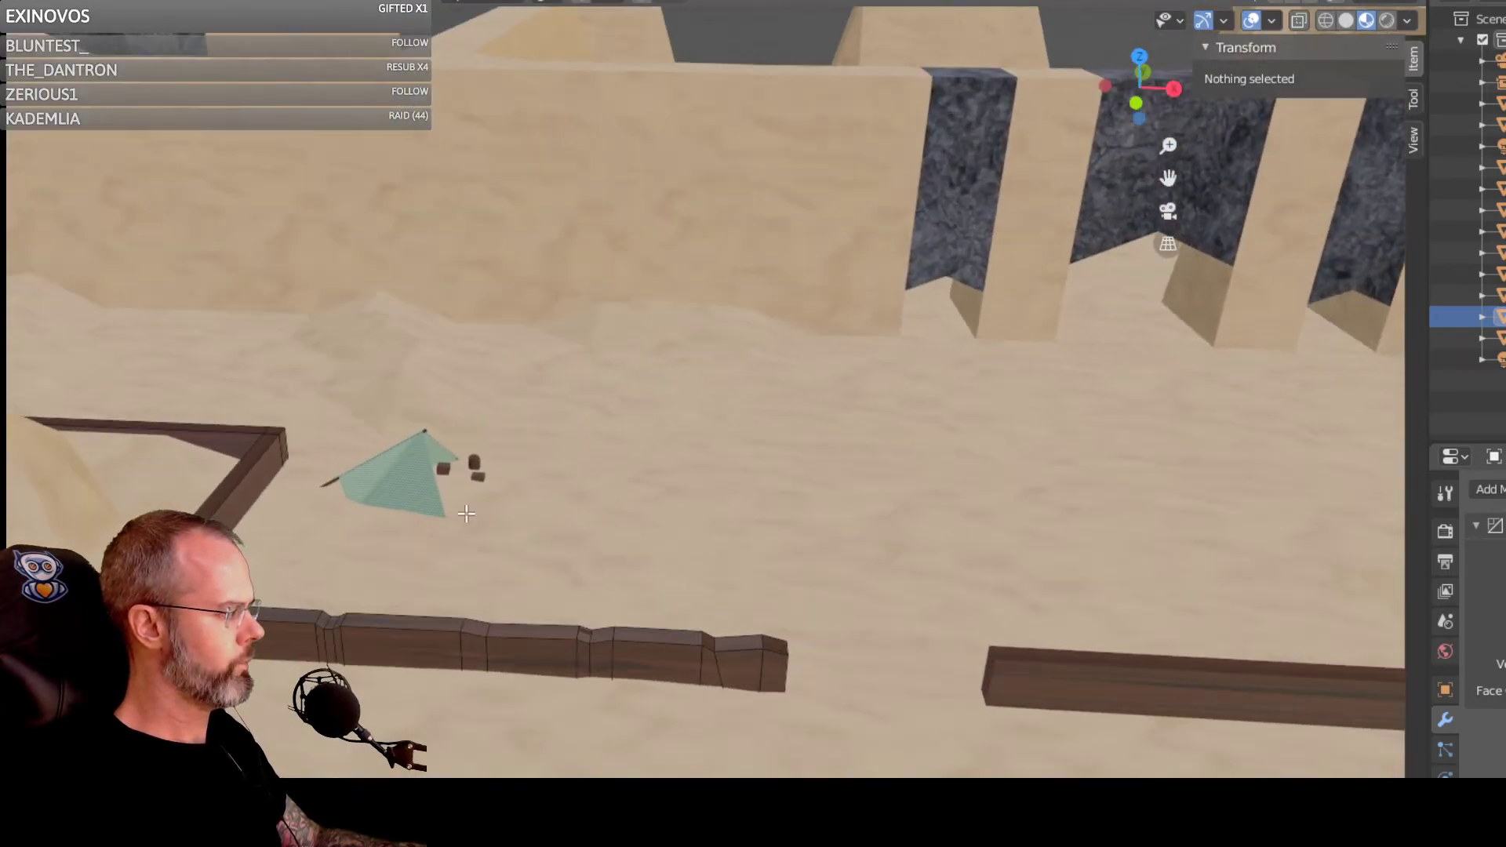
middle_click_drag(466, 513, 208, 510)
scroll(552, 503, "up", 2)
middle_click_drag(924, 465, 1047, 491)
middle_click_drag(962, 523, 976, 664)
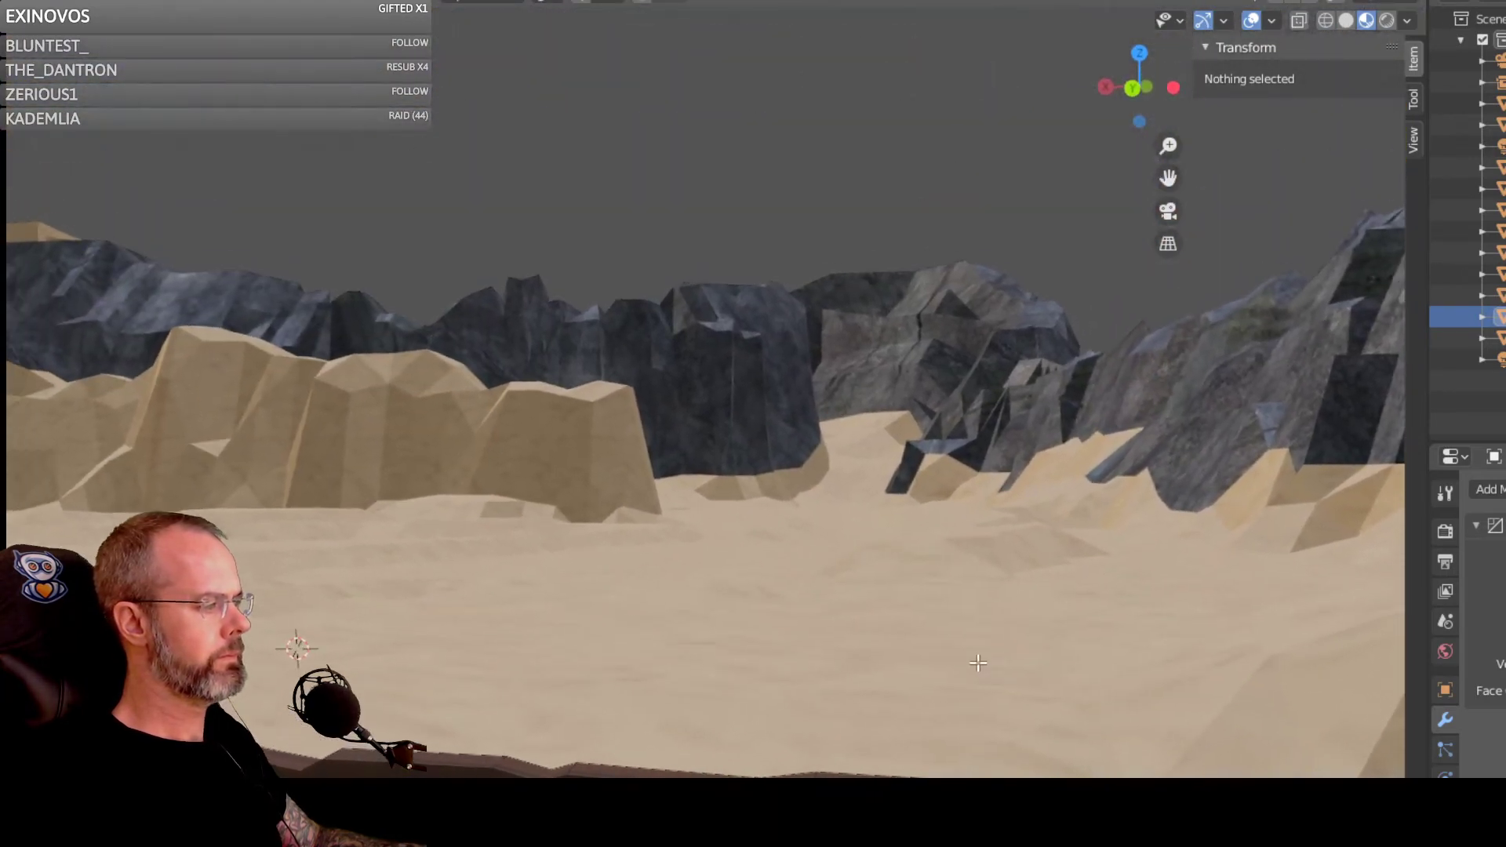
middle_click_drag(846, 773, 1267, 759)
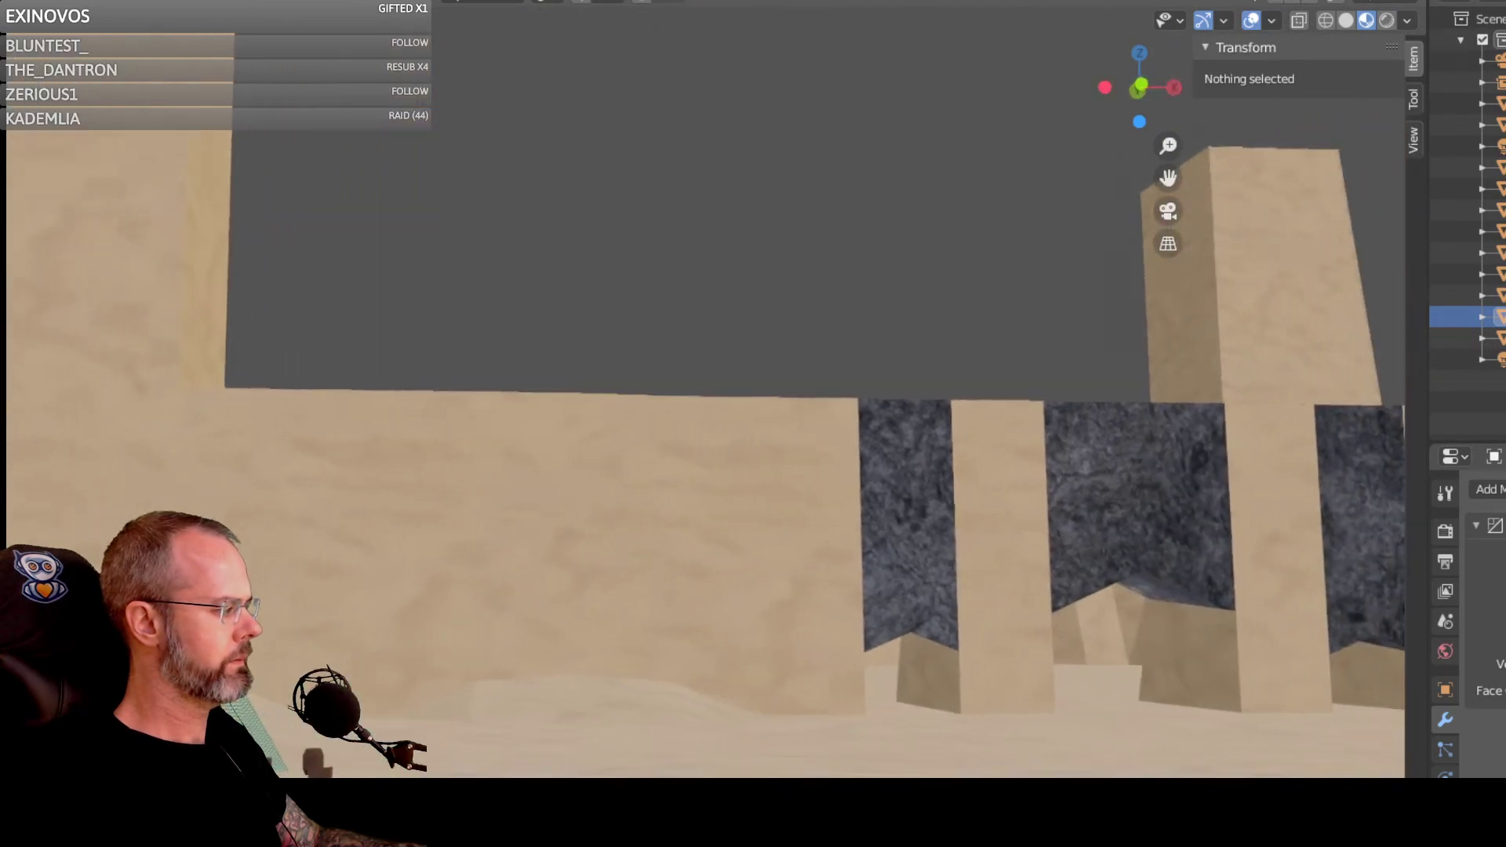
Step: Add a loop cut between the X -2.1634 m and X -2.1315 m cuts, at about X -2.1553 m
left_click(824, 397)
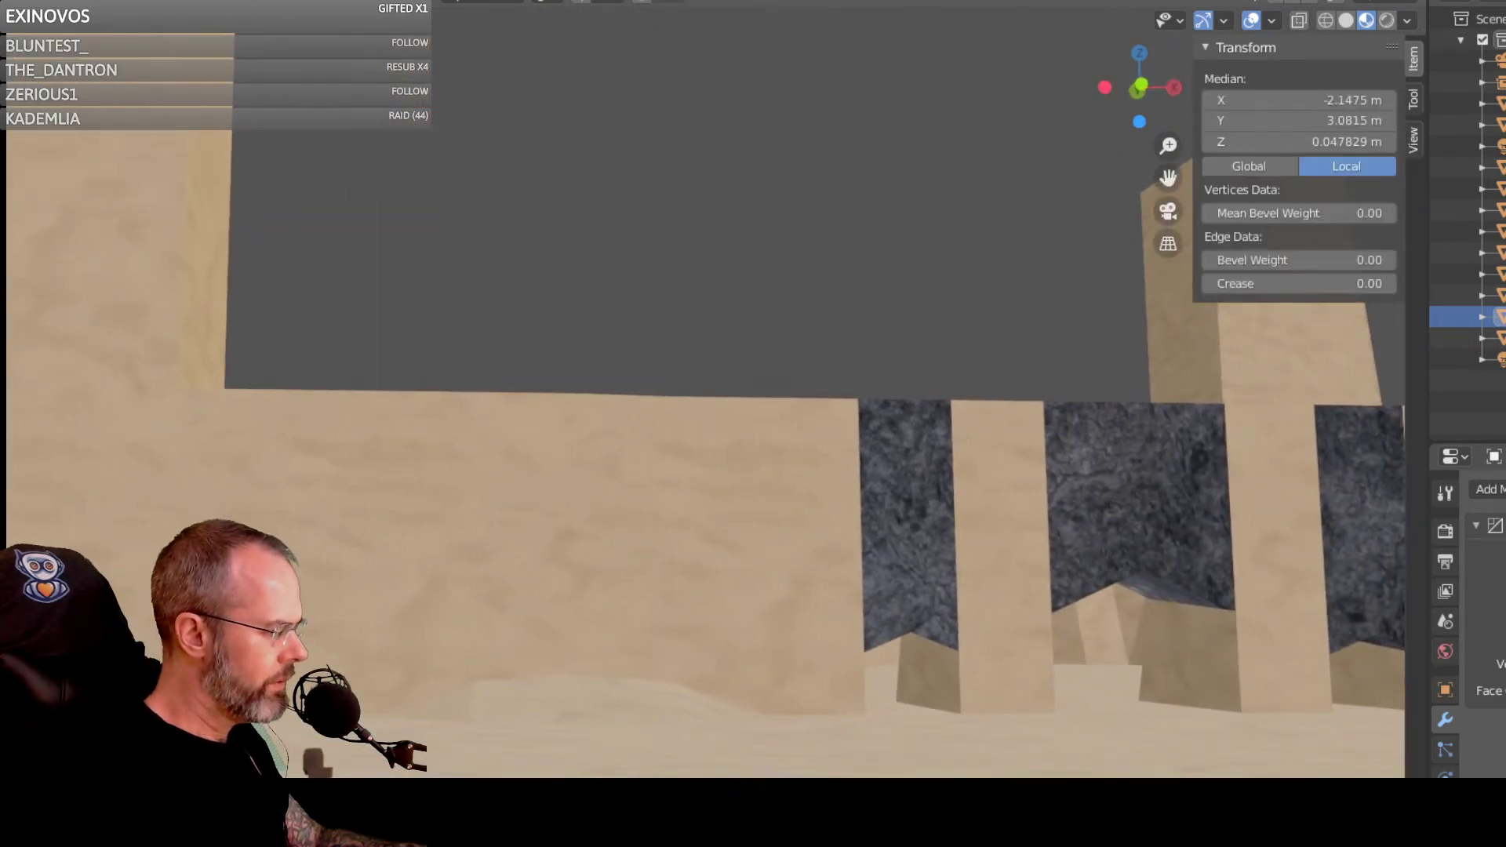
right_click(390, 597)
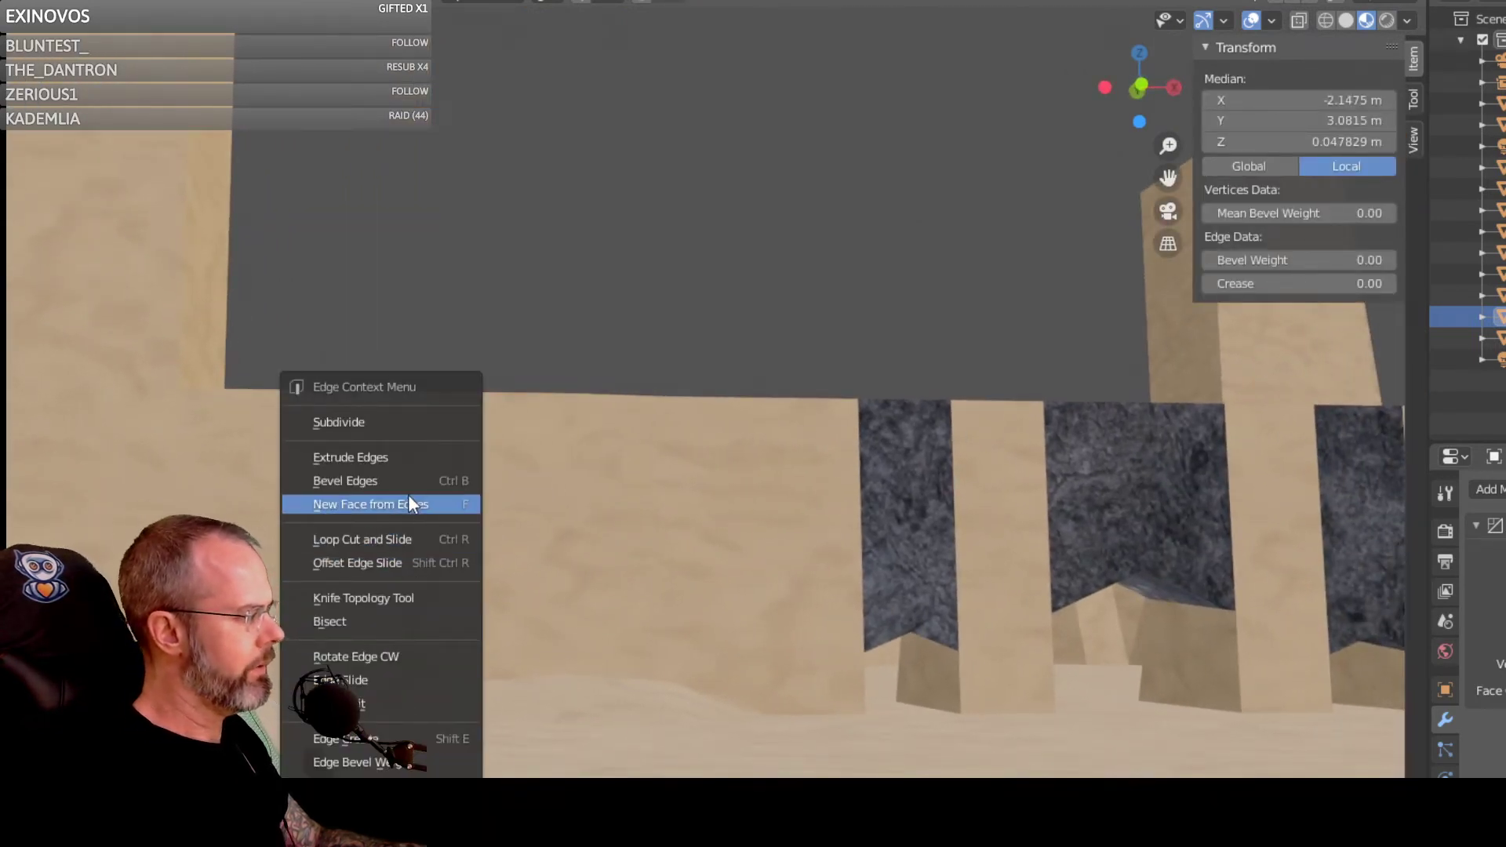
left_click(394, 542)
left_click(394, 542)
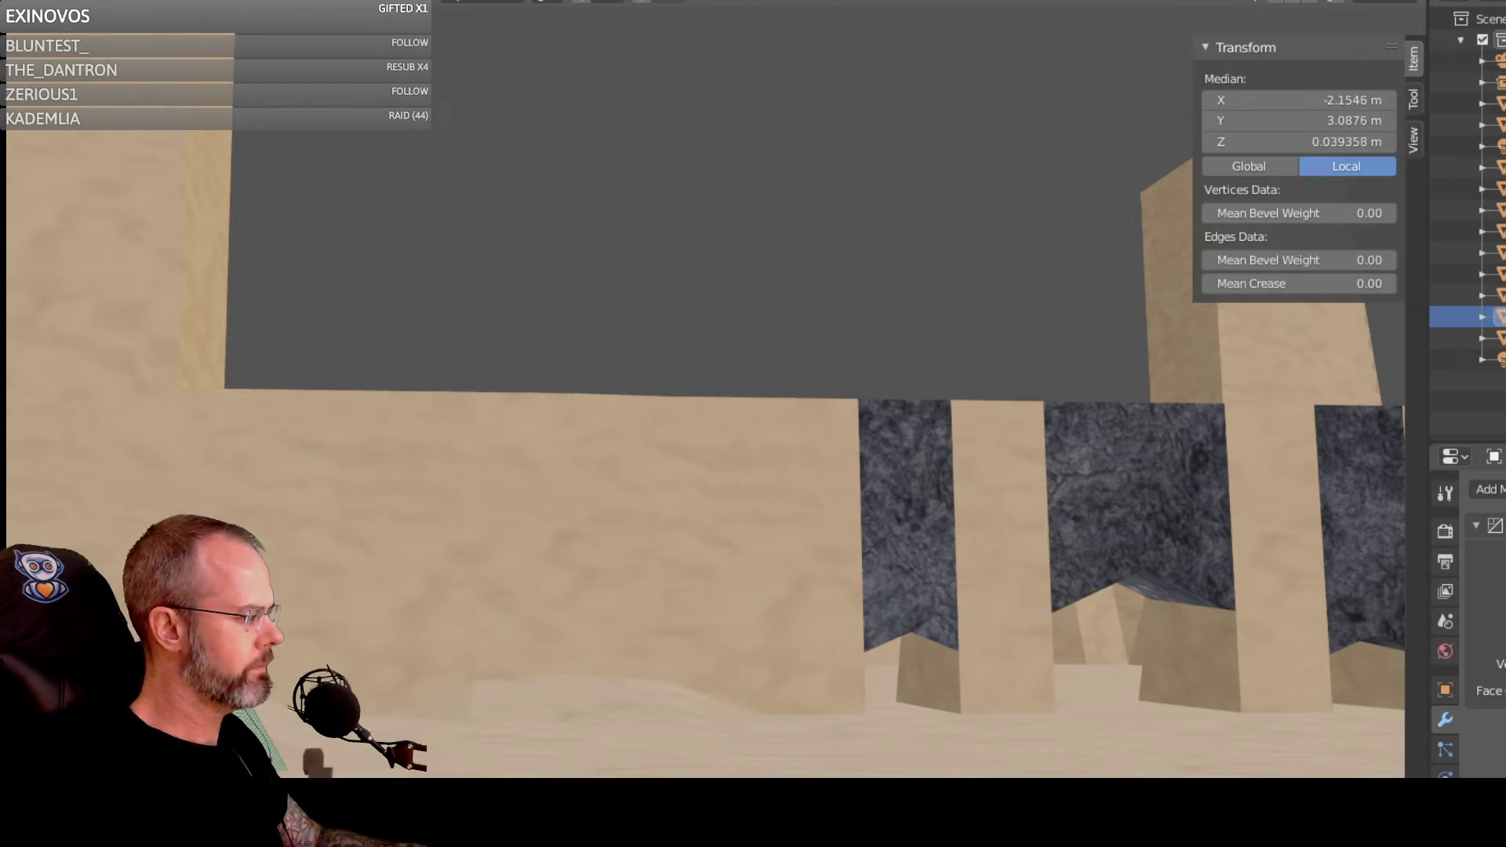
left_click(394, 542)
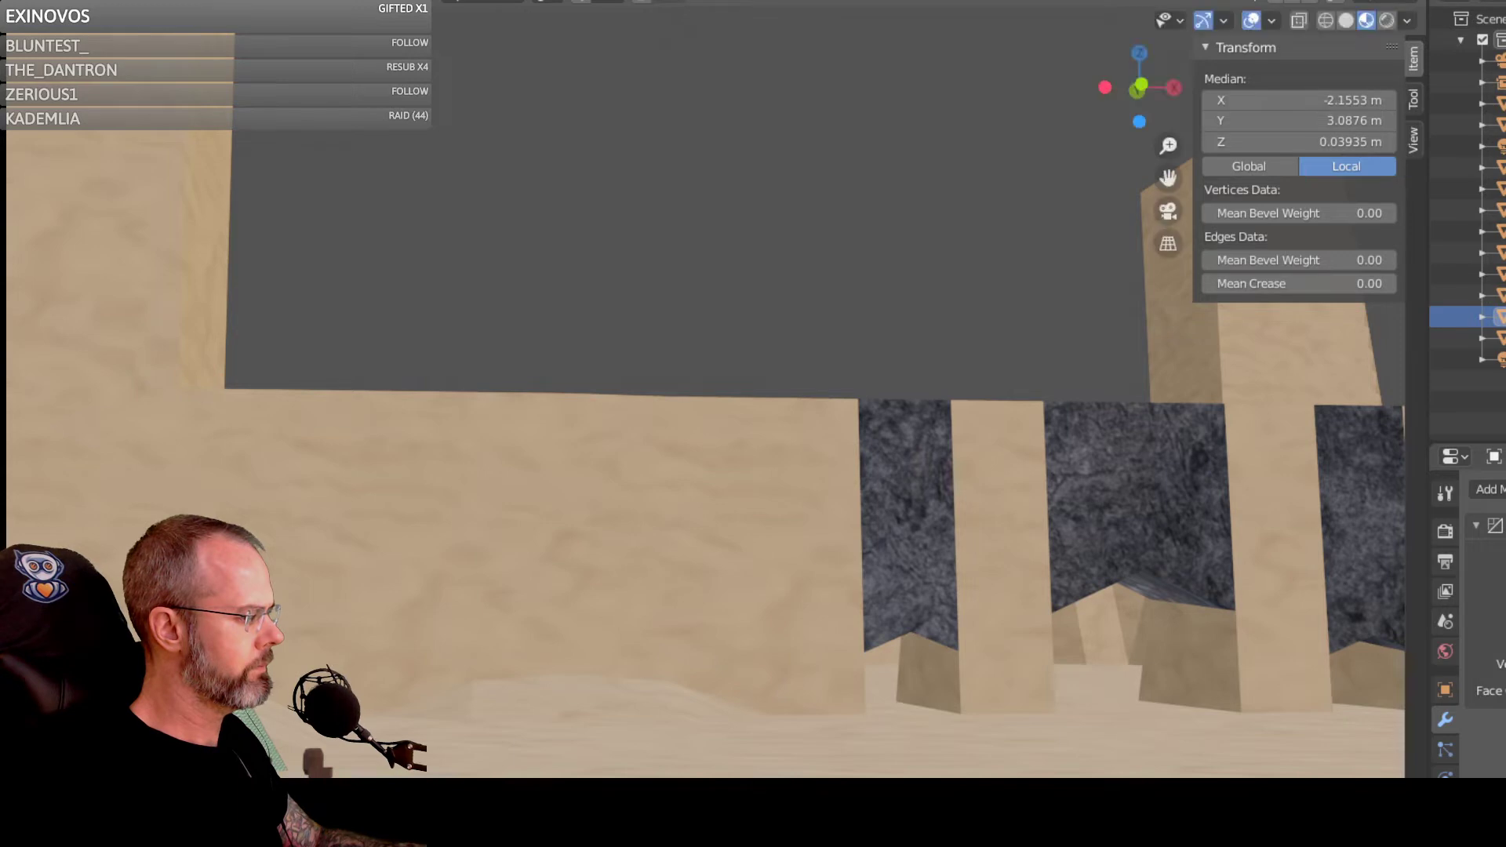
left_click(394, 542)
Step: Try selecting the rear top edge near X -2.1594 m beside the new cut, and undo the recent selection changes
scroll(394, 542, "up", 1)
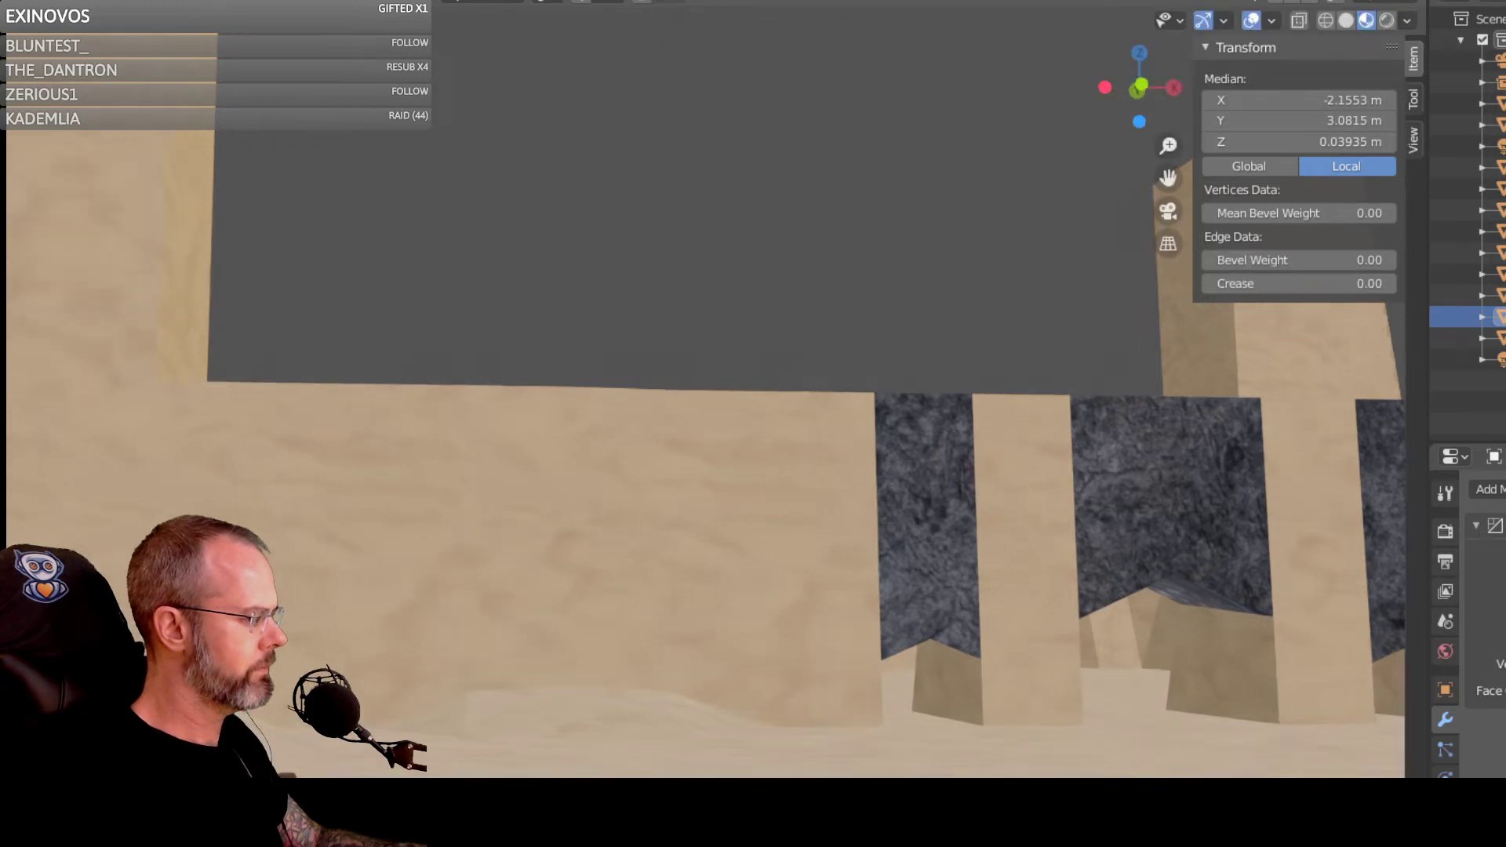
left_click(393, 542)
middle_click_drag(394, 542, 400, 560)
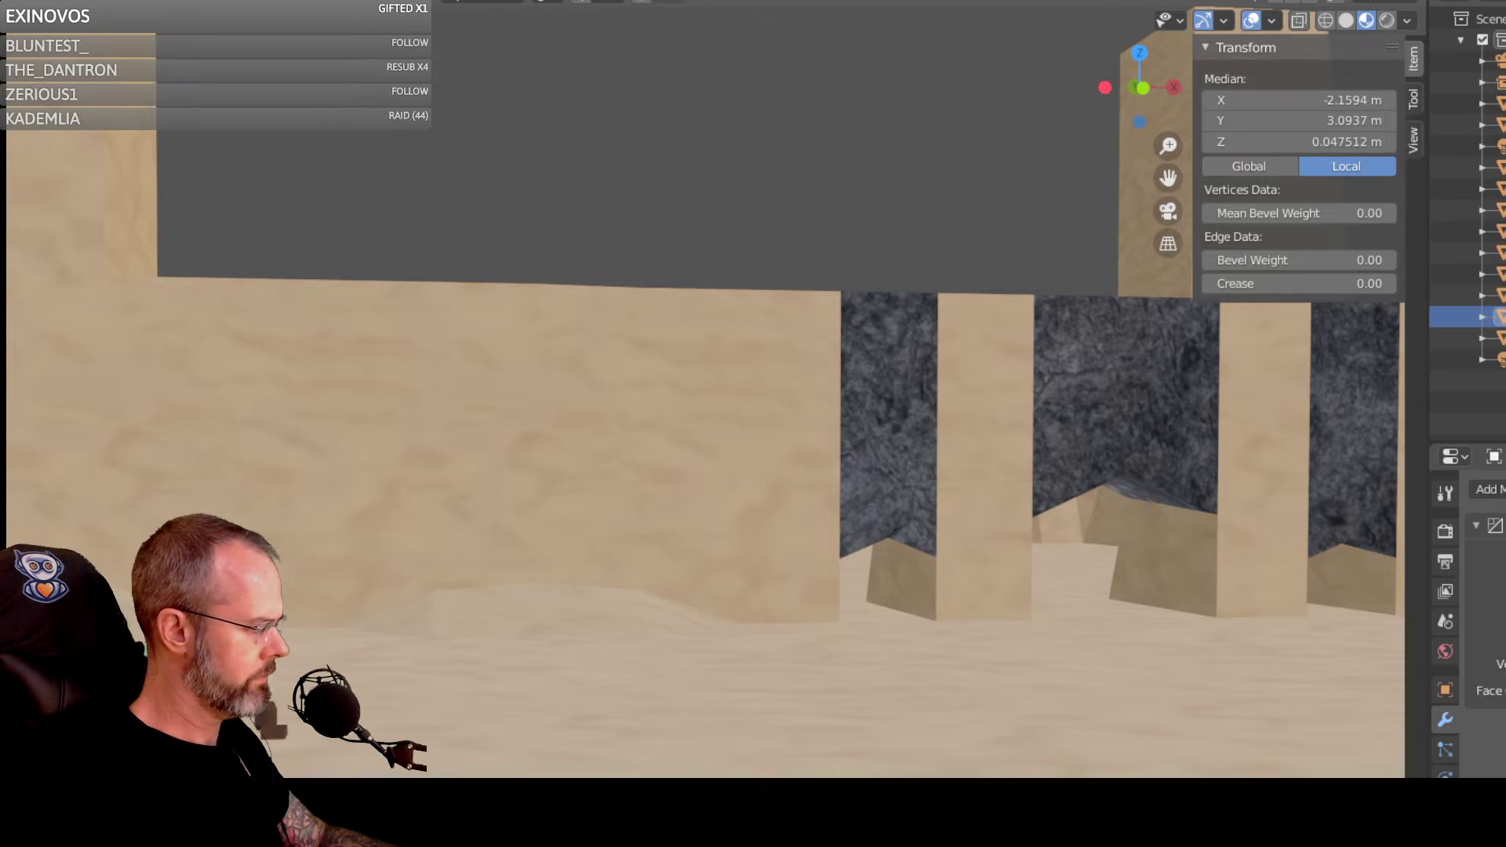
mouse_move(706, 392)
middle_mouse_down()
mouse_move(726, 478)
mouse_move(700, 412)
middle_mouse_up()
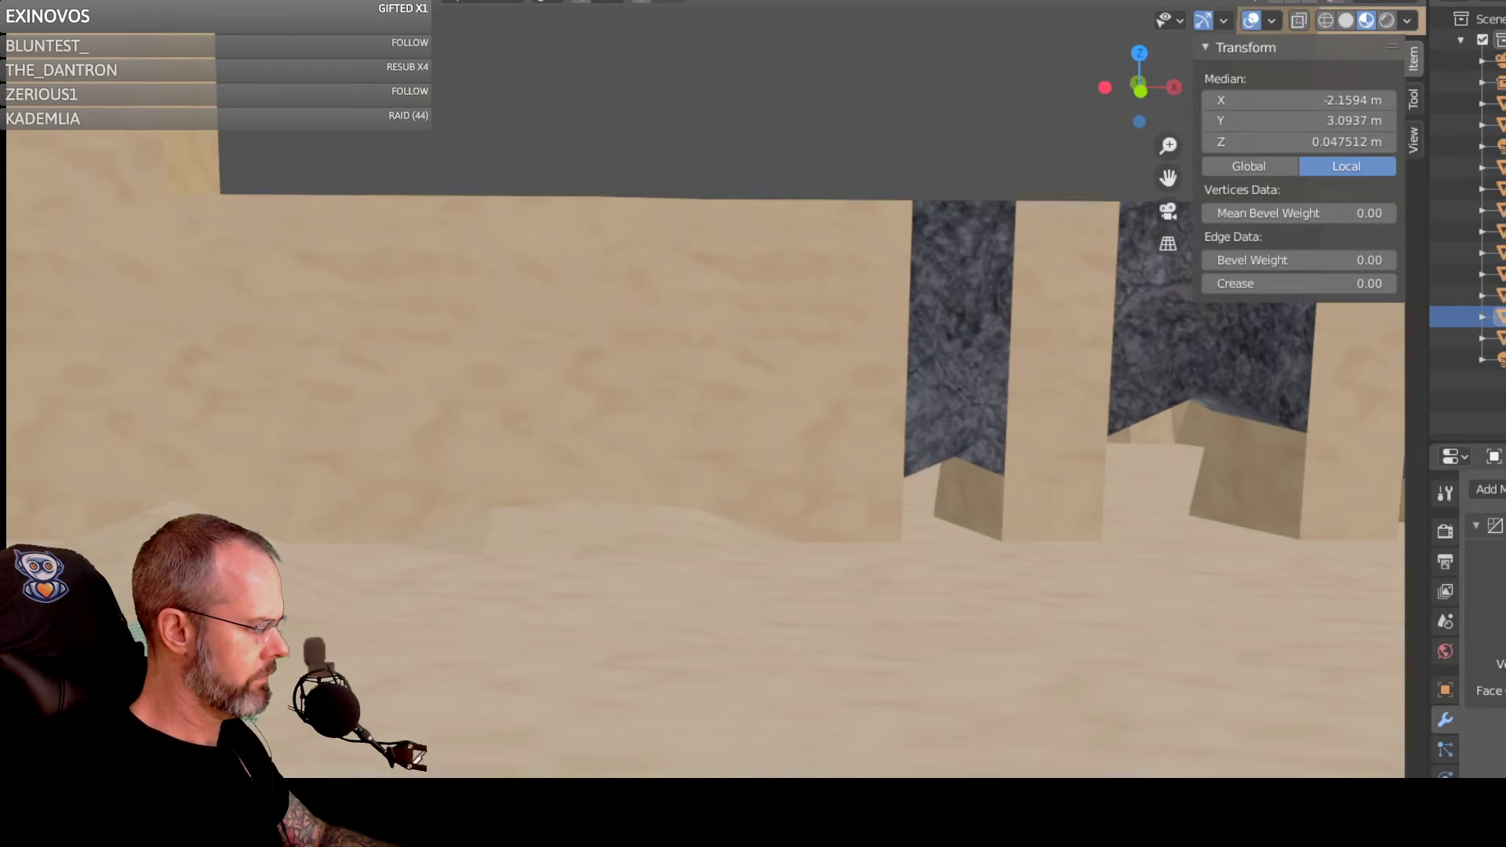
key("ctrl+z")
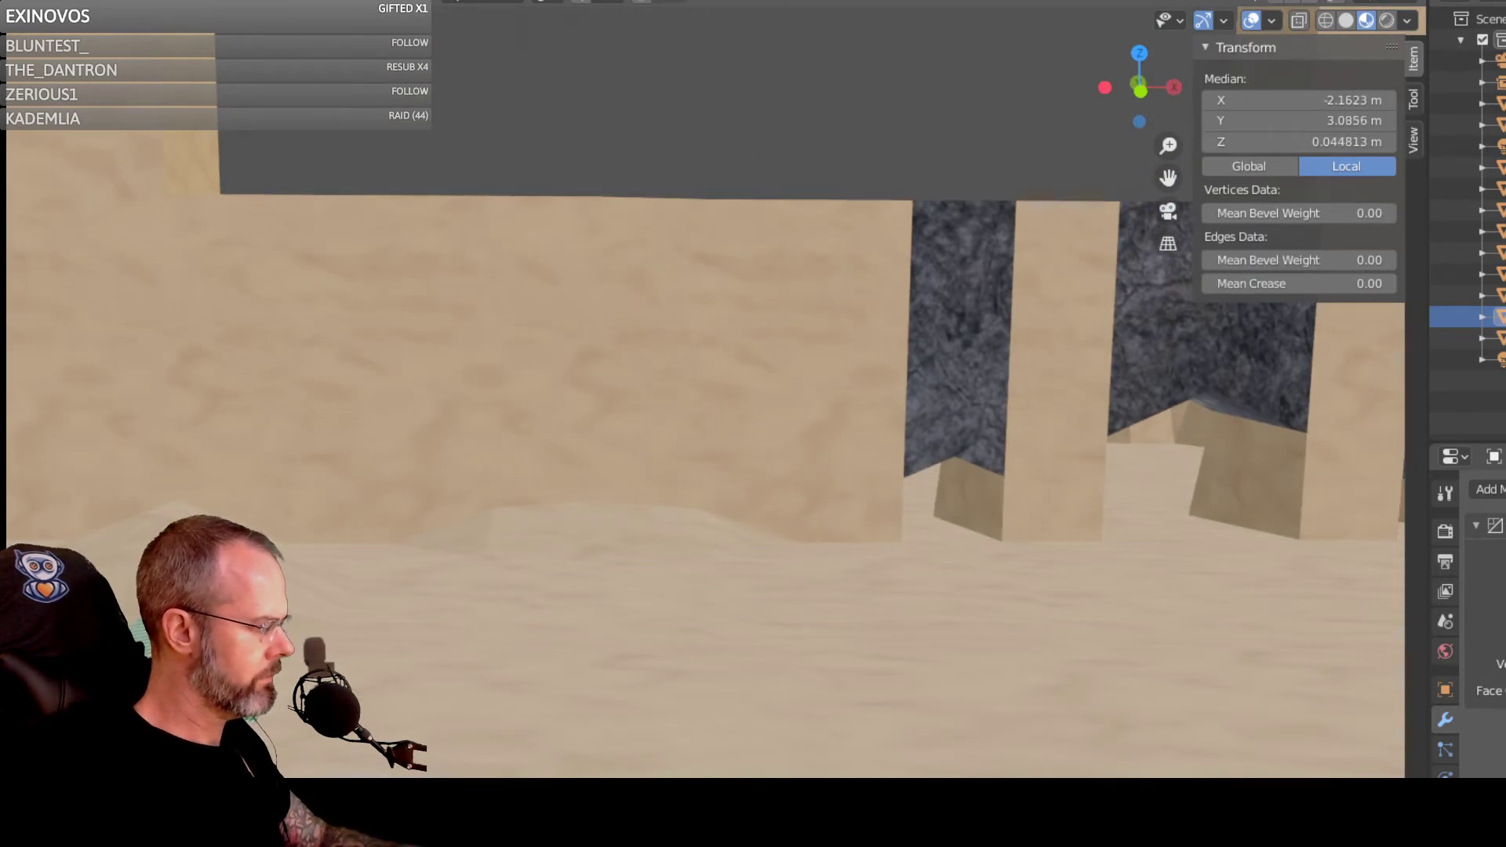
key("ctrl+z")
middle_click_drag(700, 412, 711, 383)
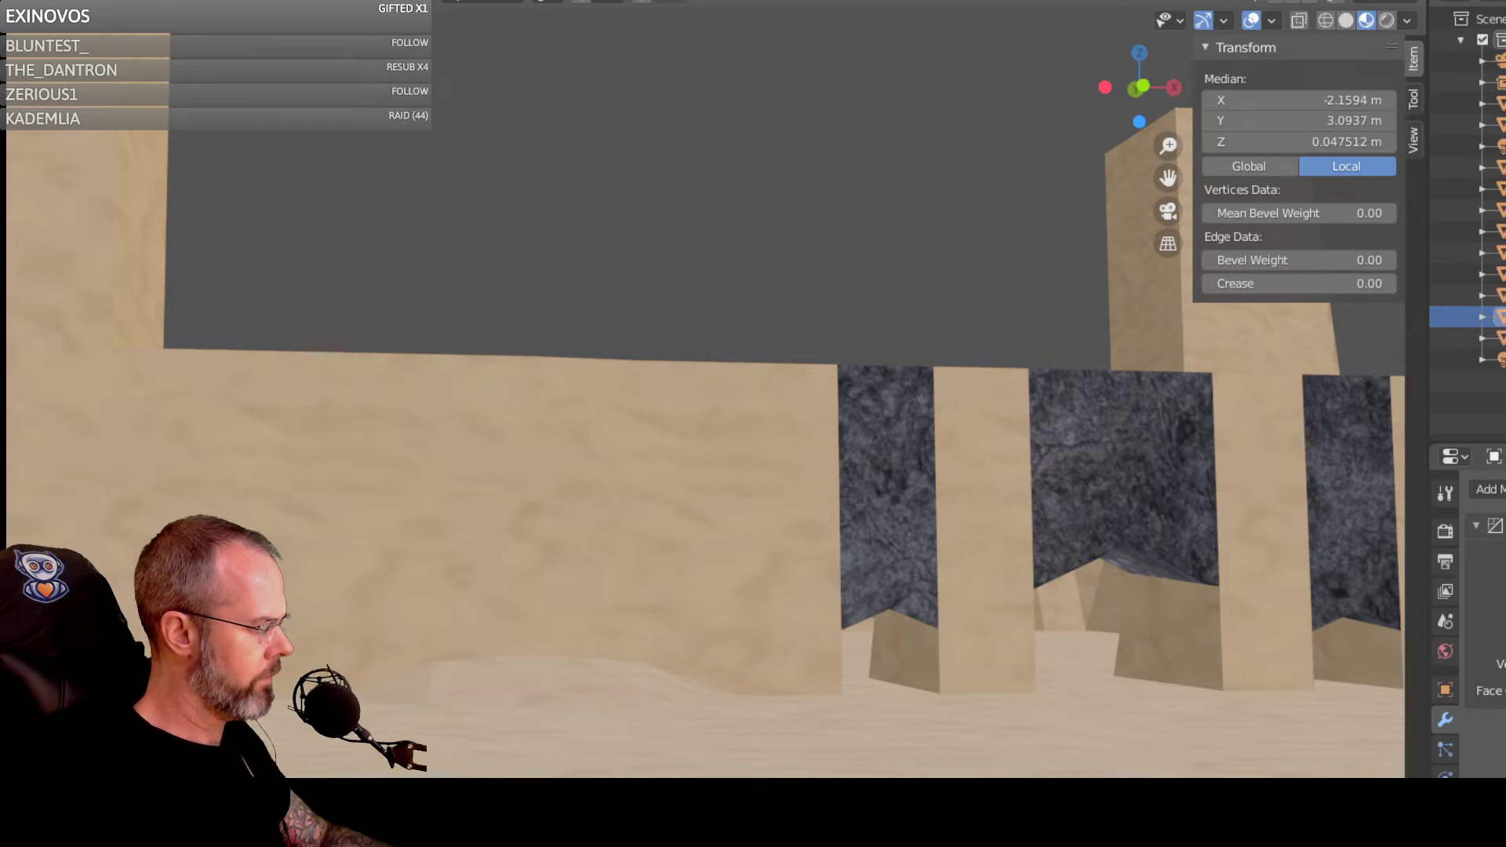
key("ctrl+z")
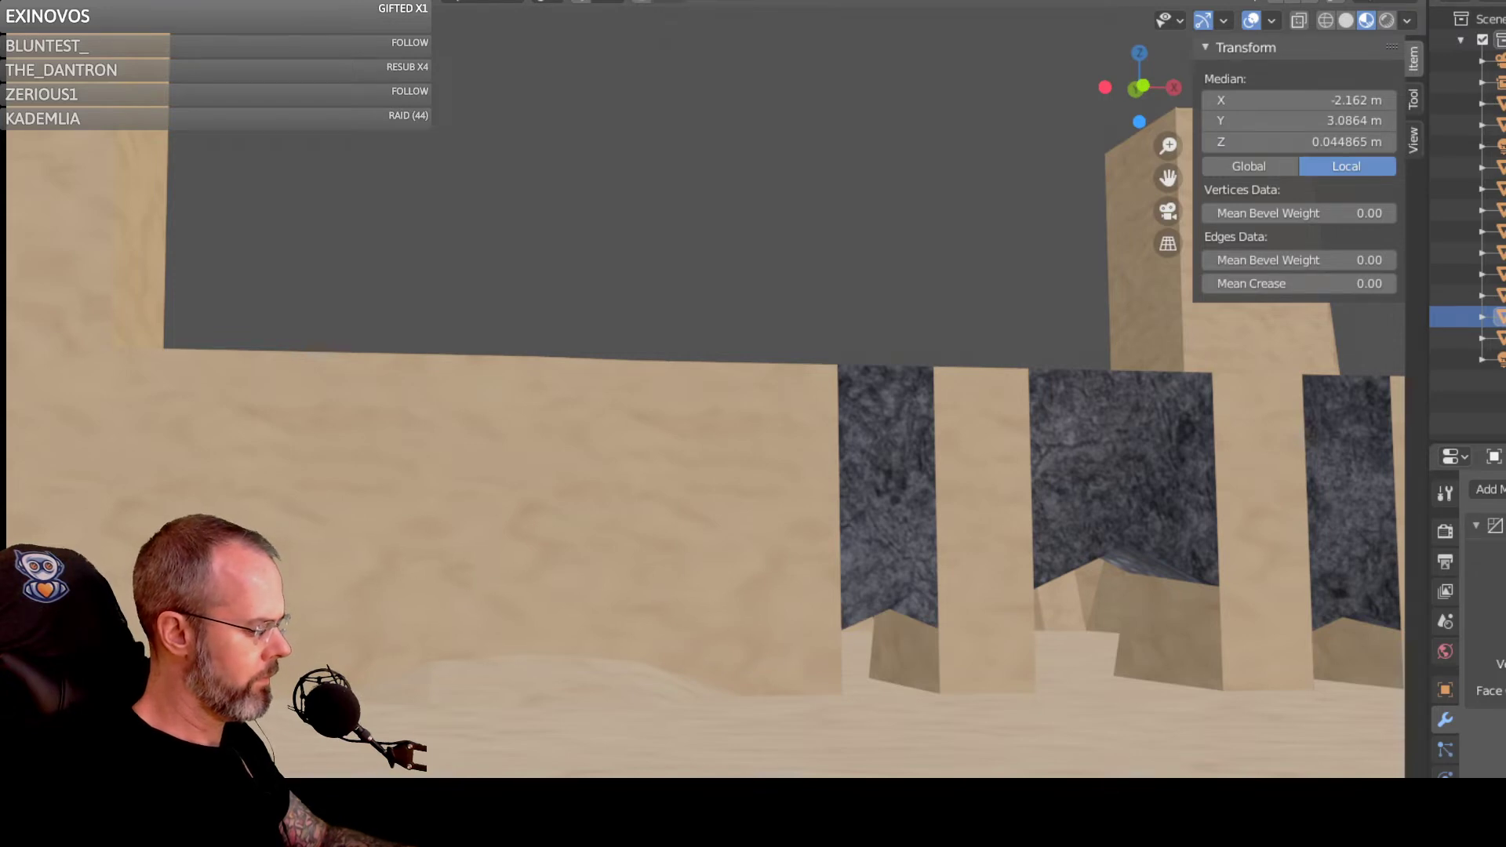
key("ctrl+z")
key("ctrl+z")
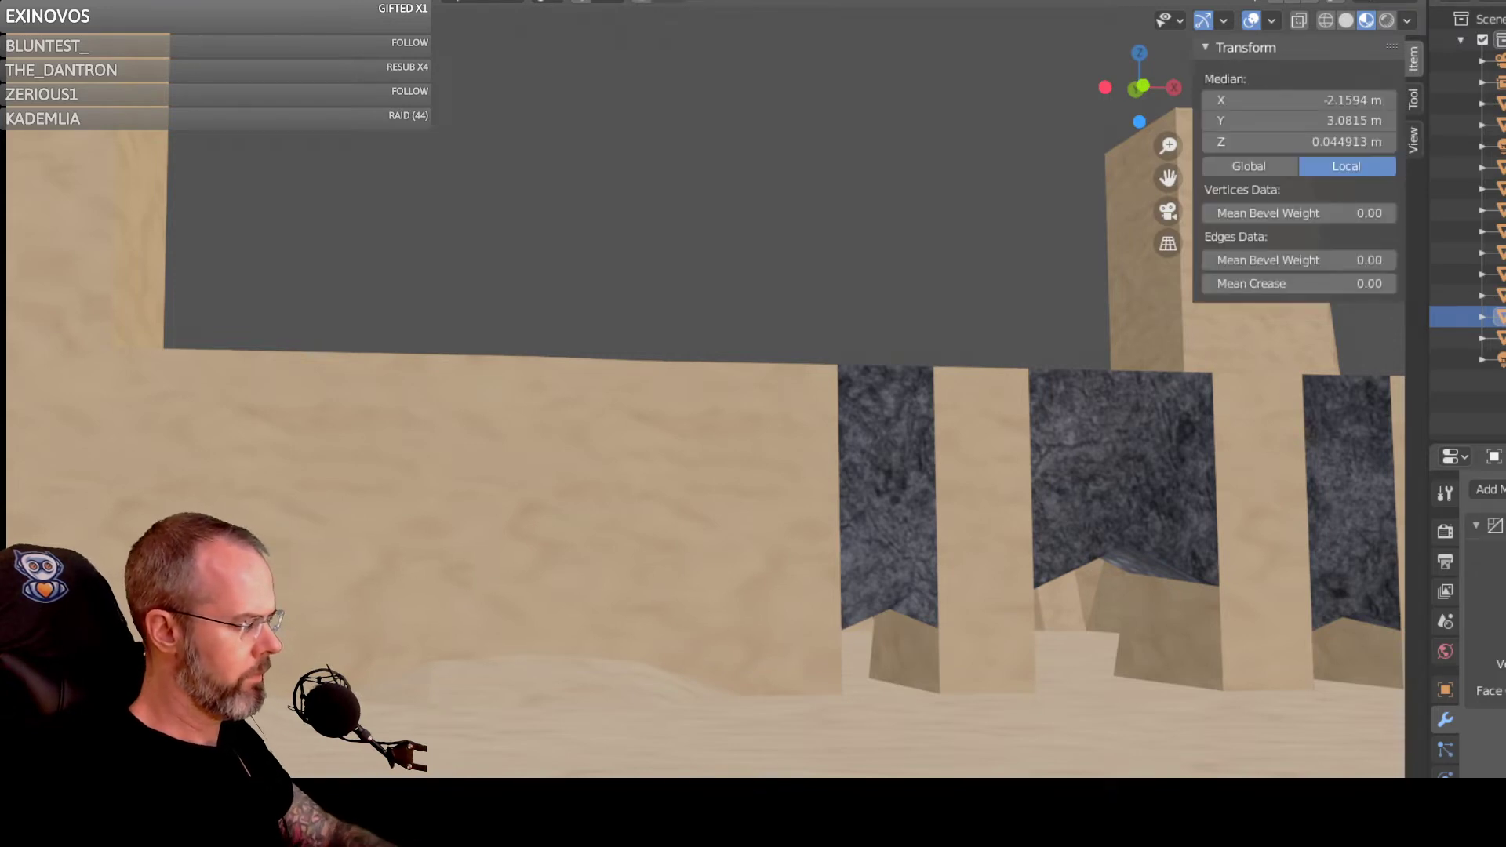
Step: Try to isolate the top cross edge of the X -2.1553 m cut by repeatedly selecting and deselecting nearby edges
right_click(377, 599)
left_click(337, 832)
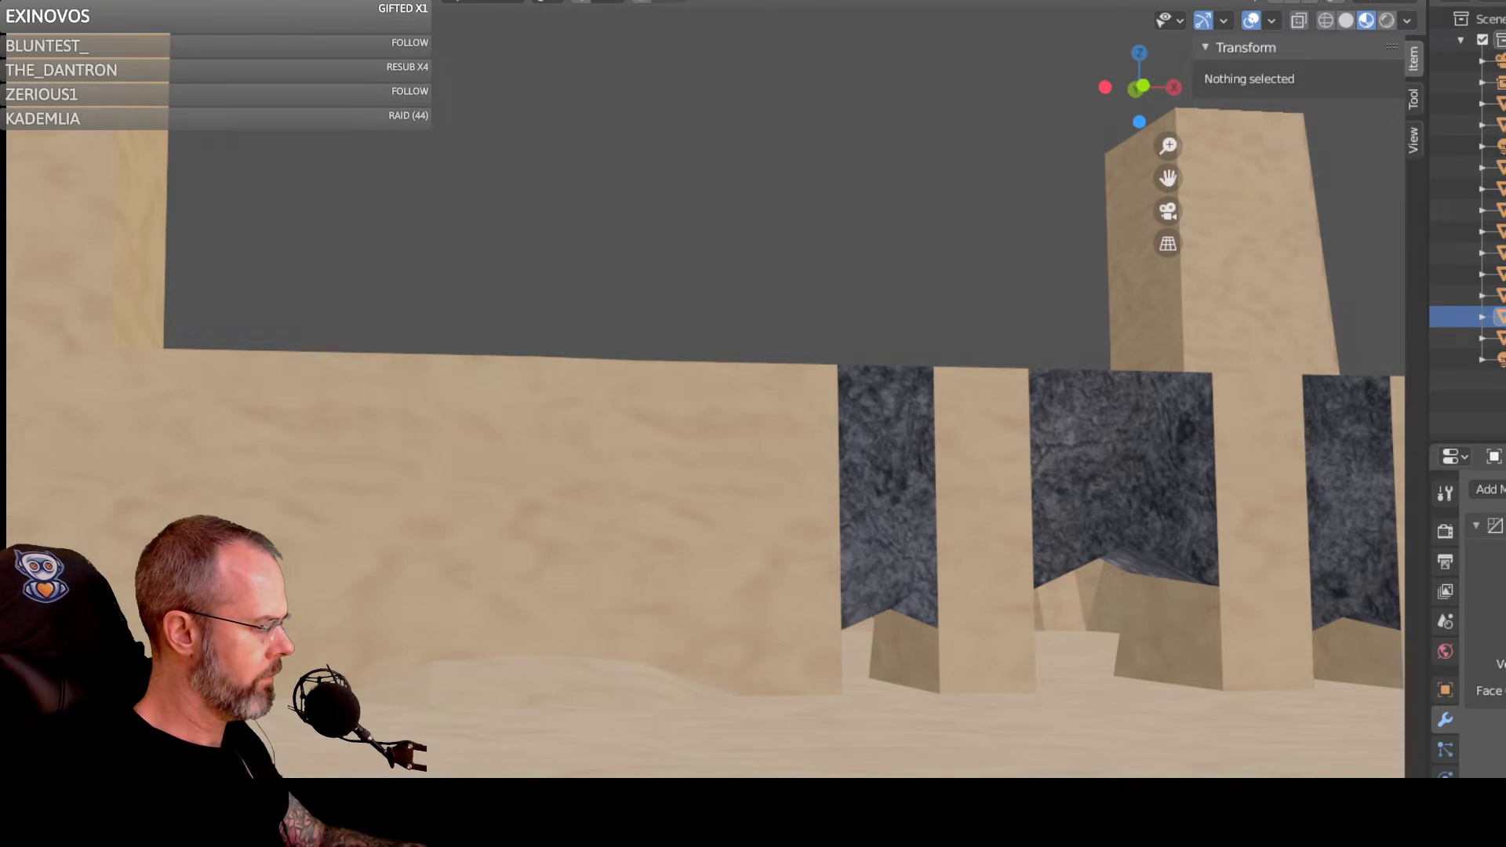
left_click(312, 832)
right_click(313, 832)
left_click(312, 832)
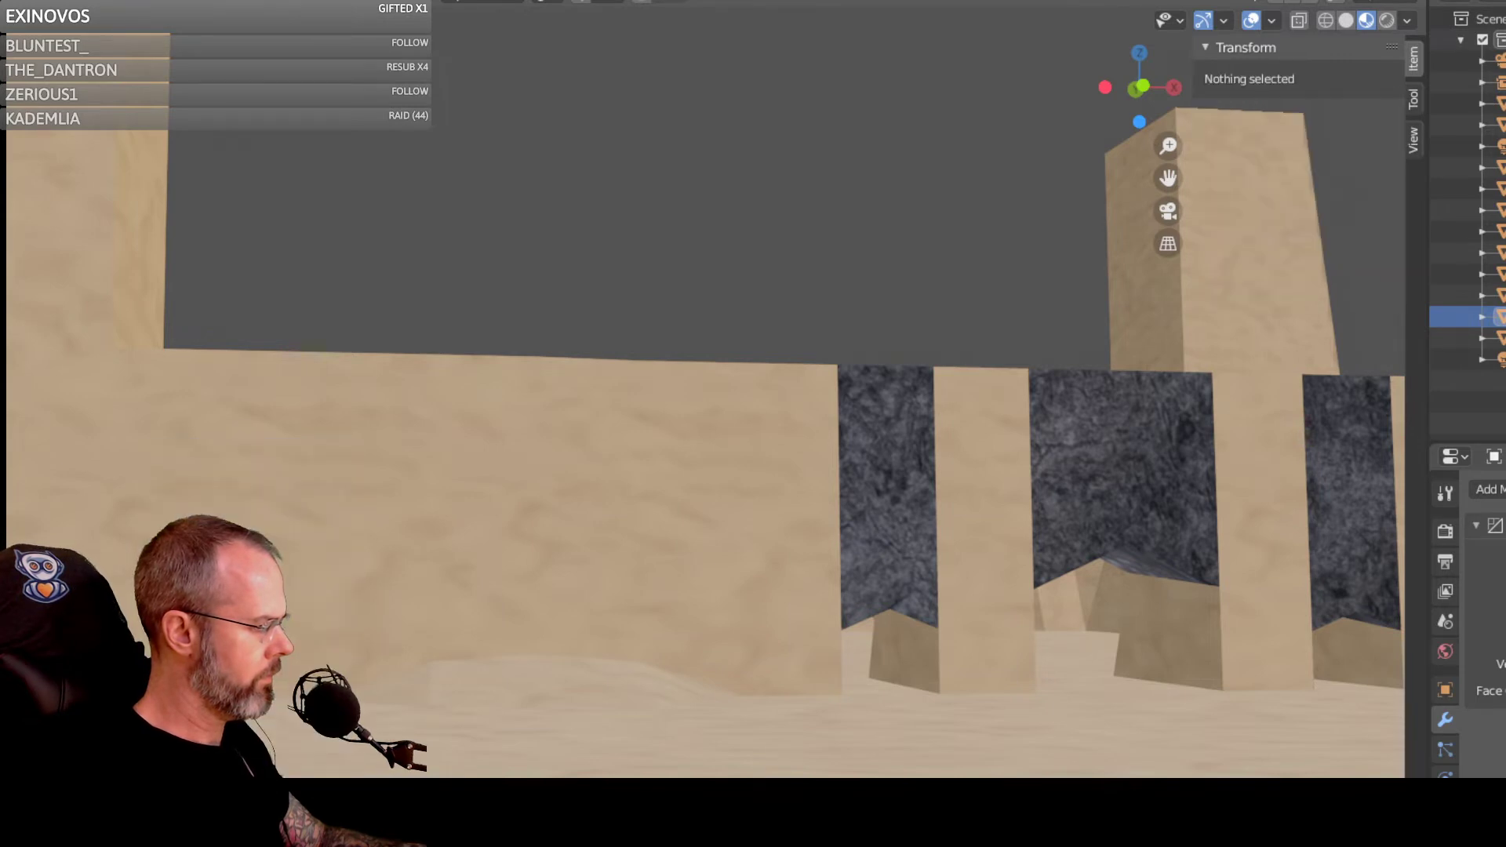
left_click(320, 832)
right_click(320, 831)
left_click(320, 831)
left_click(365, 831)
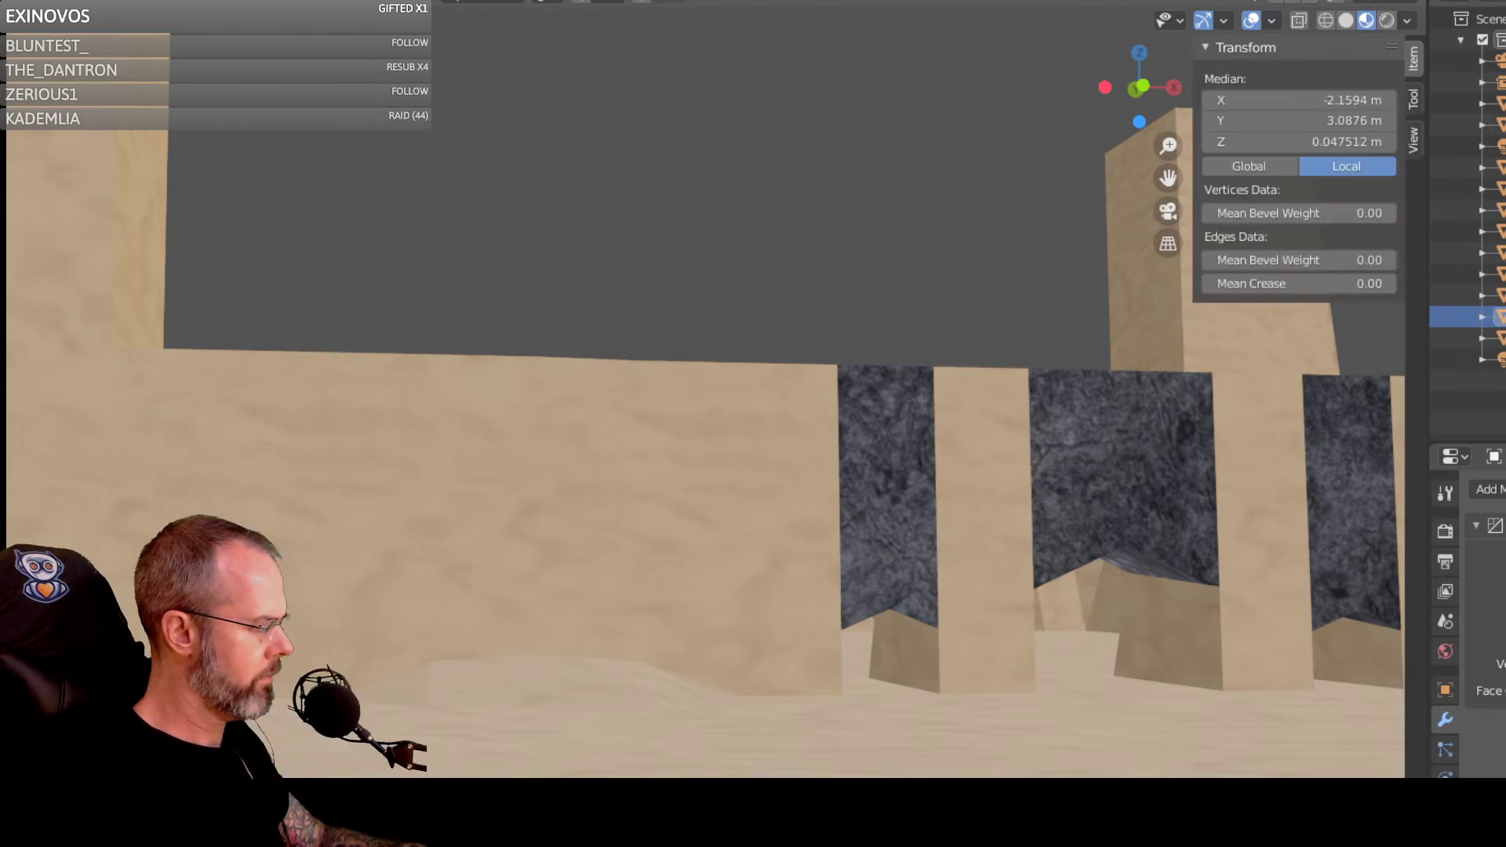
right_click(365, 832)
left_click(365, 831)
middle_click_drag(364, 784, 400, 735)
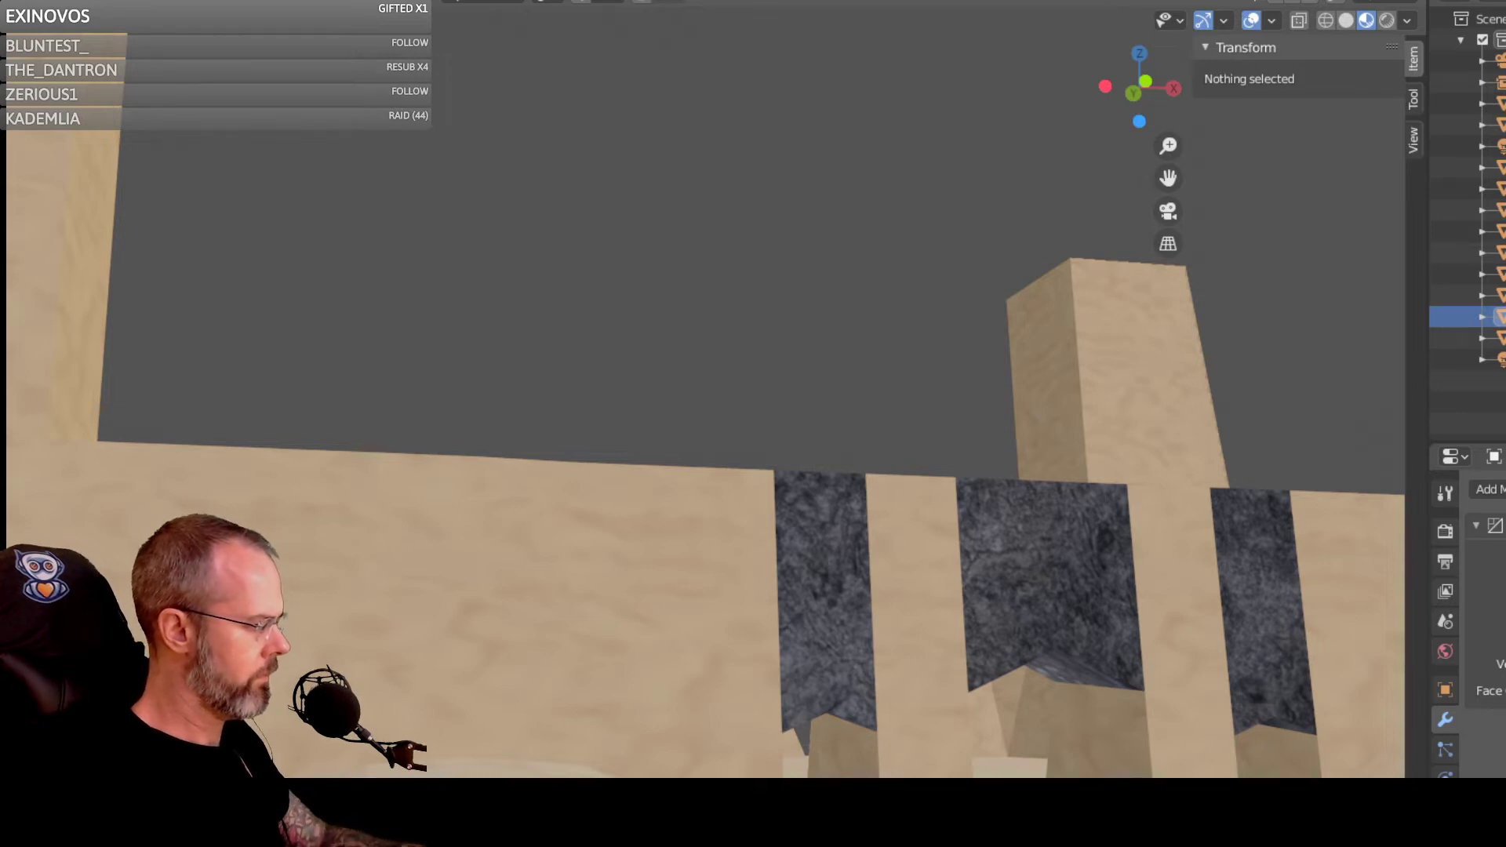
right_click(329, 706)
key("Escape")
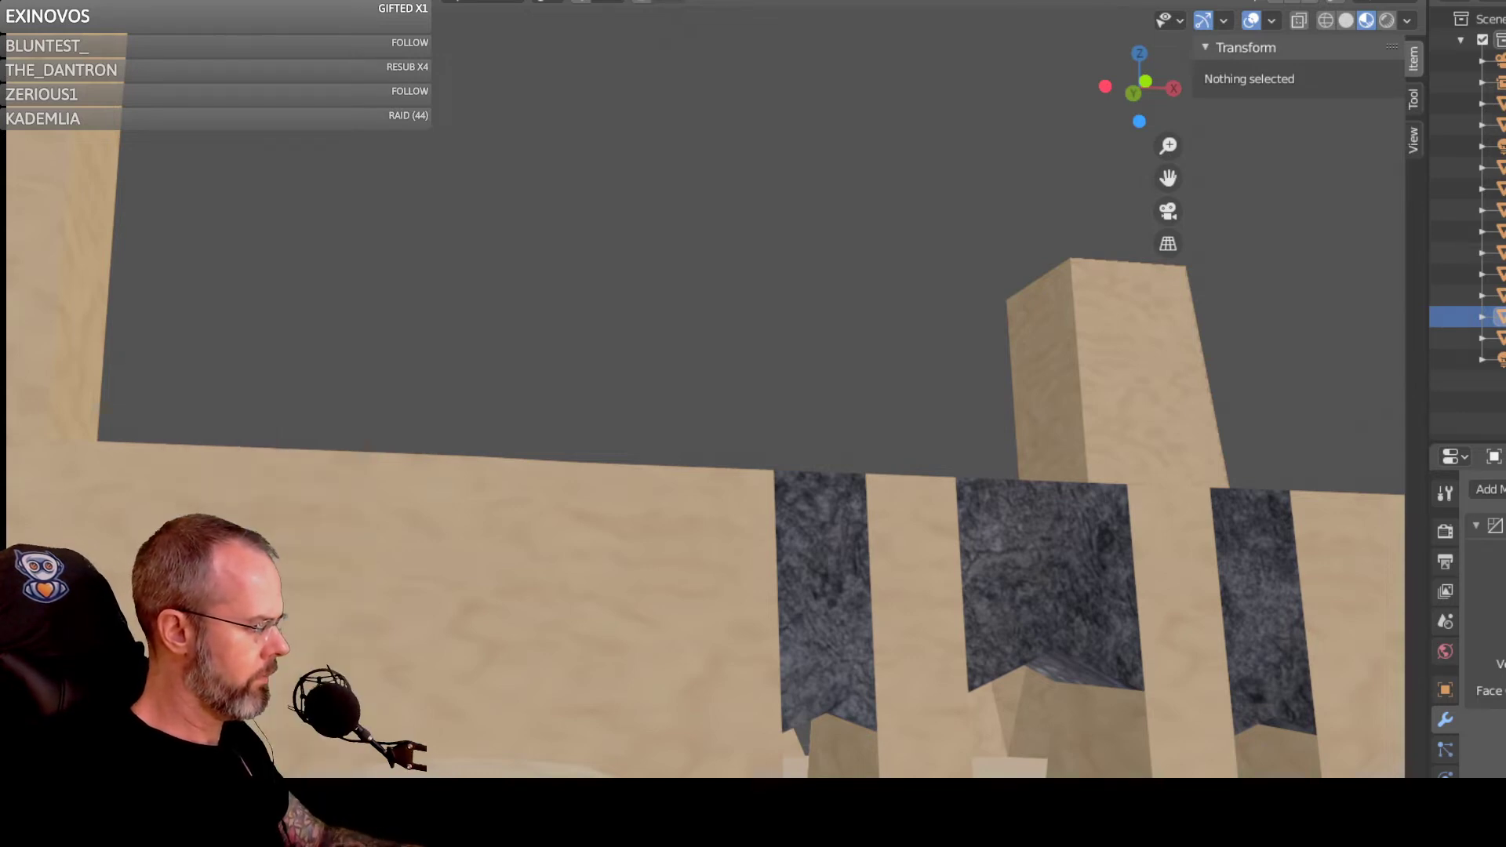
left_click(353, 765)
right_click(353, 765)
left_click(353, 765)
left_click(298, 733)
right_click(298, 734)
left_click(298, 734)
middle_click_drag(298, 733, 317, 762)
Step: Select the top cross edge of the X -2.1553 m cut and move it vertically to about Z 0.0476 m
left_click(317, 763)
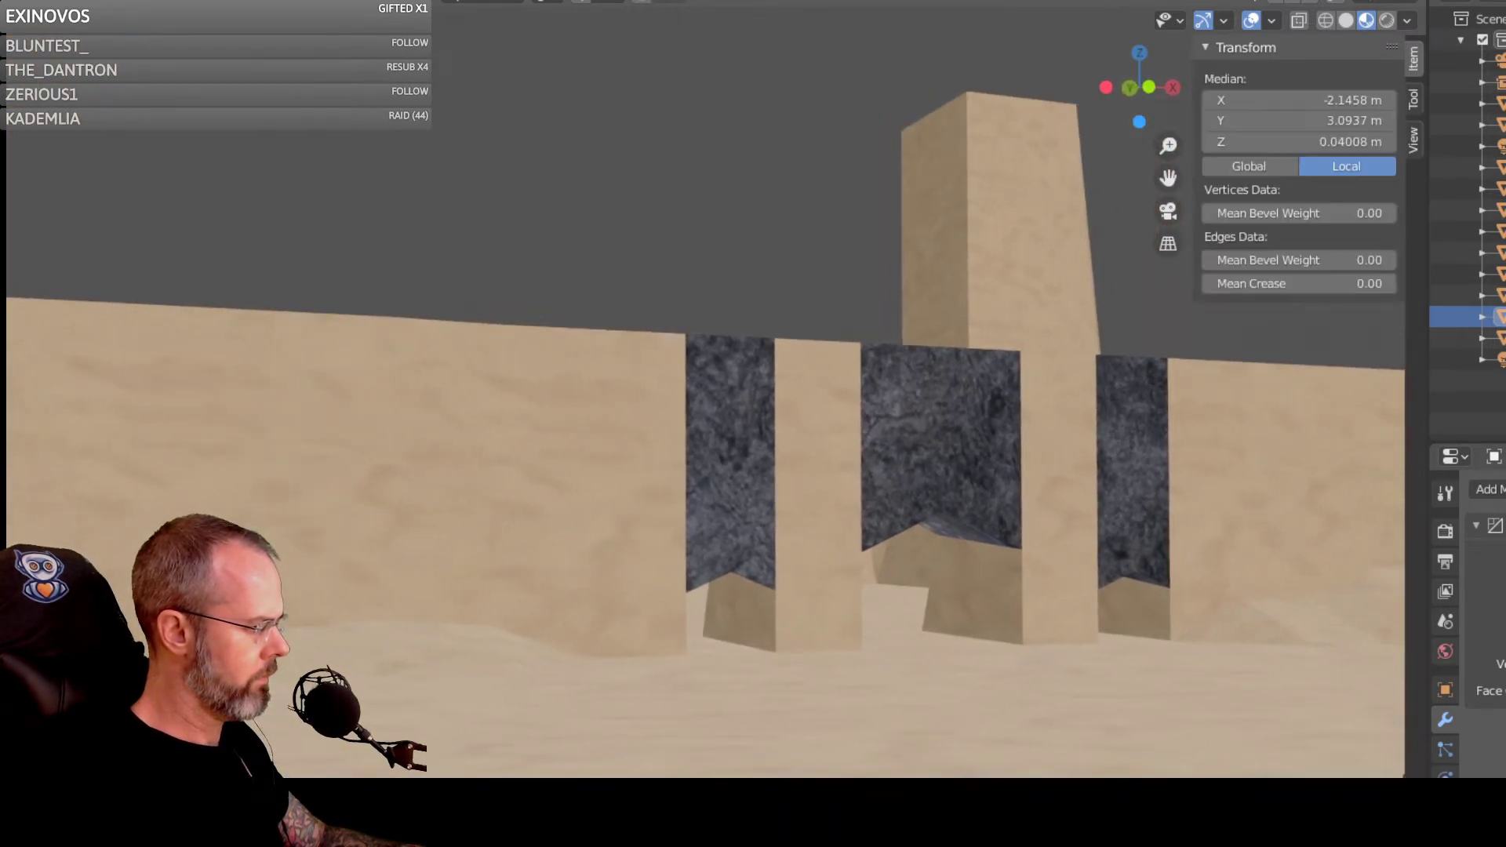
left_click(317, 763)
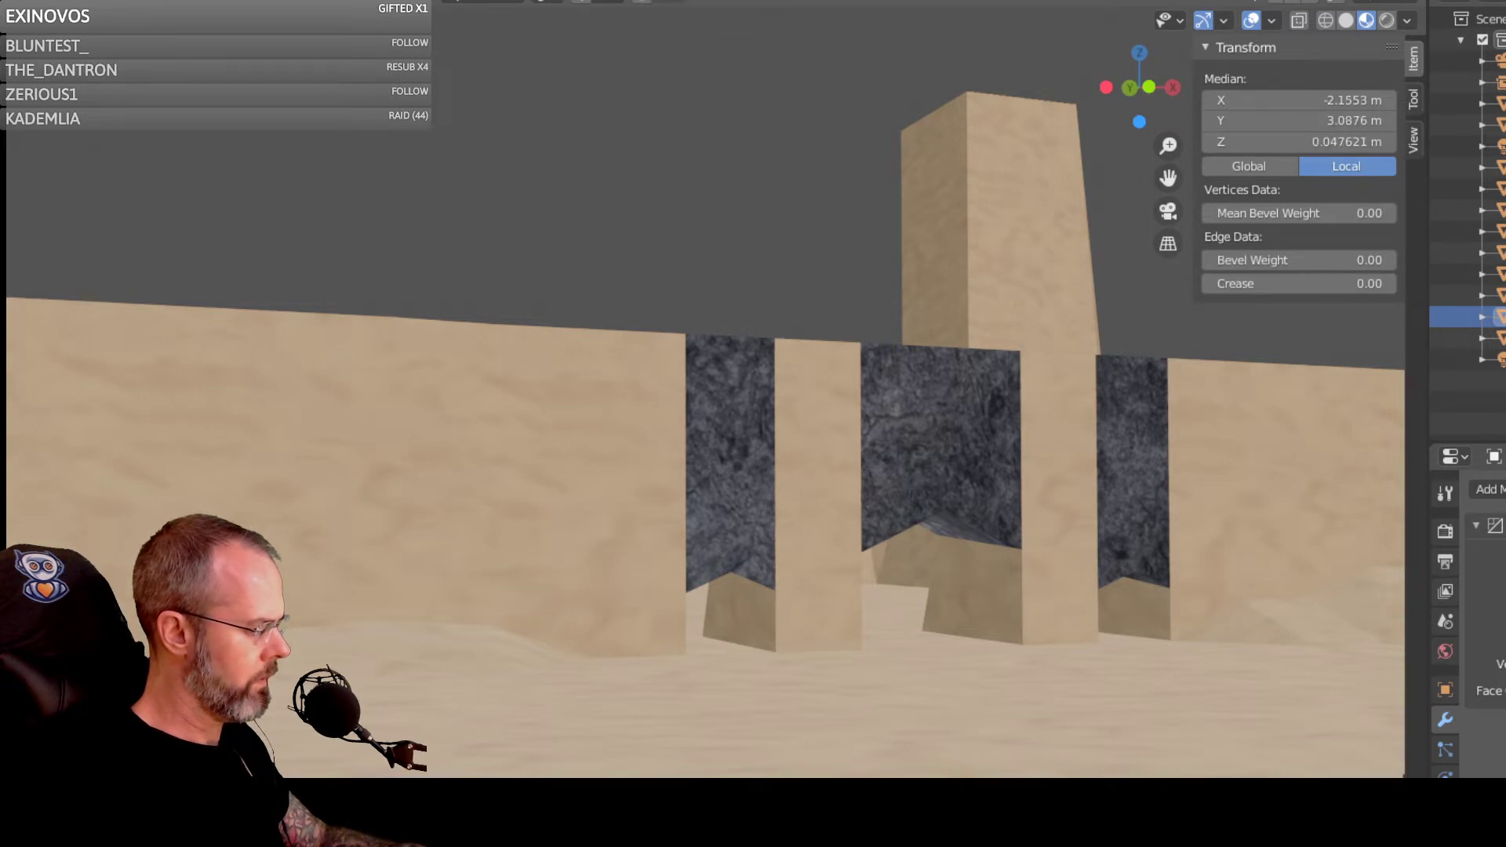
middle_click_drag(317, 762, 303, 726)
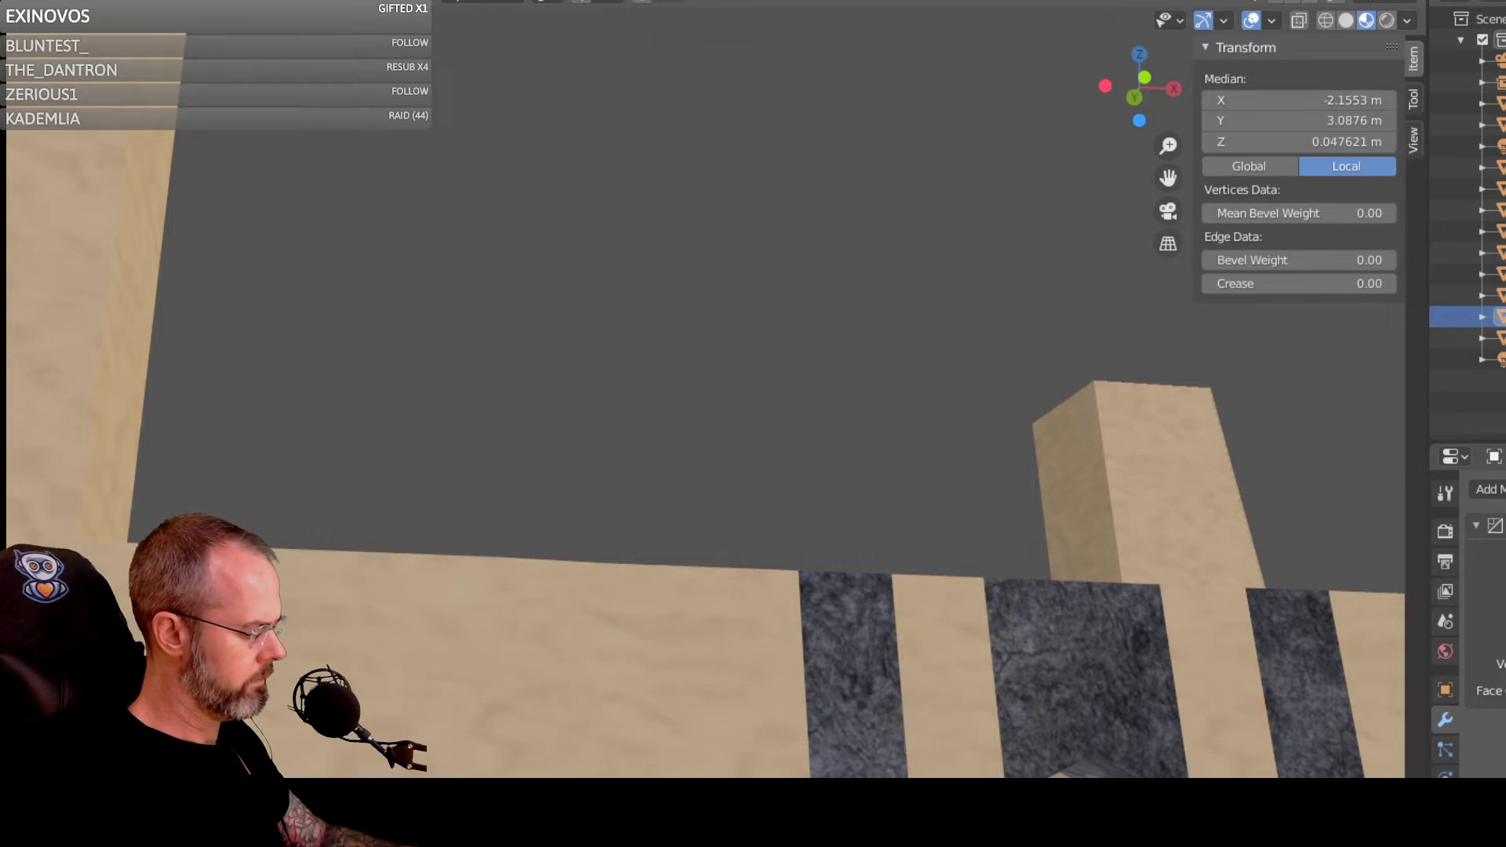
key("g")
key("z")
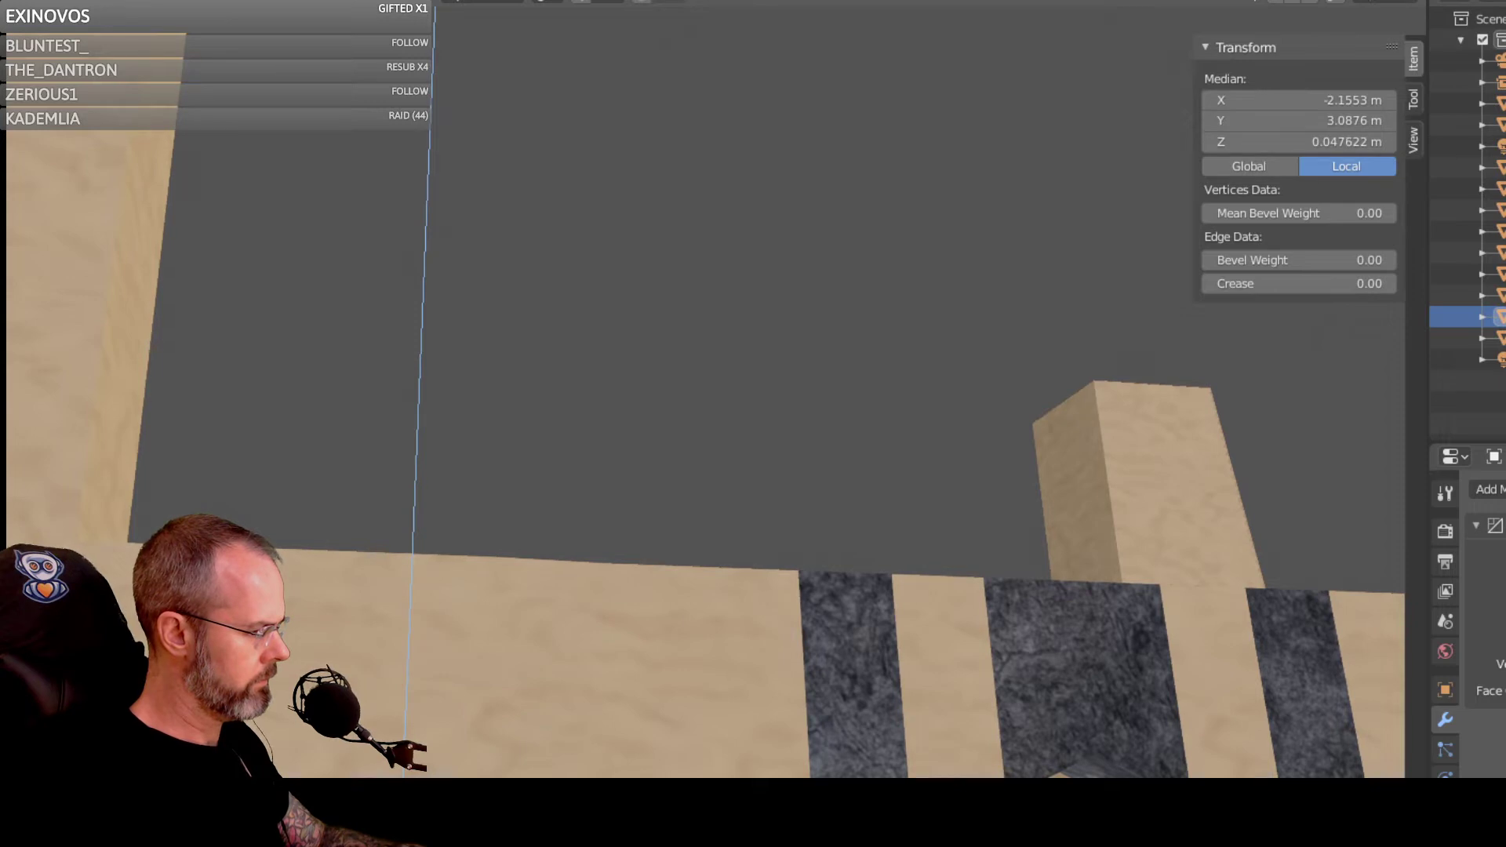
left_click(706, 392)
middle_click_drag(706, 392, 721, 416)
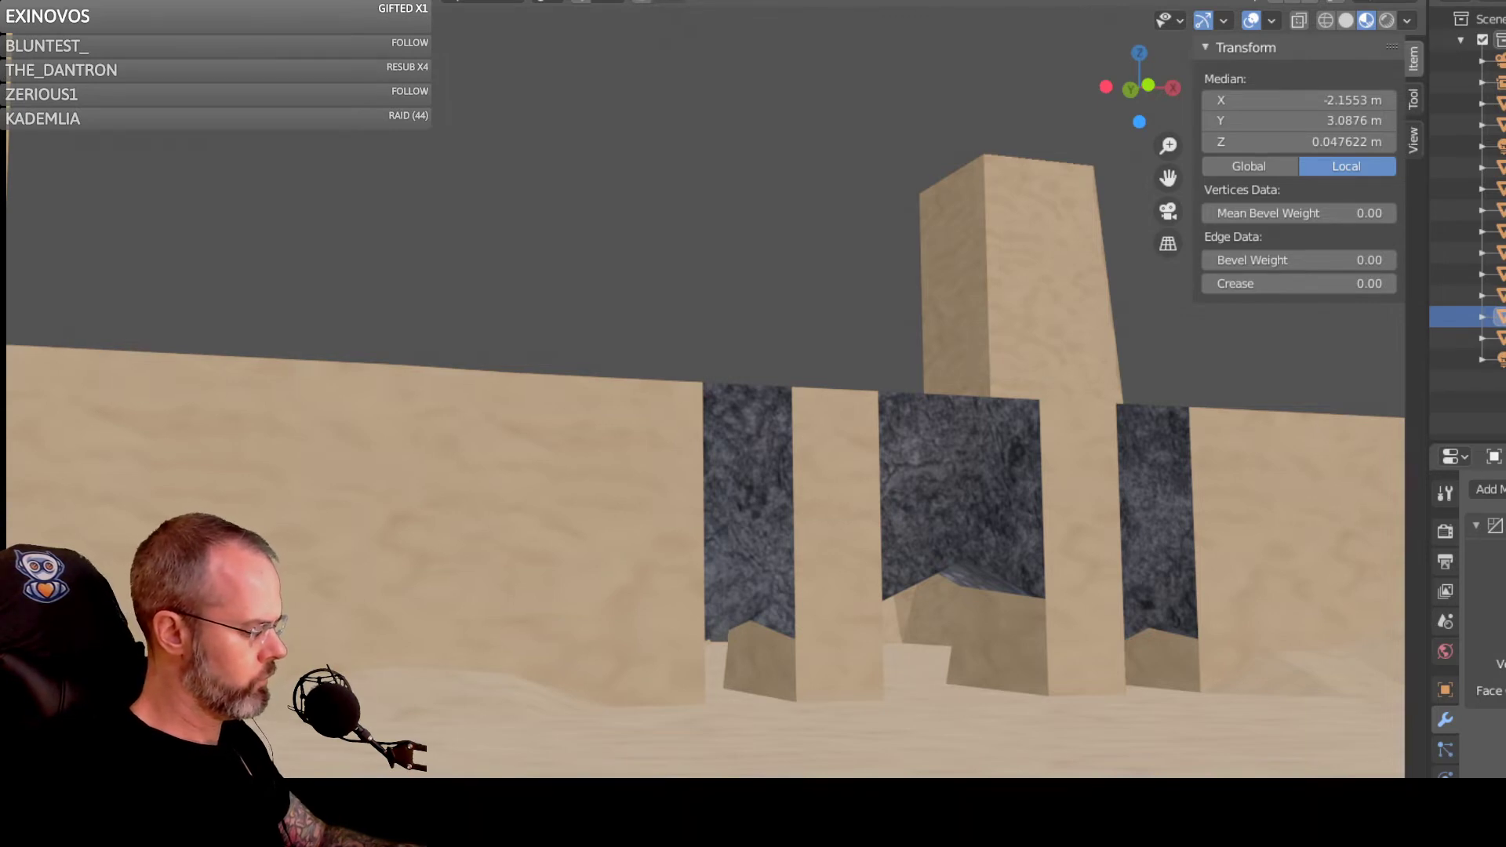
Step: Move the top cross edges on both sides of the notch outward along X, to about X -2.154 m and X -2.1753 m
middle_click_drag(706, 392, 687, 375)
key("g")
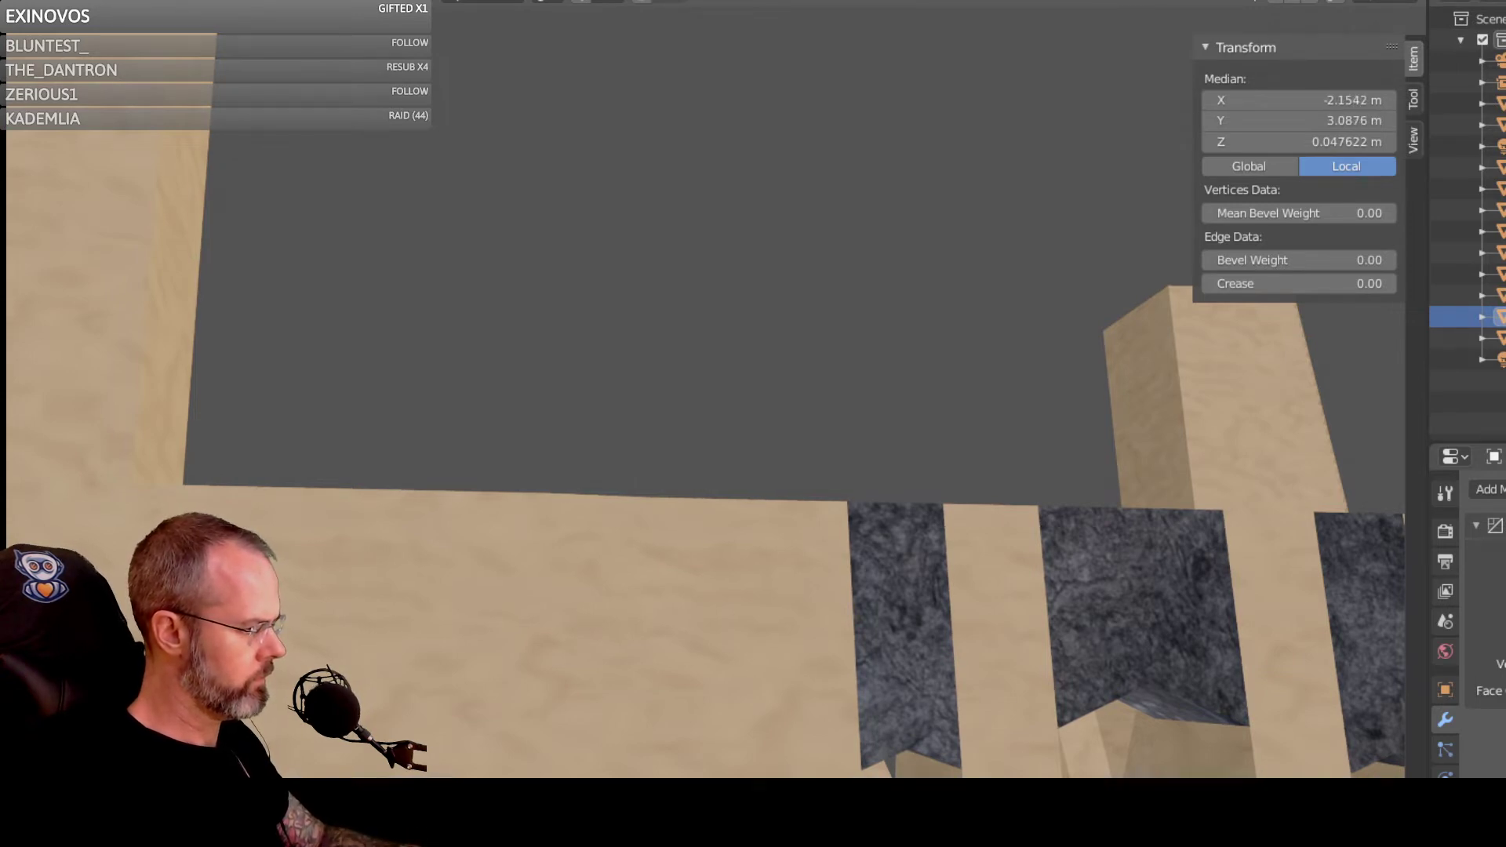
key("Return")
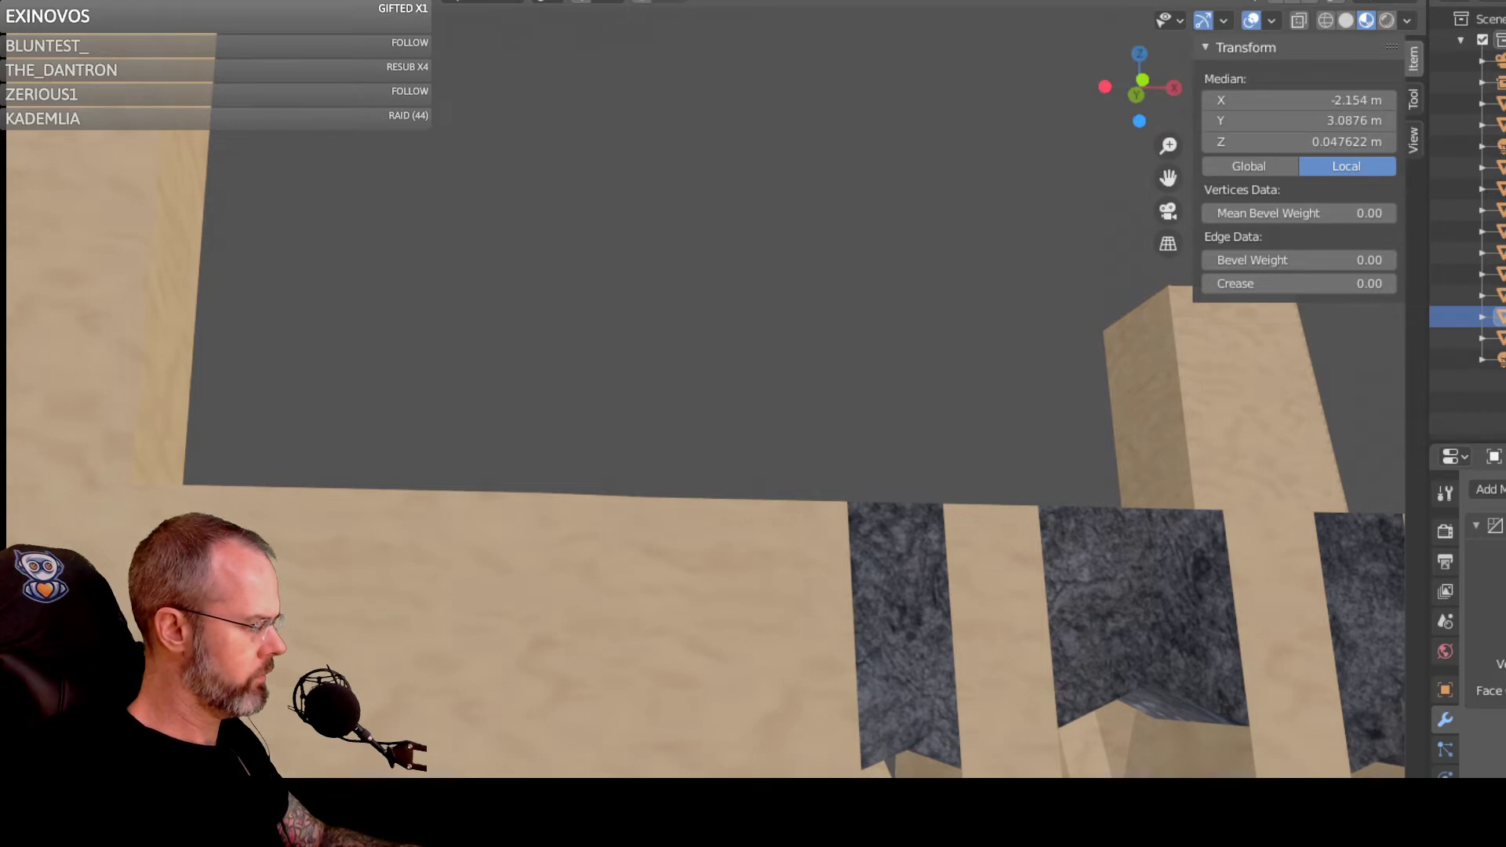
key("ctrl+z")
key("g")
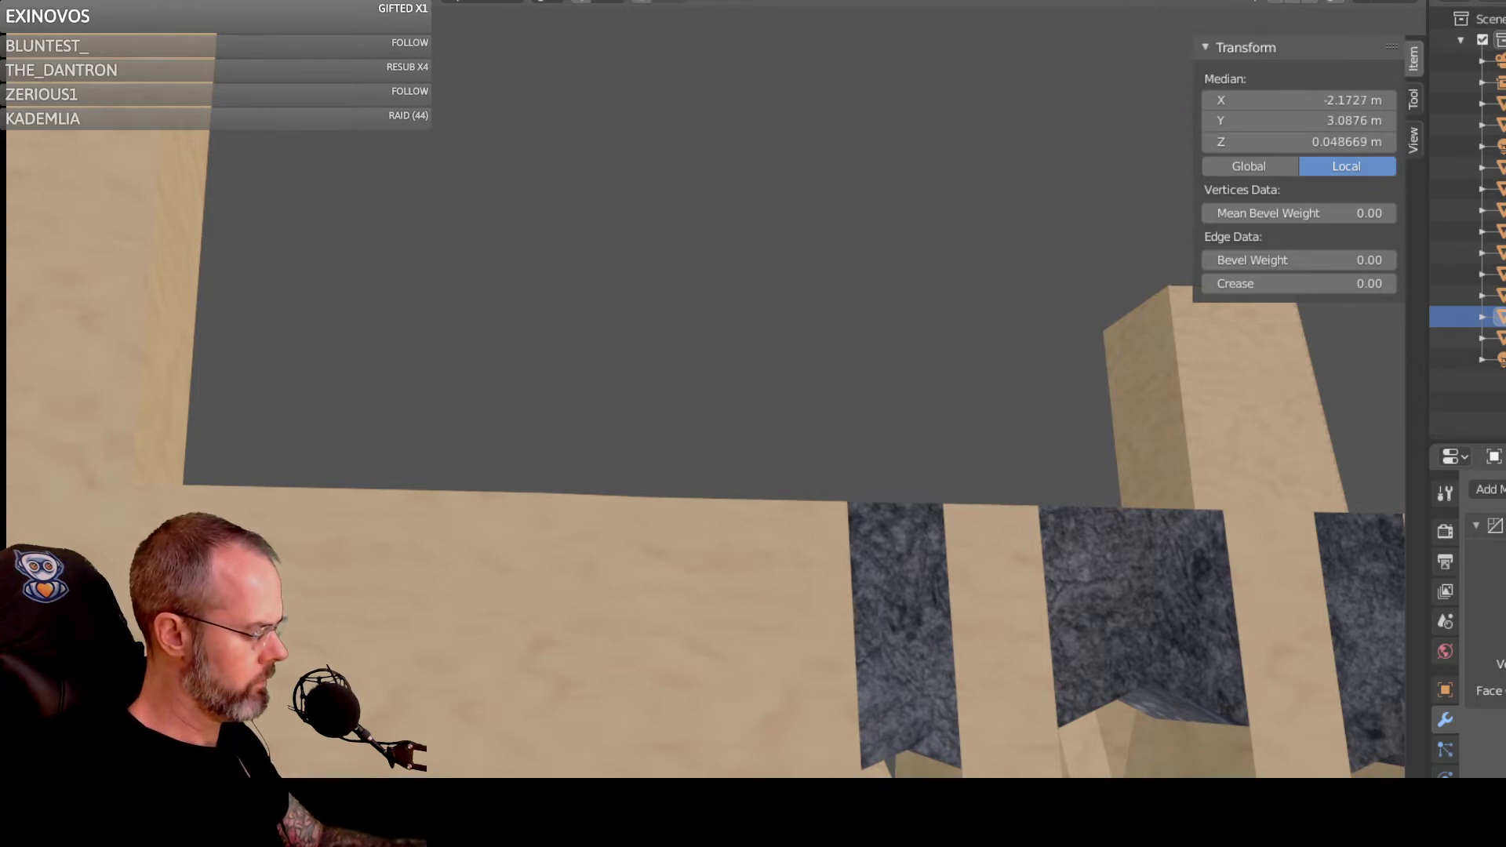
key("Return")
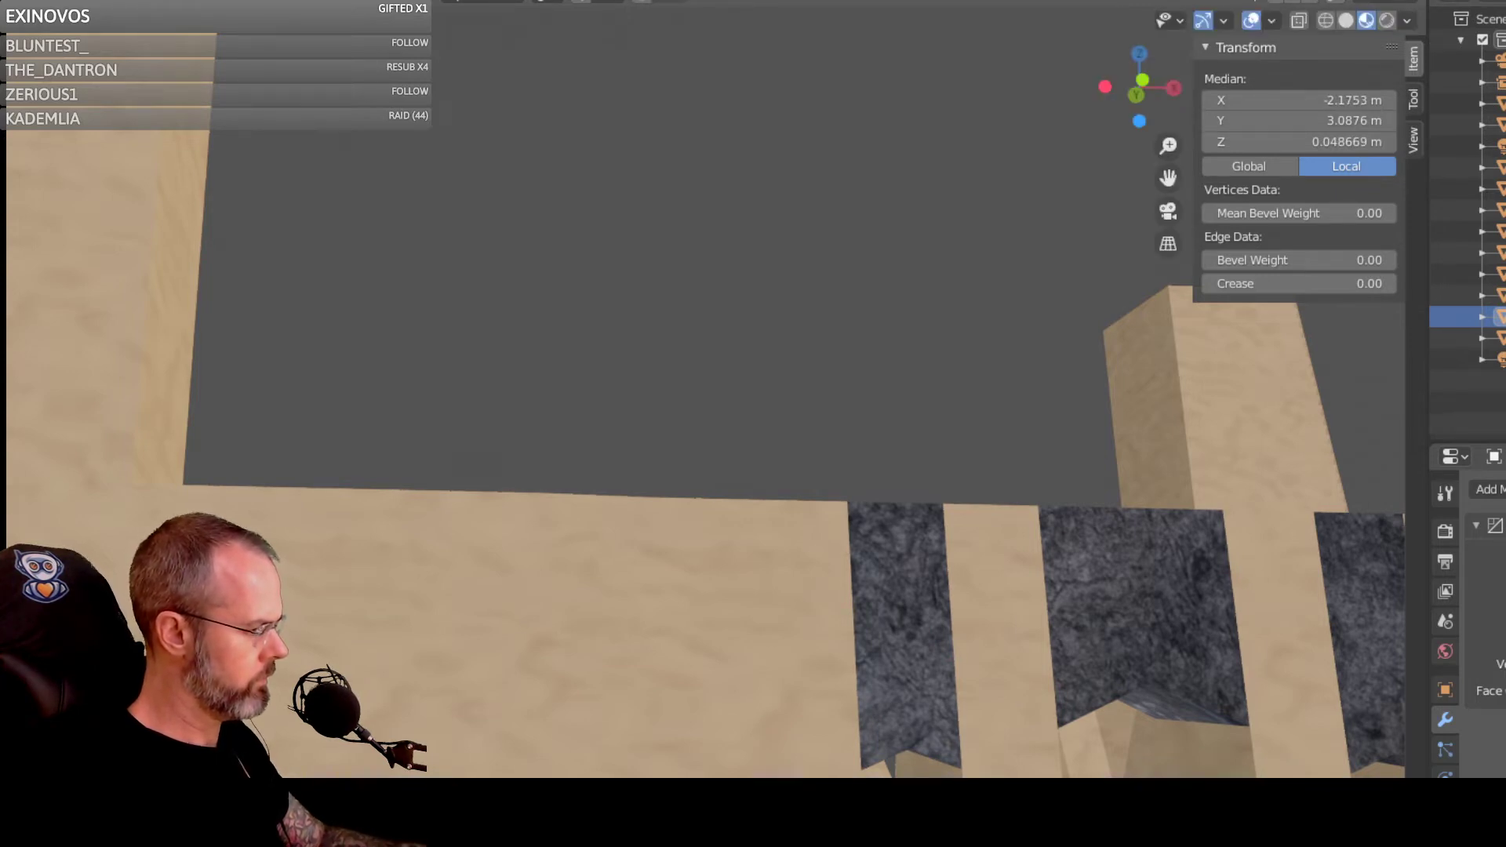
Step: Select matching front and rear edge pairs along the notch, ending with the steep pair near X -2.174 m
left_click(706, 439)
middle_click_drag(706, 439, 722, 527)
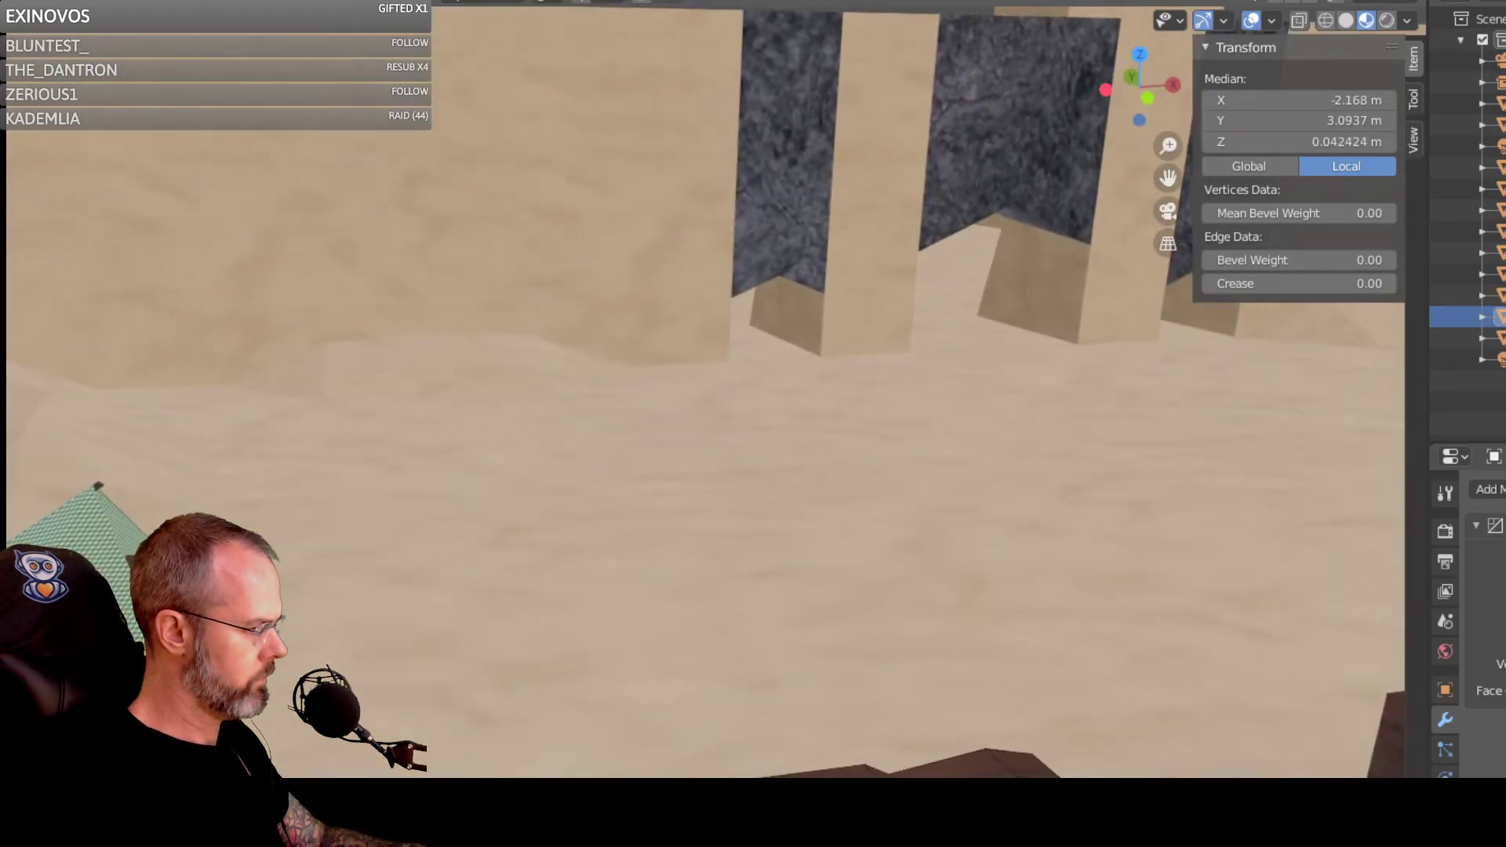
left_click(902, 772, "shift")
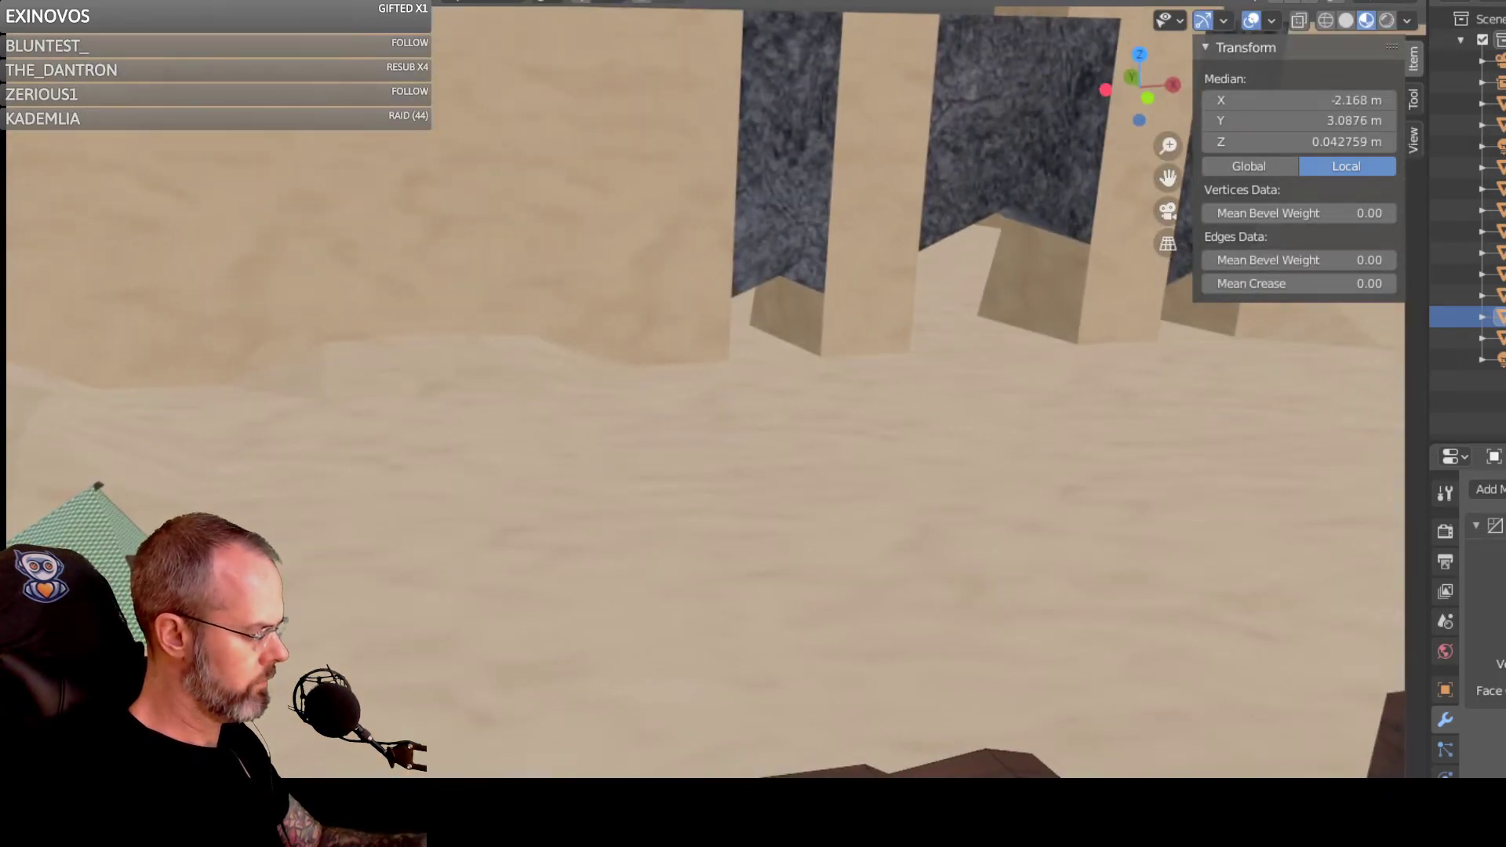
left_click(902, 772, "shift")
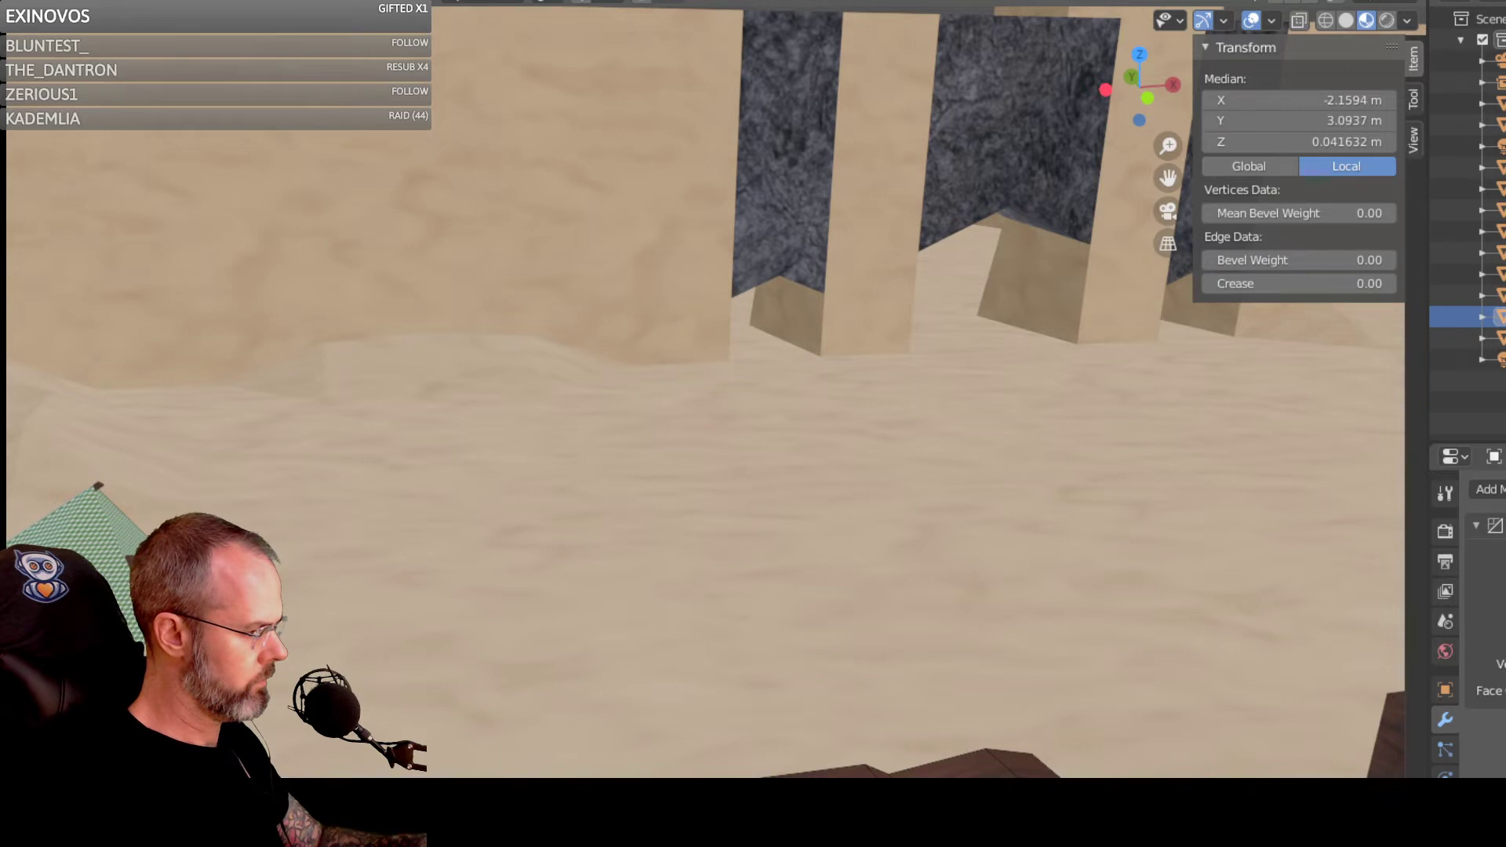
left_click(902, 773, "shift")
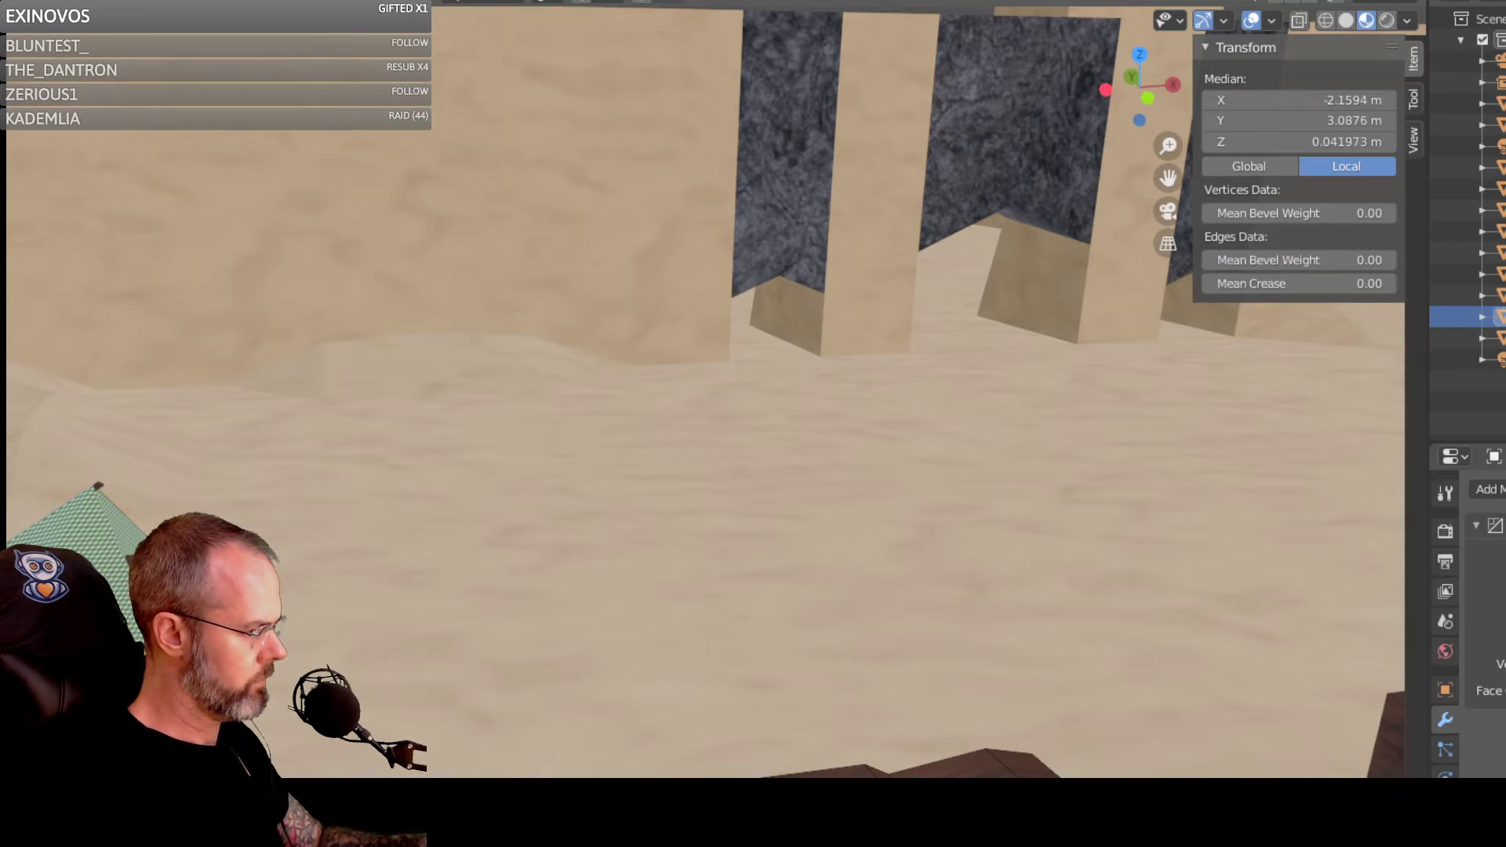
left_click(902, 773)
left_click(902, 772, "shift")
left_click(902, 773)
left_click(902, 772, "shift")
Step: Examine the damaged wall's outline against the gate and along its length, clearing the edge selection
middle_click_drag(902, 773, 883, 731)
scroll(875, 703, "down", 2)
scroll(707, 423, "down", 2)
scroll(706, 423, "up", 1)
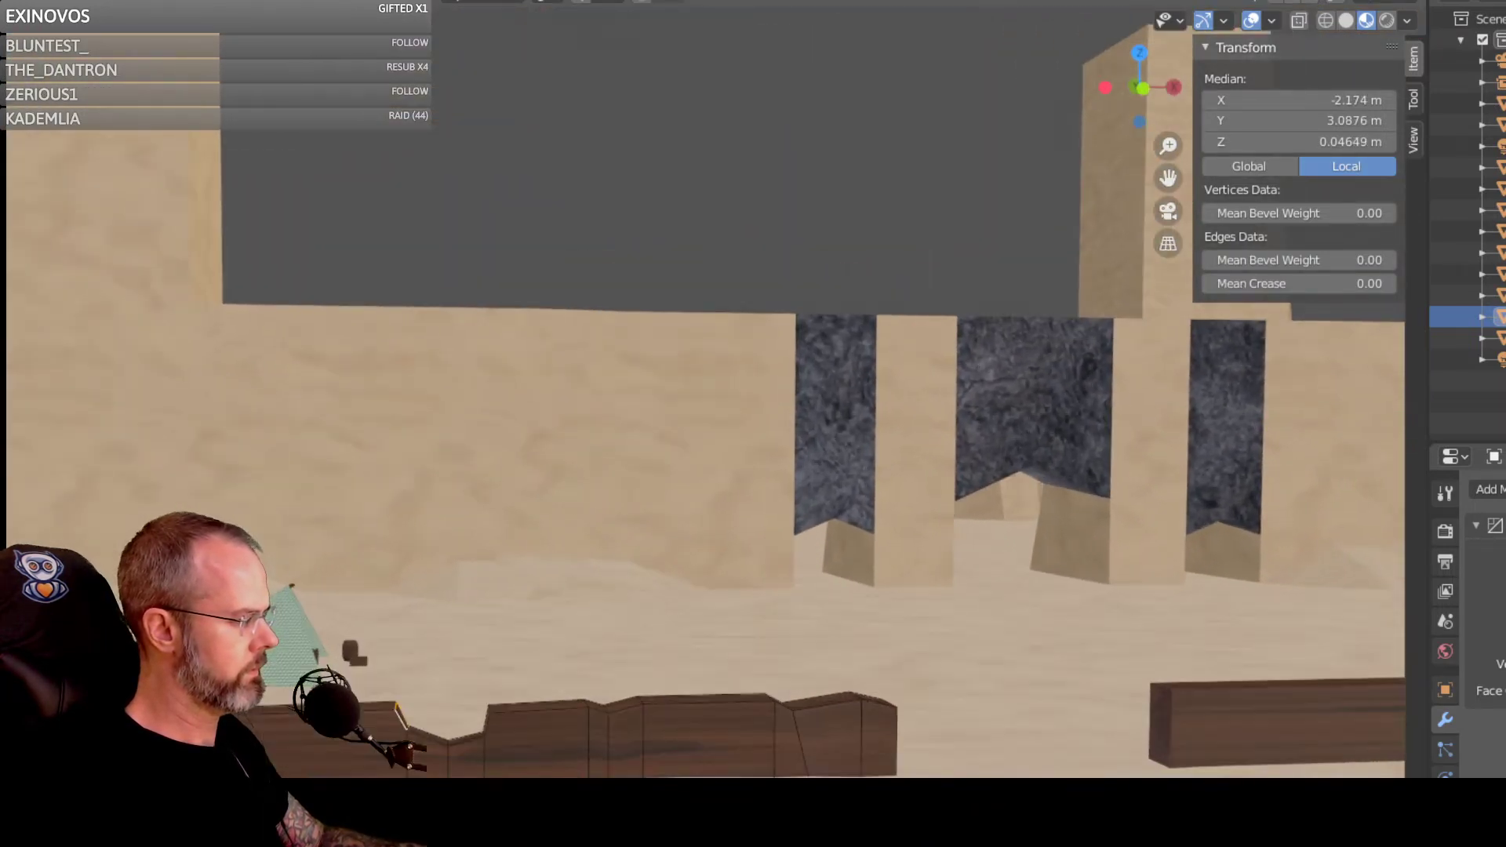
scroll(706, 423, "down", 1)
middle_click_drag(706, 423, 706, 385)
middle_click_drag(524, 716, 525, 730)
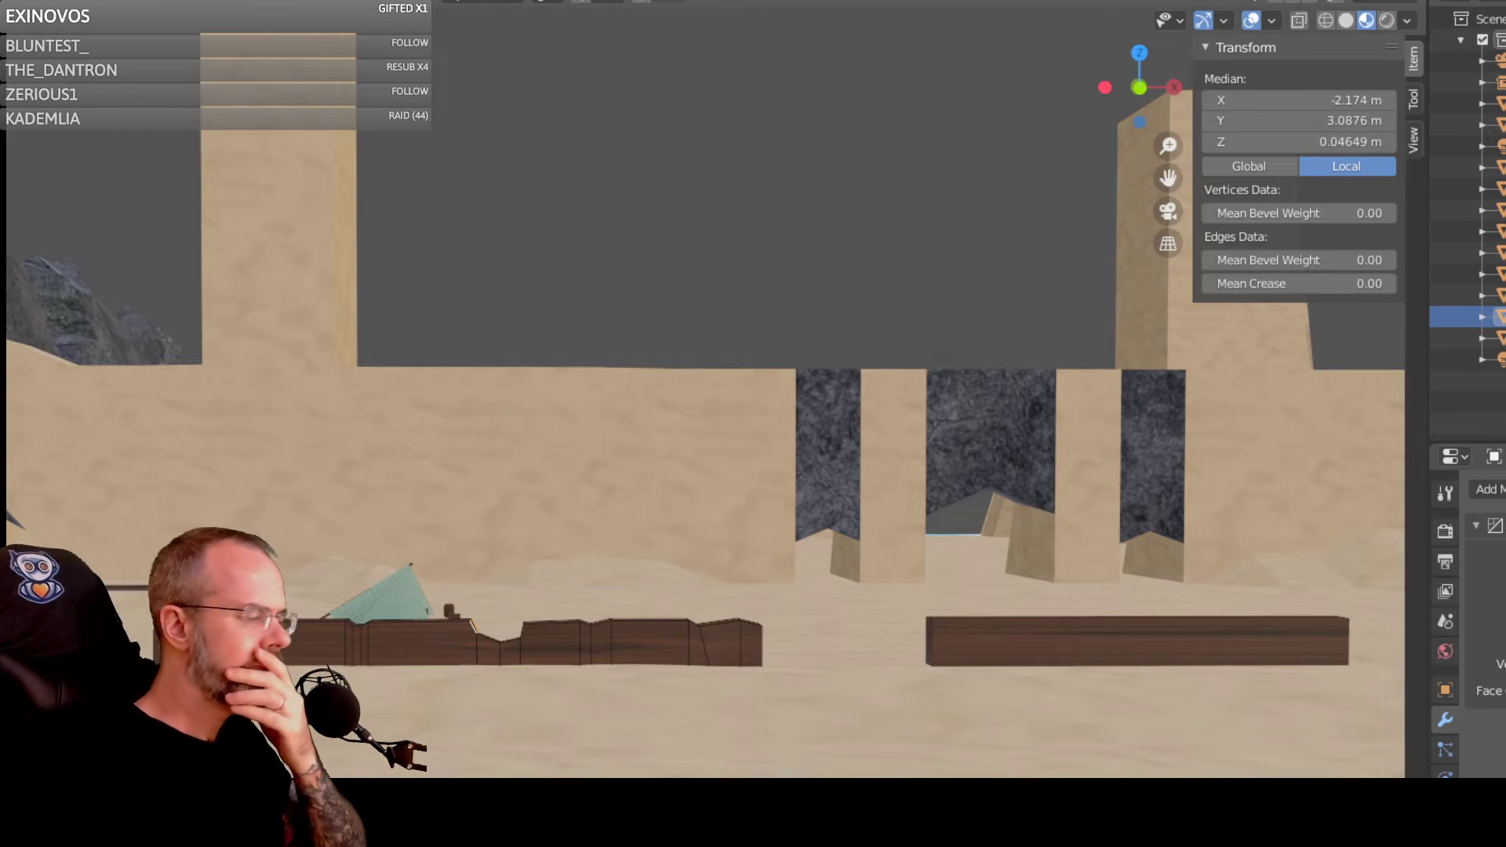
scroll(550, 659, "down", 4)
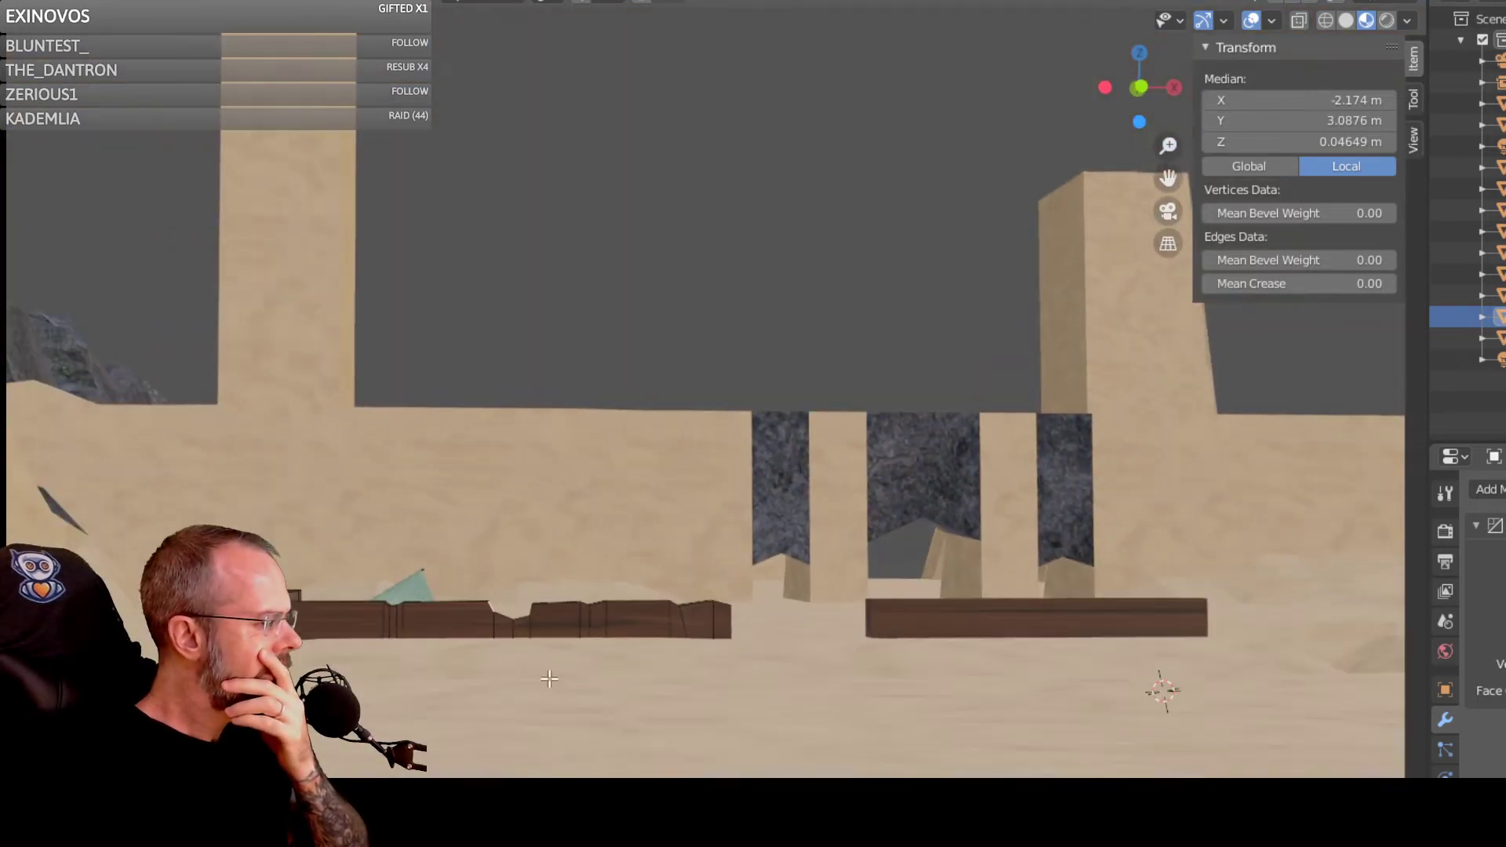
middle_click_drag(679, 656, 674, 663)
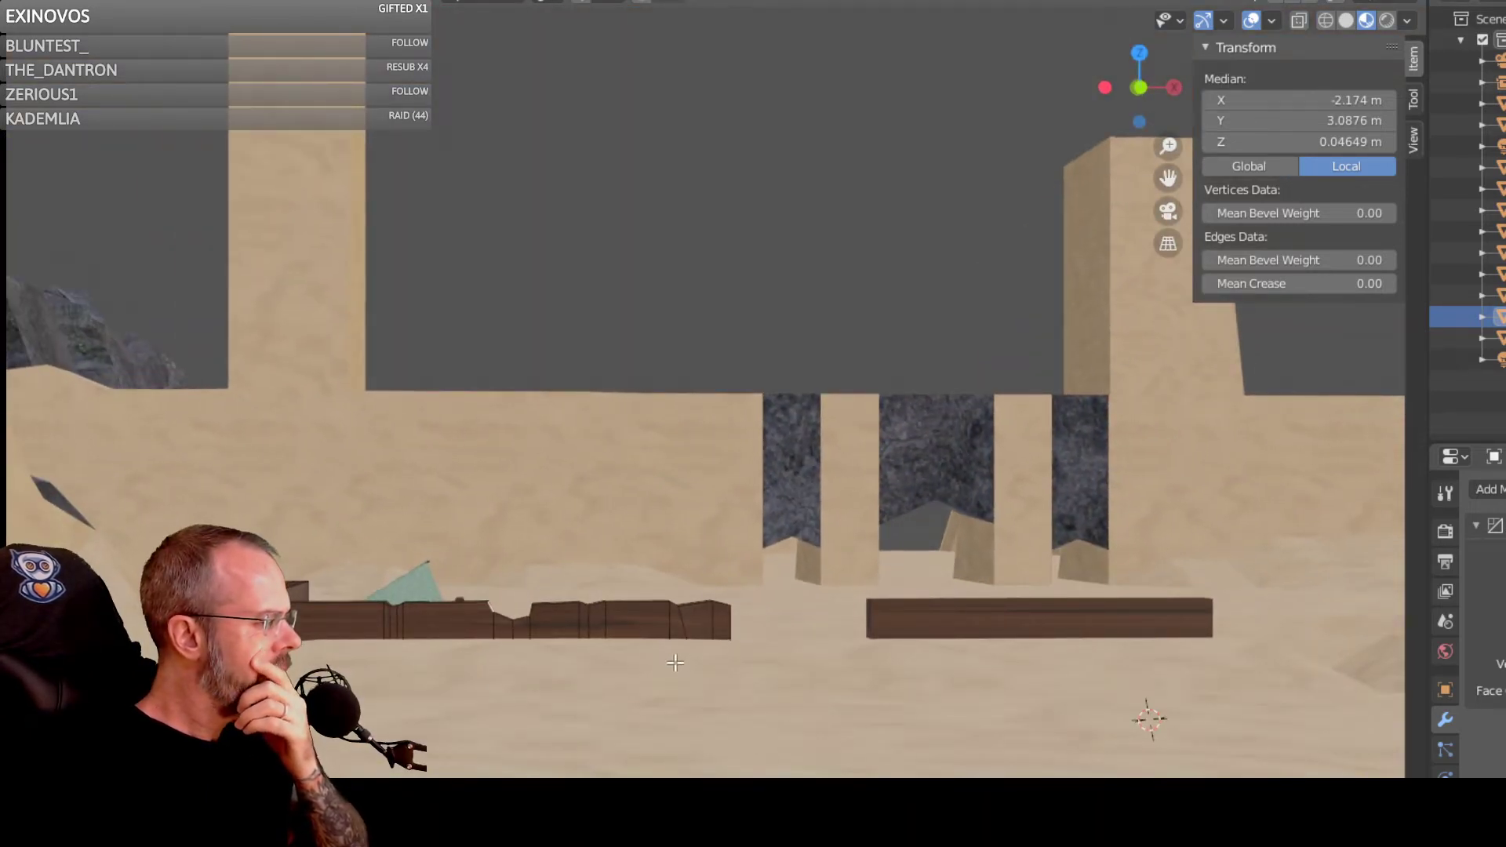
mouse_move(600, 651)
middle_mouse_down()
mouse_move(569, 654)
mouse_move(587, 652)
middle_mouse_up()
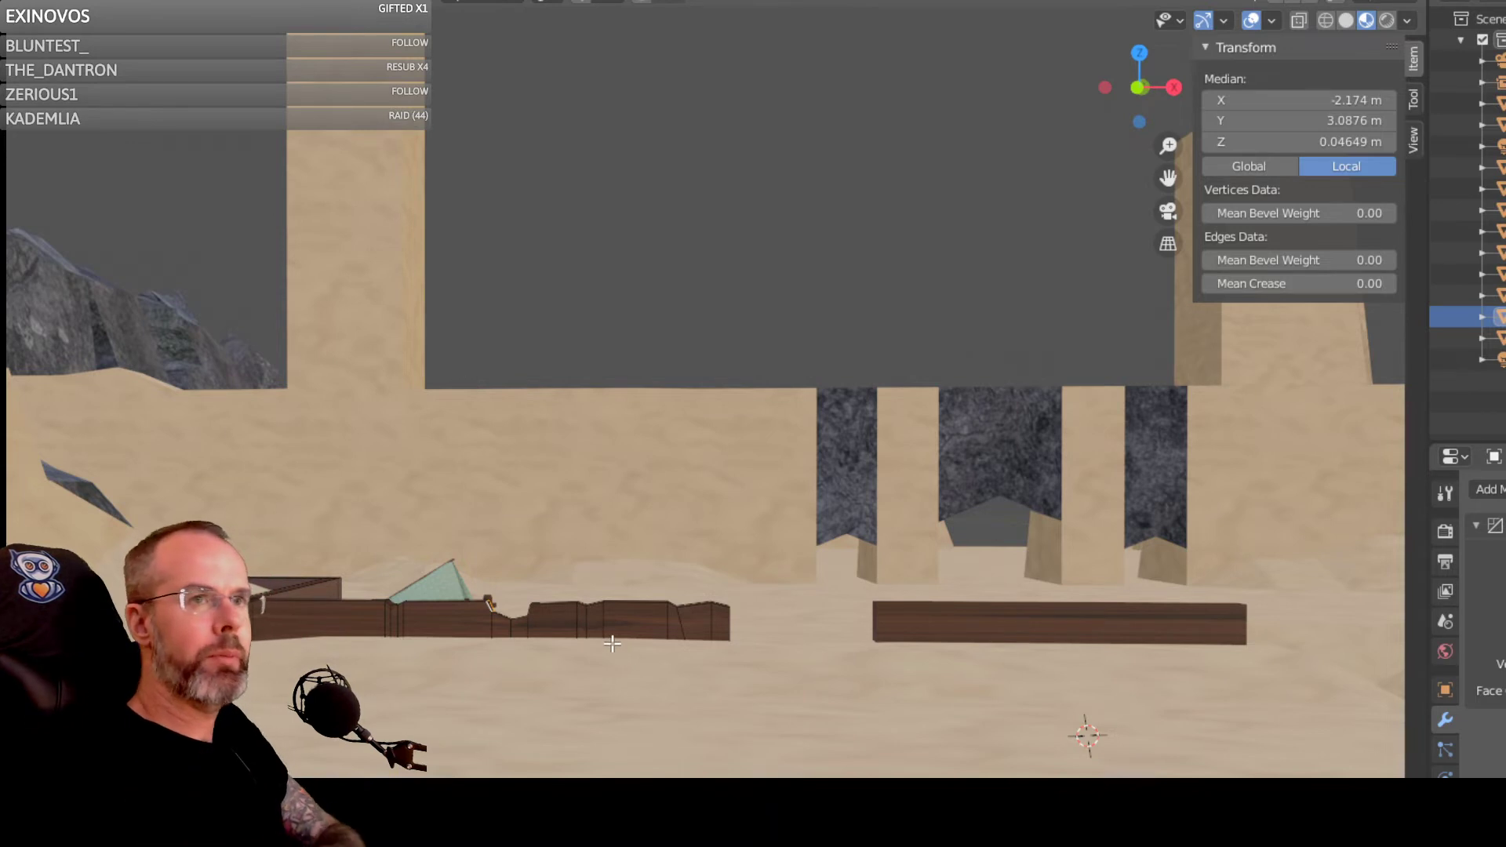
middle_click_drag(494, 632, 475, 628)
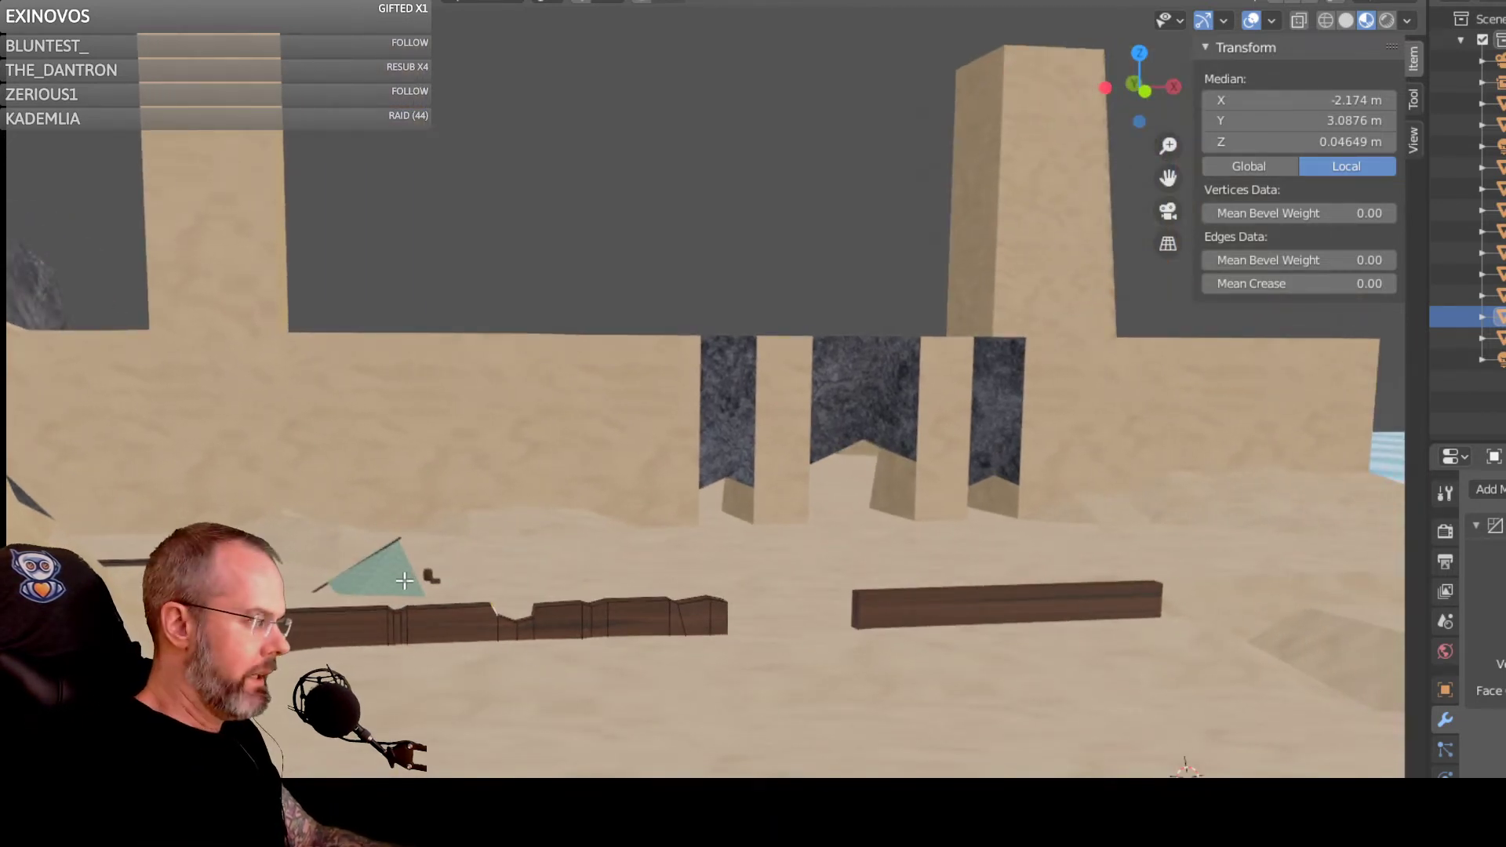
scroll(452, 592, "up", 1)
scroll(546, 650, "up", 1)
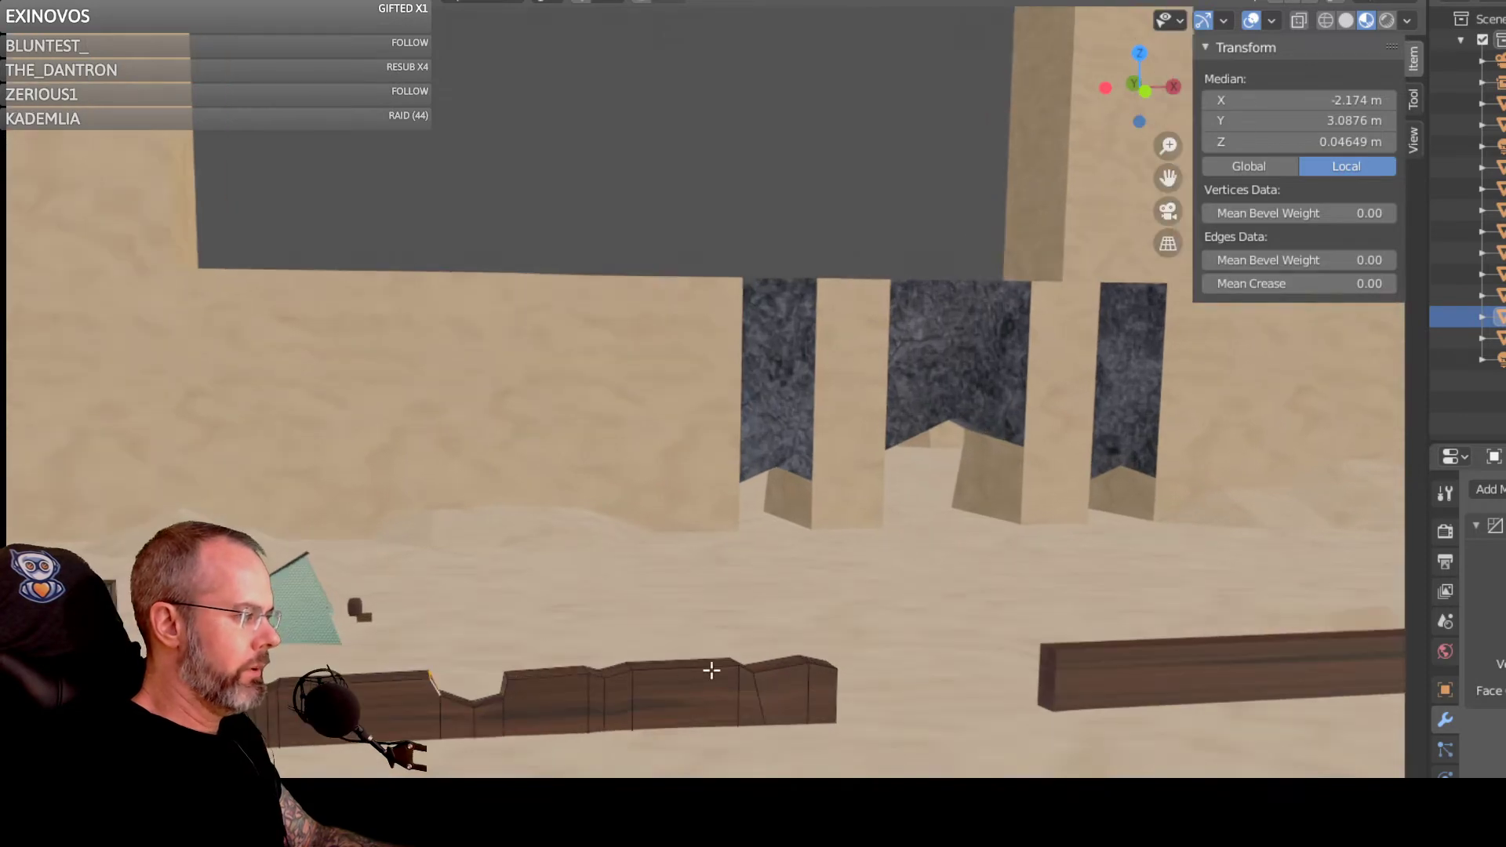
middle_click_drag(709, 671, 670, 696)
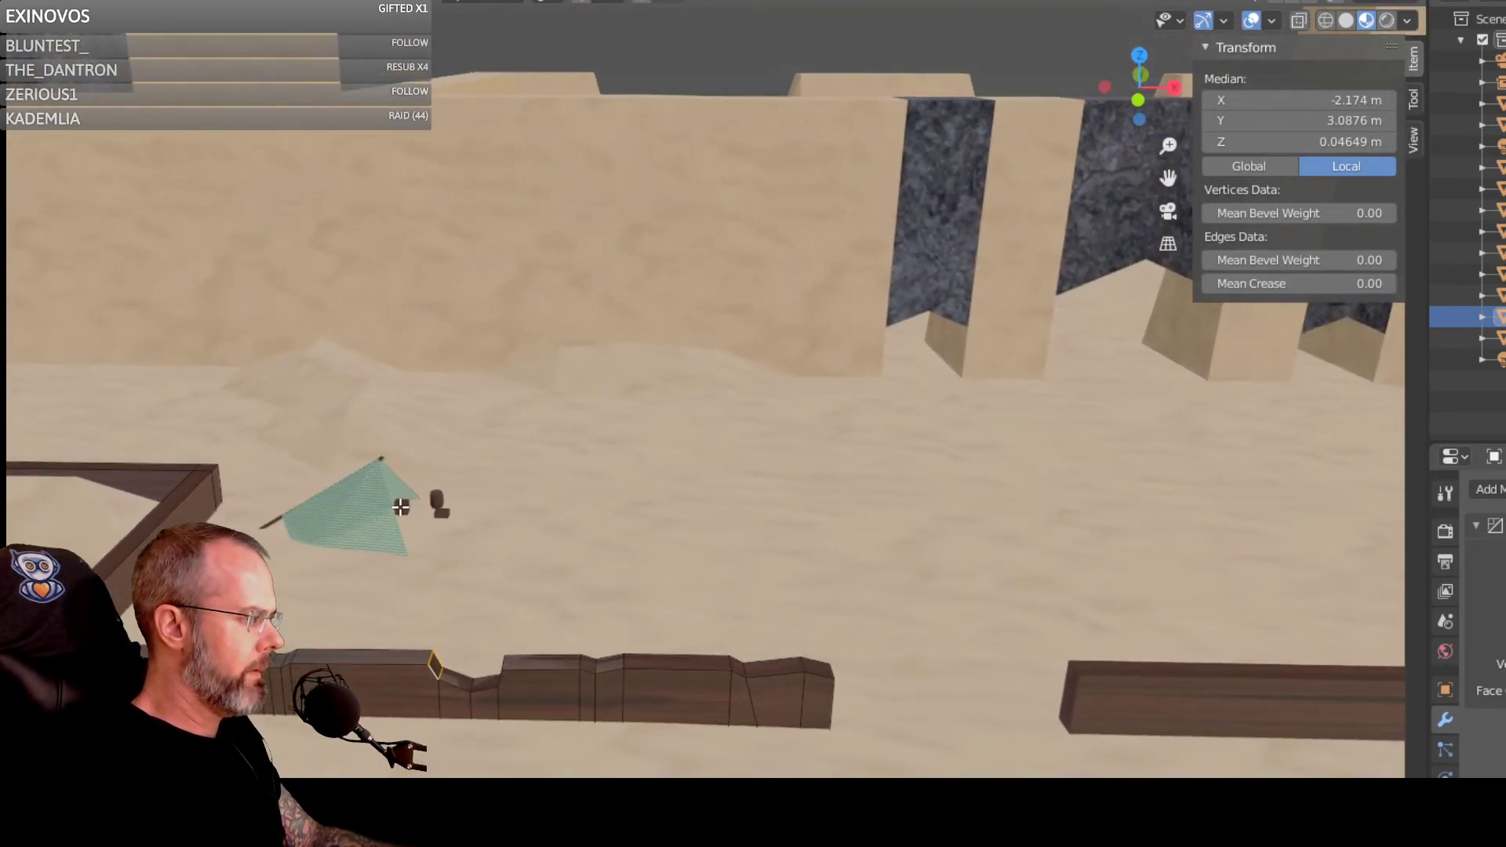
left_click(401, 508)
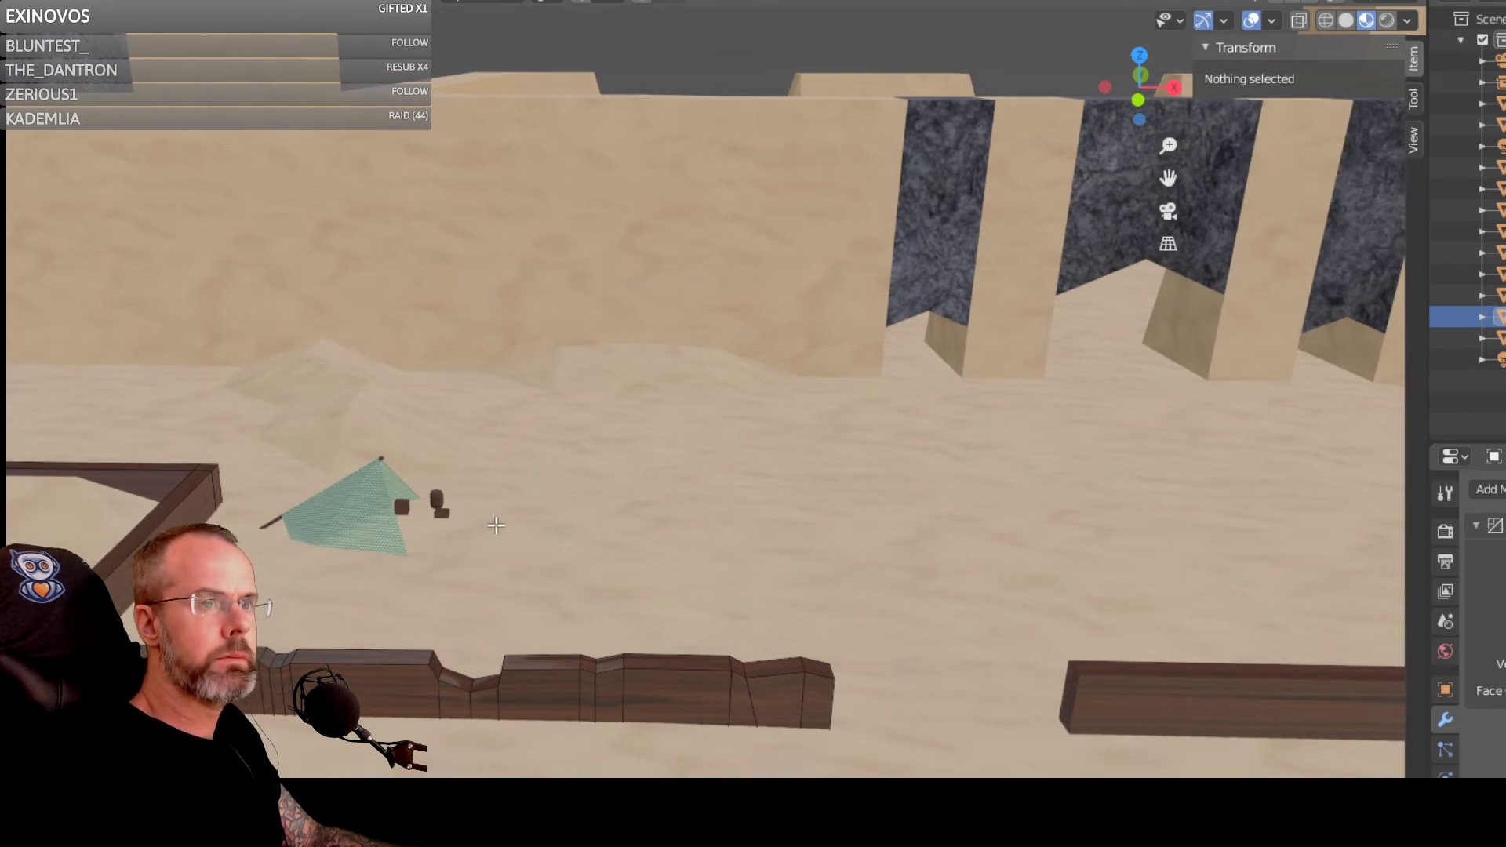
middle_click_drag(496, 525, 497, 481)
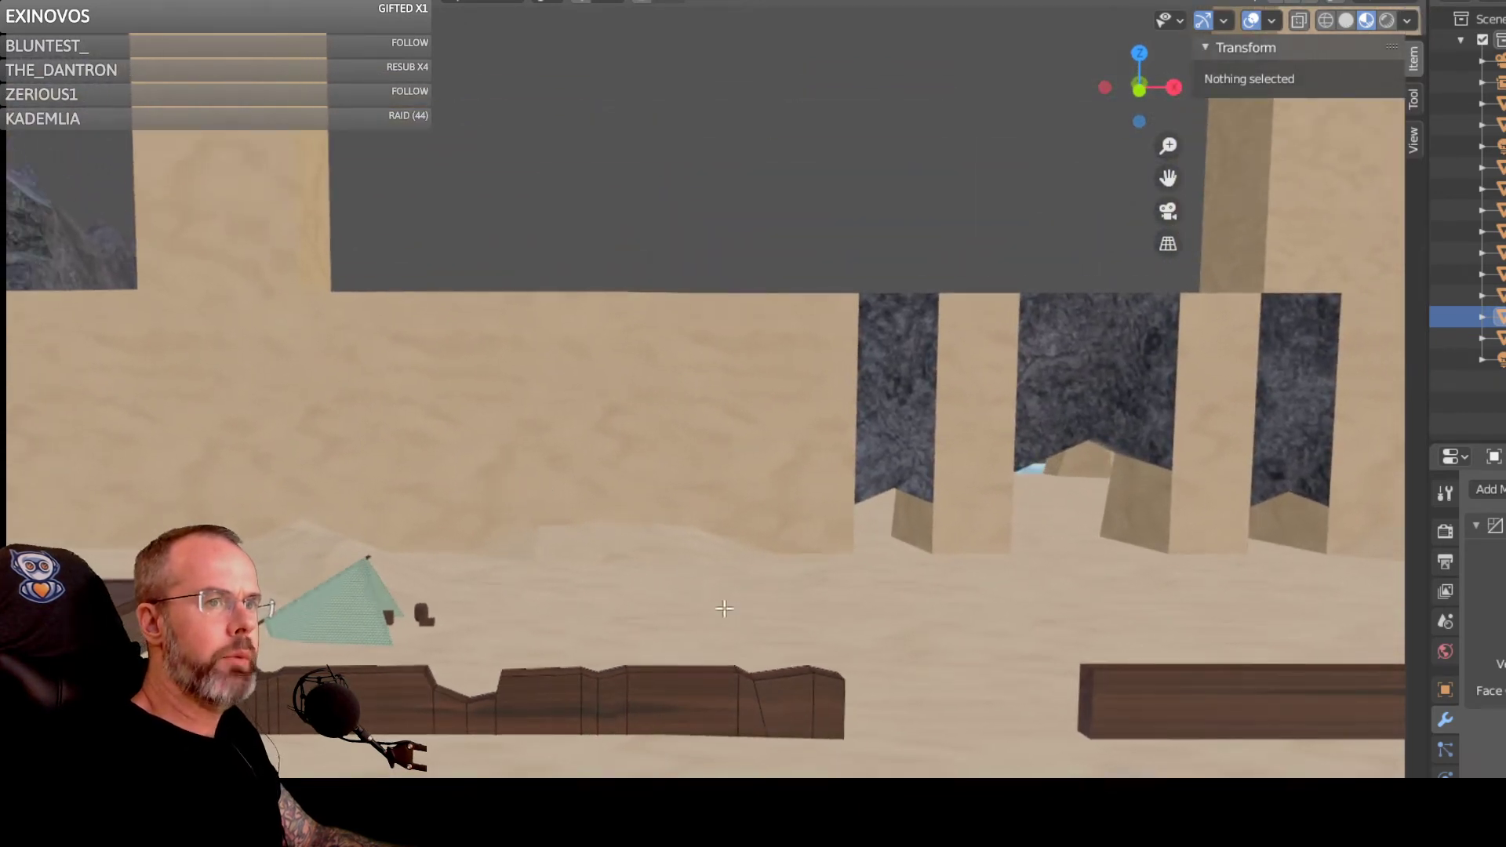
middle_click_drag(868, 655, 251, 711)
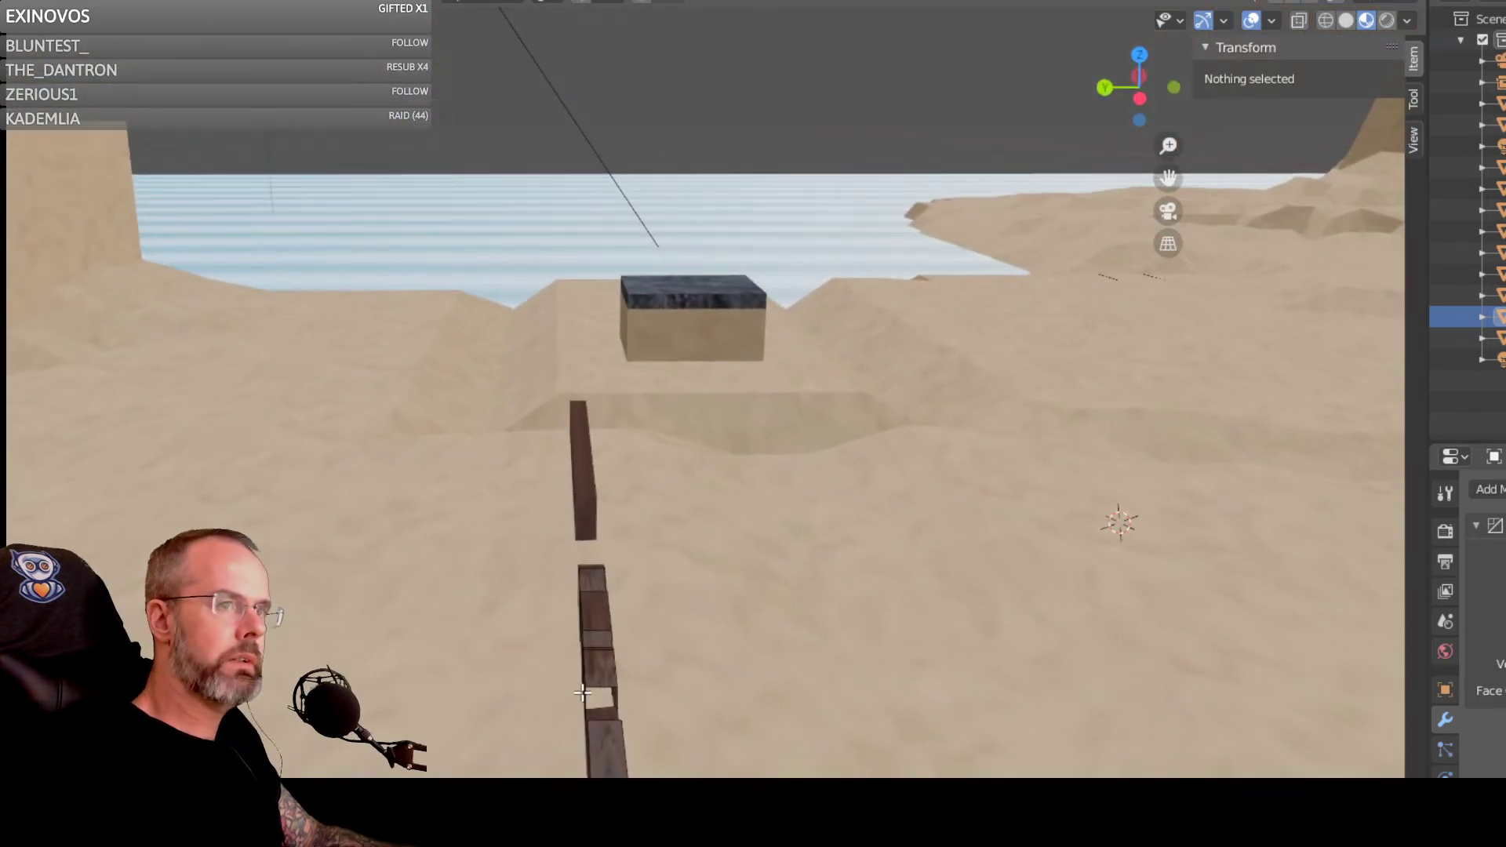
scroll(602, 704, "up", 1)
mouse_move(688, 773)
middle_mouse_down()
mouse_move(686, 749)
mouse_move(625, 767)
mouse_move(697, 761)
middle_mouse_up()
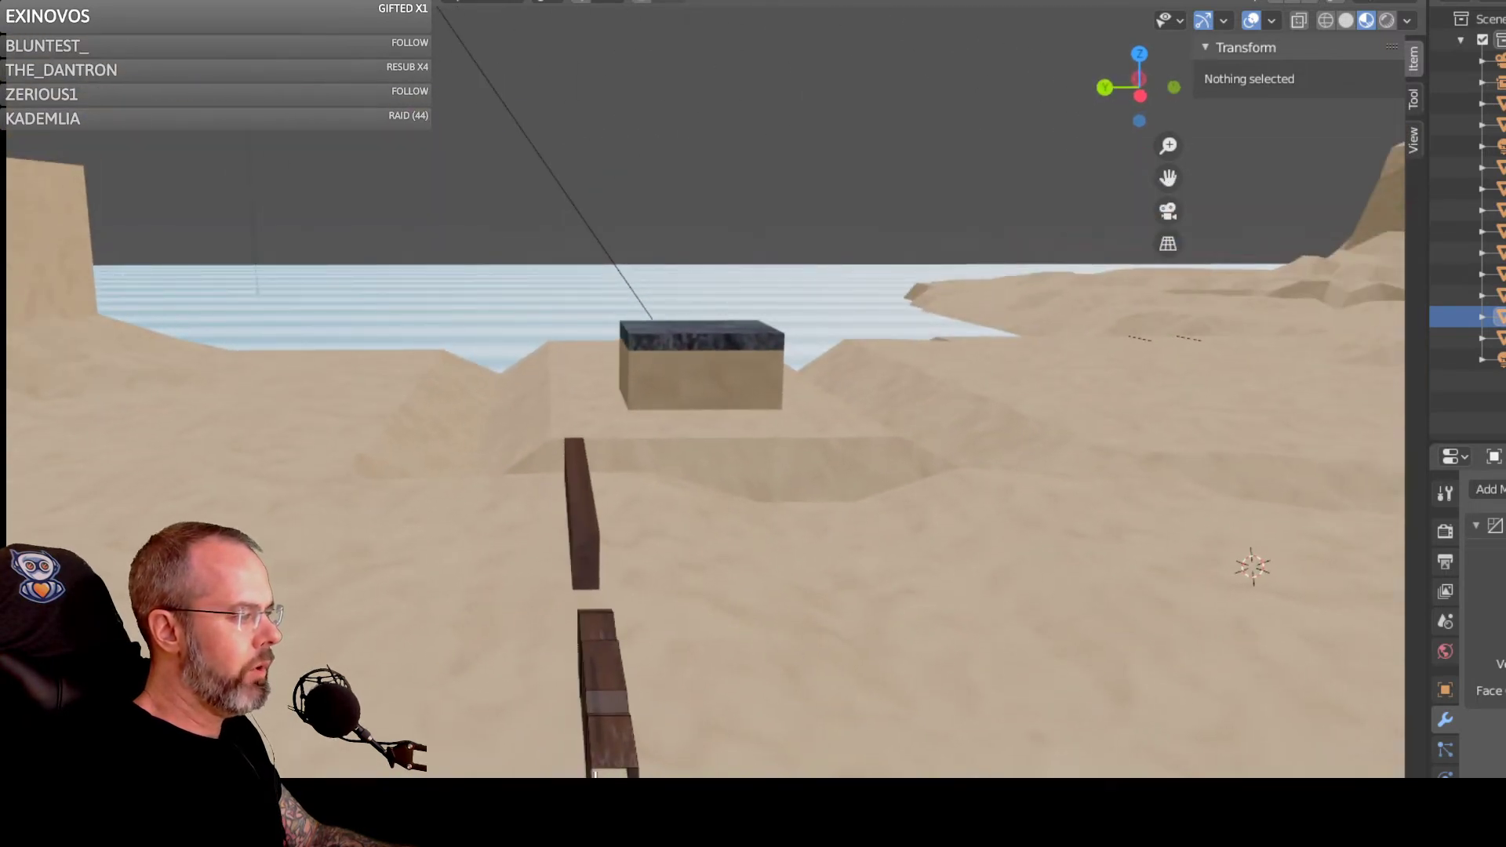
Step: Select the front and rear edges of the notch's steep side near X -2.1546 m
left_click(593, 778)
scroll(594, 772, "up", 1)
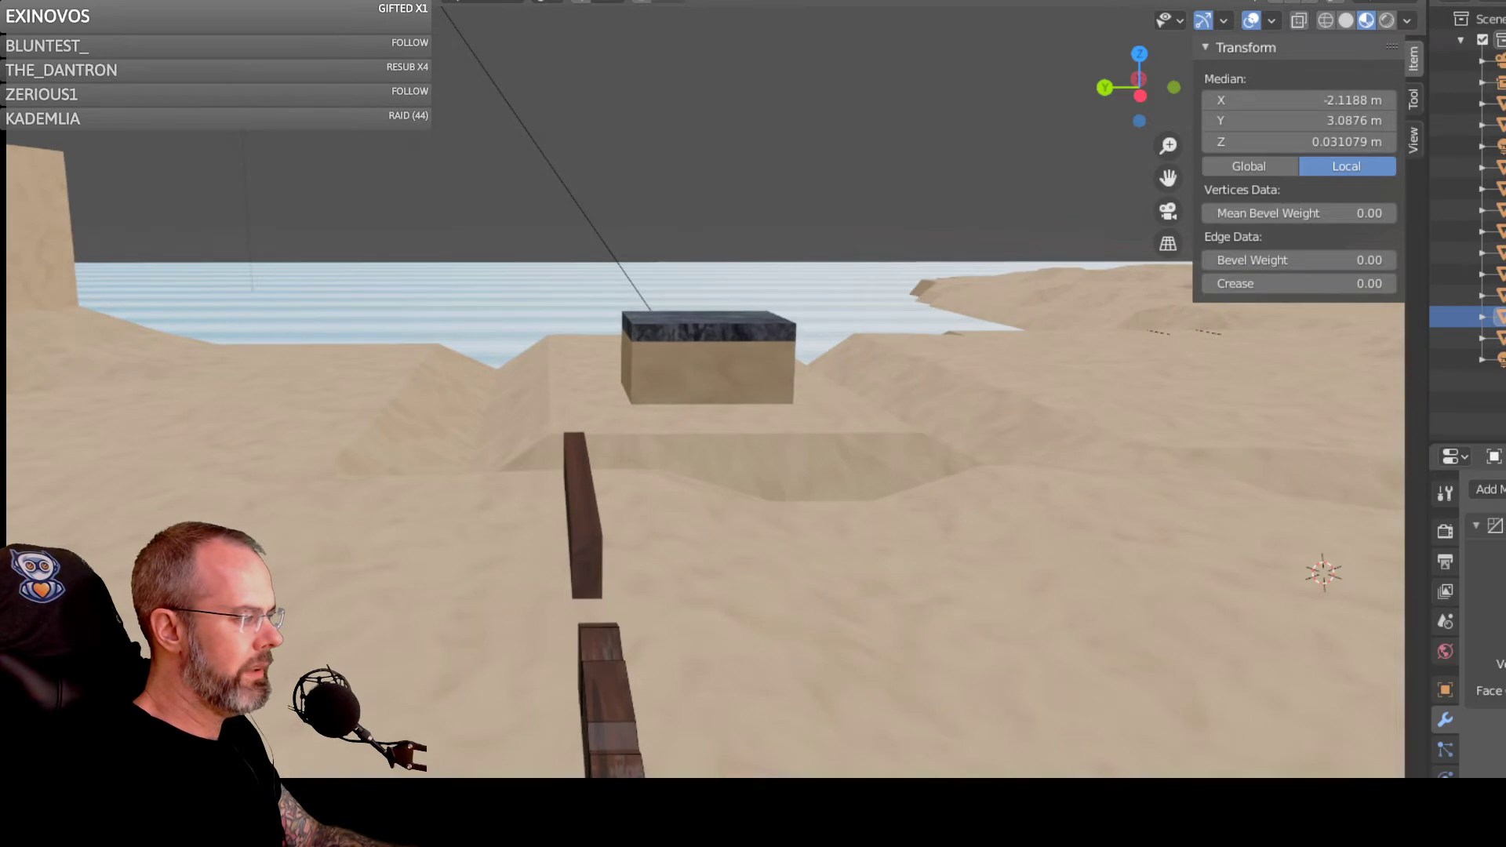
left_click(595, 775)
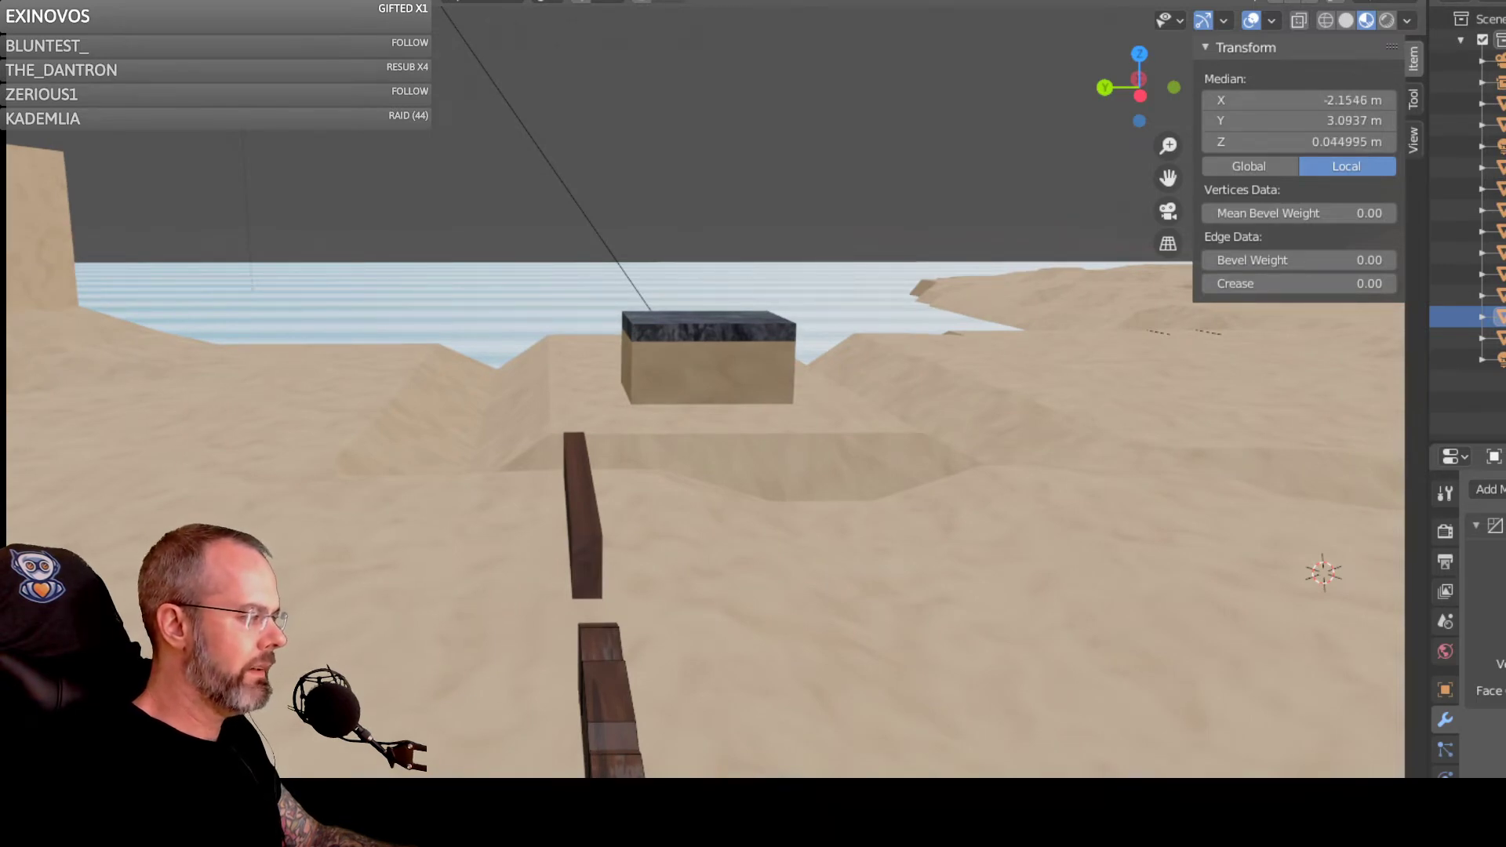
left_click(599, 775, "shift")
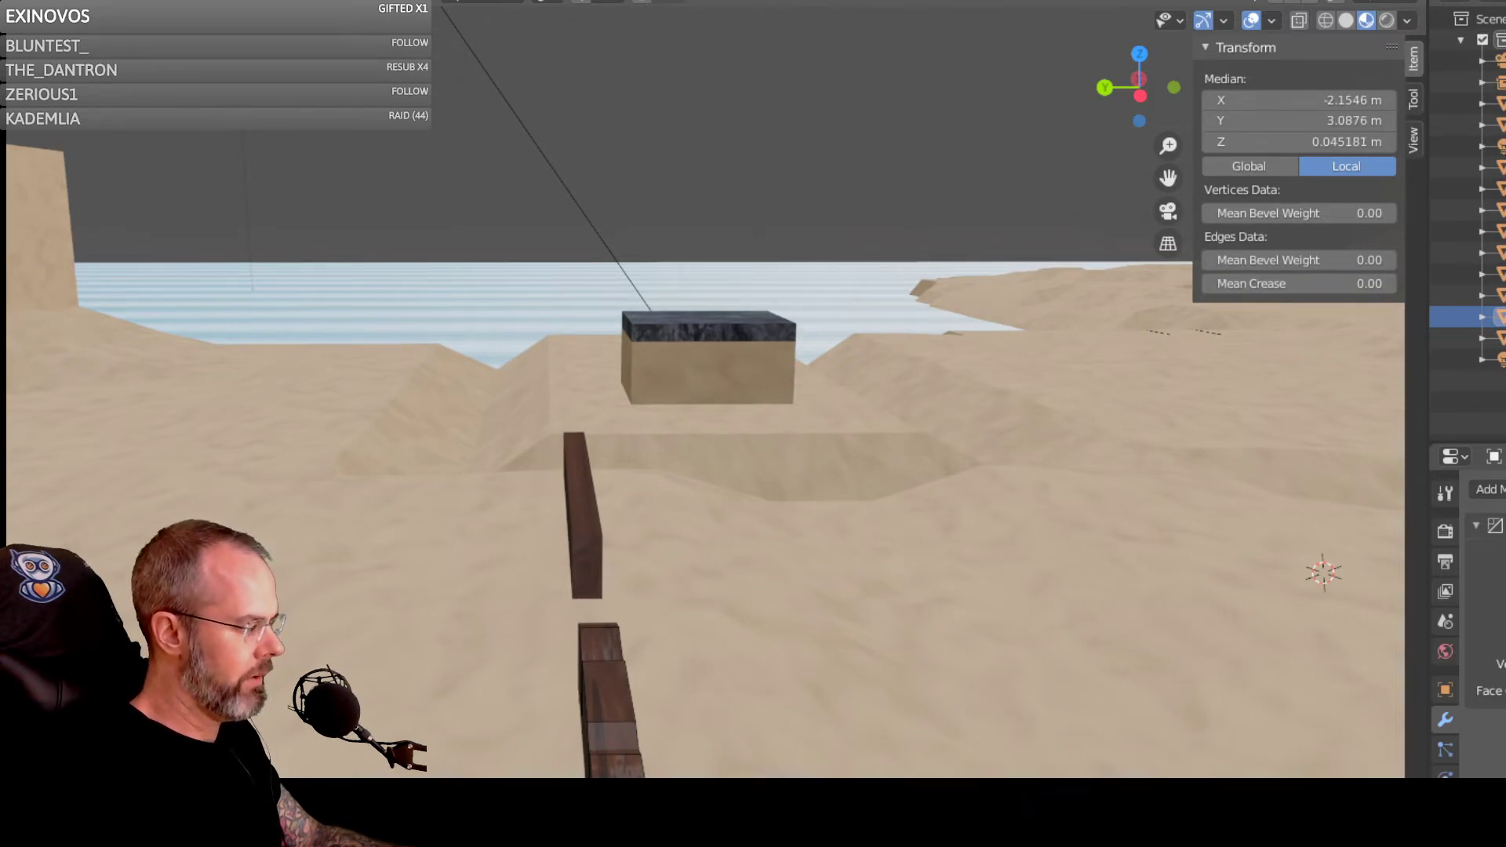
Step: Inspect the notch and the whole zigzag wall from the rear, from above, and from ground level facing the fortress
middle_click_drag(599, 772, 843, 718)
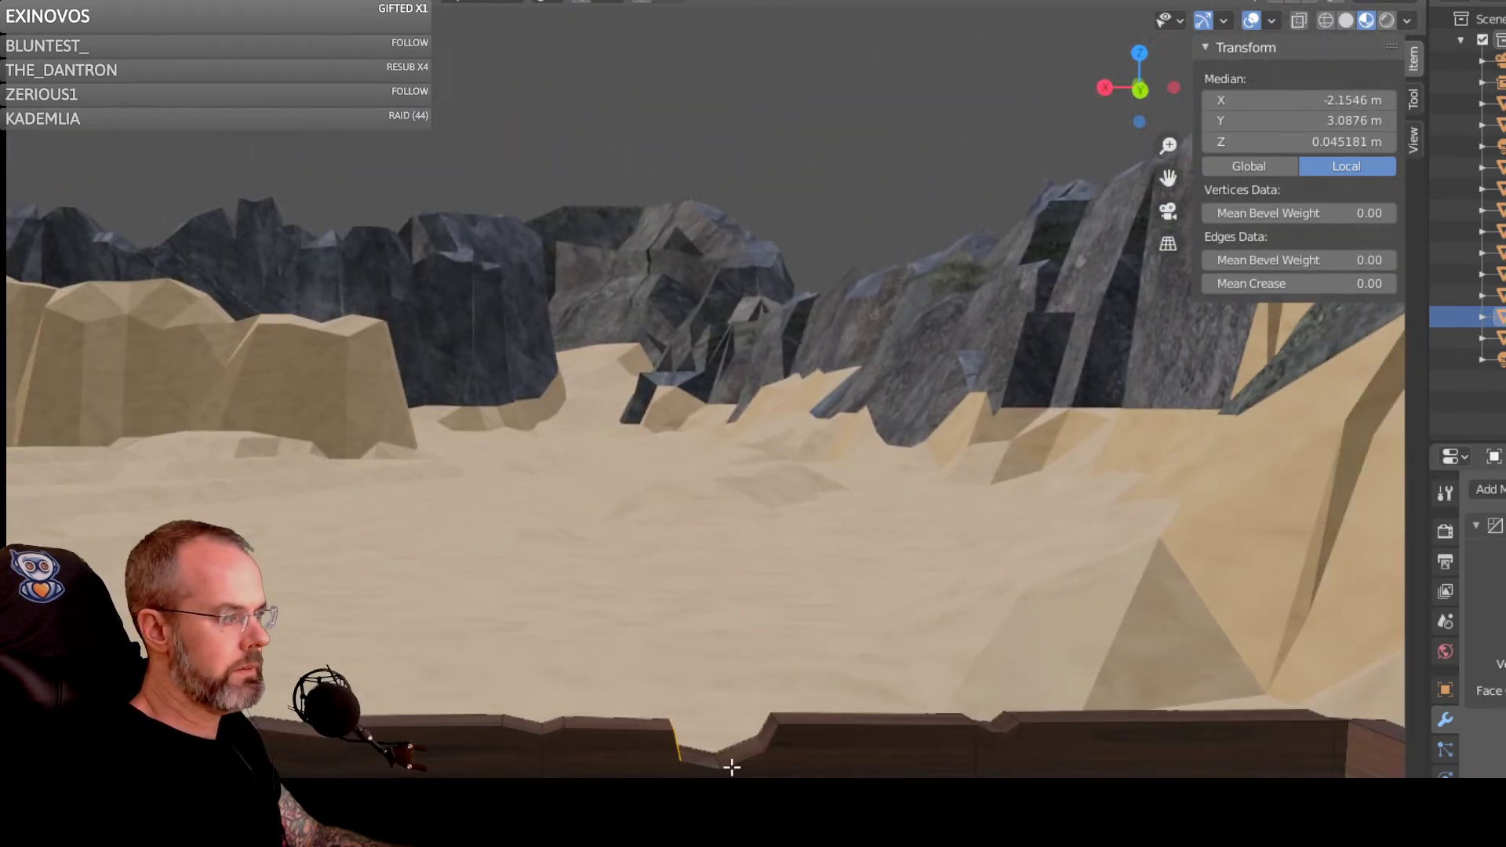
middle_click_drag(627, 353, 596, 350)
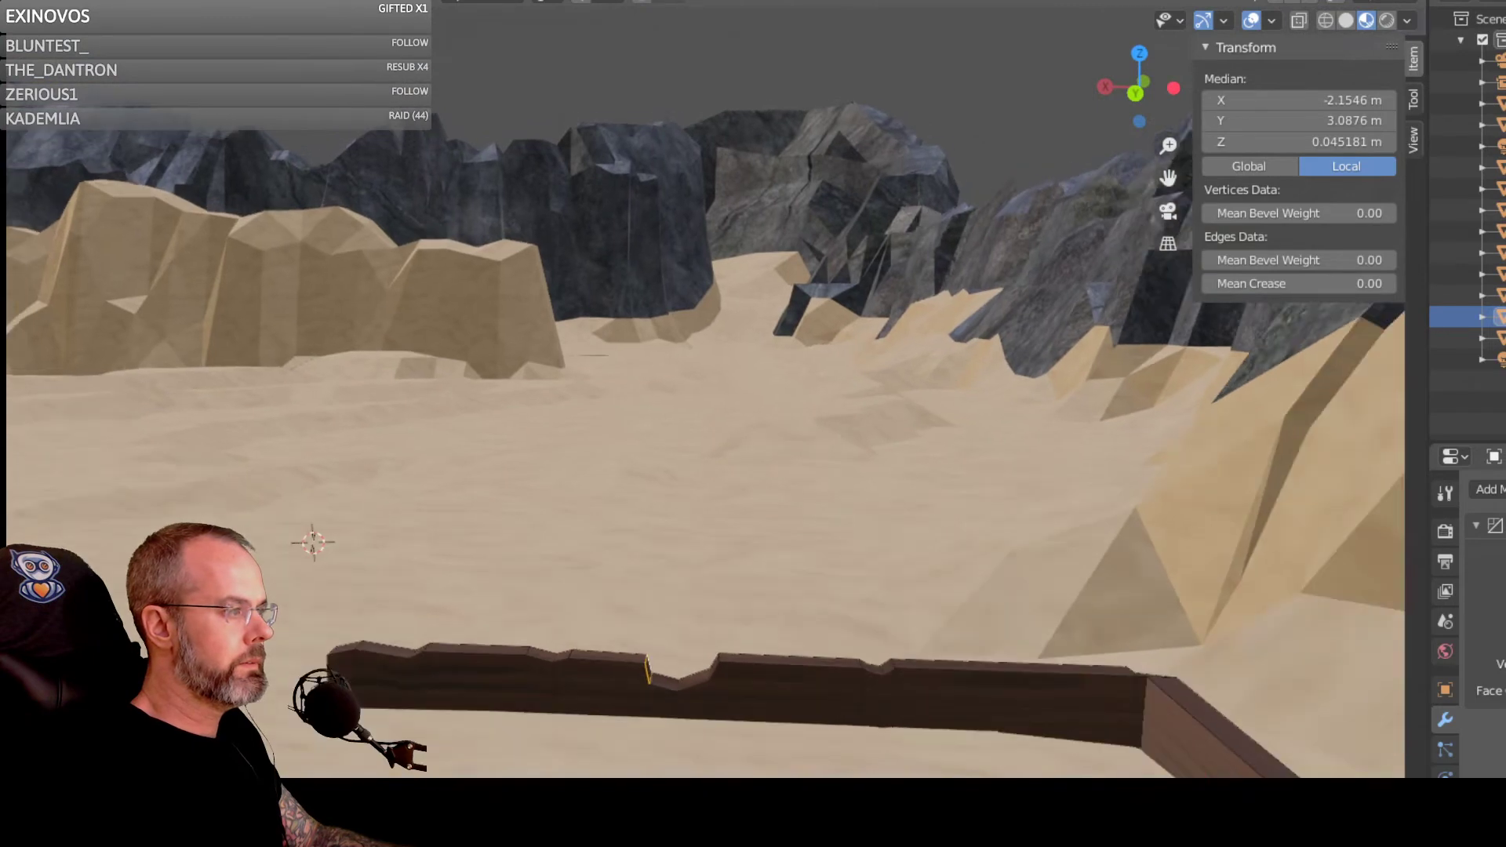
middle_click_drag(663, 773, 771, 735)
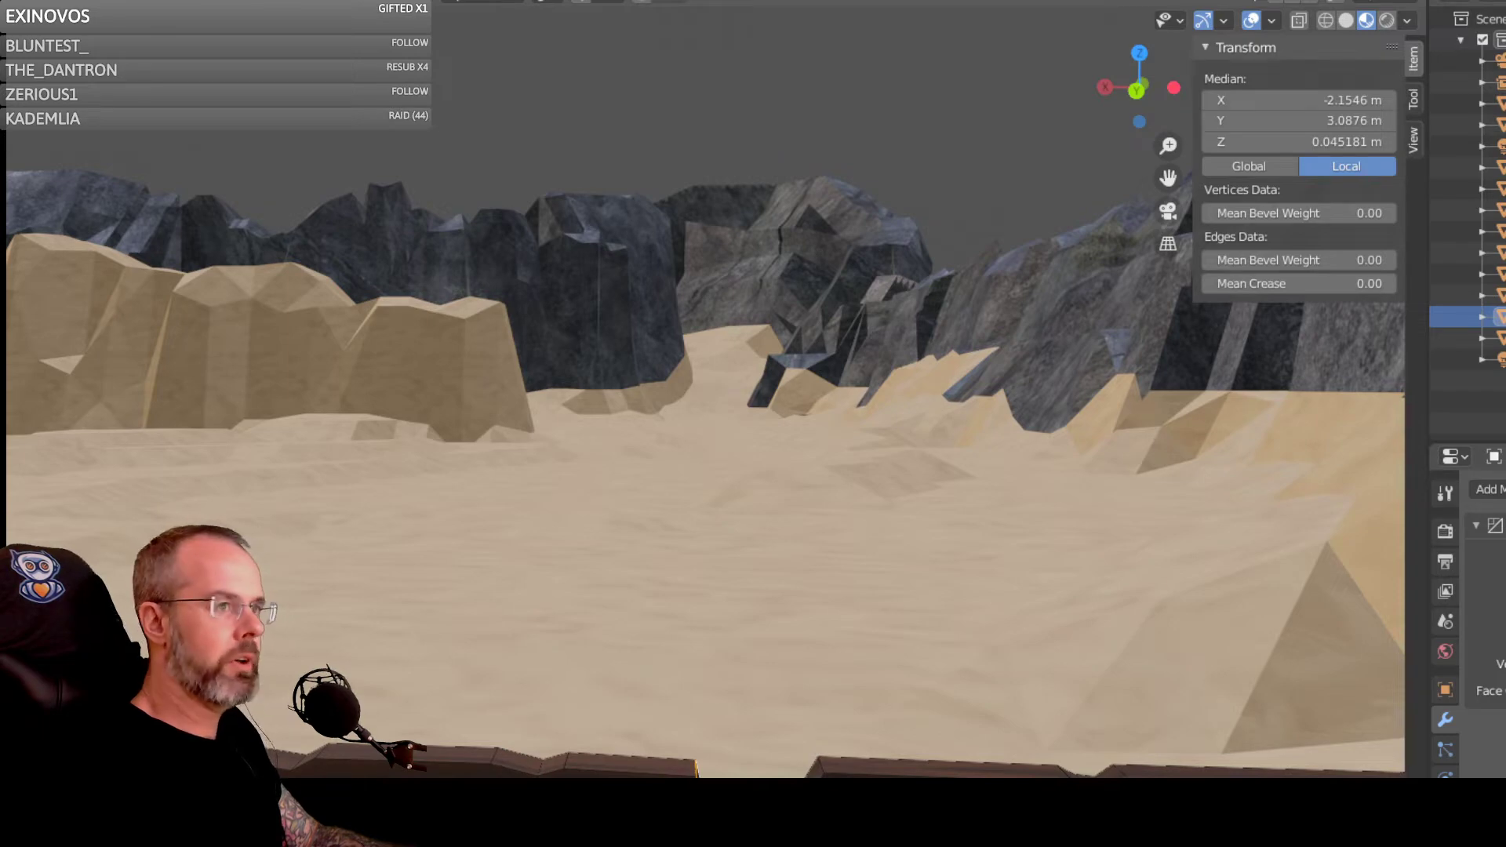
scroll(706, 440, "down", 2)
middle_click_drag(593, 774, 1029, 822)
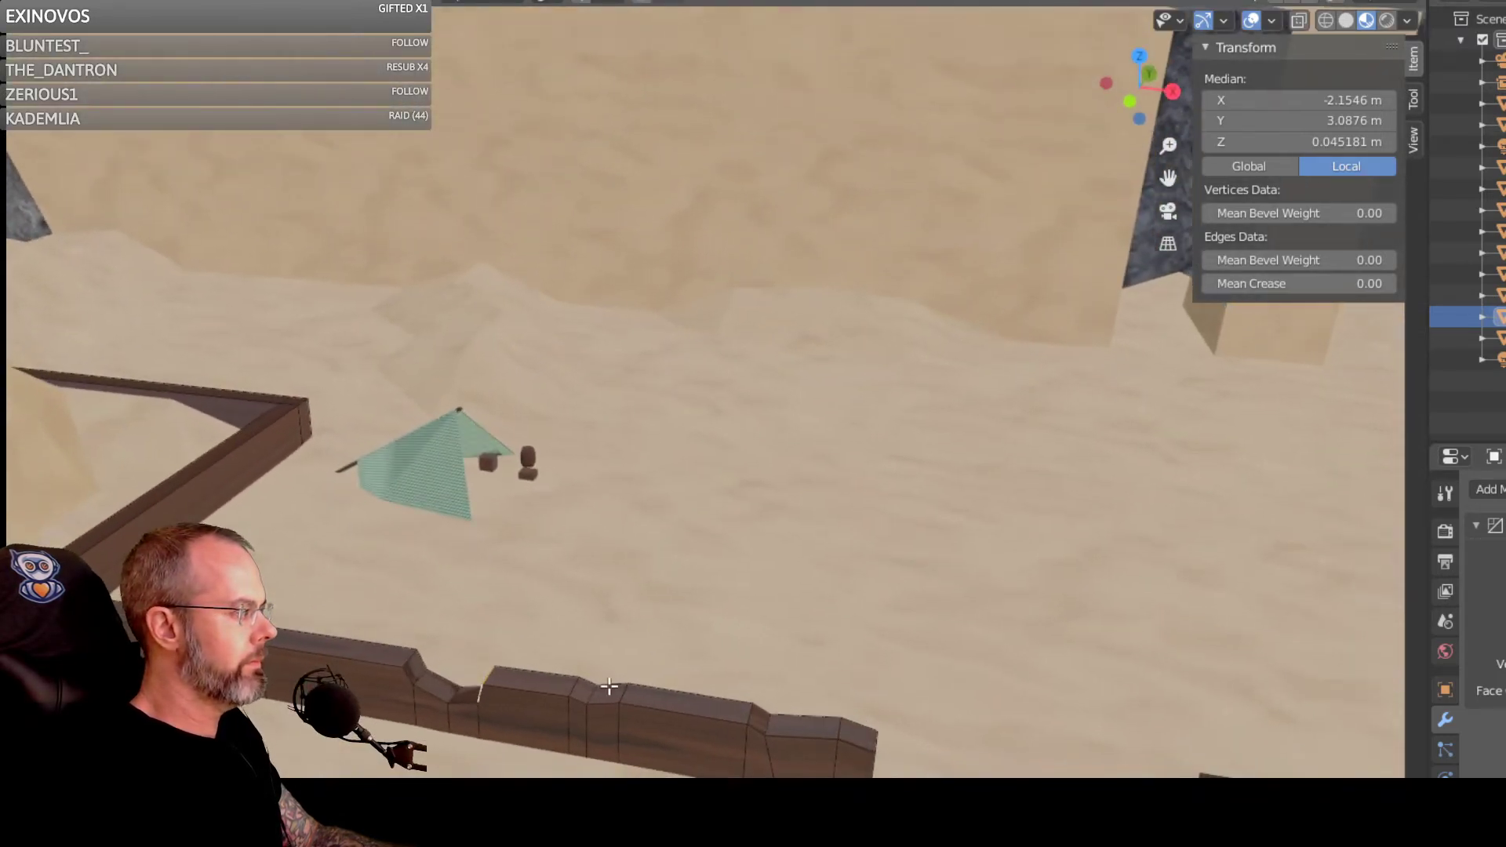
middle_click_drag(398, 576, 284, 536)
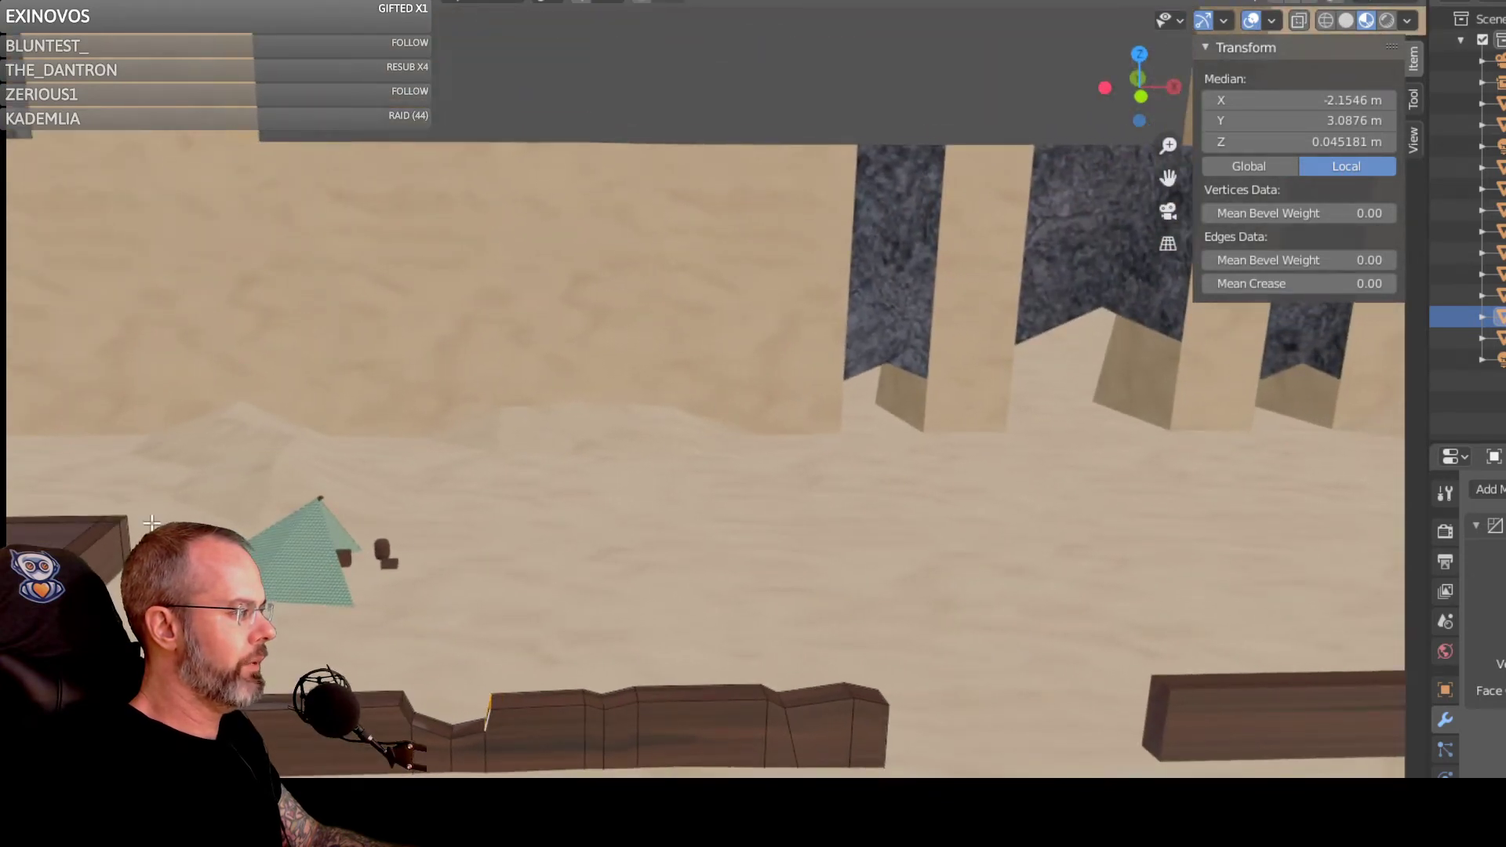
middle_click_drag(152, 523, 21, 536)
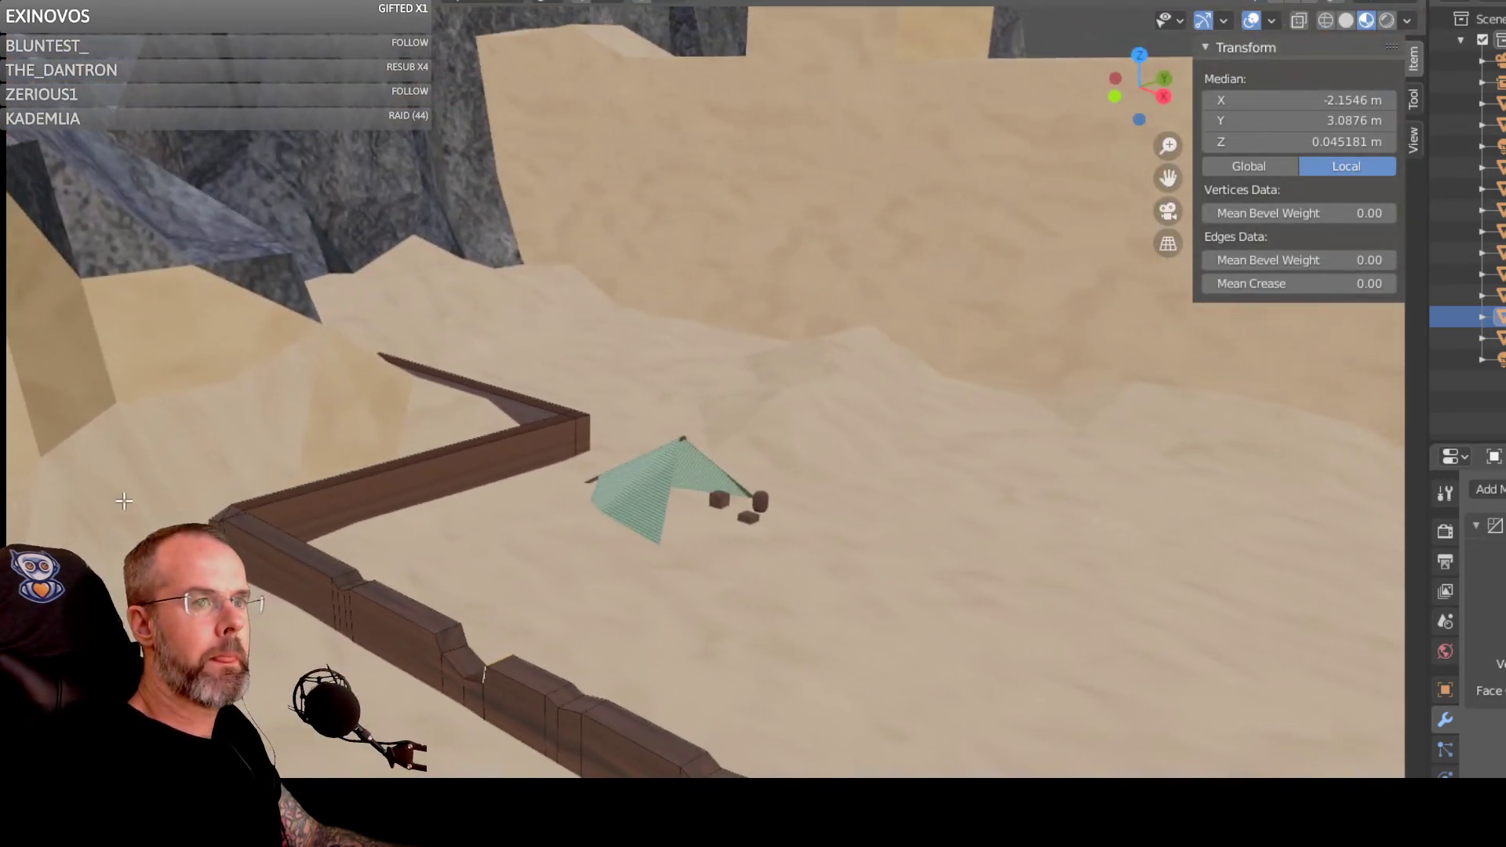
scroll(124, 501, "up", 2)
middle_click_drag(402, 596, 794, 630)
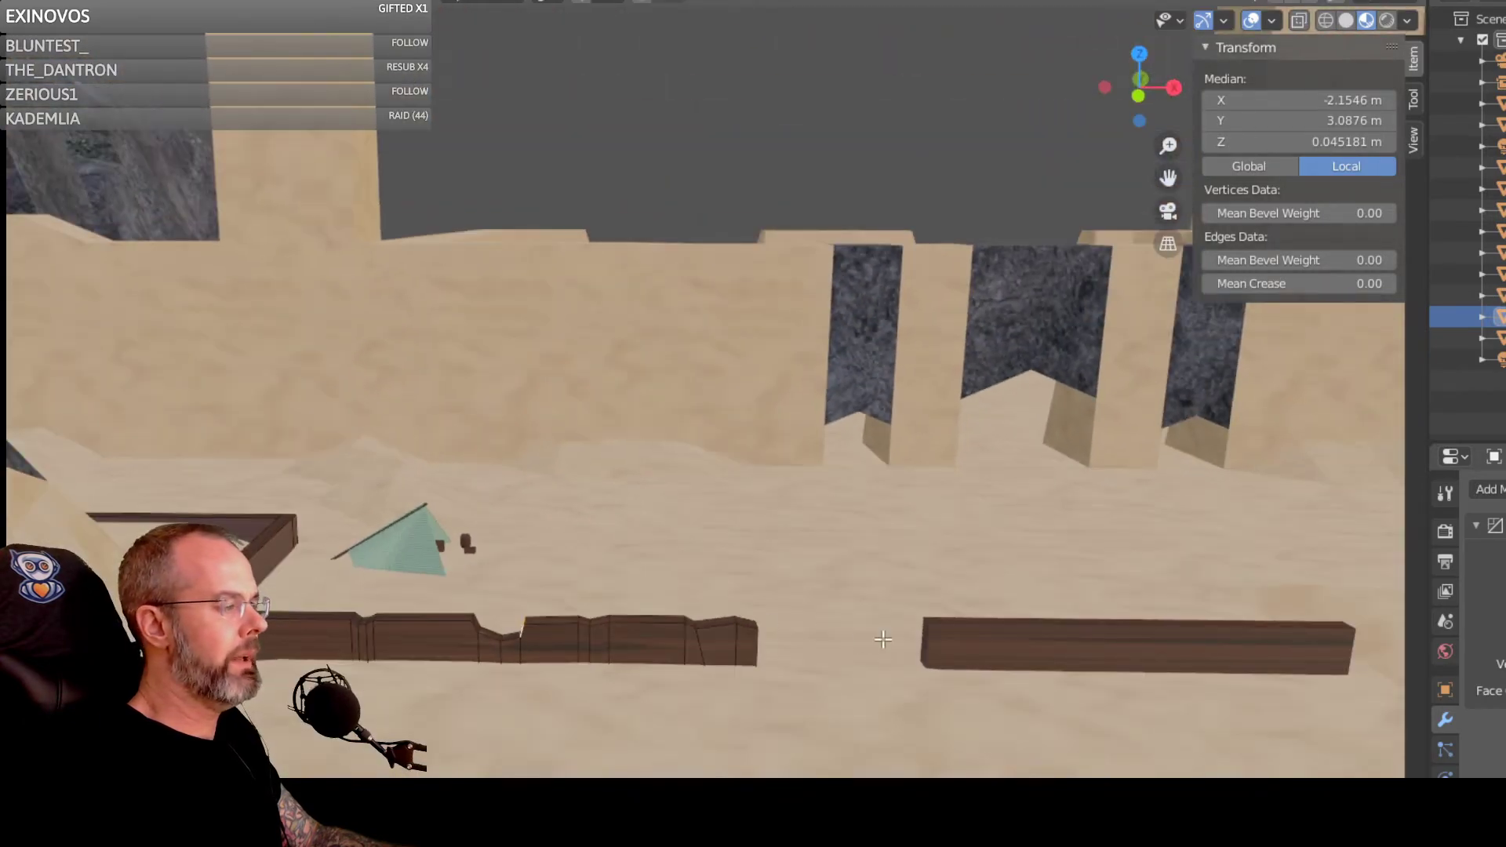
scroll(893, 631, "down", 1)
middle_click_drag(881, 598, 1015, 657)
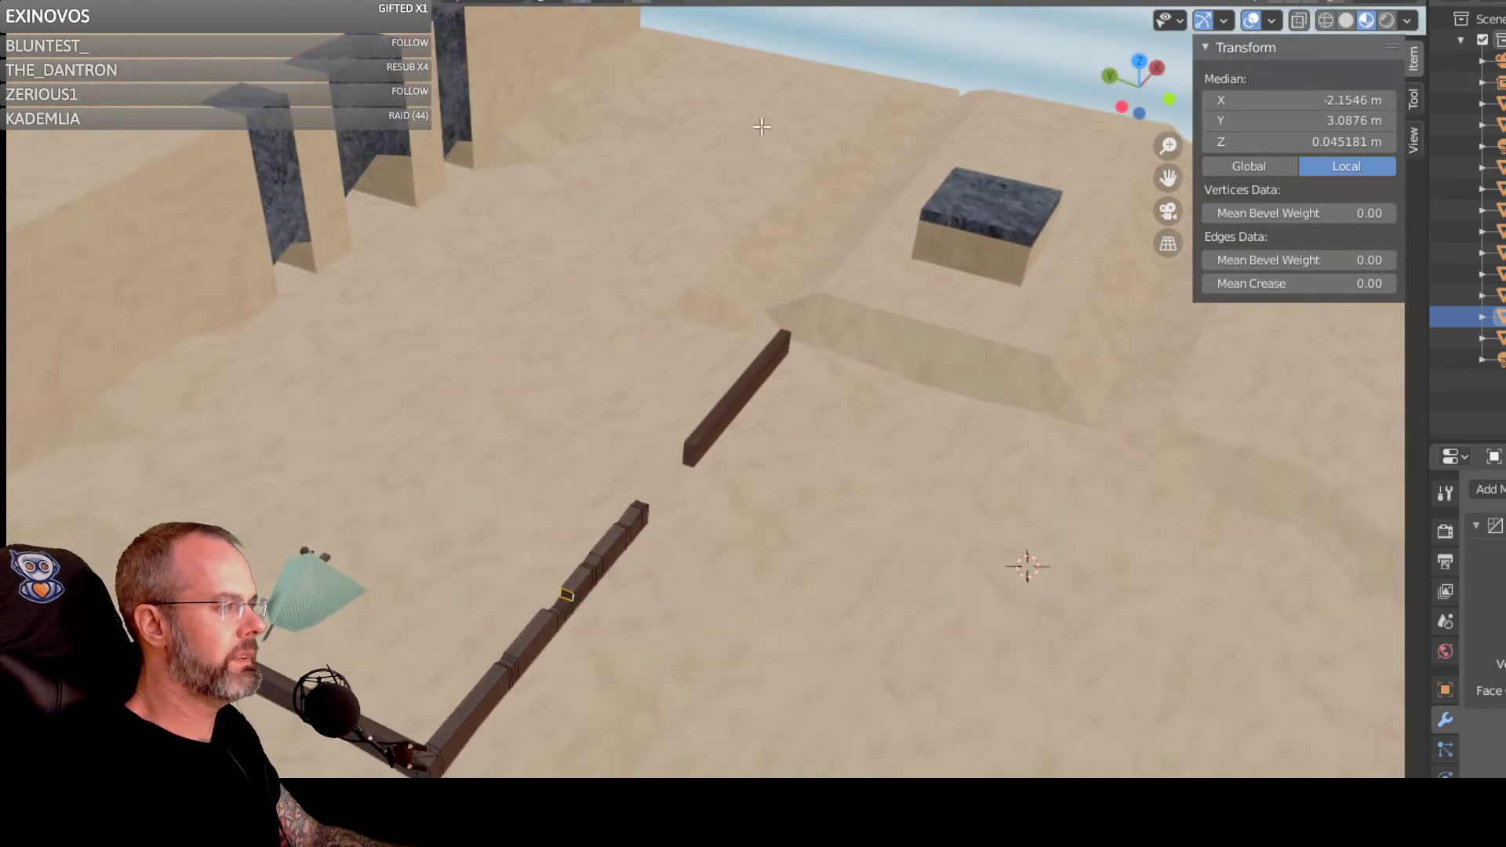
middle_click_drag(463, 488, 769, 568)
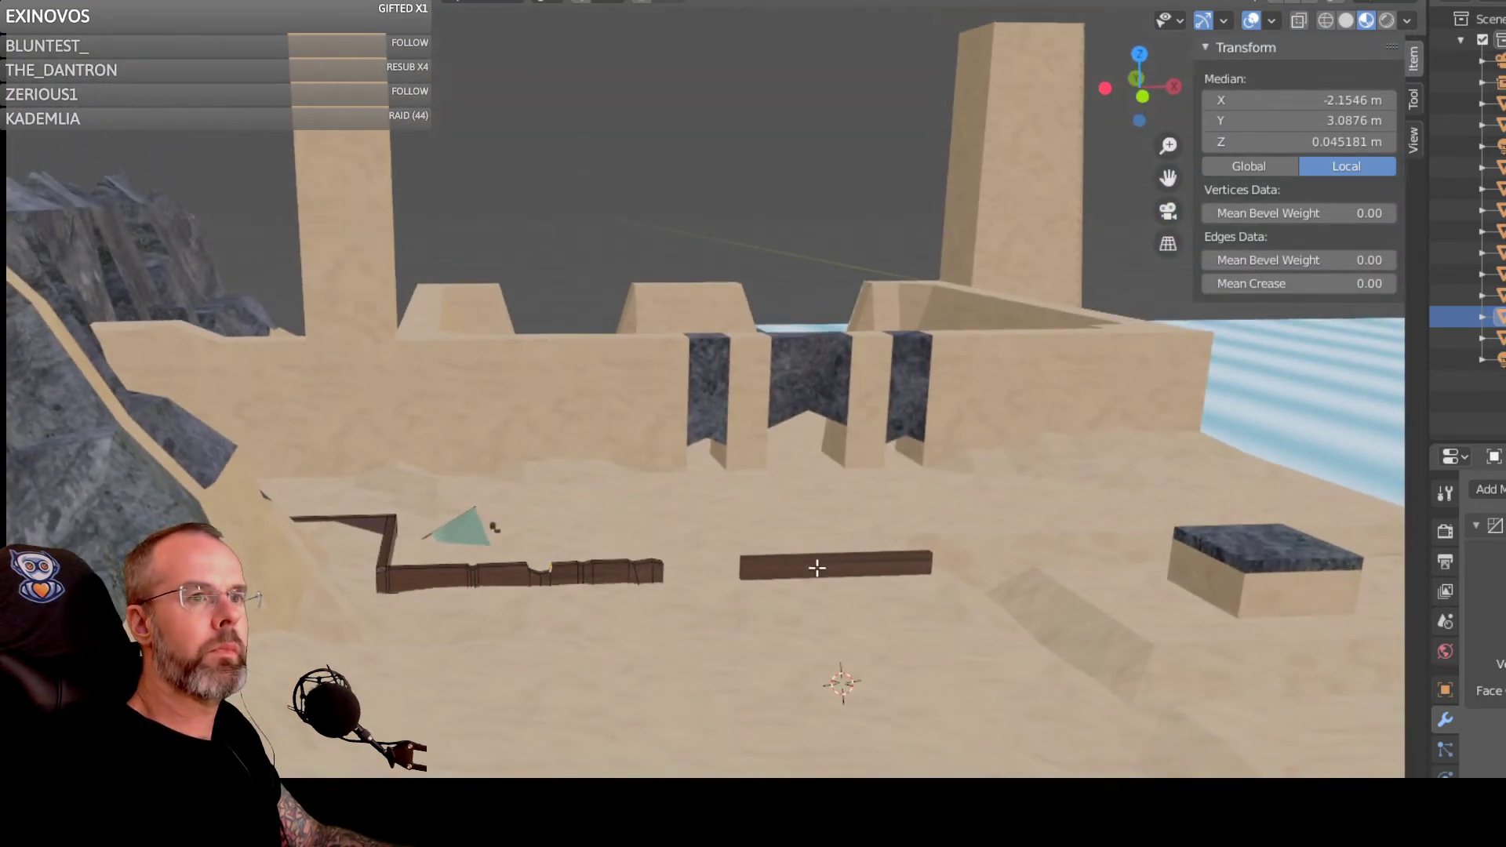
middle_click_drag(867, 586, 896, 557)
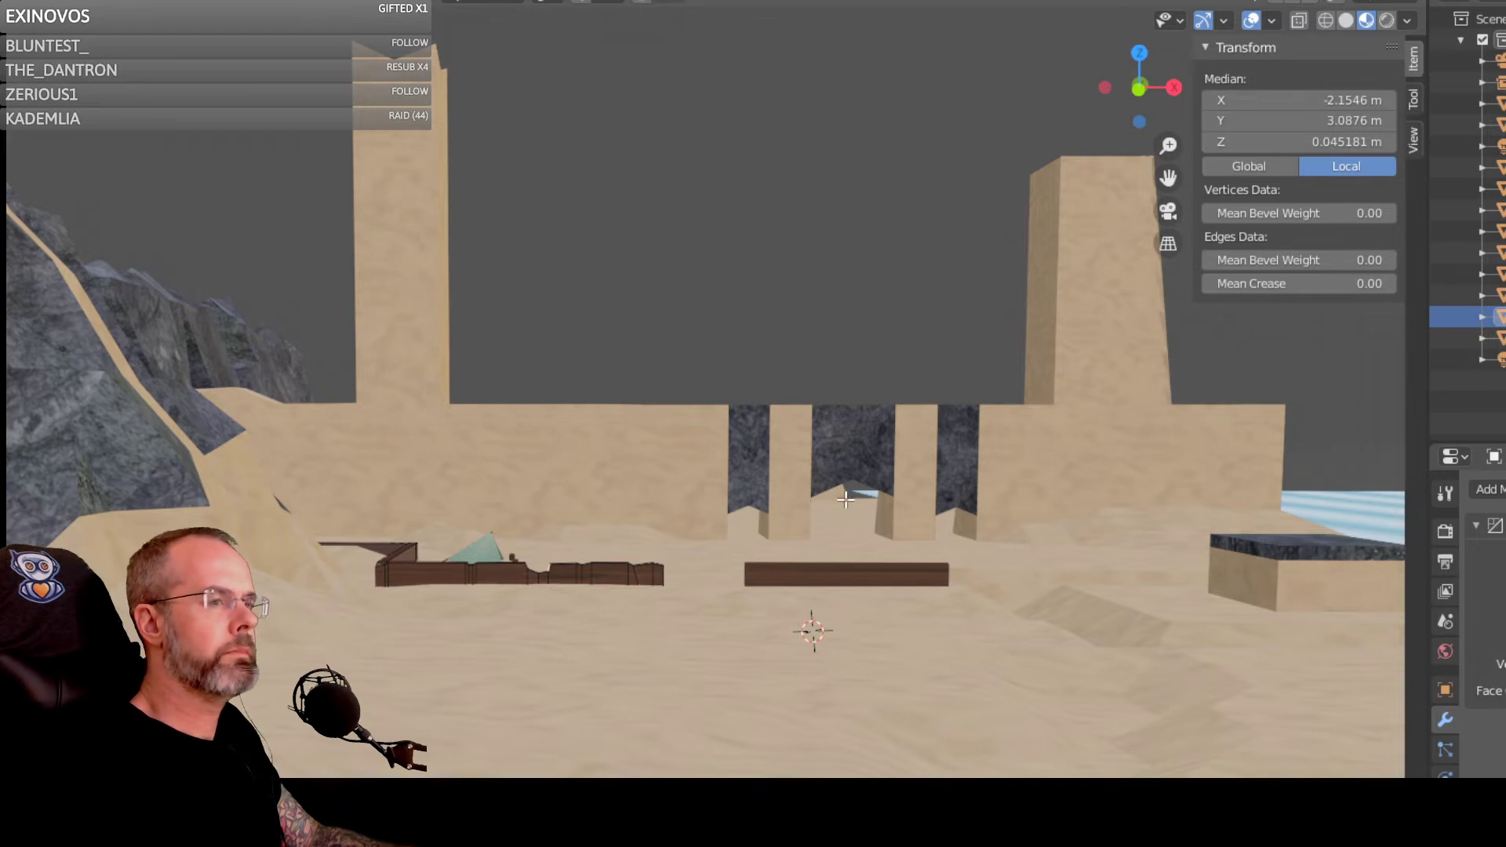
middle_click_drag(902, 470, 864, 467)
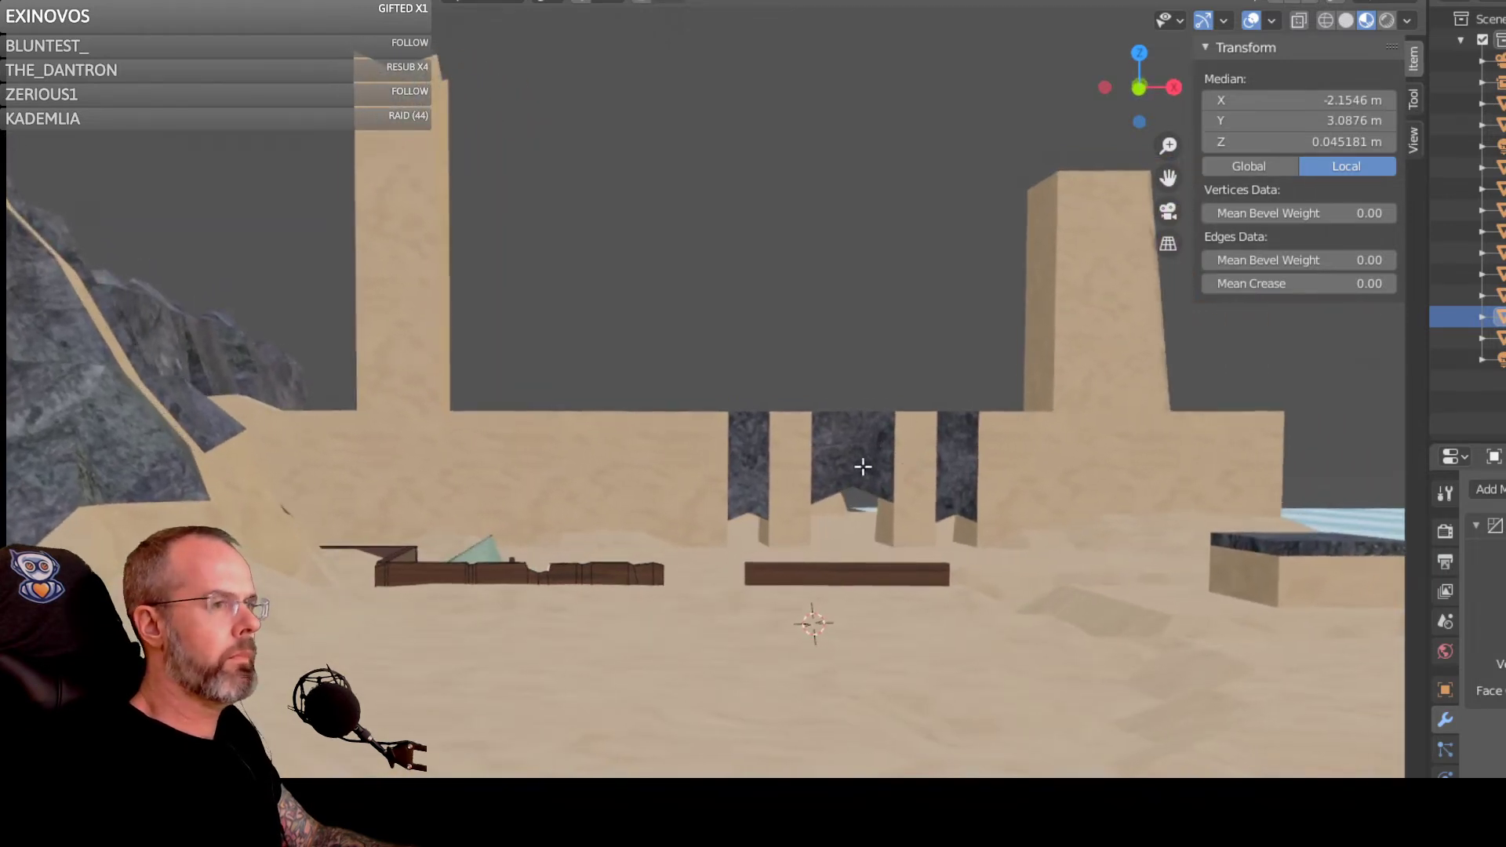
scroll(505, 429, "up", 1)
scroll(514, 430, "up", 1)
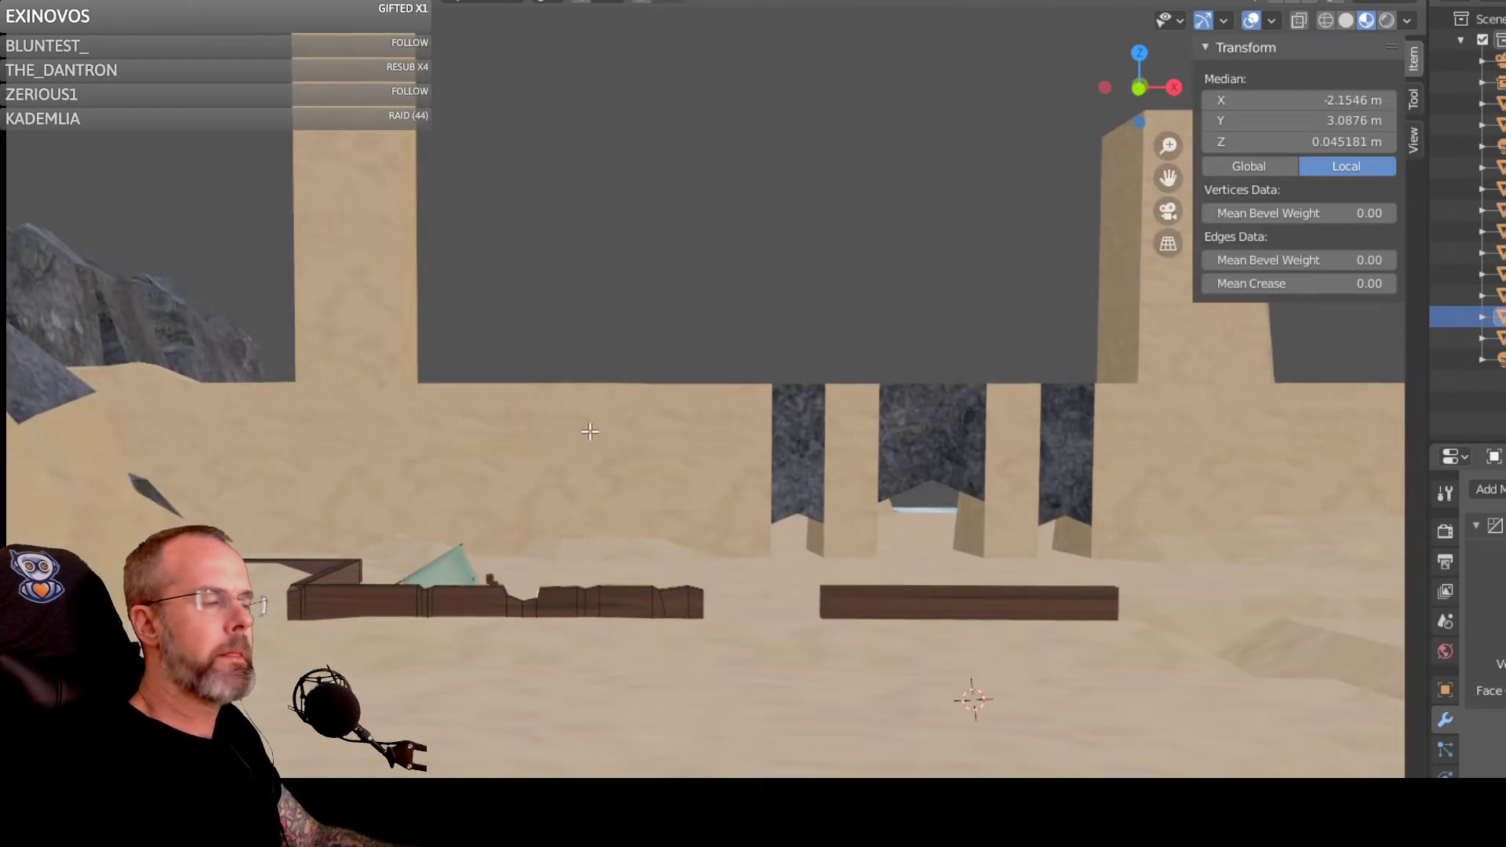
Step: Examine the damaged wall and the straight wall against the fortress gate from ground level, from above, and from farther back
middle_click_drag(591, 422, 589, 415)
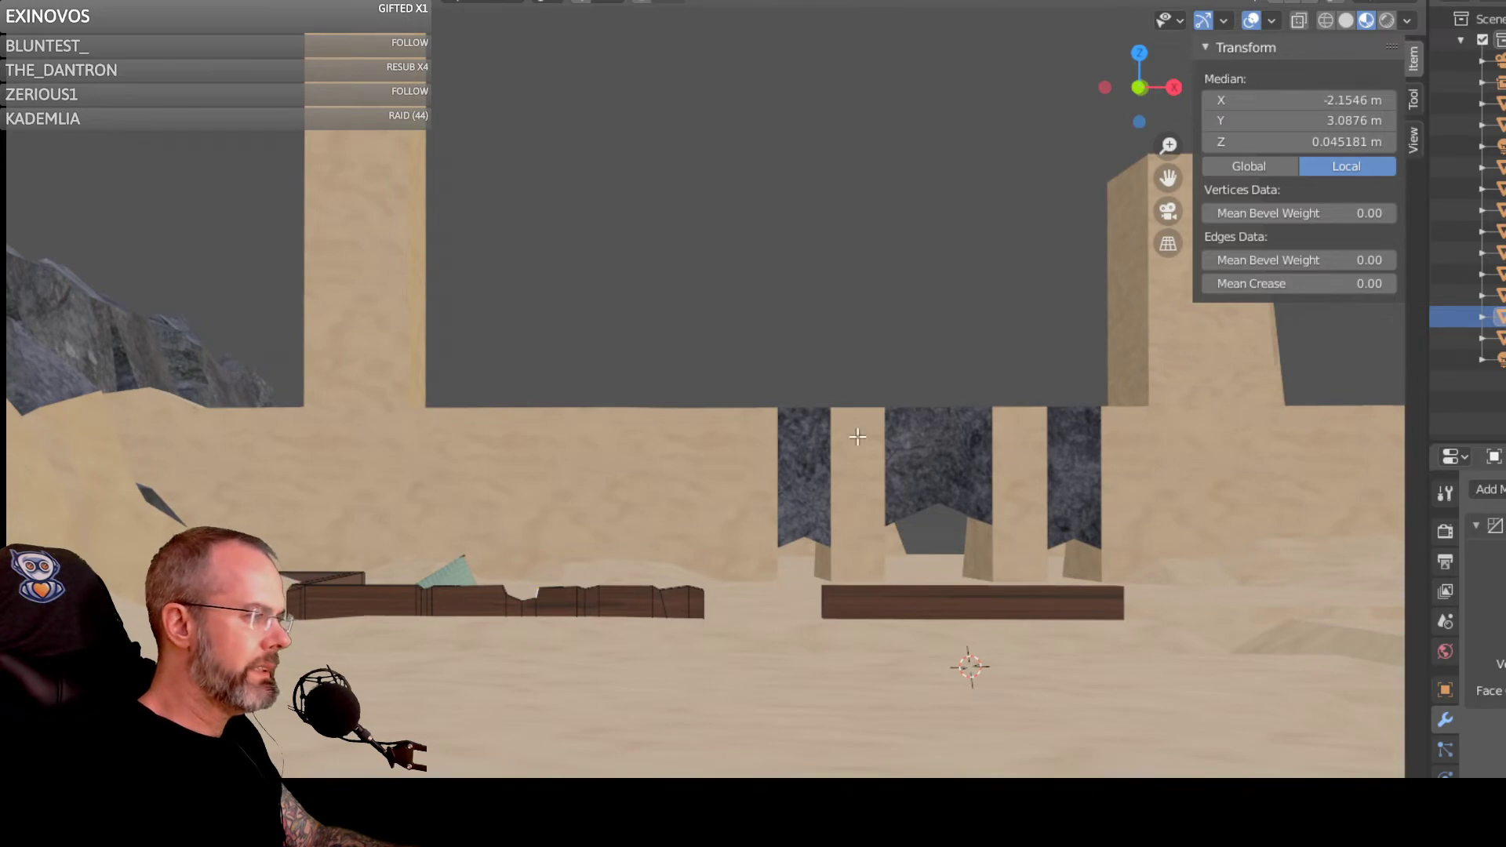
middle_click_drag(944, 434, 910, 590)
scroll(881, 462, "down", 3)
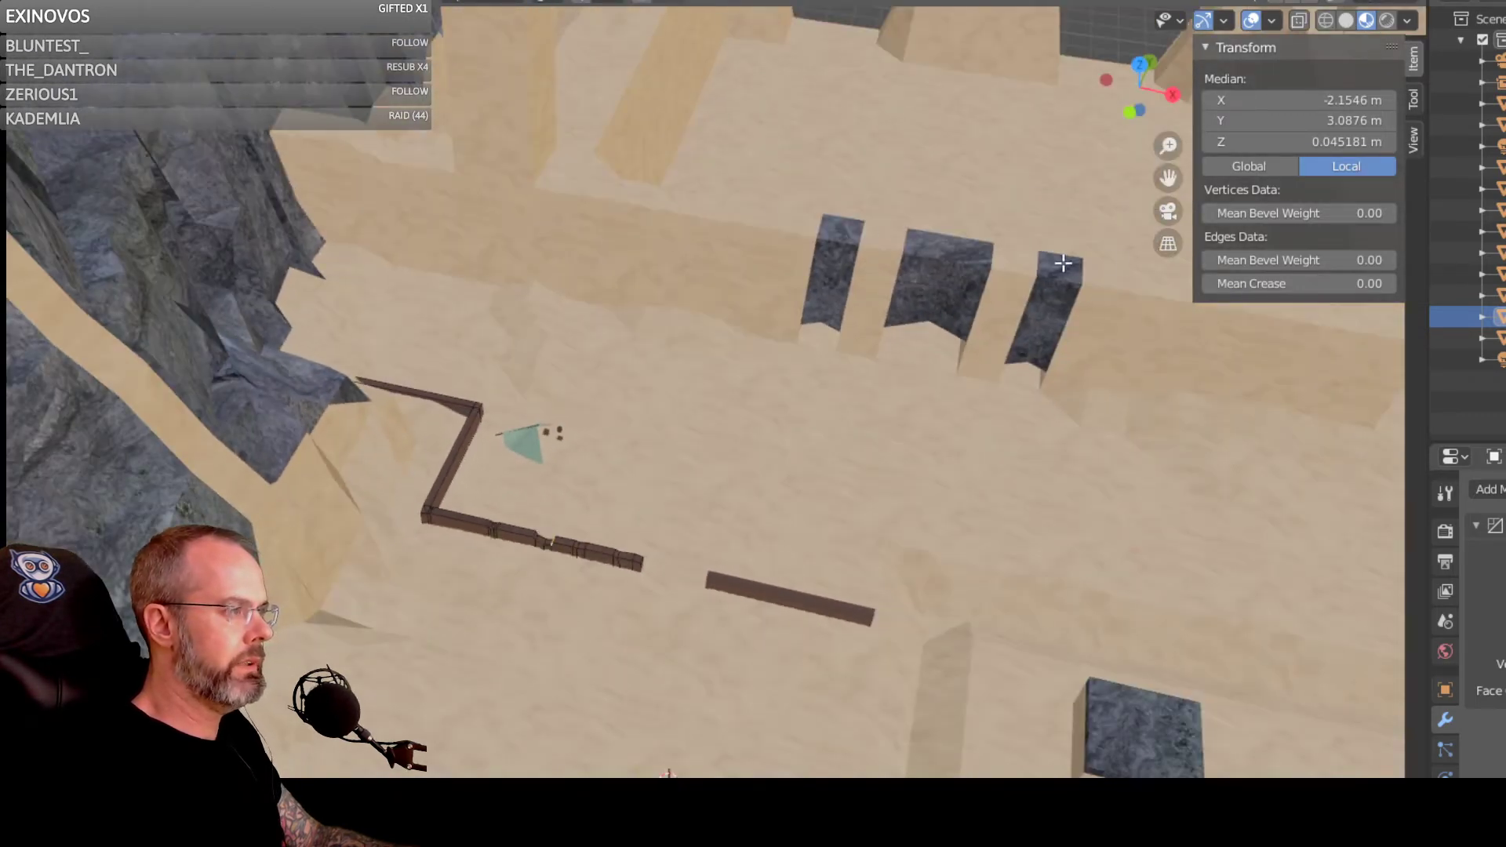
middle_click_drag(964, 337, 969, 246)
middle_click_drag(811, 446, 855, 427)
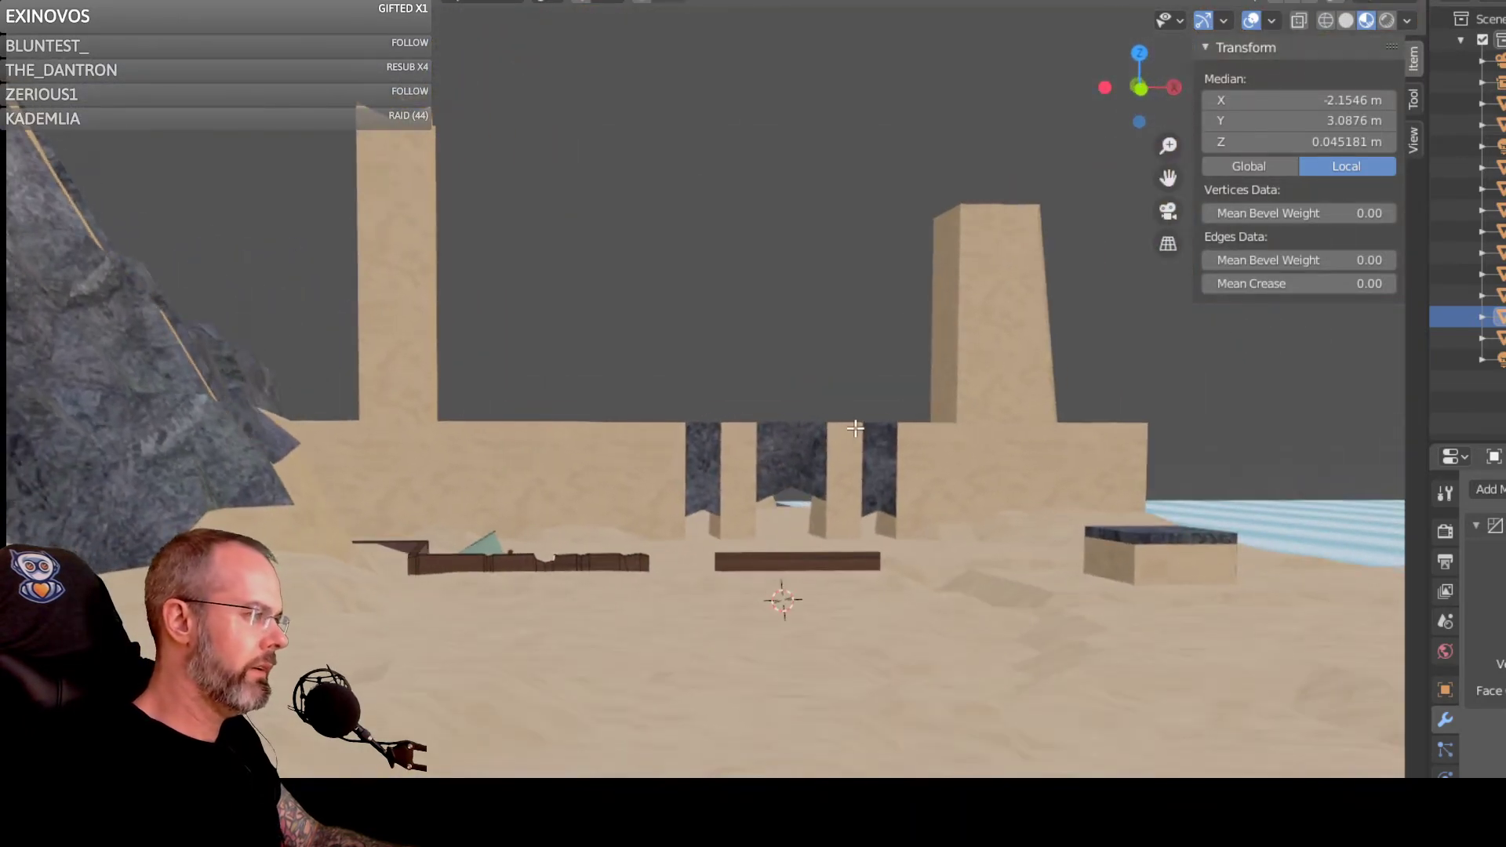
scroll(848, 429, "up", 2)
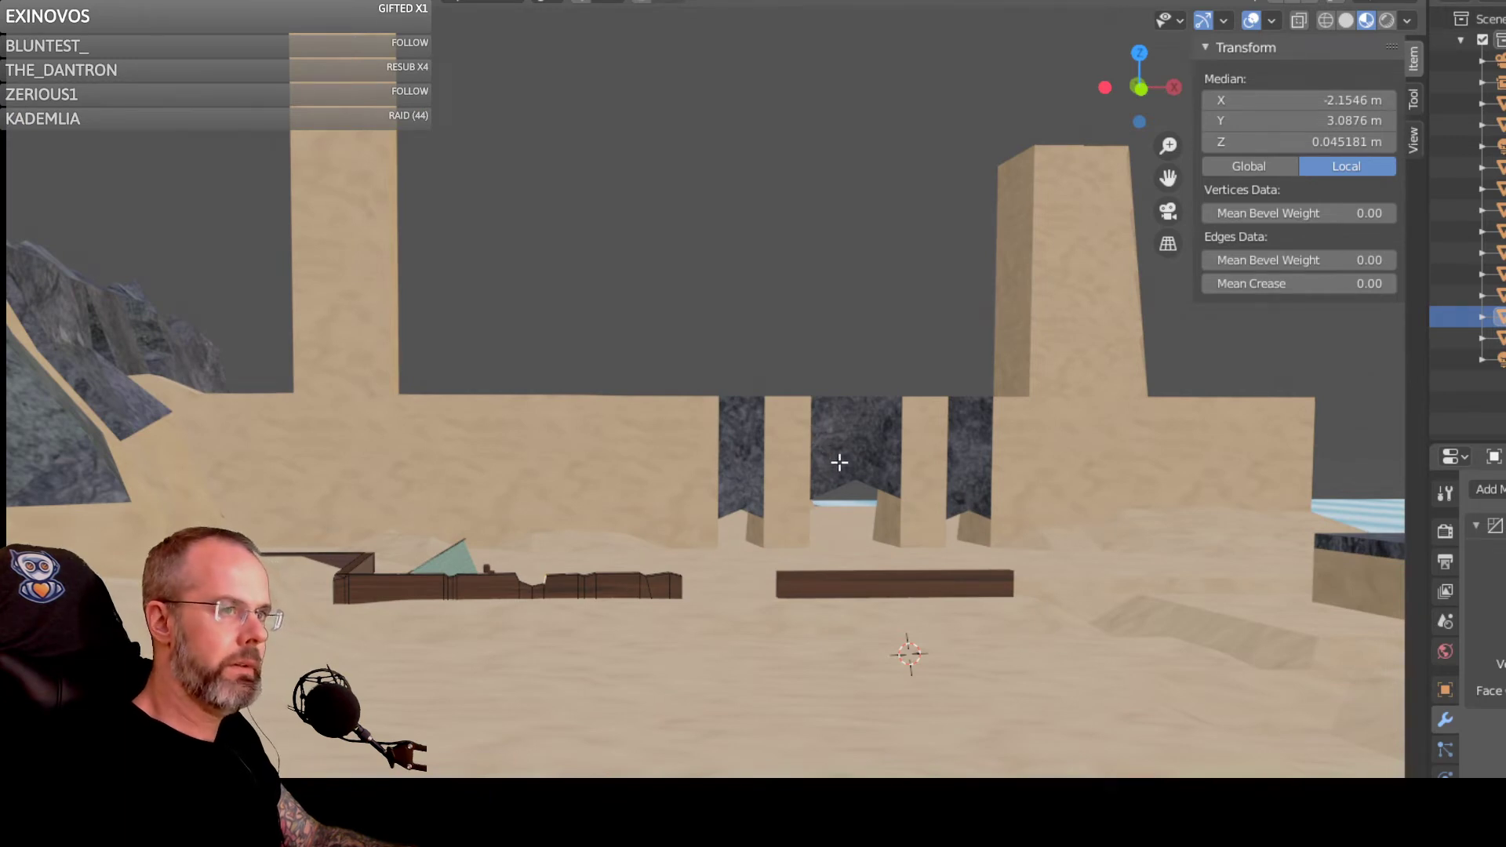
middle_click_drag(970, 479, 920, 473)
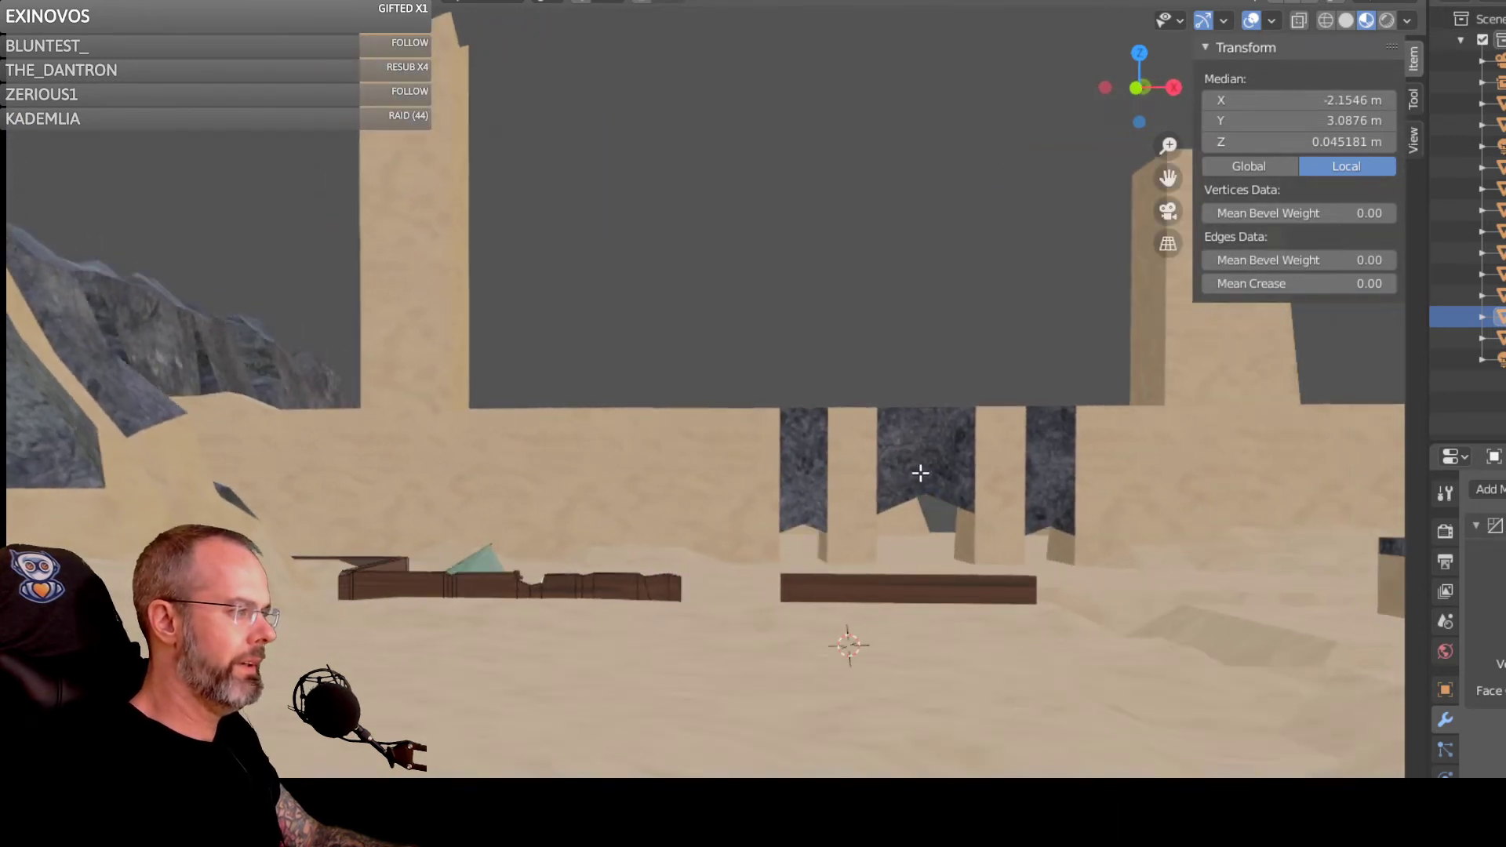
middle_click_drag(995, 531, 864, 531, "shift")
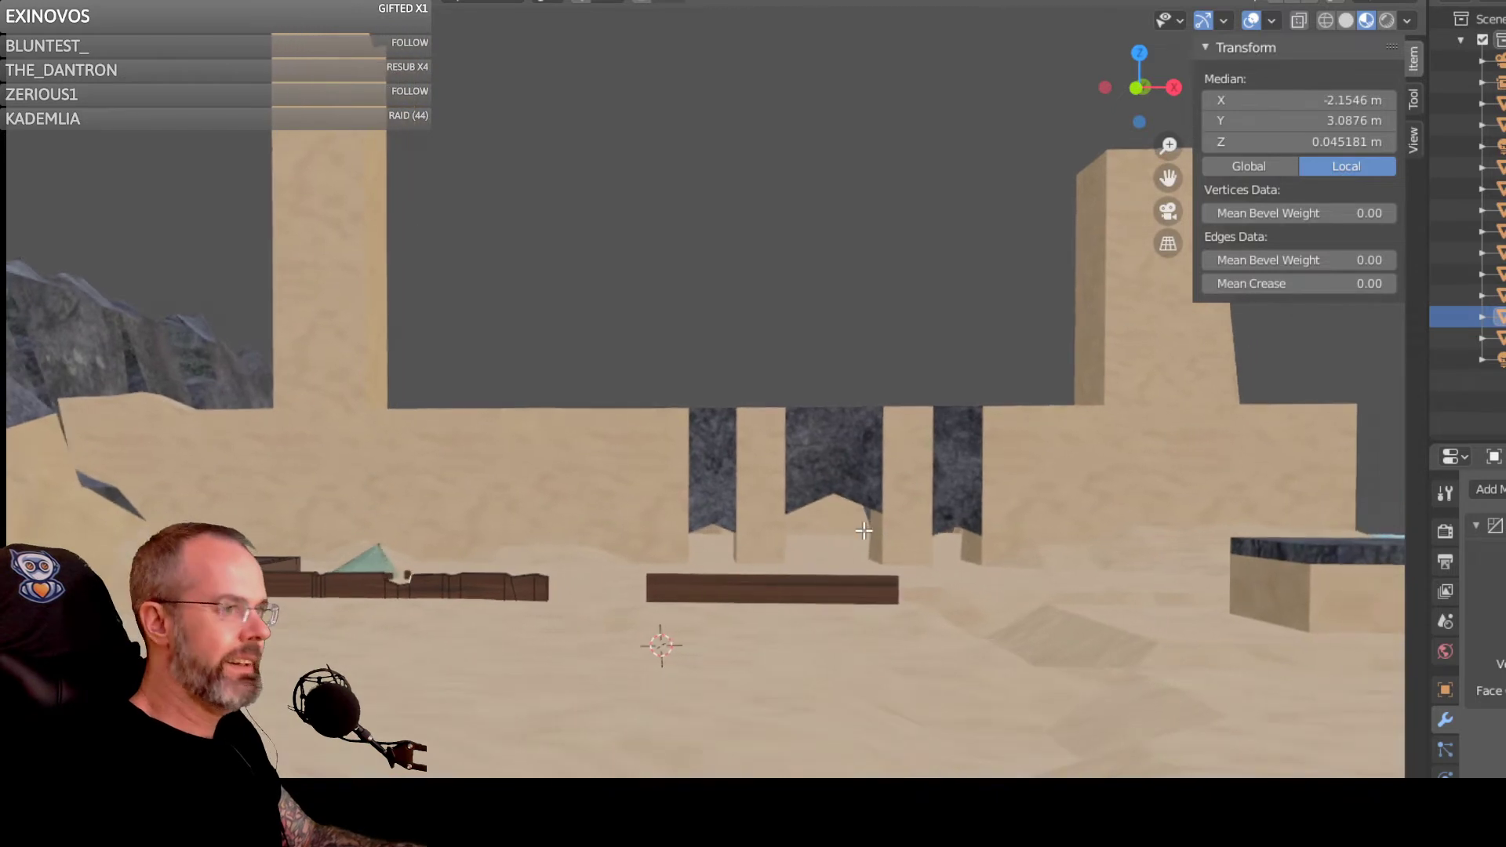
scroll(869, 581, "up", 1)
scroll(869, 581, "up", 1)
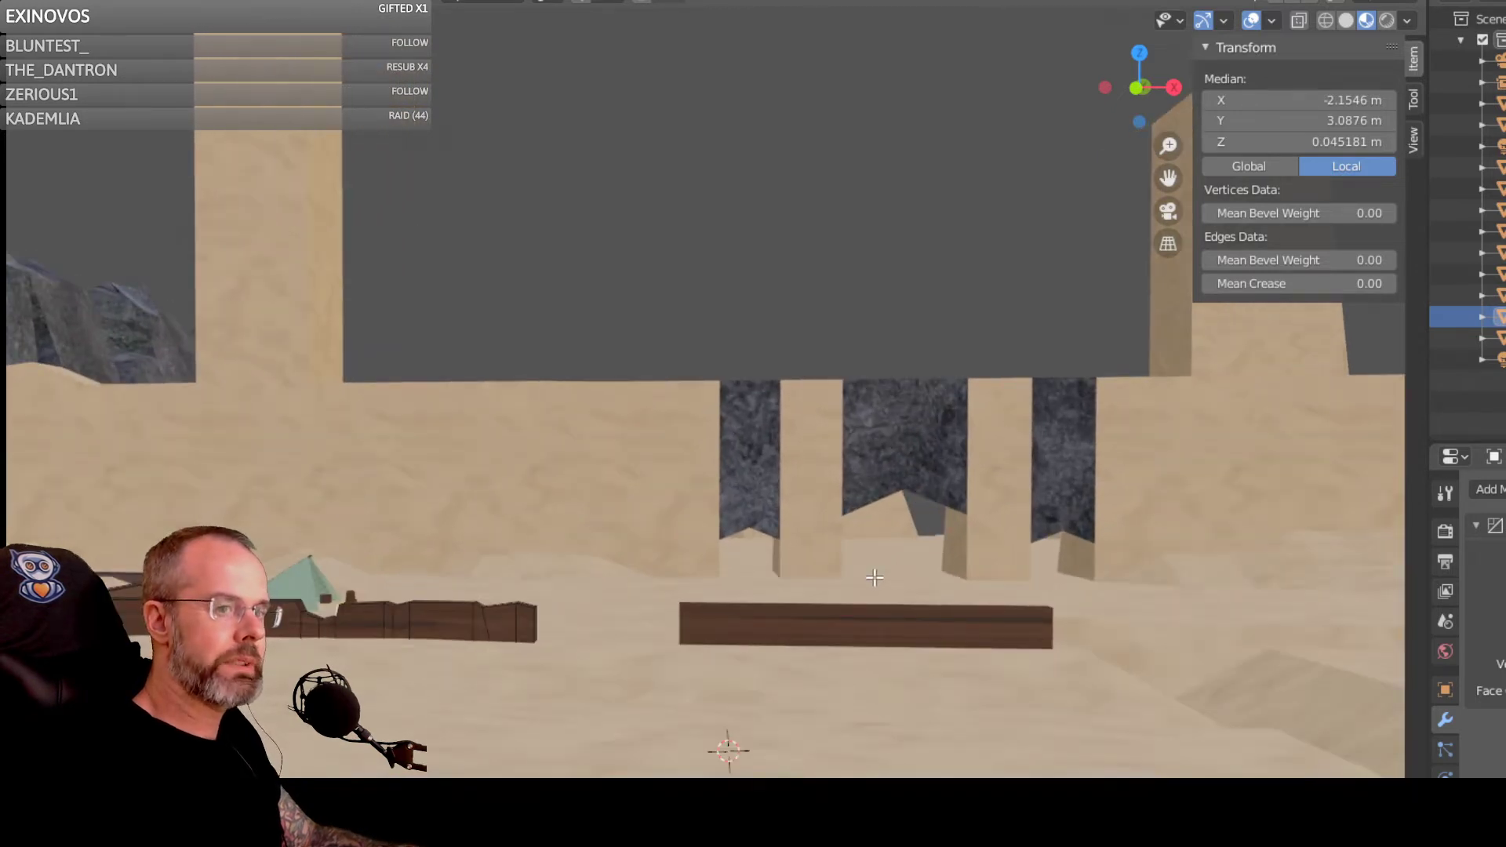
scroll(908, 581, "down", 5)
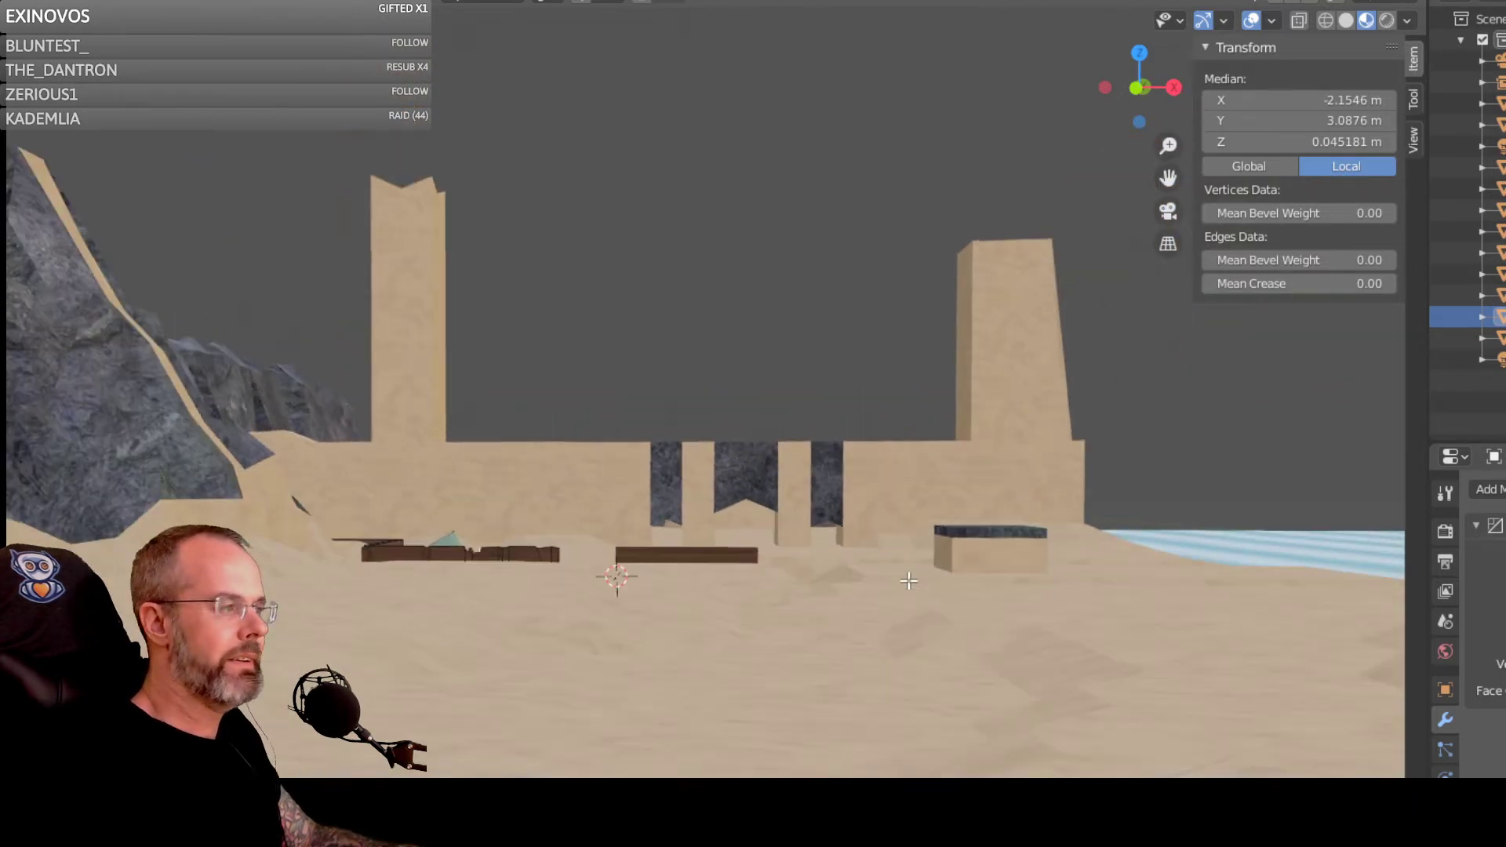
Step: Survey the wider level from the sea side, following the sandy canyon, its rock formations and the cliff line
middle_click_drag(784, 552, 1193, 549)
scroll(838, 604, "down", 1)
scroll(838, 608, "up", 2)
scroll(796, 674, "down", 2)
scroll(795, 675, "down", 2)
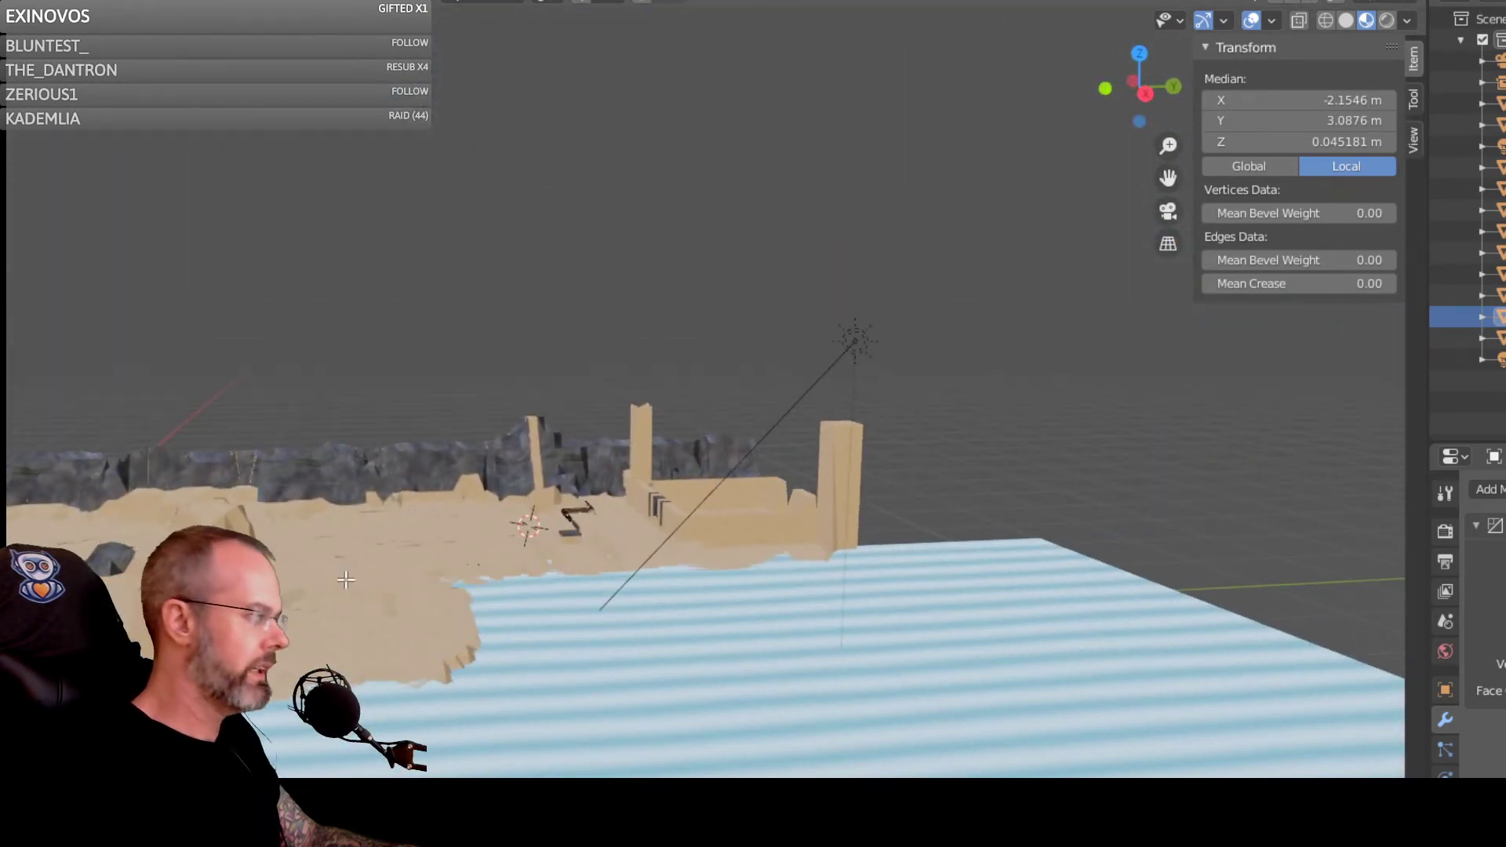
middle_click_drag(346, 579, 335, 666, "shift")
scroll(525, 654, "up", 3)
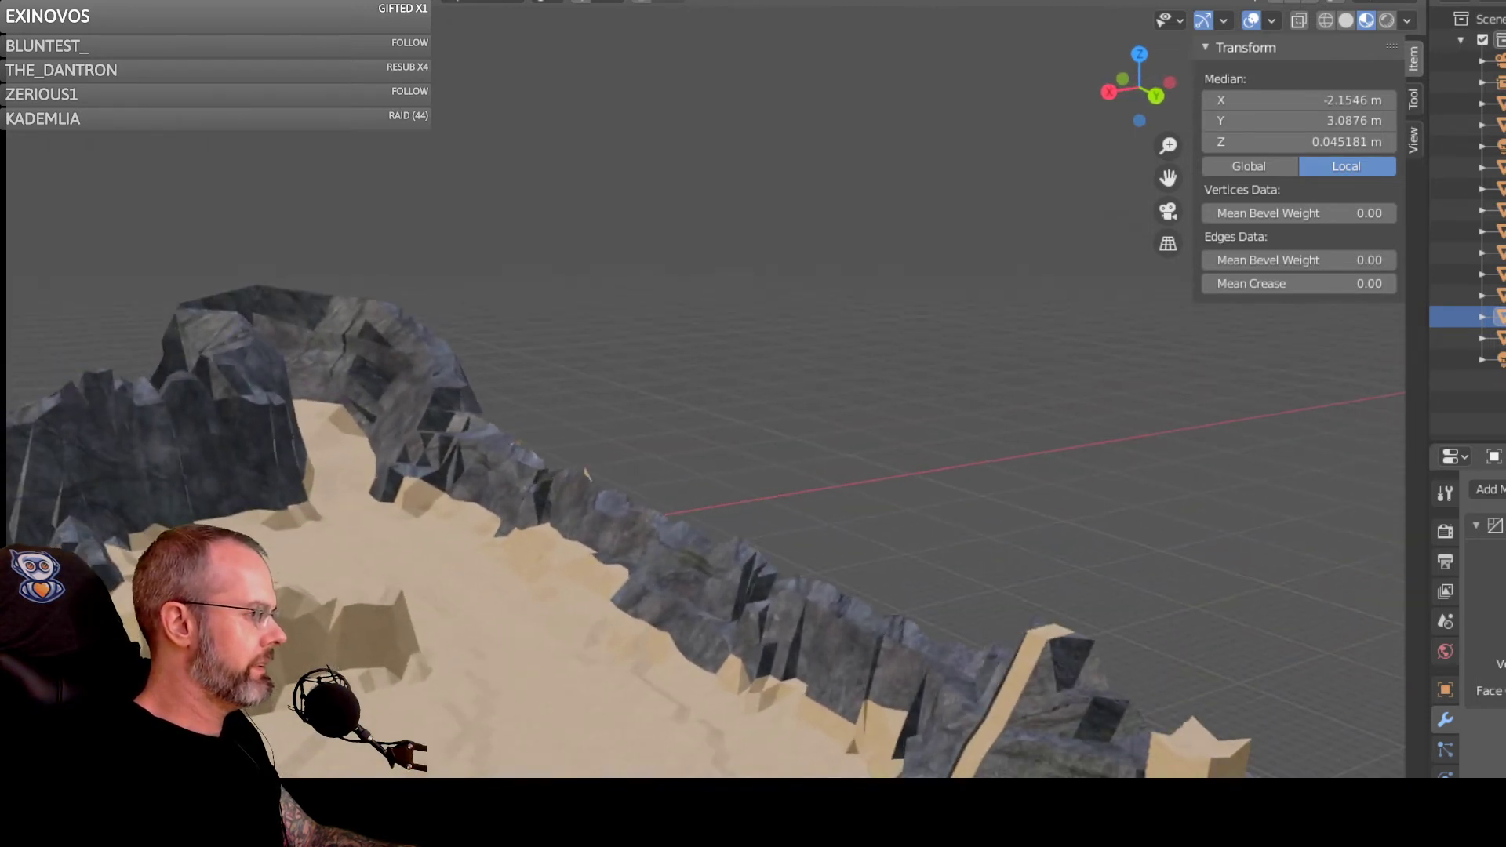
middle_click_drag(138, 641, 476, 588, "shift")
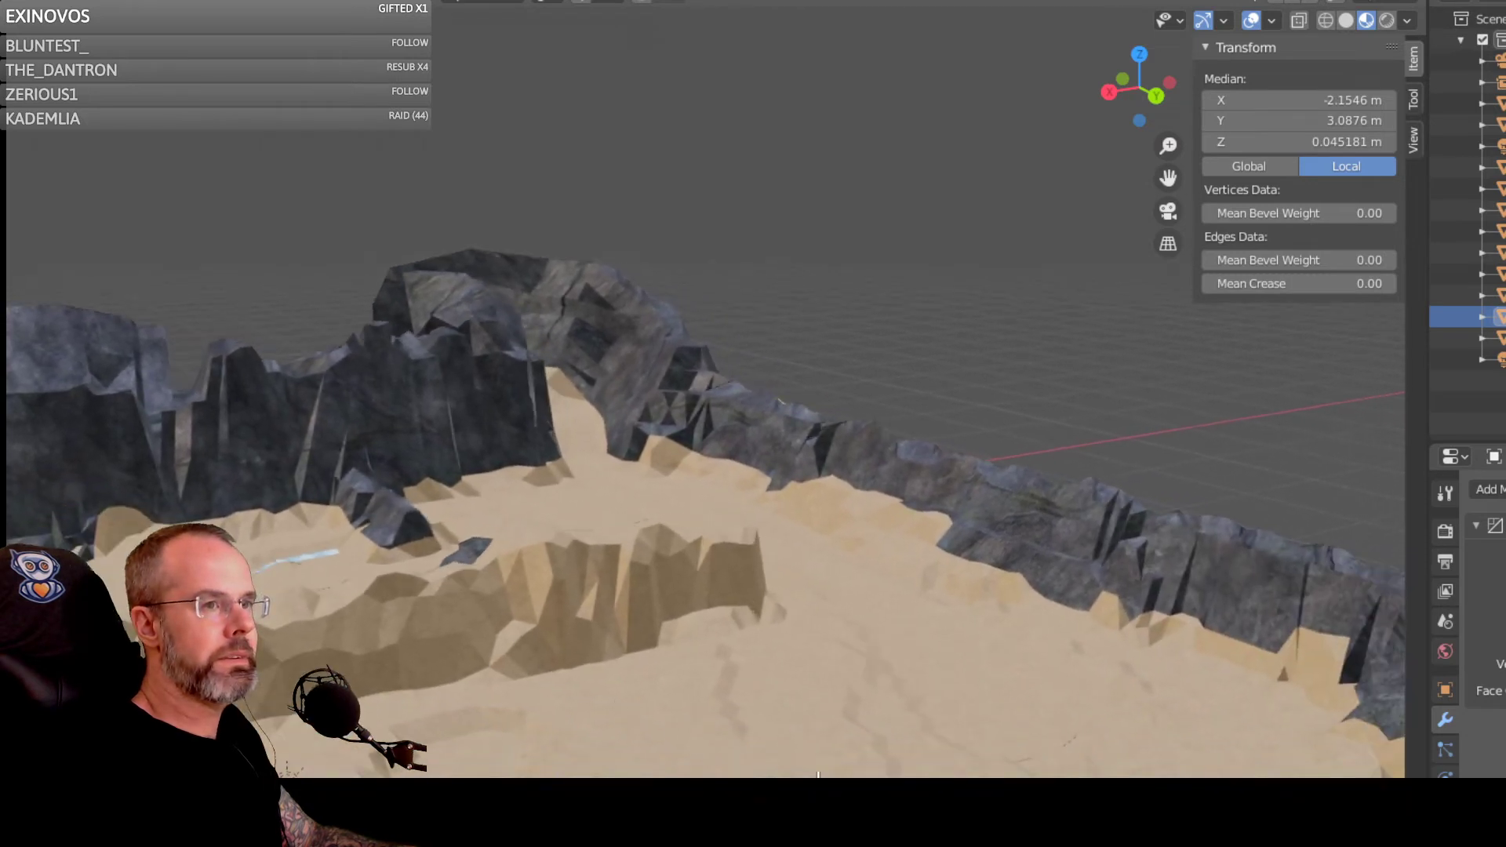
scroll(818, 777, "up", 2)
middle_click_drag(985, 739, 628, 709, "shift")
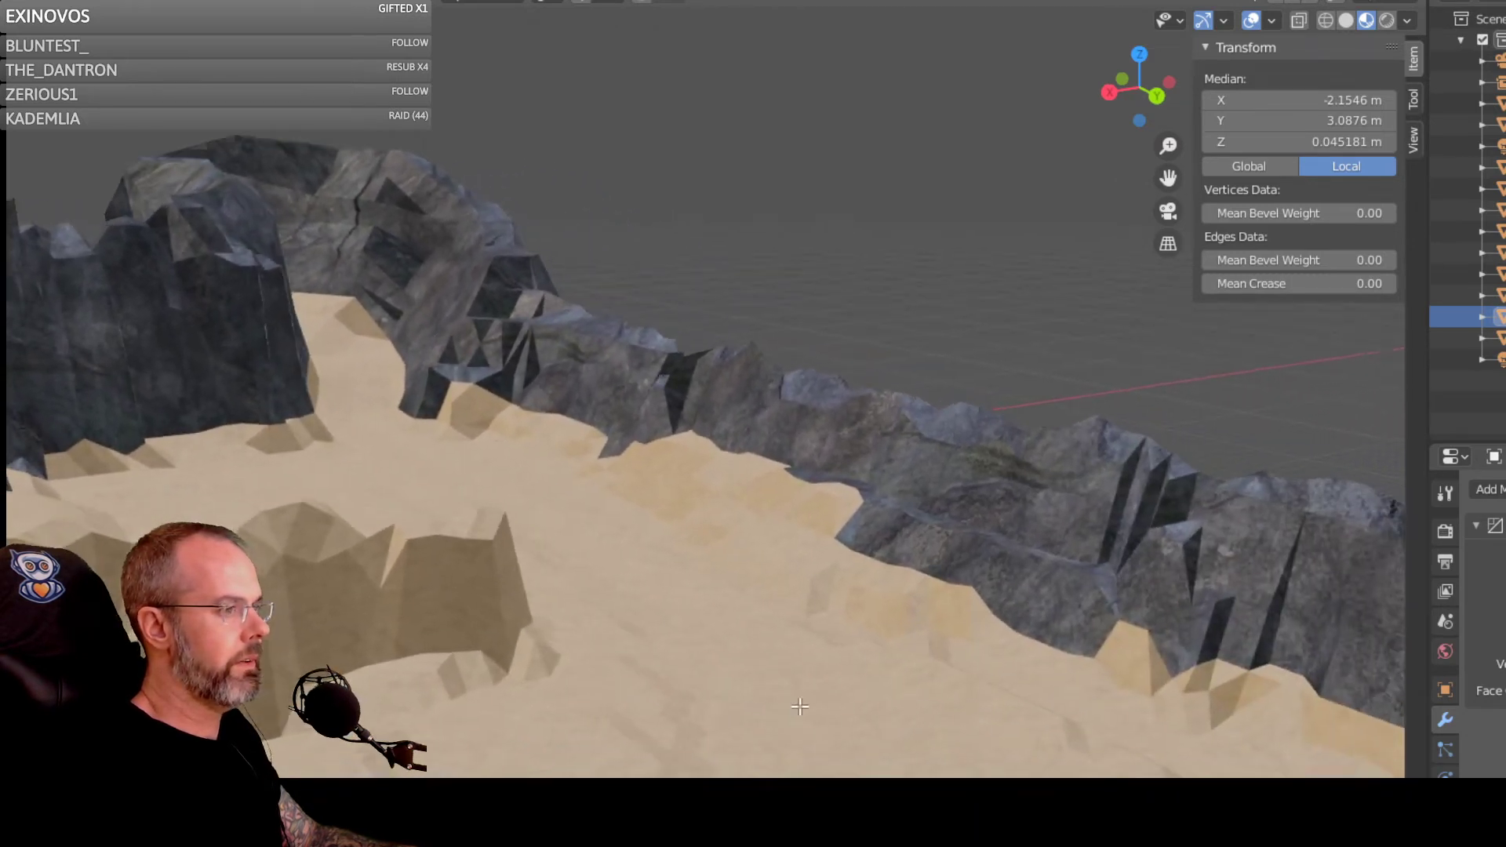
scroll(1137, 481, "down", 4)
Step: Inspect the zigzag wall, gate banners and fortress courtyard together from an elevated oblique view
middle_click_drag(1133, 481, 654, 651)
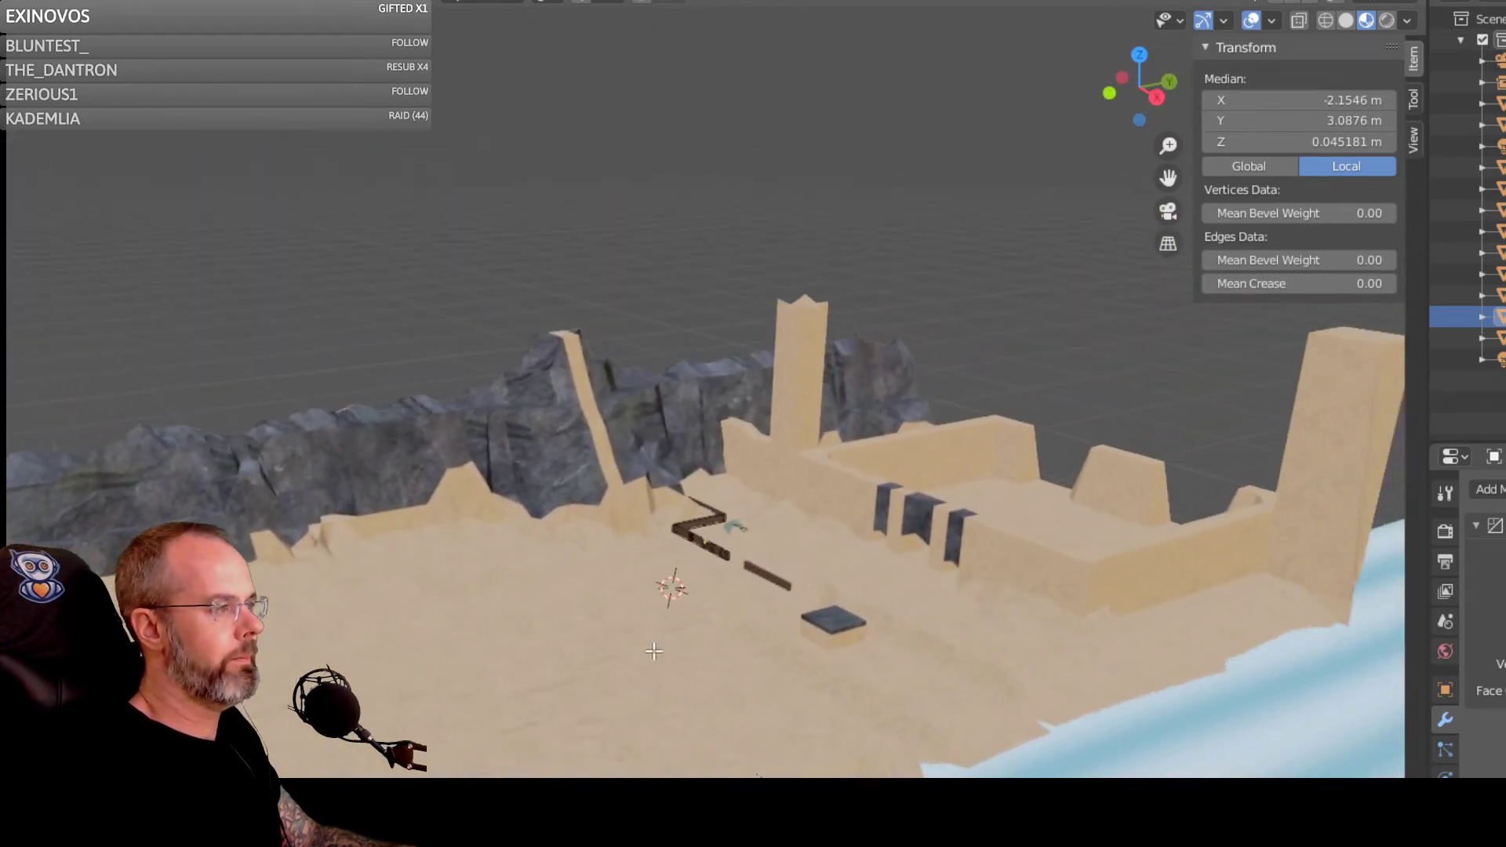
scroll(654, 651, "up", 2)
middle_click_drag(1000, 473, 887, 526, "shift")
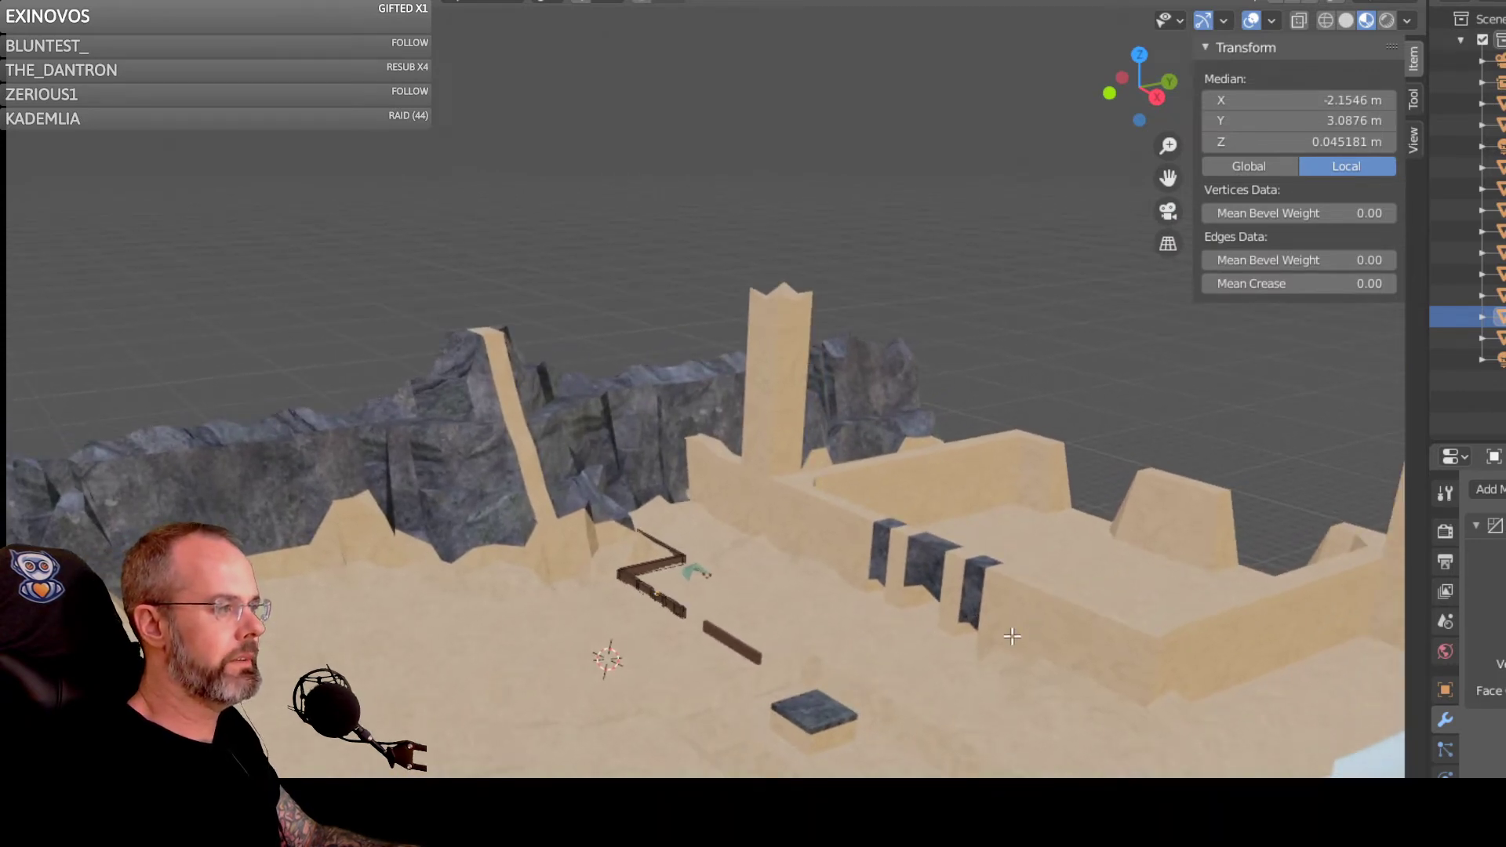
scroll(1012, 636, "up", 3)
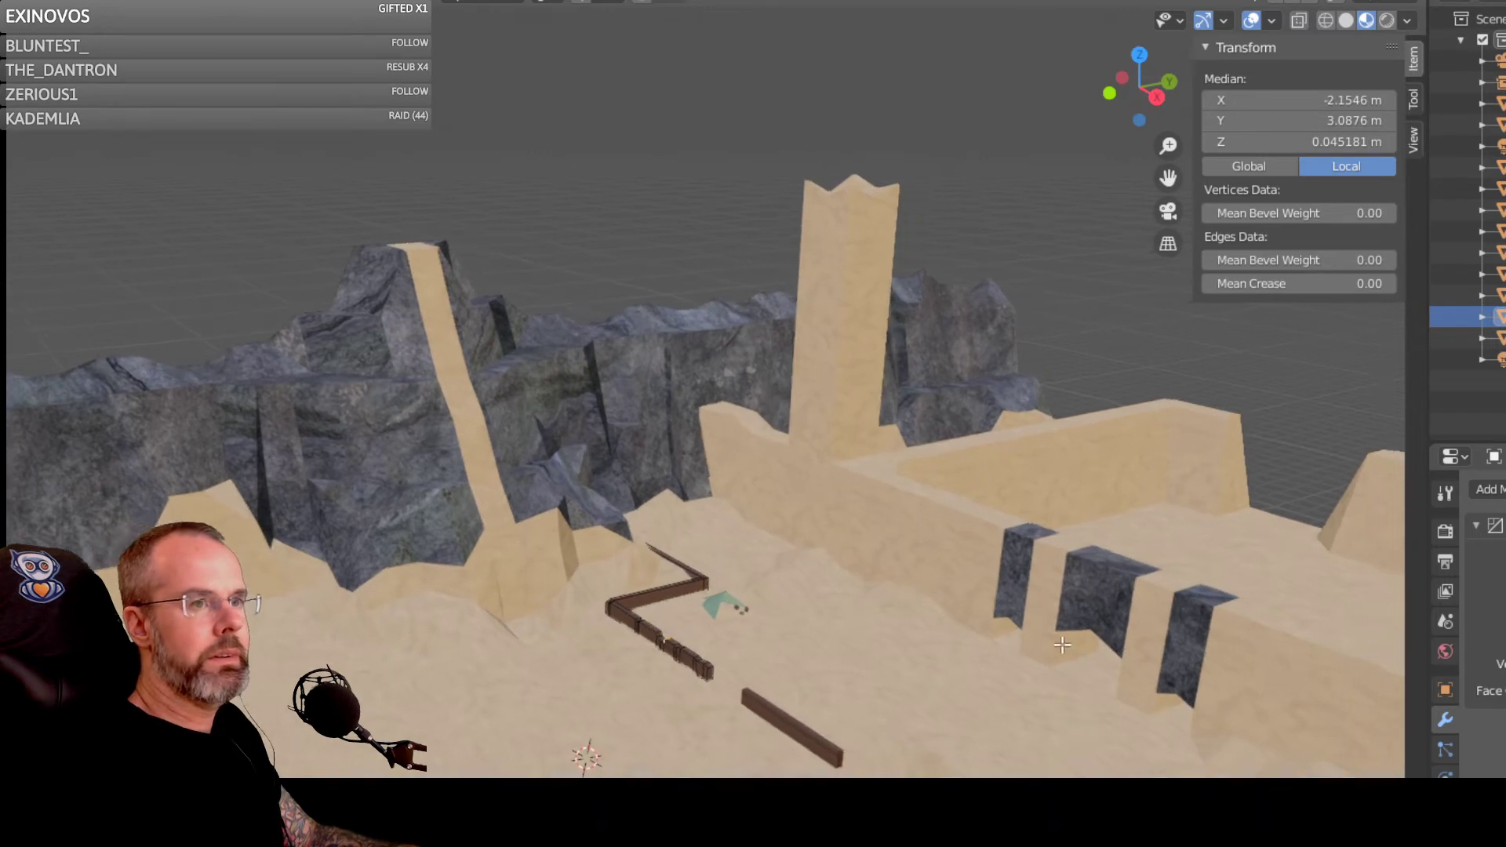
middle_click_drag(1062, 645, 376, 553, "shift")
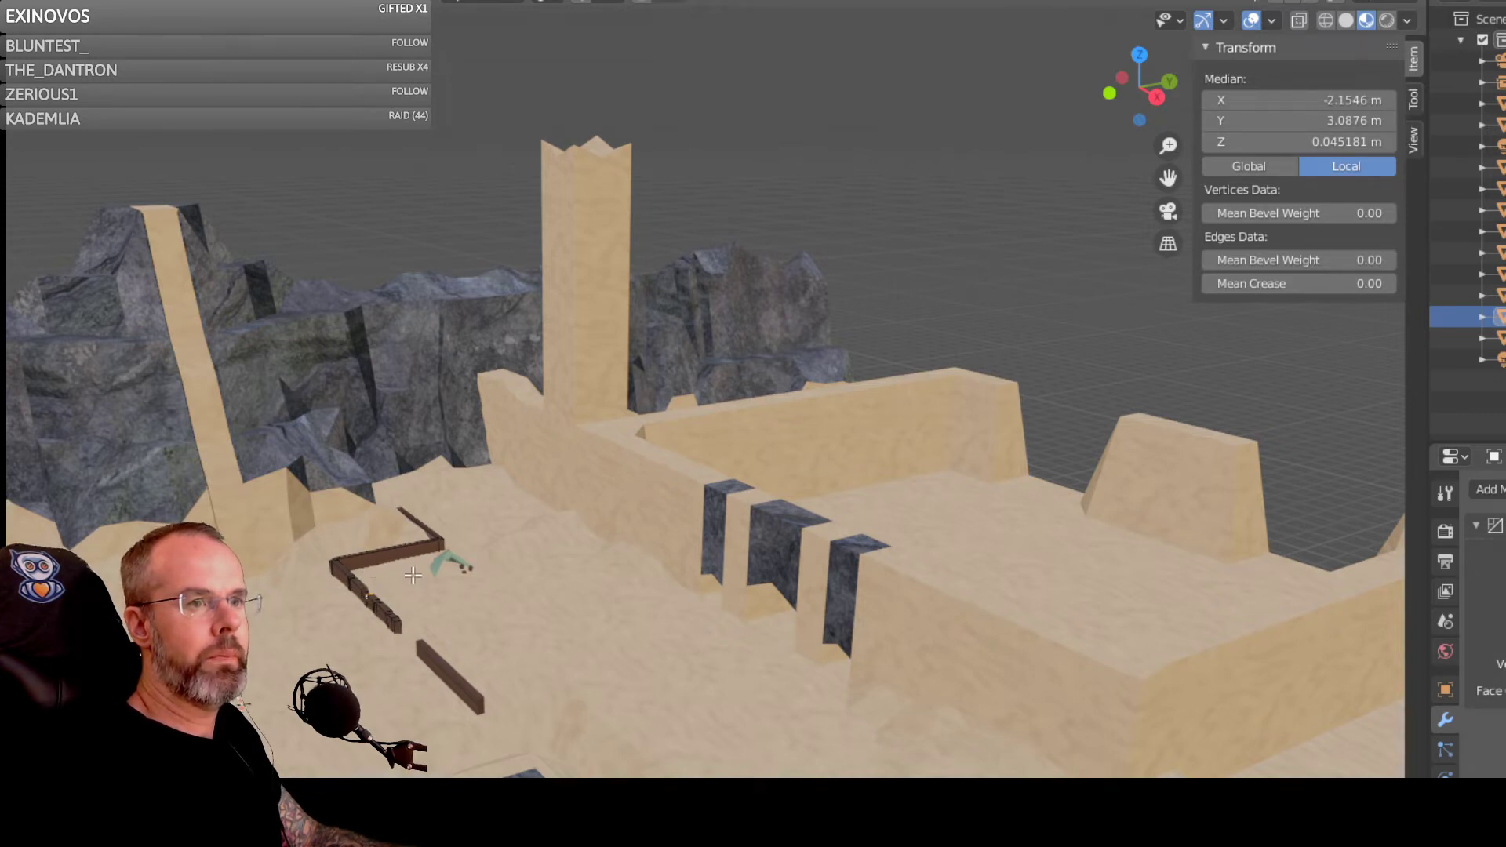
middle_click_drag(429, 582, 783, 501)
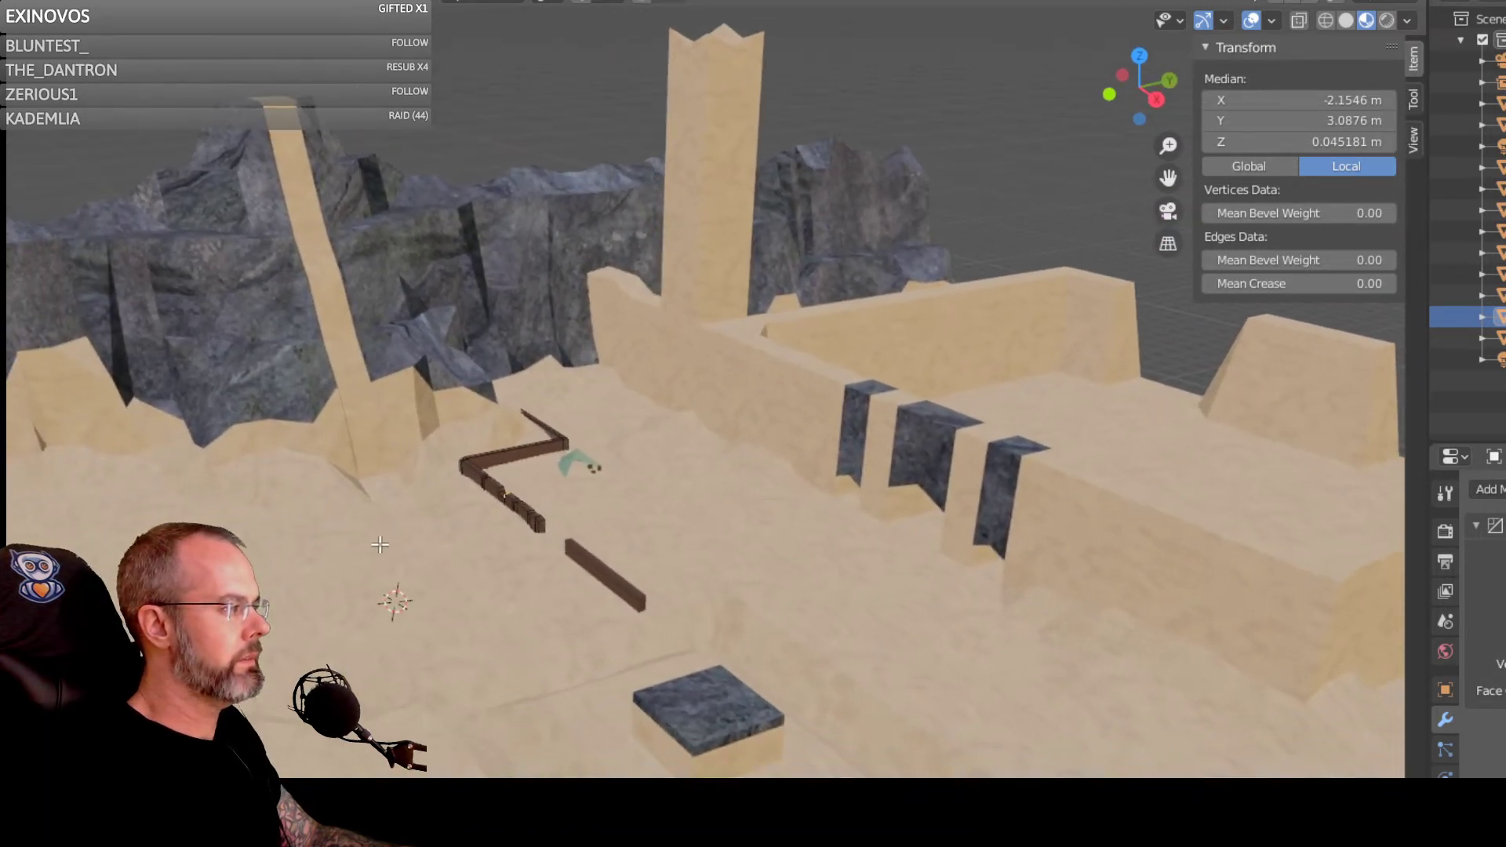
scroll(445, 514, "up", 2)
middle_click_drag(445, 515, 538, 466)
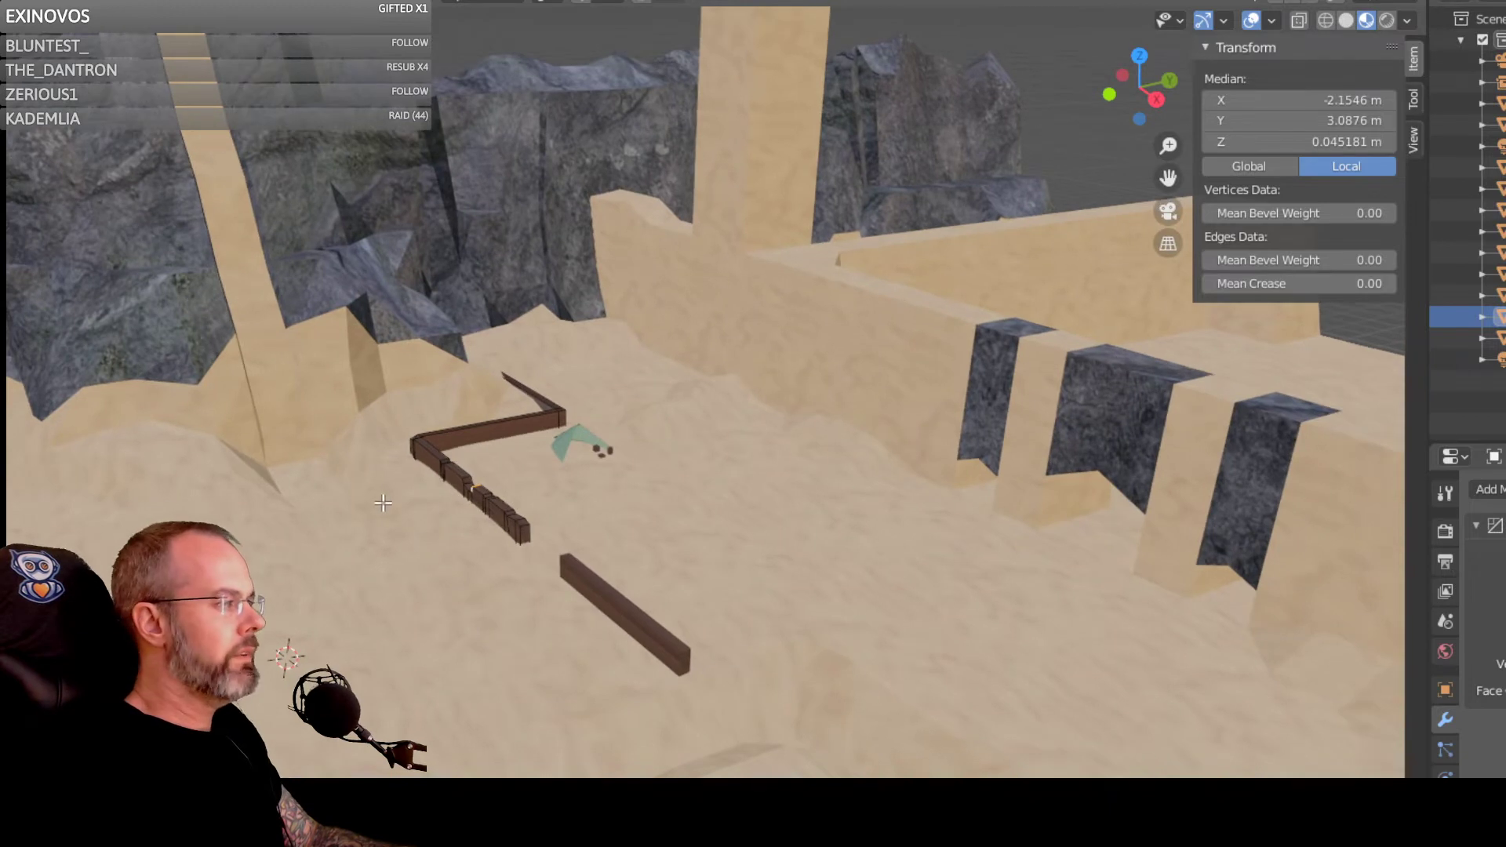
middle_click_drag(843, 423, 528, 474, "shift")
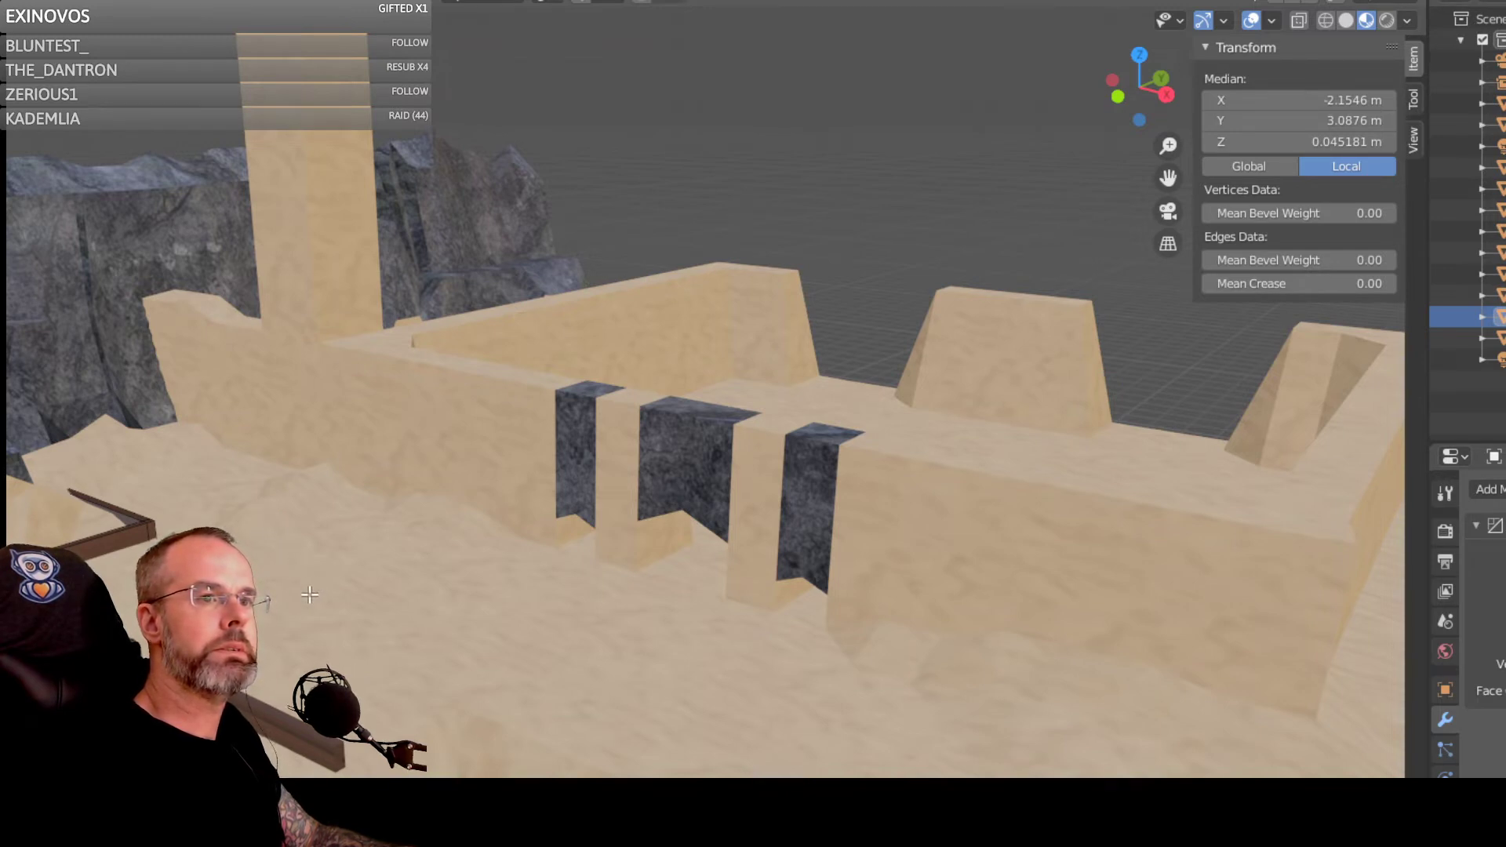
middle_click_drag(310, 594, 545, 259)
middle_click_drag(403, 506, 548, 455, "ctrl")
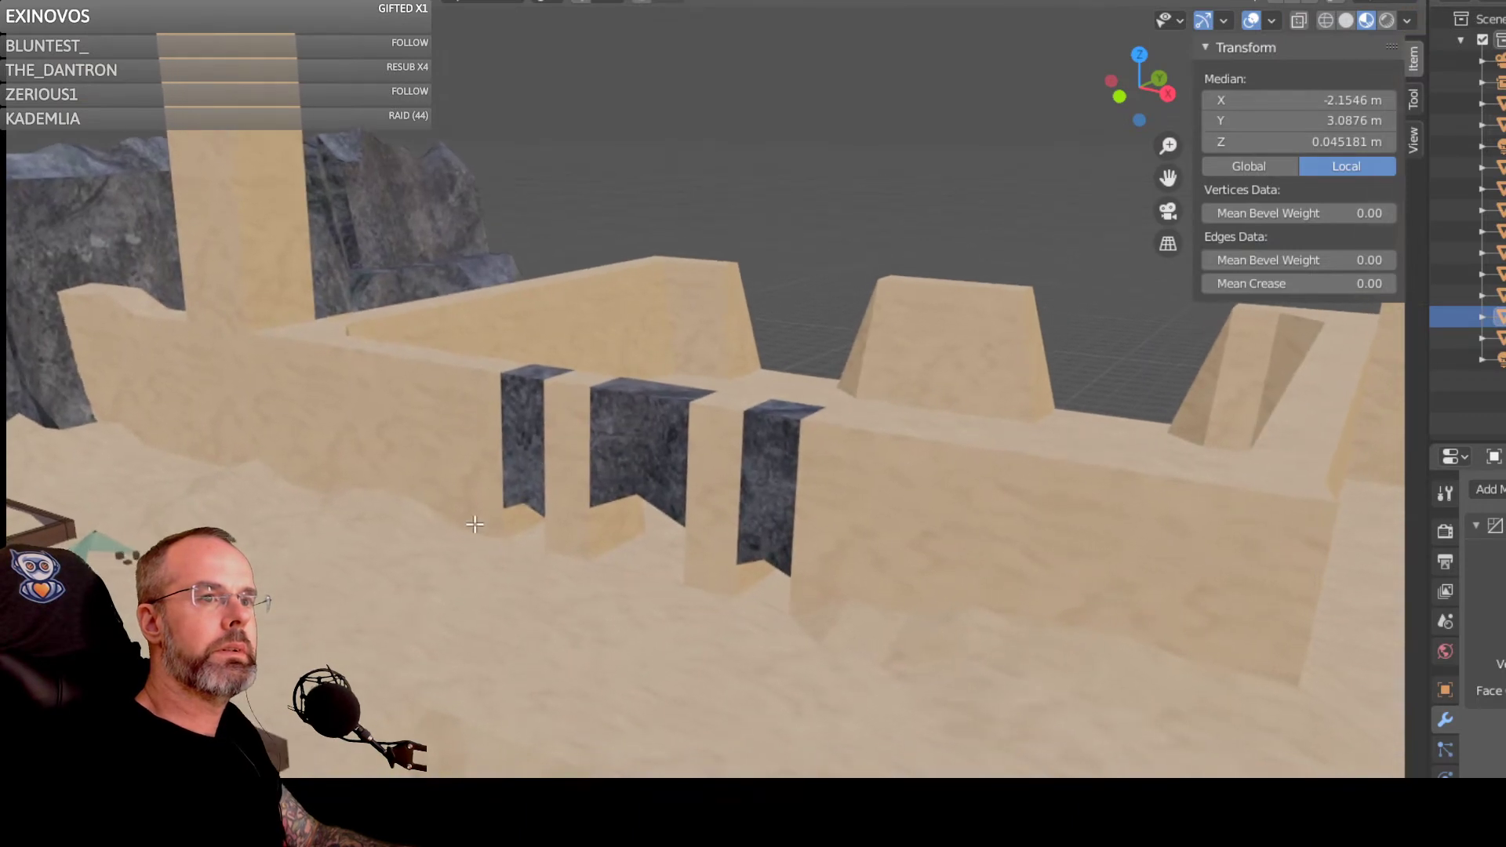
middle_click_drag(428, 532, 991, 559)
middle_click_drag(565, 563, 1218, 461)
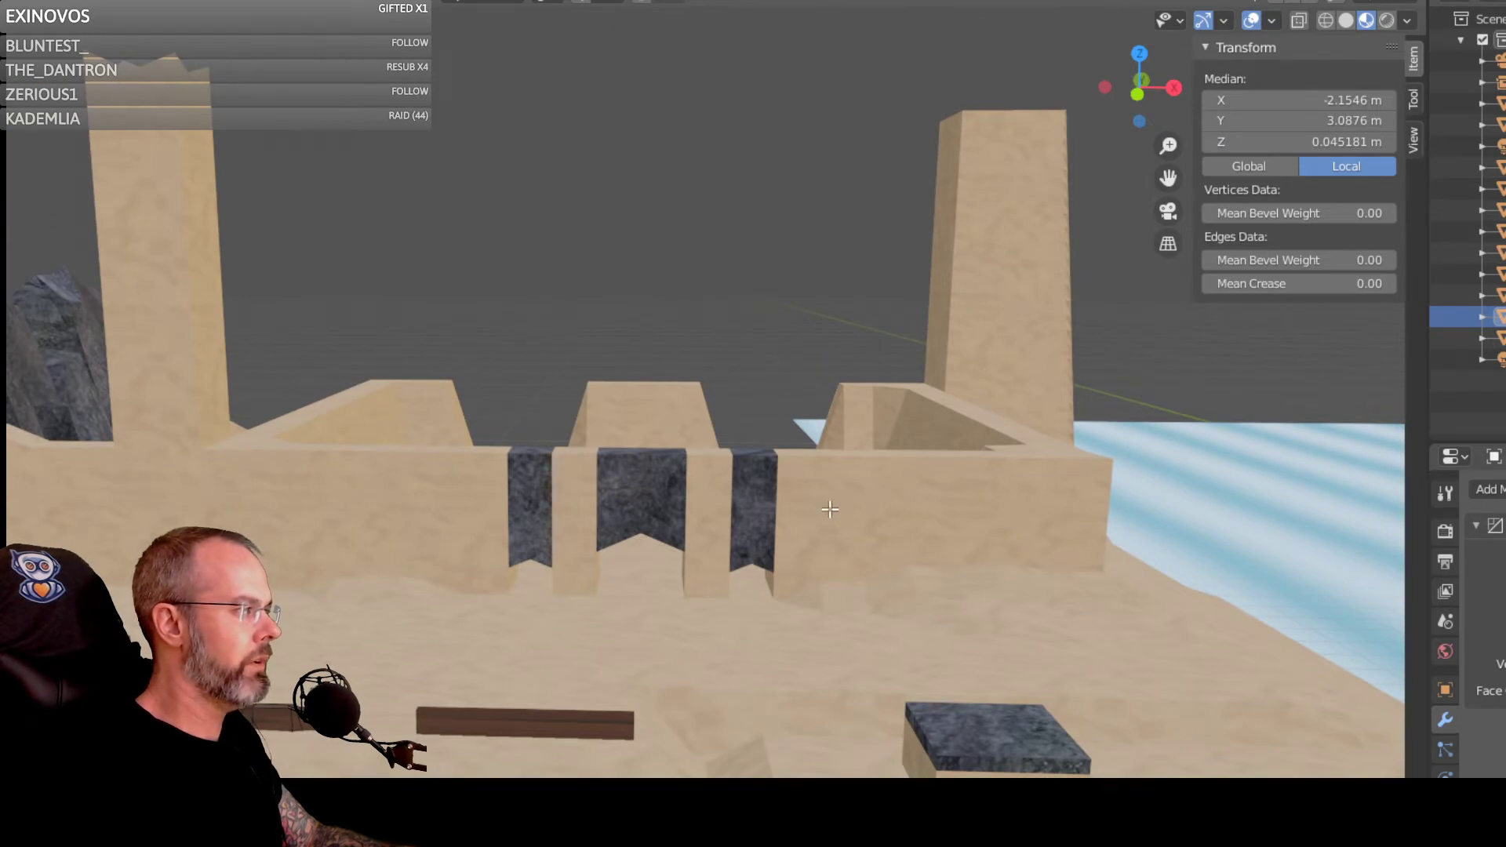
Step: Compare the damaged zigzag wall with the intact straight wall from the front, at ground level and close up
middle_click_drag(649, 487, 854, 427)
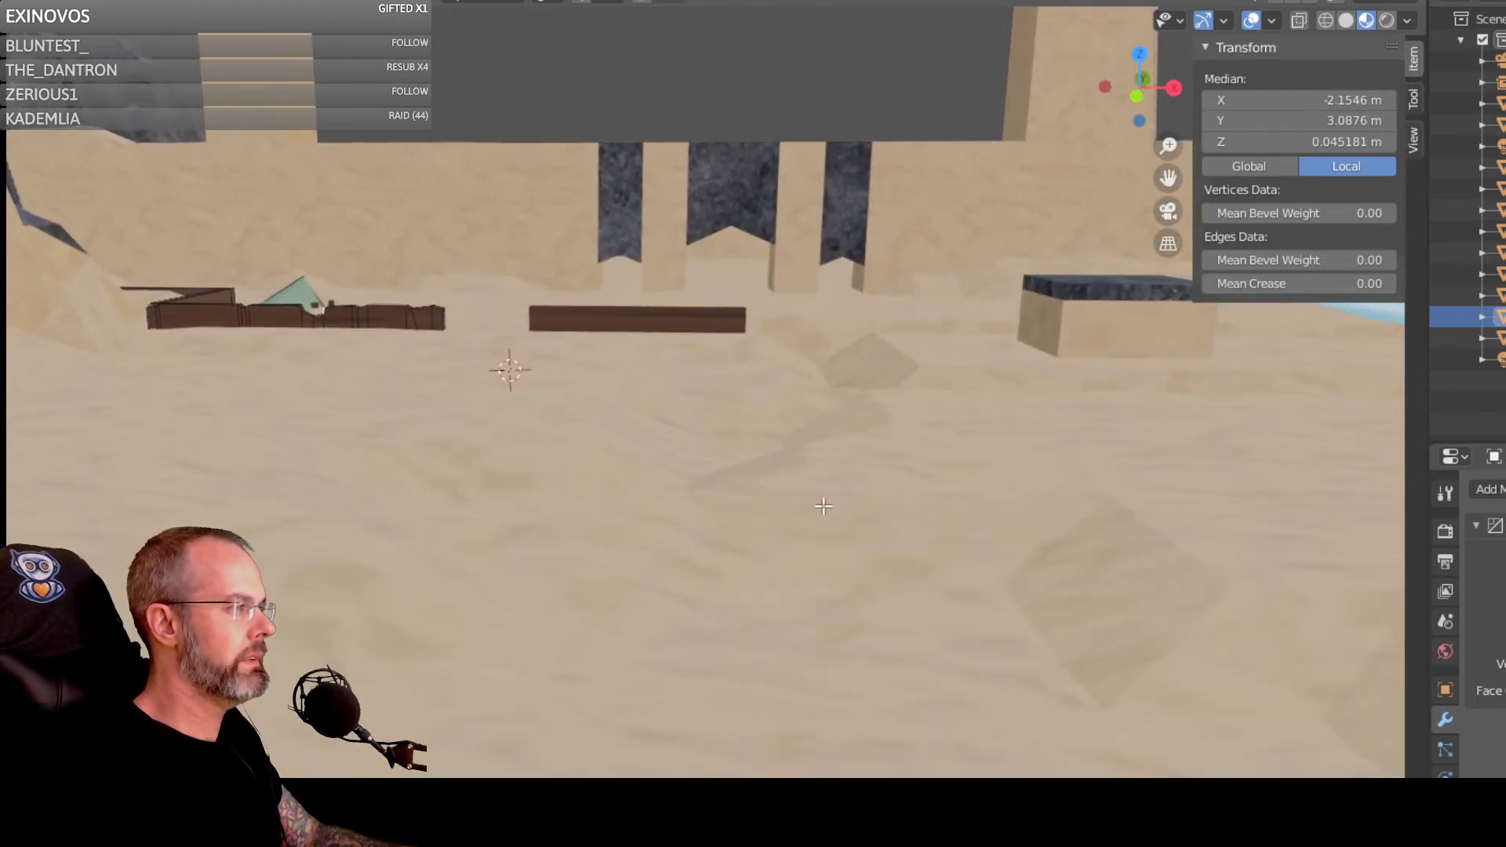
middle_click_drag(754, 562, 768, 530)
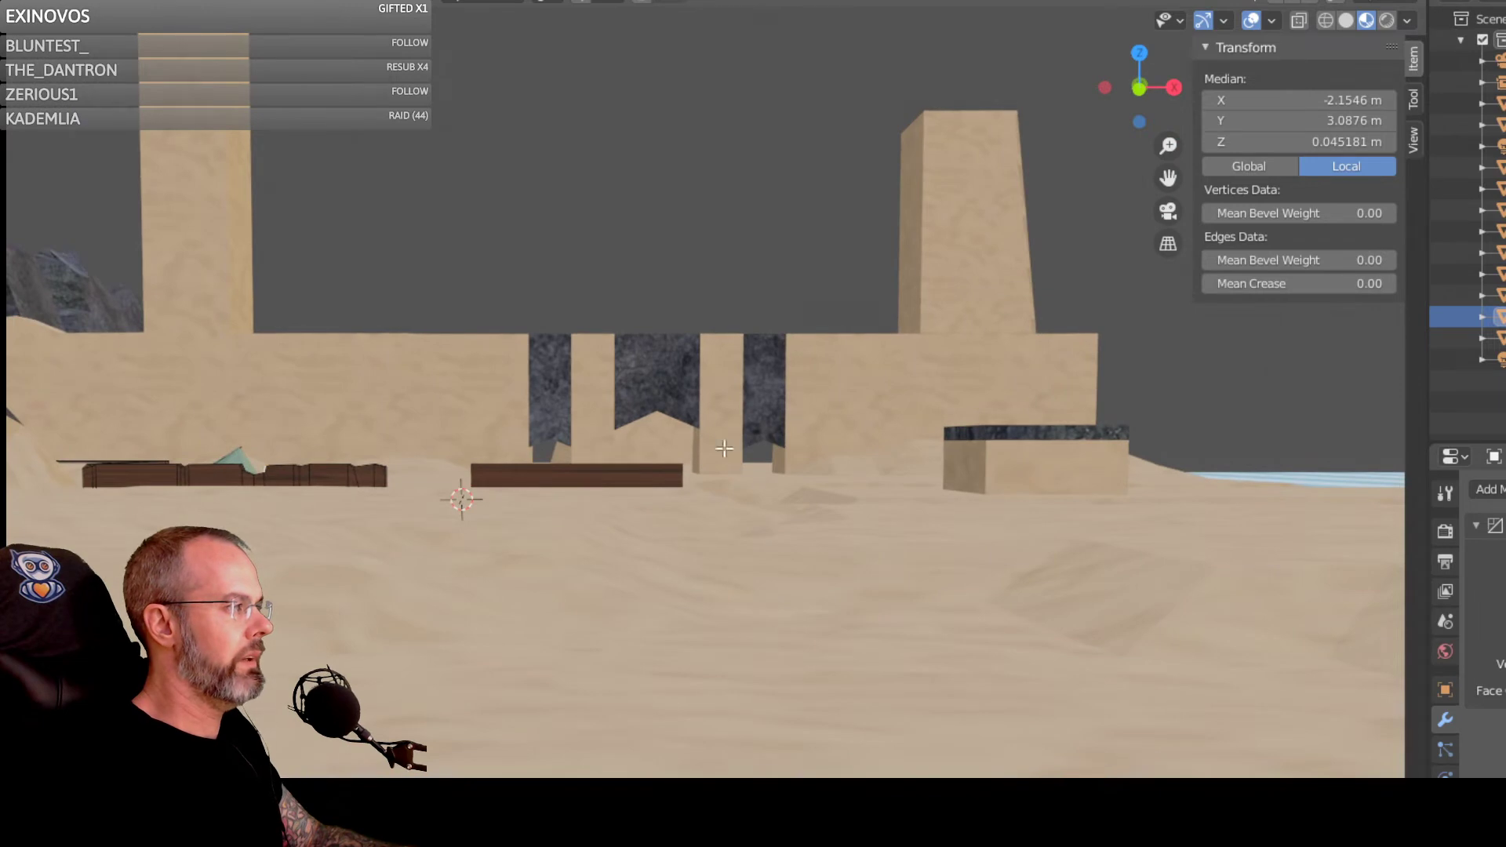
scroll(724, 448, "down", 2)
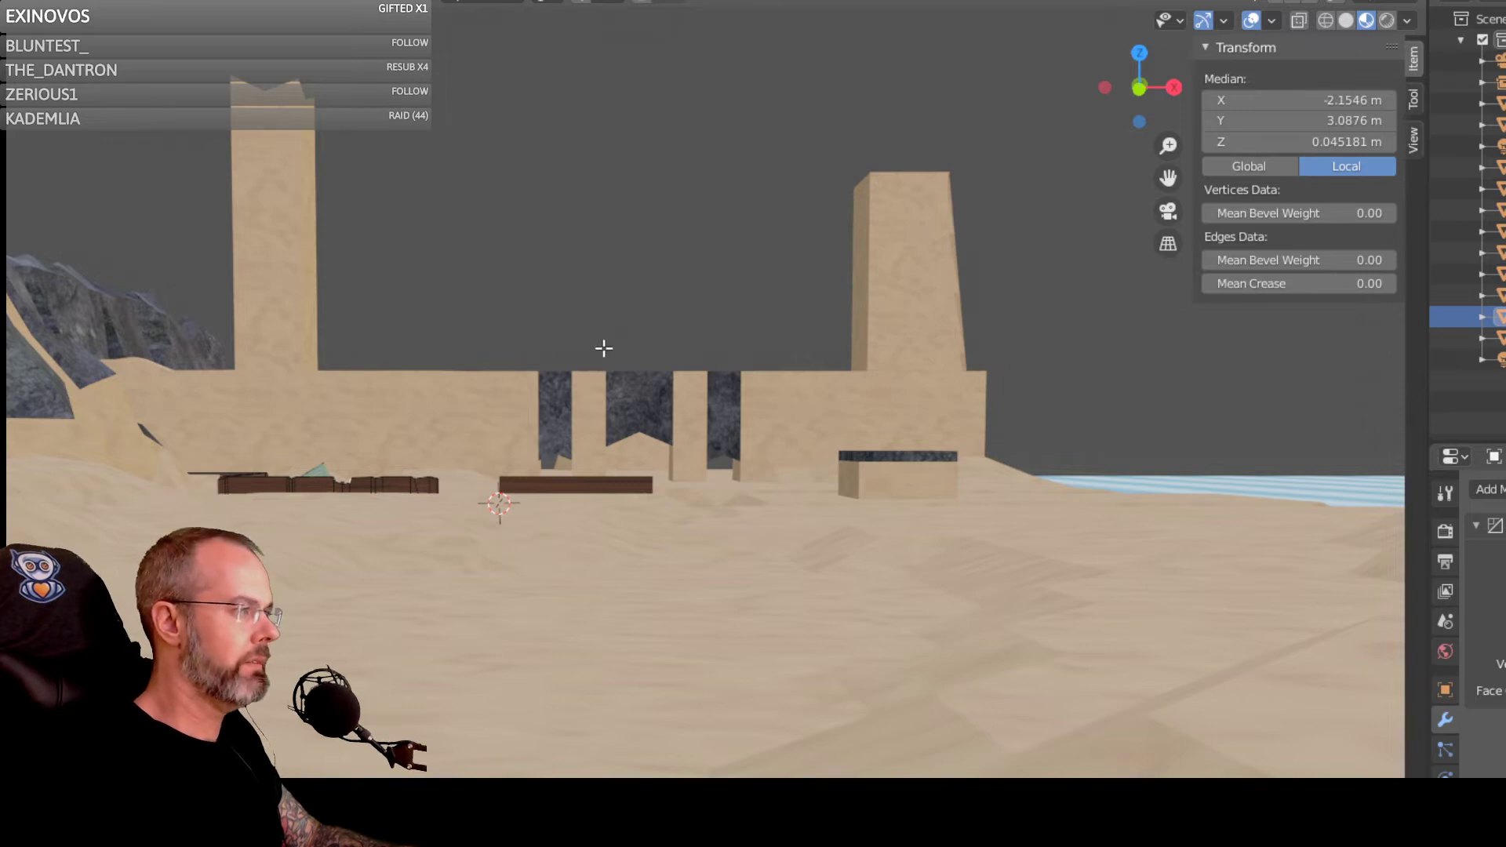
scroll(640, 325, "up", 4)
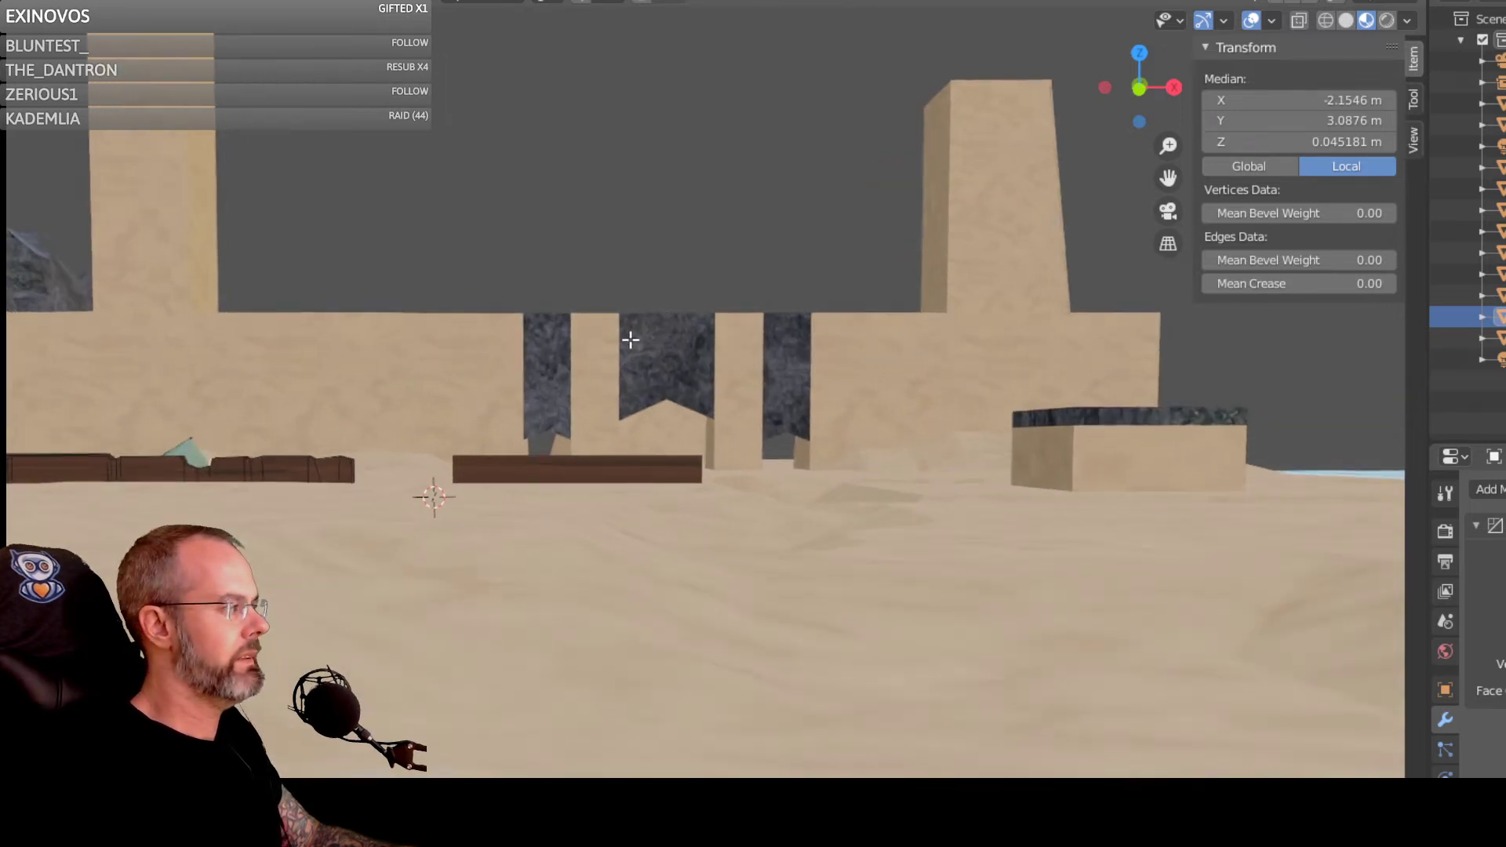
middle_click_drag(406, 349, 816, 641)
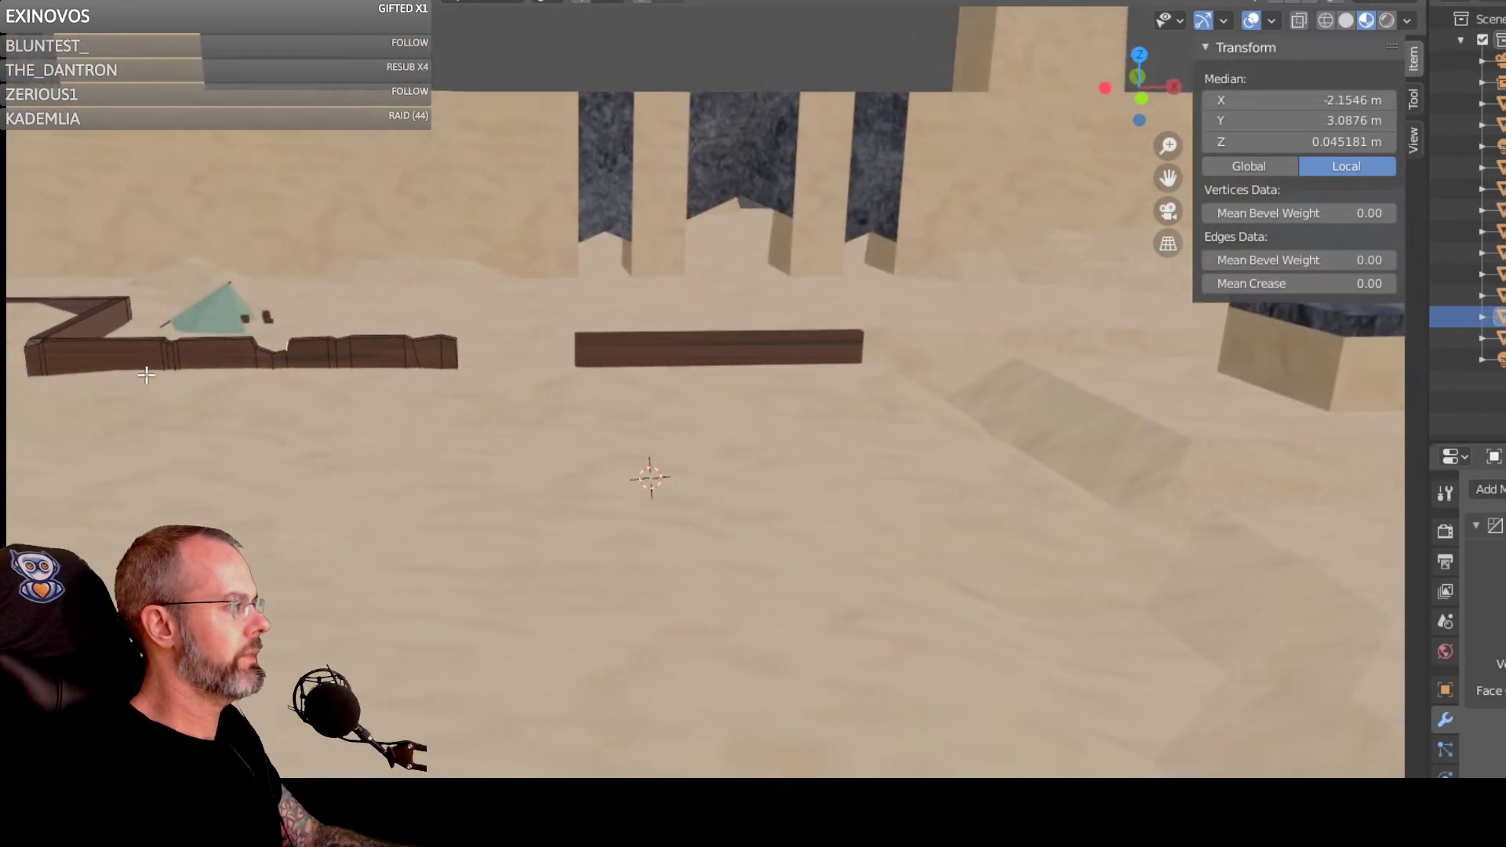
middle_click_drag(83, 377, 816, 734, "shift")
scroll(386, 414, "up", 3)
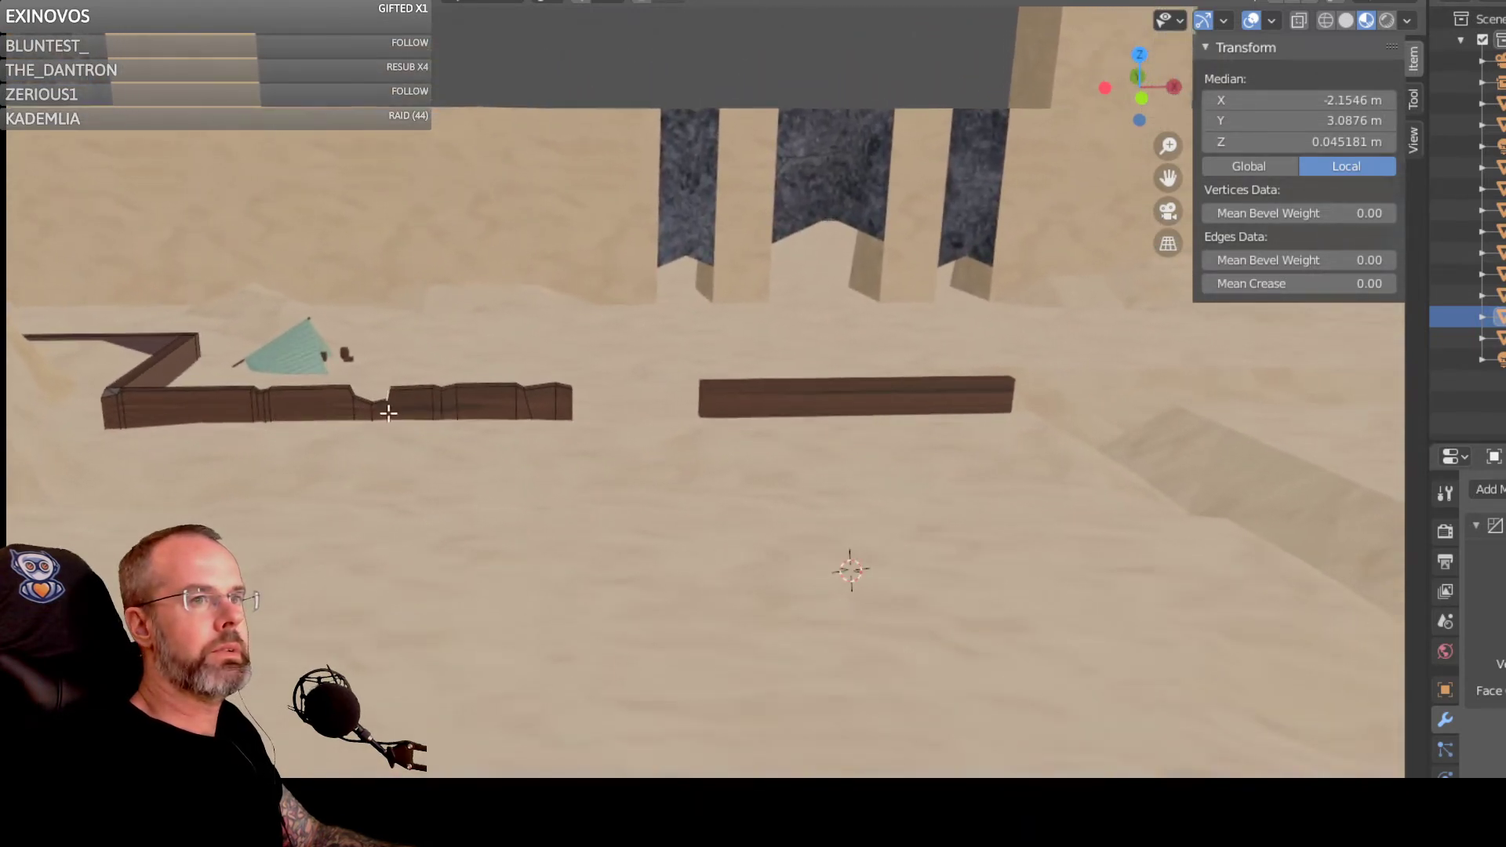
middle_click_drag(324, 370, 329, 379)
middle_click_drag(215, 455, 276, 323, "shift")
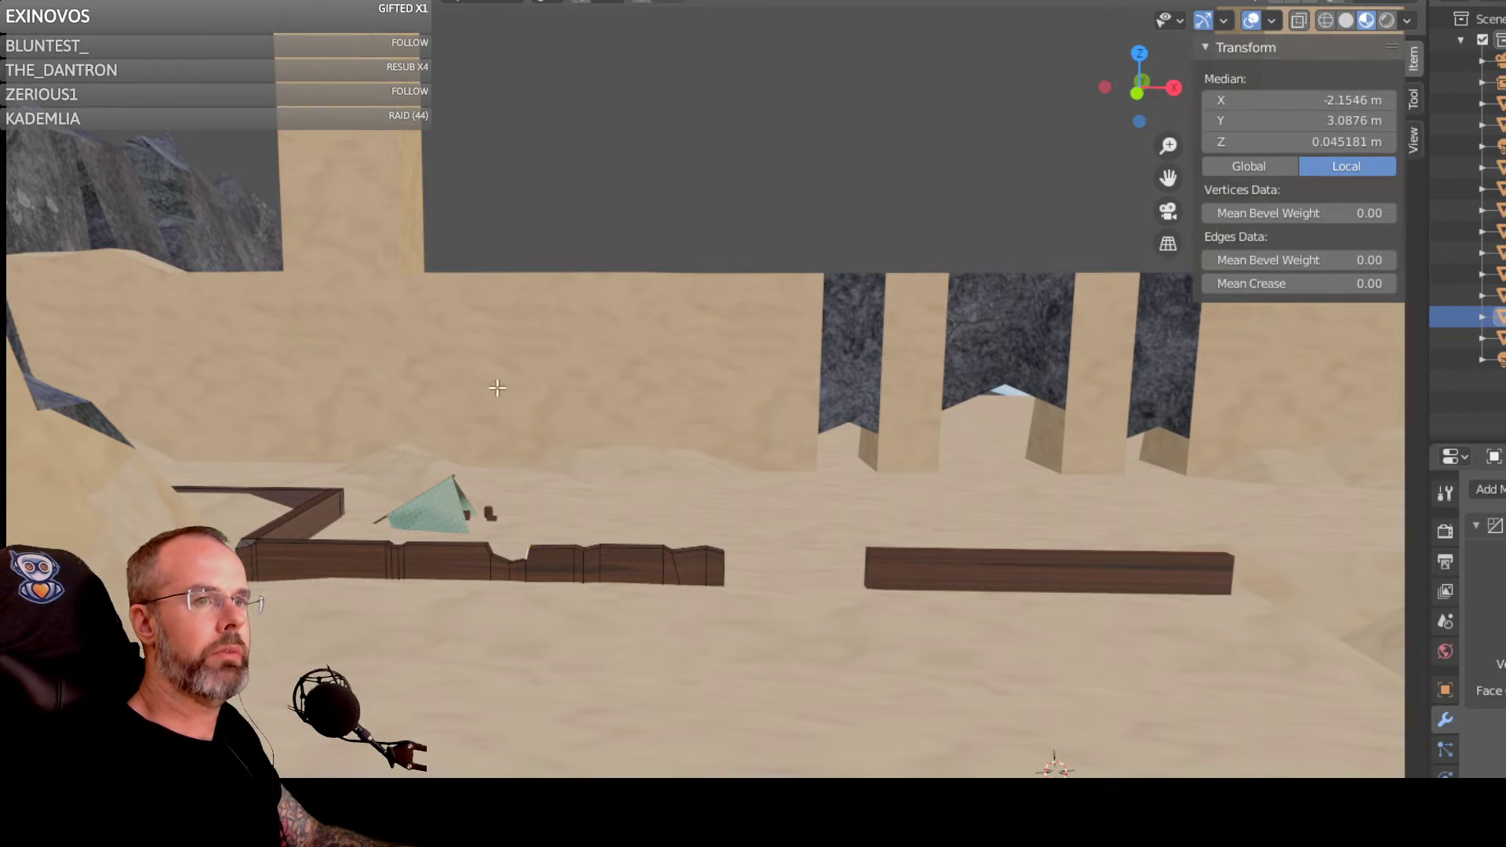
scroll(694, 474, "down", 1)
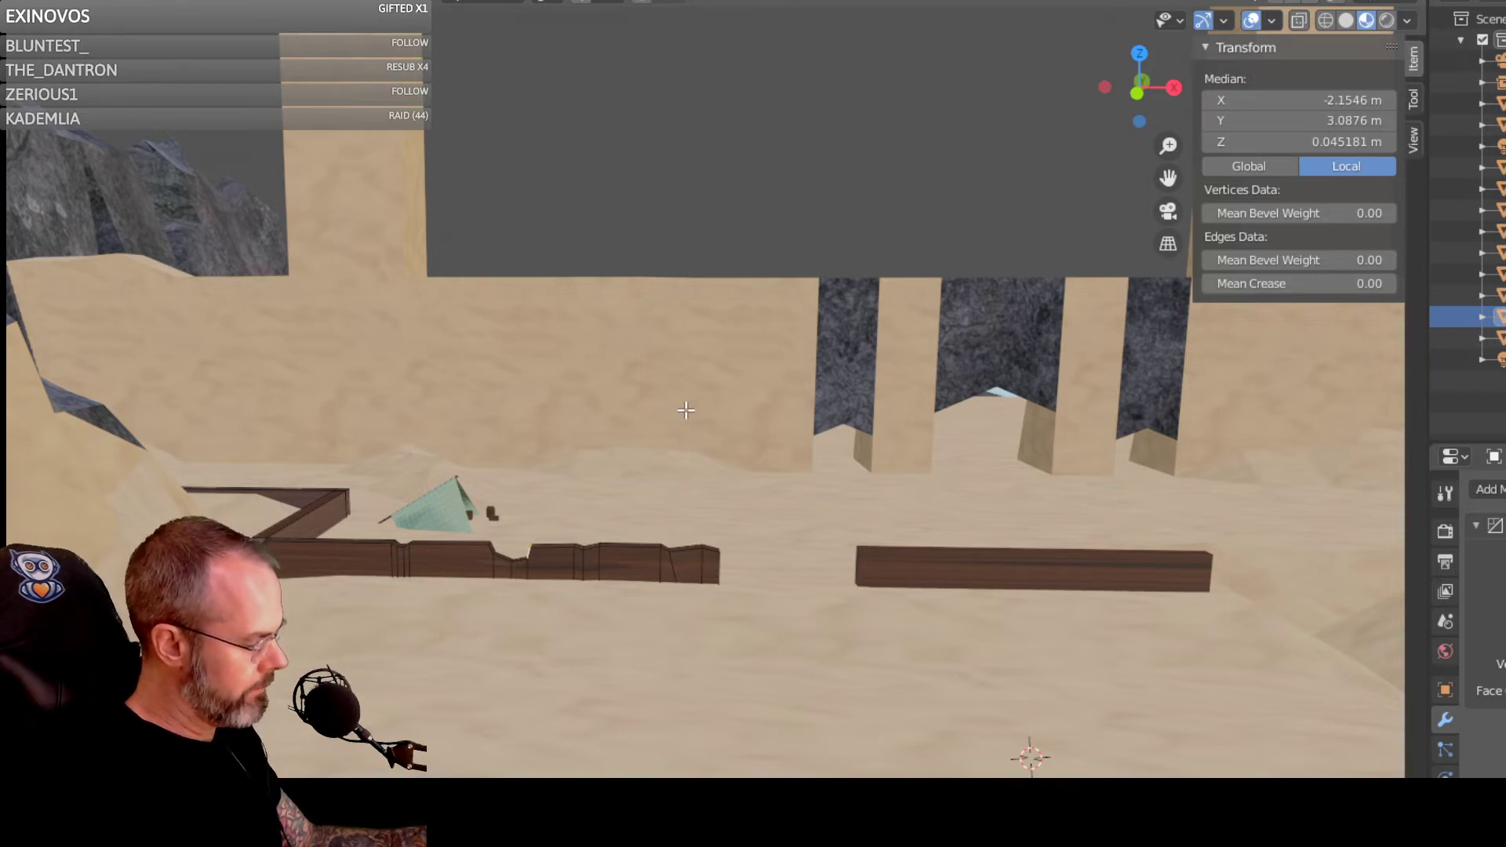
Step: Hide the viewport gizmos and clear the edge selection on the zigzag wall
key("ctrl+grave")
key("alt+a")
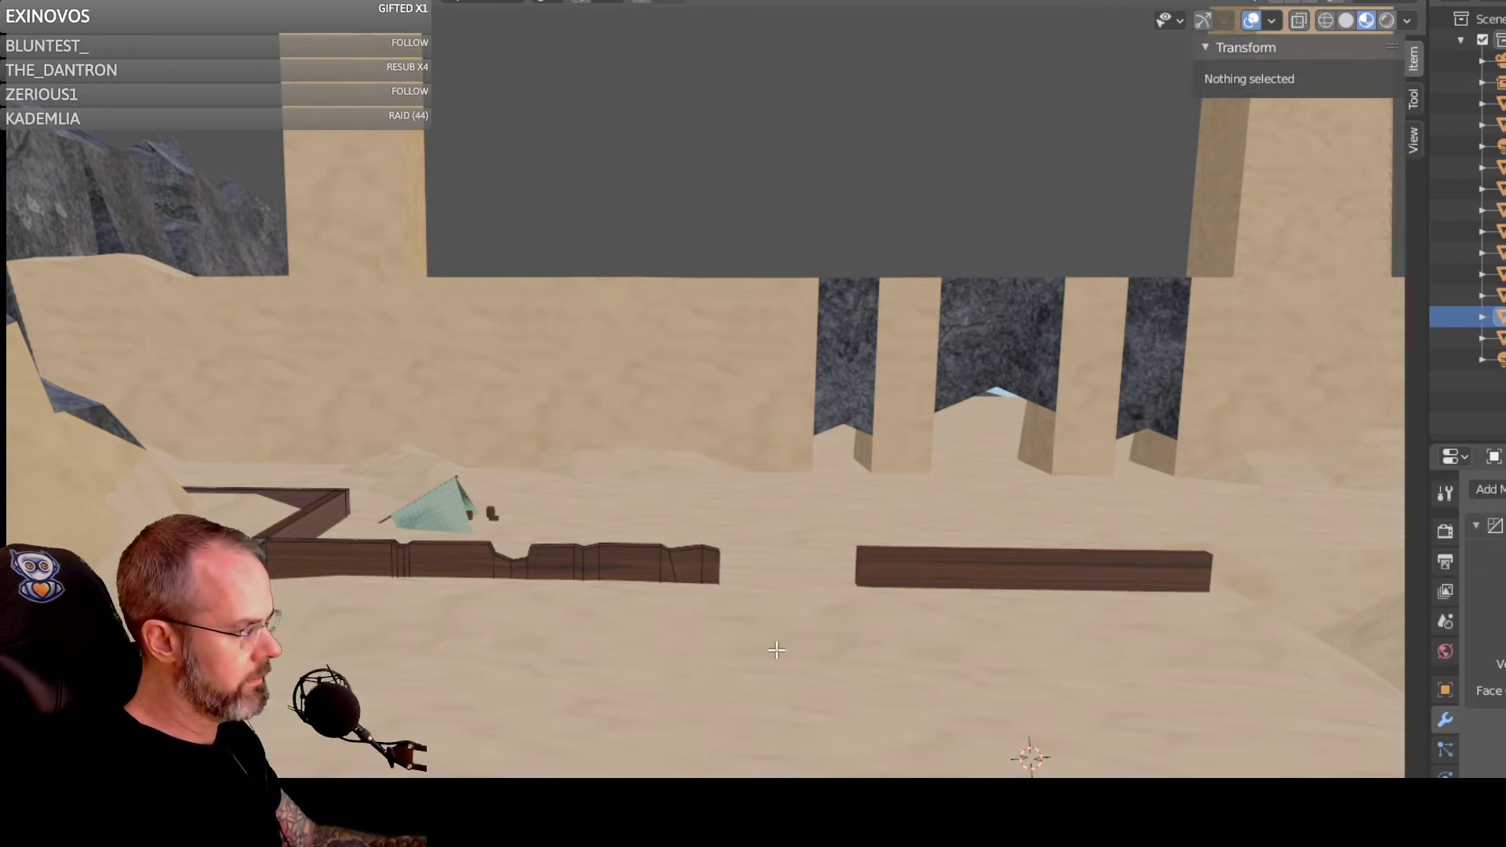
middle_click_drag(775, 650, 745, 591)
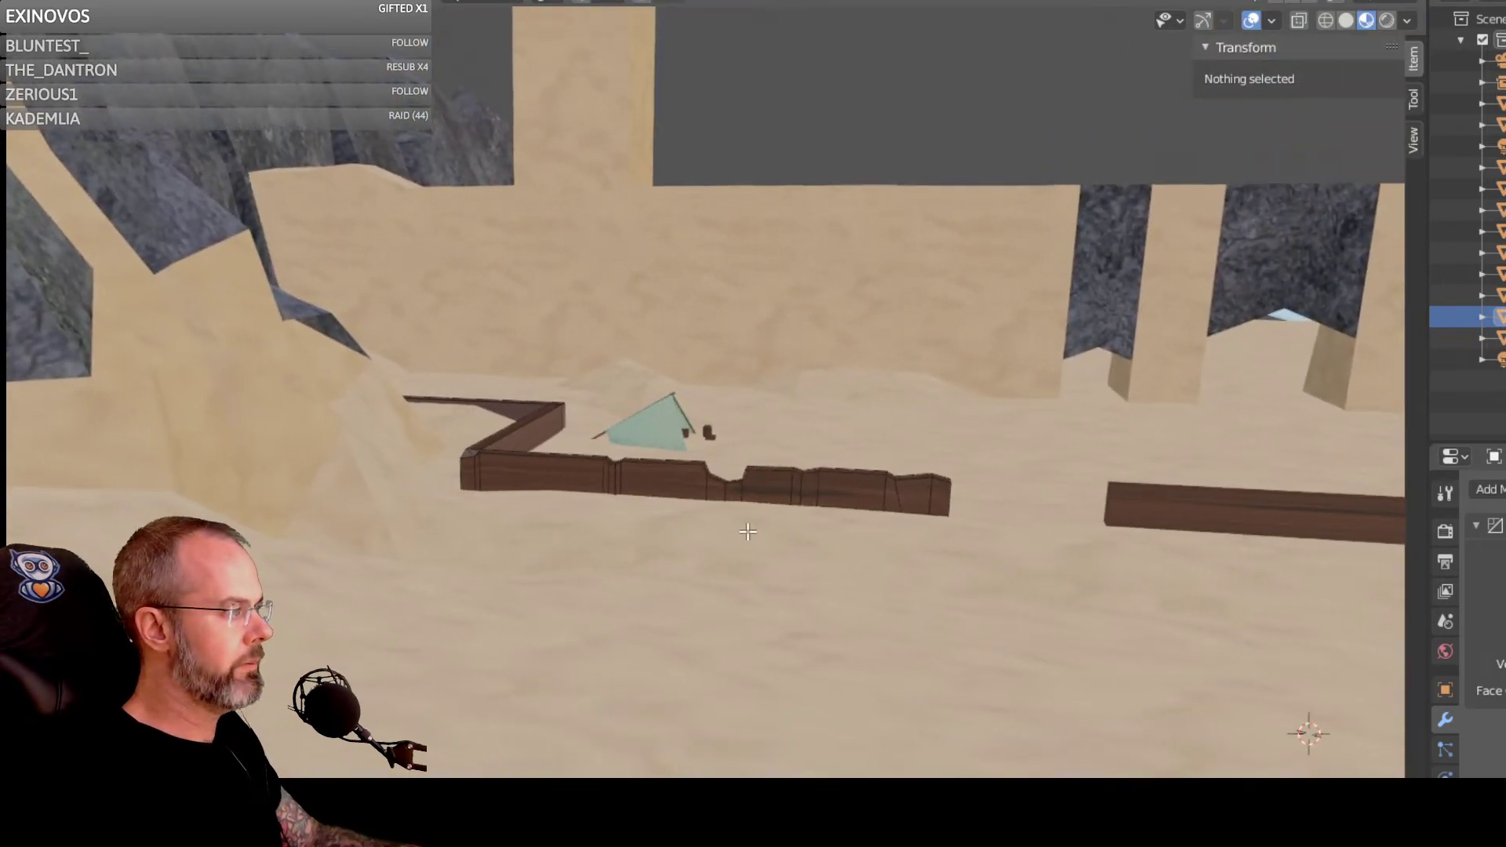
Step: Select the long top edge of the zigzag wall's diagonal section and check it from several angles
left_click(518, 430)
middle_click_drag(519, 431, 602, 450)
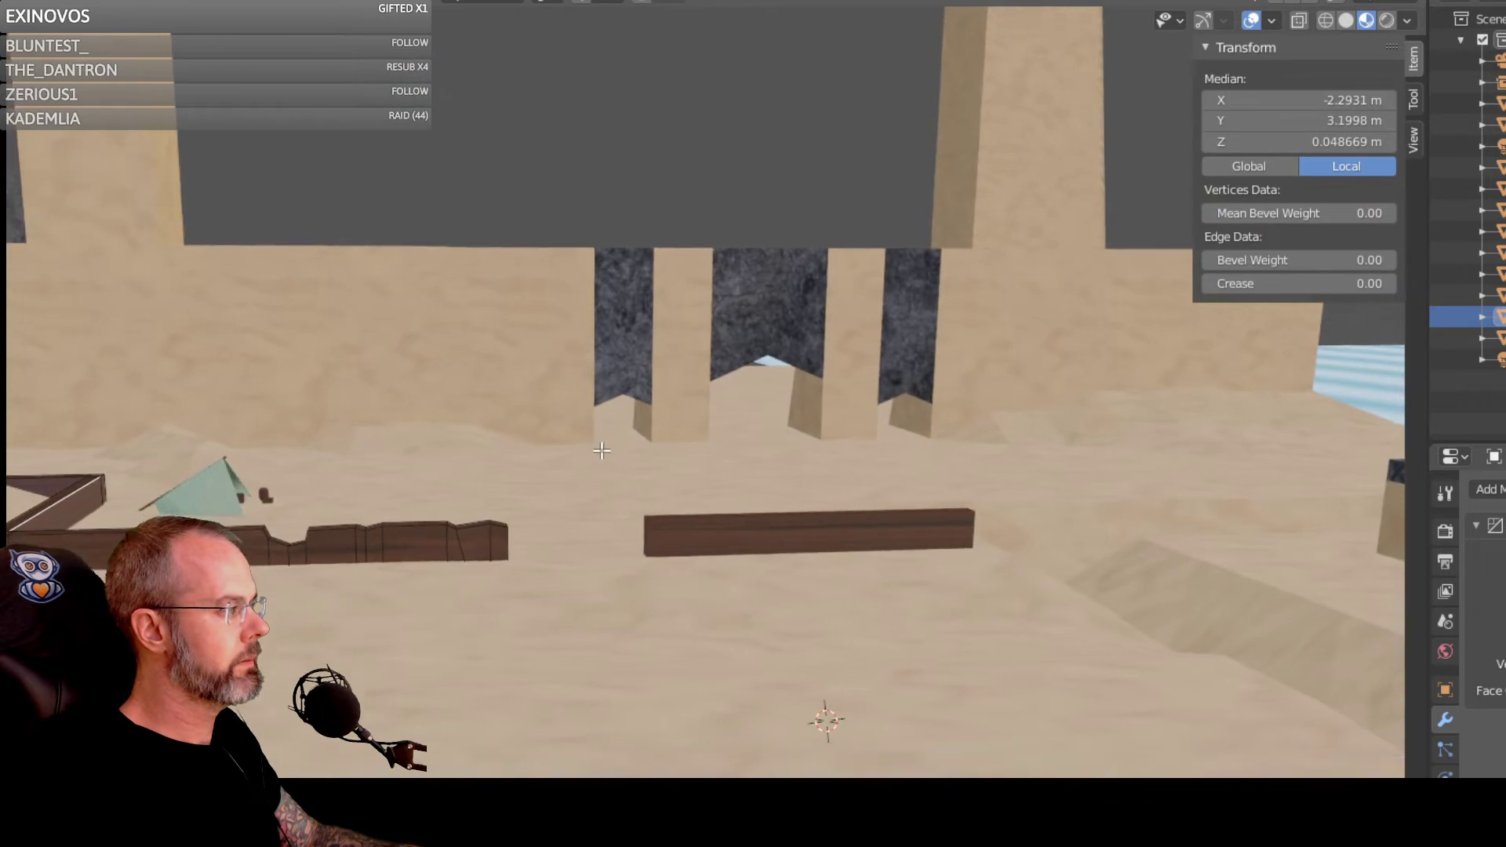
middle_click_drag(473, 509, 594, 628)
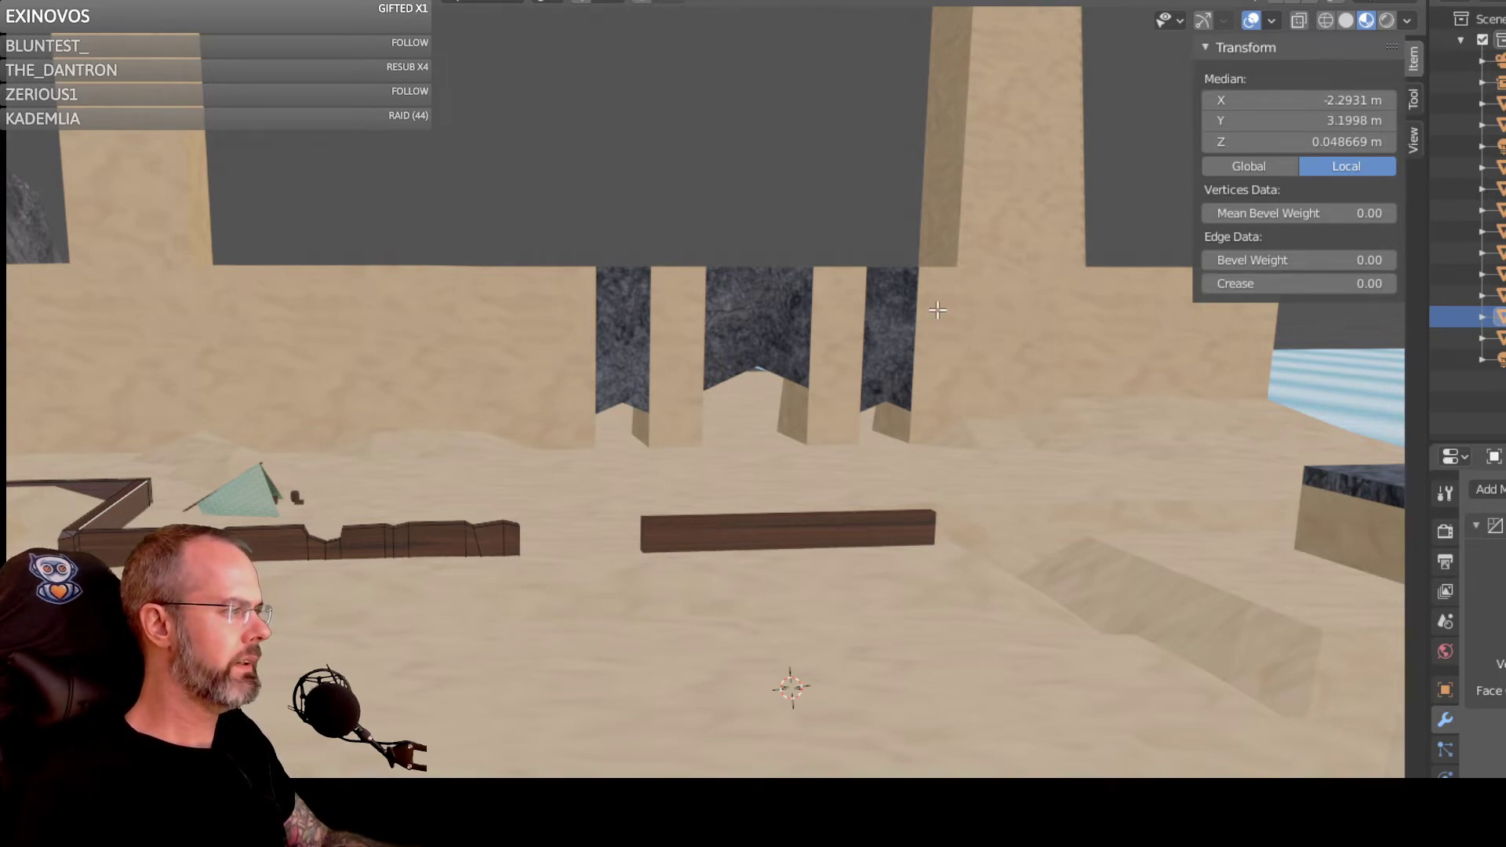
scroll(1010, 444, "down", 2)
middle_click_drag(1049, 562, 985, 549)
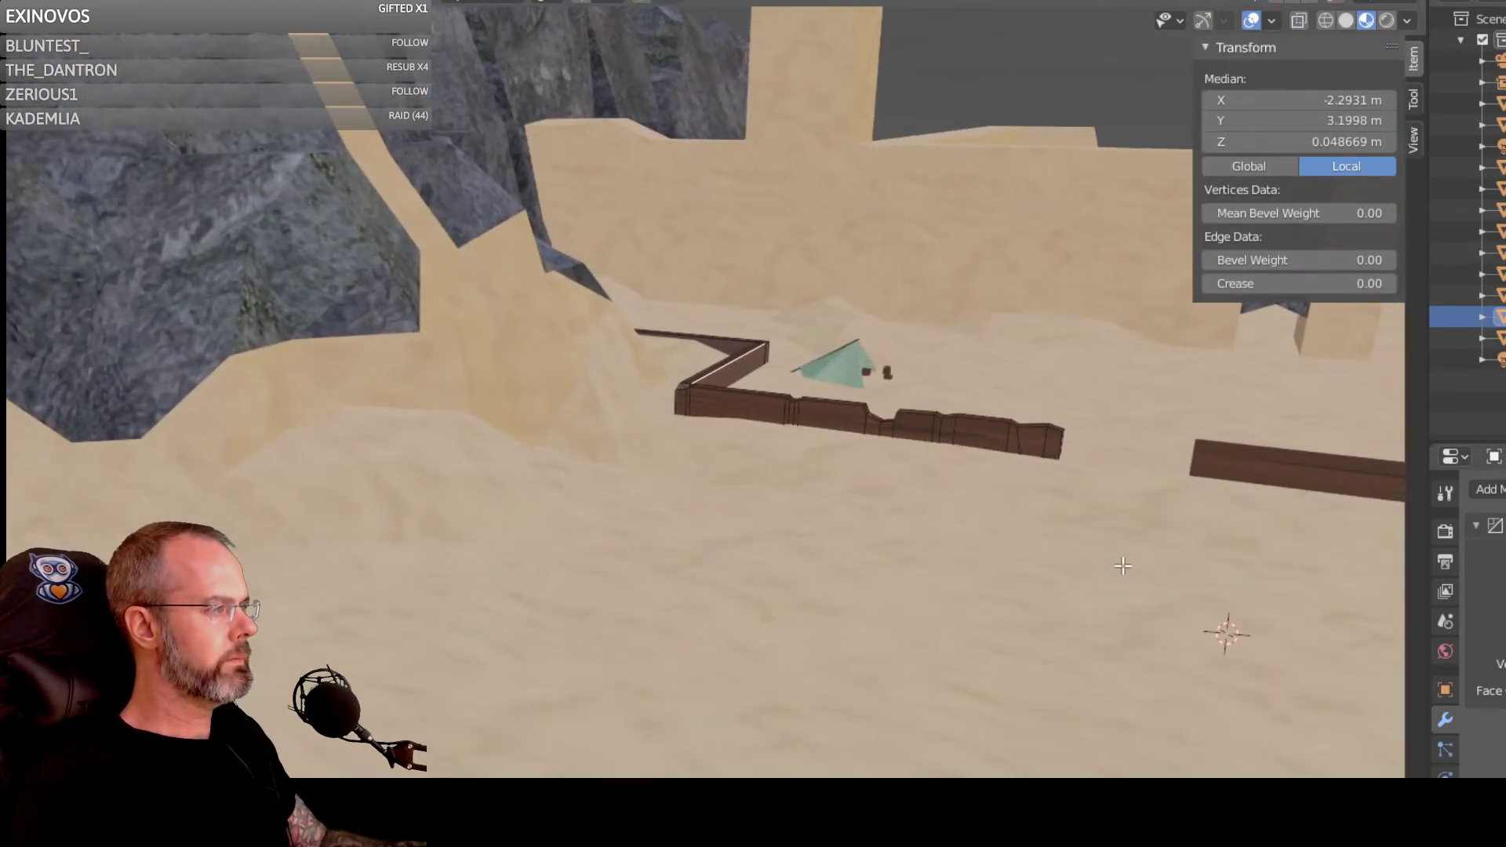
middle_click_drag(1123, 565, 156, 651)
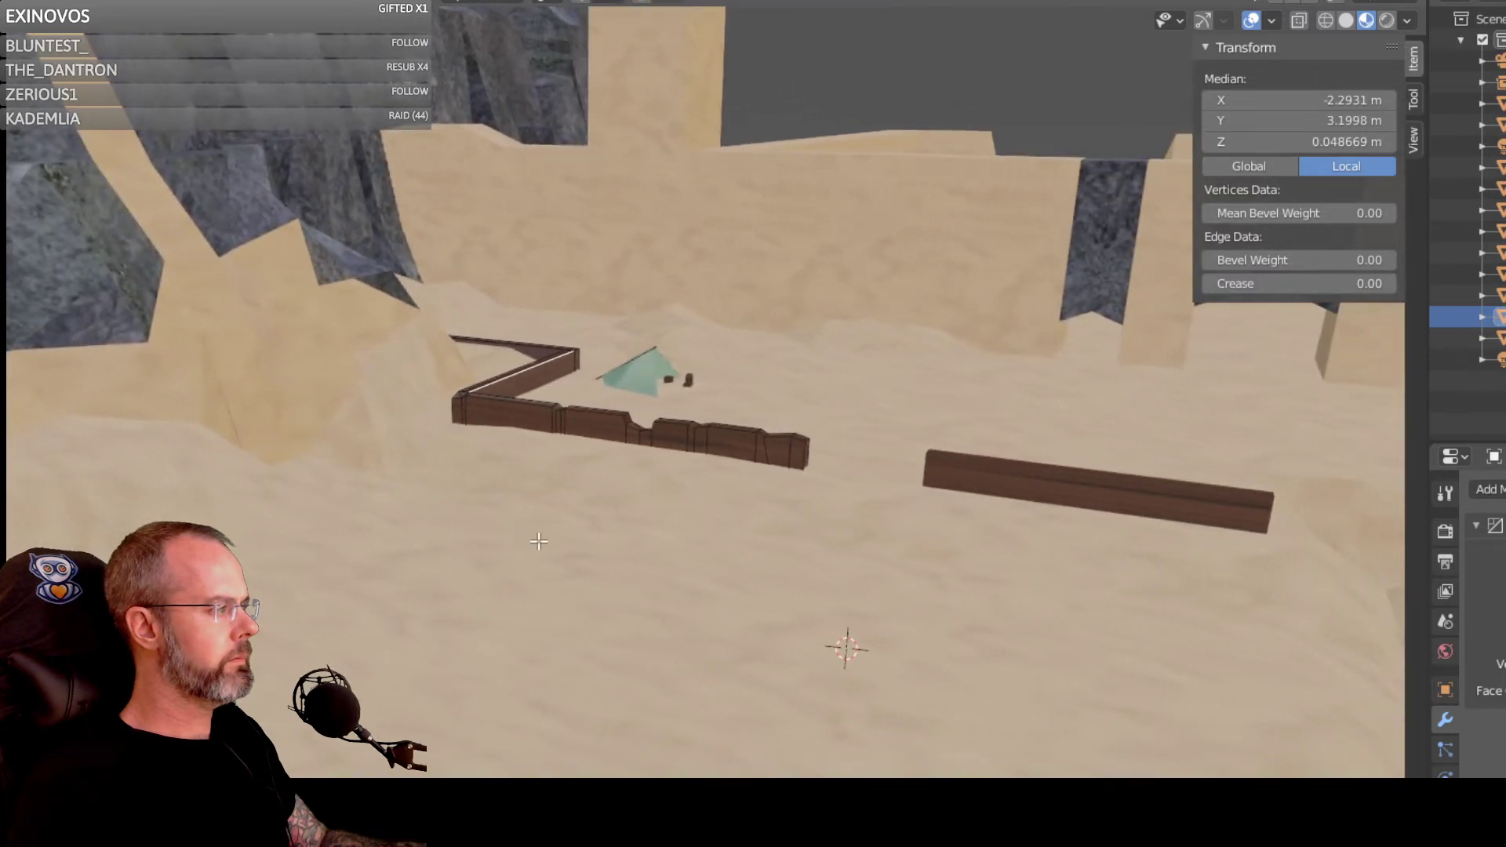
Step: Examine the damaged zigzag wall and the intact straight wall from an elevated oblique view at several distances
scroll(538, 541, "up", 4)
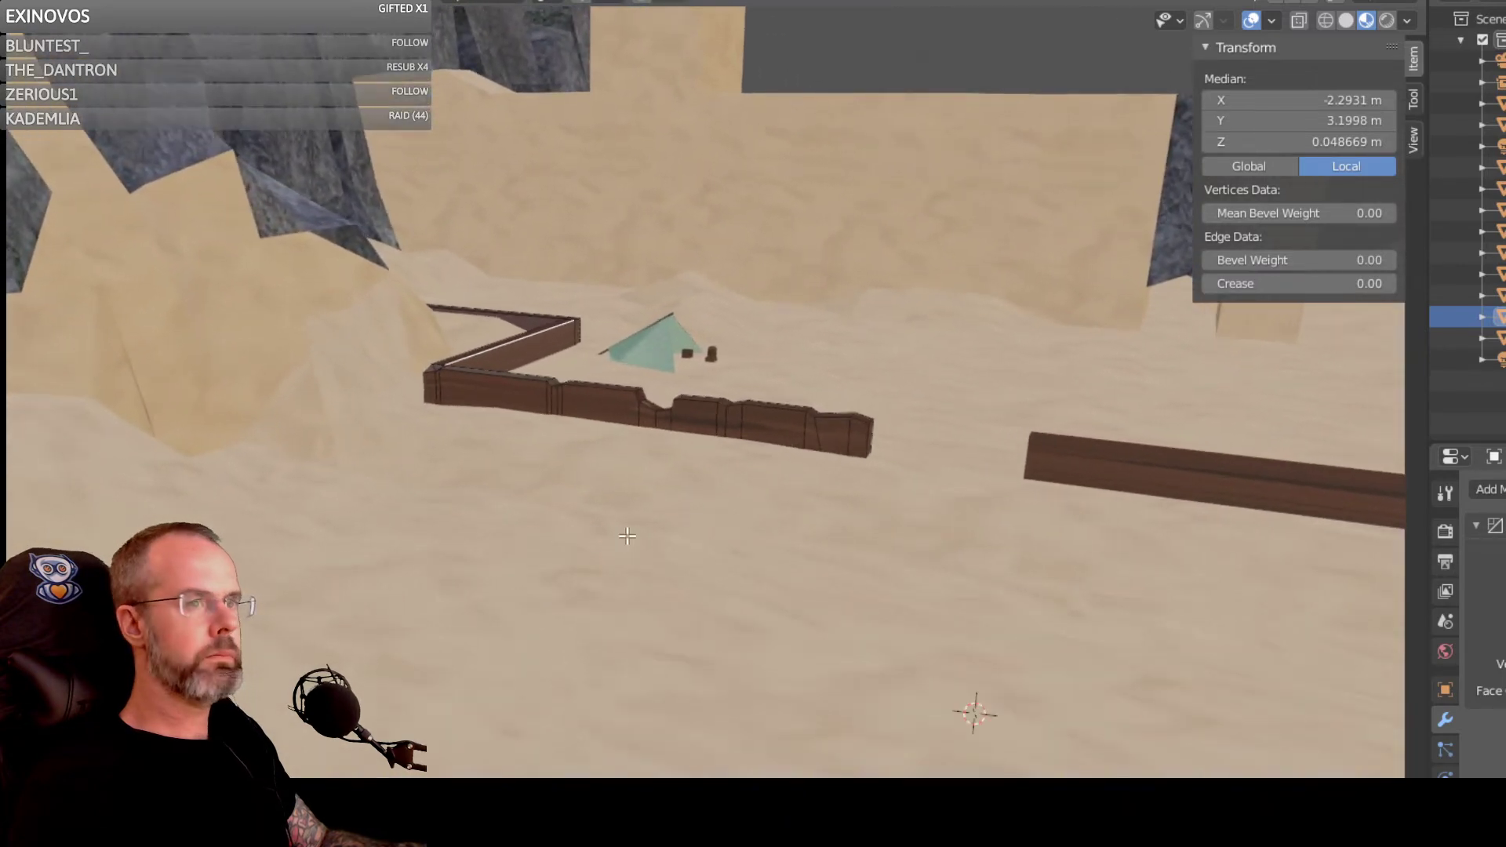
scroll(667, 498, "up", 2)
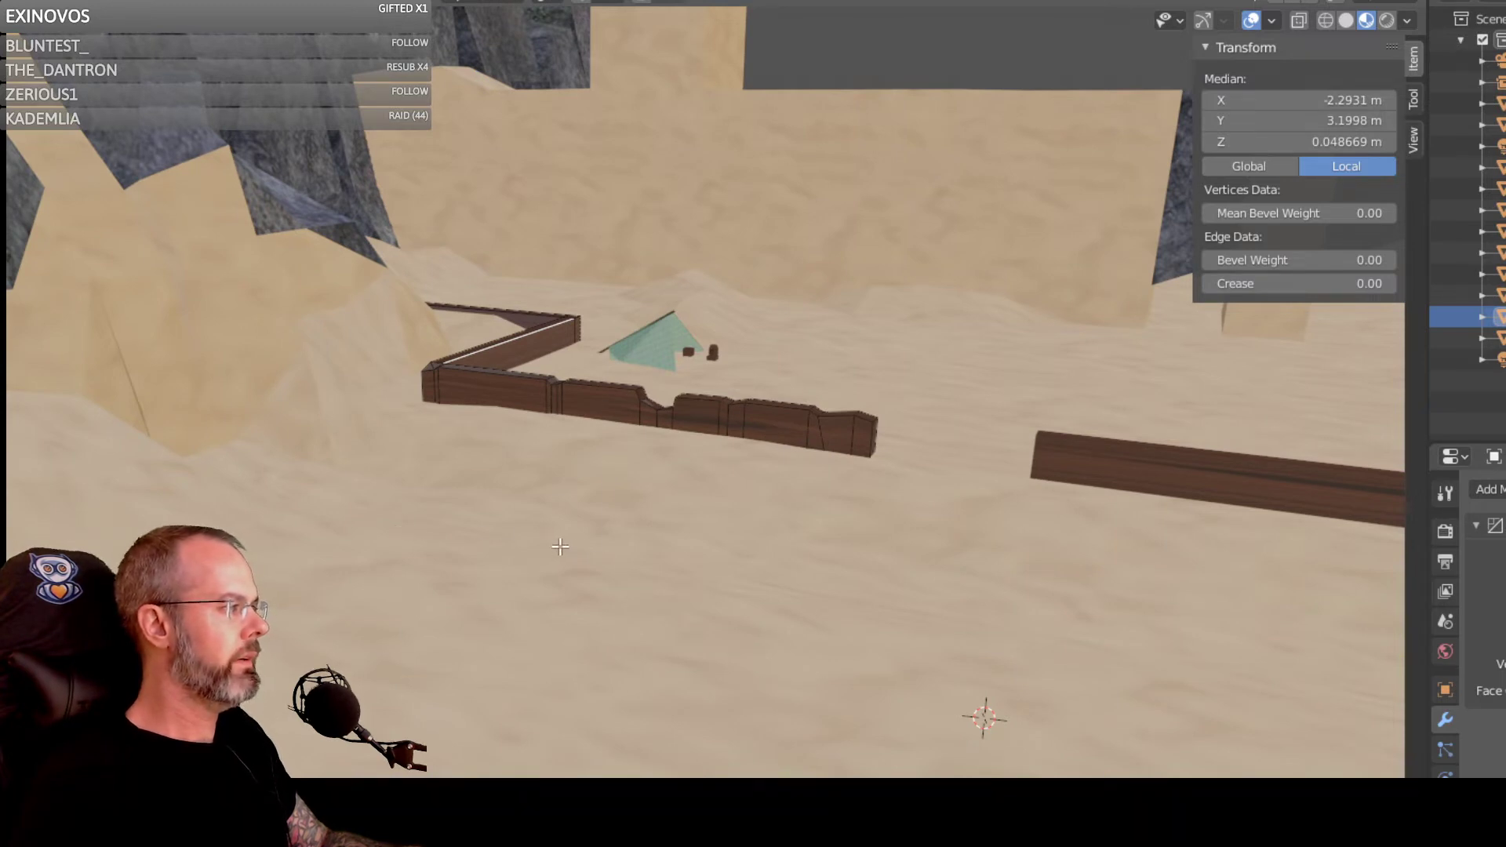
scroll(591, 568, "down", 1)
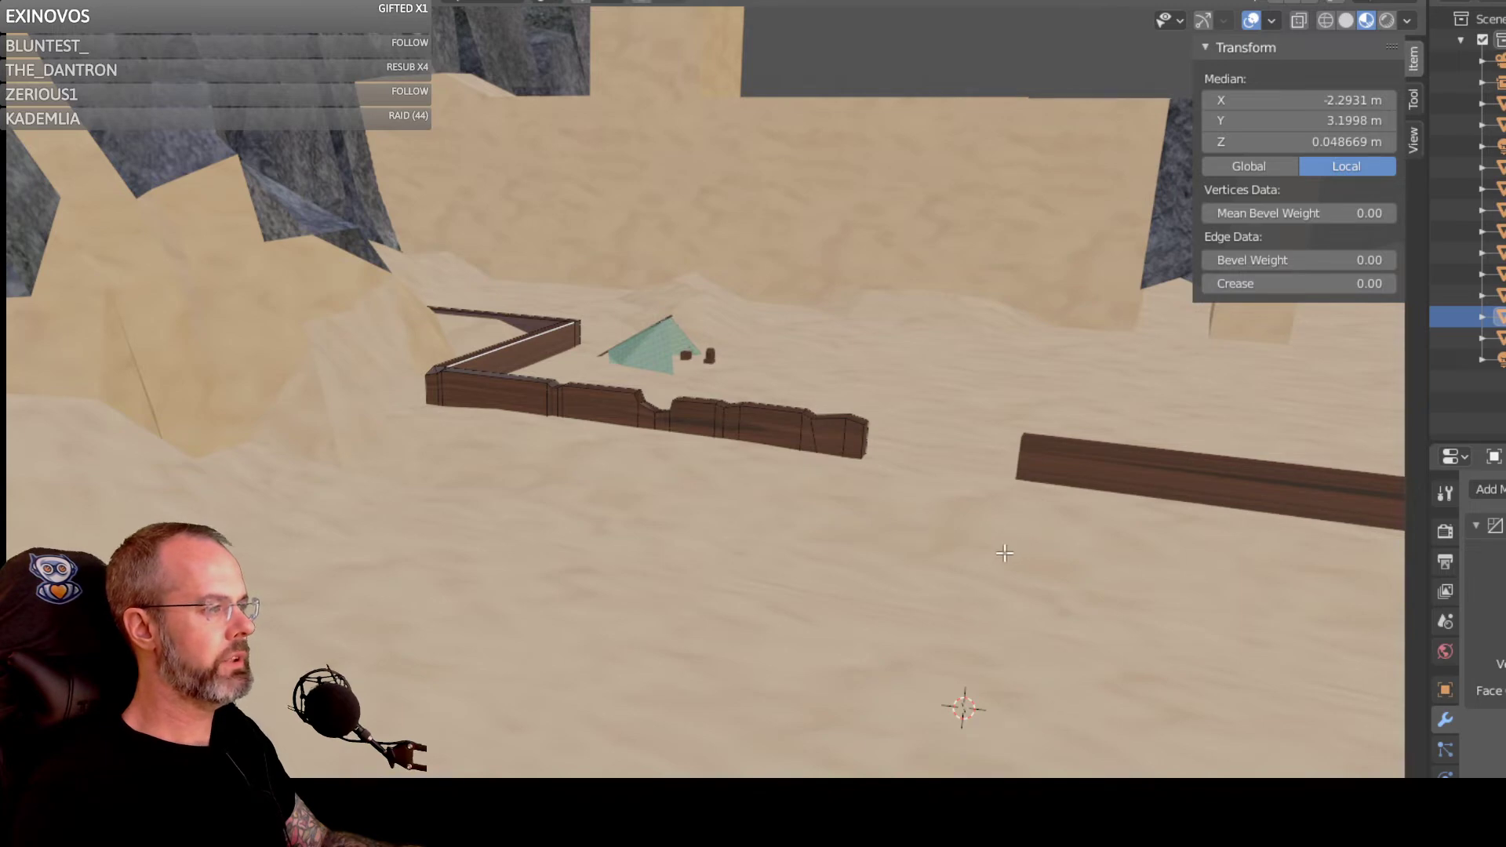
middle_click_drag(1005, 553, 910, 461)
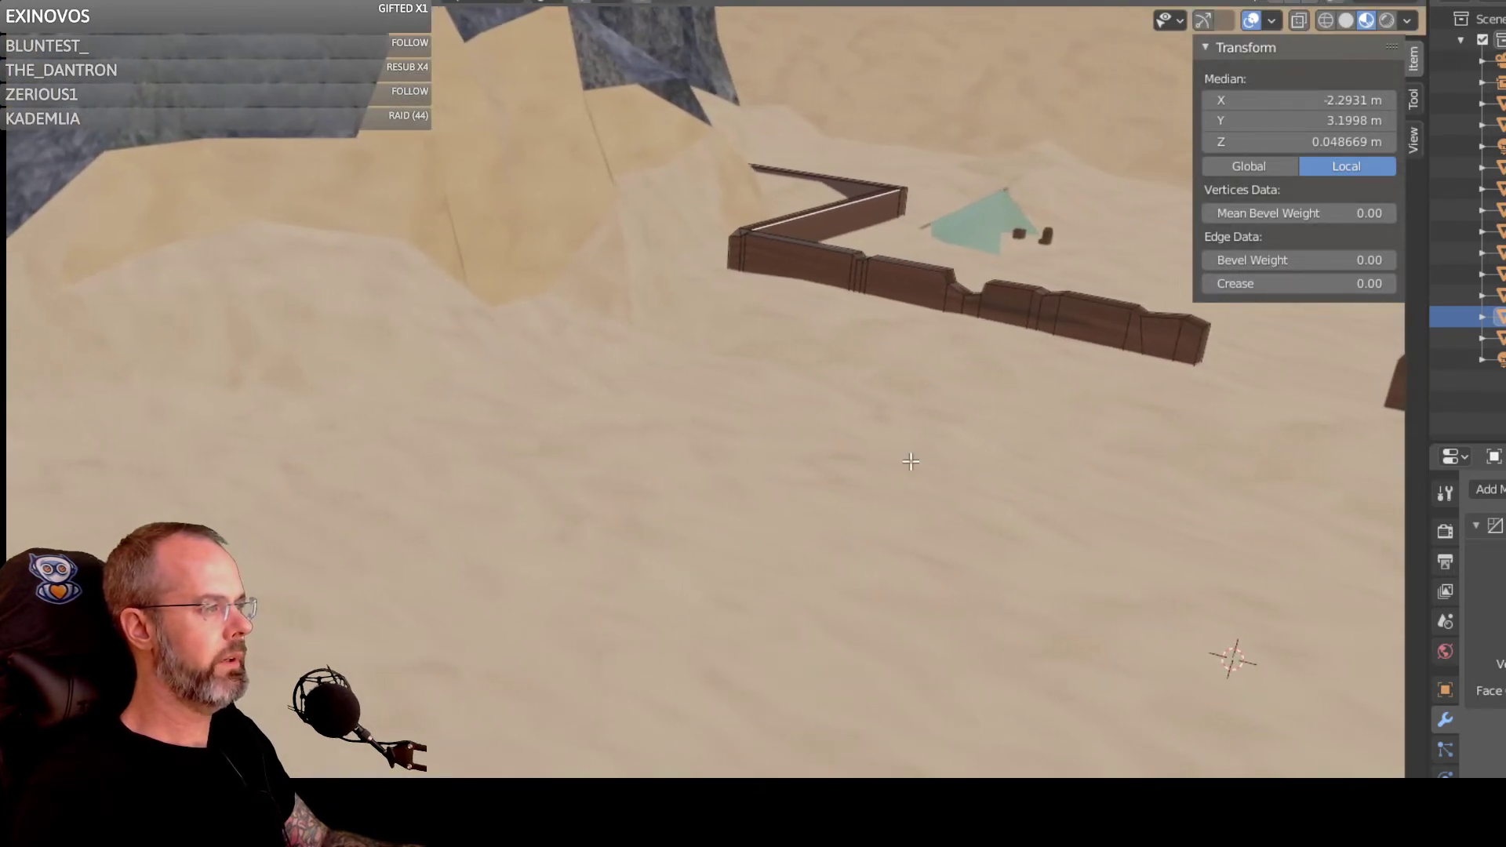
middle_click_drag(740, 421, 650, 503)
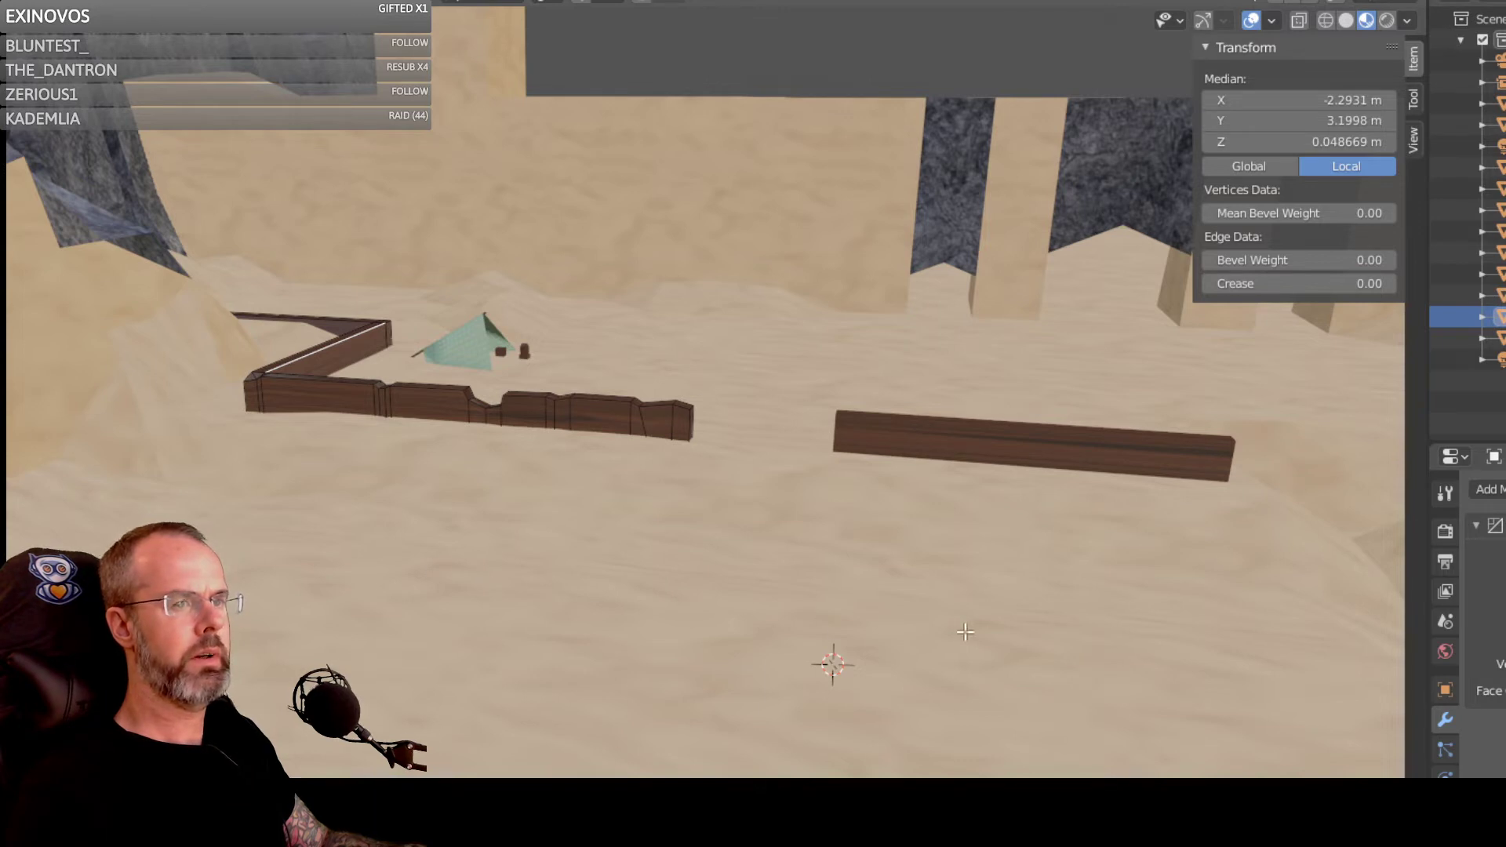
scroll(987, 616, "down", 3)
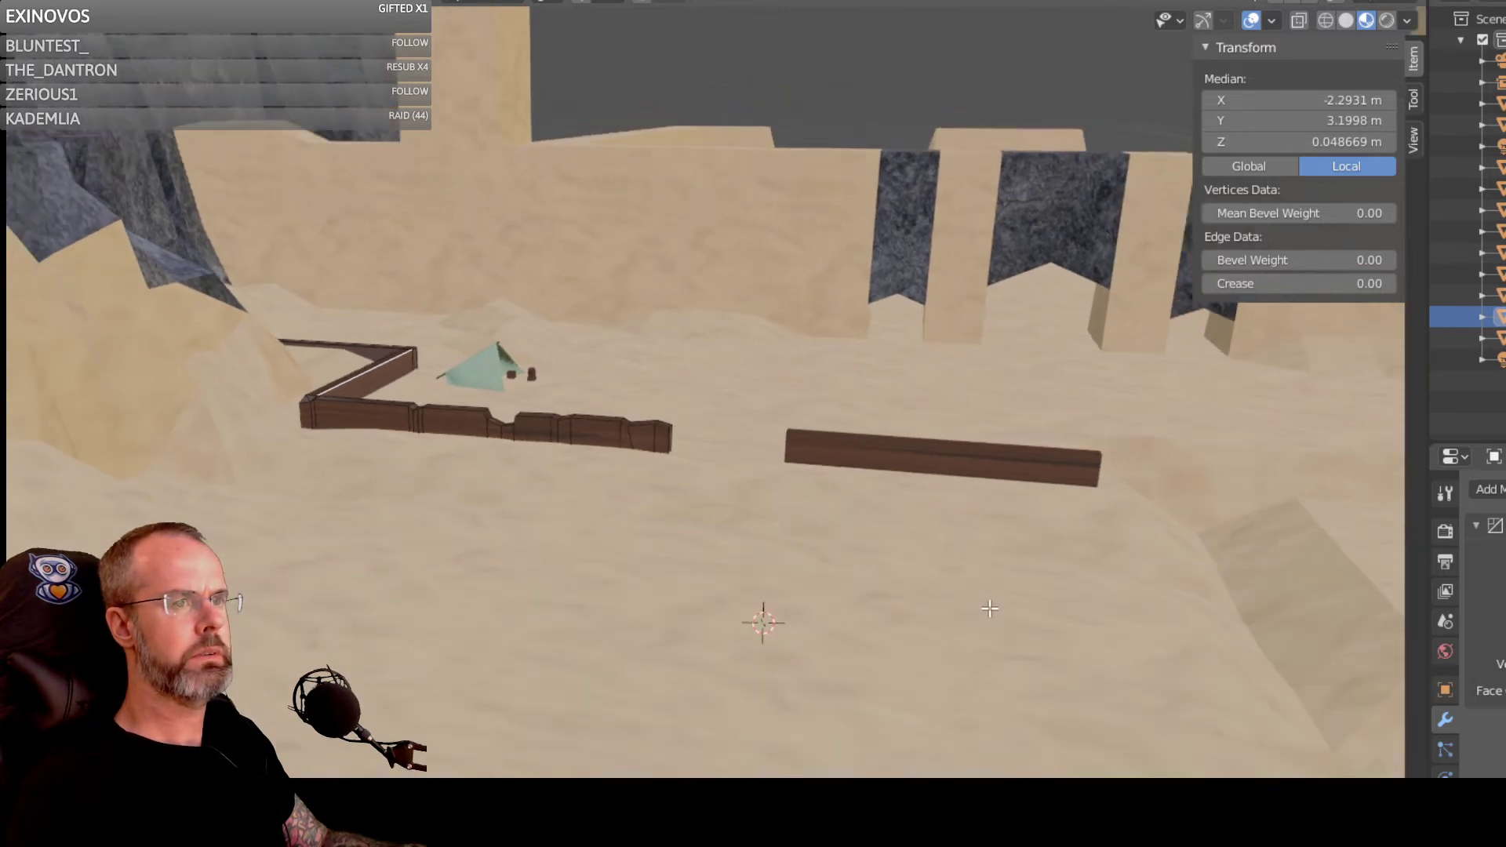
mouse_move(1112, 557)
middle_mouse_down()
mouse_move(1079, 554)
mouse_move(1092, 554)
middle_mouse_up()
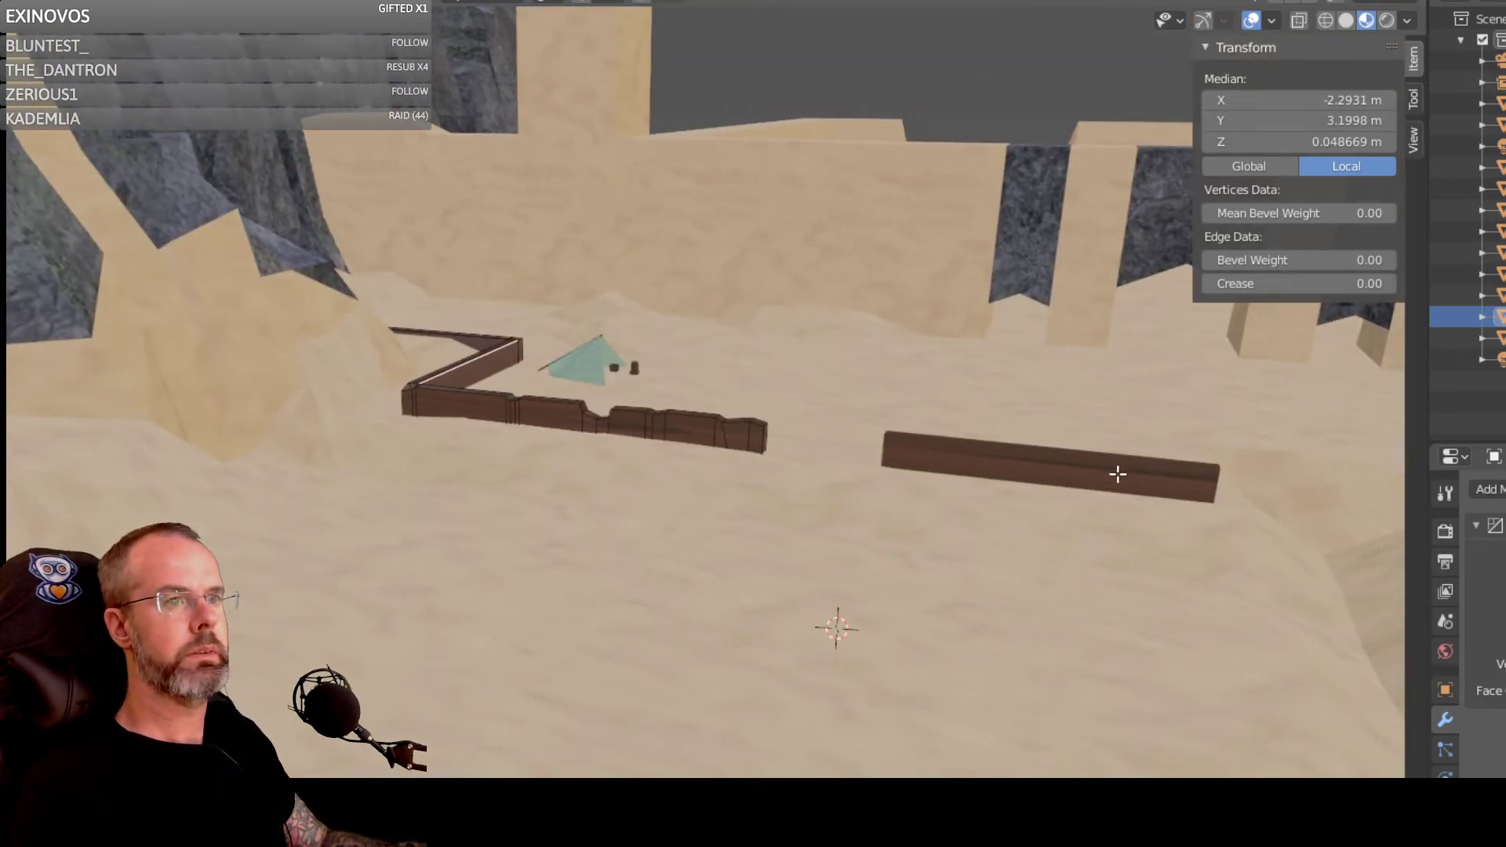
scroll(1116, 473, "up", 4)
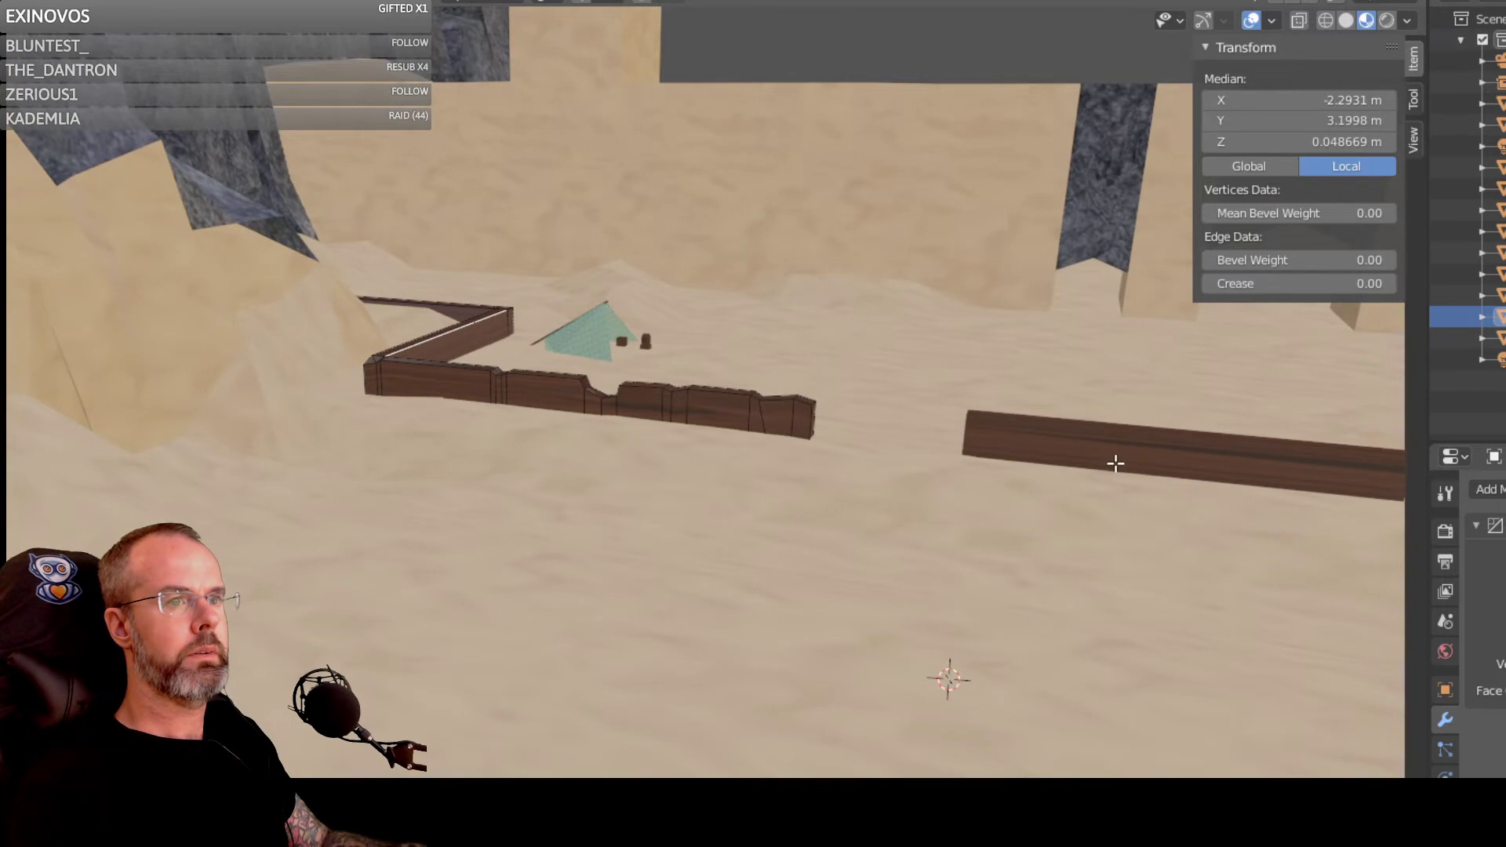
scroll(1116, 464, "down", 2)
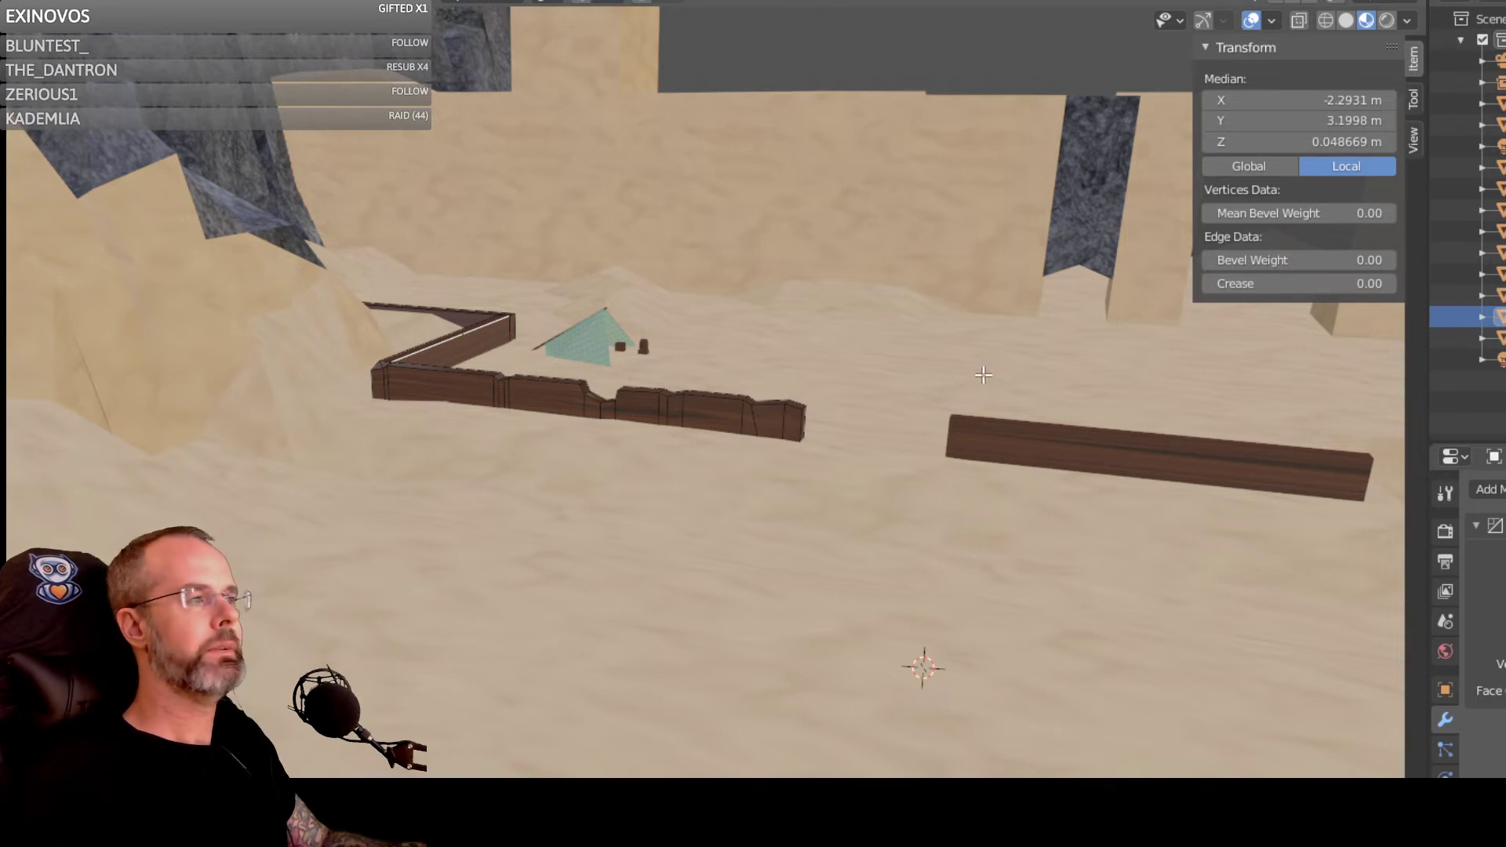
Step: Look across the area from the stone block and ramp to the zigzag wall's diagonal section, checking both walls against the gate
mouse_move(984, 375)
middle_mouse_down()
mouse_move(1036, 388)
mouse_move(987, 379)
middle_mouse_up()
mouse_move(606, 412)
middle_mouse_down()
mouse_move(737, 420)
mouse_move(608, 418)
middle_mouse_up()
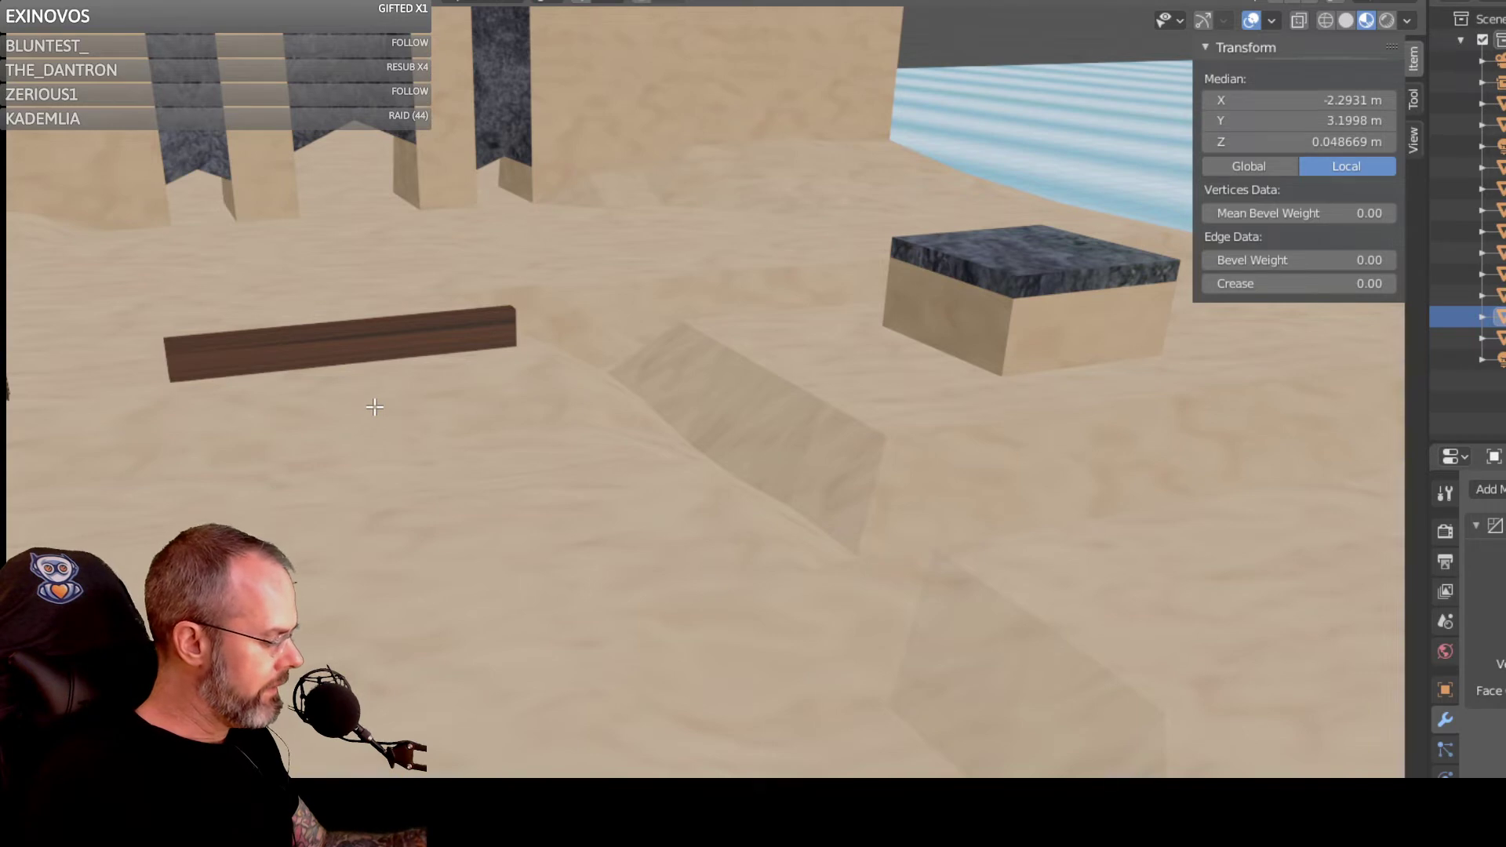
middle_click_drag(279, 428, 349, 423)
middle_click_drag(159, 416, 507, 464)
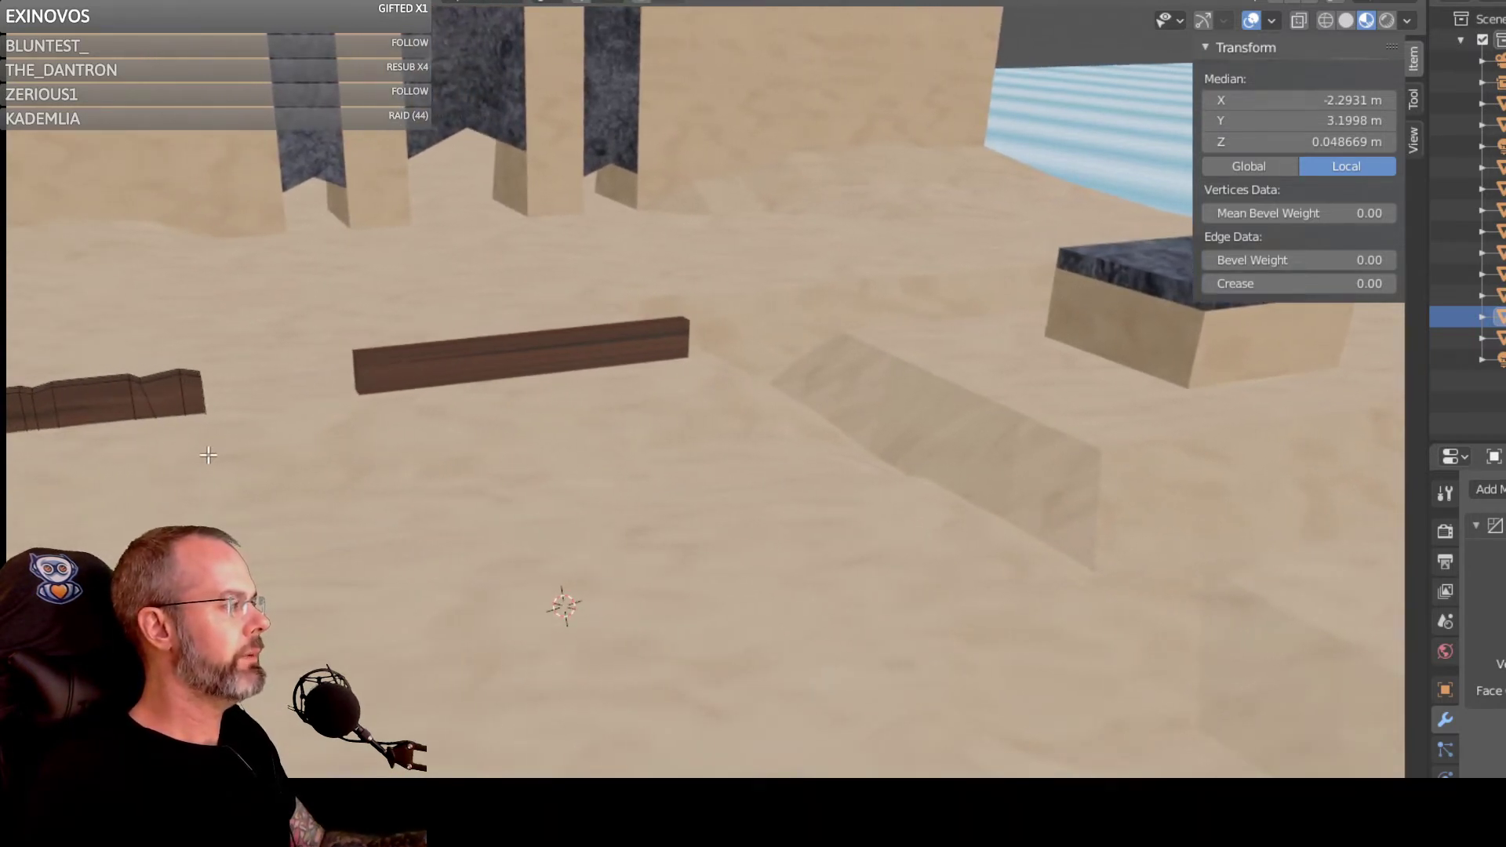
middle_click_drag(208, 455, 570, 472)
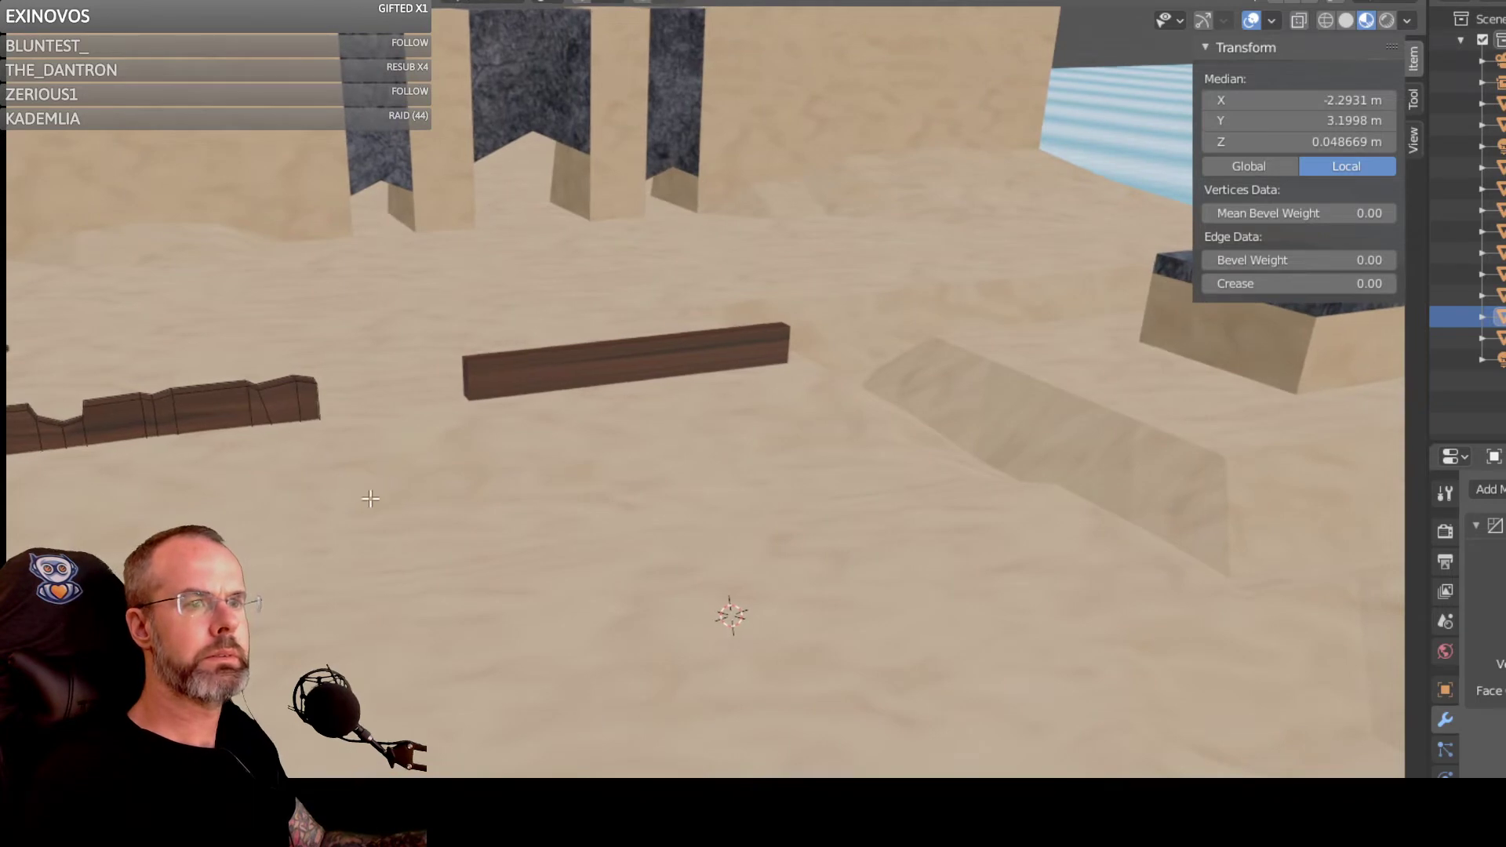
middle_click_drag(363, 497, 746, 540)
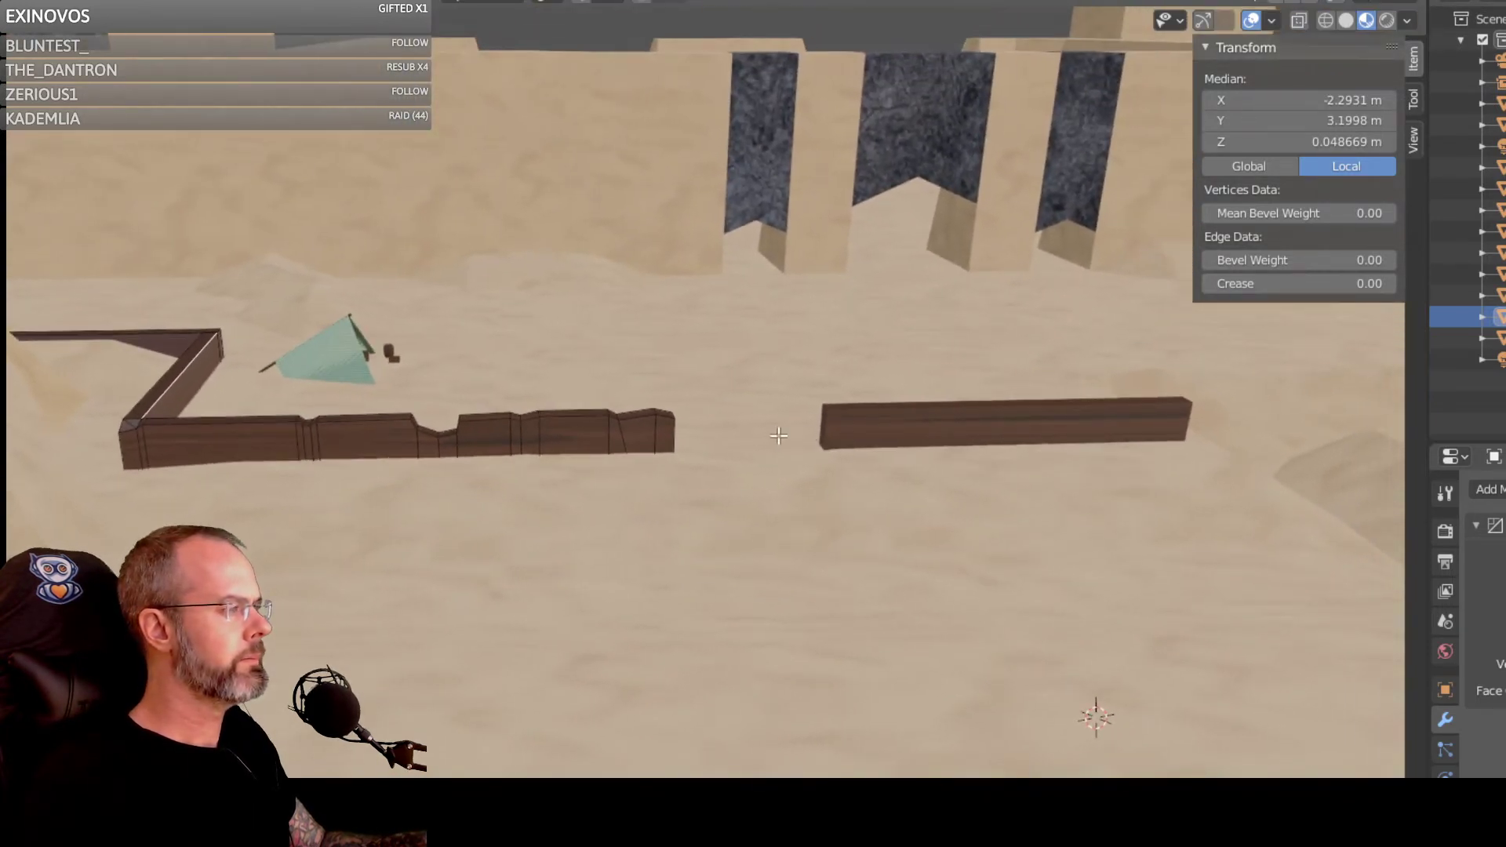
middle_click_drag(180, 424, 675, 464)
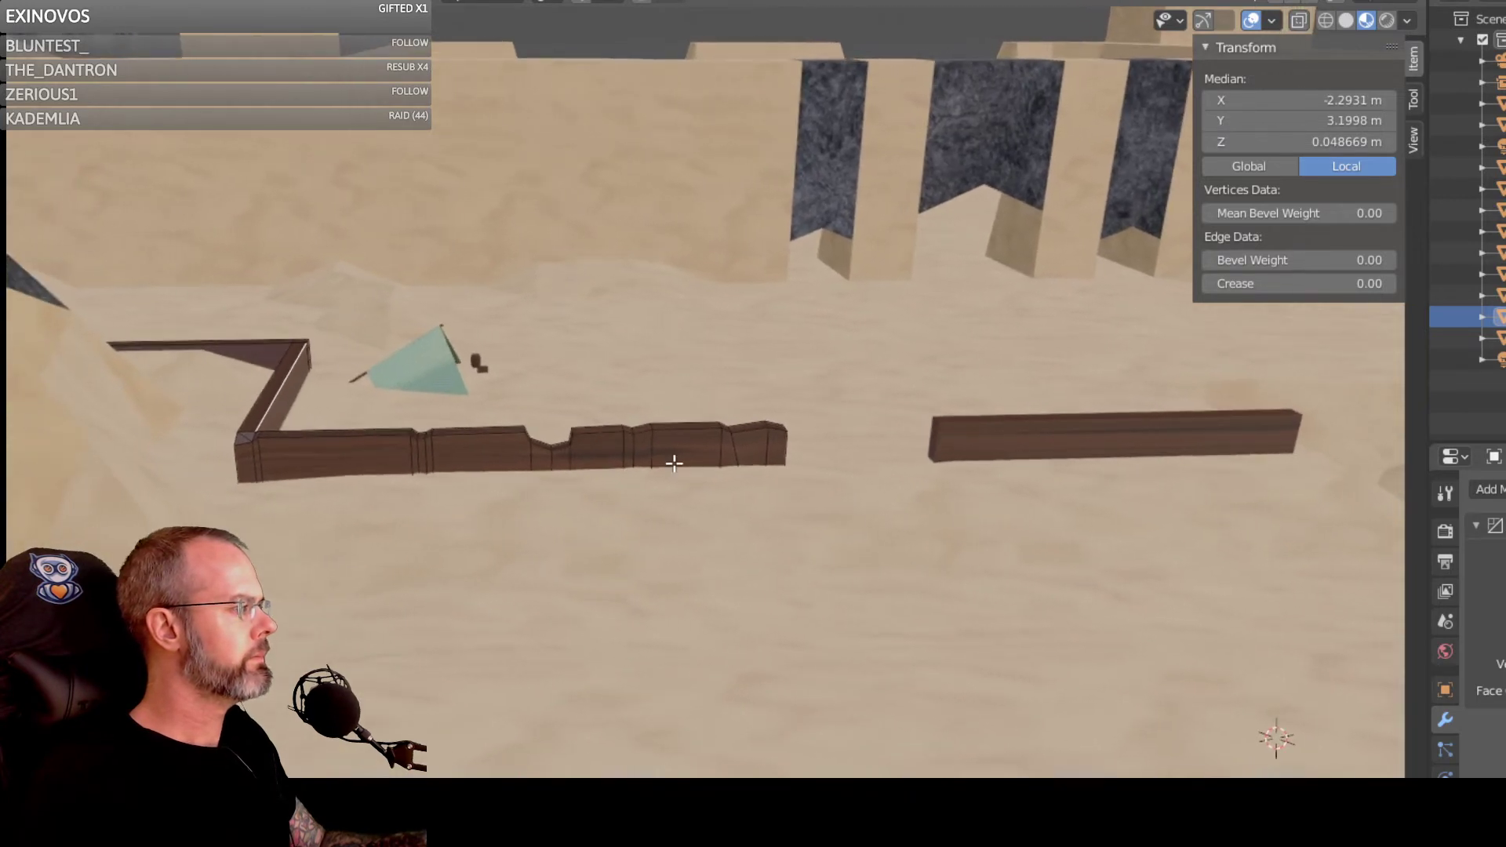
middle_click_drag(208, 315, 258, 349)
scroll(257, 349, "up", 6)
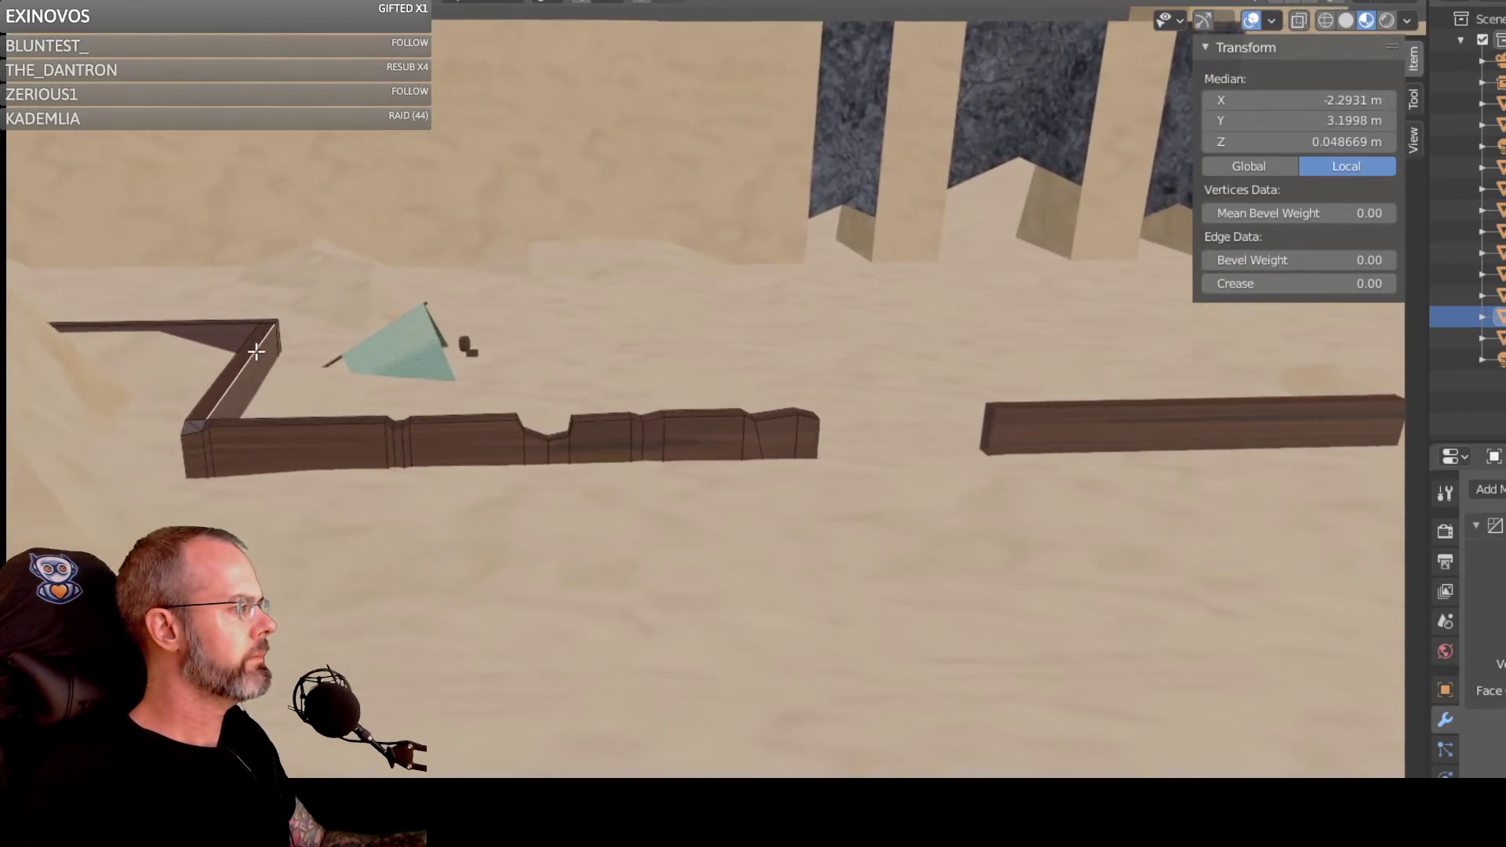
scroll(384, 444, "up", 1)
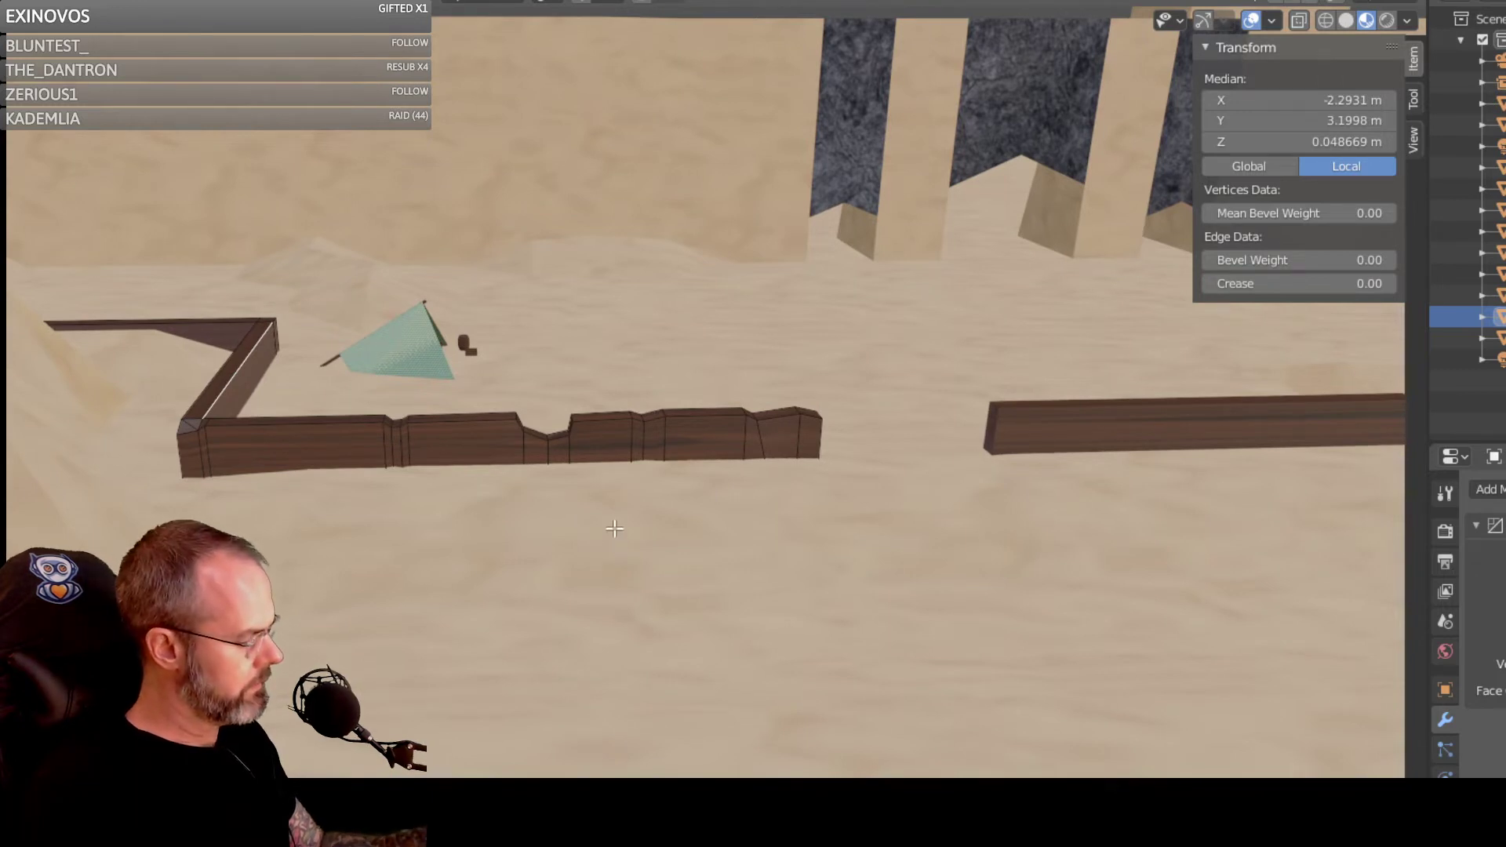
Step: Undo the last two selection changes on the zigzag wall, clearing its diagonal top edge
key("ctrl+z")
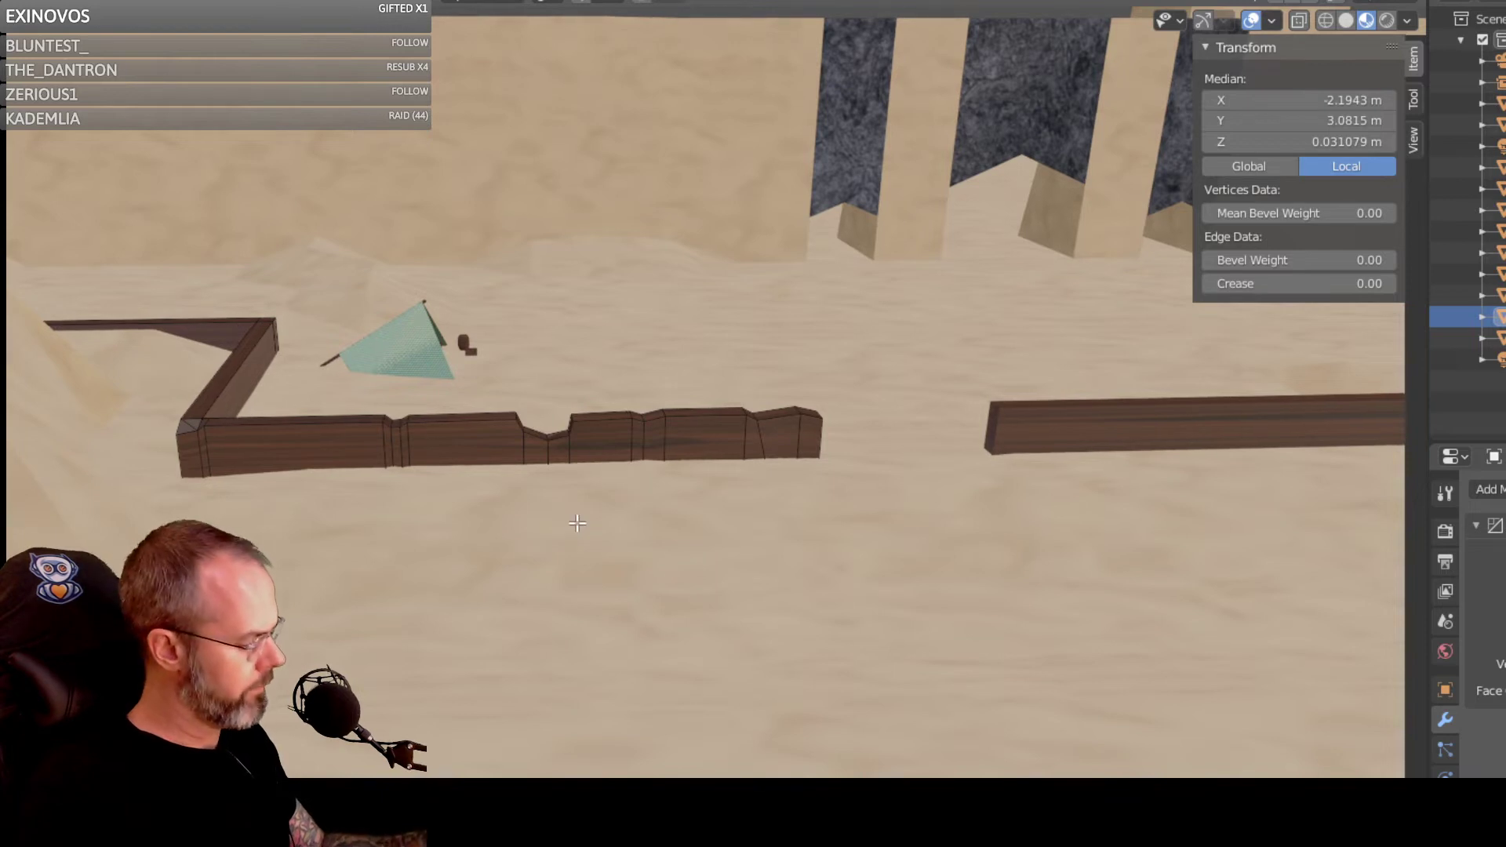
key("ctrl+z")
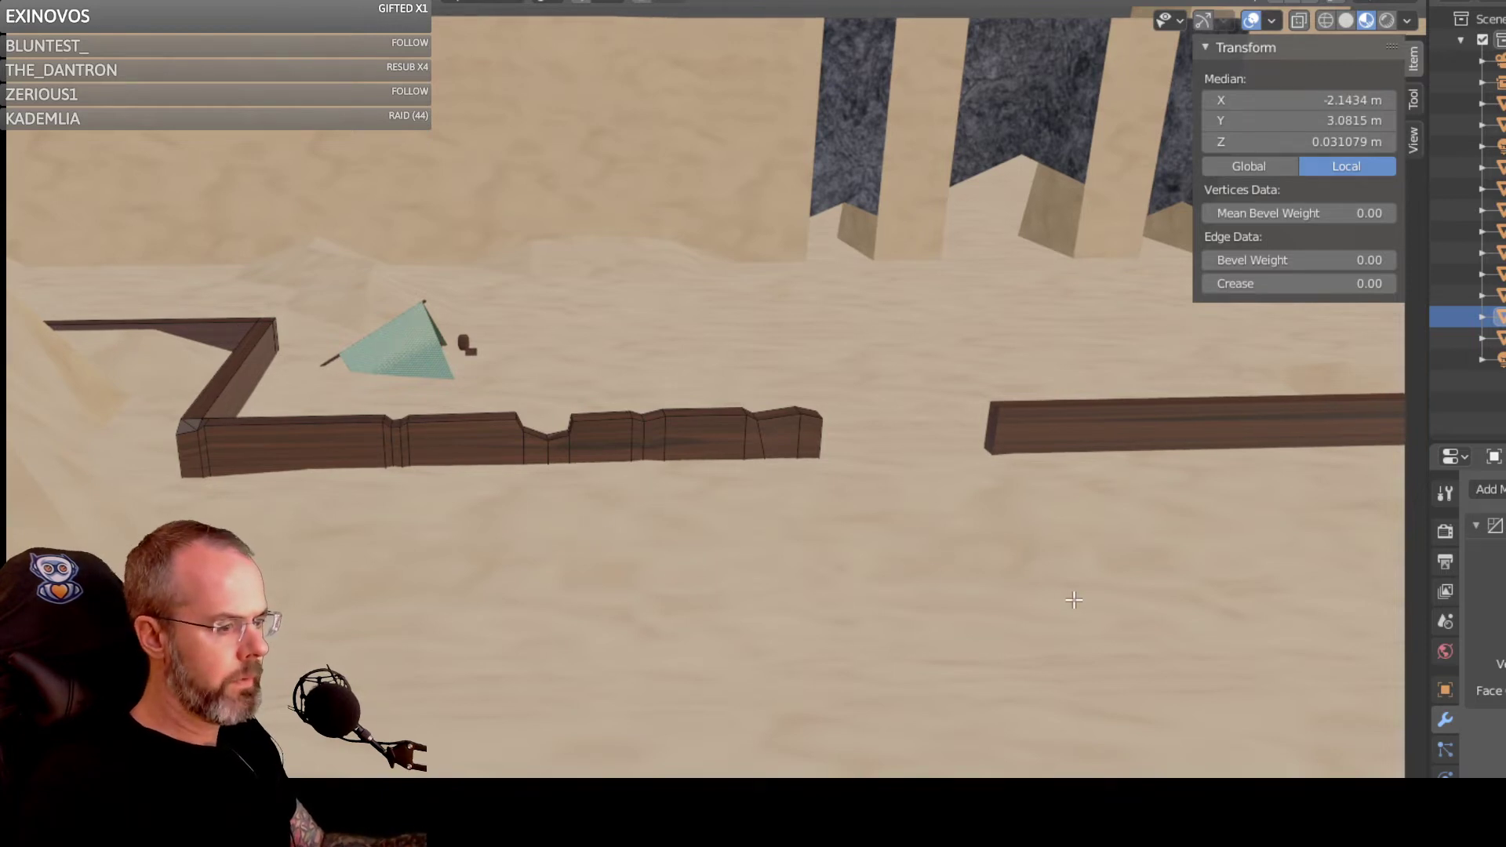
Step: Switch the keyboard layout to US English and approach the damaged section of the zigzag wall with walk navigation
key("super+space")
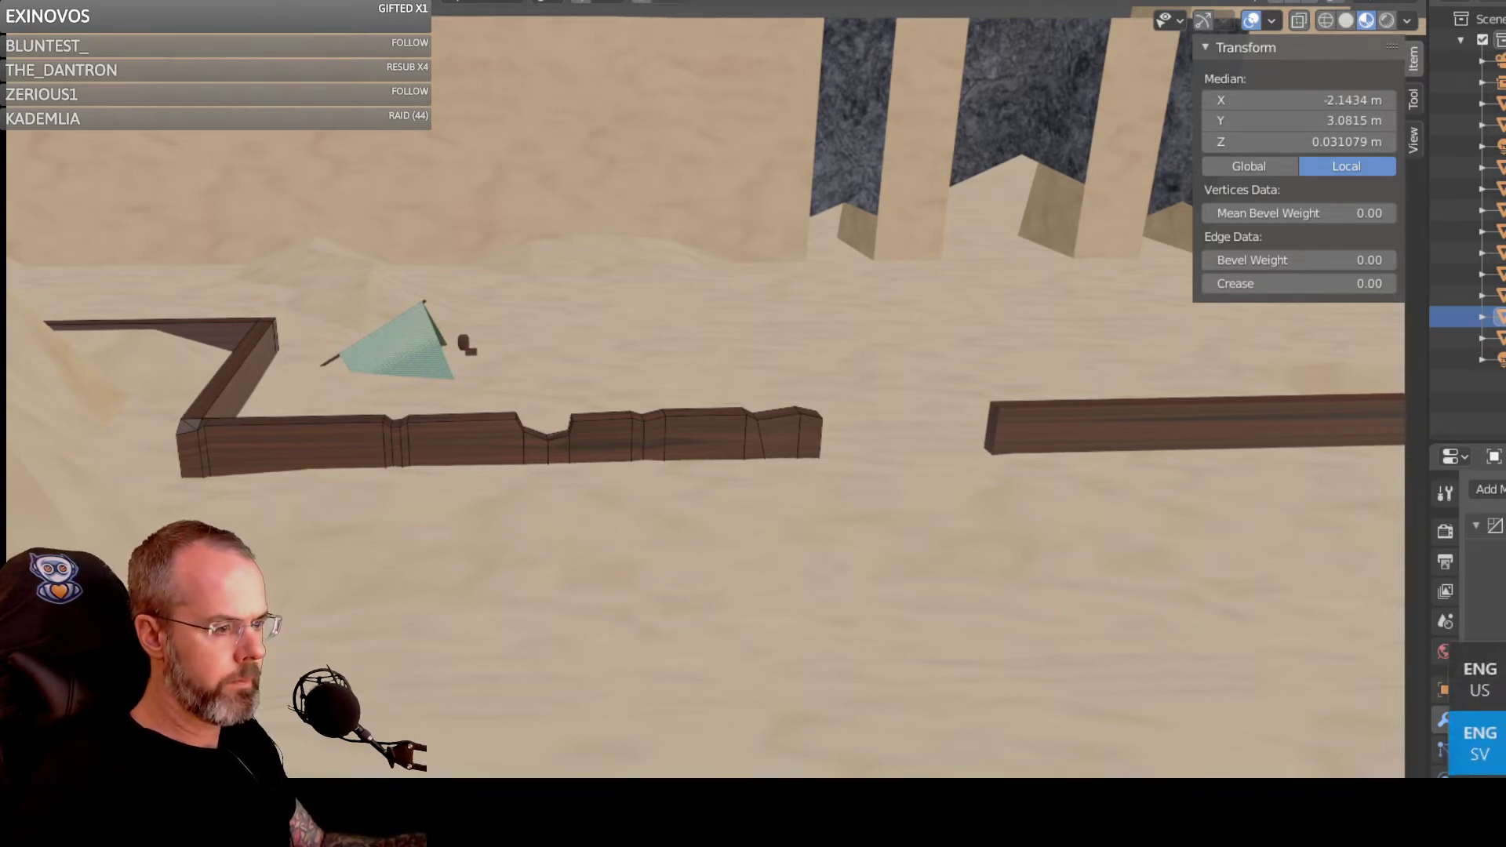
left_click(1480, 680)
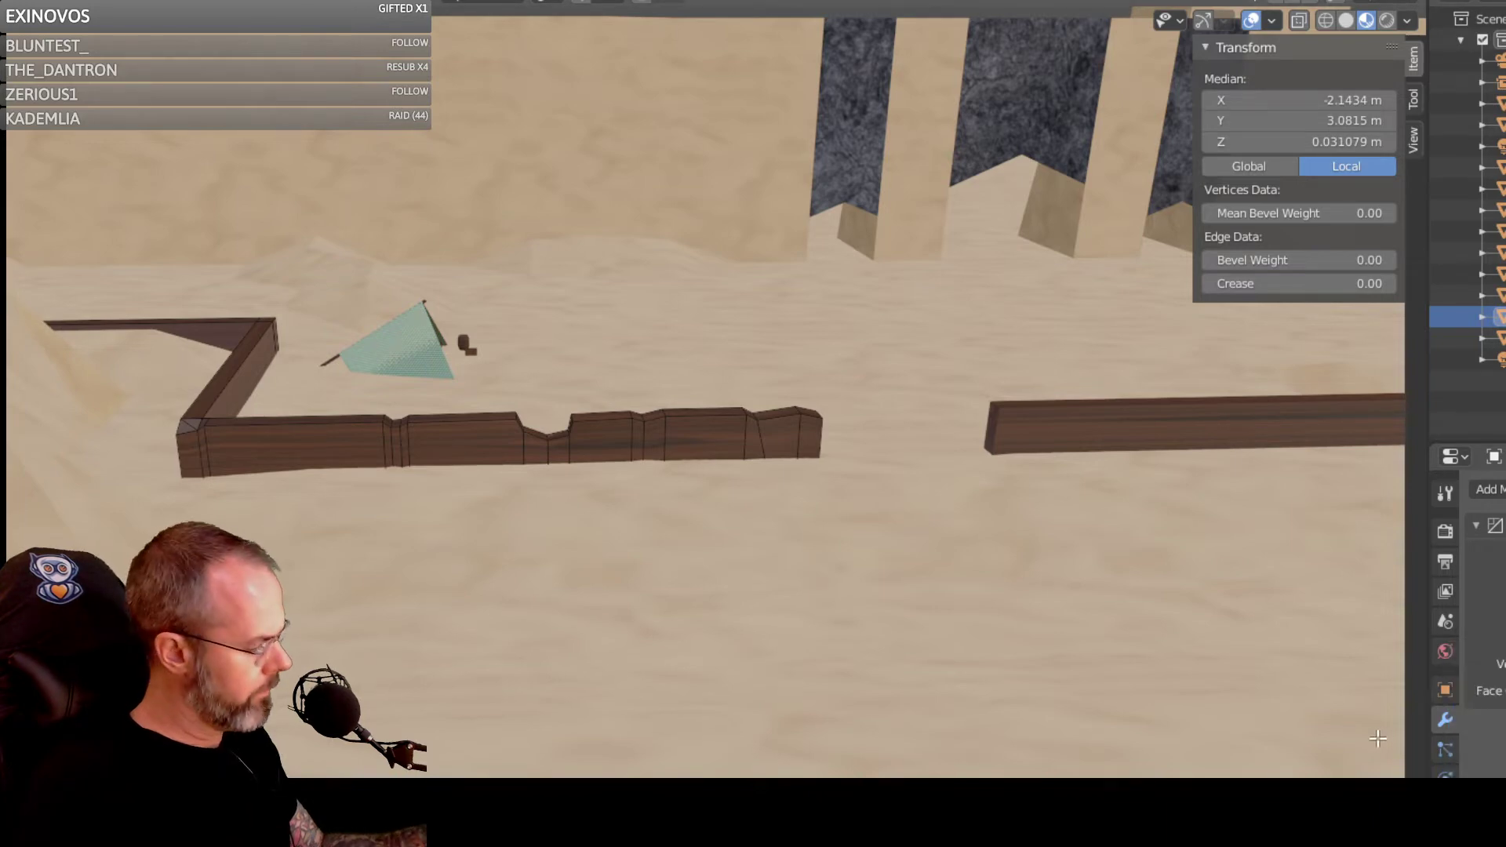
middle_click_drag(576, 513, 574, 510, "shift")
key("w")
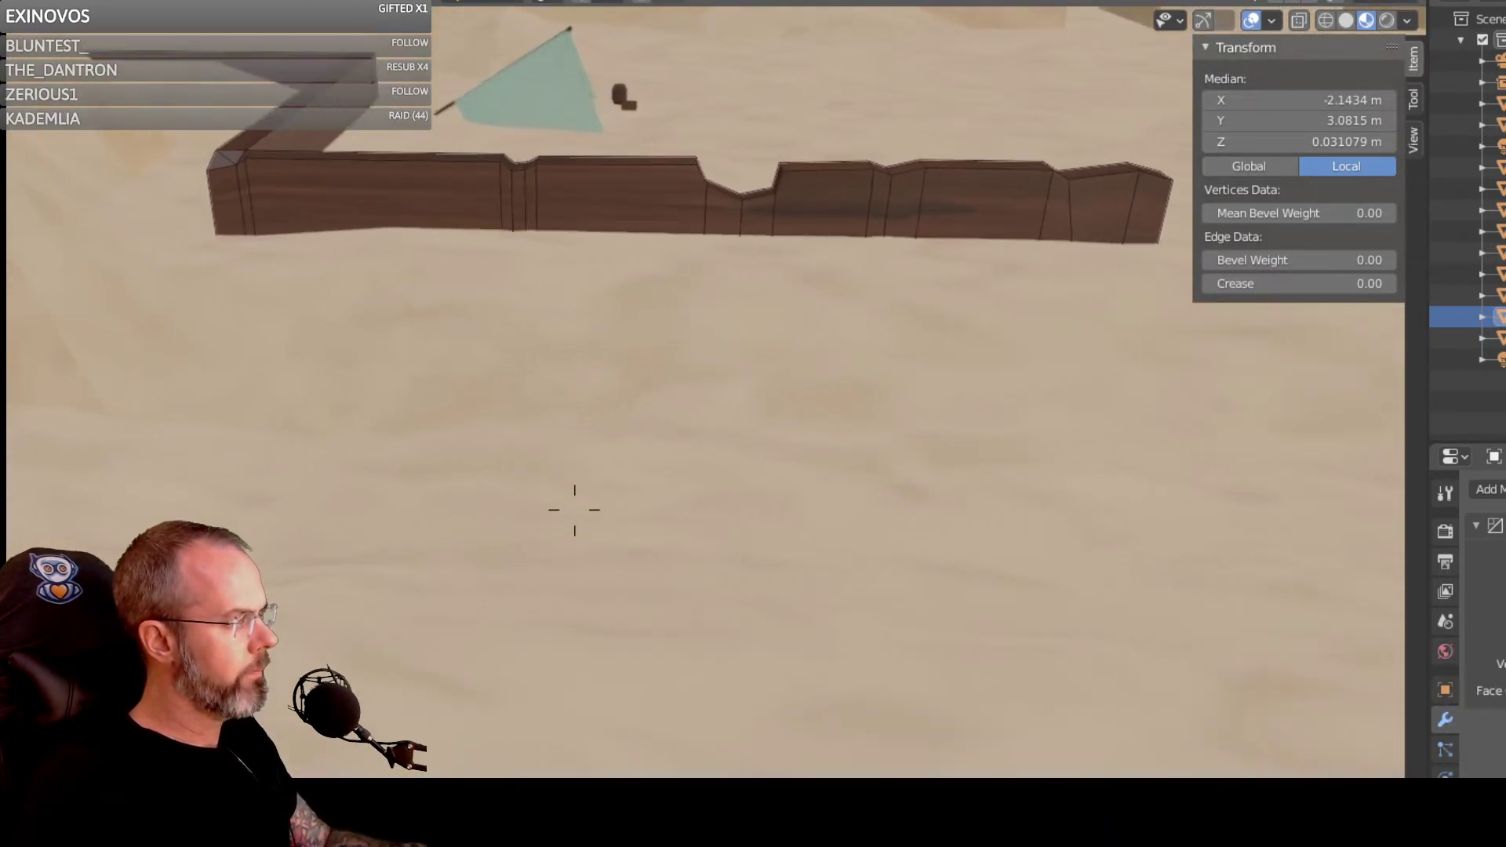
Step: Inspect the notched wooden barricade and its surroundings by the tent and cliffs from several sides
key("w")
key("s")
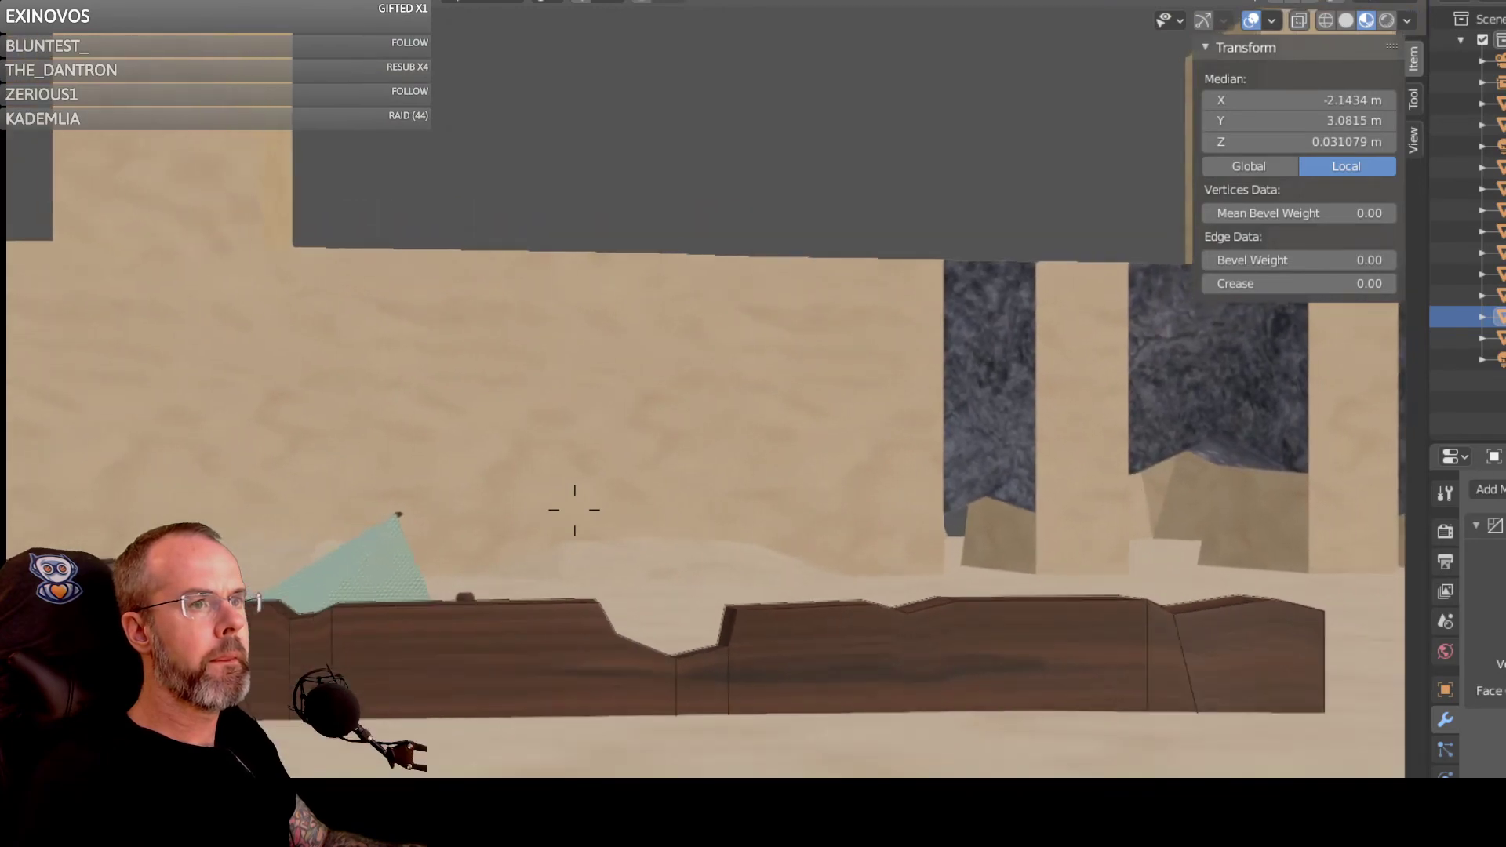
key("d")
key("s")
key("w")
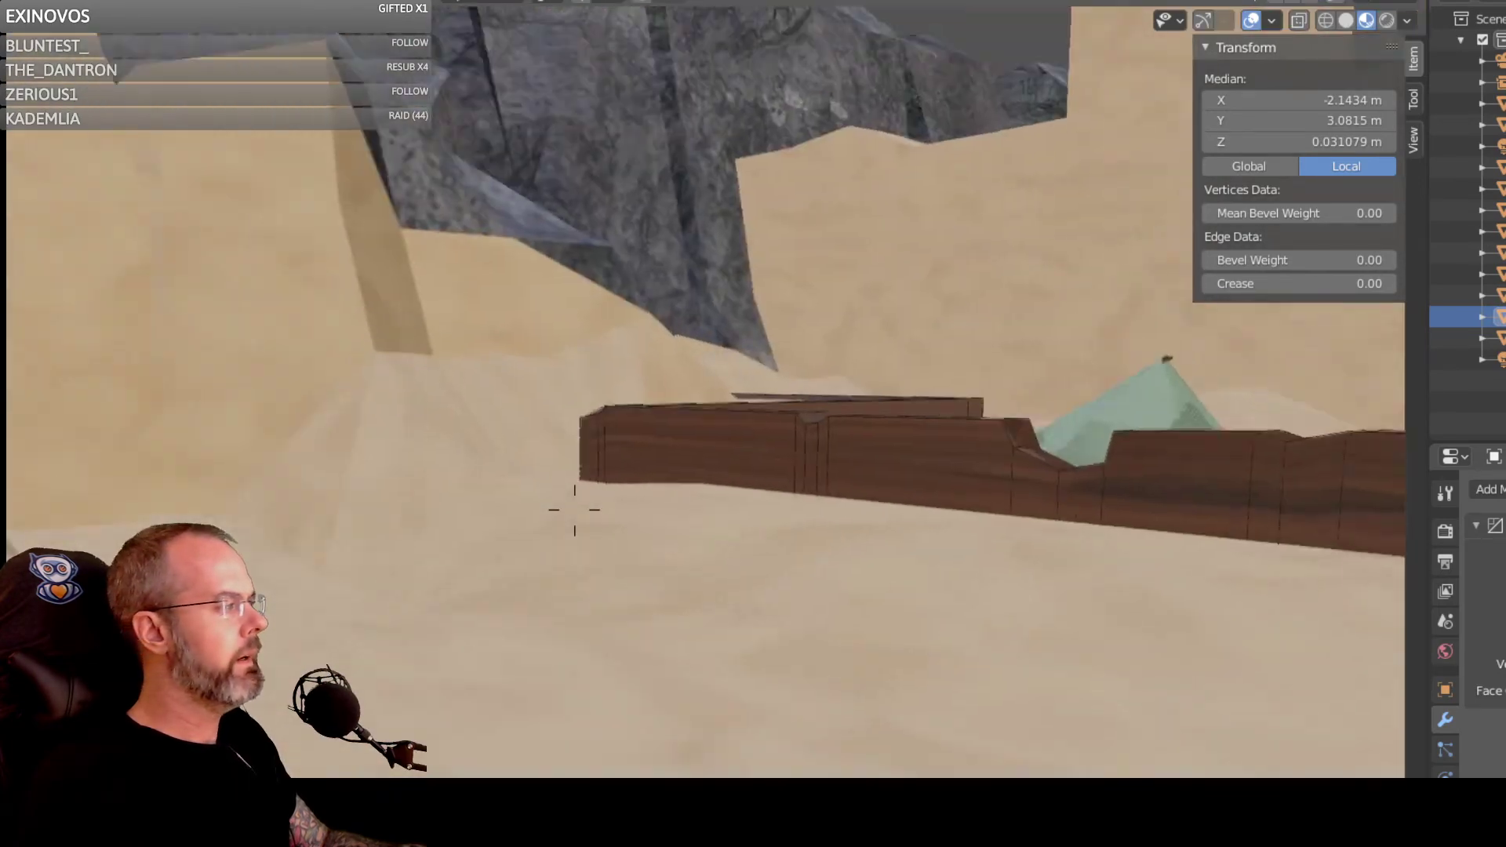
key("s")
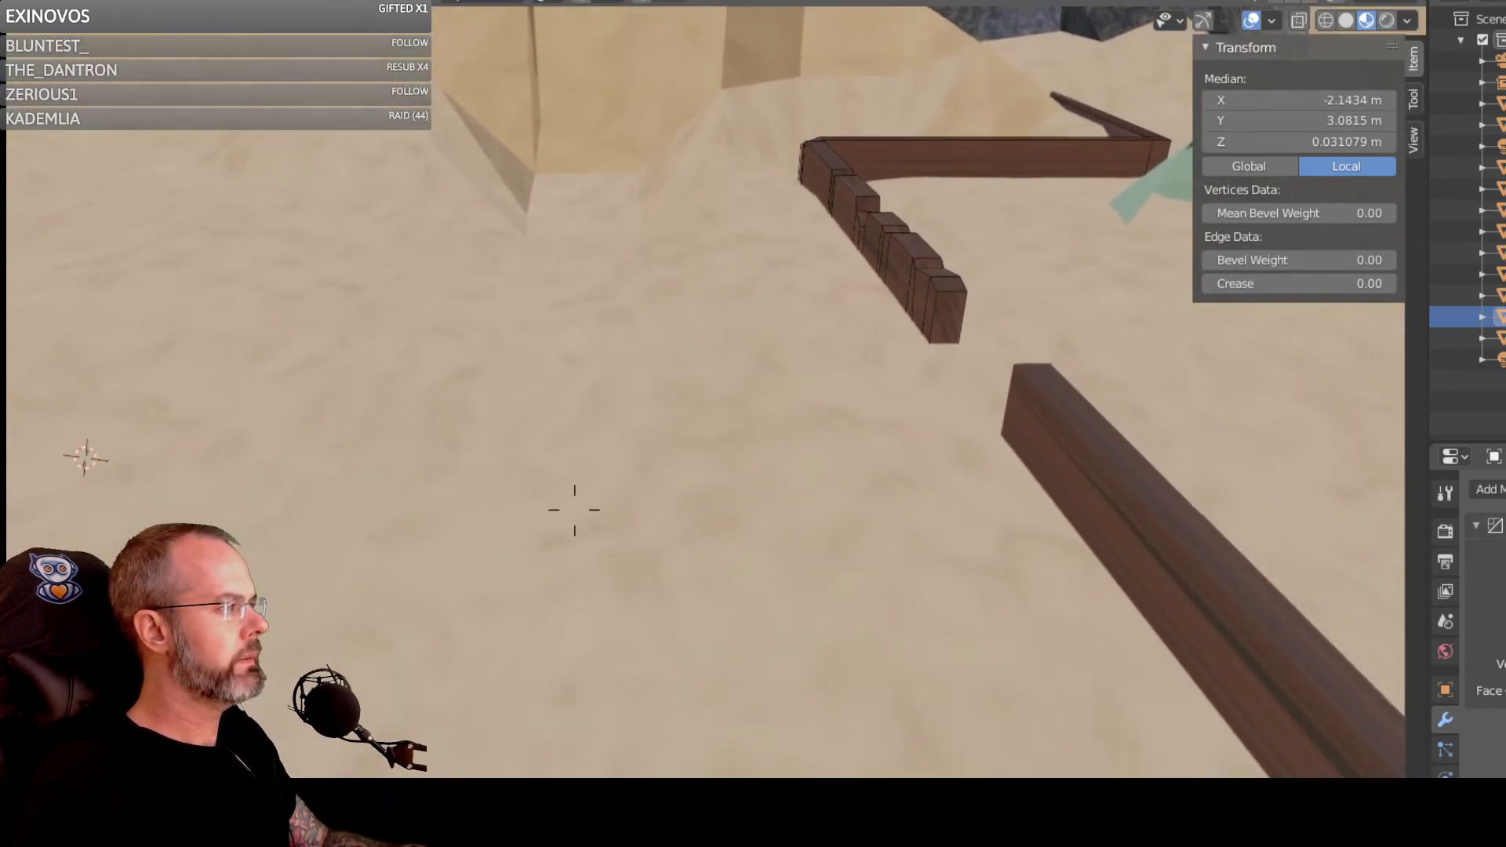
key("s")
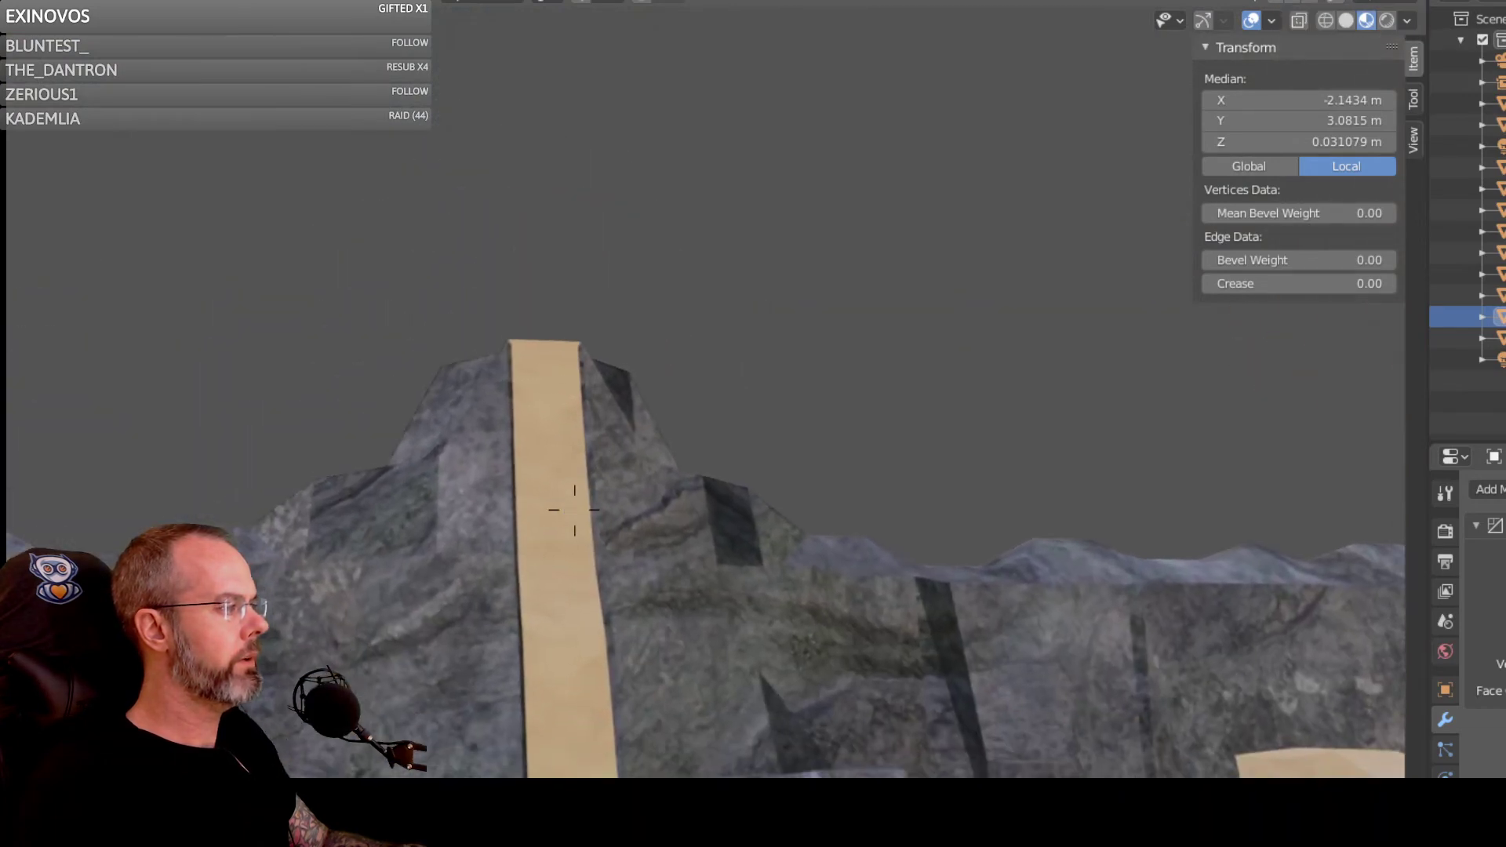
key("w")
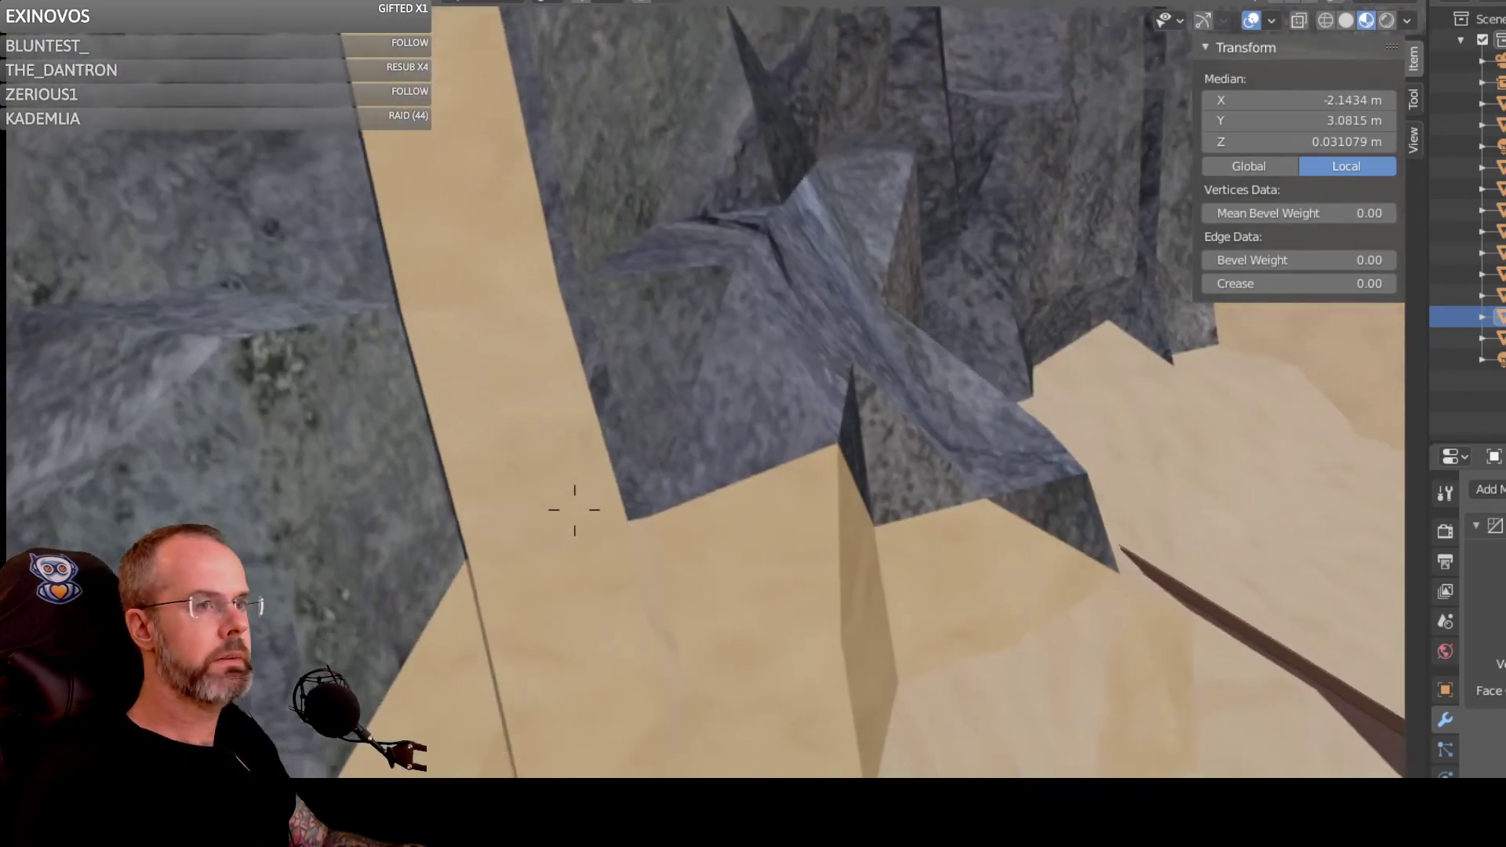
key("w")
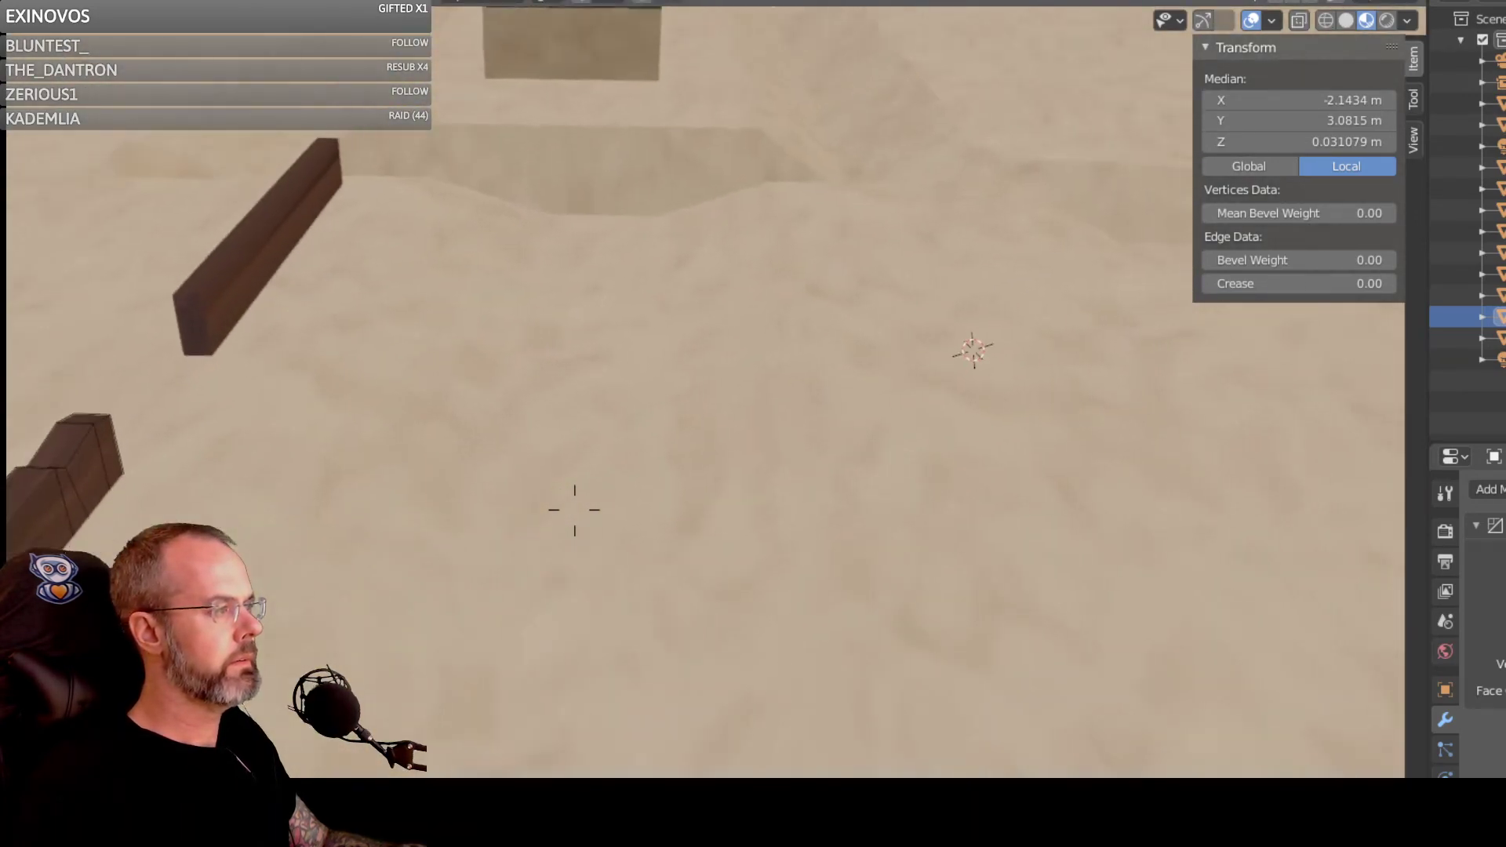
Step: Survey the sand dunes, the stone-topped block, the rock cliffs and the narrow sand-coloured tower around the camp
key("w")
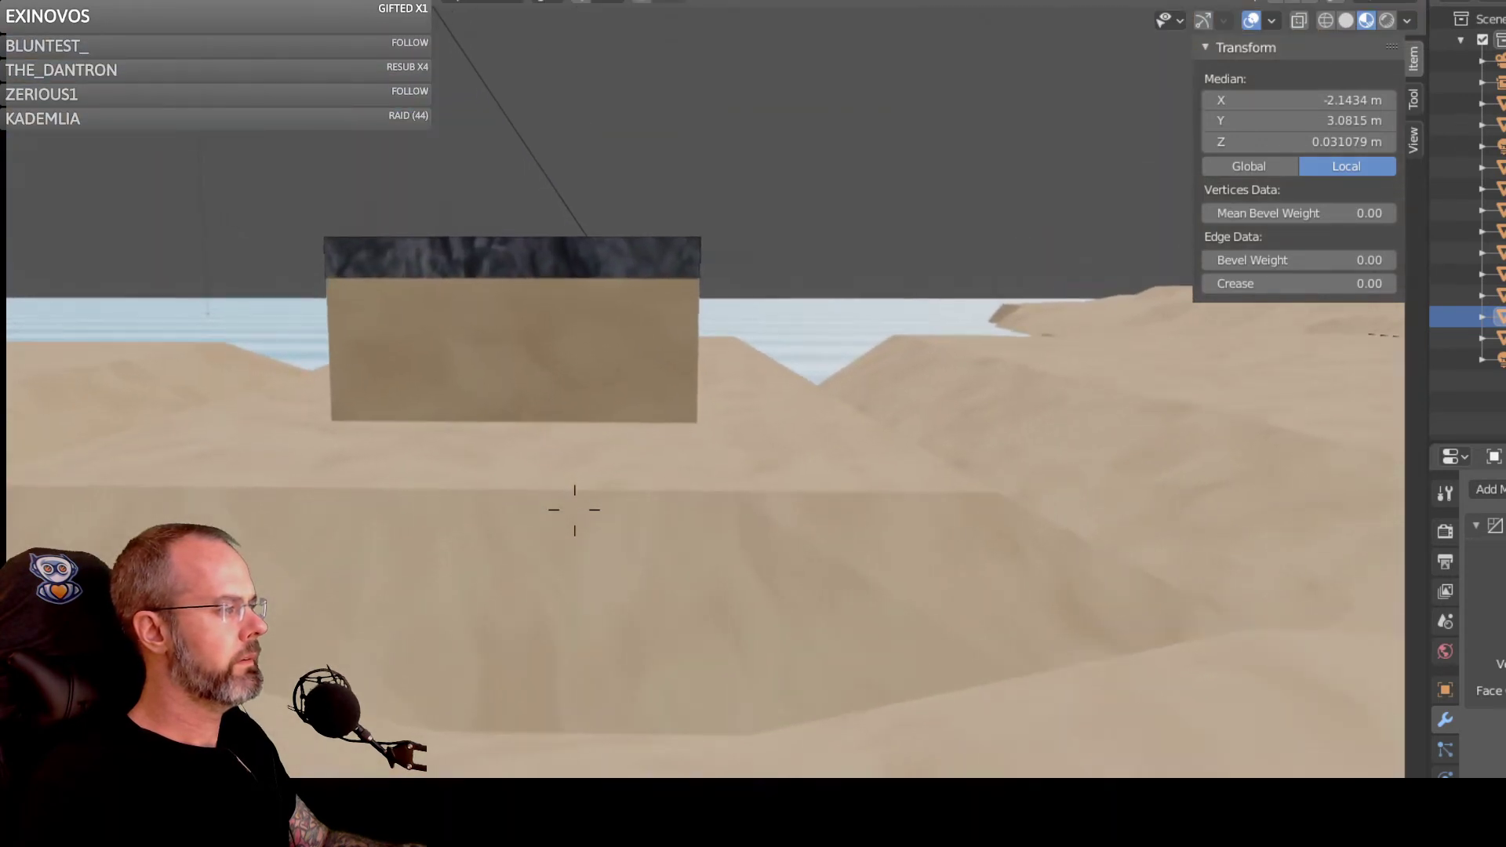
key("w")
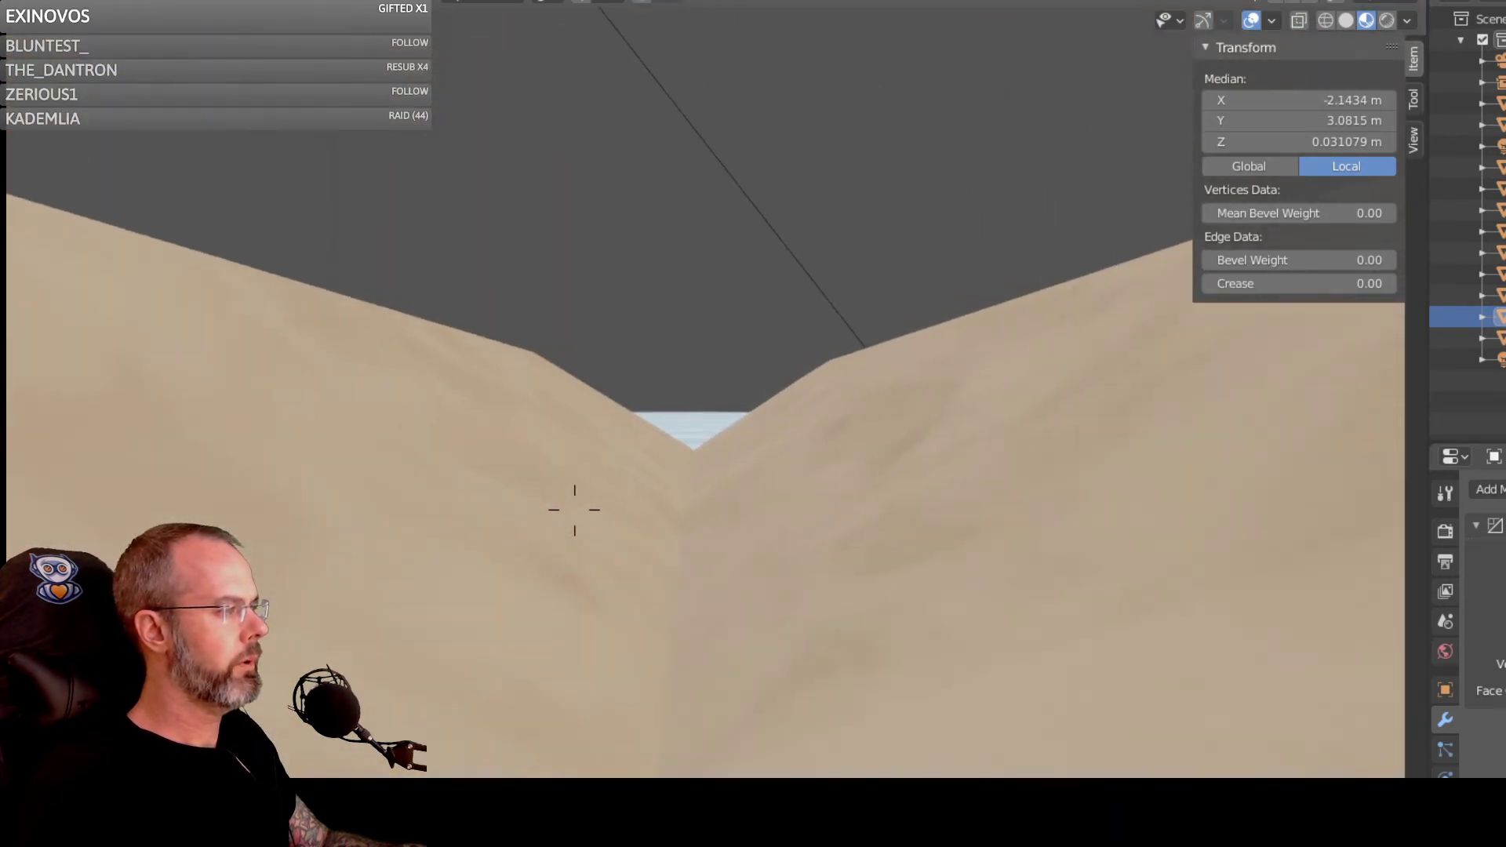
key("w")
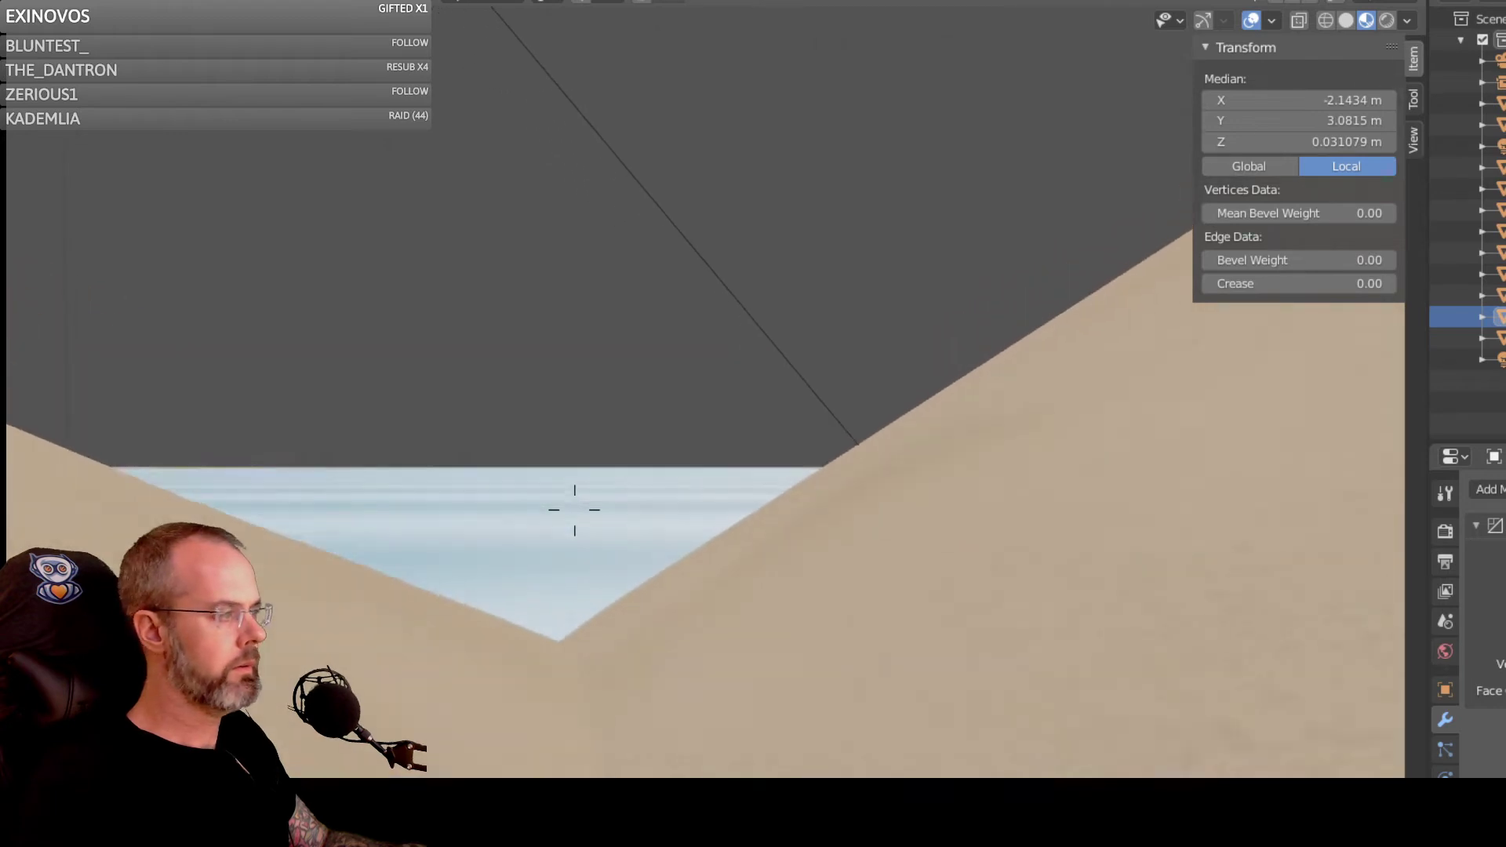
key("w")
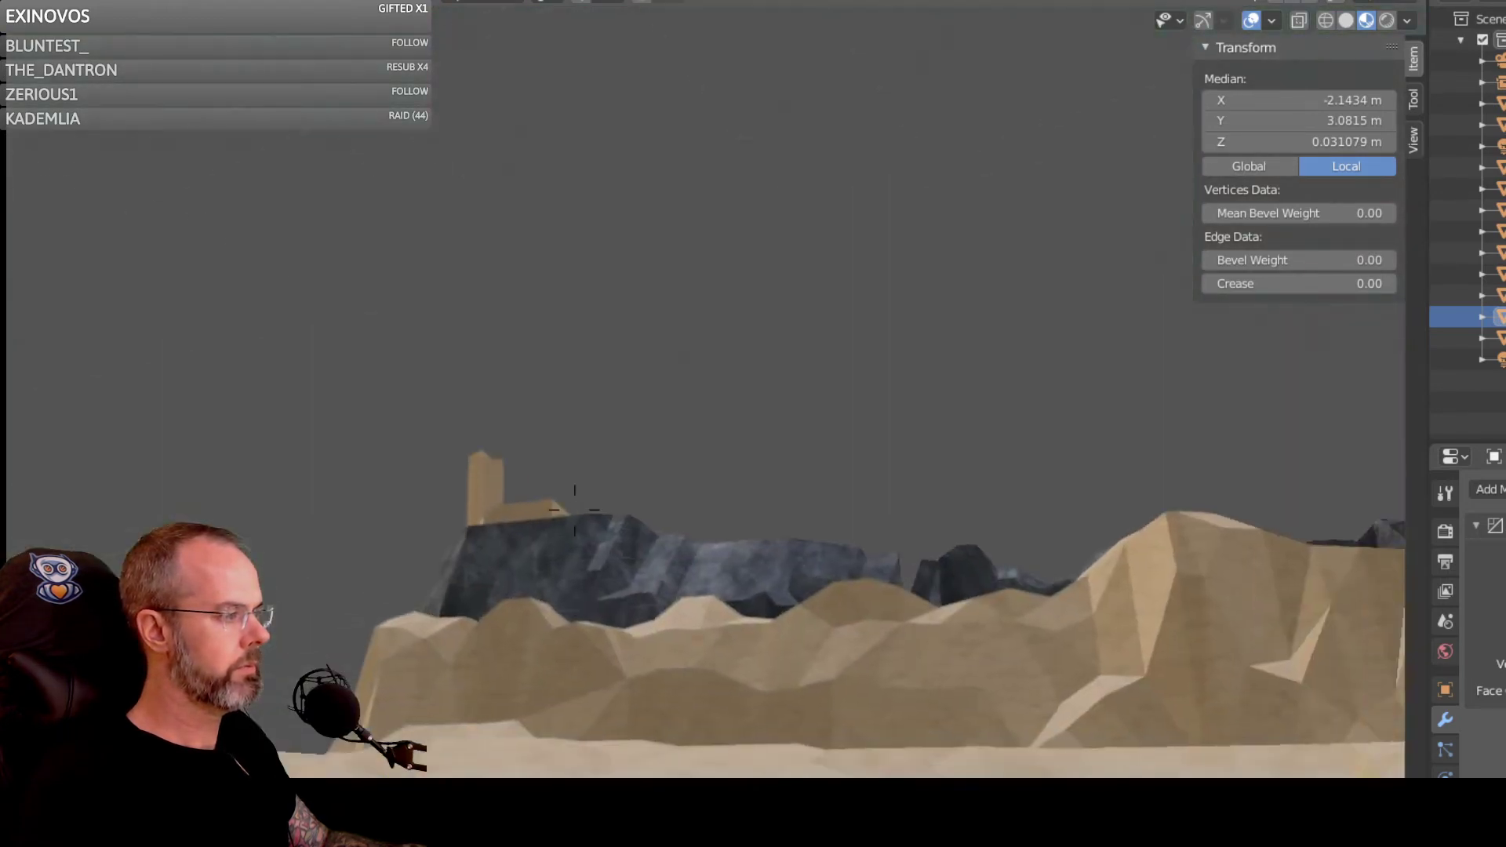
key("w")
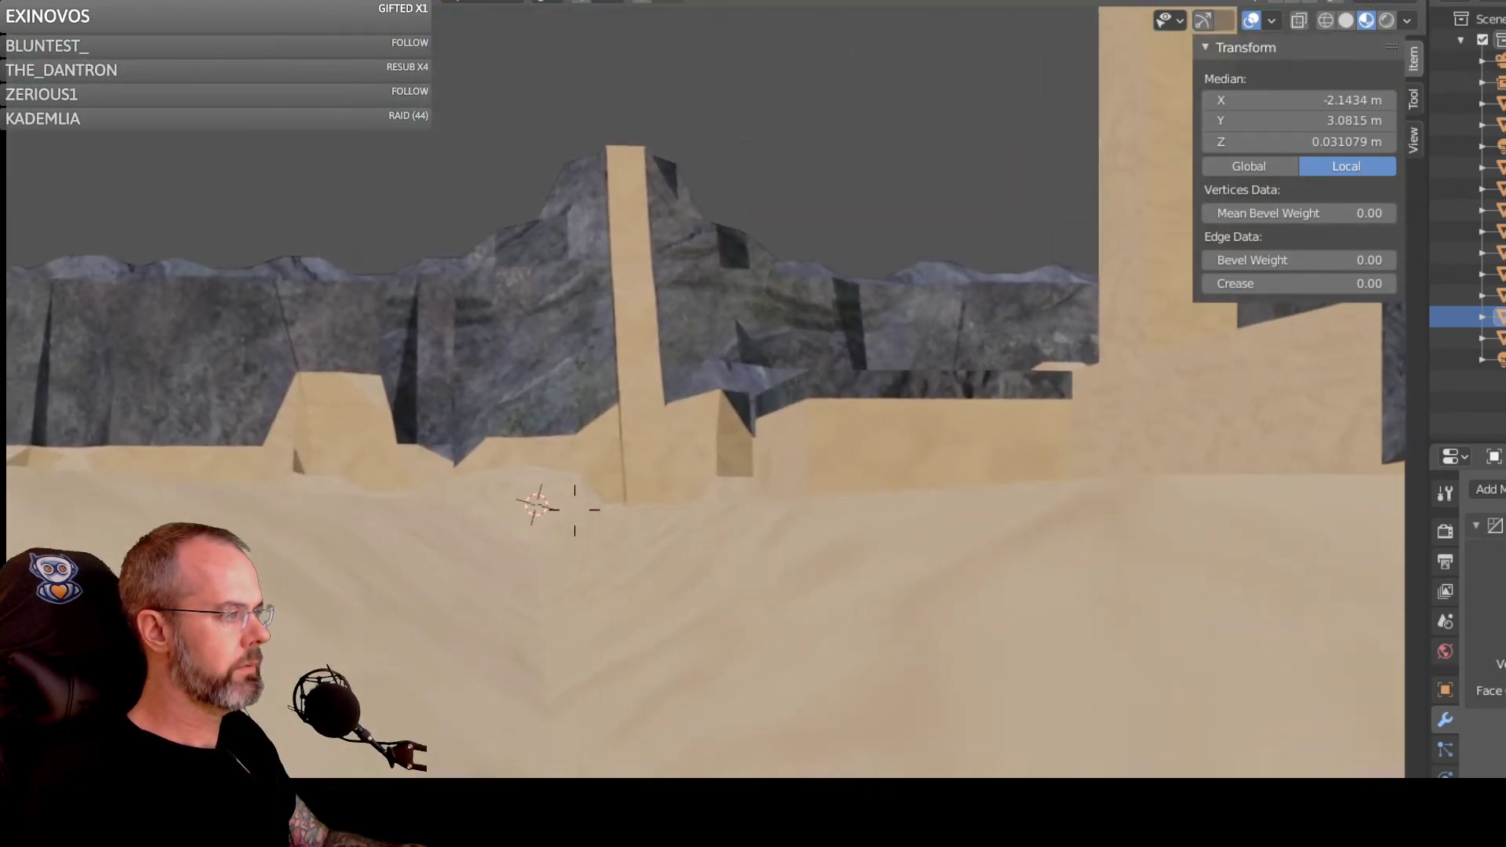
key("w")
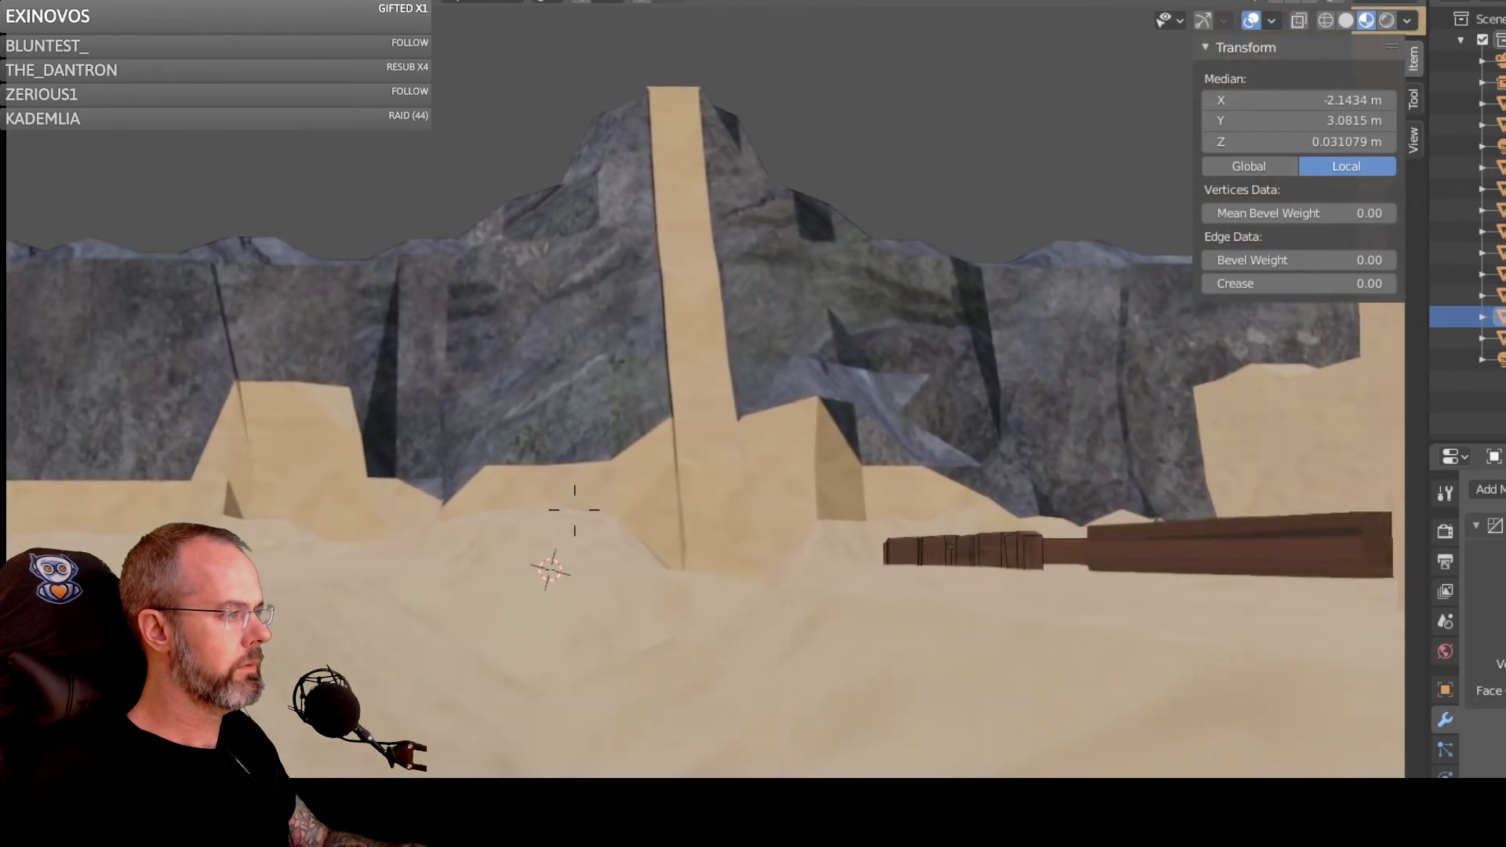
key("w")
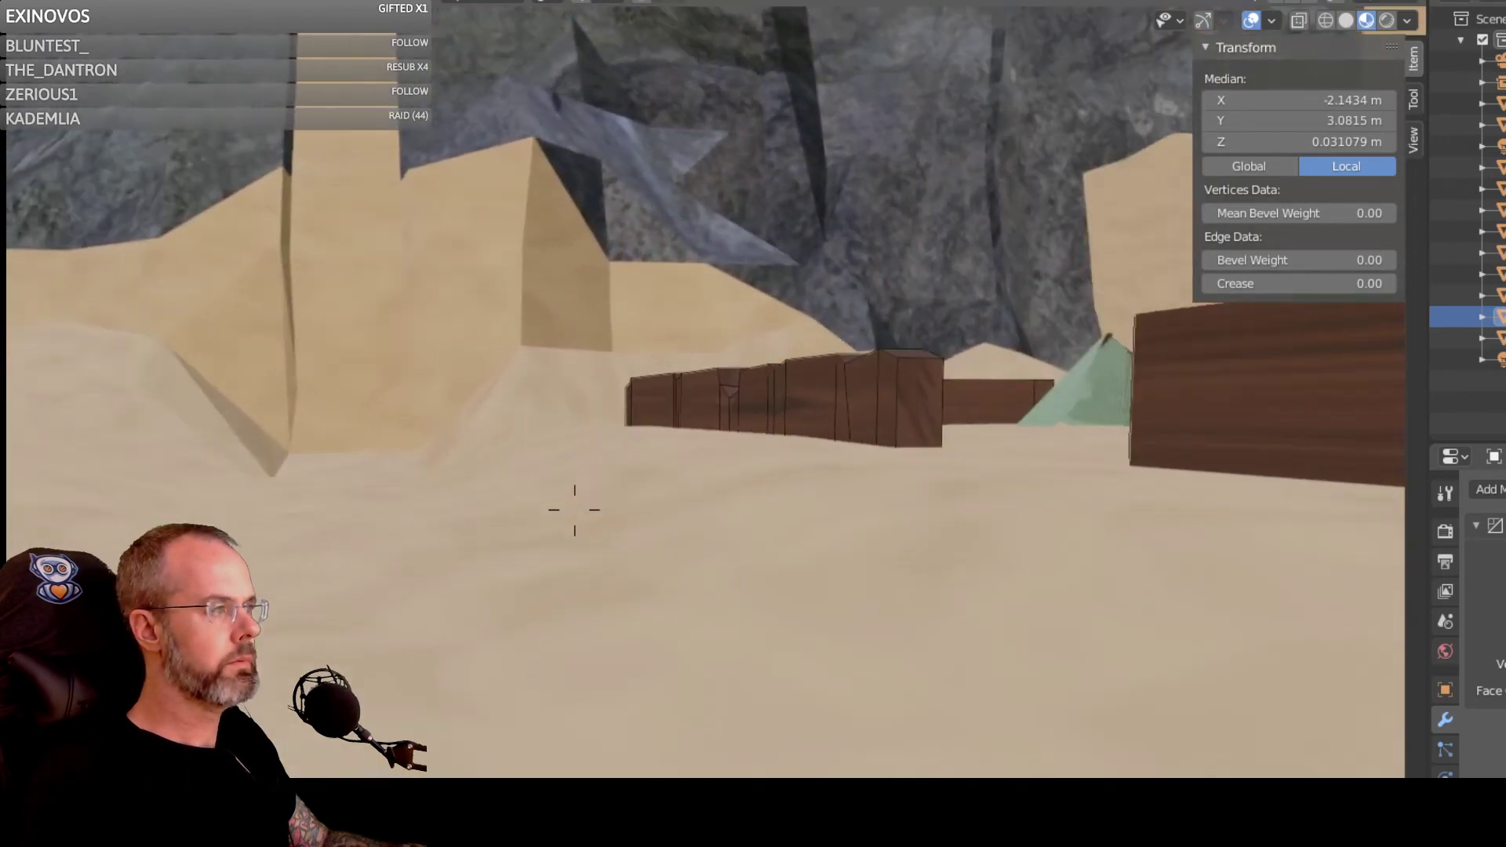
key("w")
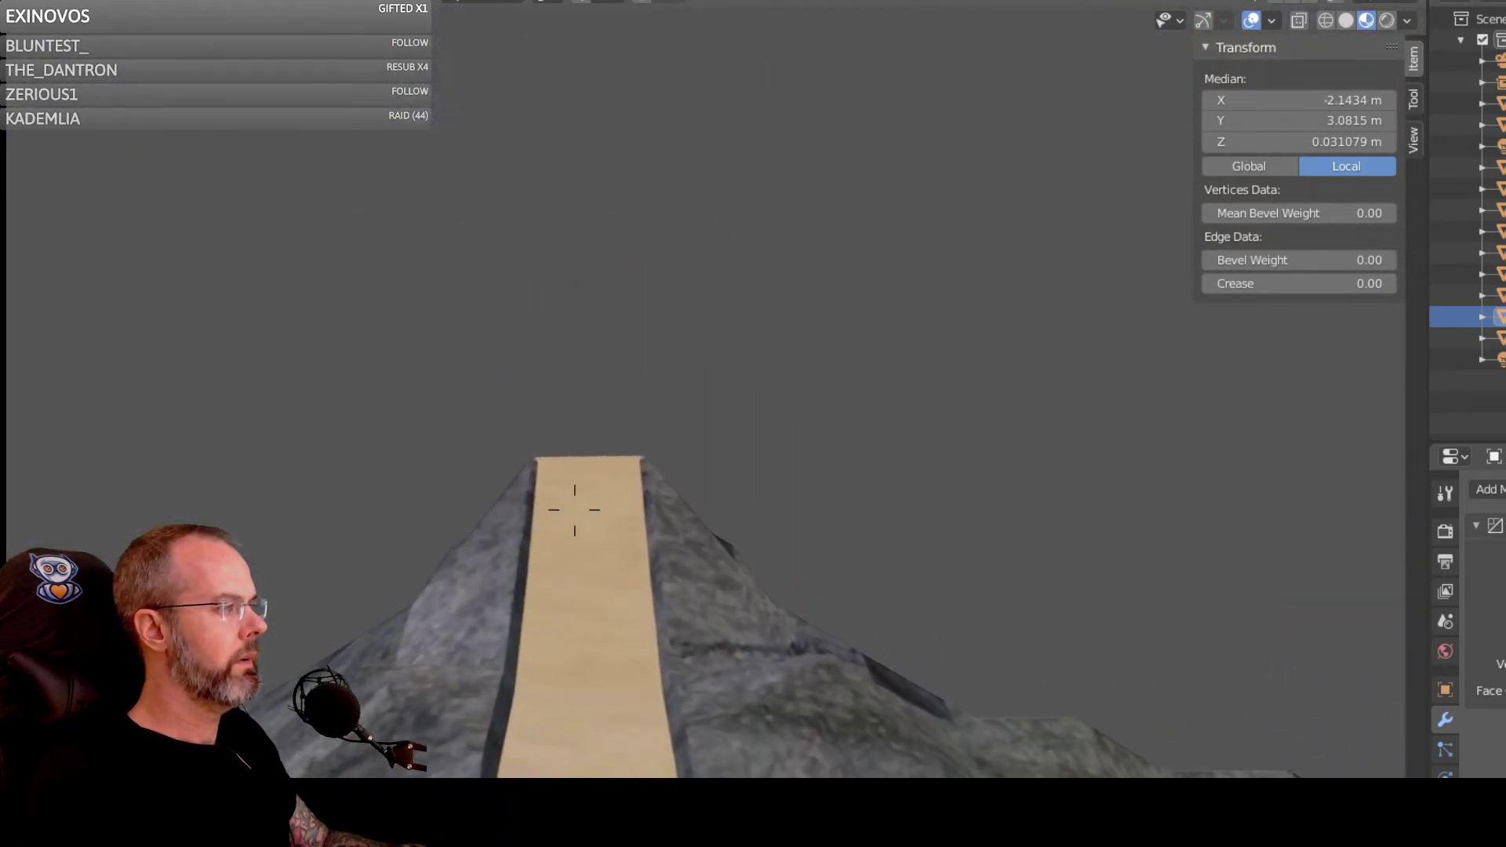
key("w")
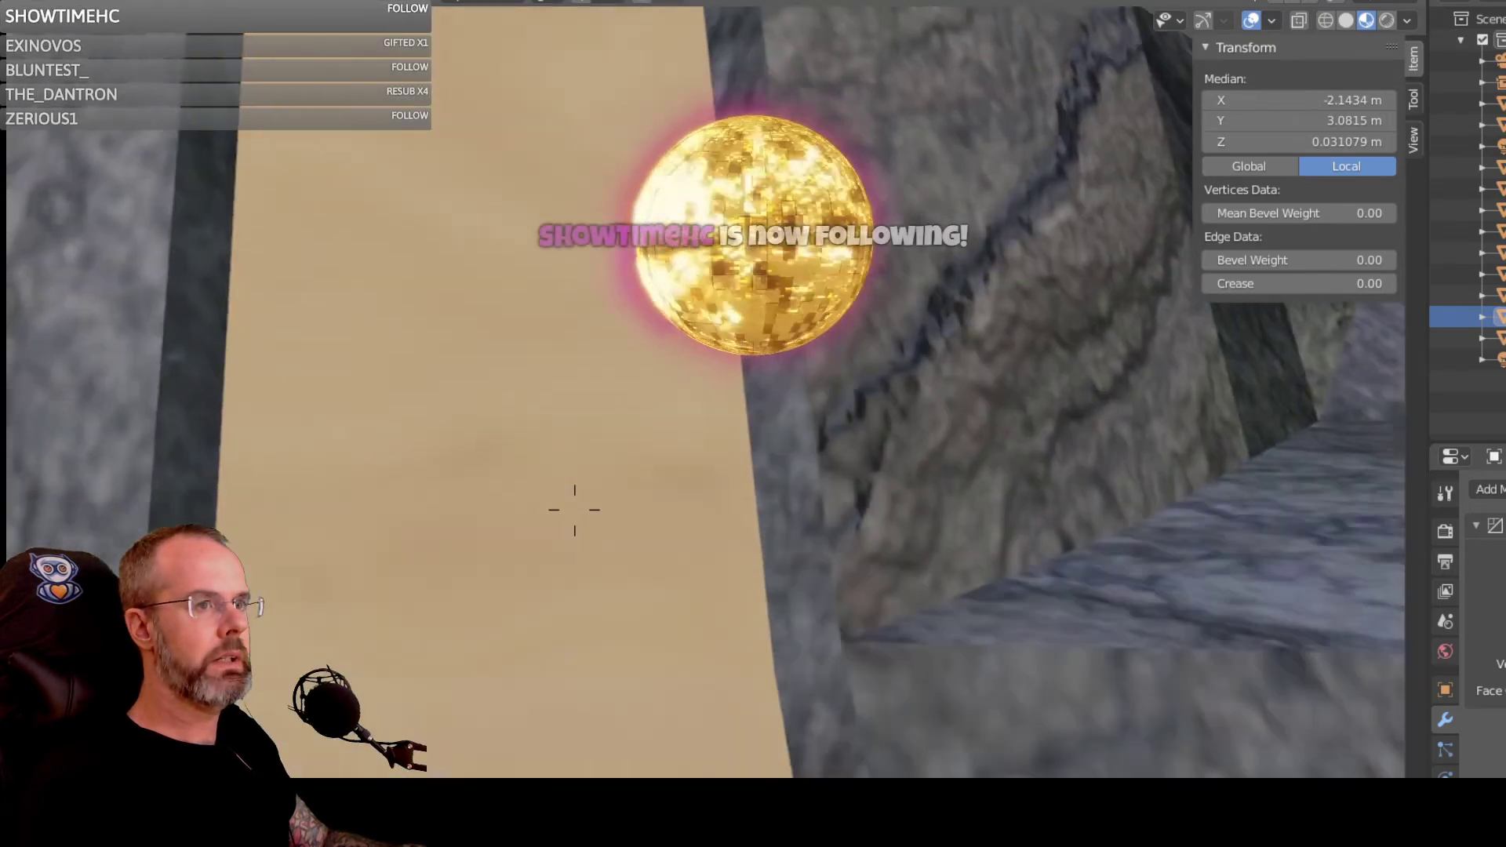
key("w")
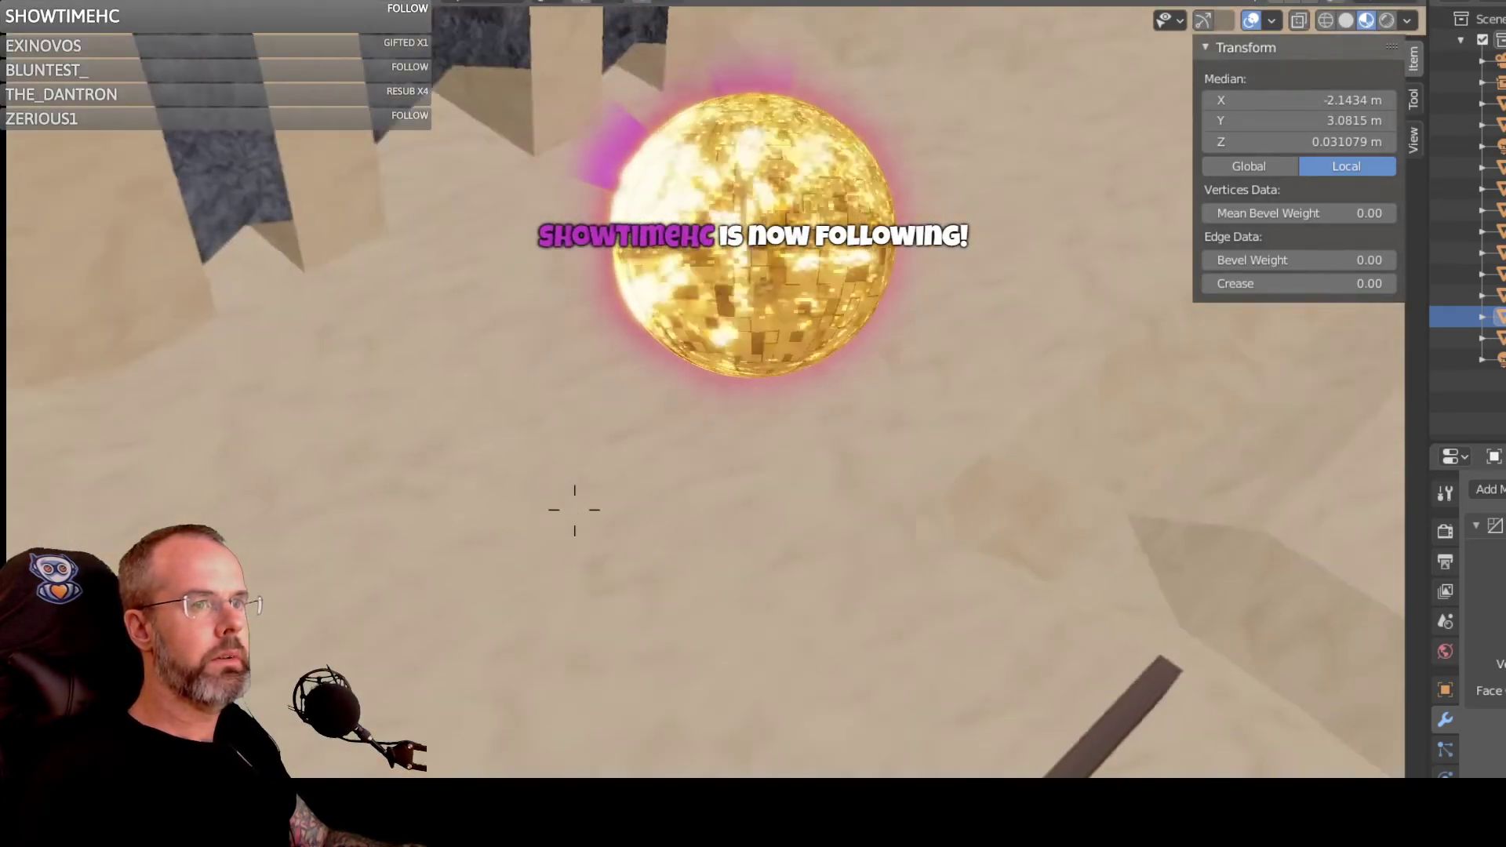
key("w")
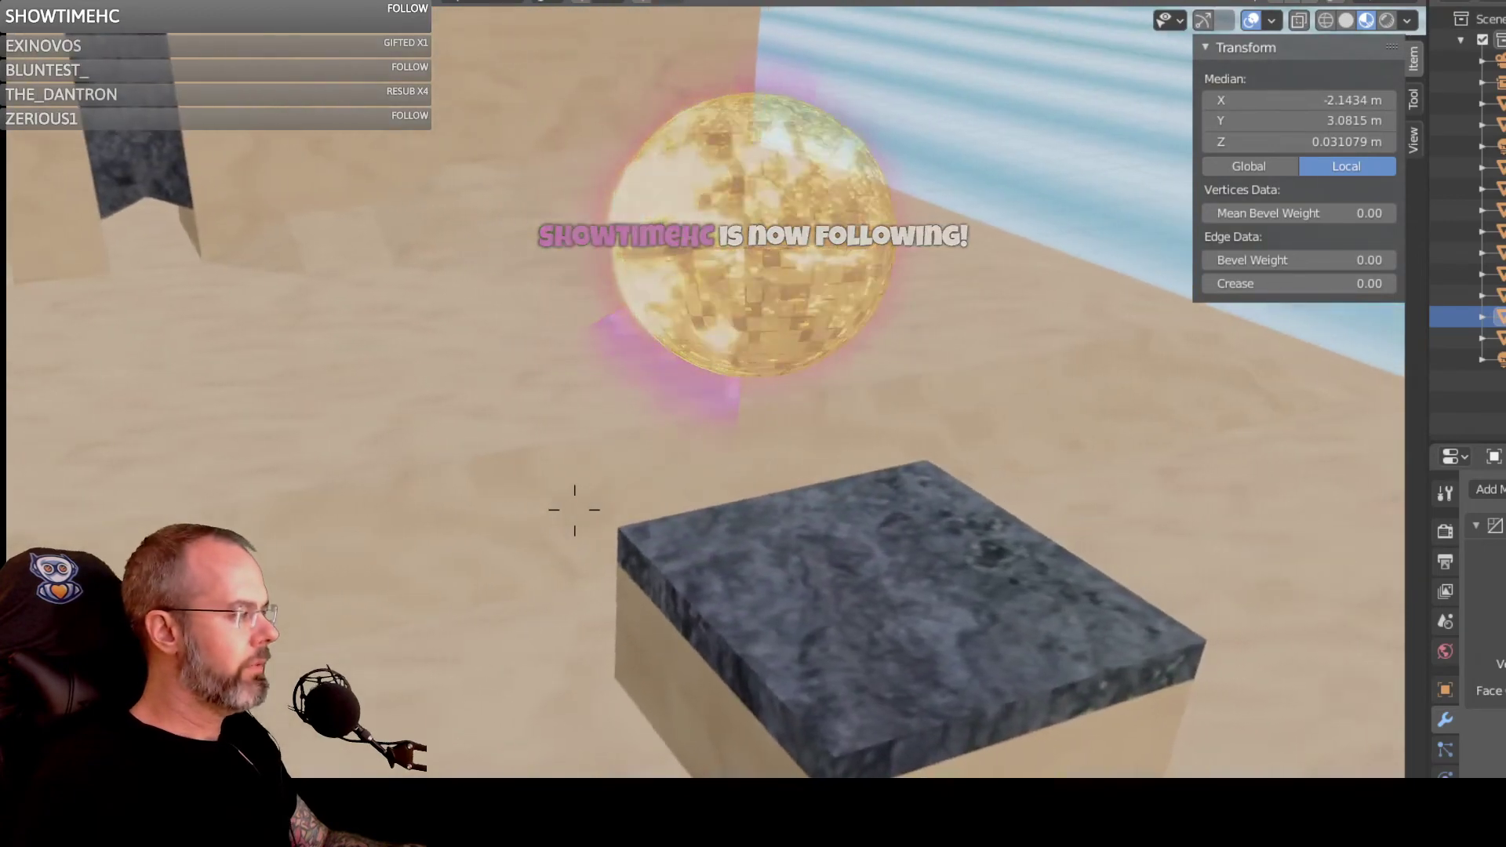
Step: Examine the gap between the two wooden barricades and compare the notched wall with the plain one
key("w")
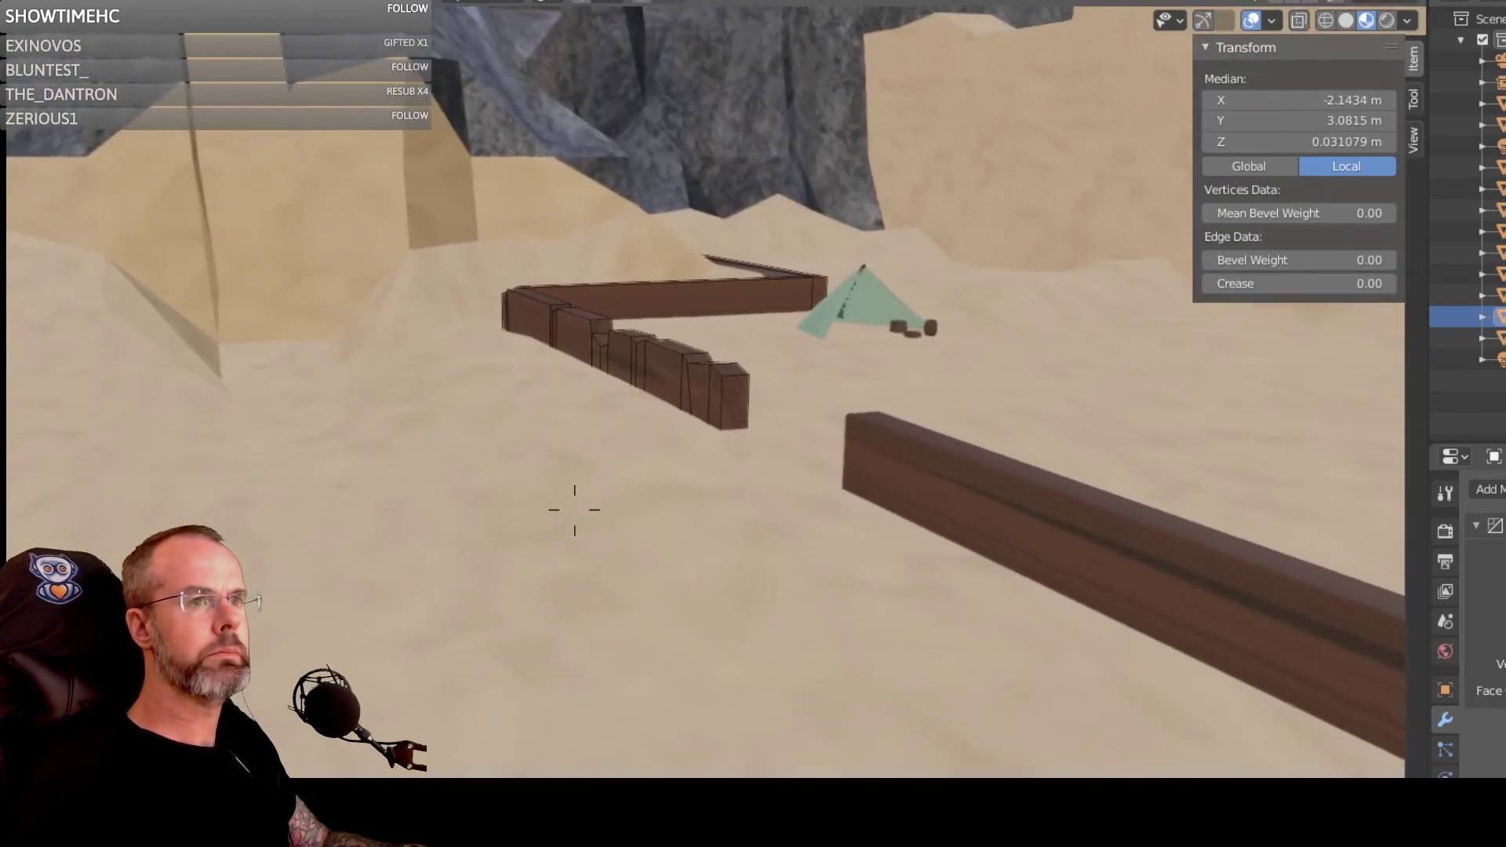
key("w")
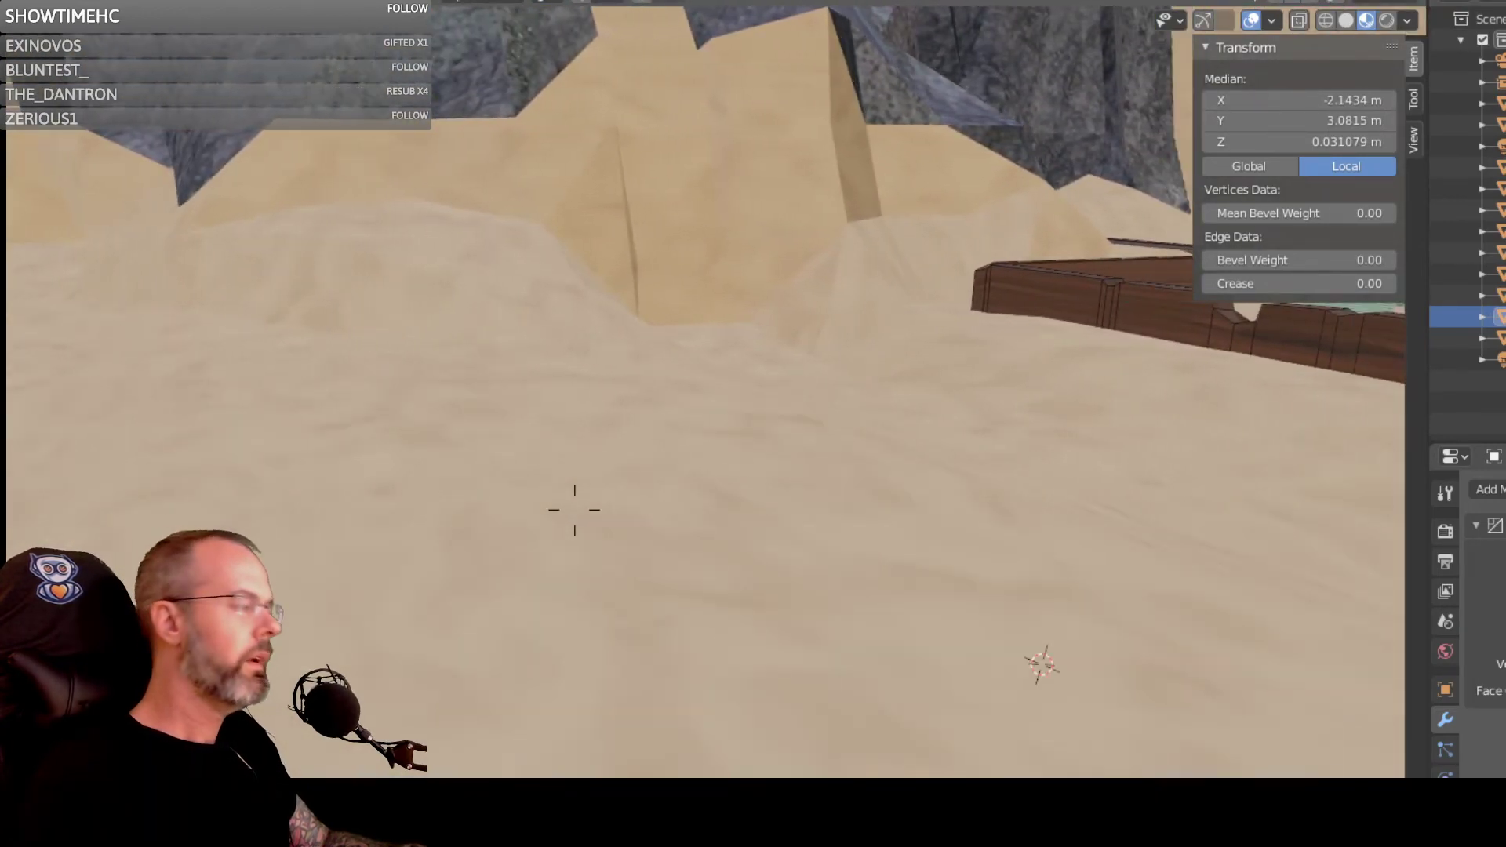
key("w")
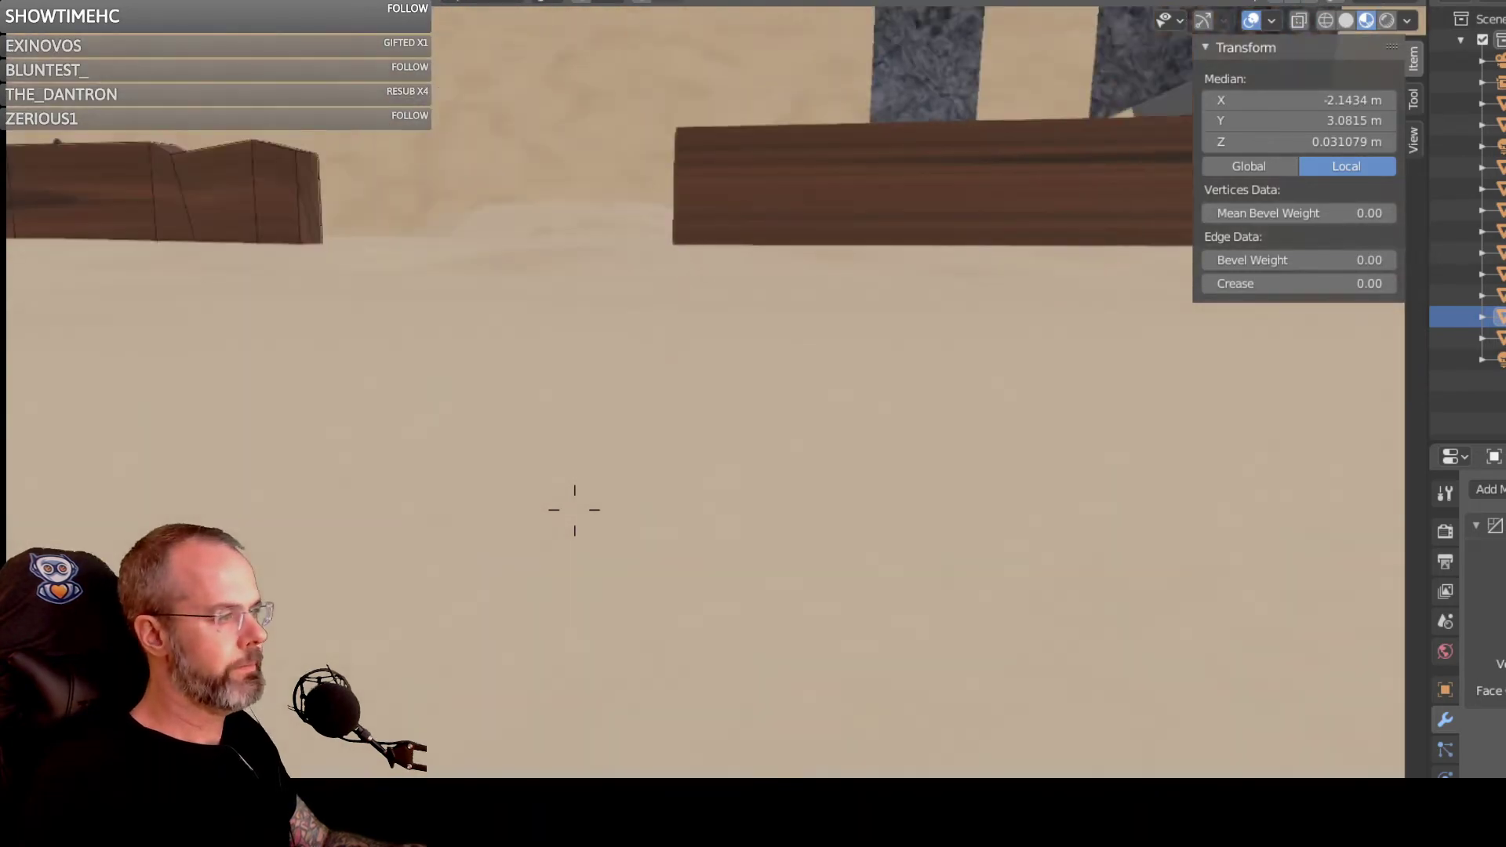
key("s")
key("s")
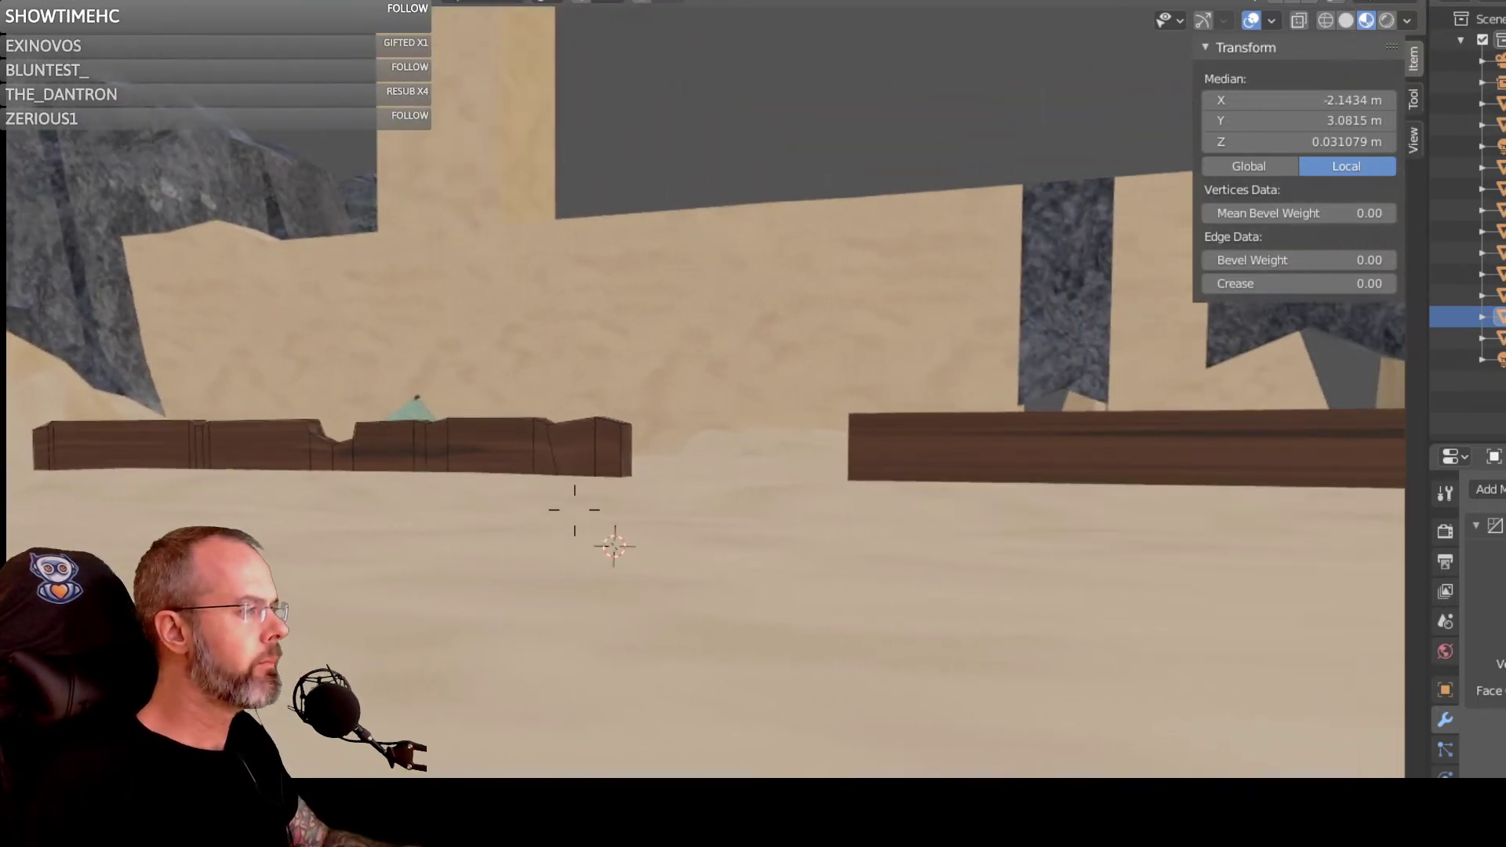
key("w")
key("a")
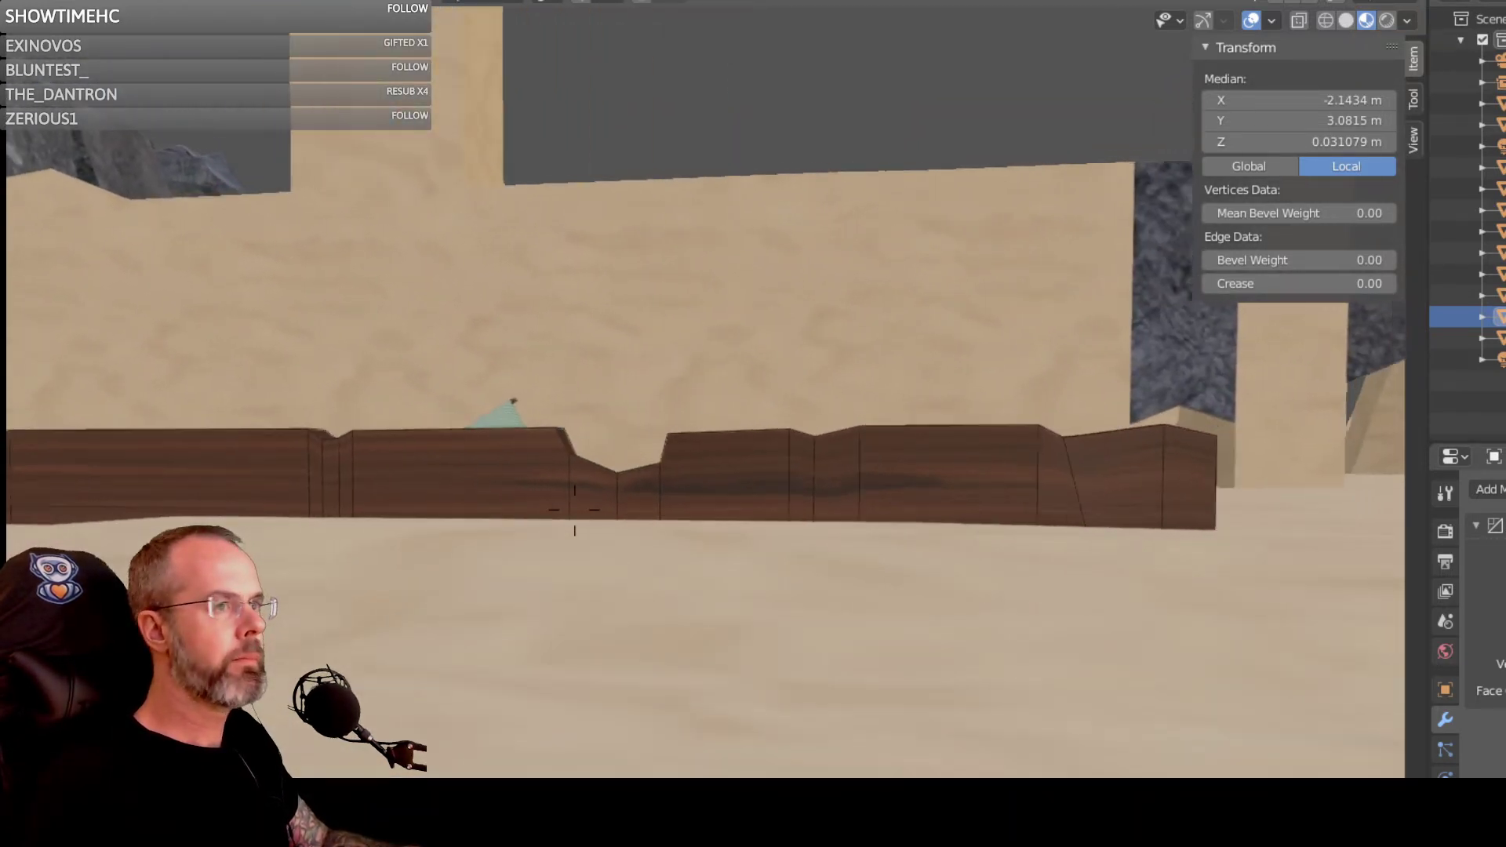
key("s")
key("s")
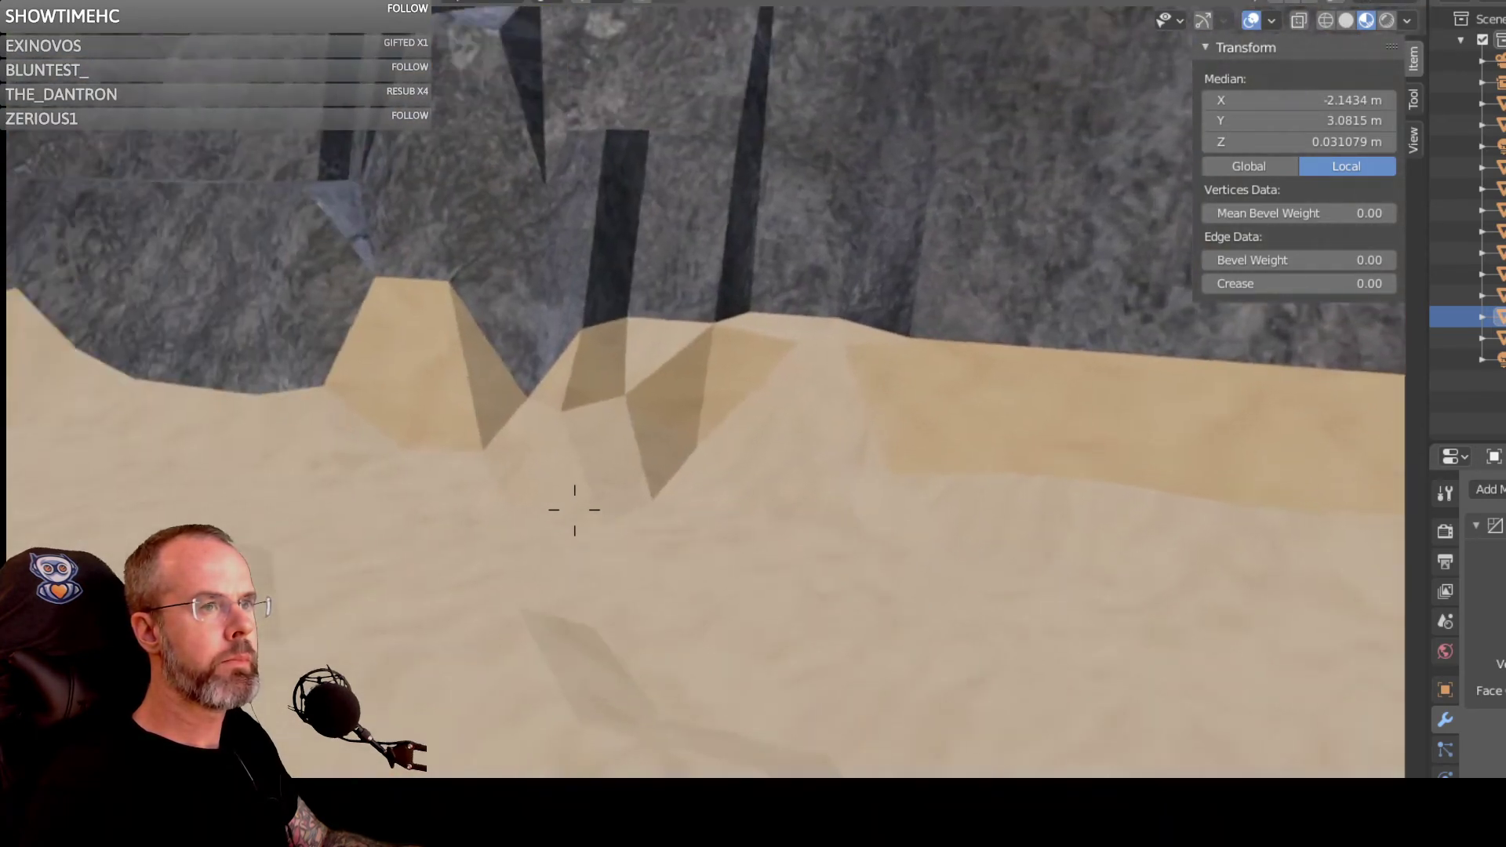
Step: Survey the rocky canyon and view the fortress wall with its two towers across the open sand
key("w")
key("w")
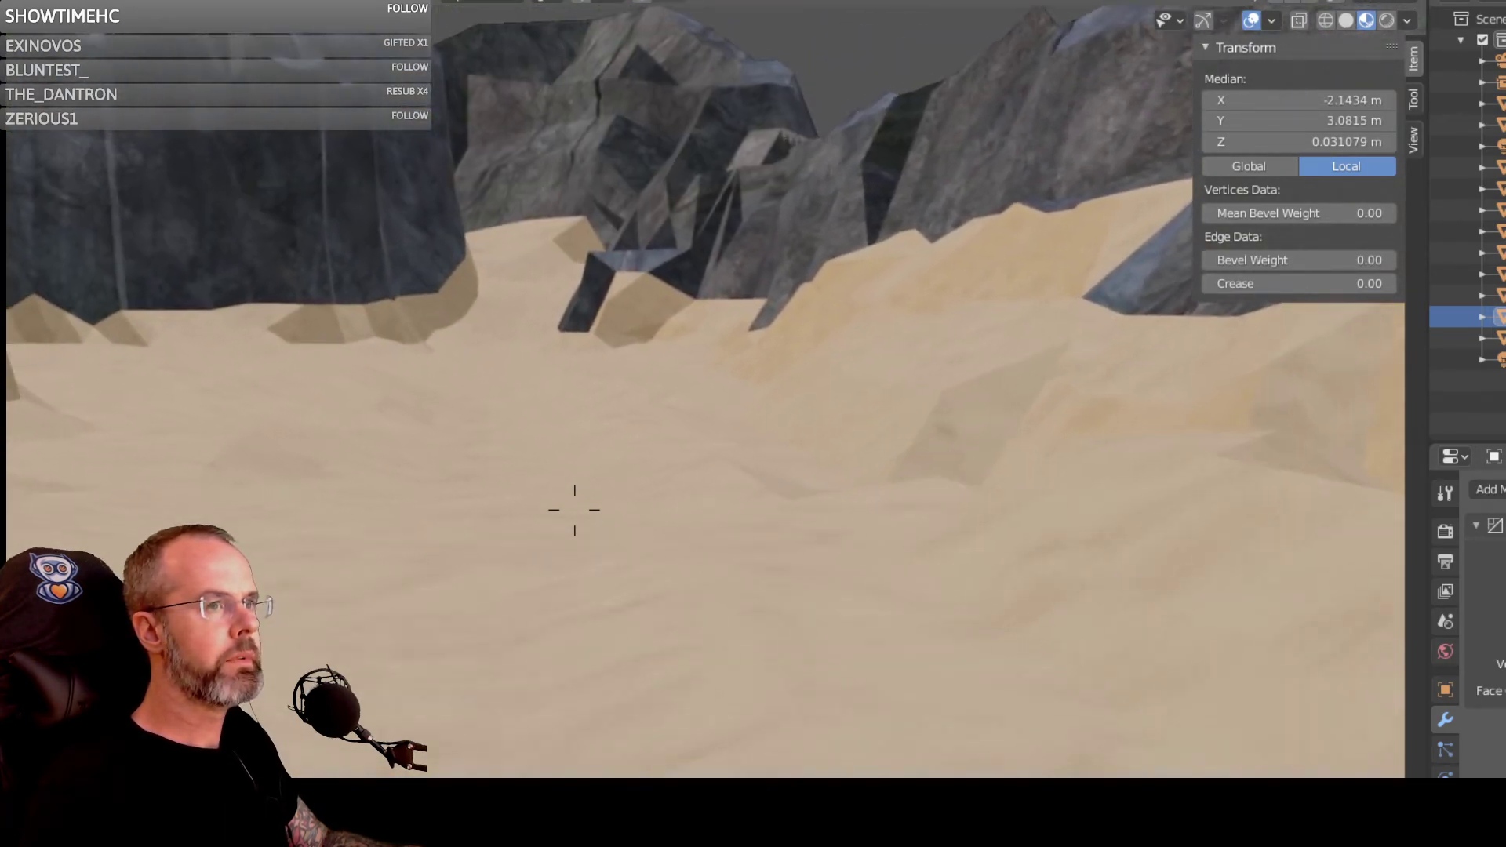
key("w")
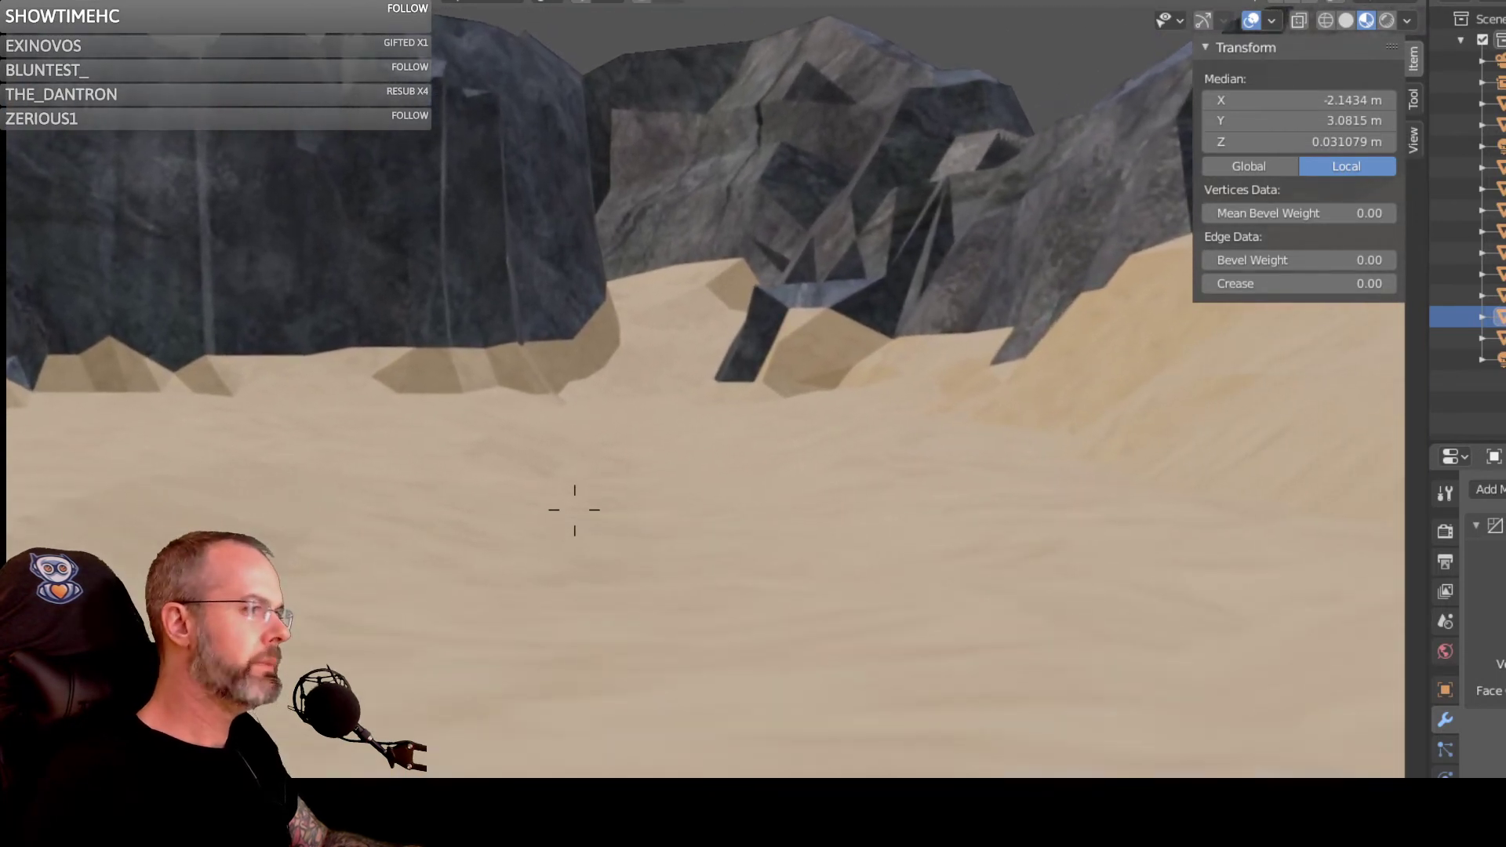
key("w")
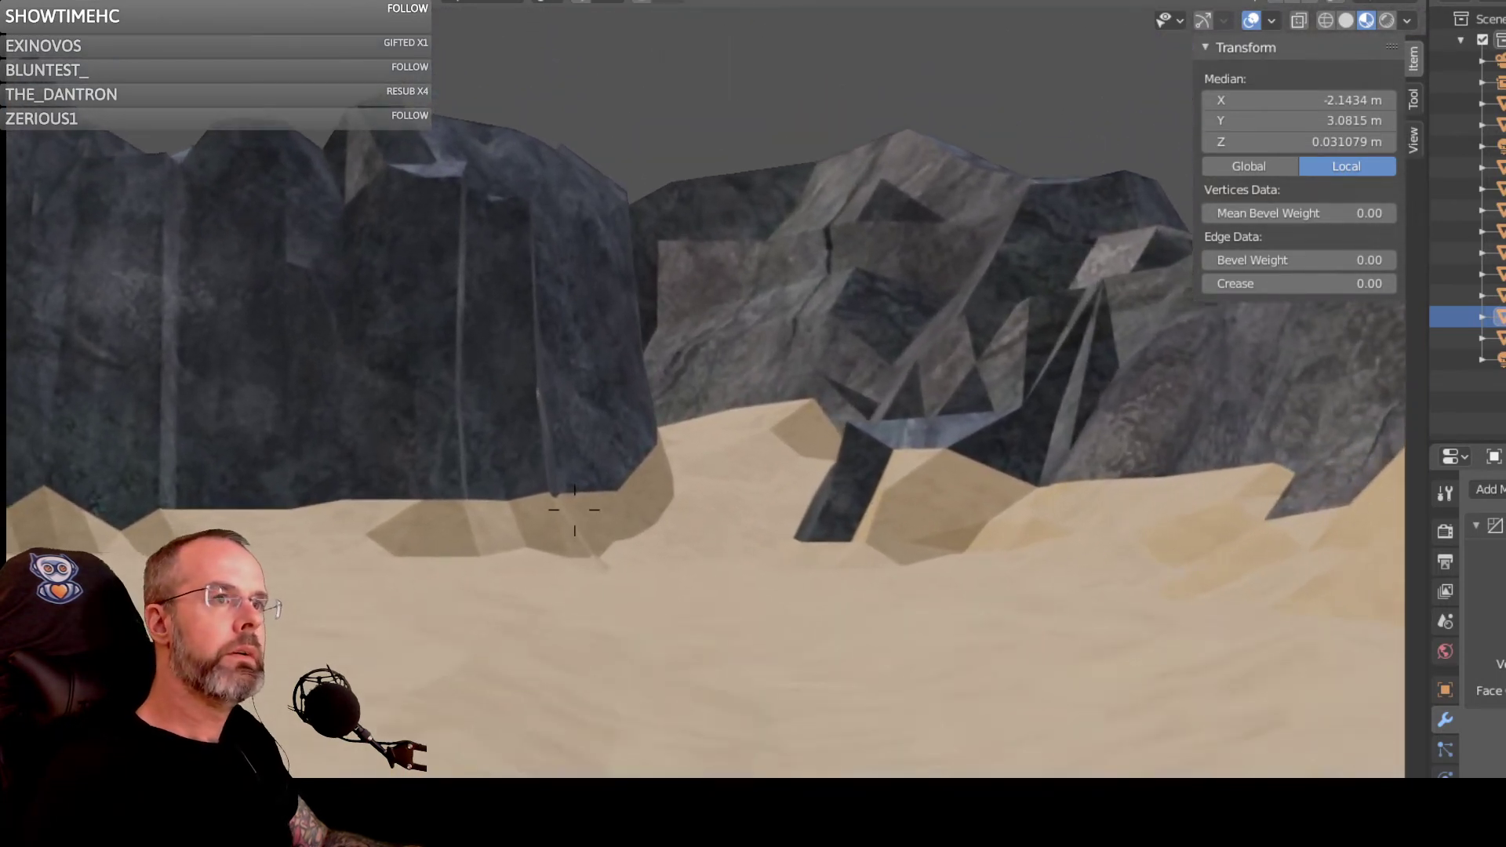
key("w")
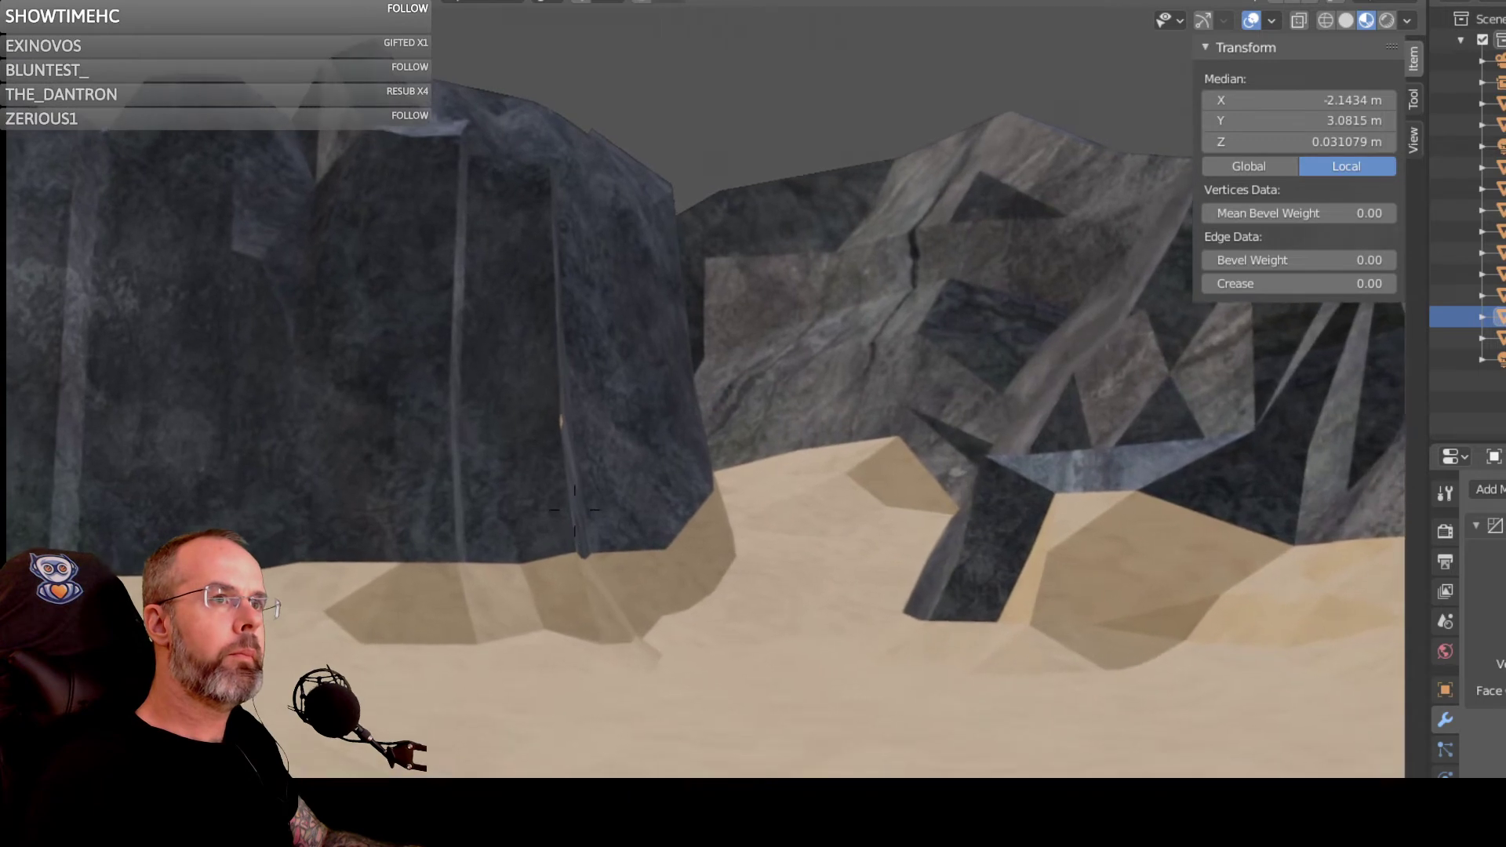
key("w")
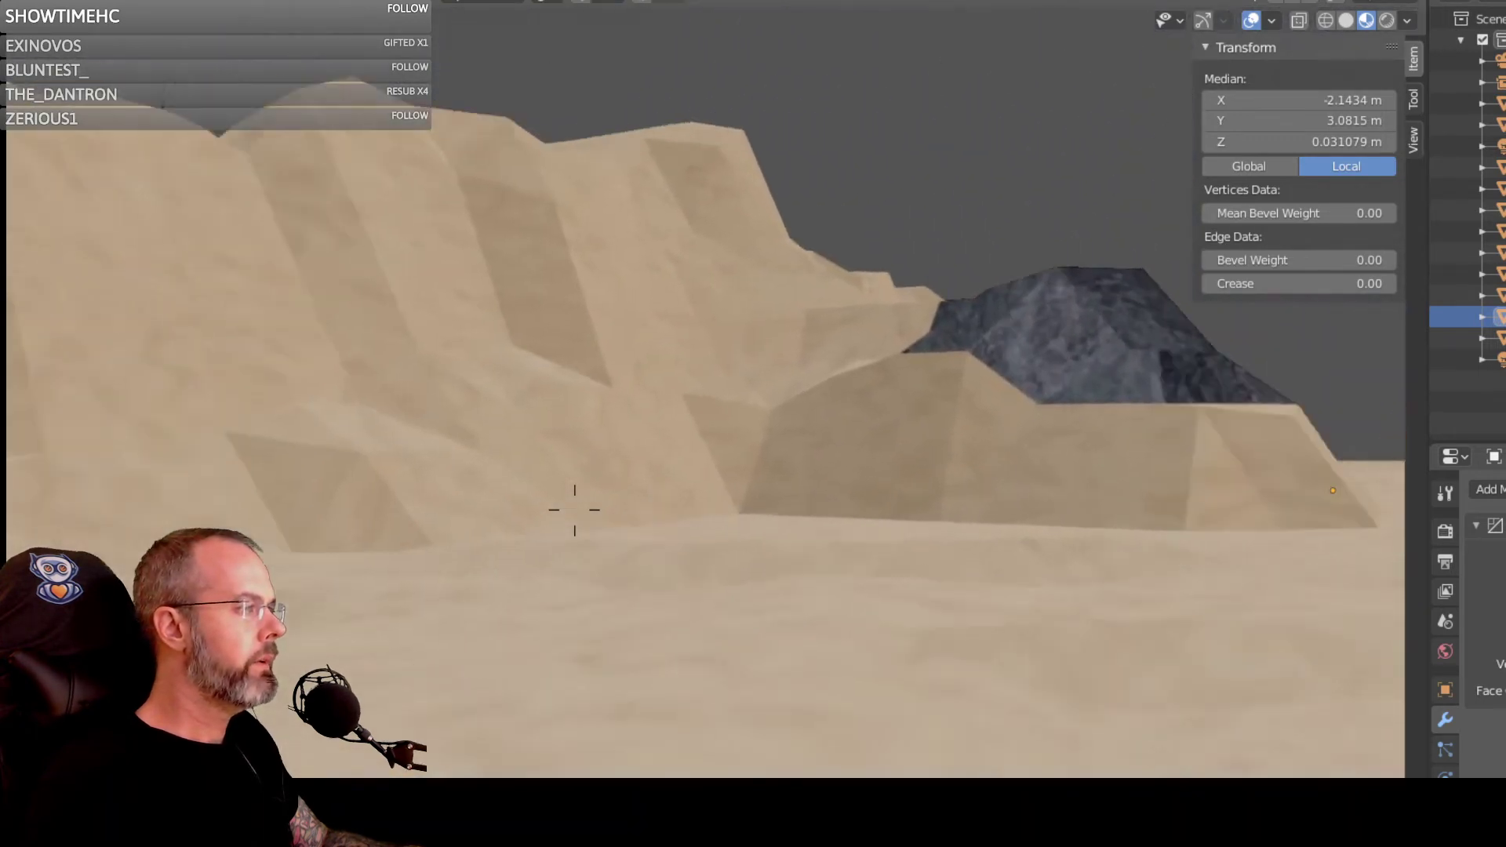
key("w")
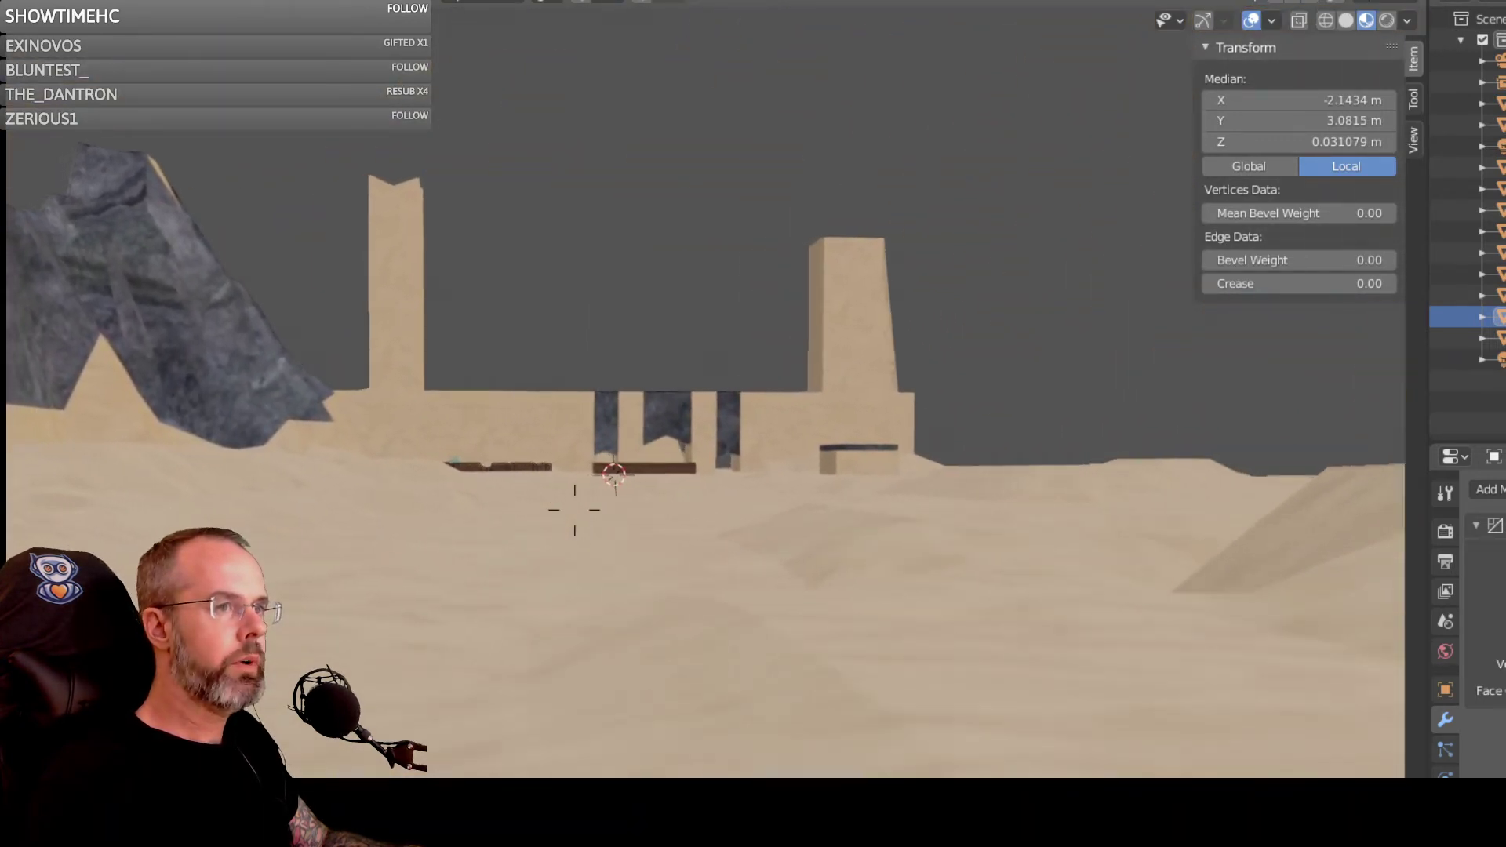
key("w")
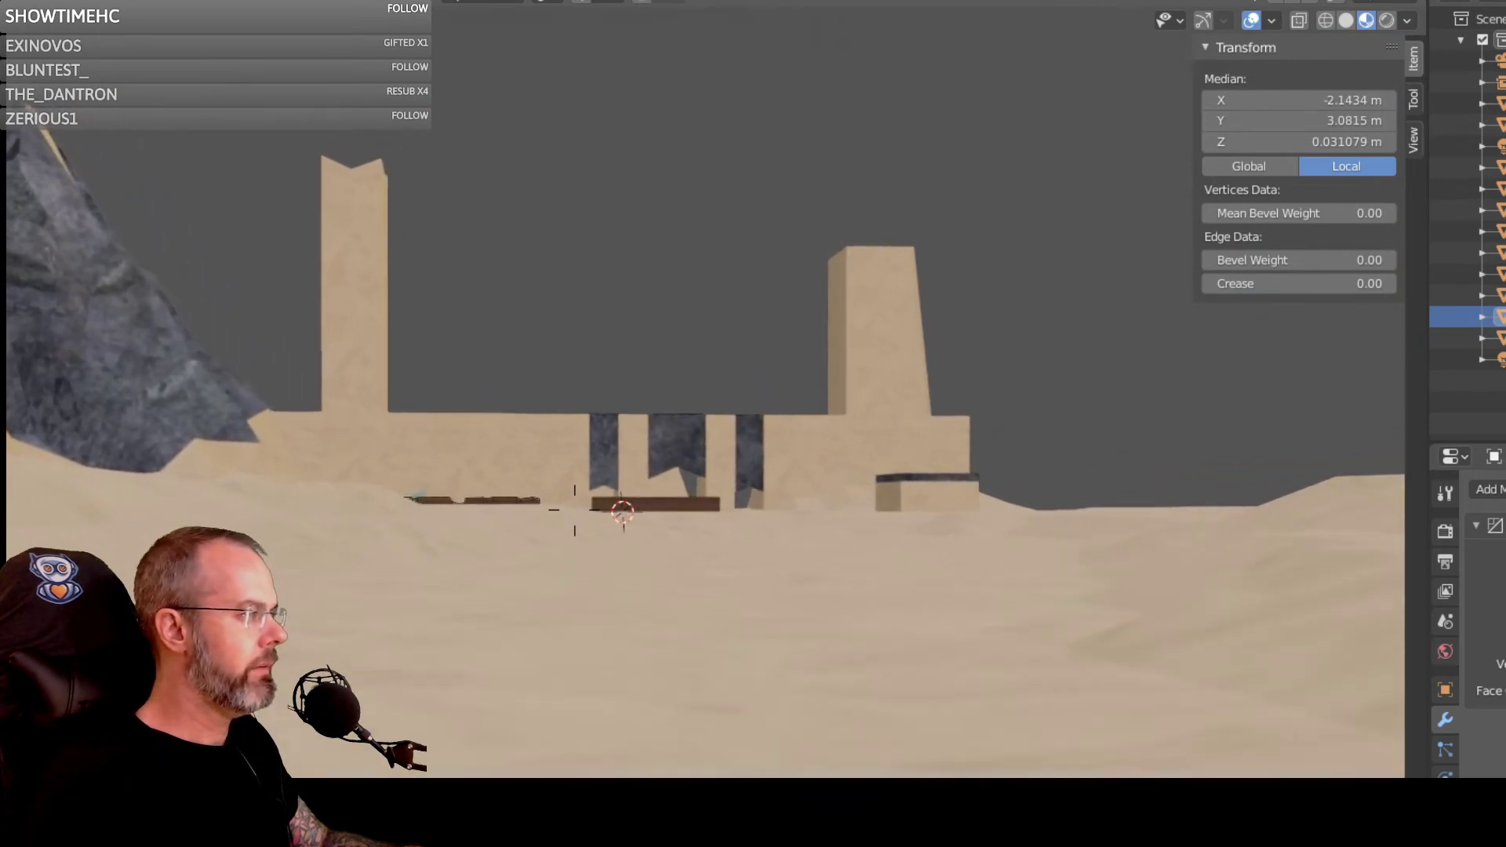
key("w")
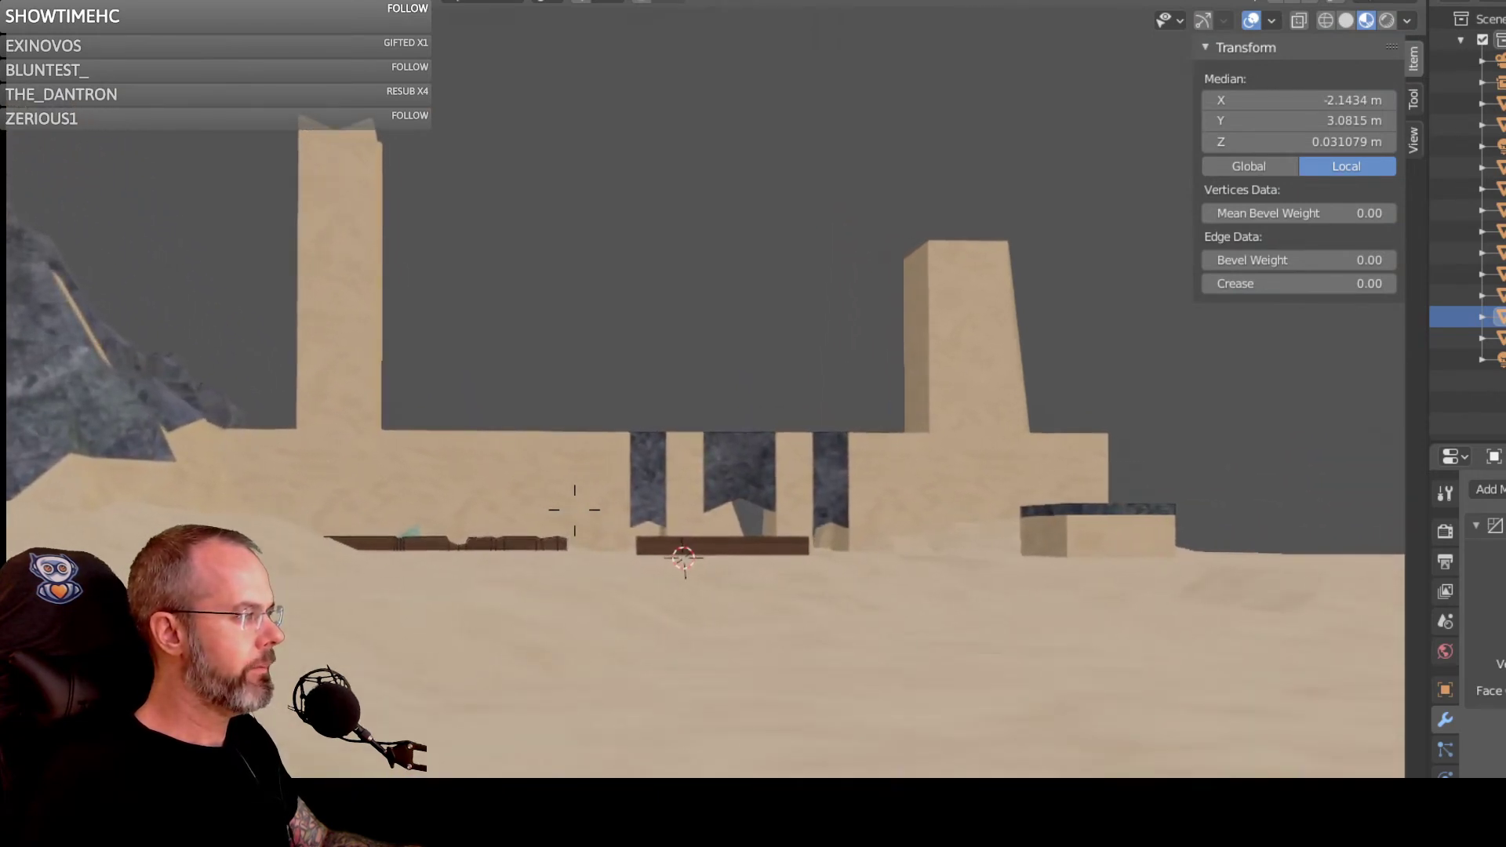
left_click(574, 510)
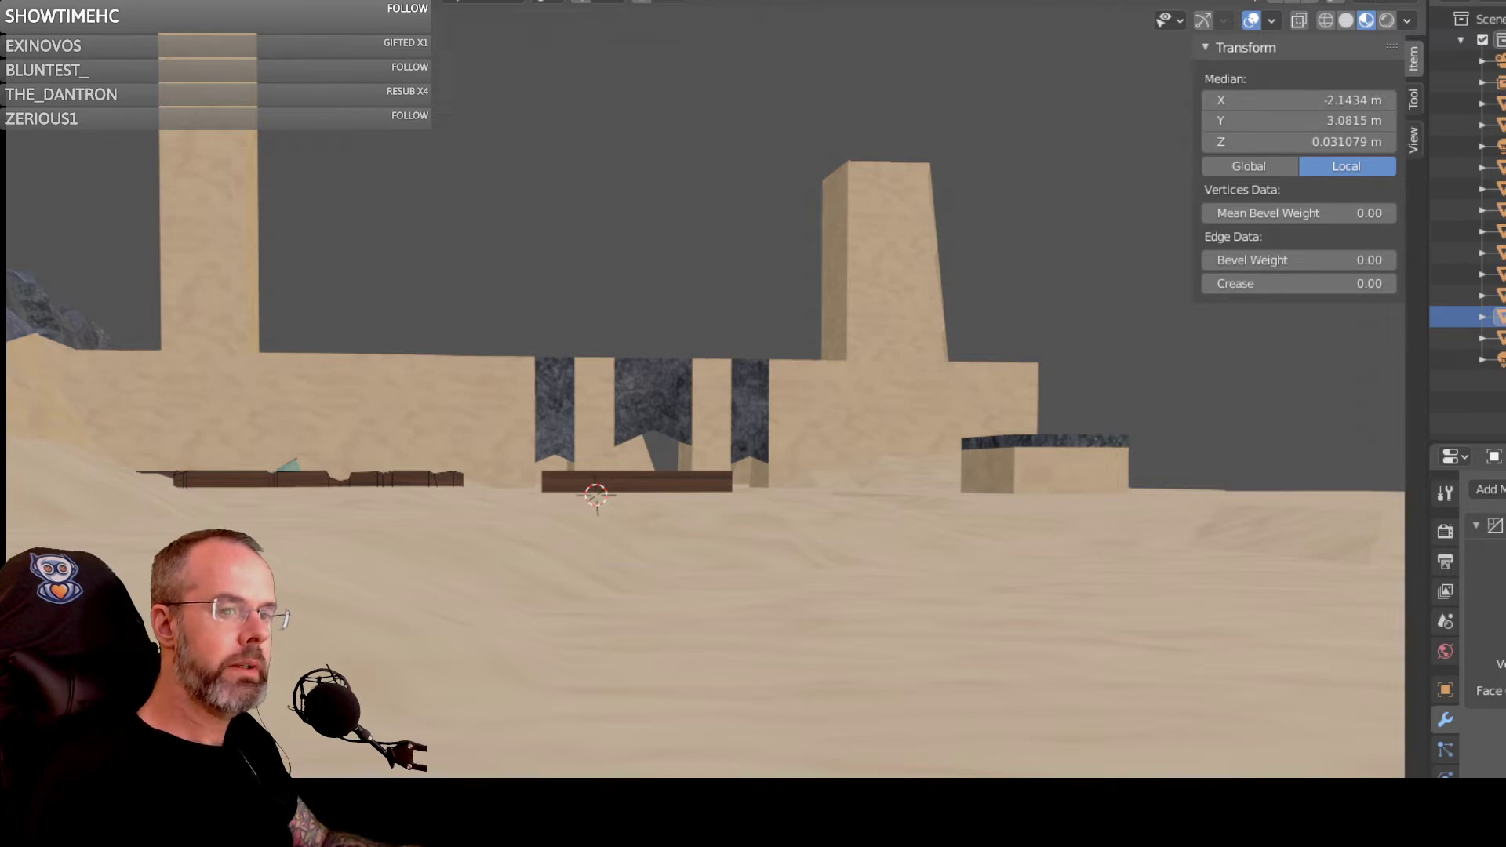
Step: Switch to Unity and examine the same desert level across the sand towards the fortress wall and towers
key("alt+Tab")
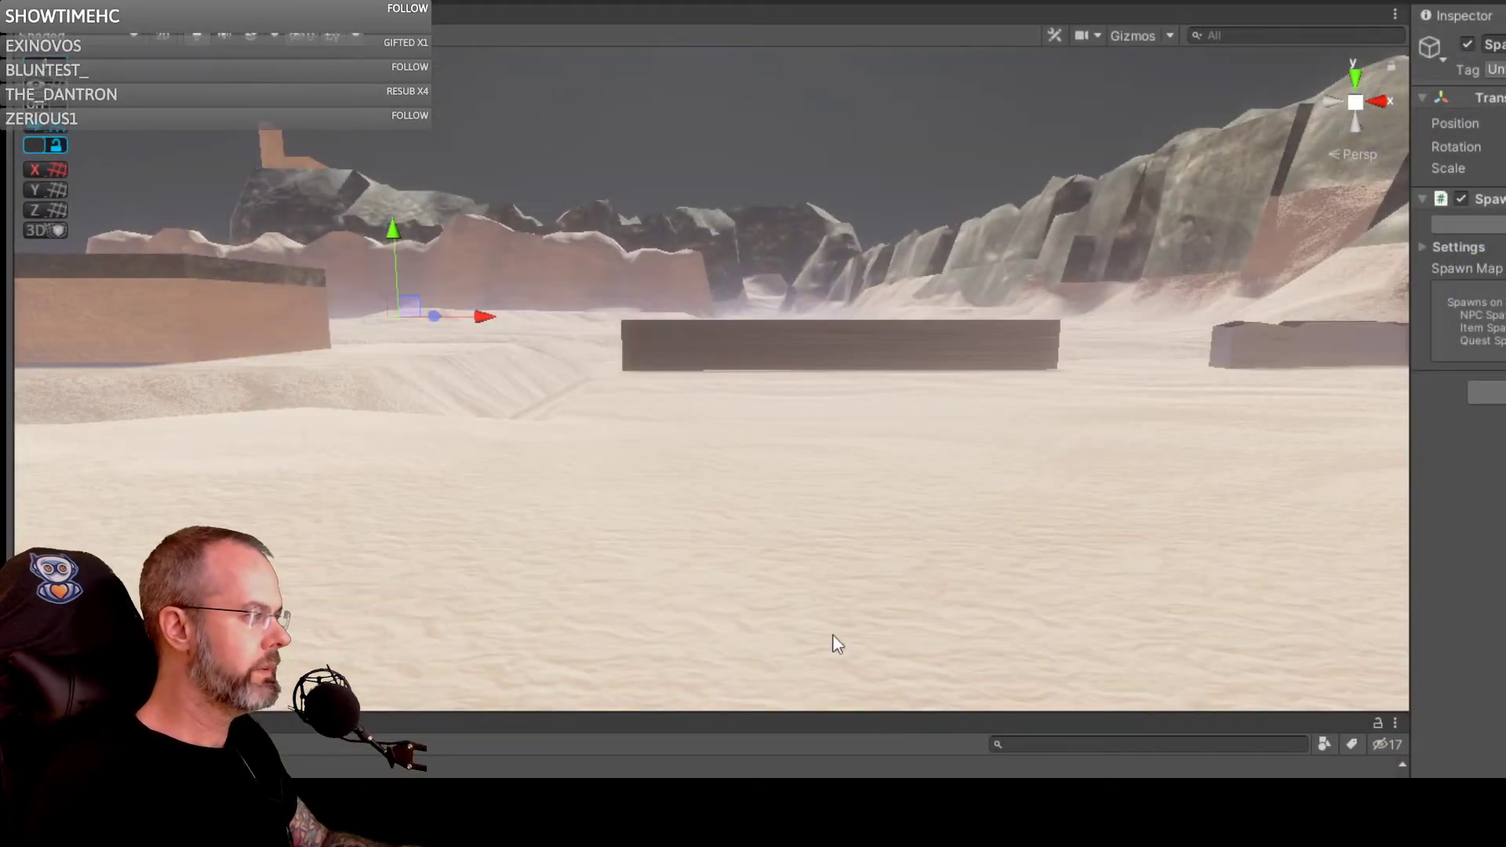
right_click_drag(723, 498, 19, 94)
key("w")
key("w")
key("w")
scroll(683, 429, "up", 2)
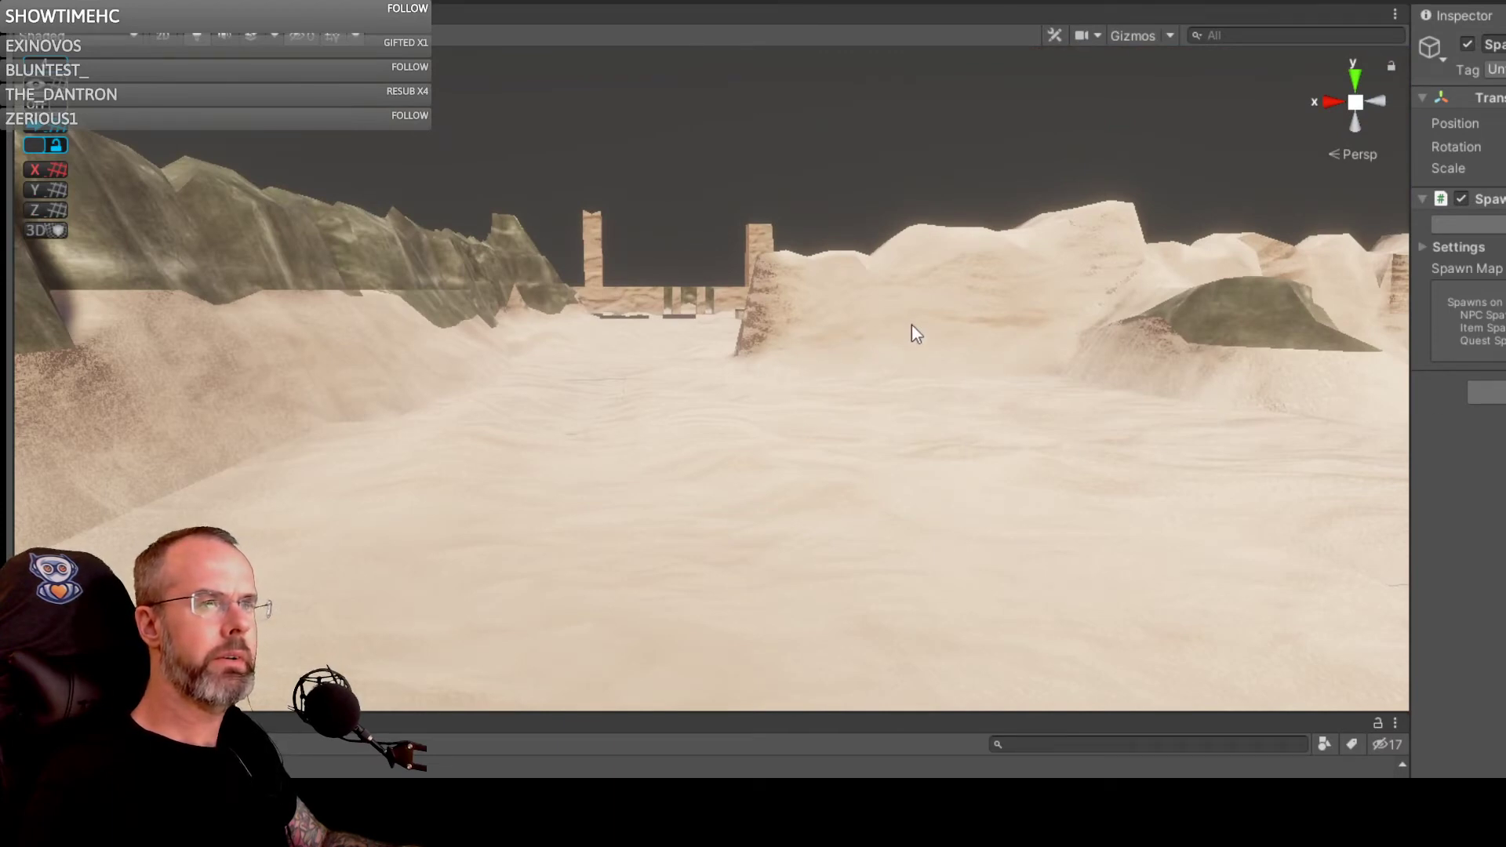
mouse_move(975, 268)
right_mouse_down()
mouse_move(949, 306)
mouse_move(874, 330)
mouse_move(895, 319)
mouse_move(934, 431)
mouse_move(1005, 447)
mouse_move(1230, 372)
mouse_move(1227, 413)
mouse_move(1187, 437)
mouse_move(1108, 406)
mouse_move(928, 396)
mouse_move(1005, 403)
mouse_move(1010, 340)
mouse_move(989, 252)
right_mouse_up()
scroll(1180, 431, "up", 2)
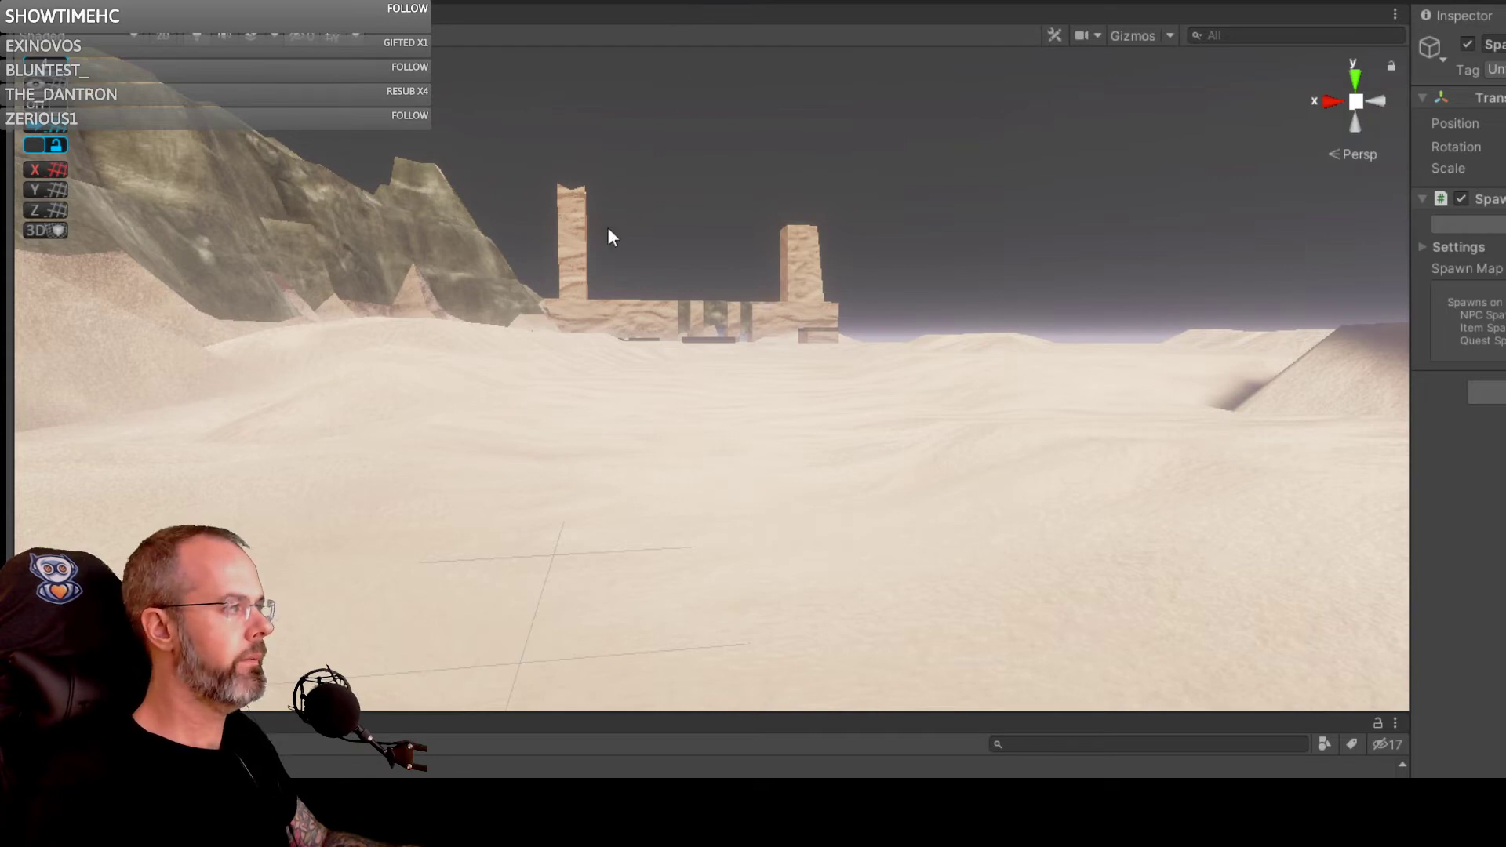
Step: Run the game in play mode, discarding the unsaved changes to the ShadedDunes scene
key("ctrl+p")
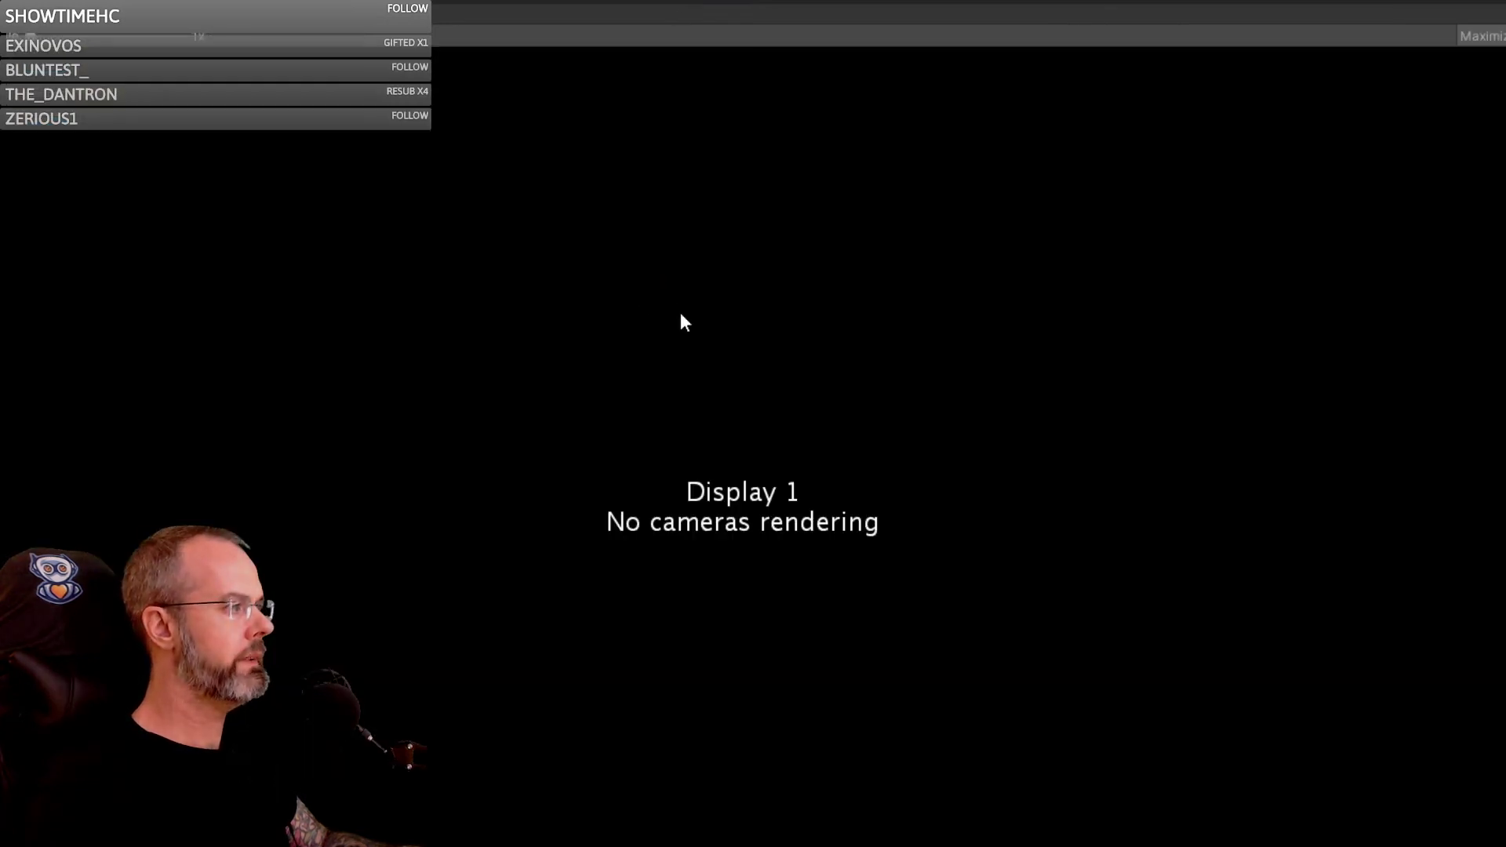
left_click(685, 2)
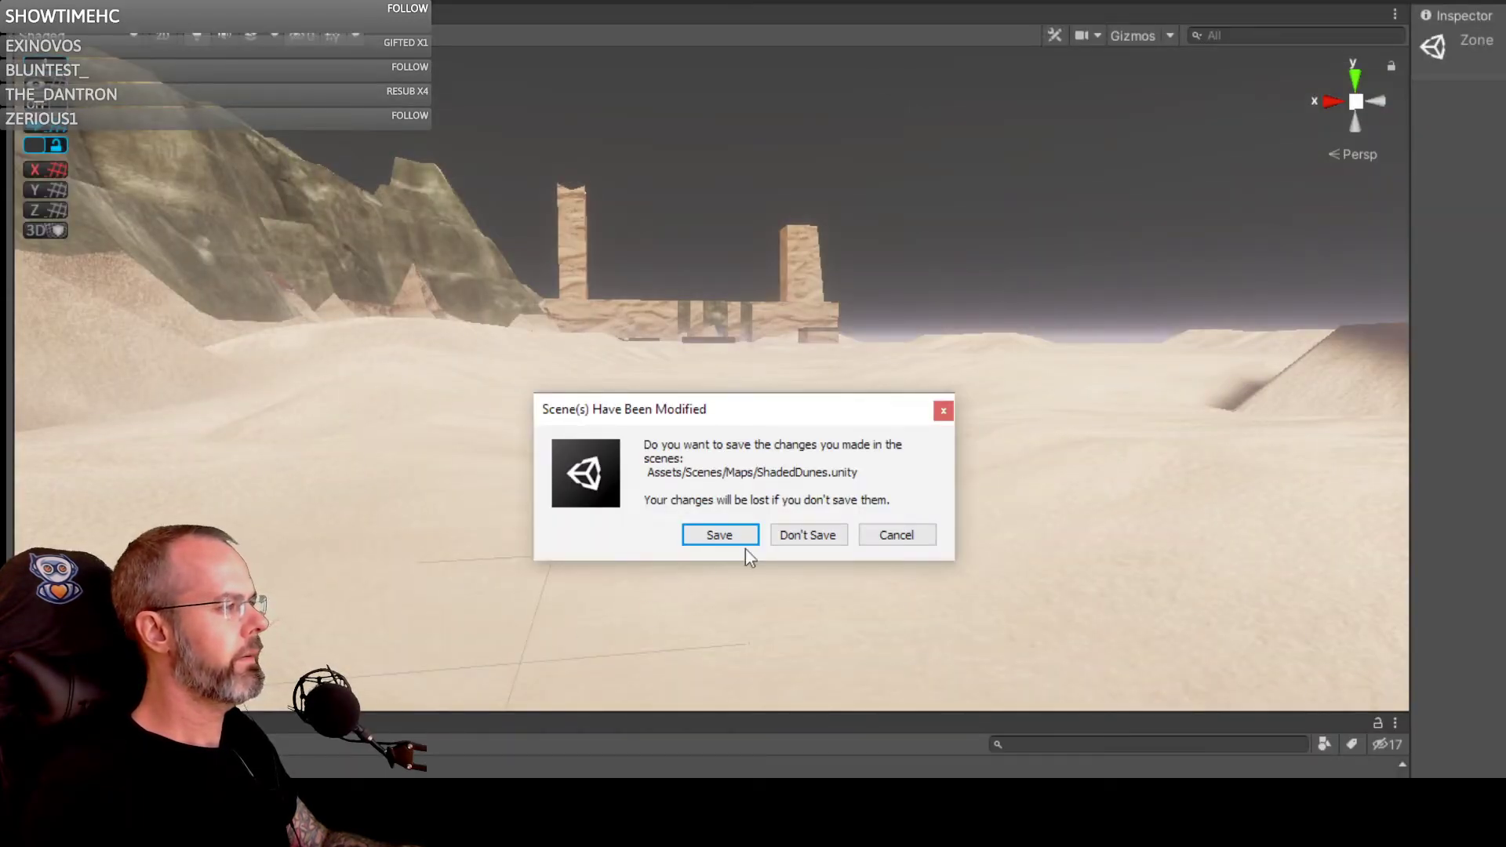
left_click(807, 533)
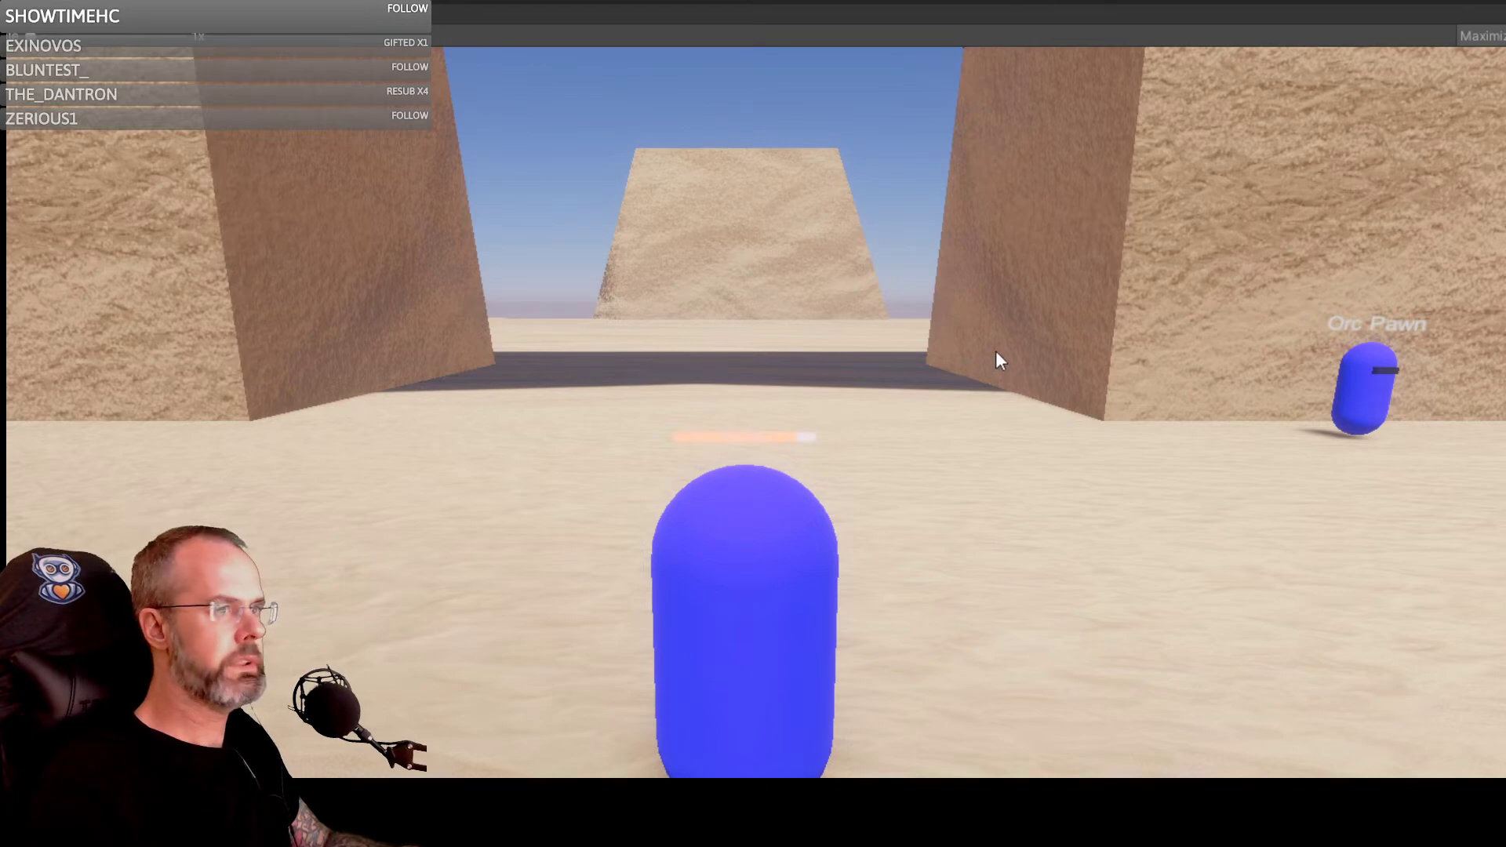
Step: Walk the blue capsule character around in front of the fortress gate and examine the archways and the Orc Pawns
right_click_drag(993, 355, 802, 356)
key("d")
key("d")
key("d")
key("w")
key("w")
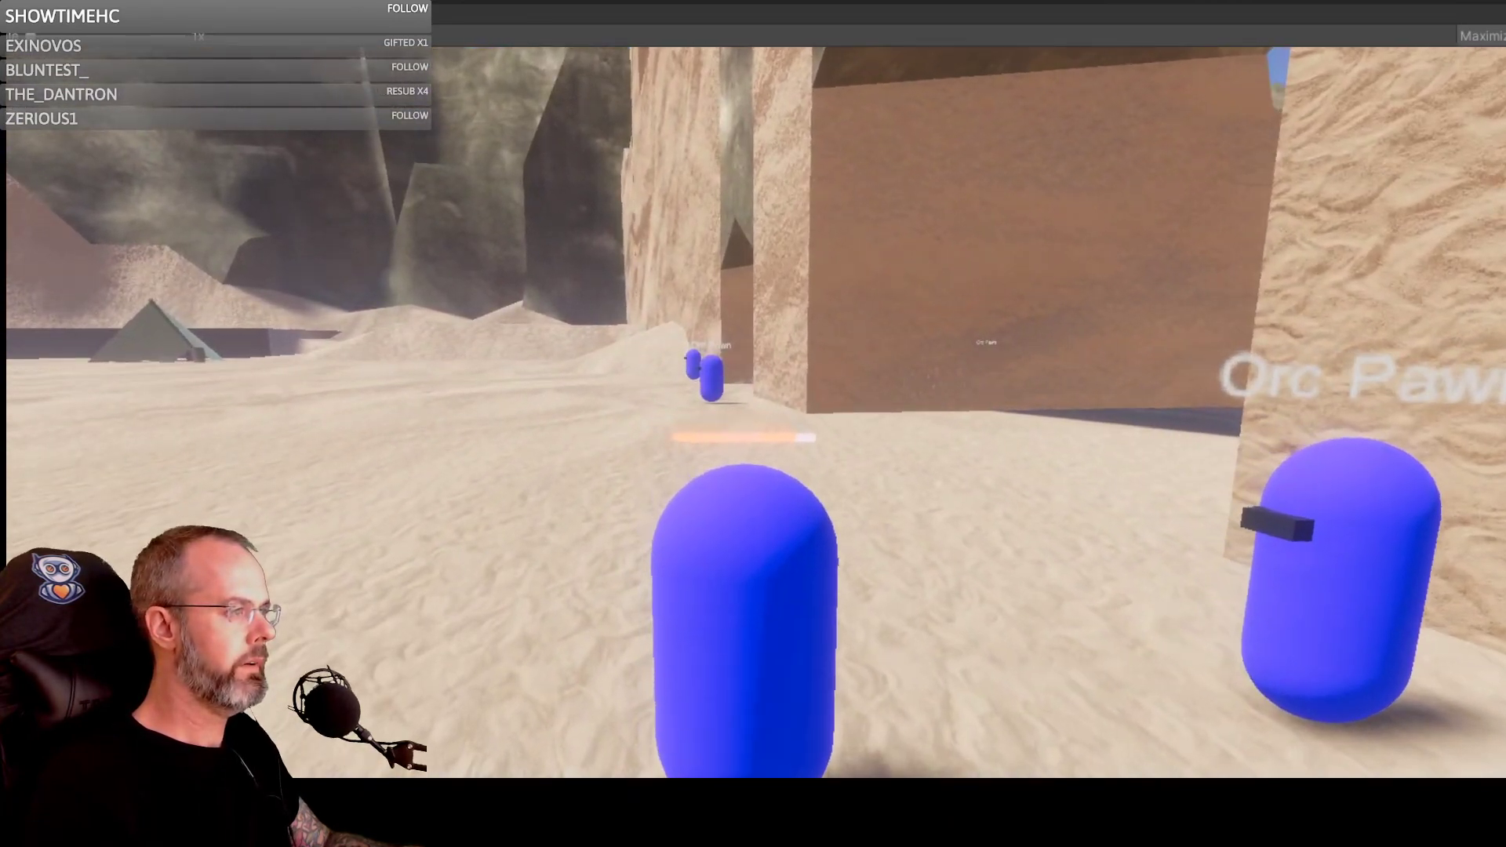
key("w")
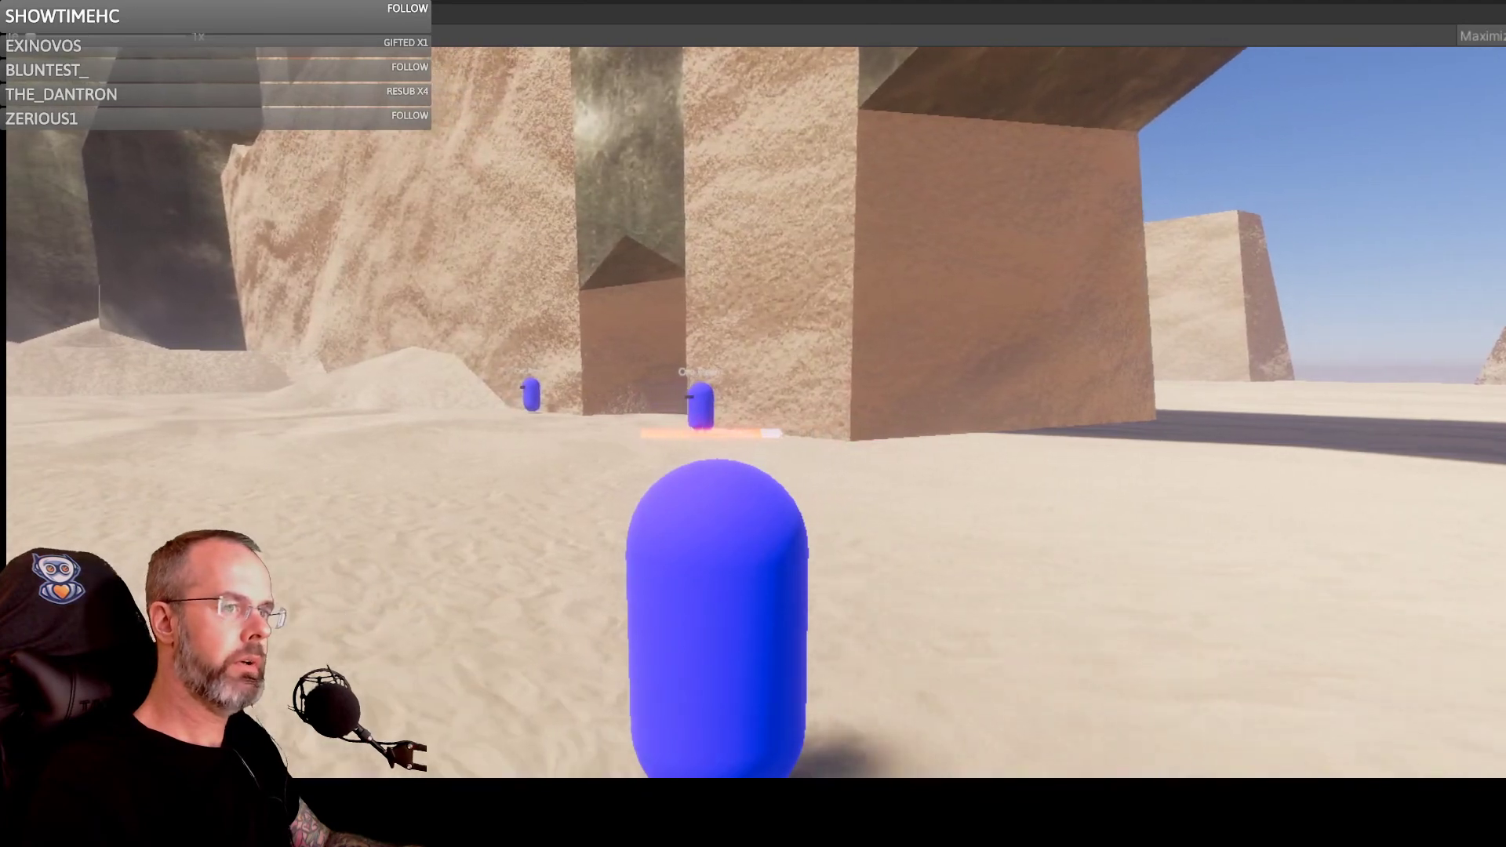
key("a")
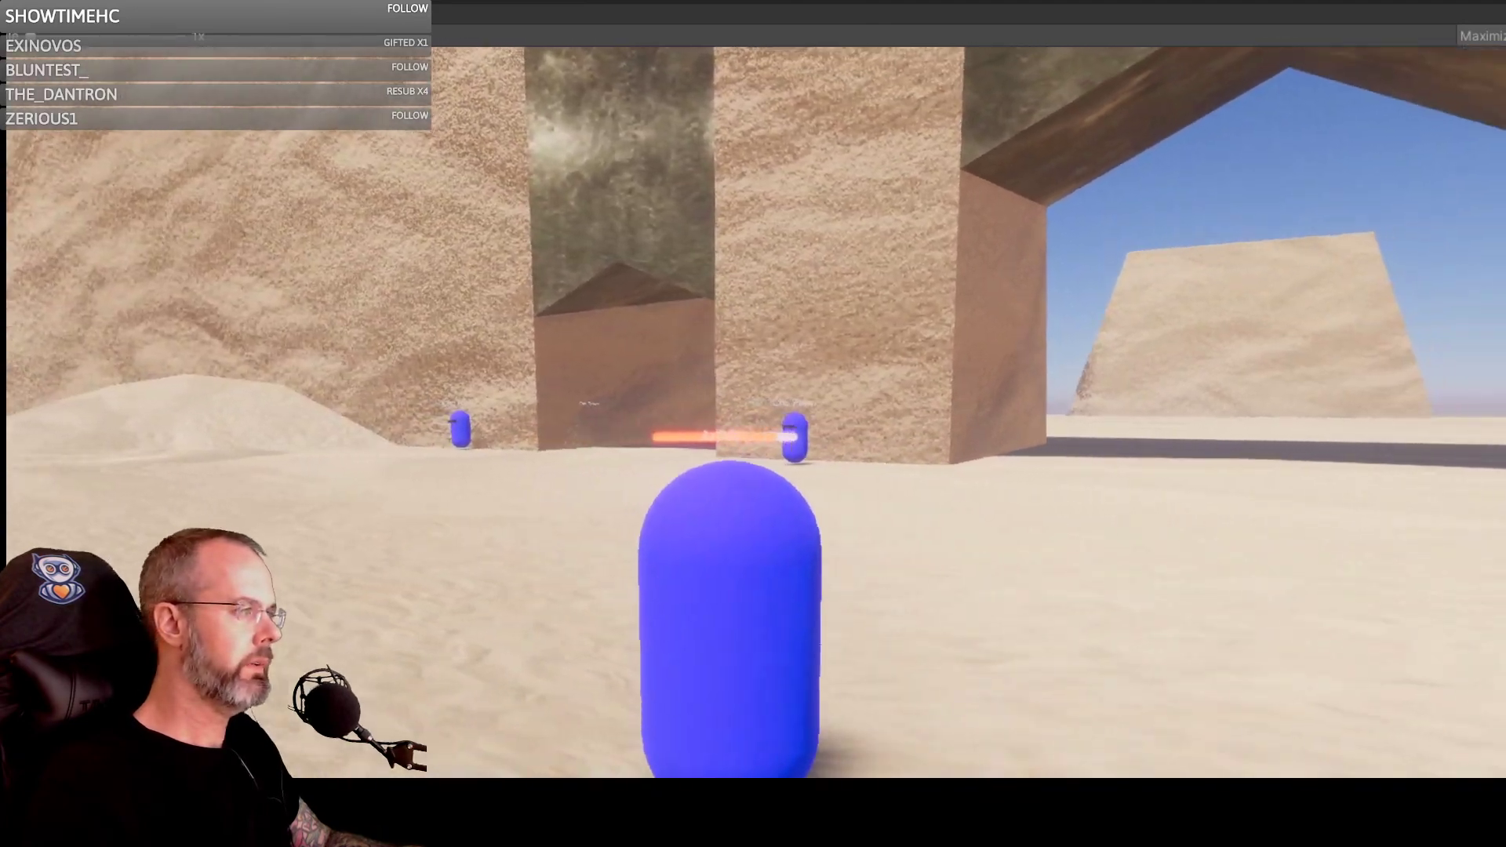
key("a")
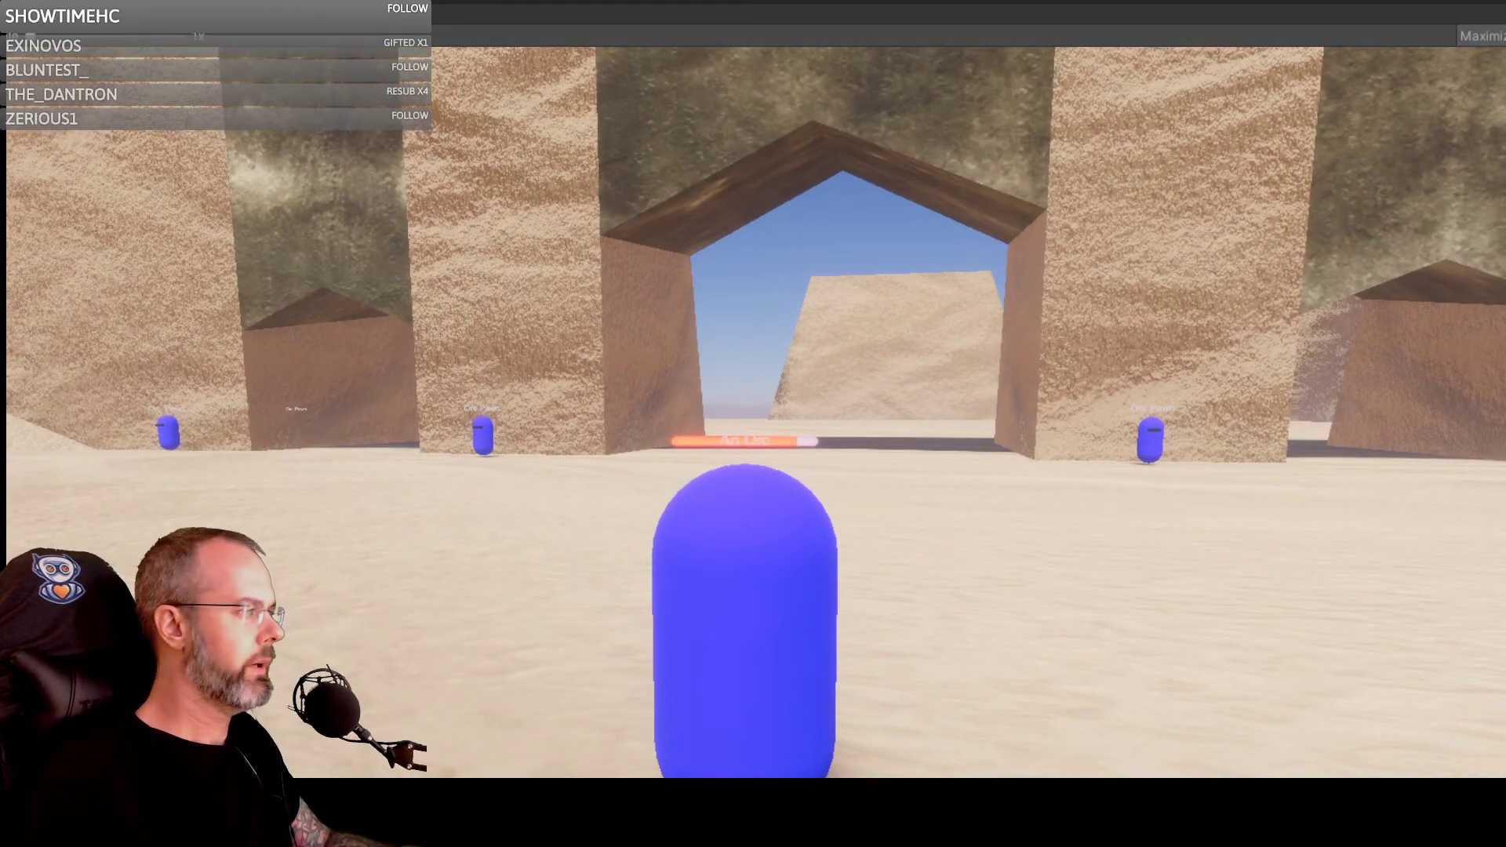
Step: Walk from the fortress past the wooden barricades onto the open sand and look back at the wall and its gate
key("w")
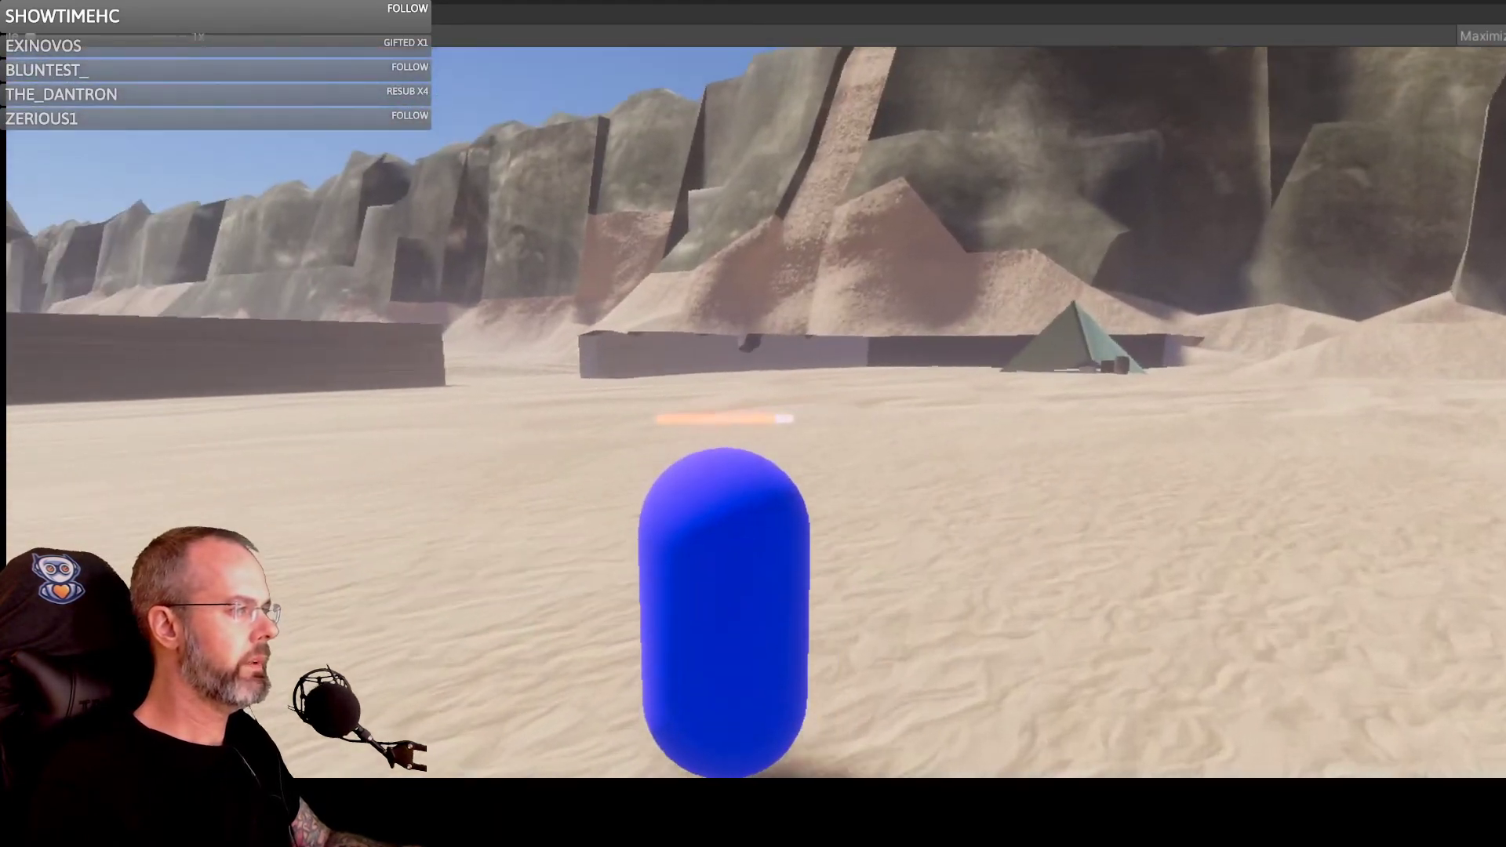
key("w")
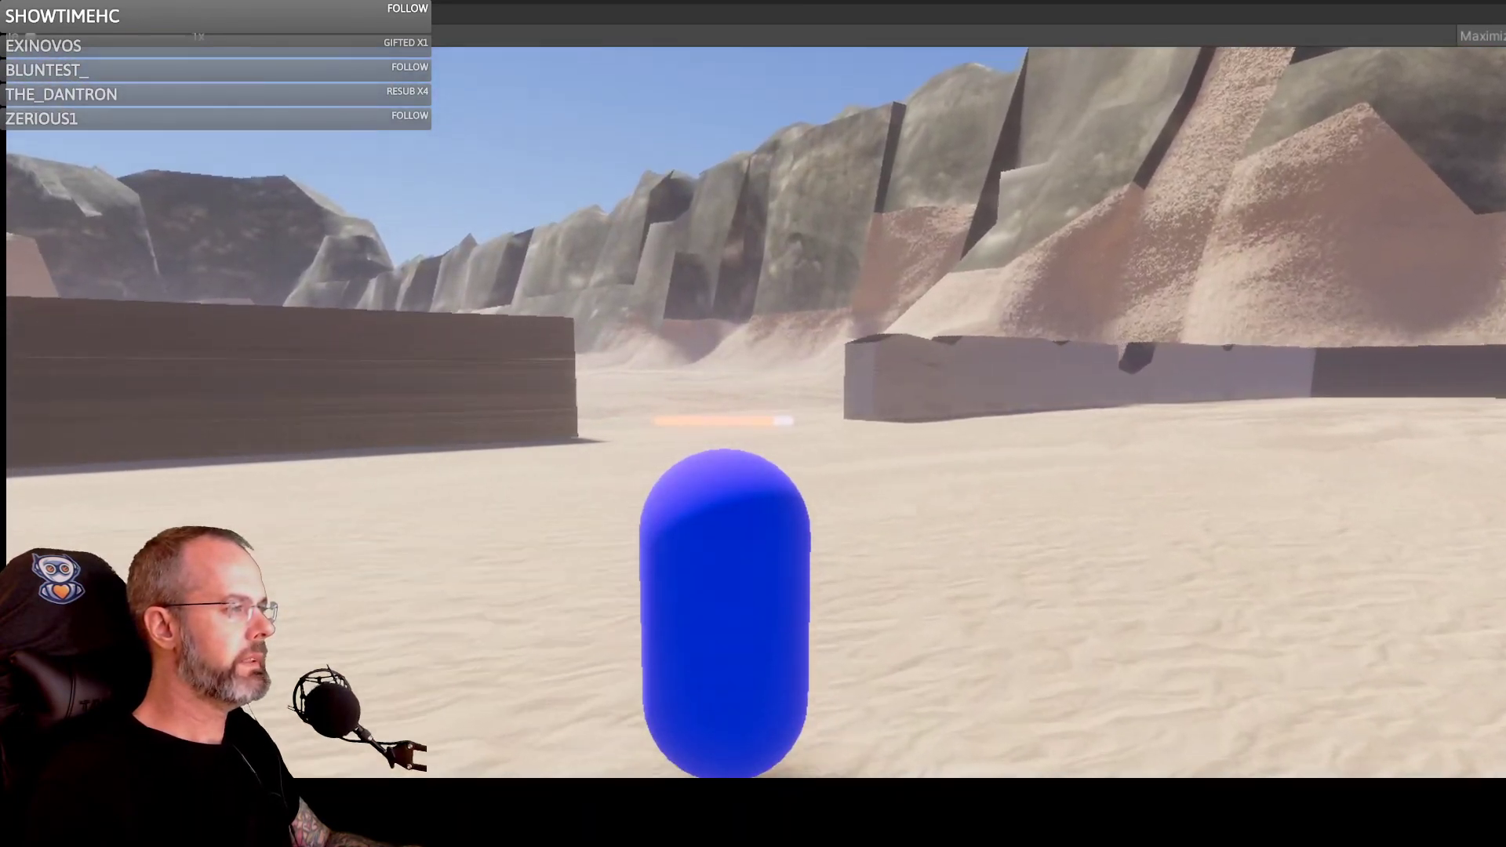
key("w")
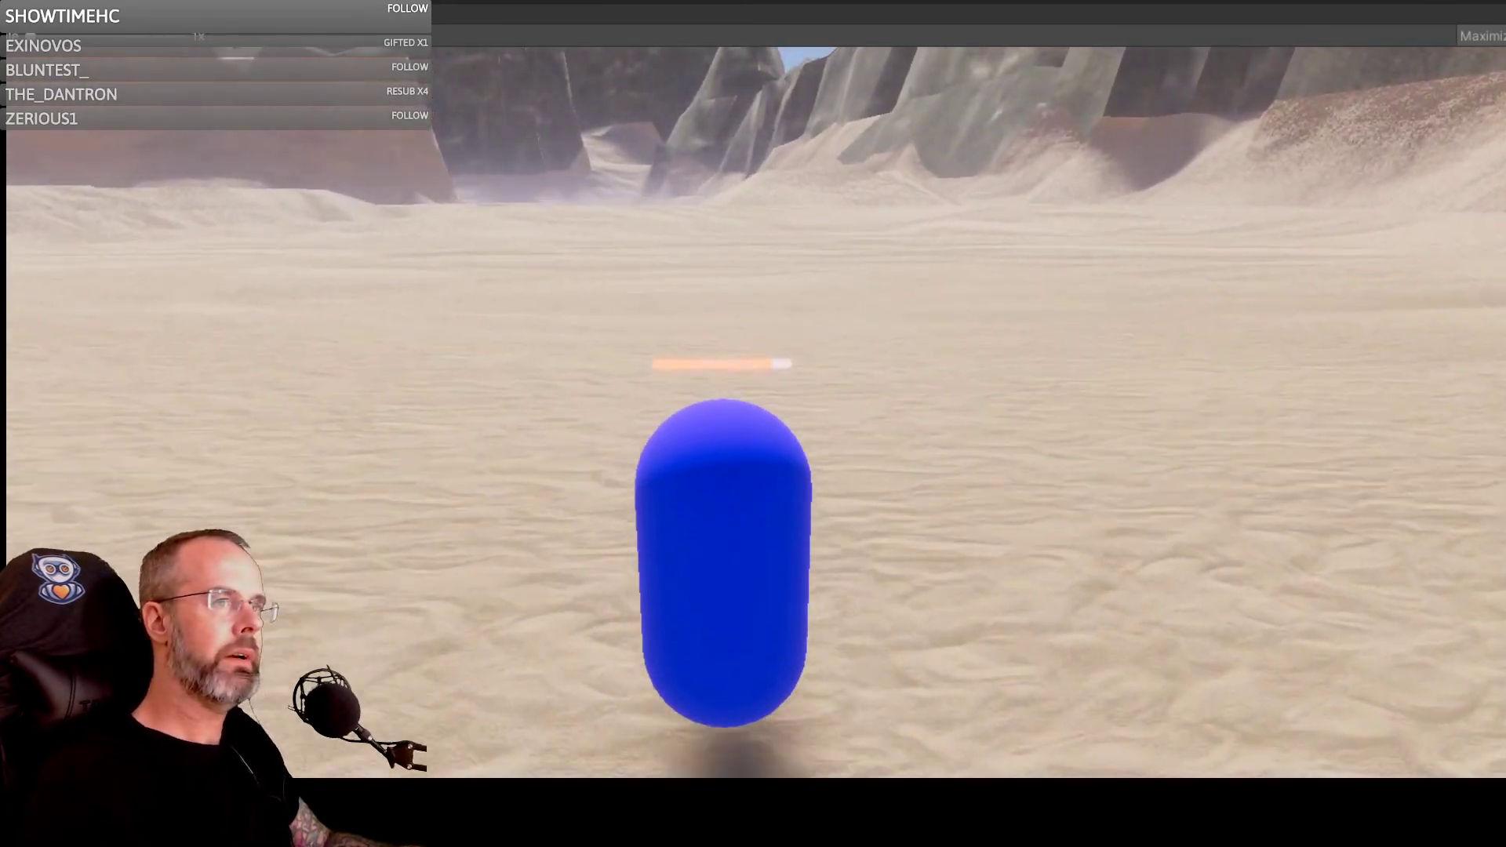
key("a")
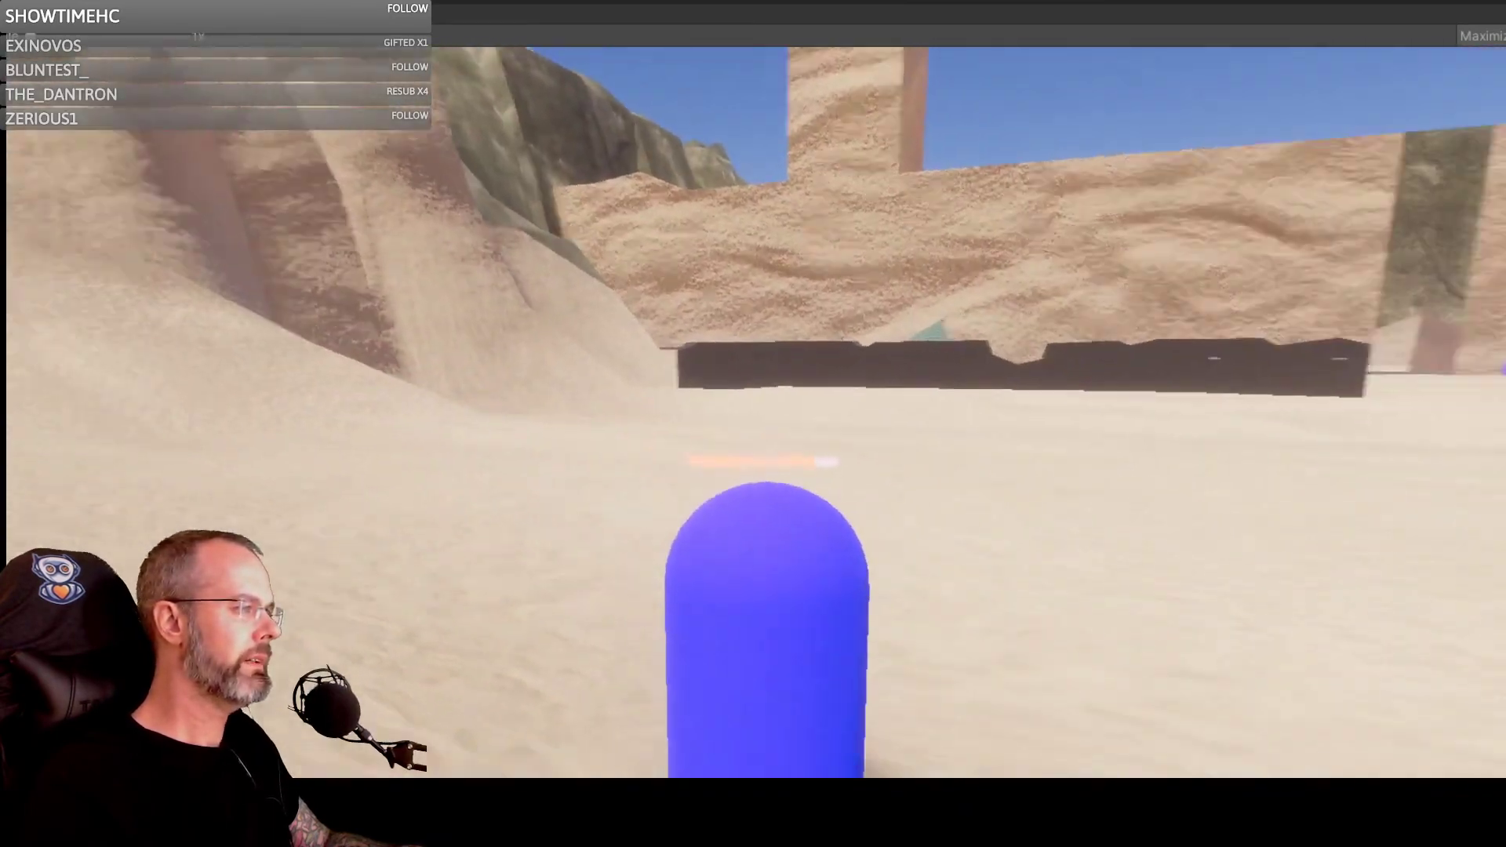
key("a")
key("a")
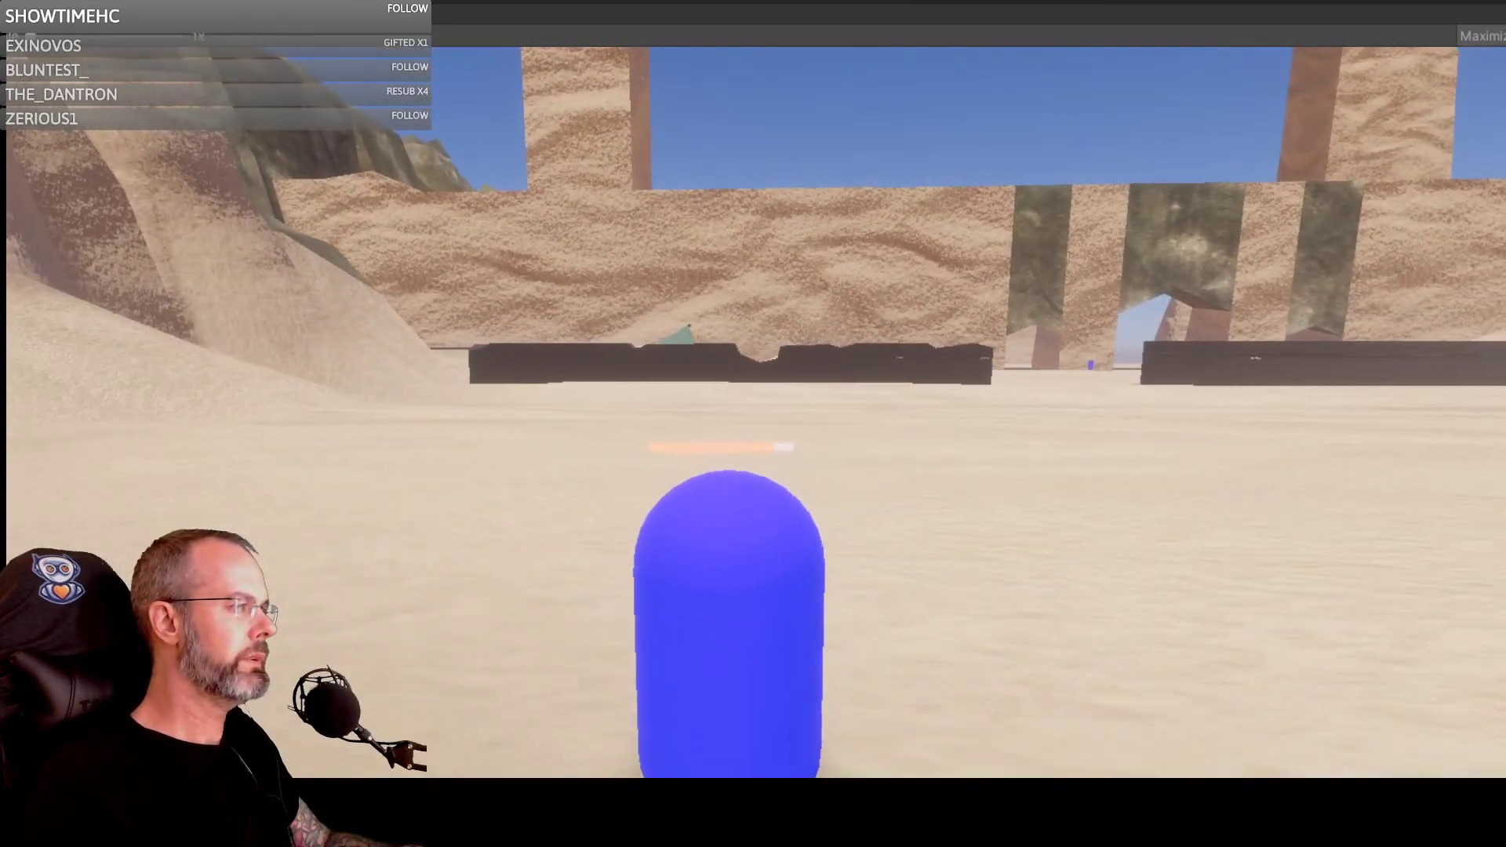
key("a")
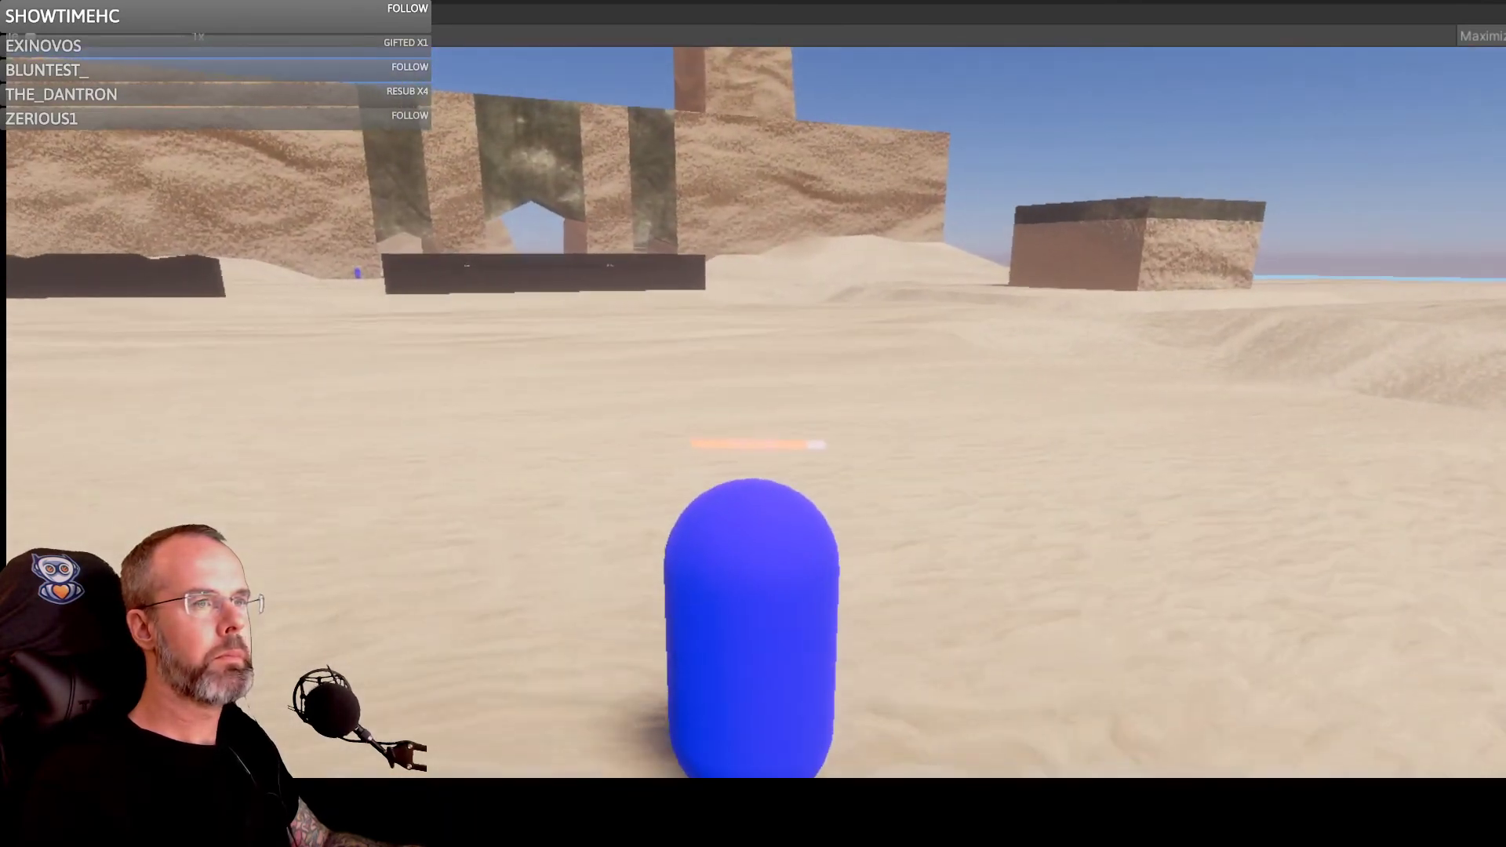
Step: Cross the sand towards the plain barricade and stone-topped block, checking how the barricade screens the fortress gate
key("w")
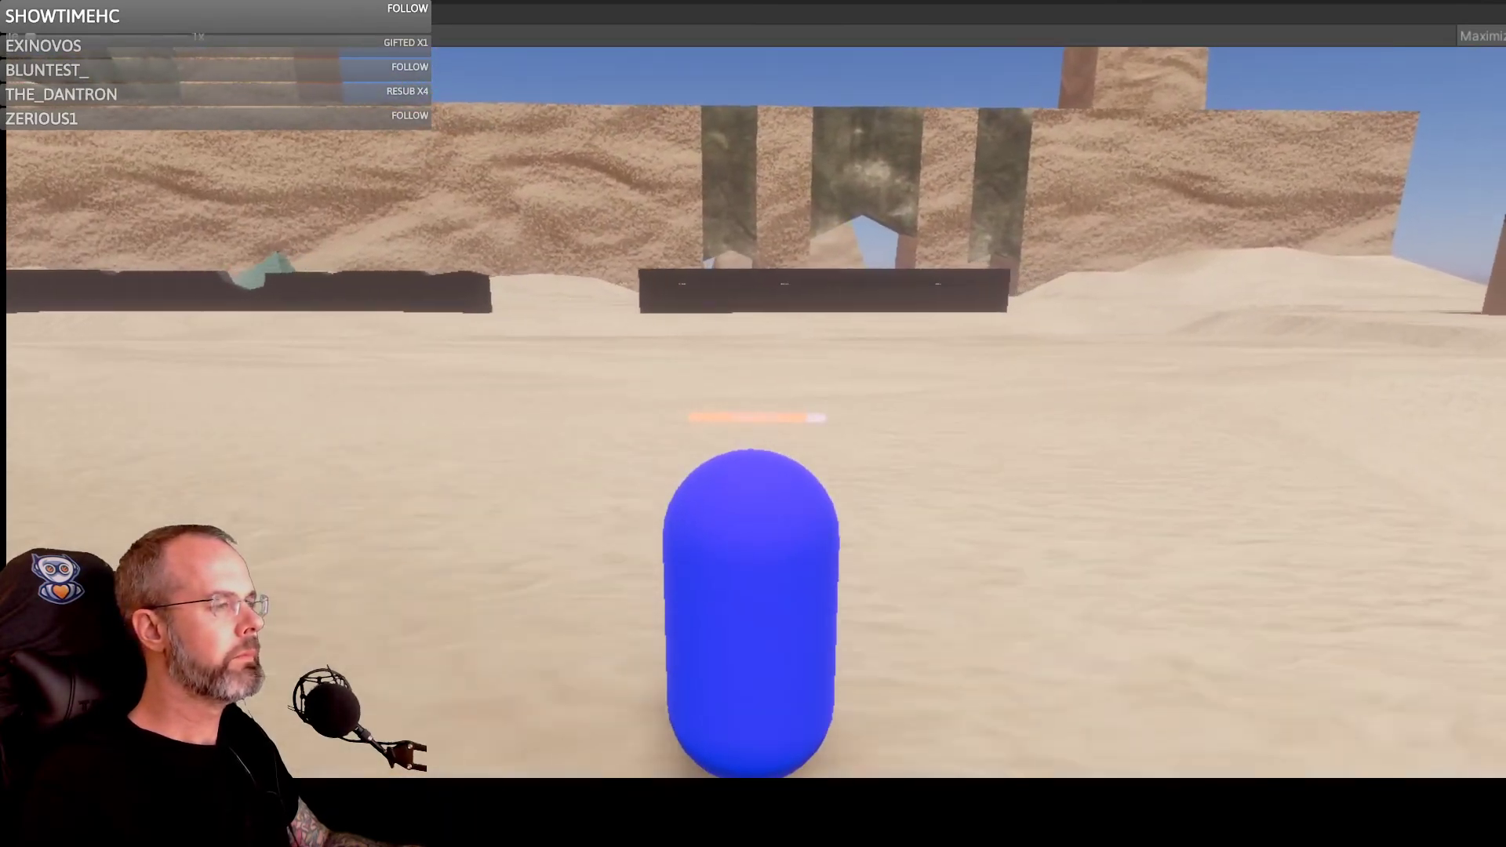
key("w")
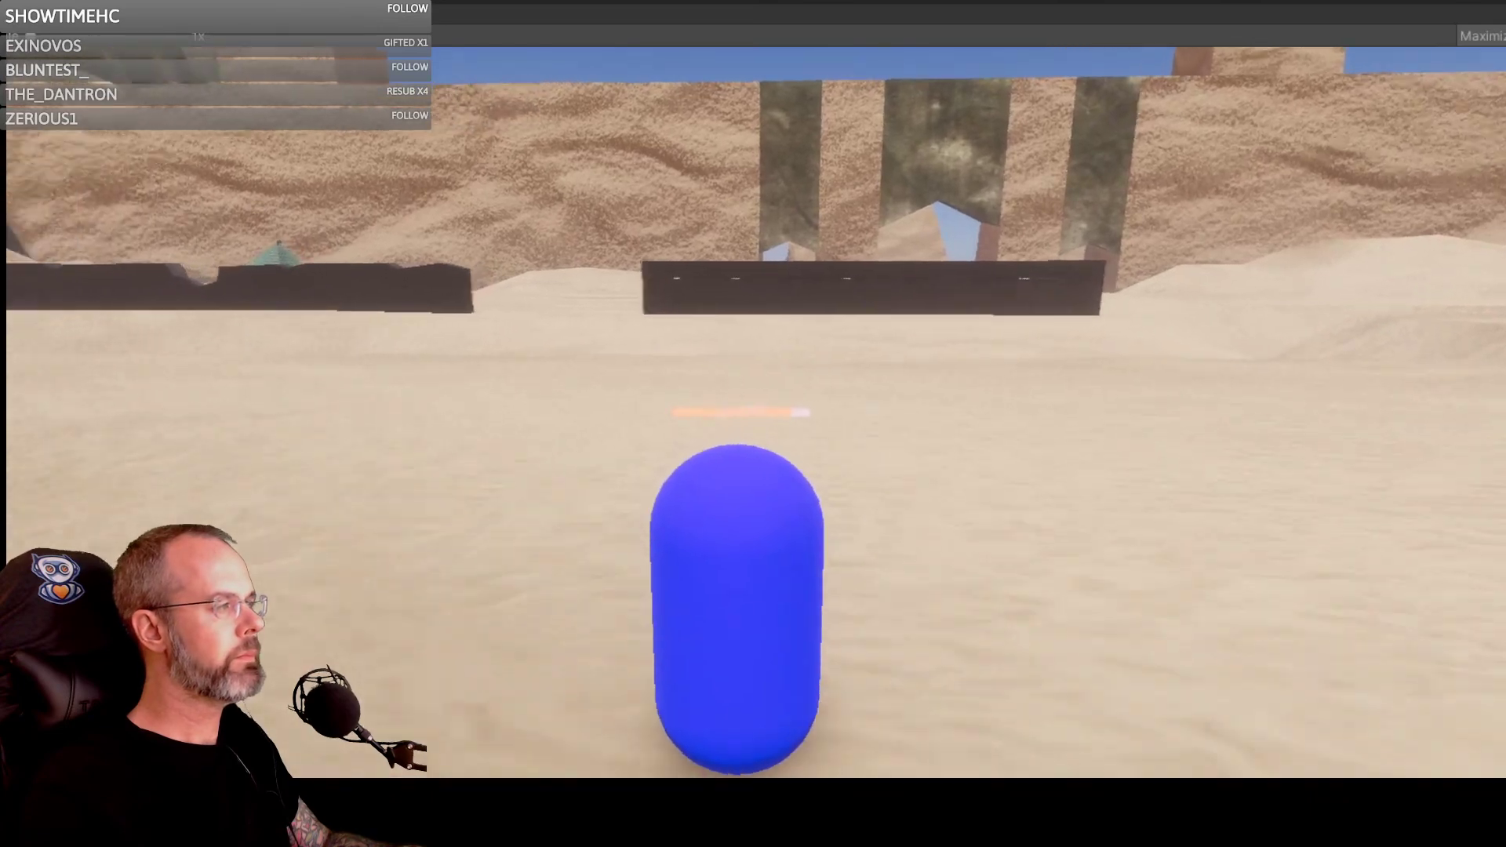
key("w")
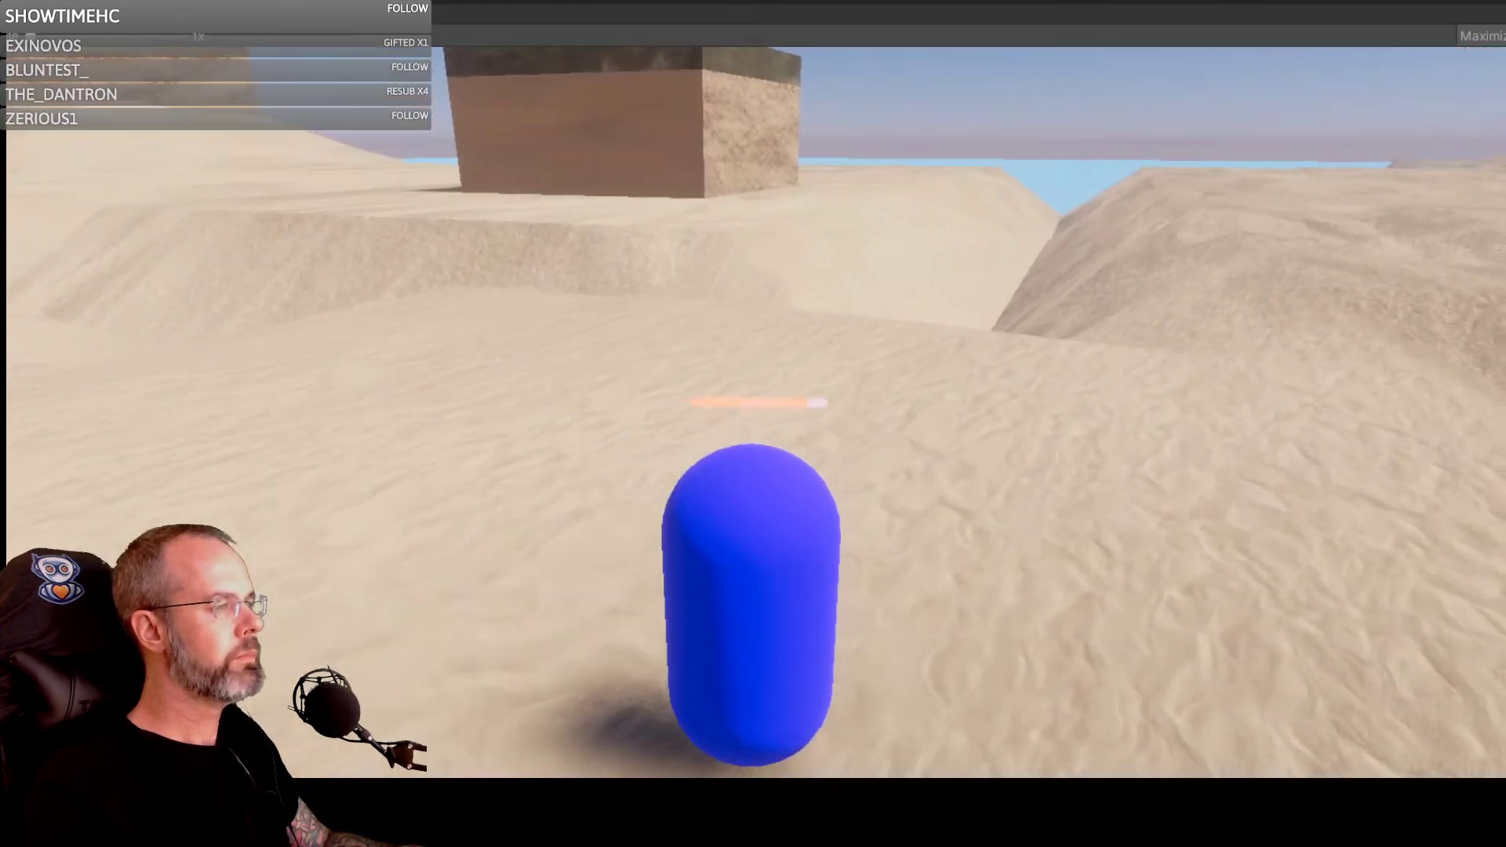
key("w")
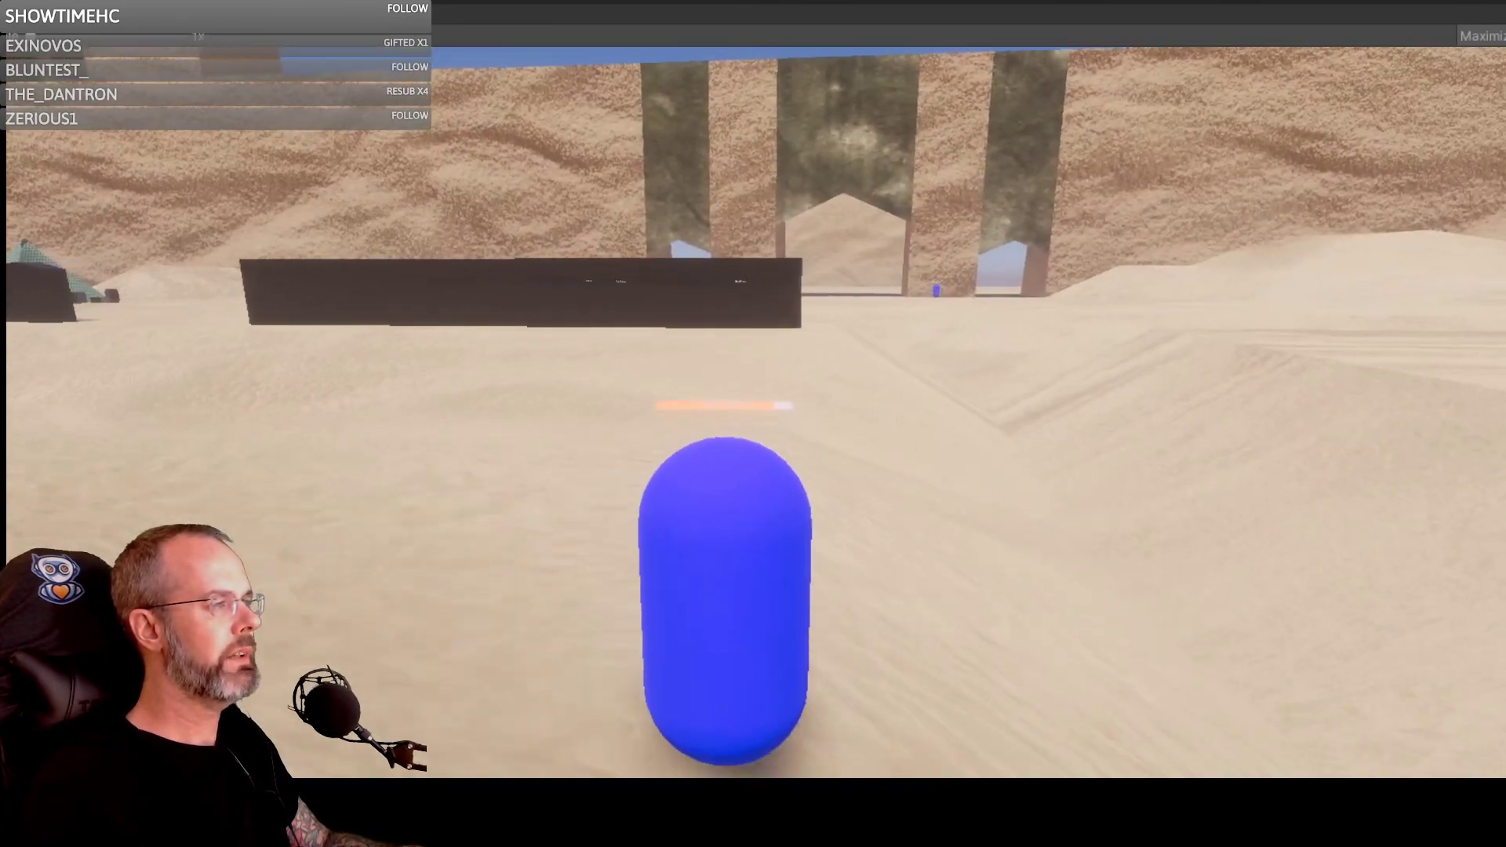
key("w")
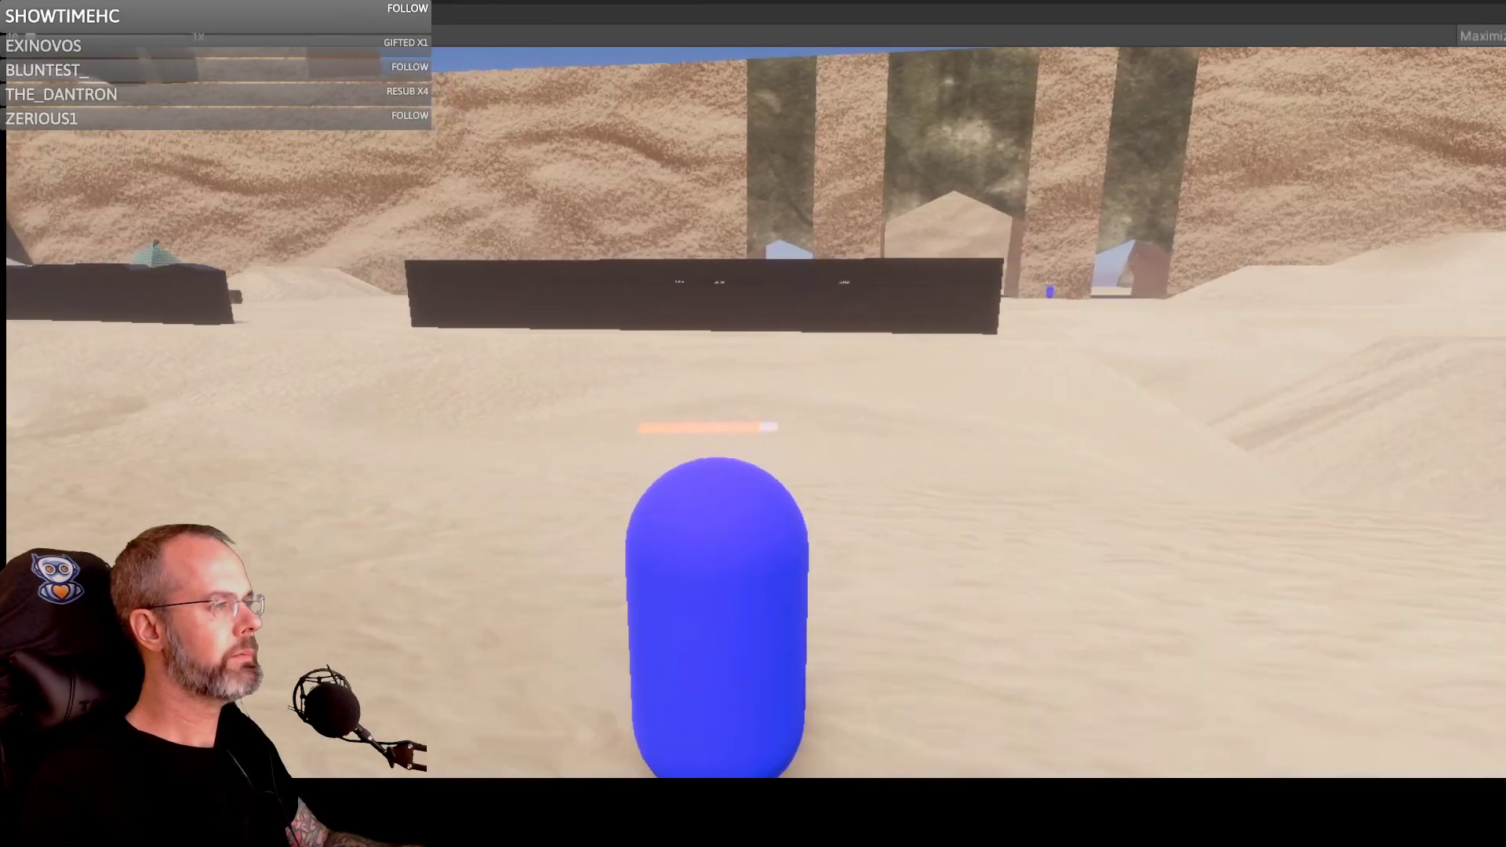
key("a")
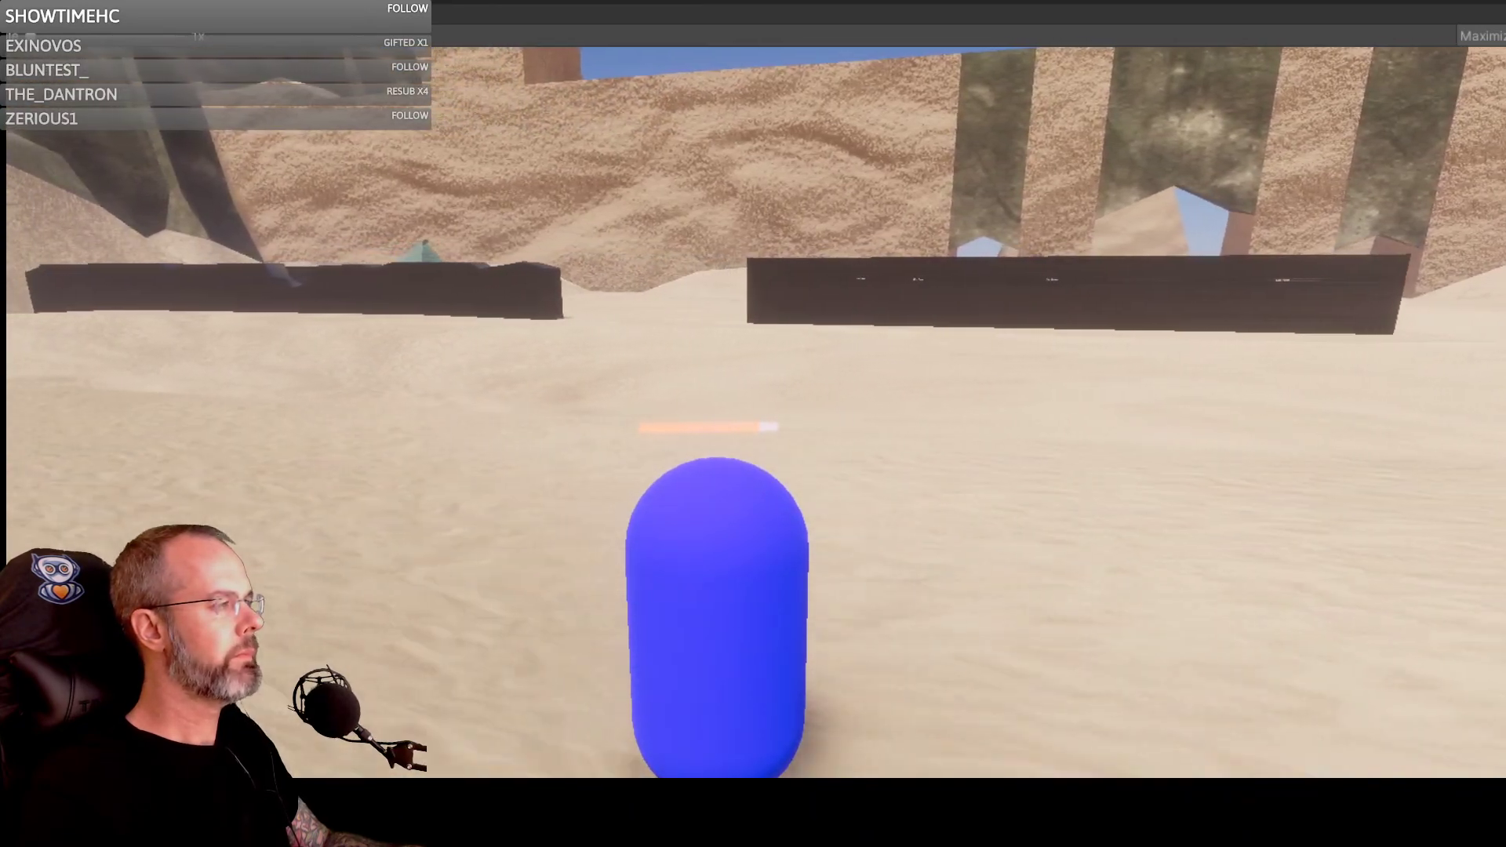
key("a")
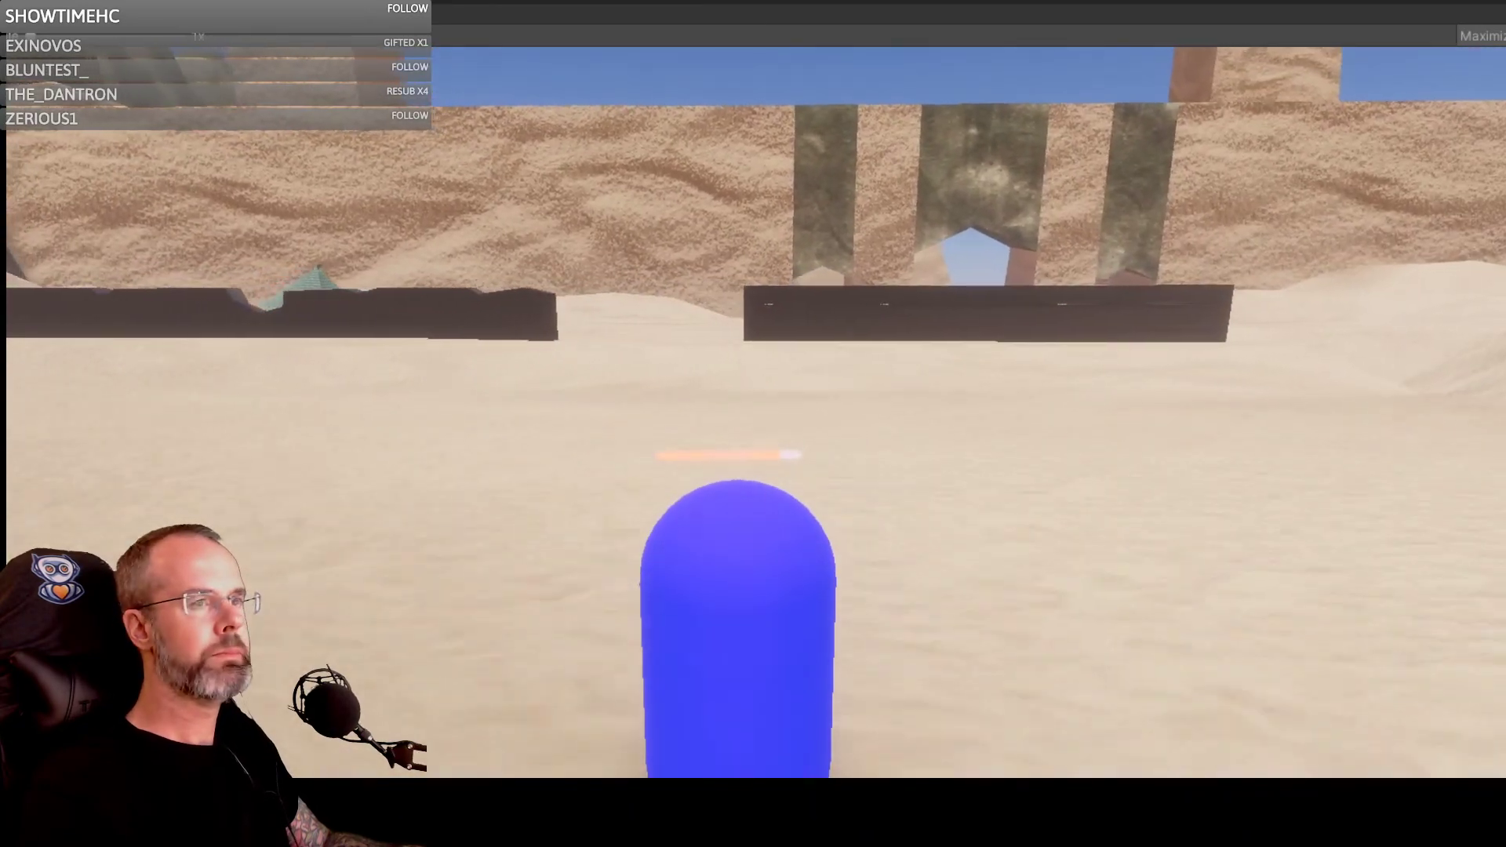
Step: Move back and forth before the gap between the notched and plain barricades to judge the sight line to the gate
key("s")
key("a")
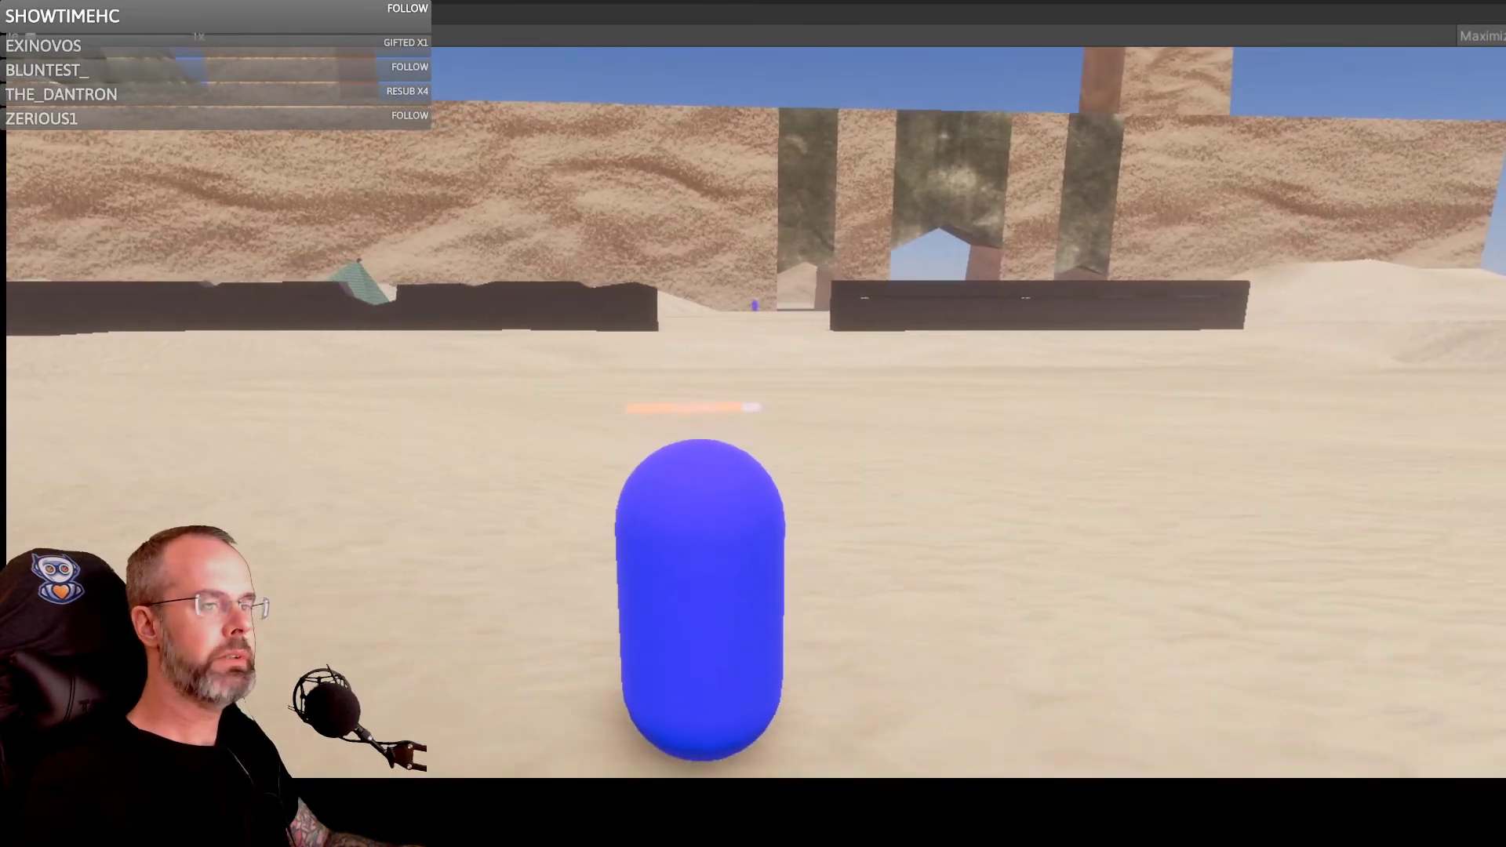
key("w")
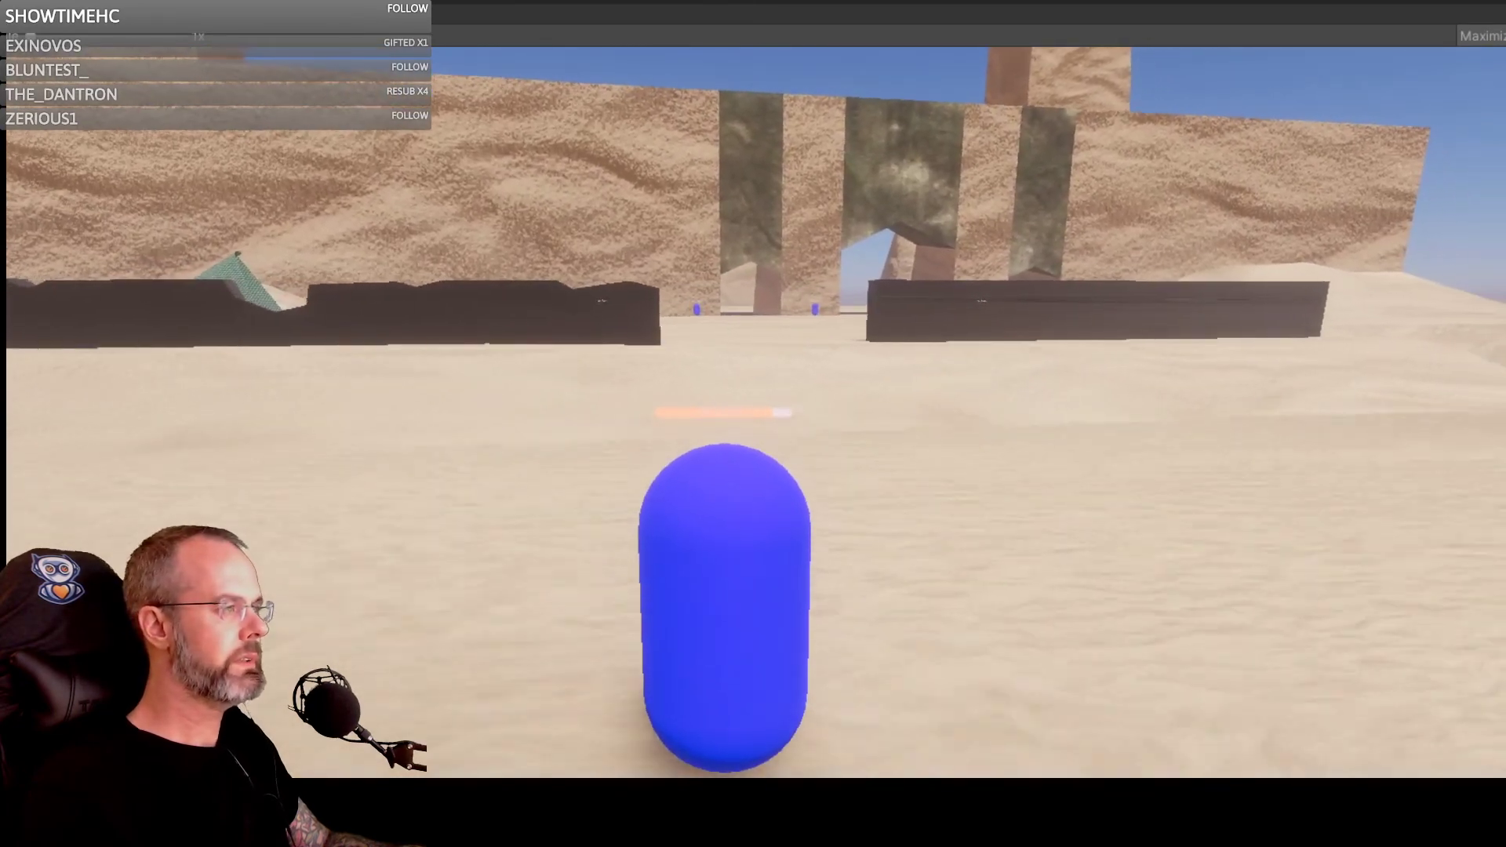
key("a")
key("d")
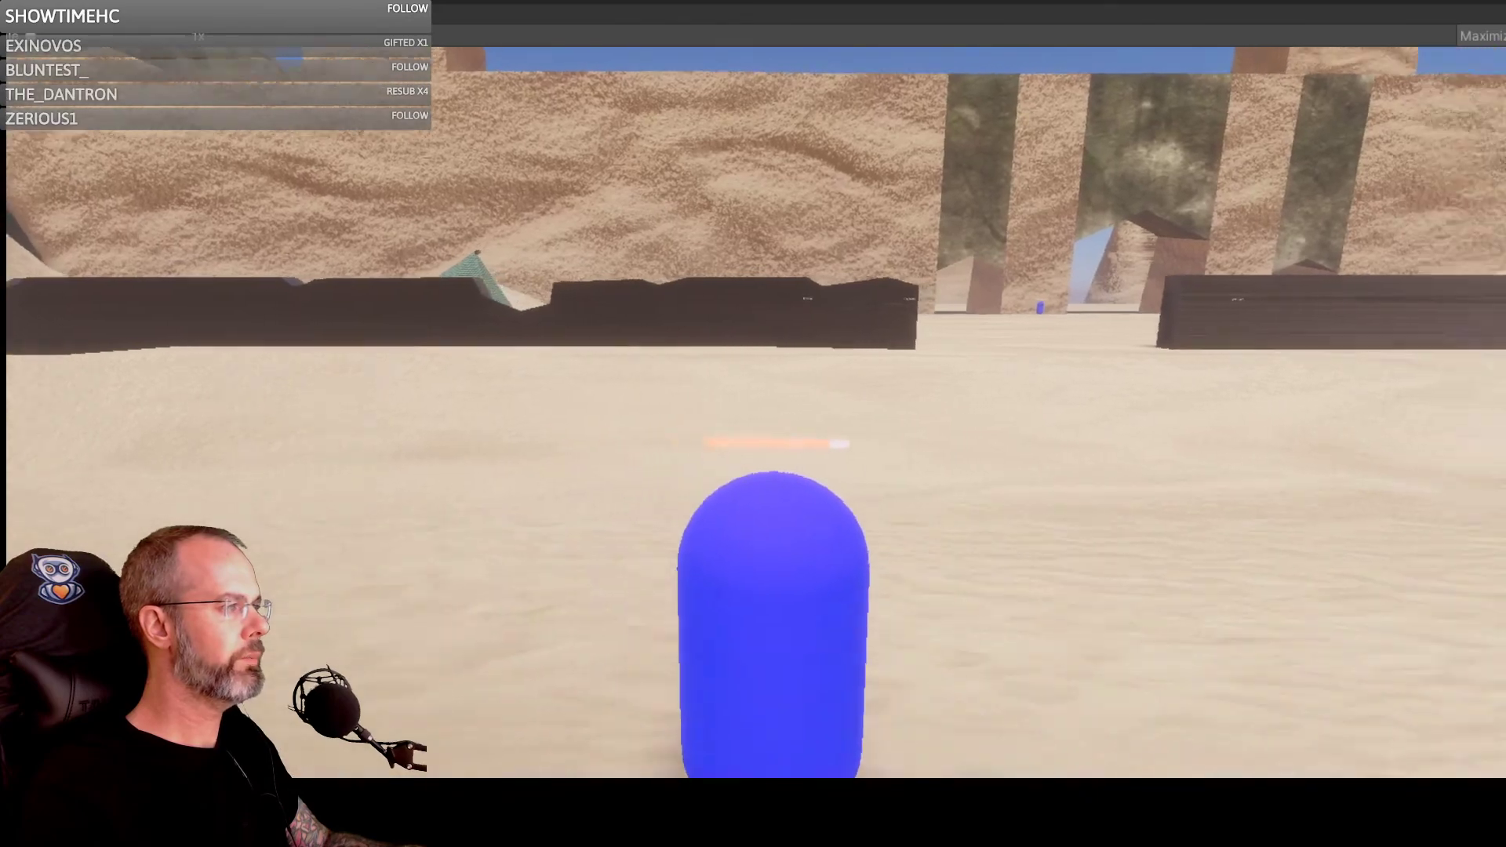
key("d")
key("w")
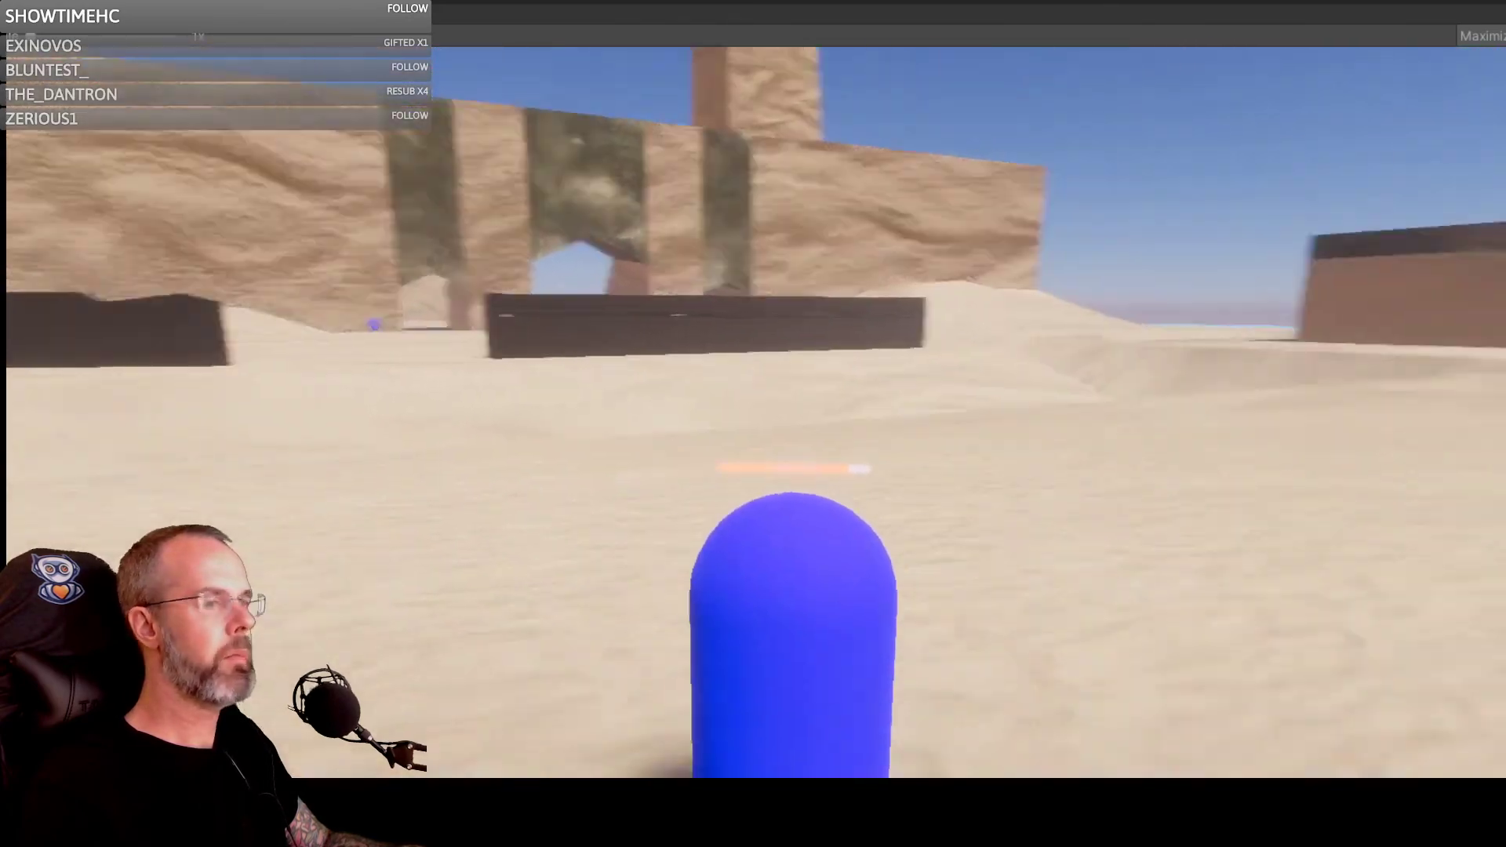
key("w")
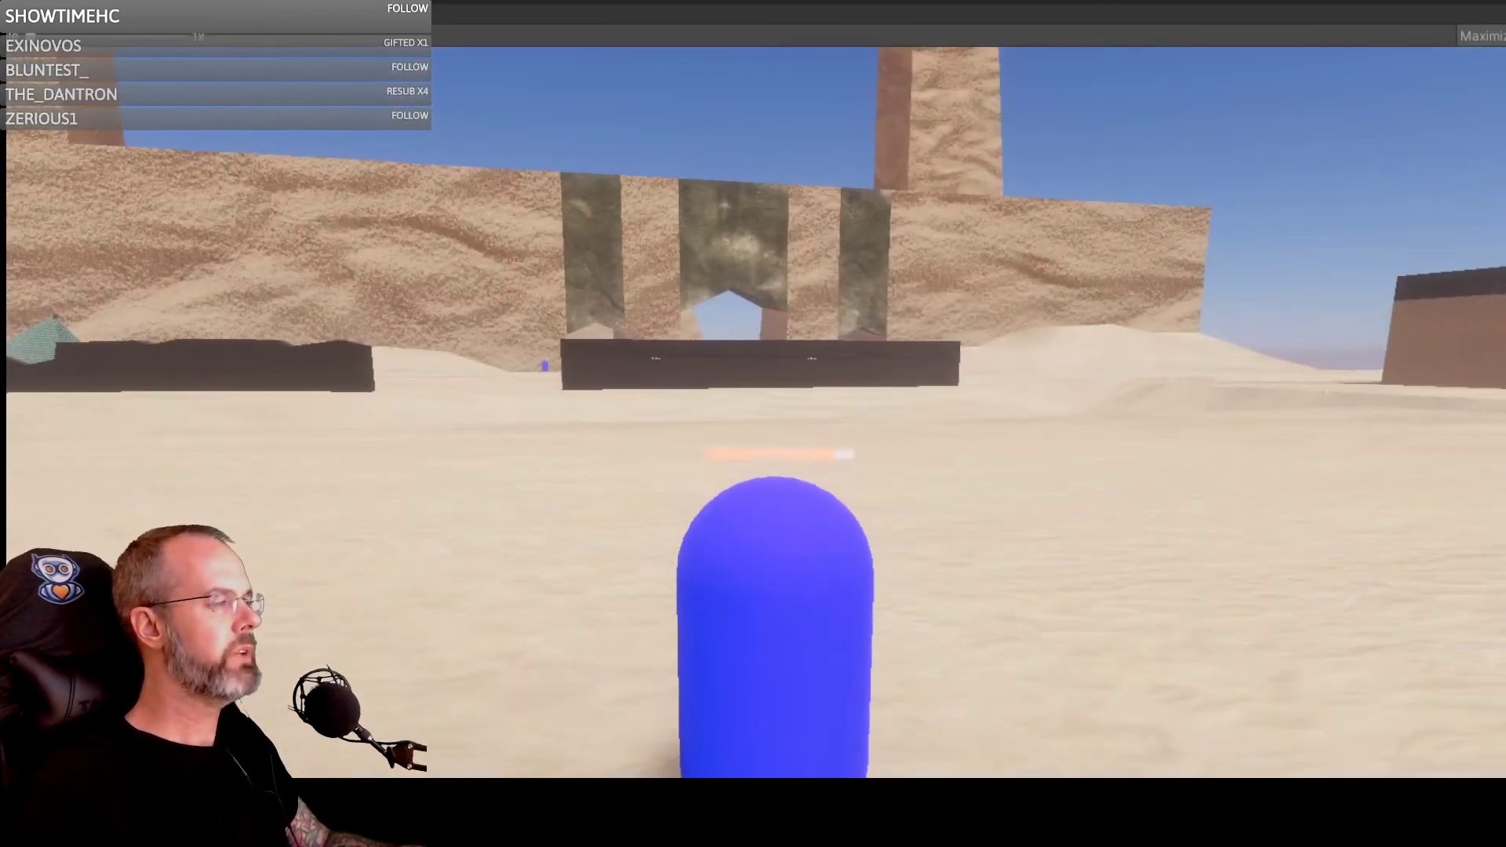
Step: Retreat from the barricades and survey the dunes, the reddish cliffs and the canyon entrance, releasing the cursor
key("s")
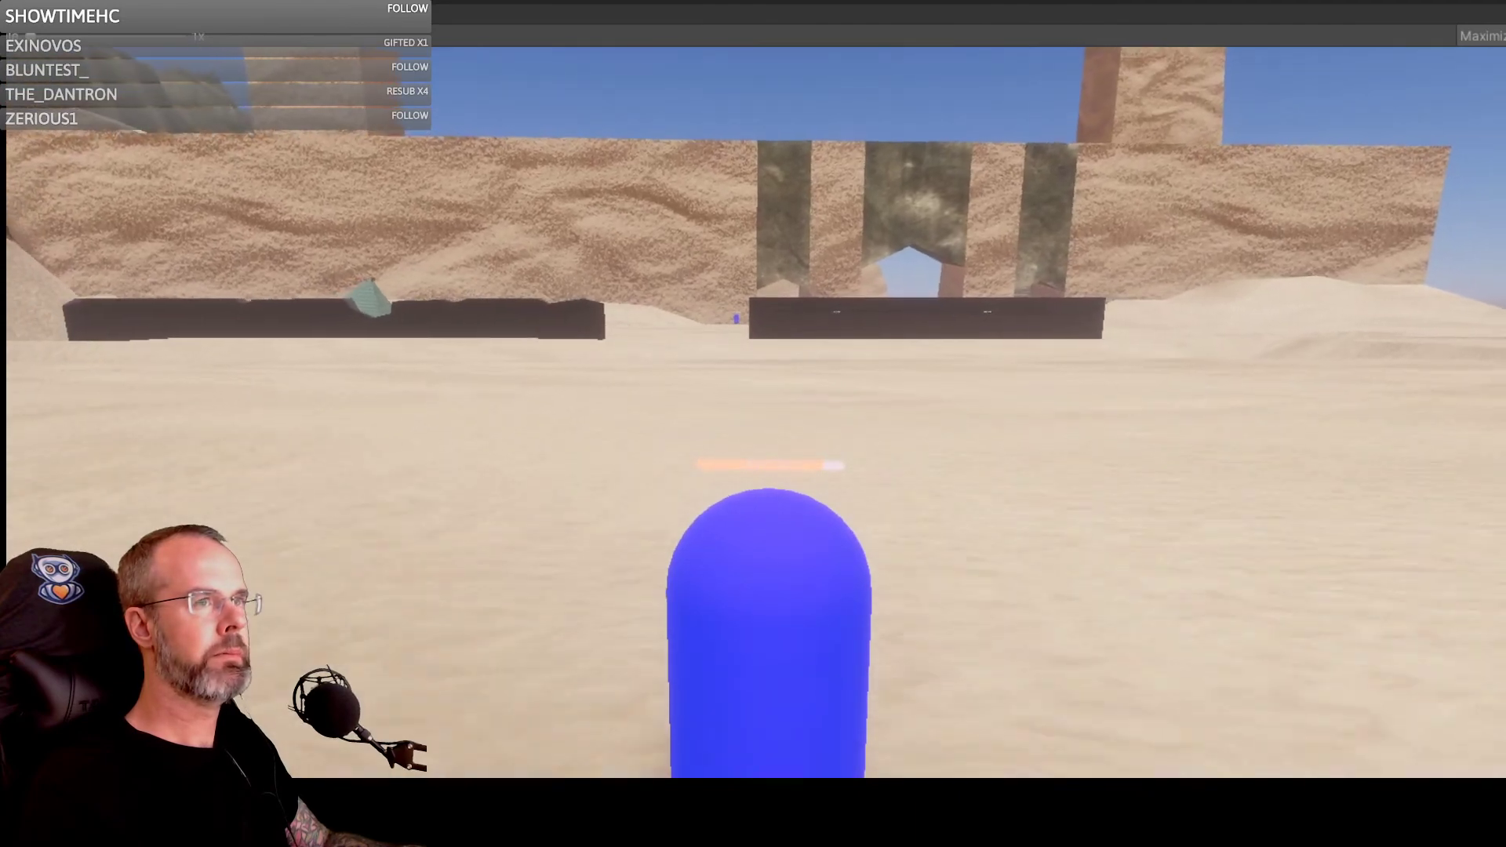
key("s")
key("a")
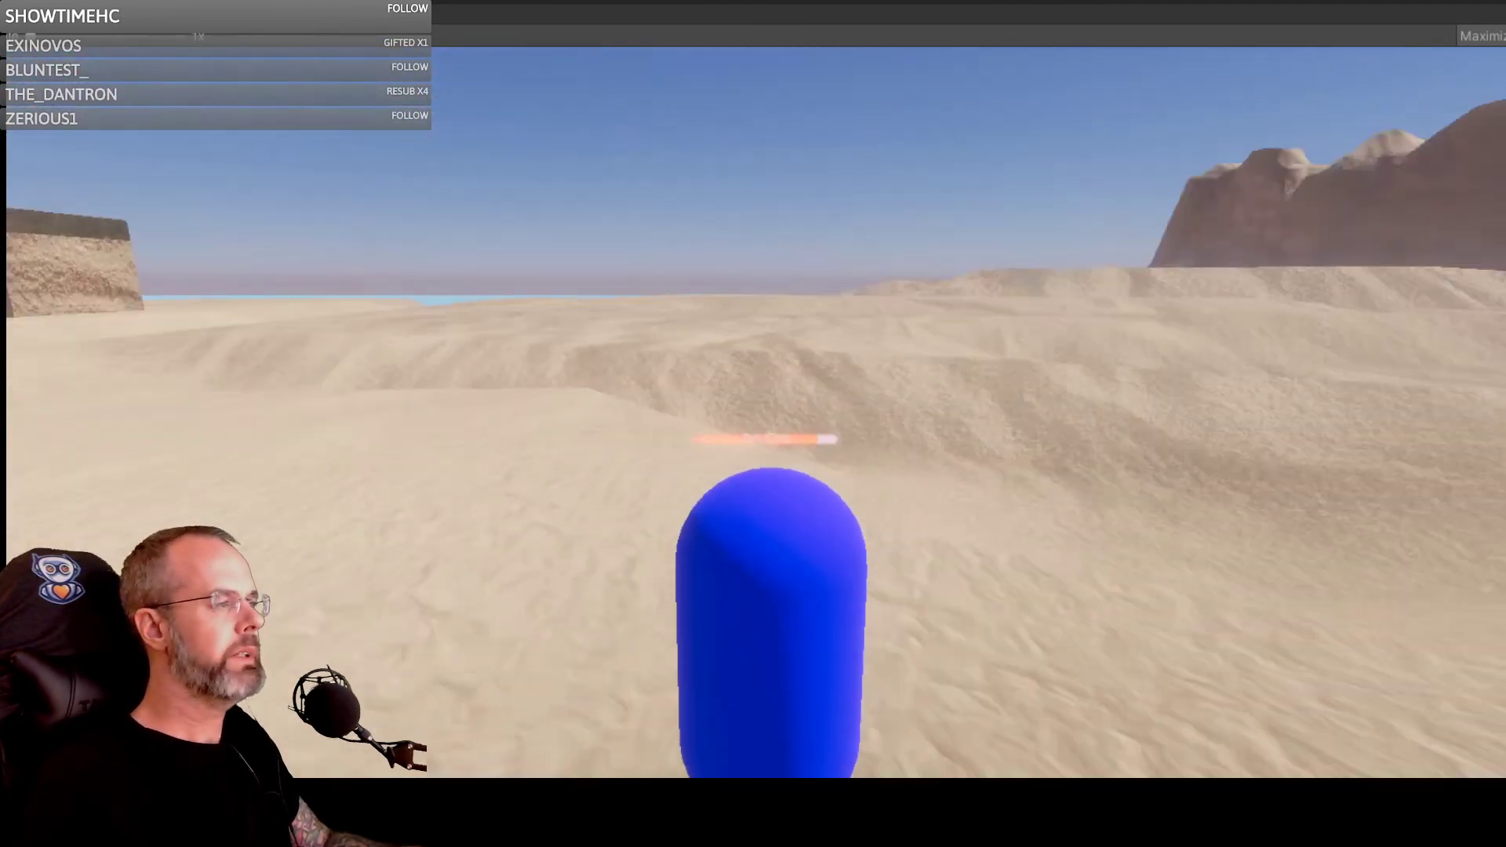
key("w")
key("w")
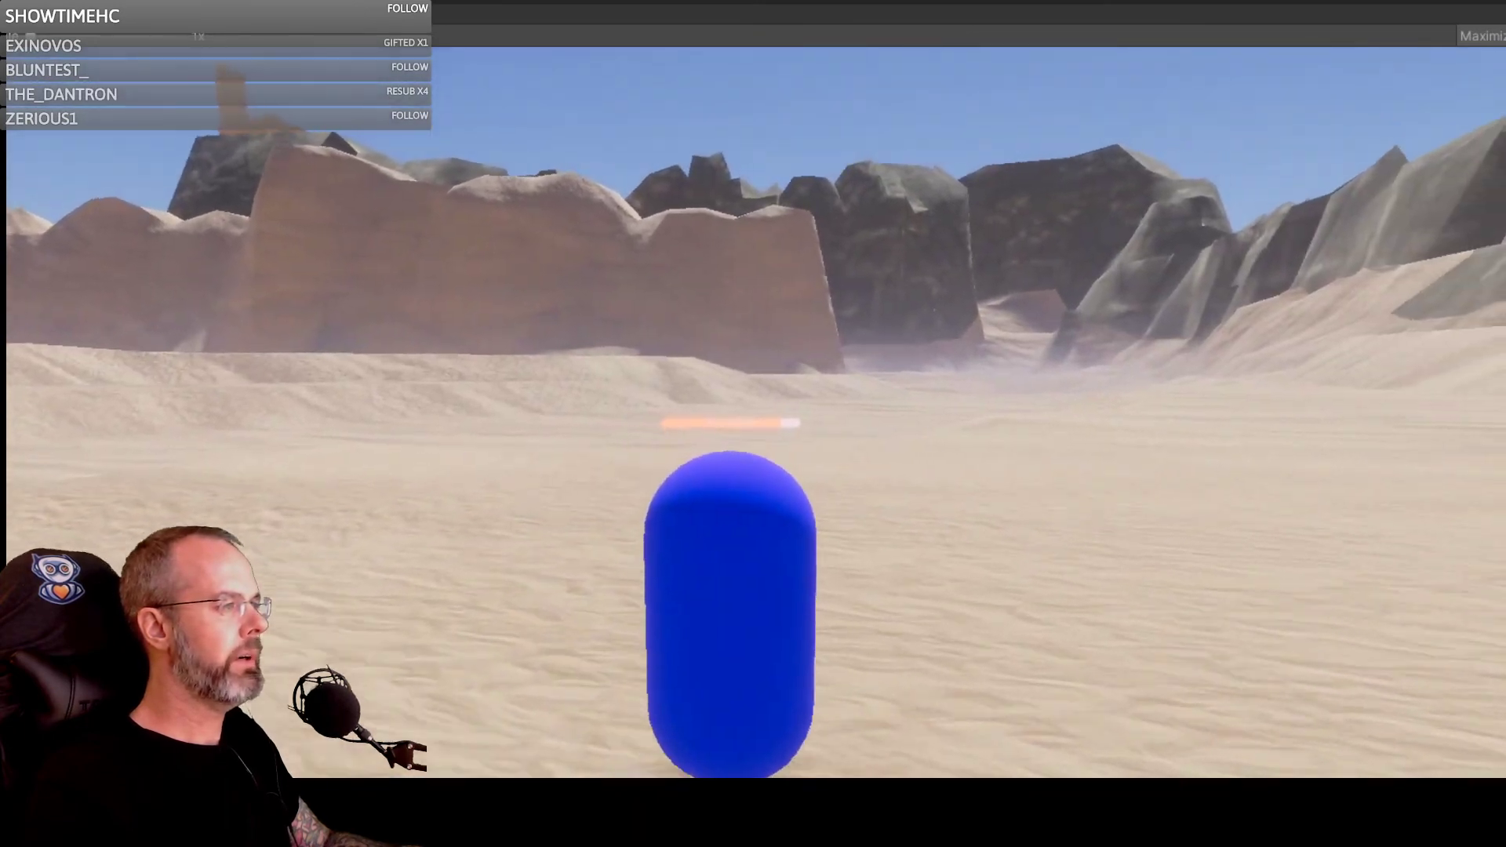
key("w")
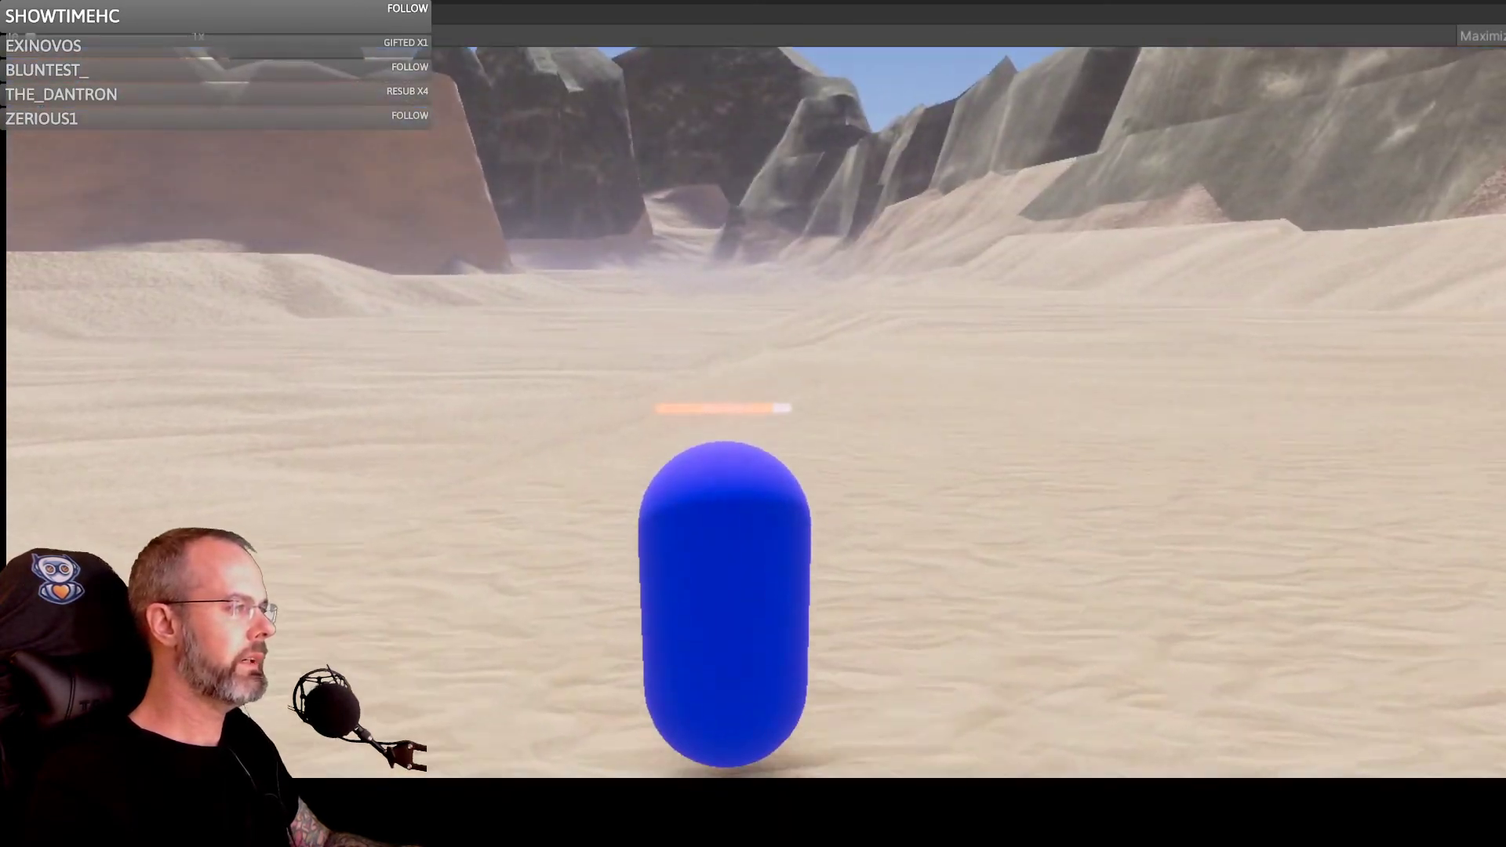
key("Escape")
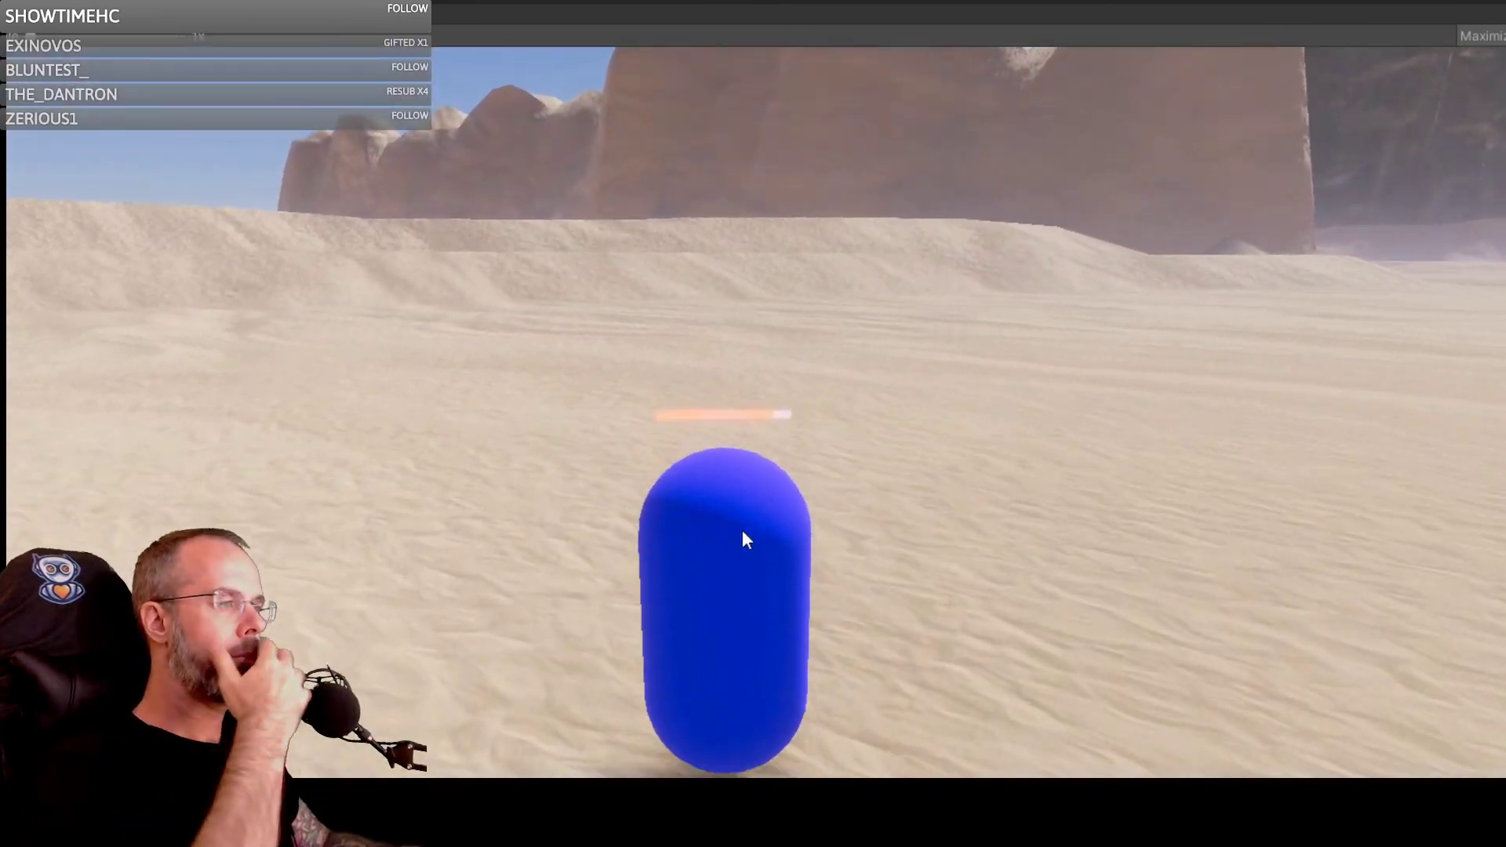
Step: Walk across the sand towards the dark canyon cliffs, rounding the foot of the reddish sandy cliff
key("w")
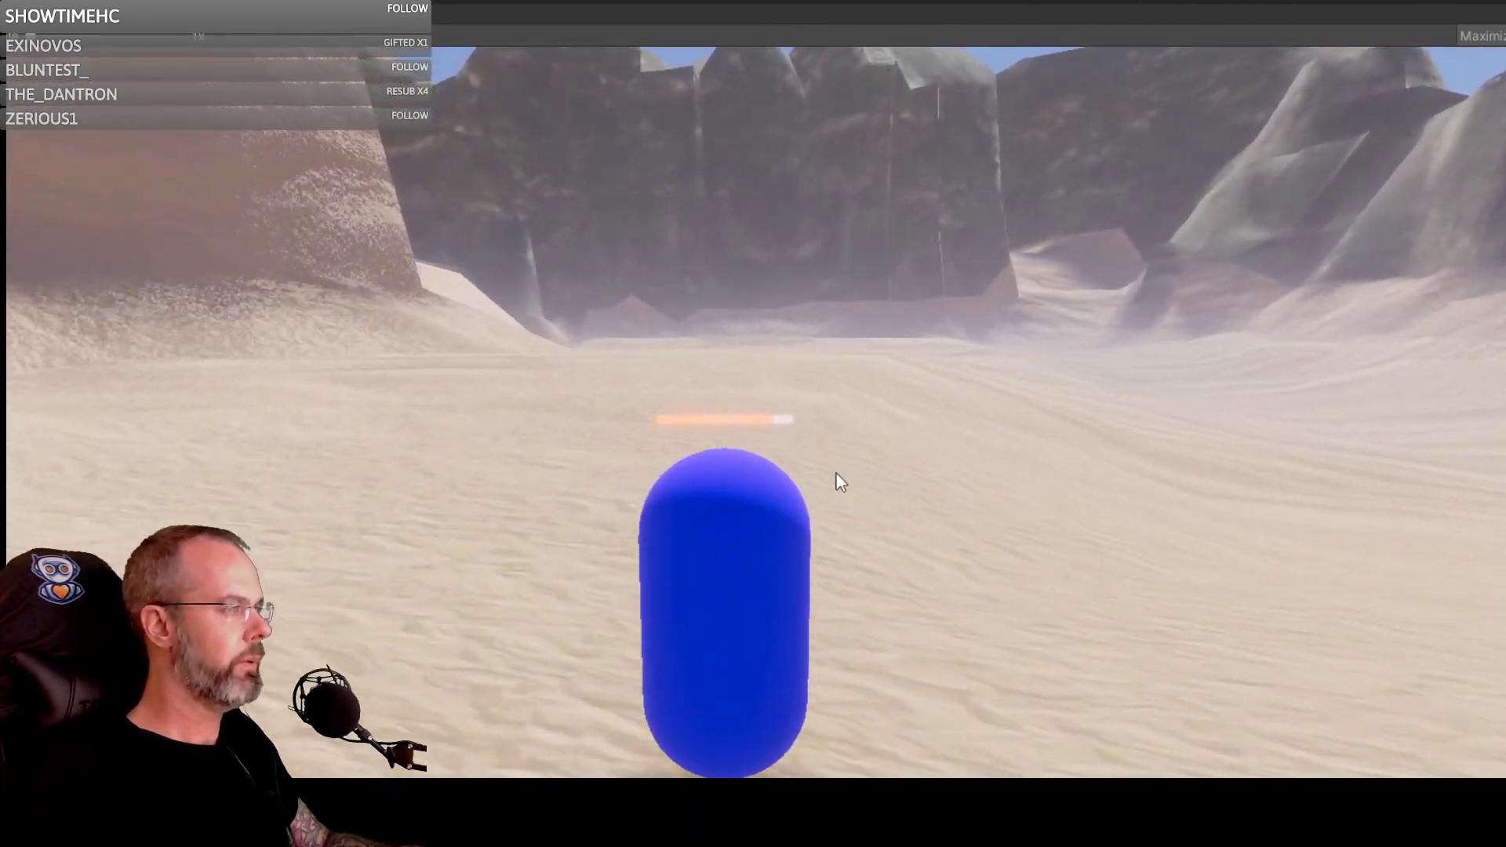
key("w")
key("w")
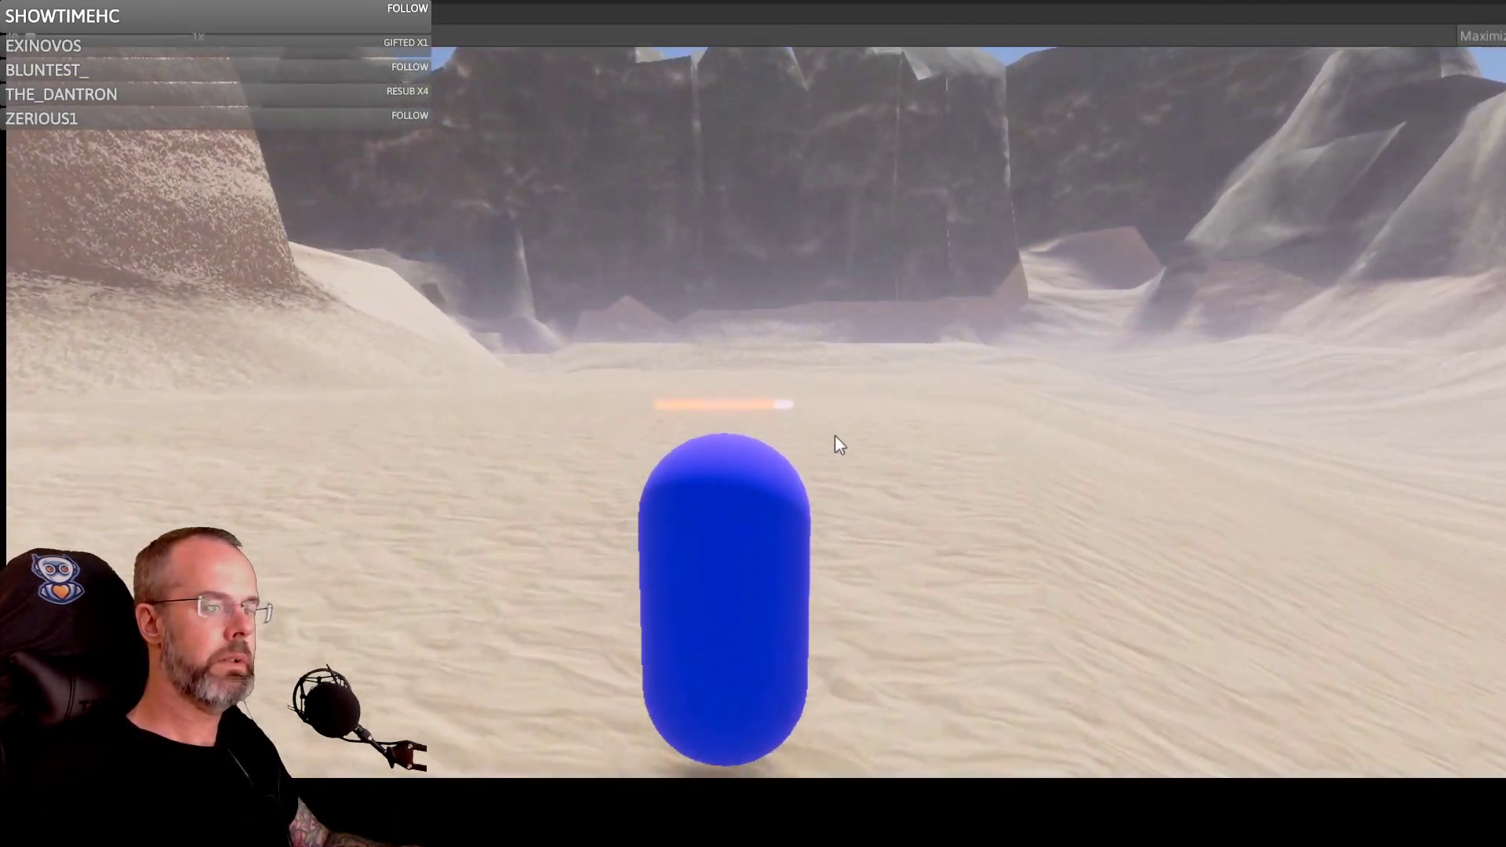
key("w")
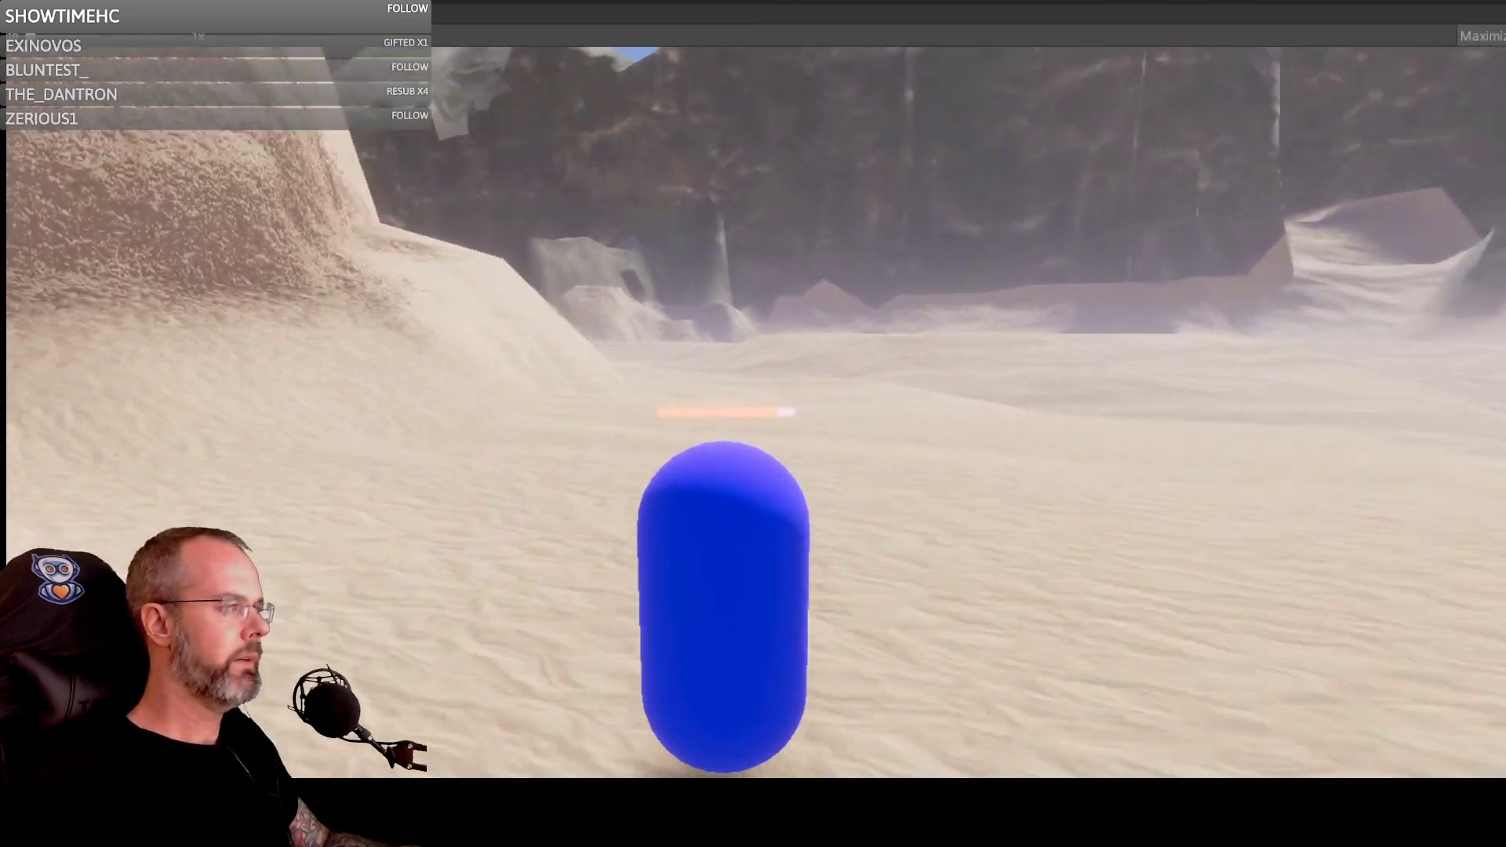
key("w")
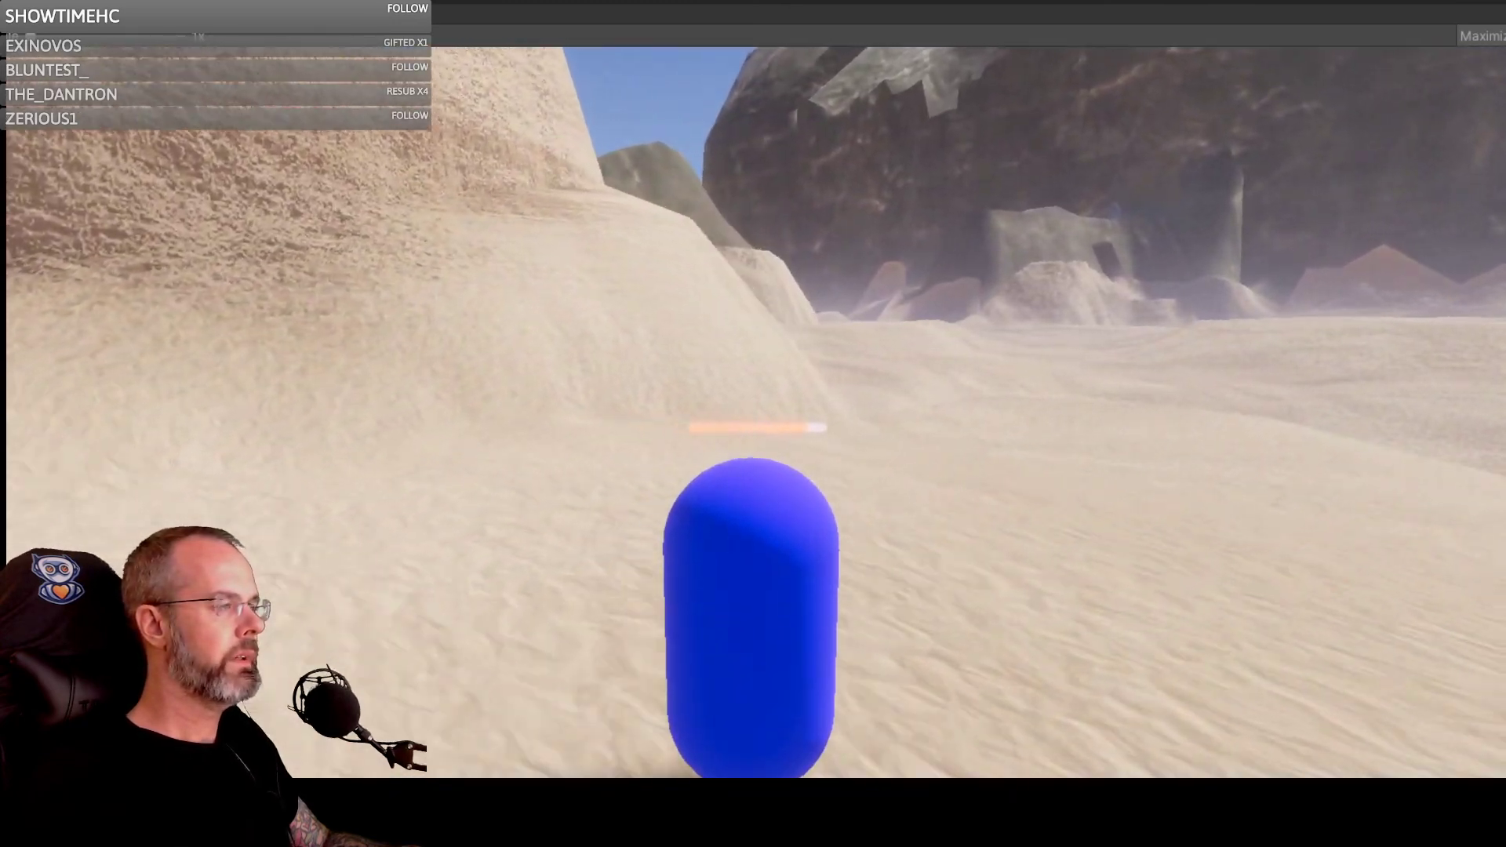
key("w")
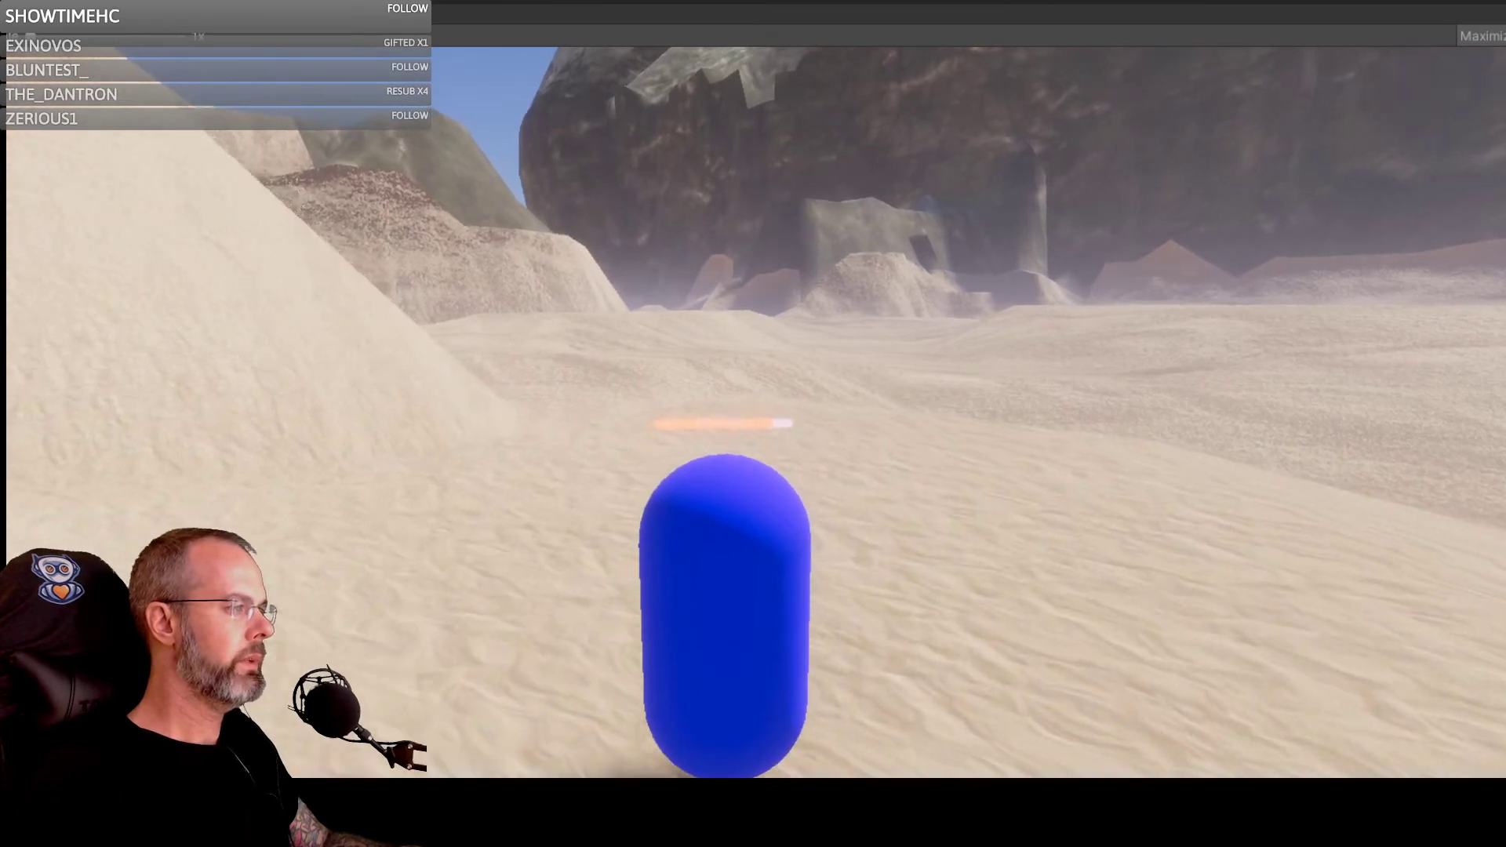
Step: Cross the dunes towards the grey rock outcrop, checking the sandy slopes and dark cliffs on either side
key("w")
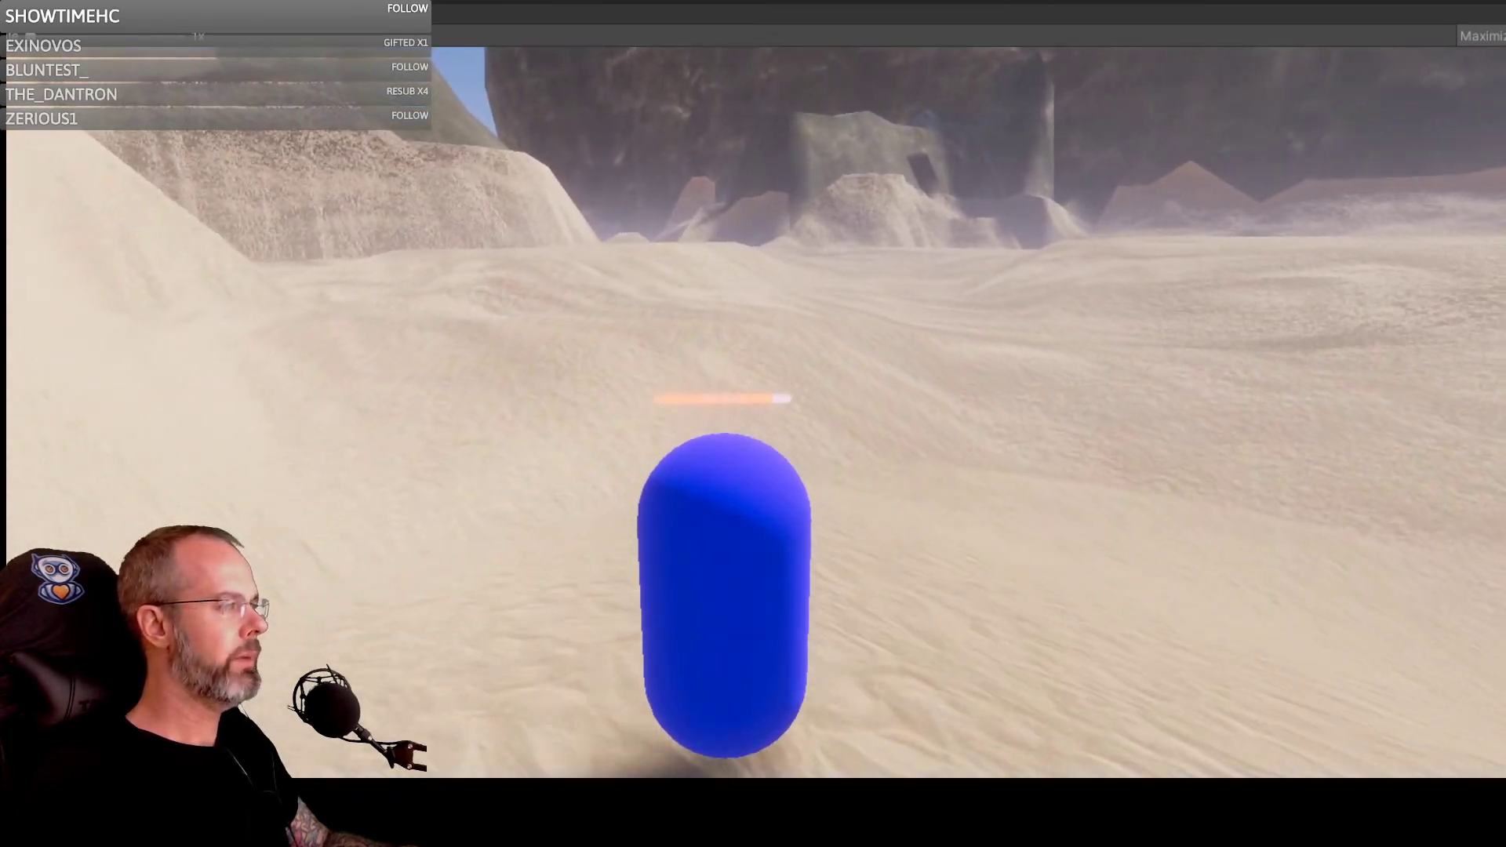
key("w")
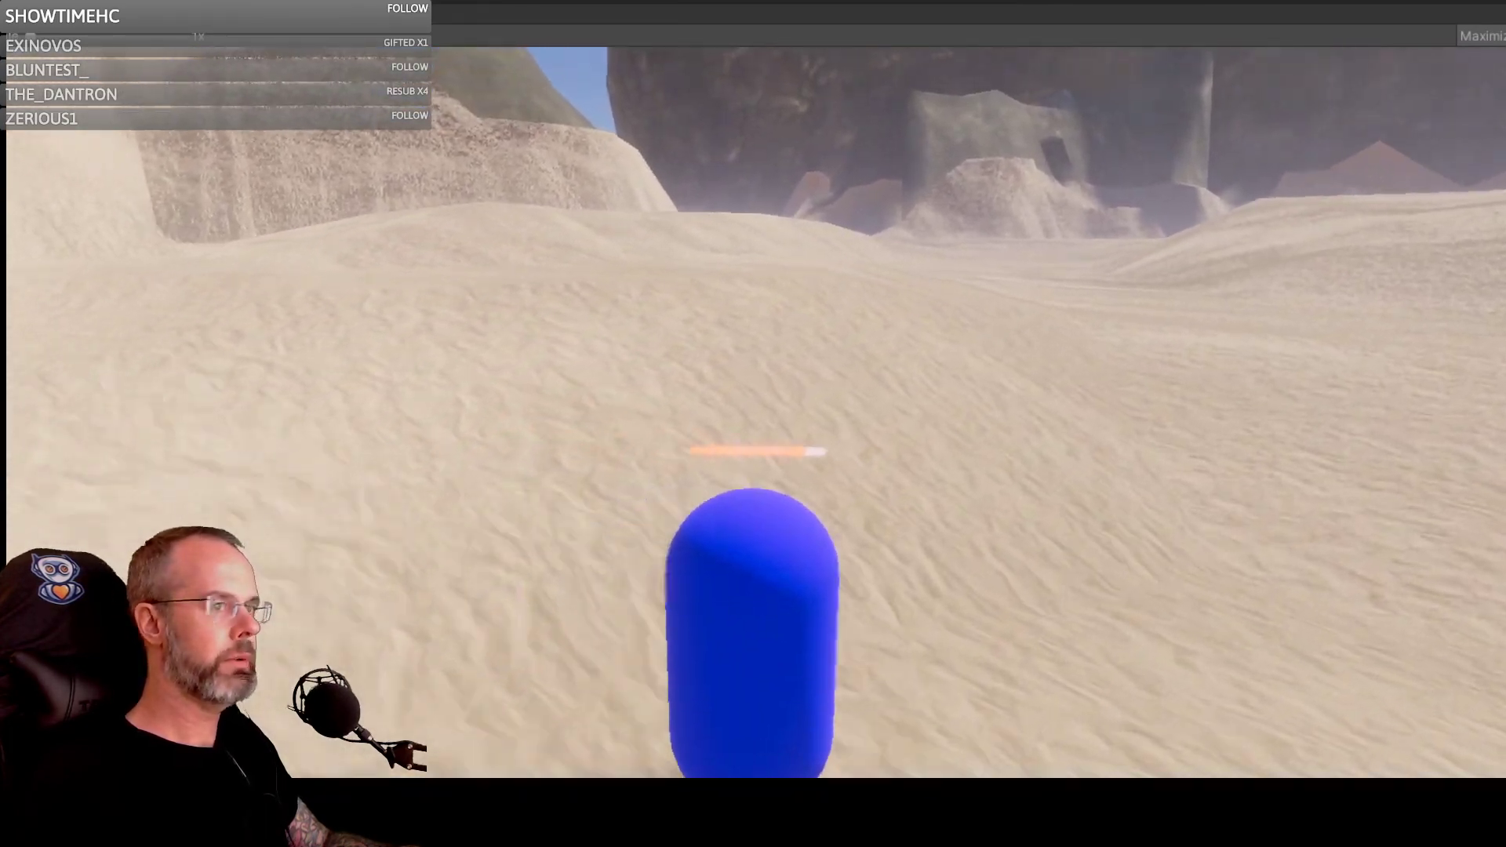
key("w")
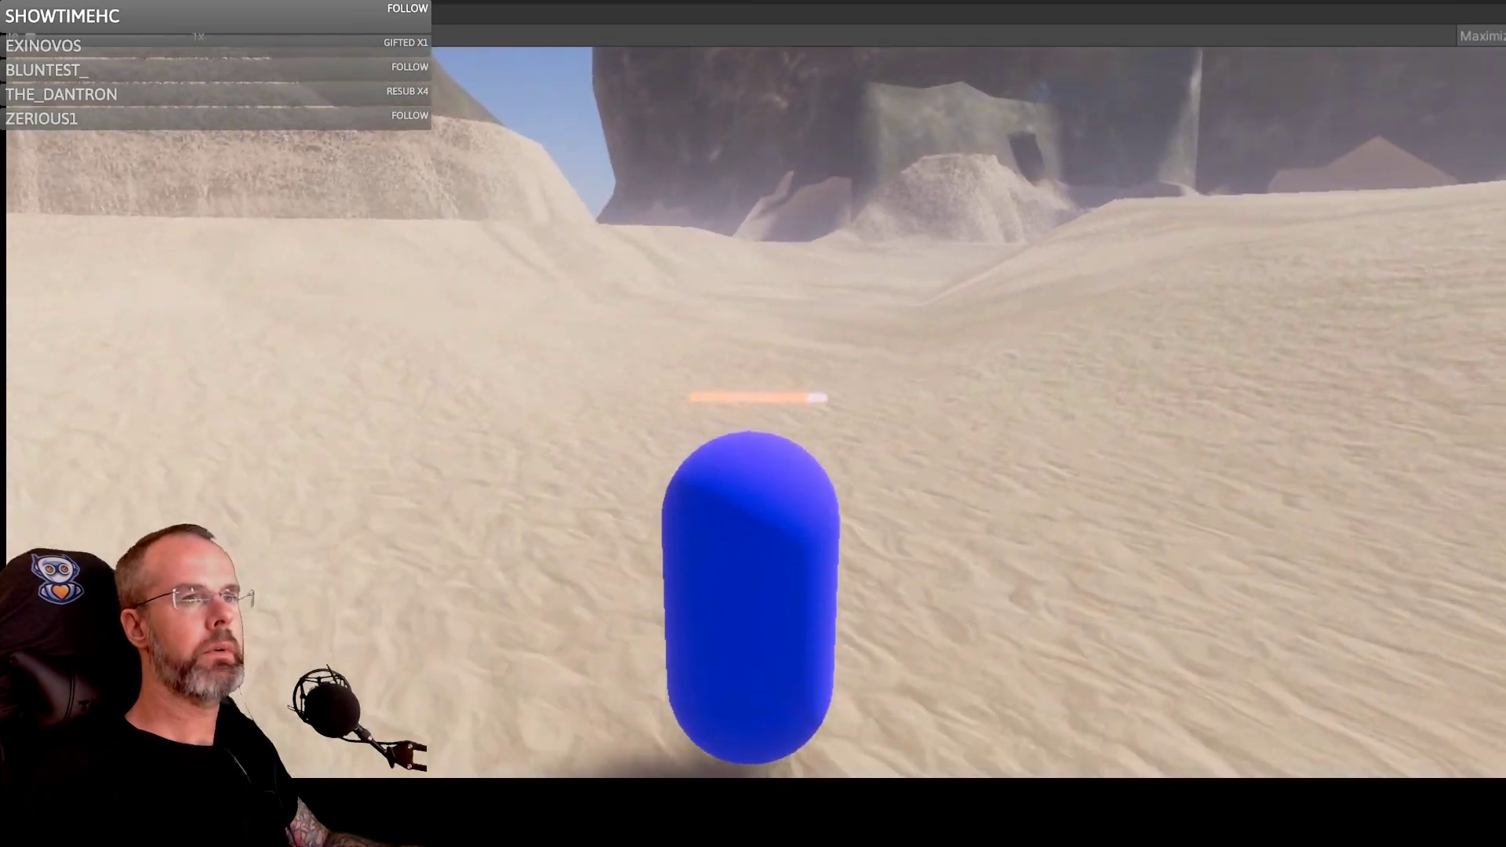
key("w")
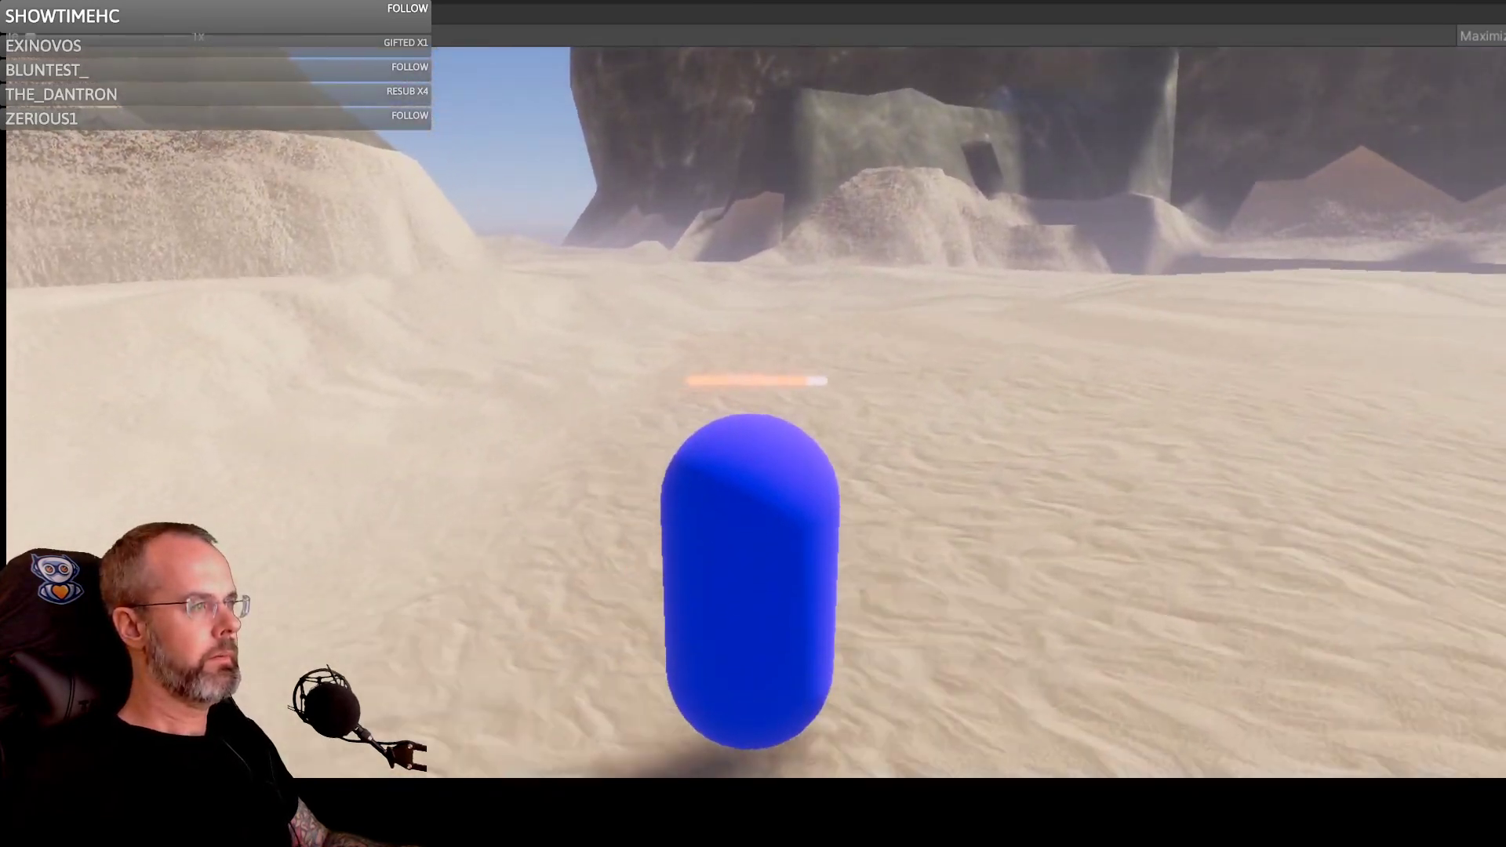
key("w")
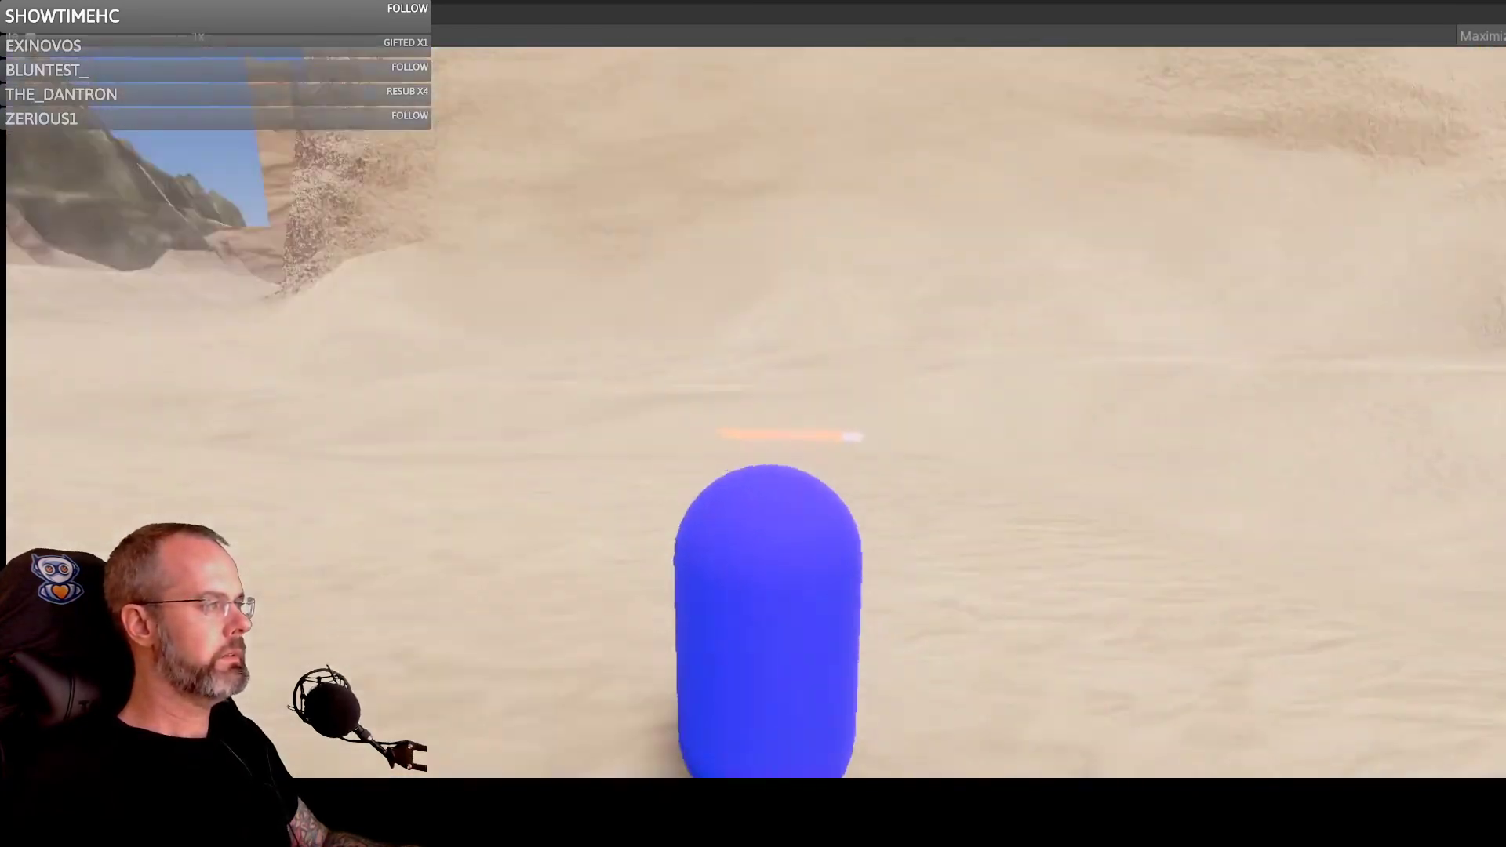
key("w")
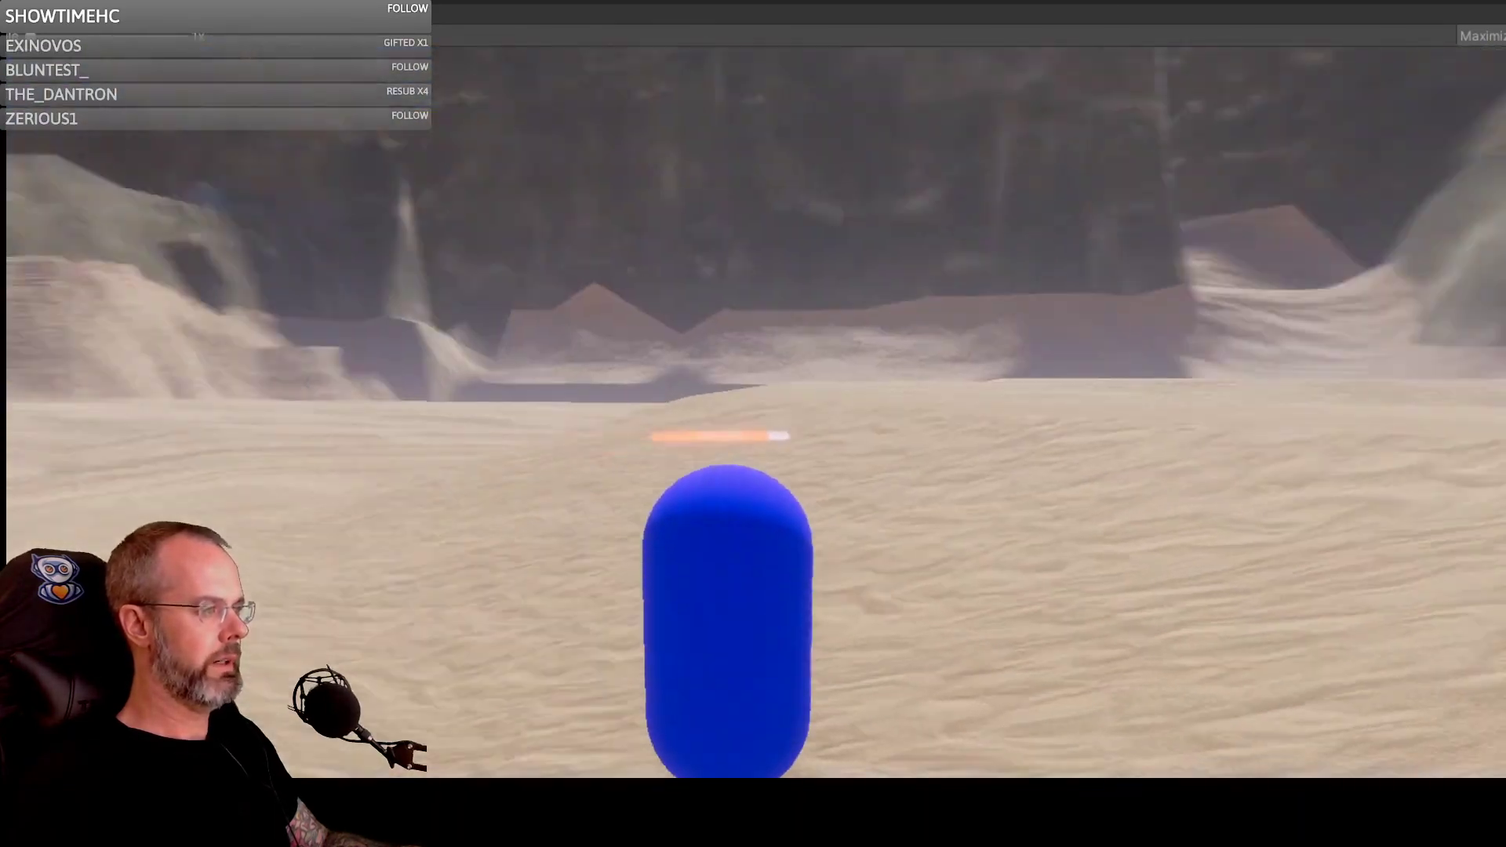
Step: Walk past the sand-covered rock mound towards the wide gap between the pale slope and the dark cliff
key("w")
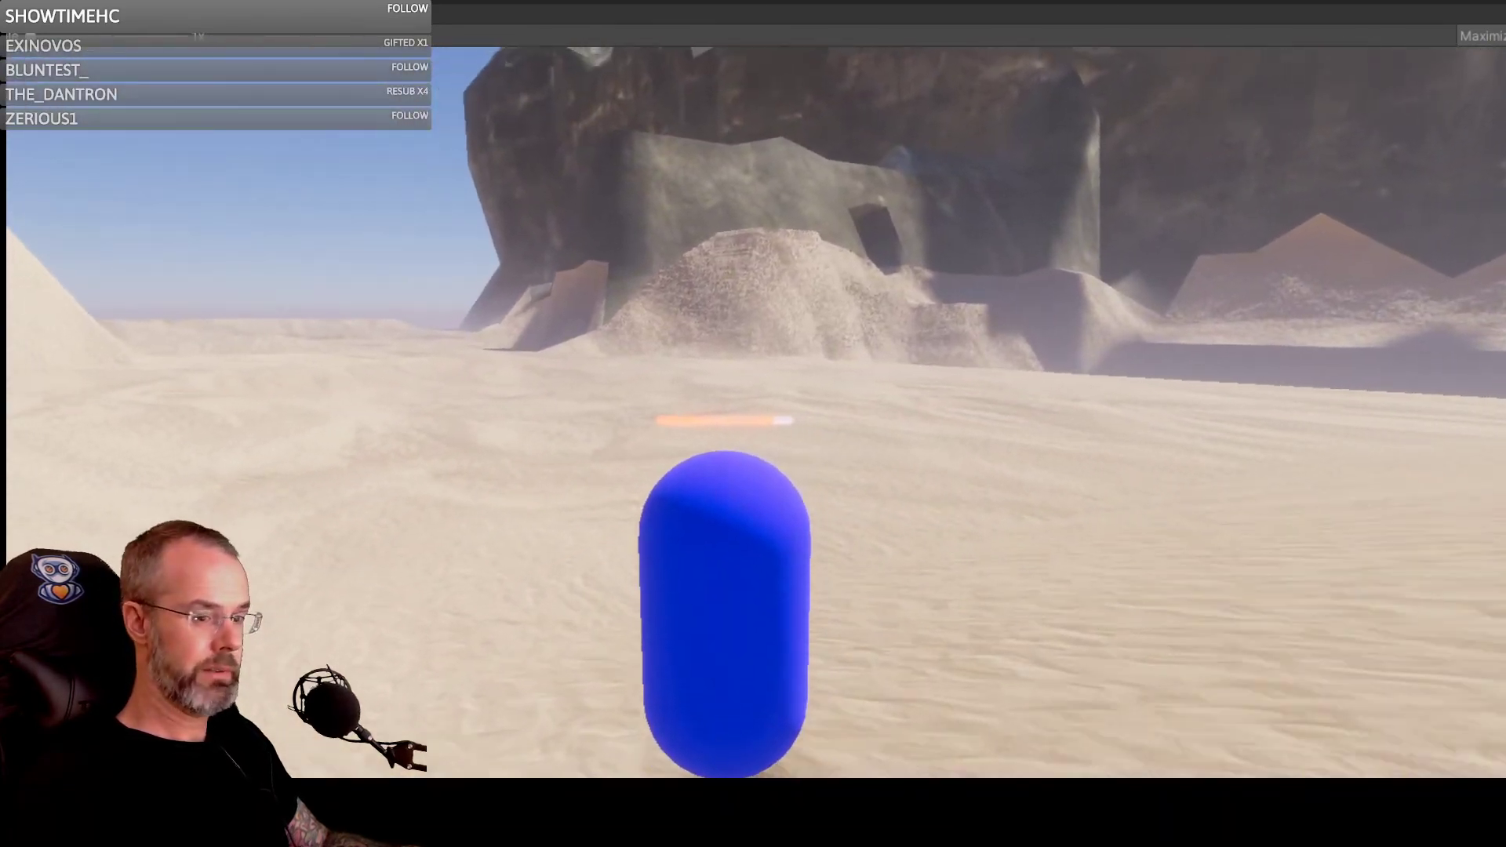
key("w")
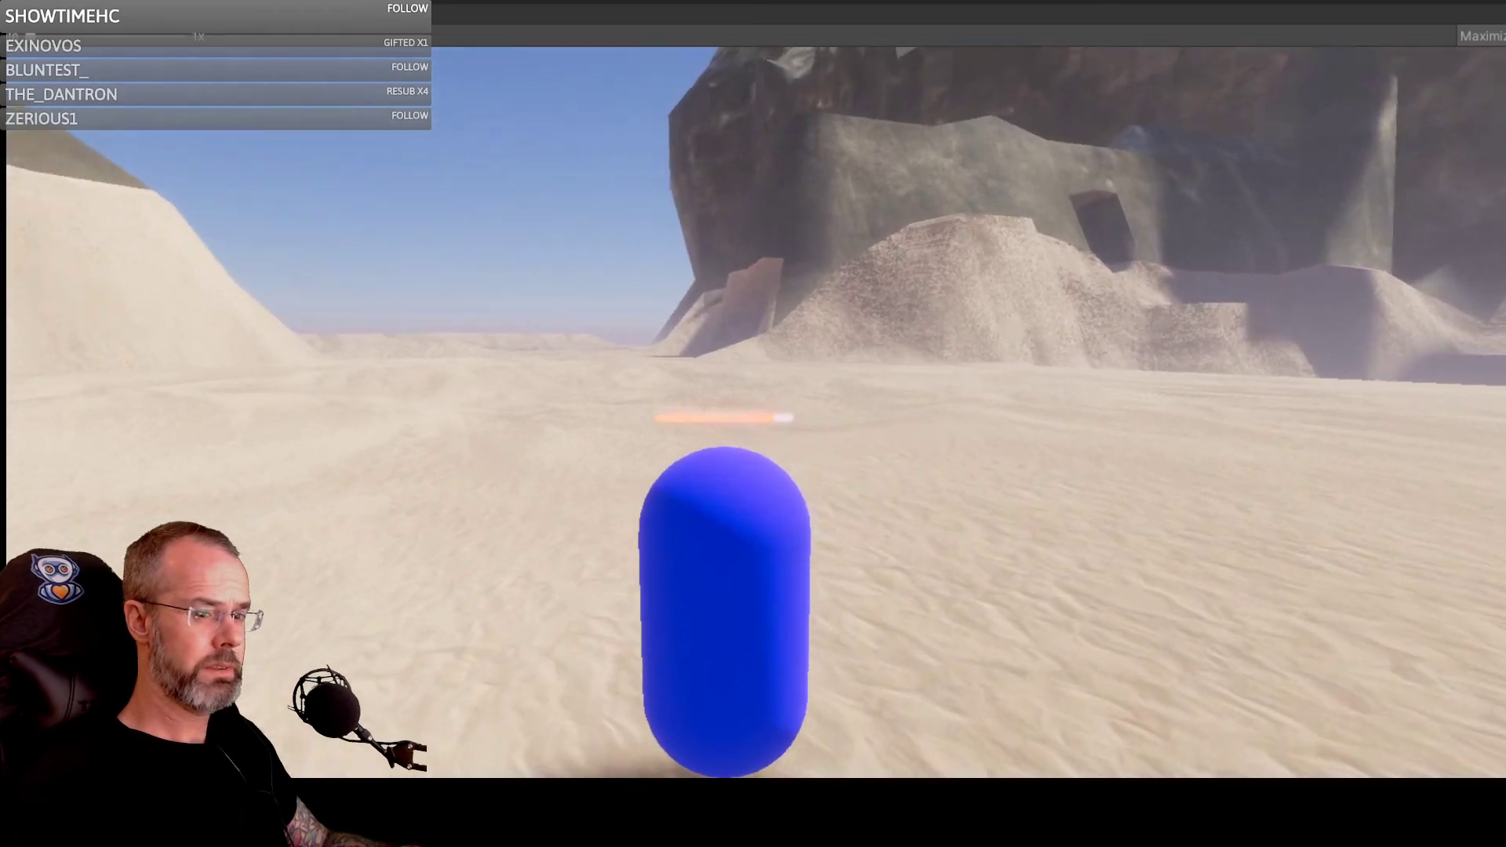
key("w")
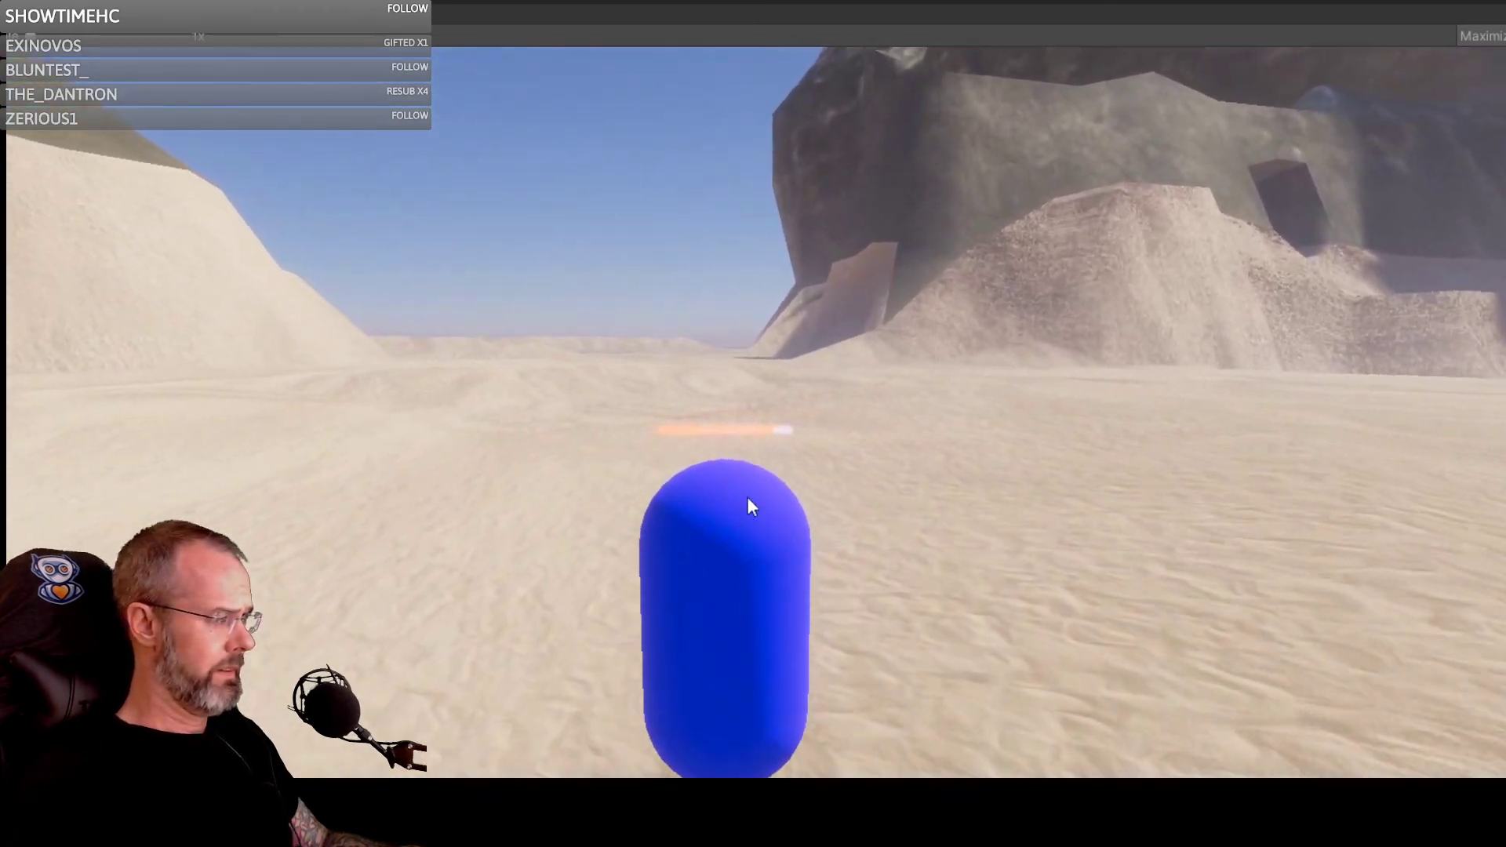
key("w")
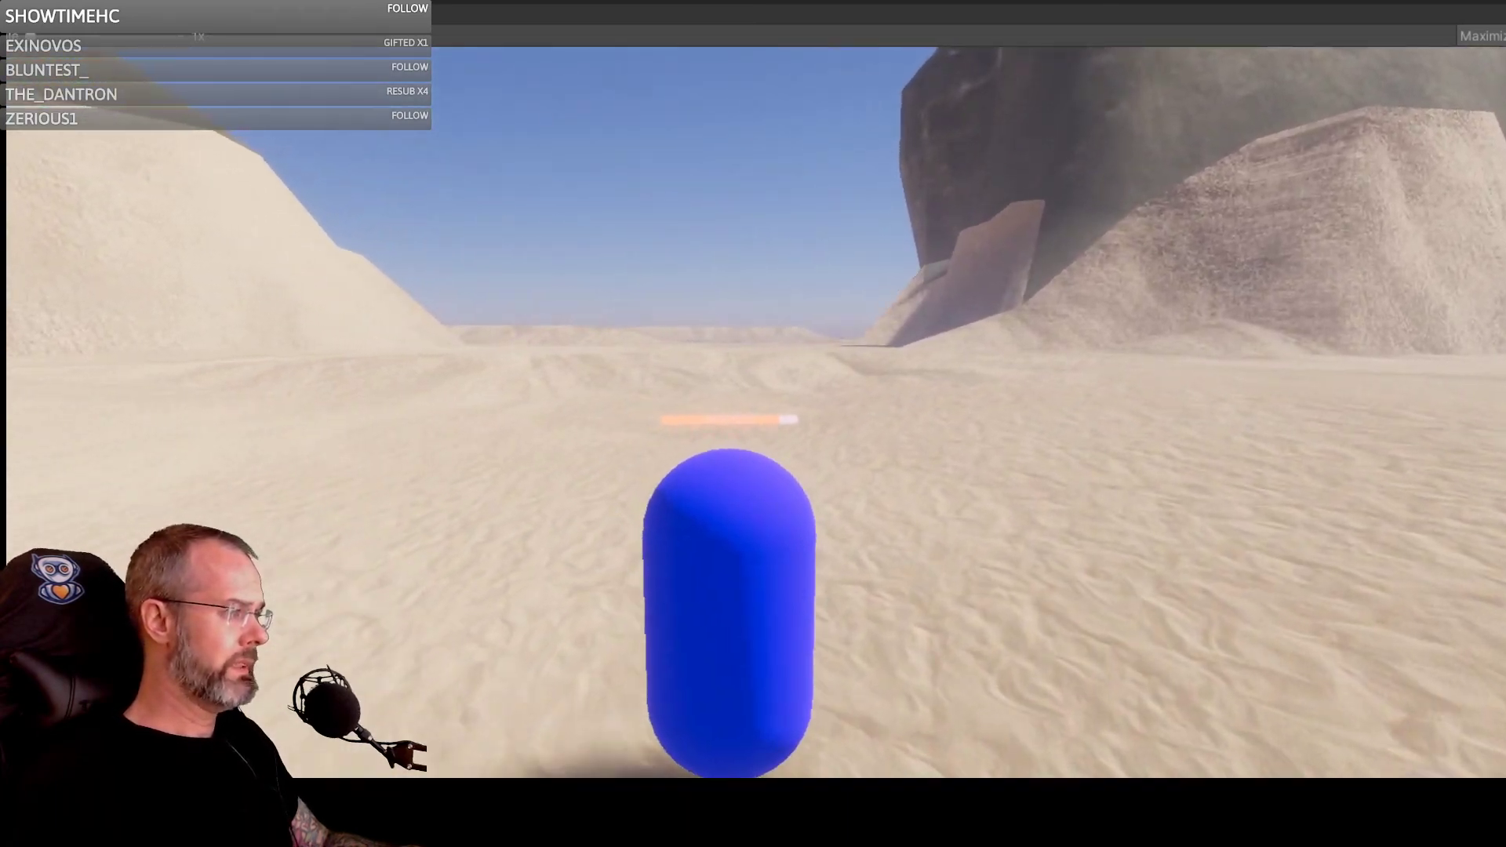
key("w")
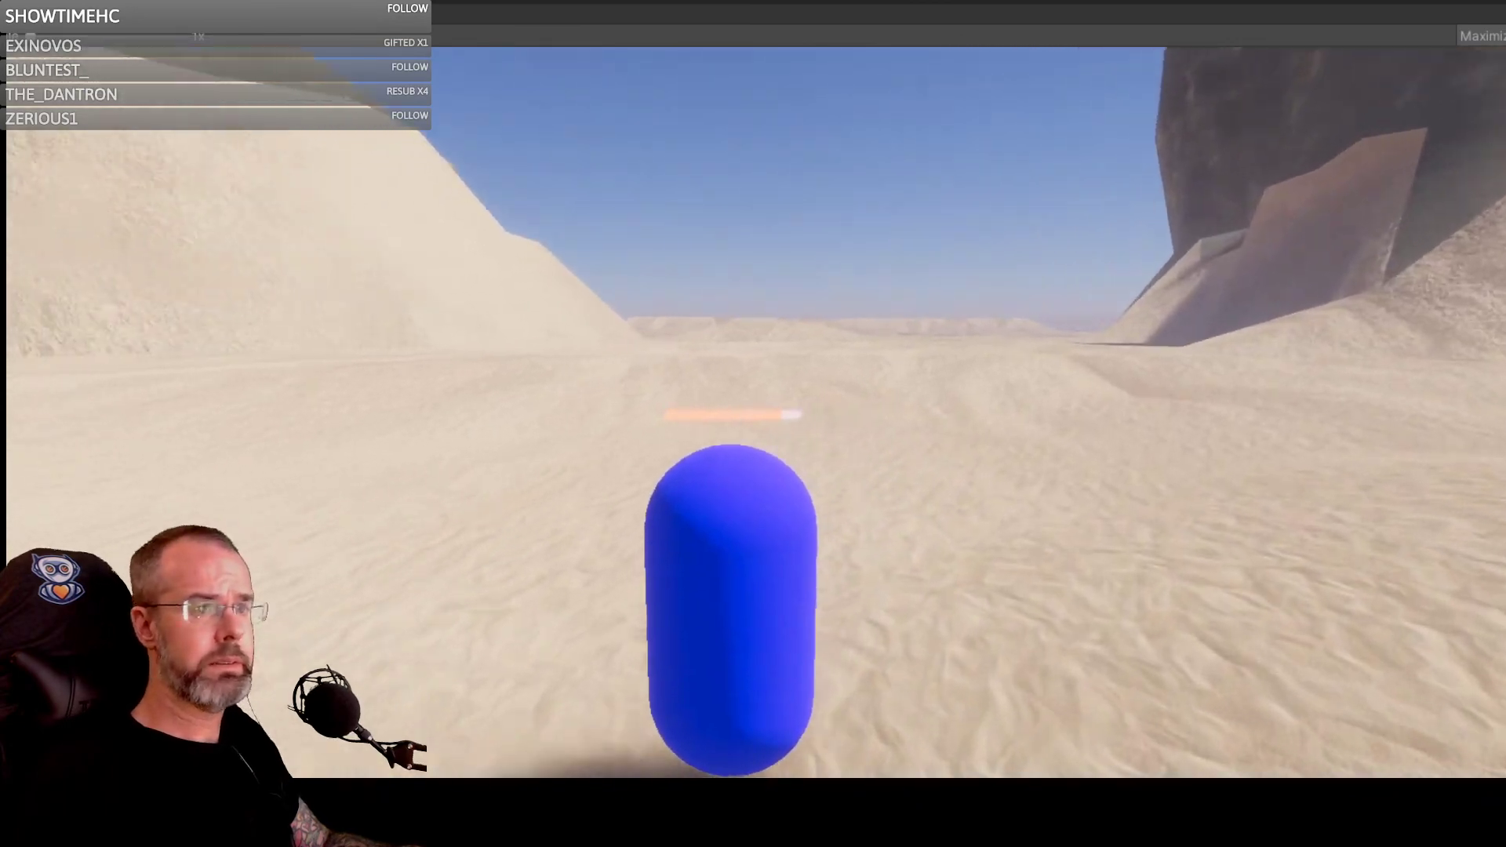
key("w")
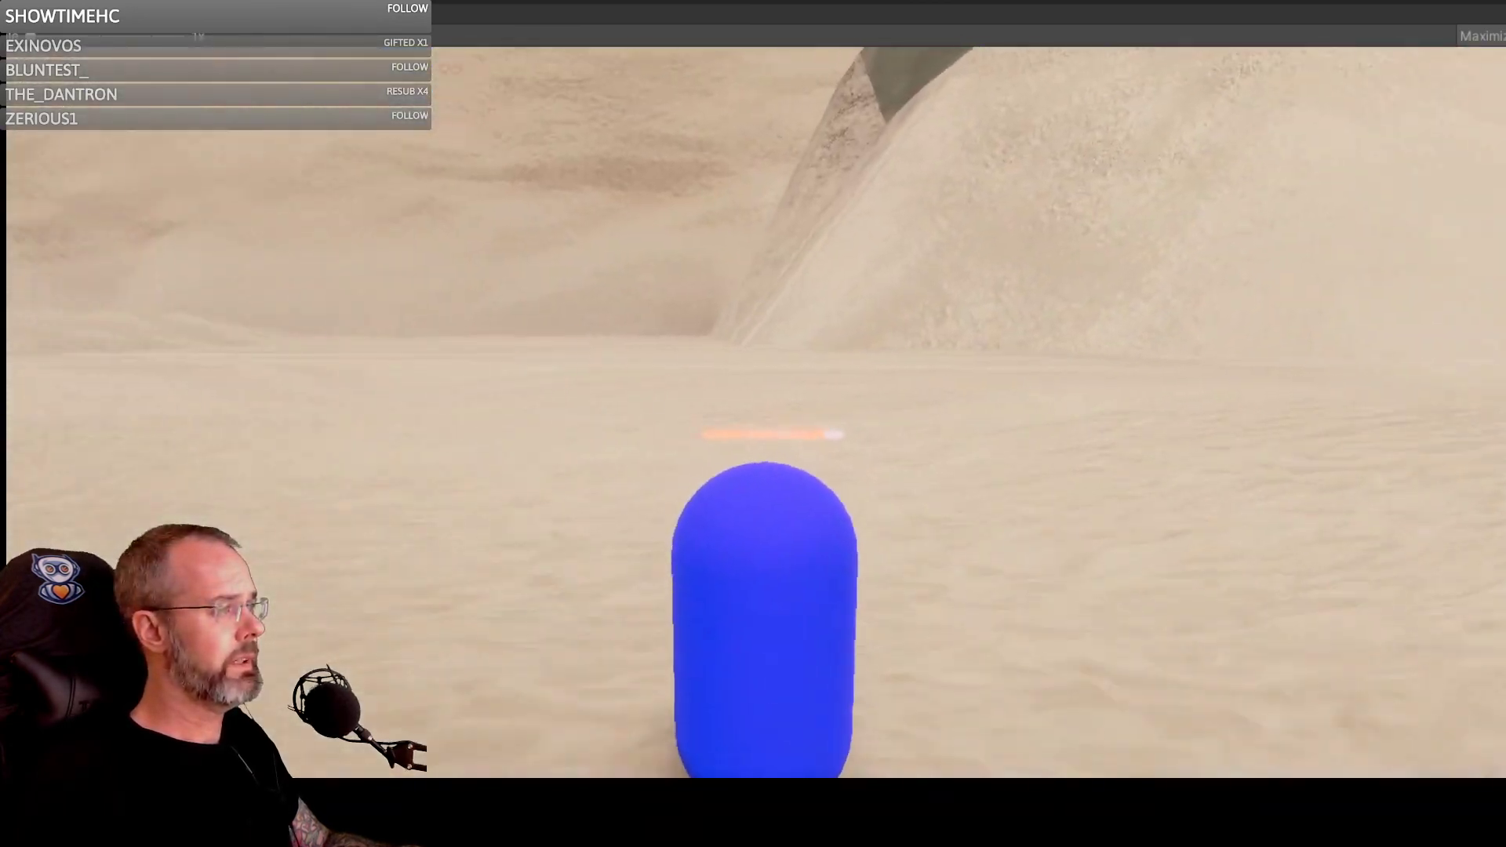
Step: Pass through the gap into the open desert and approach the distant sandstone cliff with the small doorway
key("w")
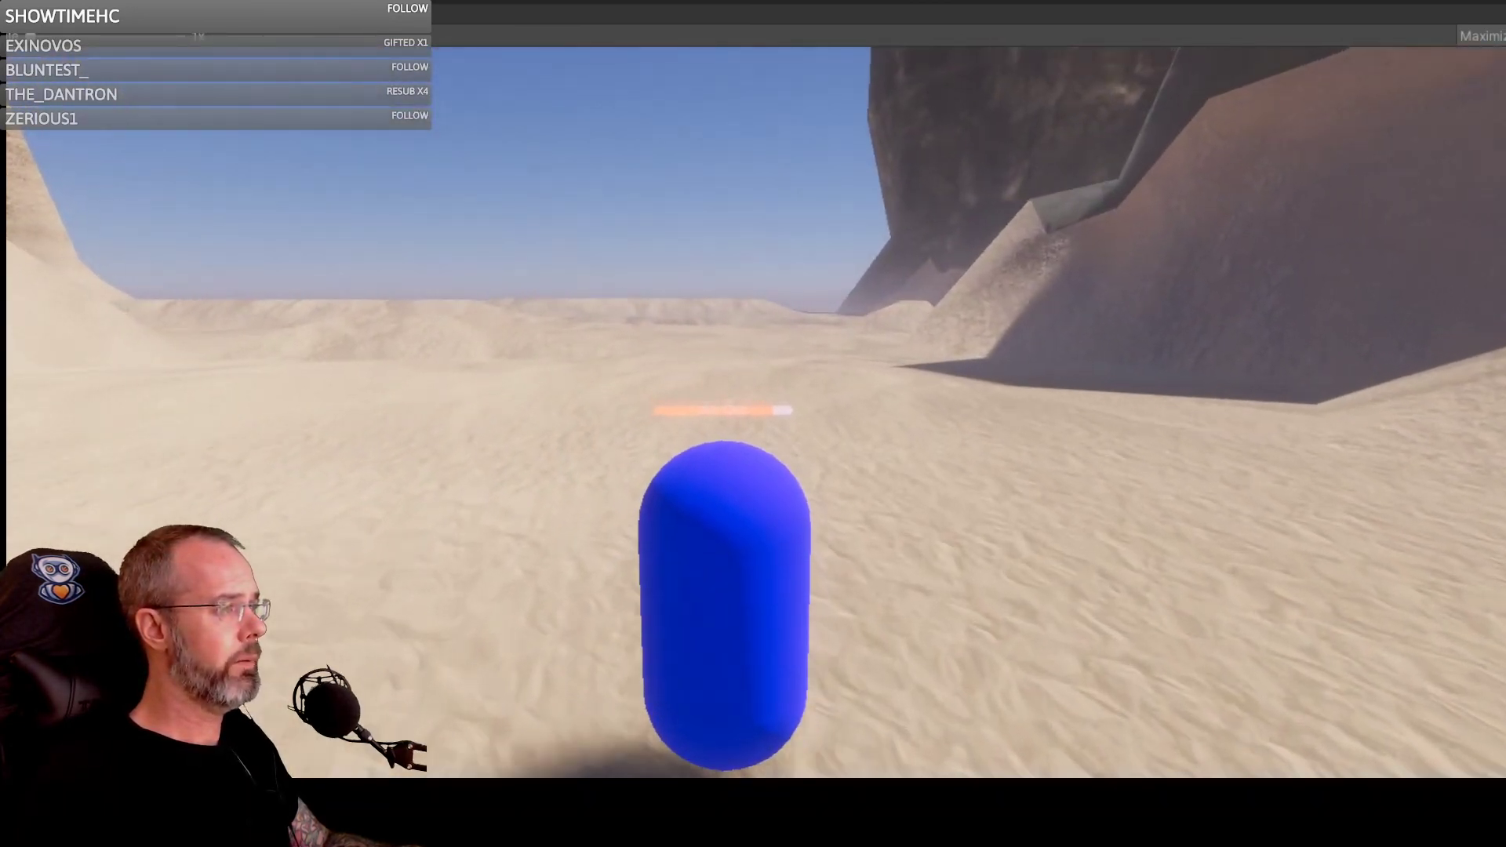
key("w")
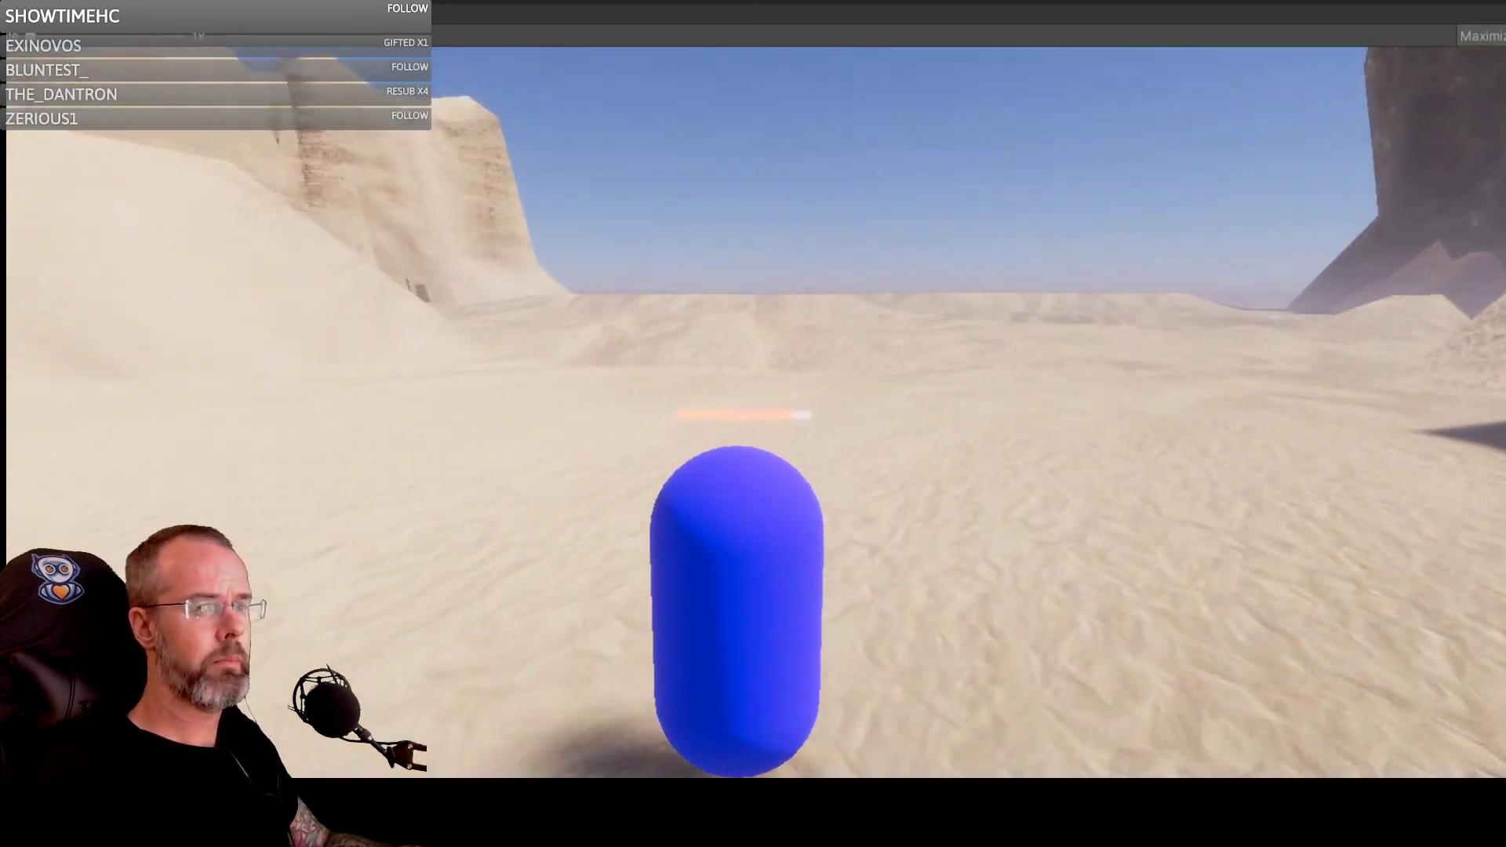
key("w")
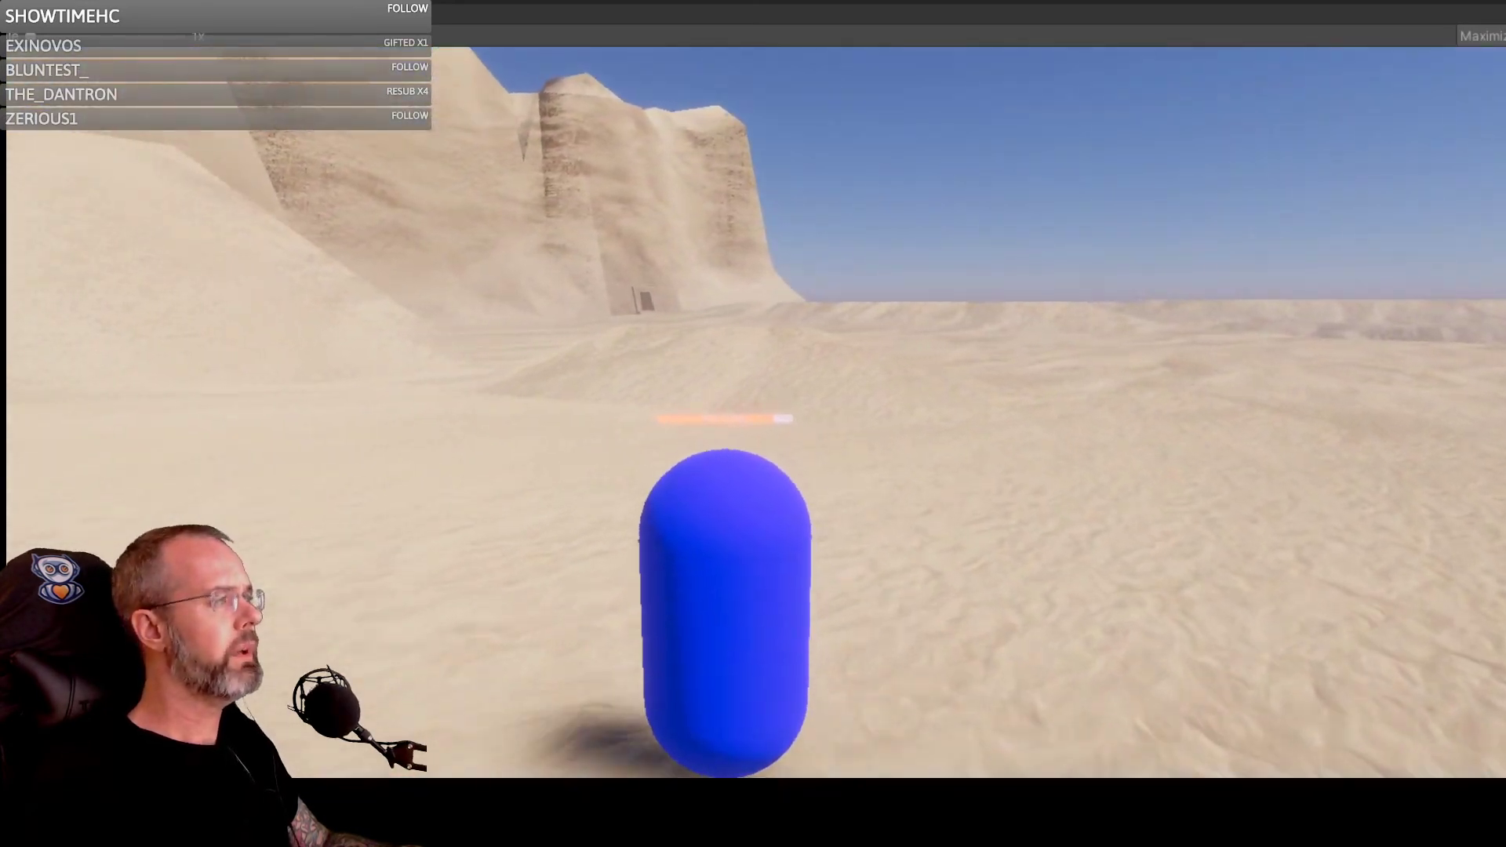
key("w")
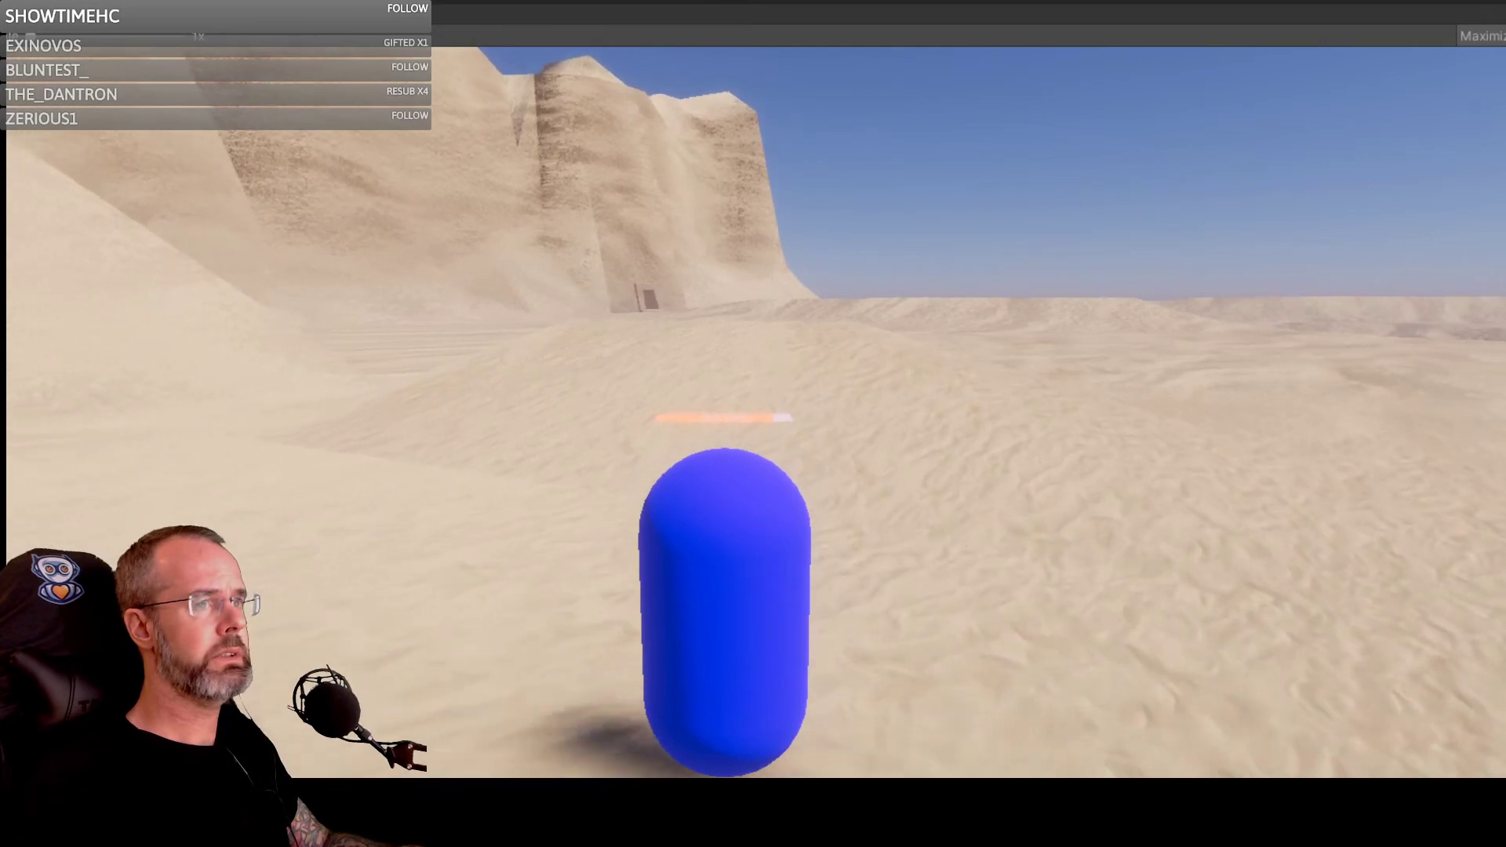
key("w")
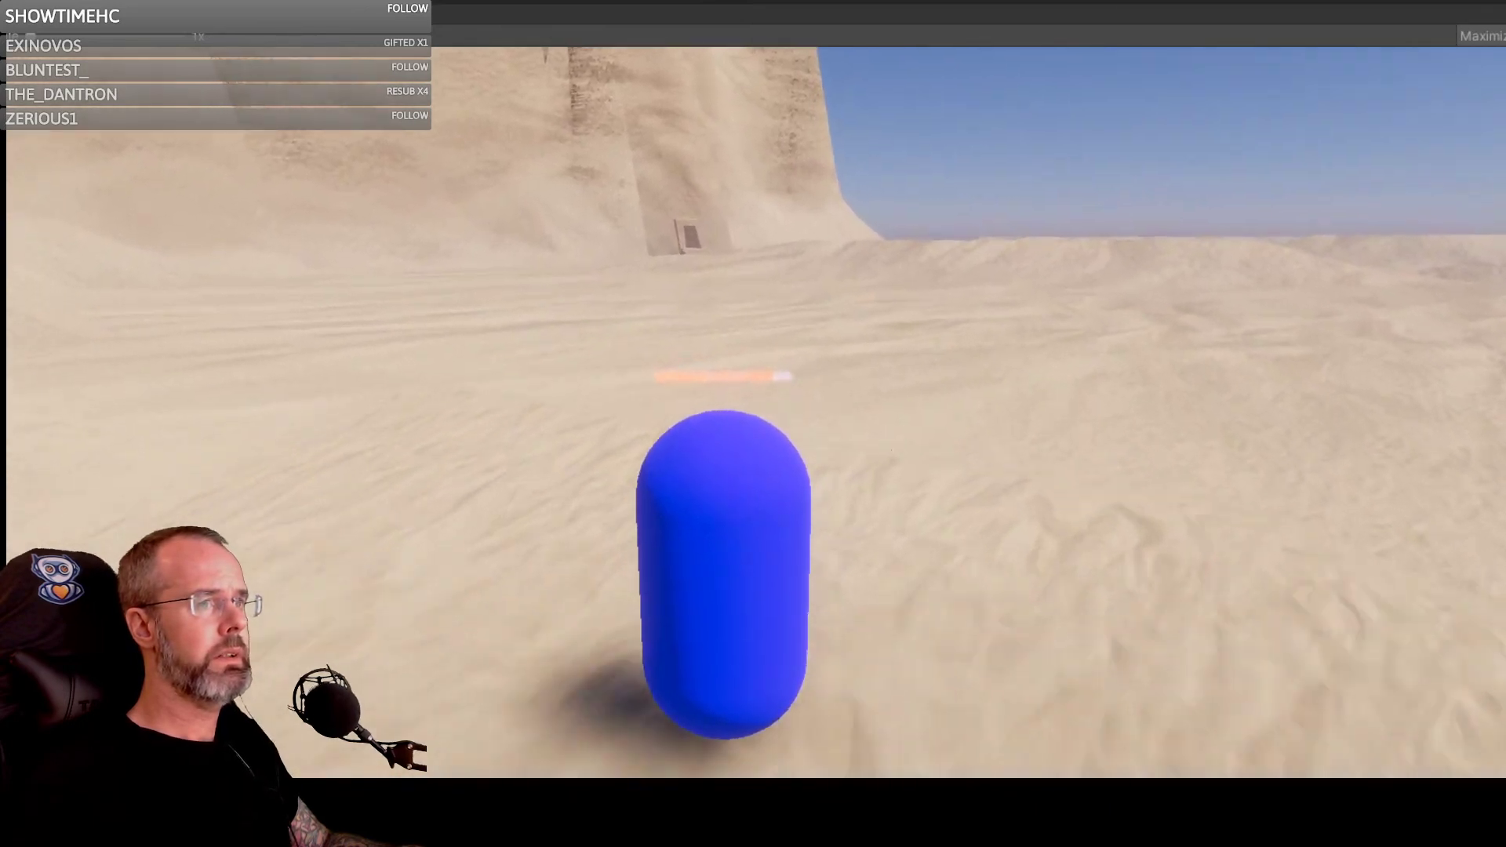
key("w")
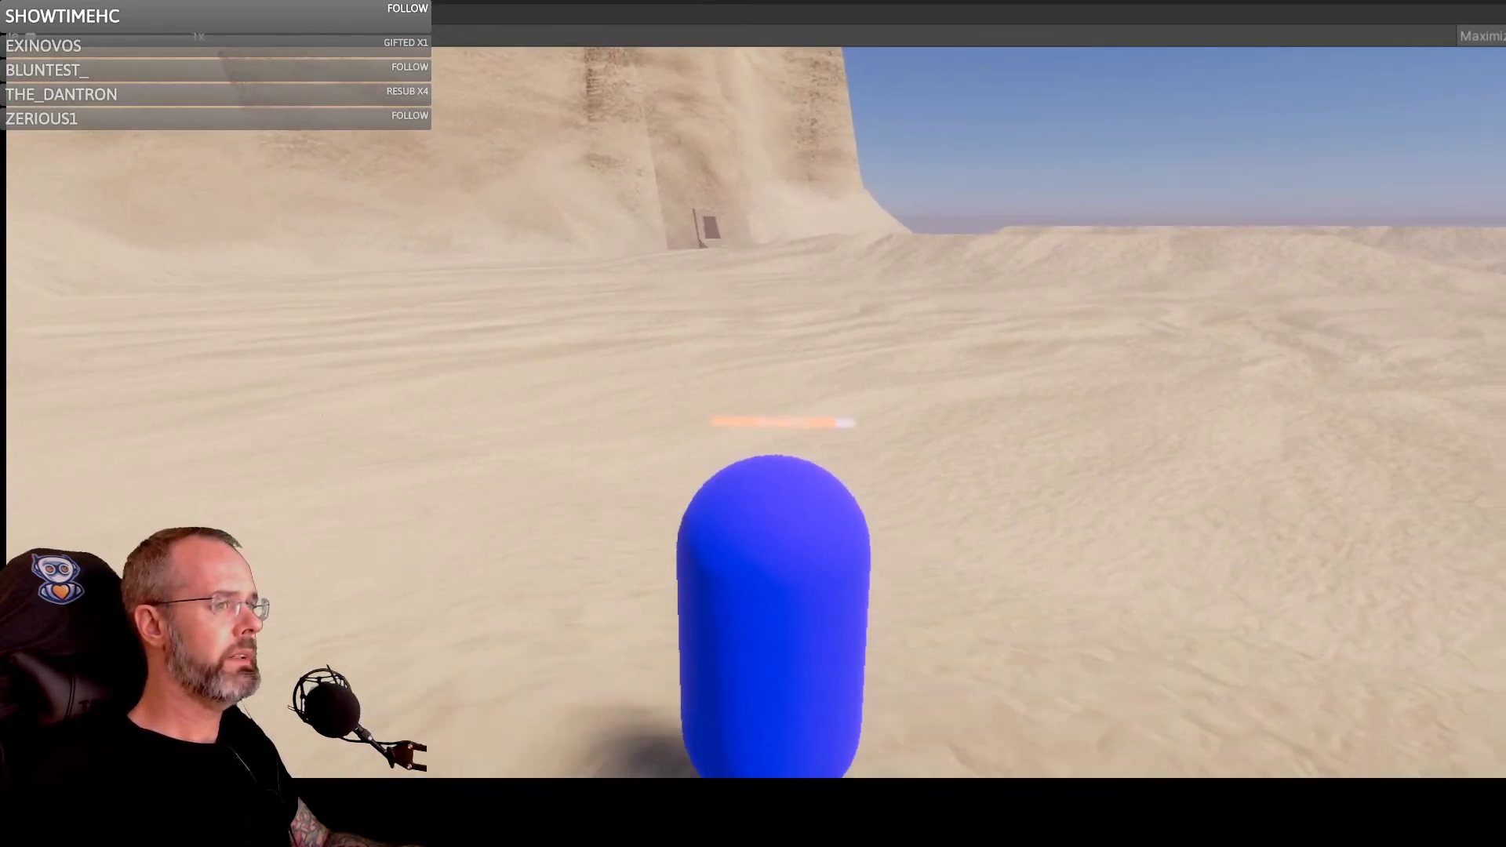
Step: Survey the open desert and surrounding cliffs while approaching the sandstone doorway to judge its visibility and scale
key("w")
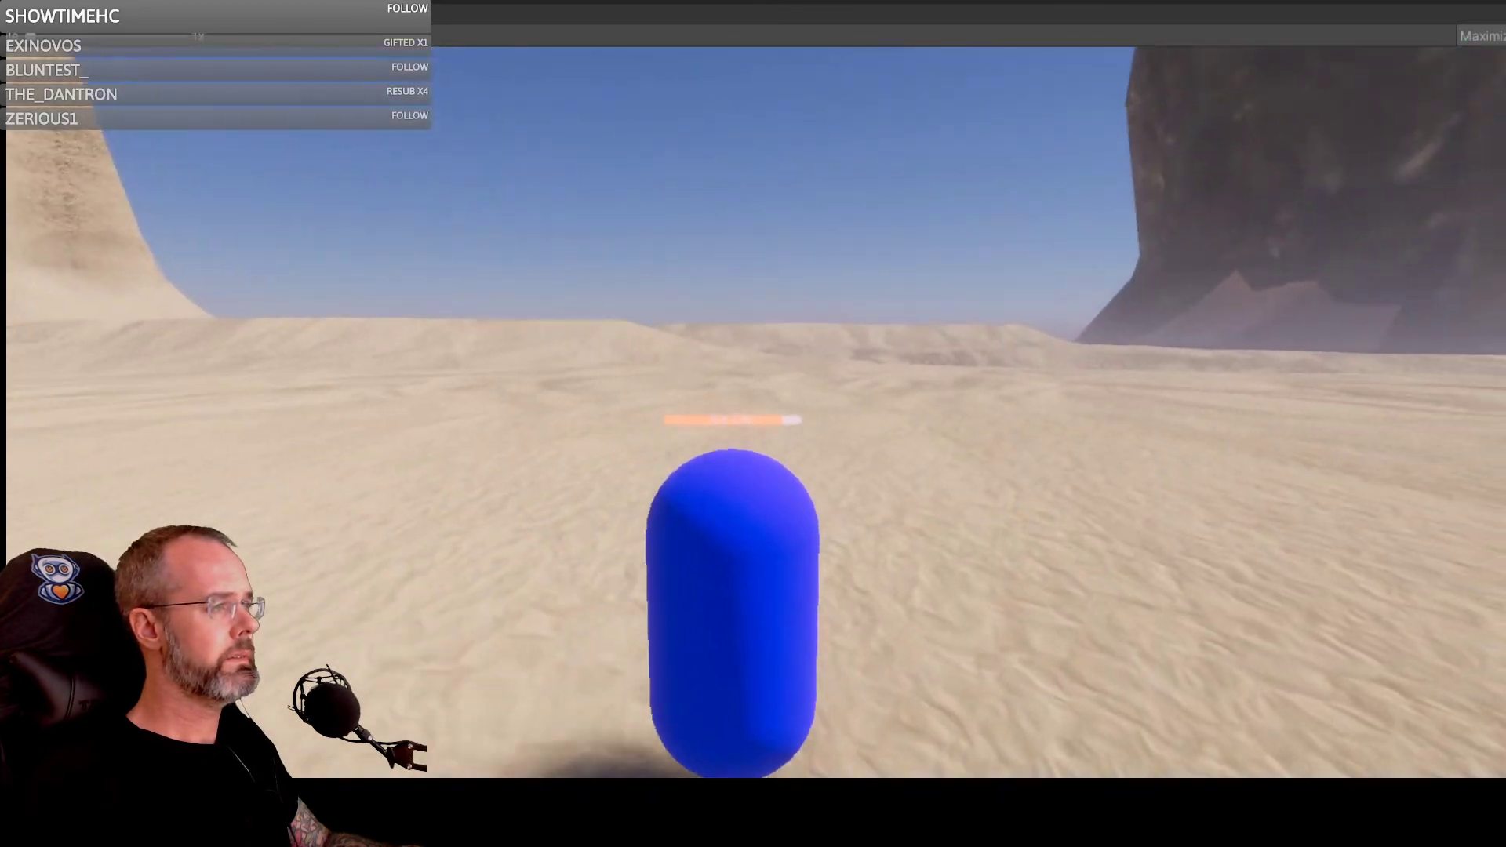
key("w")
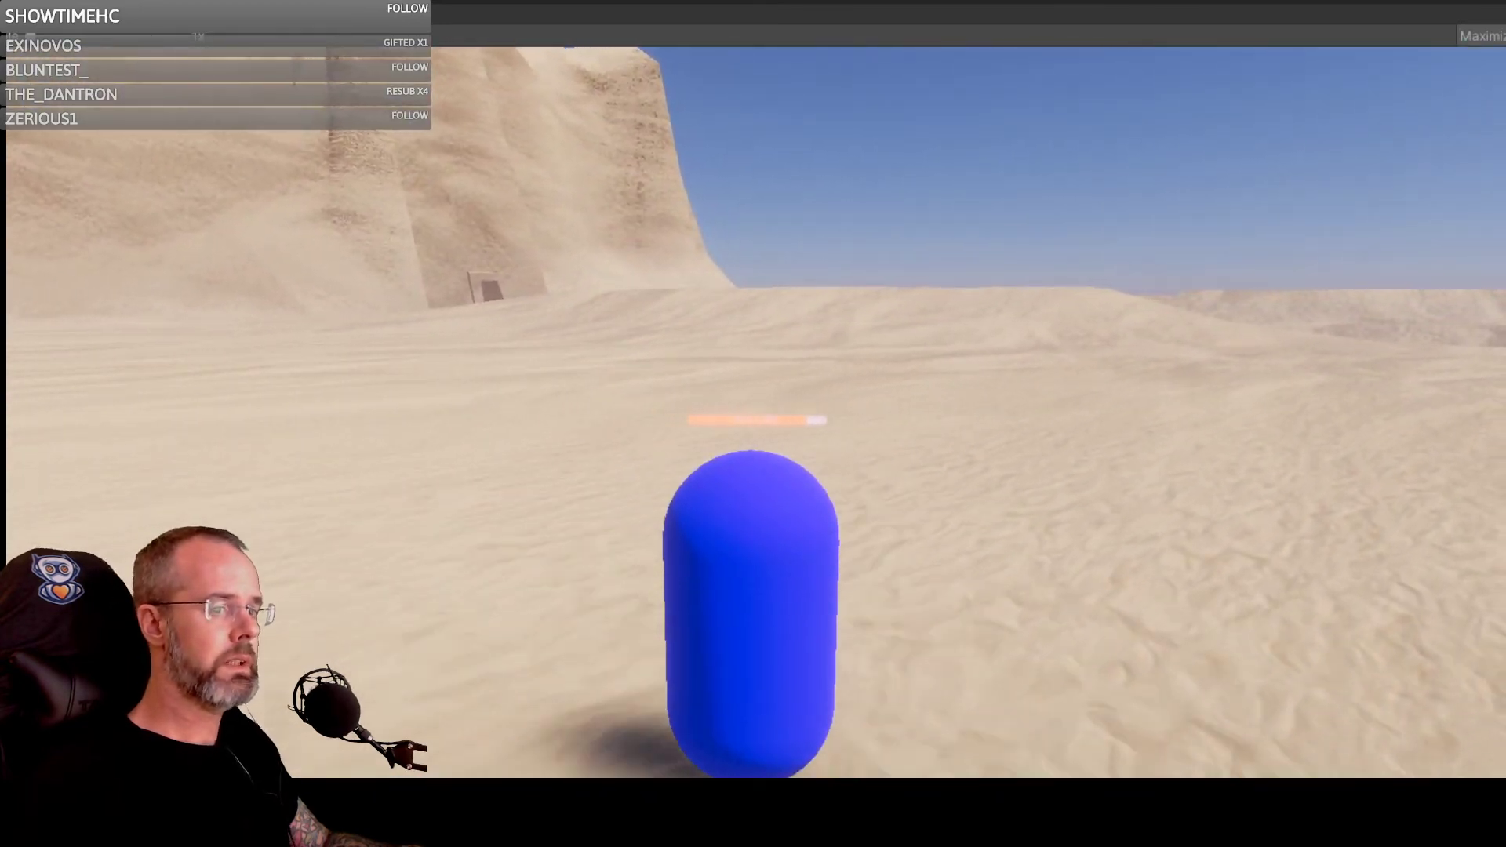
key("w")
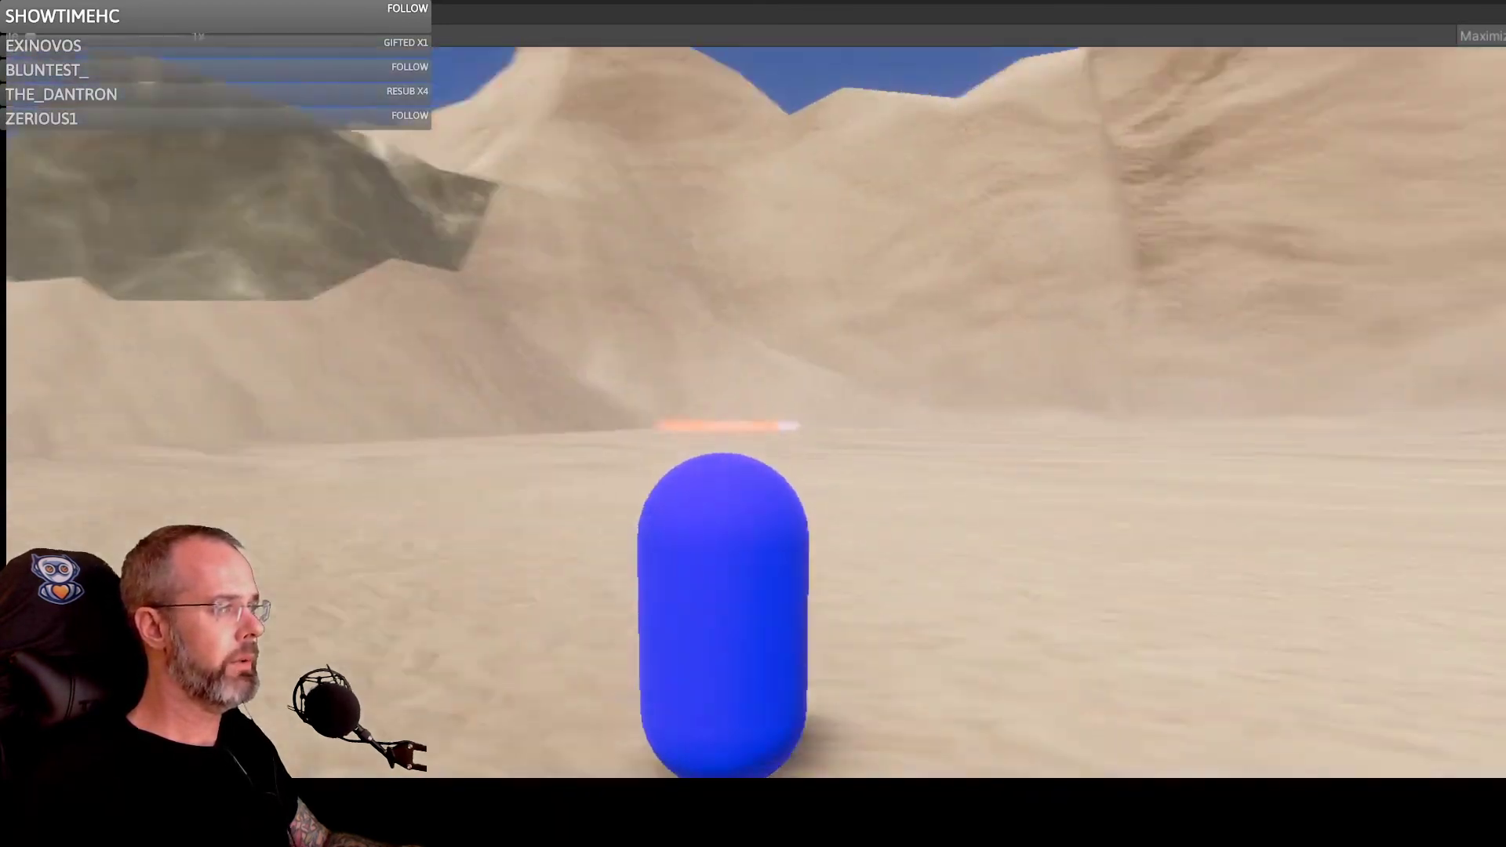
key("w")
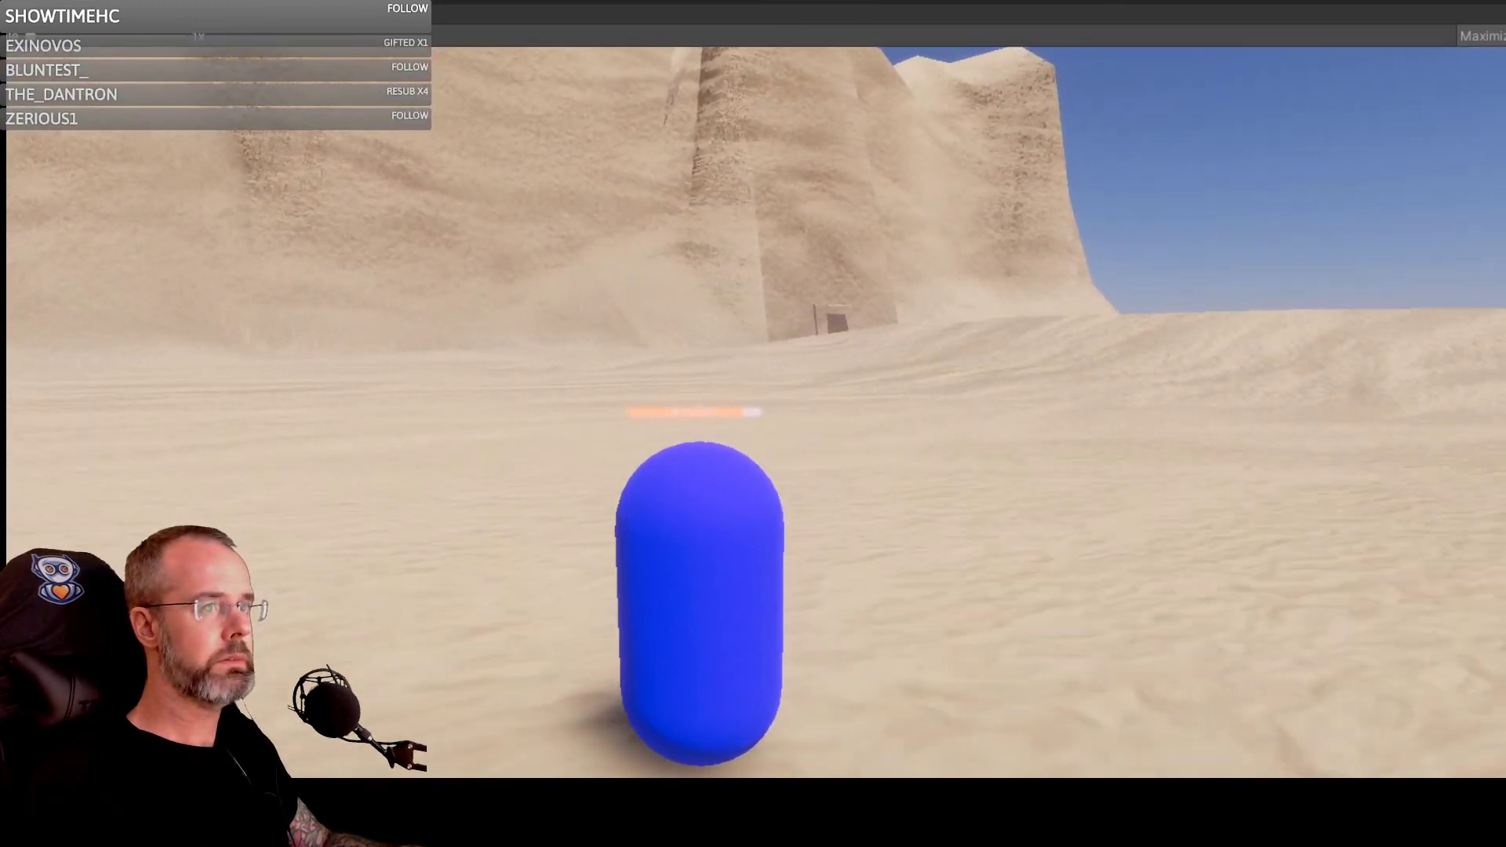
key("w")
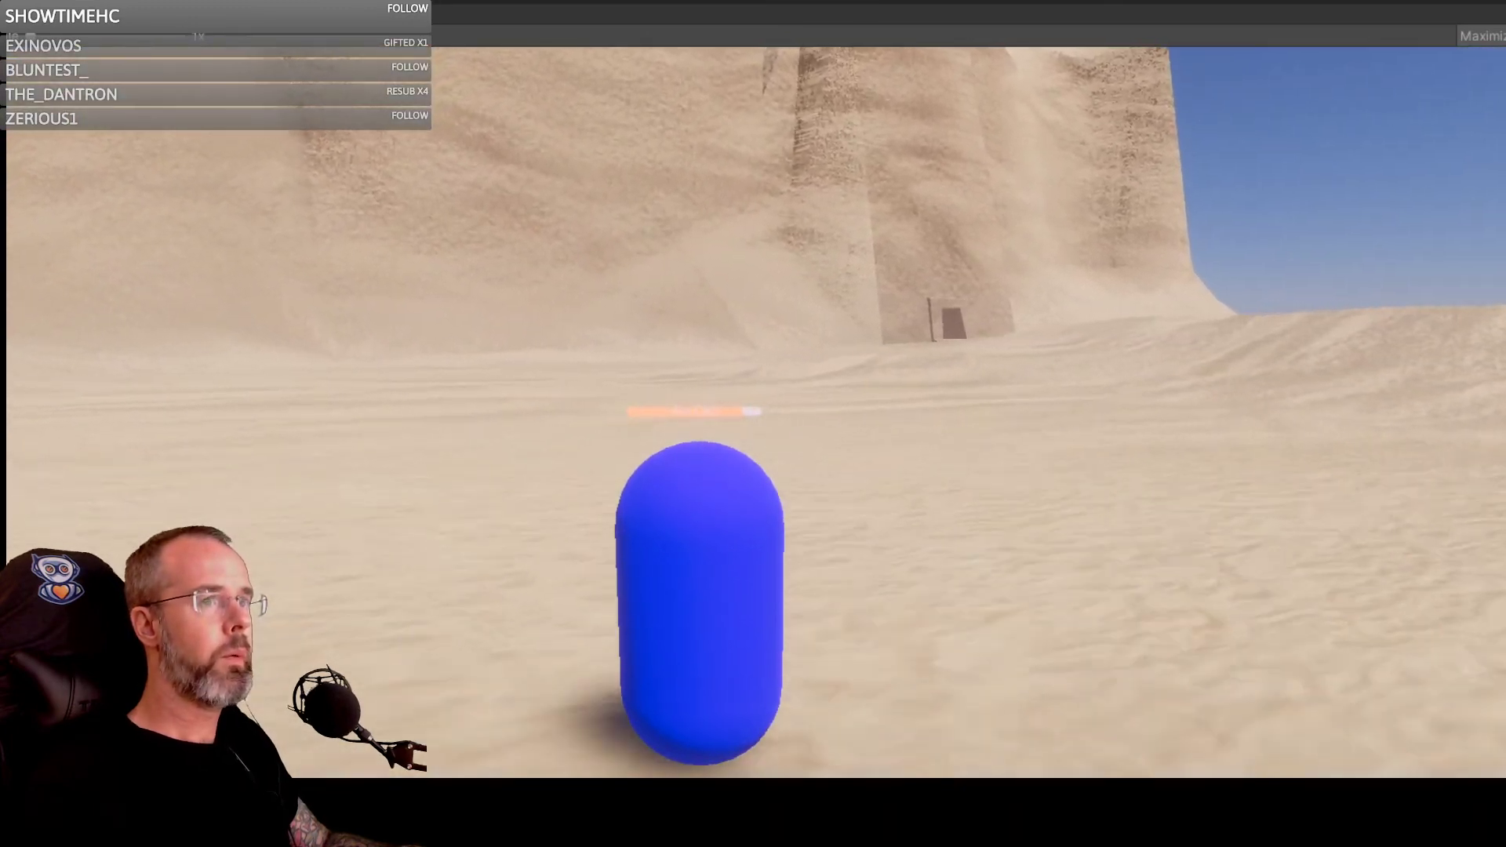
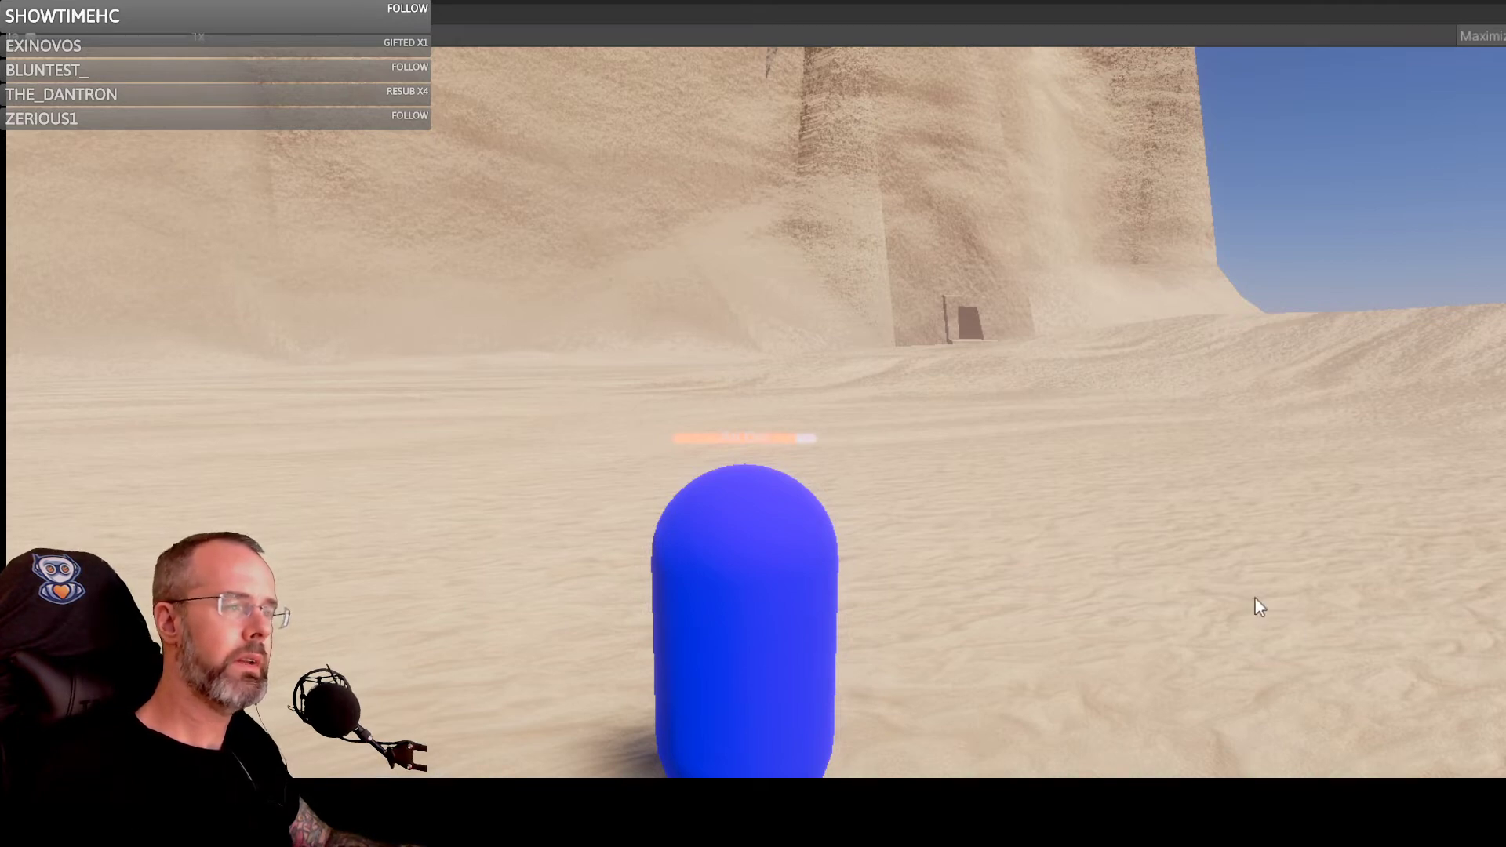
Step: Walk on to the dunes beside the blue water pools and look back at the cliff doorway
right_click_drag(1115, 564, 997, 564)
key("w")
key("w")
key("w")
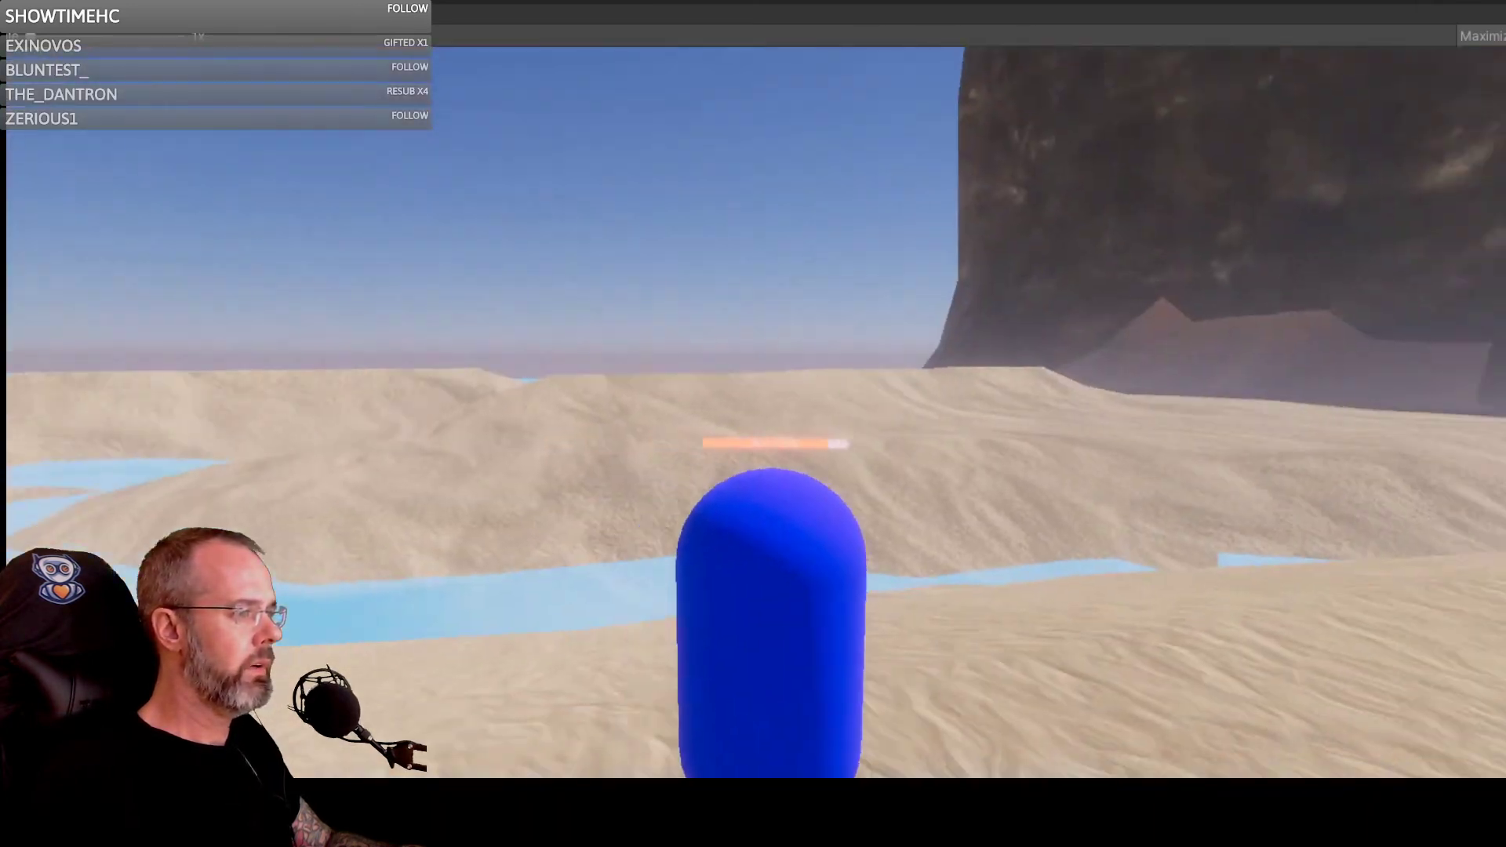
key("w")
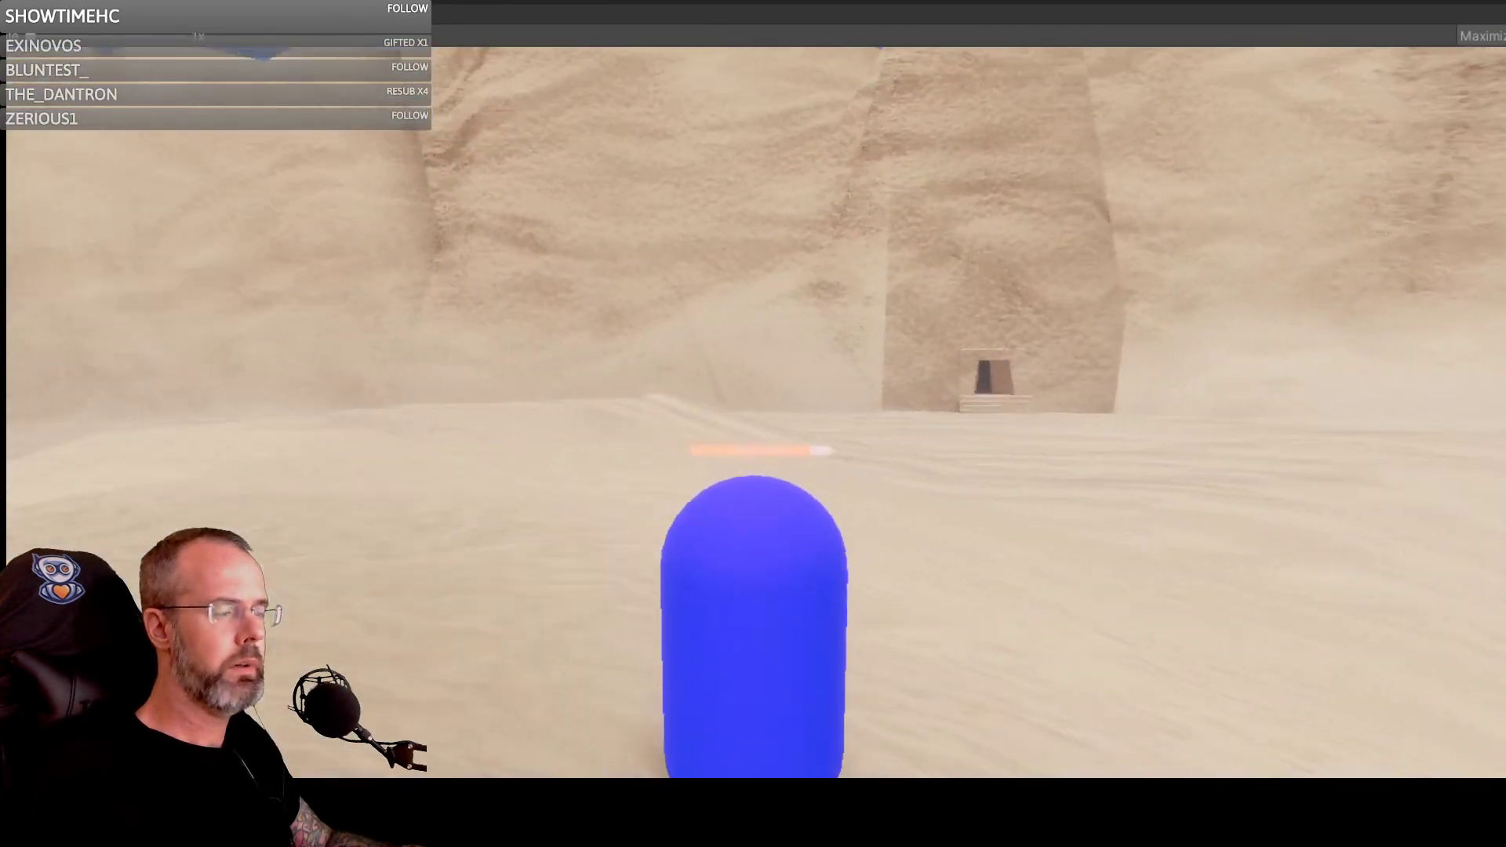
Step: Examine the stepped cliff doorway from the front, comparing its scale with the rock face and the neighbouring canyon
key("w")
key("w")
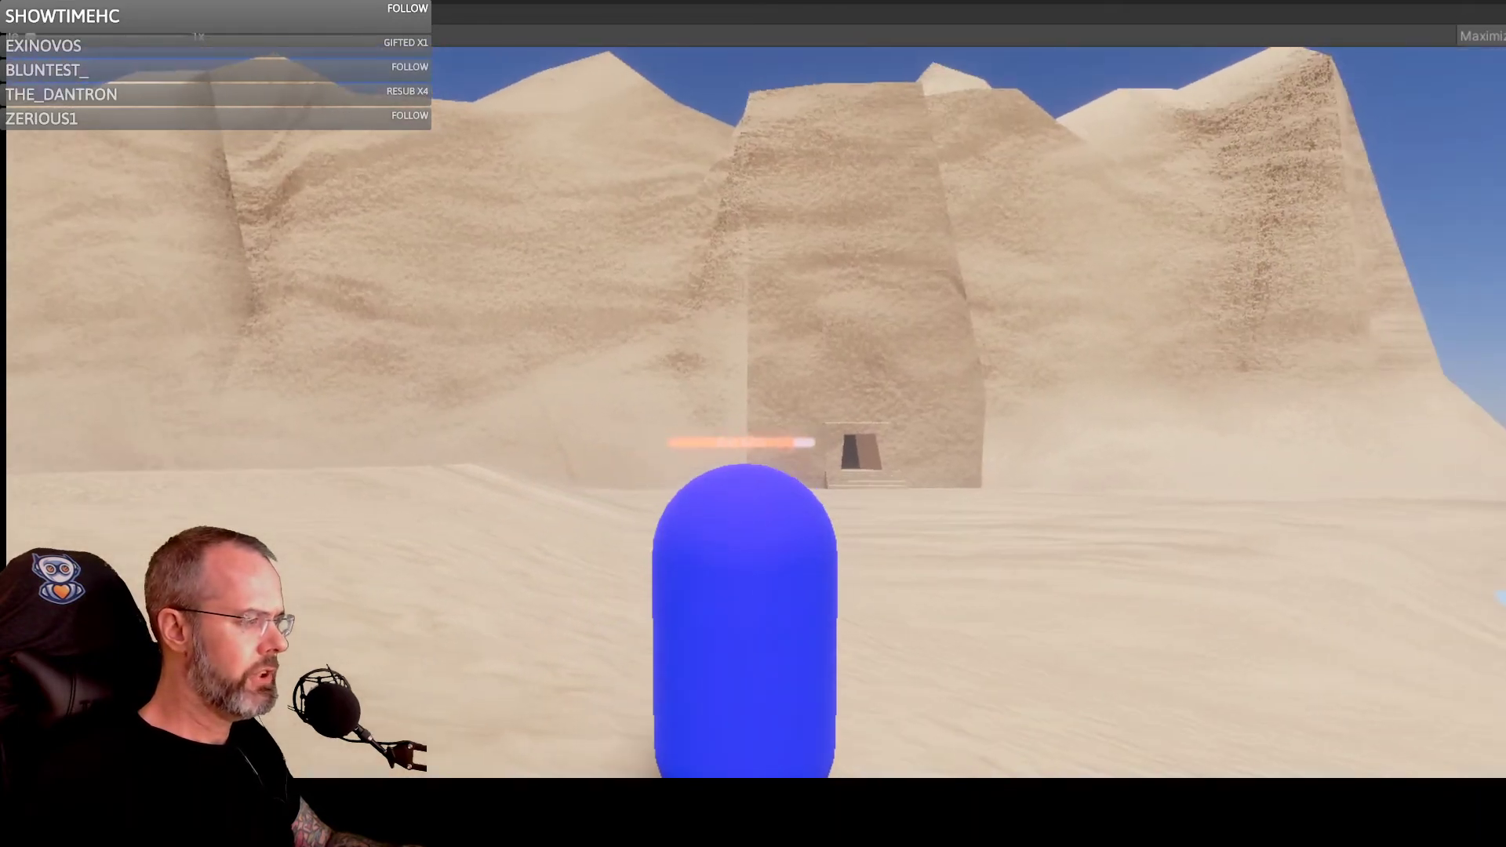
key("w")
key("w")
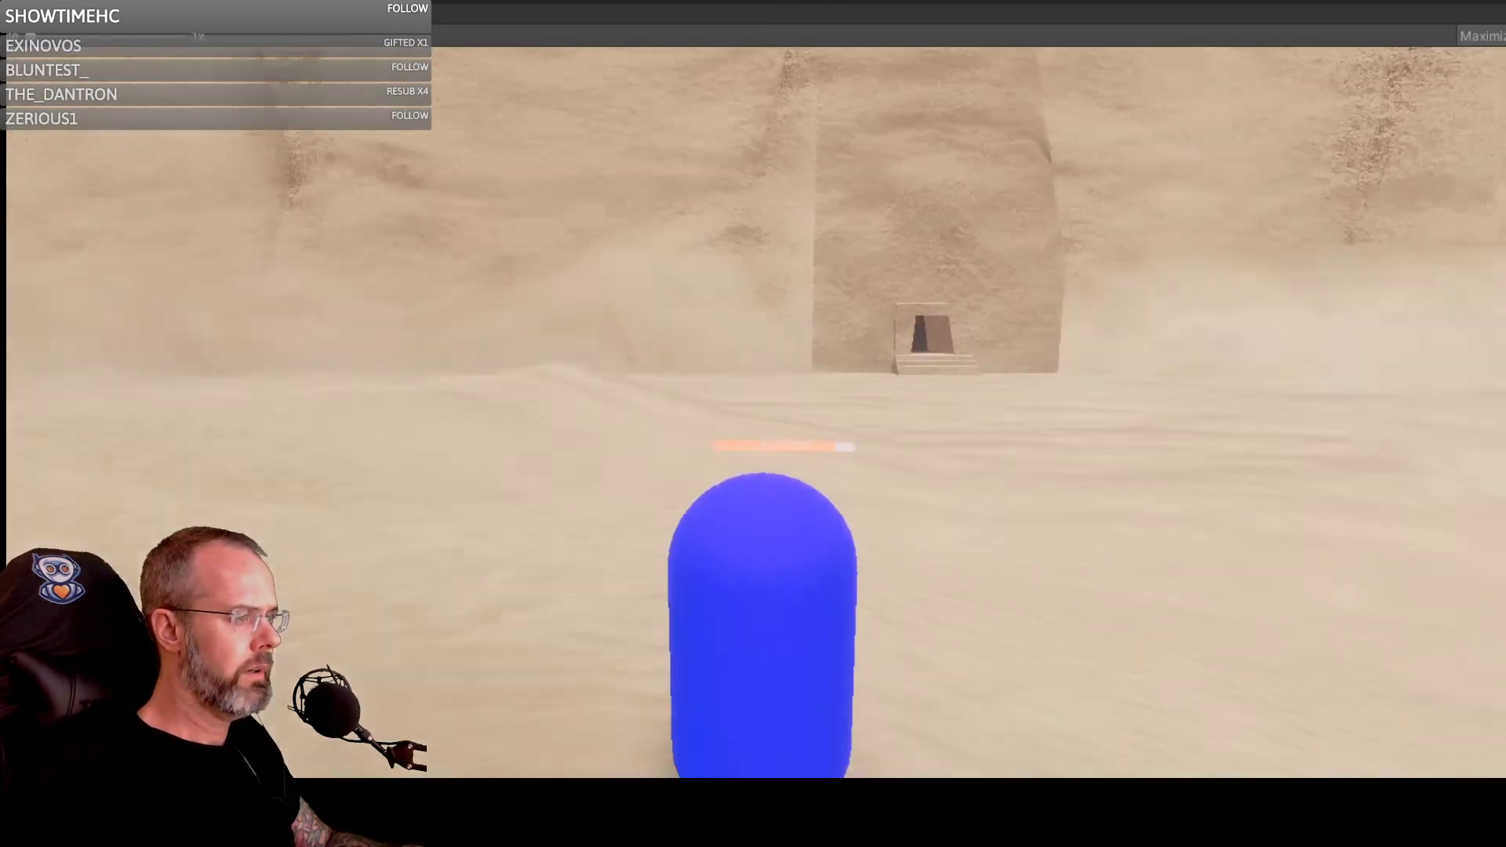
key("w")
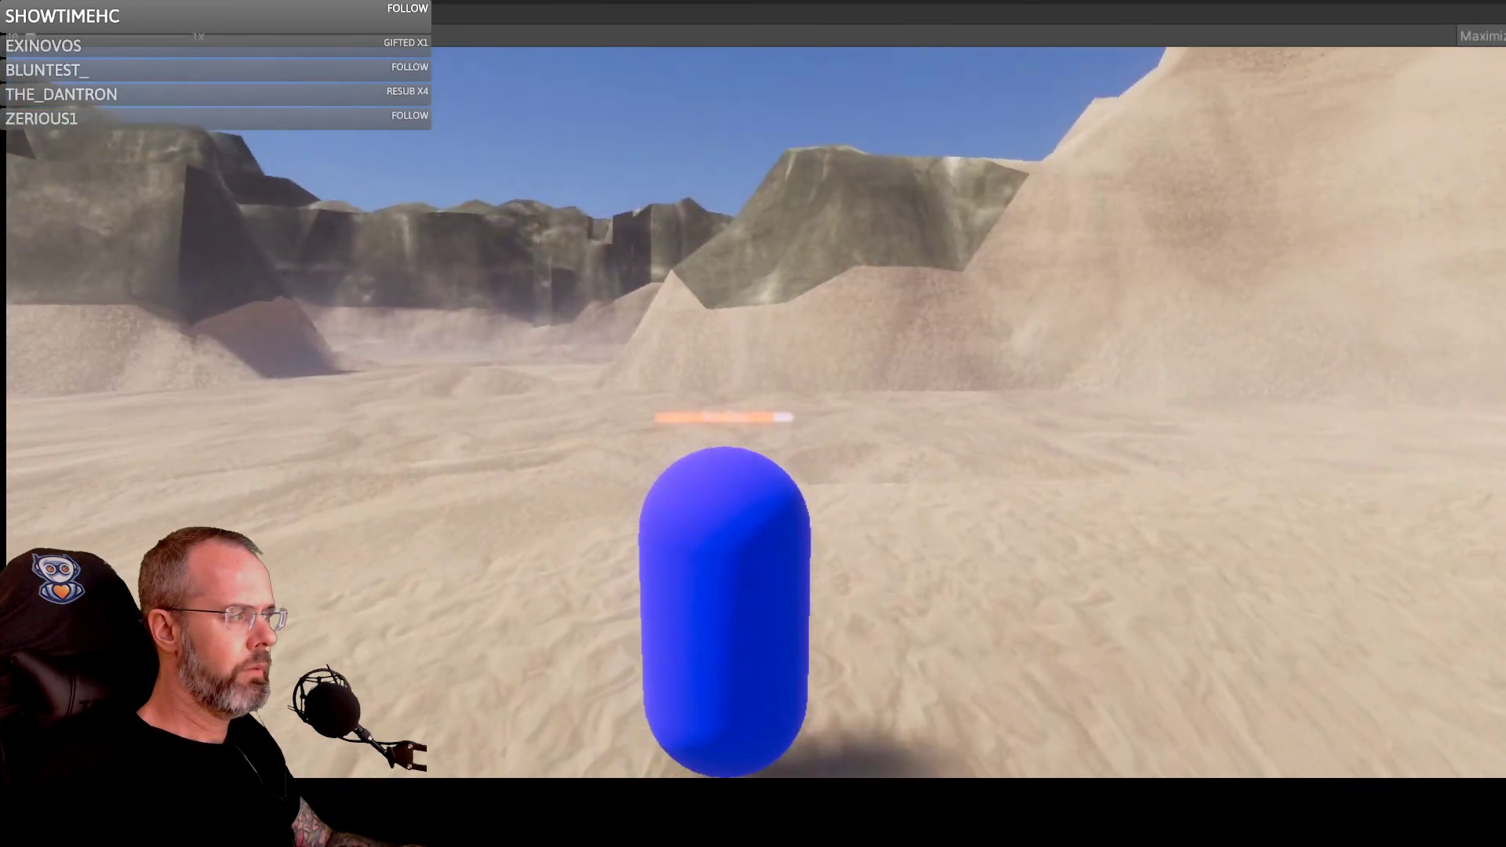
key("d")
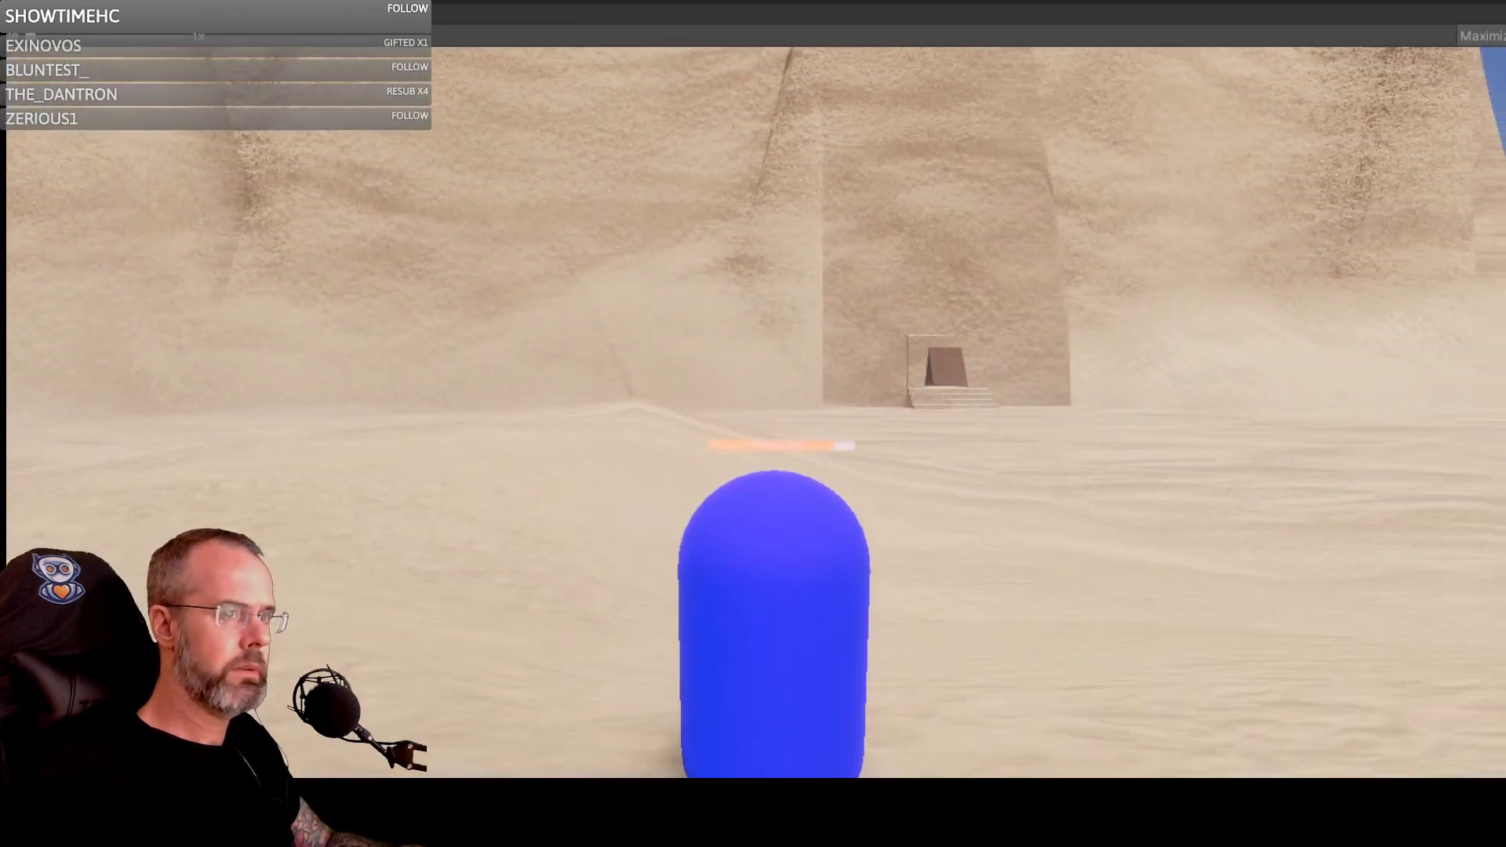
Step: Examine the stepped cliff doorway from several nearby positions on the dunes, judging its scale against the rock face and the water pools
key("d")
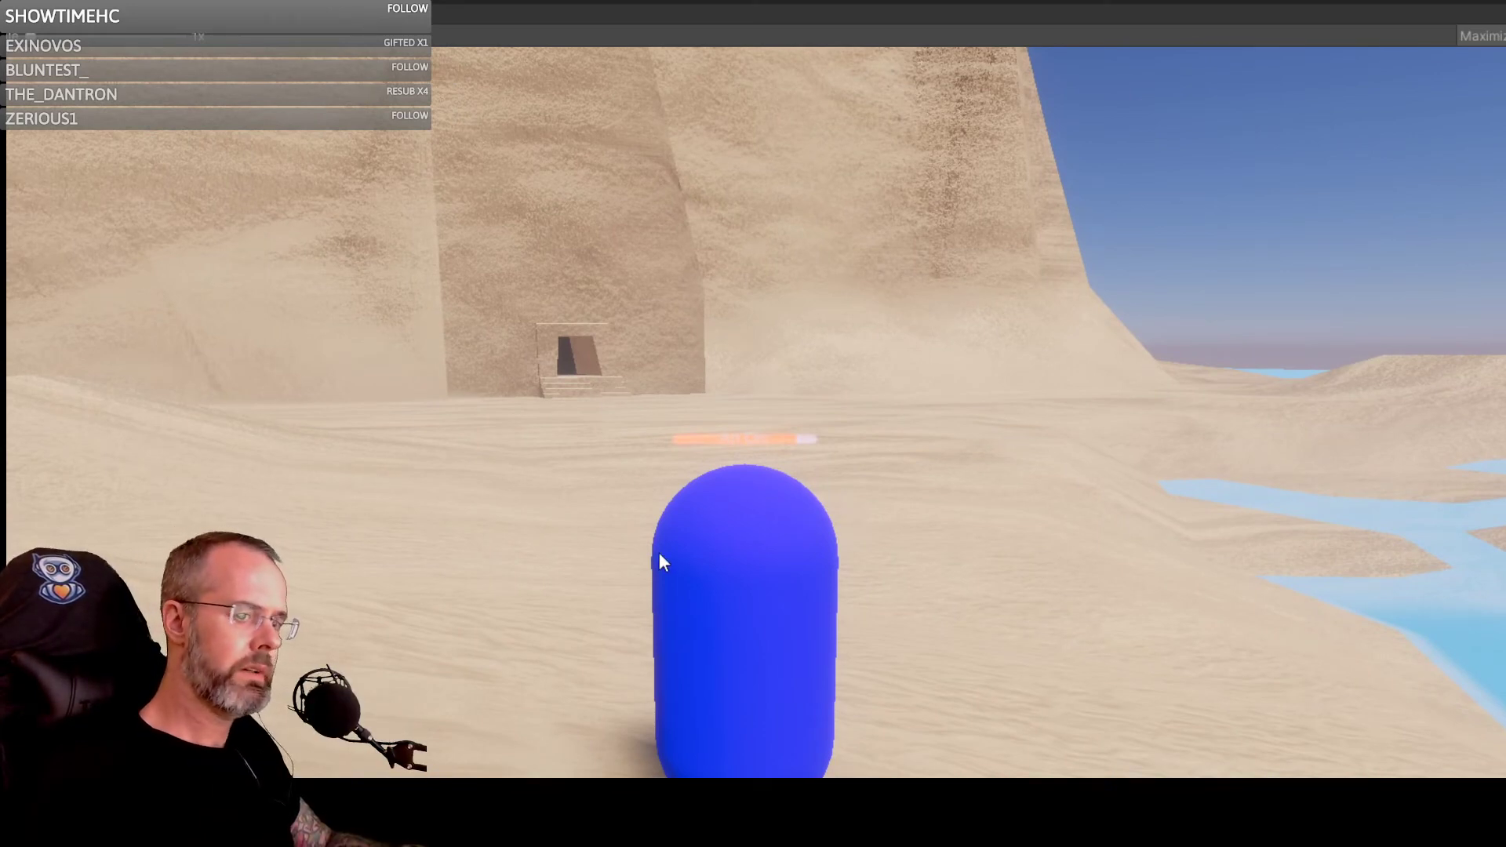
key("d")
key("a")
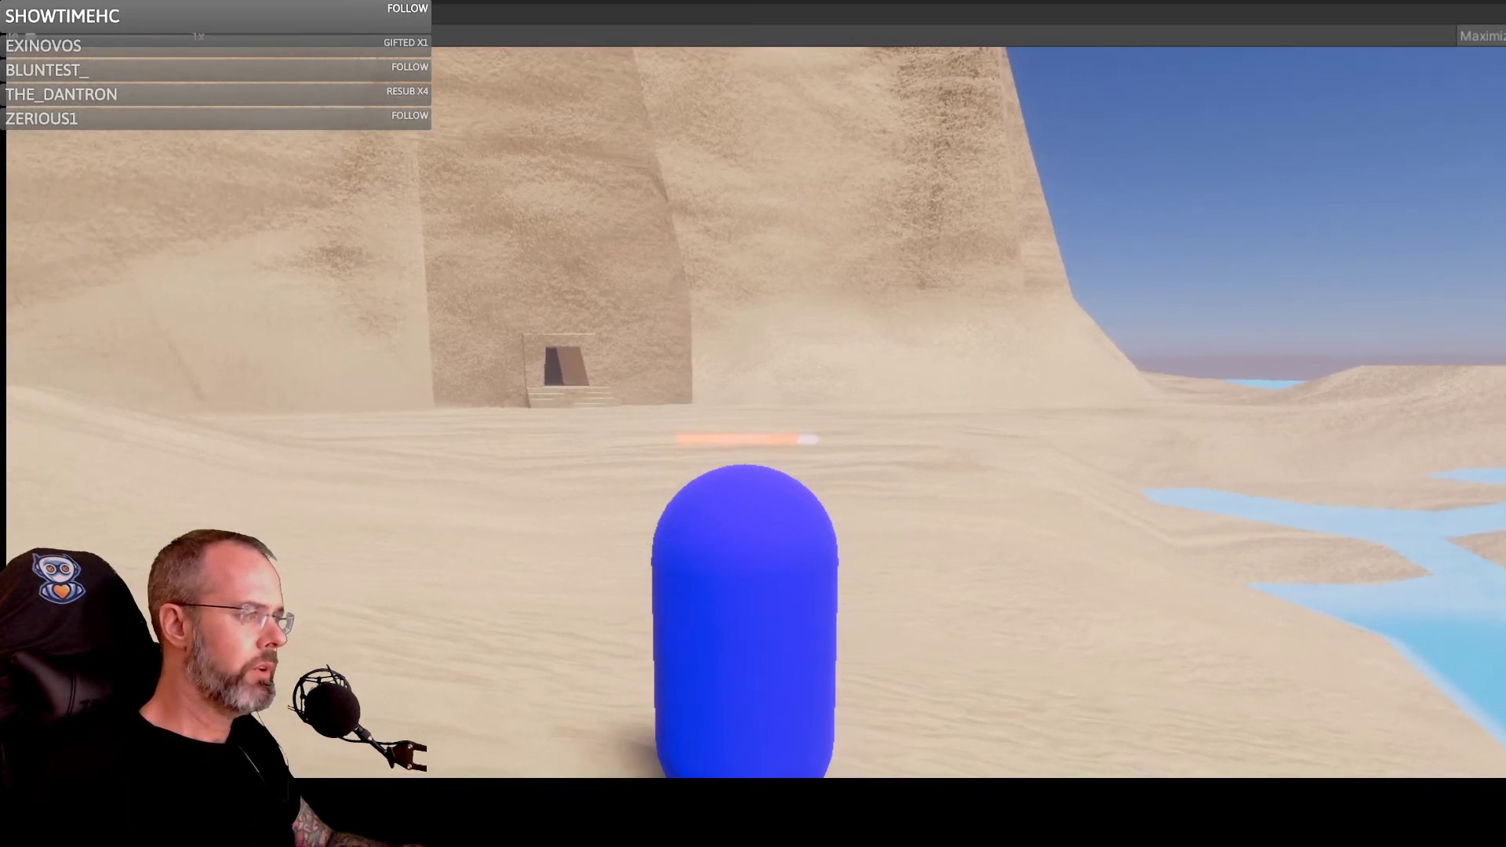
key("w")
key("w")
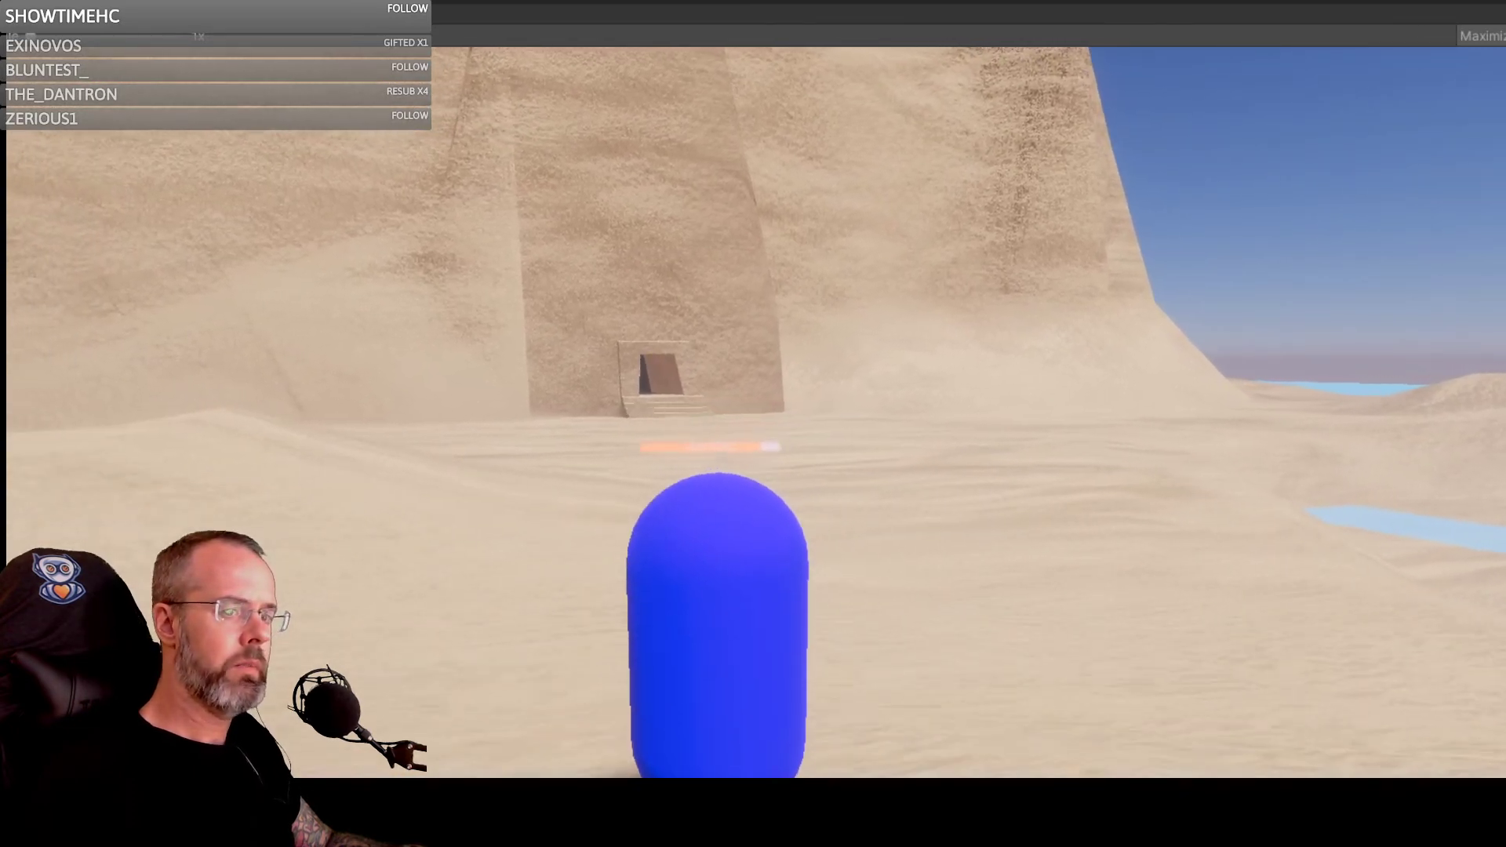
key("d")
key("s")
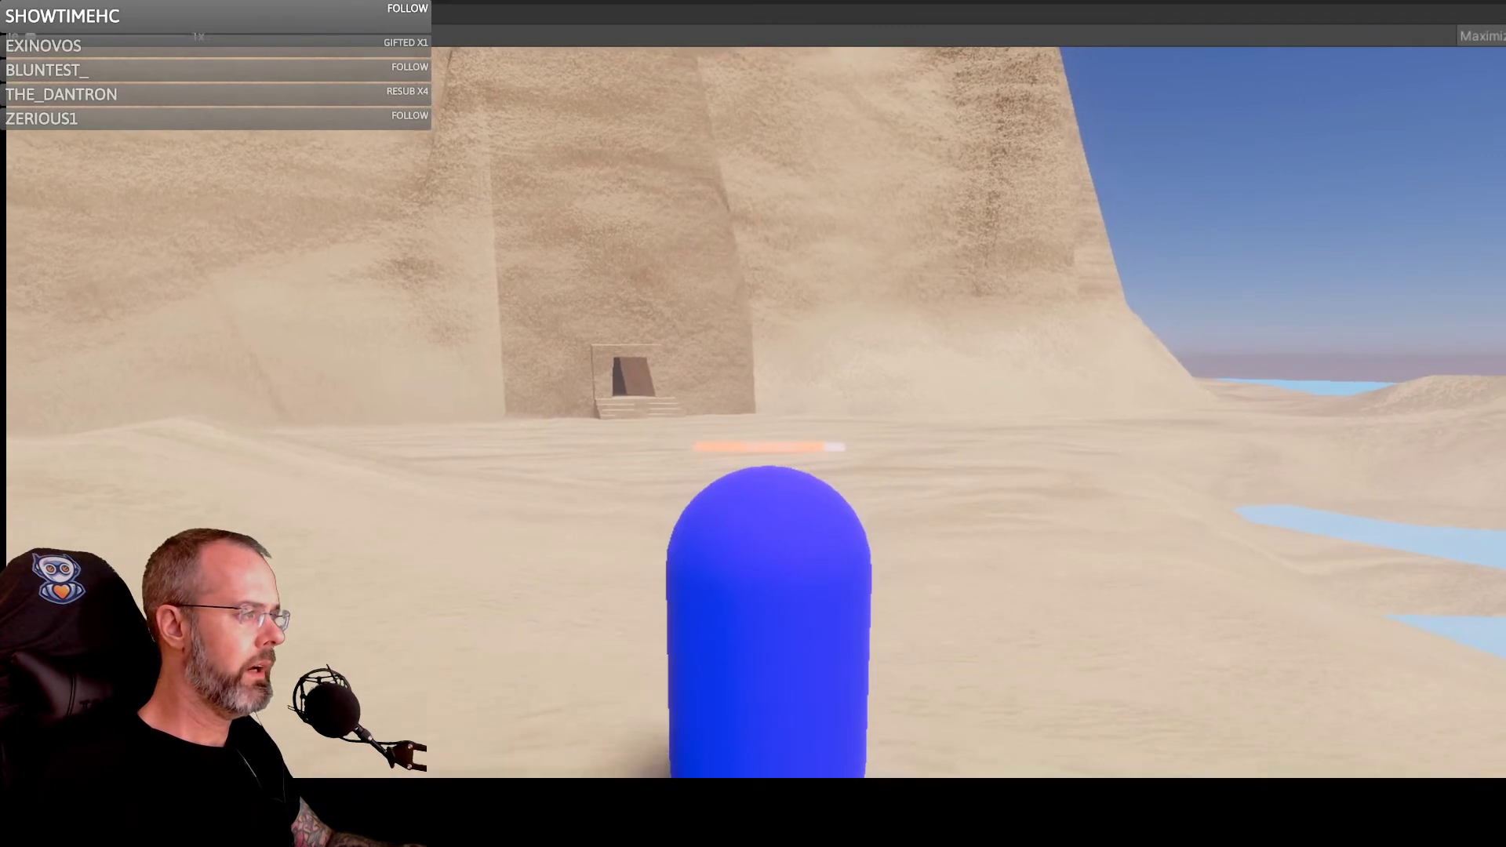
key("a")
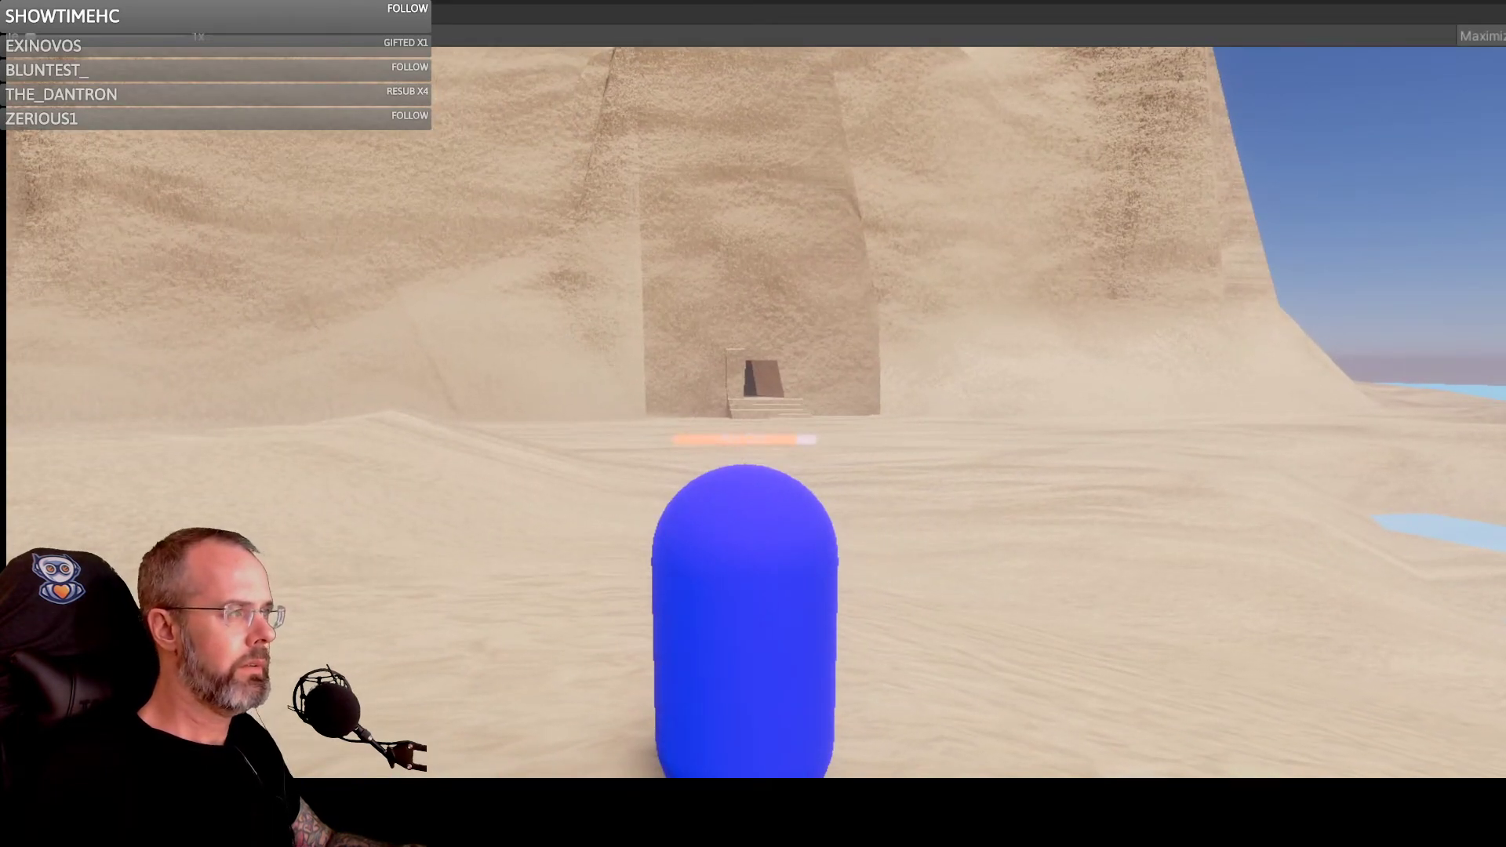
key("w")
Step: Turn away from the cliff doorway and cross the open sand toward the dark rock cliffs, passing the large pale dune
key("a")
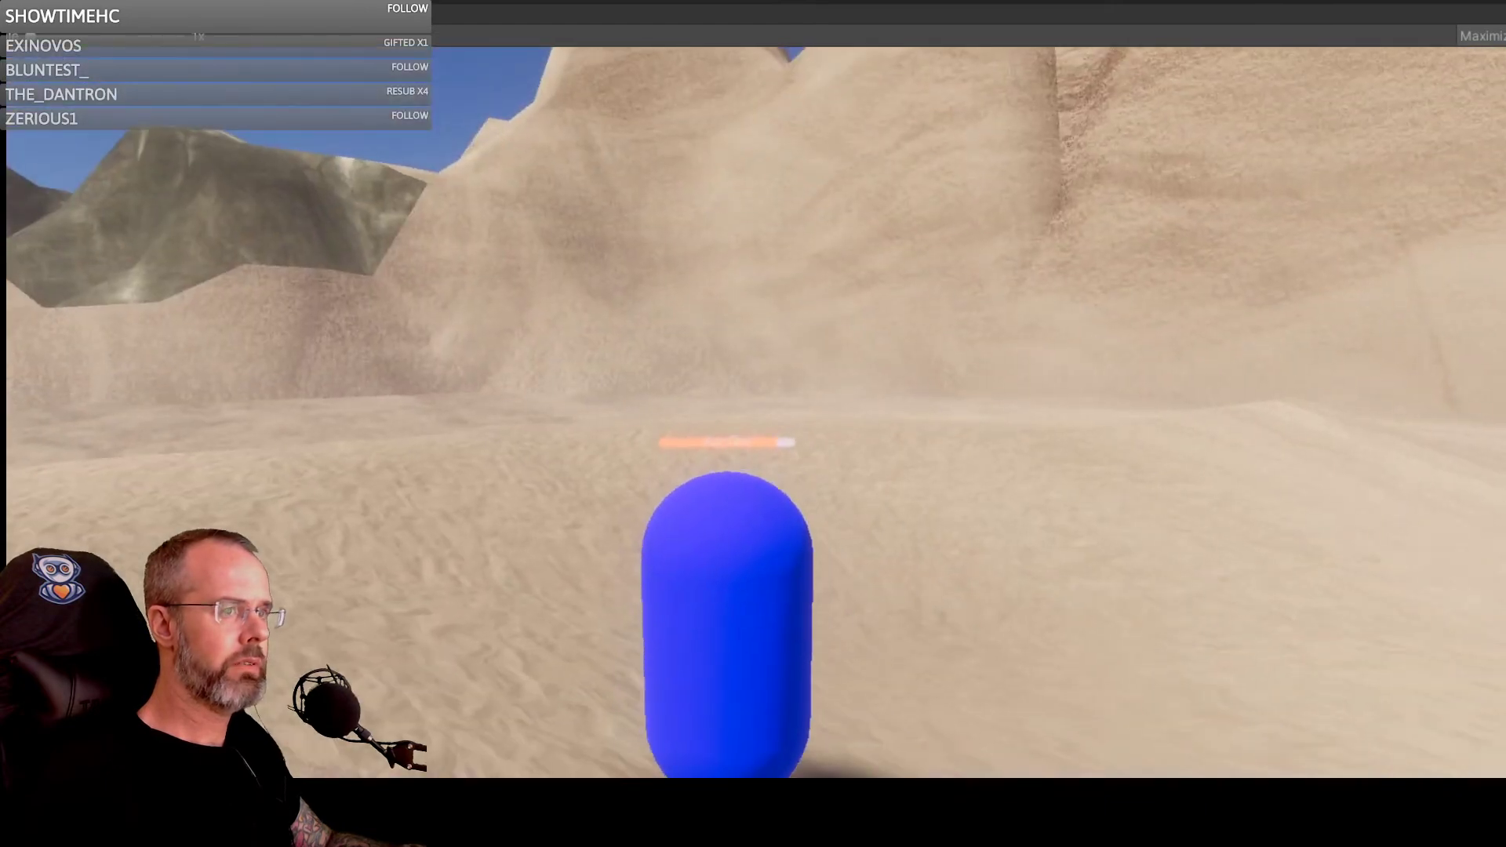
key("w")
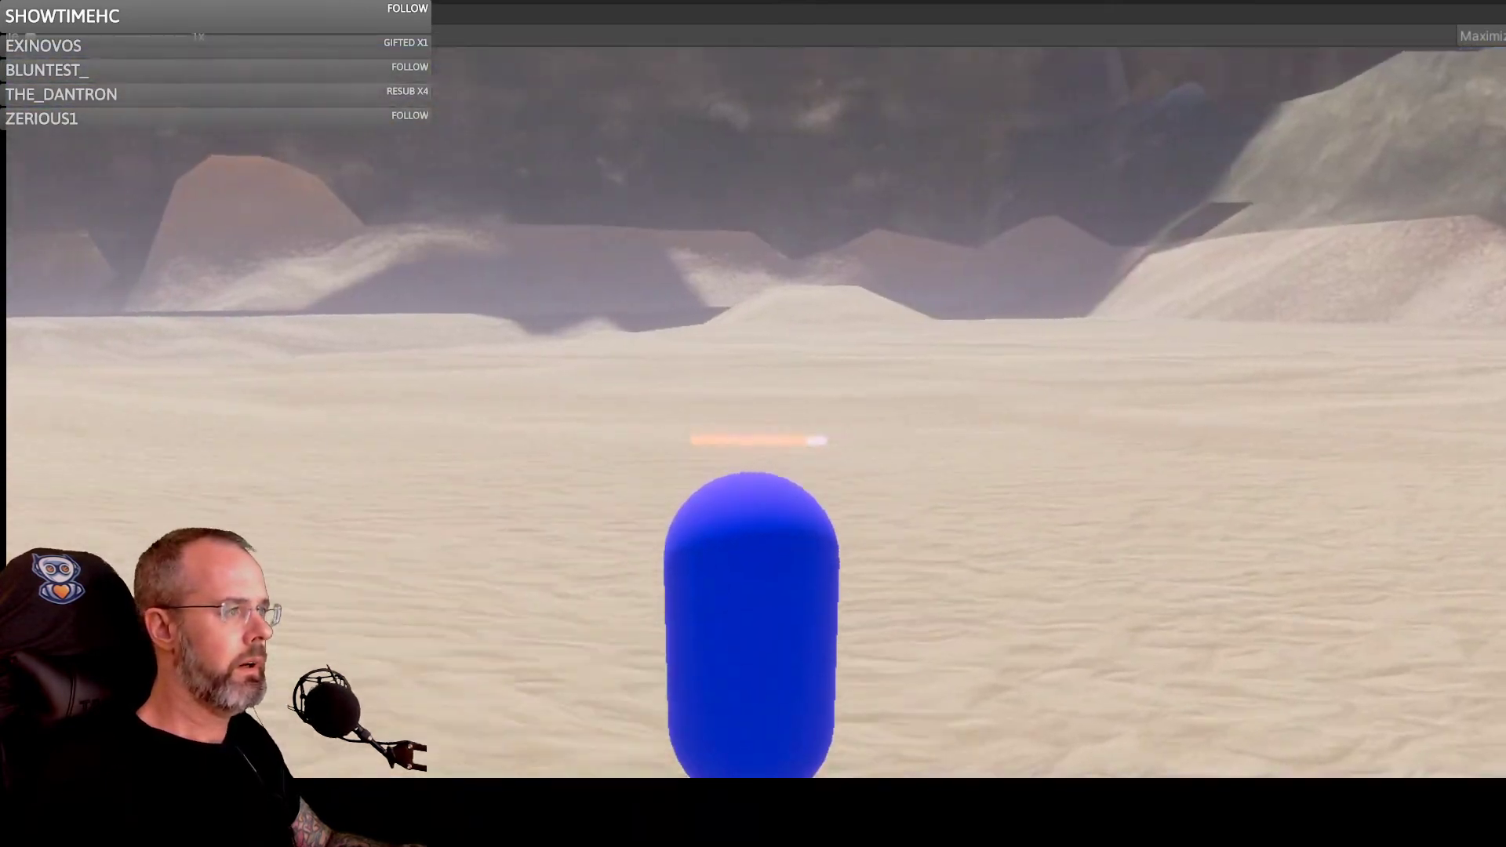
key("w")
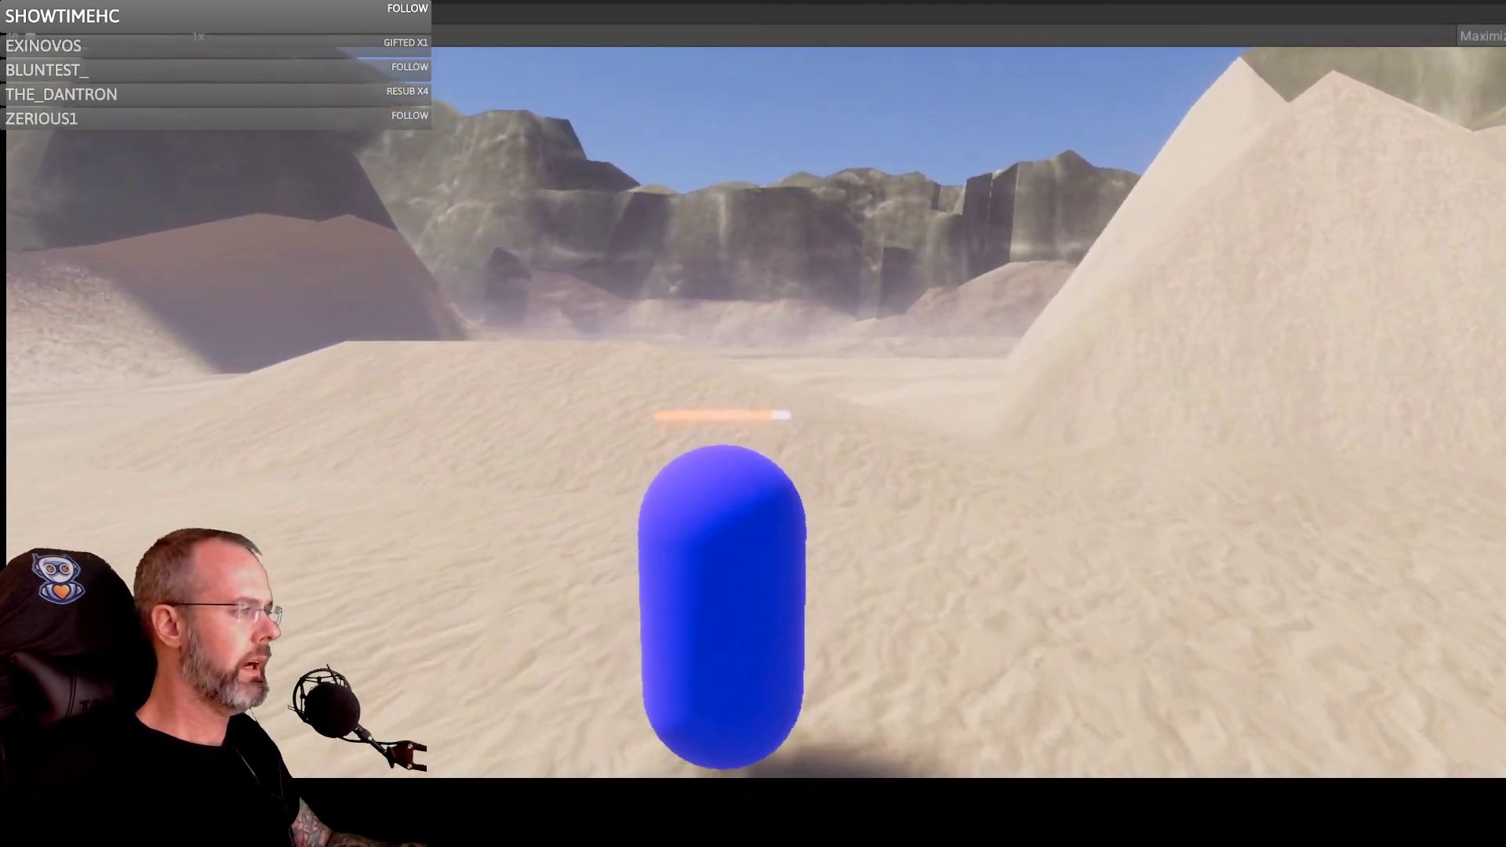
key("w")
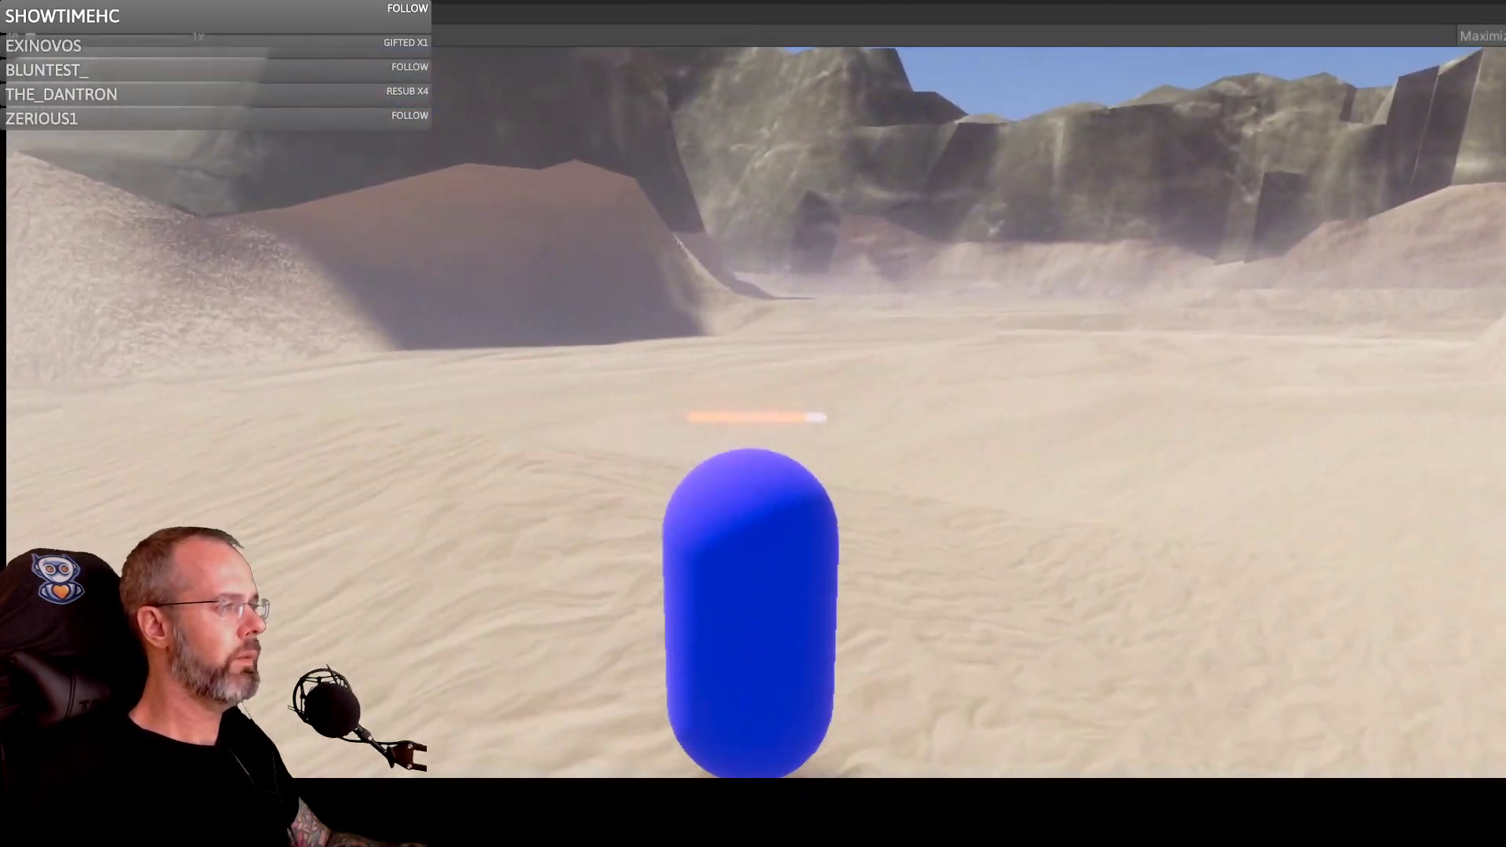
key("w")
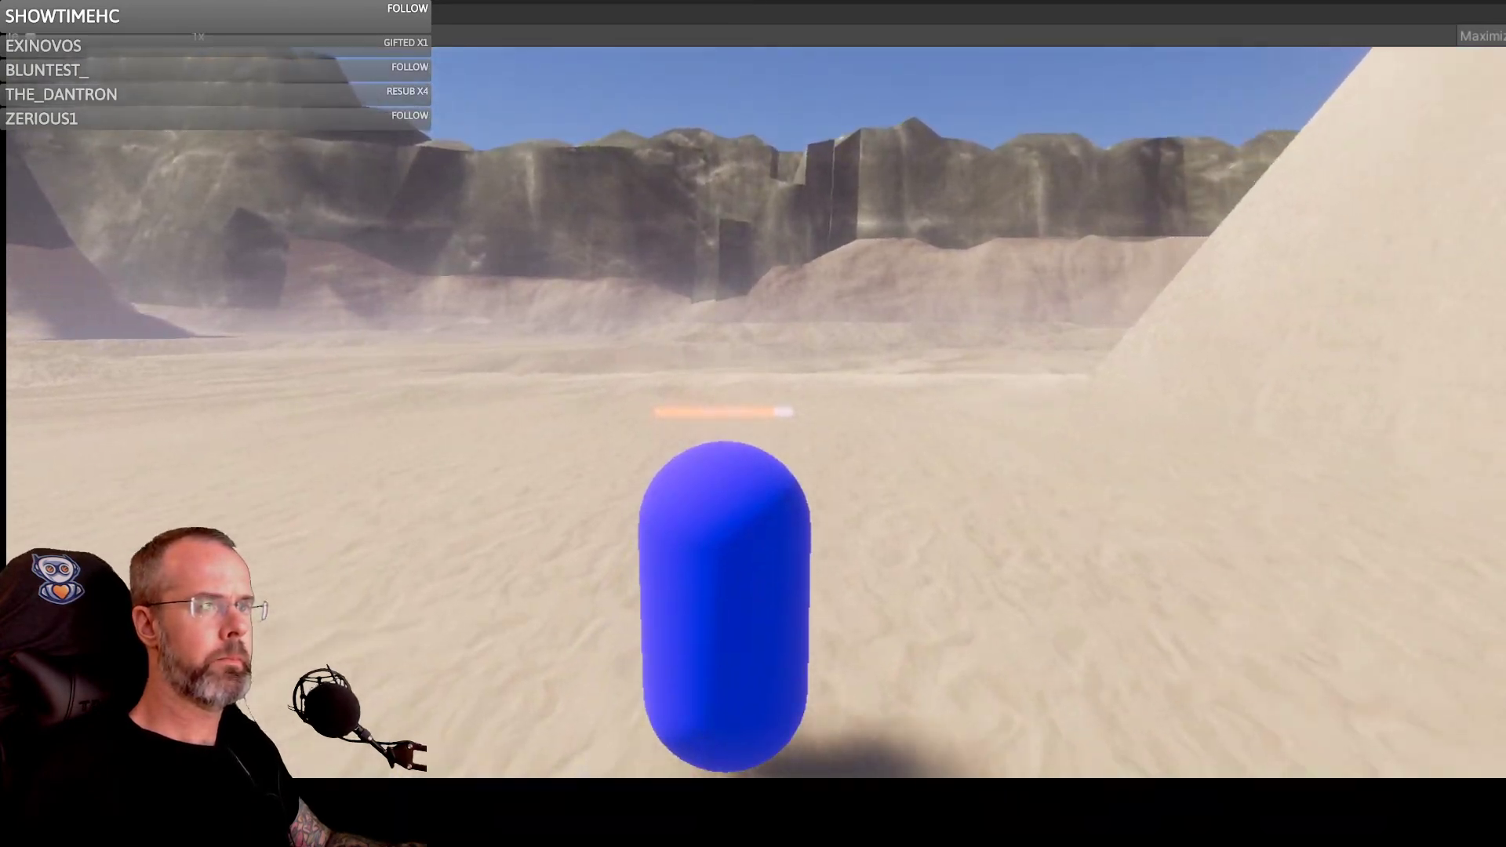
key("w")
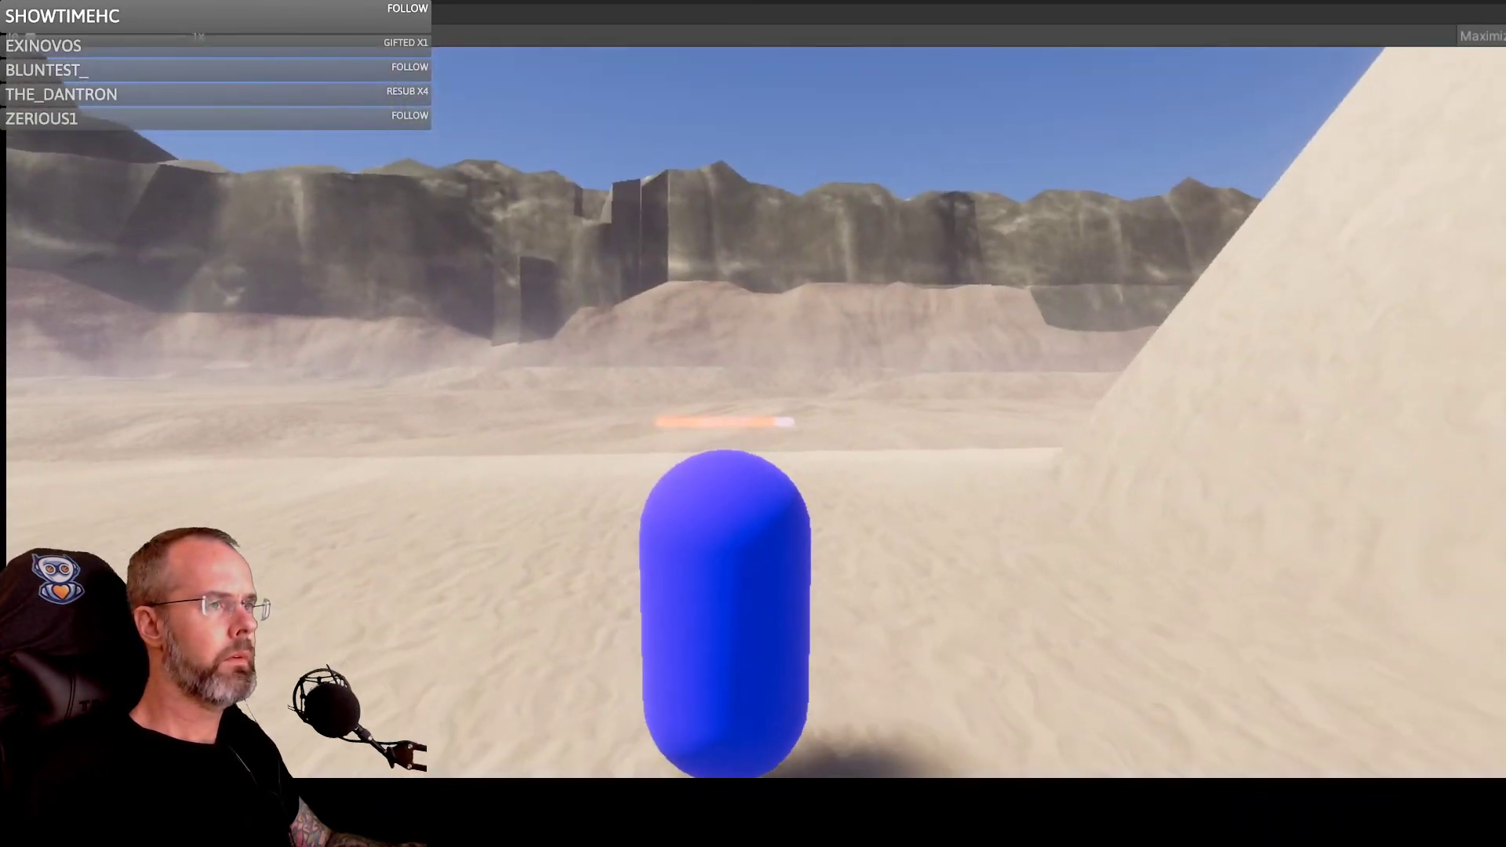
key("w")
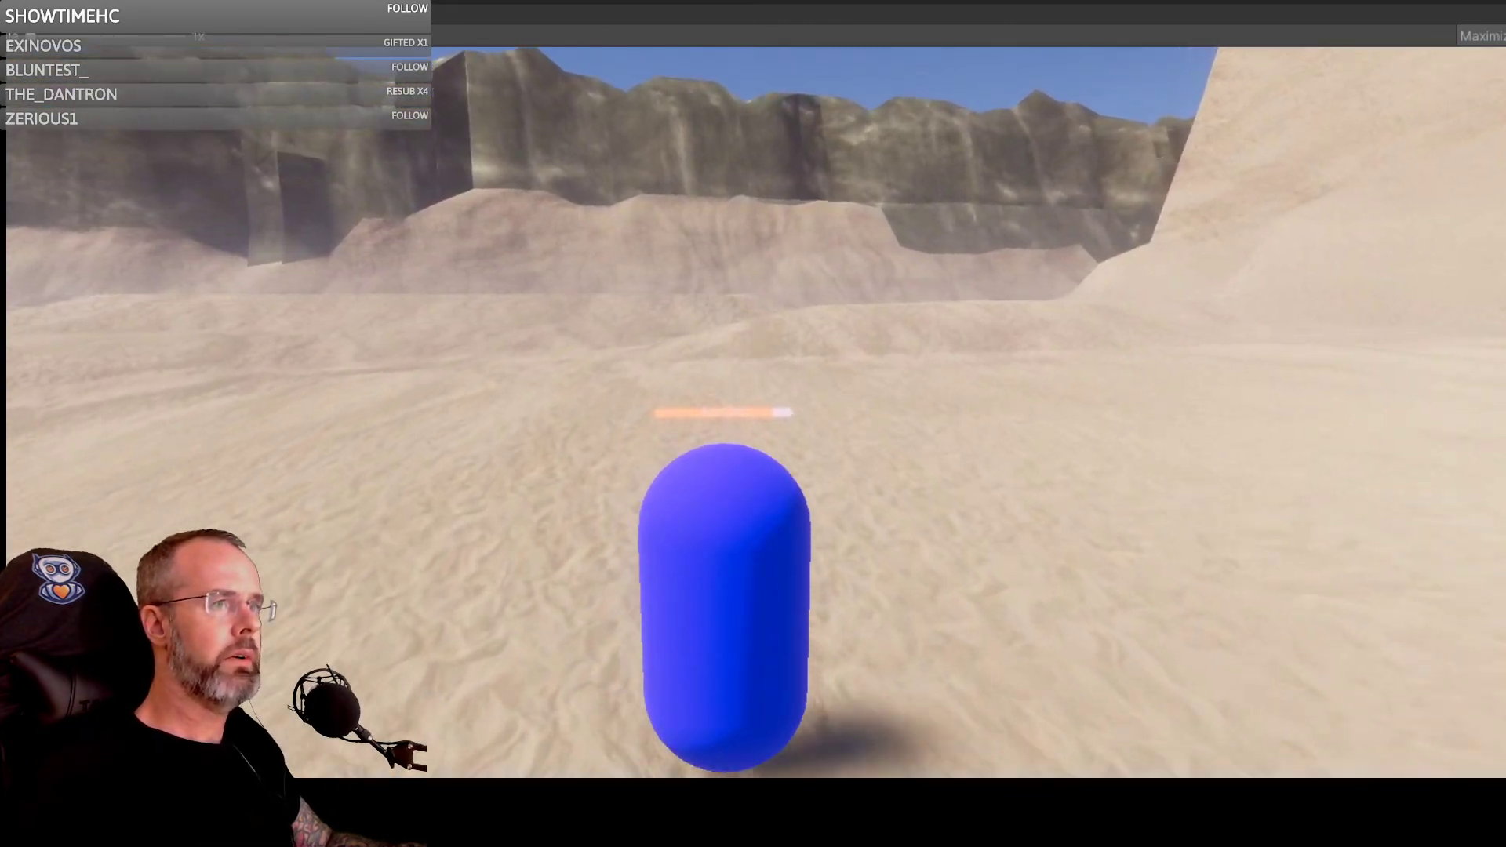
Step: Walk over the low dunes beside the sandstone slope toward the gap between it and the dark cliffs
key("w")
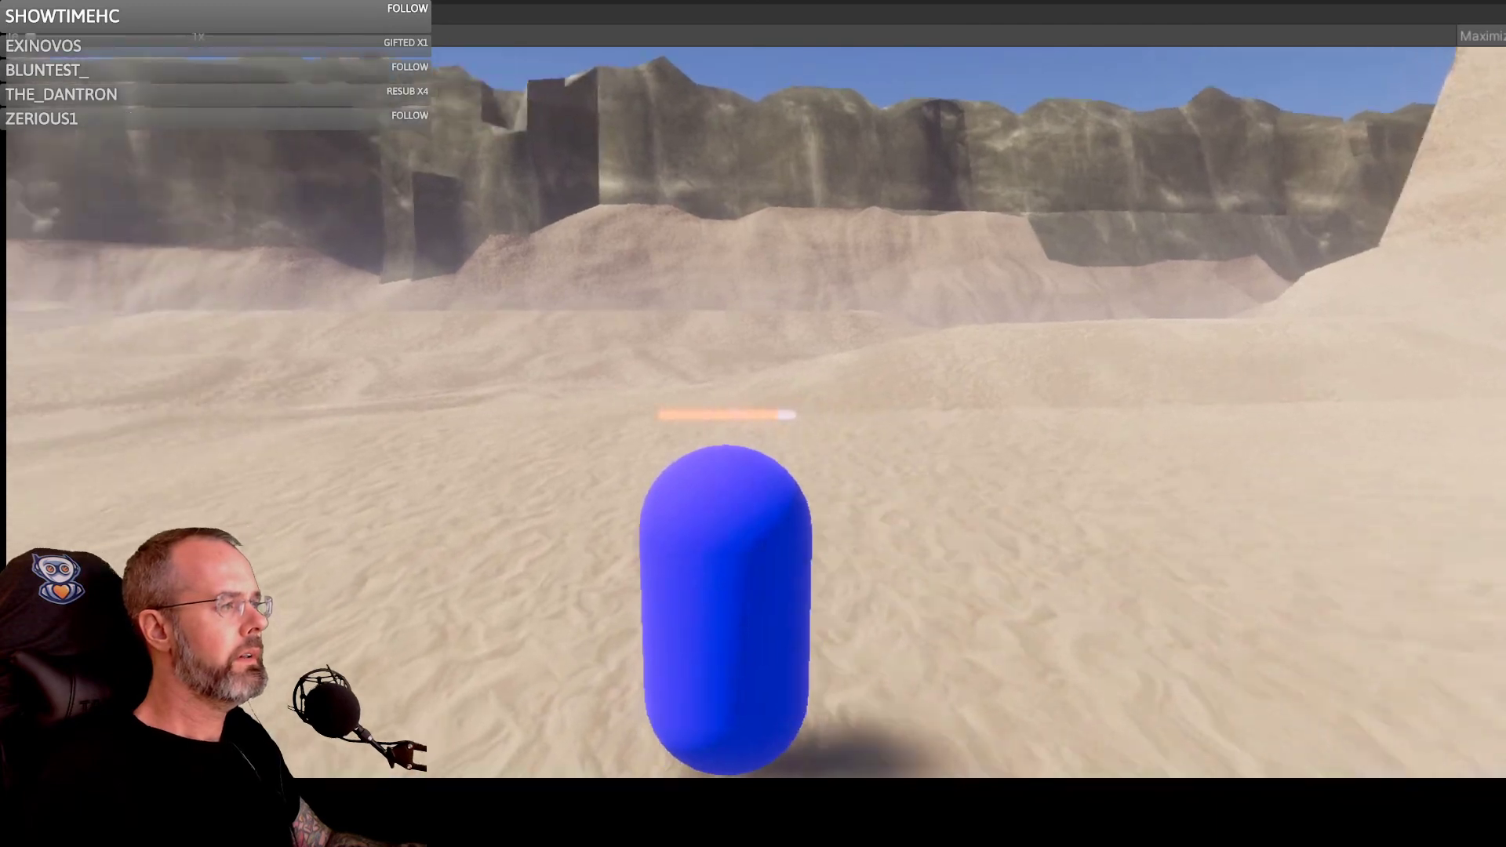
key("w")
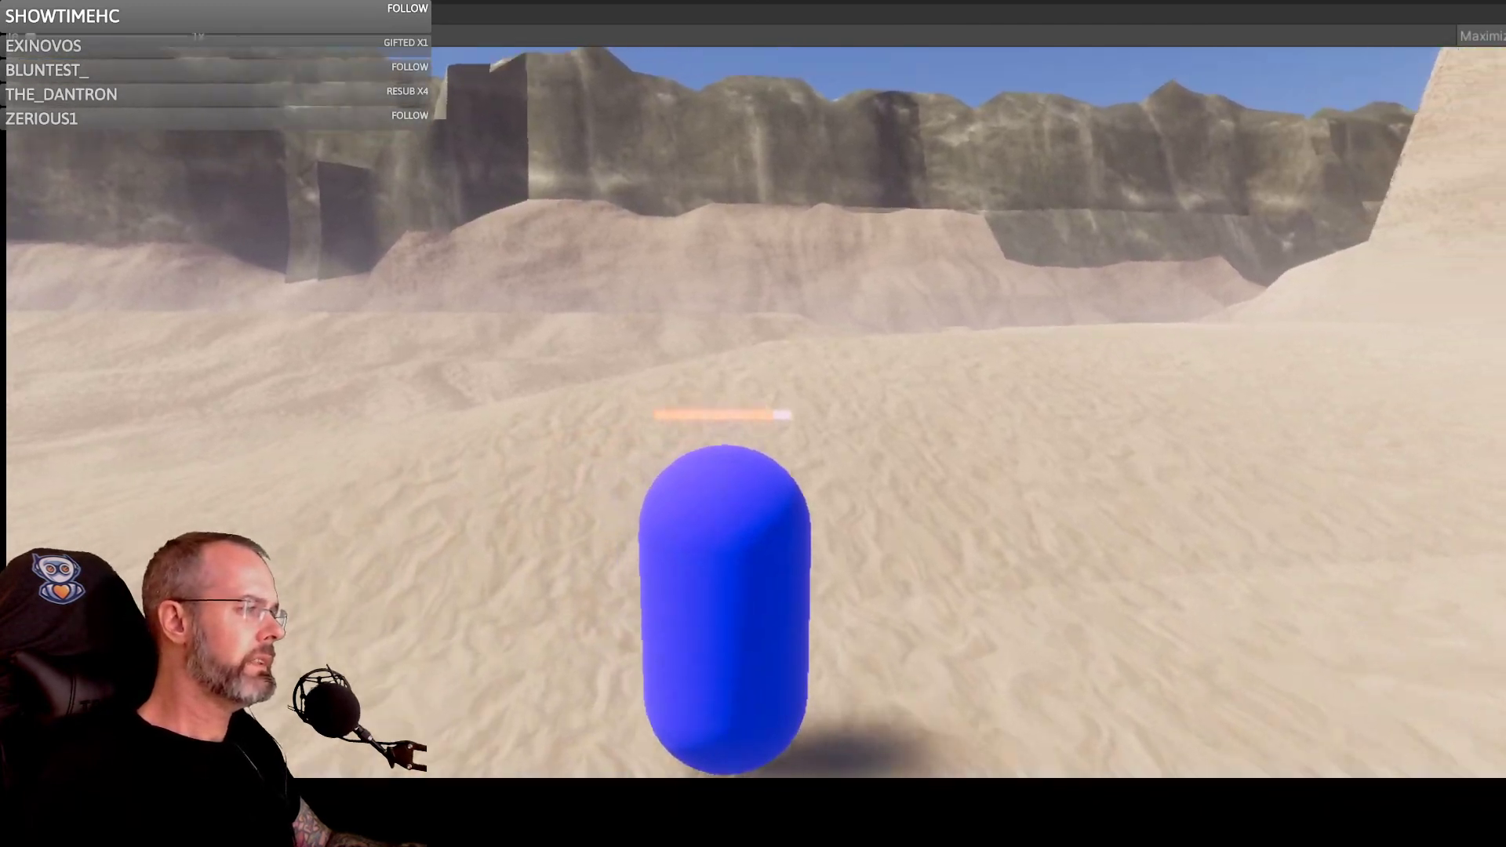
key("w")
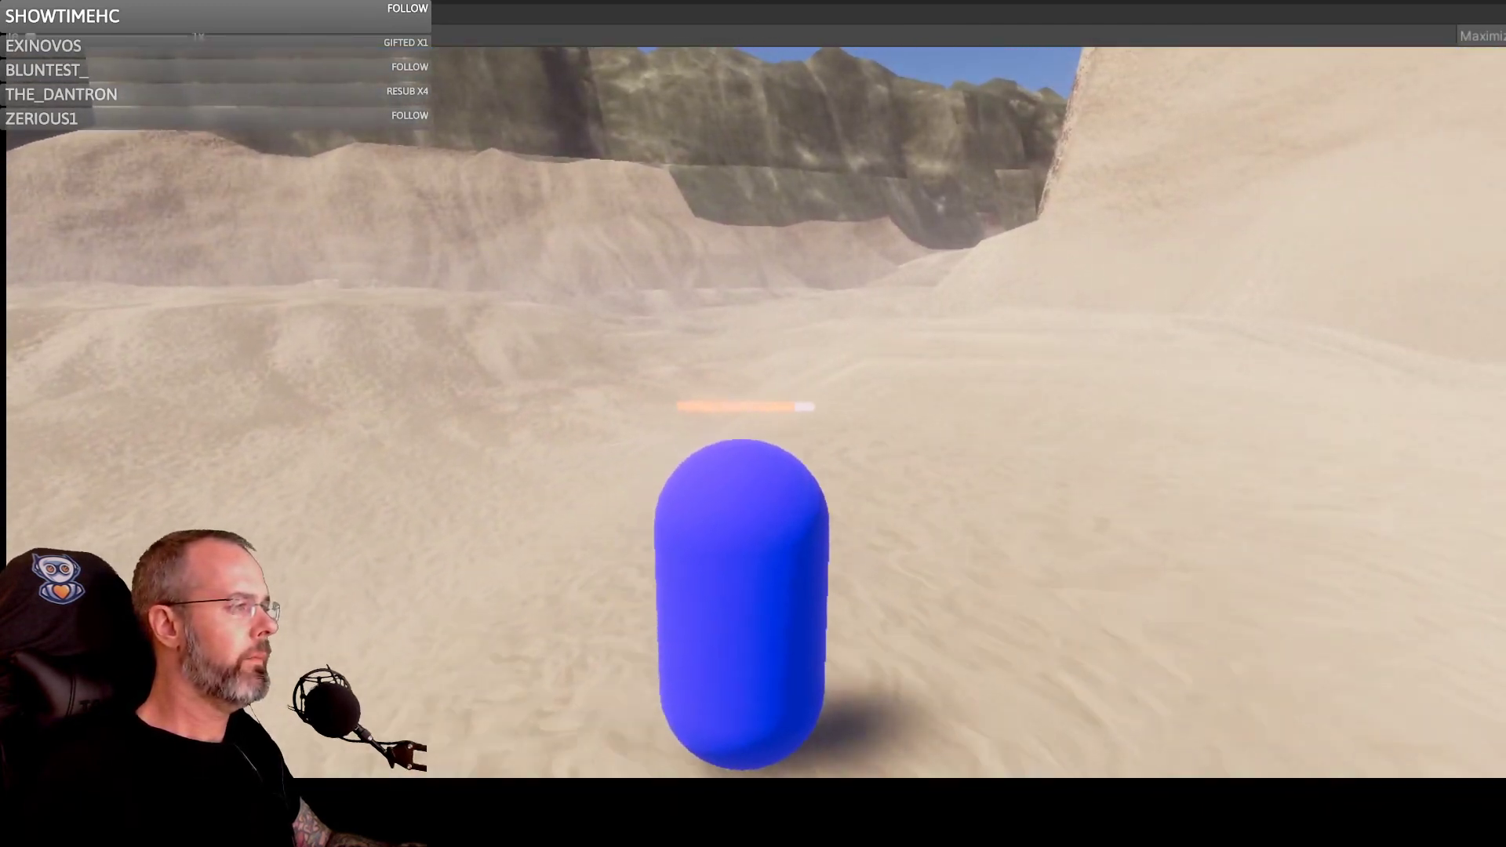
key("w")
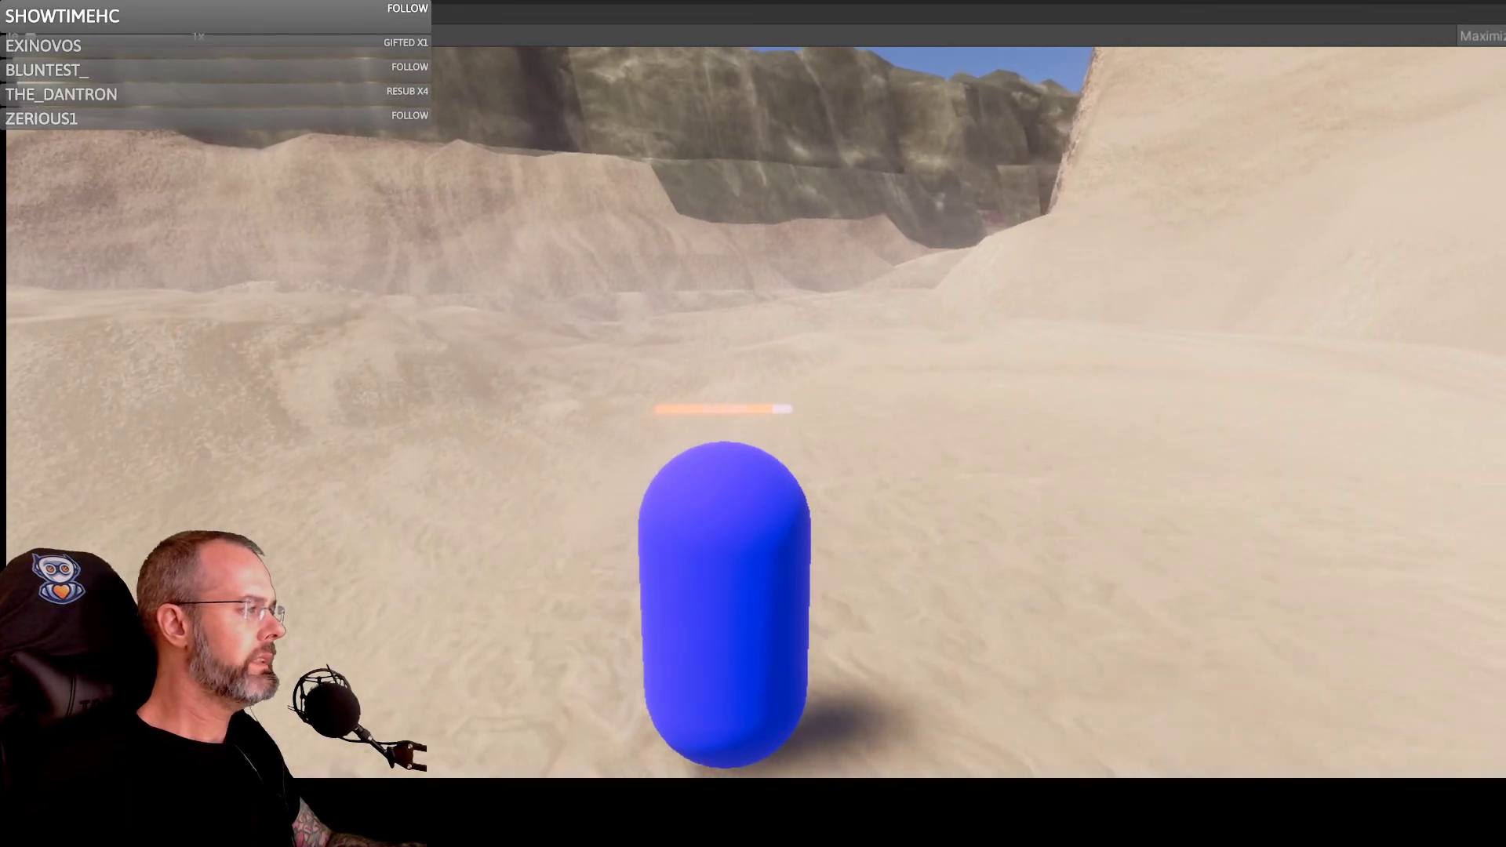
key("w")
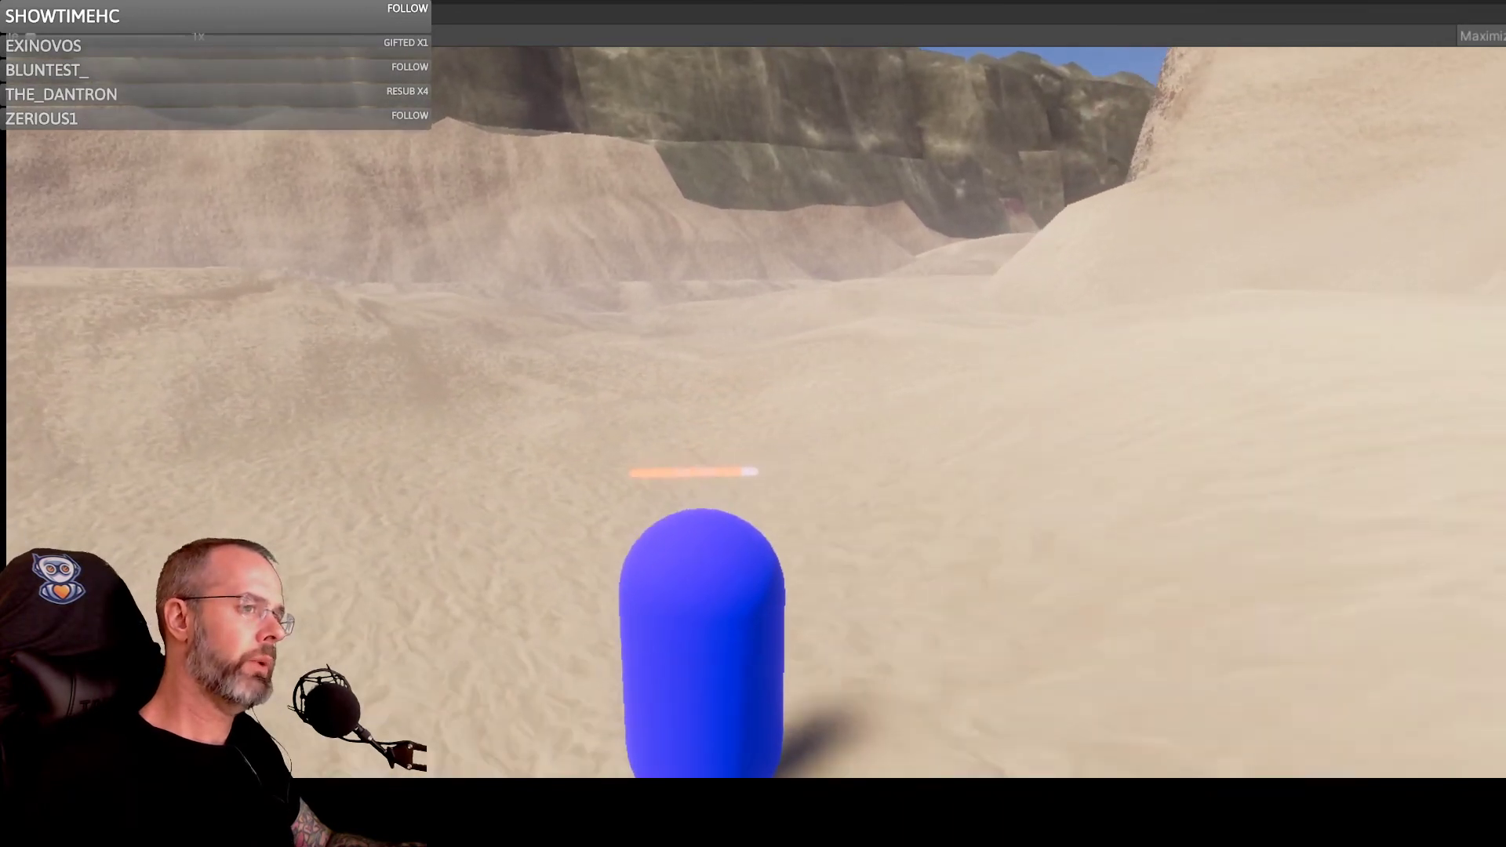
key("w")
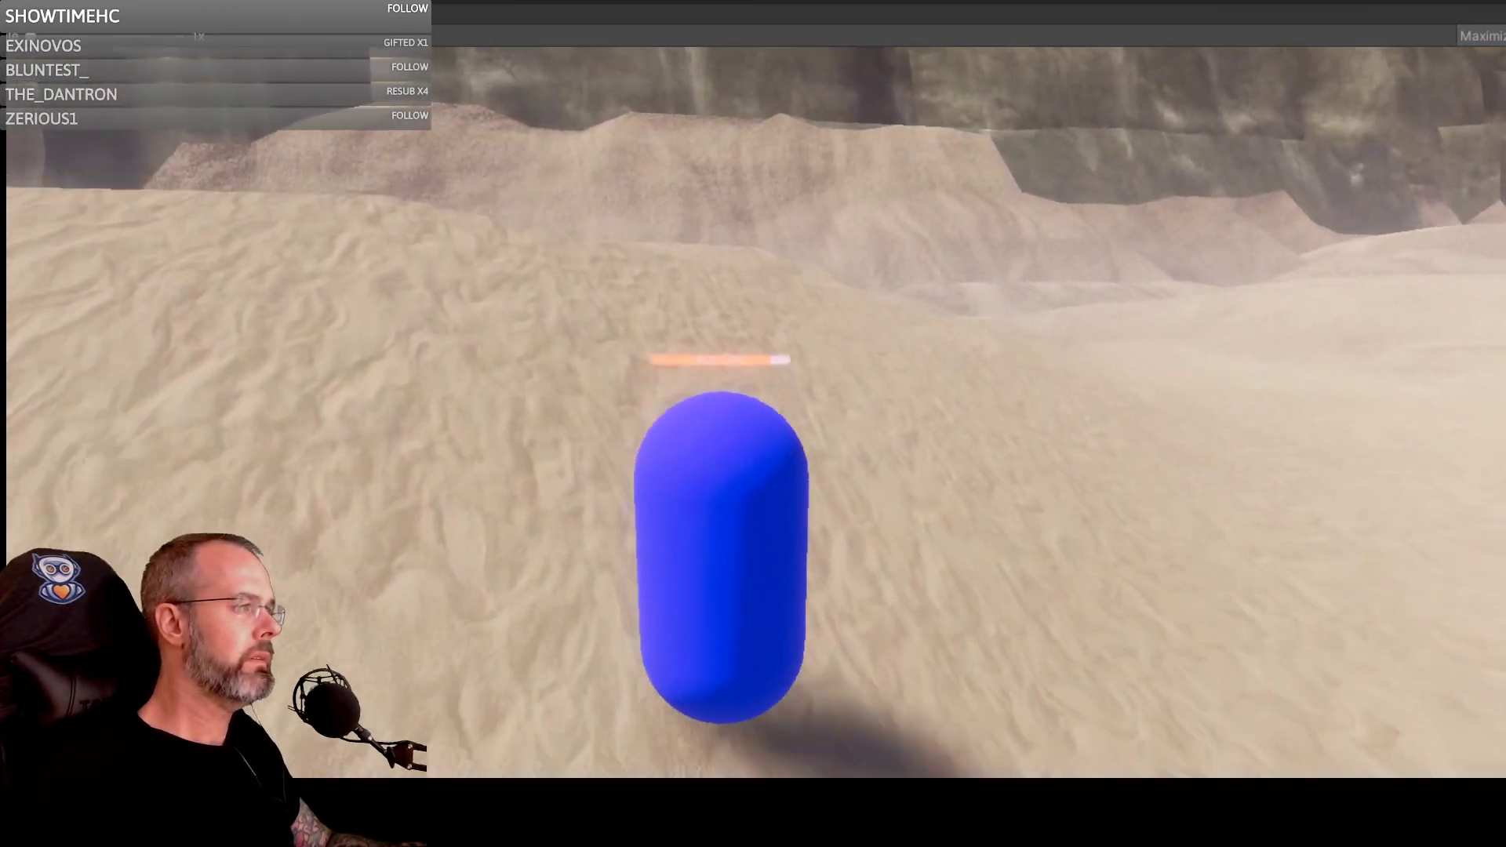
Step: Continue around the sandstone slope to check where the fortress tower comes into the line of sight
key("w")
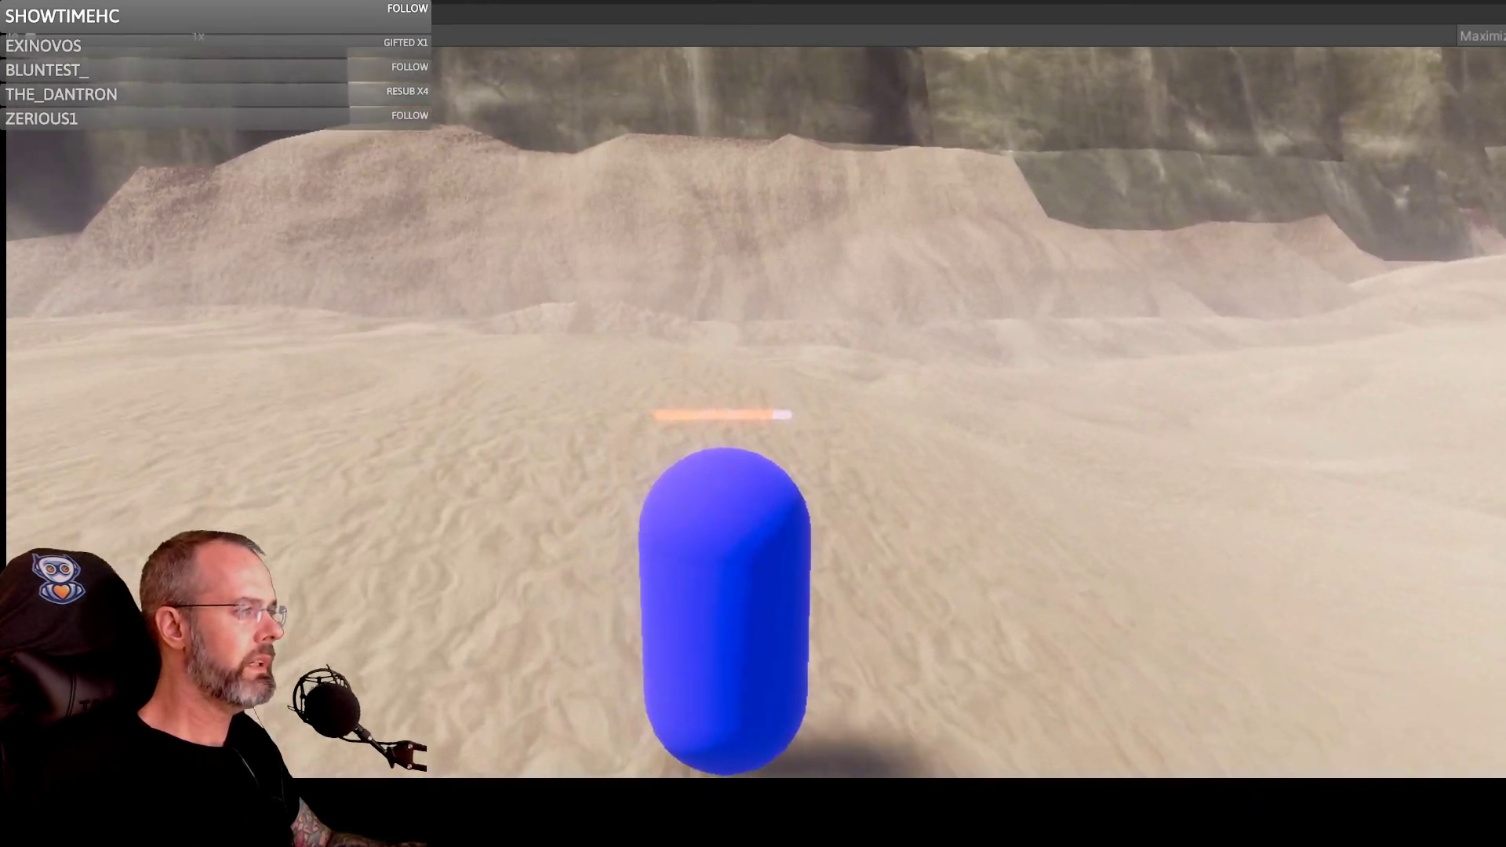
key("w")
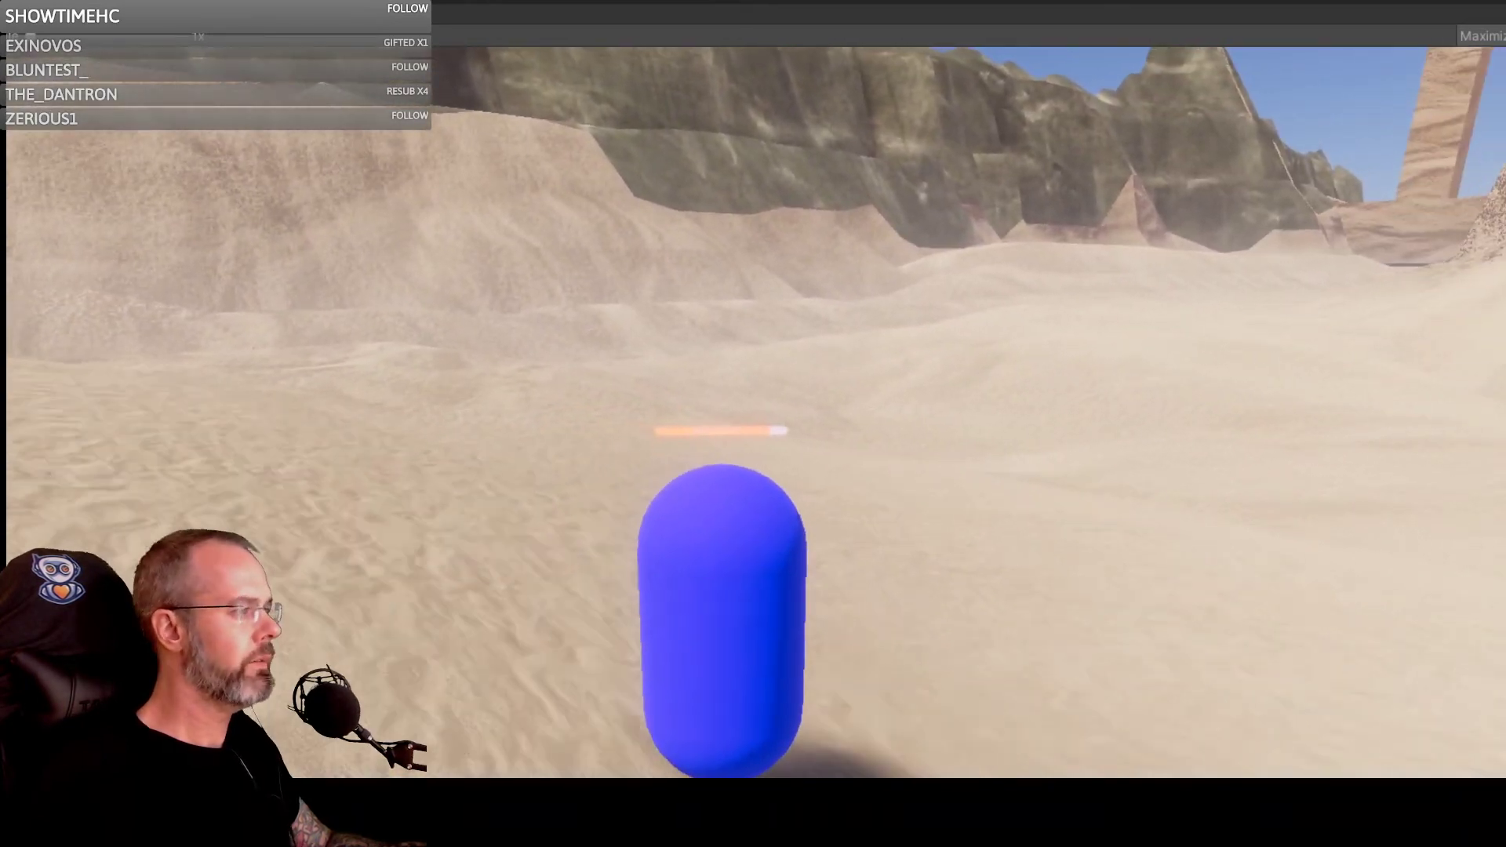
key("w")
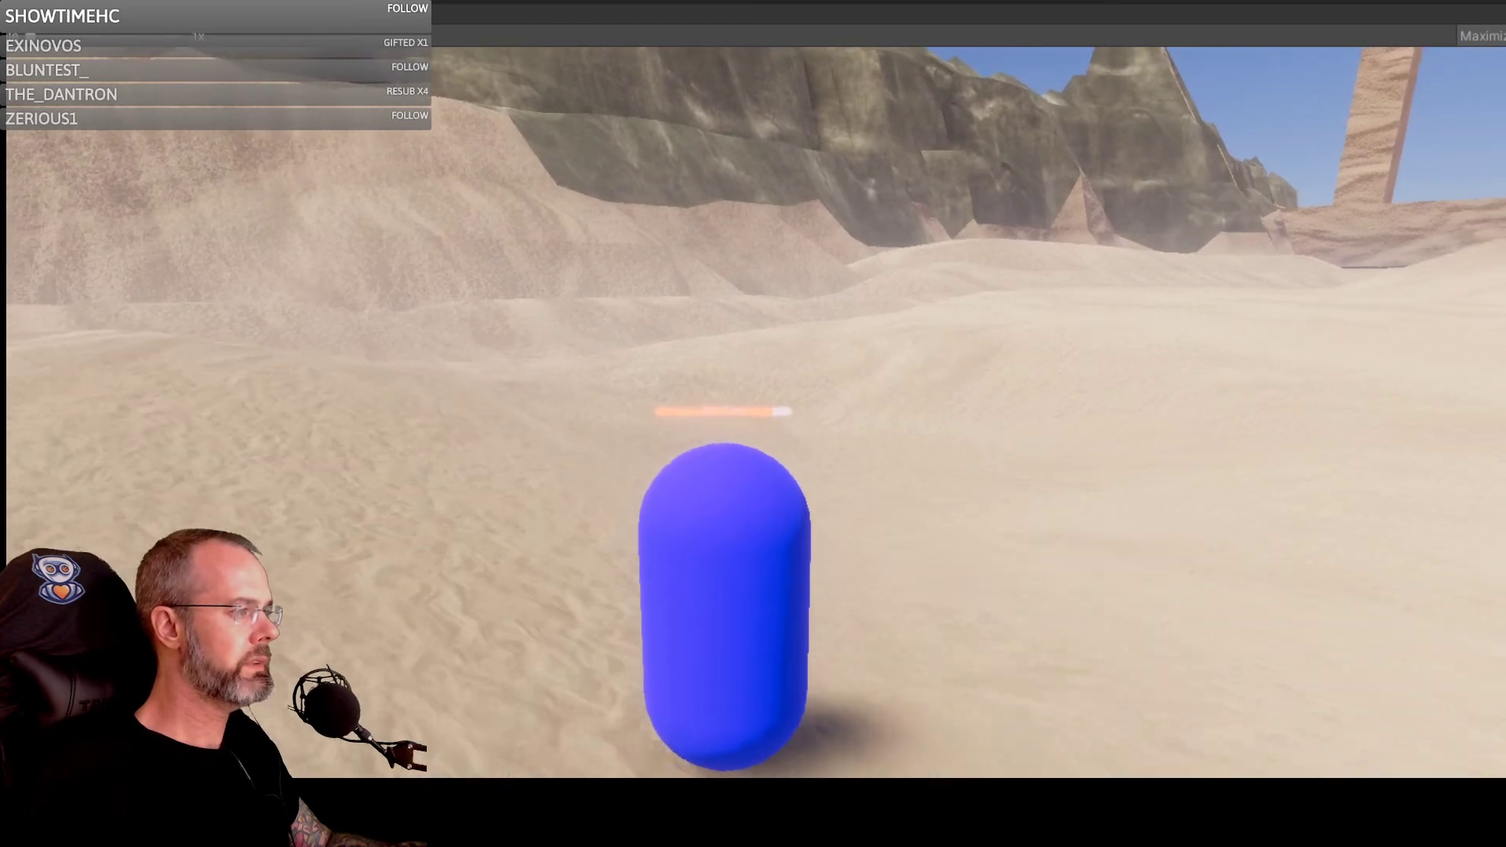
key("w")
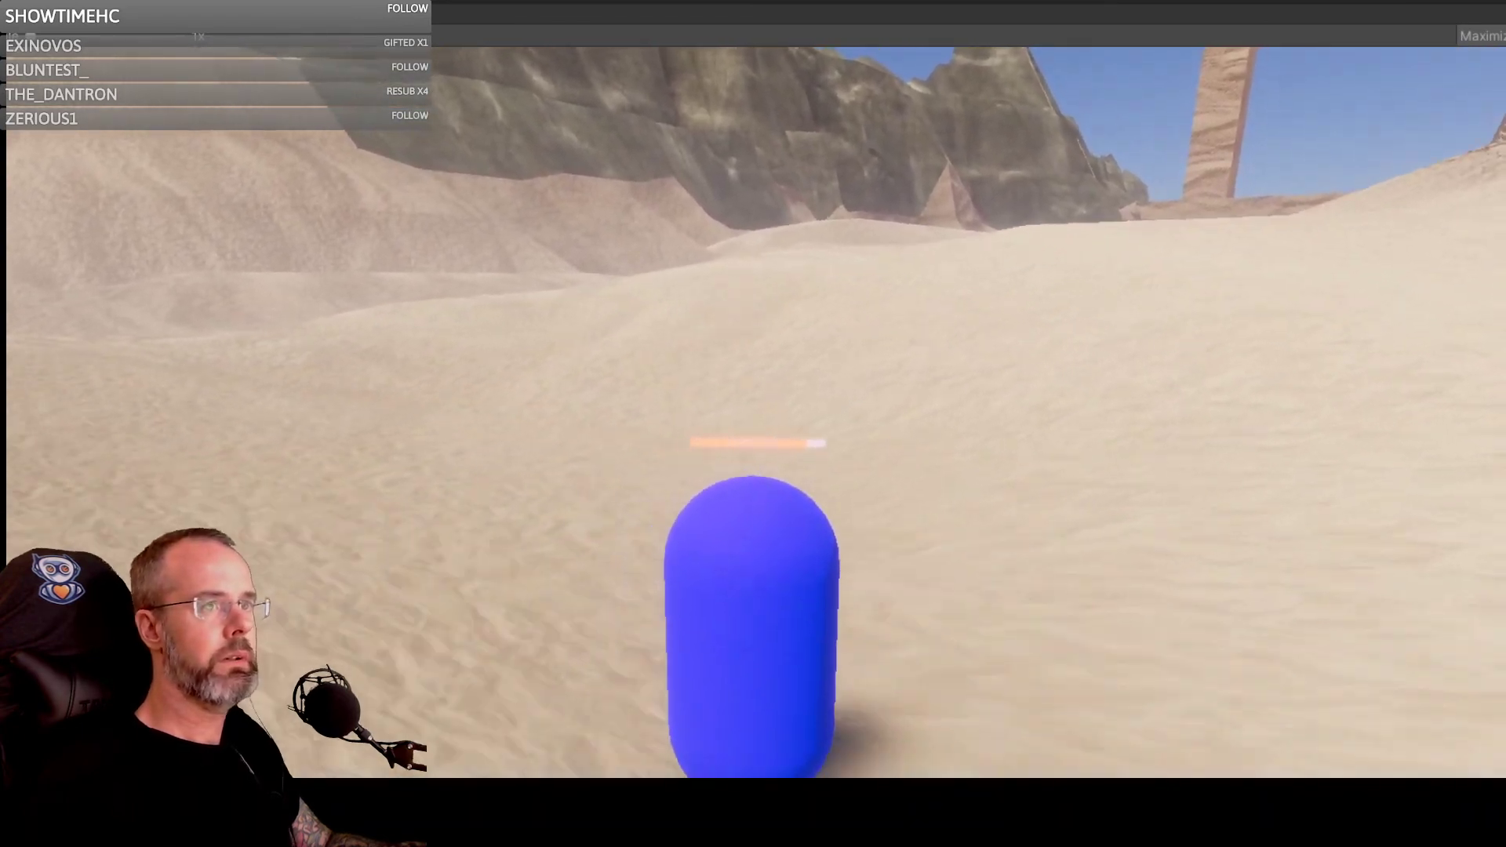
key("w")
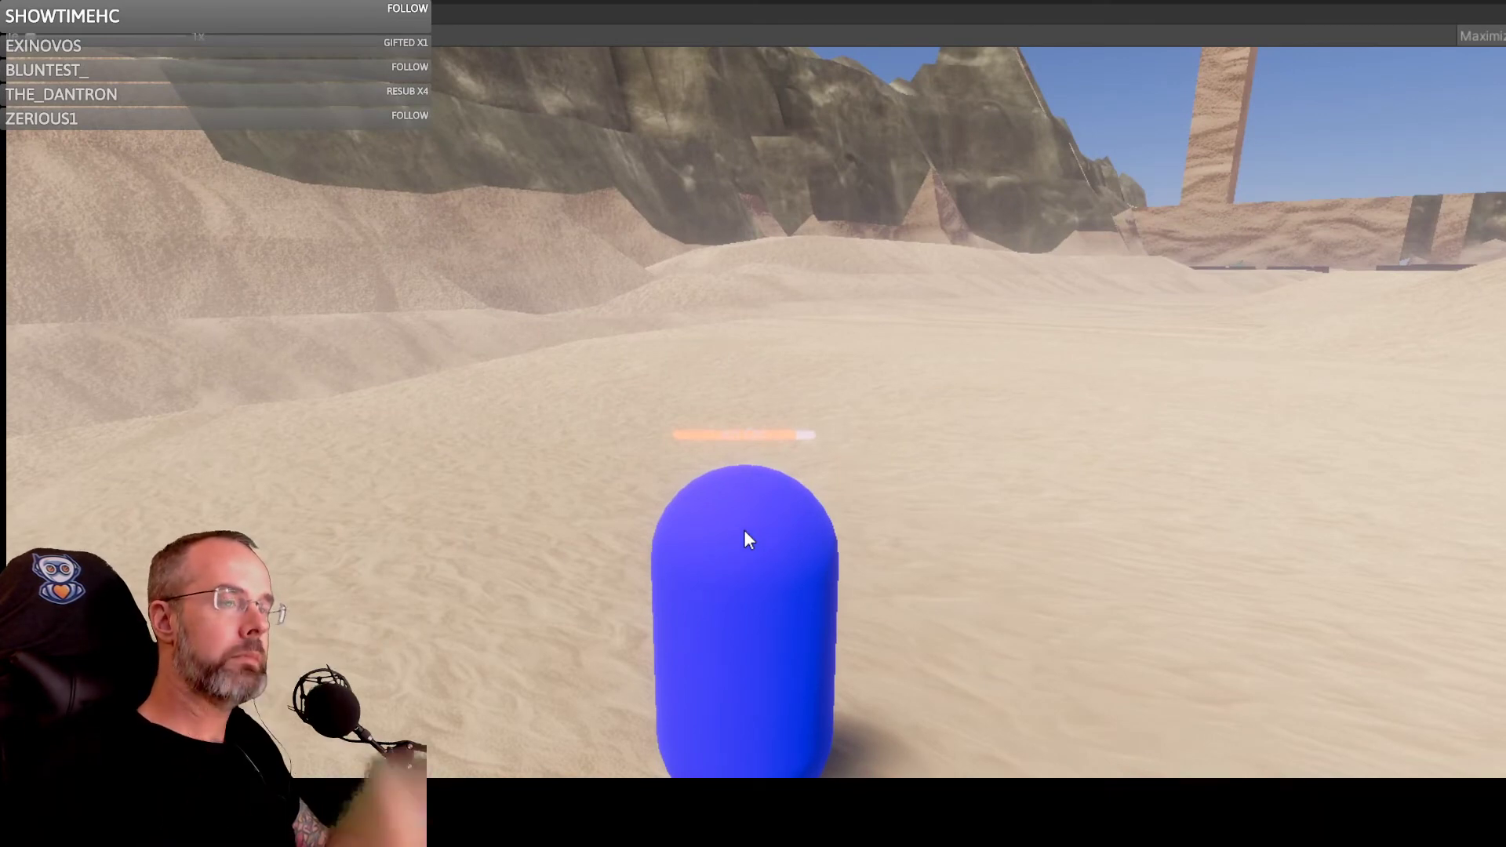
Step: Head toward the fortress, climbing over the steep shaded rock slope and down its far side to test the route
left_click(843, 418)
key("w")
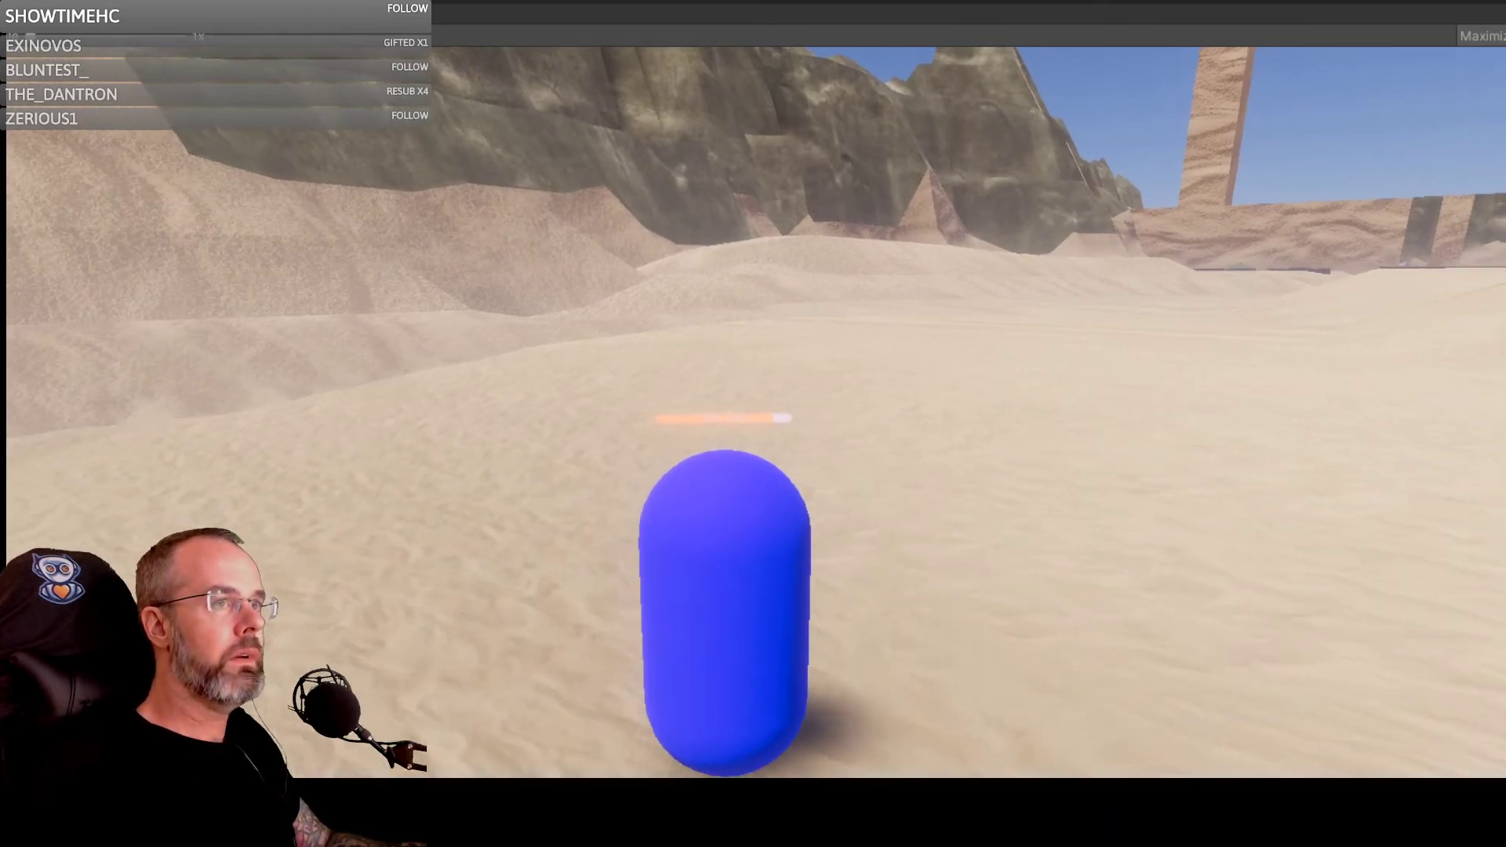
key("w")
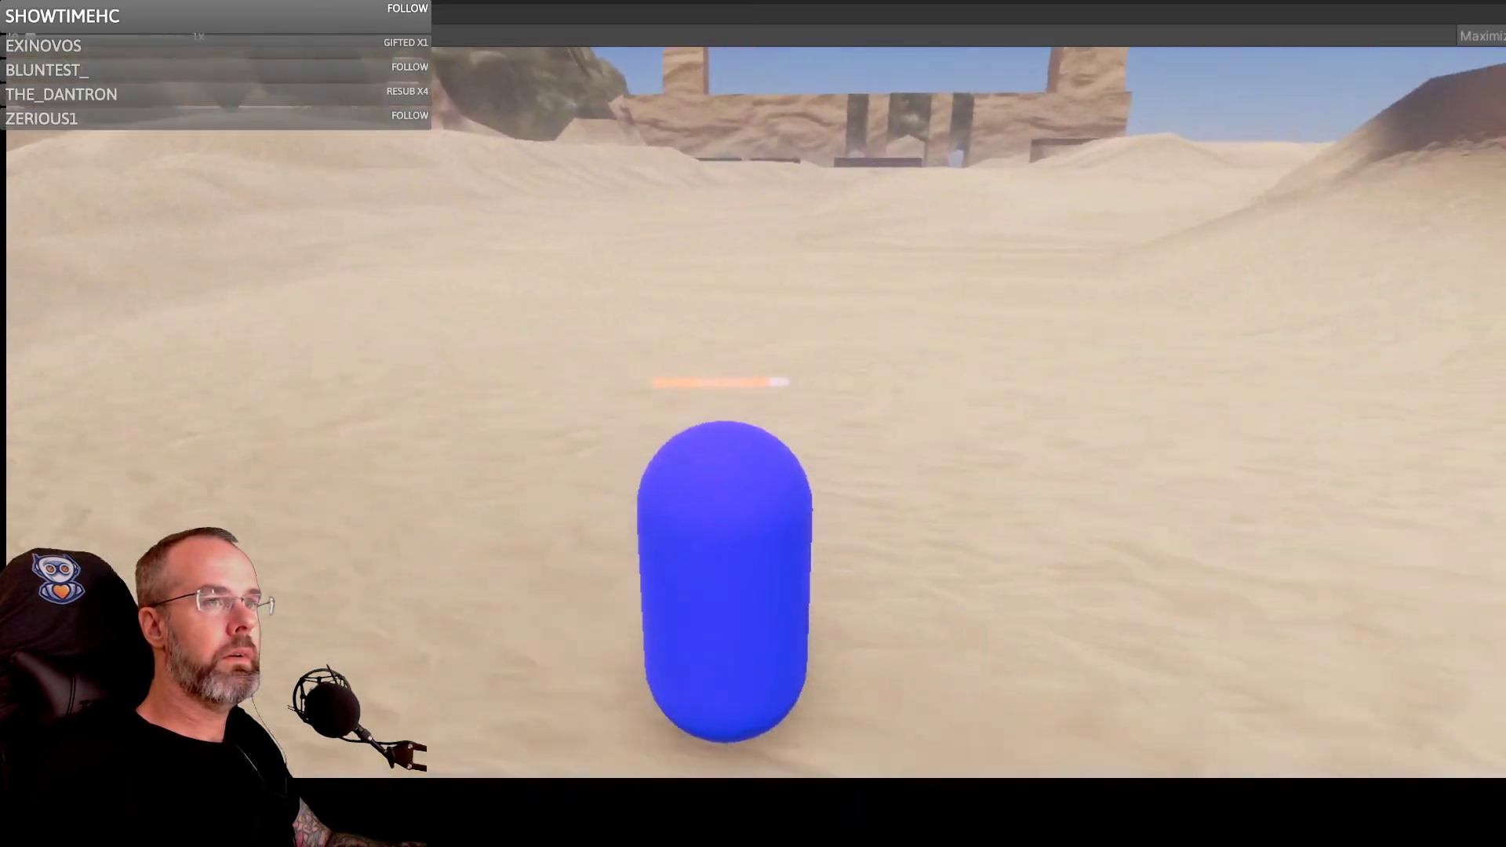
key("w")
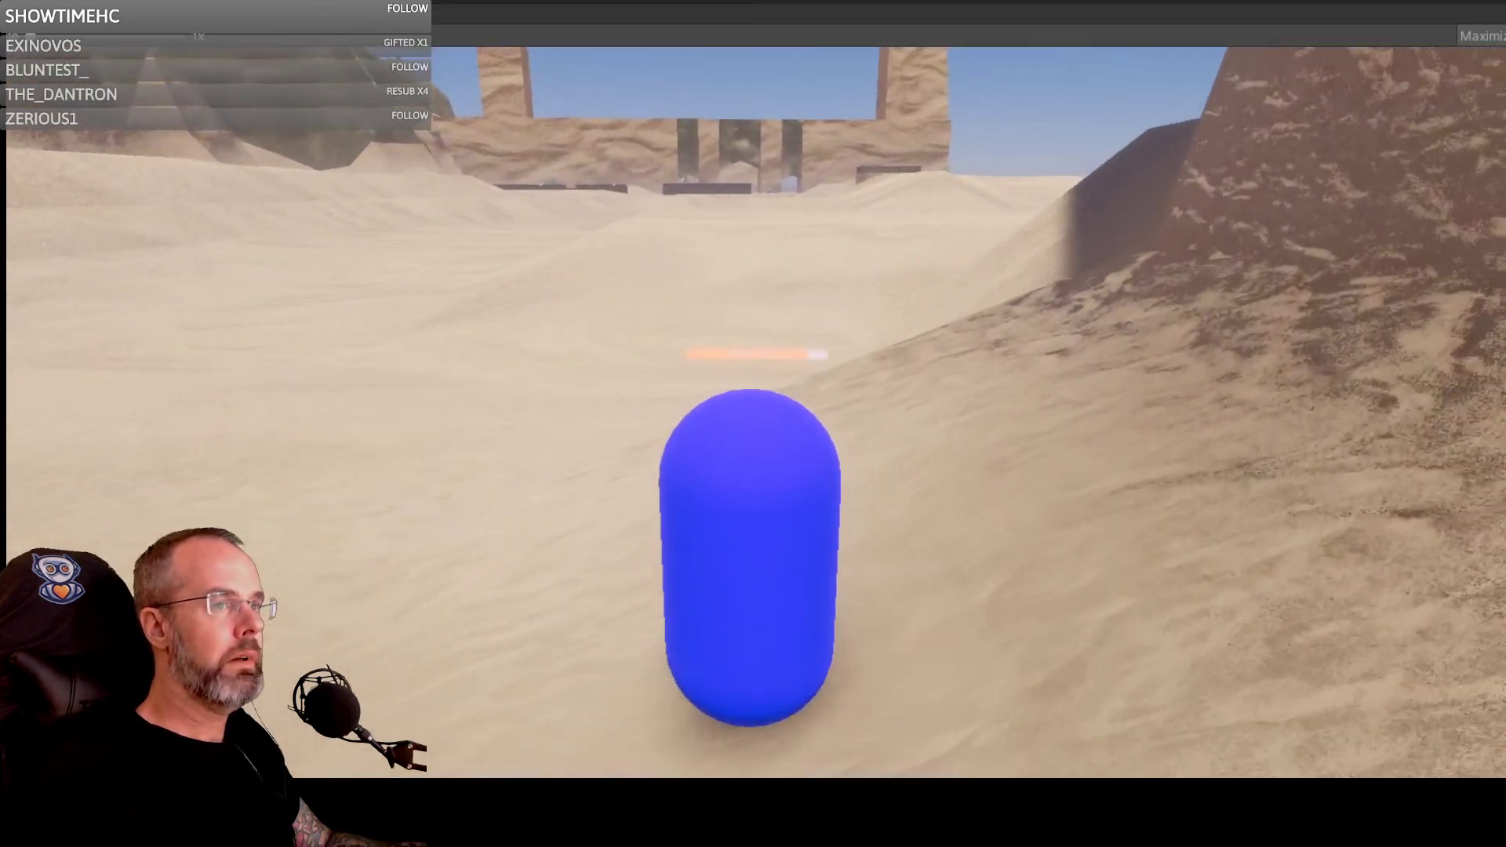
key("w")
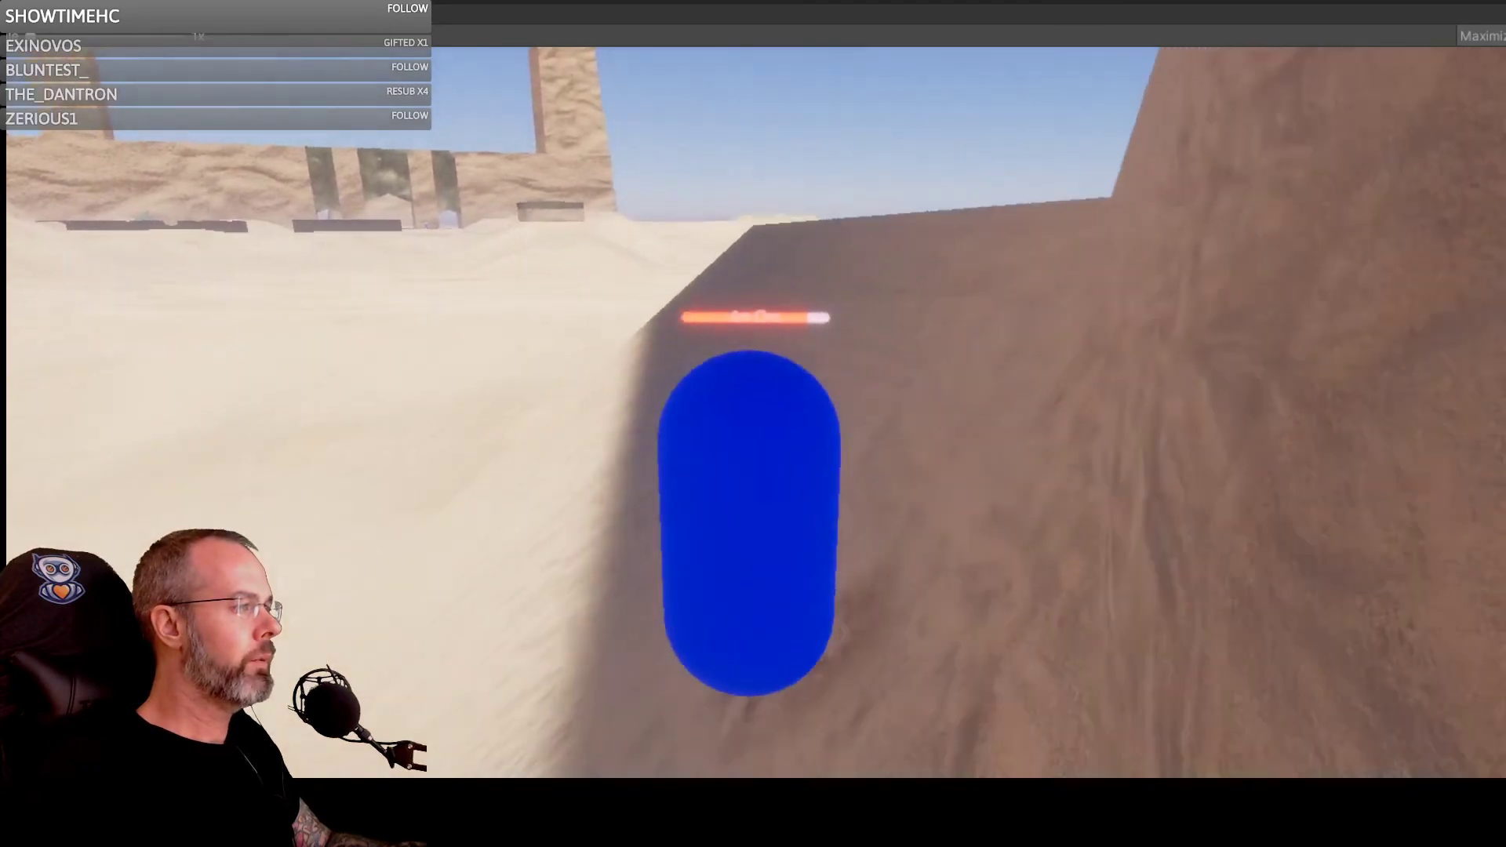
key("w")
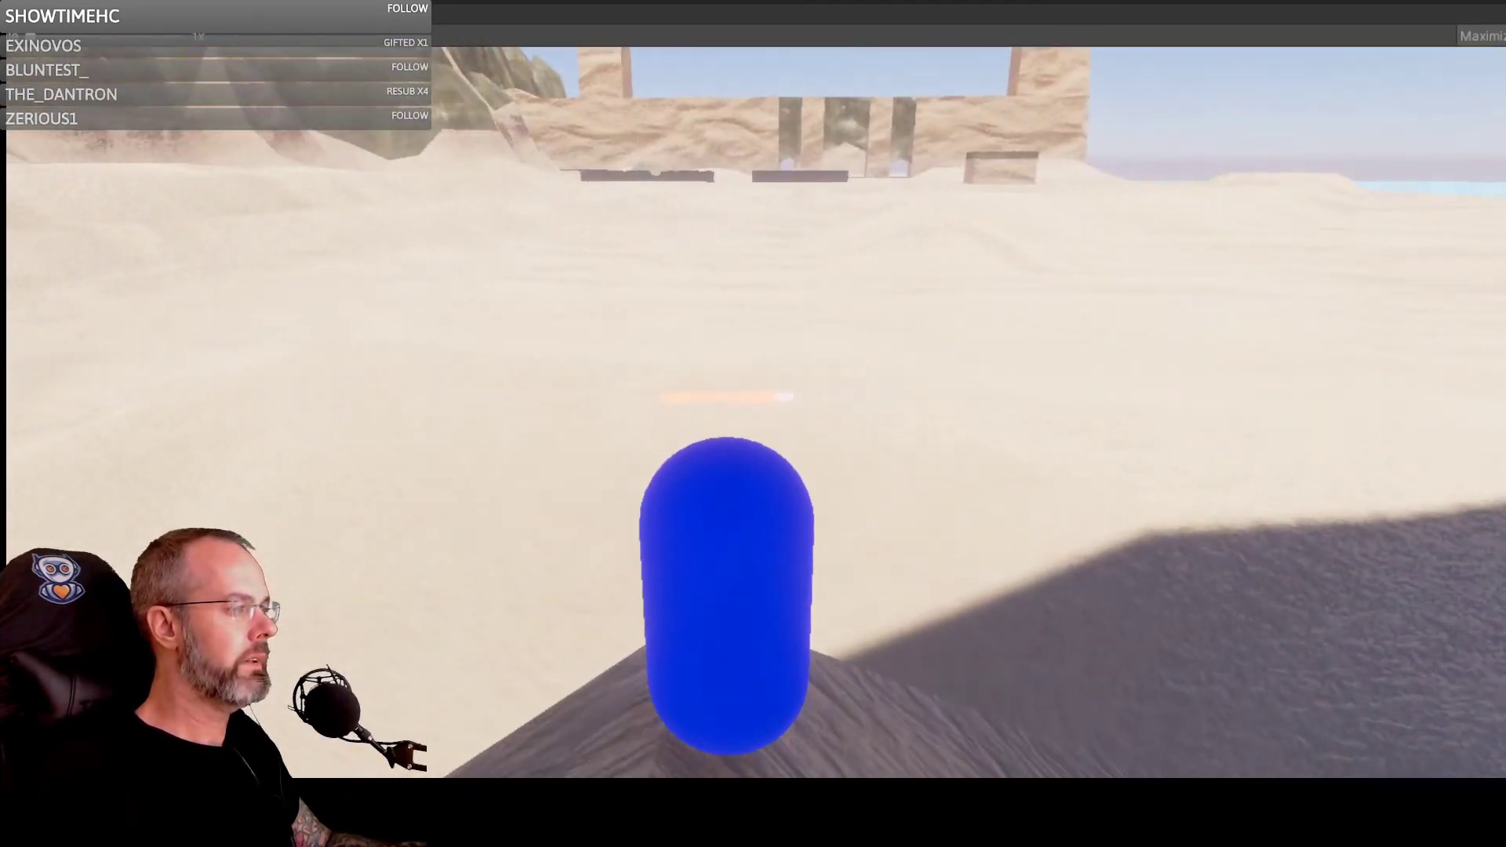
key("w")
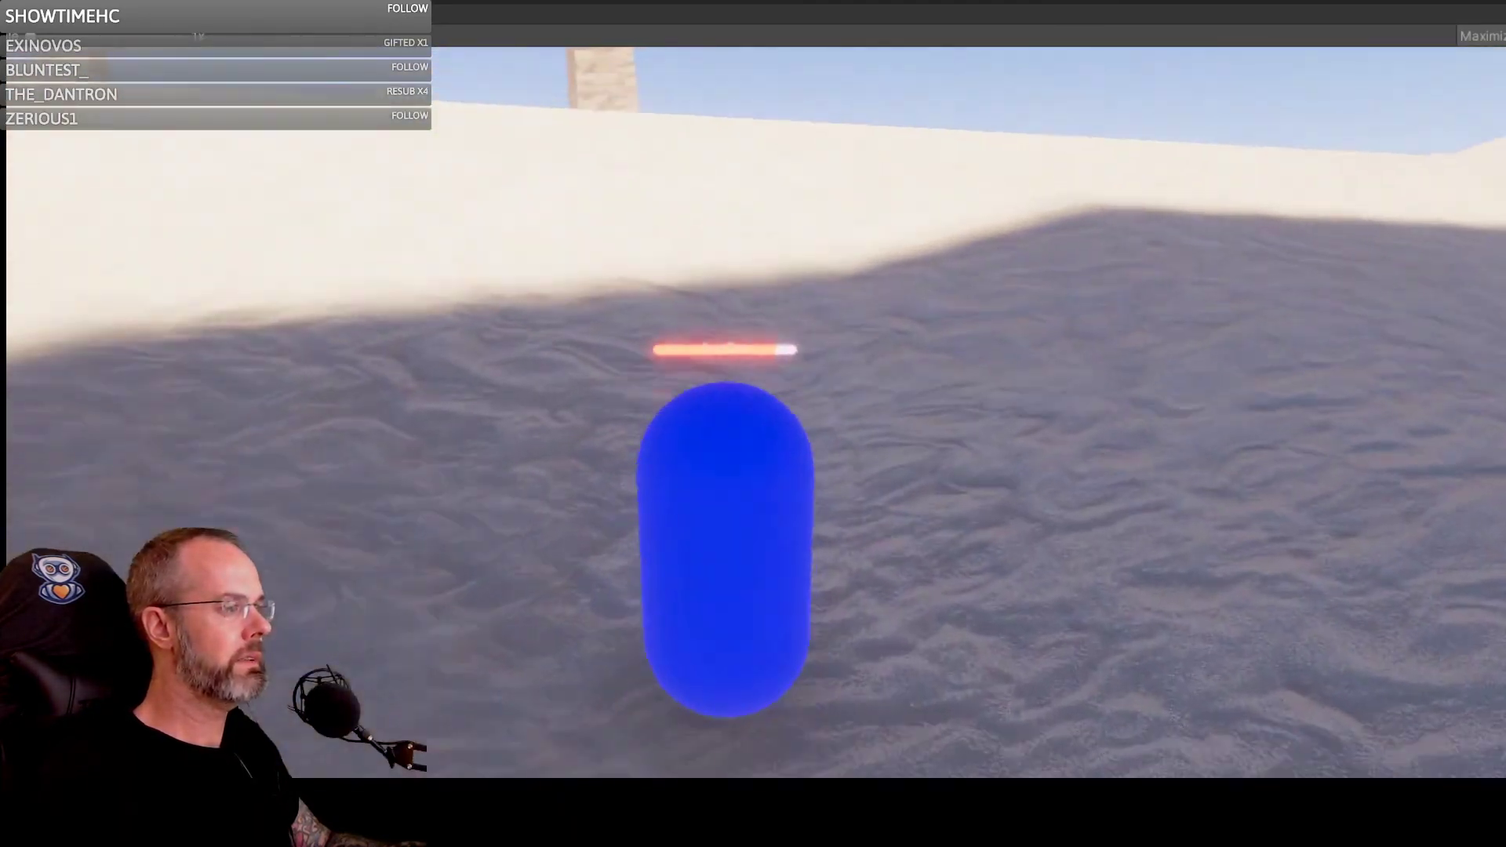
Step: Cross the last dunes to the open sand facing the fortress and survey its towers, gateway and low walls
key("w")
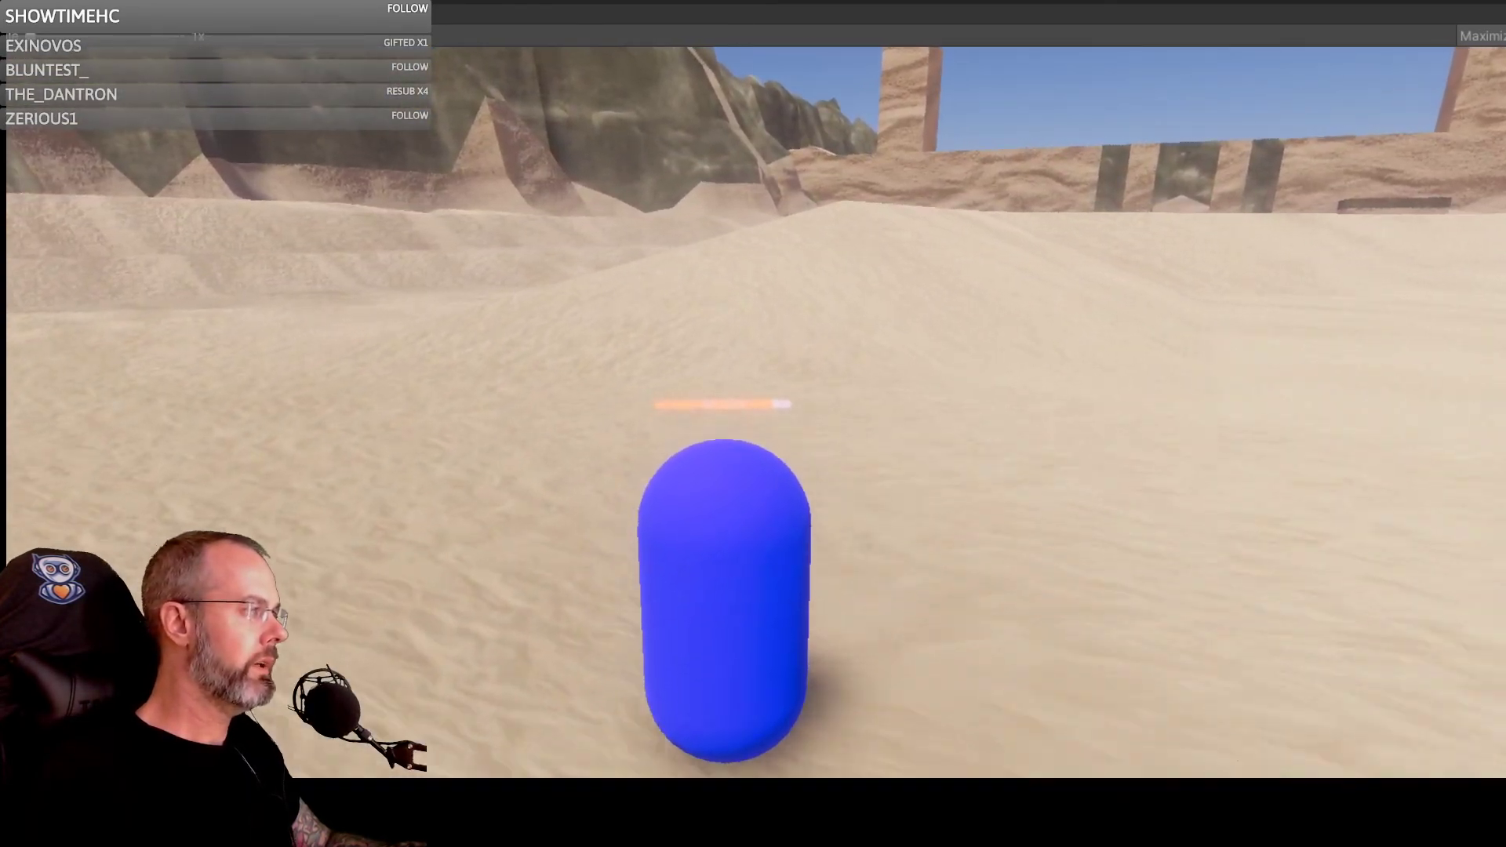
key("w")
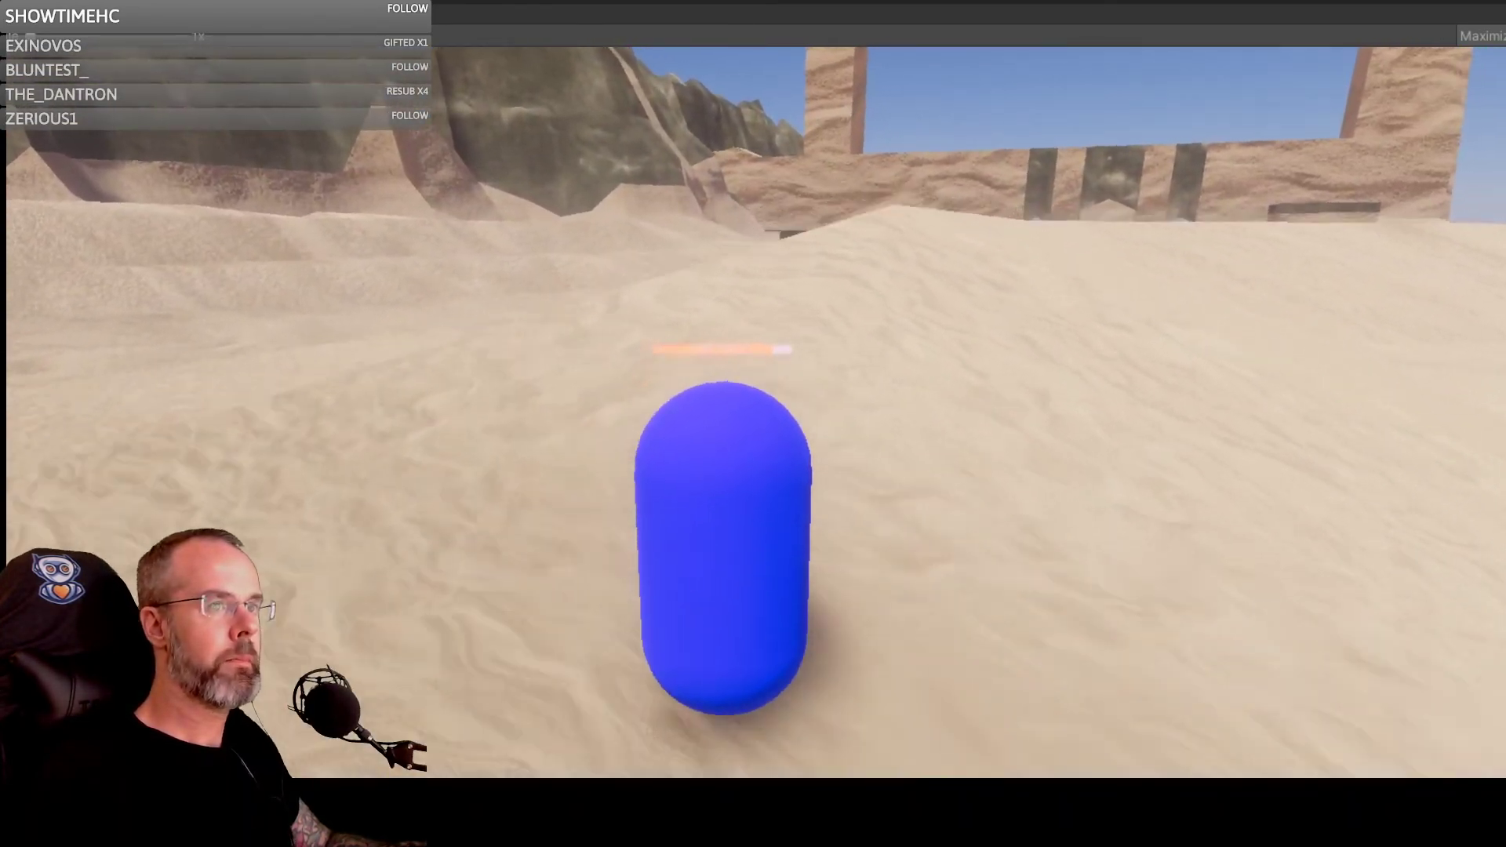
key("w")
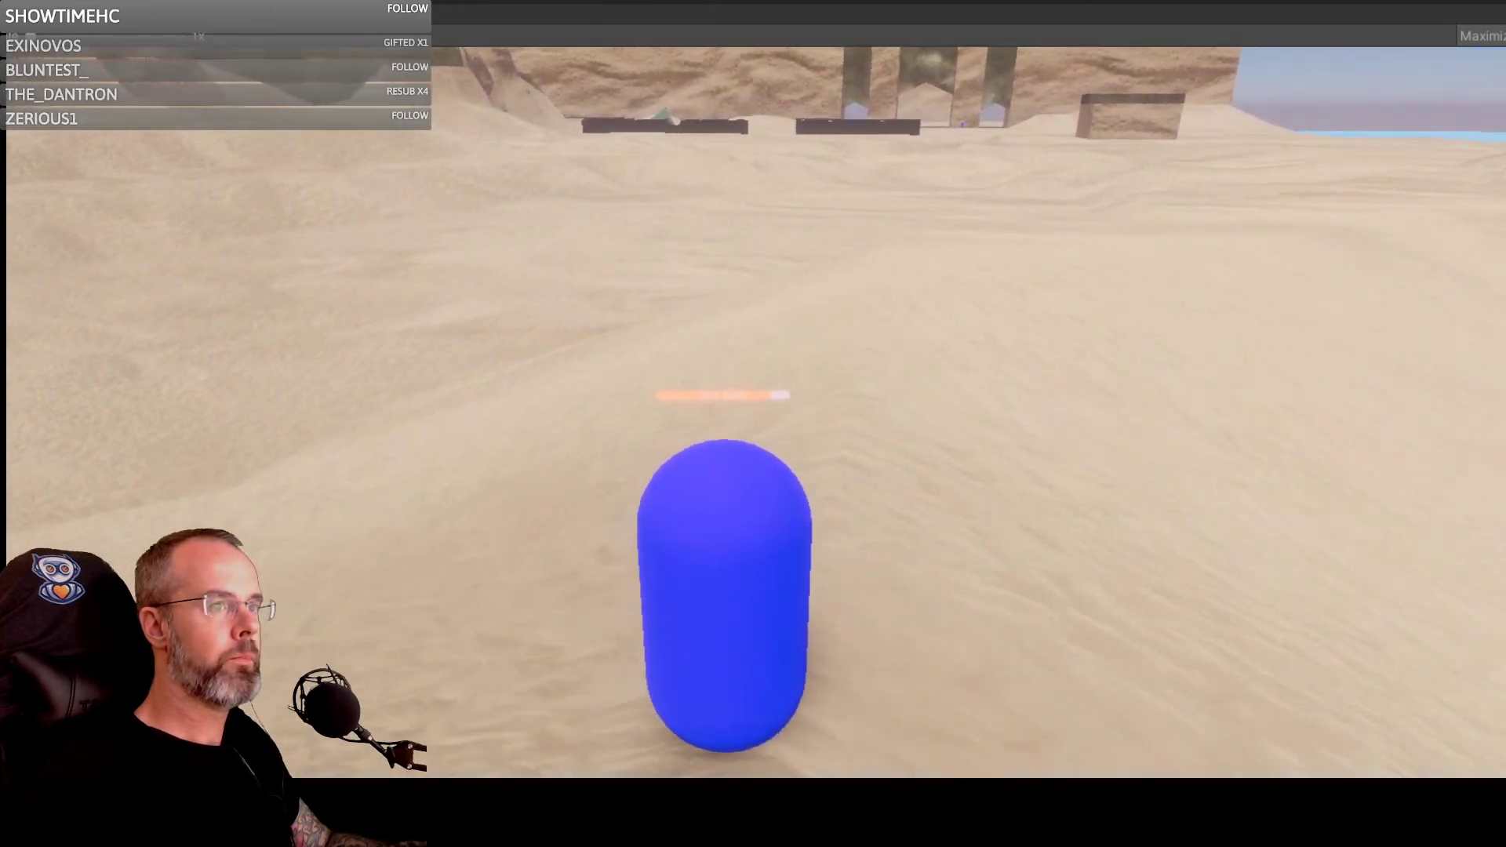
key("w")
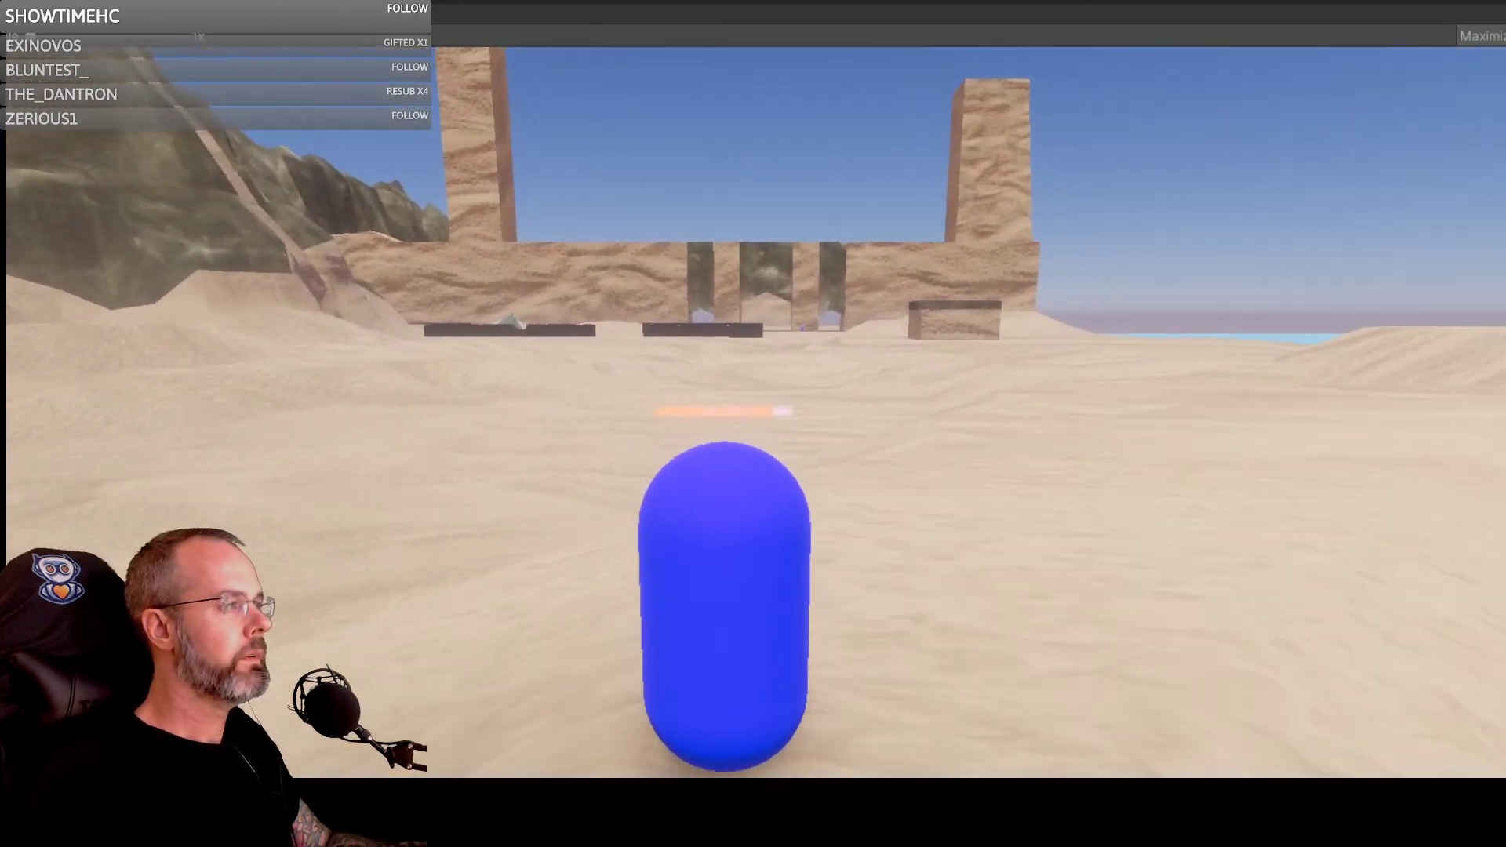
key("w")
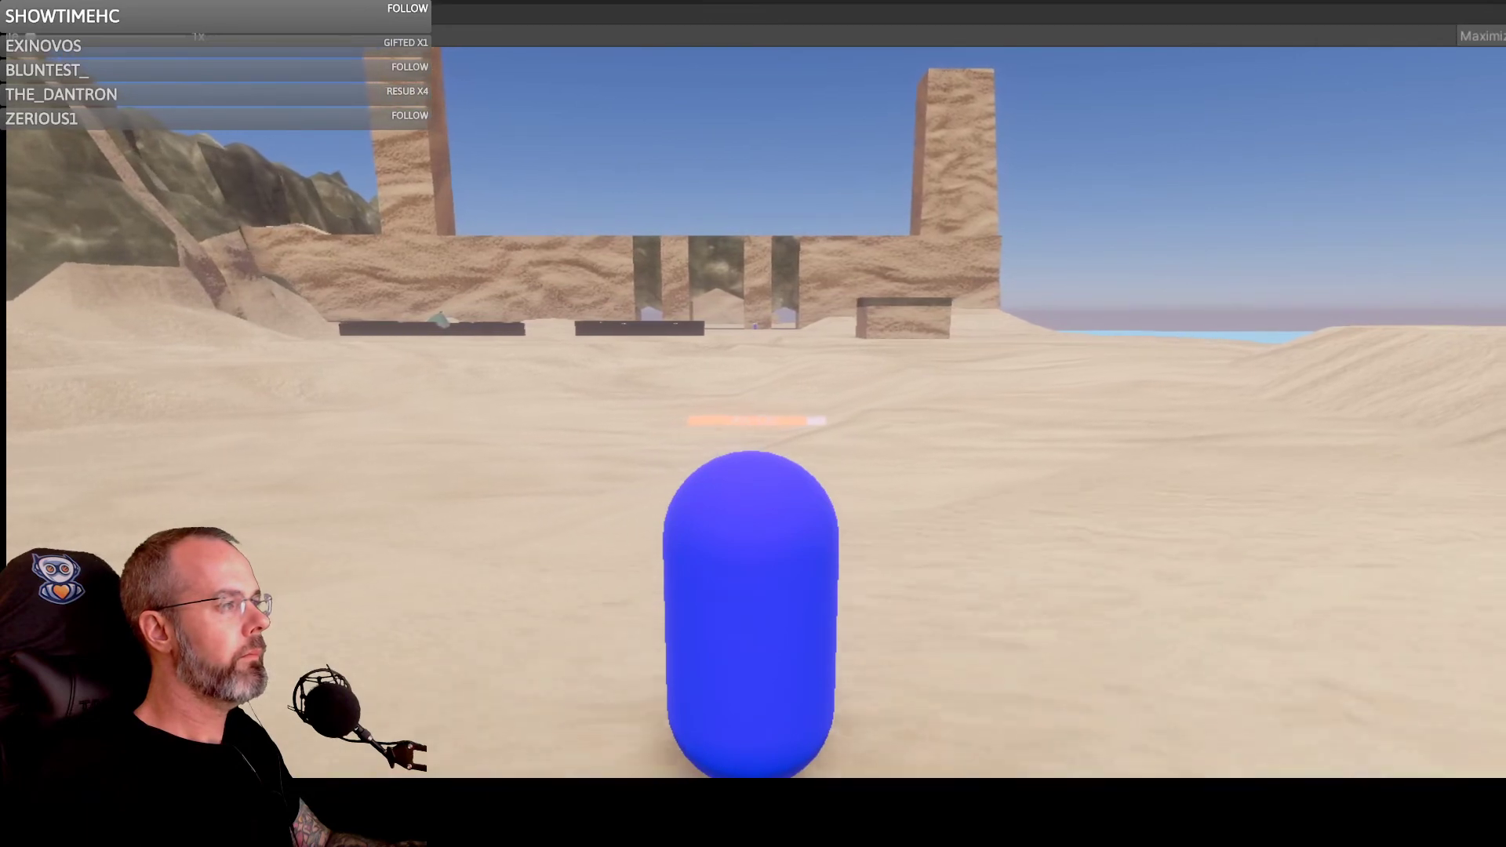
key("w")
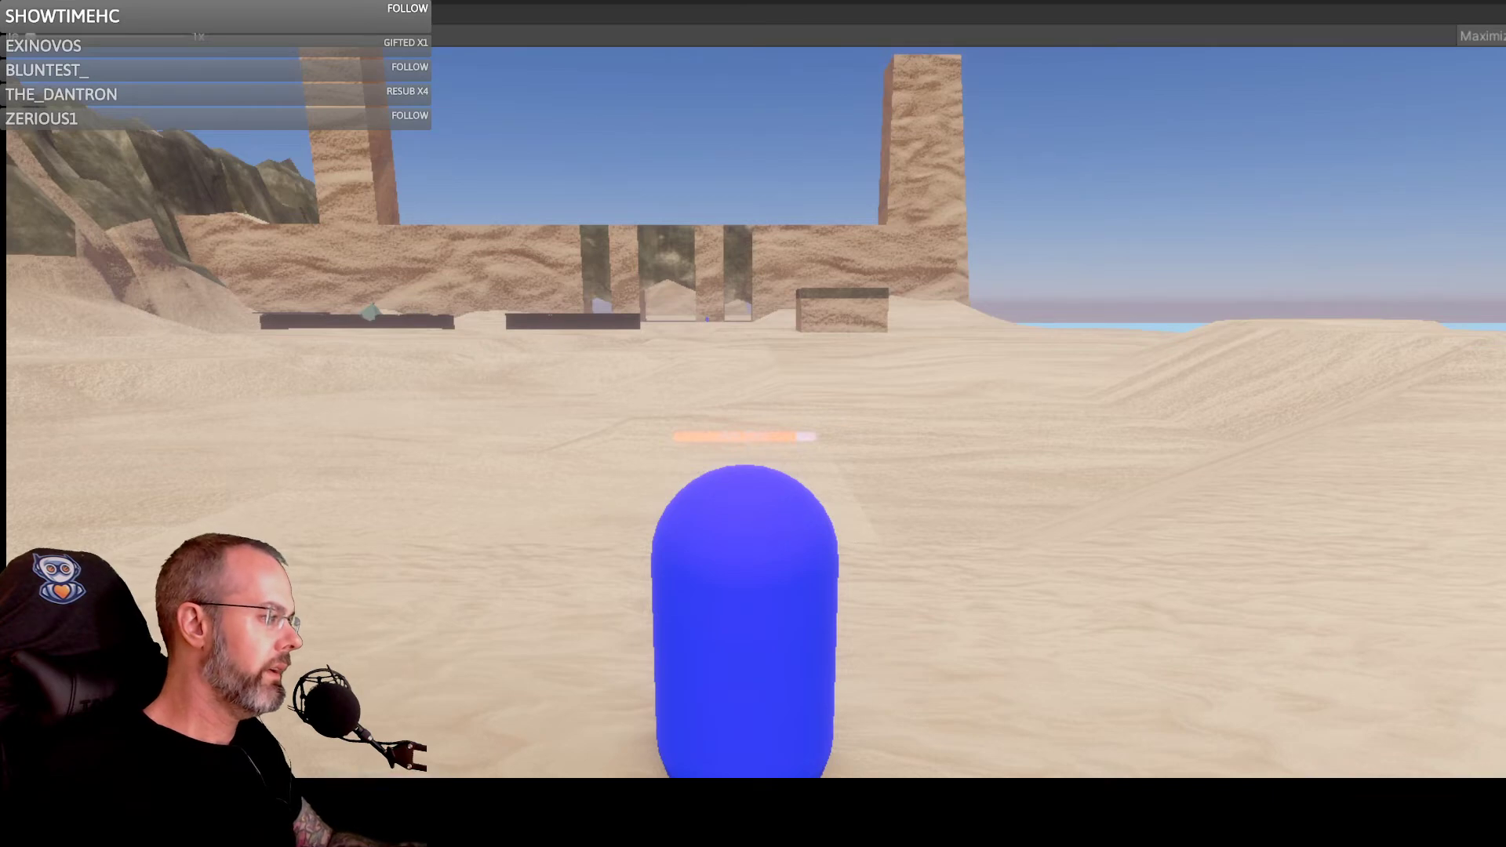
Step: Walk over the dunes facing the fortress and check the views toward the water and back to the cliffs
key("w")
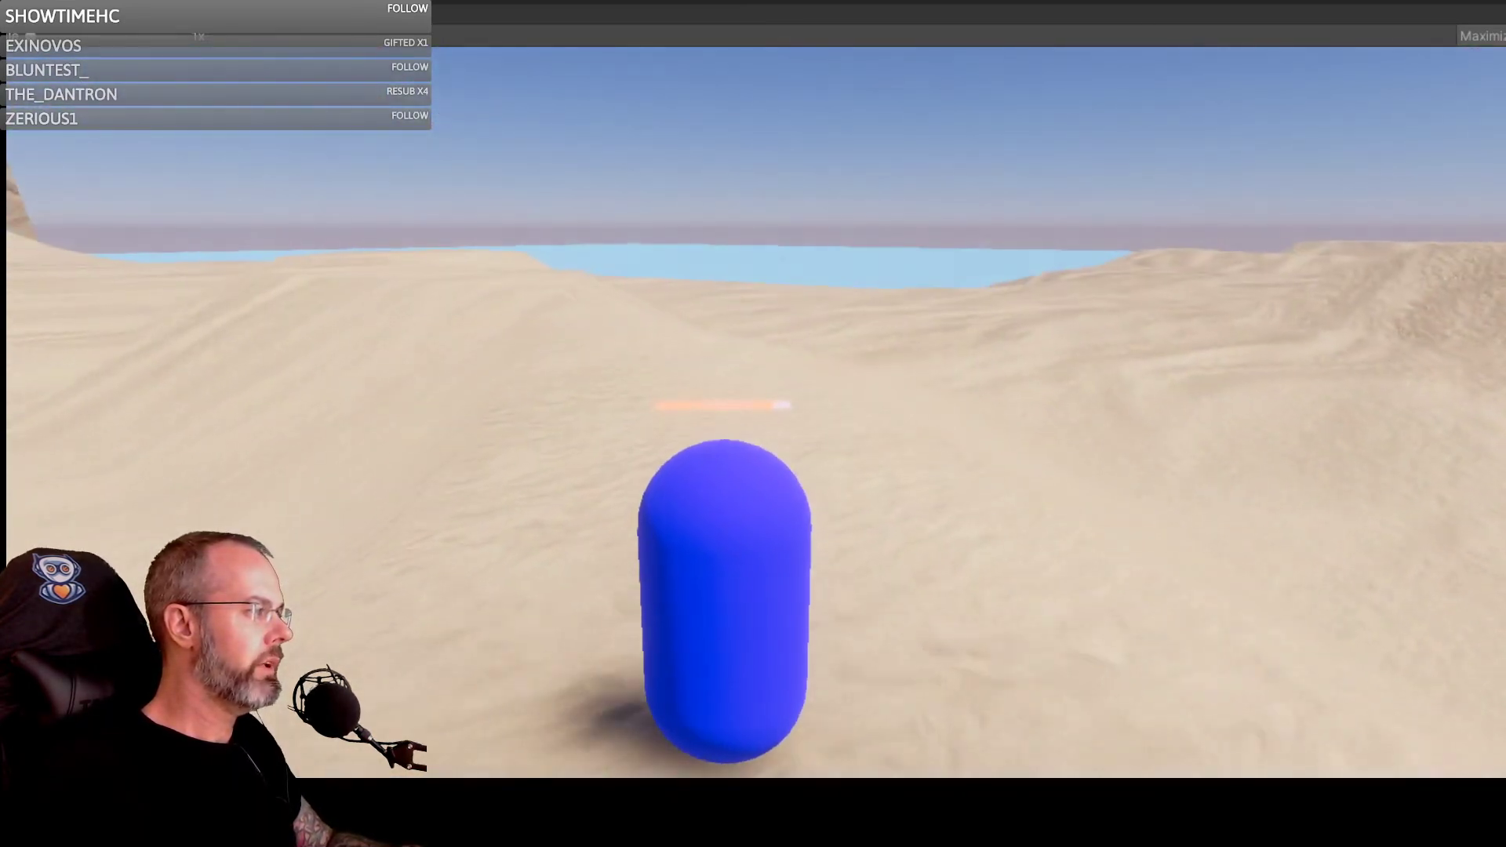
key("w")
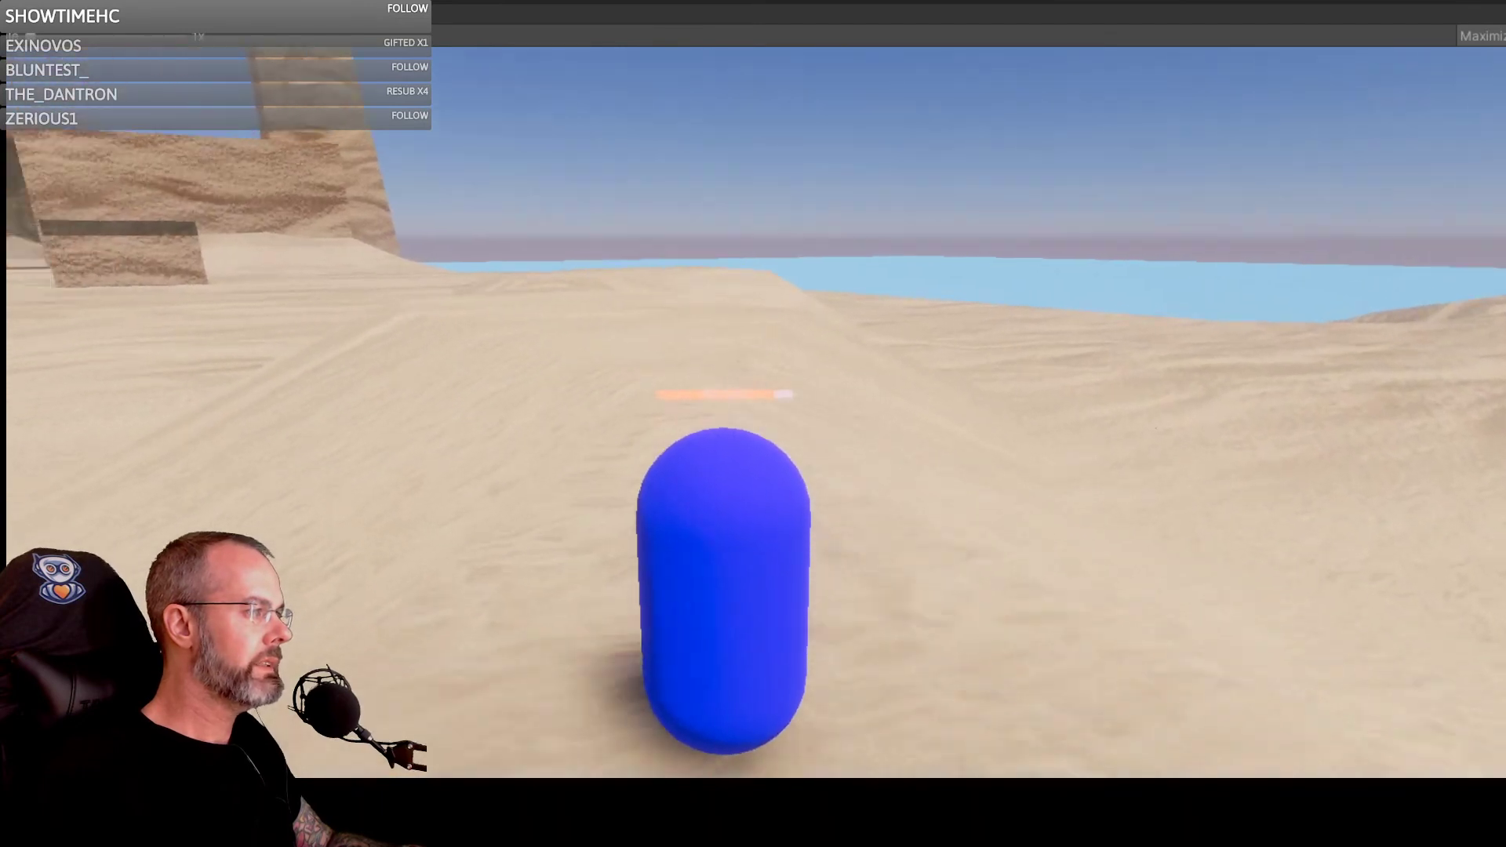
key("w")
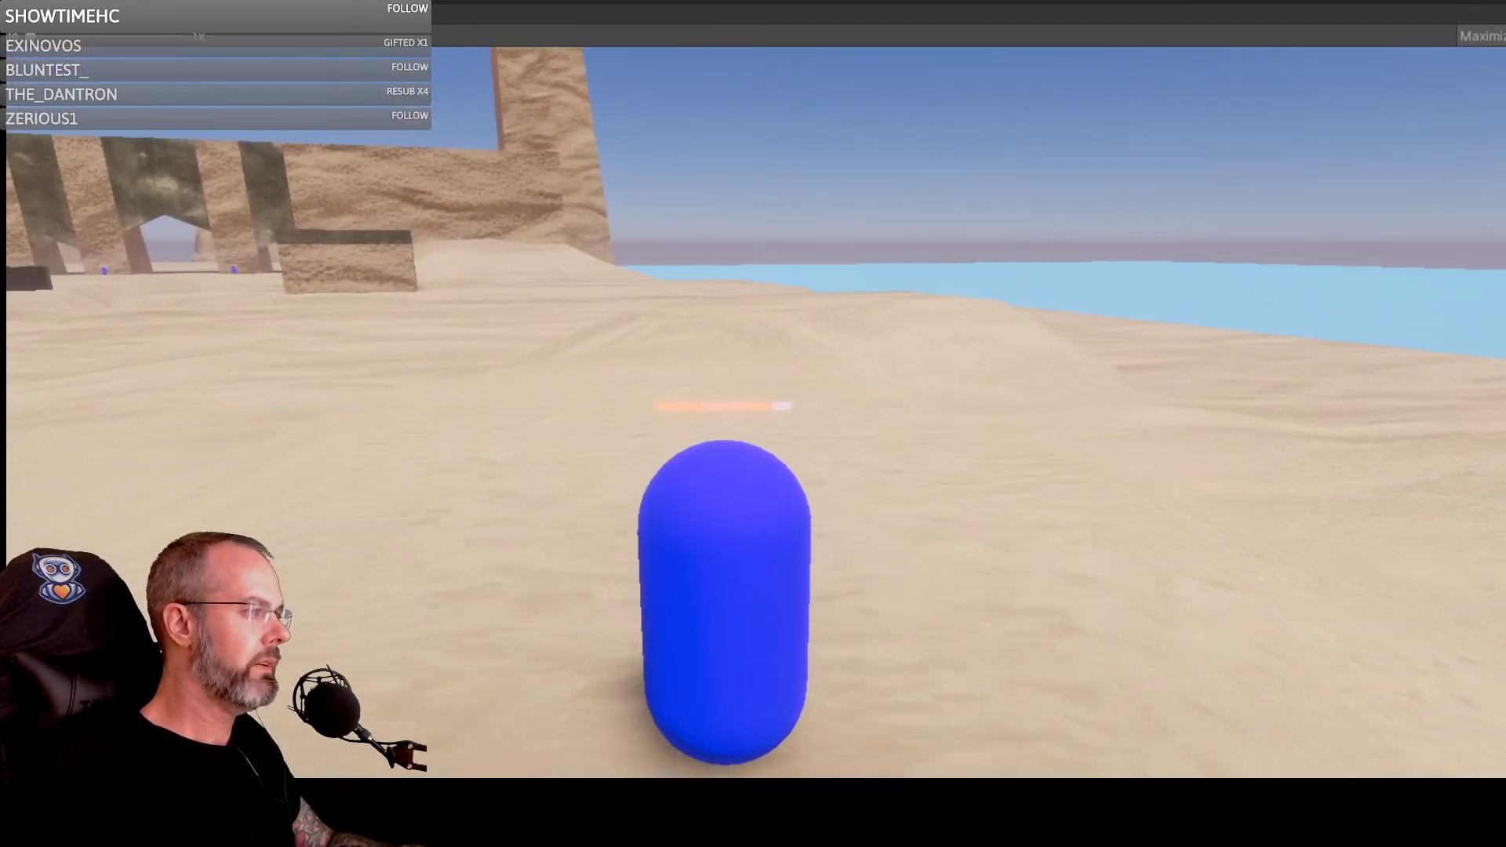
key("w")
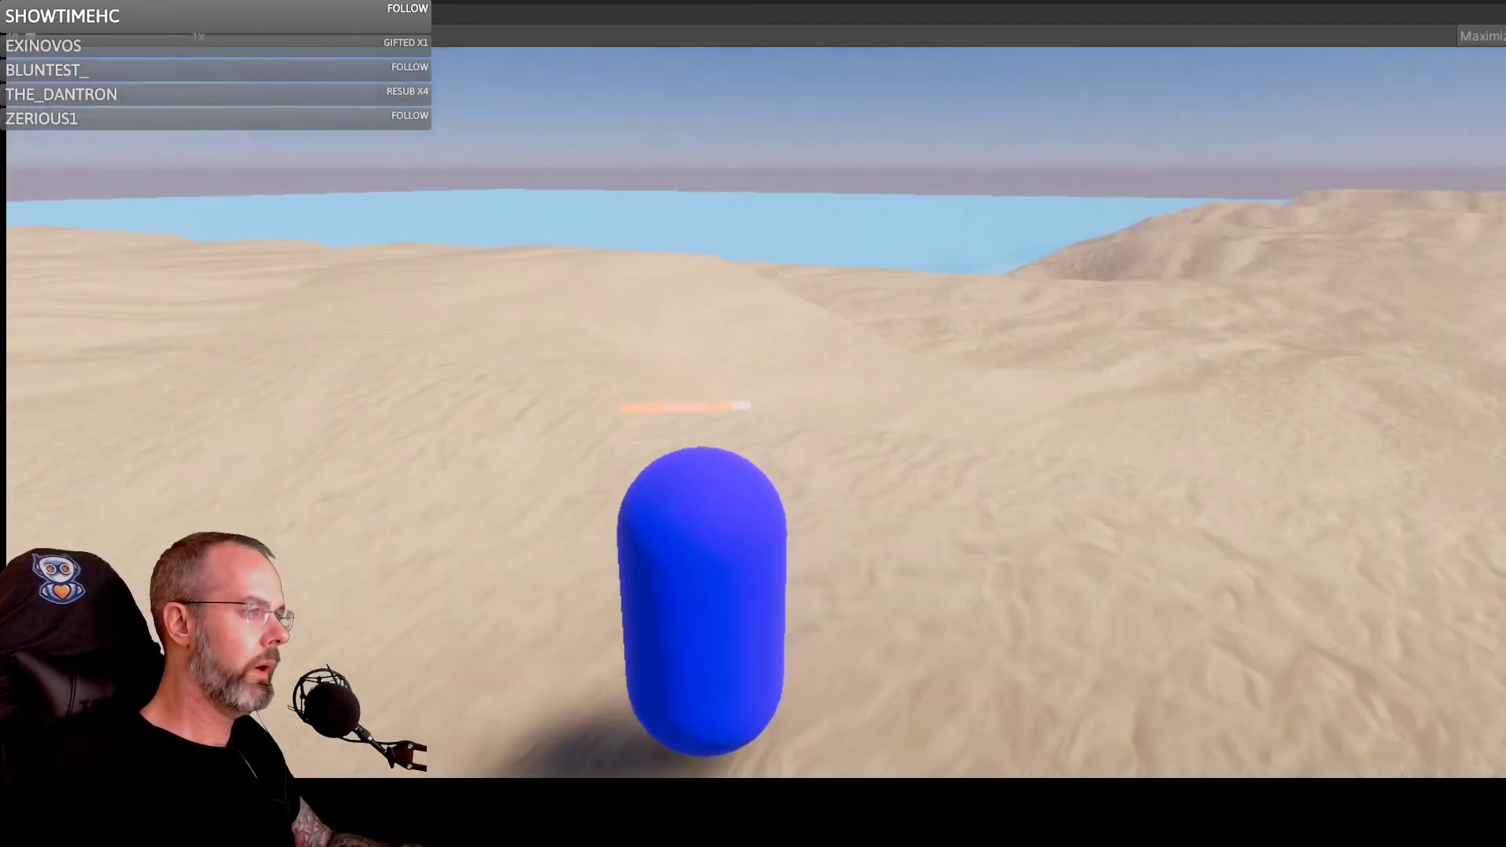
key("w")
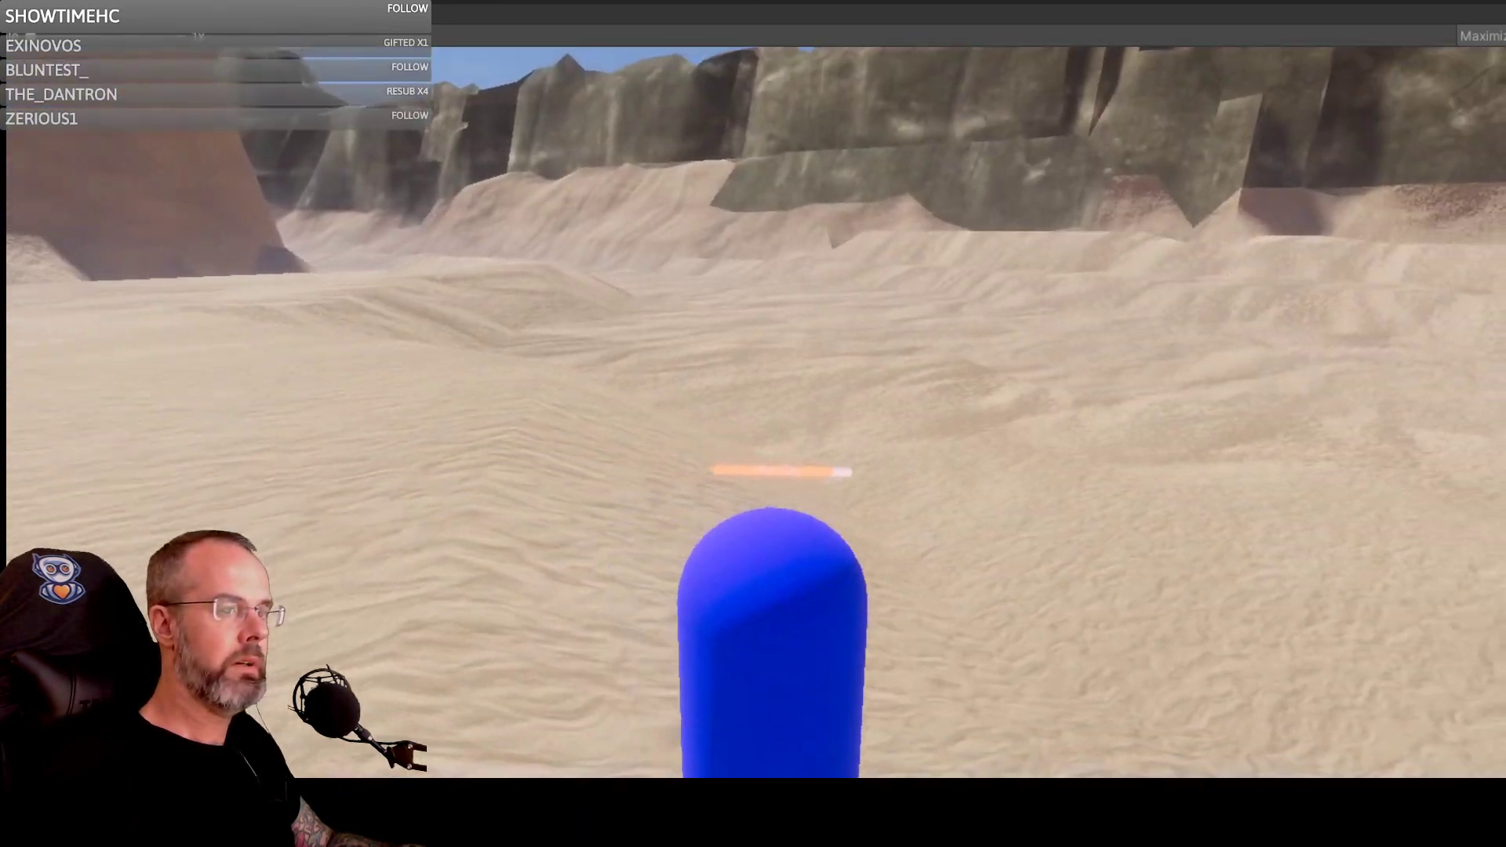
key("Escape")
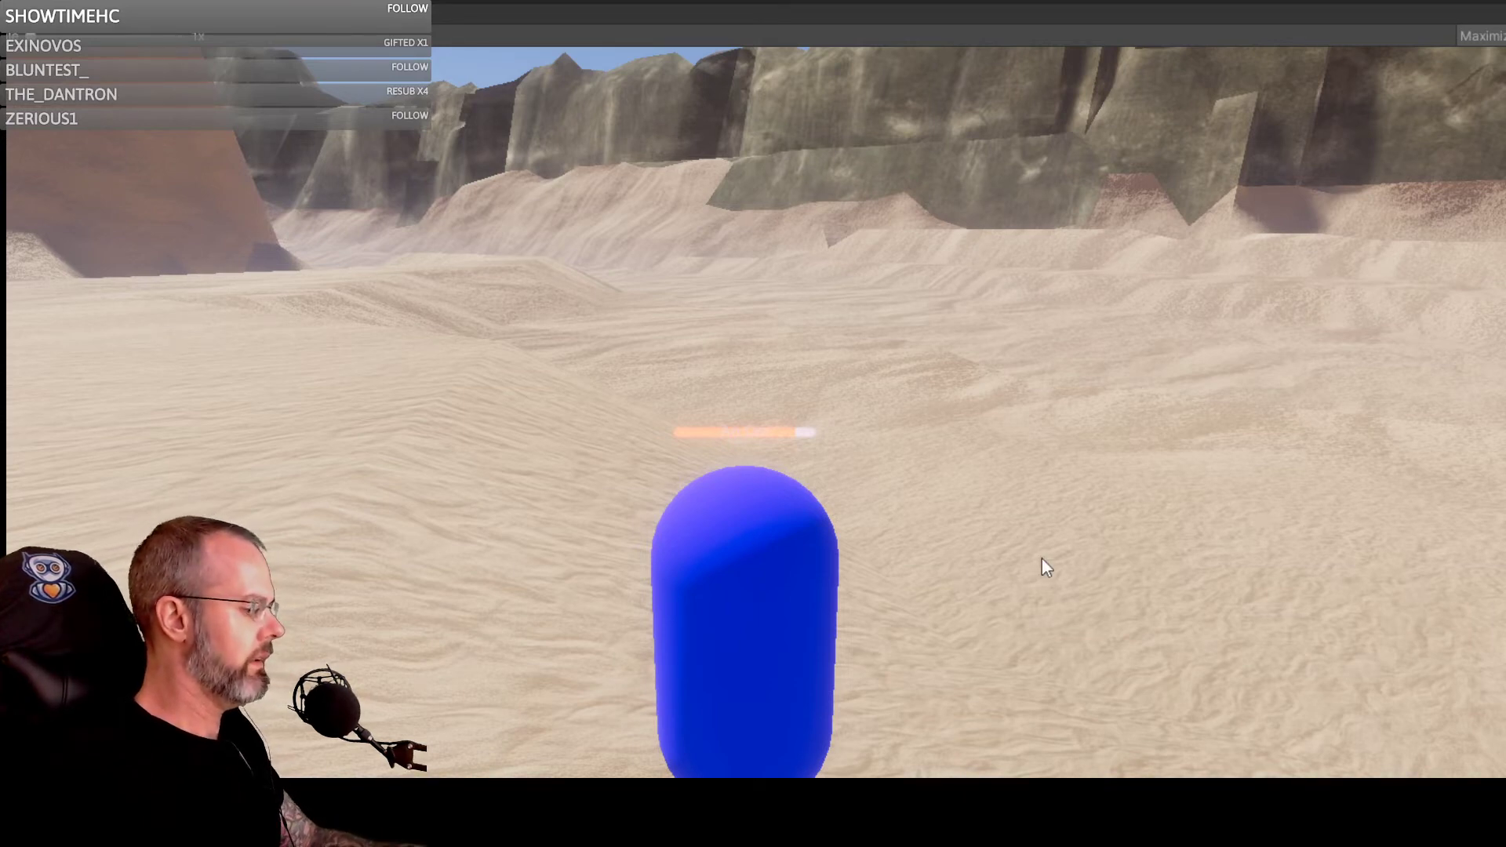
Step: Compare the sight lines toward the fortress and toward the cliffs while moving across the open sand to the low mound
right_click_drag(341, 581, 757, 520)
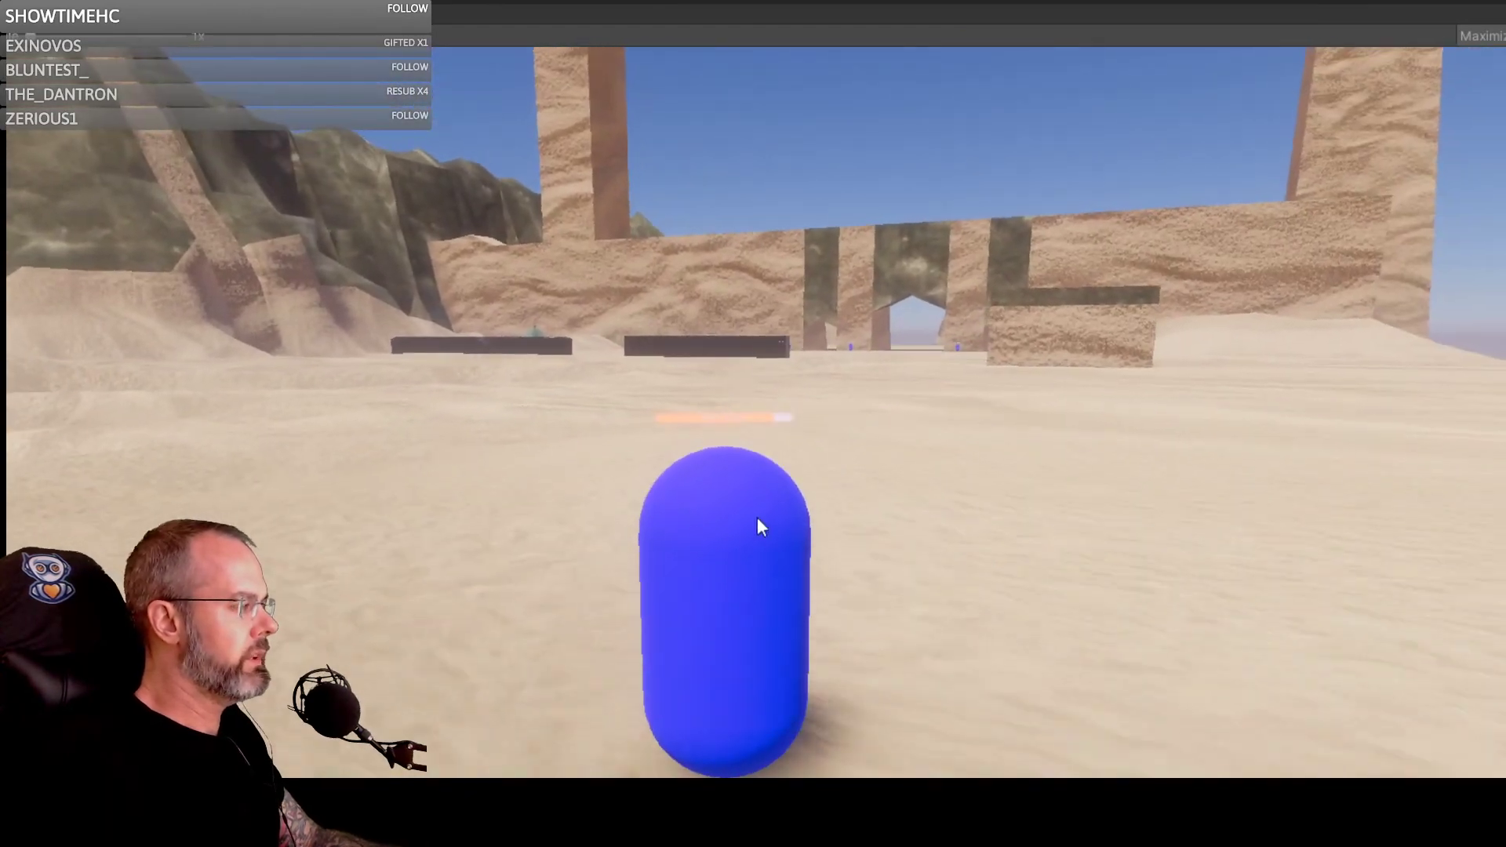
right_click_drag(805, 442, 251, 463)
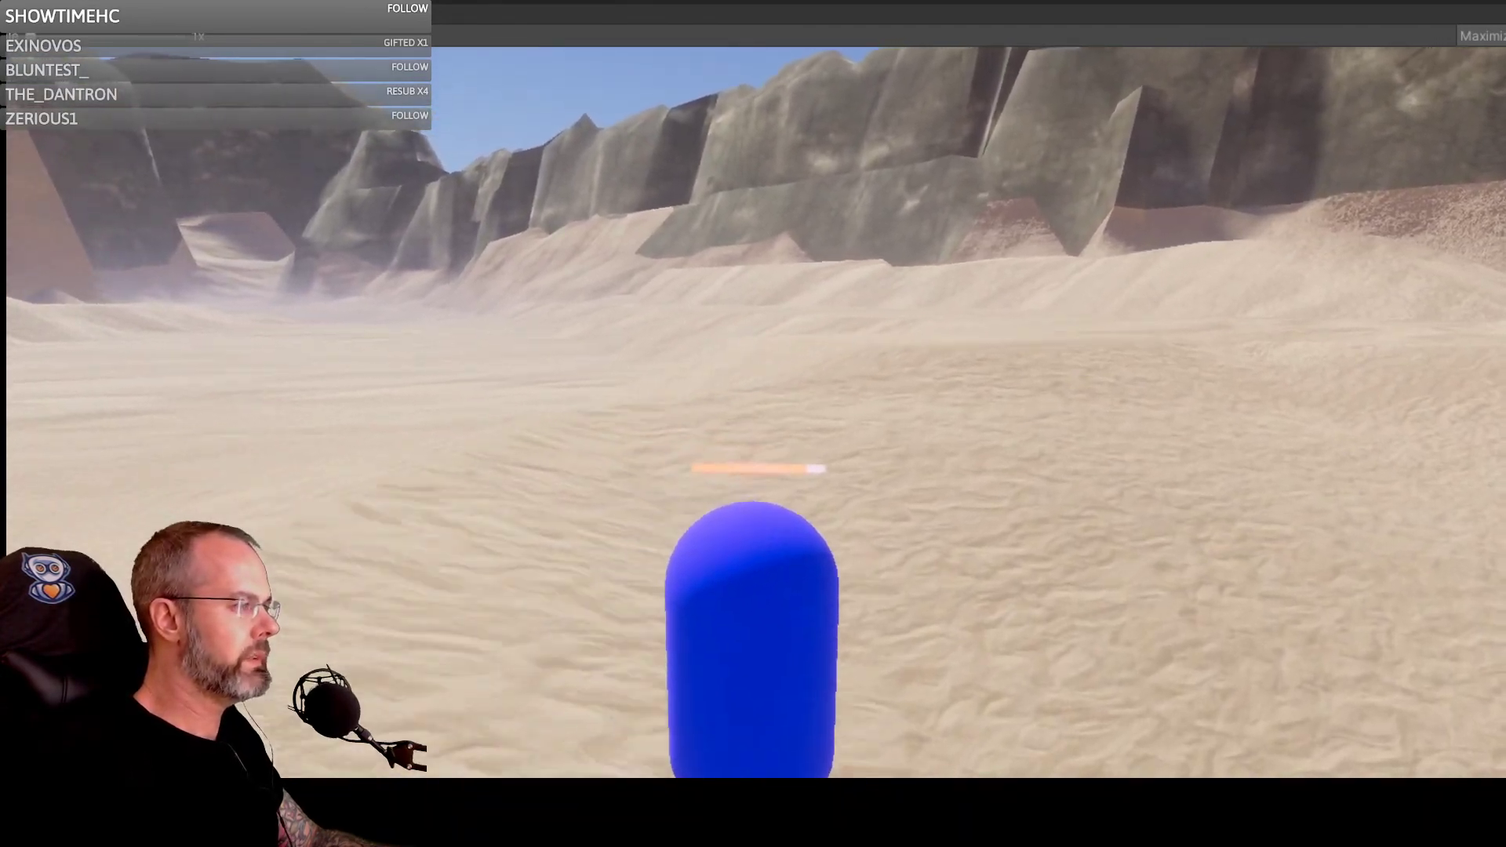
key("space")
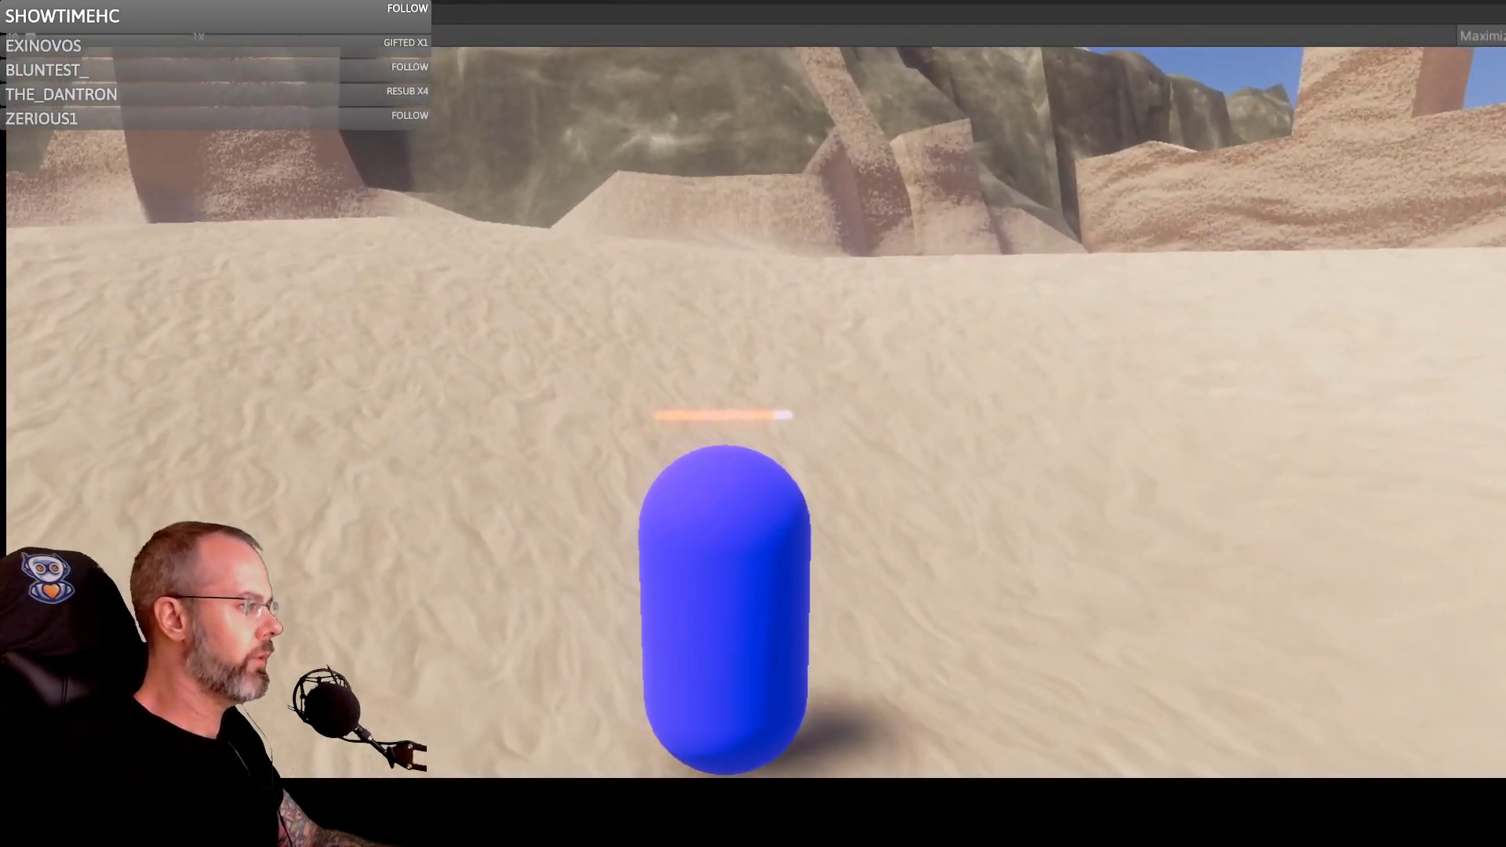
key("w")
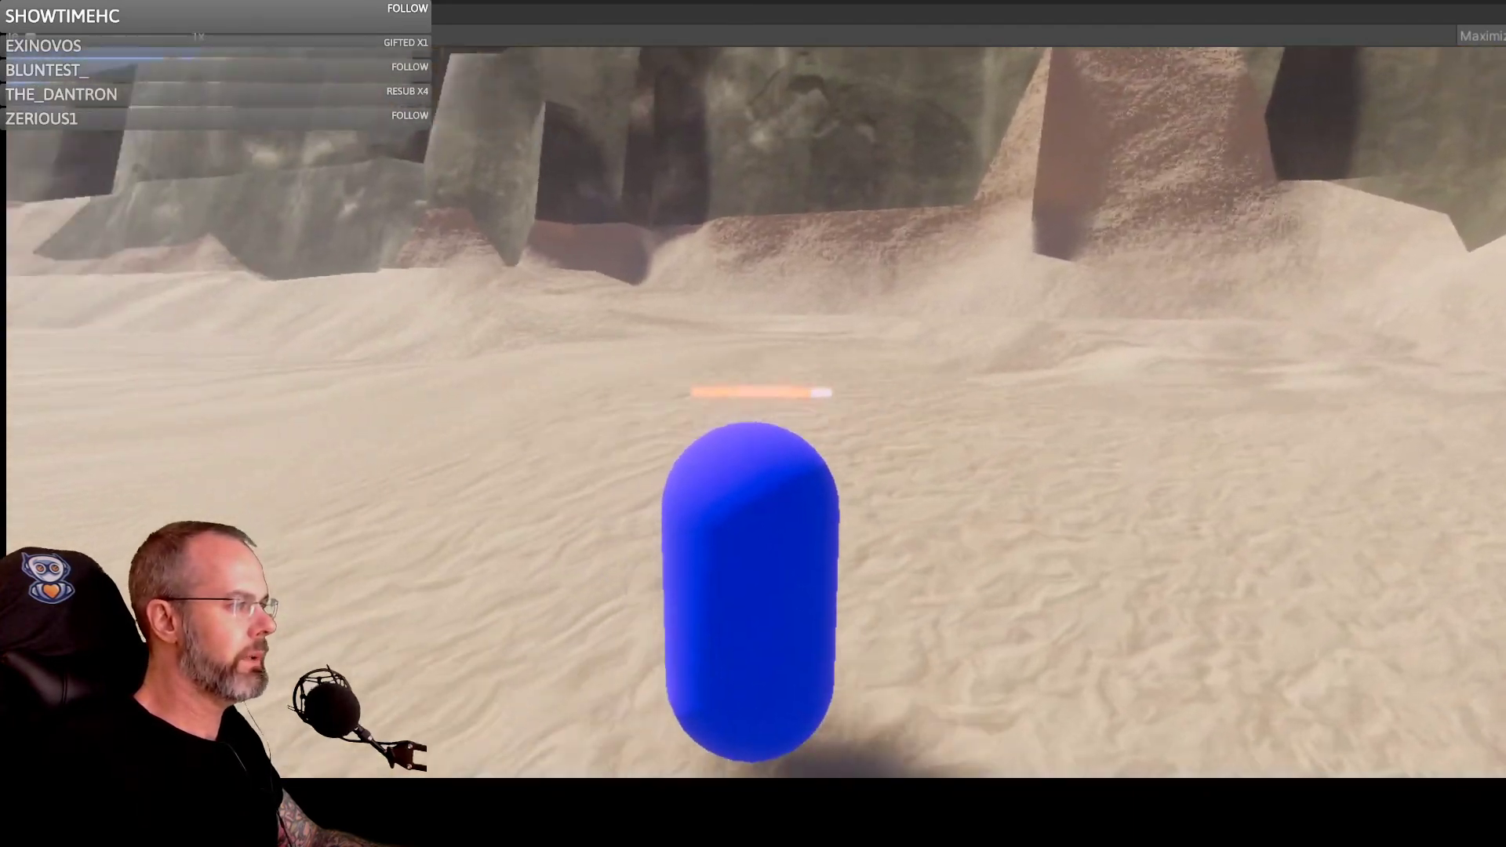
key("w")
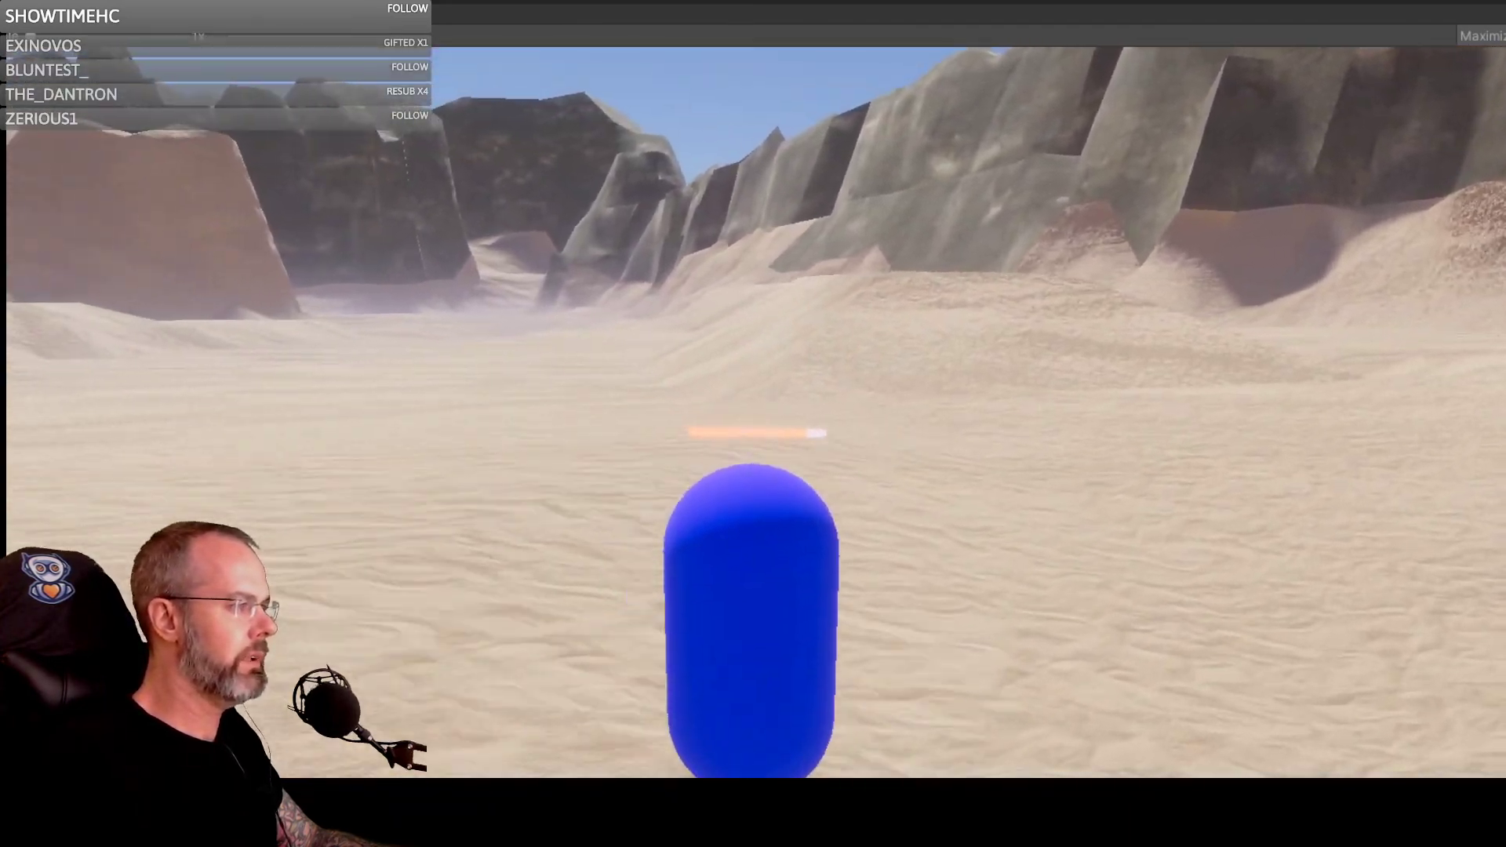
key("w")
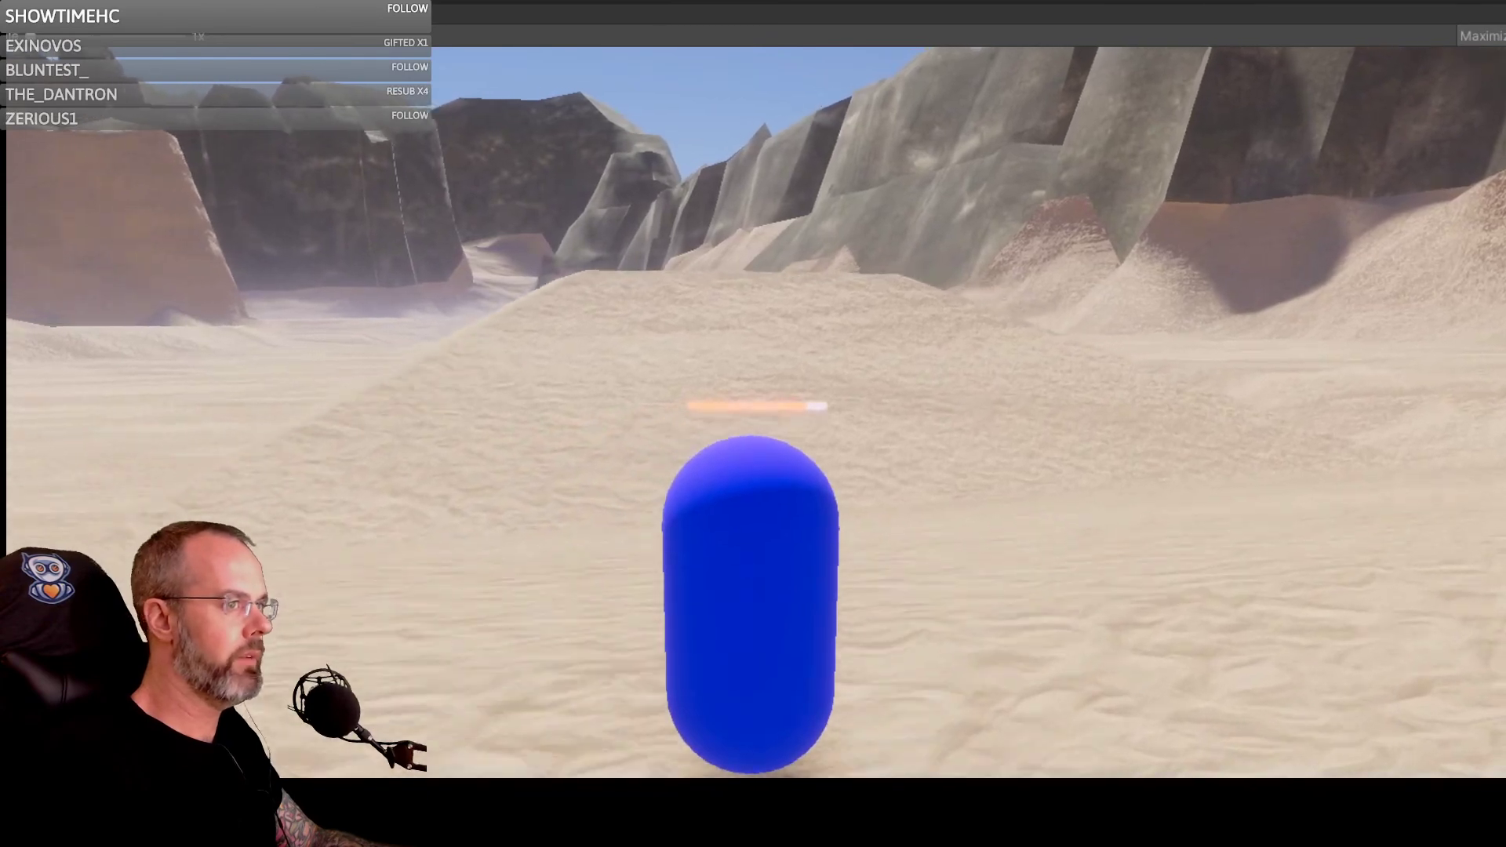
Step: Cross the sand mound with a jump and stop on the flat facing the sandstone block and the cliff gap
key("w")
key("space")
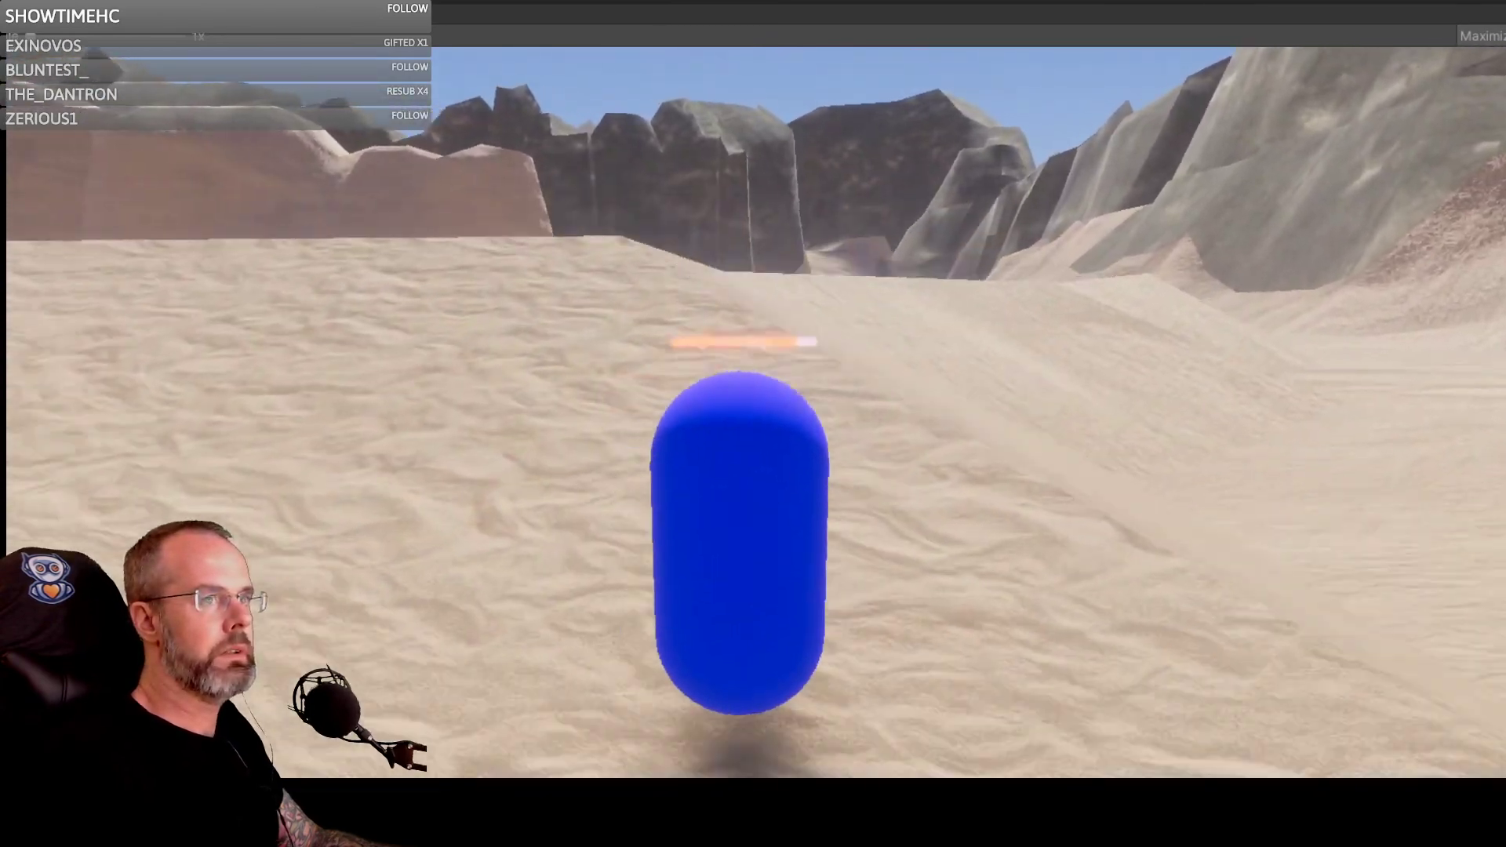
key("w")
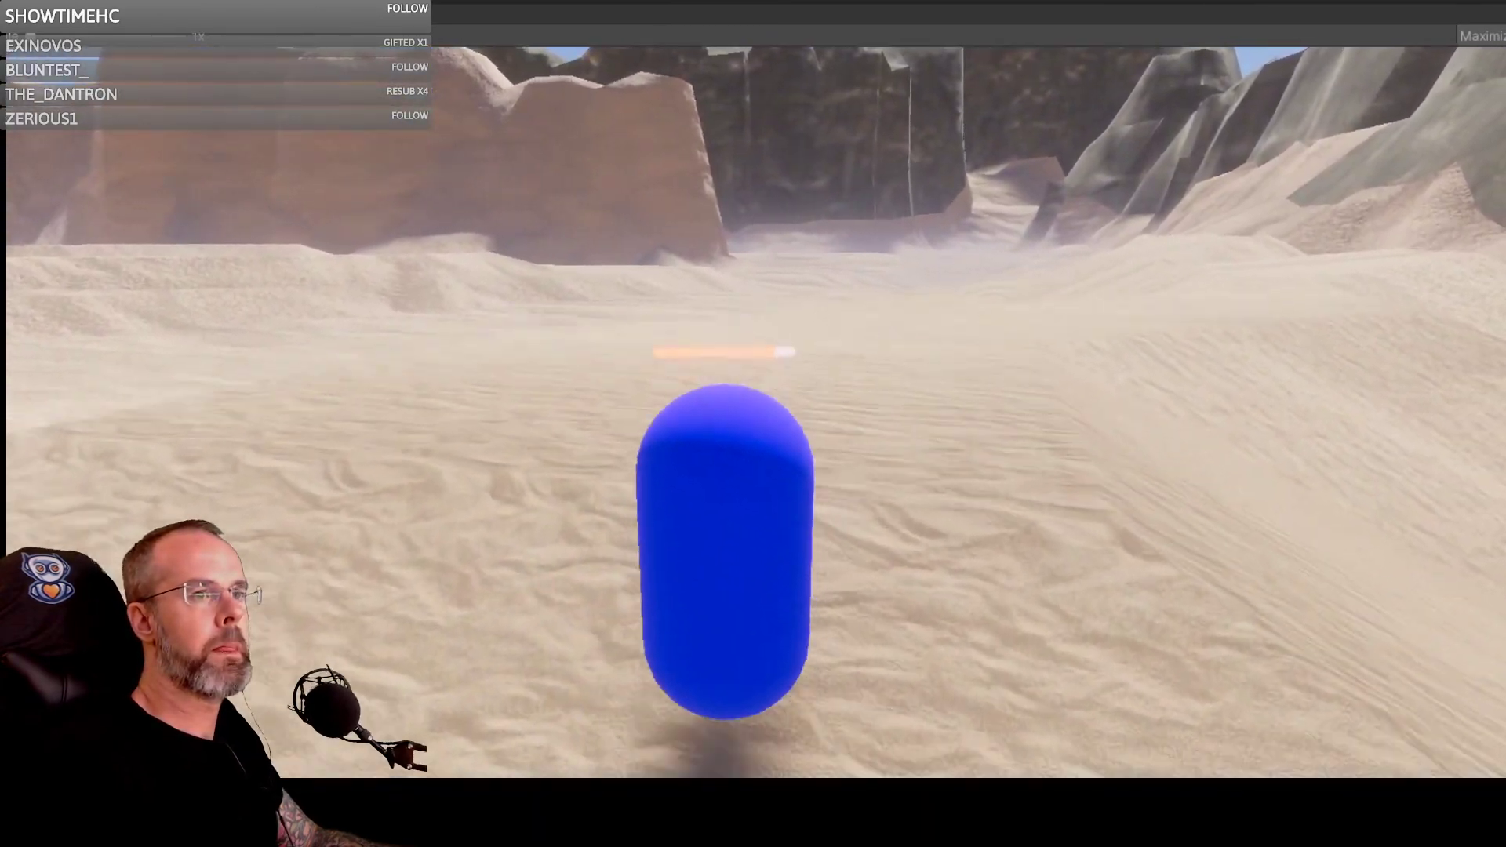
key("w")
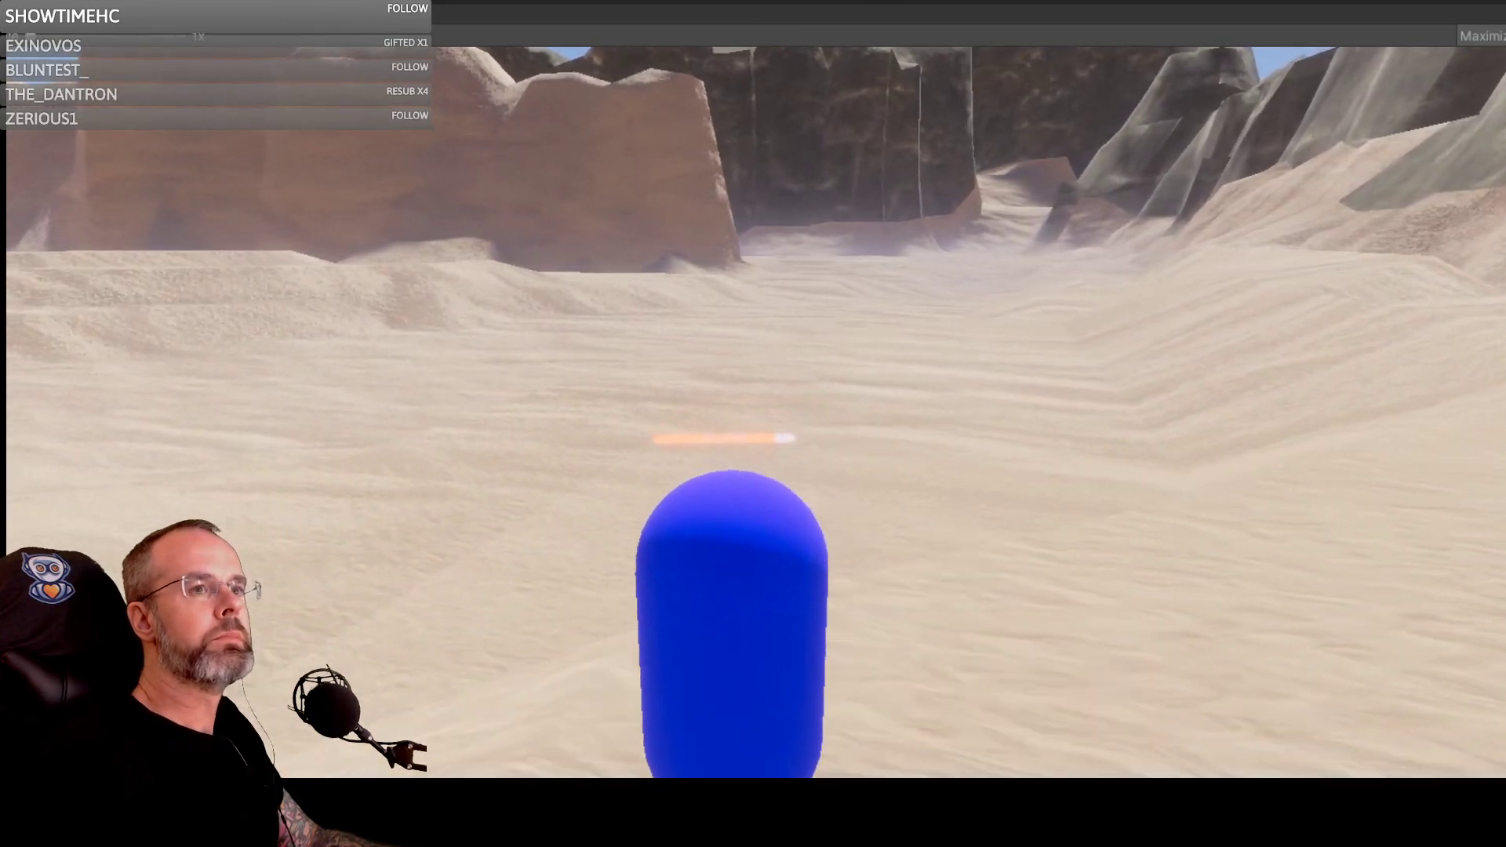
key("w")
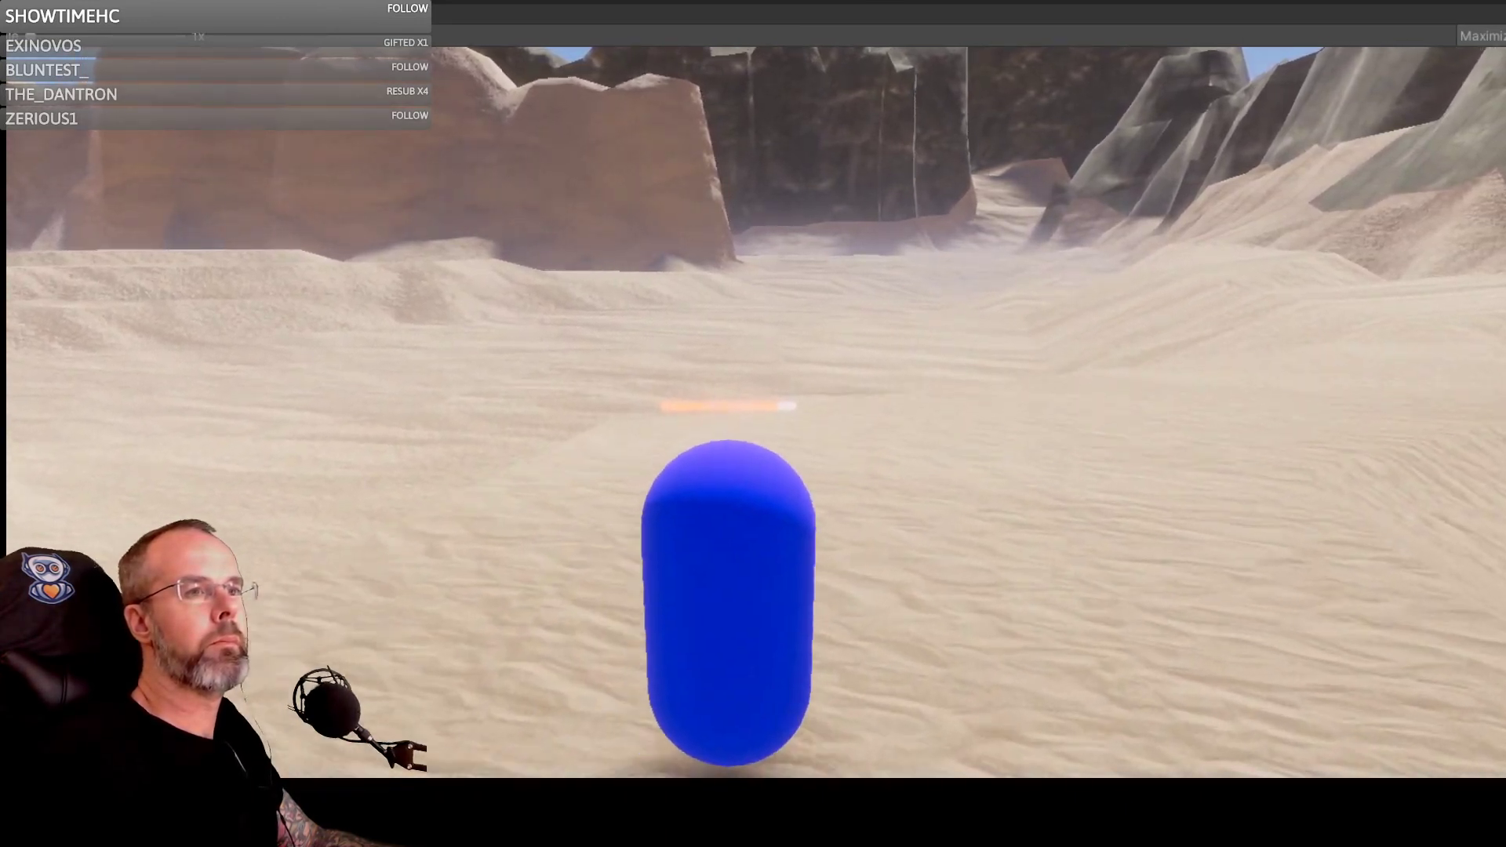
key("Escape")
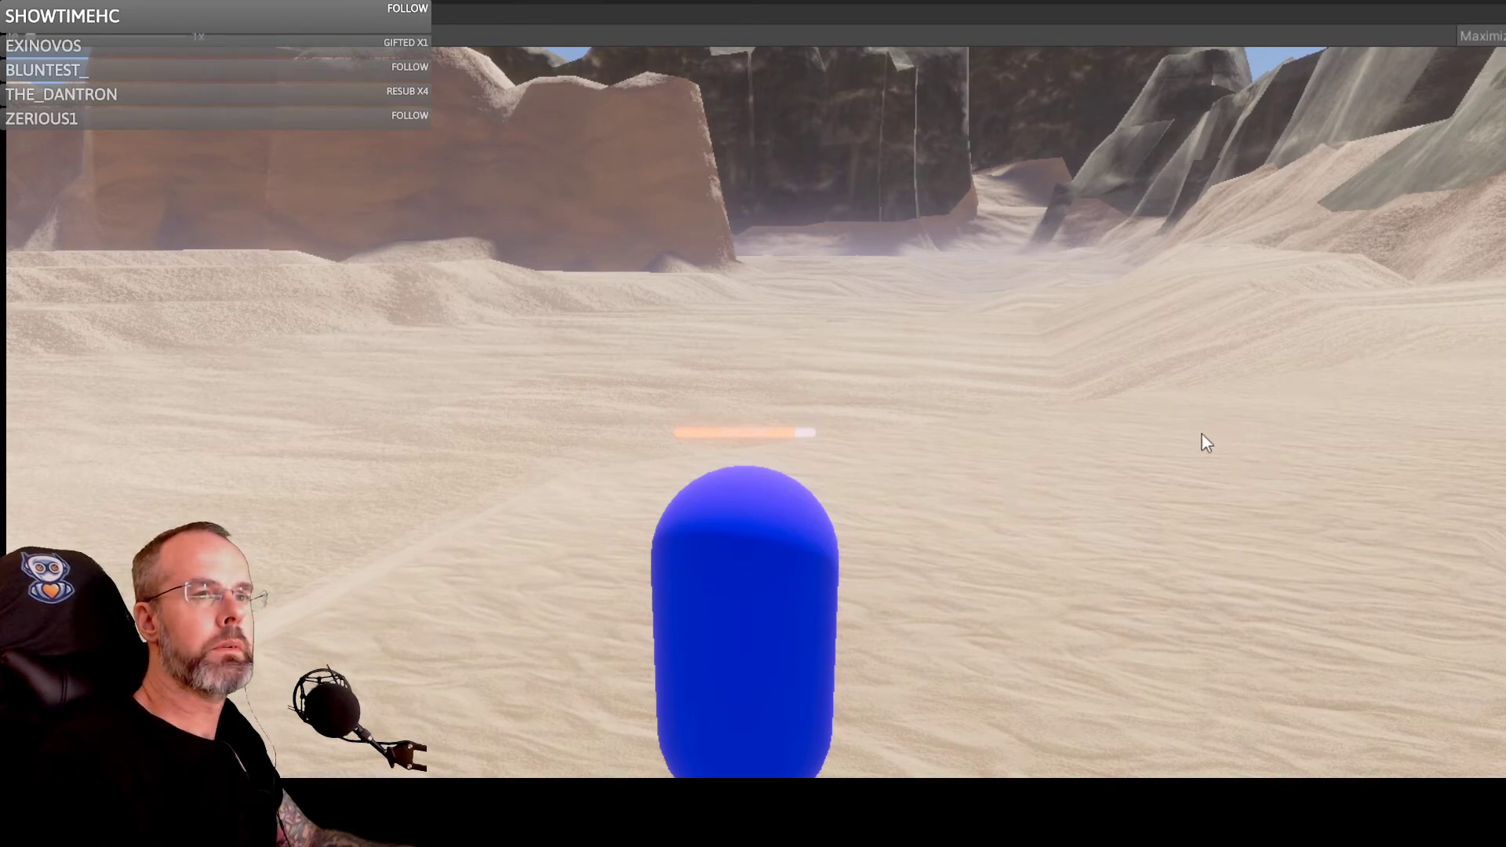
Step: Walk back over the dunes toward the fortress, checking its towers, gateway and low walls, and look back at the sandstone block
left_click(999, 421)
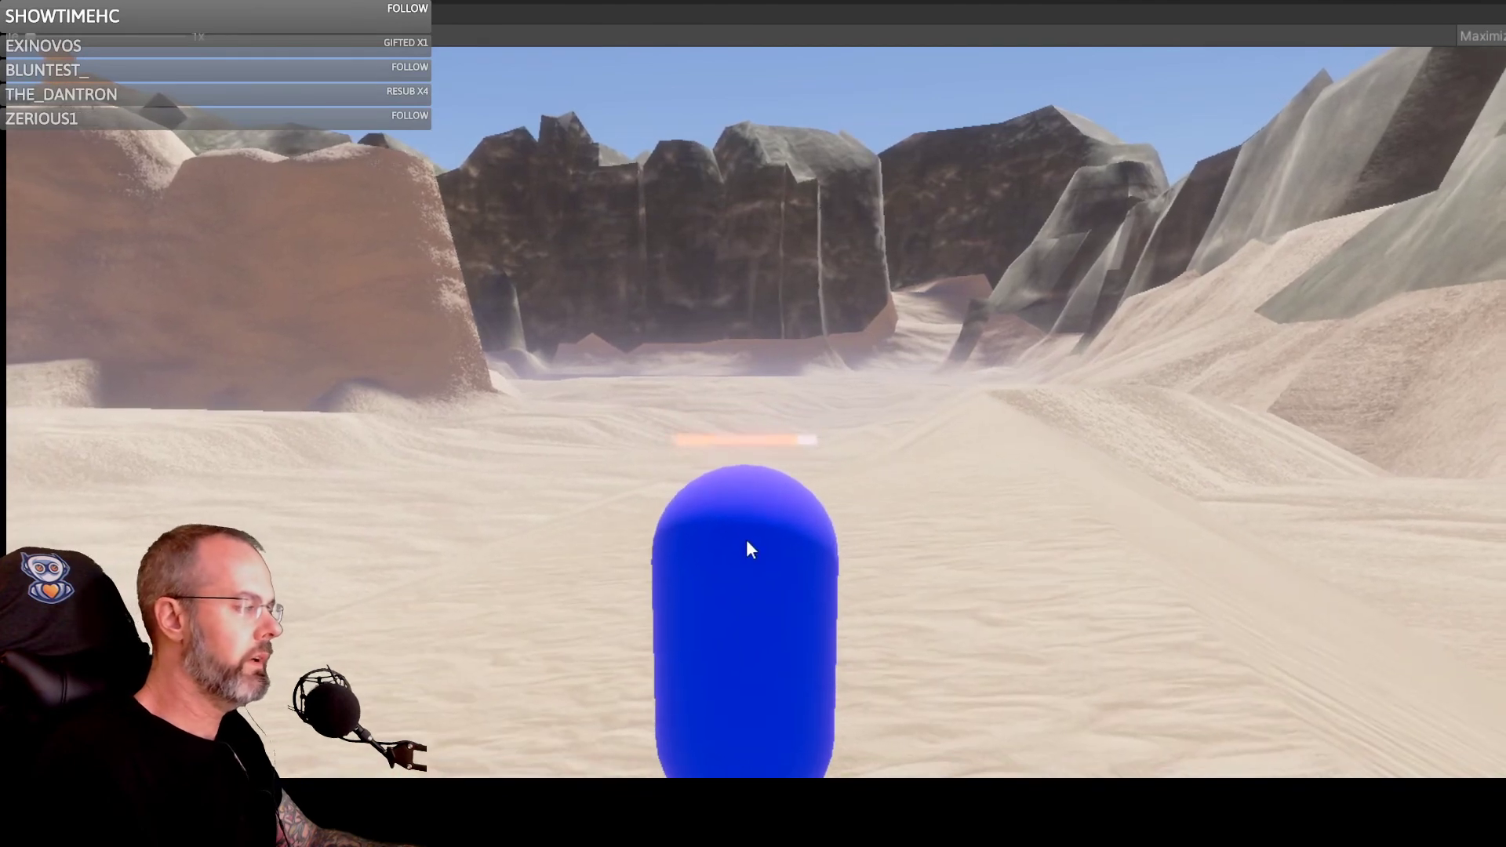
right_click_drag(932, 543, 564, 543)
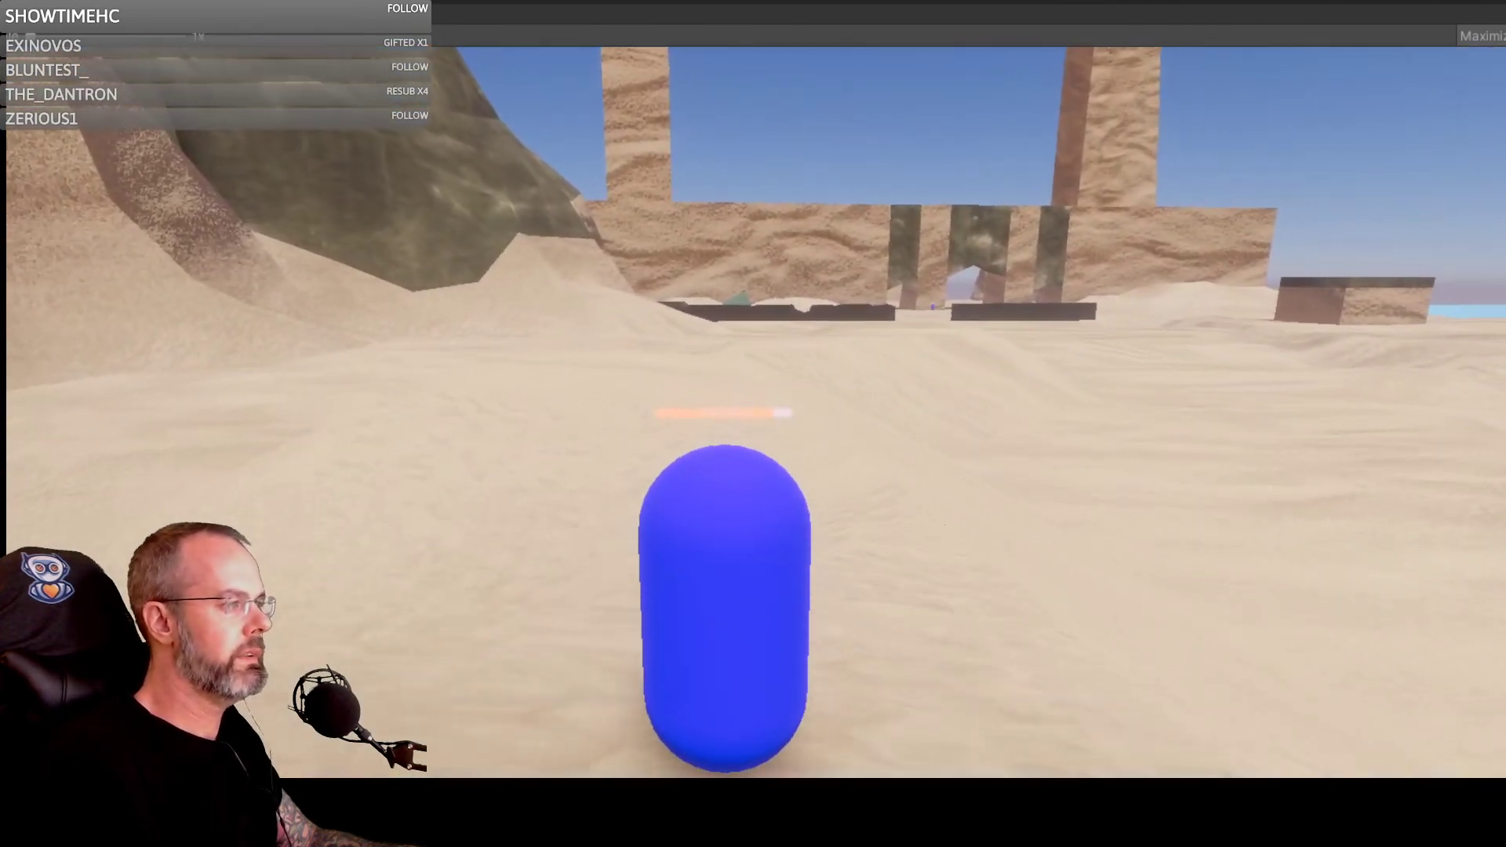
key("w")
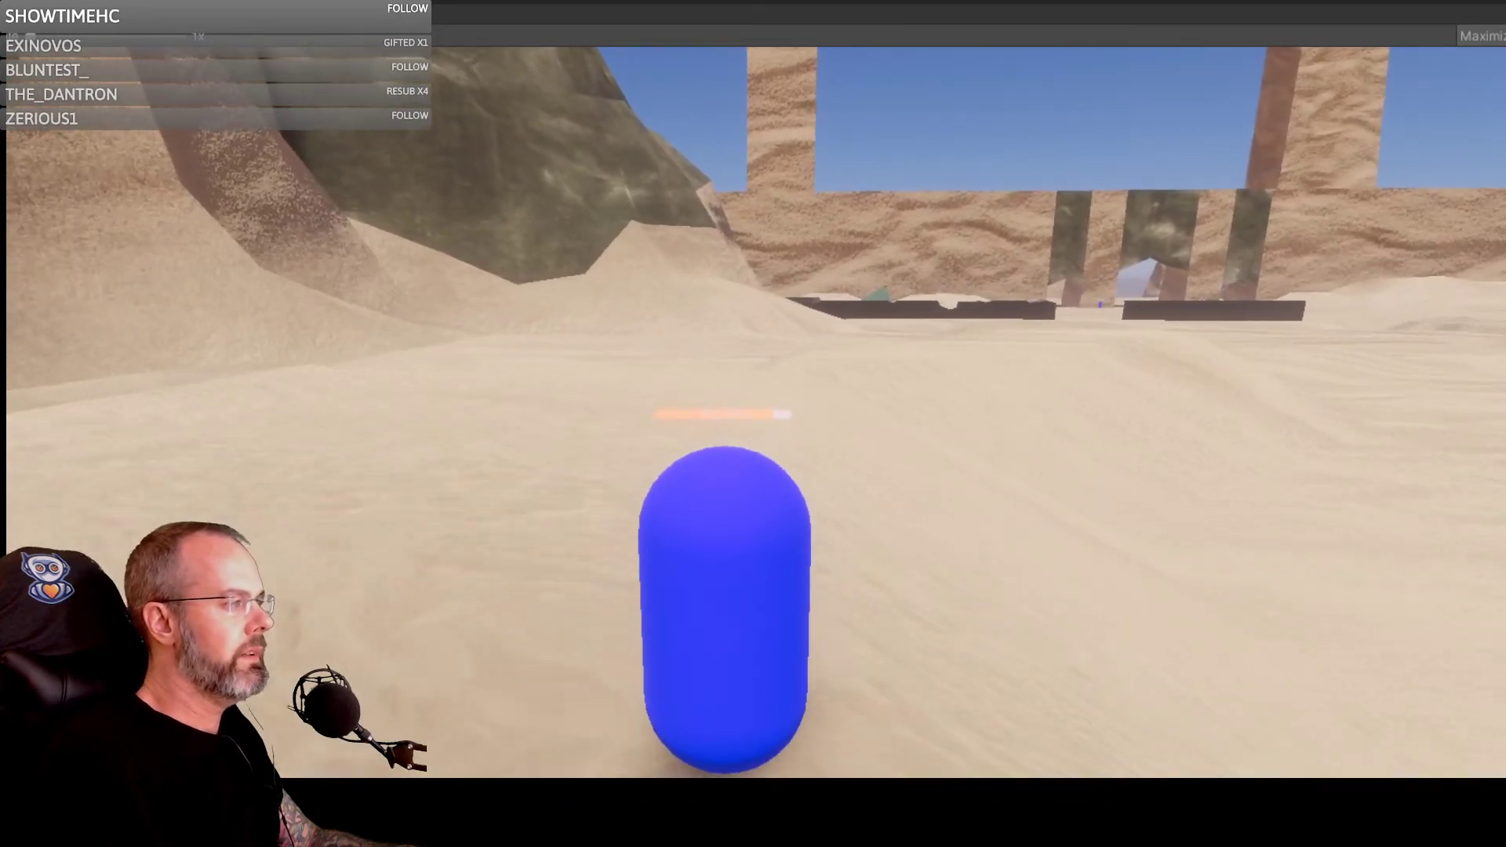
key("w")
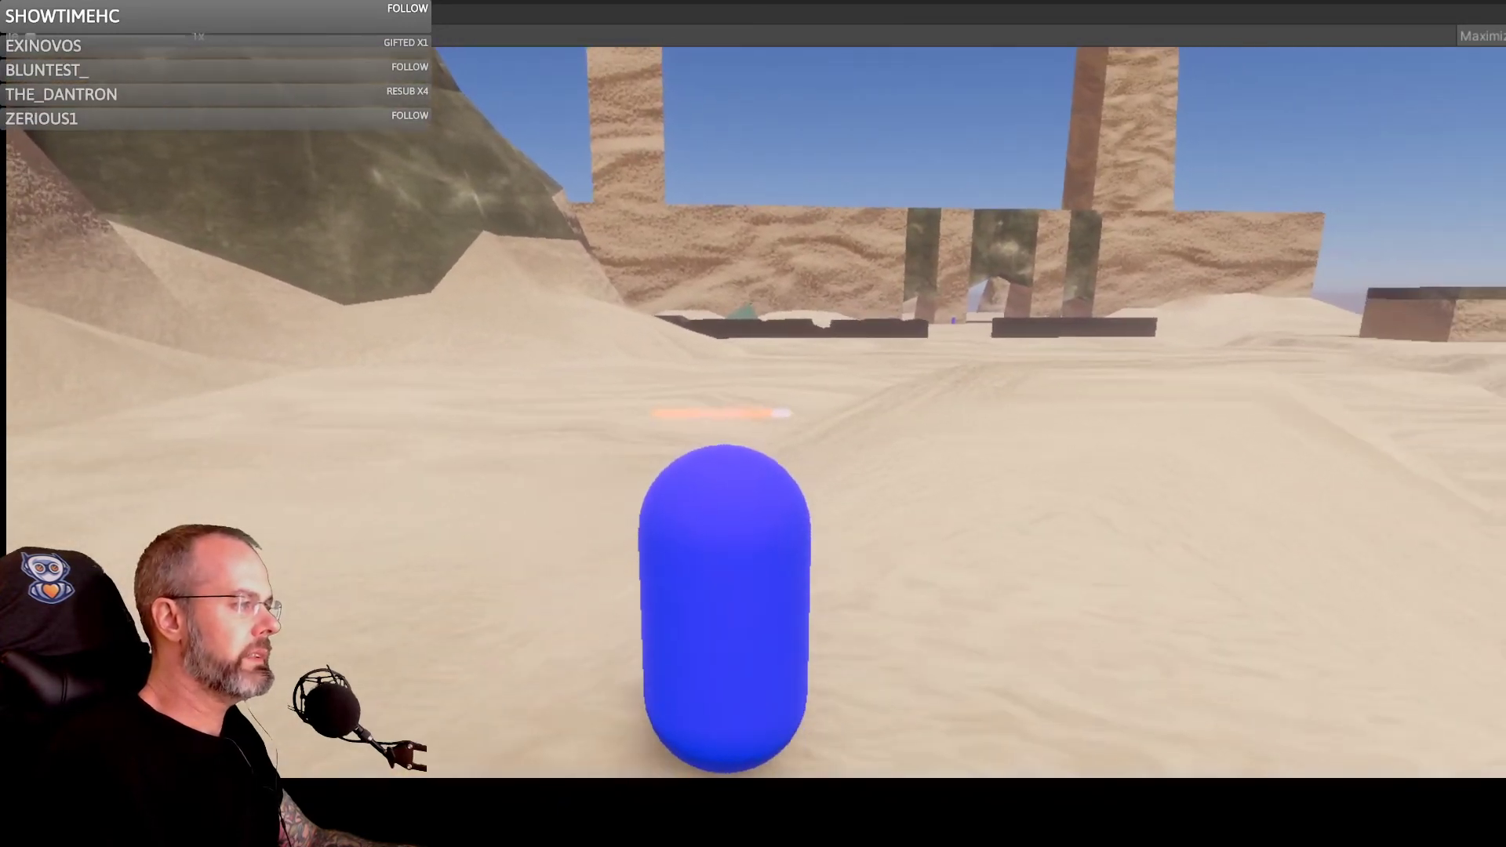
key("w")
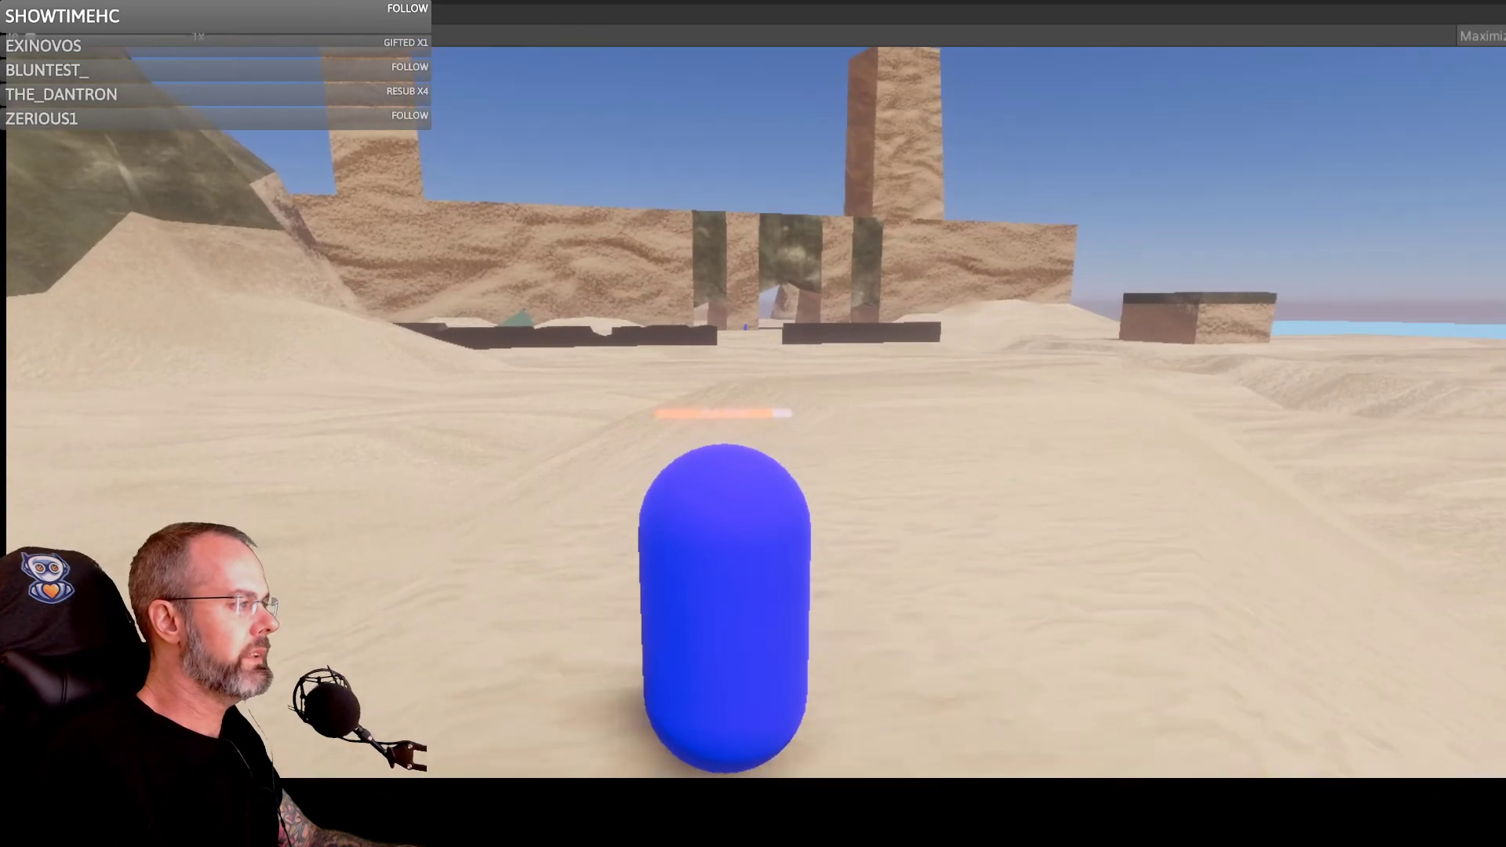
key("w")
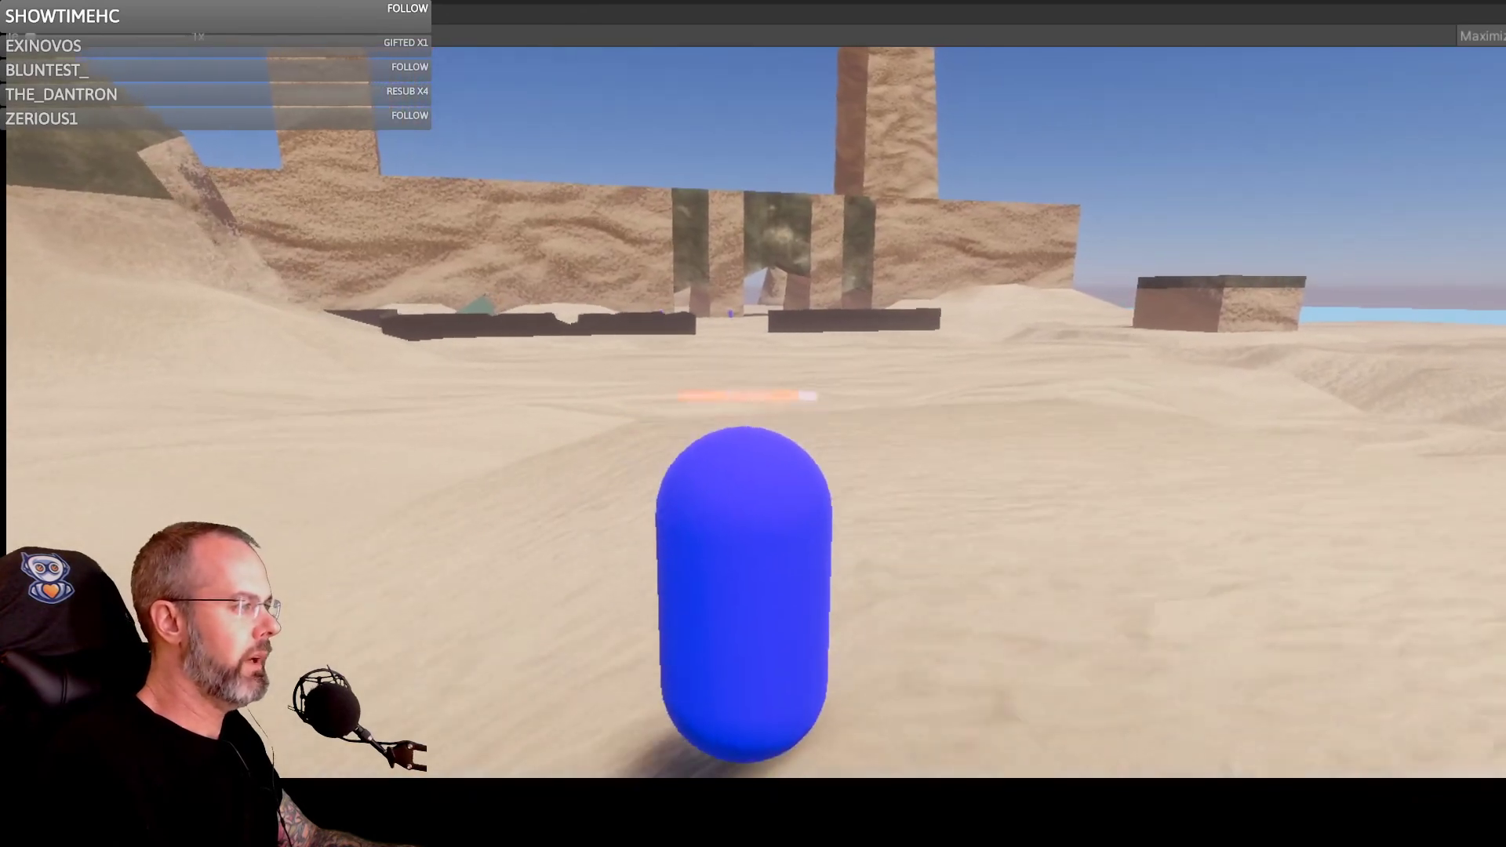
key("w")
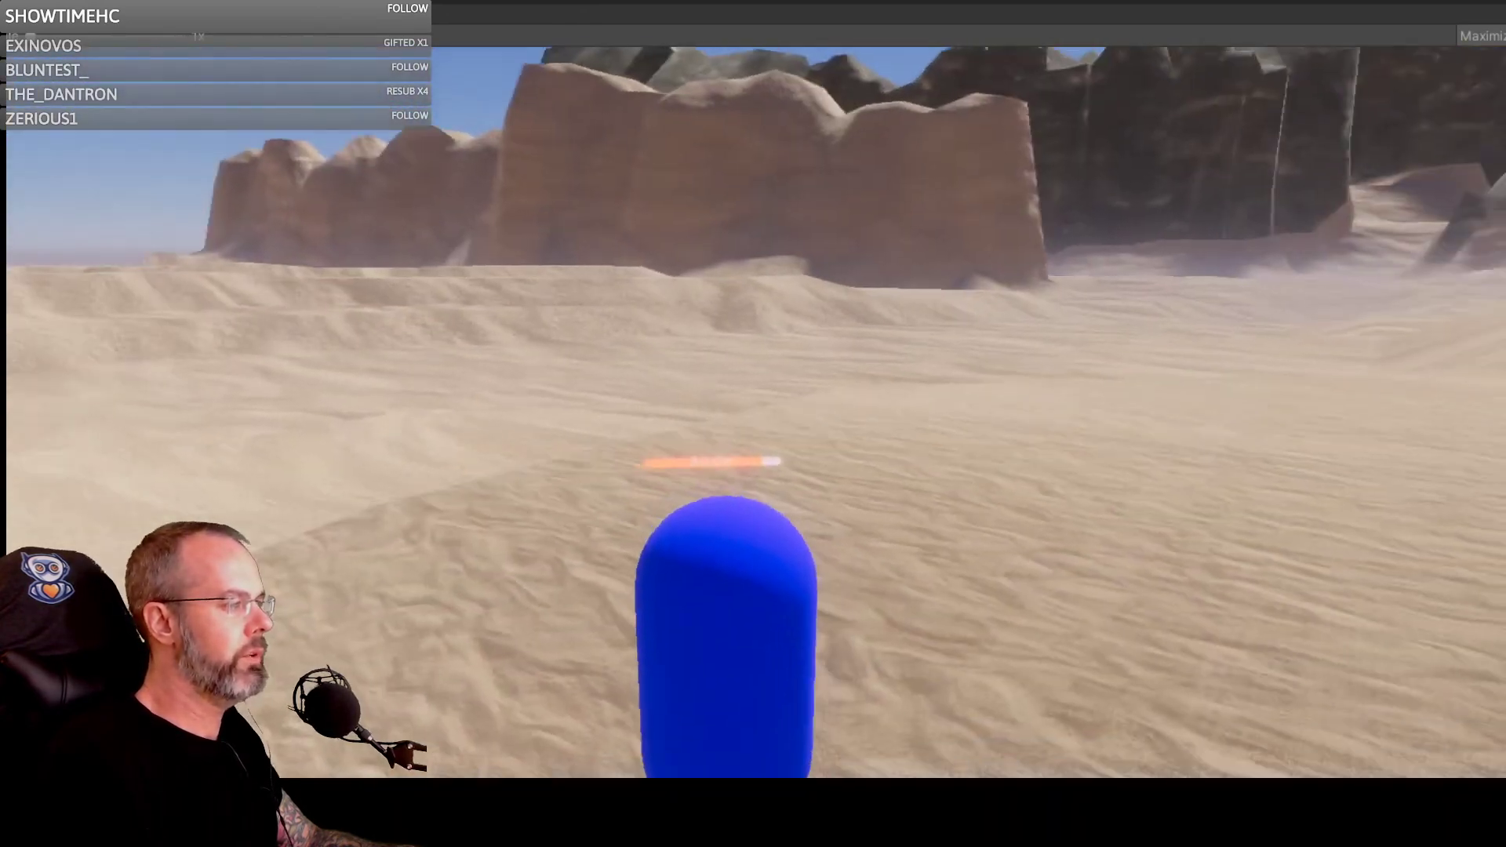
key("Escape")
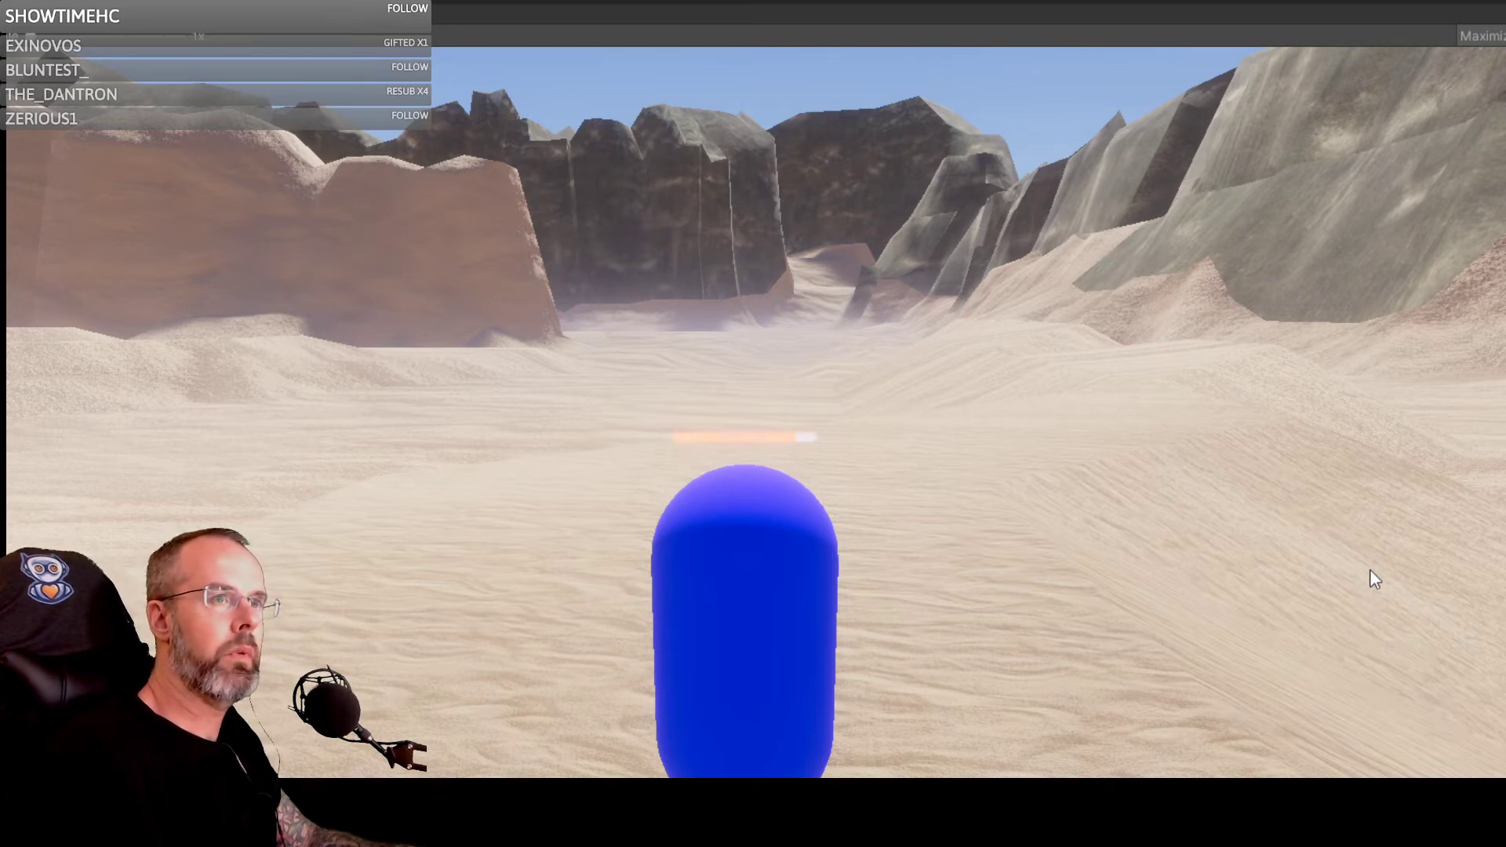
Step: Weave from side to side along the dune ridge toward the cliff gap to test movement and cover on the slopes
left_click(1069, 539)
key("w")
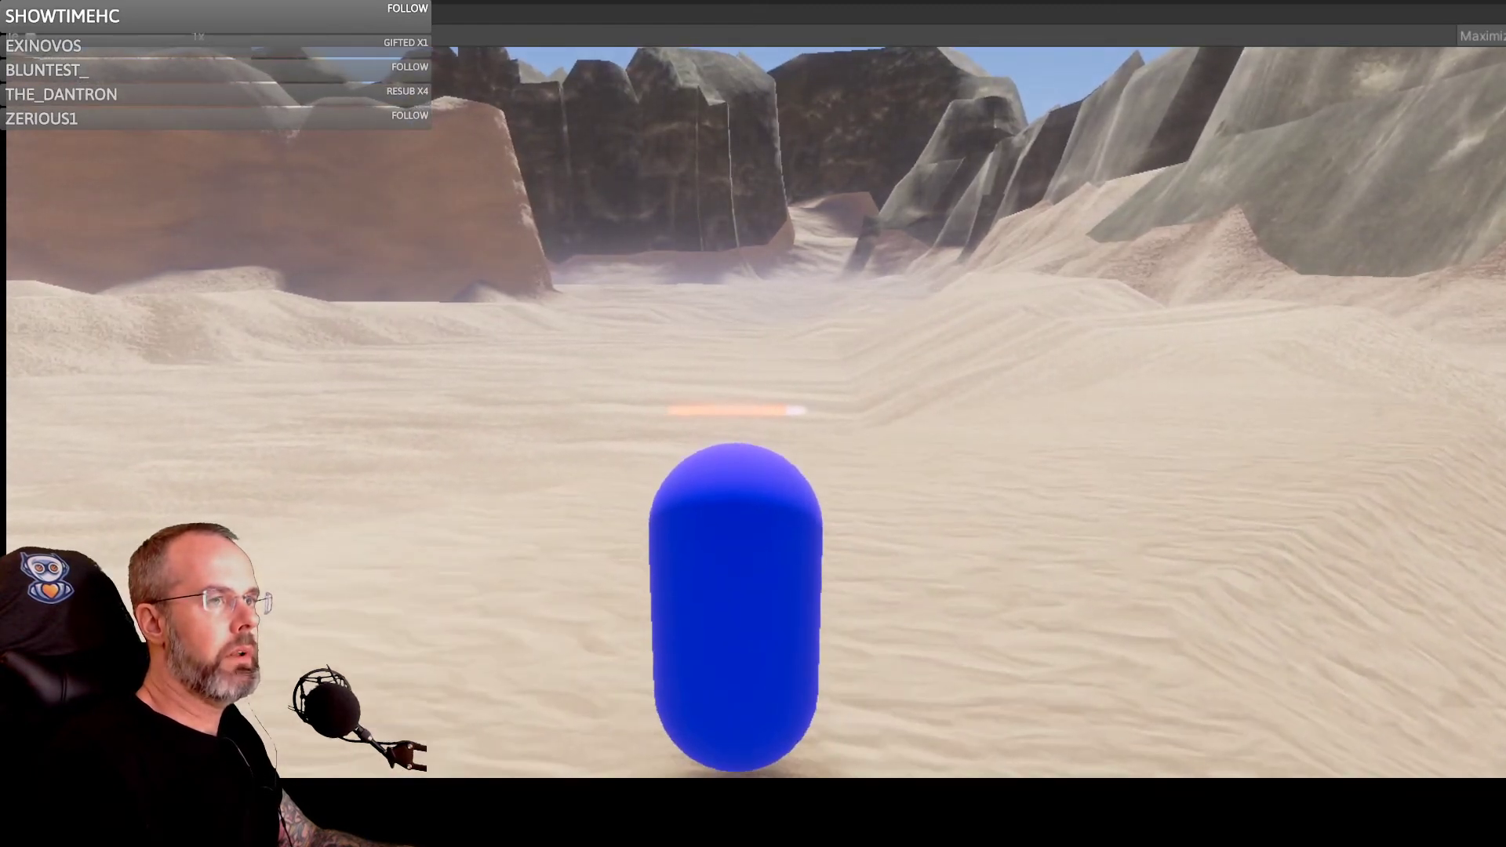
key("d")
key("a")
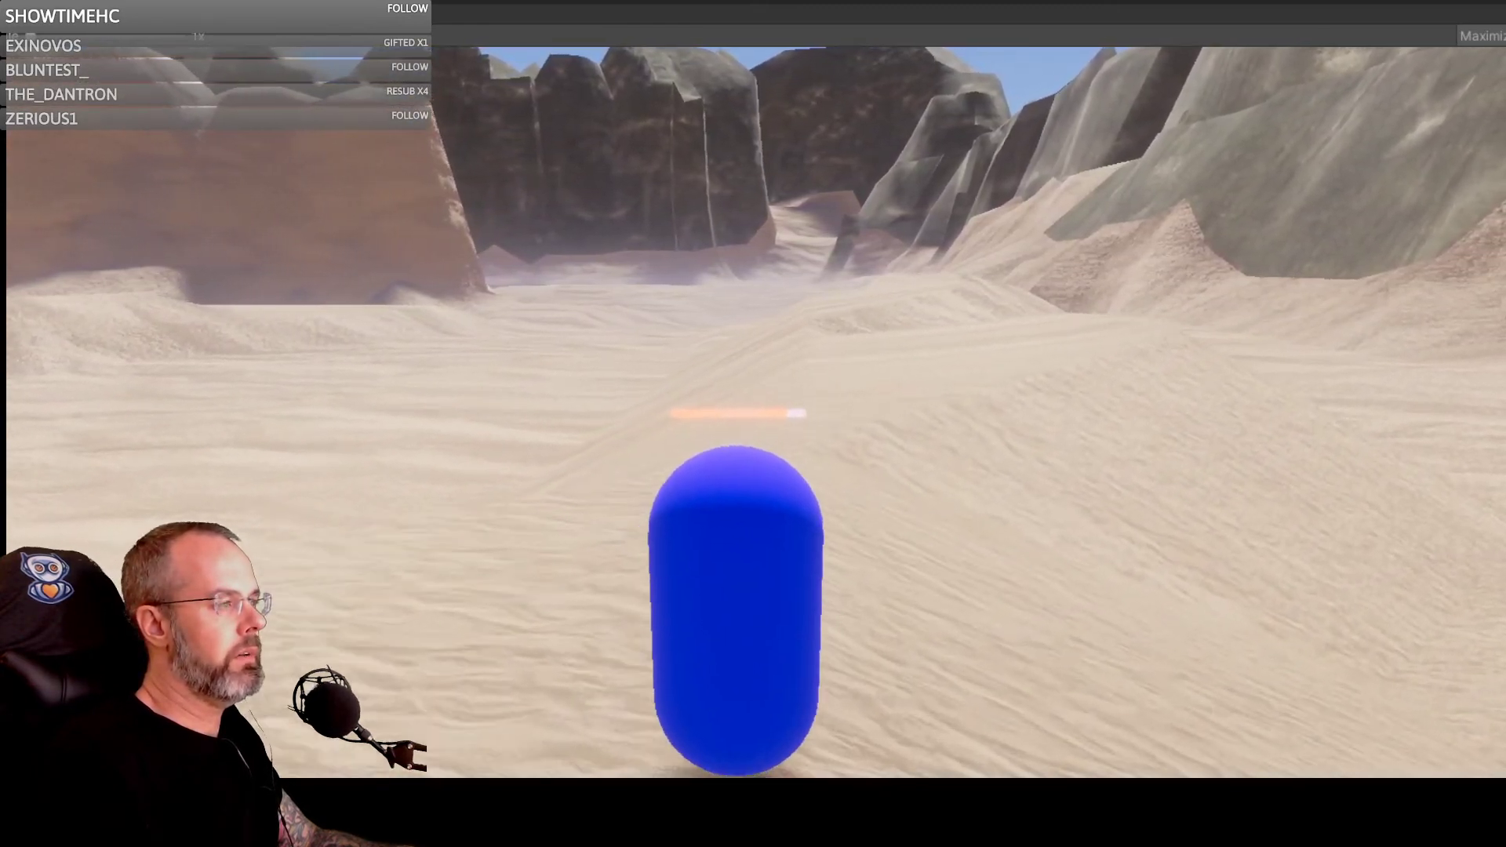
key("w")
key("d")
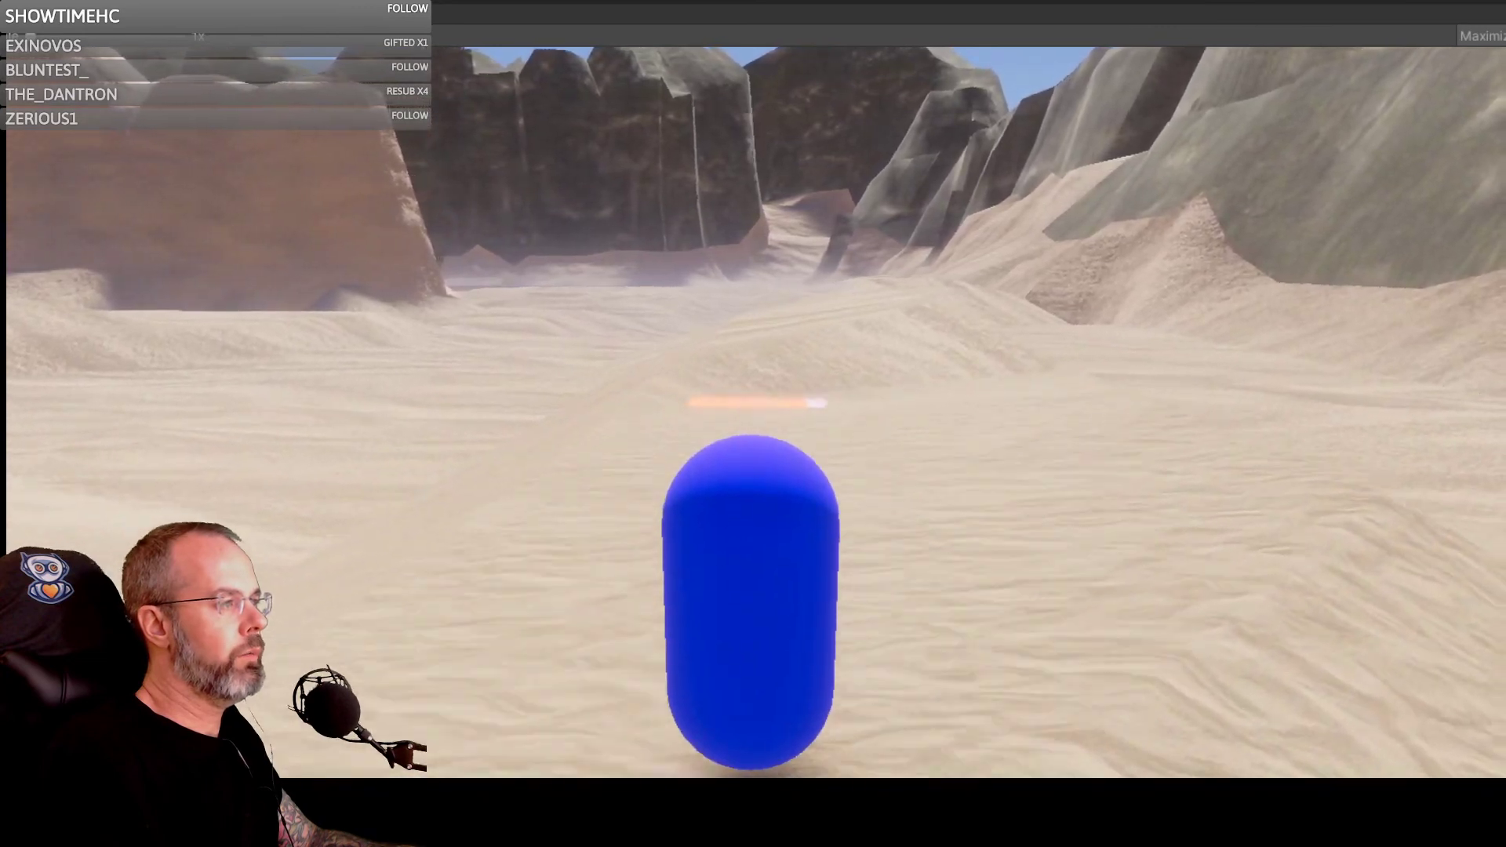
key("w")
key("a")
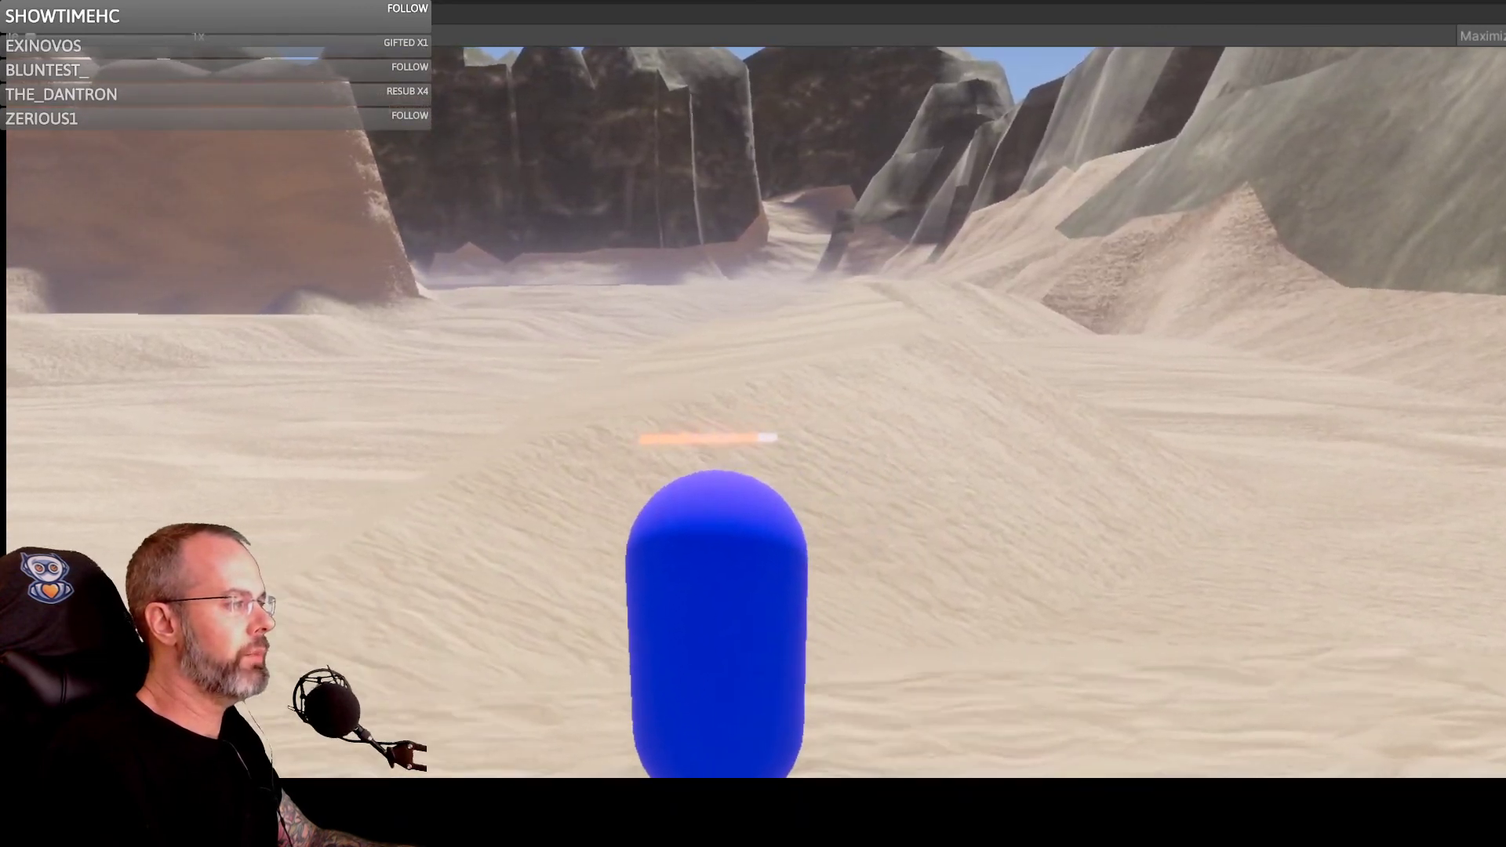
key("s")
key("d")
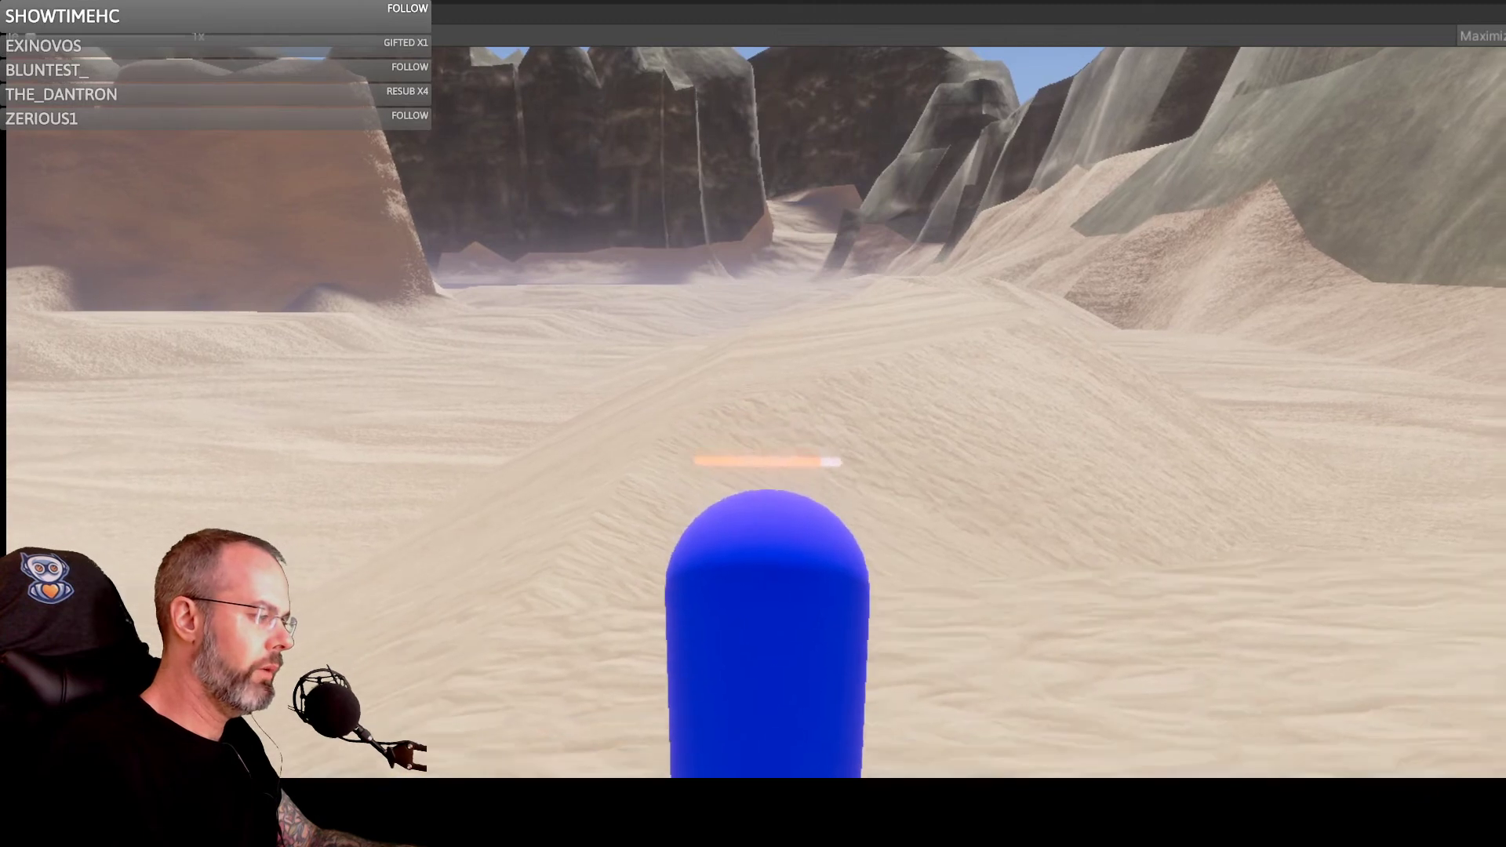
key("Escape")
left_click(747, 529)
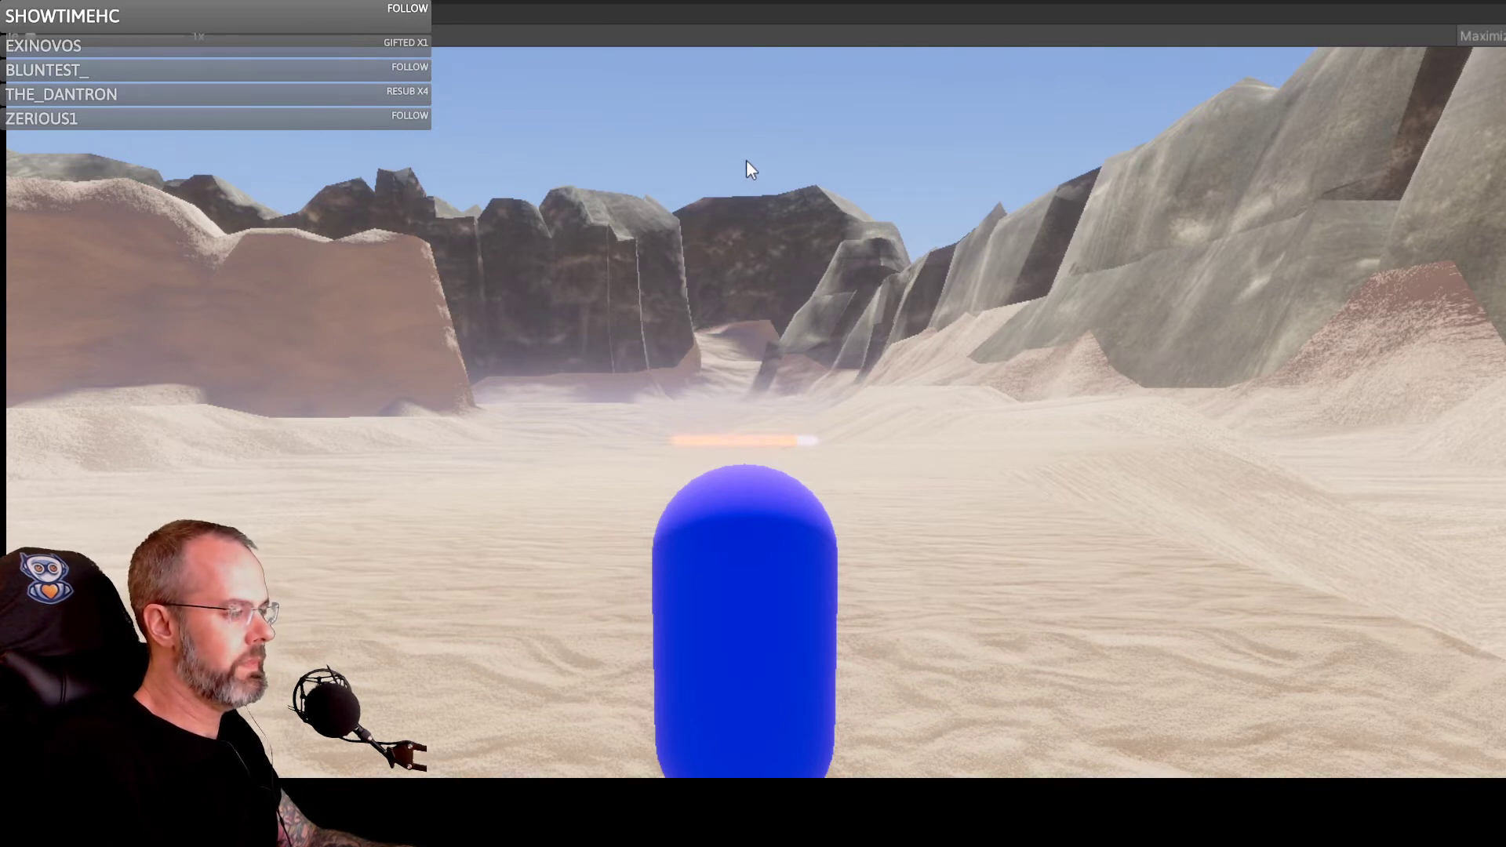
Step: Survey the cliff skyline and the gap beside the sandstone block, sidestepping both ways across the dune
mouse_move(994, 285)
right_mouse_down()
mouse_move(667, 278)
mouse_move(993, 285)
right_mouse_up()
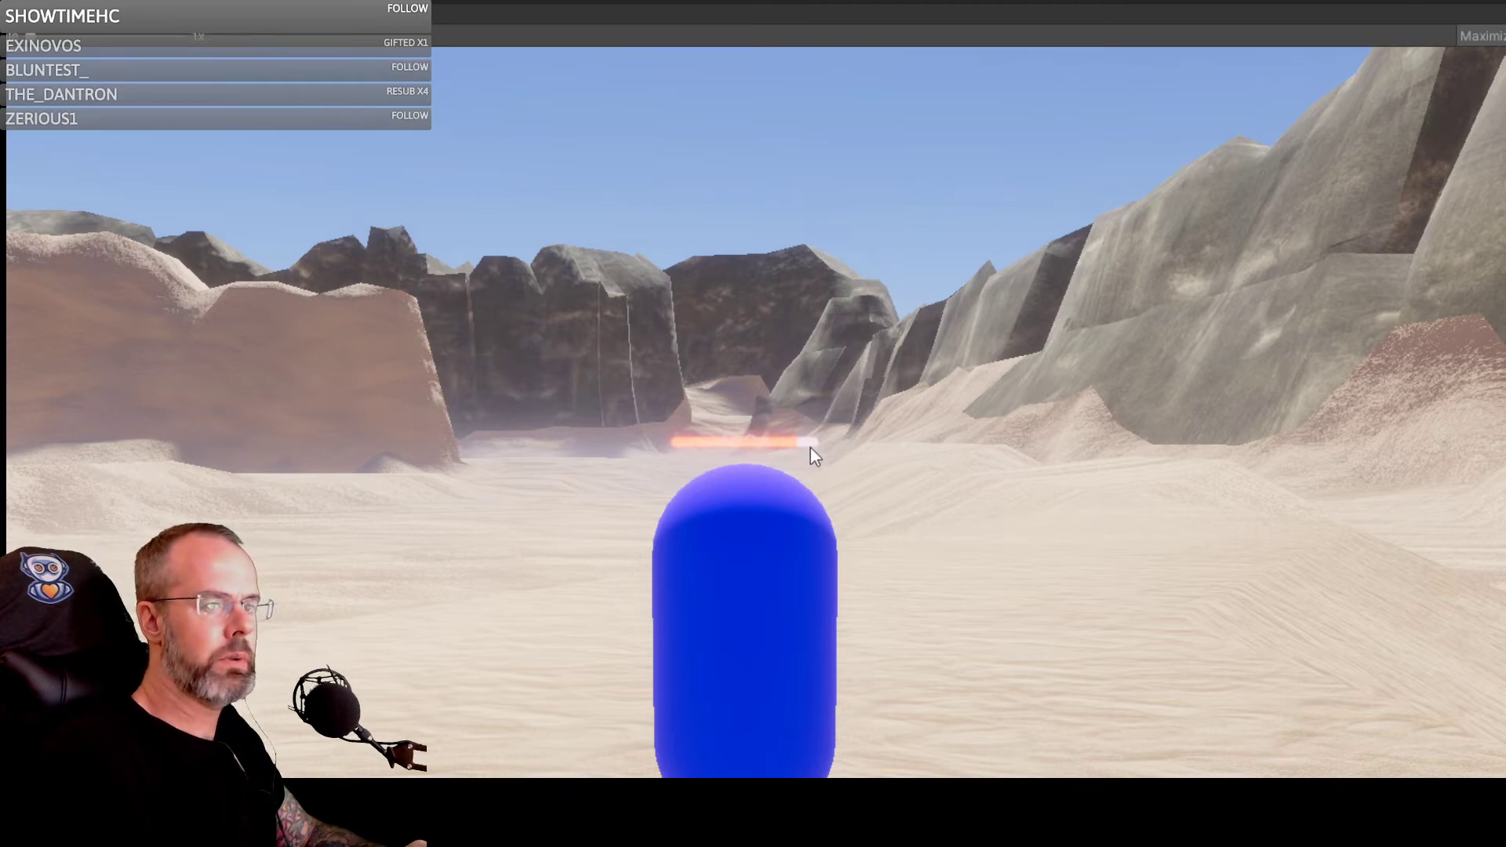
right_click_drag(811, 449, 769, 491)
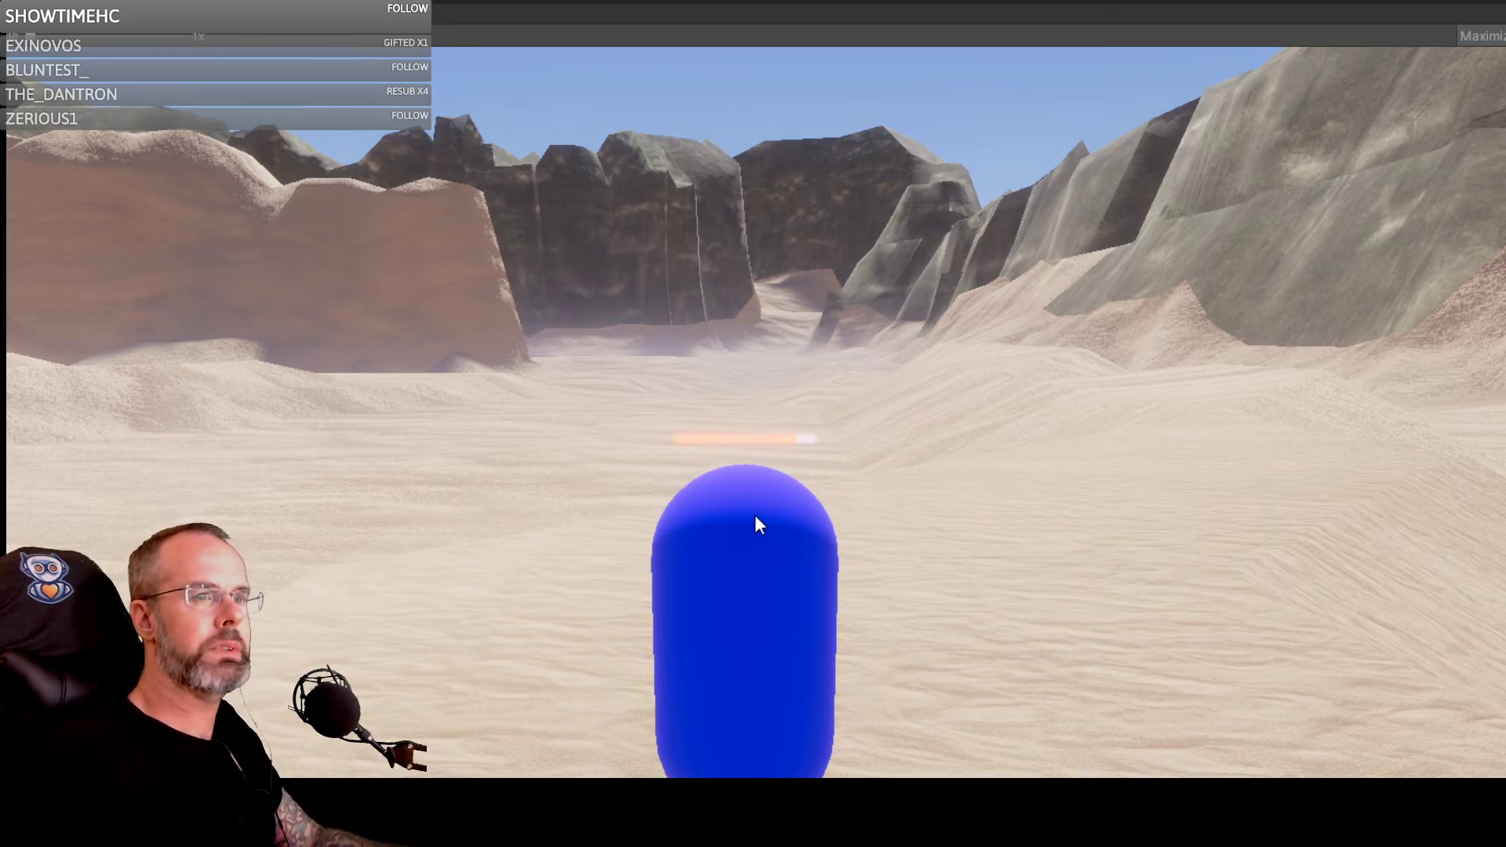
left_click(934, 498)
key("d")
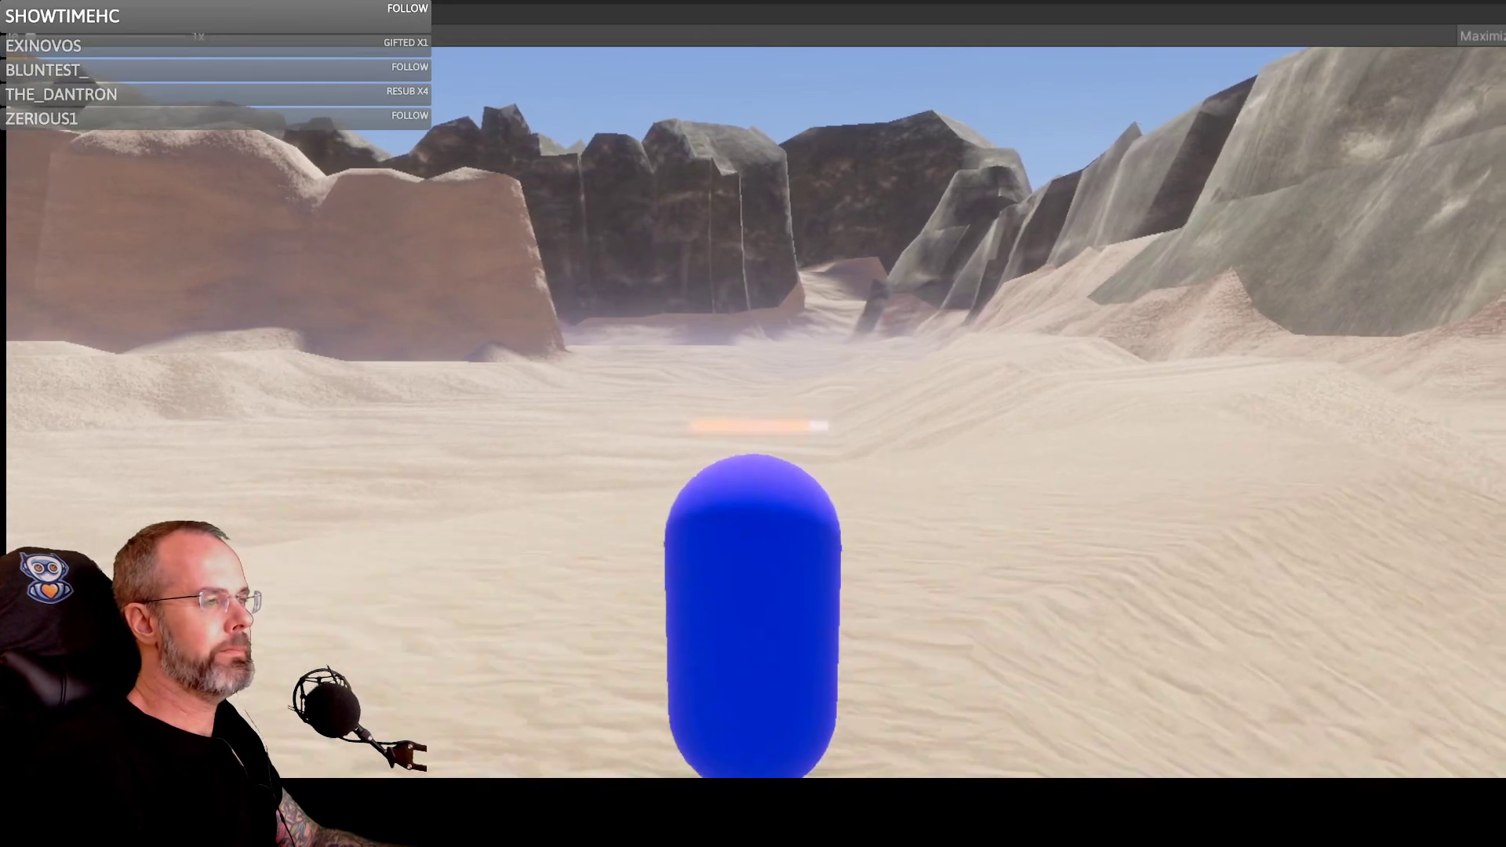
key("a")
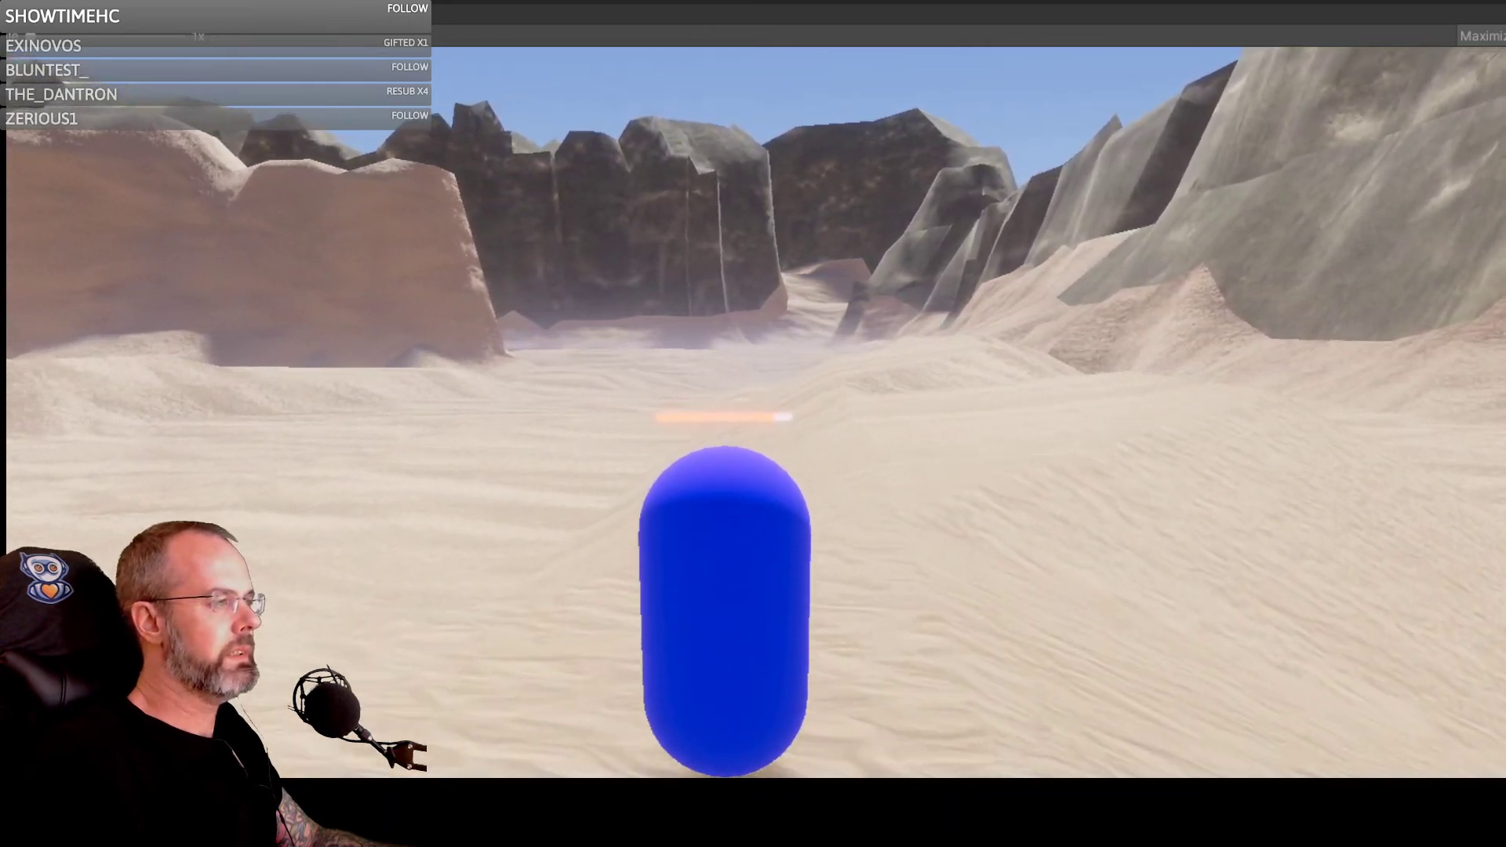
Step: Sidestep and advance along the dune toward the cliff gap, then stop facing the gap beside the sandstone block
key("a")
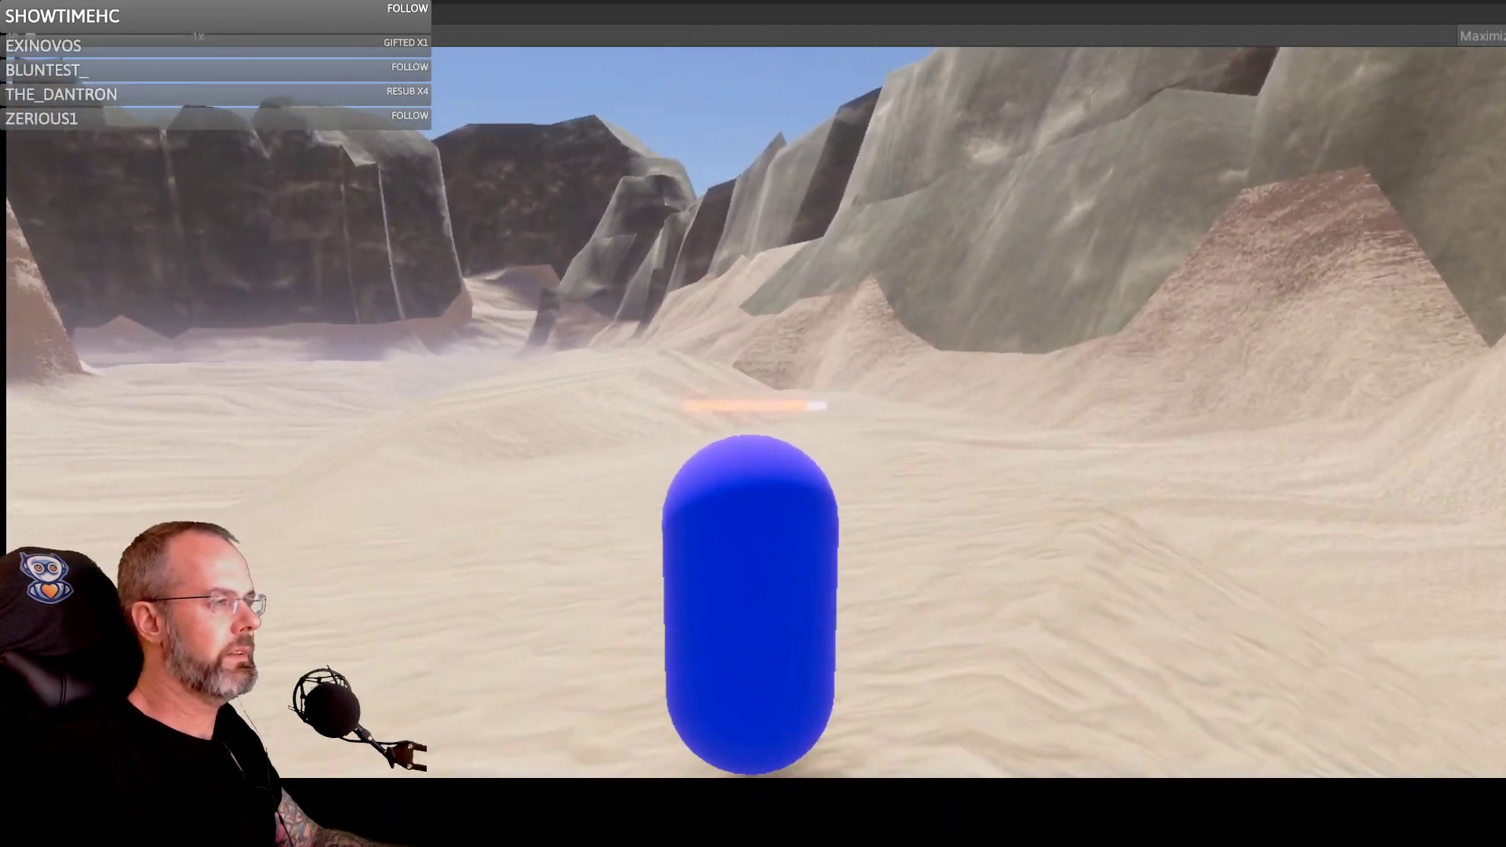
key("a")
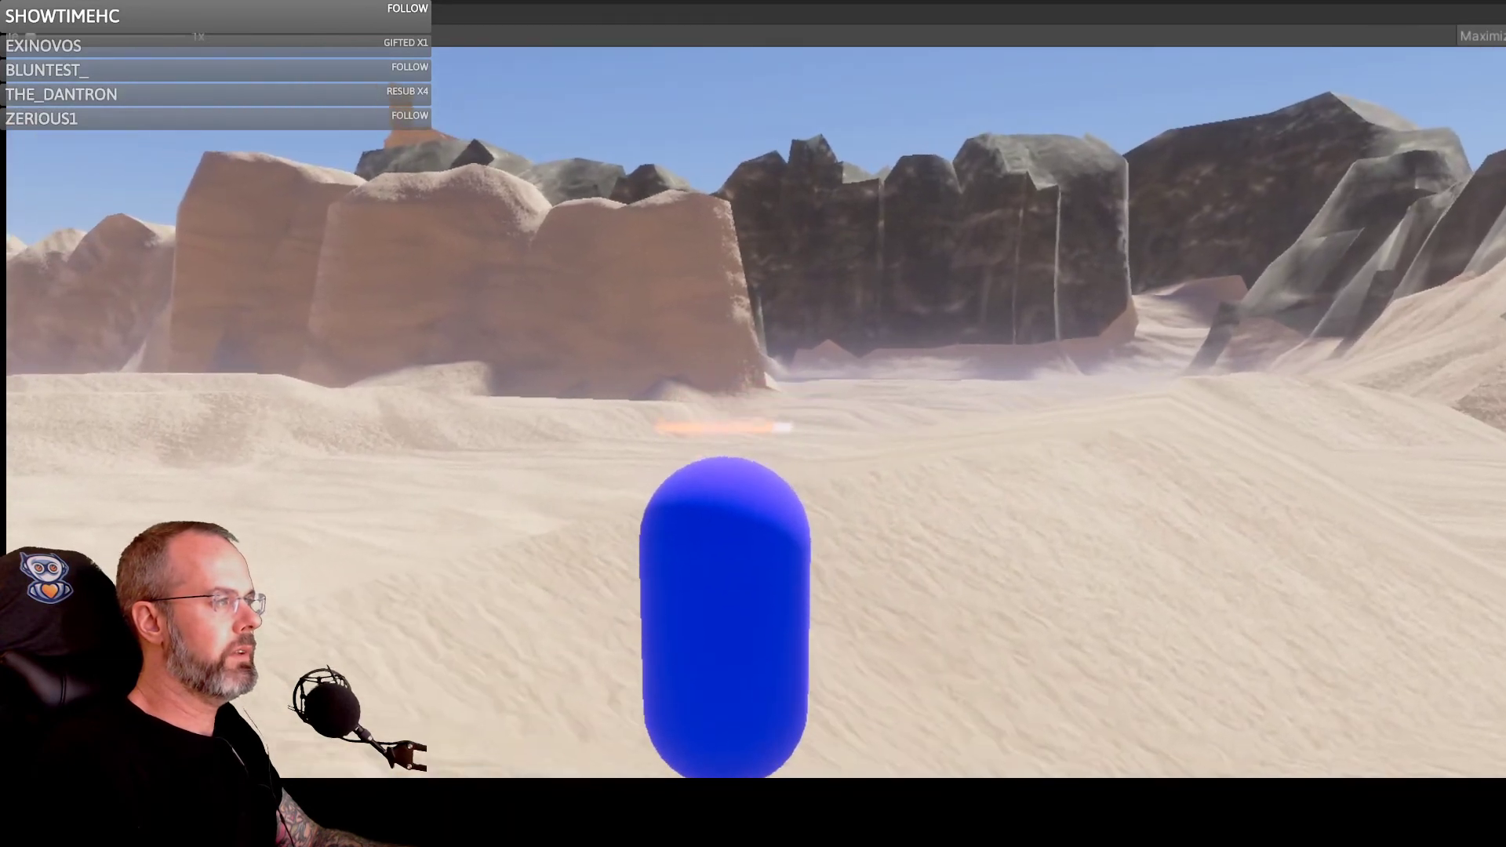
key("w")
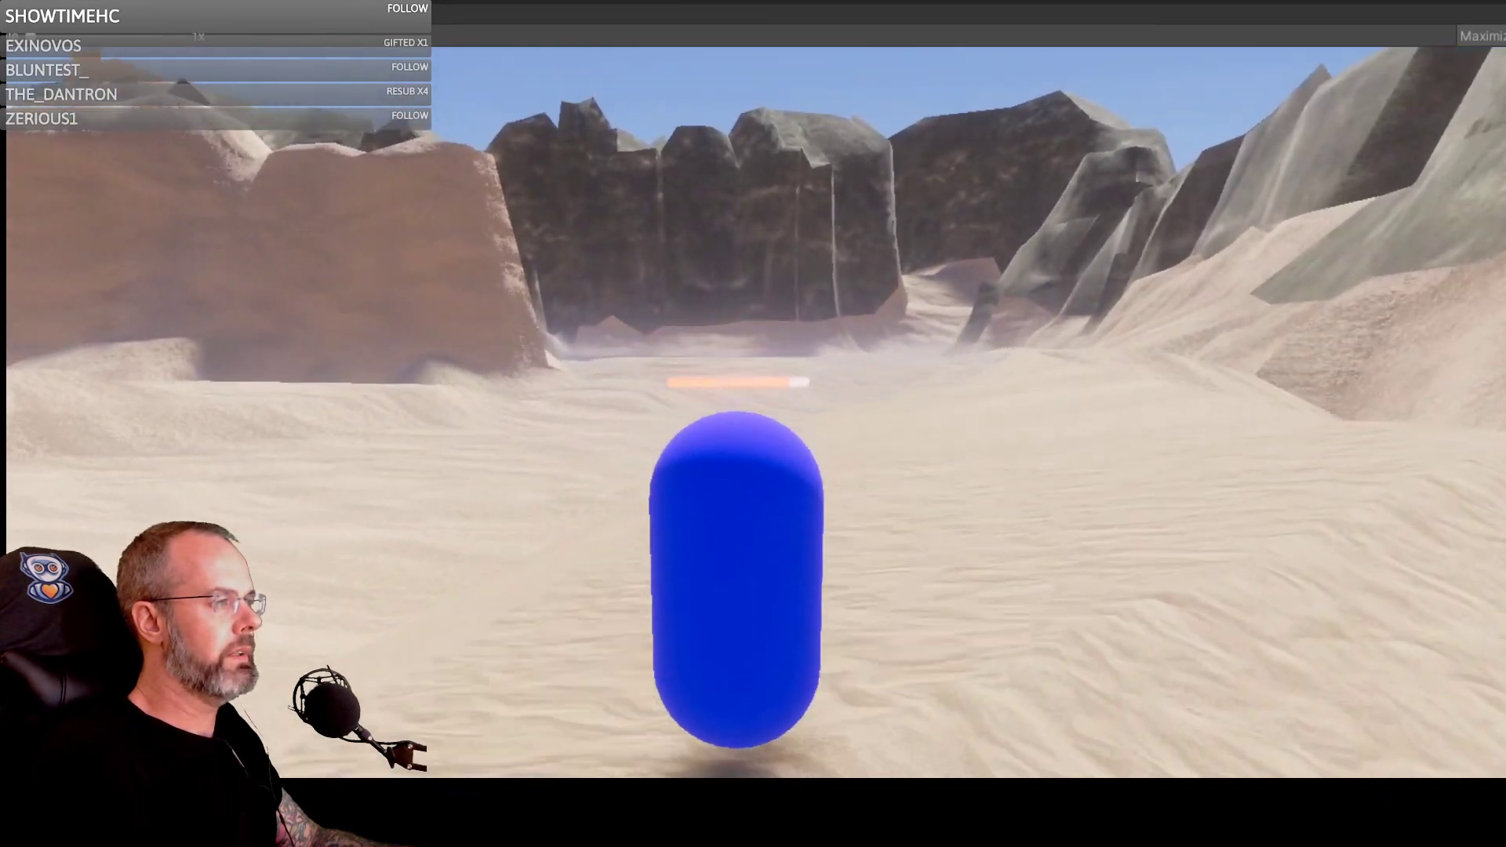
key("w")
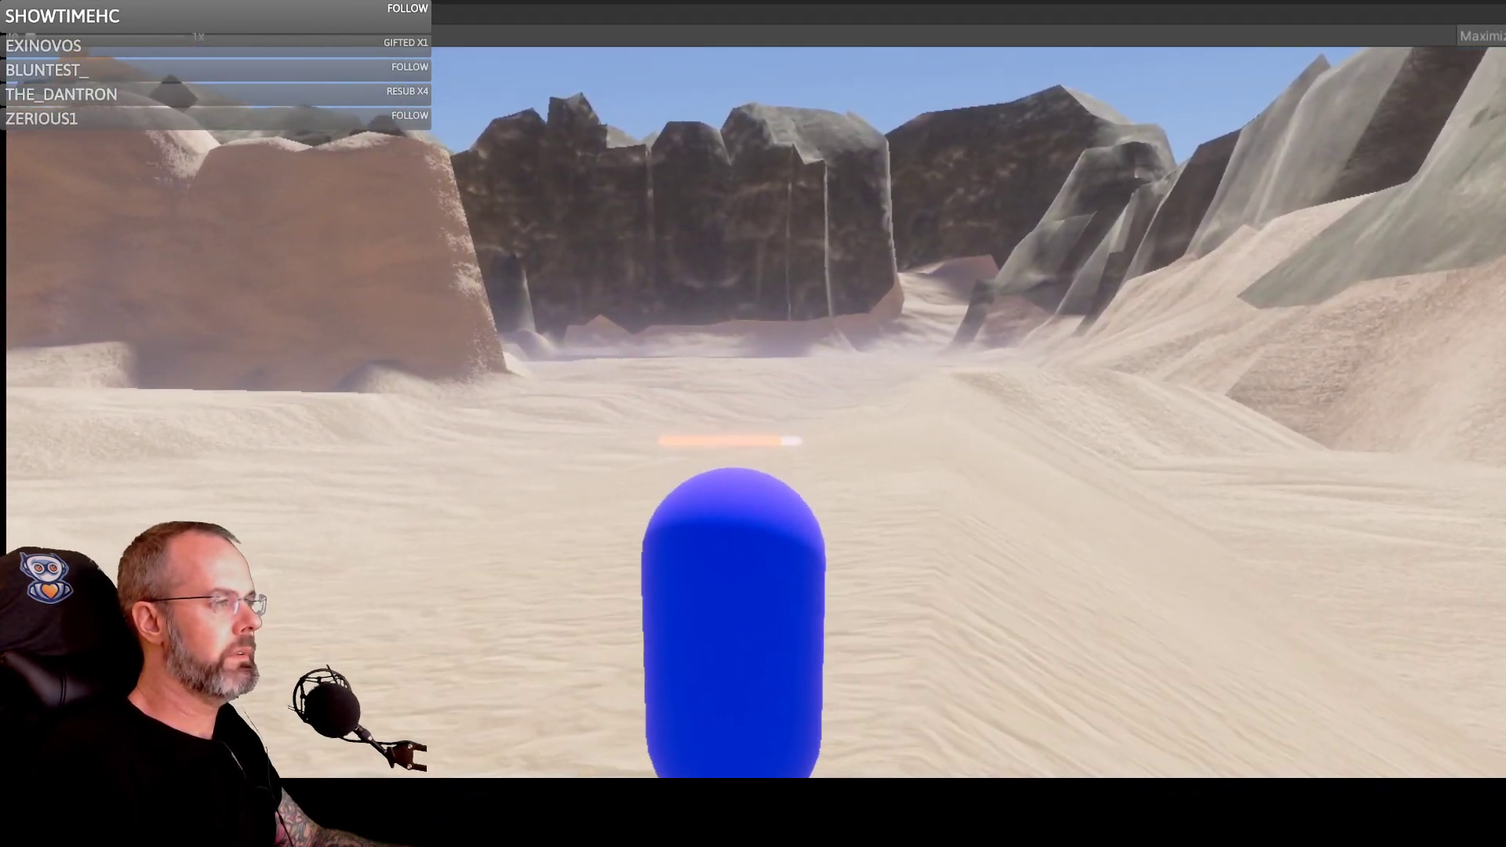
key("Escape")
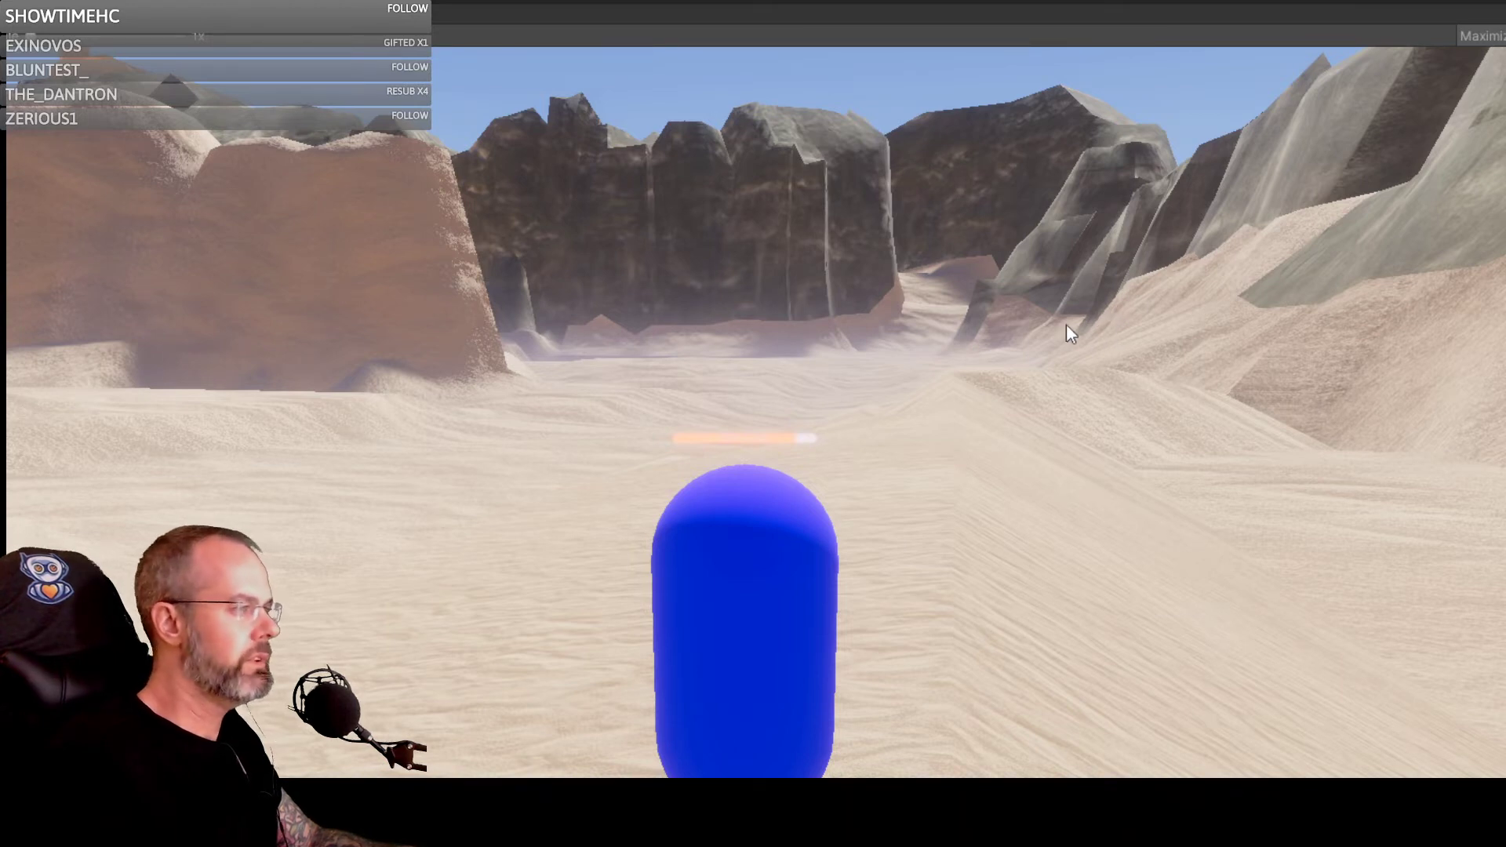
Step: Turn around to the fortress and walk along the dune crest, checking the towers, gateway and flat-roofed block from there
key("w")
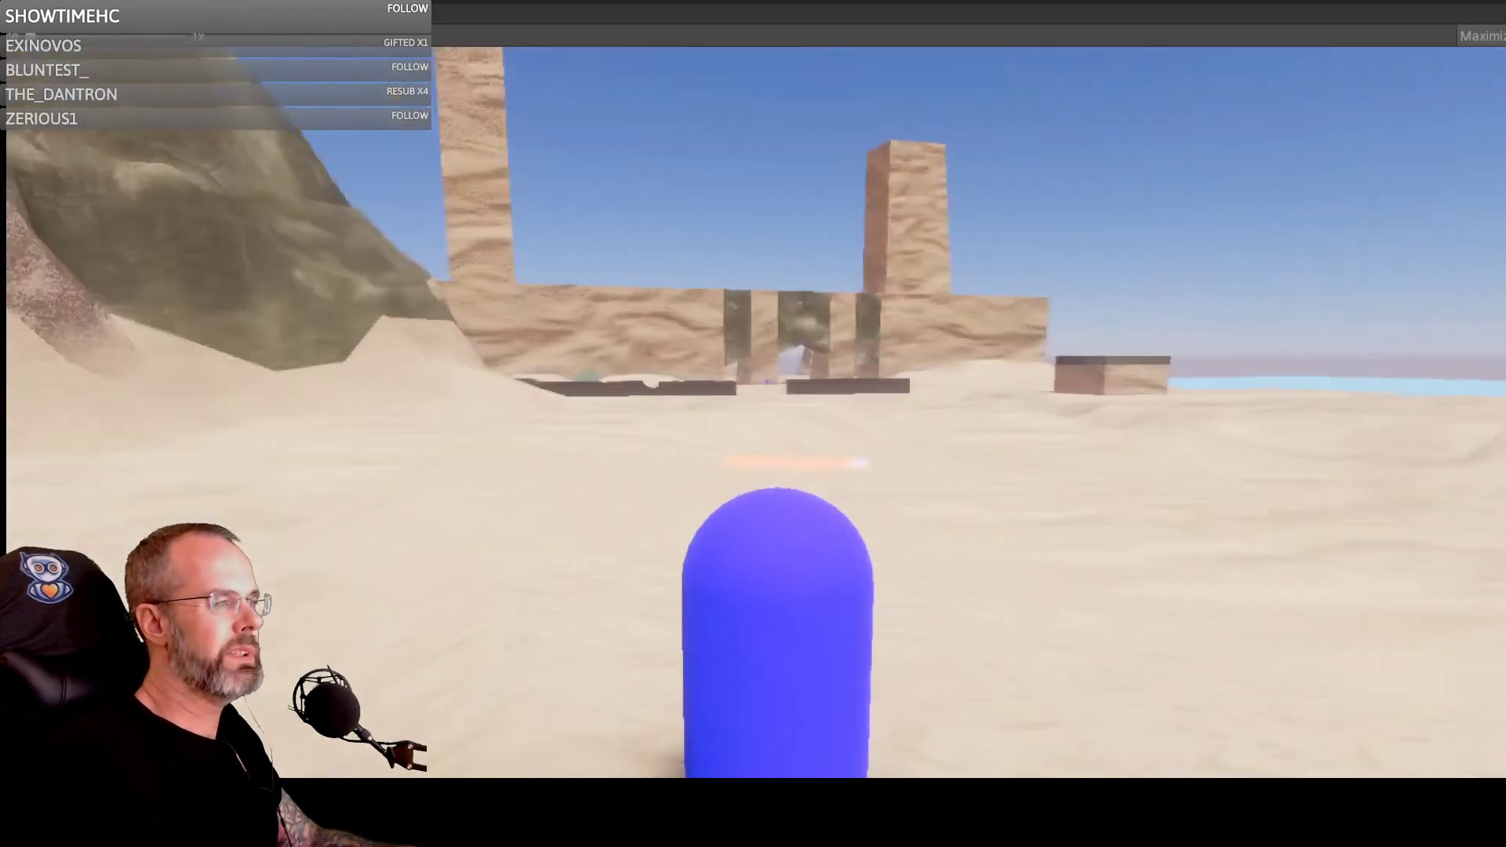
key("w")
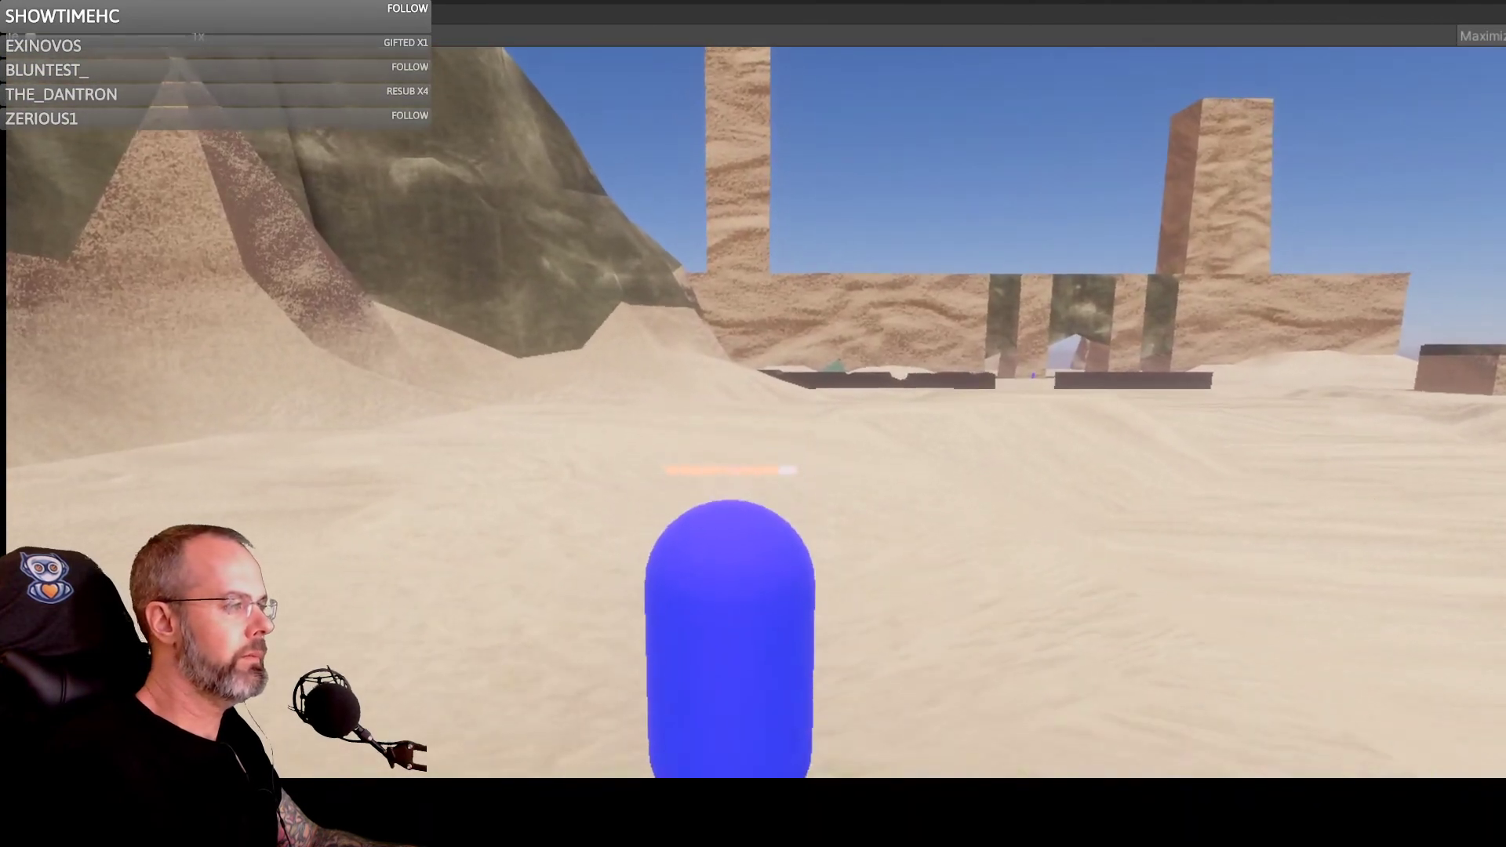
key("w")
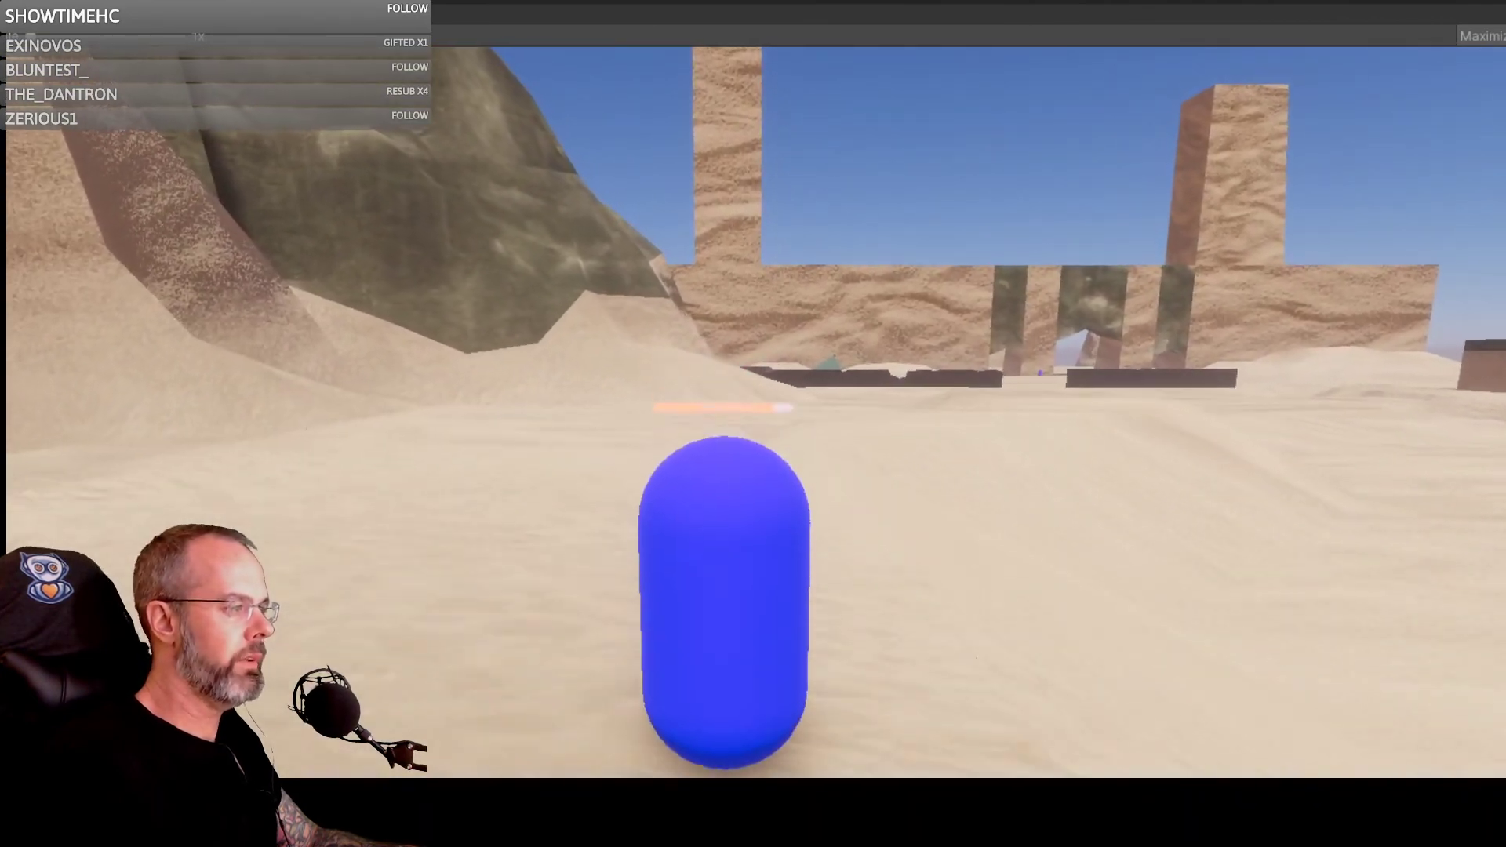
key("Escape")
right_click_drag(827, 519, 1020, 510)
key("w")
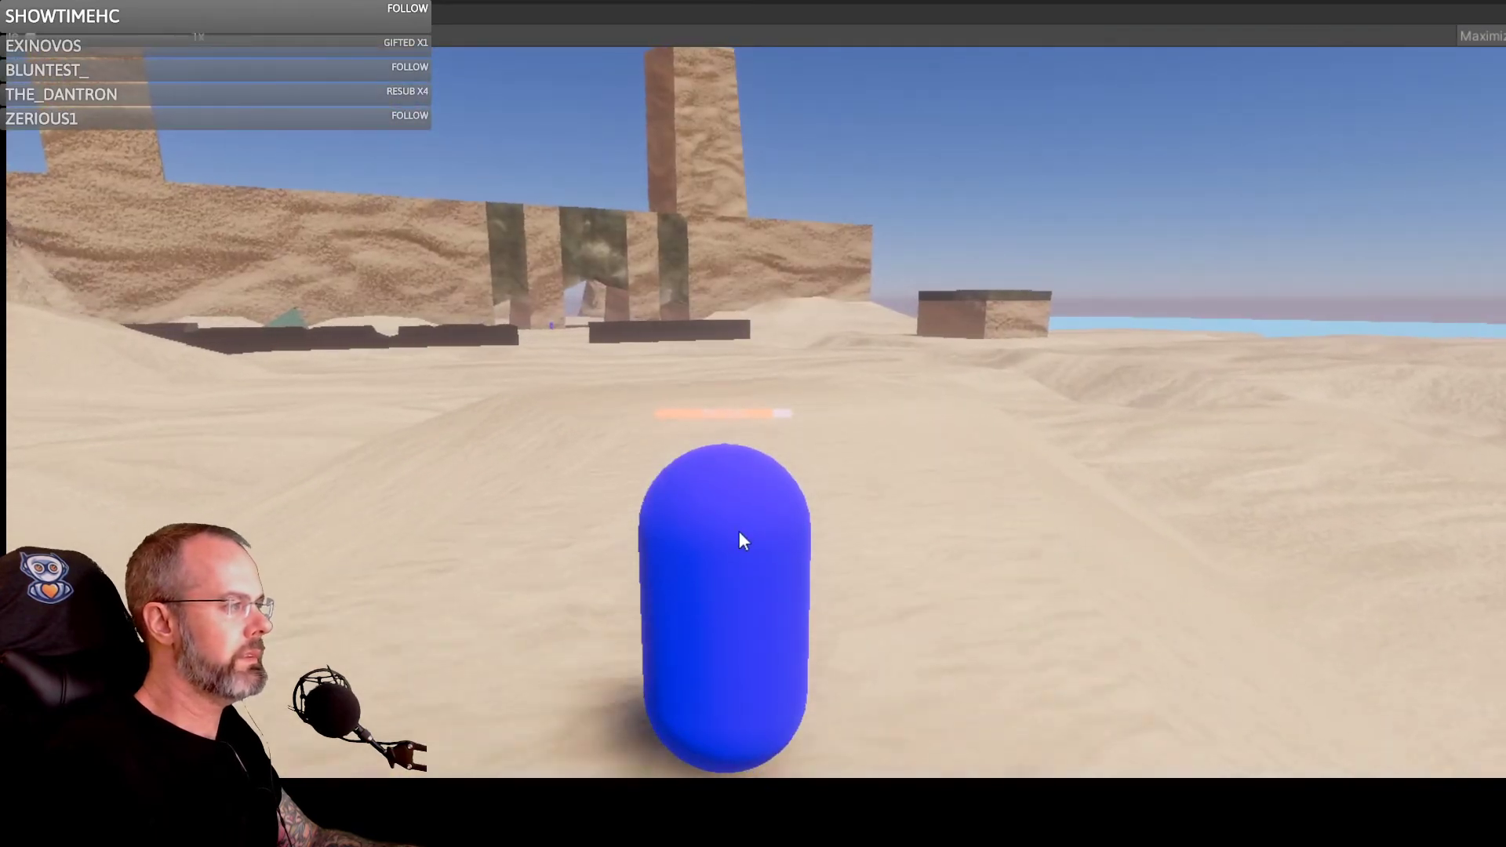
right_click_drag(606, 484, 847, 541)
left_click_drag(612, 534, 744, 529)
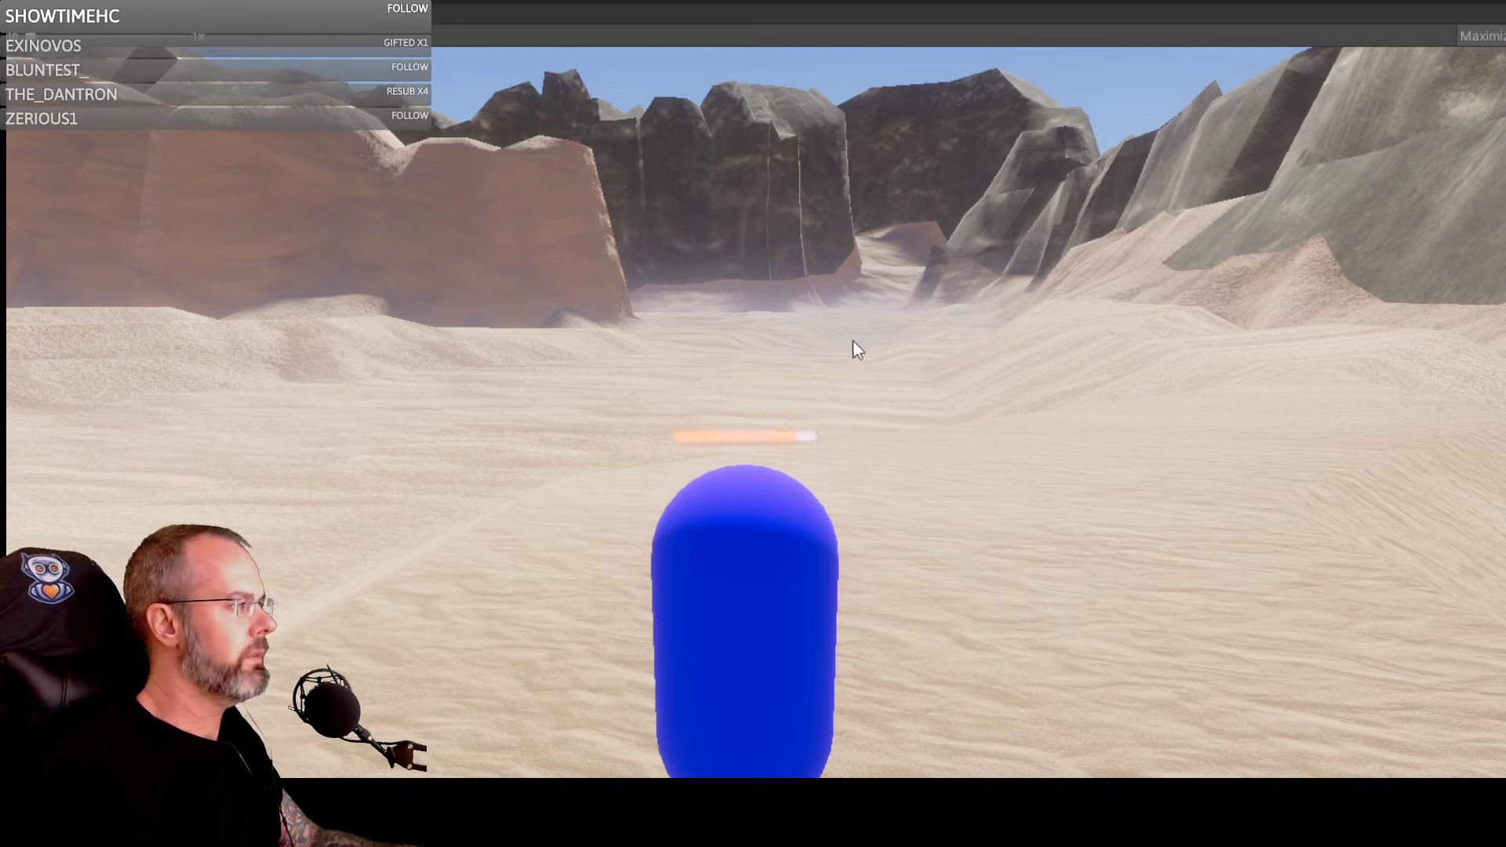
Step: Compare the cliff view, then walk down off the dune toward the low walls and flat-roofed block beside the fortress
right_click_drag(853, 340, 580, 353)
key("w")
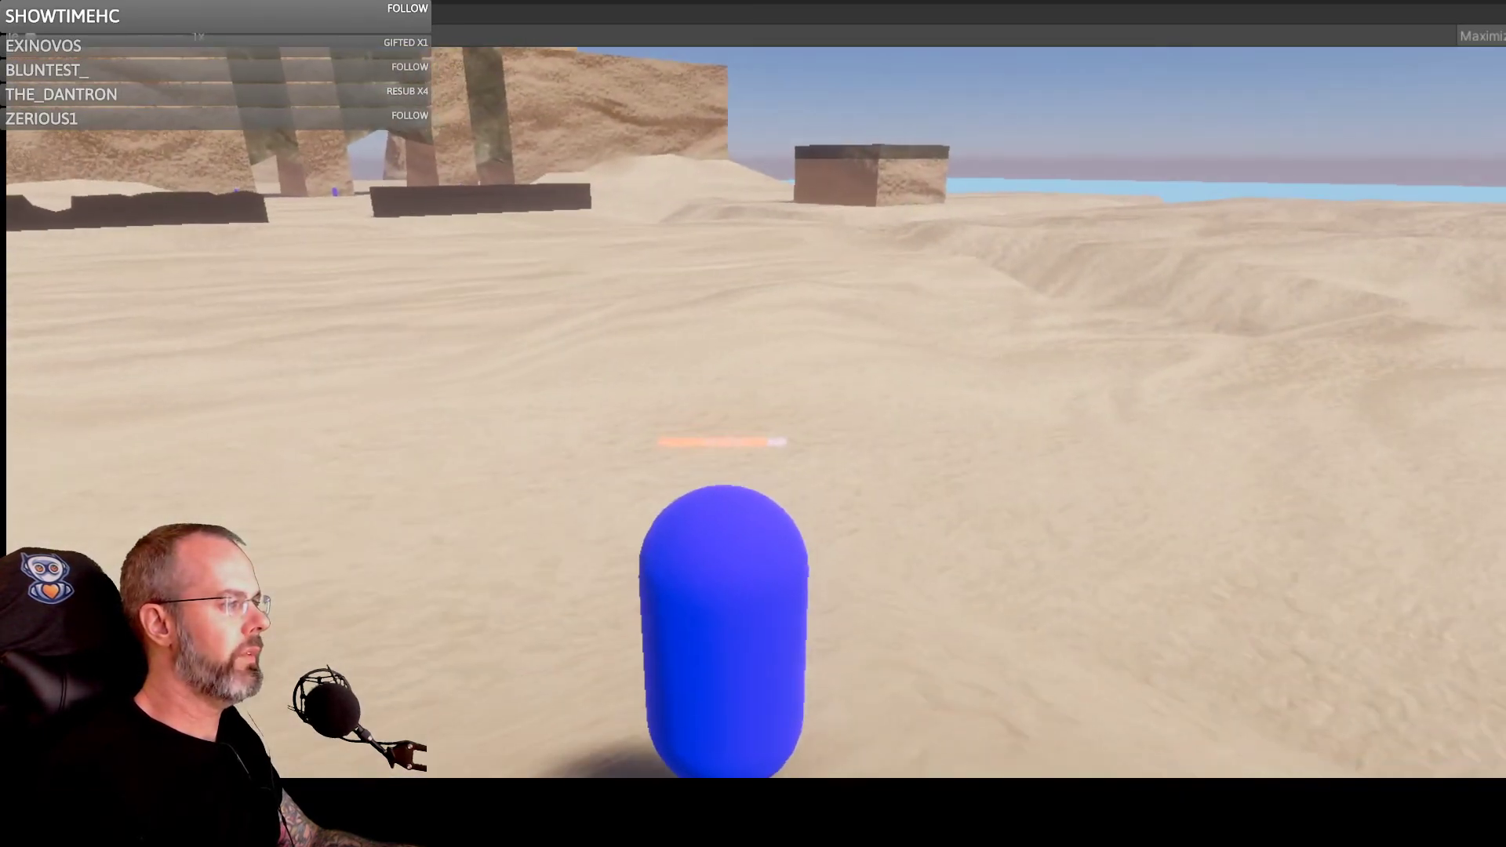
key("w")
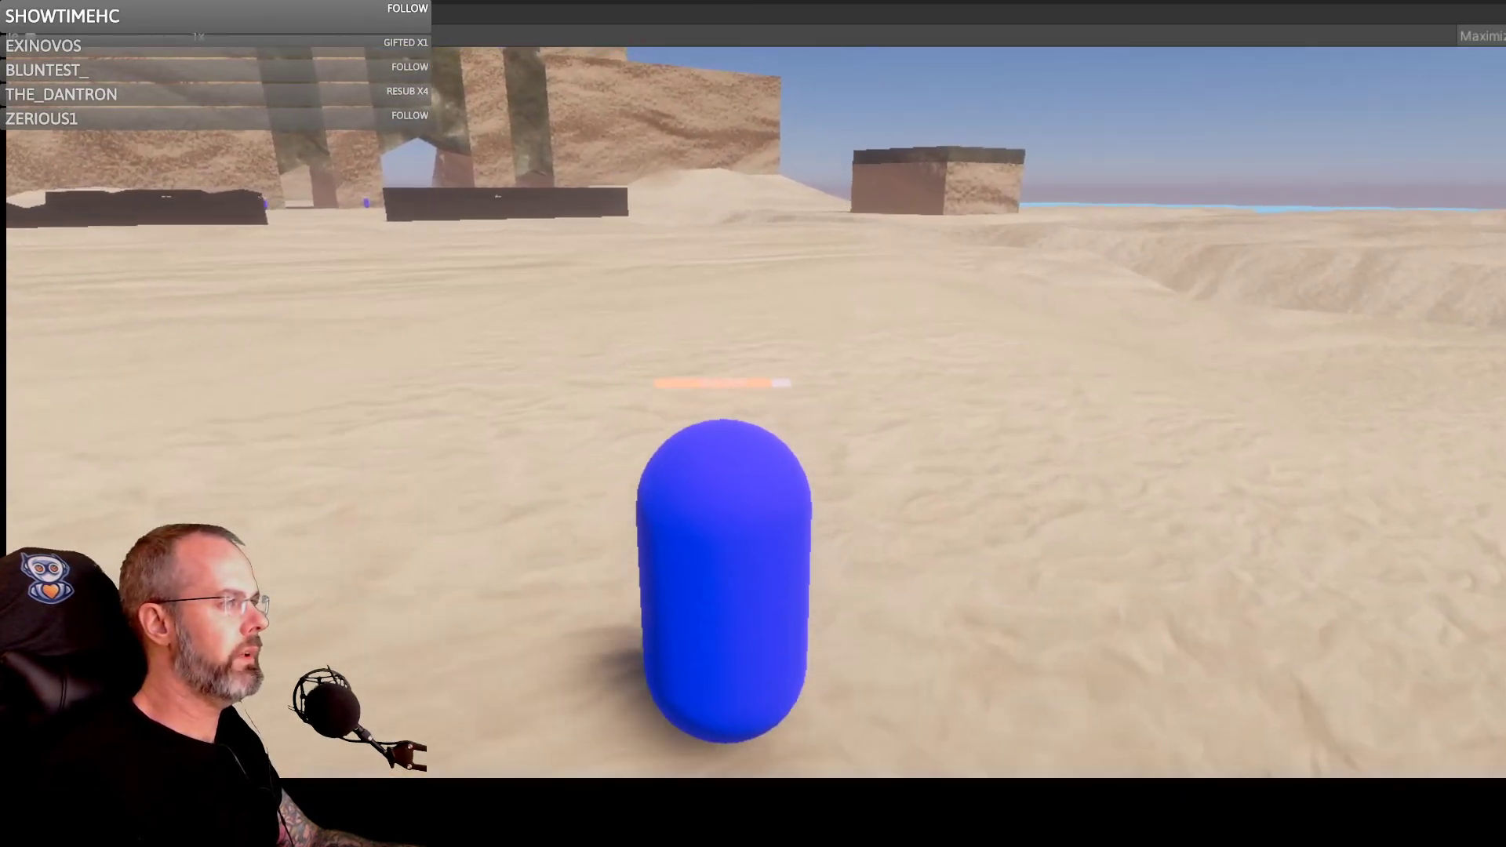
key("w")
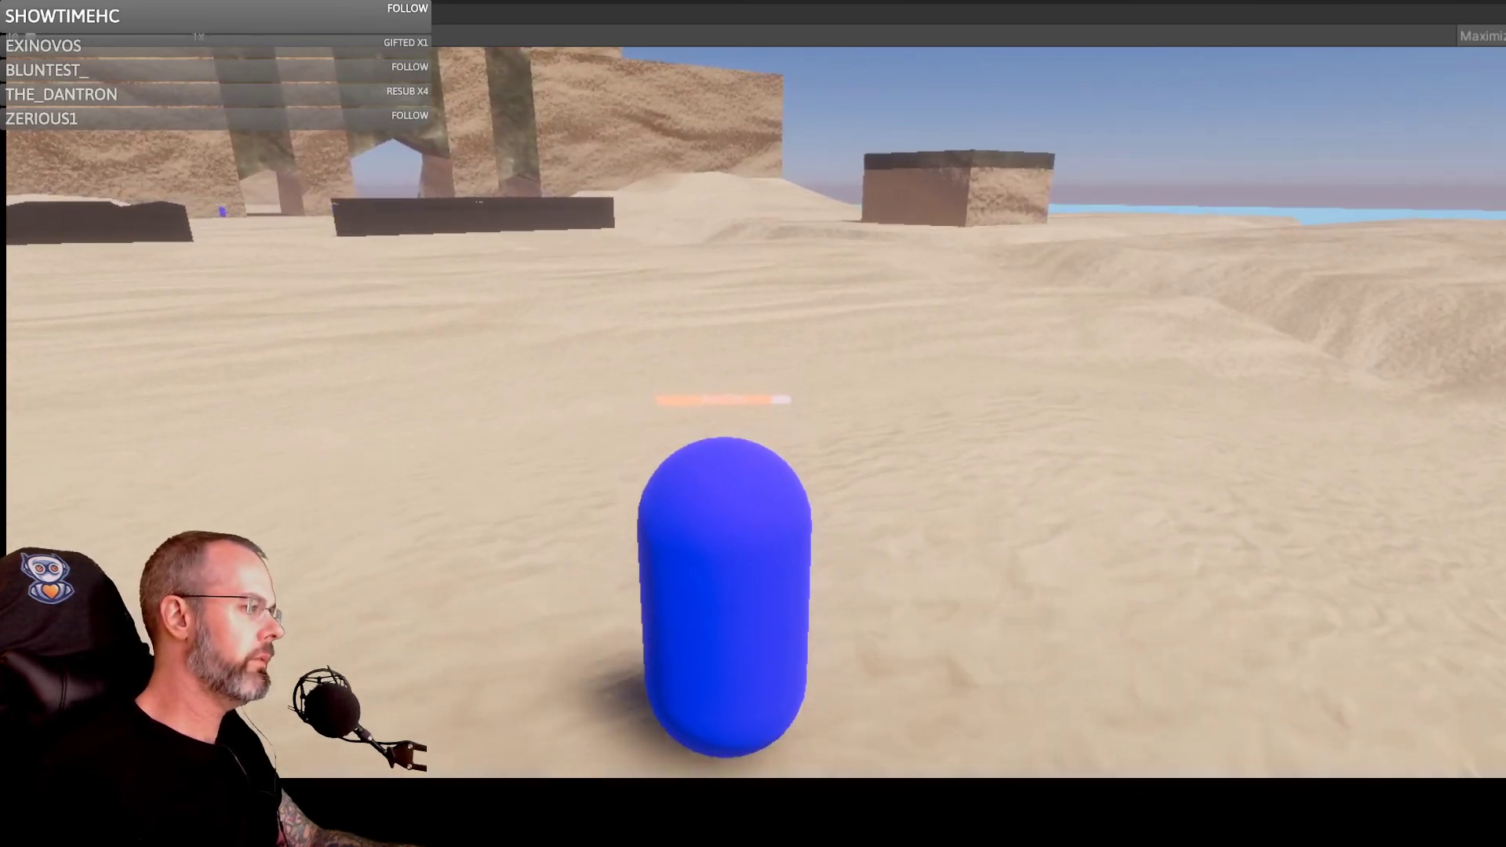
key("w")
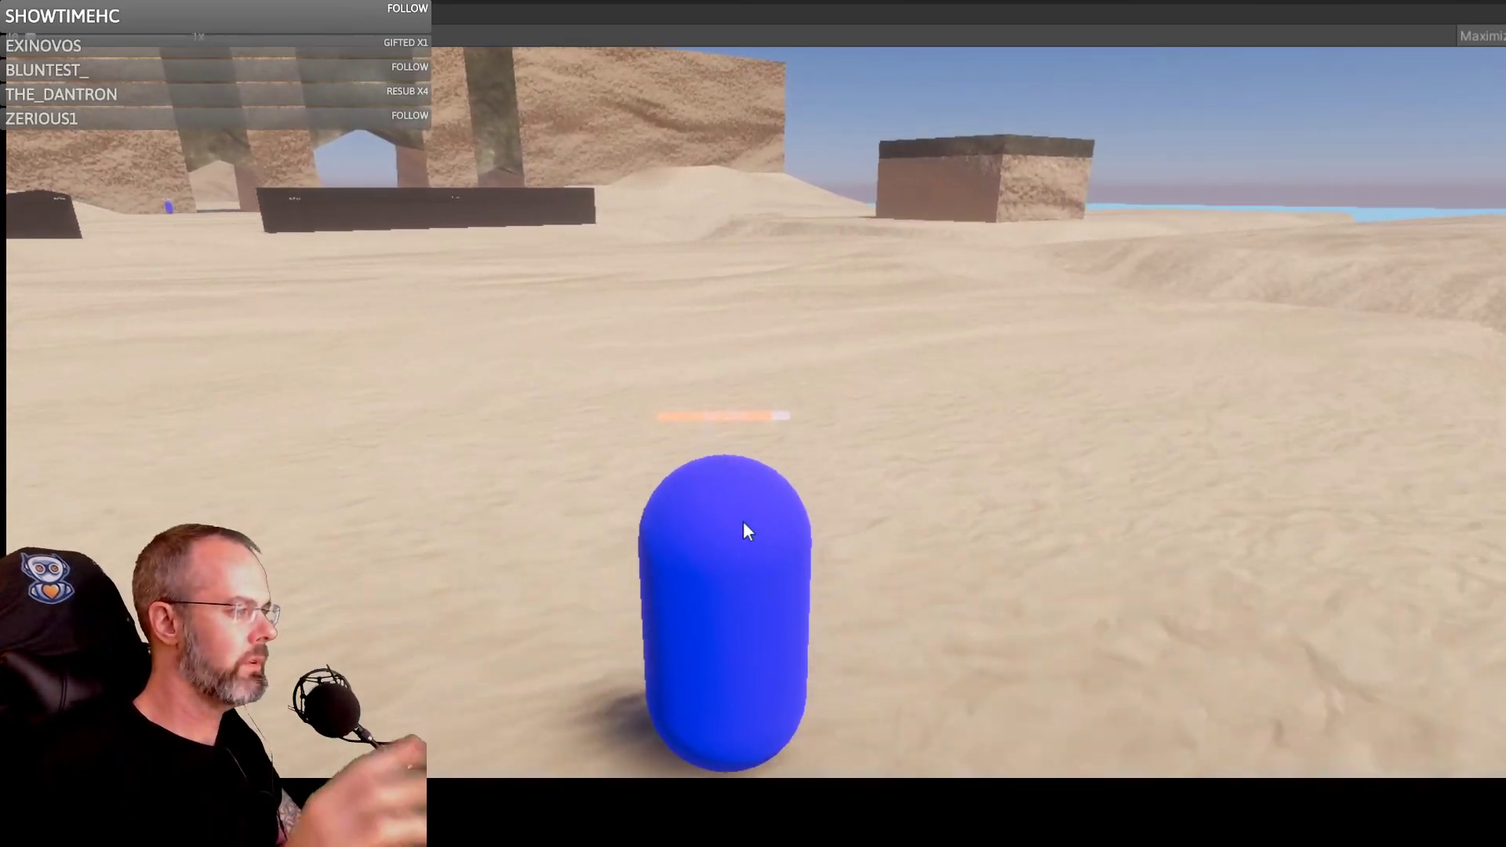
key("w")
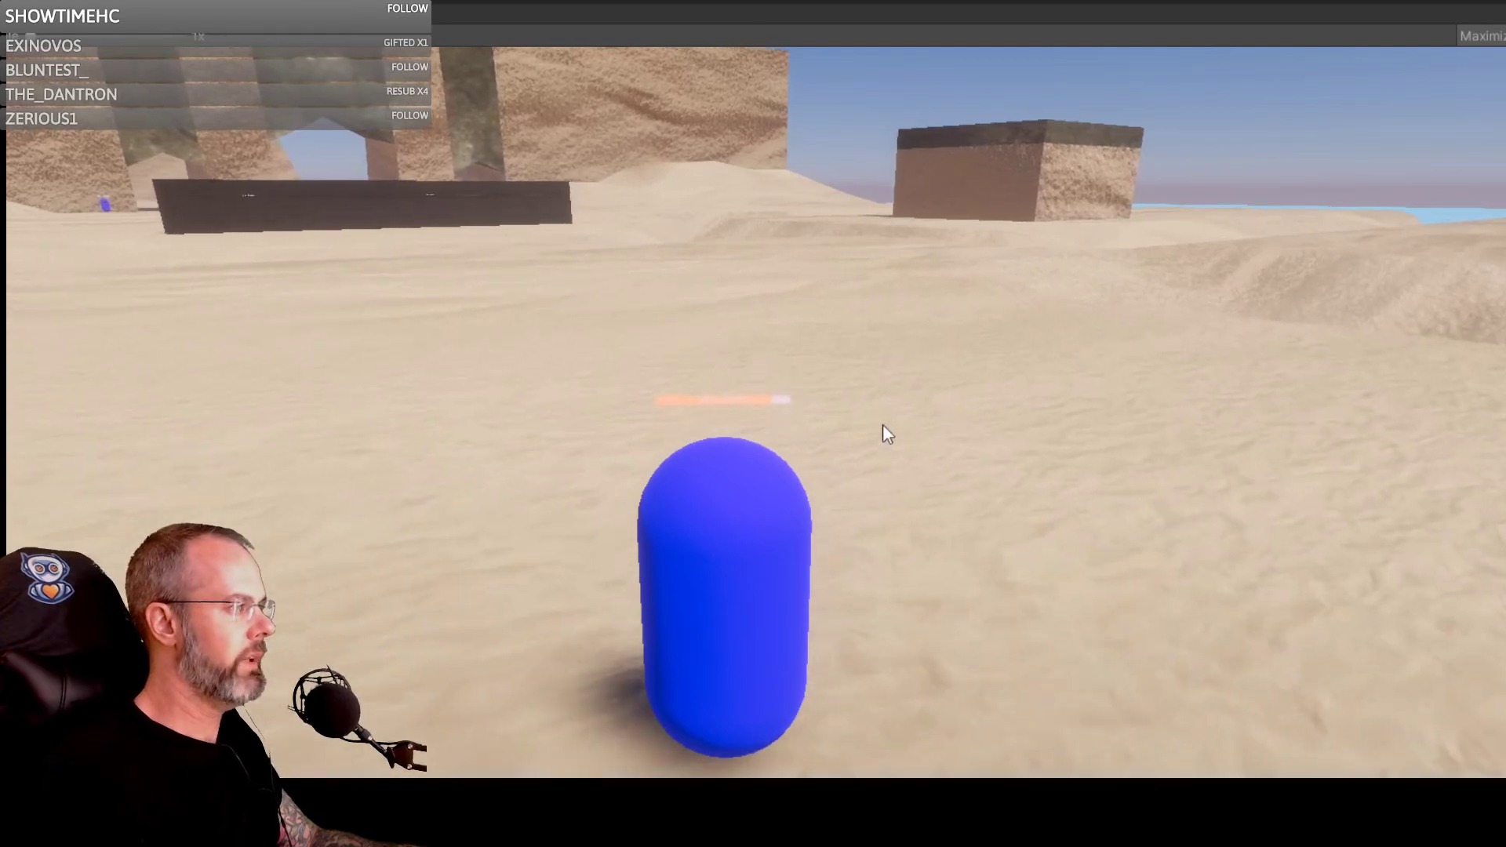
key("w")
Step: Look back at the cliff gap from the sand flat, and swing around past the low wall to judge distances
right_click_drag(915, 372, 204, 337)
key("w")
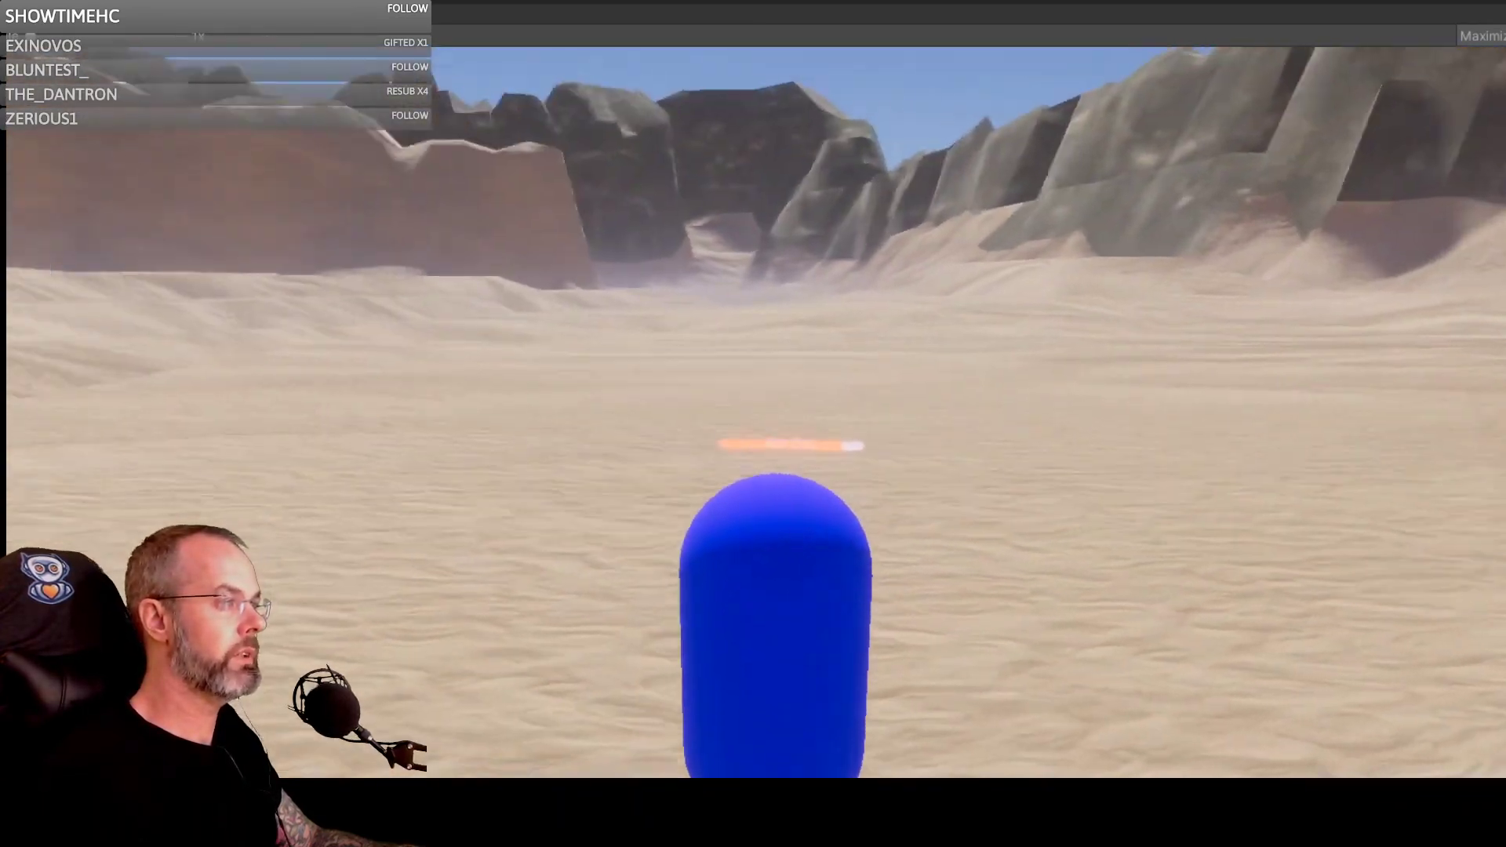
key("w")
right_click_drag(816, 549, 745, 529)
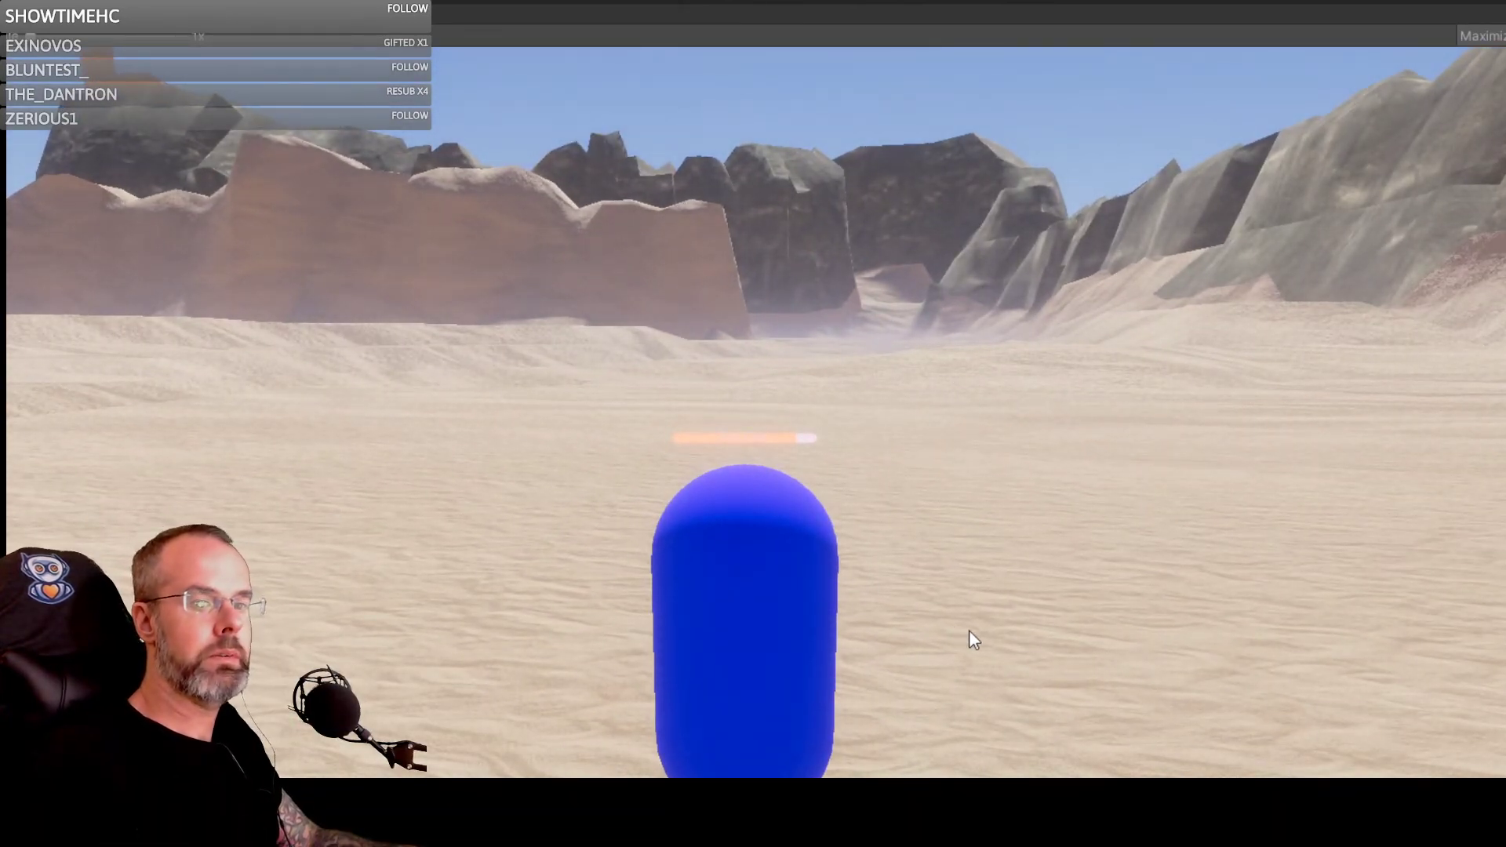
right_click_drag(929, 634, 1177, 640)
key("w")
key("d")
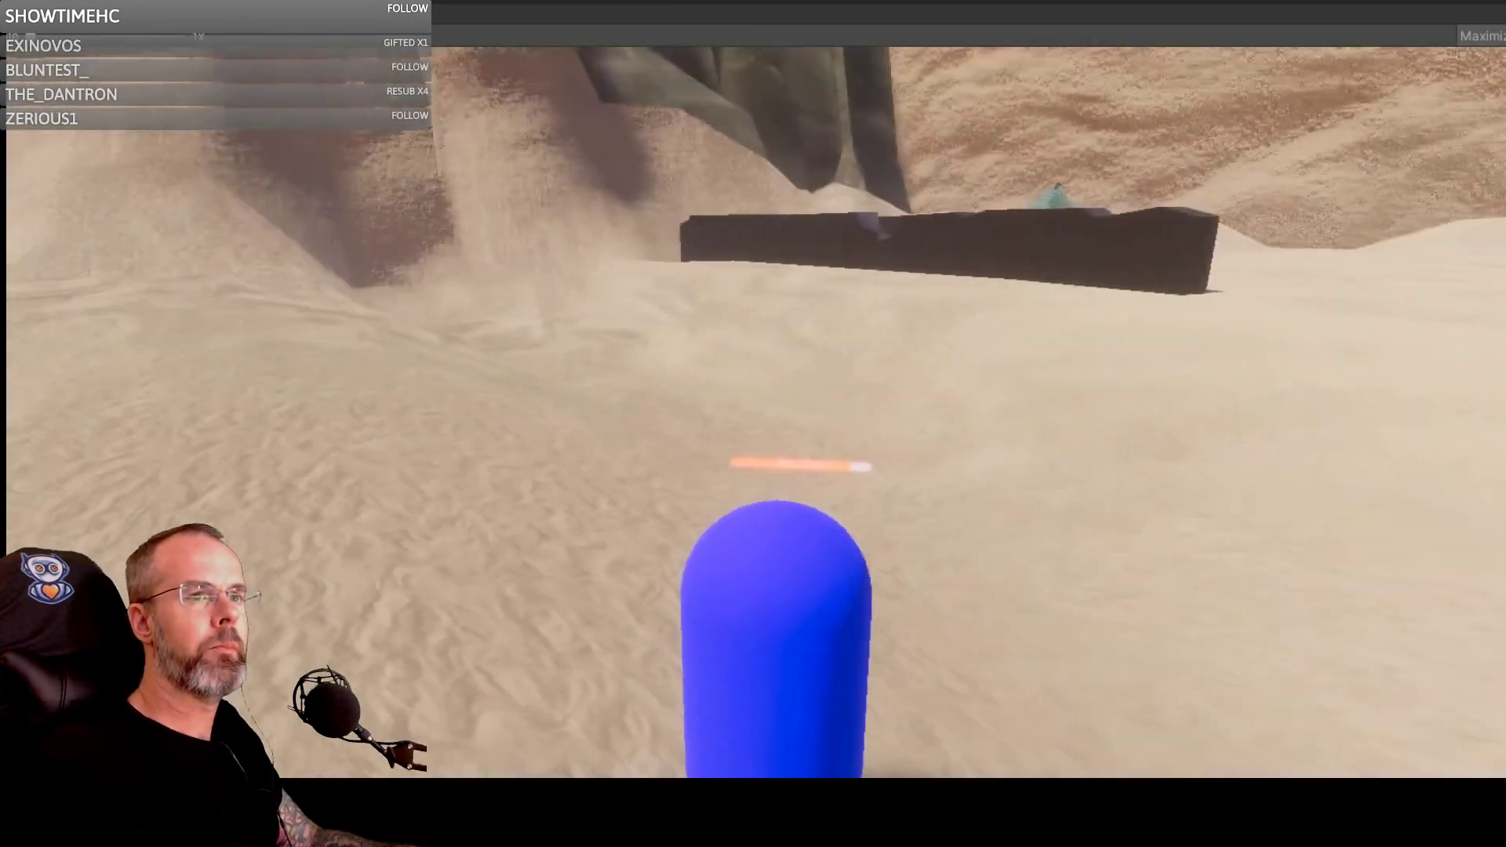
key("w")
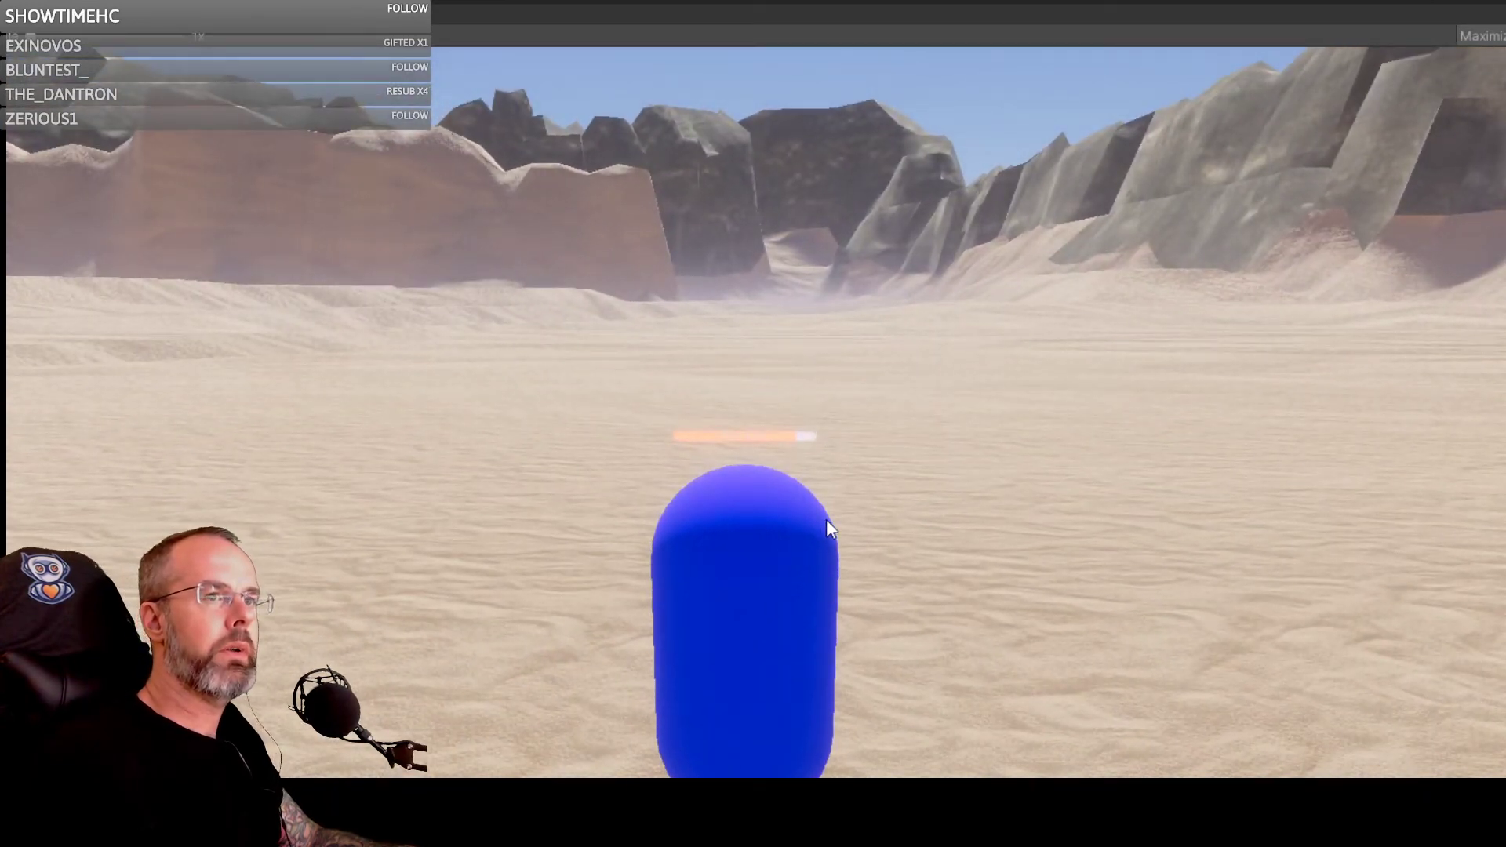
Step: Move across the sand flat facing the cliff gap to examine the dune heights and sight lines on both sides
right_click_drag(737, 487, 835, 481)
key("w")
key("w")
key("w")
key("w")
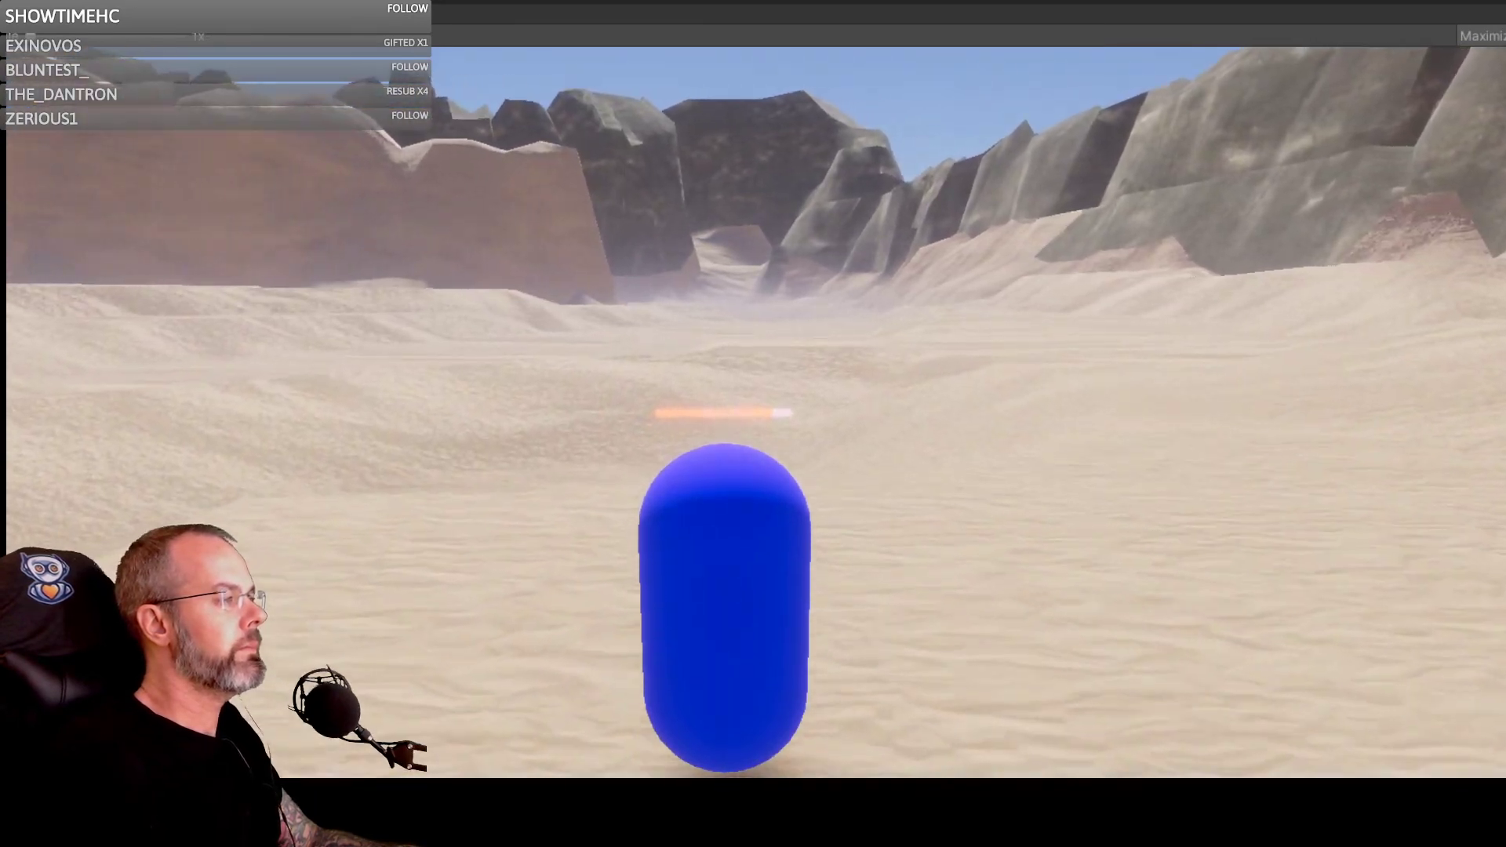
key("w")
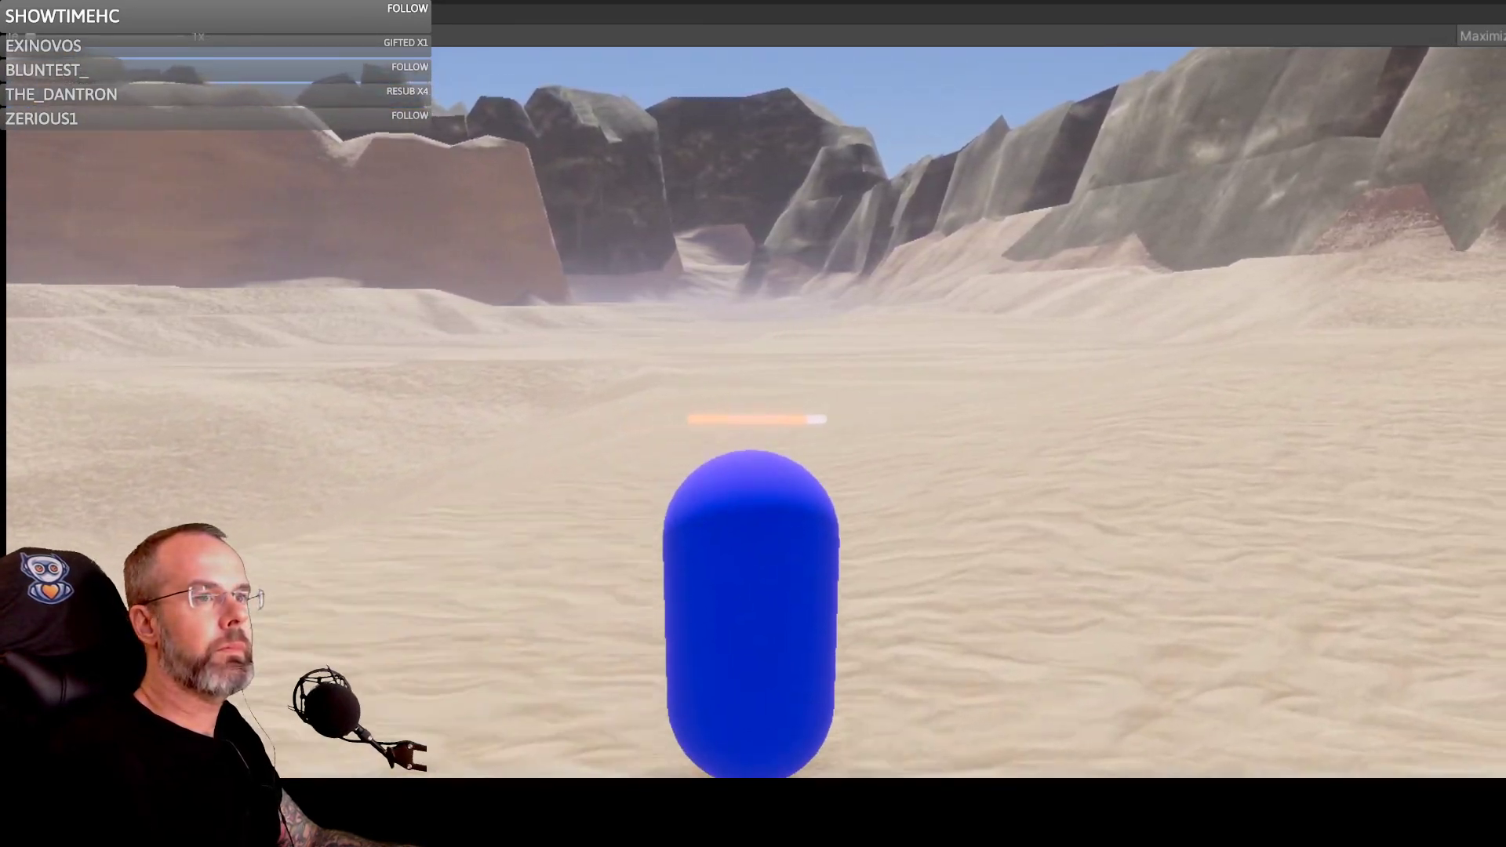
key("w")
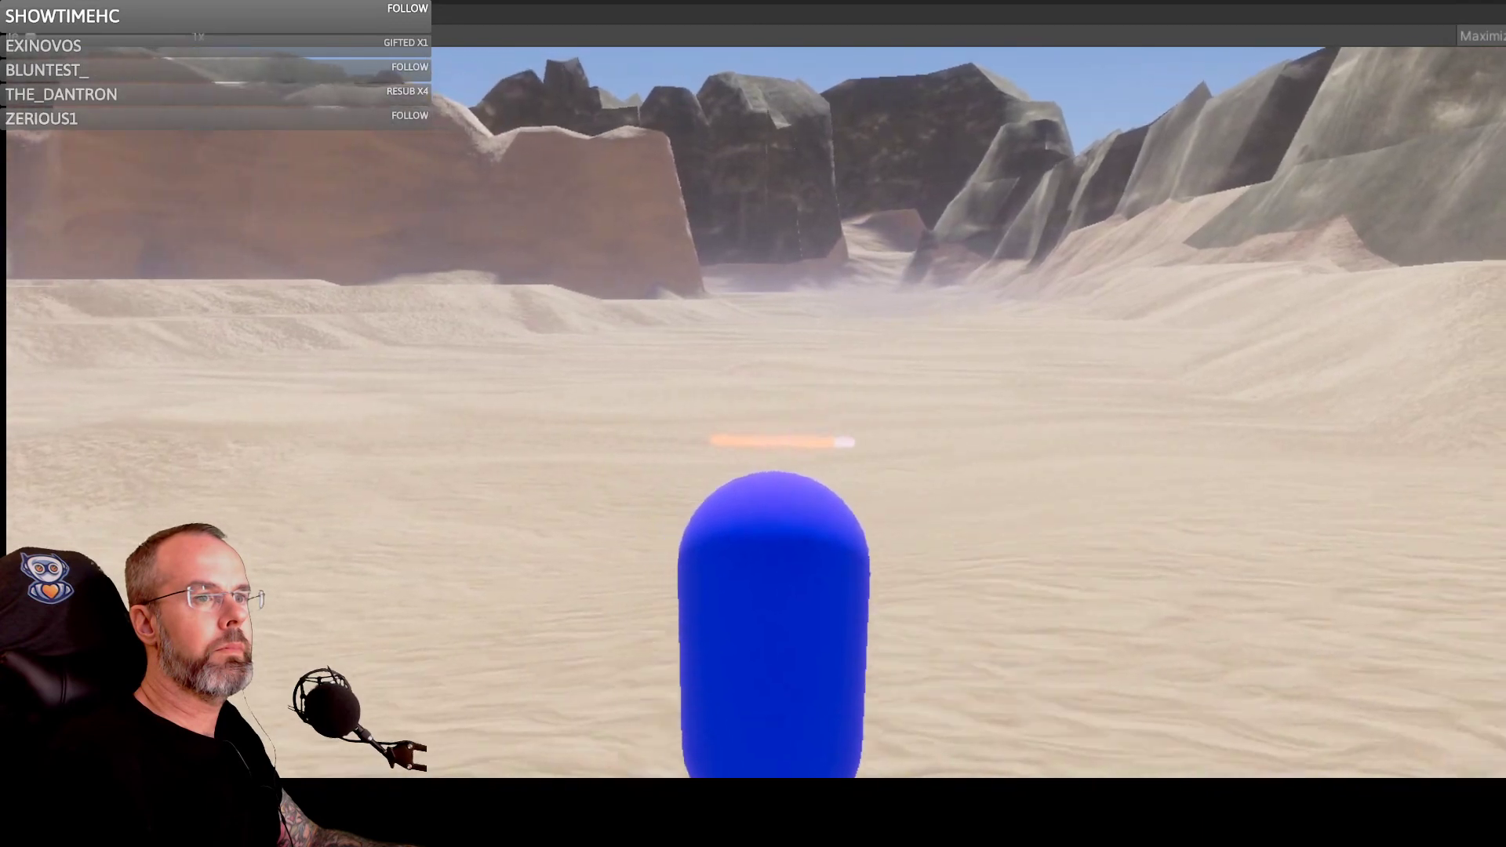
key("w")
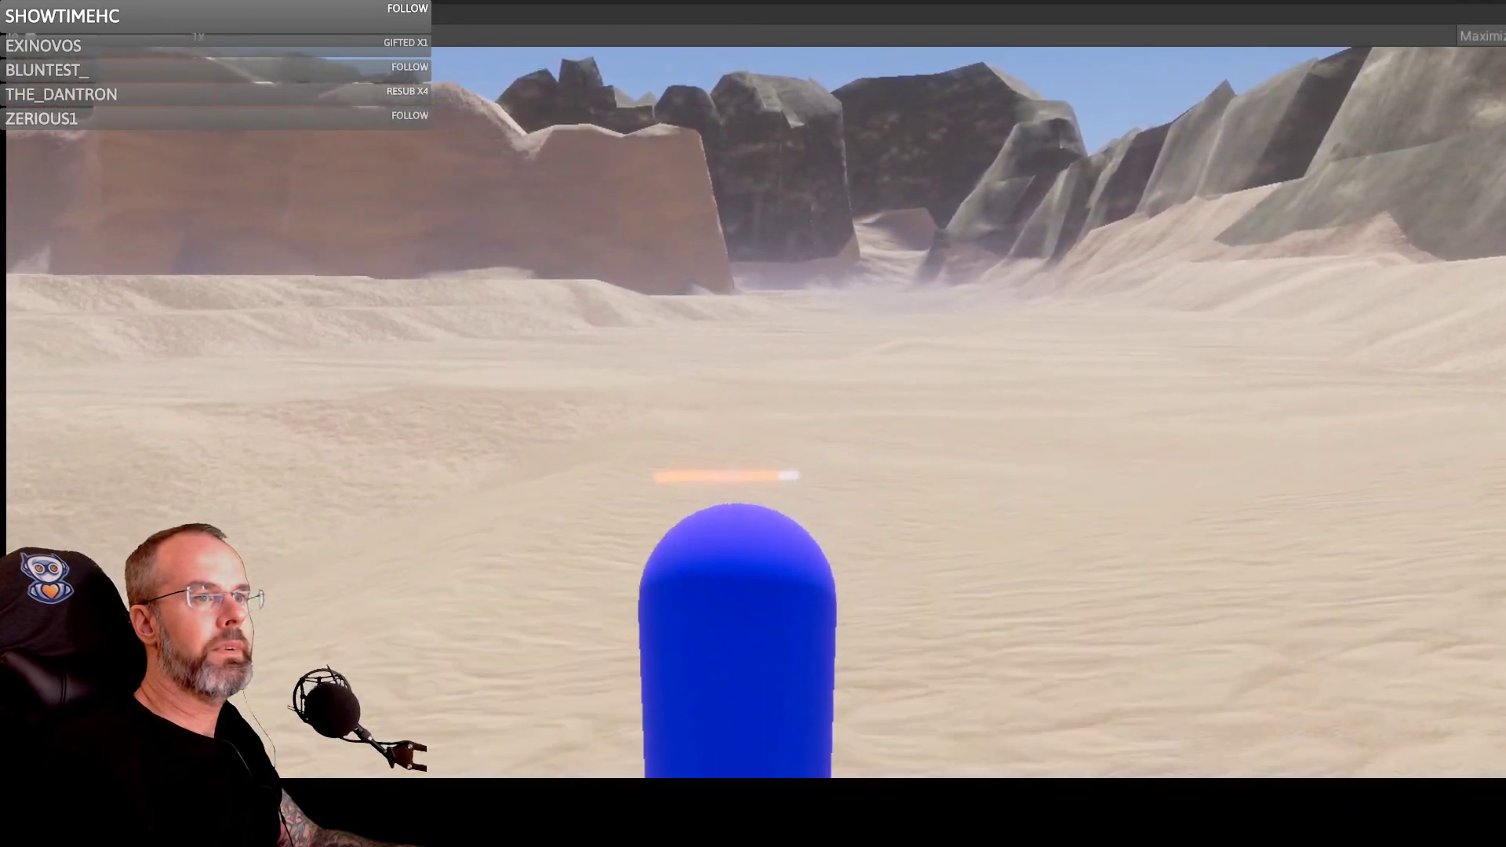
Step: Step back, forward and sideways on the flat to test the open ground facing the sandstone block
key("s")
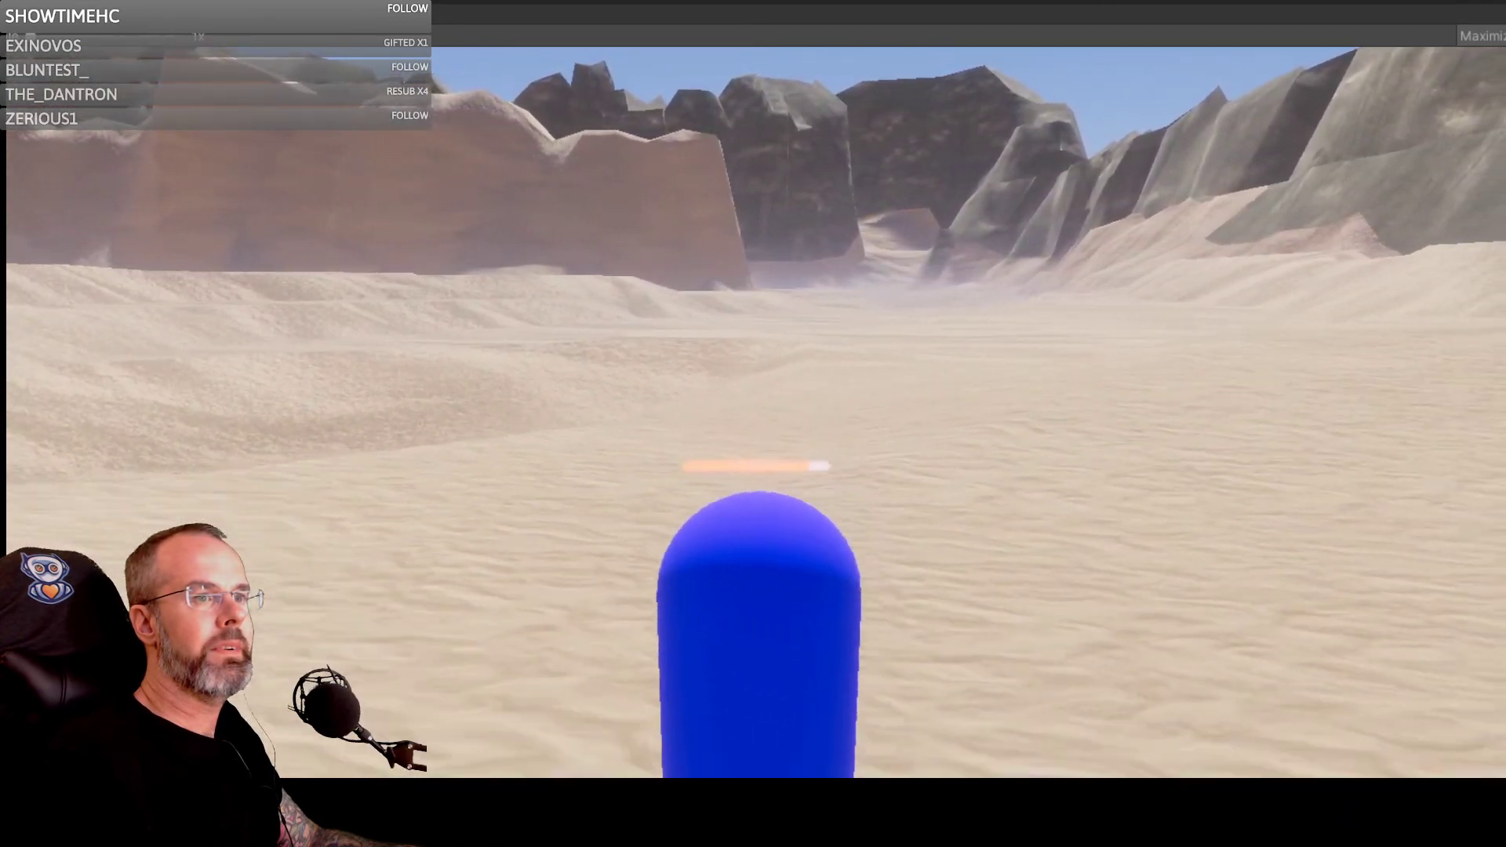
key("w")
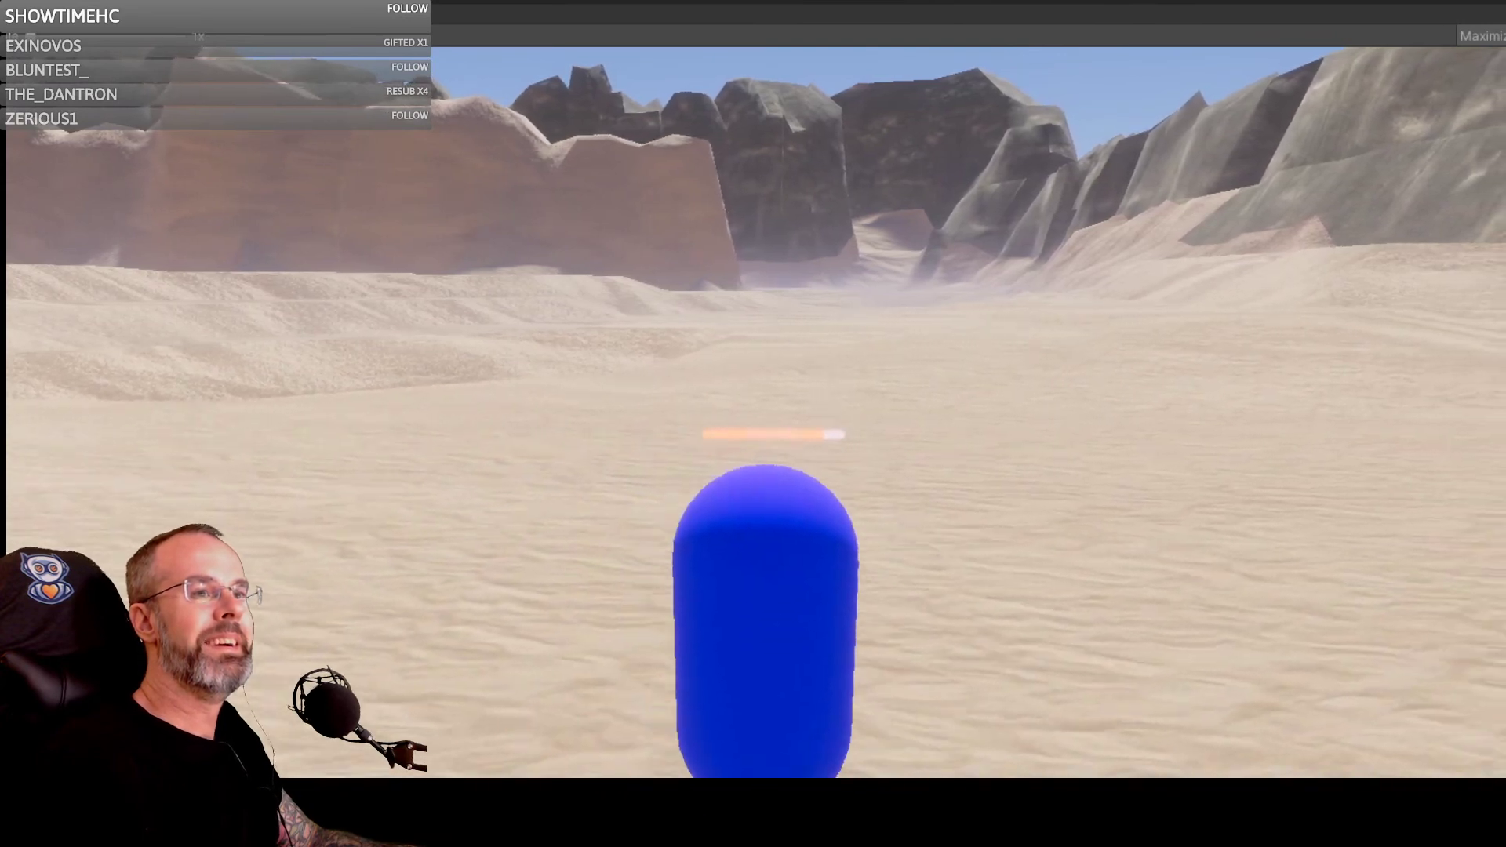
key("w")
key("a")
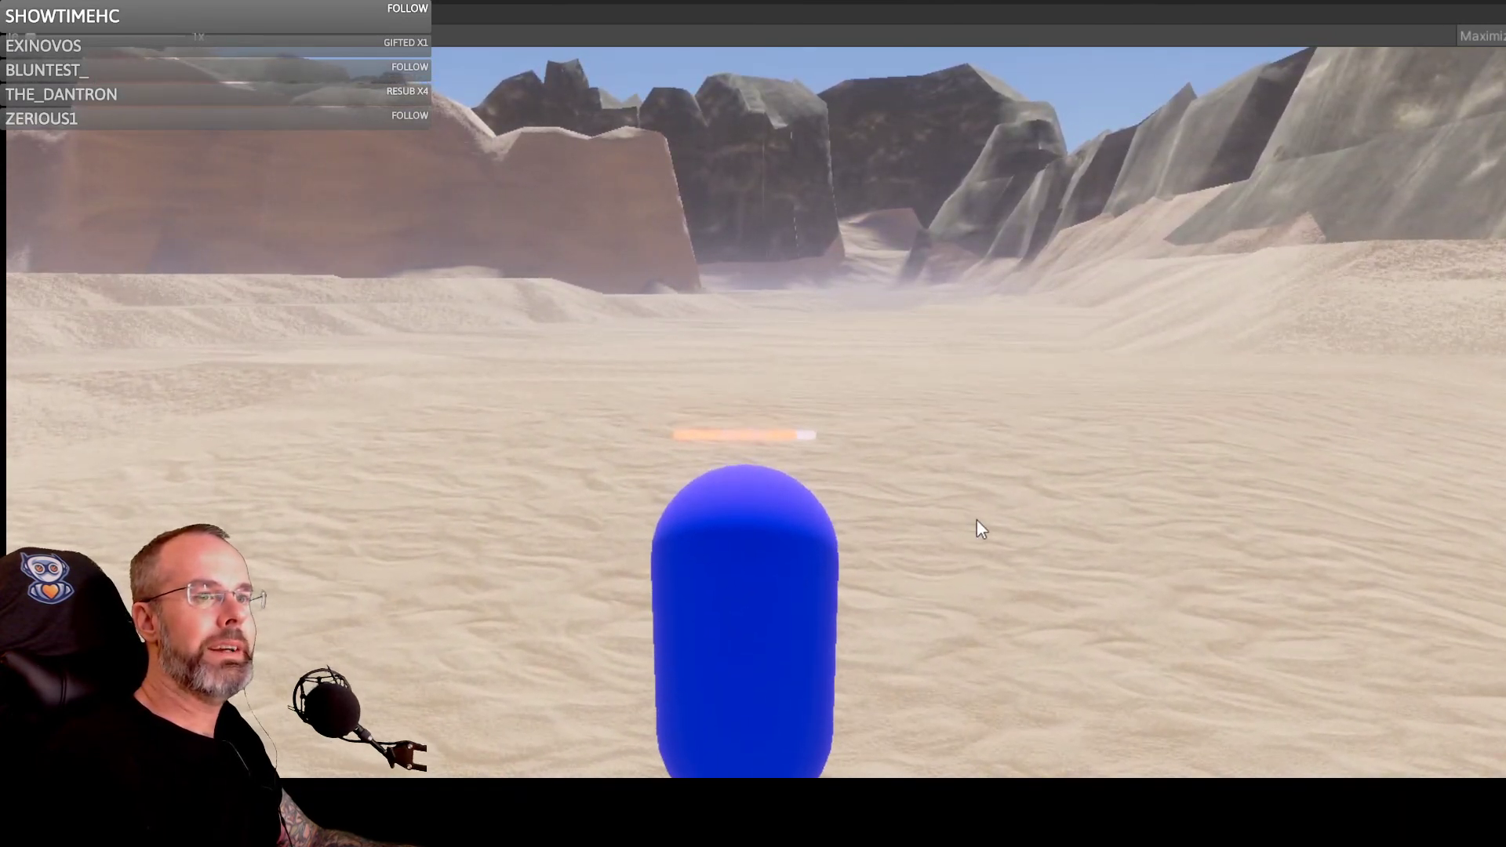
key("d")
key("w")
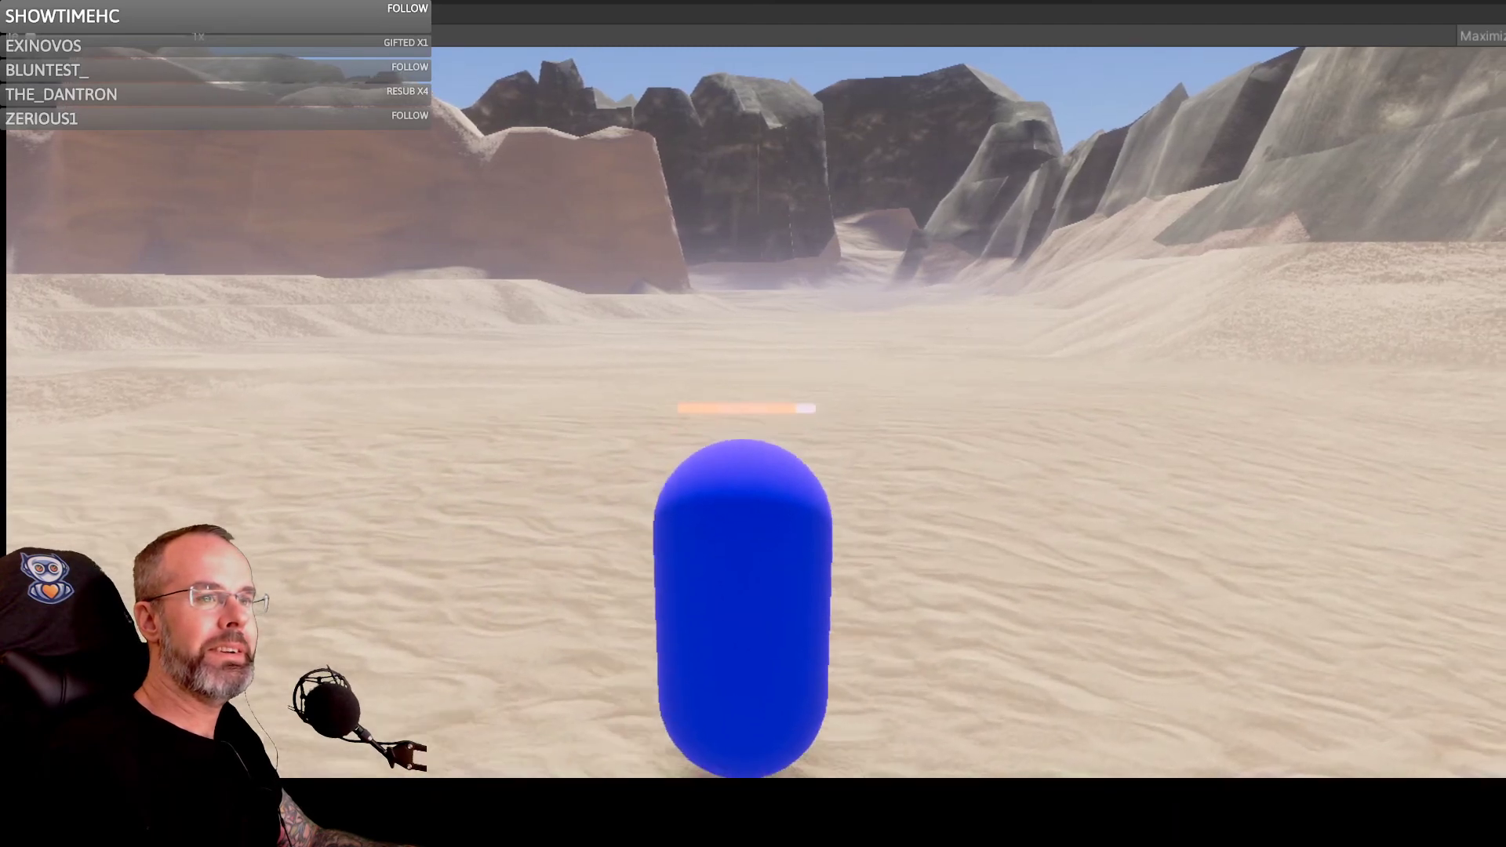
key("a")
key("d")
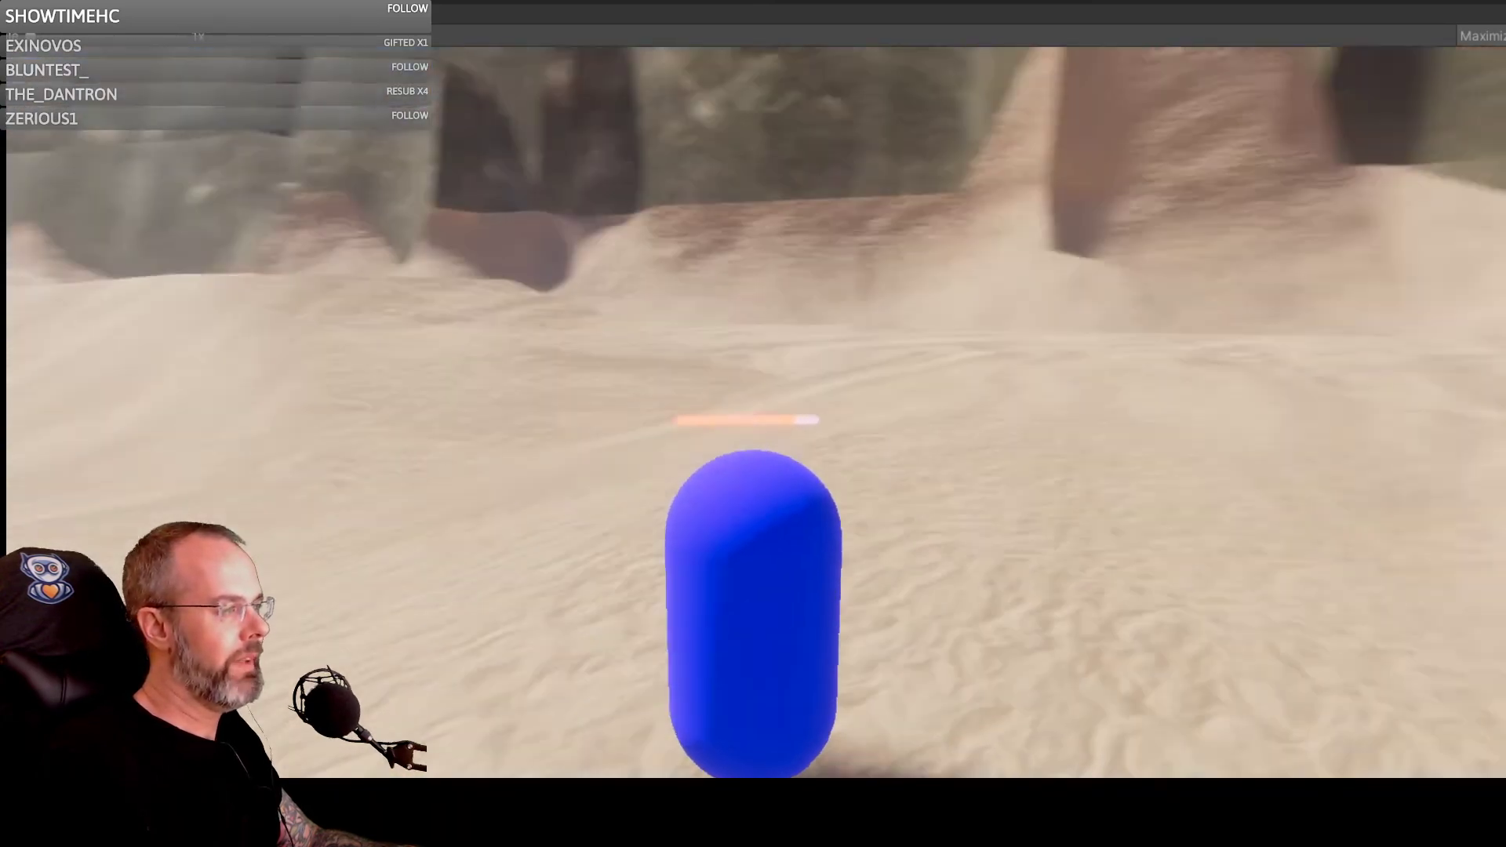
Step: Walk toward the fortress gateway and stop in front of the opening between the two low dark walls
key("w")
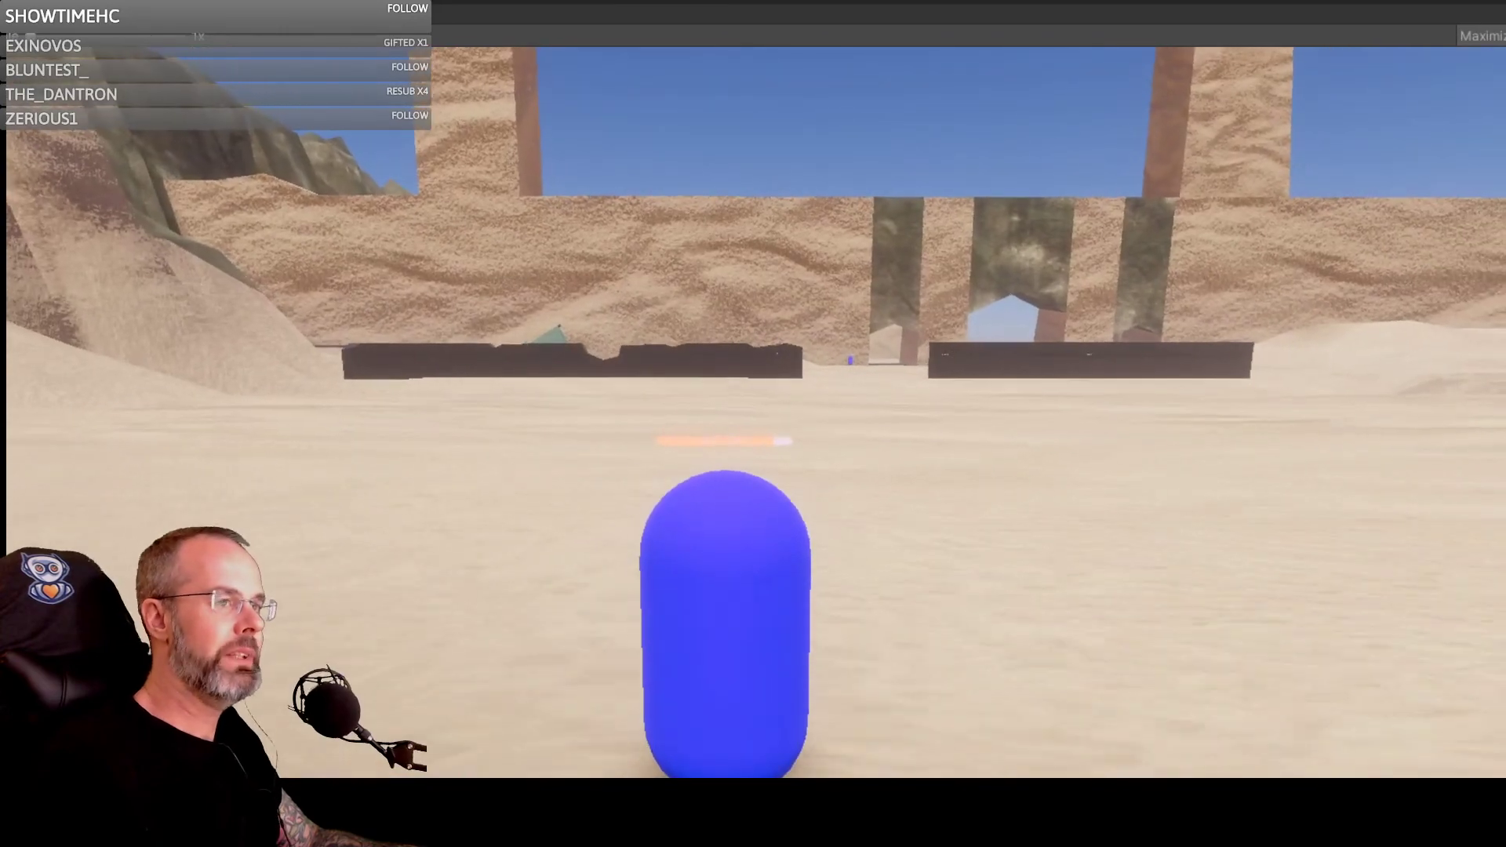
key("w")
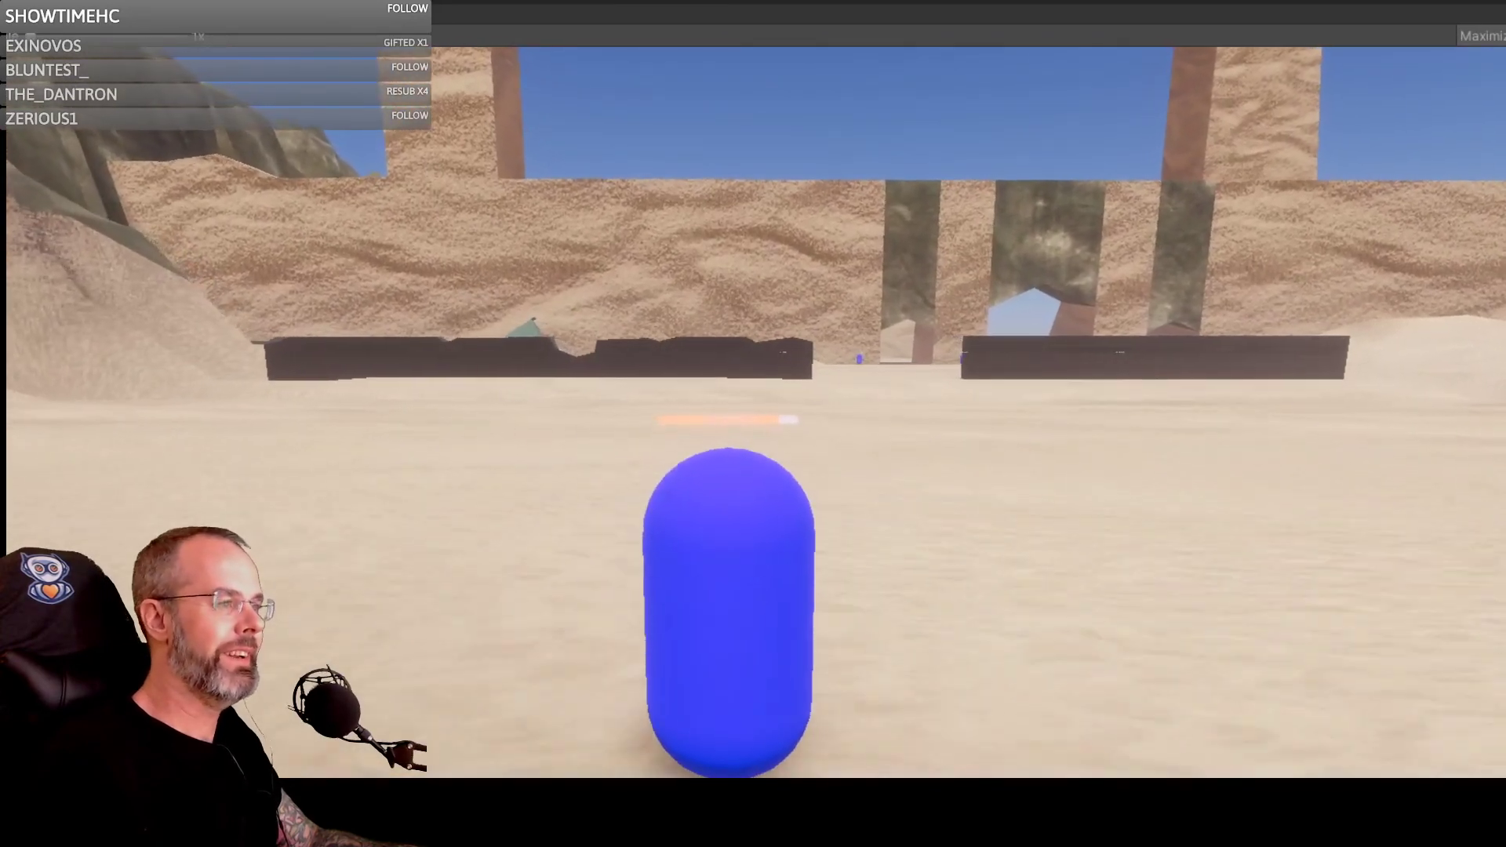
key("w")
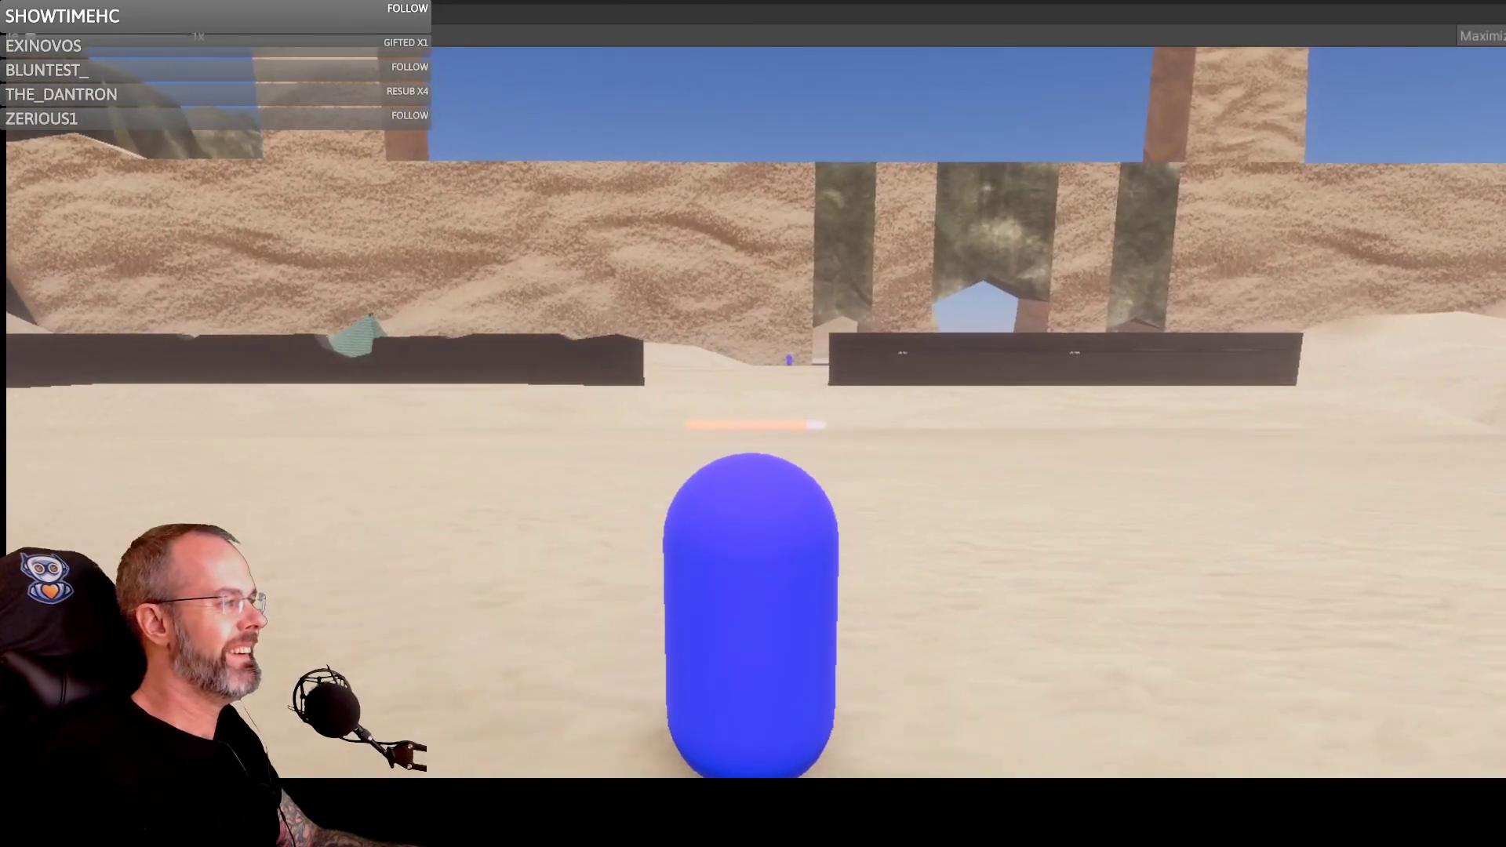
key("w")
key("Escape")
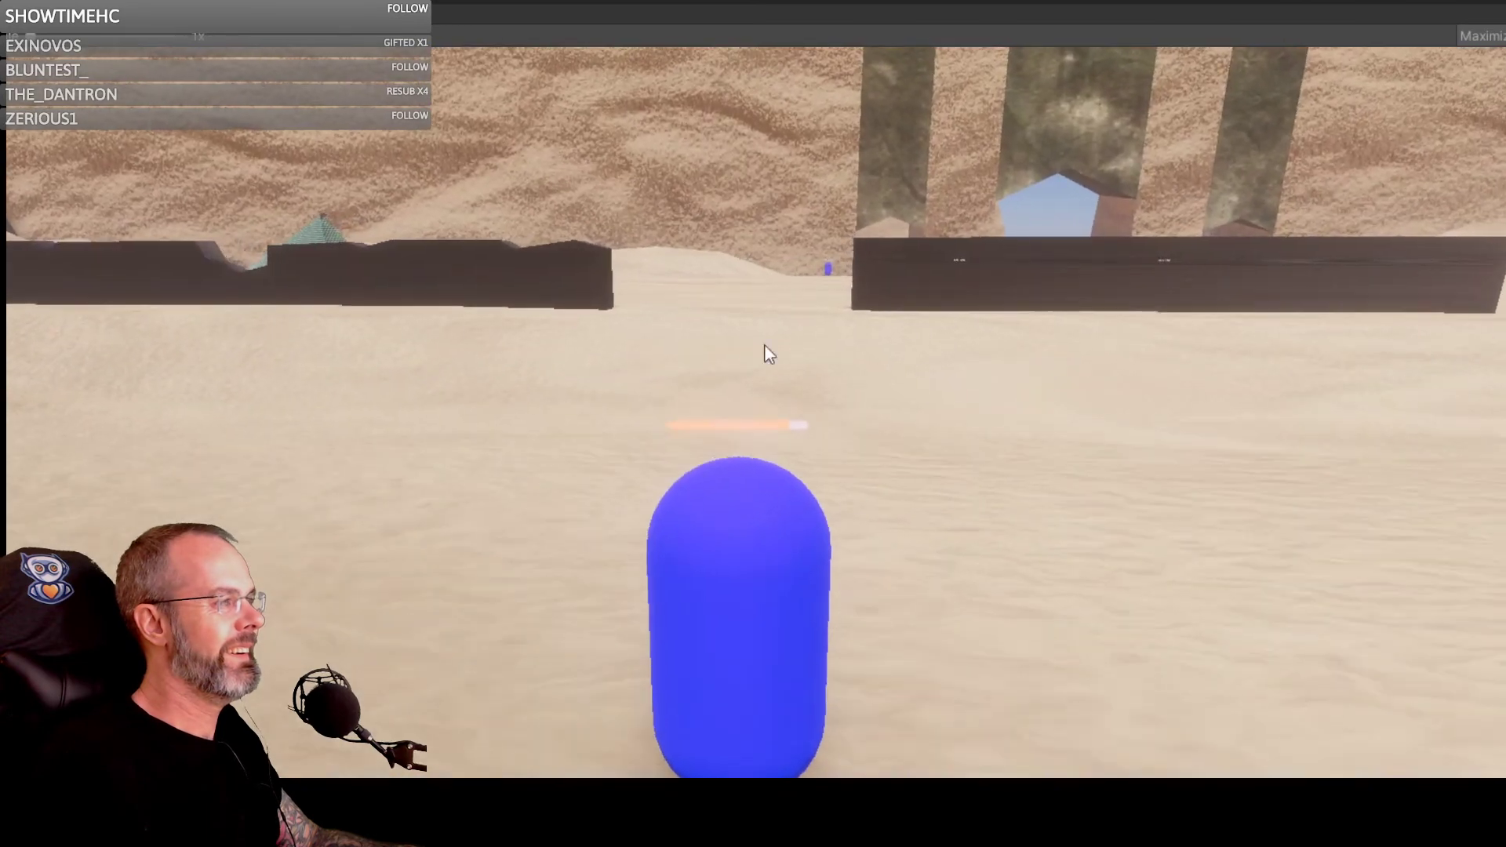
Step: Leave the play-test and switch to Blender to view the fortress model with its towers and low walls
left_click(692, 2)
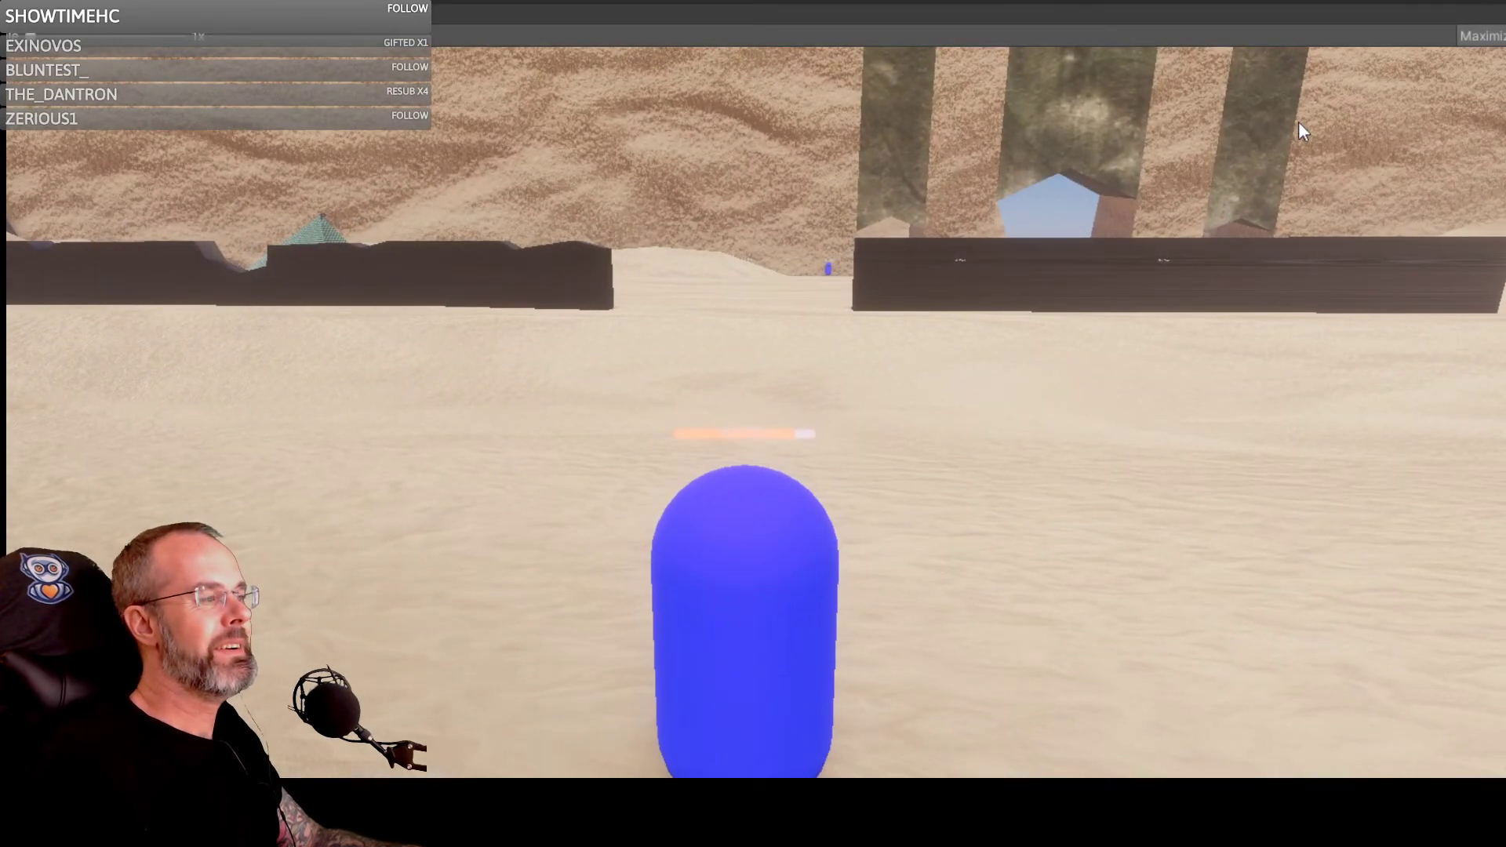
key("alt+Tab")
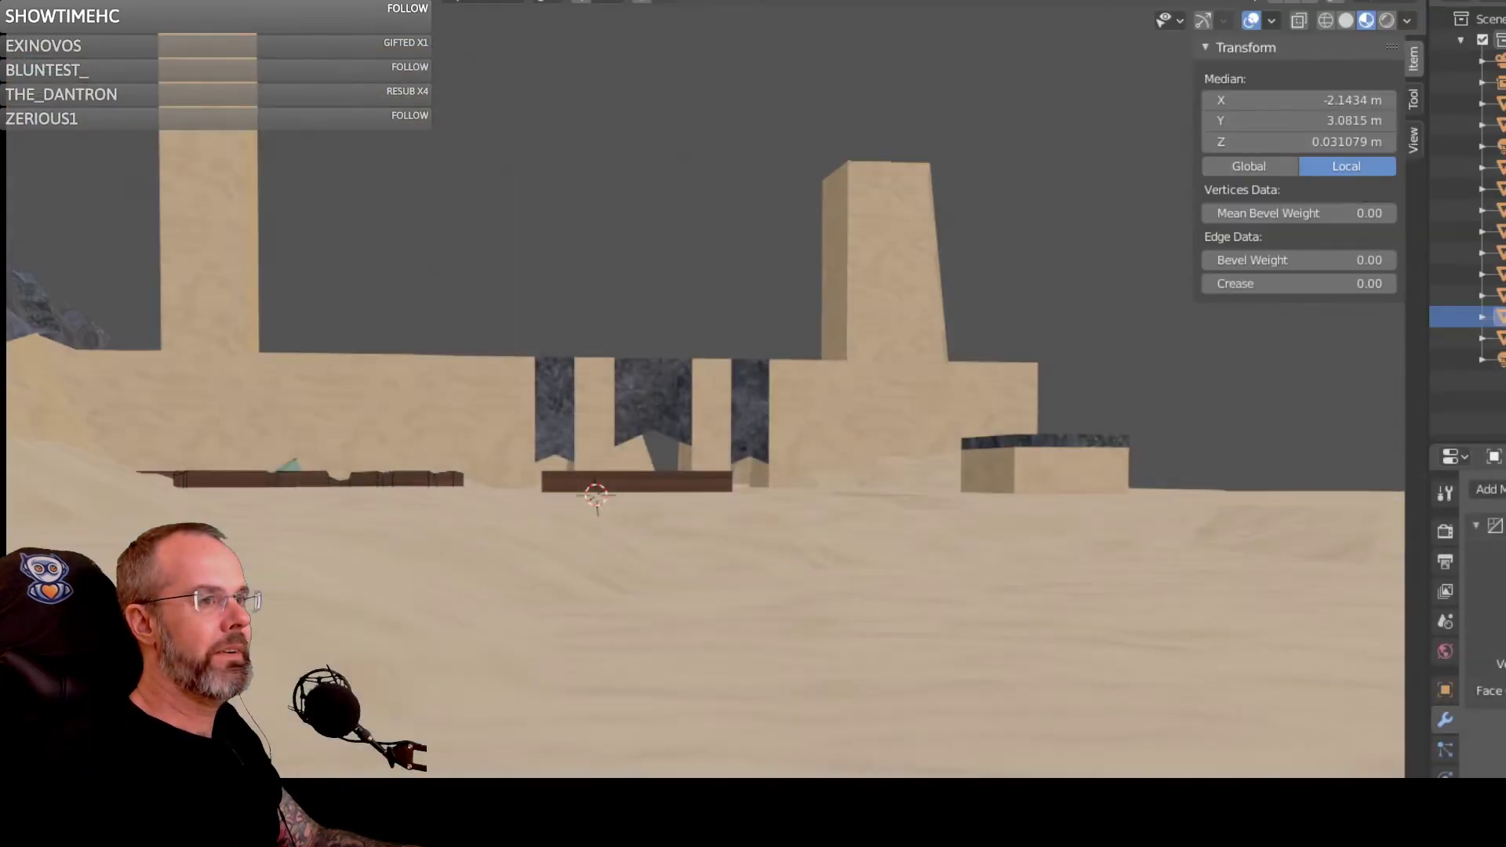
right_click(859, 327)
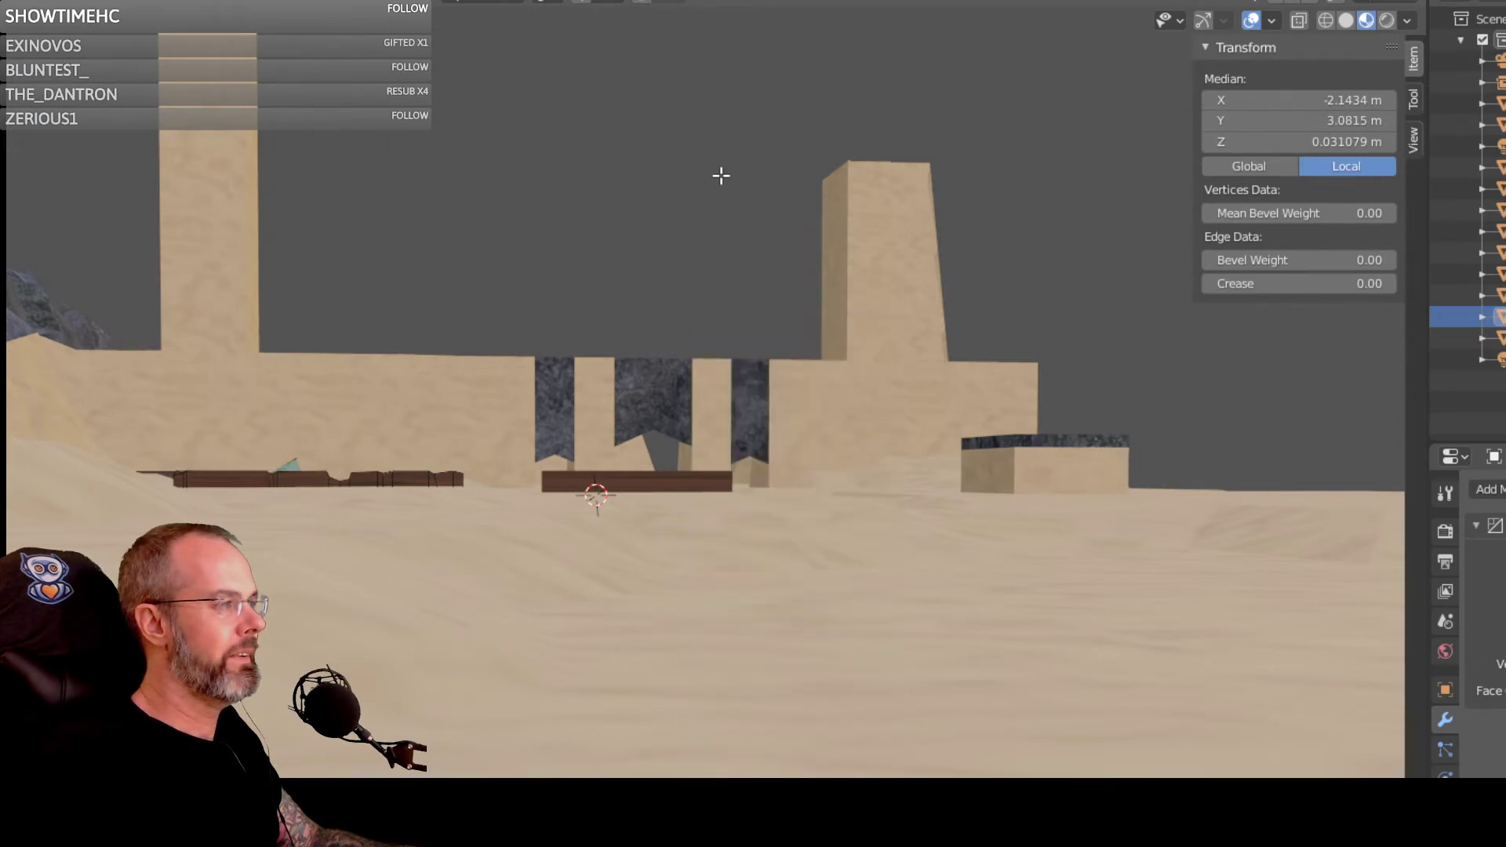
Step: Examine the sand flat, the broken low wall by the tent and the gap before the second wall from above
middle_click_drag(719, 175, 676, 282)
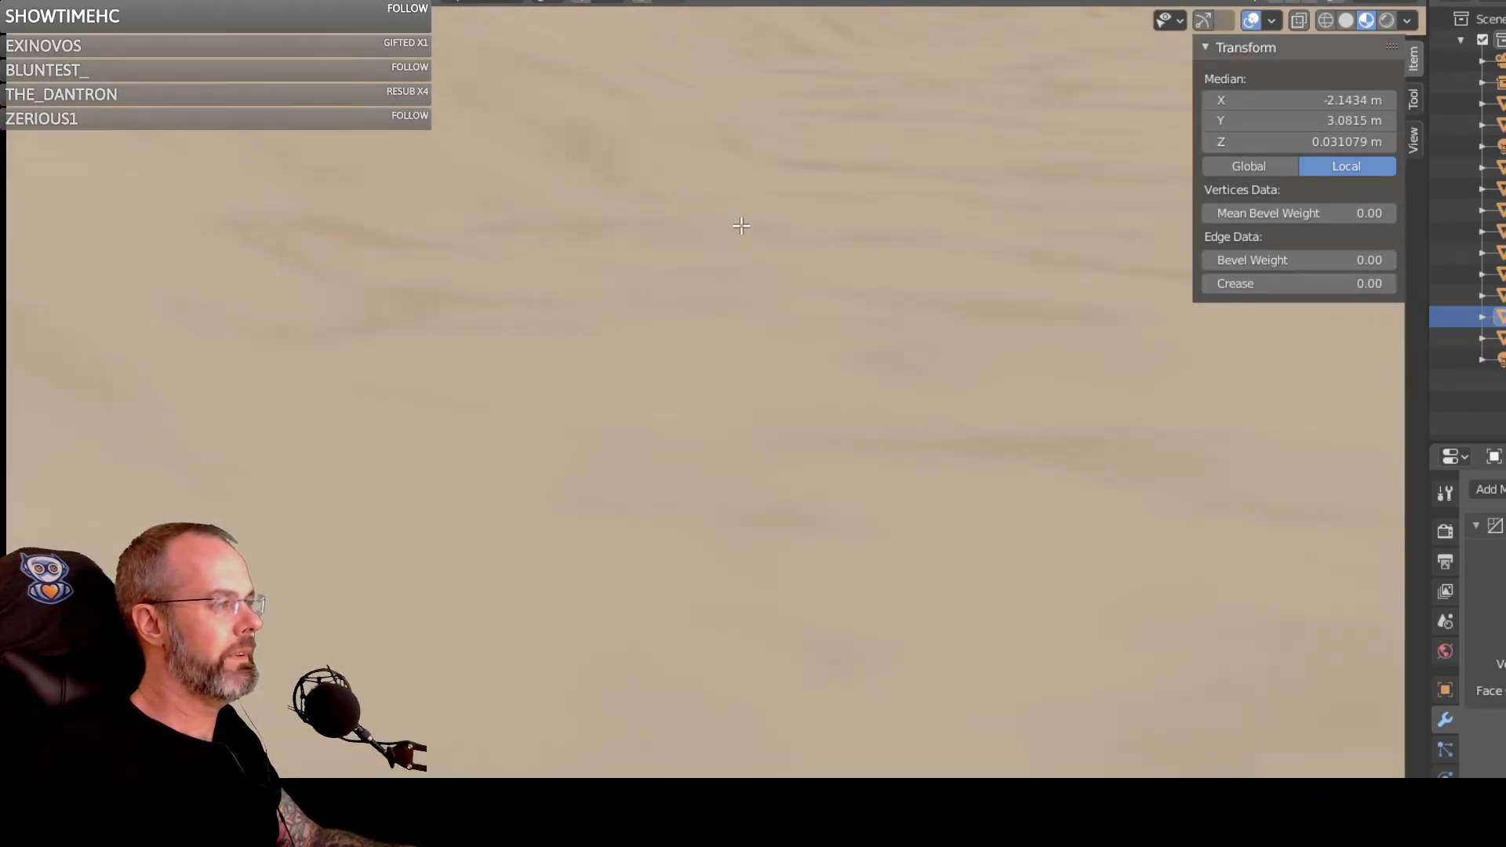
scroll(738, 232, "down", 5)
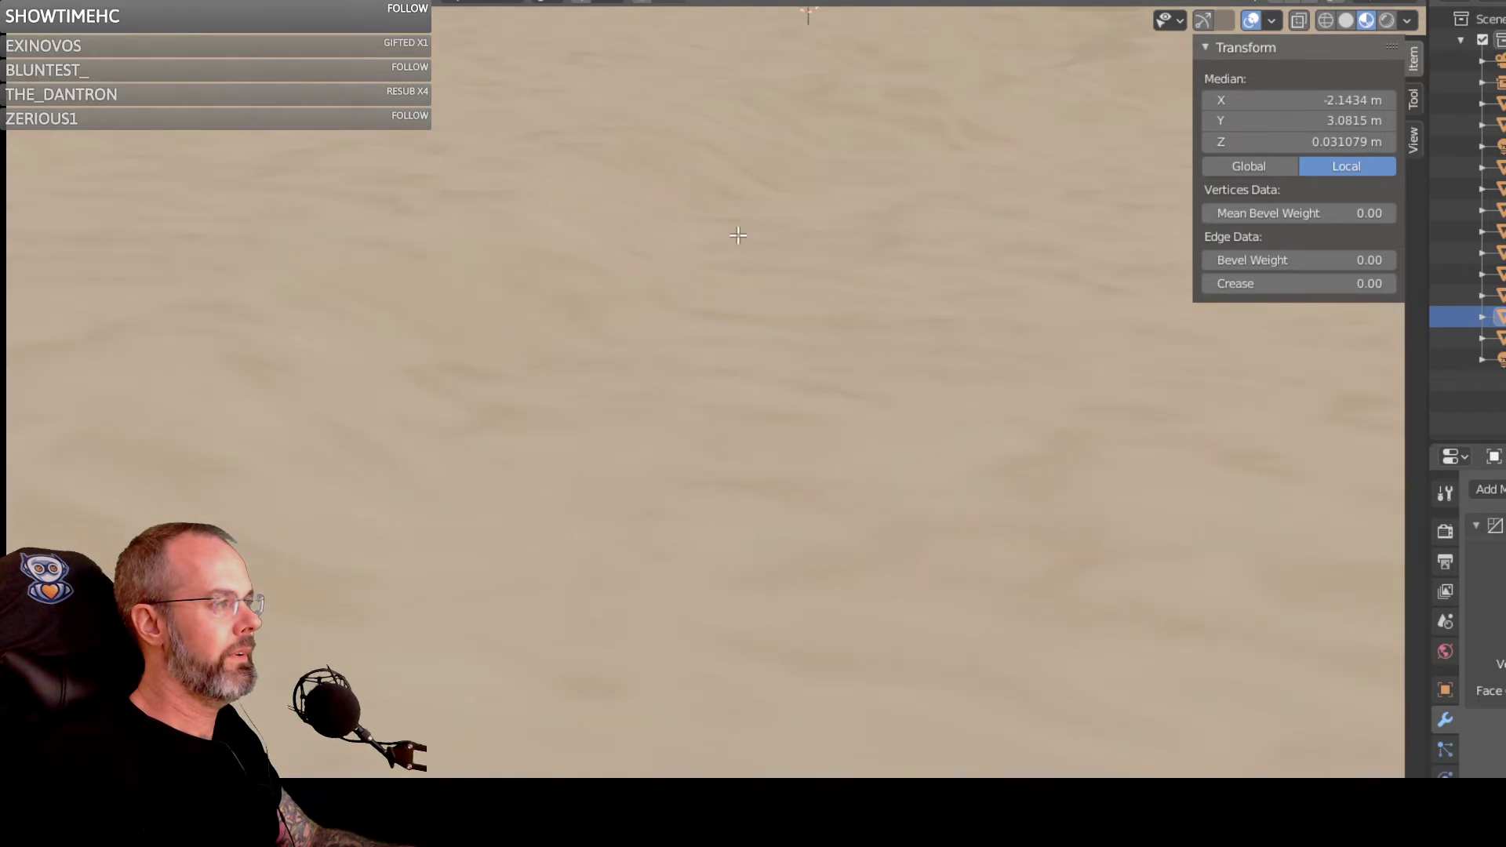
middle_click_drag(739, 236, 745, 192)
middle_click_drag(789, 147, 356, 422)
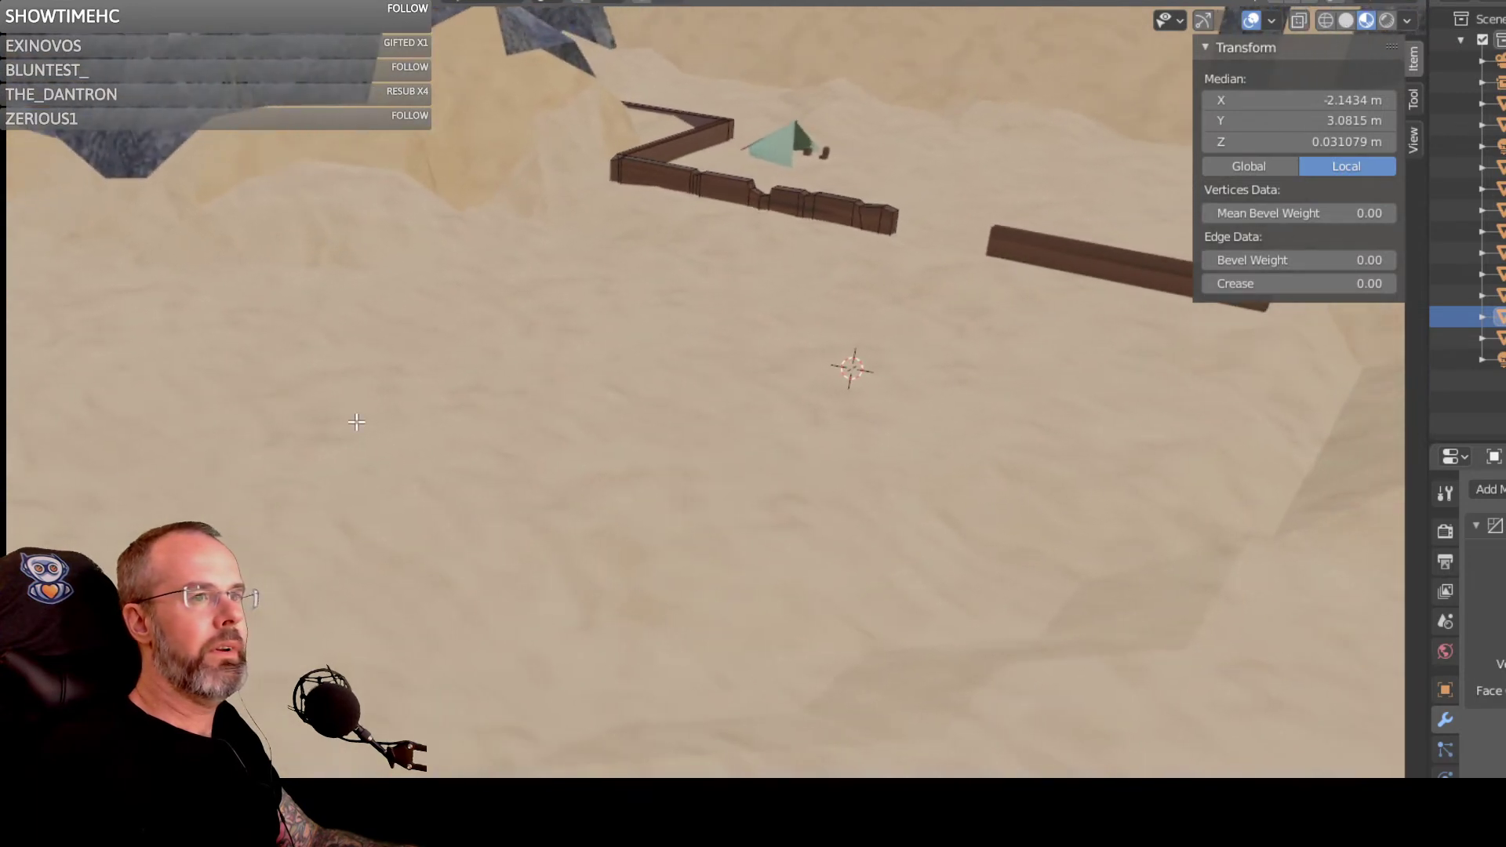
scroll(895, 258, "up", 5)
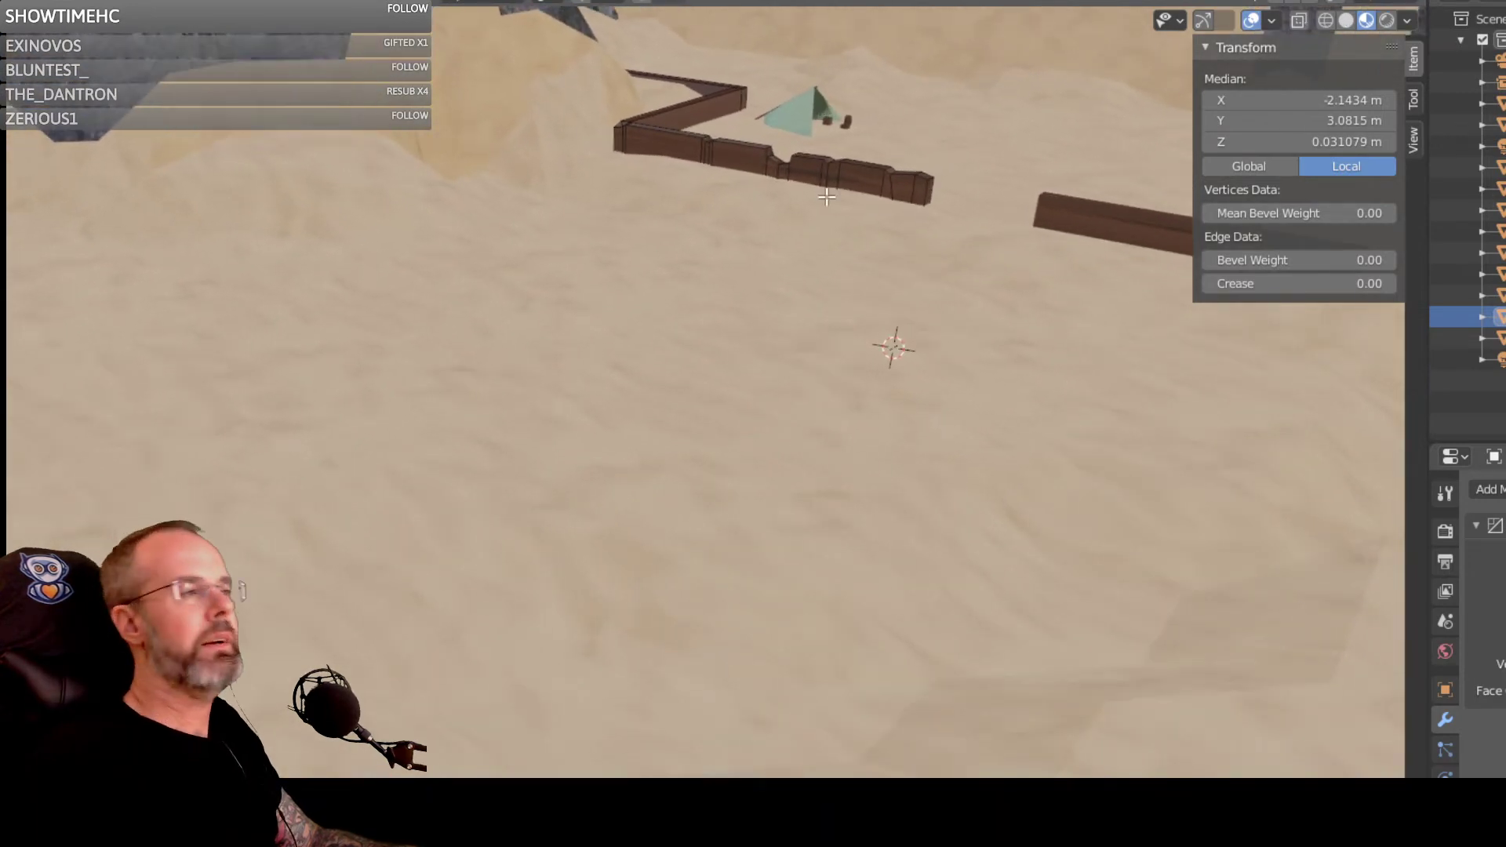
mouse_move(910, 242)
middle_mouse_down()
mouse_move(942, 232)
mouse_move(871, 238)
mouse_move(890, 231)
middle_mouse_up()
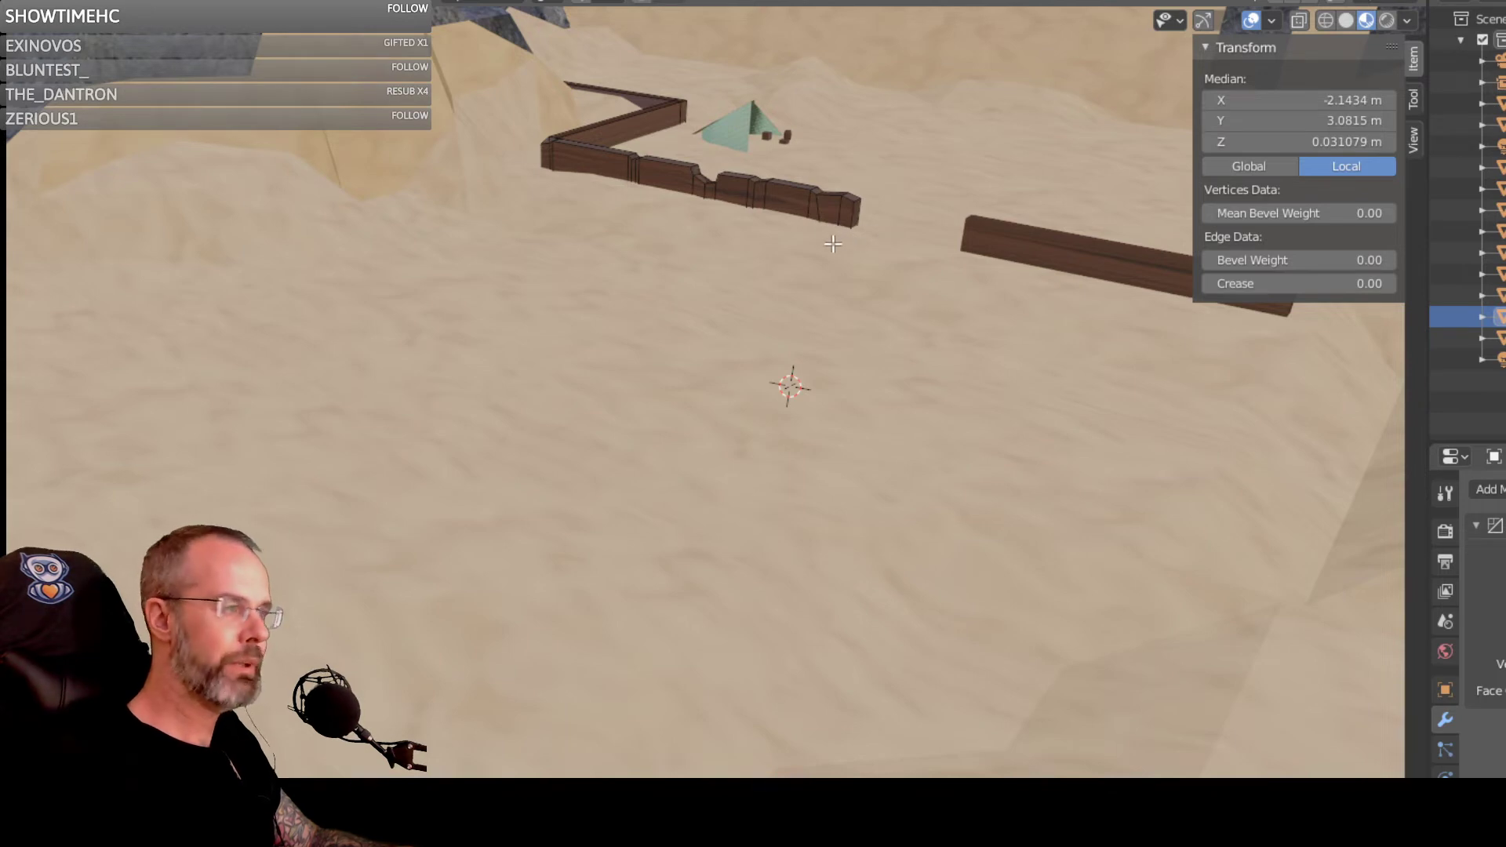
middle_click_drag(845, 240, 826, 251)
middle_click_drag(967, 197, 304, 370, "shift")
middle_click_drag(1018, 225, 1023, 278)
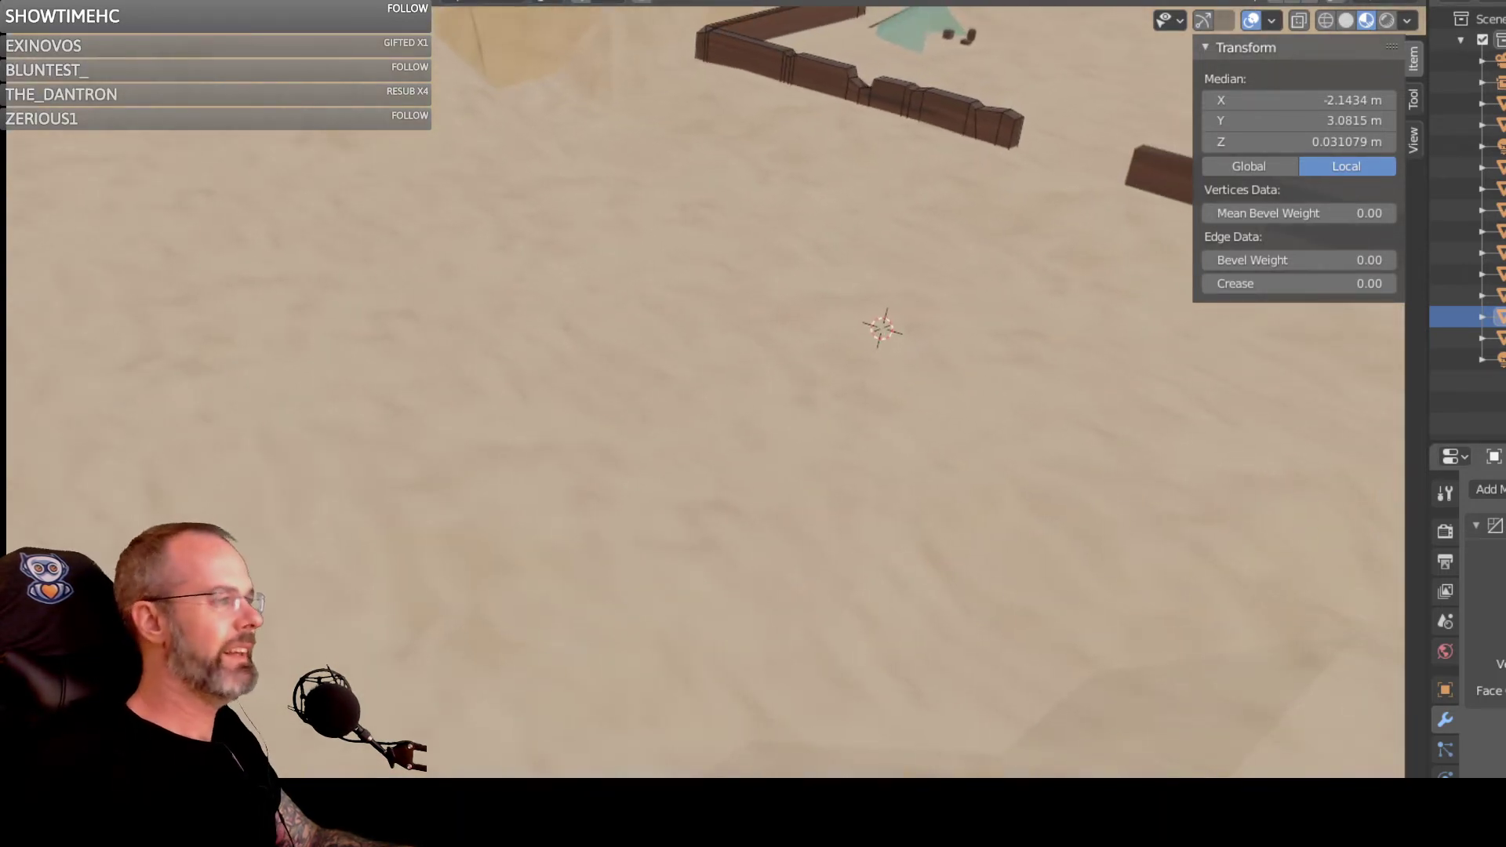
Step: Select the vertical corner edge at the free end of the broken low wall and centre the view on it
left_click(992, 192)
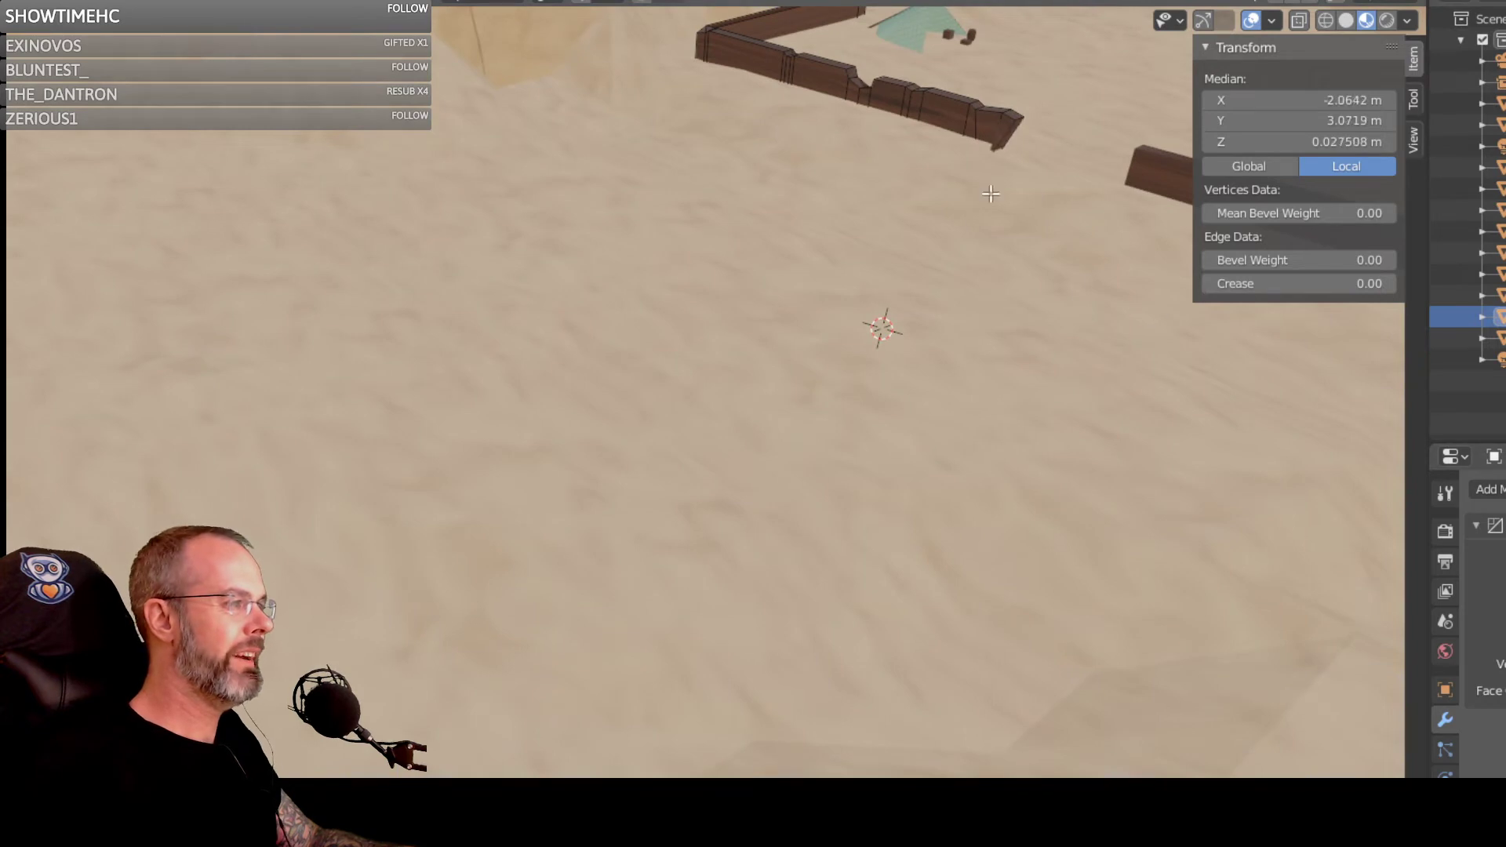
left_click(1042, 196)
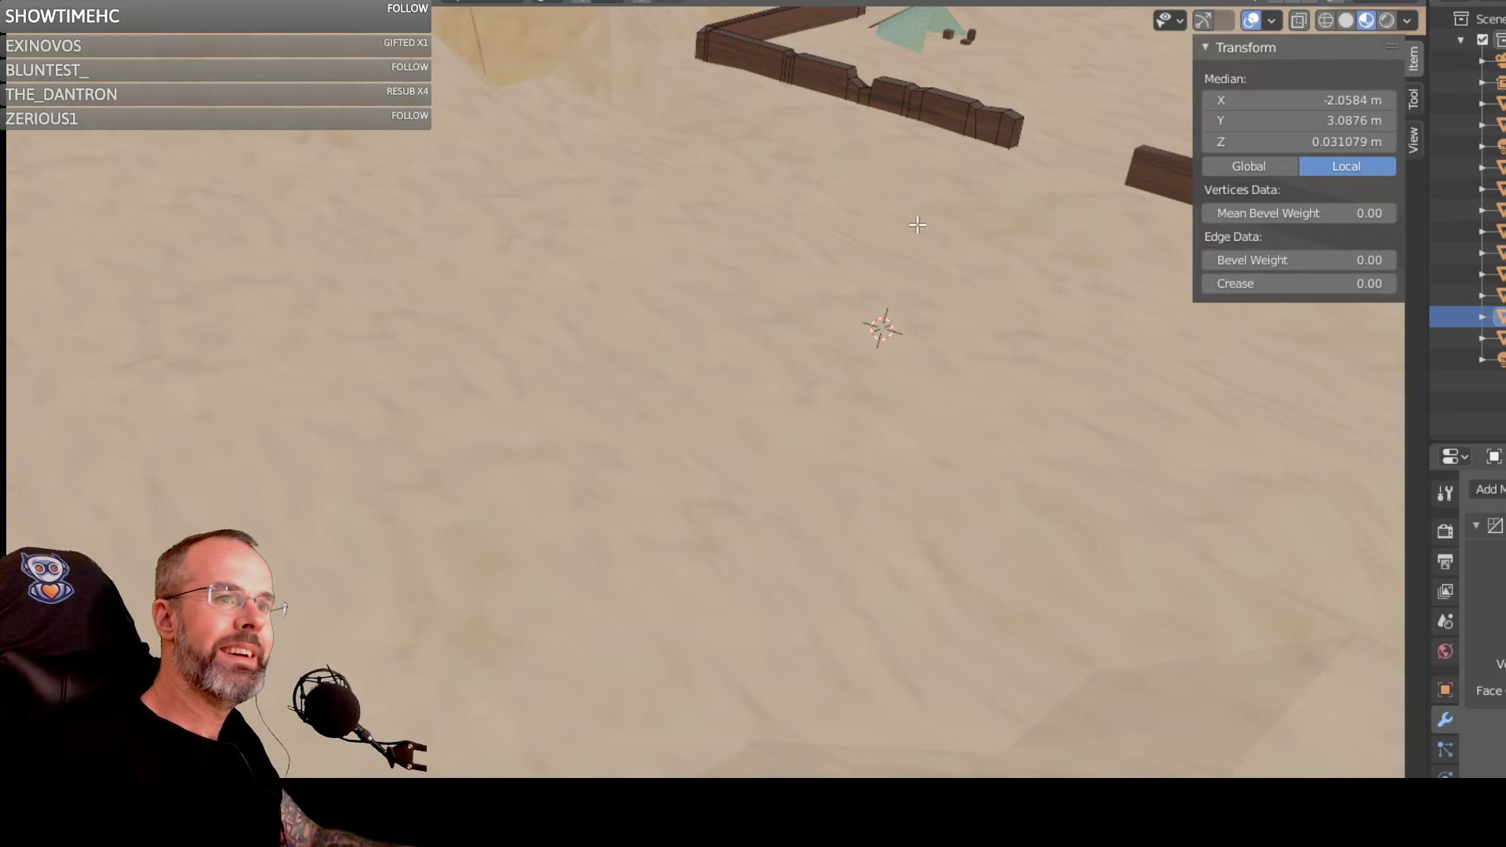
middle_click_drag(1012, 237, 888, 204)
scroll(910, 225, "down", 5)
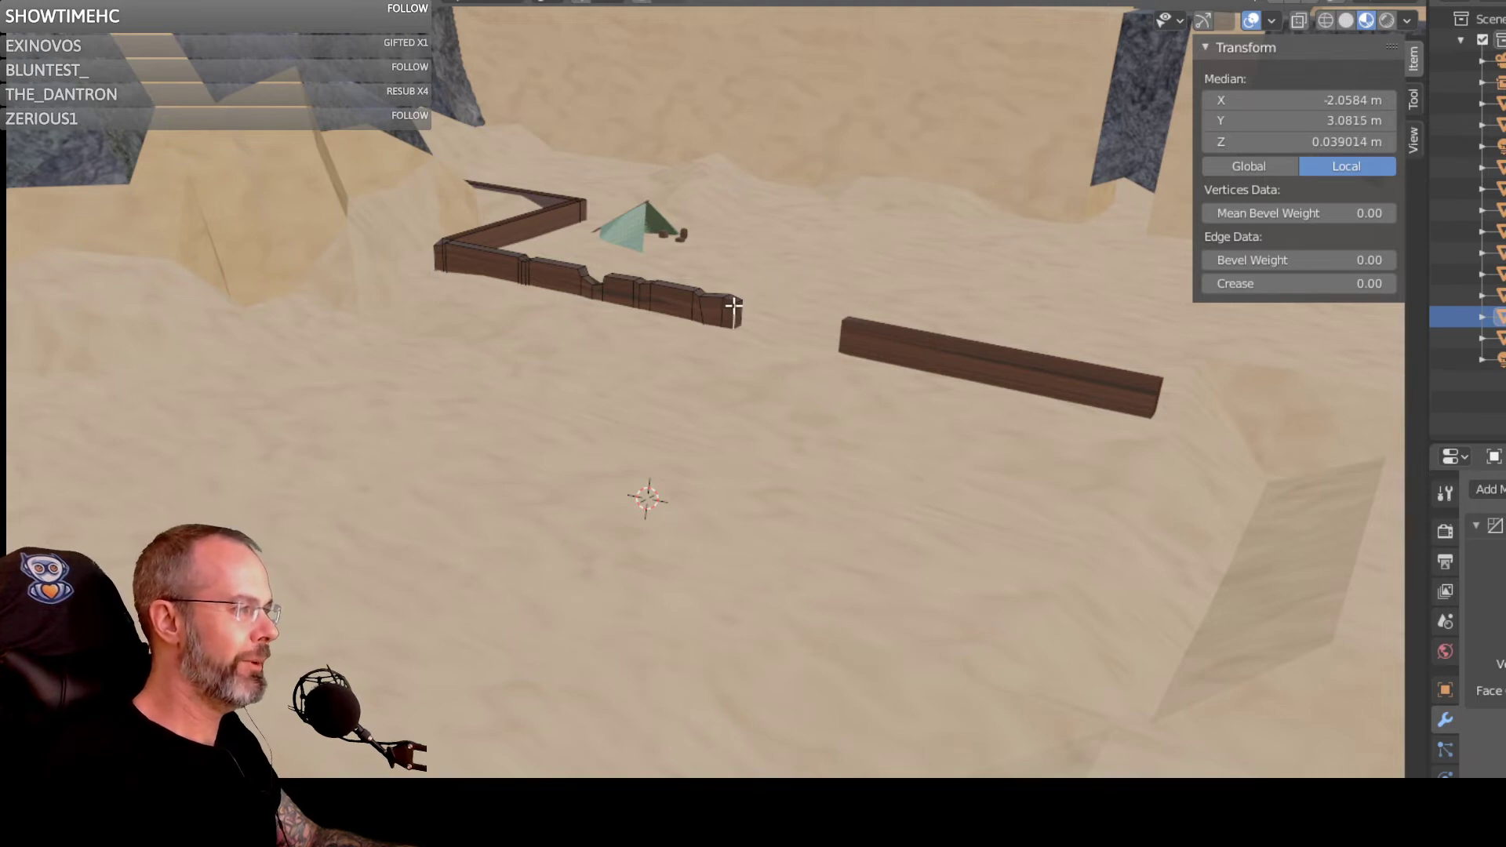
key("KP_Decimal")
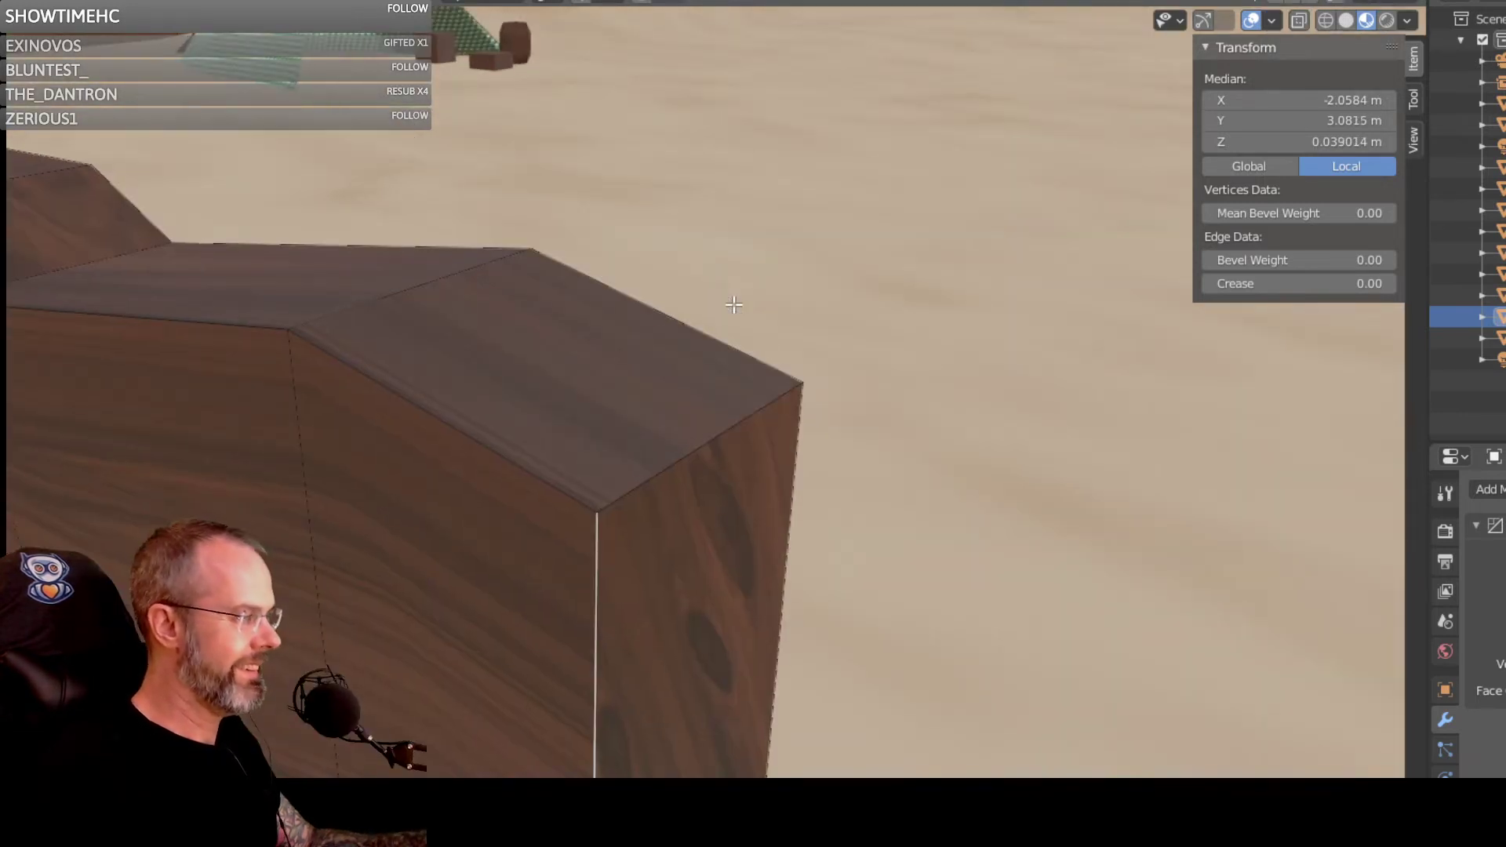
scroll(709, 307, "down", 8)
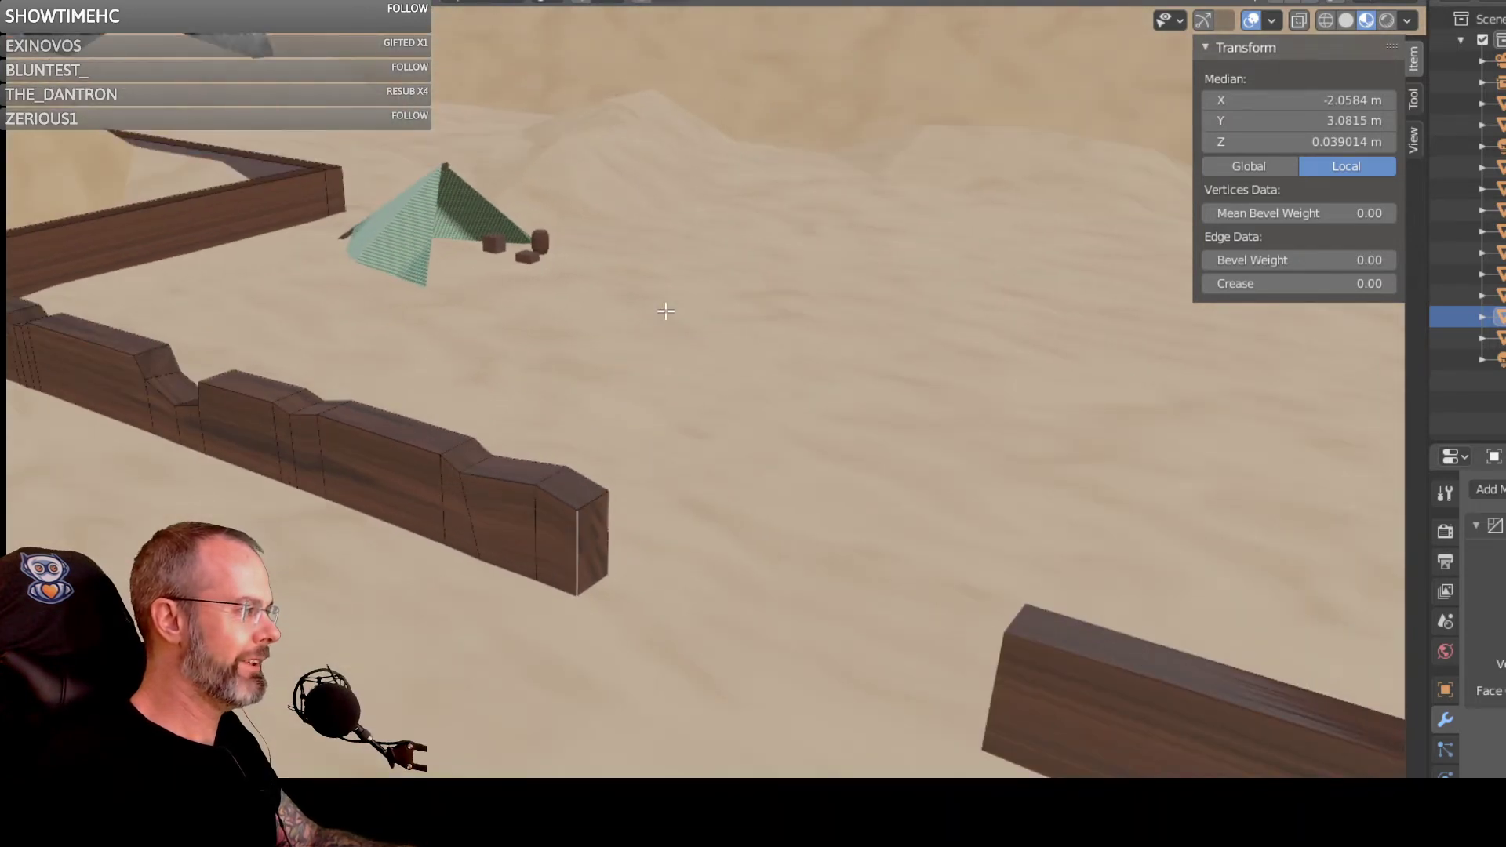
Step: Examine the two low walls and the gap between them from above, behind and far back, against the fortress gateway and towers
middle_click_drag(661, 317, 541, 363)
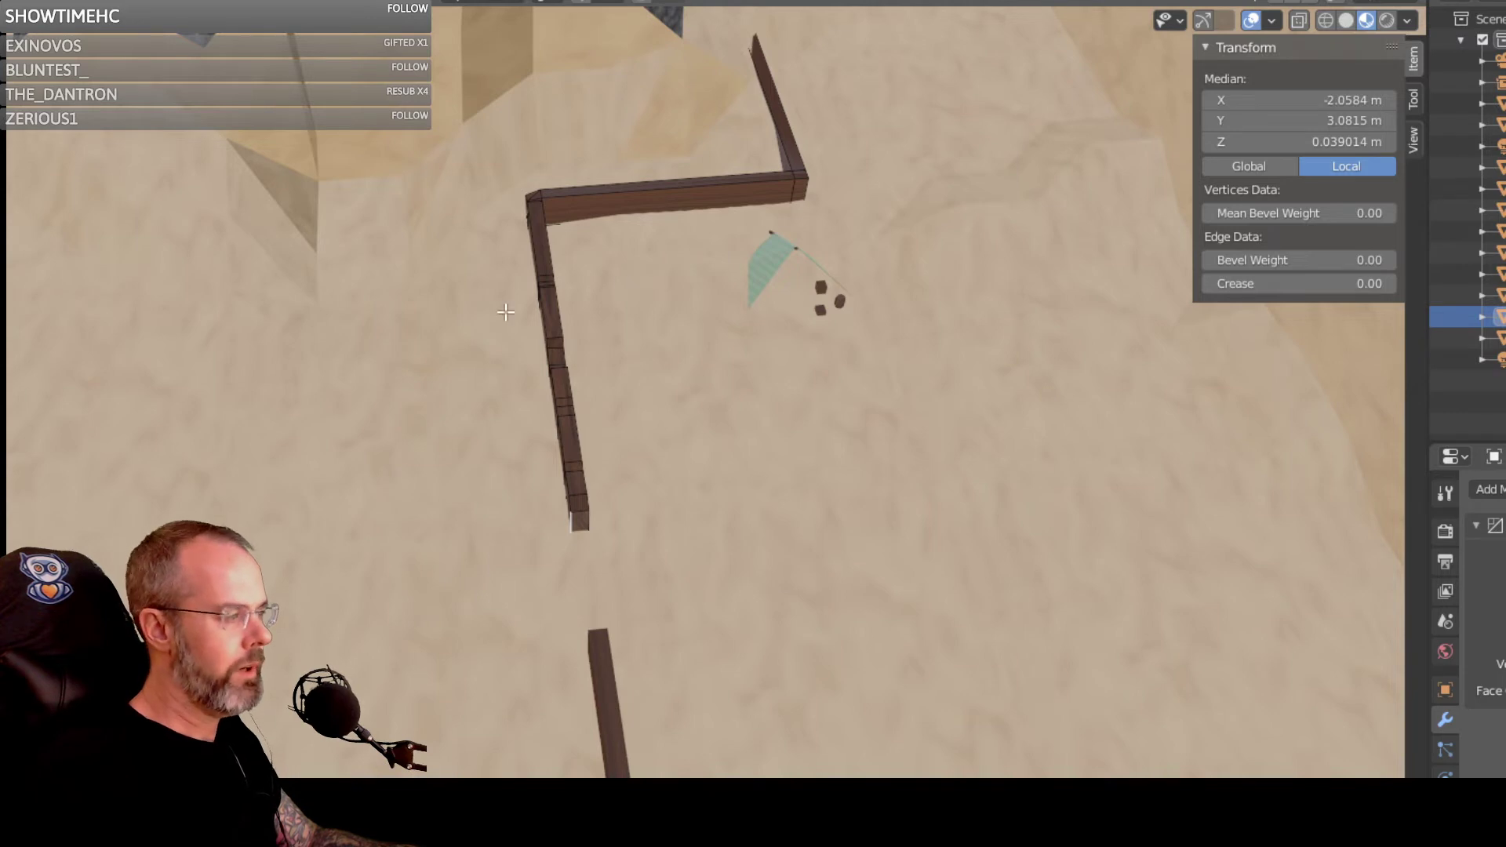
scroll(576, 322, "up", 3)
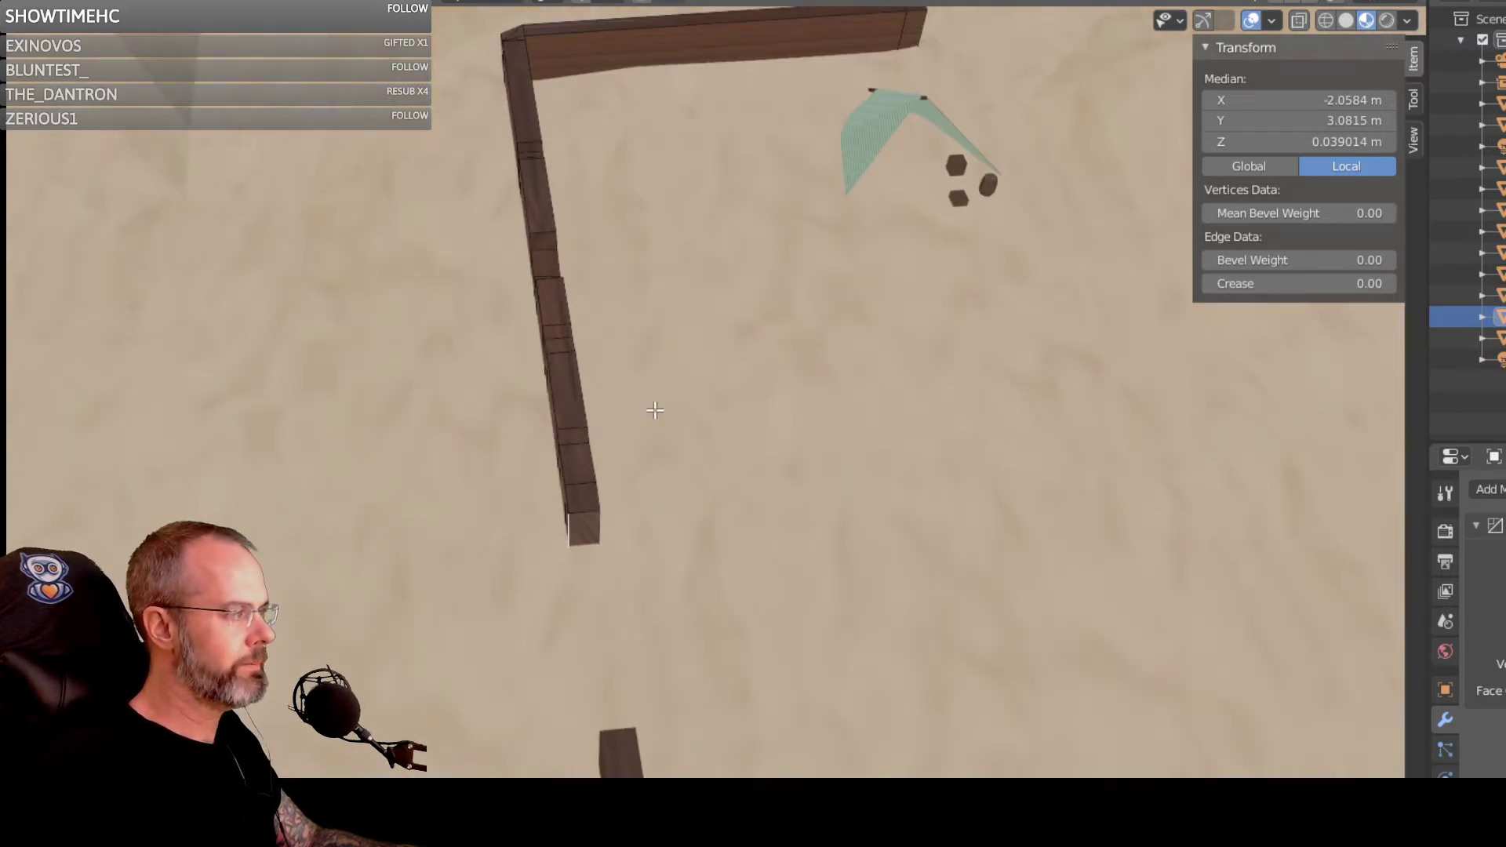
scroll(652, 397, "down", 3)
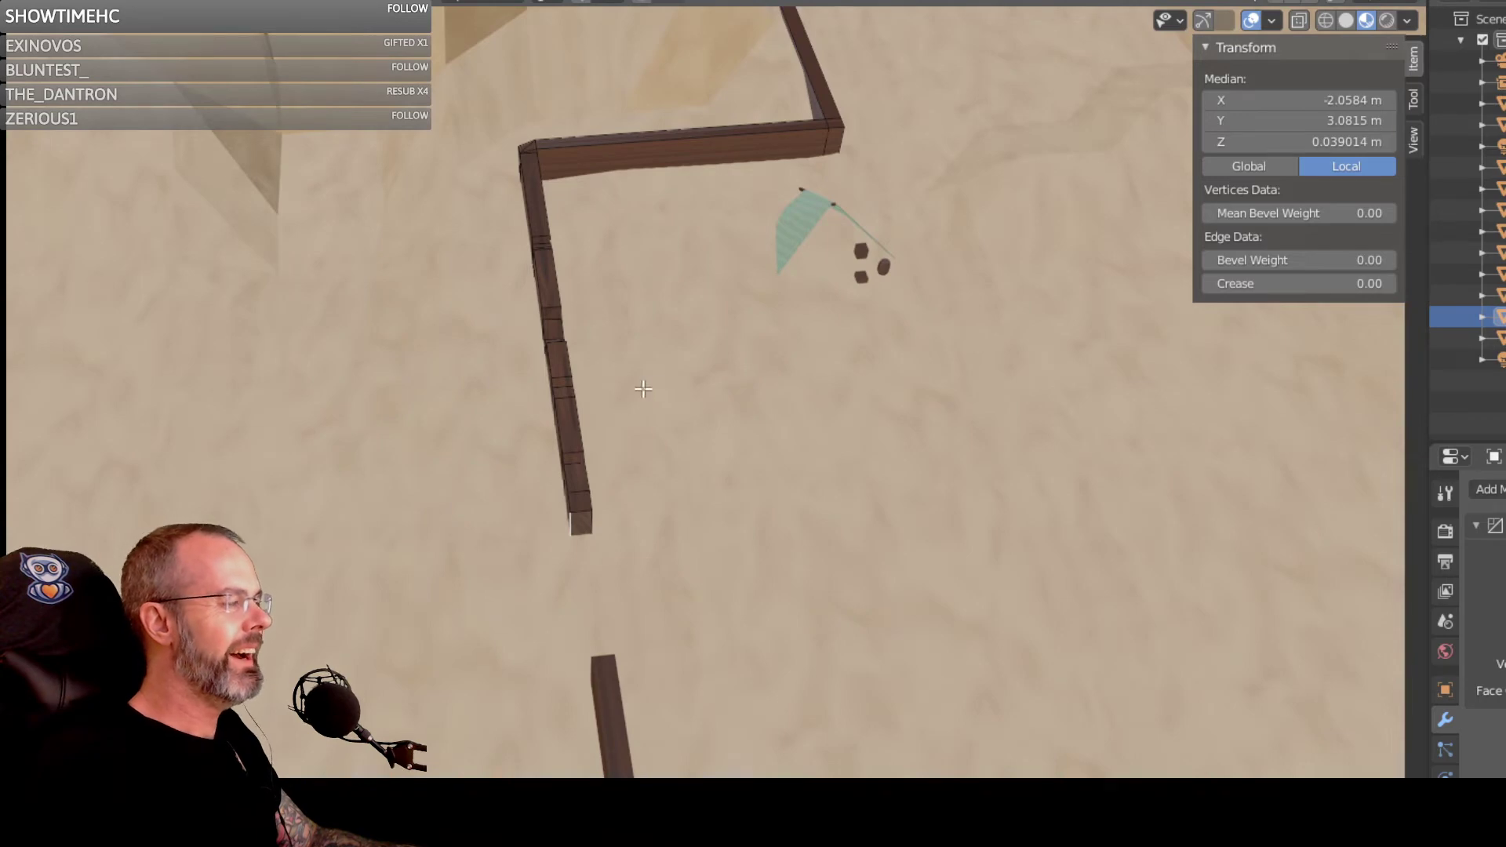
middle_click_drag(607, 386, 1037, 327)
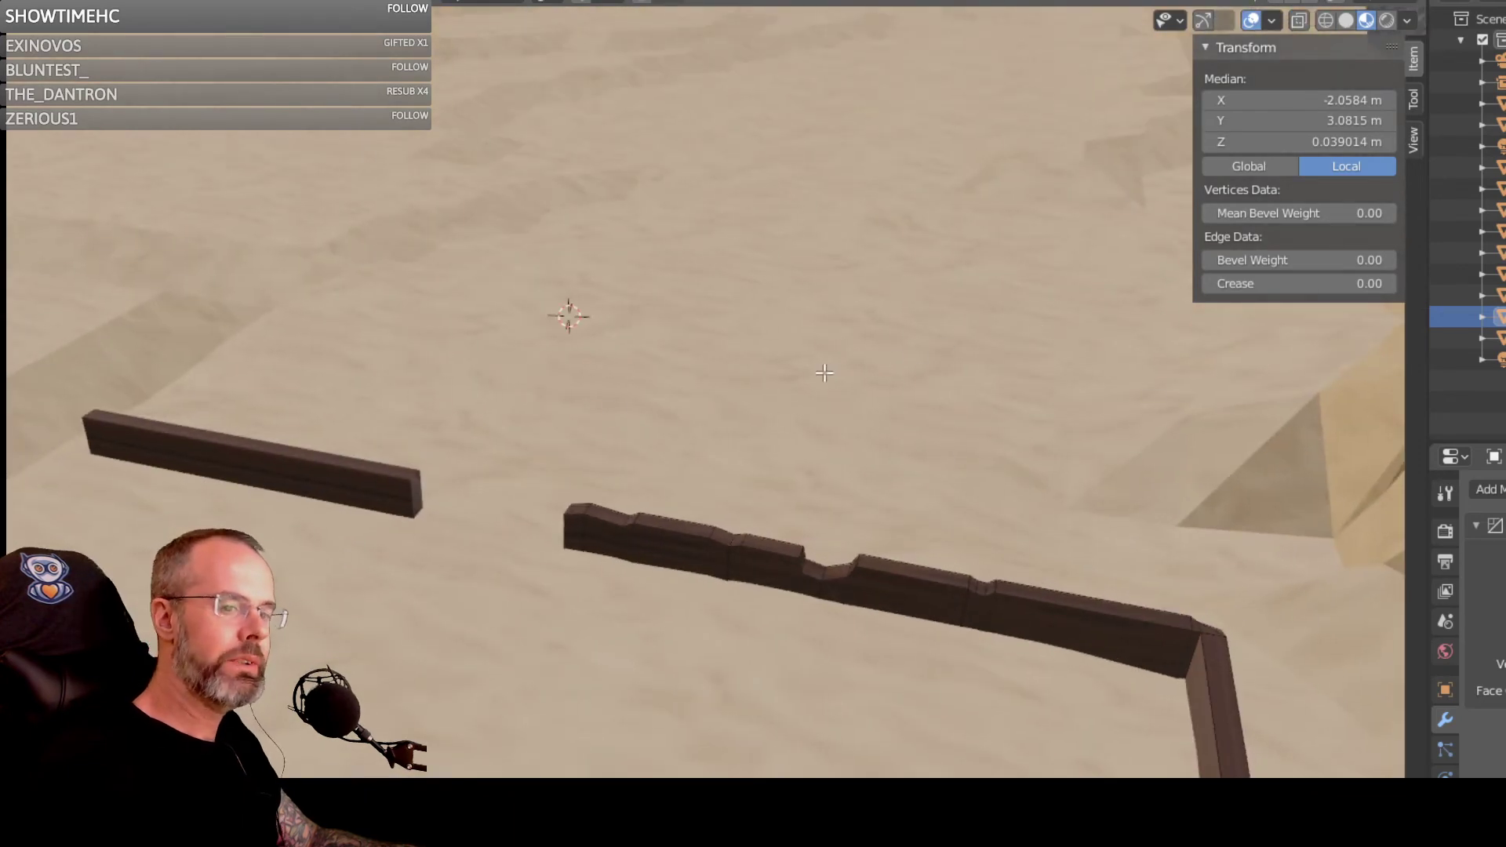
middle_click_drag(824, 372, 378, 327)
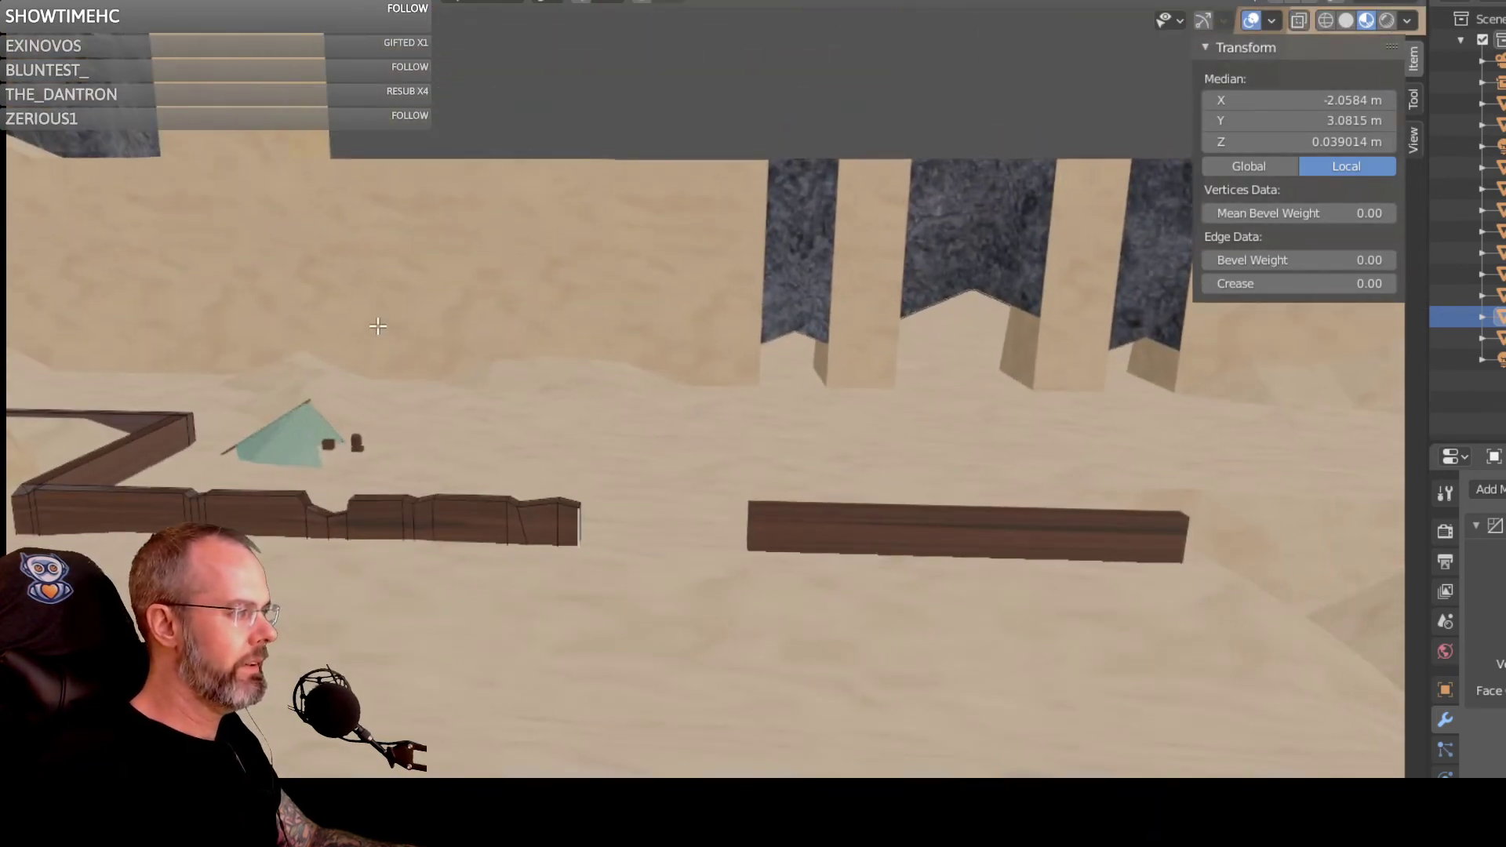
scroll(615, 387, "down", 4)
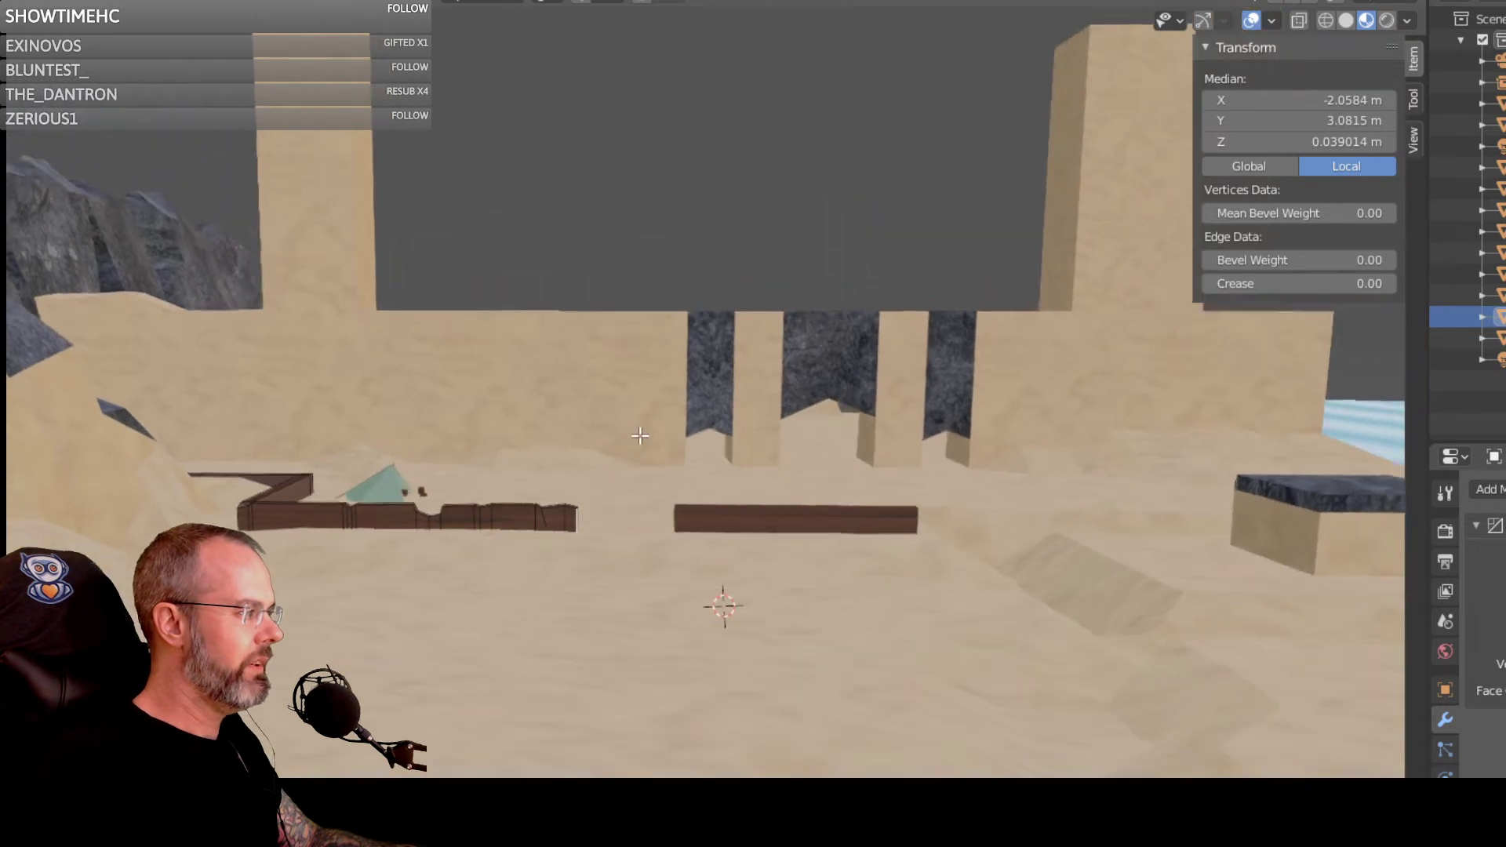
scroll(640, 435, "down", 5)
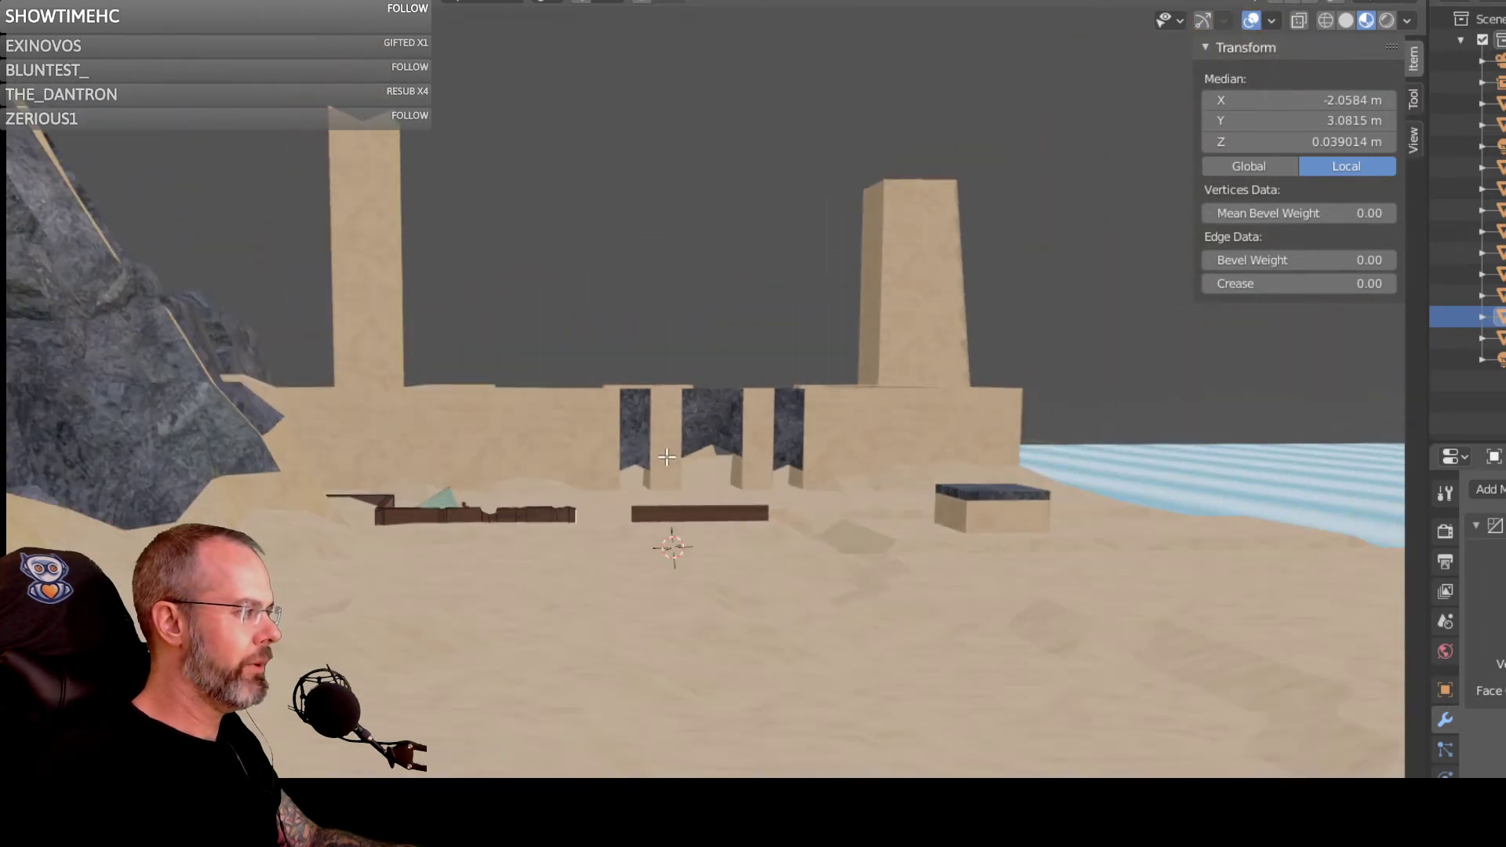
scroll(639, 514, "down", 4)
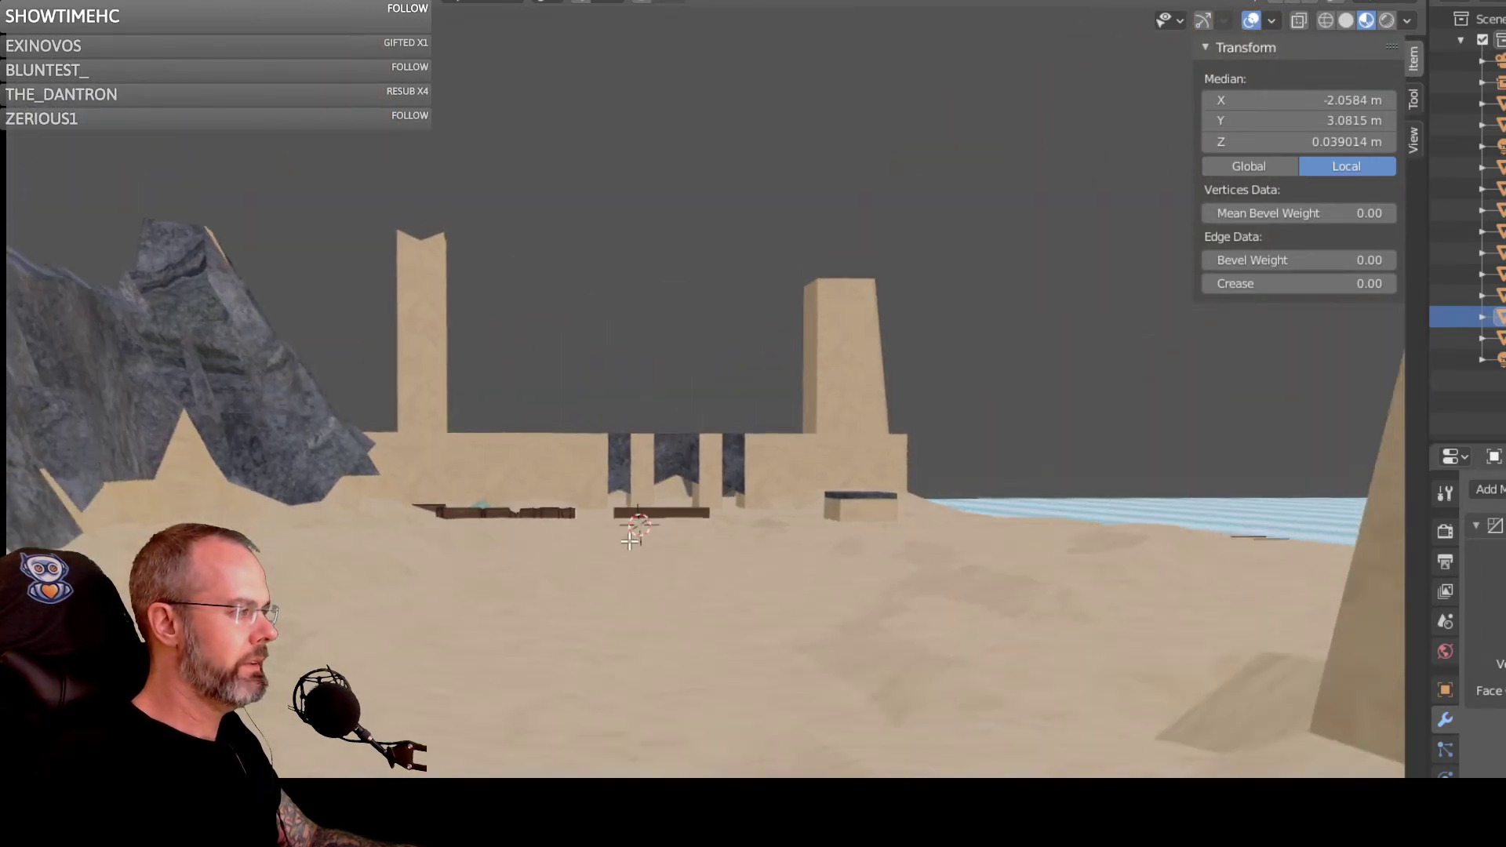
middle_click_drag(630, 541, 617, 587)
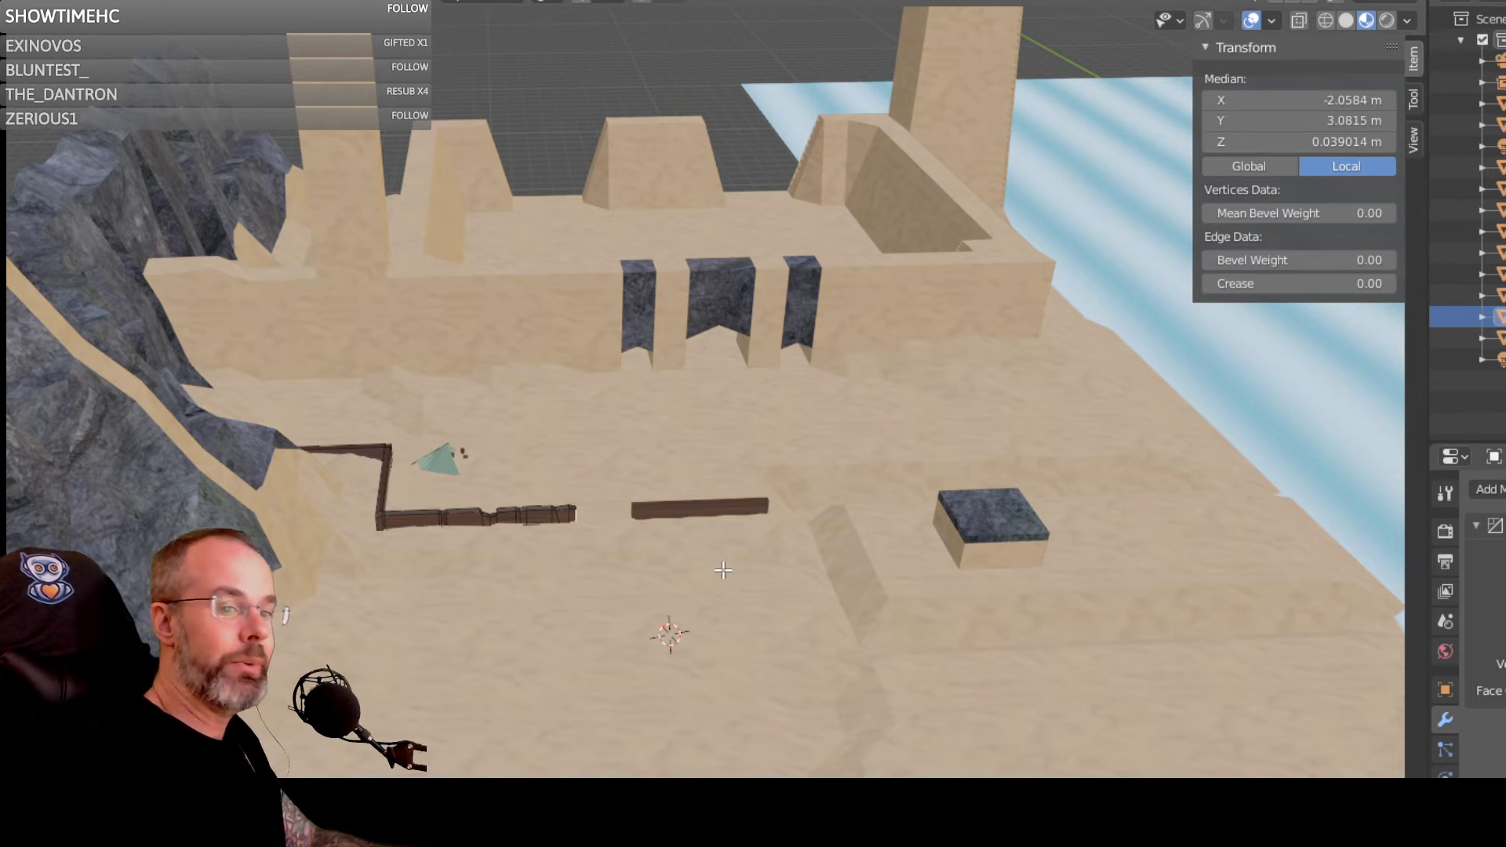
scroll(676, 518, "up", 3)
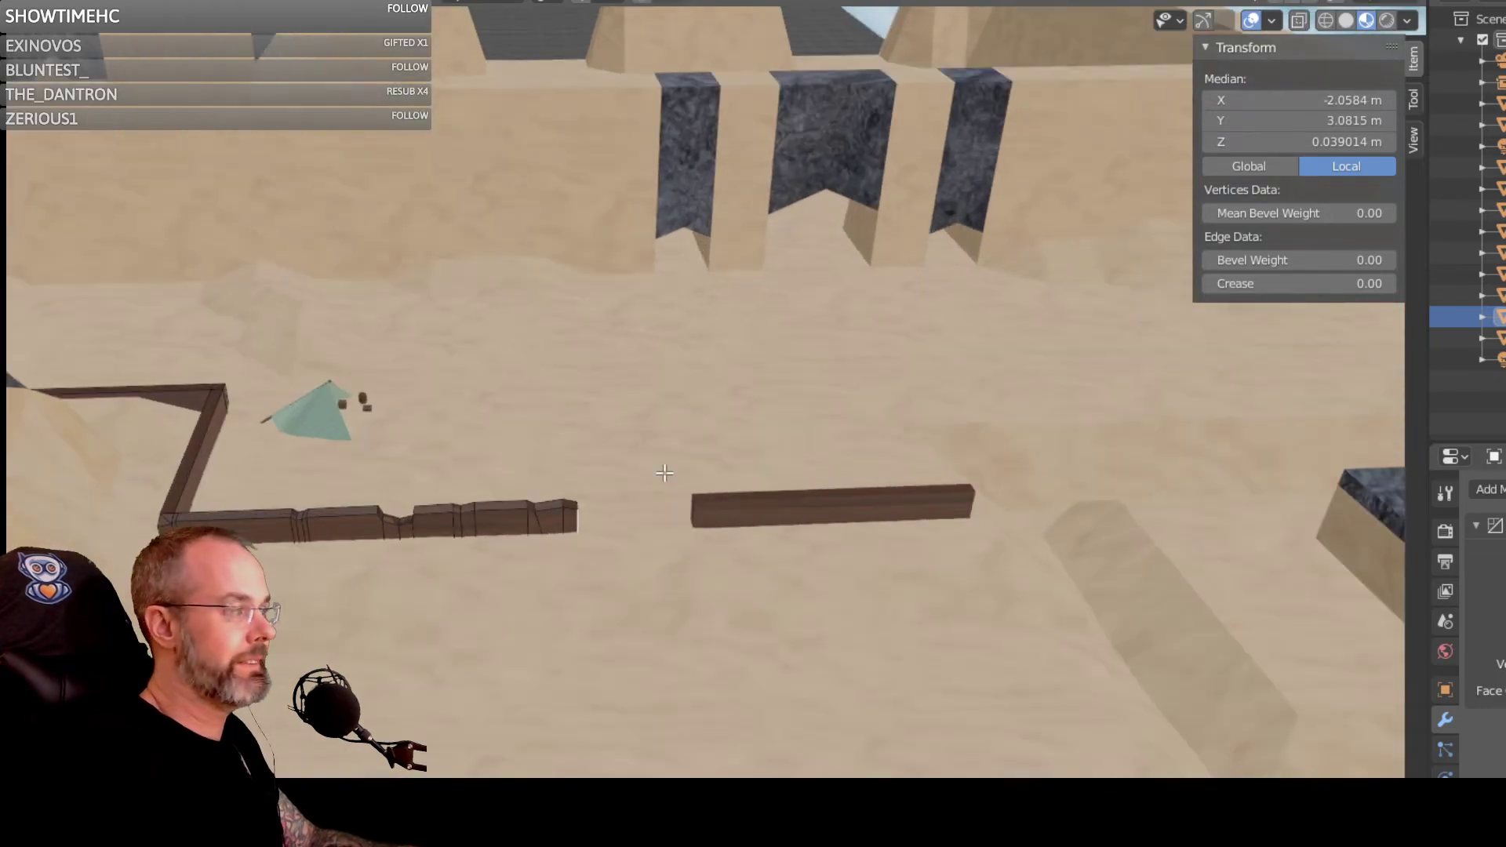
scroll(662, 475, "up", 2)
middle_click_drag(660, 478, 405, 528)
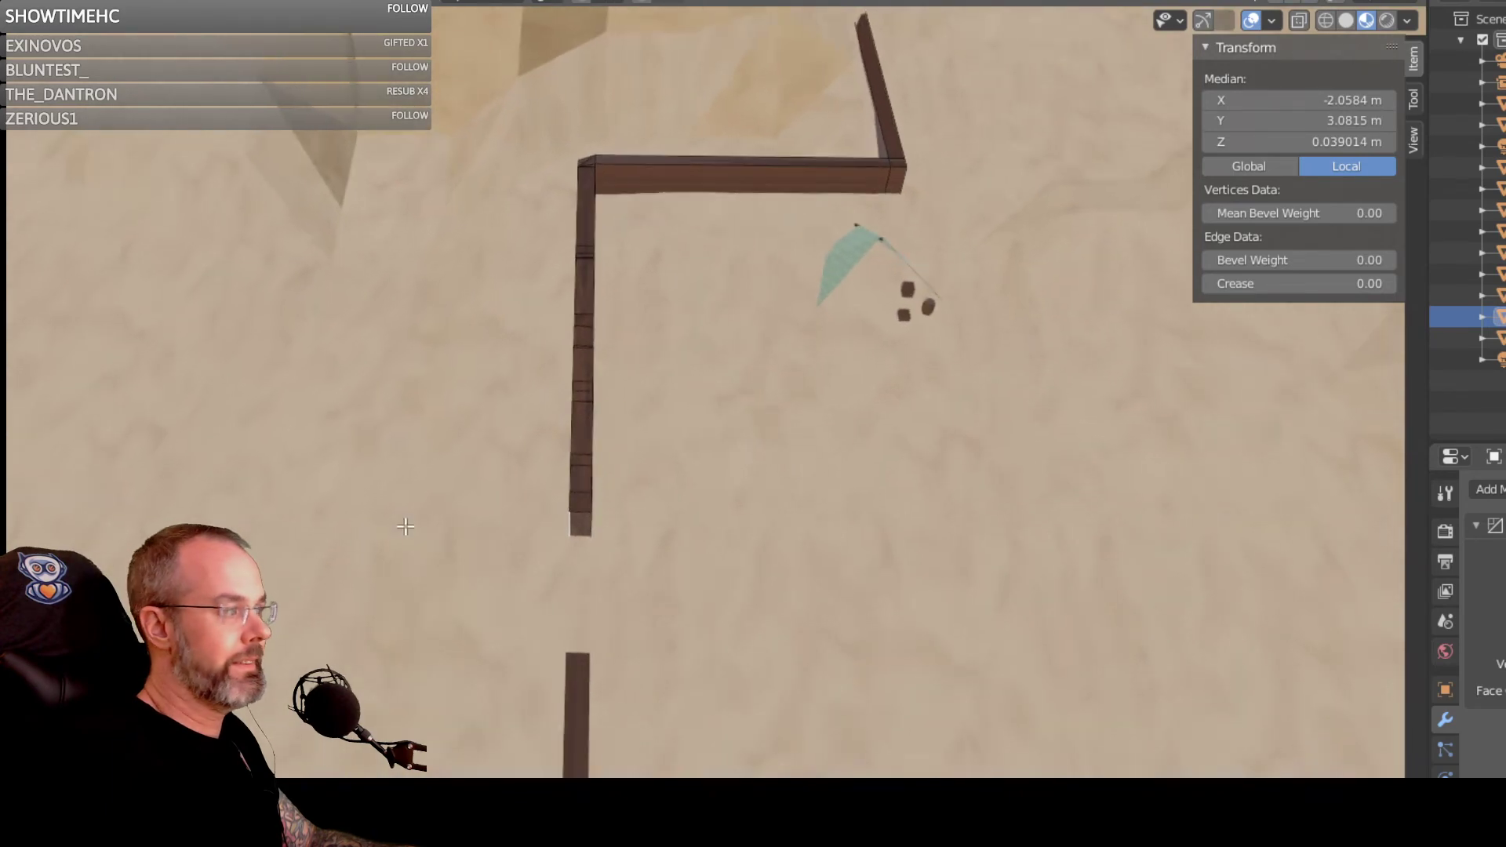
middle_click_drag(558, 471, 1425, 561)
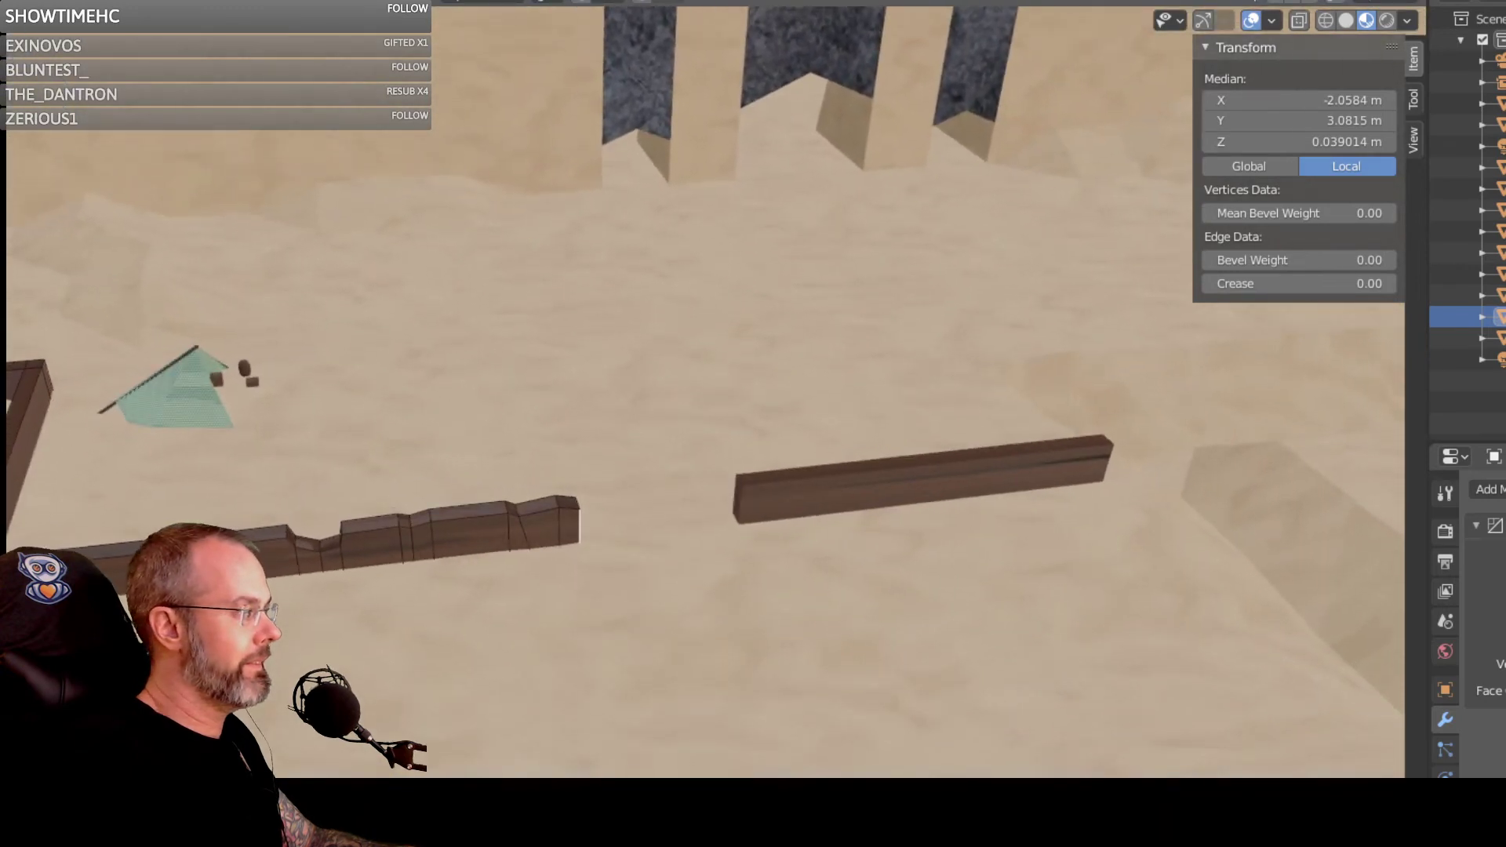
Step: Switch to face selection and select all the outward-facing faces along the broken wall, from its corner to its free end
left_click(579, 506)
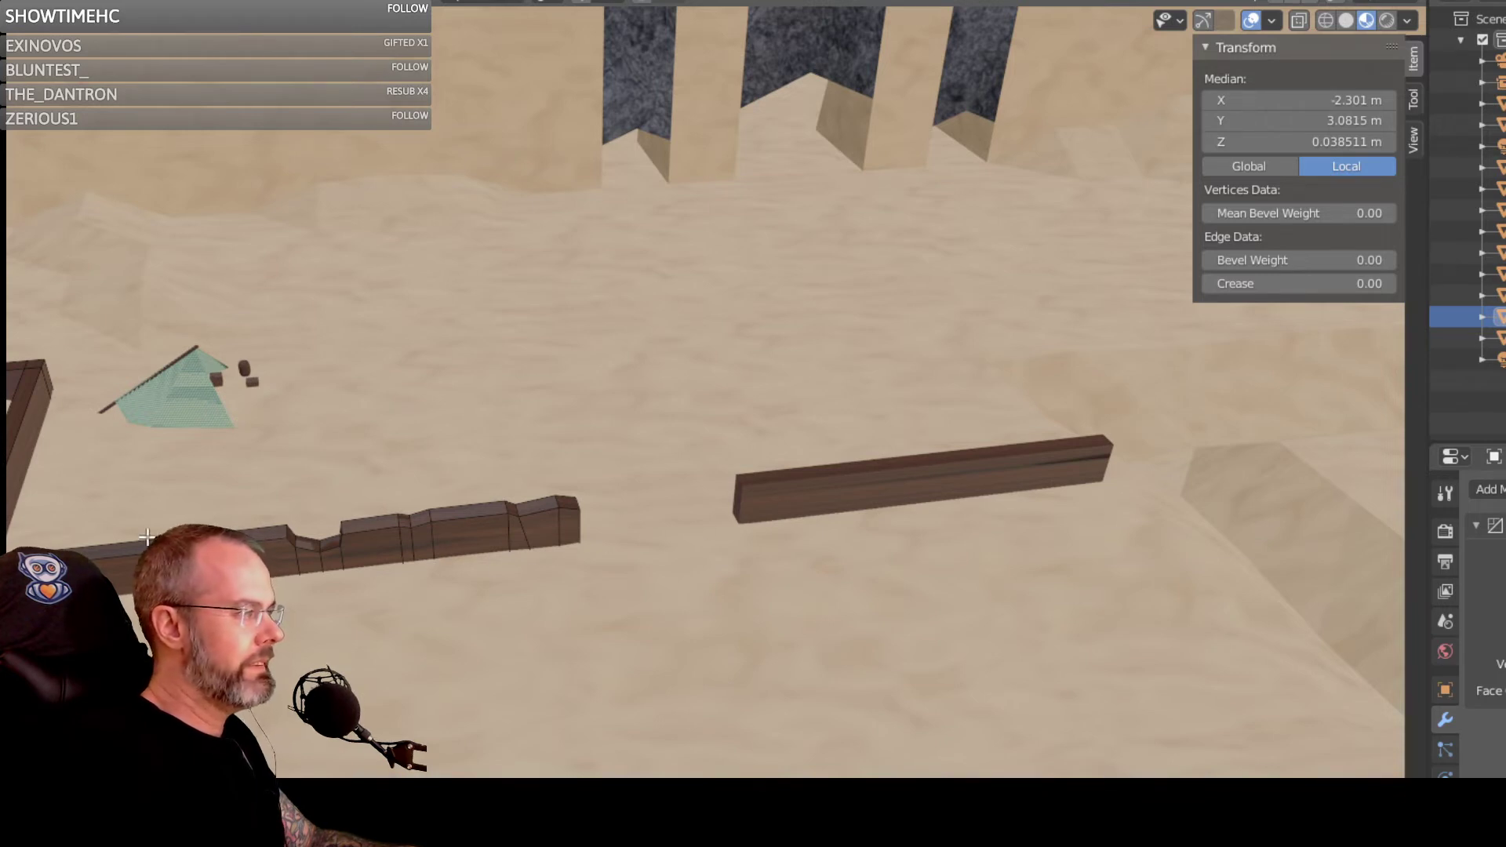
left_click(206, 549)
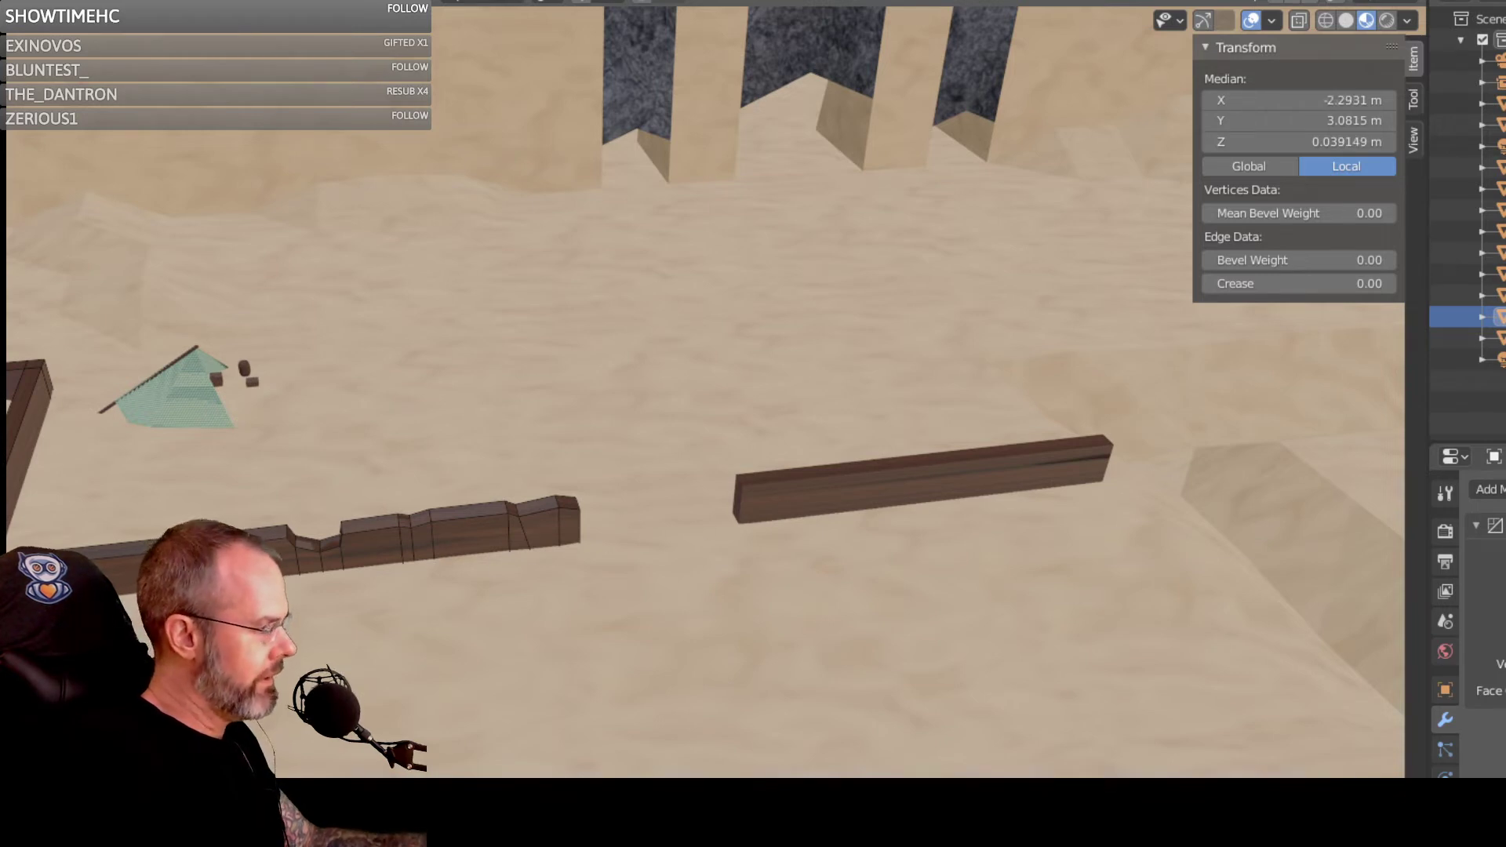
key("3")
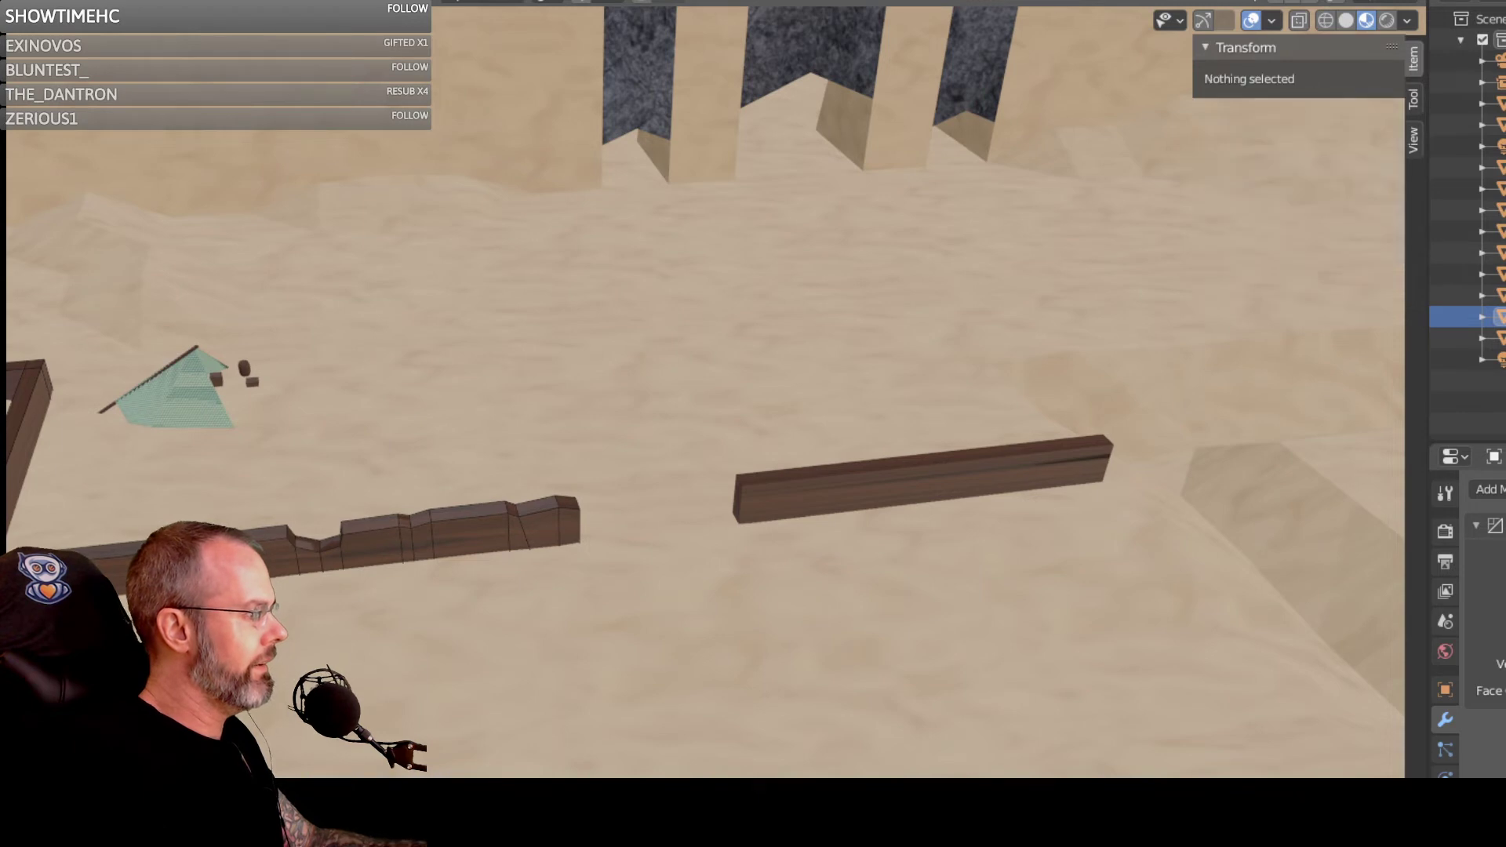
left_click(206, 550)
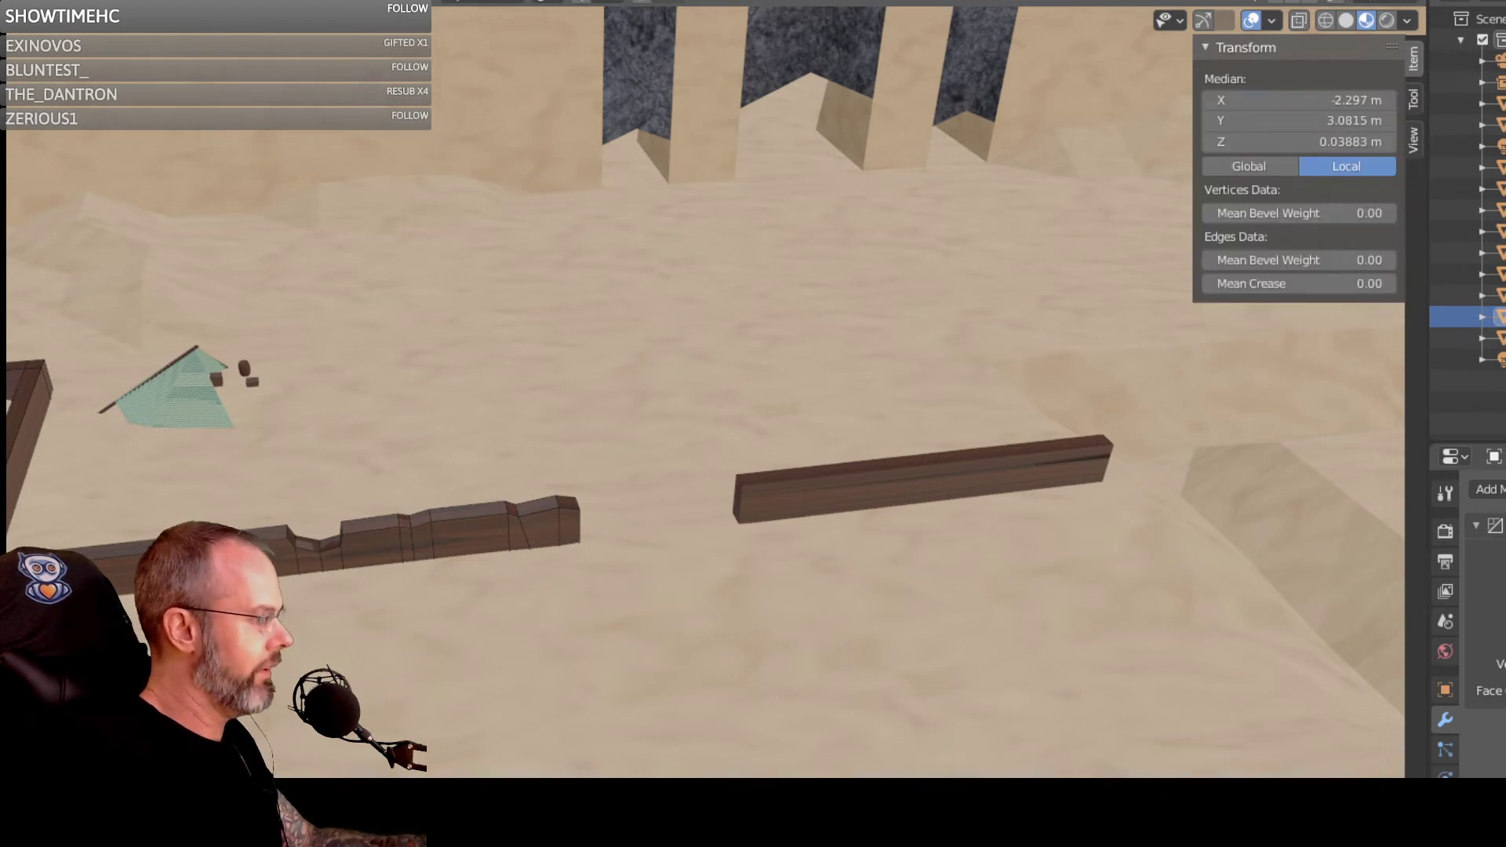
left_click(189, 551, "shift")
left_click(143, 554, "shift")
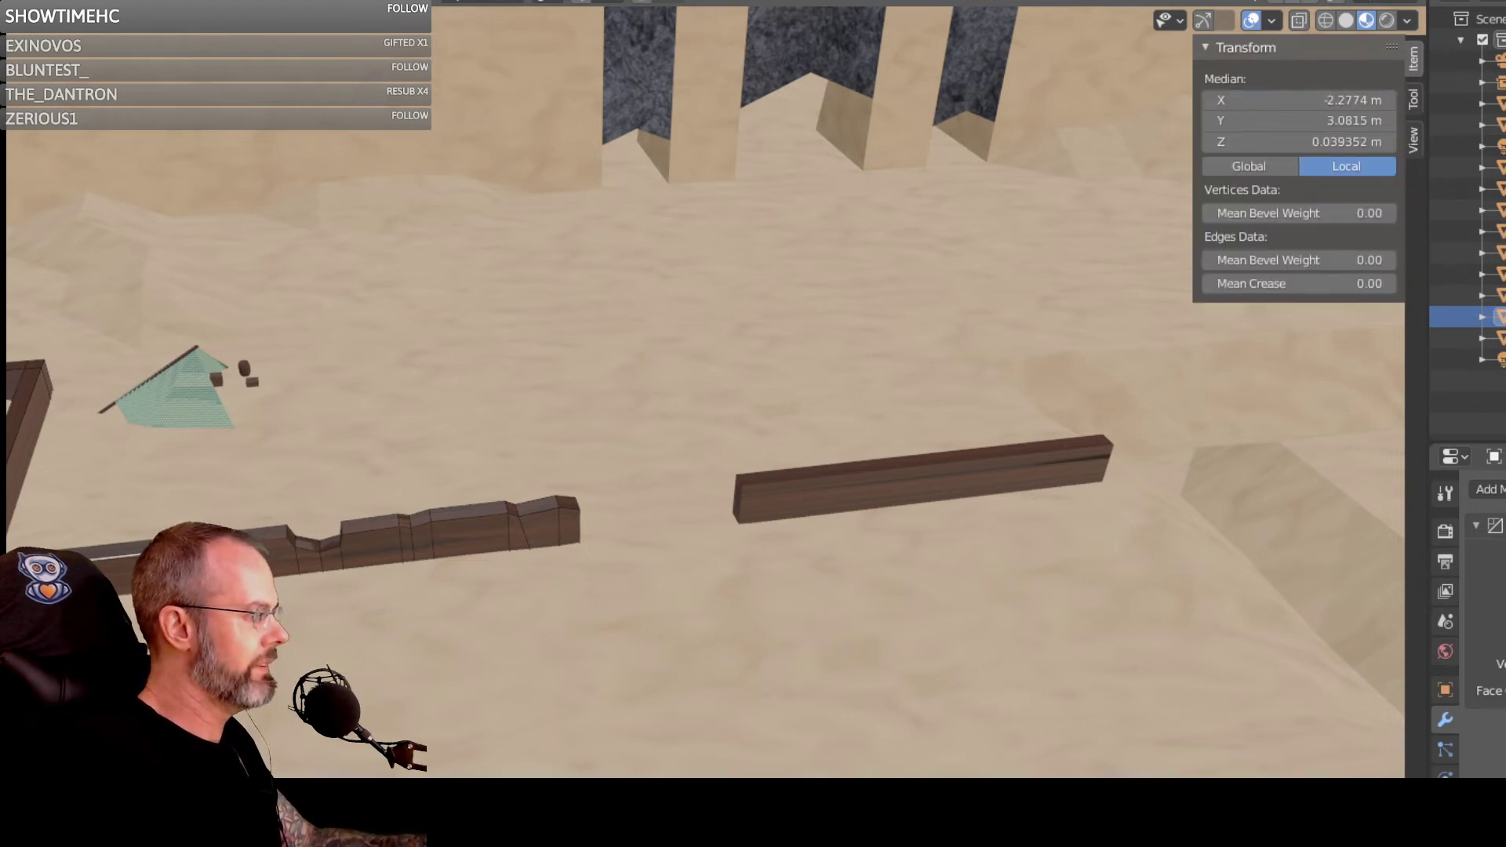
left_click(169, 571, "shift")
left_click(206, 566, "shift")
left_click(241, 563, "shift")
left_click(280, 558, "shift")
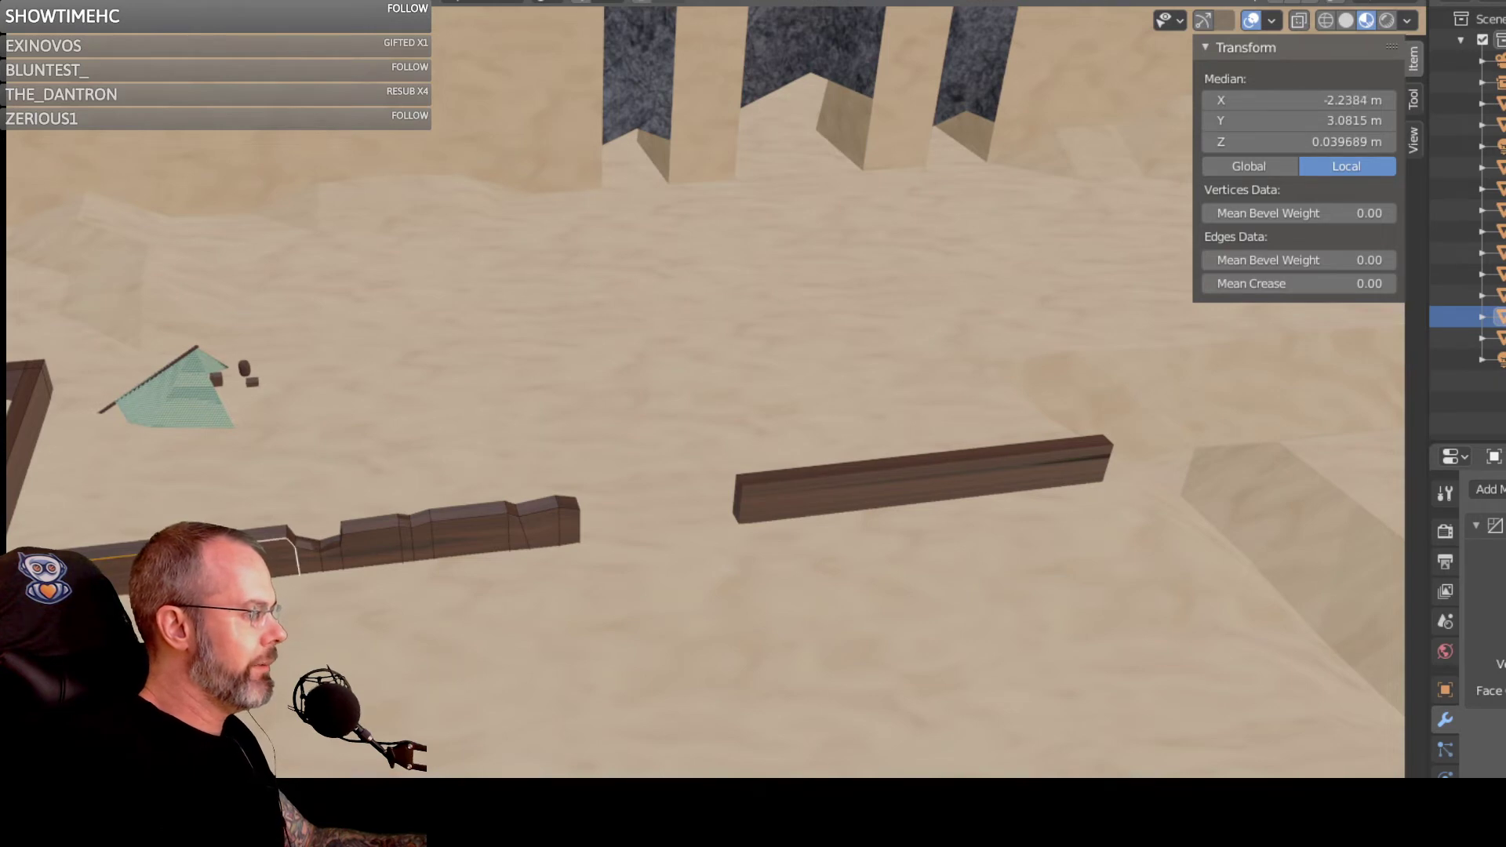
left_click(346, 555, "shift")
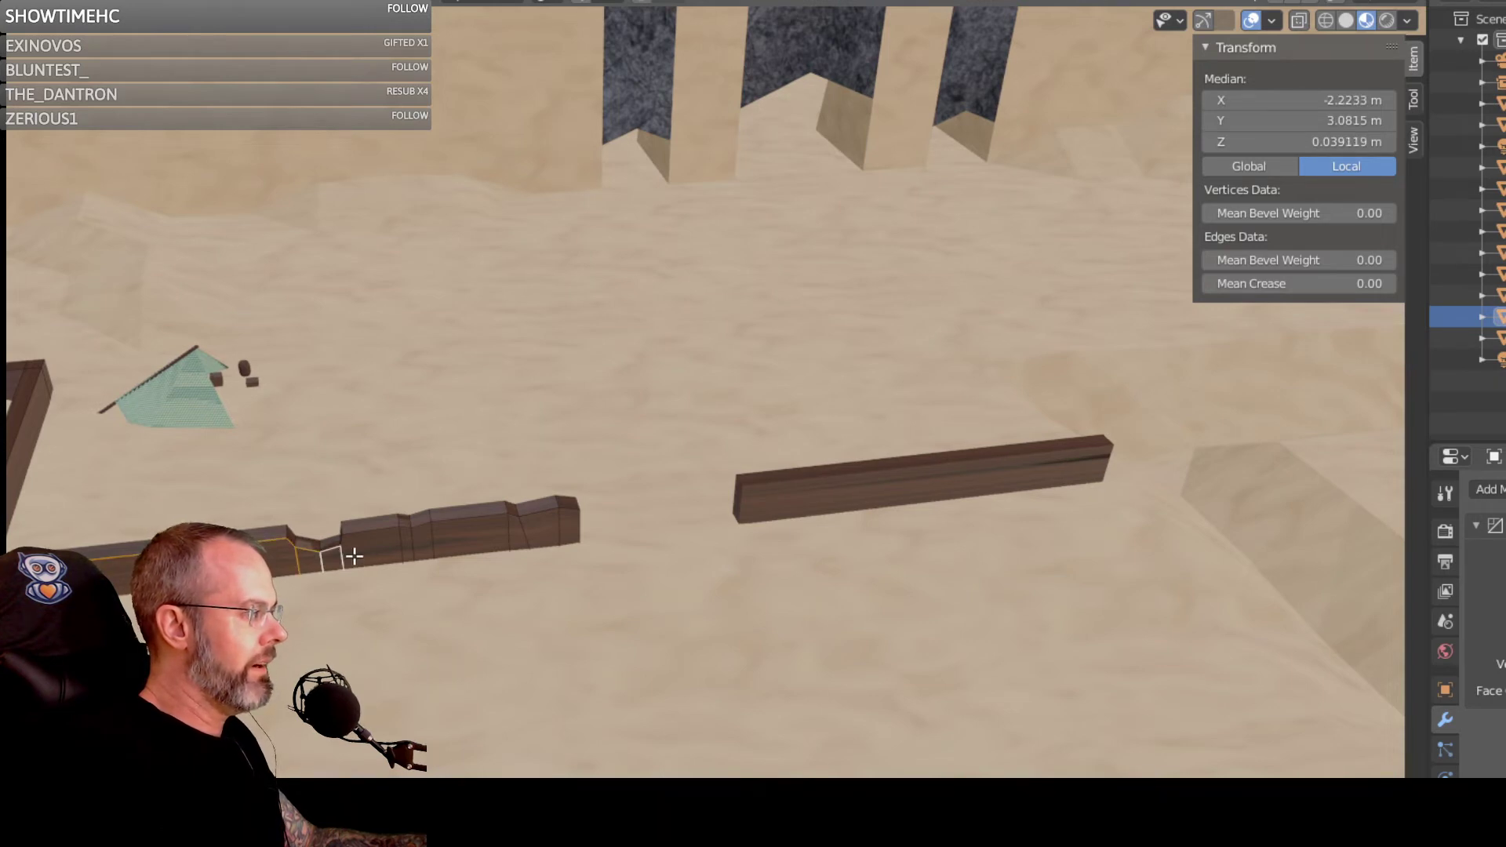
left_click(408, 541, "shift")
left_click(423, 543, "shift")
left_click(474, 538, "shift")
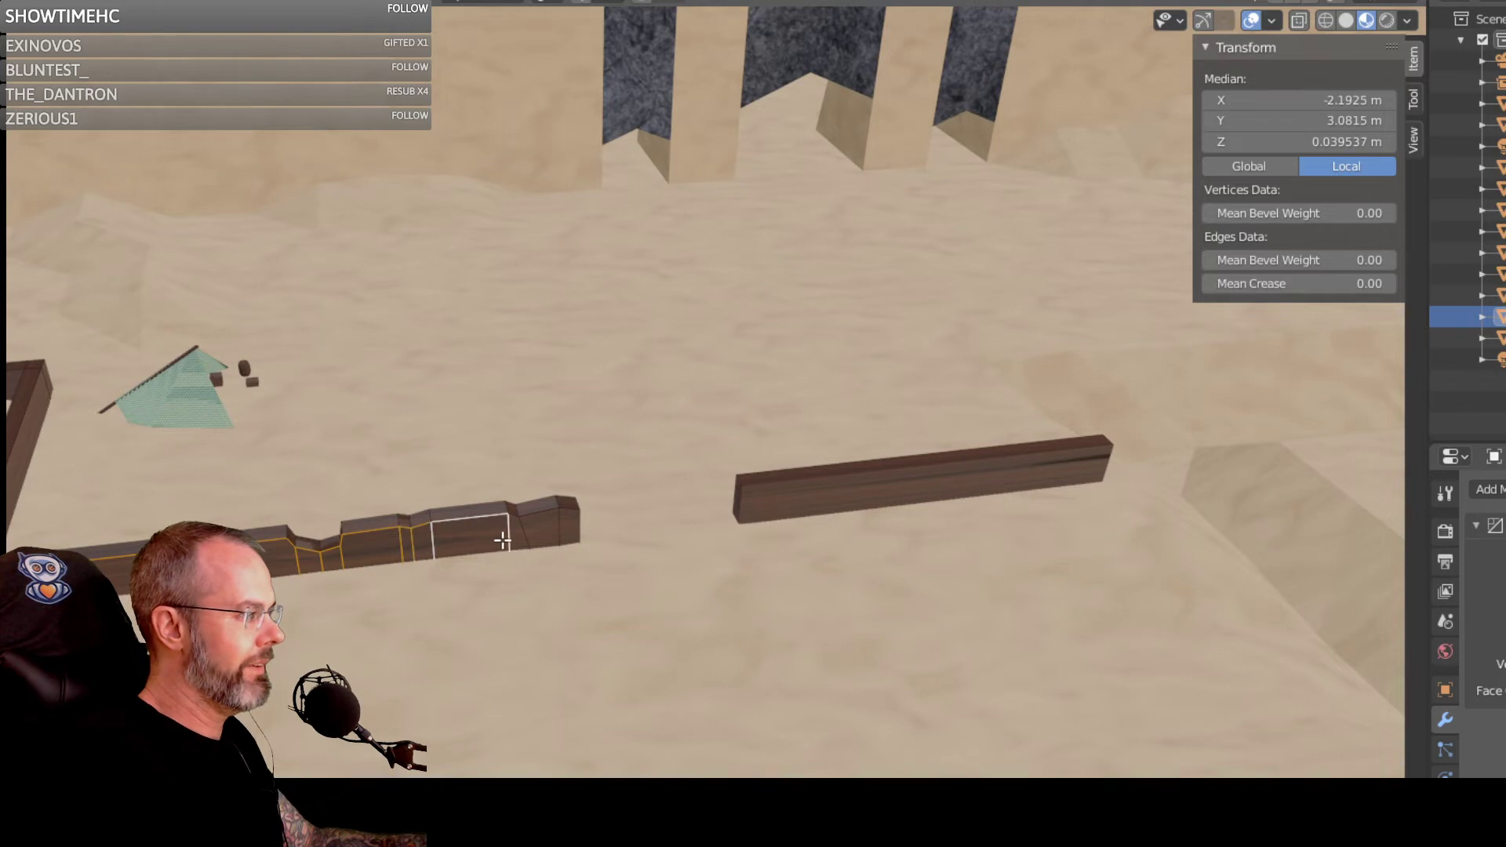
left_click(524, 533, "shift")
left_click(548, 532, "shift")
left_click(570, 524, "shift")
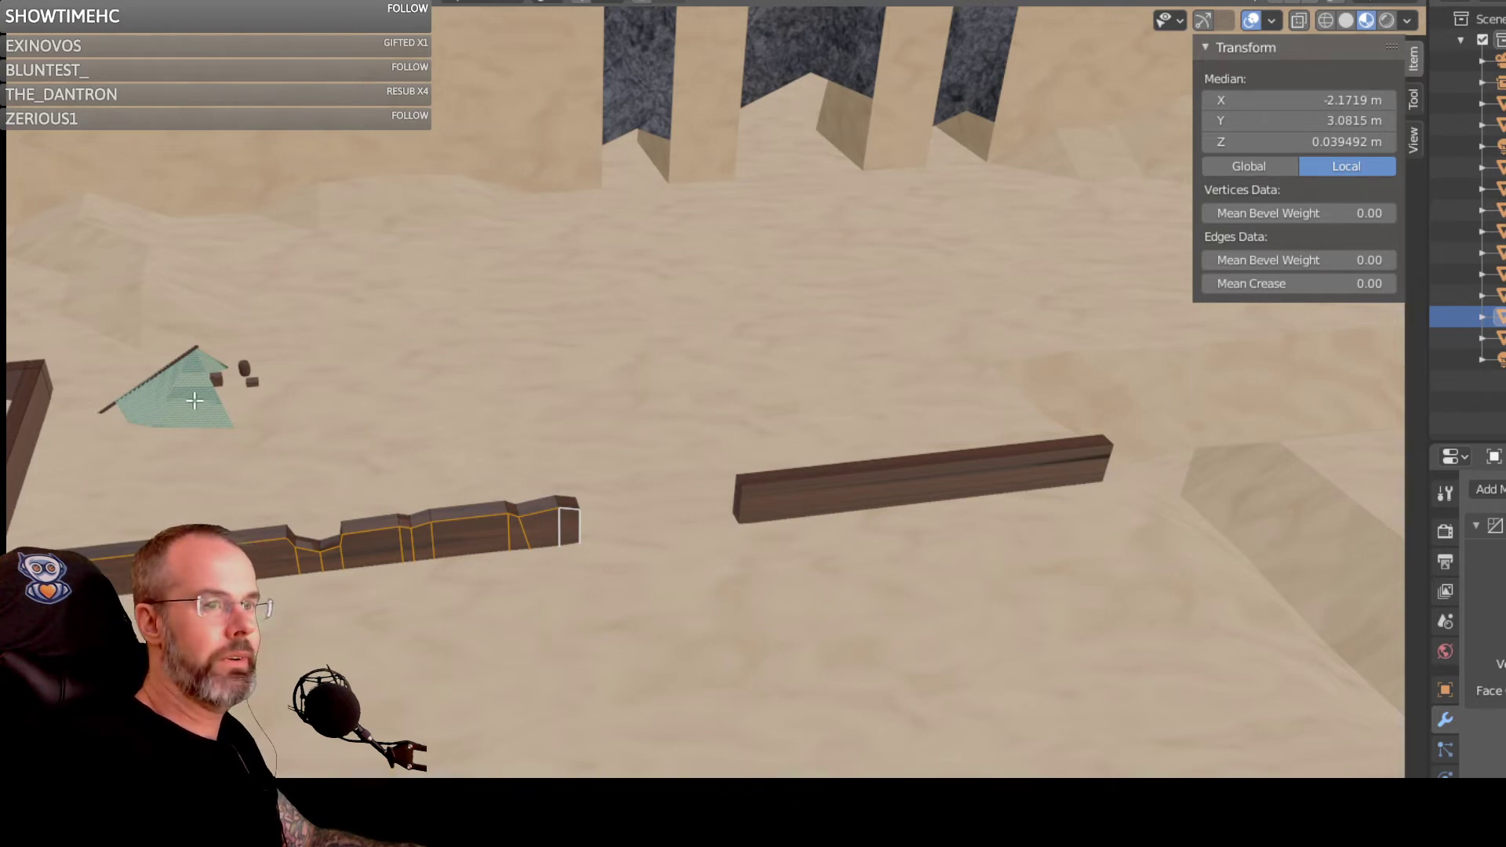
Step: Thin the broken low wall by moving its selected outward faces inward along the Y axis, to a median Y of 3.0881 m
middle_click_drag(195, 402, 618, 504)
scroll(234, 454, "up", 1)
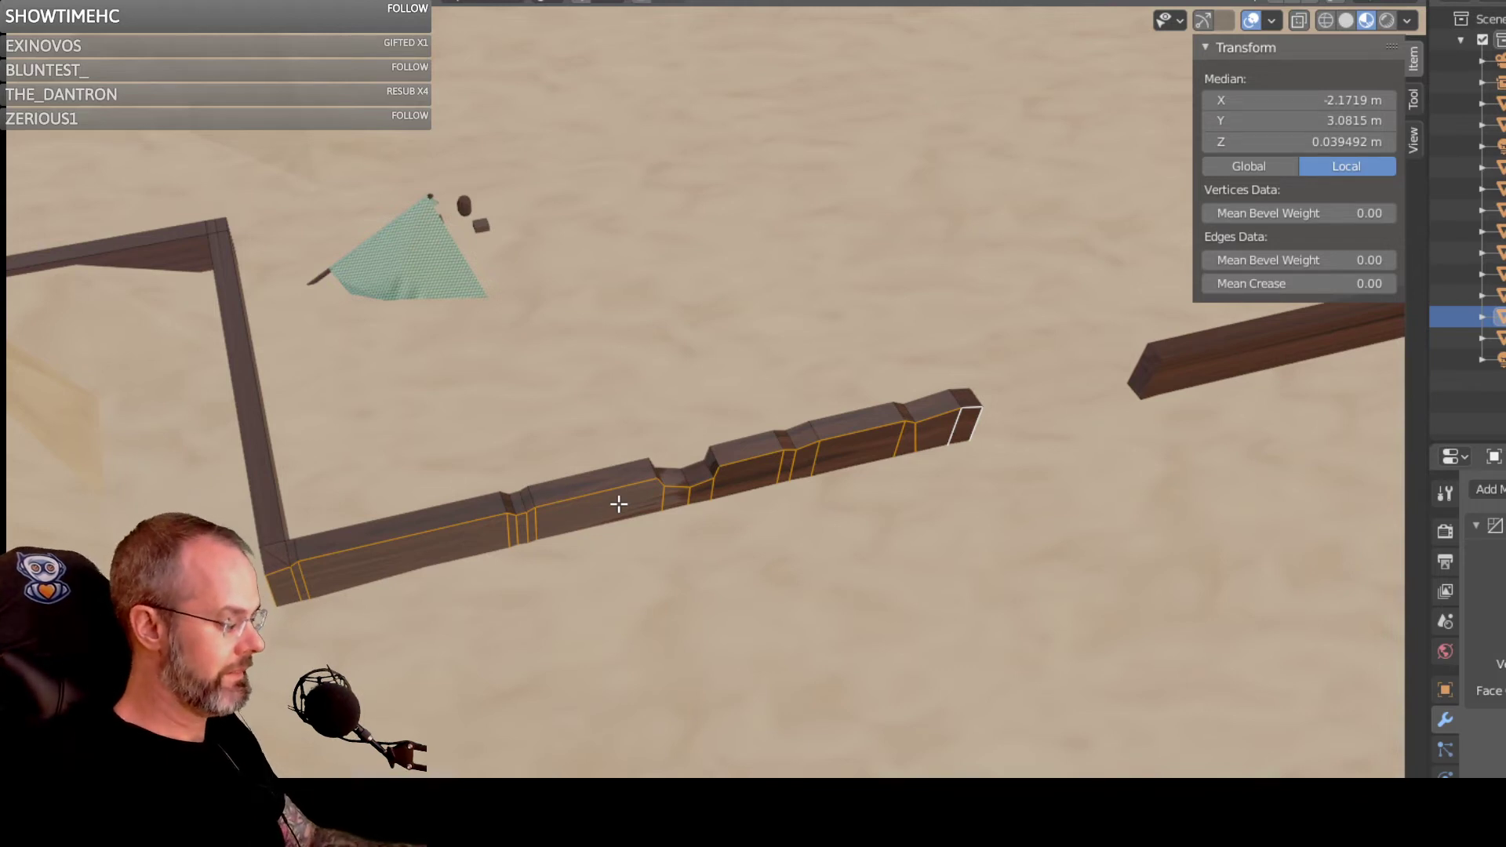
middle_click_drag(634, 629, 612, 563)
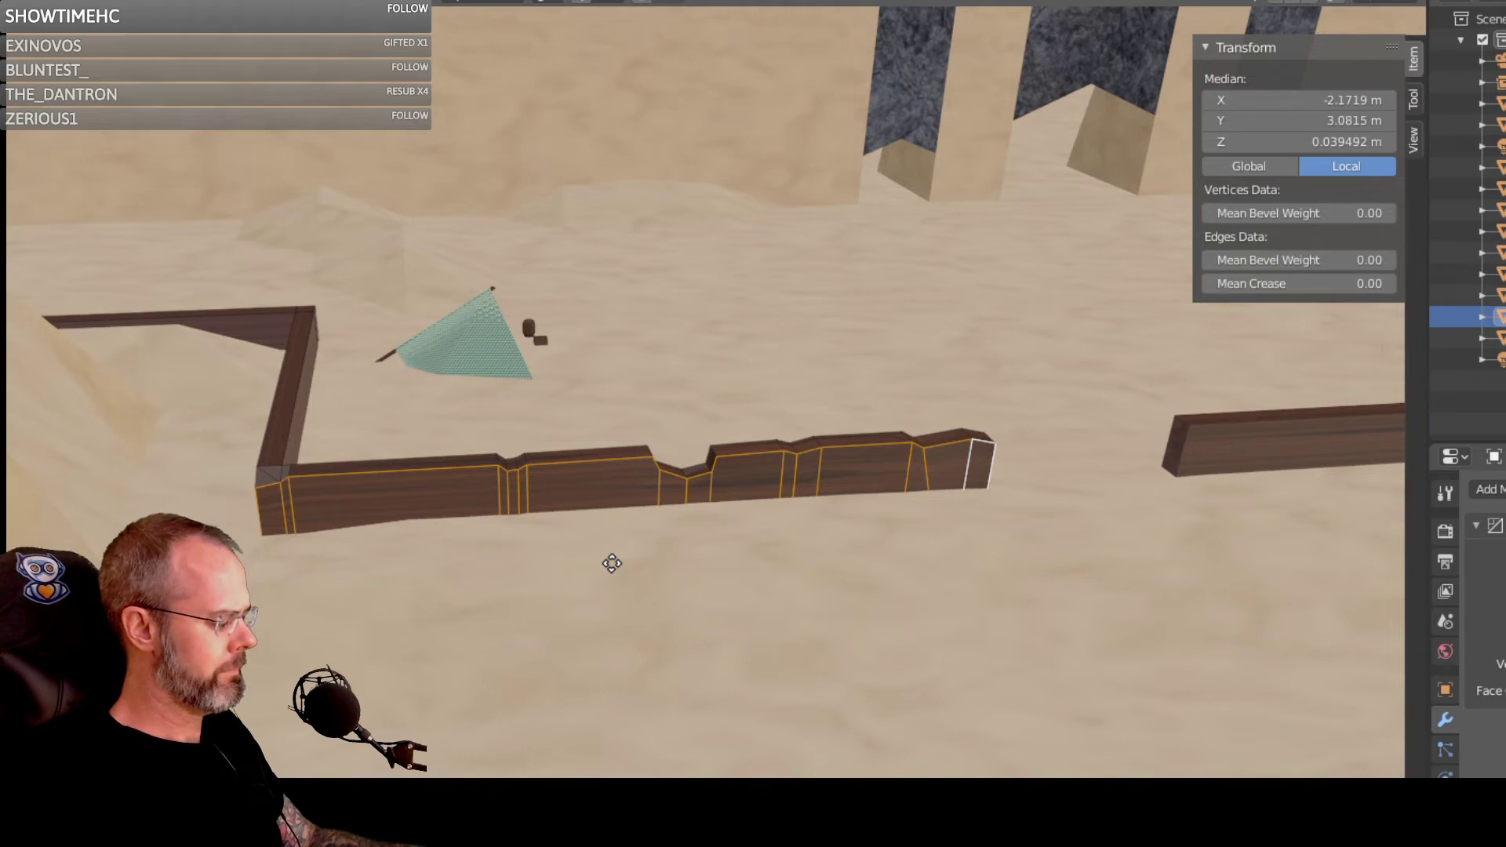
key("x")
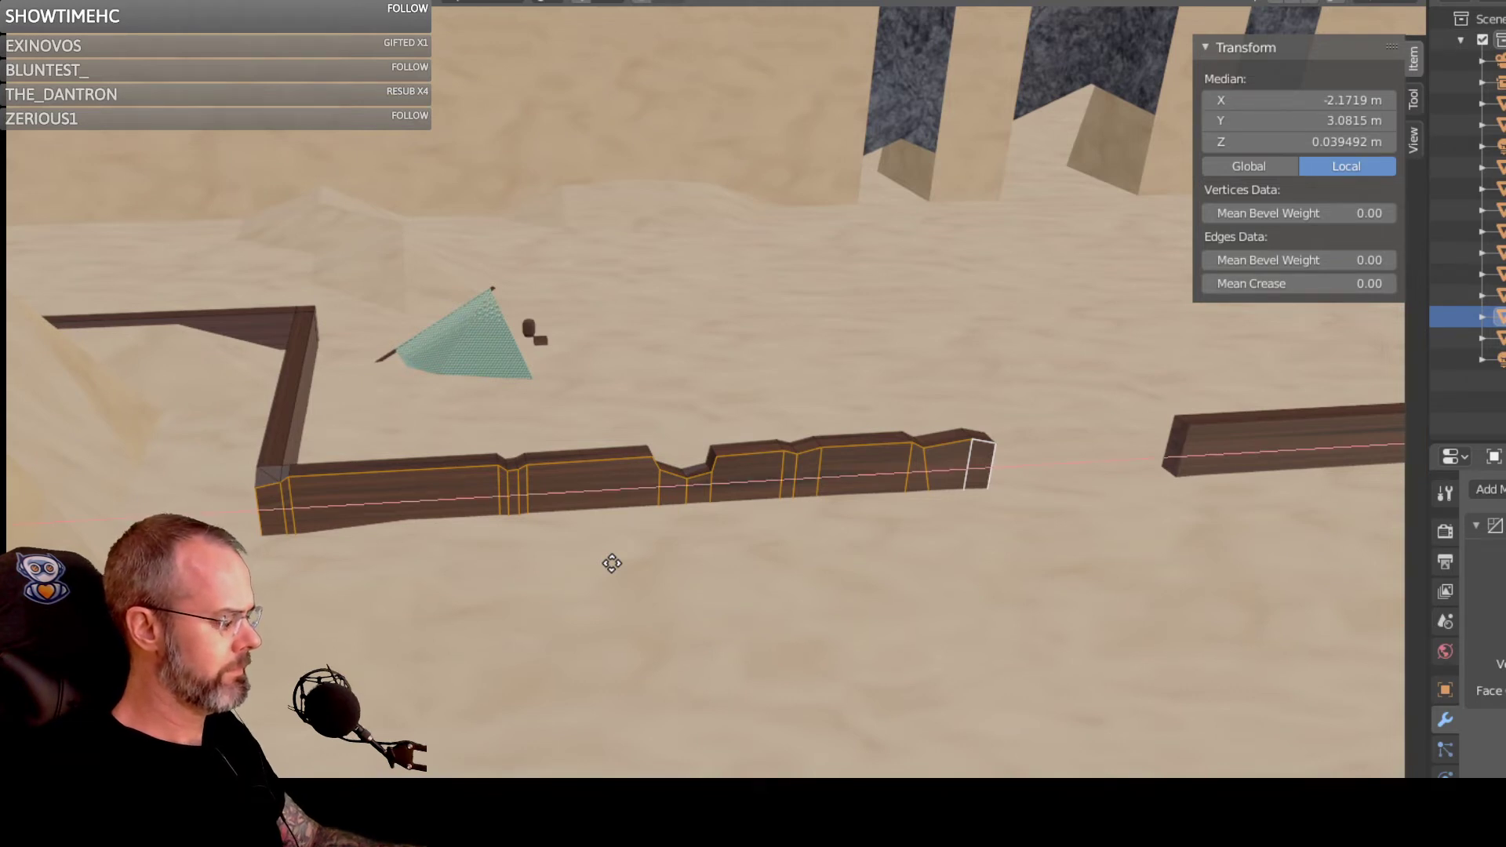
key("y")
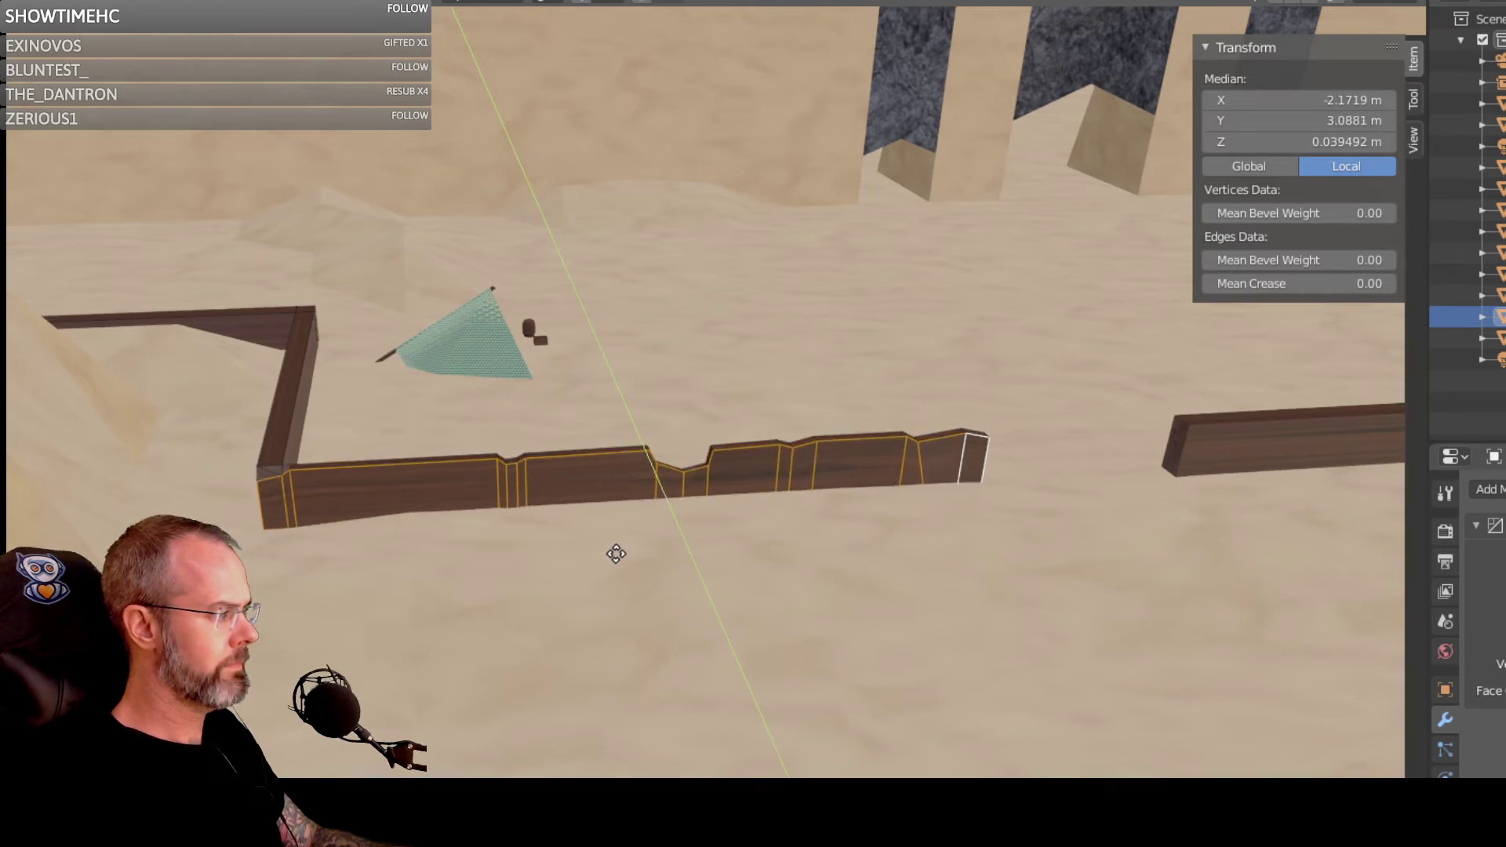
left_click(616, 554)
middle_click_drag(830, 531, 667, 698)
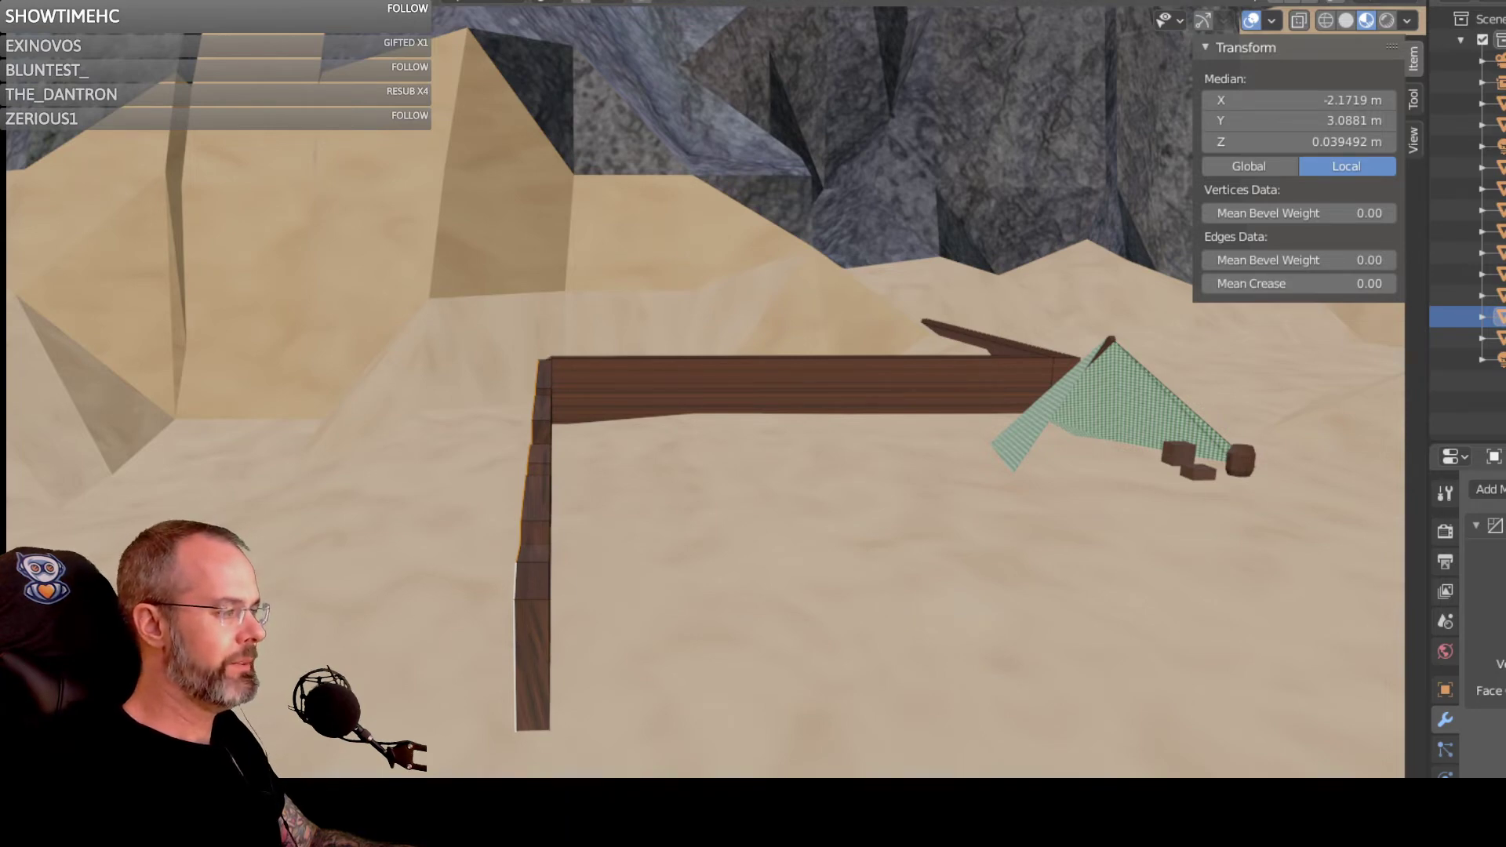
Step: Switch to Unity, start play mode and walk the character through the desert to the broken low wall
key("alt+Tab")
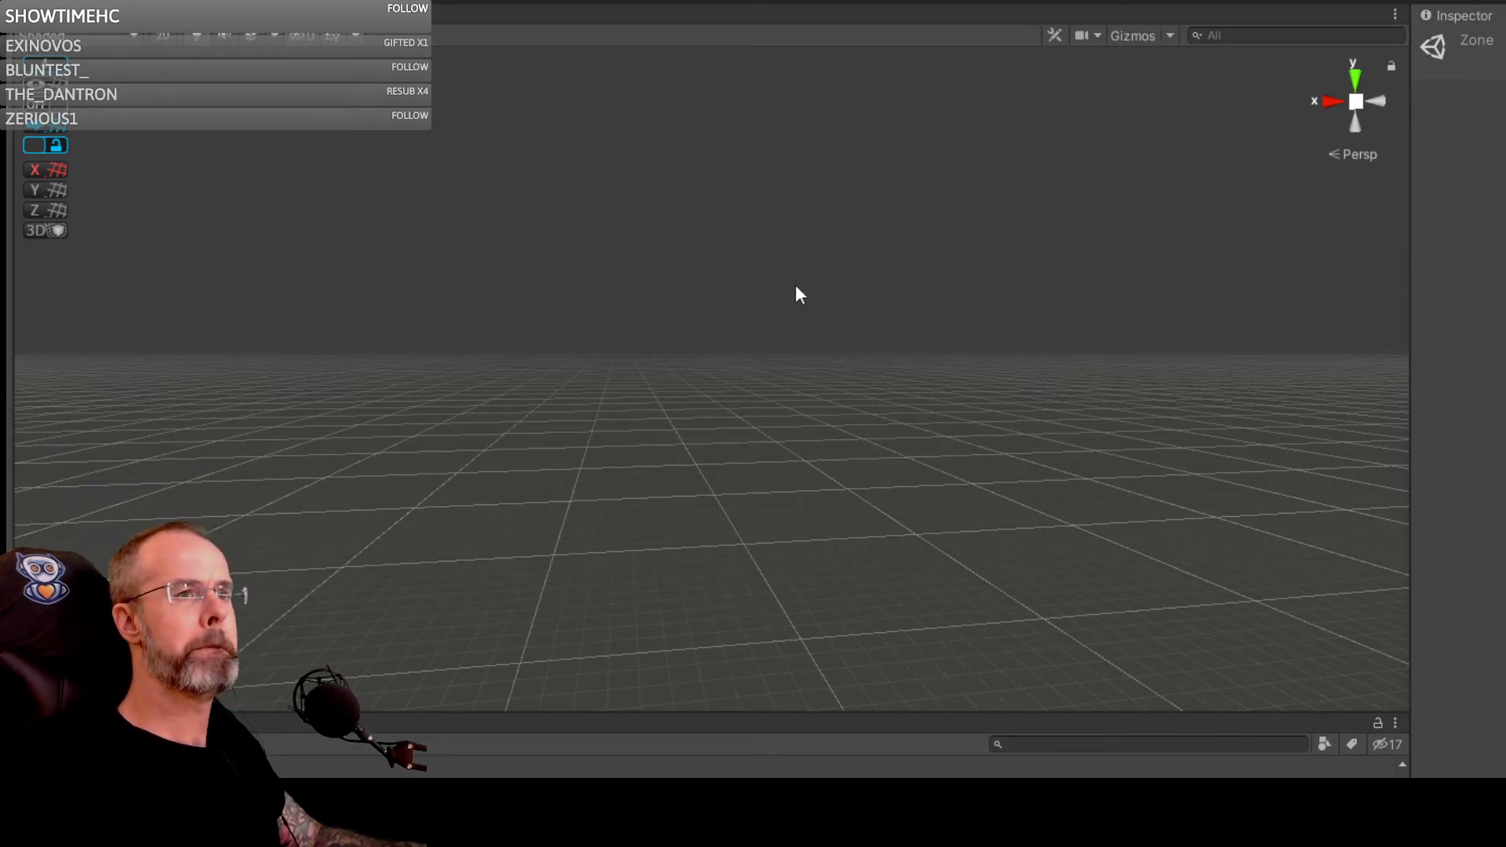
key("ctrl+p")
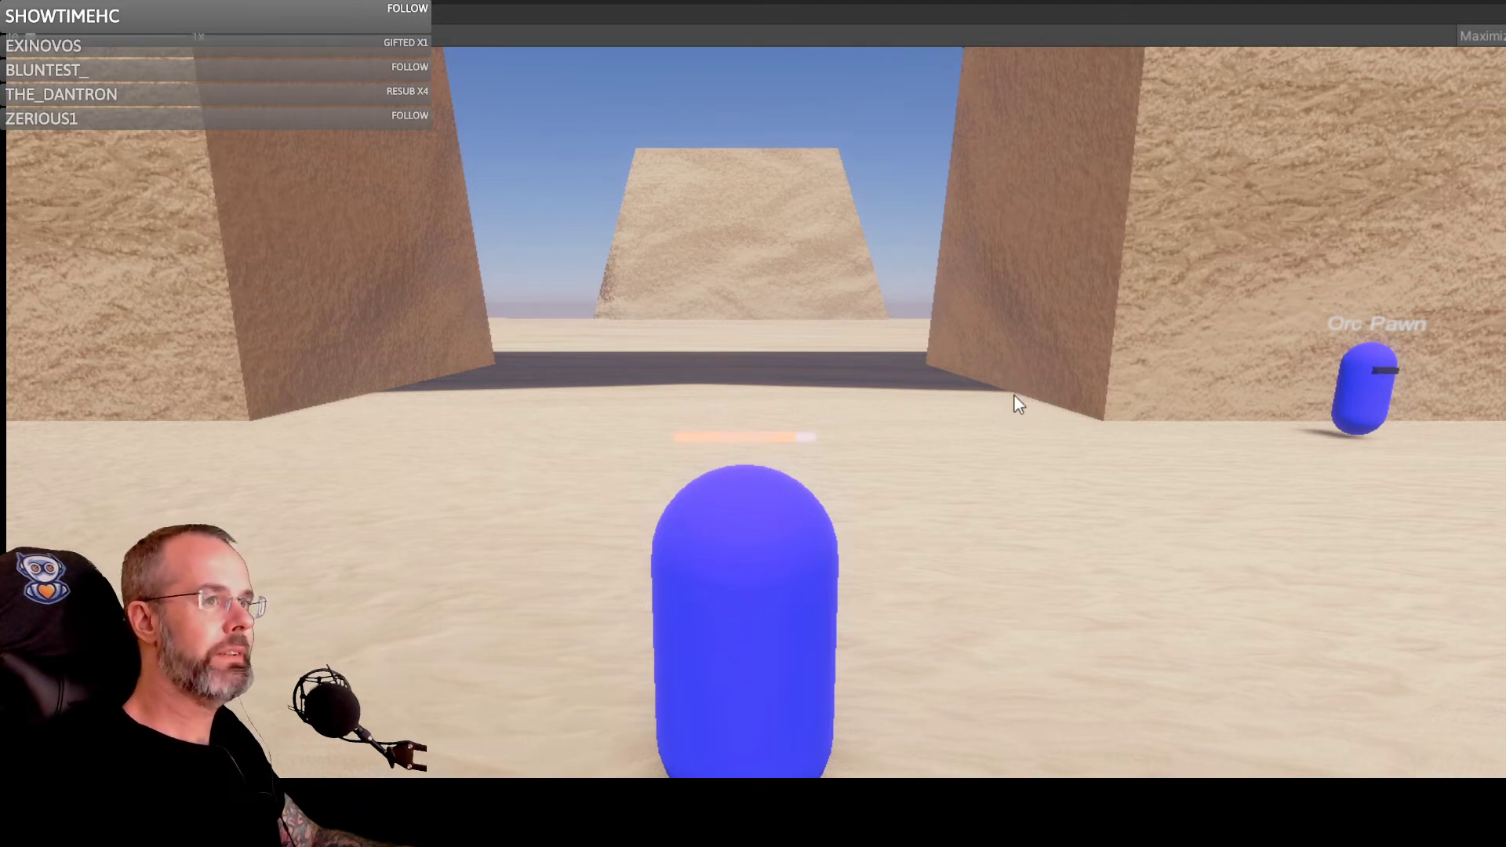
right_click_drag(1016, 391, 706, 391)
key("w")
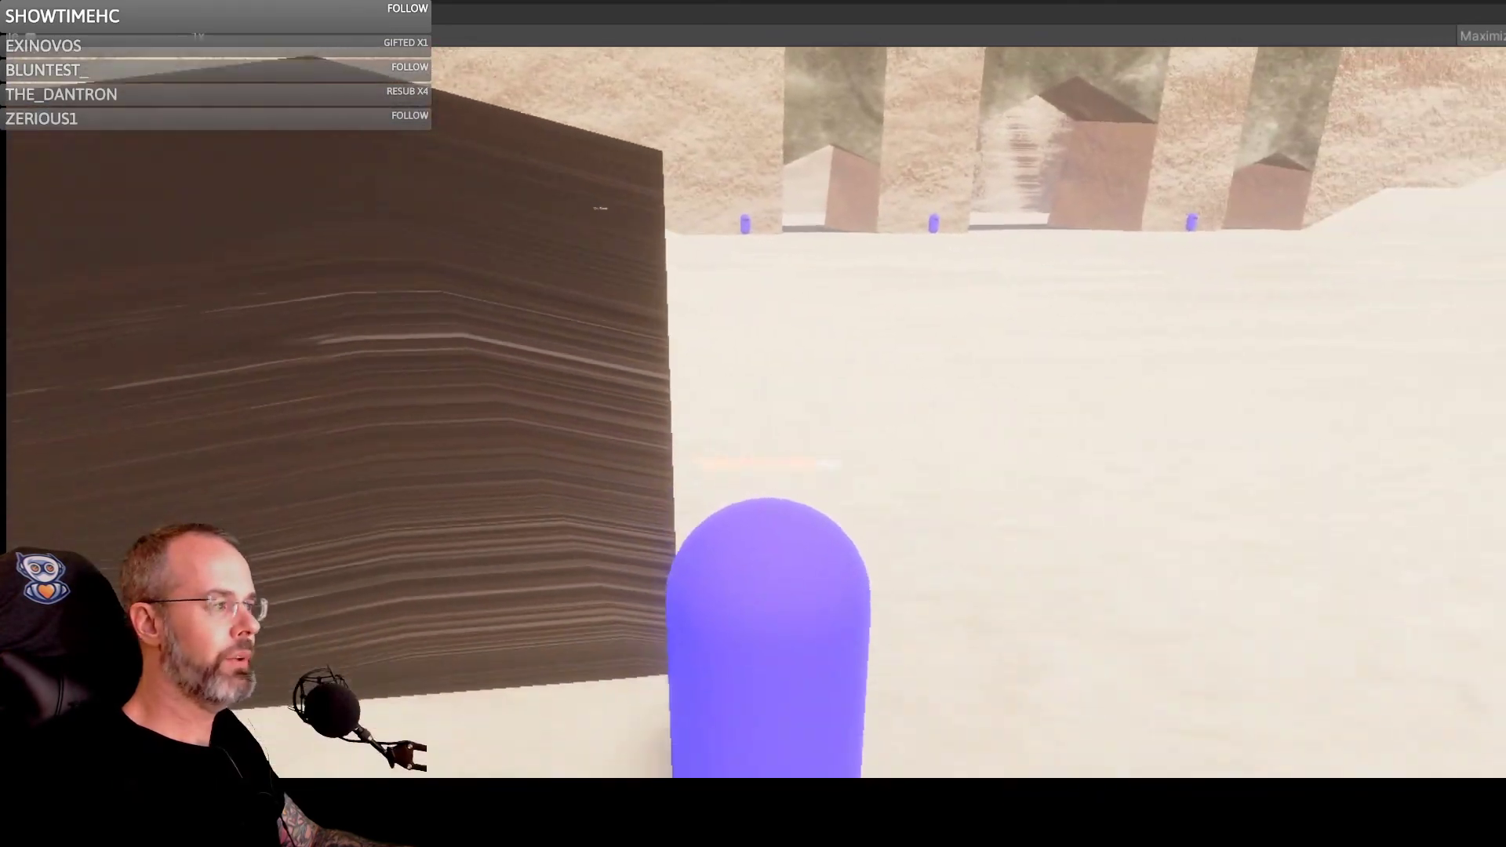
Step: Walk around the broken wall's free end to examine its thickness and height from both sides at character scale
key("a")
key("d")
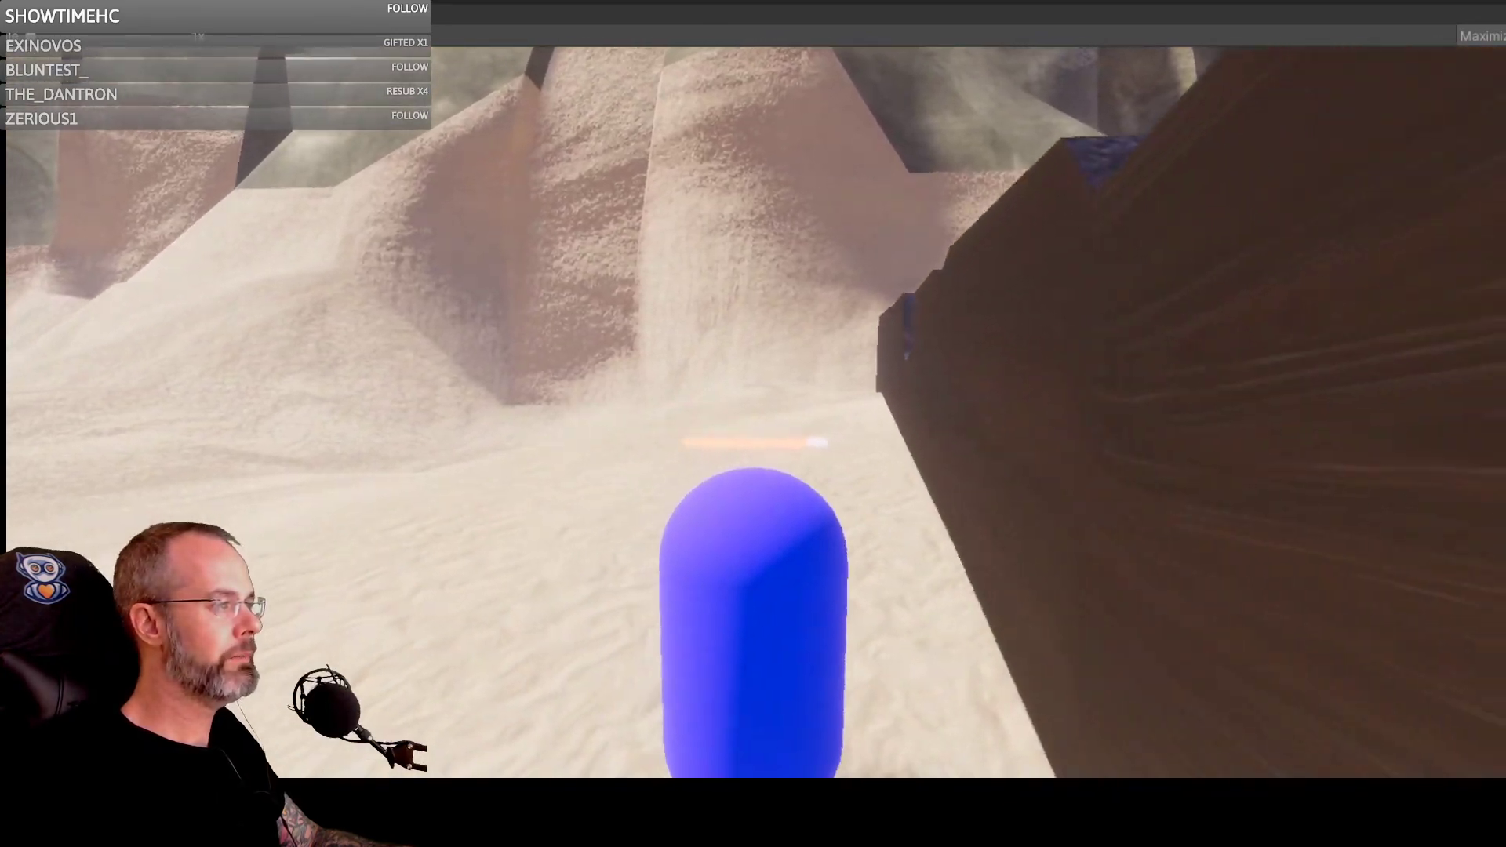
key("s")
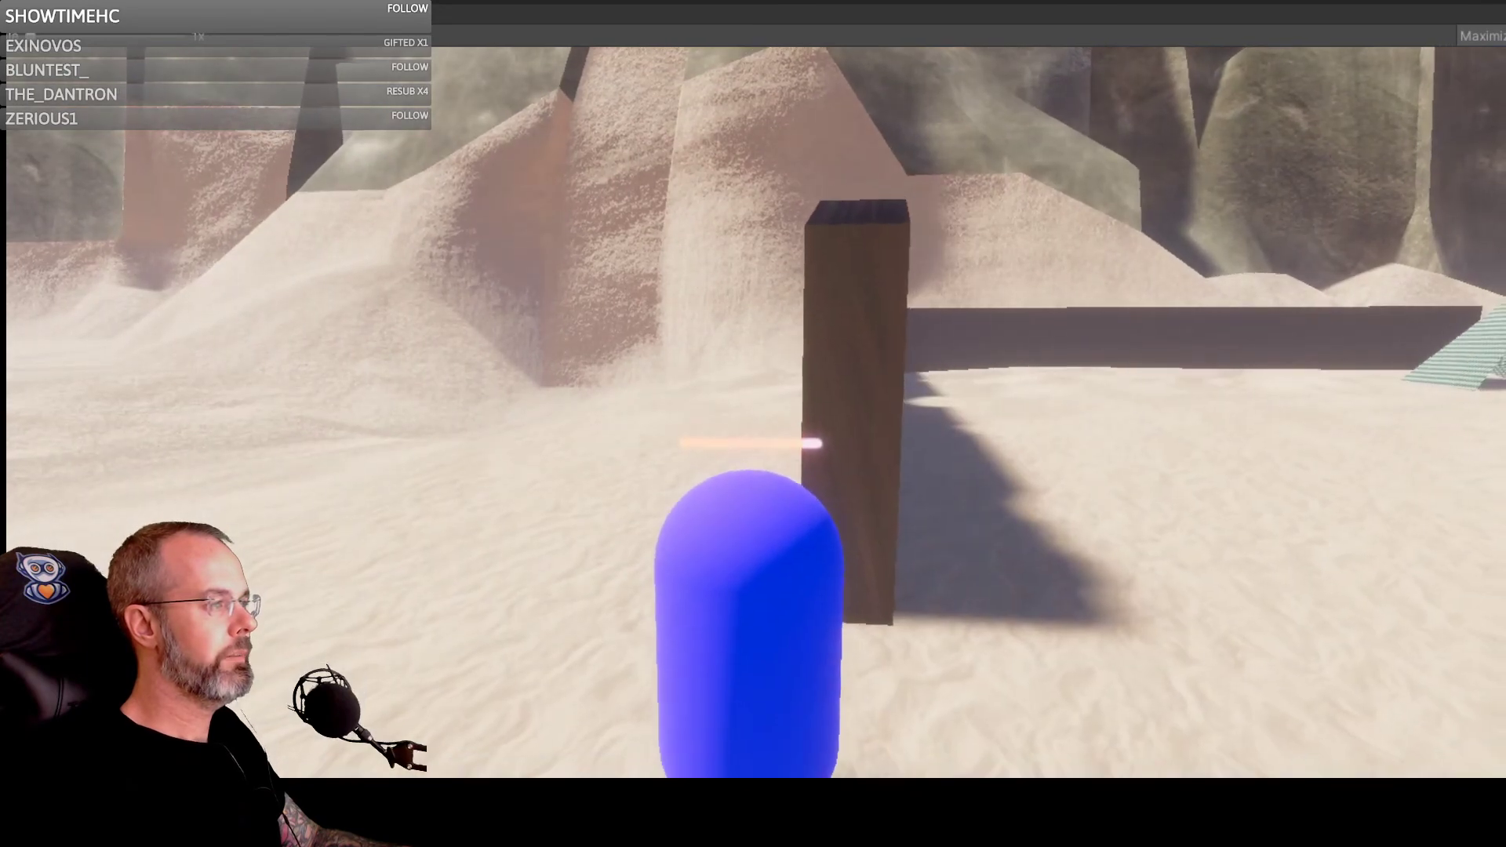
key("a")
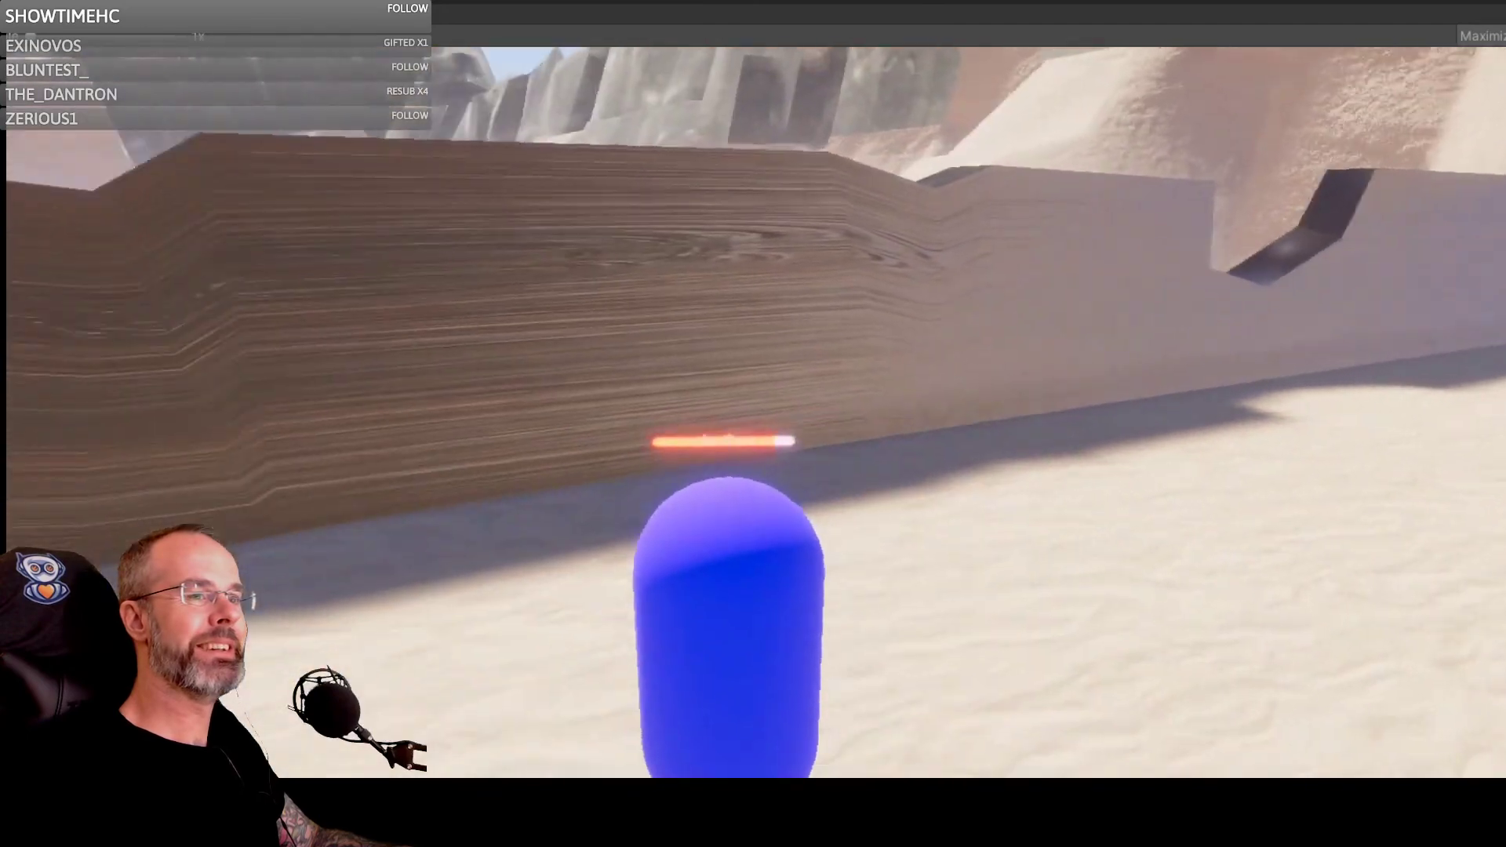
key("a")
key("w")
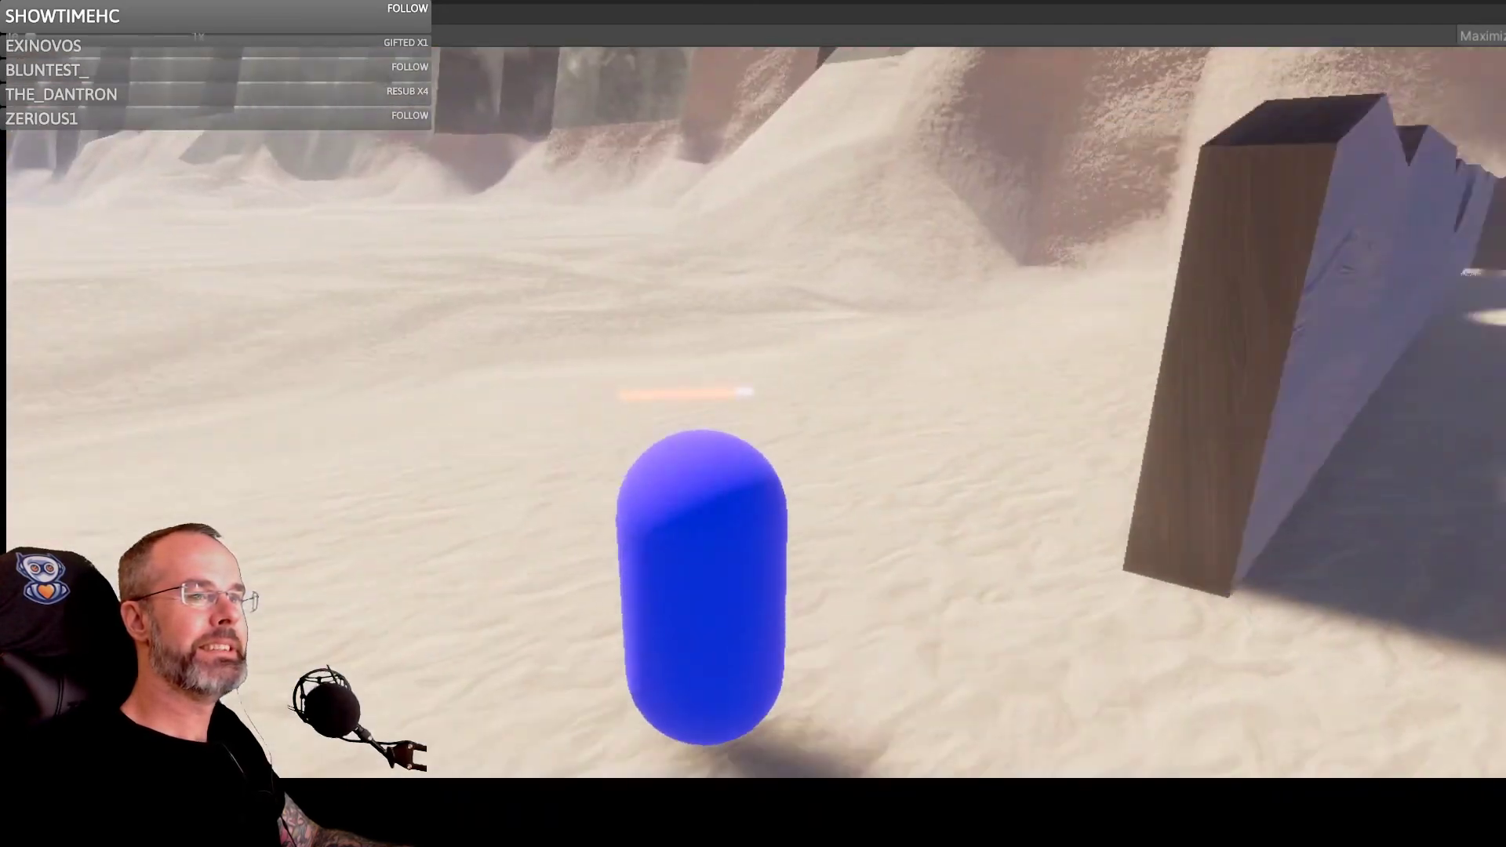
Step: Walk along the broken wall's outer side to its corner, back past the notch and around to the inner side, checking its cover
key("w")
key("w")
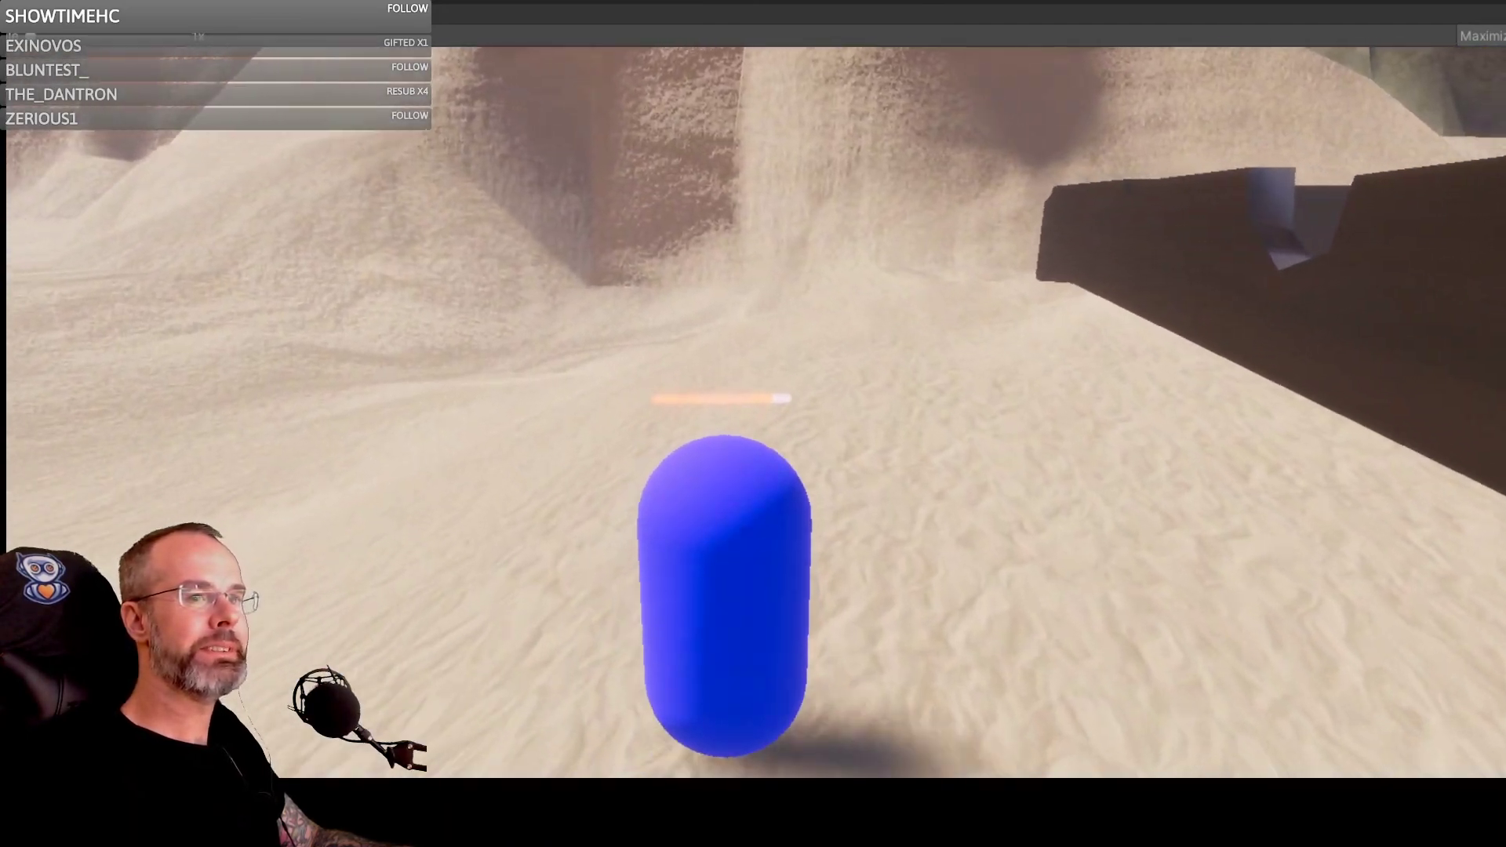
key("w")
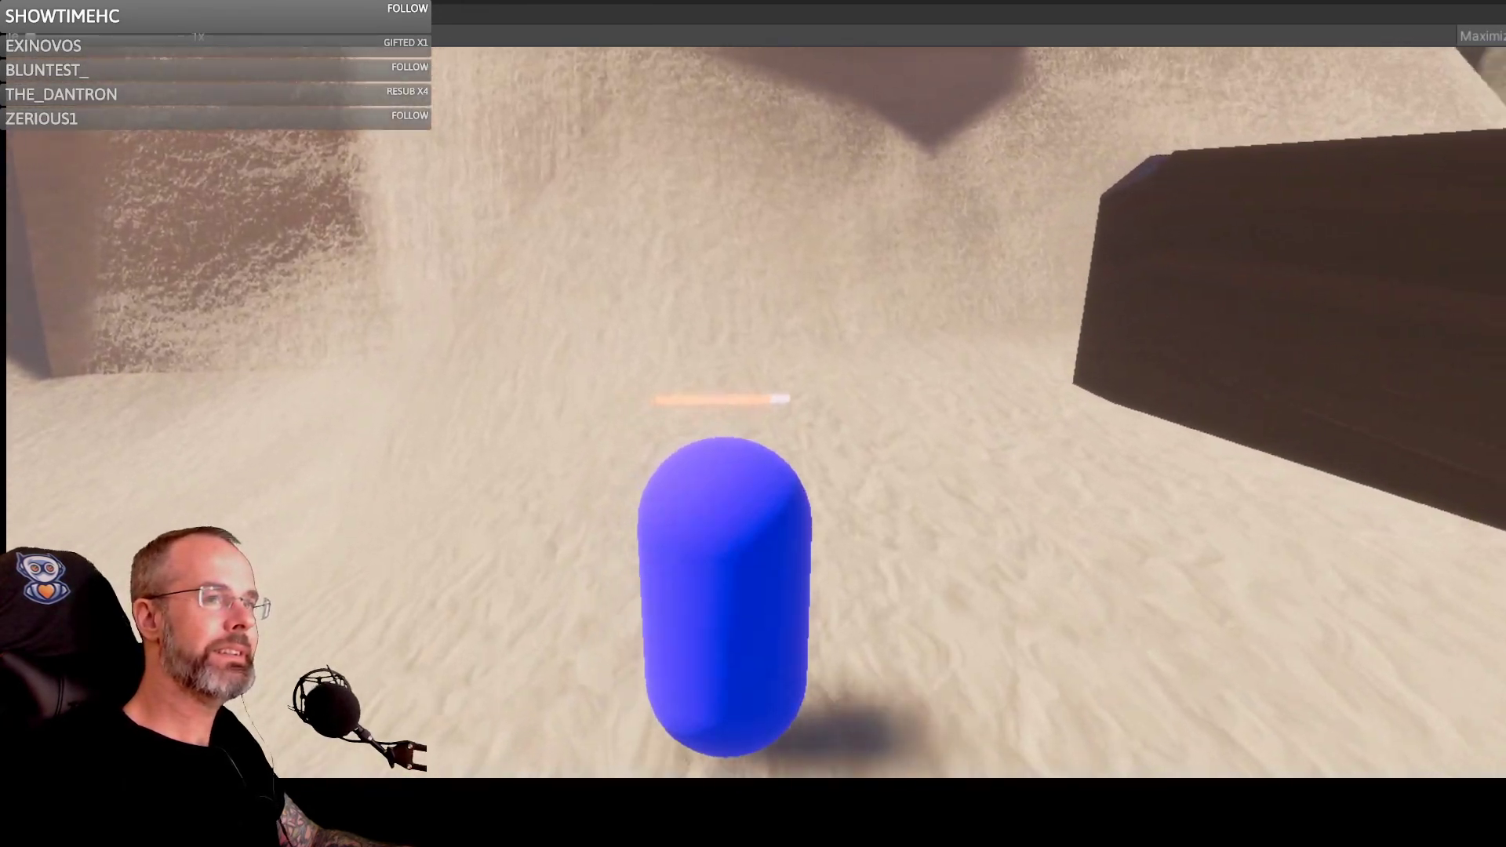
key("w")
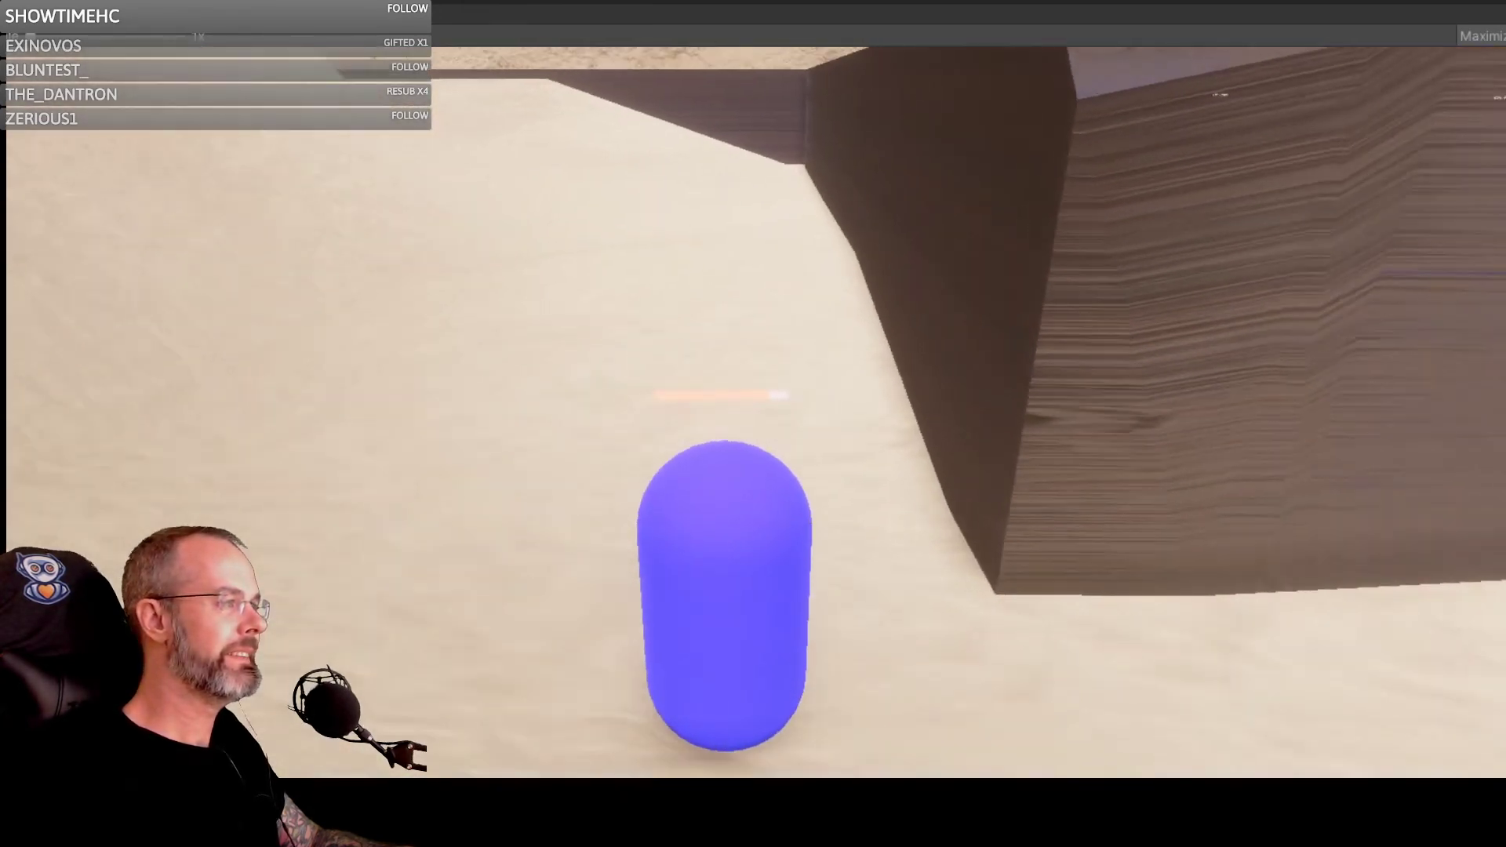
key("w")
key("w")
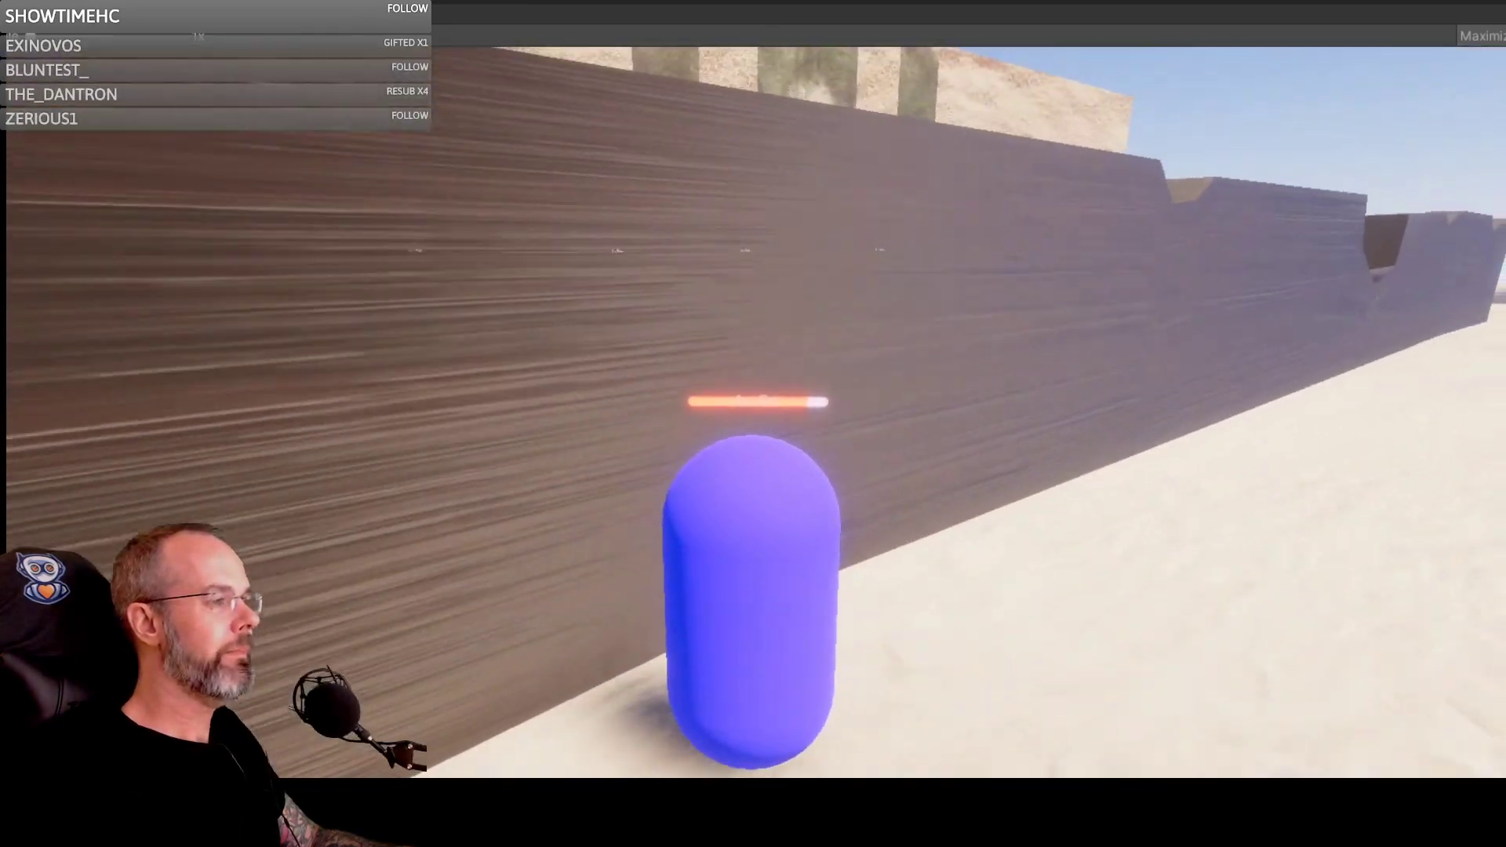
key("w")
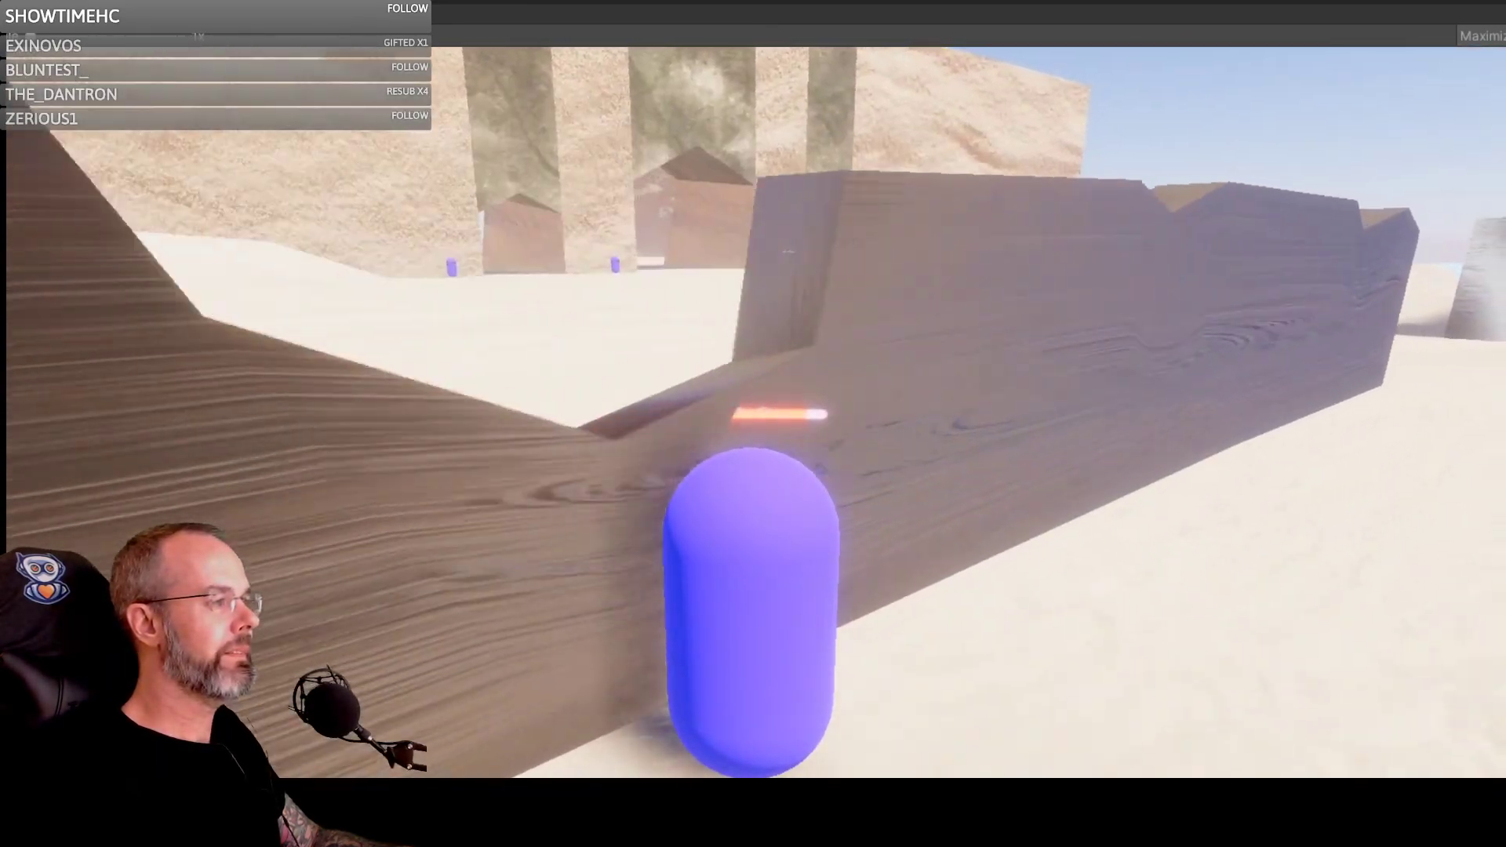
key("w")
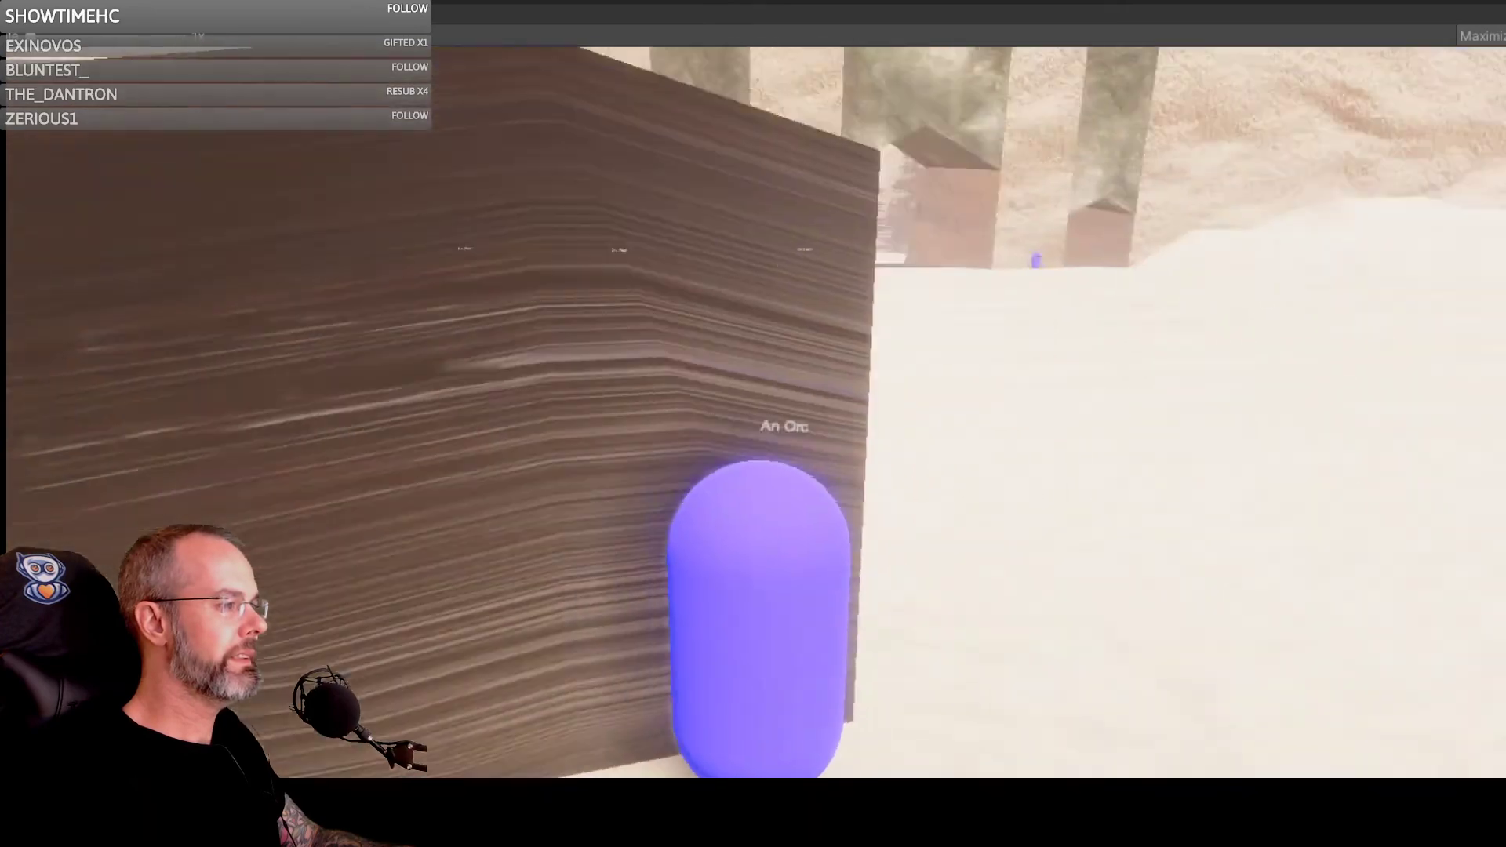
key("w")
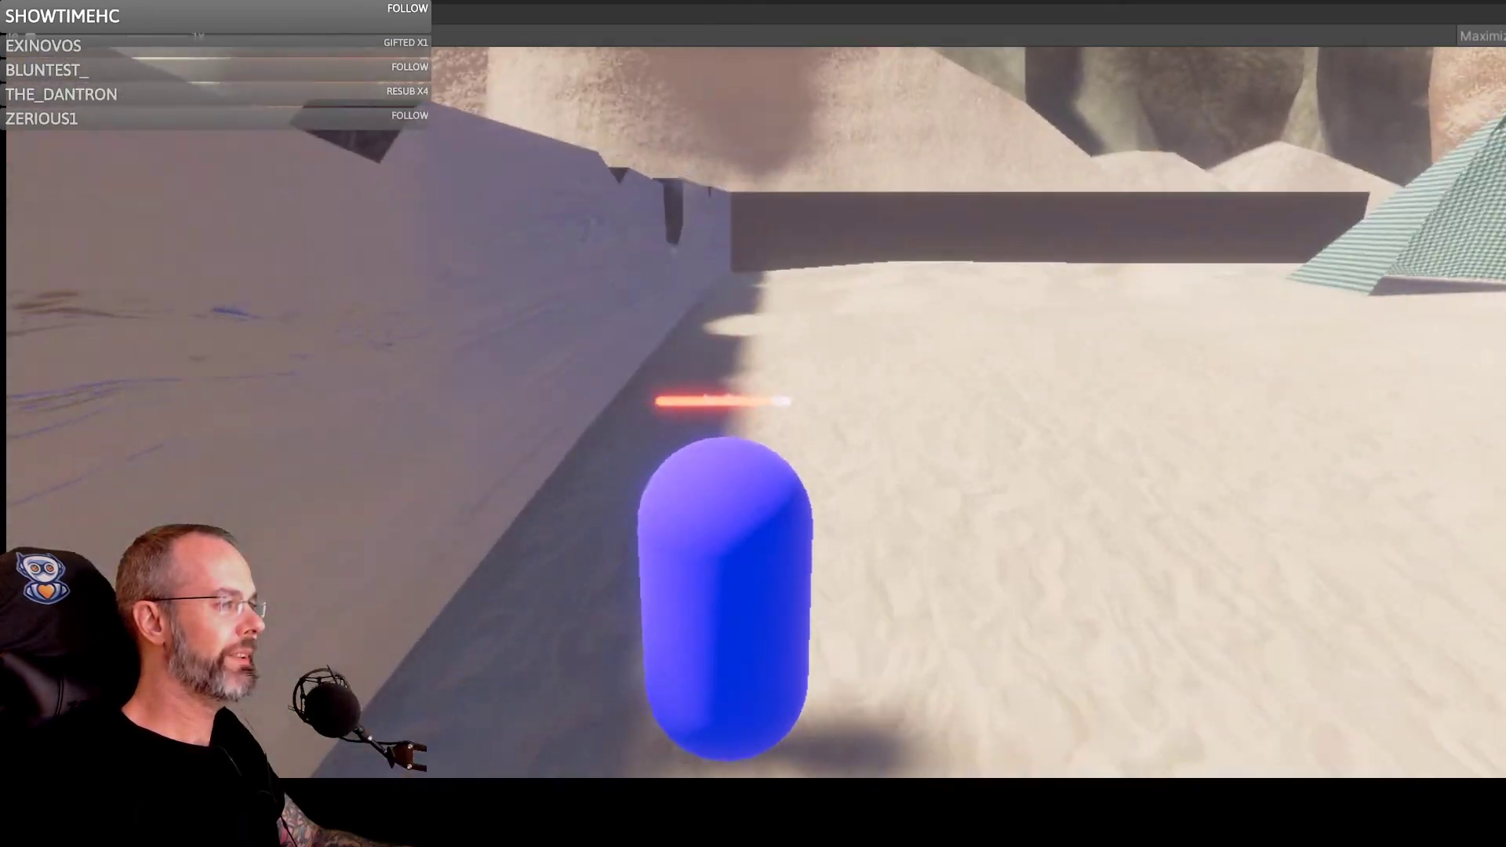
Step: Walk between the broken wall and the second low wall to compare their end thickness and the gap facing the gateway
key("w")
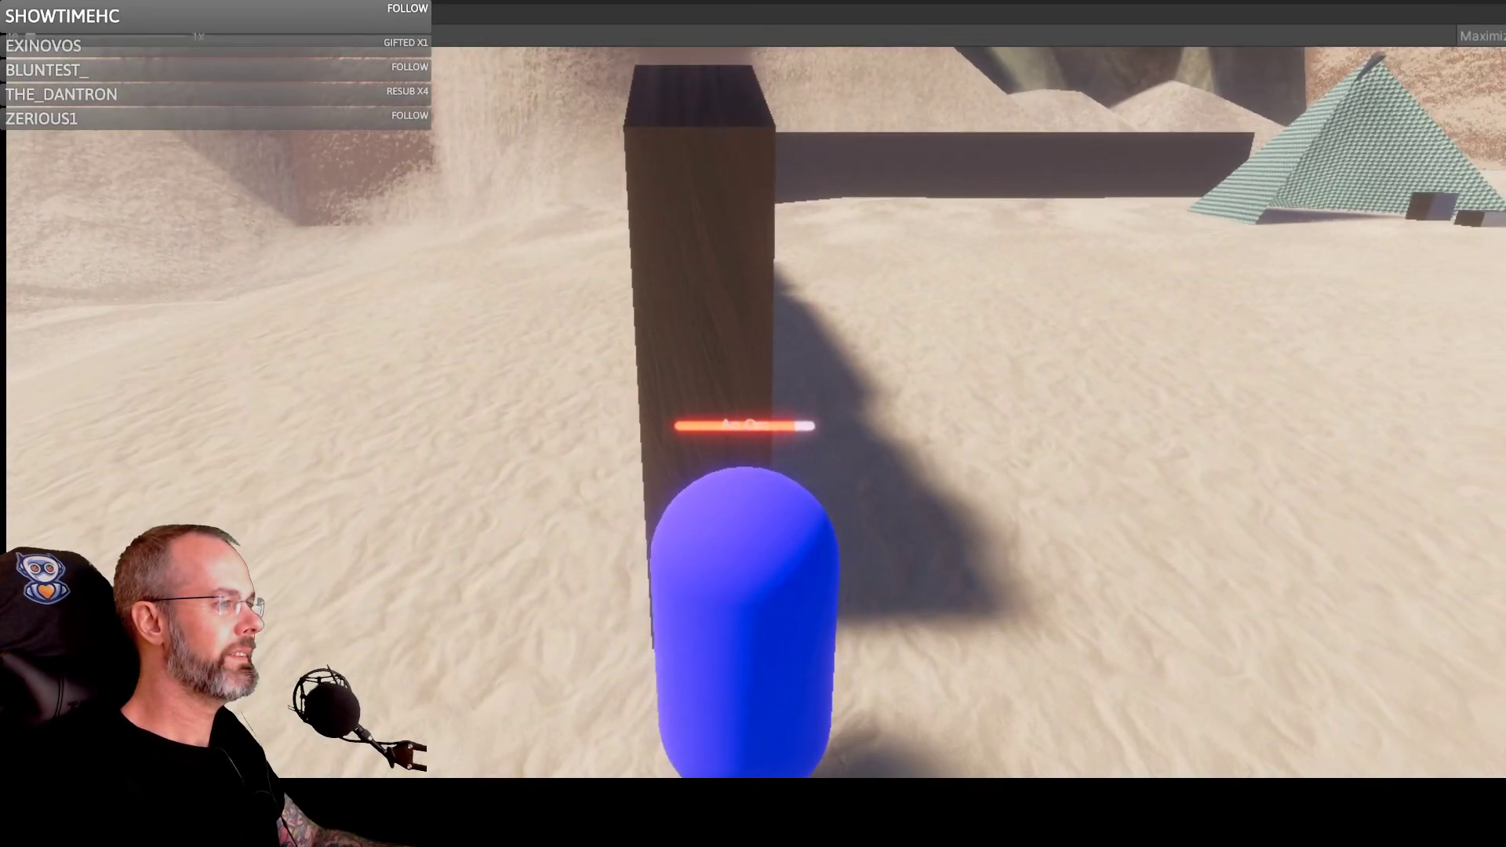
key("w")
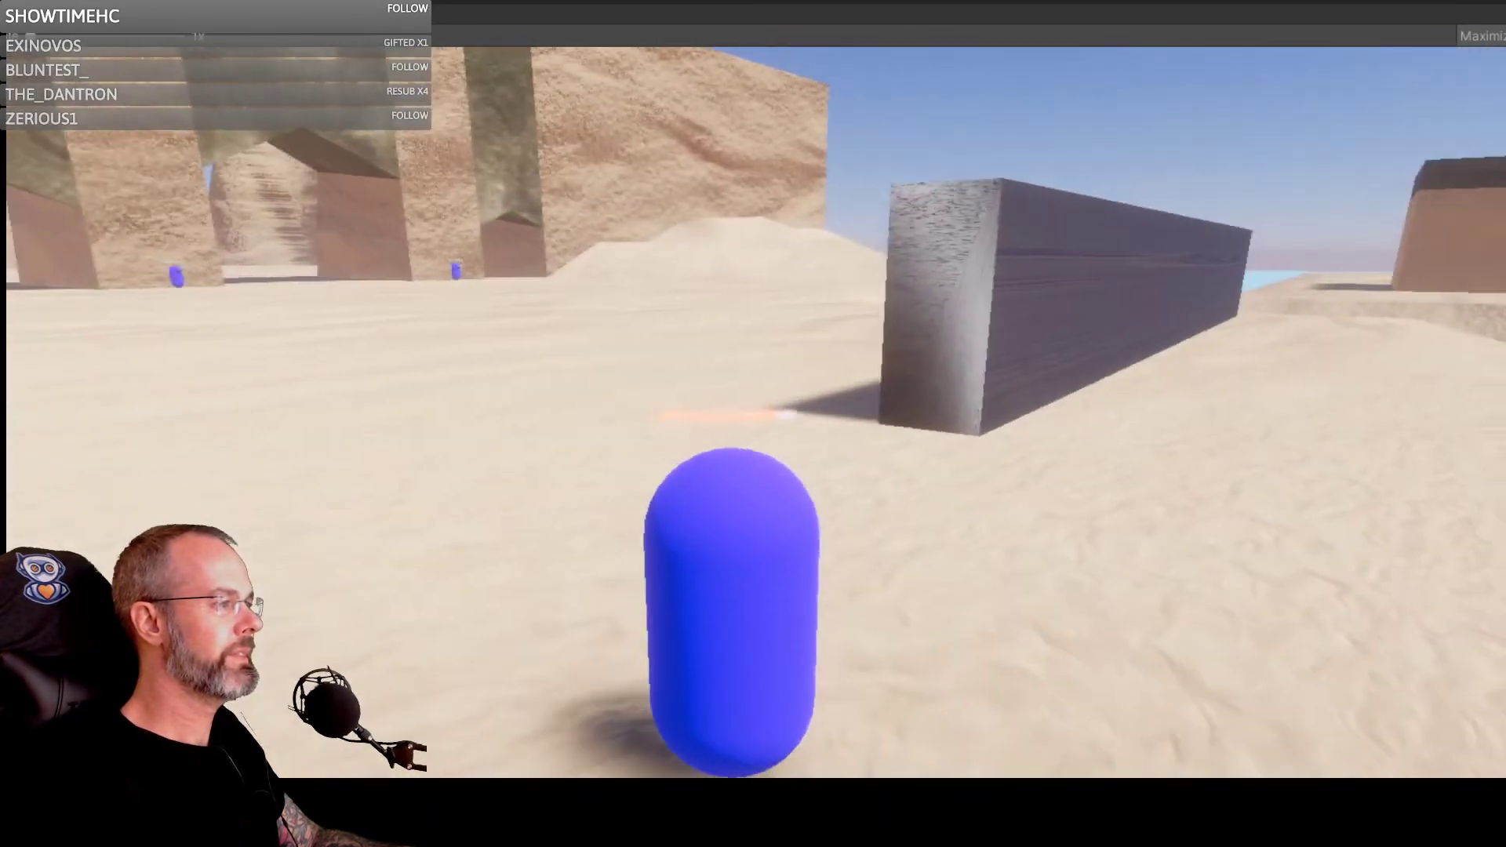
key("w")
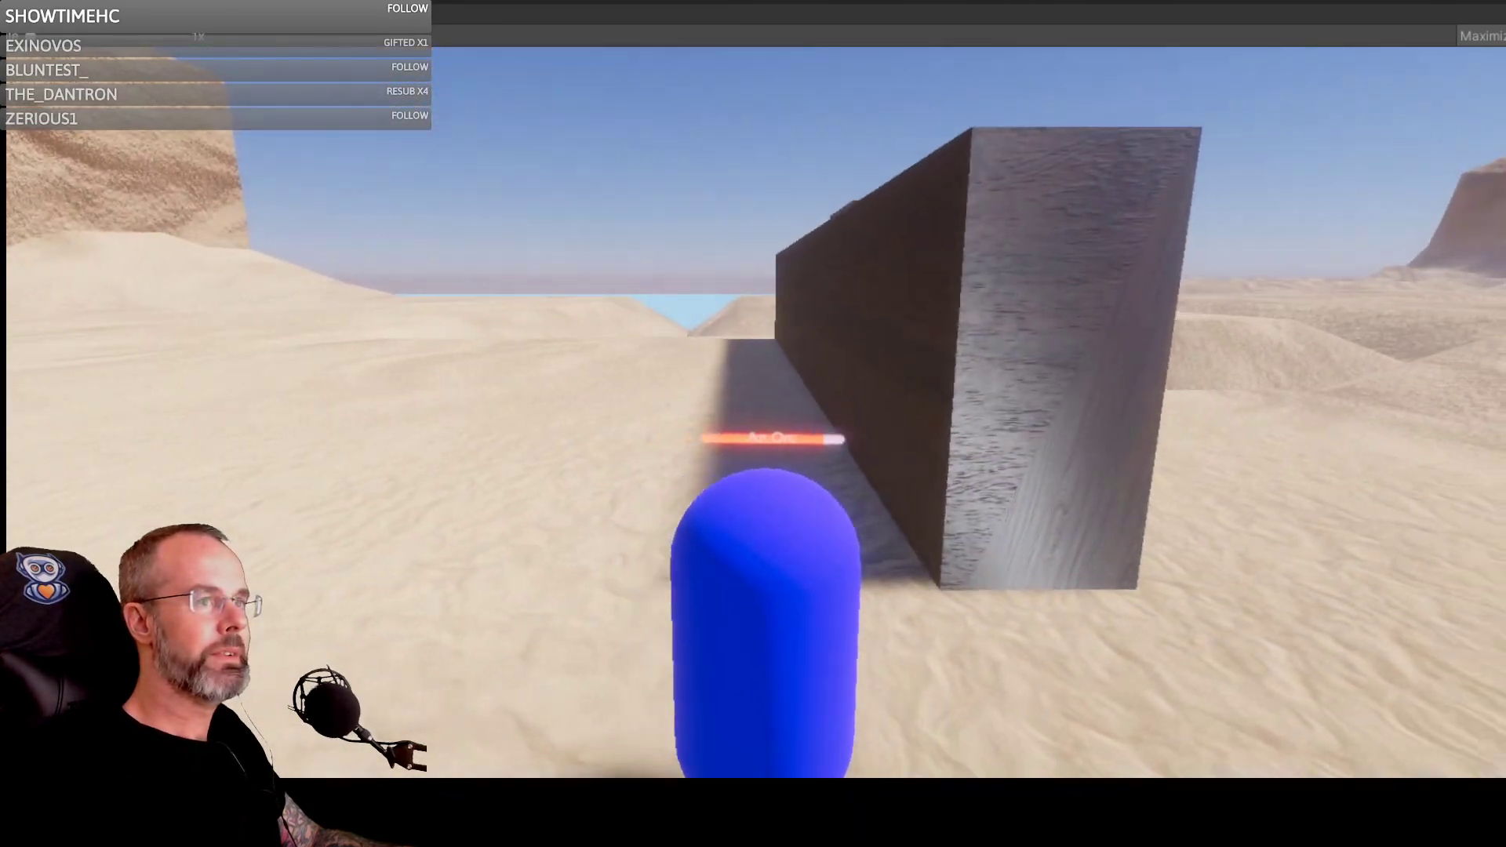
key("w")
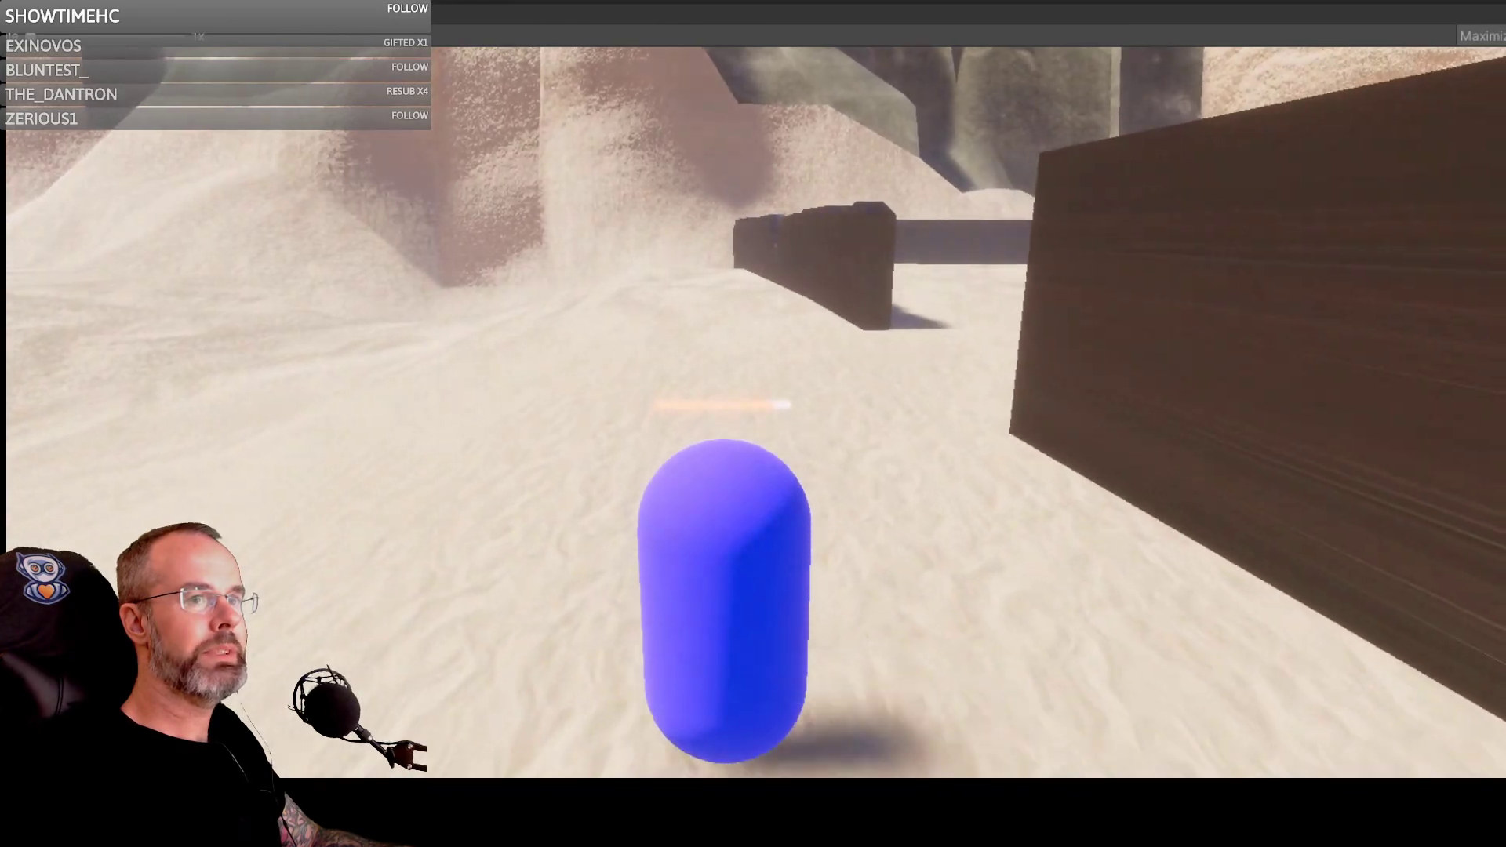
key("w")
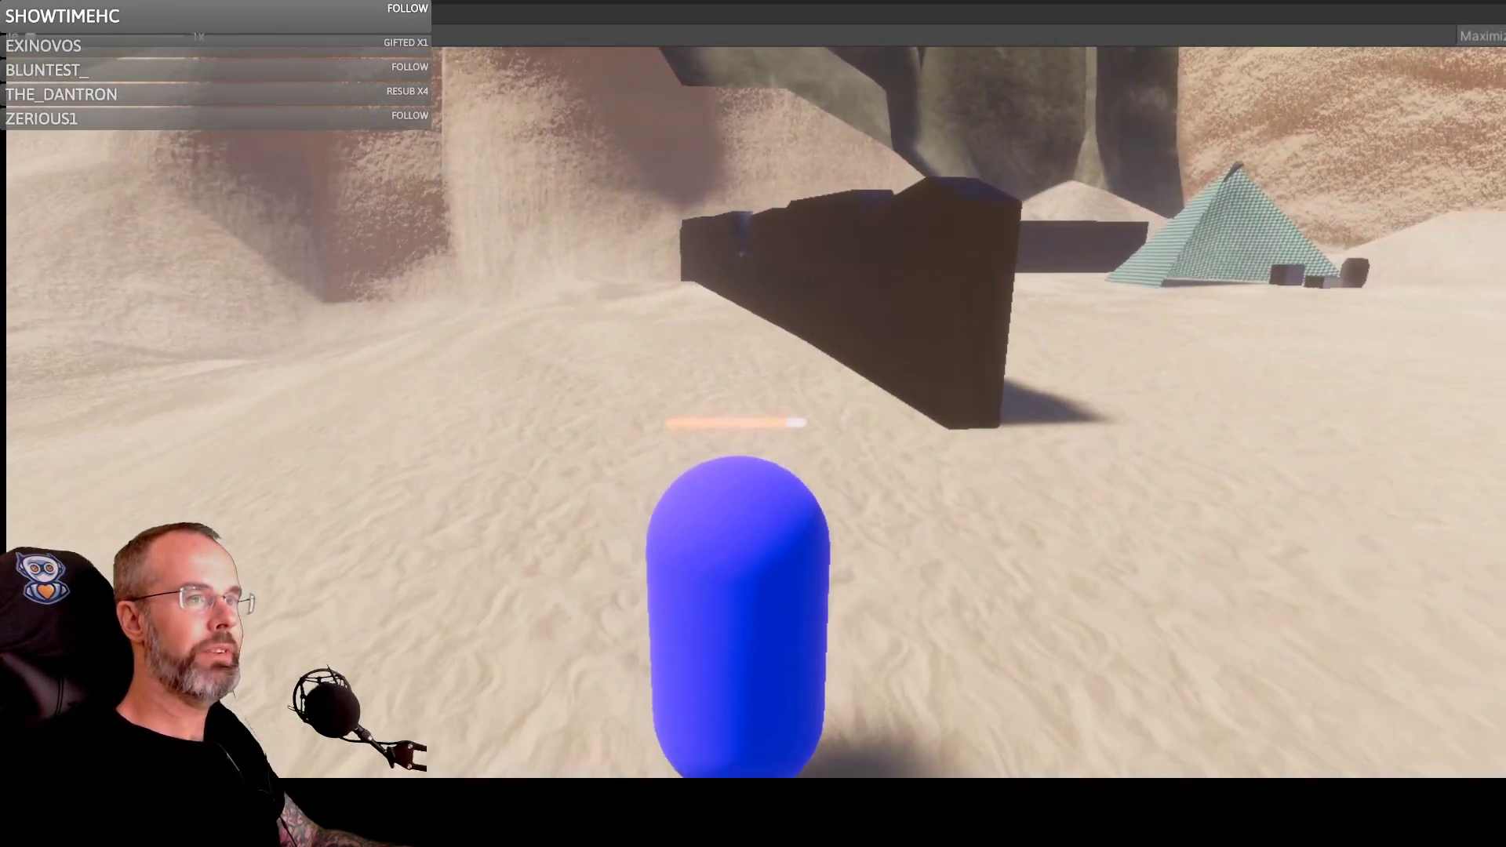
key("w")
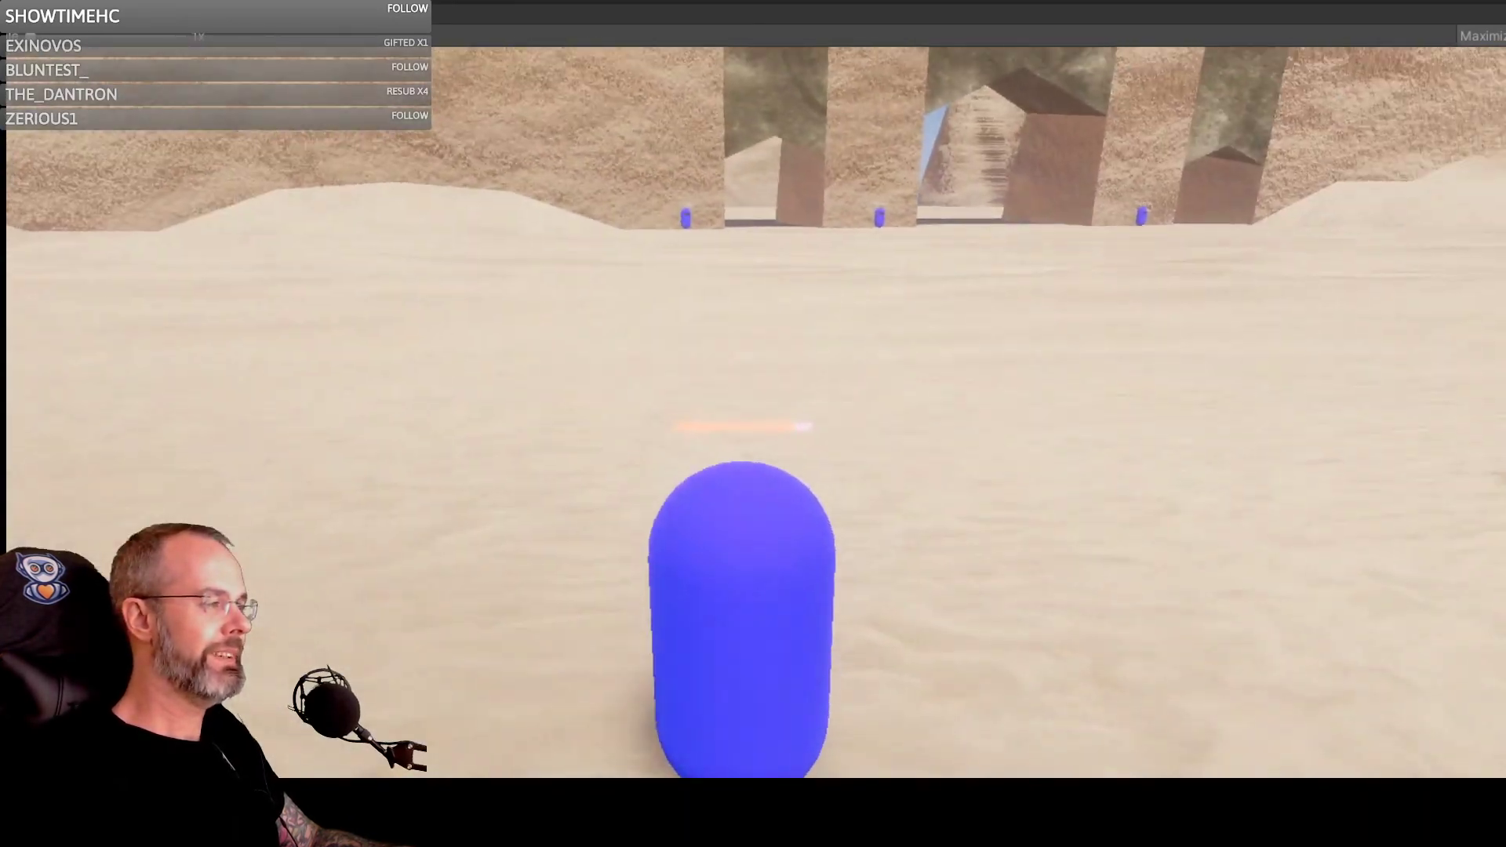
key("w")
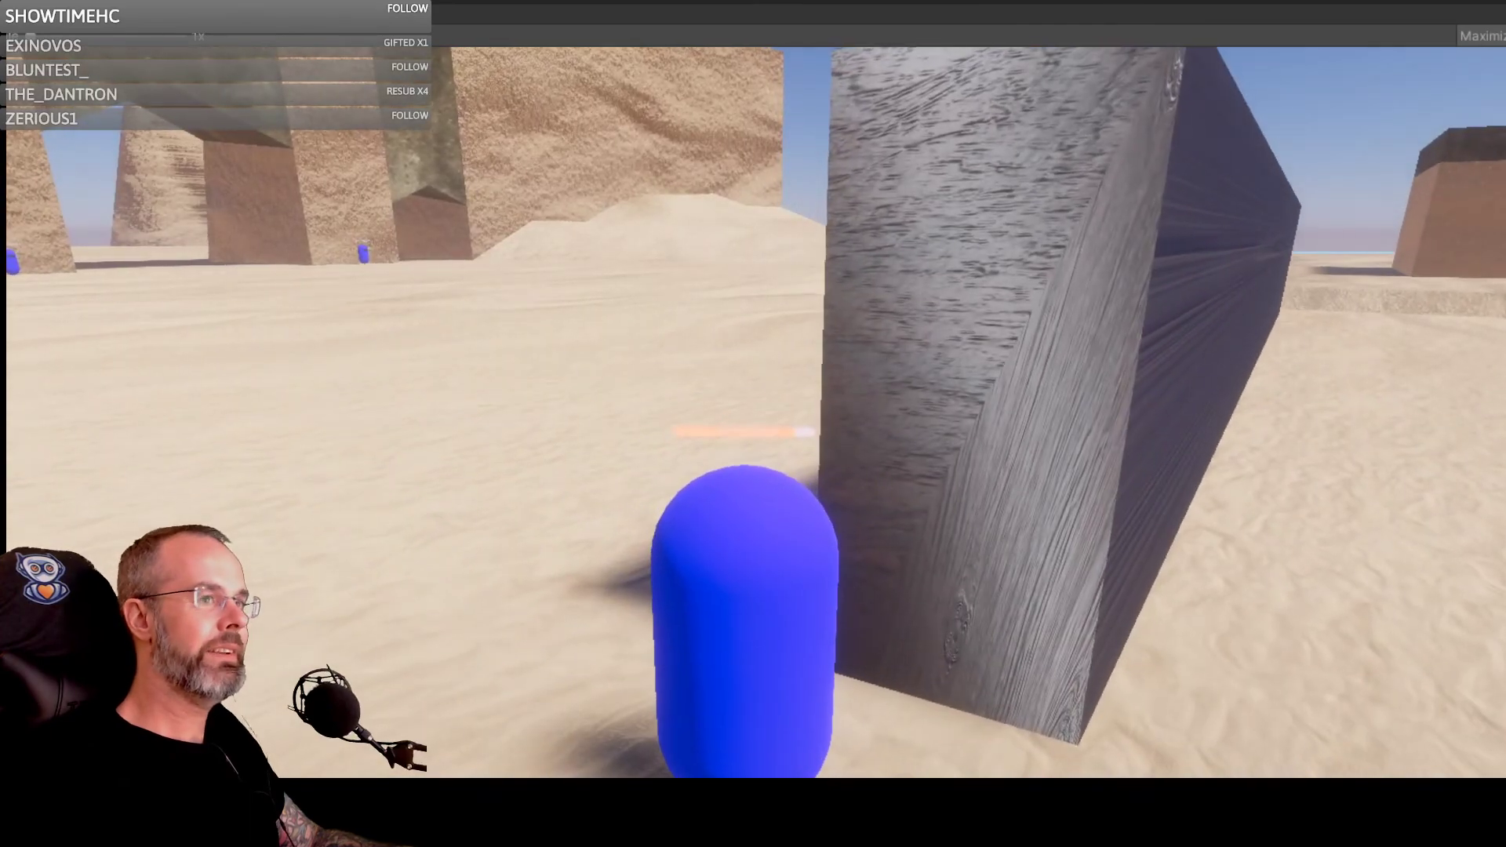
key("a")
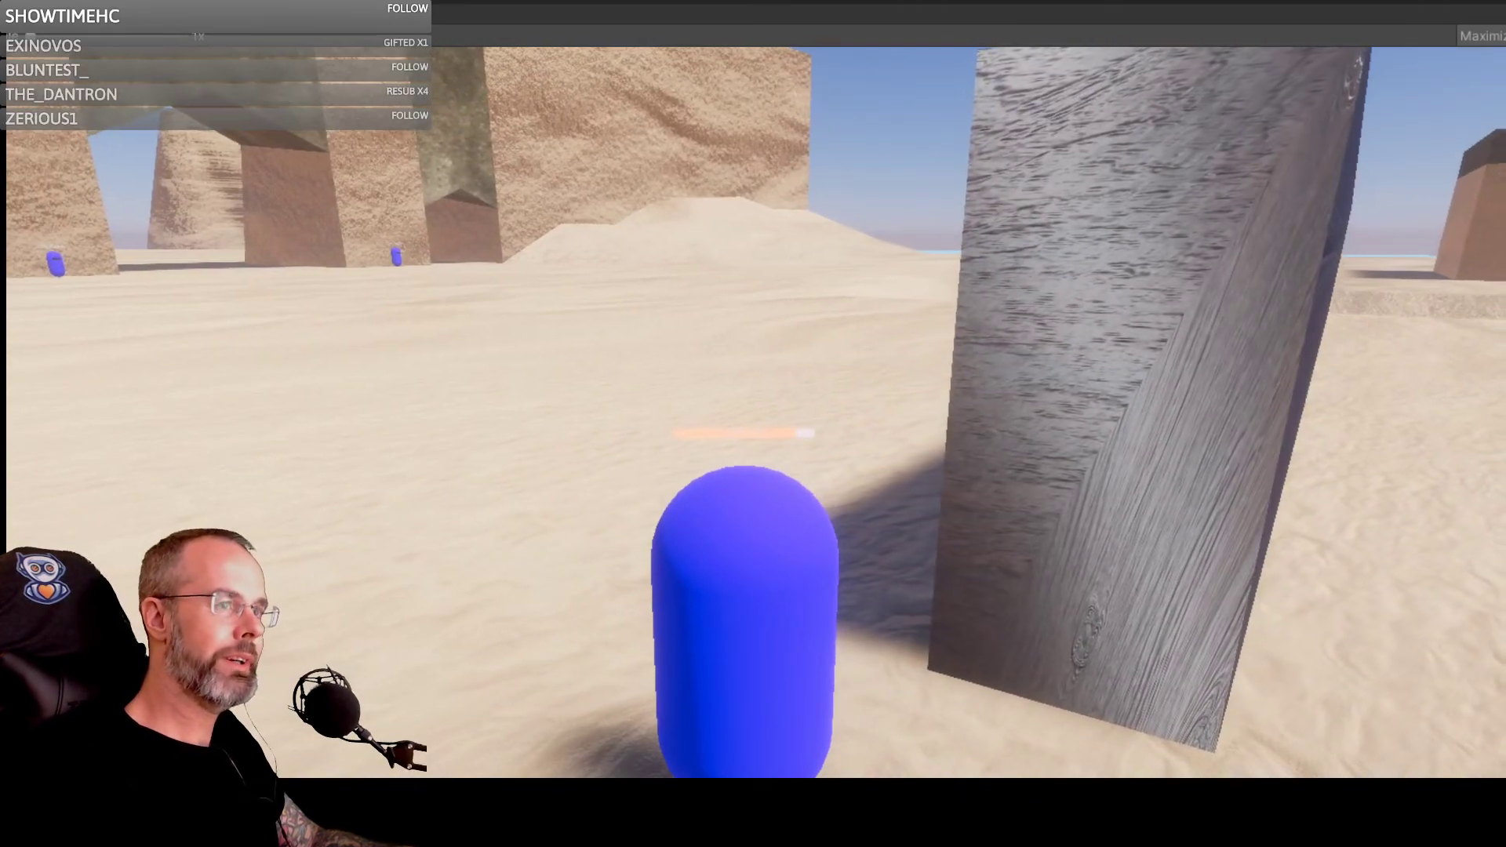
Step: Return to the broken wall's free end and sidestep across it to compare its thickness with the character's width
key("w")
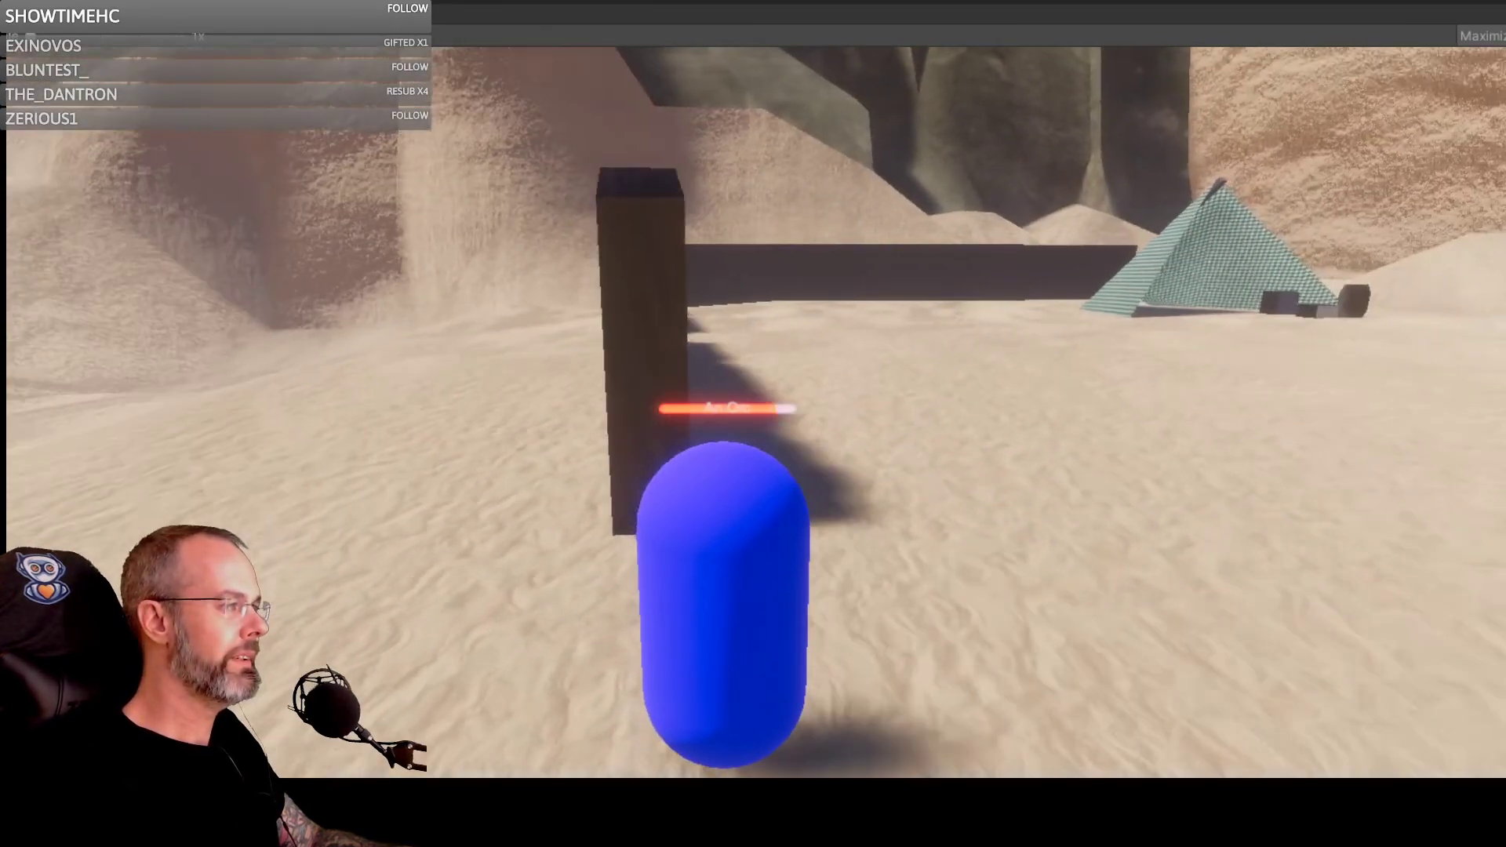
key("a")
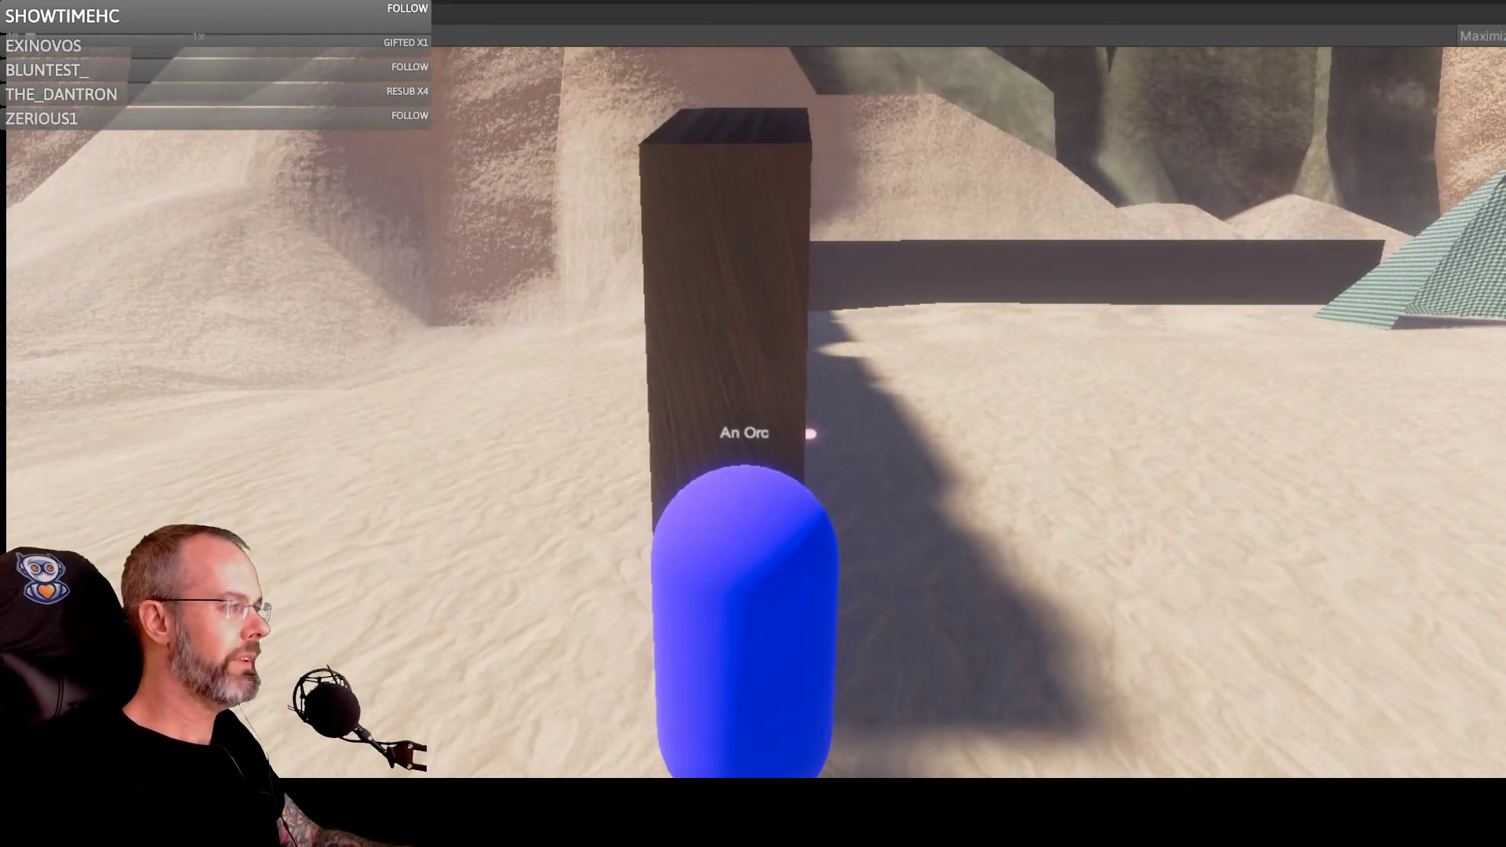
key("d")
key("a")
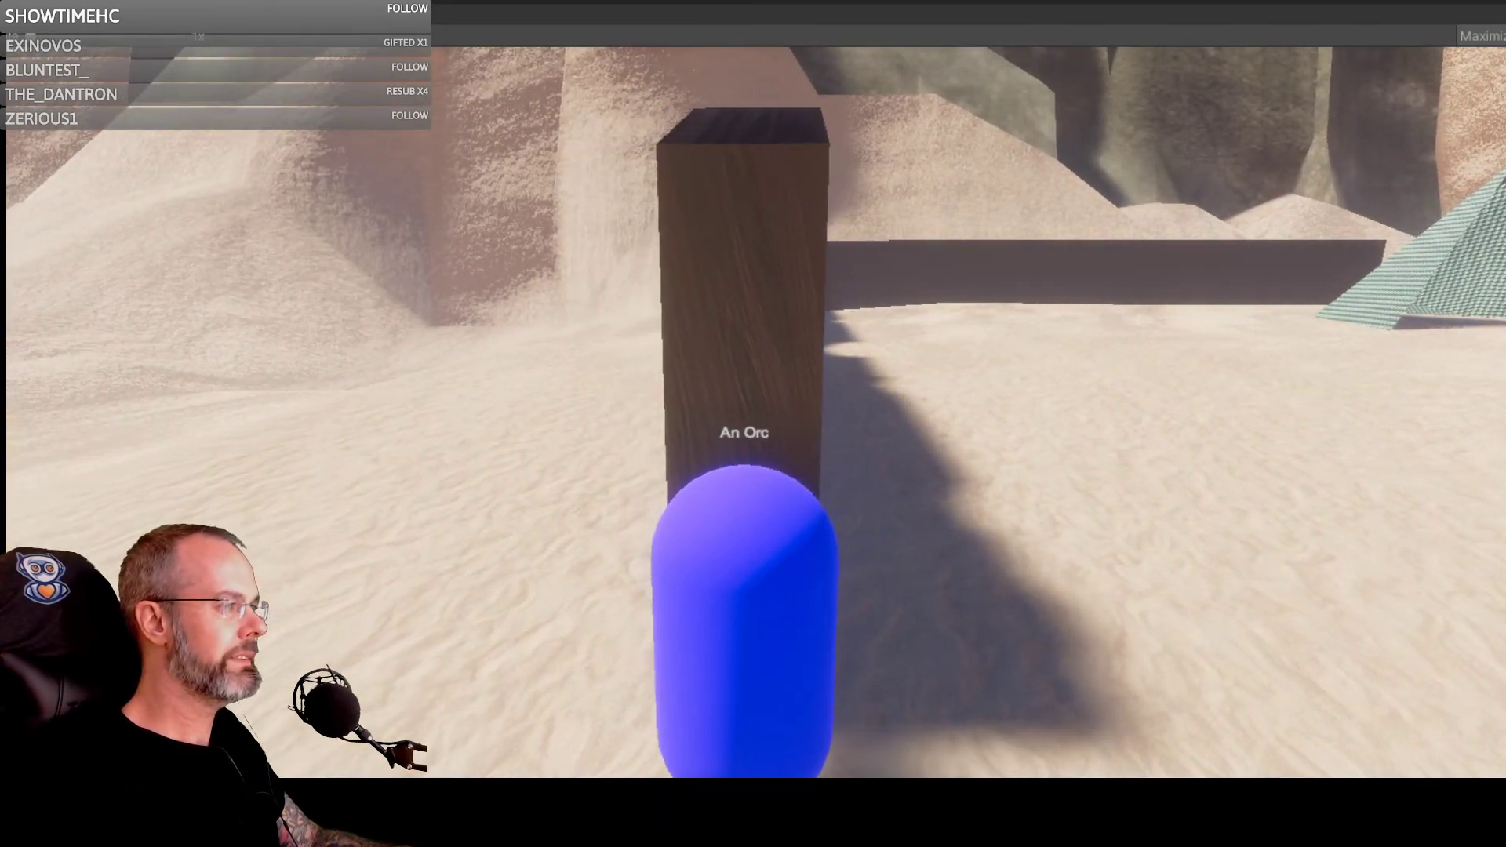
key("d")
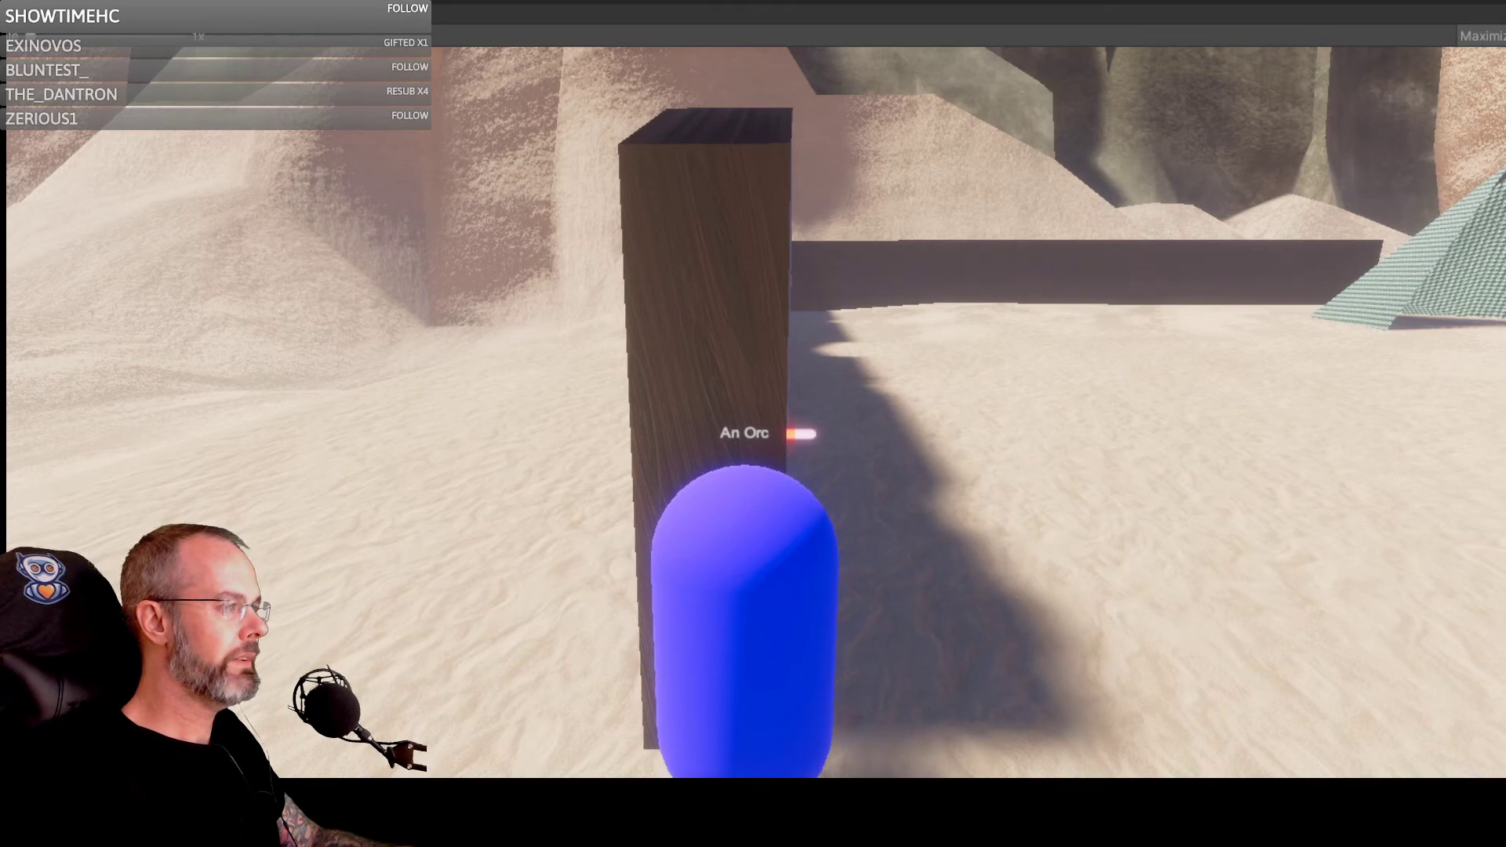
key("d")
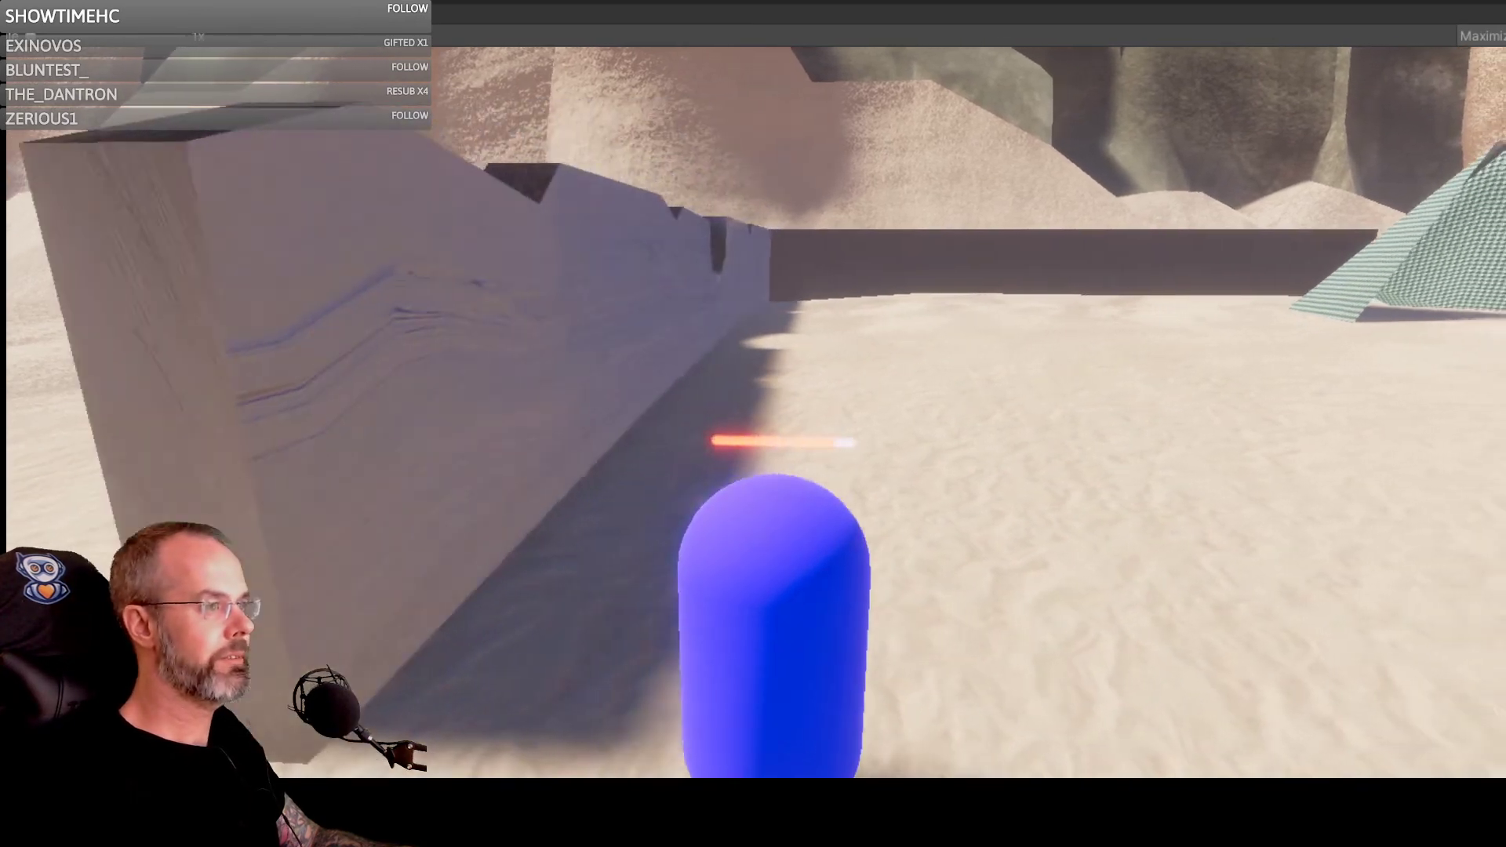
Step: Walk from the broken wall across the courtyard to the green tent and past its crates and barrel, checking their scale and spacing
key("w")
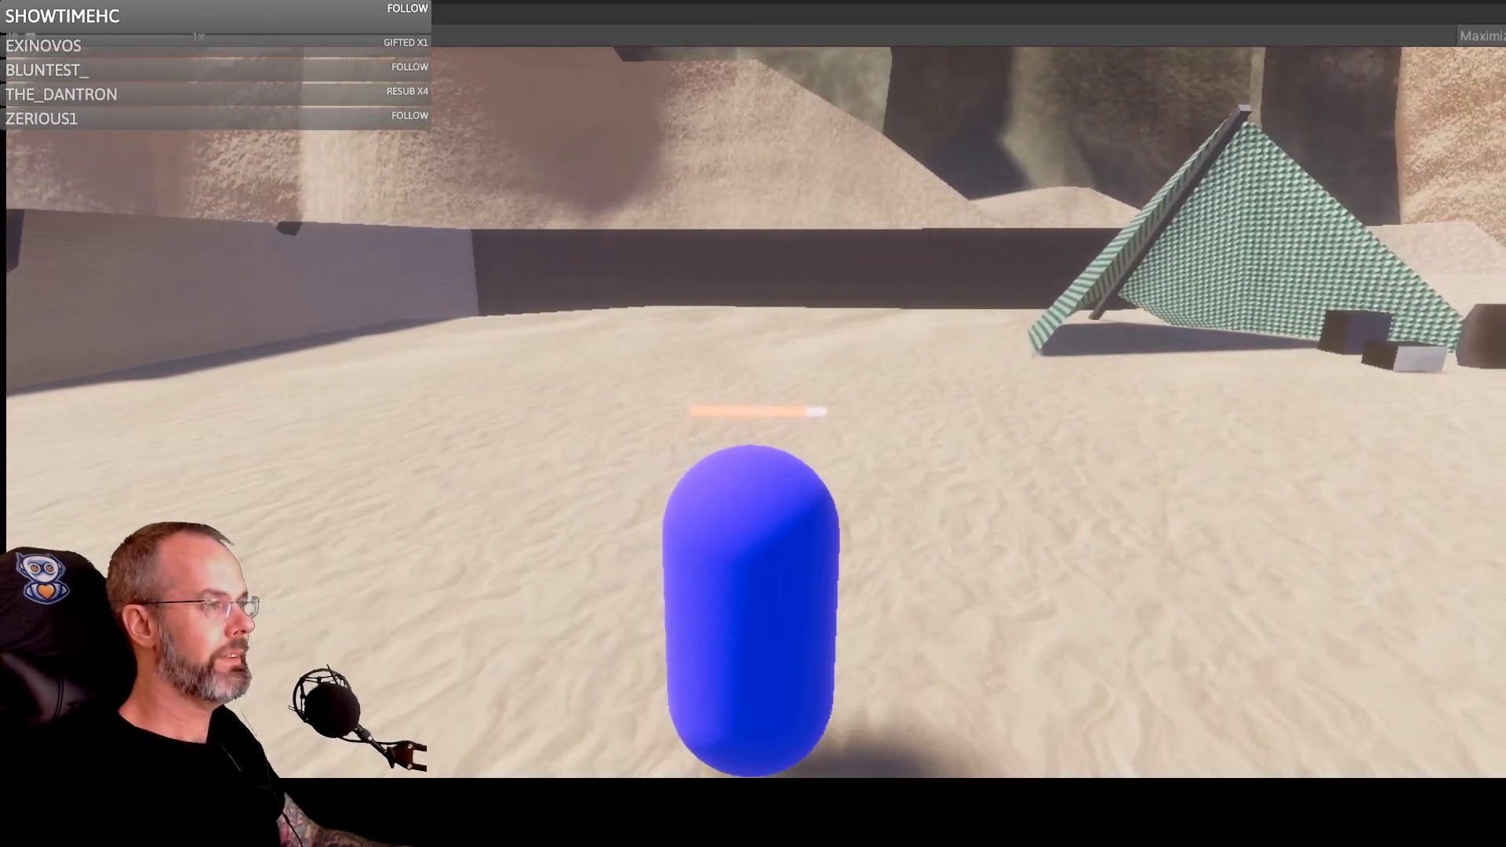
key("d")
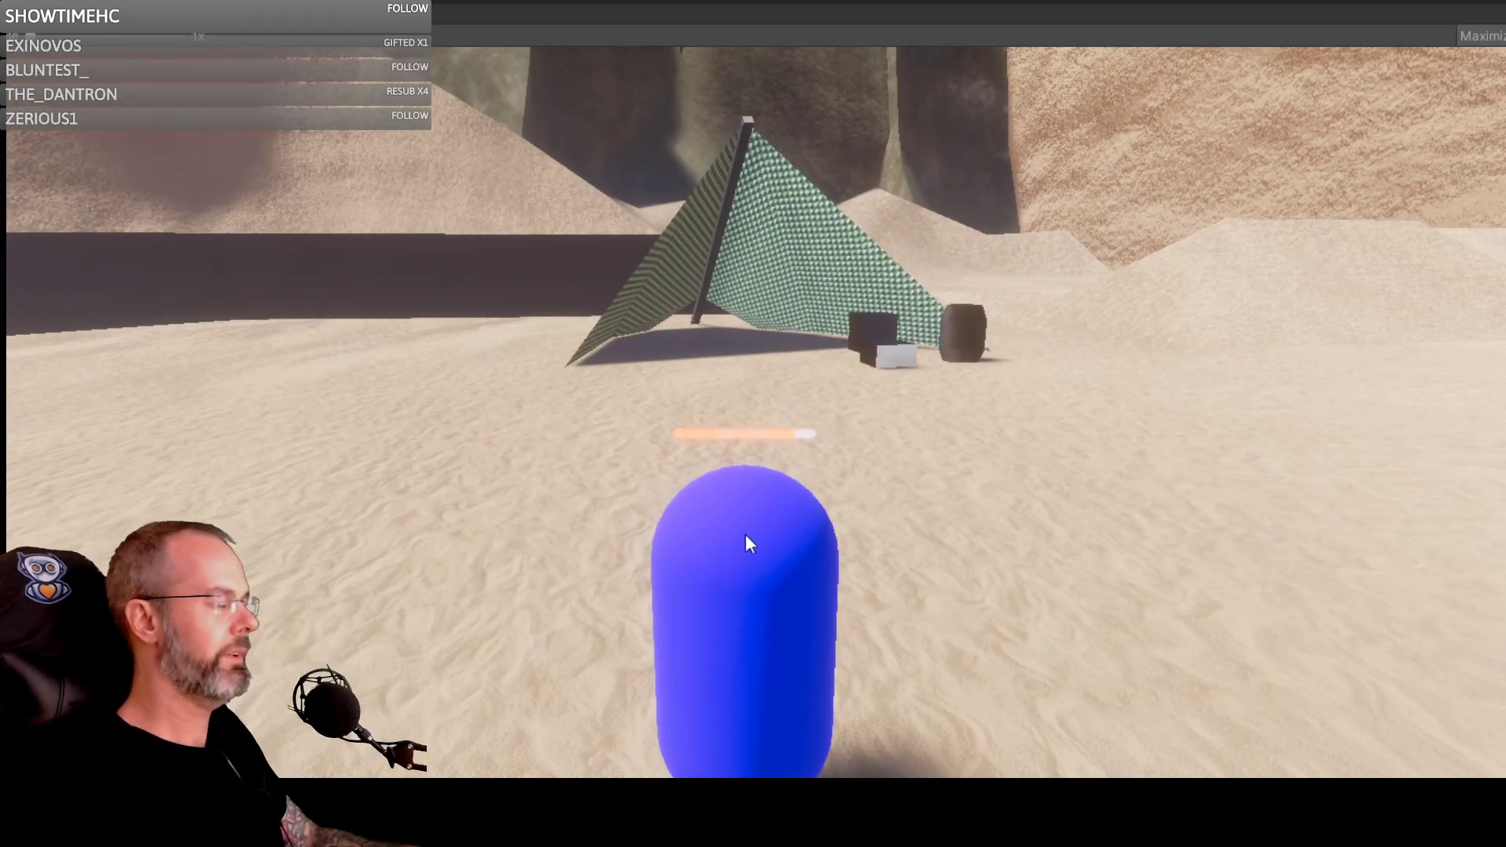
key("w")
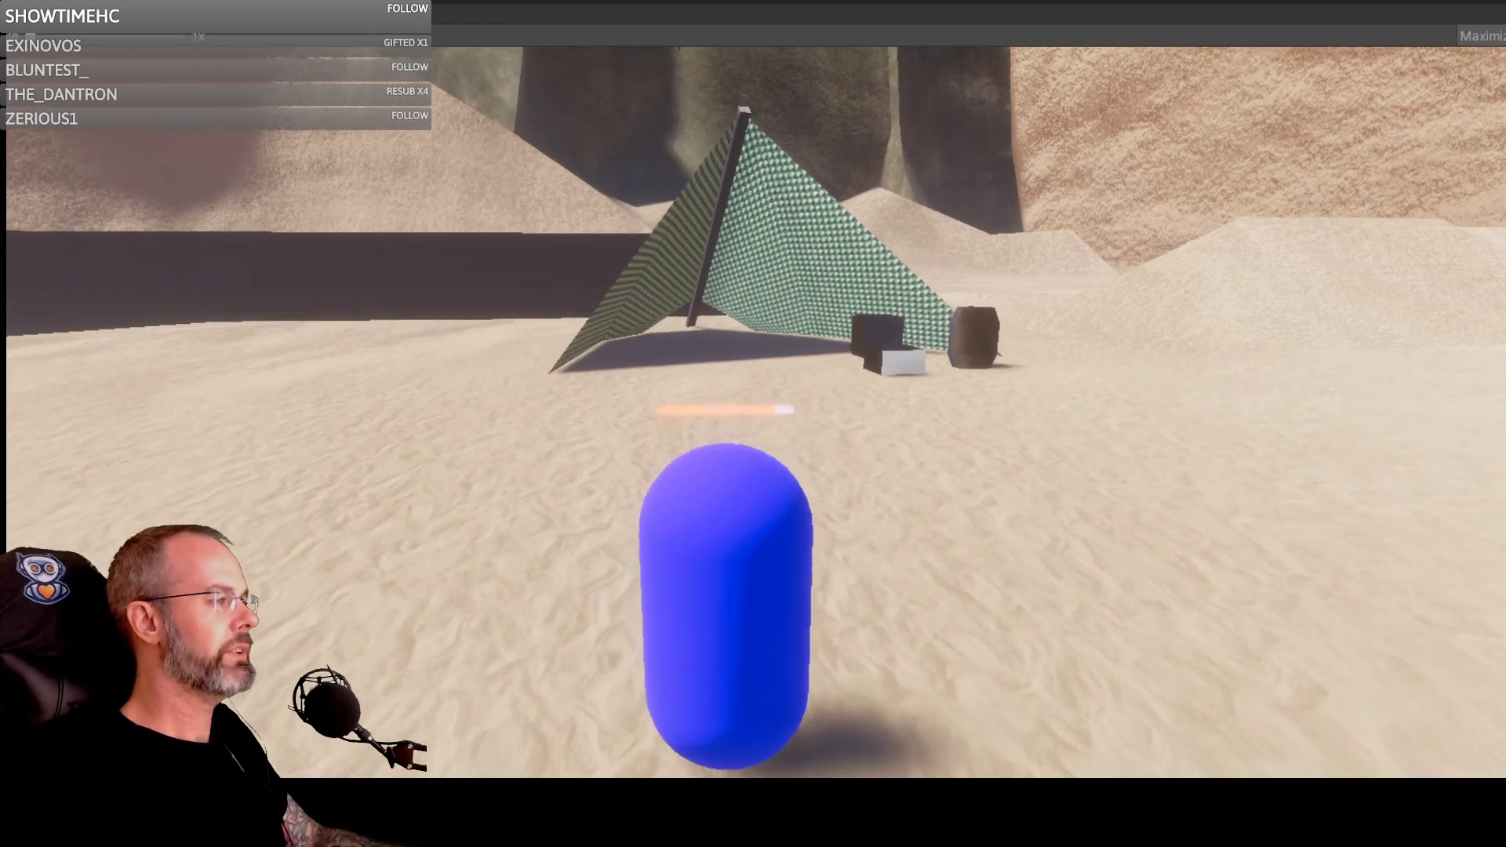
key("d")
key("d")
key("w")
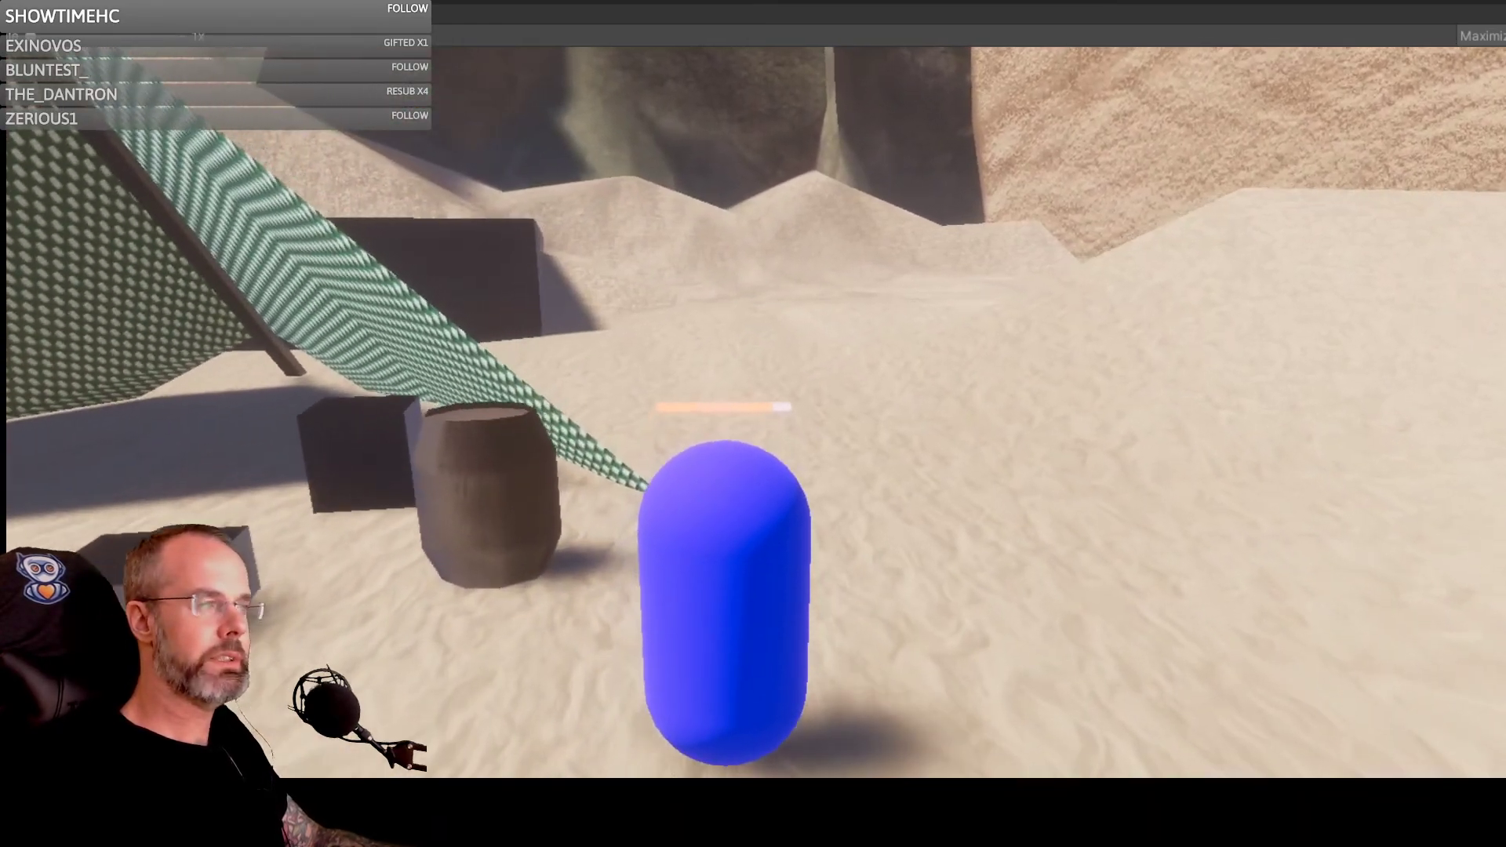
key("w")
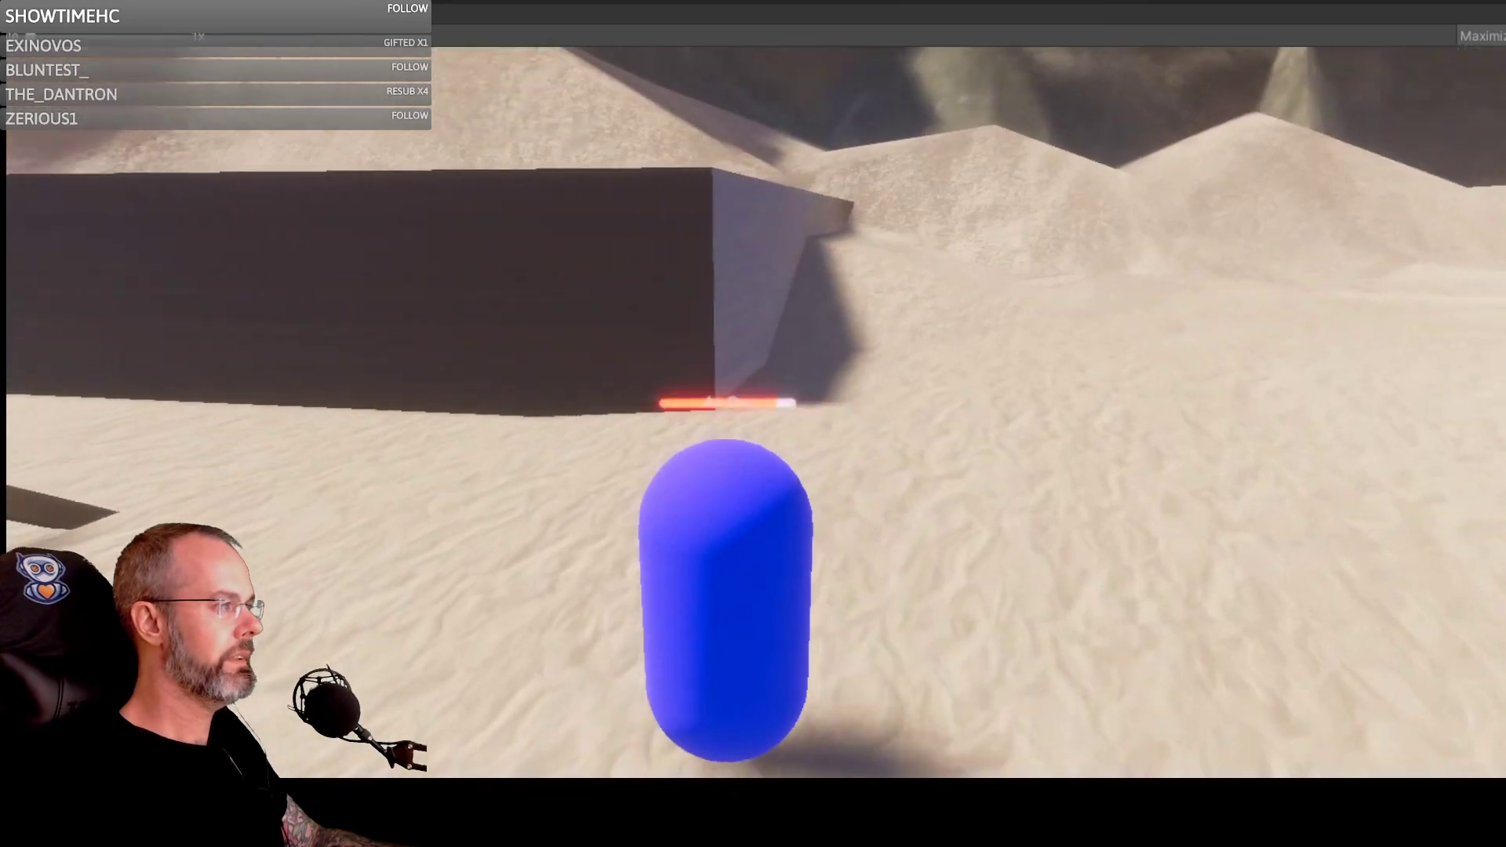
Step: Circle the low wall behind the green tent and return beside the tent to examine the wall's height, thickness and cover
key("d")
key("d")
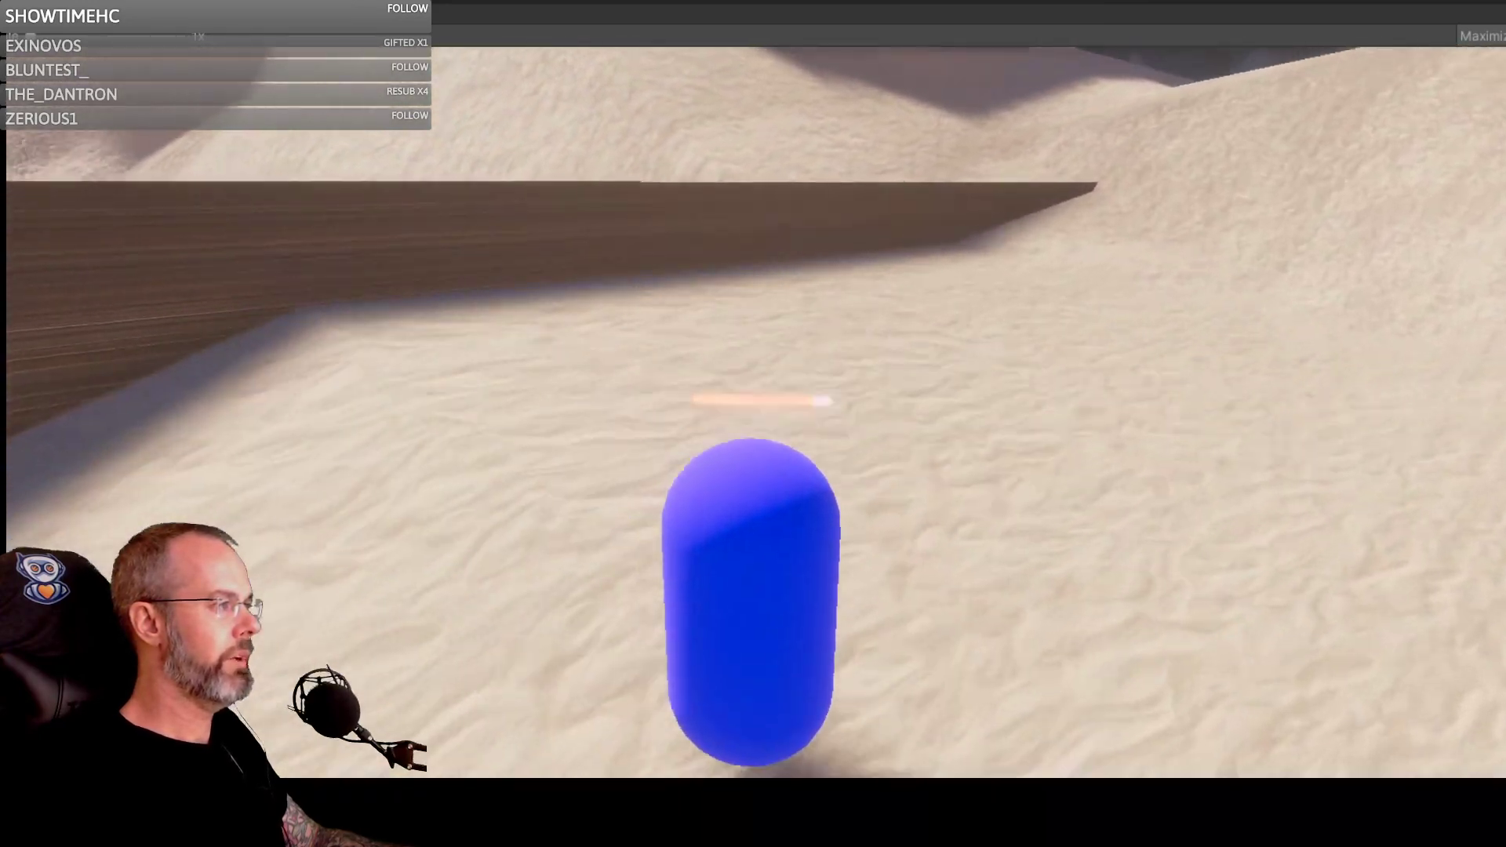
key("w")
key("w")
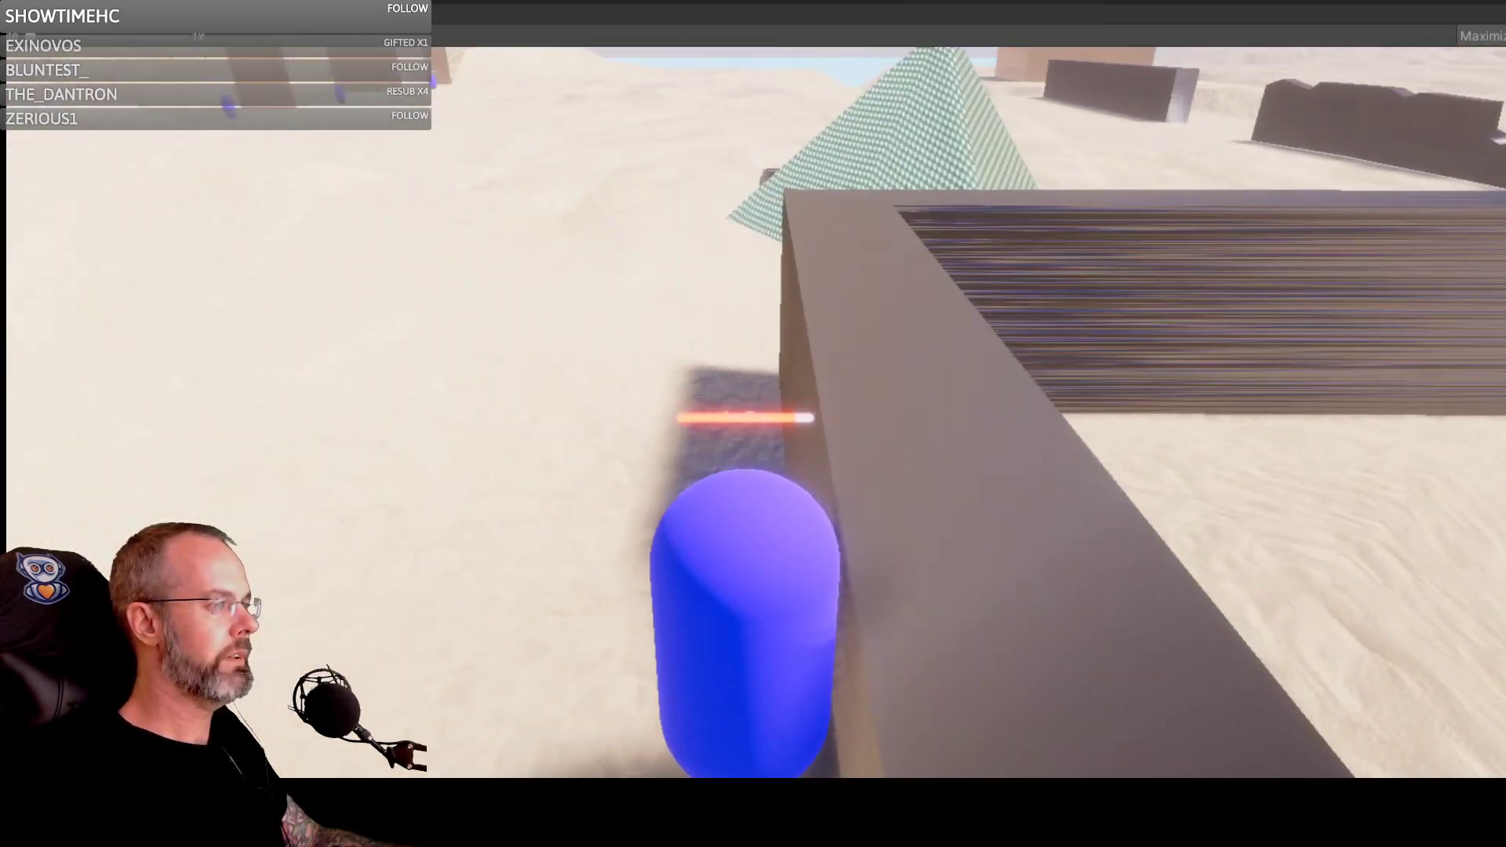
key("w")
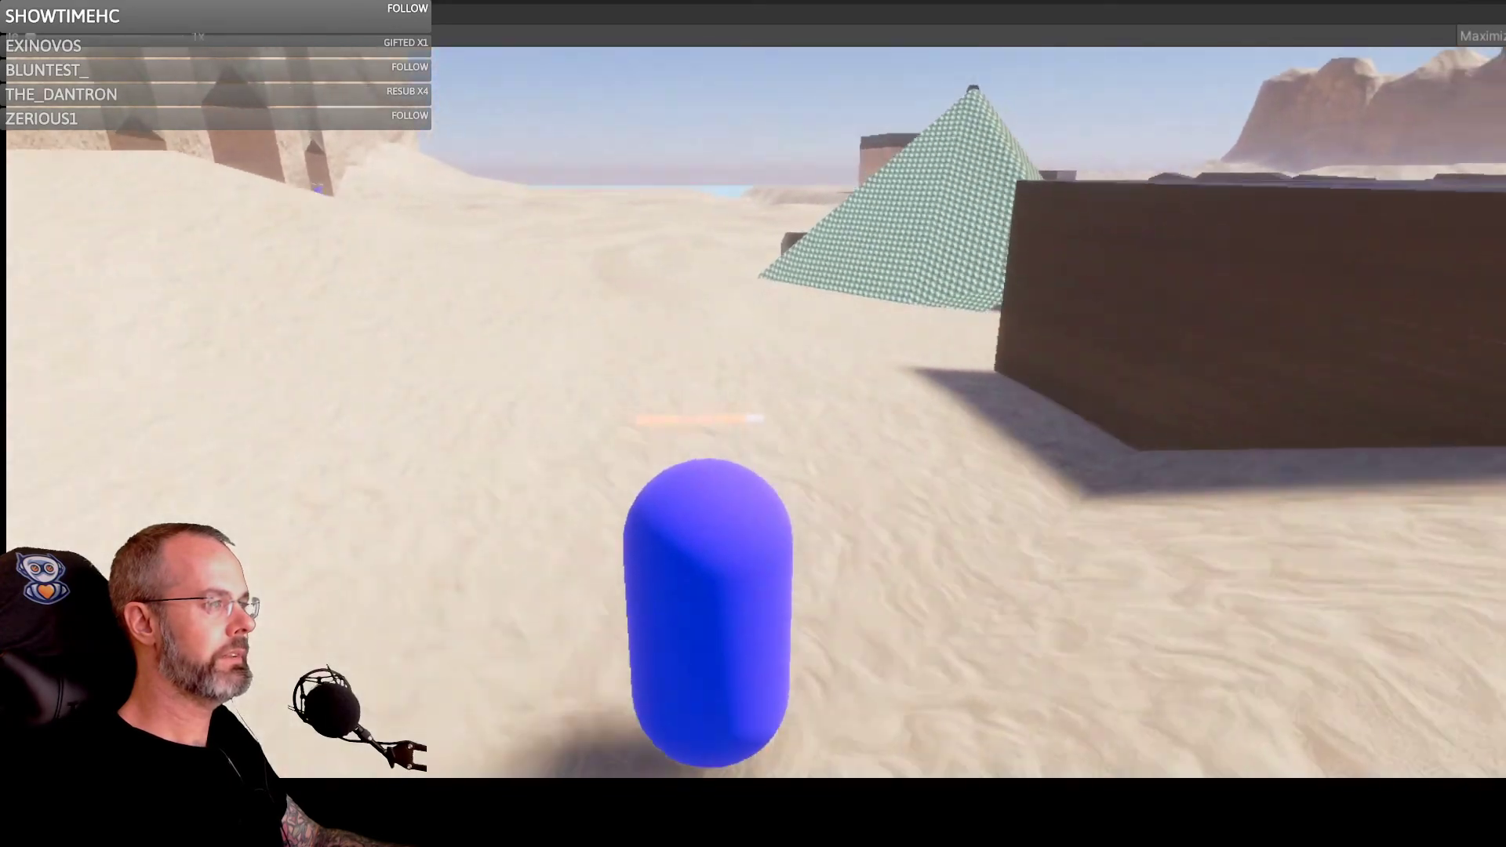
key("w")
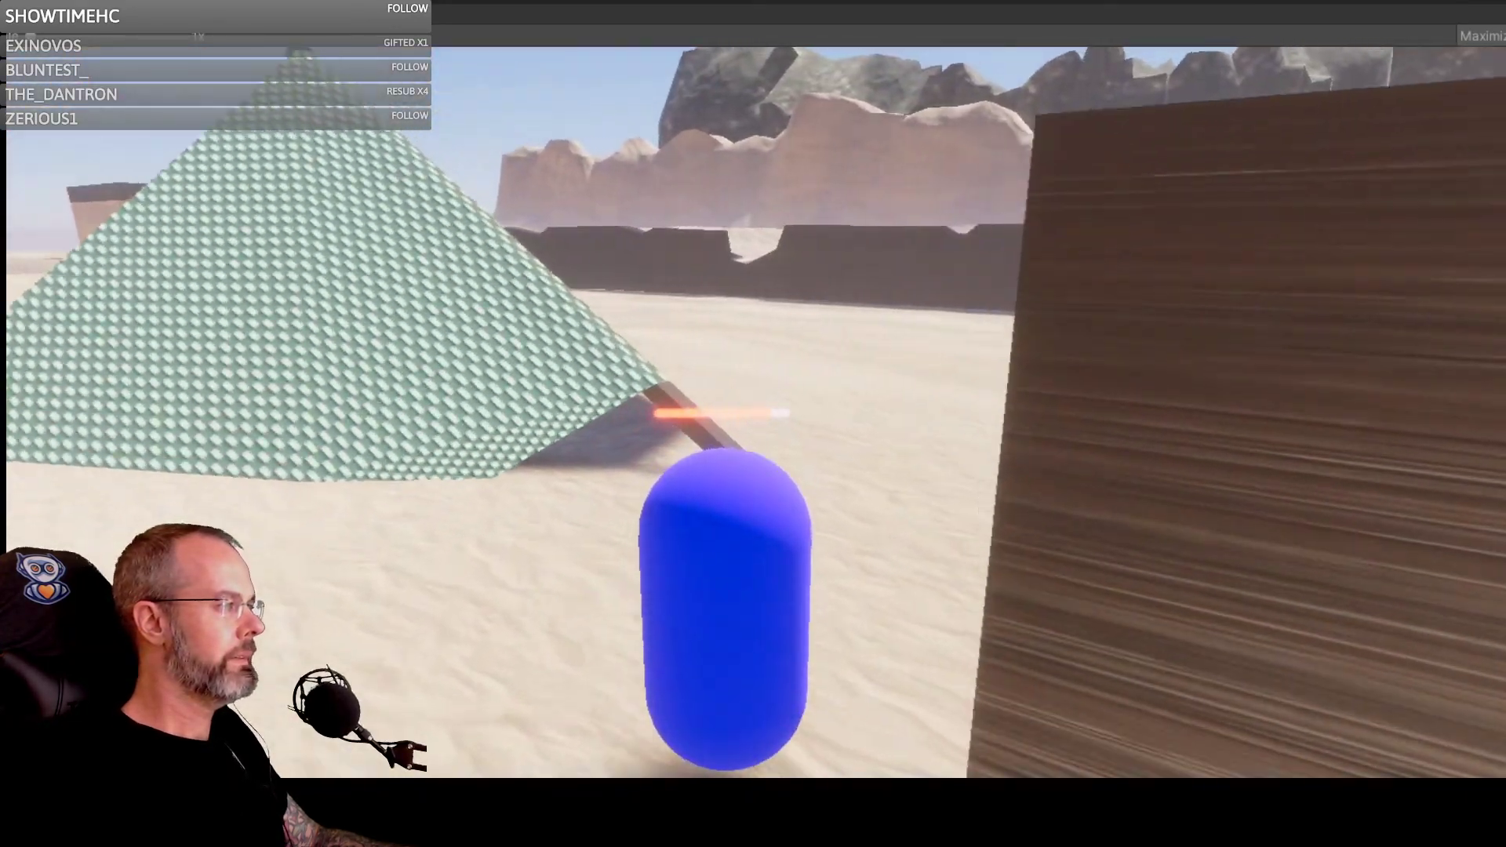
key("w")
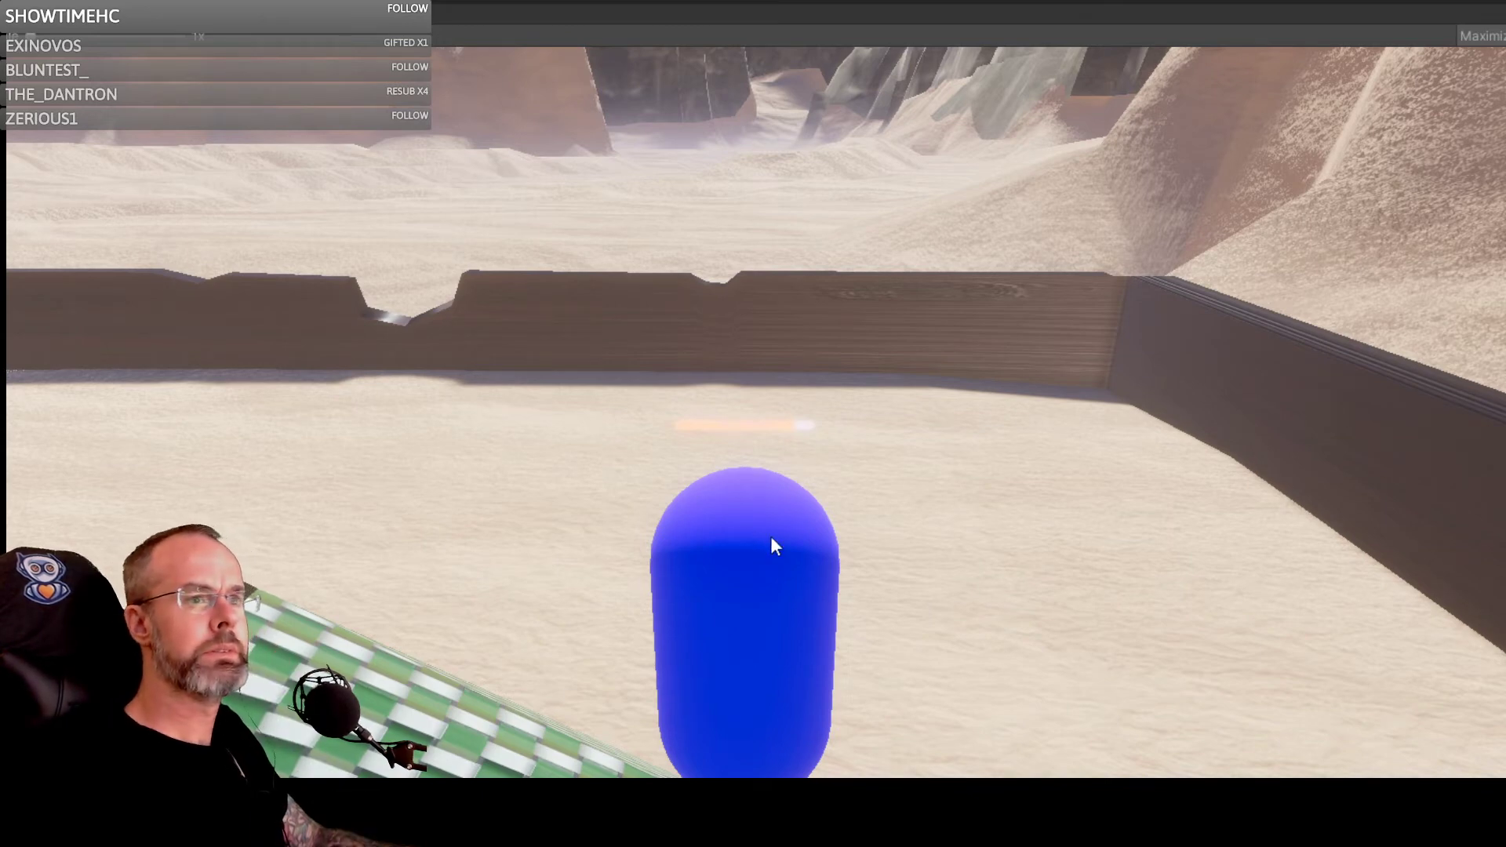
Step: Cross the courtyard from the tent to the gap between the low walls and round the broken wall's free end
key("w")
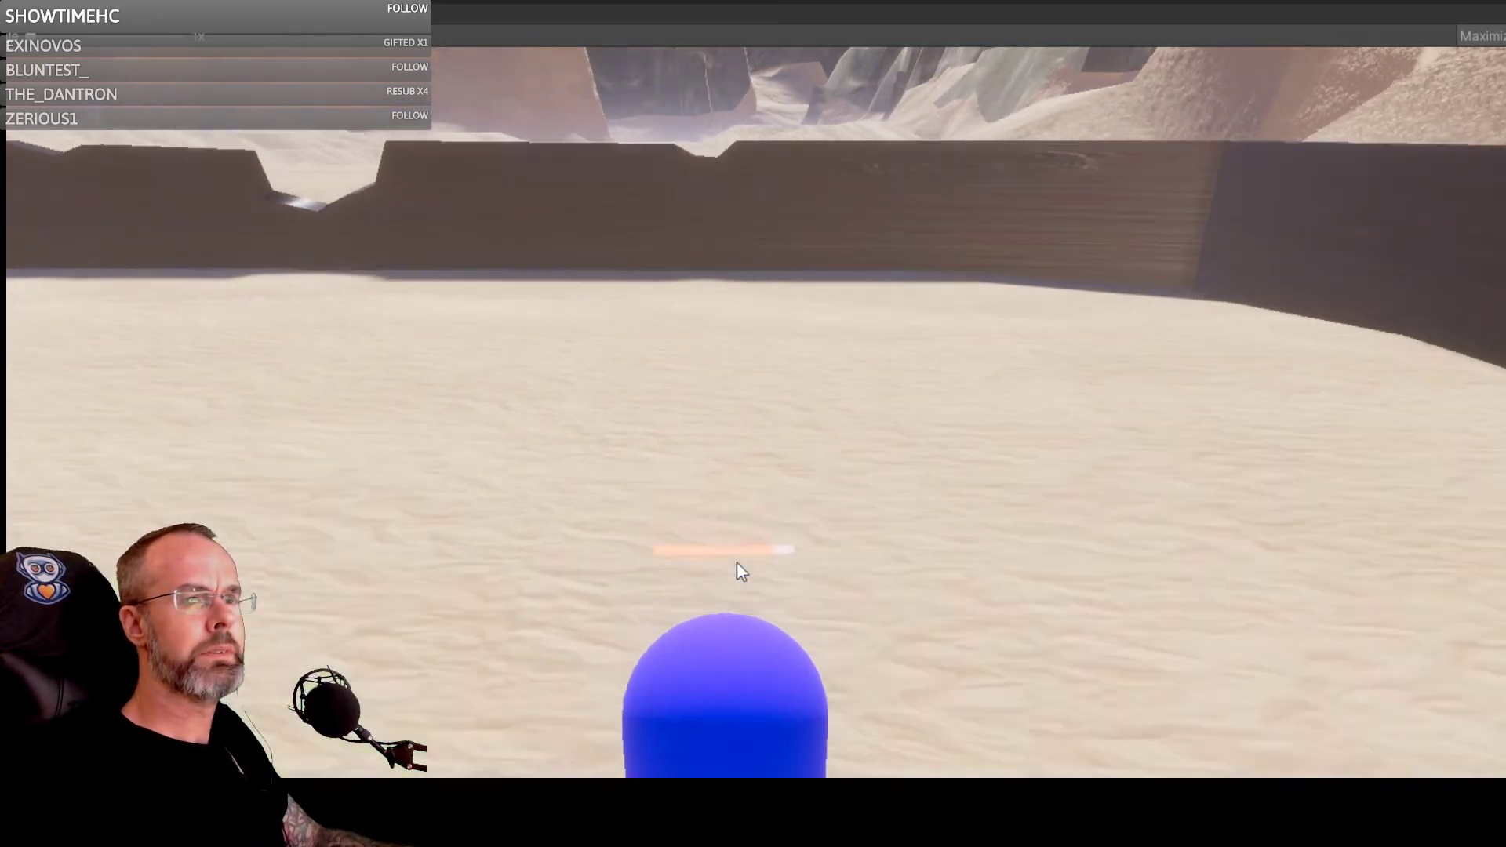
key("w")
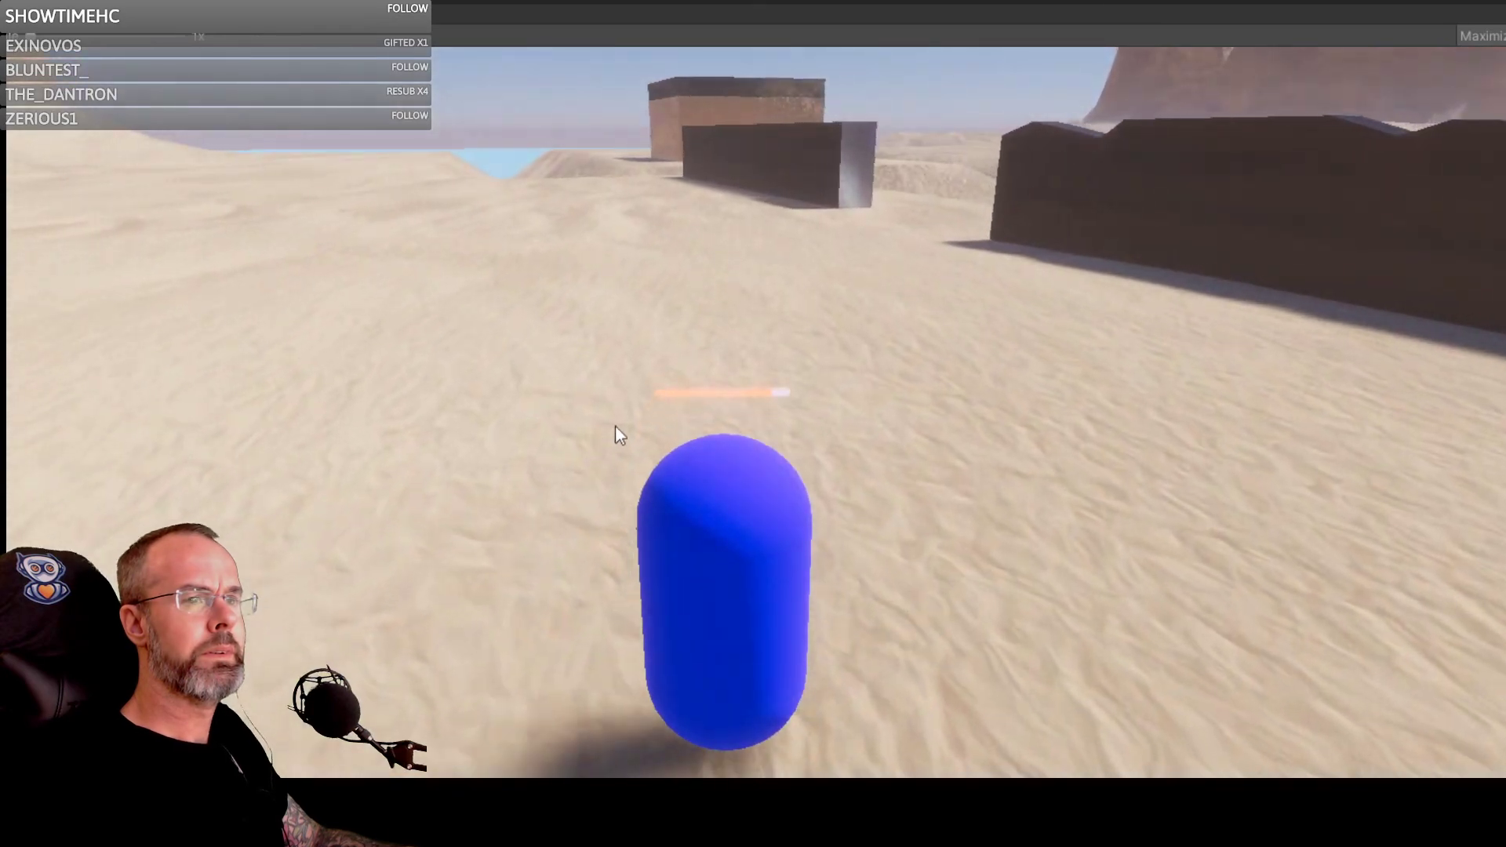
key("w")
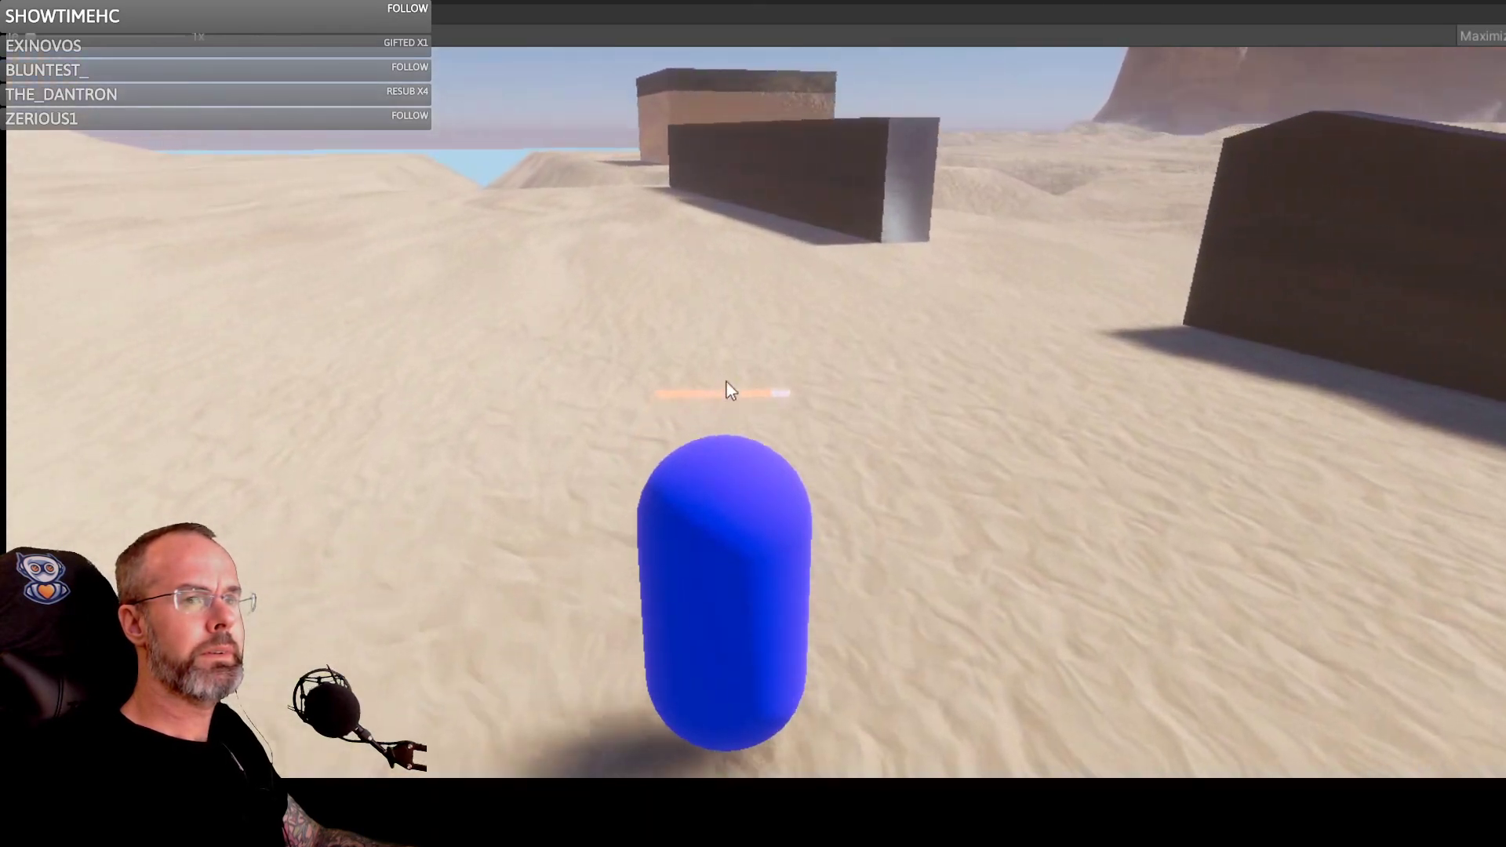
key("w")
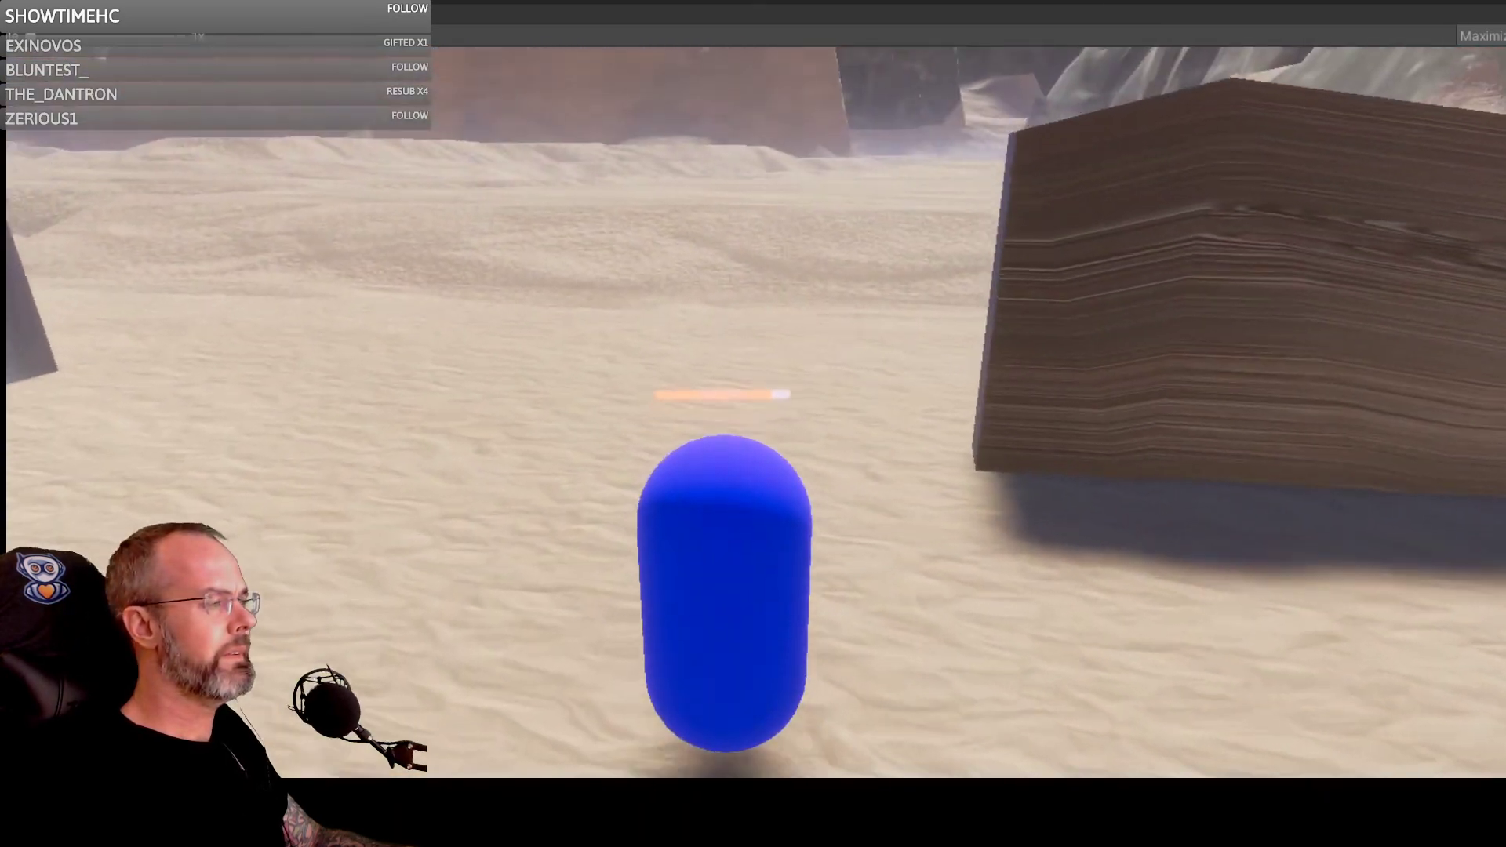
key("w")
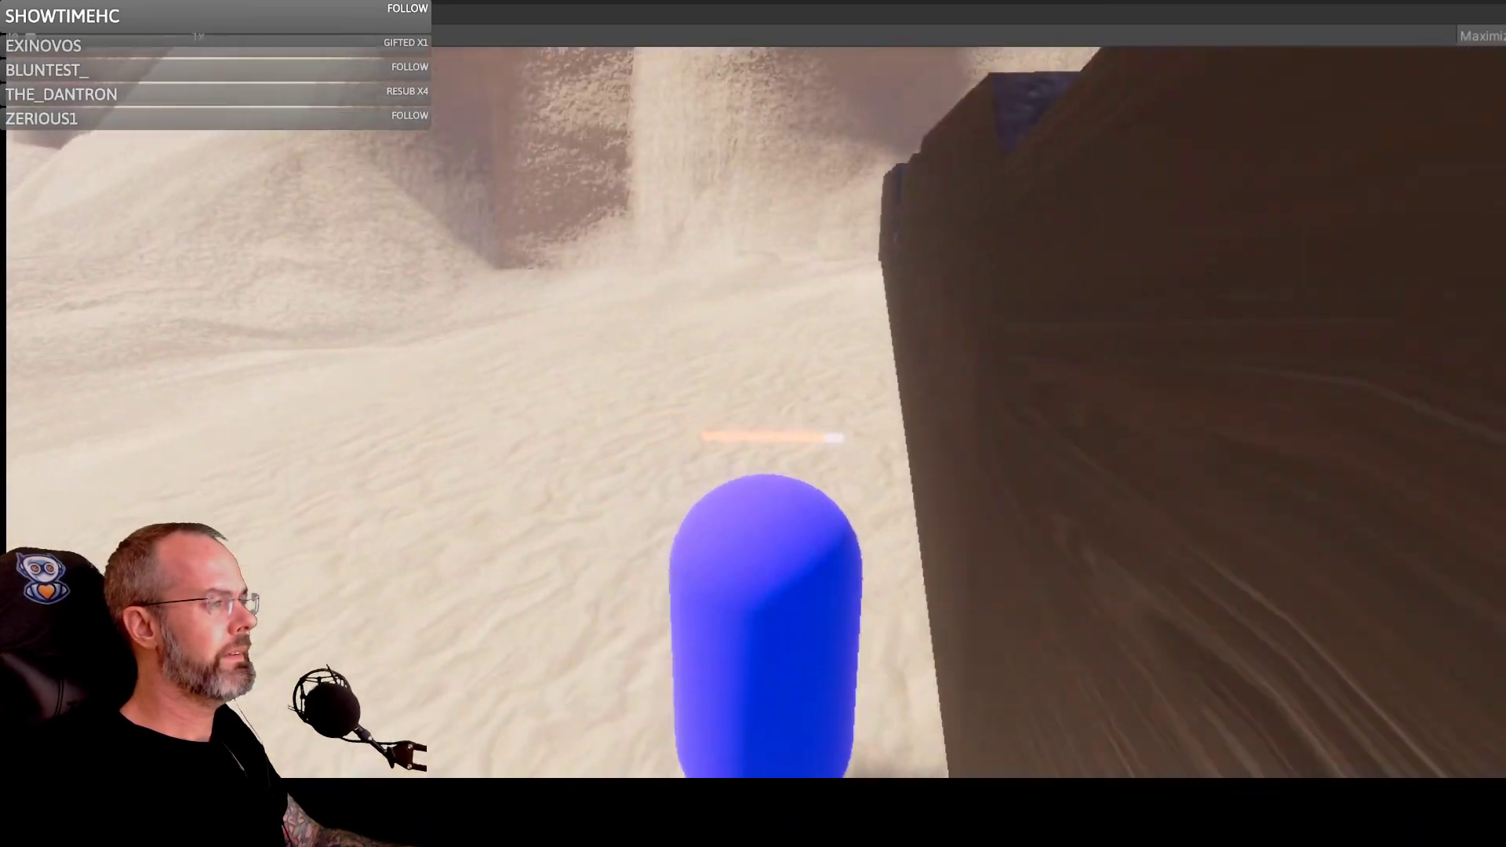
Step: Back away and sidestep around the broken wall's free end to examine its thickness against the character
key("s")
key("a")
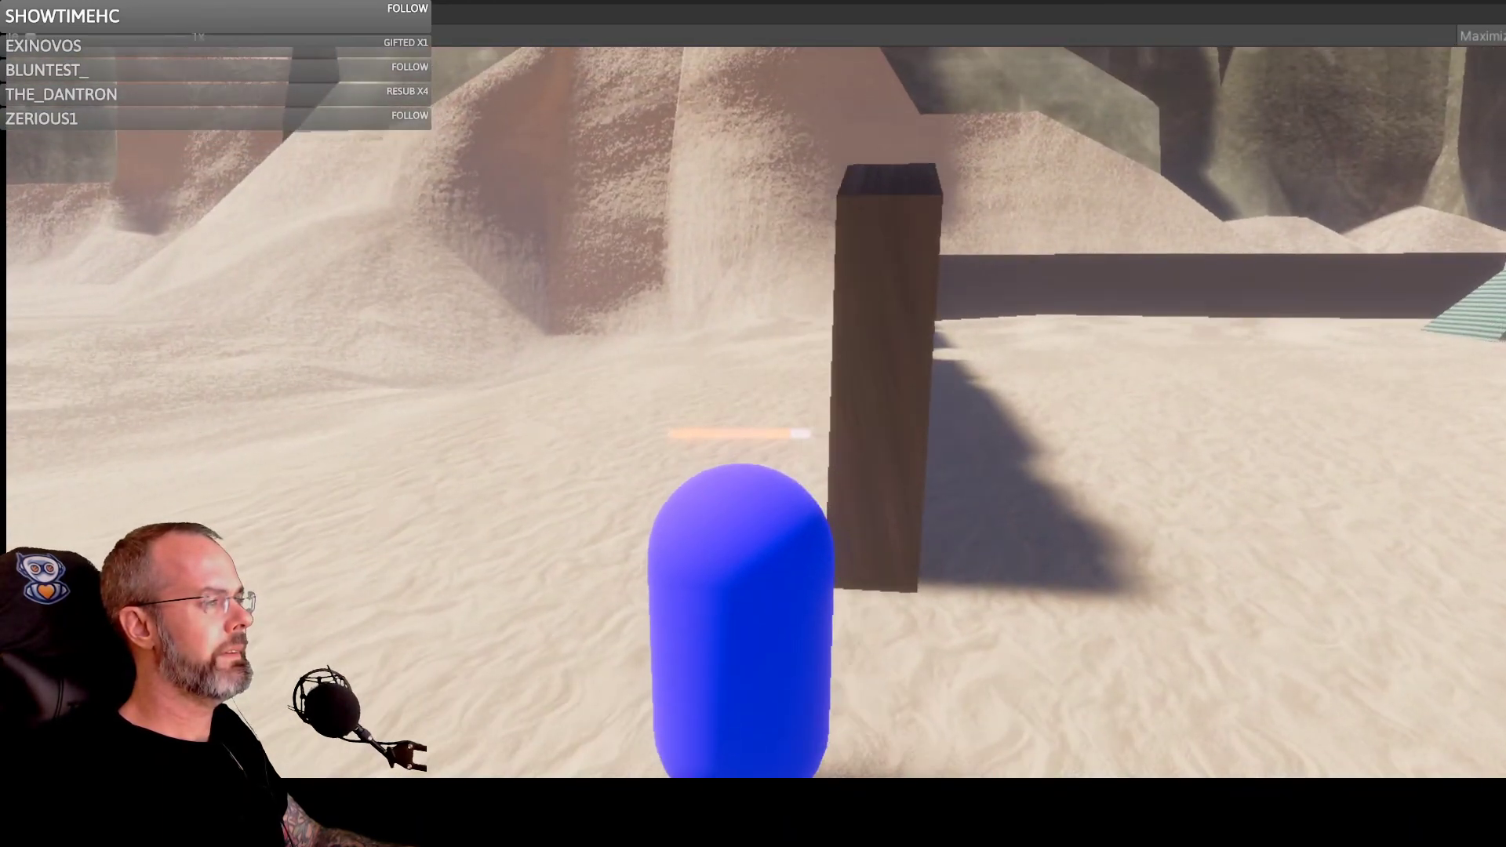
key("d")
key("a")
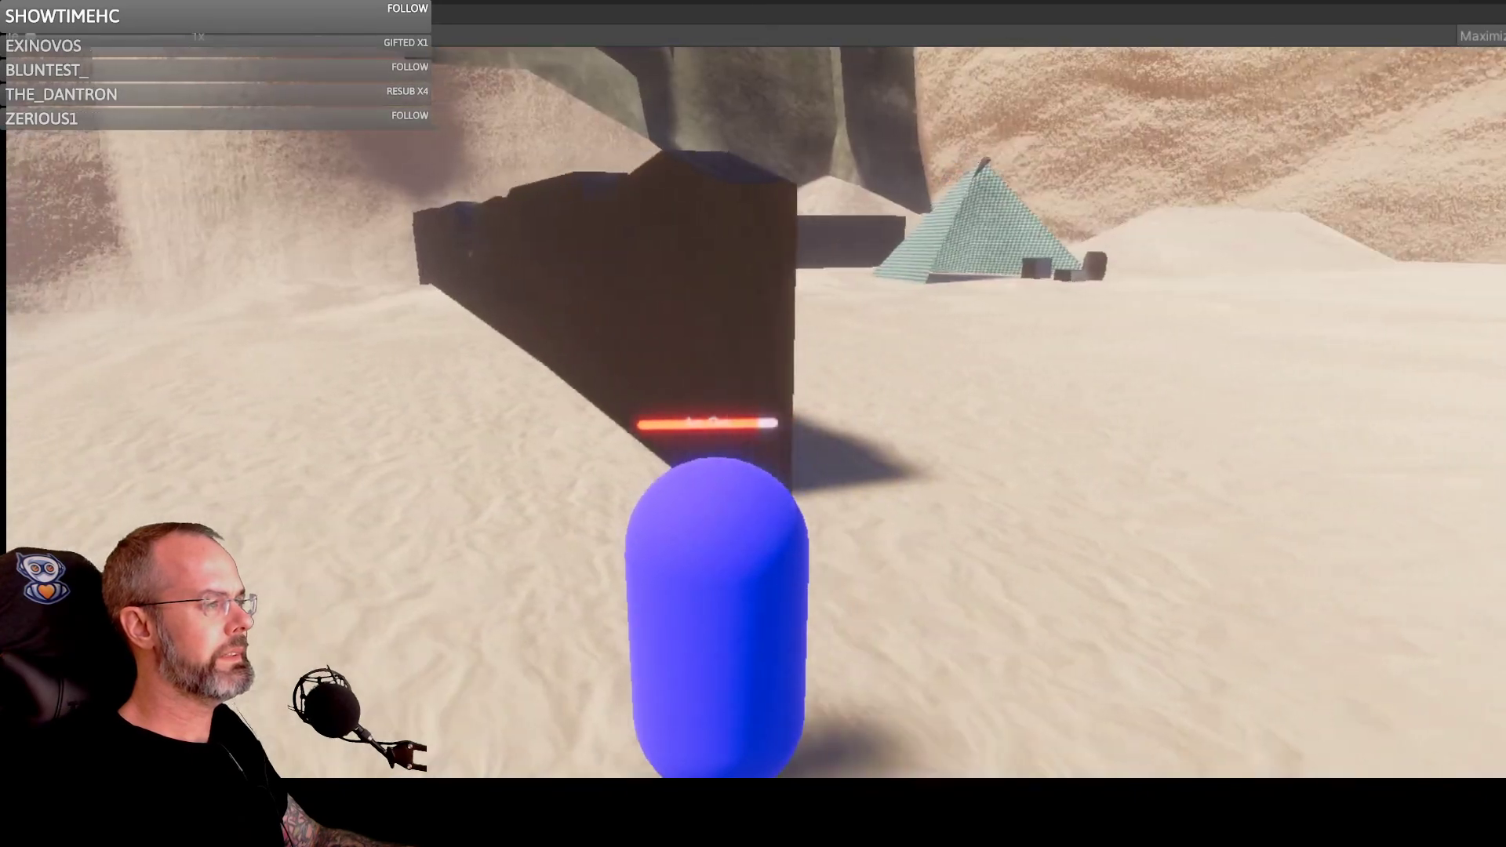
key("s")
key("w")
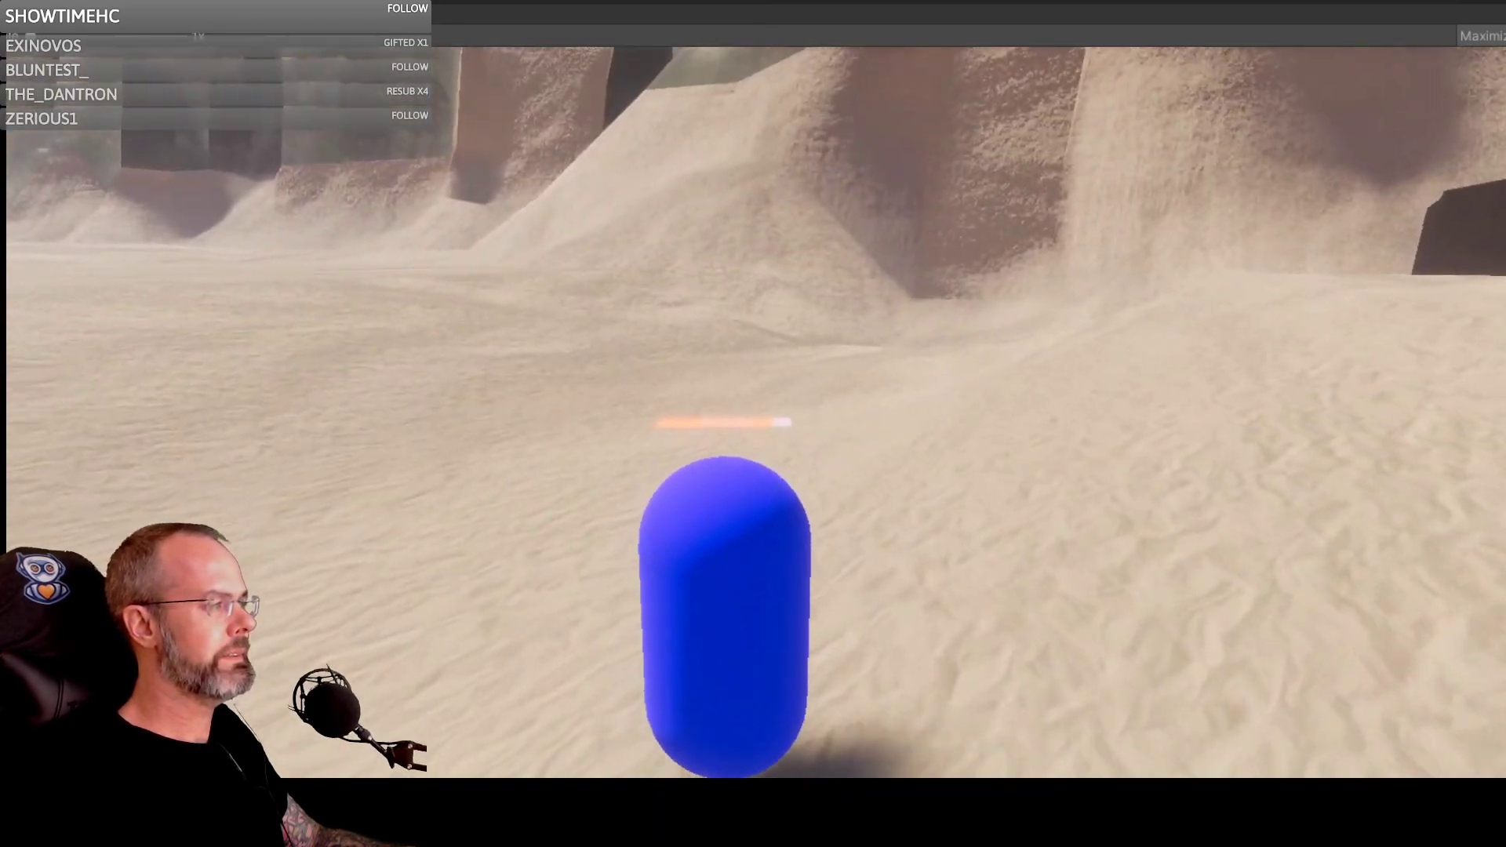
Step: Walk away from the low walls over the dune into the open desert and turn around to face the fortress
key("w")
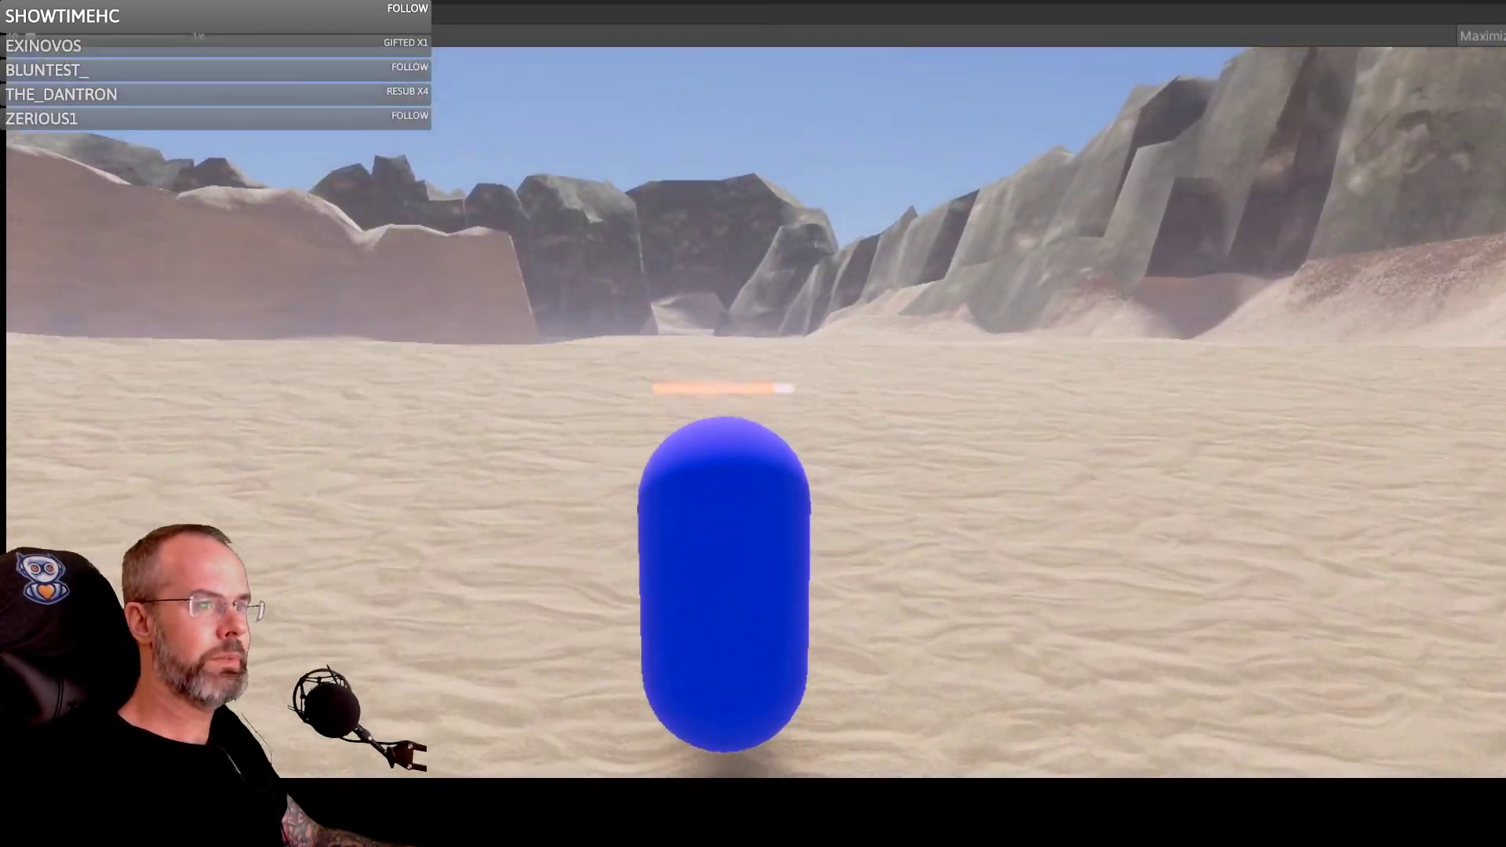
key("w")
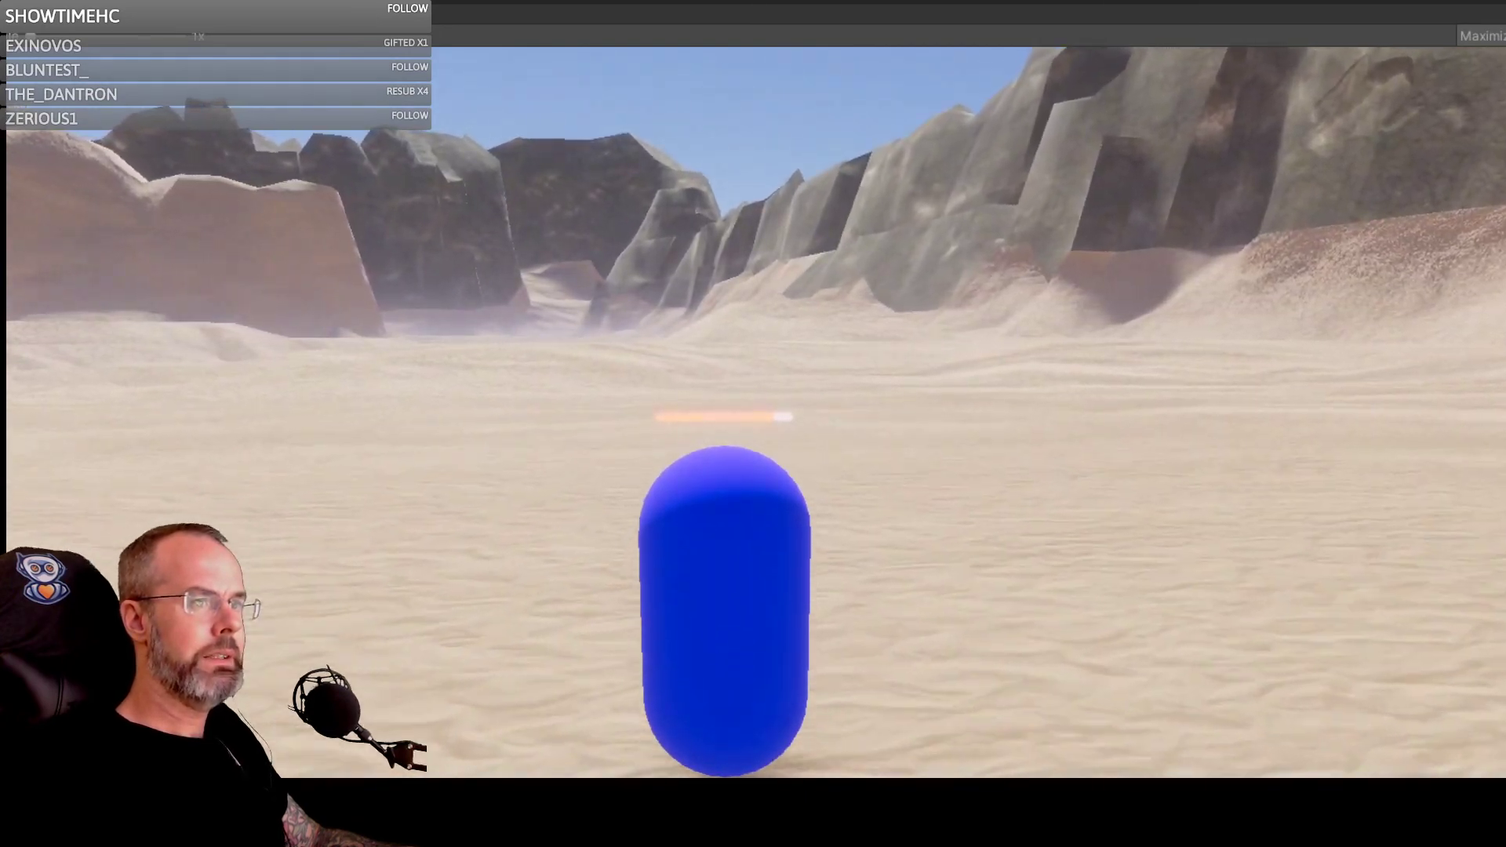
key("w")
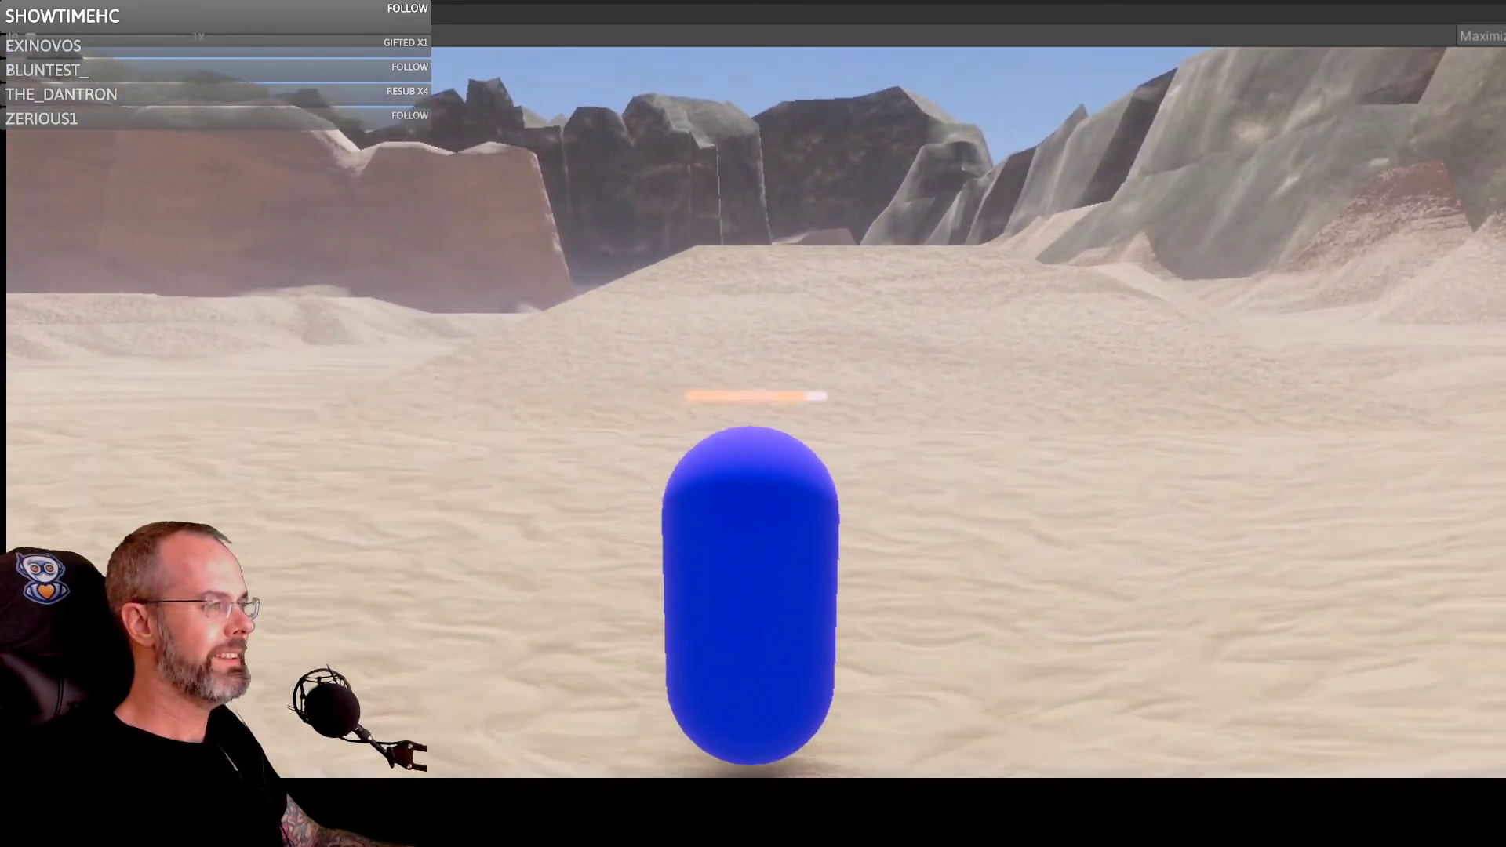
key("w")
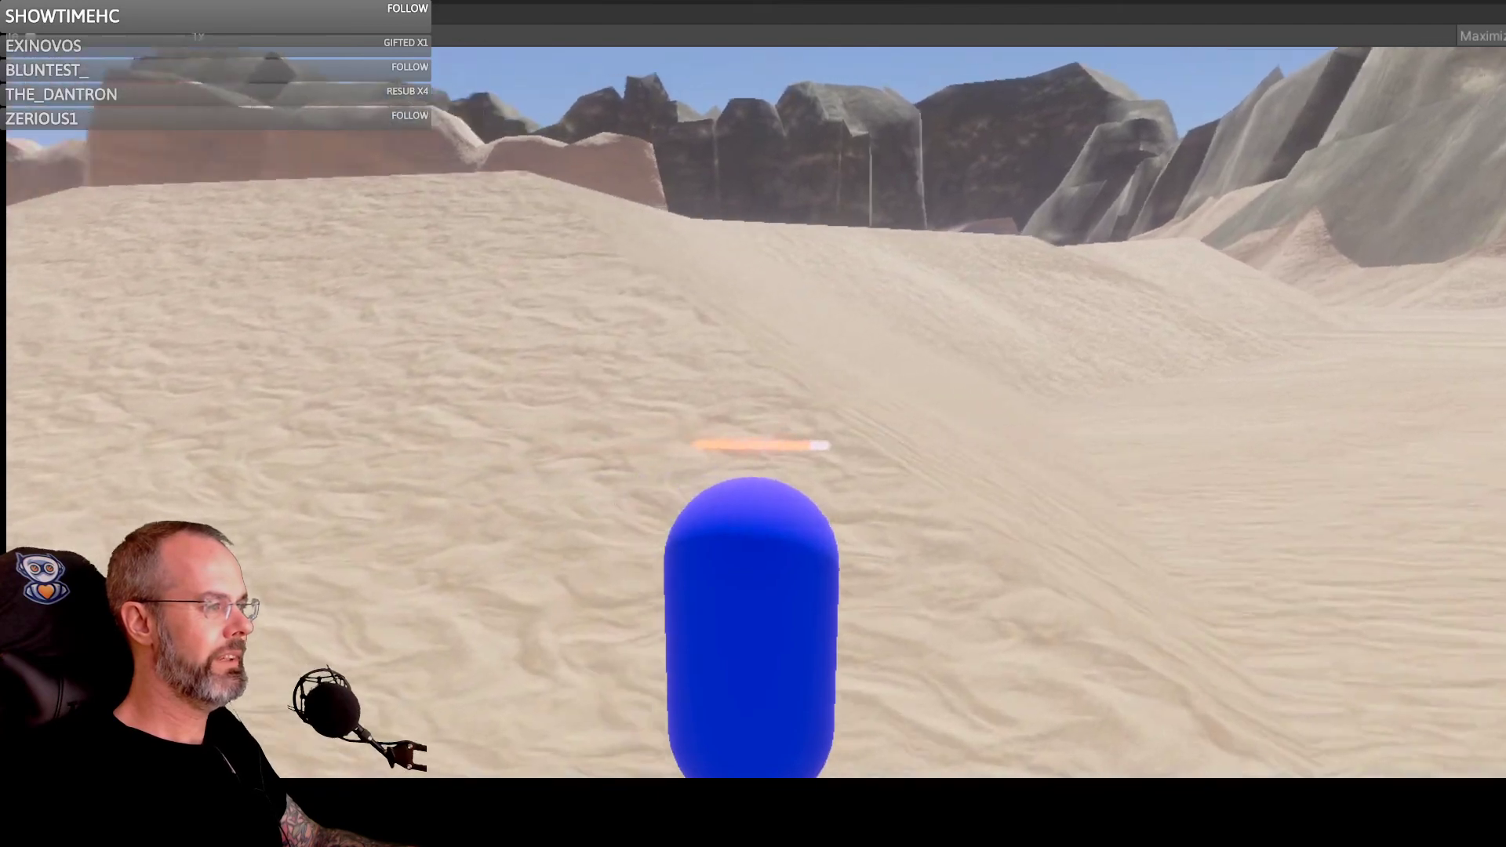
key("w")
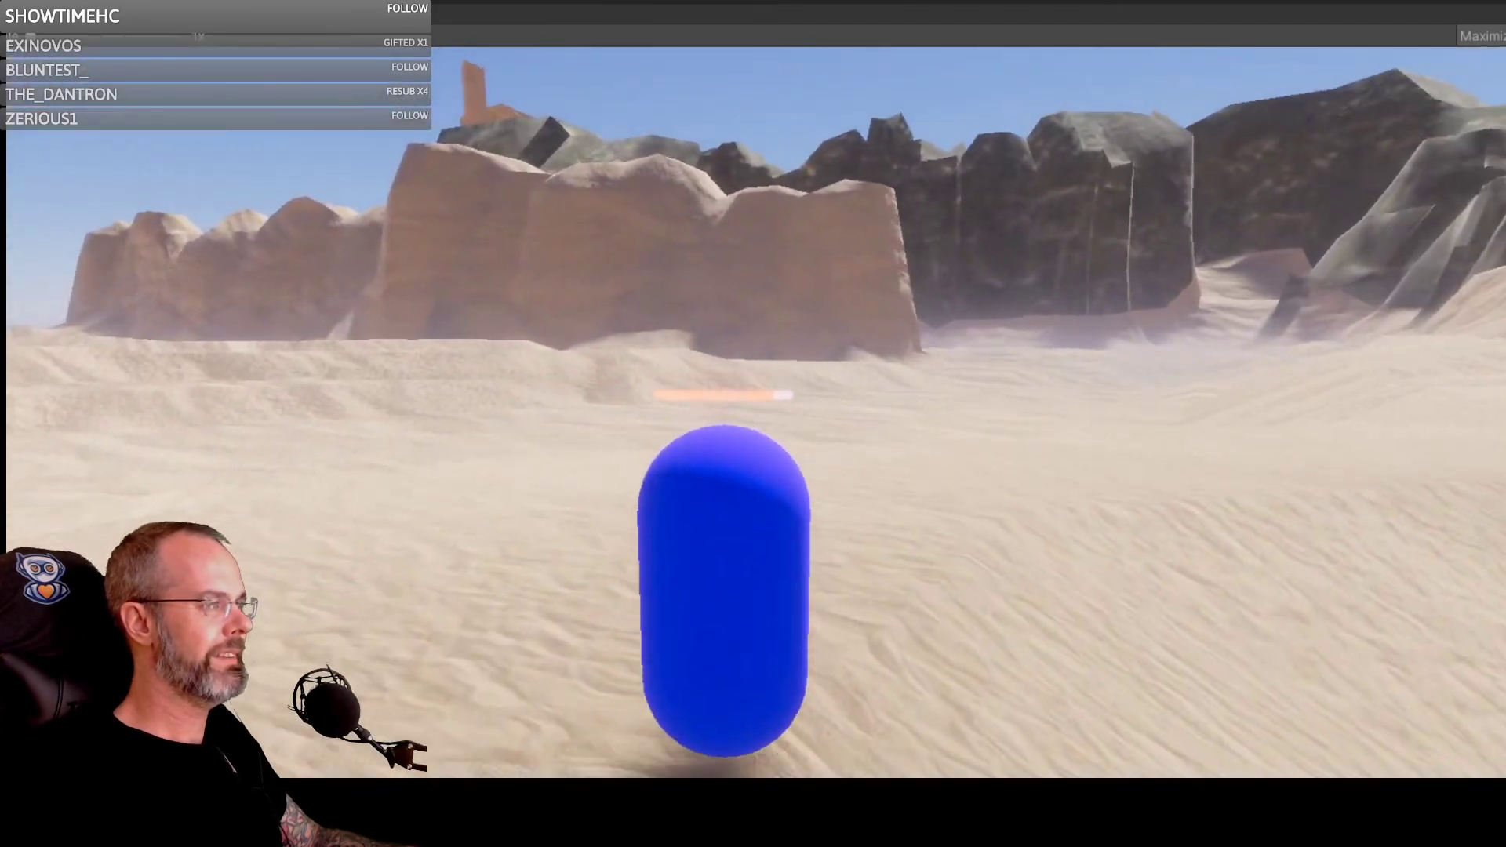
key("w")
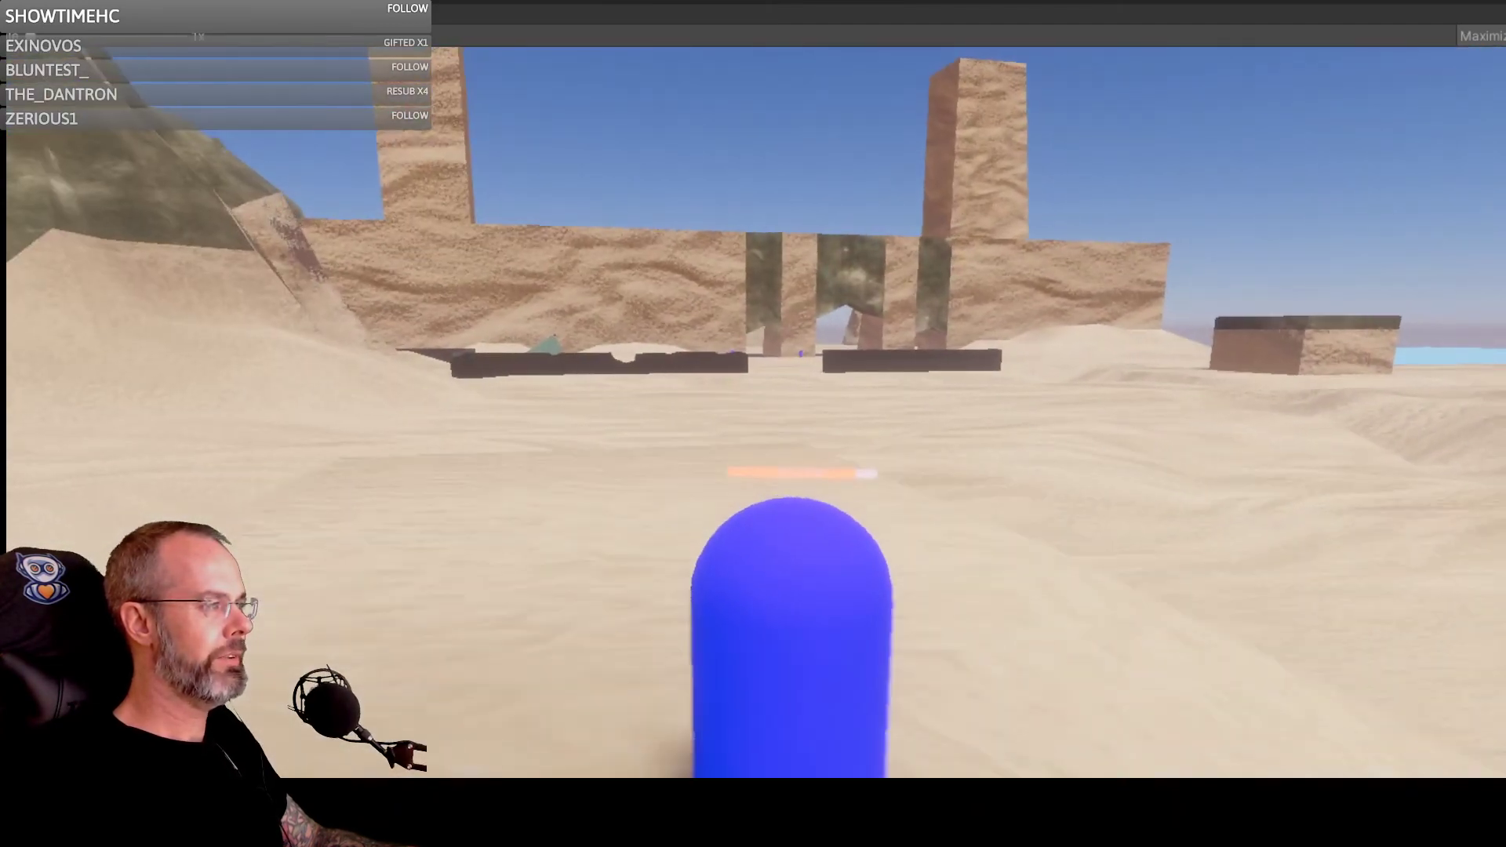
Step: Approach the fortress from the open desert up to the gap between the low walls, examining their scale and cover, and release the cursor
key("w")
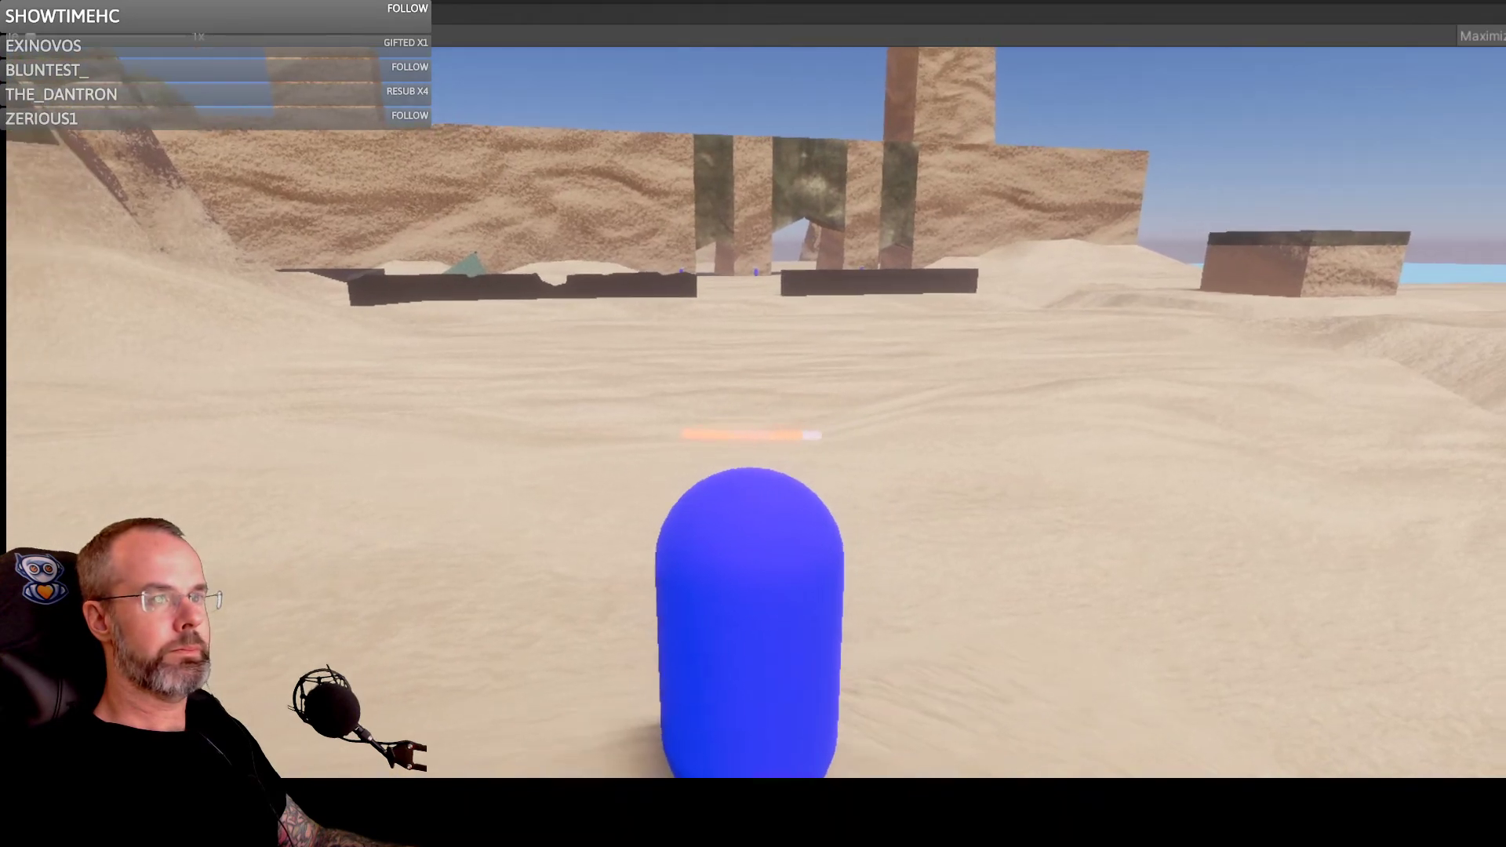
key("w")
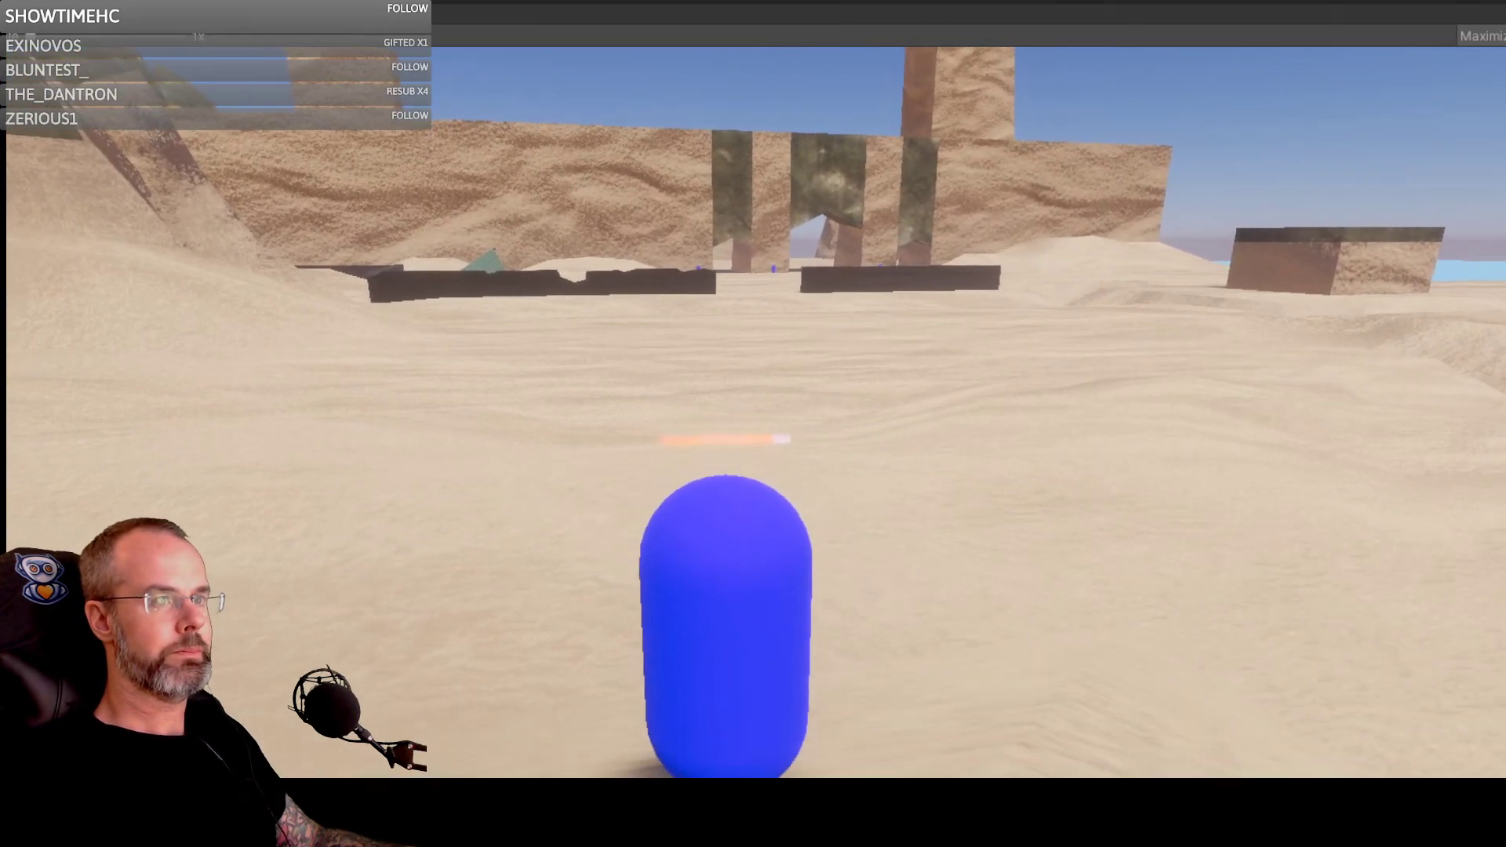
key("w")
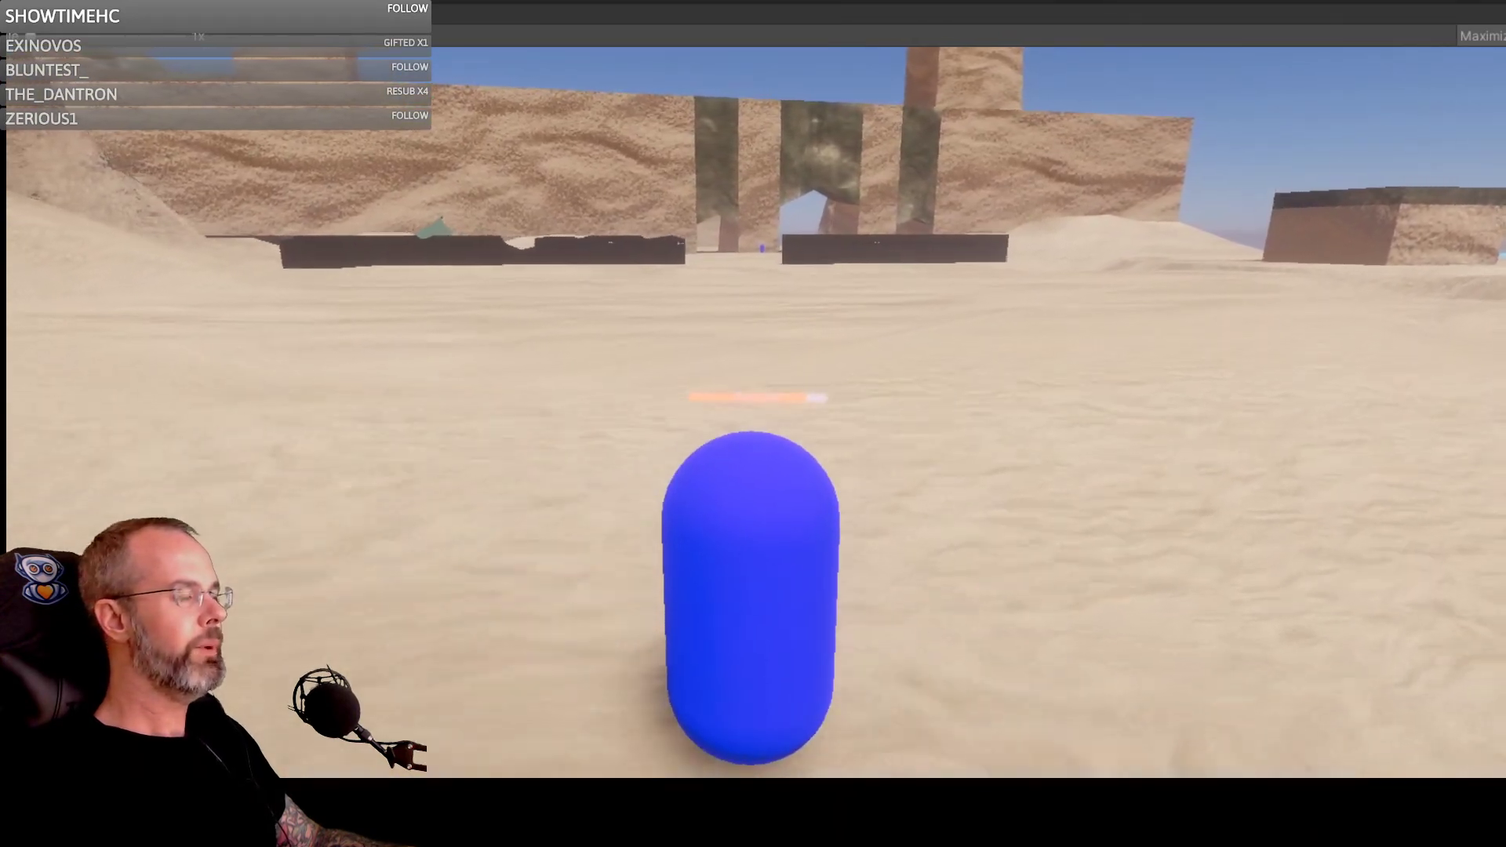
key("w")
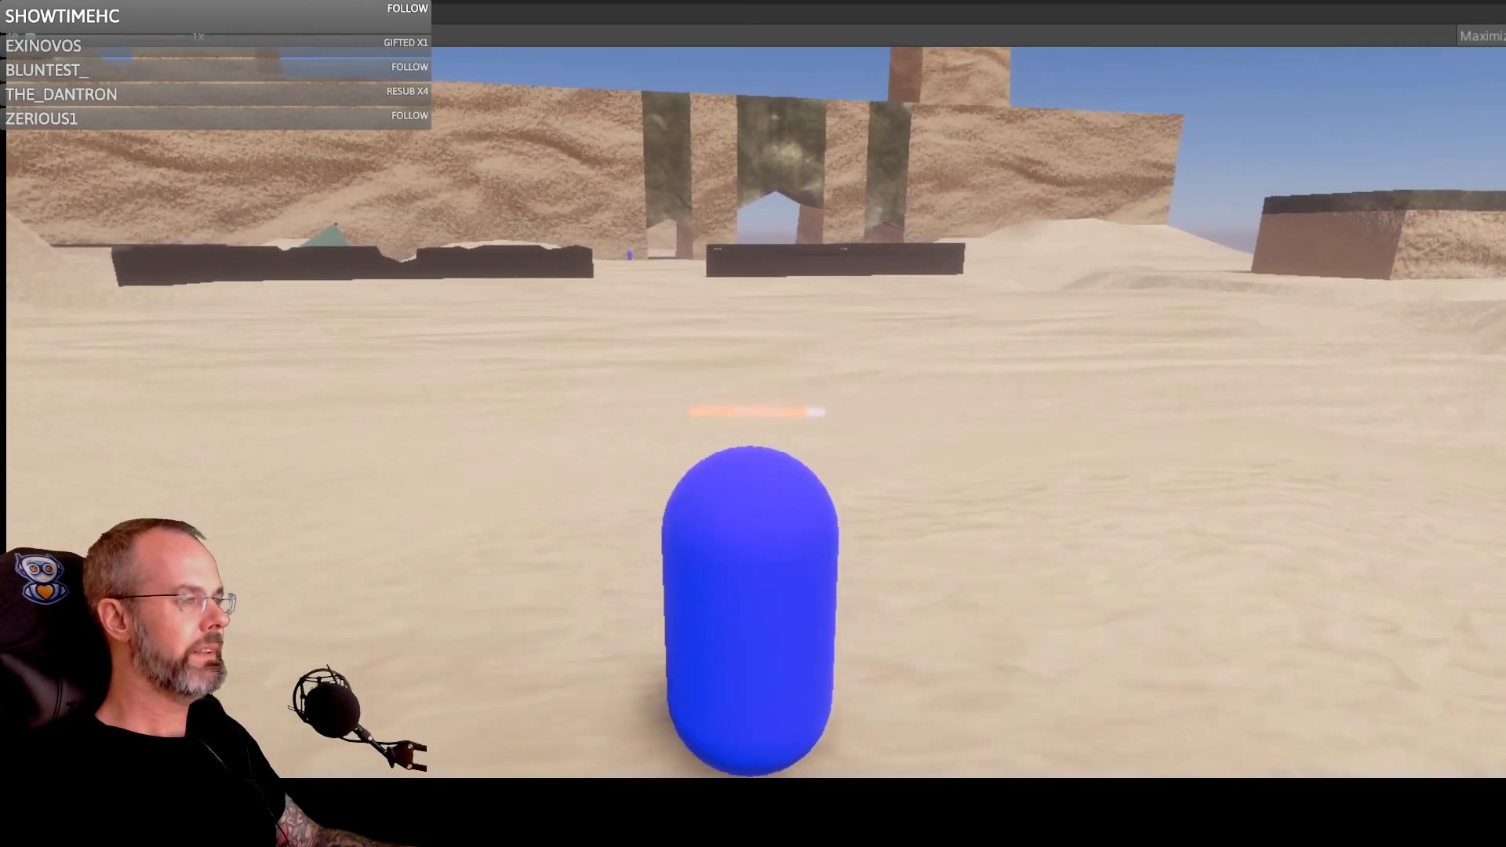
key("w")
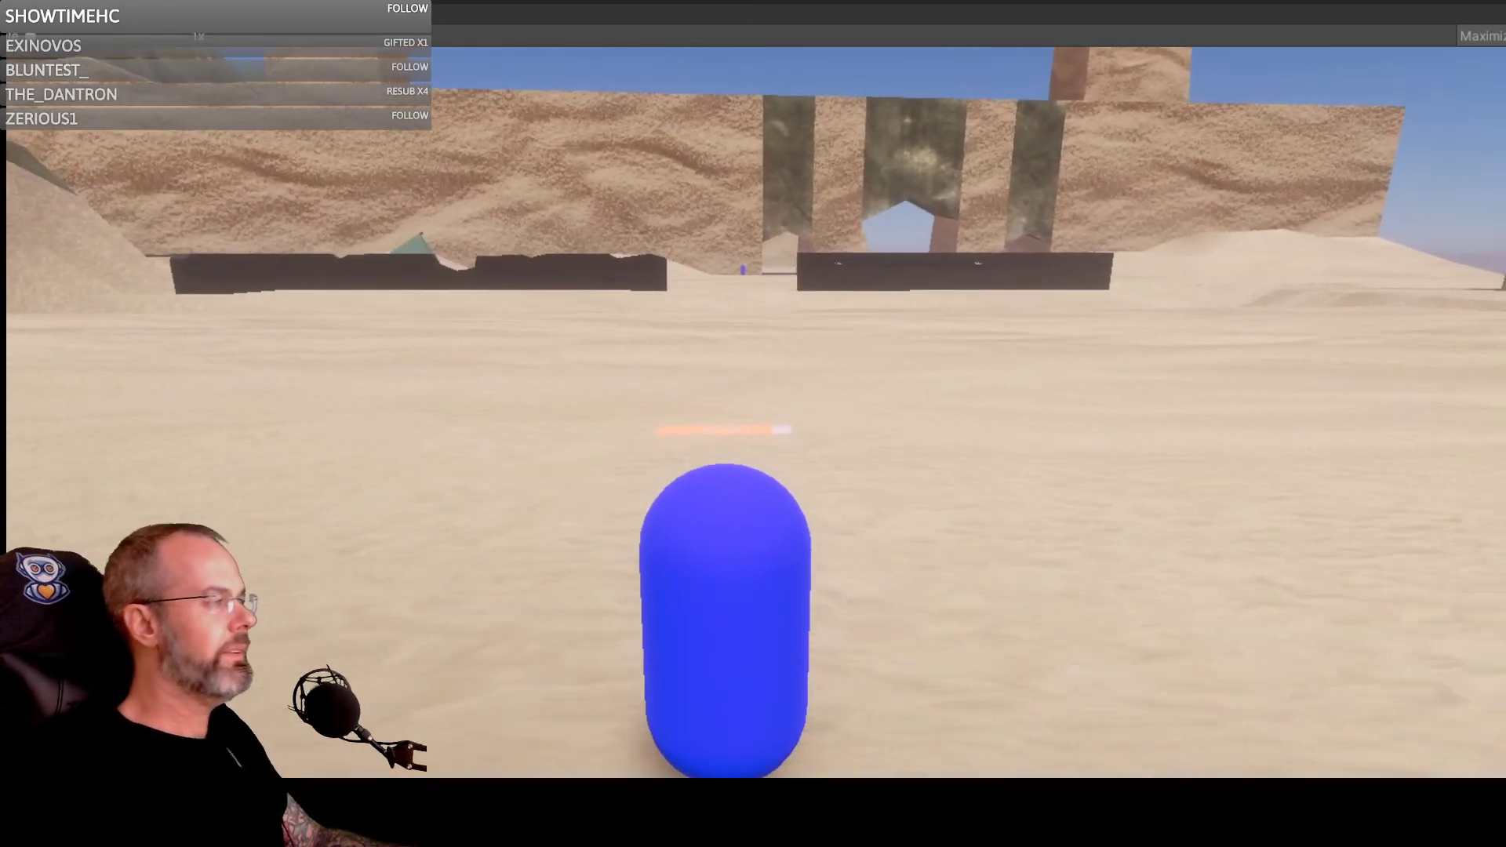
key("w")
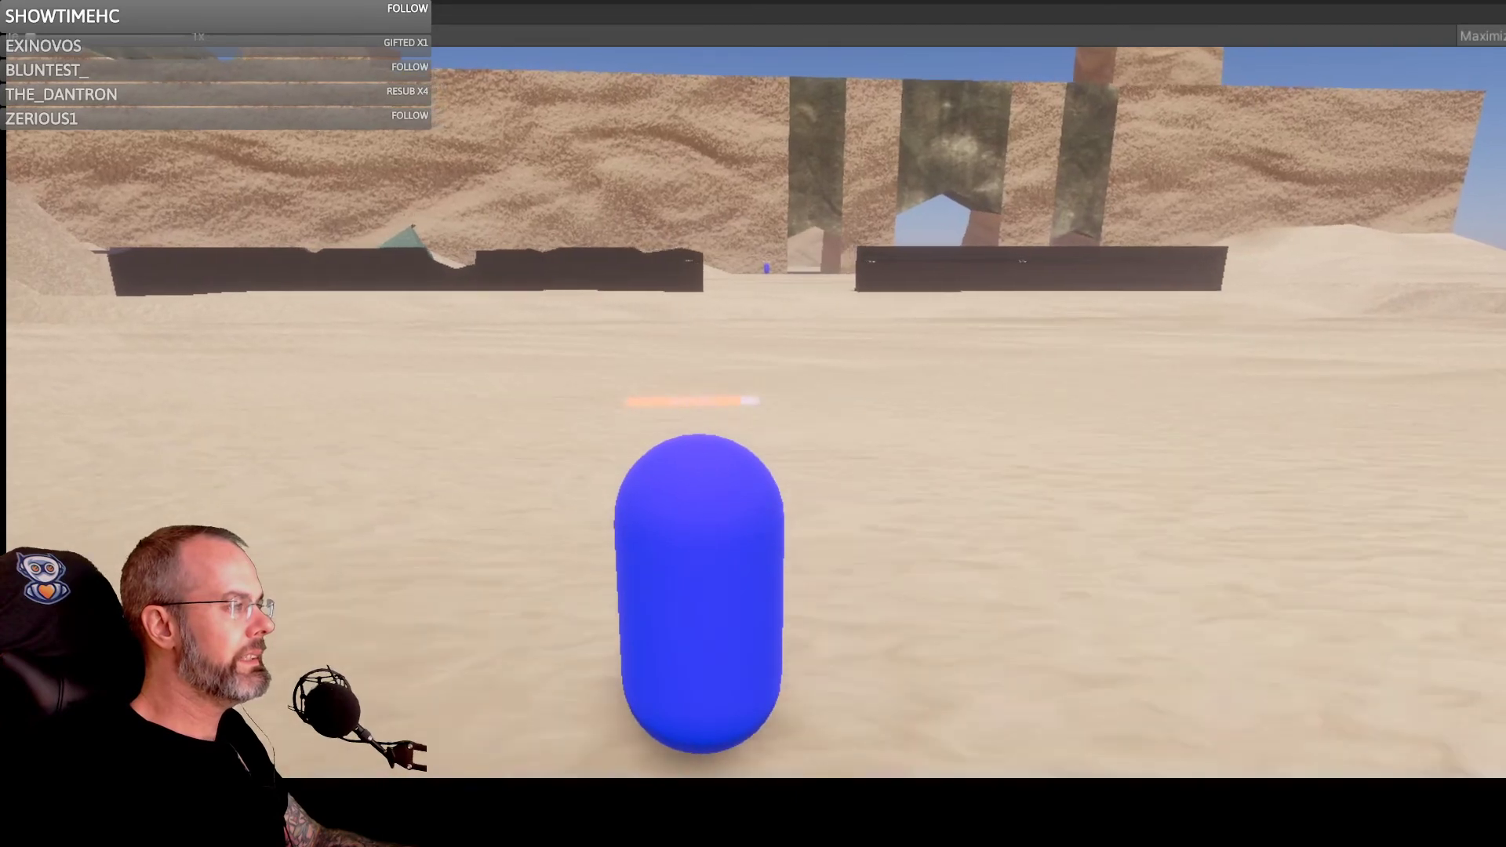
key("w")
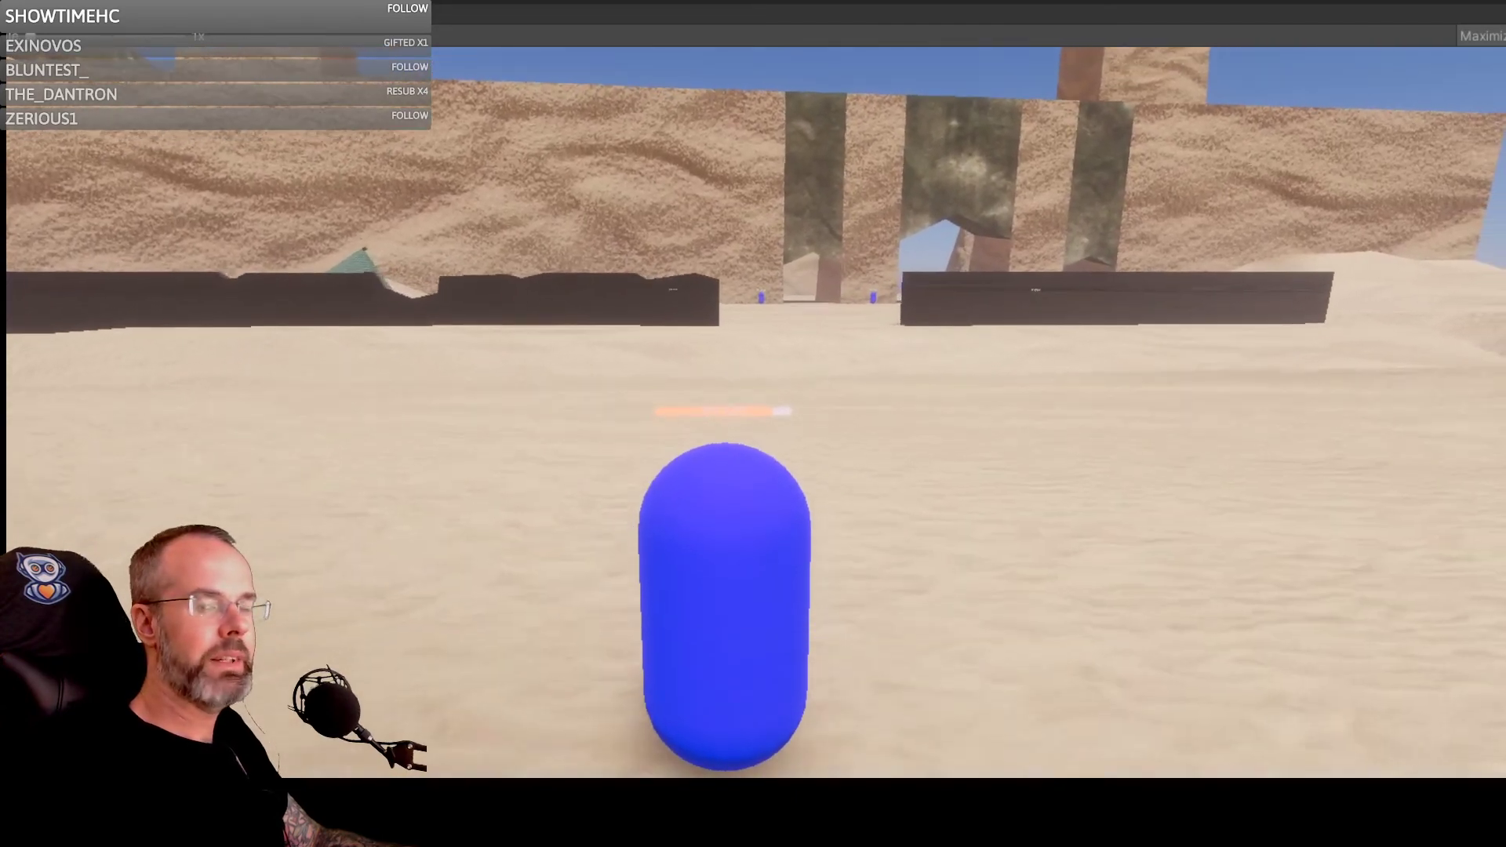
key("w")
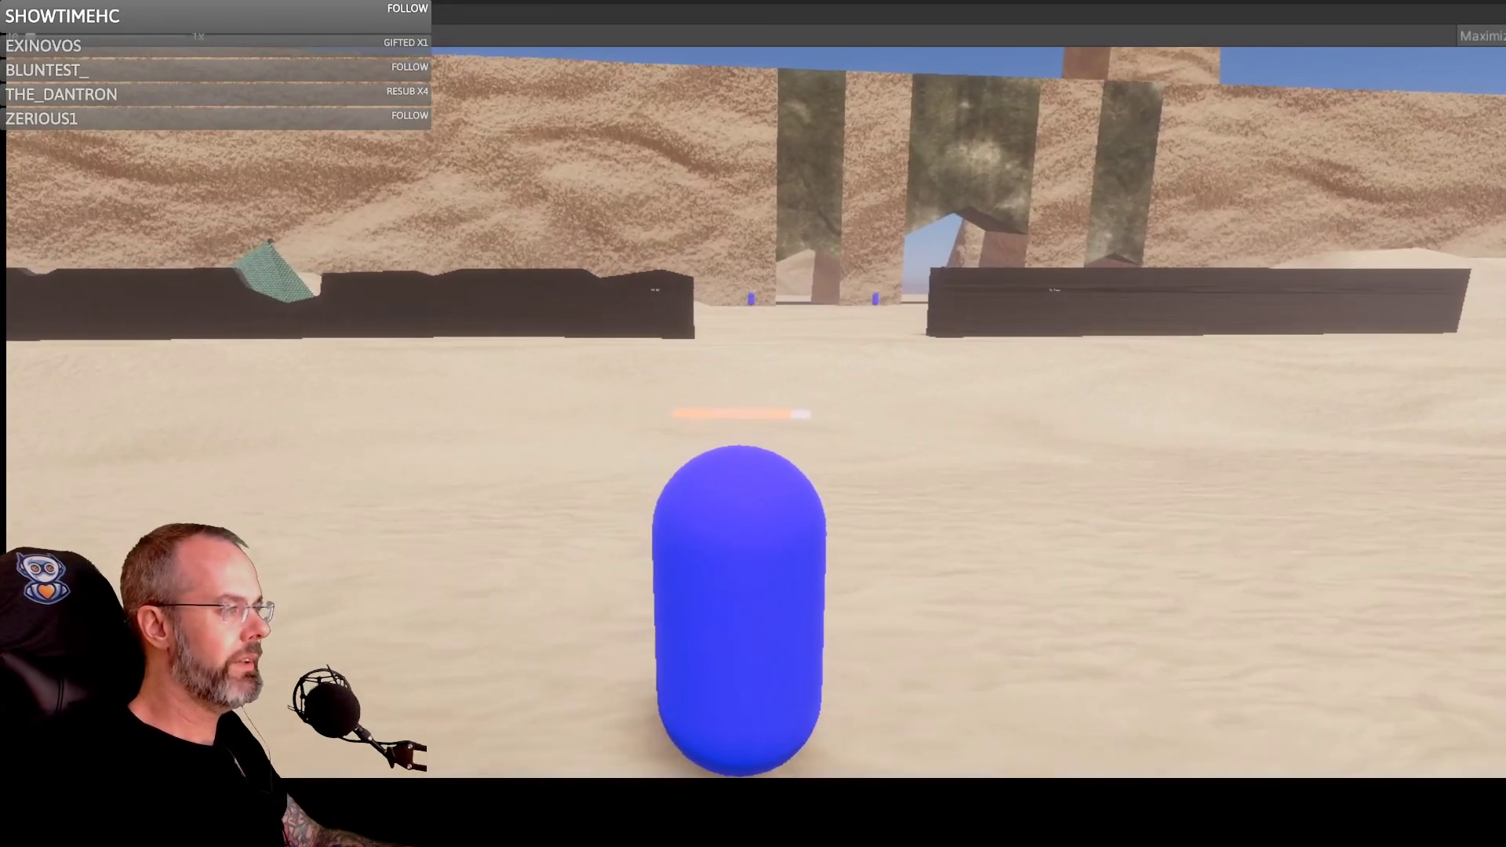
key("w")
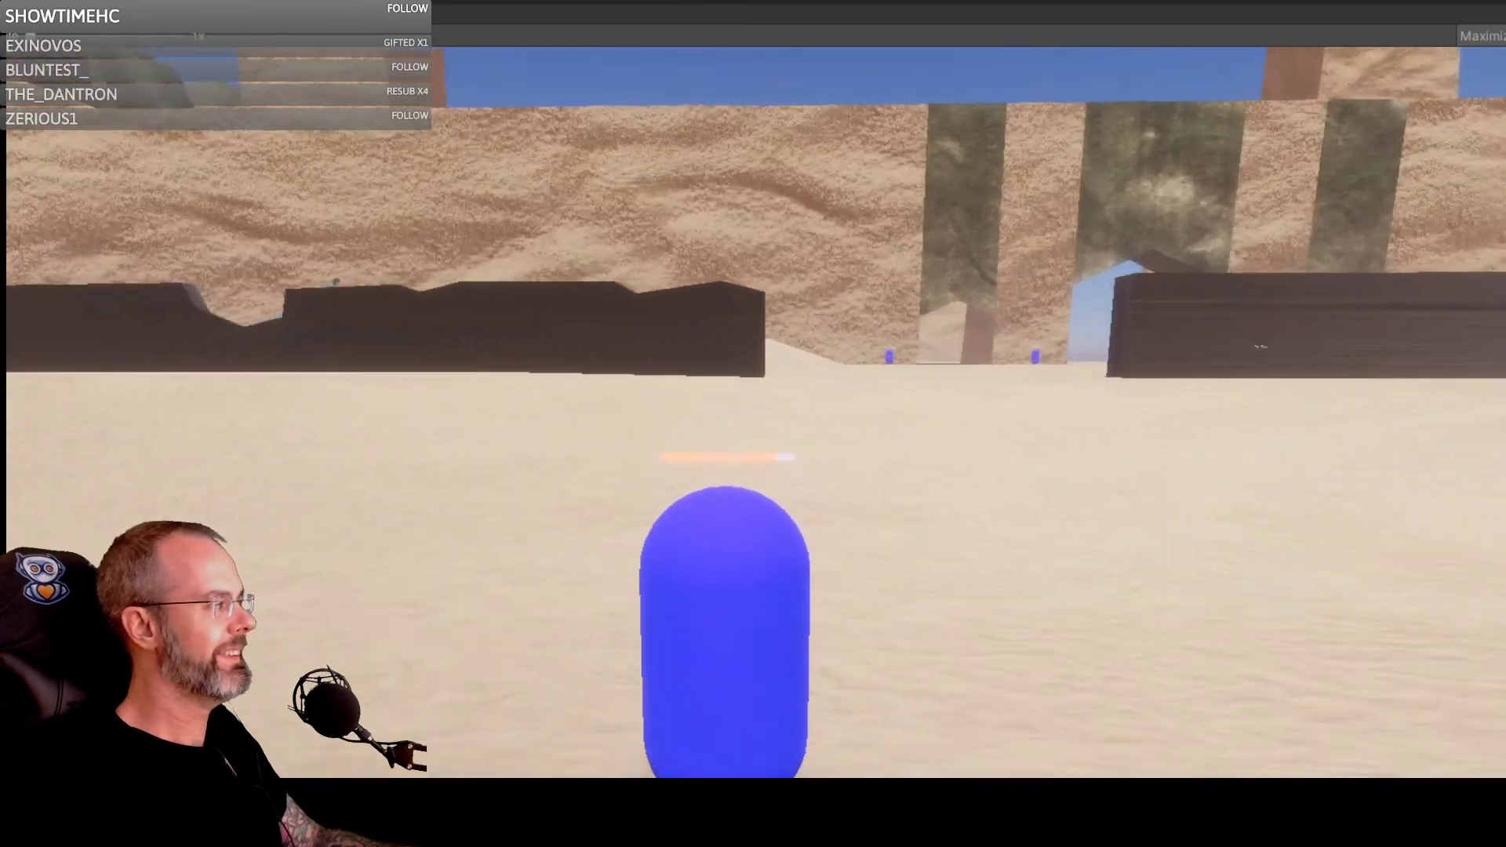
key("w")
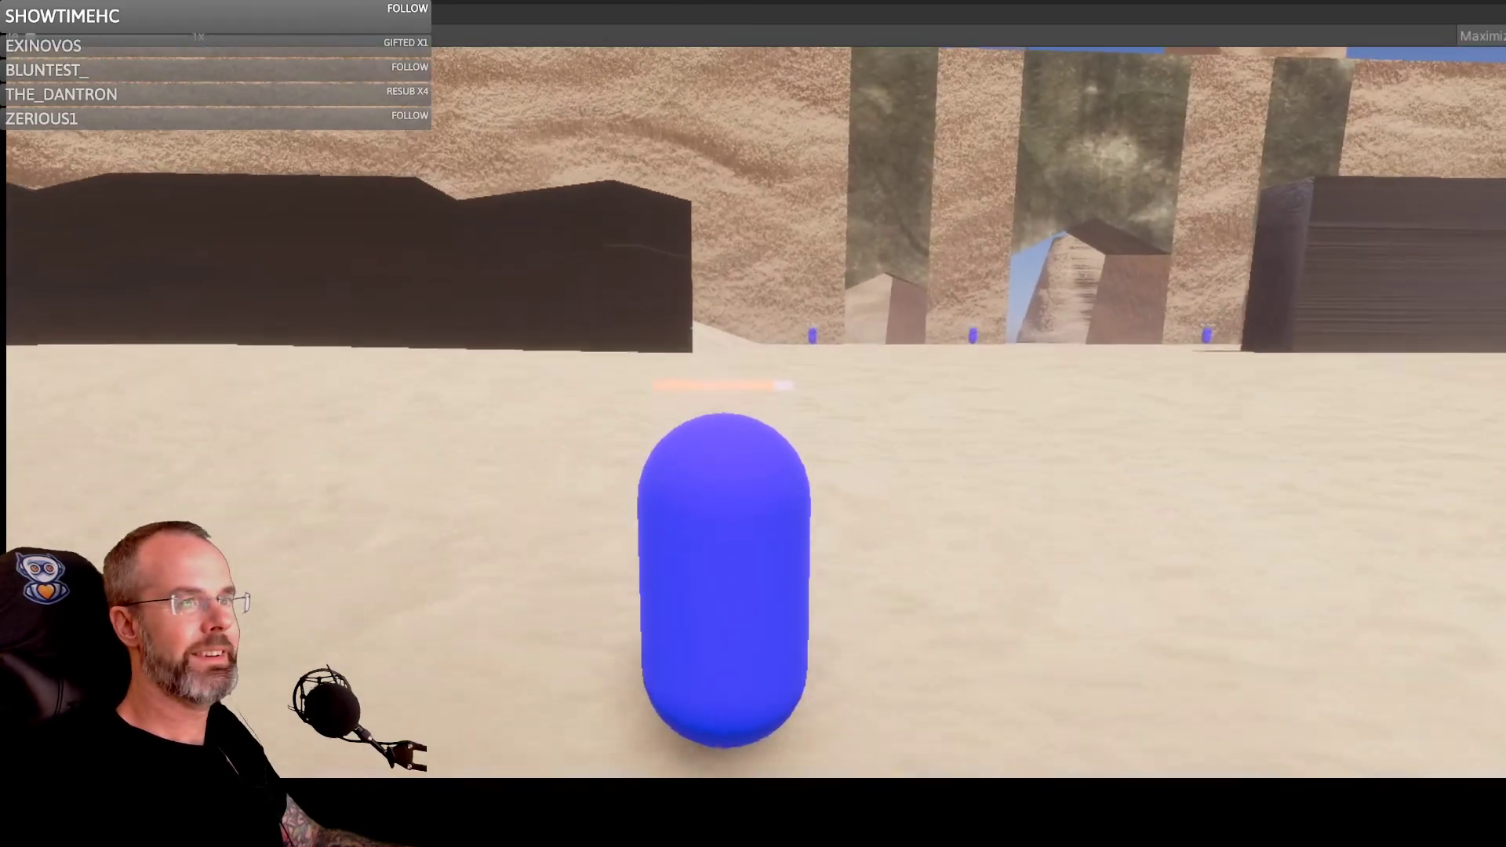
key("Escape")
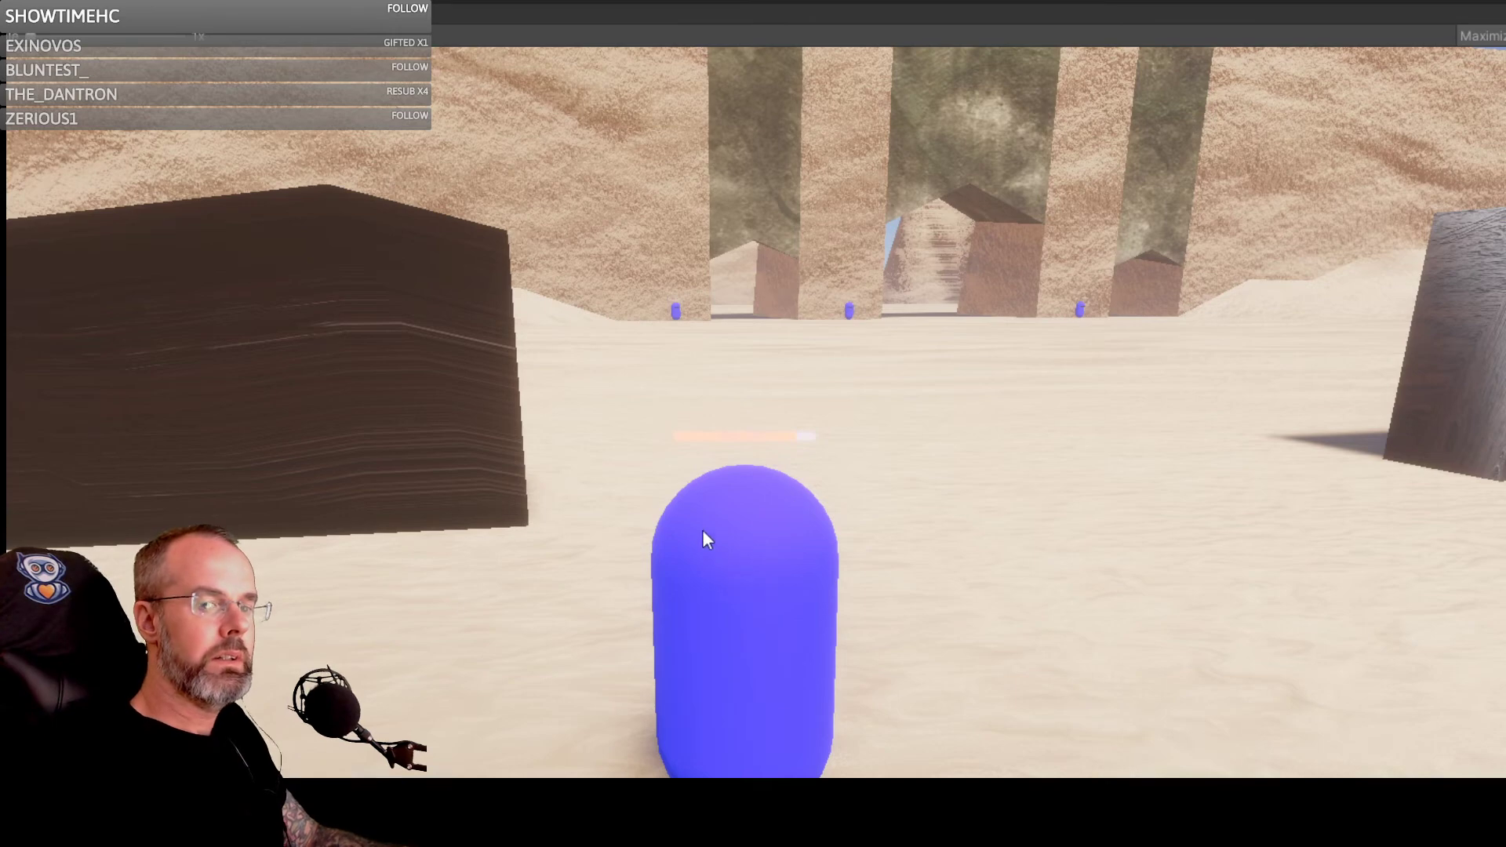
Step: Resume control and walk away from the fortress across the open desert toward the cliffs
left_click(695, 429)
key("w")
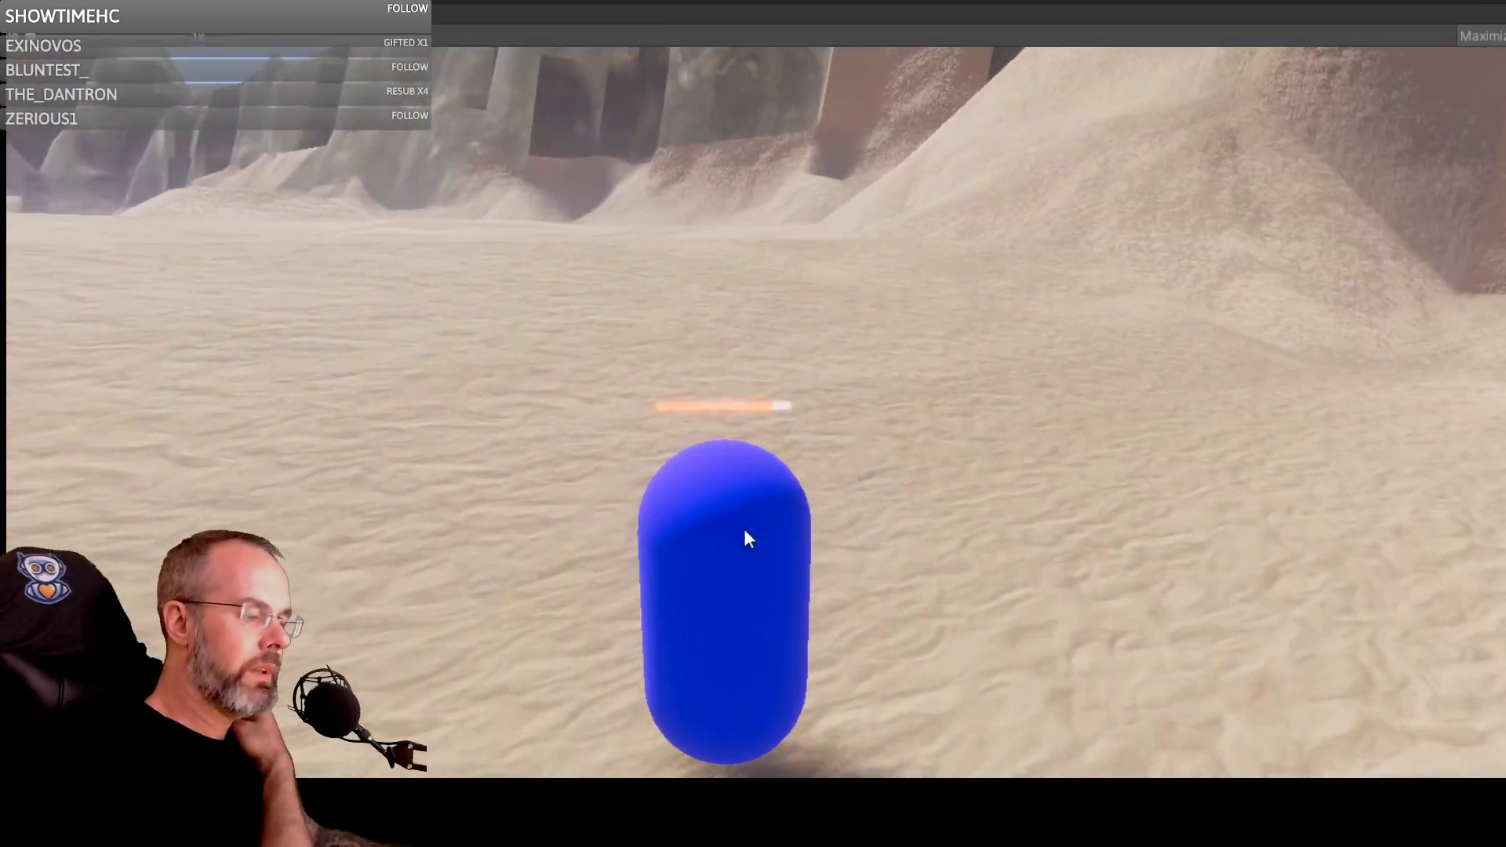
key("w")
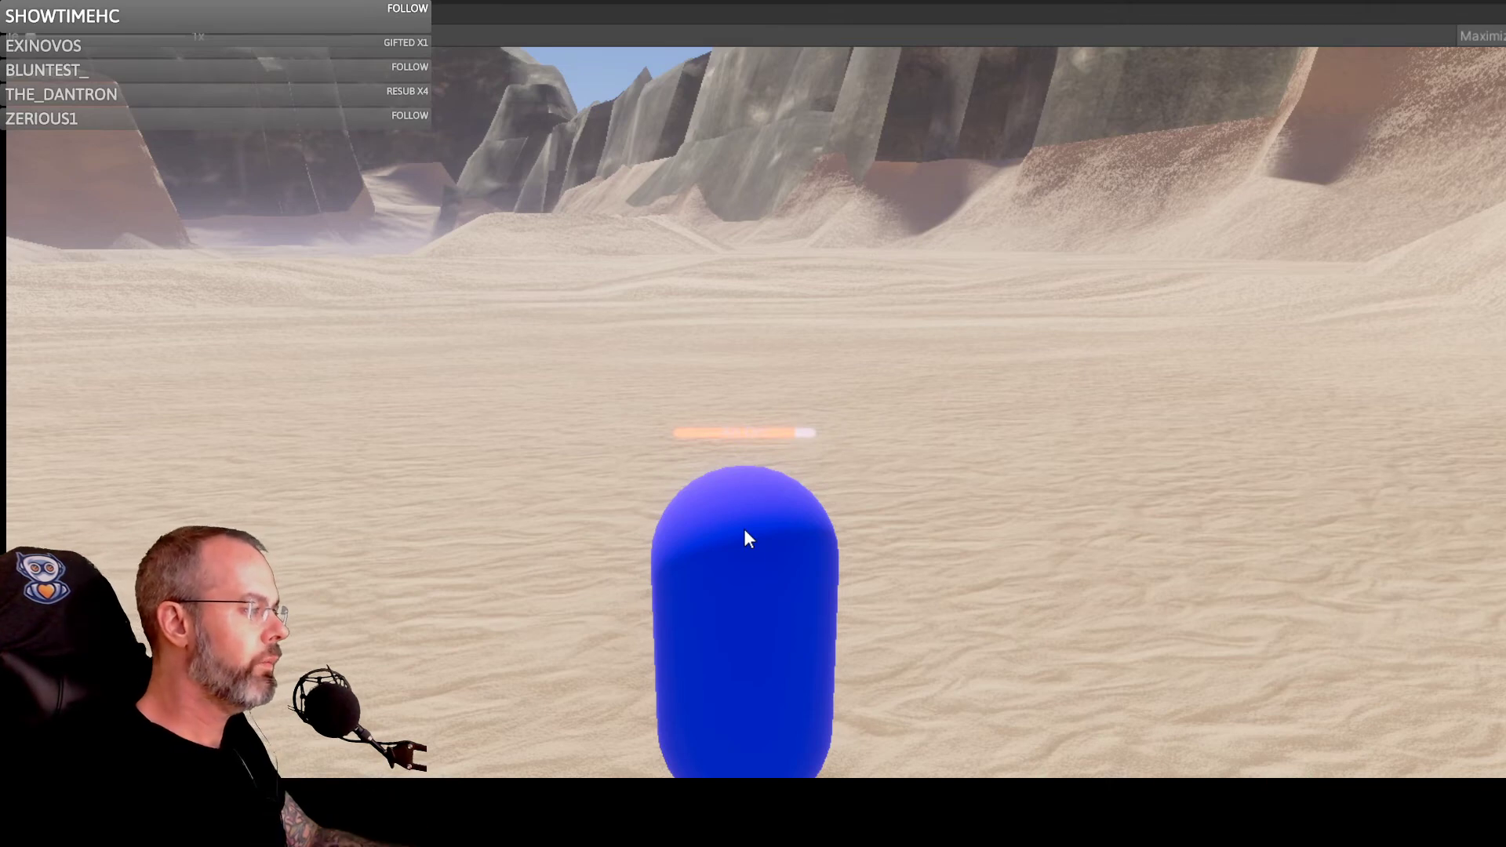
key("w")
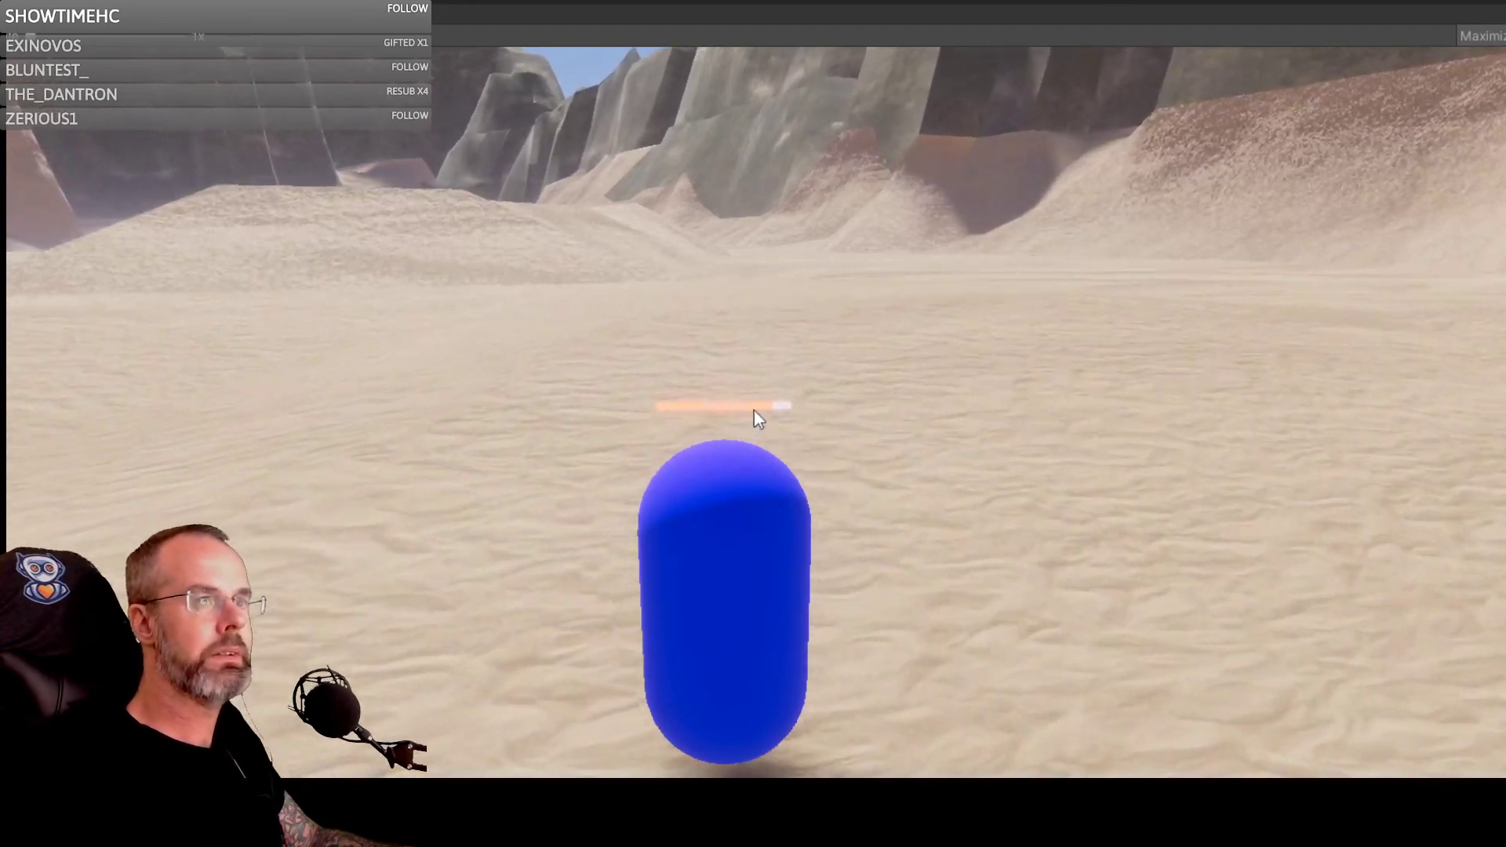
Step: Turn around in the open desert to face the fortress and walk toward it, examining the low walls' scale from a distance
right_click_drag(813, 370, 480, 382)
key("space")
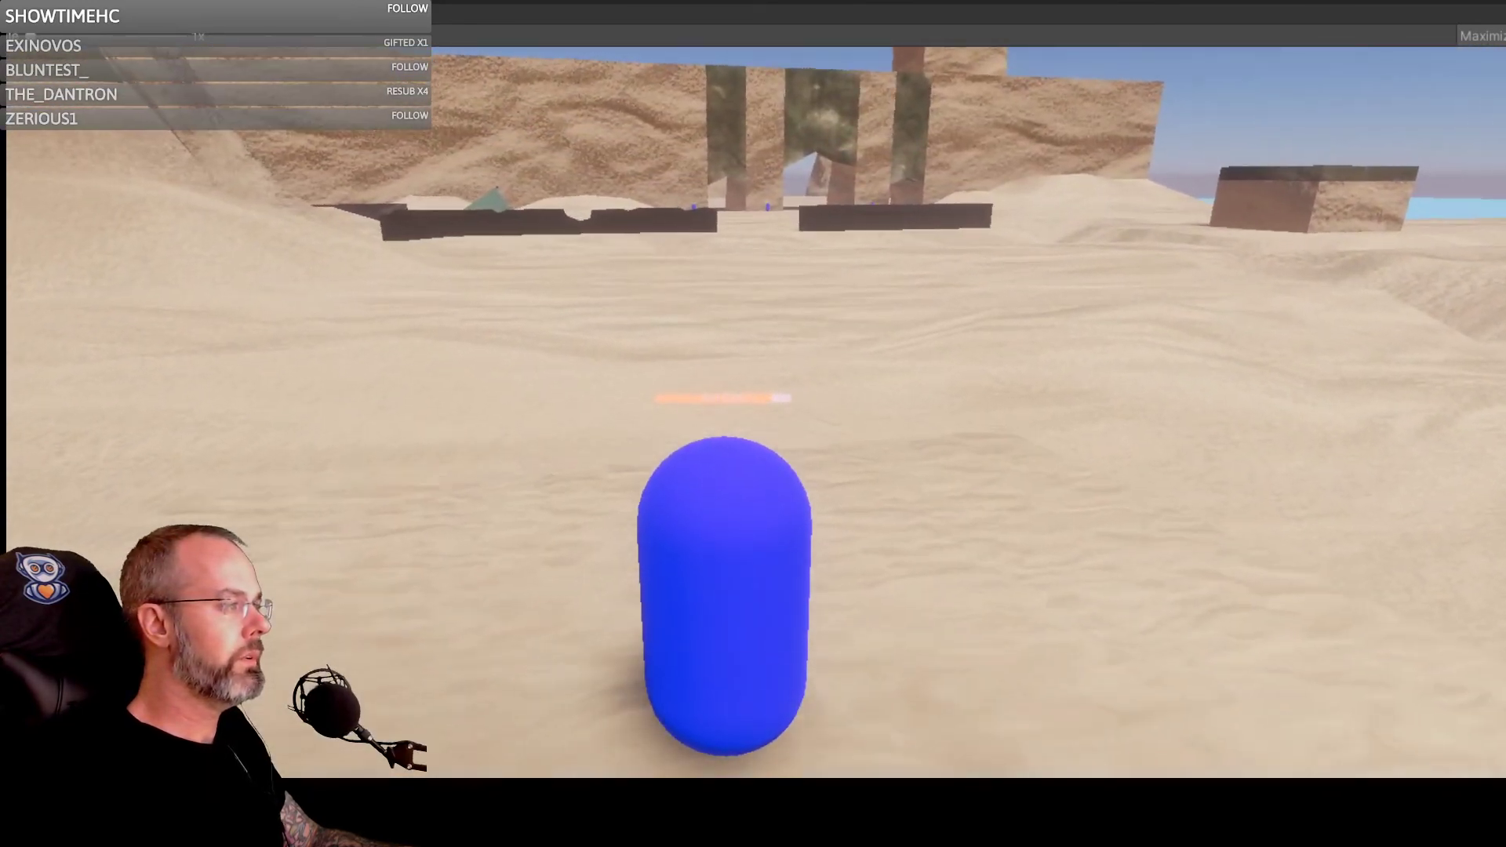
key("w")
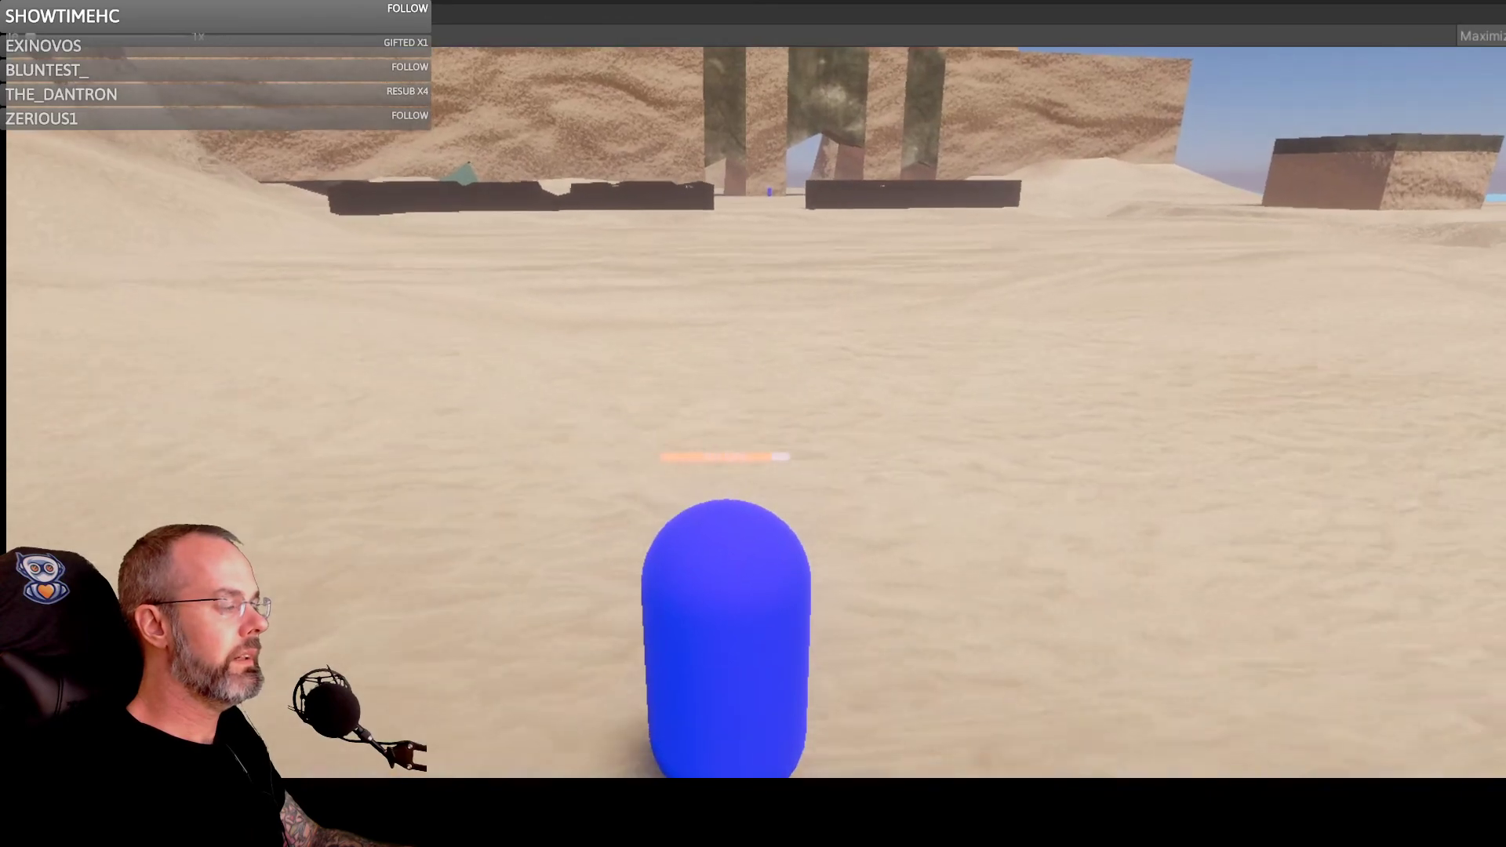
key("w")
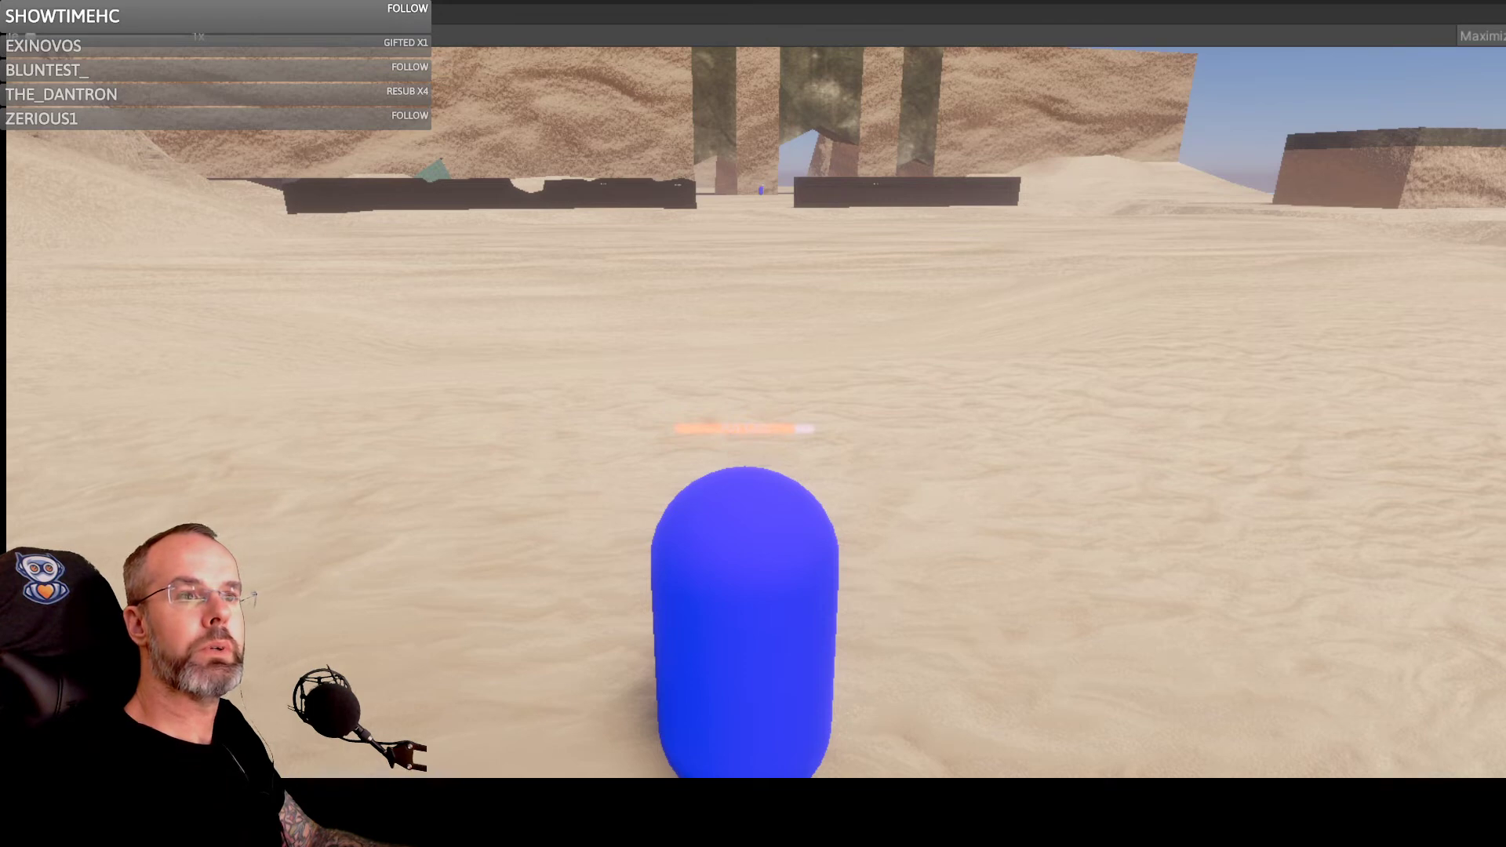
Step: Switch to the browser, look through the Larry Elmore fantasy art on Pinterest, and return to the Unity play-test
left_click_drag(1505, 353, 786, 0)
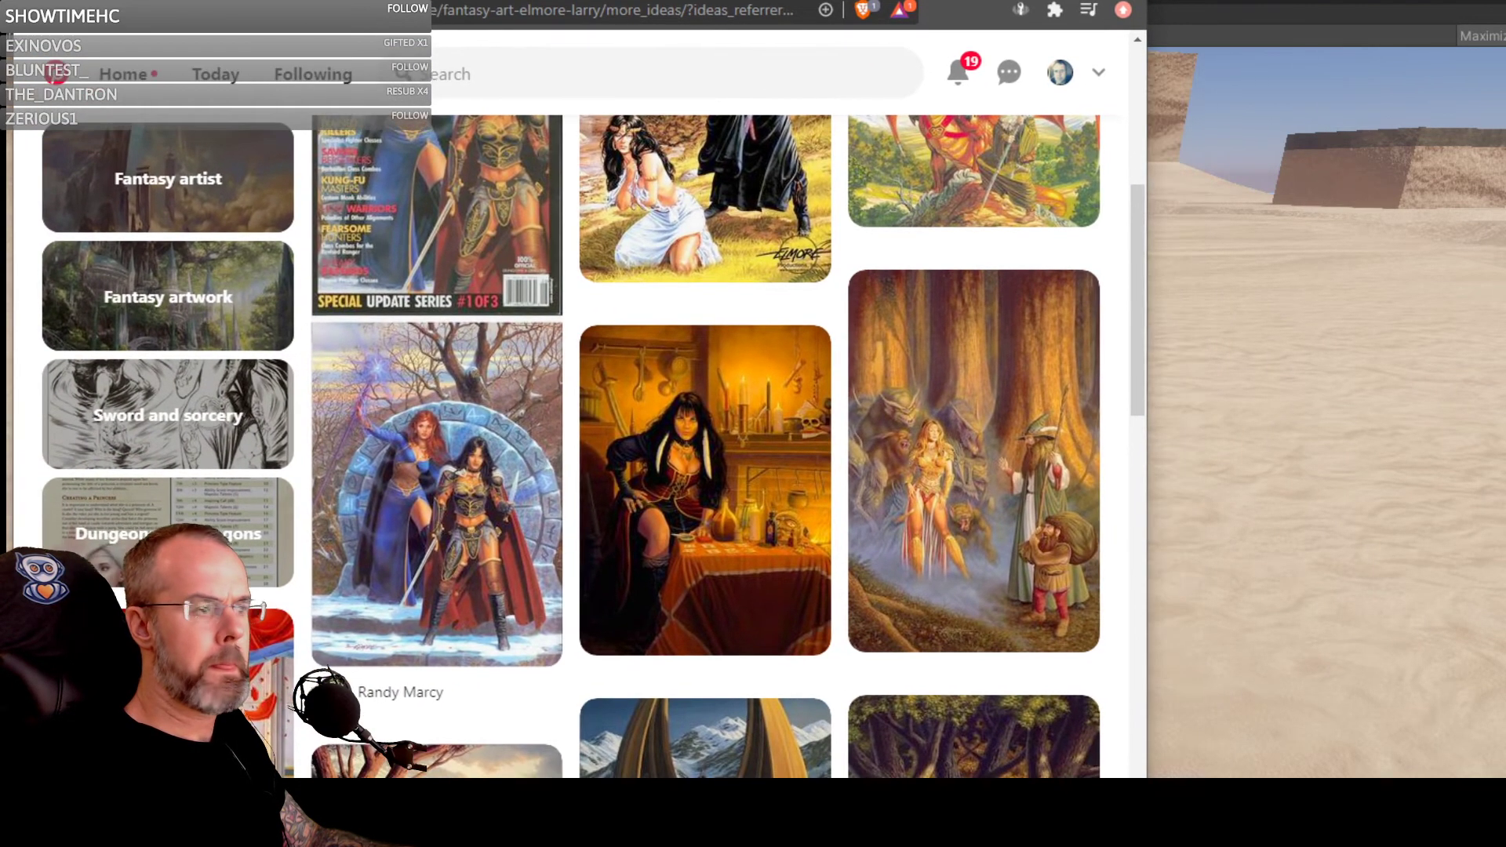
scroll(958, 393, "down", 5)
scroll(965, 405, "down", 3)
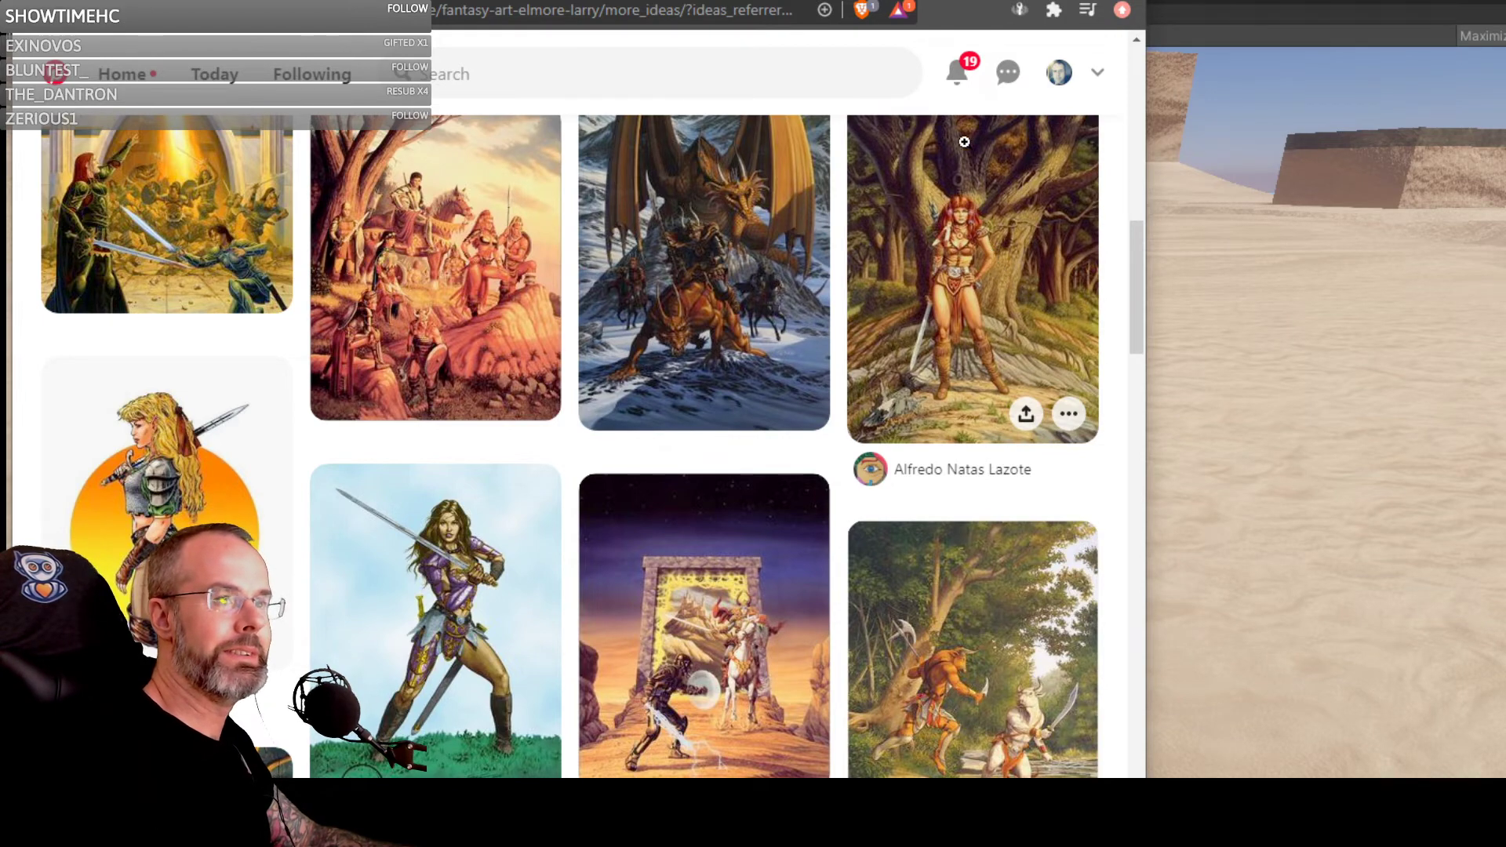
scroll(724, 264, "down", 10)
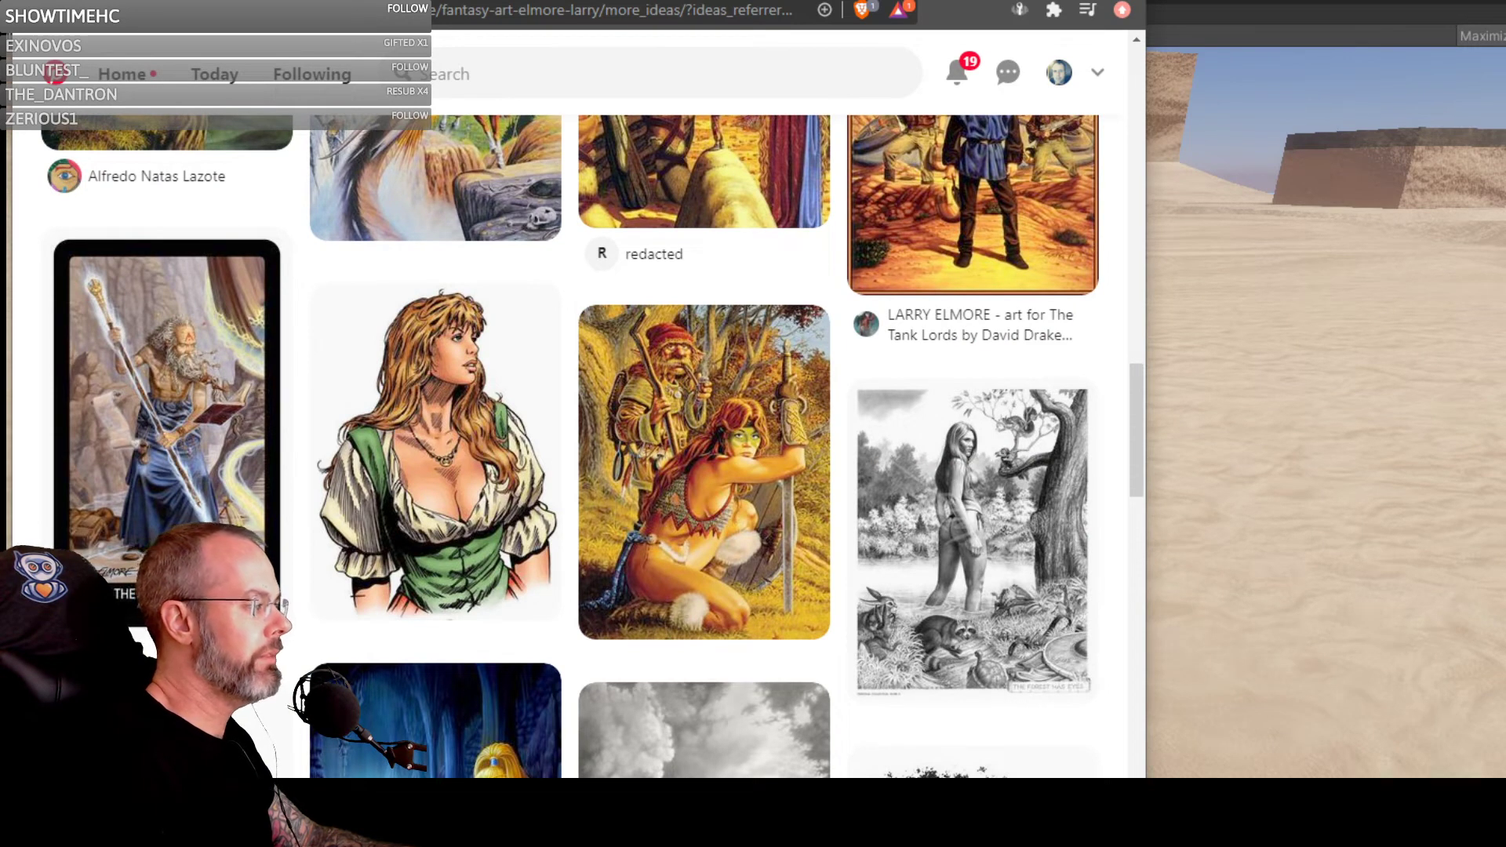
key("alt+Tab")
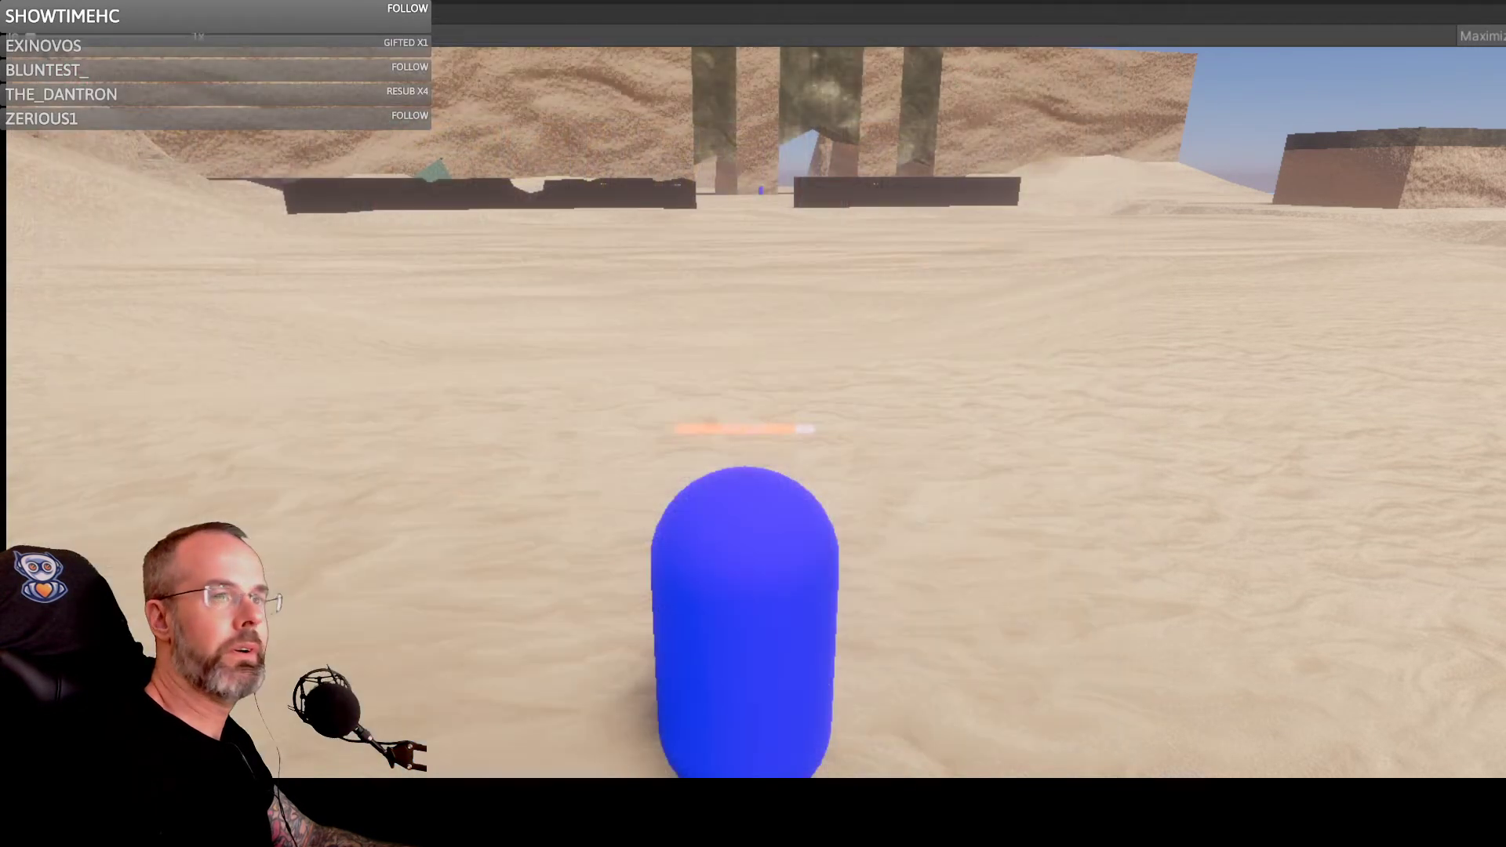
Step: Resume control and approach the gap between the low walls from the desert, examining how they sit before the fortress facade
left_click(932, 339)
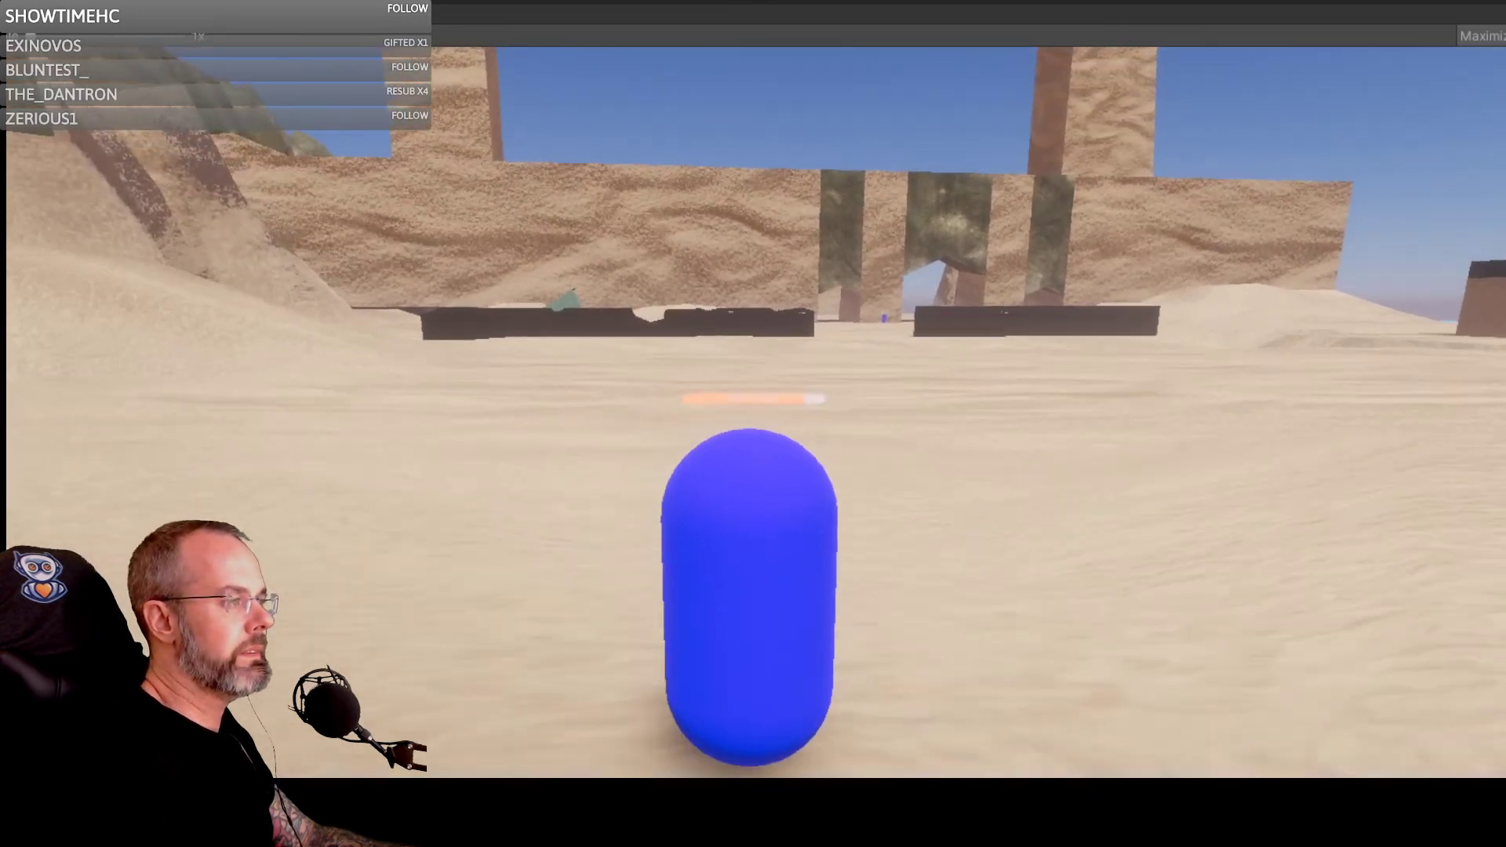
key("w")
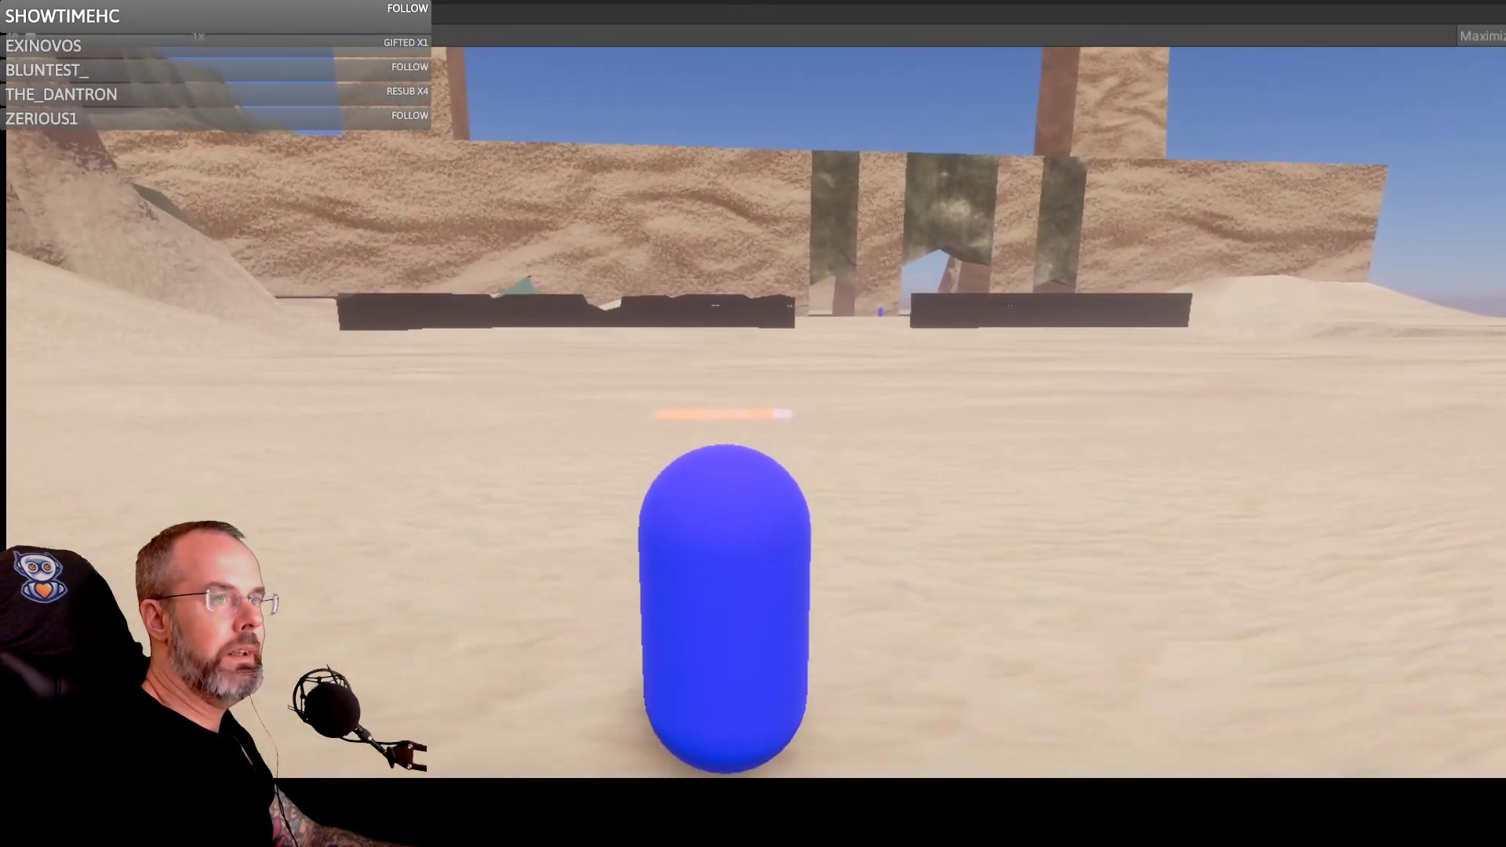
key("w")
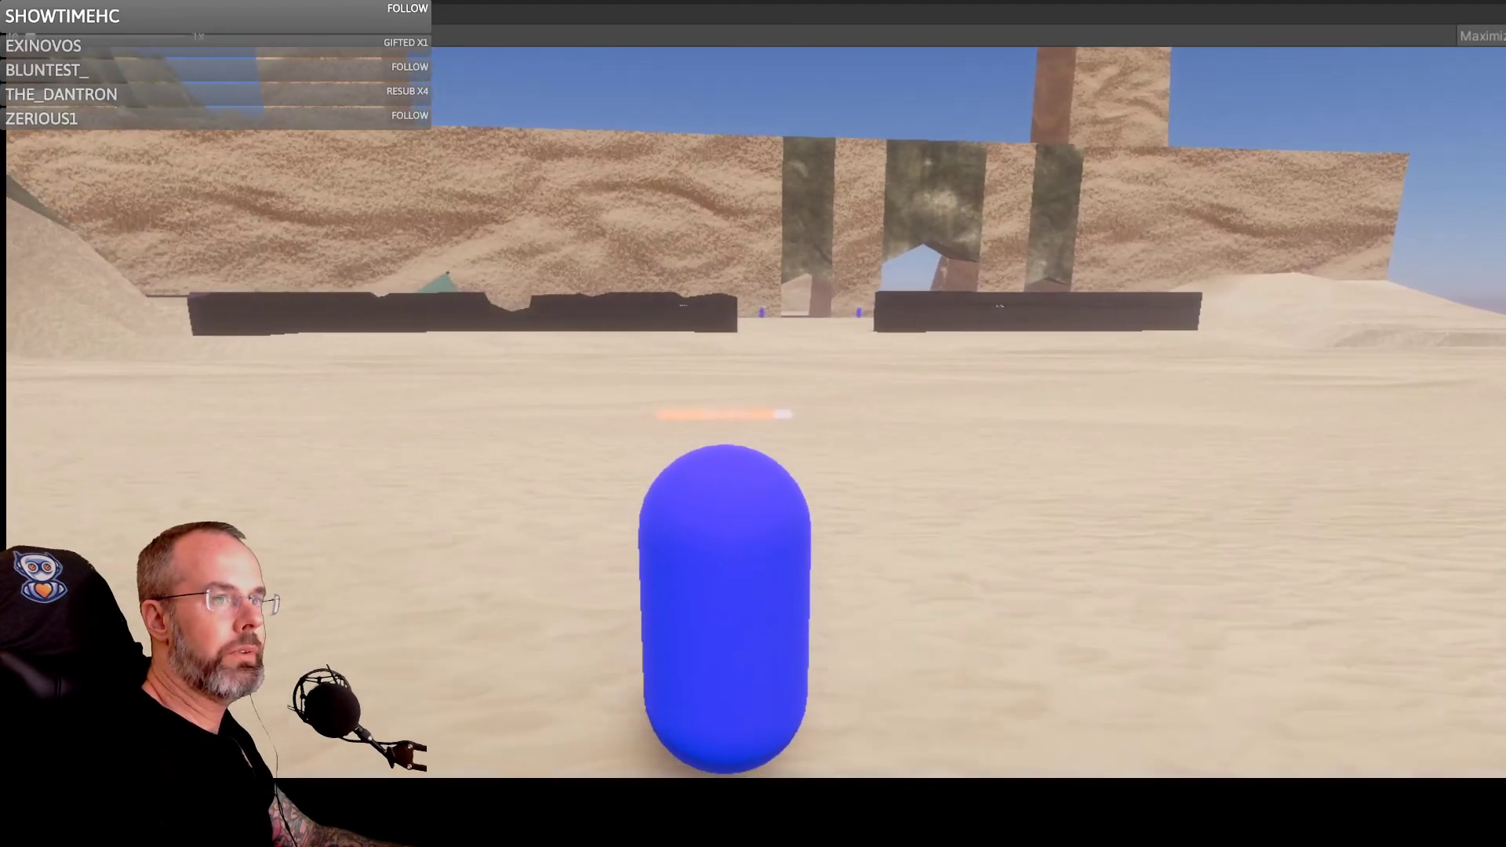
key("w")
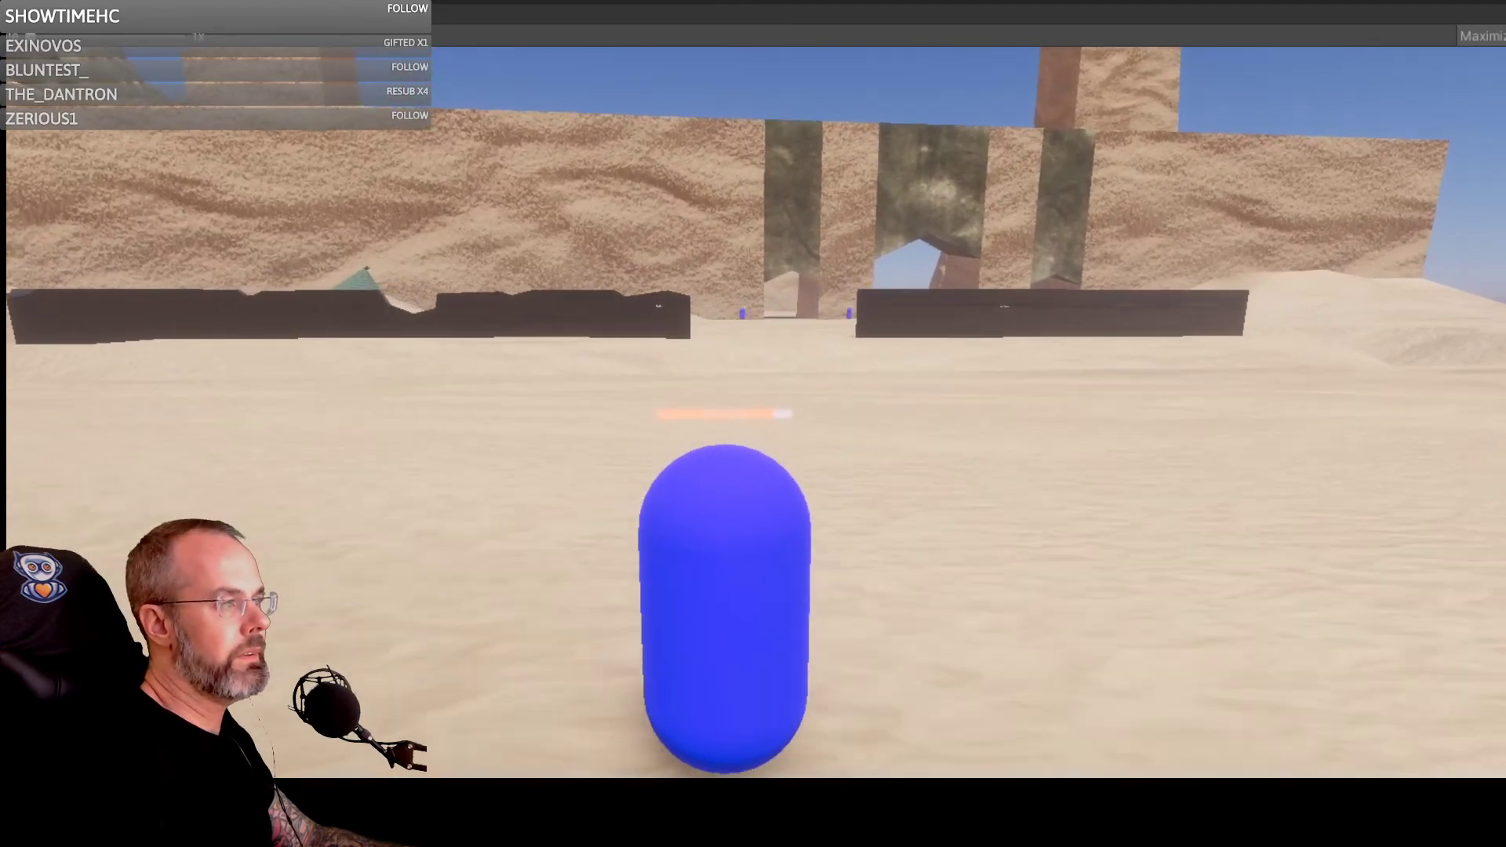
key("w")
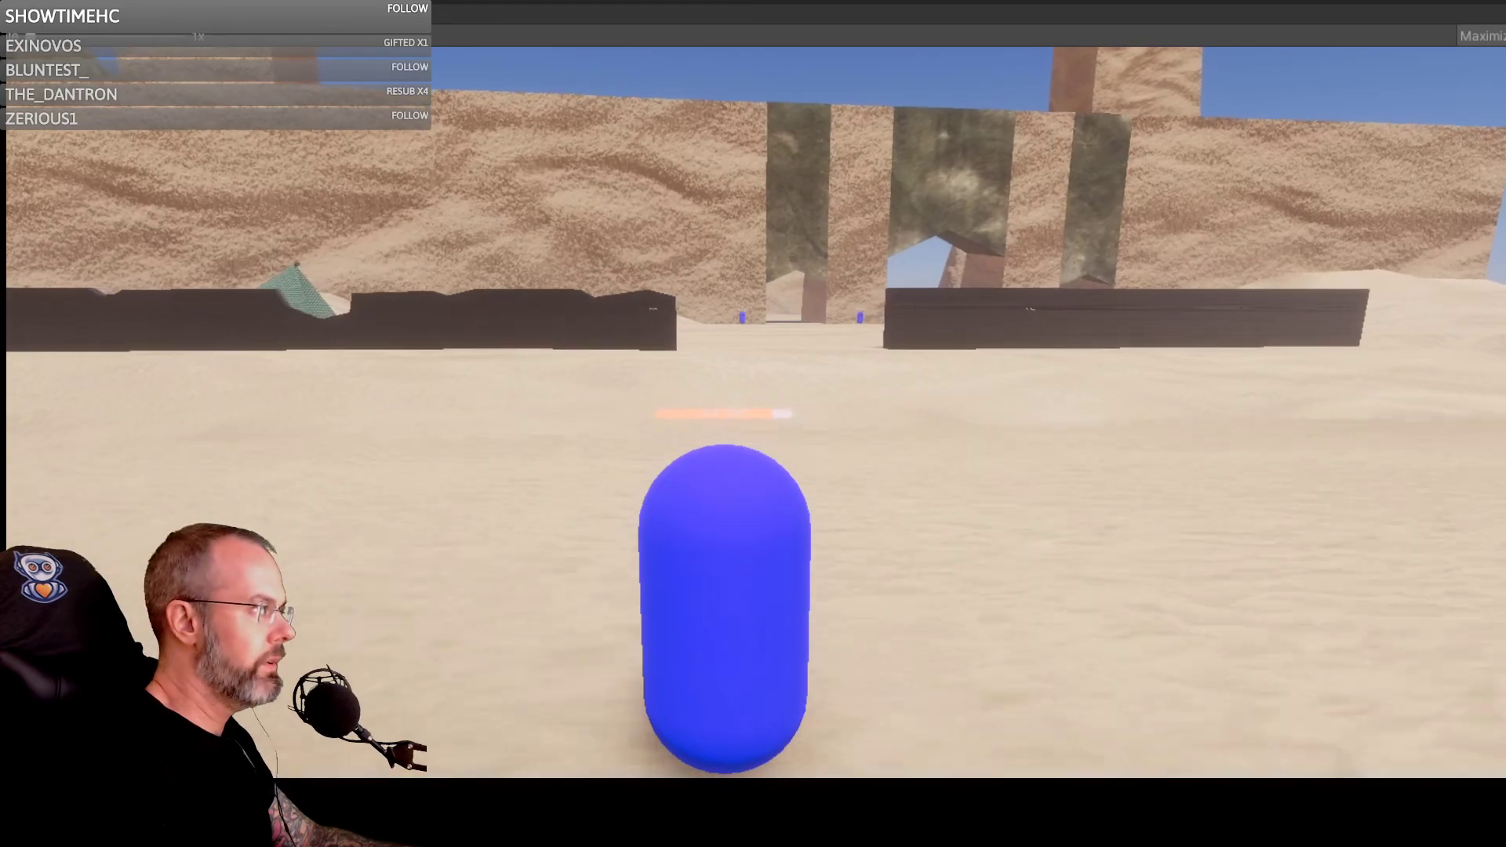
key("w")
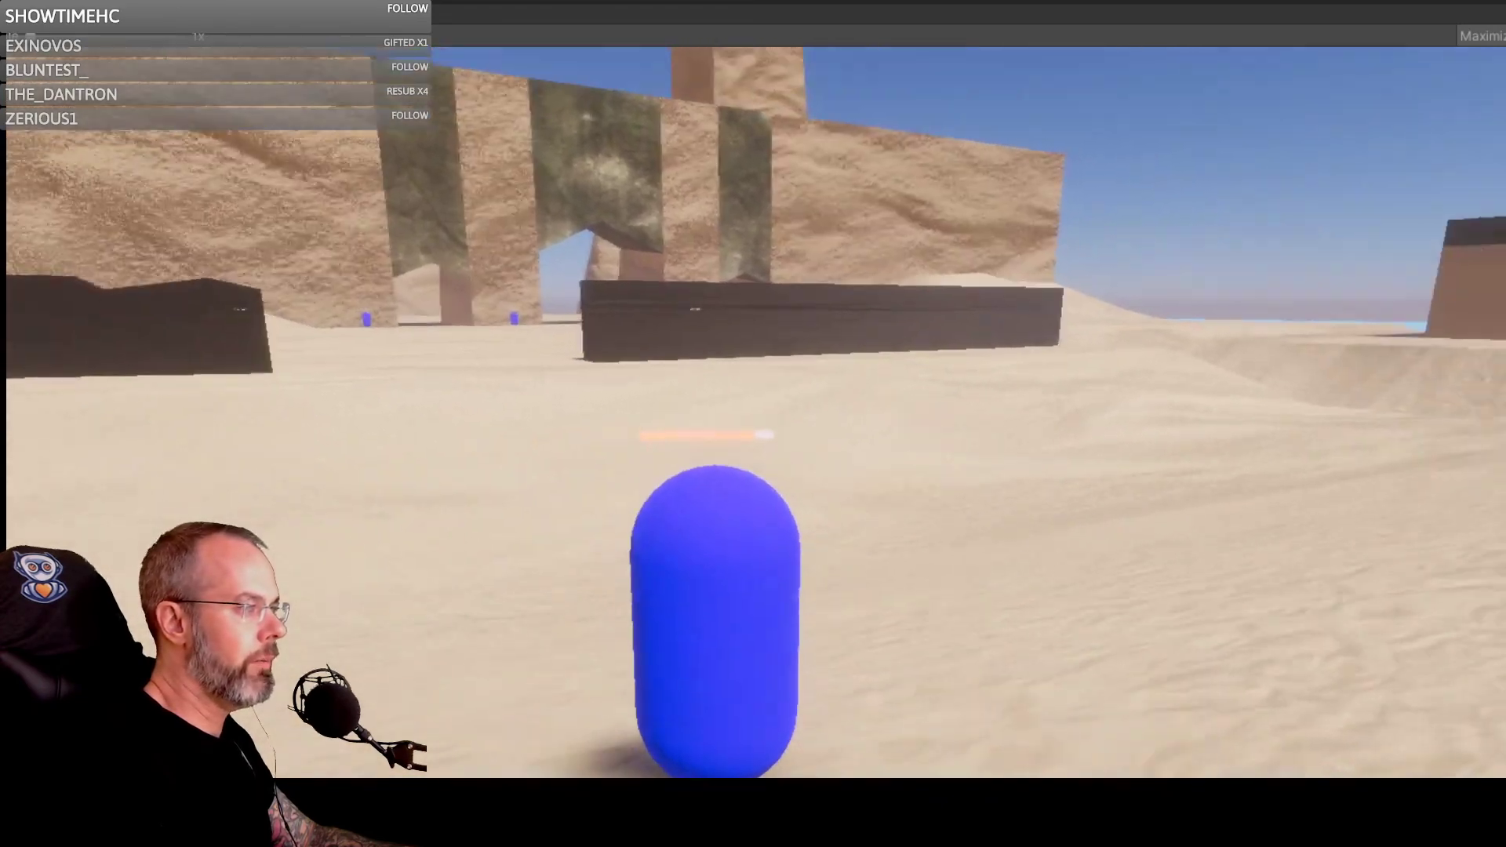
Step: Turn away from the fortress, walk across the flat sand to examine the open ground before the cliffs, and release the cursor
key("w")
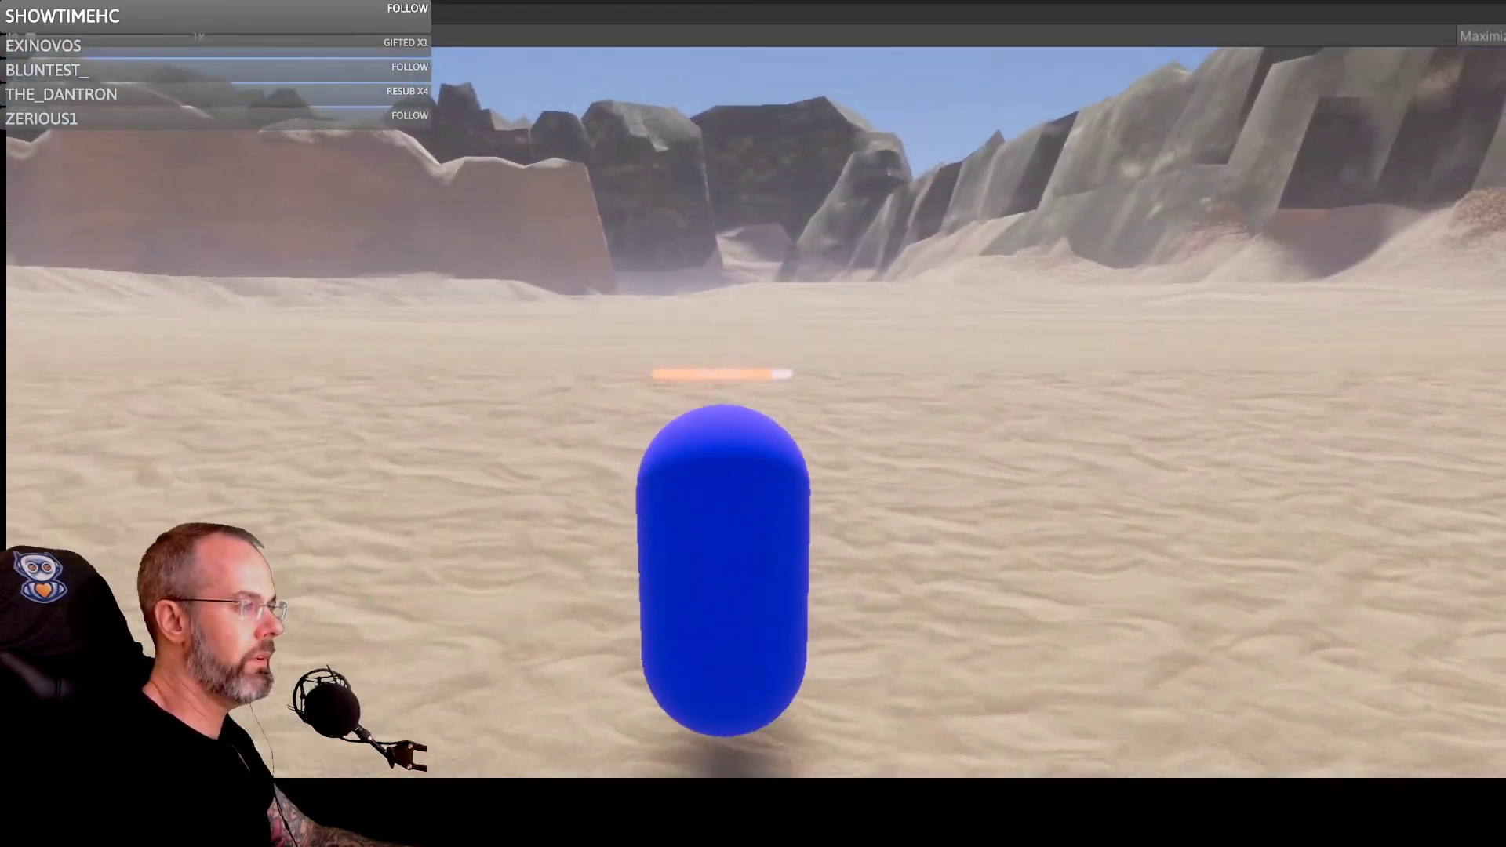
key("w")
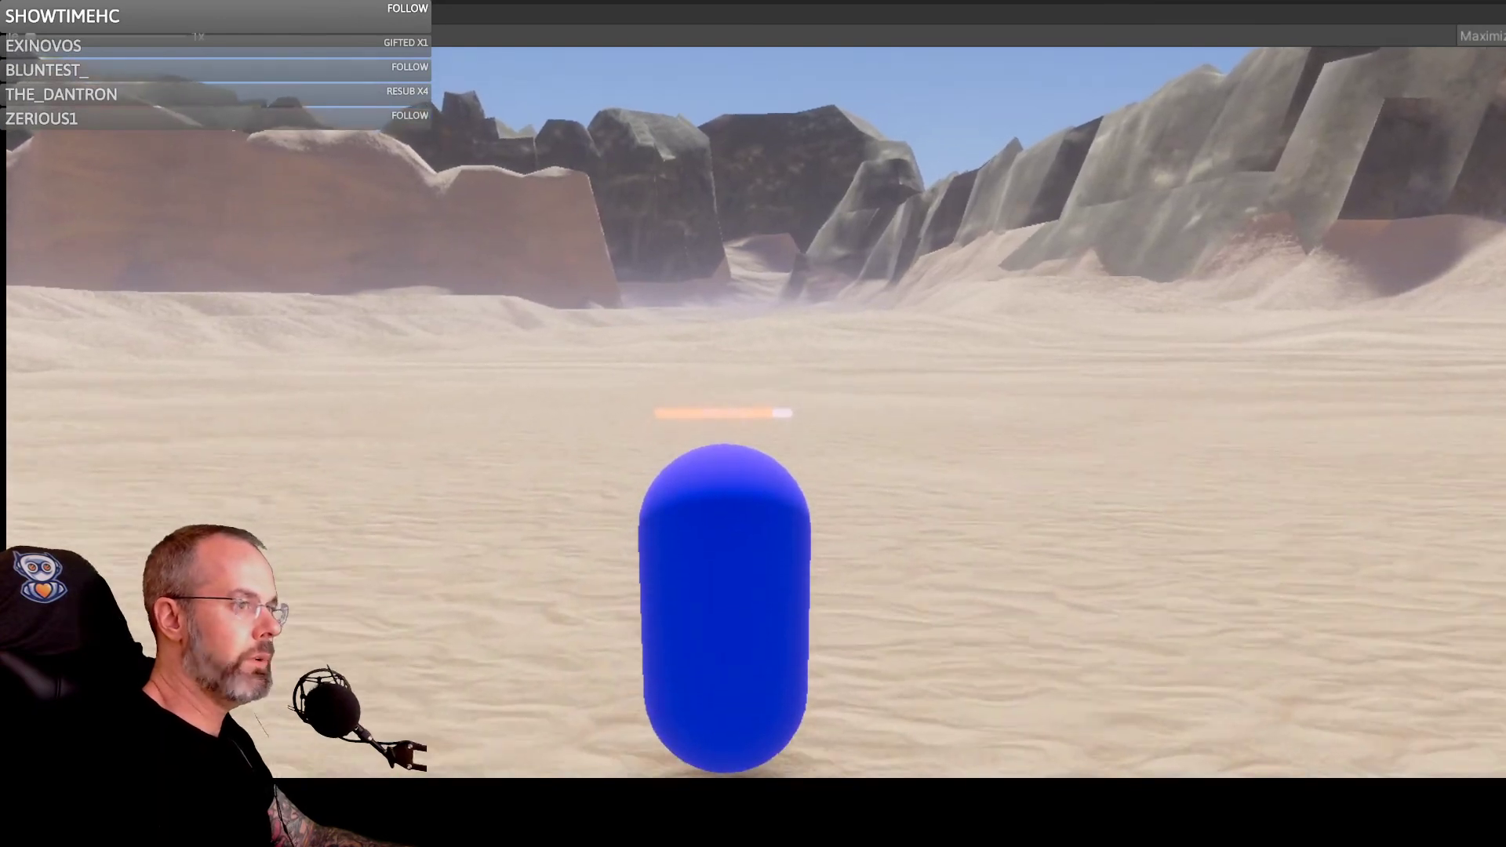
key("w")
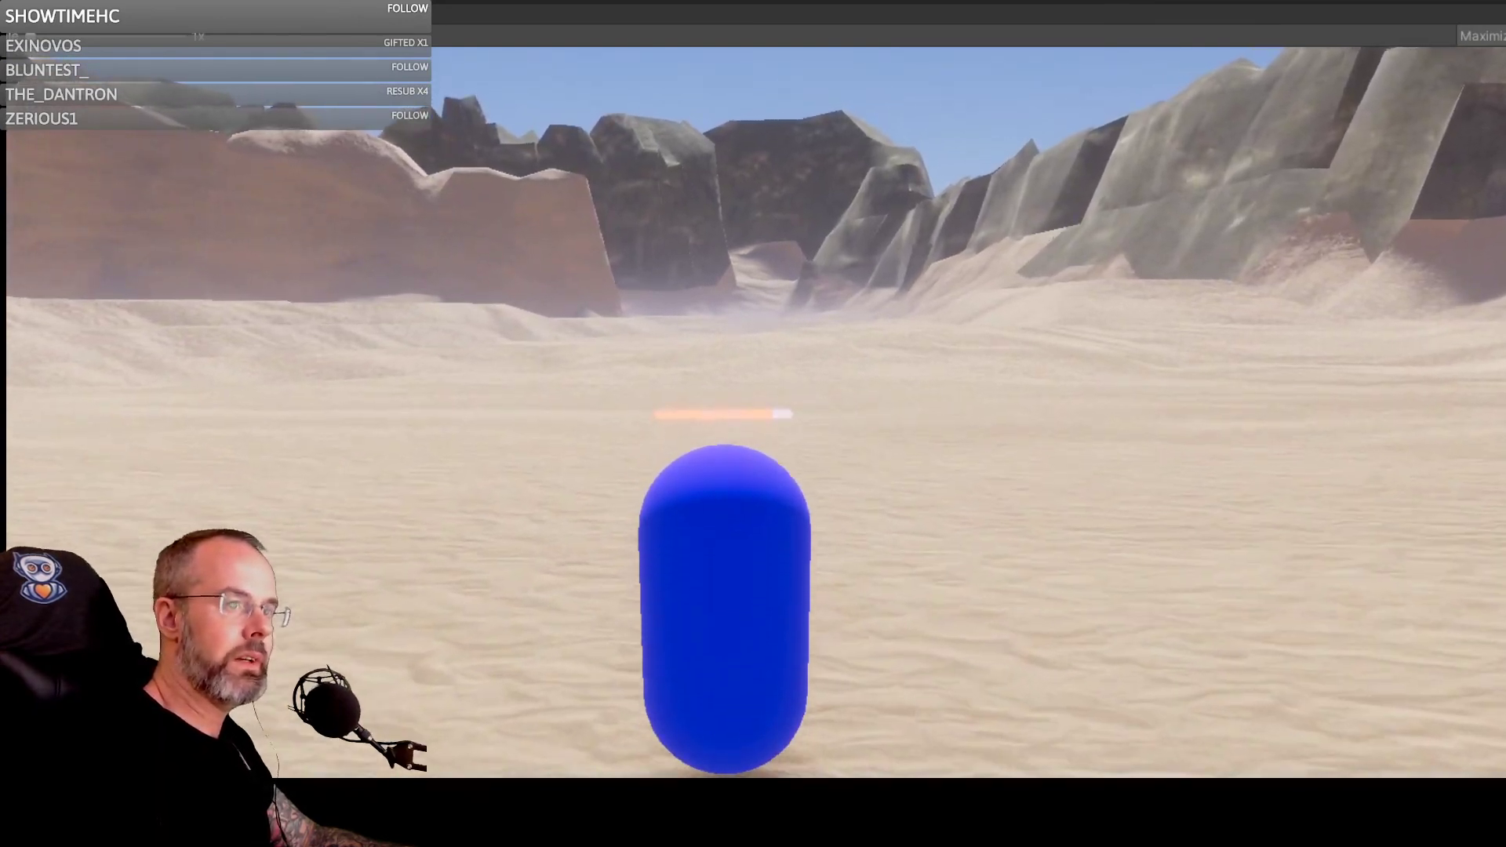
key("w")
key("Escape")
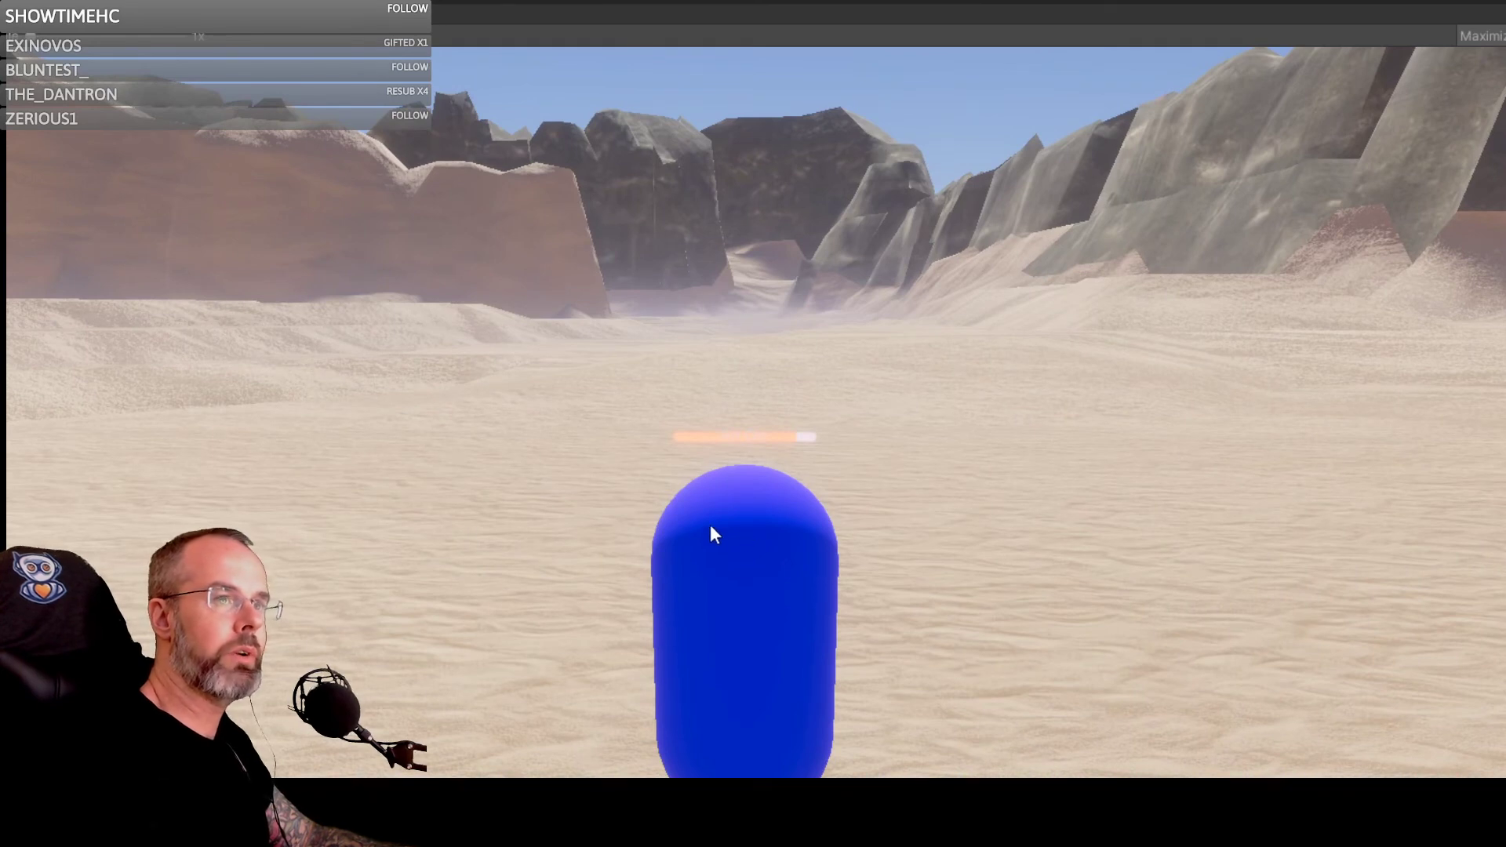
Step: Resume control and walk farther toward the cliffs and up the dune to examine the terrain from the player's view
left_click(788, 491)
key("w")
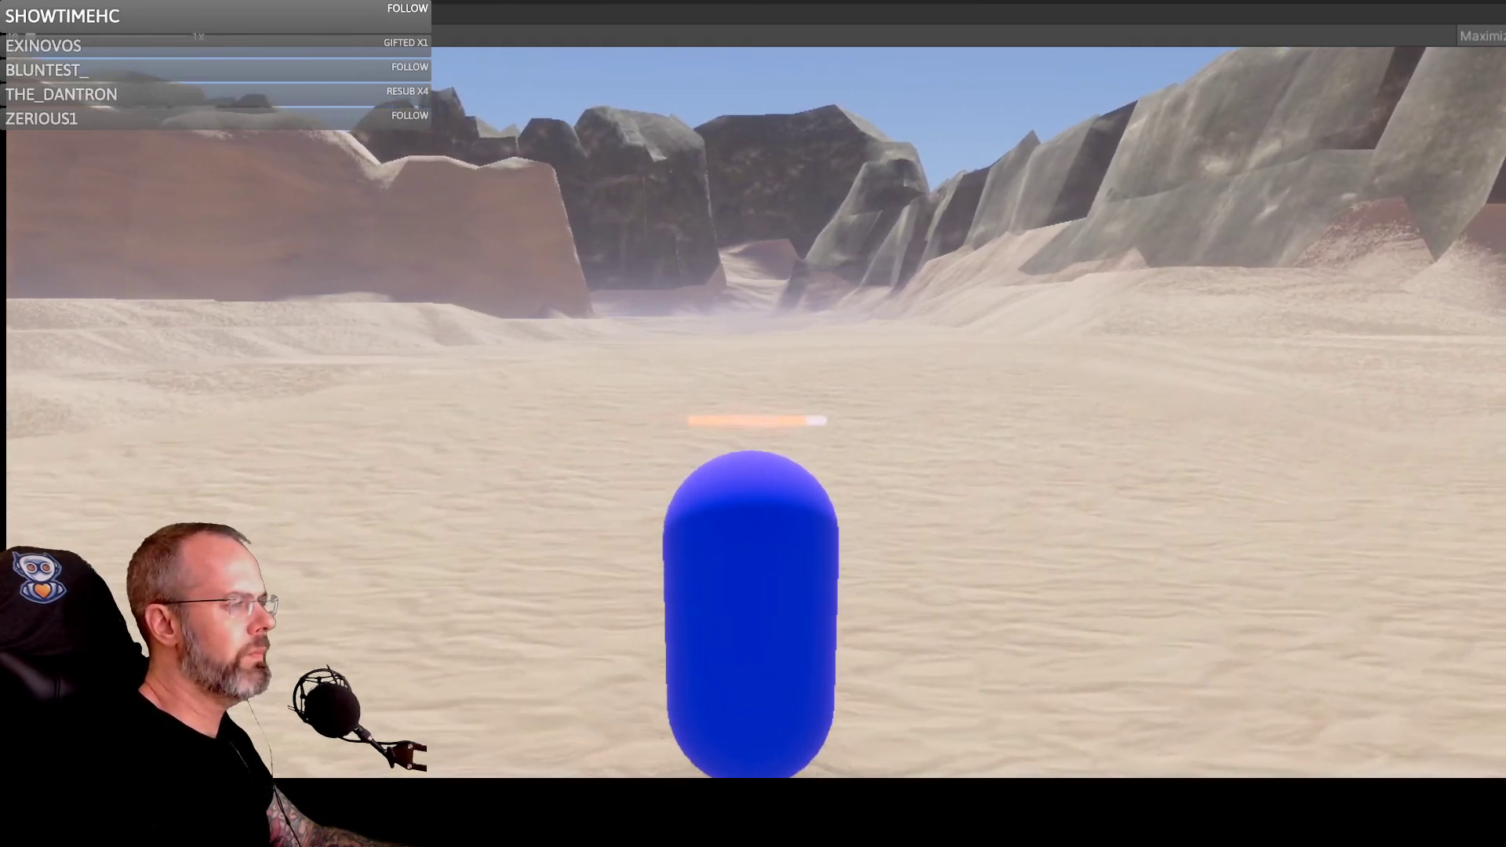
key("w")
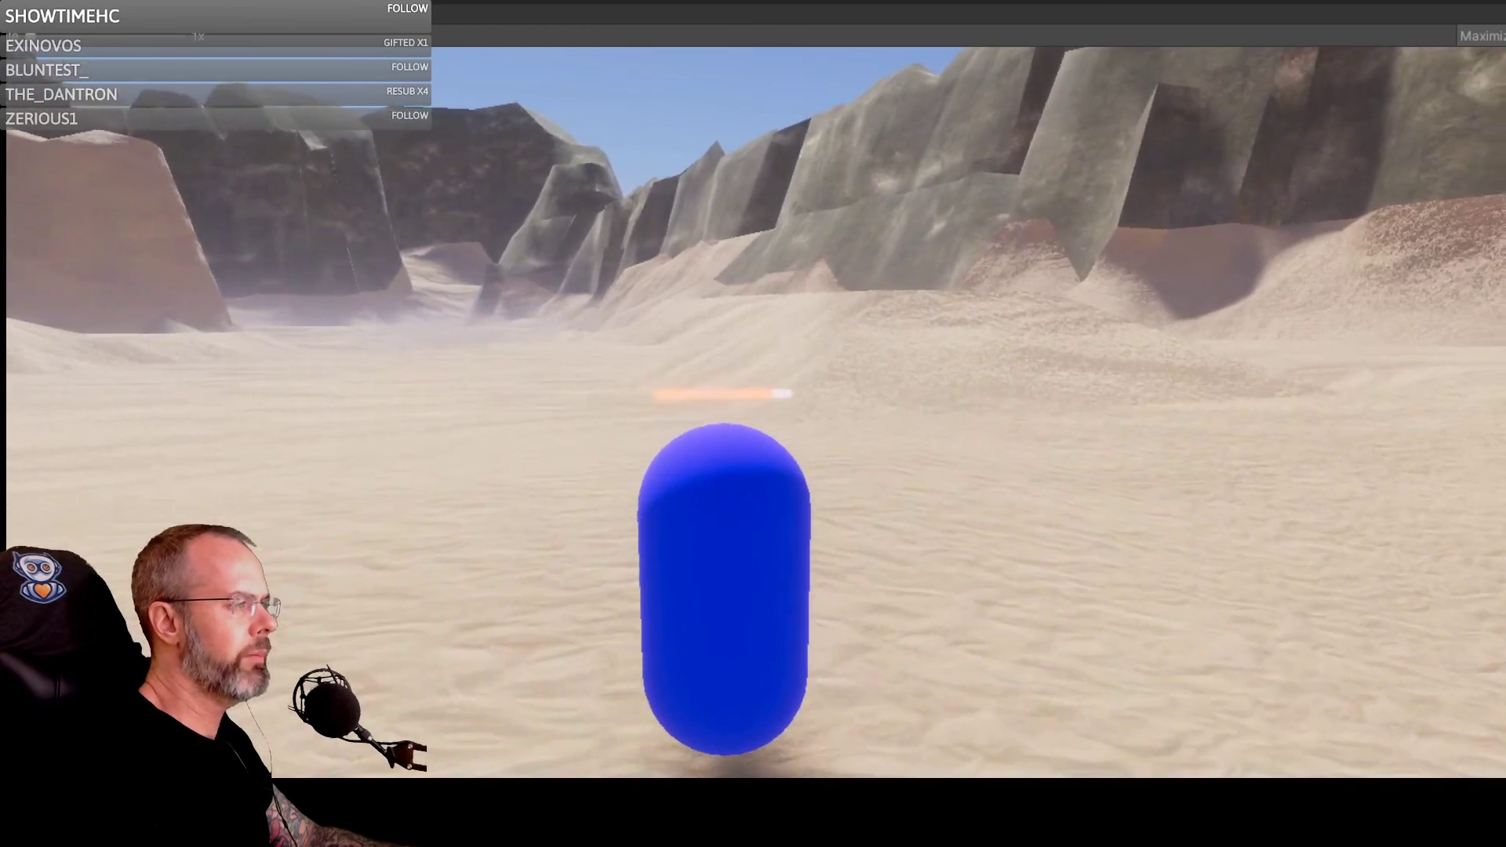
key("w")
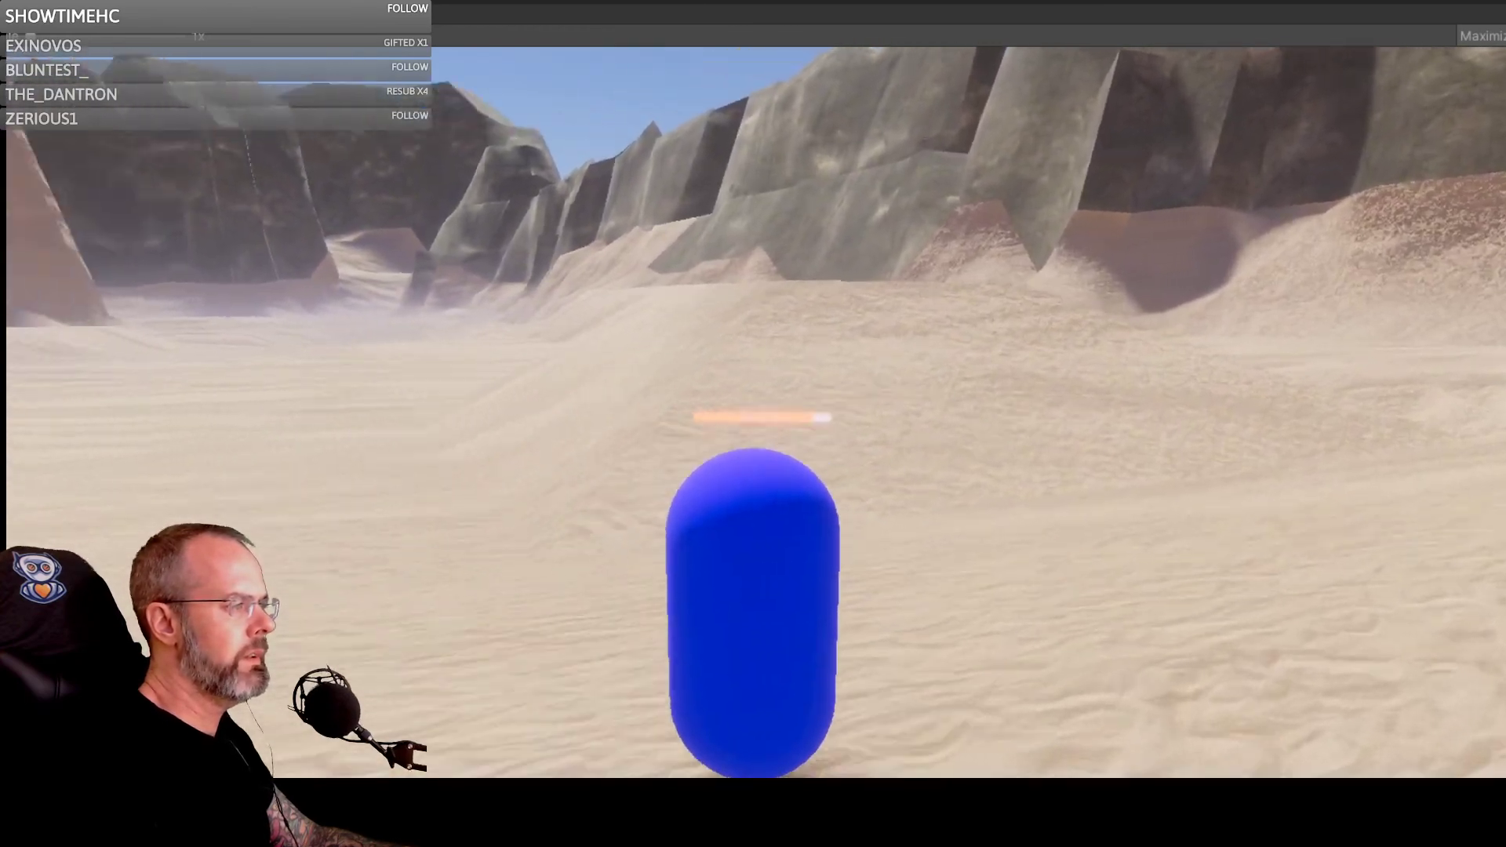
key("w")
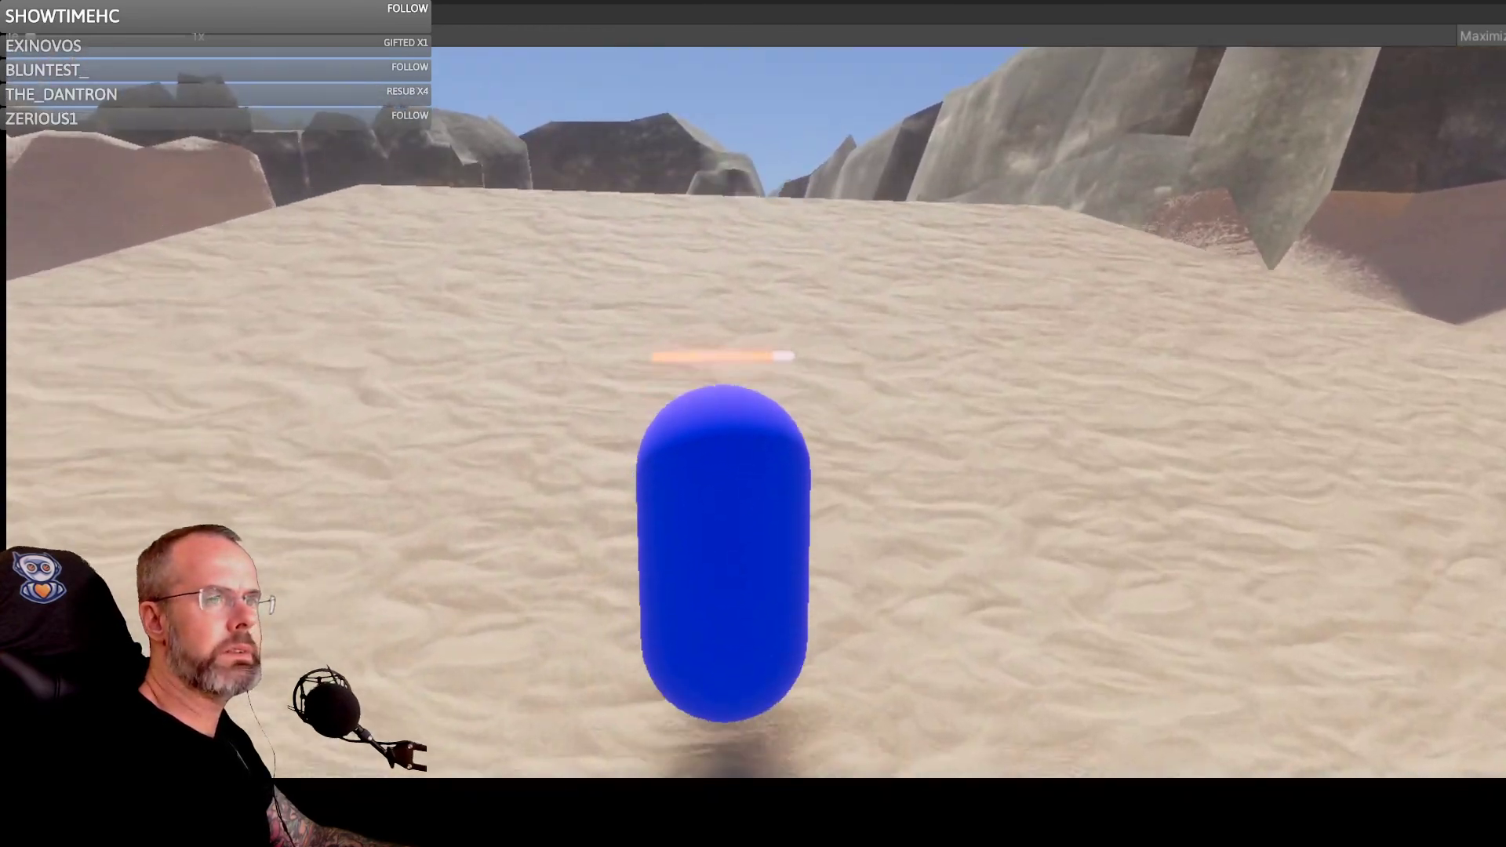
Step: Playtest the capsule character by walking it across the sand toward the fortress, and check releasing and recapturing the mouse cursor
key("w")
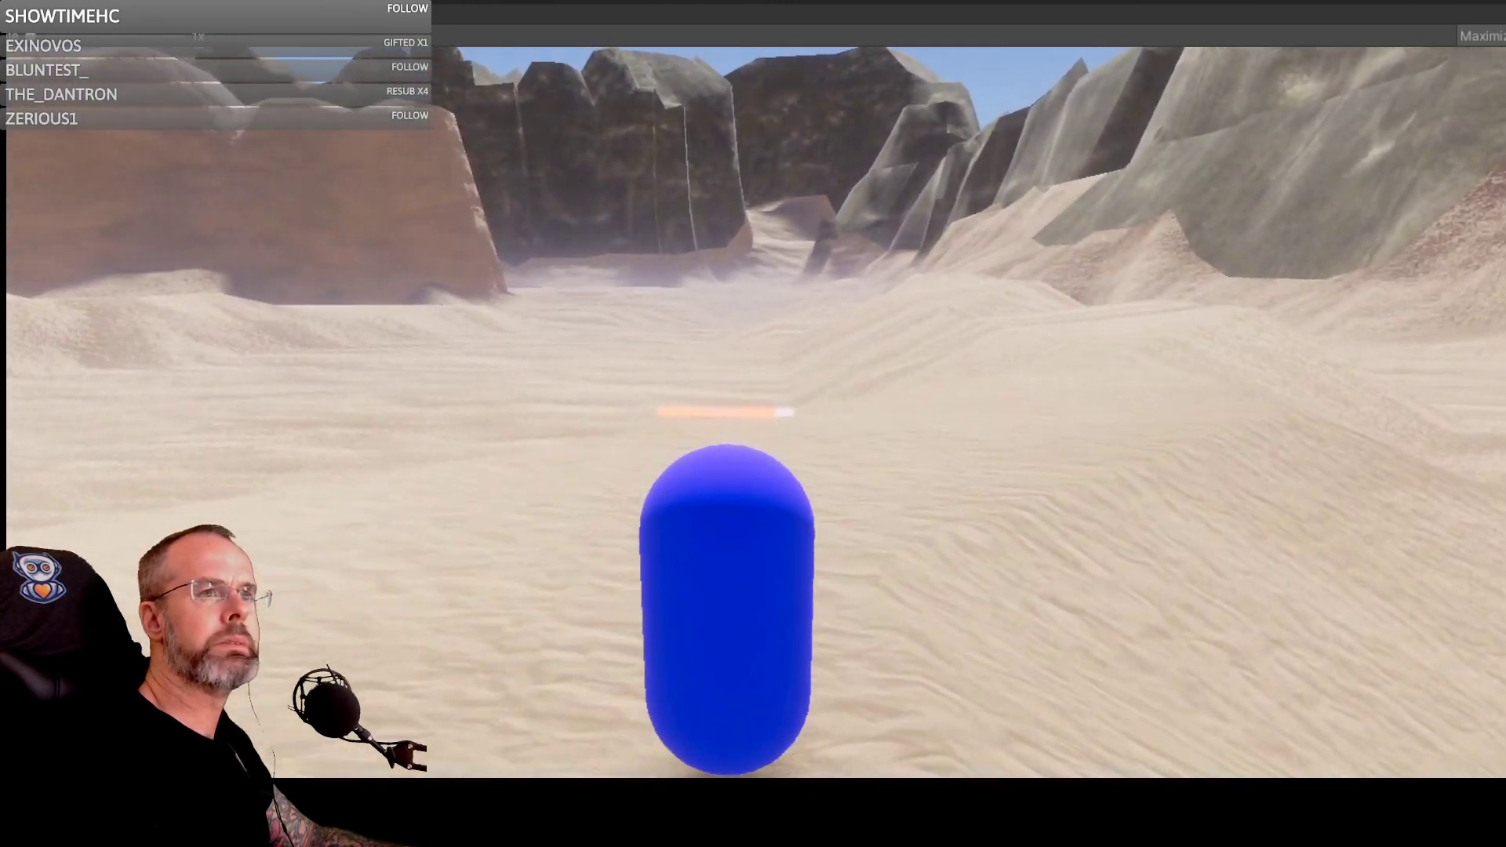
key("w")
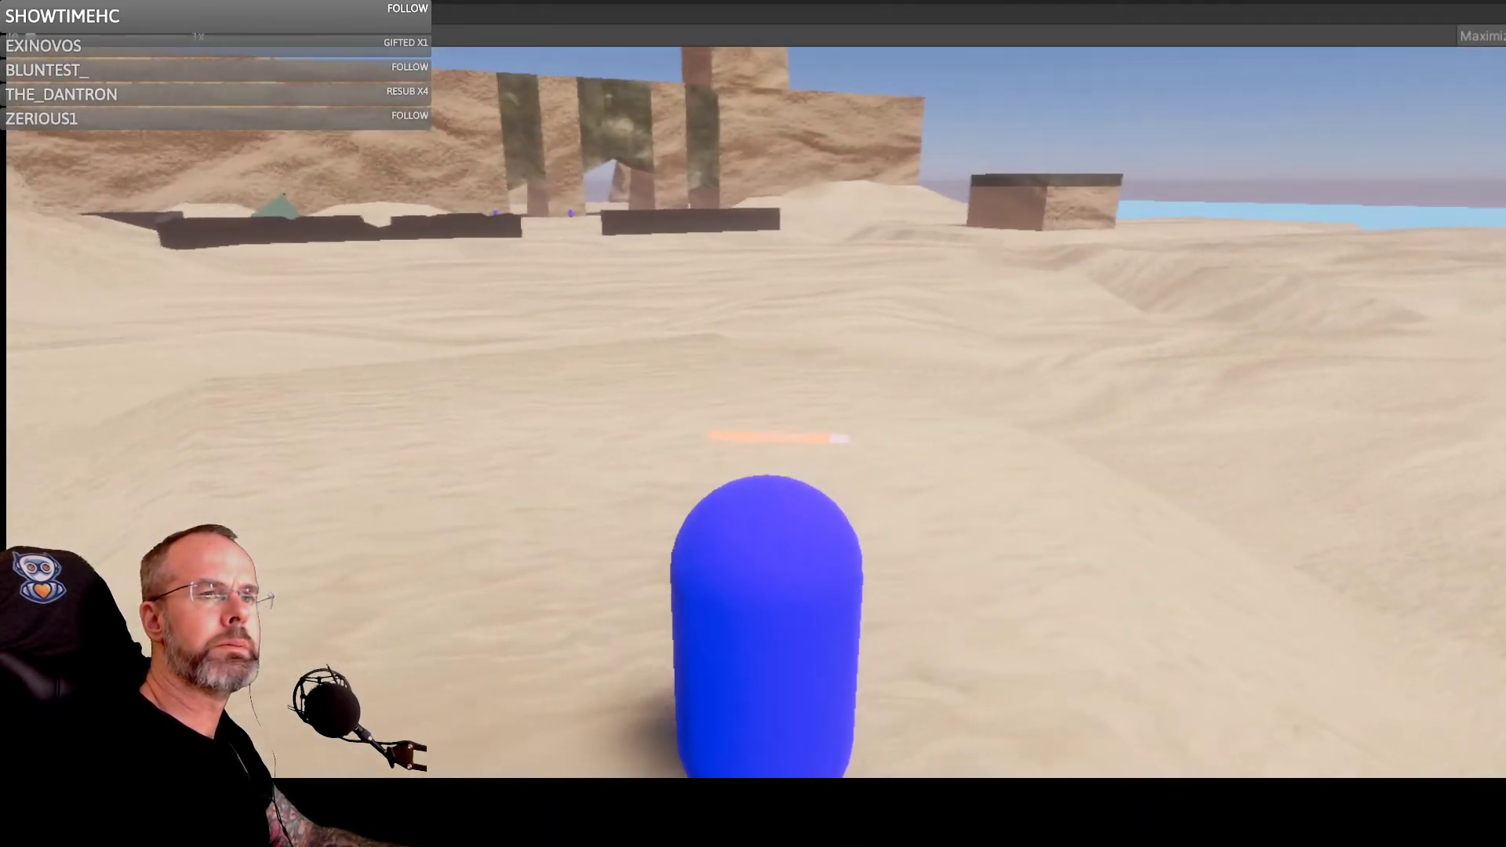
key("w")
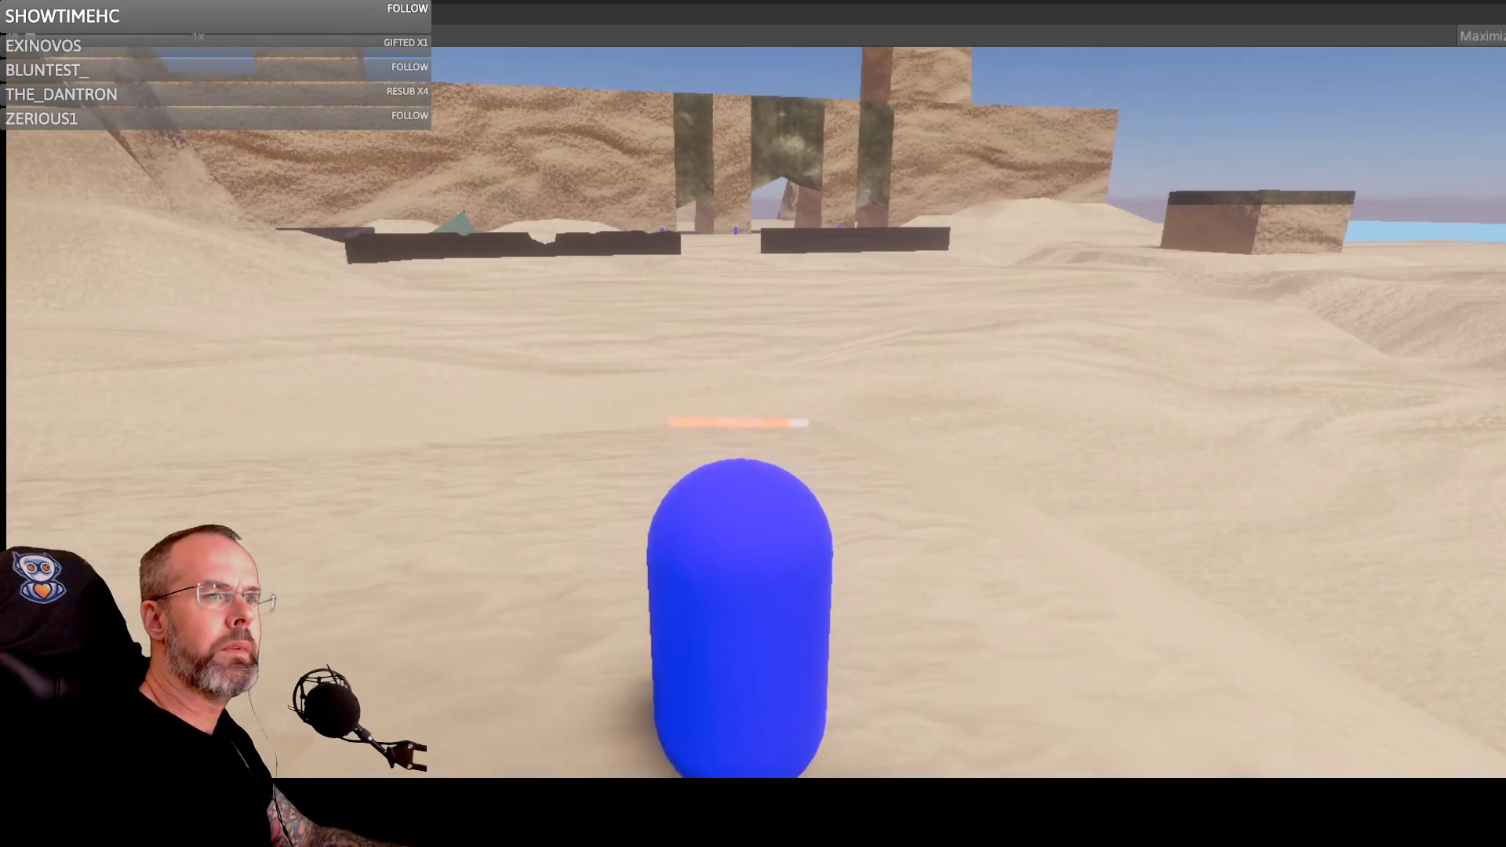
key("Escape")
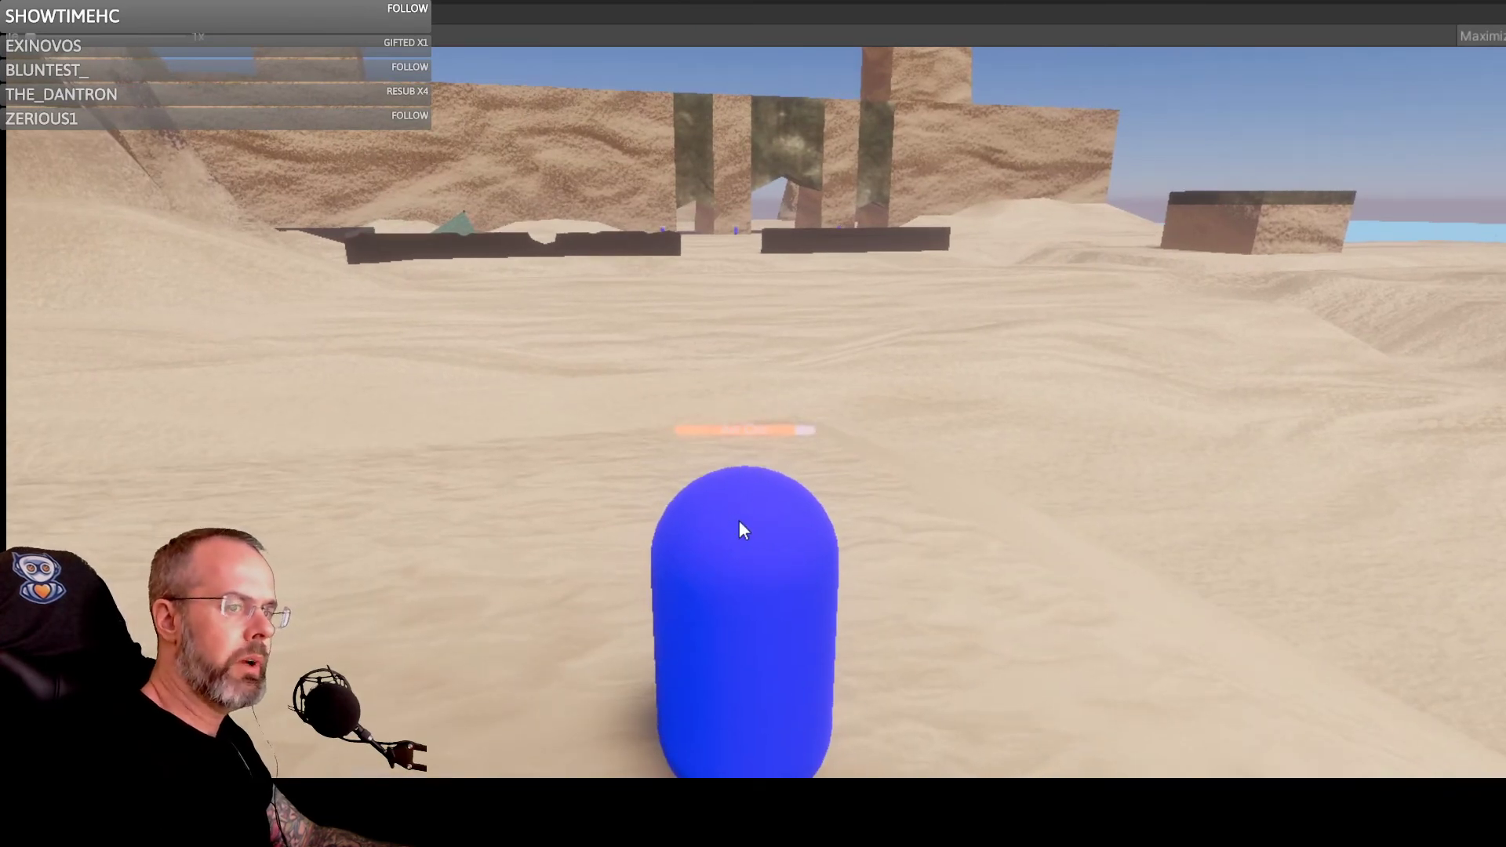
left_click(817, 435)
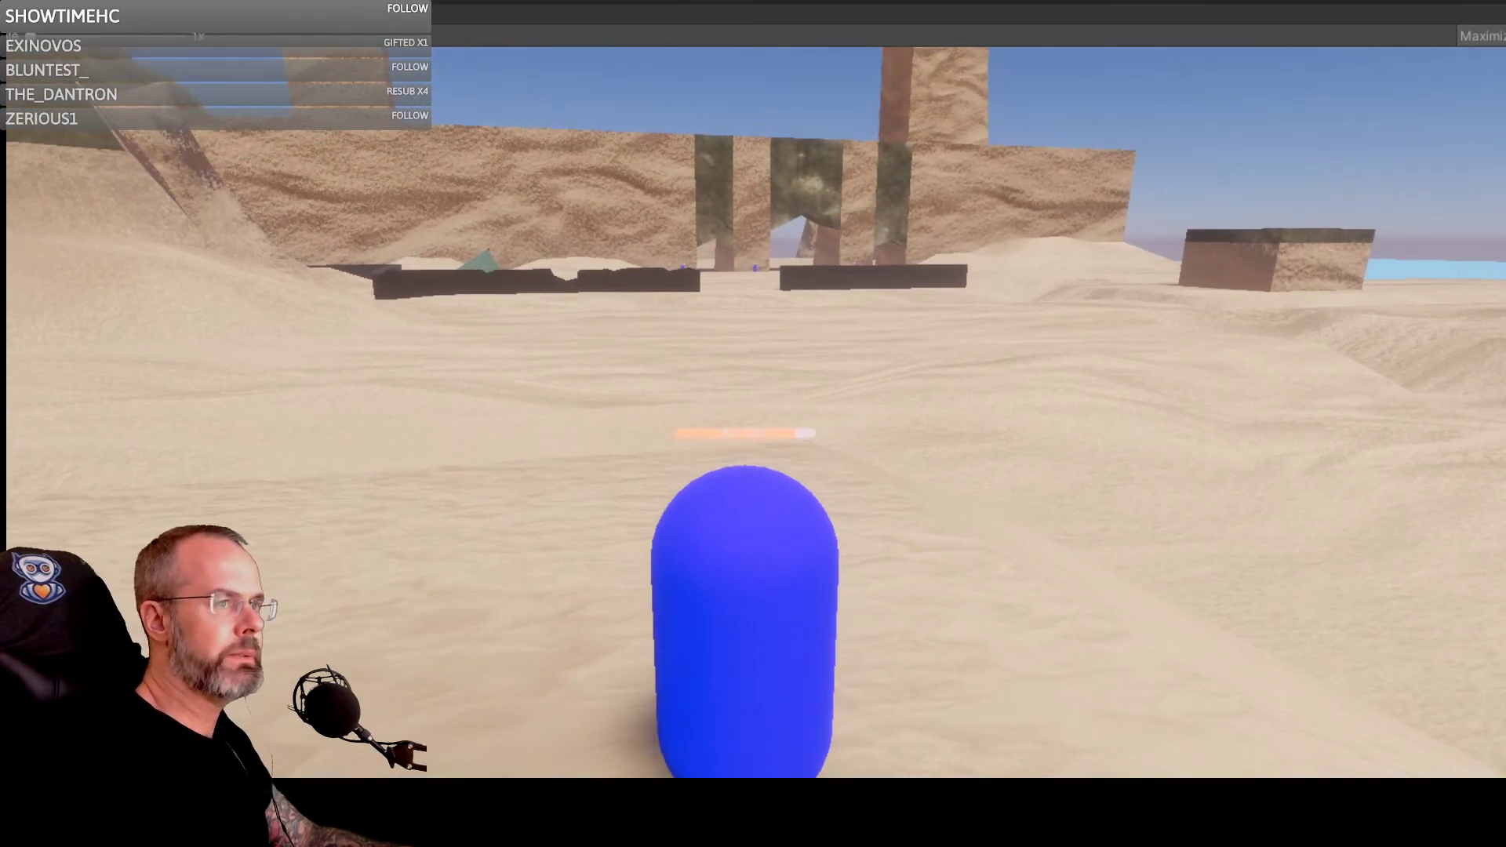
key("Escape")
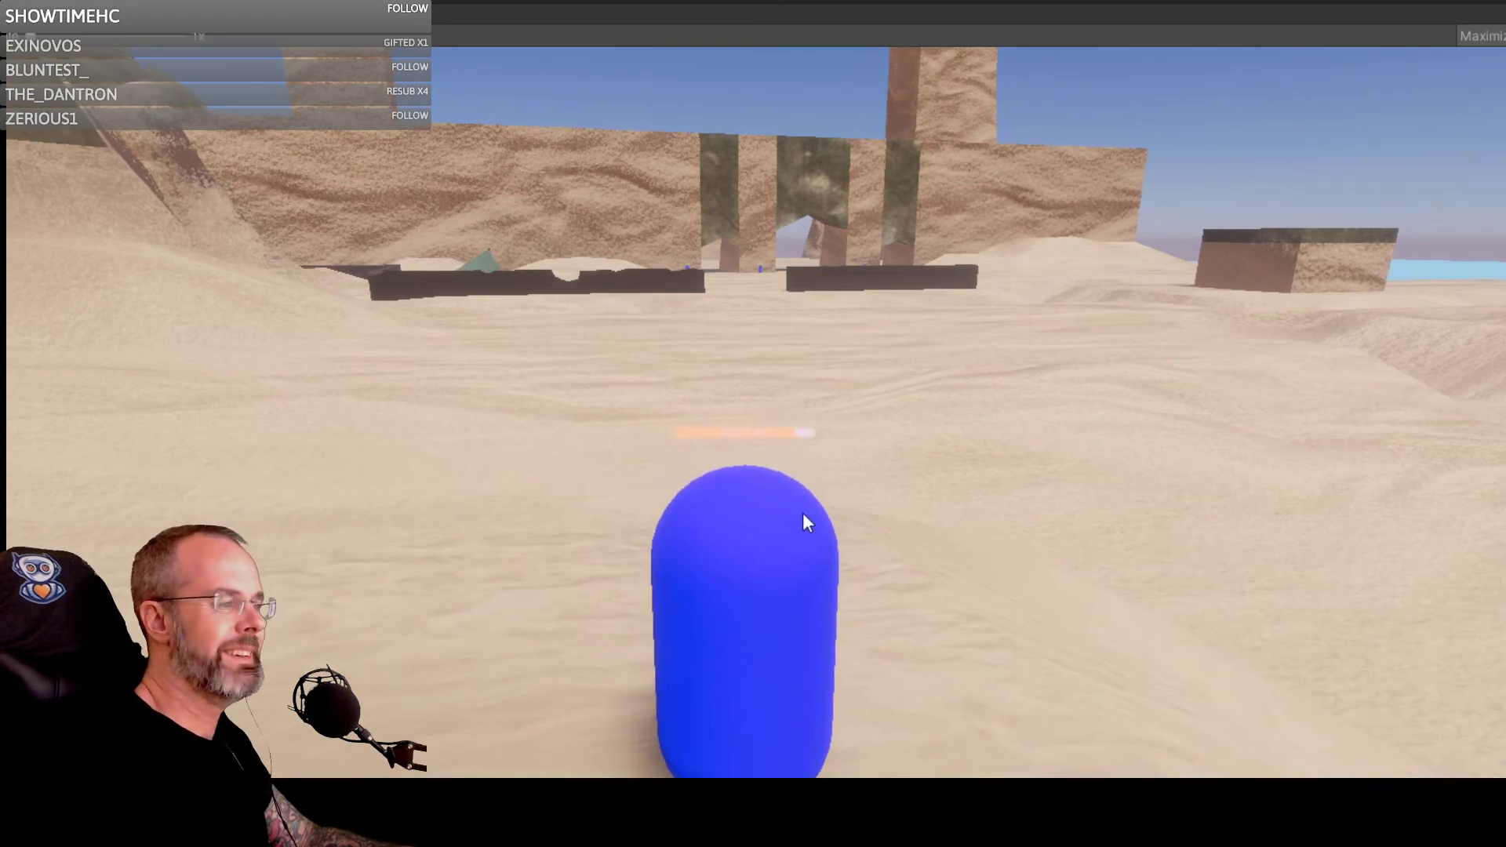
left_click(804, 512)
Step: Run the capsule character in changing directions between the rock cliffs and the open desert to check its forward movement
key("w")
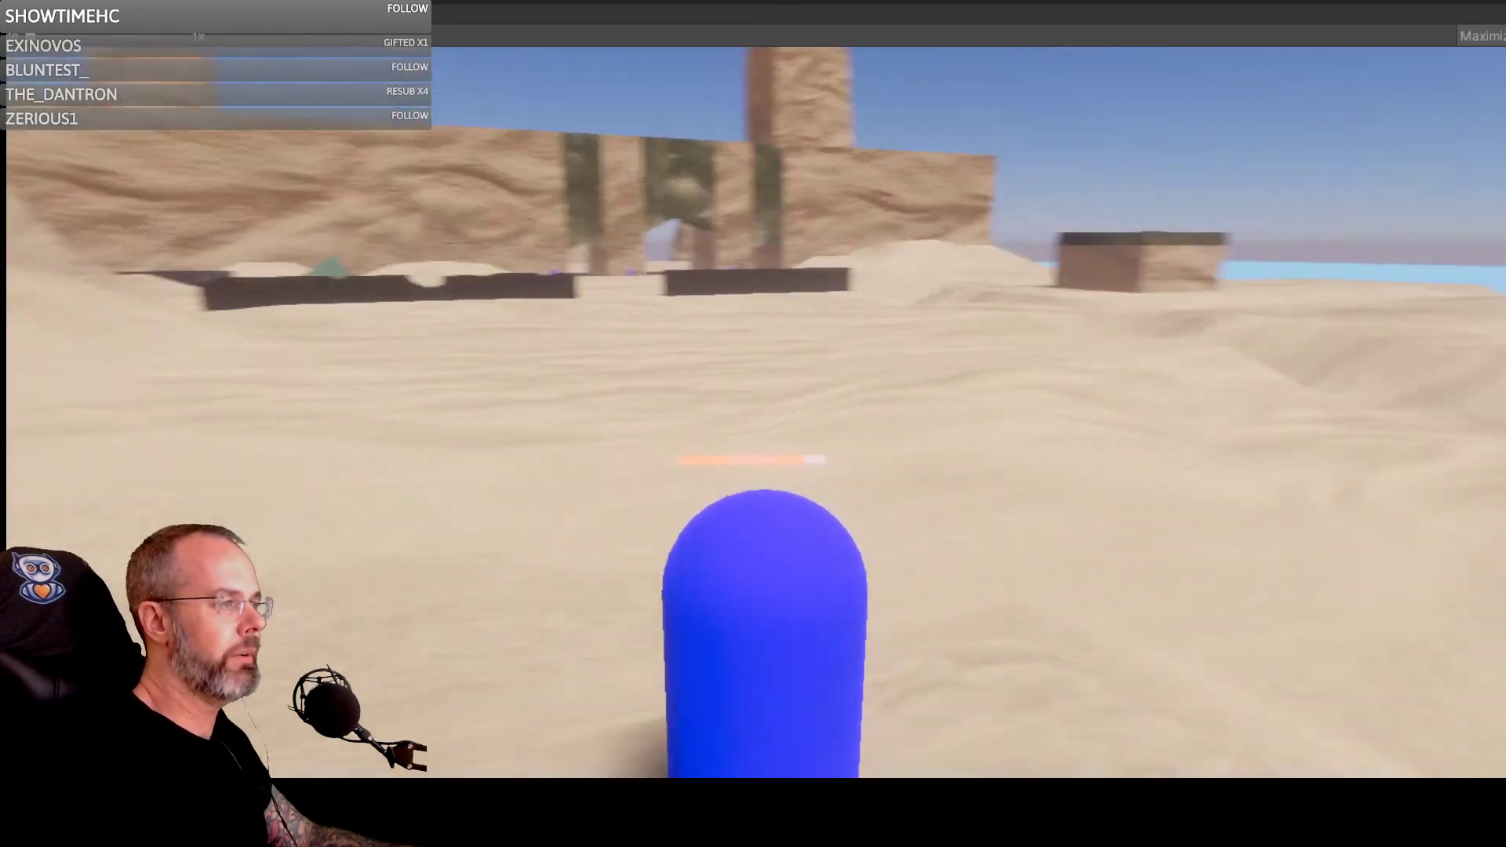
key("w")
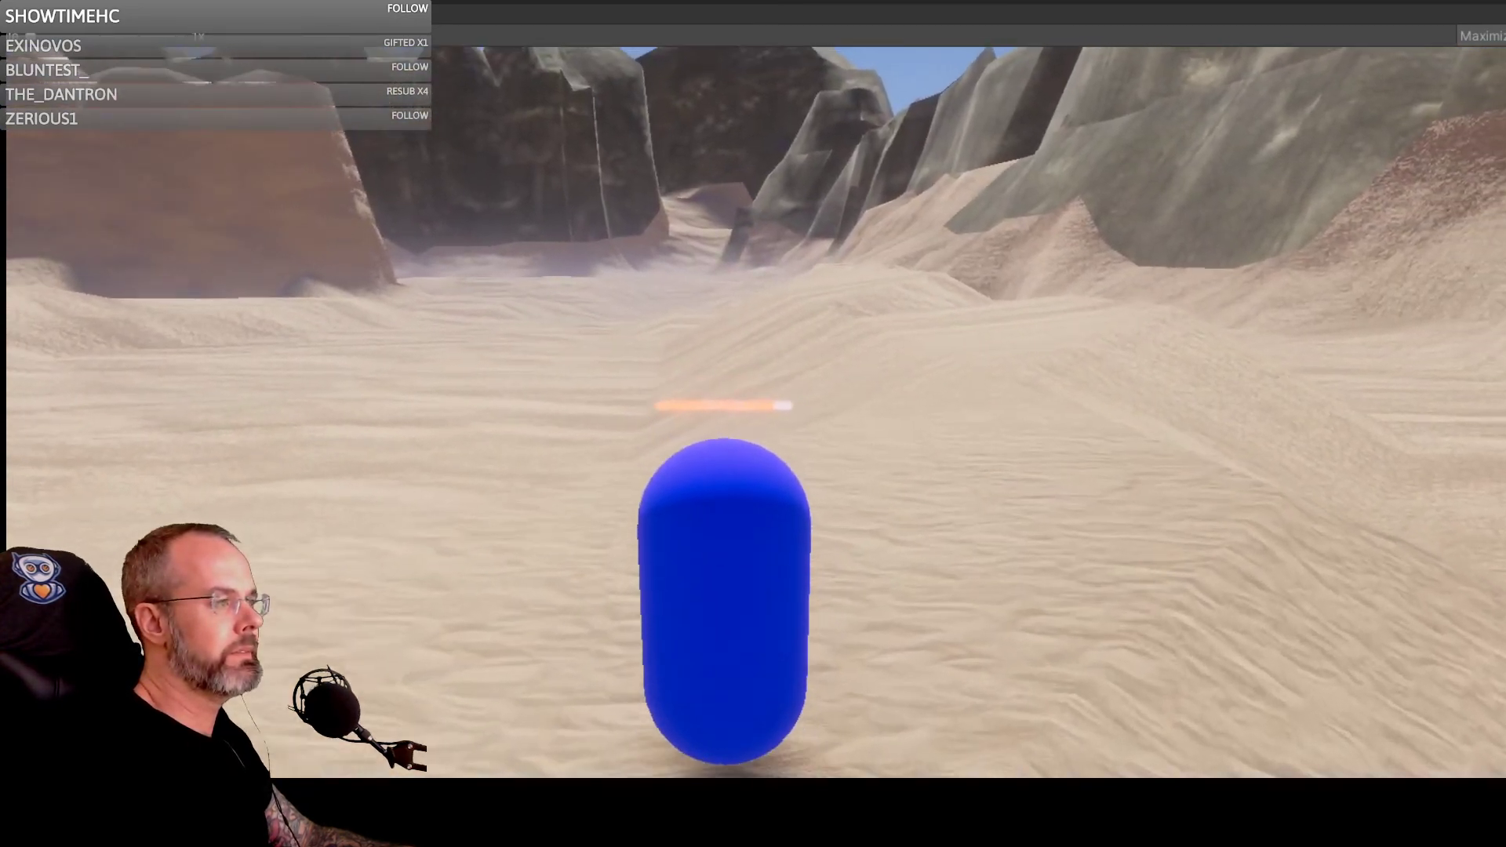
key("w")
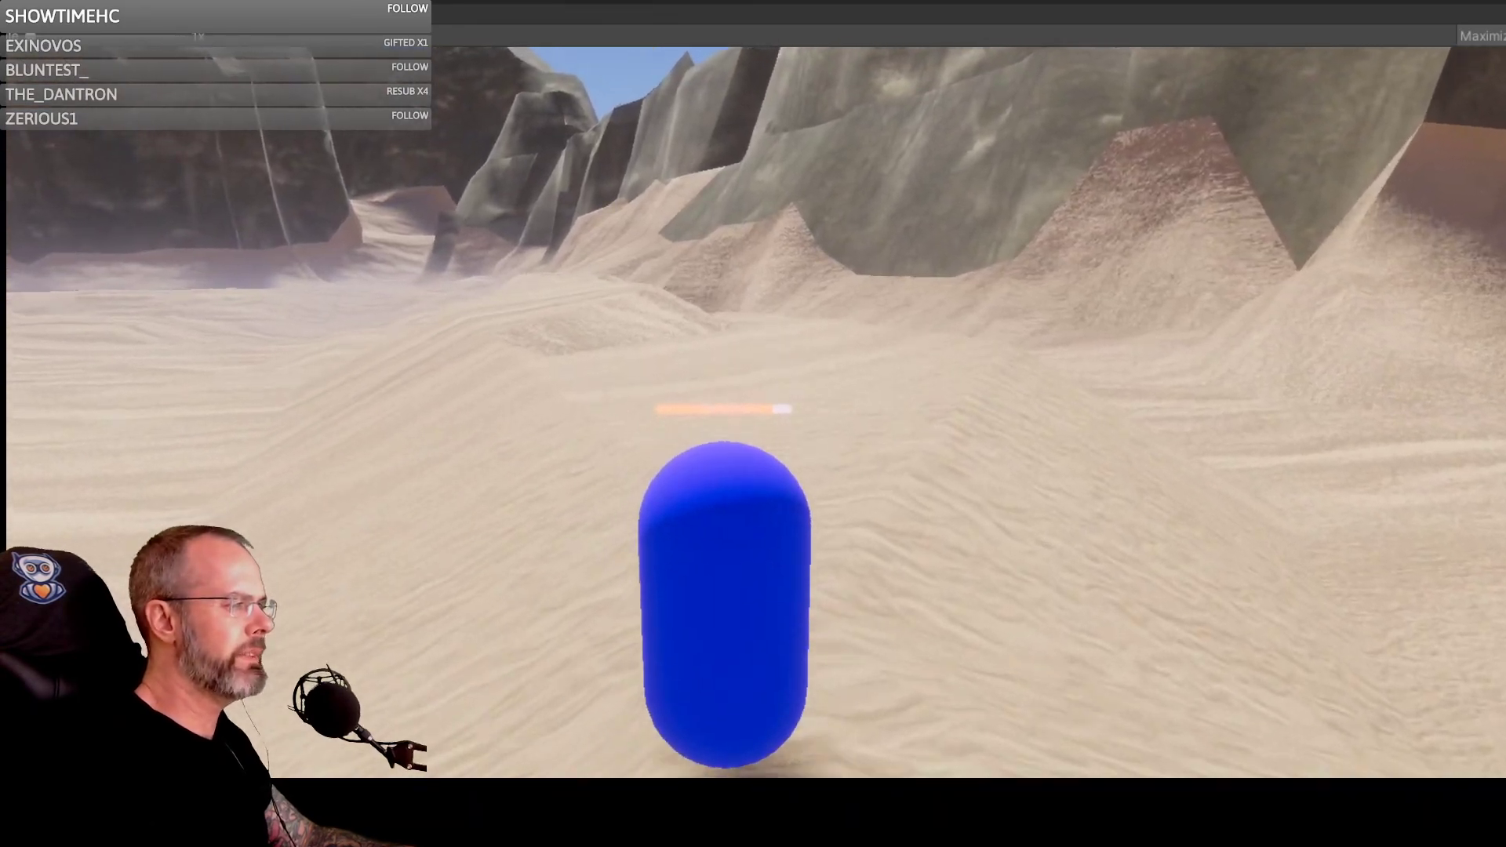
key("w")
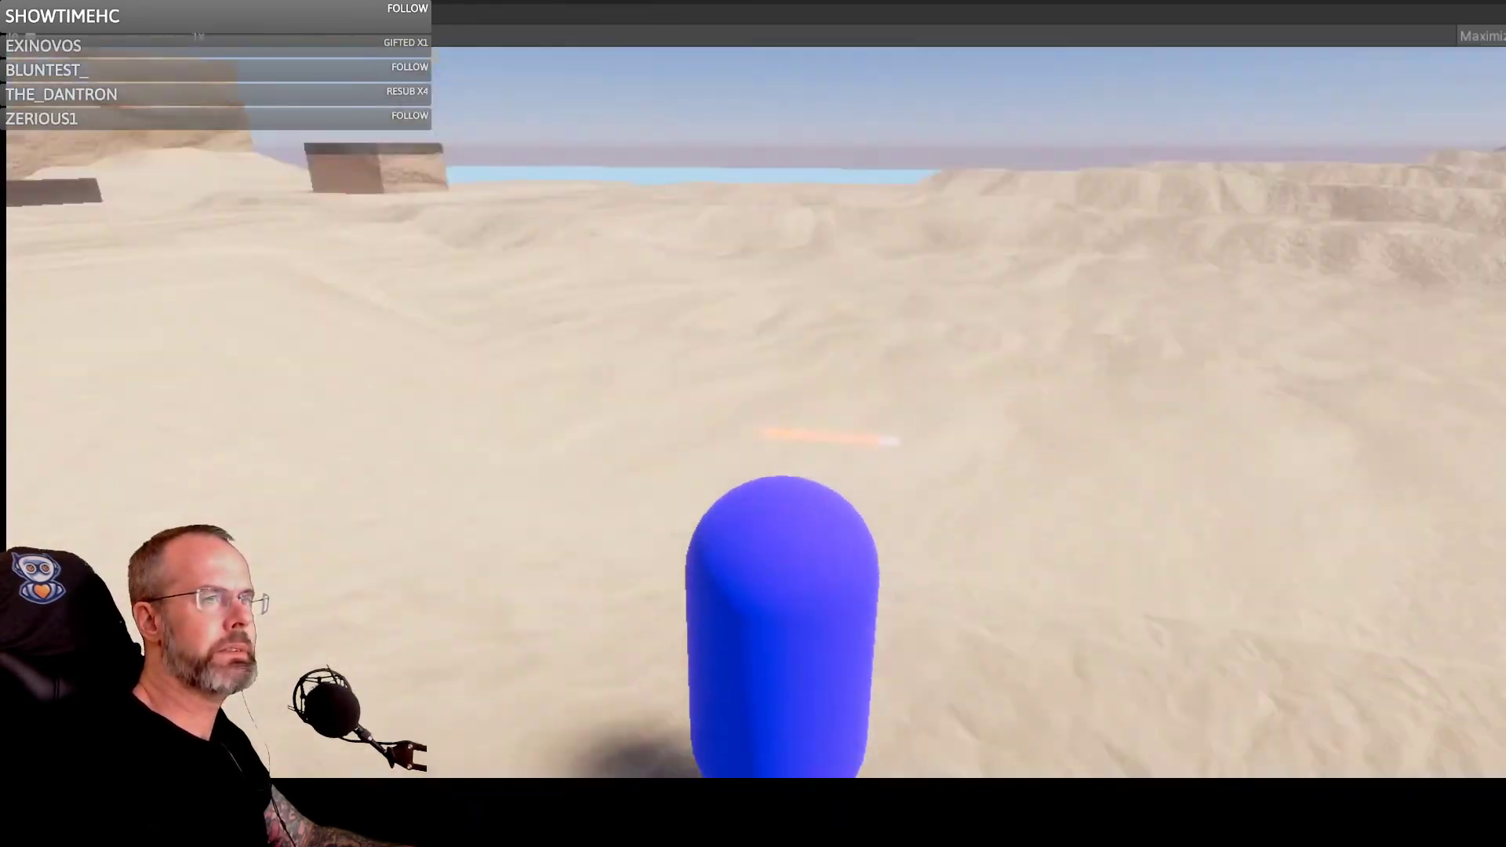
key("w")
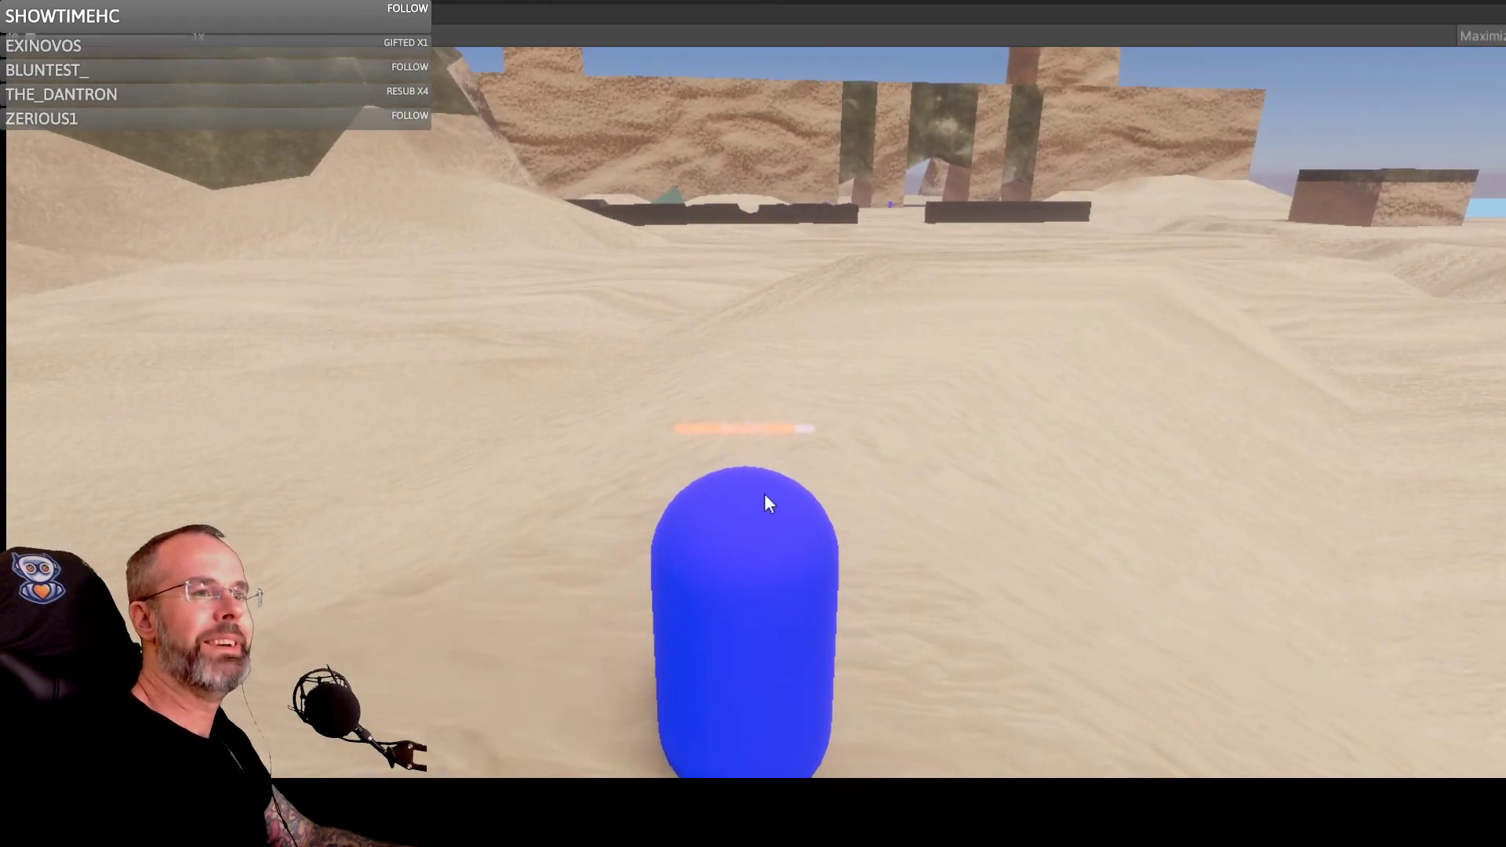
Step: Check the follow camera by rotating it around the capsule character between short forward walks
right_click_drag(867, 396, 1020, 377)
key("w")
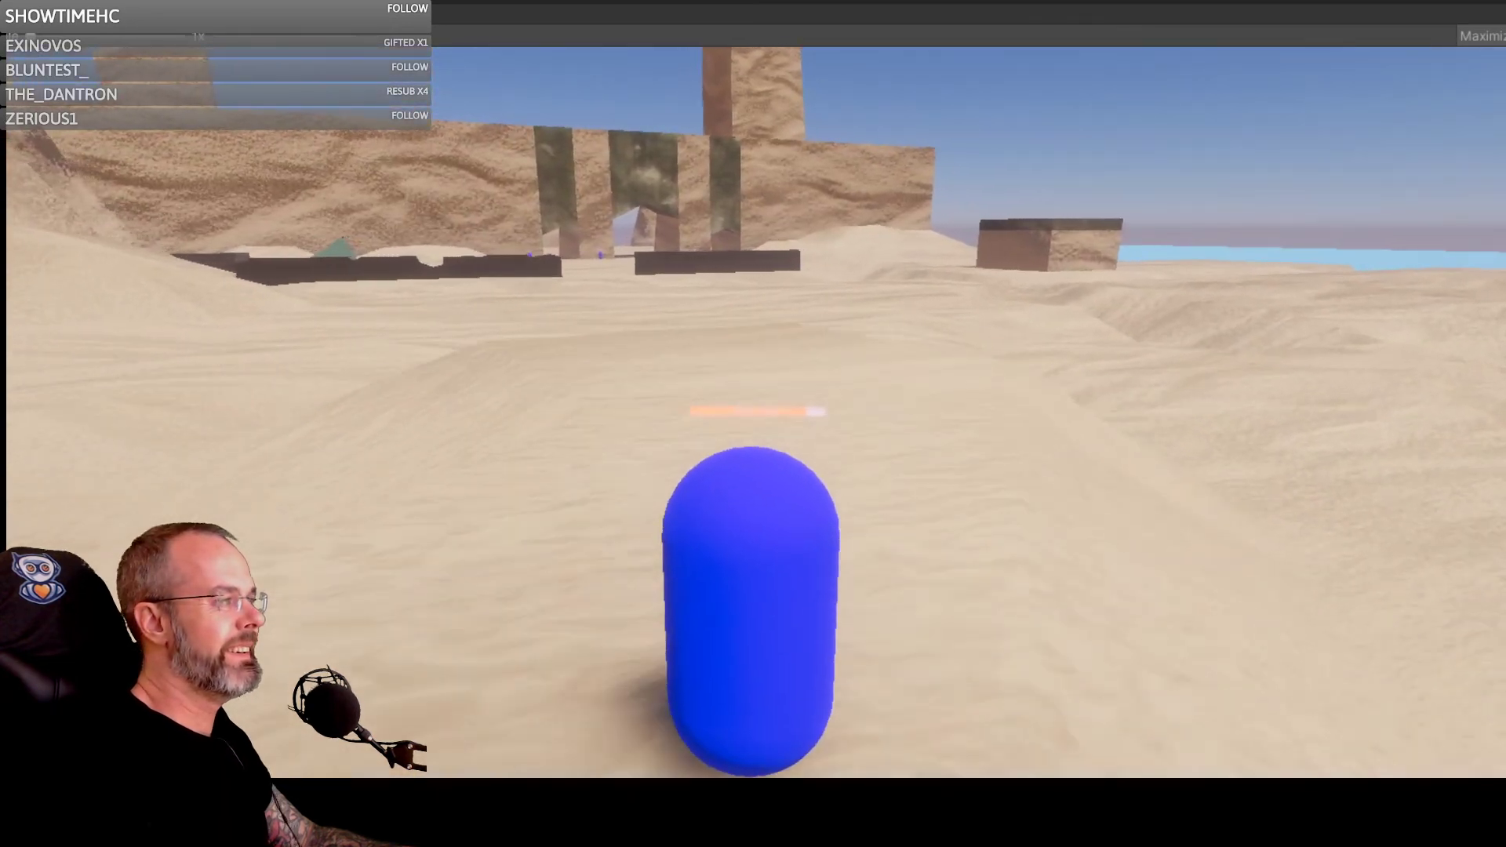
key("w")
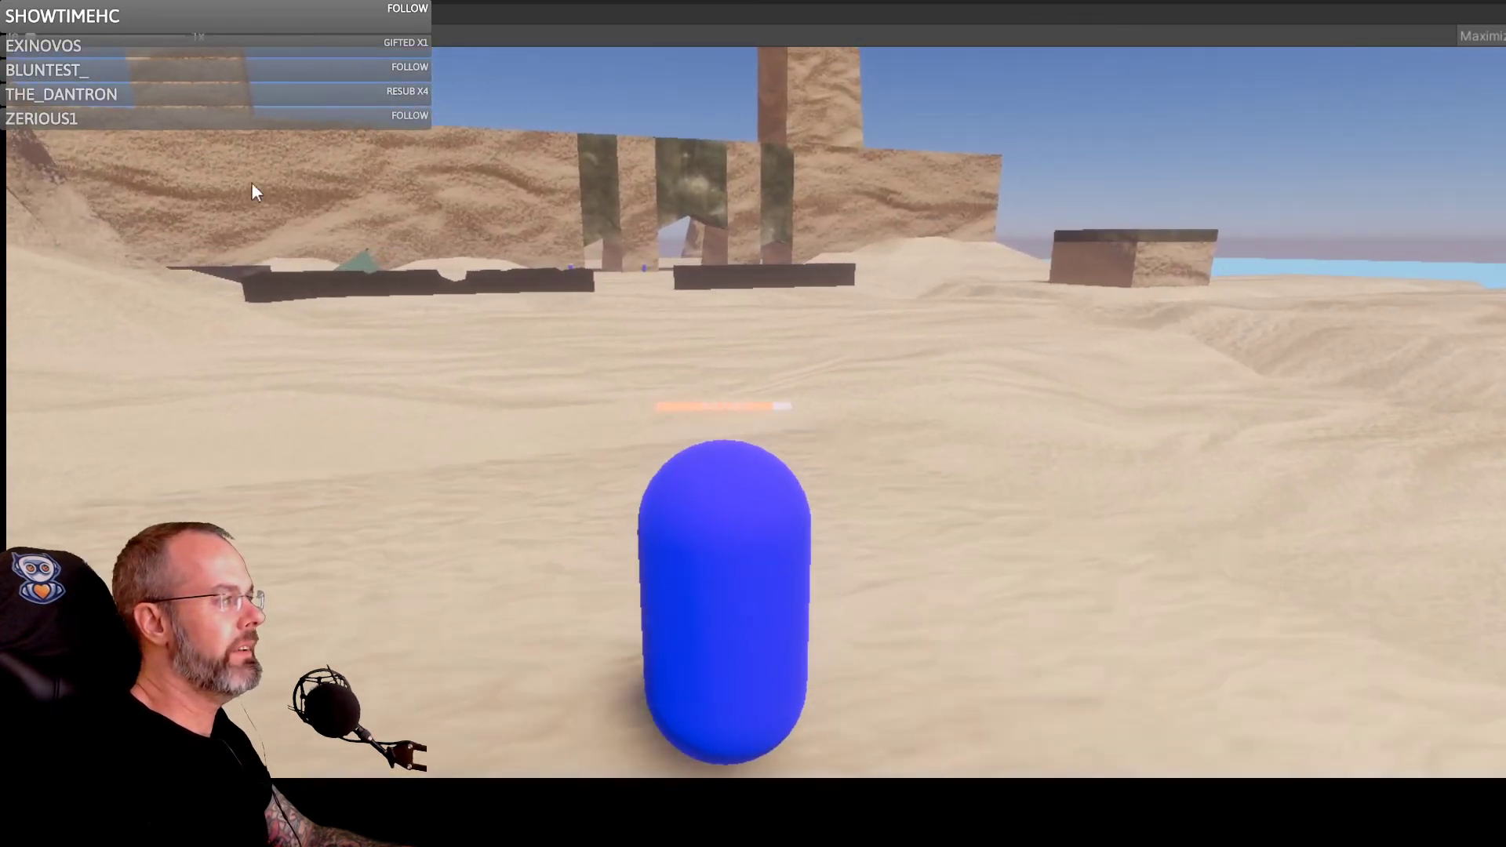
right_click_drag(483, 466, 744, 529)
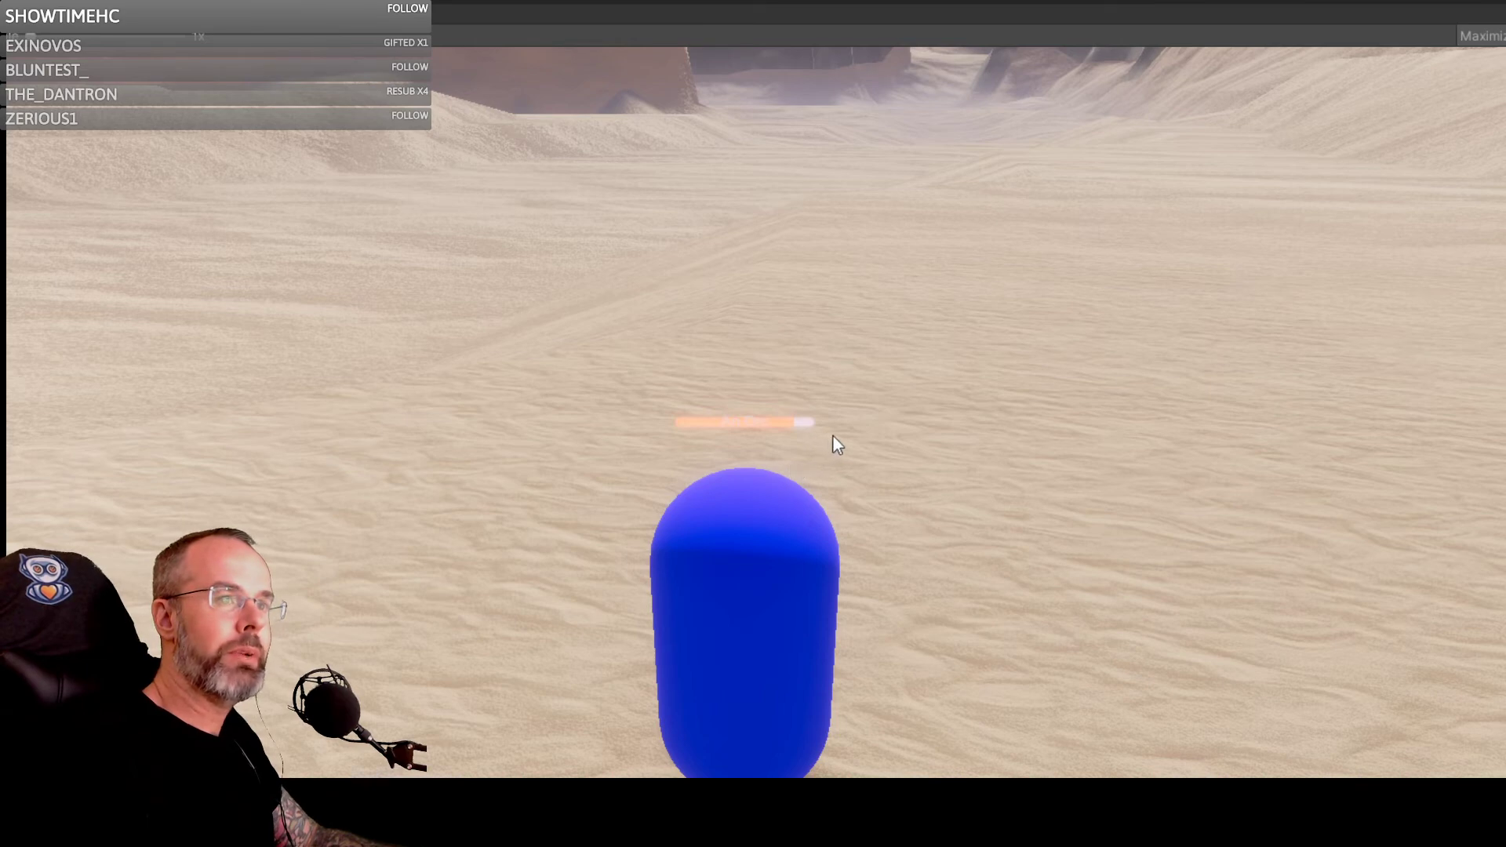
Step: Walk the capsule character over the sand slope, turn it to face the fortress gate, and release the cursor
left_click(766, 407)
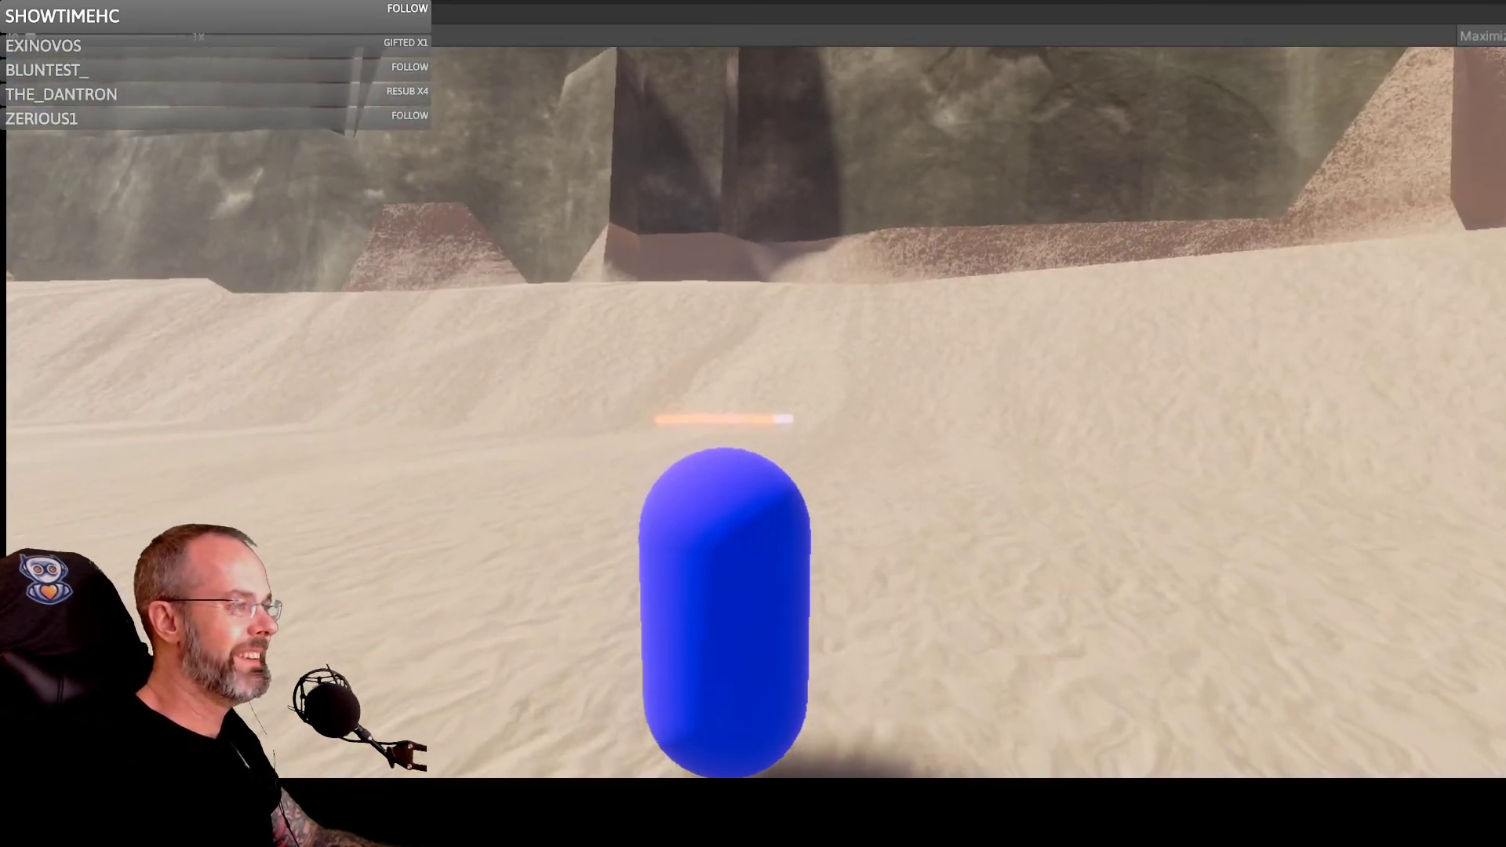
key("w")
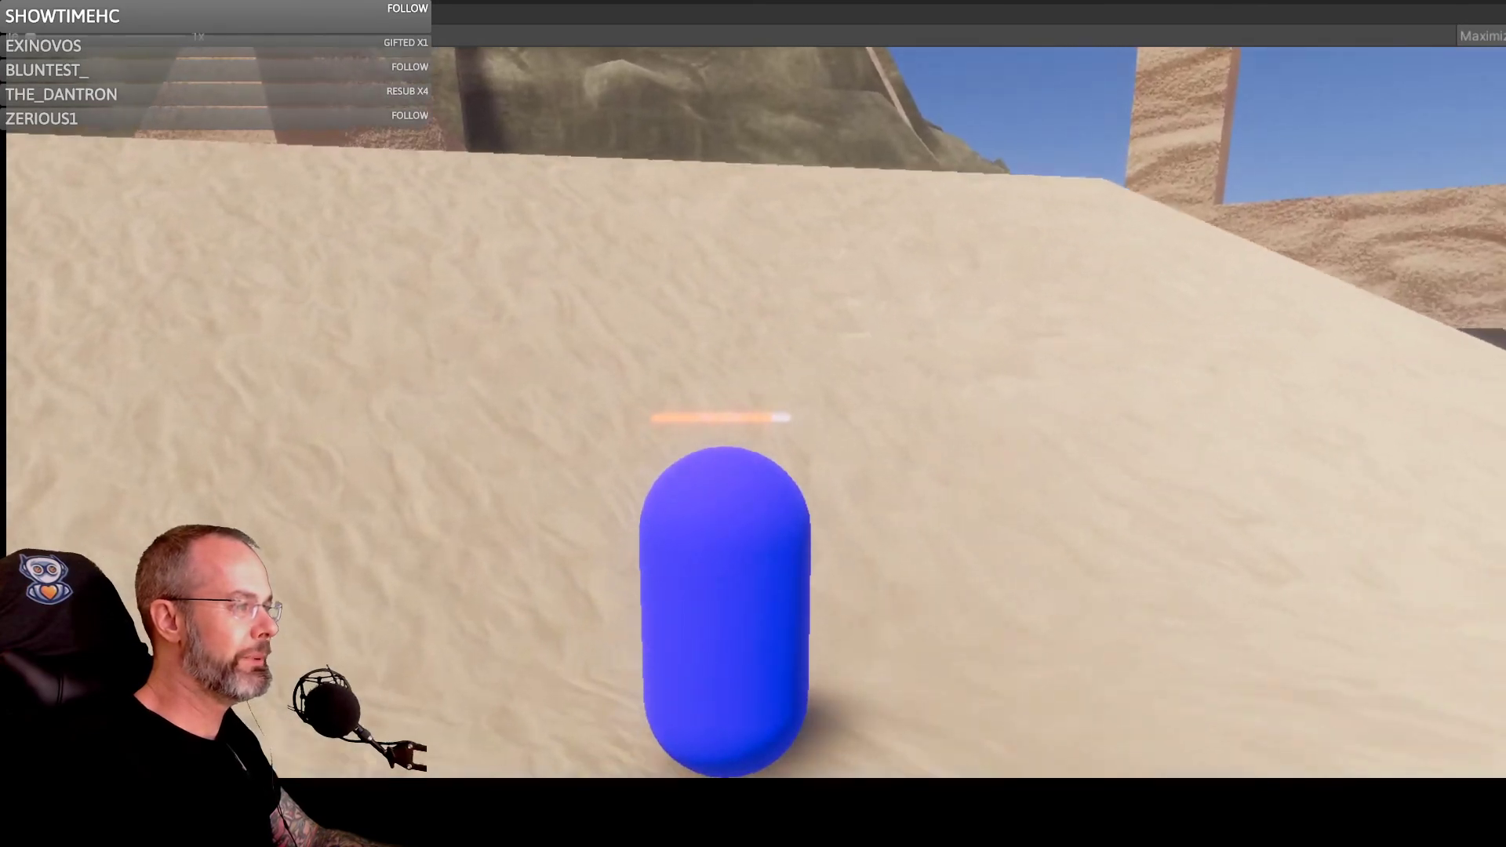
key("w")
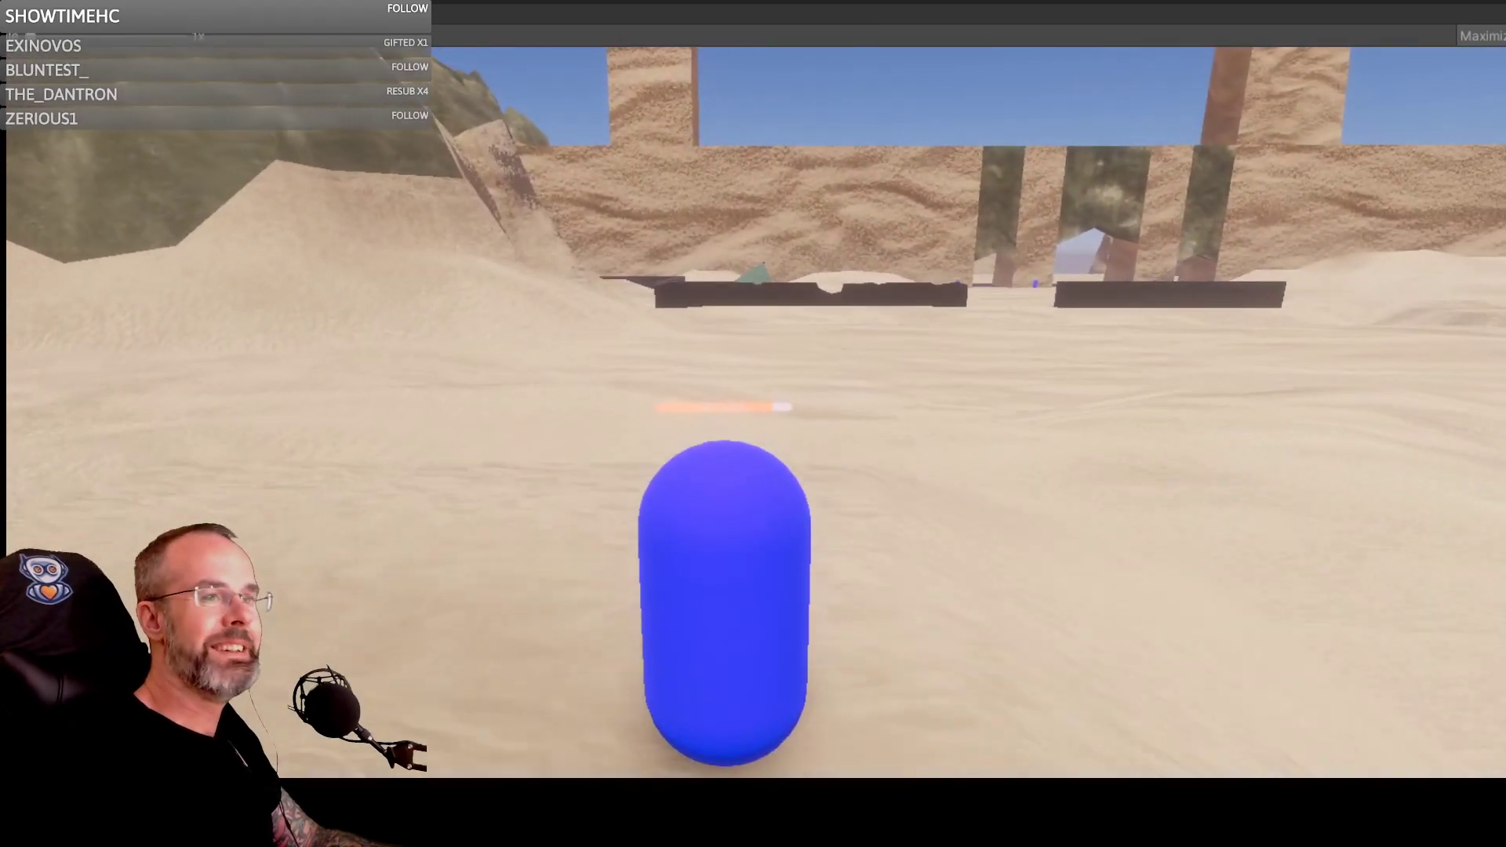
key("Escape")
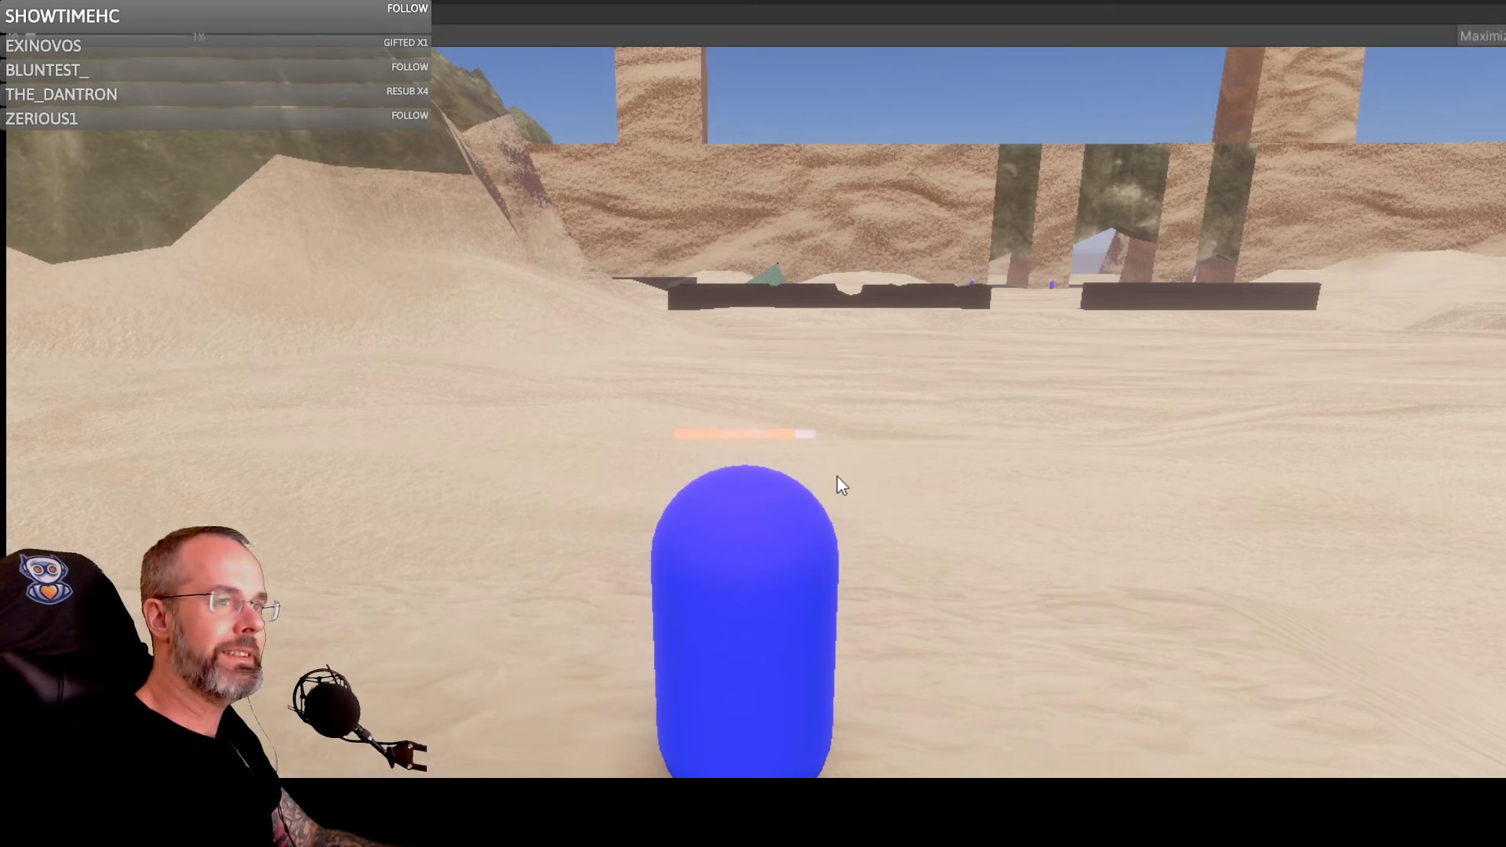
Step: Test moving the capsule character left, backward and forward while it faces the fortress
left_click(786, 442)
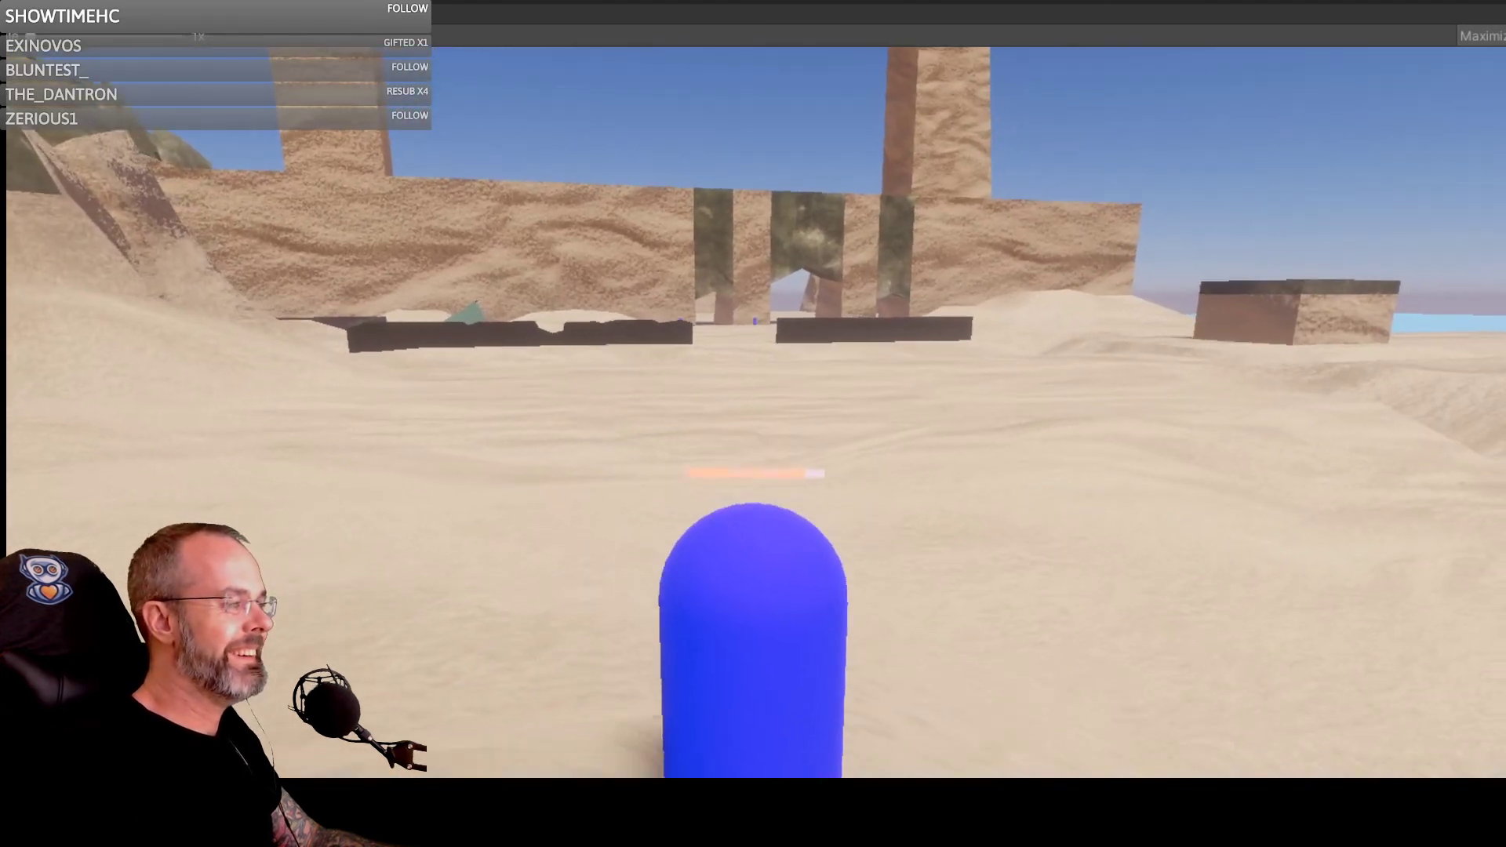
key("a")
key("s")
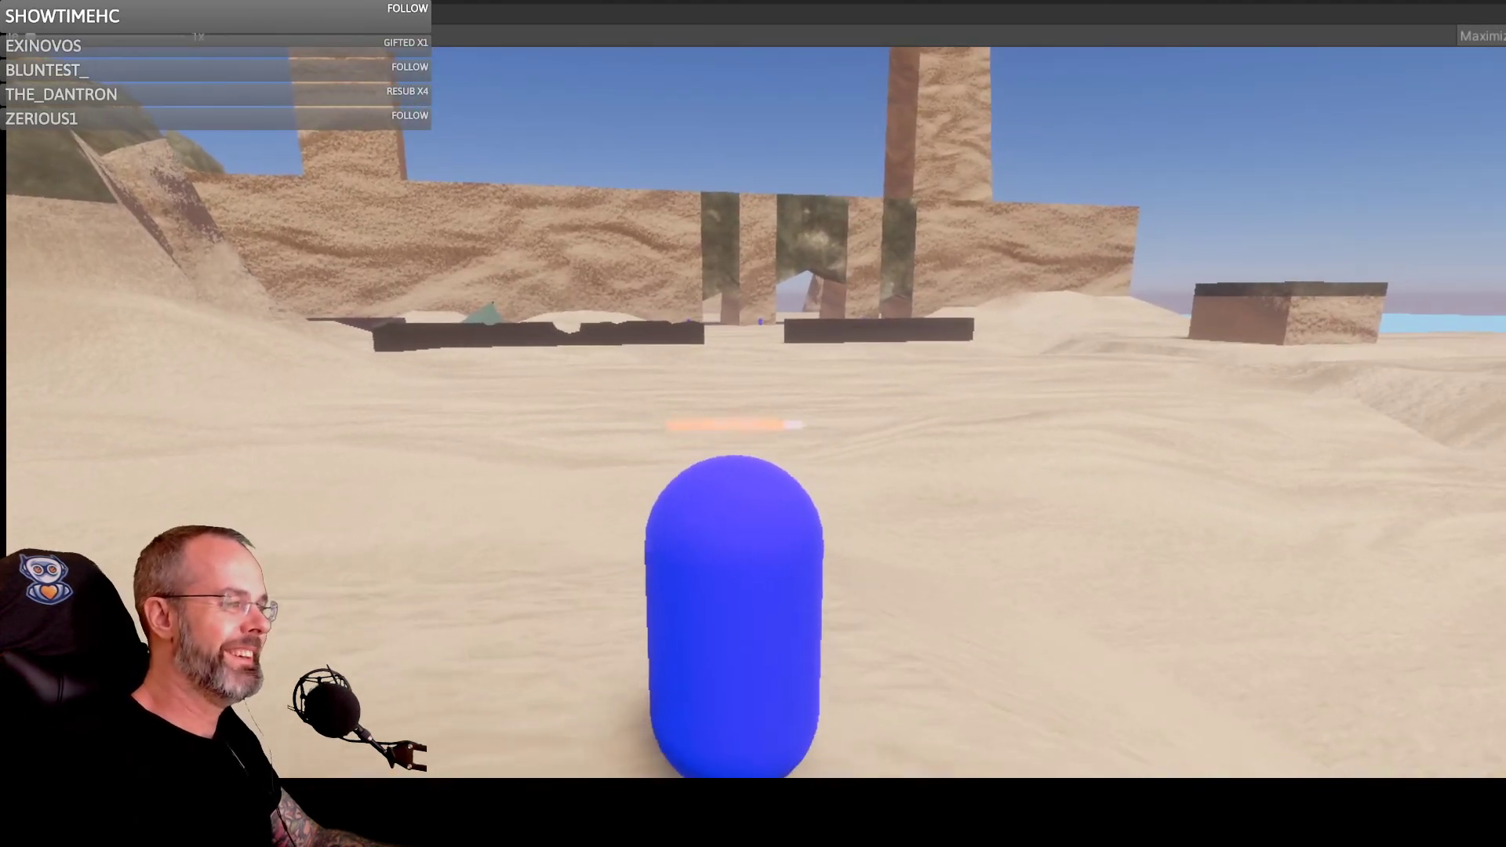
key("w")
key("Escape")
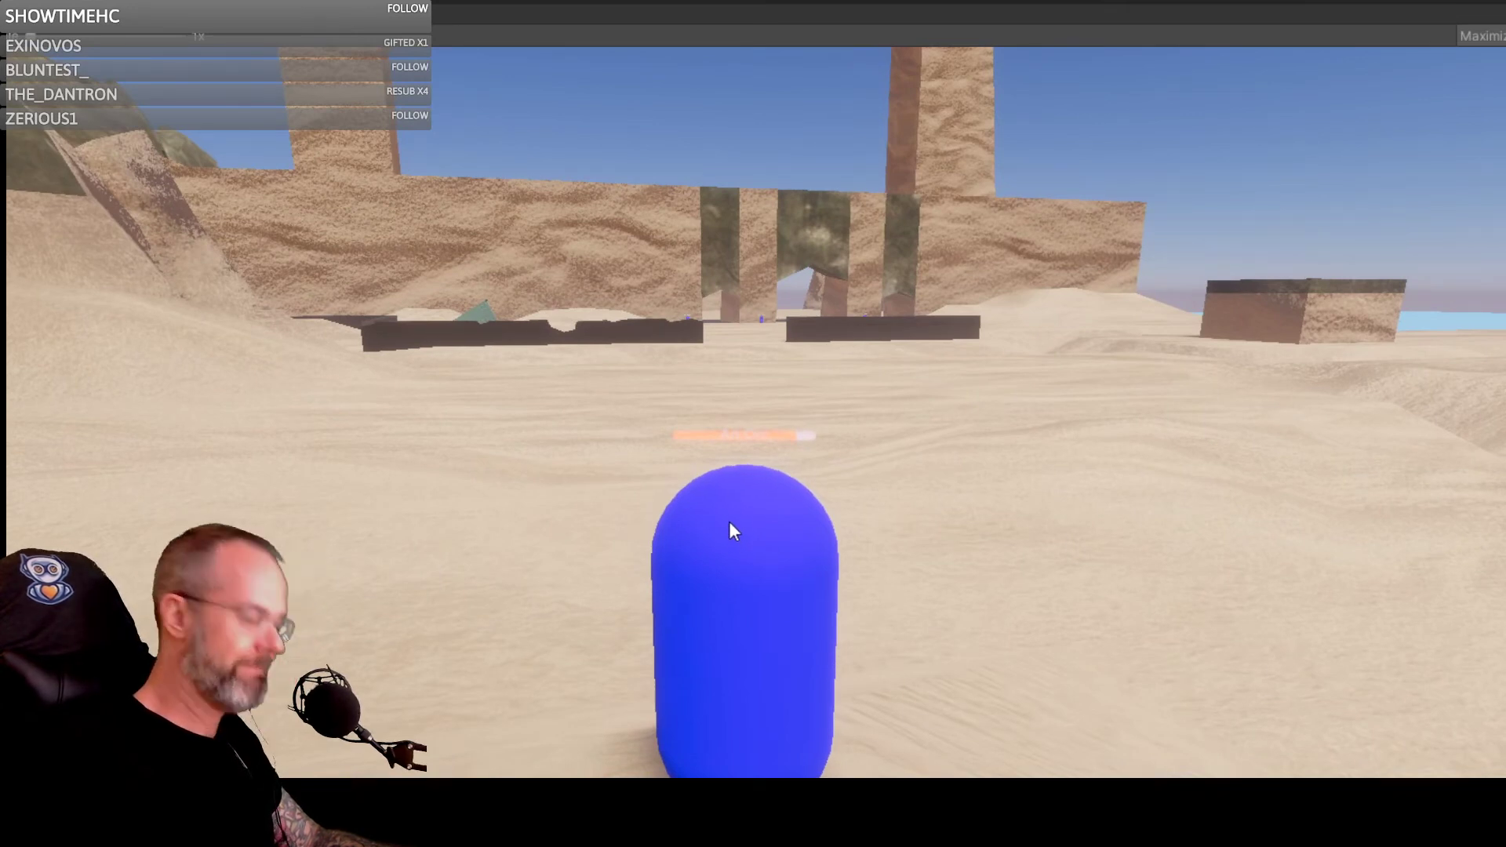
Step: Test strafing the capsule character left and right on the sand, and look around from the fortress to the cliffs
right_click_drag(850, 581, 806, 585)
key("a")
key("d")
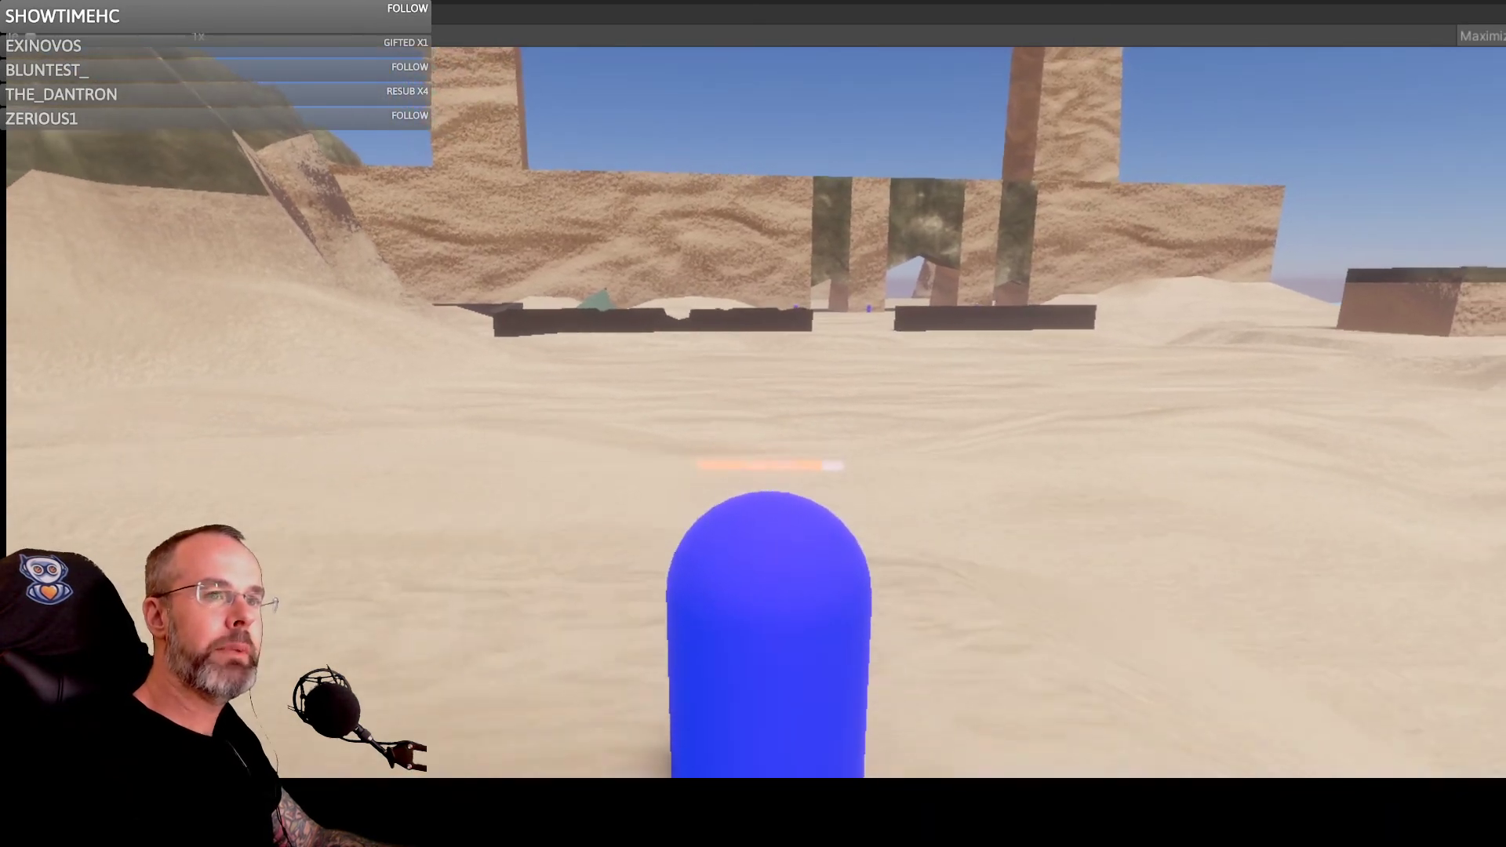
key("a")
key("d")
key("d")
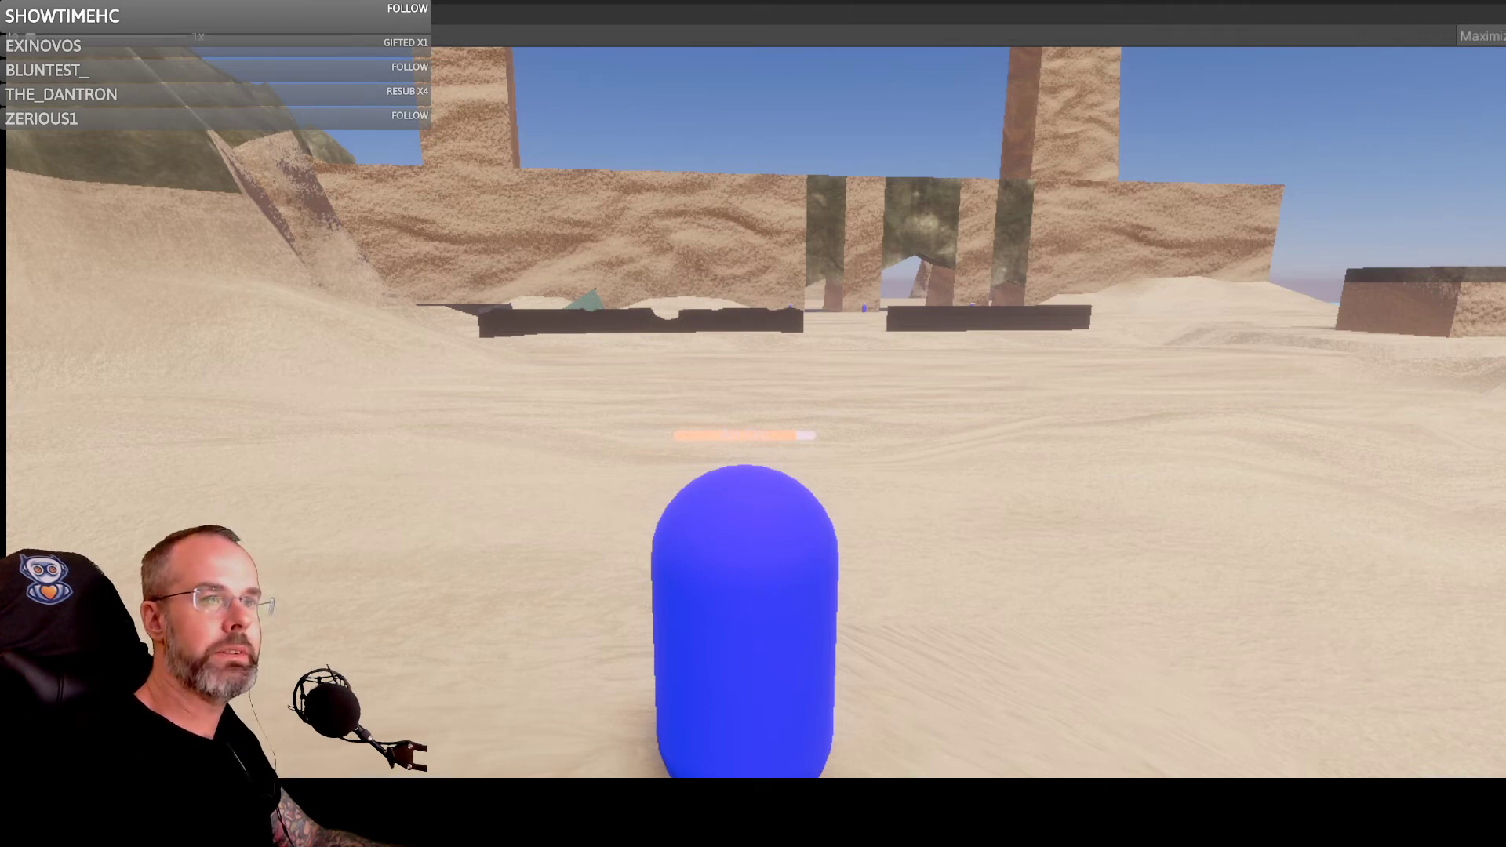
left_click(1207, 374)
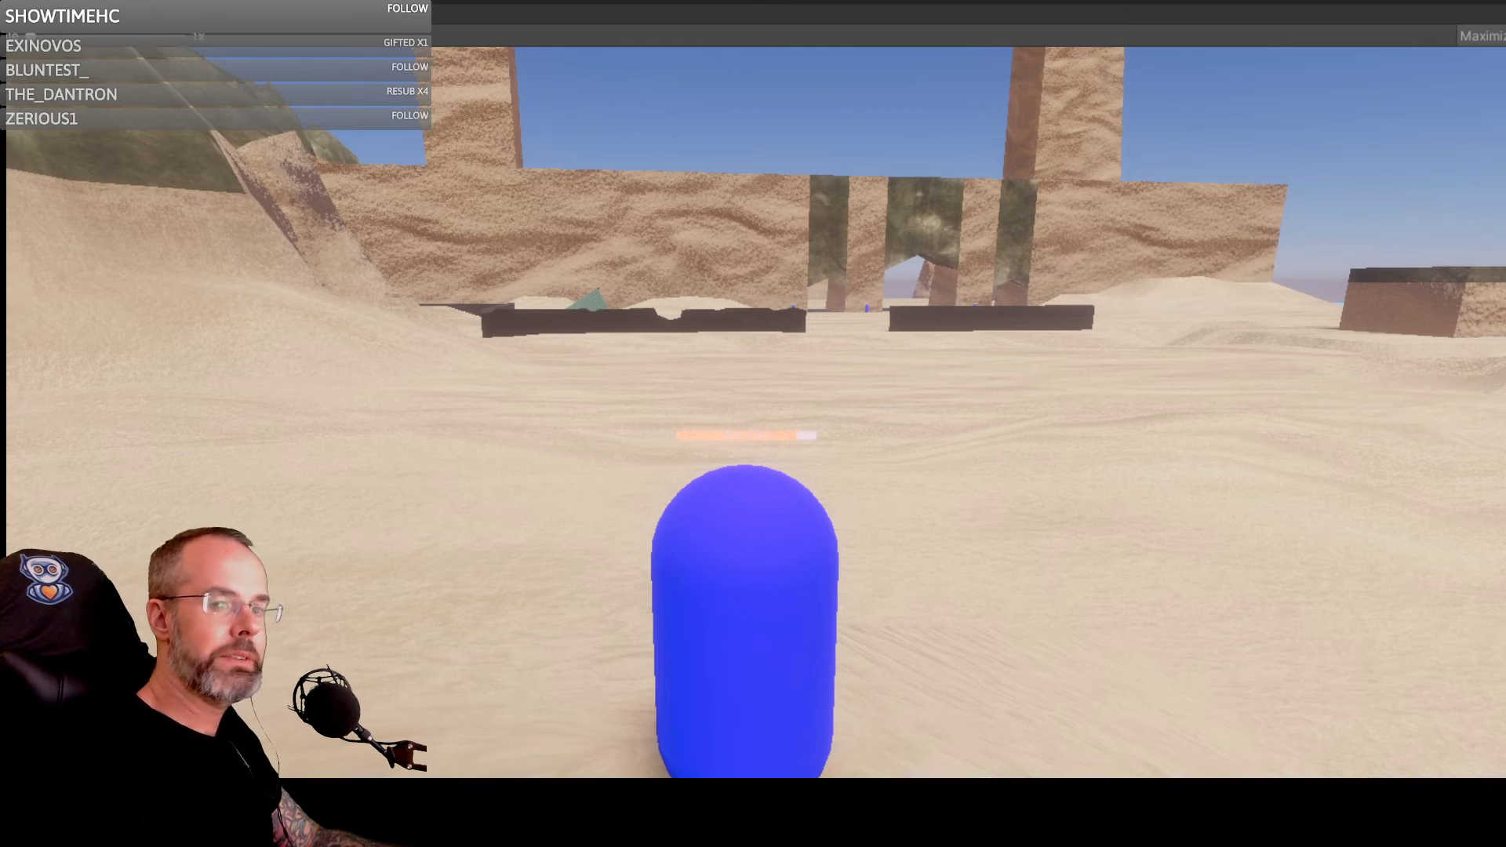
key("Escape")
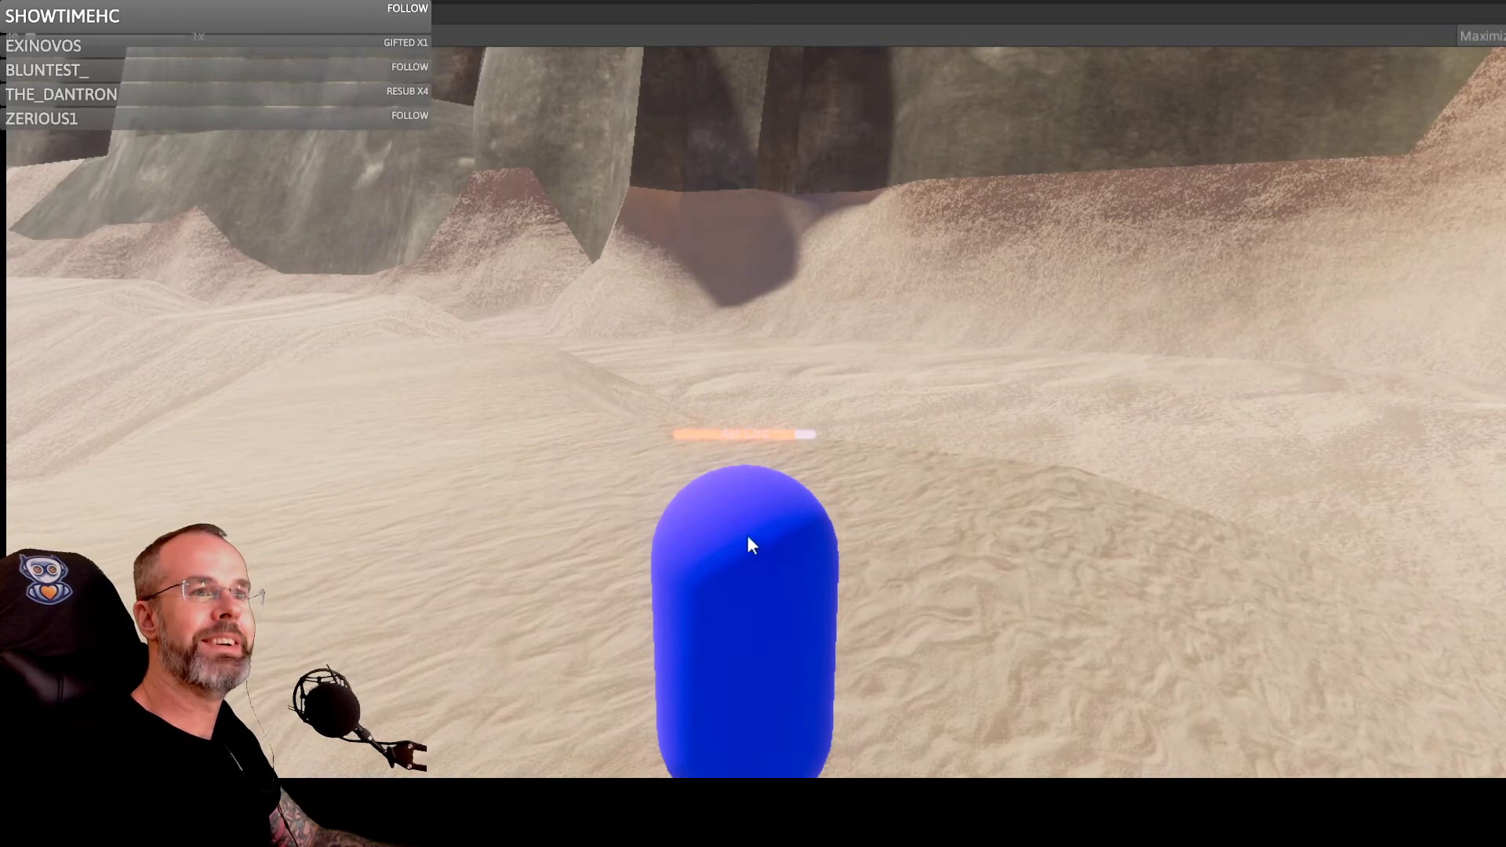
Step: Walk the capsule character forward and to its left near the canyon, and turn it back toward the fortress
left_click(924, 536)
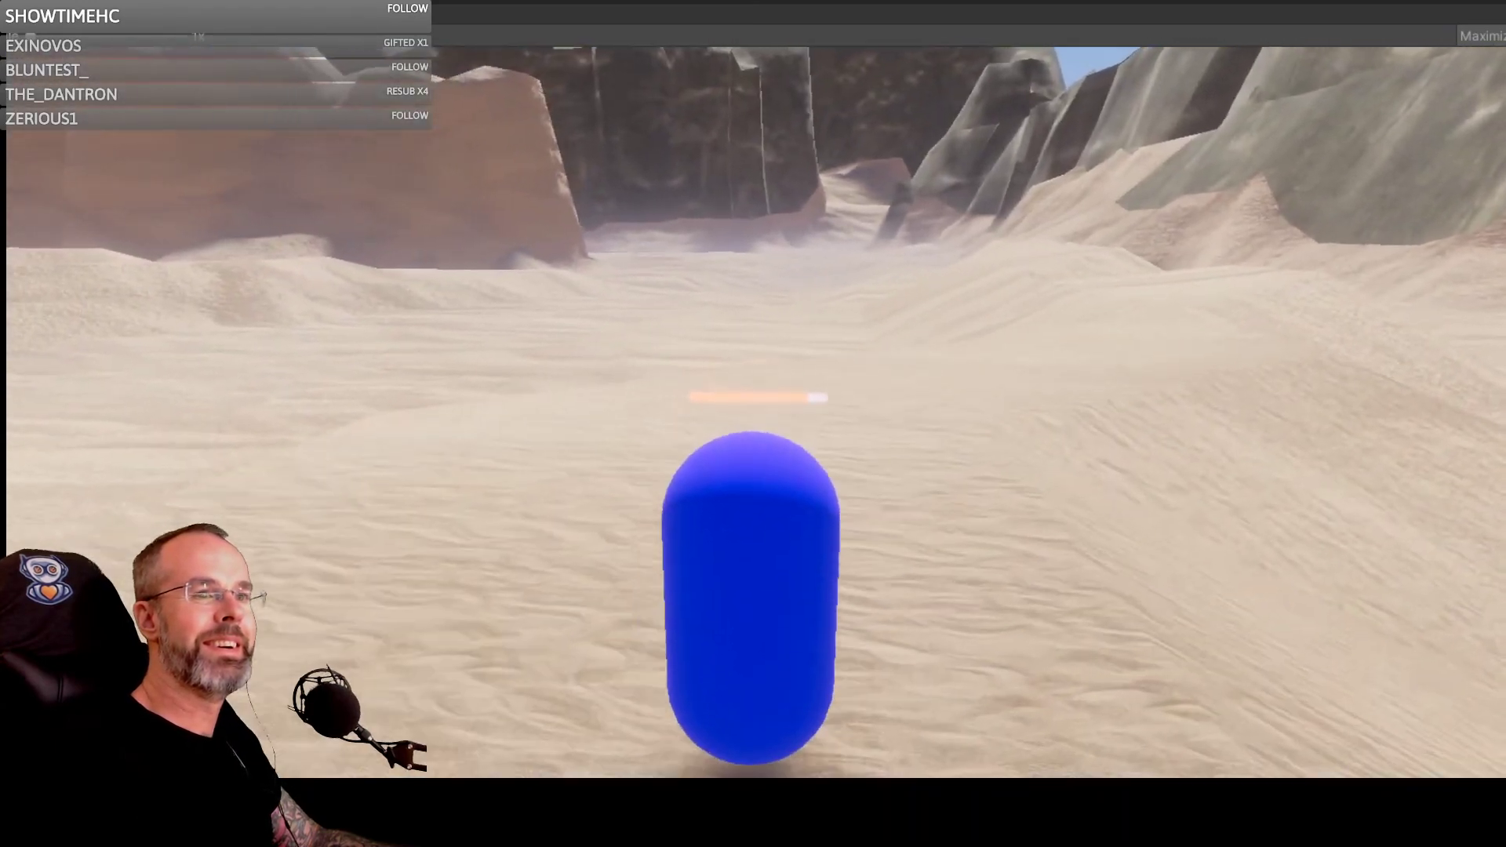
key("w")
key("a")
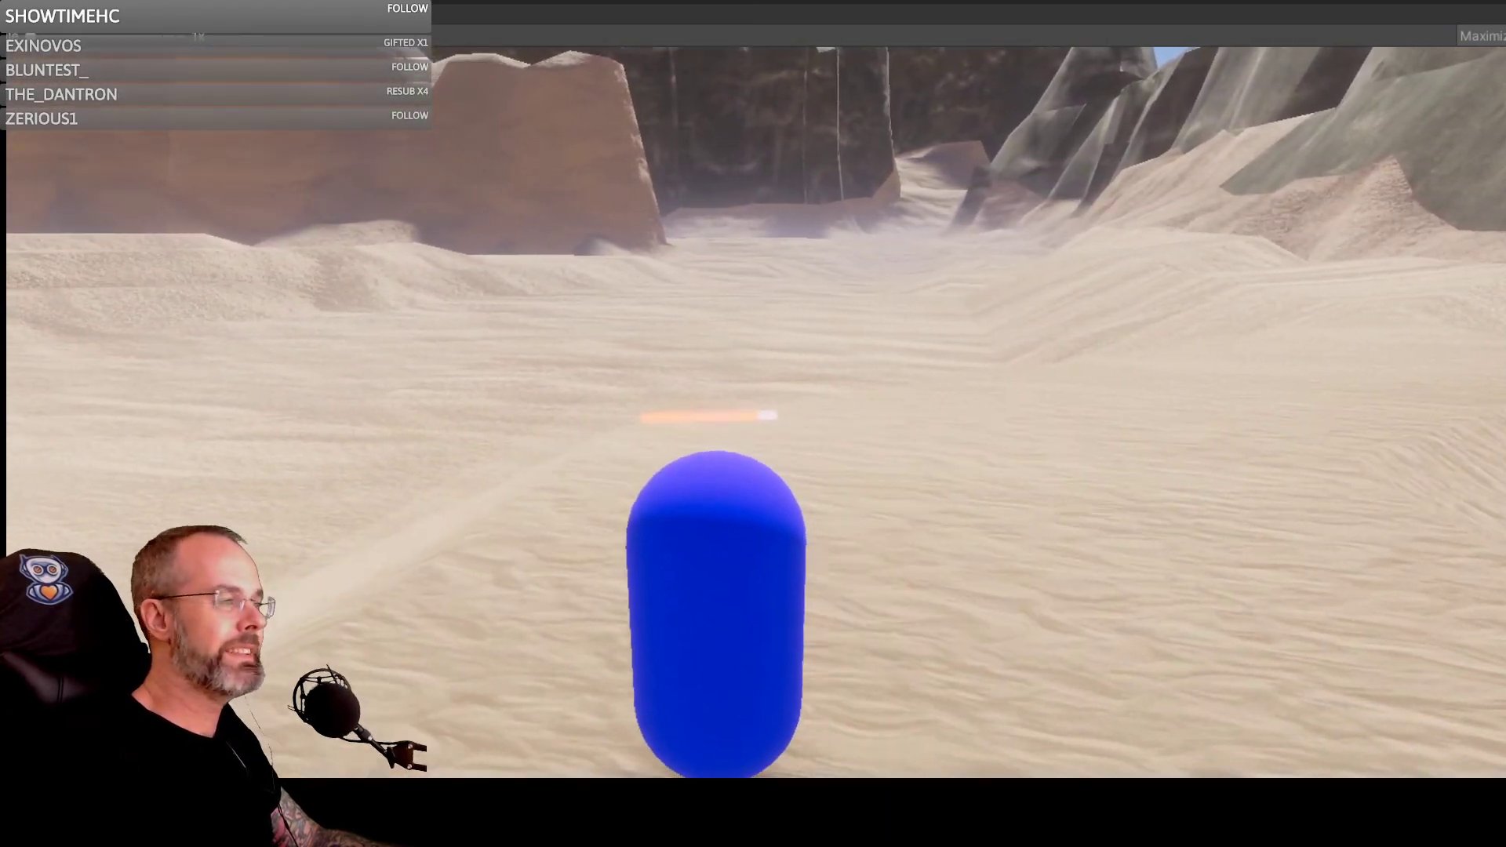
key("w")
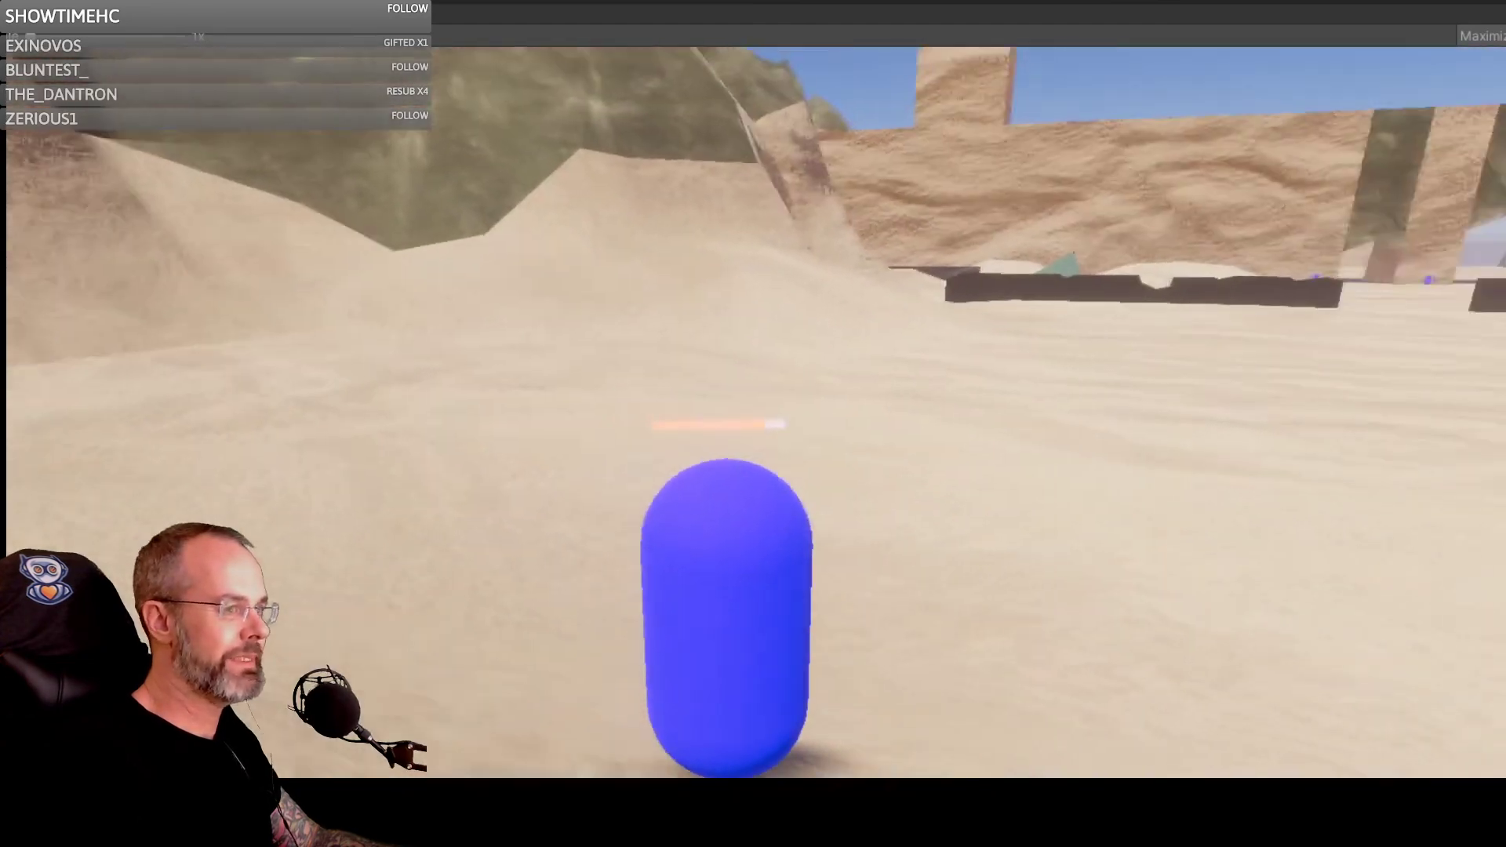
key("w")
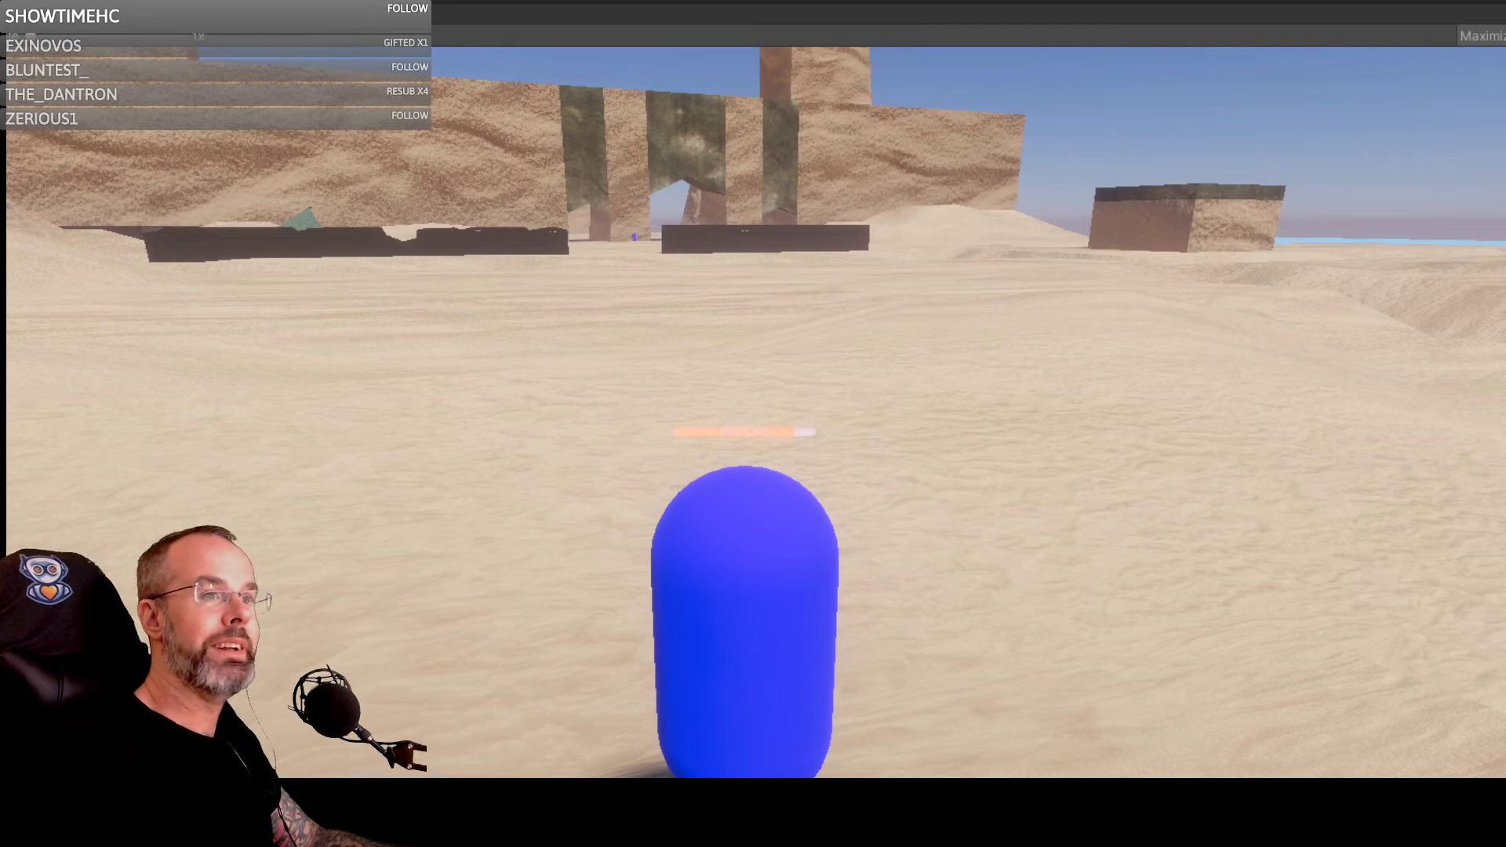
Step: Walk the capsule character toward the low dark walls in front of the fortress gate
right_click_drag(892, 537, 870, 495)
key("w")
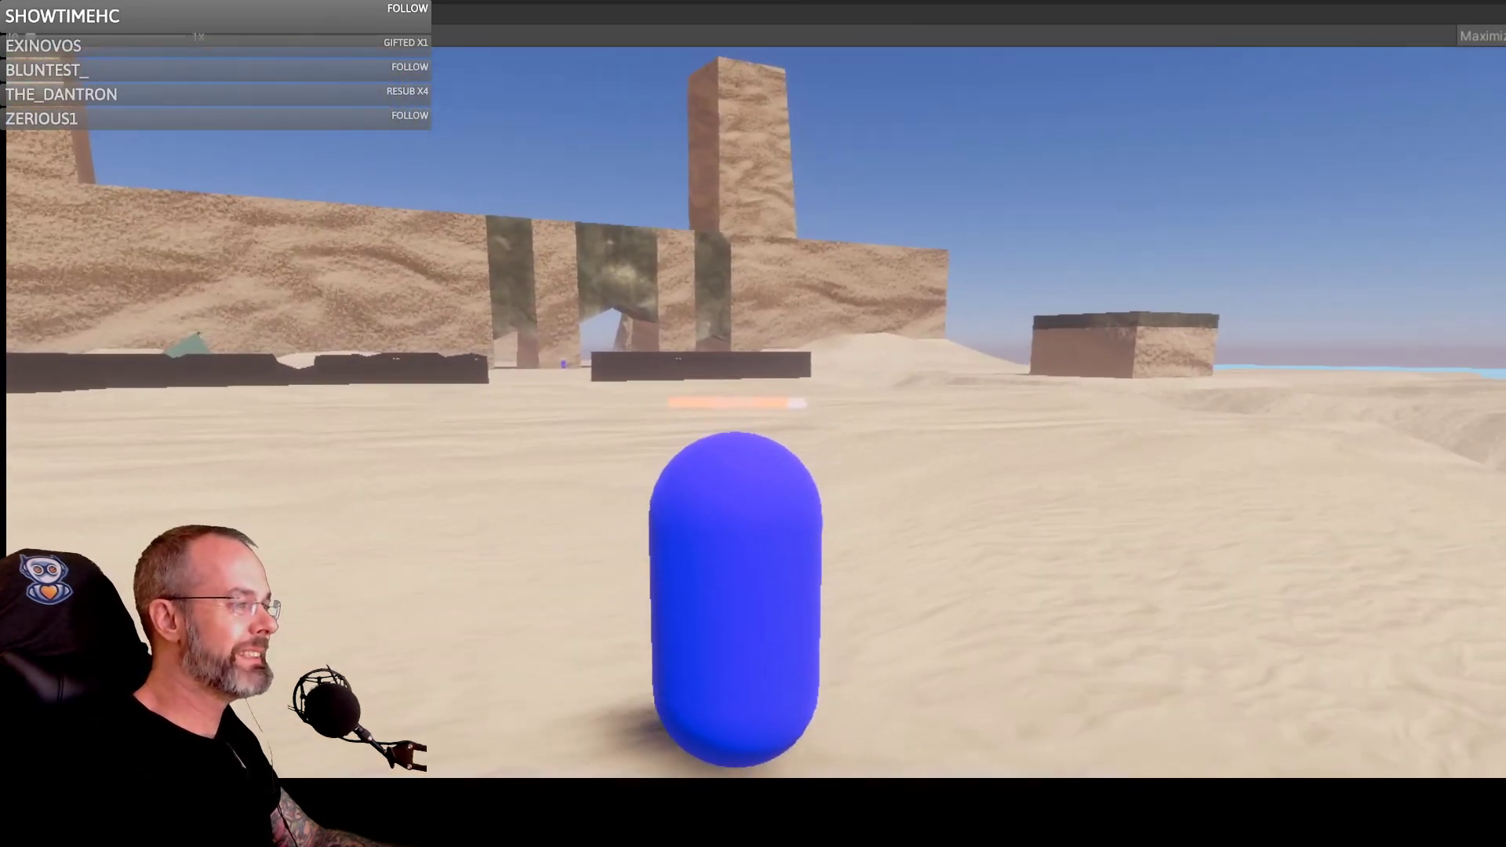
key("w")
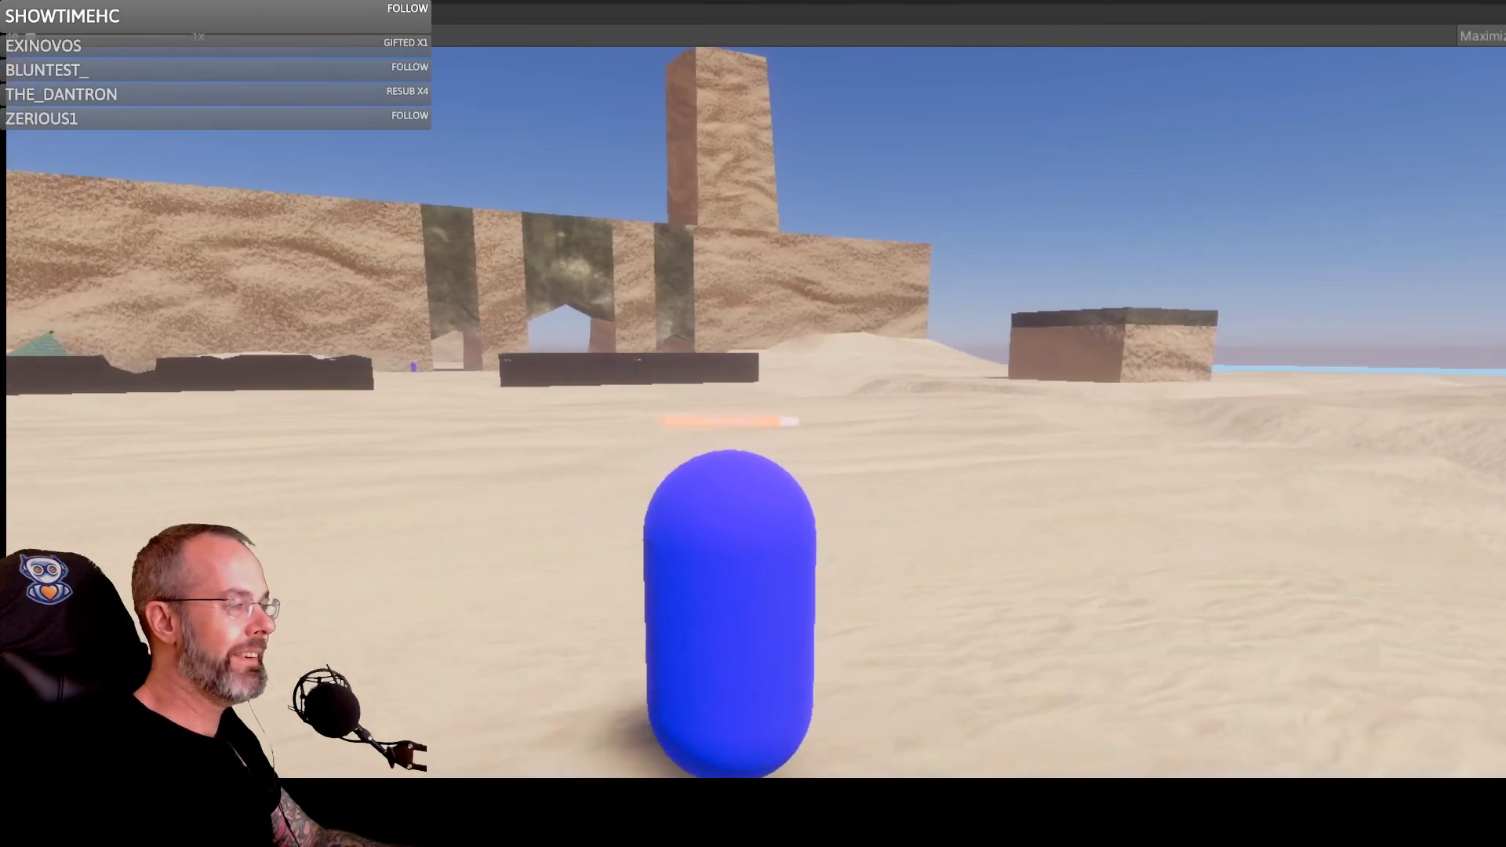
key("w")
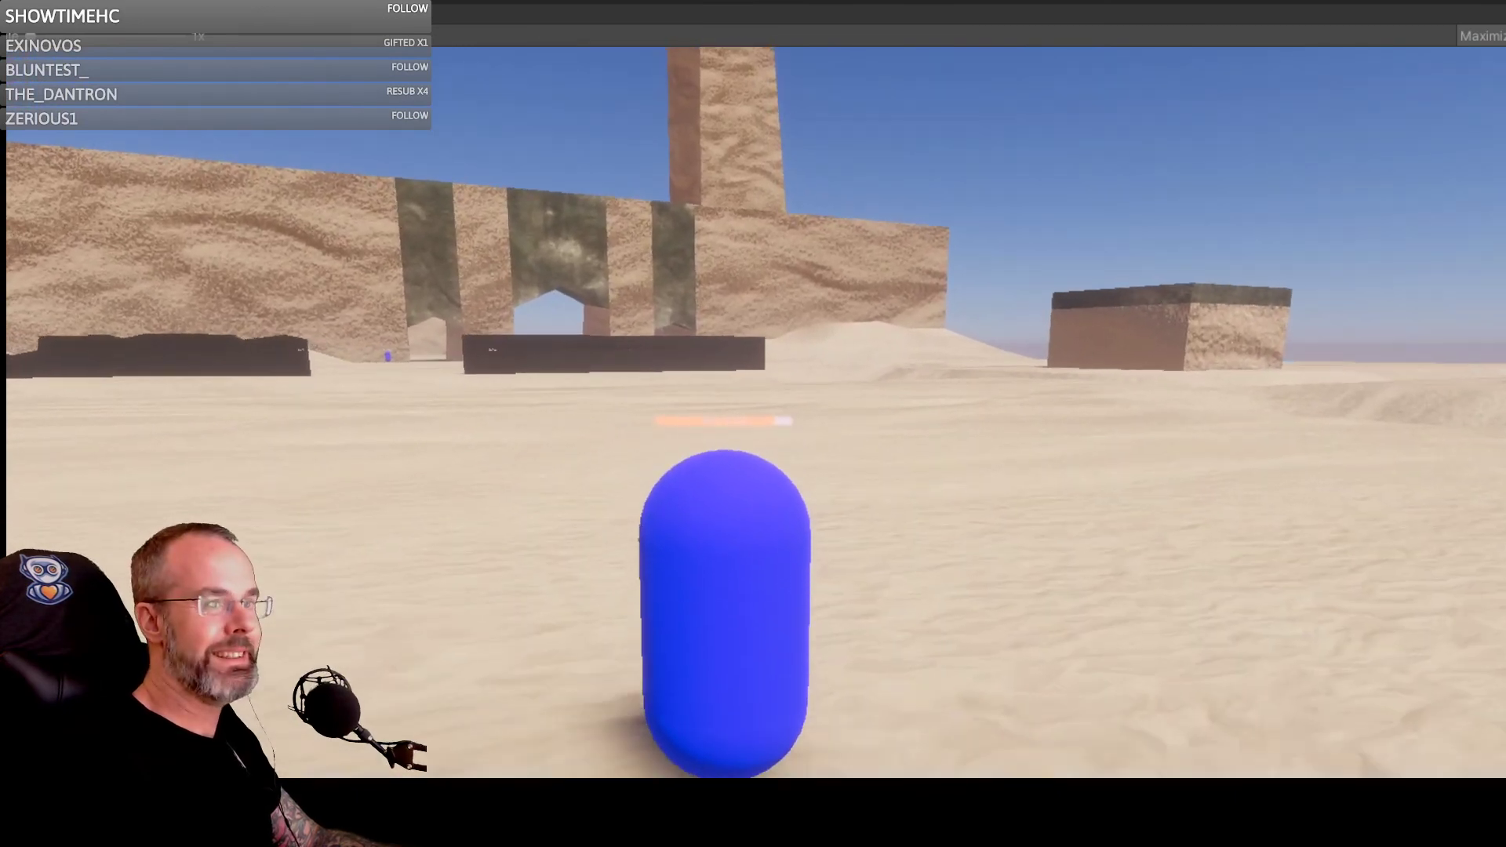
key("w")
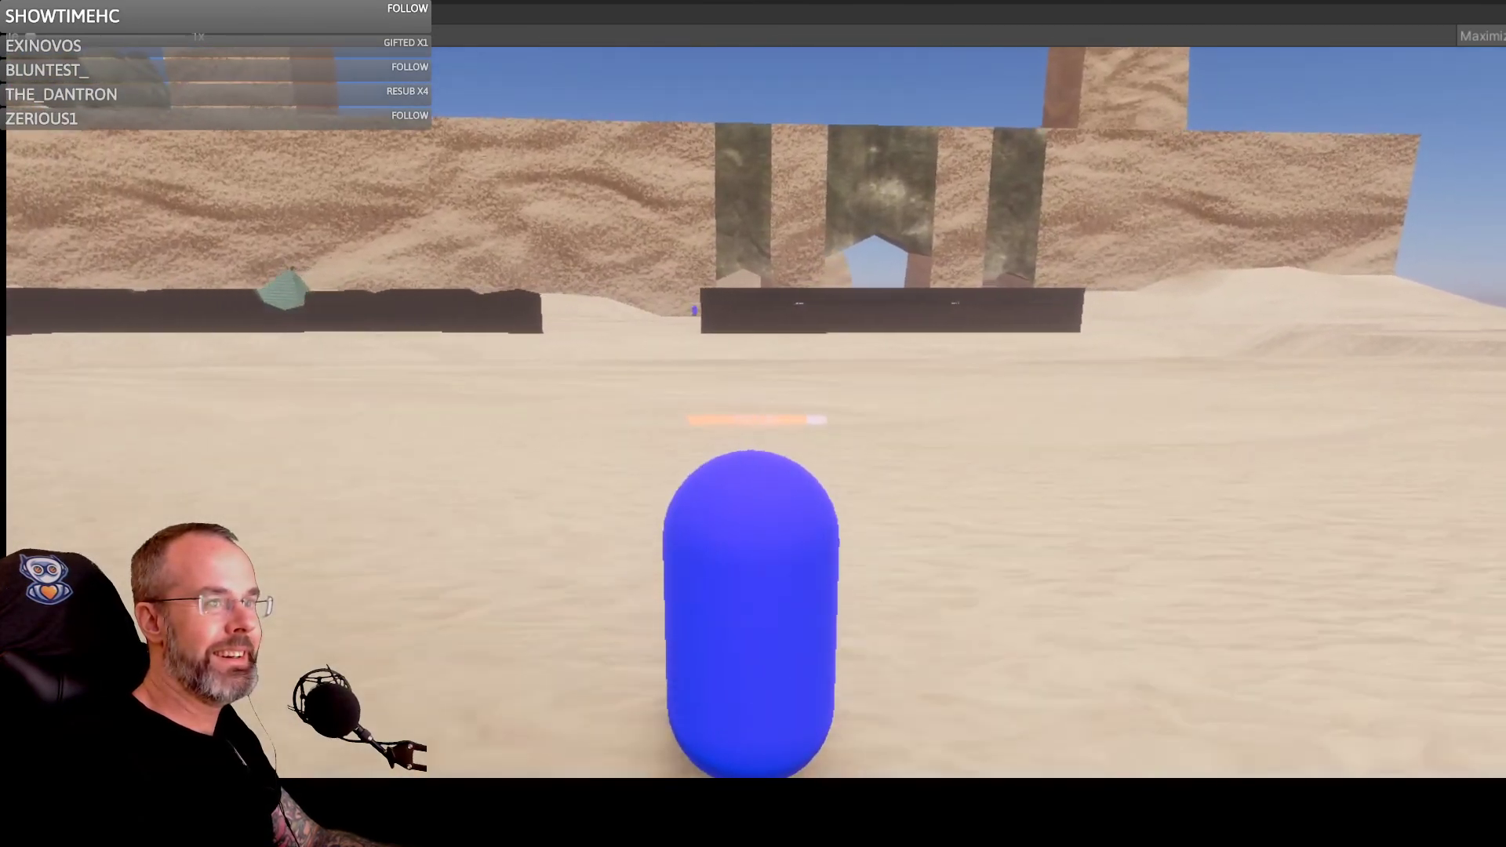
key("w")
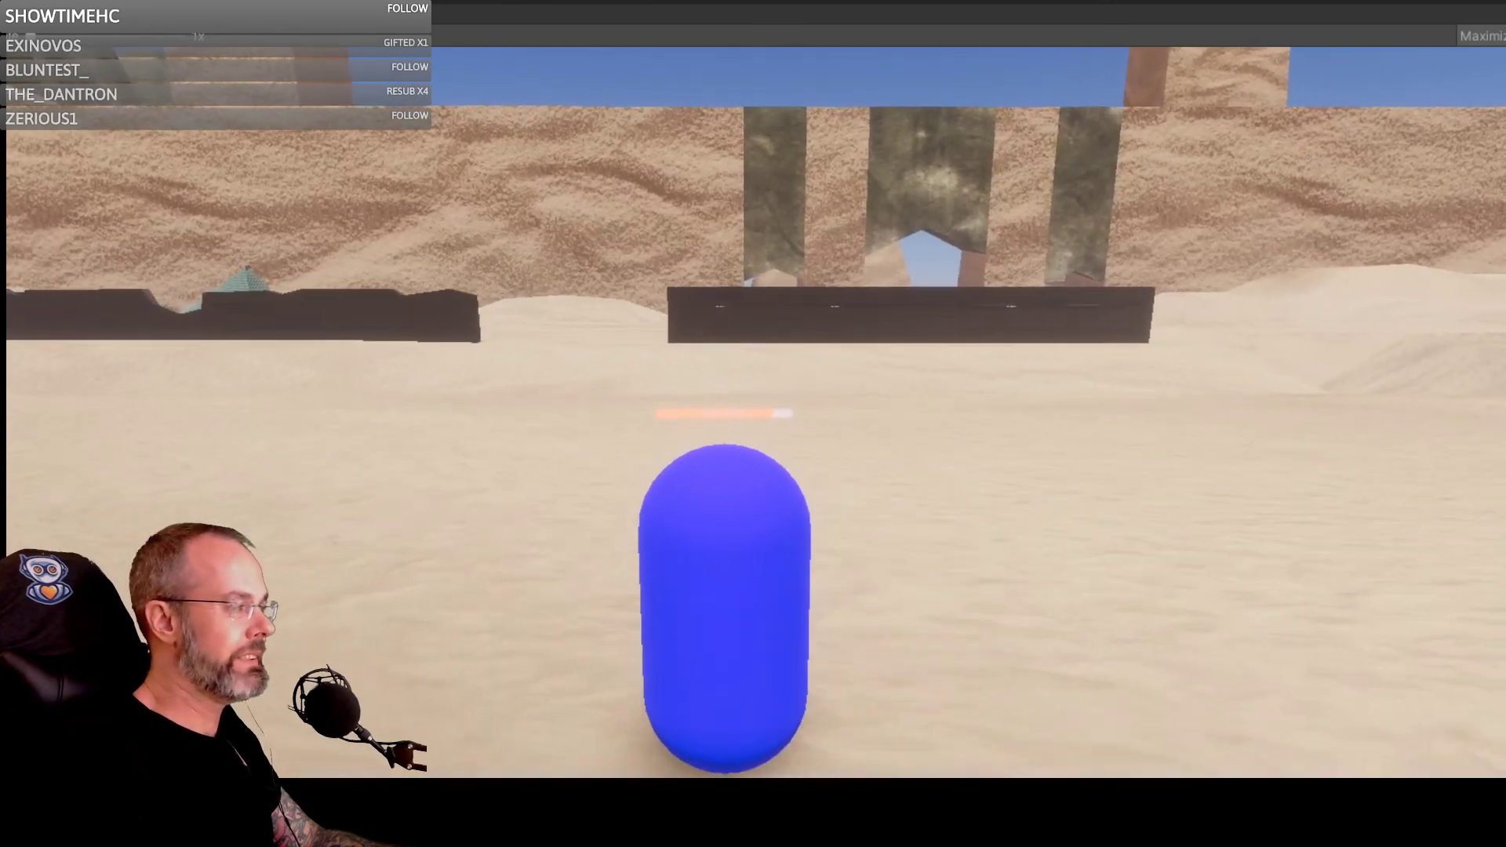
key("w")
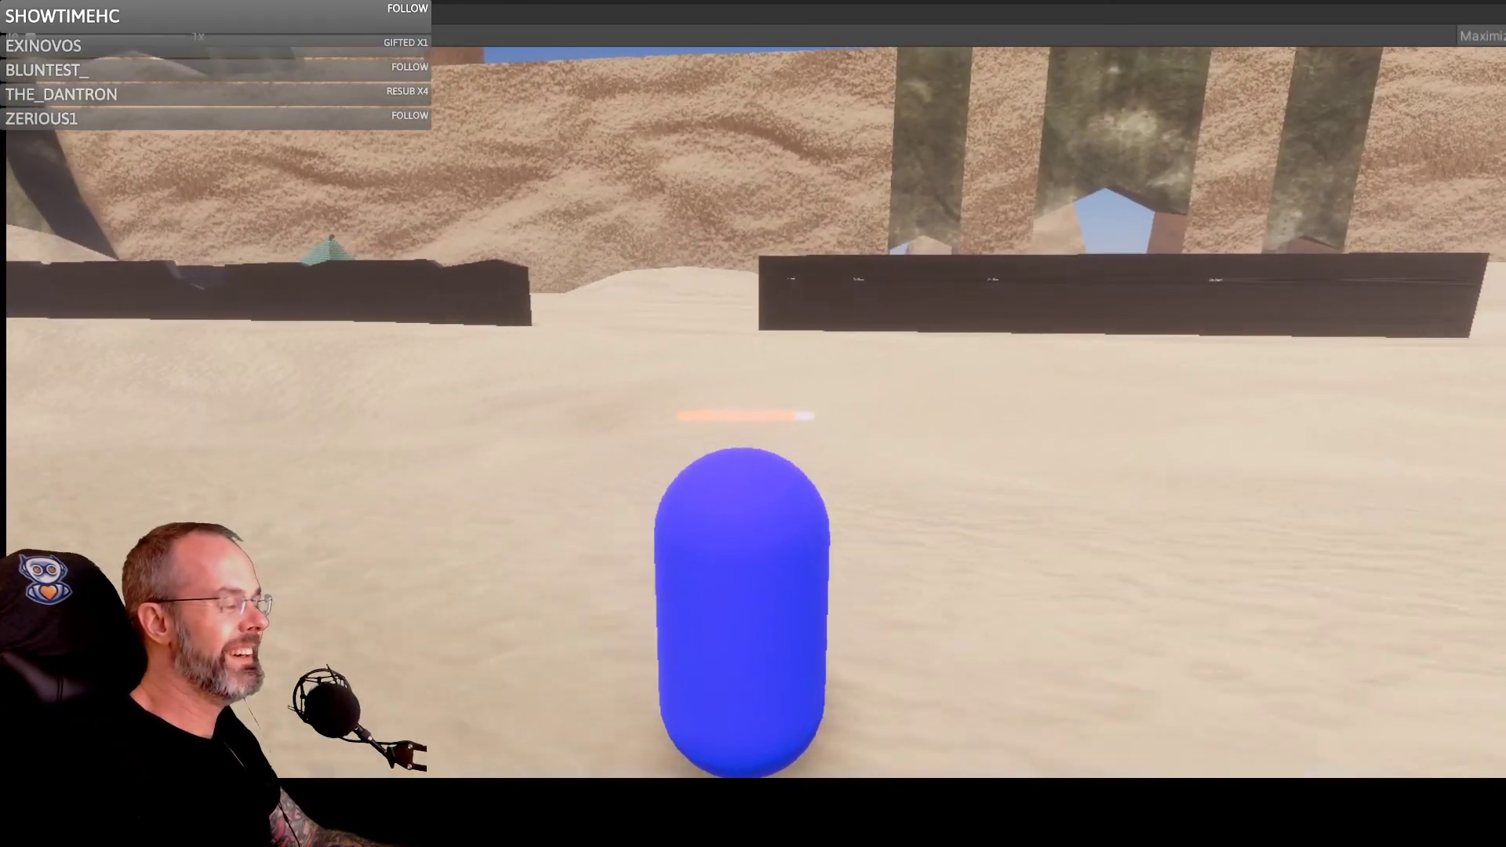
Step: Walk the capsule character through the gap between the low dark walls and turn it around beside the wall's end
key("w")
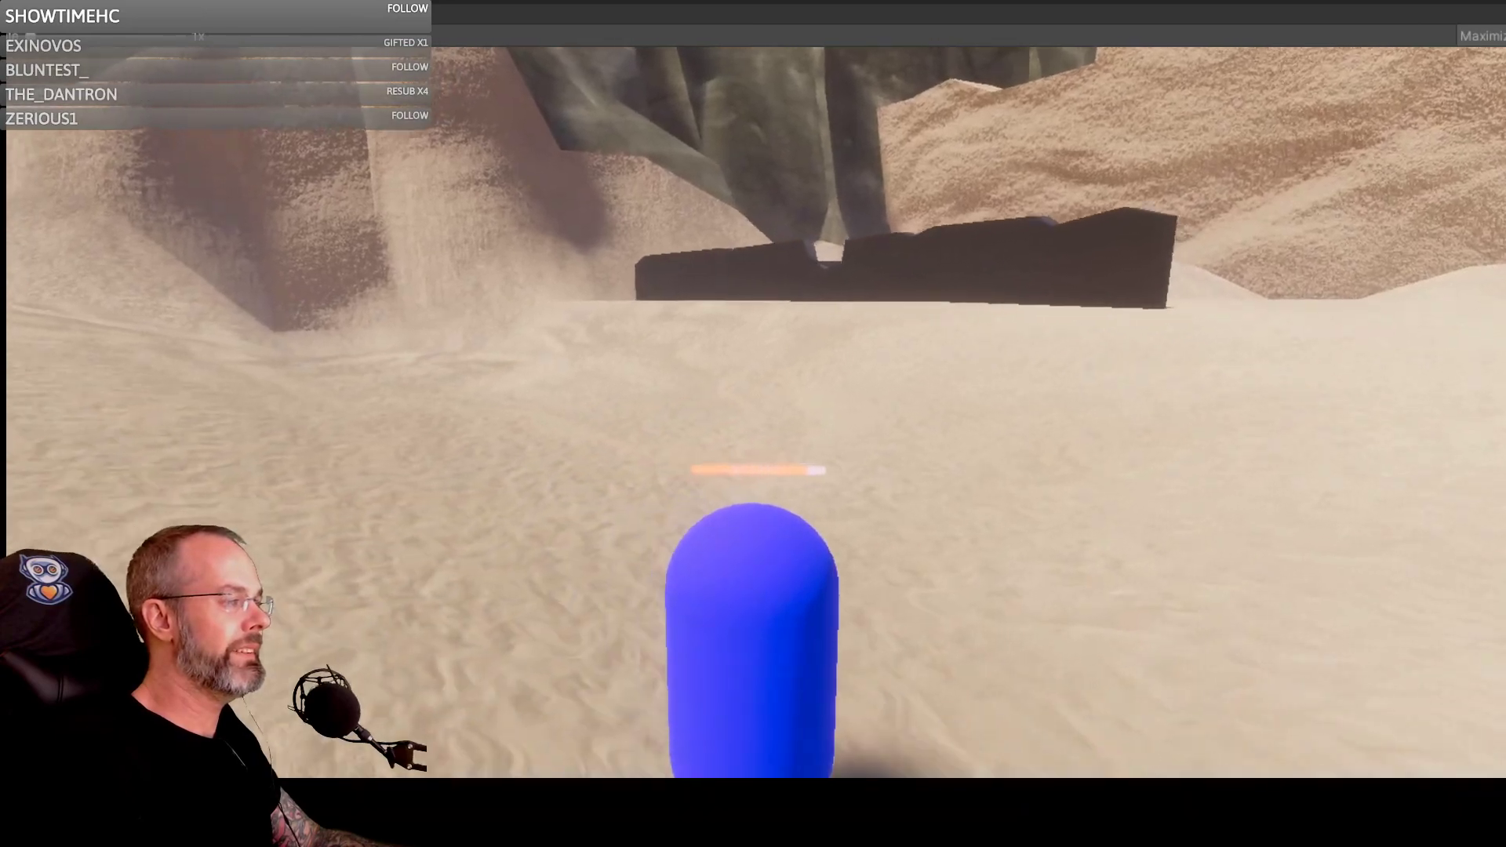
key("w")
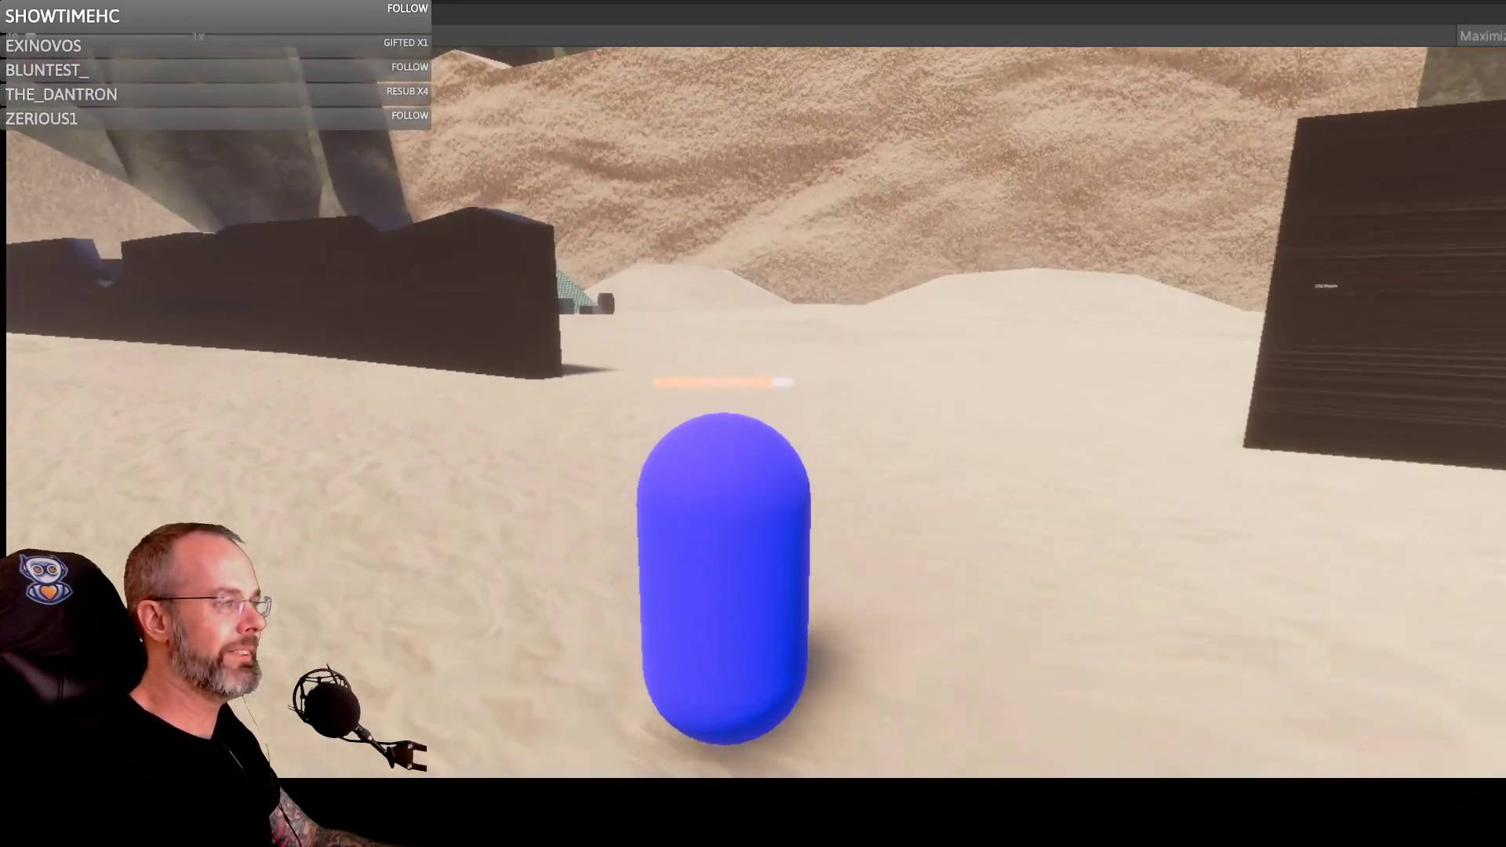
key("w")
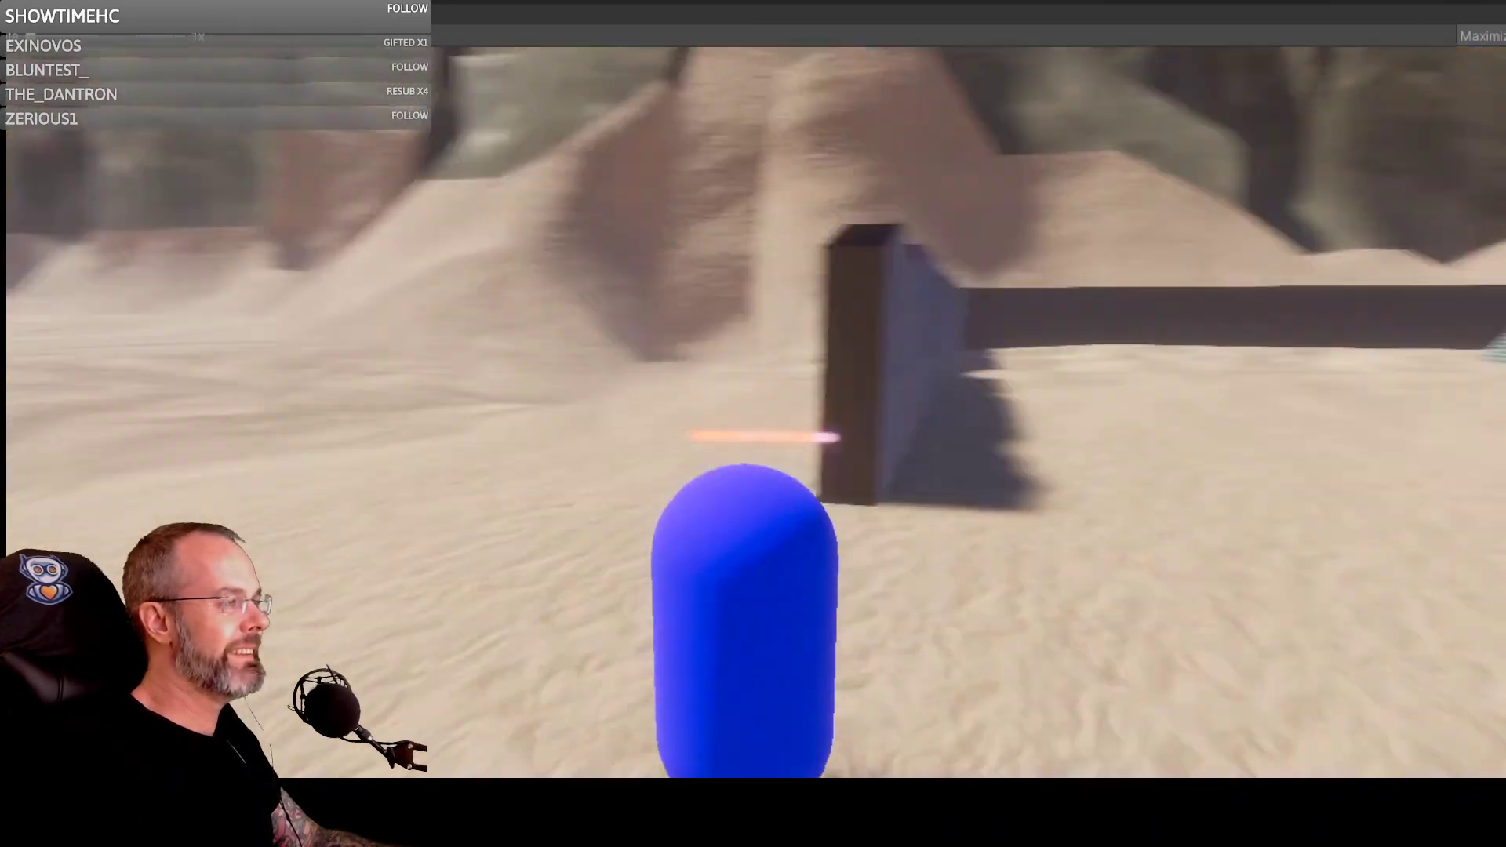
Step: Stop Play mode and switch to Blender, where the wooden wall mesh is open for editing
key("Escape")
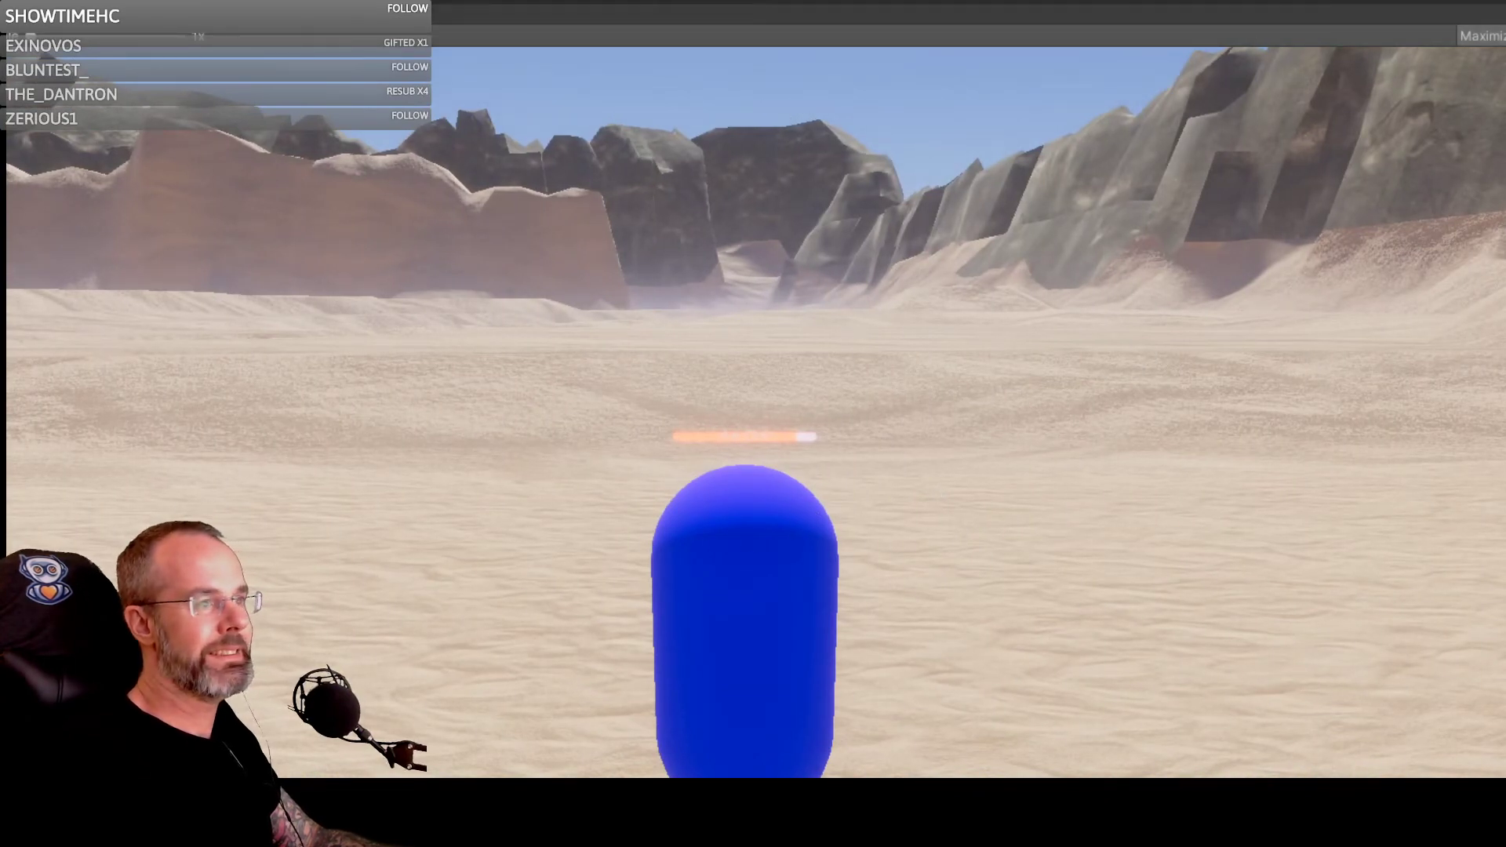
key("ctrl+p")
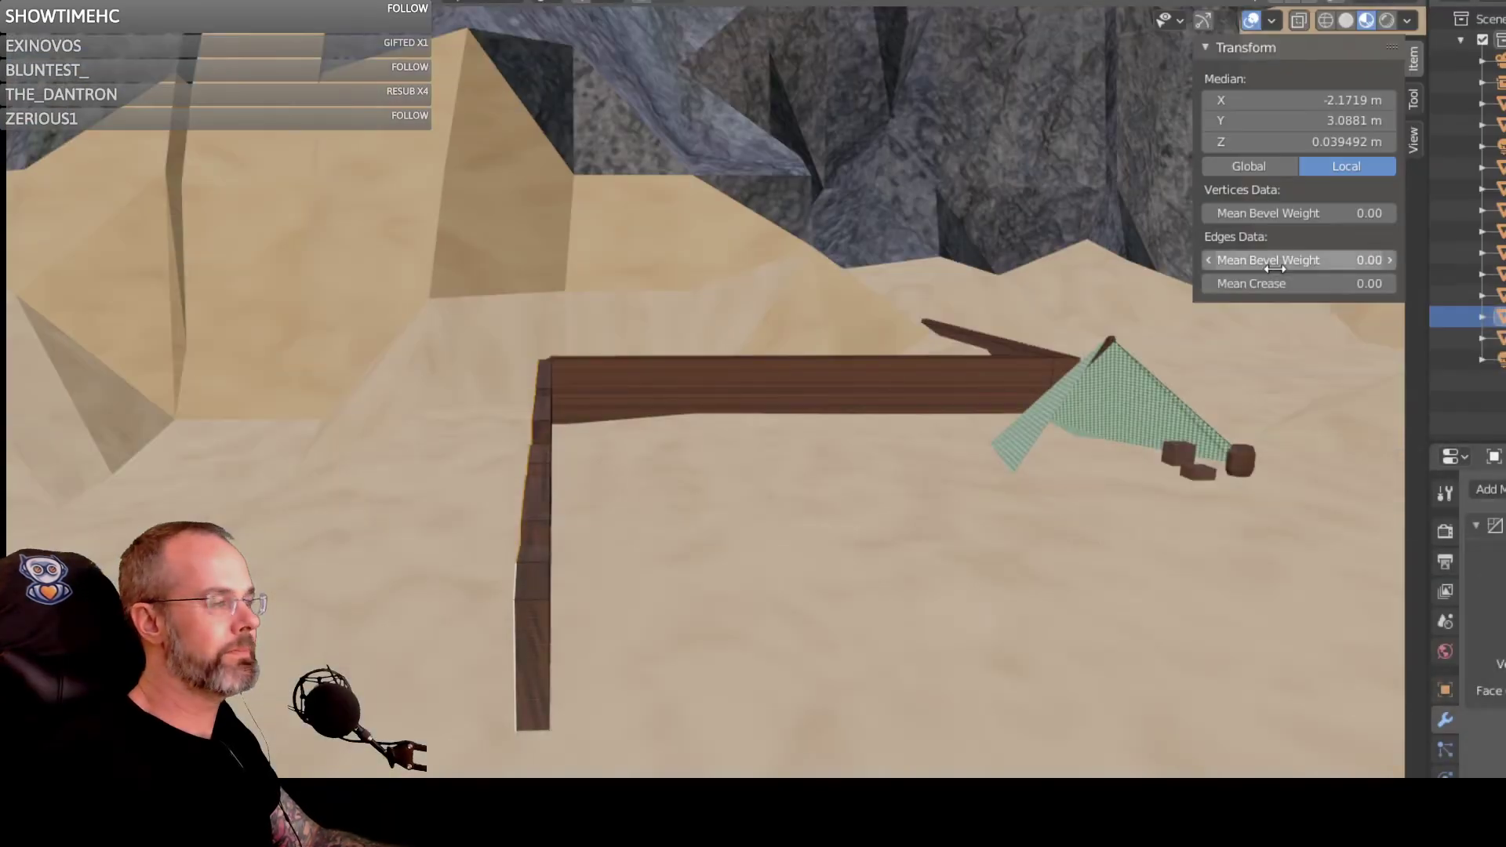
key("ctrl+f")
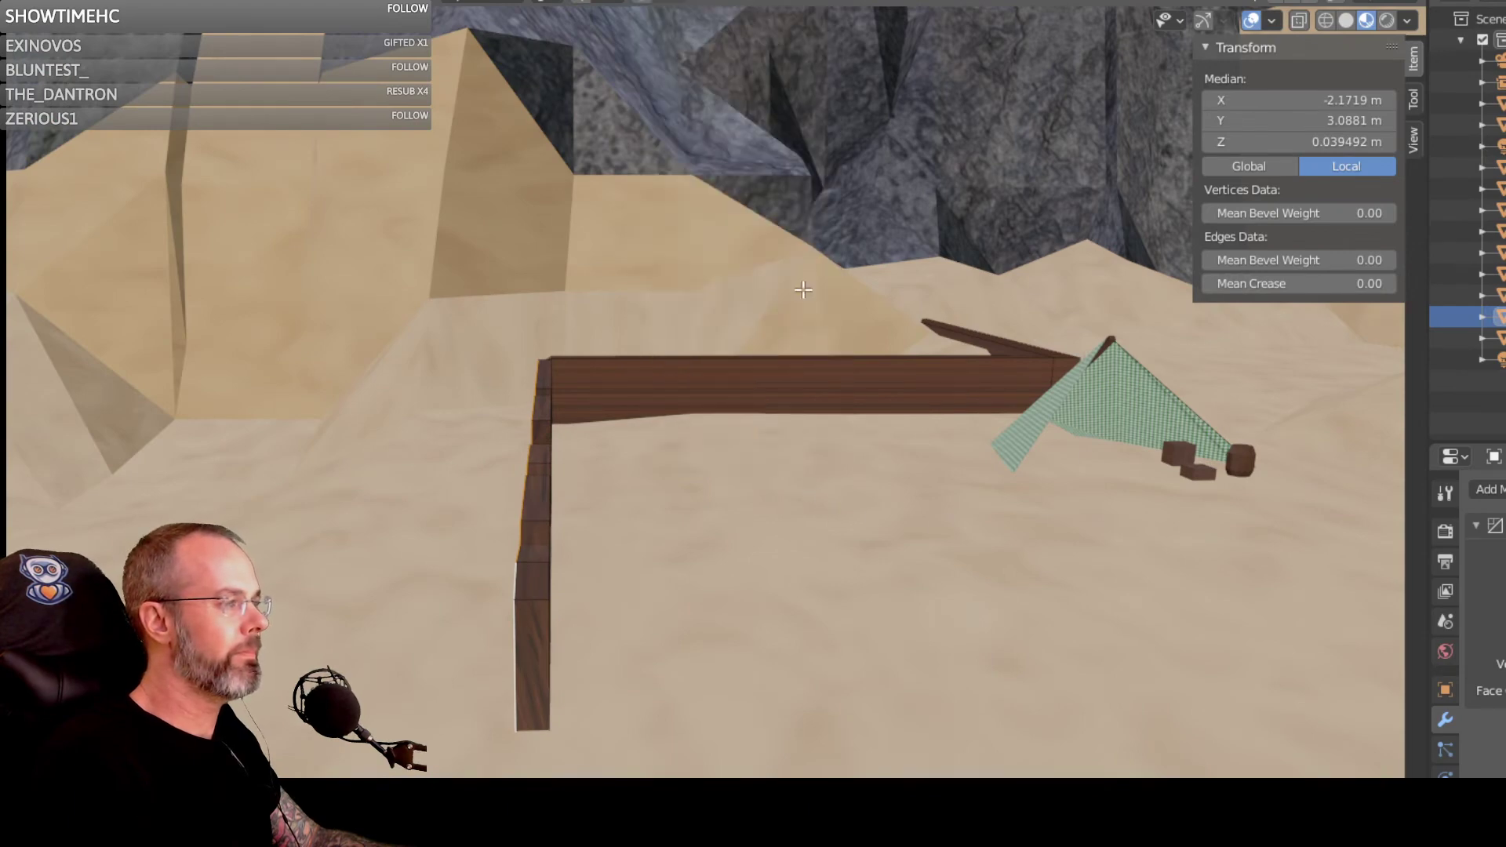
Step: Examine the notched wooden wall, the straight wall beyond it and the gap between them from several angles
middle_click_drag(779, 468, 1007, 514)
scroll(1000, 511, "down", 2)
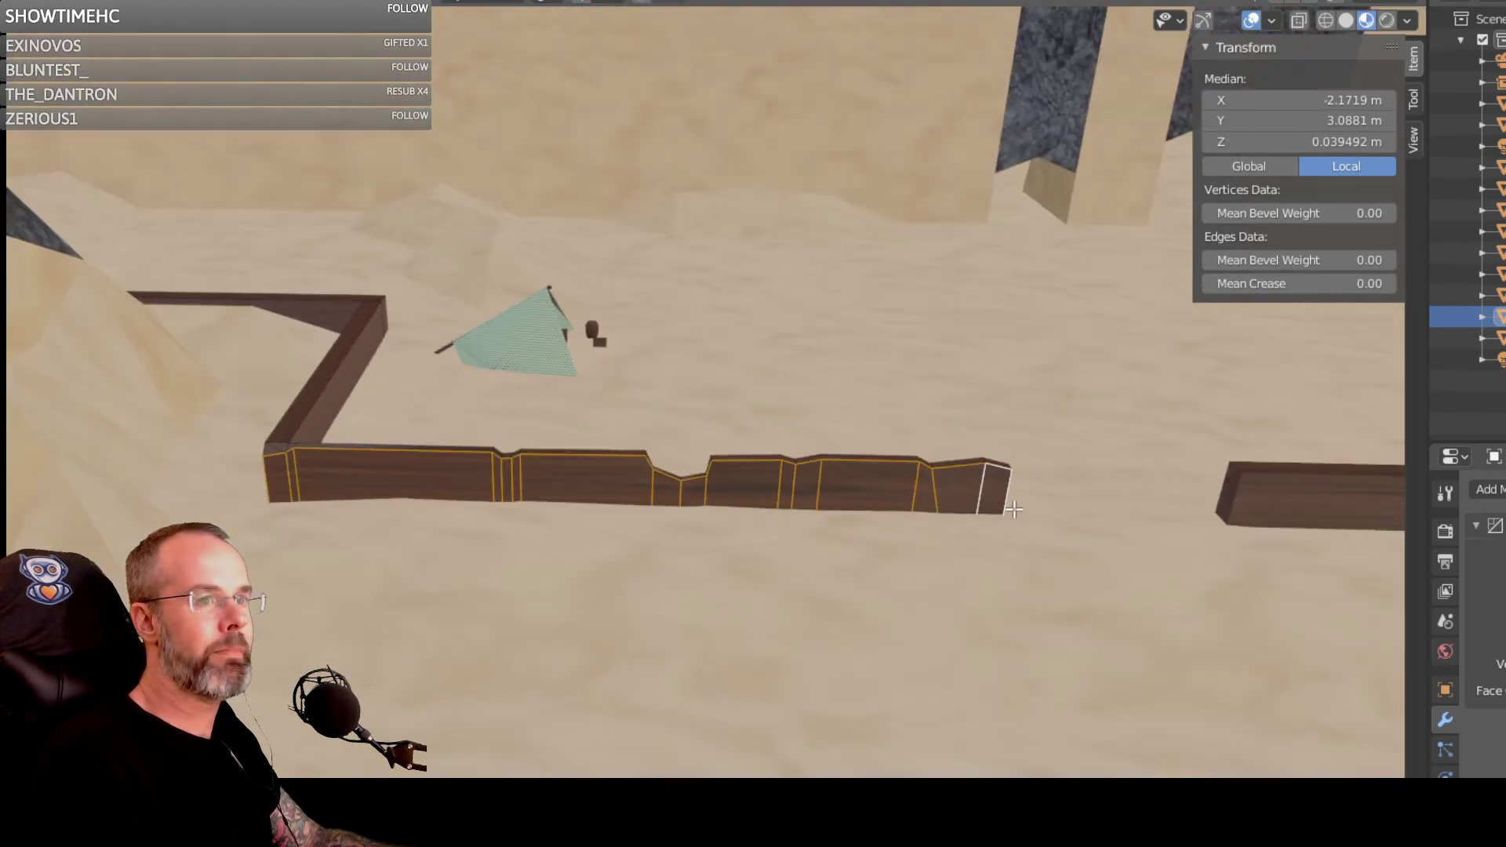
scroll(1014, 510, "down", 1)
scroll(1044, 509, "up", 1)
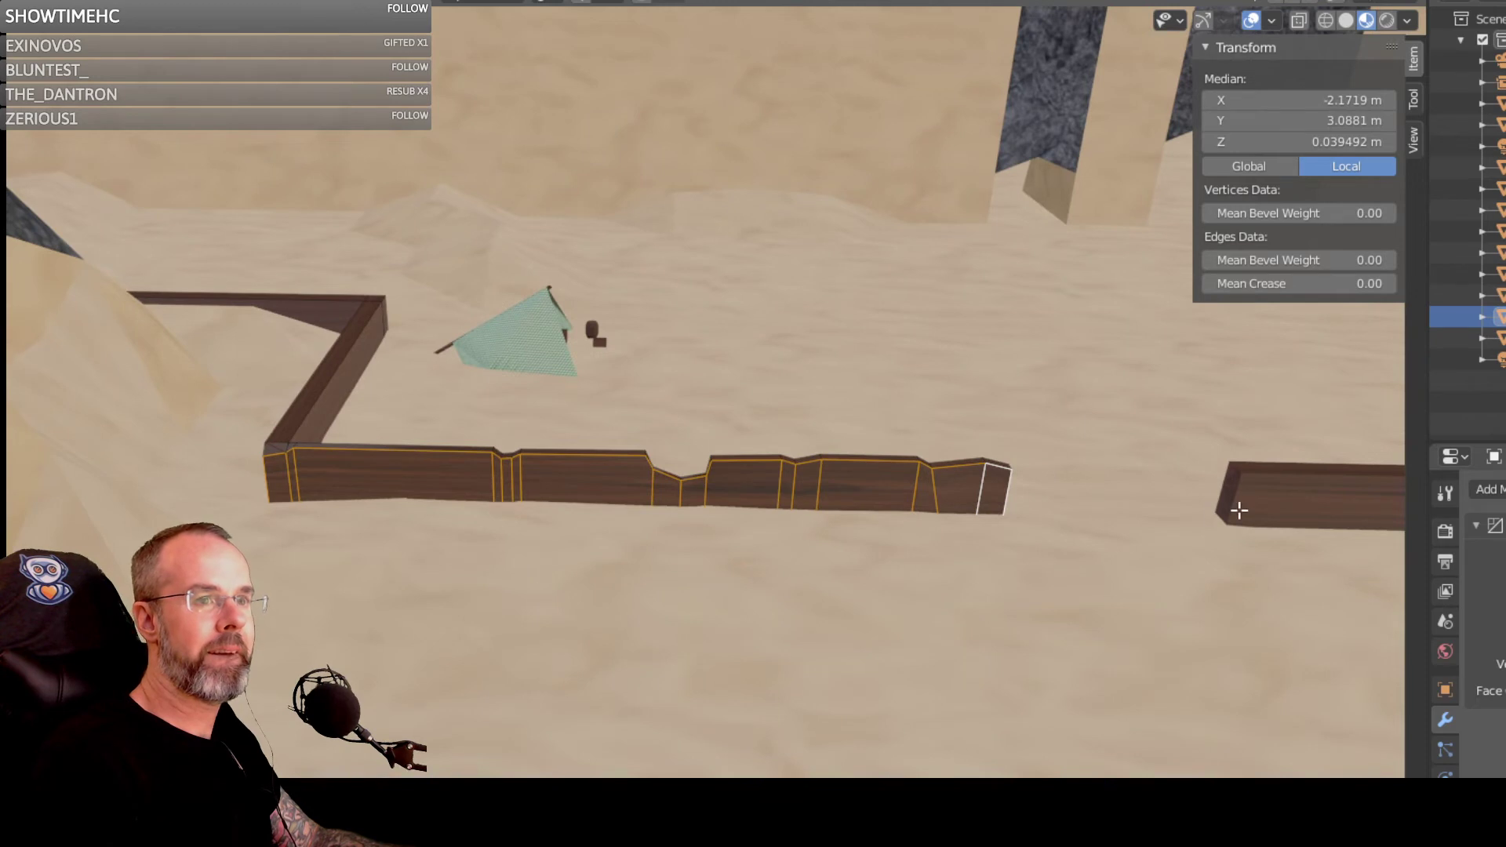
middle_click_drag(1239, 511, 543, 492, "shift")
scroll(682, 393, "up", 2)
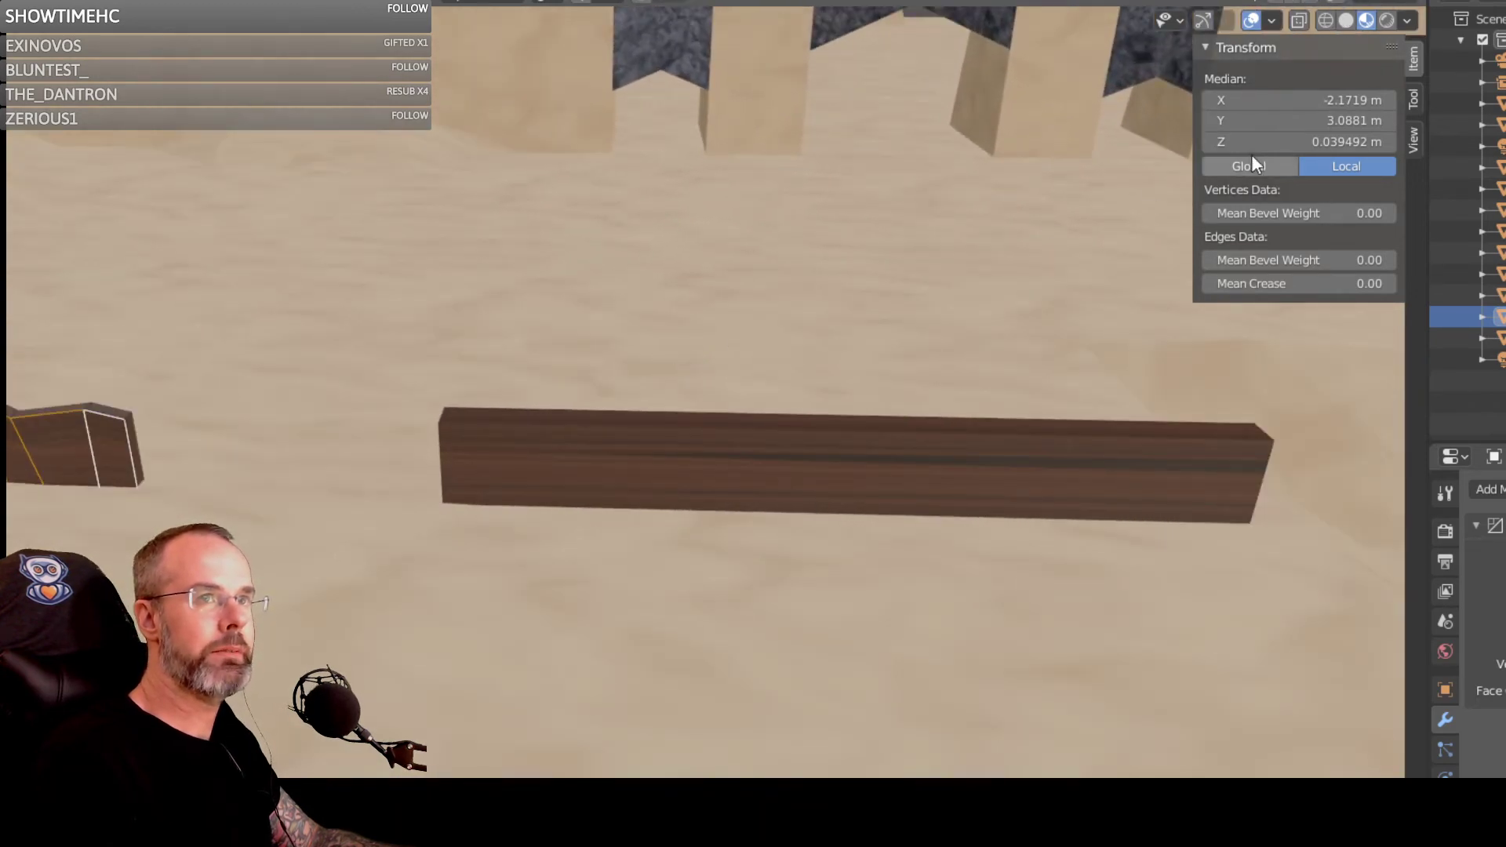
middle_click_drag(518, 398, 312, 402)
scroll(501, 254, "up", 2)
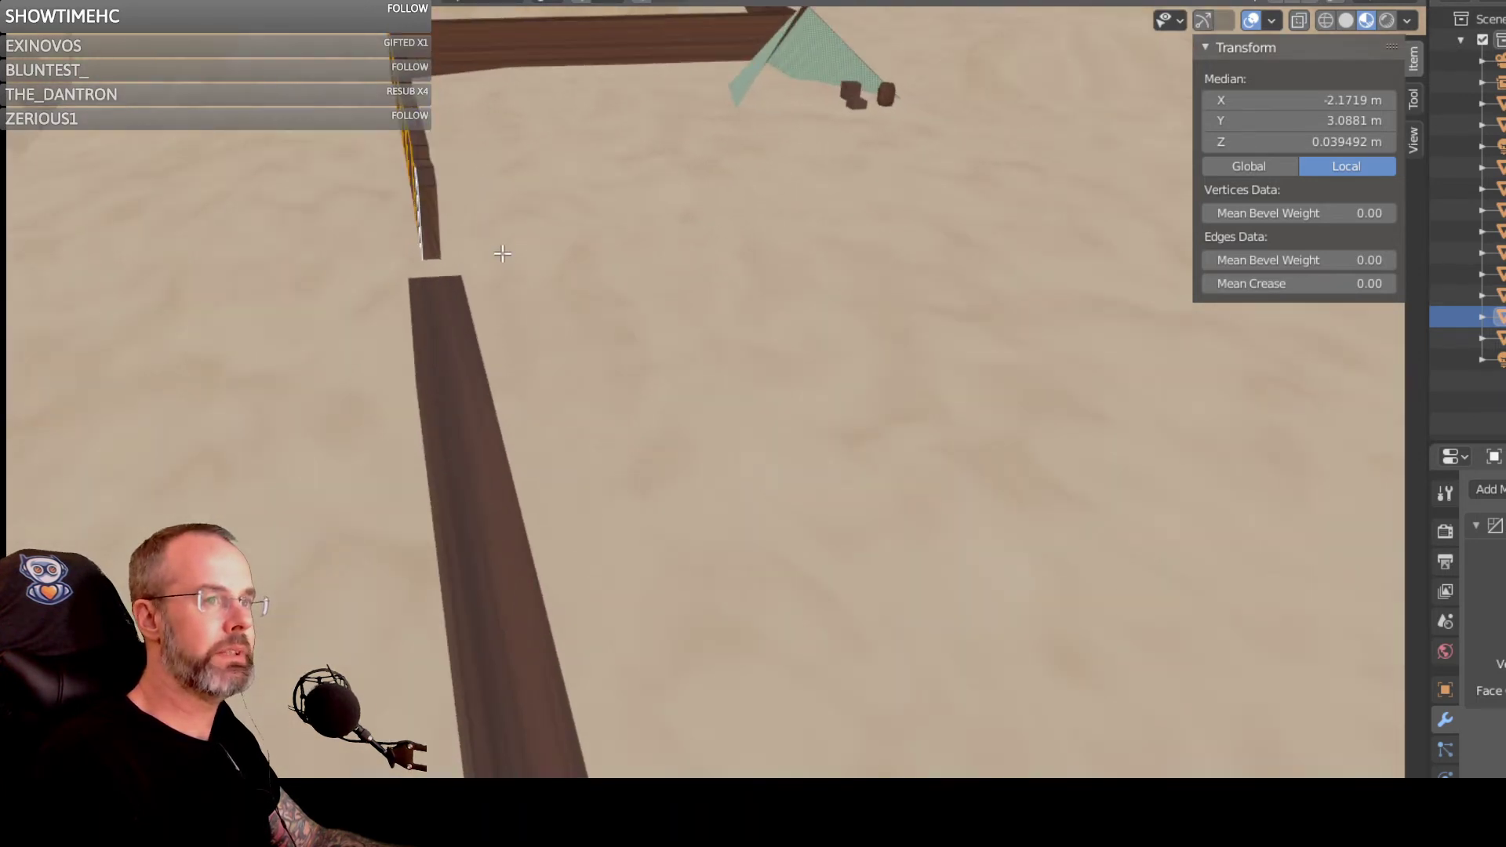
middle_click_drag(502, 255, 502, 285)
middle_click_drag(534, 229, 640, 719, "shift")
scroll(582, 460, "up", 2)
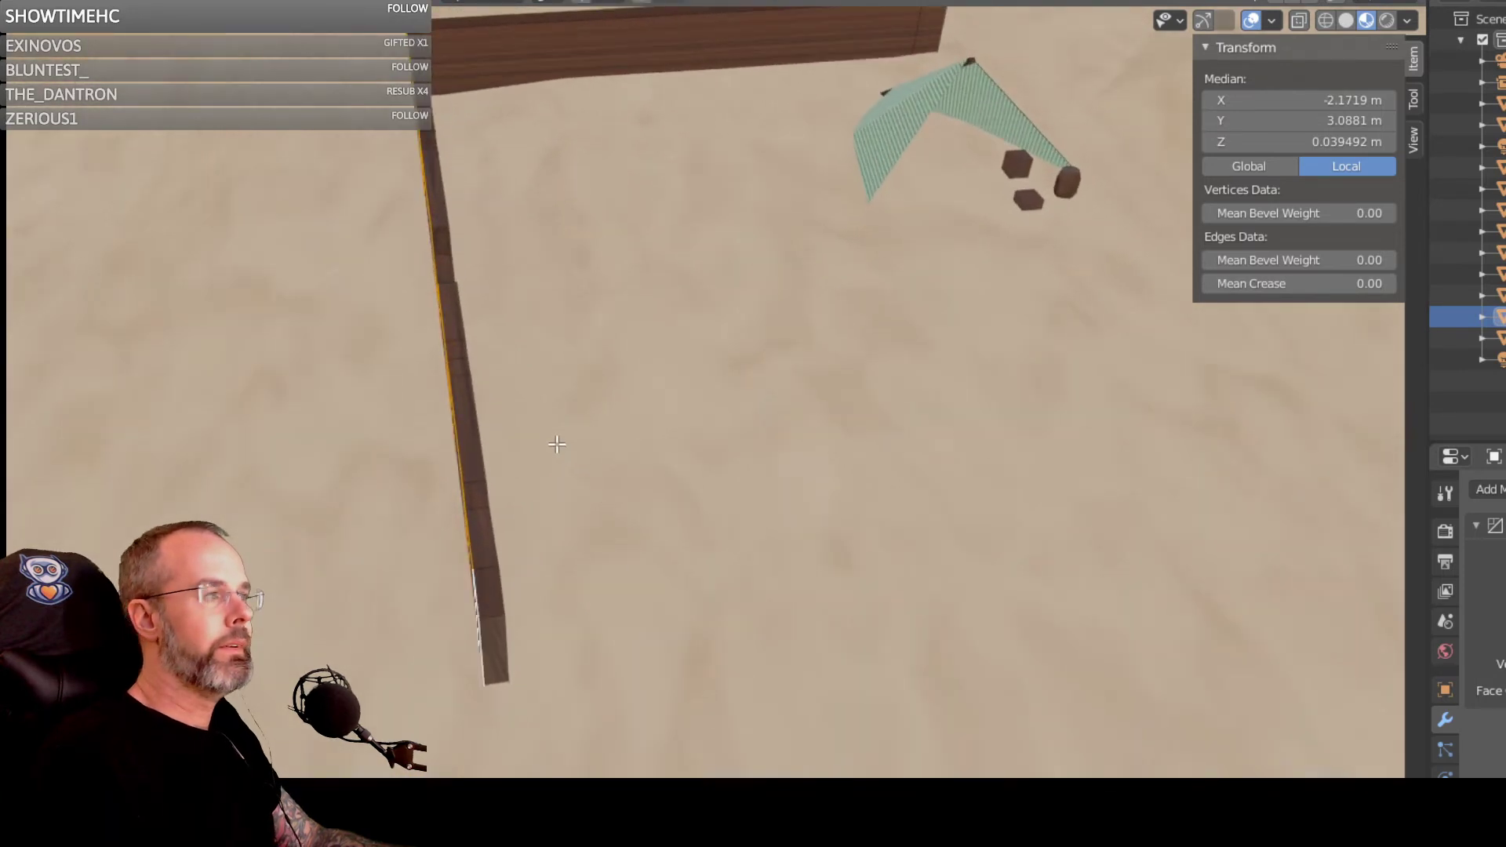
middle_click_drag(582, 443, 508, 404)
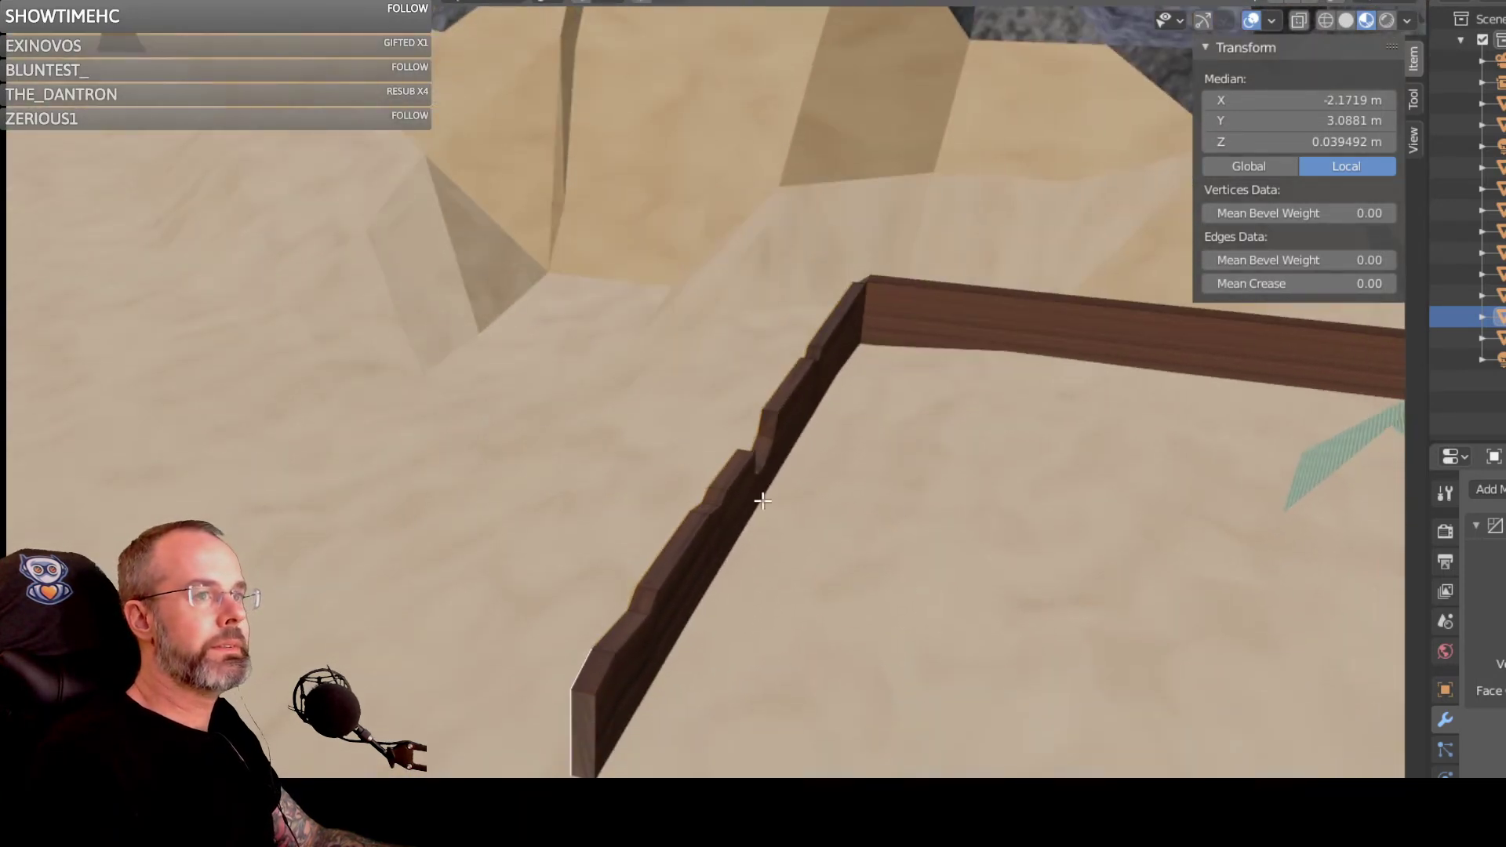
middle_click_drag(779, 509, 858, 521)
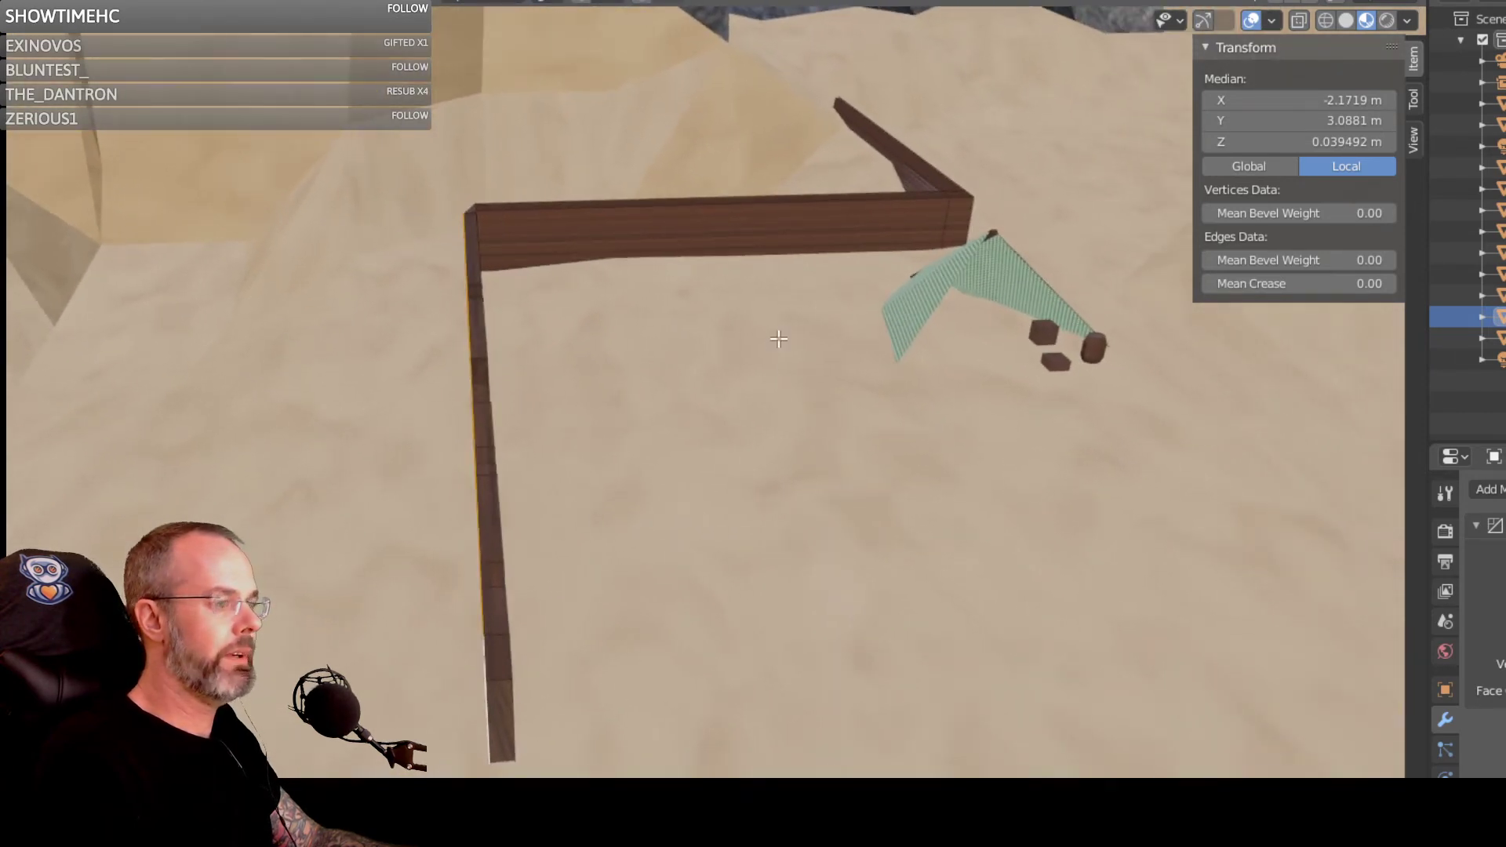
Step: Examine the green tent camp behind the wooden walls, the fortress gate and the open sand in front of it
middle_click_drag(787, 329, 713, 405, "shift")
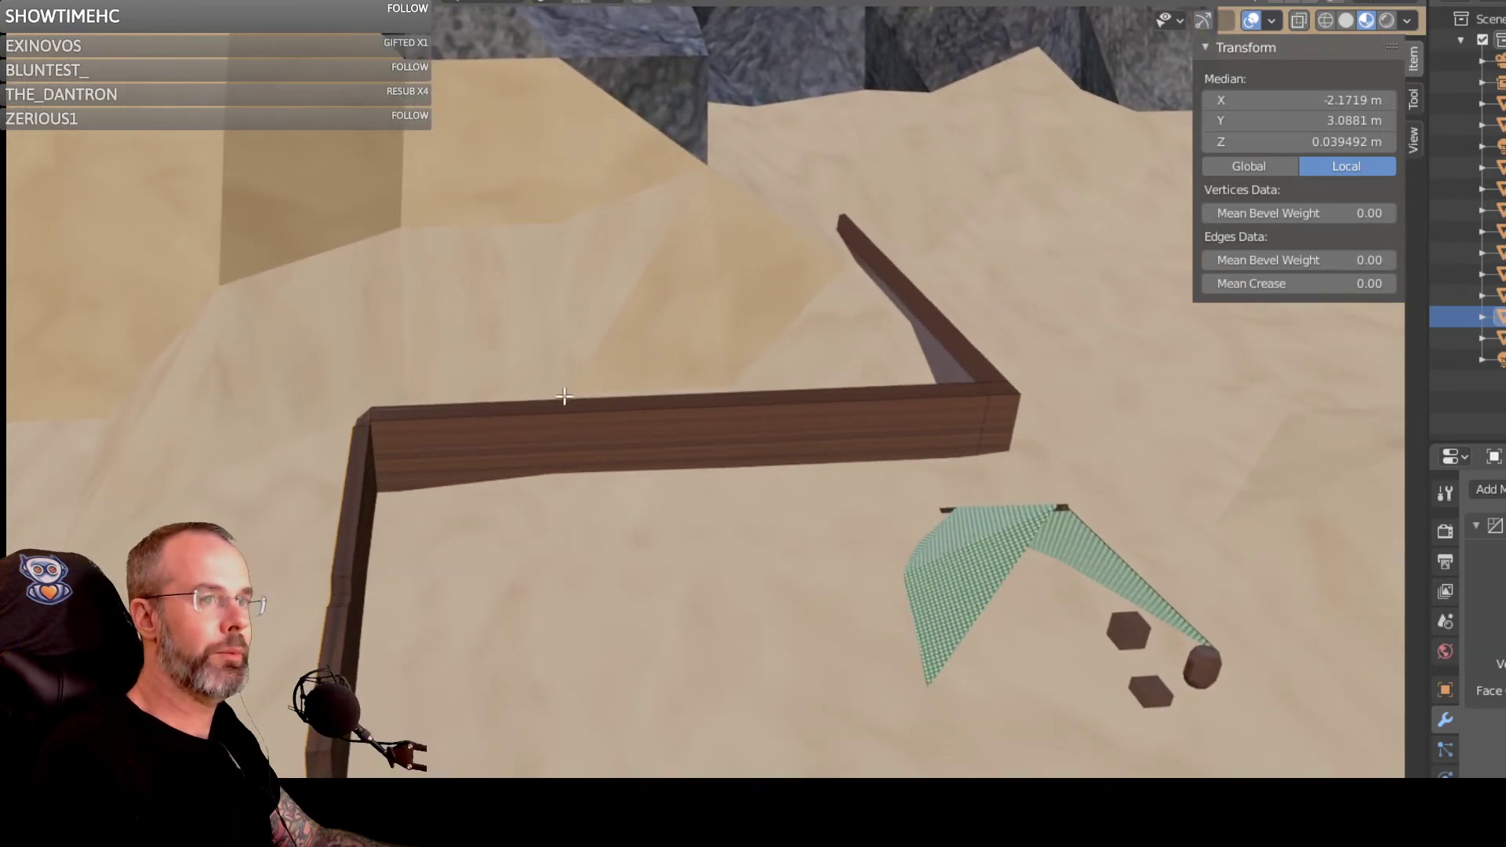
middle_click_drag(565, 396, 672, 421)
middle_click_drag(388, 435, 673, 723, "shift")
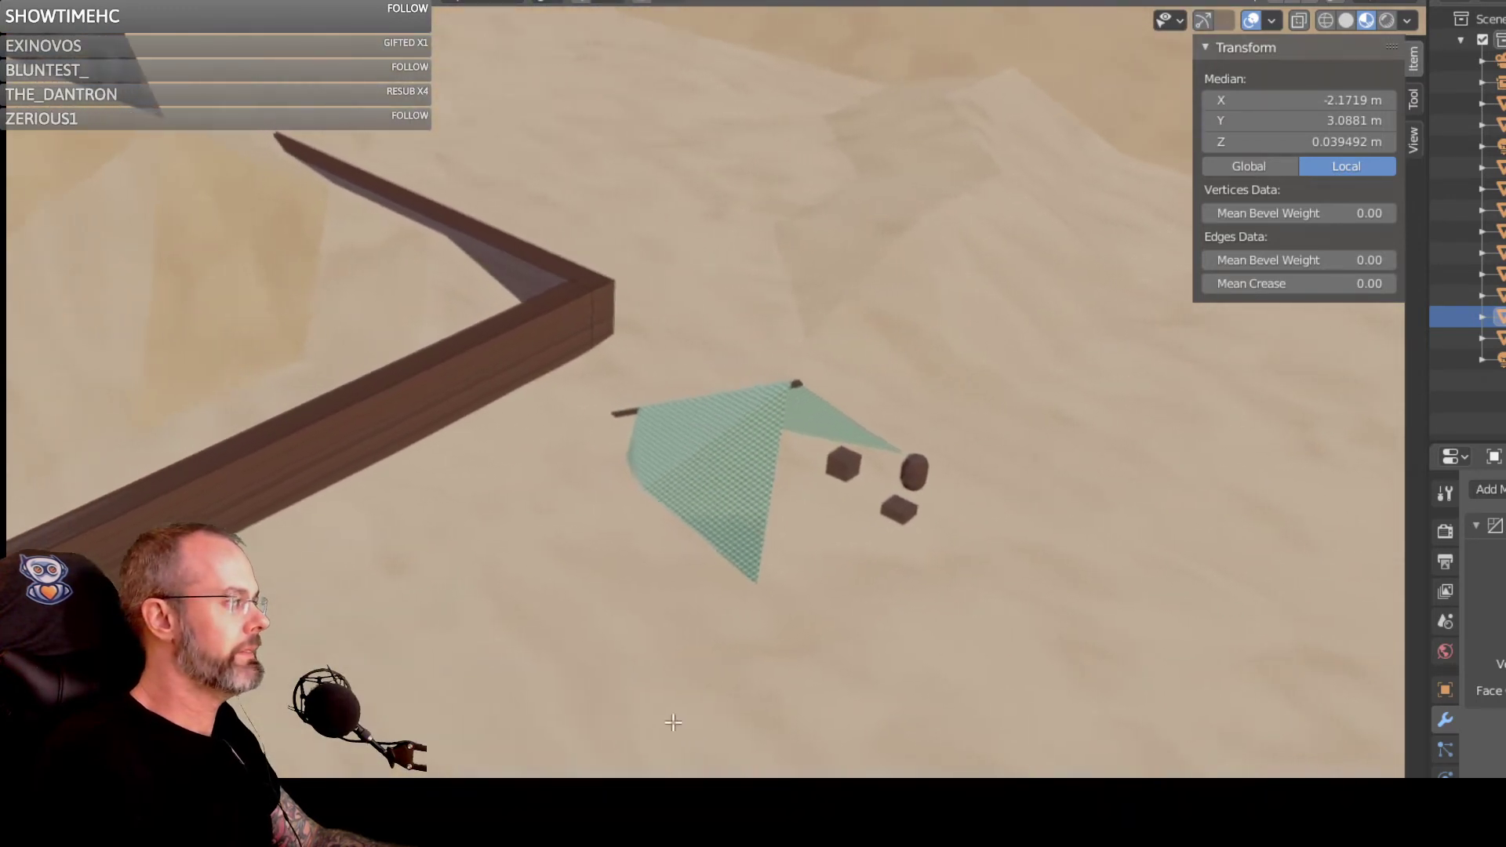
middle_click_drag(362, 537, 336, 590)
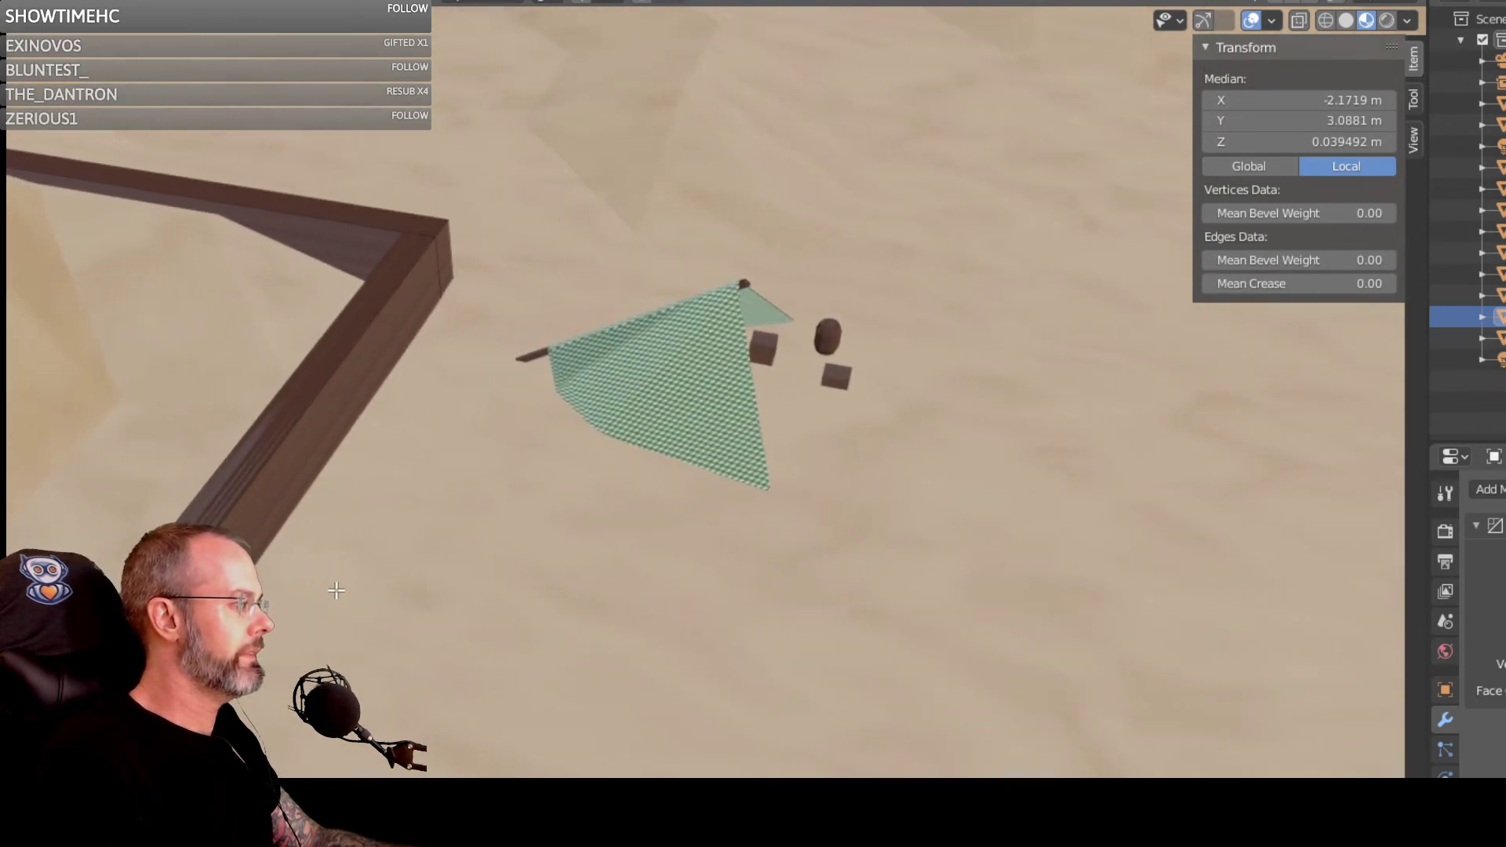
scroll(339, 590, "down", 7)
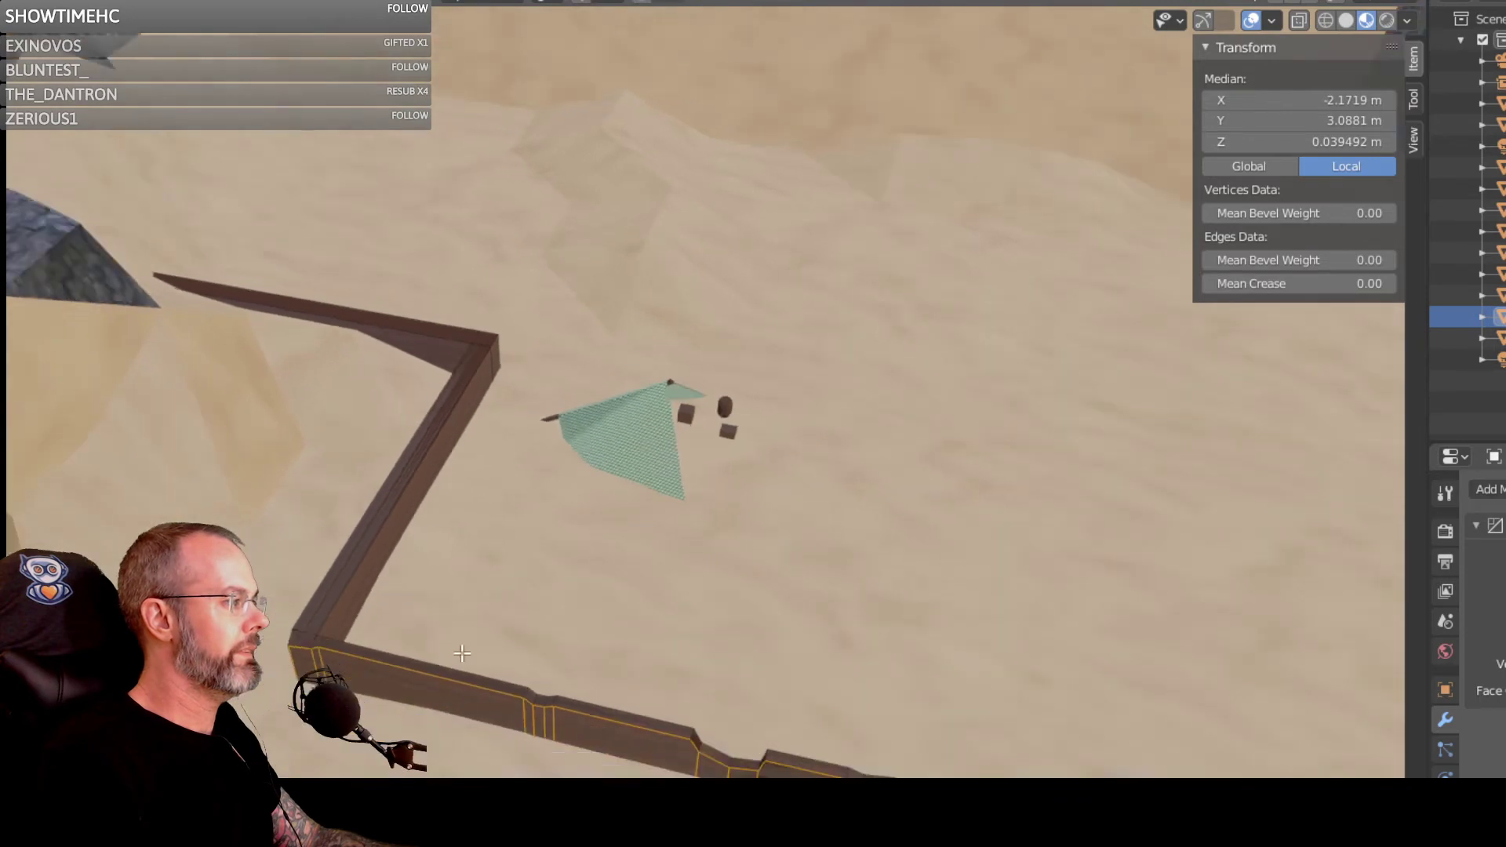
middle_click_drag(639, 737, 666, 591)
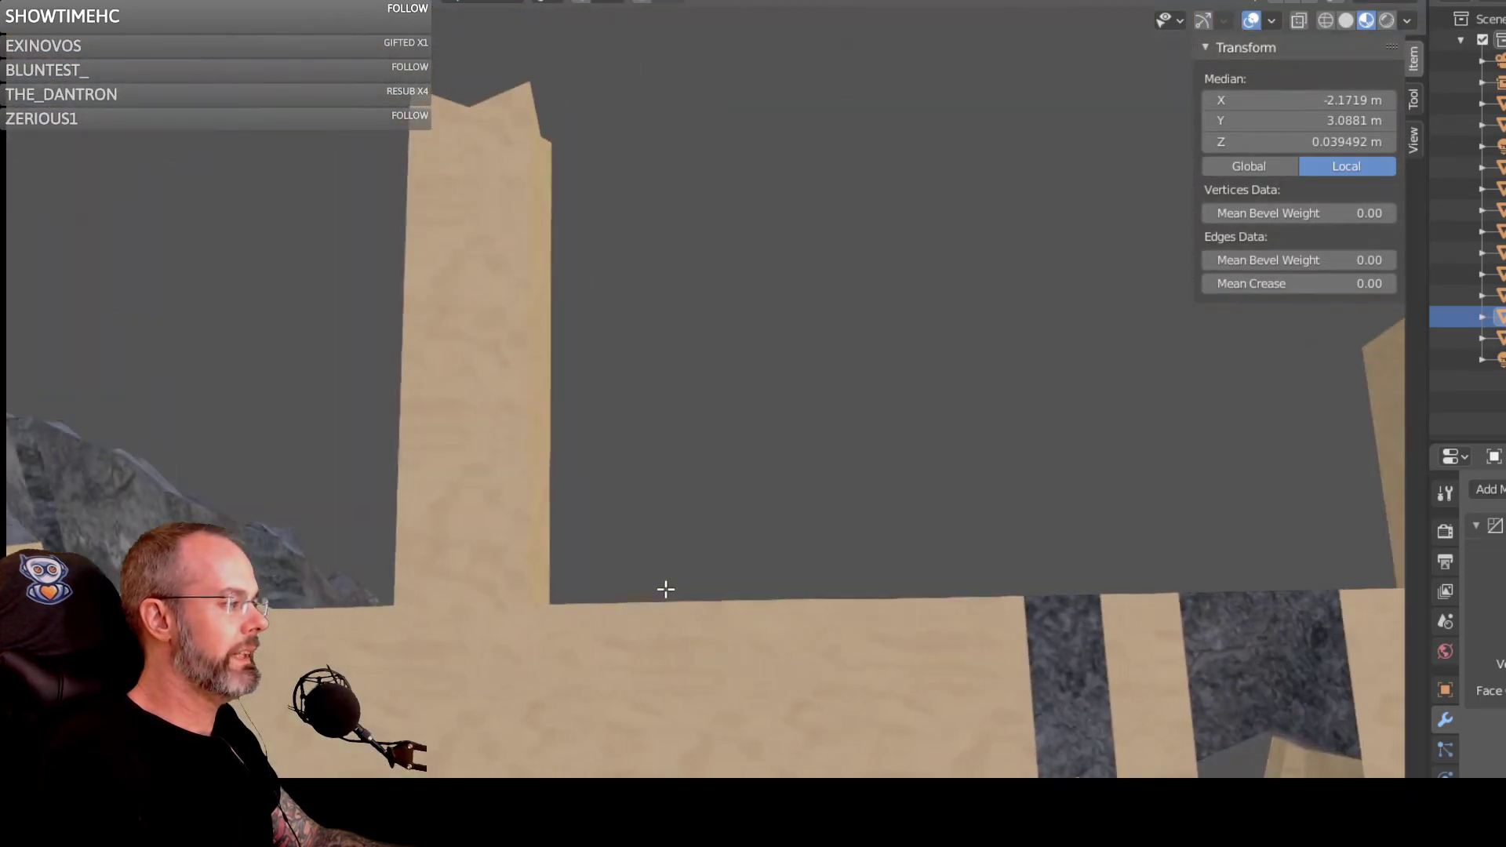
scroll(774, 725, "down", 3)
scroll(813, 767, "up", 2)
middle_click_drag(852, 739, 895, 765)
middle_click_drag(894, 683, 142, 769, "shift")
middle_click_drag(707, 408, 463, 477)
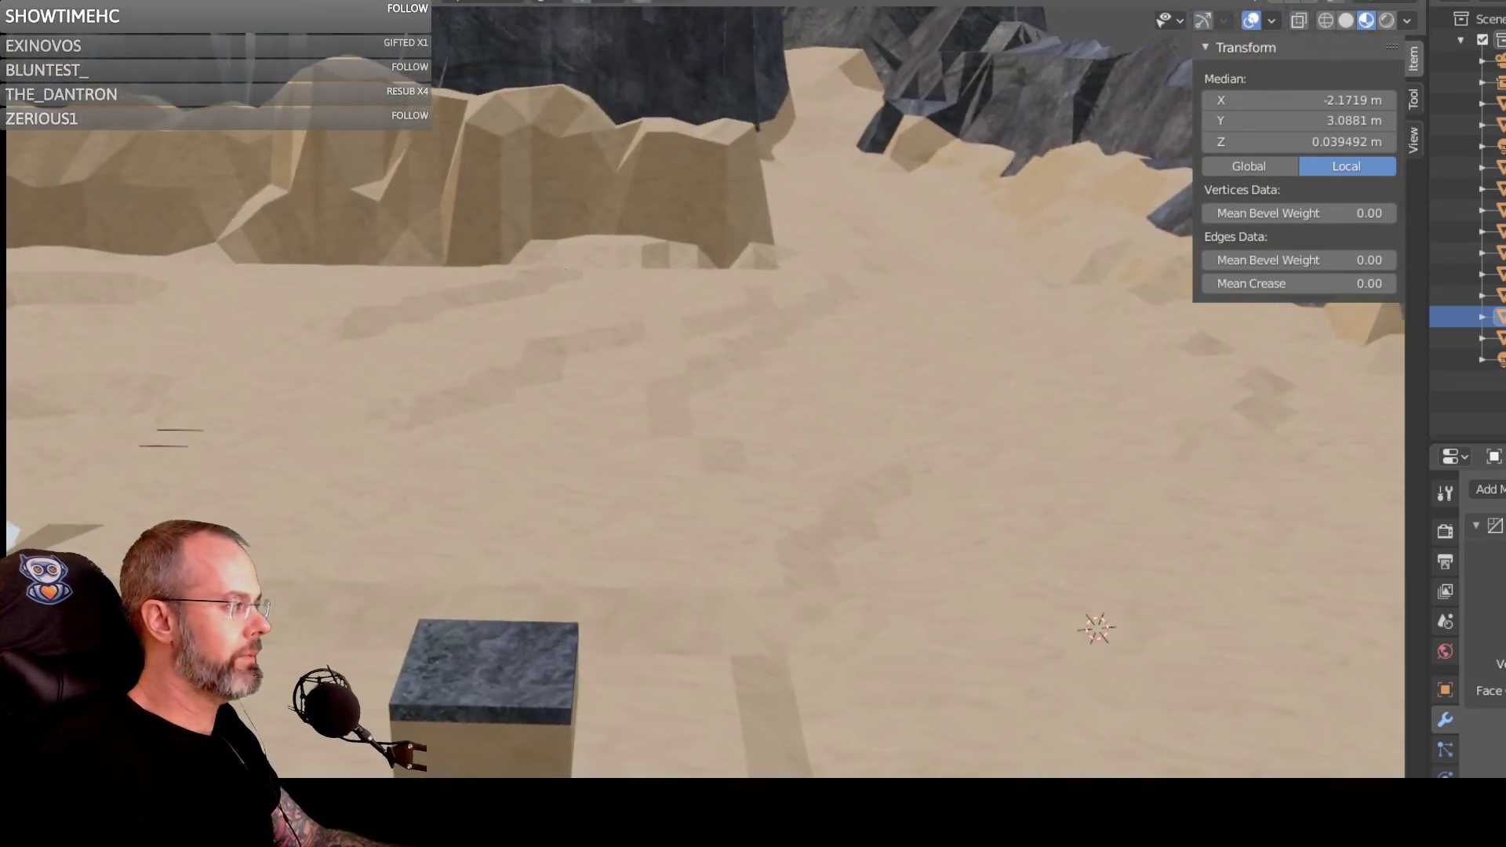
middle_click_drag(71, 765, 302, 736)
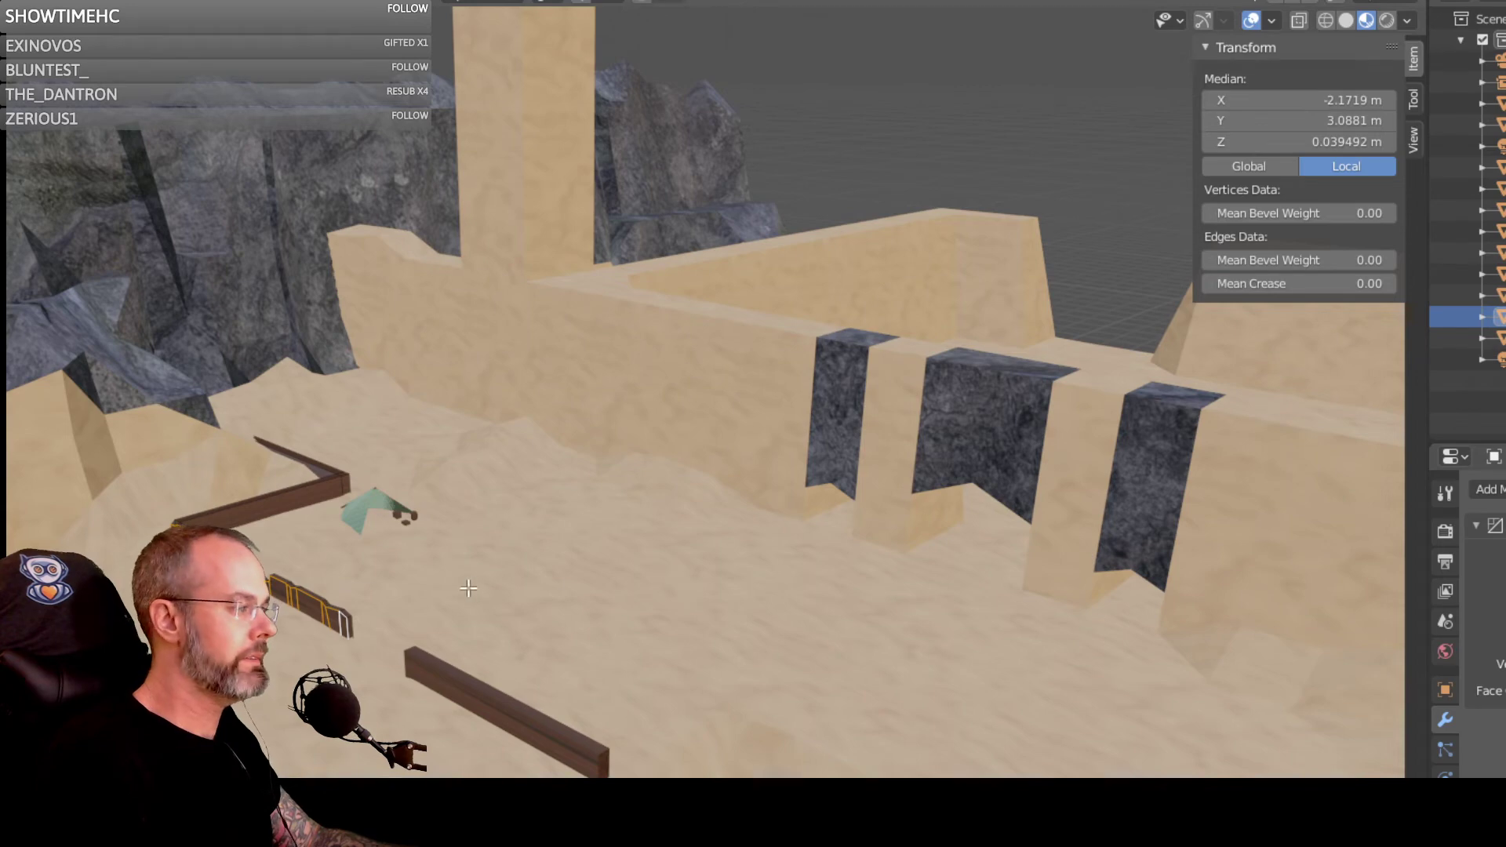
middle_click_drag(469, 589, 379, 562)
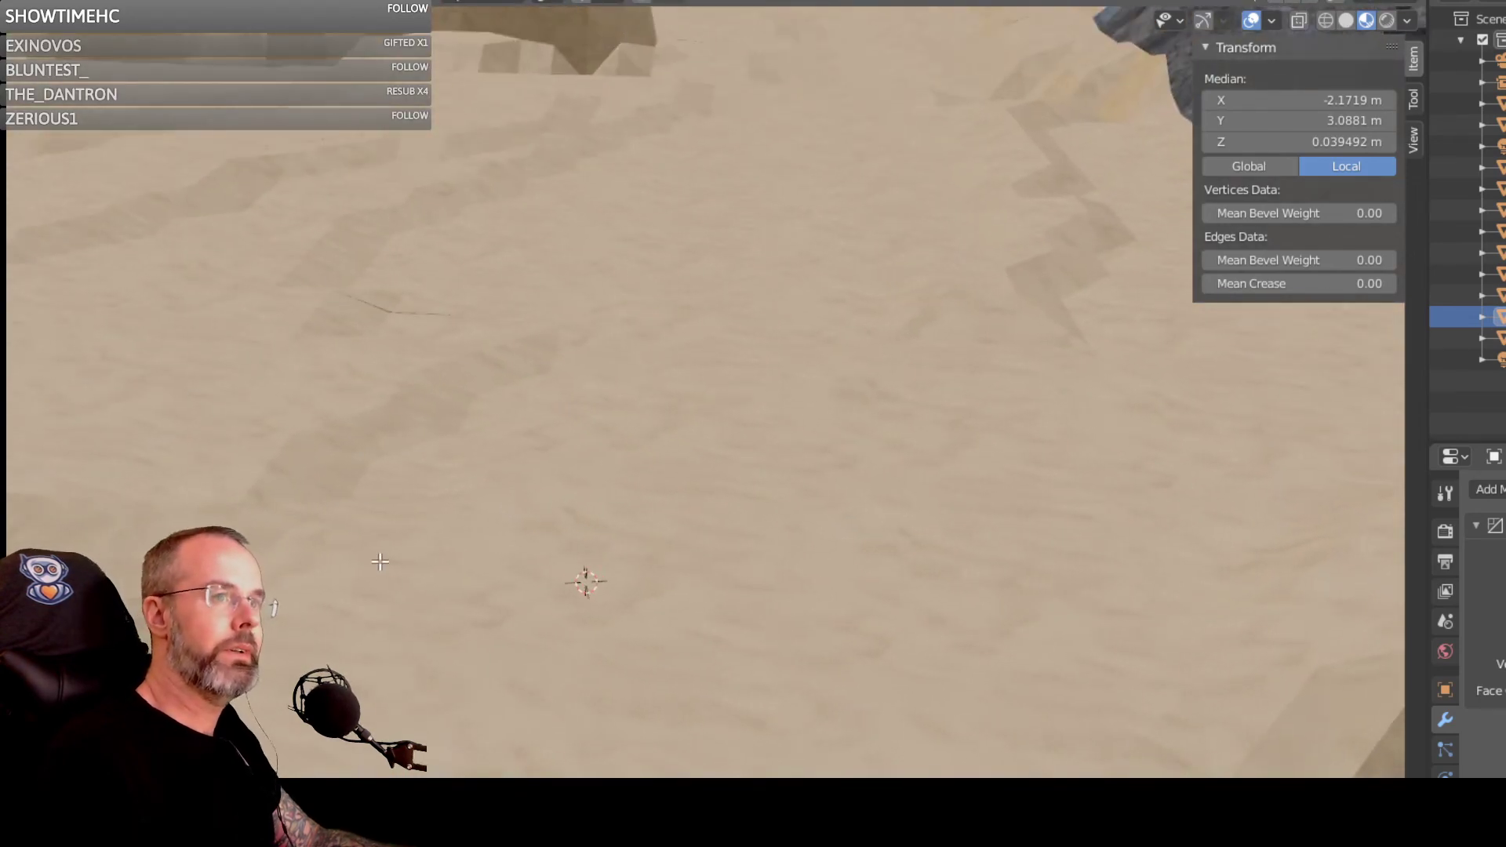
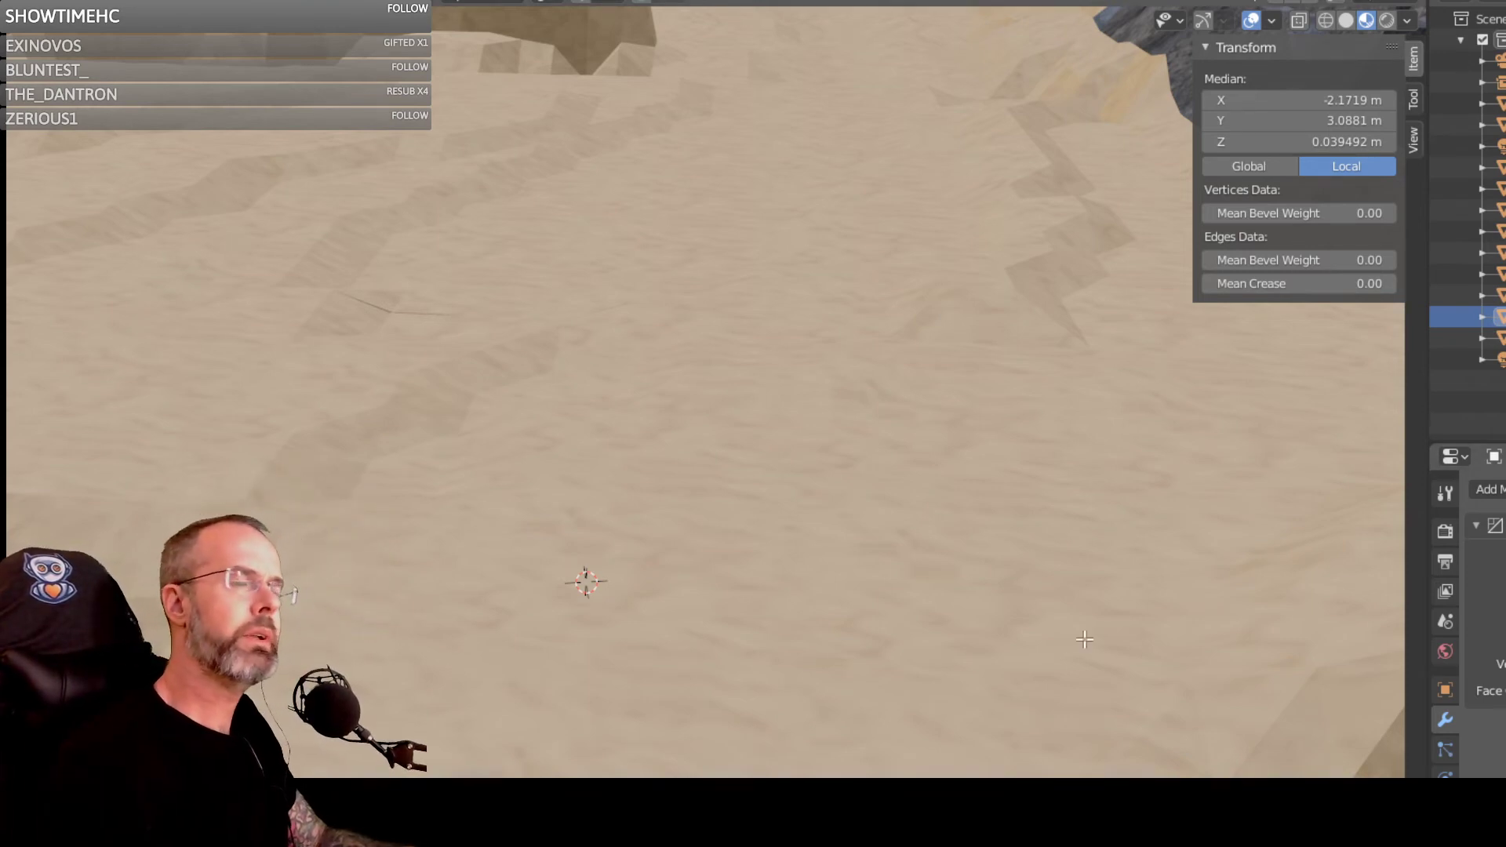
Step: Clear the selection on the notched wooden wall
middle_click_drag(714, 666, 938, 693)
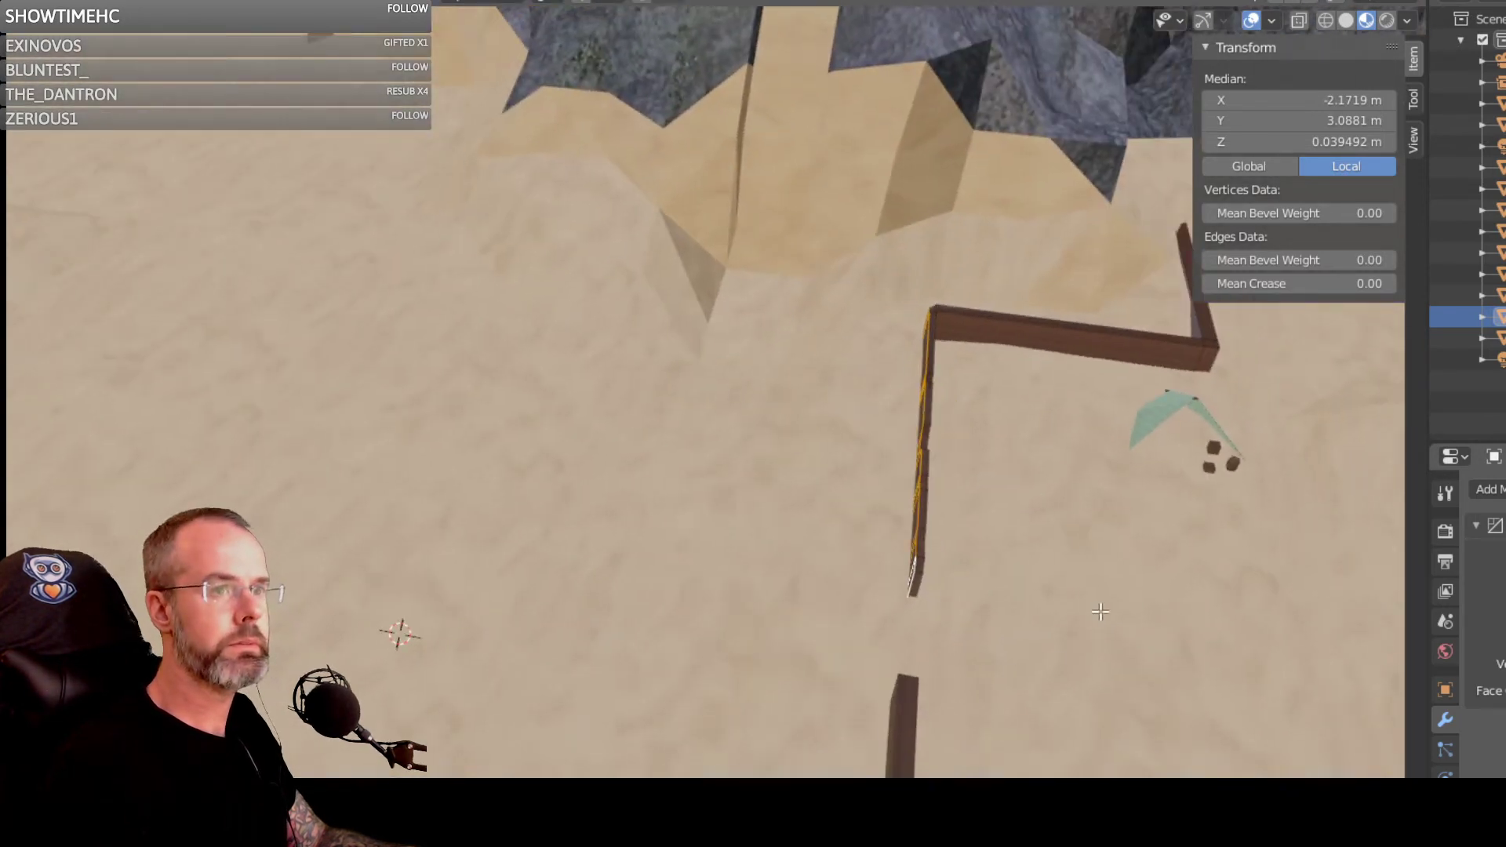
middle_click_drag(1094, 627, 631, 475)
scroll(656, 629, "up", 6)
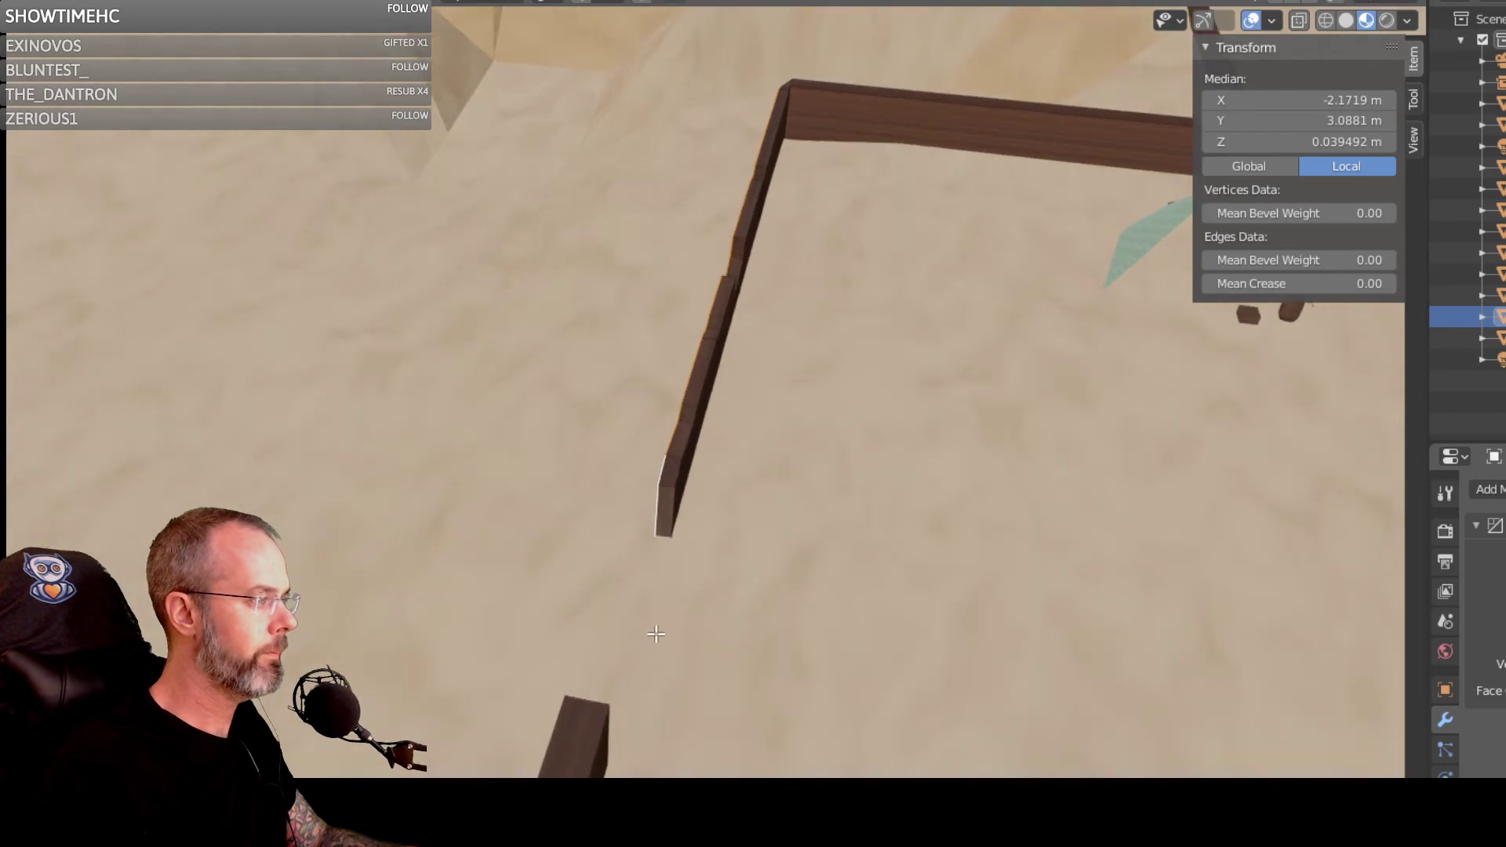
middle_click_drag(700, 700, 855, 581)
left_click(721, 669)
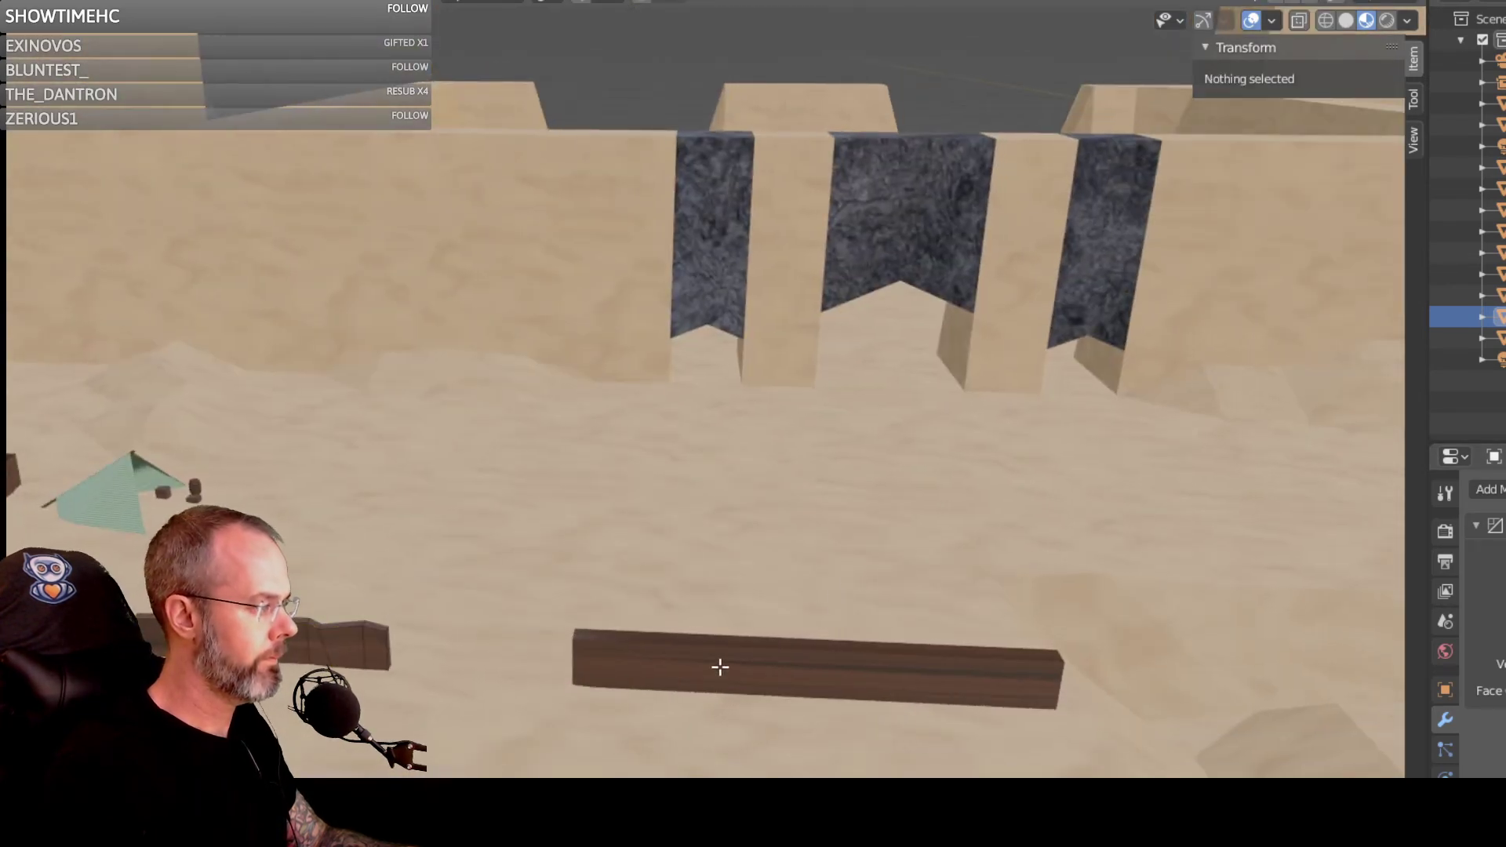
Step: Examine the layout of the notched wall, the corner walls and the green tent with its crates and barrel
middle_click_drag(494, 562, 337, 530)
scroll(539, 494, "up", 3)
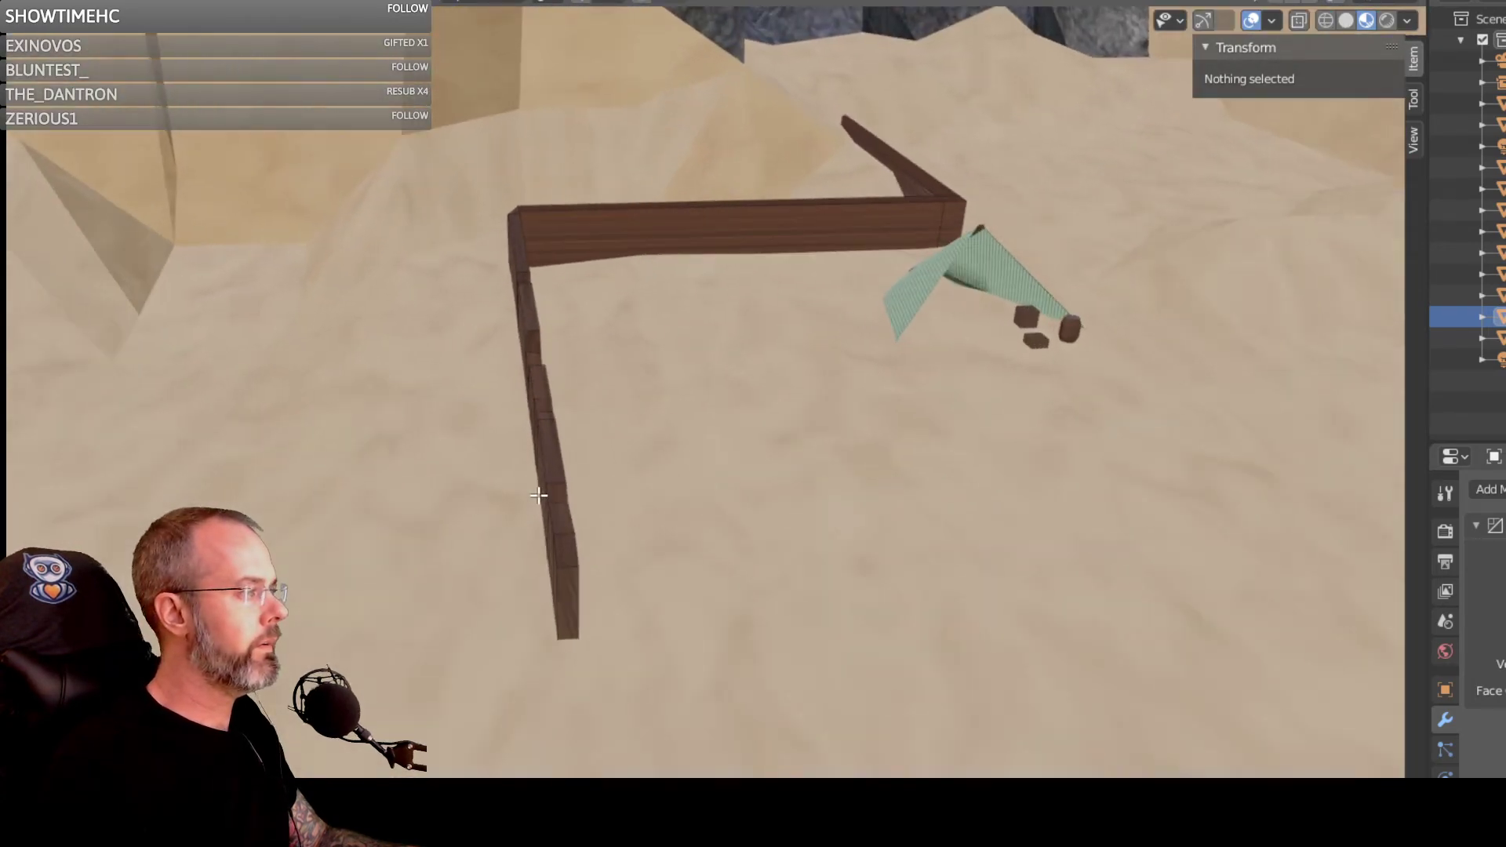
middle_click_drag(539, 495, 682, 485)
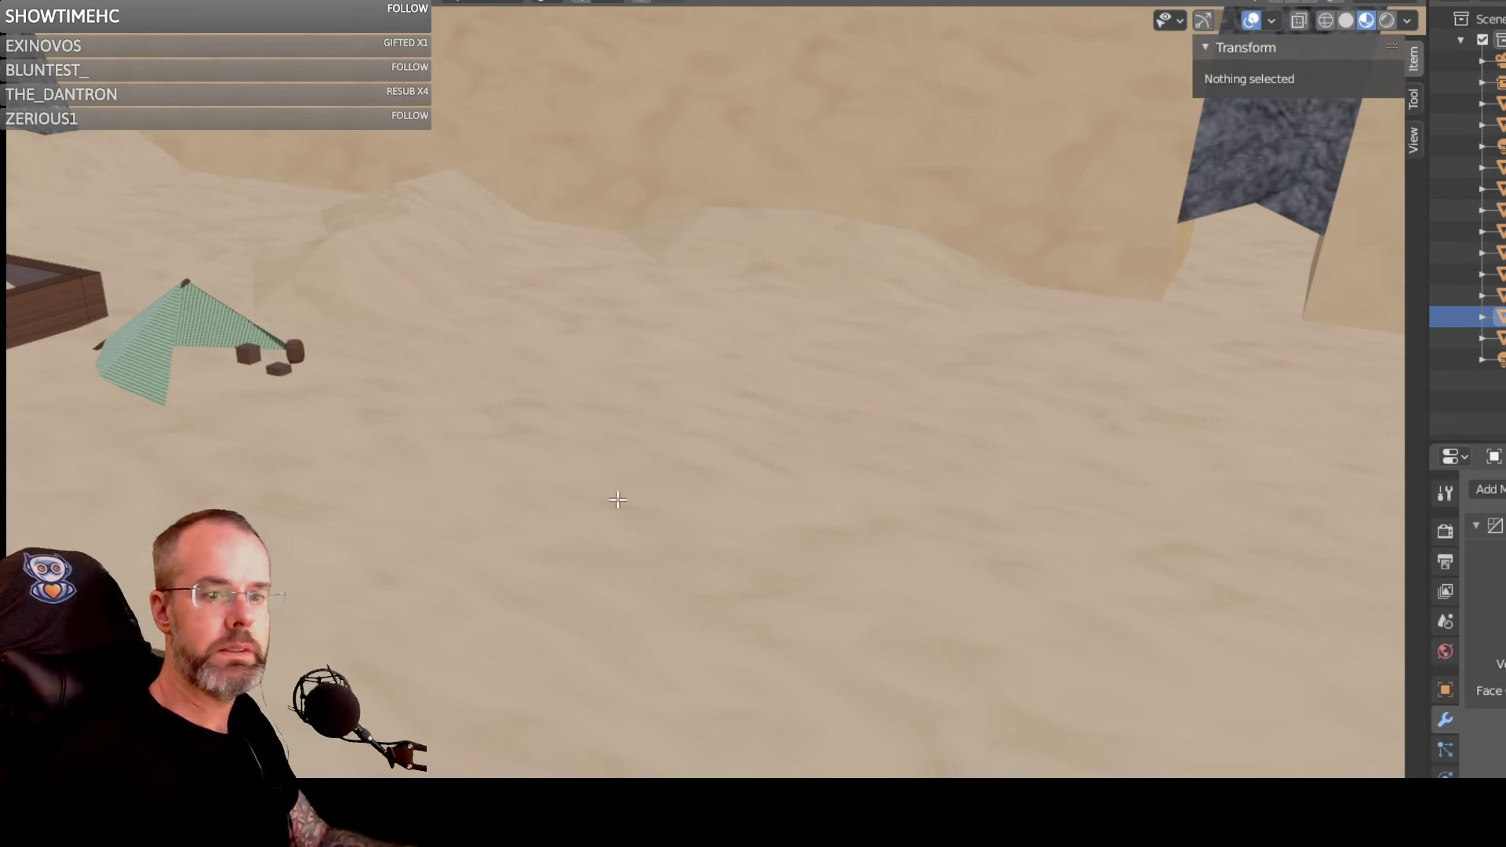
middle_click_drag(344, 453, 228, 444)
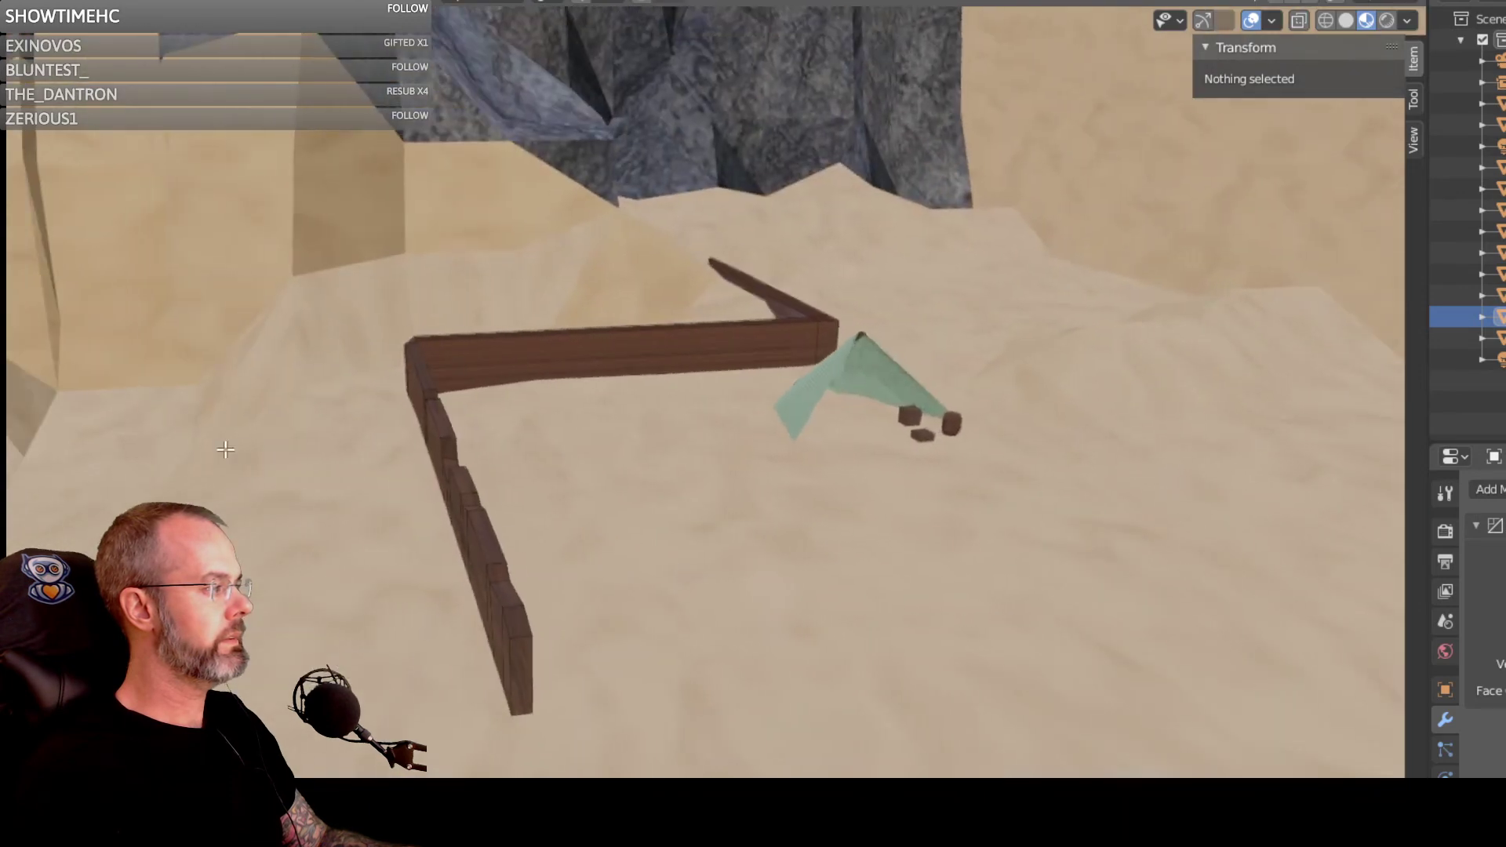
middle_click_drag(721, 443, 616, 392)
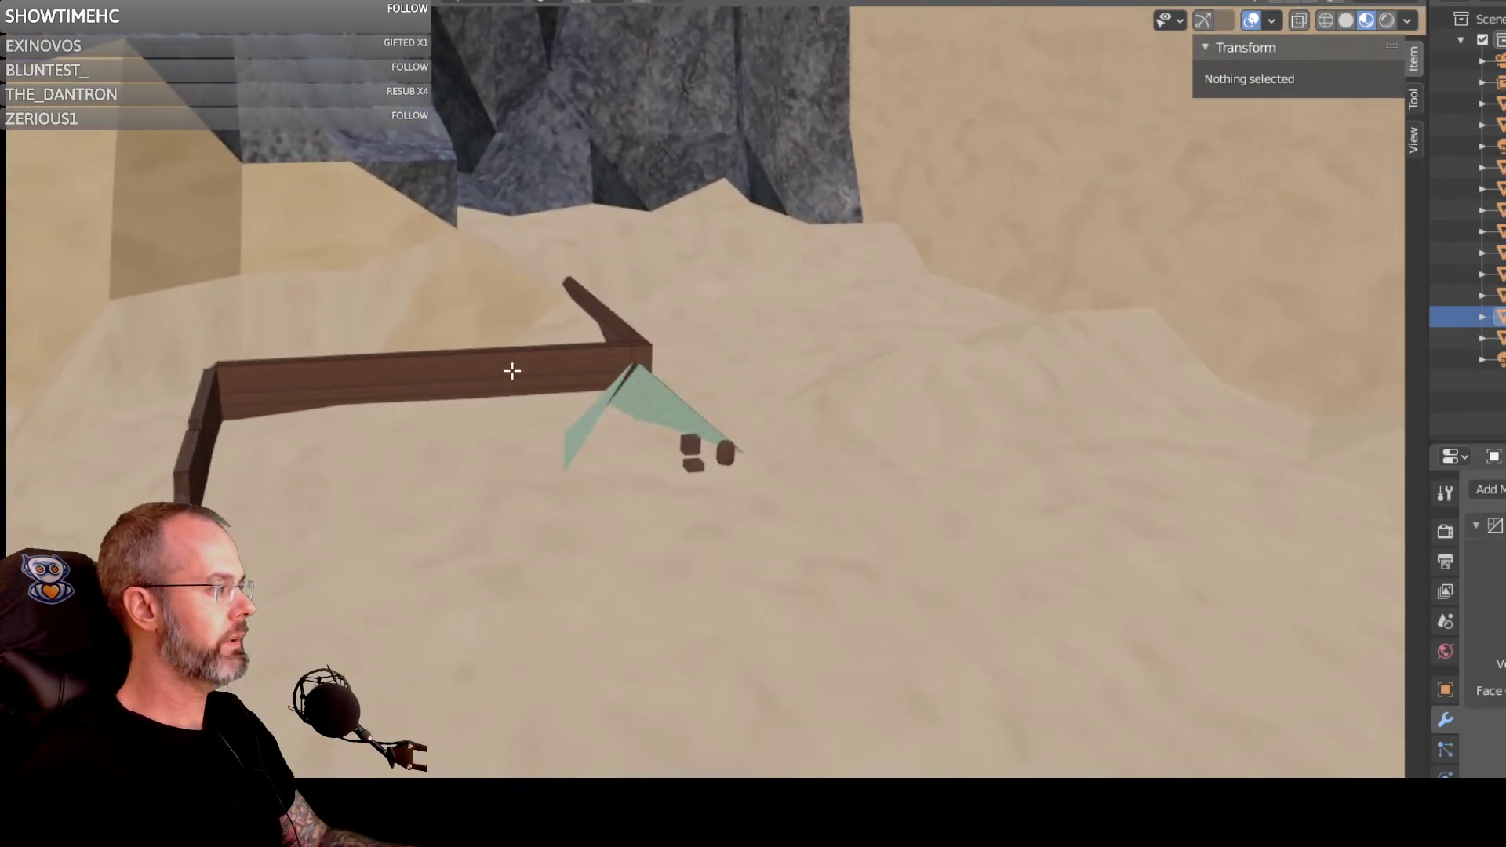
middle_click_drag(511, 369, 619, 390)
scroll(619, 389, "up", 4)
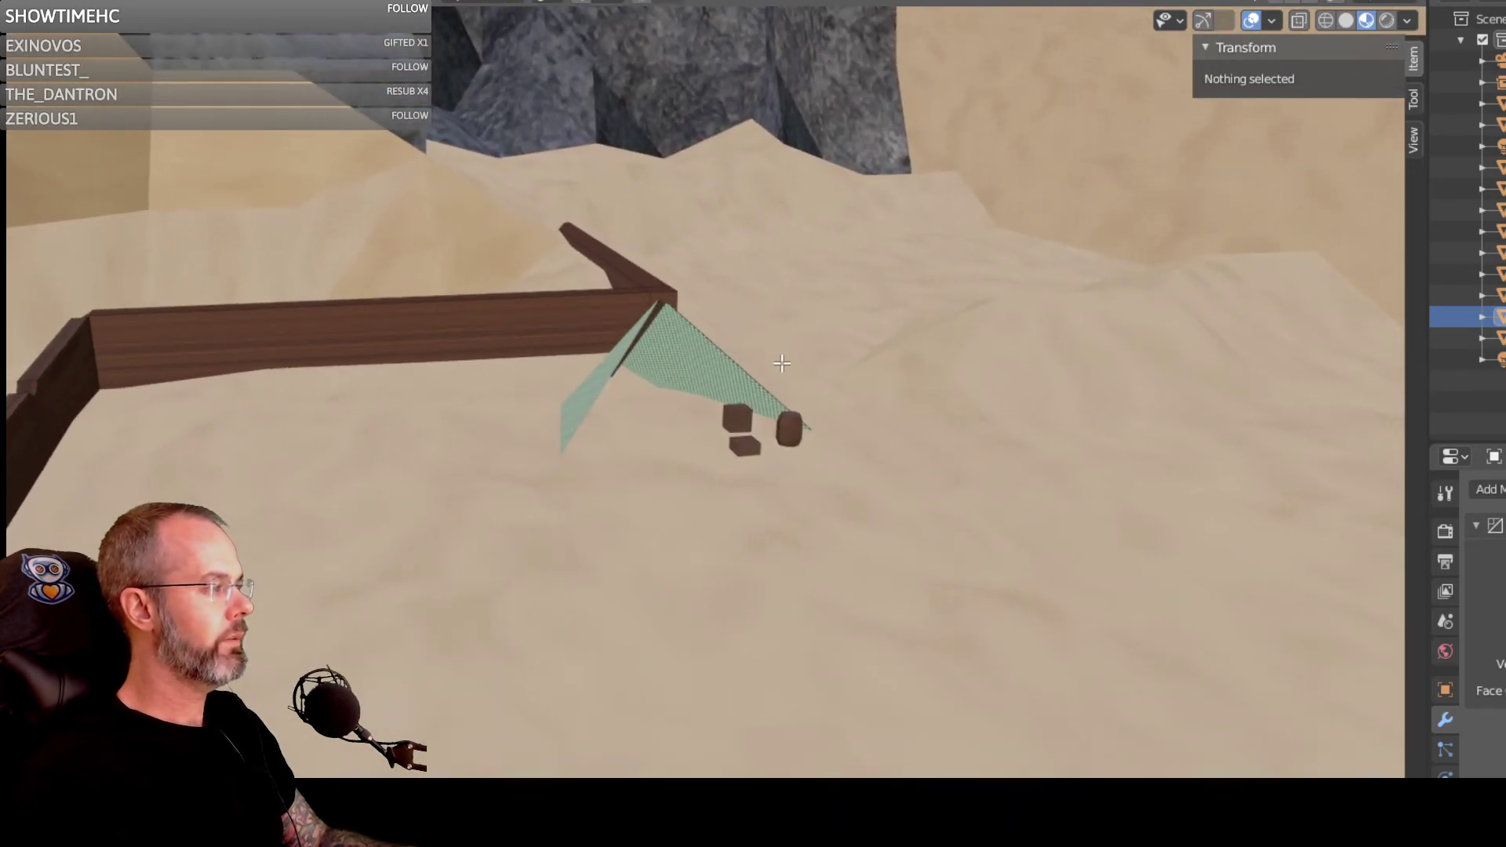
mouse_move(837, 333)
middle_mouse_down()
mouse_move(656, 363)
mouse_move(740, 360)
mouse_move(710, 364)
middle_mouse_up()
Step: Examine the opening between the notched wall's broken end and the straight wall, and the sand around it
middle_click_drag(1111, 392, 631, 412)
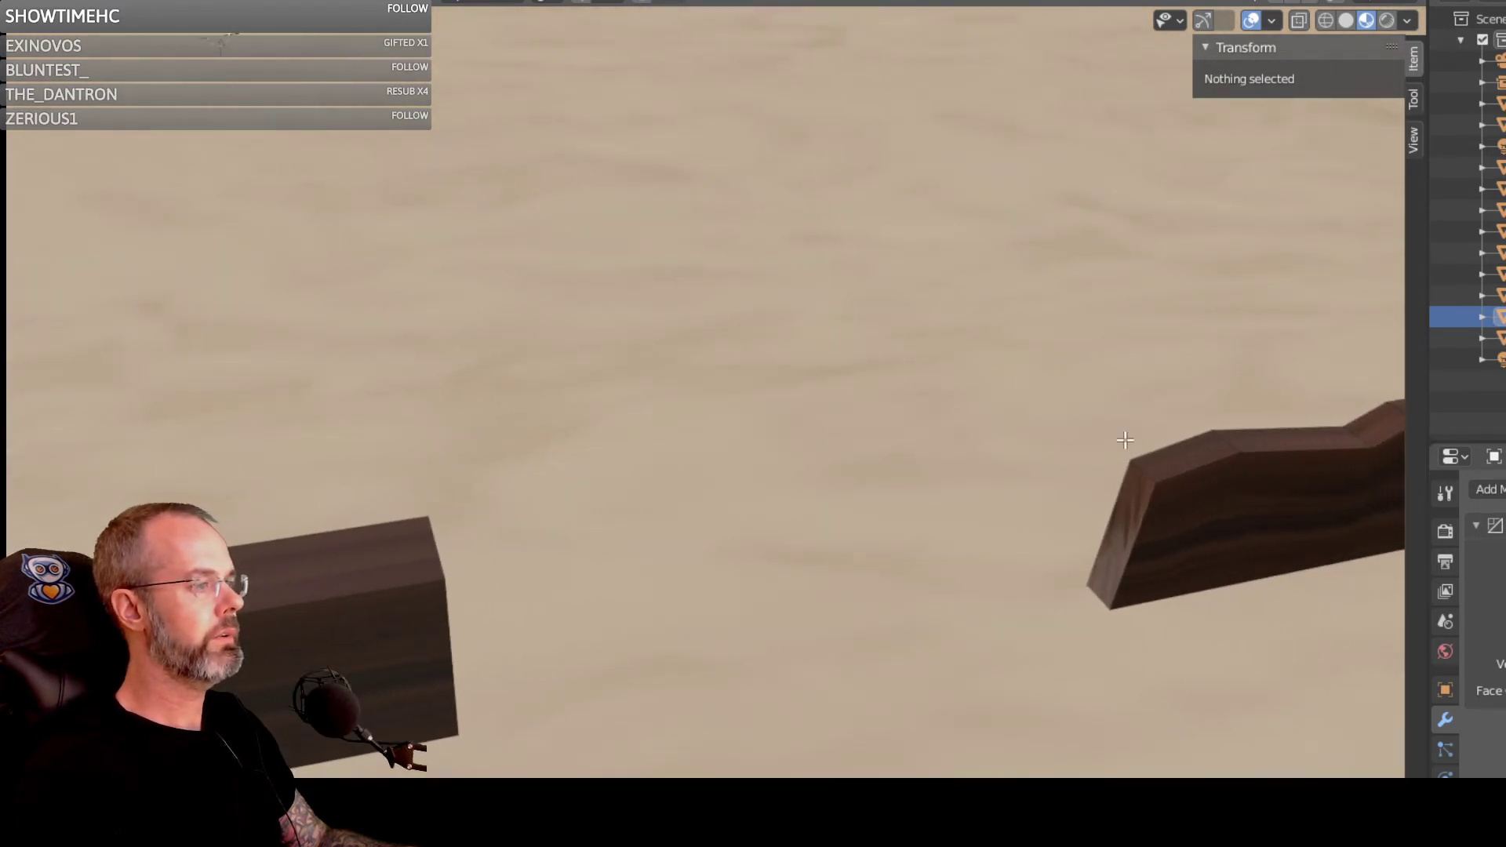
middle_click_drag(1285, 487, 605, 539)
scroll(845, 537, "down", 3)
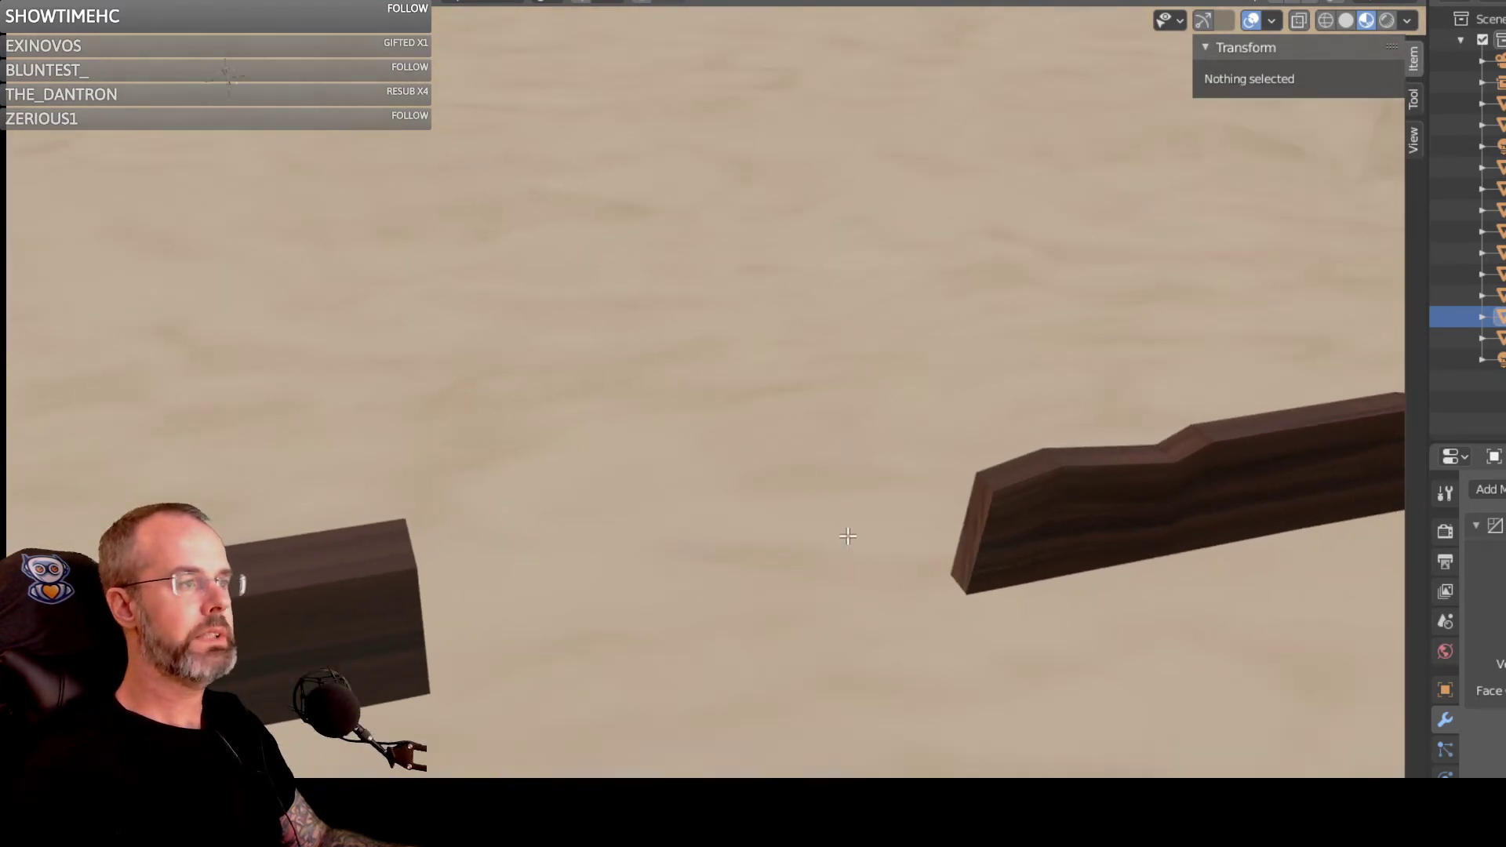
scroll(937, 515, "down", 2)
middle_click_drag(1087, 510, 1264, 488)
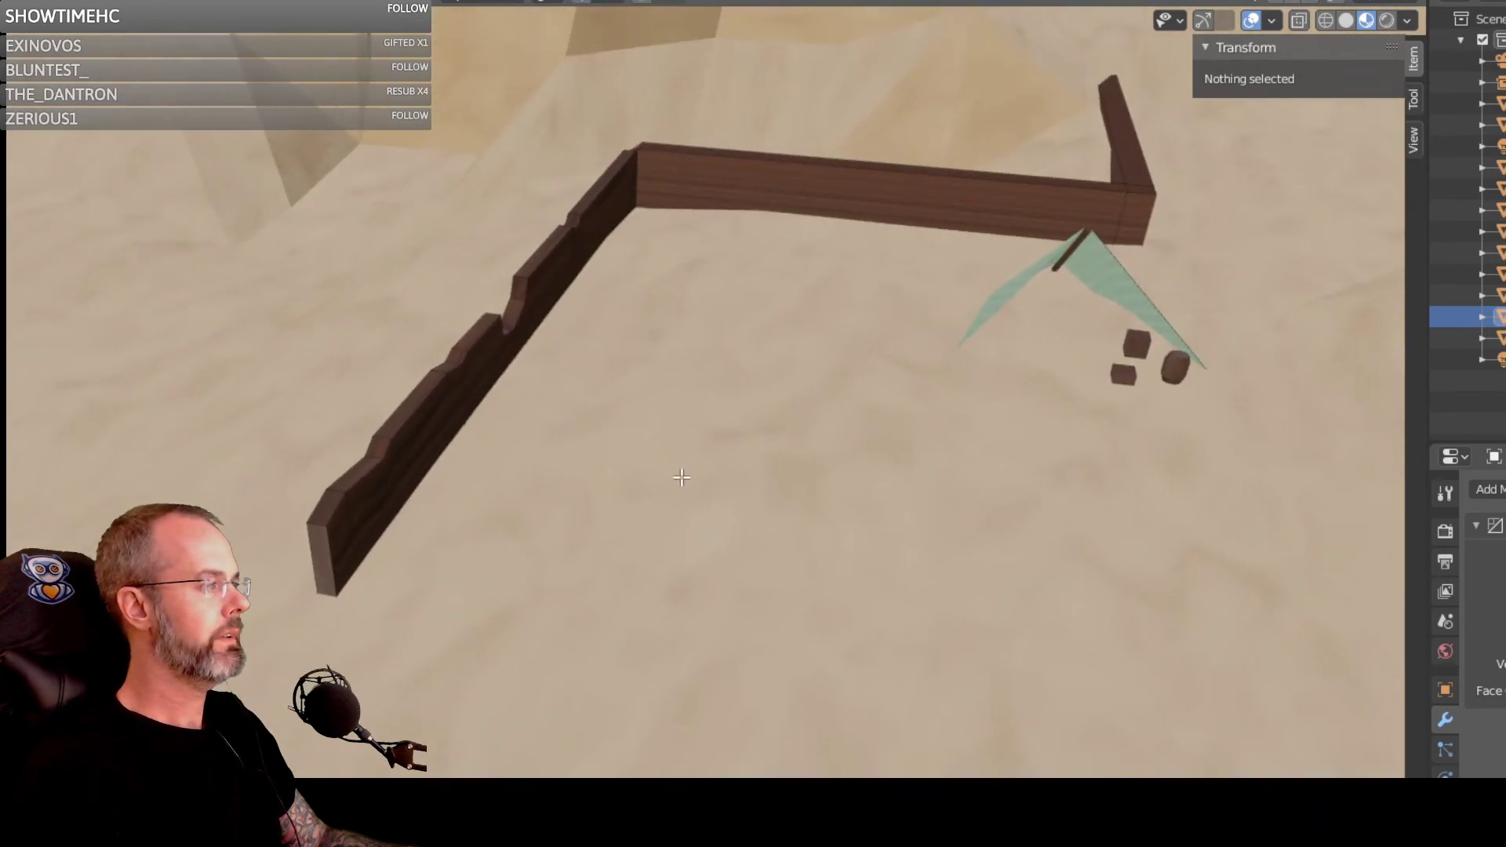
middle_click_drag(443, 463, 1019, 488, "shift")
middle_click_drag(652, 380, 941, 392)
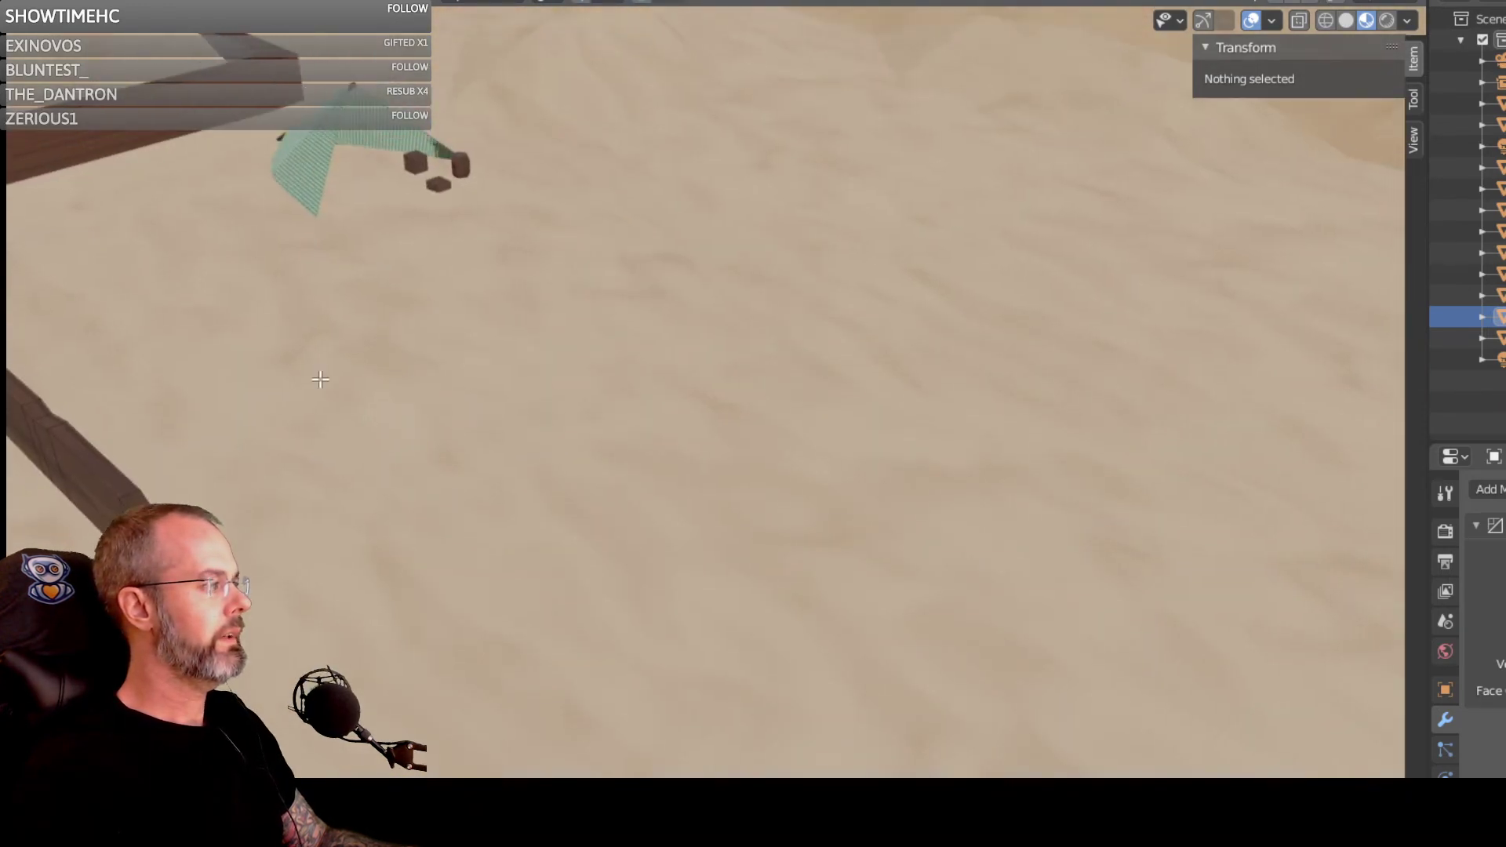
middle_click_drag(319, 374, 1187, 368, "shift")
middle_click_drag(450, 398, 751, 358, "shift")
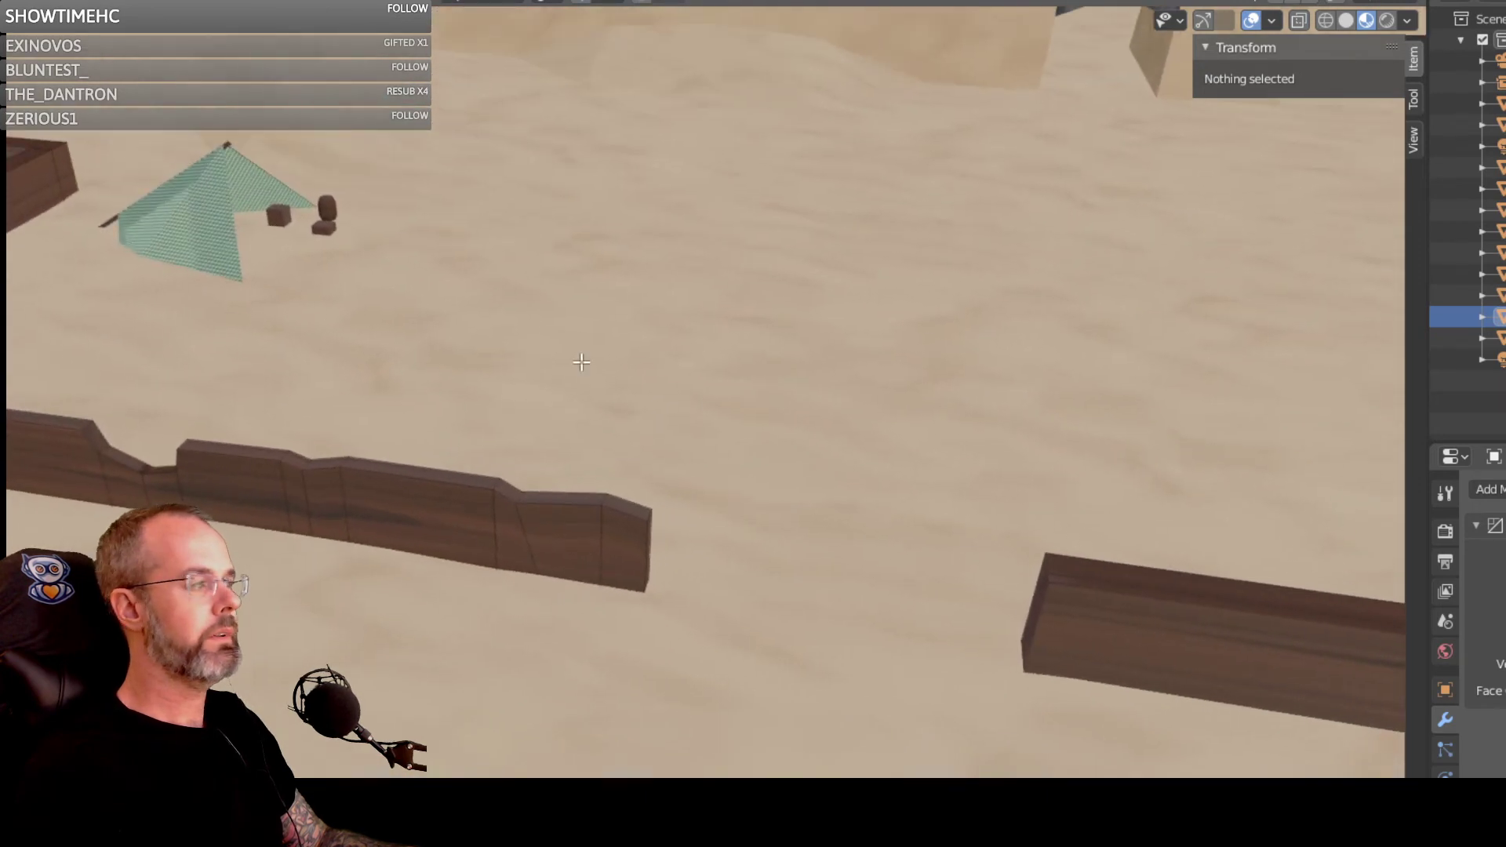
Step: Examine the notched wall's top outline and broken end up close and in relation to the tent and the straight wall
middle_click_drag(611, 402, 914, 467, "shift")
scroll(507, 442, "up", 4)
scroll(585, 460, "up", 3)
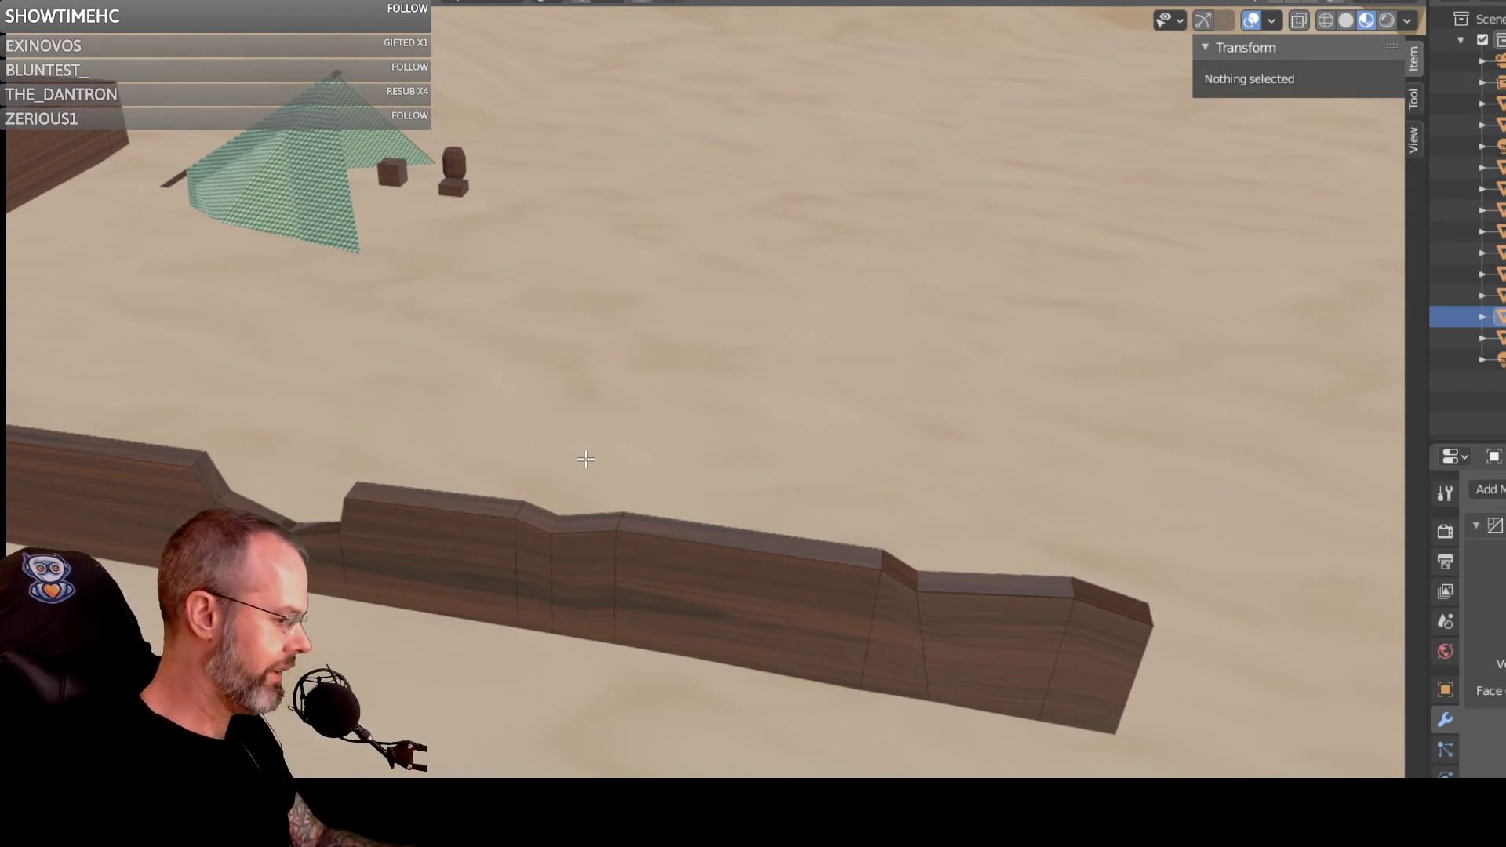
mouse_move(529, 476)
middle_mouse_down()
mouse_move(574, 485)
mouse_move(542, 488)
middle_mouse_up()
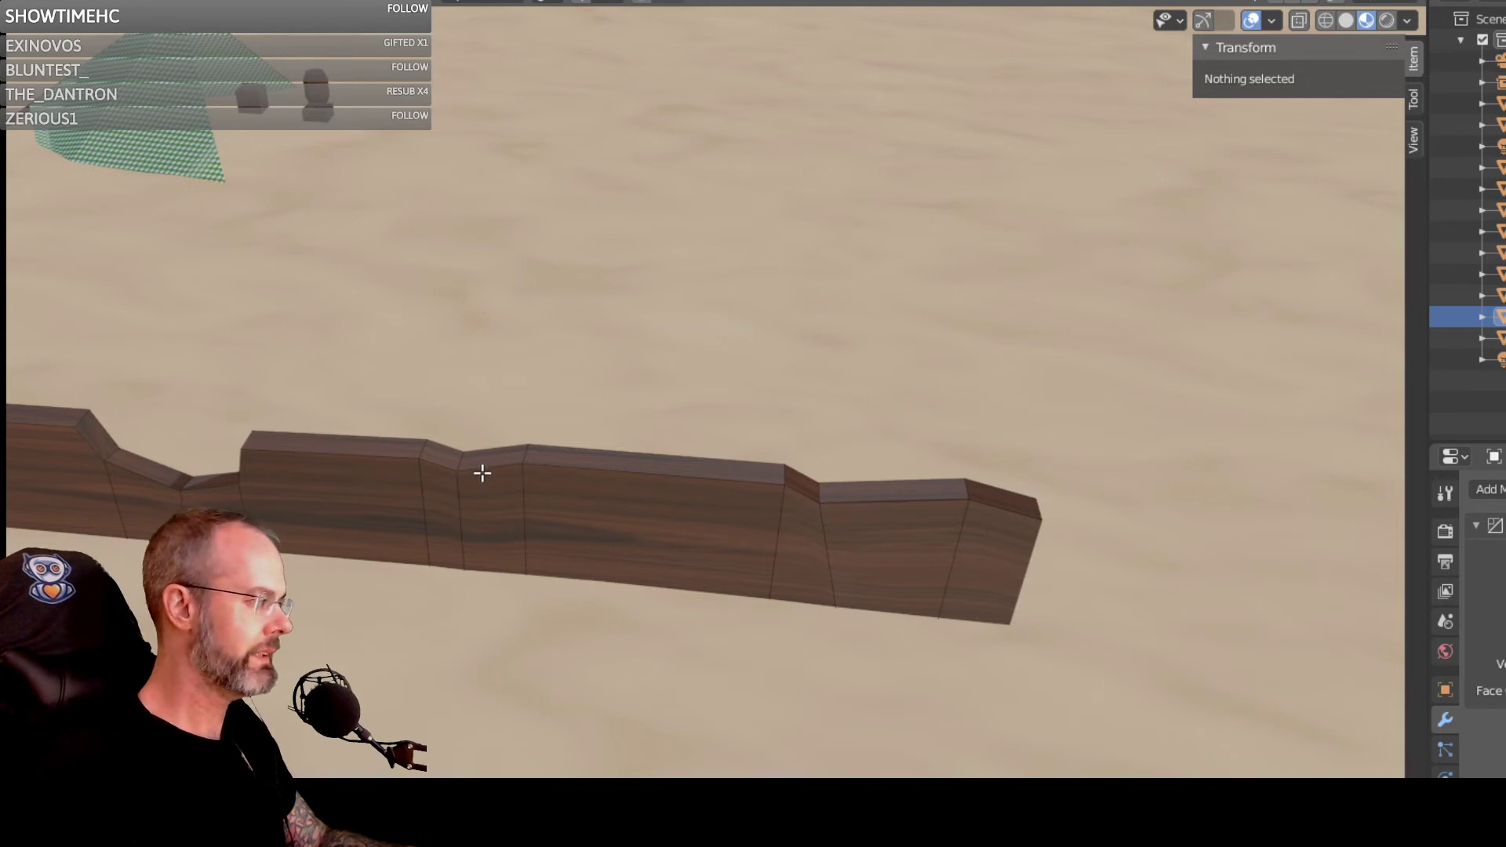
scroll(428, 514, "down", 3)
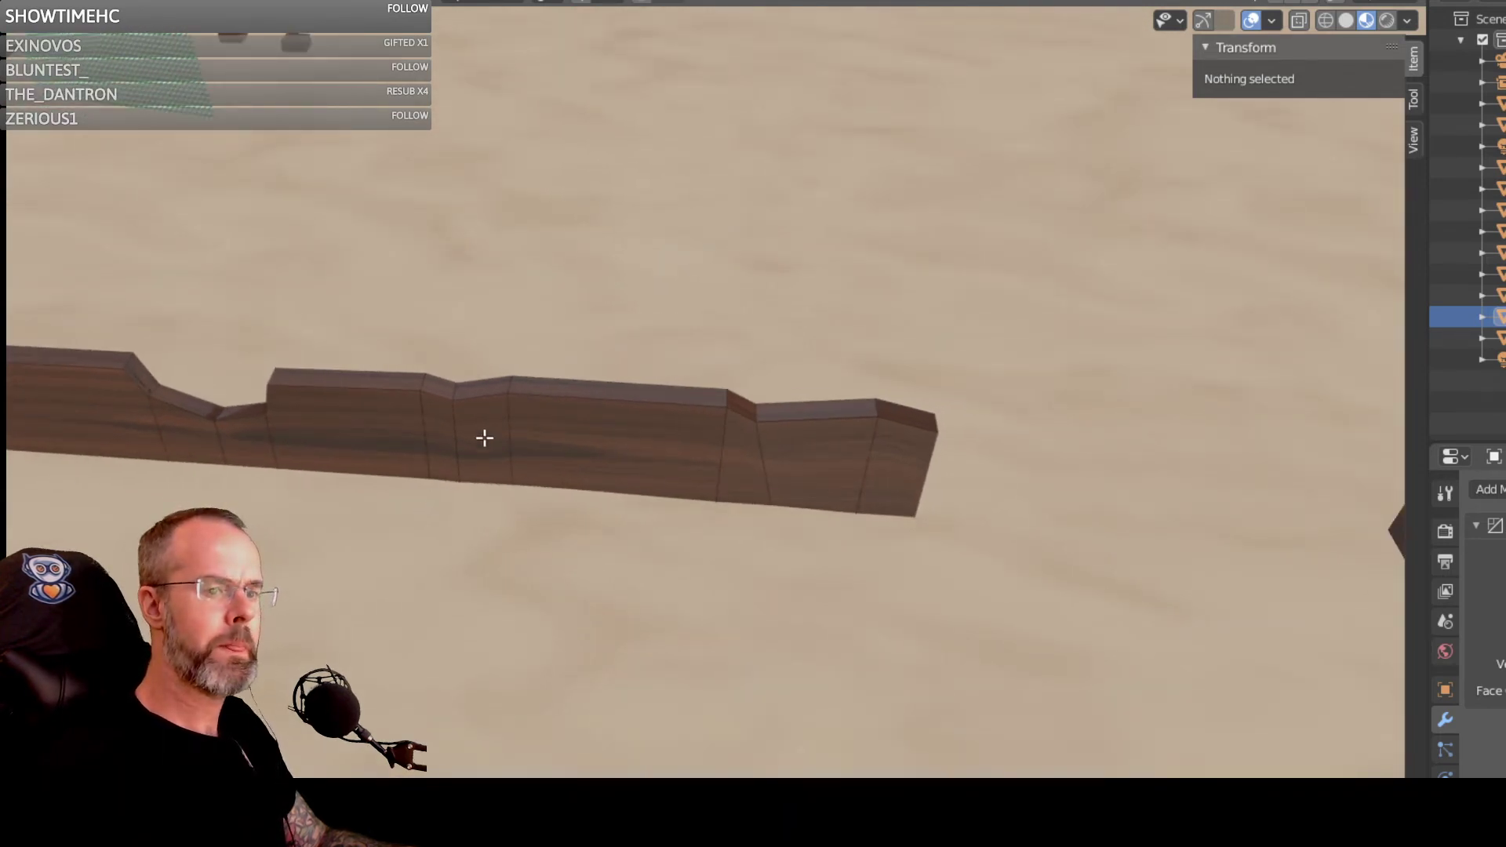
scroll(506, 406, "up", 1)
middle_click_drag(468, 441, 827, 599)
scroll(480, 444, "down", 2)
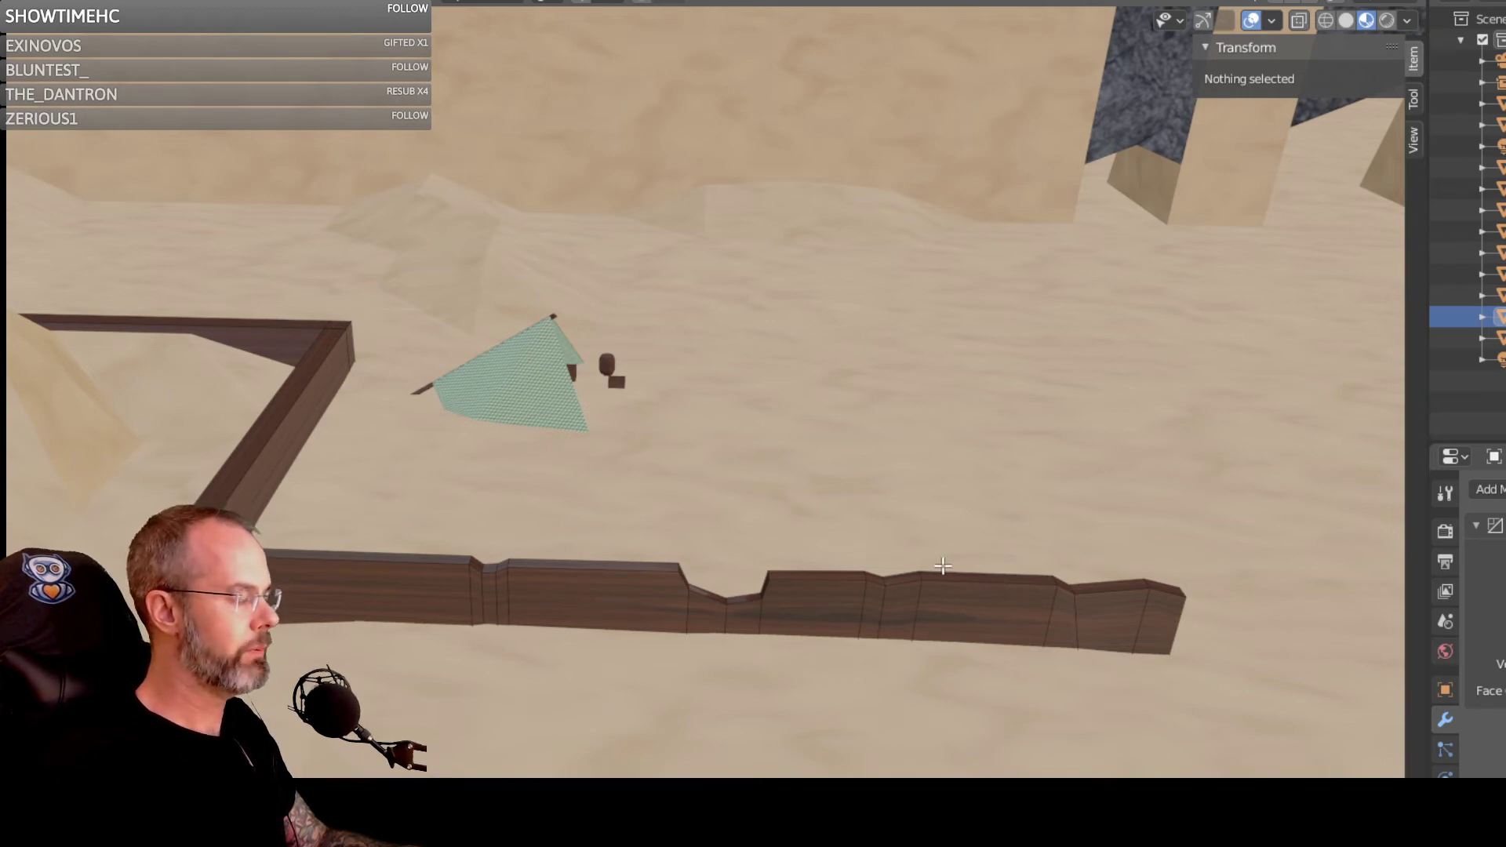
middle_click_drag(943, 565, 831, 579)
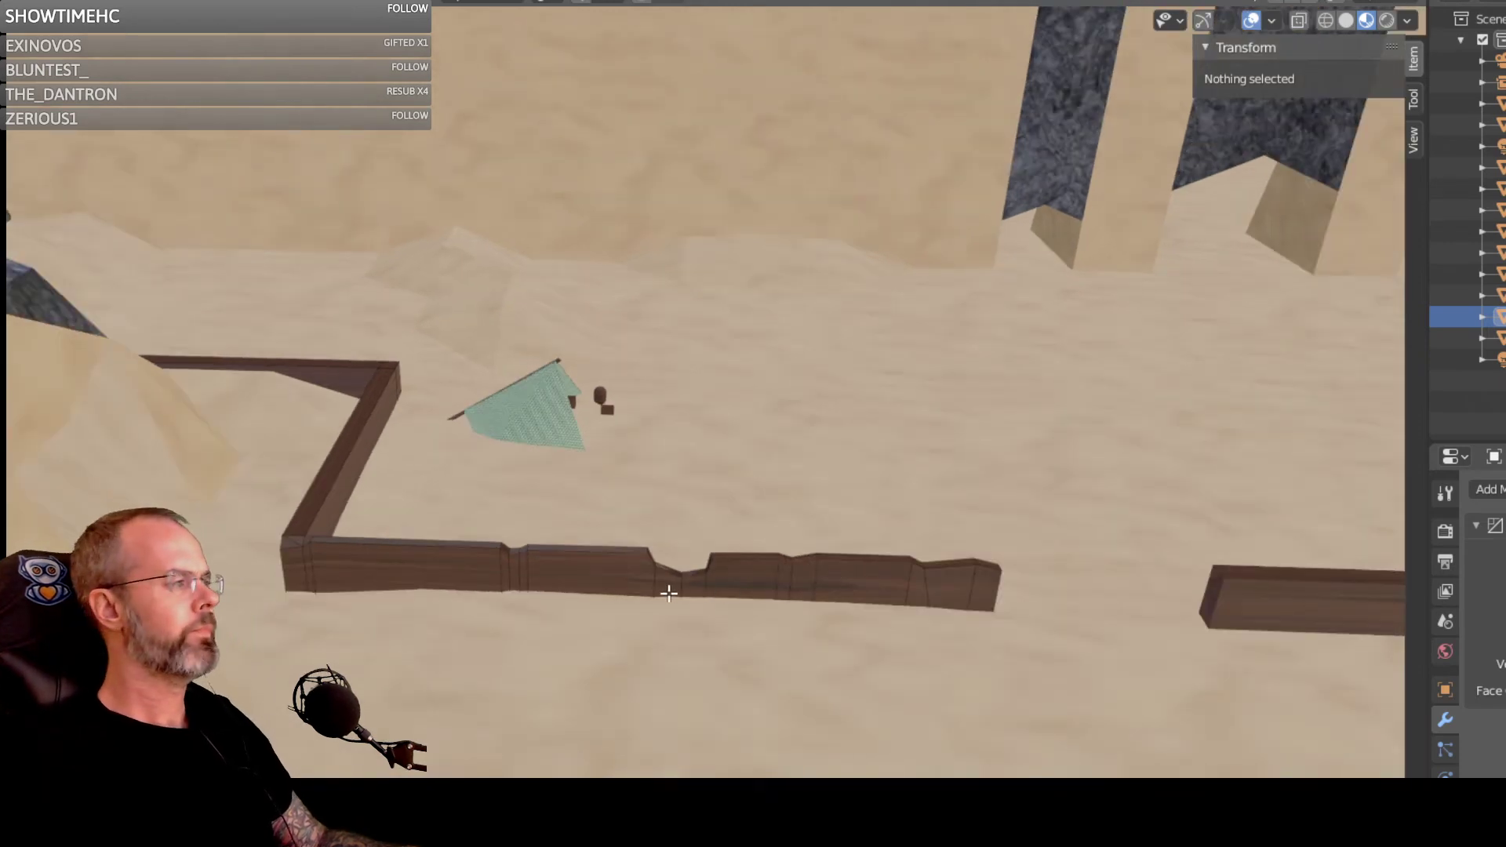
middle_click_drag(668, 594, 572, 564)
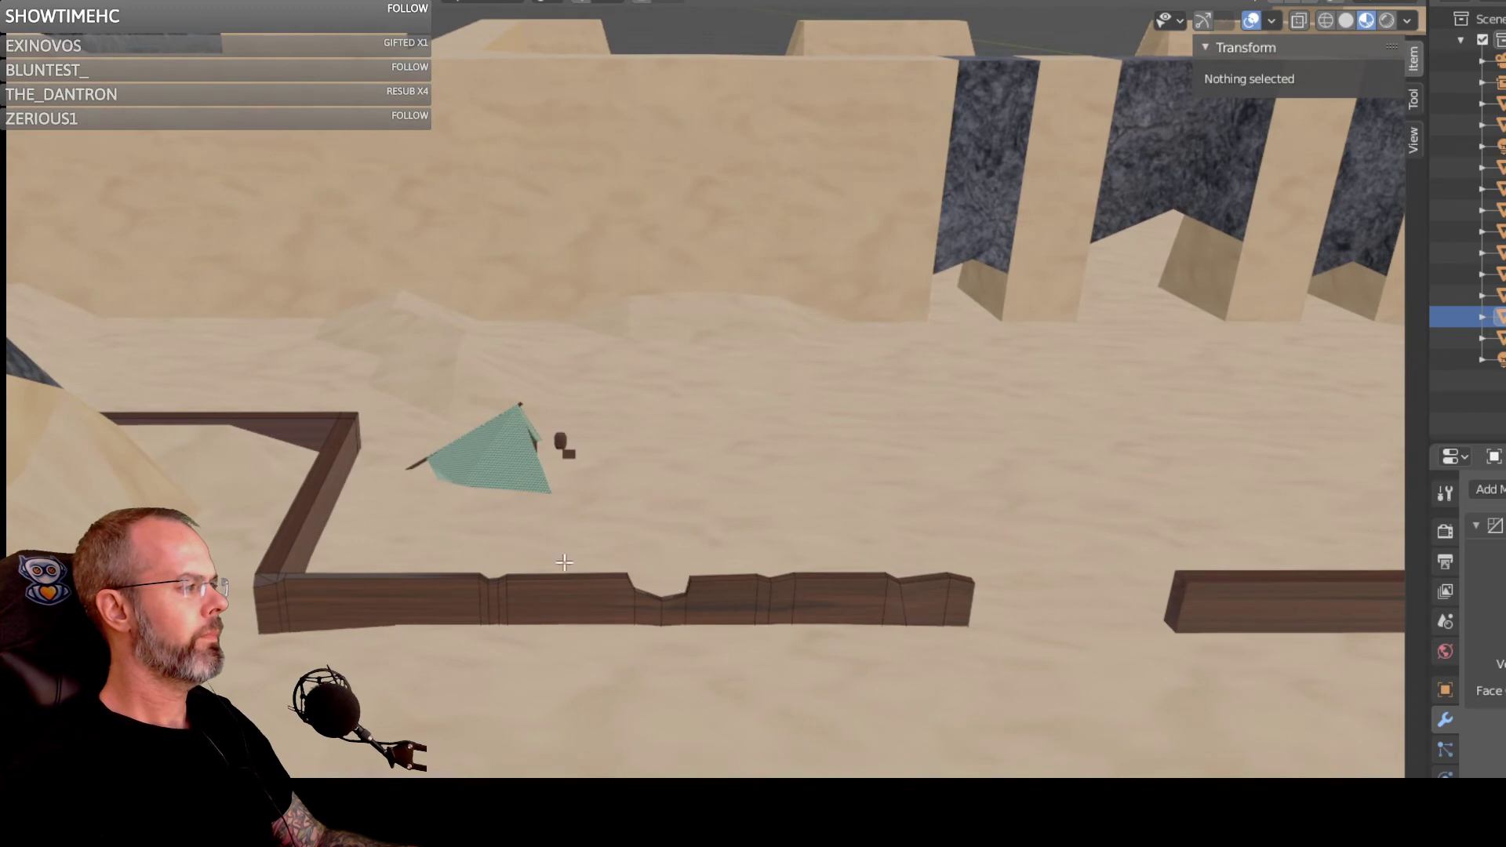
Step: Select the top face of the side wall beside the tent and examine the deep notch in the front wall
left_click(298, 504)
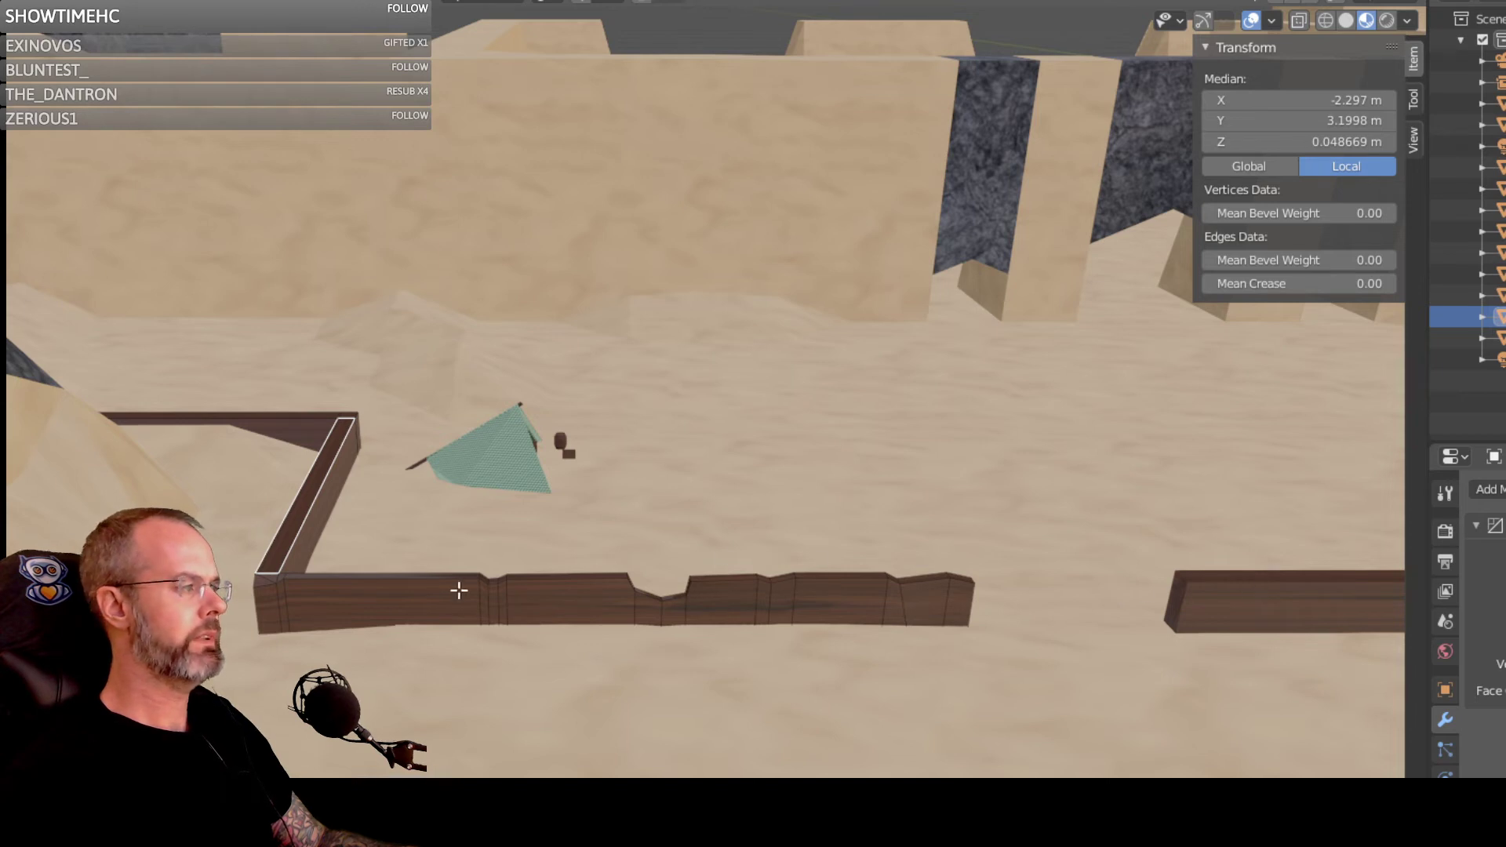
scroll(514, 506, "up", 2)
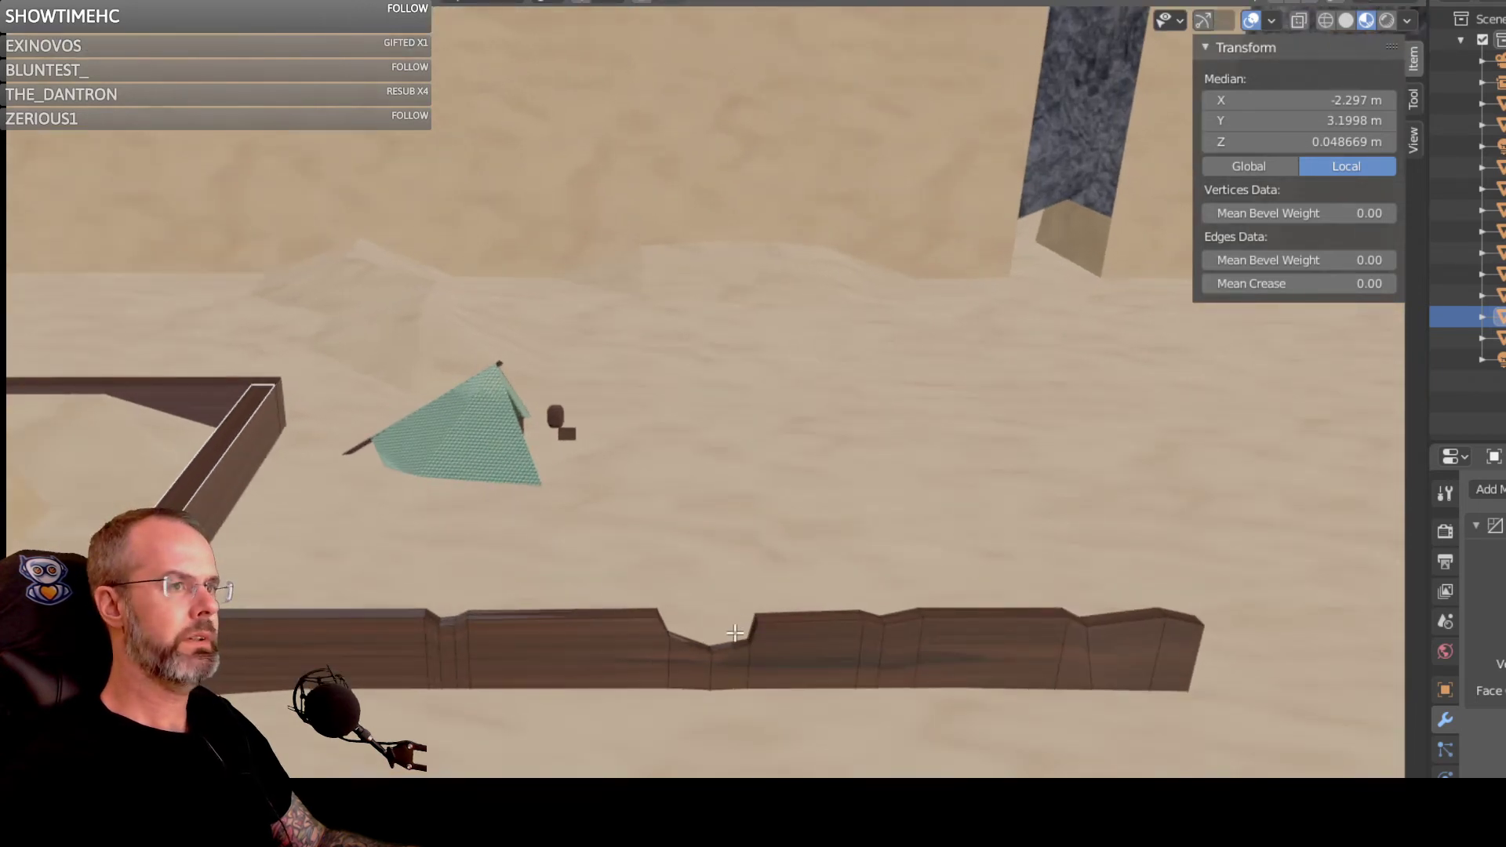
middle_click_drag(1000, 634, 563, 611, "shift")
scroll(561, 609, "up", 2)
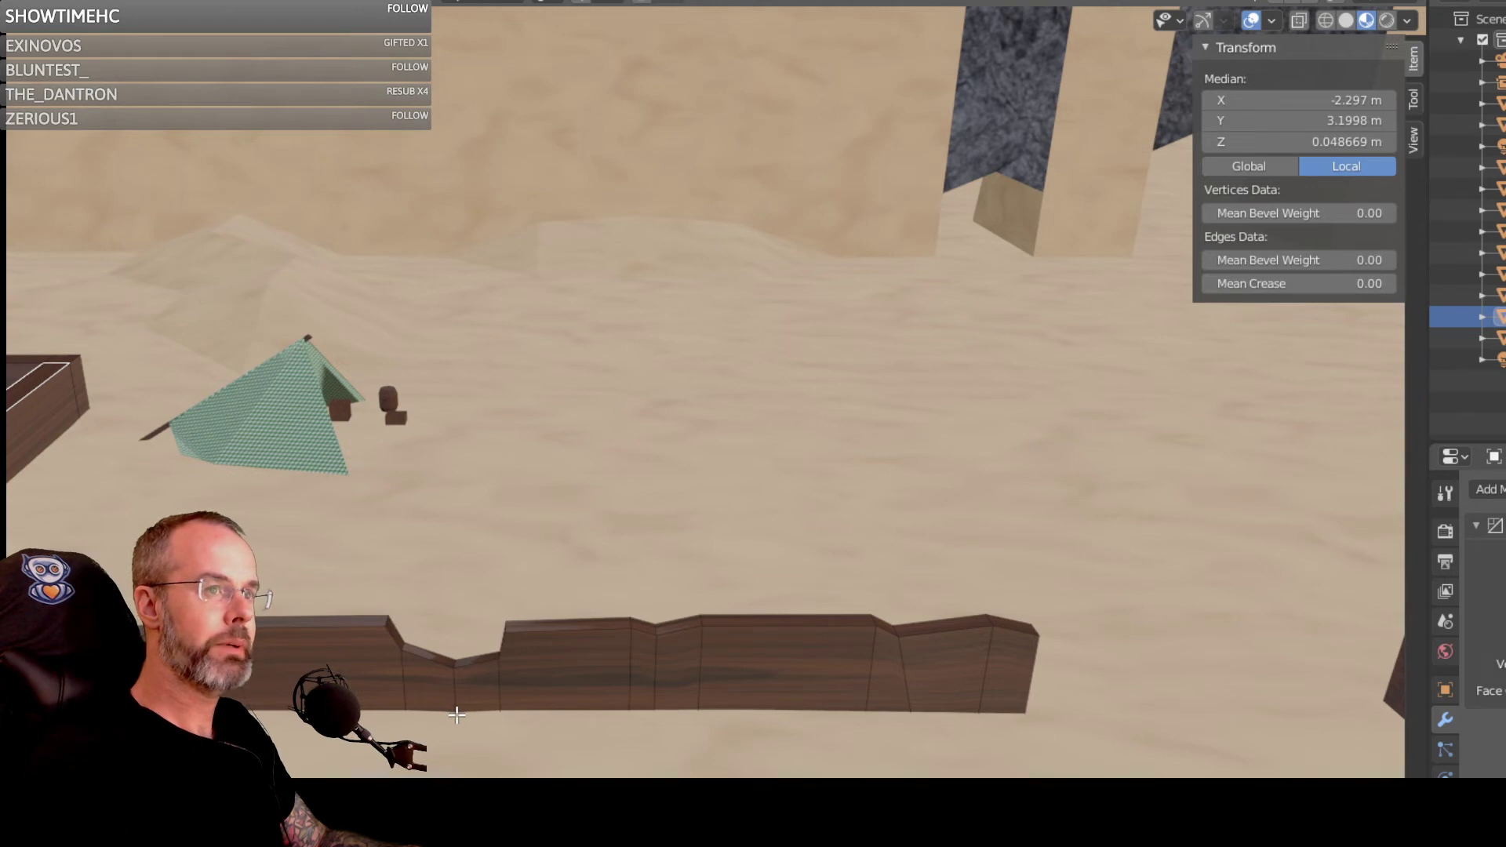
middle_click_drag(434, 708, 729, 635)
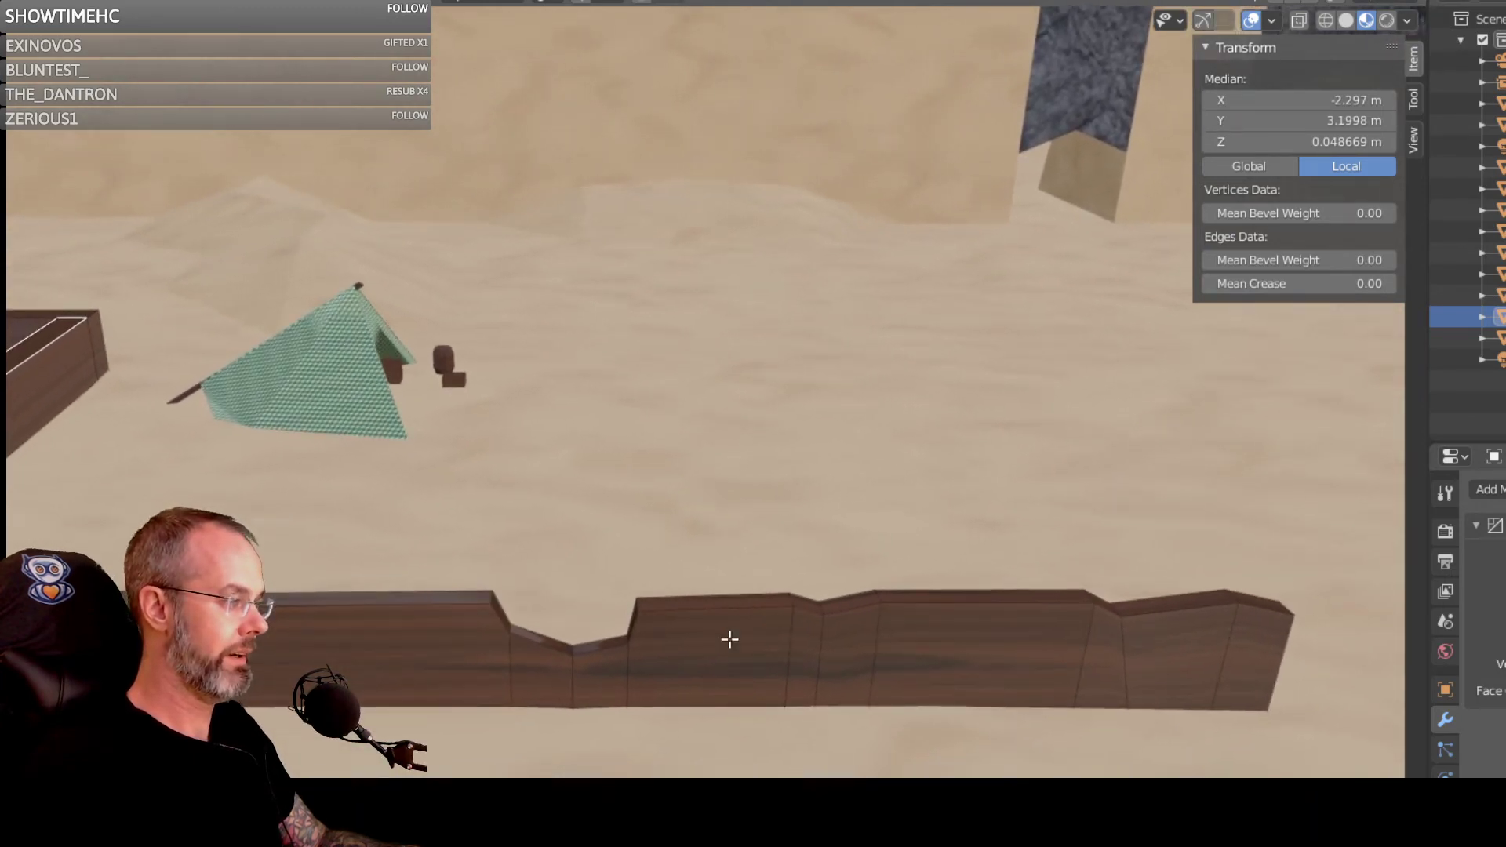
middle_click_drag(447, 696, 691, 597)
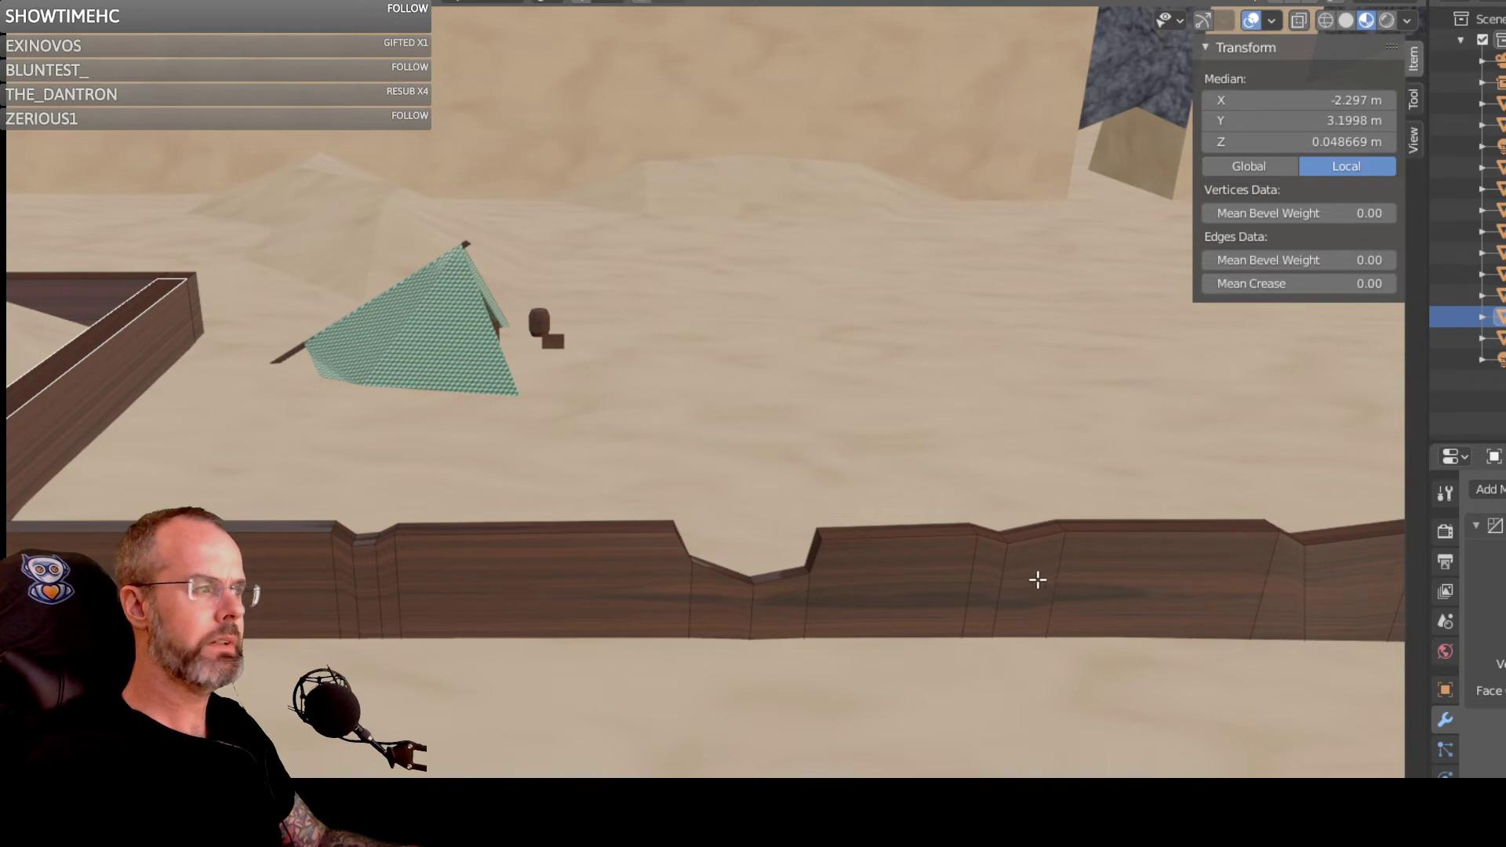
middle_click_drag(1036, 578, 611, 698)
scroll(639, 548, "up", 7)
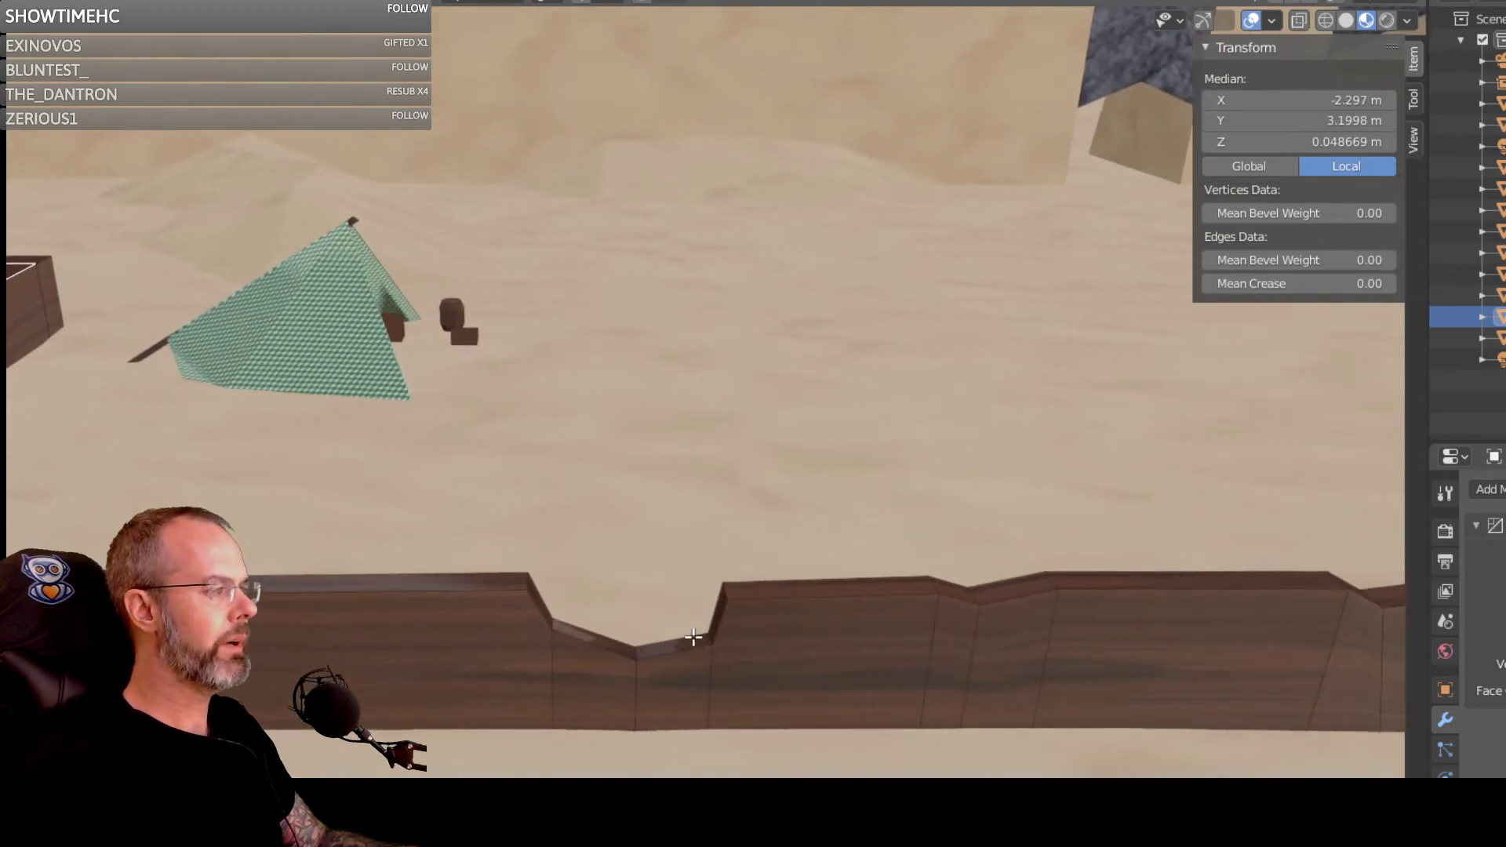
scroll(695, 636, "up", 1)
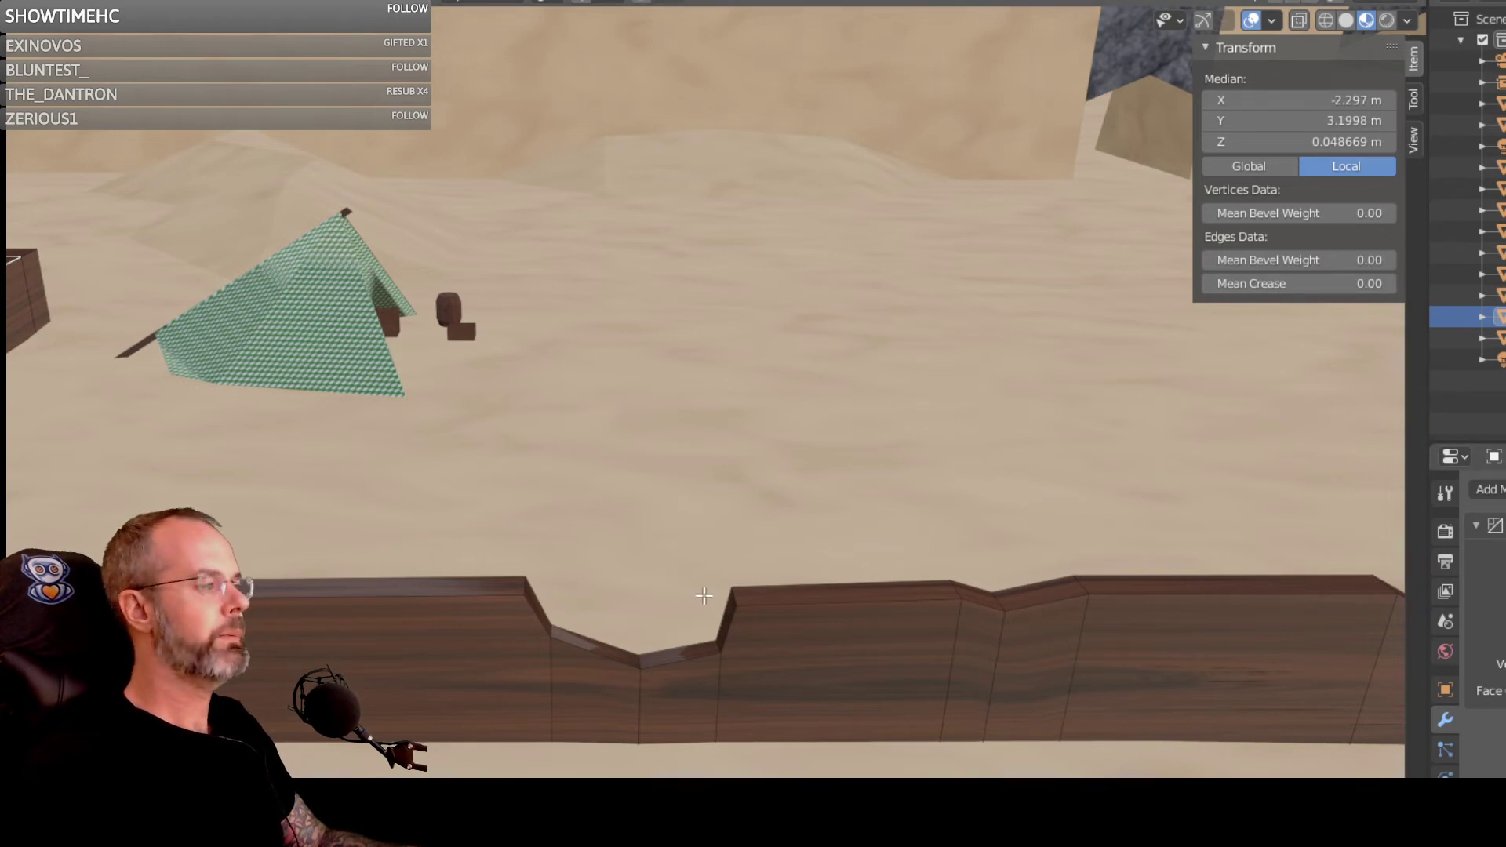
scroll(703, 596, "up", 2)
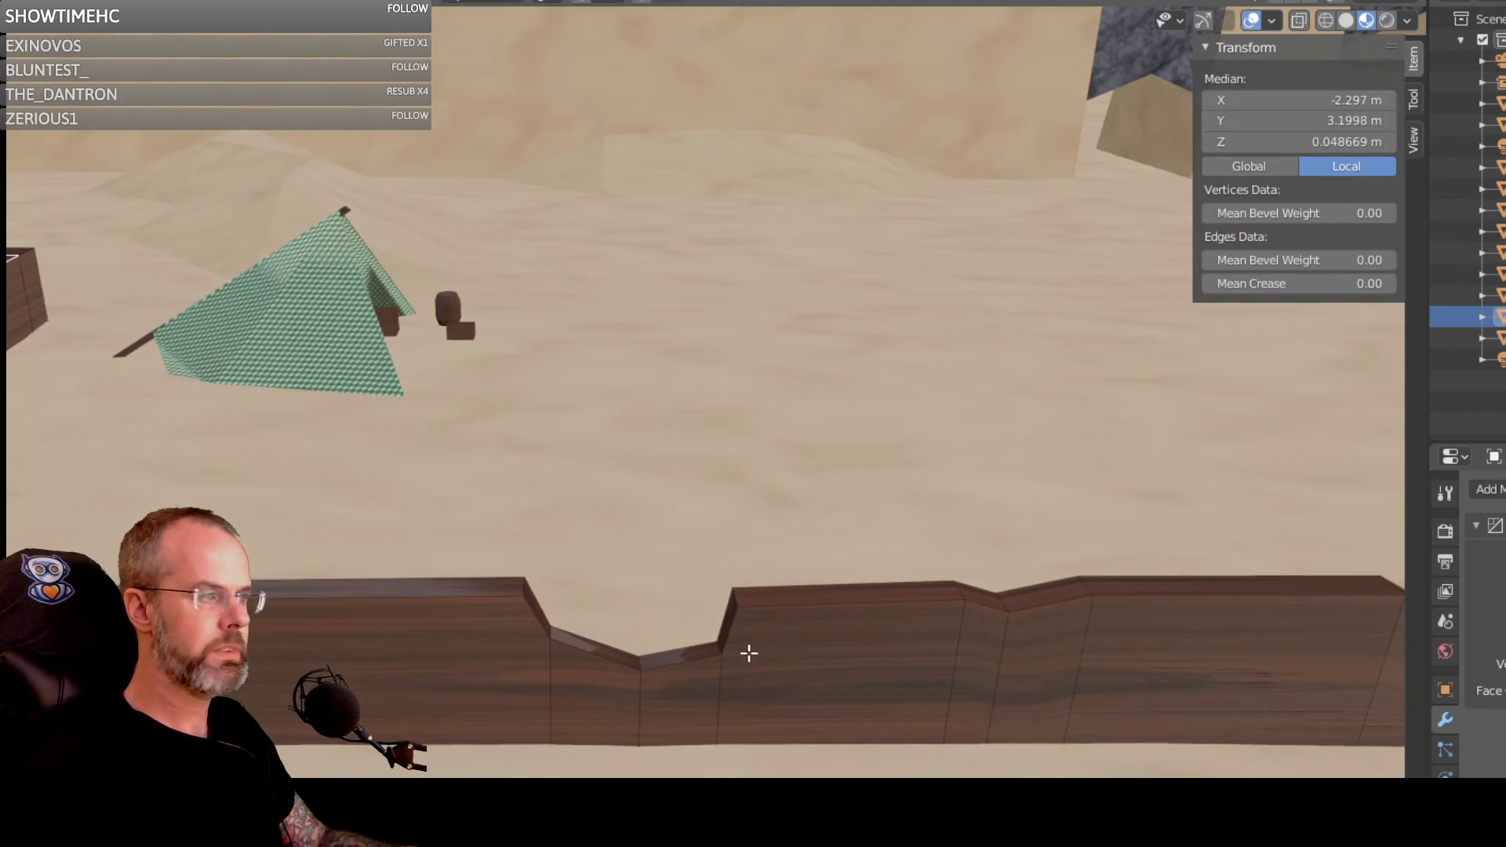
Step: Select the sloping top face in the deep notch nearer the wall's corner and inspect the notch's shape up close
left_click(628, 664)
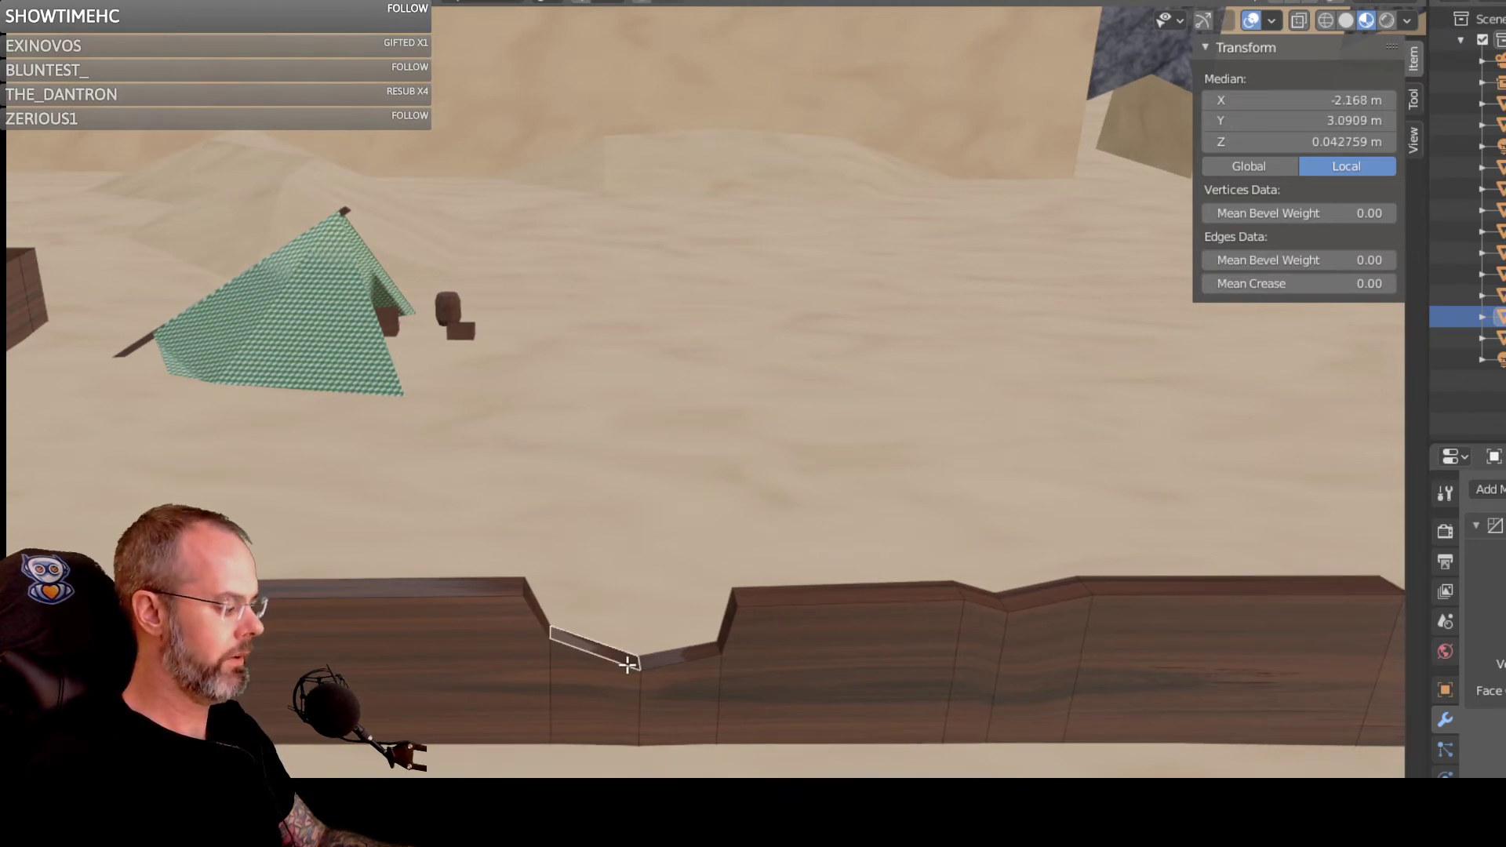
key("KP_Decimal")
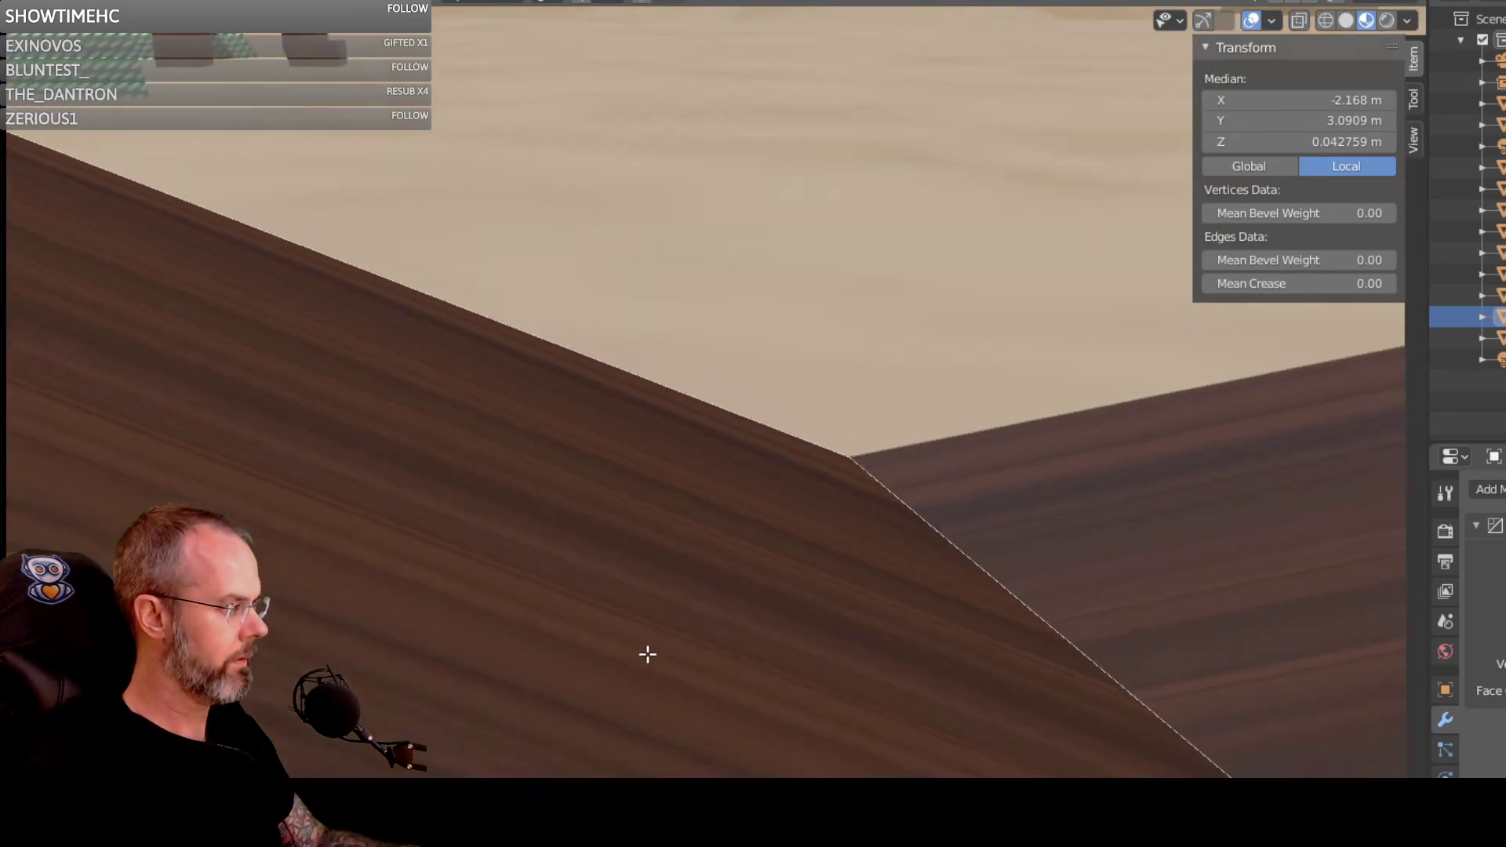
scroll(717, 618, "down", 8)
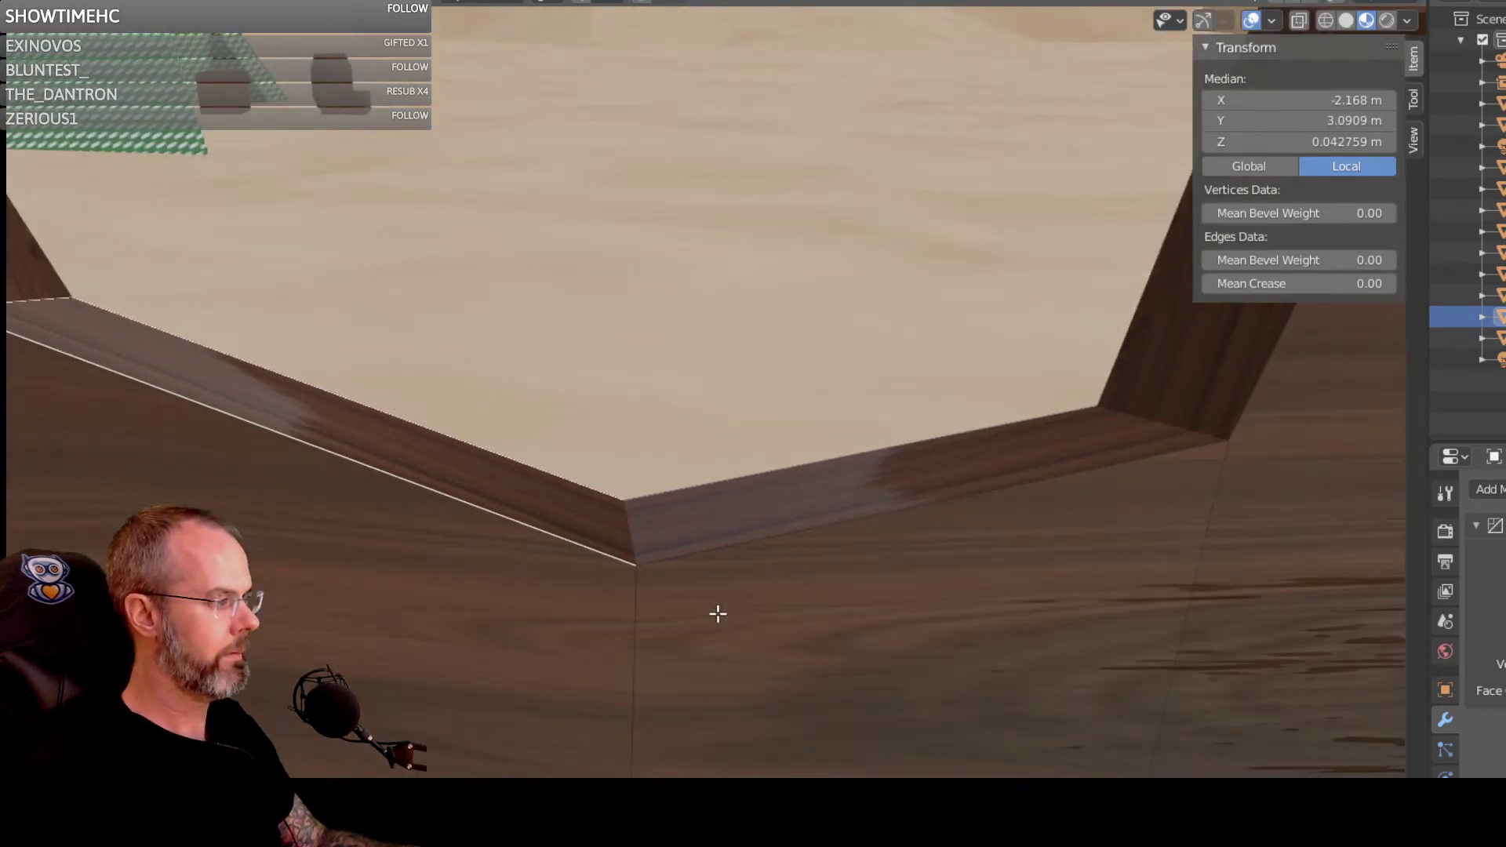
middle_click_drag(801, 594, 750, 559)
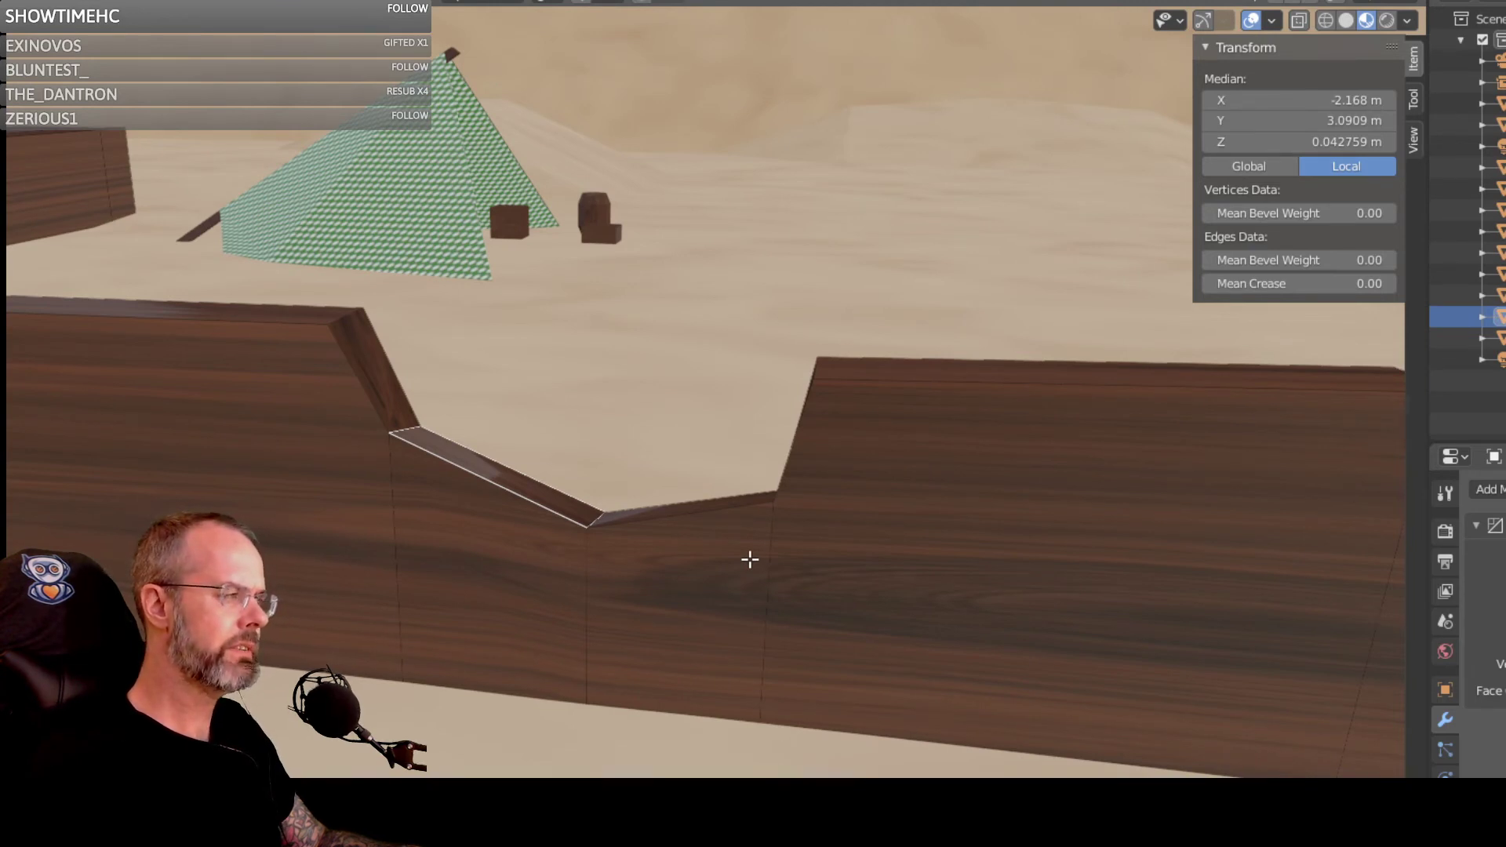
middle_click_drag(643, 538, 697, 524)
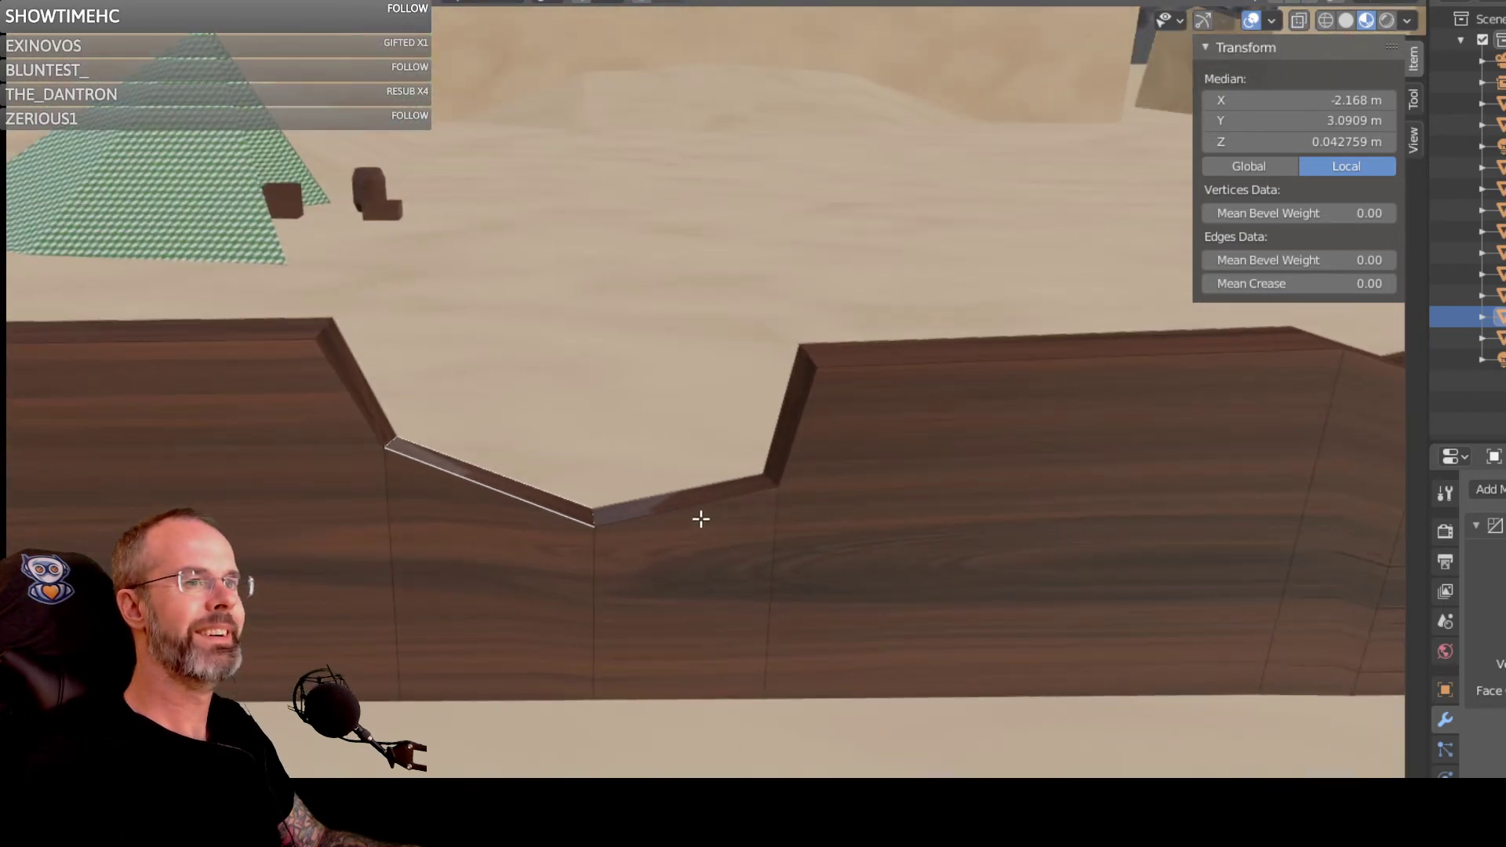
scroll(733, 488, "up", 3)
scroll(734, 489, "down", 2)
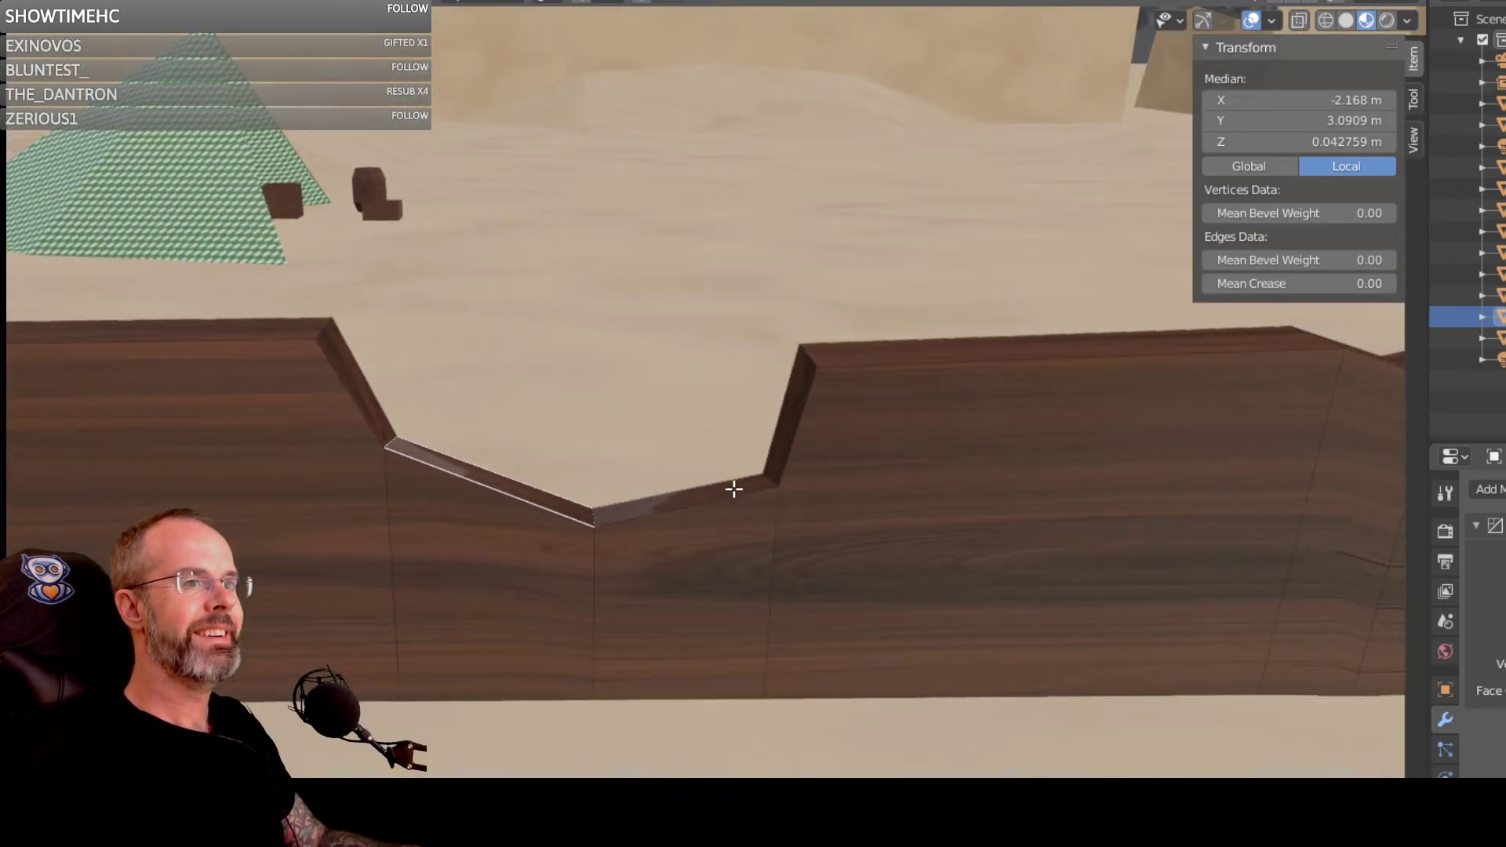
middle_click_drag(732, 487, 534, 461)
scroll(480, 434, "up", 1)
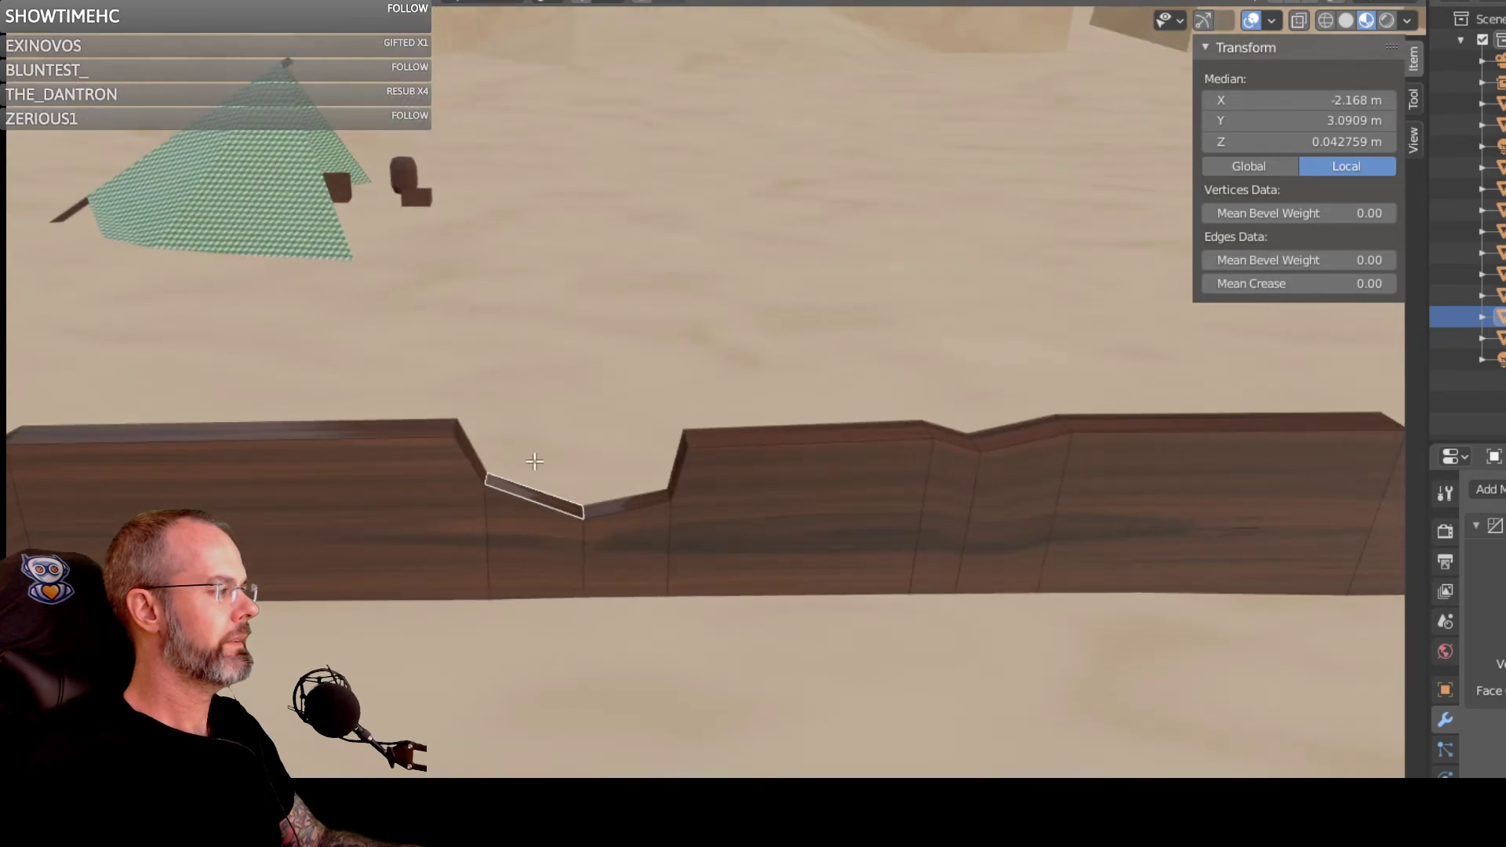
scroll(782, 485, "down", 4)
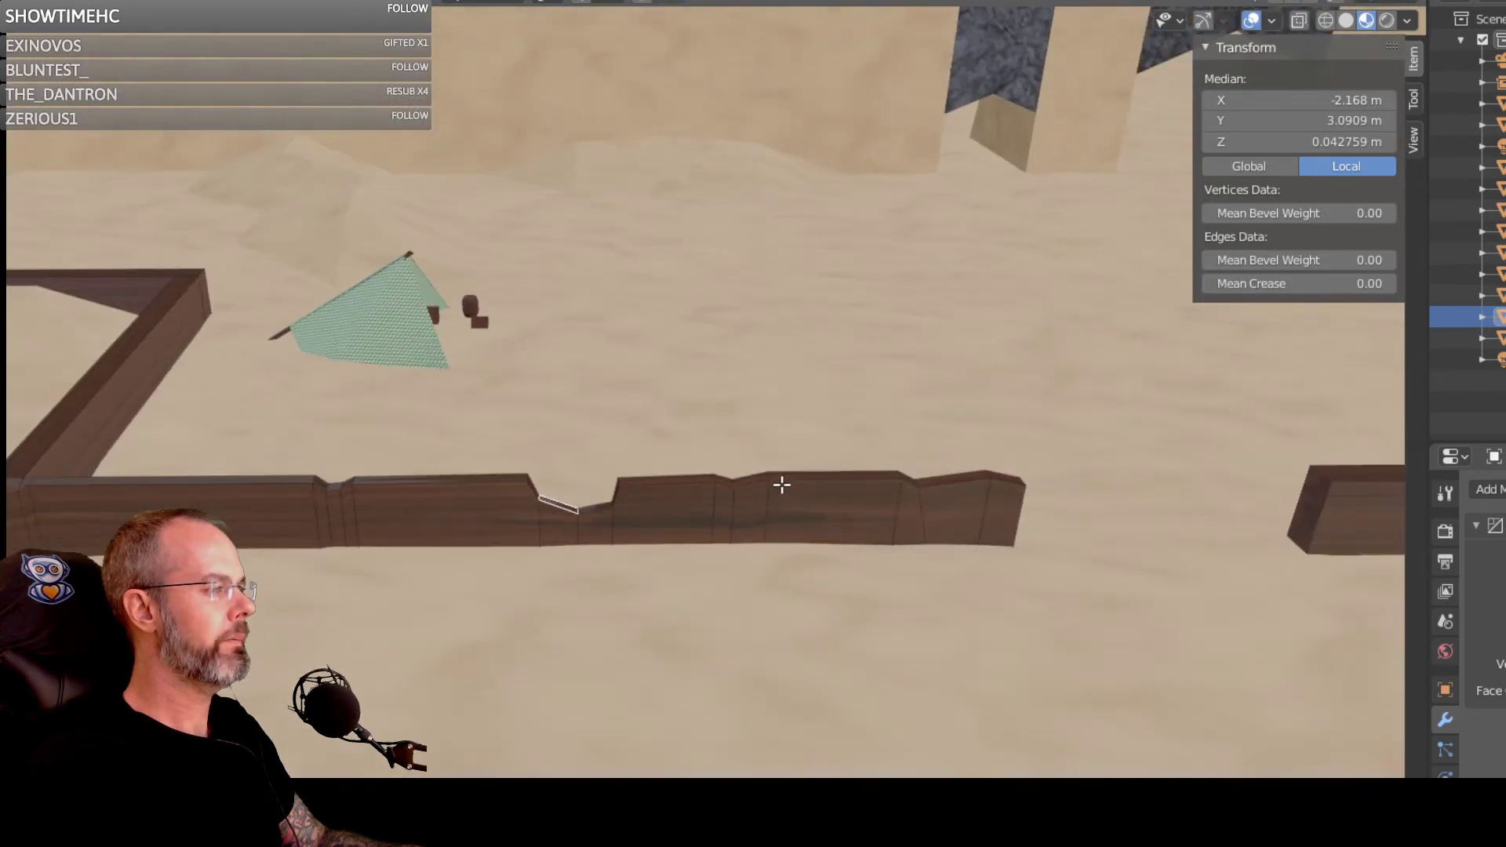
Step: Select all geometry linked to the side wall and examine the connected wall run and its deep notch
left_click(98, 368)
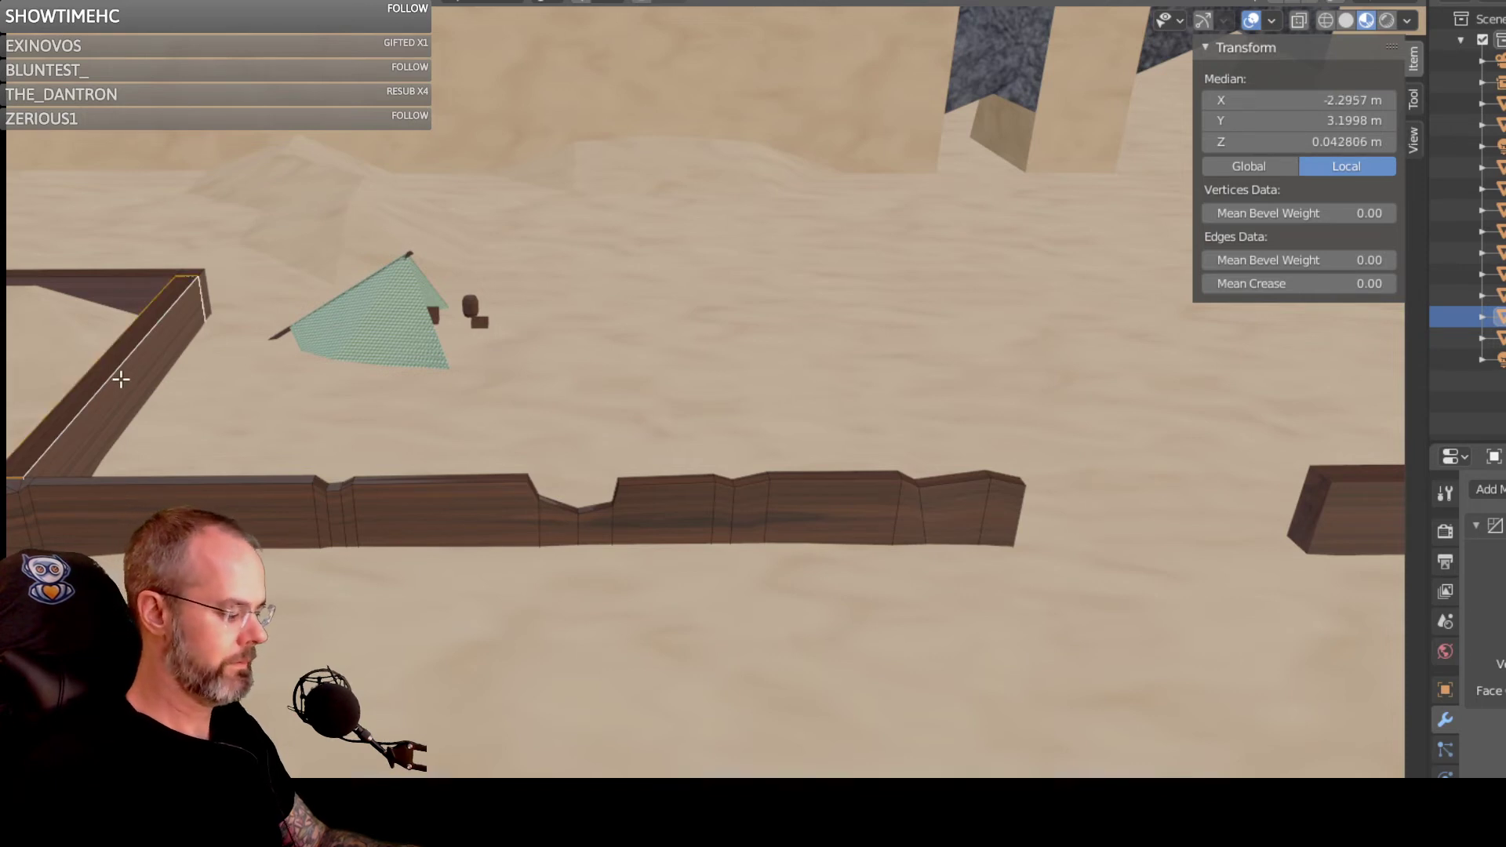
key("ctrl+l")
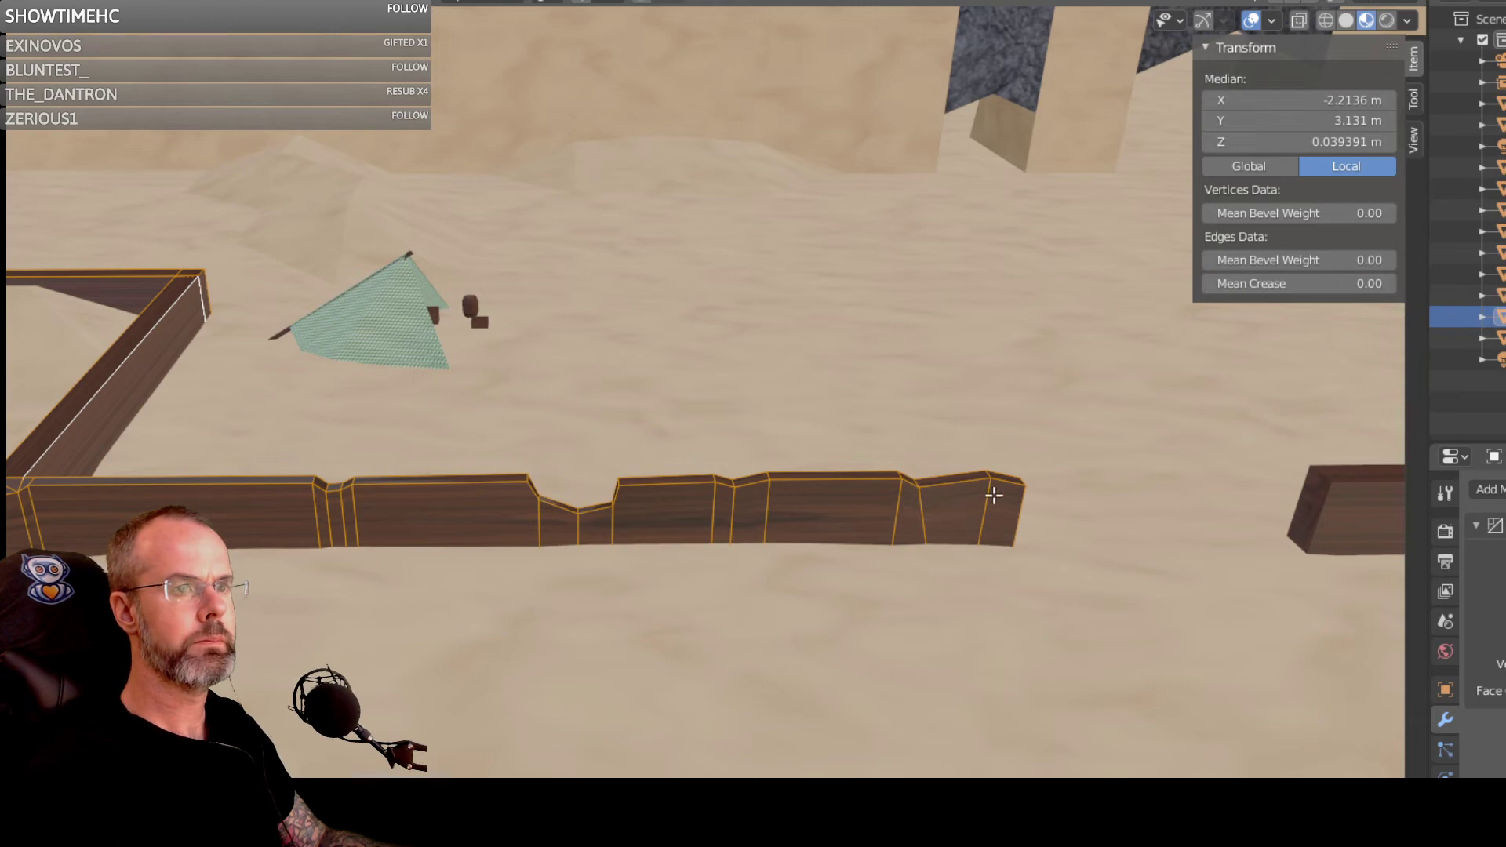
middle_click_drag(1002, 511, 801, 492)
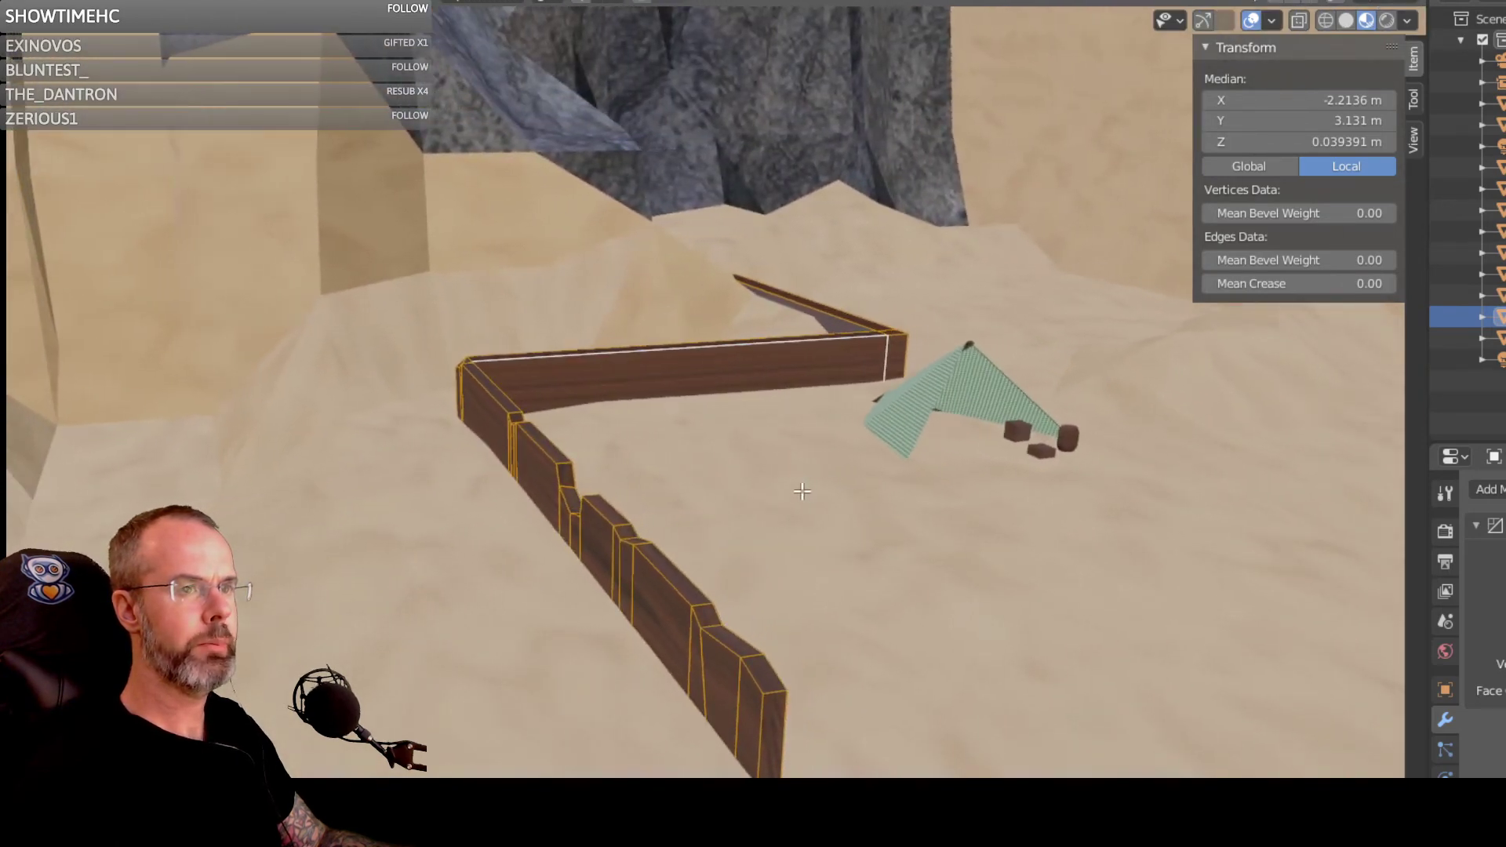
scroll(800, 497, "down", 1)
scroll(806, 544, "up", 3)
scroll(812, 547, "down", 2)
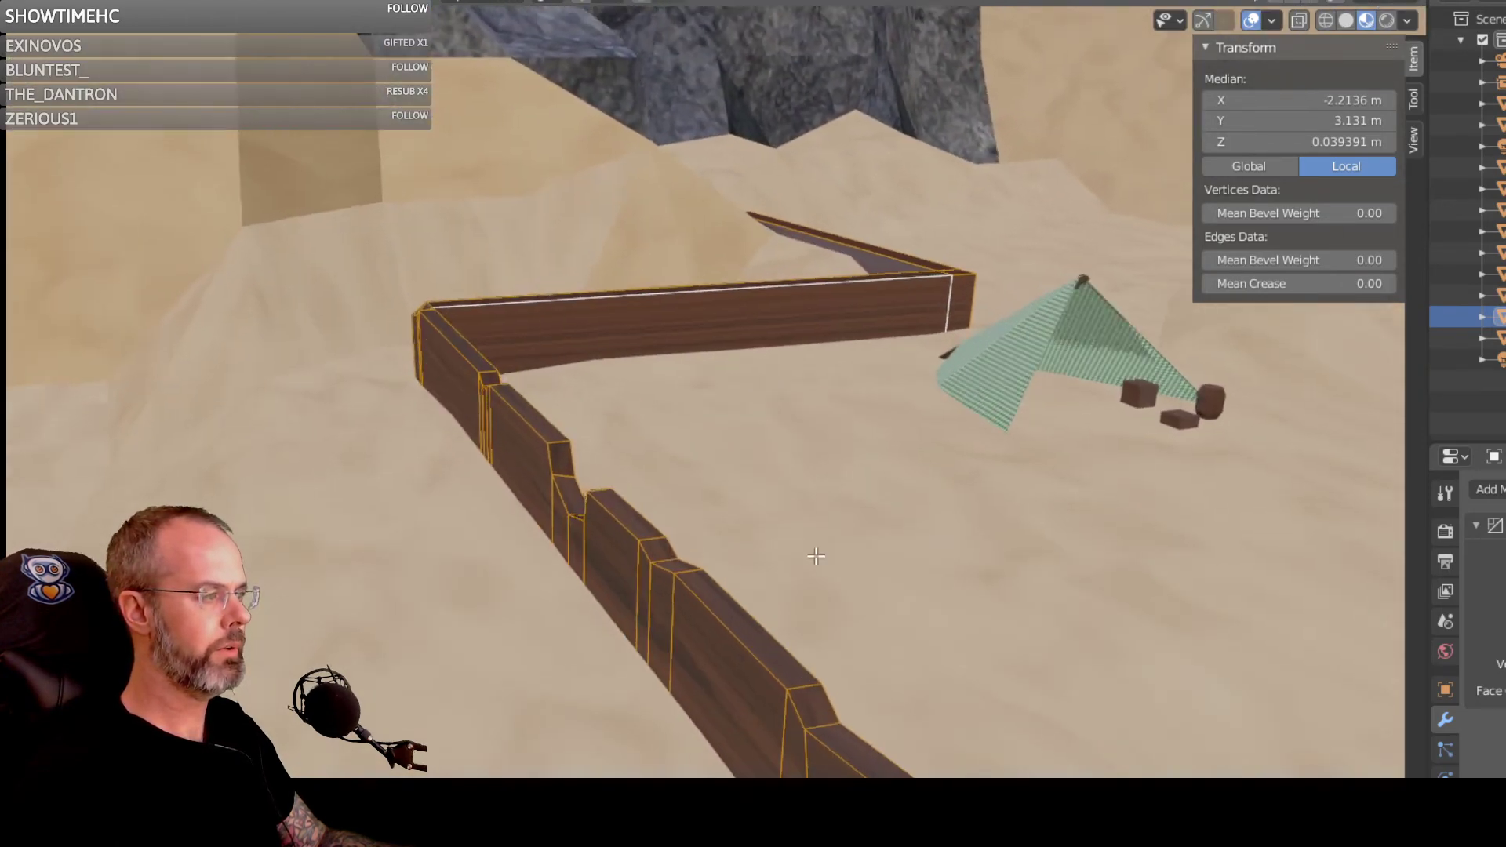
middle_click_drag(816, 549, 954, 514)
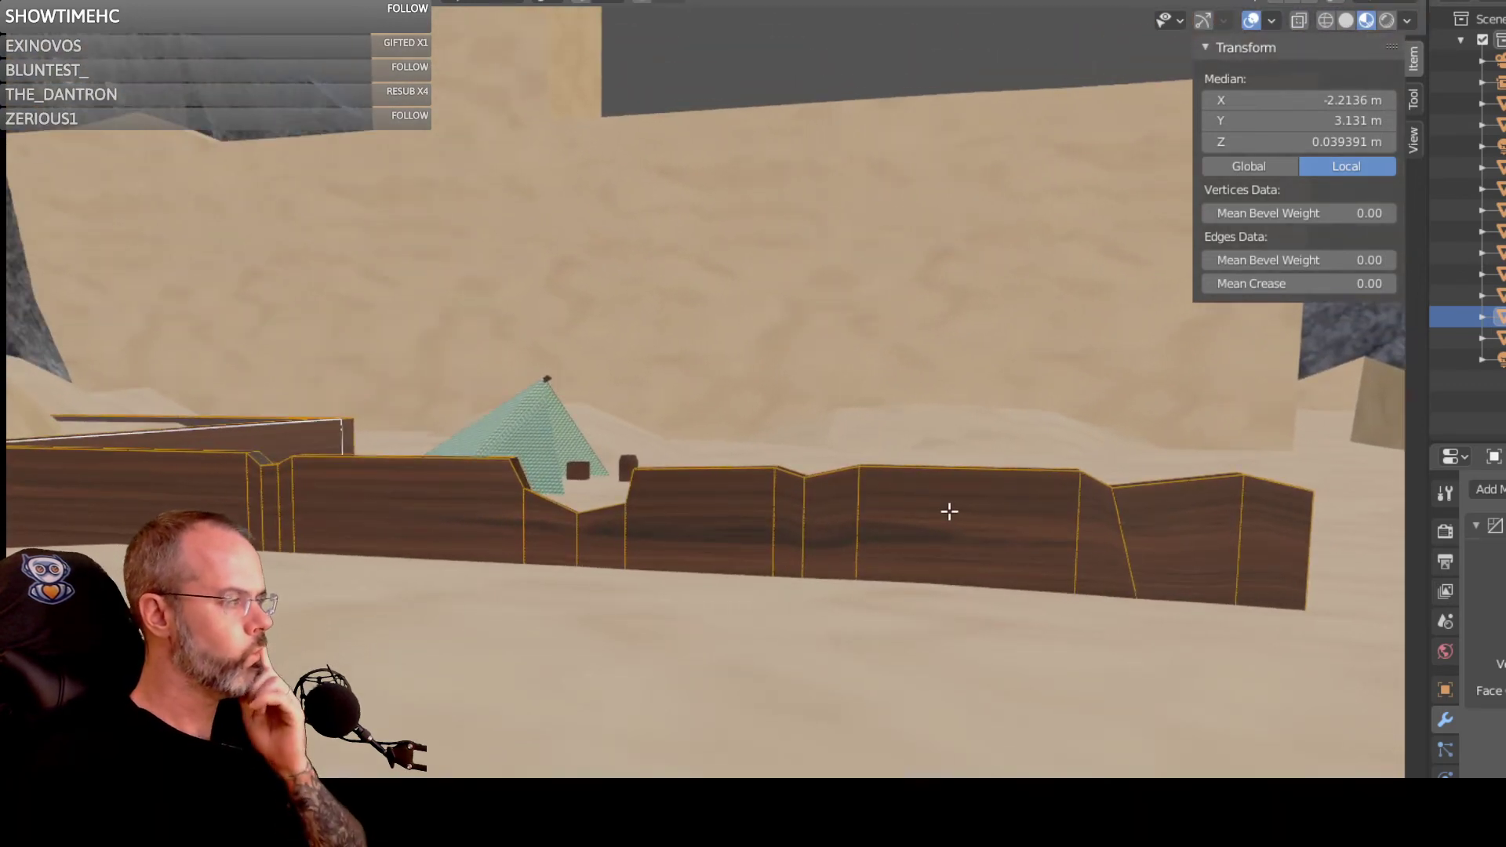
middle_click_drag(763, 510, 726, 511)
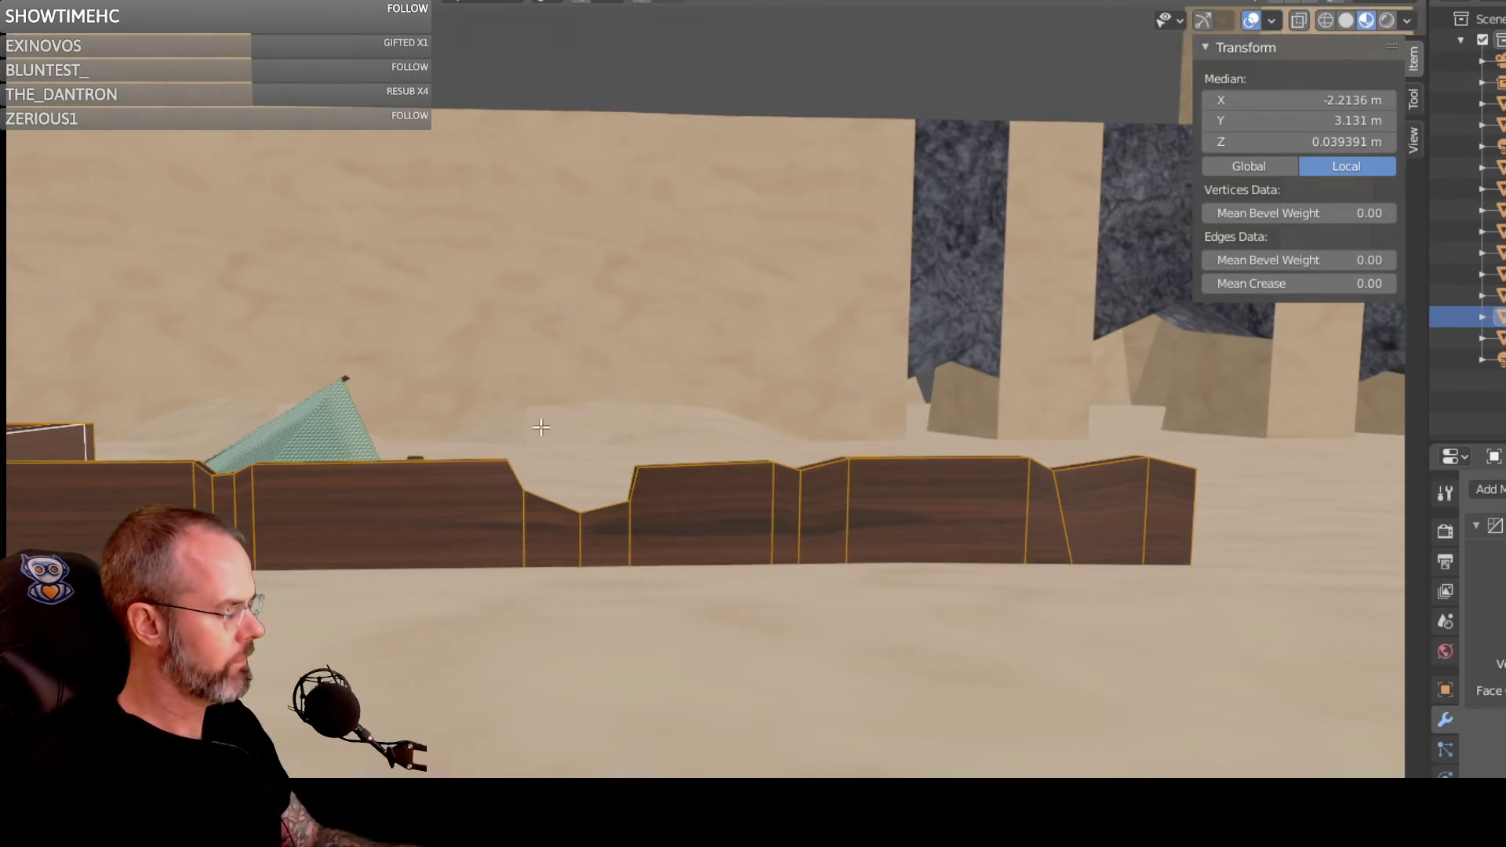
scroll(541, 426, "up", 3)
scroll(638, 698, "up", 2)
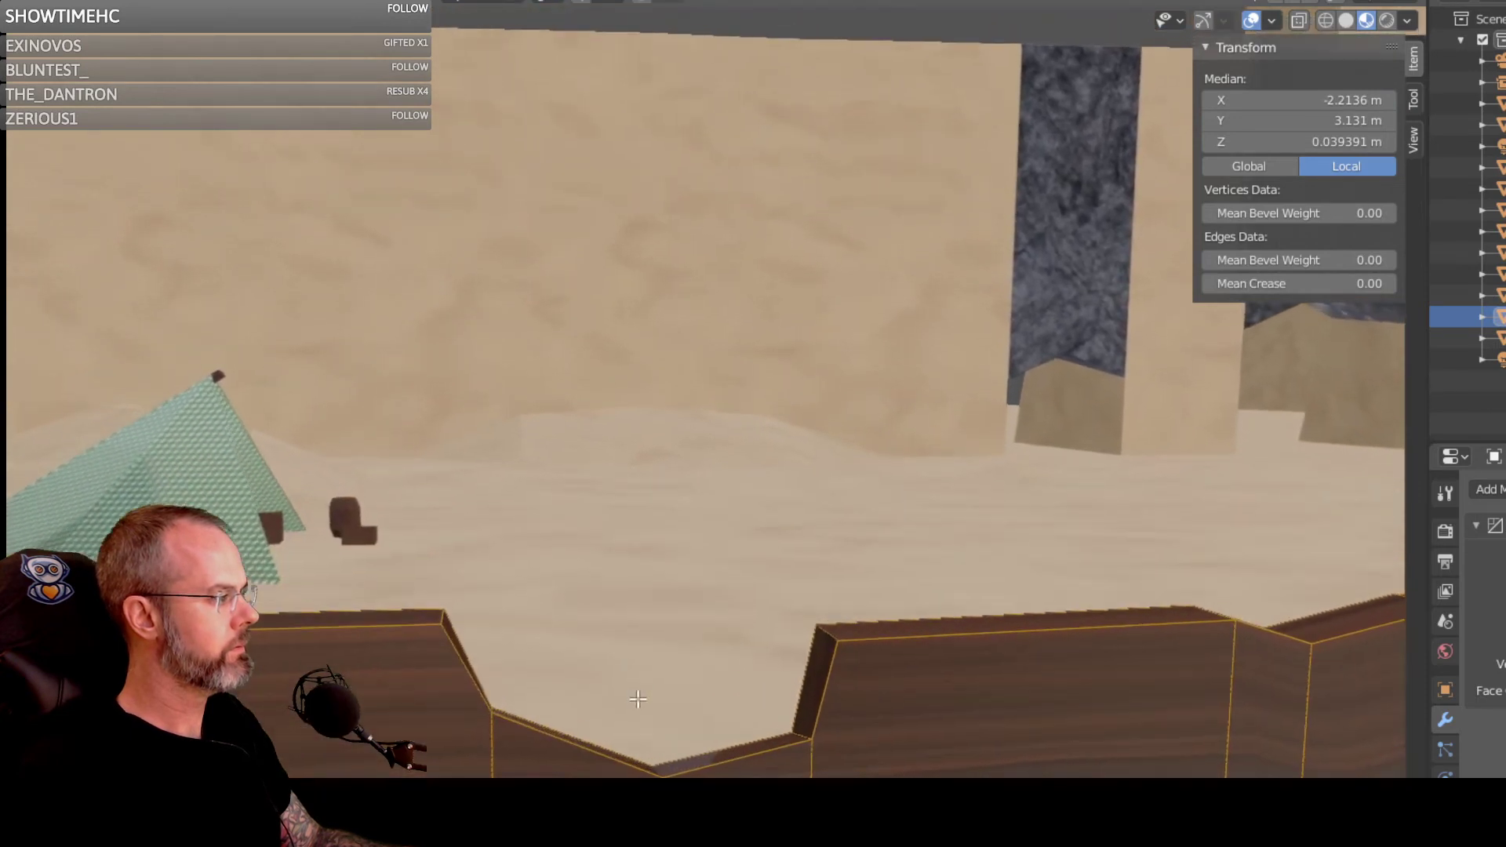
scroll(691, 694, "down", 3)
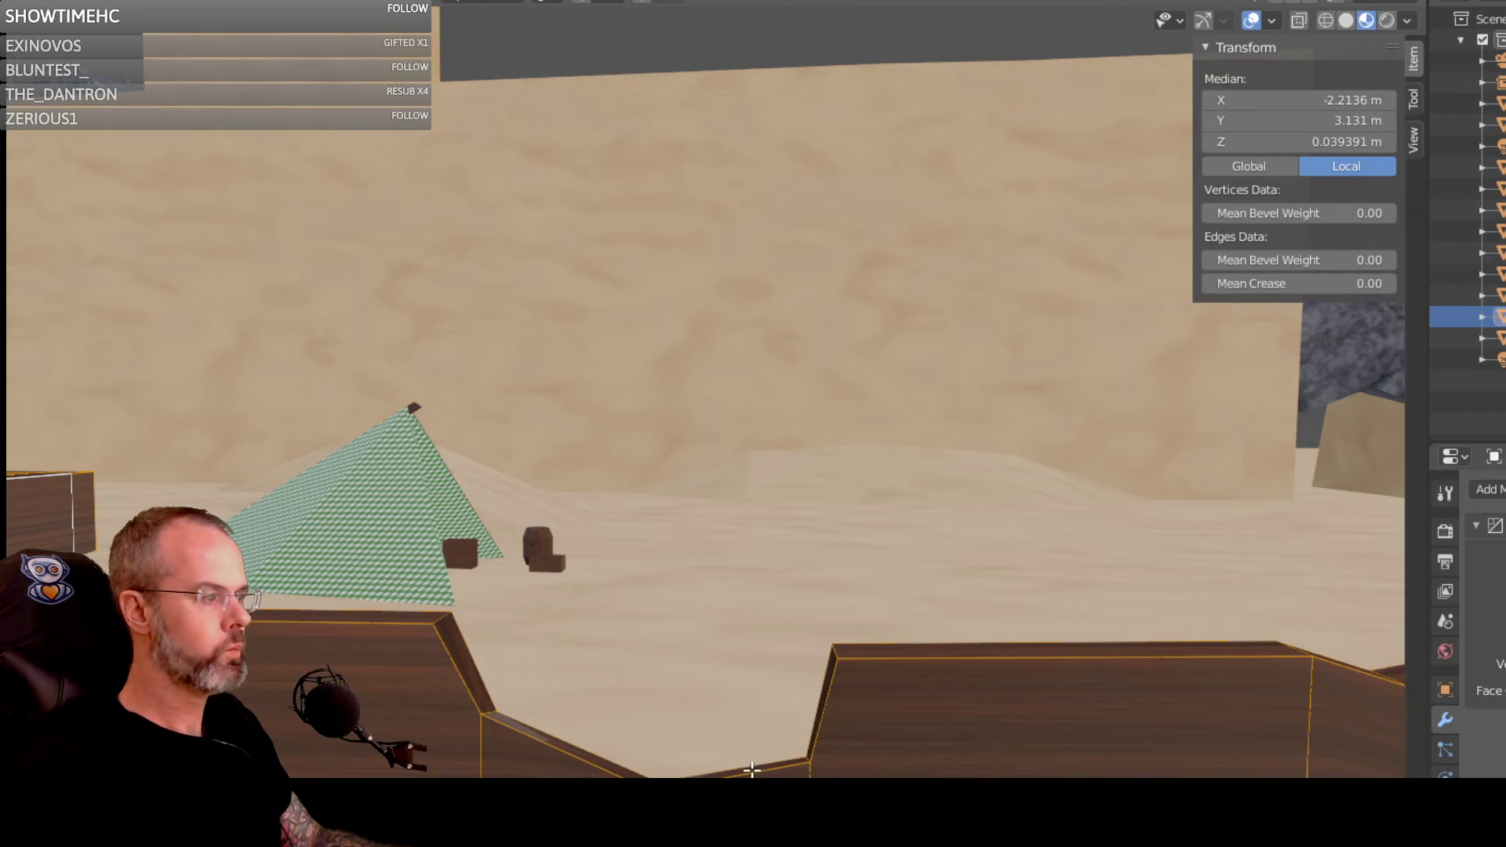
Step: Switch to edge selection and select the edge loop along the front upper rim of the deep notch
left_click(830, 693)
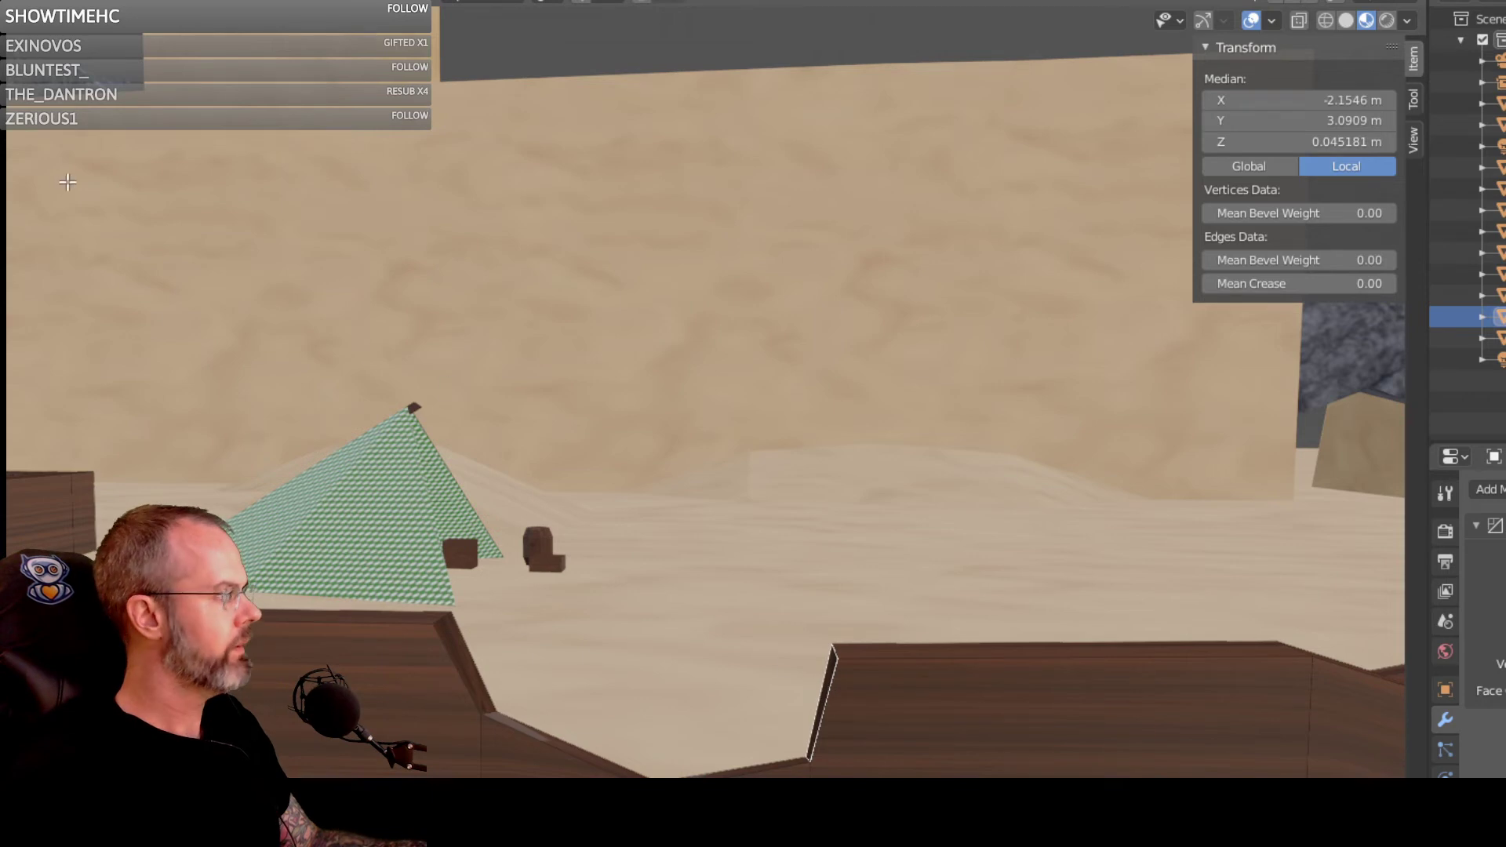
left_click(66, 21)
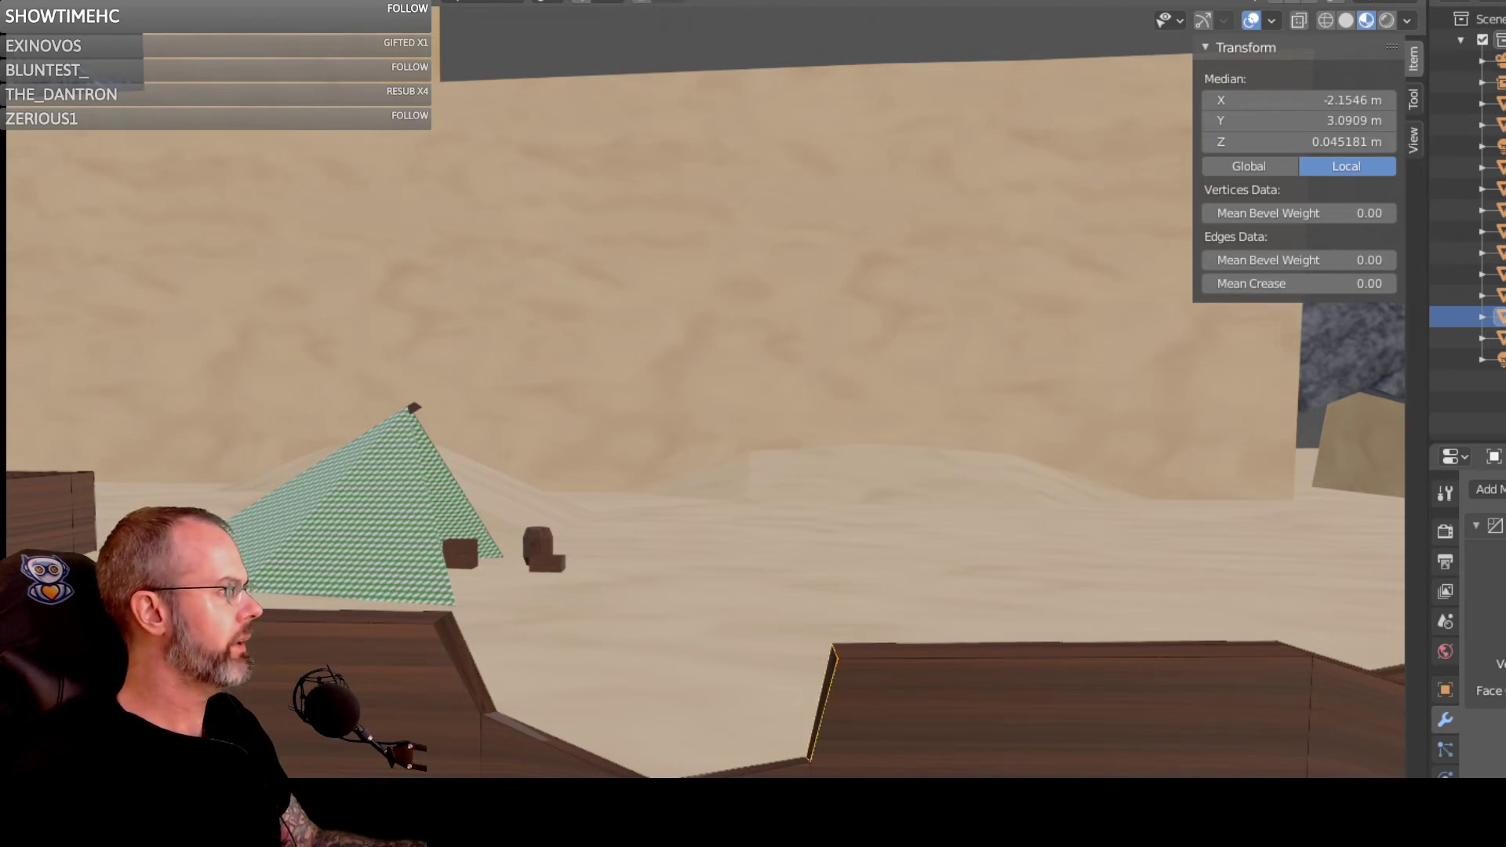
left_click(822, 720)
key("KP_7")
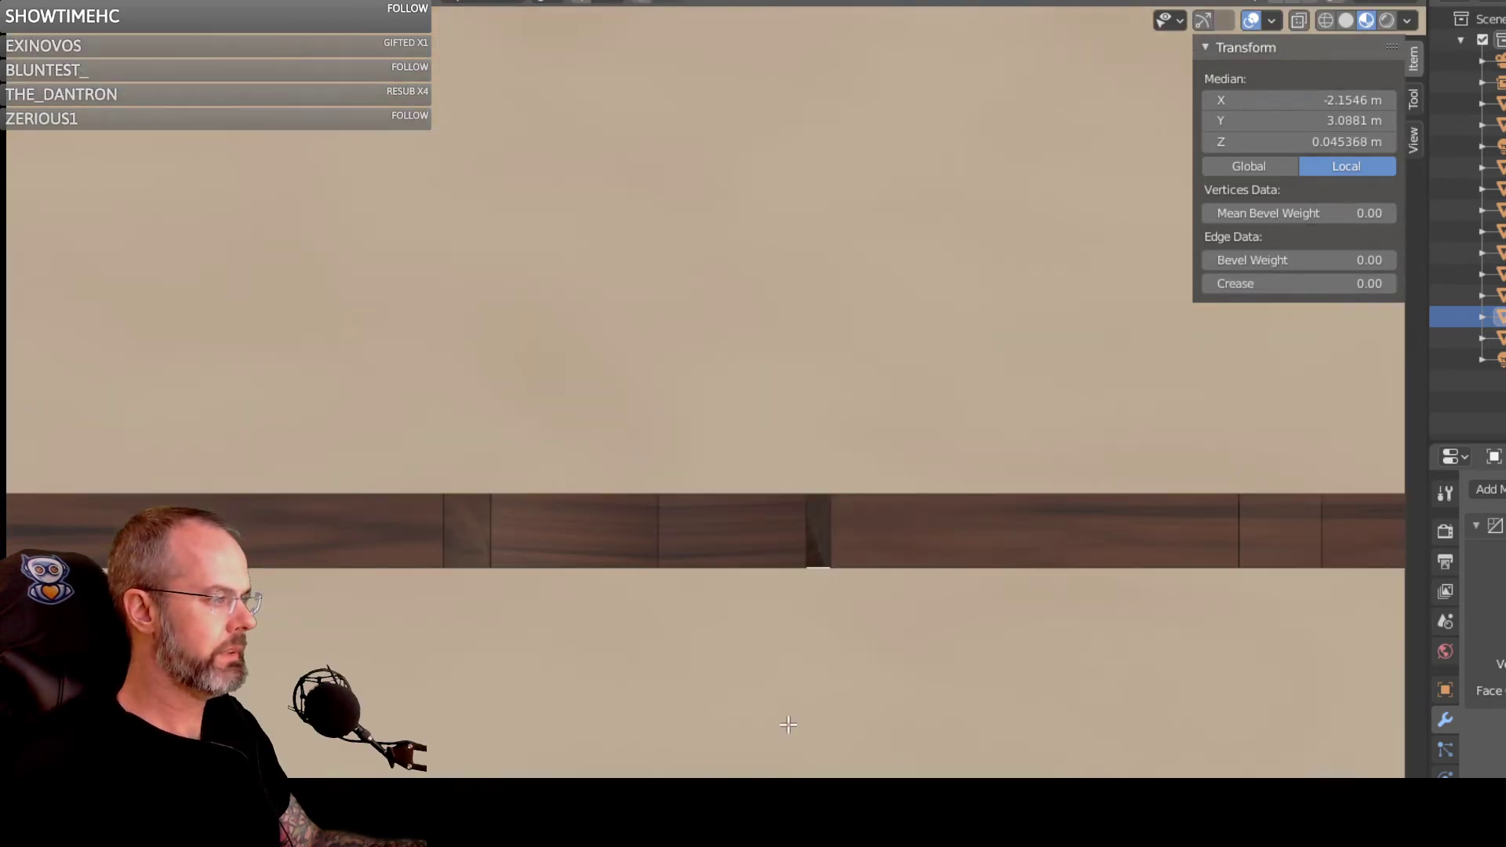
middle_click_drag(779, 615, 745, 484)
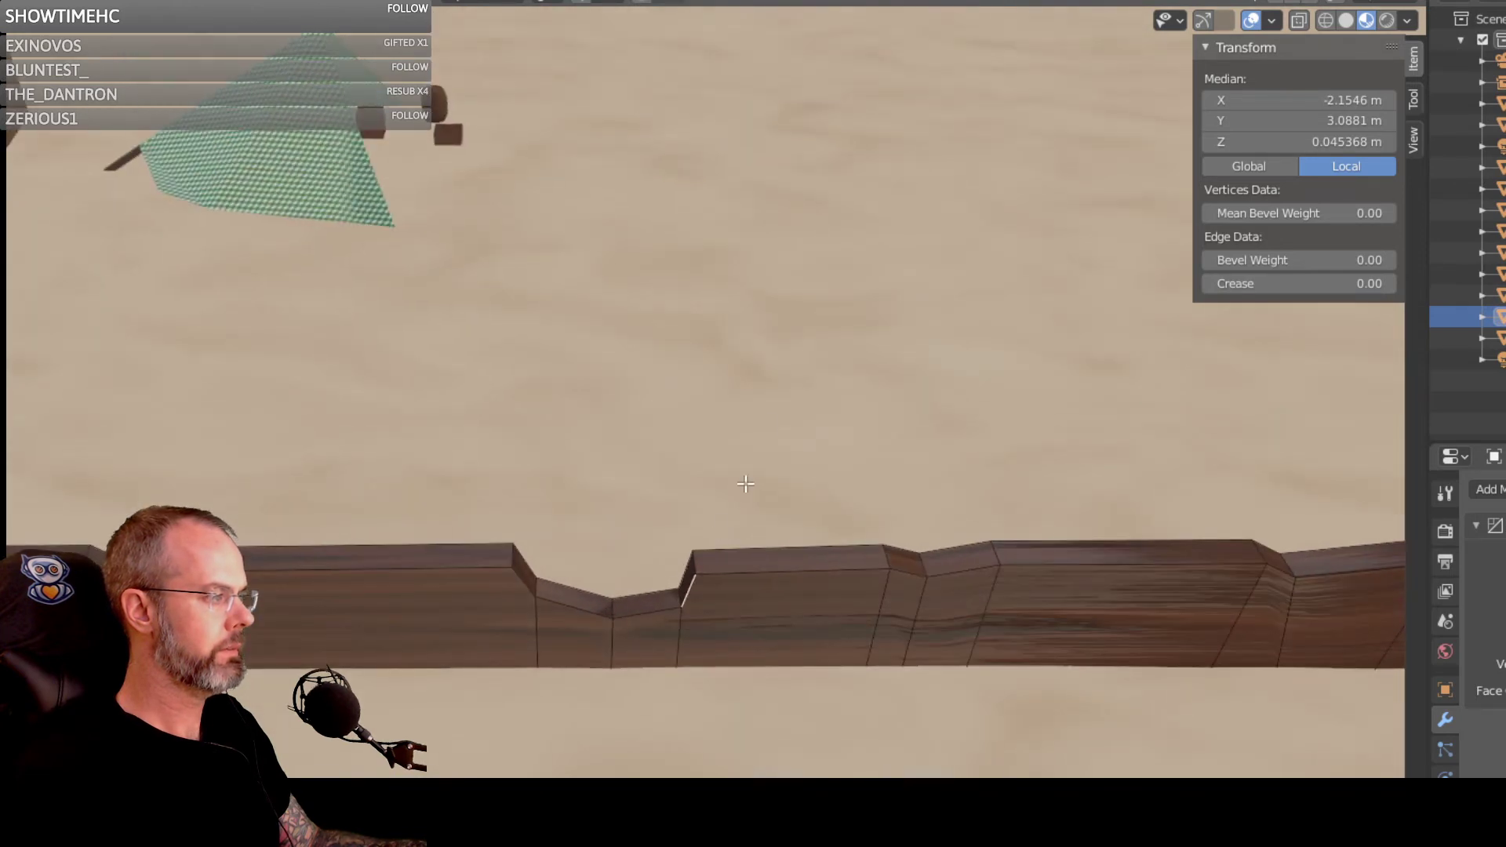
left_click(650, 610, "alt")
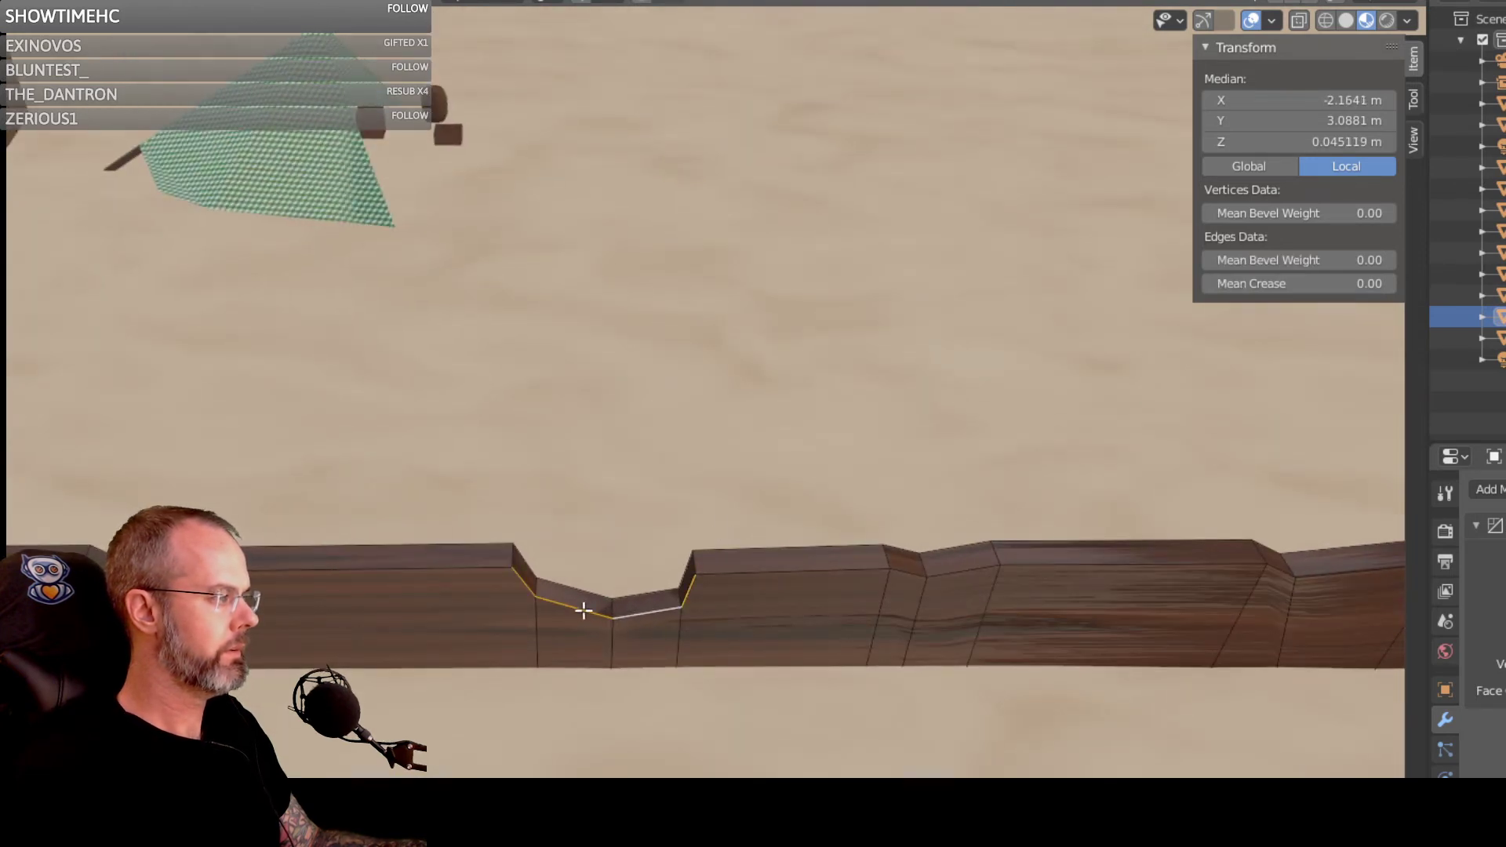
Step: Select the front and back rim edges around the deep notch and try to fill them with a face
left_click(587, 585, "alt")
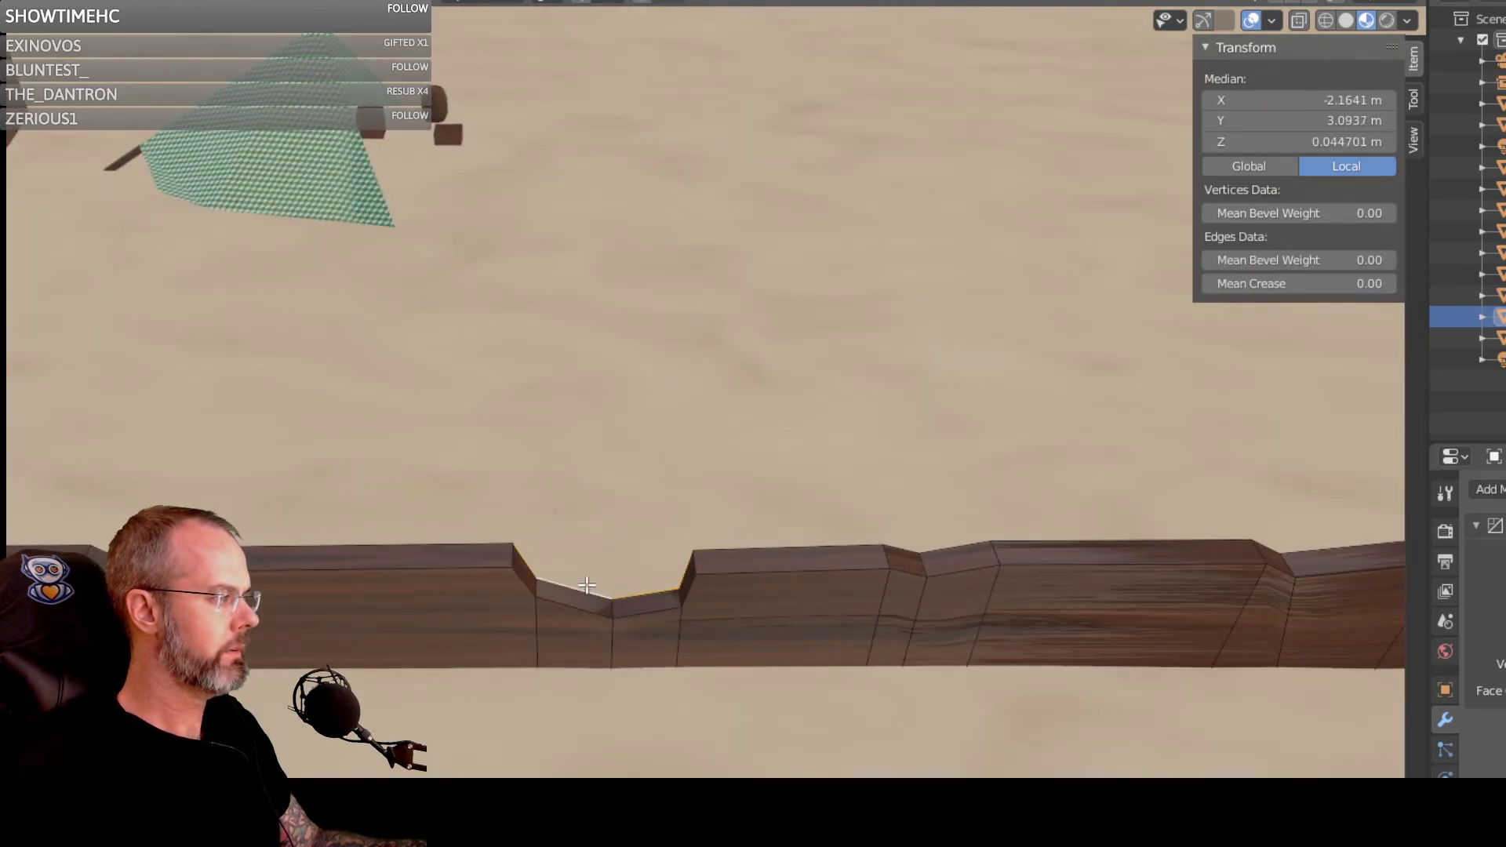
left_click(588, 614, "alt+shift")
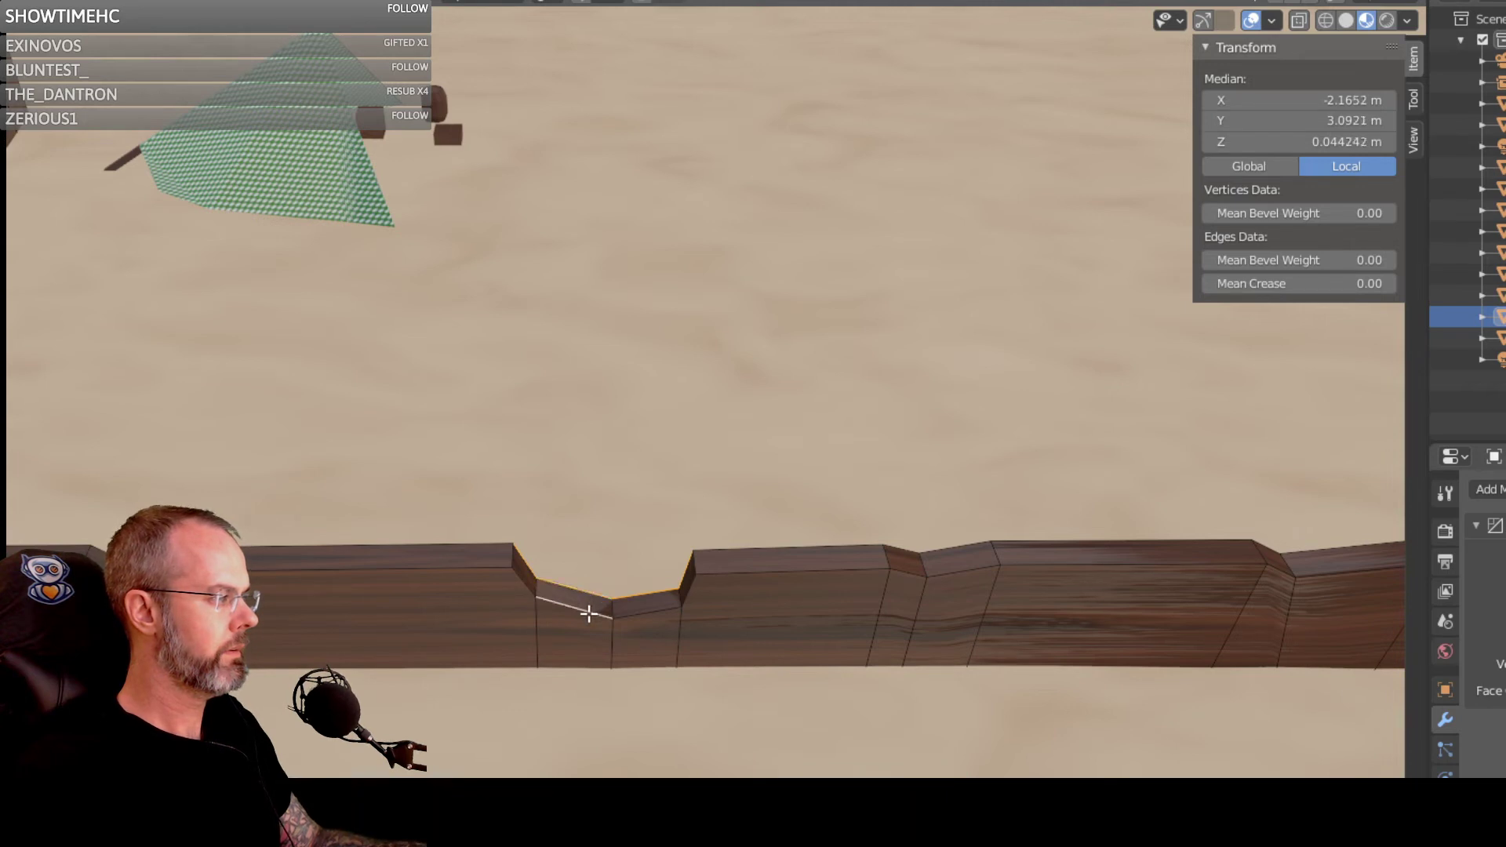
left_click(649, 614, "shift")
left_click(688, 592, "shift")
left_click(513, 566, "shift")
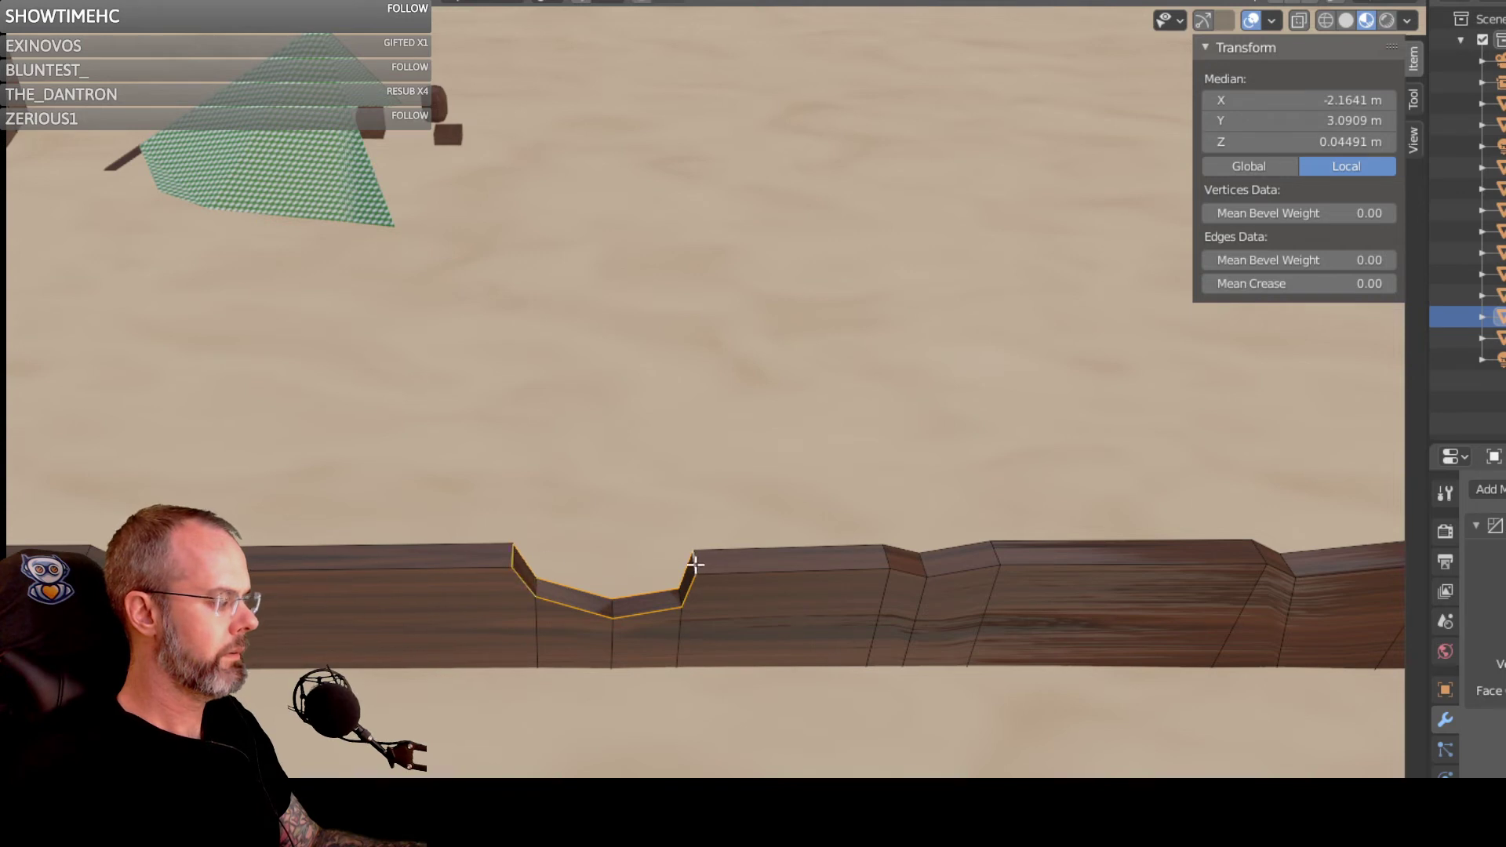
key("f")
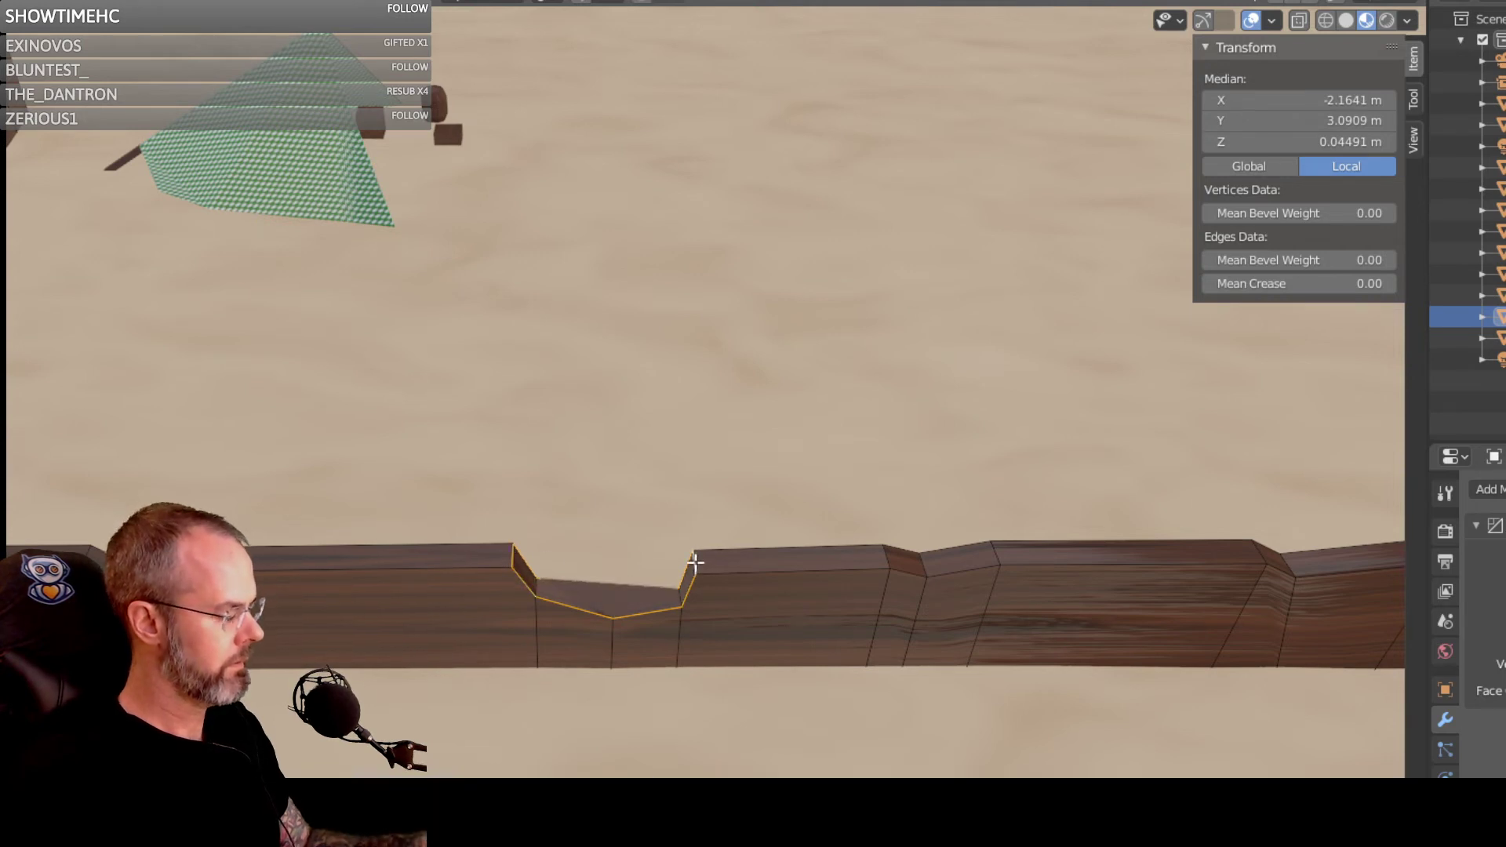
key("ctrl+z")
left_click(694, 563, "shift")
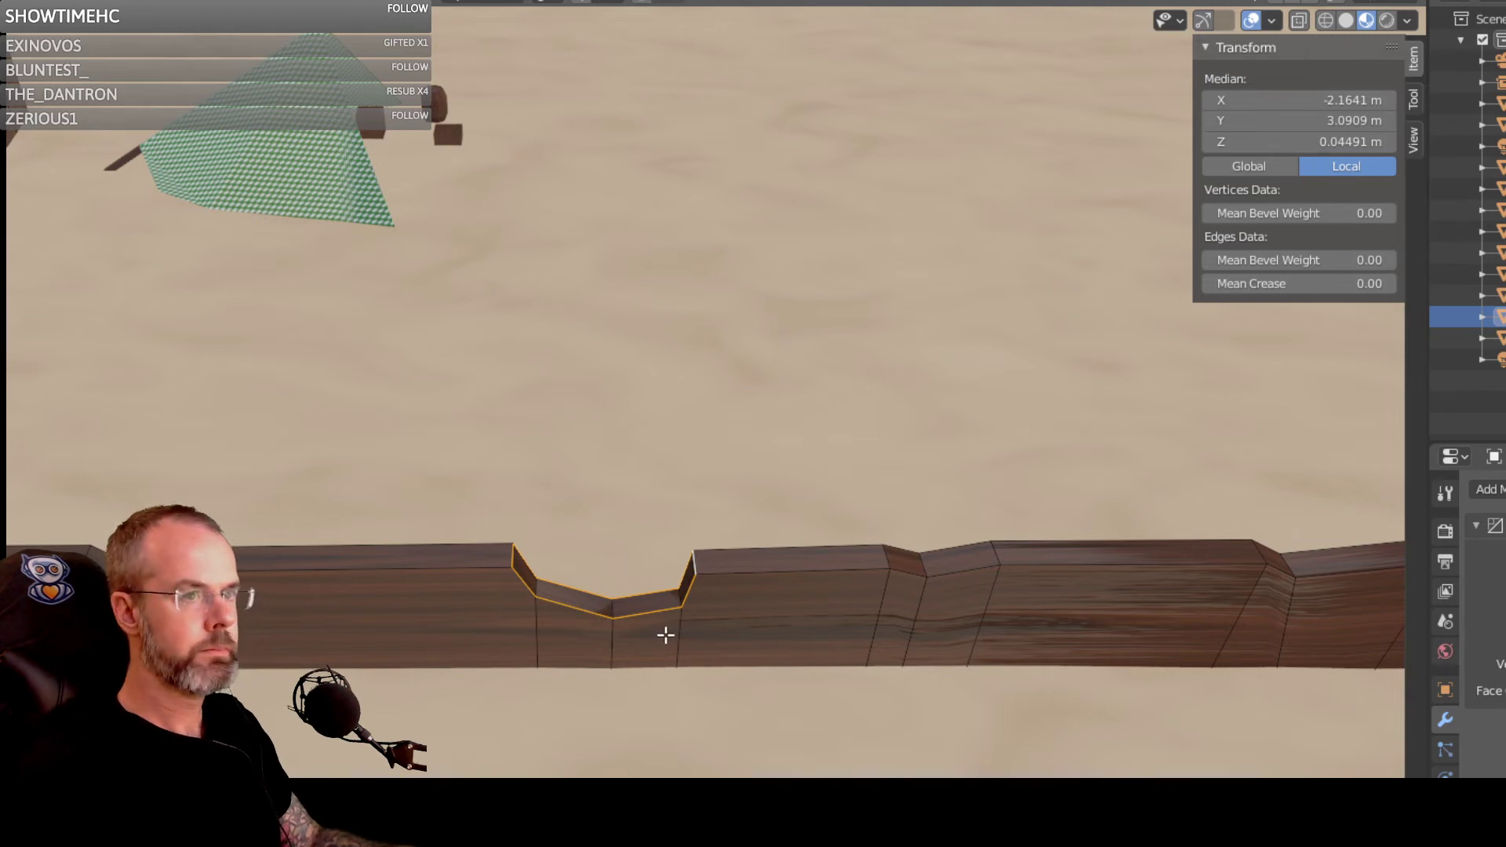
Step: Select the two adjoining front rim edges on the deep notch's steep side, farther from the wall's corner
left_click(659, 610)
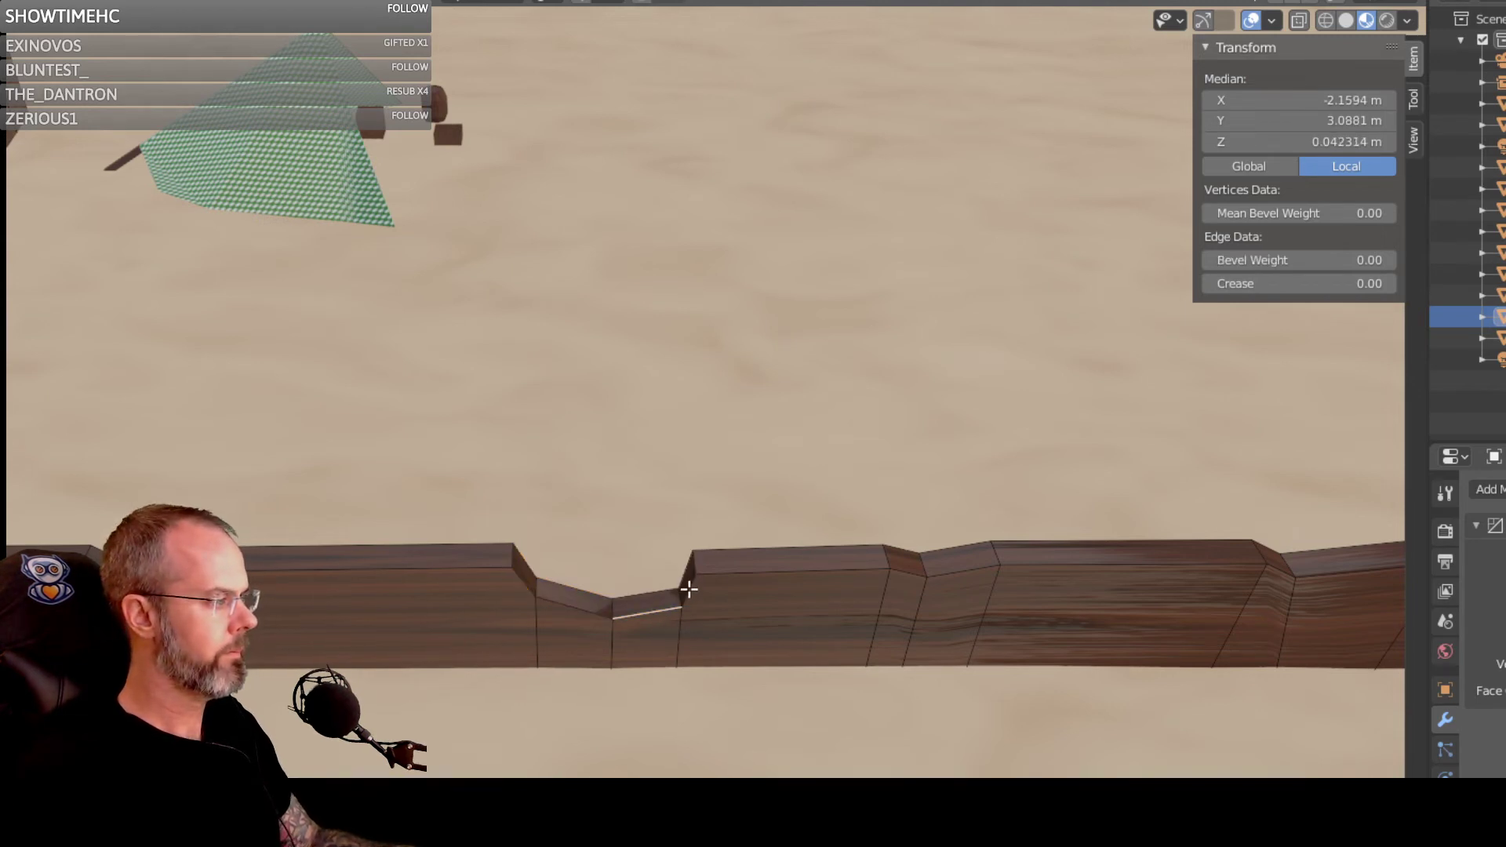
left_click(687, 590, "shift")
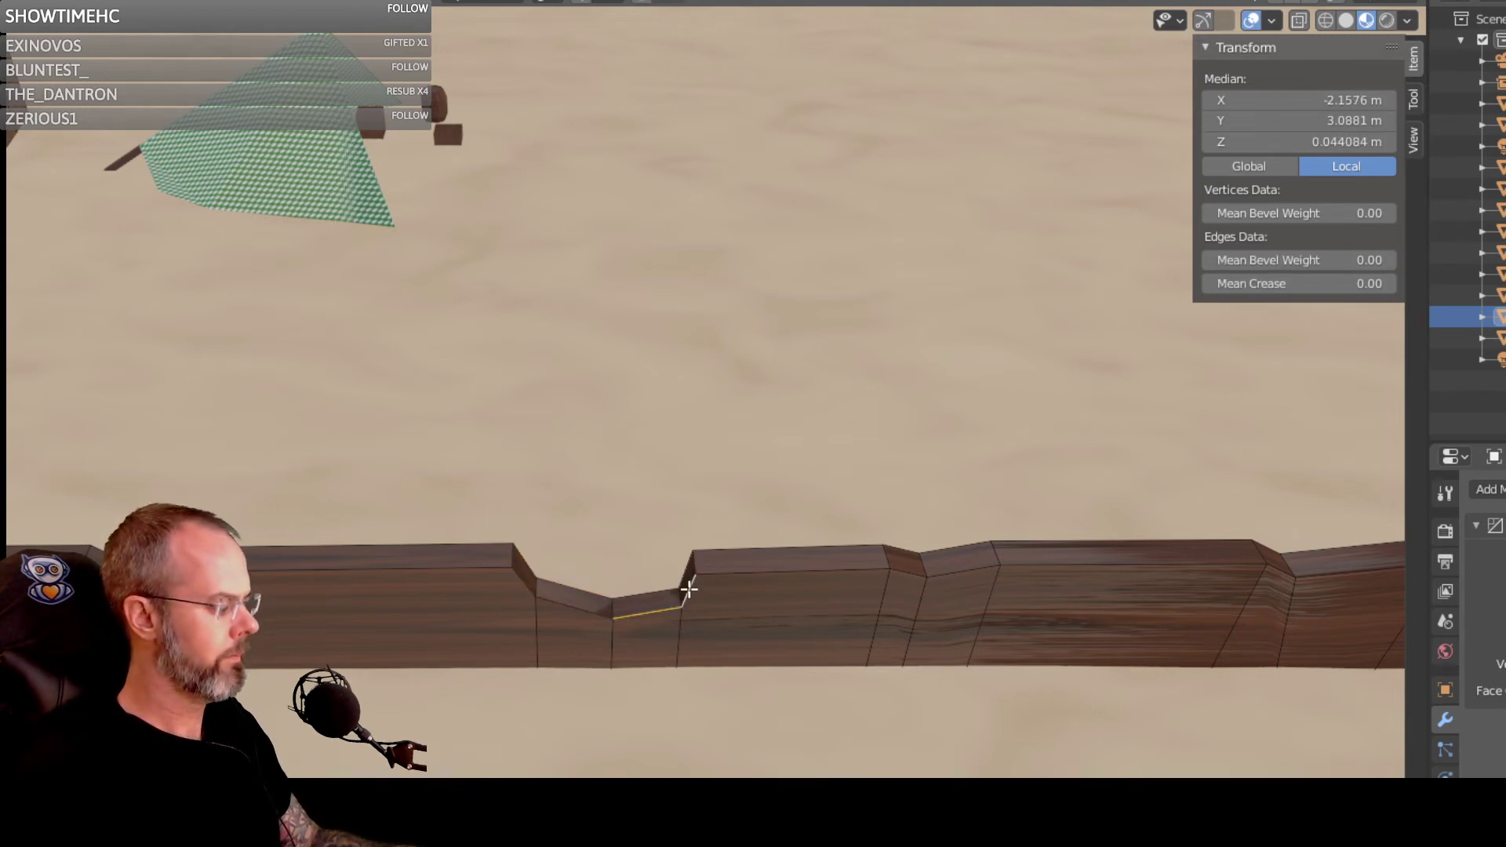
left_click(590, 608)
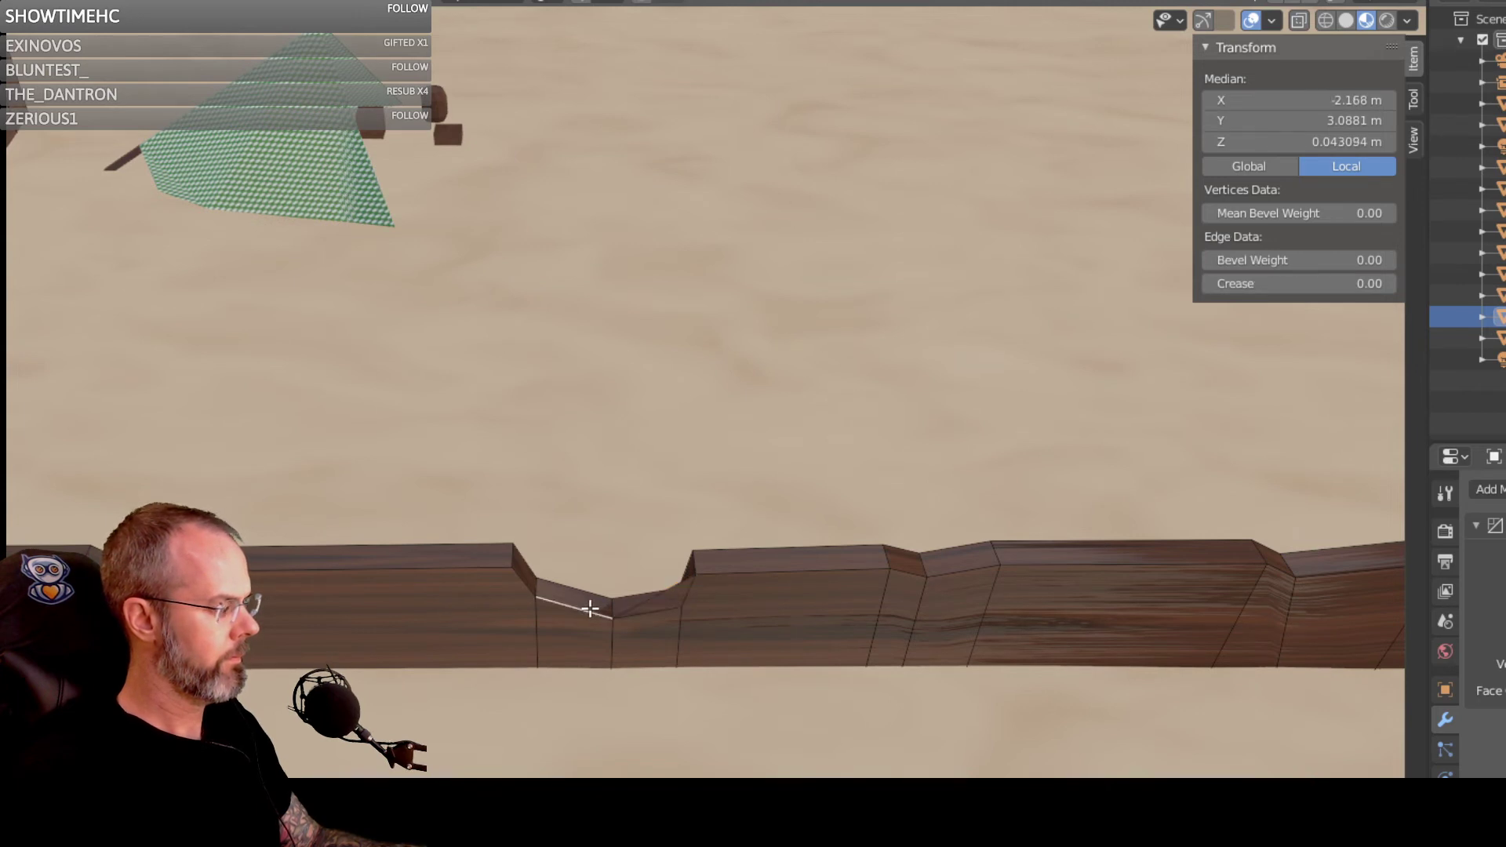
key("ctrl+z")
key("ctrl+z")
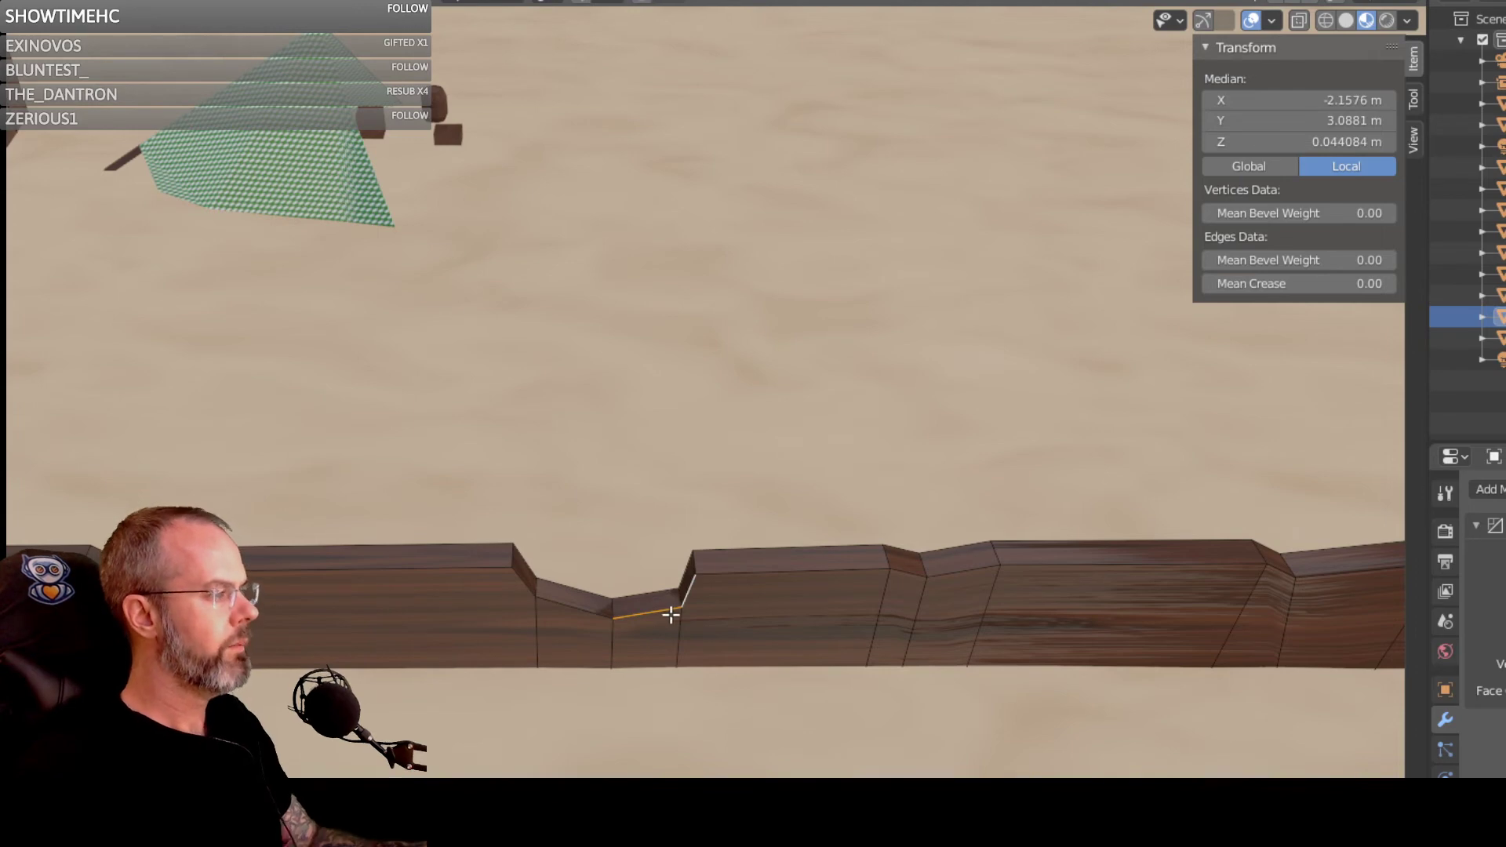
Step: Examine the deep notch and the wall's broken top edge against the tent and fortress from several angles
middle_click_drag(671, 614, 674, 520)
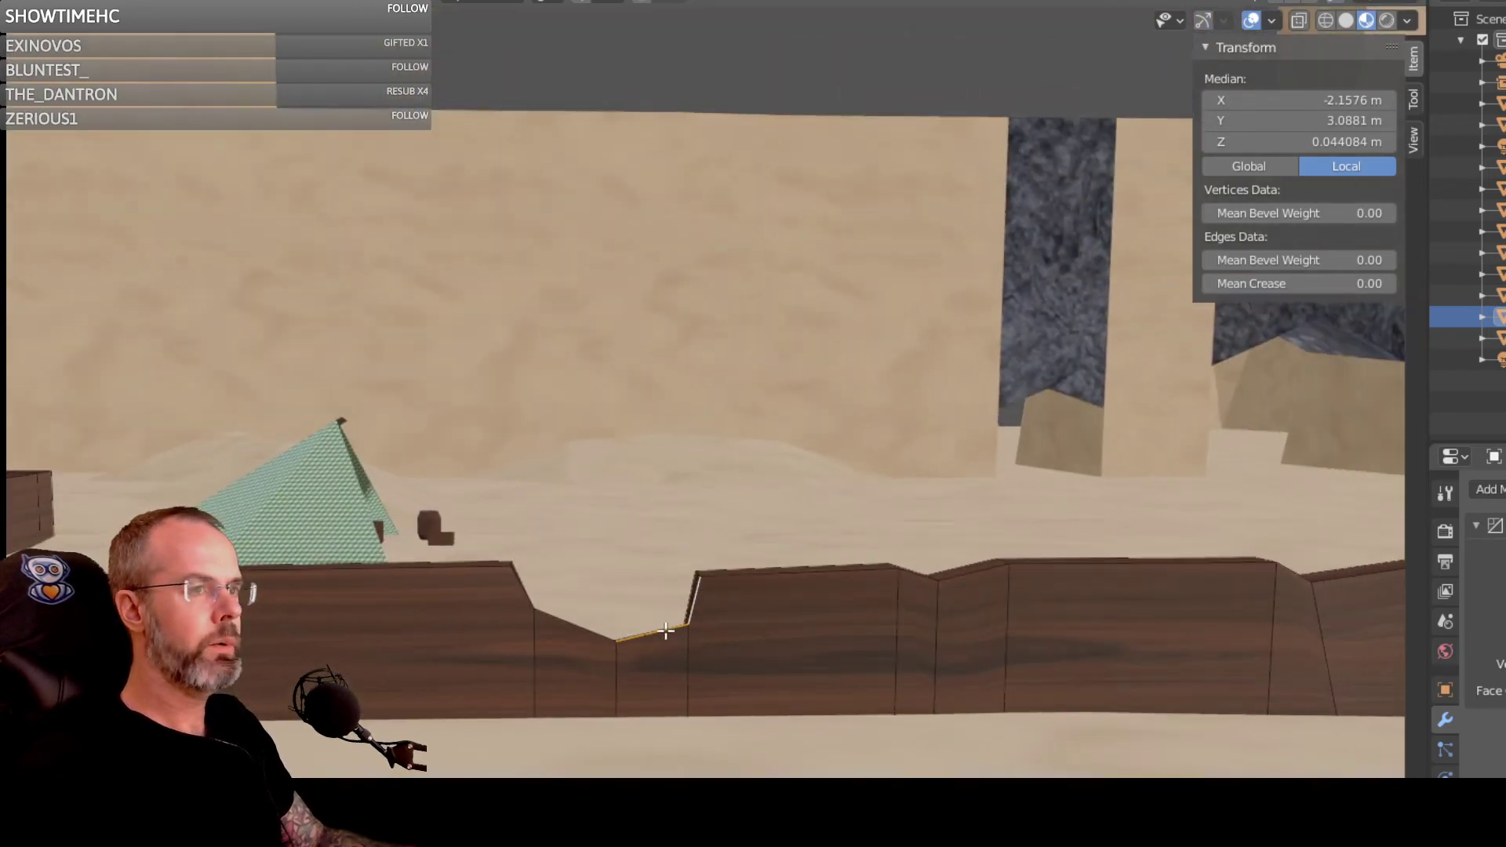
scroll(672, 639, "up", 2)
scroll(696, 649, "up", 2)
scroll(696, 650, "down", 5)
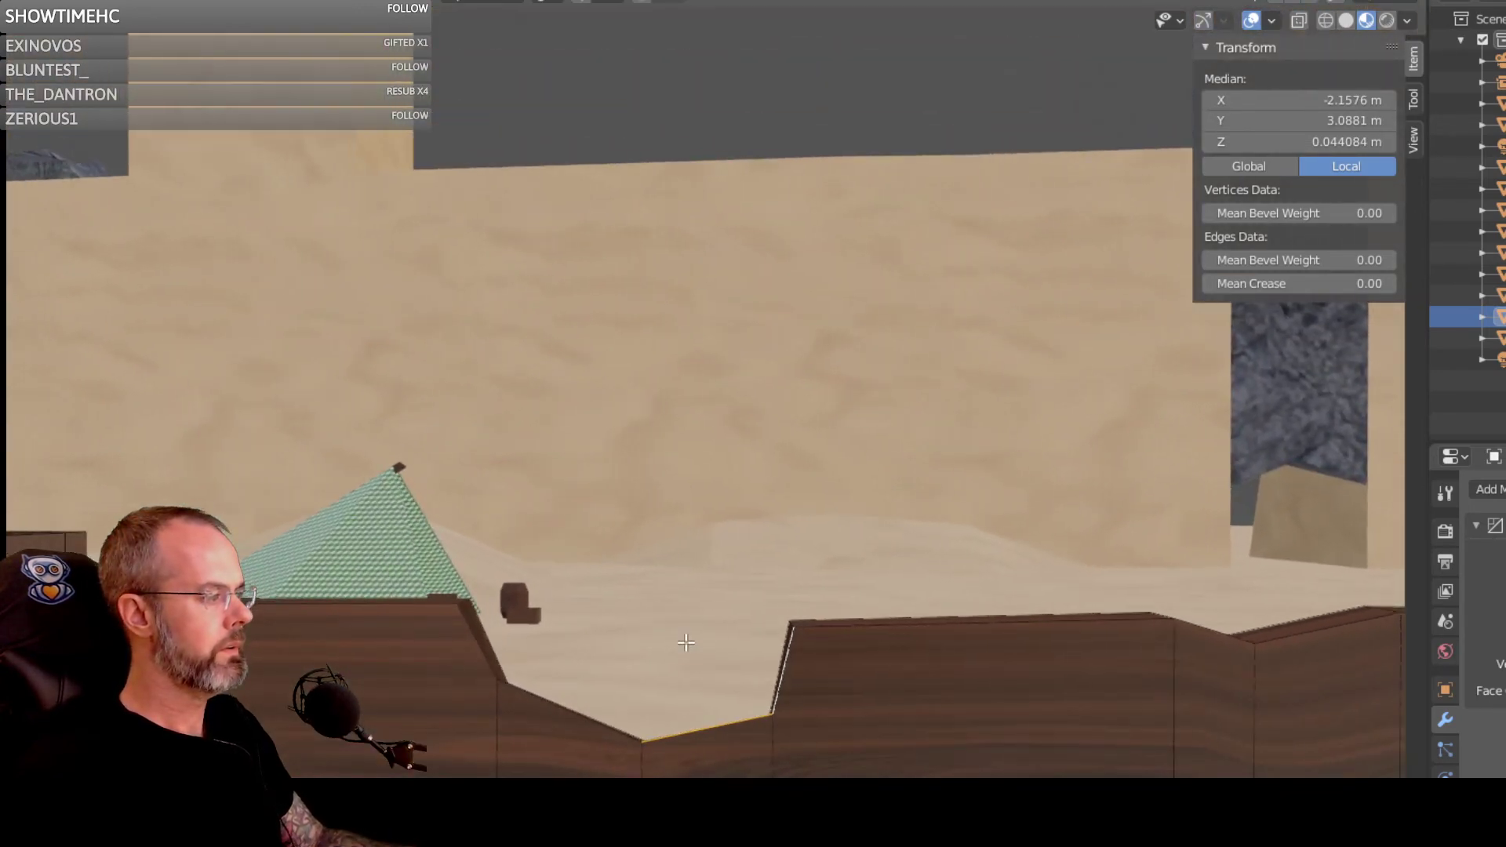
middle_click_drag(768, 666, 750, 675)
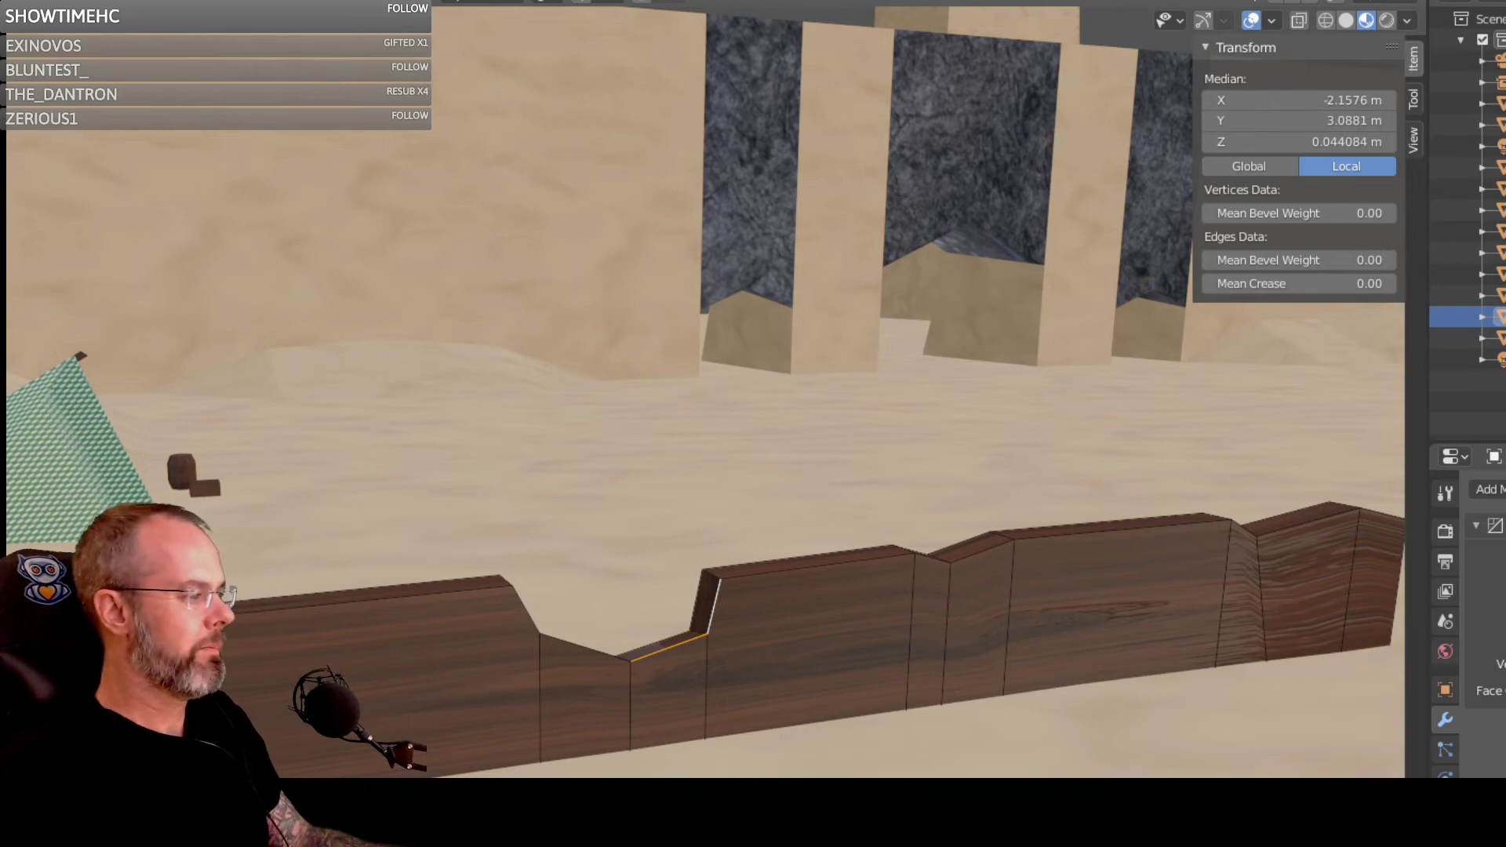
middle_click_drag(753, 502, 702, 522)
middle_click_drag(729, 749, 692, 699)
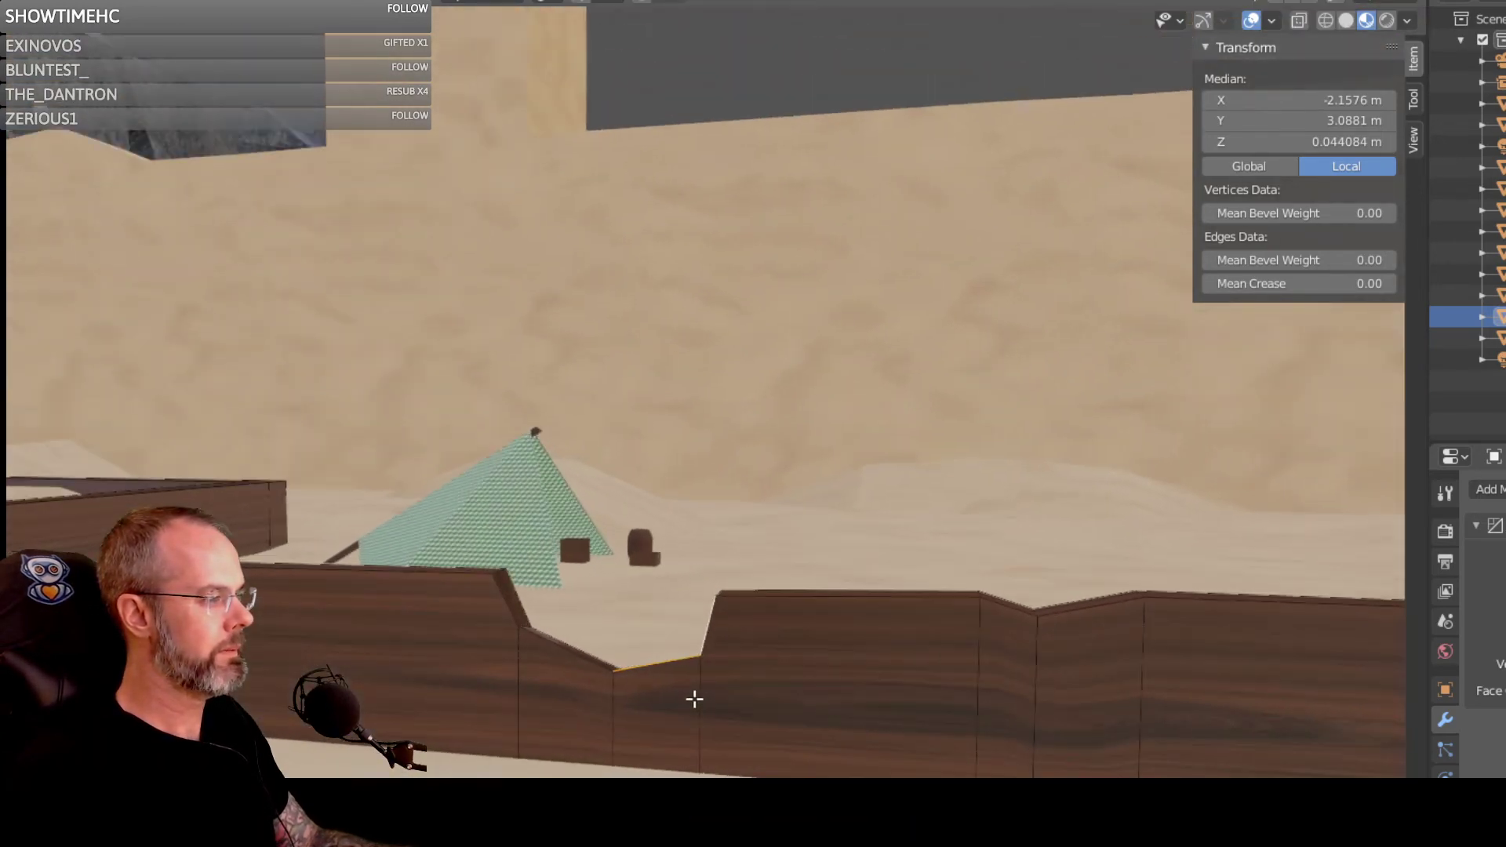
middle_click_drag(567, 671, 609, 685)
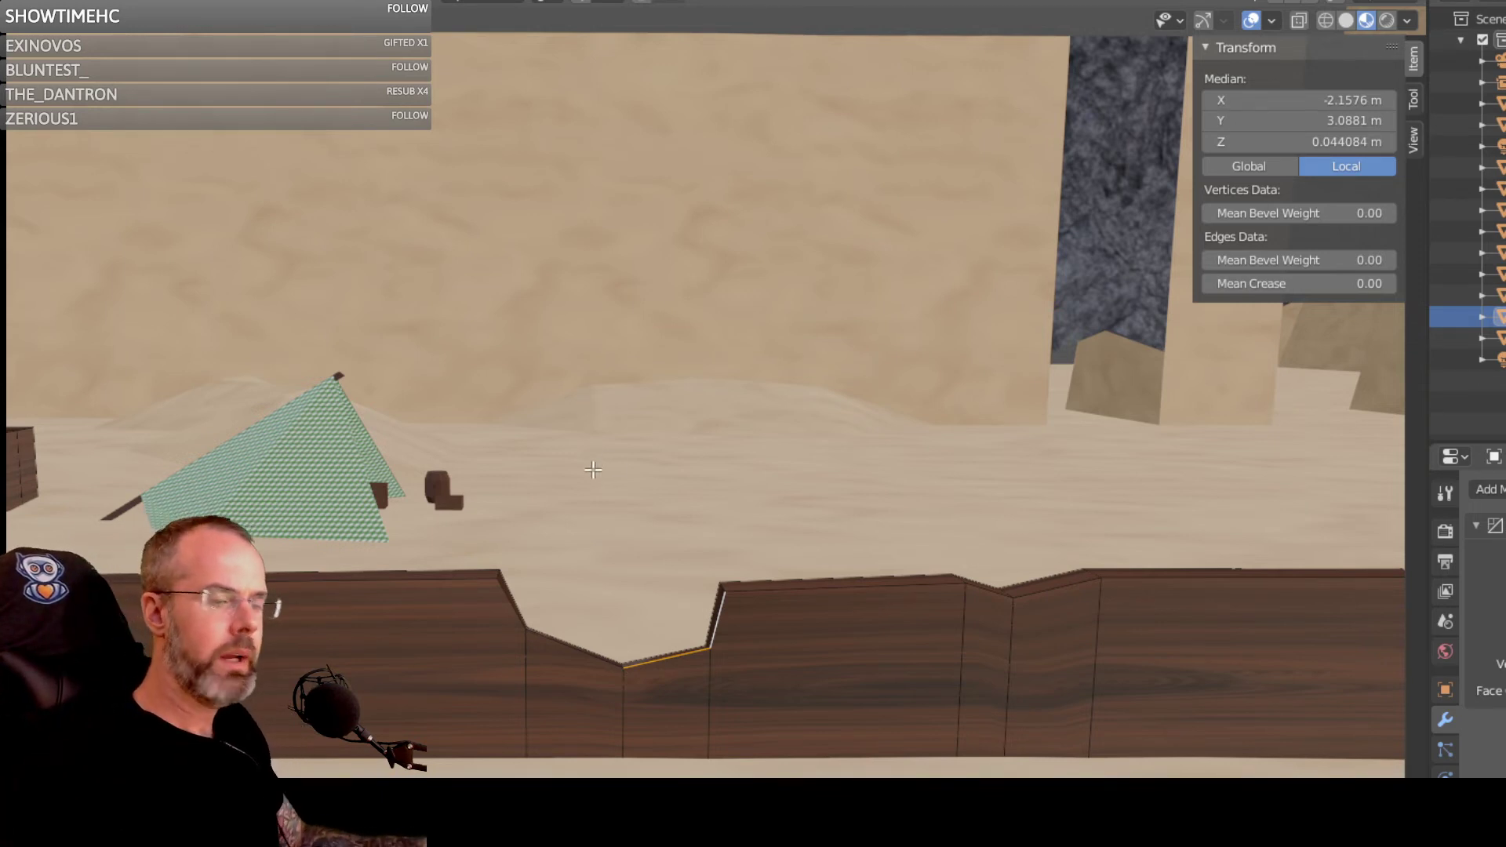
mouse_move(747, 534)
middle_mouse_down()
mouse_move(748, 566)
mouse_move(552, 571)
mouse_move(903, 510)
mouse_move(1221, 390)
mouse_move(767, 530)
mouse_move(706, 541)
mouse_move(627, 518)
mouse_move(675, 502)
mouse_move(745, 525)
mouse_move(874, 353)
mouse_move(1412, 532)
mouse_move(1271, 487)
mouse_move(1177, 541)
mouse_move(1260, 595)
mouse_move(745, 517)
middle_mouse_up()
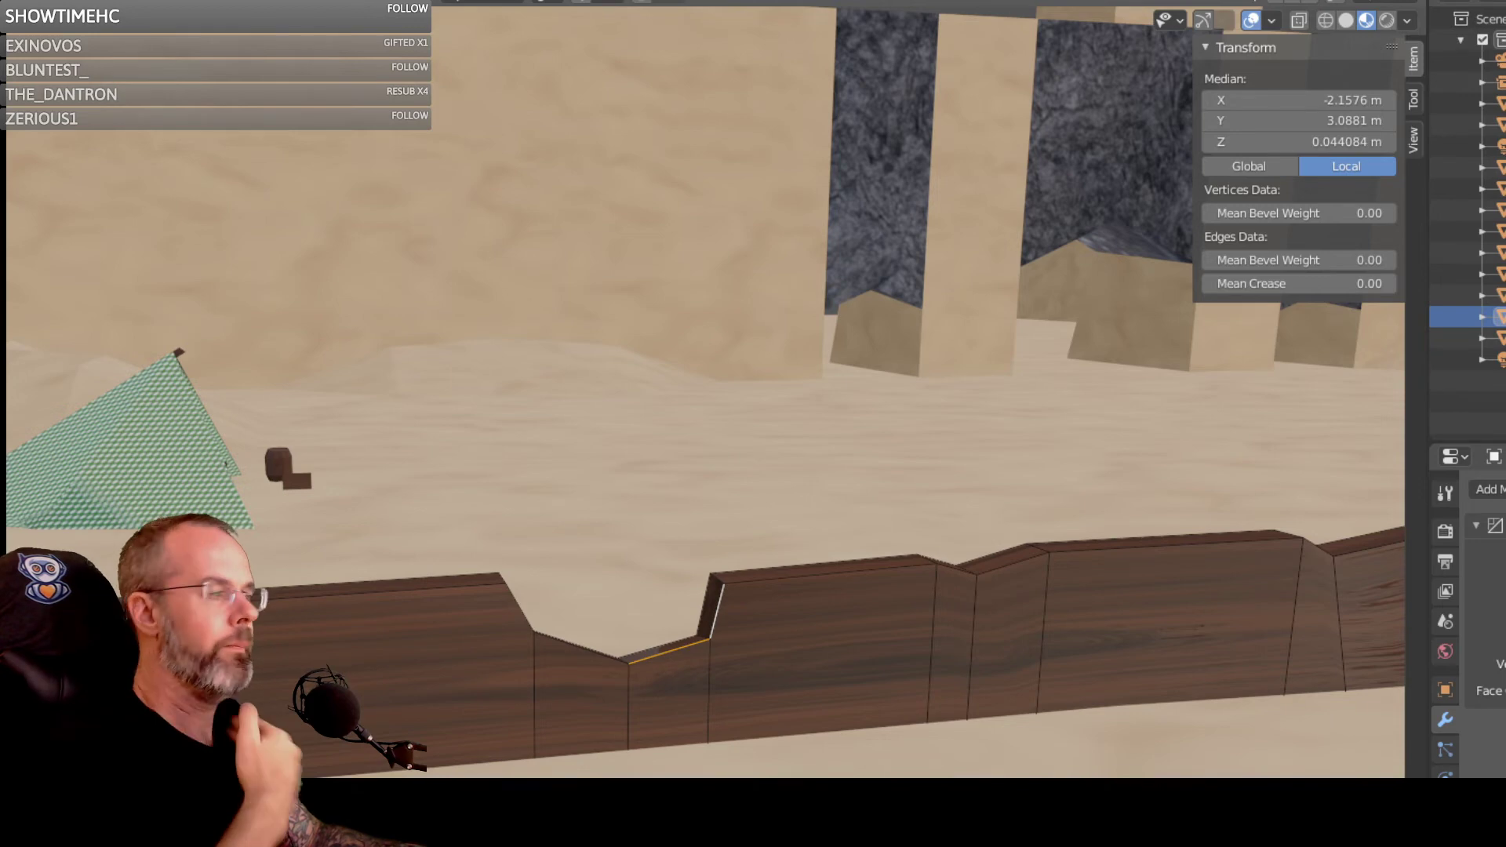
Step: Leave mesh editing and delete the straight wooden plank standing alone beyond the broken wall's free end
middle_click_drag(518, 522, 622, 531)
middle_click_drag(878, 534, 445, 456)
middle_click_drag(866, 454, 738, 628)
middle_click_drag(655, 638, 739, 645)
scroll(661, 646, "down", 2)
left_click(765, 501)
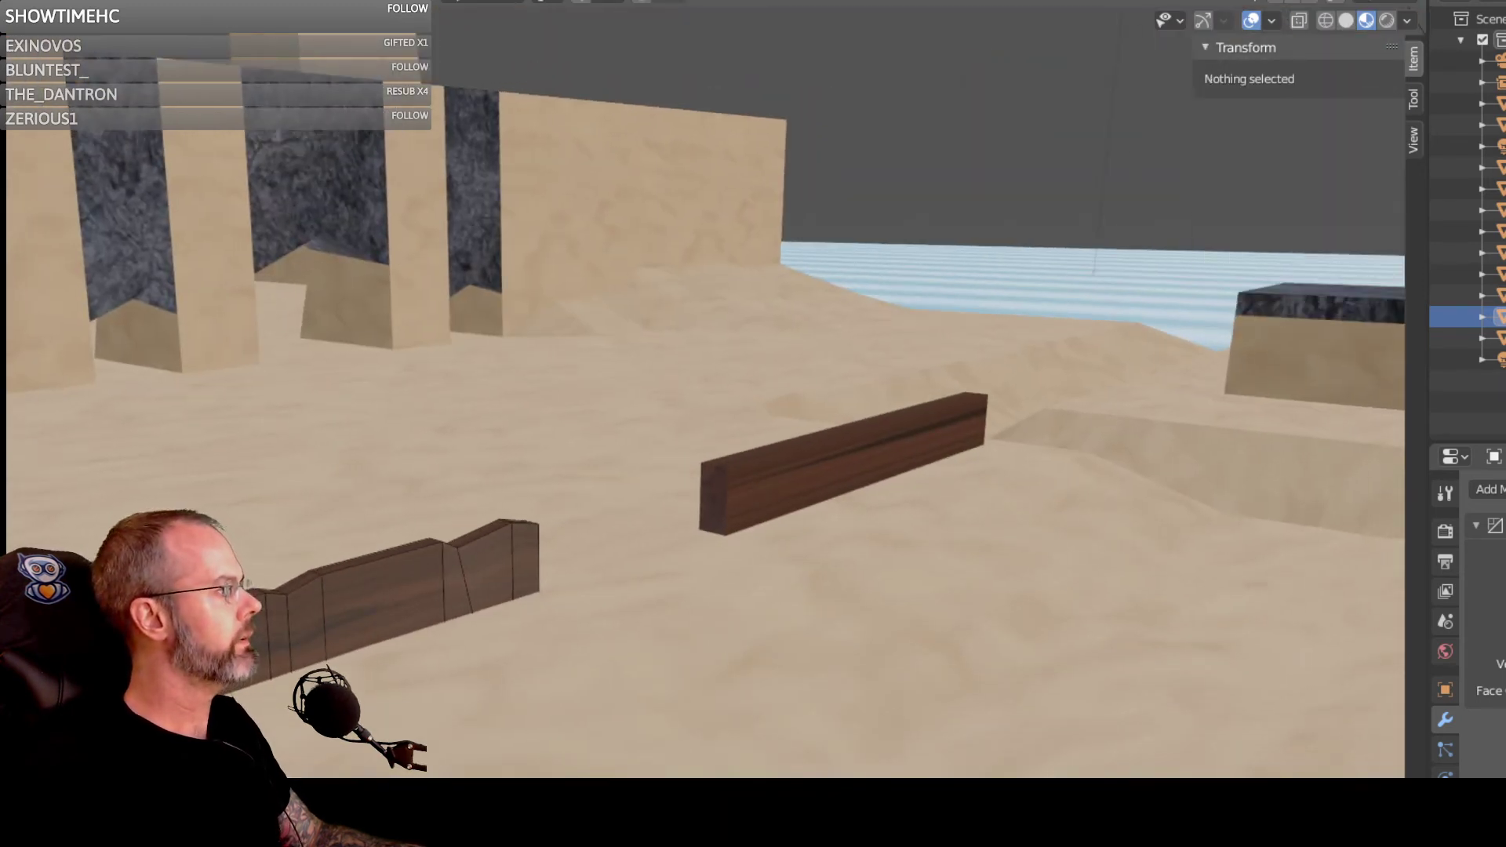
left_click(710, 475)
key("Delete")
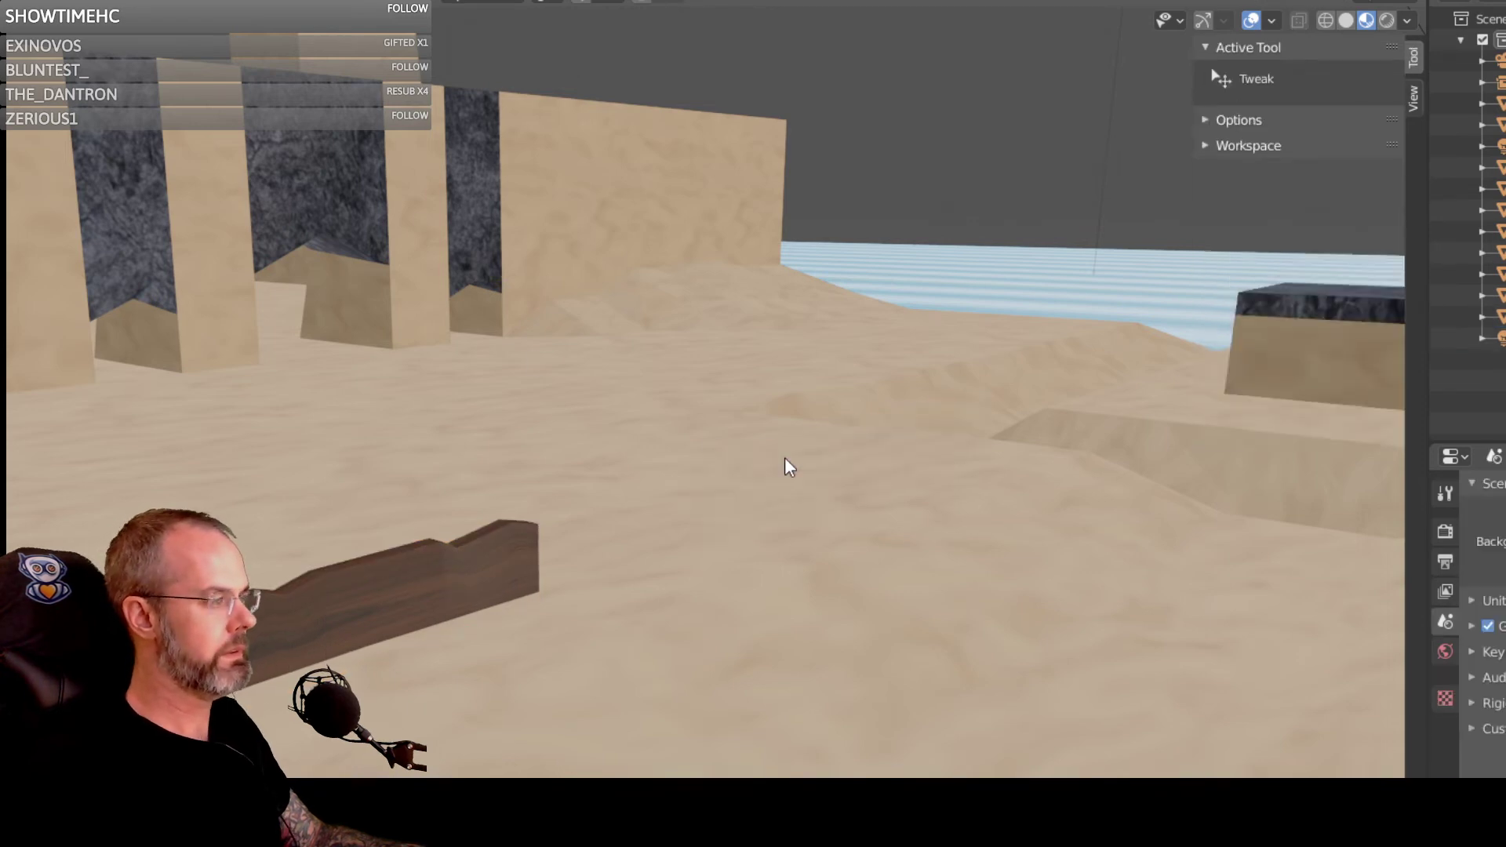
Step: Select the sand terrain beside the wall's free end and try to move it
middle_click_drag(814, 377, 579, 403)
middle_click_drag(424, 410, 832, 513)
left_click(830, 588)
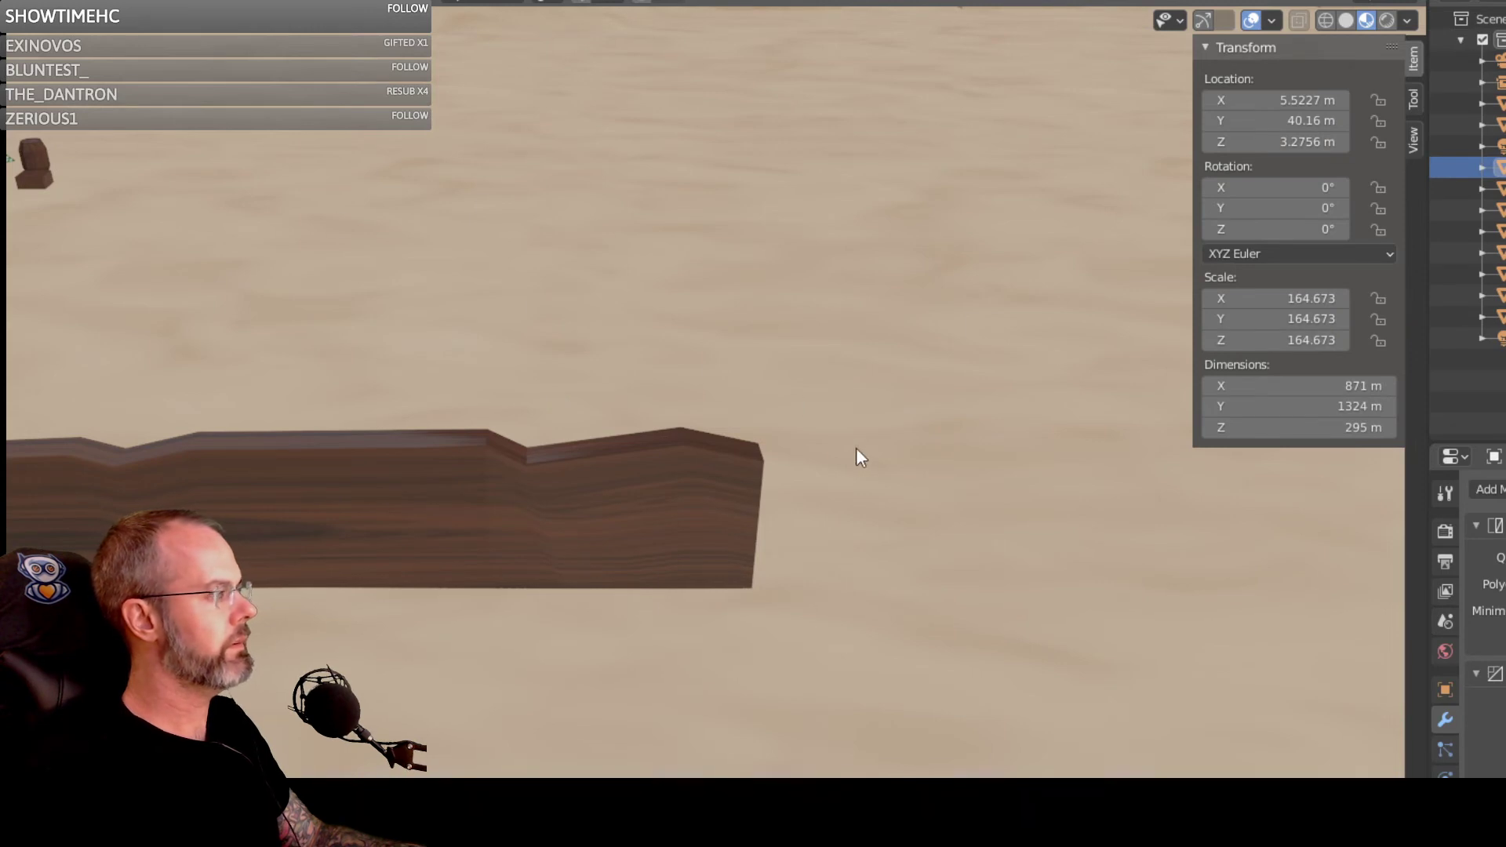
key("g")
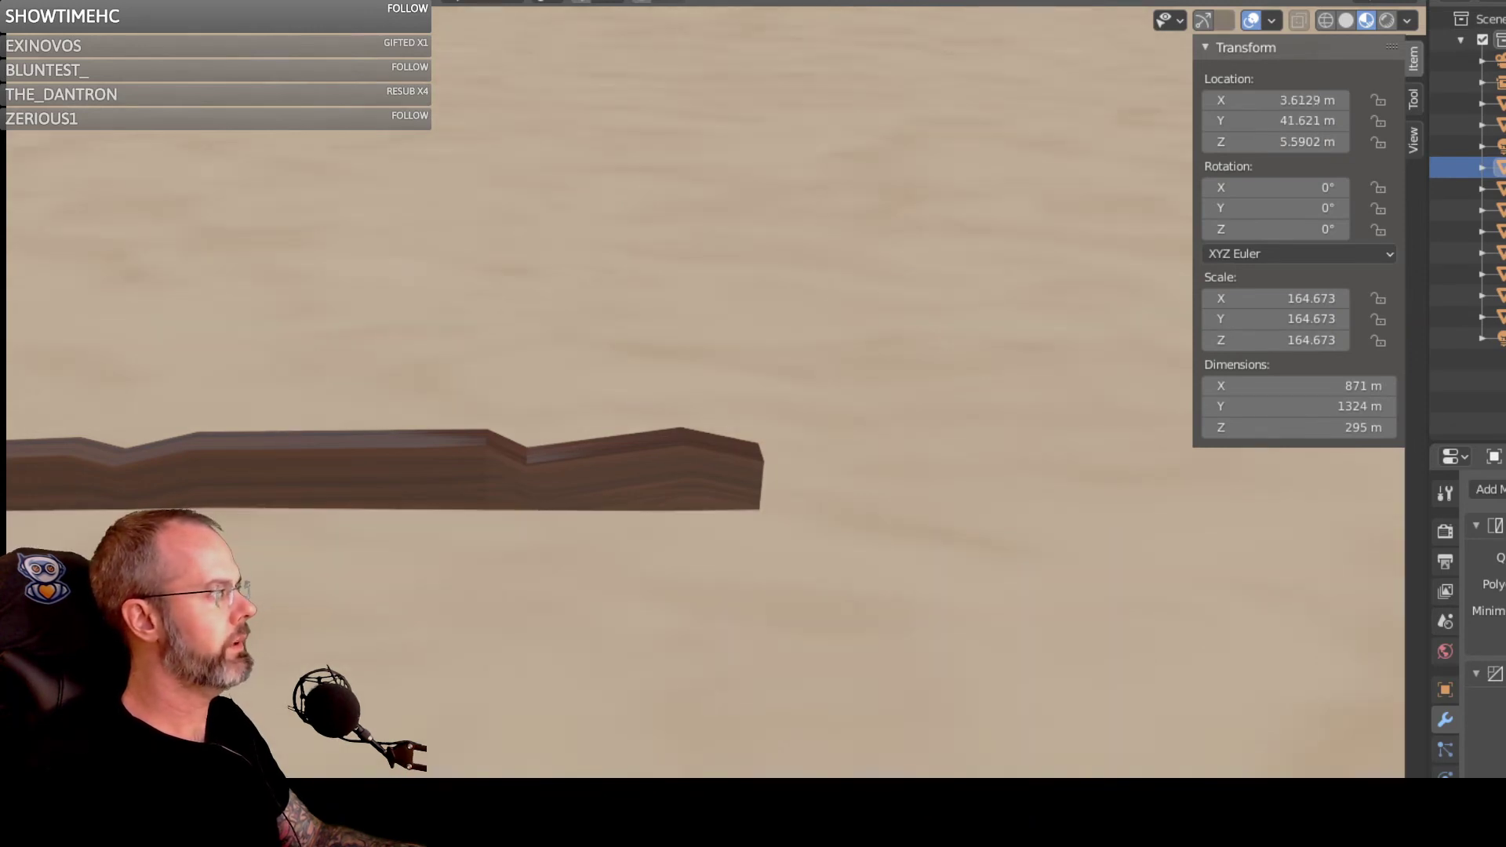
key("Escape")
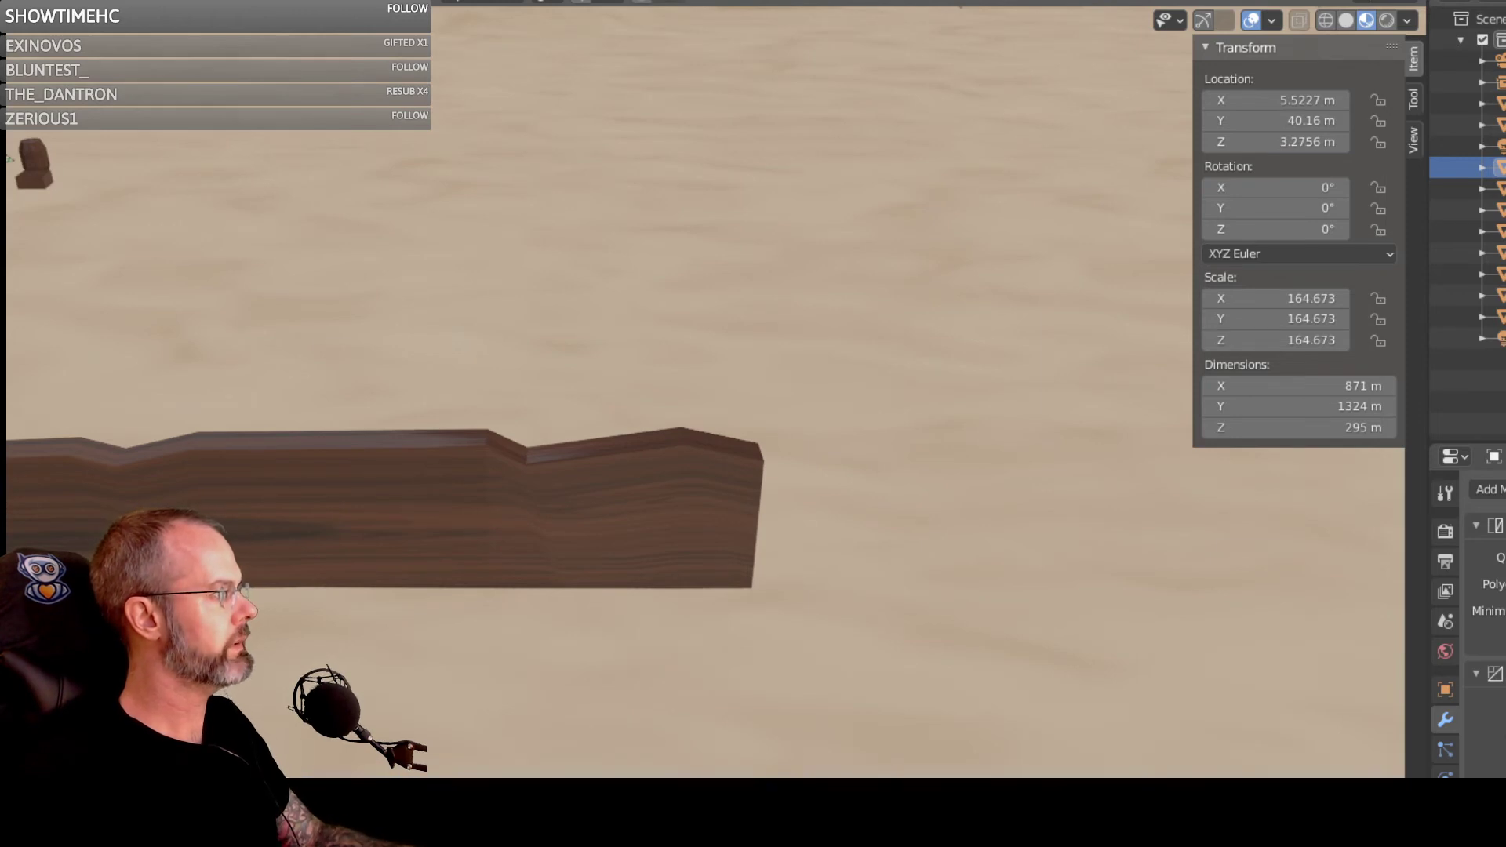
scroll(322, 282, "down", 8)
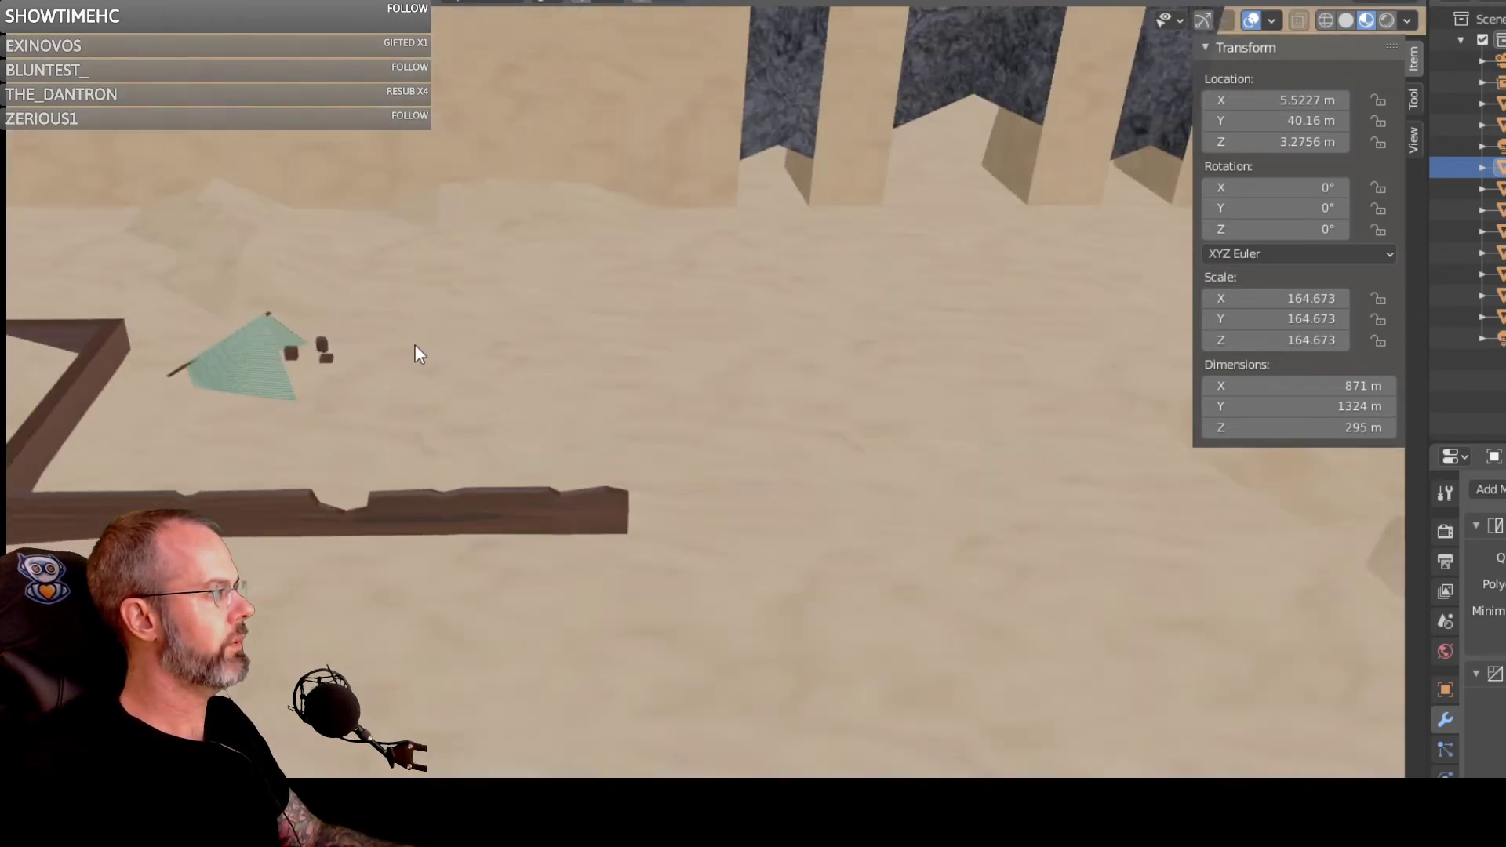
scroll(726, 341, "up", 8)
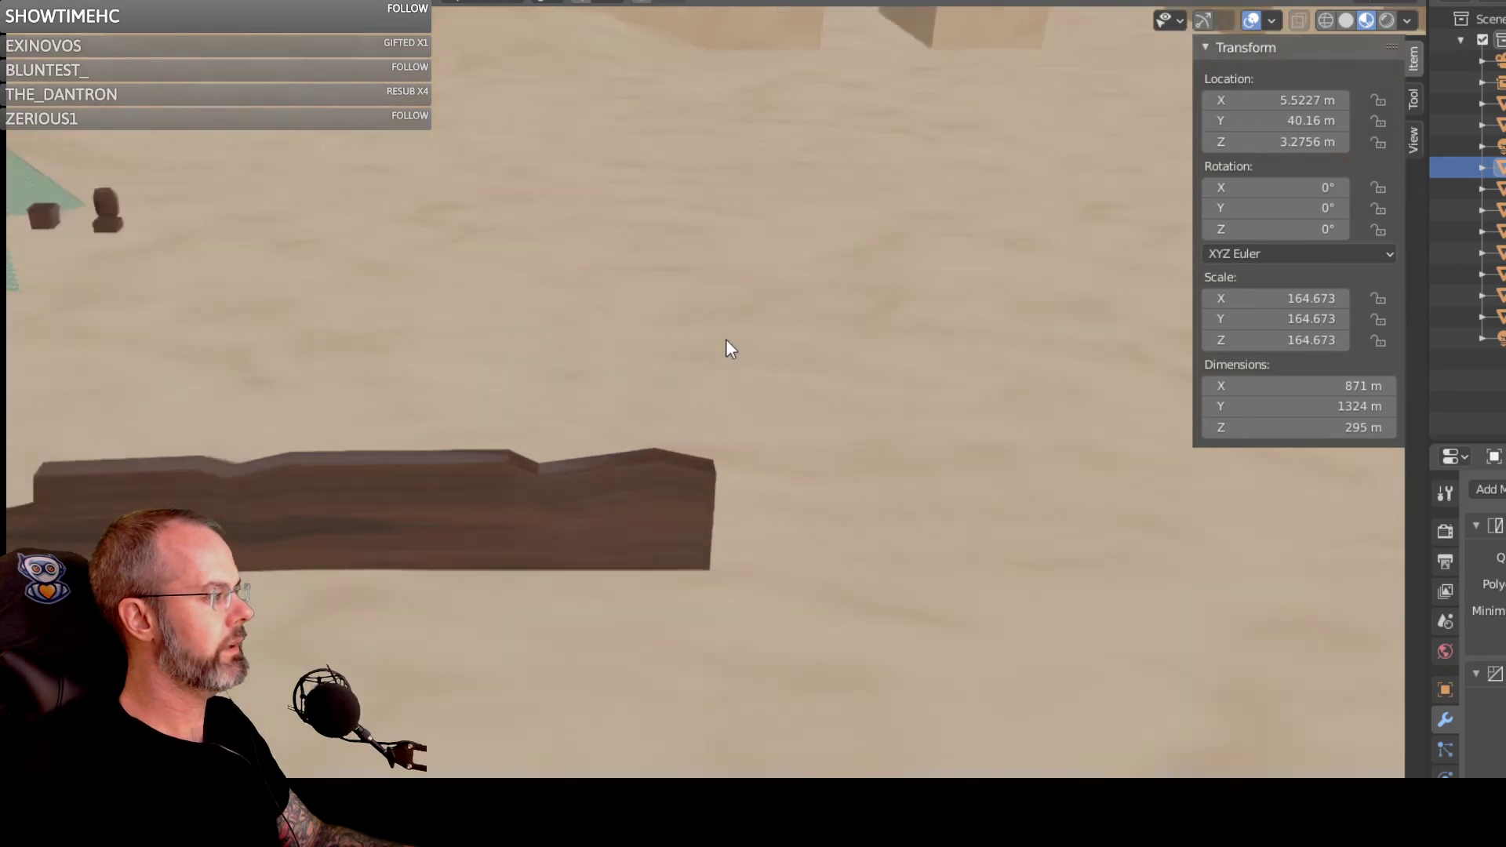
Step: Add a cube mesh at the current 3D cursor and discard it
left_click(2, 21)
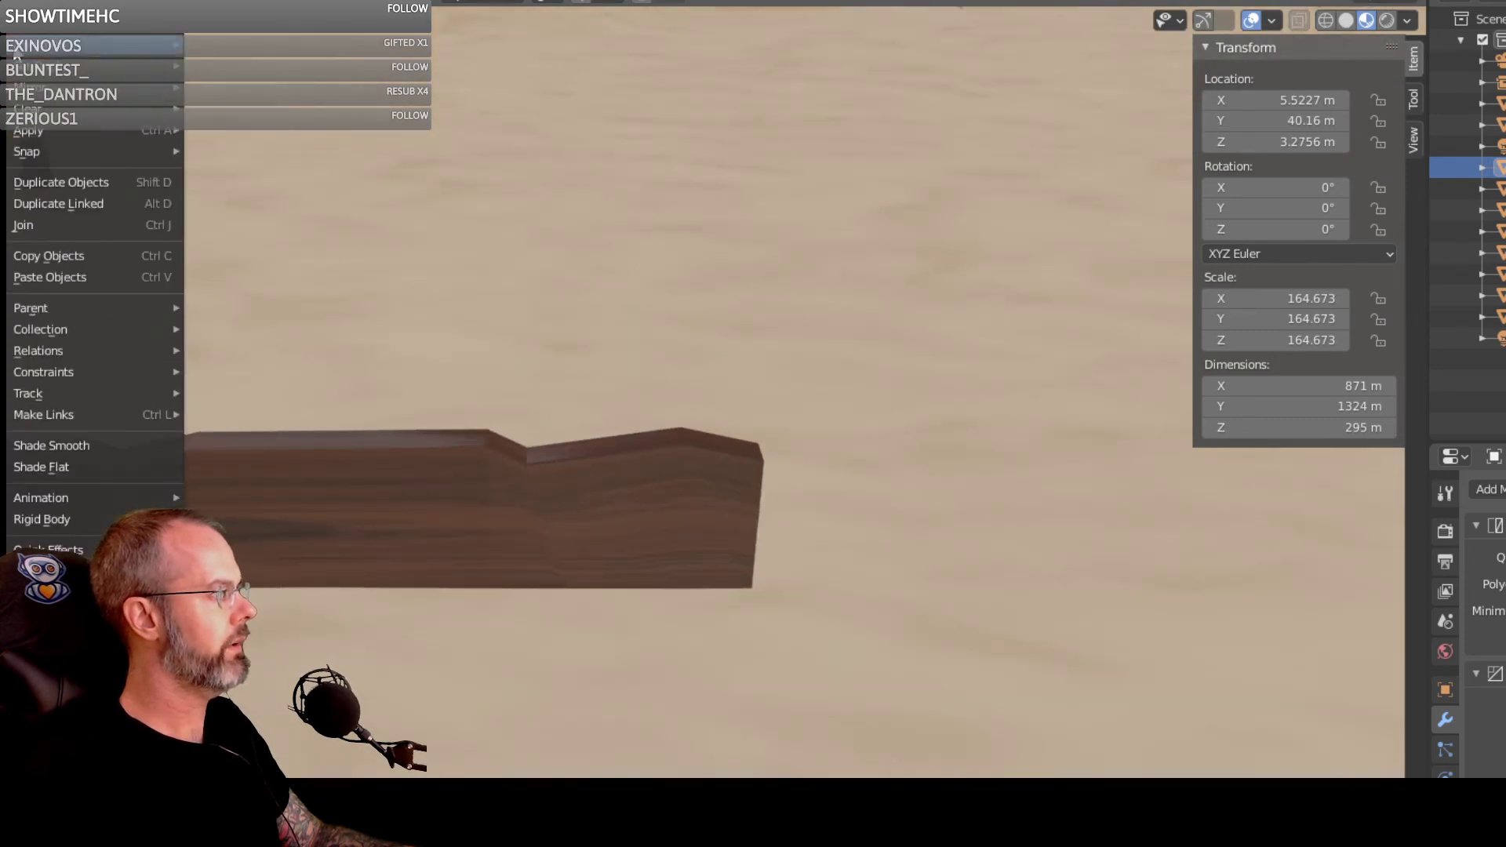
mouse_move(0, 20)
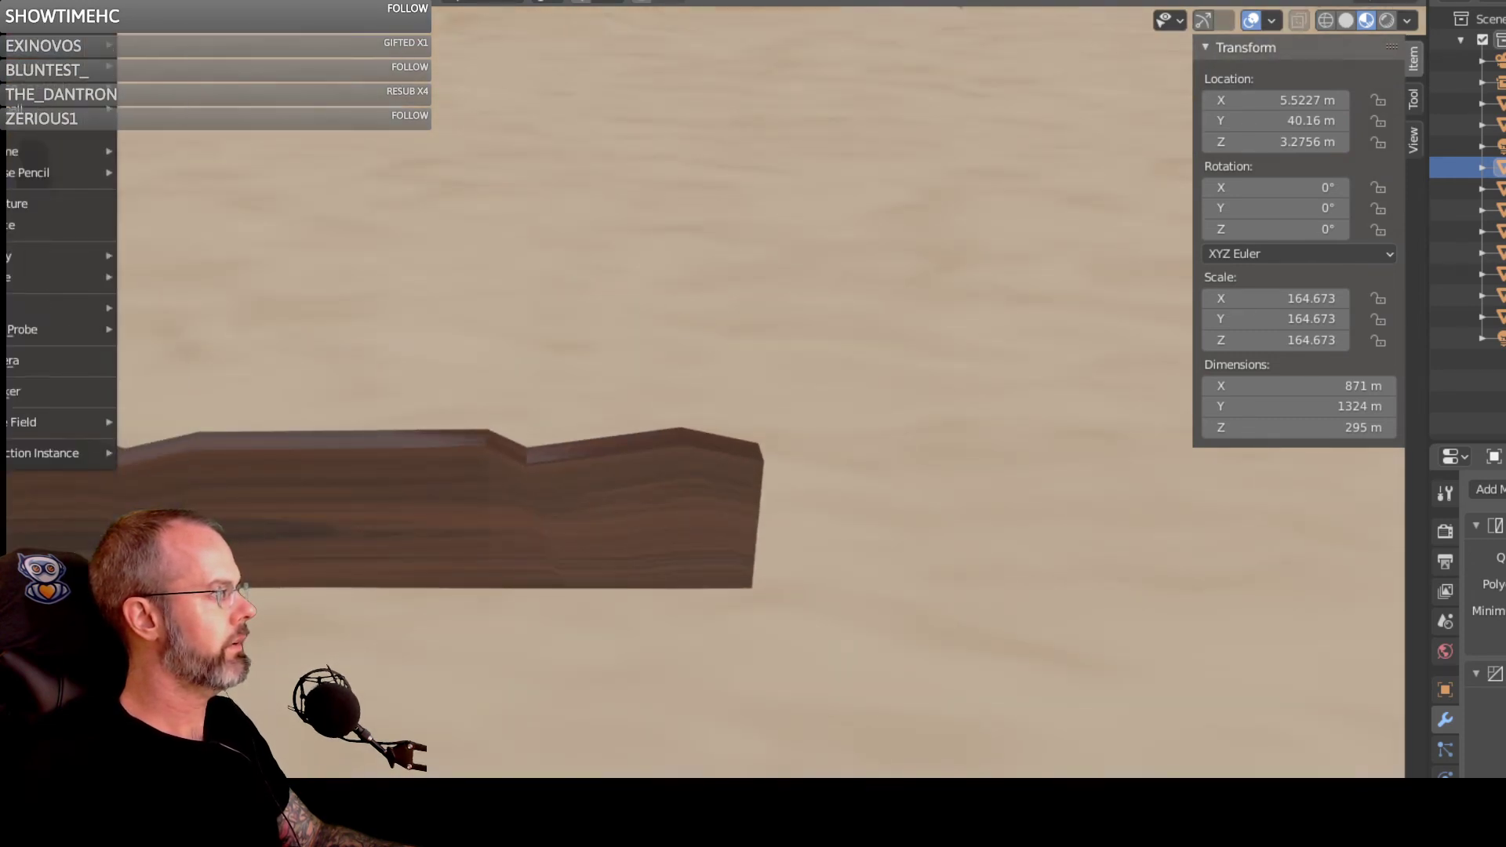
mouse_move(16, 66)
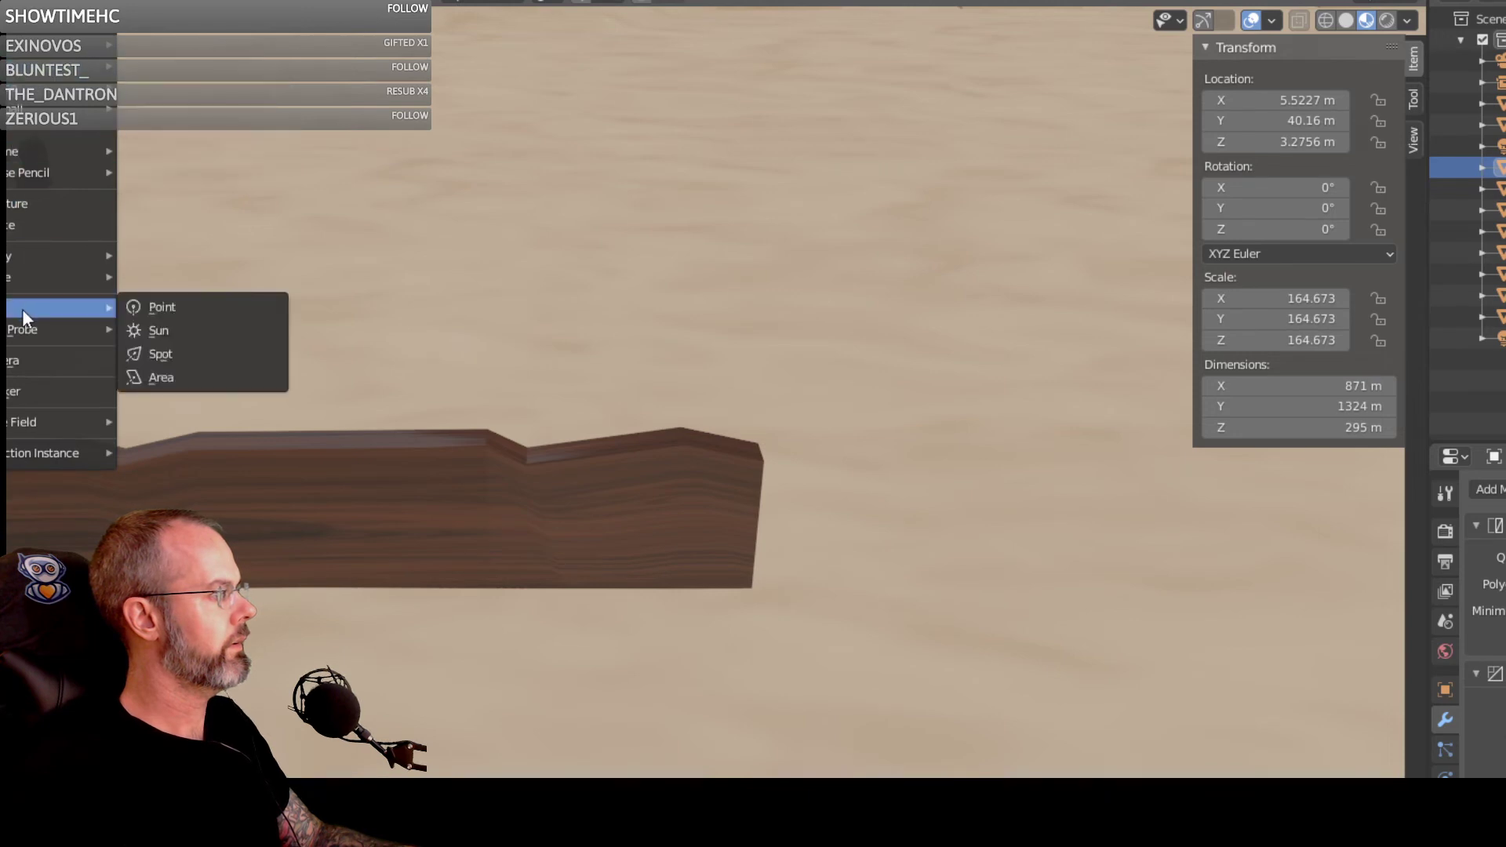
mouse_move(47, 47)
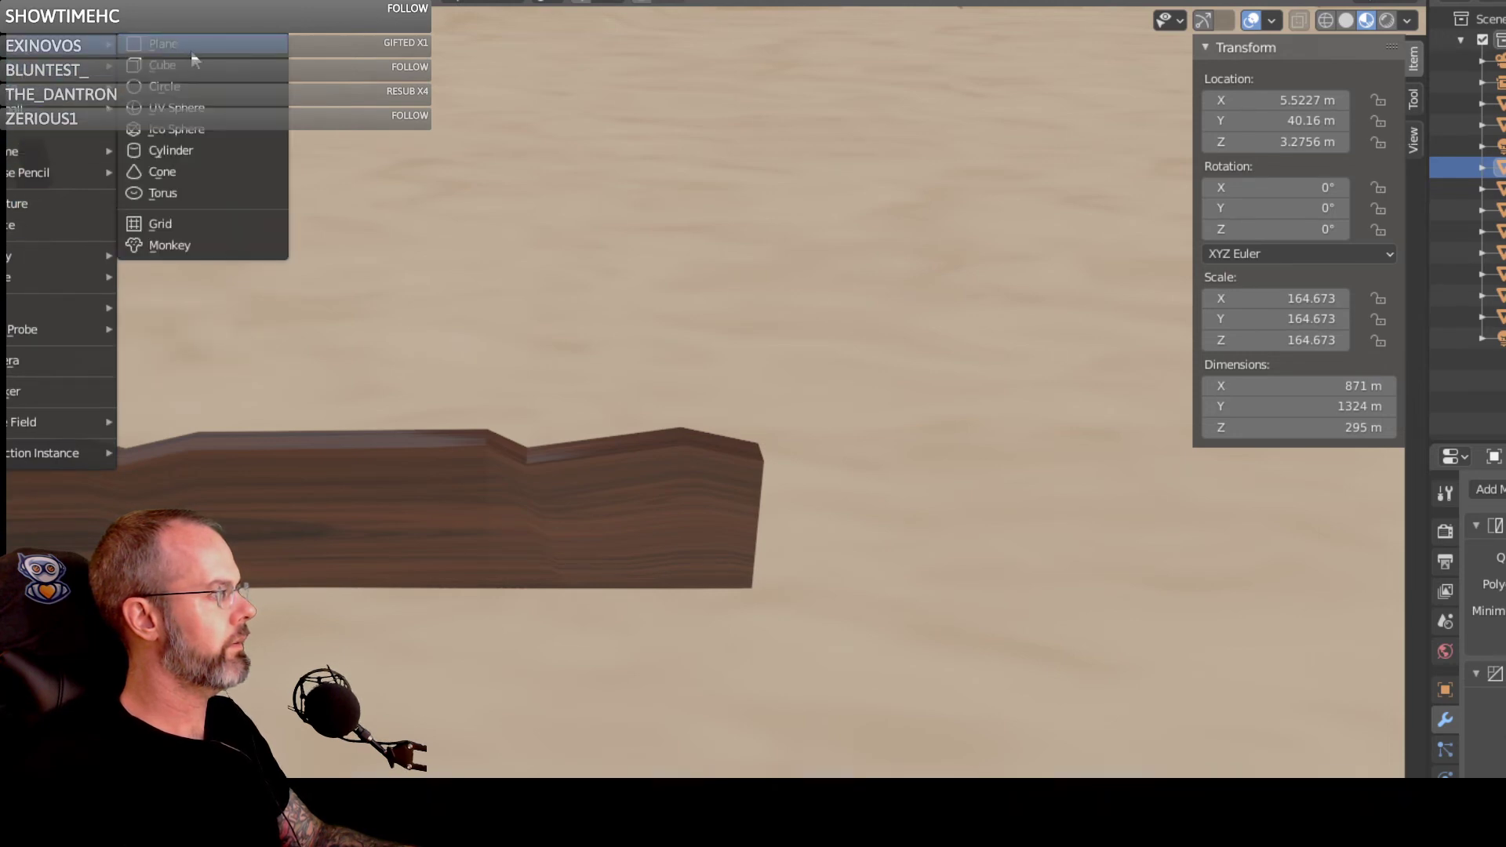
left_click(188, 69)
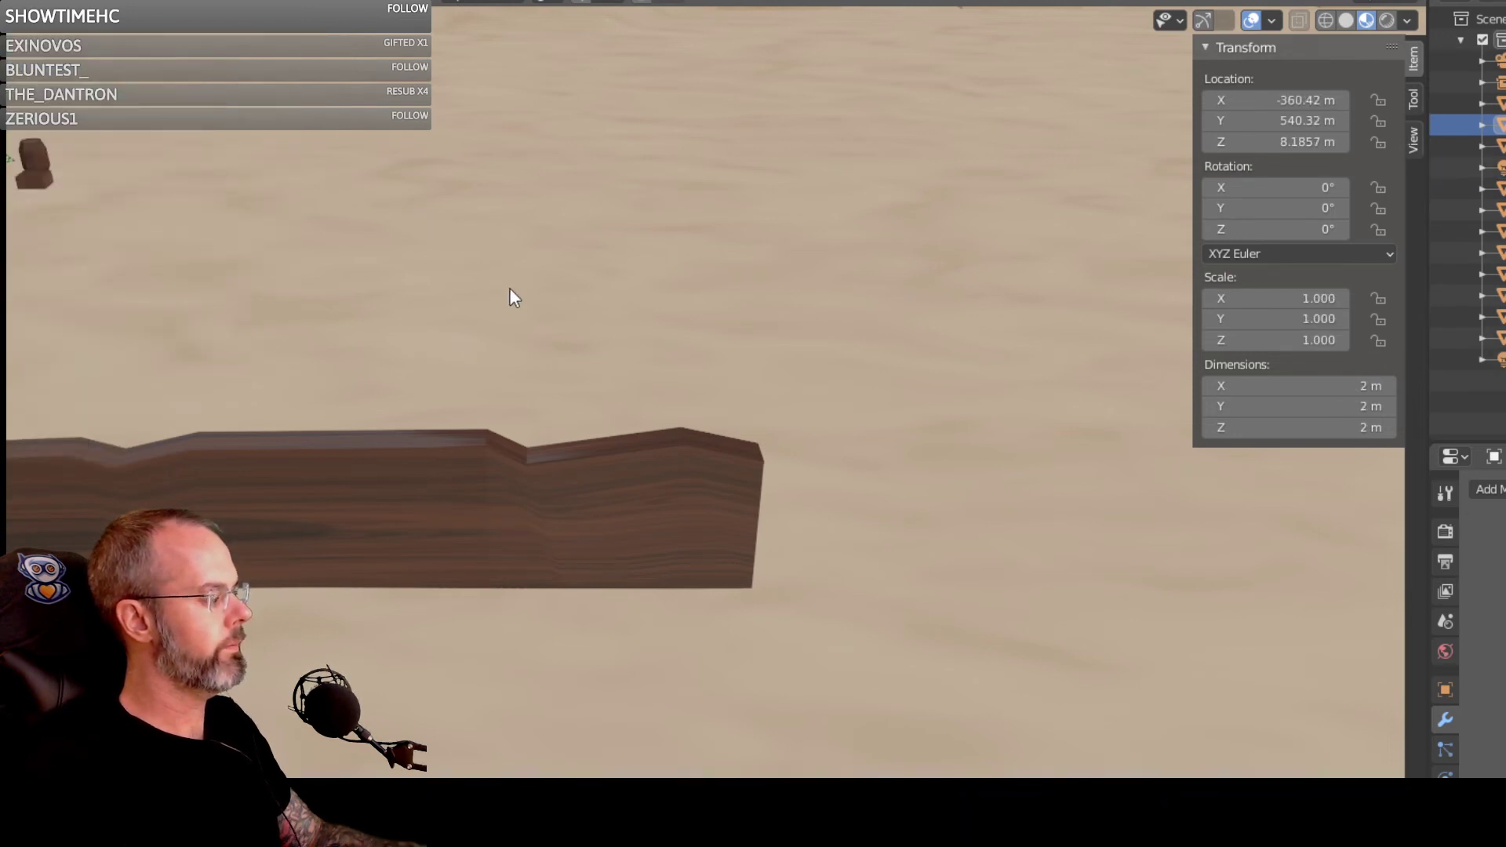
left_click(709, 329)
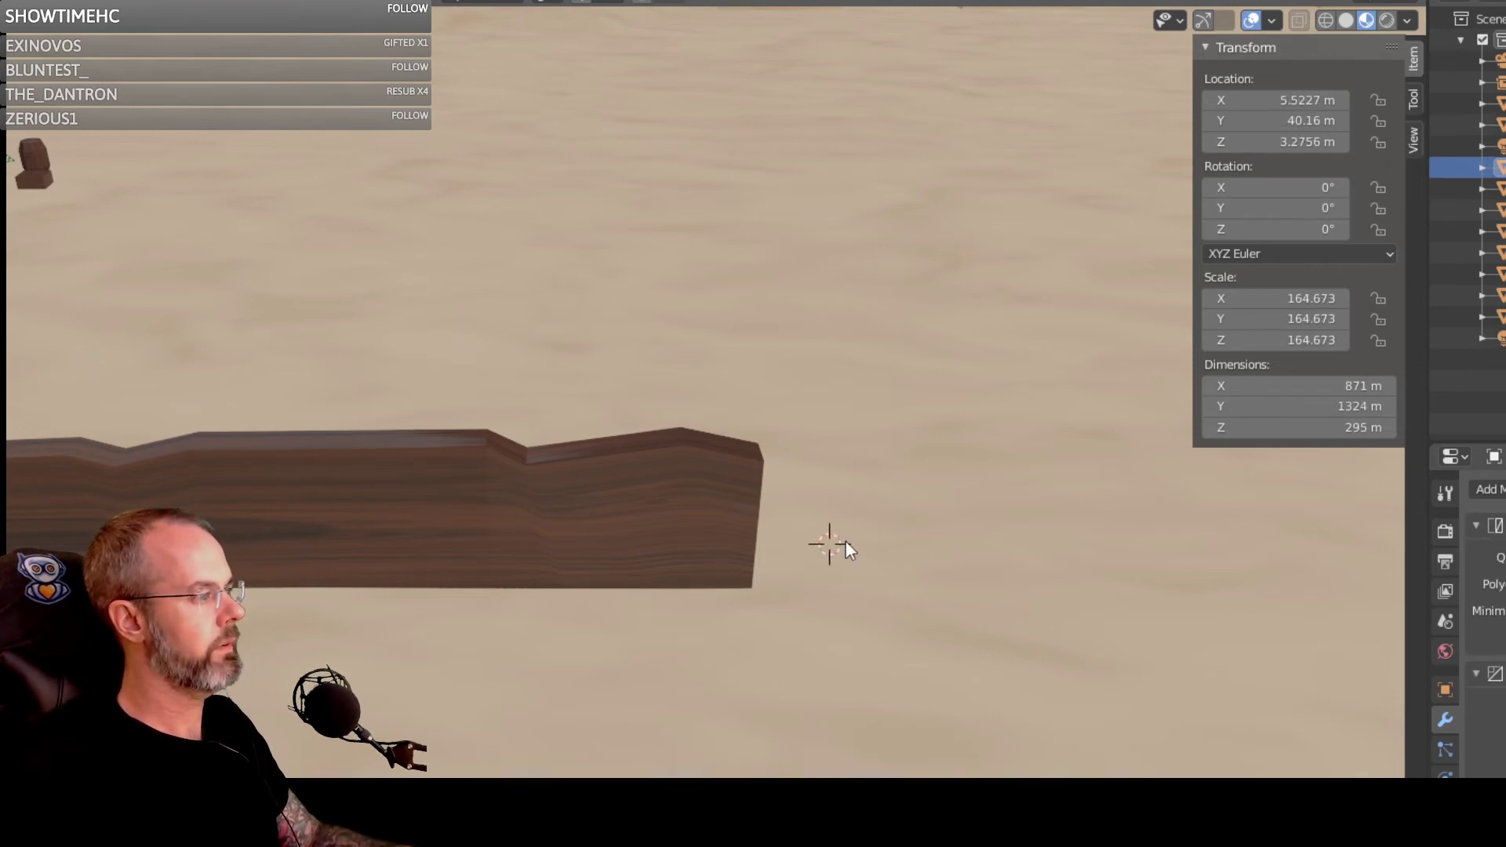
Step: Place the 3D cursor on the sand just beyond the wall's free end and add a cube mesh there
right_click_drag(833, 547, 832, 576, "shift")
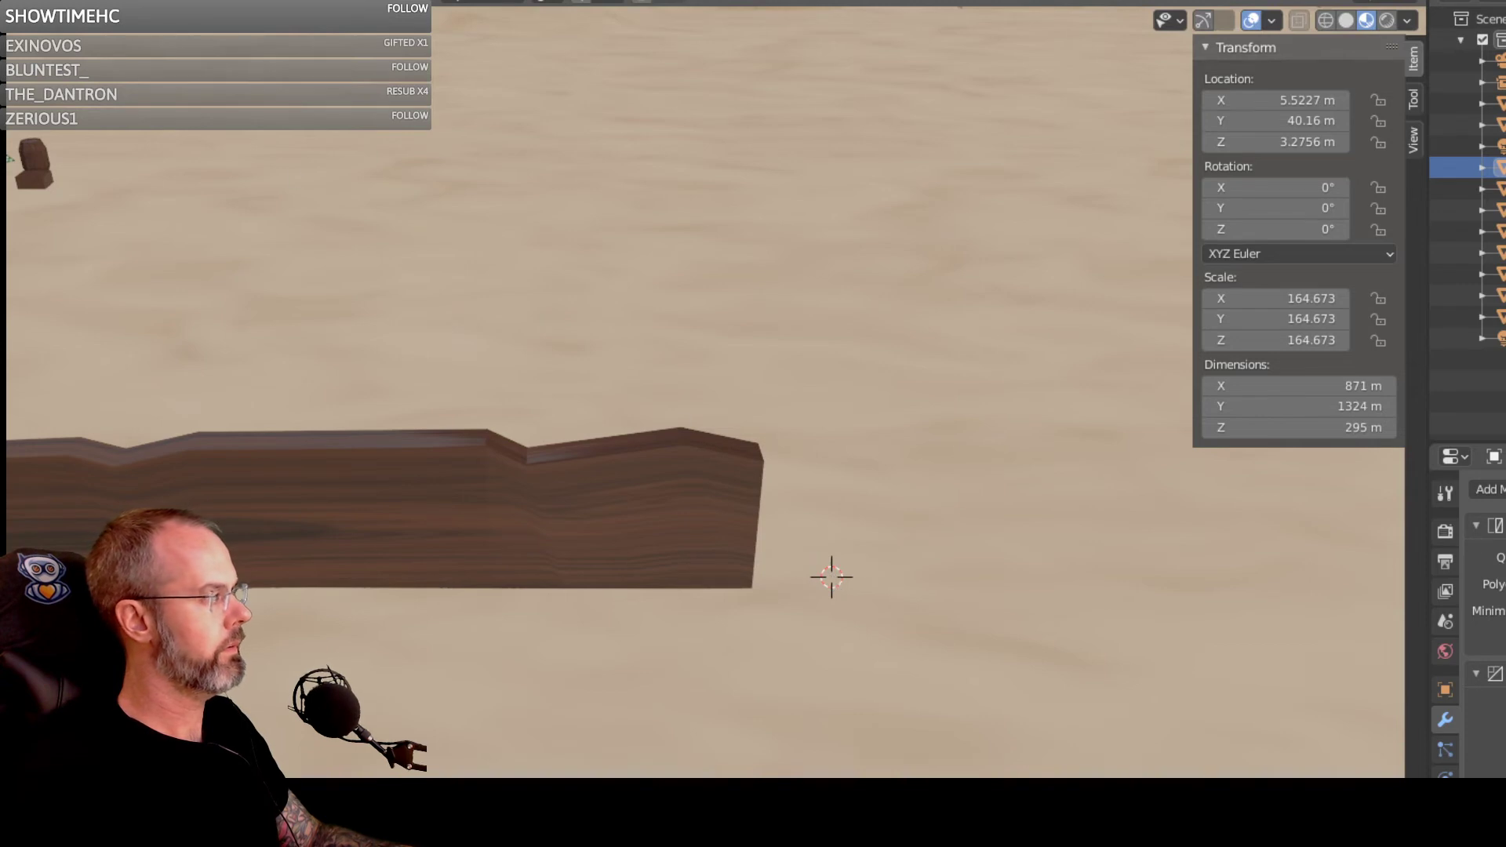
key("shift+a")
mouse_move(47, 57)
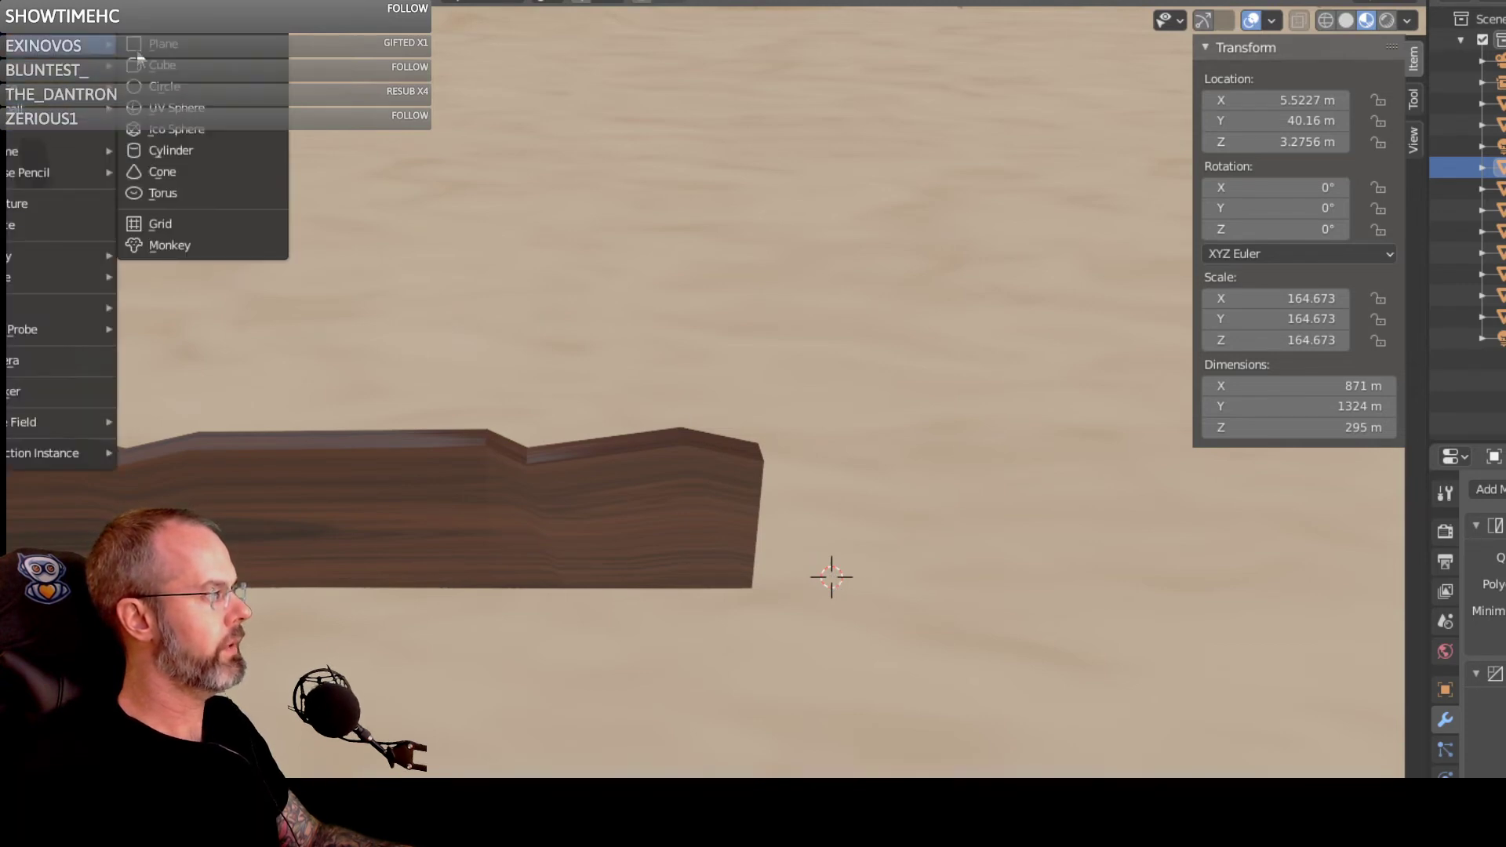
left_click(199, 74)
Step: Raise the cube along the Z axis to about 8.94 m and check its placement beside the wall's end
middle_click_drag(983, 532, 923, 535)
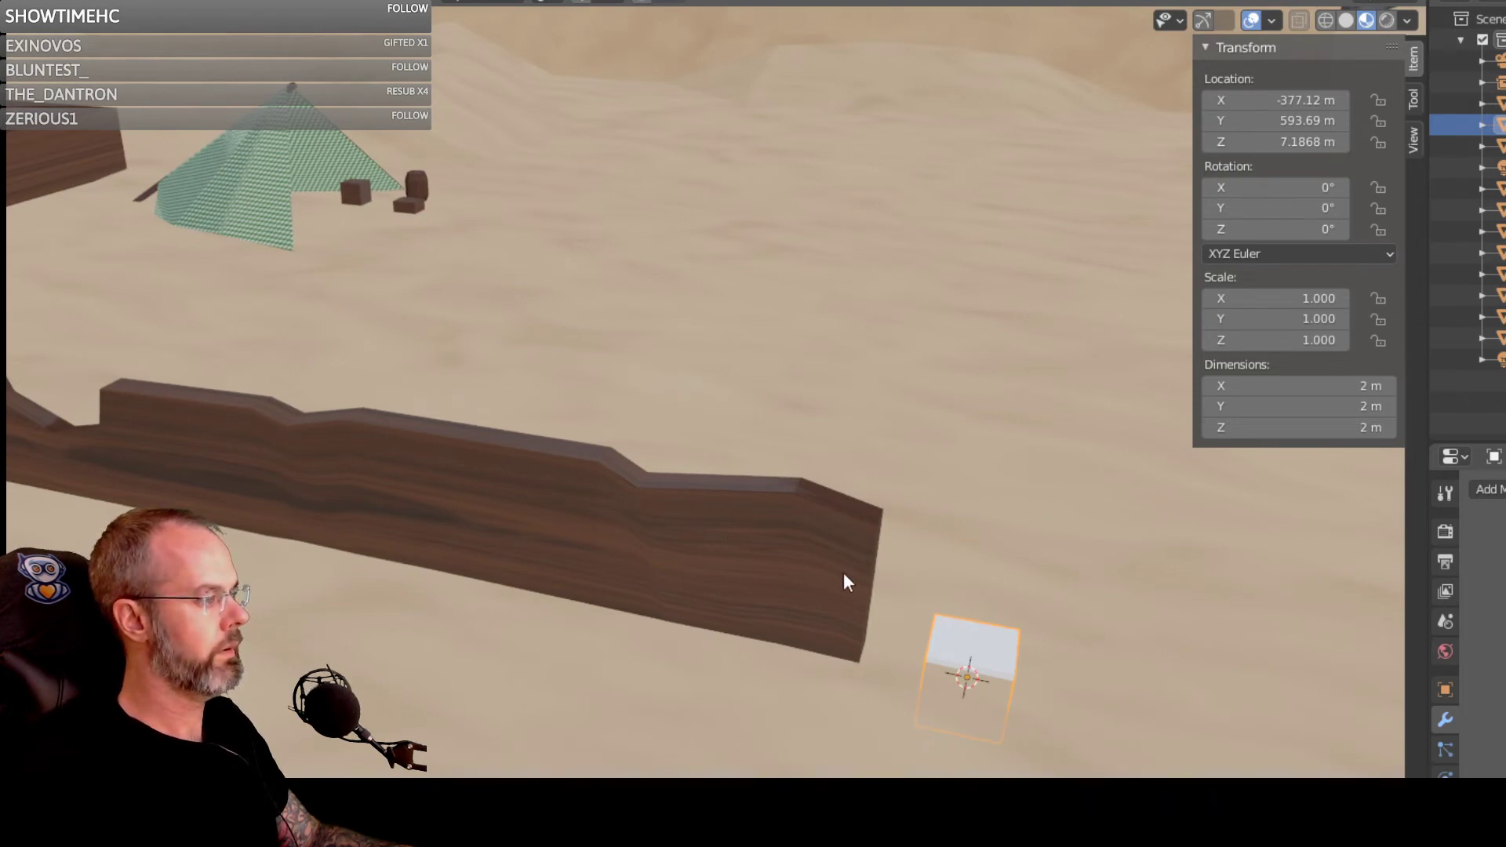
key("g")
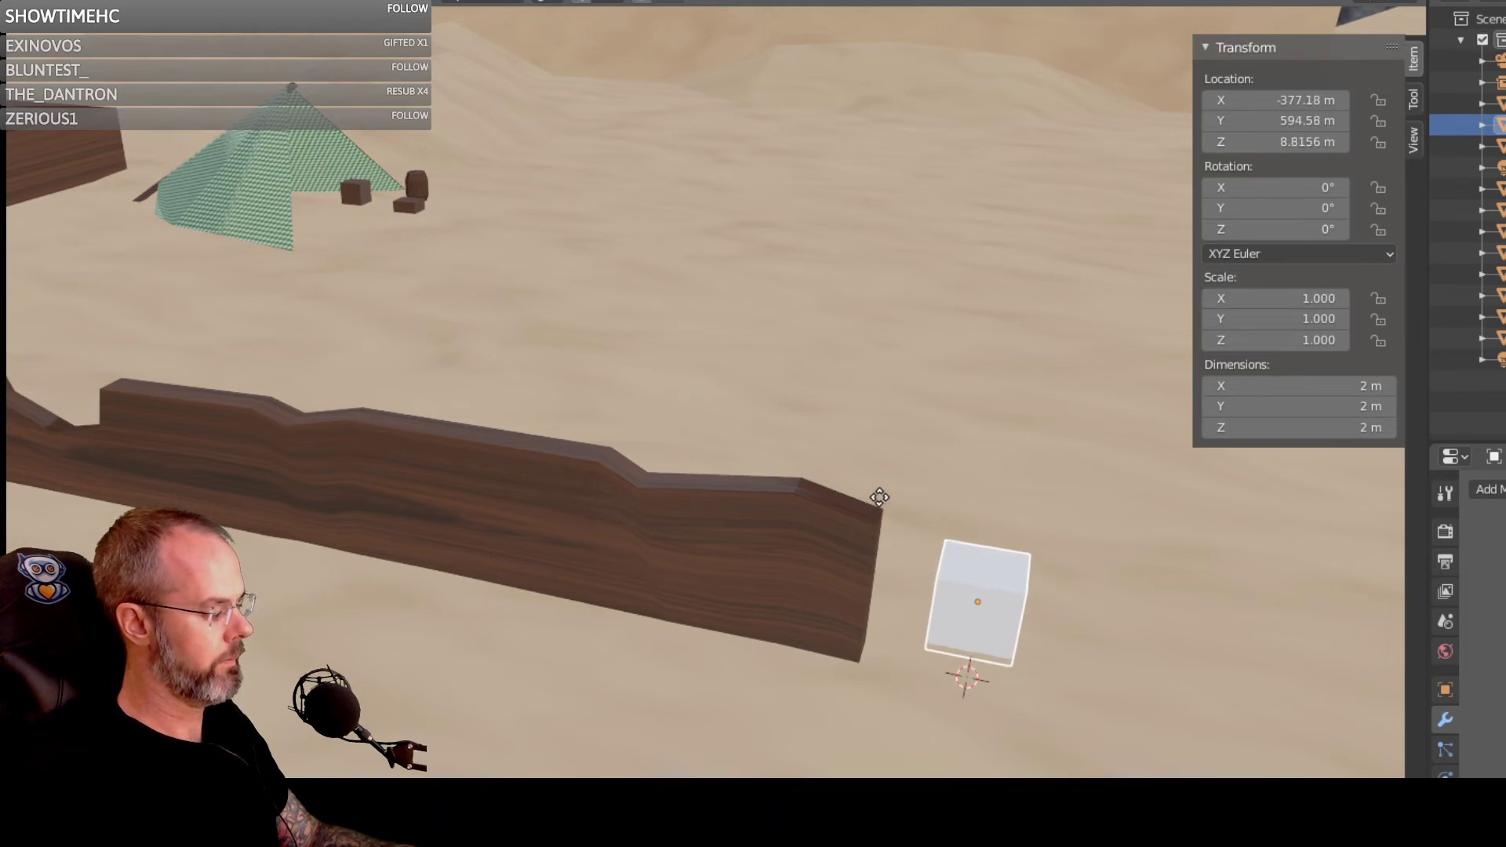
key("z")
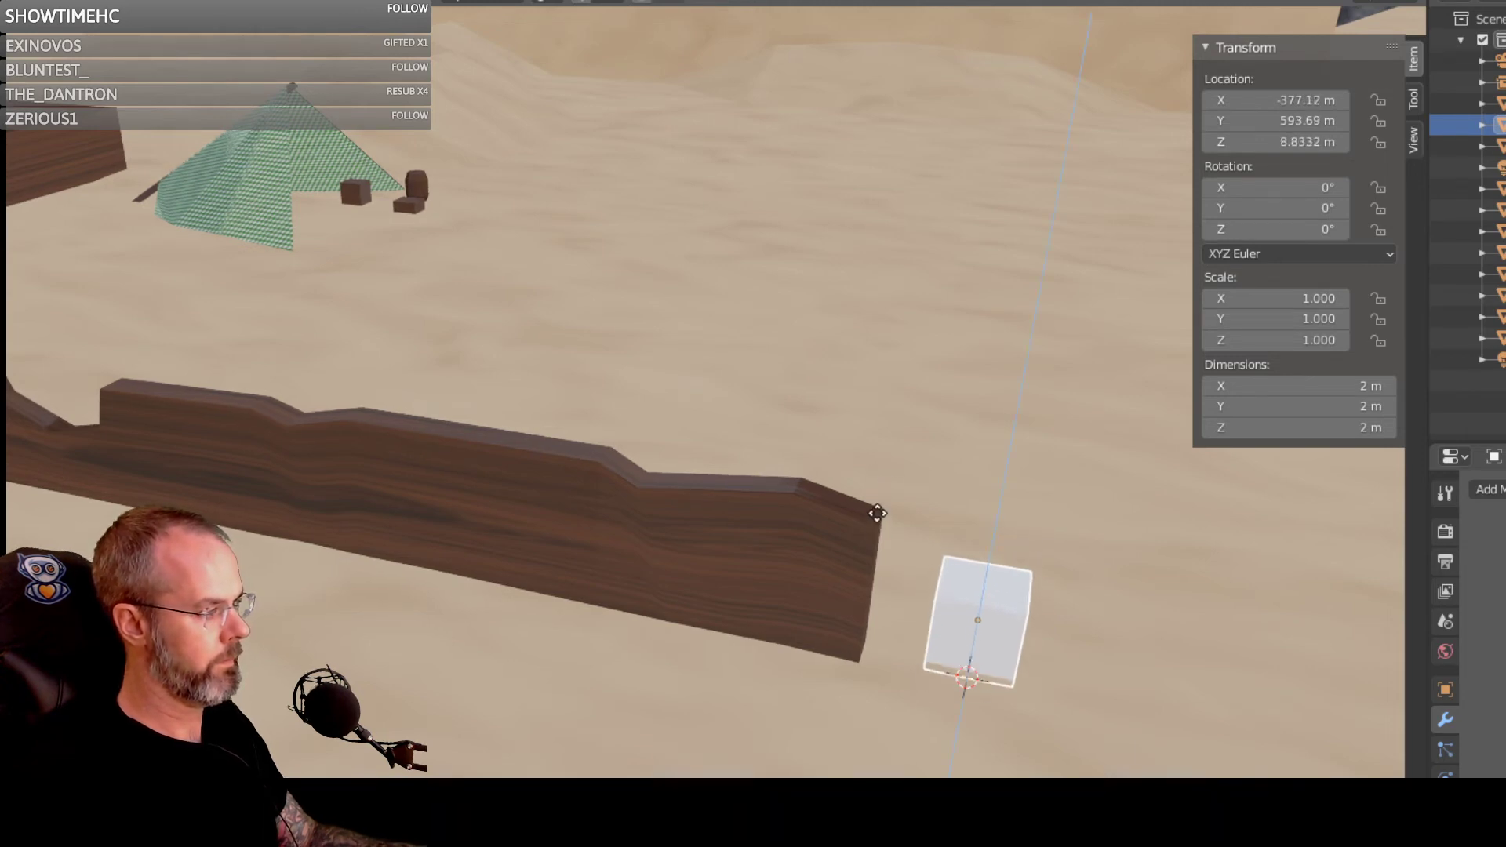
left_click(879, 519)
middle_click_drag(1054, 553, 823, 585)
middle_click_drag(783, 653, 837, 586)
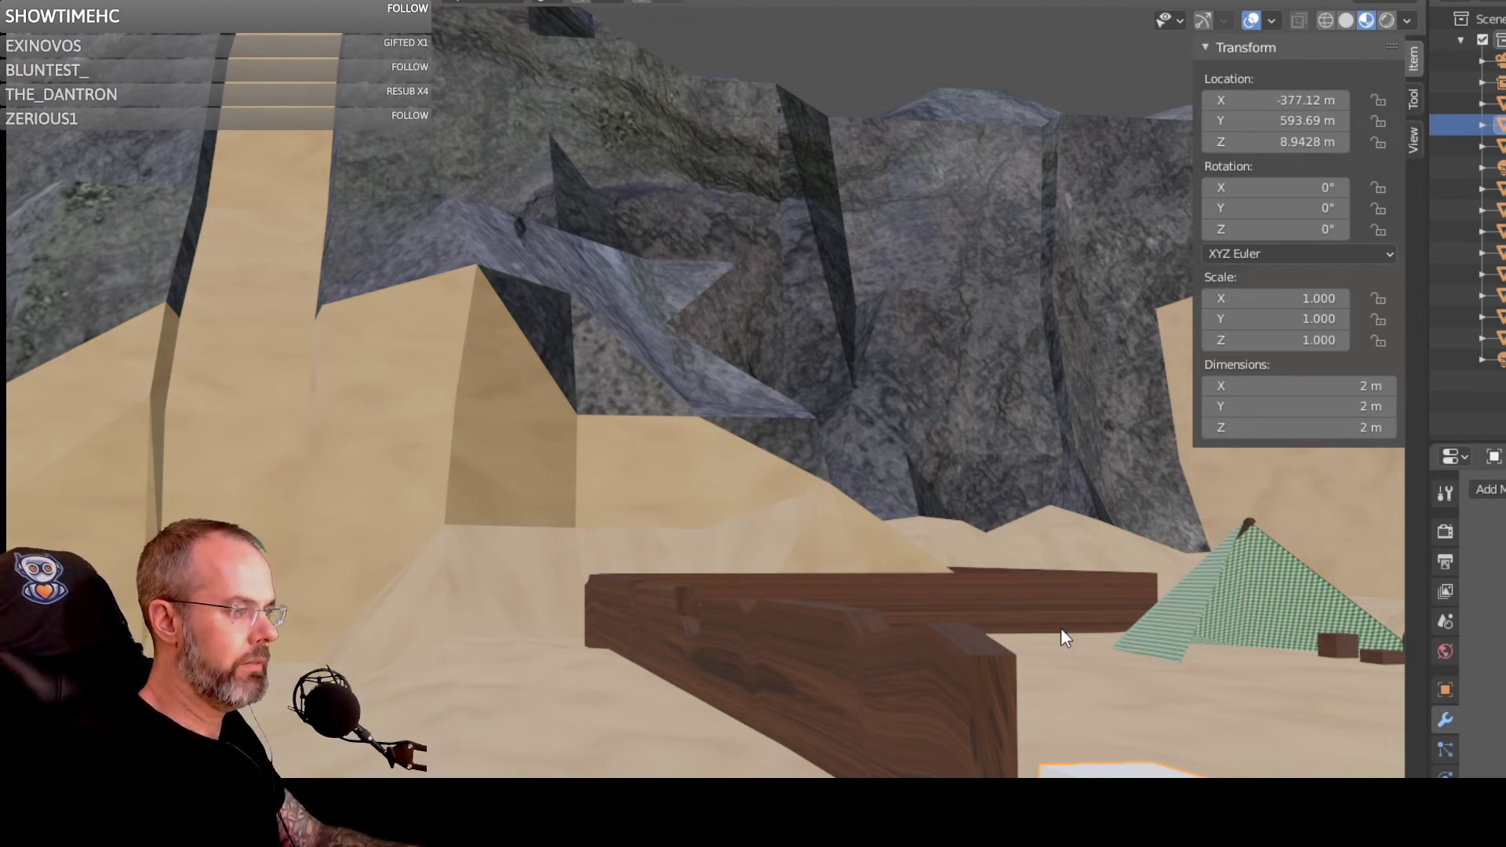
middle_click_drag(1061, 628, 702, 634)
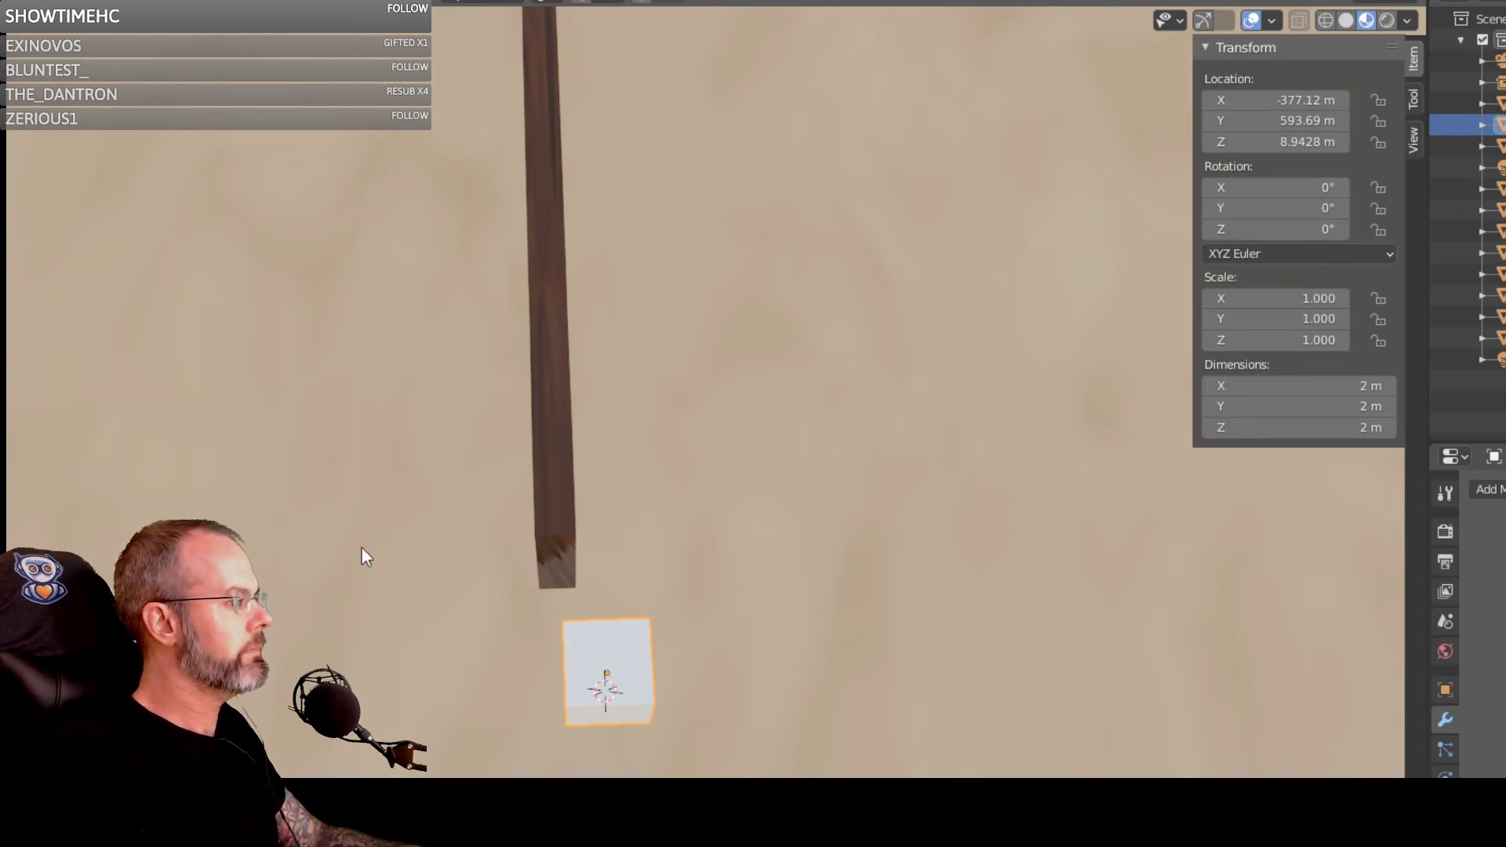
Step: Switch the new cube beside the wall's free end to Edit Mode and clear the selection
scroll(361, 548, "down", 1)
key("Tab")
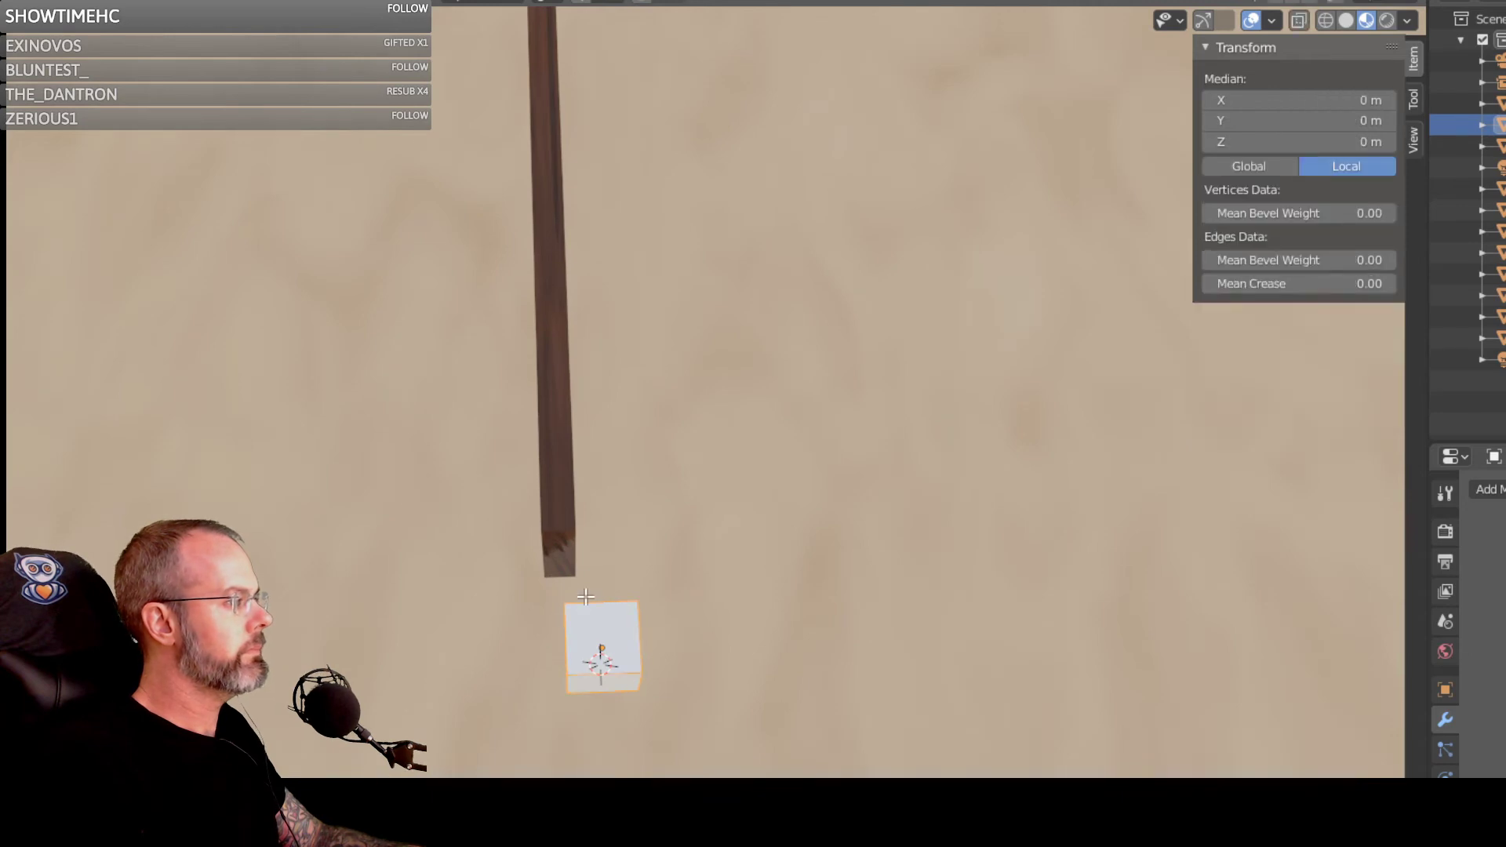
middle_click_drag(627, 637, 668, 552)
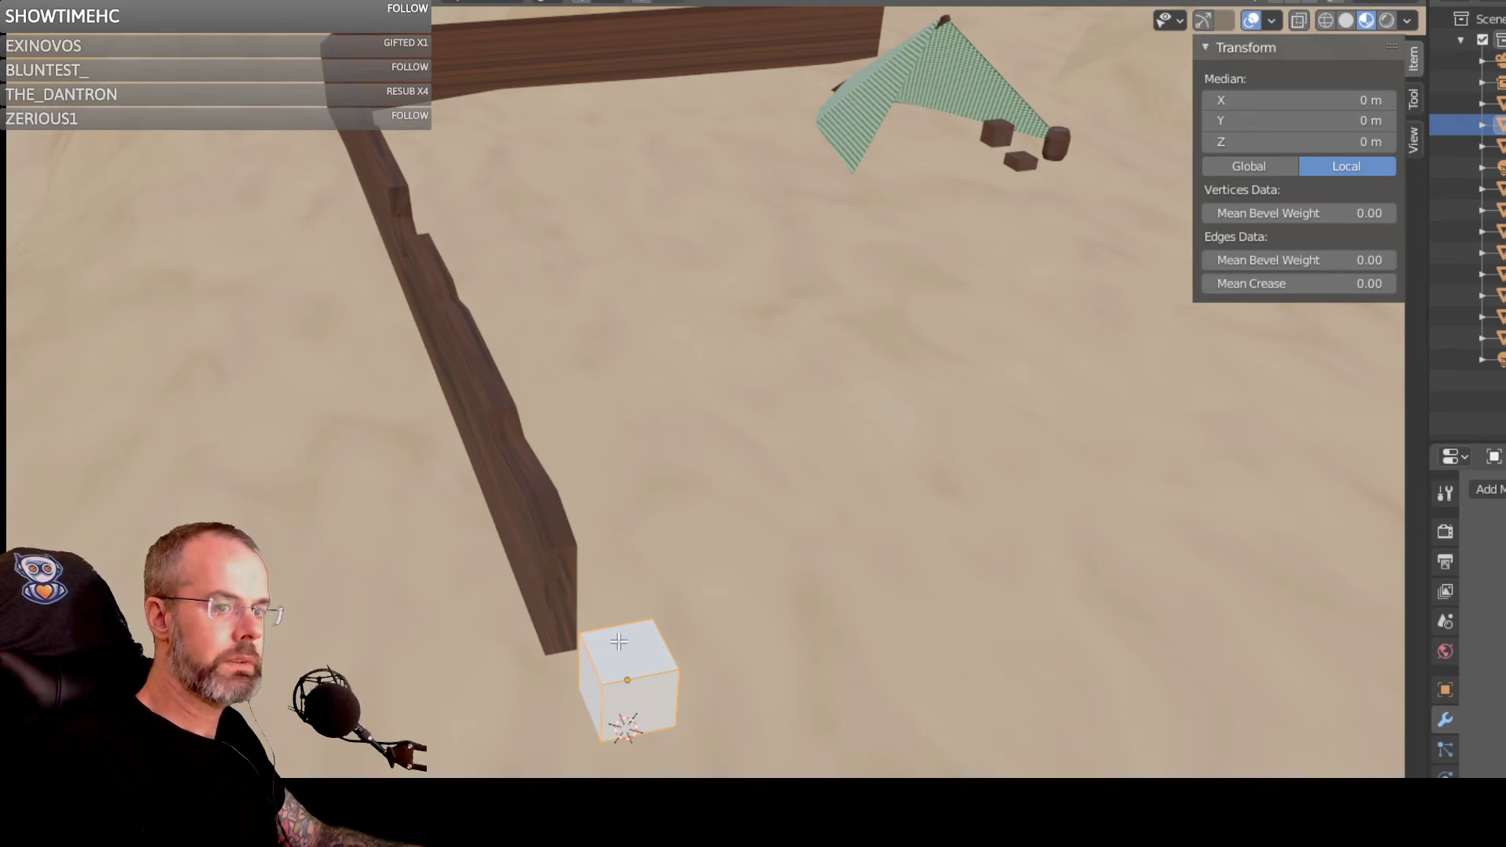
left_click(588, 675)
left_click(208, 21)
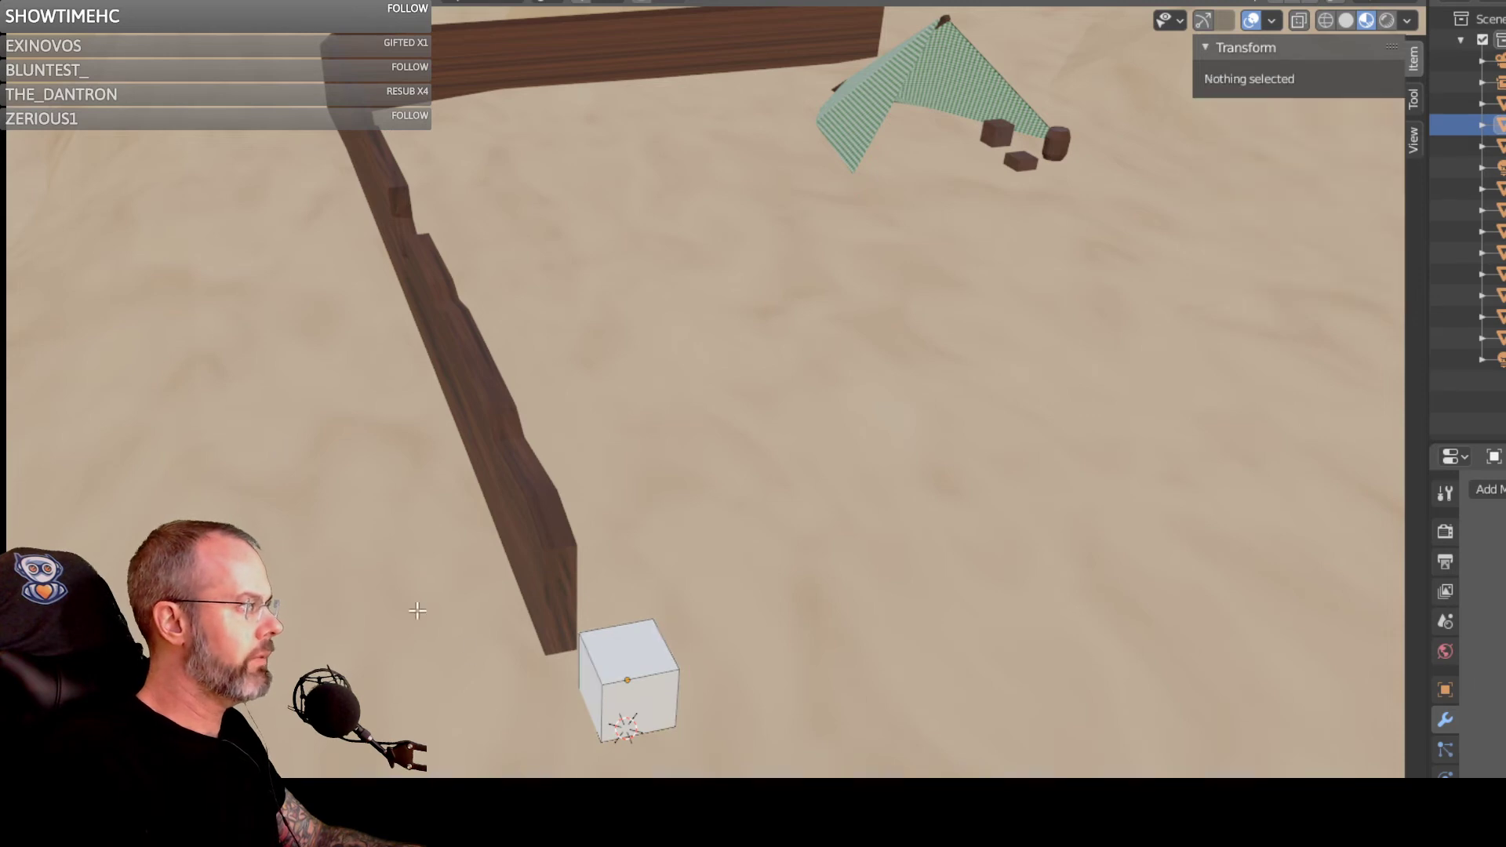
Step: Select the cube's negative-Y side face and move it outward along the Y axis to about -1.54 m local
left_click(591, 700)
mouse_move(592, 700)
middle_mouse_down()
mouse_move(695, 702)
mouse_move(761, 672)
mouse_move(611, 677)
middle_mouse_up()
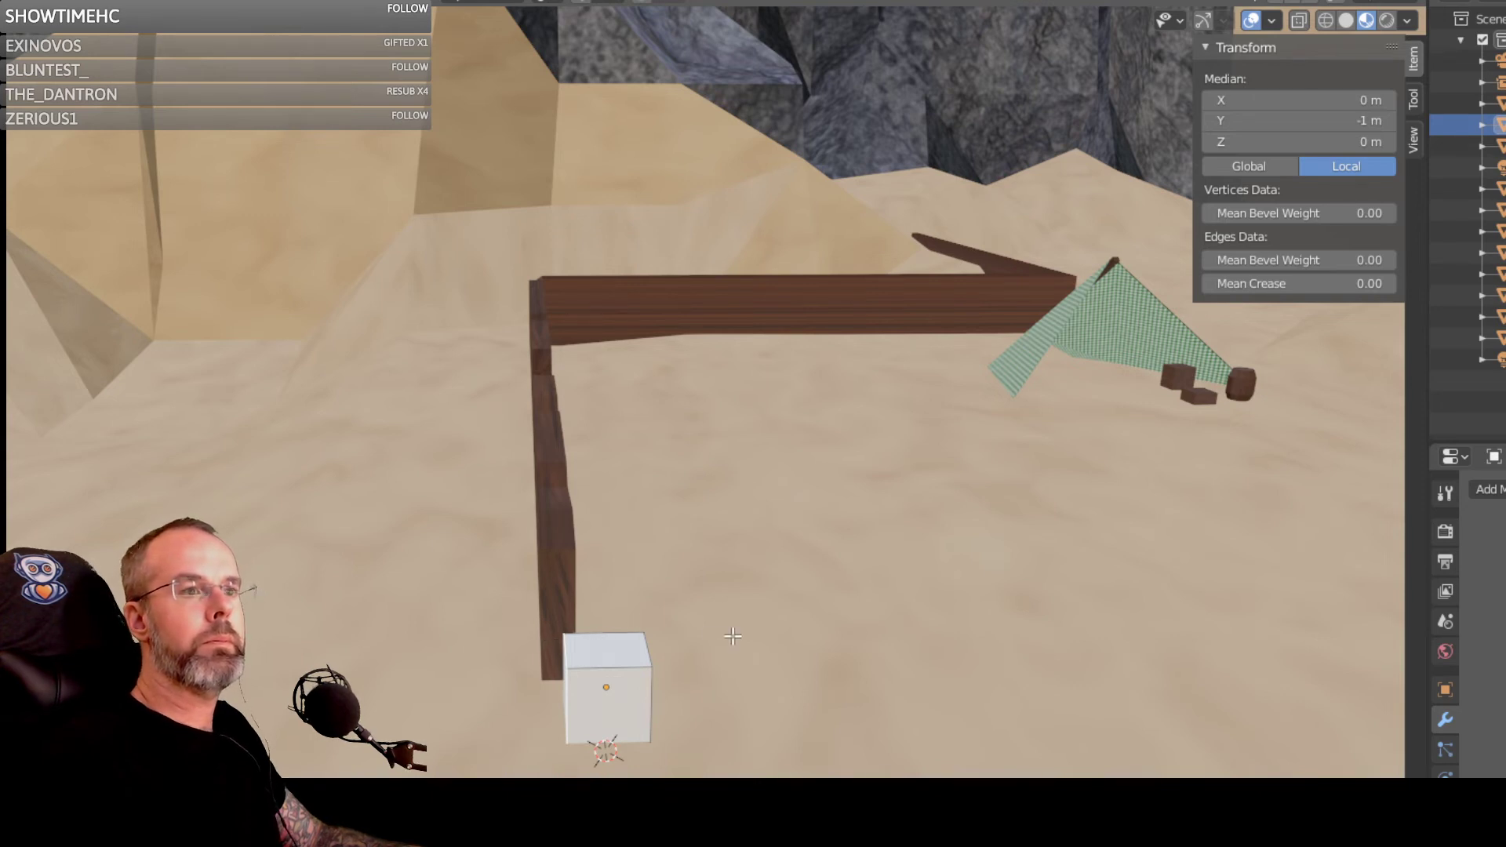
middle_click_drag(732, 636, 510, 687)
scroll(641, 655, "up", 1)
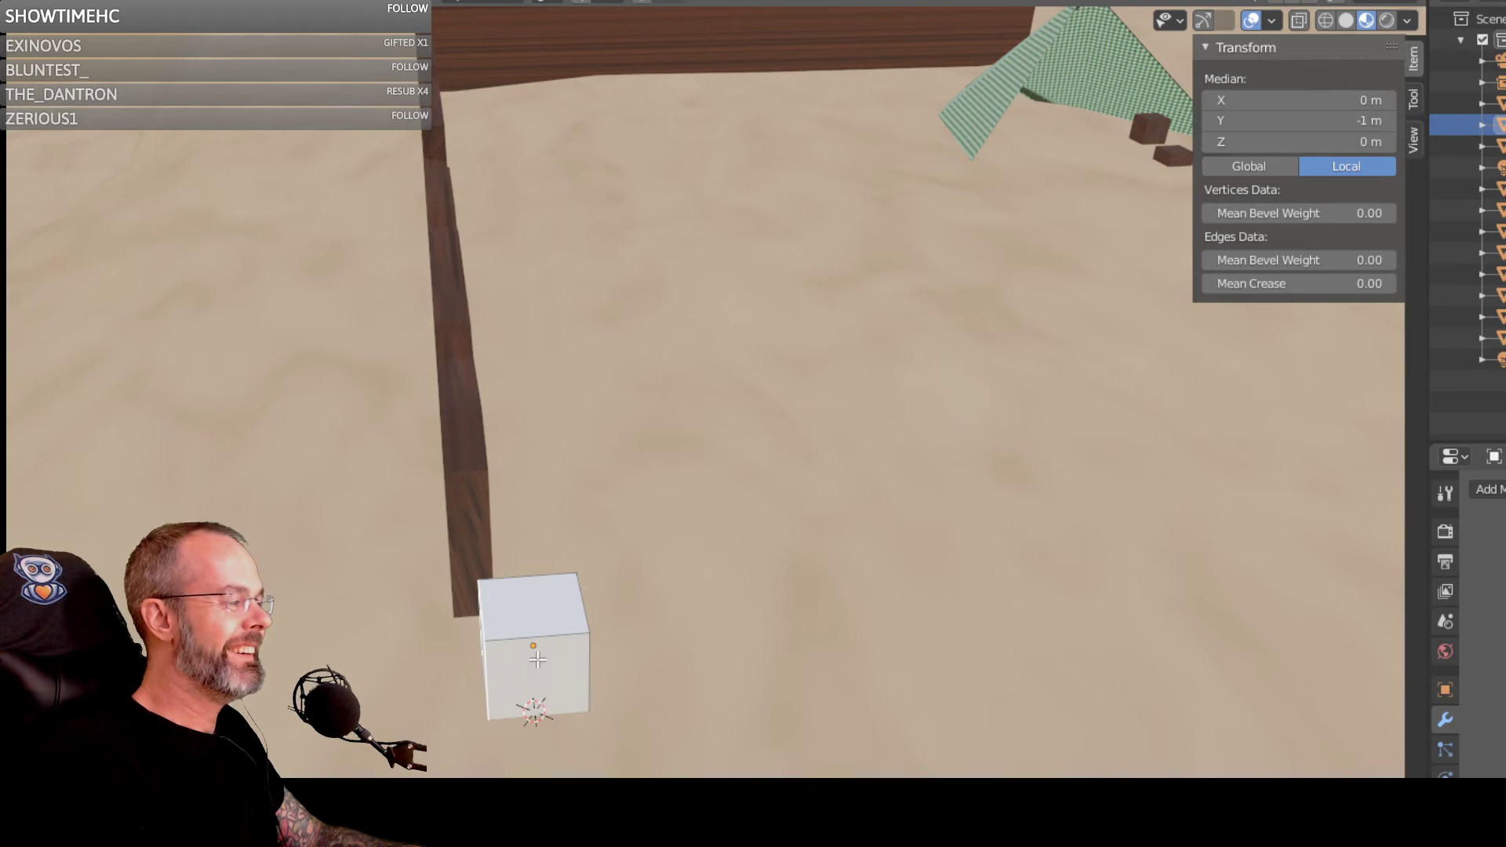
middle_click_drag(532, 660, 601, 671)
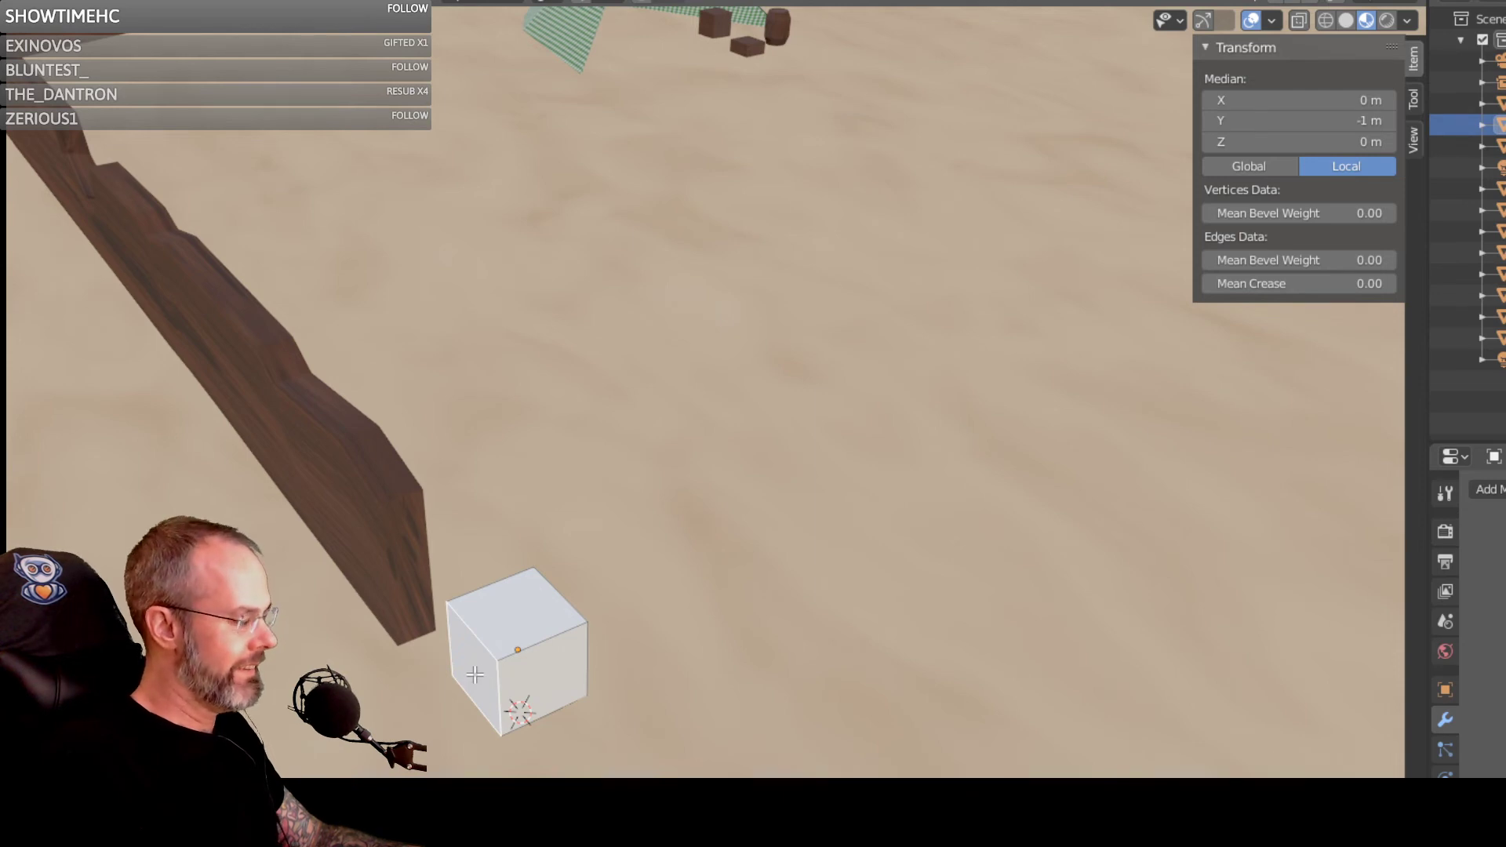
key("g")
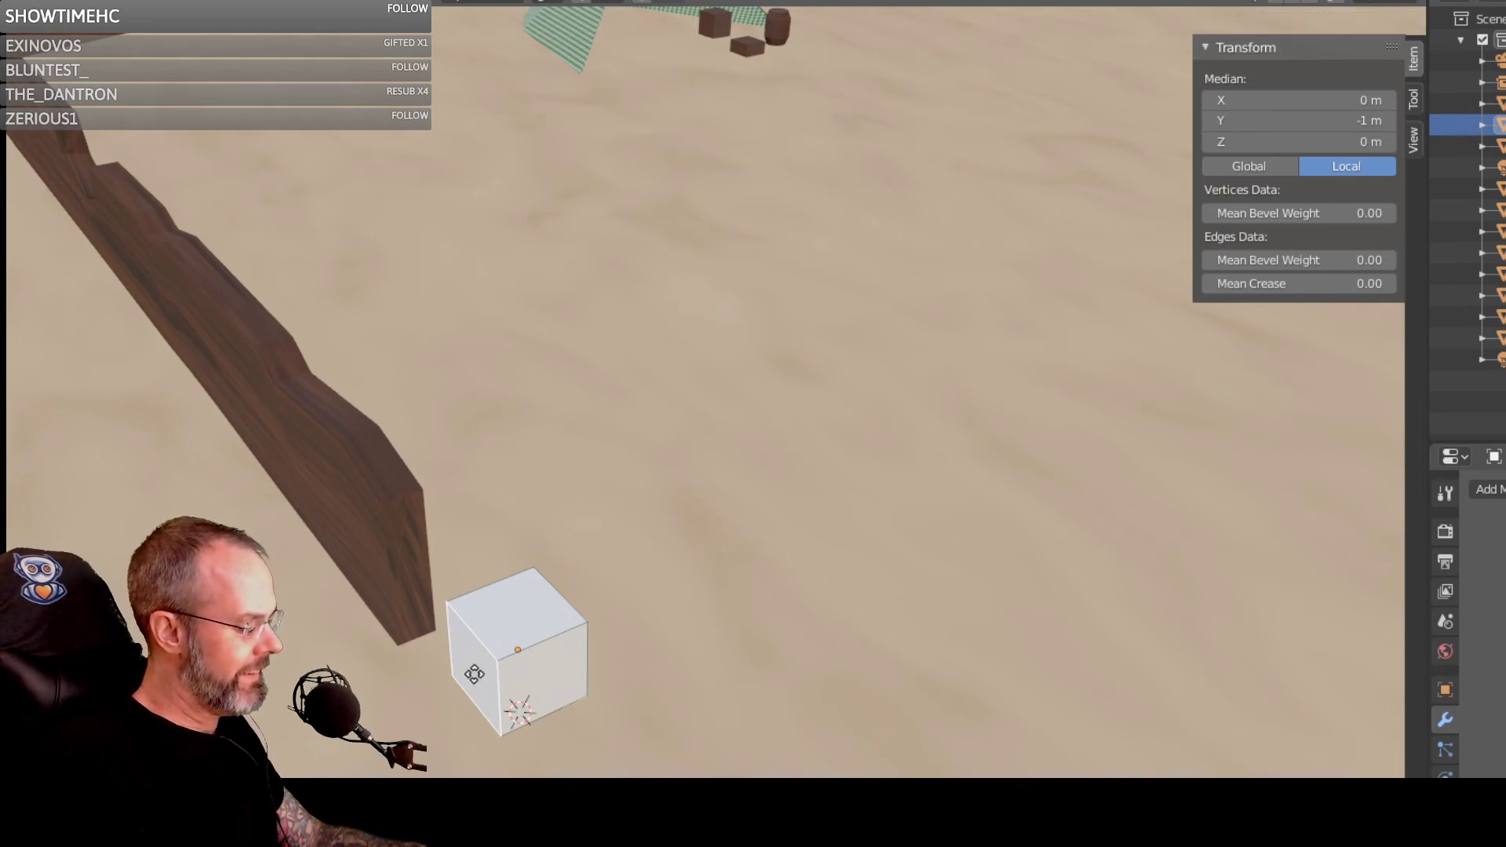
key("x")
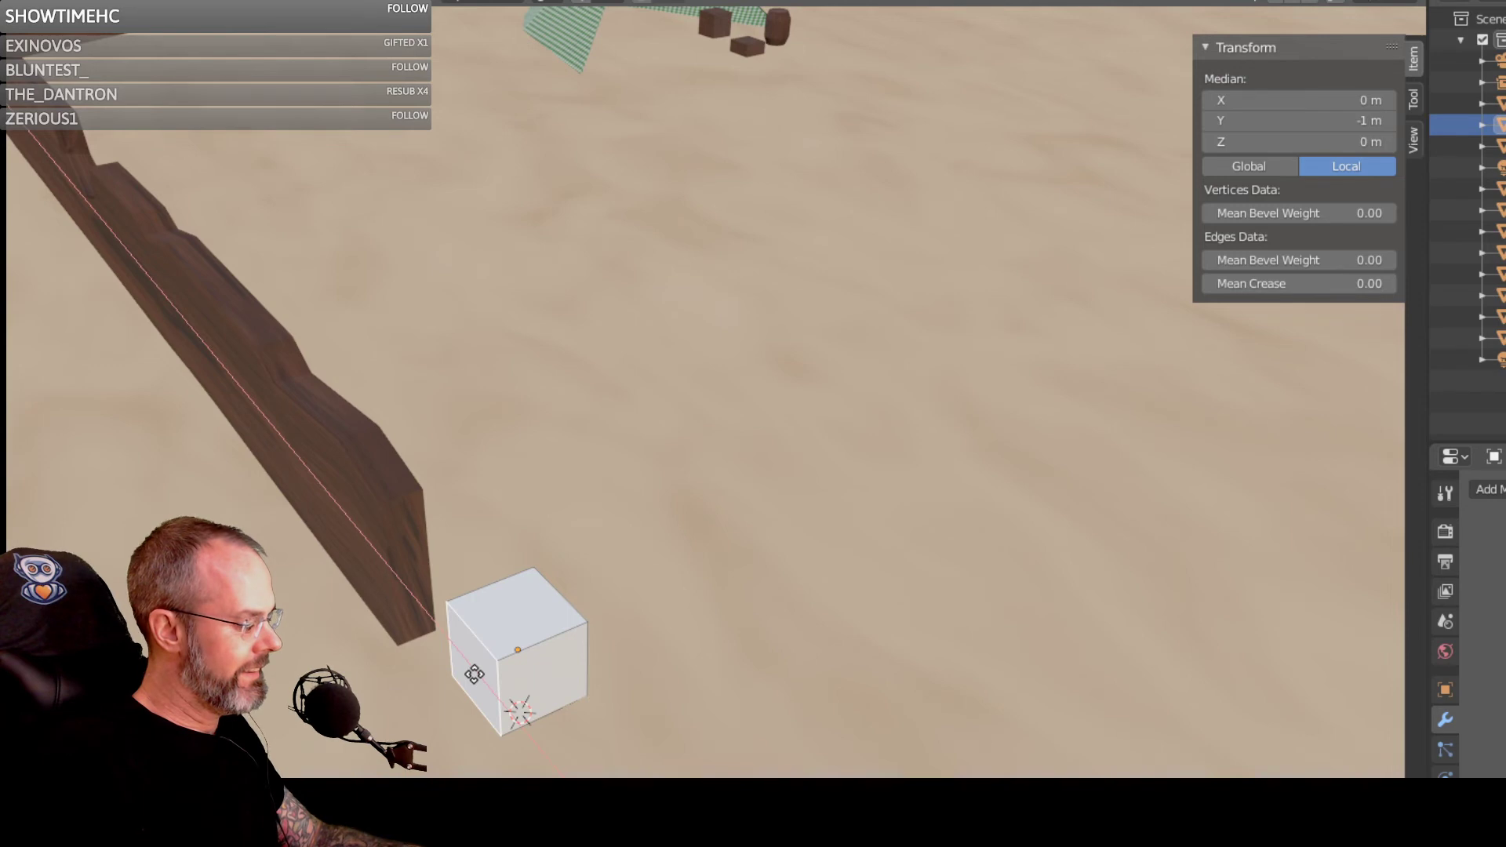
key("y")
left_click(448, 680)
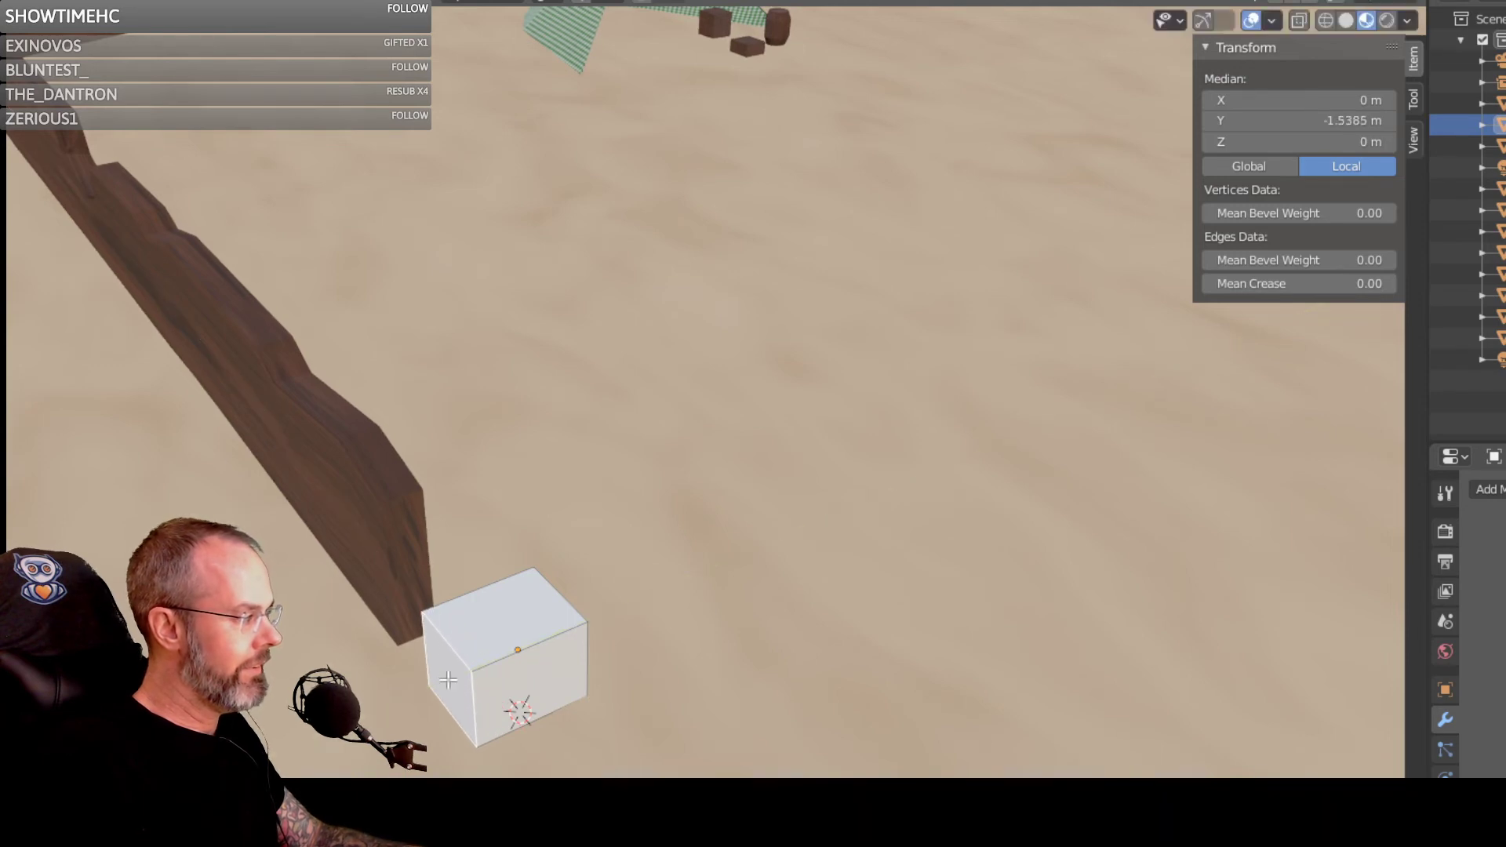
Step: Select the cube's opposite, positive-Y side face and pull it inward along the Y axis to about -0.45 m local
middle_click_drag(500, 669, 430, 746)
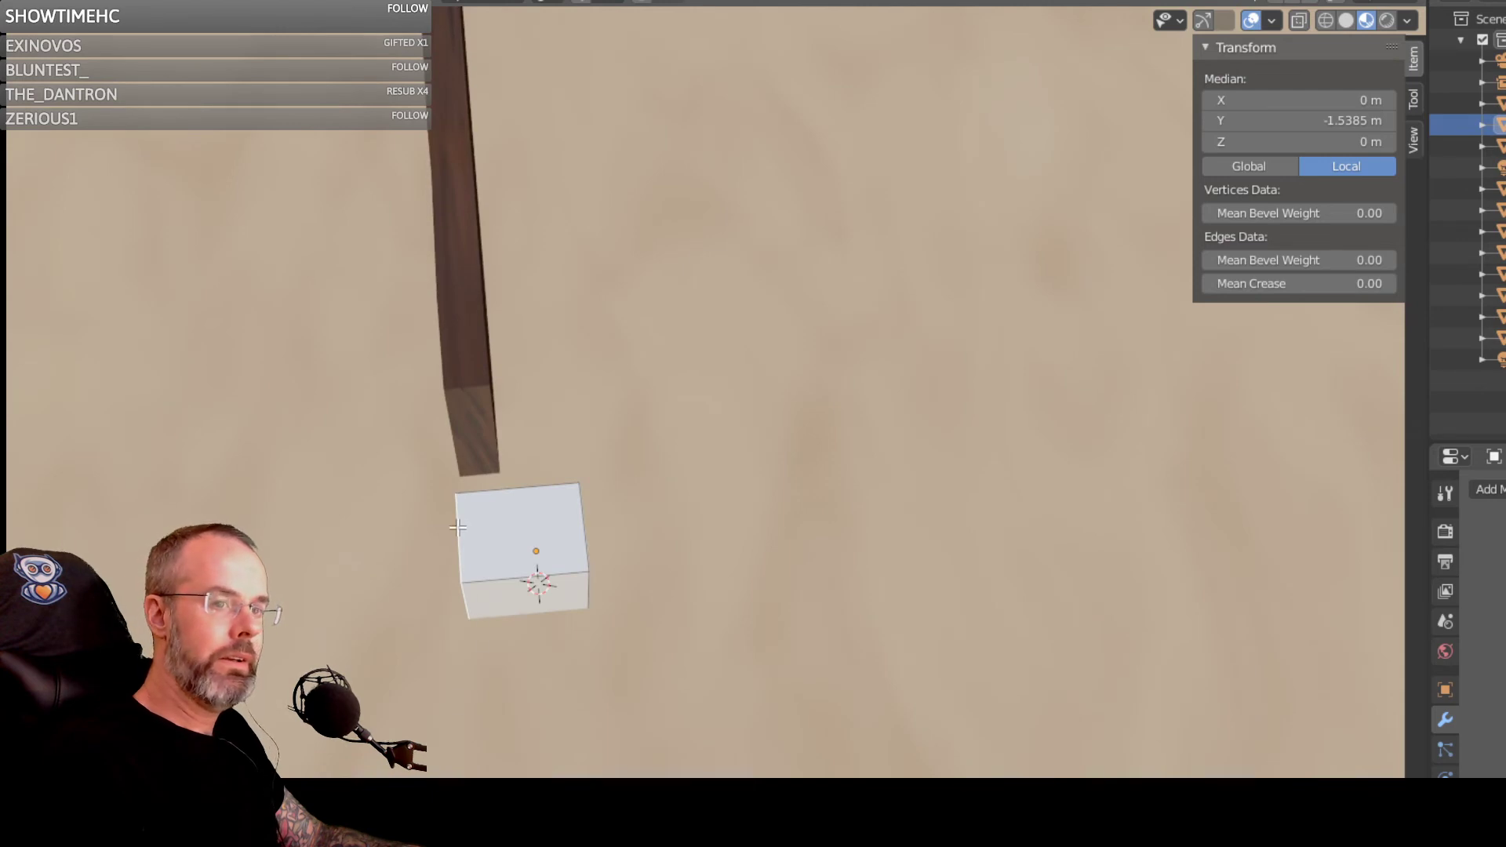
scroll(438, 511, "up", 2)
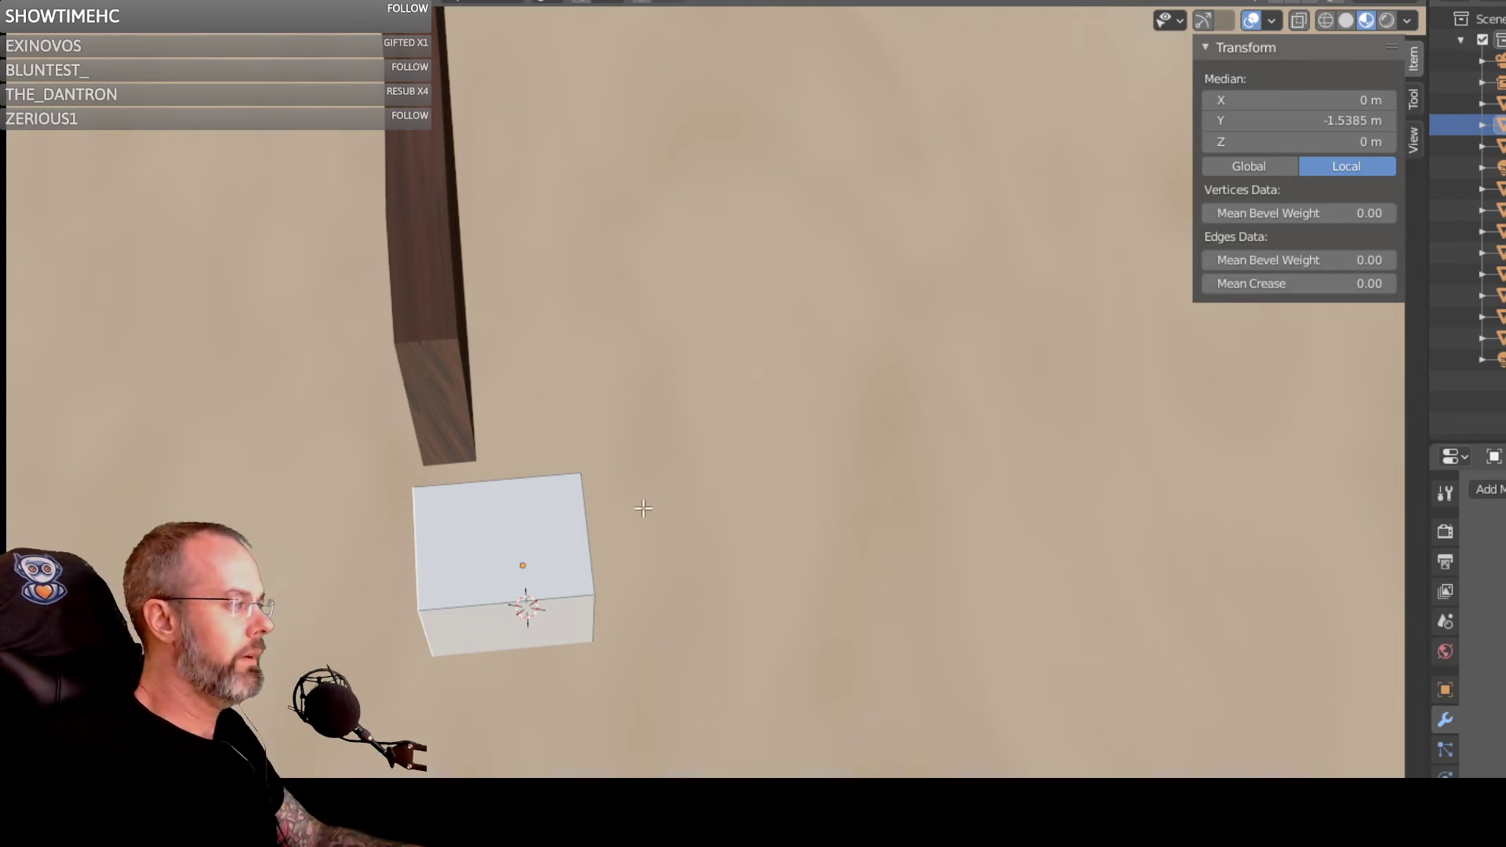
middle_click_drag(641, 507, 557, 473)
left_click(637, 639)
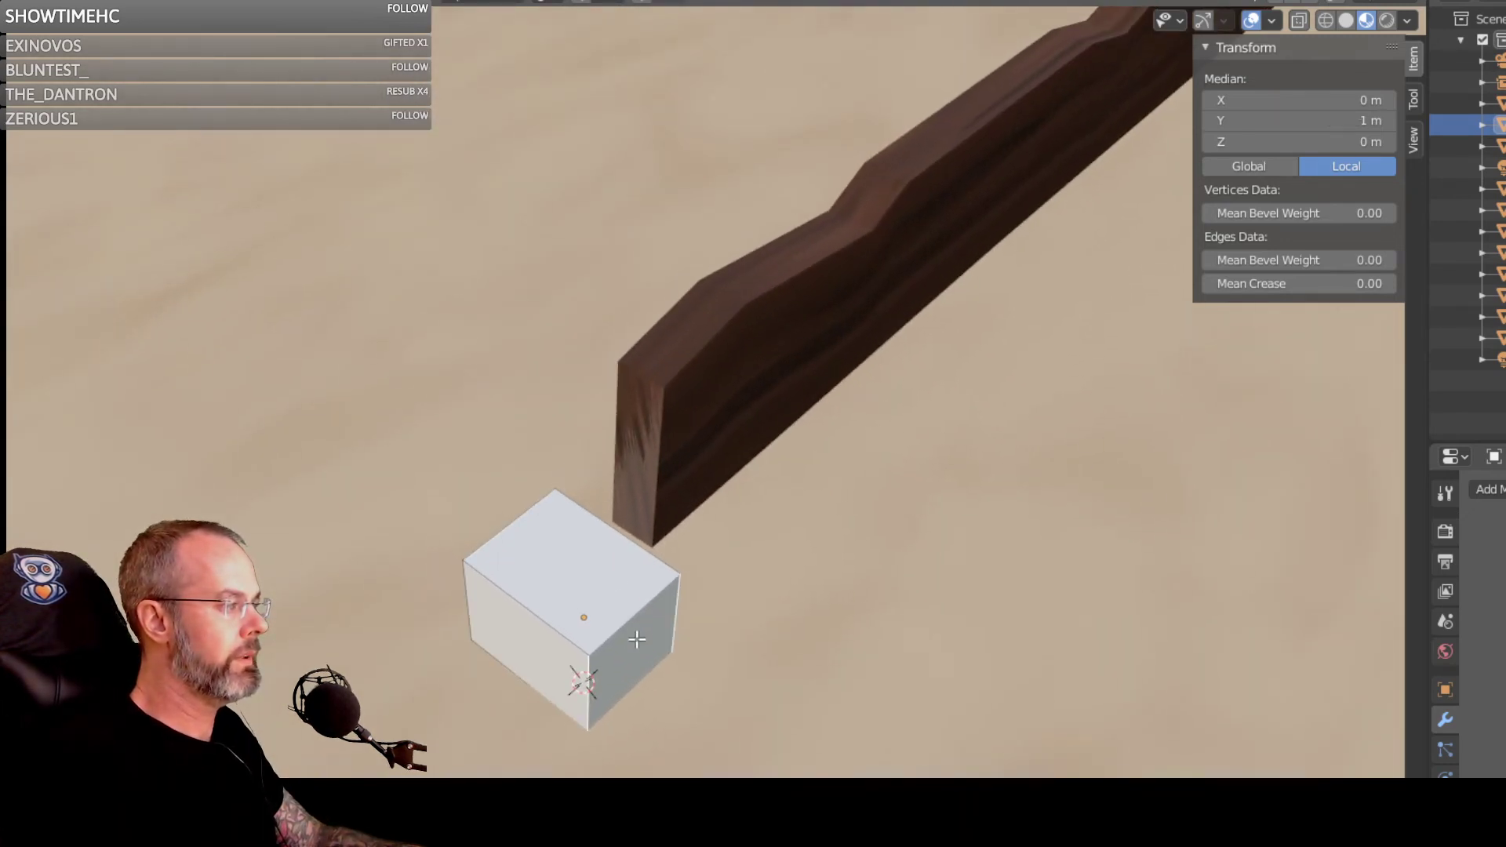
key("g")
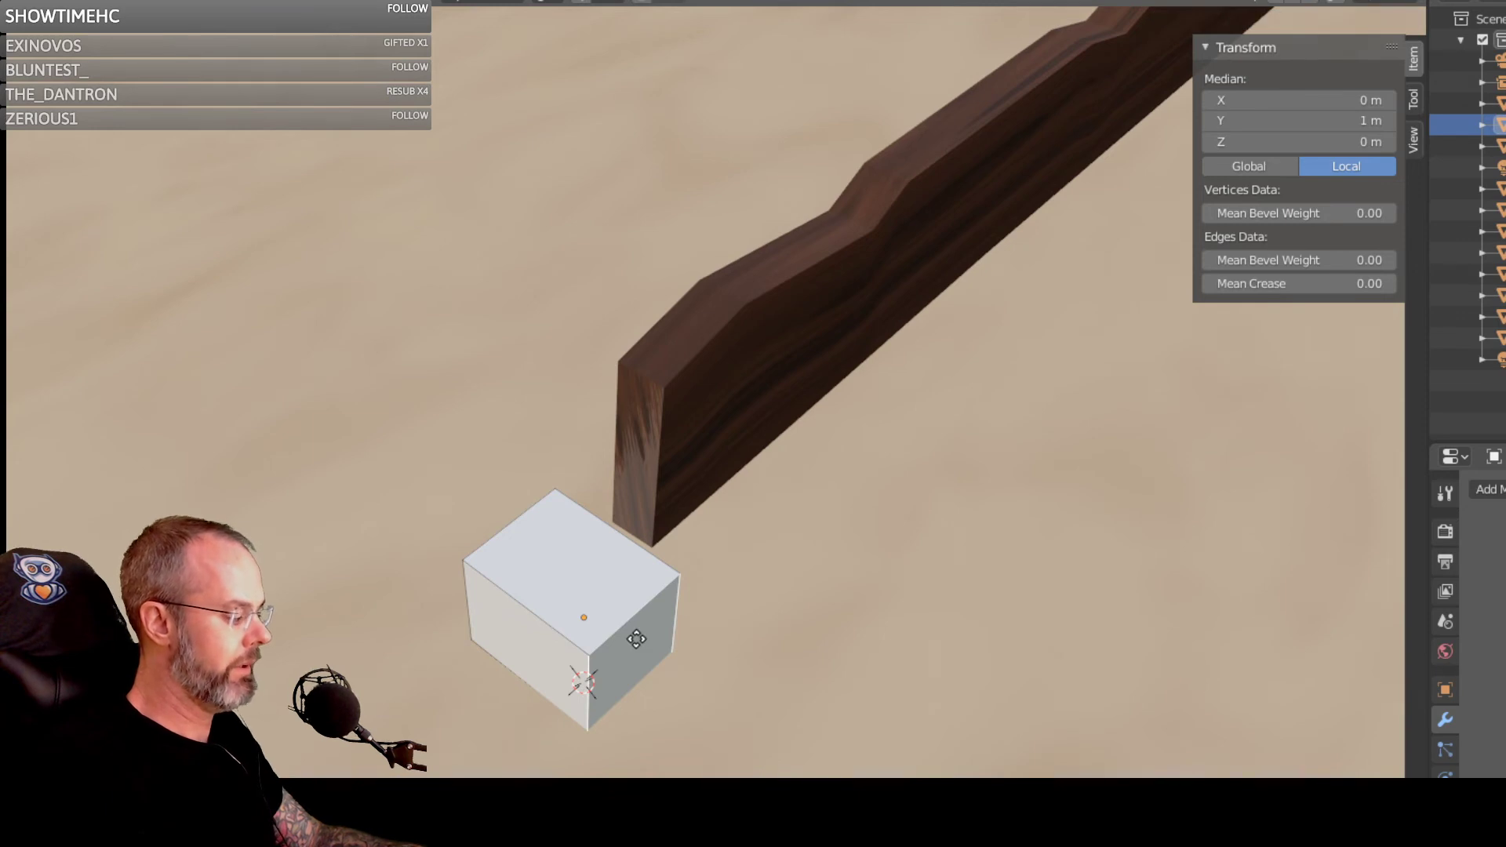
key("y")
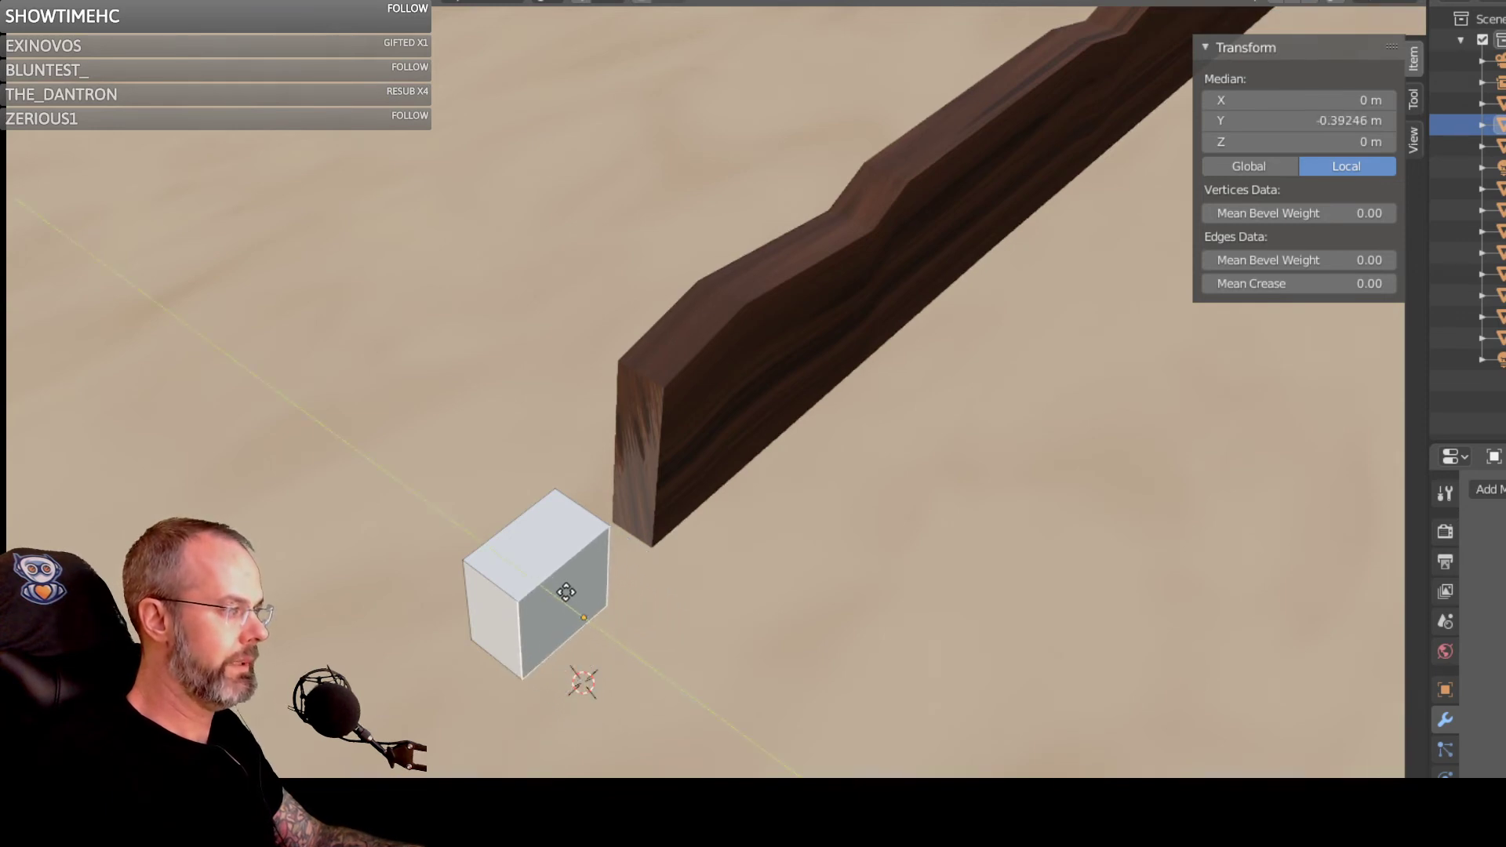
left_click(563, 591)
Step: Nudge the same side face further inward along the Y axis to about -0.59 m local to match the wall's thickness
middle_click_drag(558, 599, 590, 601)
middle_click_drag(514, 551, 519, 600)
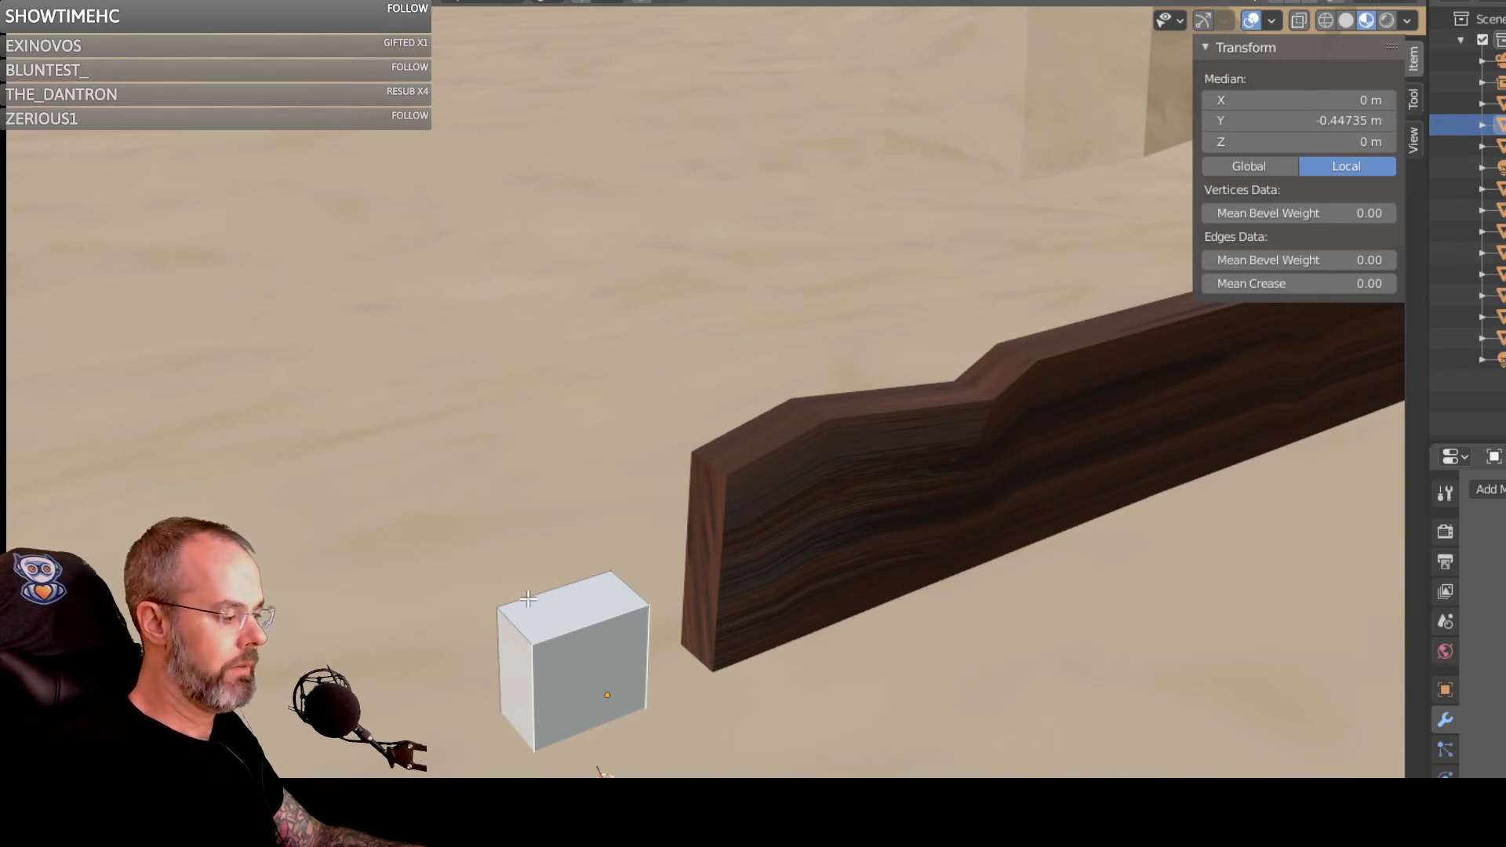
key("g")
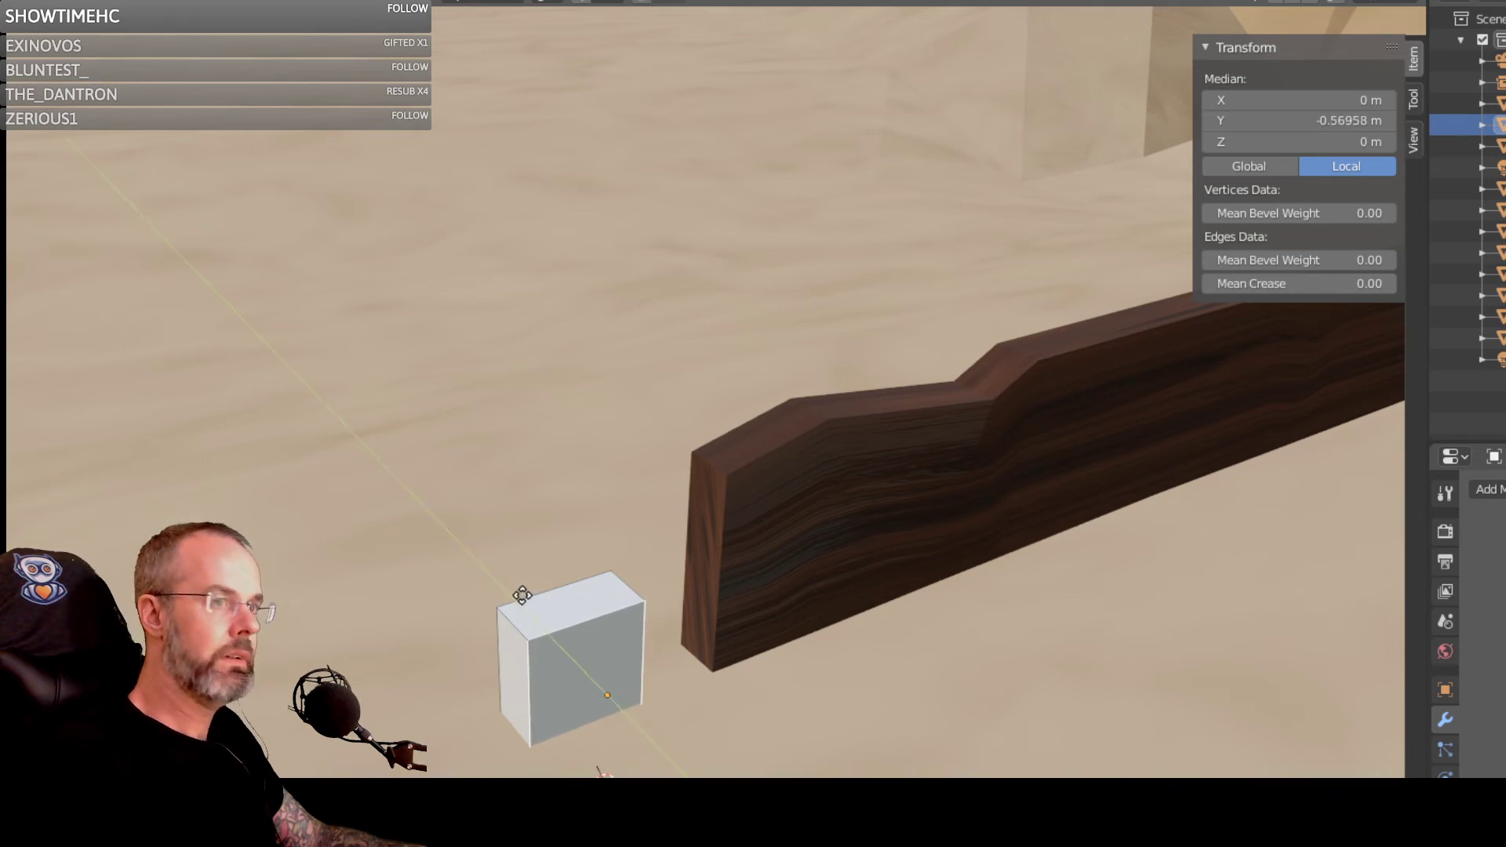
left_click(523, 594)
Step: Examine the narrowed block's thickness and alignment against the wall's free end from above and from the side
middle_click_drag(523, 595, 611, 666)
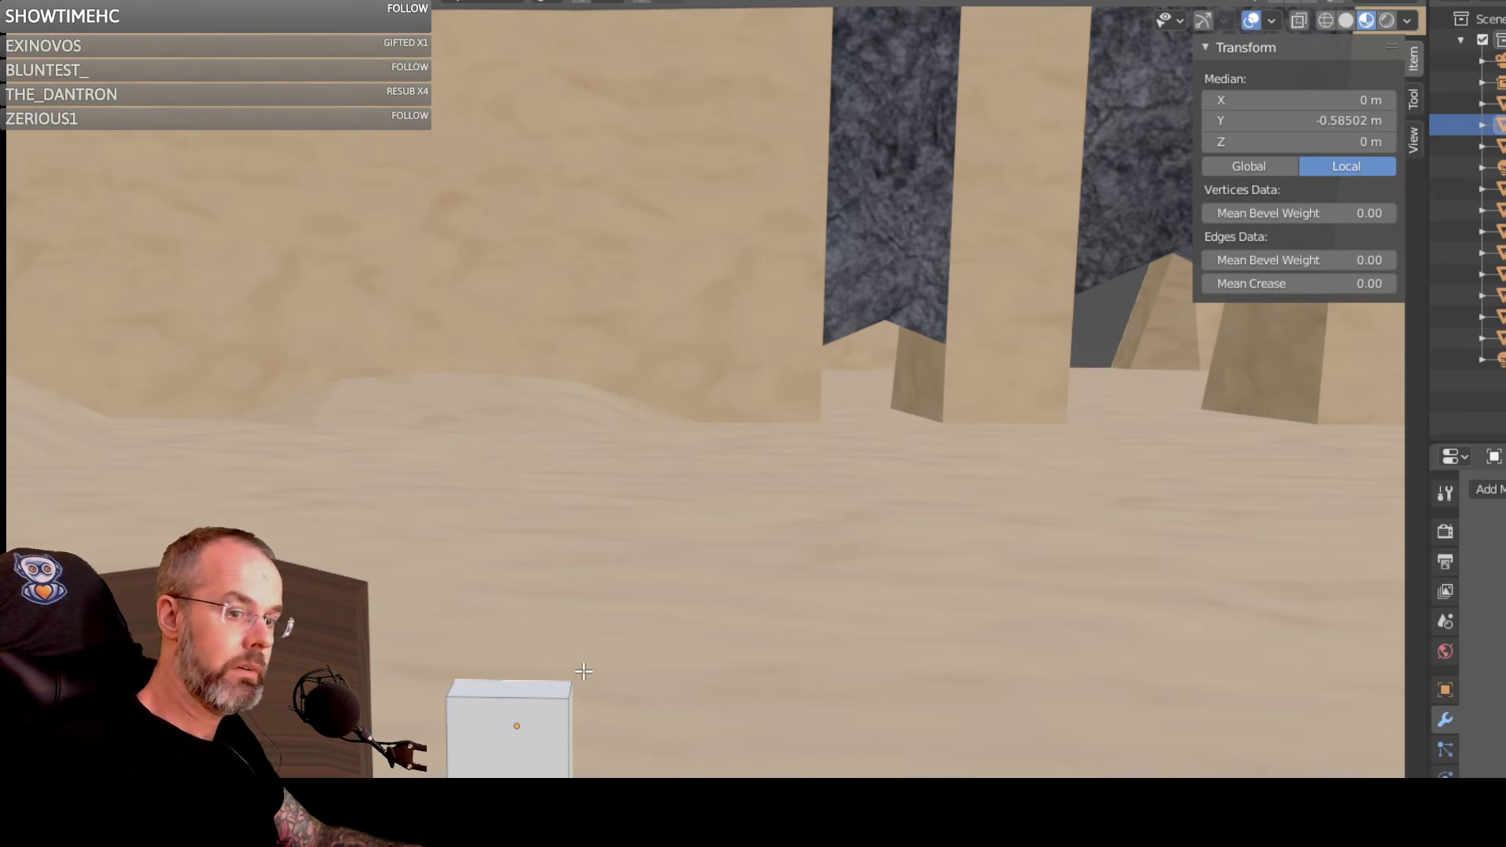
middle_click_drag(564, 678, 389, 725)
middle_click_drag(432, 544, 492, 494)
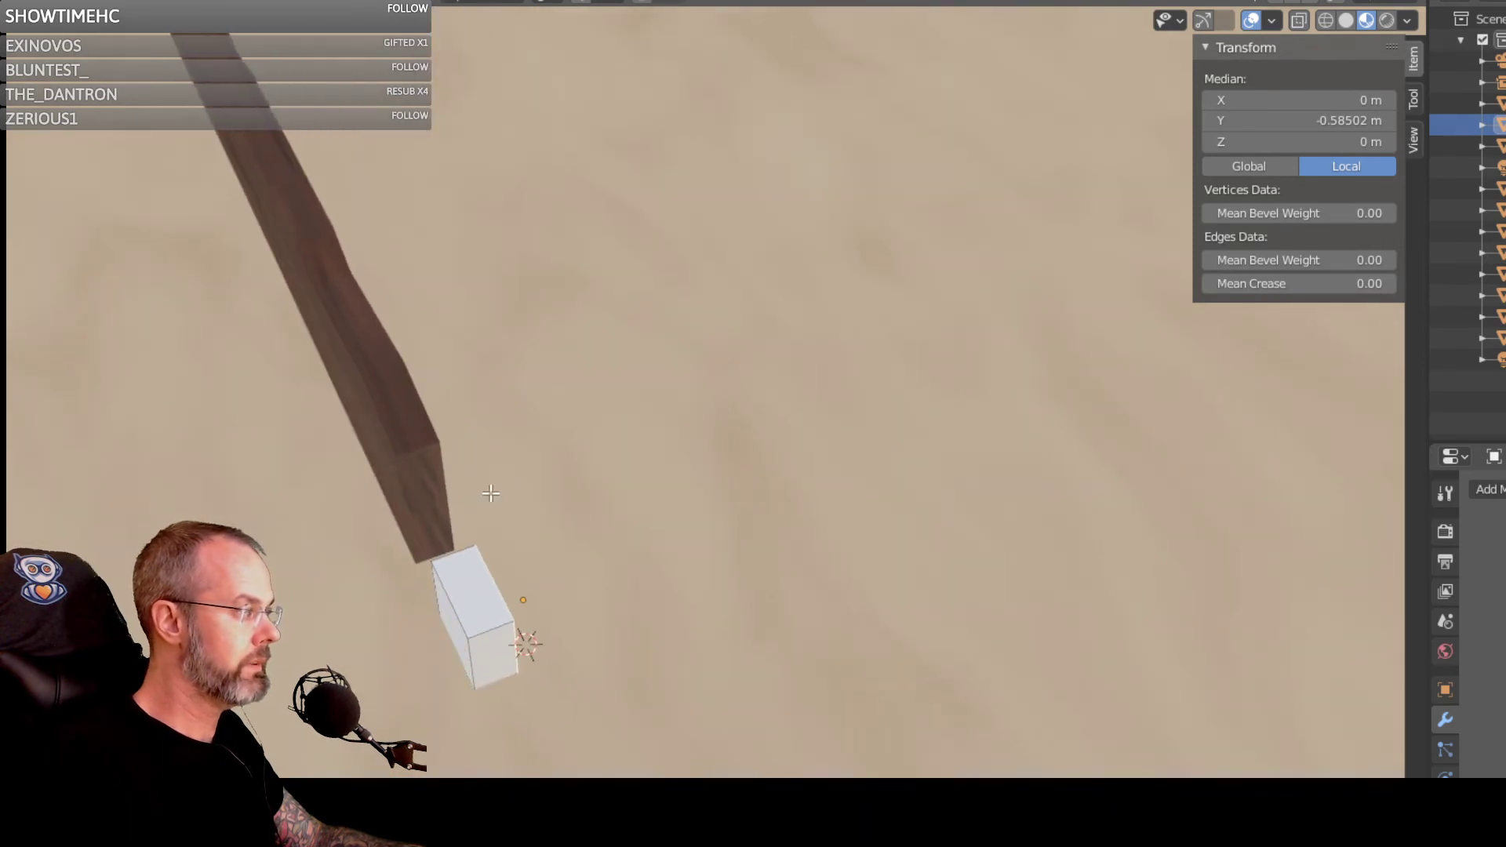
middle_click_drag(388, 589, 570, 544, "shift")
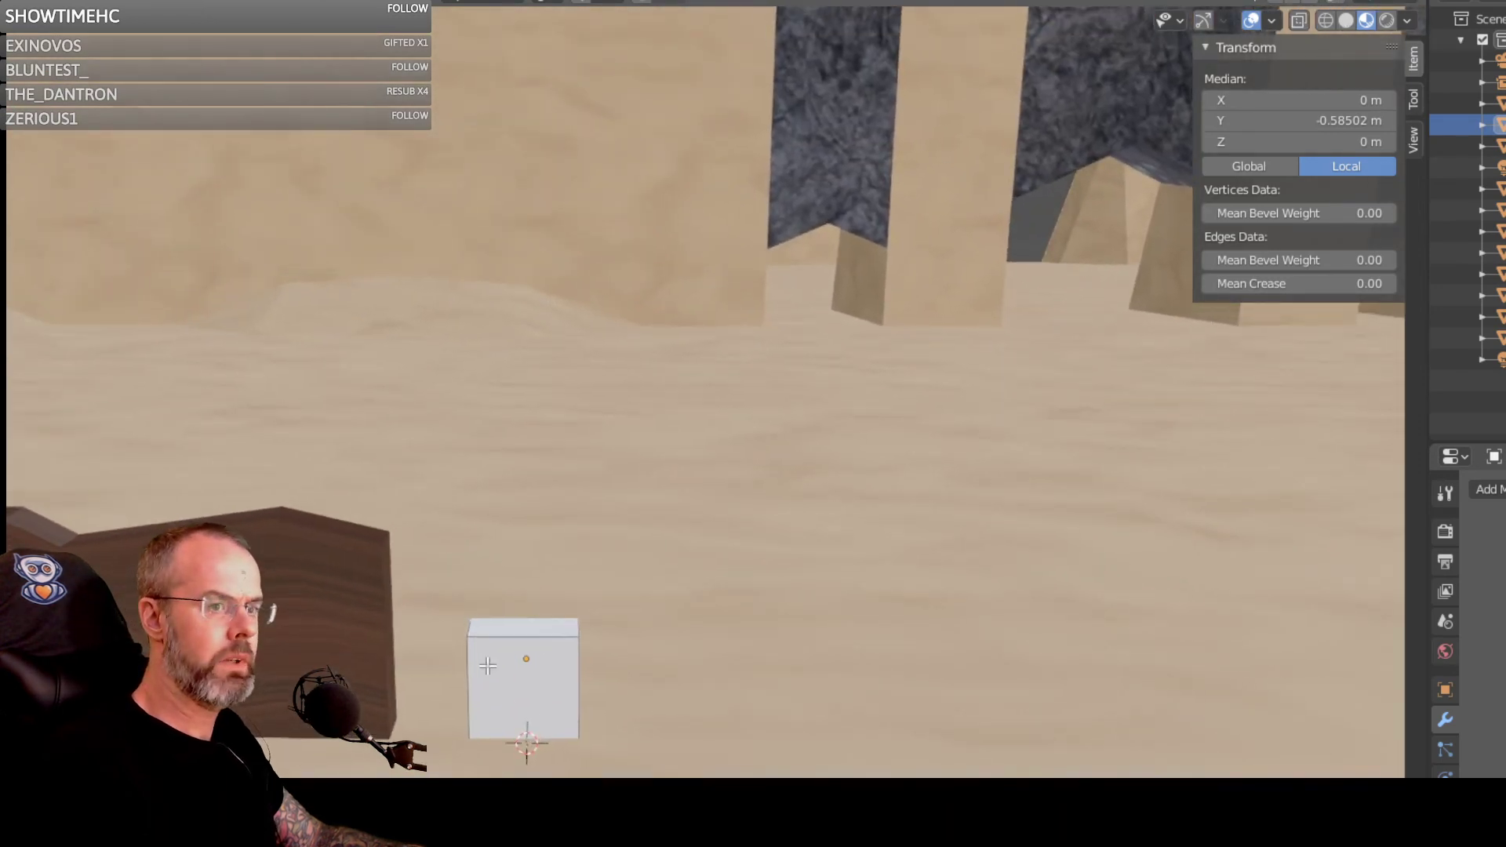
middle_click_drag(487, 659, 714, 637, "shift")
scroll(789, 633, "up", 2)
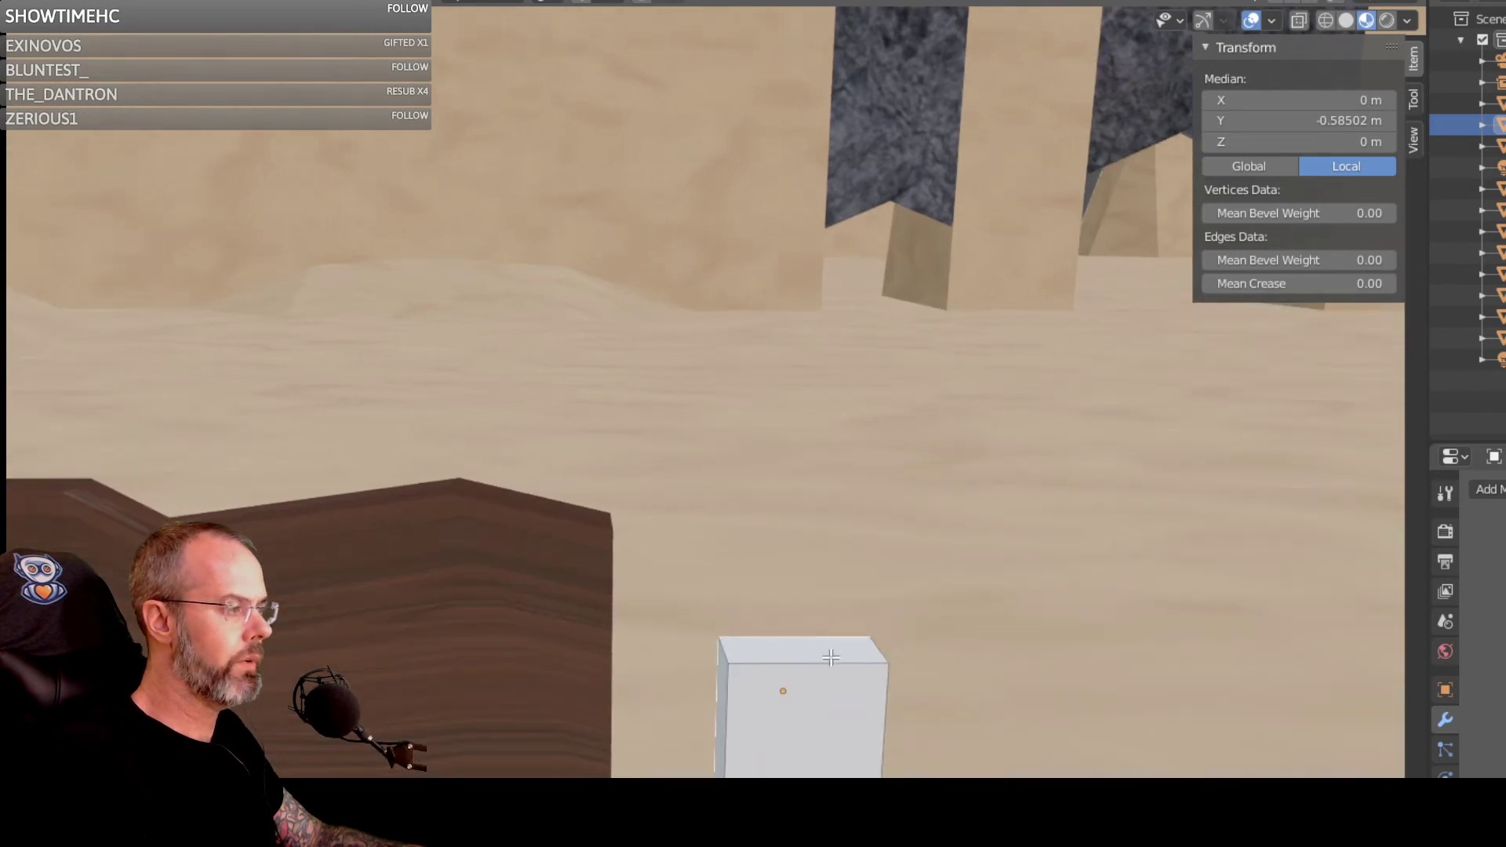
middle_click_drag(831, 658, 593, 685, "shift")
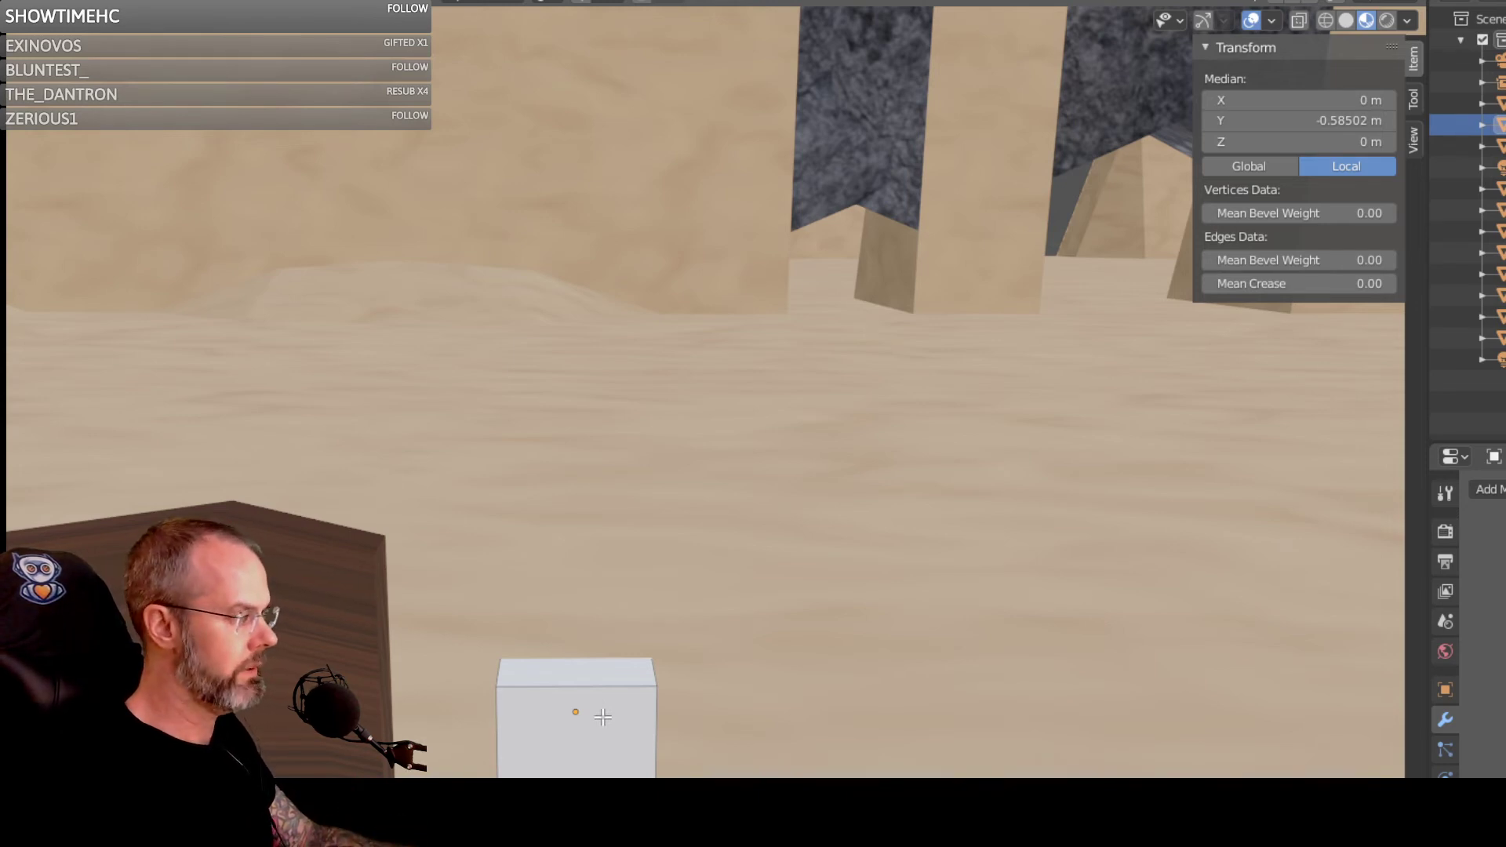
middle_click_drag(603, 716, 533, 596)
middle_click_drag(455, 655, 843, 541)
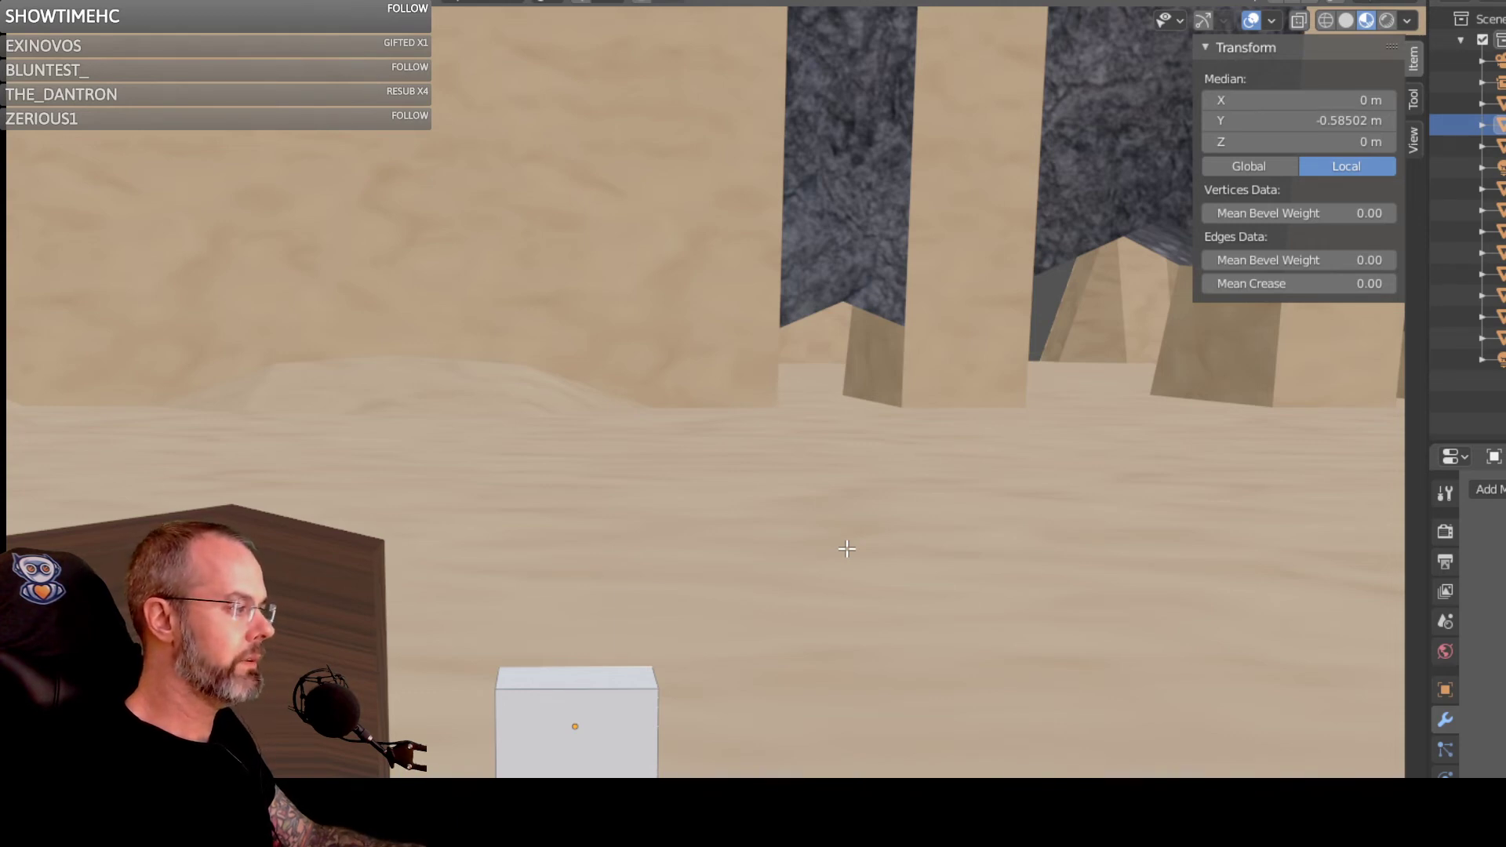
middle_click_drag(767, 506, 593, 465)
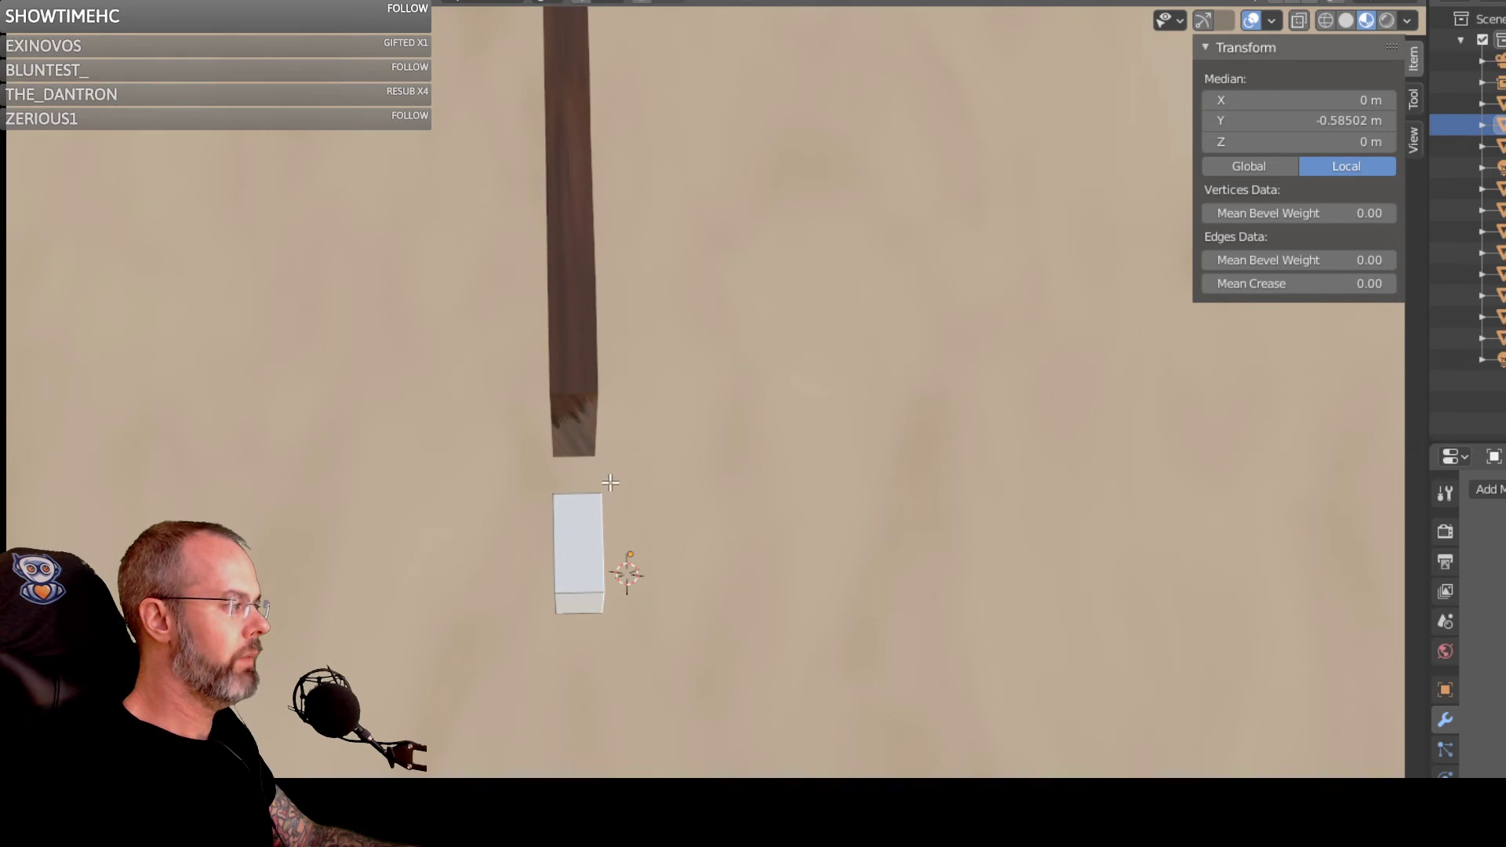
middle_click_drag(610, 487, 603, 520)
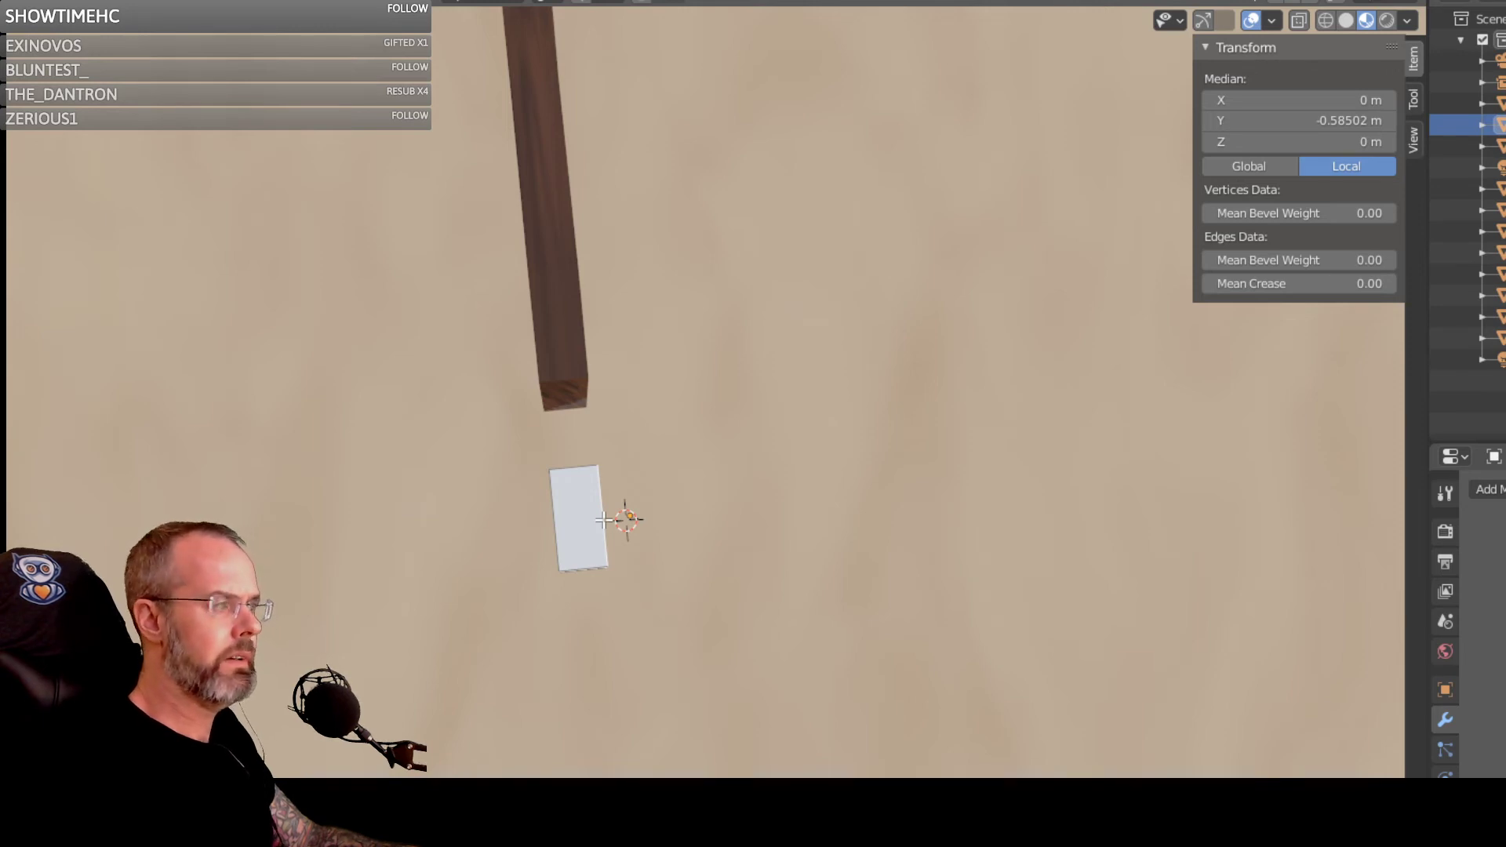
middle_click_drag(494, 440, 722, 431)
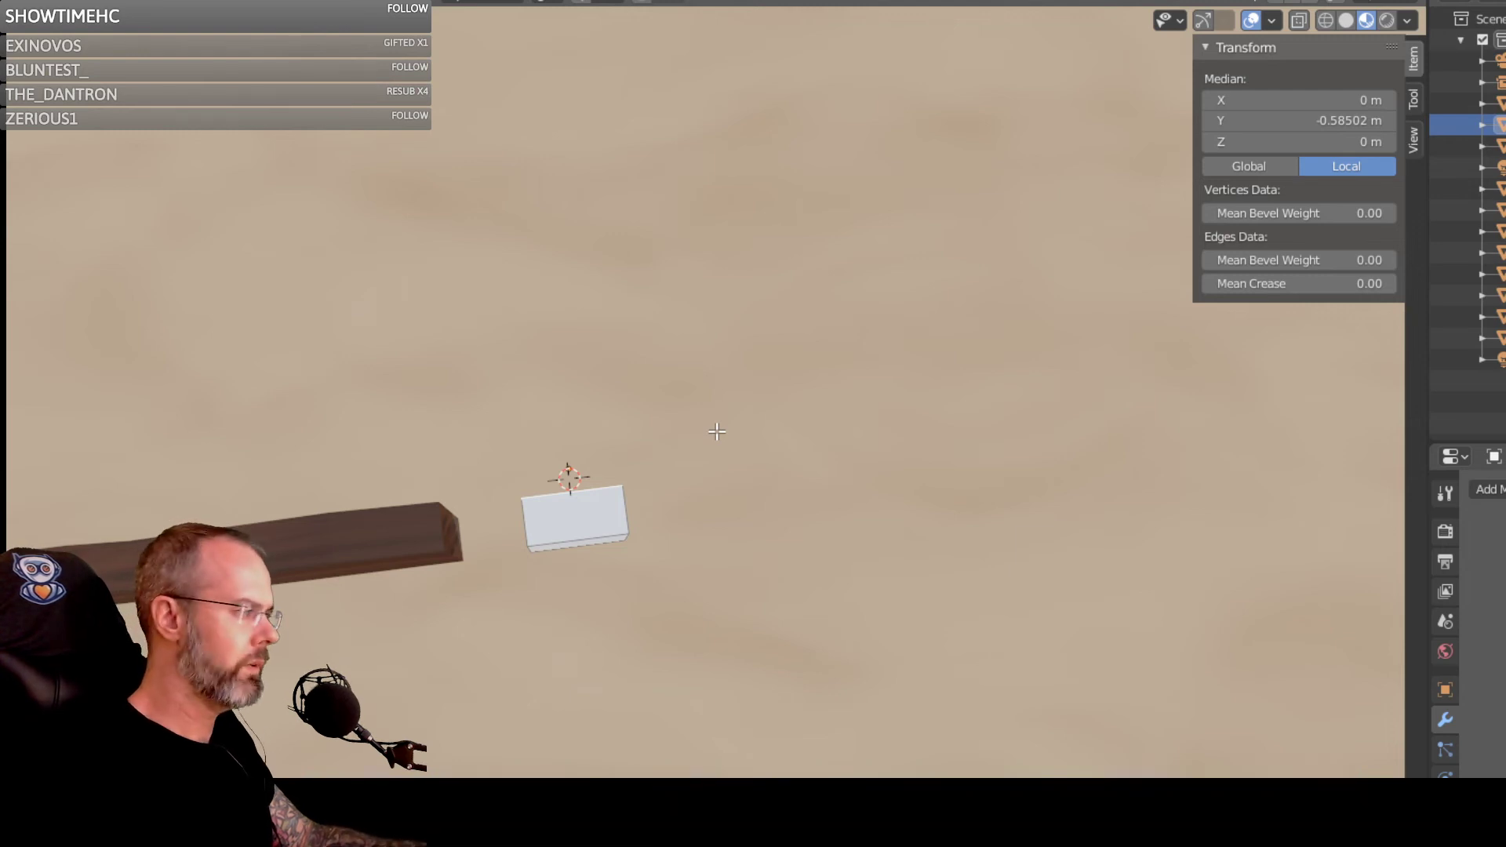
middle_click_drag(717, 432, 610, 260)
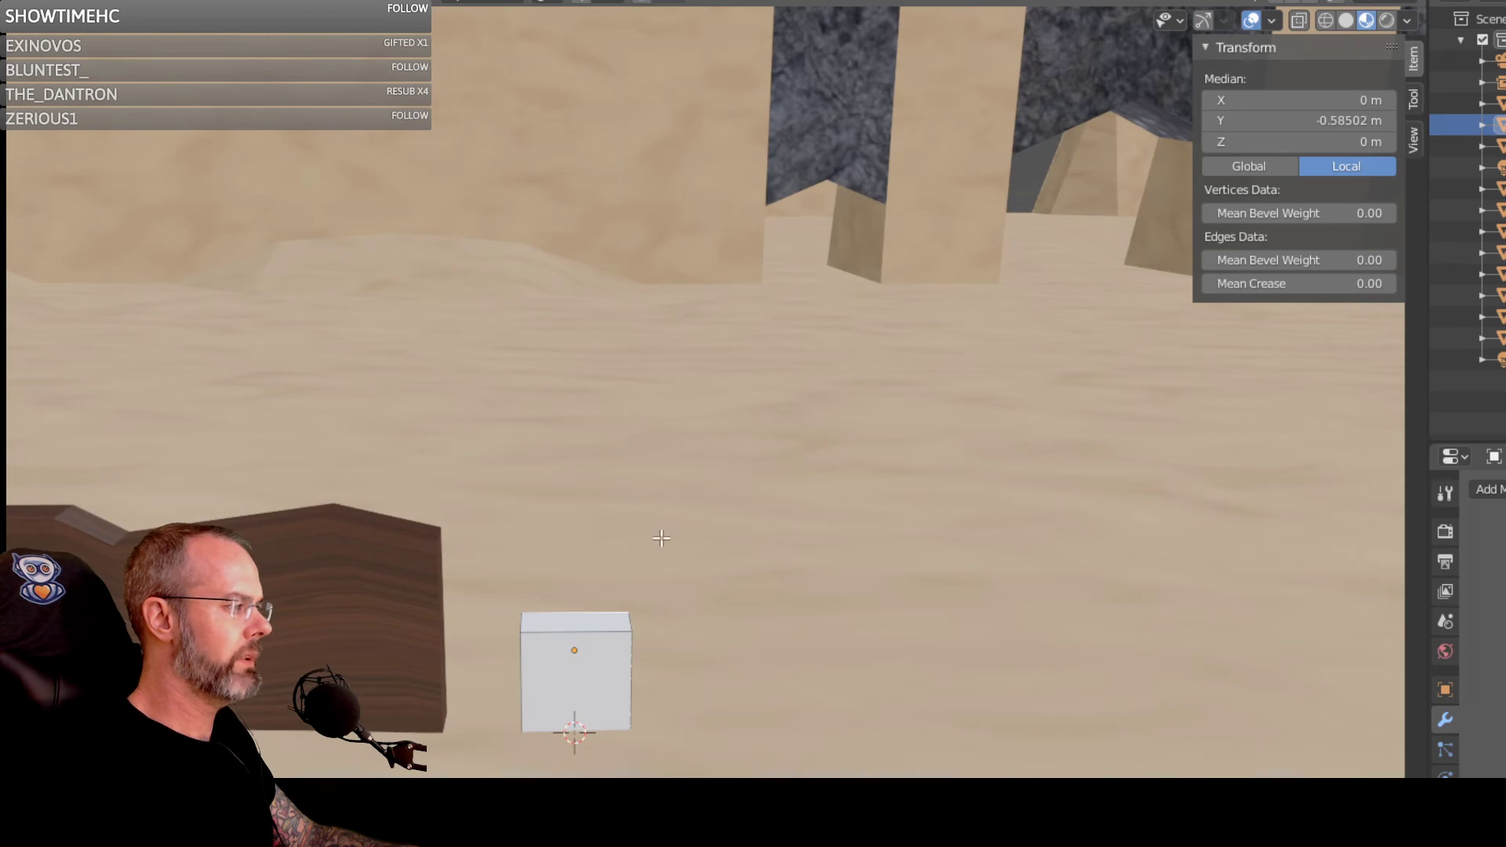
middle_click_drag(661, 538, 520, 619)
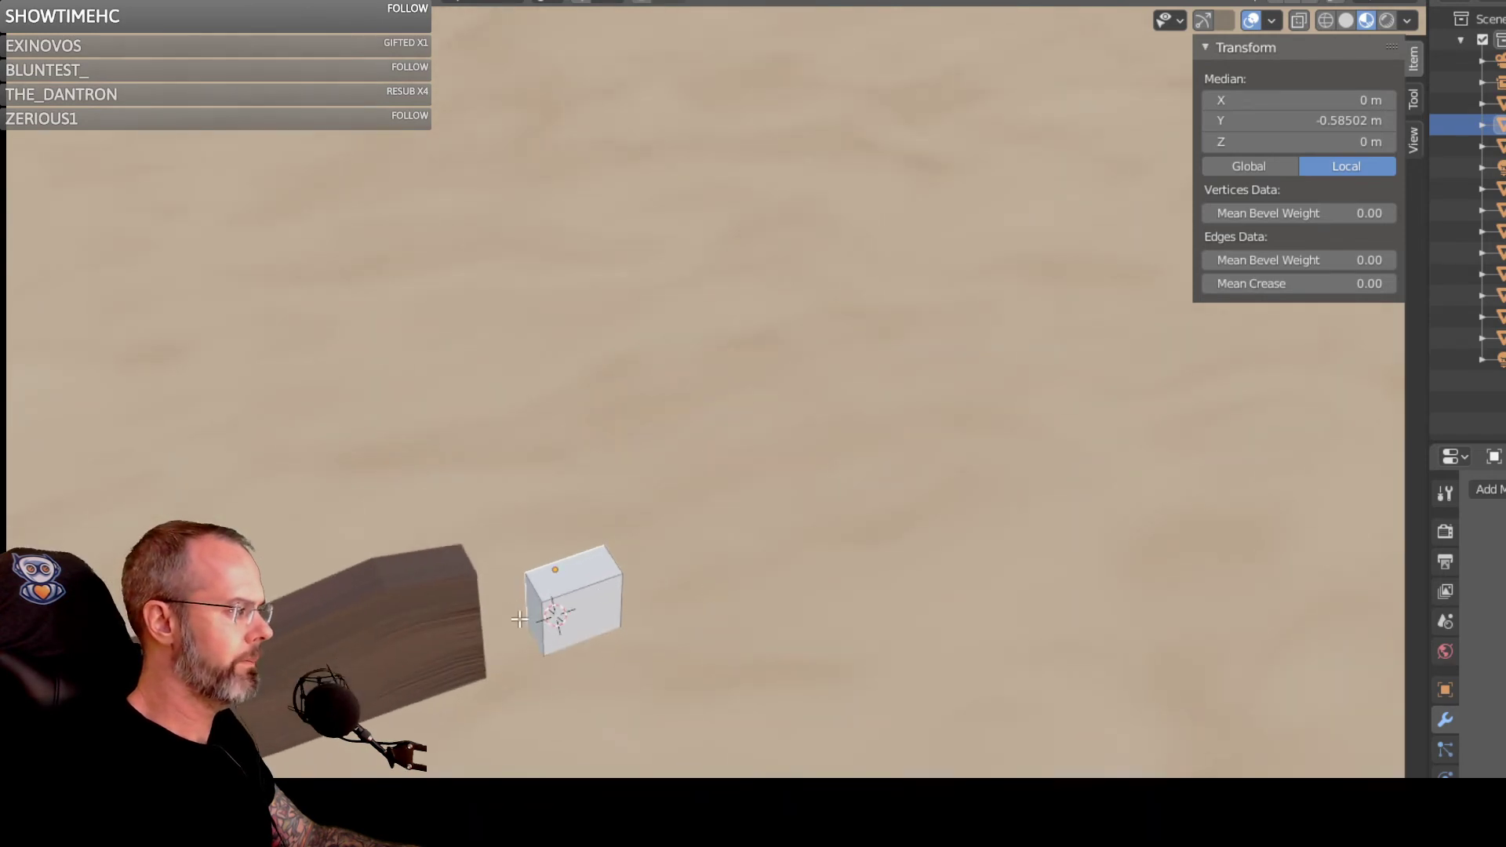
Step: Raise the block's top face along the Z axis to about 2.53 m local and compare its height with the wall
left_click(528, 619)
middle_click_drag(667, 609, 603, 504)
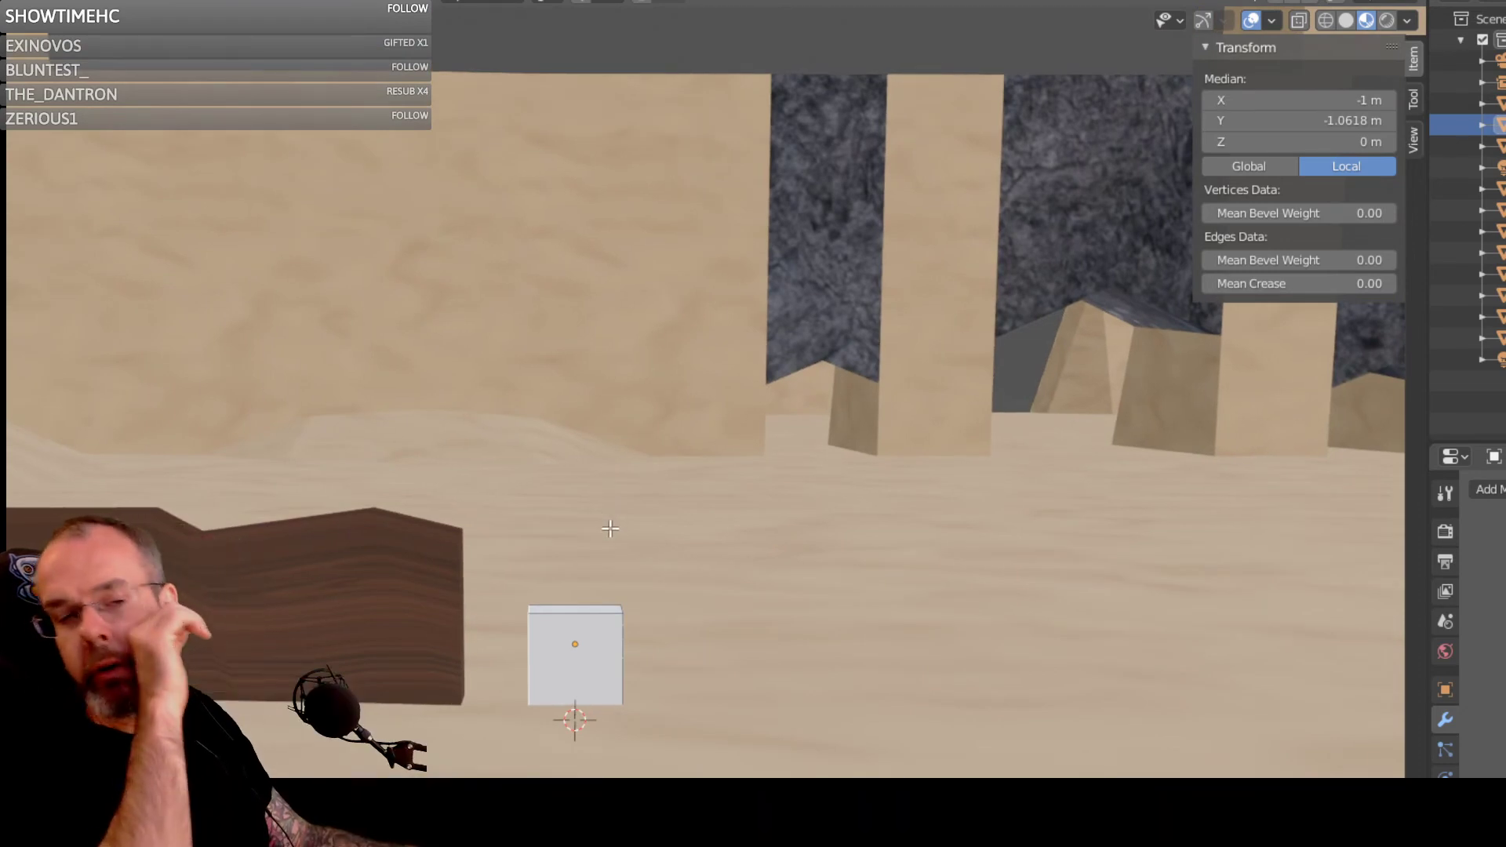
left_click(560, 609)
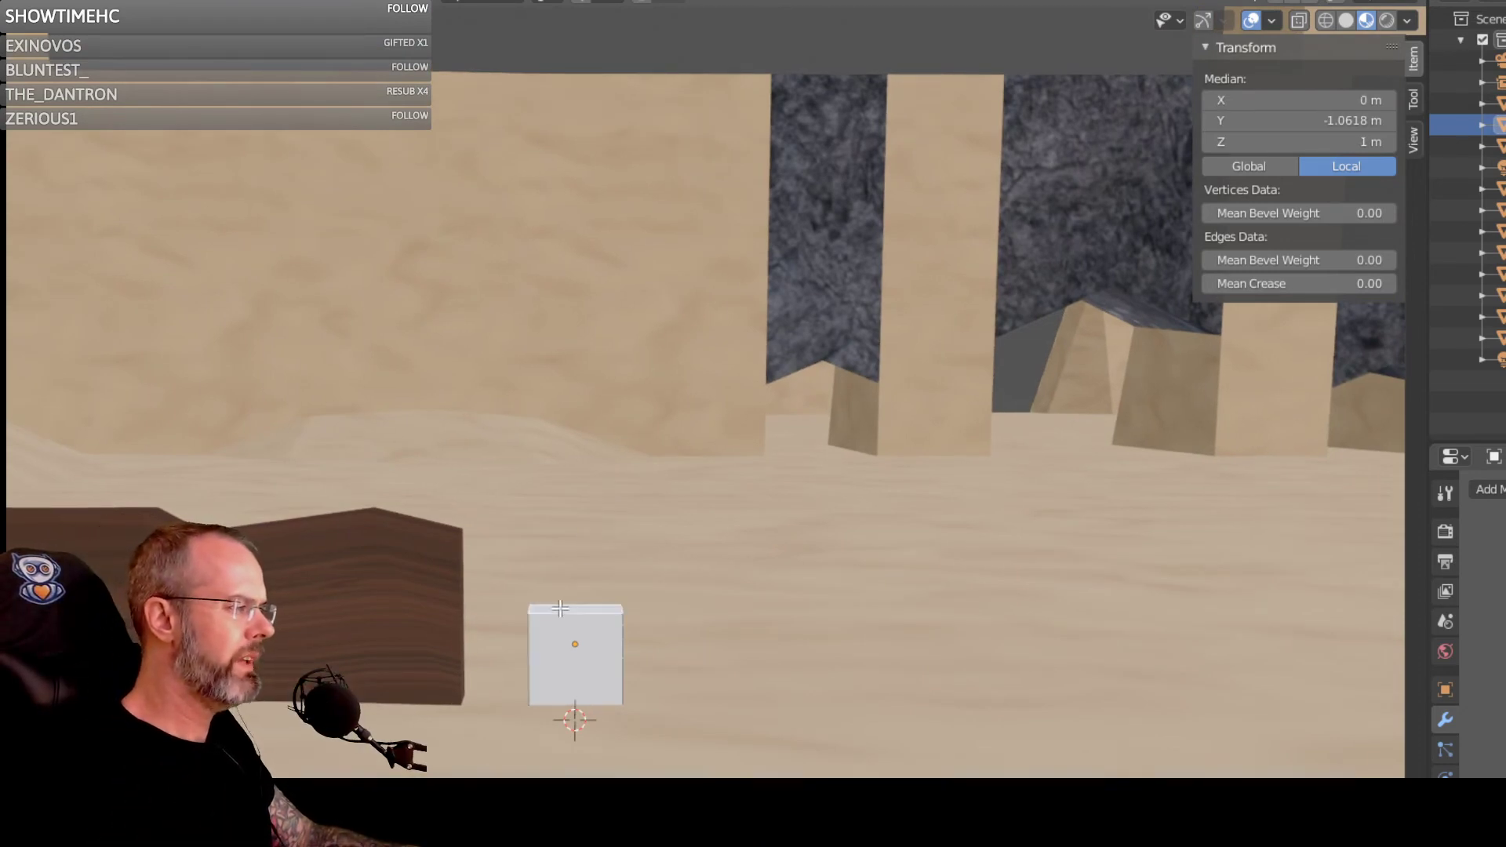
key("g")
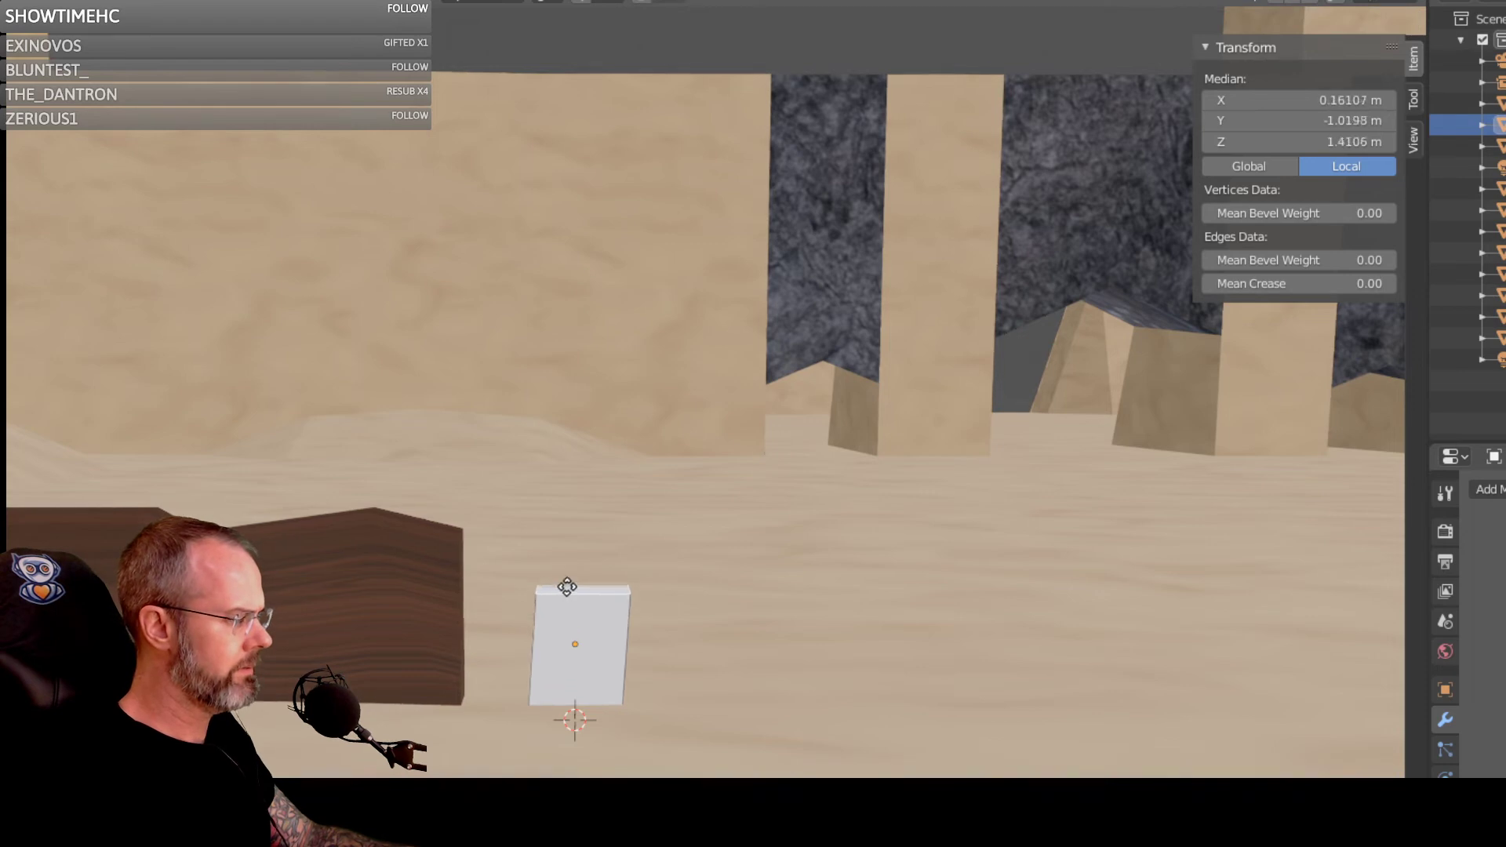
key("z")
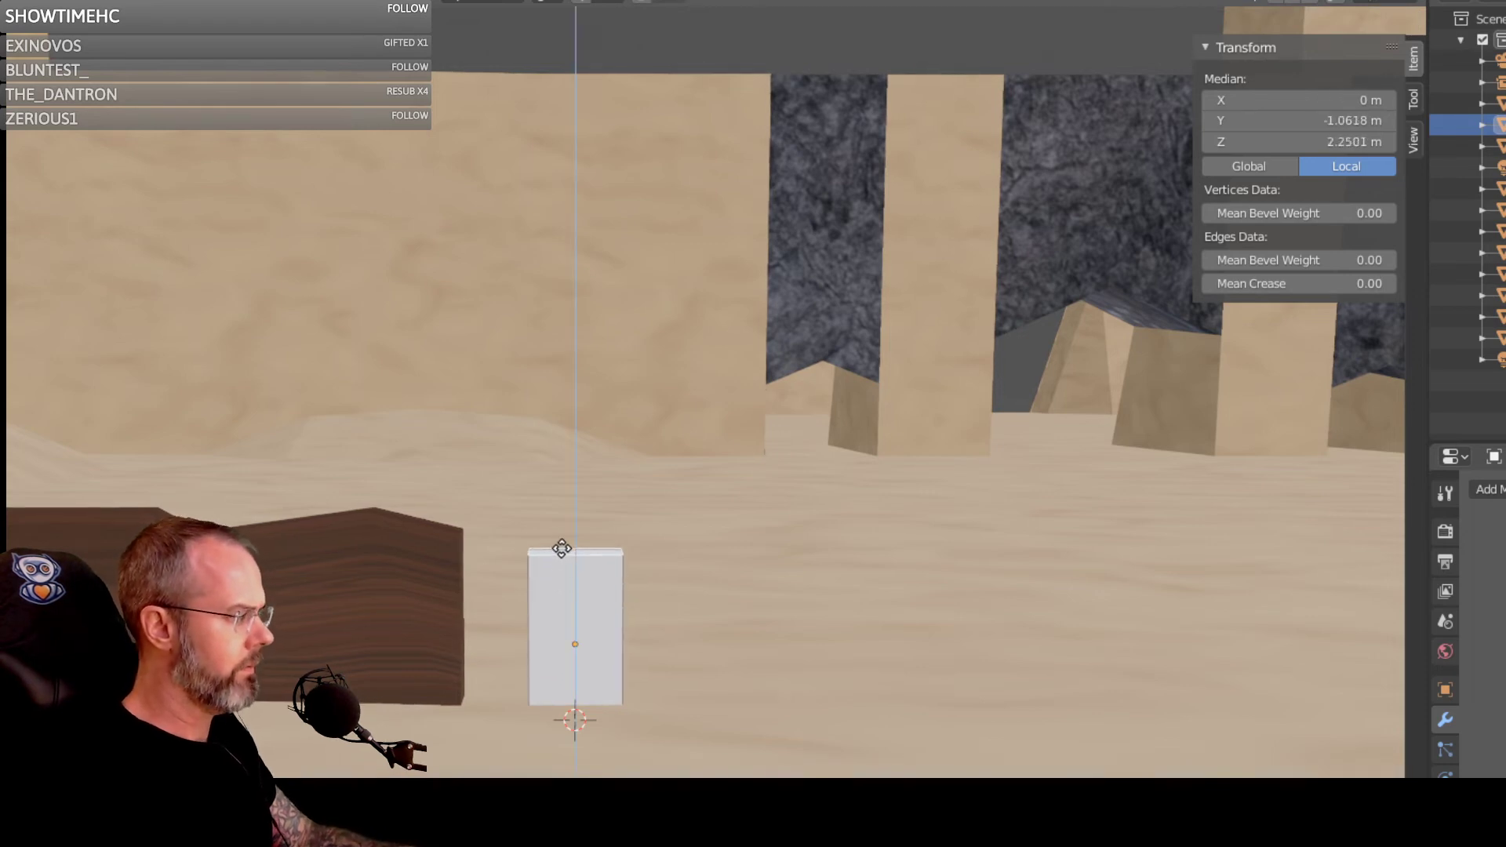
left_click(556, 535)
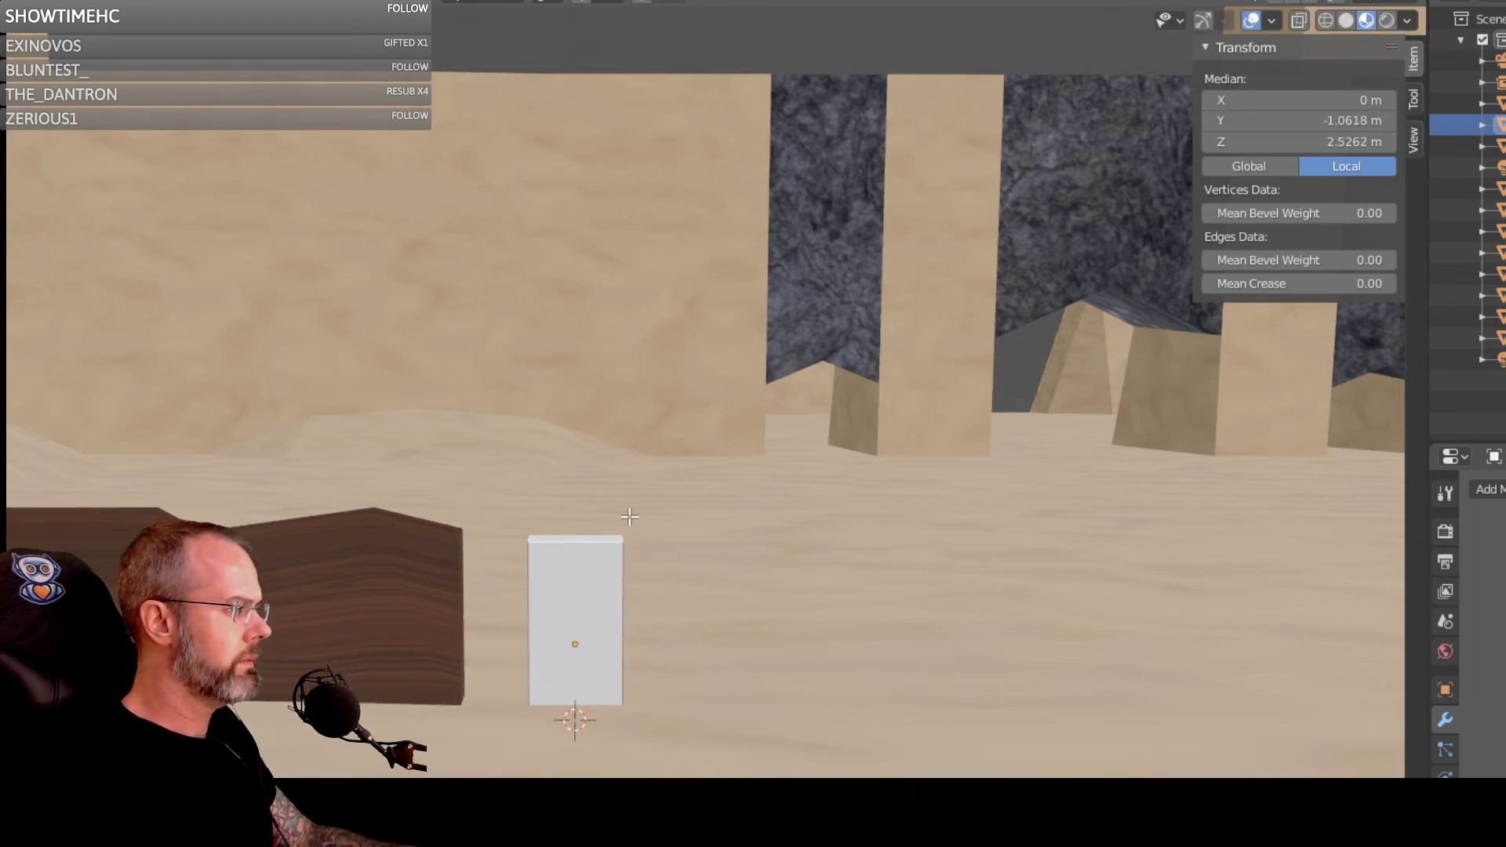
middle_click_drag(557, 539, 1412, 549)
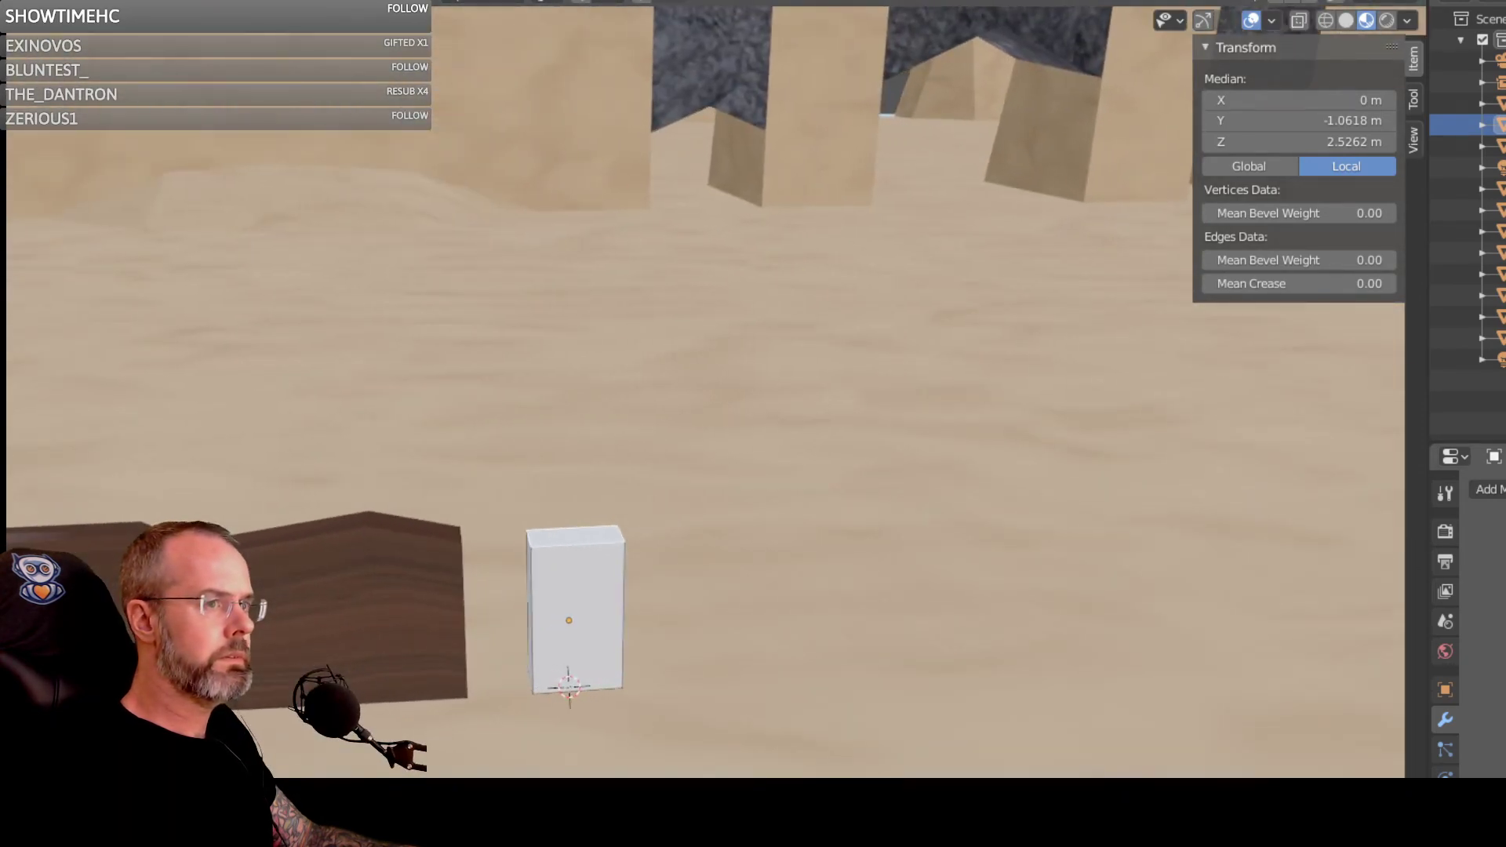
middle_click_drag(916, 461, 854, 477)
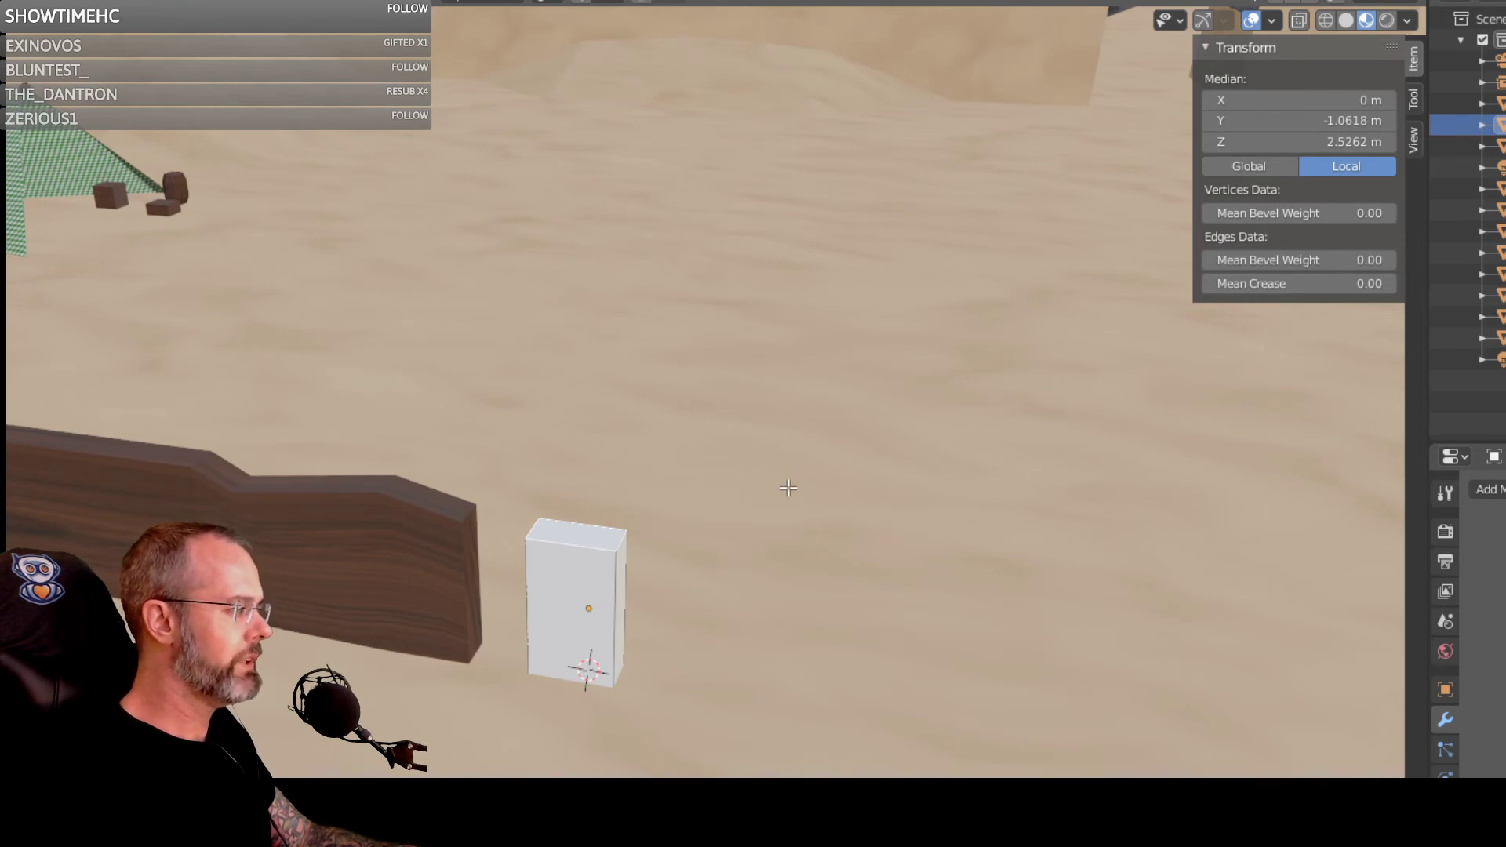
middle_click_drag(788, 488, 735, 542)
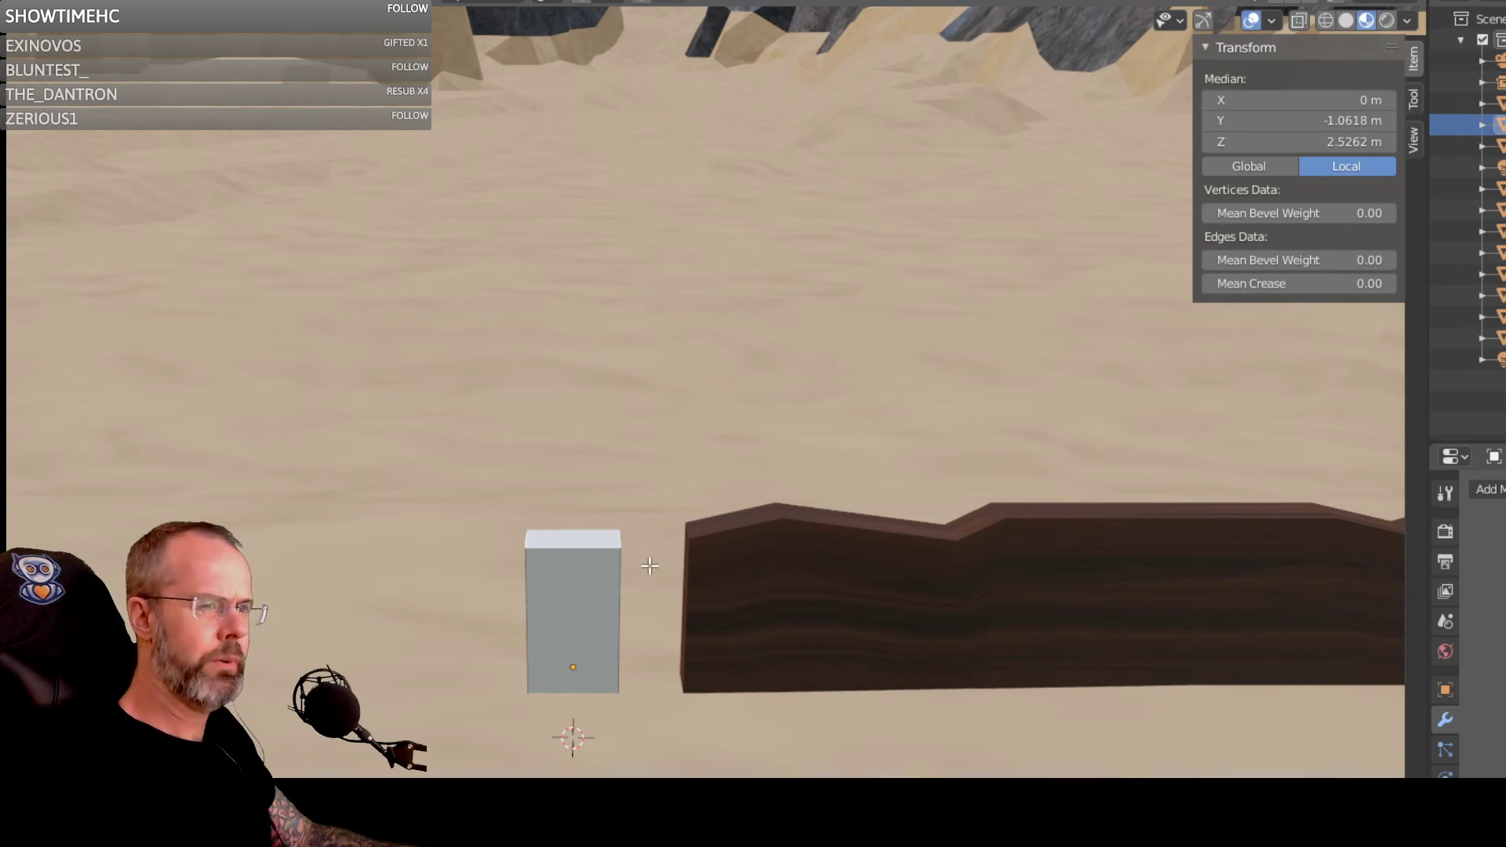
Step: Select the block's end face facing the wall and extend it along the X axis until it meets the wall's free end
middle_click_drag(662, 563, 576, 577)
left_click(609, 583)
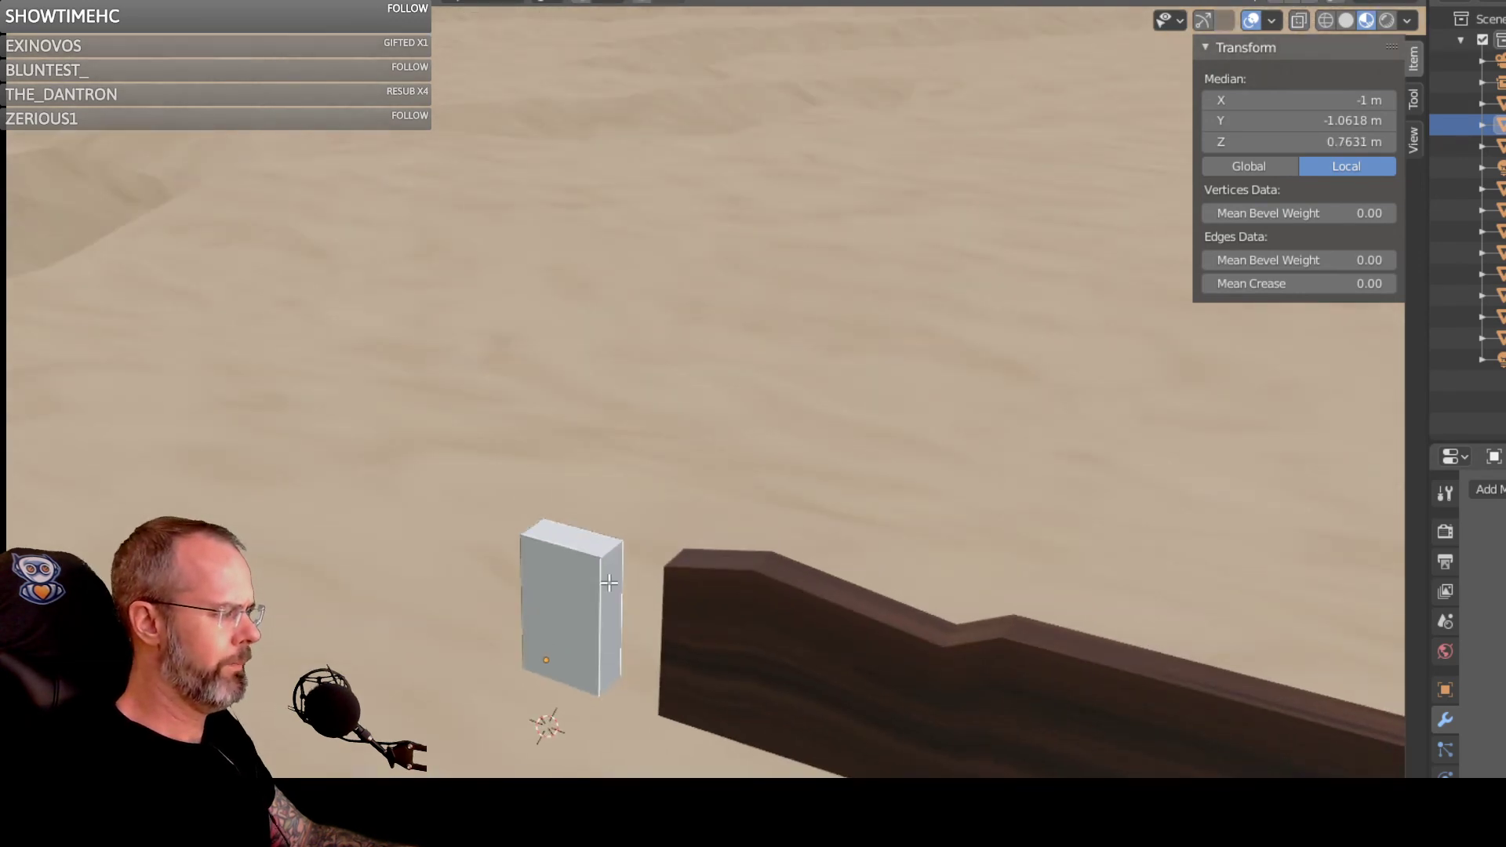
key("g")
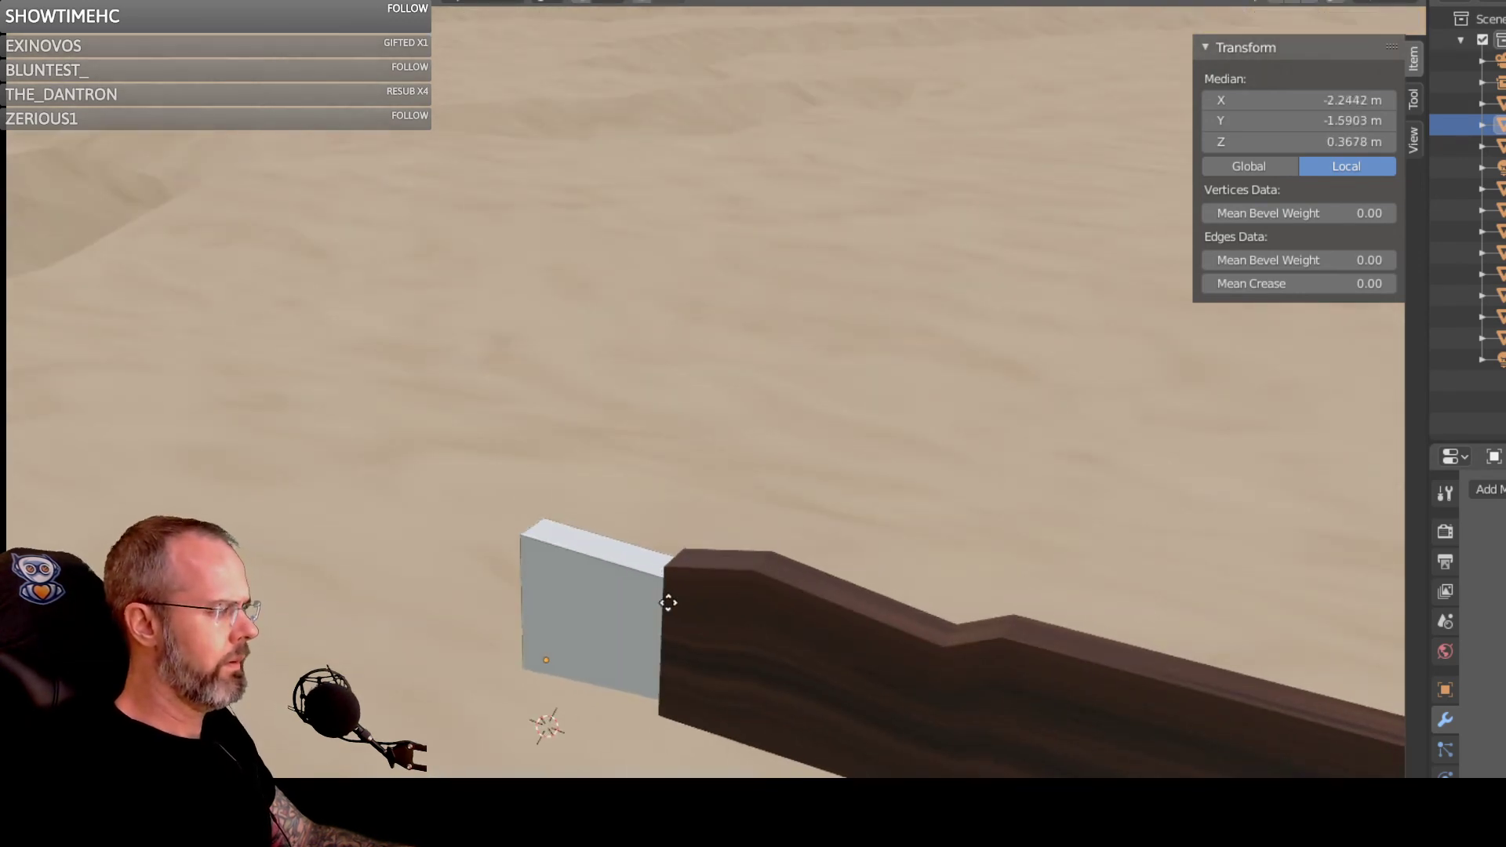
key("x")
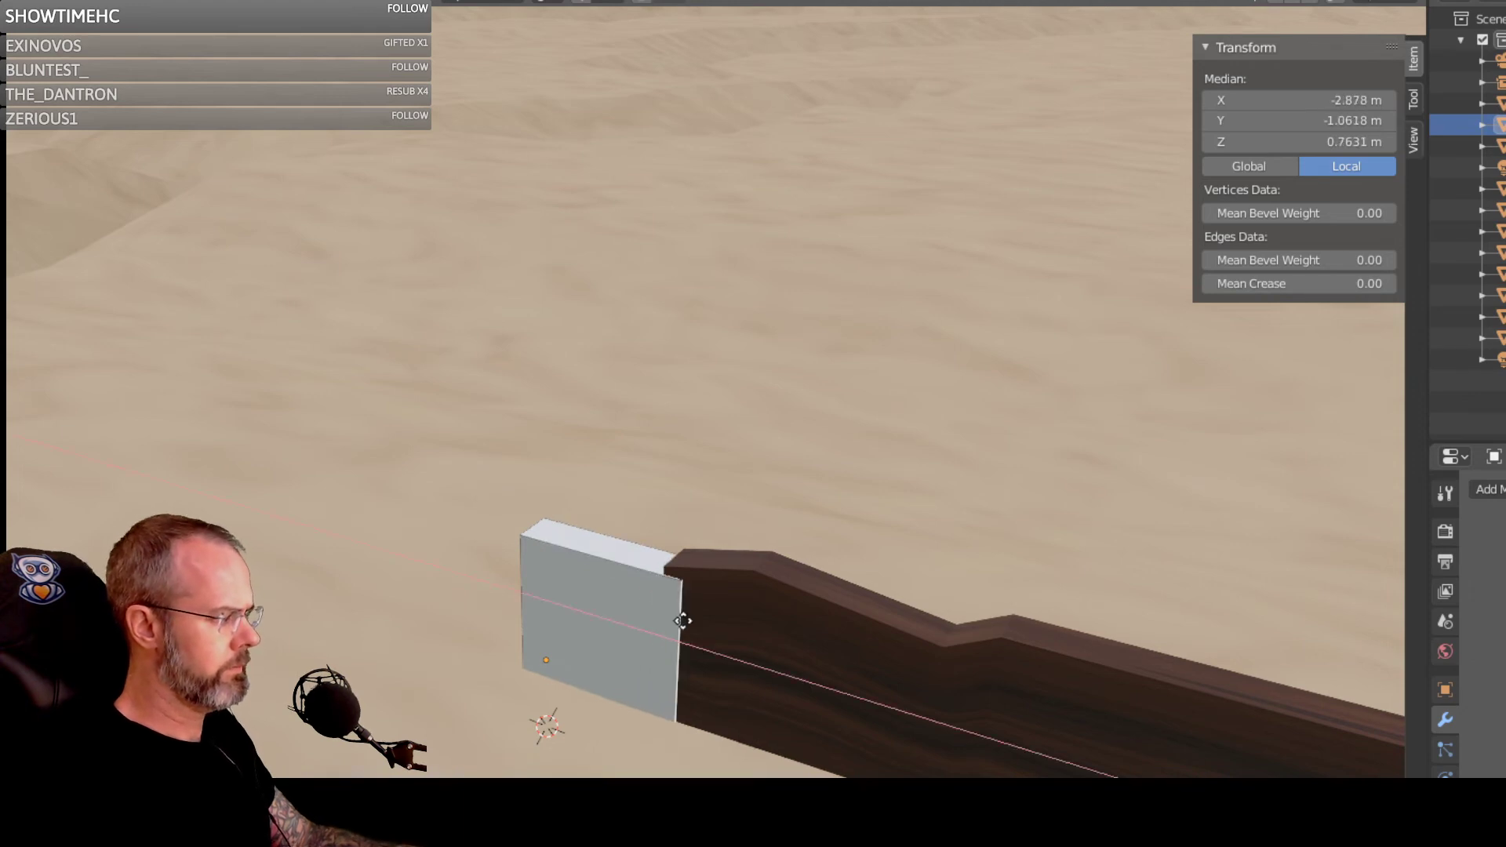
left_click(661, 615)
Step: Select the block's positive-Y side face and move it along the Y axis to about -0.63 m local, flush with the wall's side
middle_click_drag(662, 615, 524, 520)
left_click(633, 542)
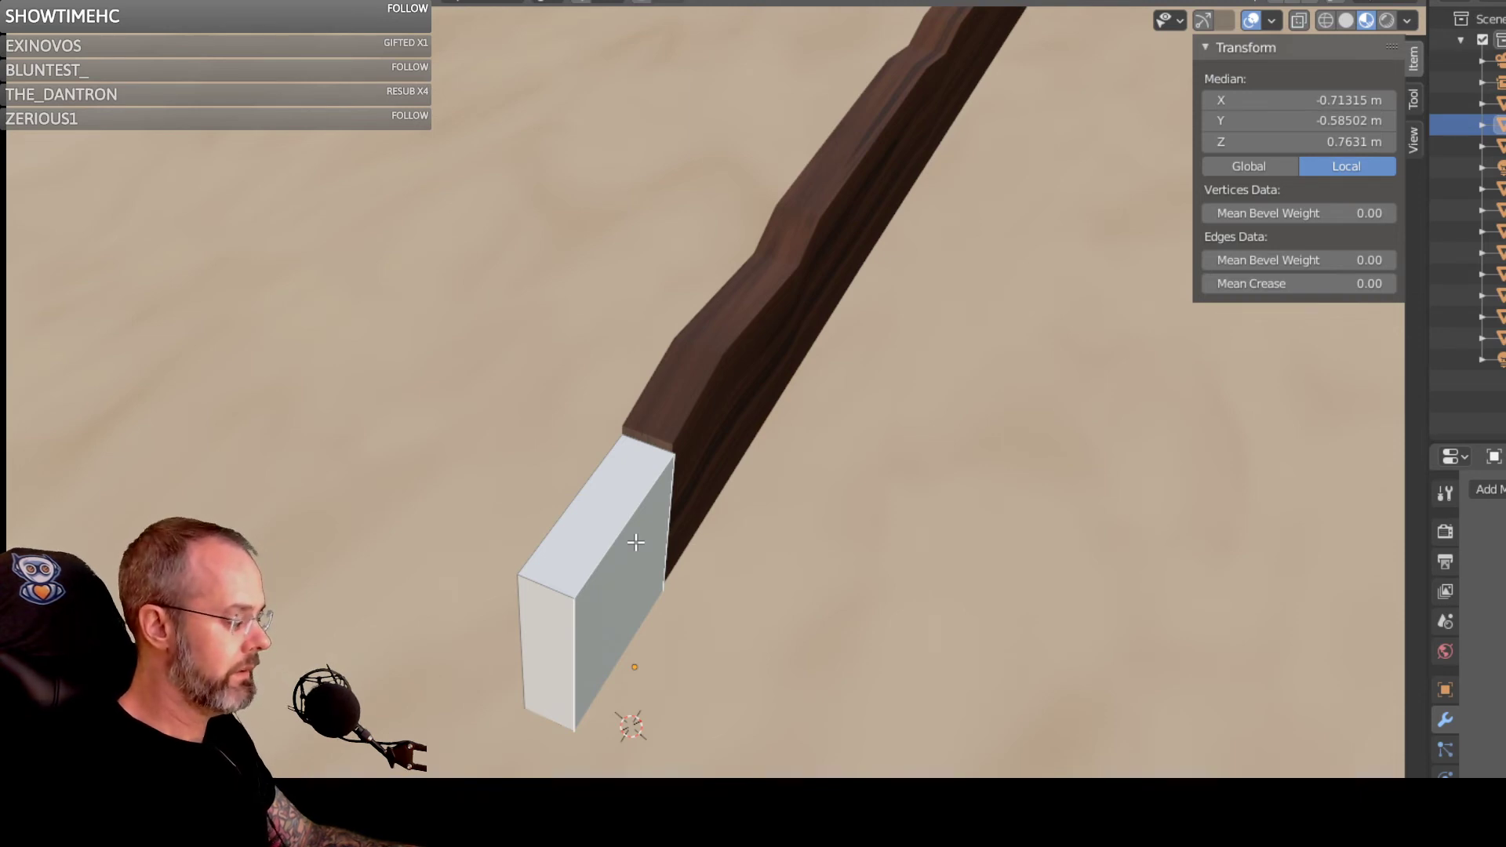
key("g")
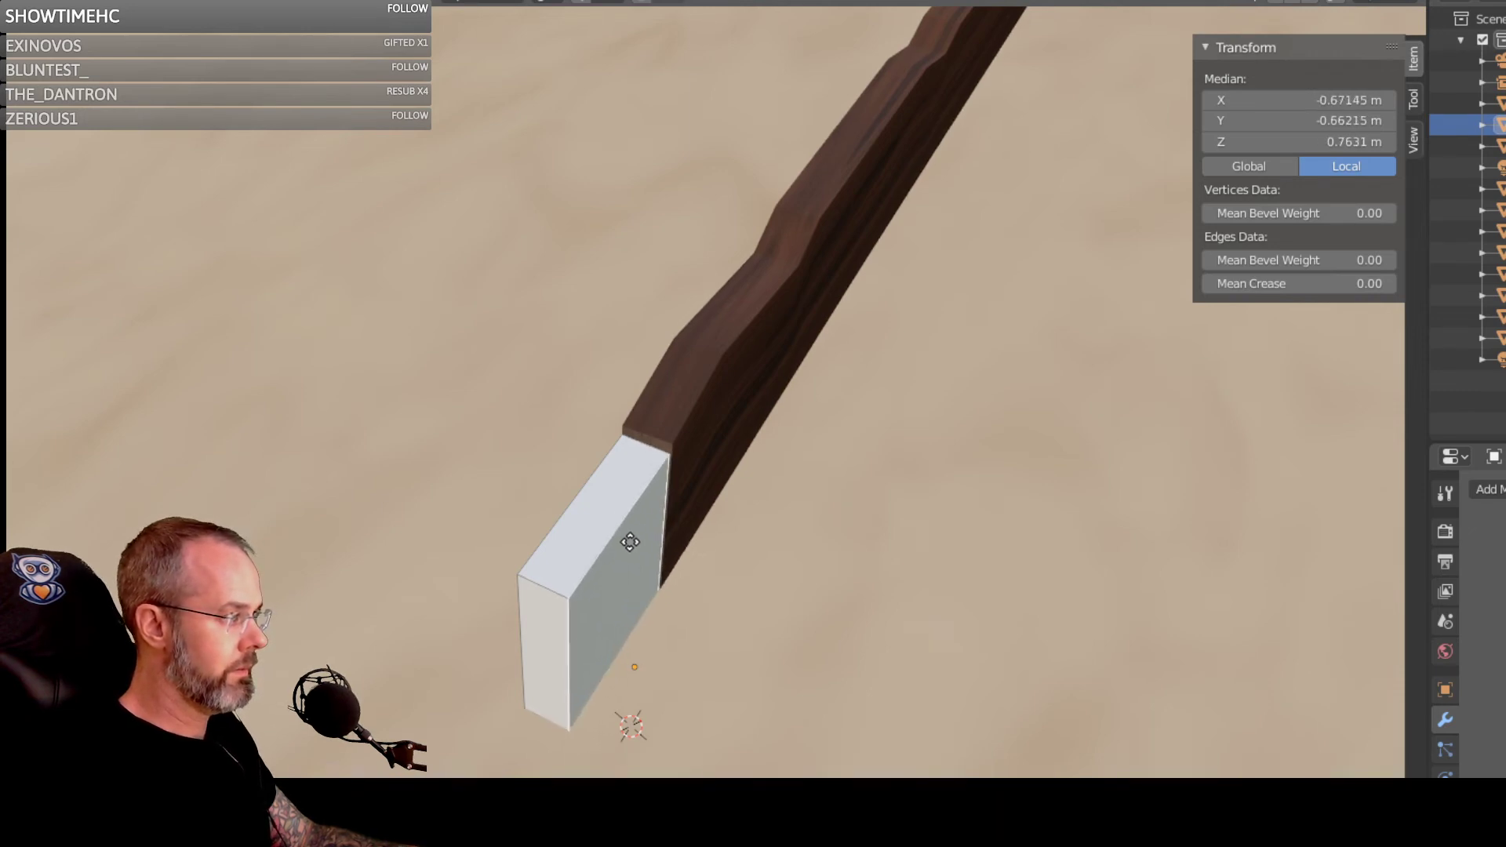
key("x")
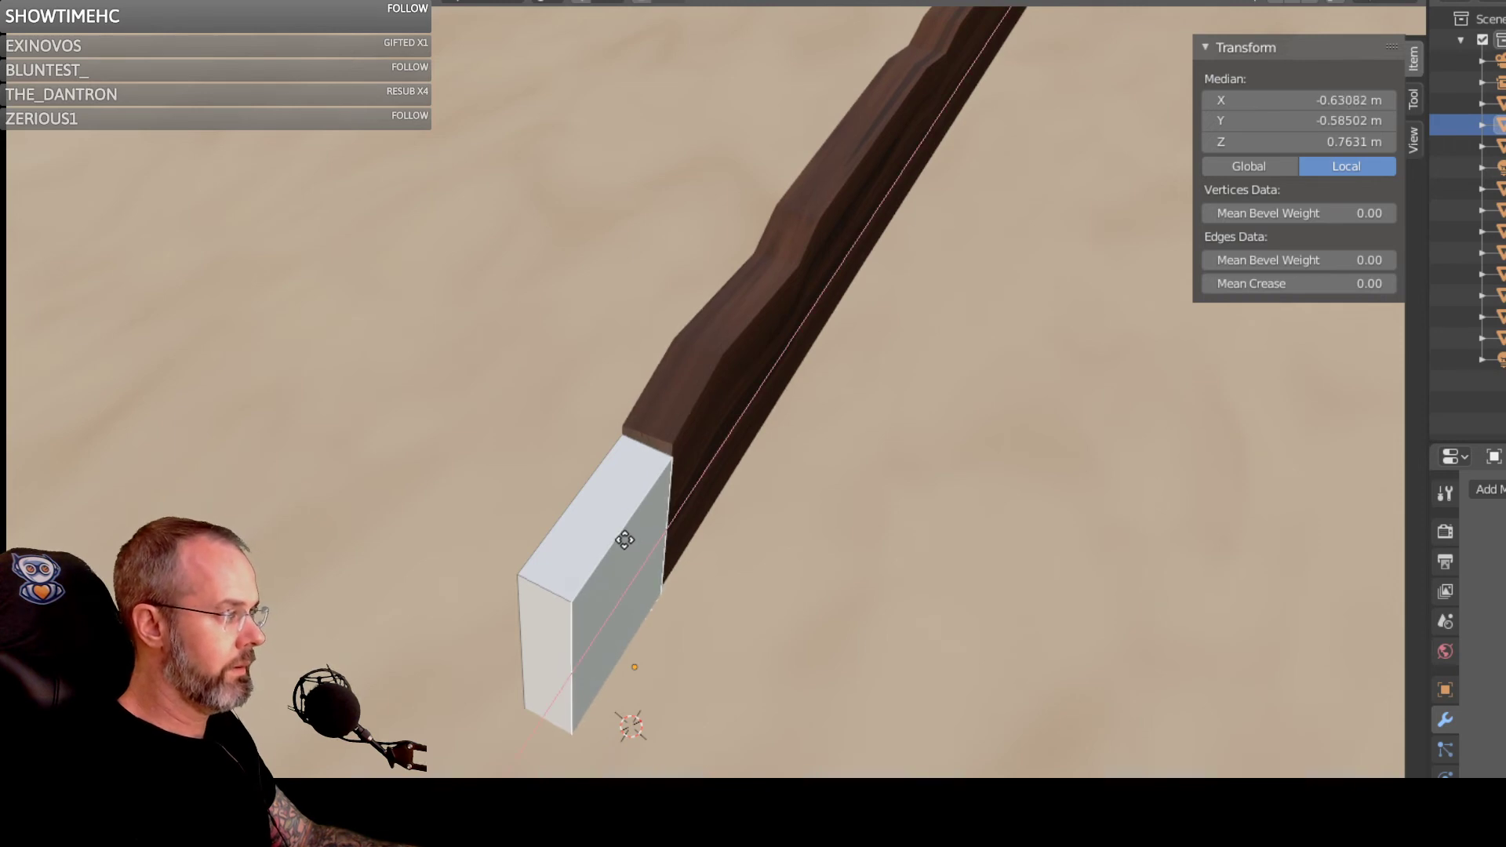
key("y")
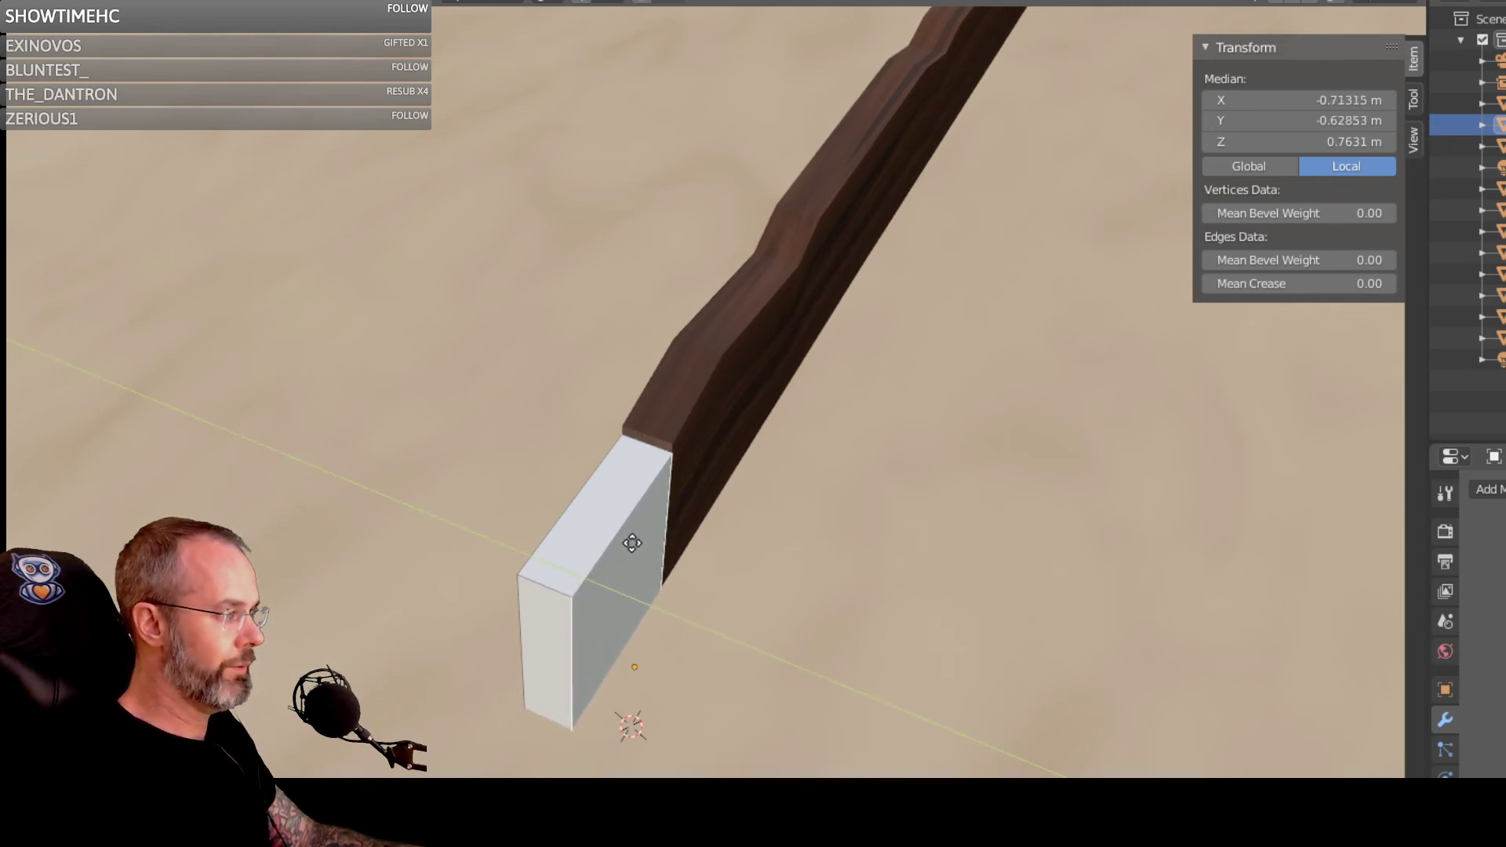
left_click(630, 541)
Step: Examine the joint between the block and the wall's free end from both sides, from above and along the wall
middle_click_drag(630, 541, 1081, 487)
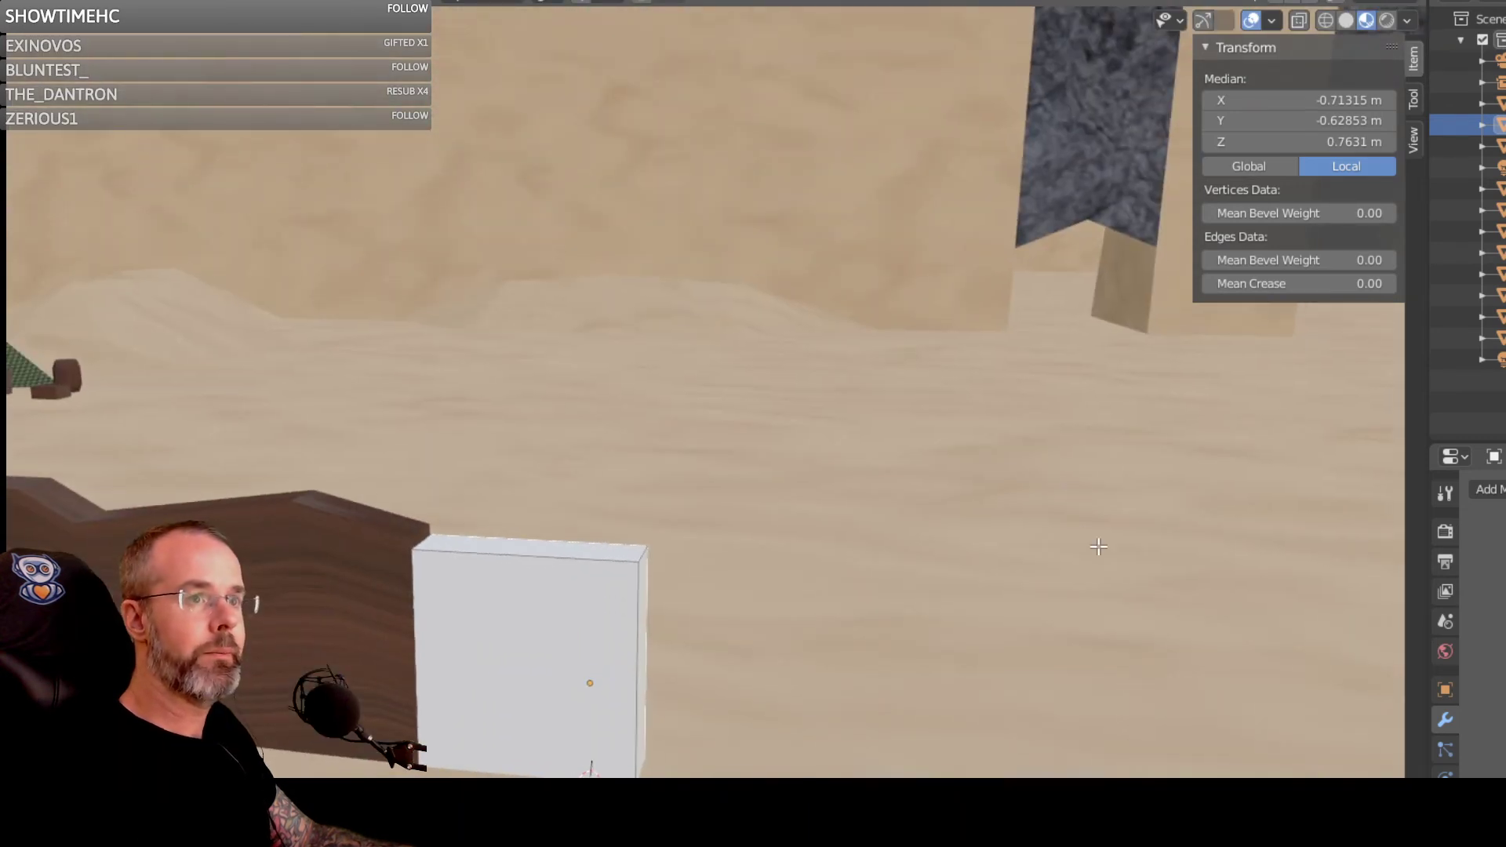
scroll(1040, 499, "up", 2)
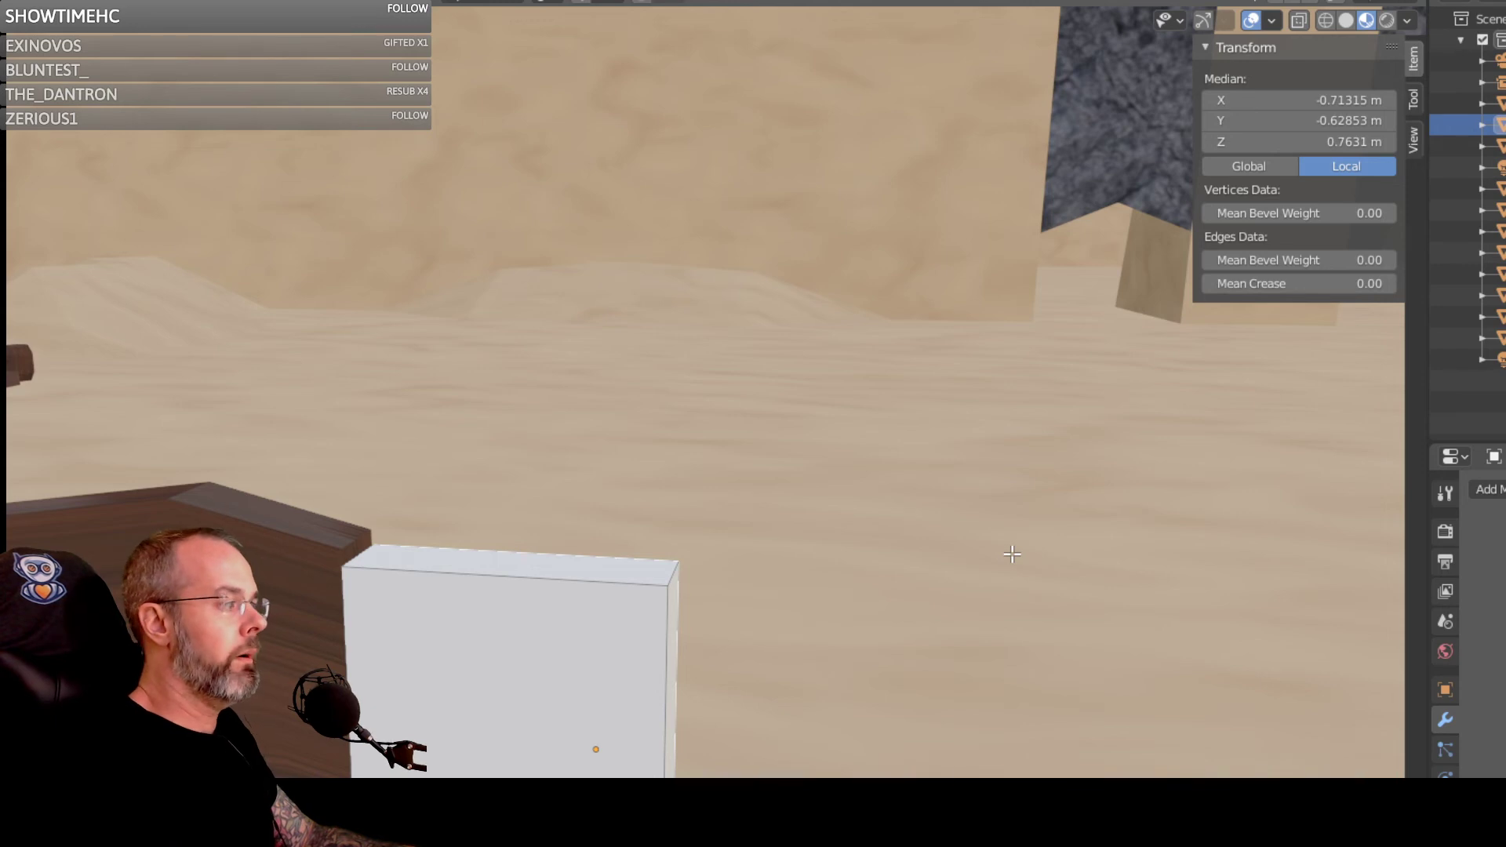
mouse_move(840, 549)
middle_mouse_down()
mouse_move(603, 602)
mouse_move(847, 540)
middle_mouse_up()
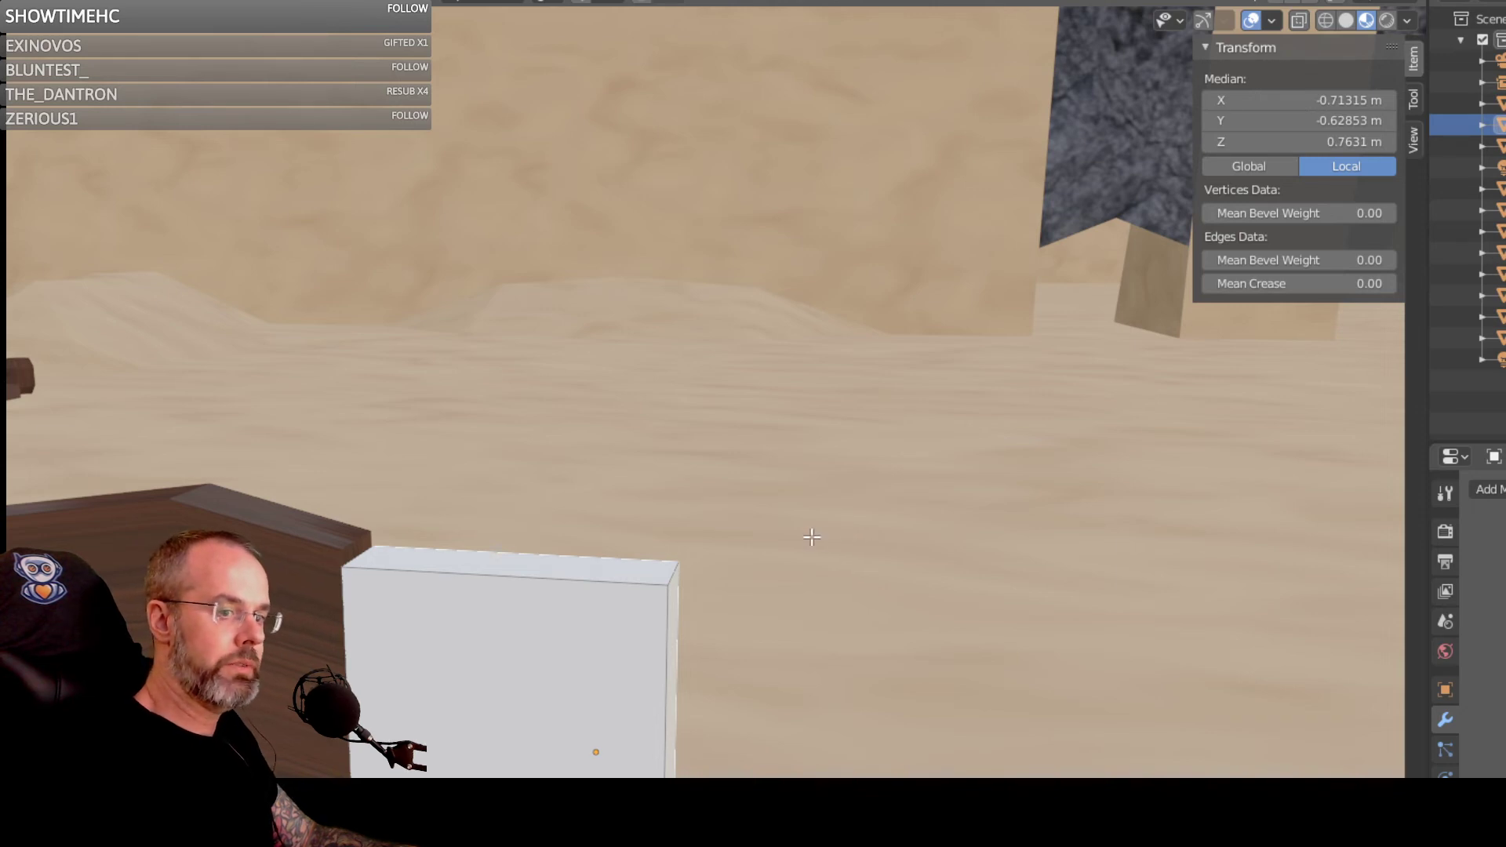
middle_click_drag(699, 531, 549, 542)
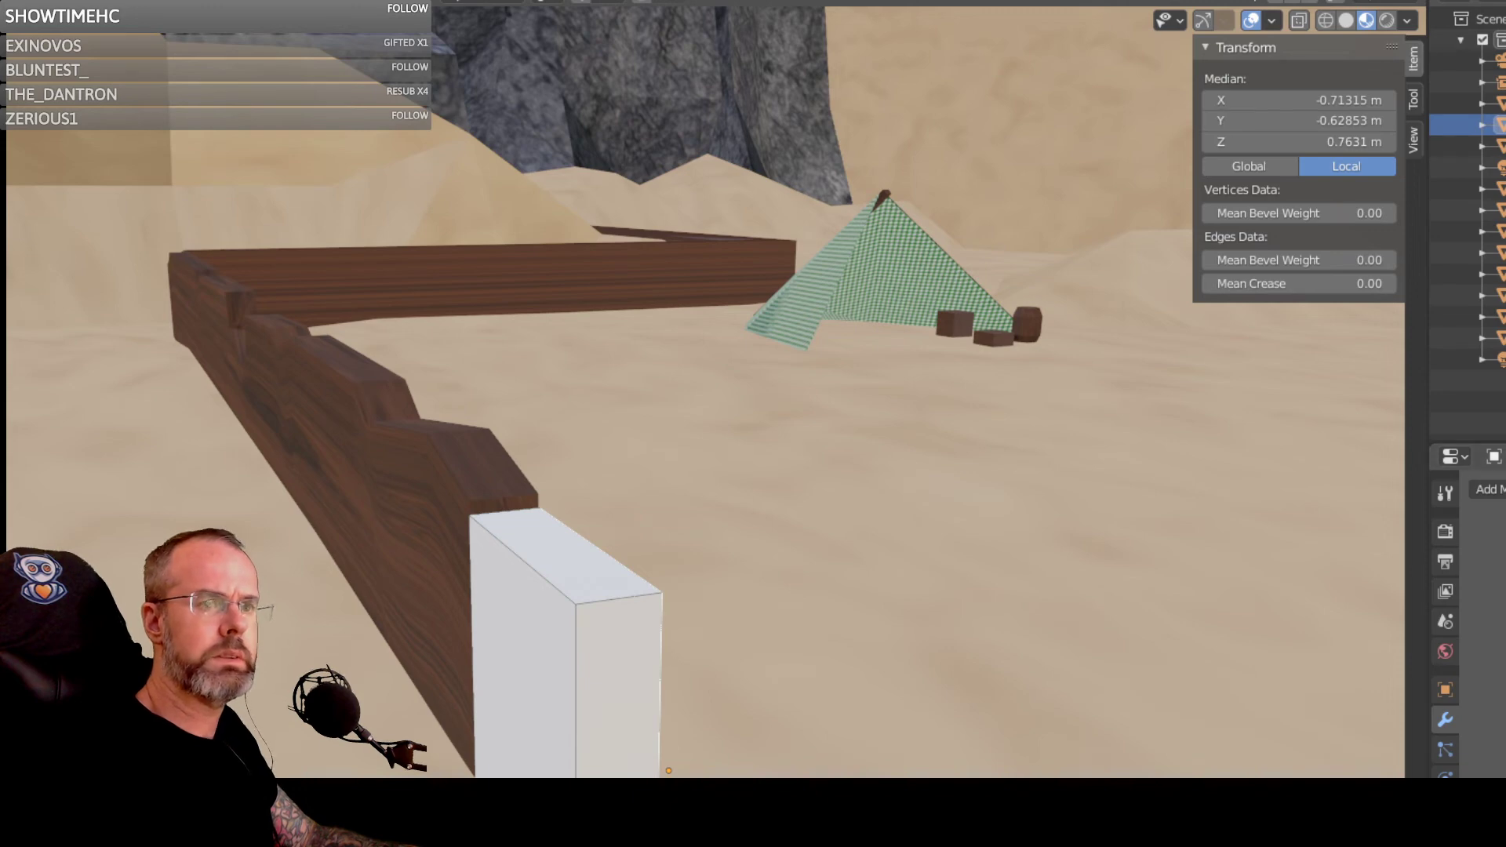
middle_click_drag(766, 642, 703, 652)
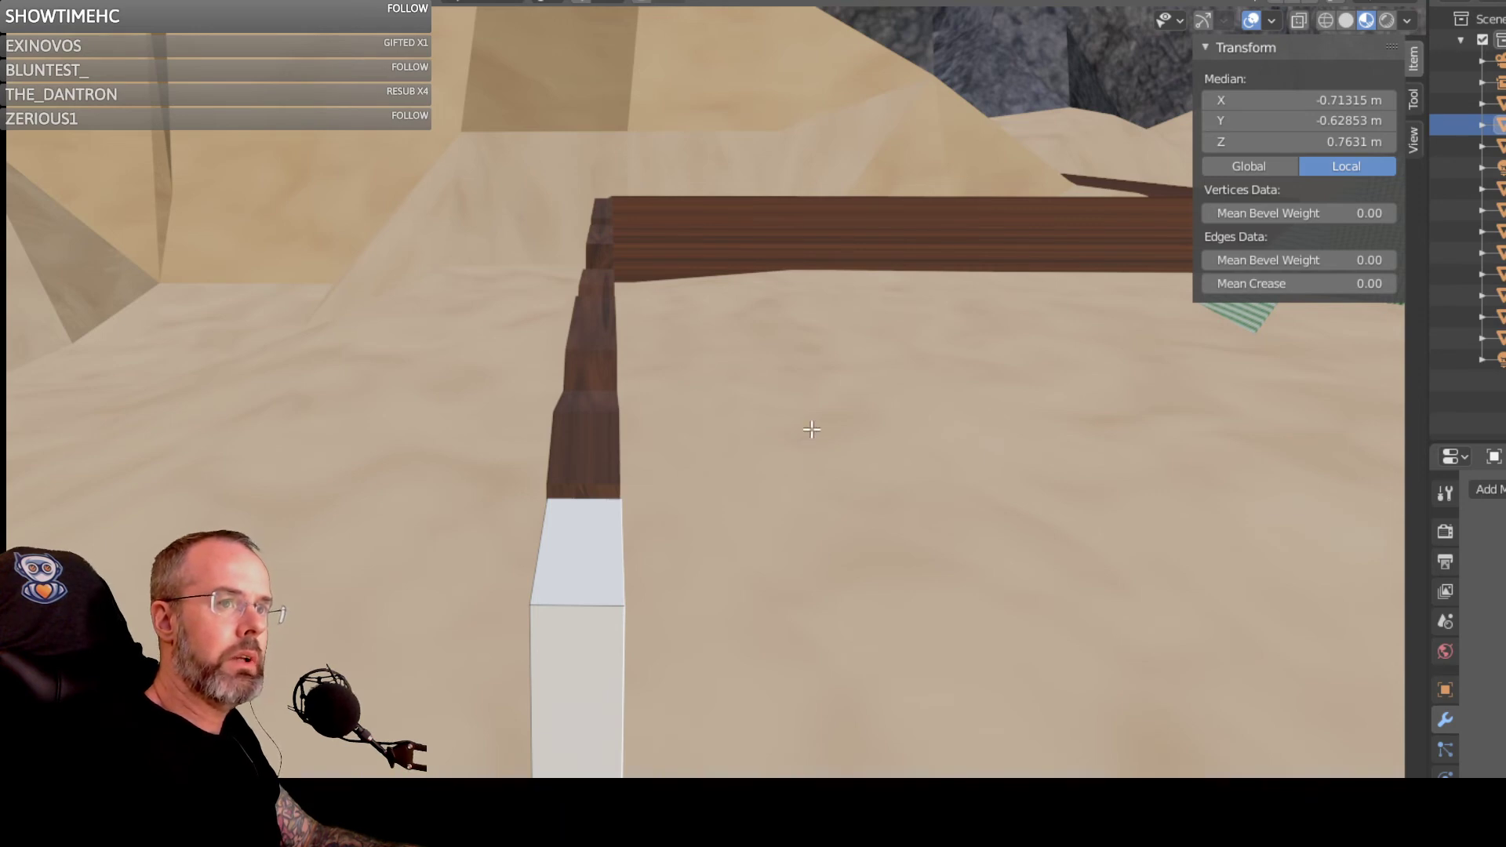
middle_click_drag(806, 437, 204, 407)
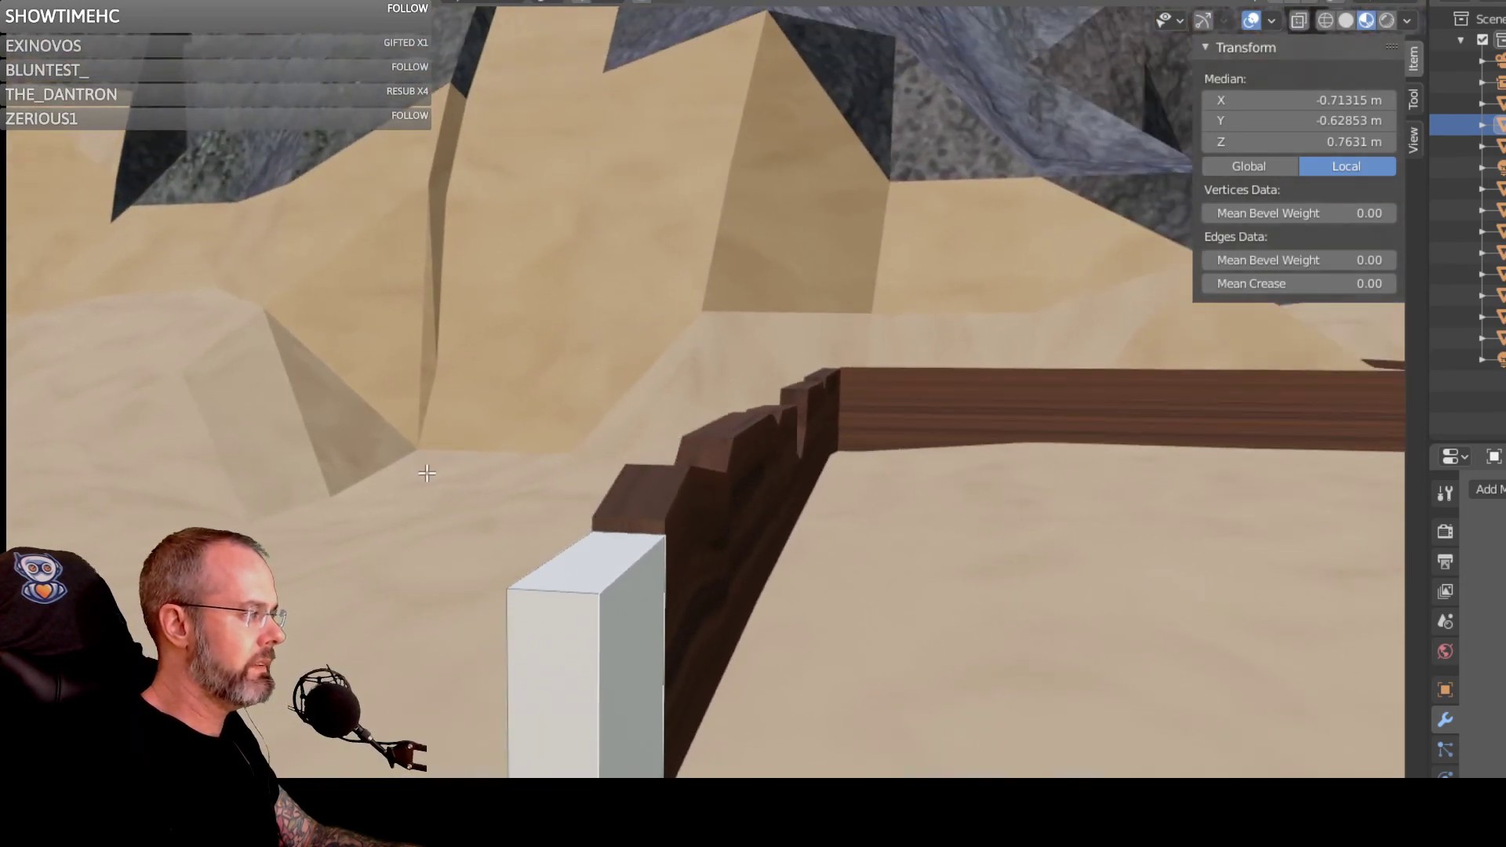
middle_click_drag(427, 473, 463, 549)
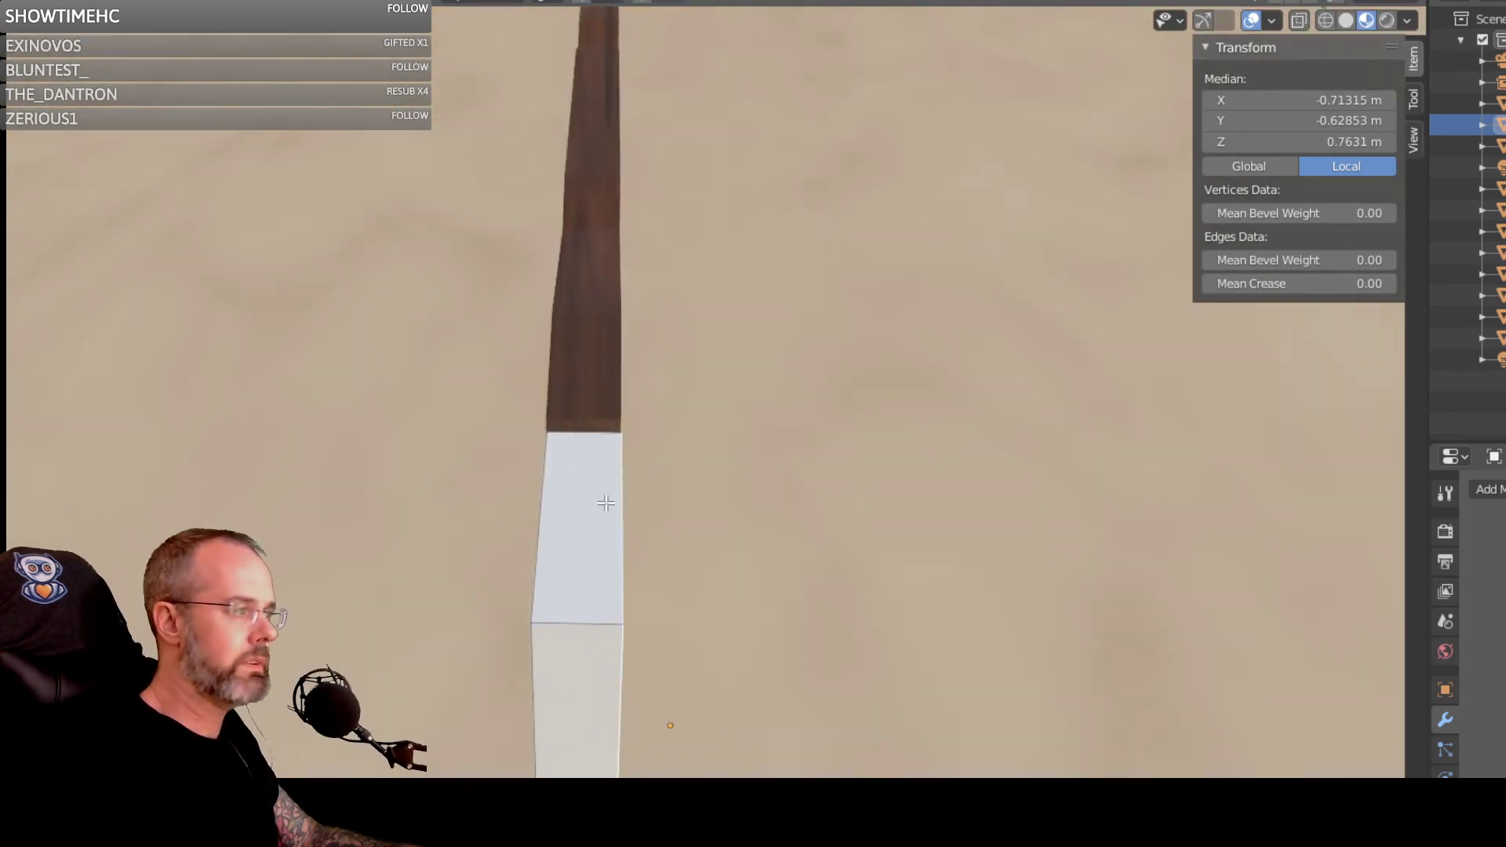
middle_click_drag(612, 502, 533, 445)
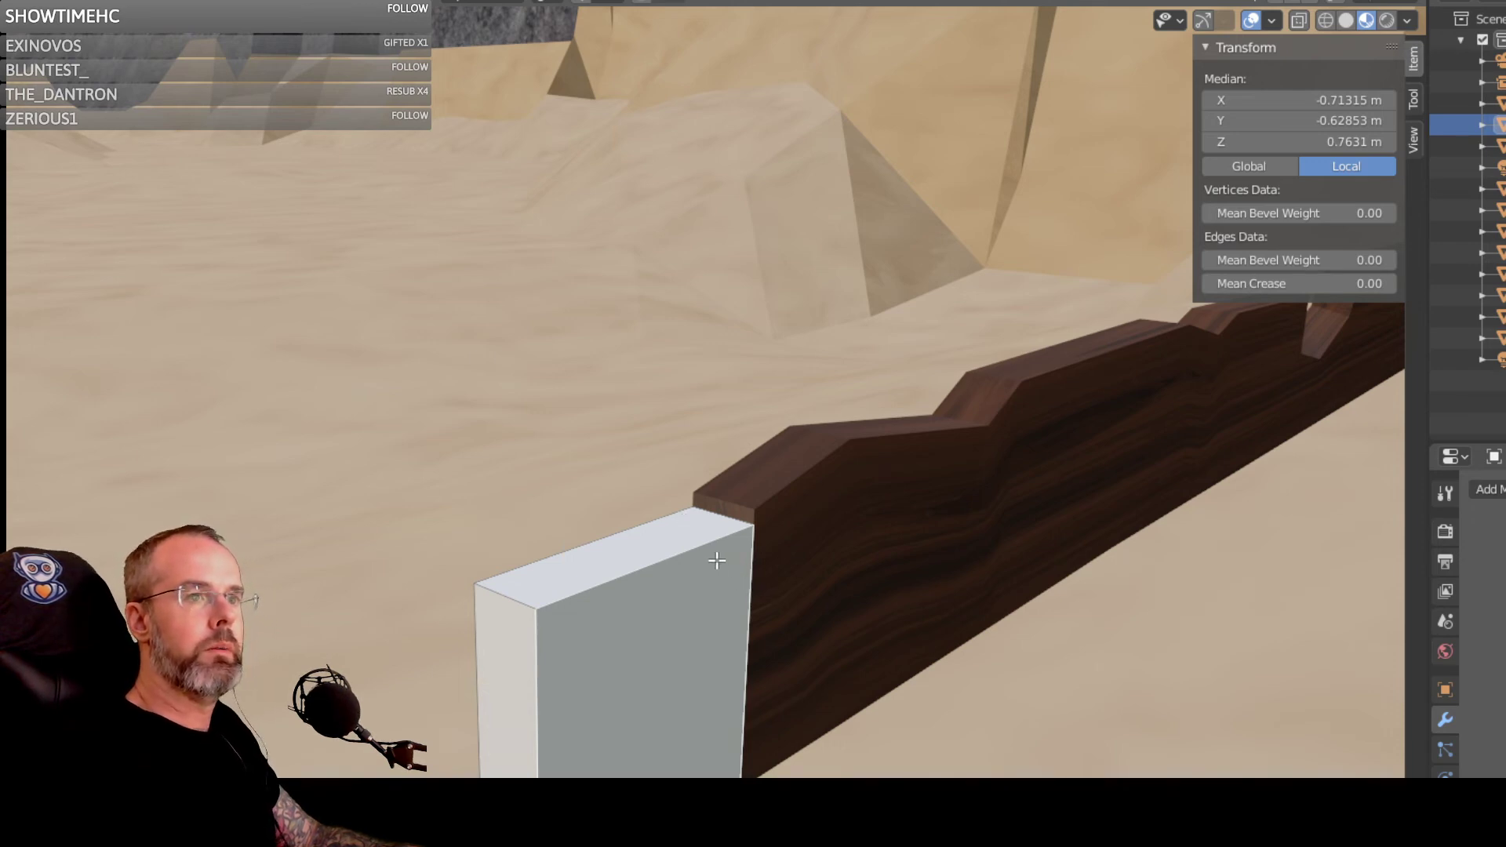
middle_click_drag(671, 409, 786, 475)
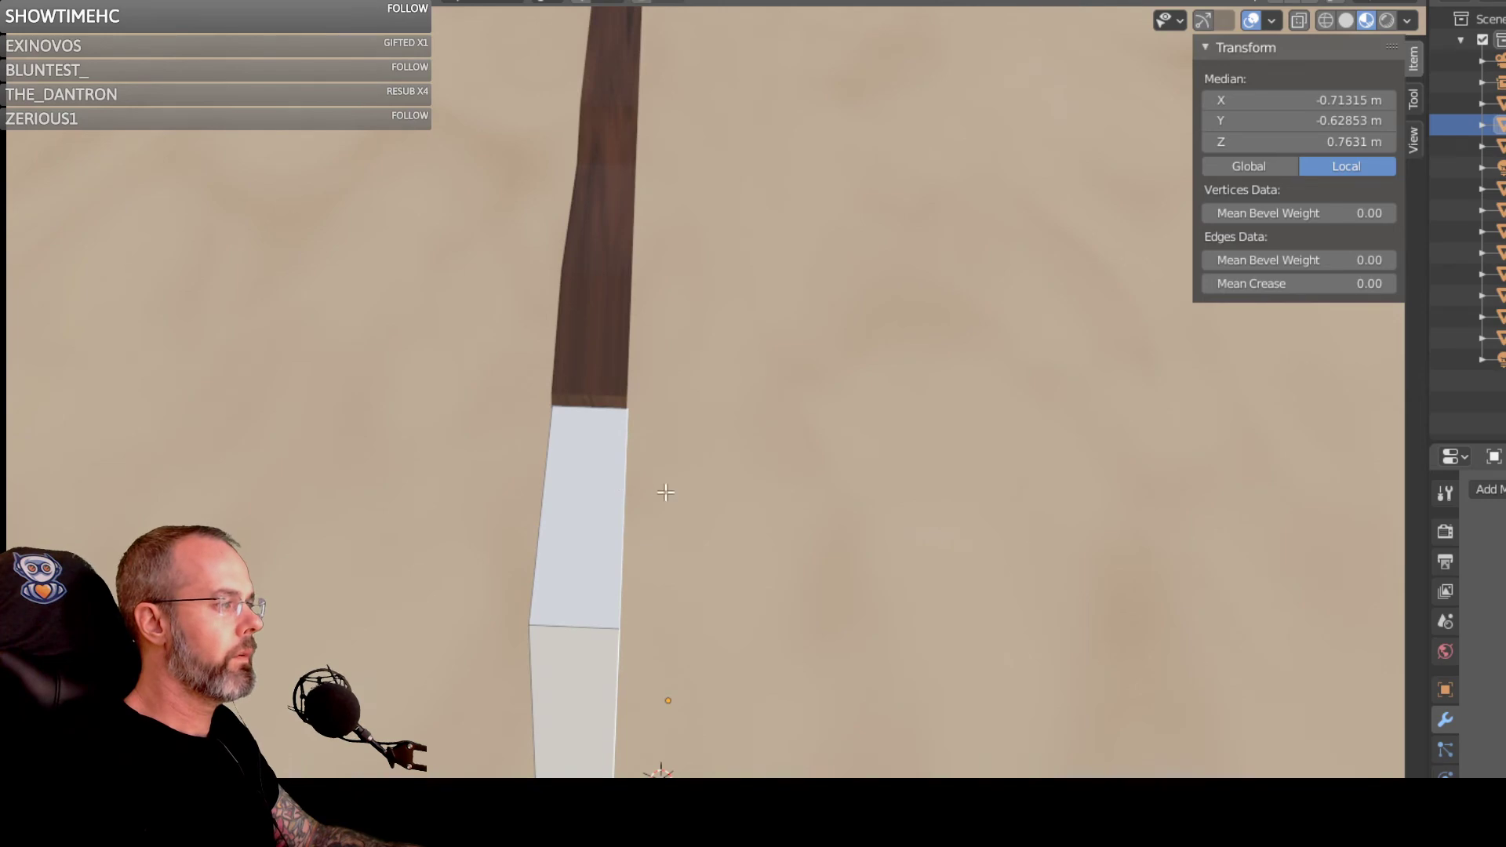
middle_click_drag(663, 496, 617, 488)
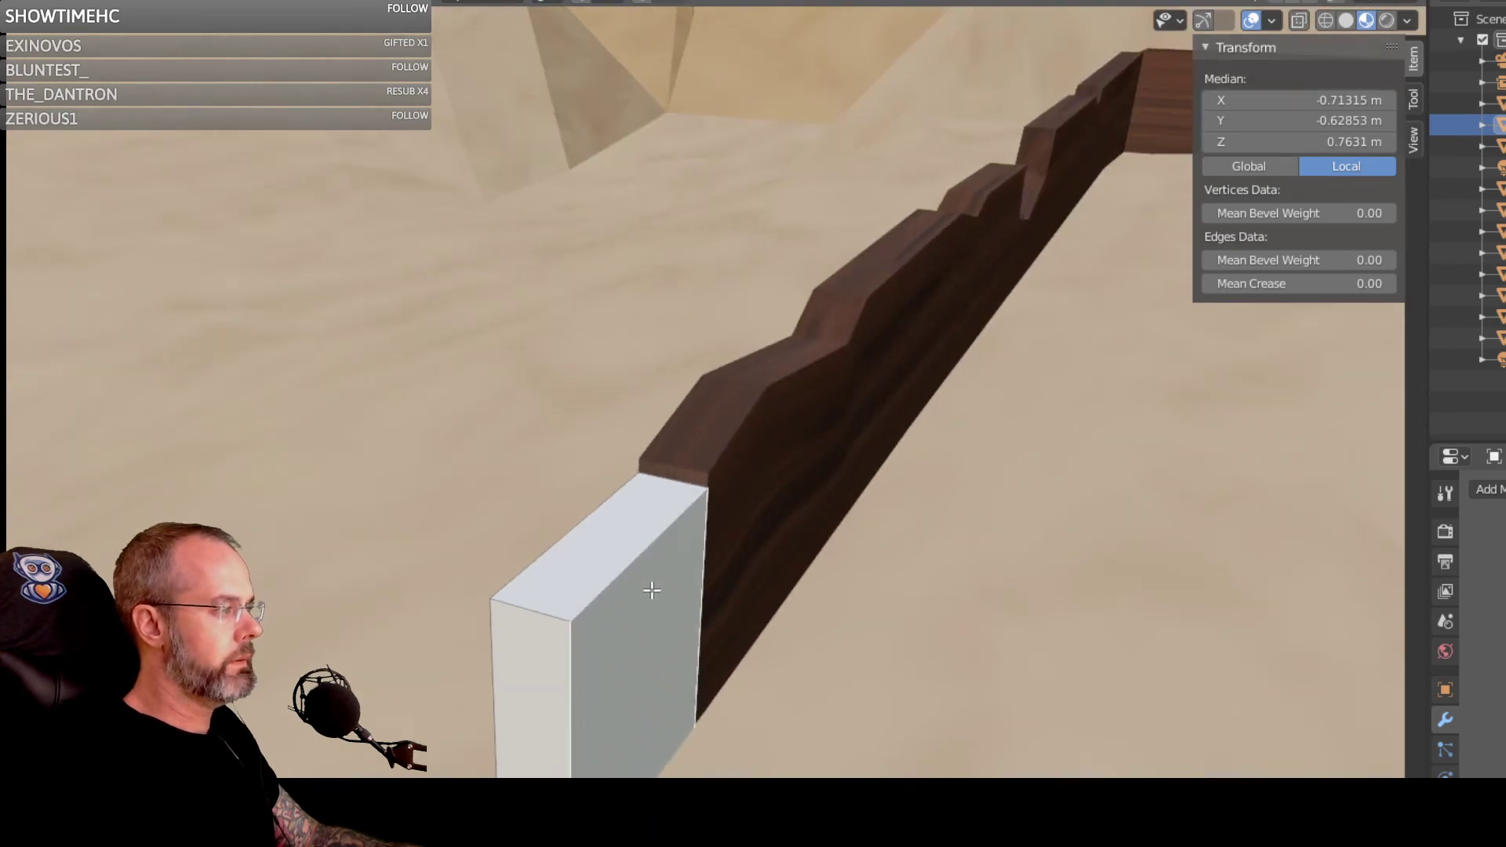
middle_click_drag(649, 588, 576, 630)
scroll(501, 604, "down", 3)
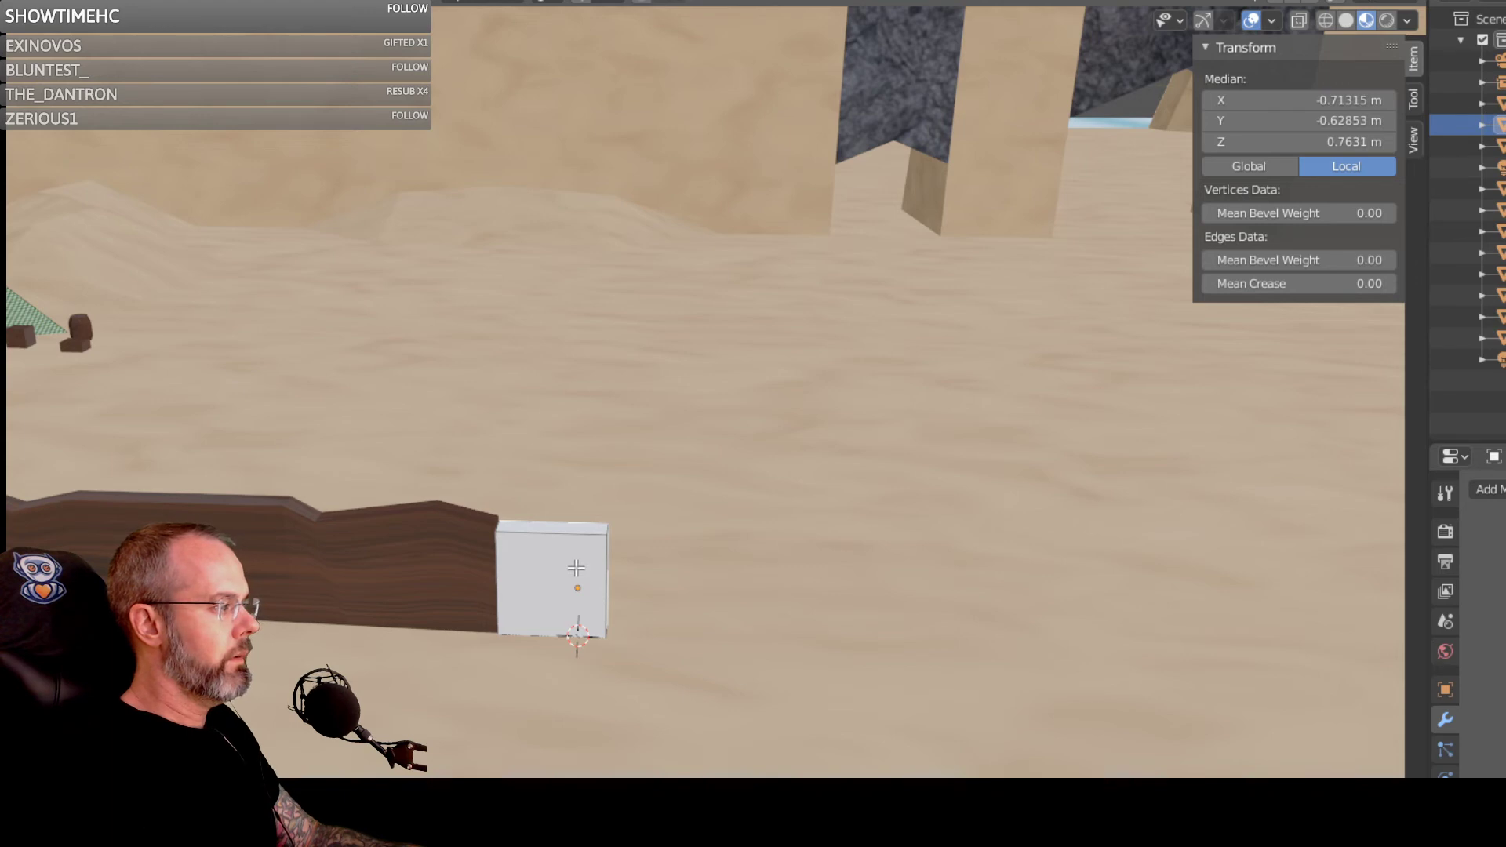
key("g")
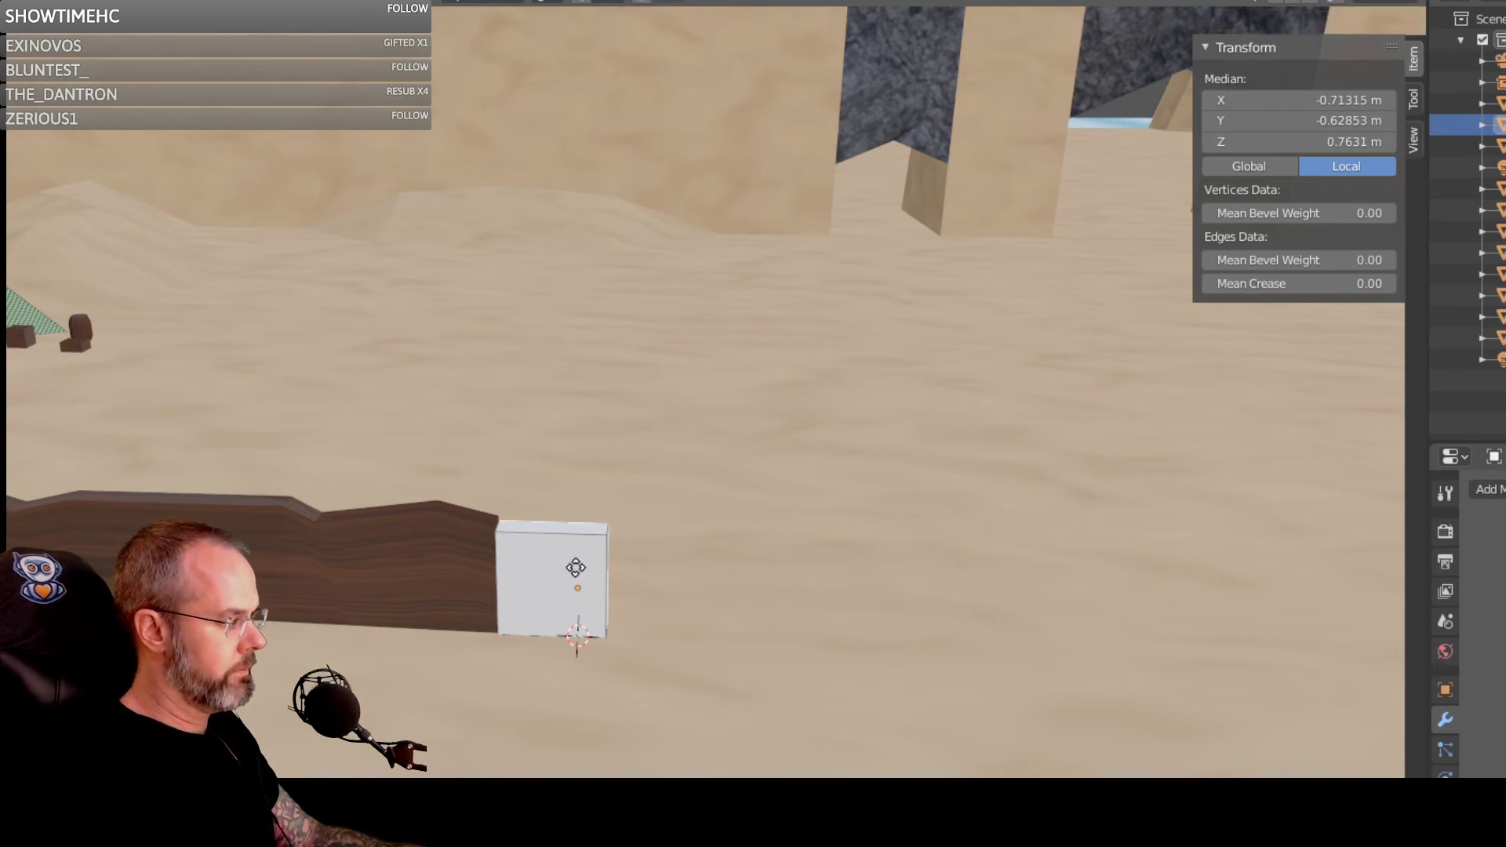
key("y")
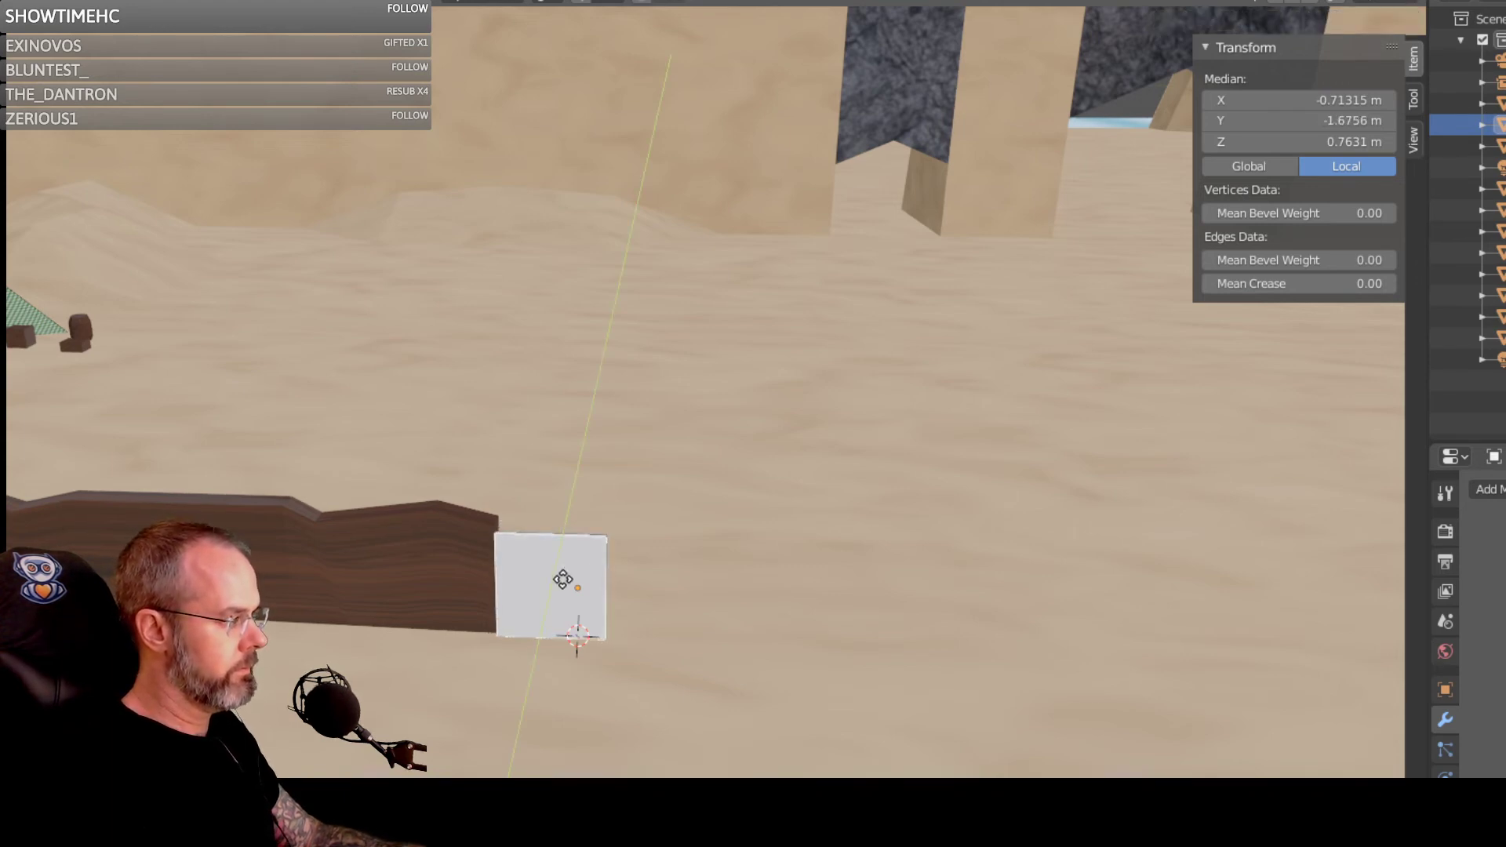
left_click(572, 559)
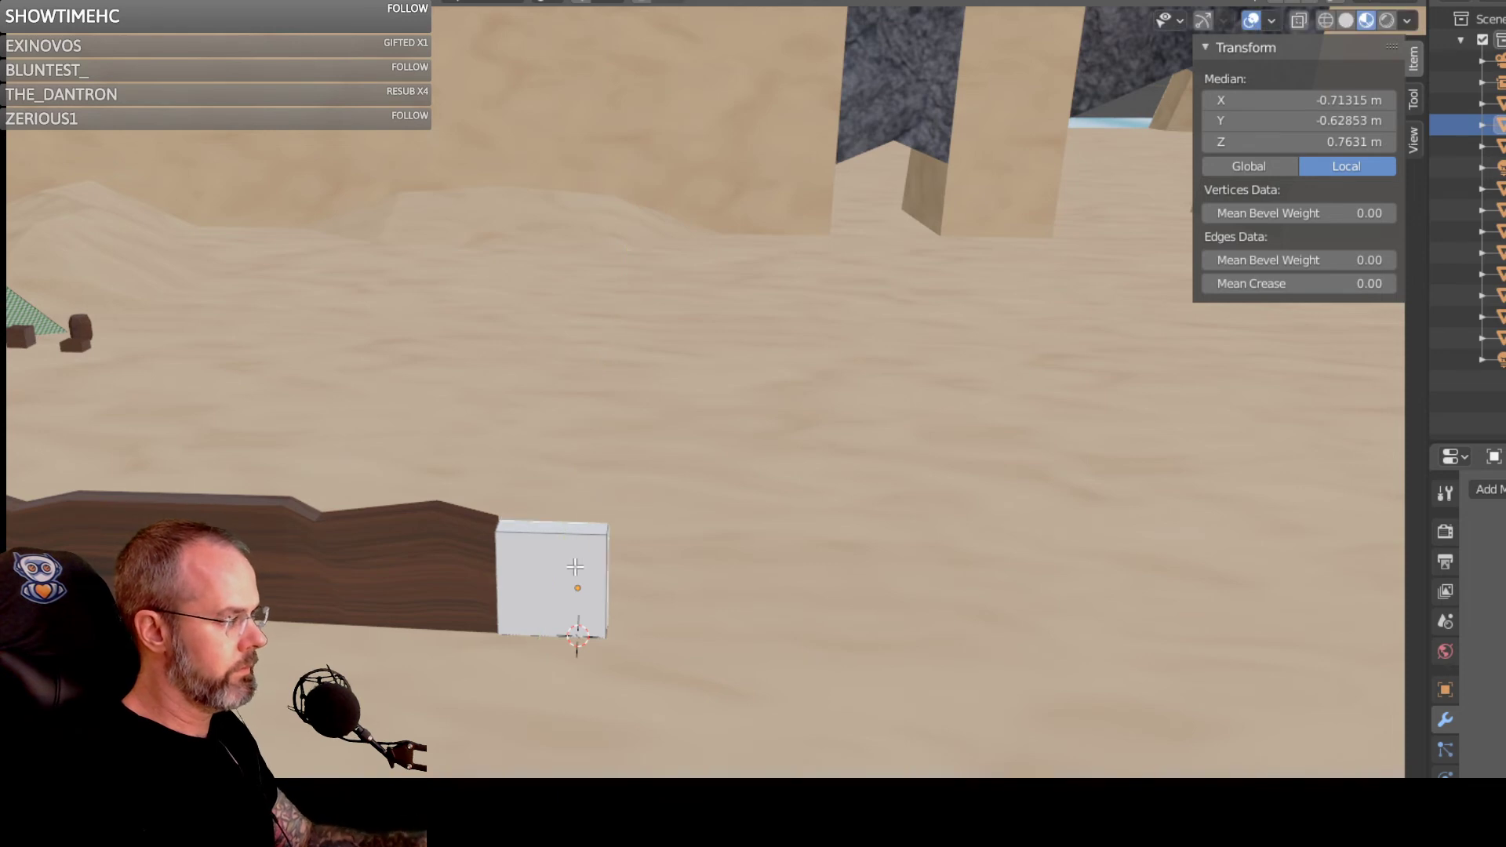
Step: Move the whole block along Y to about -2.52 m local, in front of the wall, and along X until its outer end aligns with the wall's
left_click(573, 568)
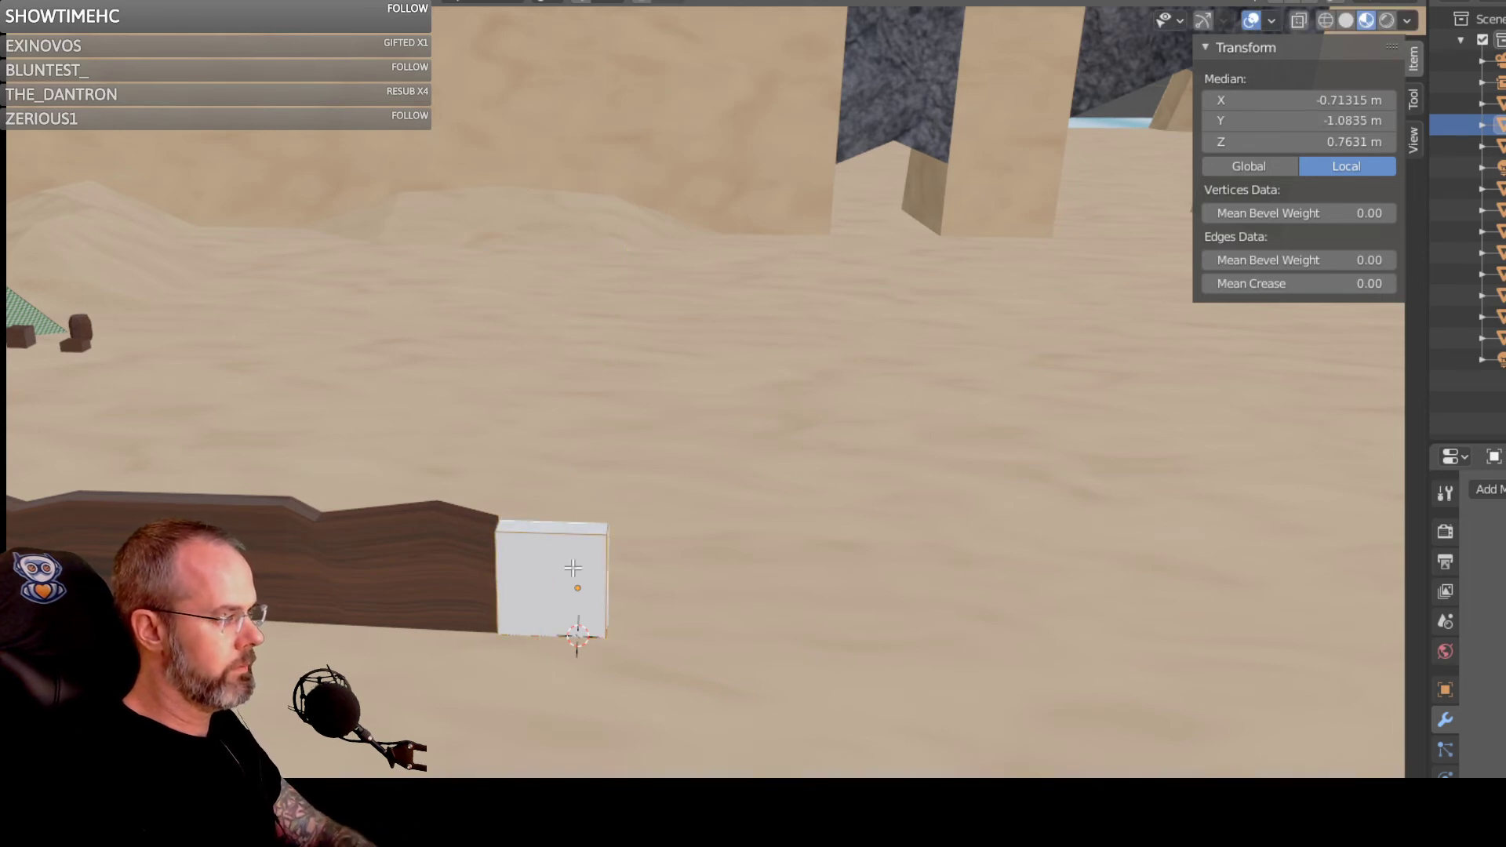
key("g")
key("y")
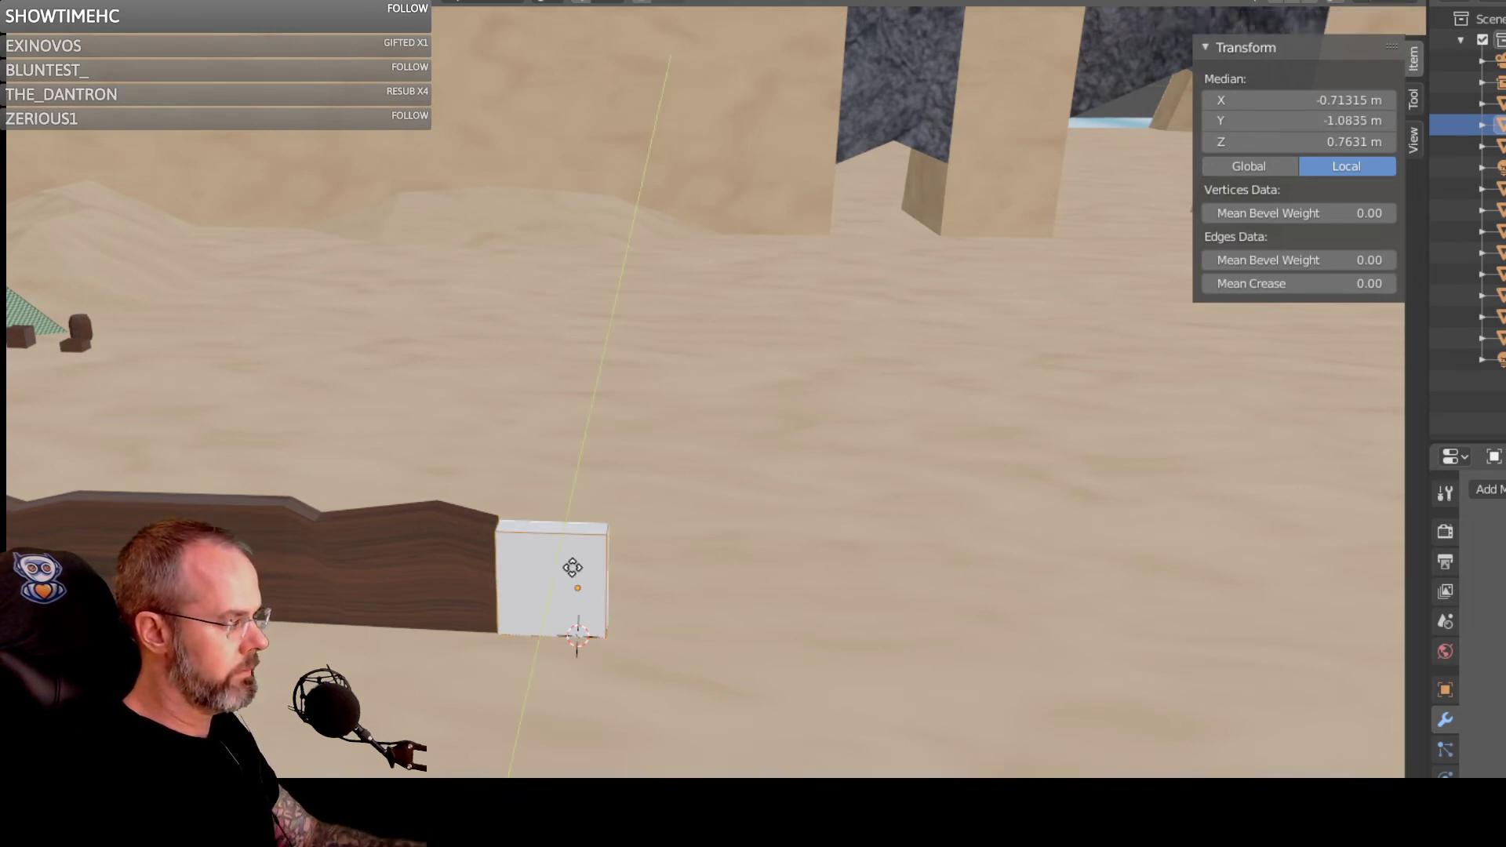
left_click(560, 586)
middle_click_drag(560, 597, 670, 649)
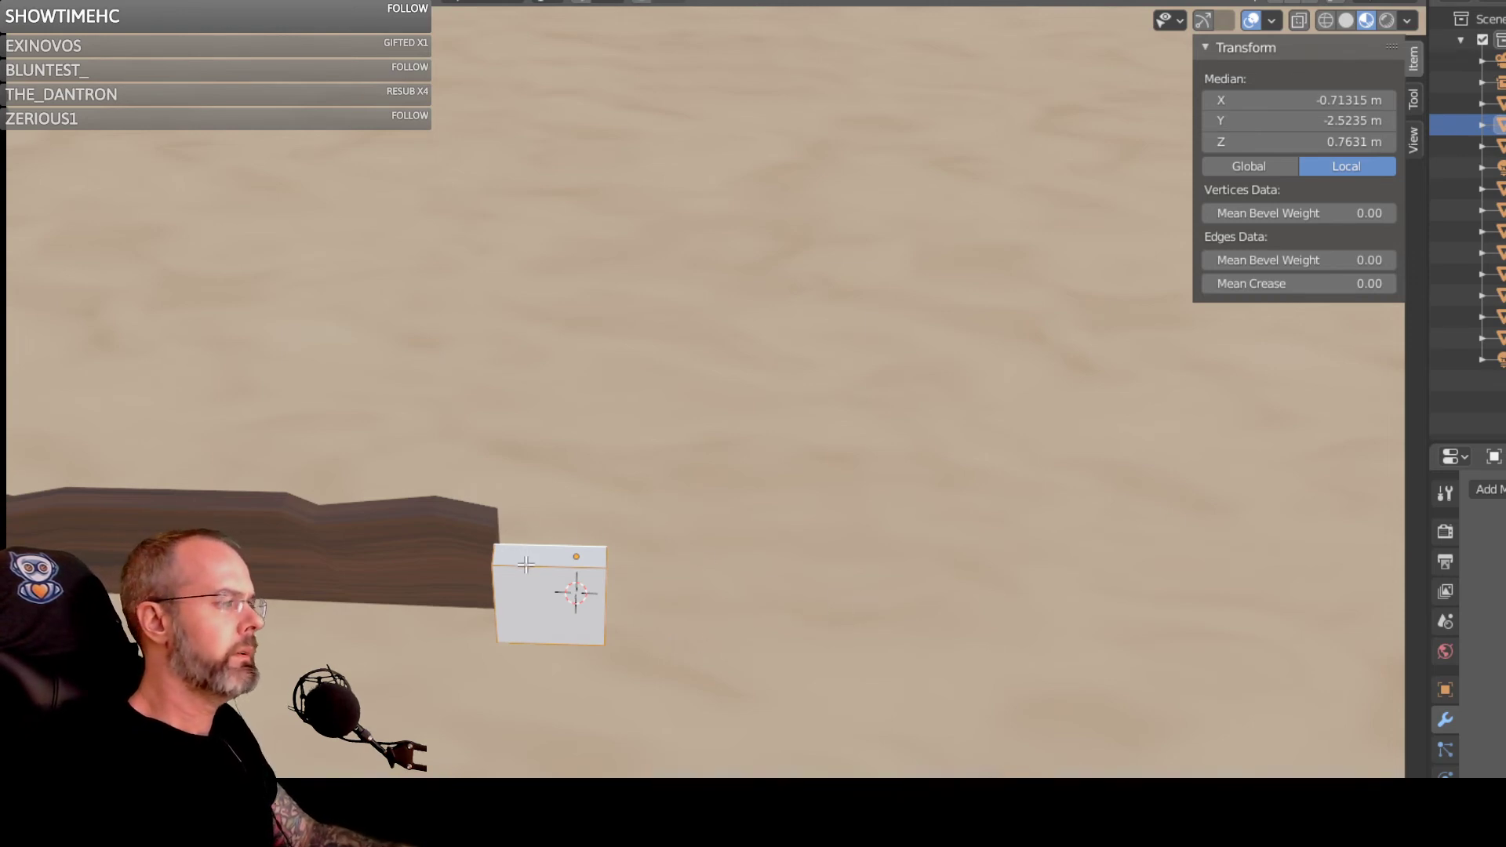
middle_click_drag(531, 556, 577, 581)
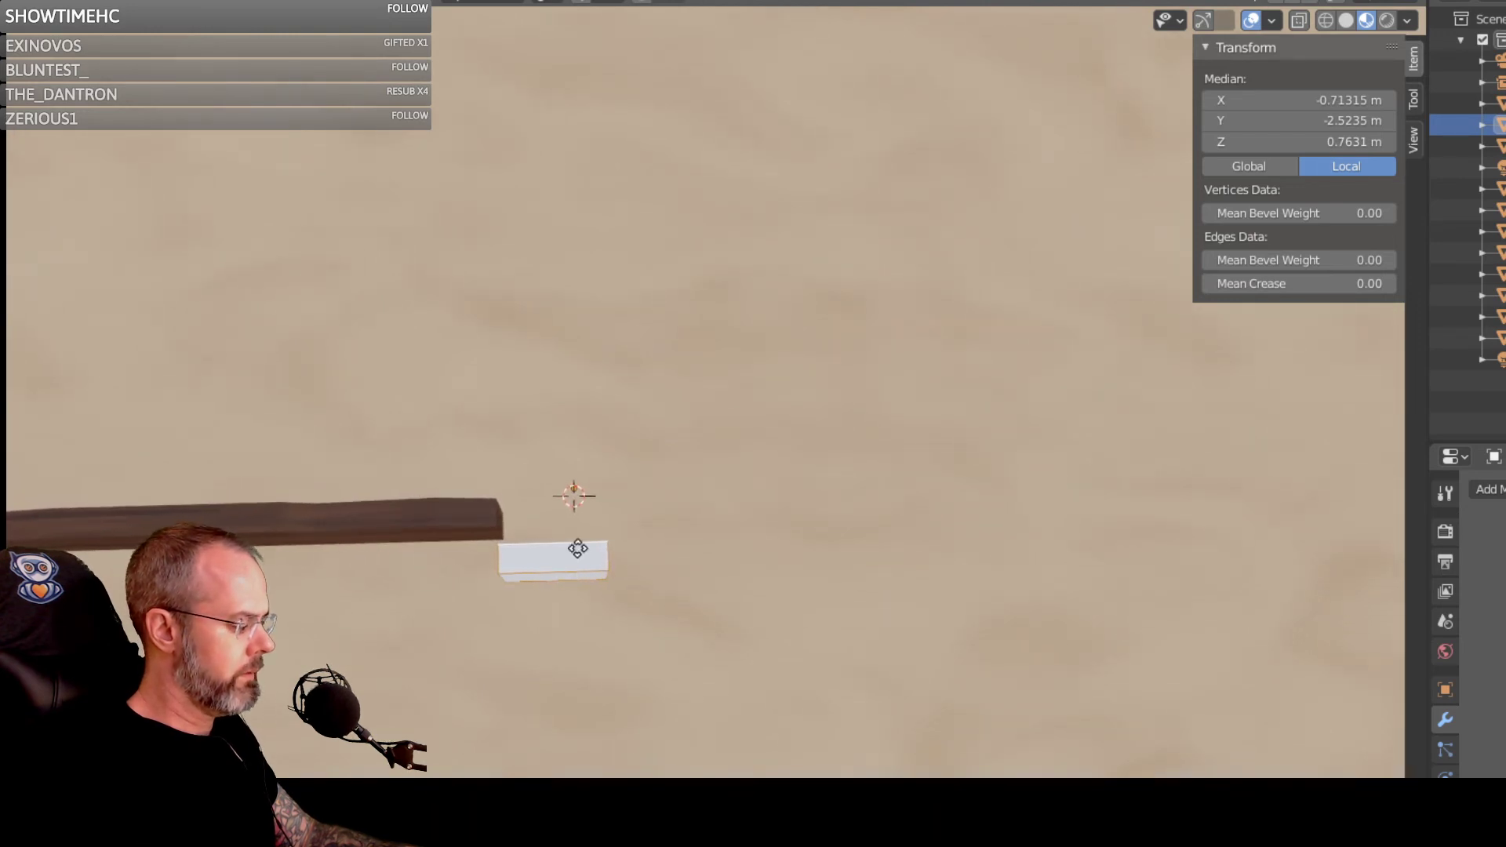
key("g")
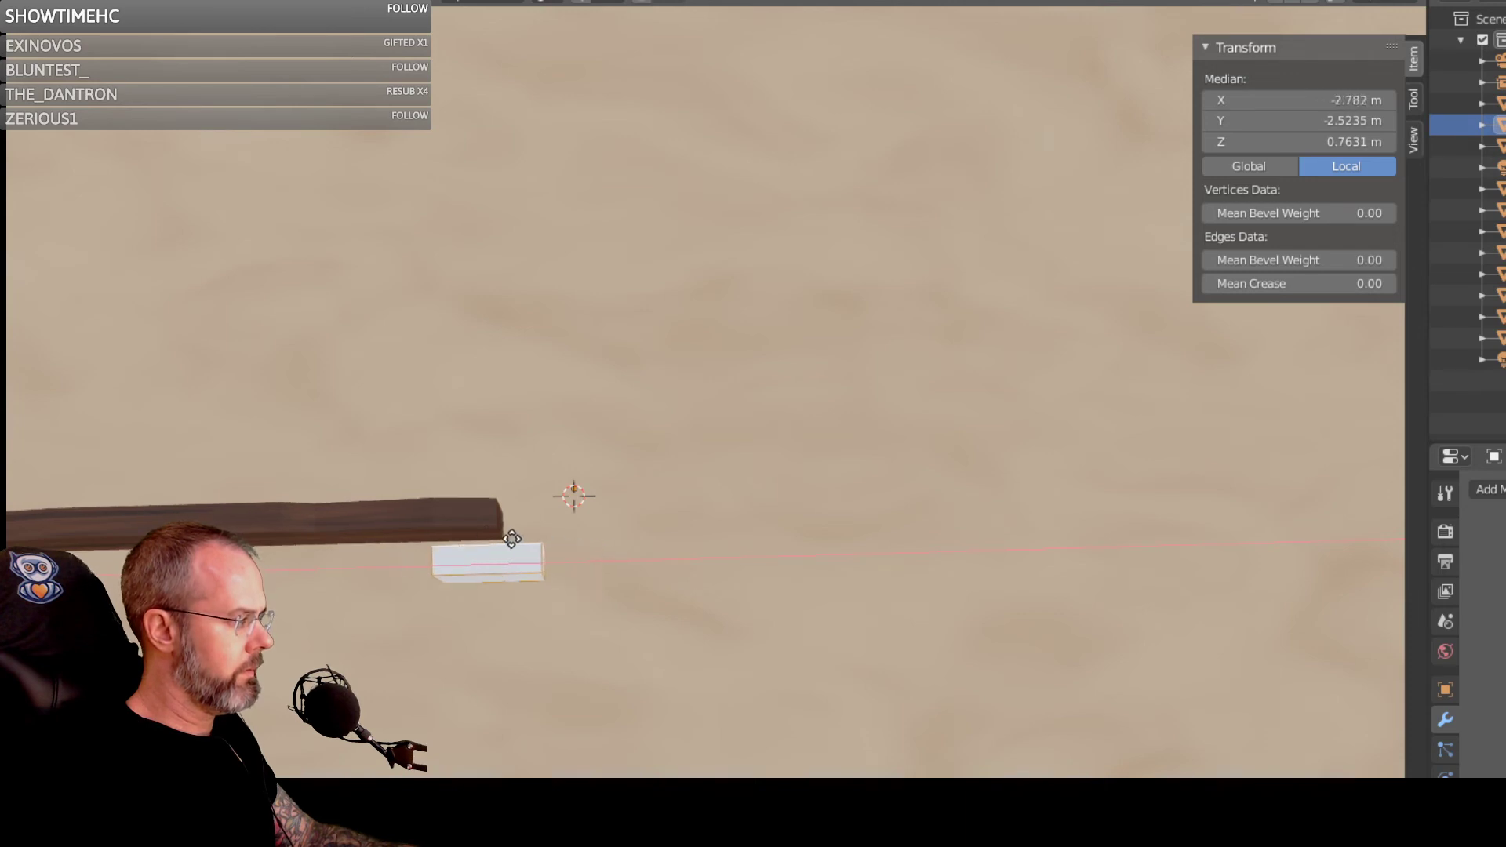
left_click(469, 532)
Step: Select the block's inner end face and stretch it along the X axis to about -28.68 m local, forming a long plank beside the broken wall
middle_click_drag(469, 532, 432, 616)
left_click(499, 595)
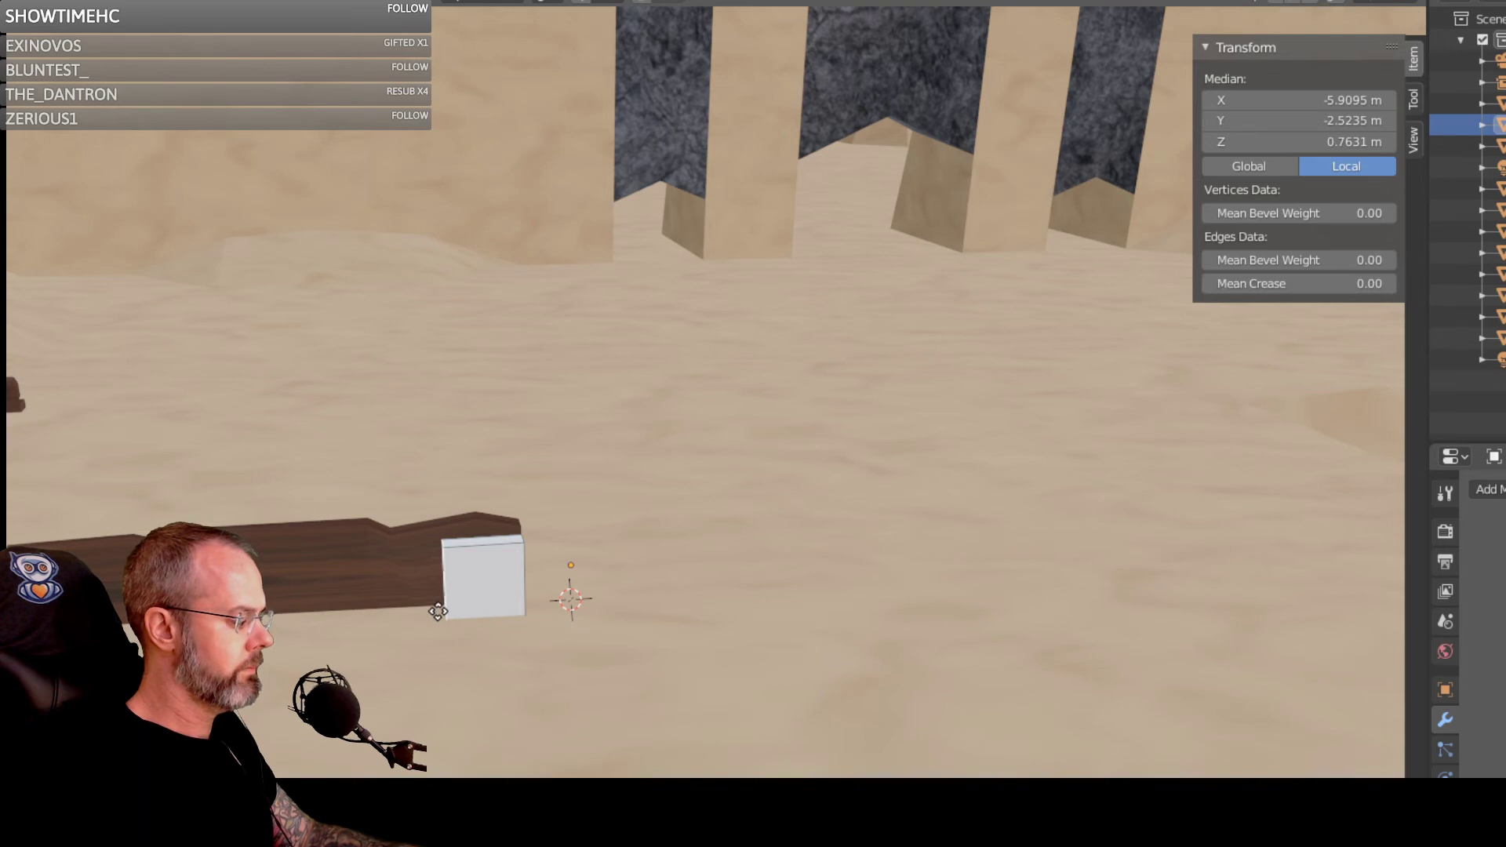
key("g")
key("x")
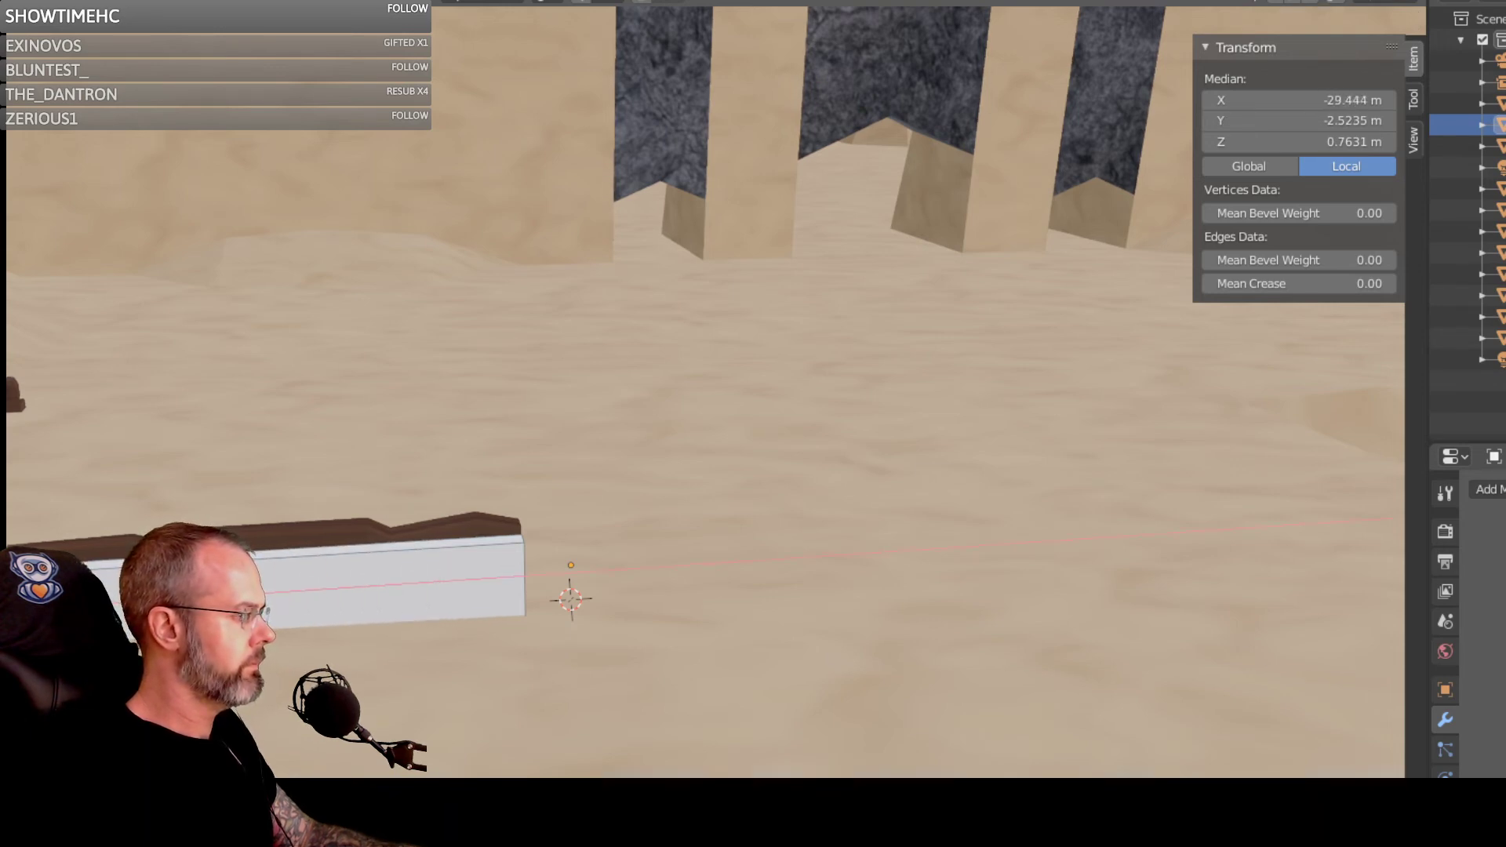
left_click(205, 628)
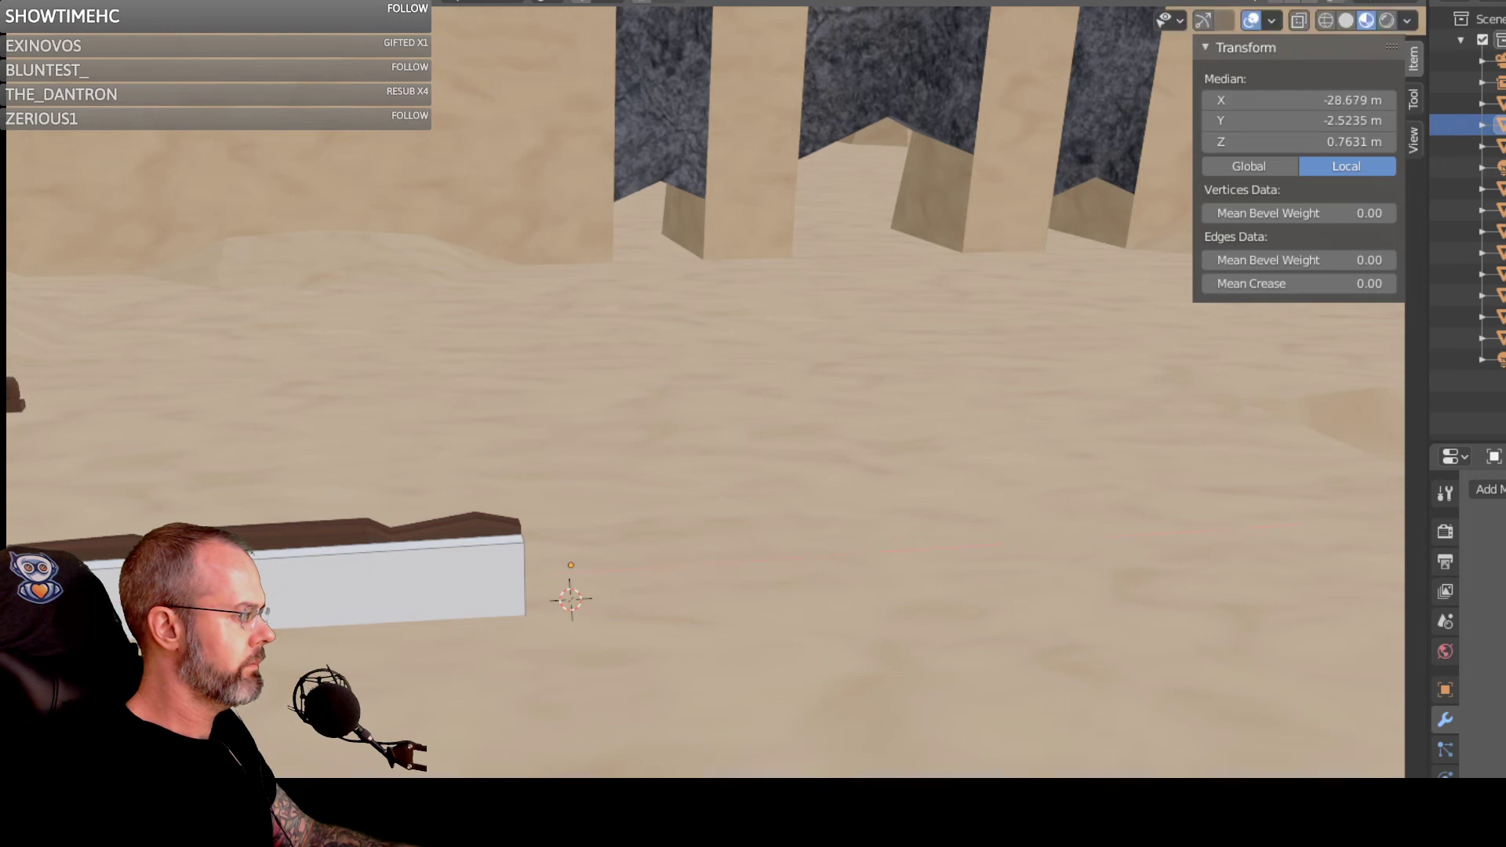
Step: Examine the stretched block's length and height against the broken wall section and the neighbouring wall across the gap
scroll(205, 628, "down", 2)
mouse_move(205, 627)
middle_mouse_down()
mouse_move(223, 613)
mouse_move(217, 594)
mouse_move(223, 639)
middle_mouse_up()
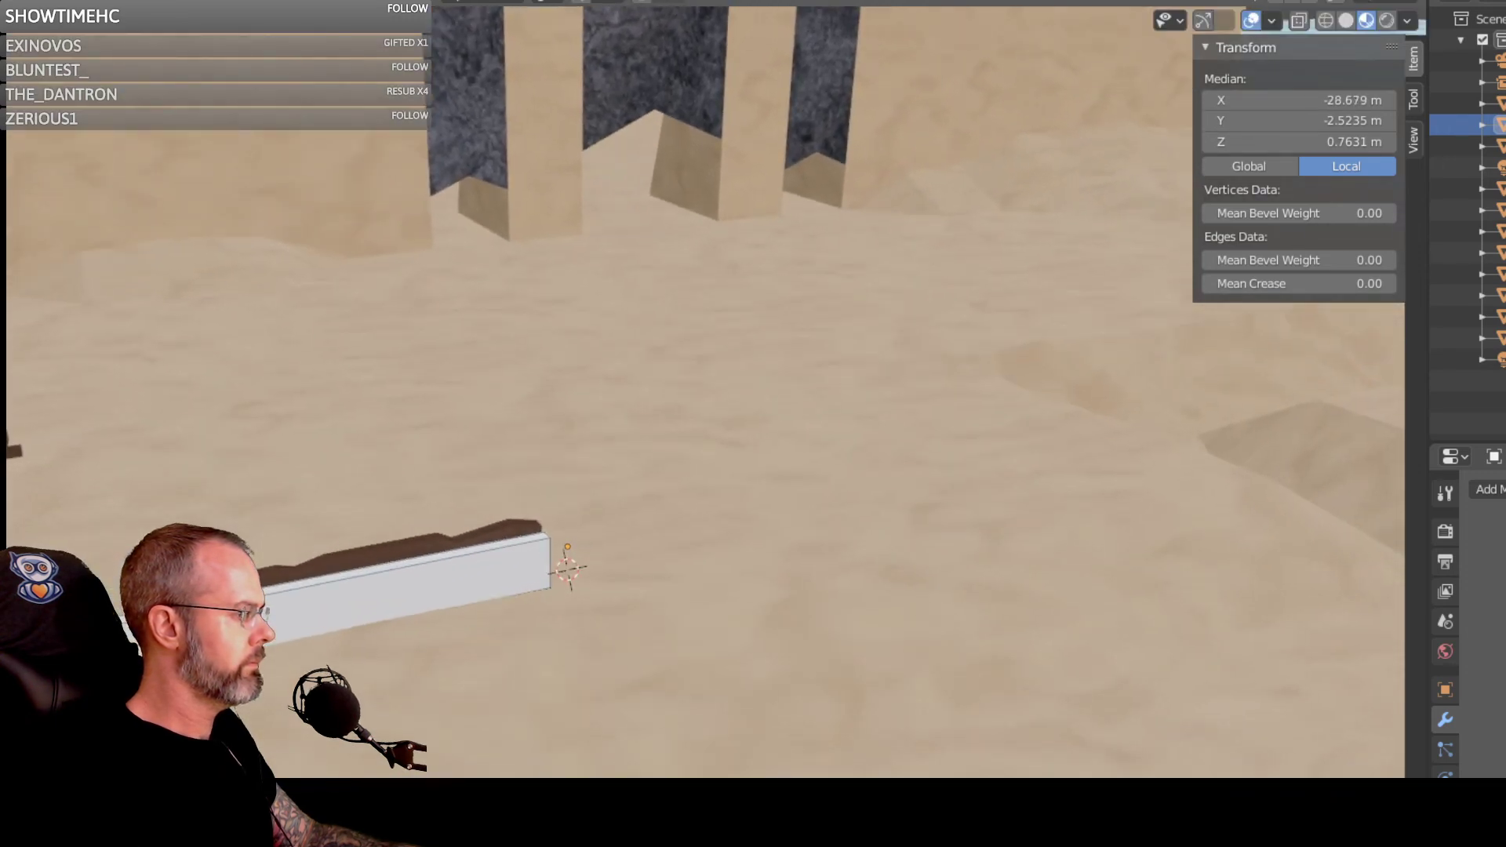
scroll(188, 636, "down", 2)
middle_click_drag(133, 628, 627, 564, "shift")
scroll(628, 564, "up", 2)
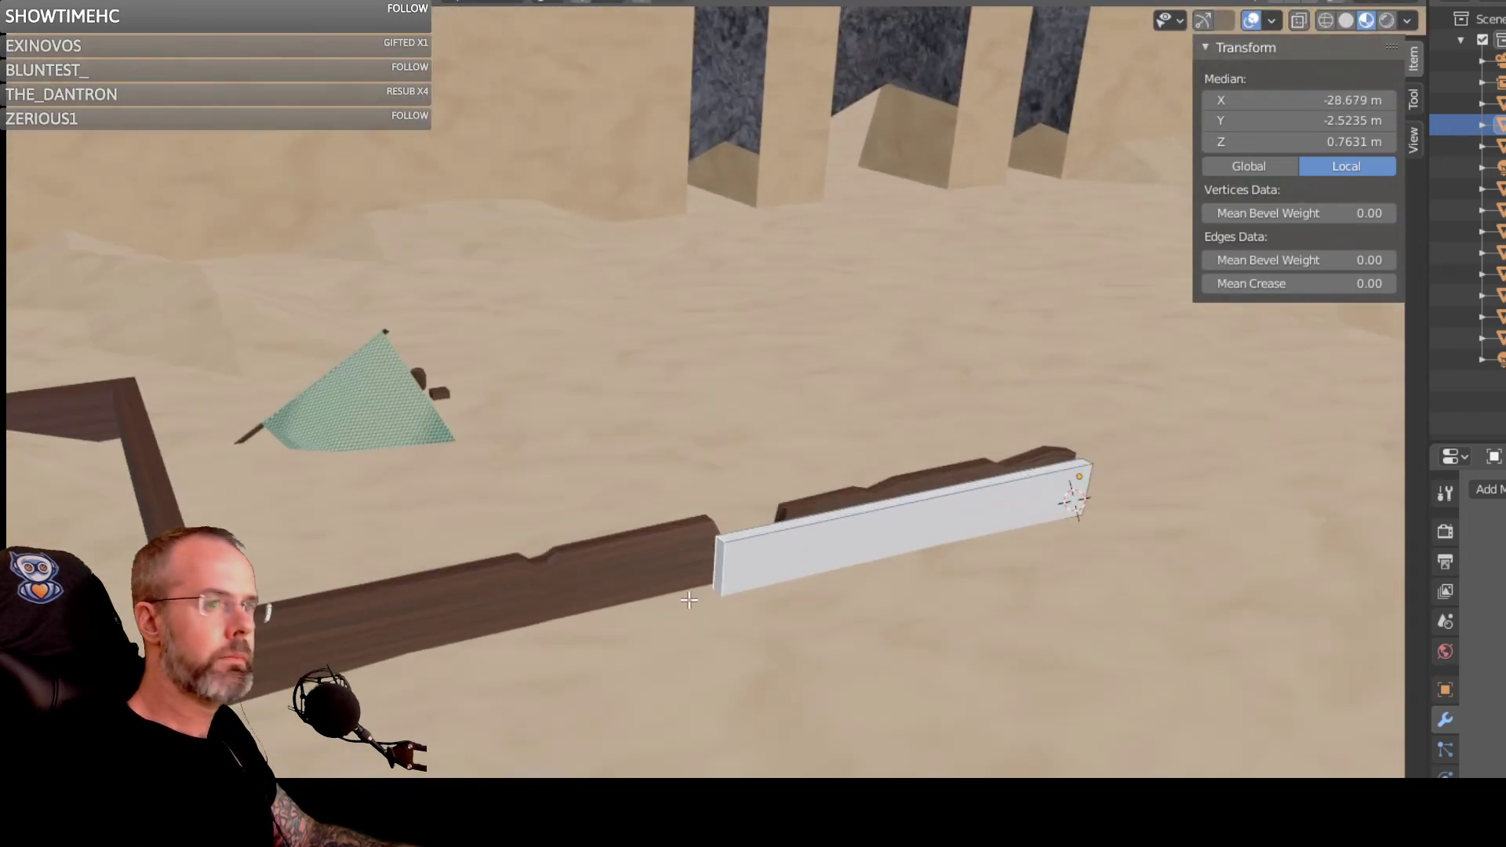
middle_click_drag(793, 594, 746, 584)
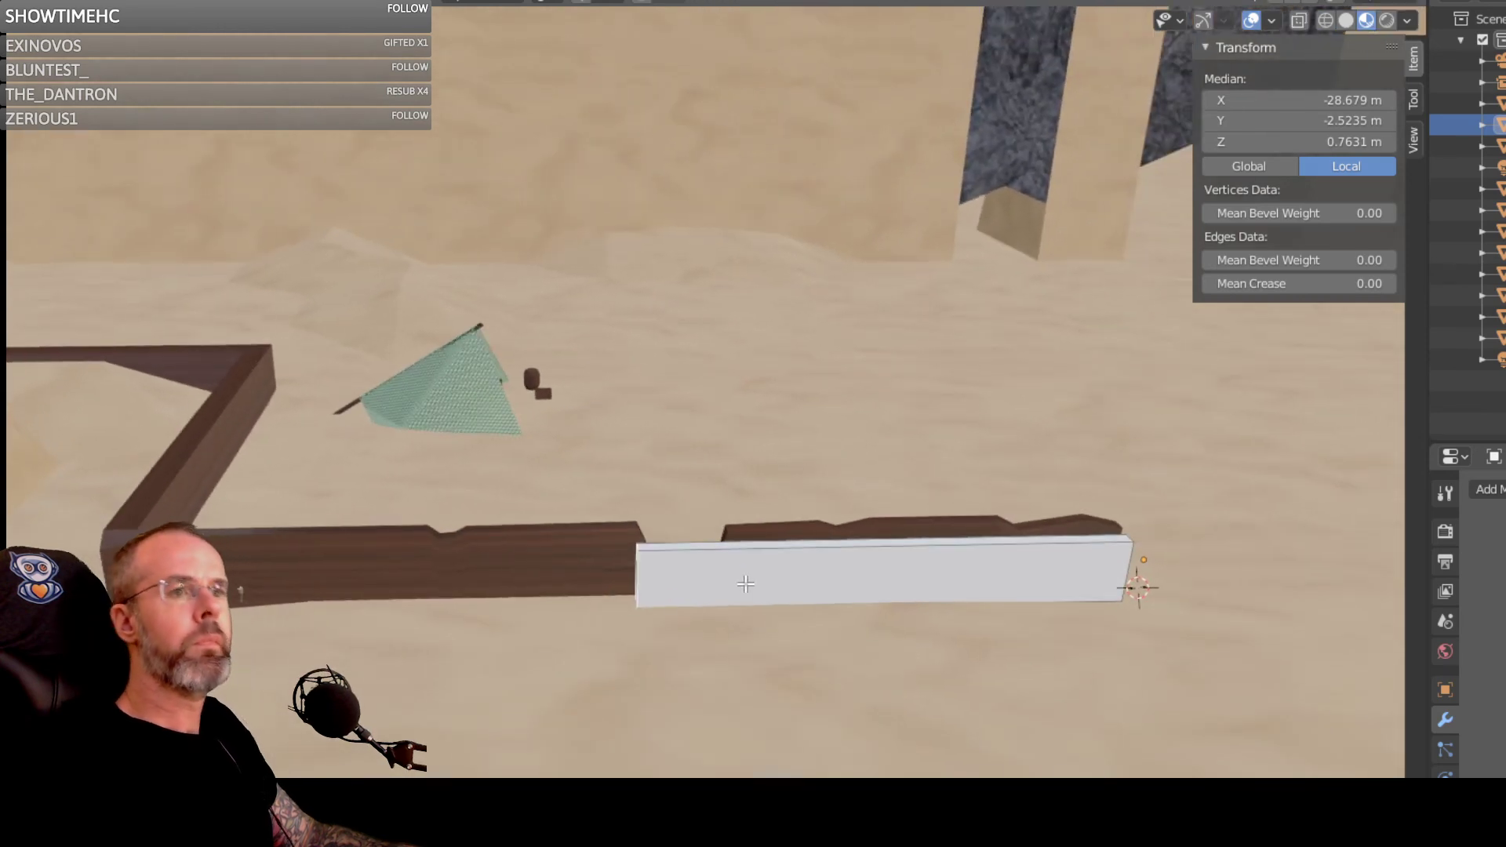
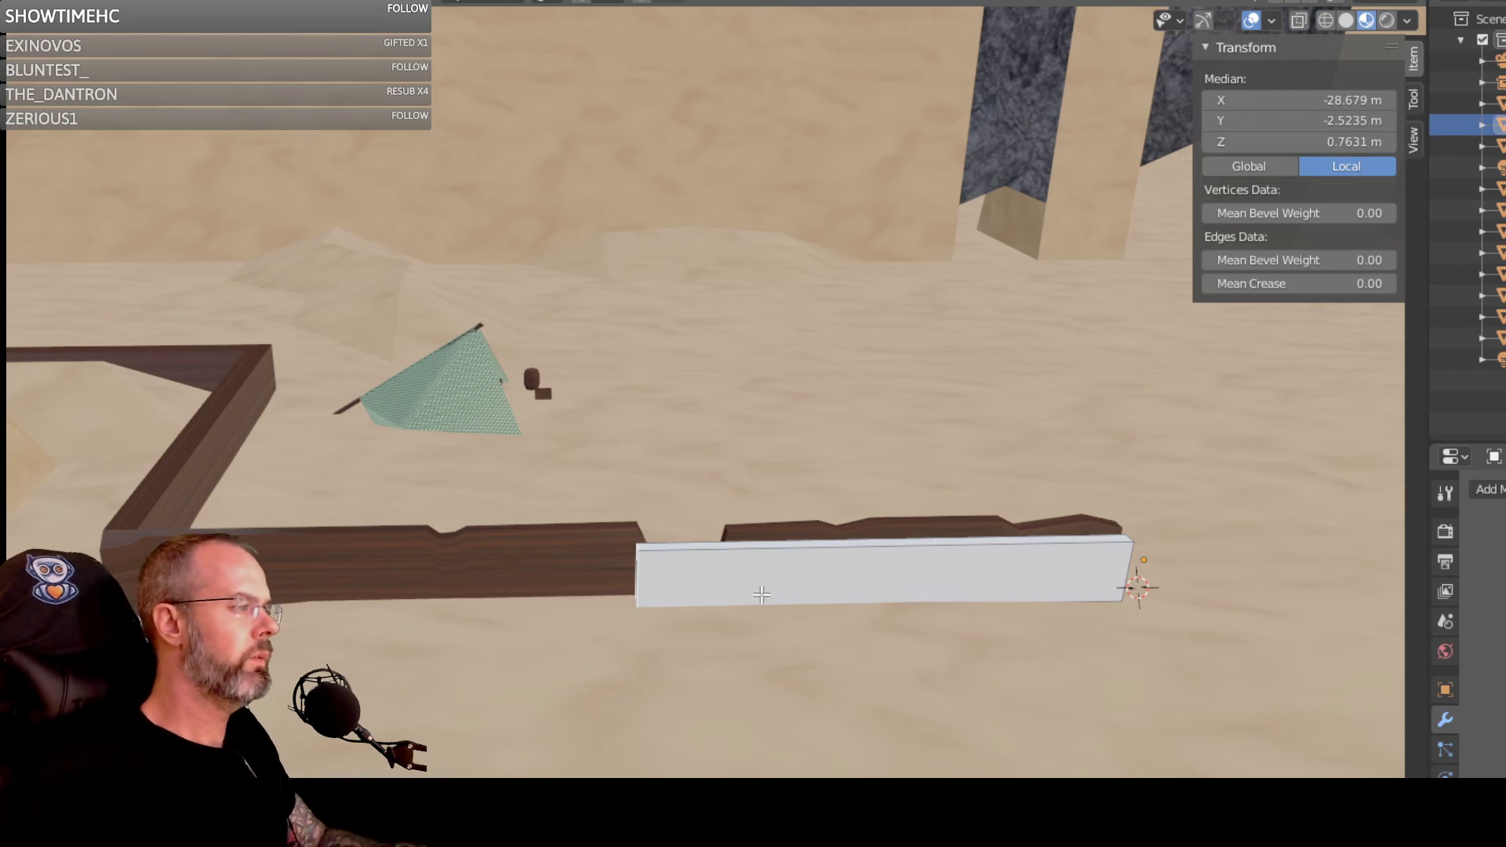
middle_click_drag(760, 595, 737, 575)
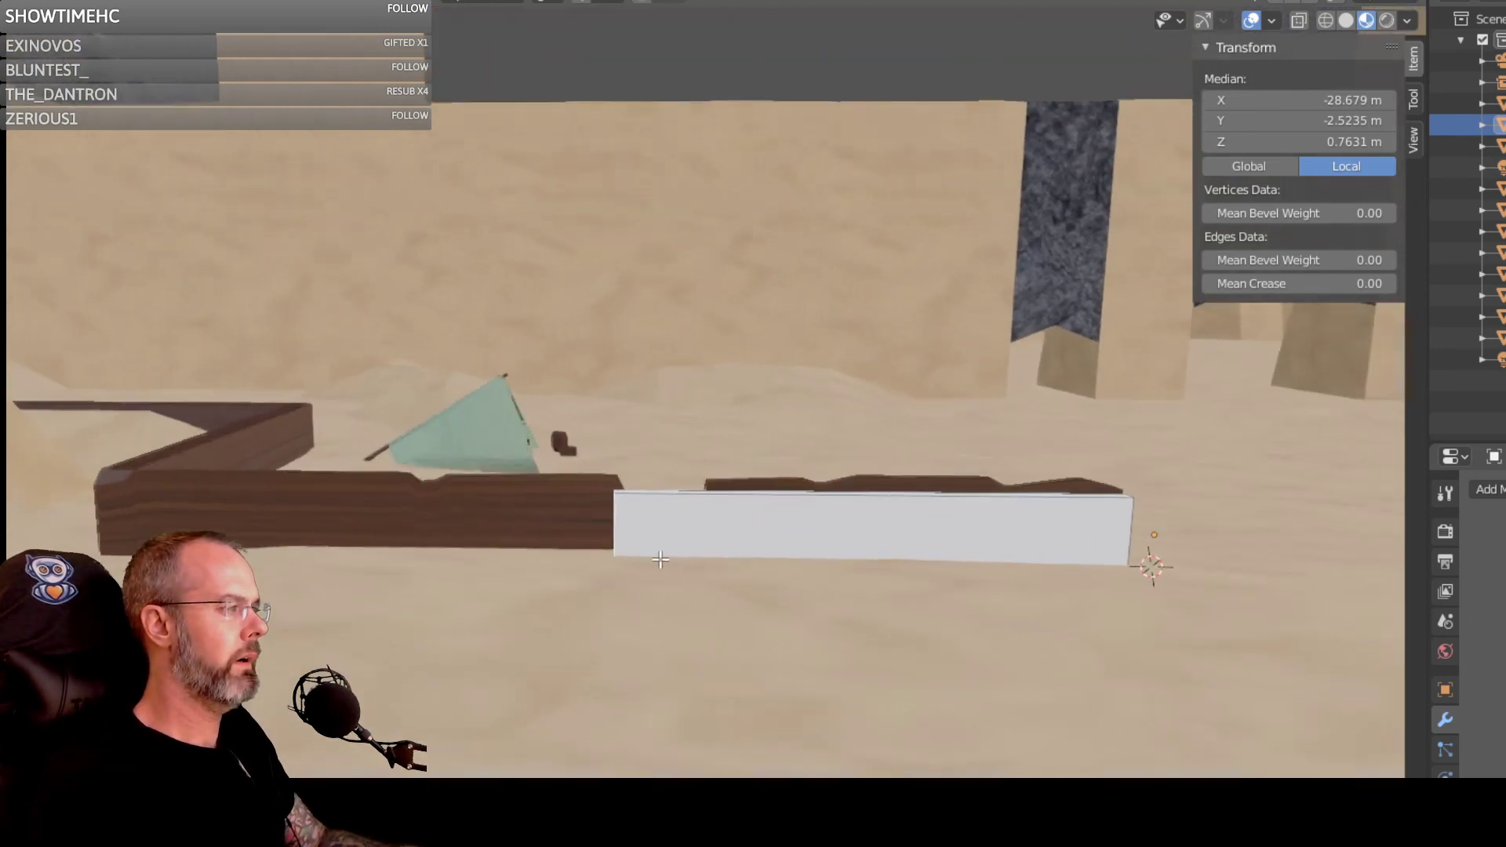
middle_click_drag(531, 532, 550, 683)
scroll(696, 679, "up", 5)
scroll(690, 678, "down", 4)
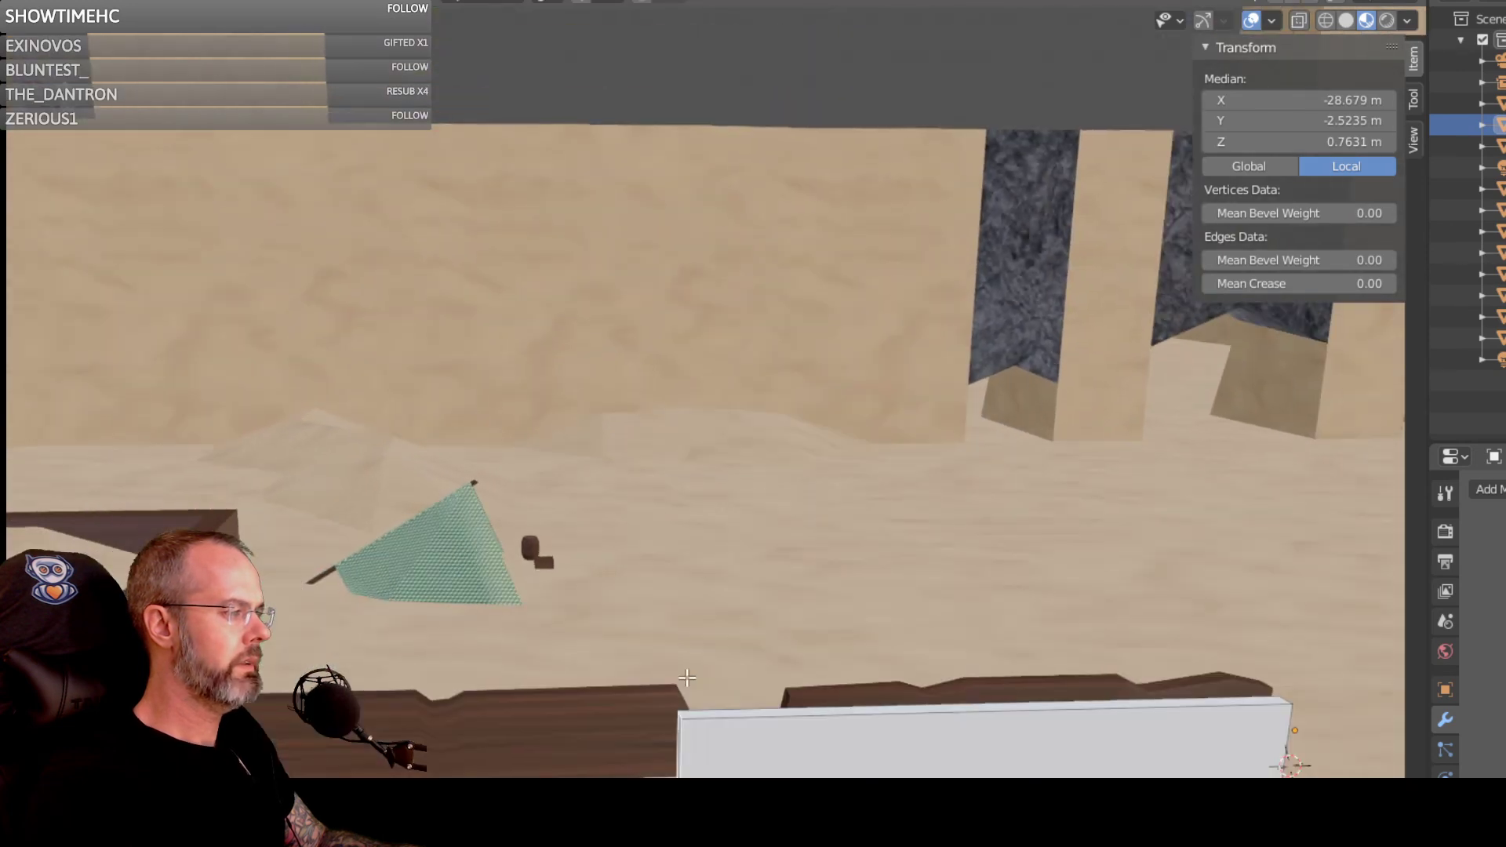
Step: Examine the long plank against the broken wall section and the neighbouring wall from the front, closer up and from above
middle_click_drag(663, 743, 648, 695, "shift")
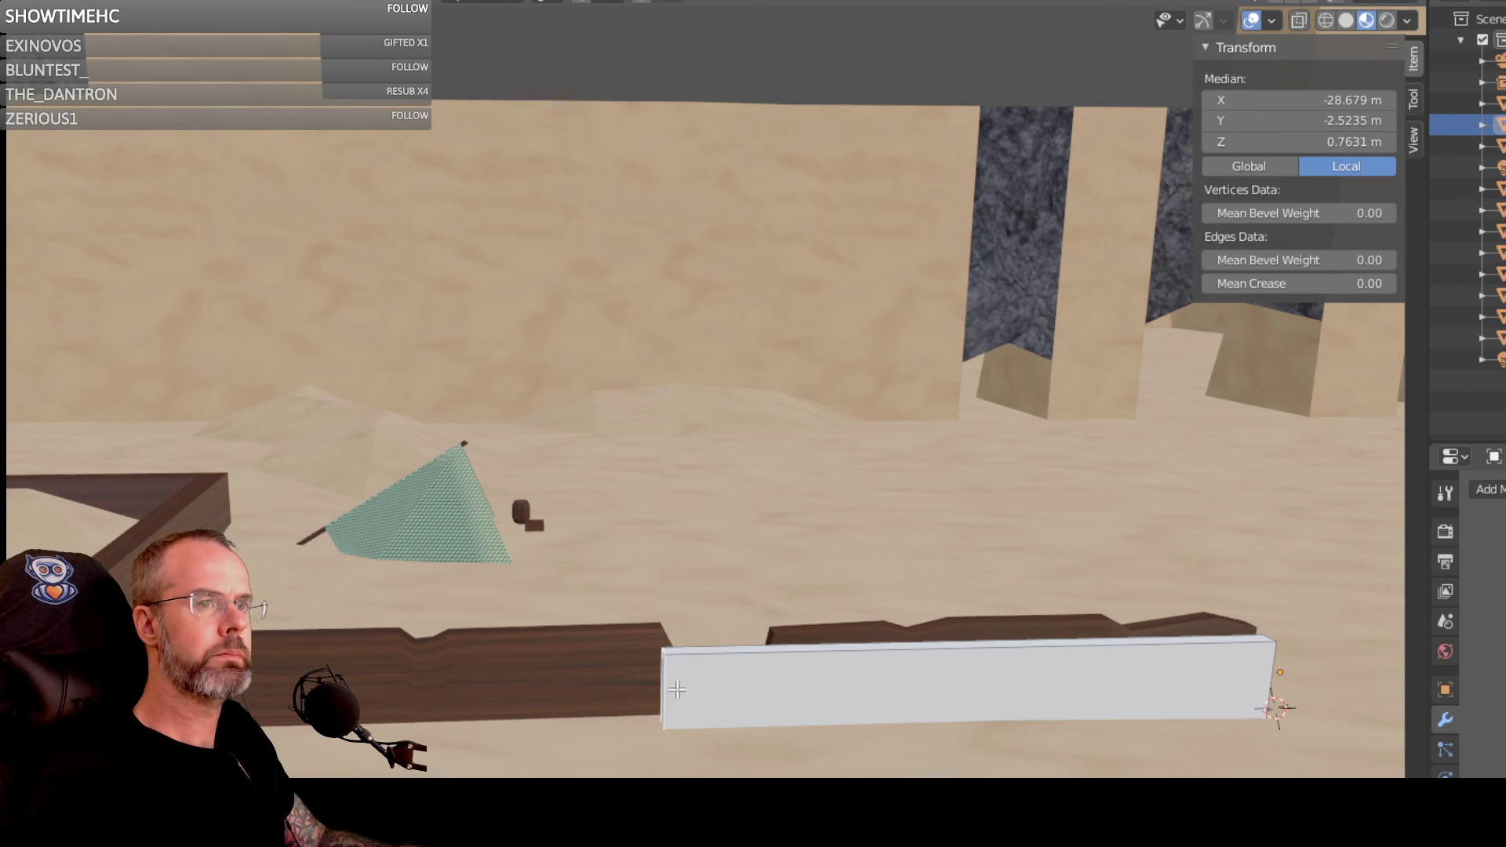
middle_click_drag(763, 699, 782, 695)
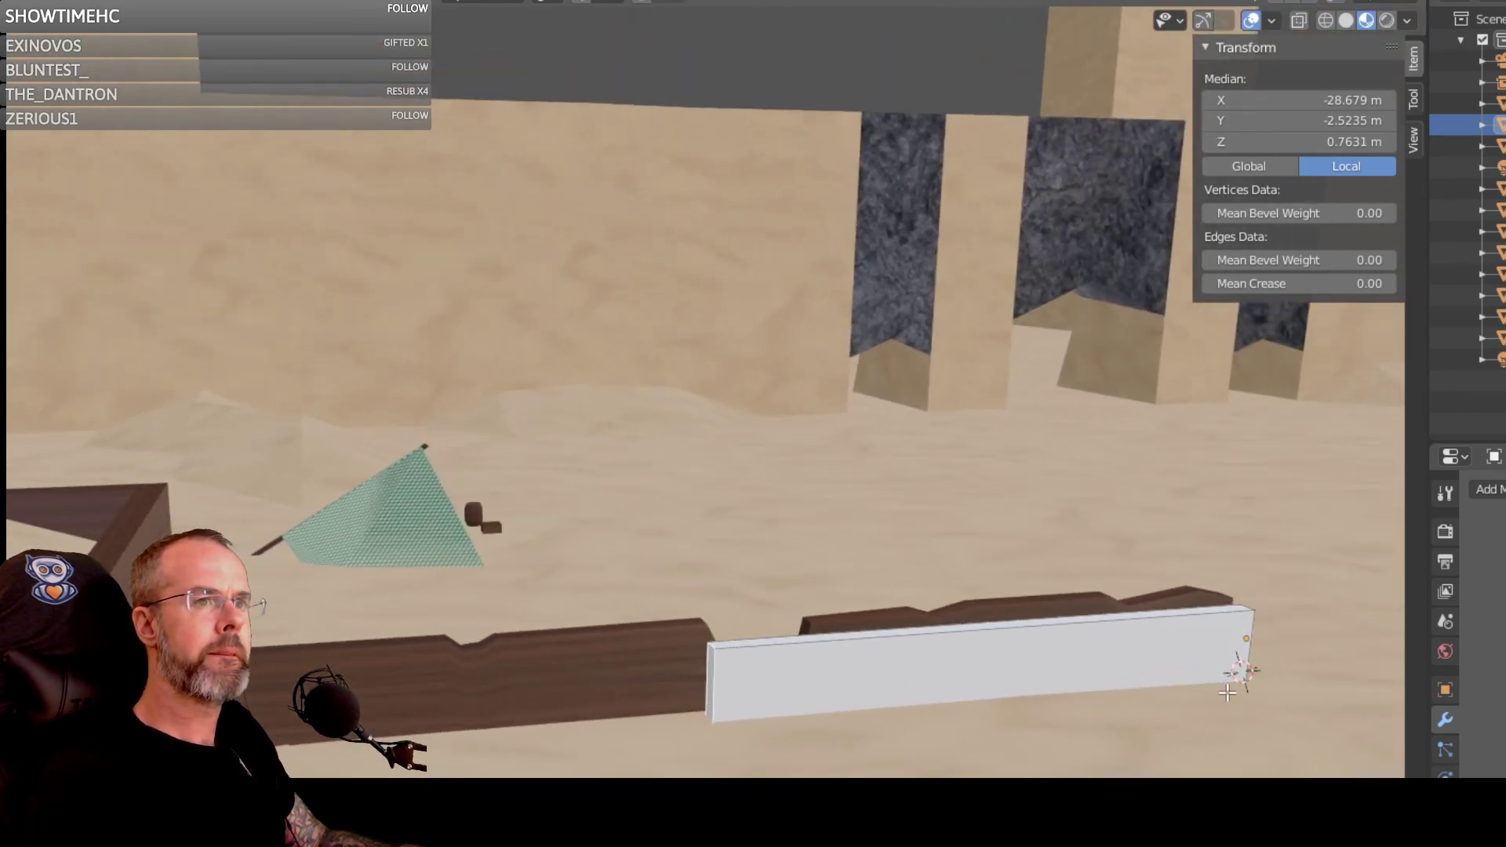
middle_click_drag(1227, 692, 1181, 700, "shift")
scroll(1071, 671, "up", 2)
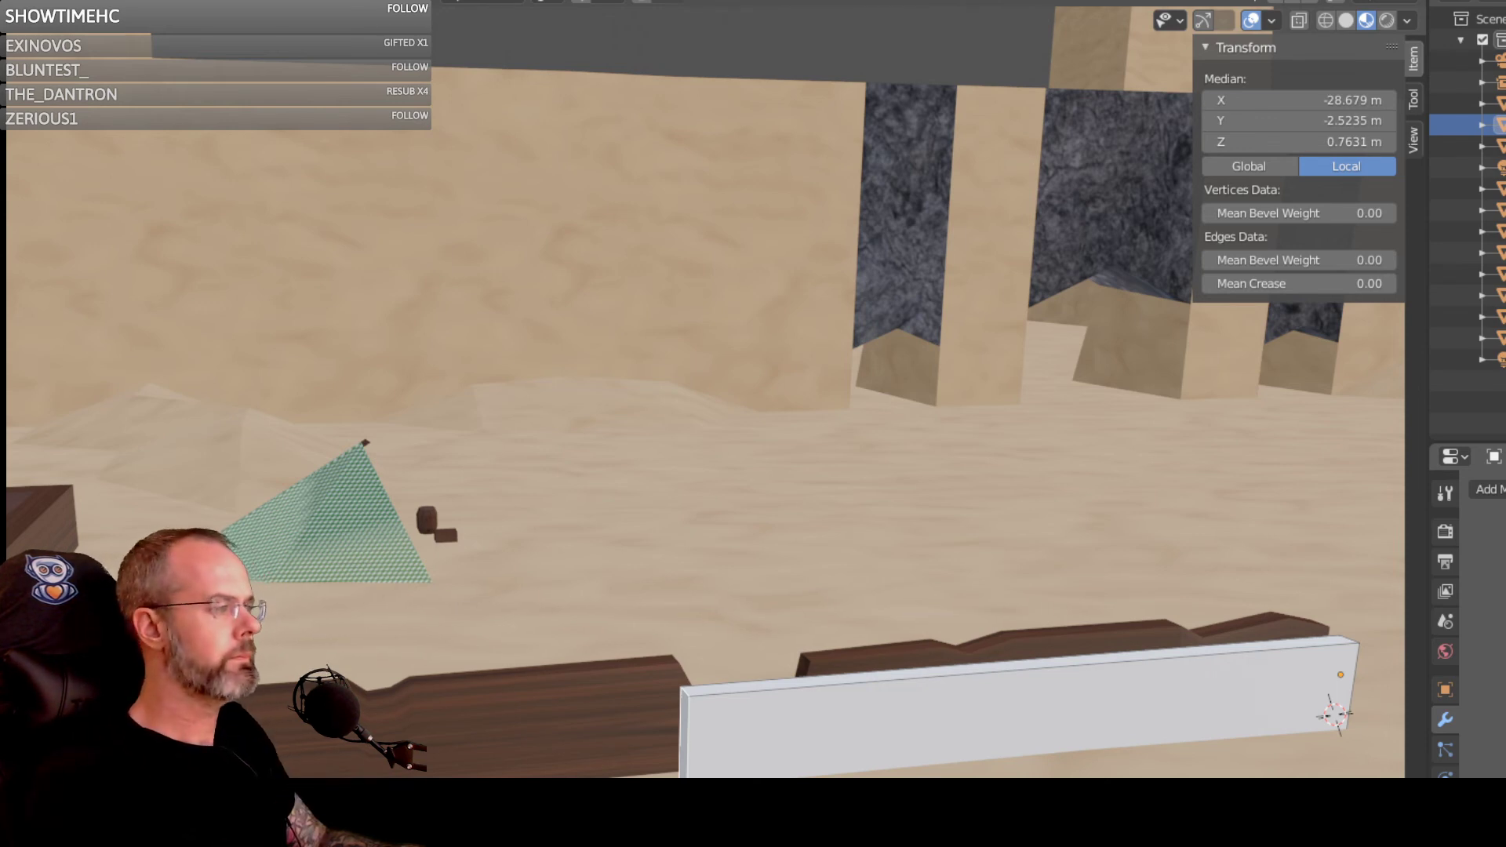
scroll(731, 760, "down", 2)
middle_click_drag(753, 719, 820, 769)
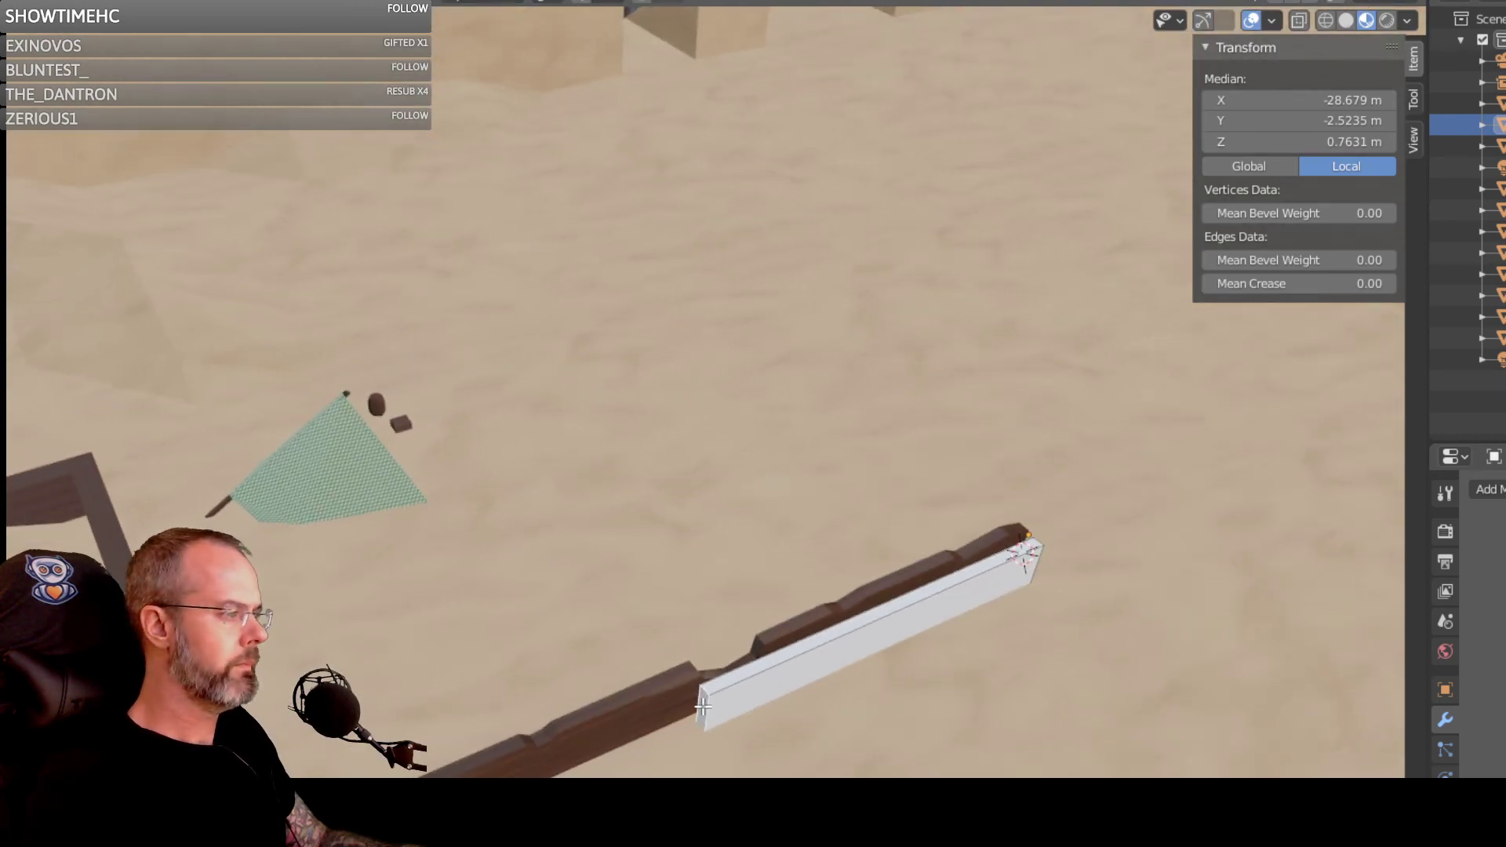
middle_click_drag(804, 744, 777, 736)
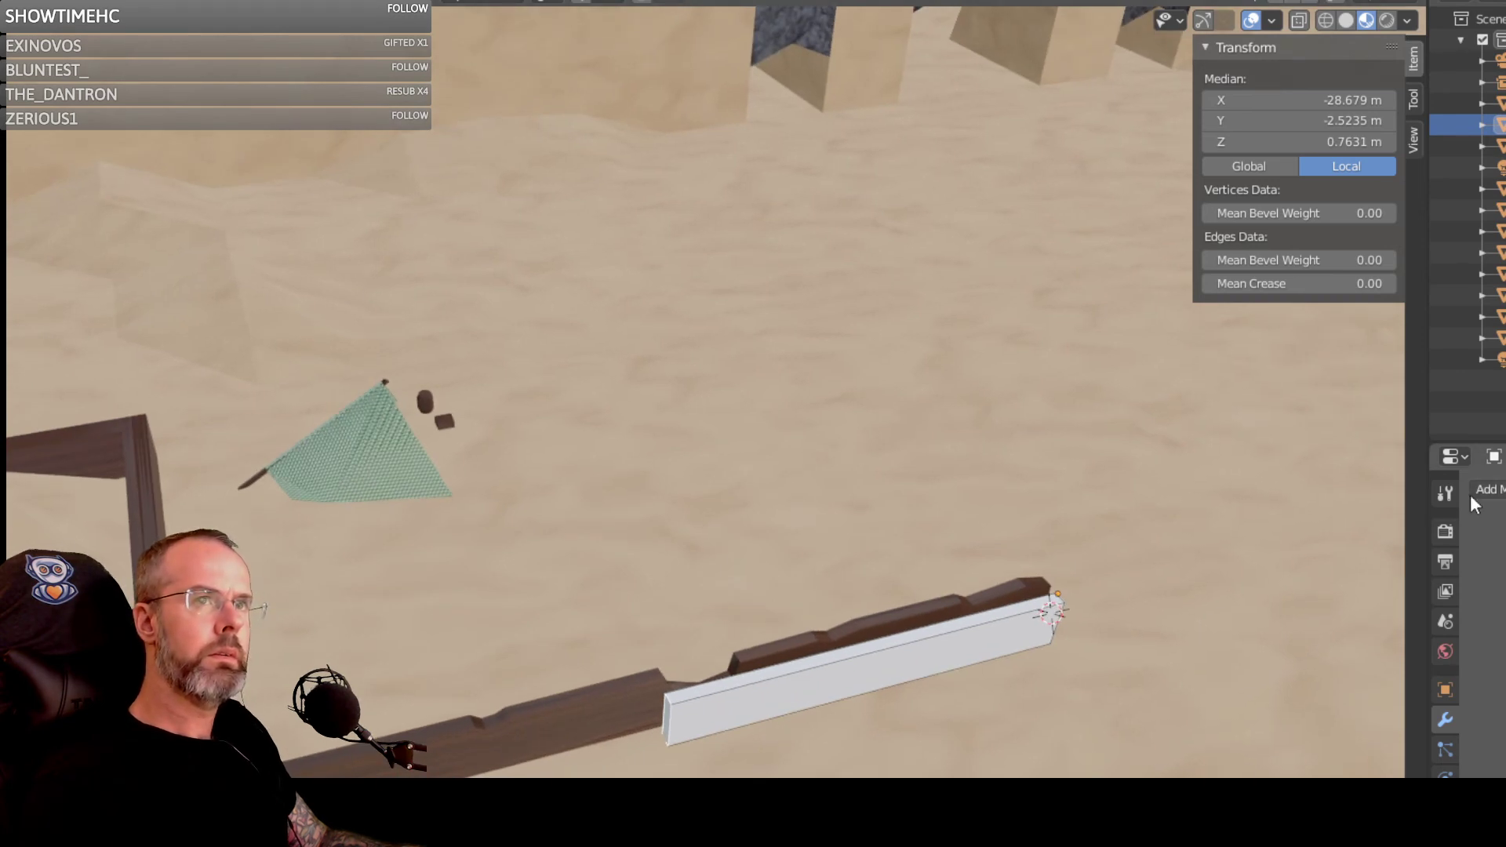
middle_click_drag(847, 501, 855, 469)
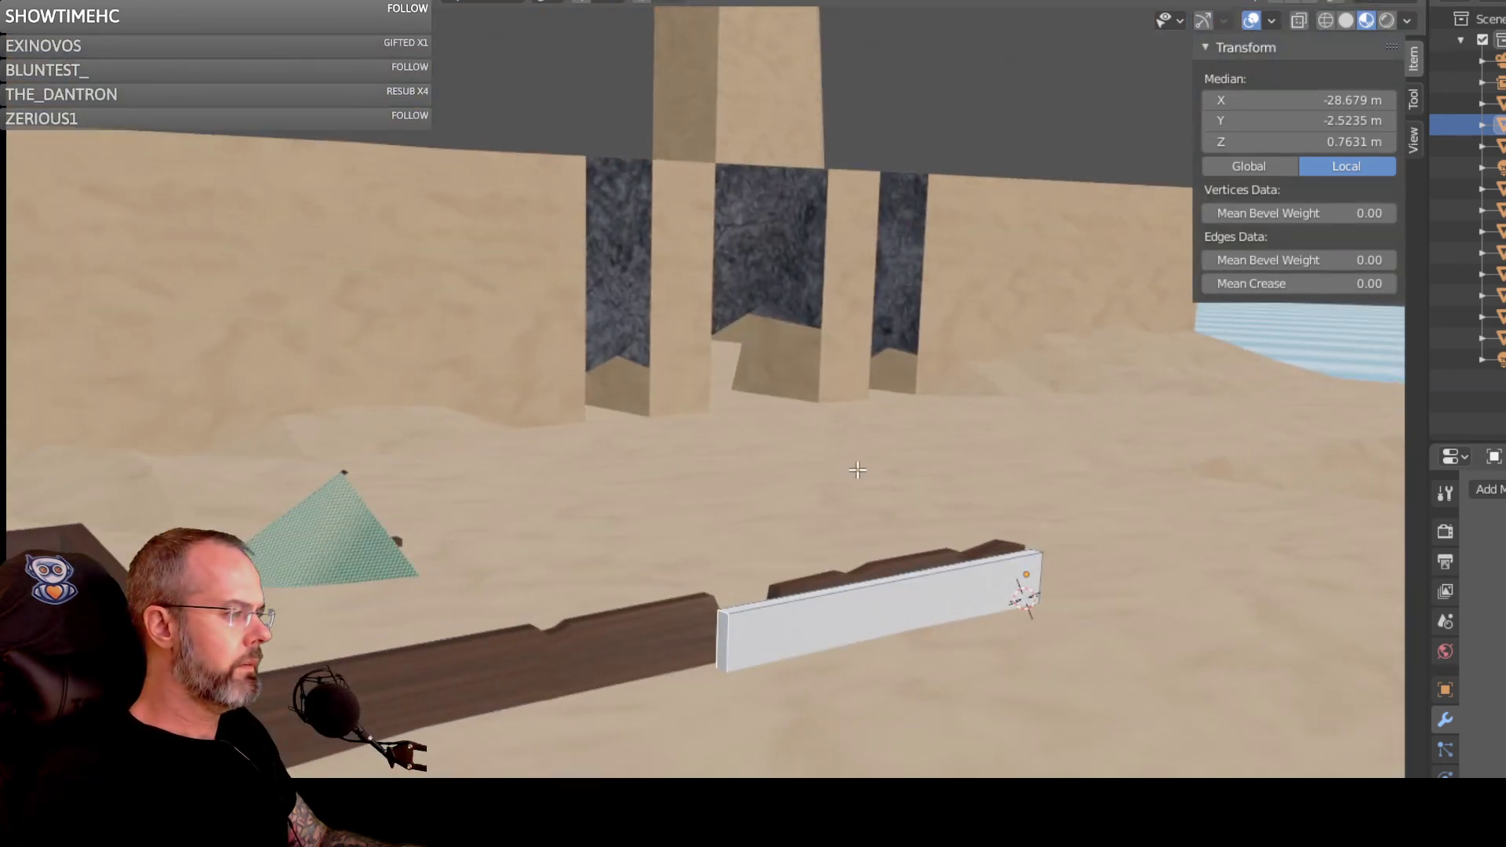
key("g")
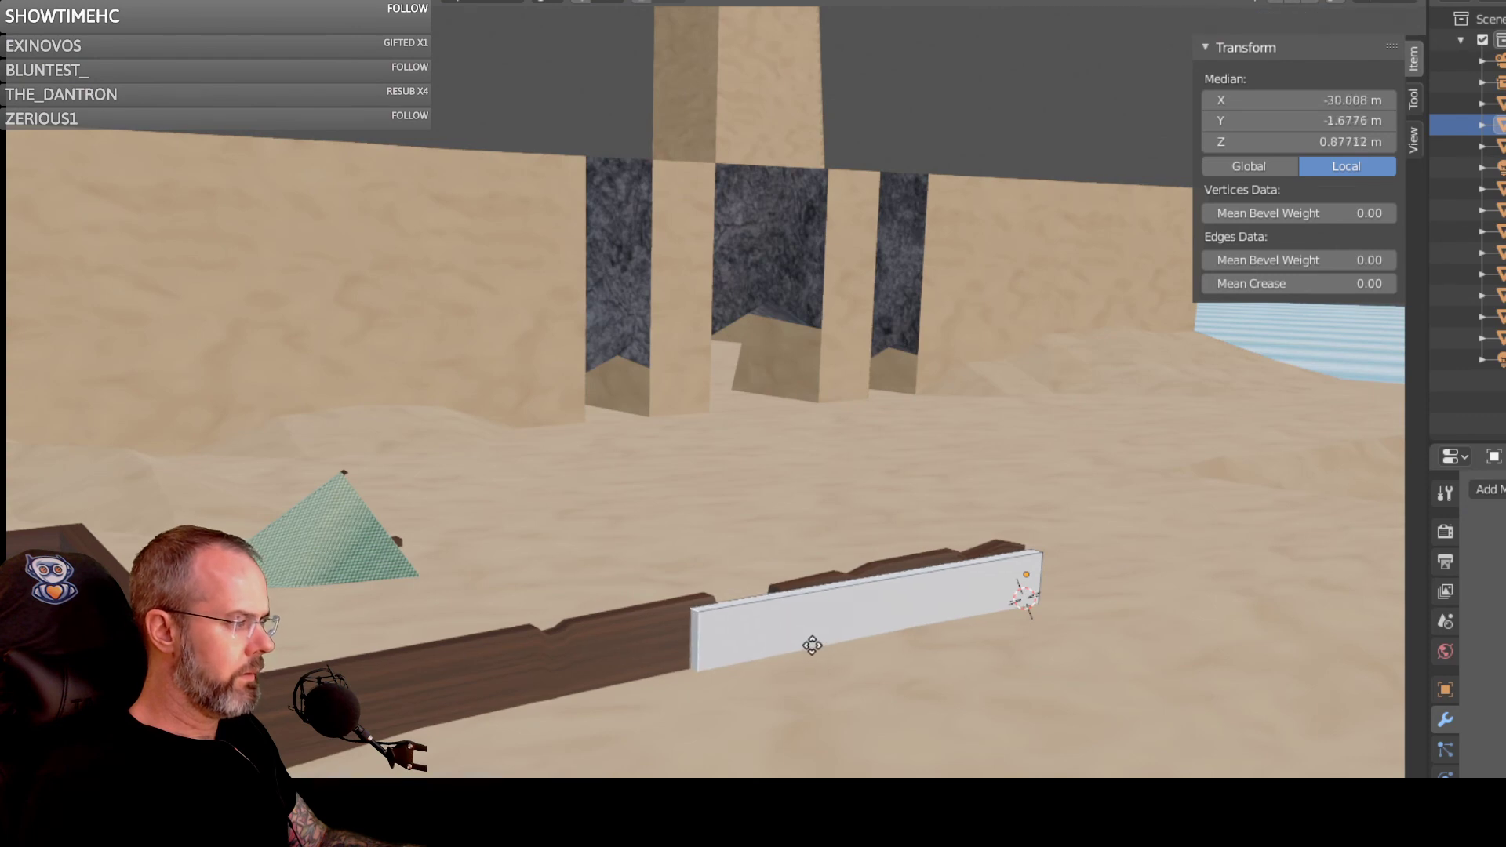
left_click(865, 656)
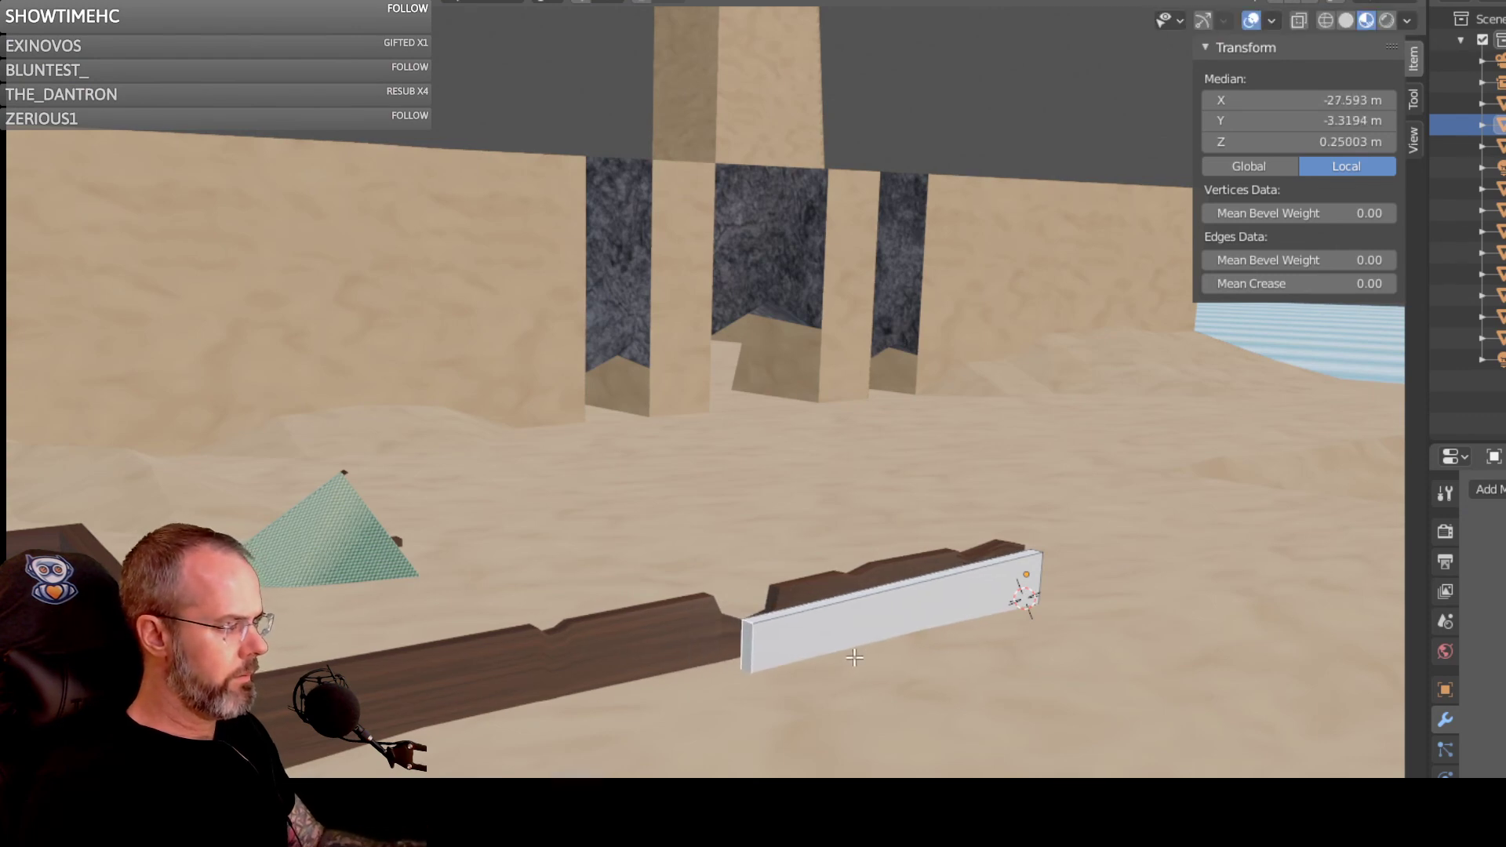
key("ctrl+z")
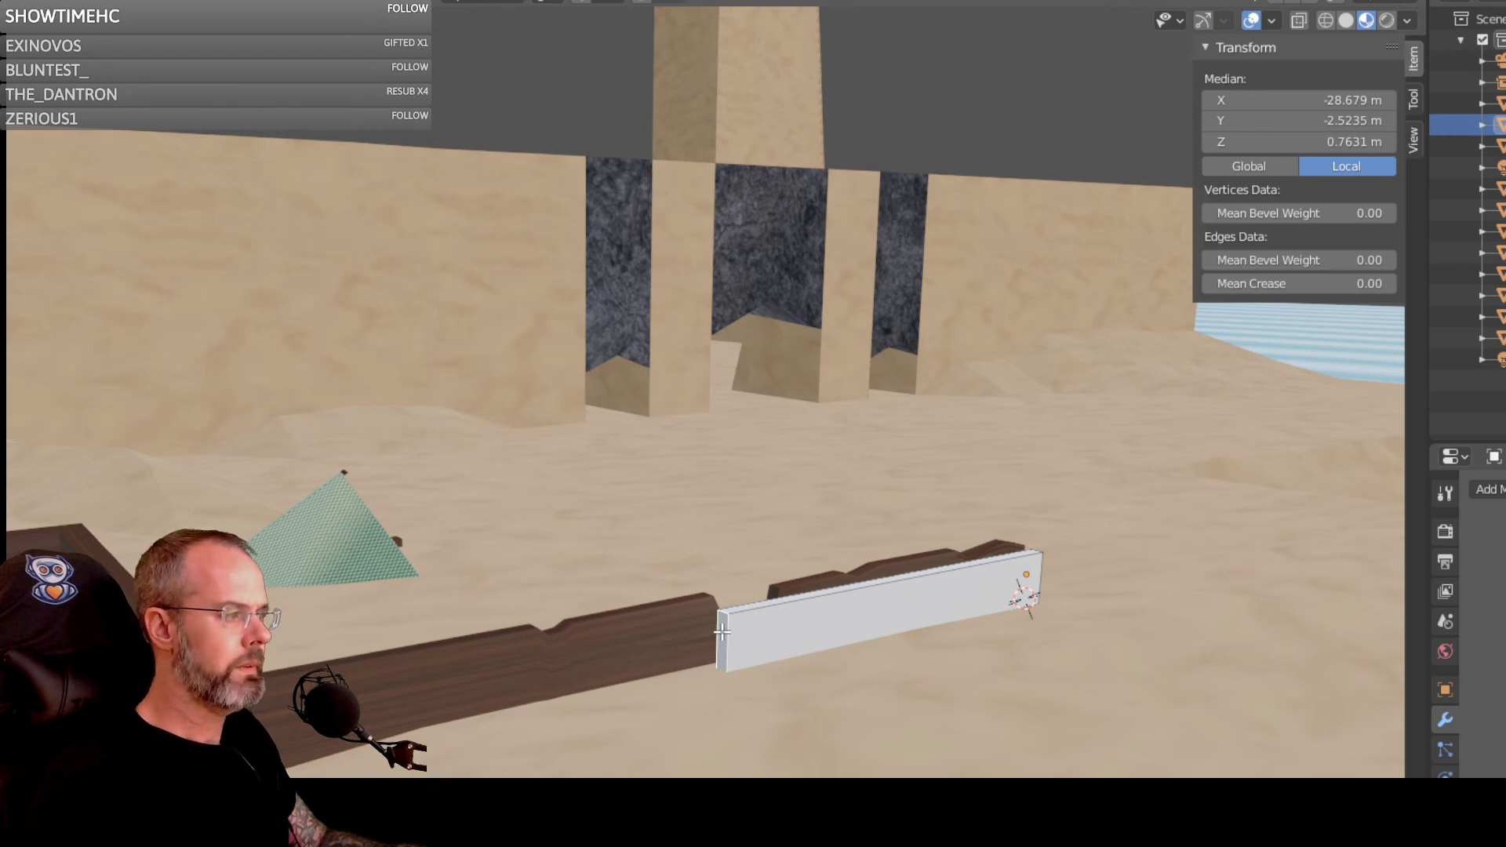
Step: Stretch the plank's inner end face along the X axis to about -56.59 m local, past the gap and along the neighbouring wall
key("g")
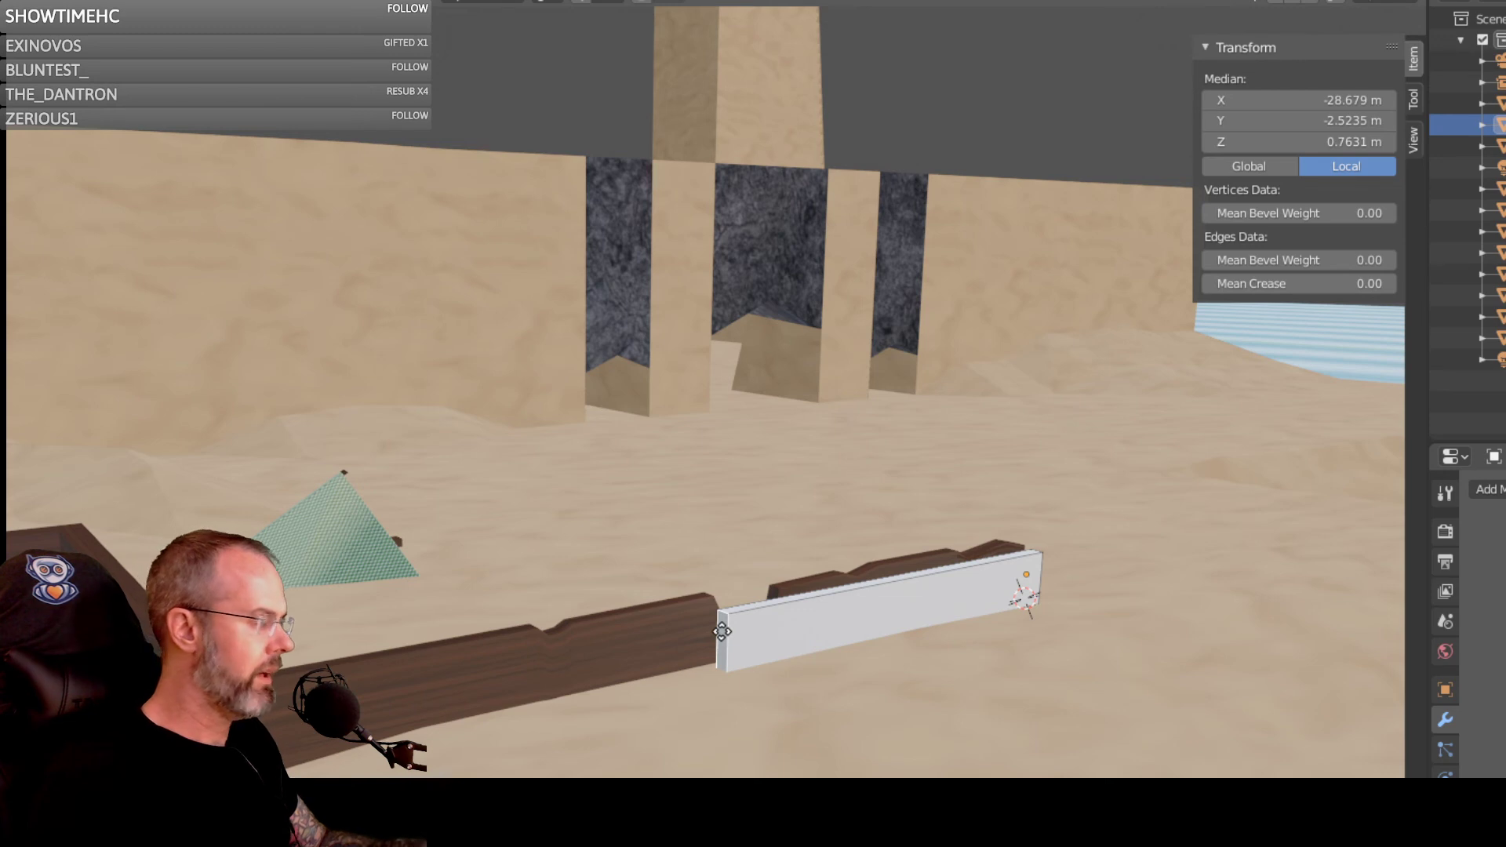
key("y")
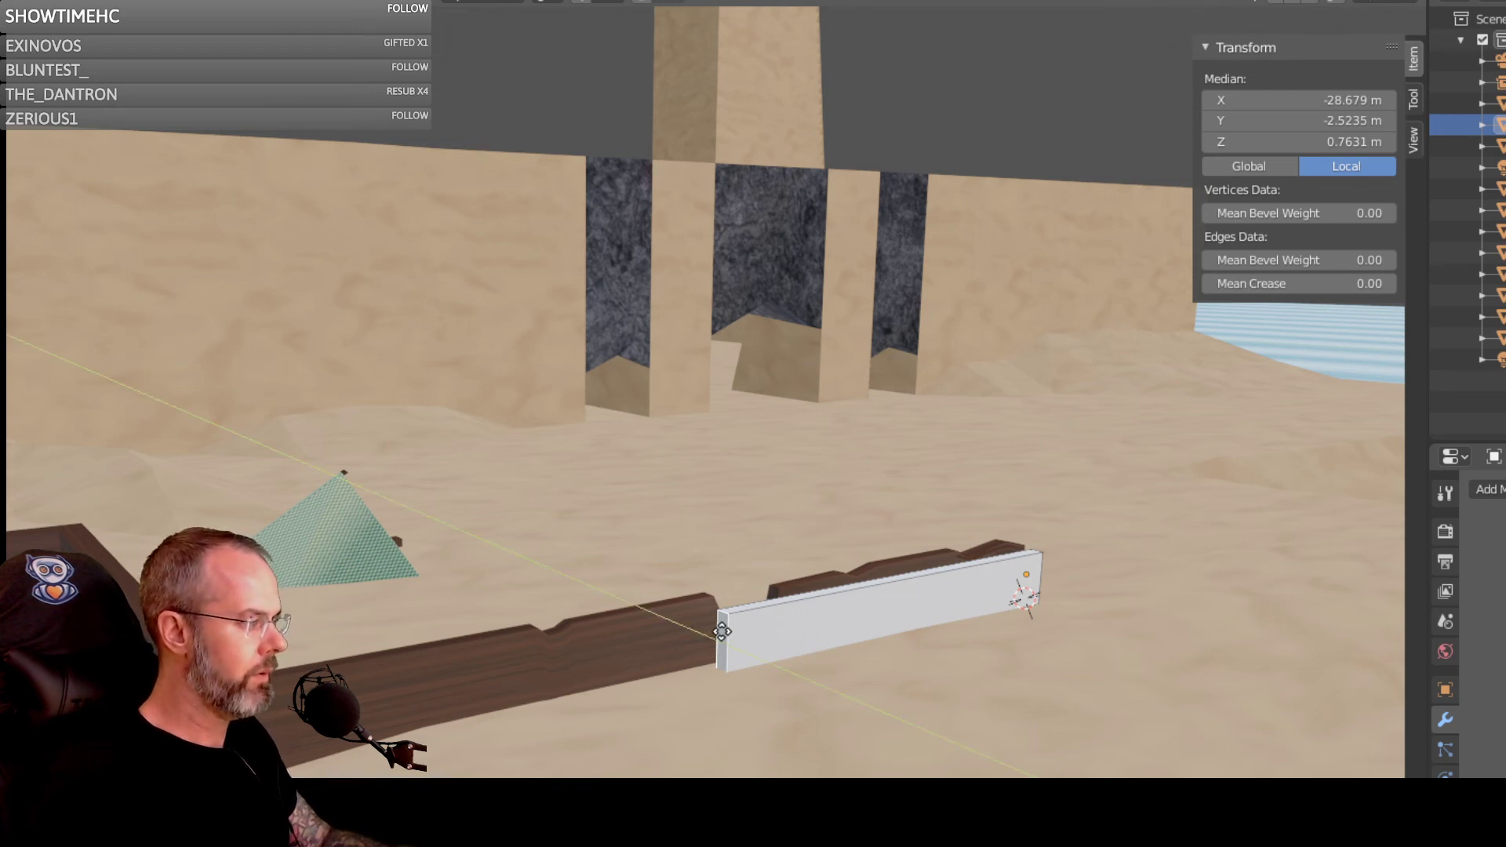
key("x")
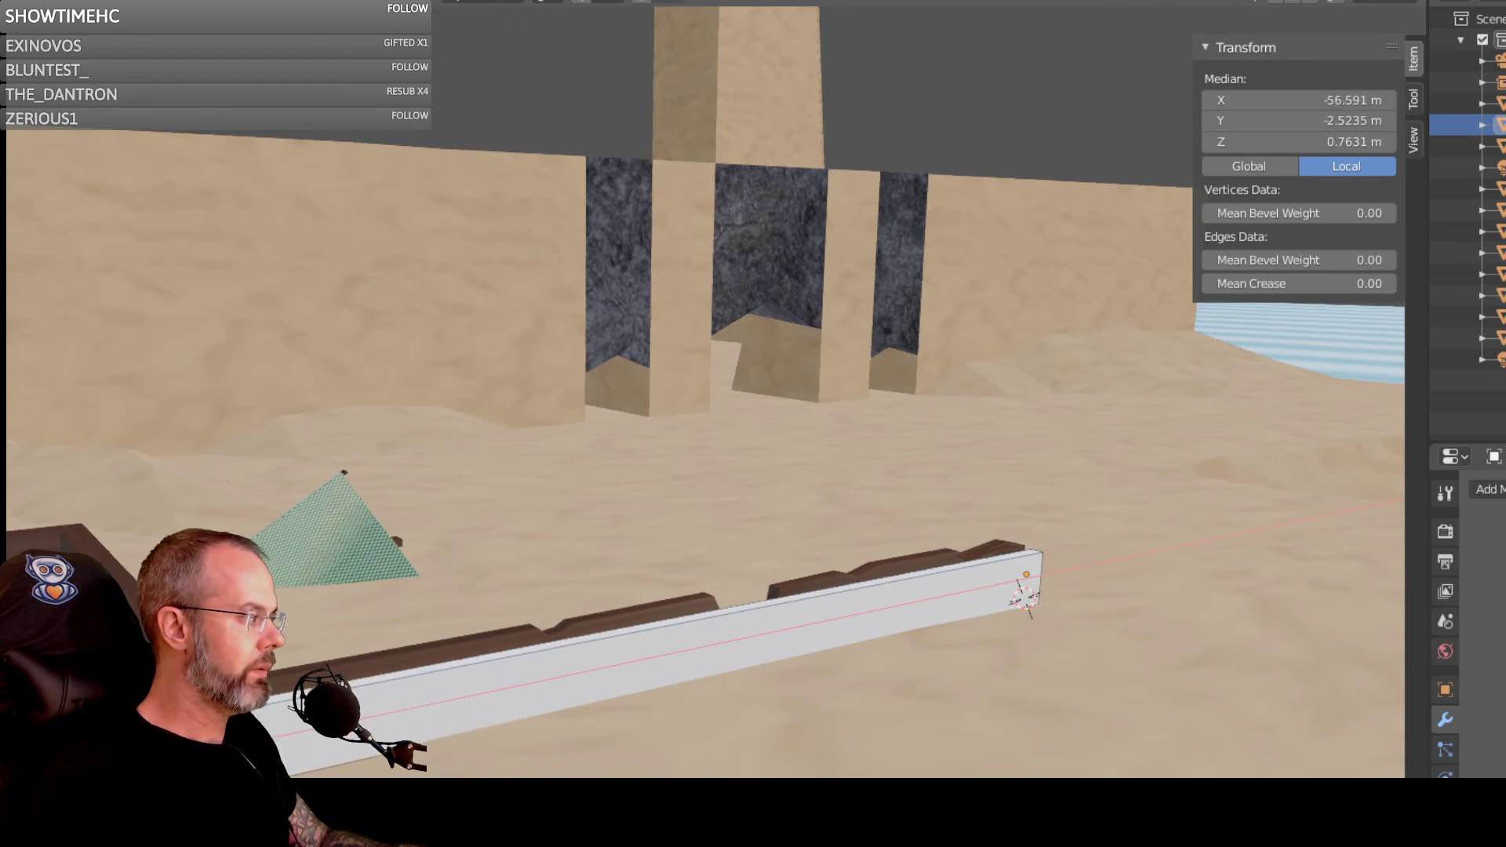
left_click(263, 741)
middle_click_drag(263, 742, 318, 721)
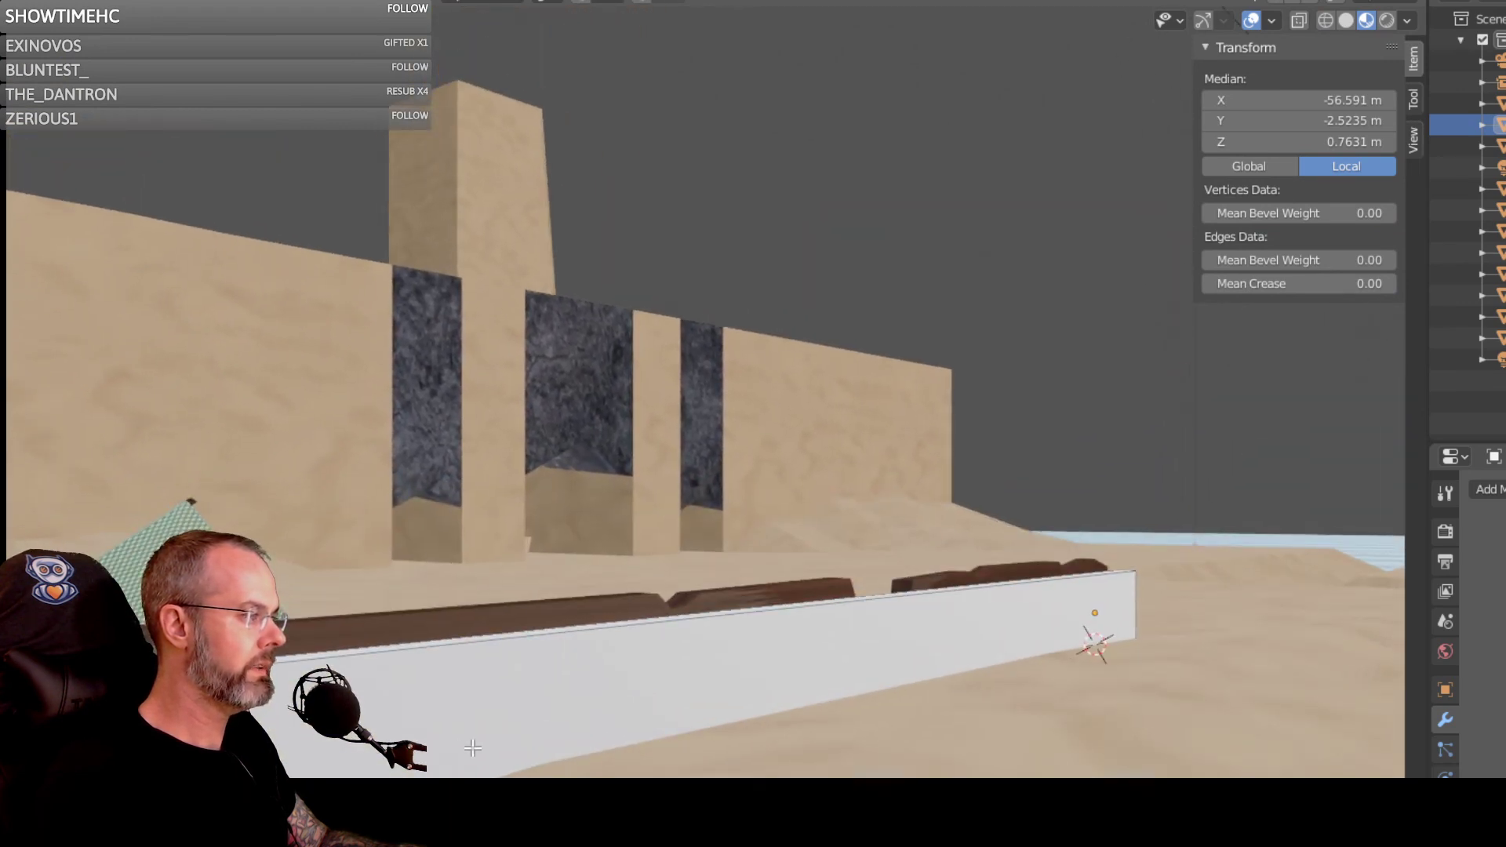
Step: Select the whole plank and lower it along the Z axis to about 0.28 m local, sinking it into the sand
middle_click_drag(471, 748, 377, 775)
left_click(446, 692)
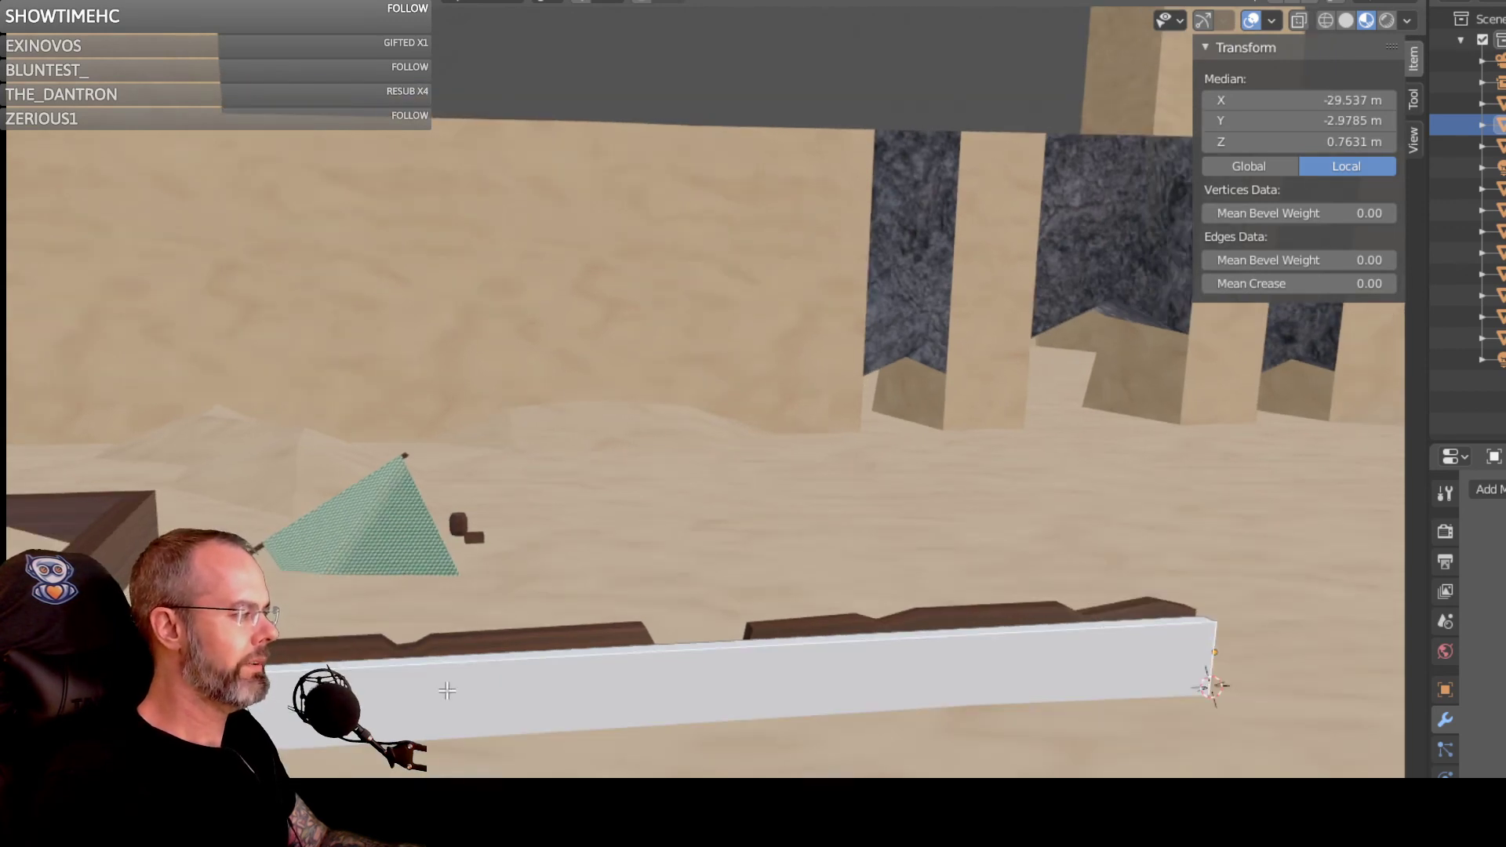
left_click(432, 691)
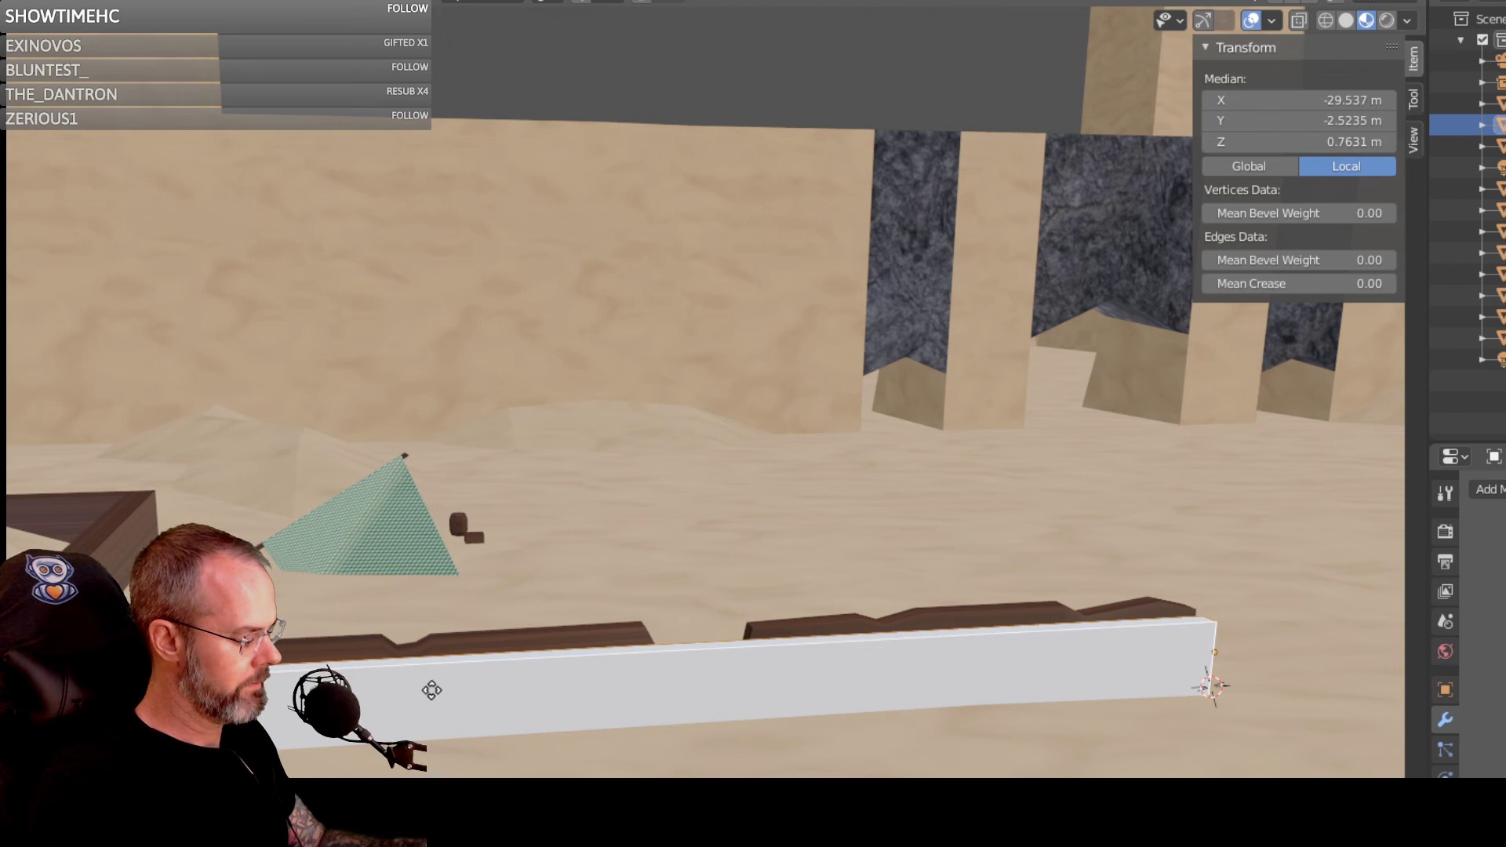
key("g")
key("z")
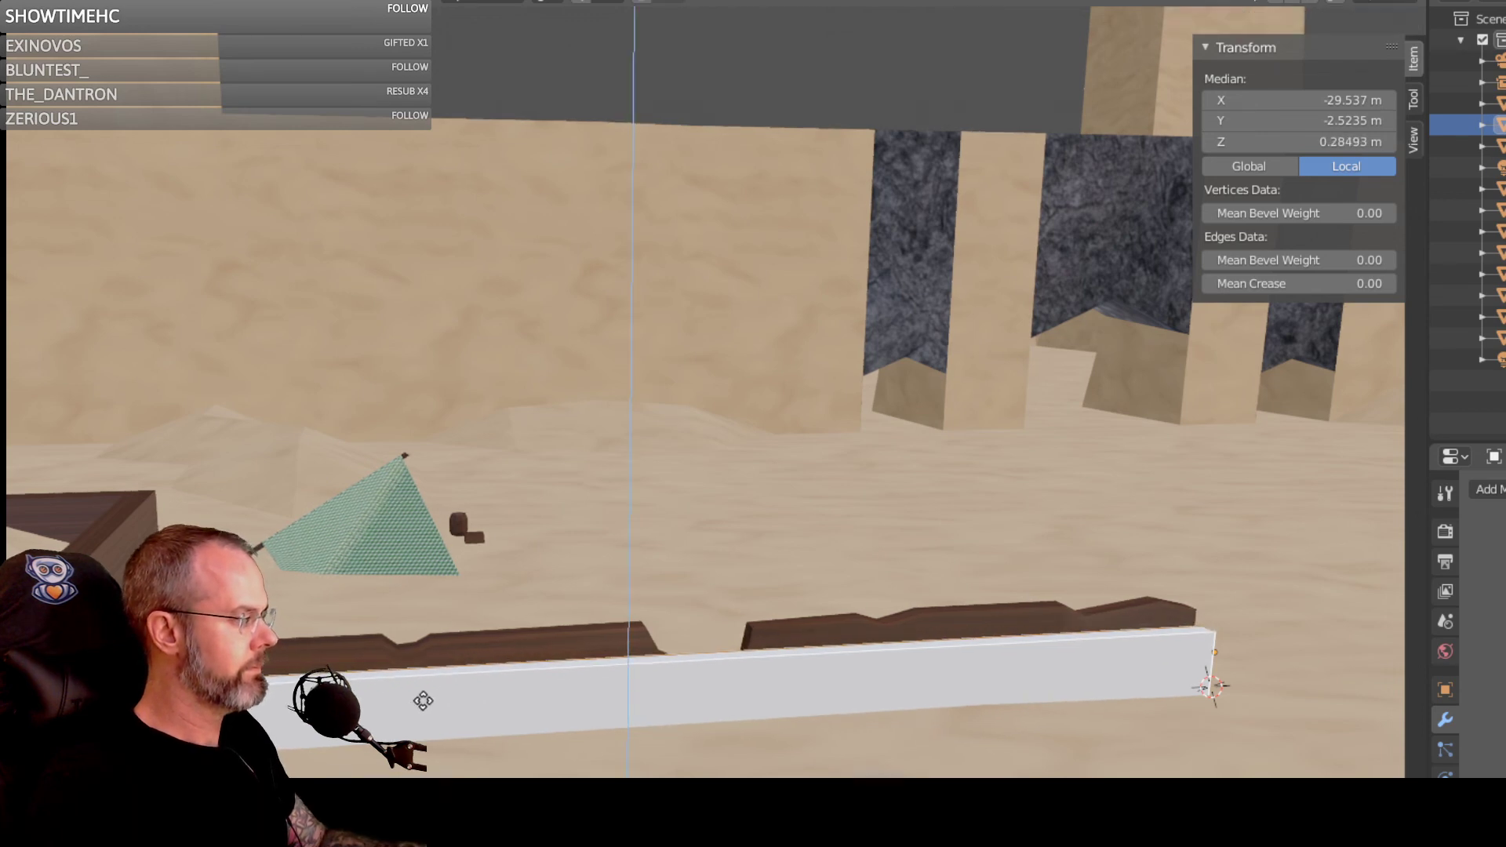
left_click(421, 698)
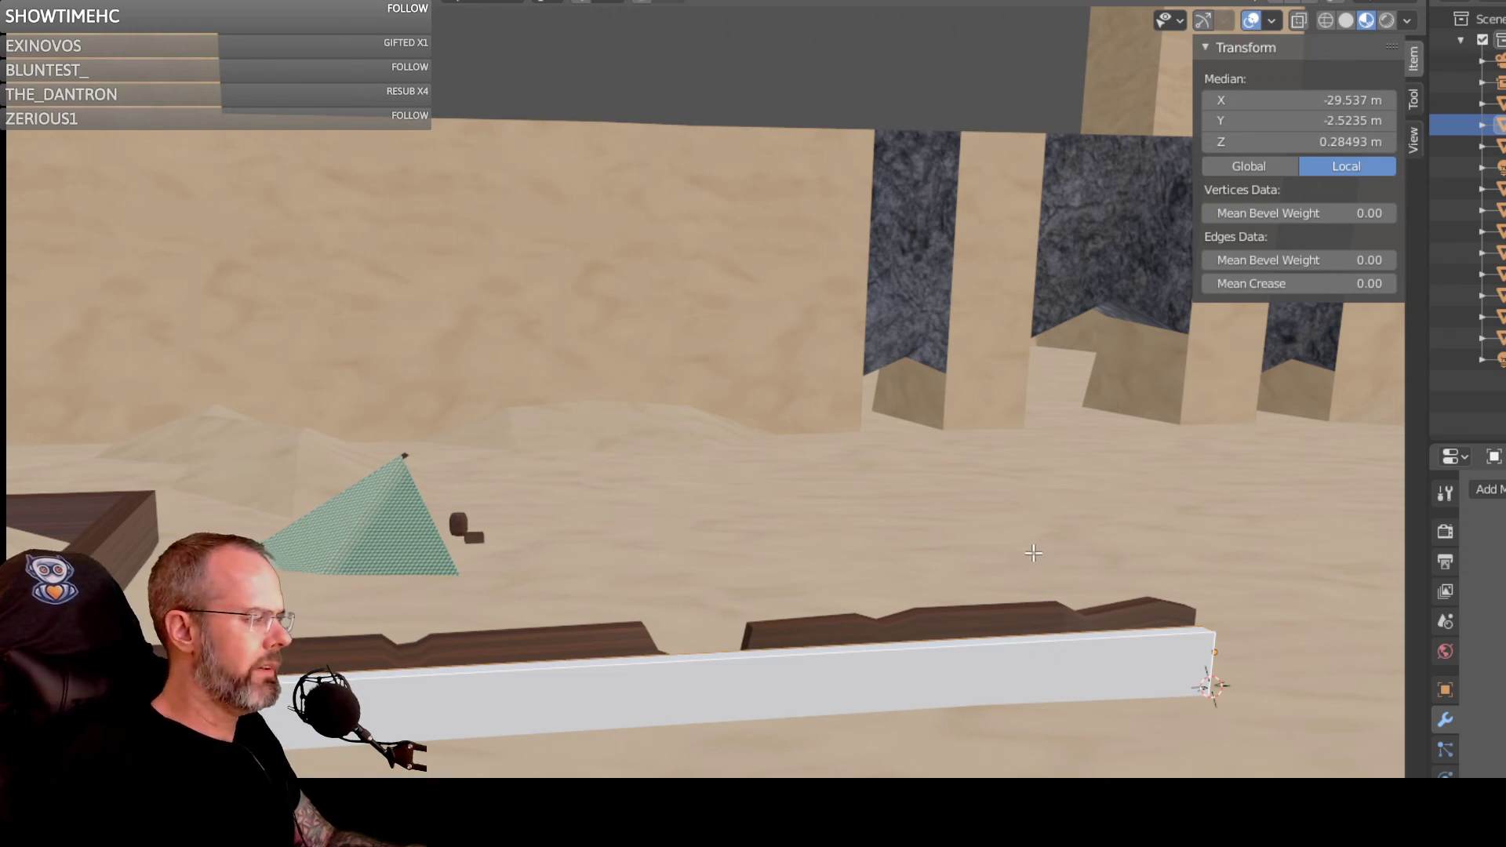
Step: Examine the lowered plank's height against both wooden wall sections from the front, from above and from the outer end
mouse_move(949, 499)
middle_mouse_down()
mouse_move(959, 527)
mouse_move(1016, 555)
mouse_move(1090, 524)
mouse_move(952, 528)
middle_mouse_up()
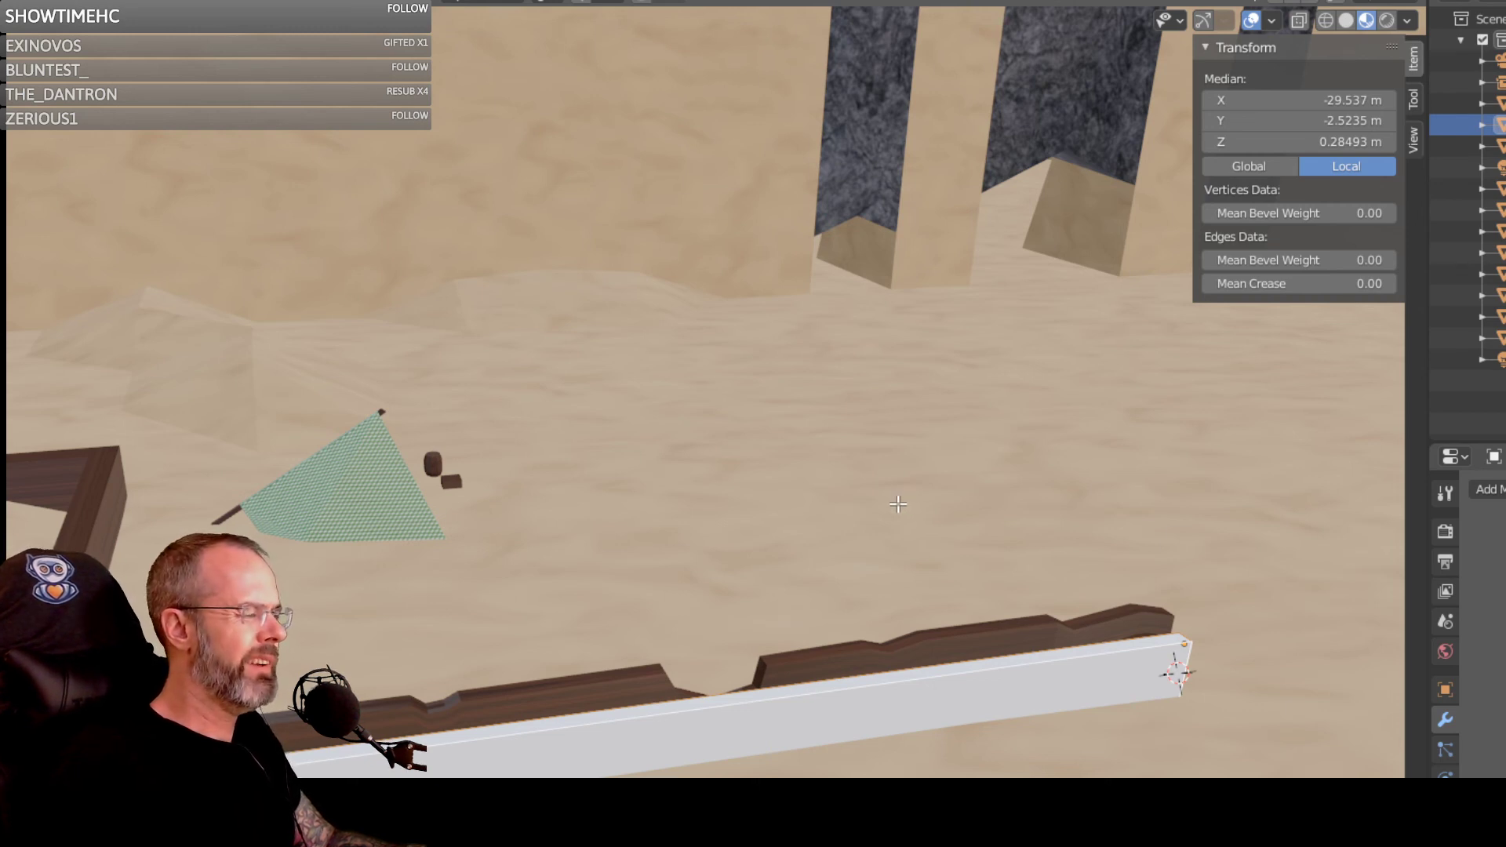
mouse_move(891, 504)
middle_mouse_down()
mouse_move(868, 498)
mouse_move(861, 472)
mouse_move(903, 485)
middle_mouse_up()
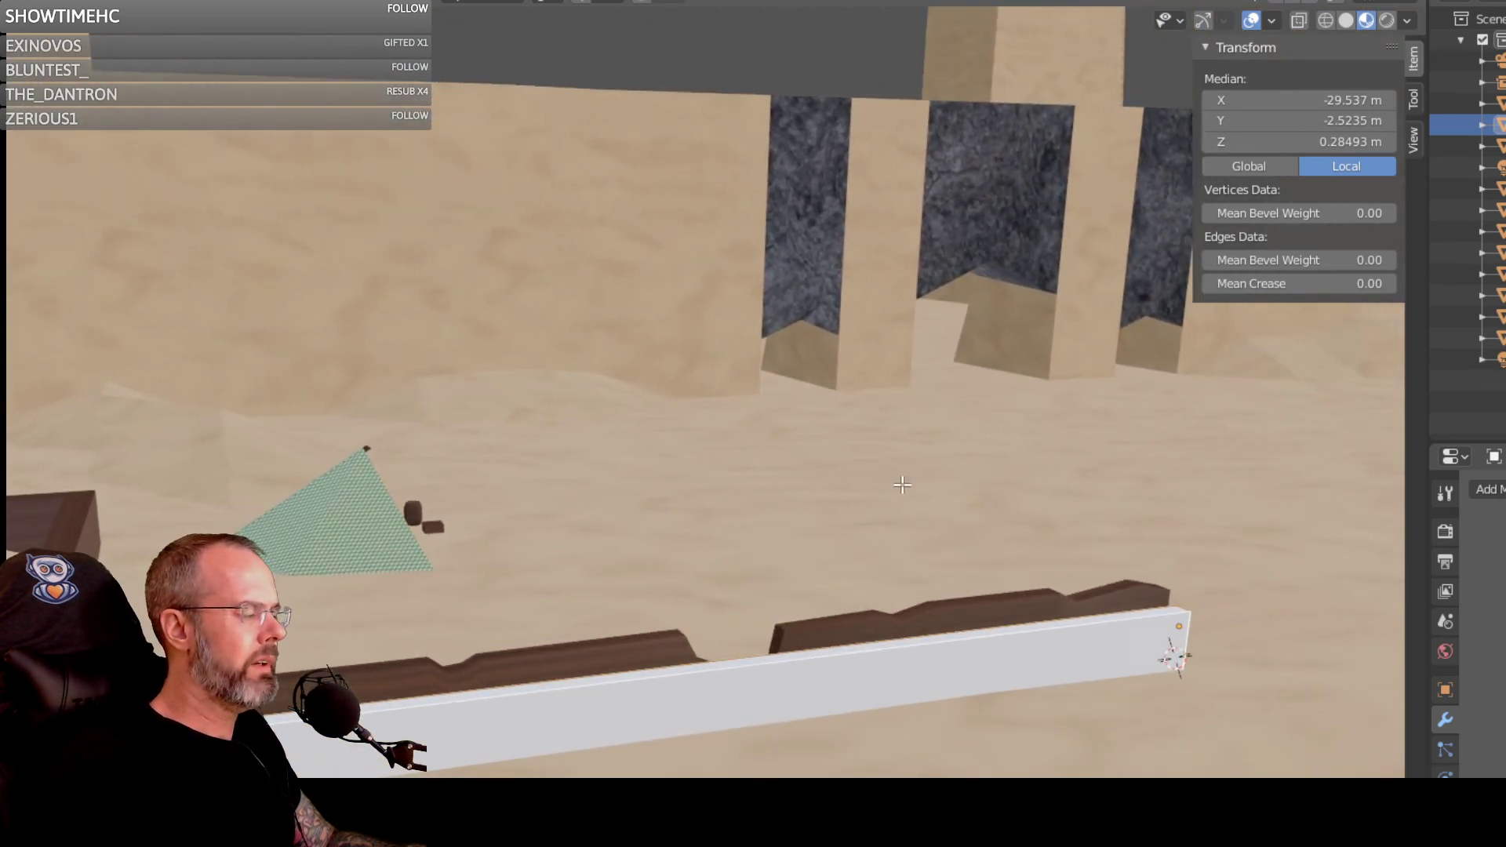
middle_click_drag(900, 481, 864, 464)
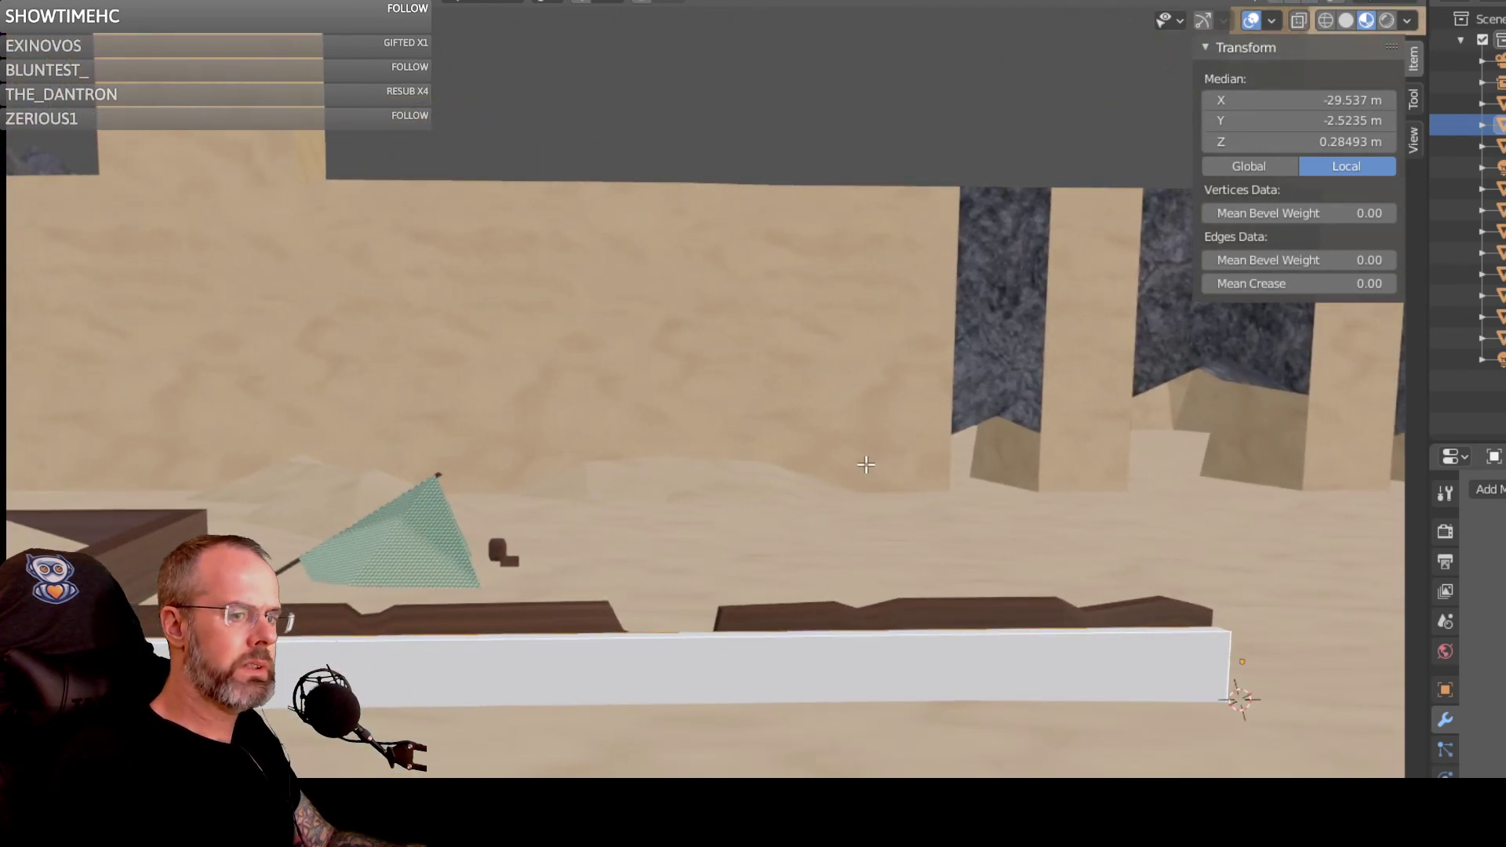
middle_click_drag(883, 485, 986, 514)
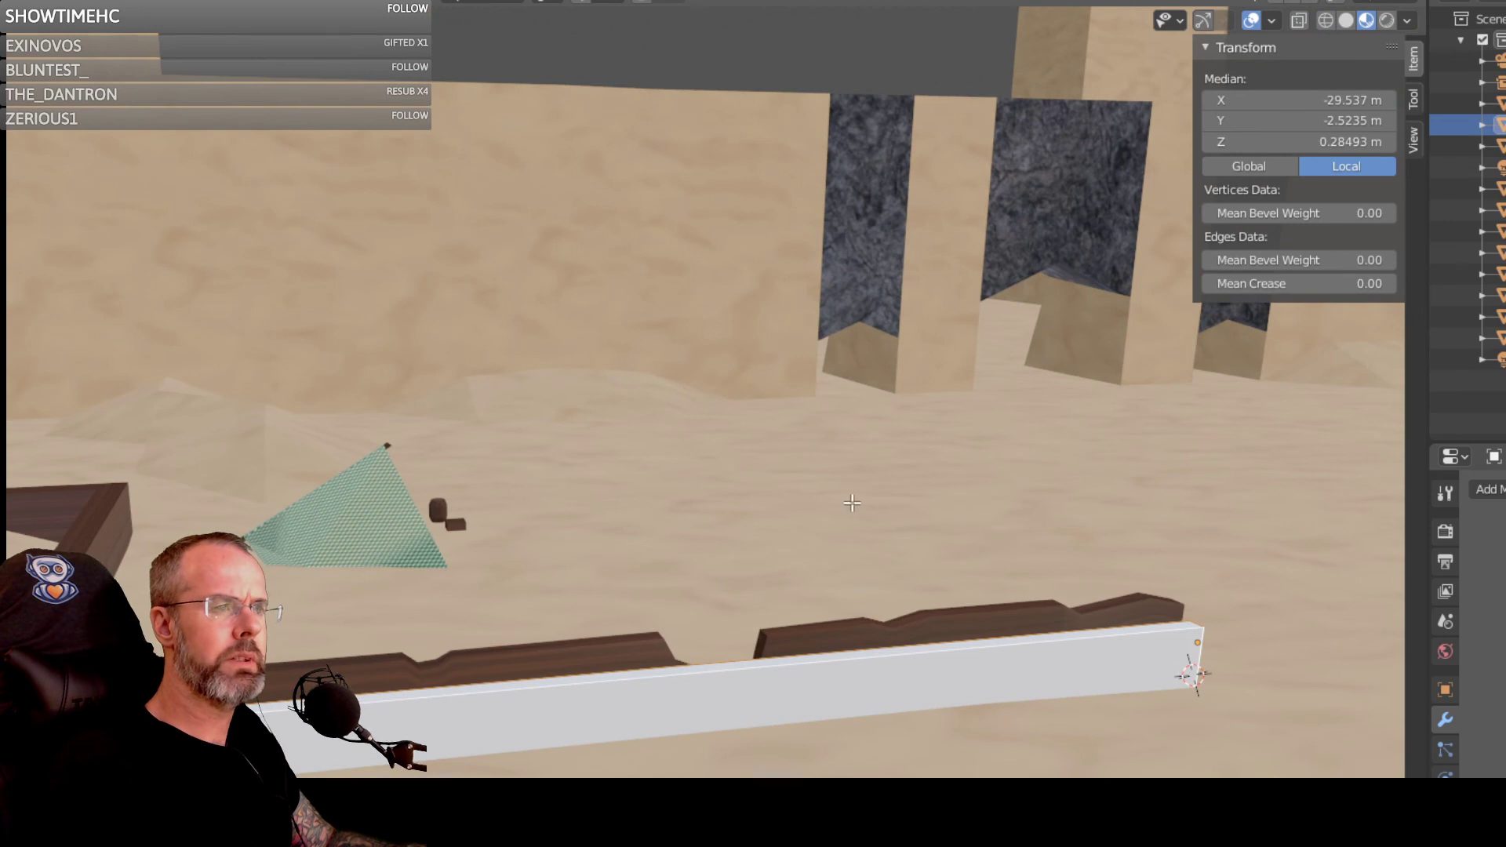
scroll(854, 506, "up", 2)
middle_click_drag(856, 510, 849, 495)
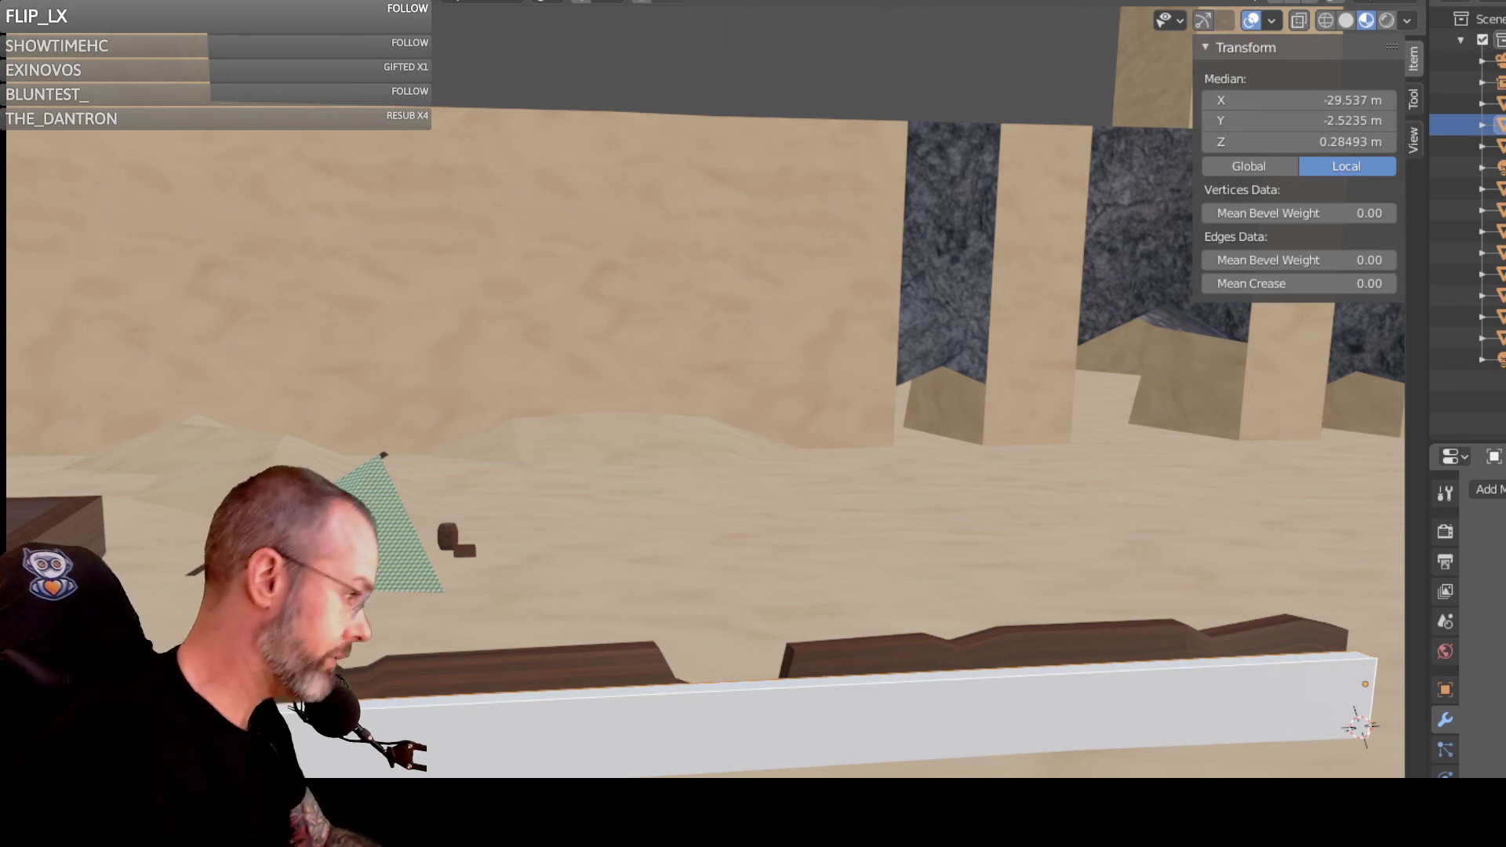
middle_click_drag(658, 808, 566, 772)
mouse_move(1073, 767)
middle_mouse_down()
mouse_move(1034, 764)
mouse_move(1098, 775)
mouse_move(1106, 736)
mouse_move(1082, 742)
middle_mouse_up()
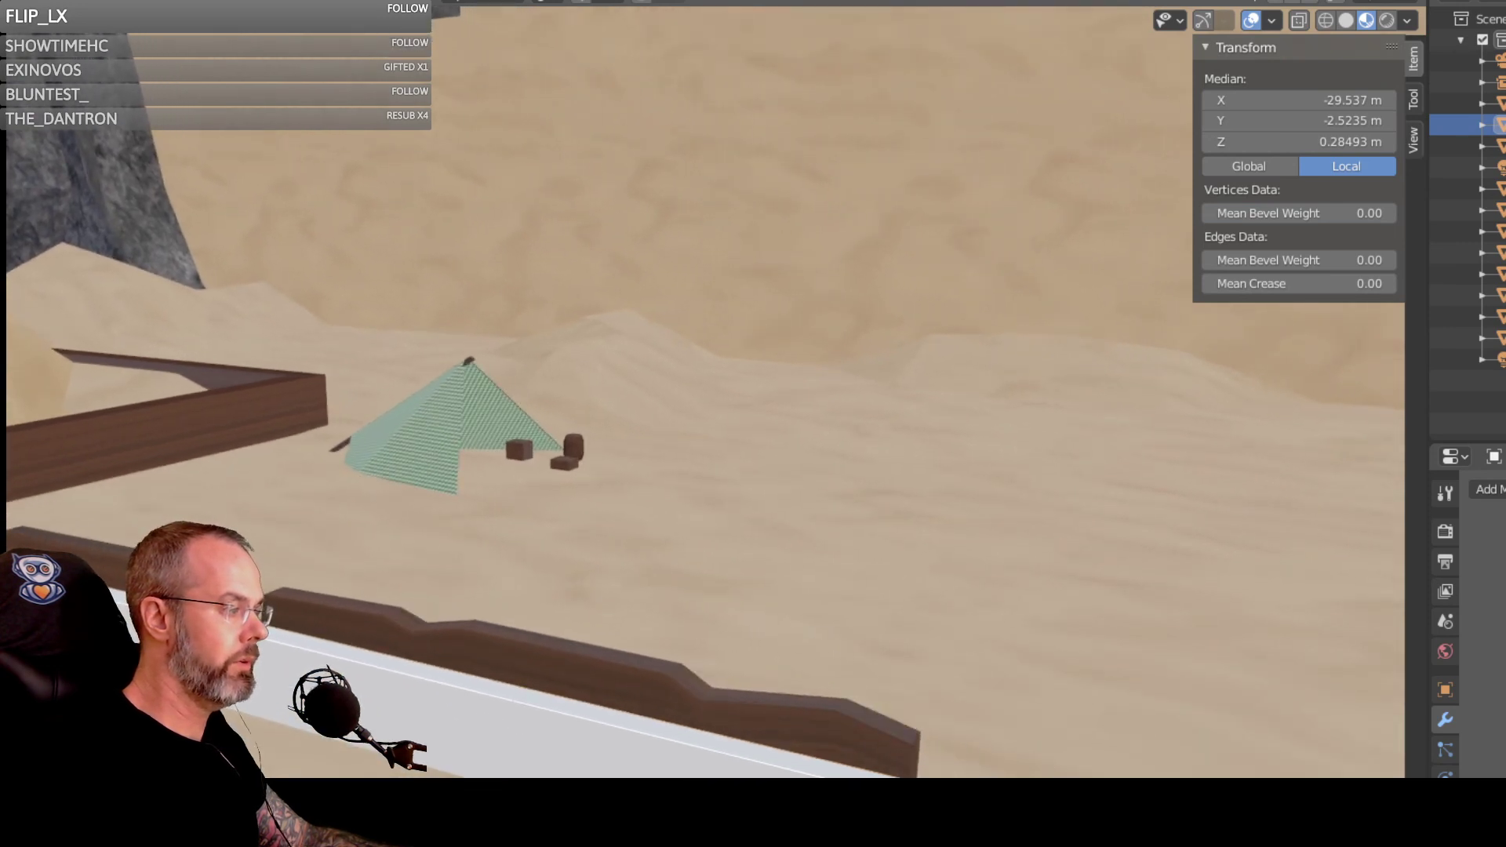
middle_click_drag(697, 769, 715, 744)
Step: Select the plank's top face and raise it along the Z axis to about 2.85 m local
middle_click_drag(709, 671, 476, 714)
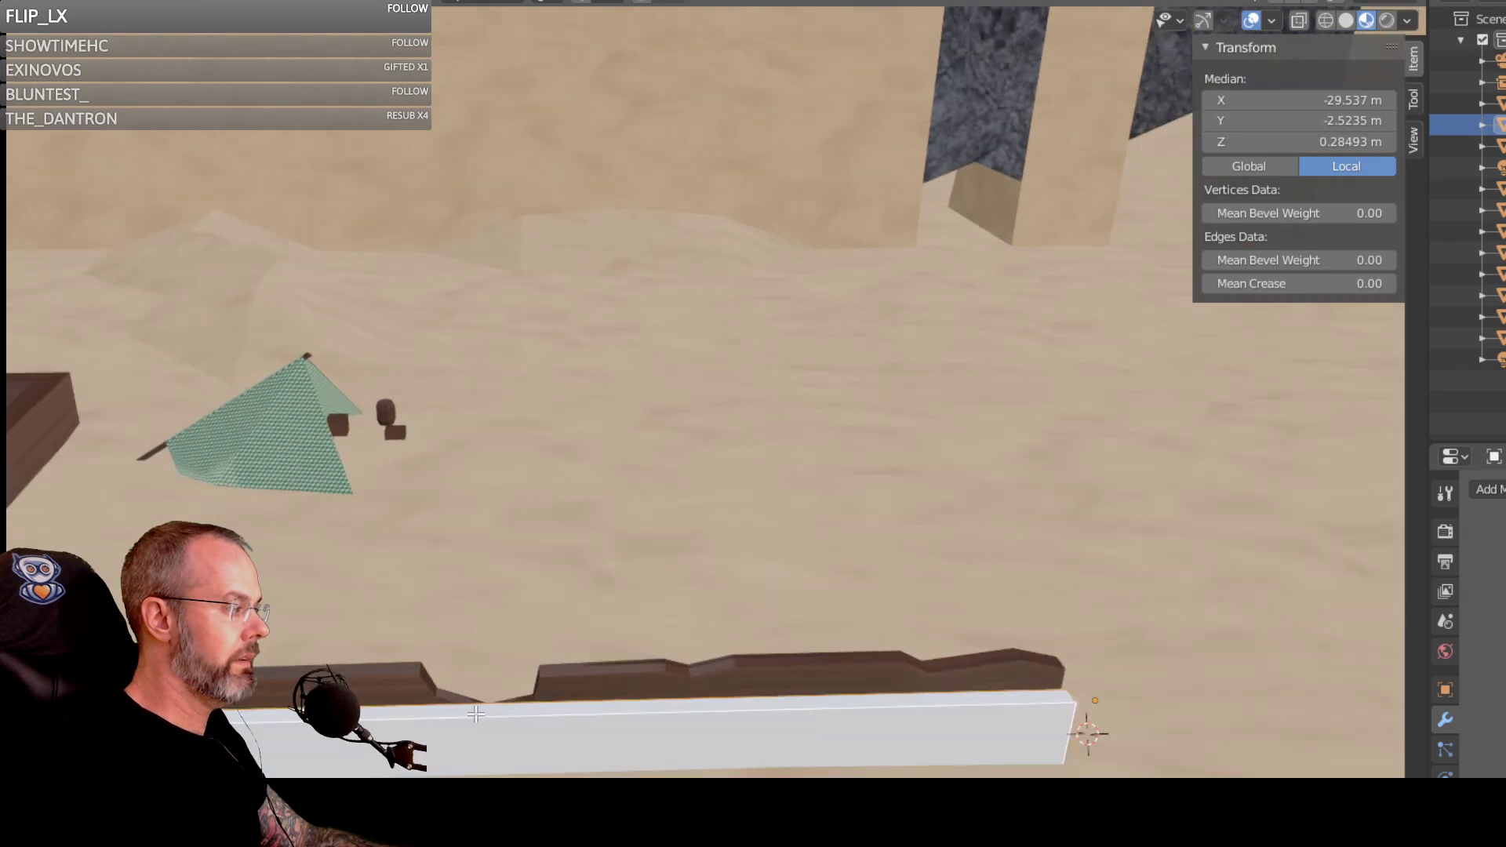
left_click(436, 712)
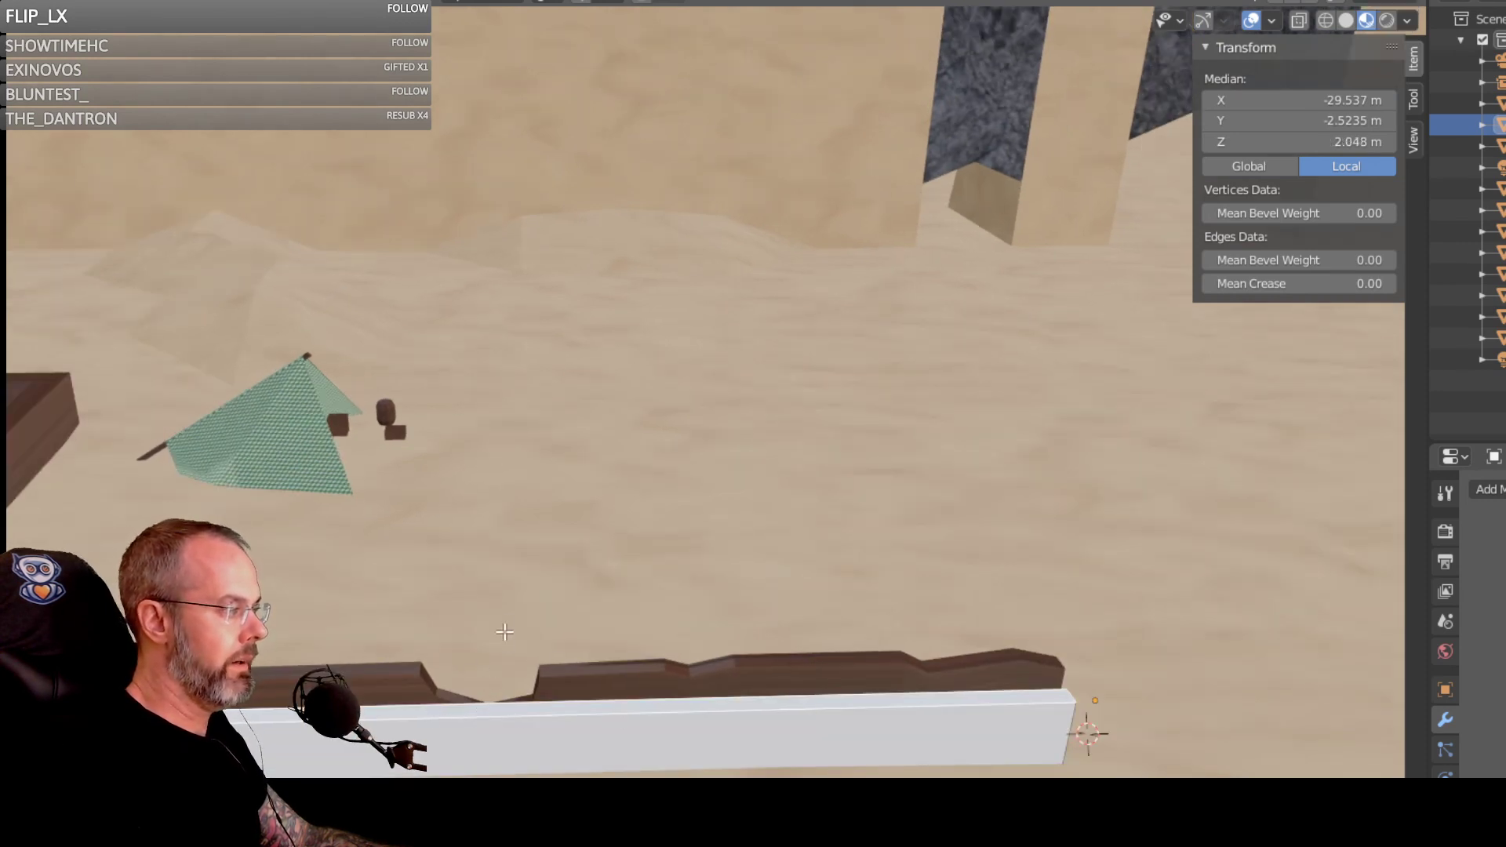
middle_click_drag(506, 633, 516, 614)
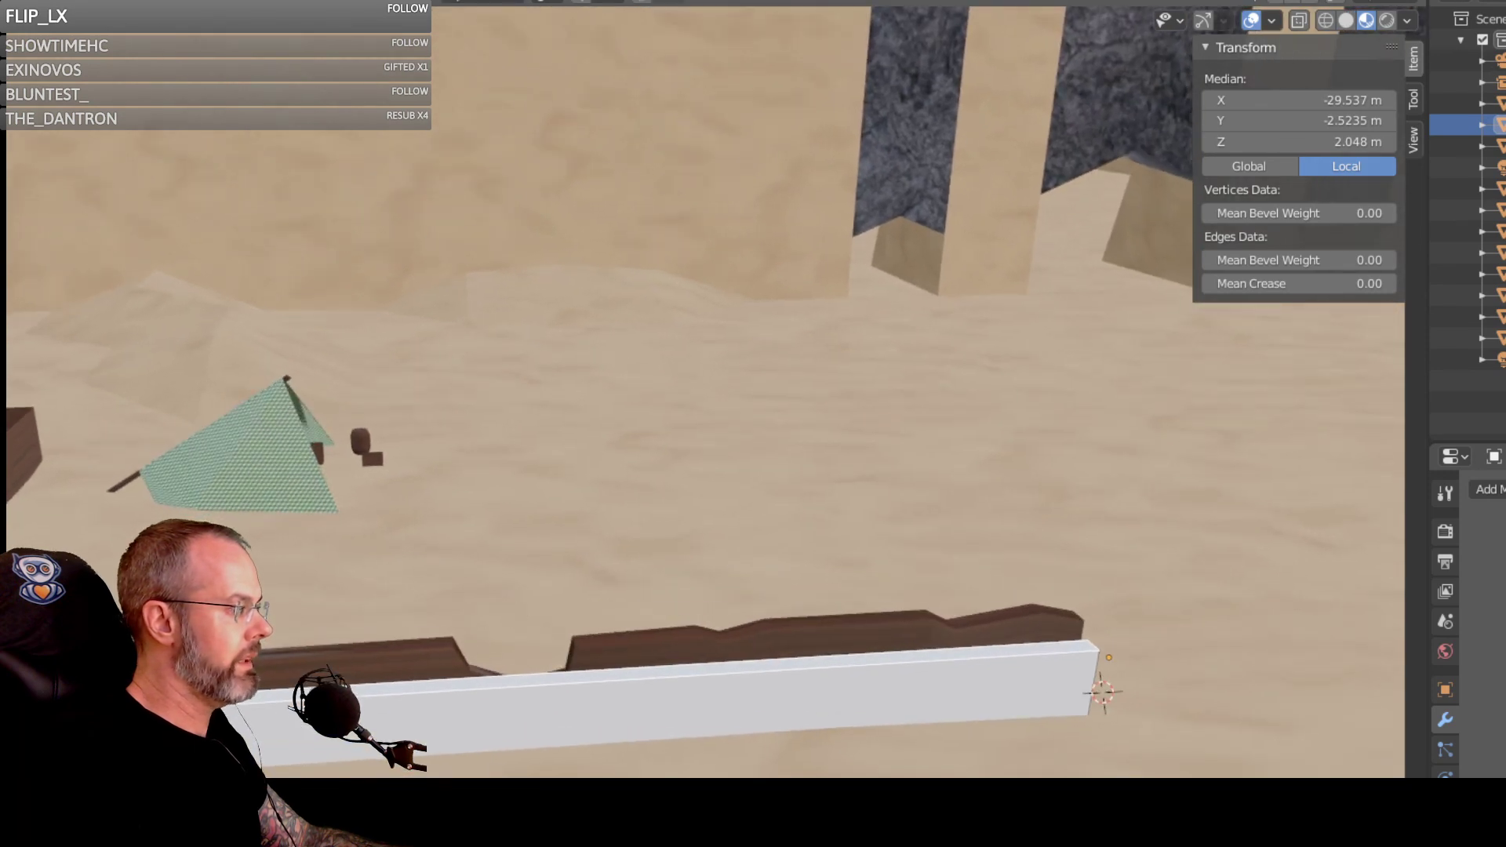
key("g")
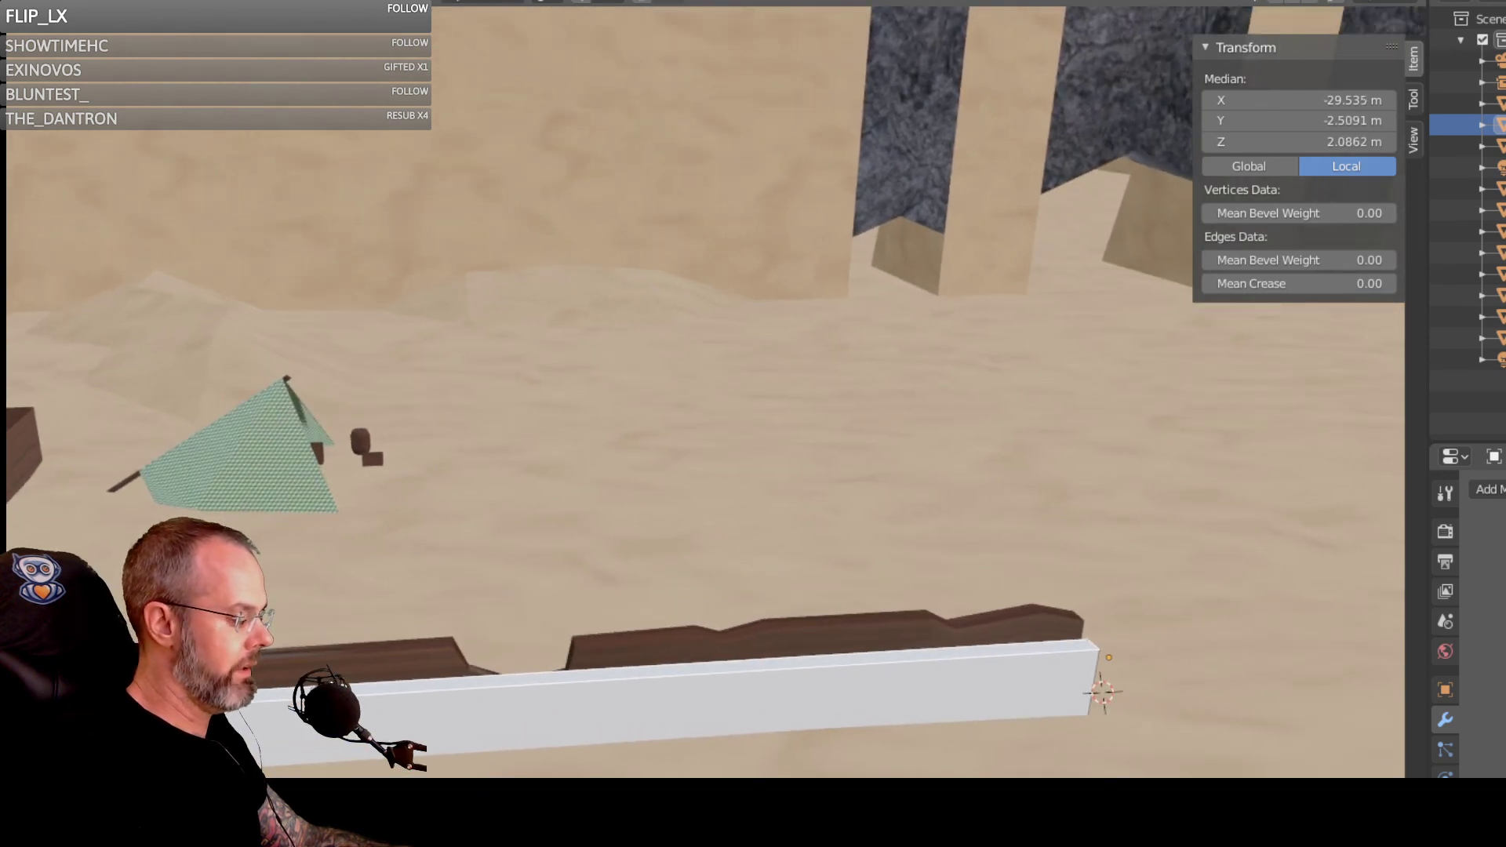
key("z")
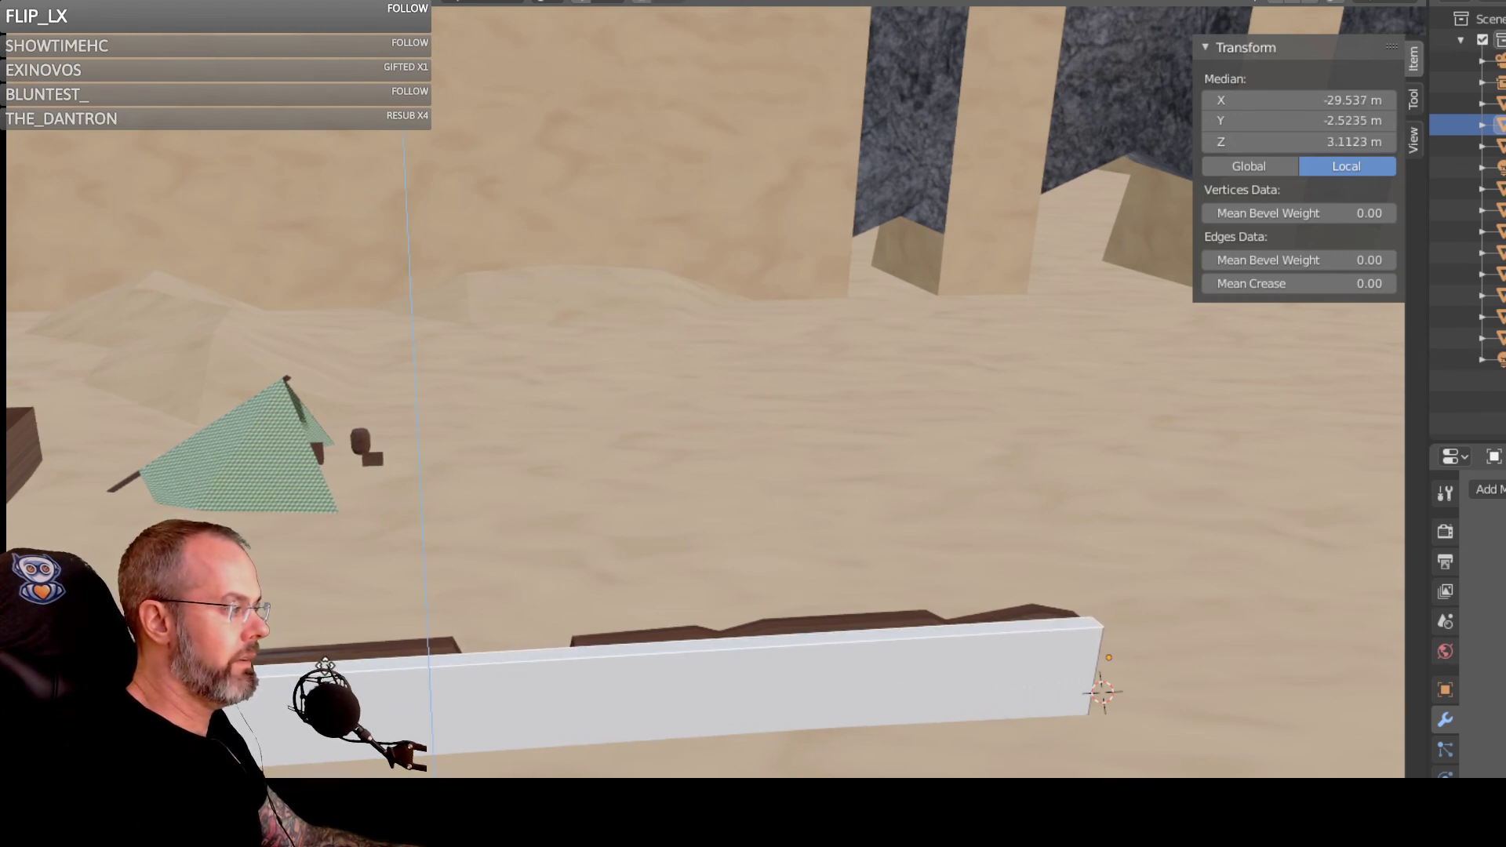
left_click(323, 674)
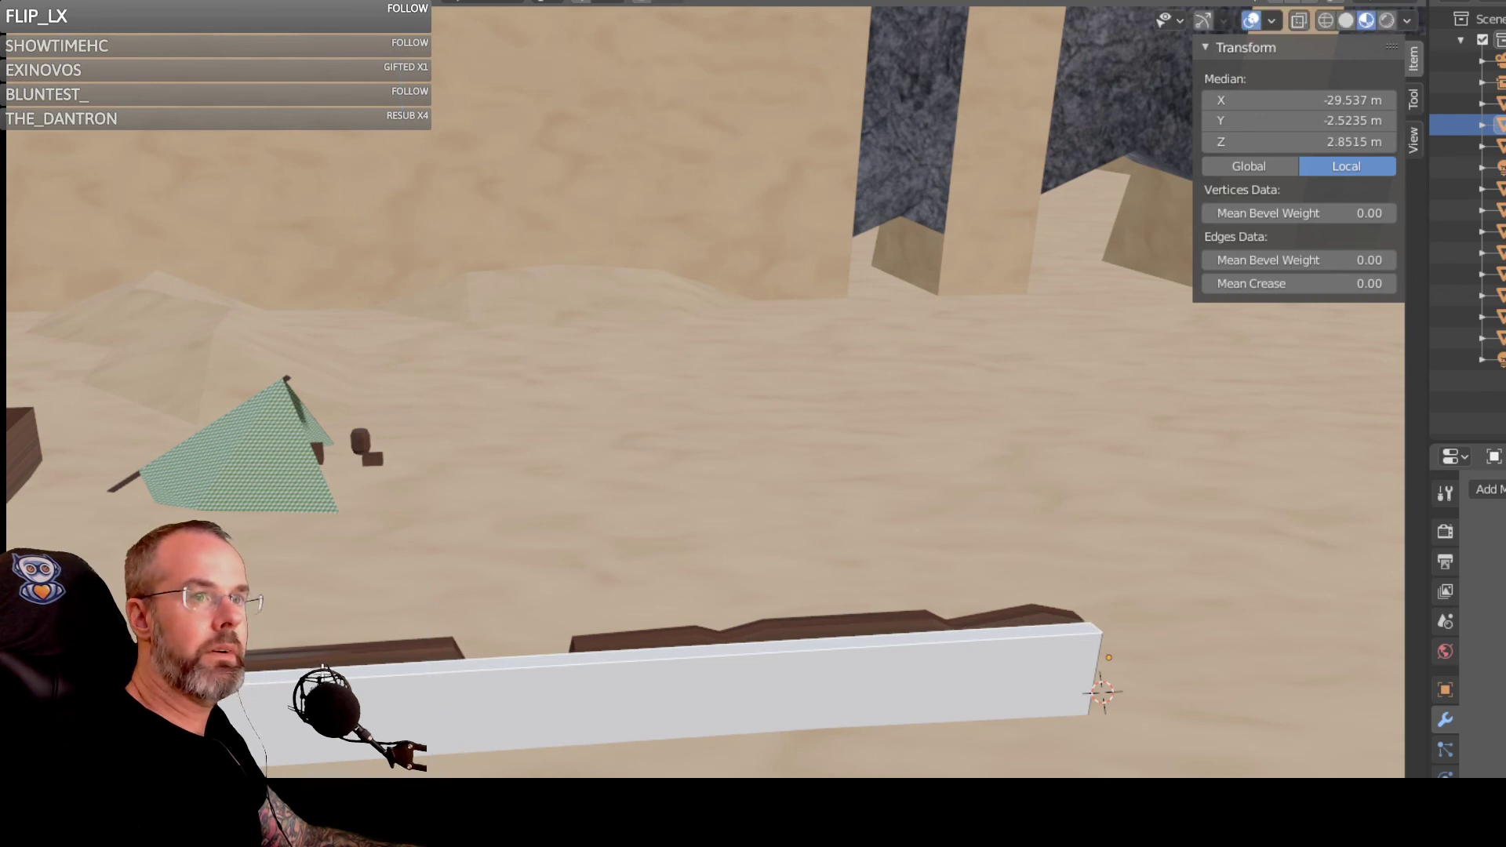
Step: Examine the raised plank against the wooden walls from the front, from the camp side and from the outer end
middle_click_drag(875, 521, 804, 475)
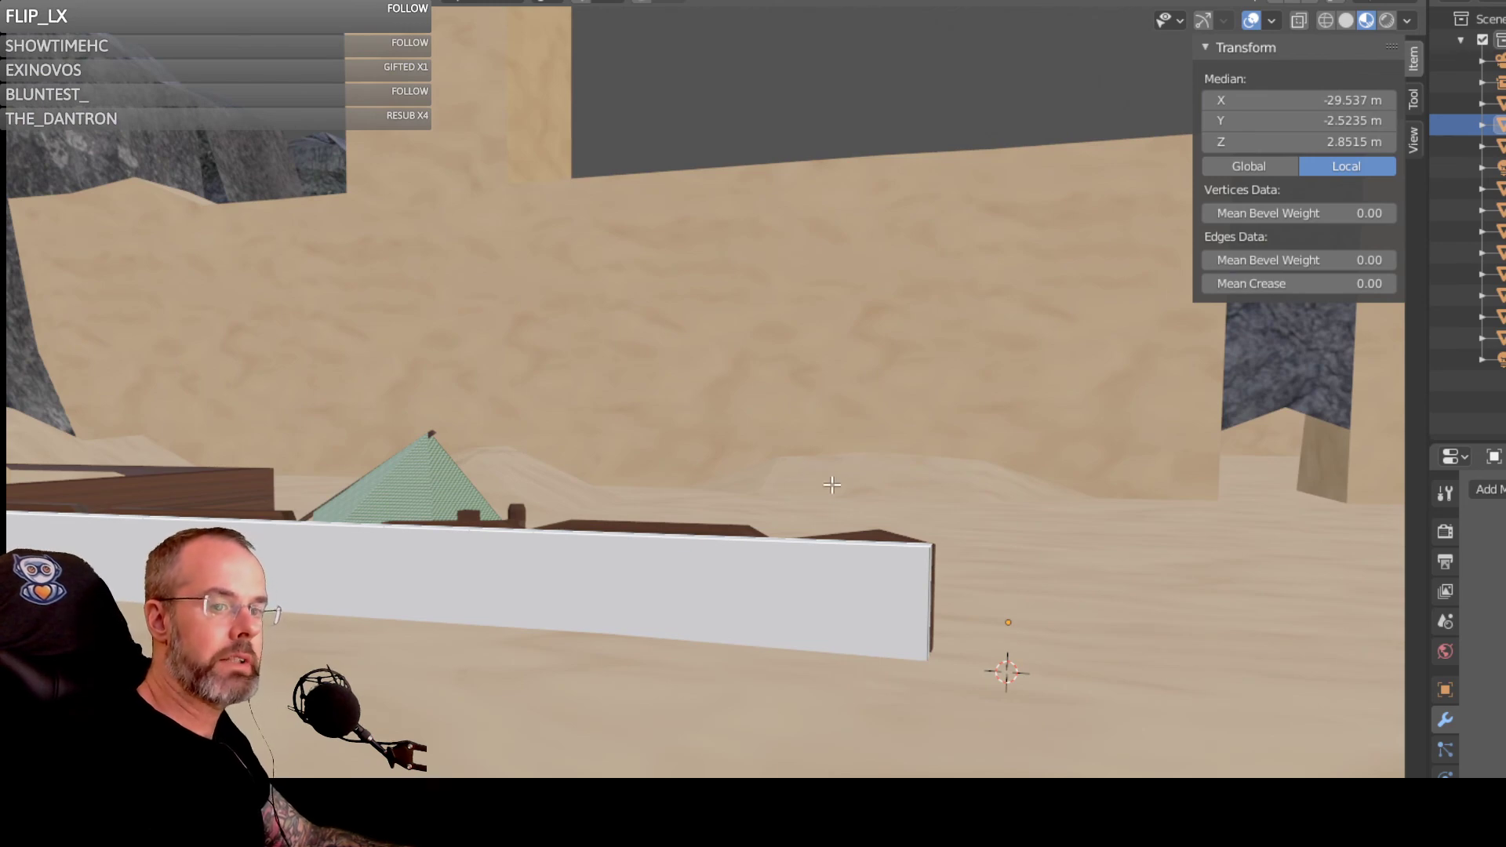
middle_click_drag(874, 494, 733, 520)
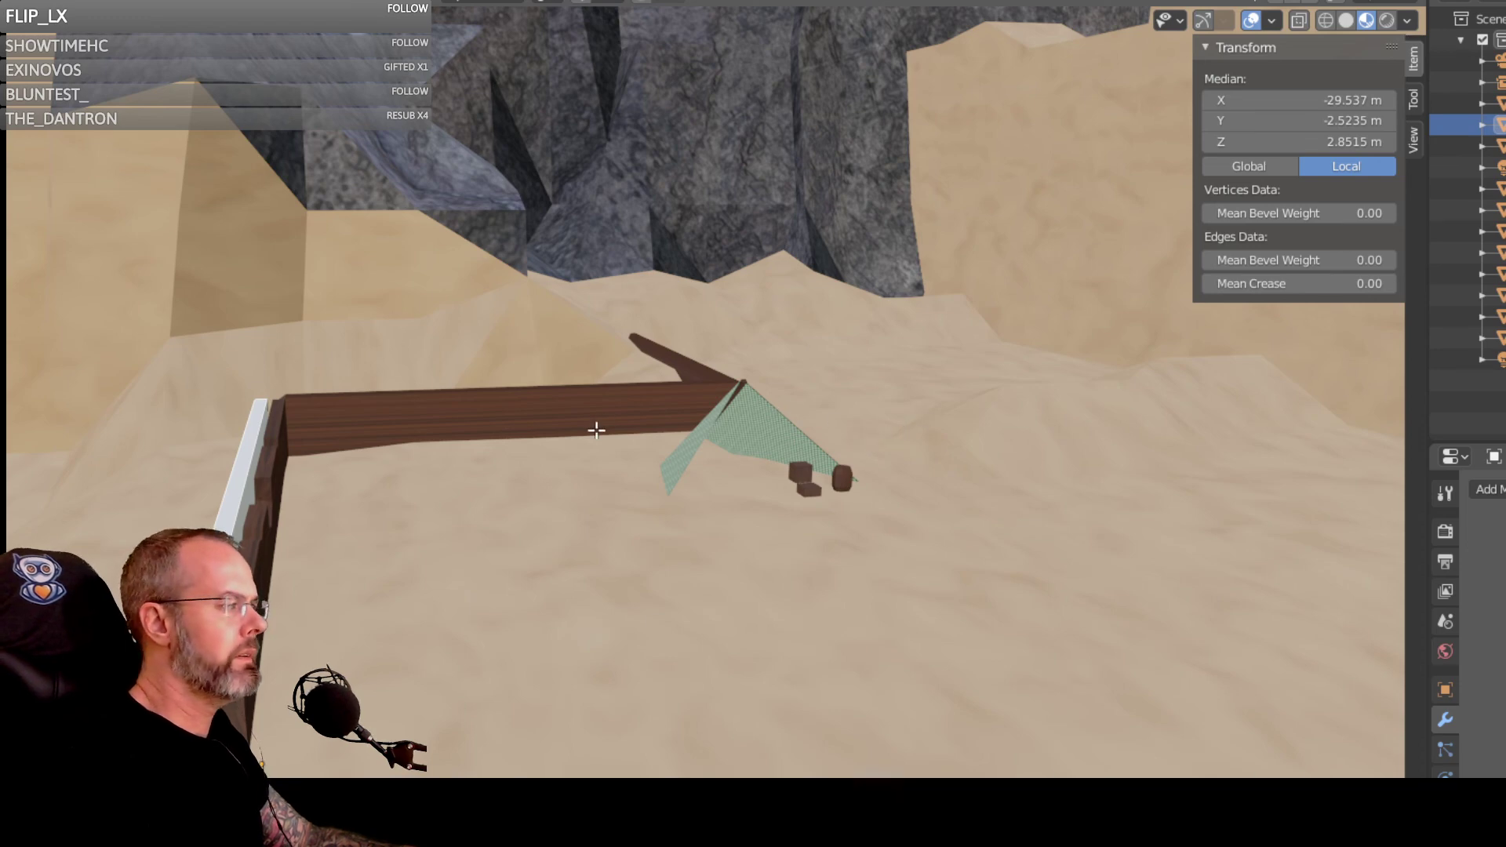
middle_click_drag(596, 430, 559, 452)
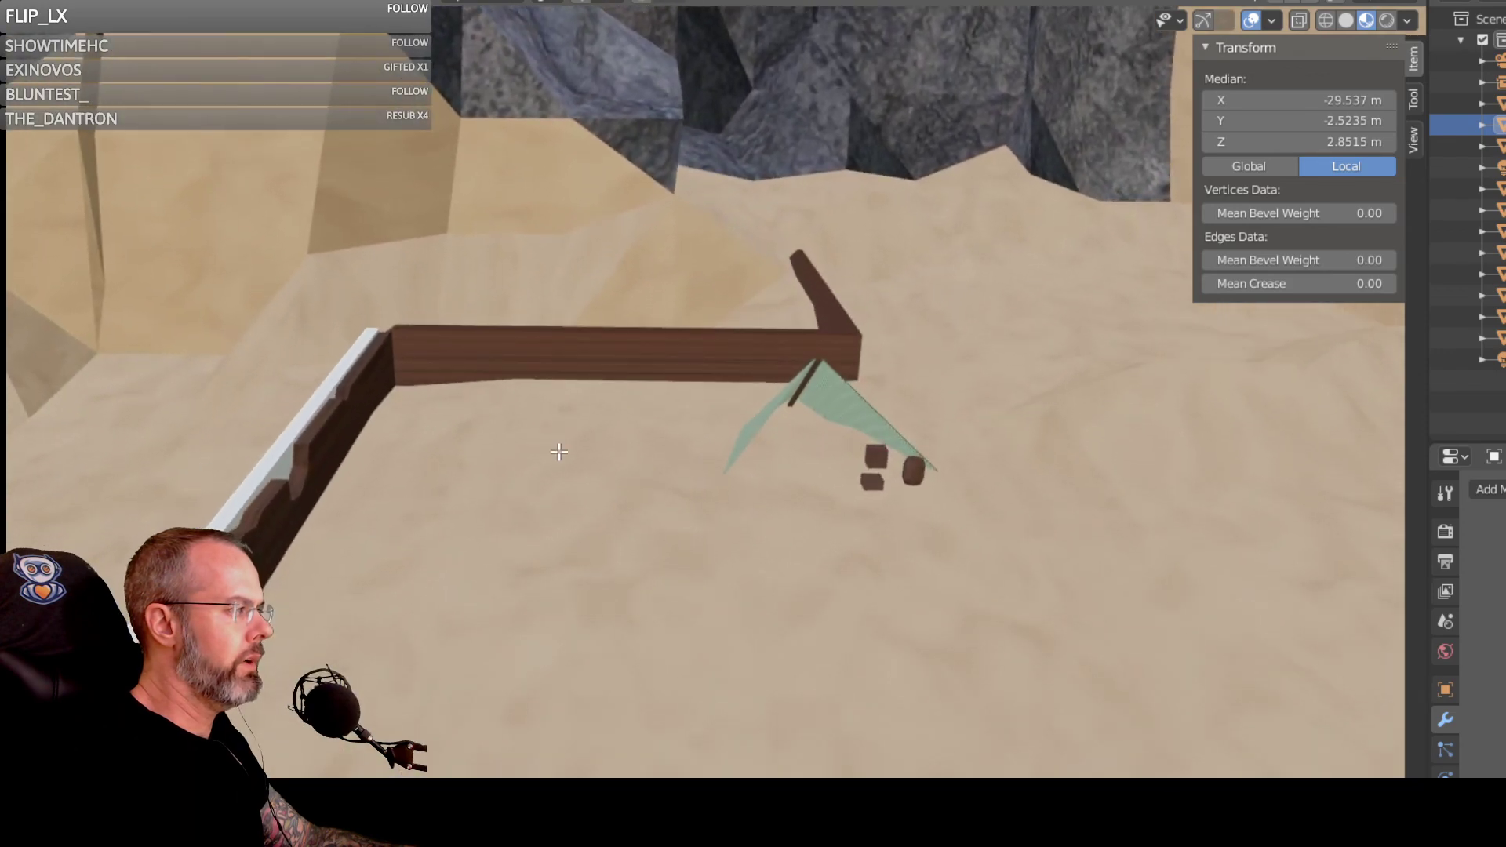
middle_click_drag(410, 455, 457, 396)
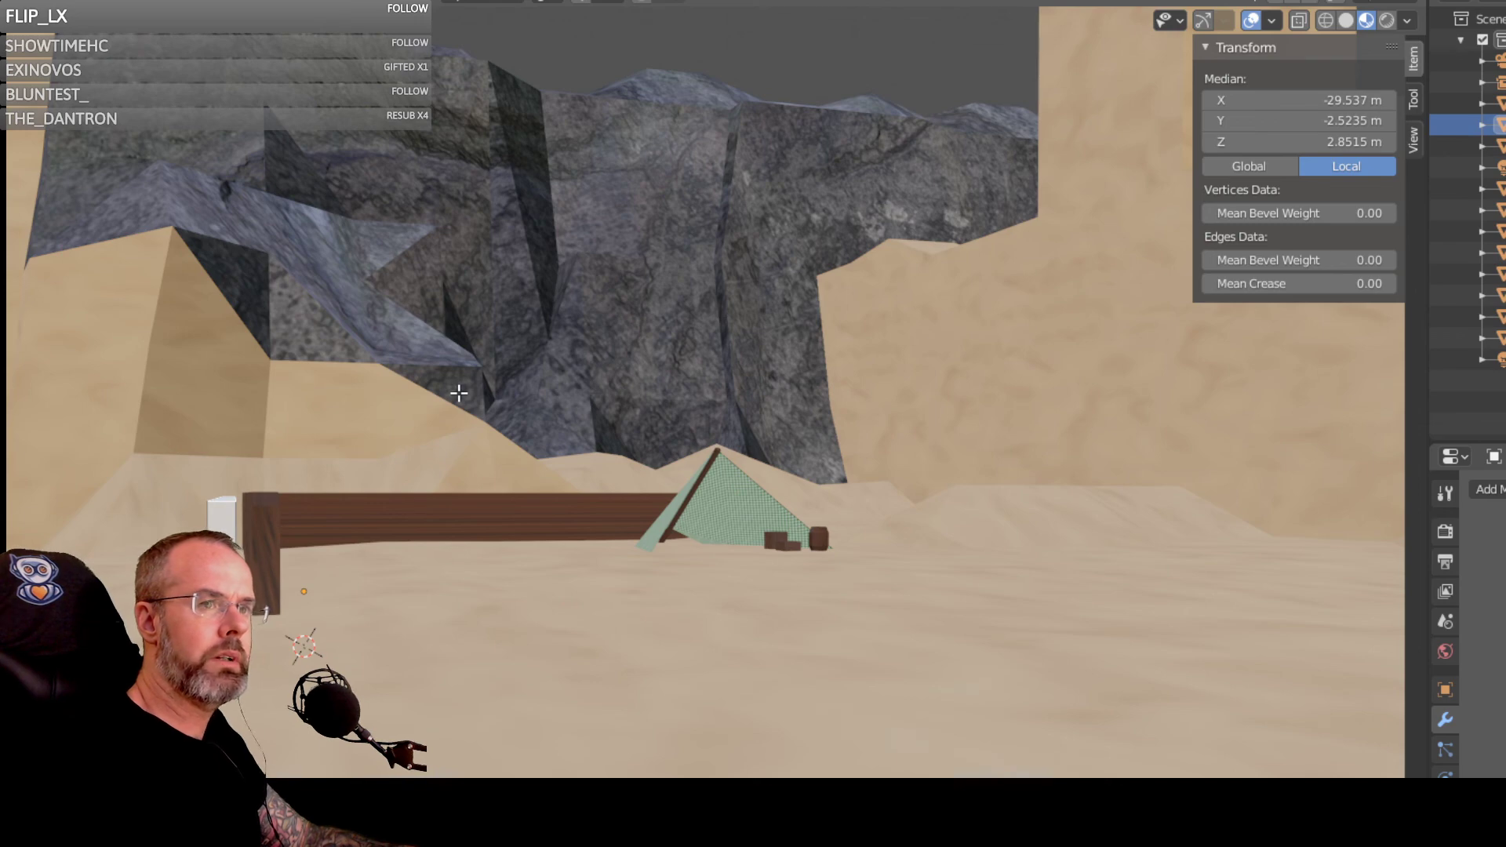
middle_click_drag(474, 417, 616, 431)
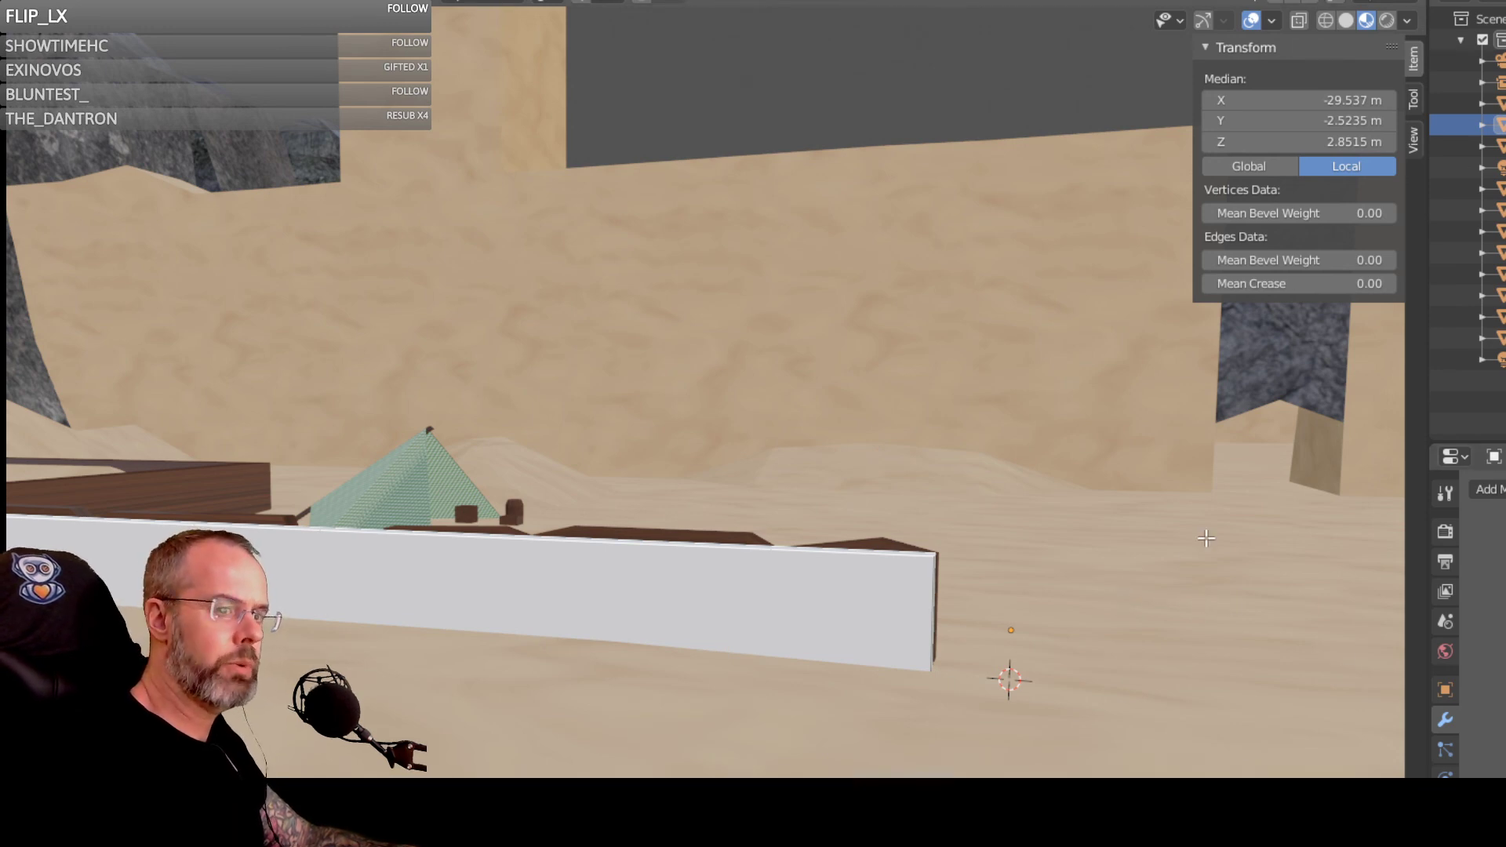
middle_click_drag(1273, 506, 1243, 535)
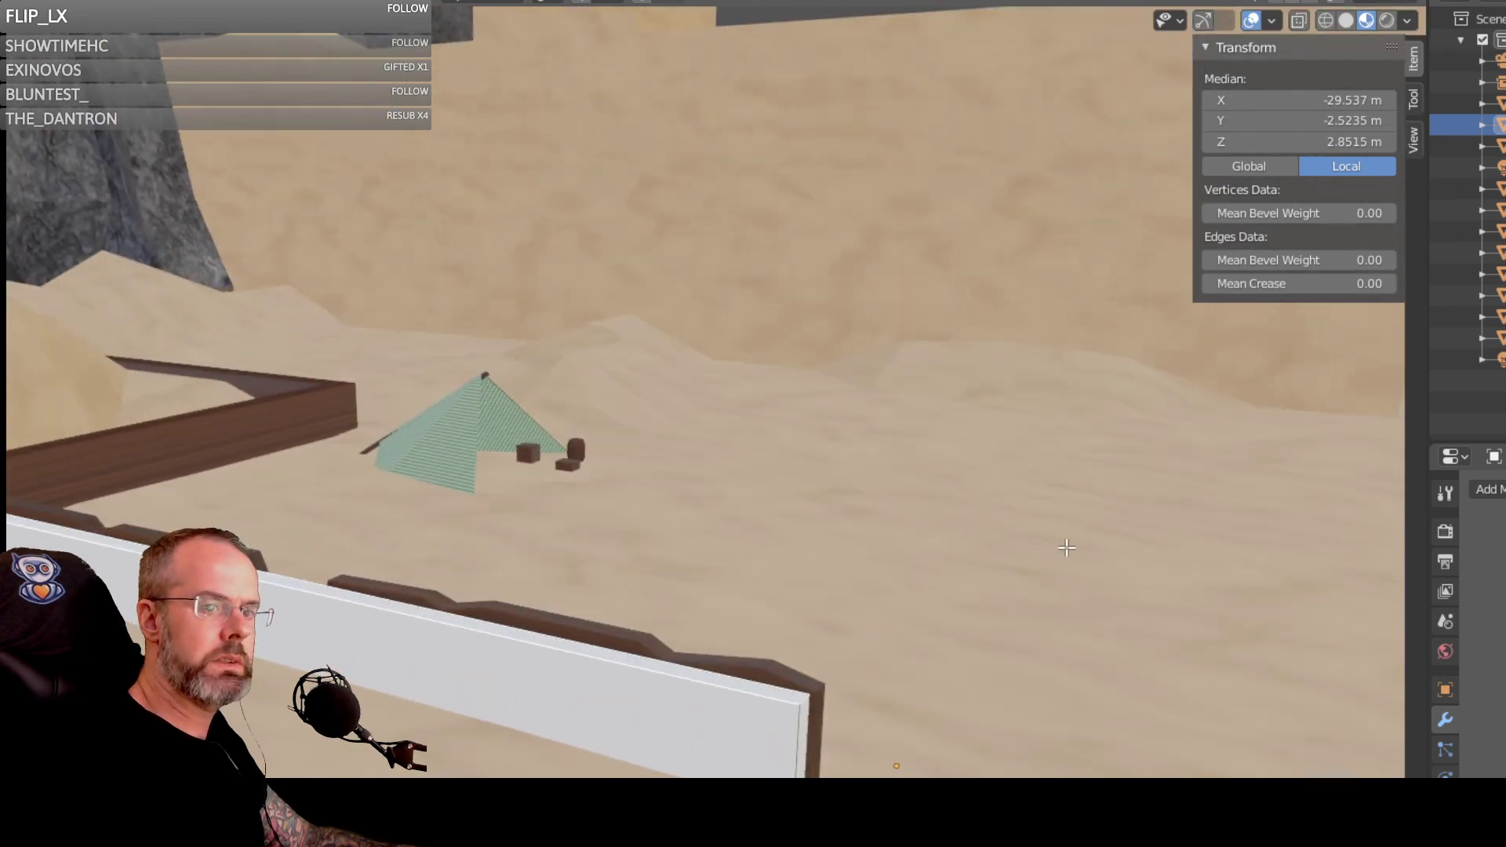
Step: Examine the plank's top edge against the broken wooden wall from the front, from above and through the gaps from the tent side
scroll(1067, 547, "down", 4)
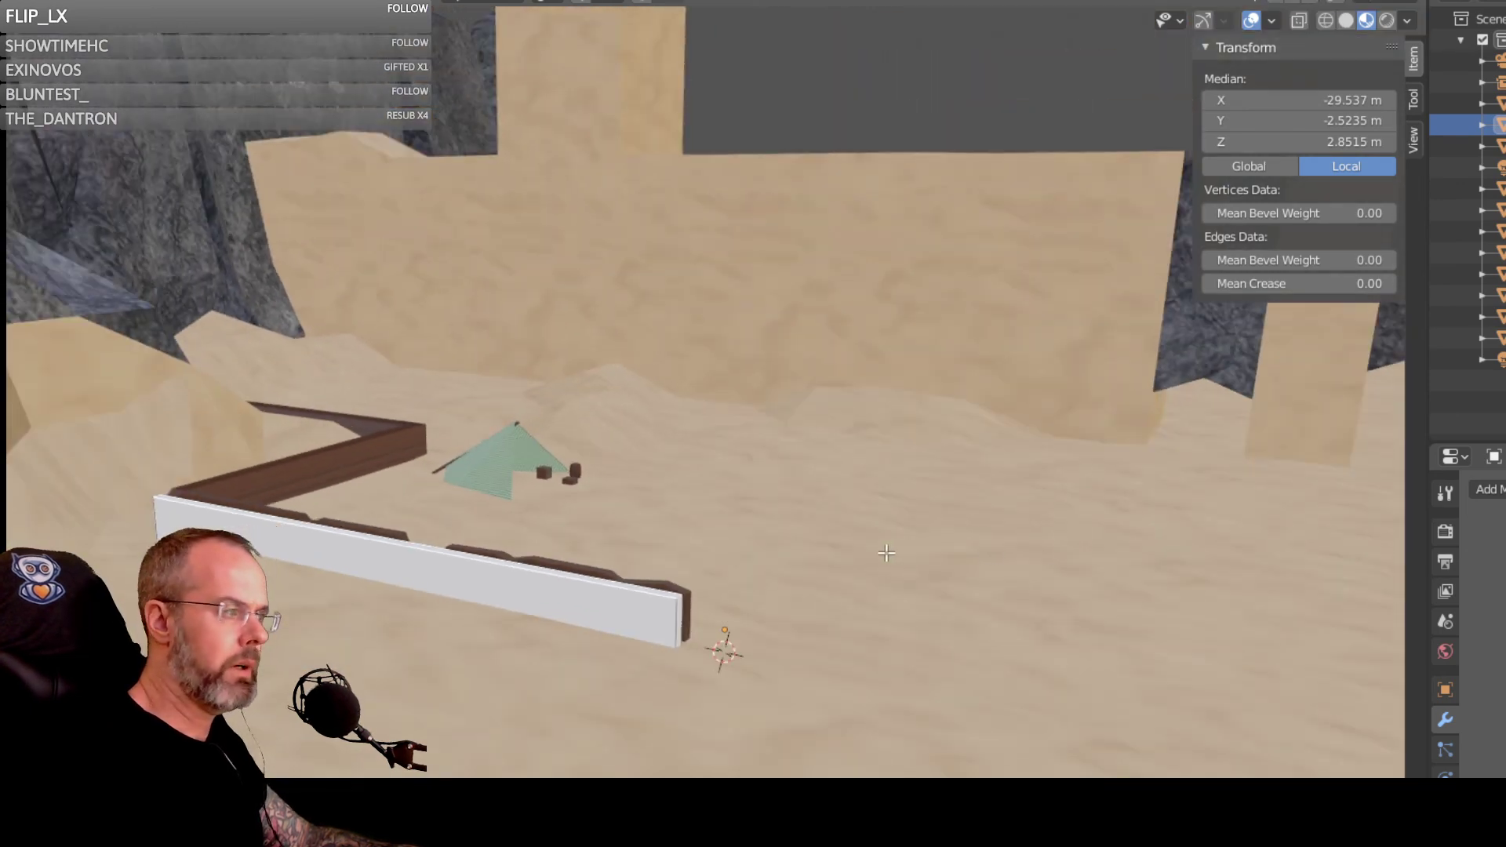
middle_click_drag(886, 552, 964, 523)
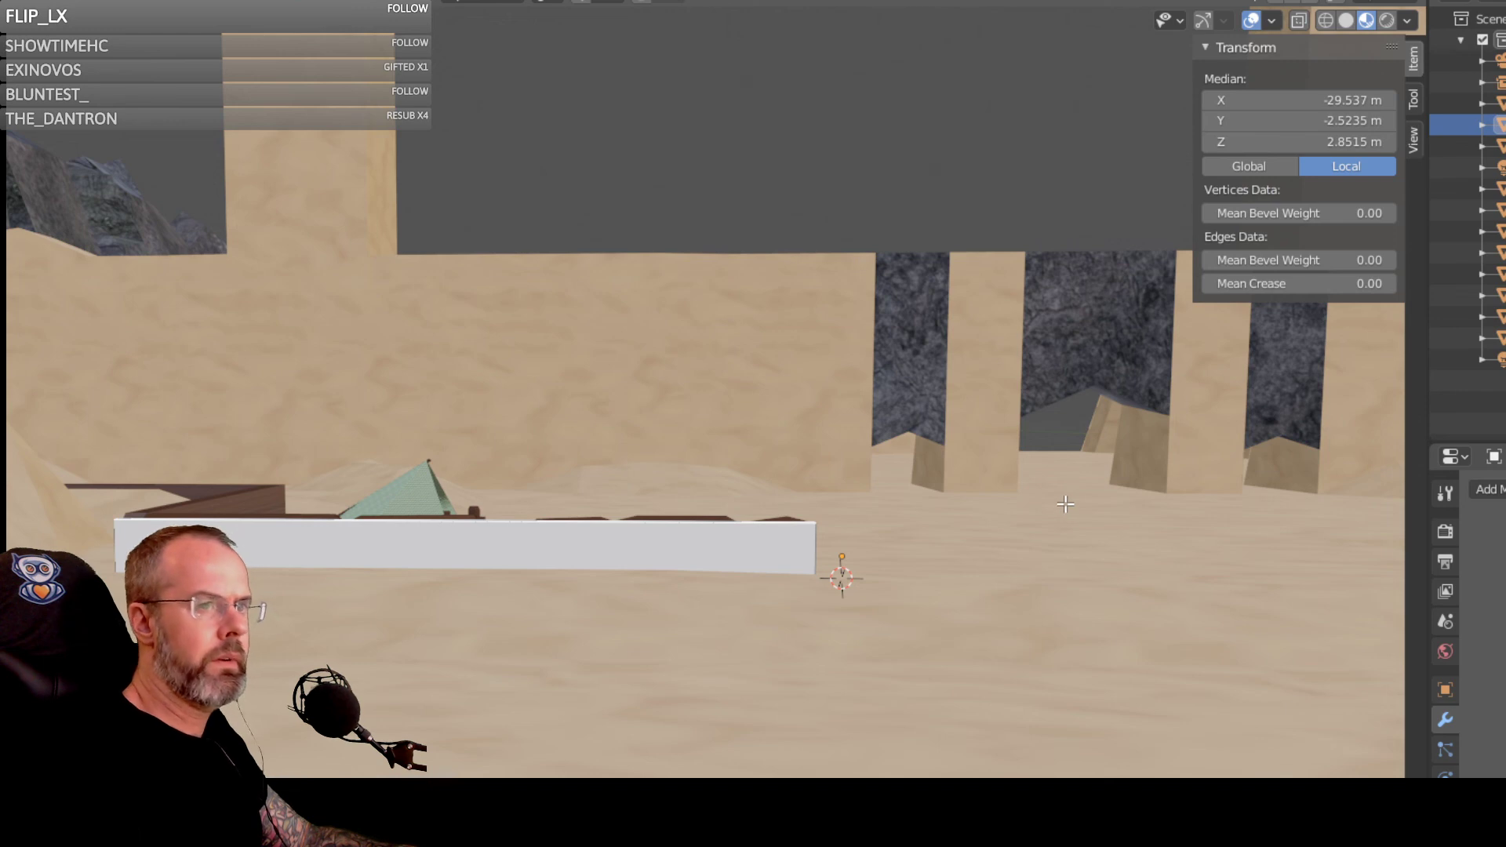
middle_click_drag(1066, 507, 841, 612)
scroll(427, 464, "up", 2)
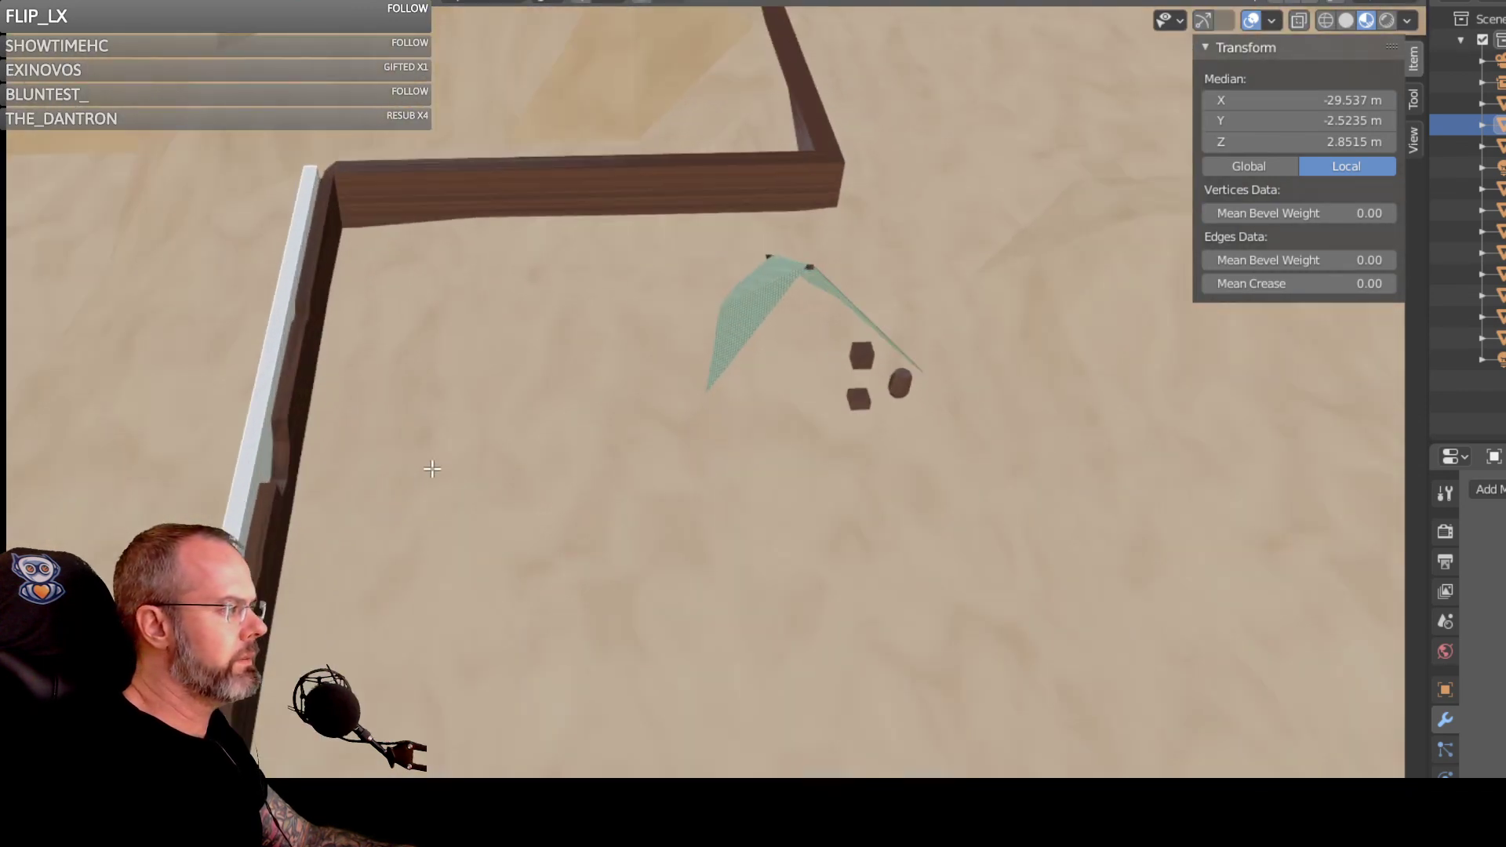
middle_click_drag(350, 471, 565, 438)
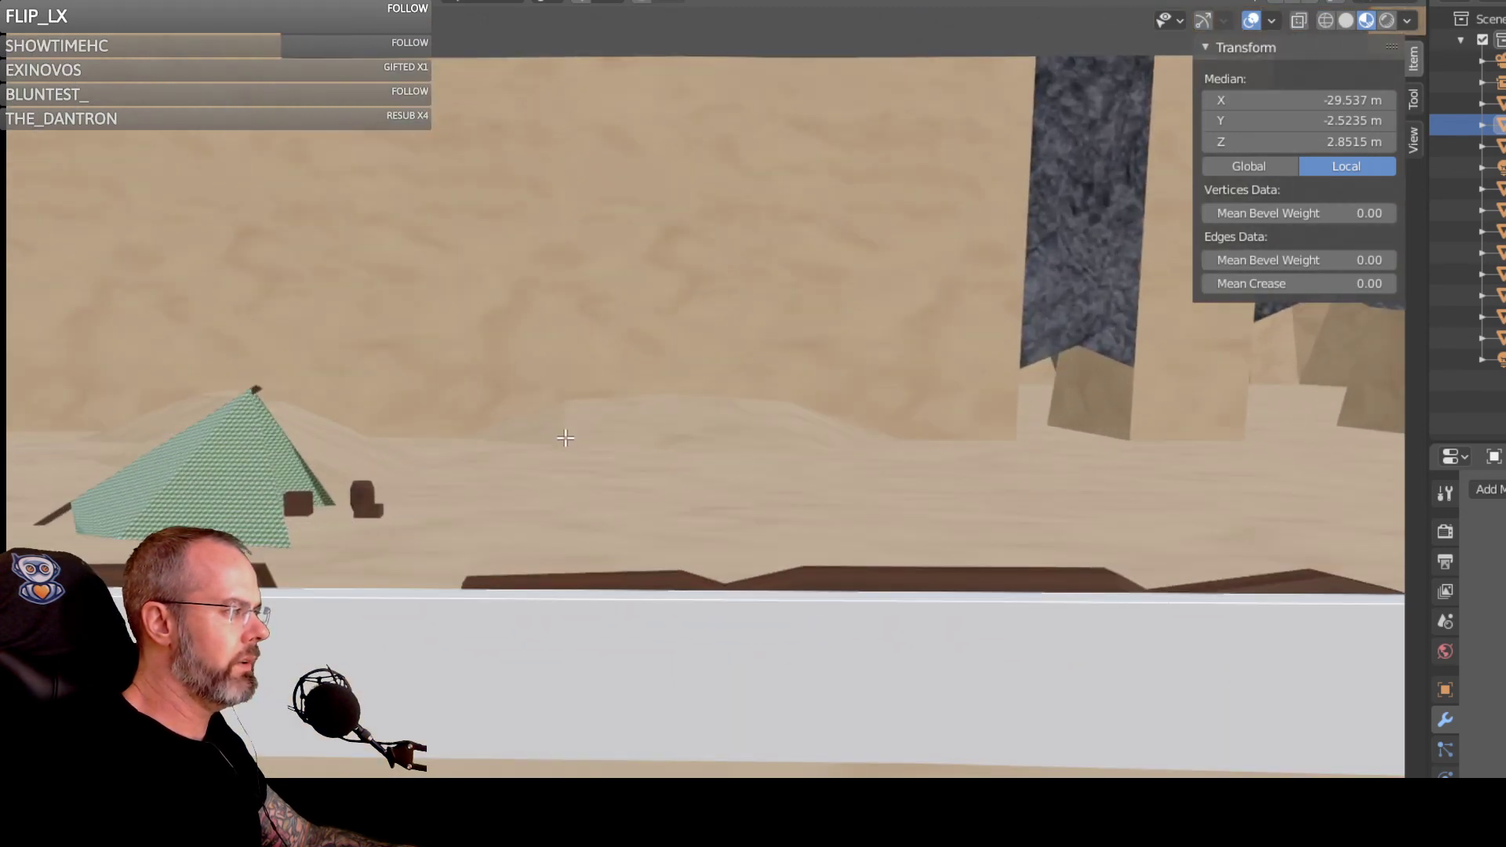
scroll(564, 438, "down", 3)
scroll(565, 438, "up", 2)
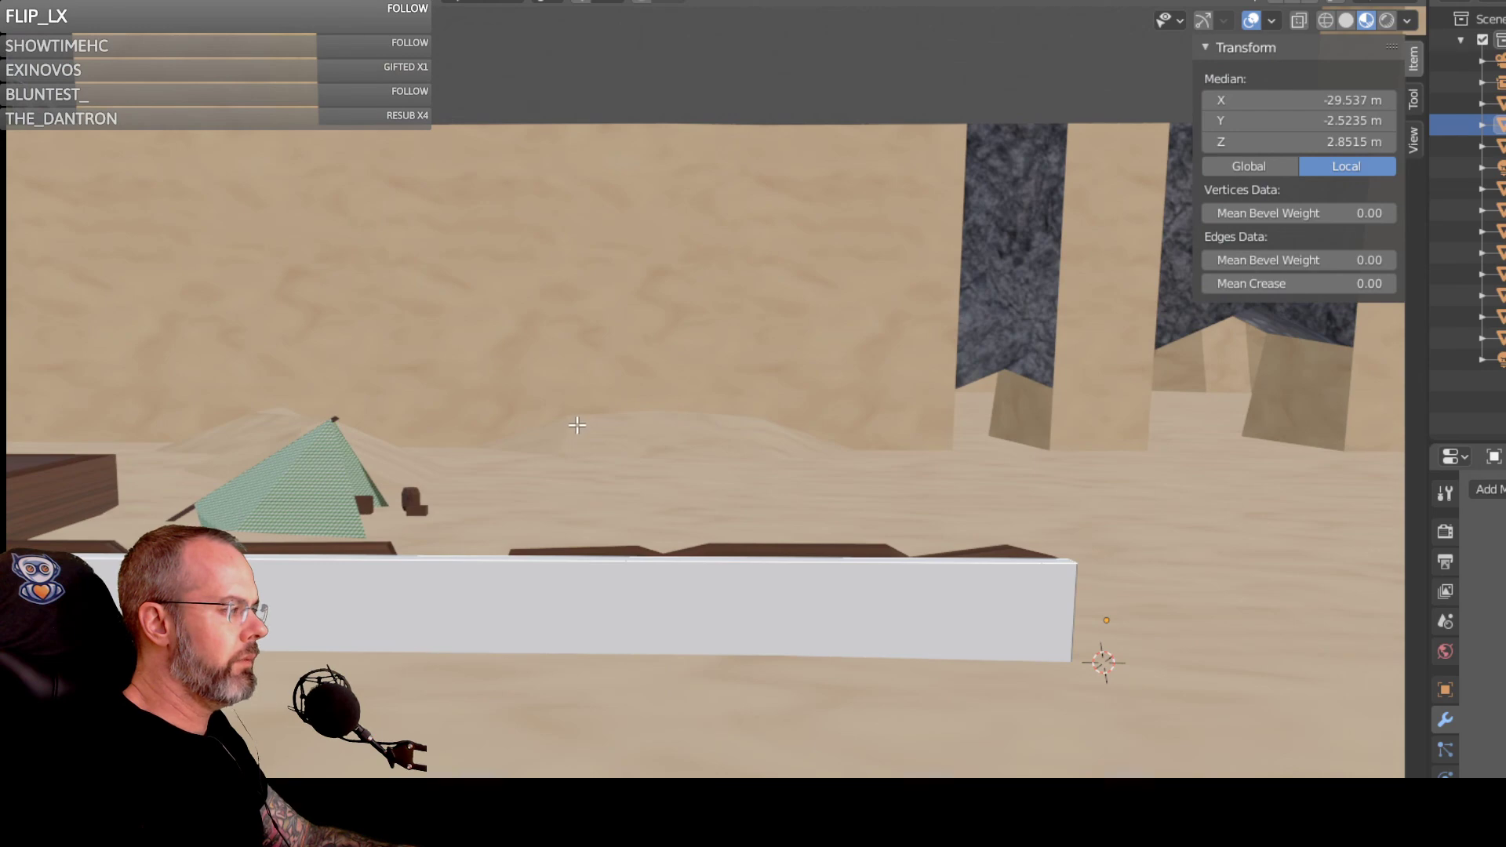
middle_click_drag(578, 421, 145, 437)
scroll(313, 407, "up", 4)
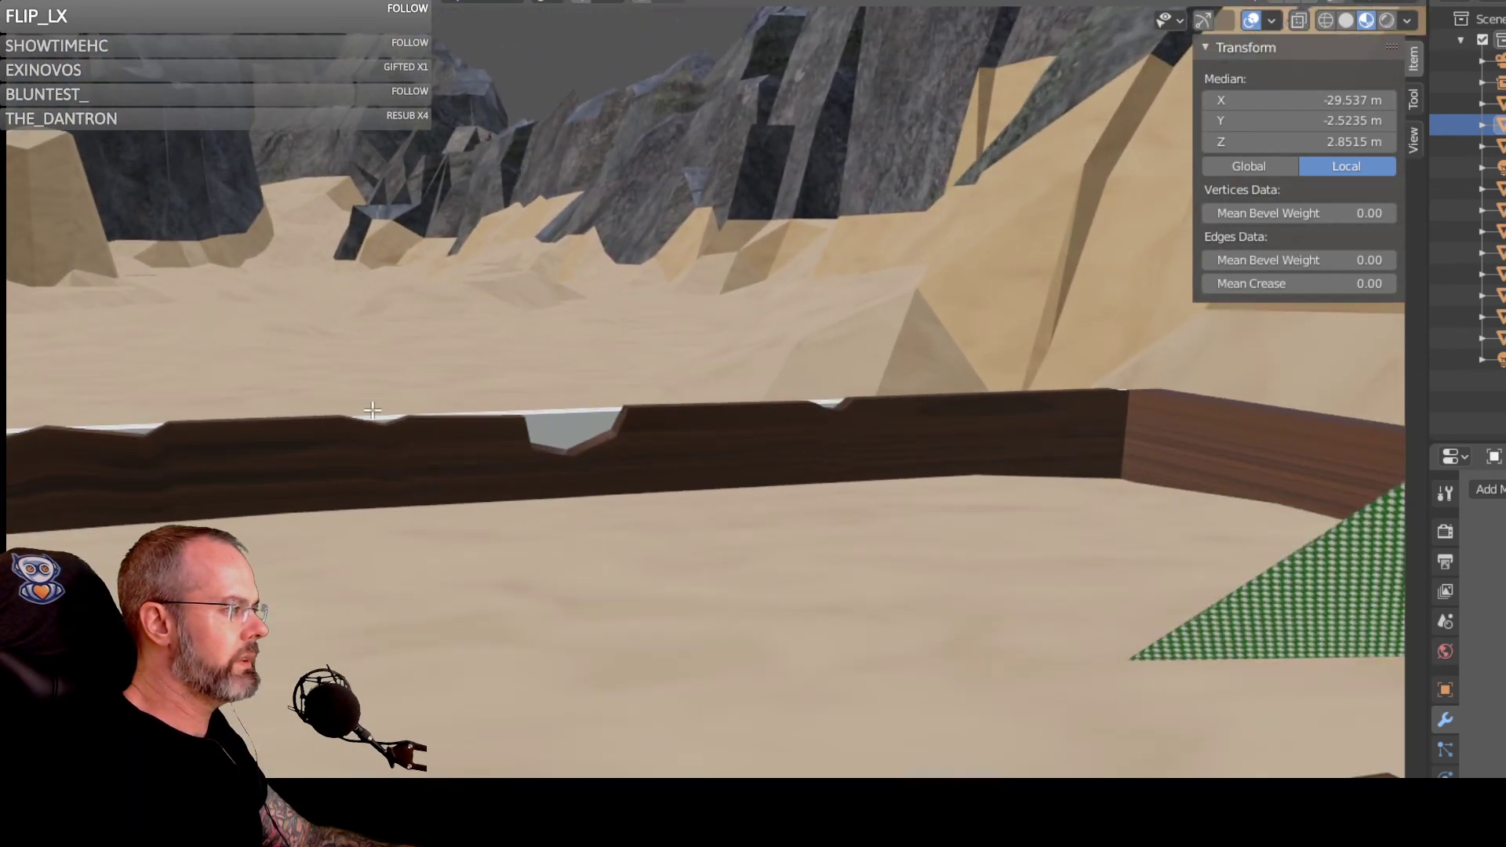
middle_click_drag(407, 468, 738, 746)
scroll(737, 746, "up", 1)
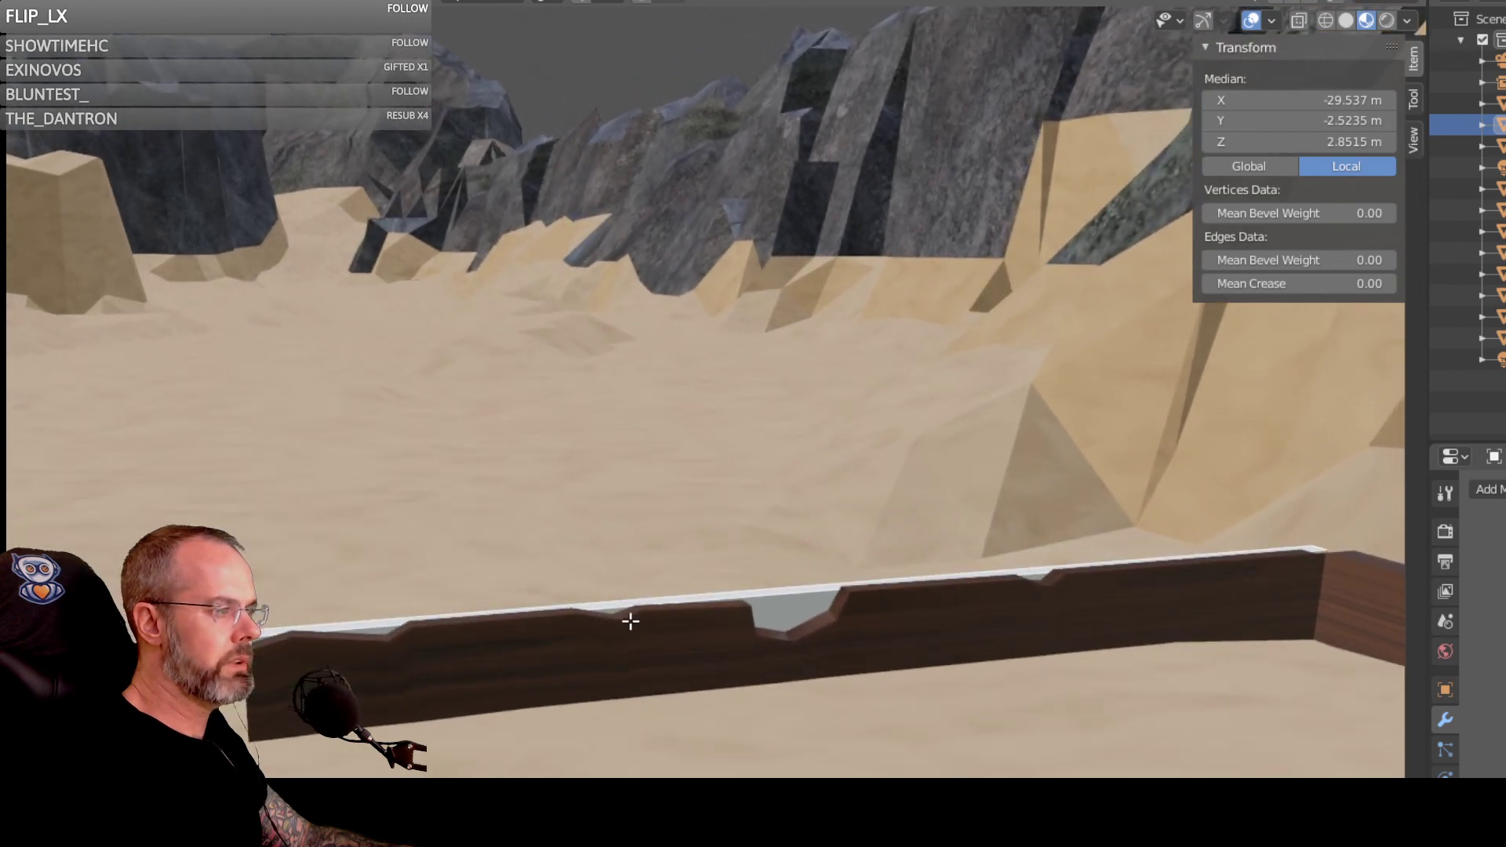
scroll(548, 524, "up", 3)
middle_click_drag(524, 543, 630, 541)
middle_click_drag(508, 539, 812, 497, "shift")
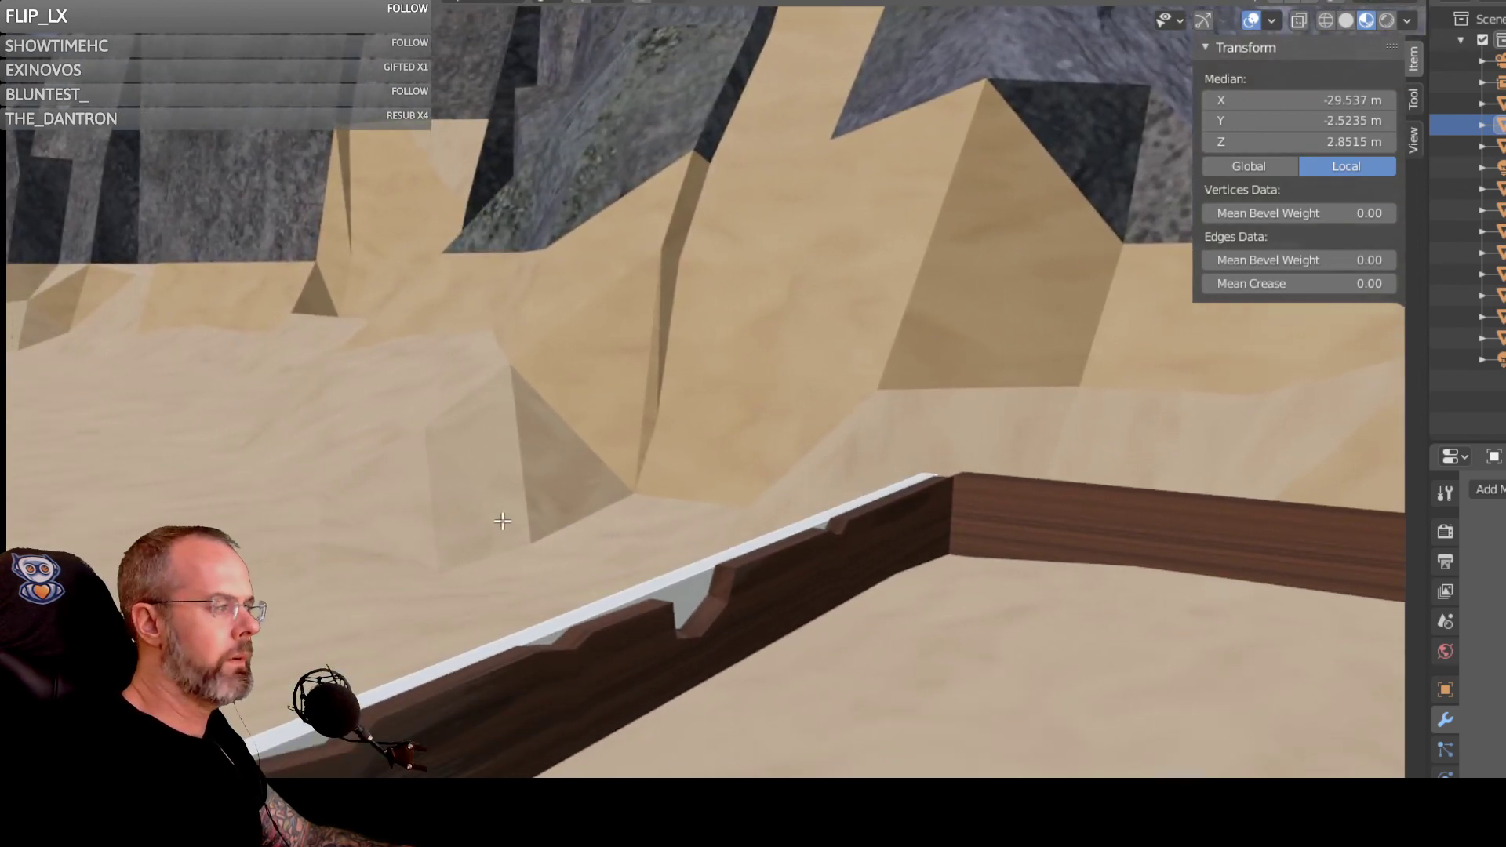
middle_click_drag(504, 522, 800, 506)
Step: Examine the plank's front face and outer end against the broken wall, from a raised angle and near ground level
scroll(685, 600, "down", 3)
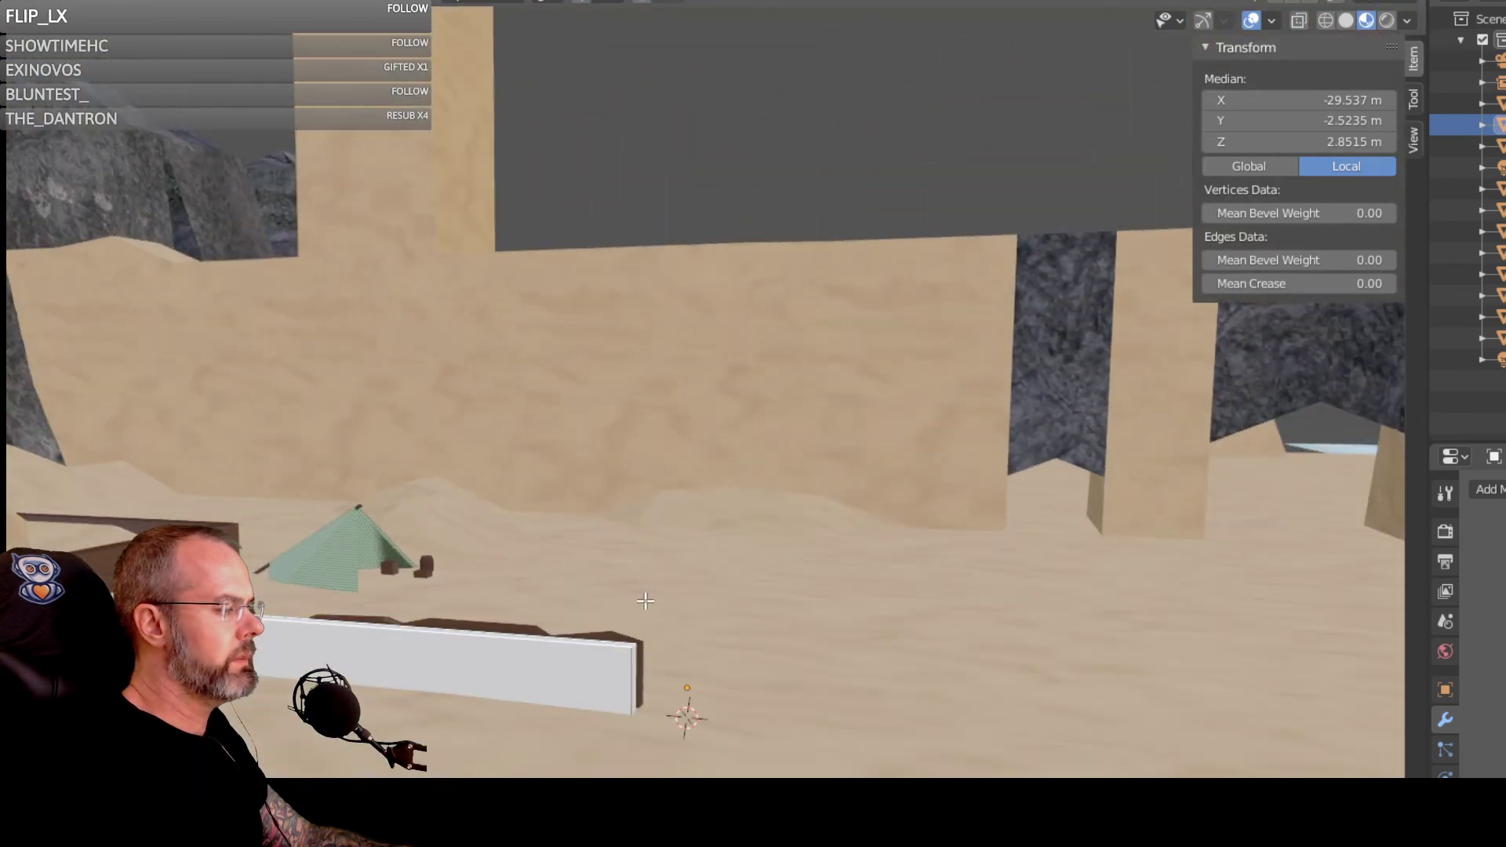
middle_click_drag(685, 600, 679, 636)
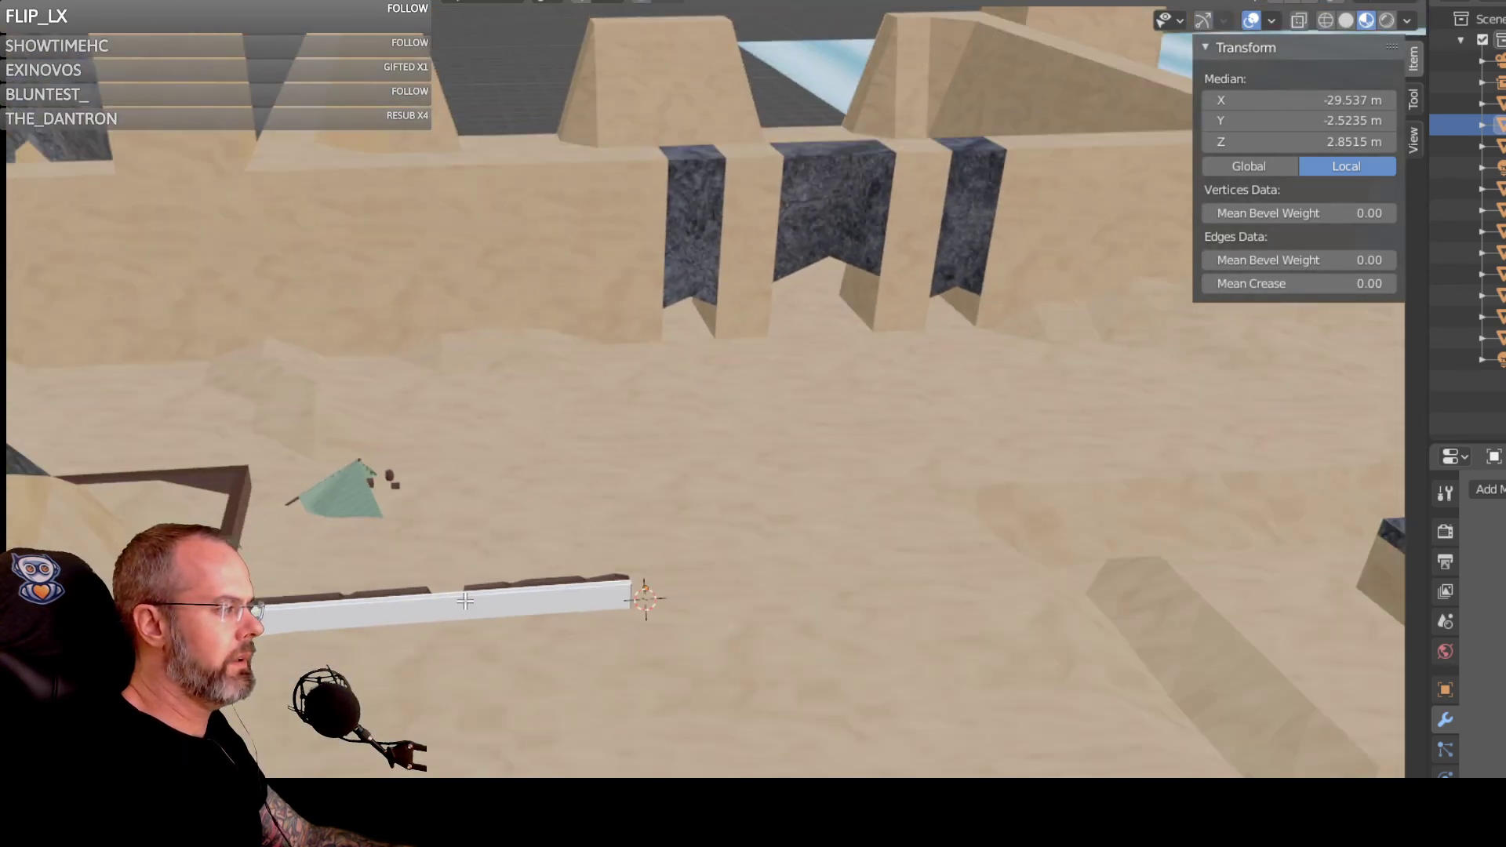
scroll(513, 596, "up", 2)
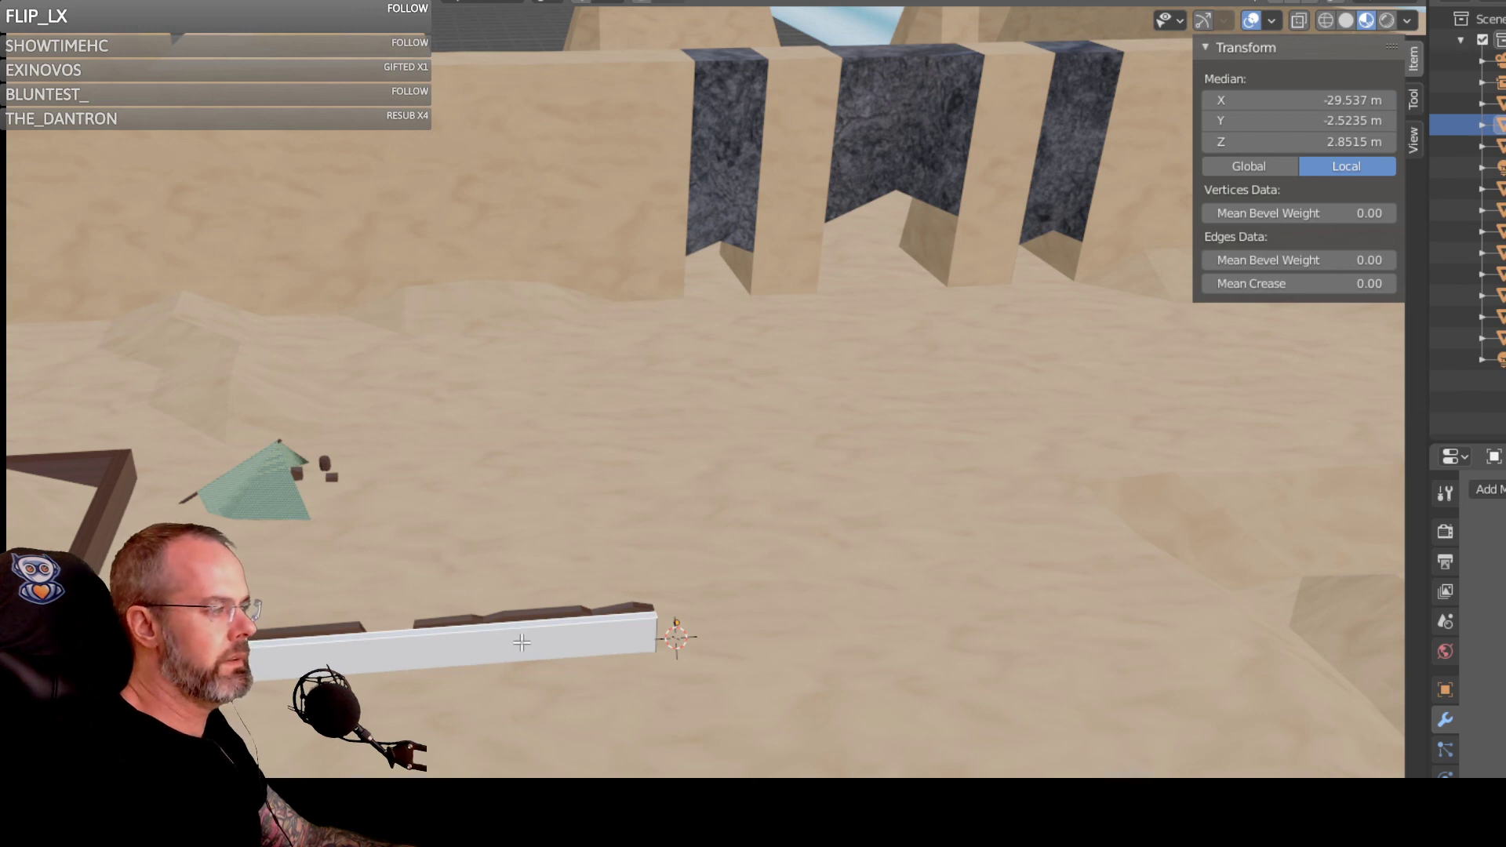
scroll(524, 644, "up", 3)
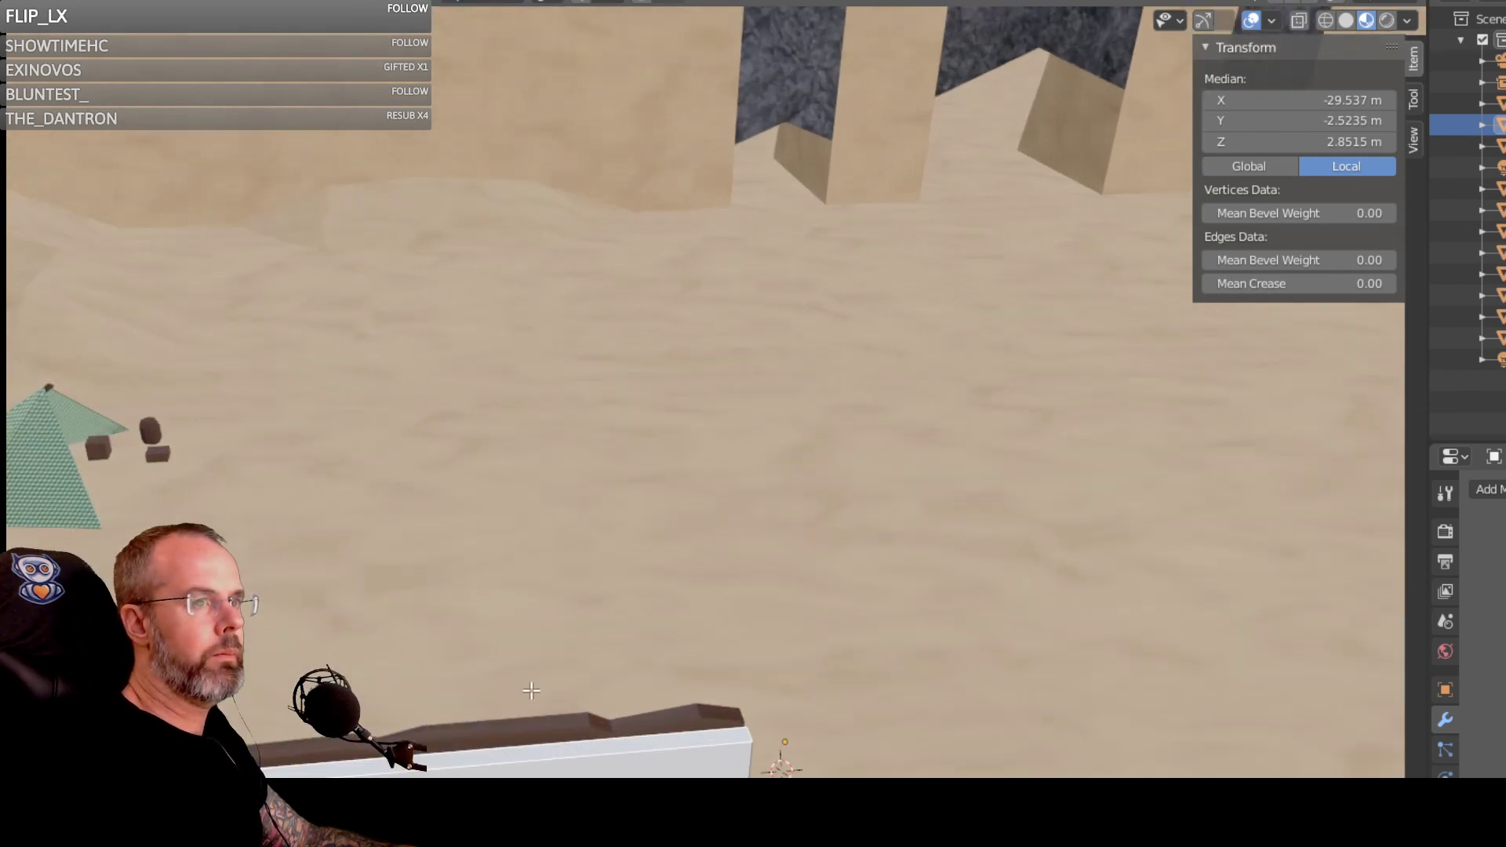
middle_click_drag(532, 691, 519, 621)
scroll(516, 639, "down", 3)
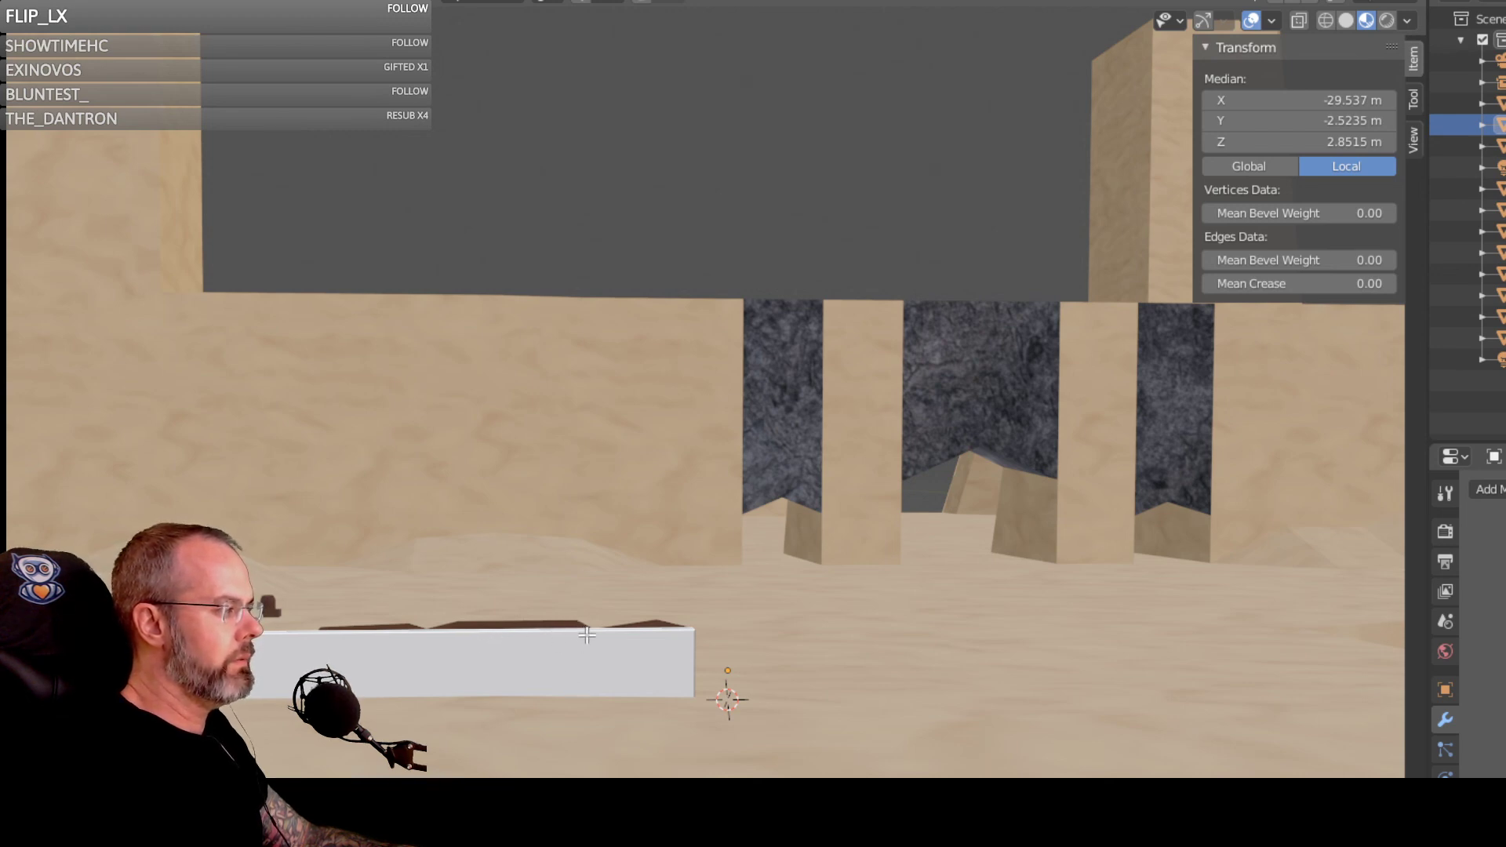
mouse_move(572, 643)
middle_mouse_down()
mouse_move(578, 712)
mouse_move(568, 661)
middle_mouse_up()
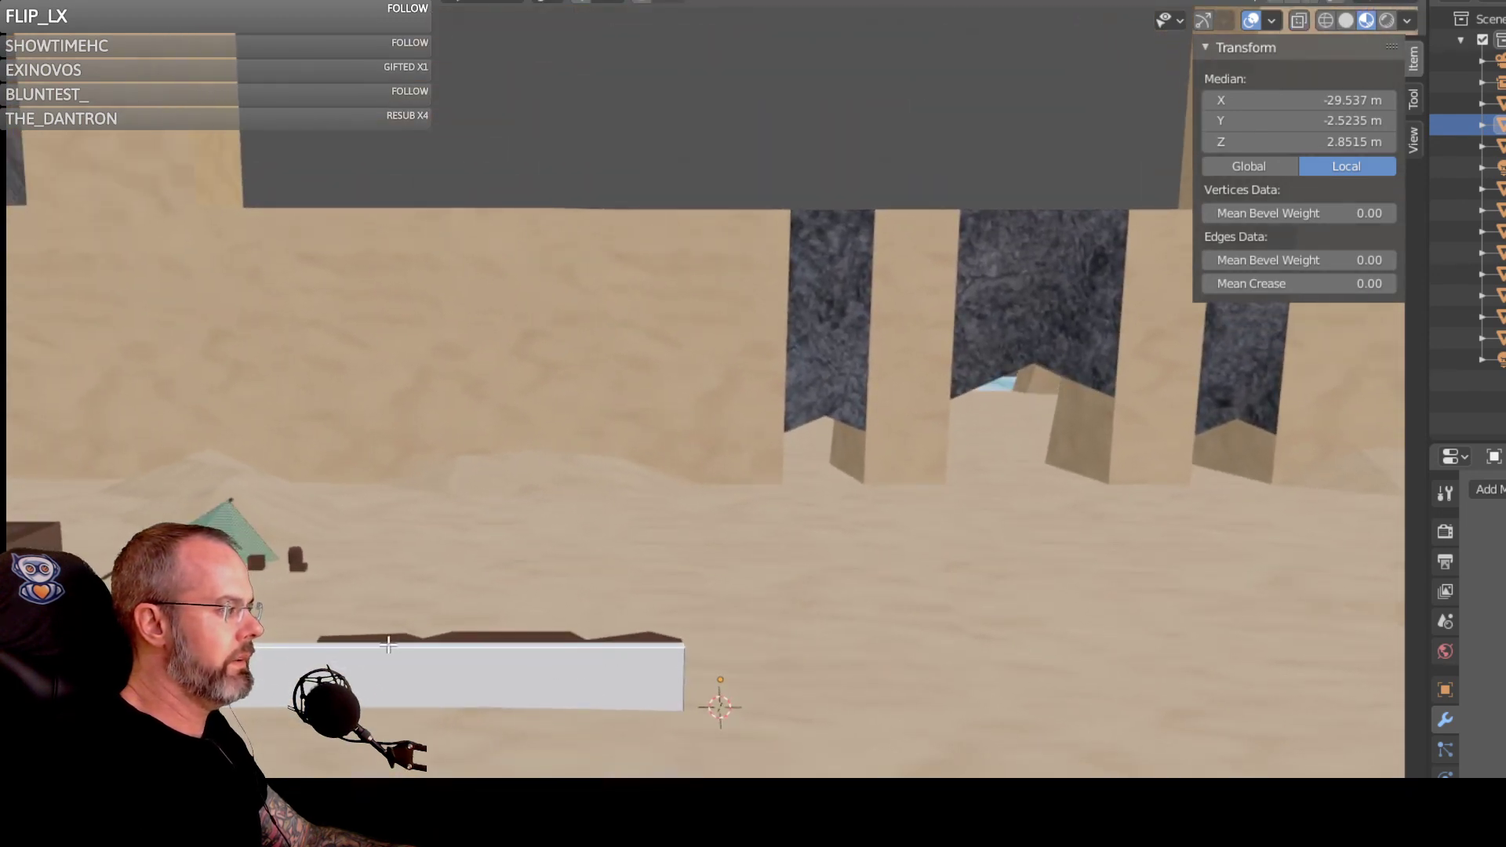
middle_click_drag(533, 673, 365, 678)
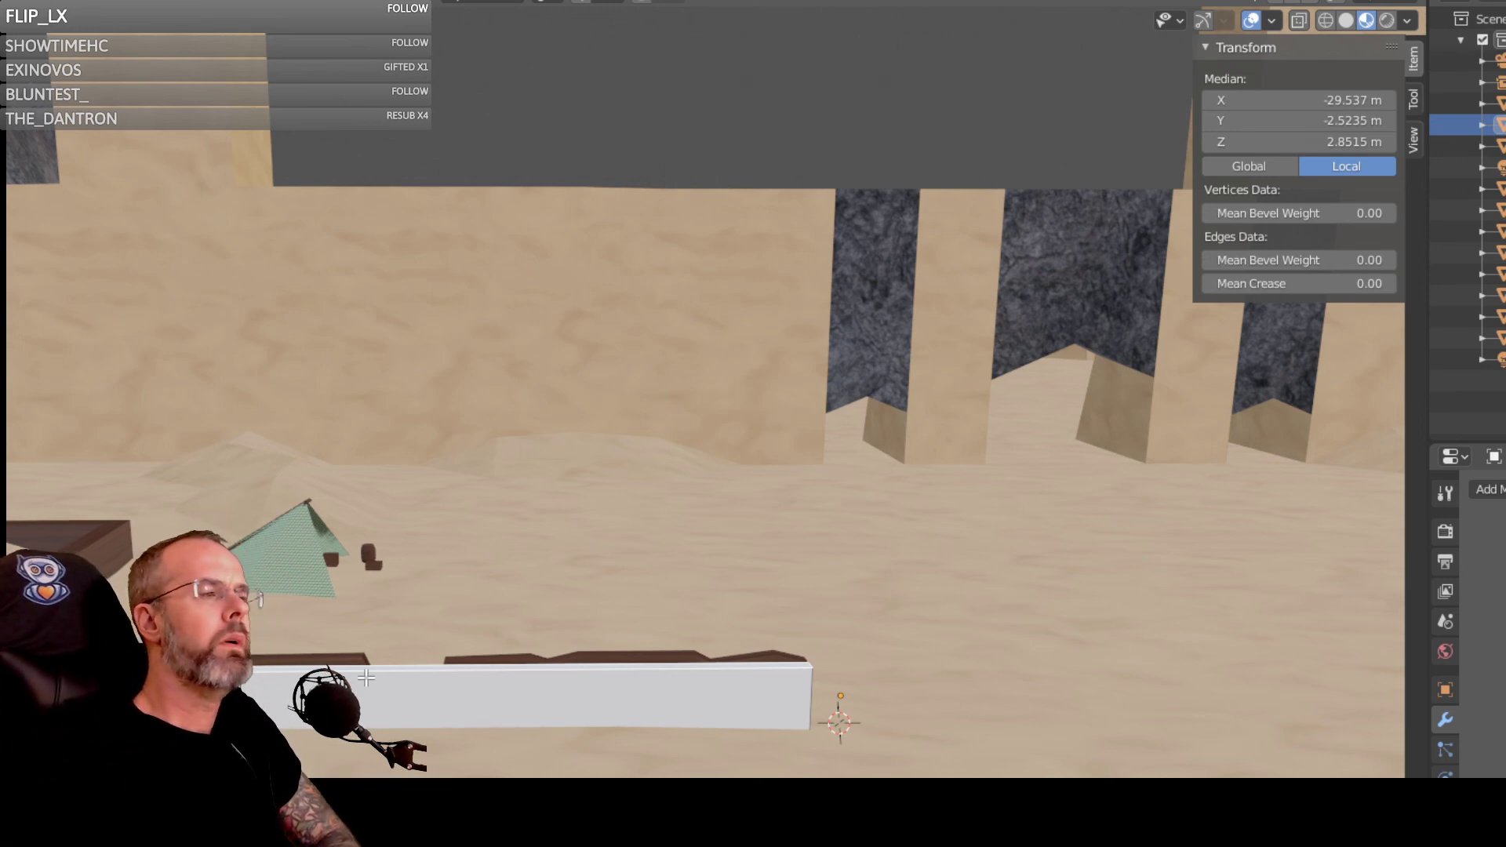
Step: Examine the plank's size and placement within the whole scene, including the fortress, the stone block and the surrounding cliffs
scroll(753, 446, "down", 3)
scroll(777, 447, "down", 2)
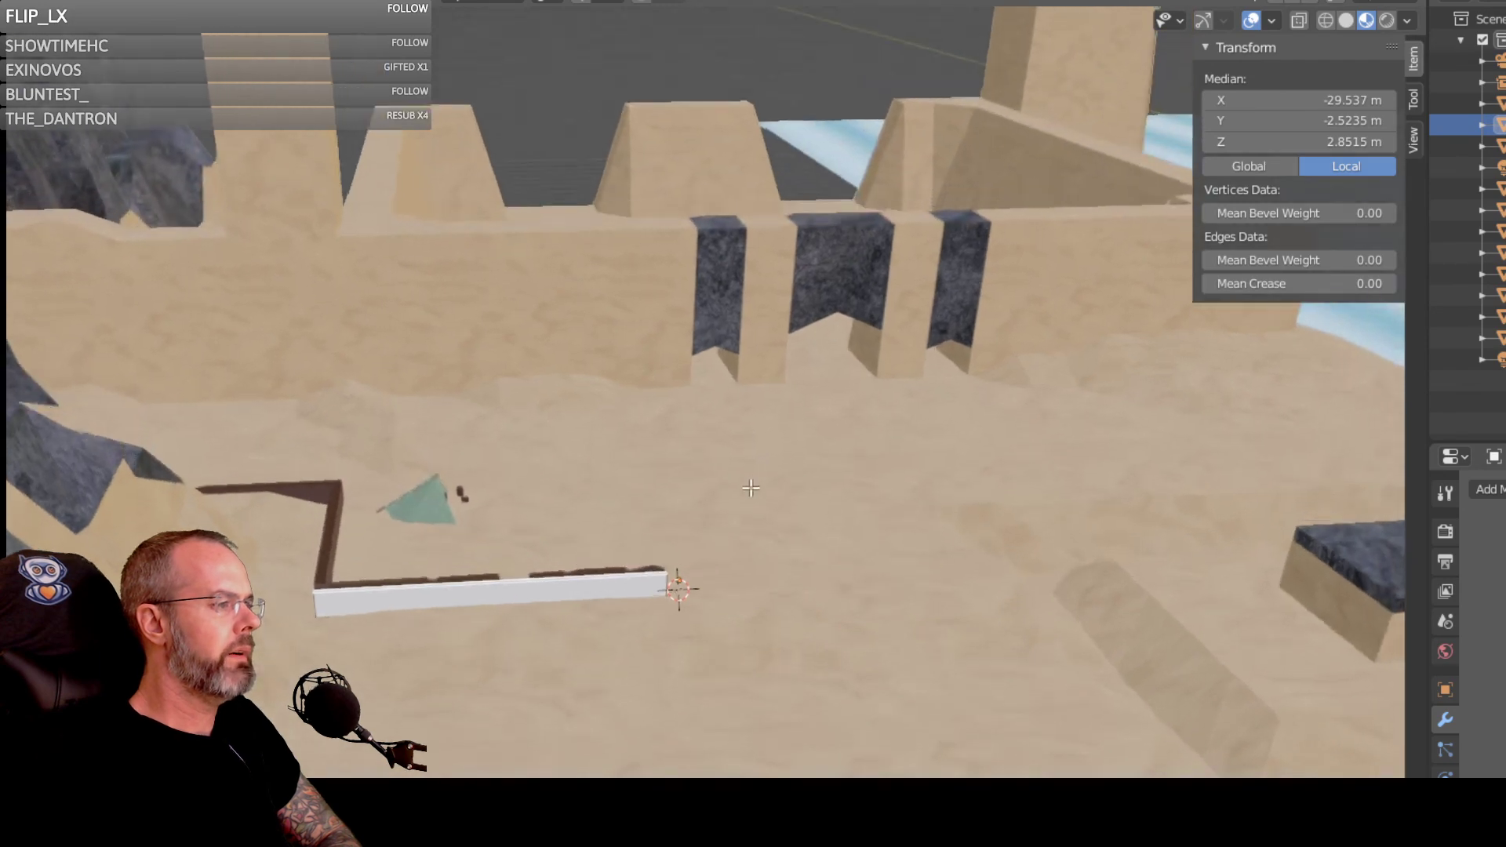
mouse_move(750, 487)
middle_mouse_down()
mouse_move(738, 510)
mouse_move(718, 490)
mouse_move(737, 481)
middle_mouse_up()
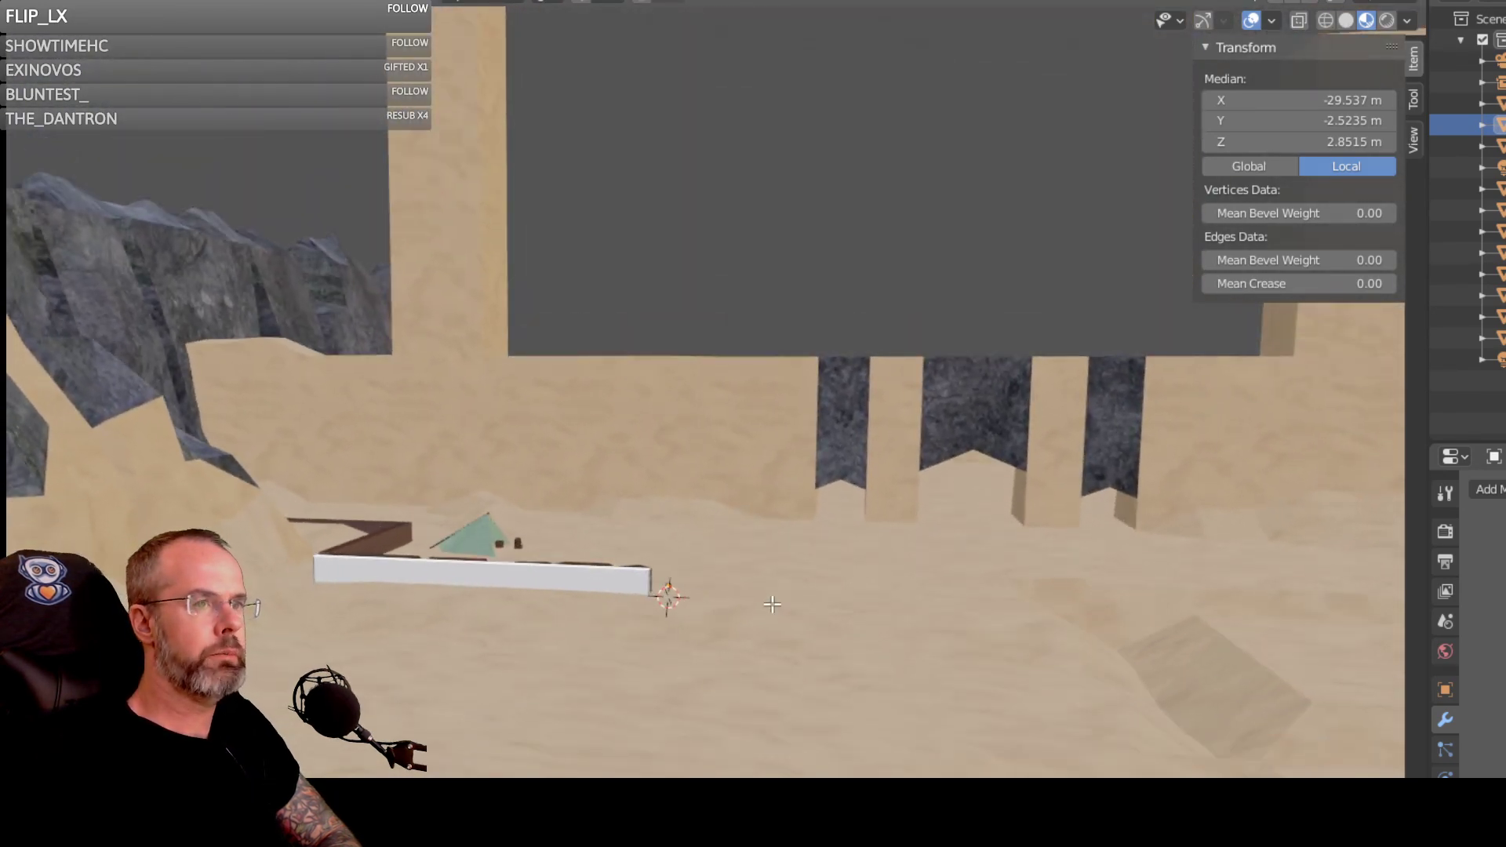
scroll(770, 603, "down", 3)
scroll(781, 579, "up", 2)
middle_click_drag(789, 568, 840, 600)
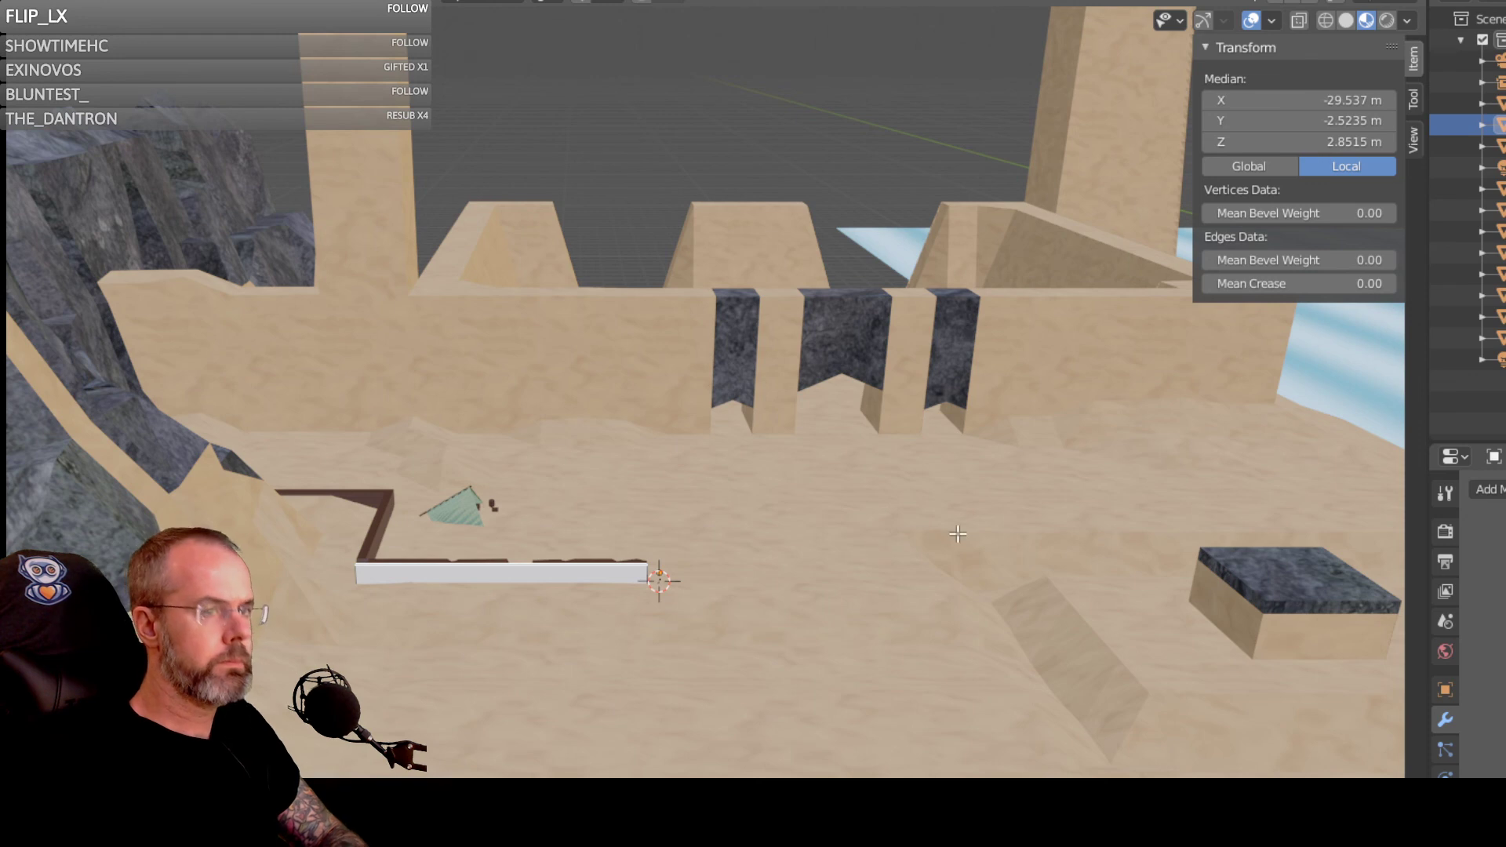
middle_click_drag(958, 535, 712, 562, "shift")
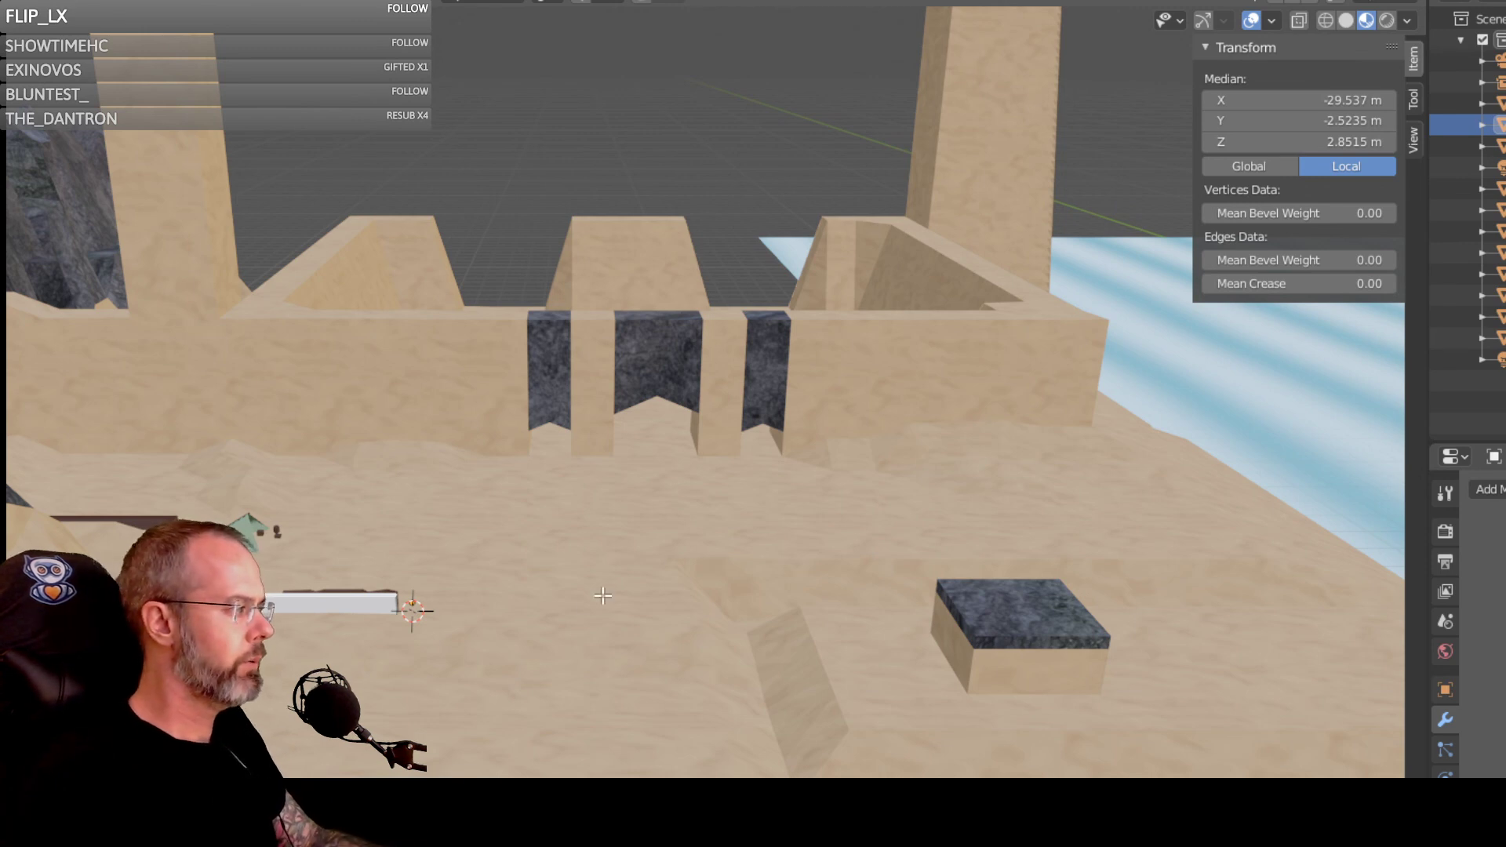
scroll(572, 629, "down", 2)
middle_click_drag(558, 660, 616, 615)
scroll(661, 612, "down", 3)
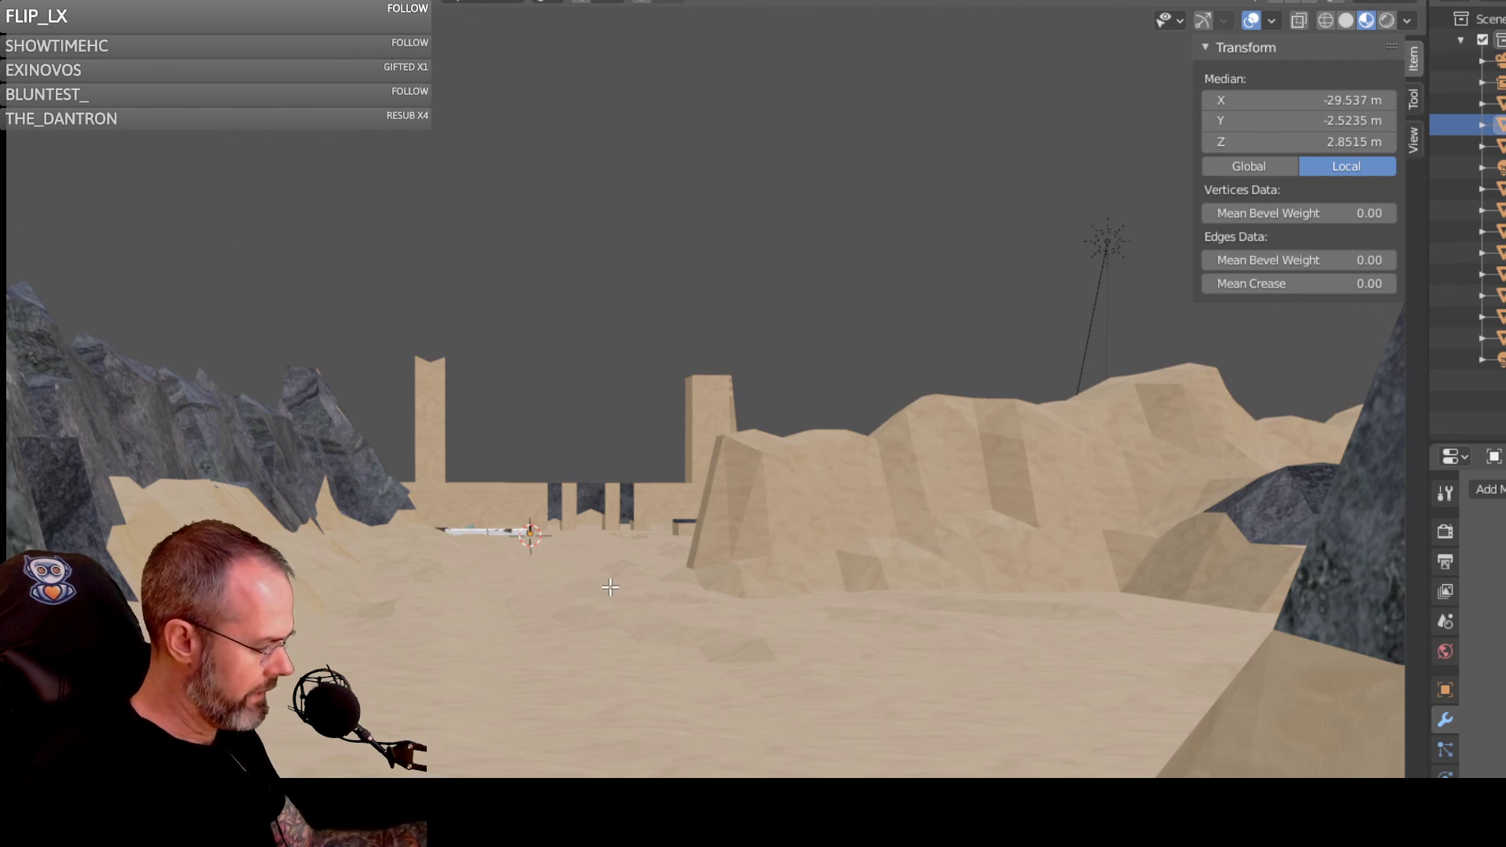
Step: Examine how the plank reads against the fortress from far across the sand, approaching near ground level past the sand cliffs
key("shift+grave")
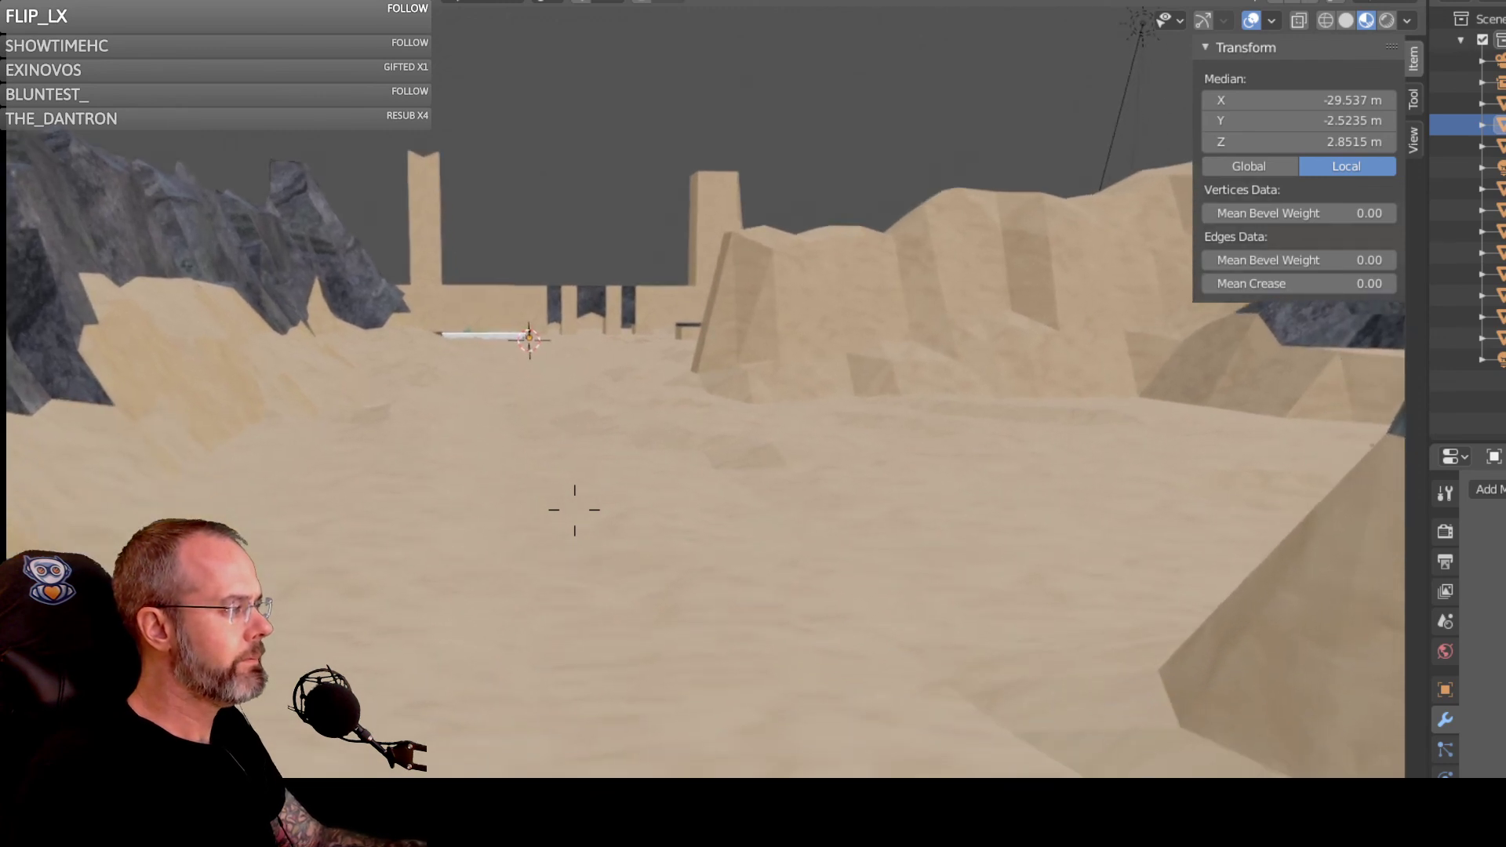
key("w")
key("w")
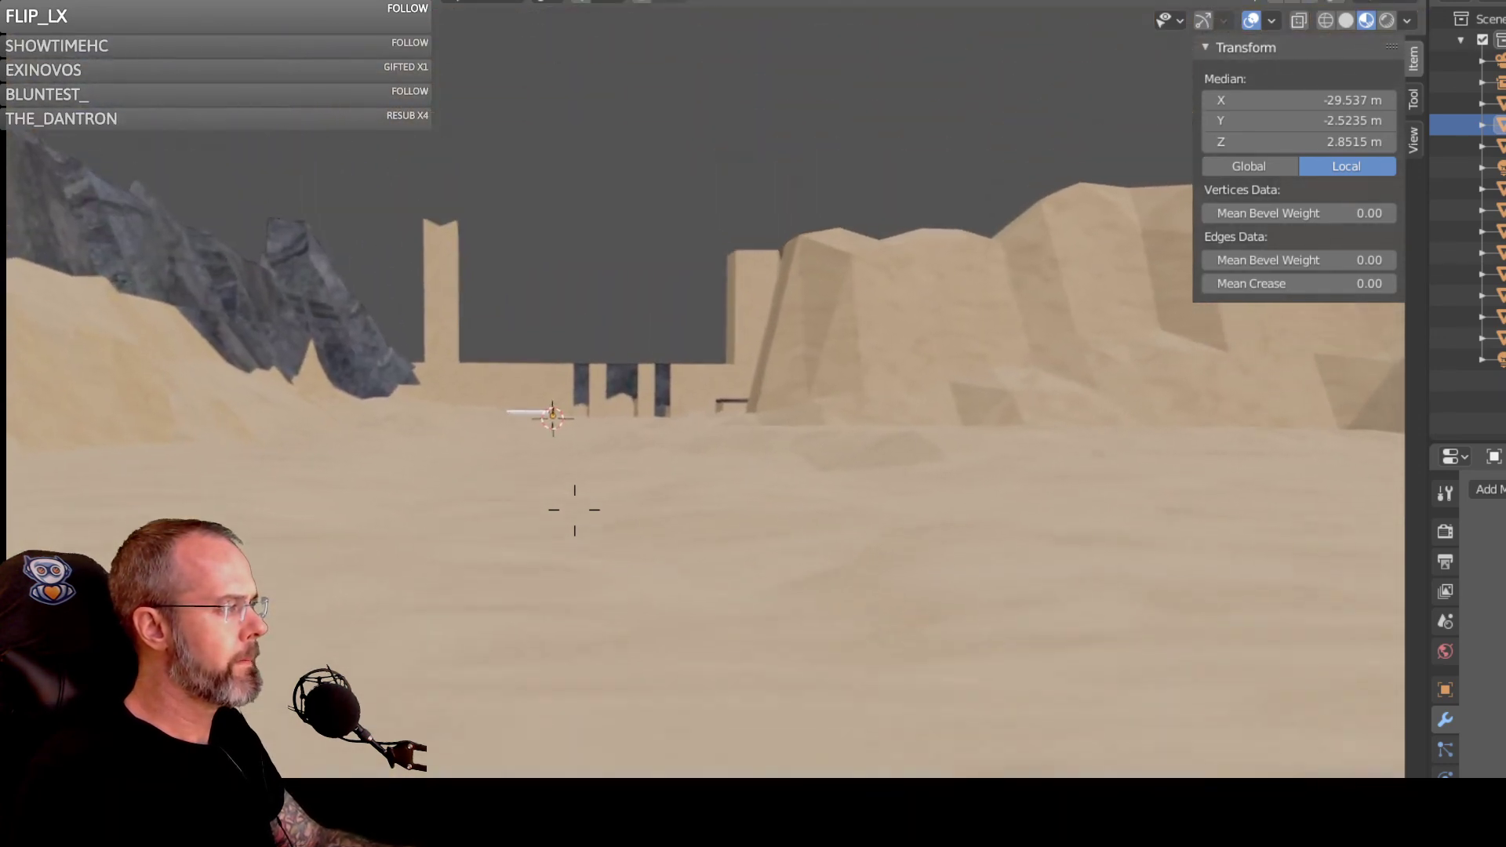
key("w")
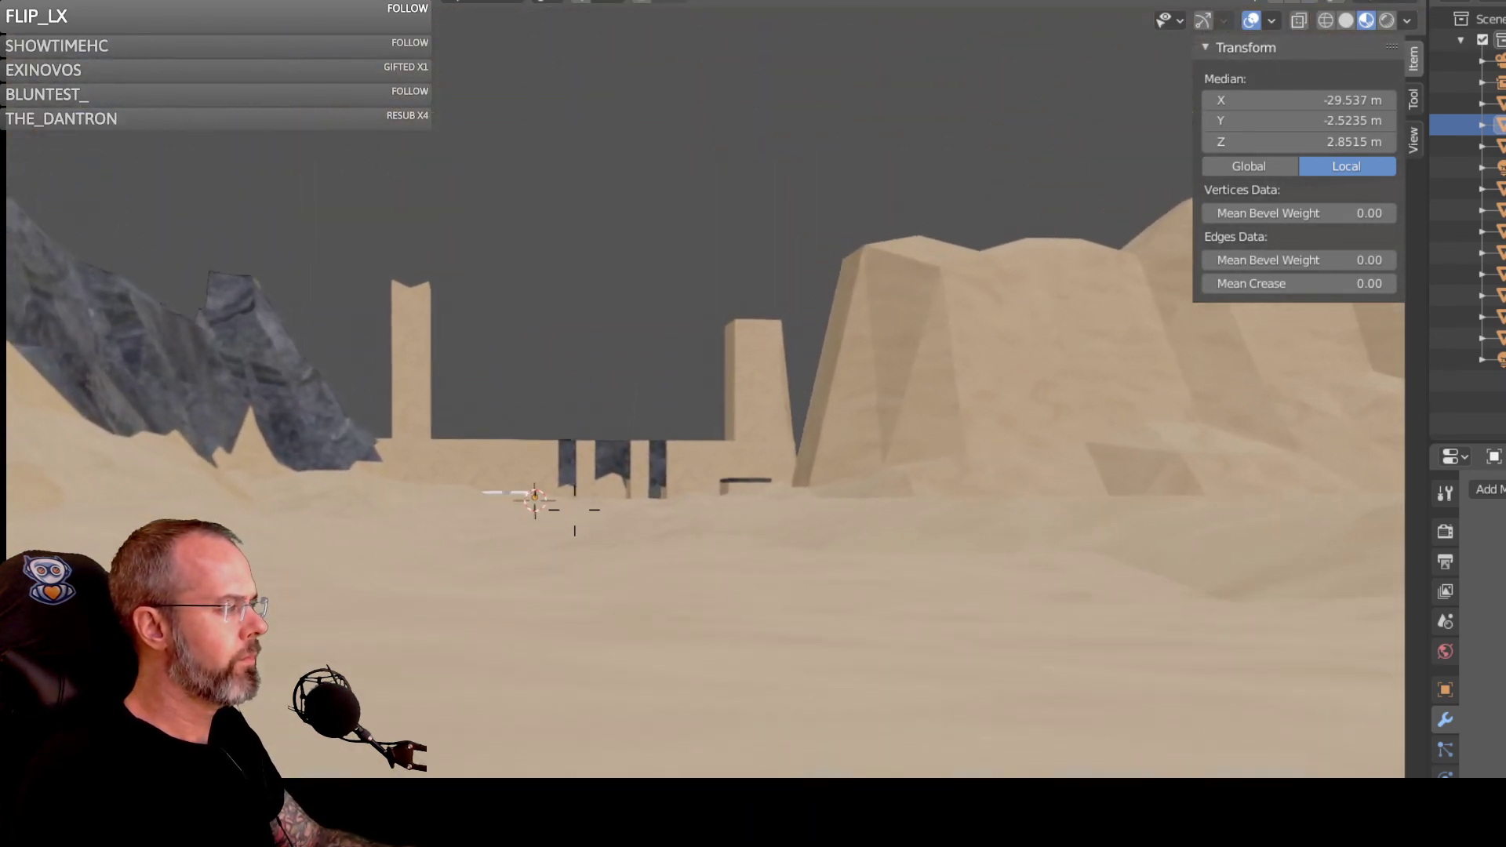
key("w")
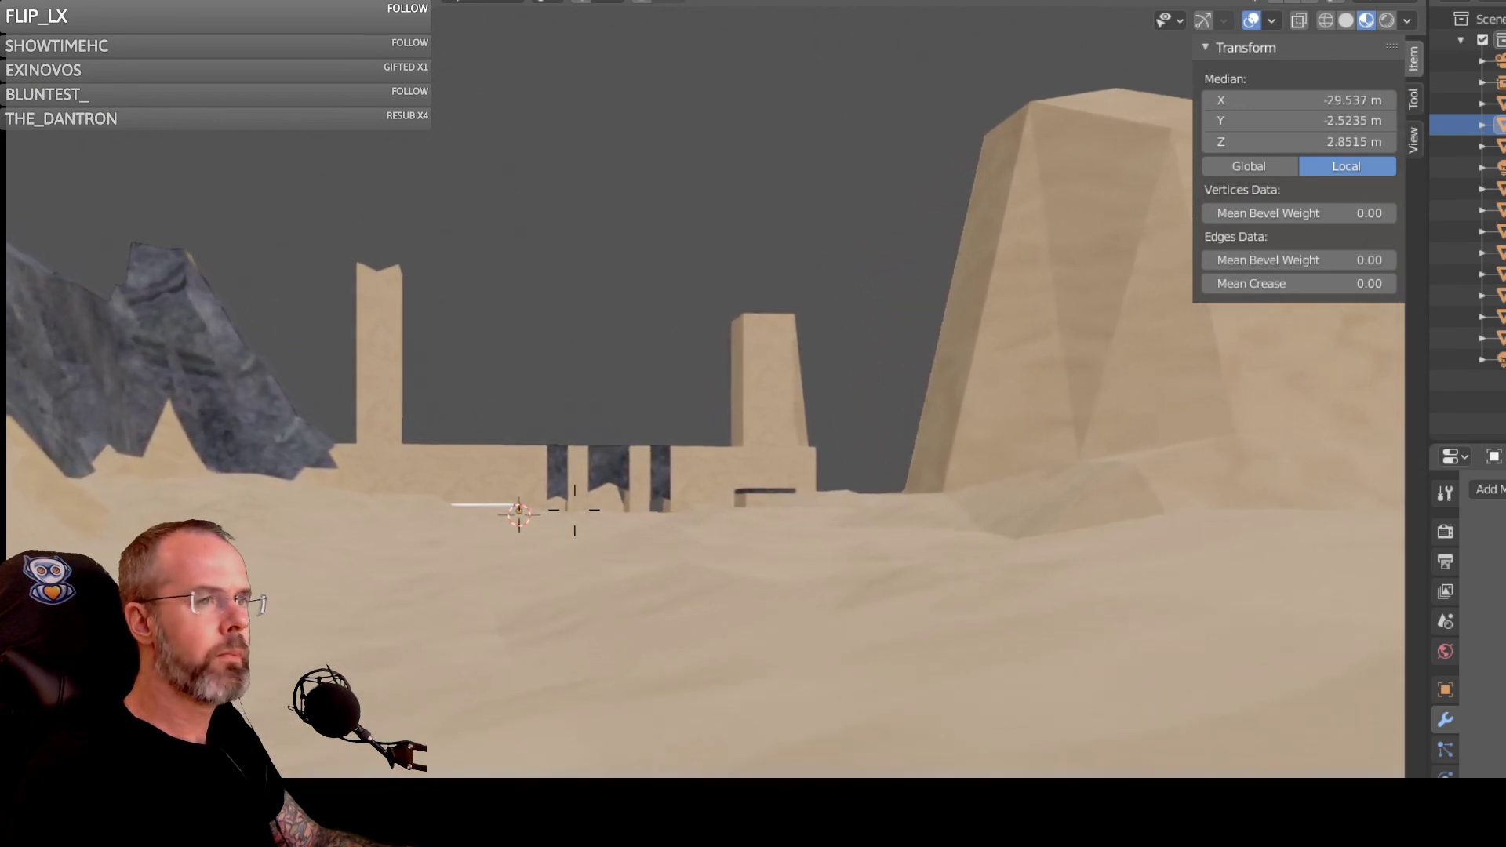
key("w")
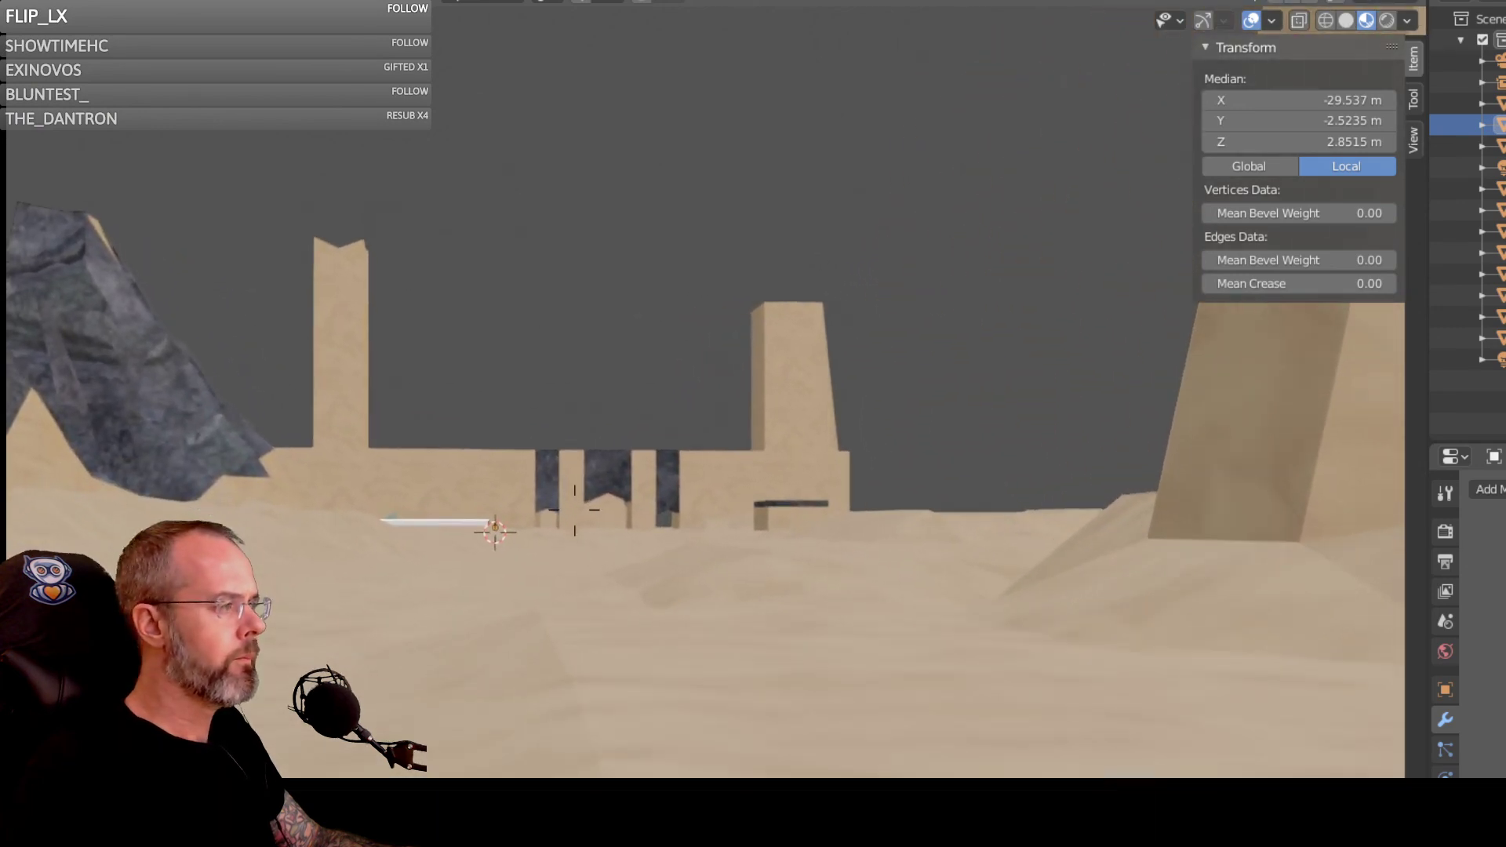
key("w")
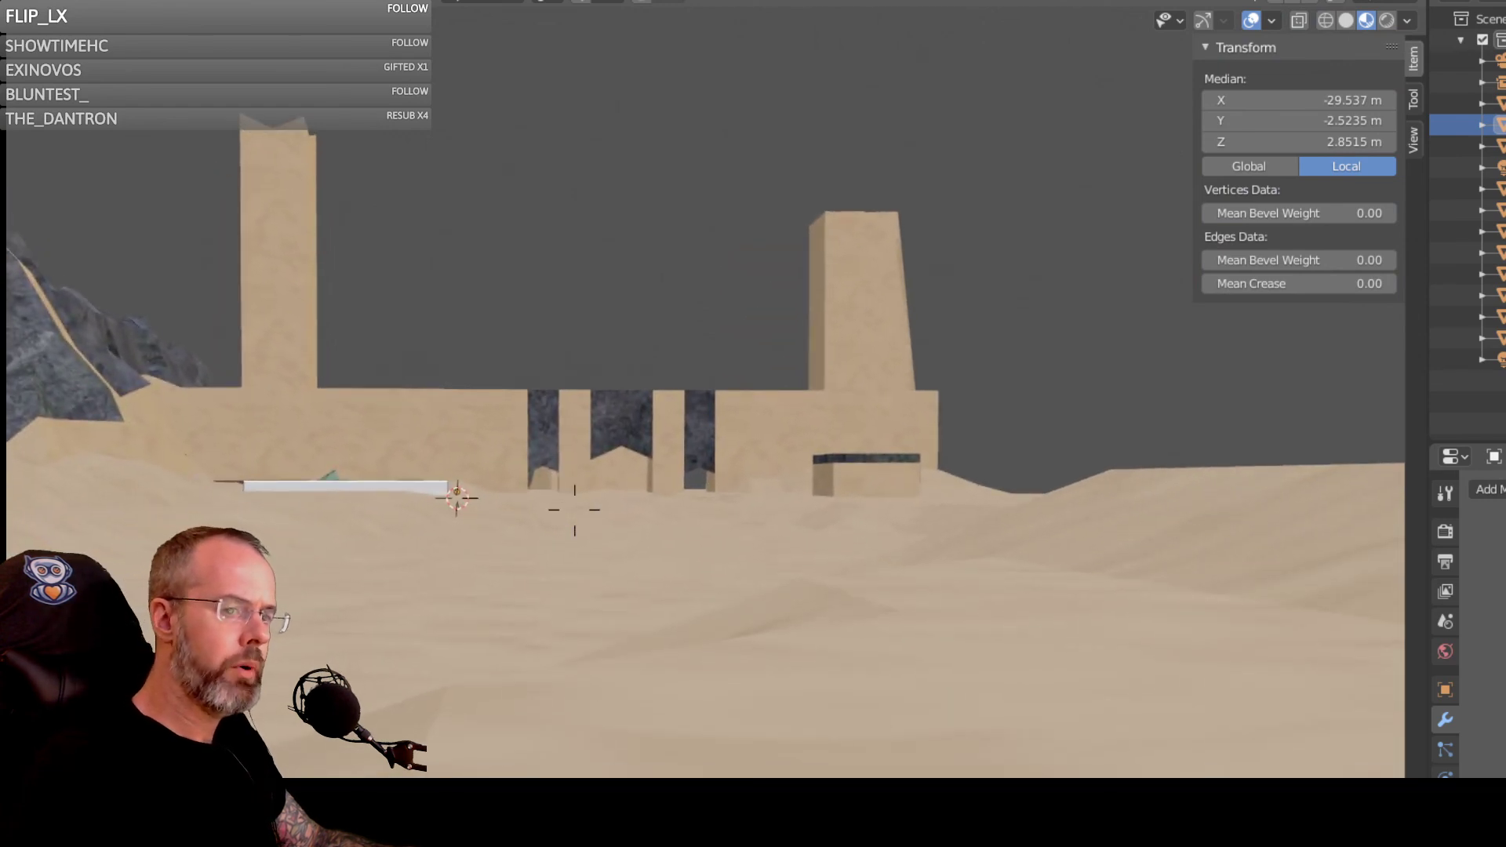
key("w")
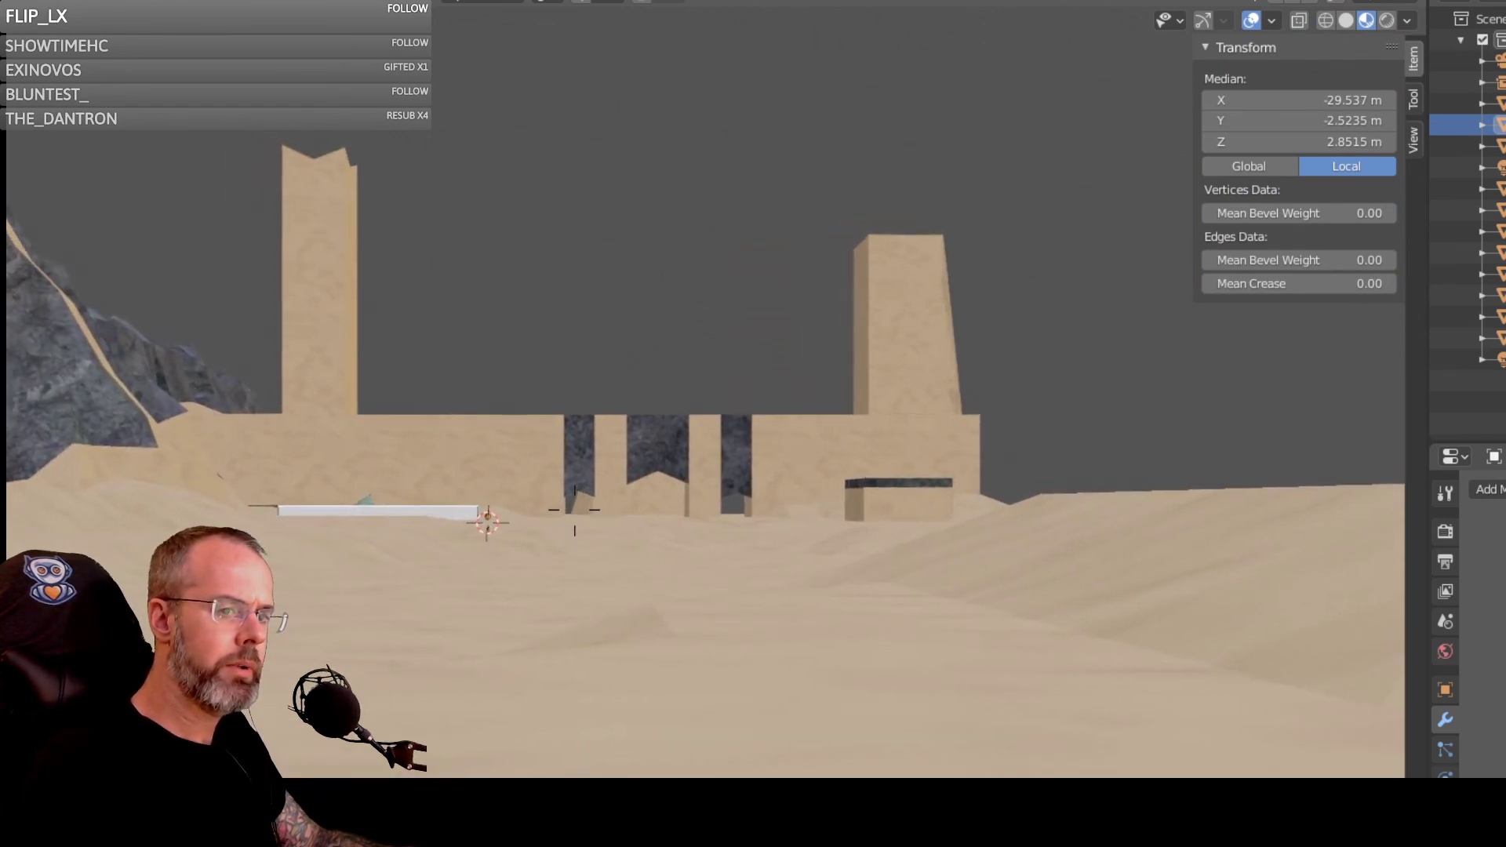
key("w")
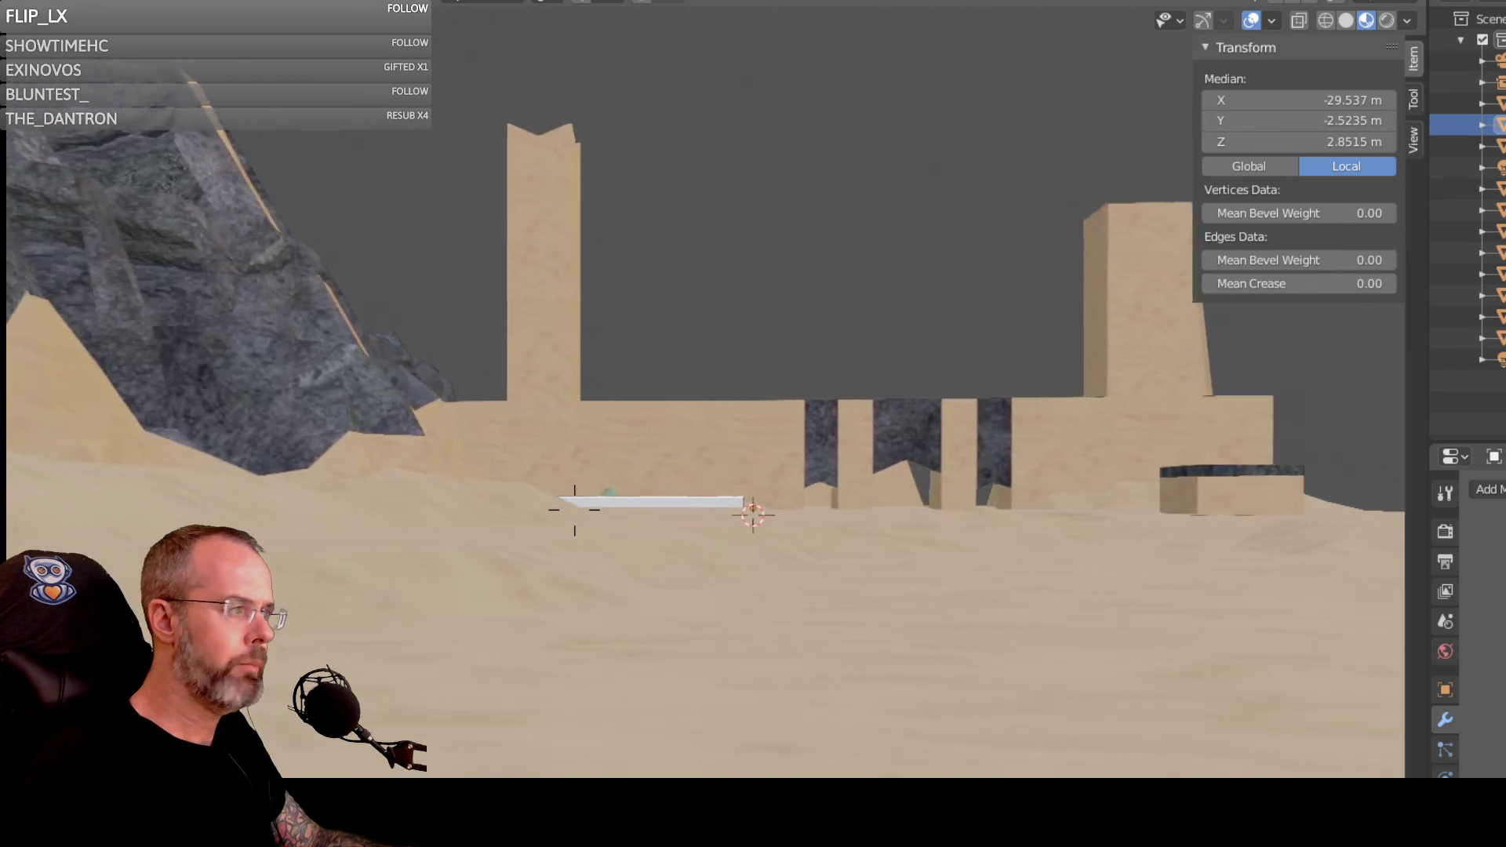
Step: Examine the plank's scale beside the fortress gateway, the towers and the stone block from closer in
key("s")
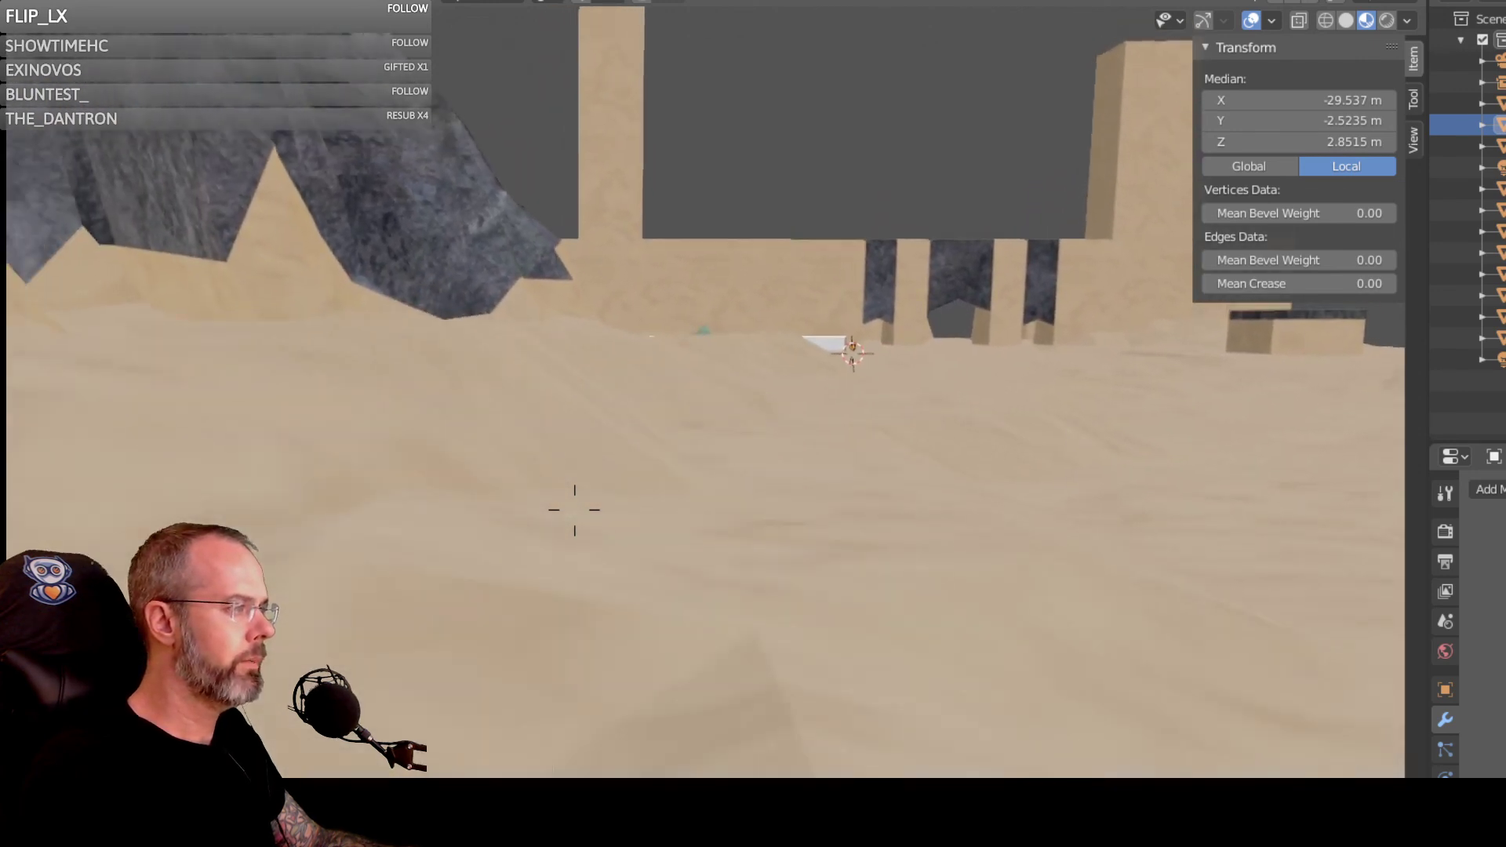
key("w")
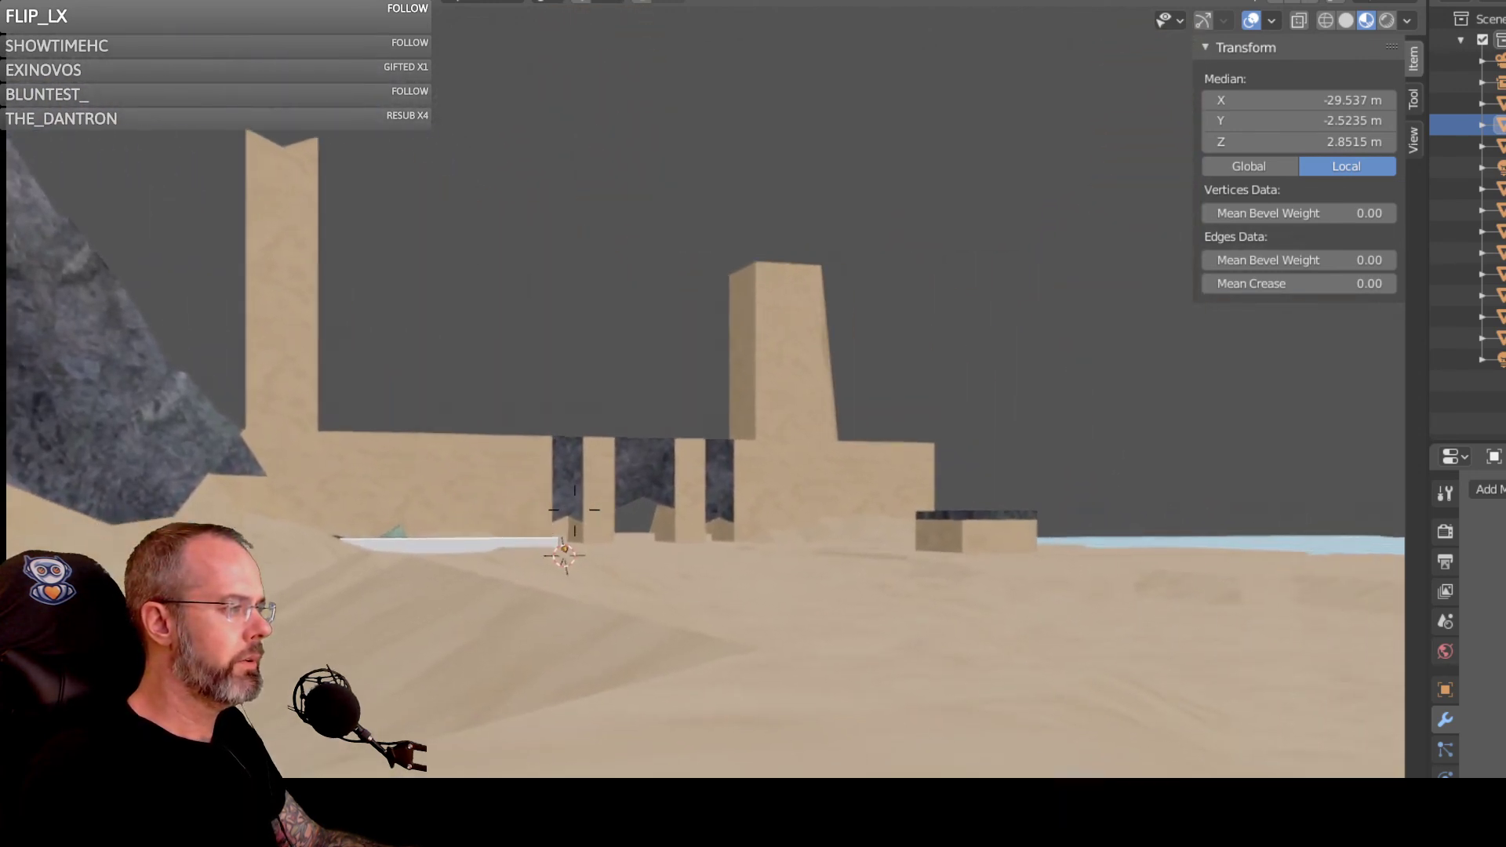
key("w")
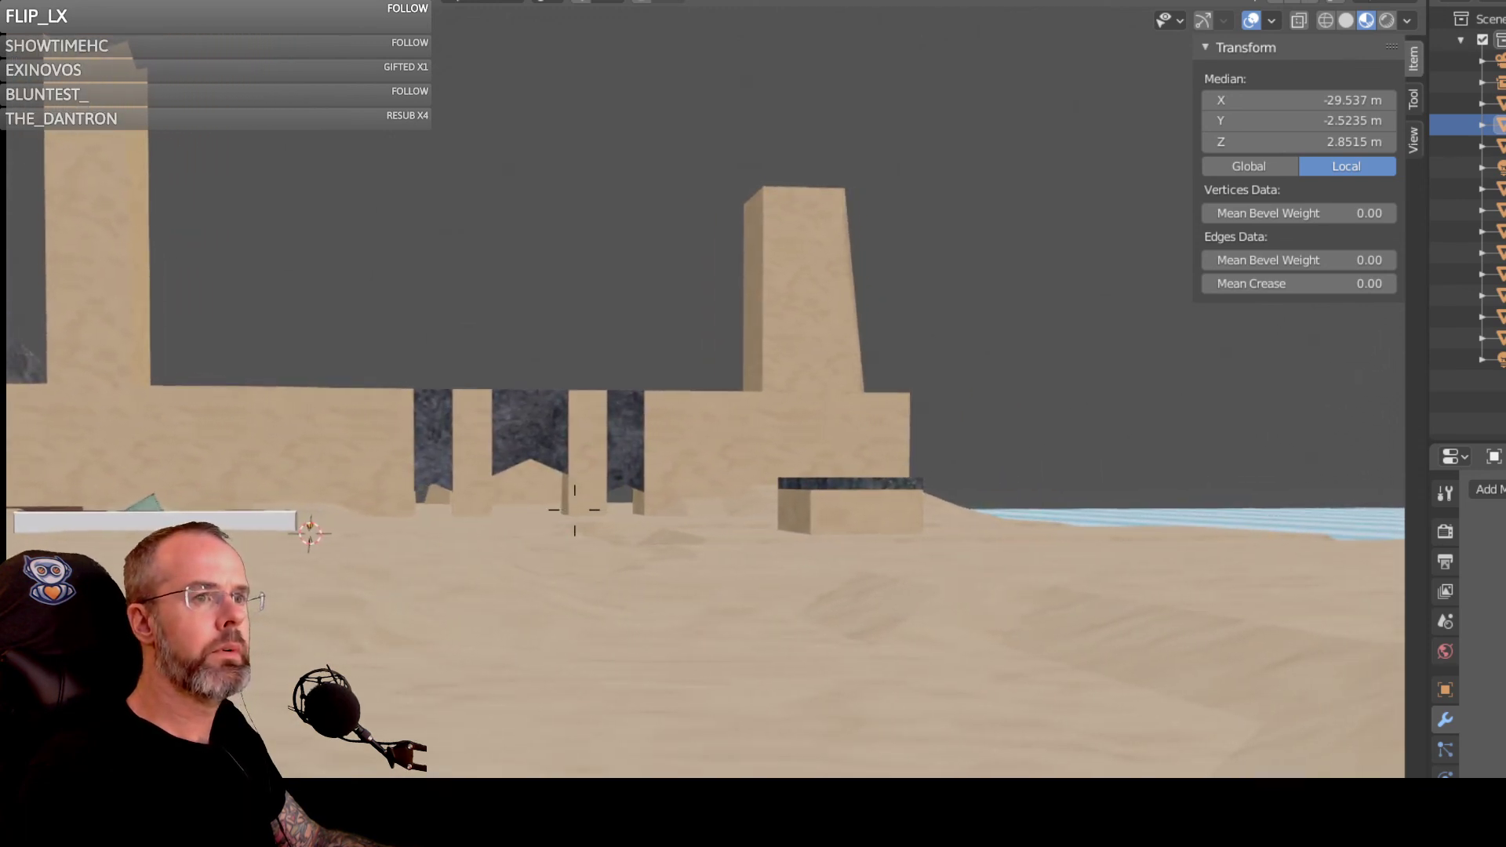
key("w")
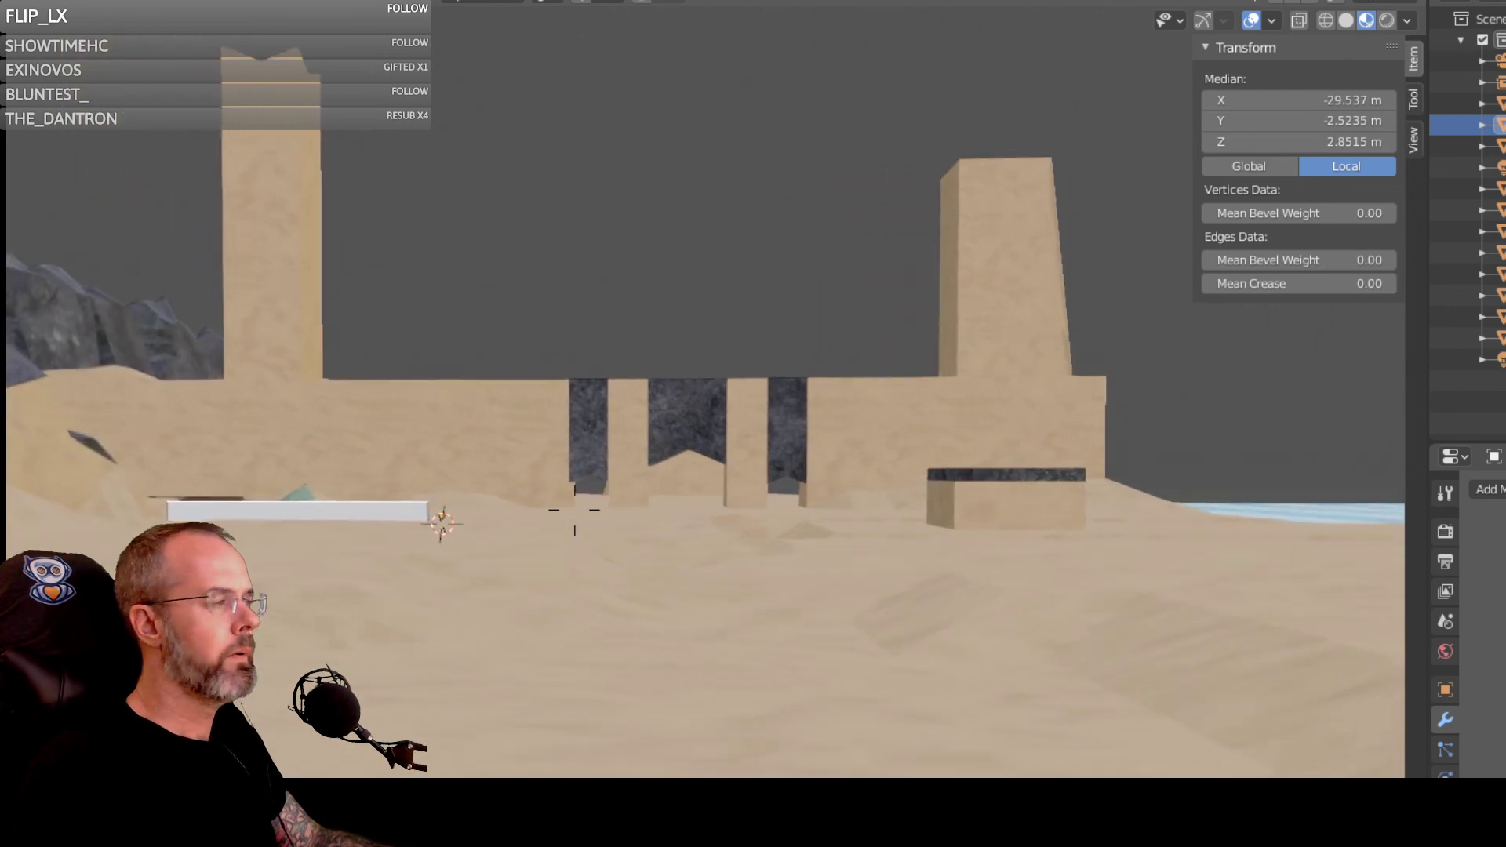
key("d")
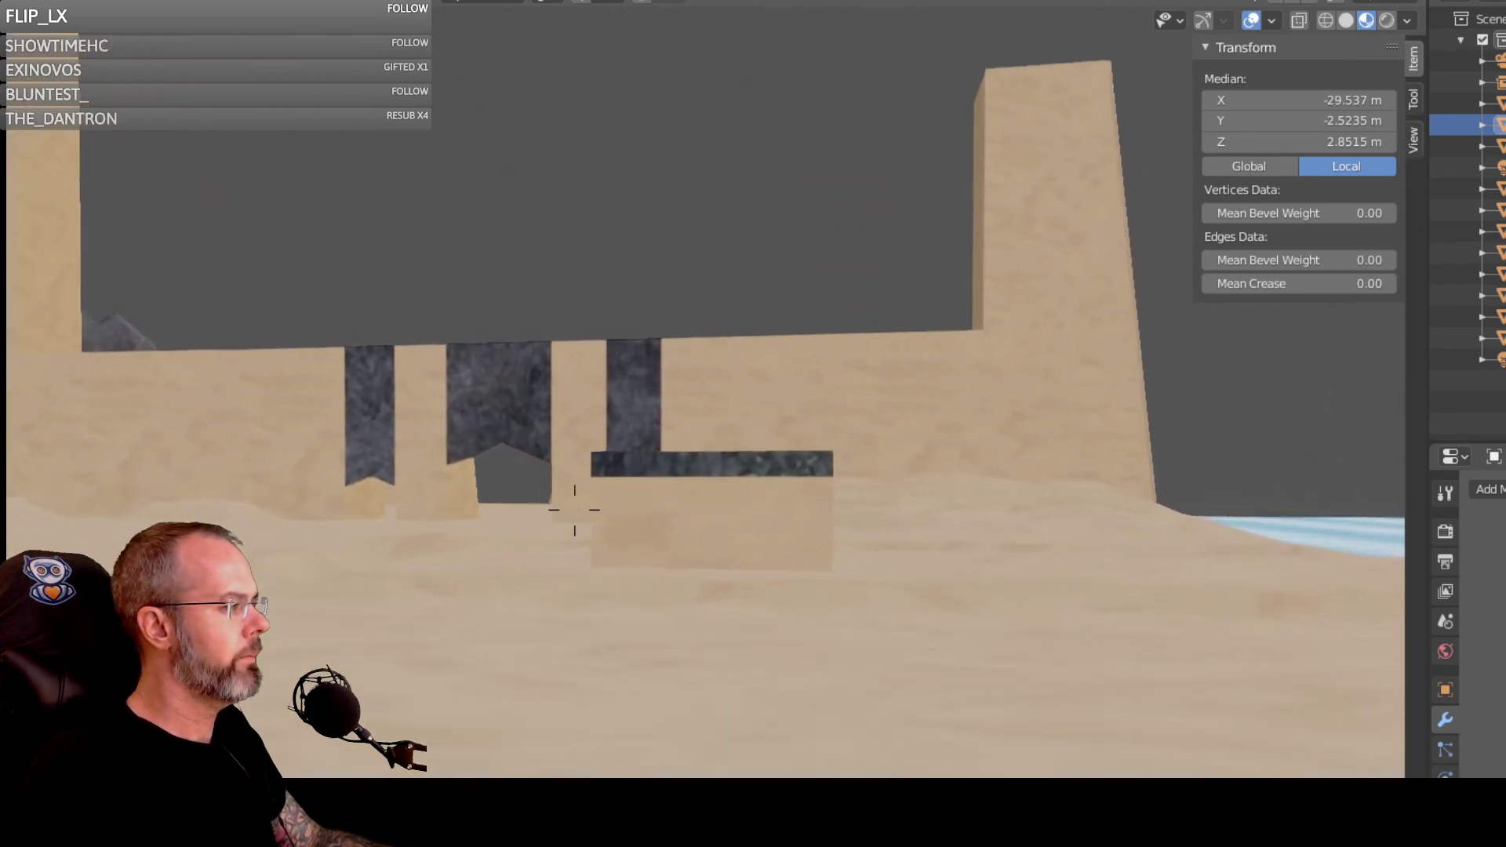
key("s")
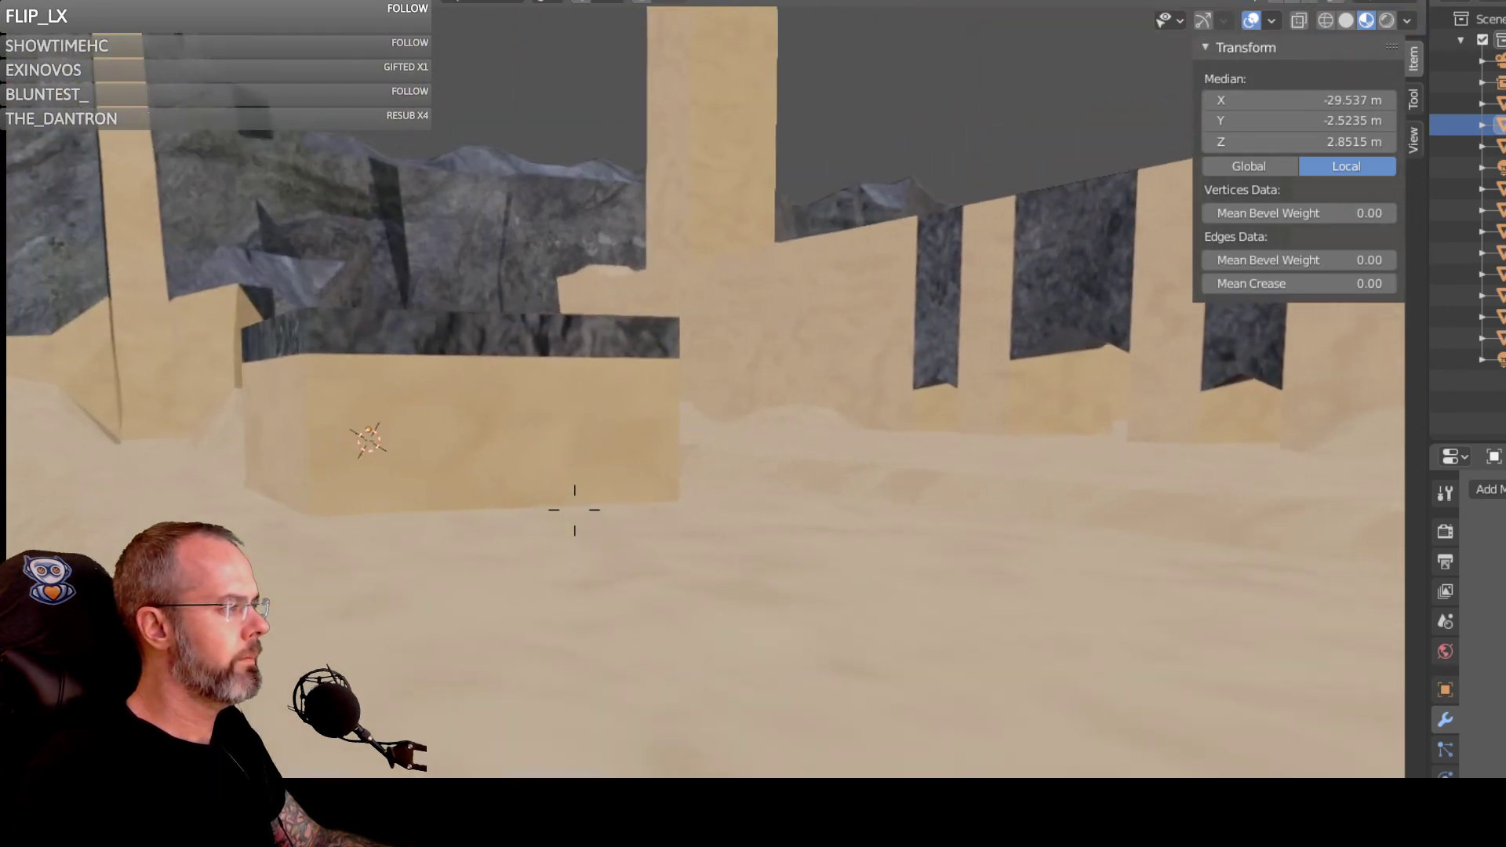
Step: Examine the broken wooden wall and the plank behind its gaps from the stone block across to the tent camp
key("w")
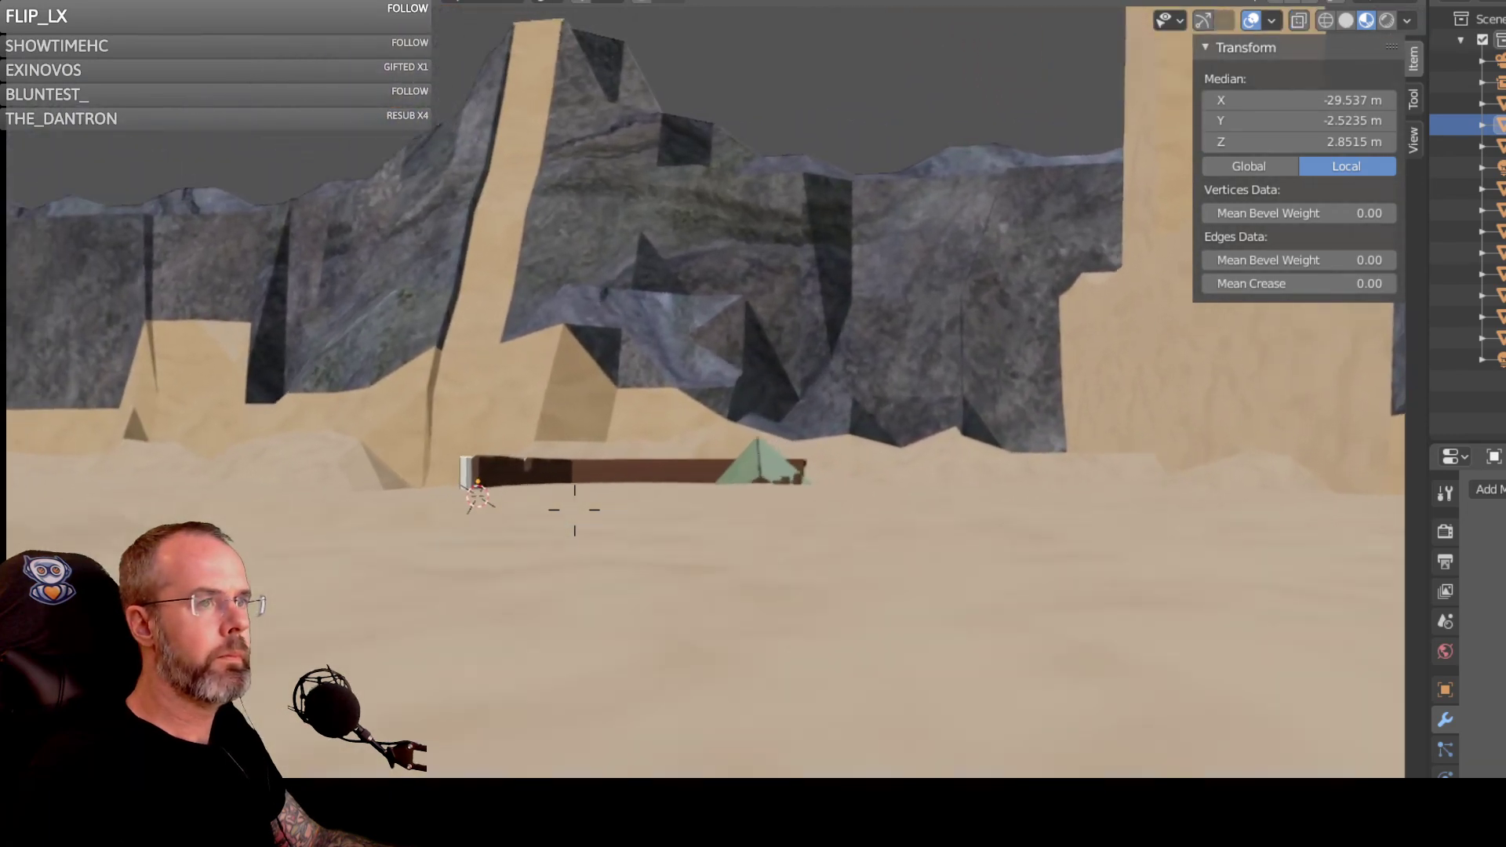
key("w")
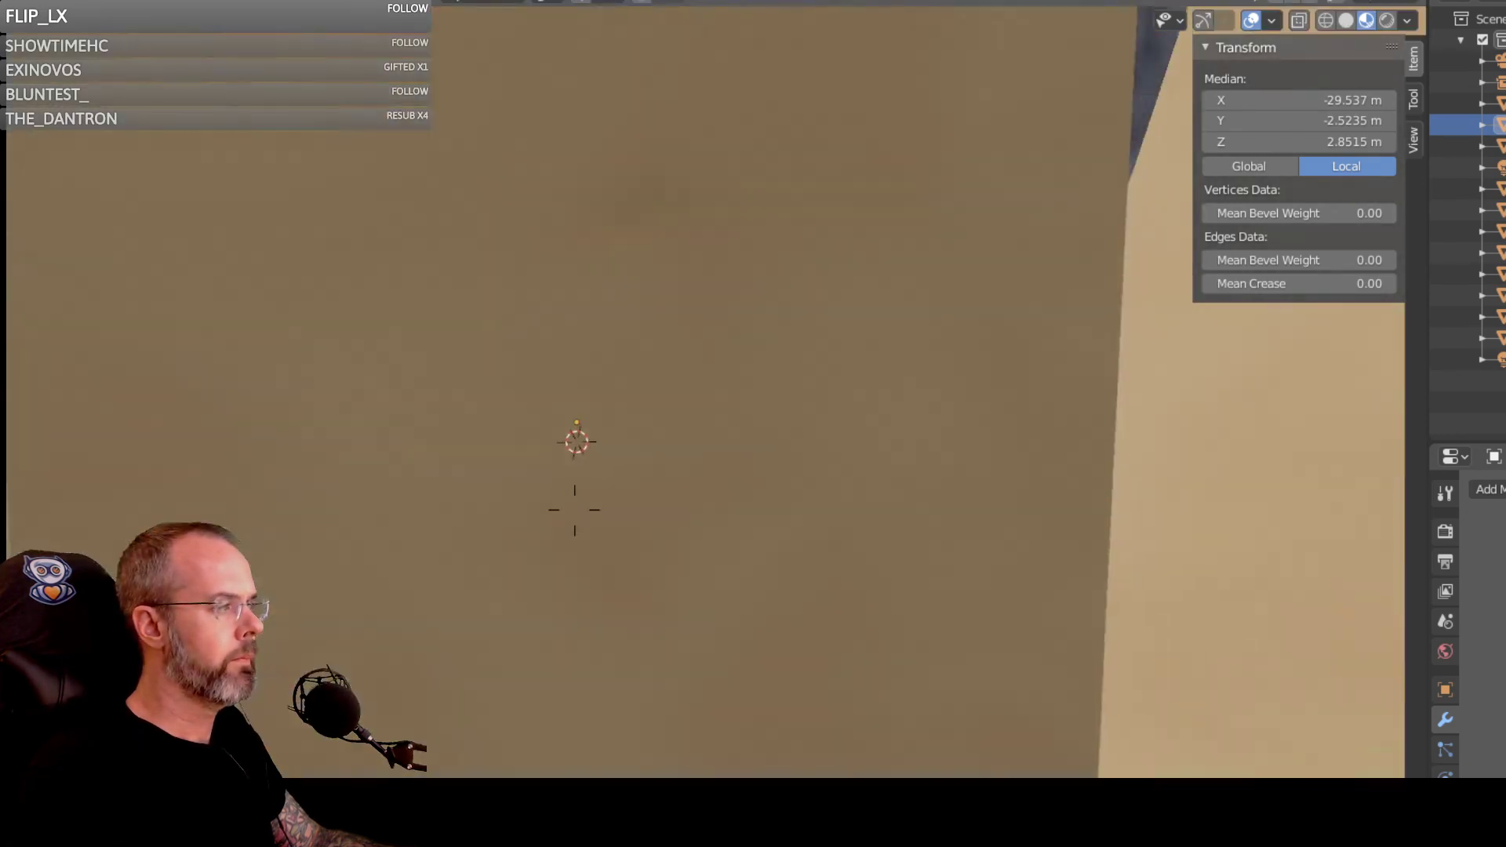
key("w")
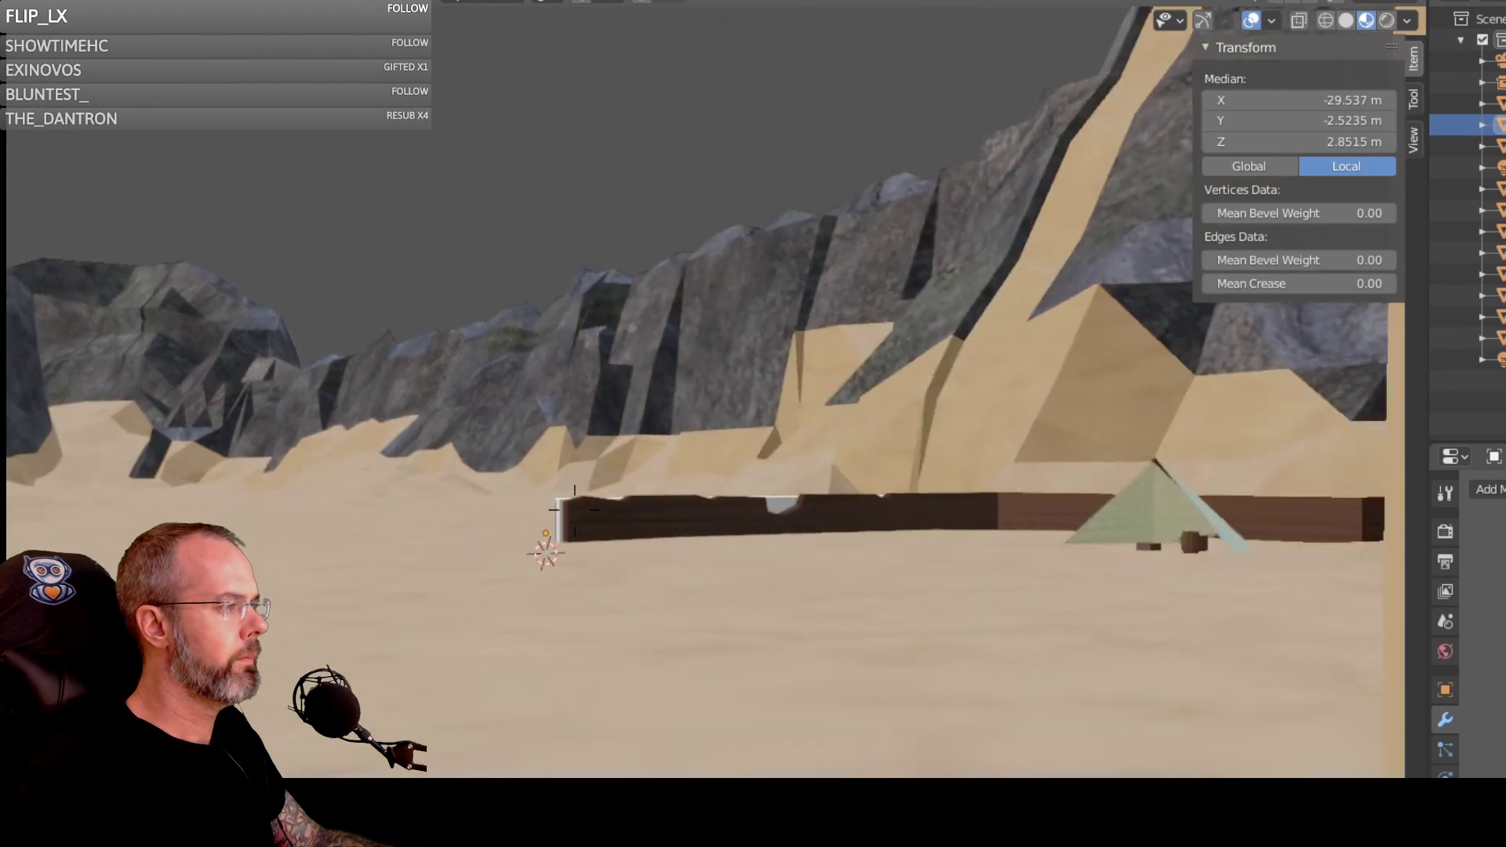
key("s")
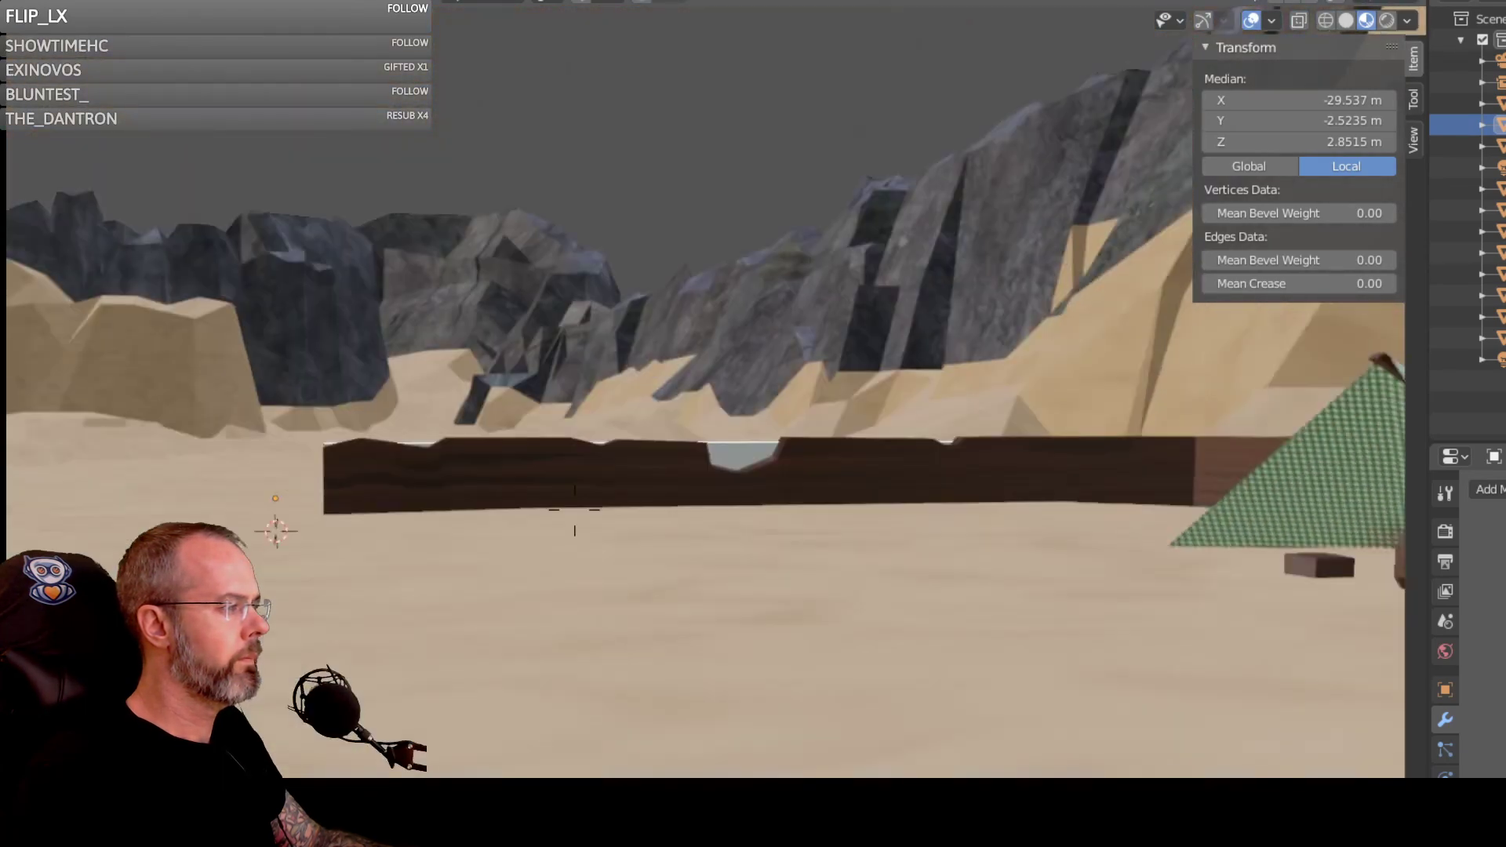
key("d")
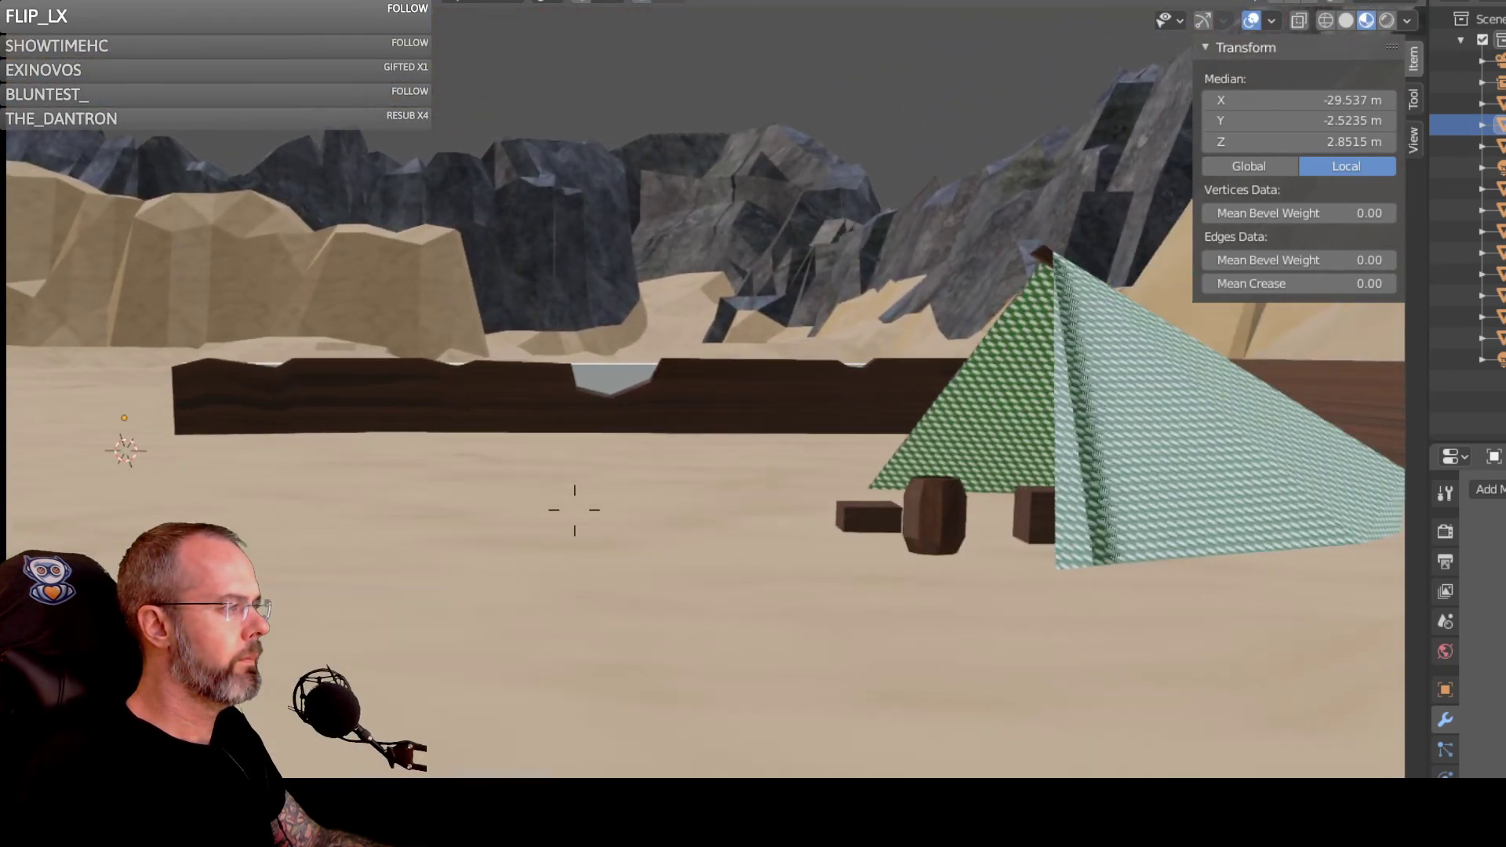
key("a")
left_click(575, 510)
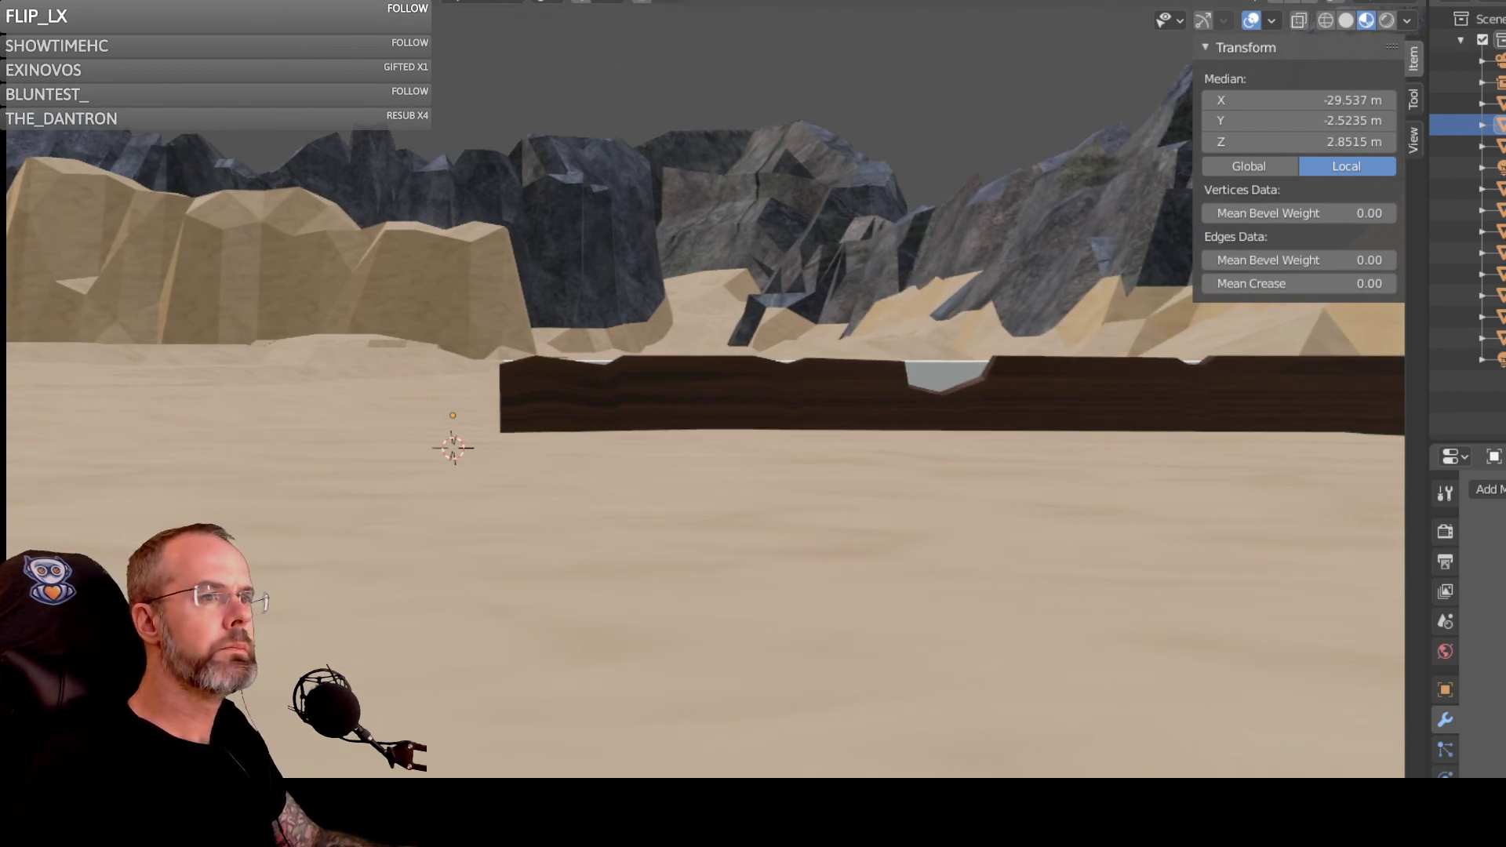
Step: Switch to the running Unity game and walk the character away from the fortress toward the stone block
key("alt+Tab")
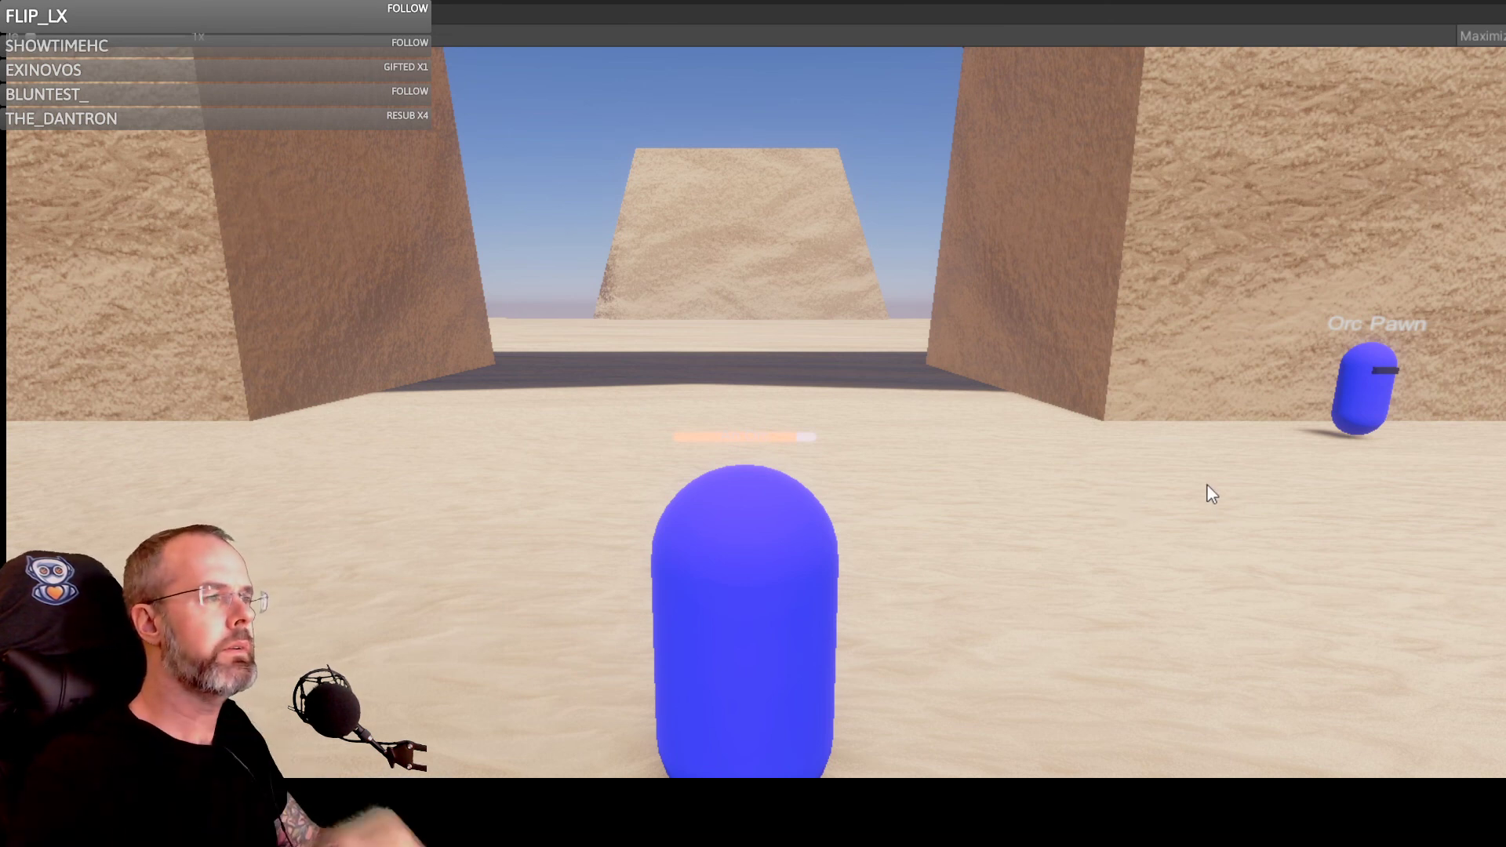
right_click_drag(1066, 405, 871, 391)
key("w")
key("w")
key("w")
key("w")
key("w")
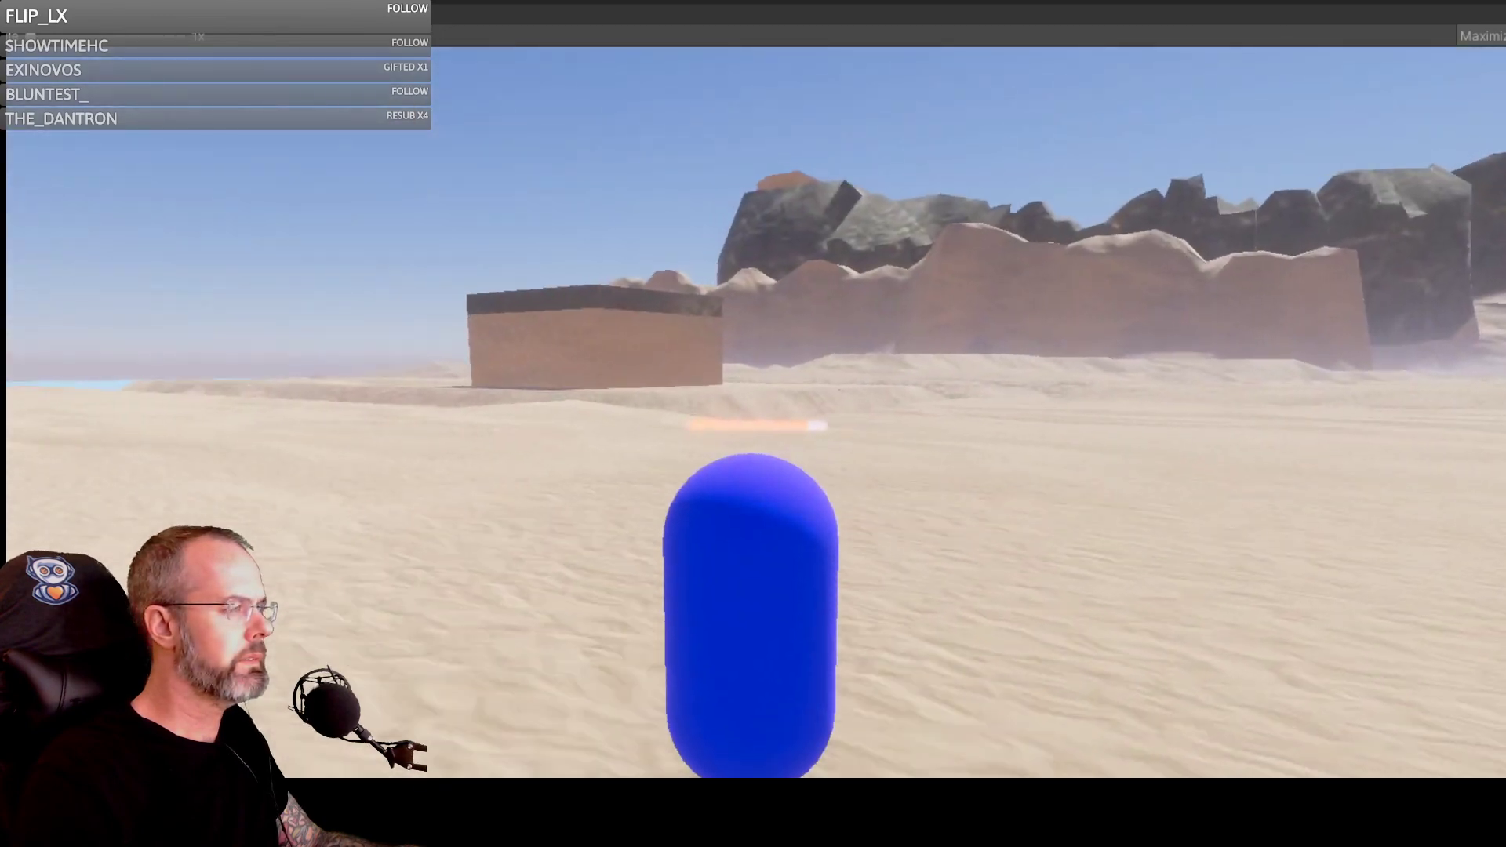
key("w")
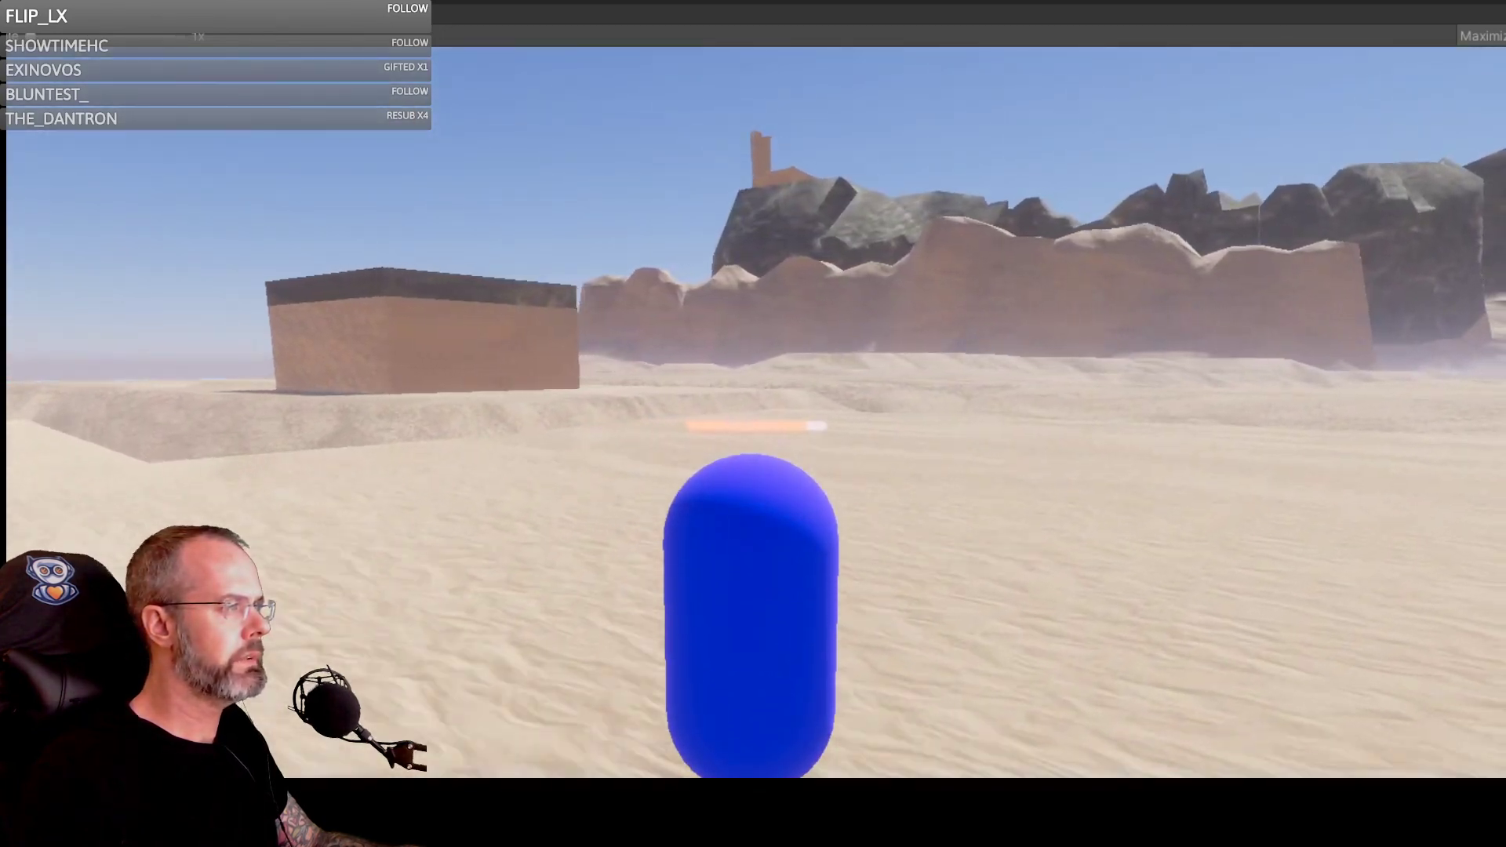
Step: Examine the plank and broken wooden wall in the game at character height, from the outer end and along the front face
key("w")
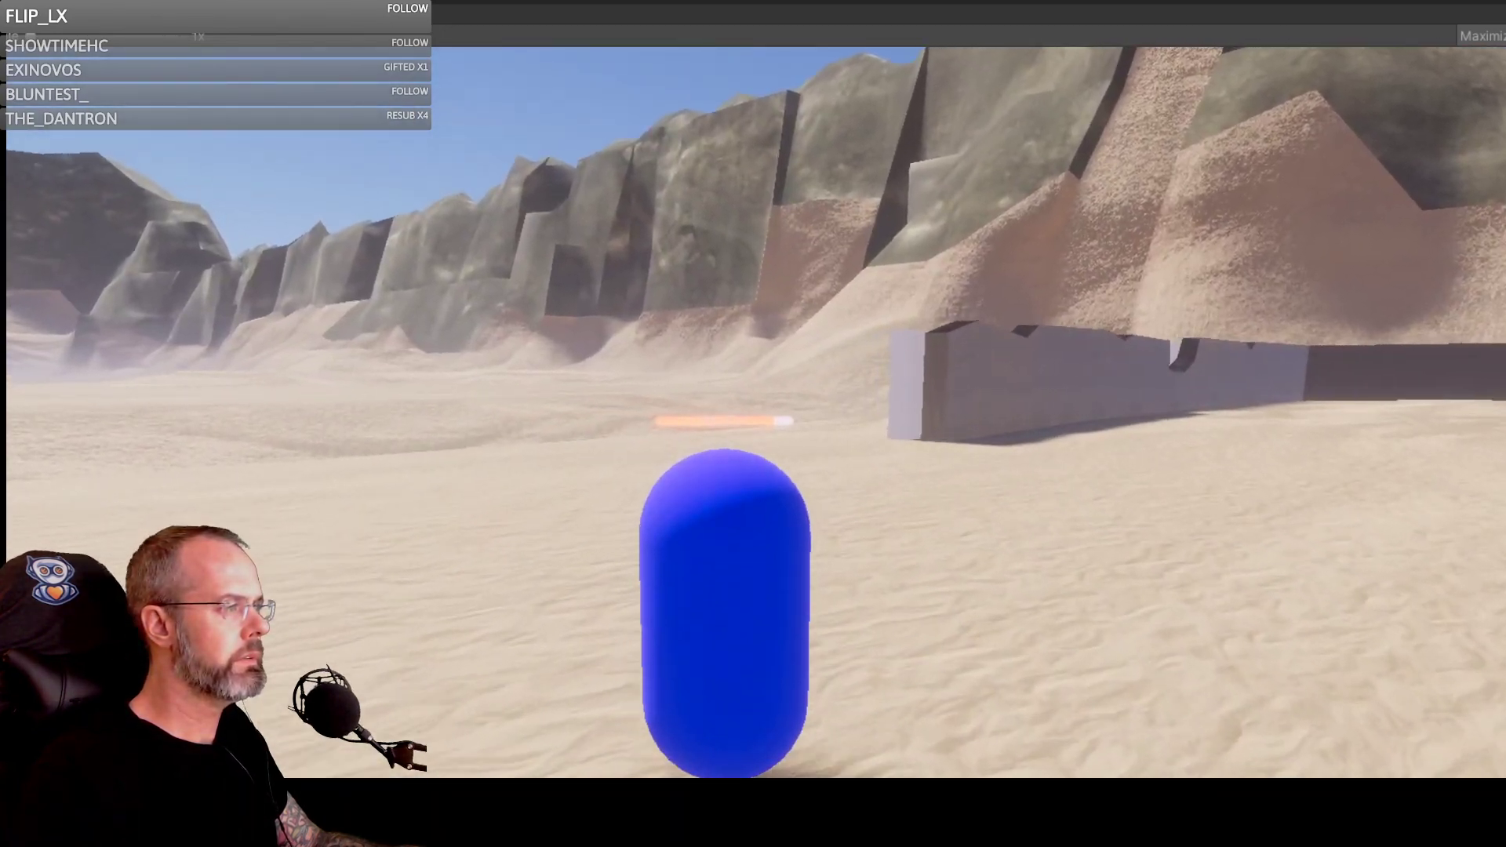
key("w")
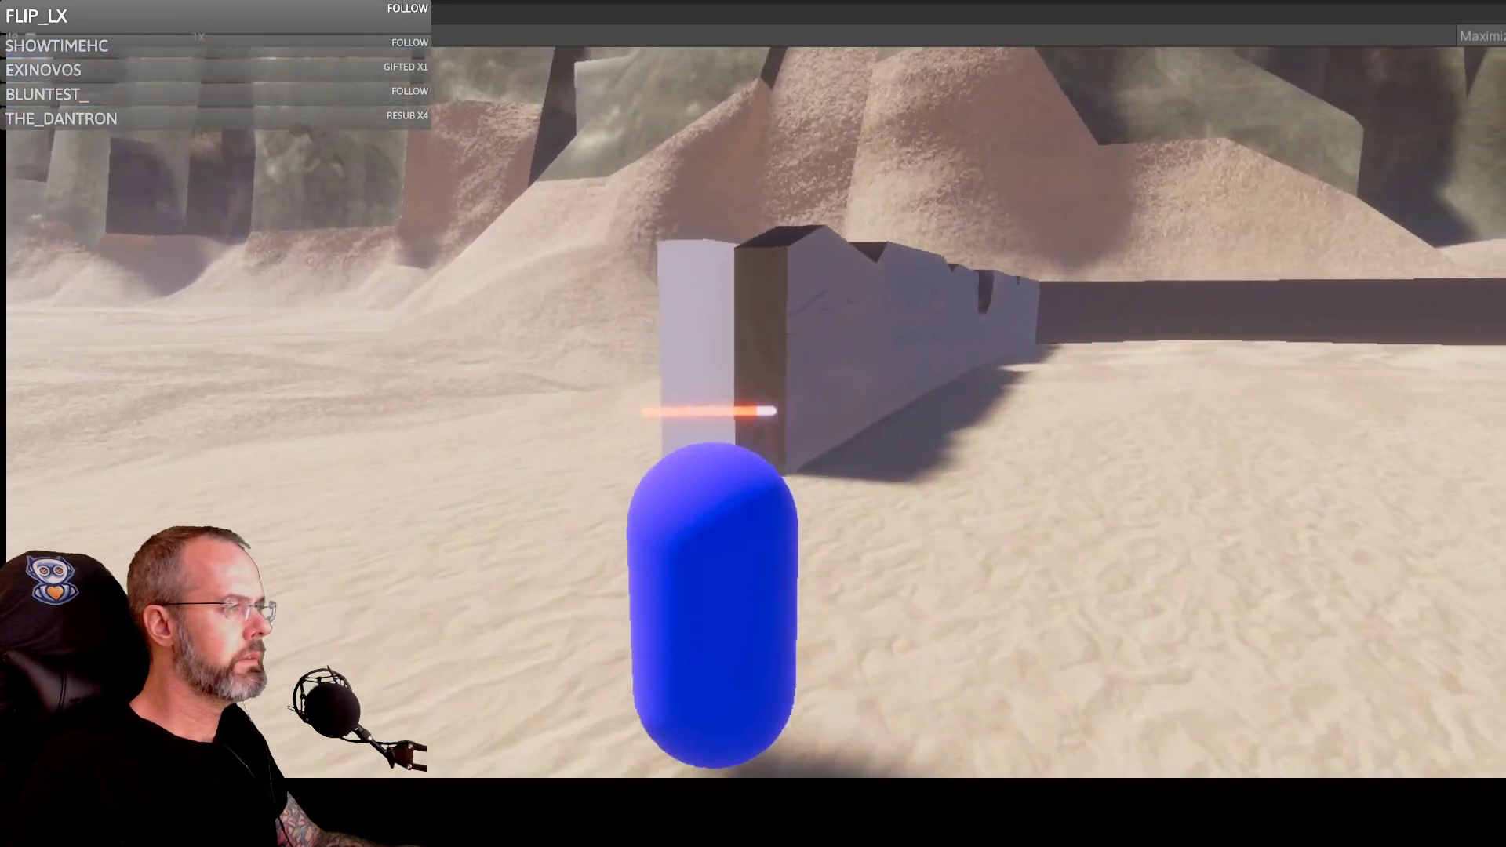
key("w")
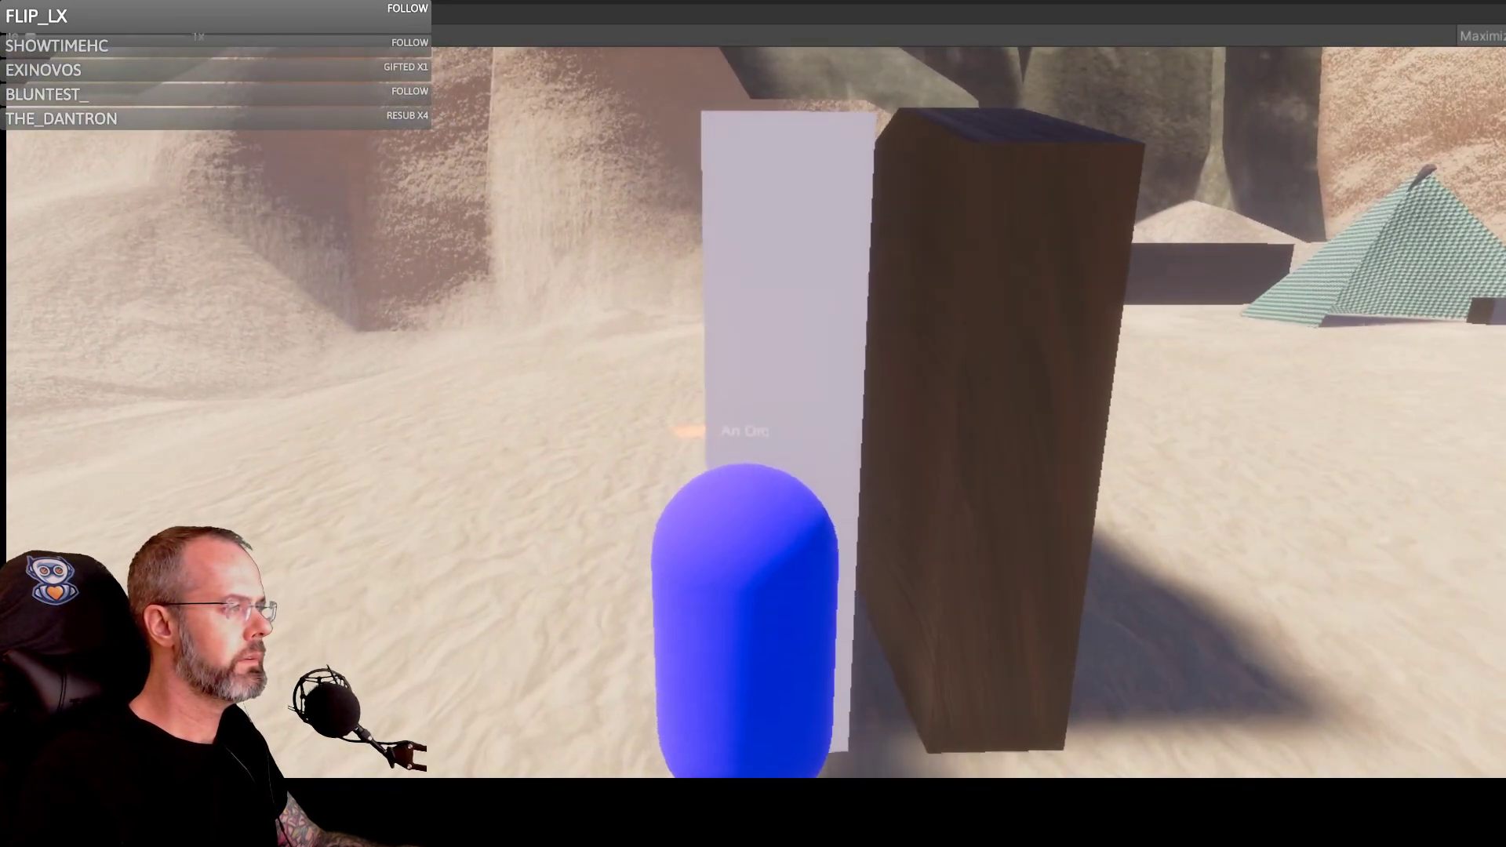
key("d")
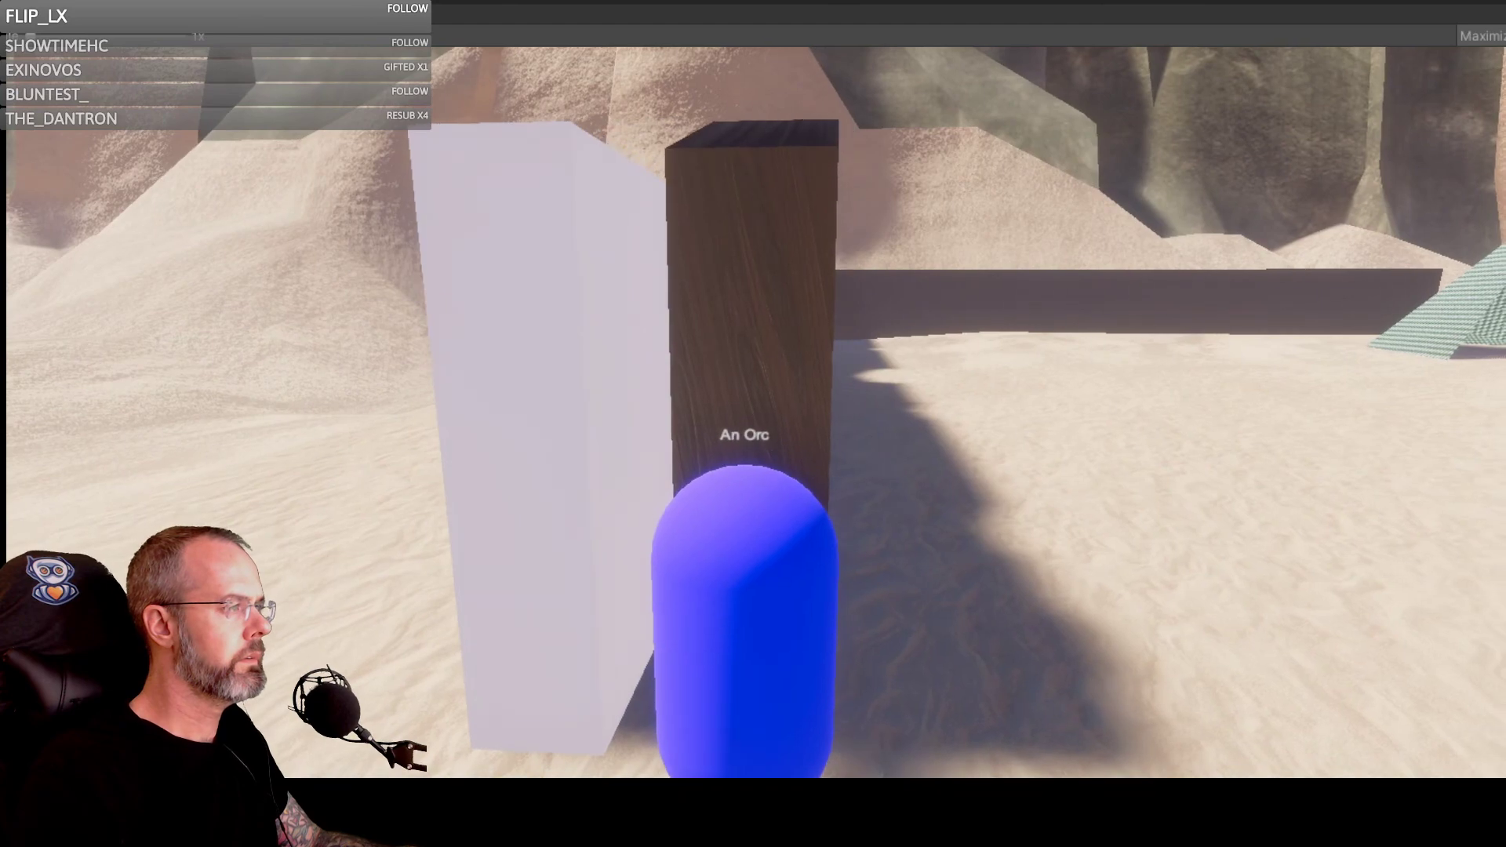
key("s")
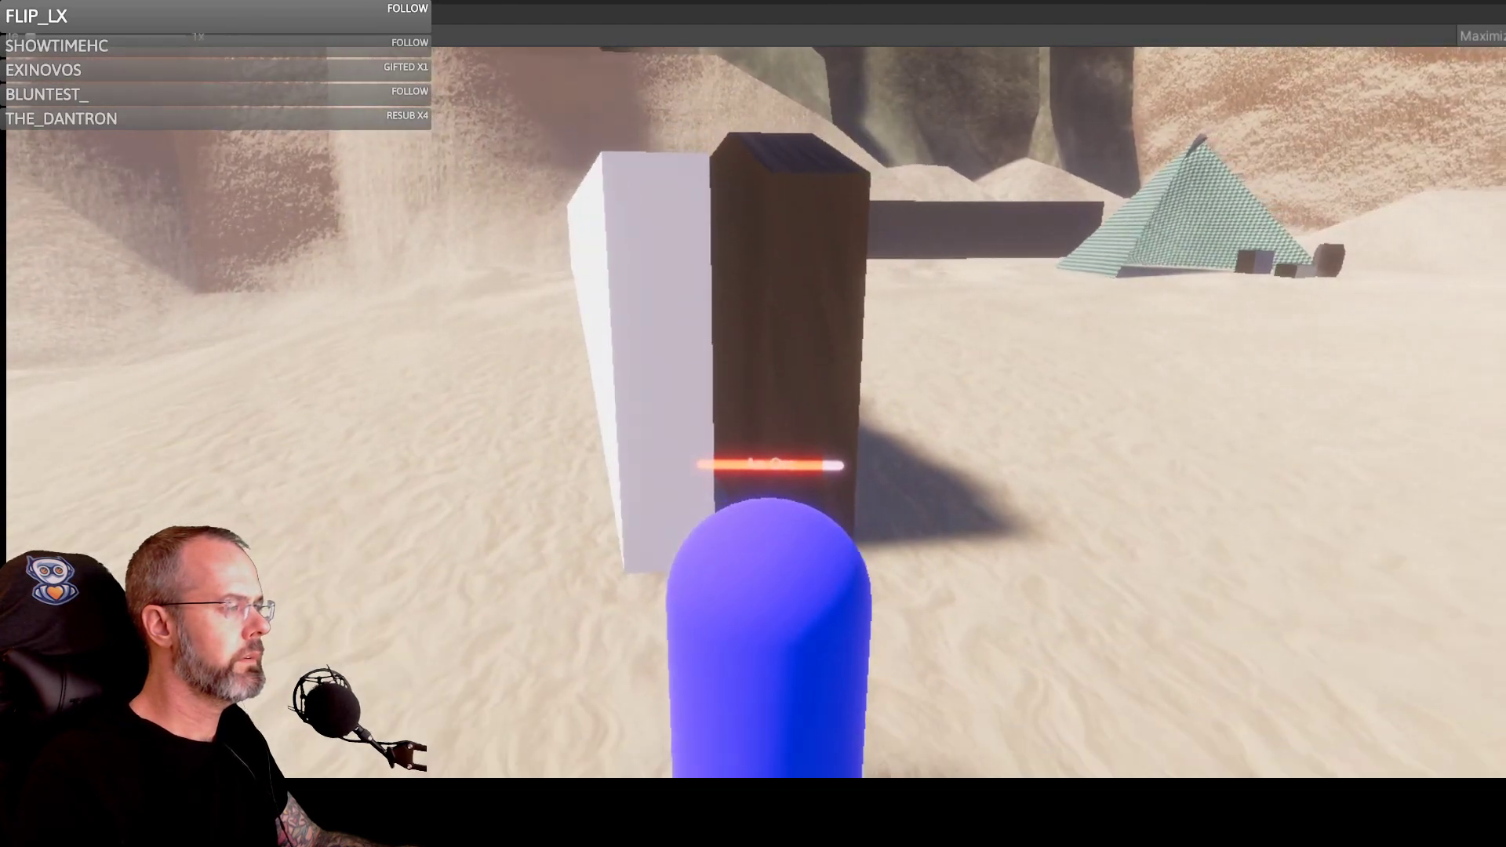
key("a")
key("d")
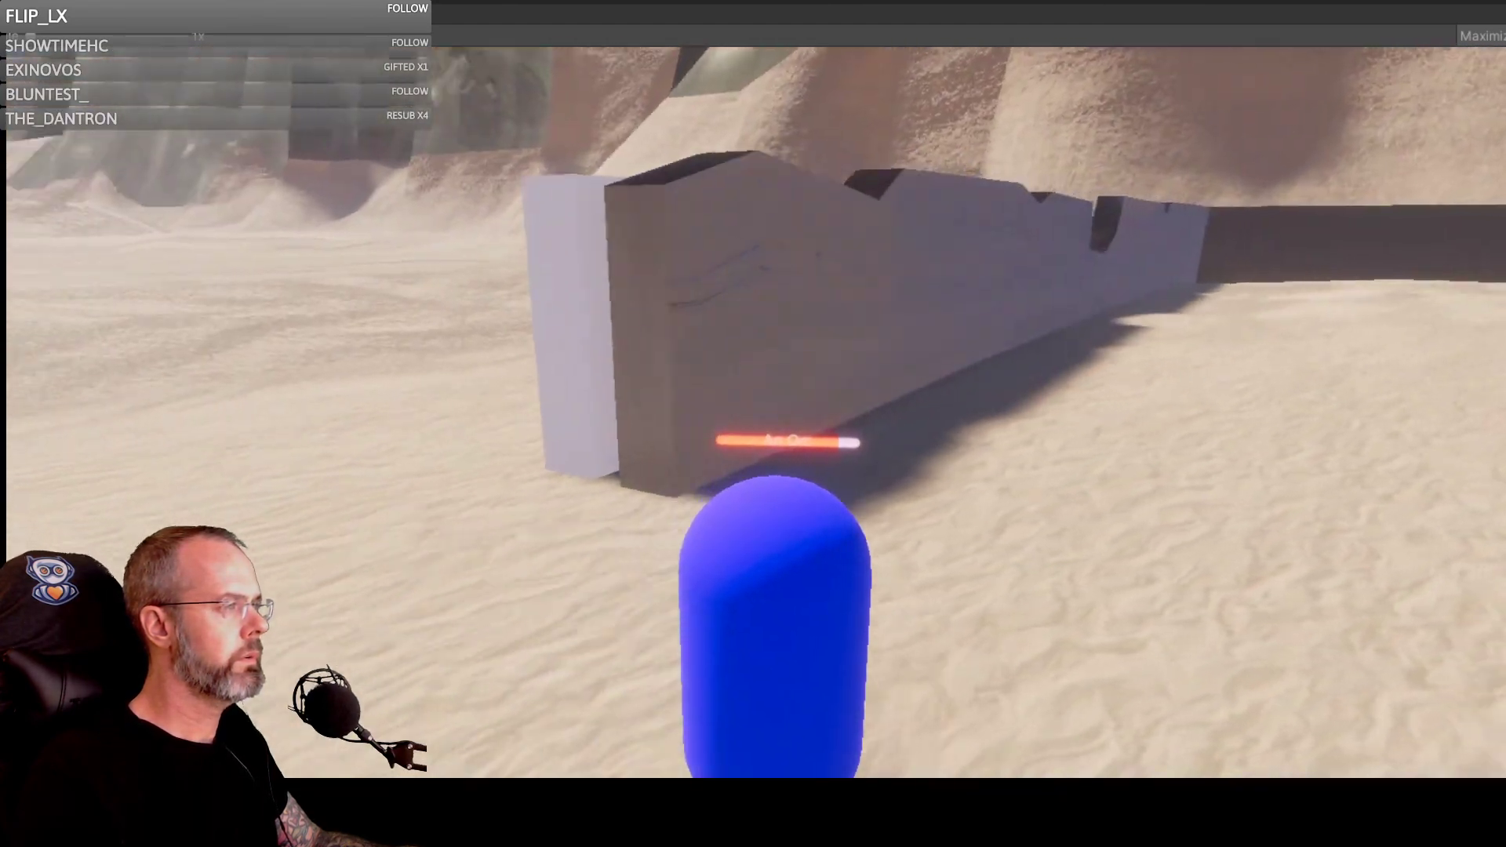
key("a")
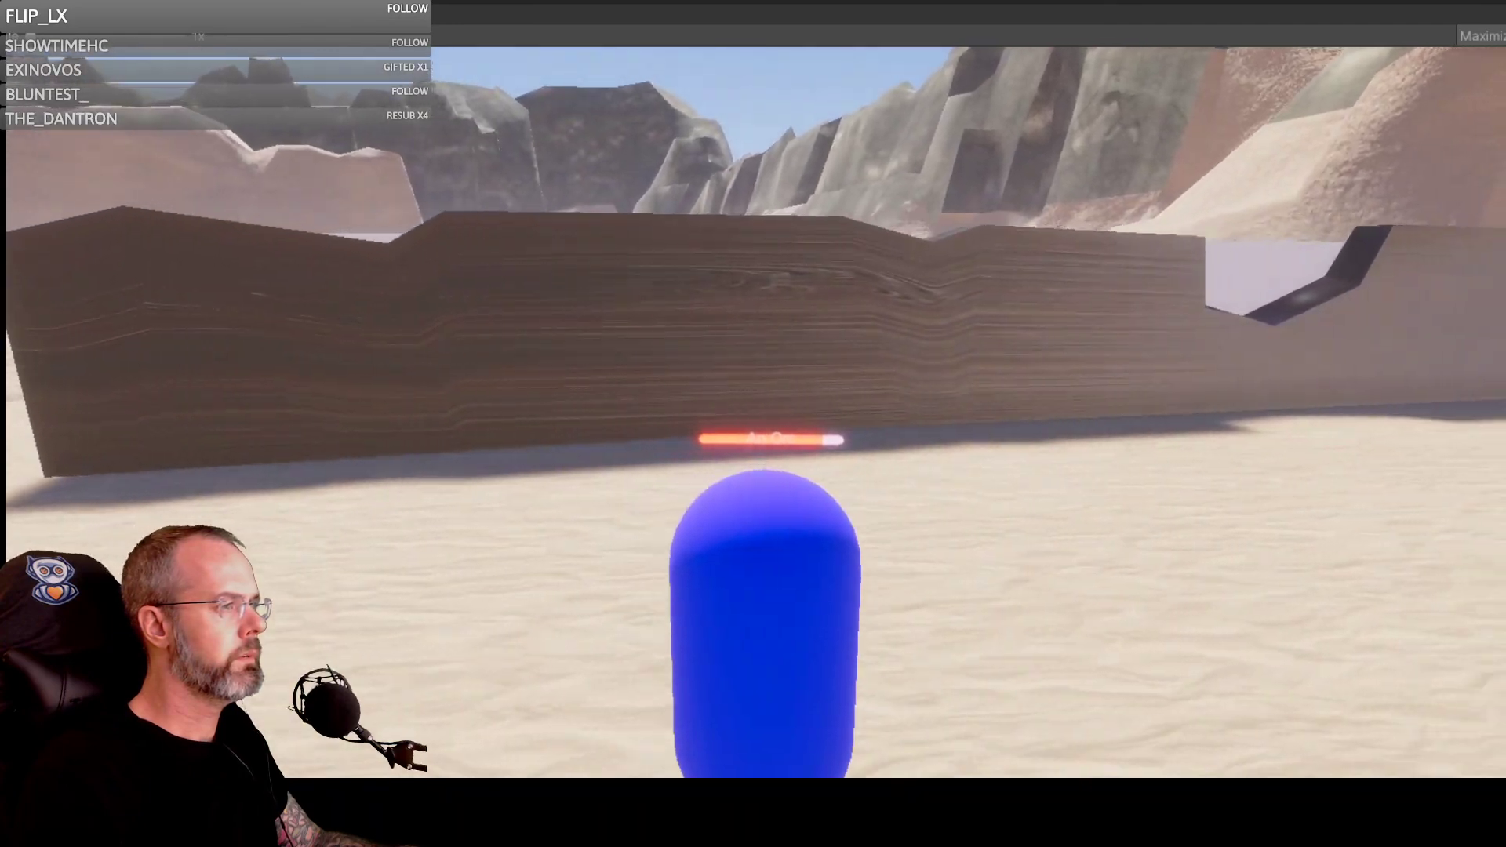
key("a")
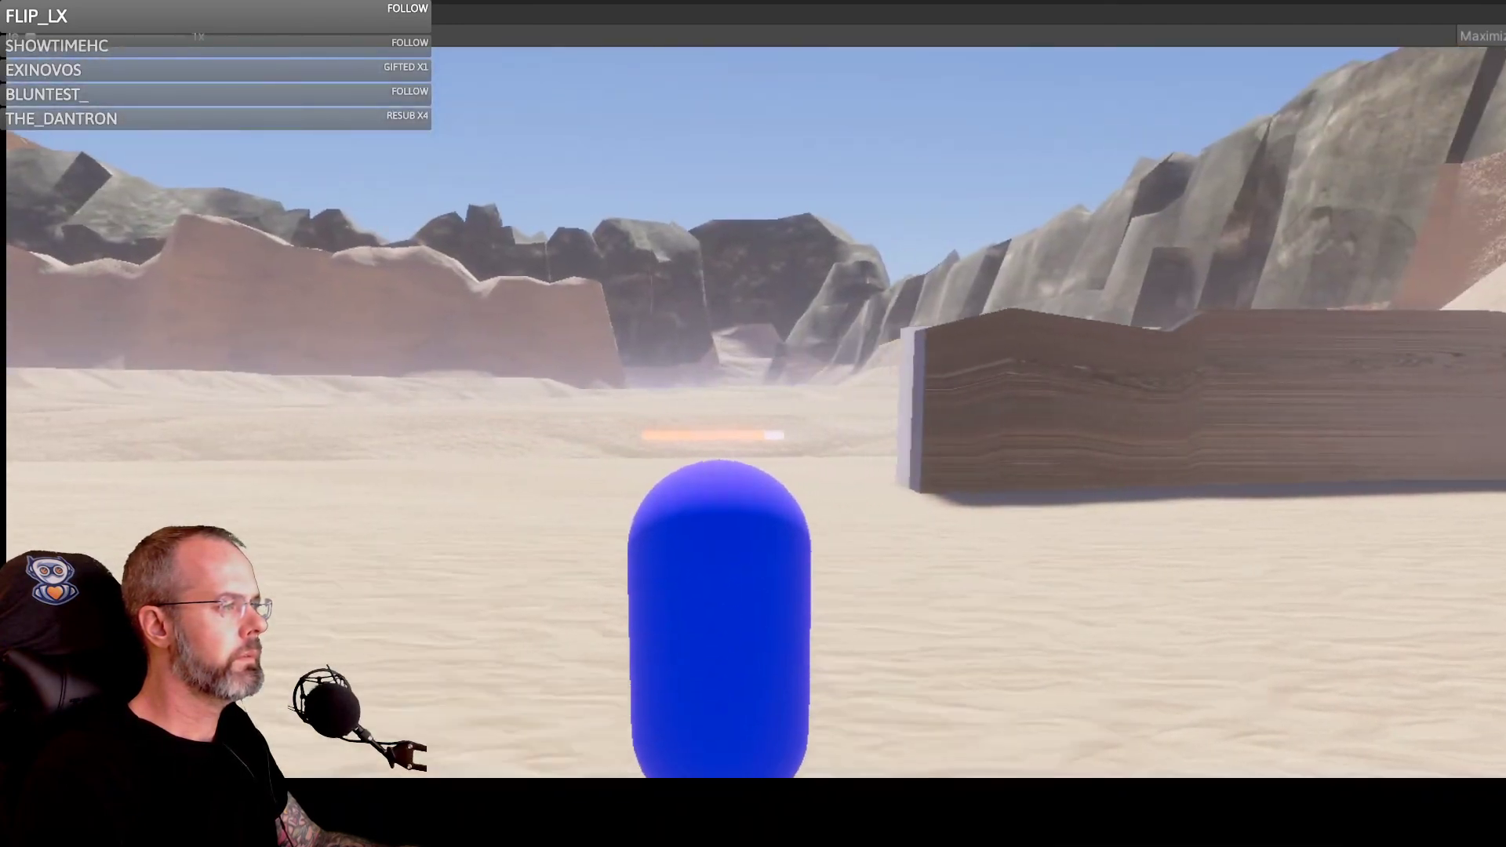
Step: Look around the game area from the fortress gateway past the tent camp to the stone block at character height
key("Escape")
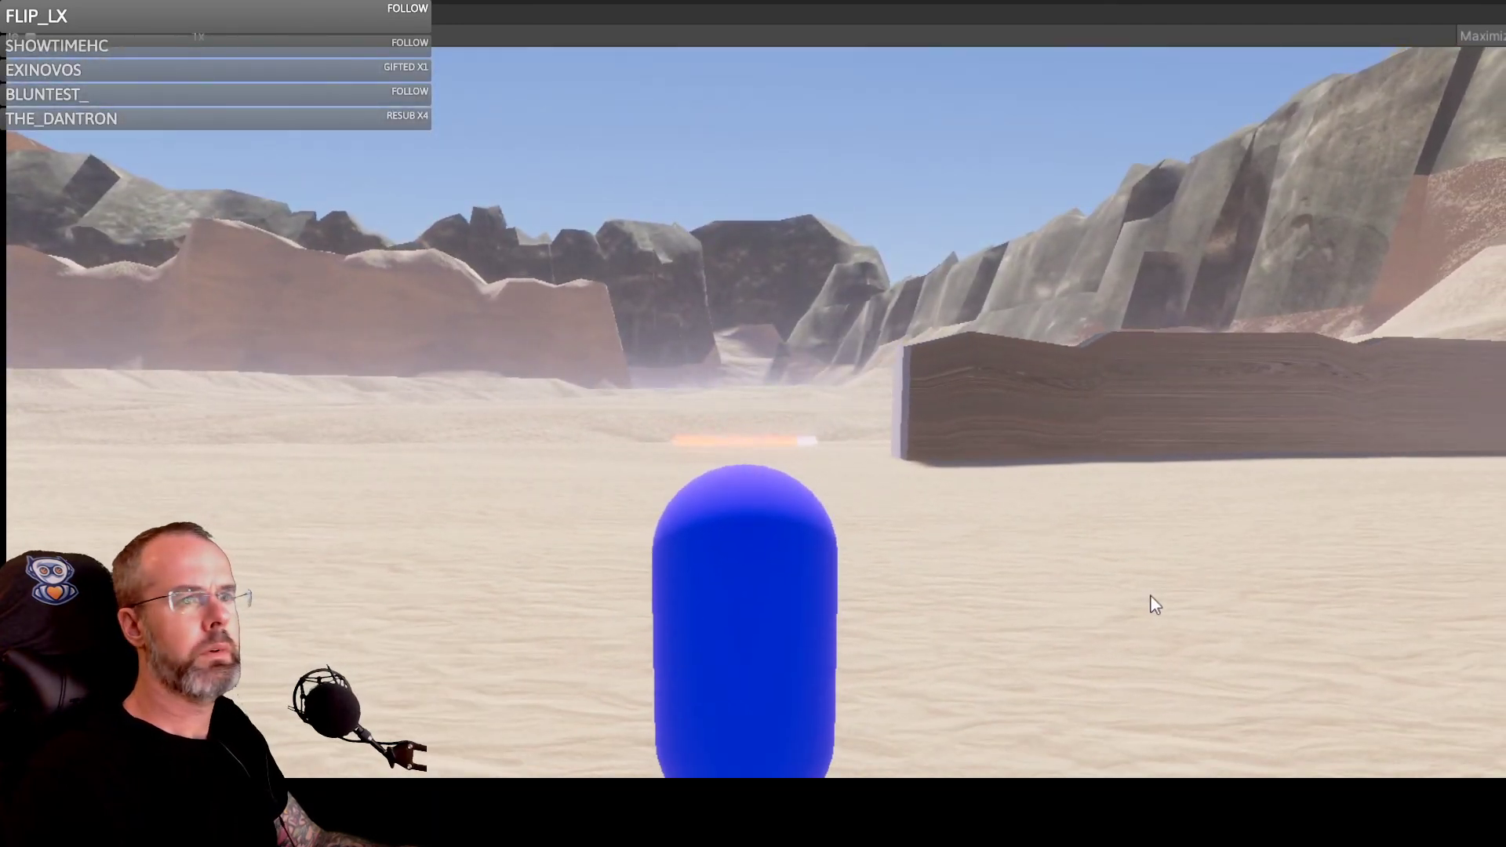
left_click(848, 391)
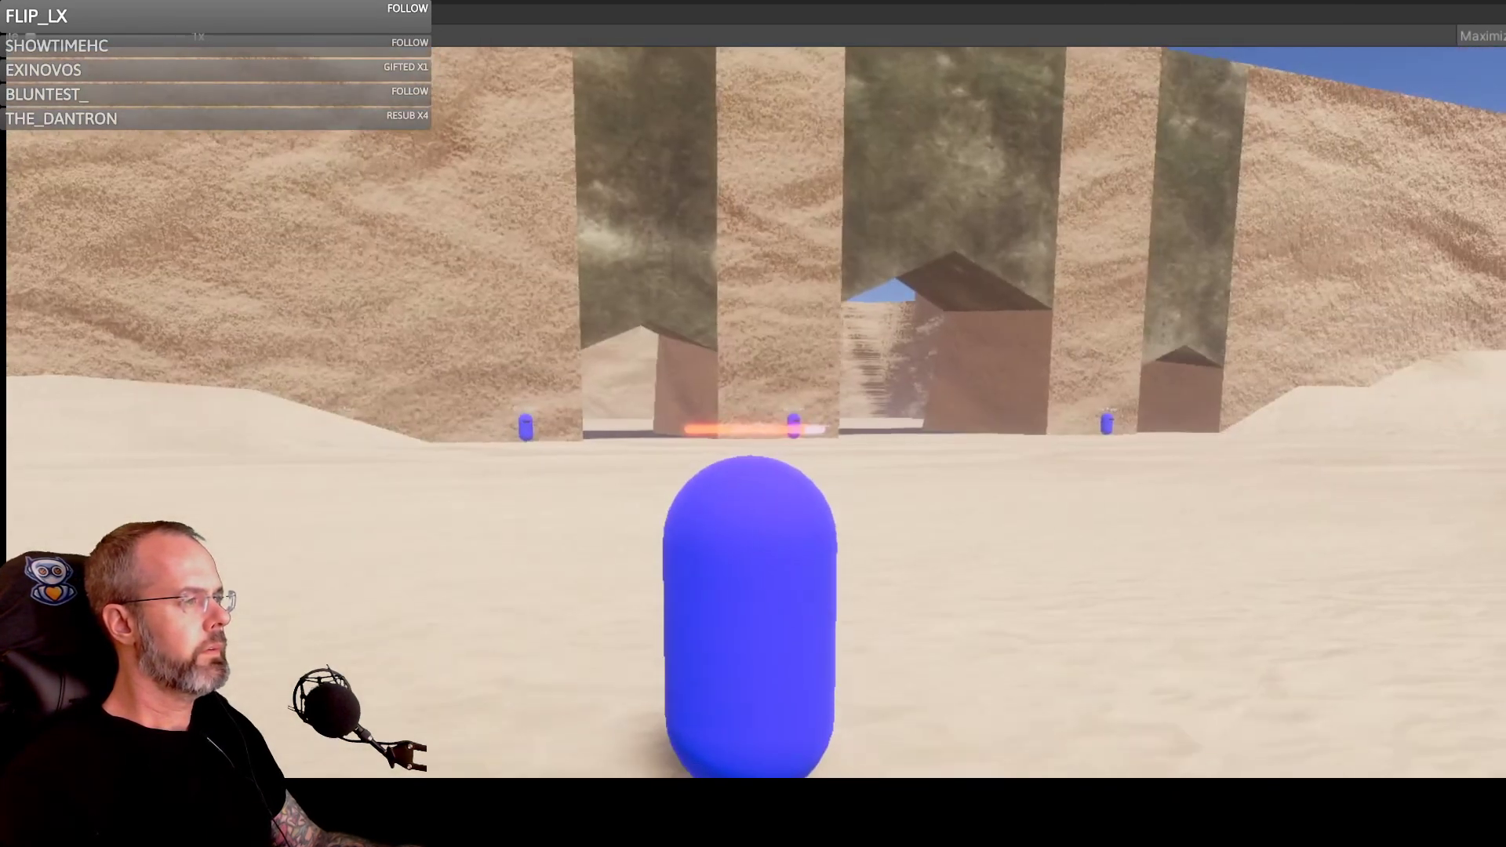
key("w")
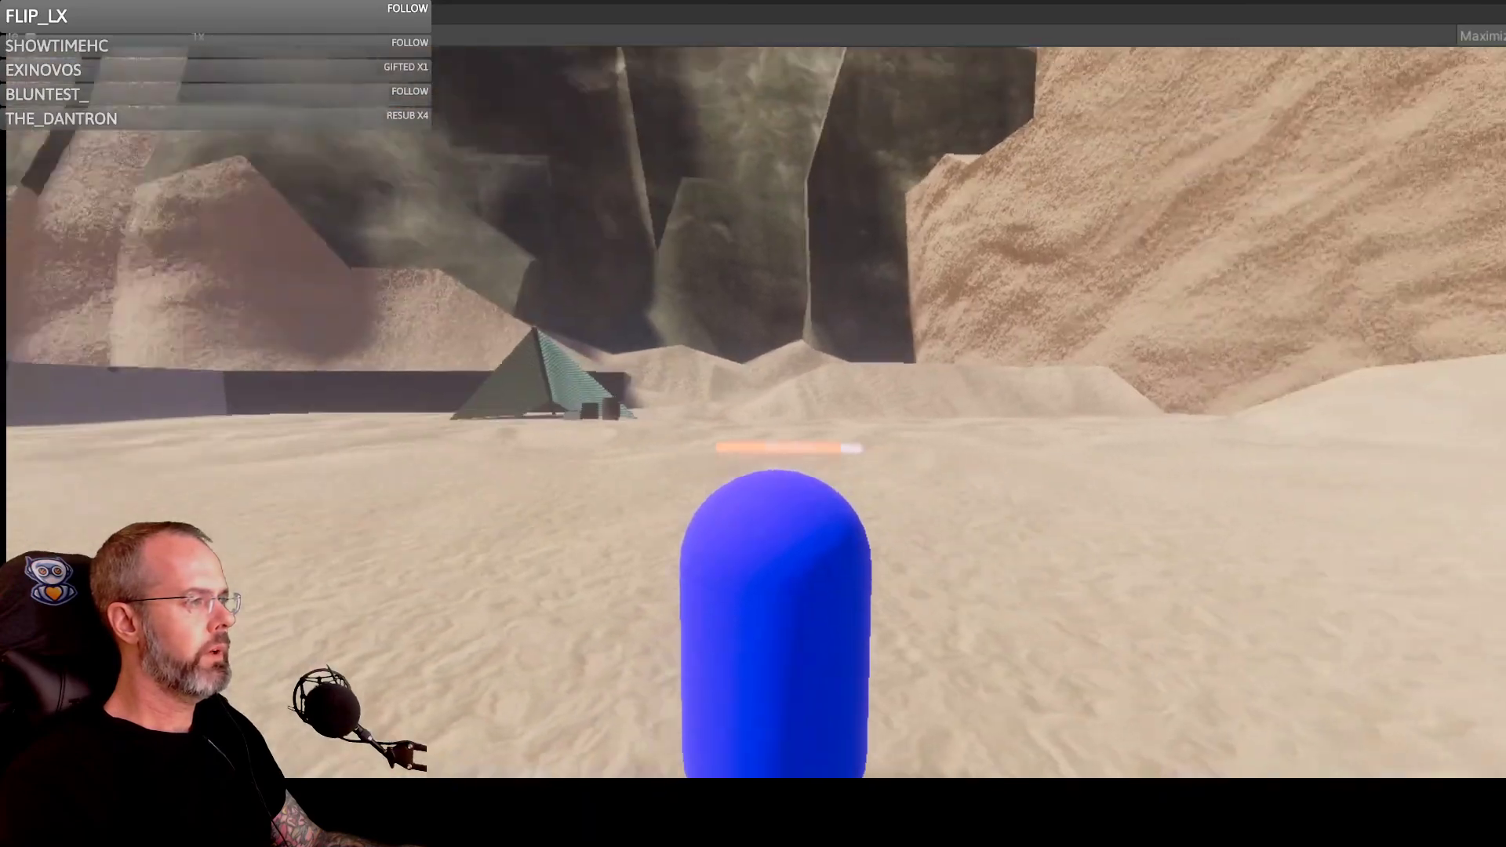
key("w")
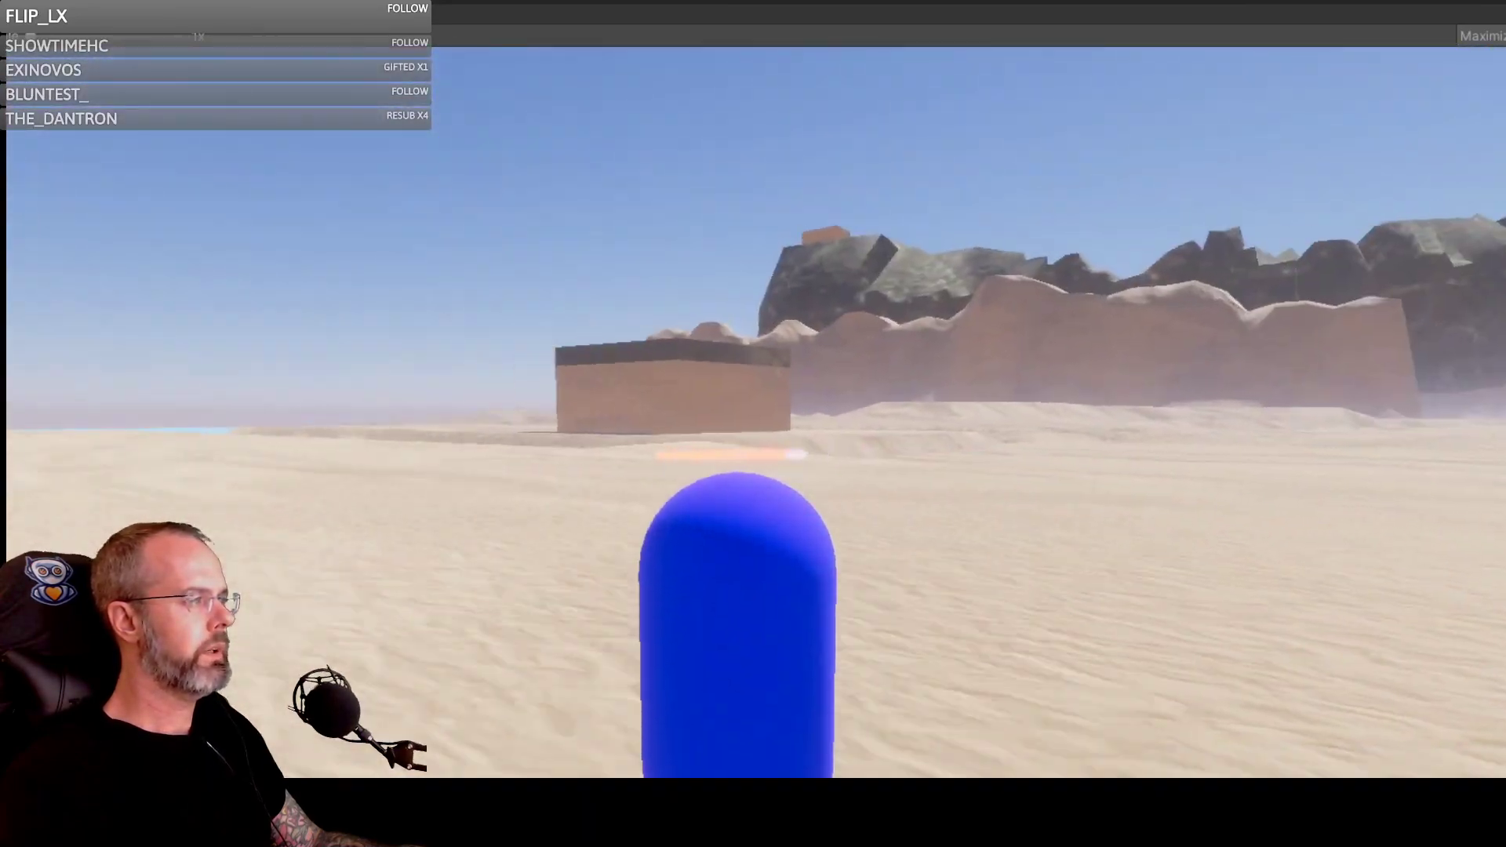
Step: Look across the open sand in the running game toward the distant cliffs, stone block and fortress entrance
key("Escape")
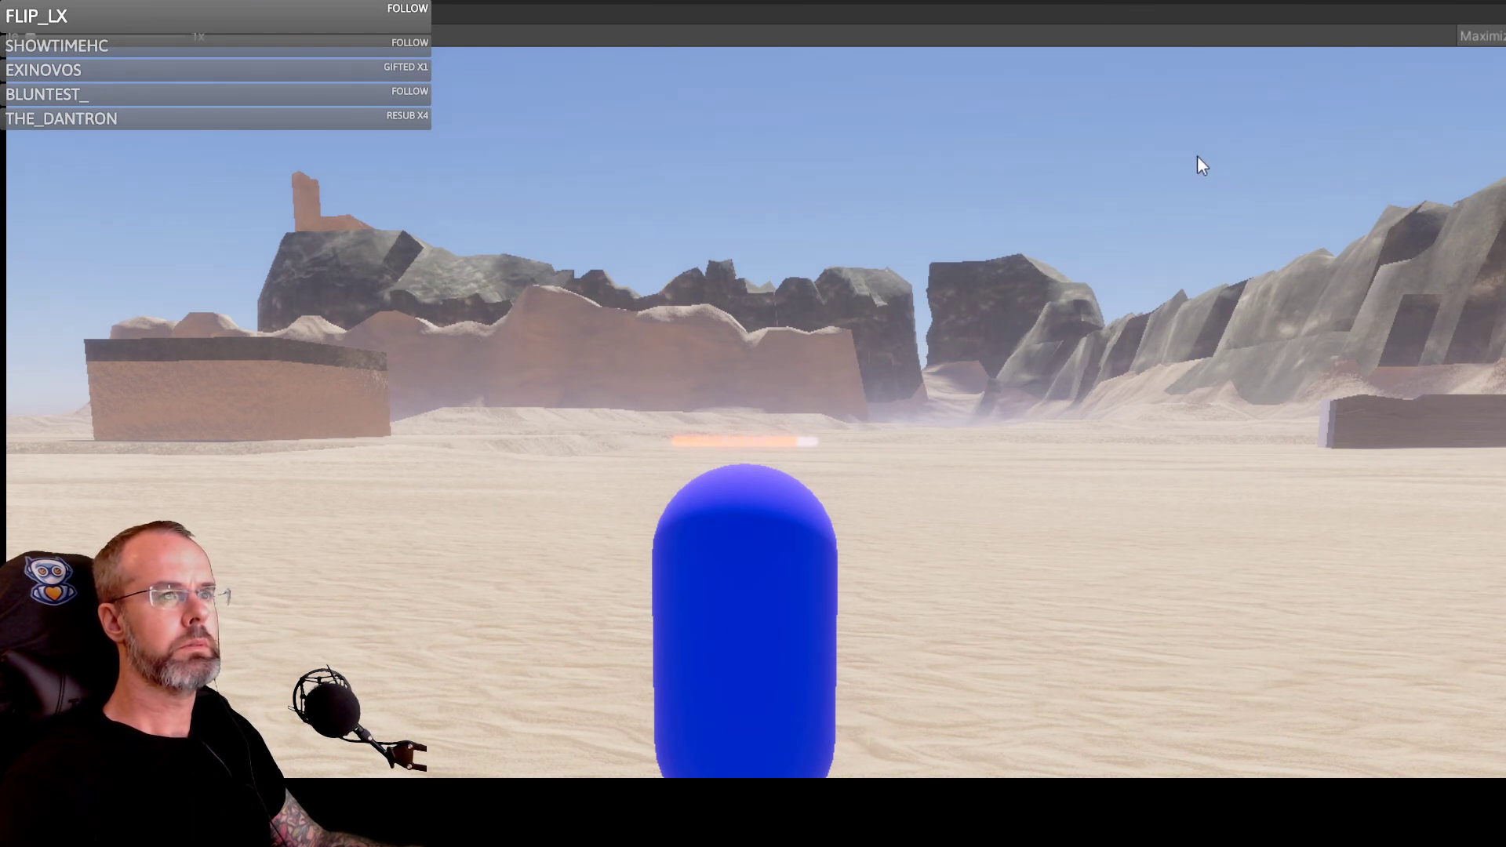
left_click(1146, 201)
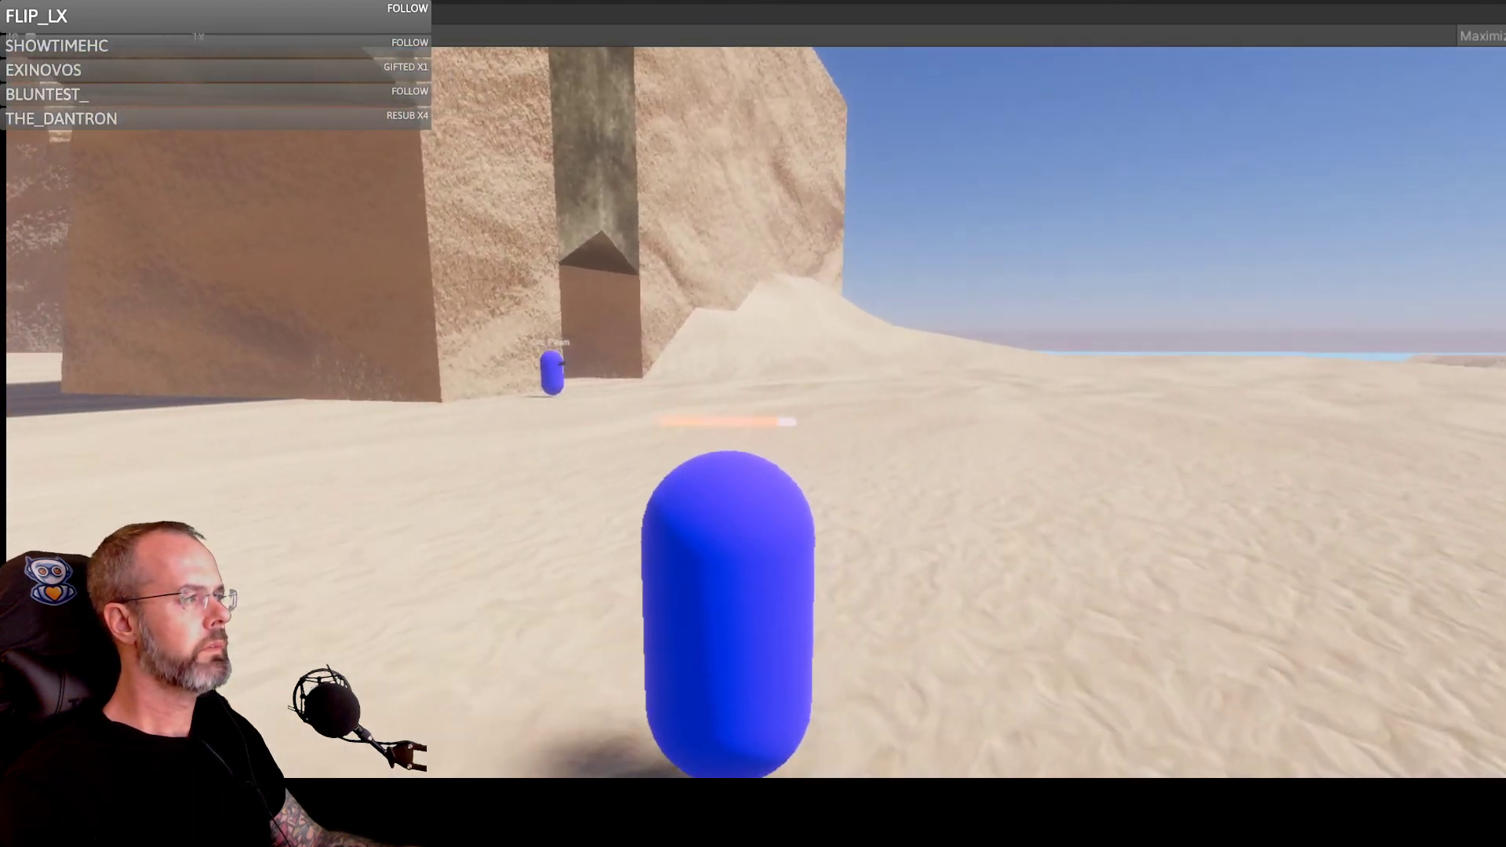
right_click_drag(439, 439, 618, 466)
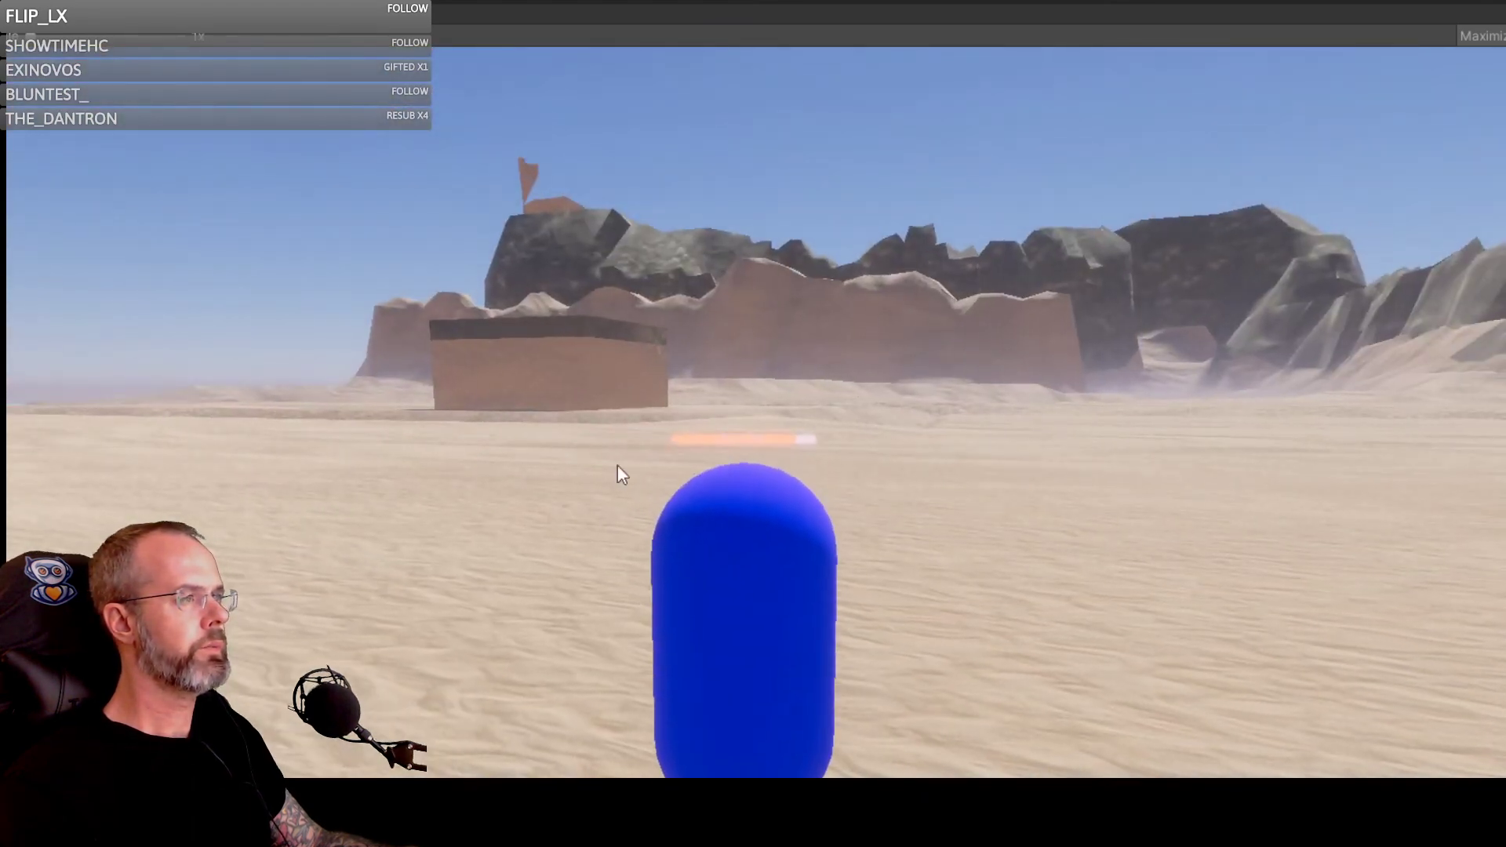
Step: Switch to Blender and survey the level from above, covering the wooden wall, stone block, fortress and cliff line
left_click(698, 0)
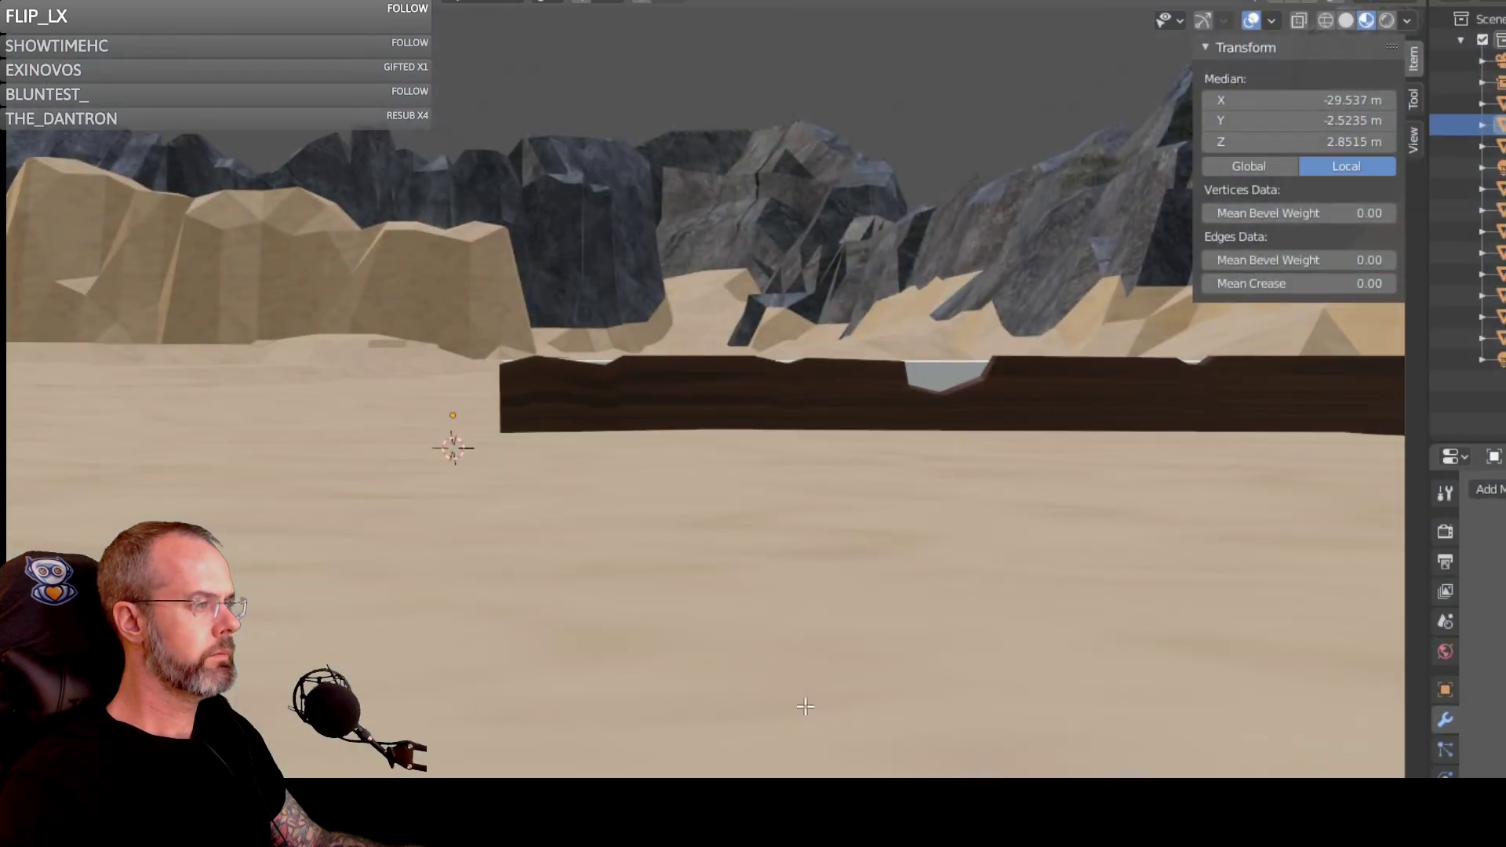
scroll(662, 503, "up", 2)
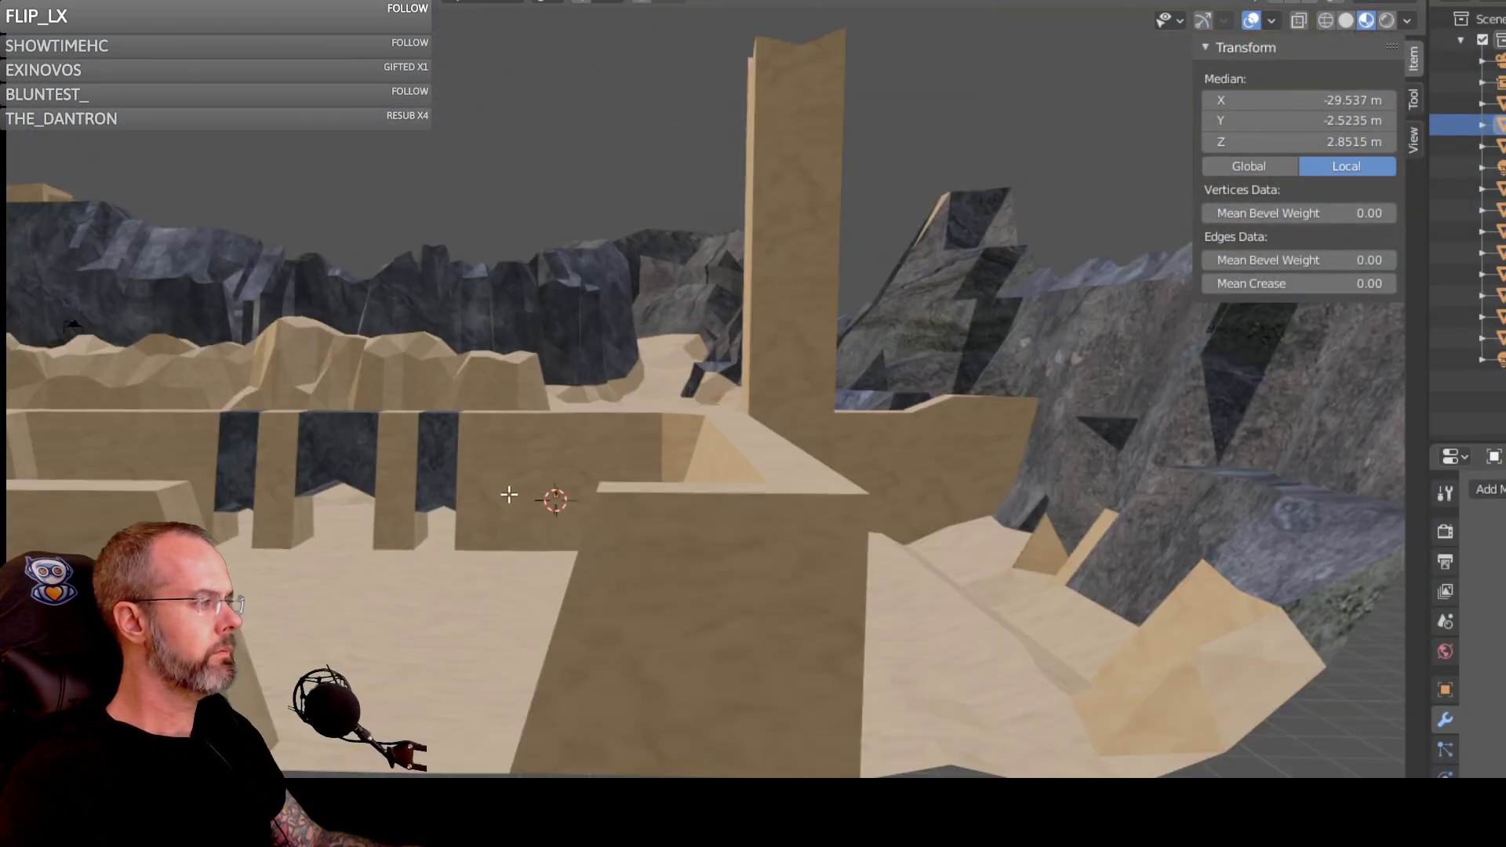
middle_click_drag(509, 495, 598, 546)
middle_click_drag(963, 618, 656, 485, "shift")
middle_click_drag(718, 544, 846, 585)
middle_click_drag(1194, 591, 798, 544, "shift")
middle_click_drag(652, 535, 770, 605, "shift")
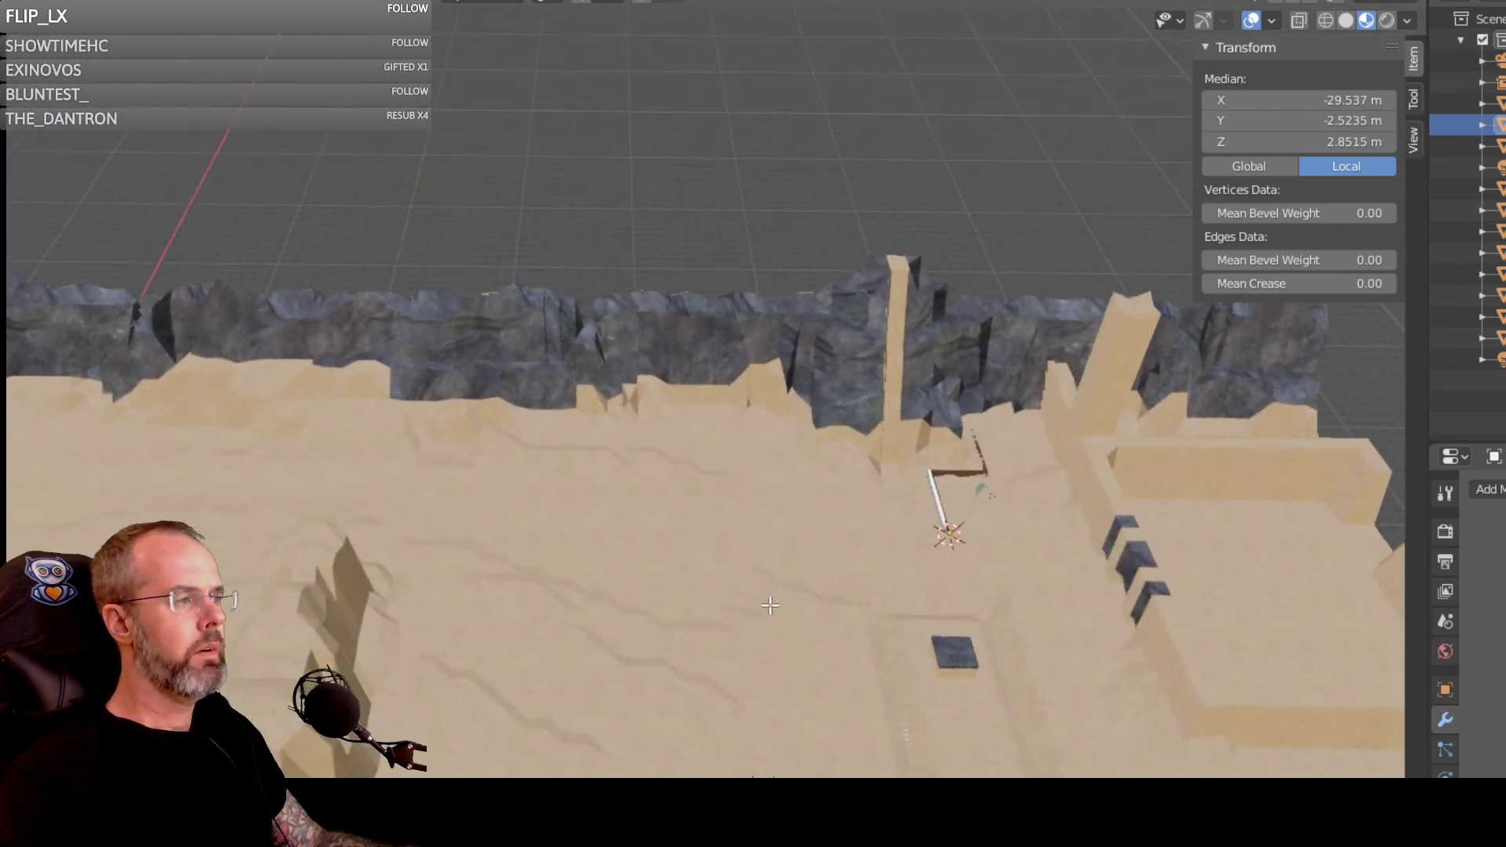
middle_click_drag(914, 625, 935, 627)
middle_click_drag(1169, 639, 731, 597, "shift")
middle_click_drag(703, 577, 795, 644, "shift")
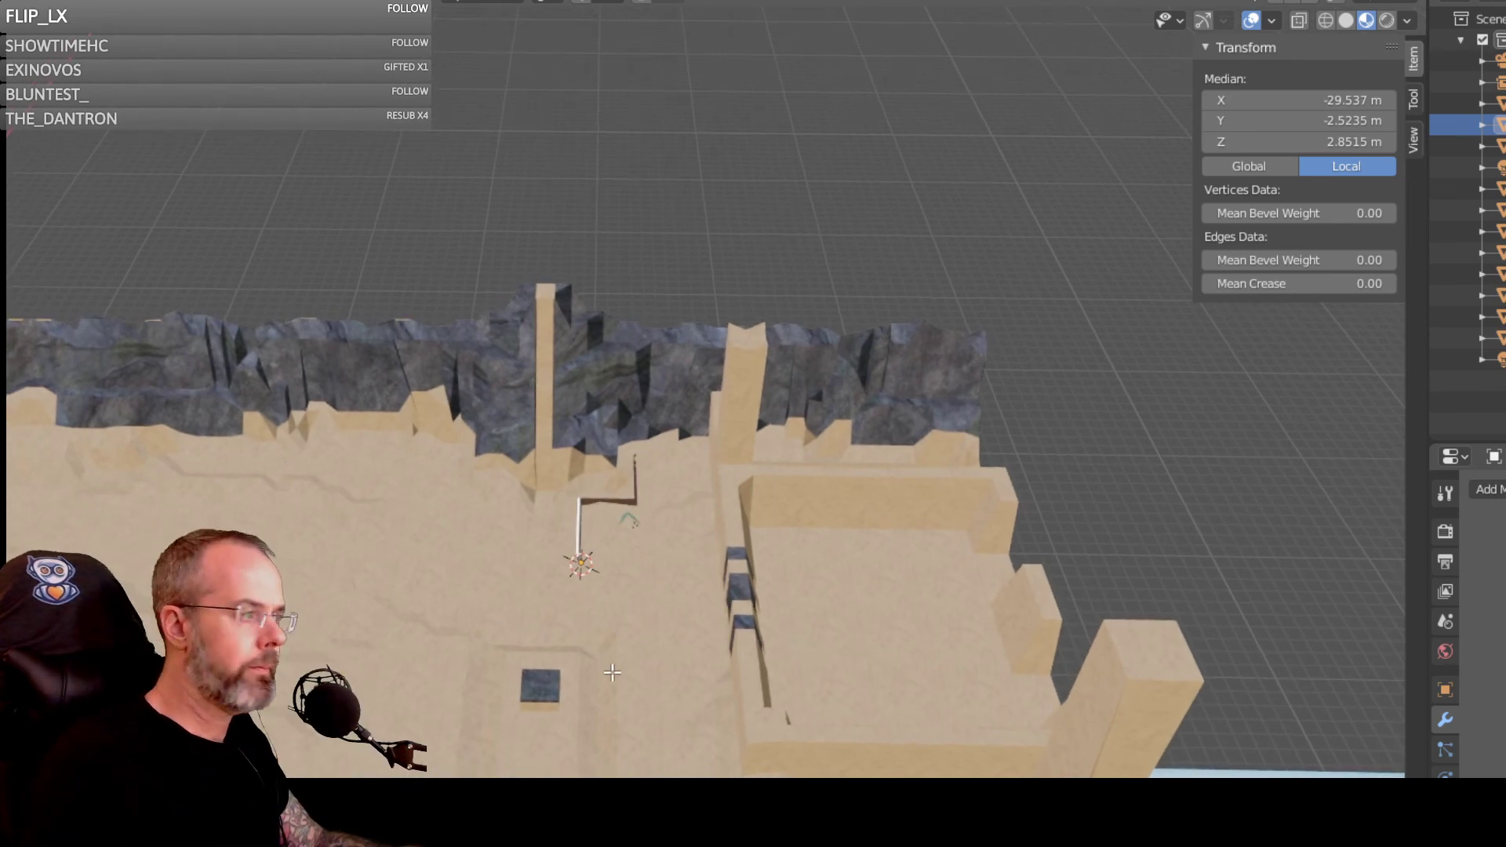
middle_click_drag(573, 663, 715, 634, "shift")
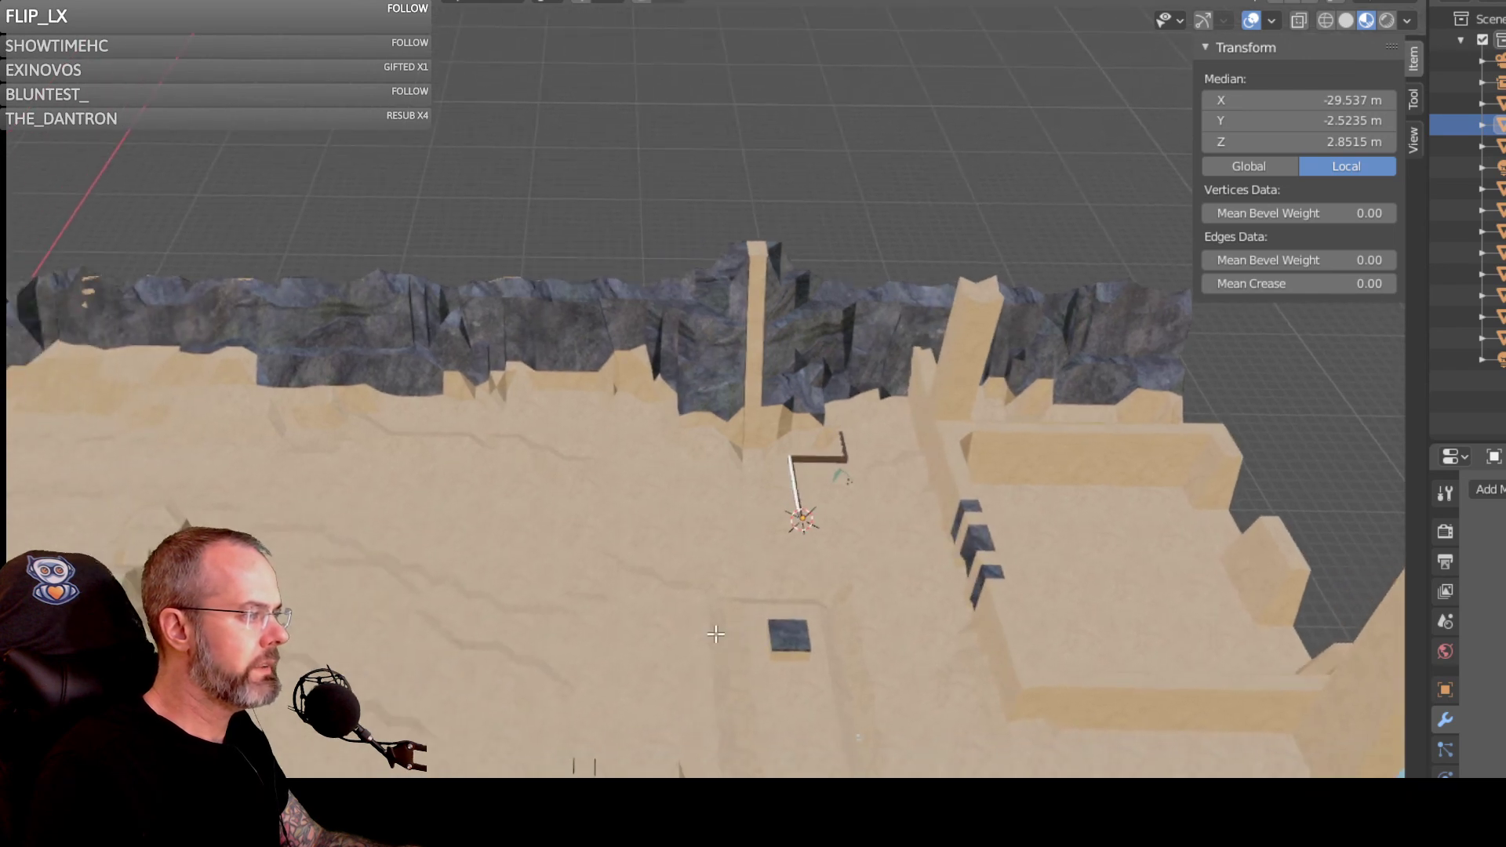
Step: Examine the thin dark slivers in the sand near the shoreline and clear the current mesh selection
scroll(806, 644, "up", 2)
middle_click_drag(838, 592, 950, 514)
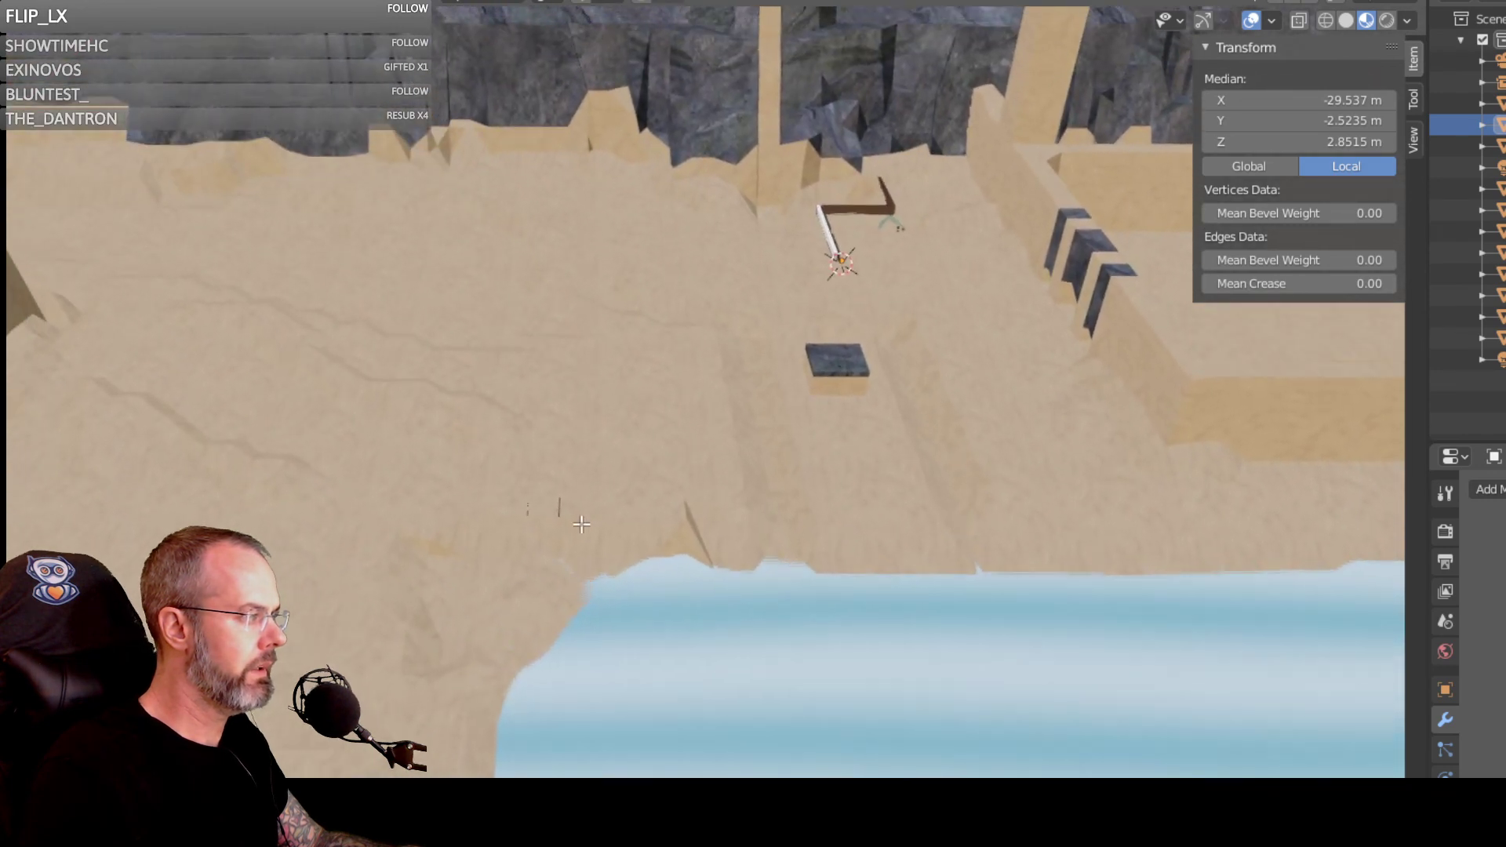
scroll(557, 555, "up", 2)
scroll(547, 573, "down", 1)
scroll(542, 547, "up", 3)
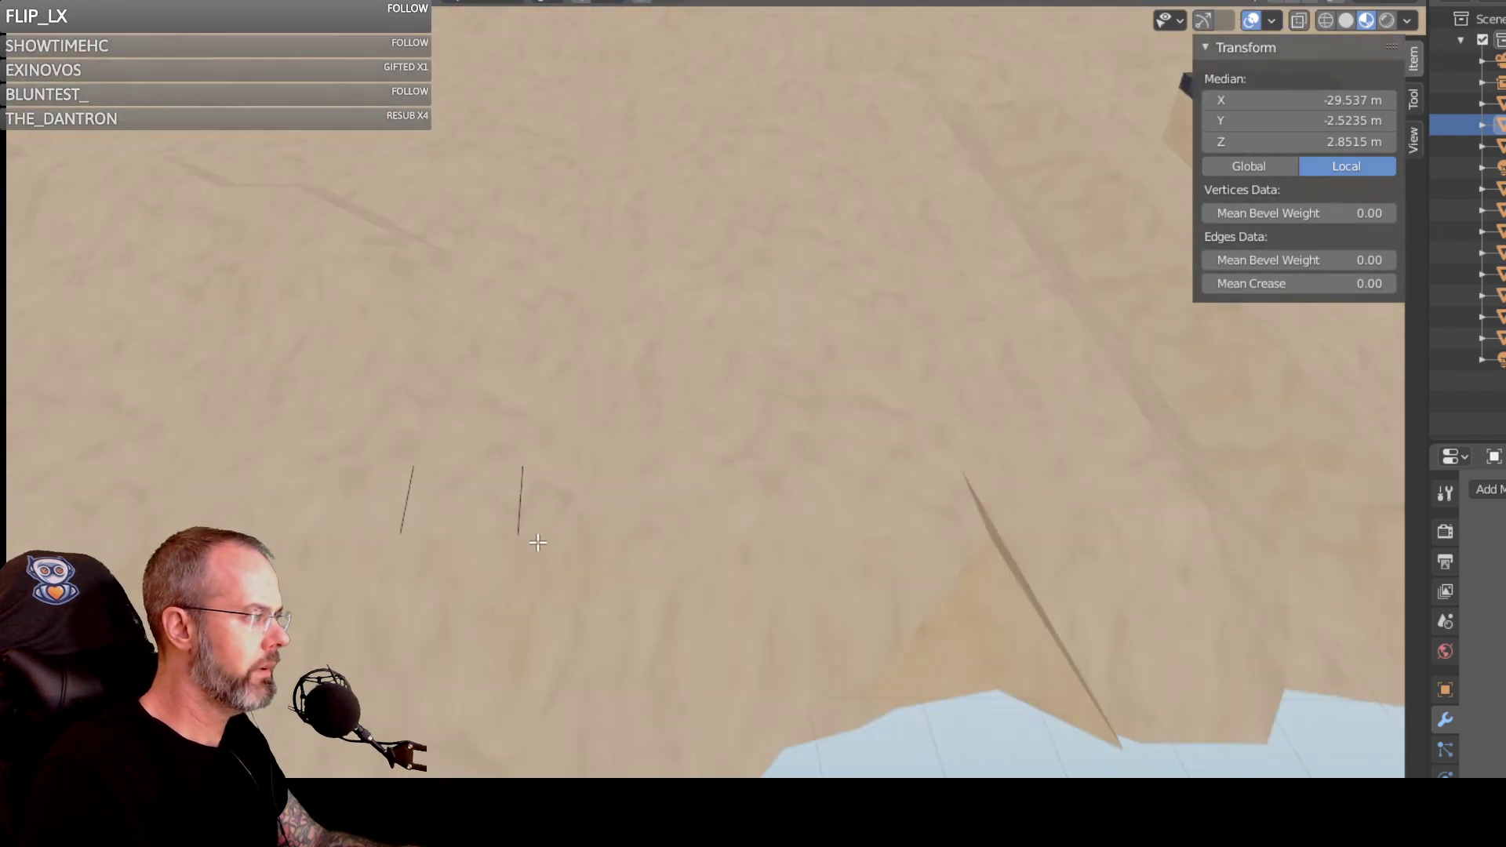
left_click(519, 513)
middle_click_drag(542, 536, 581, 549)
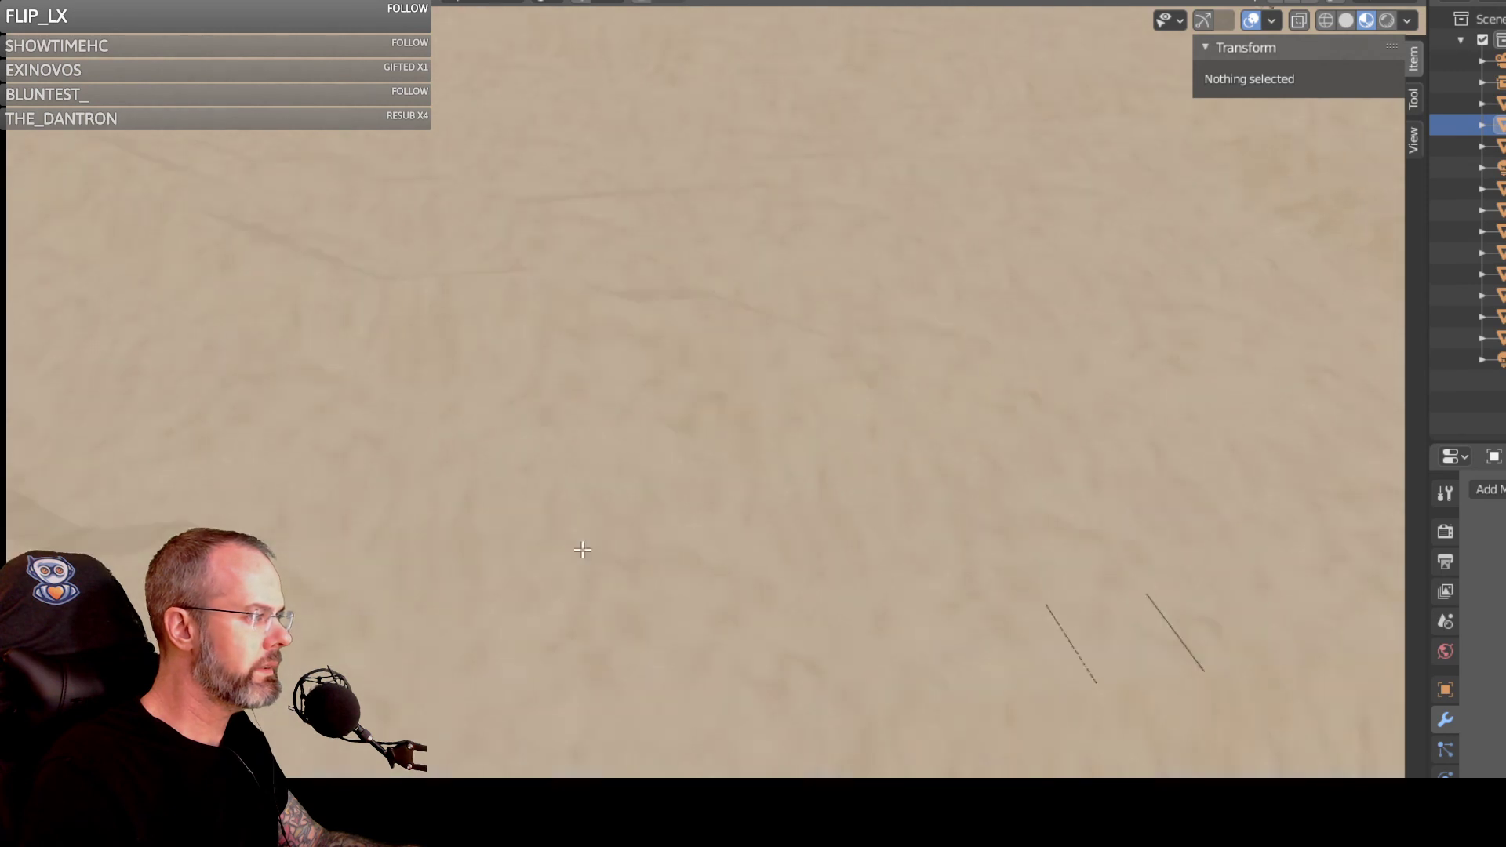
scroll(566, 548, "down", 3)
middle_click_drag(539, 672, 557, 604, "shift")
mouse_move(995, 536)
middle_mouse_down()
mouse_move(954, 538)
mouse_move(981, 522)
mouse_move(976, 539)
middle_mouse_up()
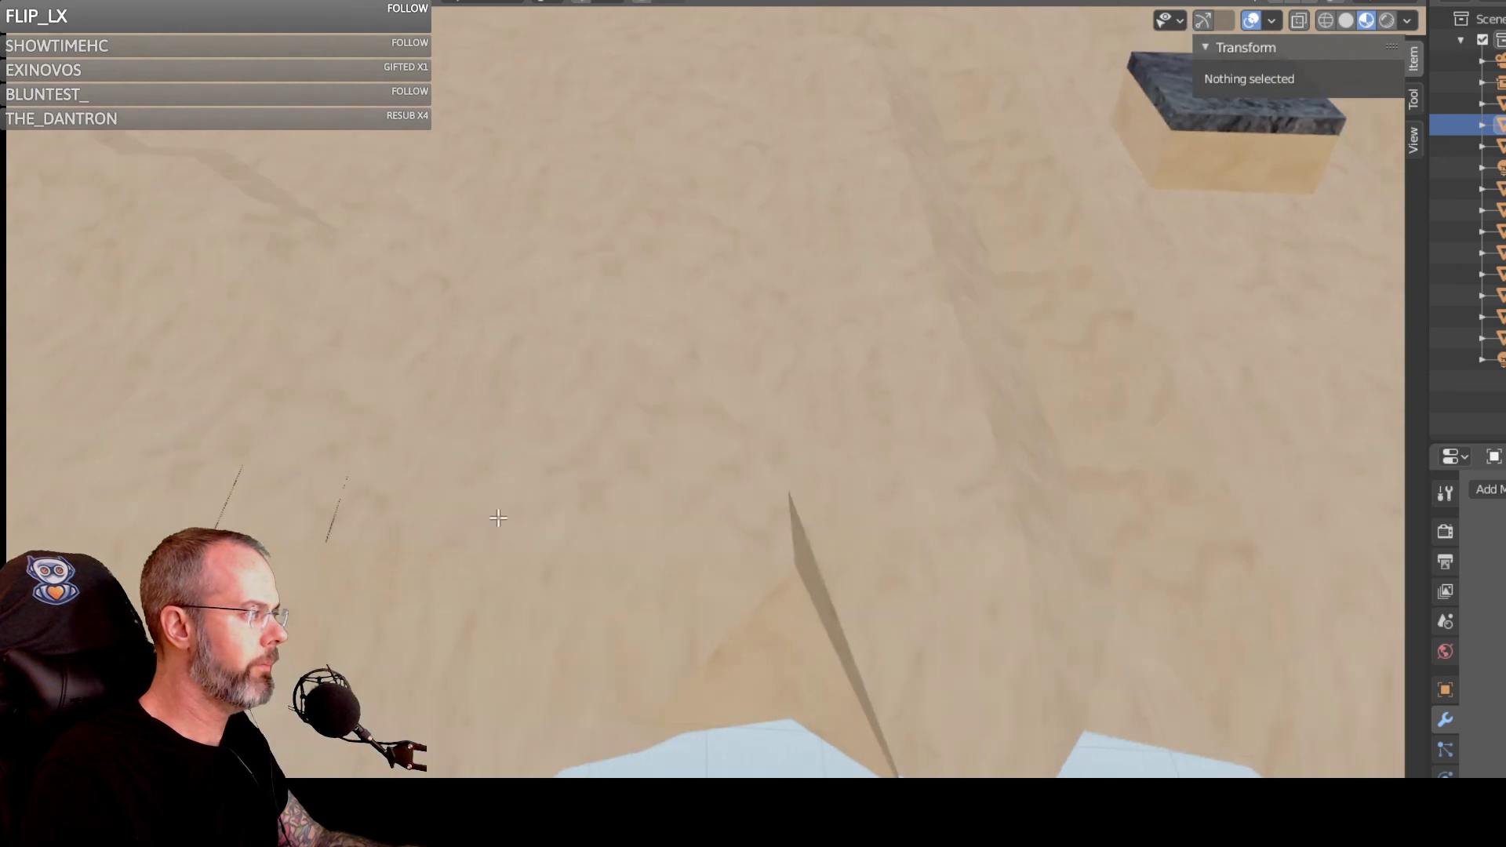
Step: Examine the wooden wall and tent camp from above, including the open sand between them and the fortress gateway
scroll(798, 487, "down", 8)
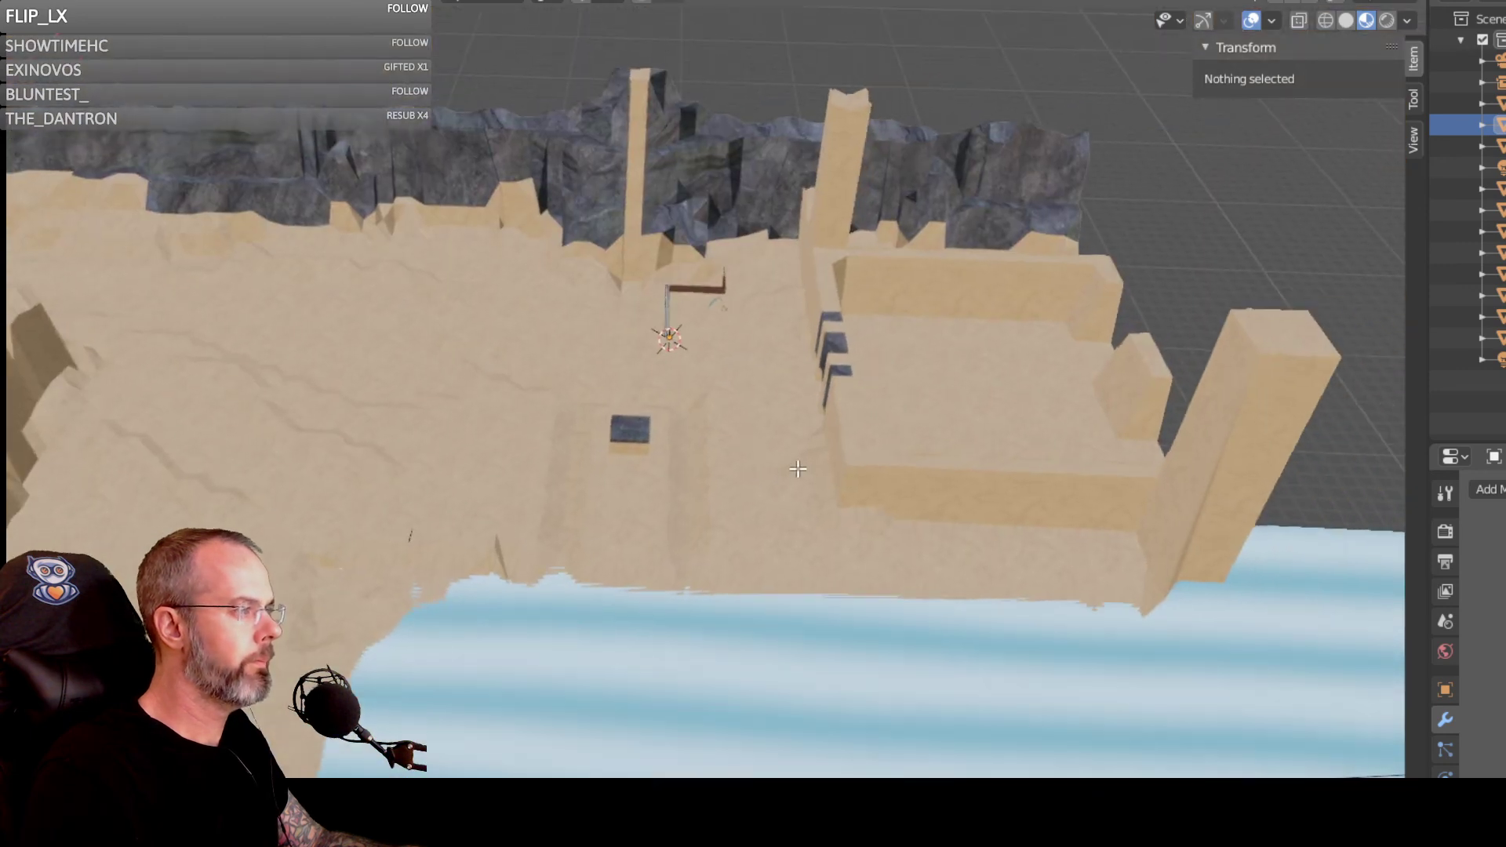
middle_click_drag(798, 469, 706, 558)
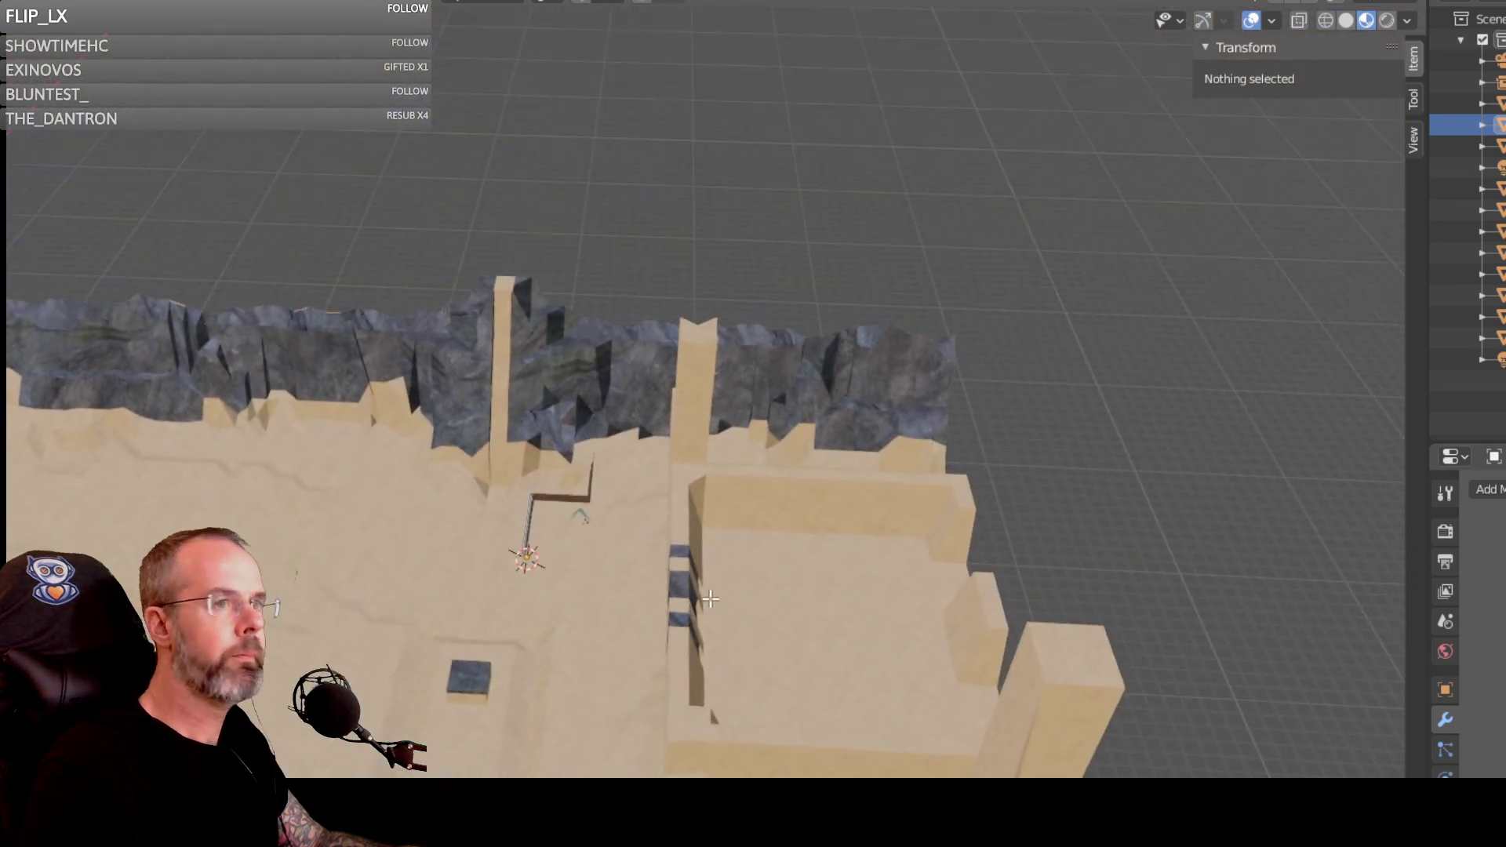
scroll(707, 558, "up", 2)
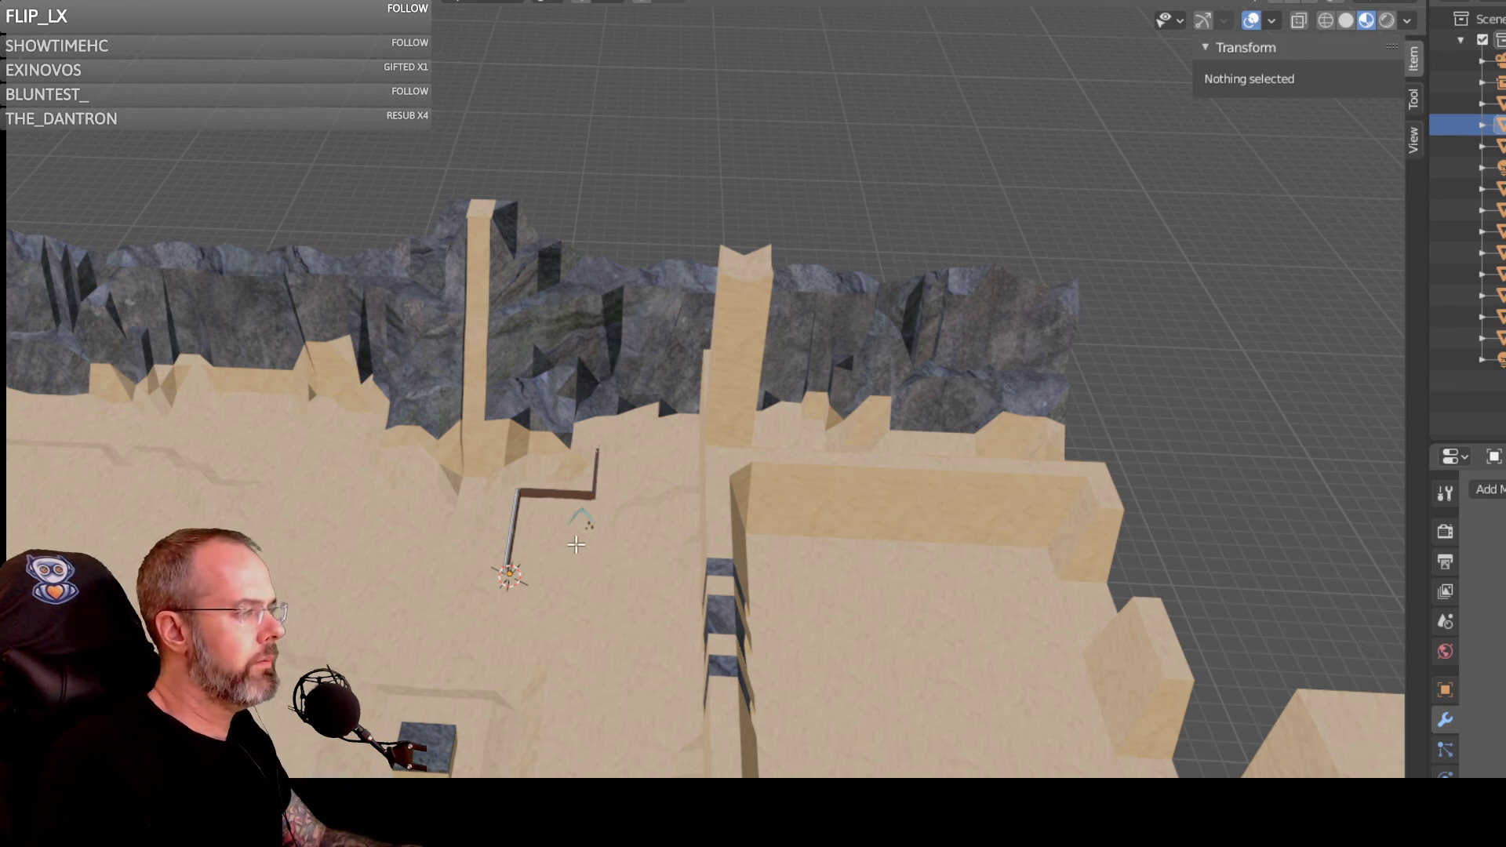
middle_click_drag(577, 546, 657, 504)
scroll(596, 526, "up", 6)
scroll(643, 510, "down", 3)
scroll(663, 503, "down", 2)
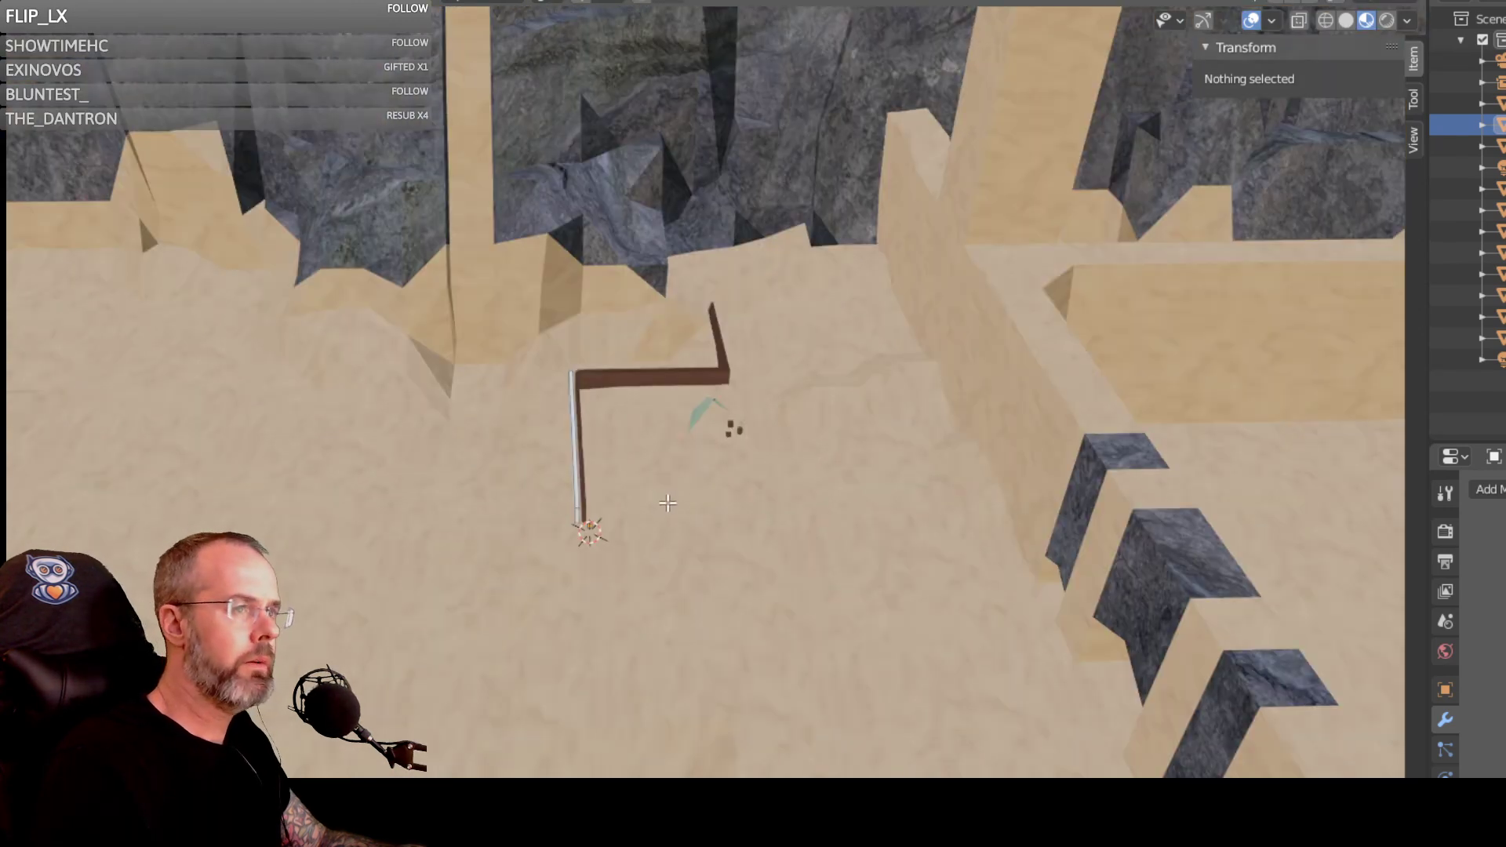
scroll(659, 498, "up", 4)
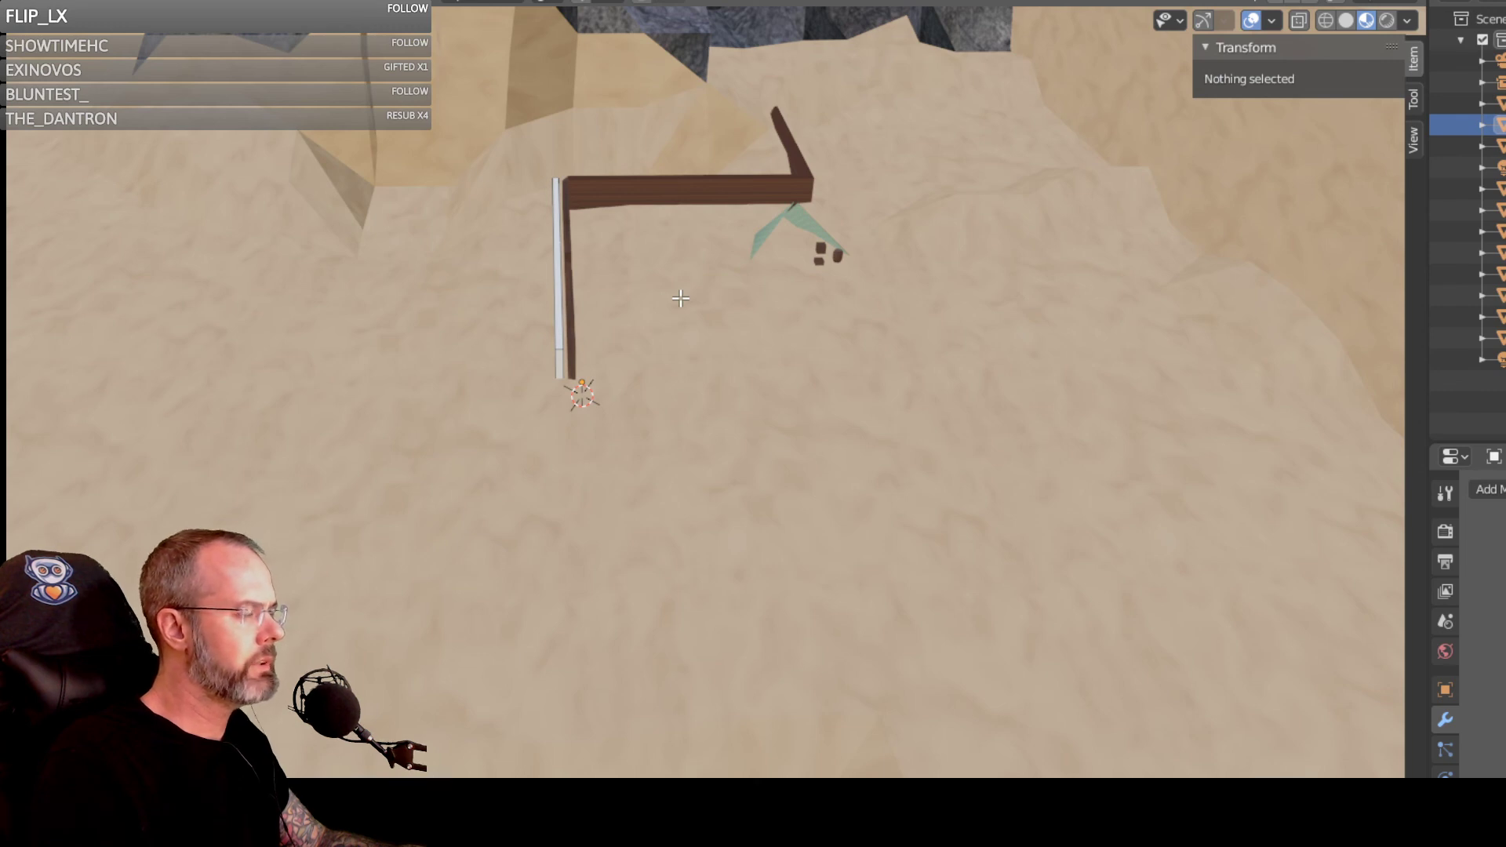
scroll(681, 298, "down", 3)
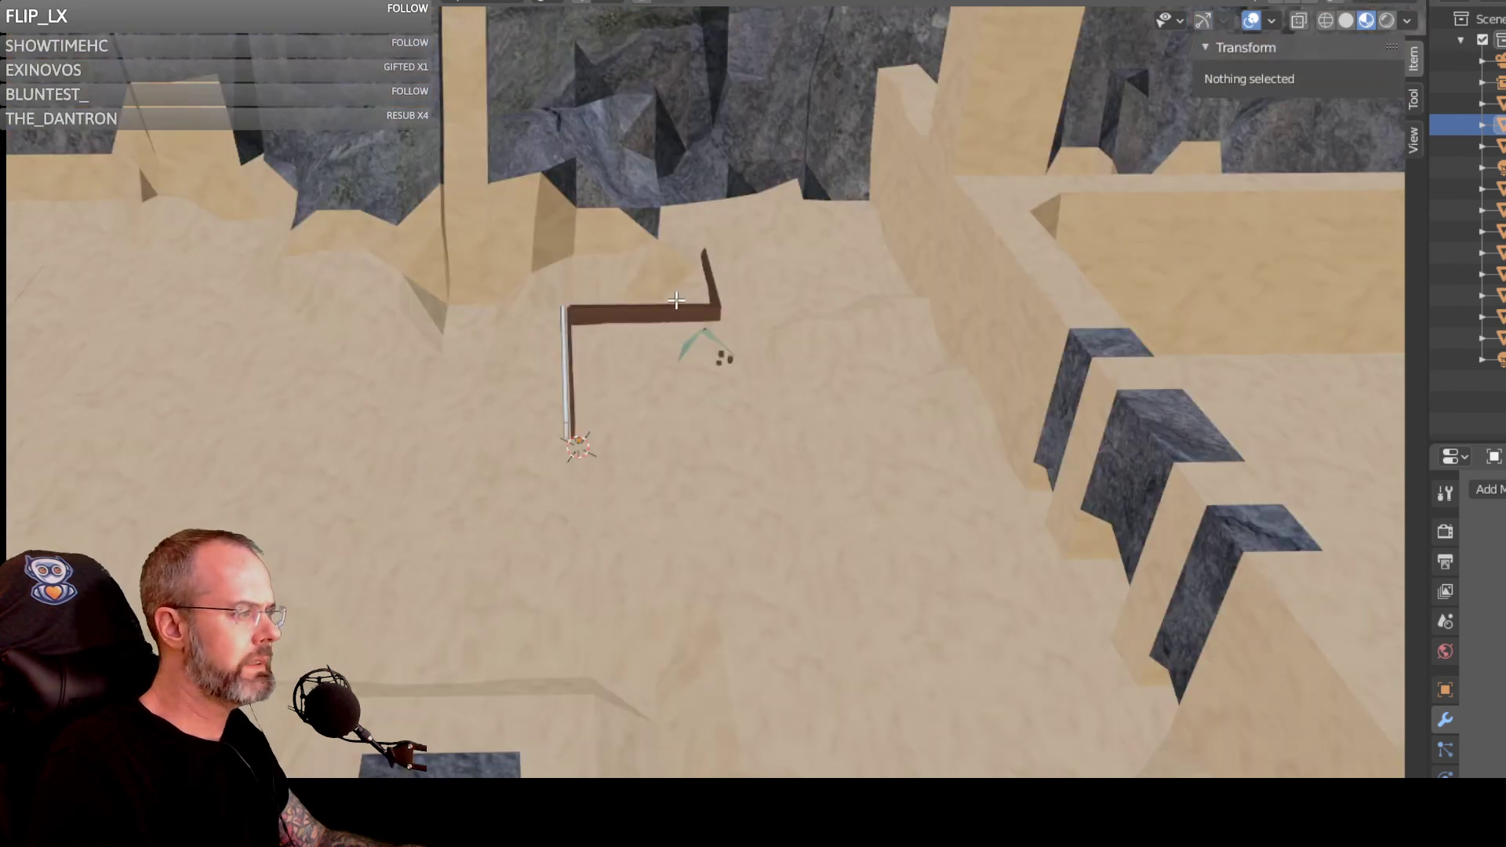
middle_click_drag(817, 305, 802, 312)
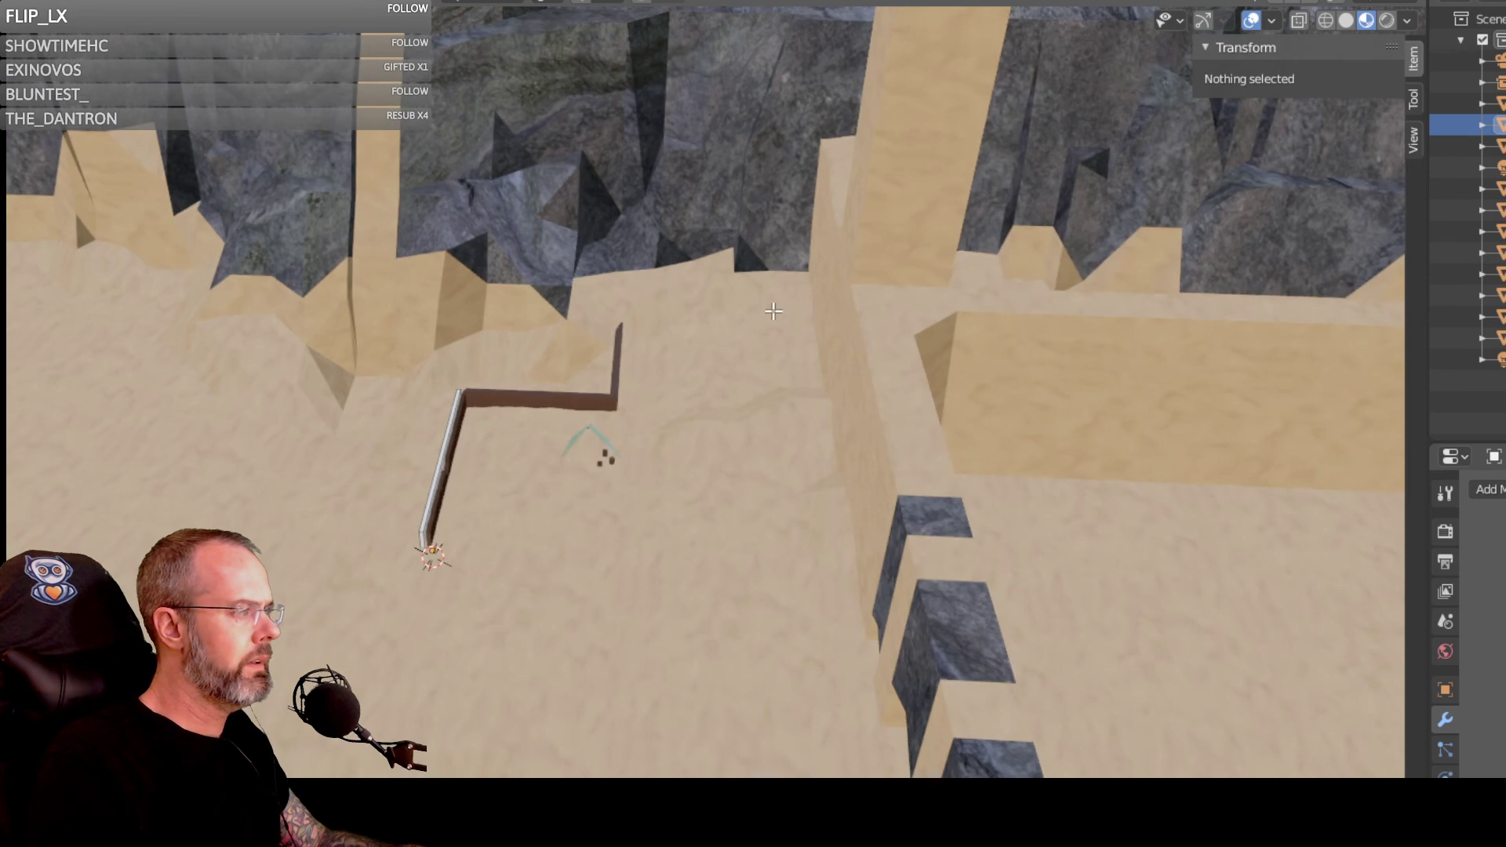
scroll(724, 356, "up", 11)
scroll(726, 356, "down", 8)
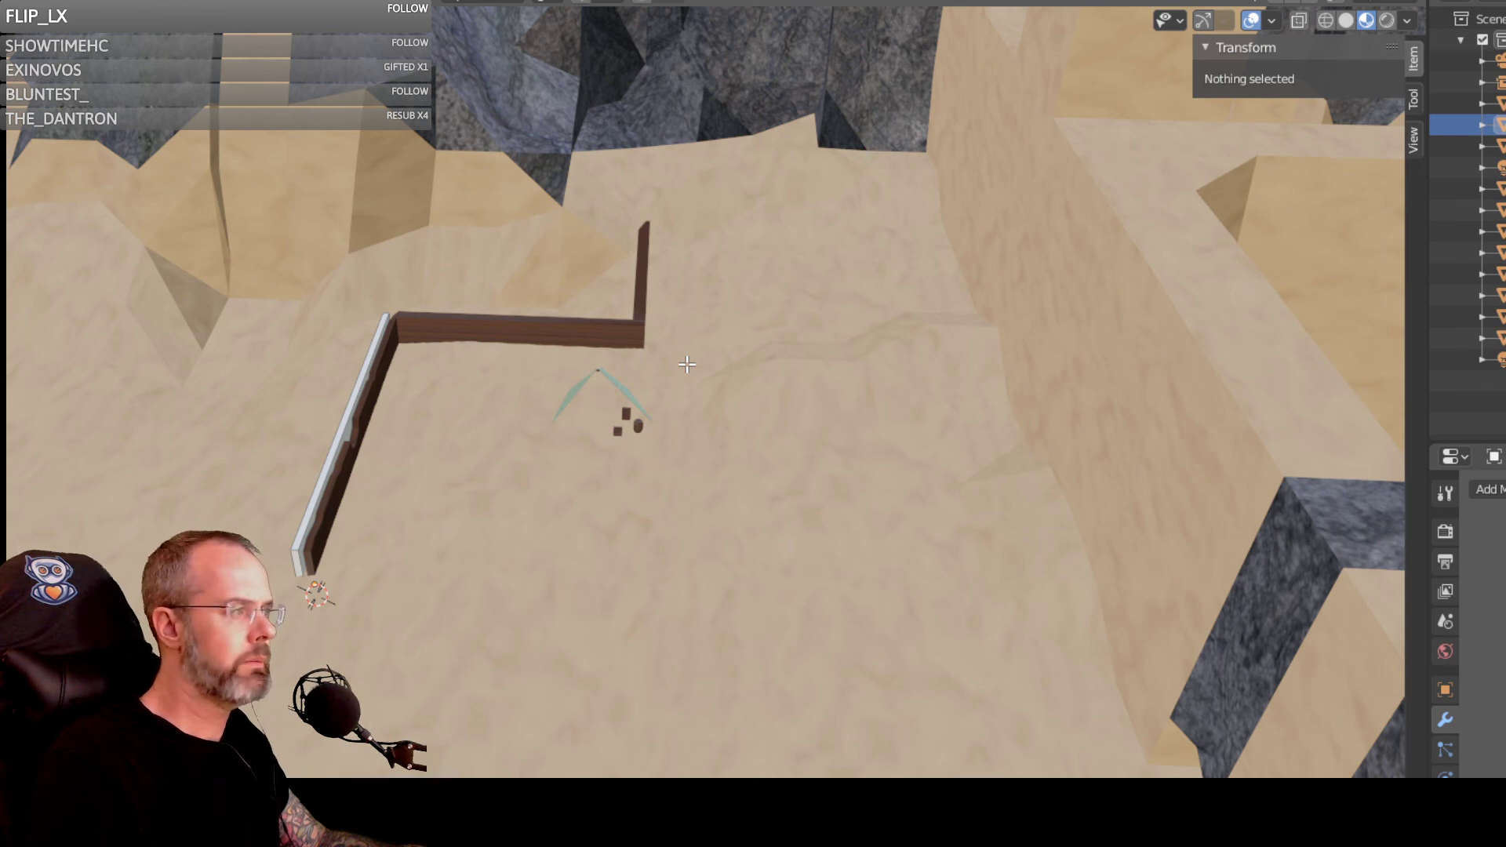
Step: Review the wooden wall's placement relative to the stone block, fortress walls and towers from several distances
scroll(687, 364, "down", 5)
middle_click_drag(504, 450, 551, 436)
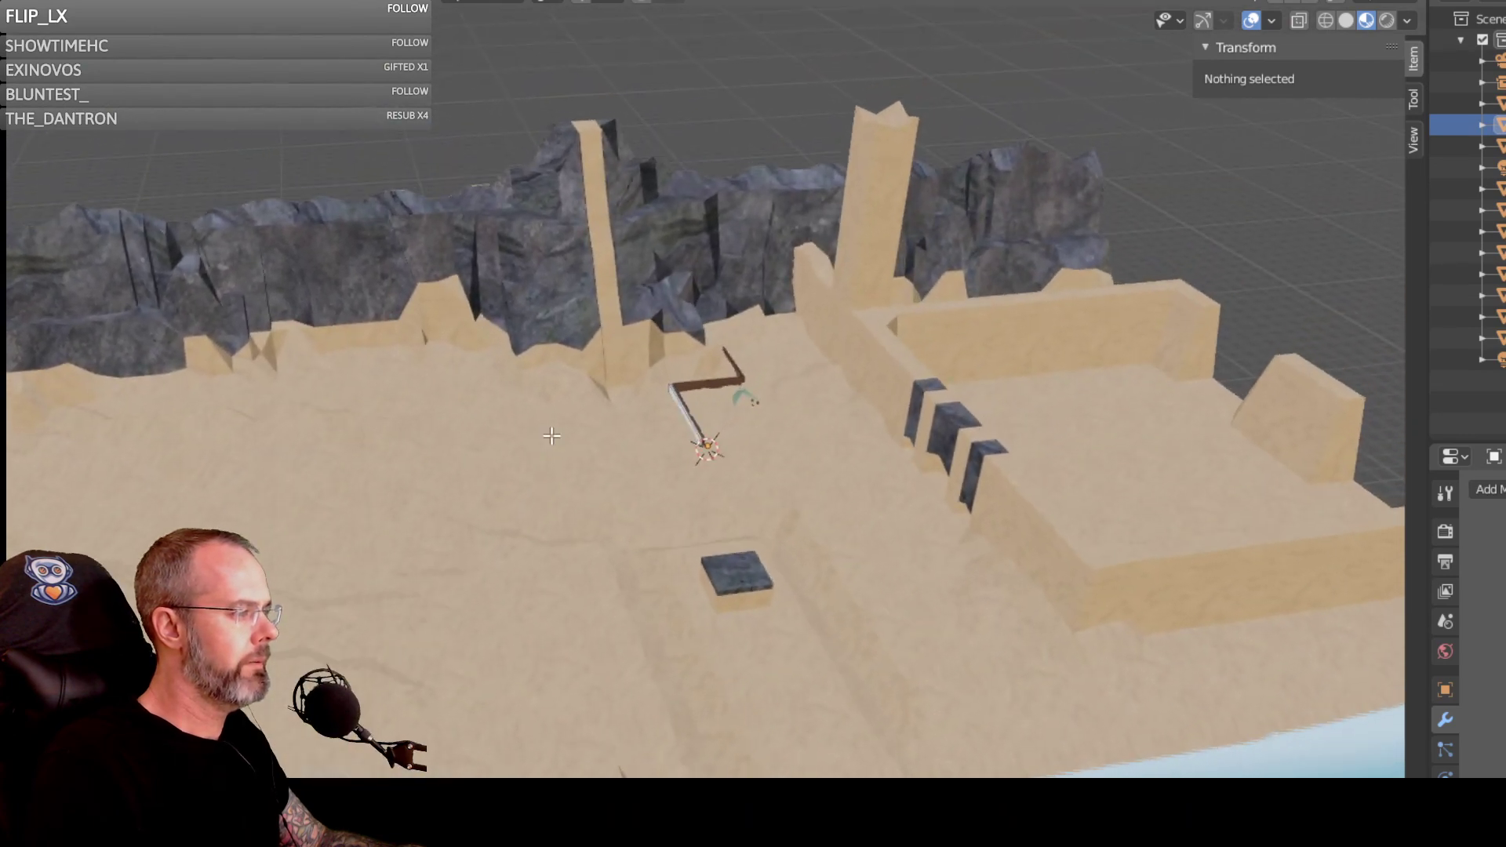
scroll(749, 426, "up", 4)
middle_click_drag(844, 408, 683, 422, "shift")
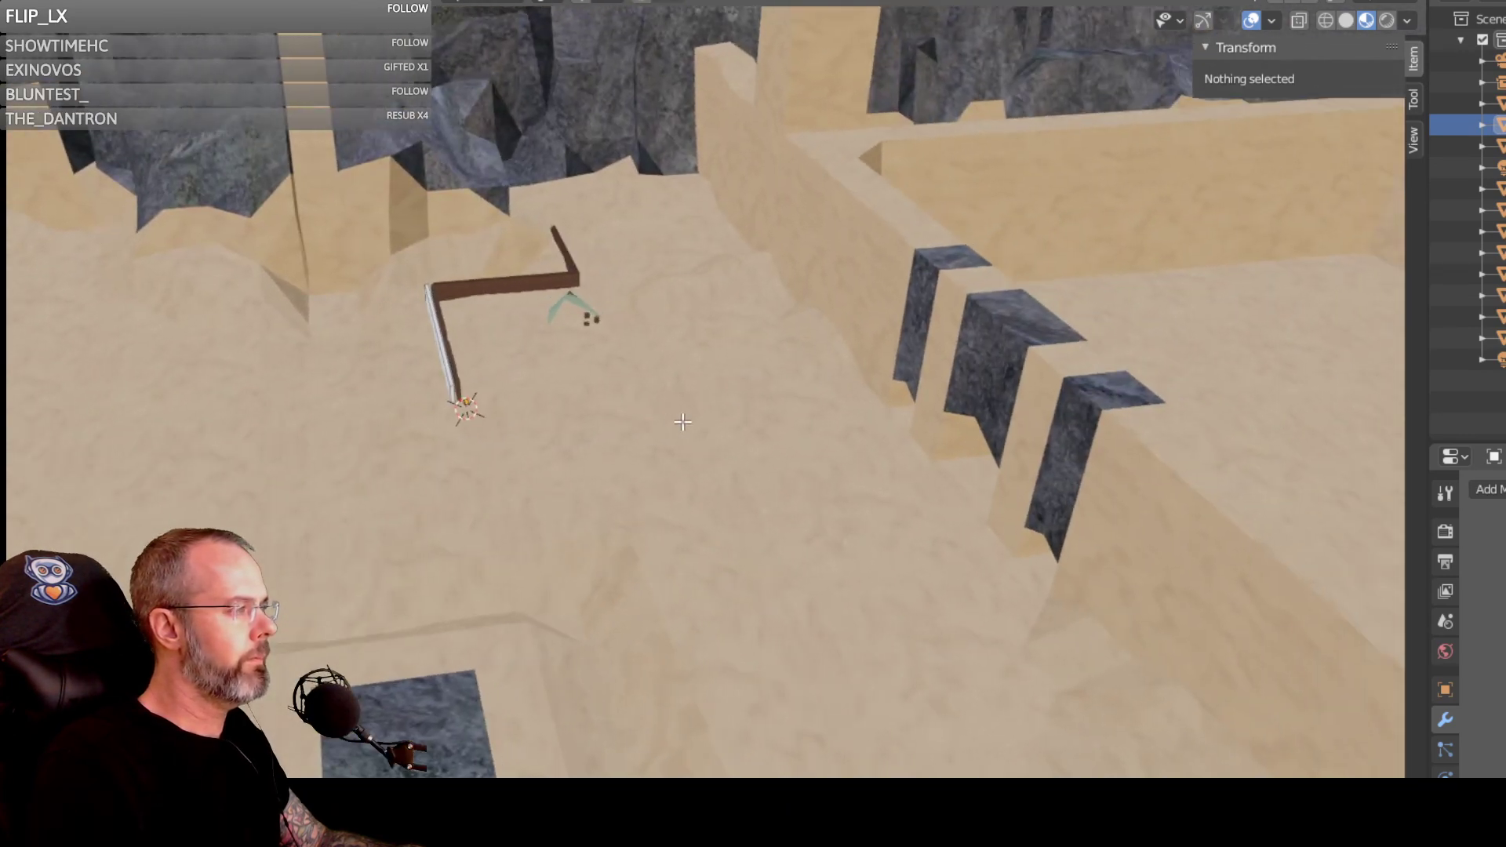
scroll(682, 422, "down", 2)
scroll(697, 457, "down", 3)
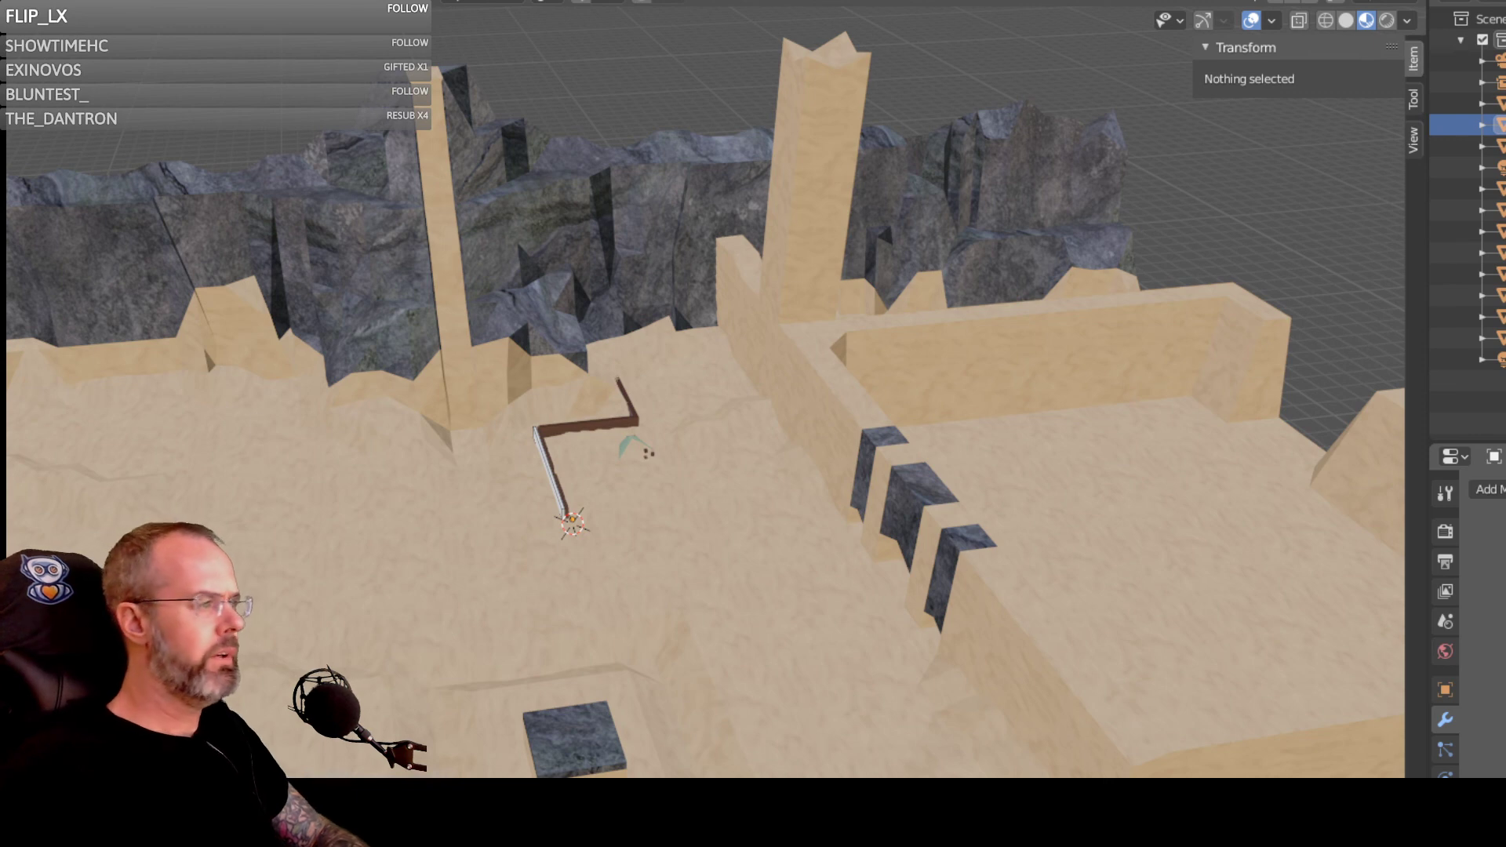
mouse_move(633, 536)
middle_mouse_down()
mouse_move(688, 508)
mouse_move(636, 520)
middle_mouse_up()
scroll(609, 458, "up", 5)
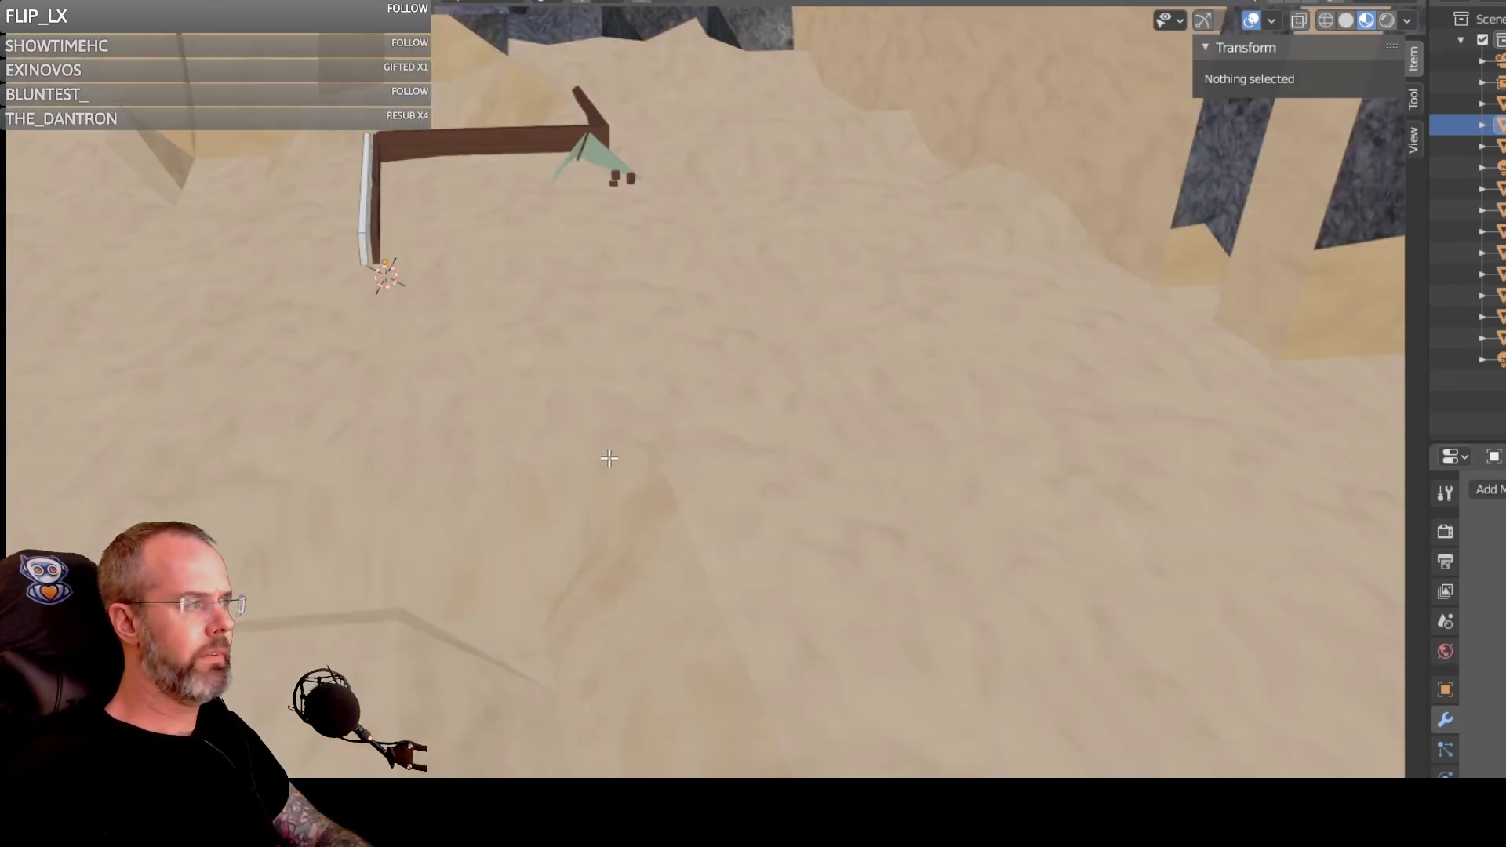
scroll(509, 350, "down", 6)
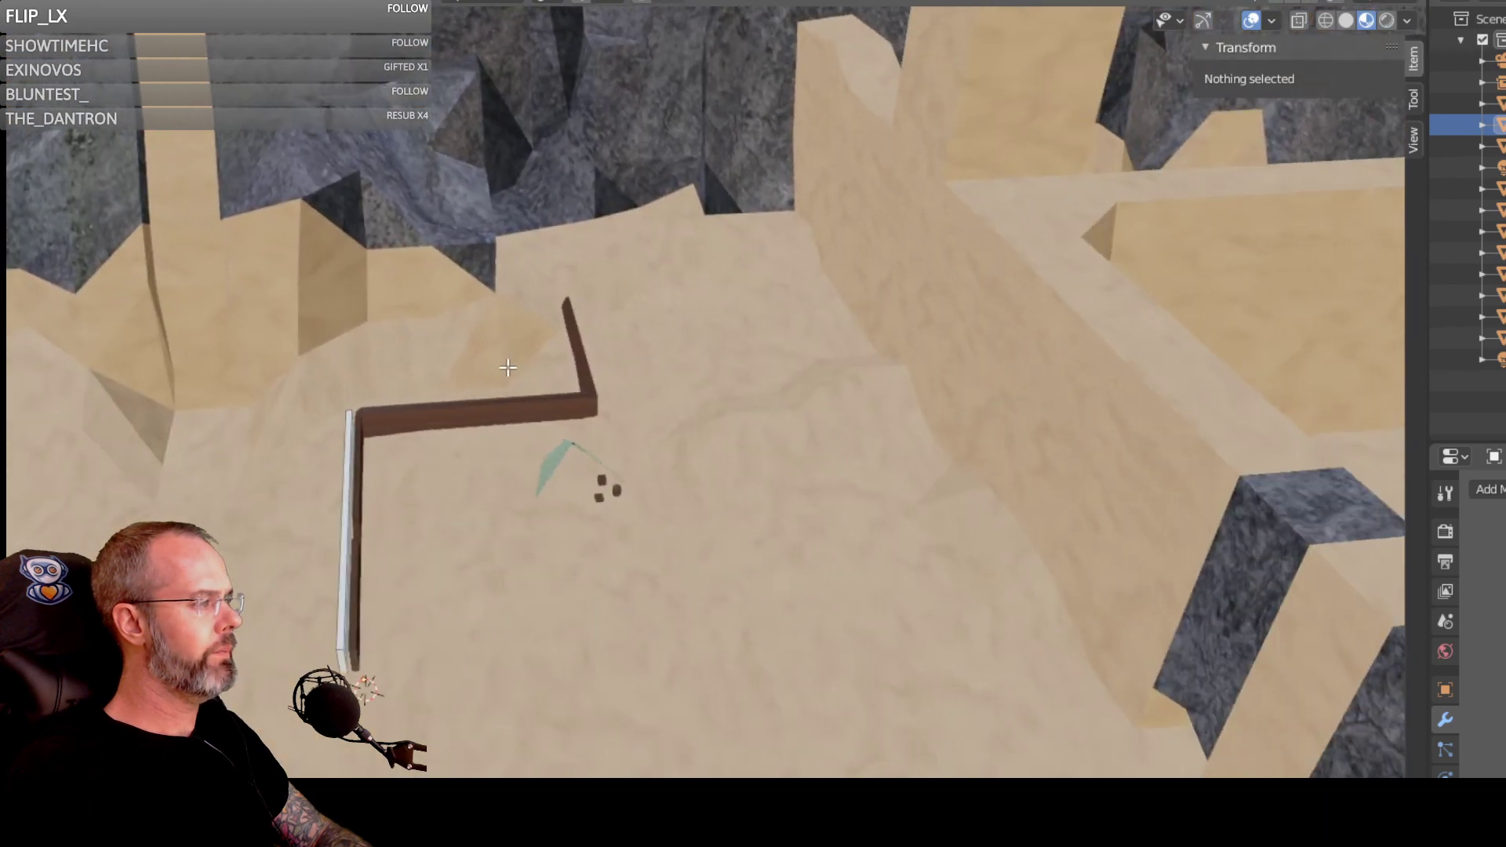
scroll(563, 448, "down", 8)
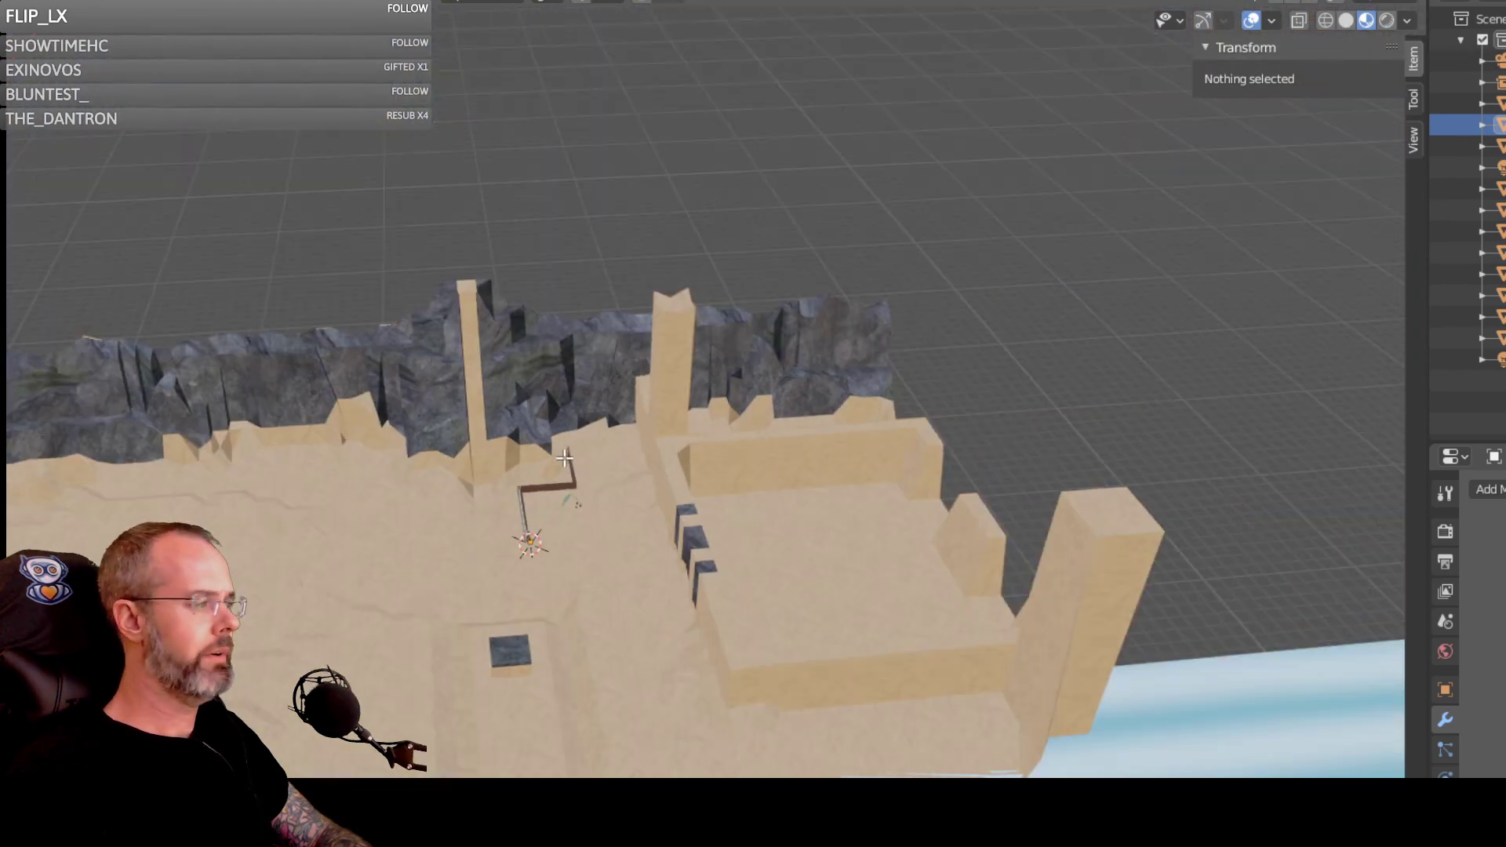
scroll(553, 447, "up", 4)
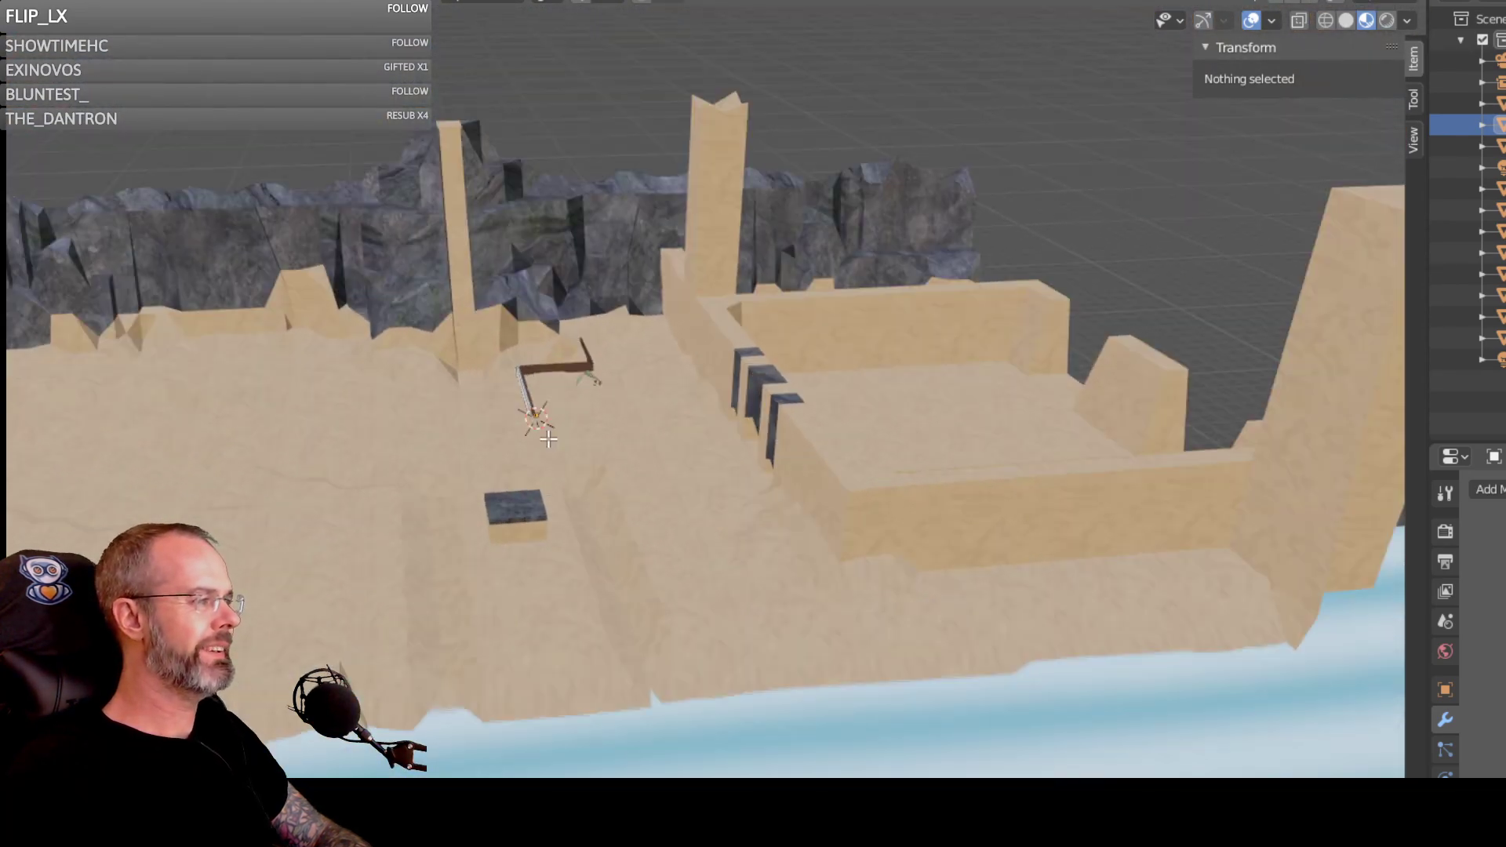
scroll(549, 439, "up", 2)
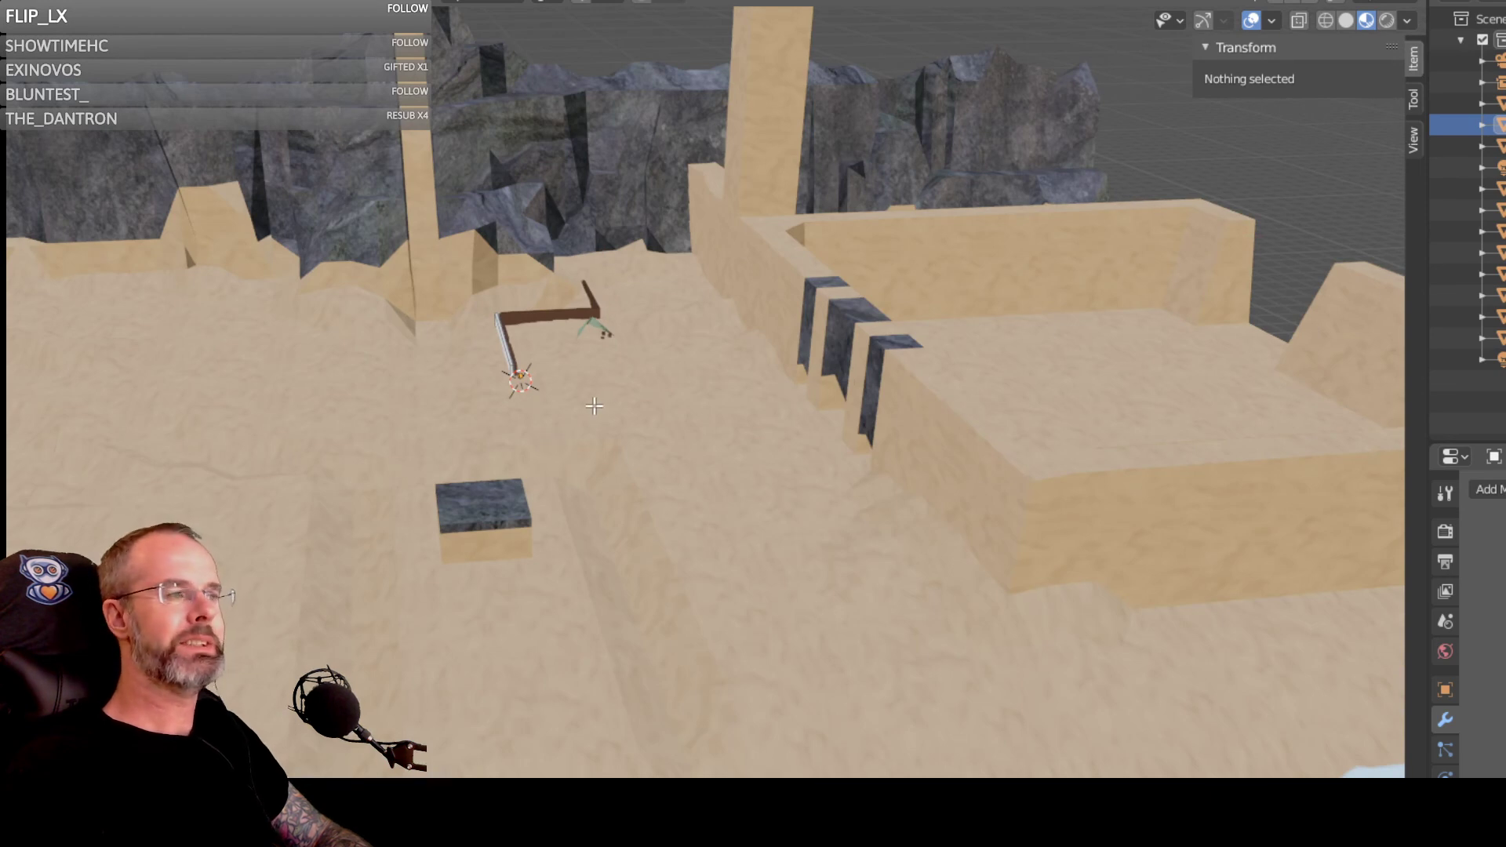